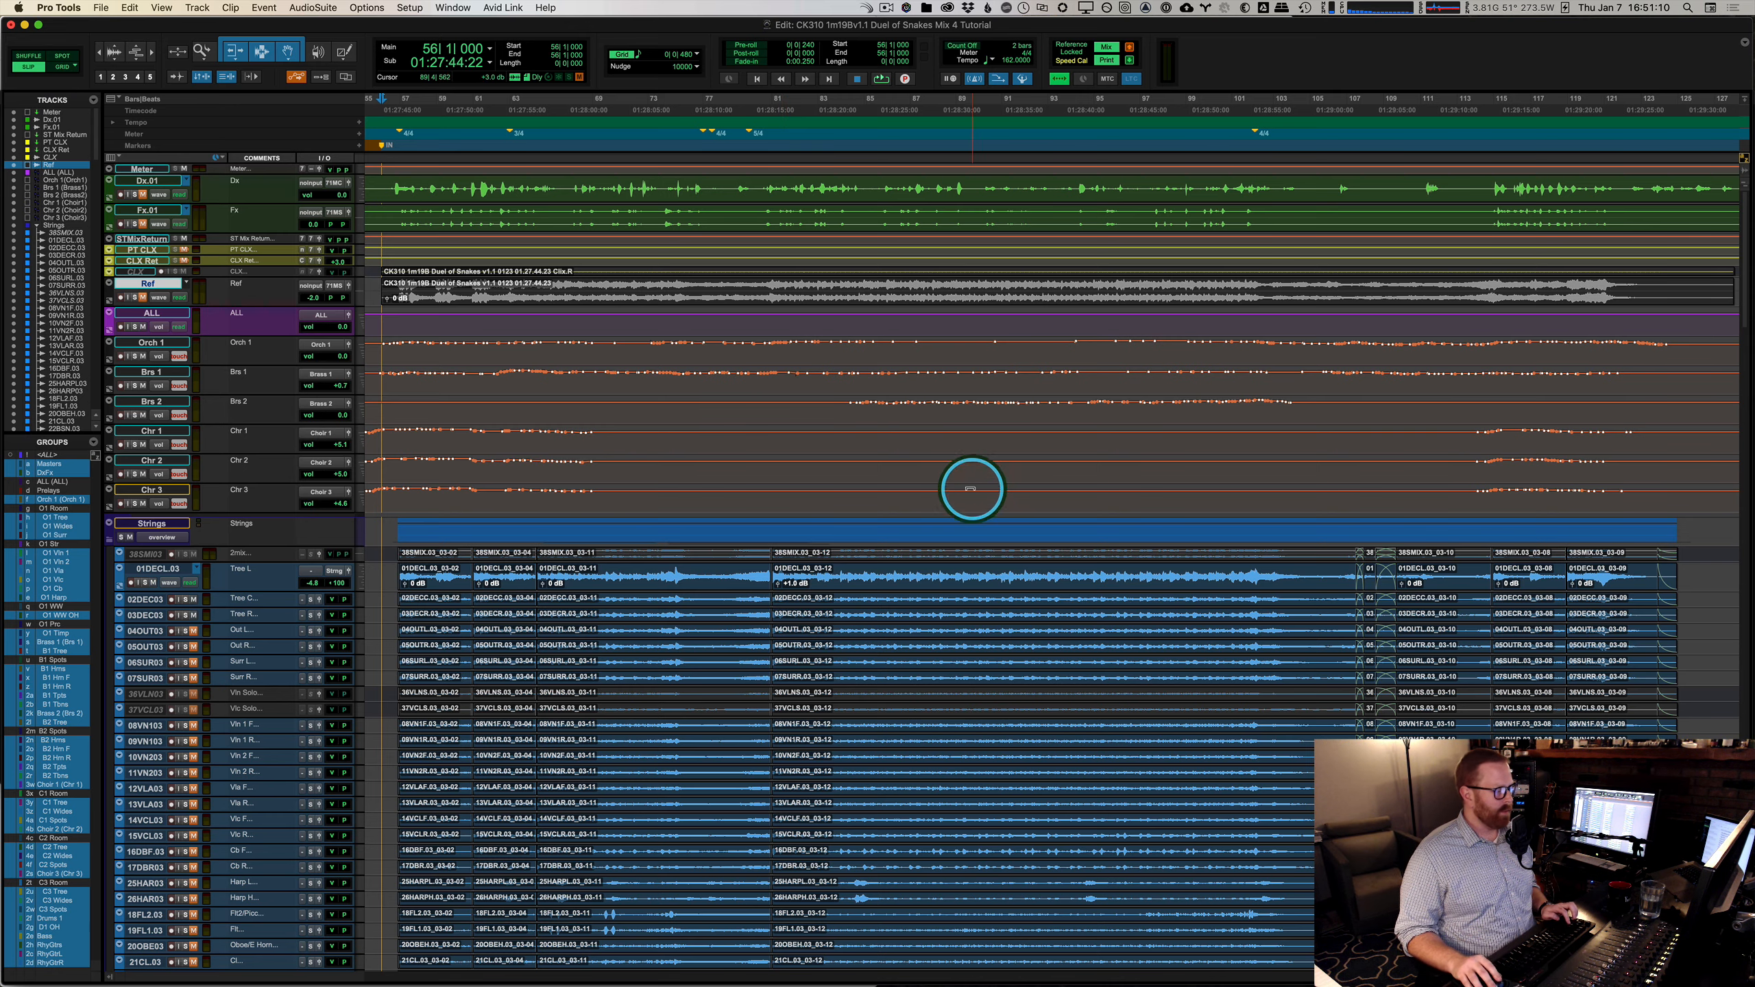
Step: Switch to the Screen Sharing stems session and select the Duel of Snakes stem clips across all the A tracks
key("super+Tab")
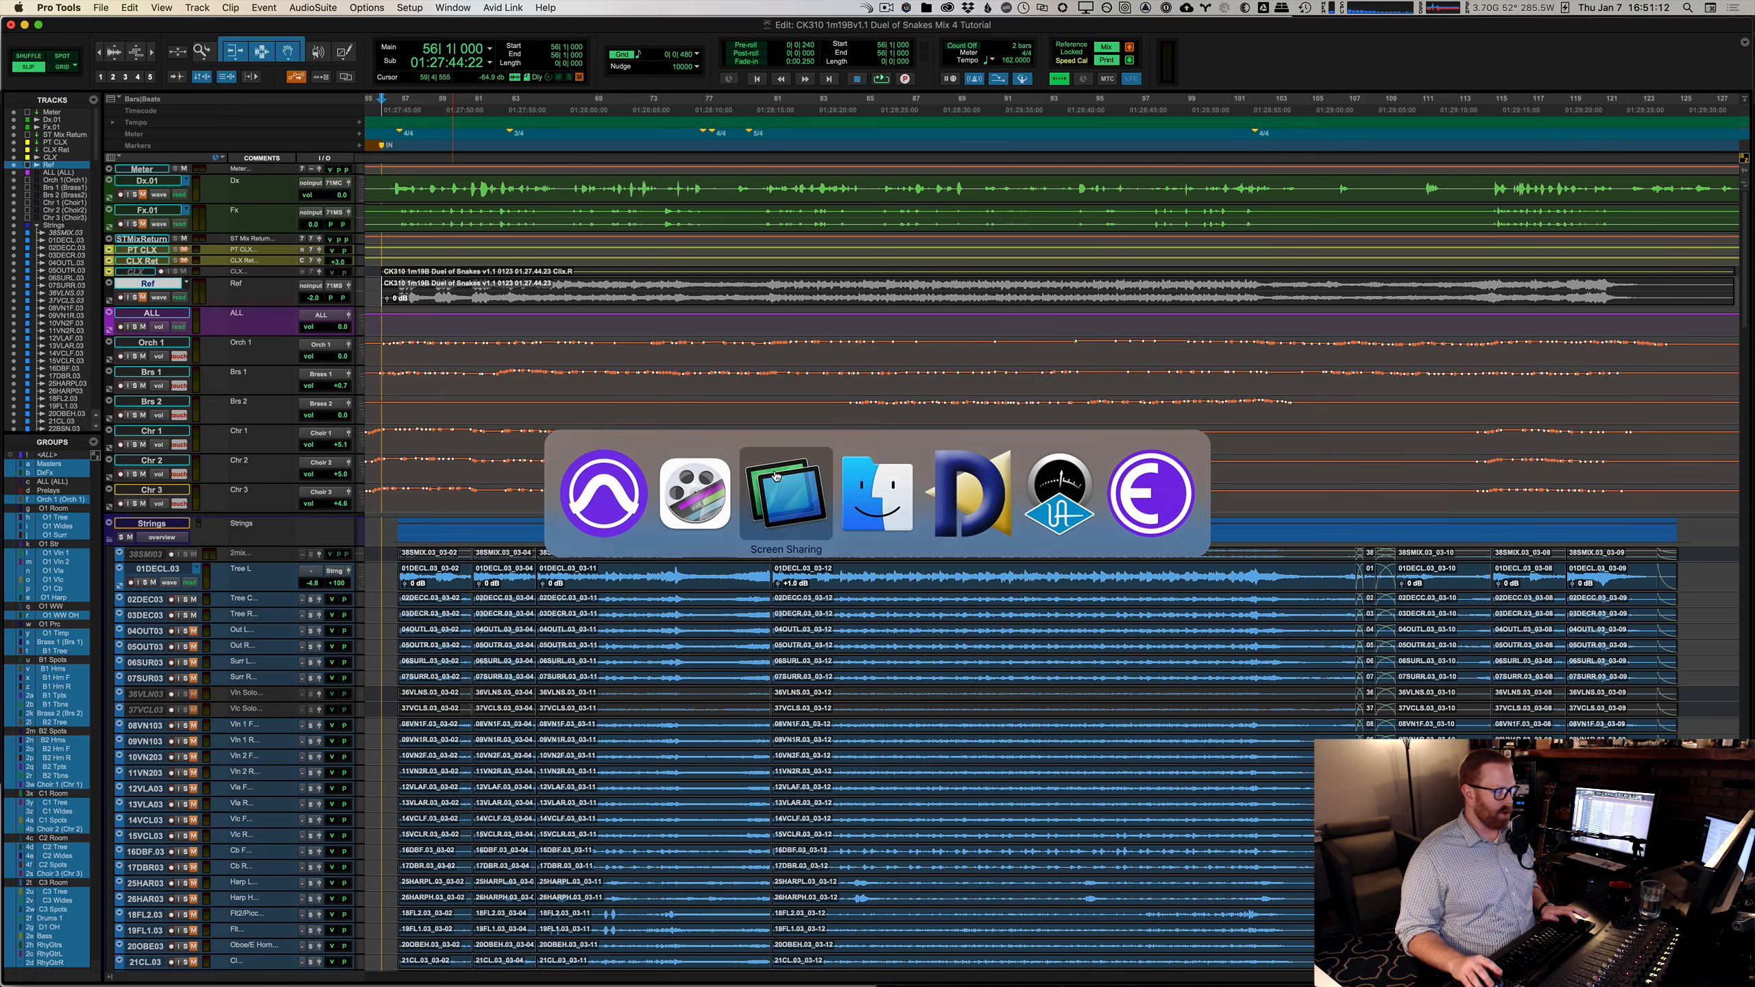
left_click(775, 476)
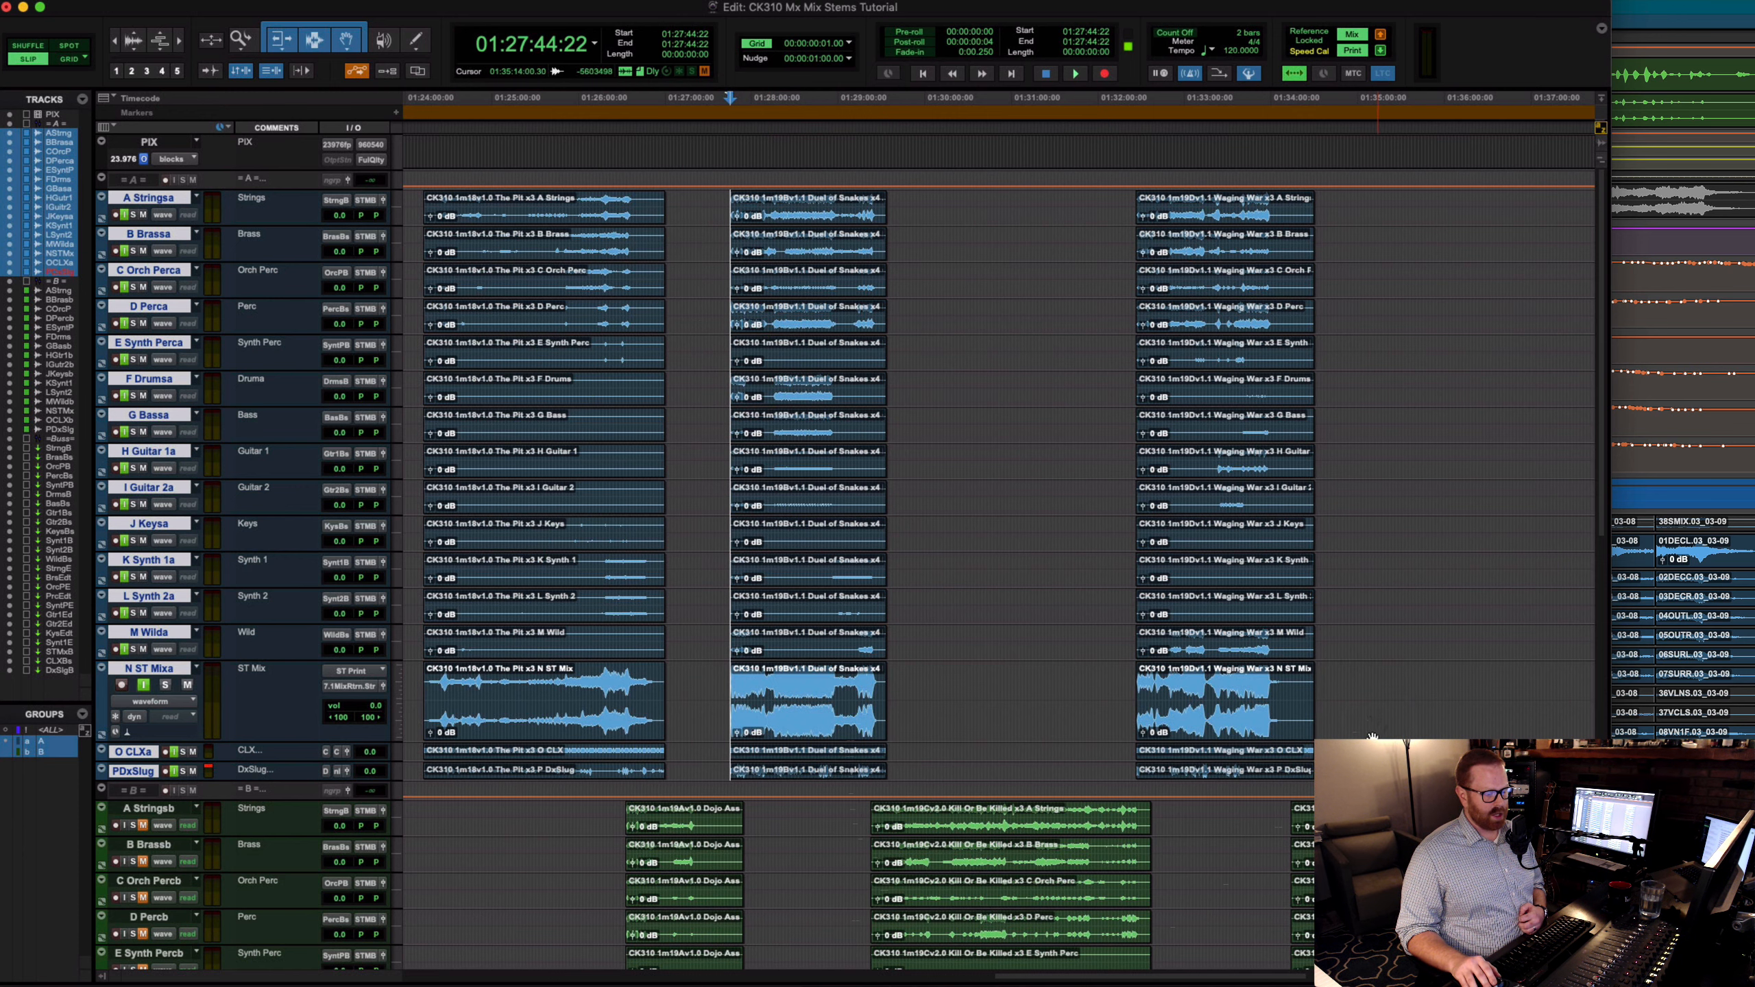
left_click(1418, 828)
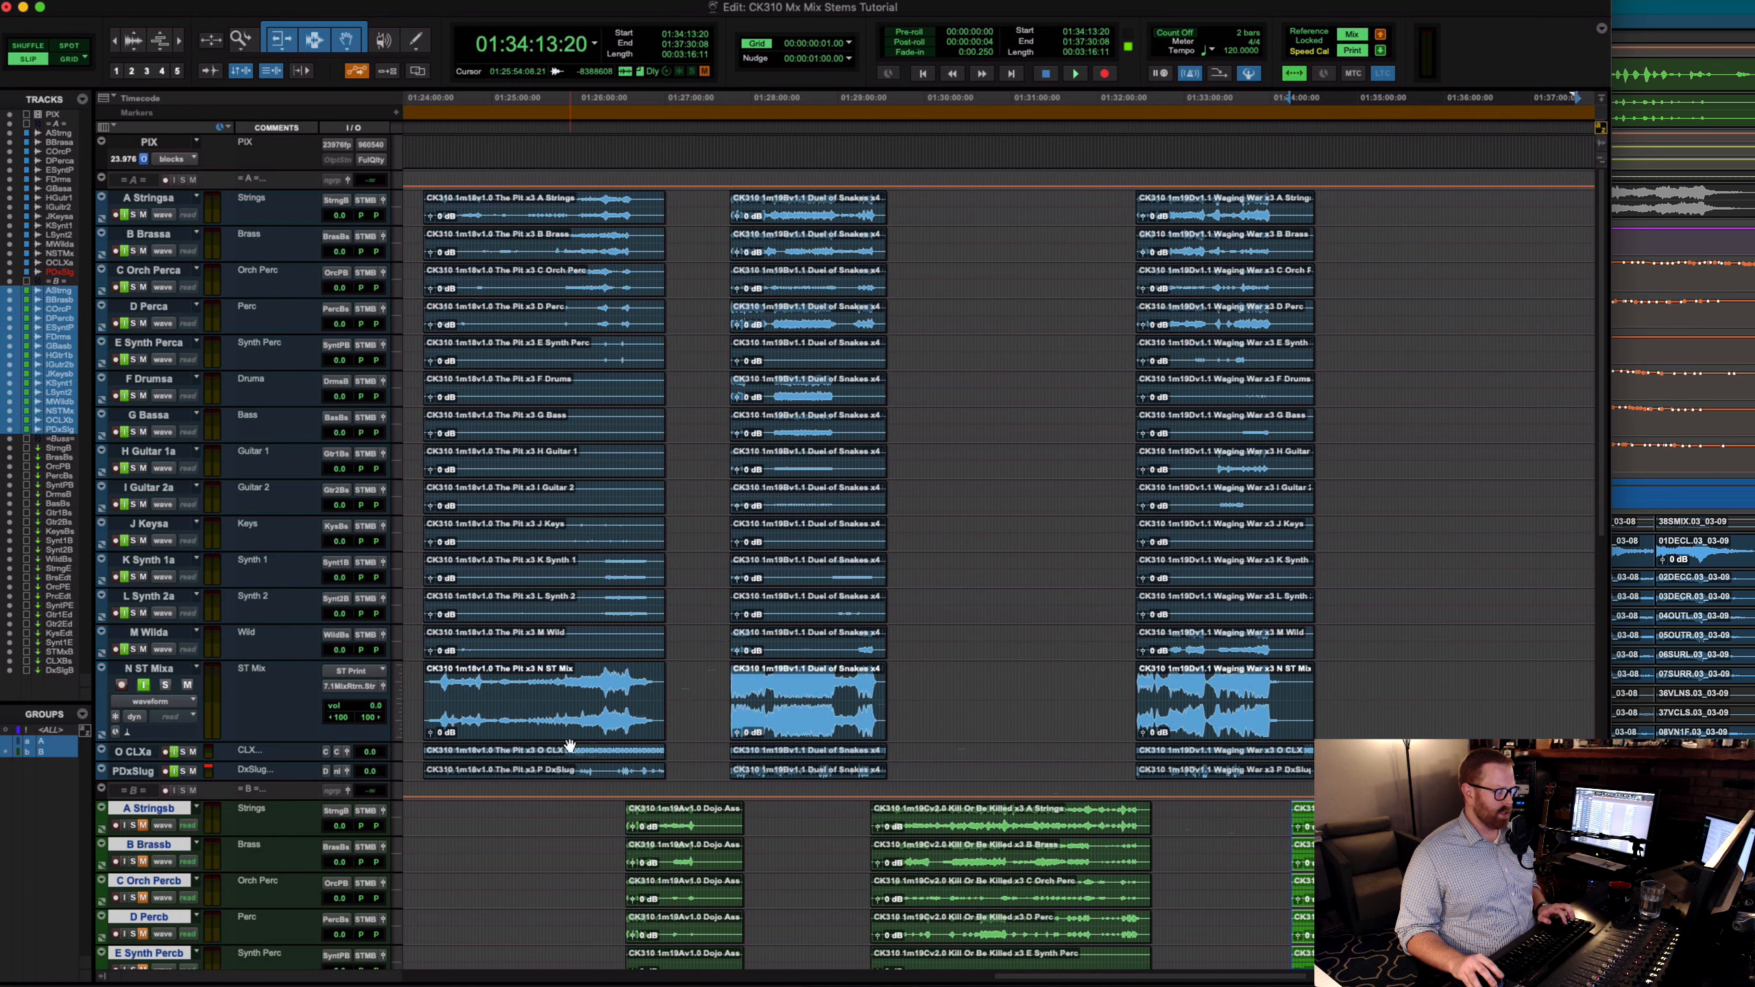
key("super+a")
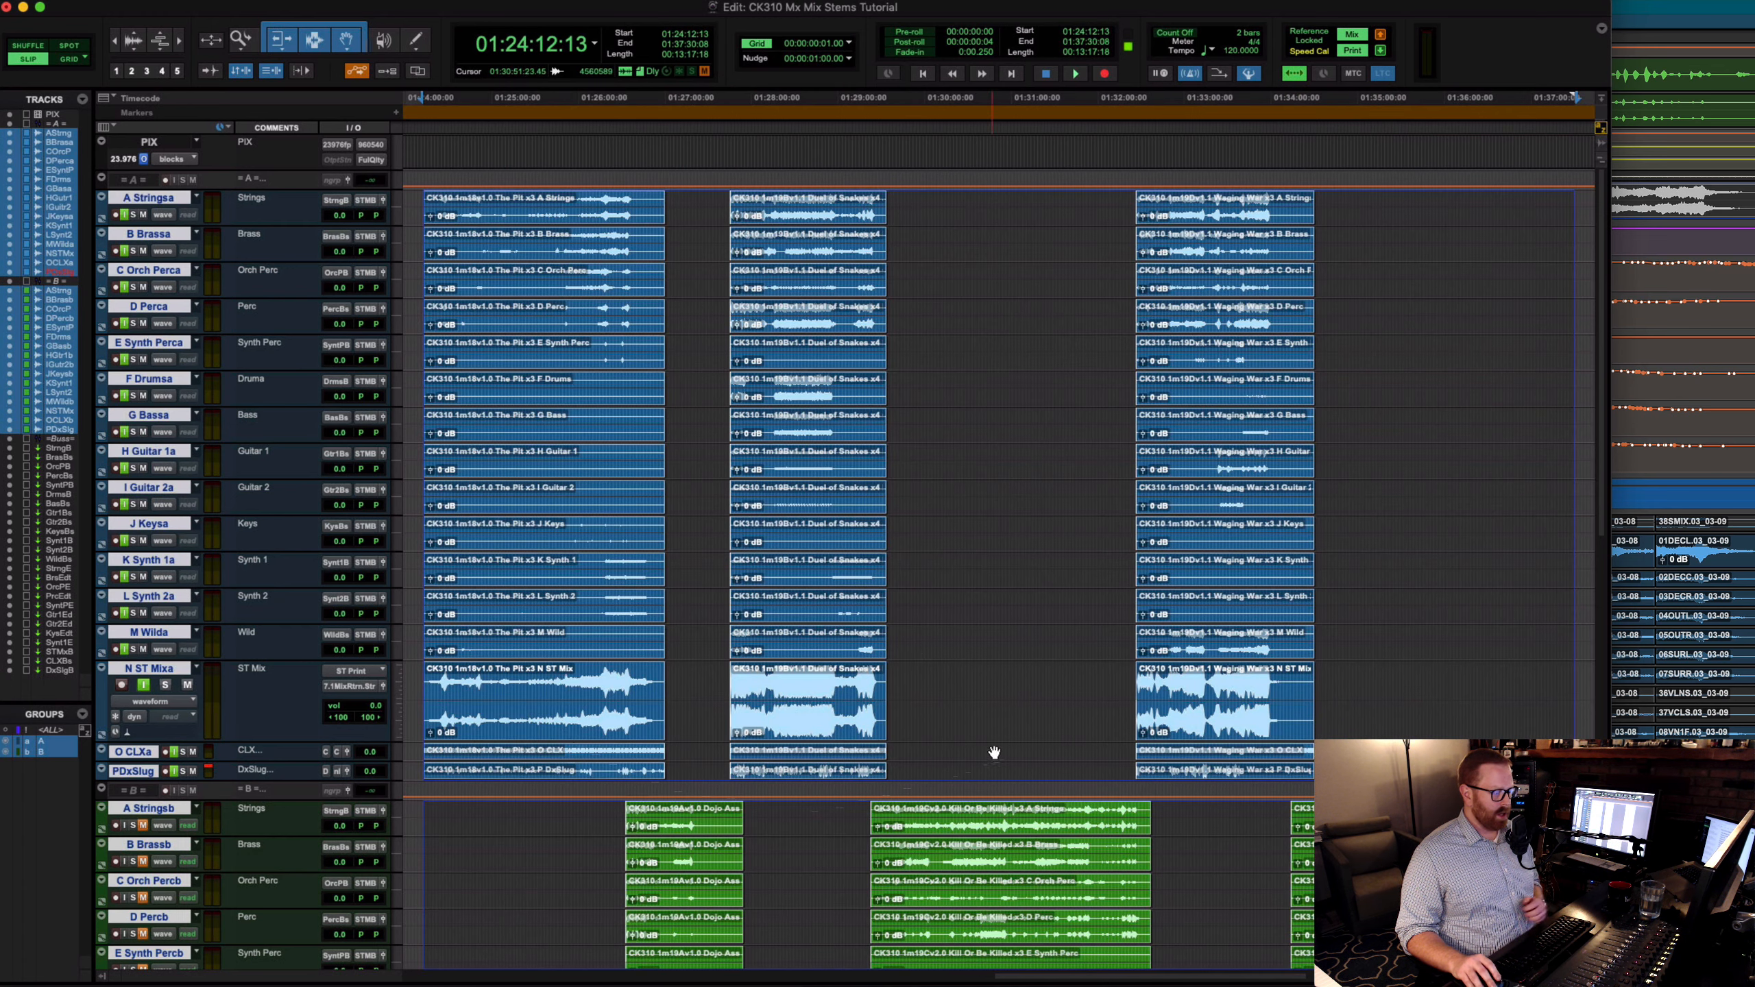
double_click(781, 694)
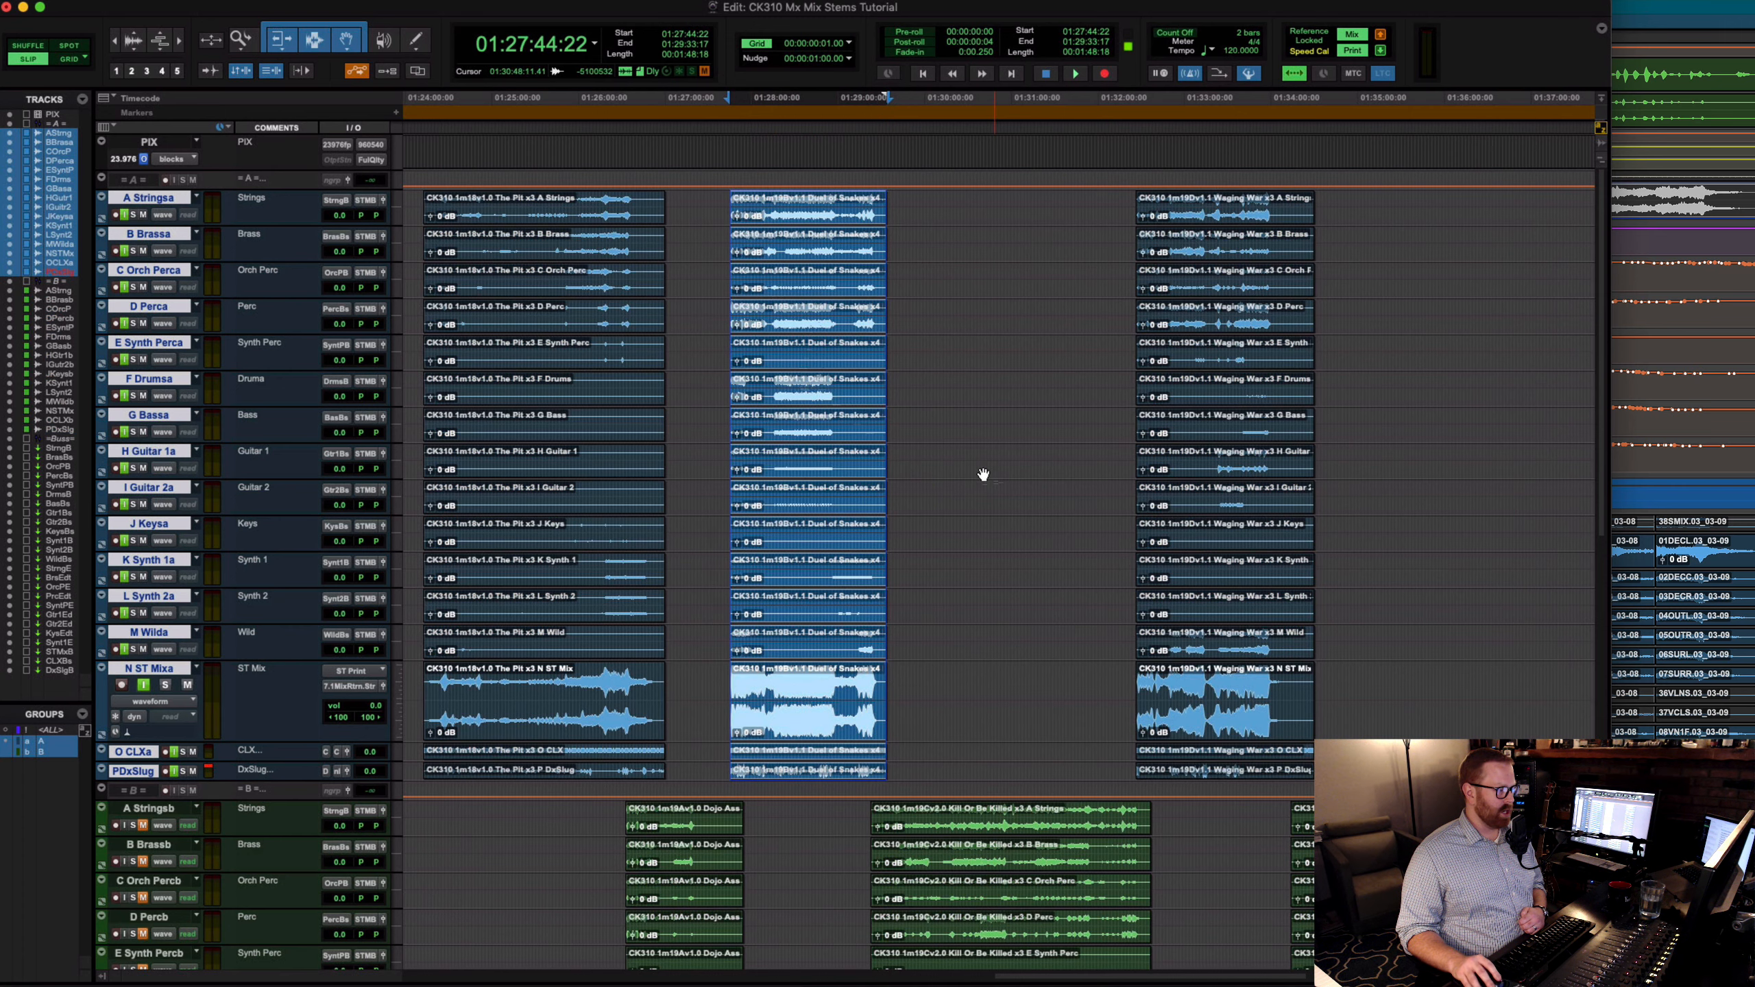
key("super+a")
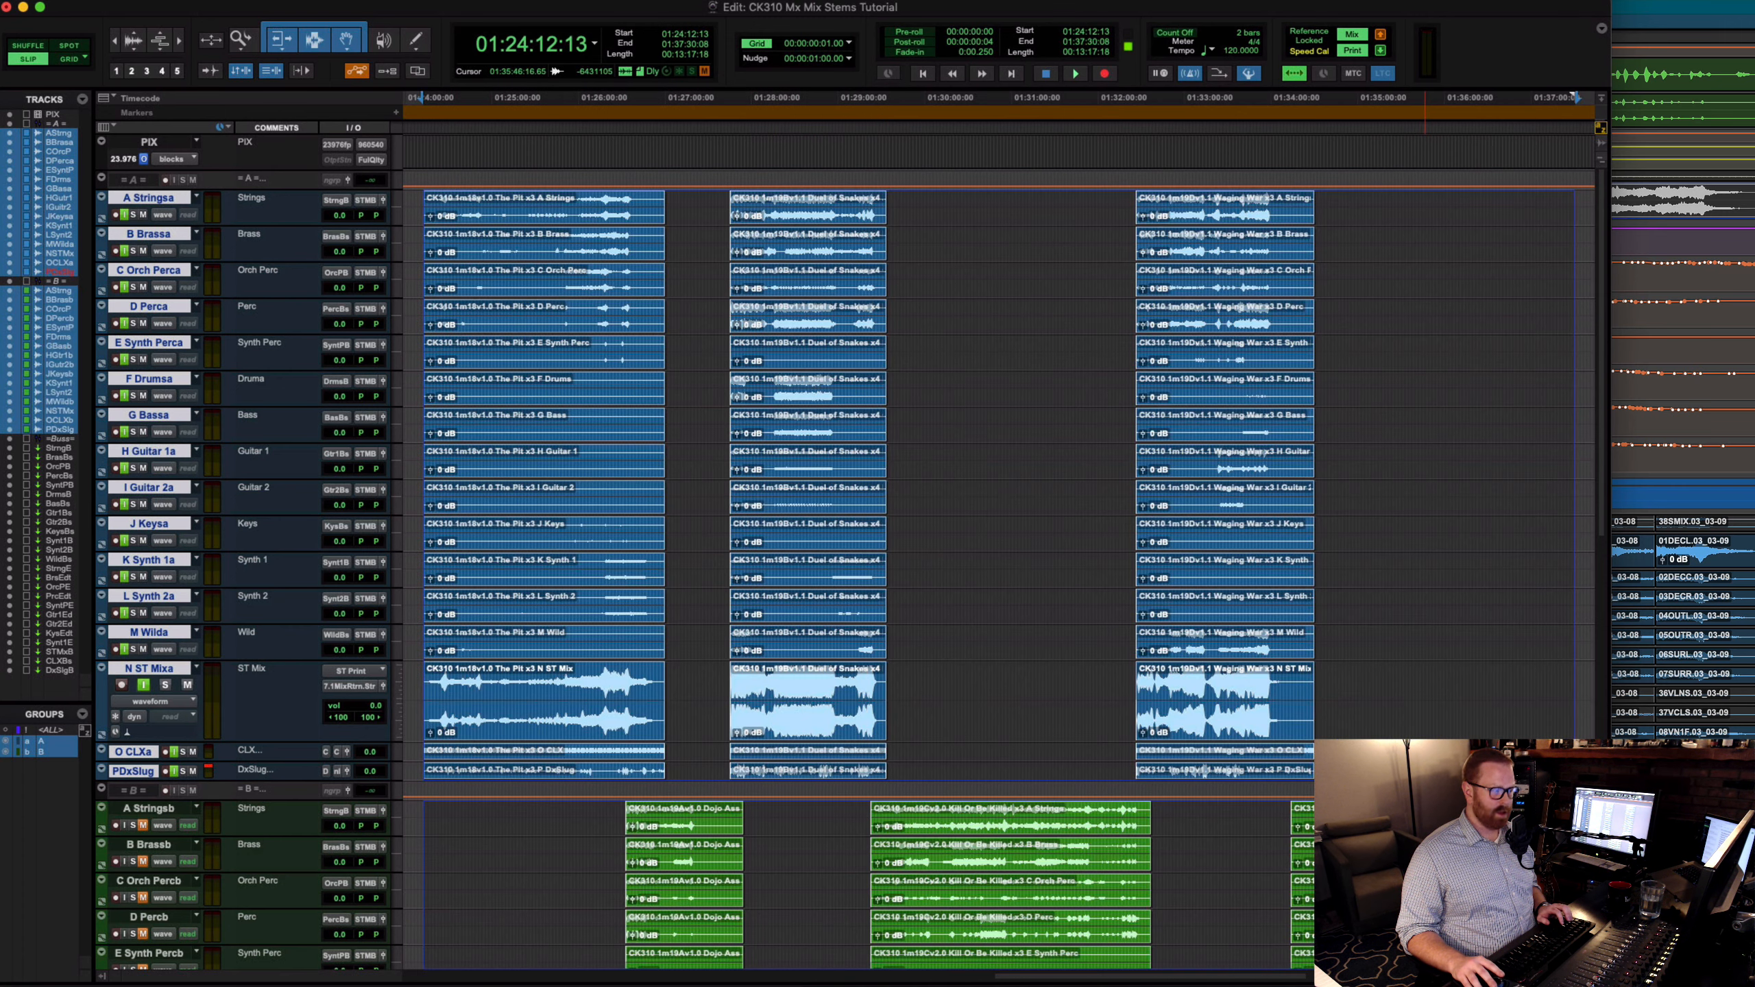
double_click(813, 205)
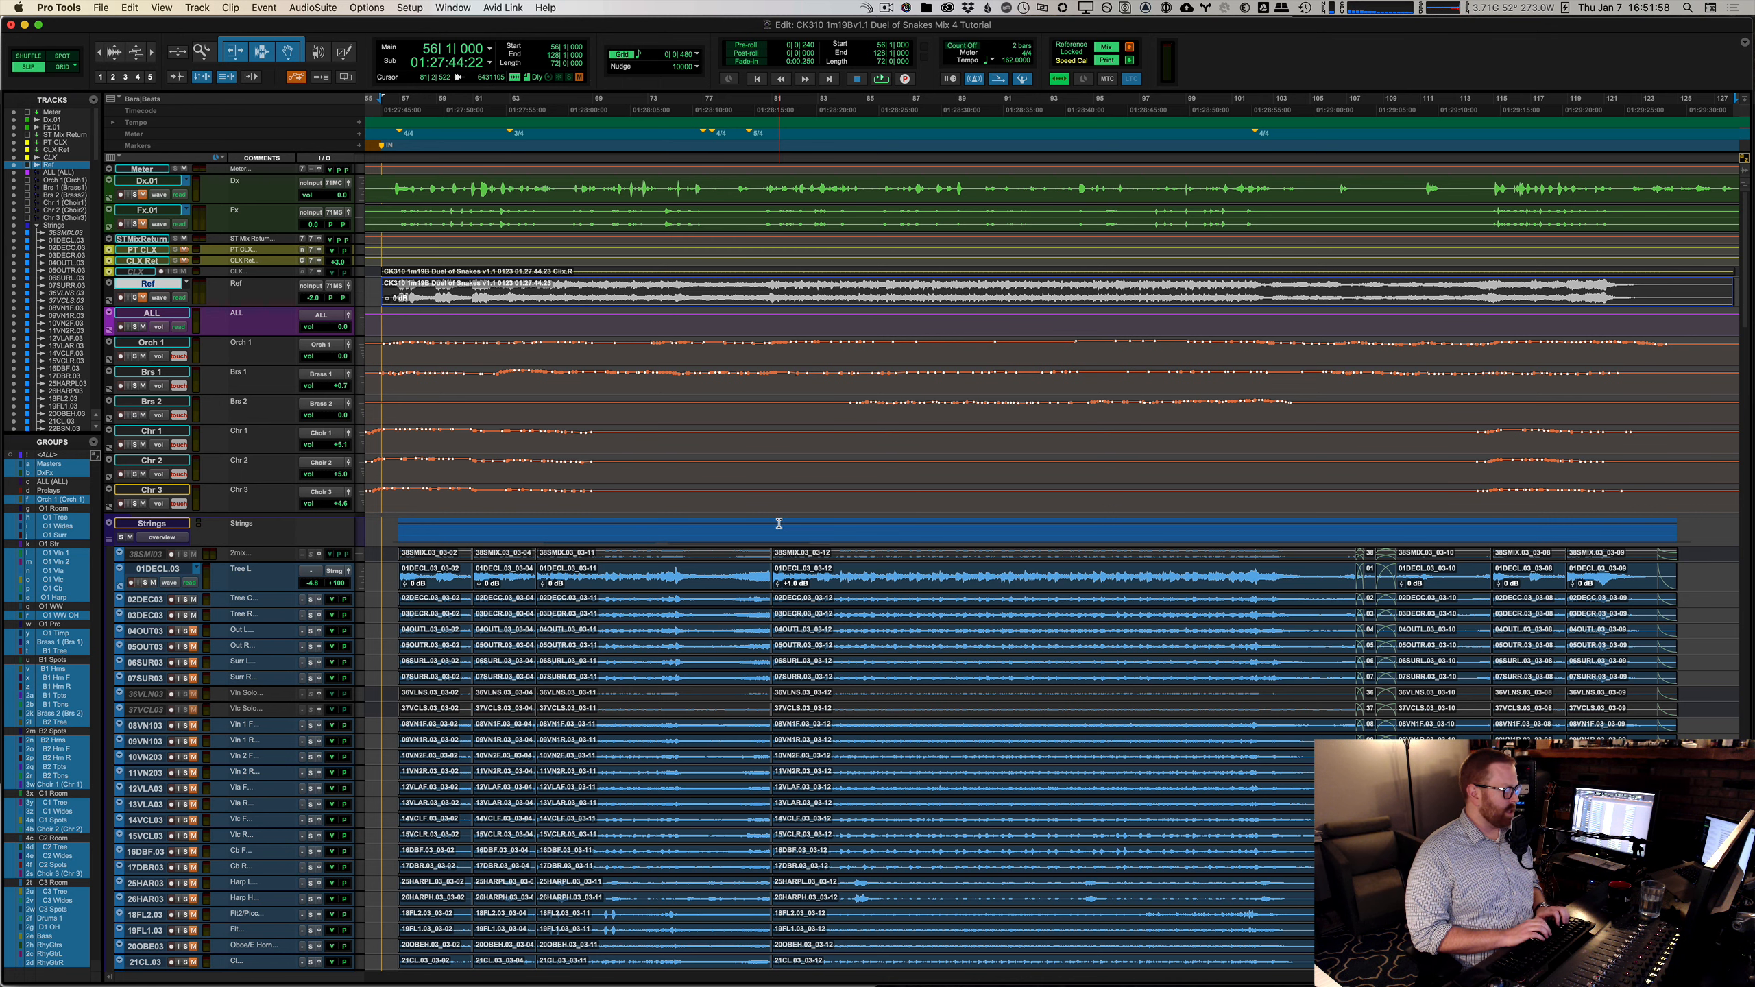
Step: Play the Duel of Snakes mix through from bar 56 and stop playback at the end of the cue
key("Down")
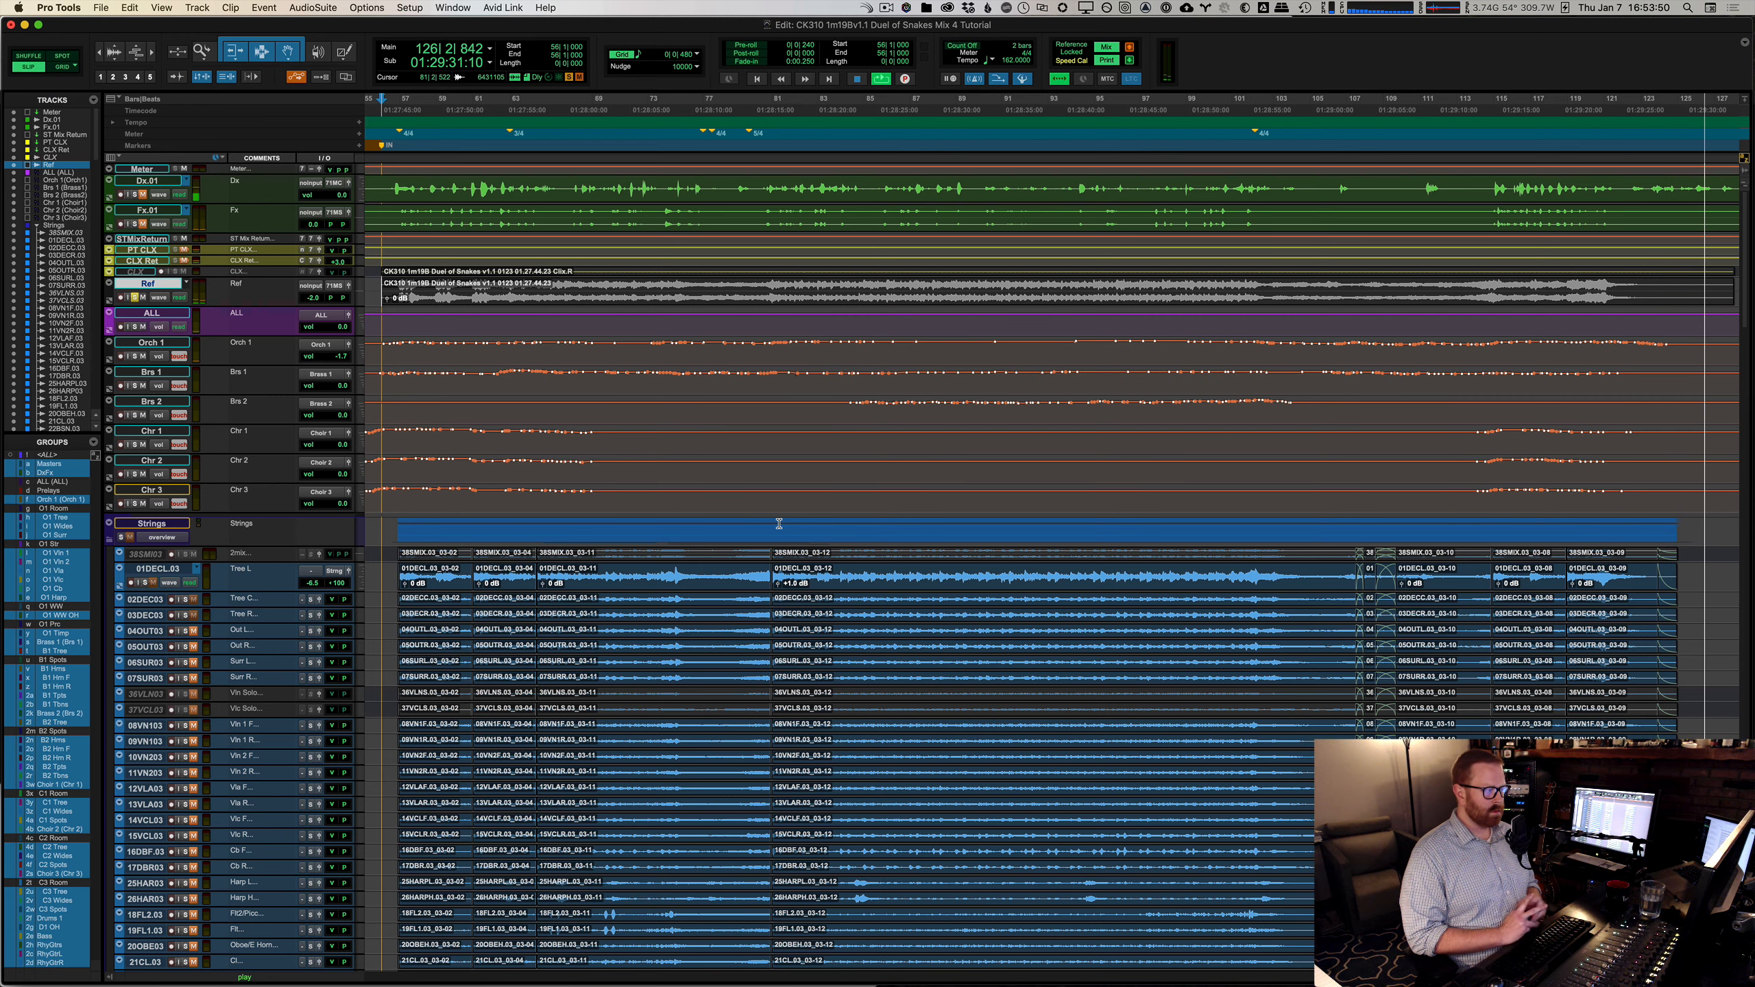
key("space")
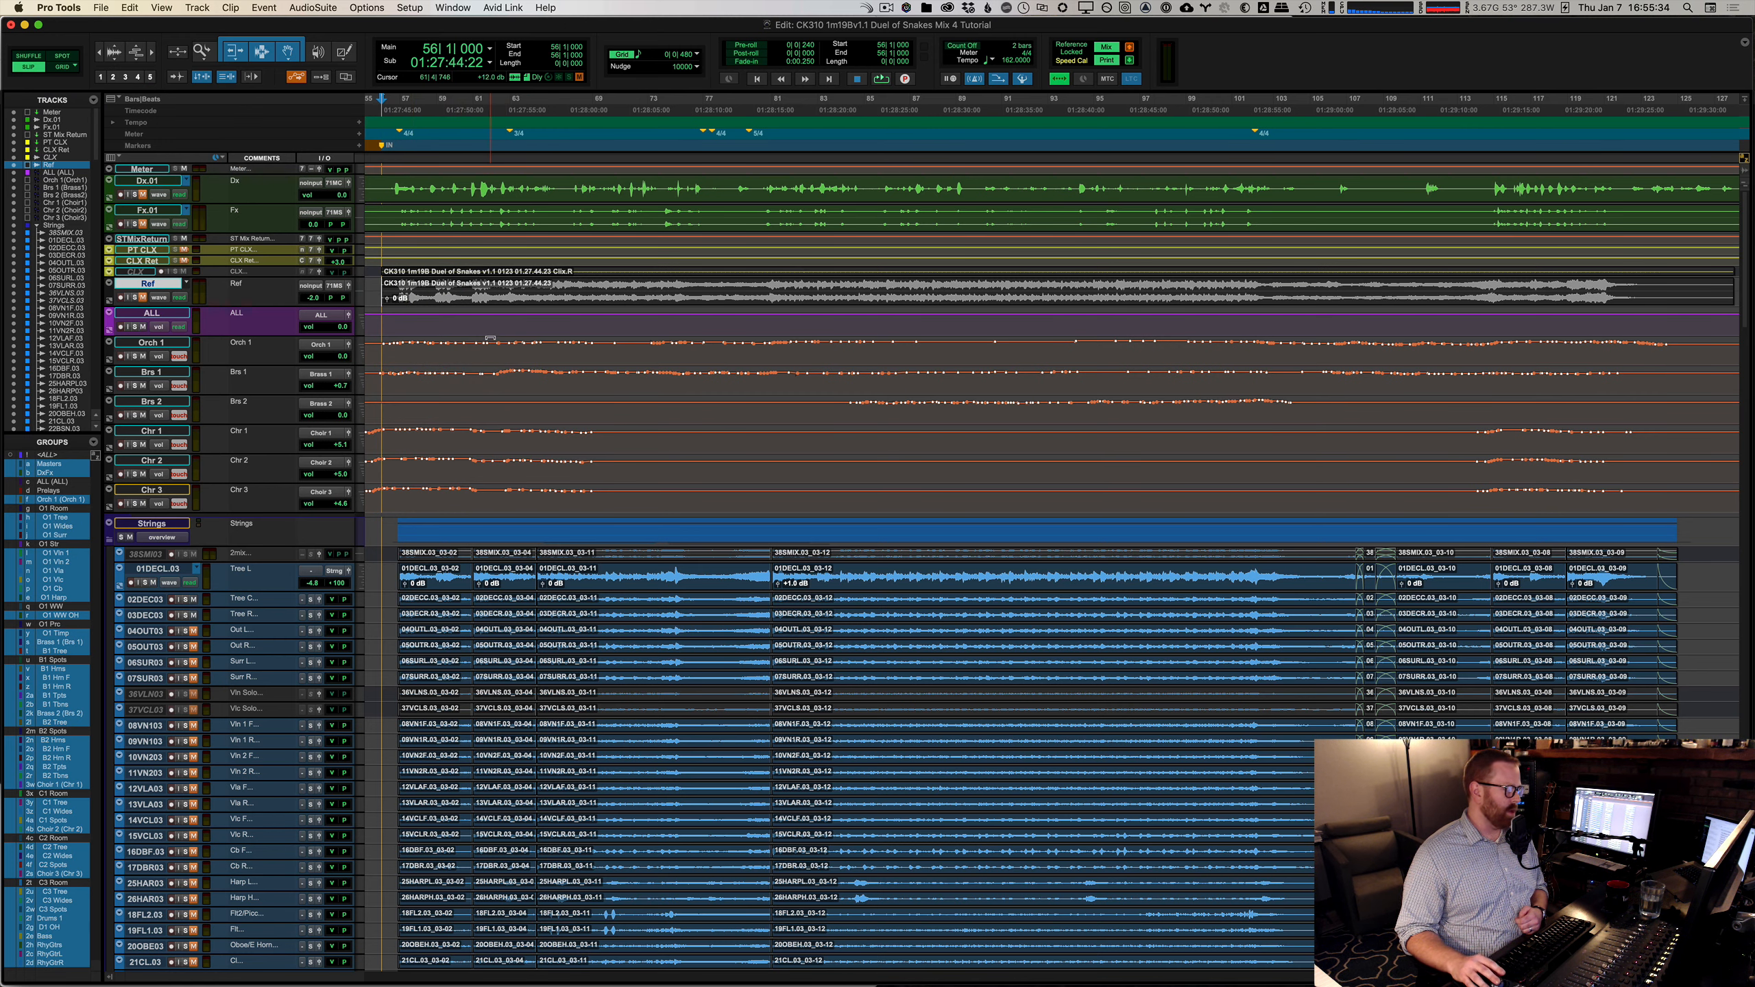
Step: Examine the tracks inside the Strings, Brass, Orch Perc and Perc folders in the Edit window
scroll(825, 511, "down", 6)
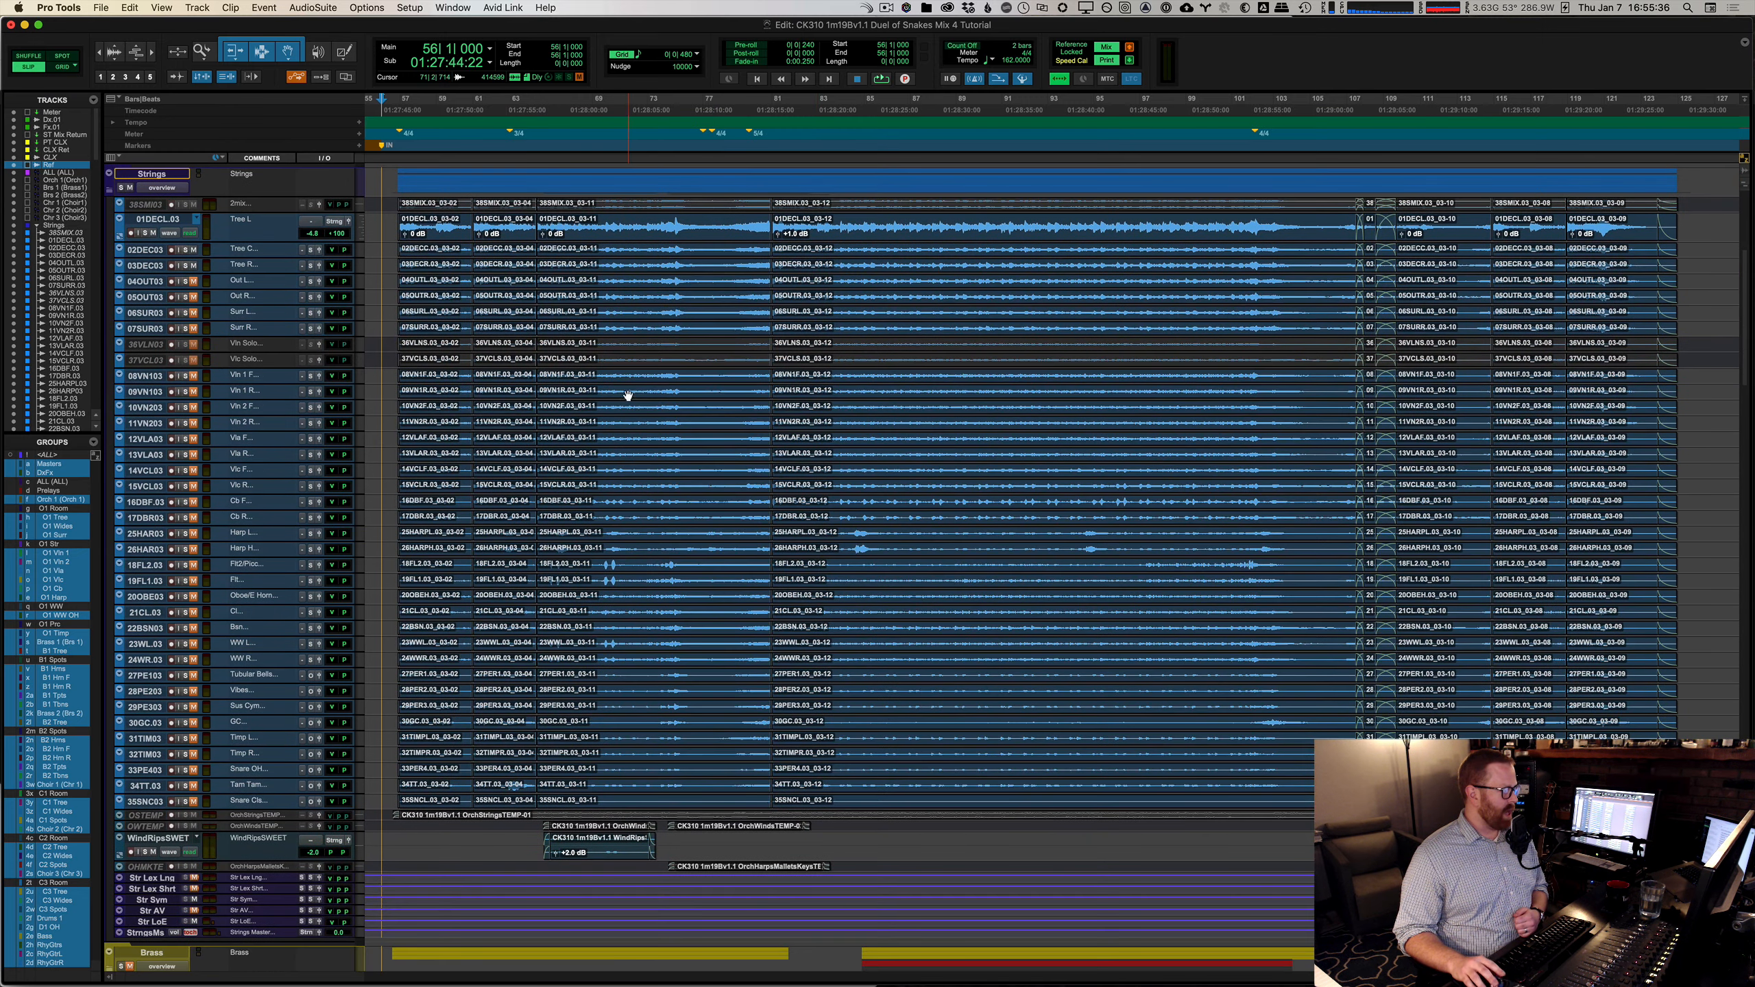
scroll(627, 396, "up", 1)
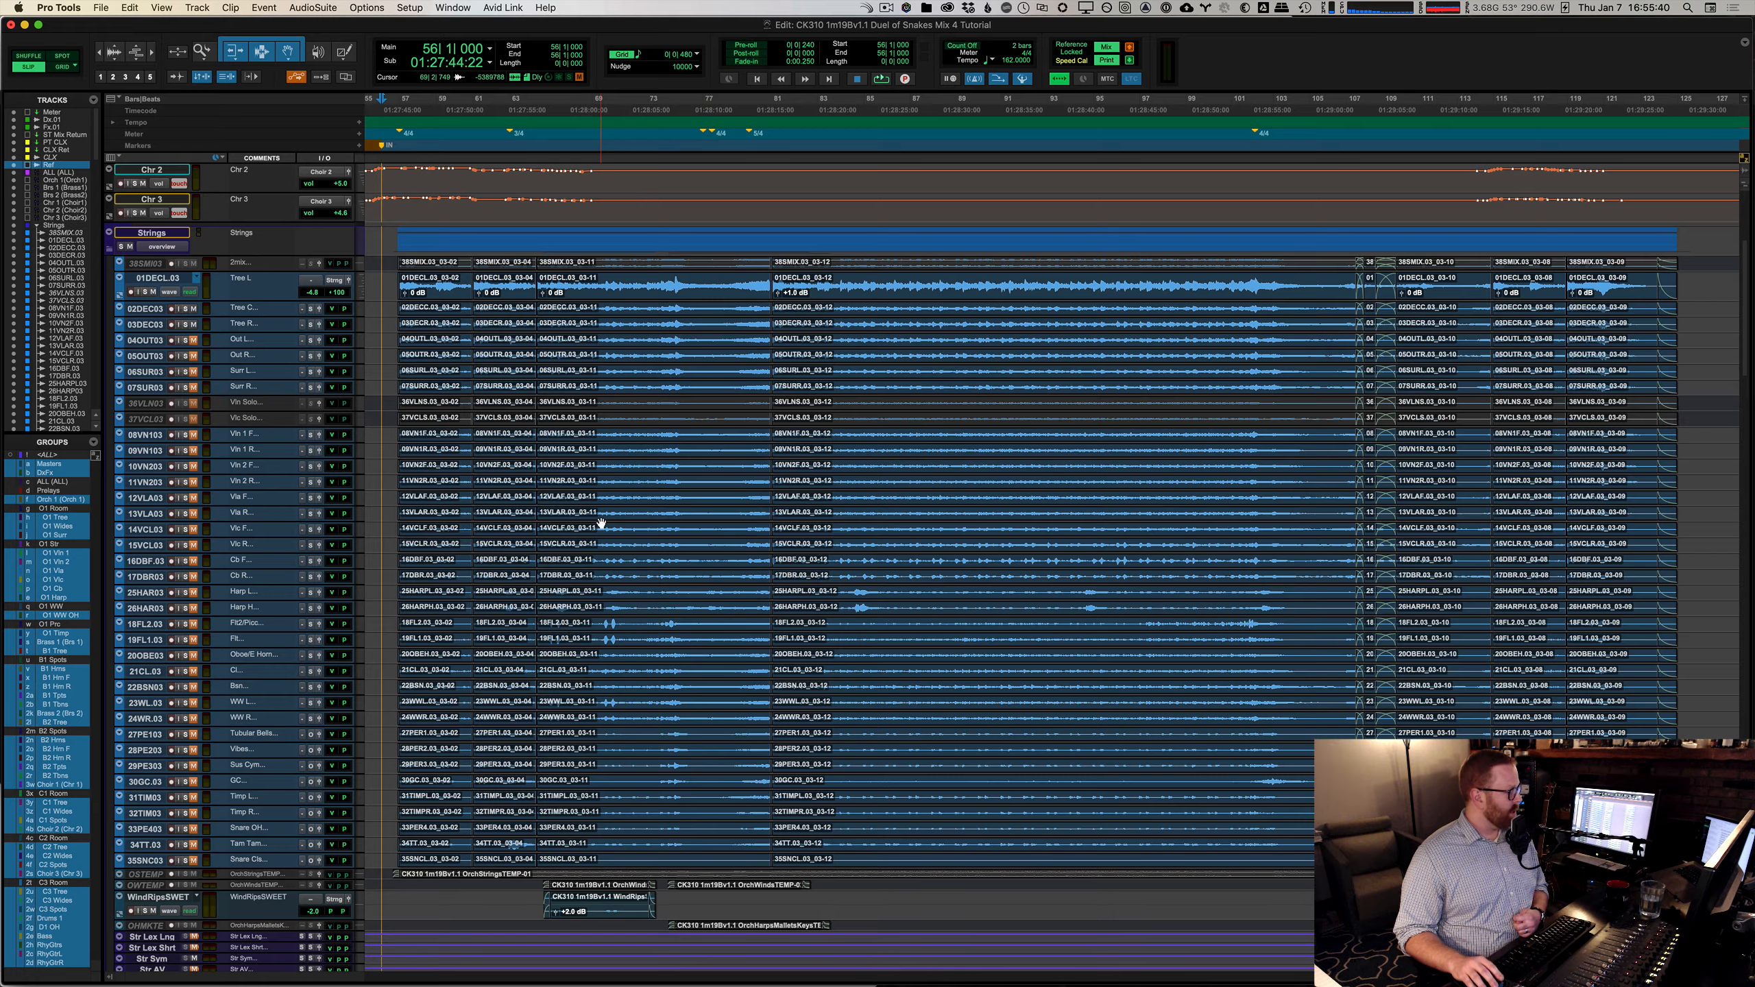
scroll(601, 523, "down", 2)
scroll(601, 523, "up", 1)
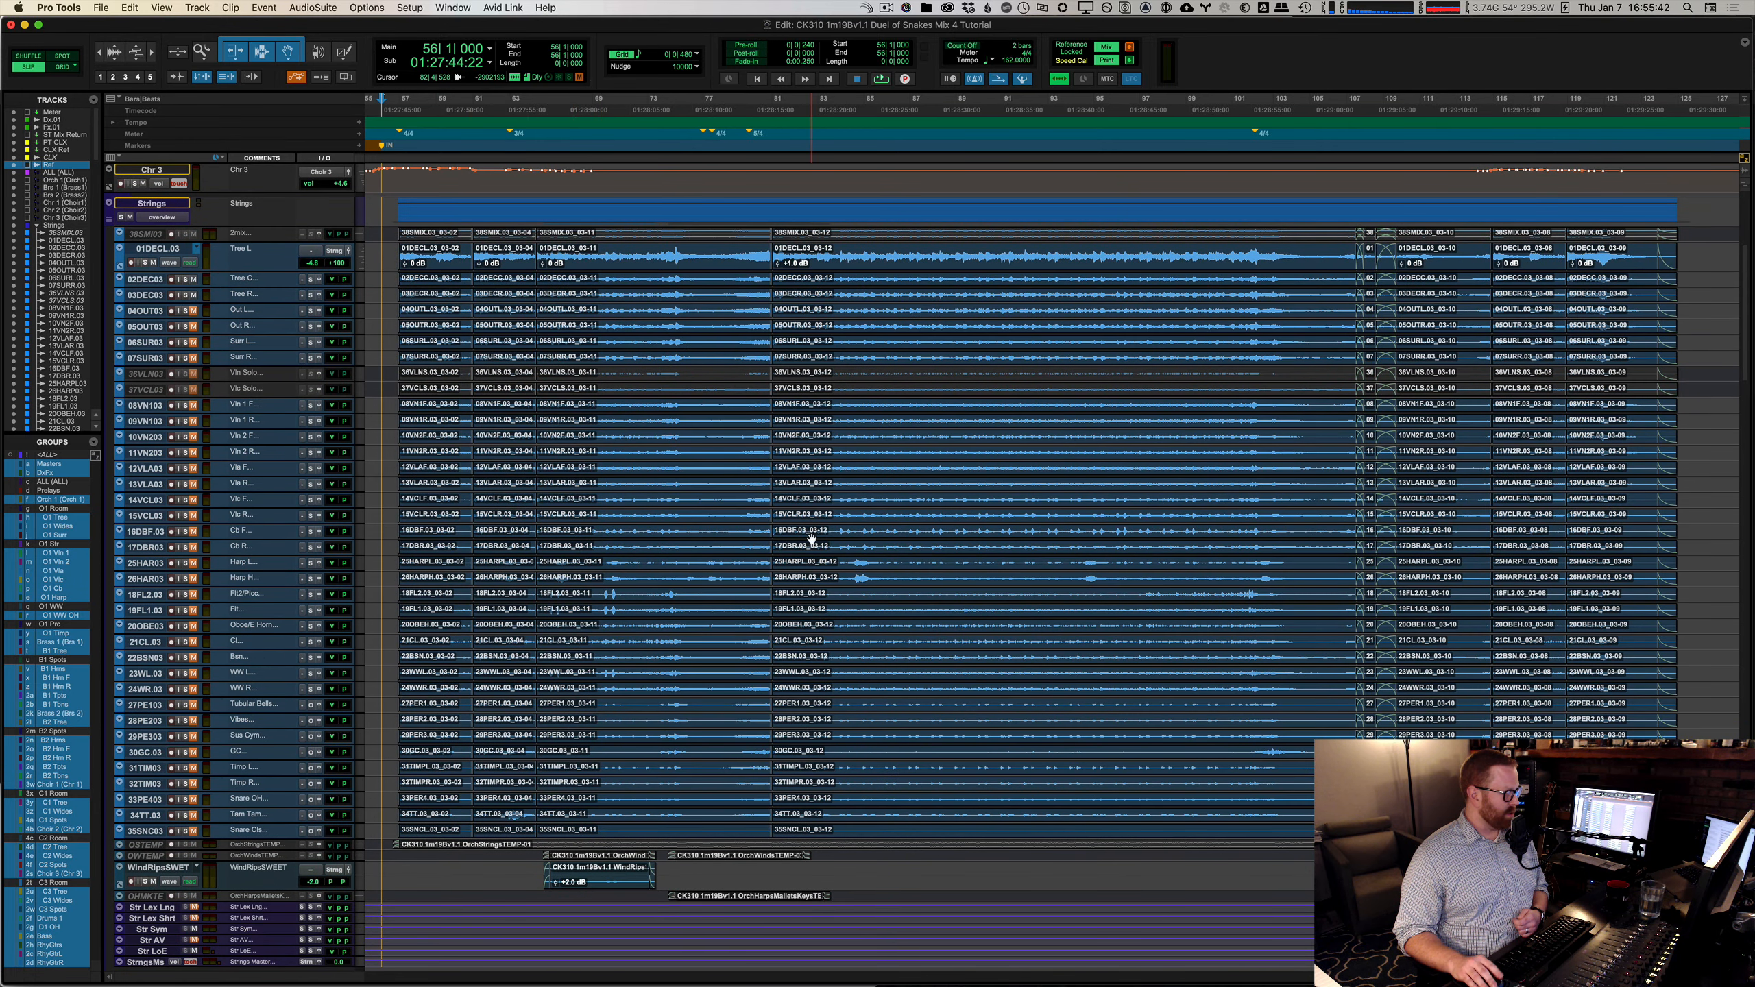
scroll(811, 539, "down", 12)
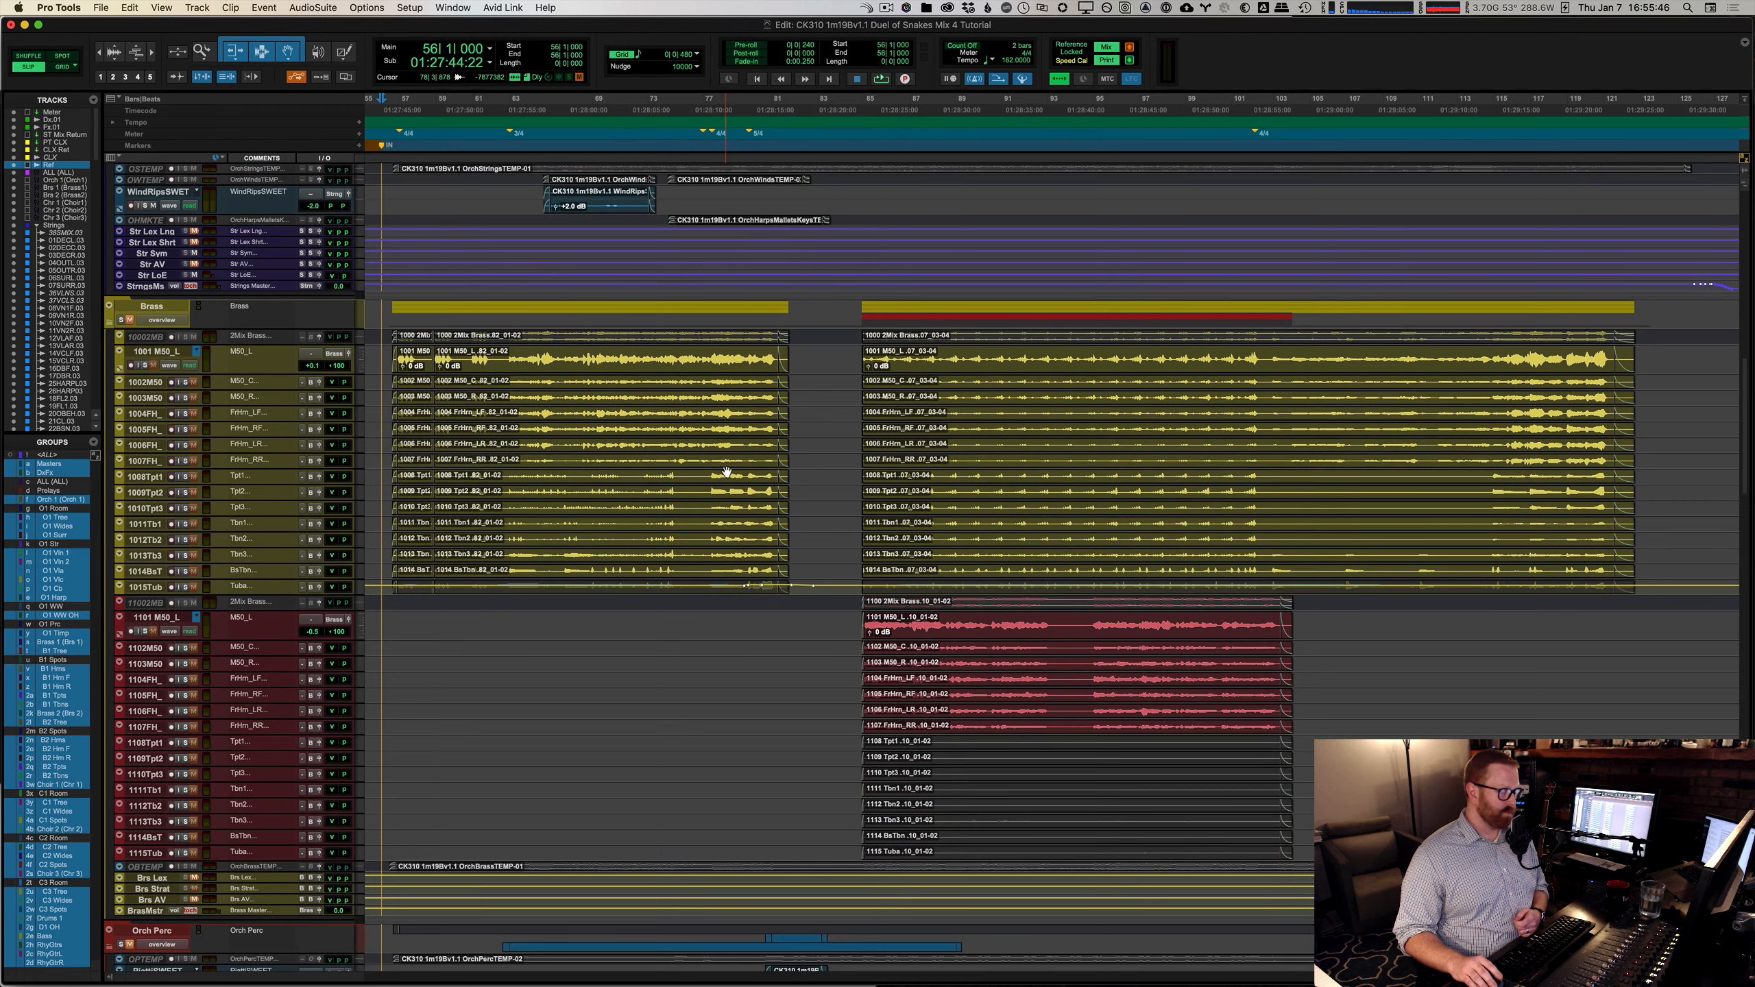
scroll(725, 474, "down", 20)
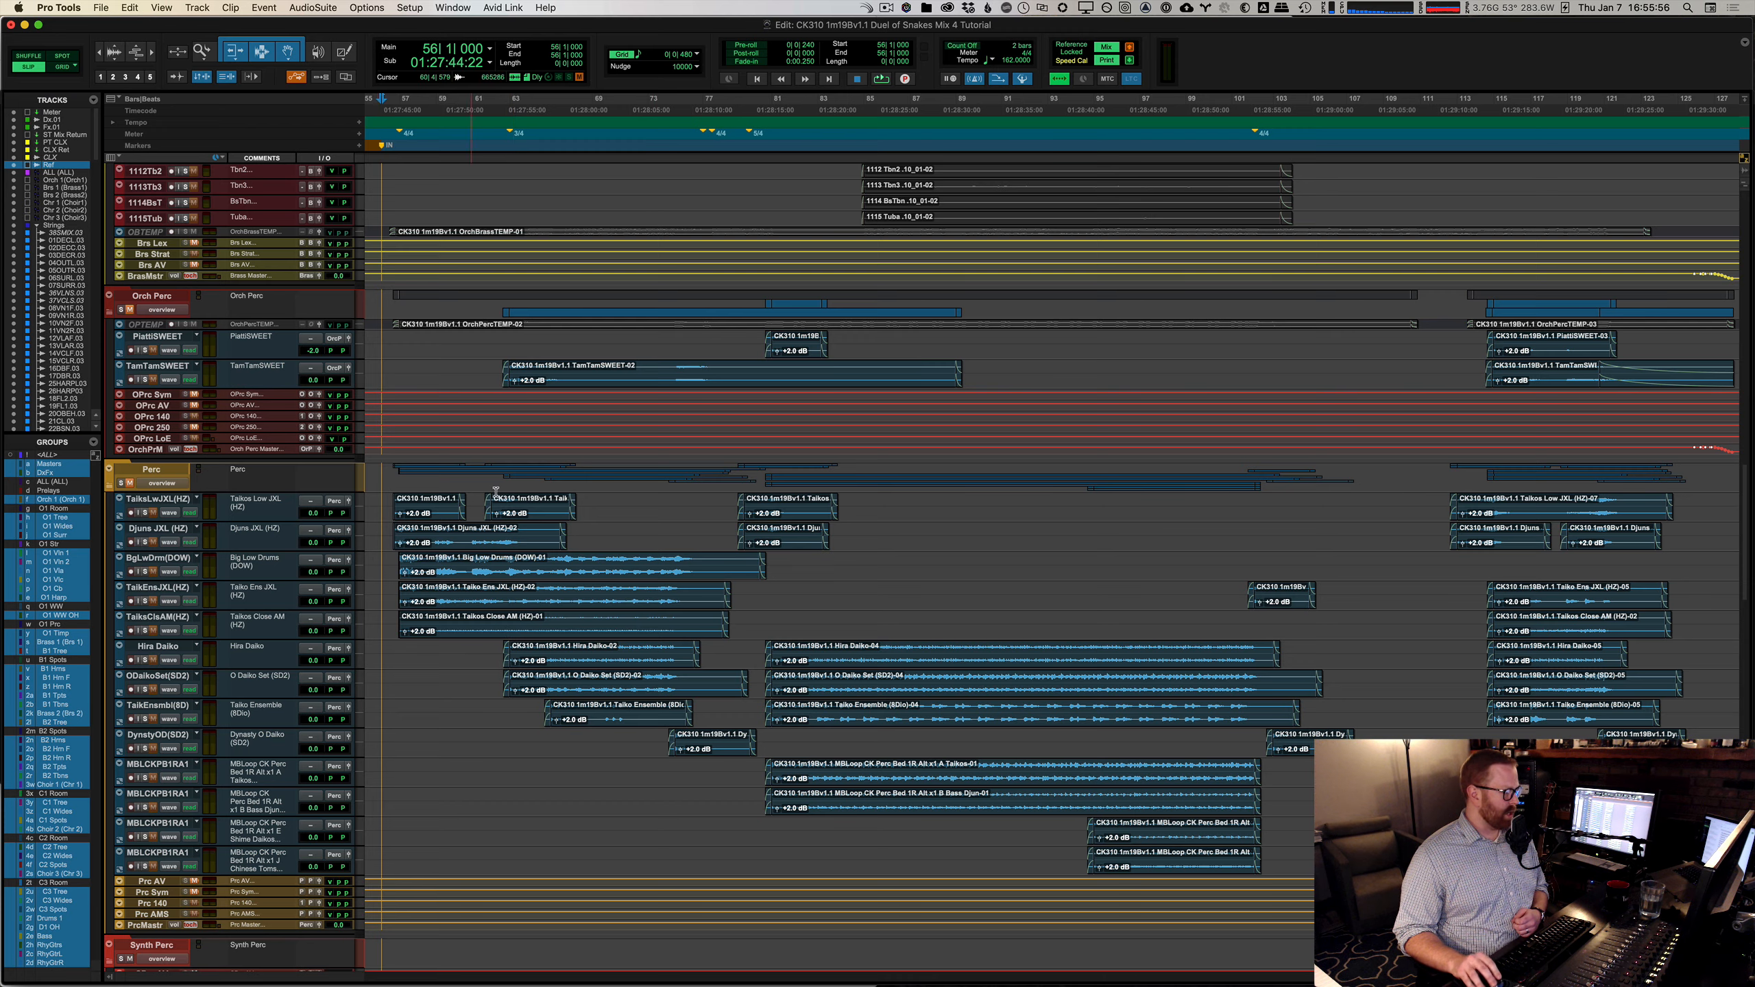
scroll(638, 510, "down", 10)
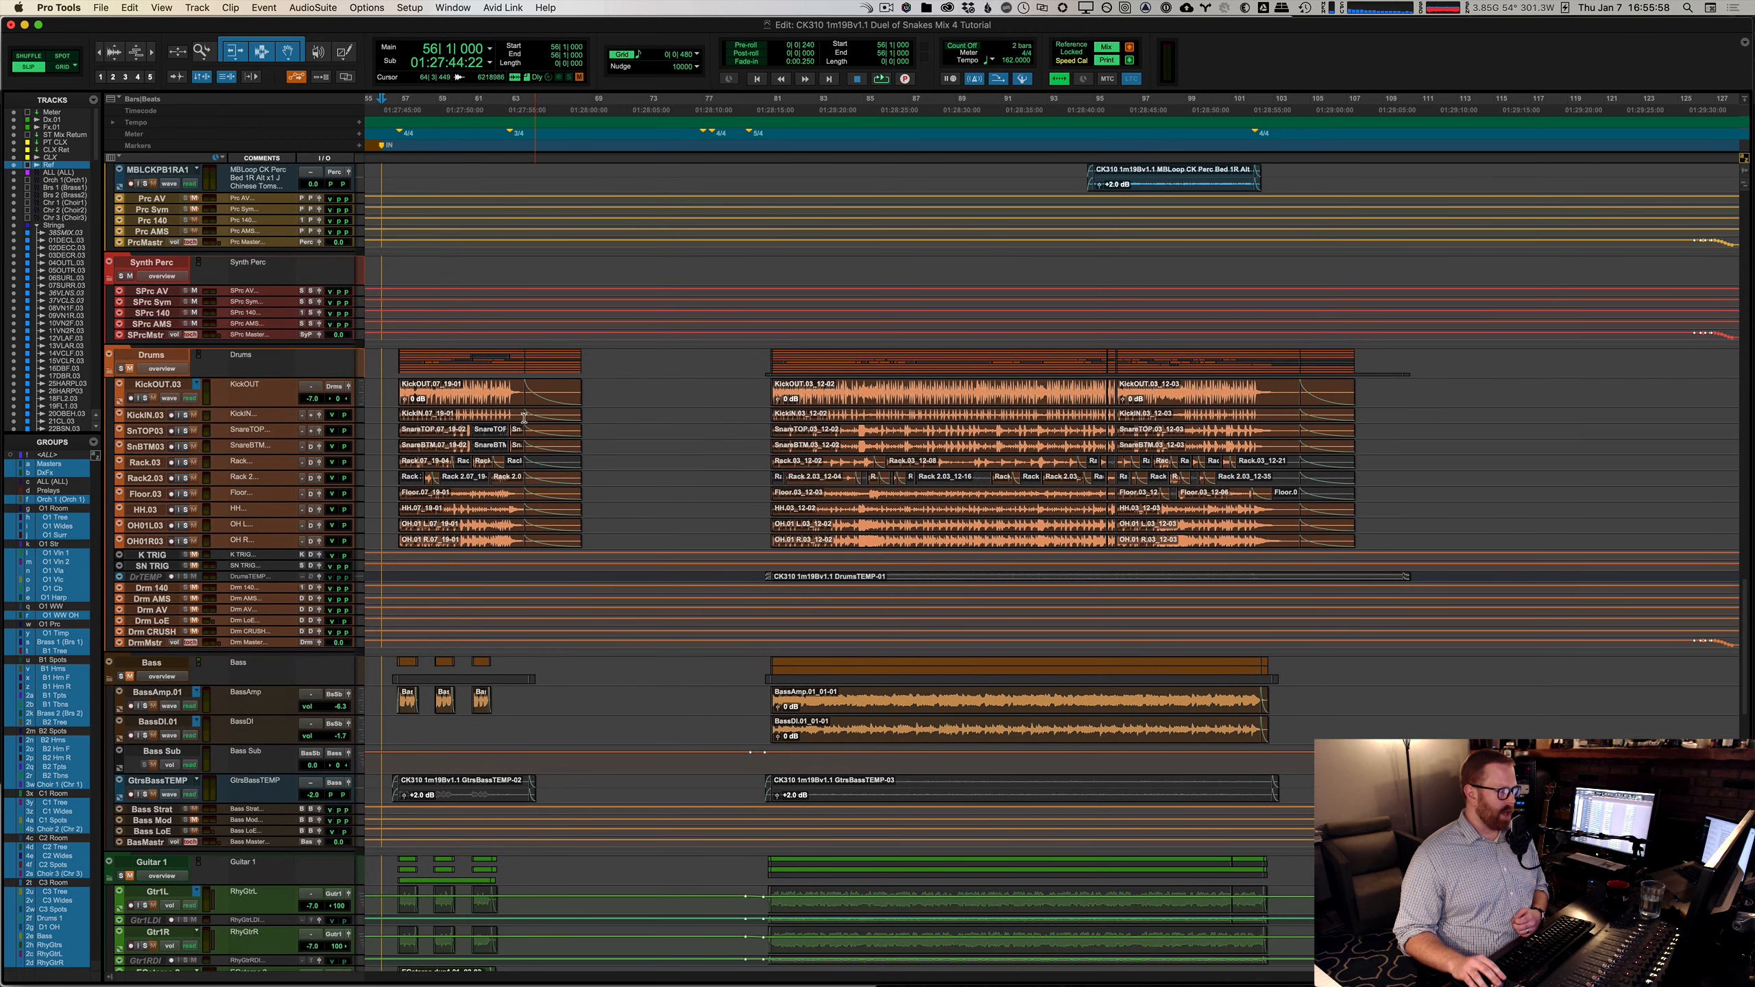
Step: Examine the Drums, Bass, Guitar, Keys, Synth and Wild folders, flipping the tracks between waveform and volume views along the way
key("ctrl+alt+minus")
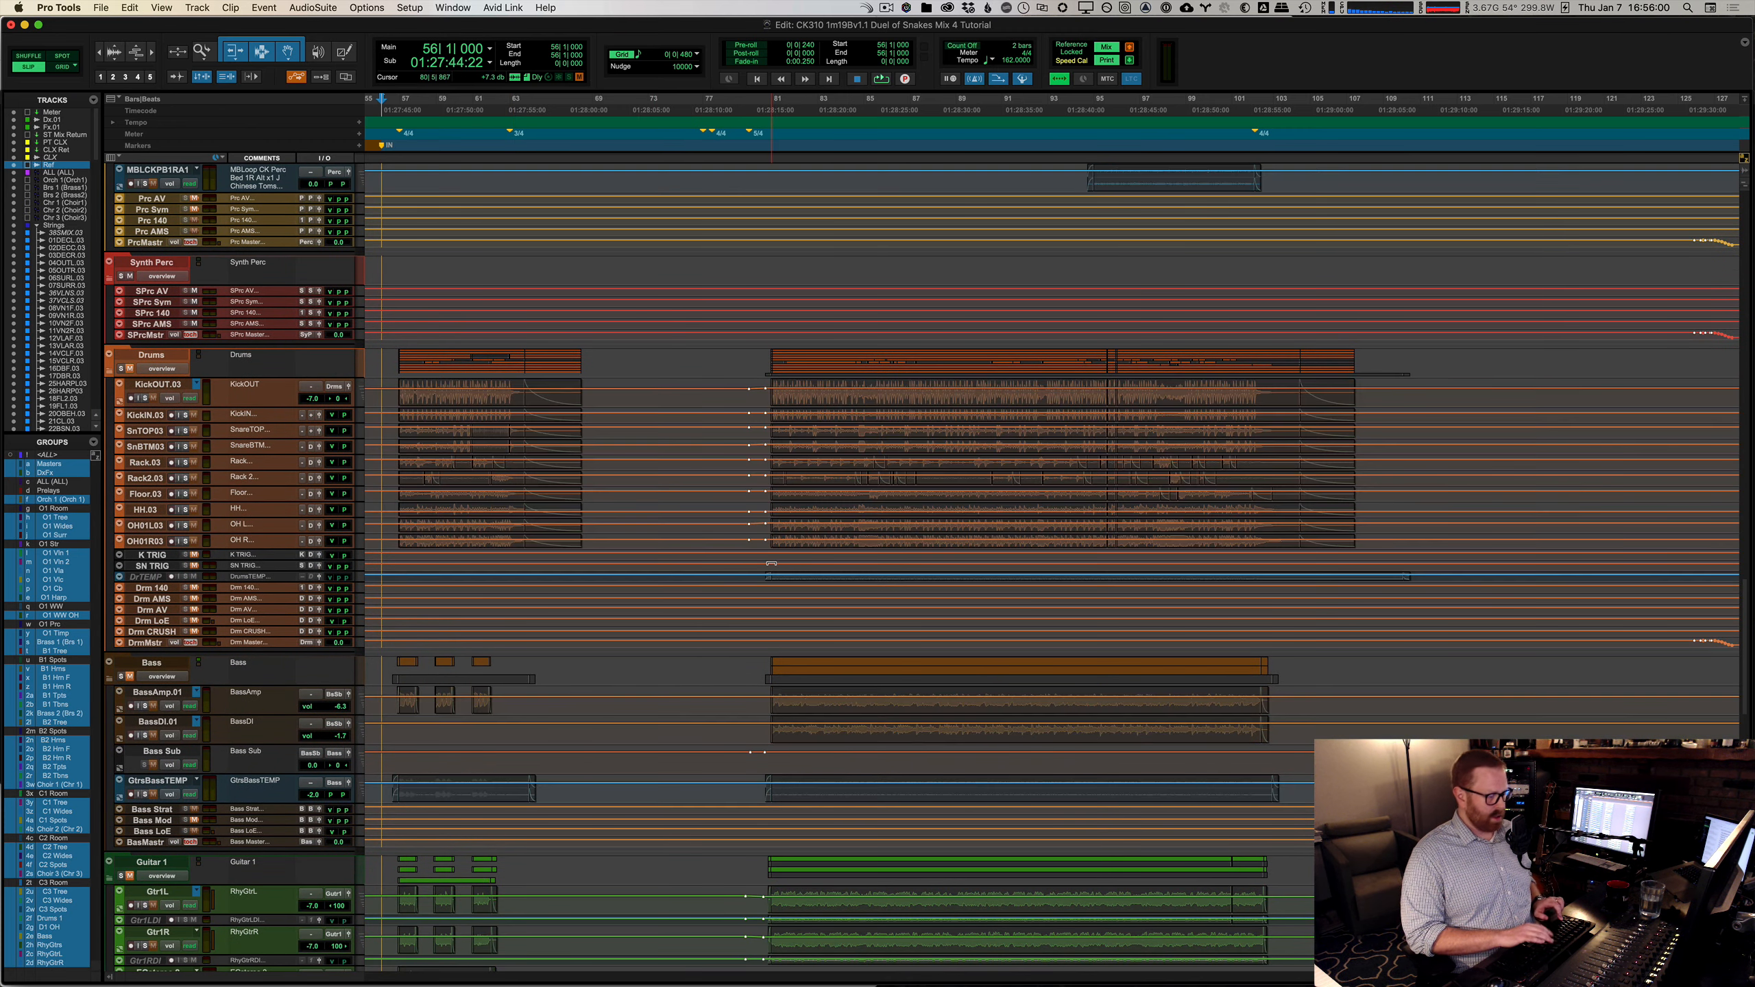
key("ctrl+alt+minus")
scroll(542, 588, "down", 8)
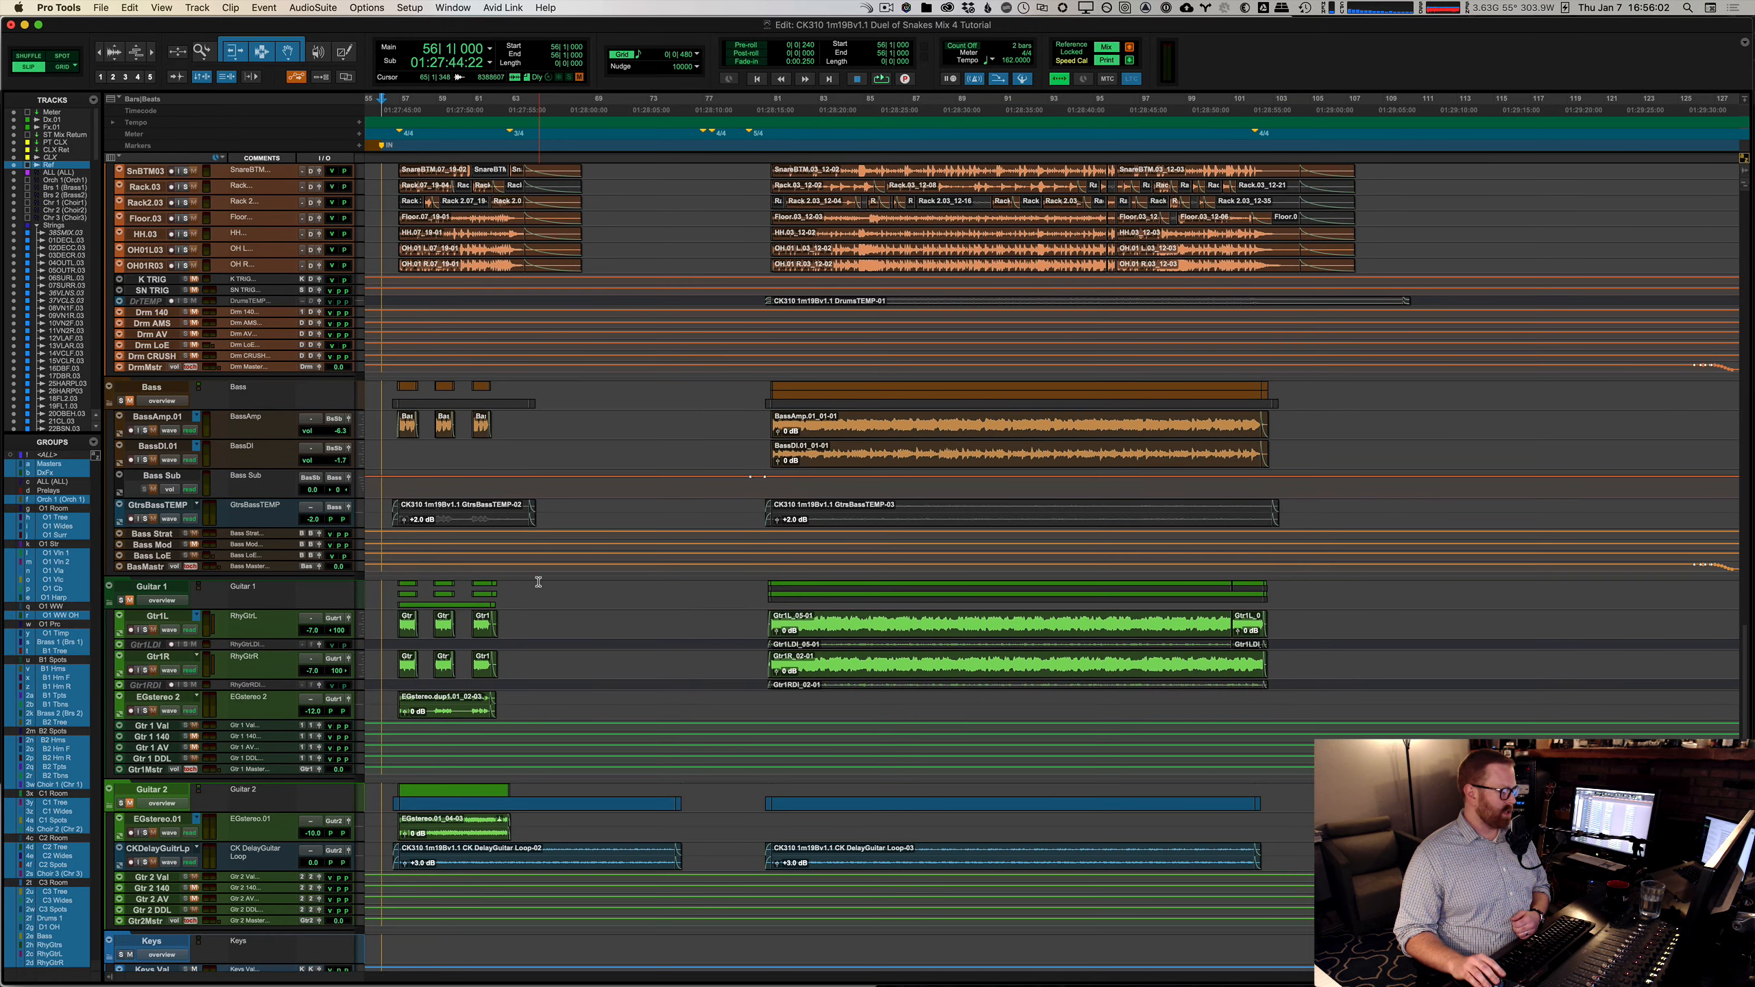
scroll(542, 587, "down", 2)
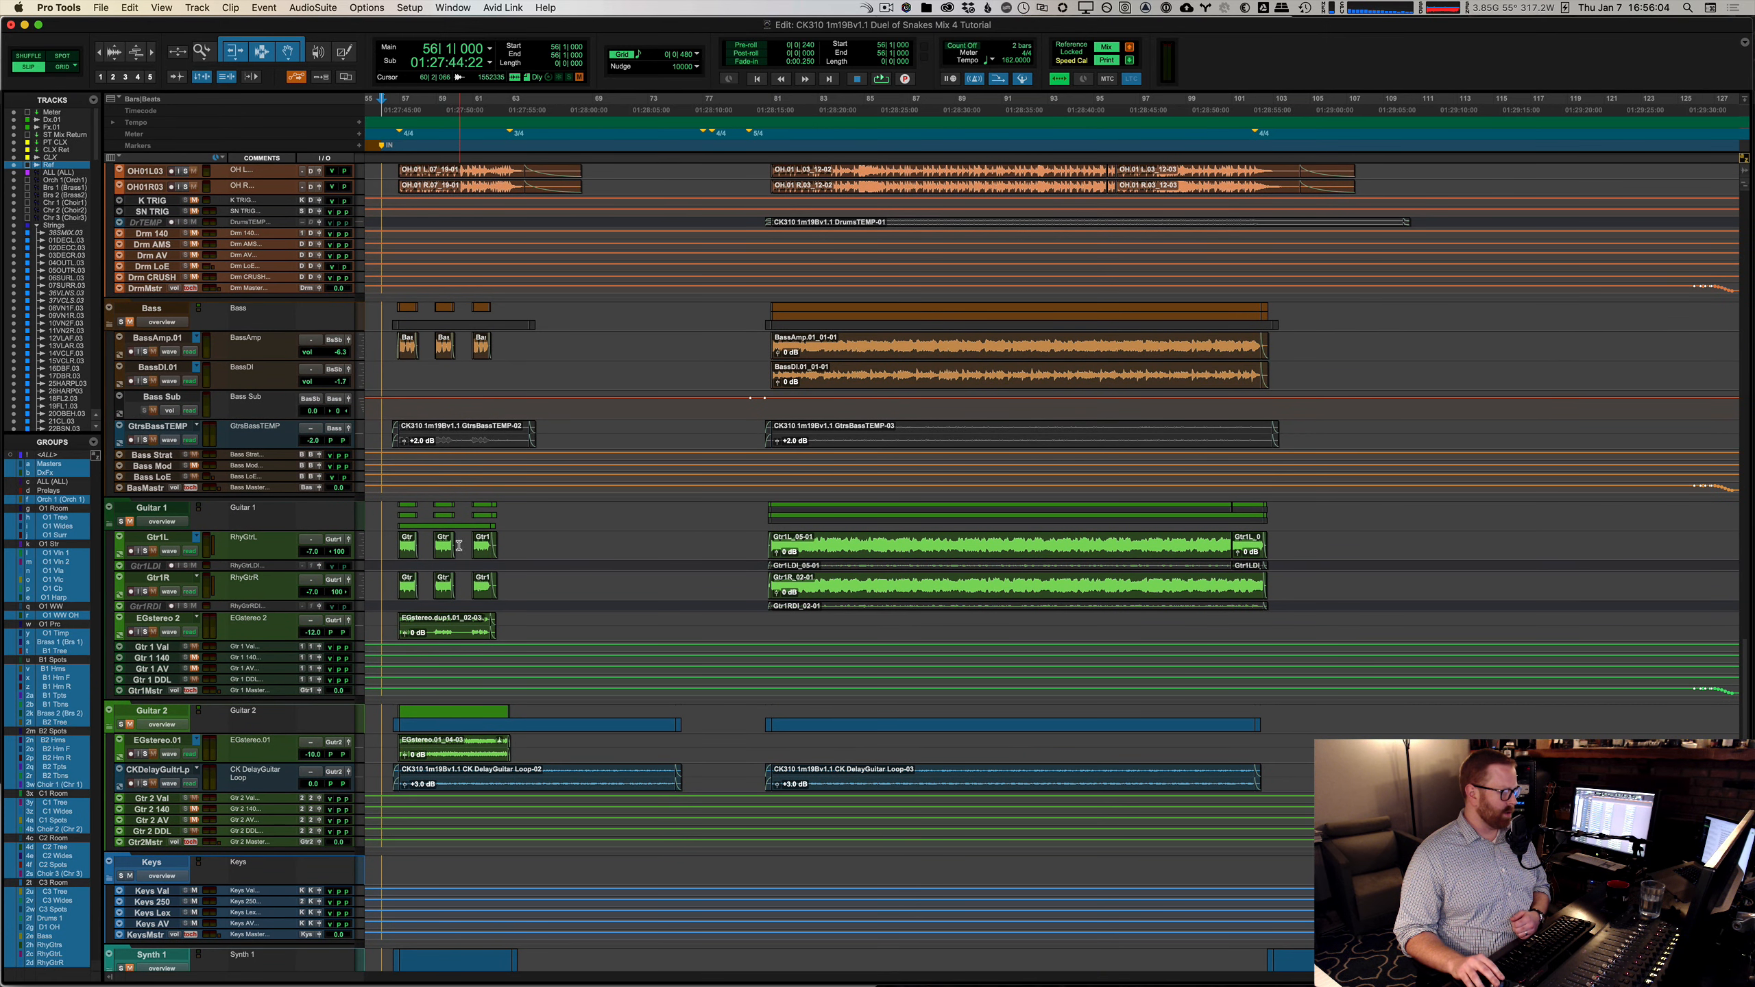
scroll(491, 710, "down", 3)
left_click_drag(454, 665, 524, 667)
left_click(525, 667)
scroll(548, 717, "down", 4)
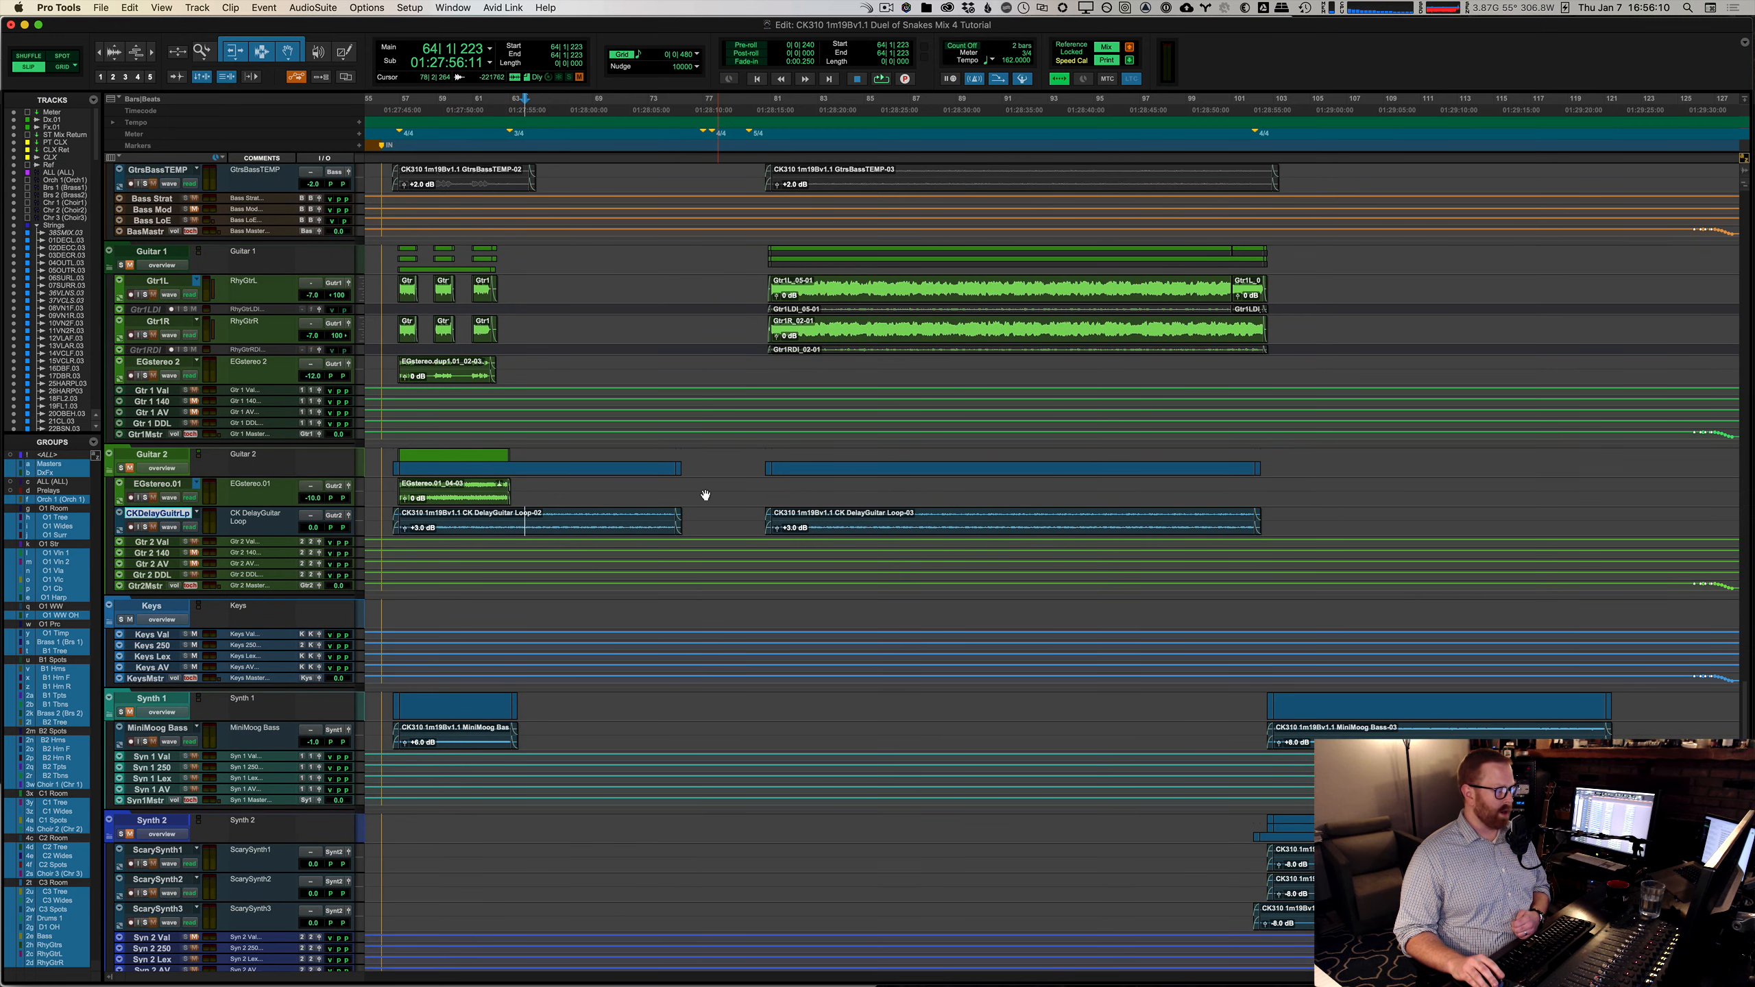
scroll(705, 495, "down", 7)
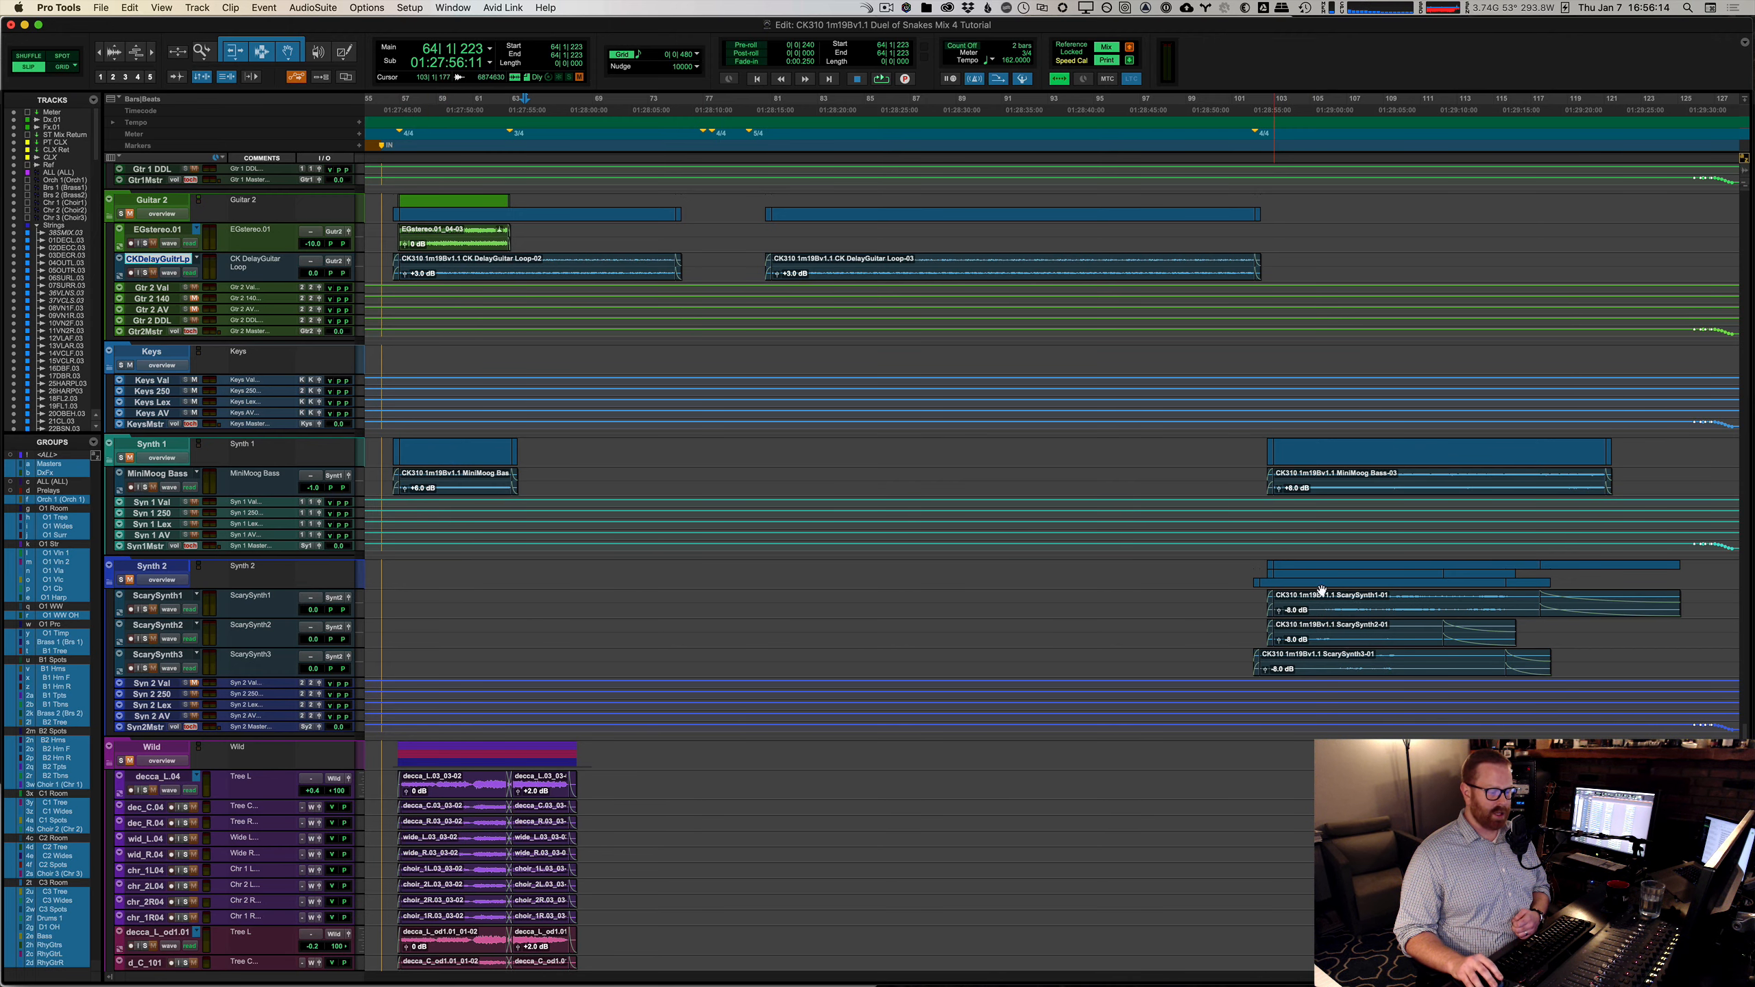
scroll(743, 588, "down", 11)
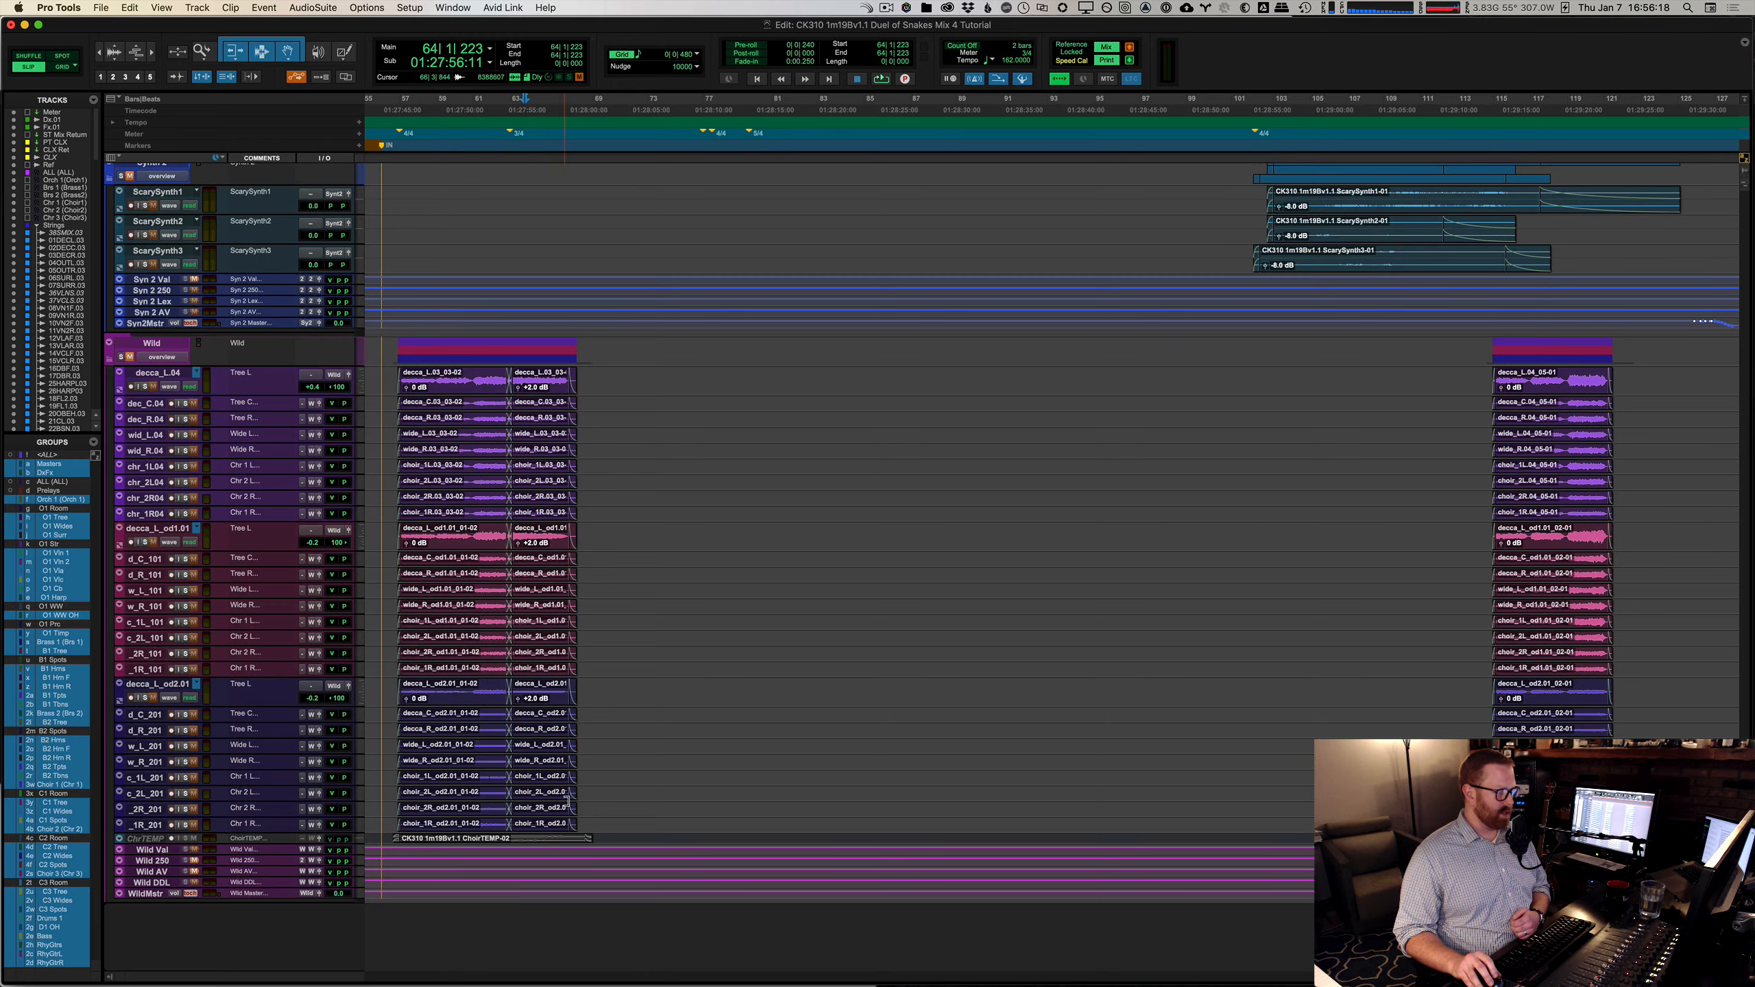
scroll(872, 615, "down", 20)
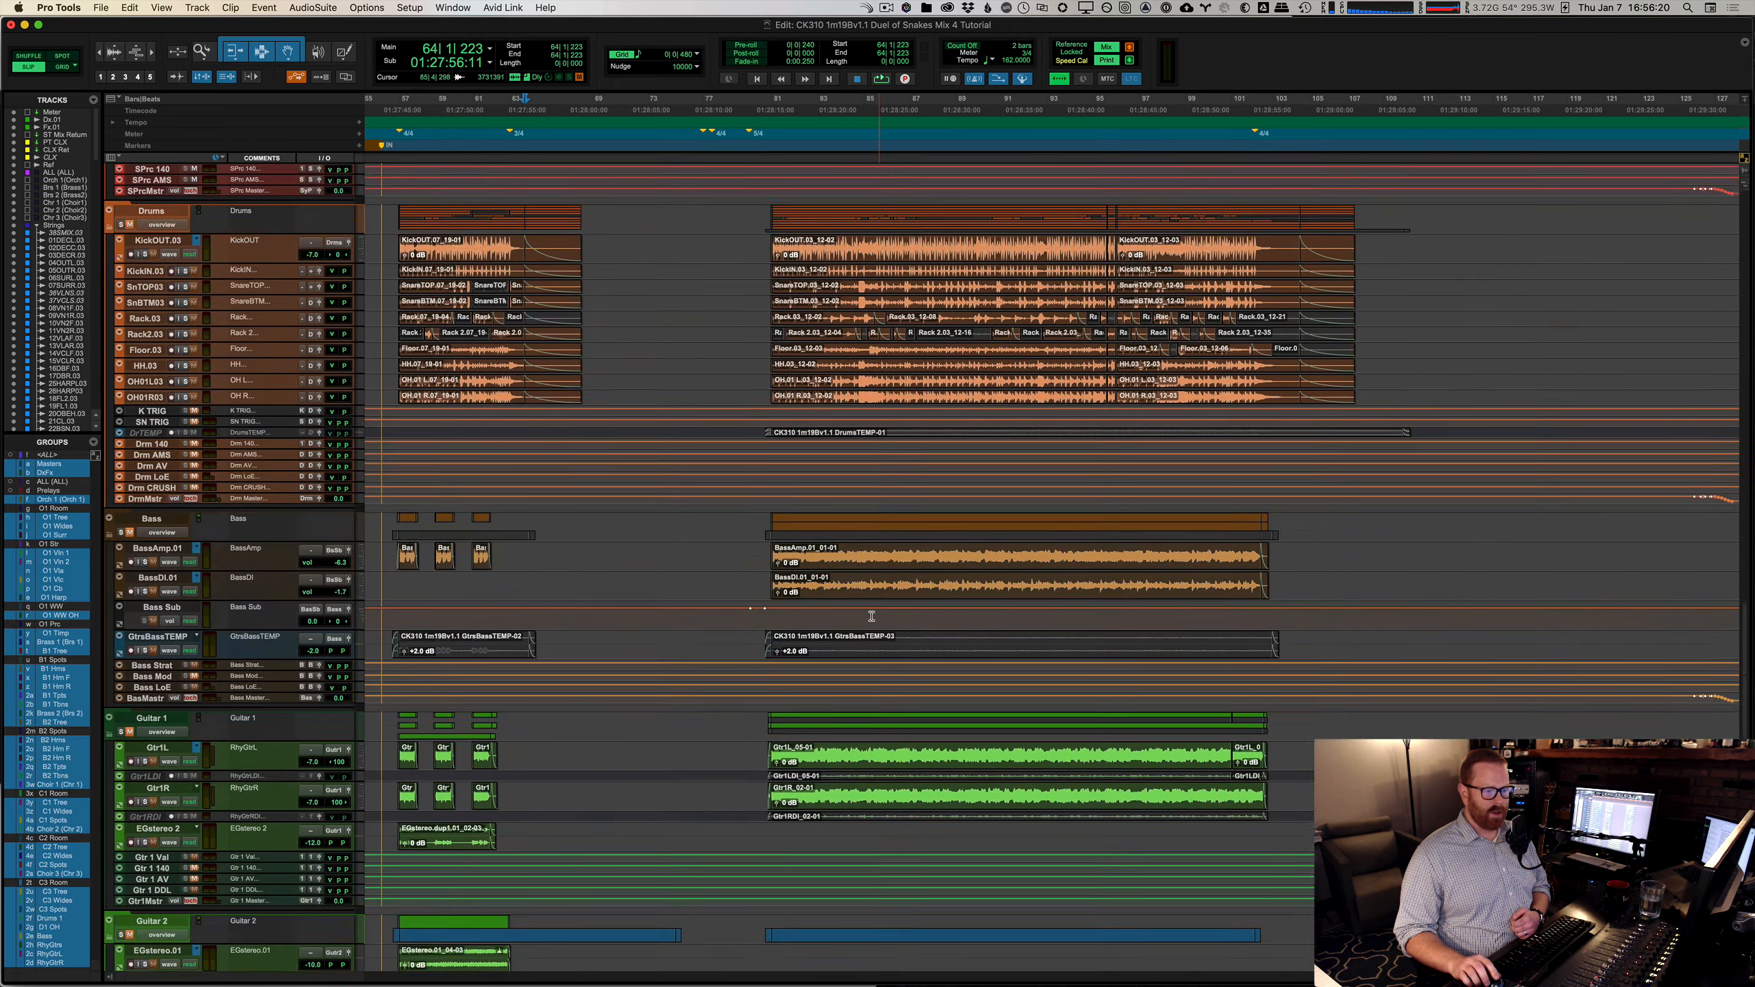
Step: Return to the beginning of the track list, select the Strings folder track and examine the string tracks inside it
scroll(871, 616, "up", 20)
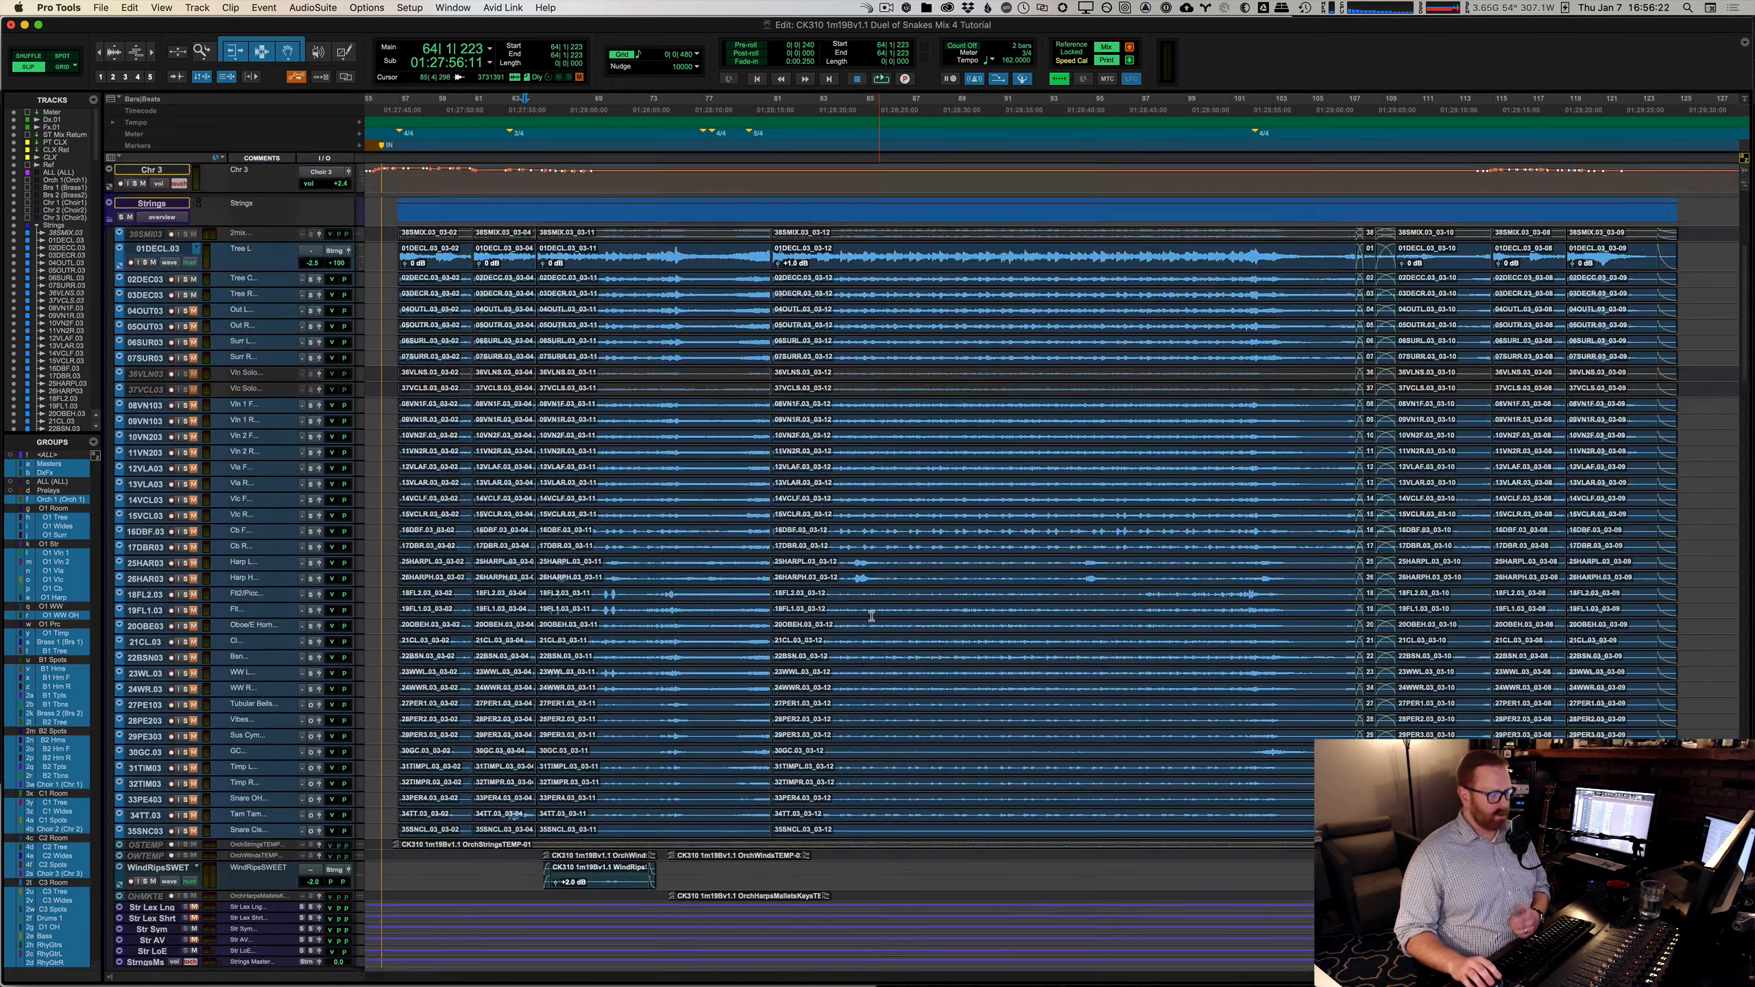
scroll(872, 615, "up", 5)
scroll(643, 627, "down", 10)
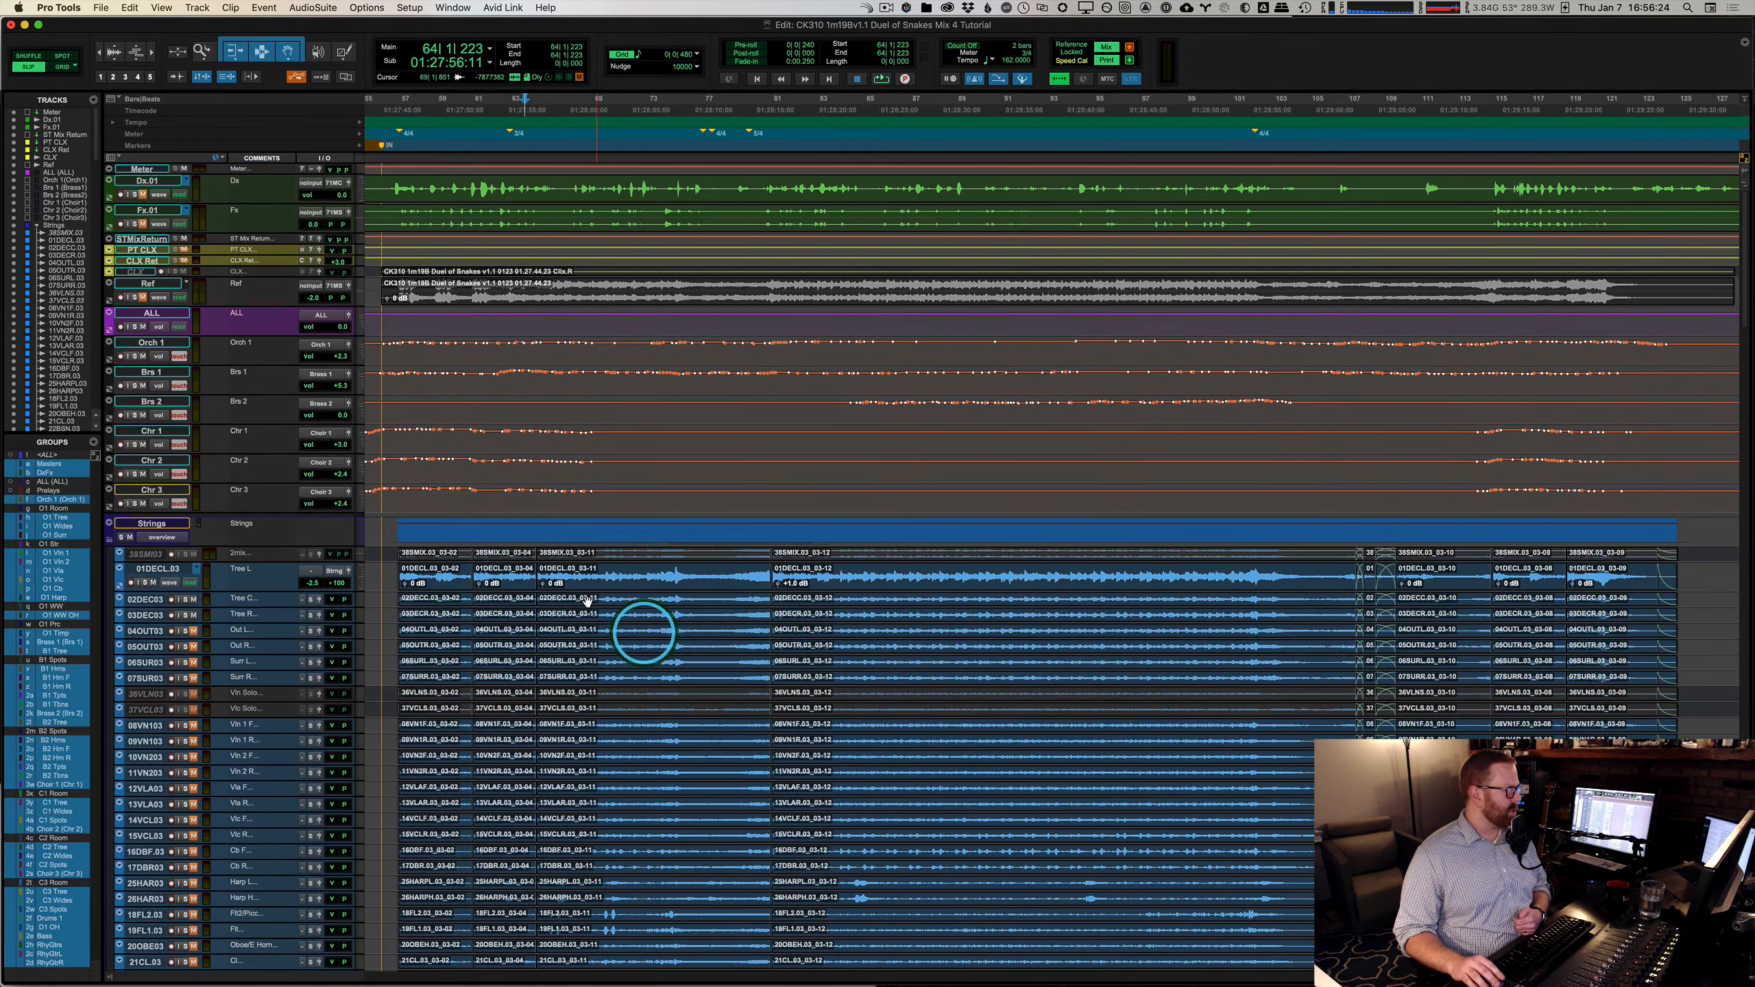
scroll(563, 561, "up", 9)
left_click(141, 511)
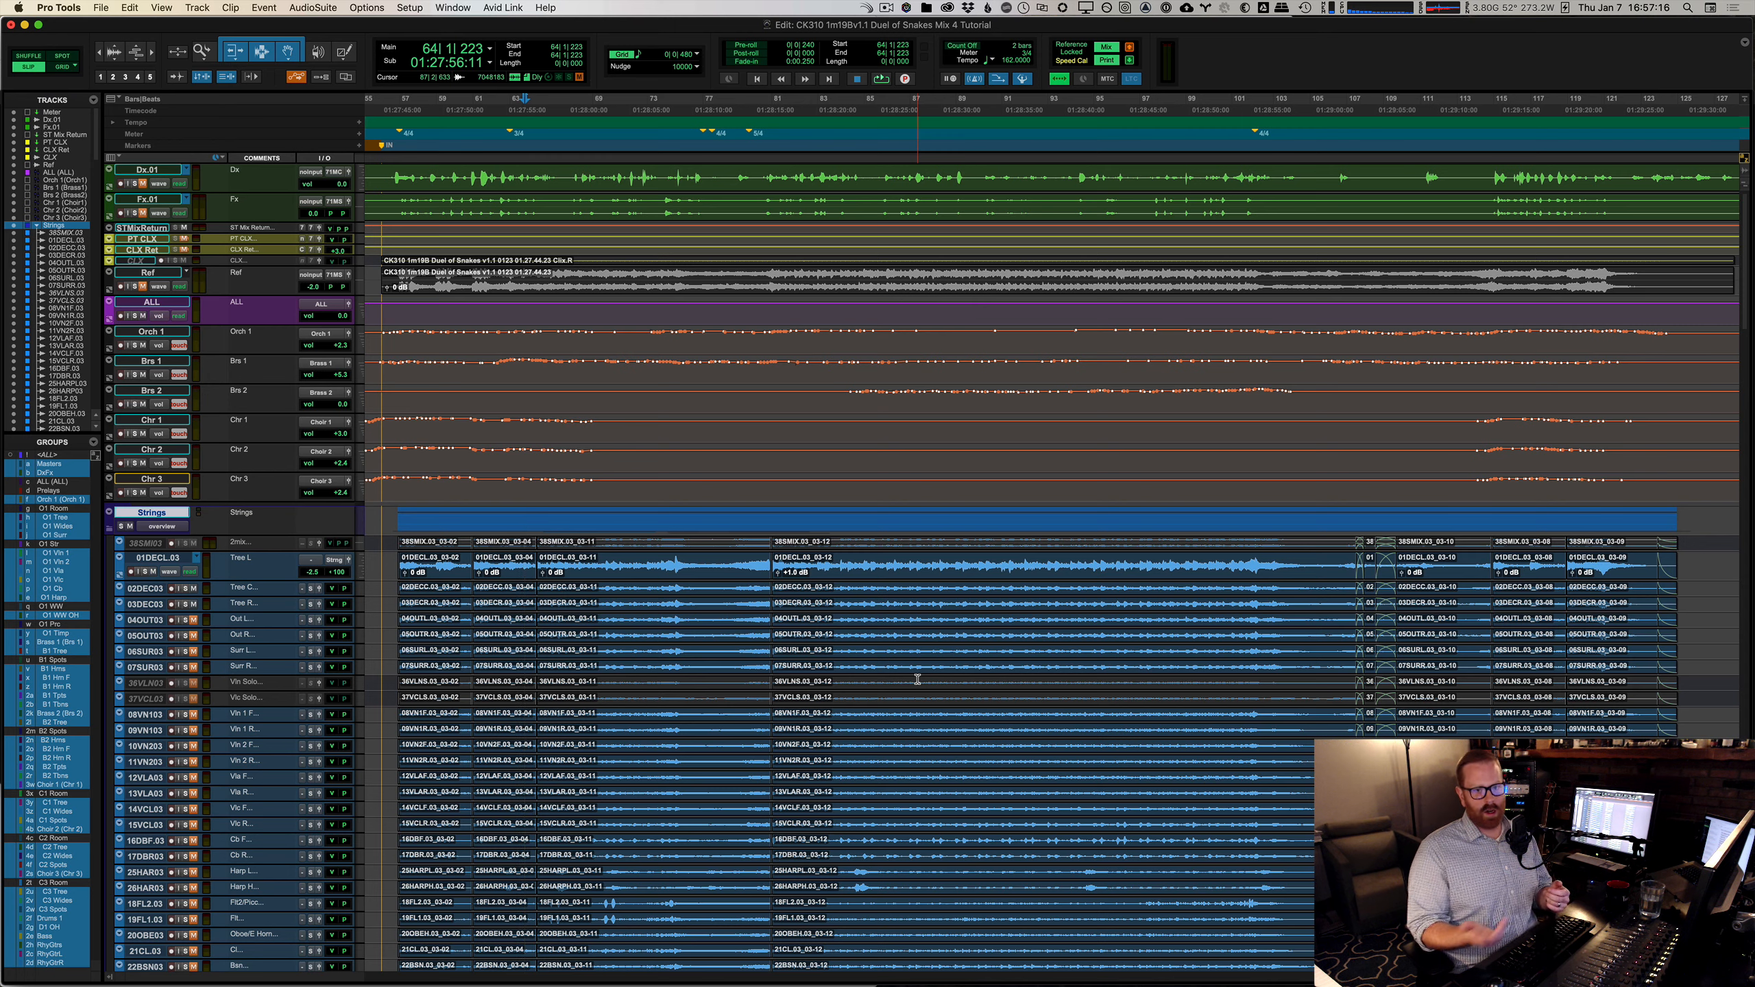
scroll(898, 702, "down", 5)
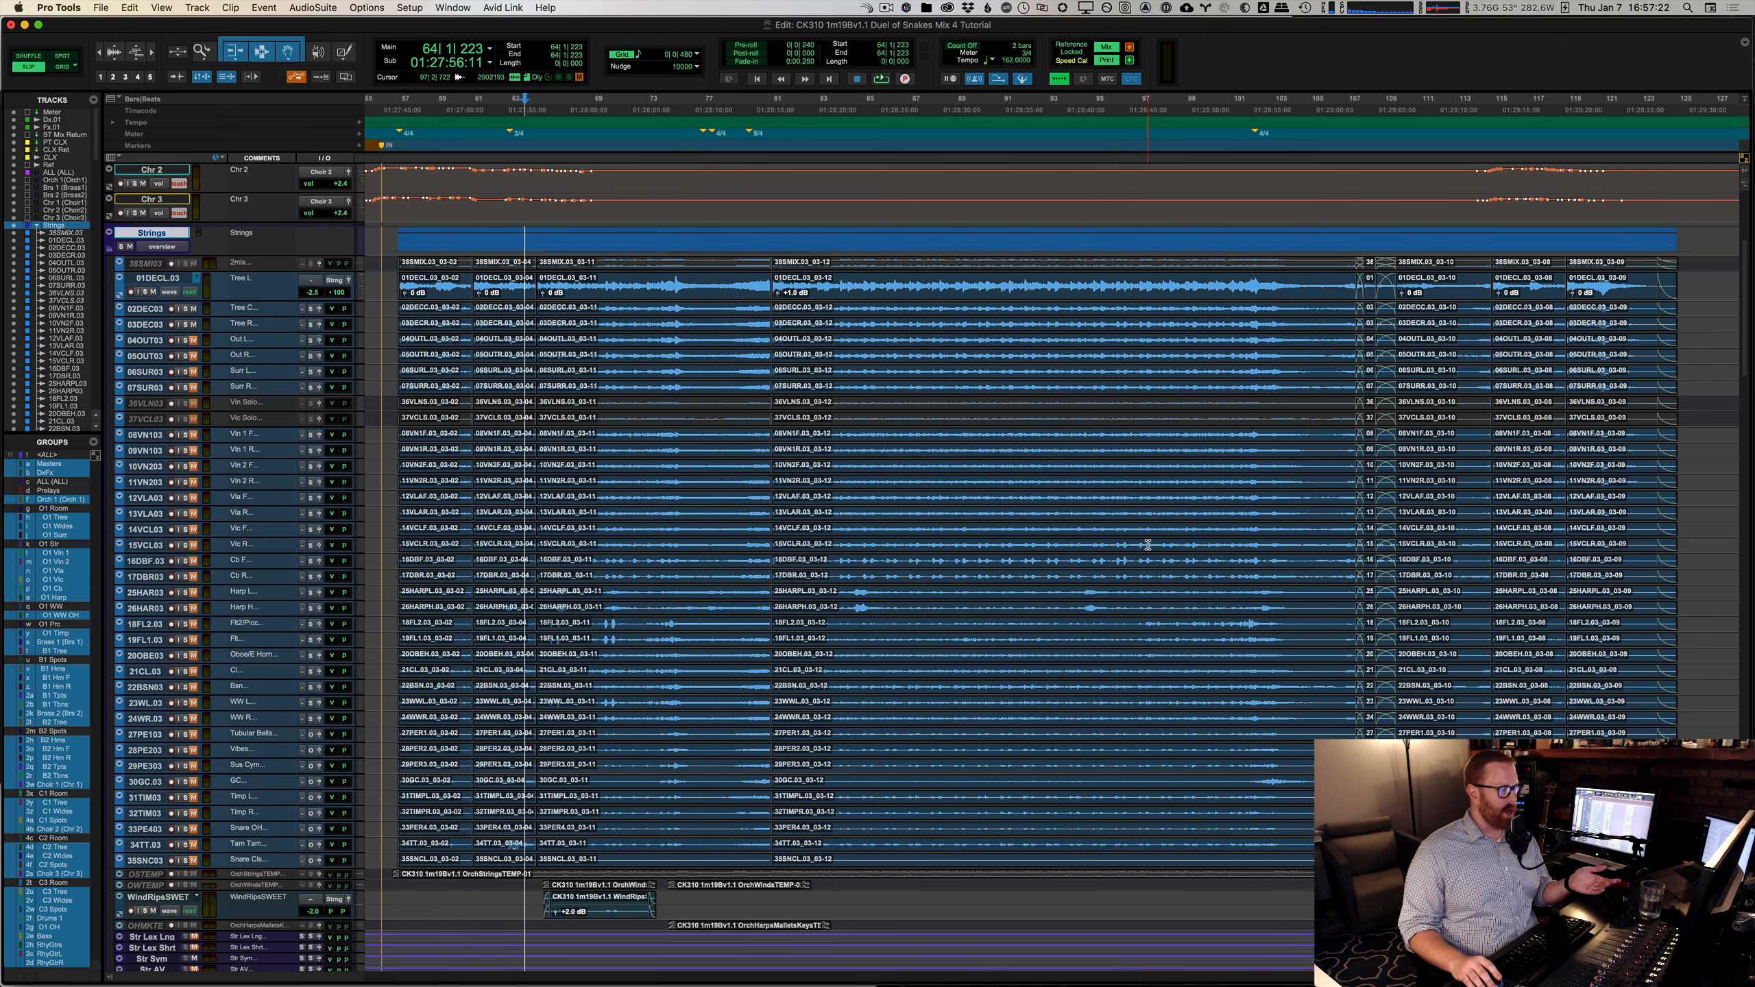
left_click(1140, 568)
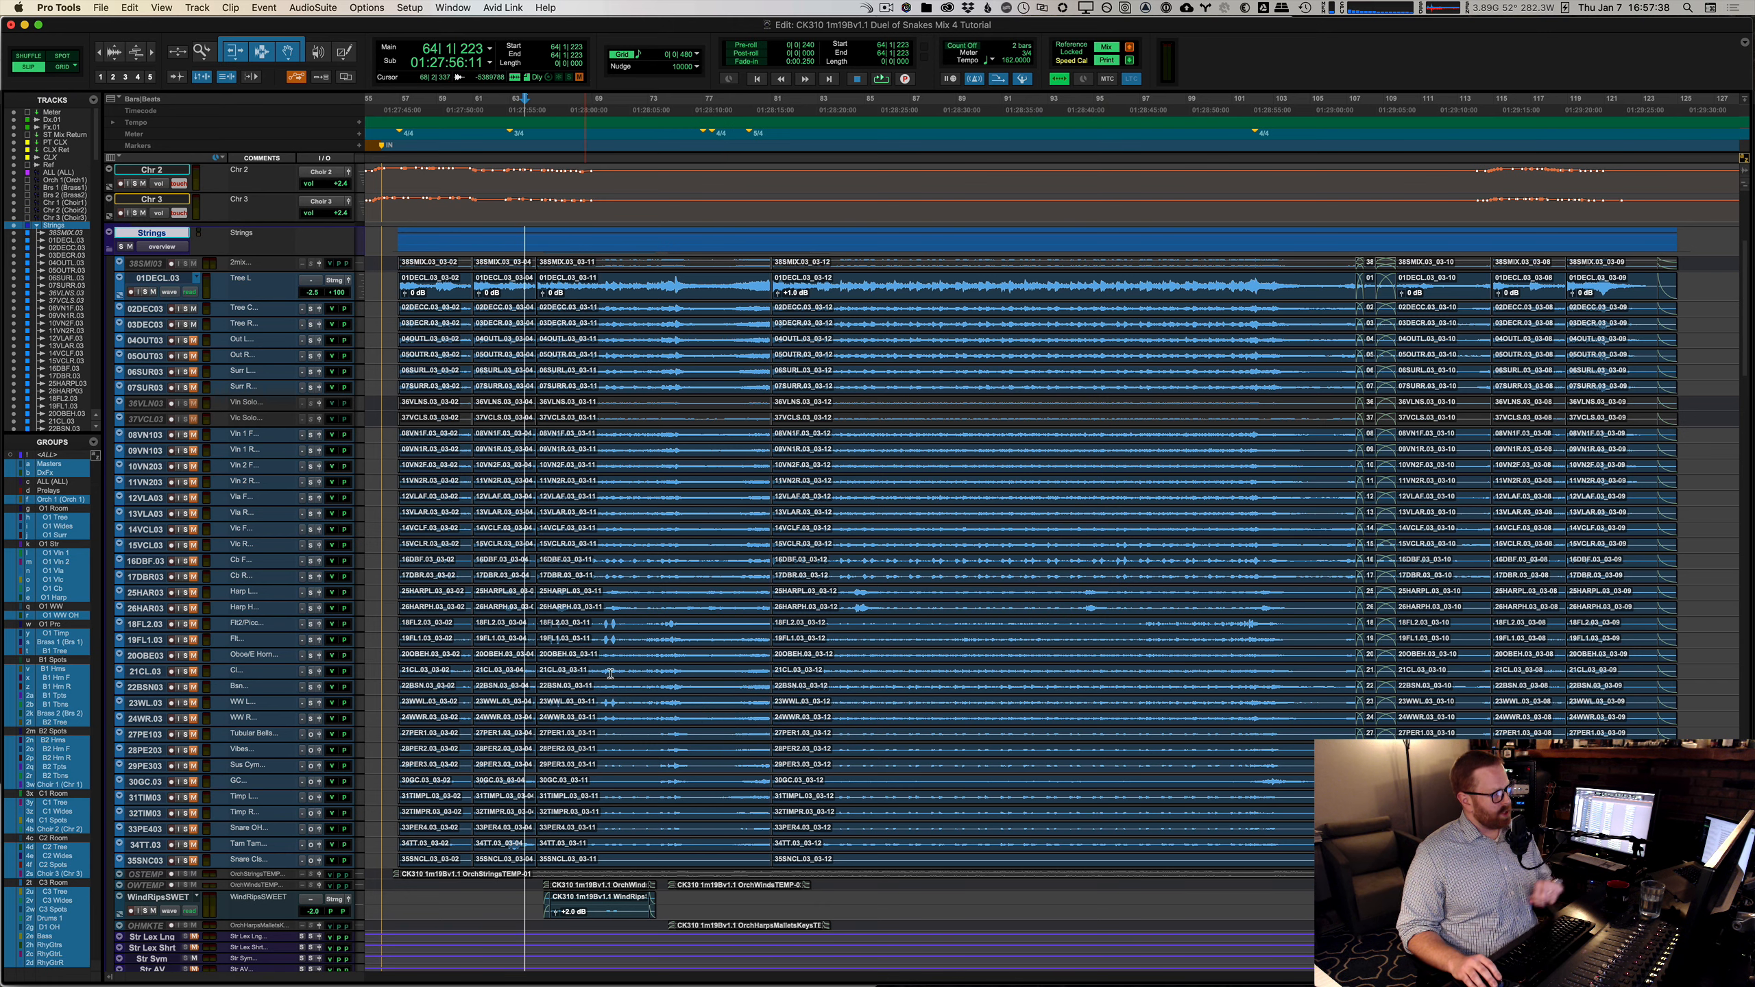
Step: Collapse all the instrument folder tracks and reopen only the Strings folder
left_click(109, 232)
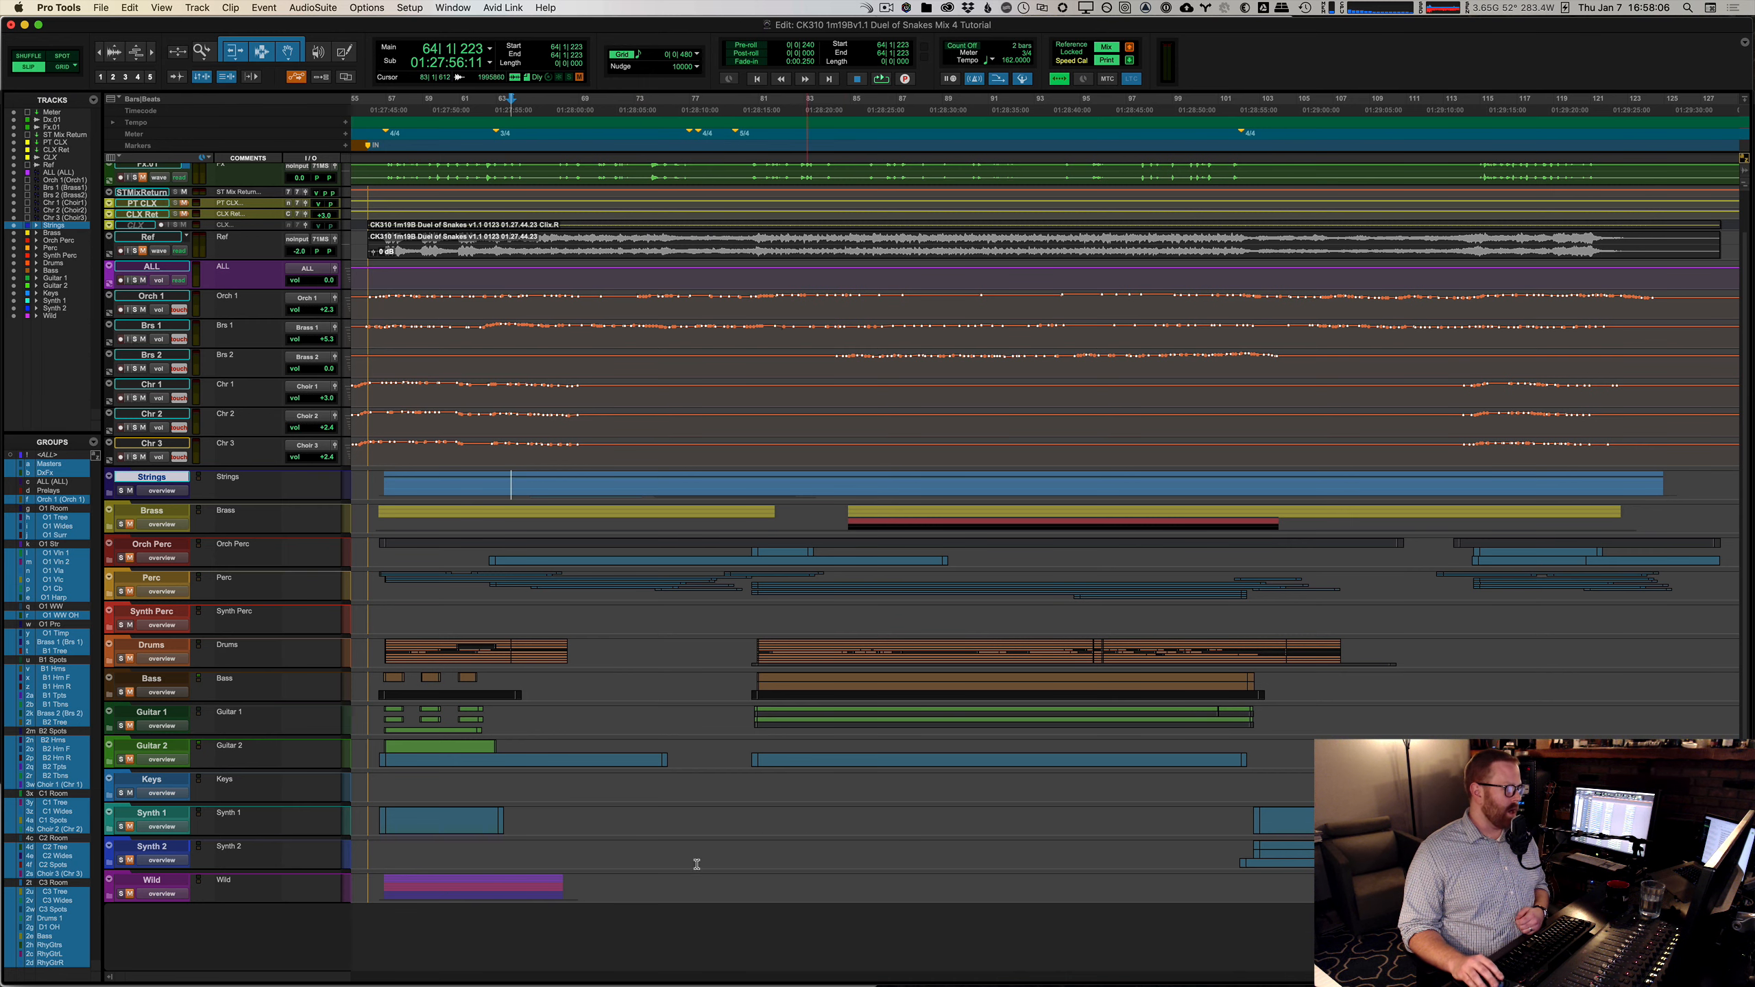
mouse_move(492, 984)
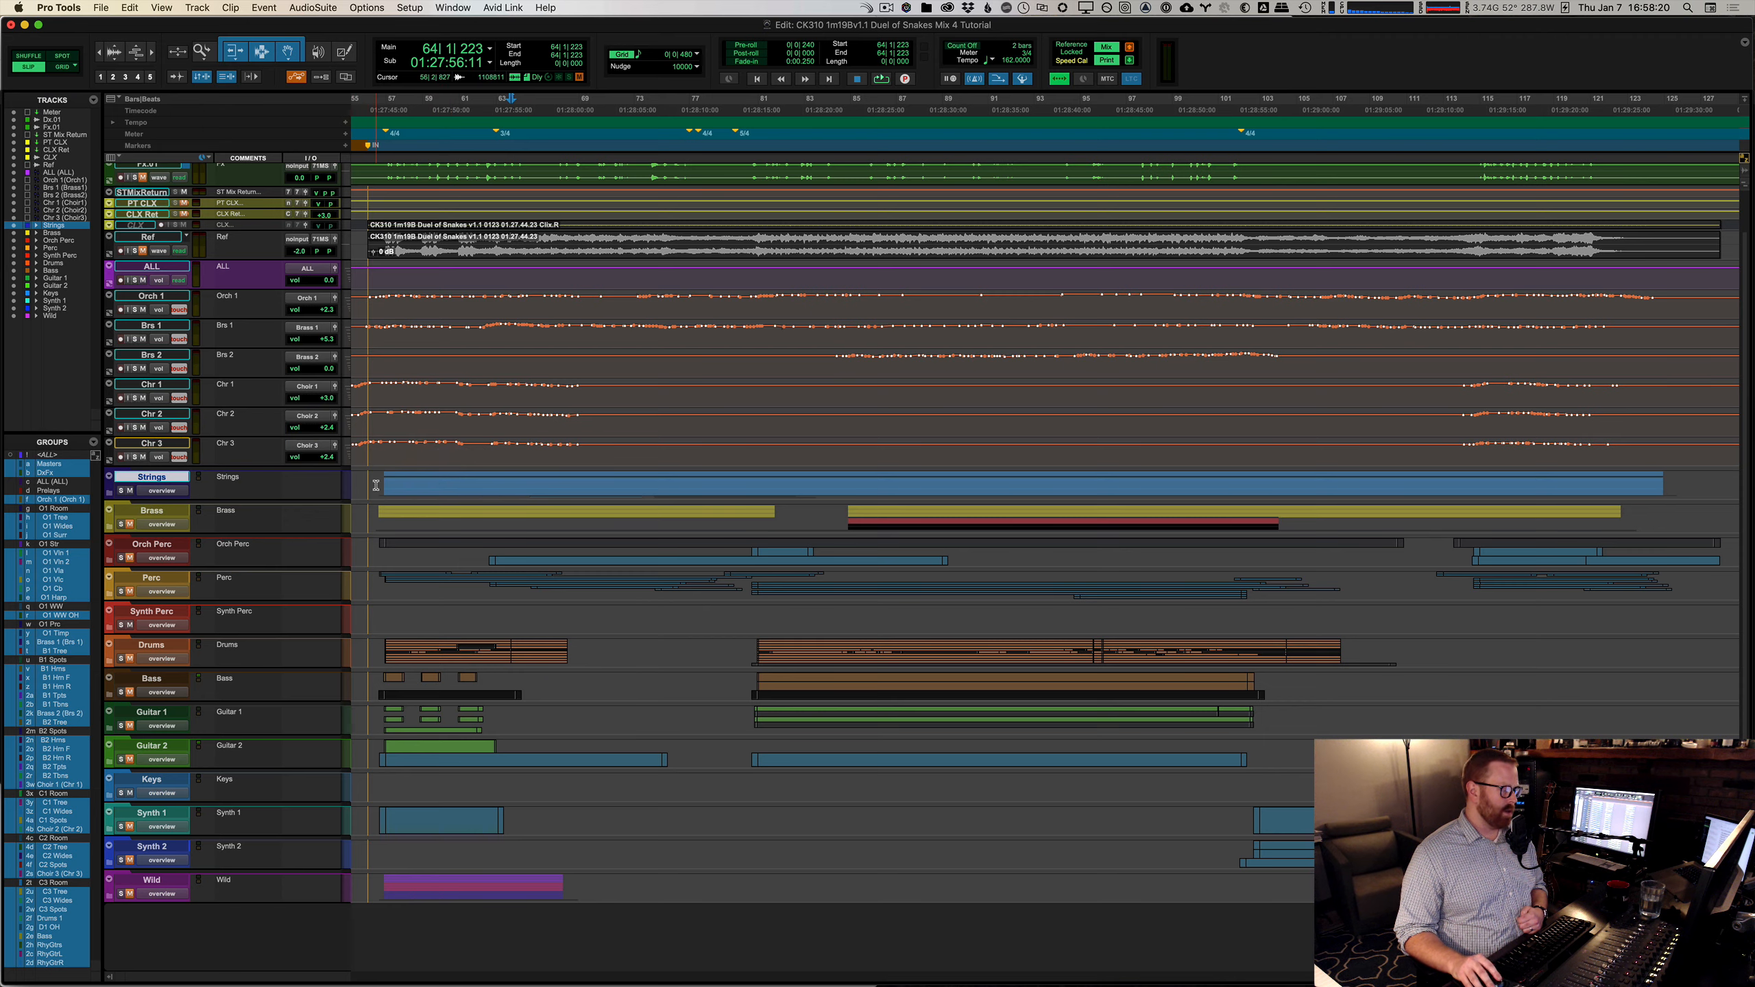
left_click(109, 495)
Step: Show the Mix window and examine the Strings channels through to the reverb returns and the Strings Master
key("super+equal")
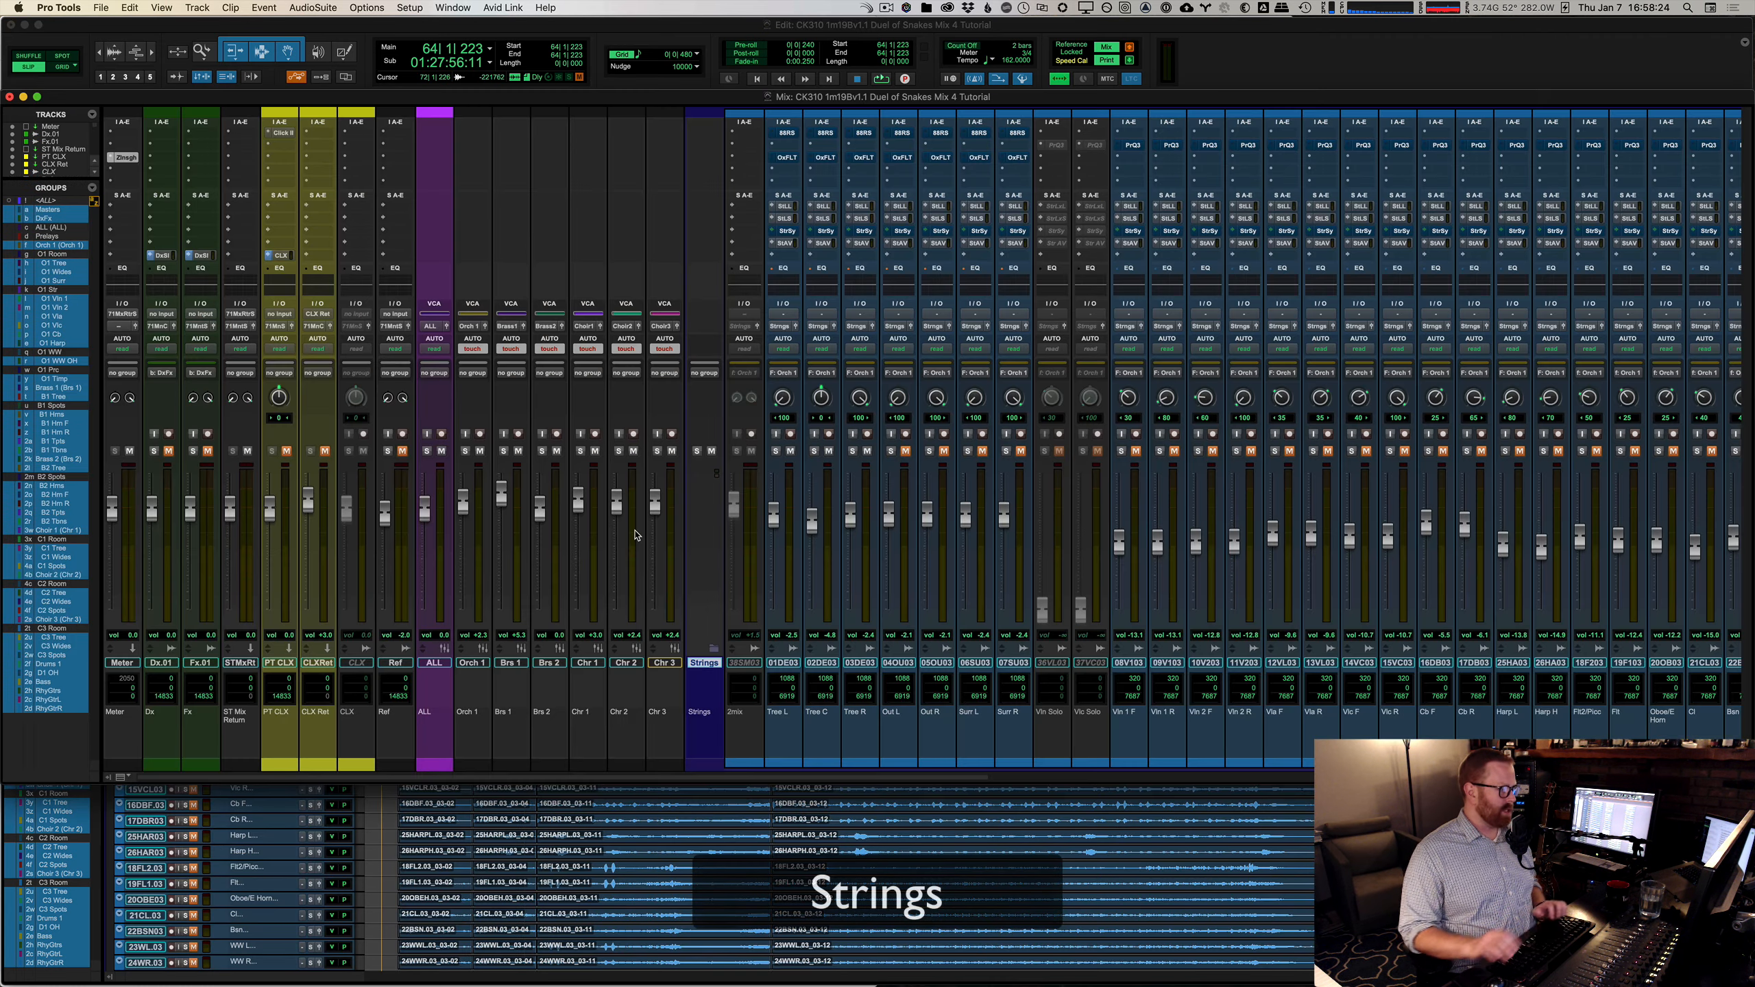
scroll(636, 534, "right", 10)
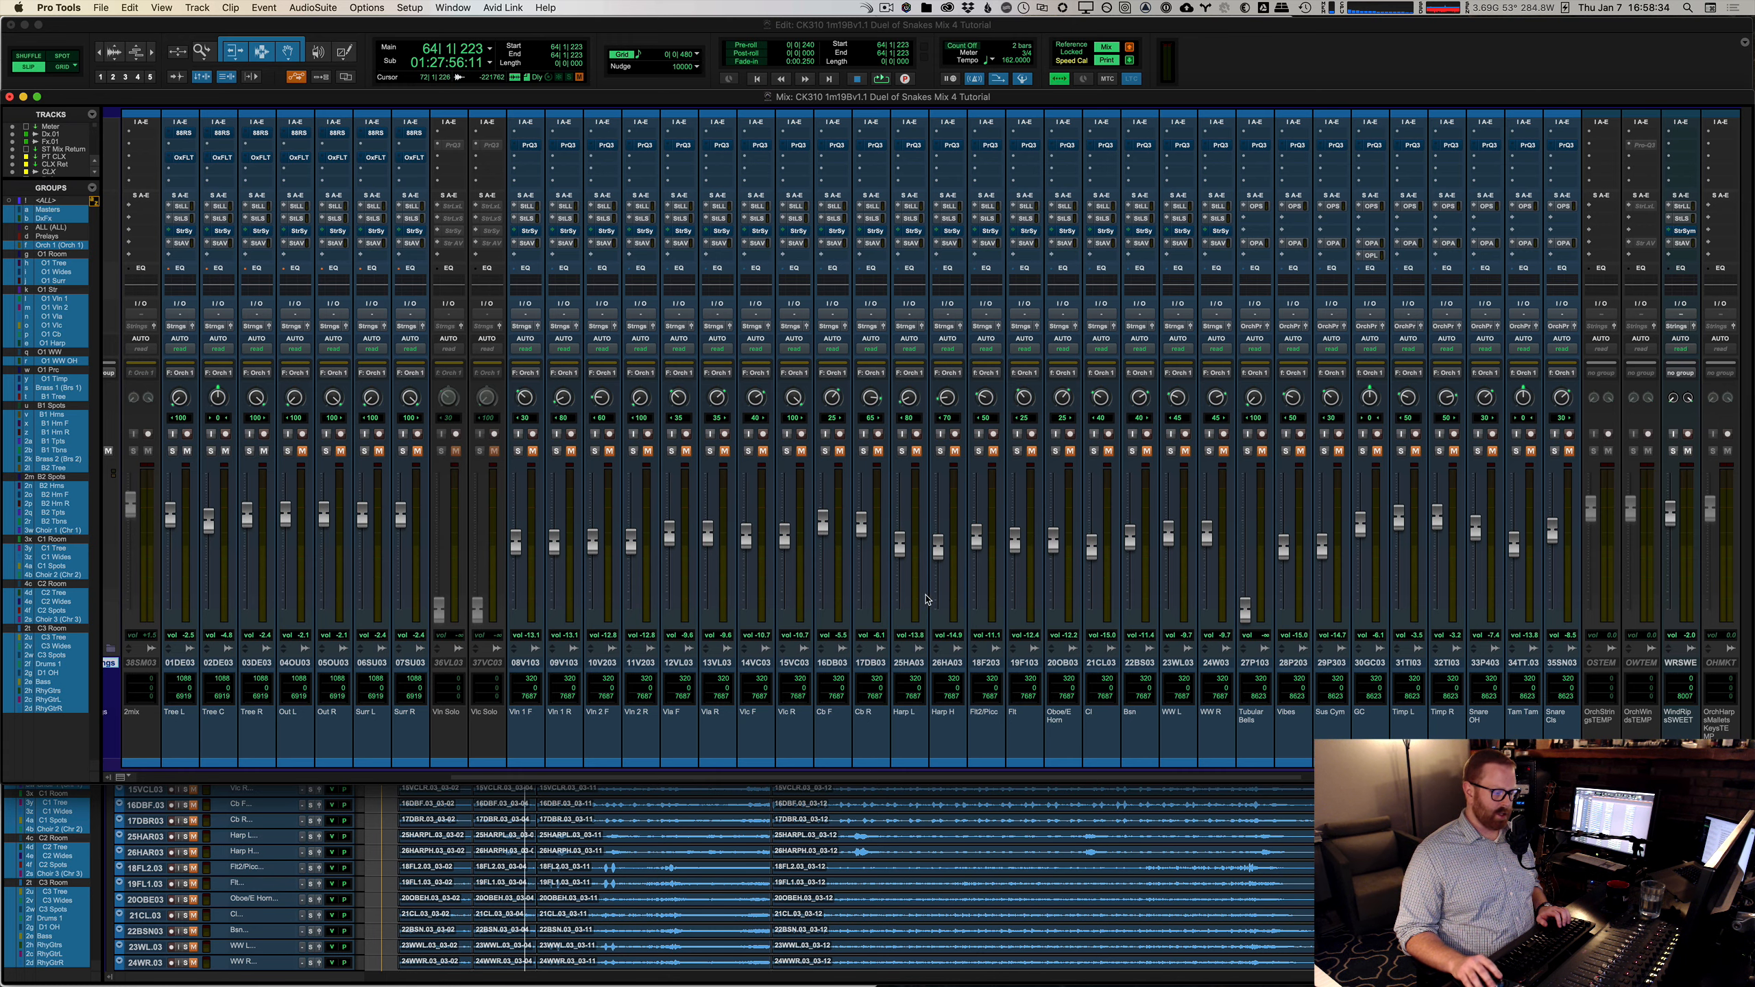
scroll(981, 597, "right", 10)
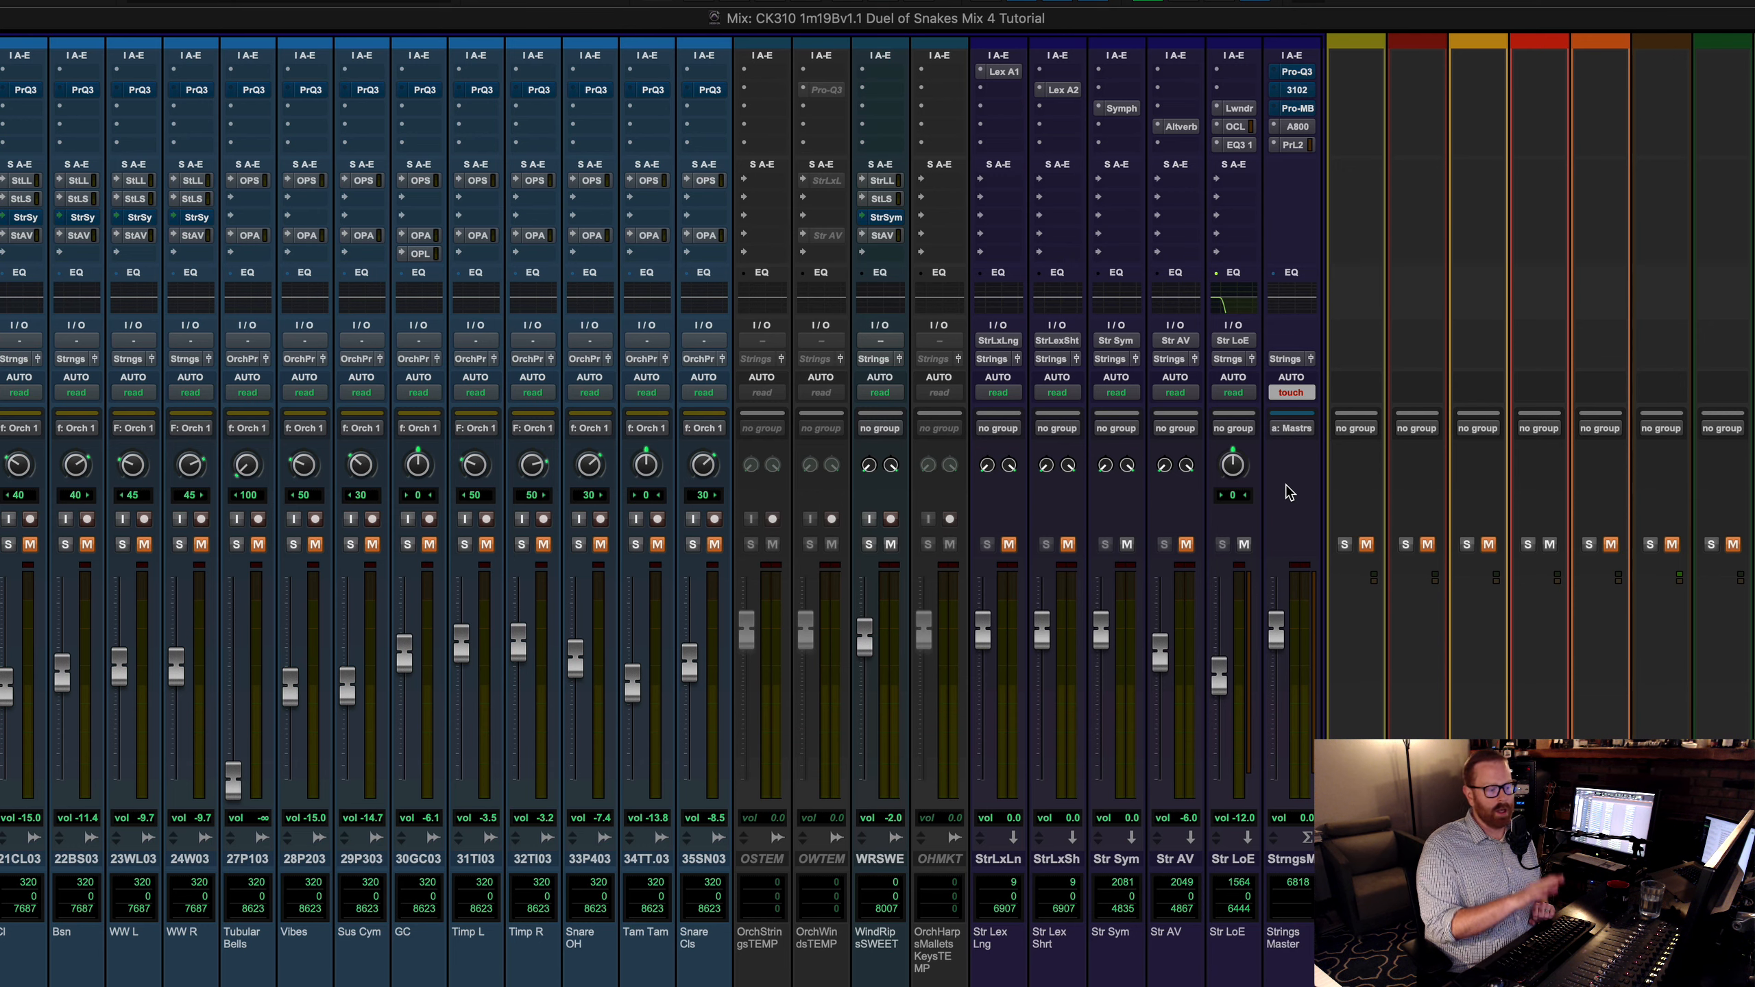
Step: Check the output routing choices of the Strings Master and examine the session's output paths in I/O Setup
left_click(1287, 358)
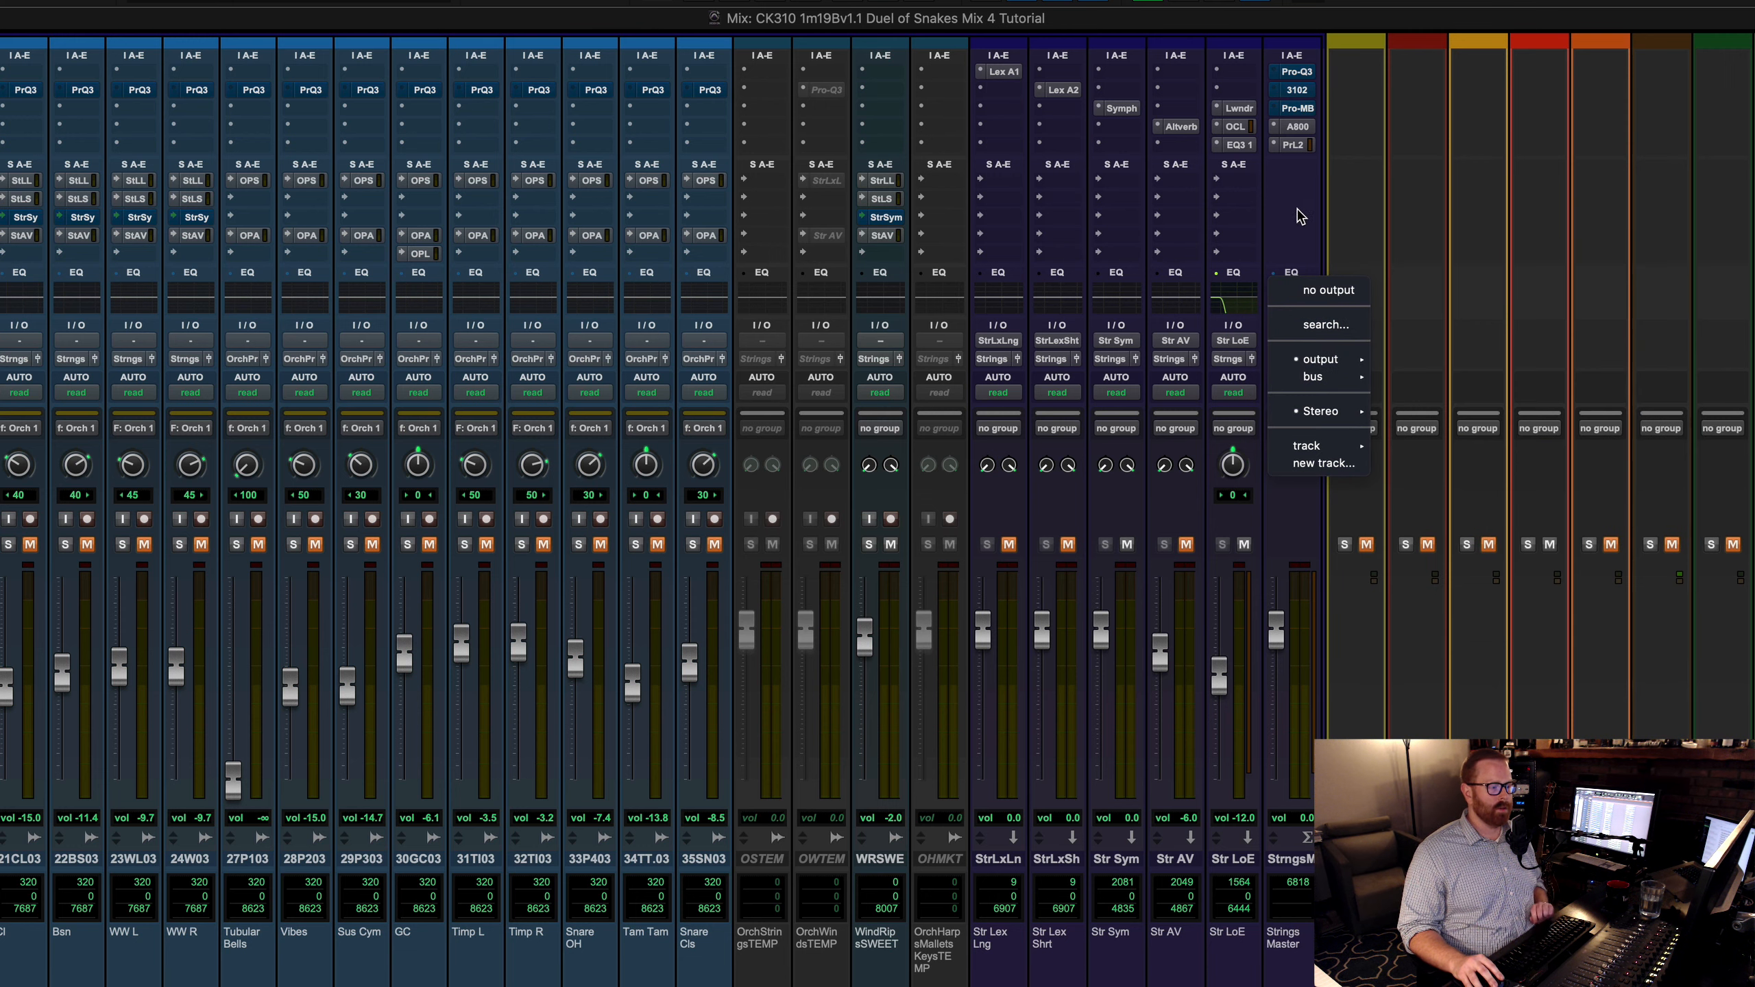
left_click(1299, 215)
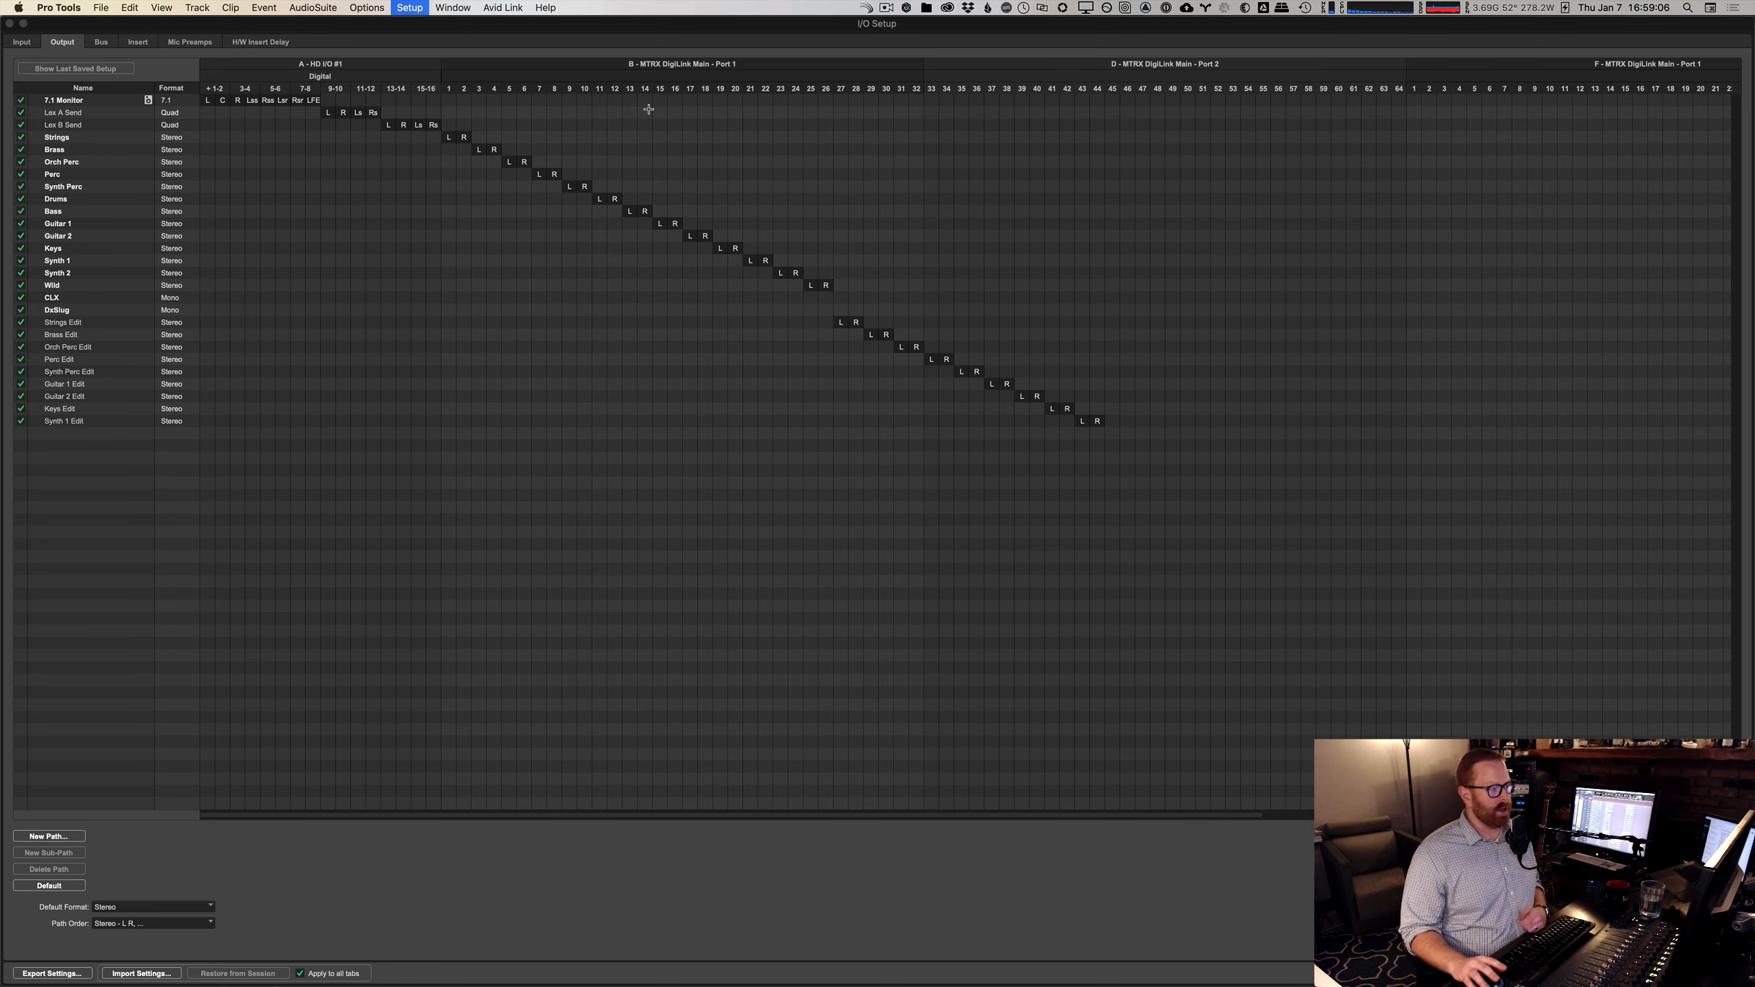
scroll(1149, 224, "right", 10)
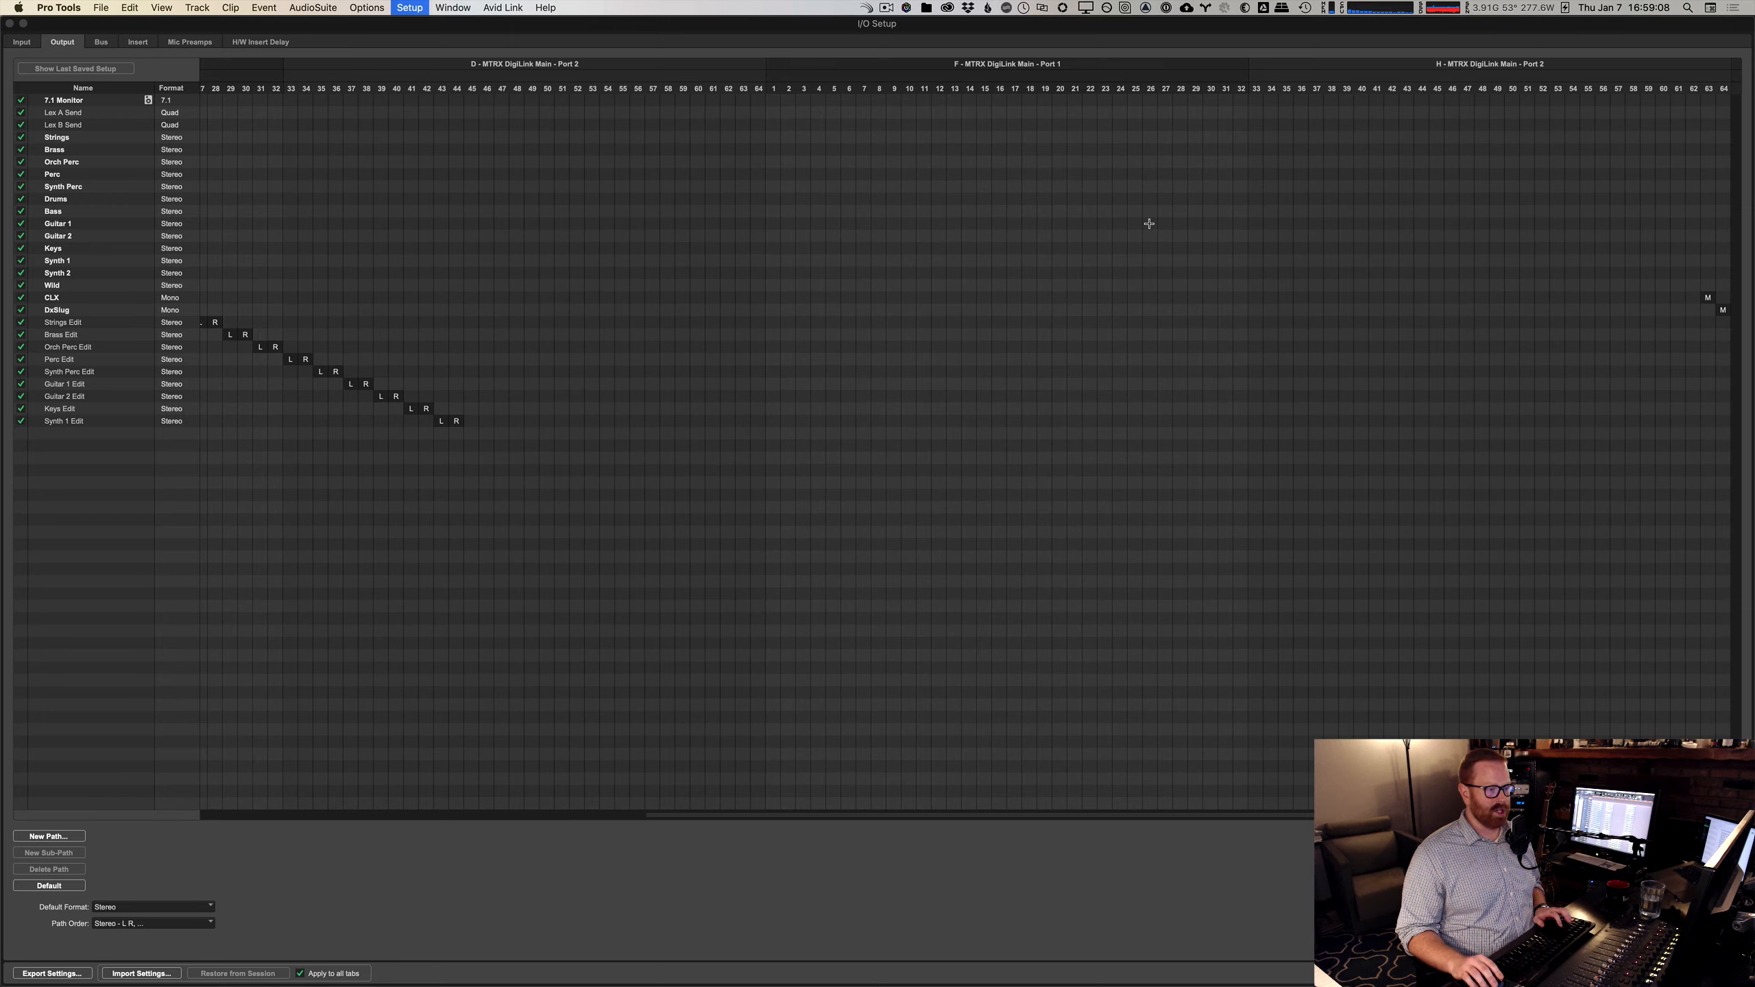
Step: Examine the beginning of the output path grid in I/O Setup, and review the bus list with its mappings to outputs
scroll(1149, 223, "left", 8)
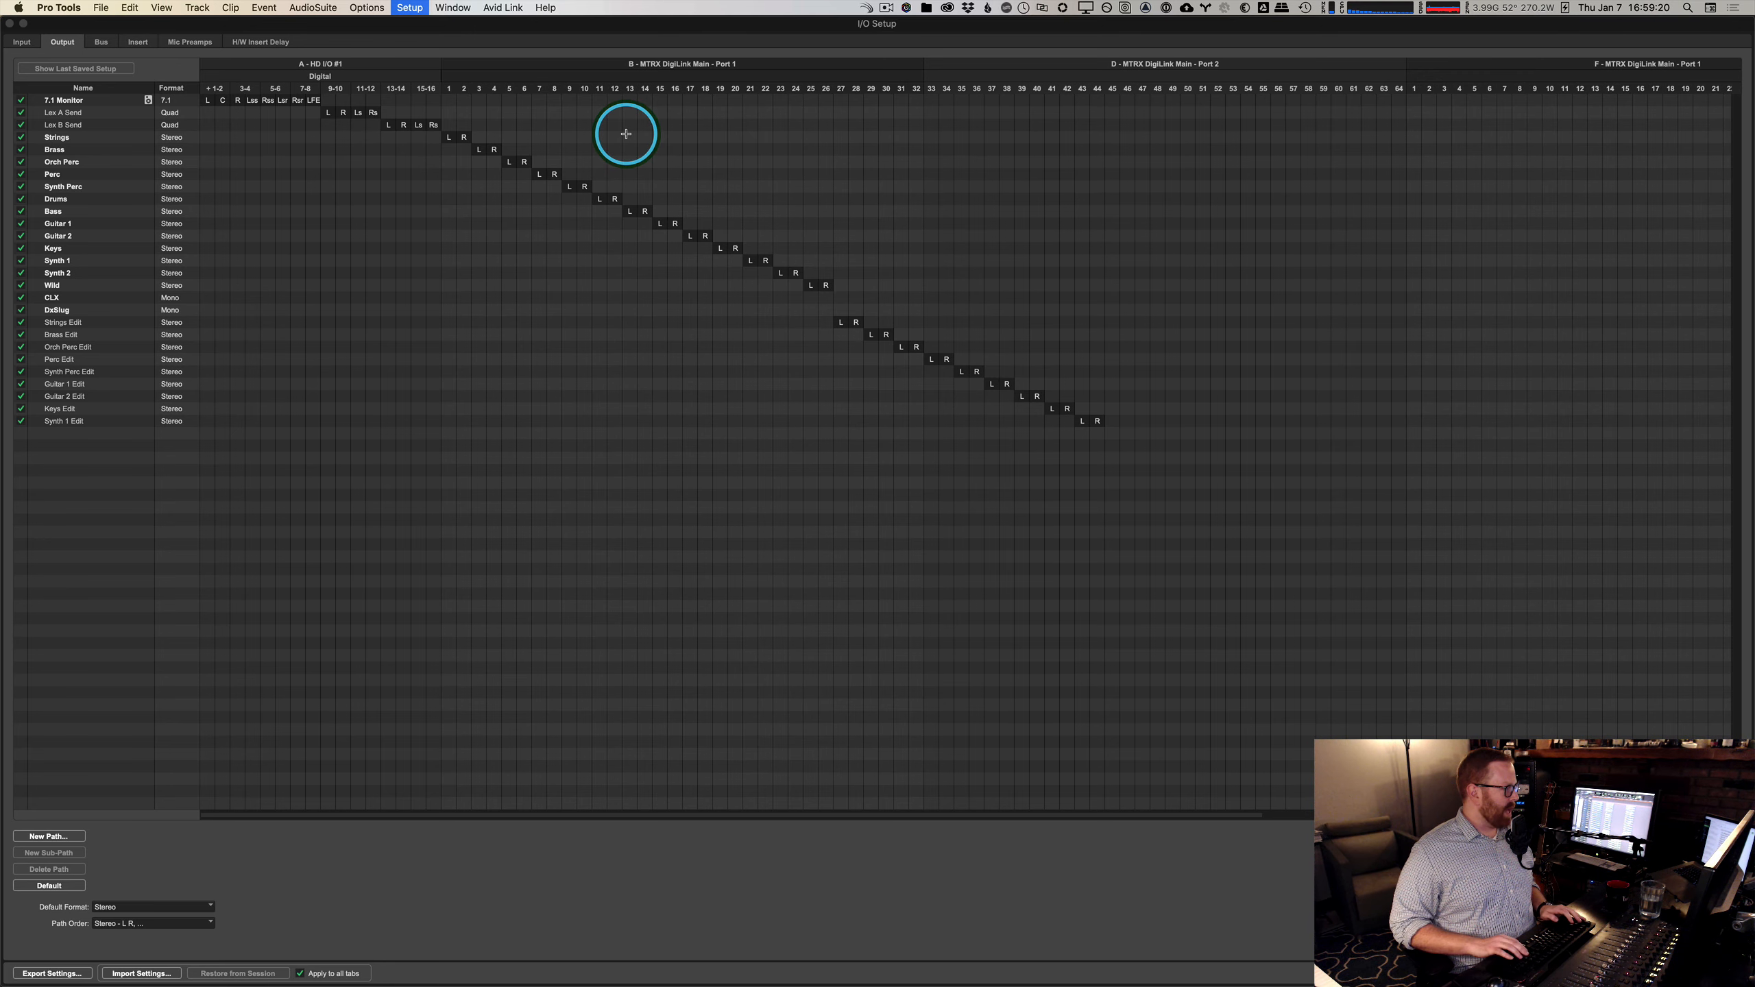
key("super+Right")
scroll(346, 144, "down", 3)
scroll(276, 166, "up", 3)
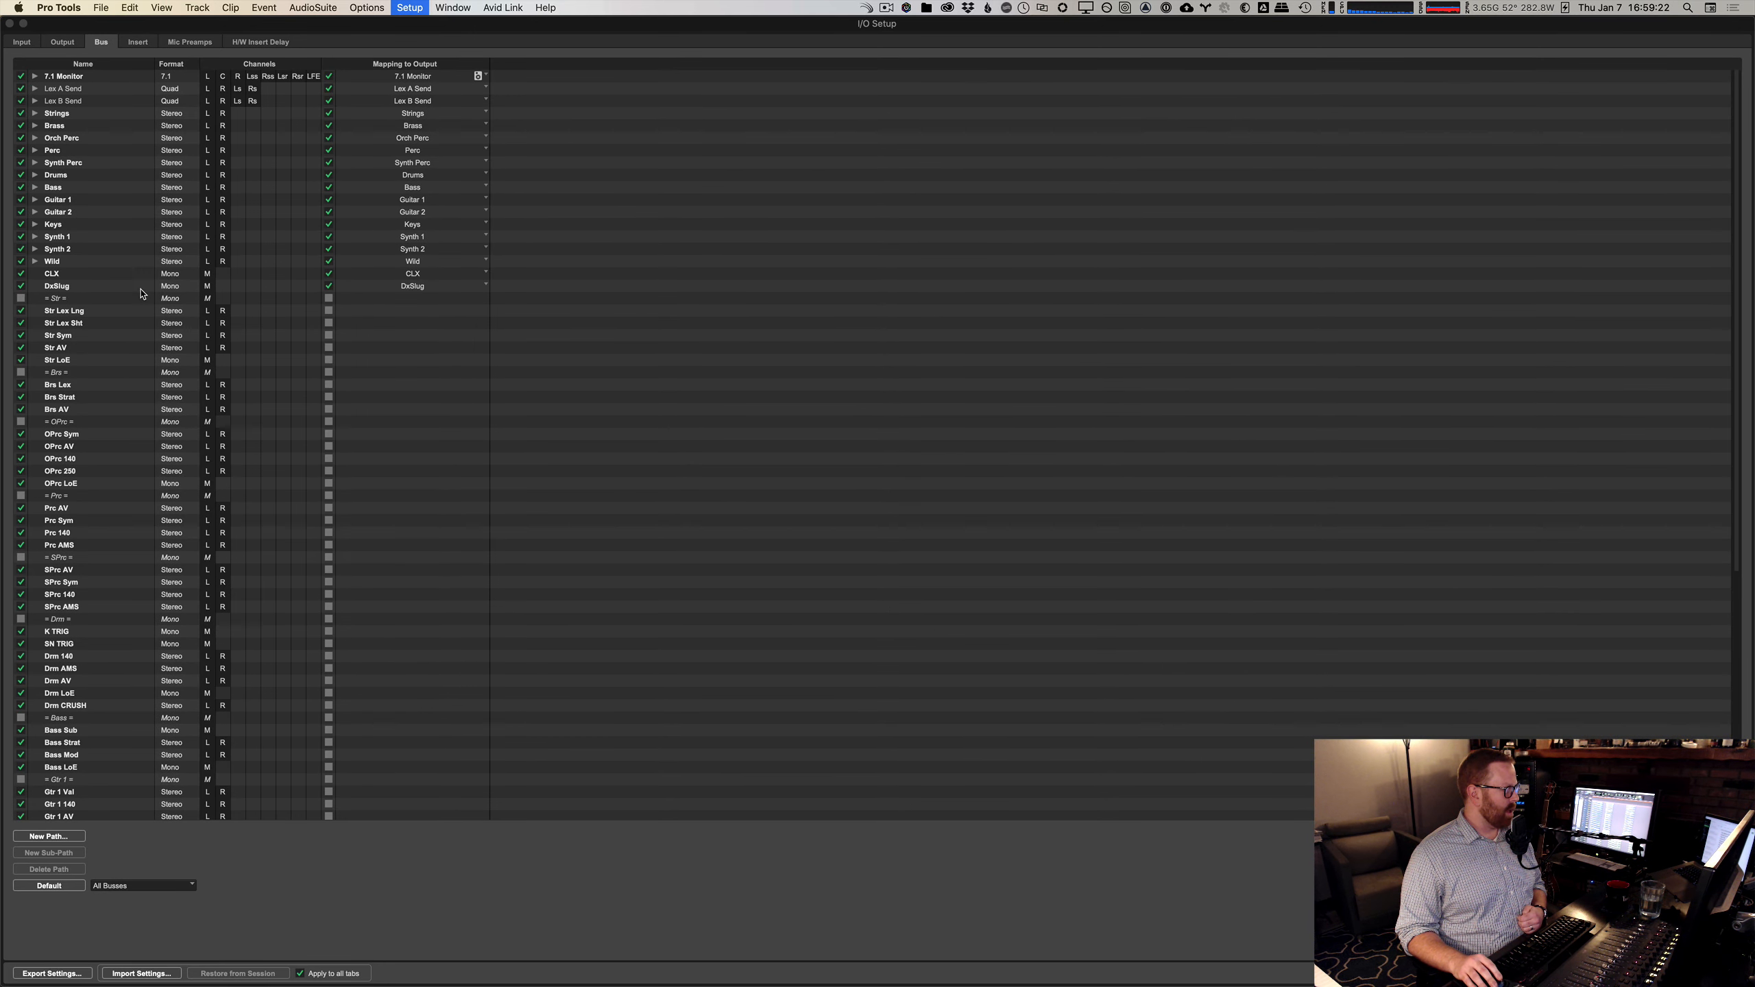
scroll(141, 294, "down", 9)
scroll(157, 318, "up", 9)
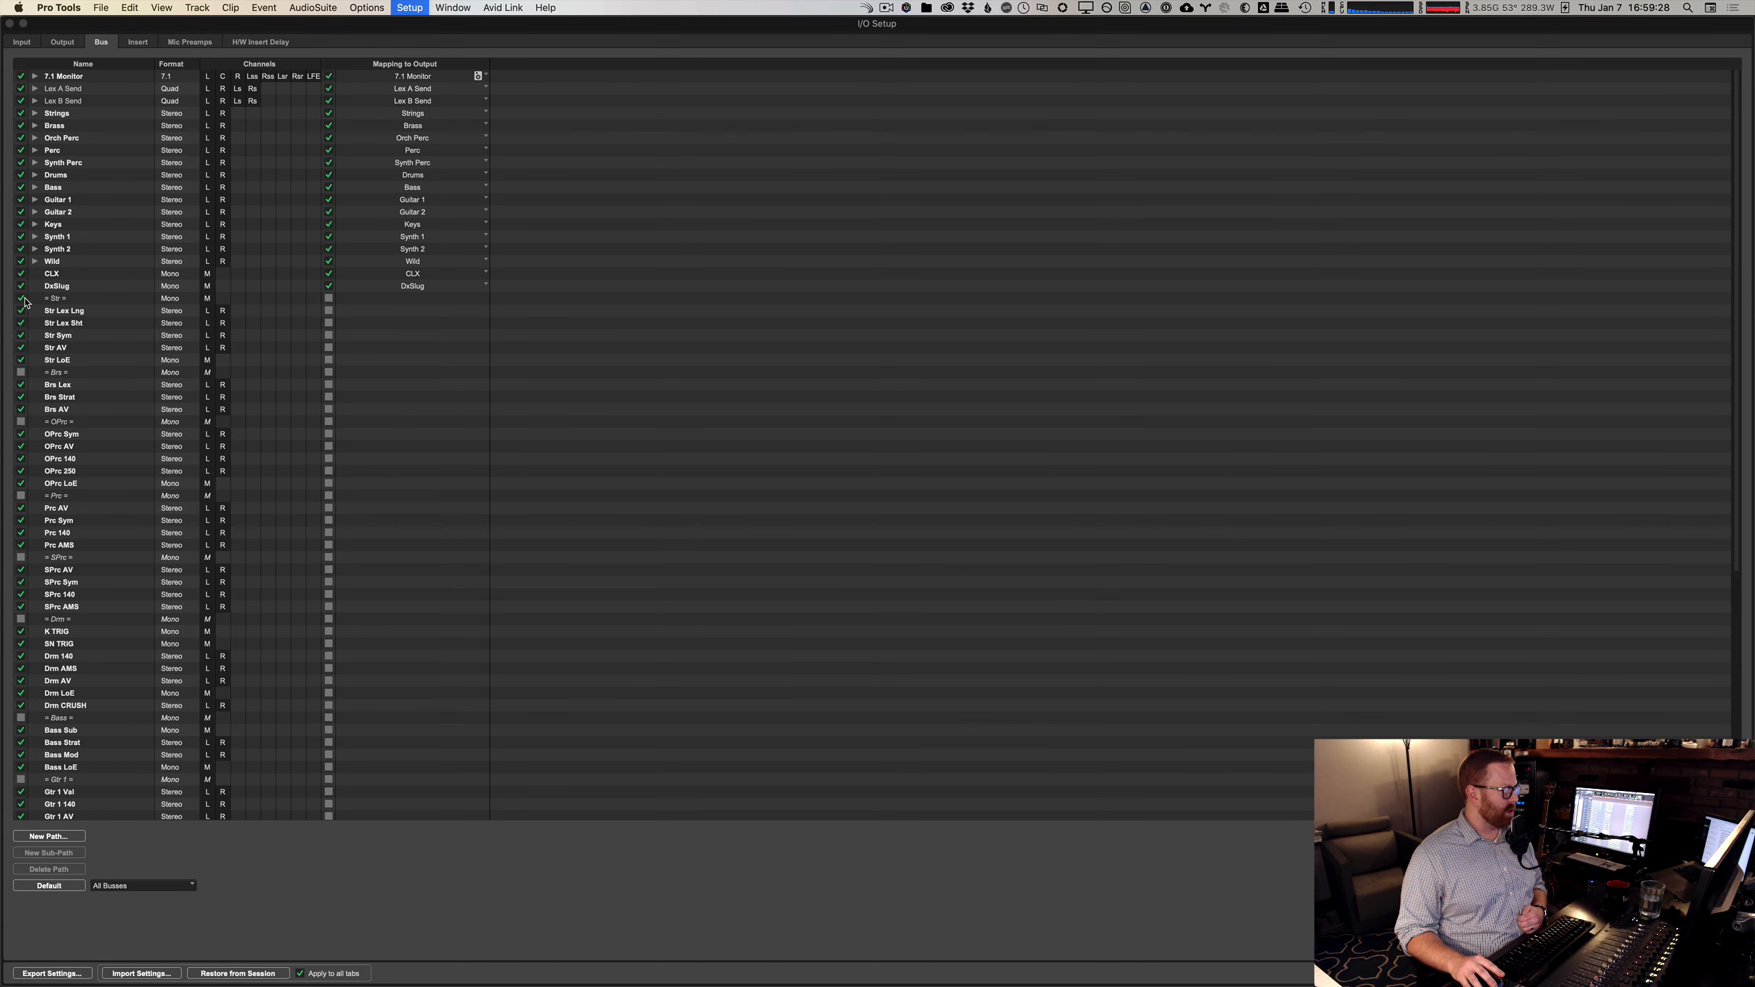
Step: Highlight the string buses Str Lex Lng to Str LoE and the OPrc buses, review the remaining effect buses, and close I/O Setup
left_click(72, 300)
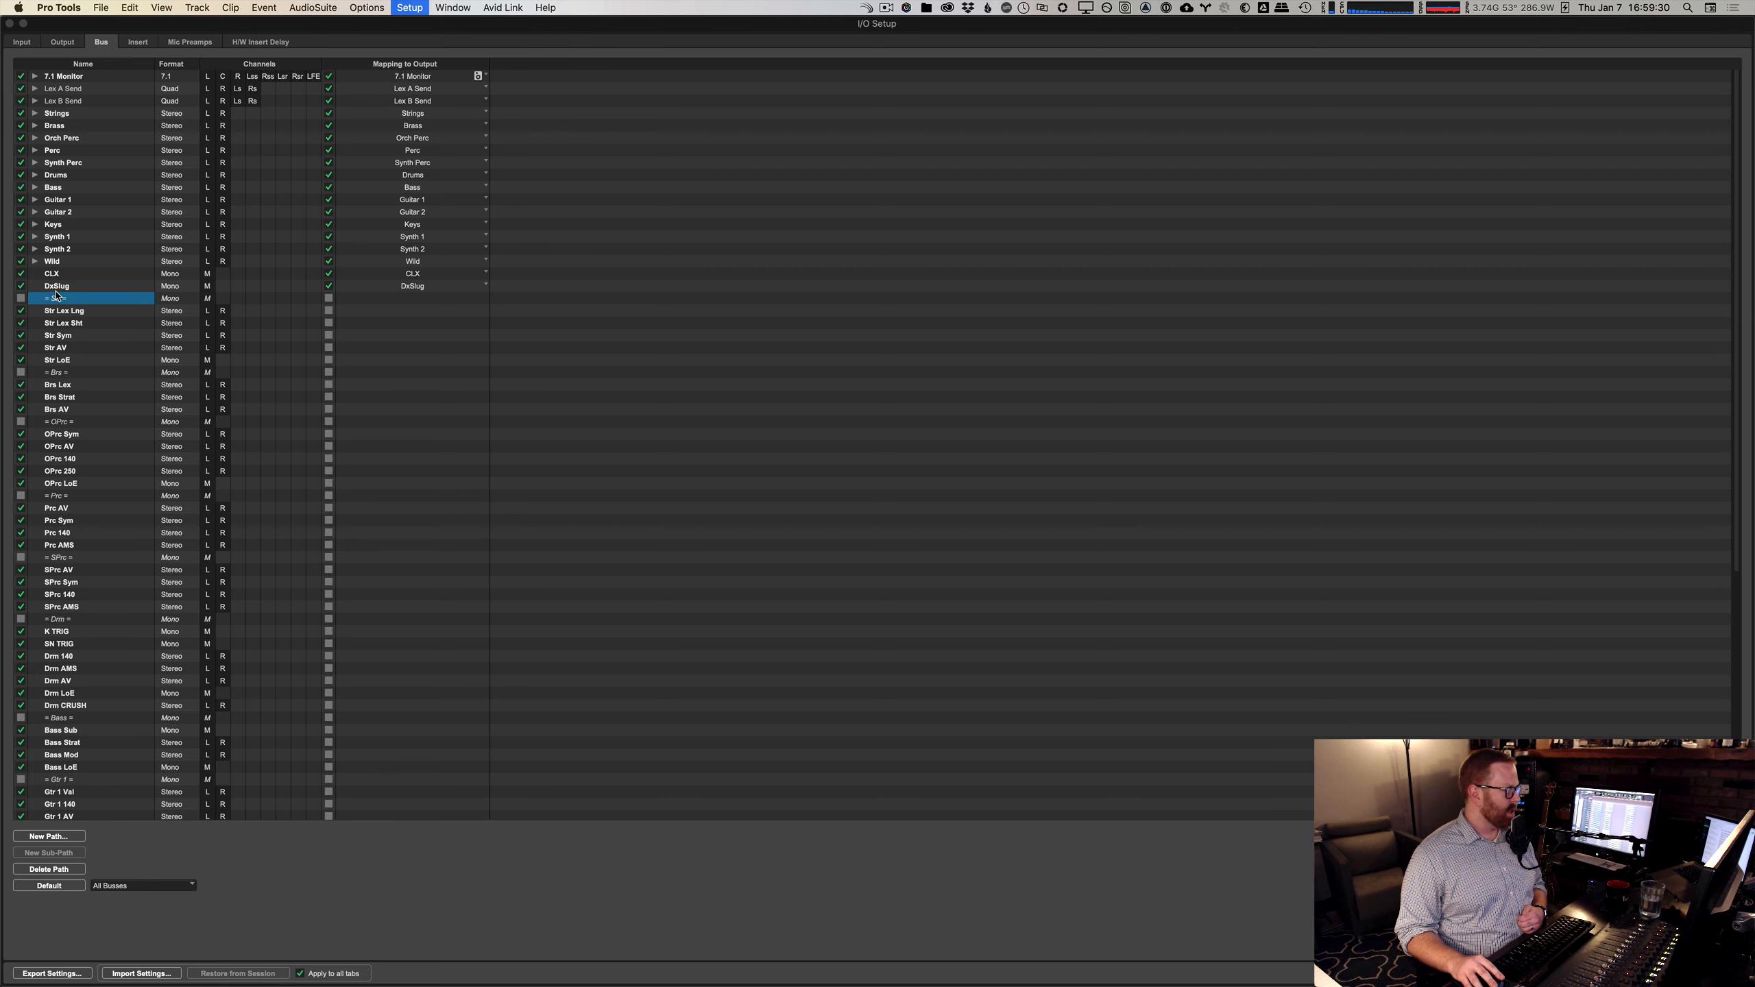
left_click(63, 313)
left_click(66, 363, "shift")
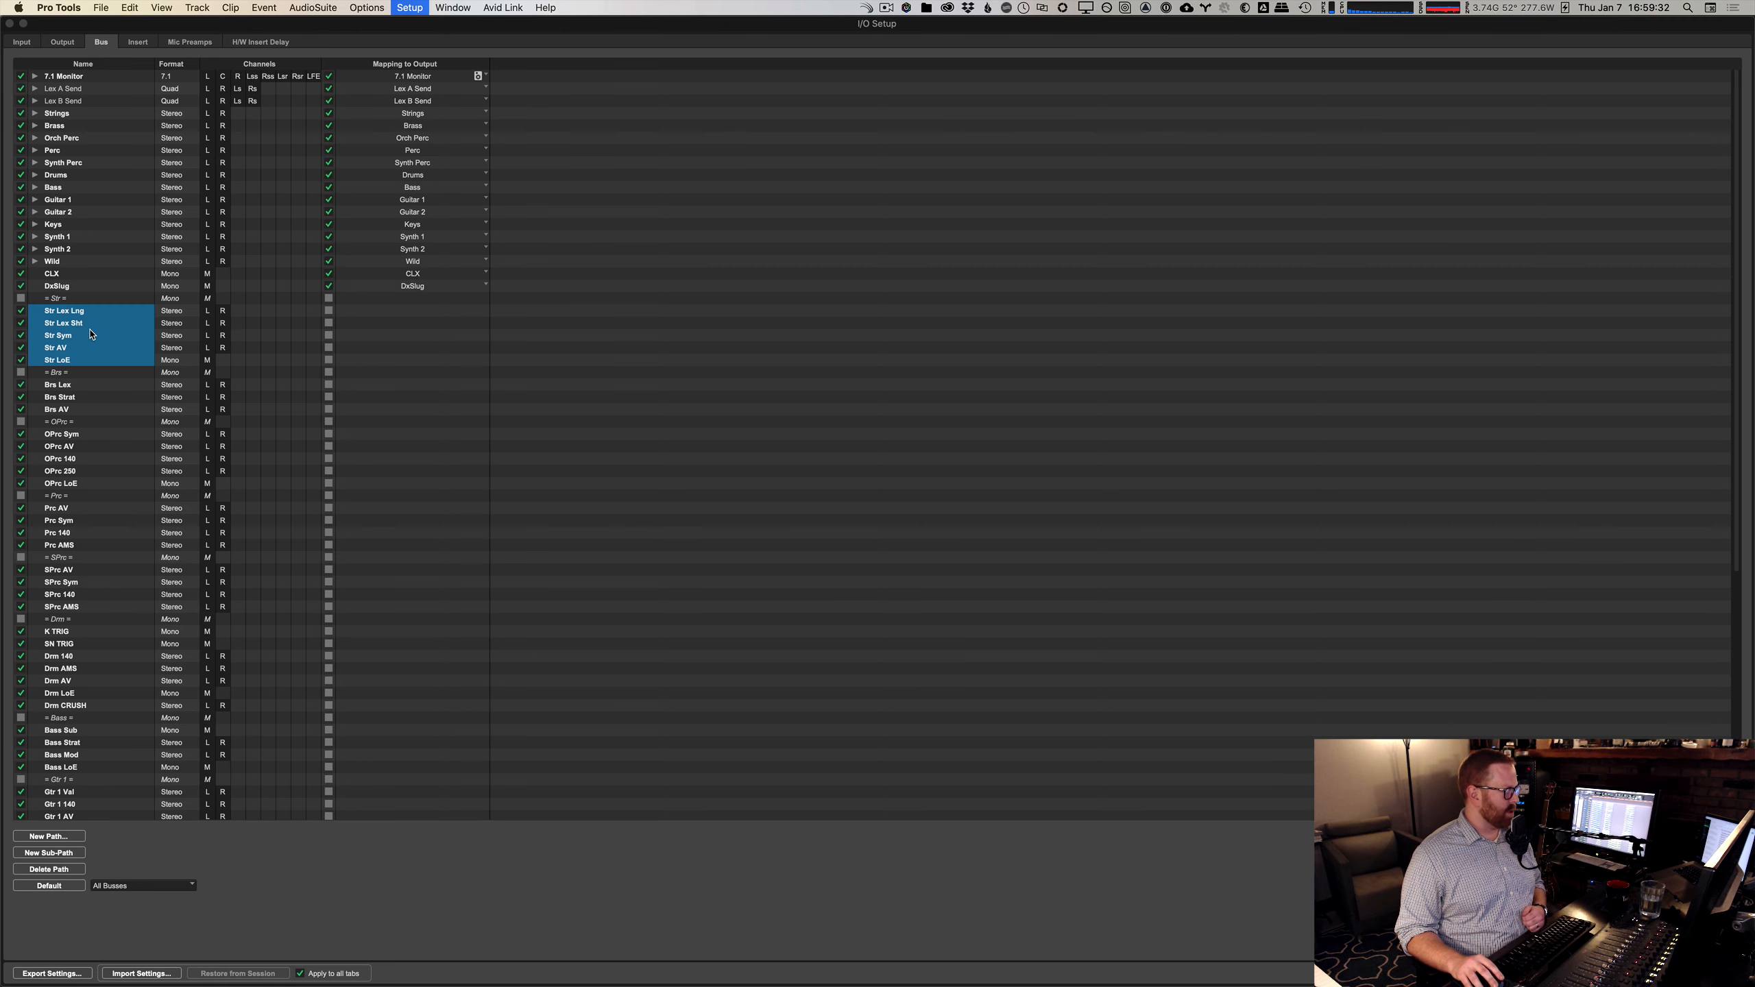
left_click_drag(69, 387, 70, 483)
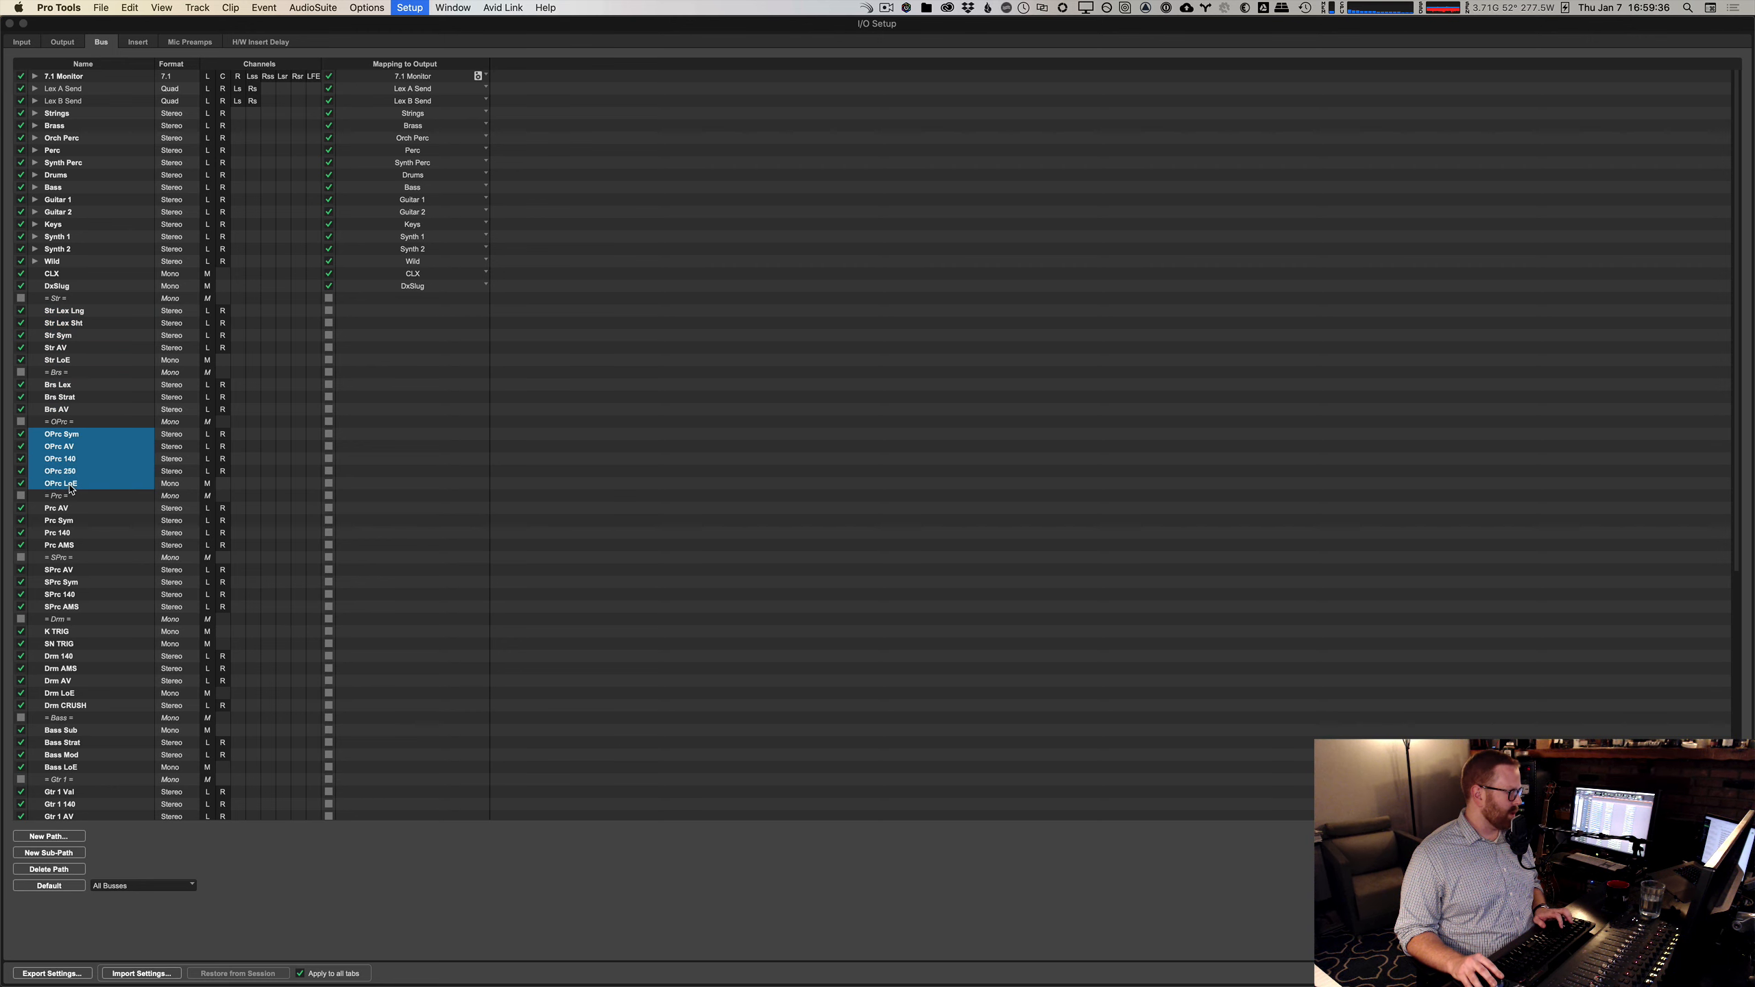
scroll(132, 574, "down", 10)
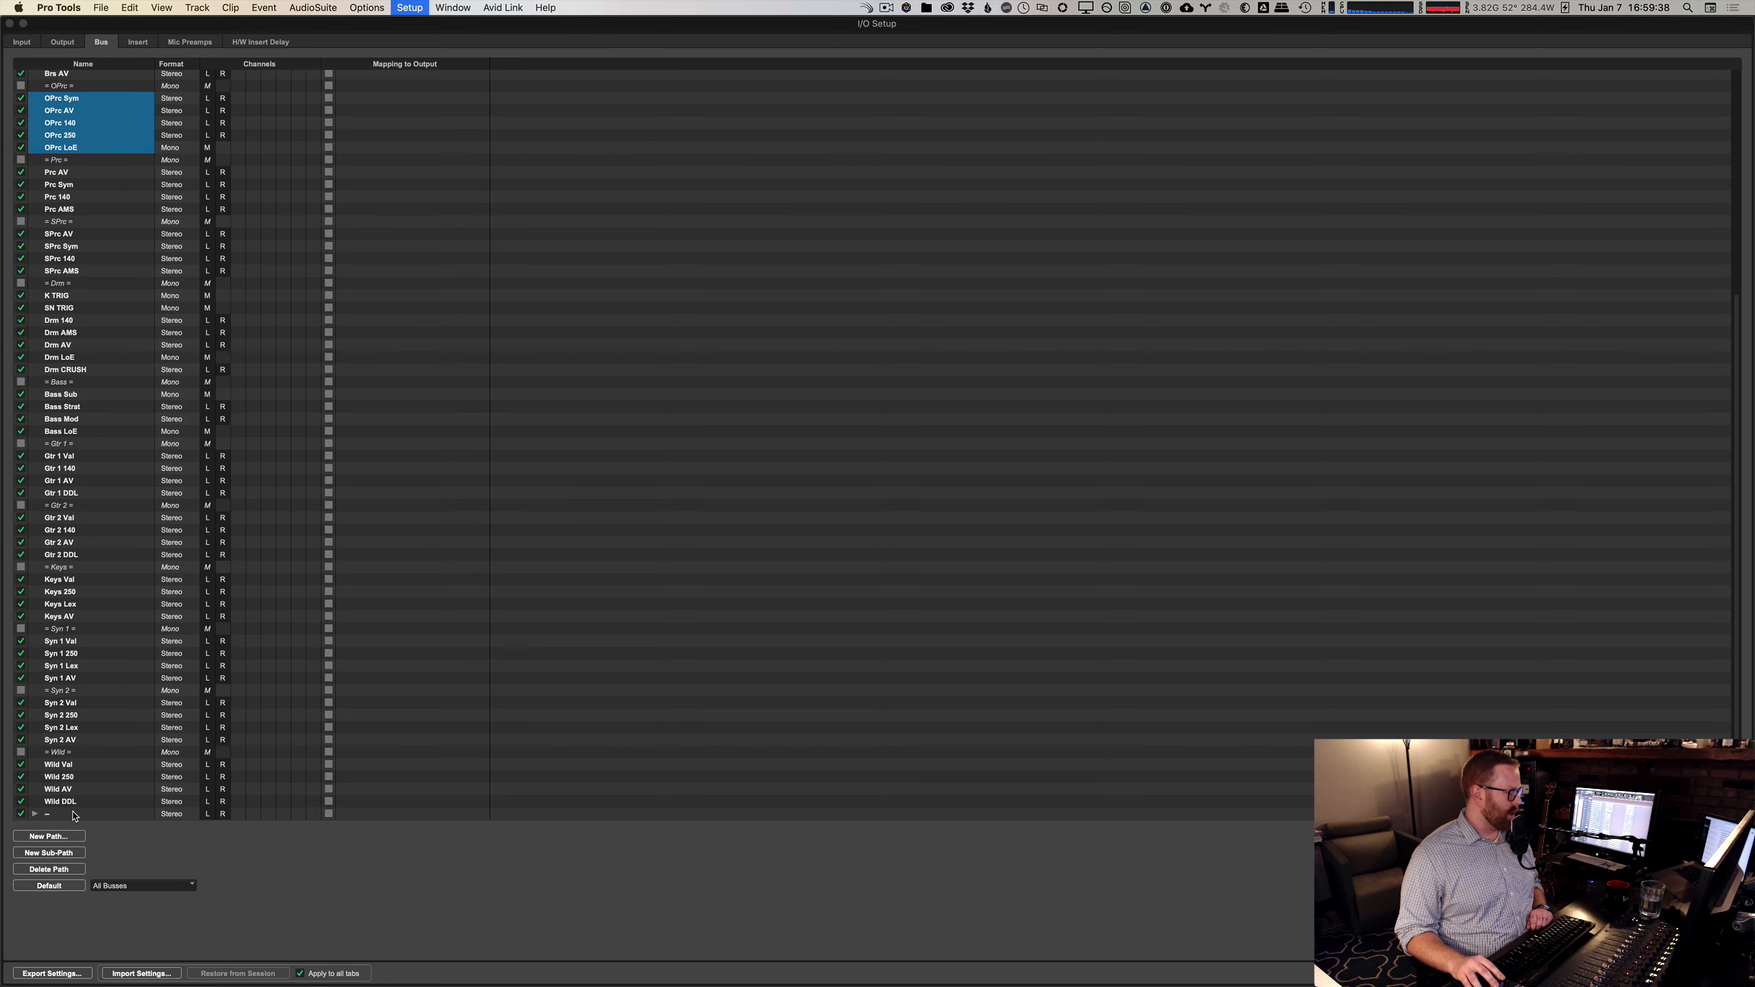
scroll(121, 788, "up", 10)
scroll(121, 479, "down", 2)
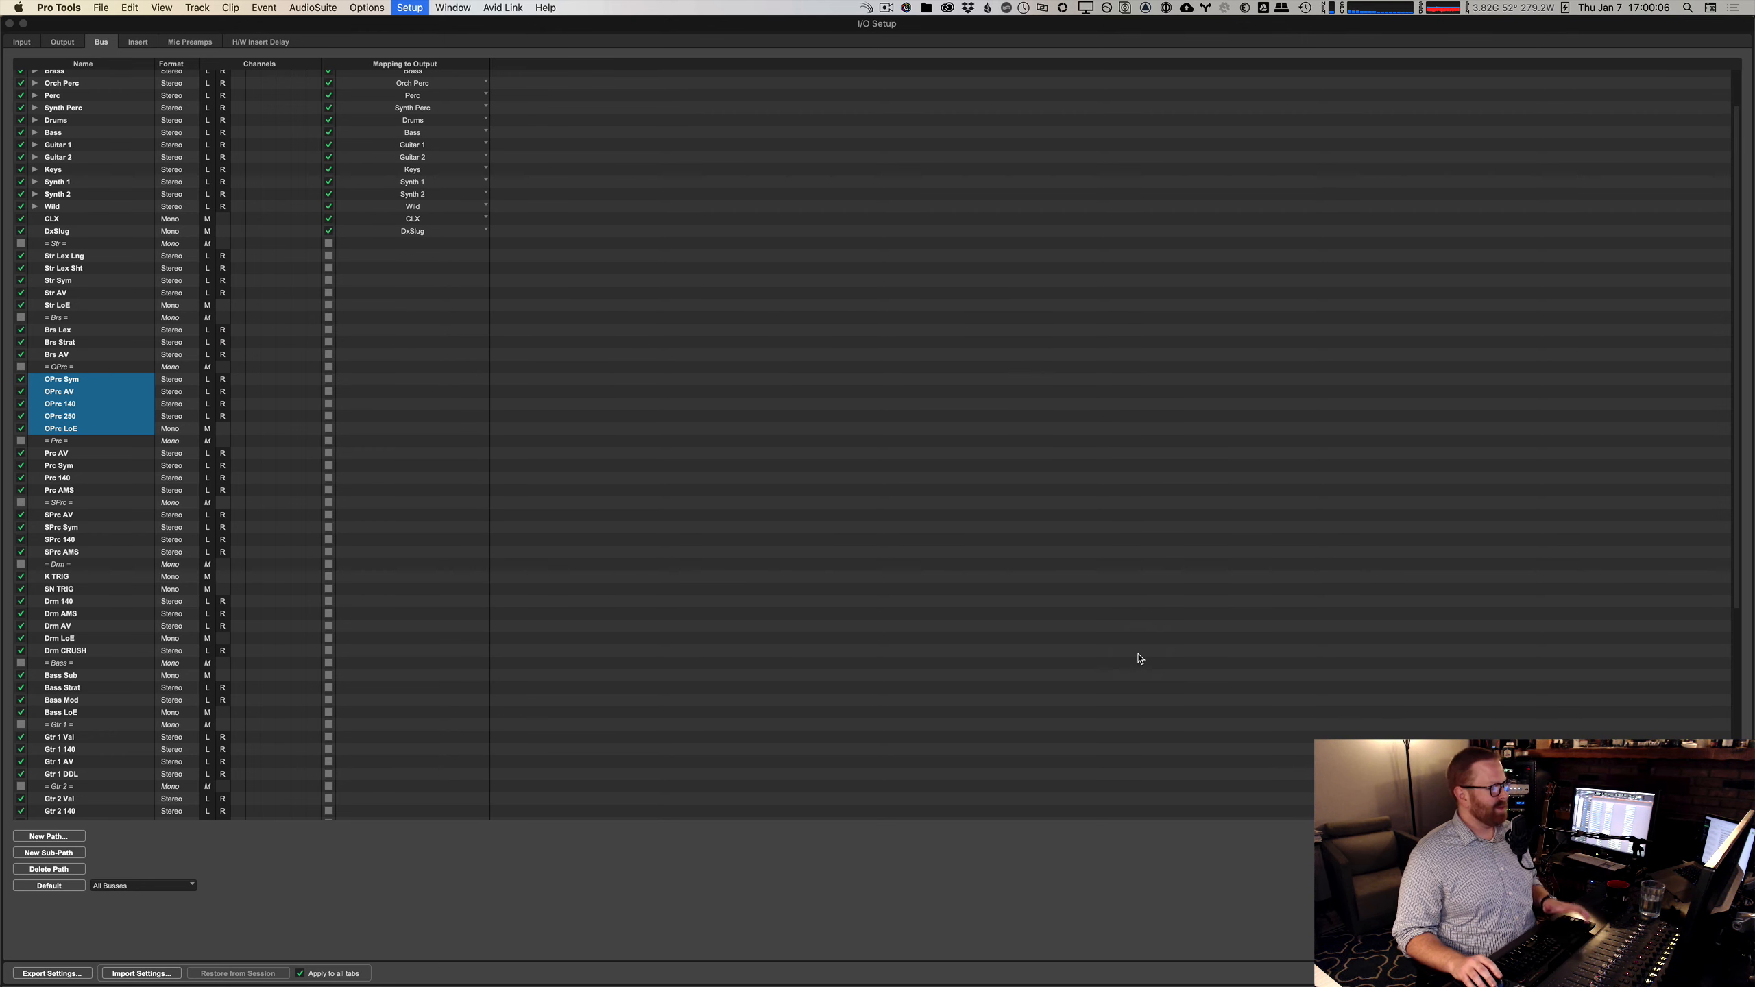
key("Escape")
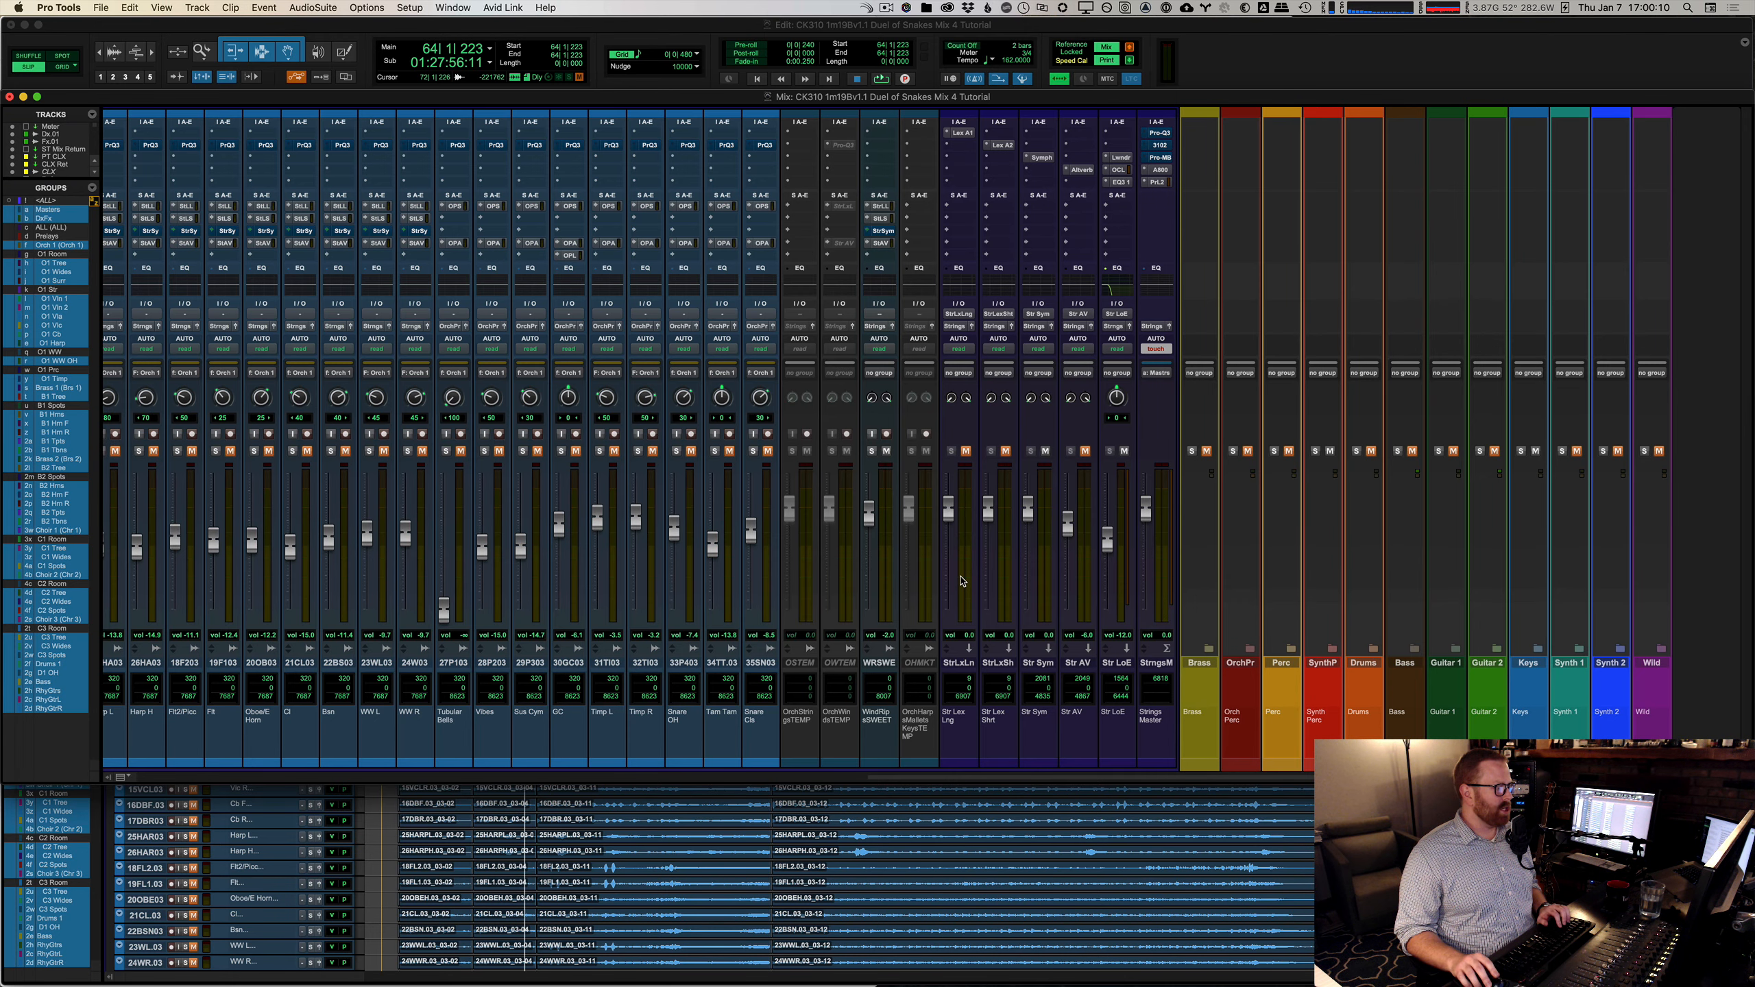
Step: Examine the Studer A800 and FabFilter Pro-L 2 inserts on the Strings Master, then close the plug-in window
scroll(967, 579, "left", 10)
scroll(962, 581, "right", 3)
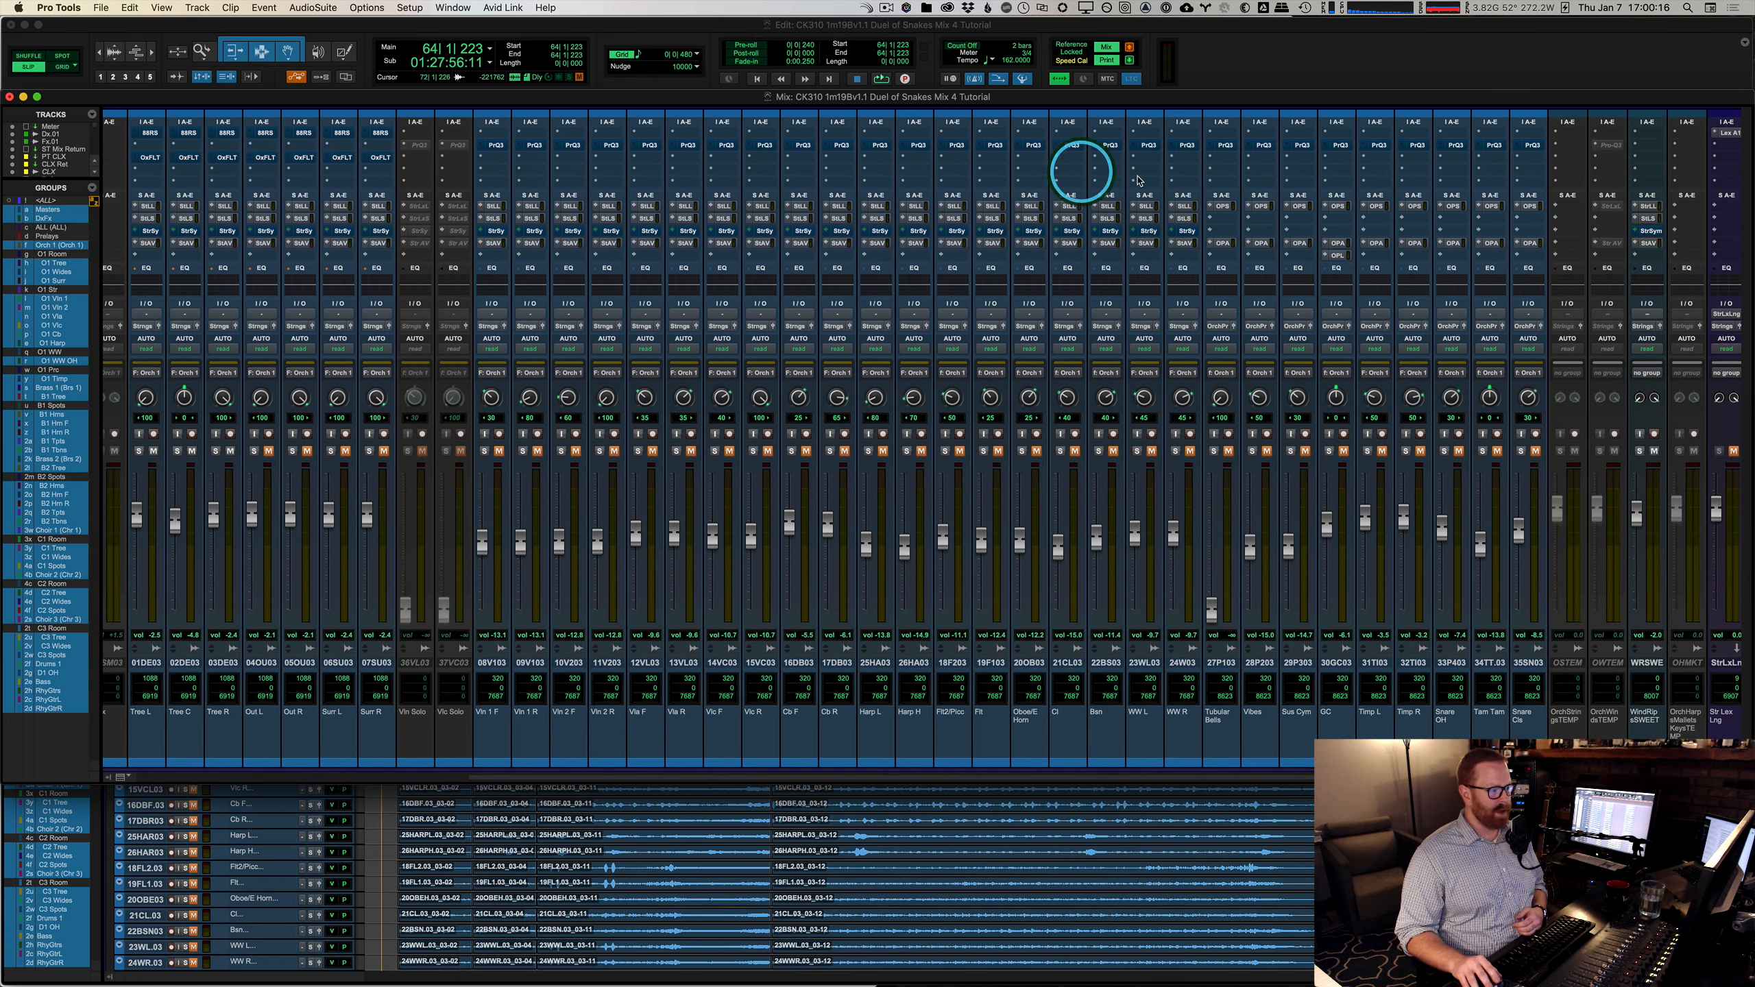
scroll(1017, 328, "right", 10)
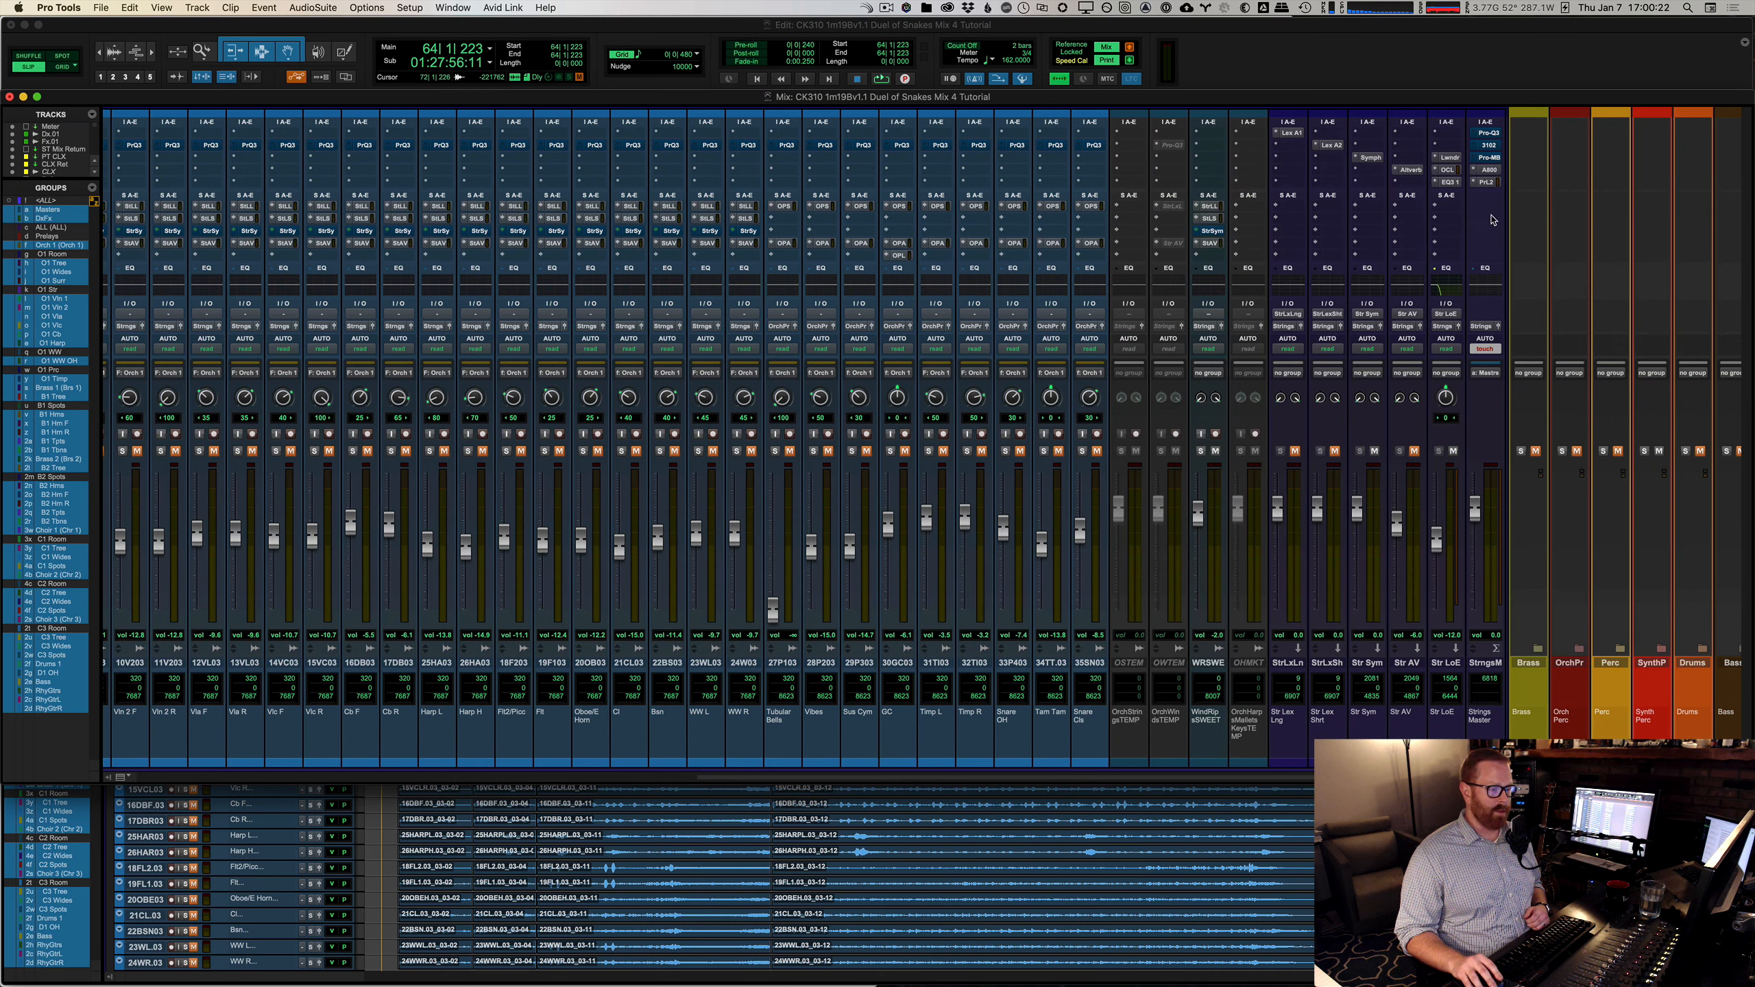
left_click(1485, 170)
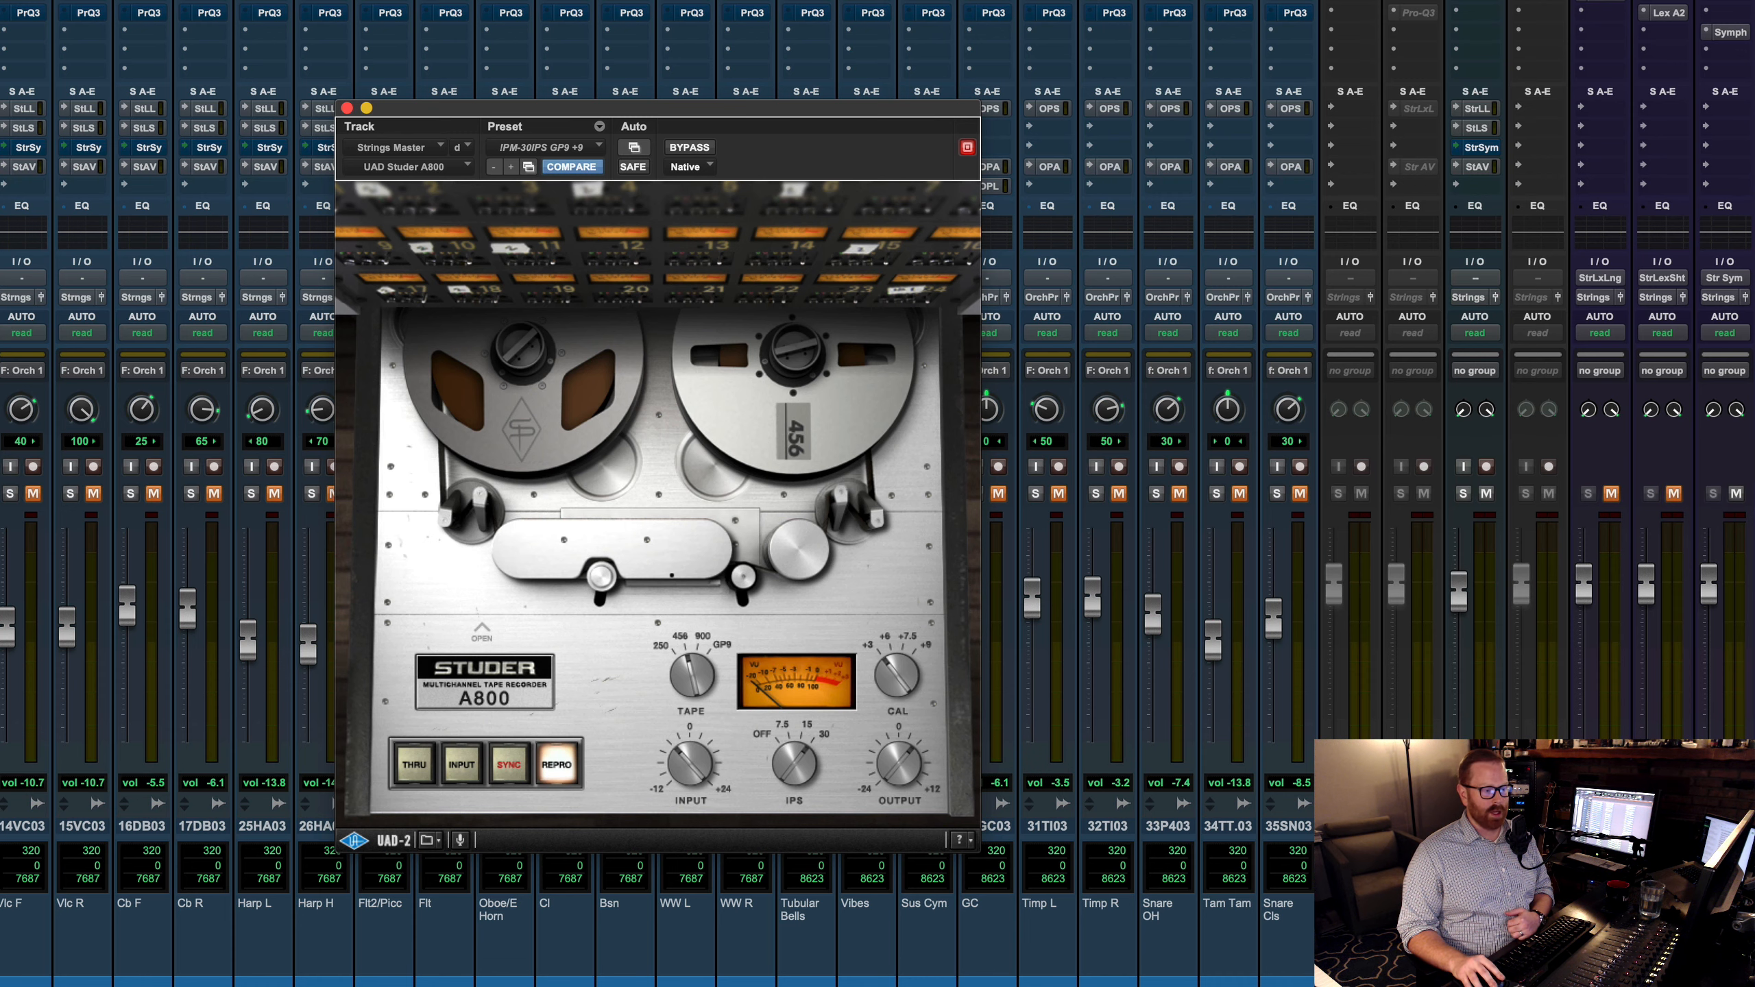
left_click(1753, 68)
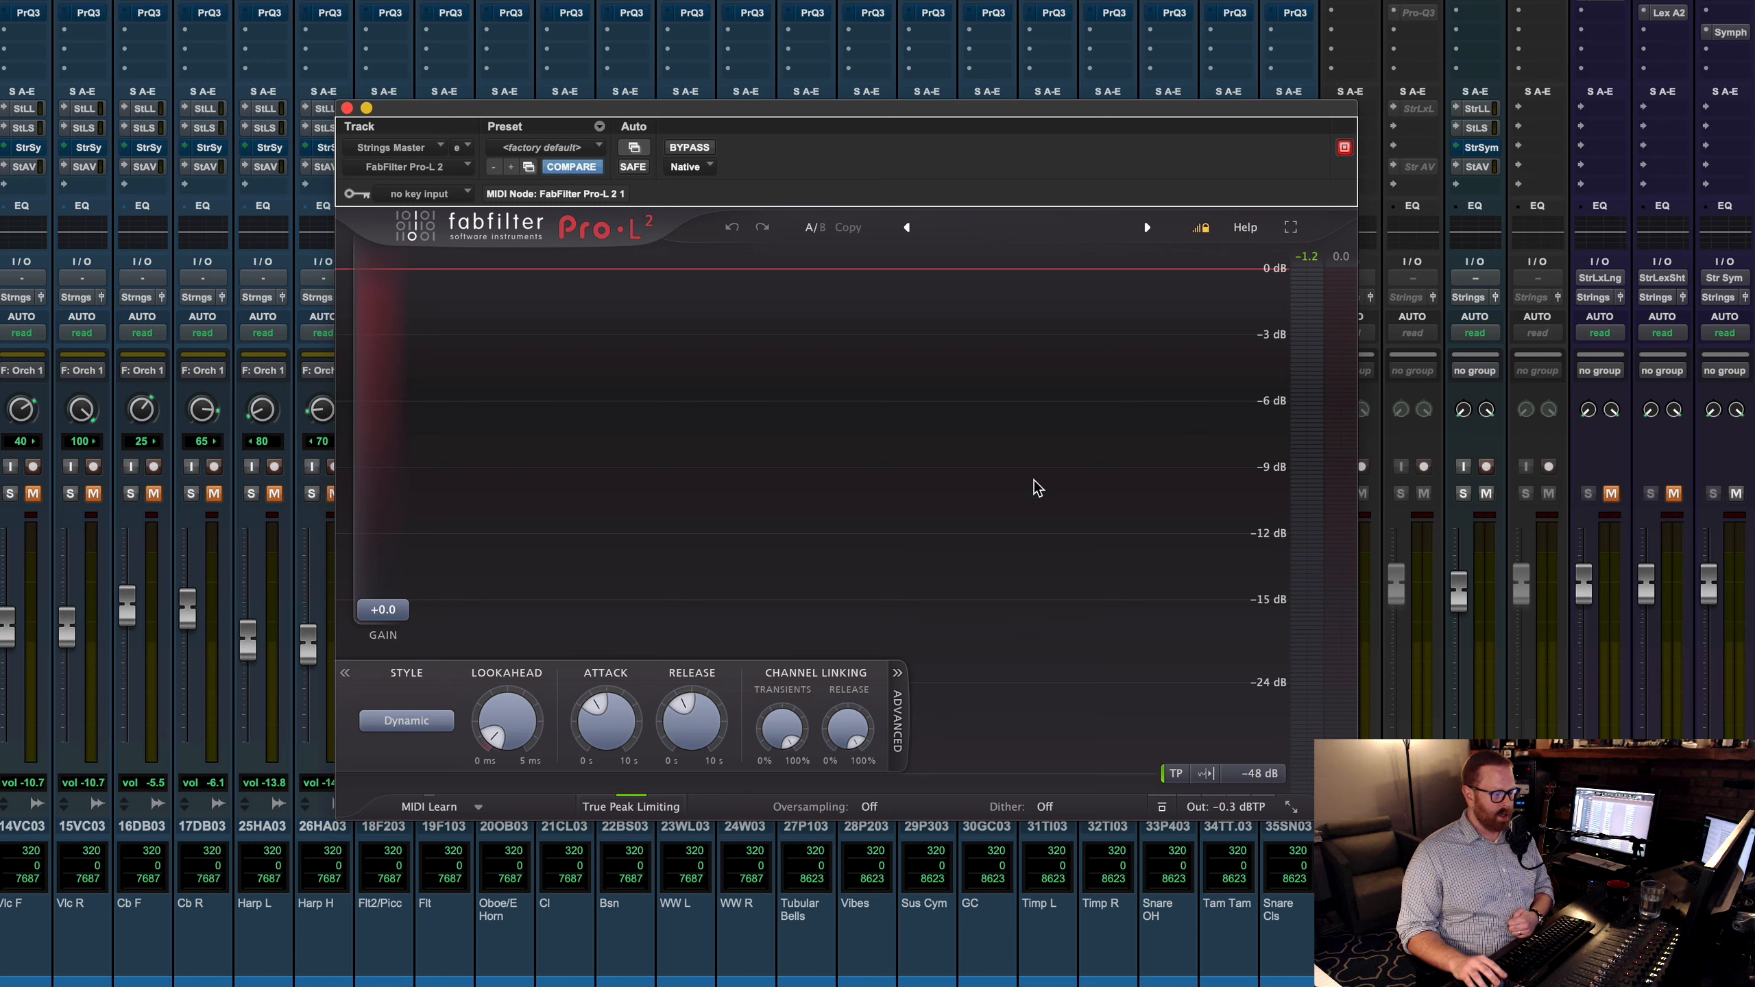
mouse_move(1239, 817)
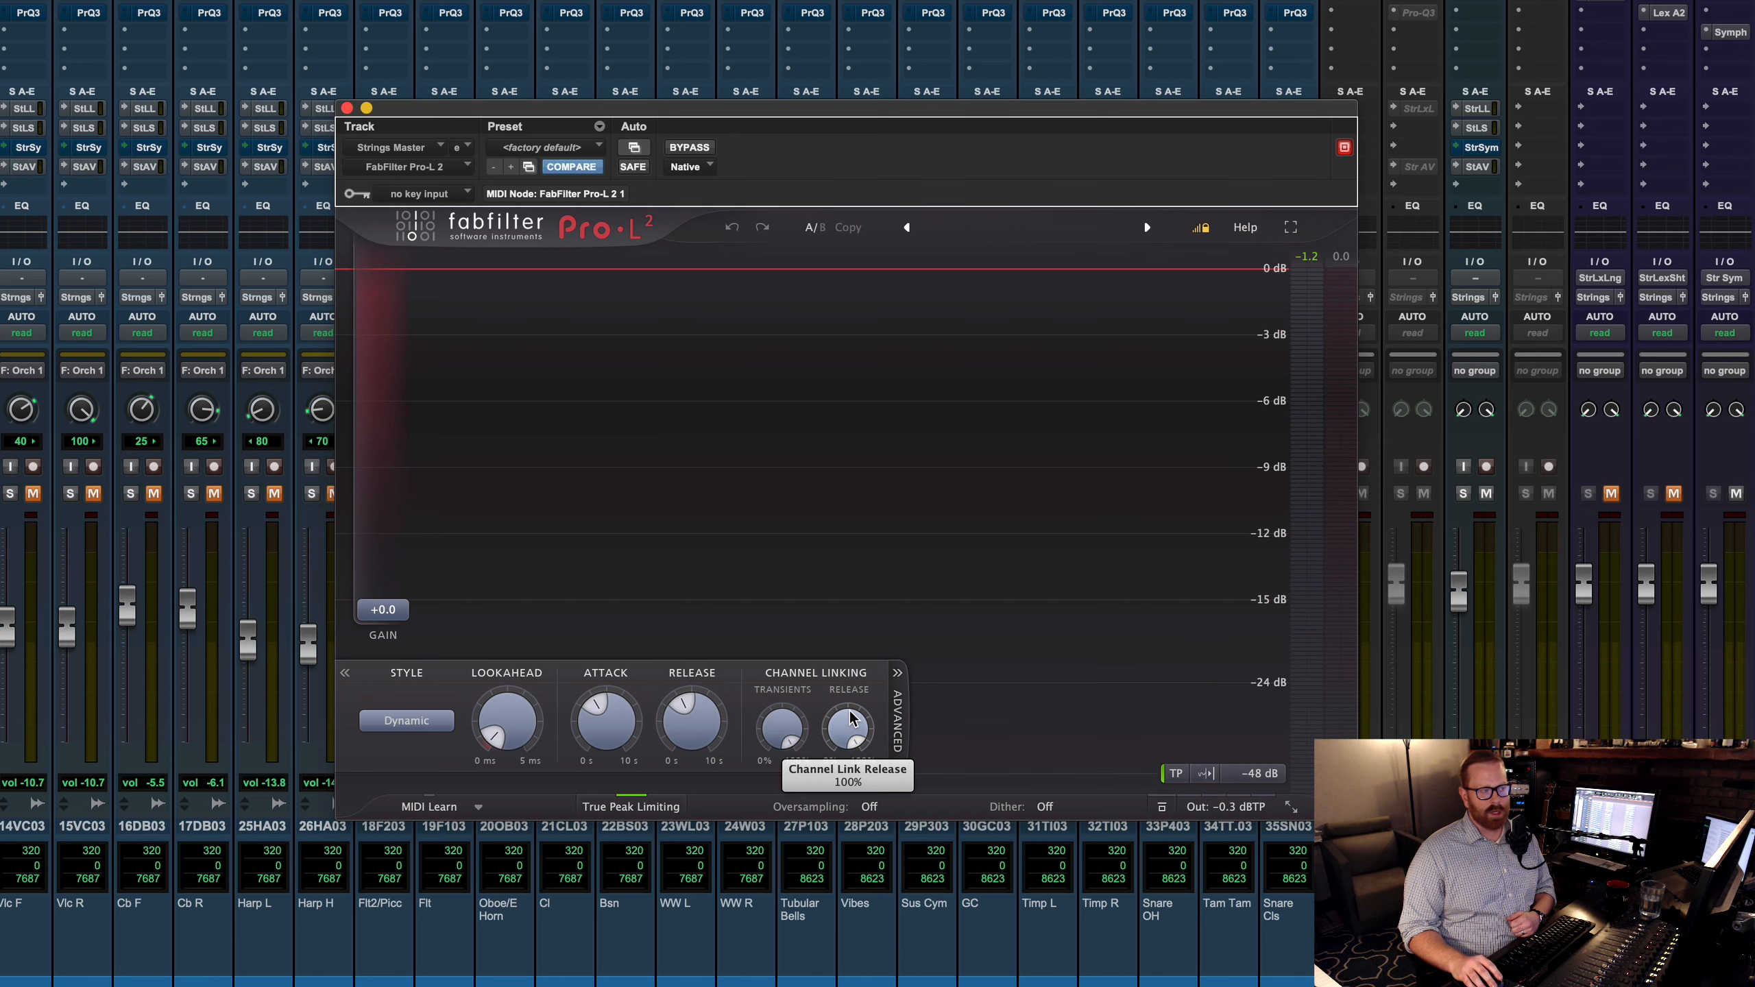
mouse_move(852, 720)
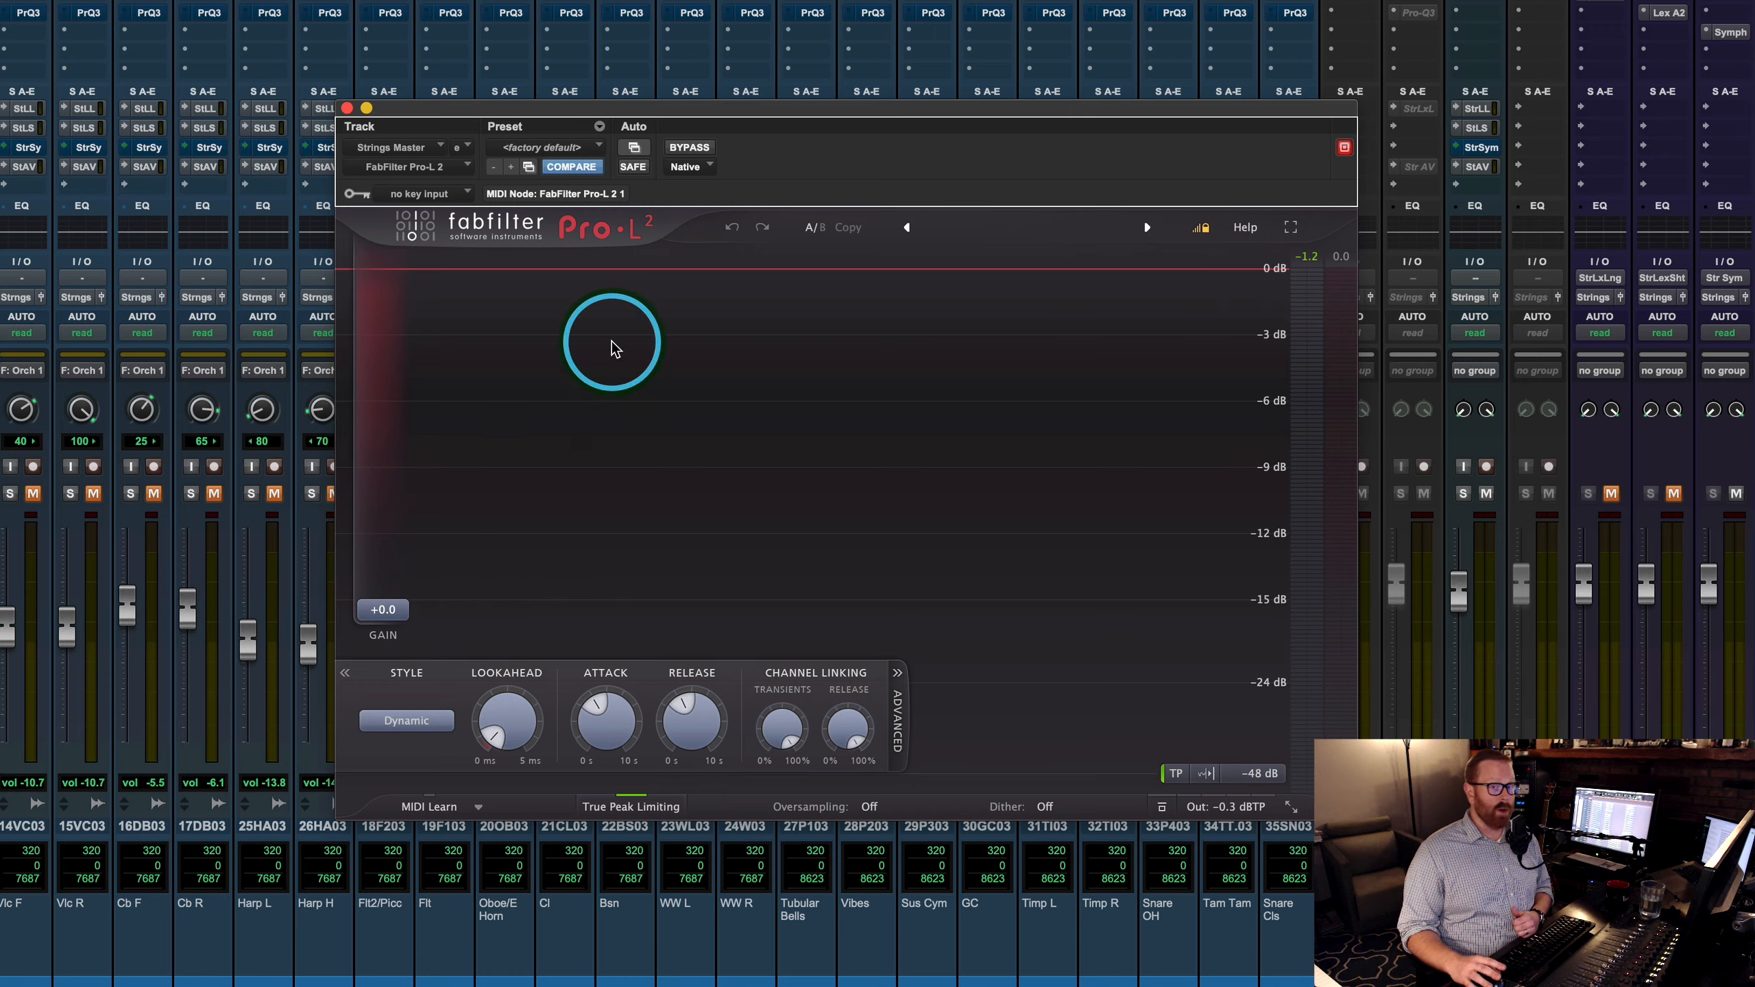
left_click(347, 108)
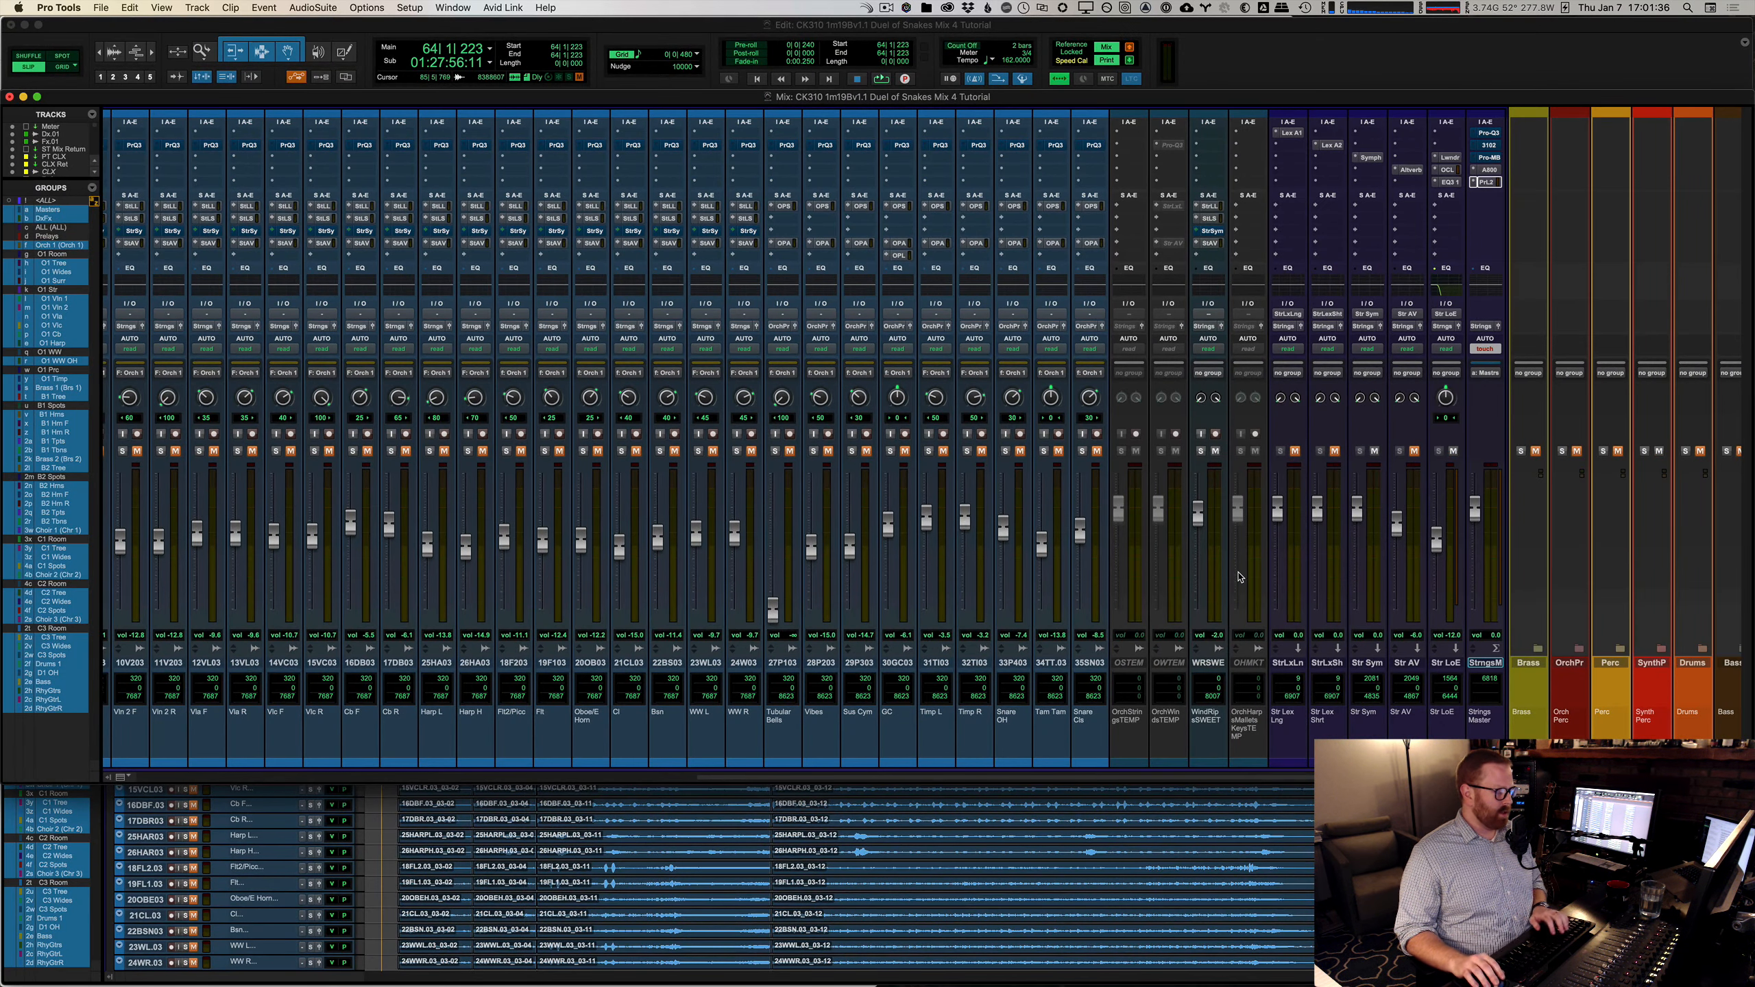
Step: Play the cue from bar 56 while watching the Strings channels in the Mix window, and stop playback
key("super+equal")
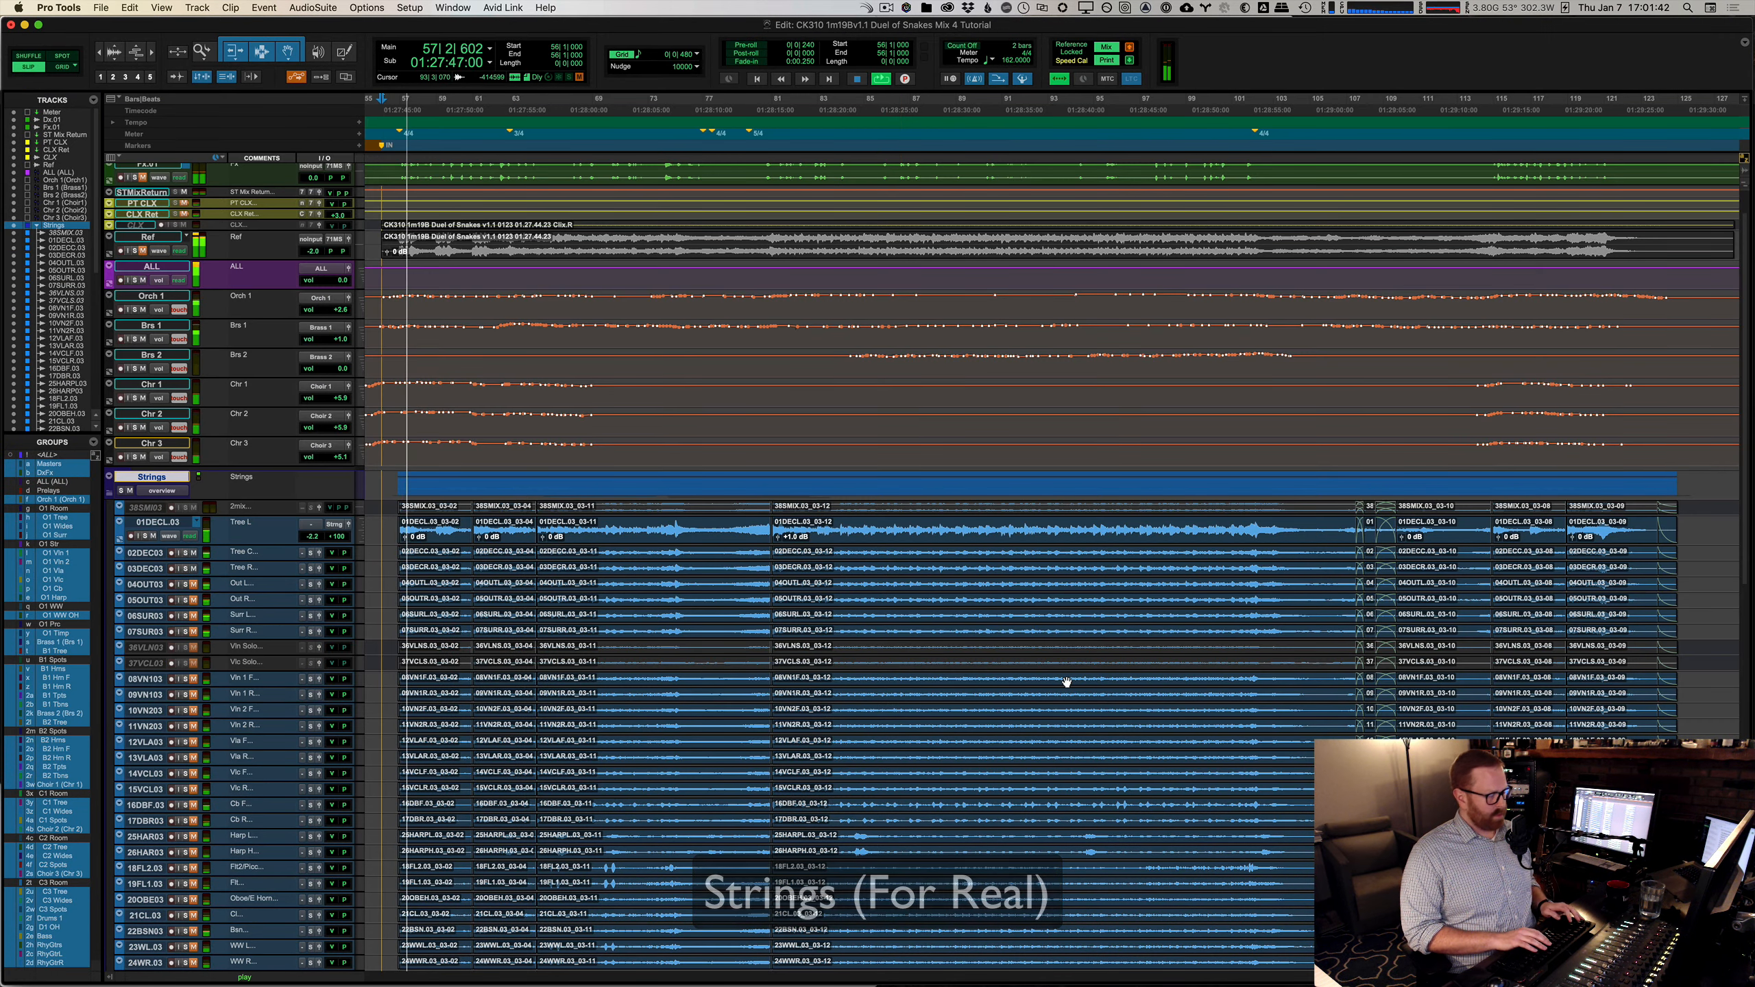
key("super+equal")
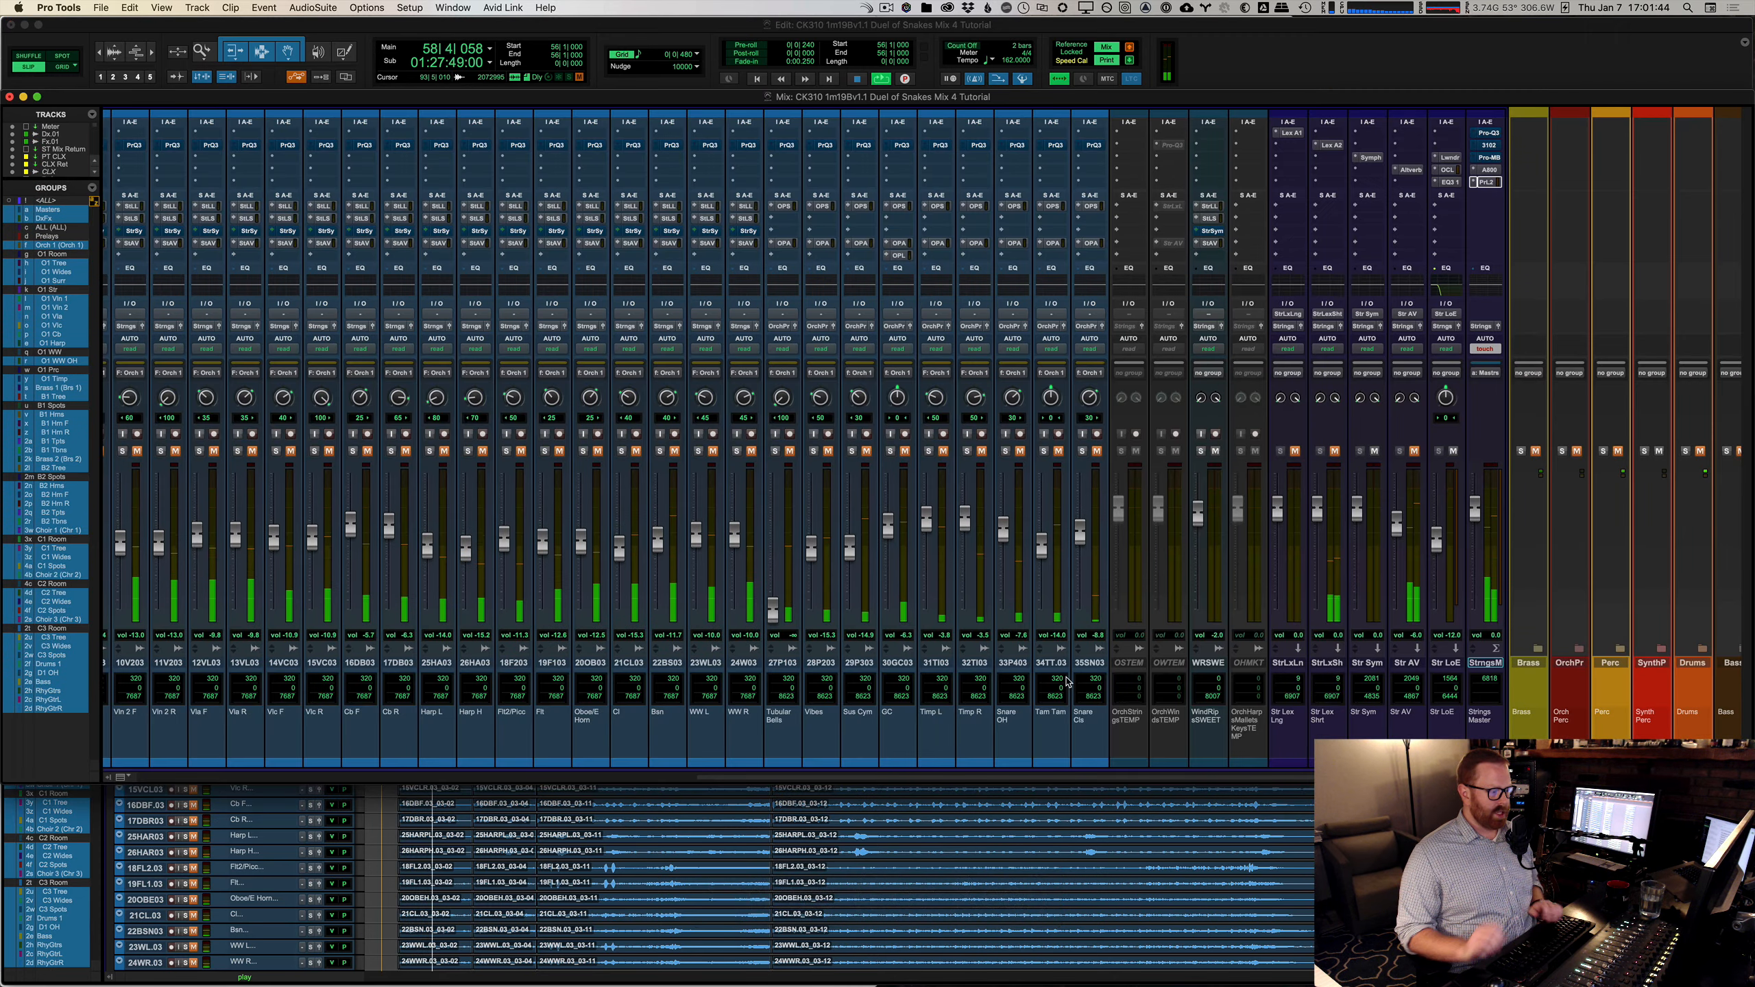
scroll(1066, 681, "left", 15)
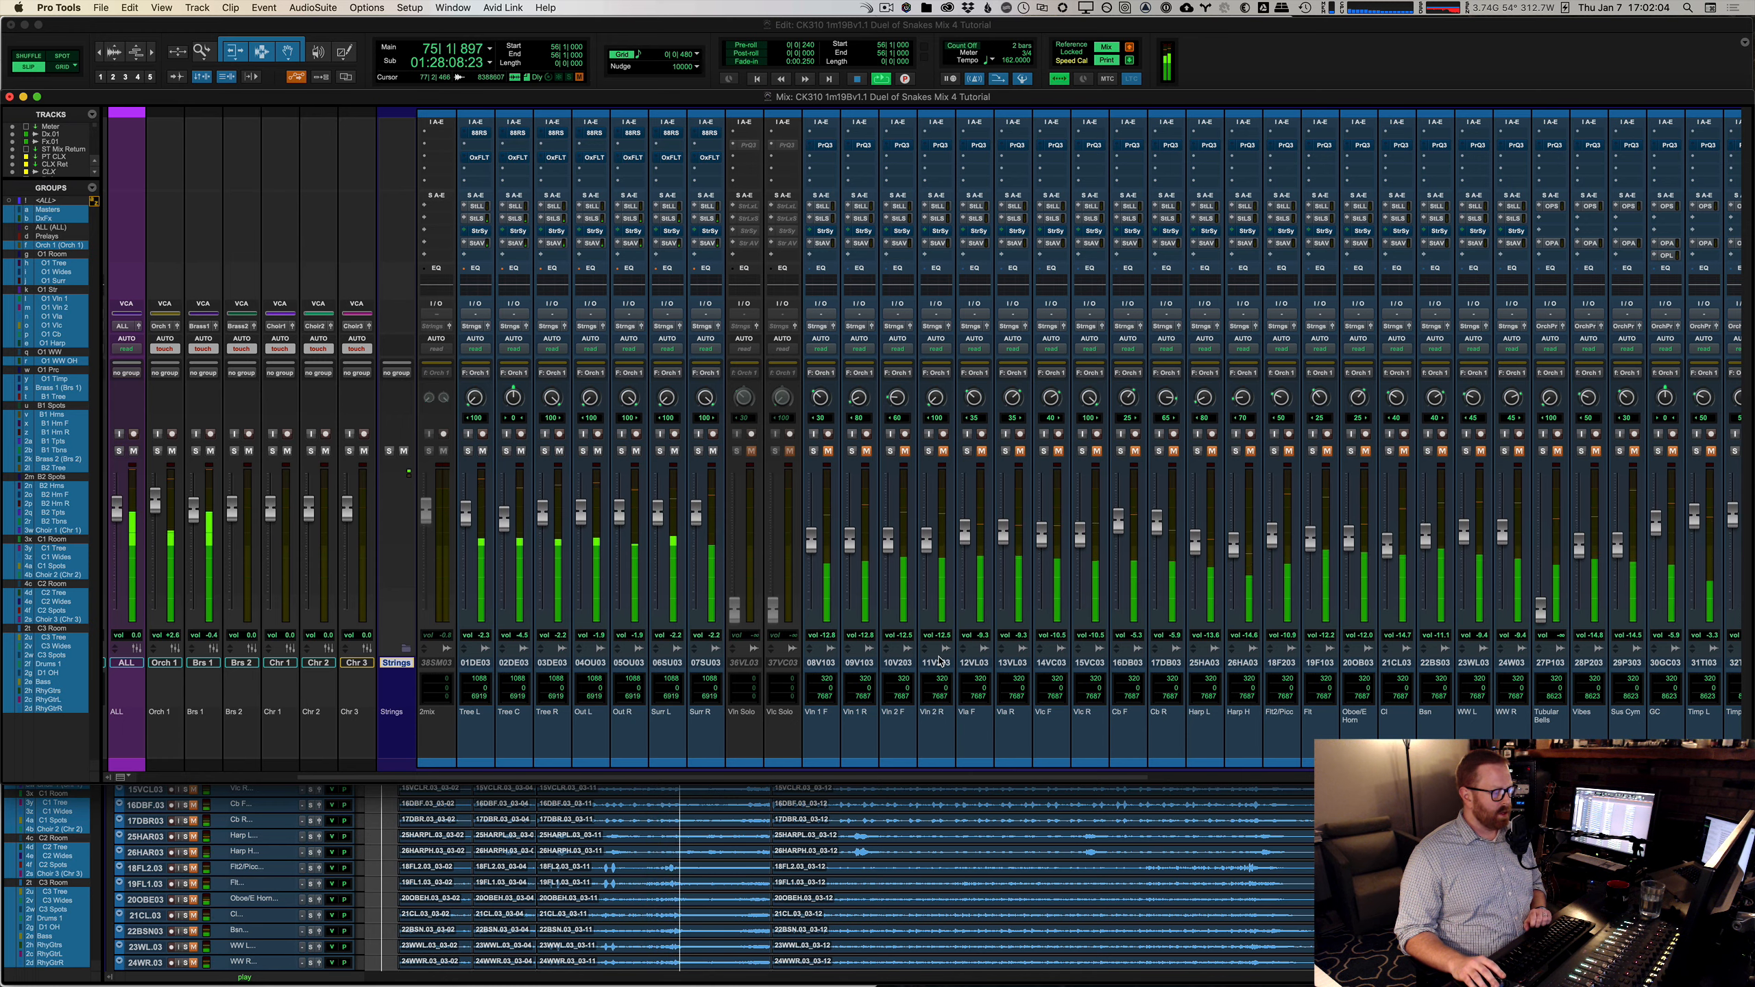
key("space")
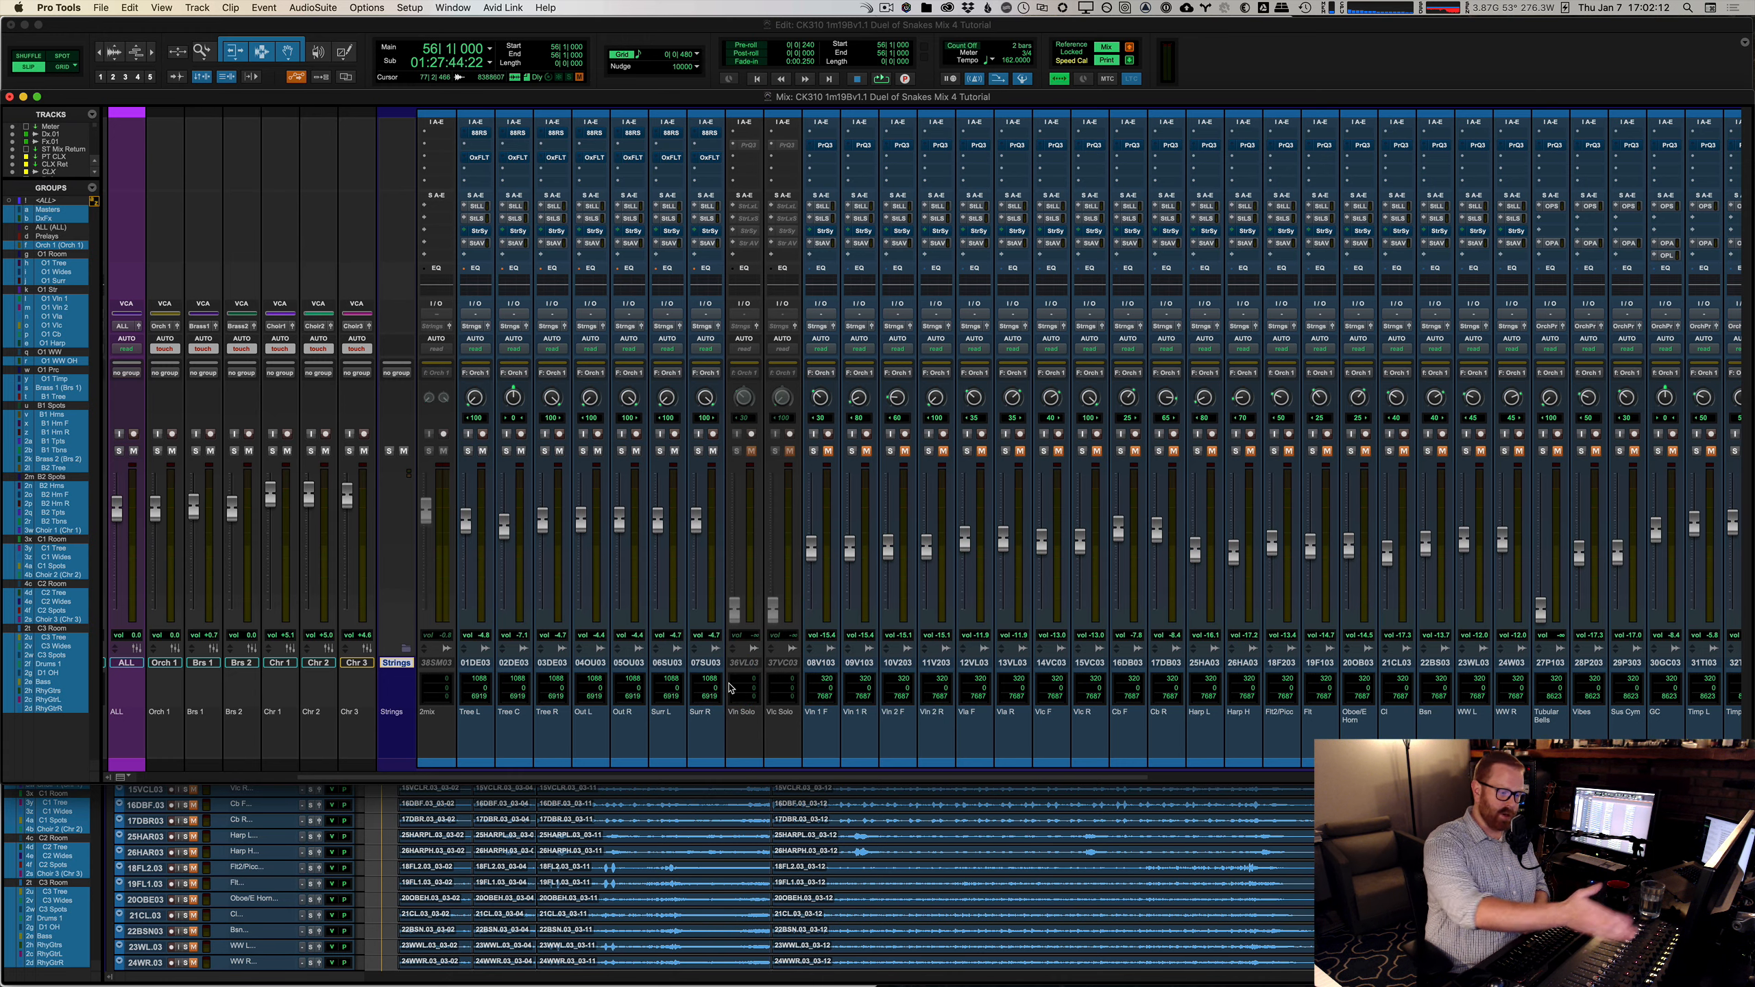
Step: Select the room microphone tracks from Tree L to Surr R, start playback and toggle the bypass of their inserts
scroll(1065, 490, "right", 10)
scroll(1050, 538, "left", 10)
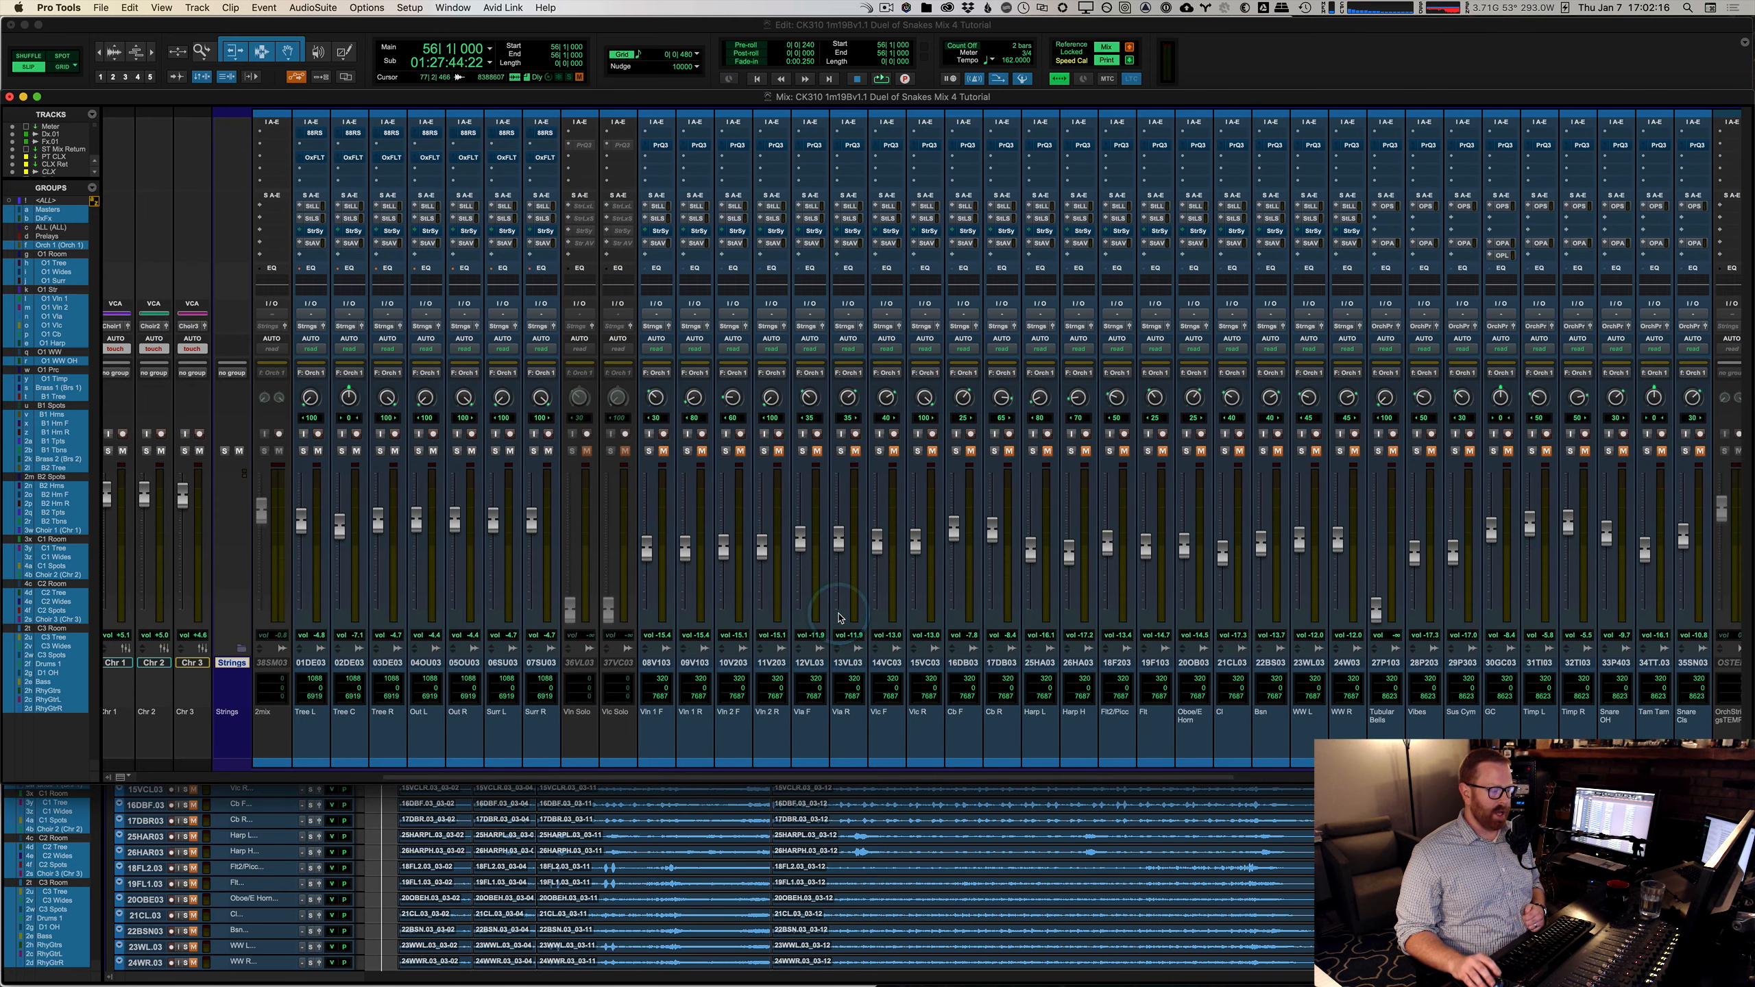
left_click(386, 410)
left_click(433, 504)
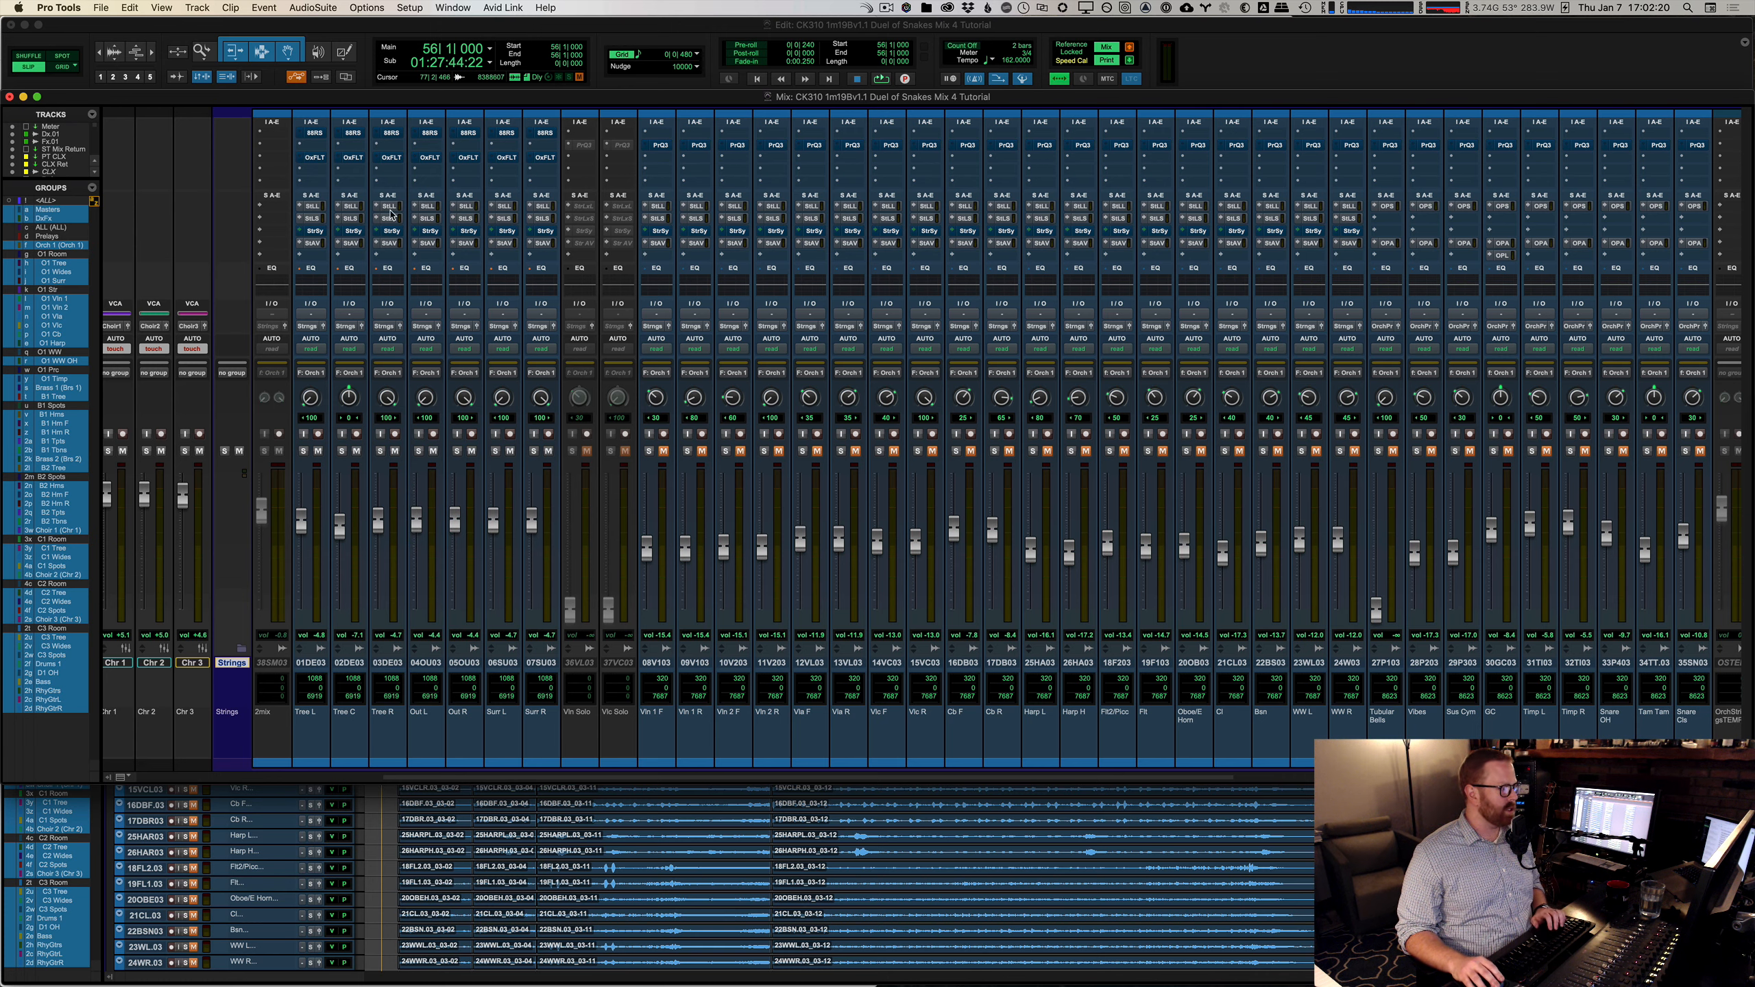
left_click(310, 664, "shift")
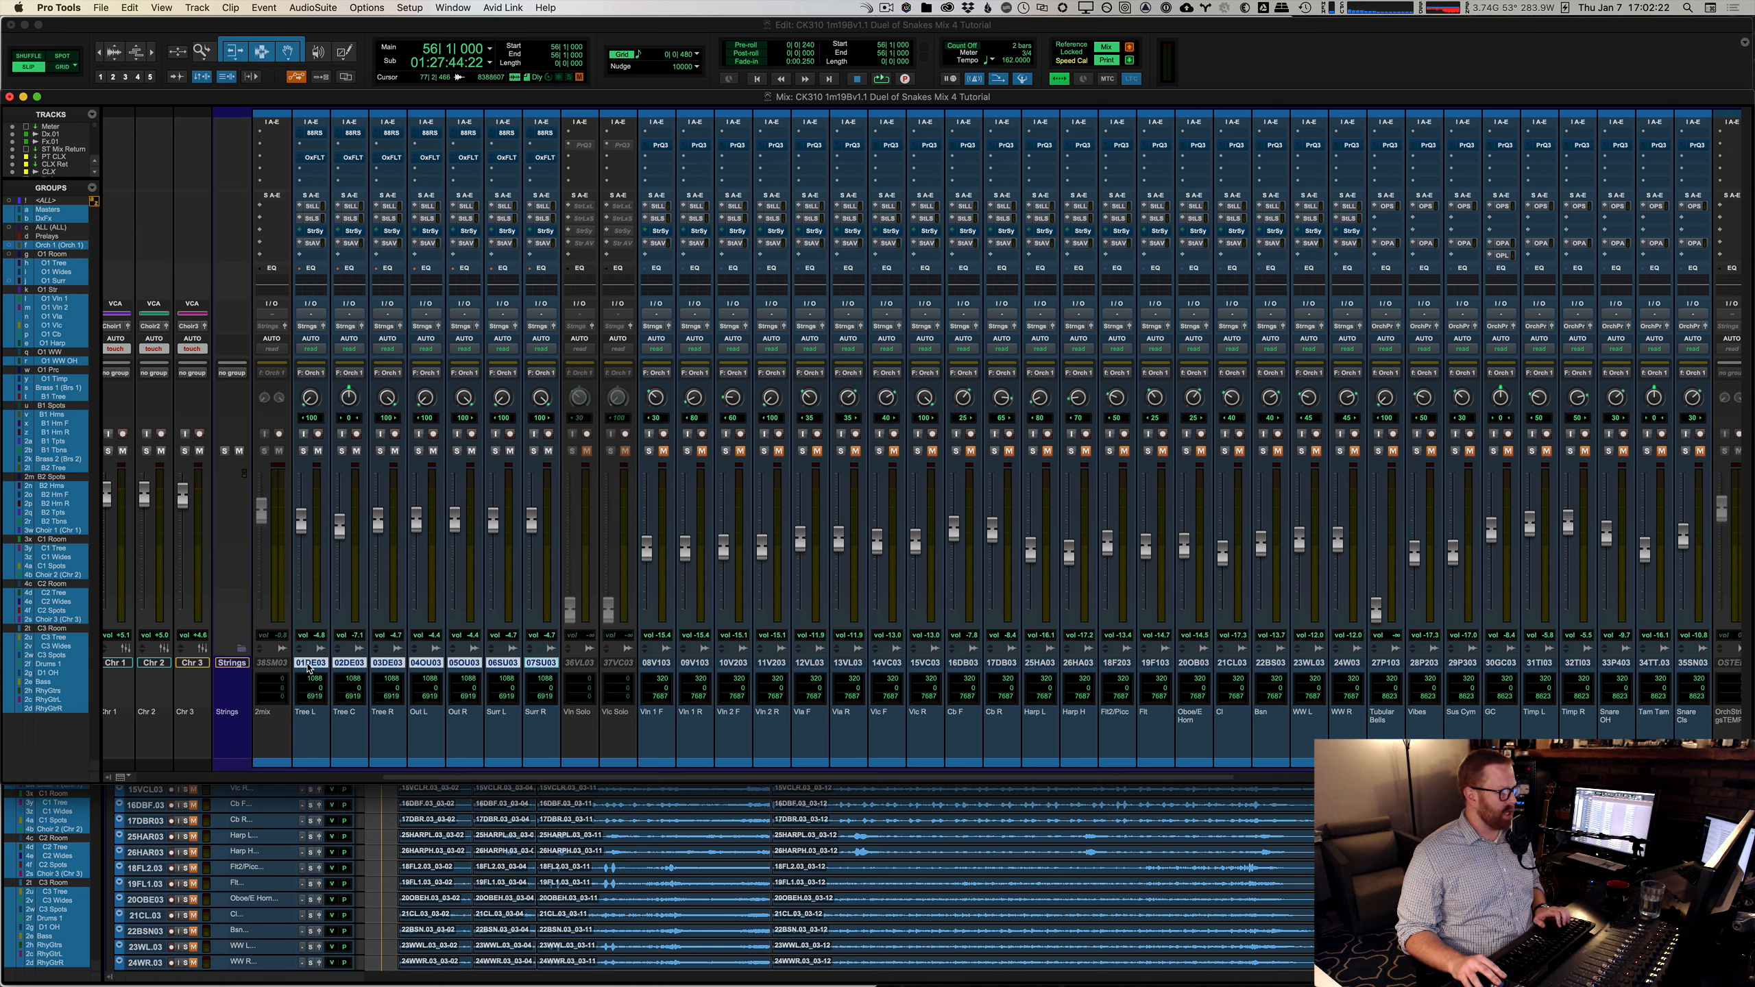
key("space")
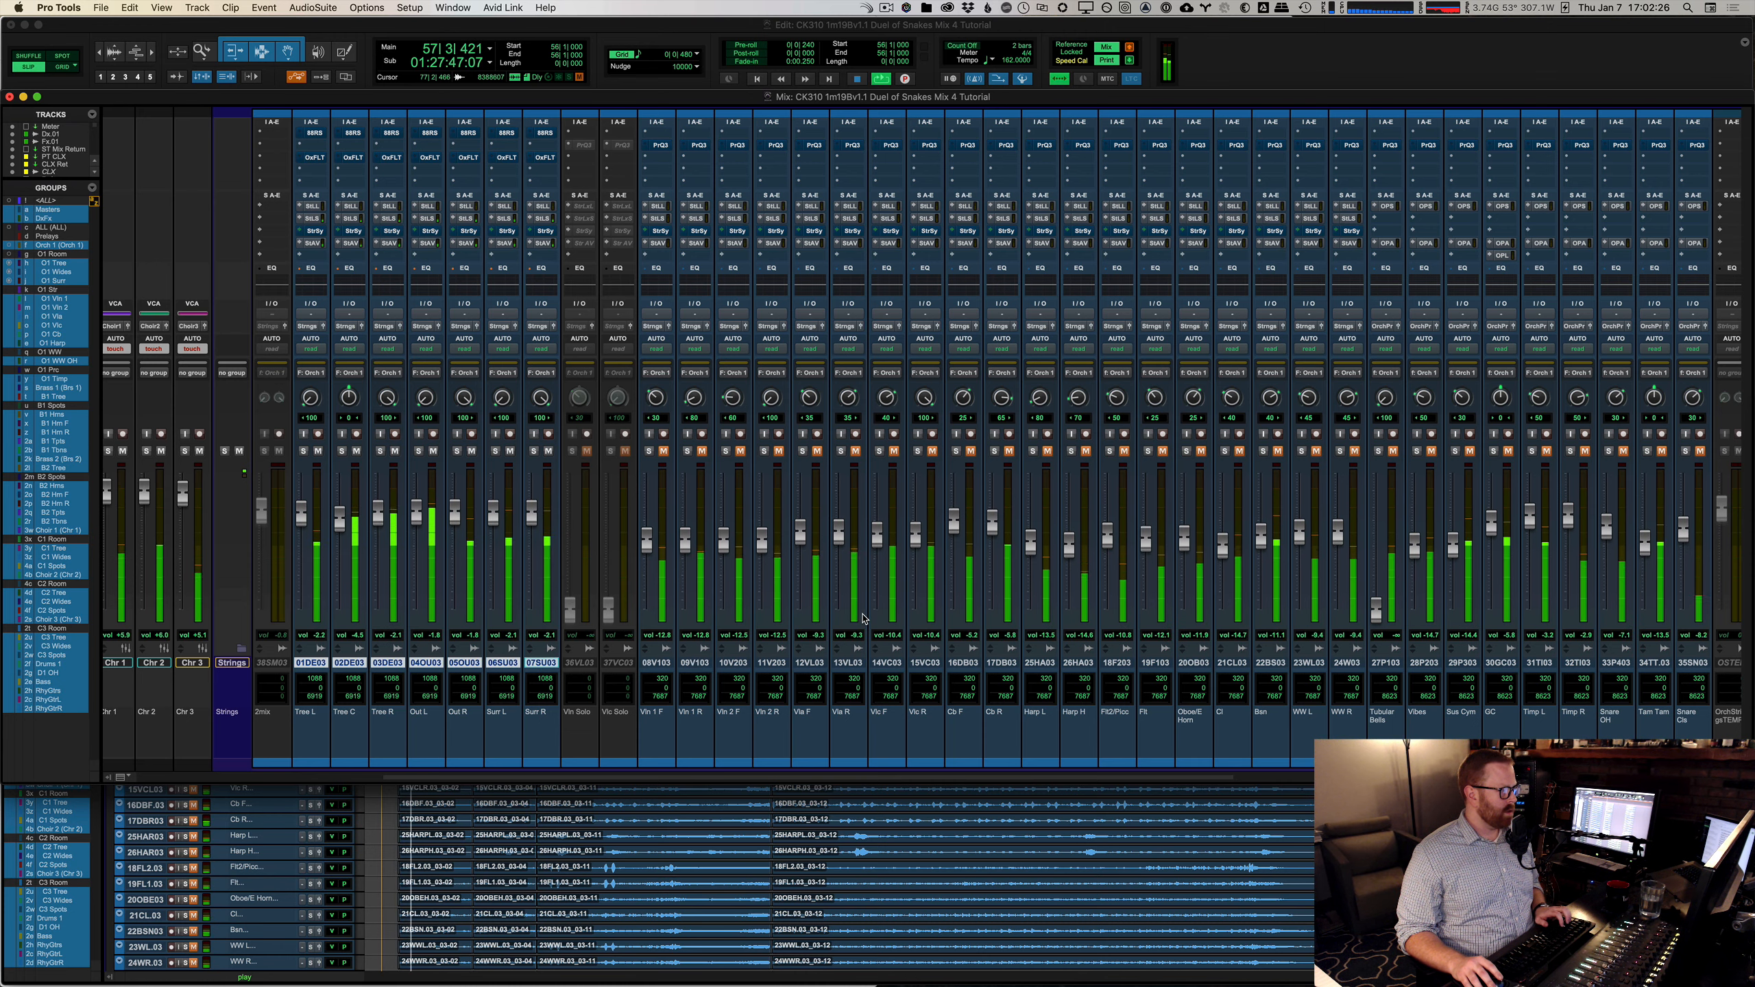
key("shift+a")
left_click(639, 619)
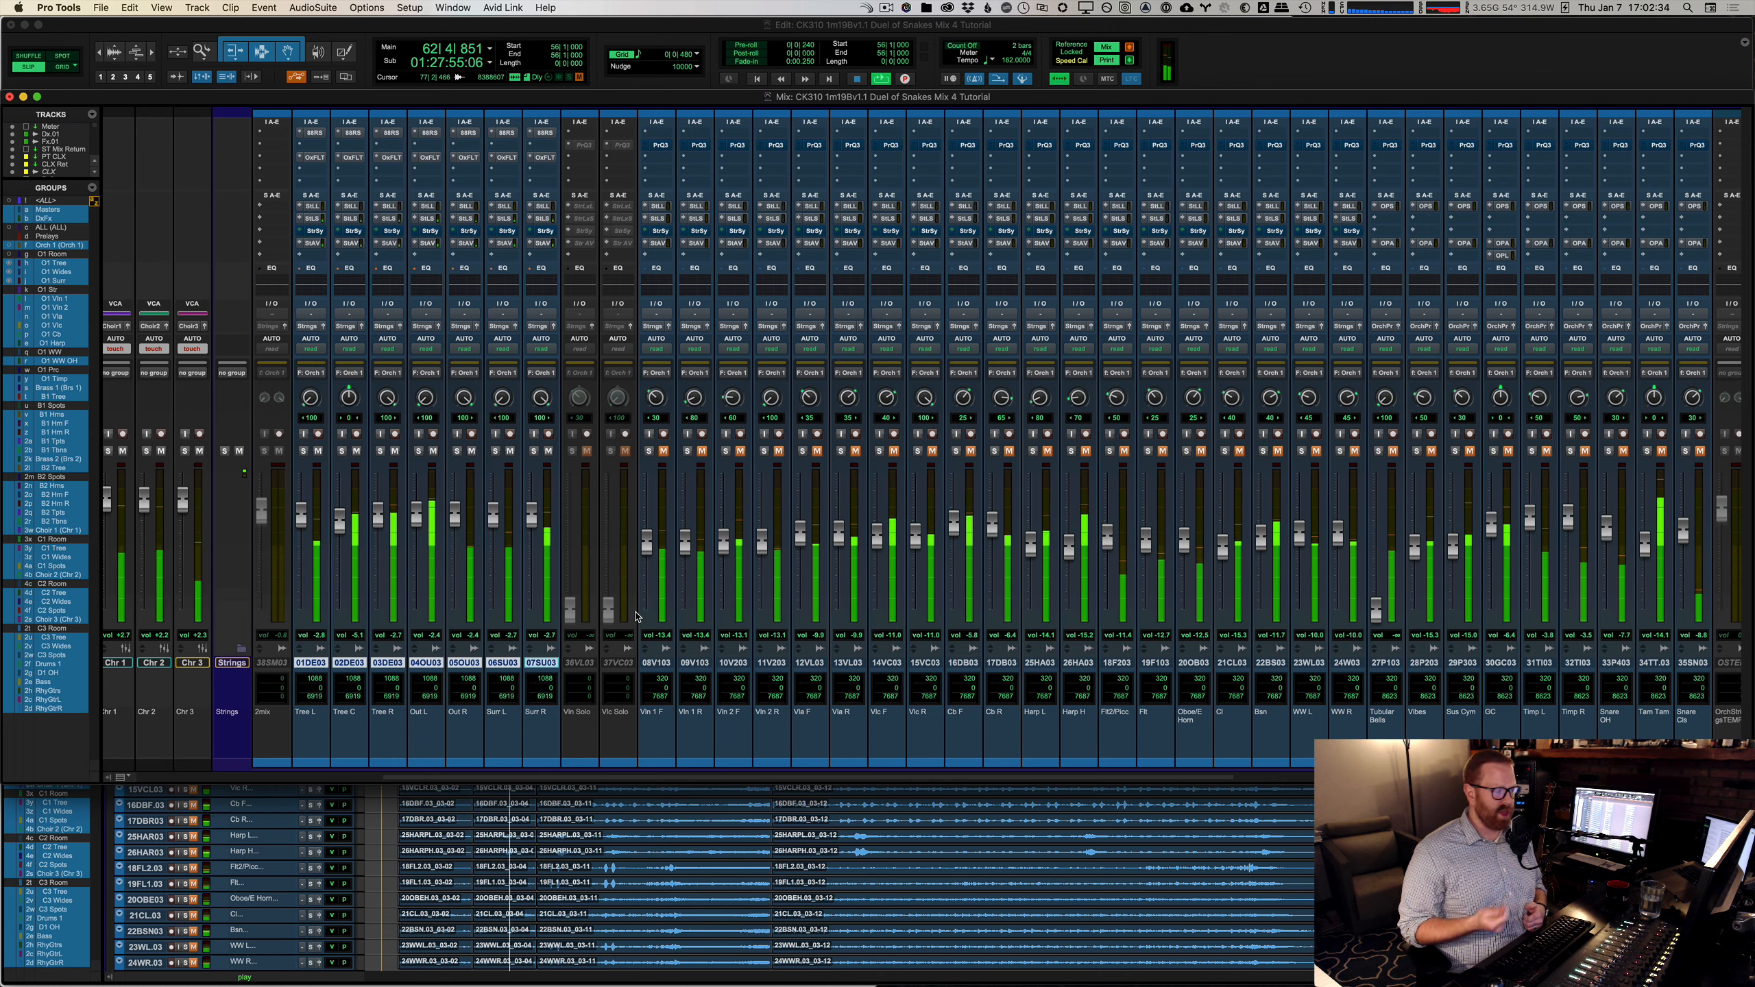
Step: Compare the Neve 88RS settings on the Tree L, Out L and Surr L tracks, and close the plug-in window
left_click(323, 135)
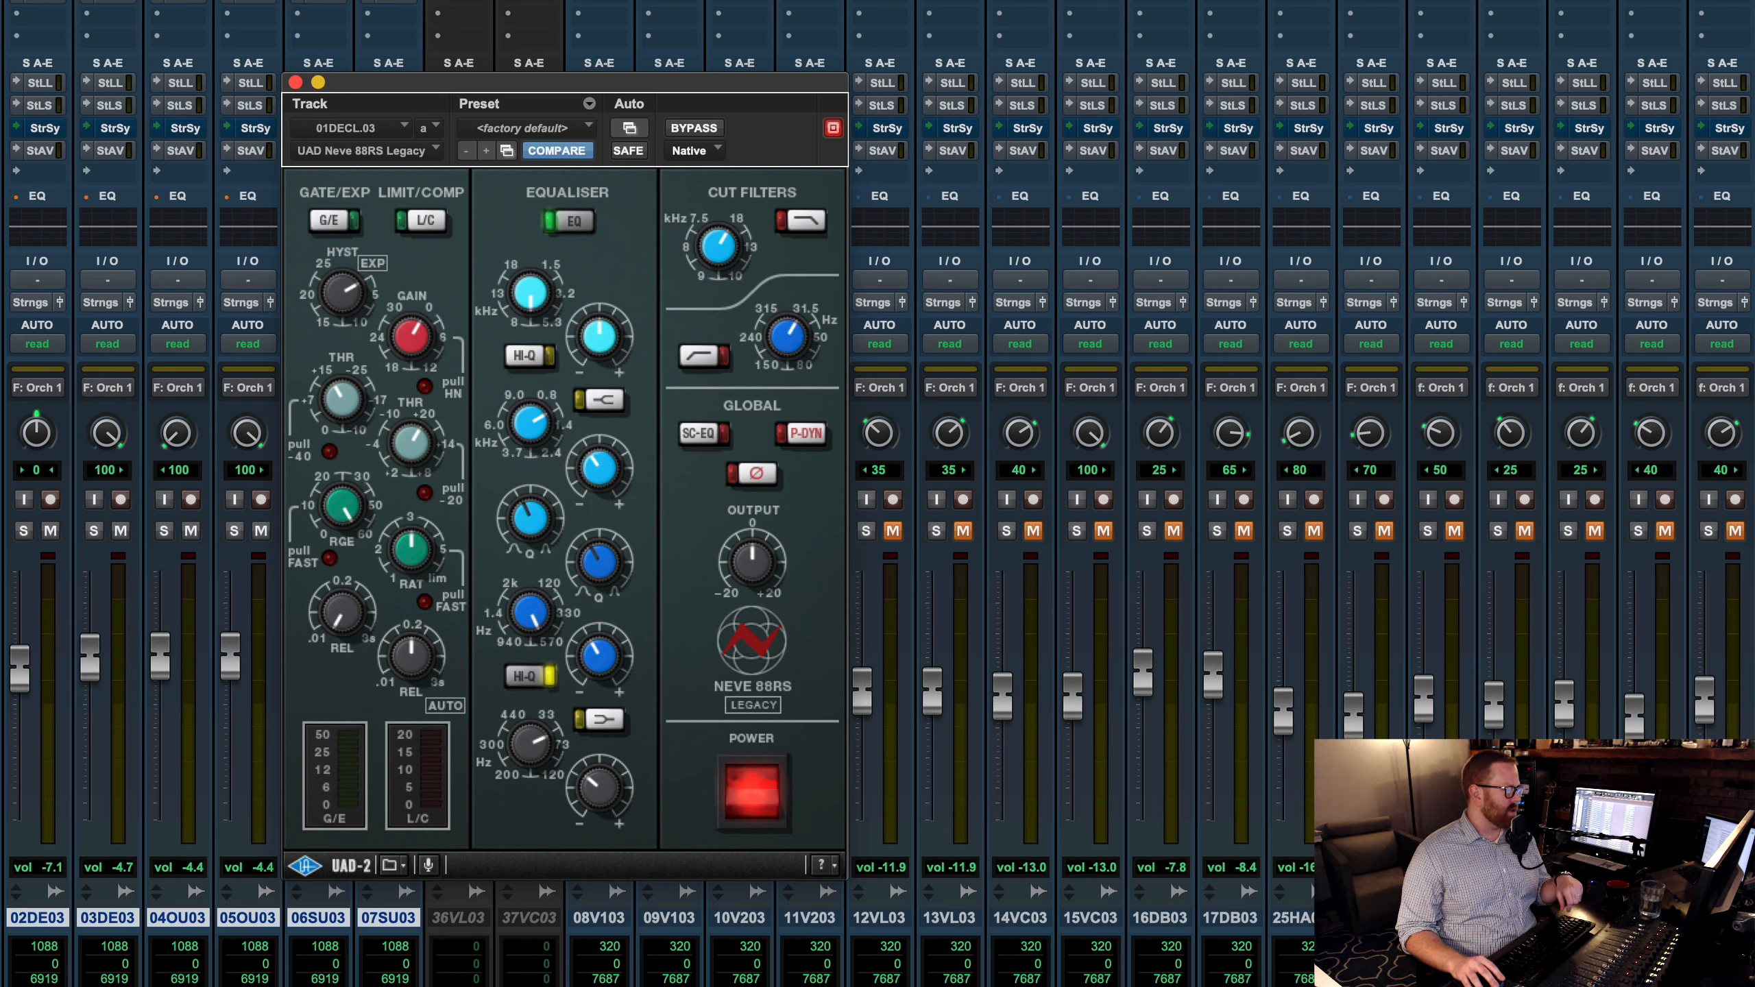
left_click(178, 2)
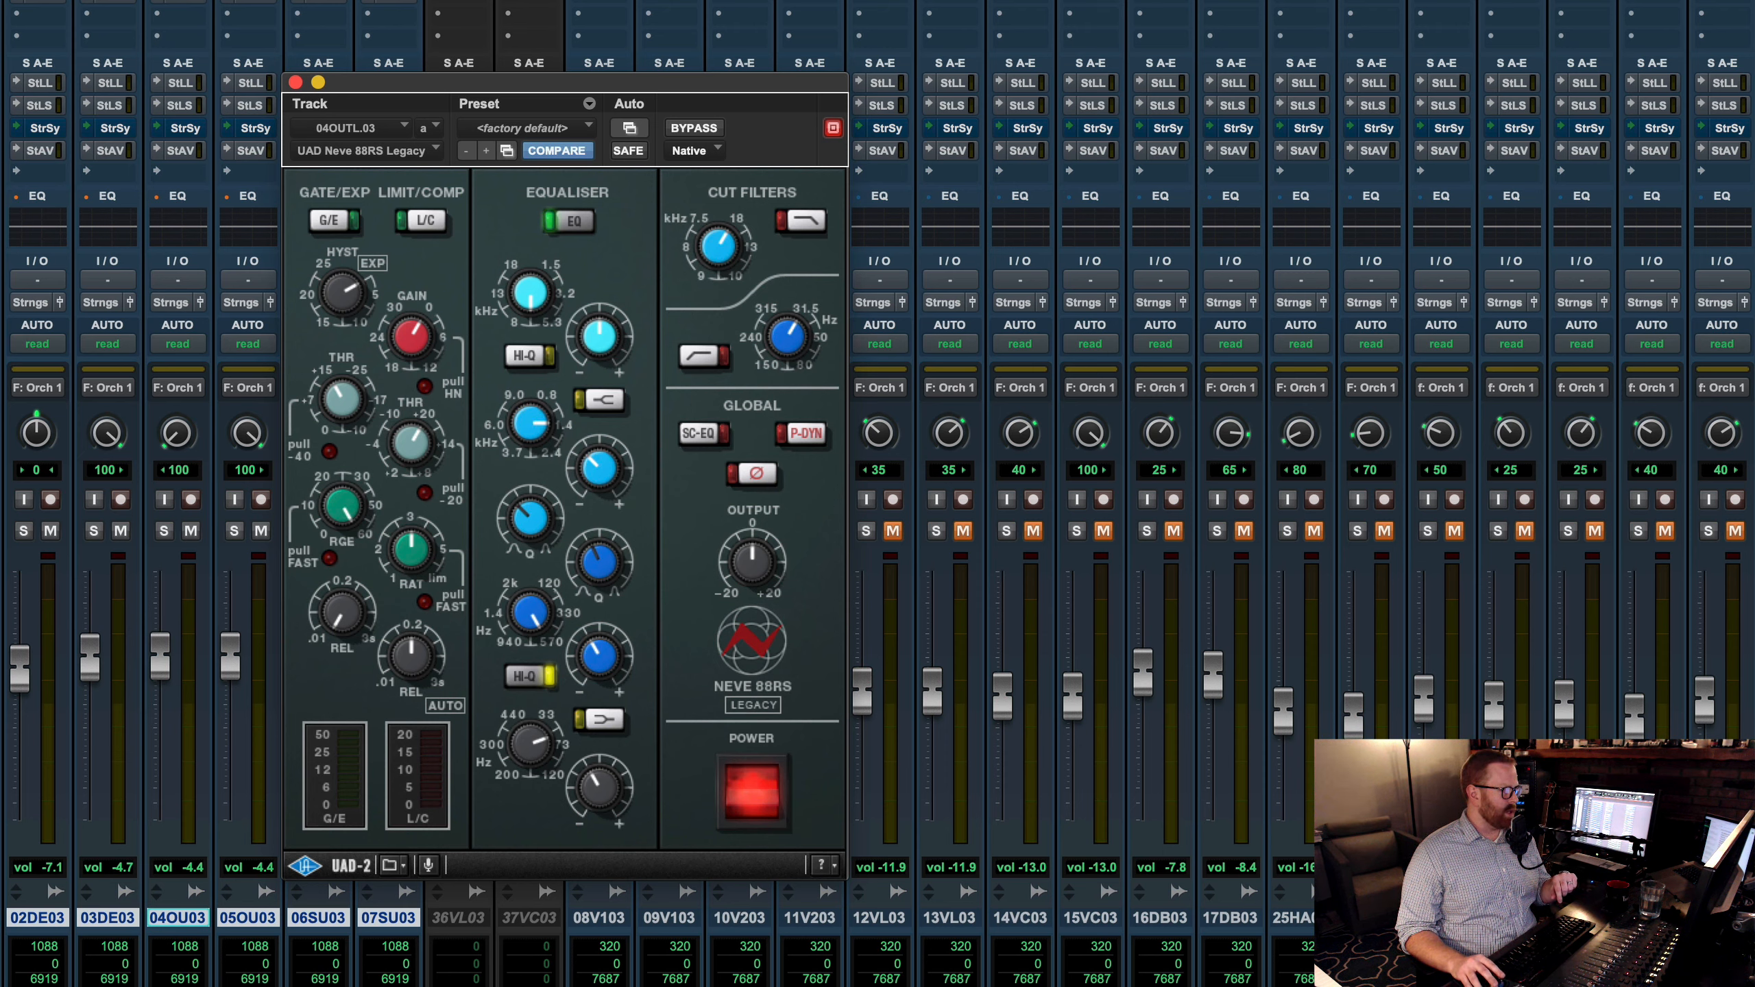
left_click(319, 1)
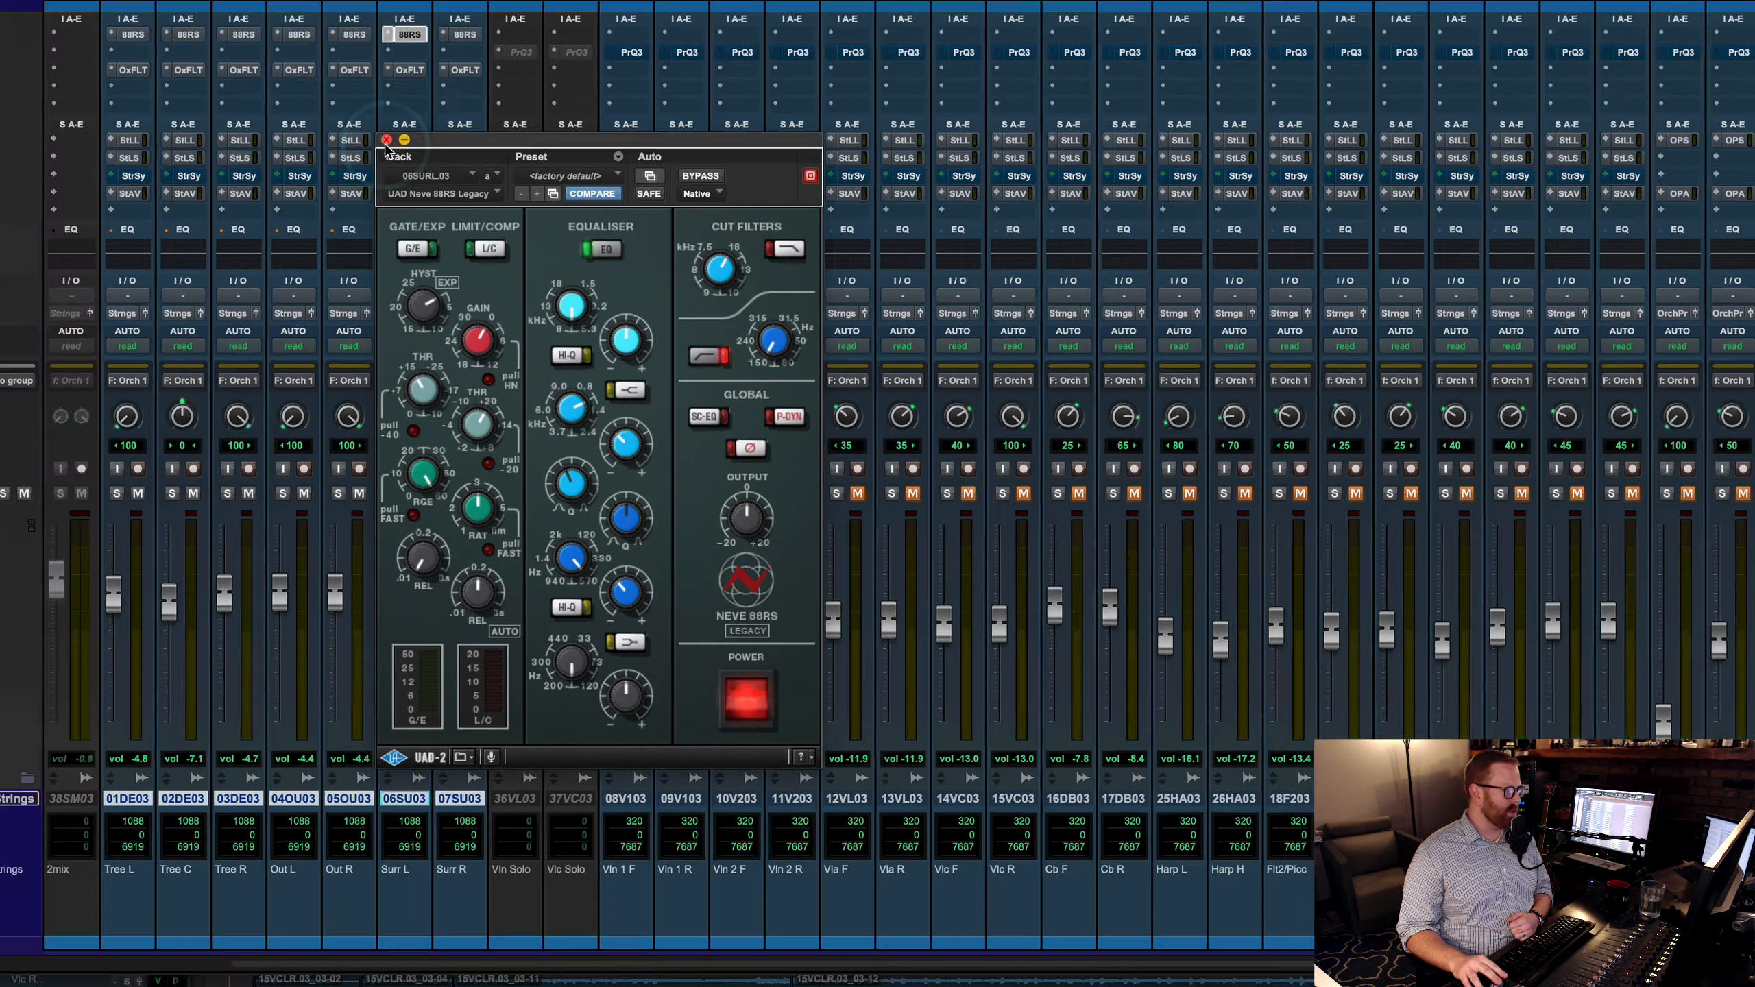
left_click(295, 82)
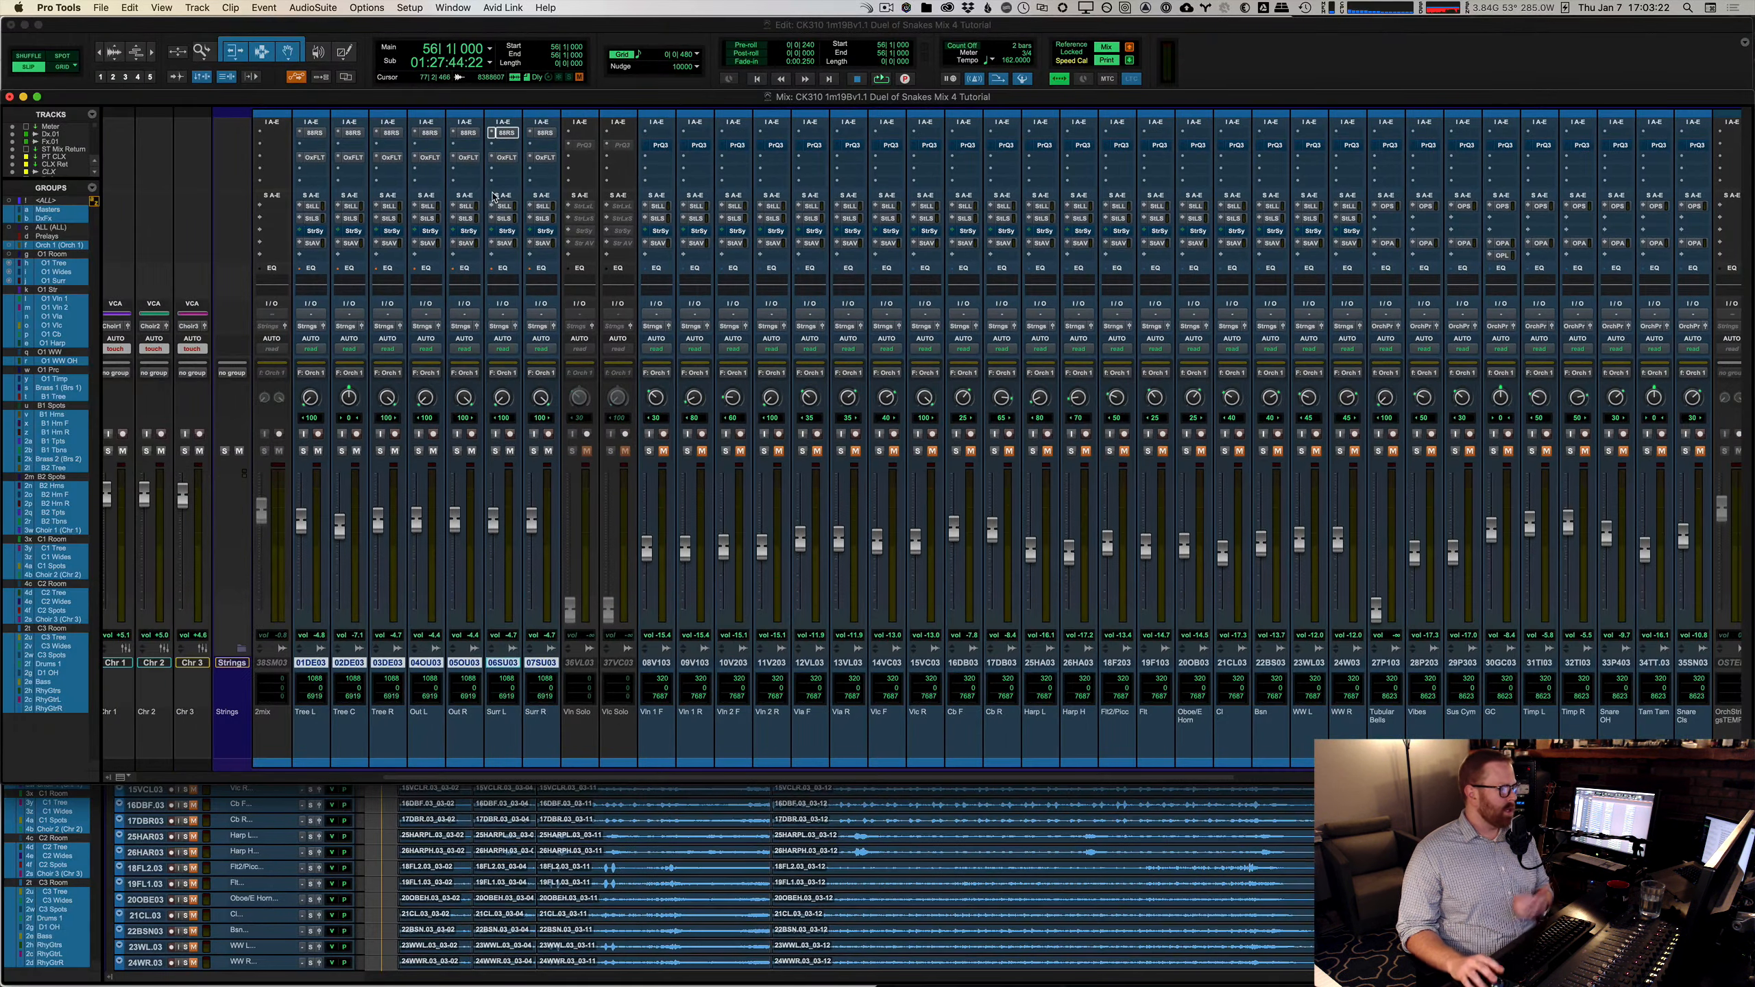
Step: Play the cue from bar 81 in the Edit window and return to the Mix window to watch the string spot microphone channels
key("super+equal")
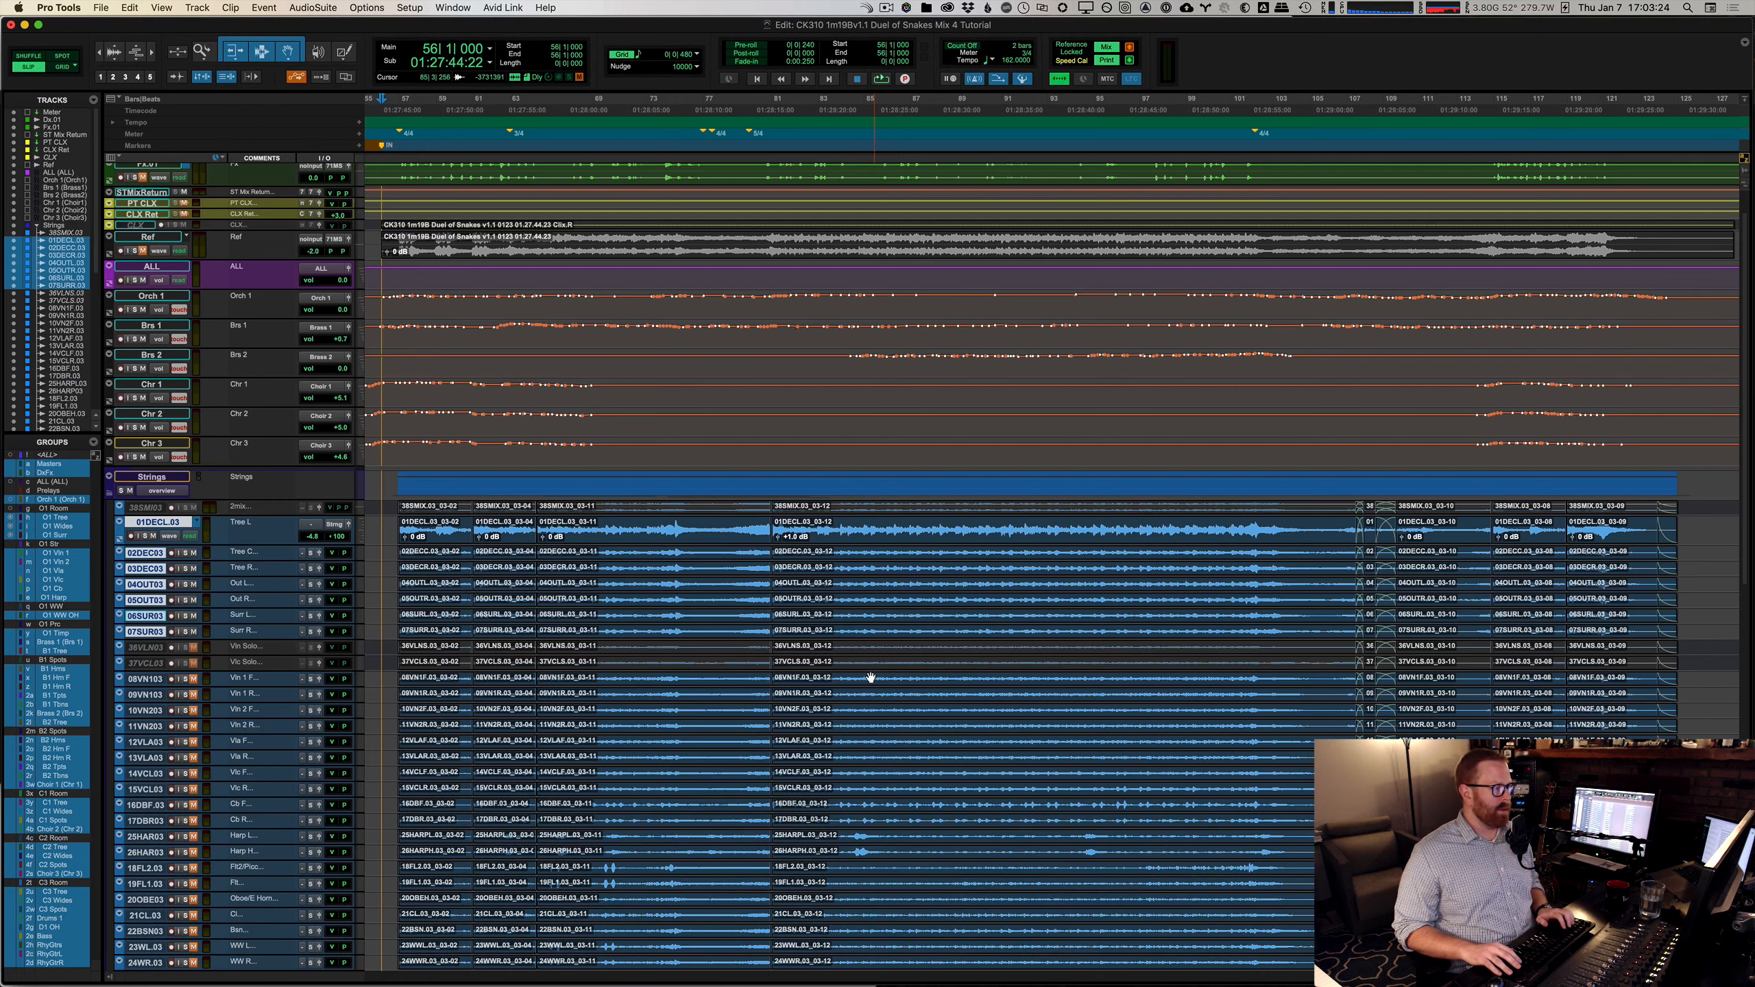
key("space")
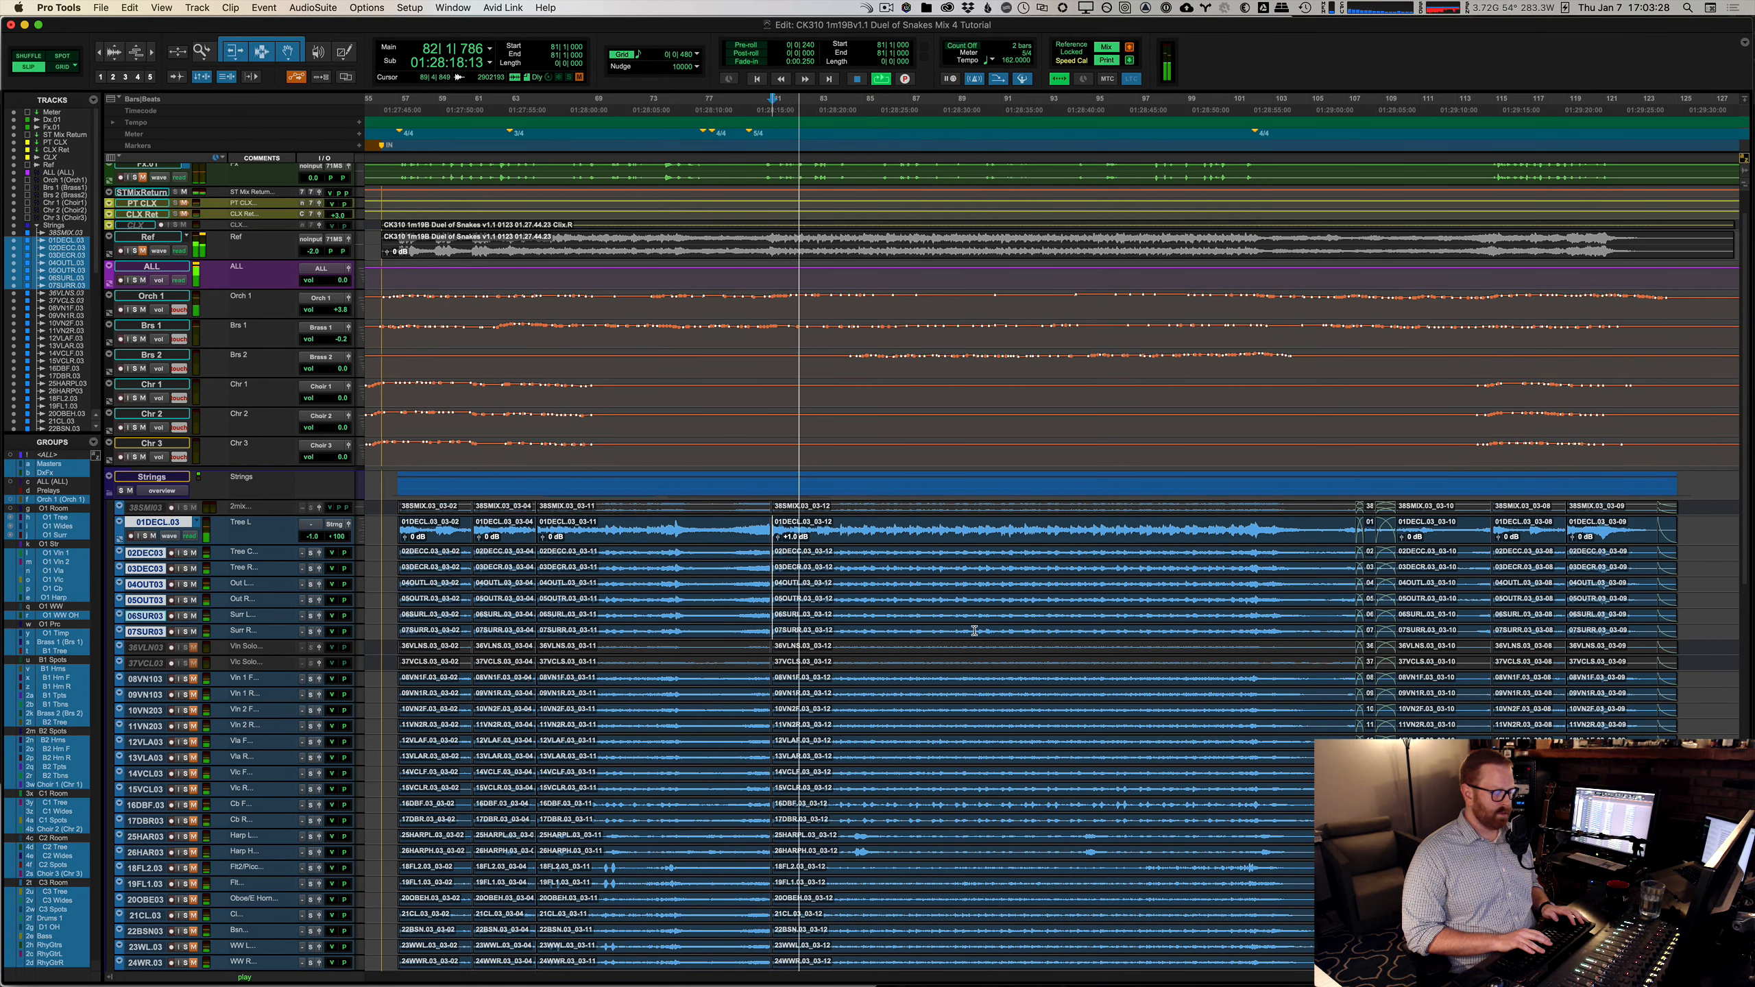
key("super+equal")
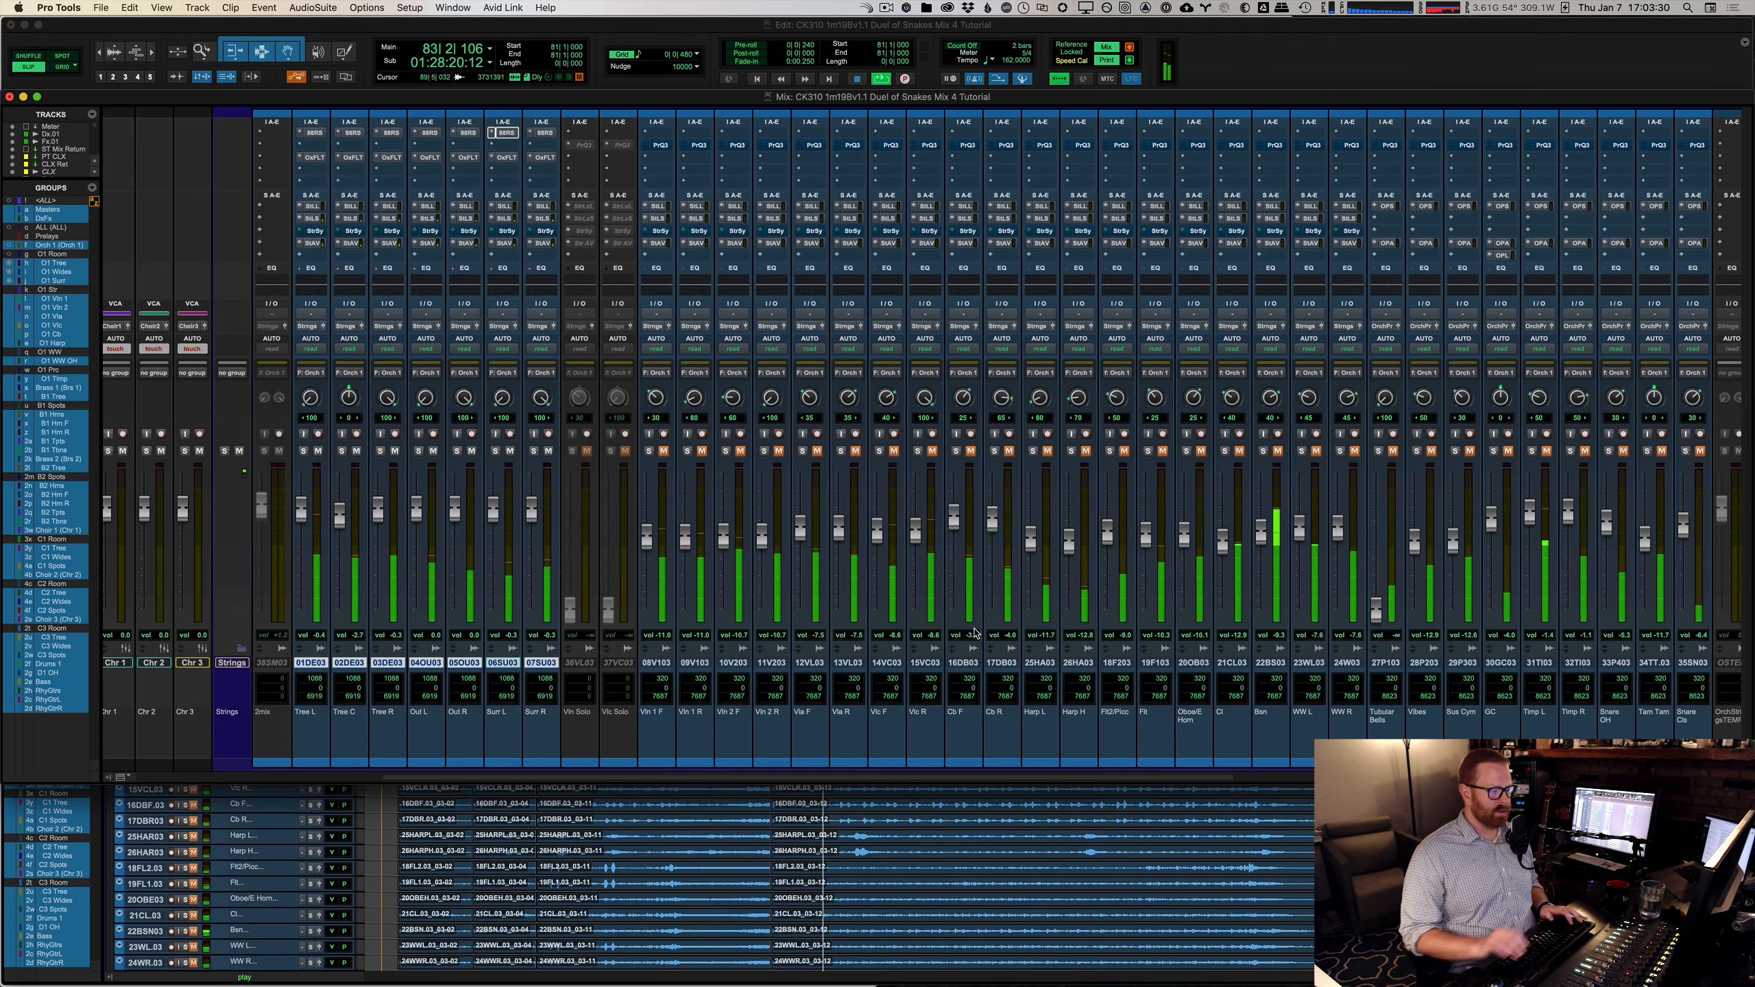
scroll(1003, 636, "right", 3)
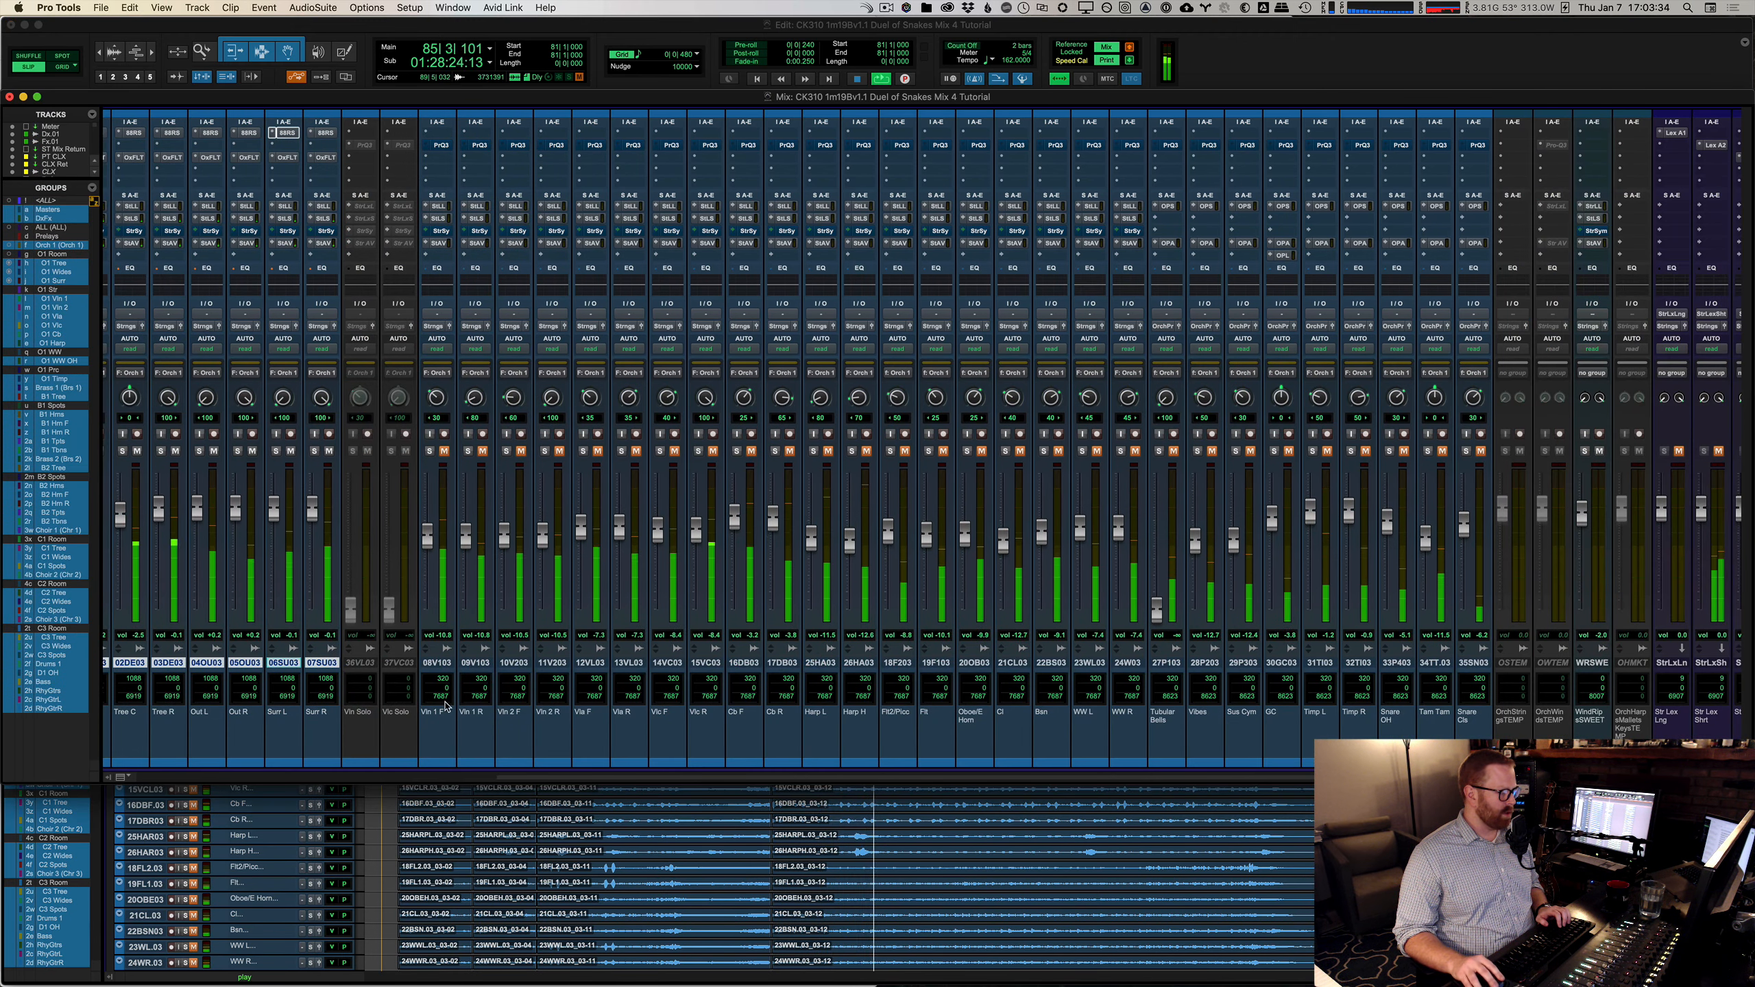
Step: Select the string spot microphone tracks from Vln 1 F to Cb R and solo them
left_click(434, 664)
left_click(783, 663, "shift")
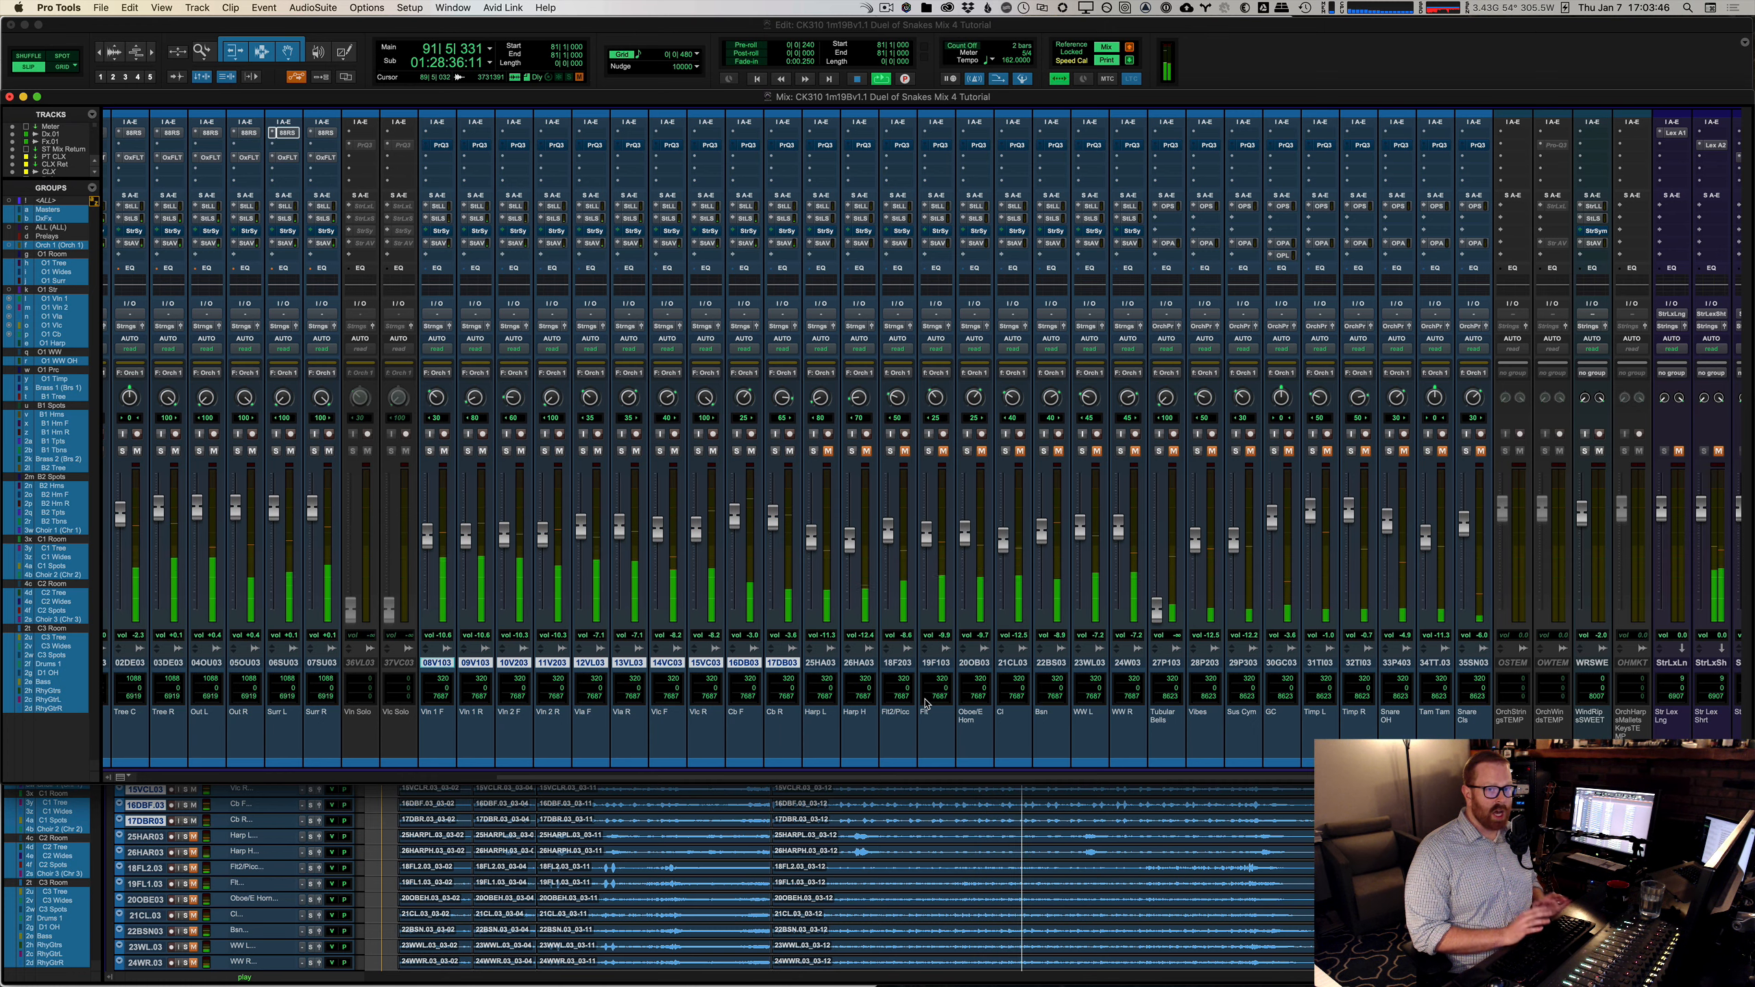
key("shift+s")
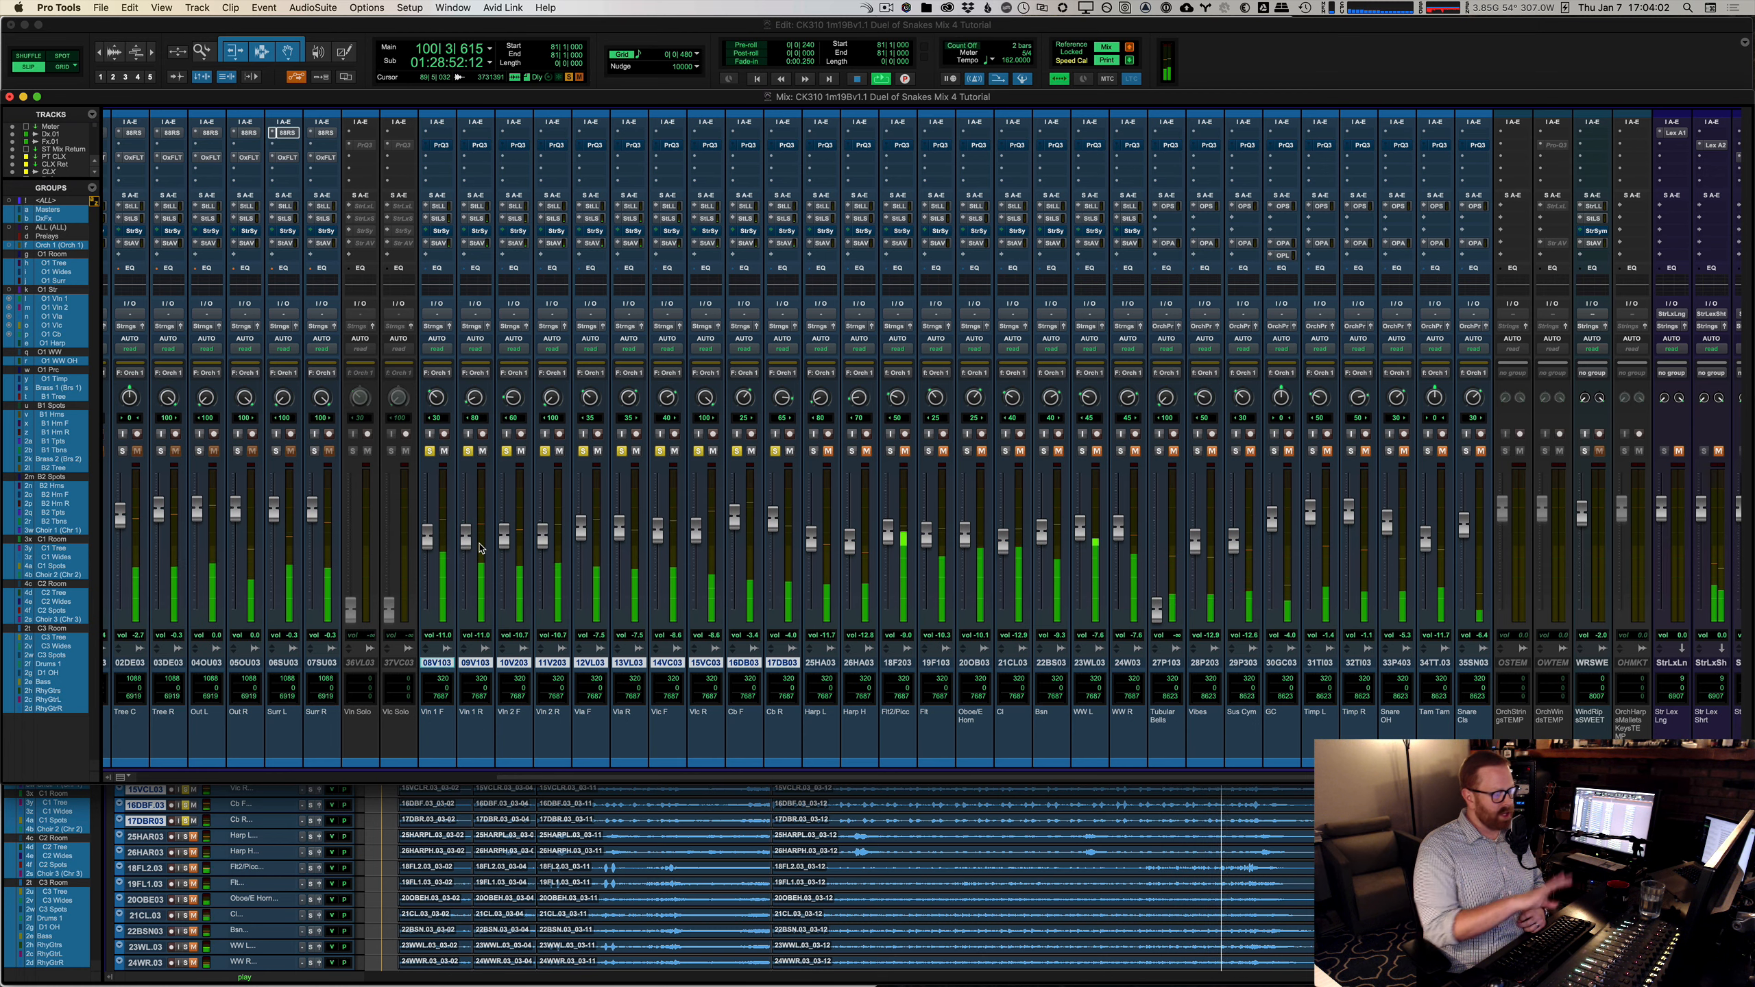
Step: Stop playback, activate the EQ inserts on the selected string spot tracks, and inspect the Pro-Q 3 curves on Vln 1 F and Cb F
key("space")
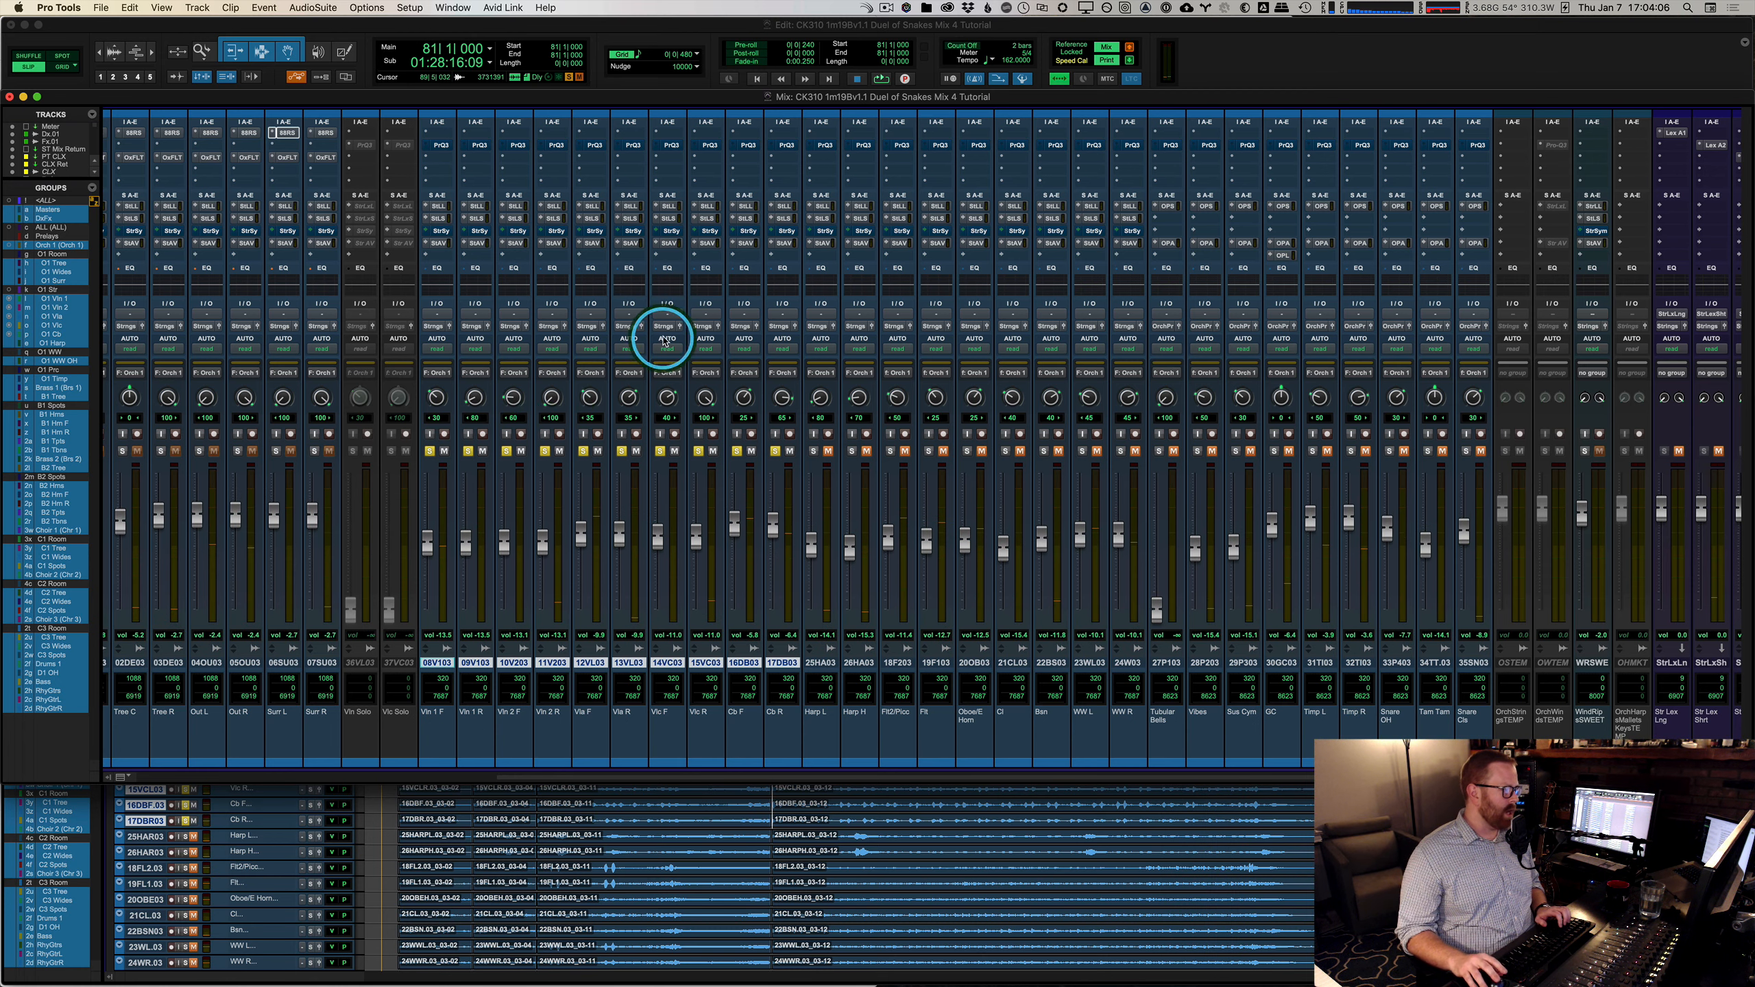
key("shift+e")
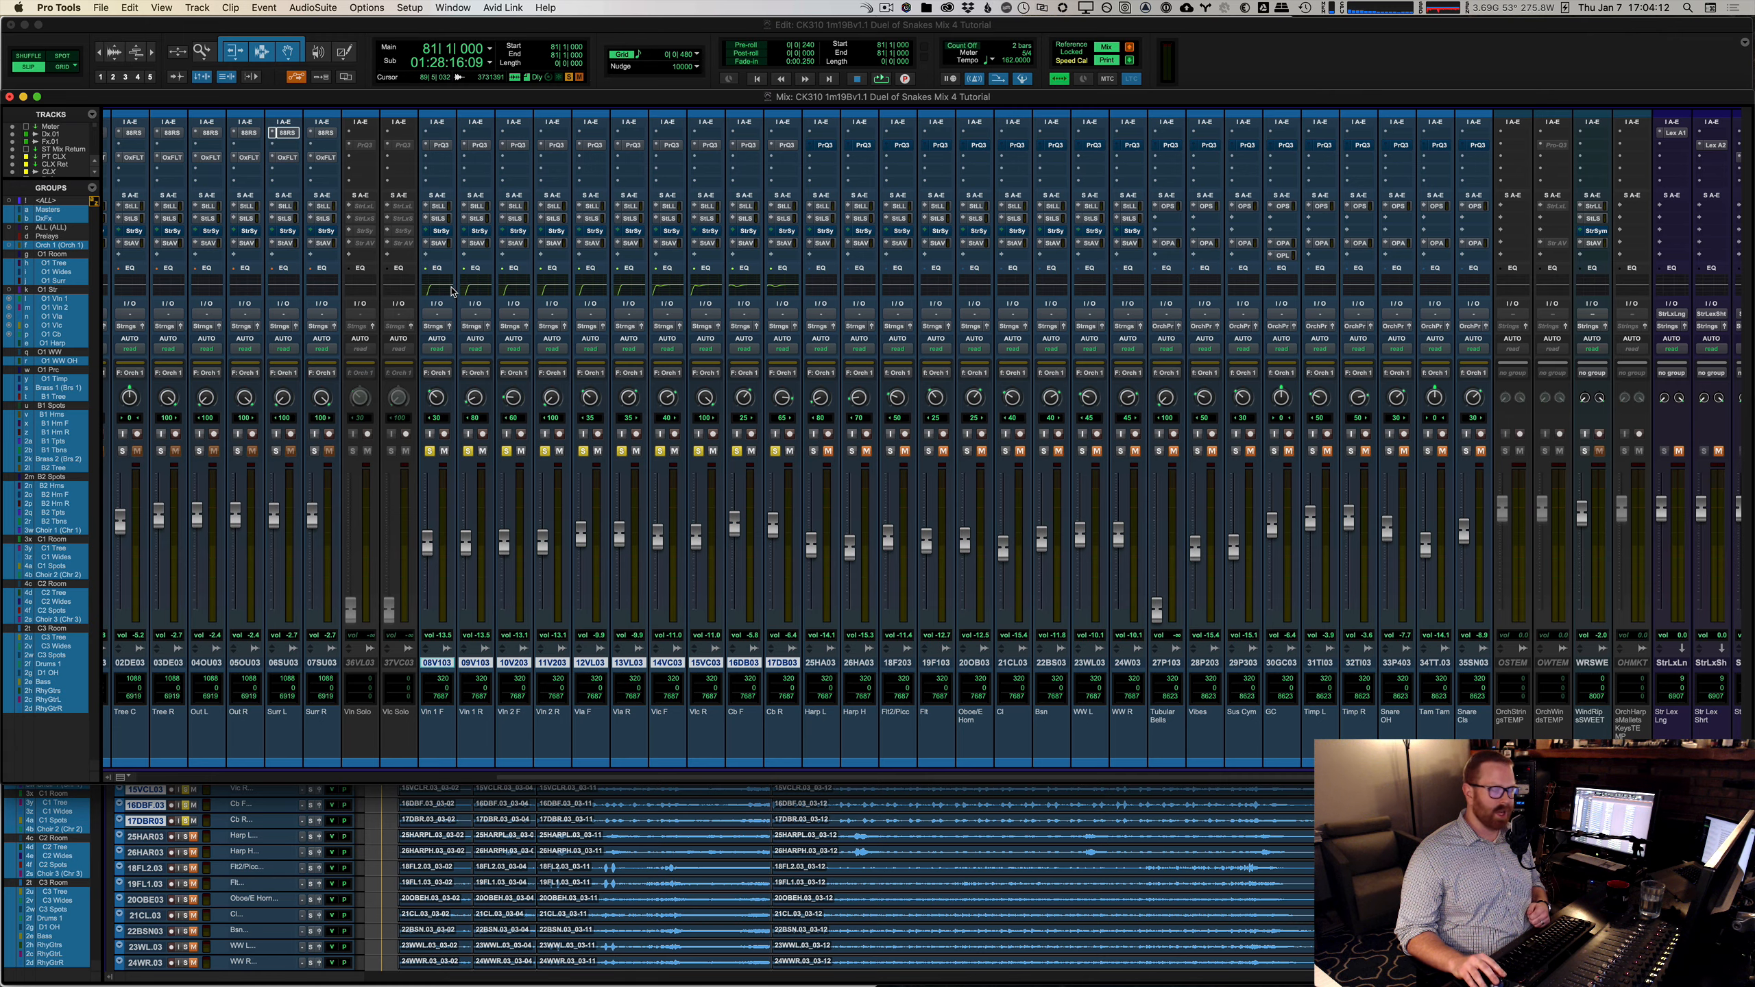
left_click(442, 145)
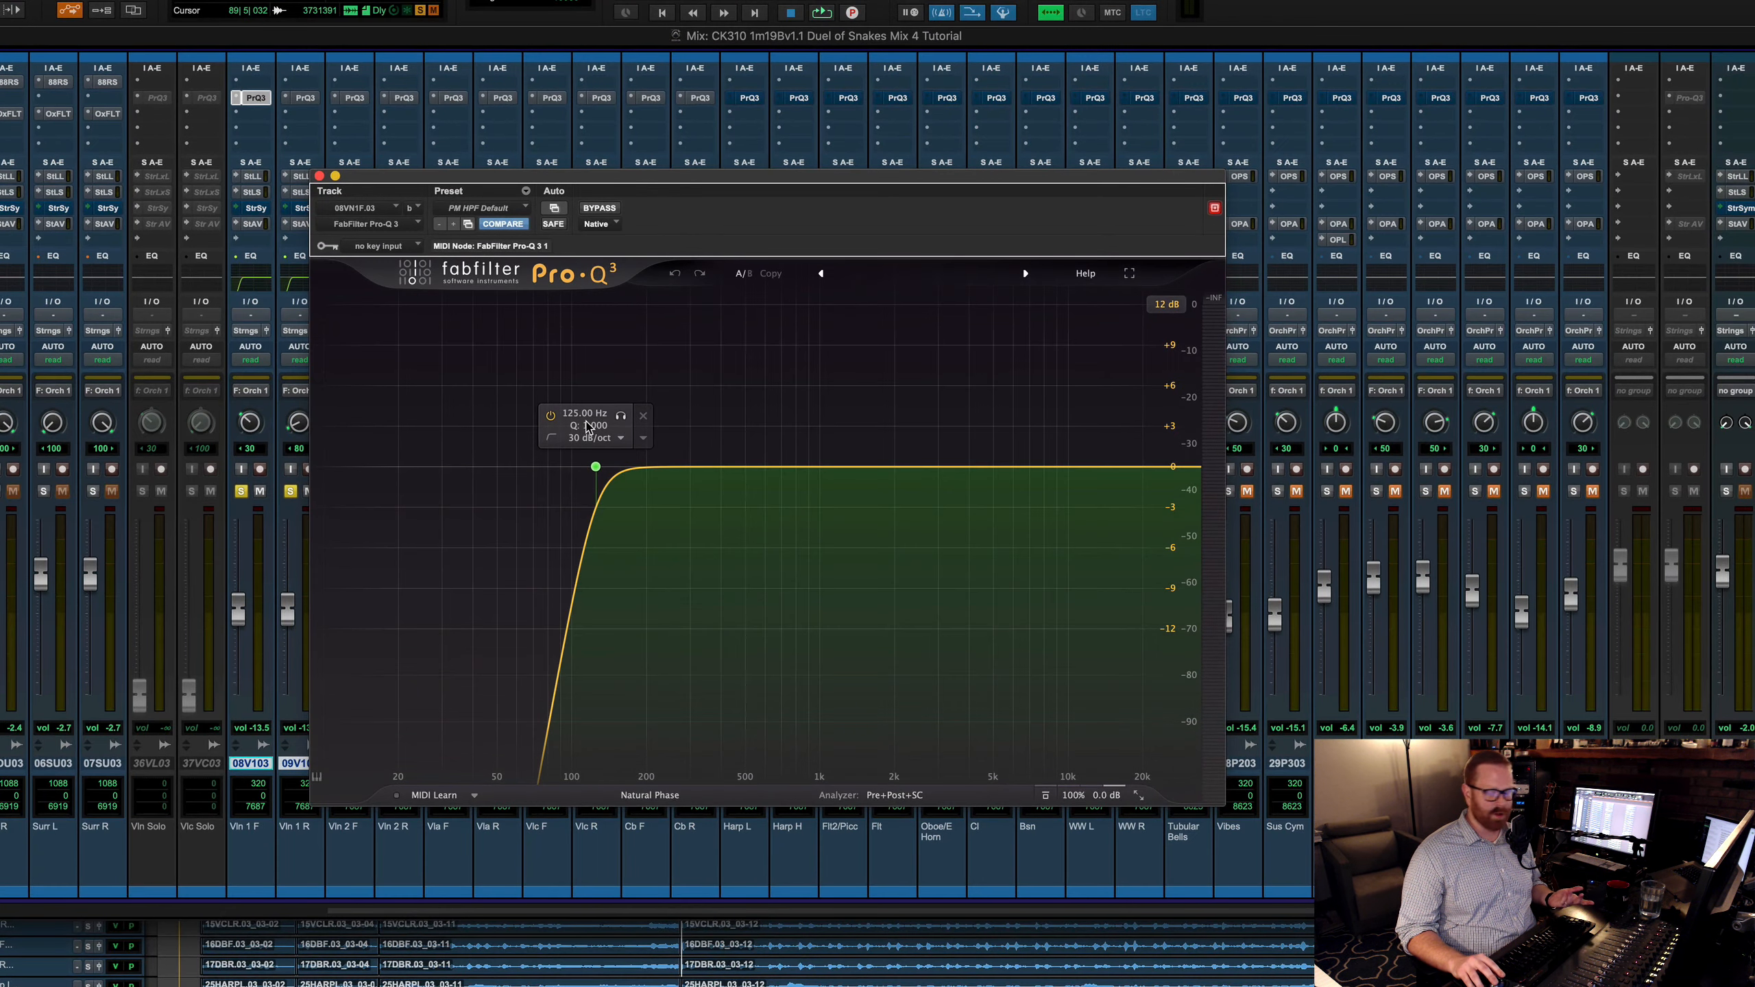
left_click(320, 177)
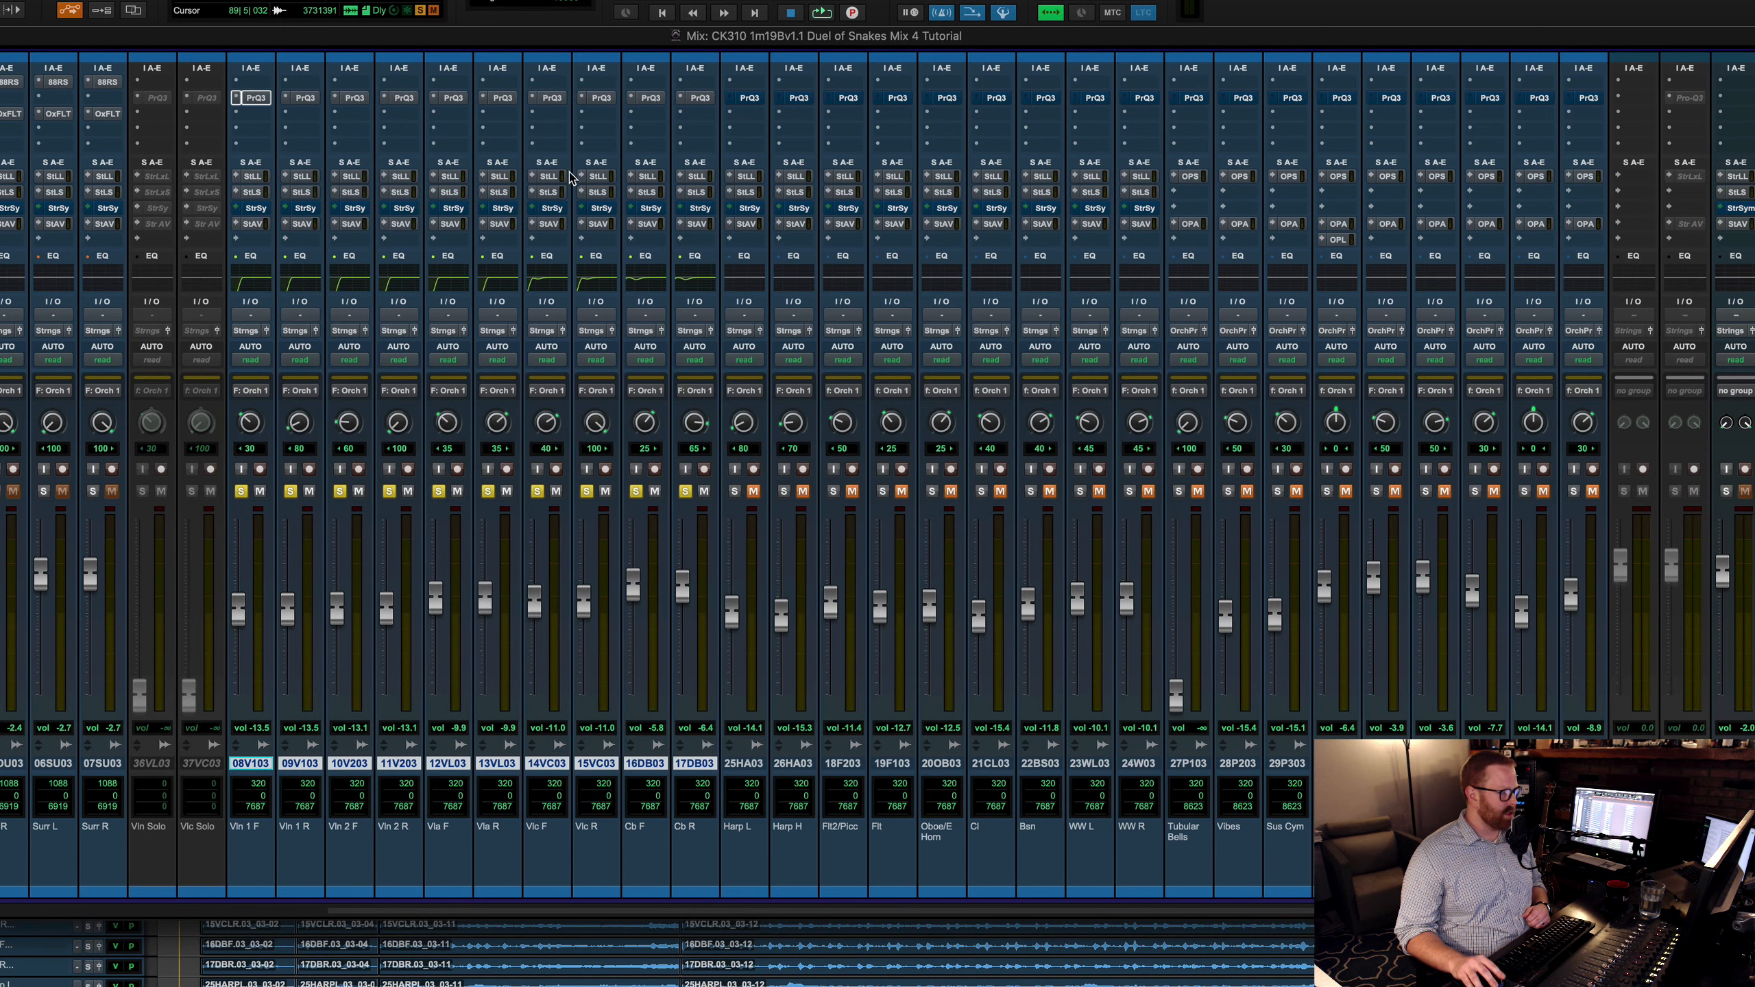
left_click(644, 101)
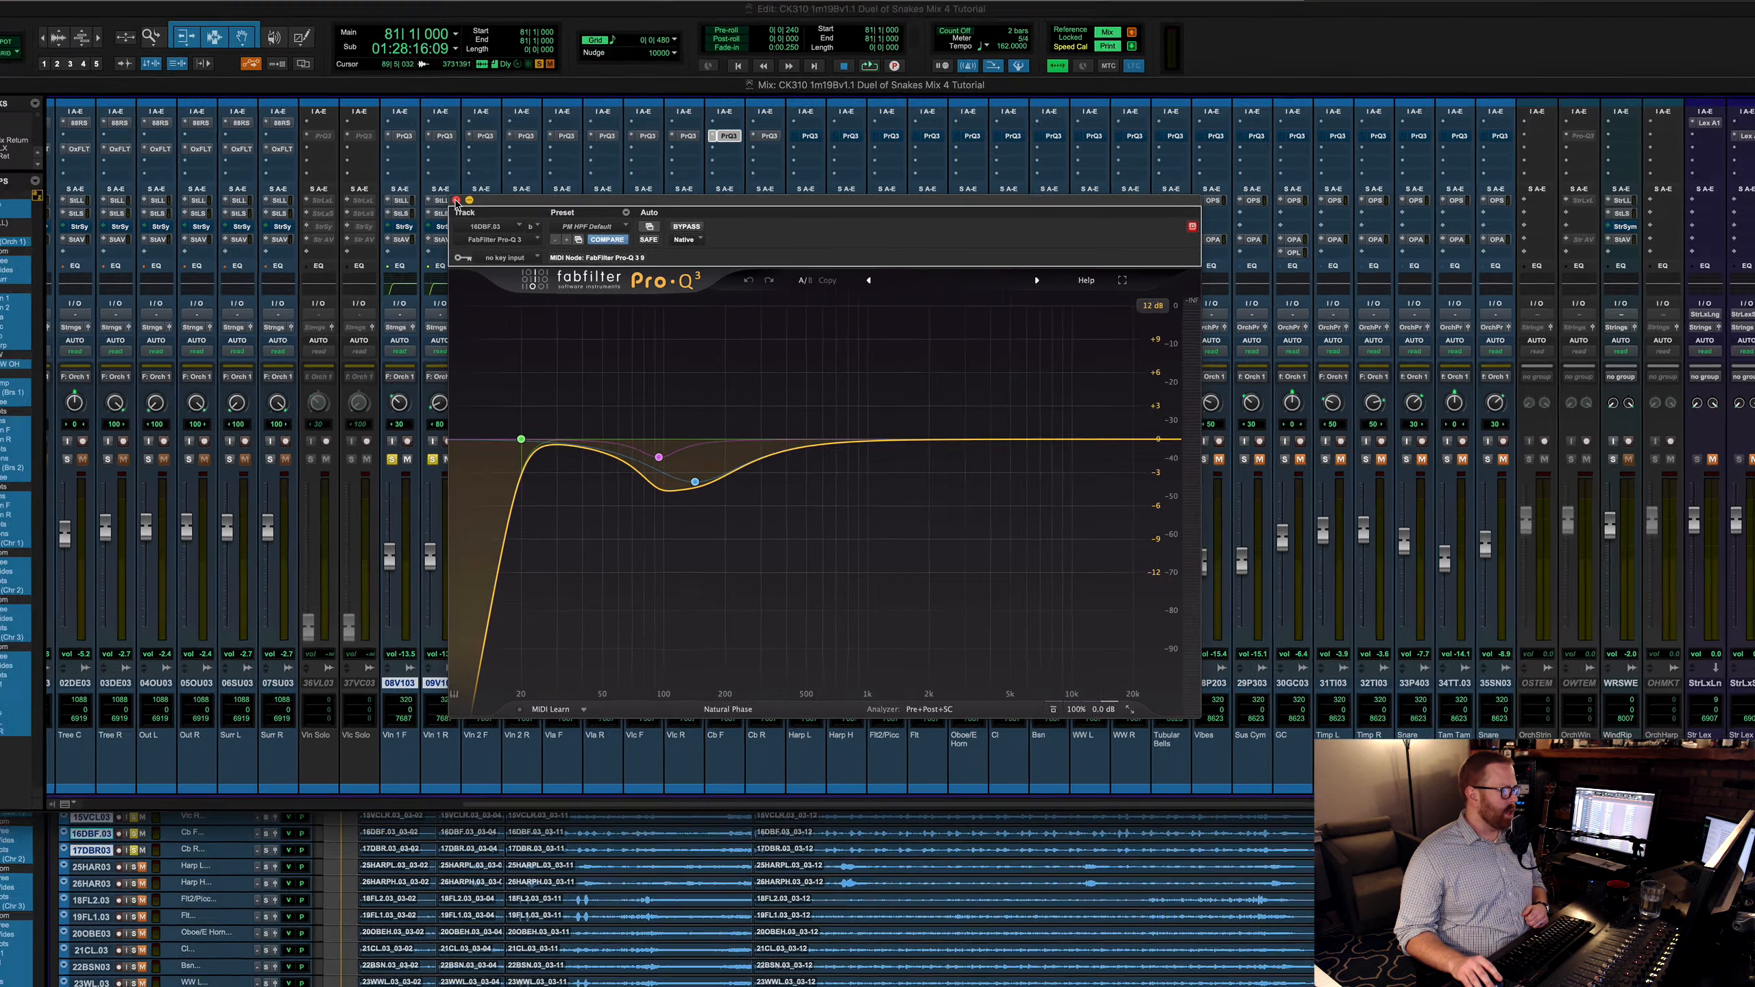
left_click(319, 176)
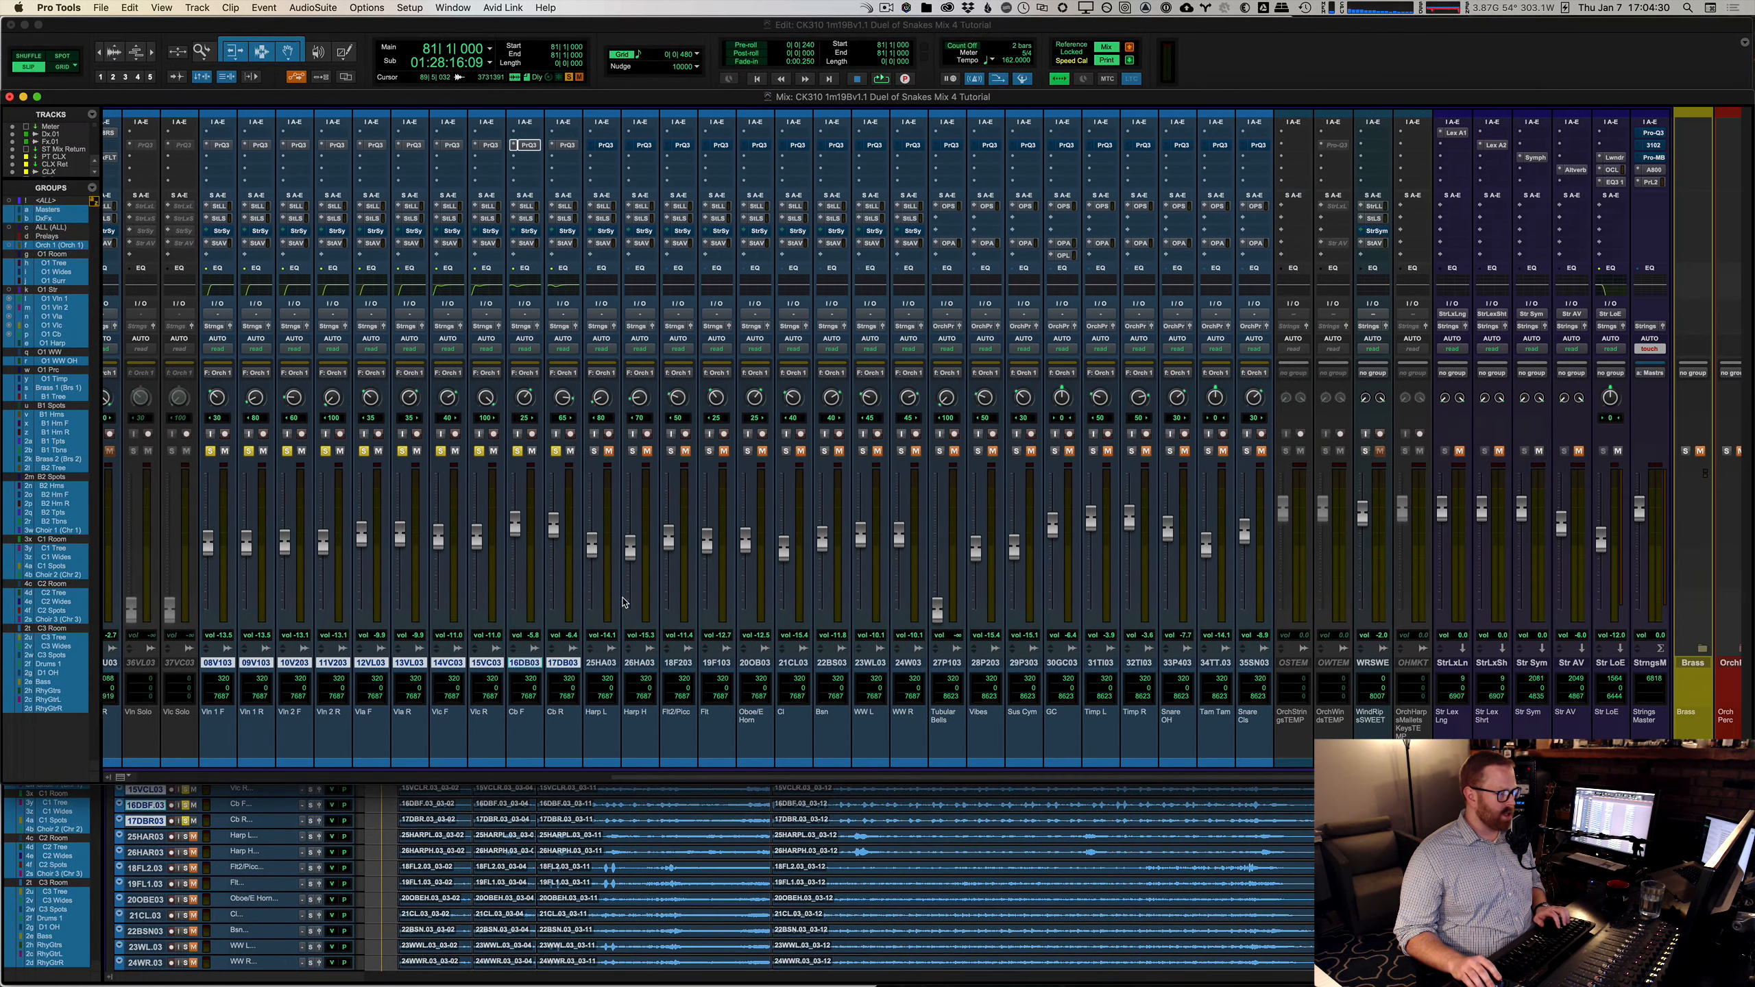
Step: During playback, select the tracks from Harp L to WW R, audition them in solo and activate their EQ inserts
key("space")
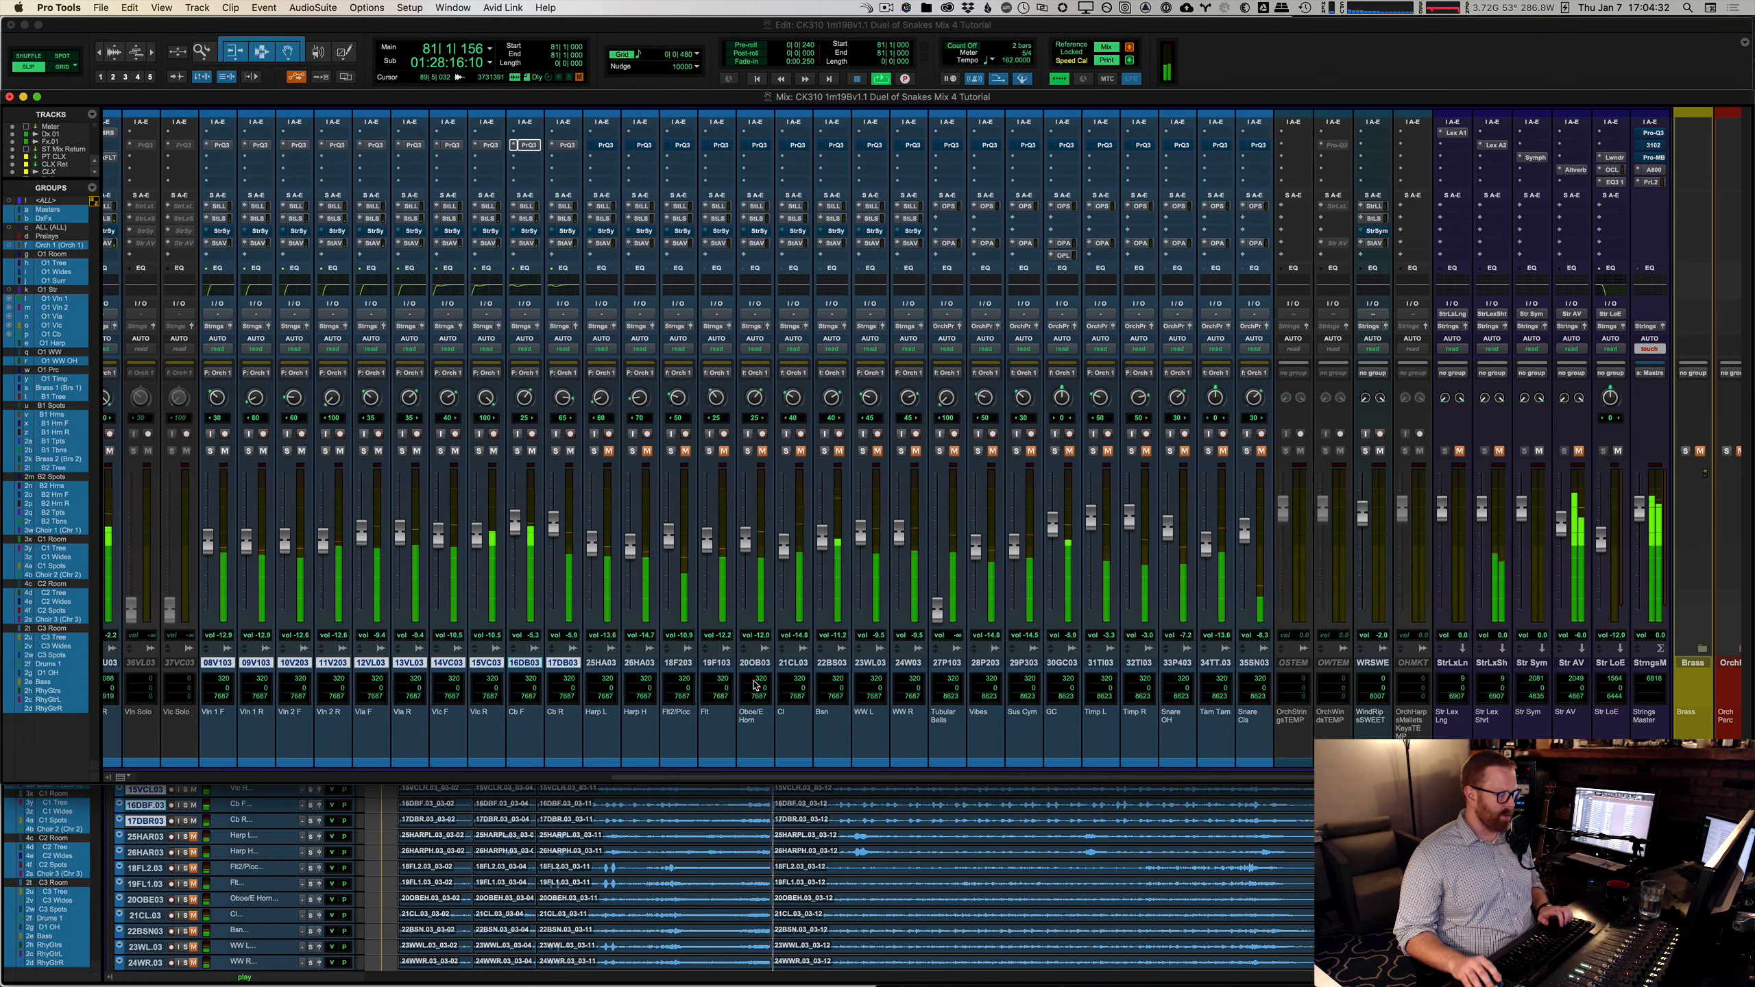
left_click(610, 664)
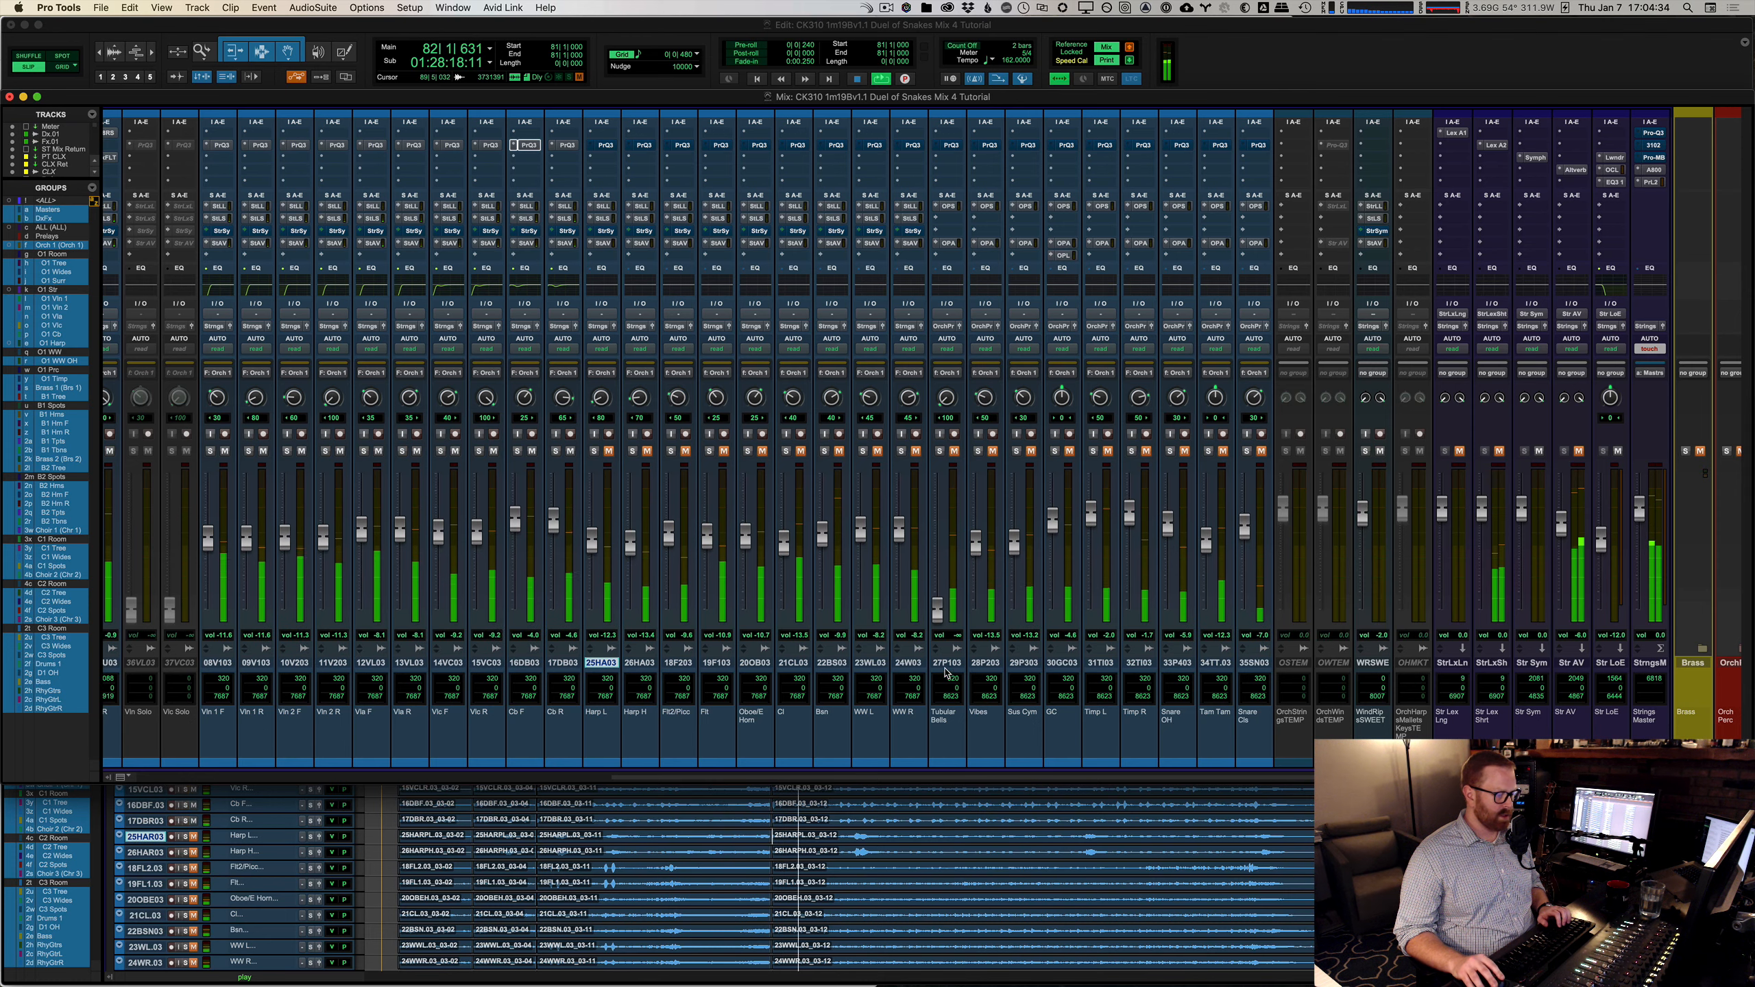
left_click(913, 665, "shift")
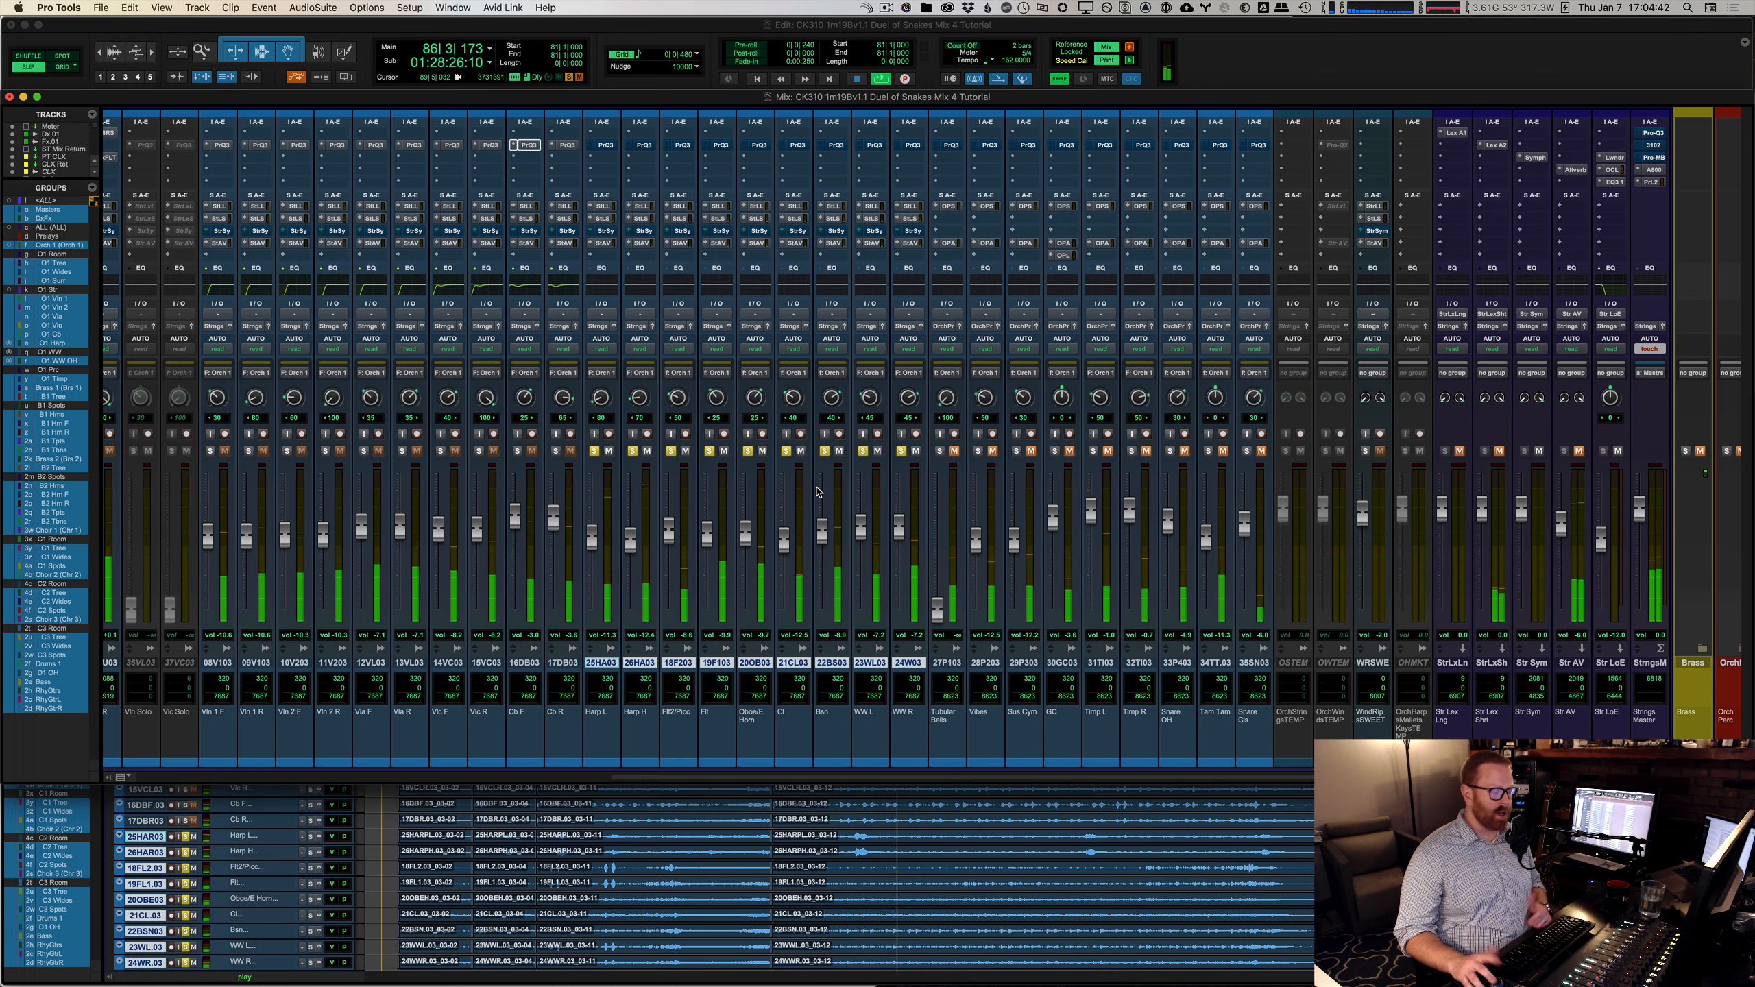
key("shift+s")
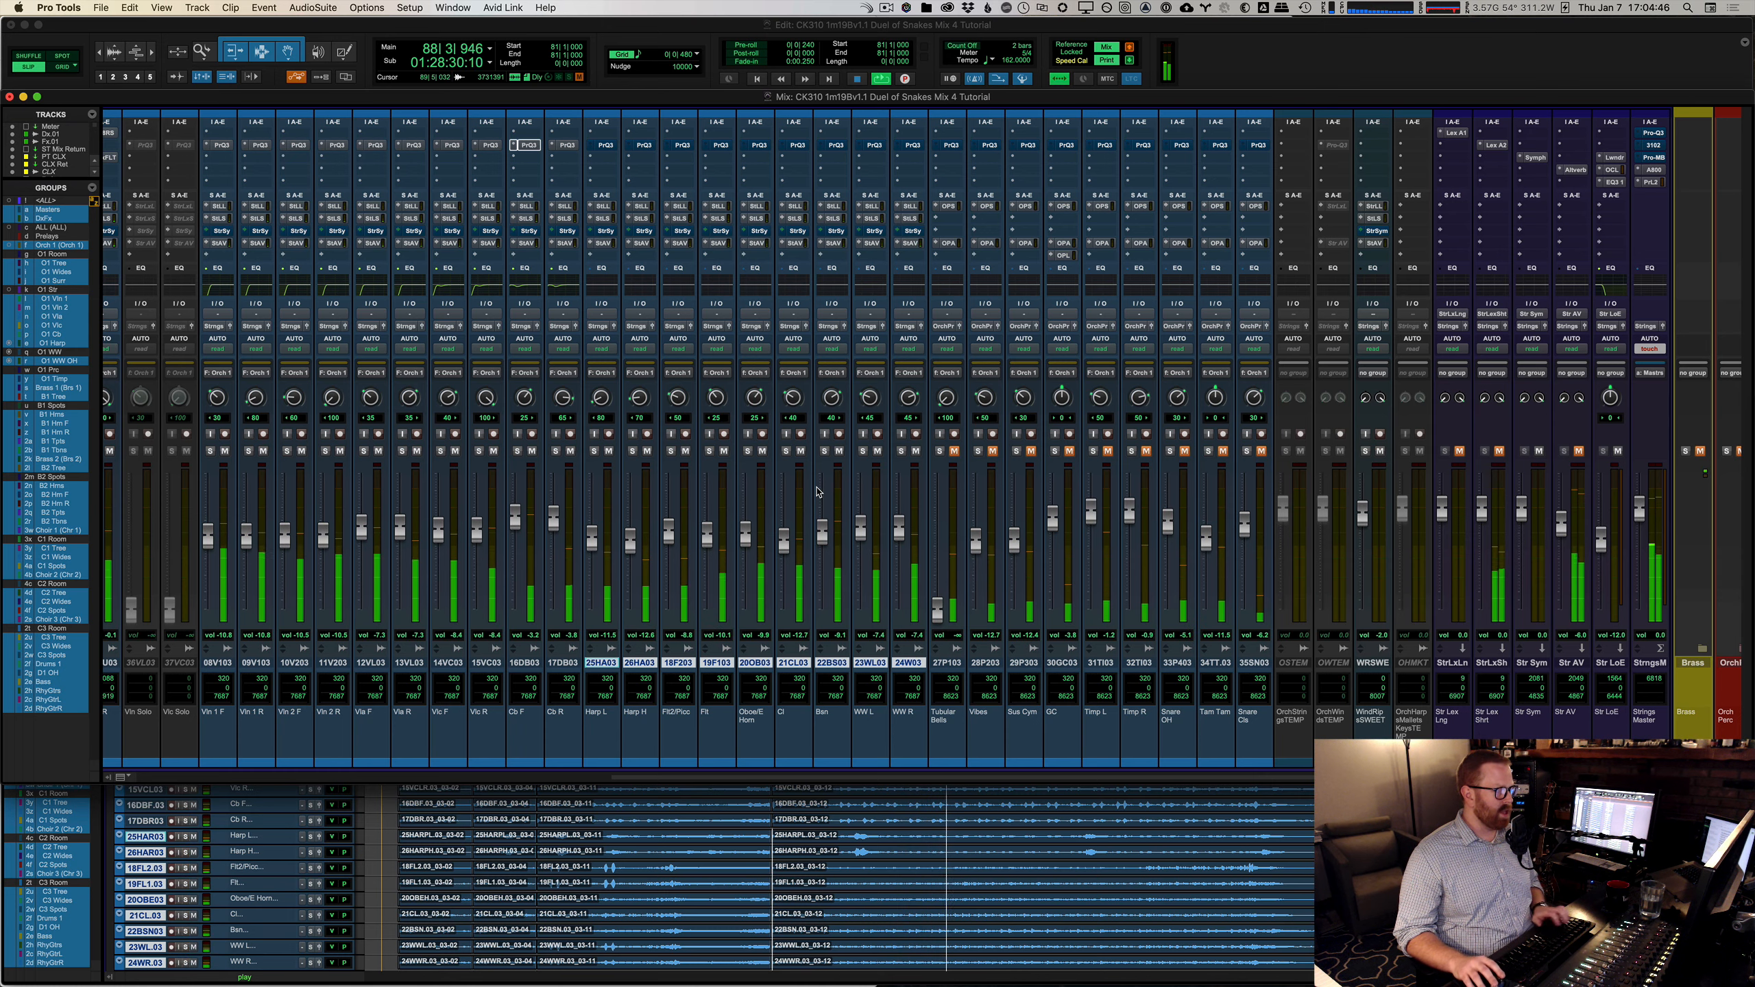
key("shift+e")
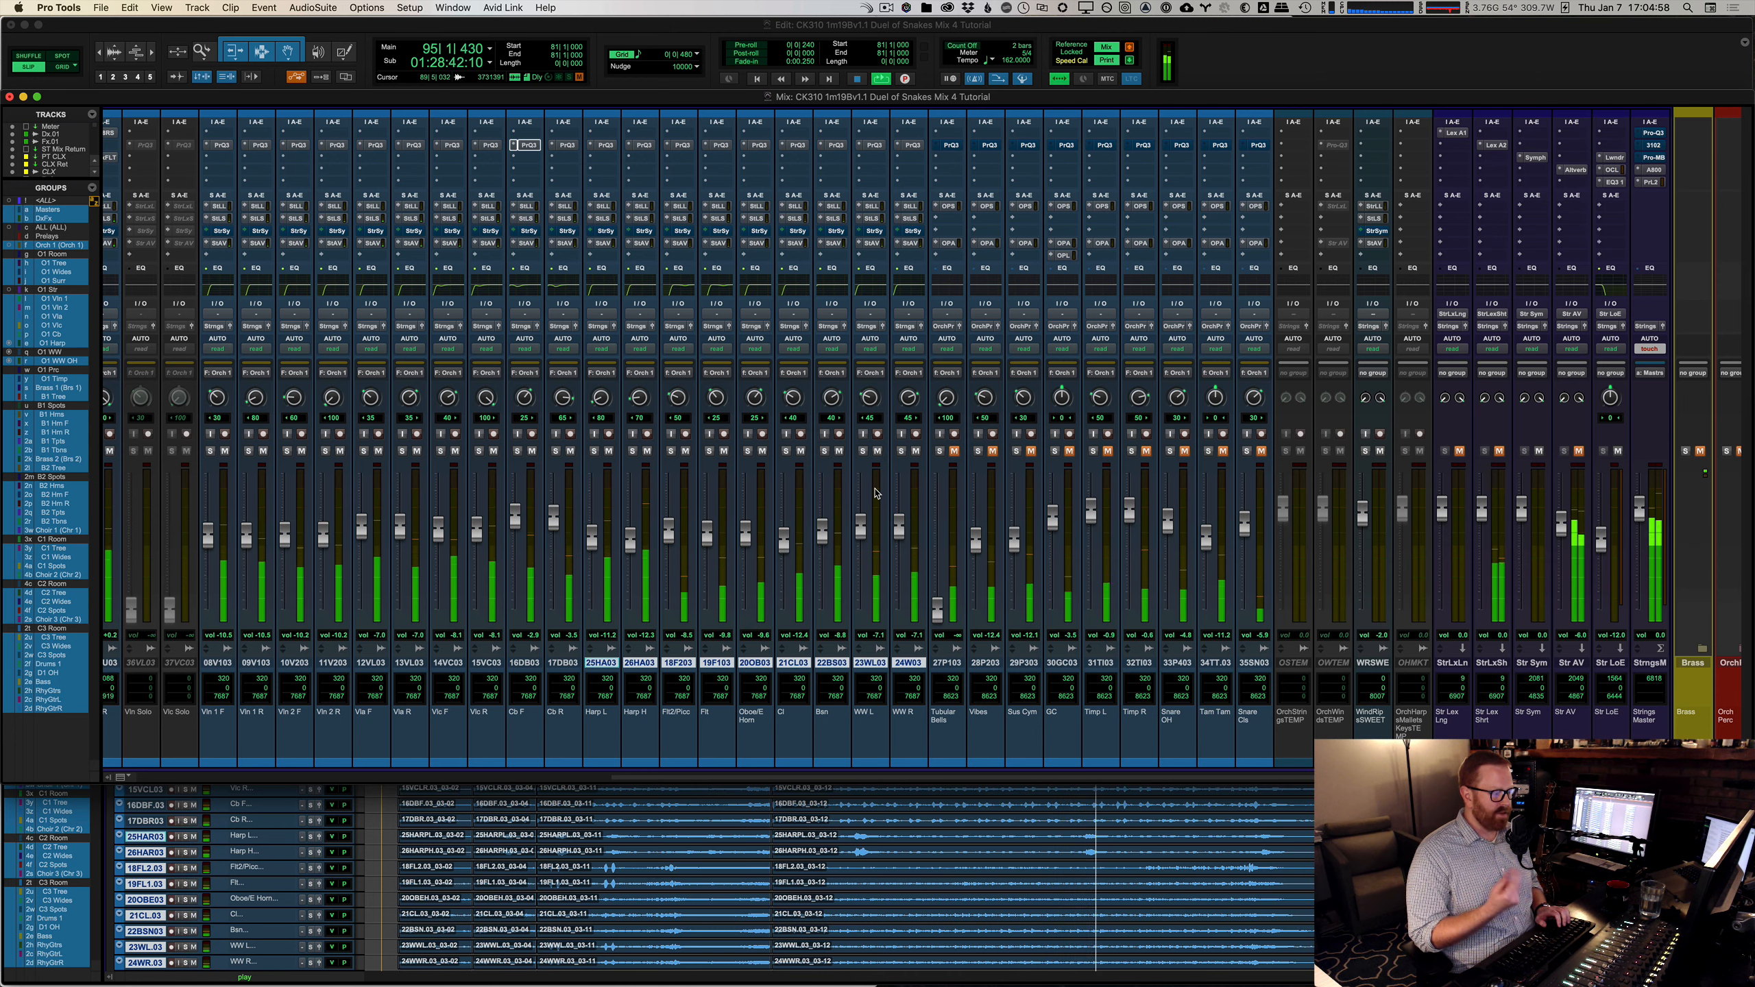
Step: Play the cue from bar 84, and select and solo the percussion tracks from Tubular Bells to Snare Cls
left_click(846, 841)
key("space")
key("super+equal")
key("space")
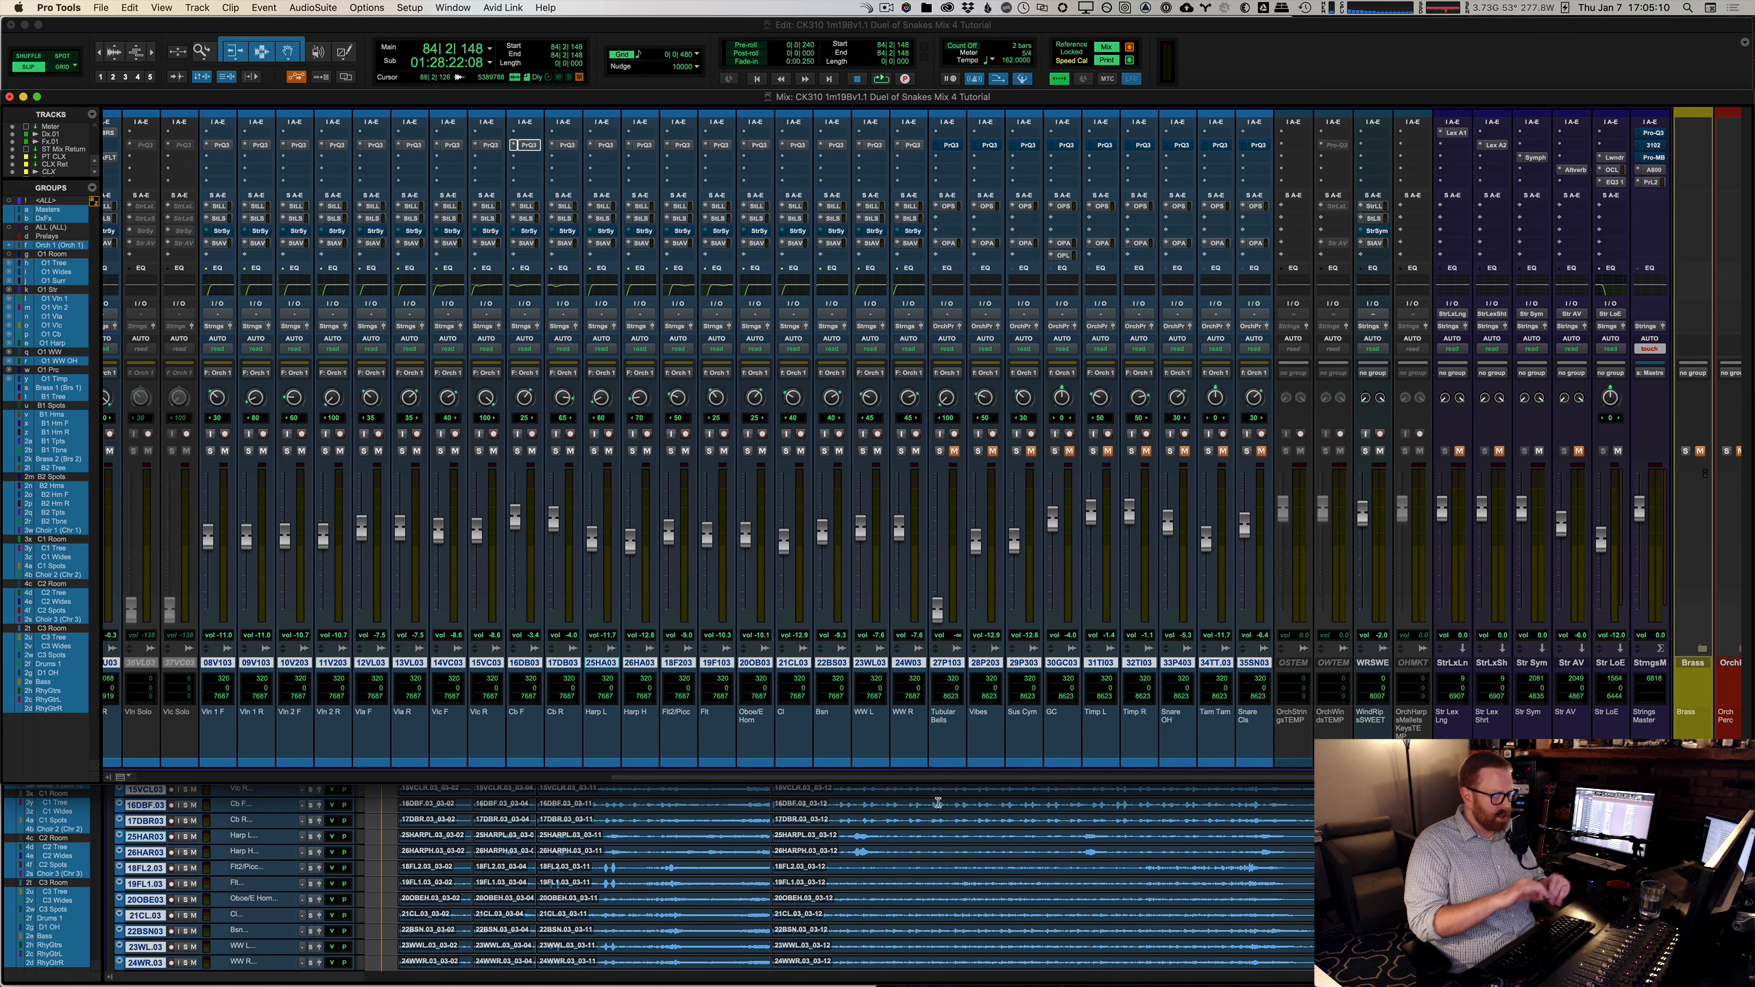
left_click_drag(1034, 774, 1050, 739)
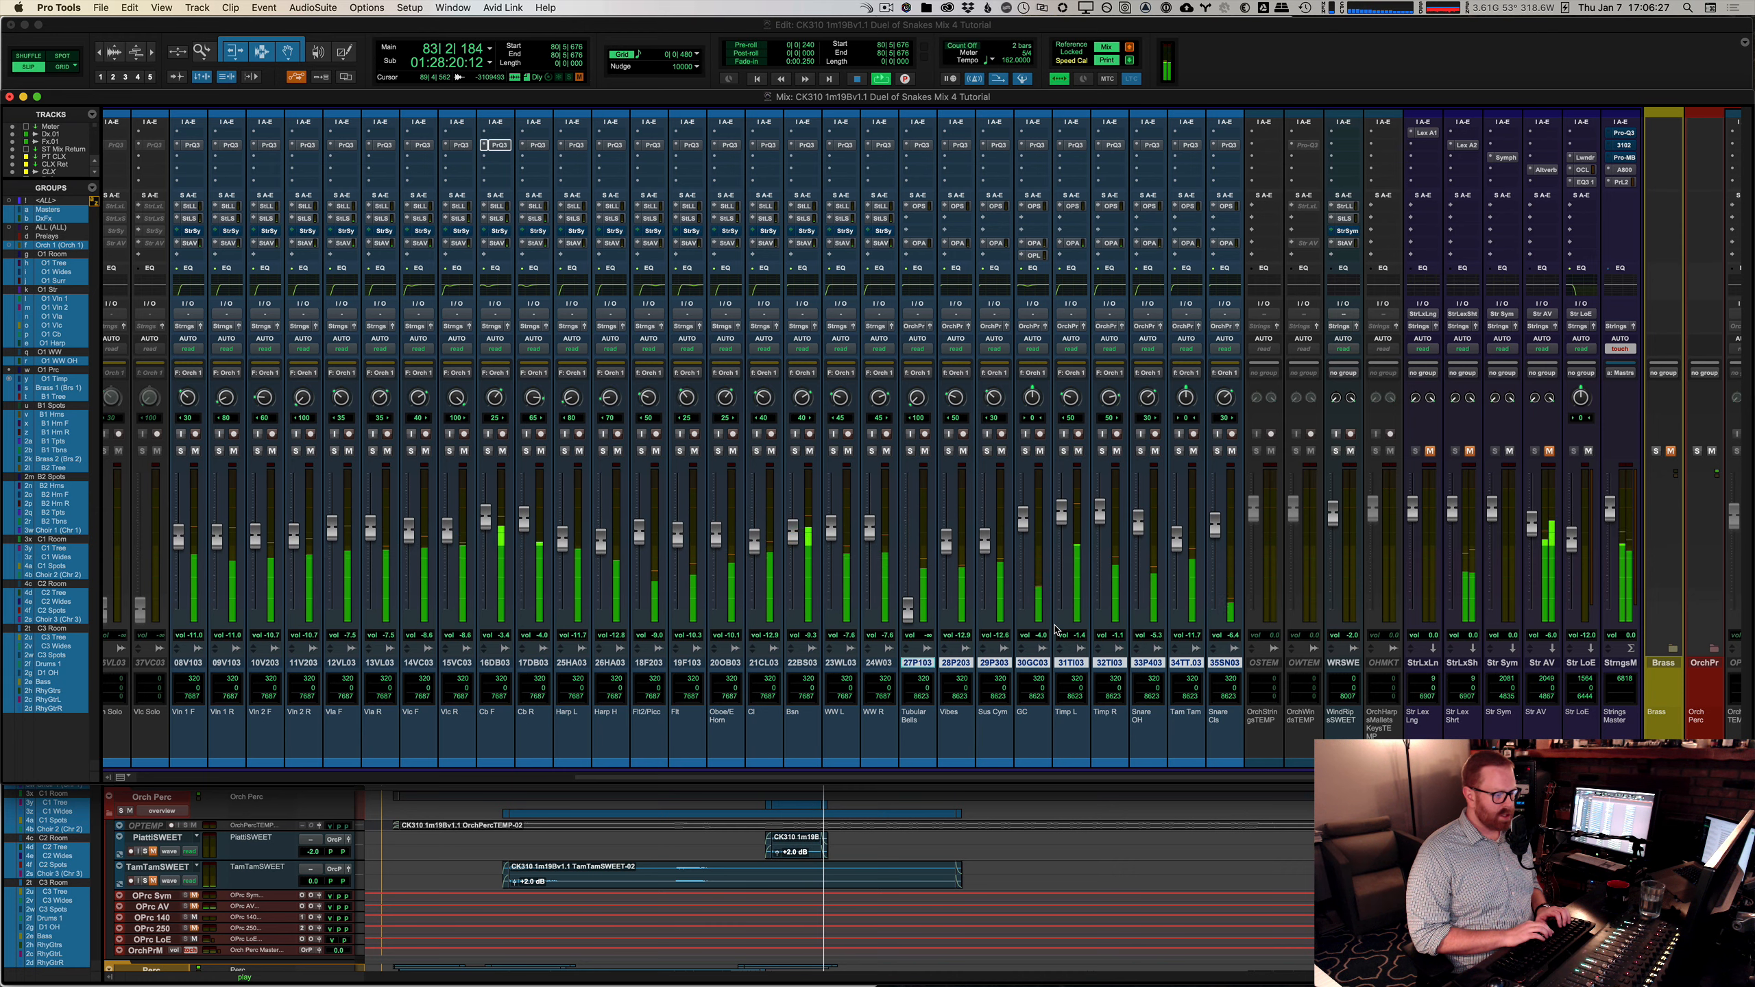
key("shift+s")
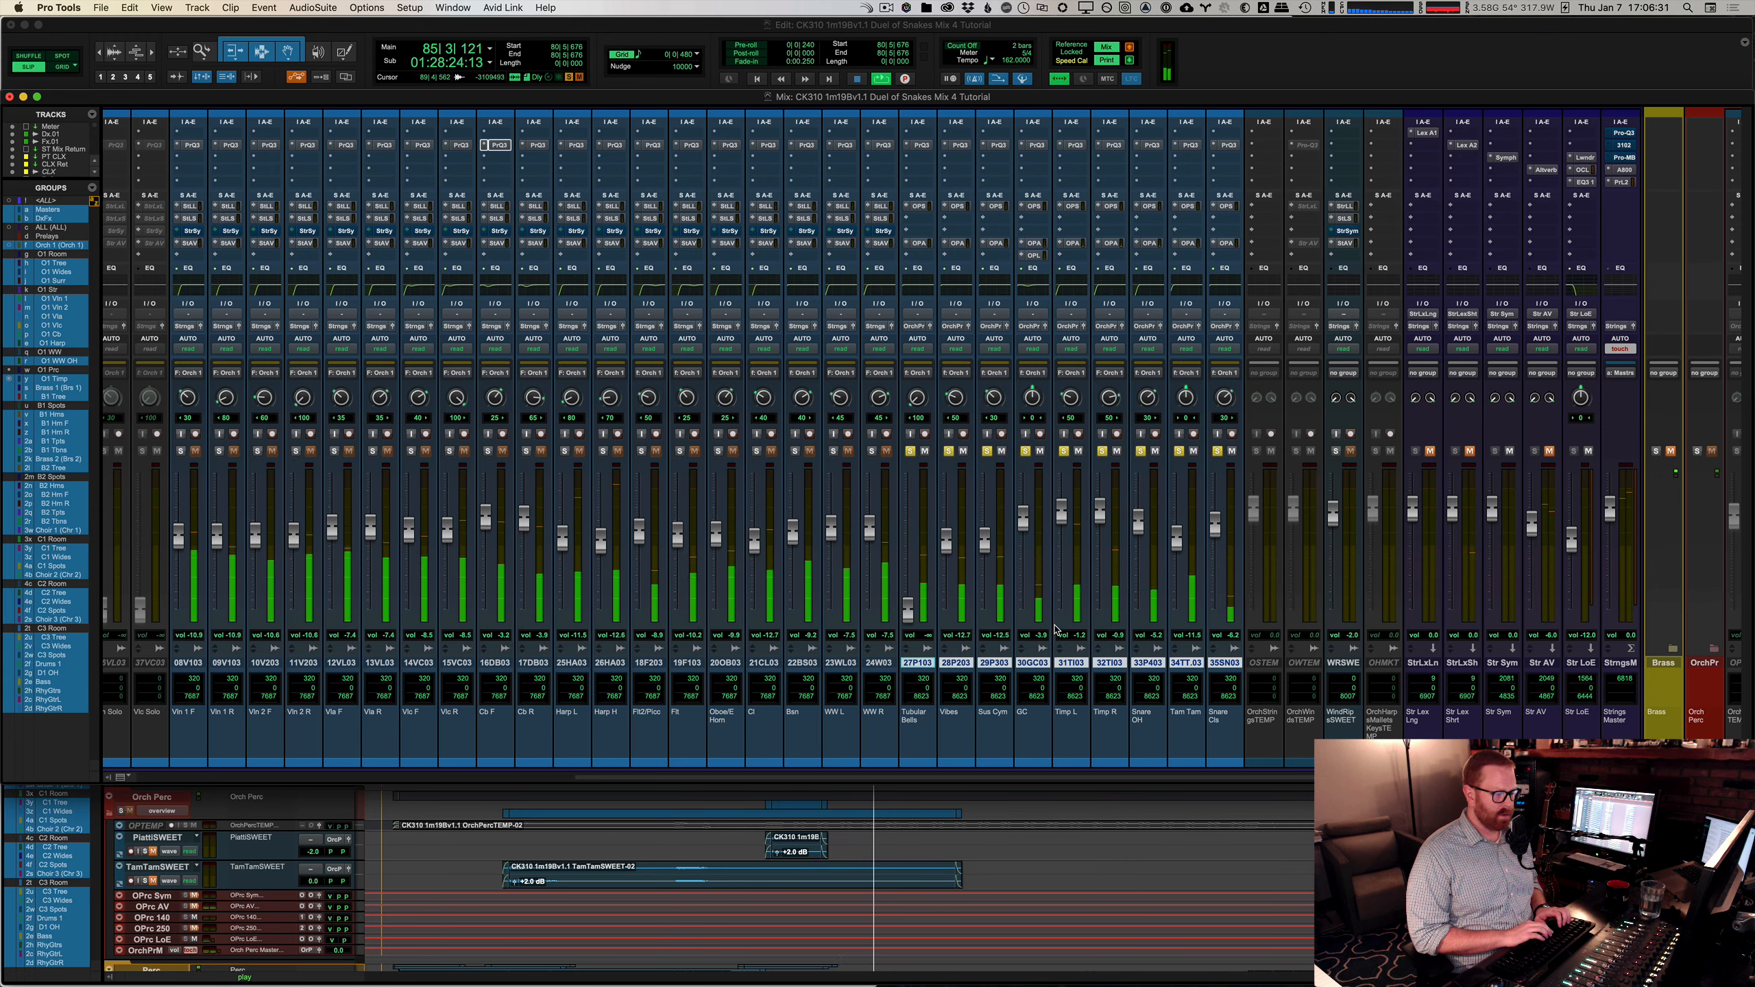
Step: Audition the soloed percussion tracks in the Edit window from bar 79 and repeatedly from bar 62
key("super+equal")
left_click(737, 537)
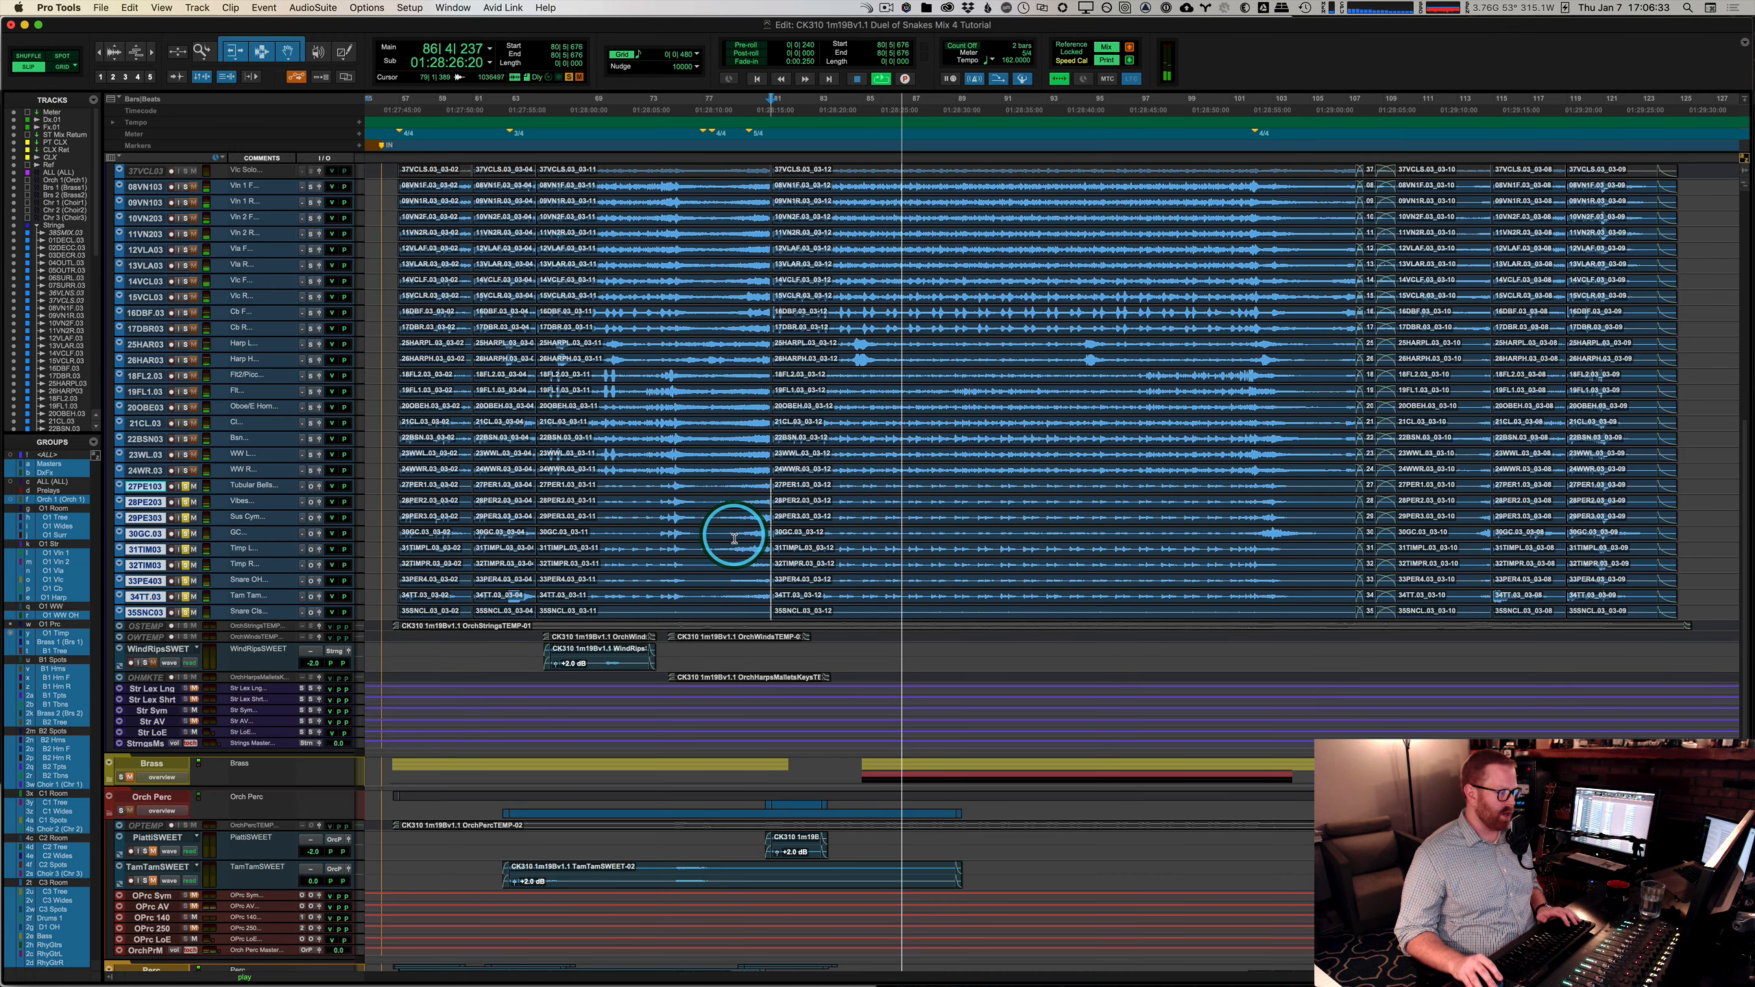
key("space")
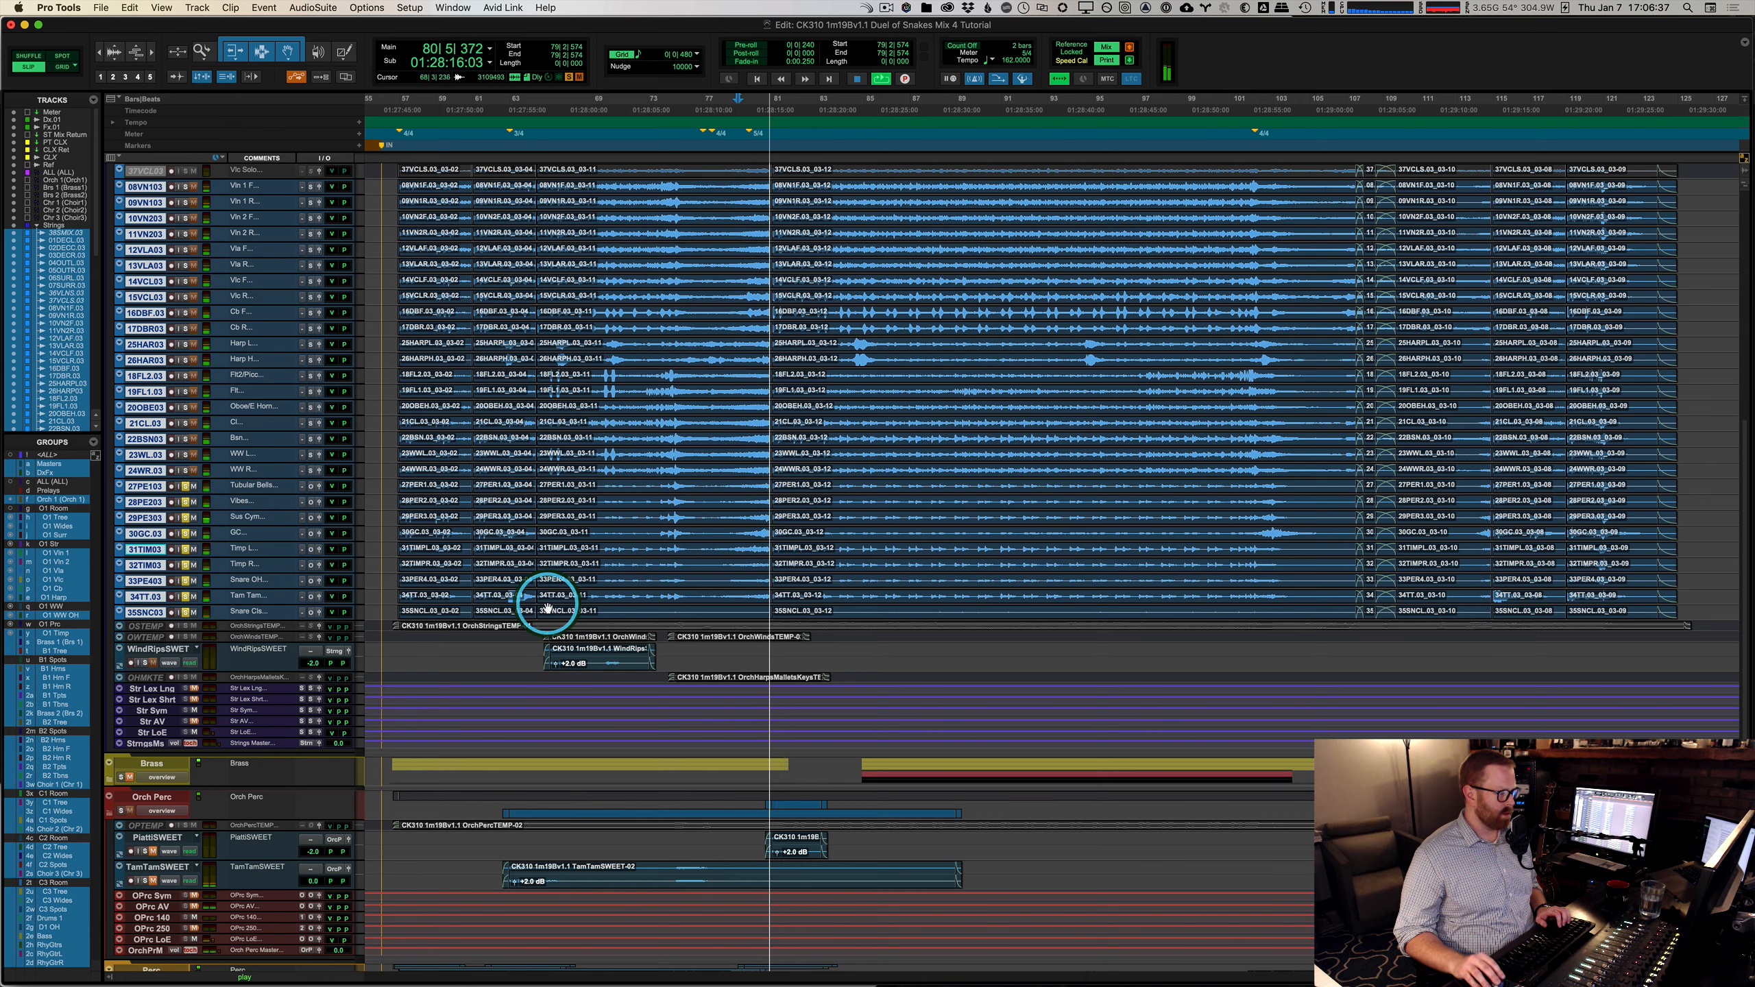
left_click(497, 593)
key("space")
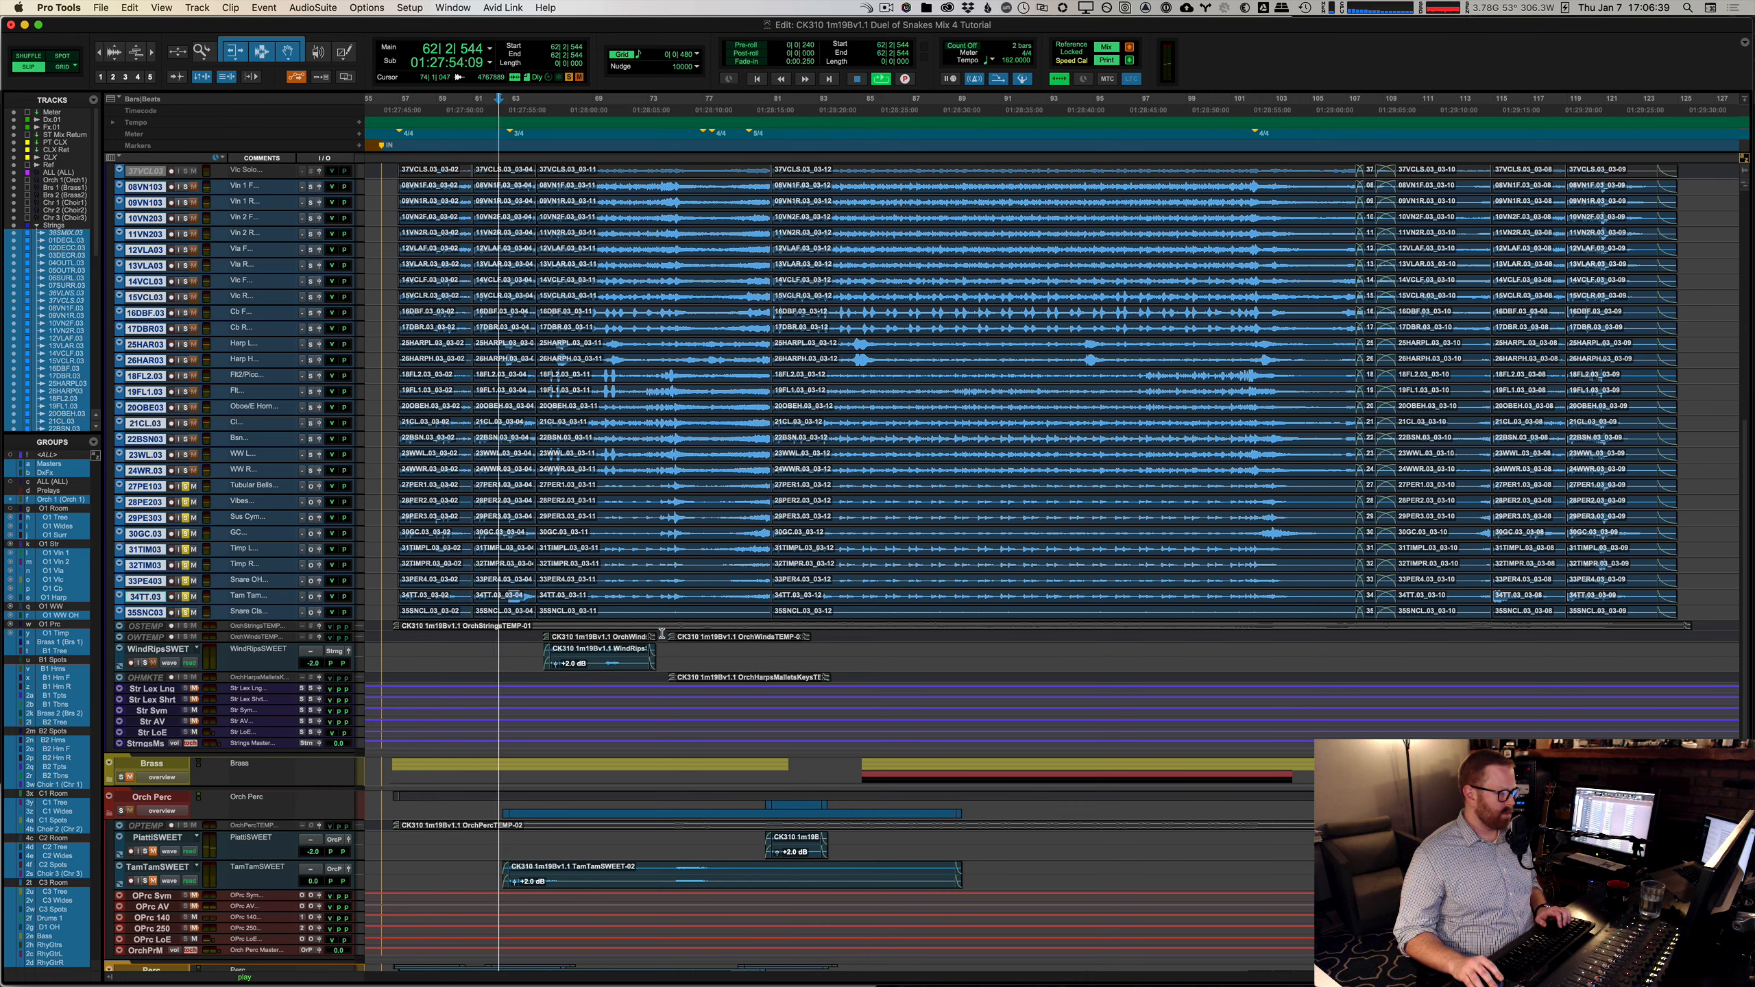
key("space")
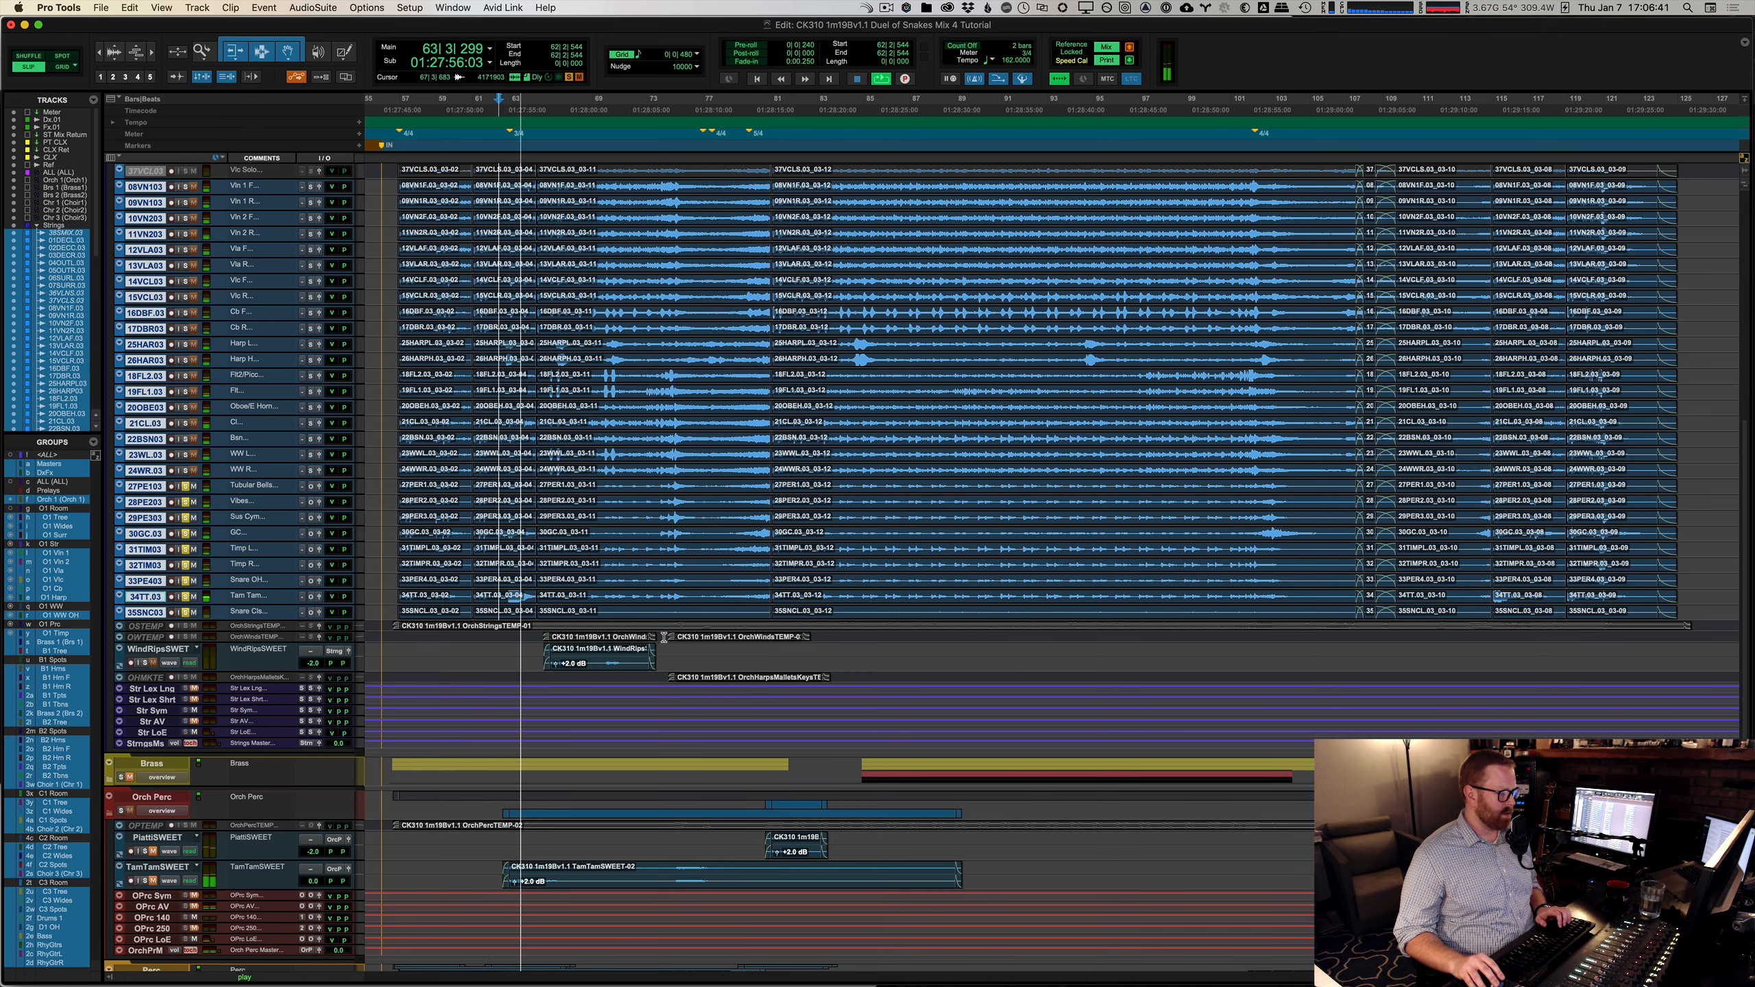
key("space")
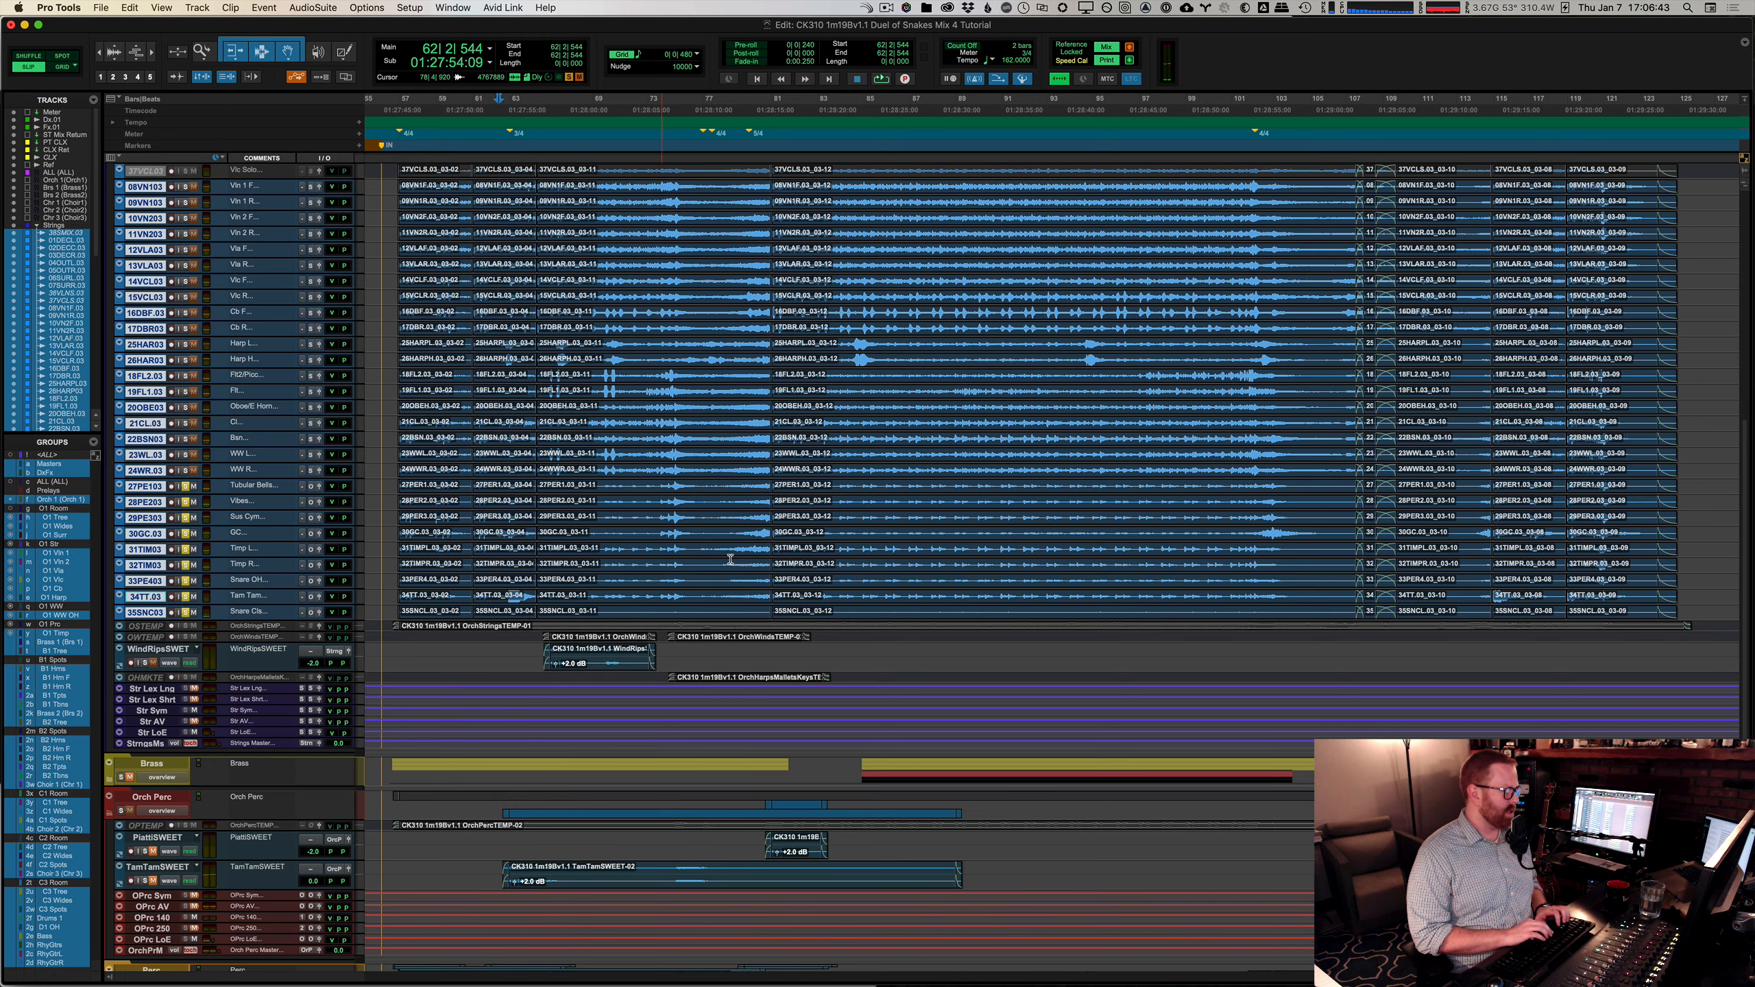
key("space")
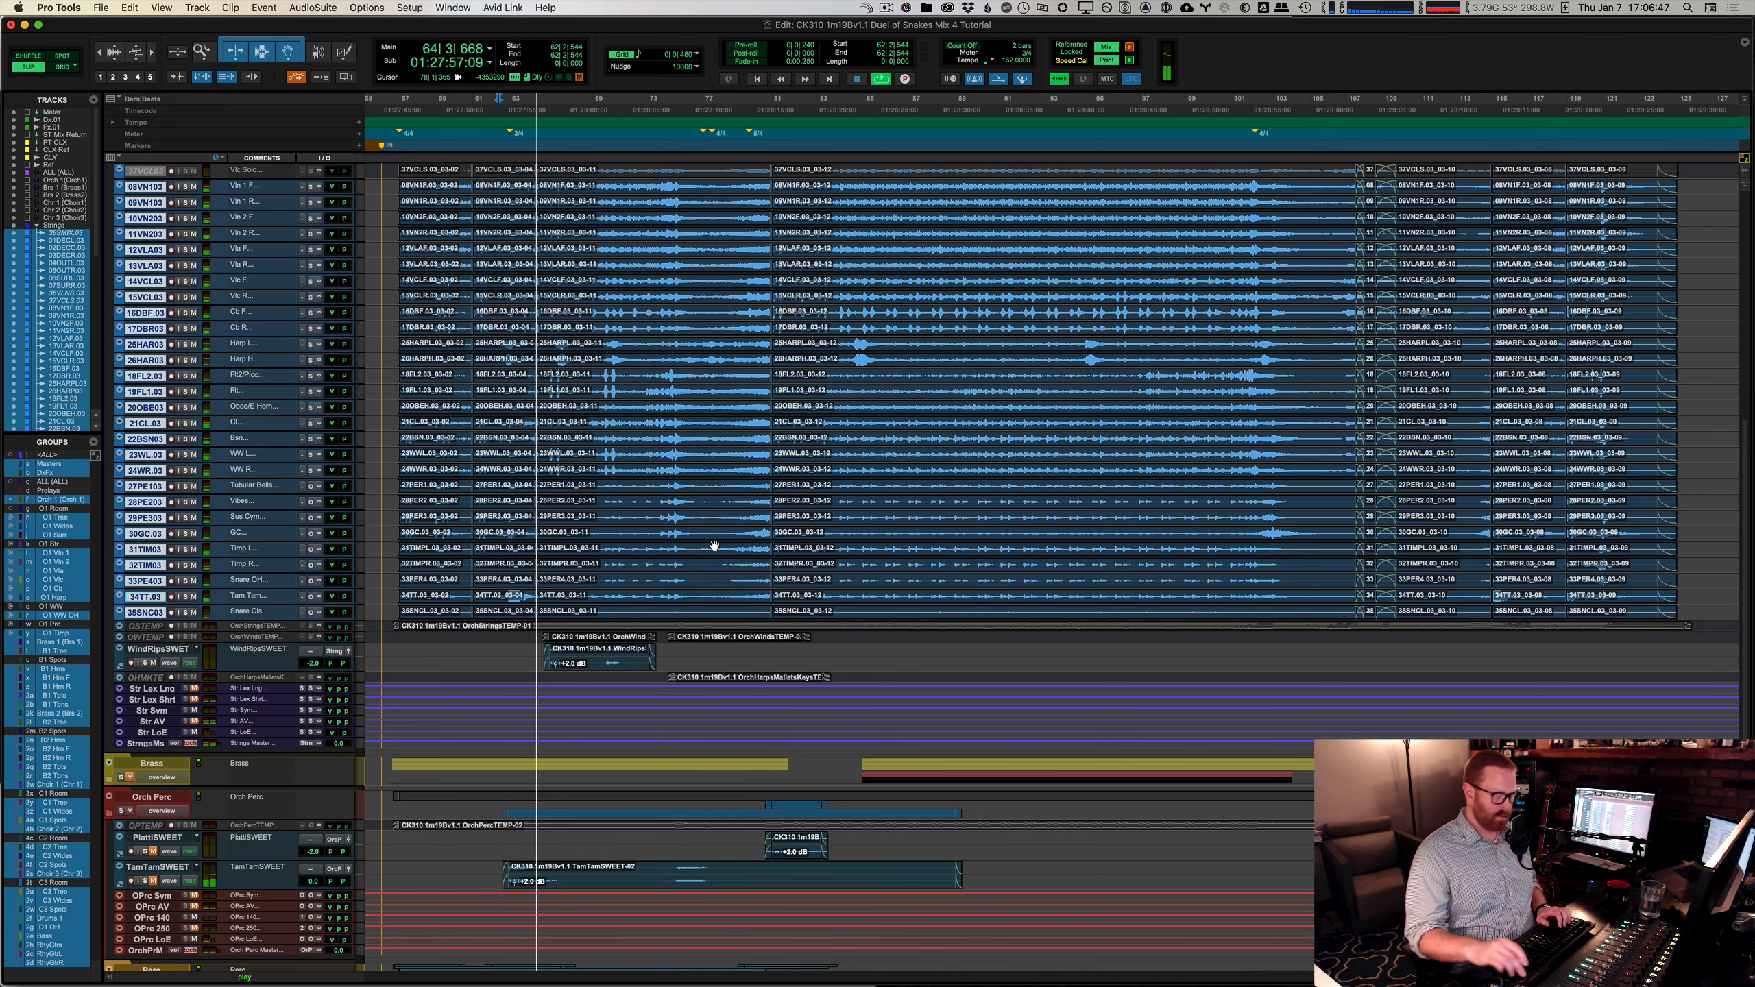
key("space")
key("space")
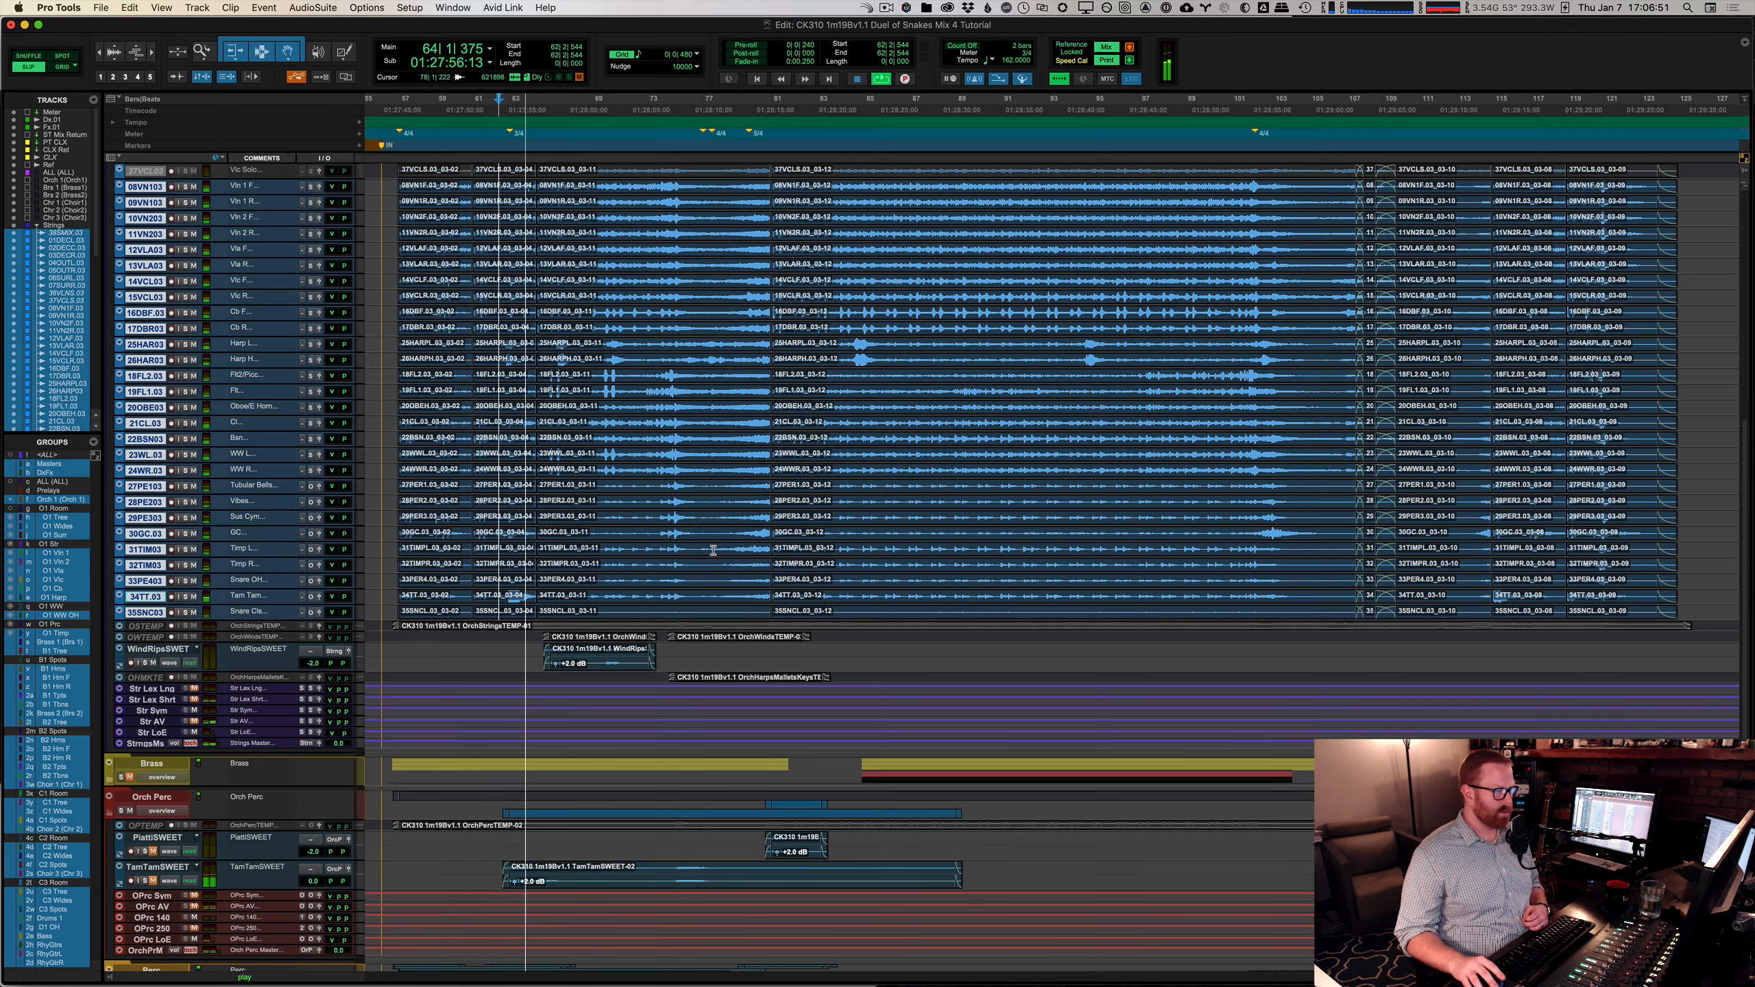
Step: Return to the Mix window, look over the orchestra channels from the room microphones to the Strings Master, and stop playback
key("super+equal")
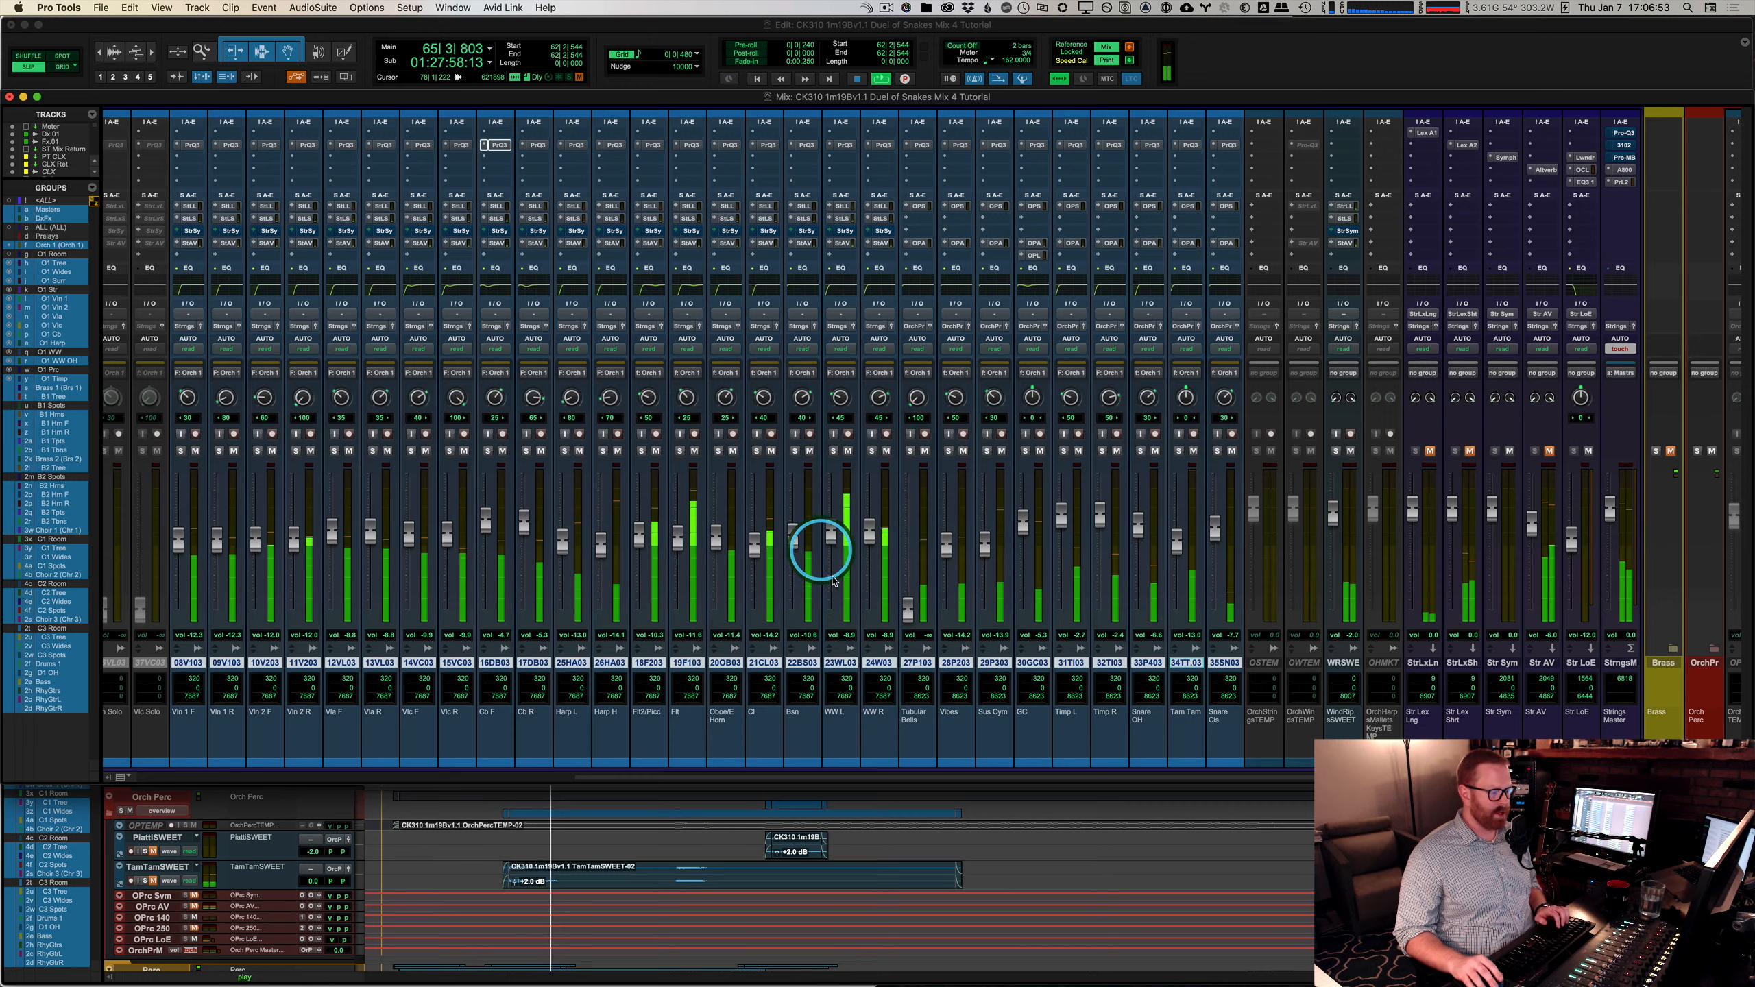
scroll(829, 567, "right", 3)
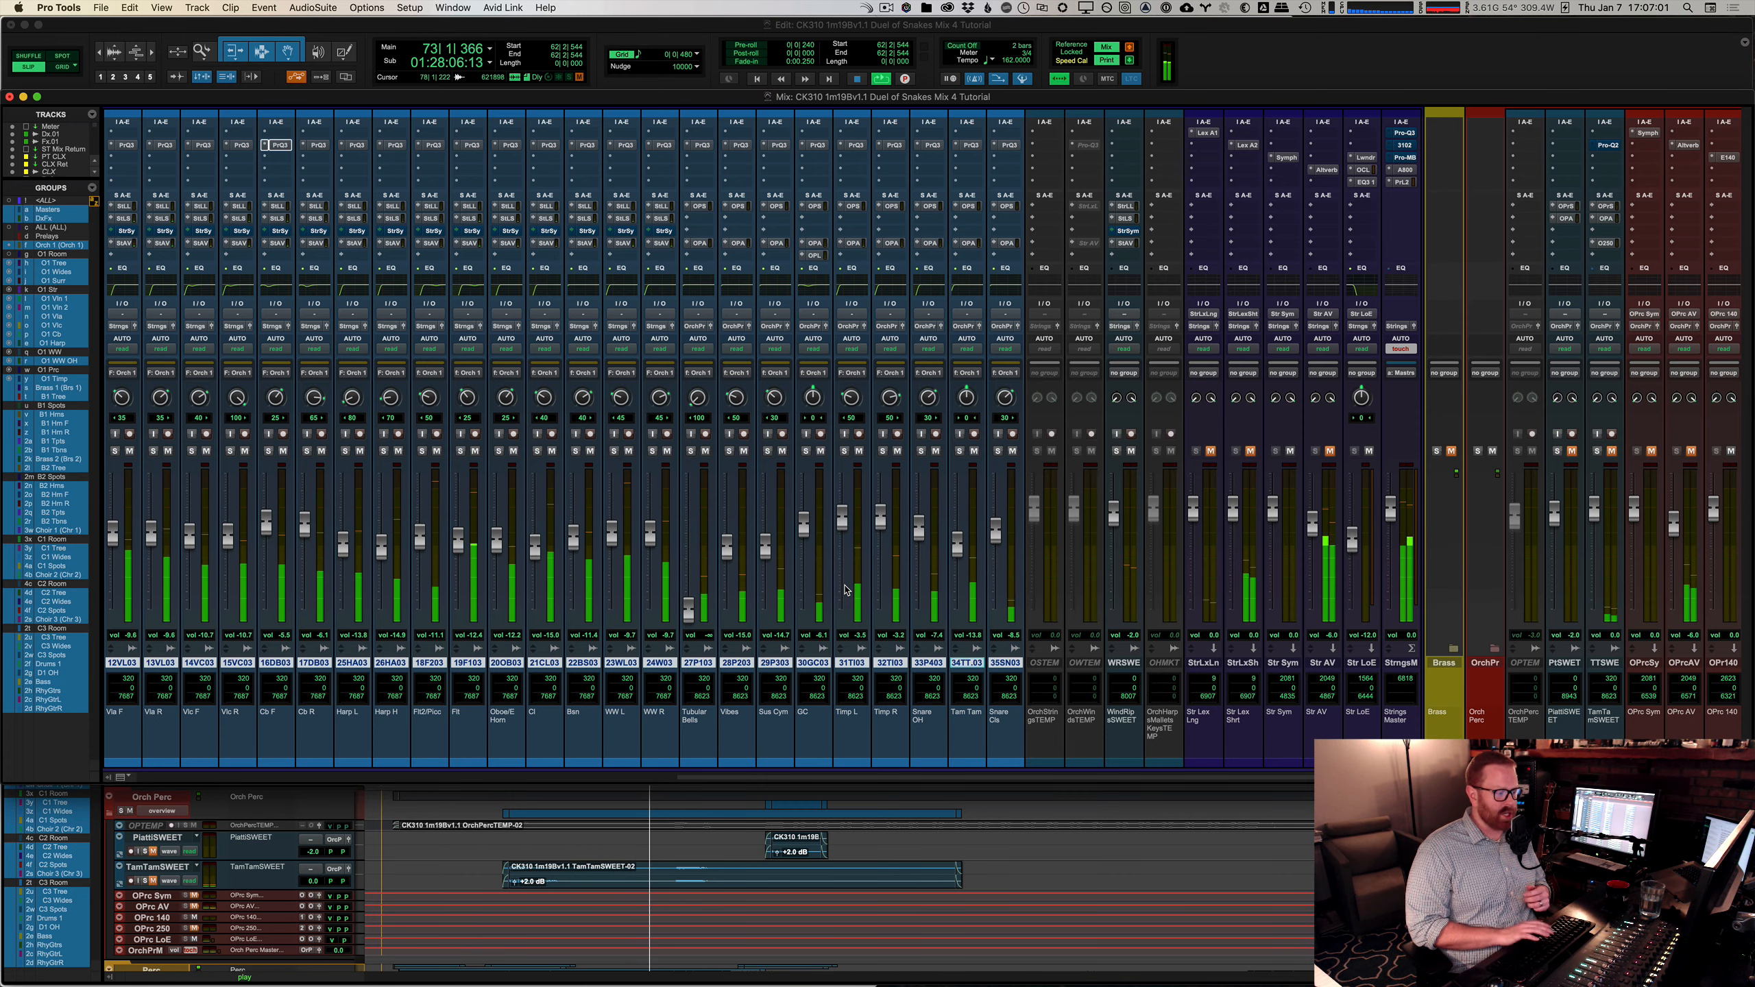
key("space")
scroll(847, 590, "left", 10)
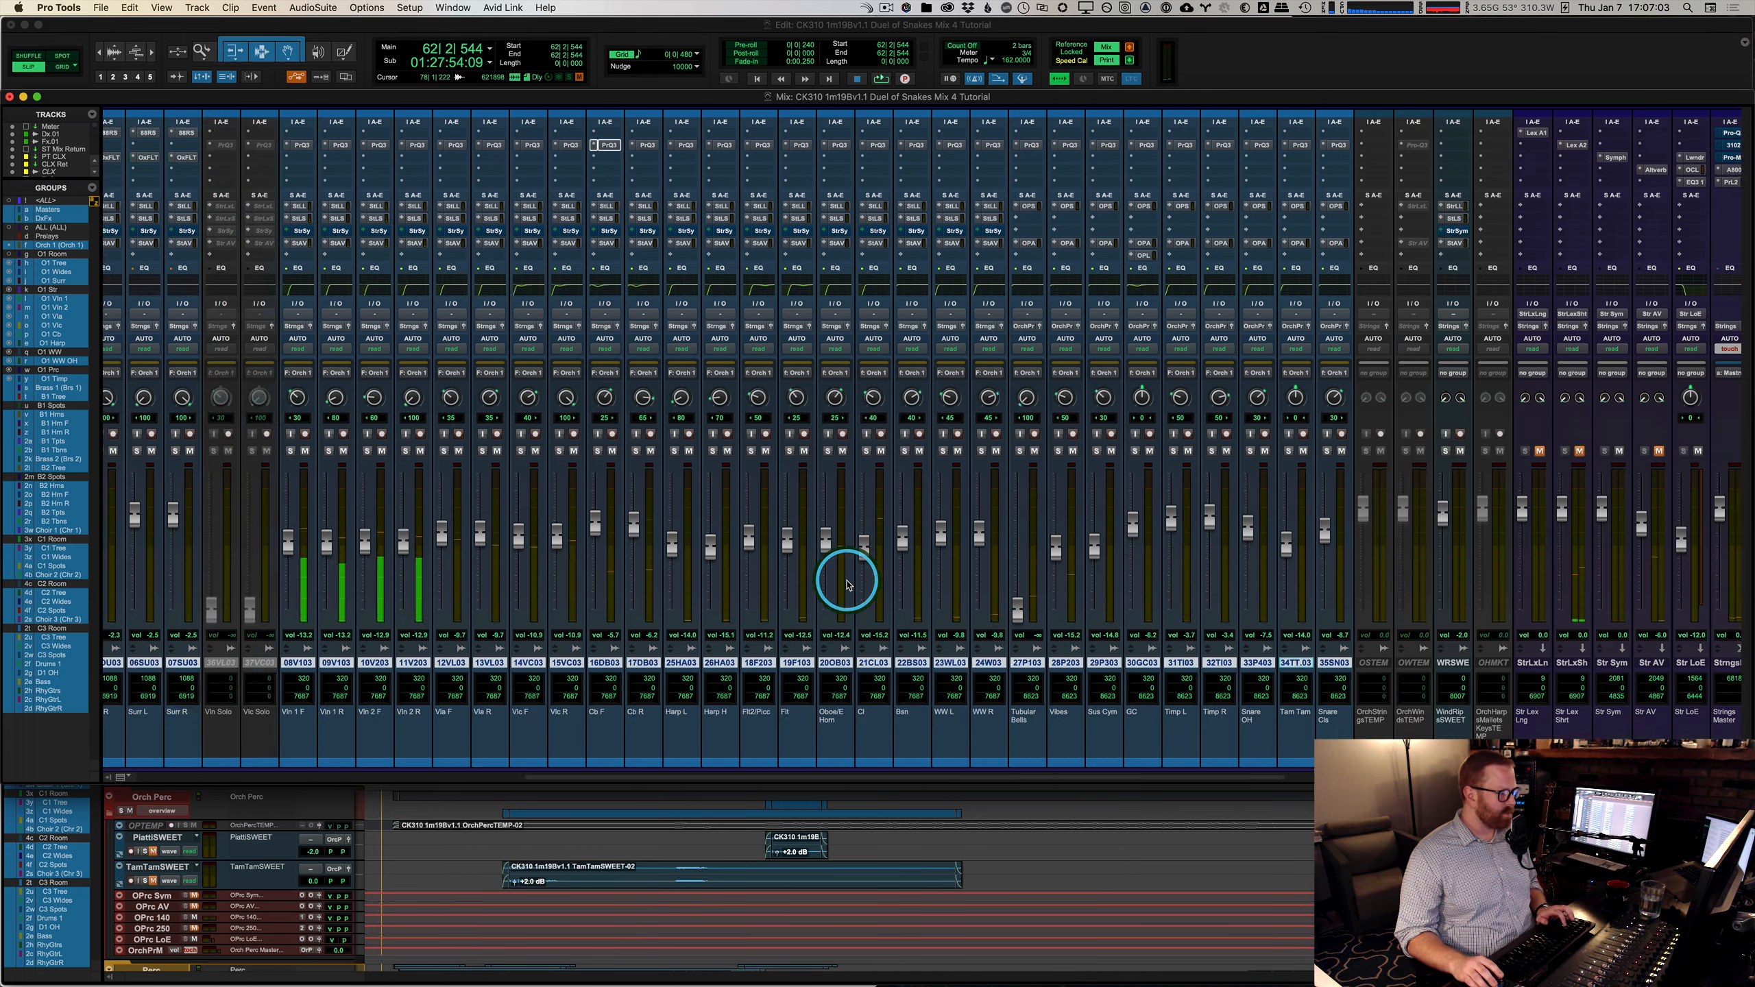
scroll(1026, 560, "right", 10)
scroll(1026, 560, "left", 11)
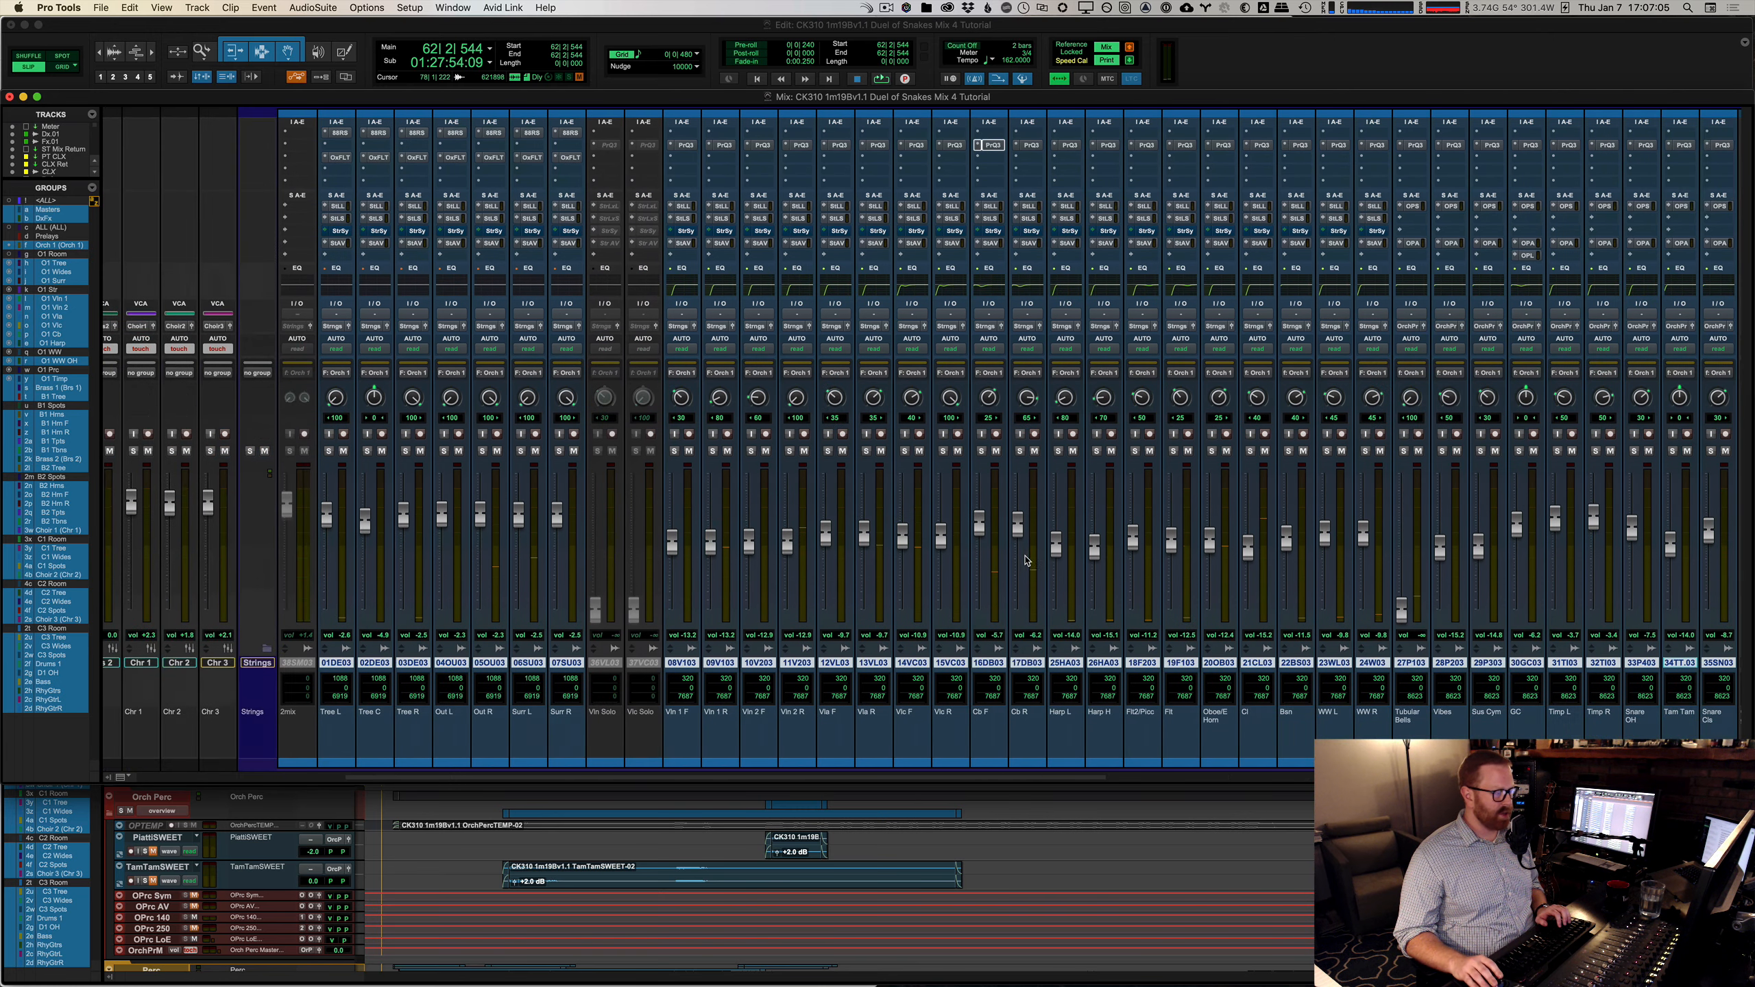
scroll(955, 553, "right", 8)
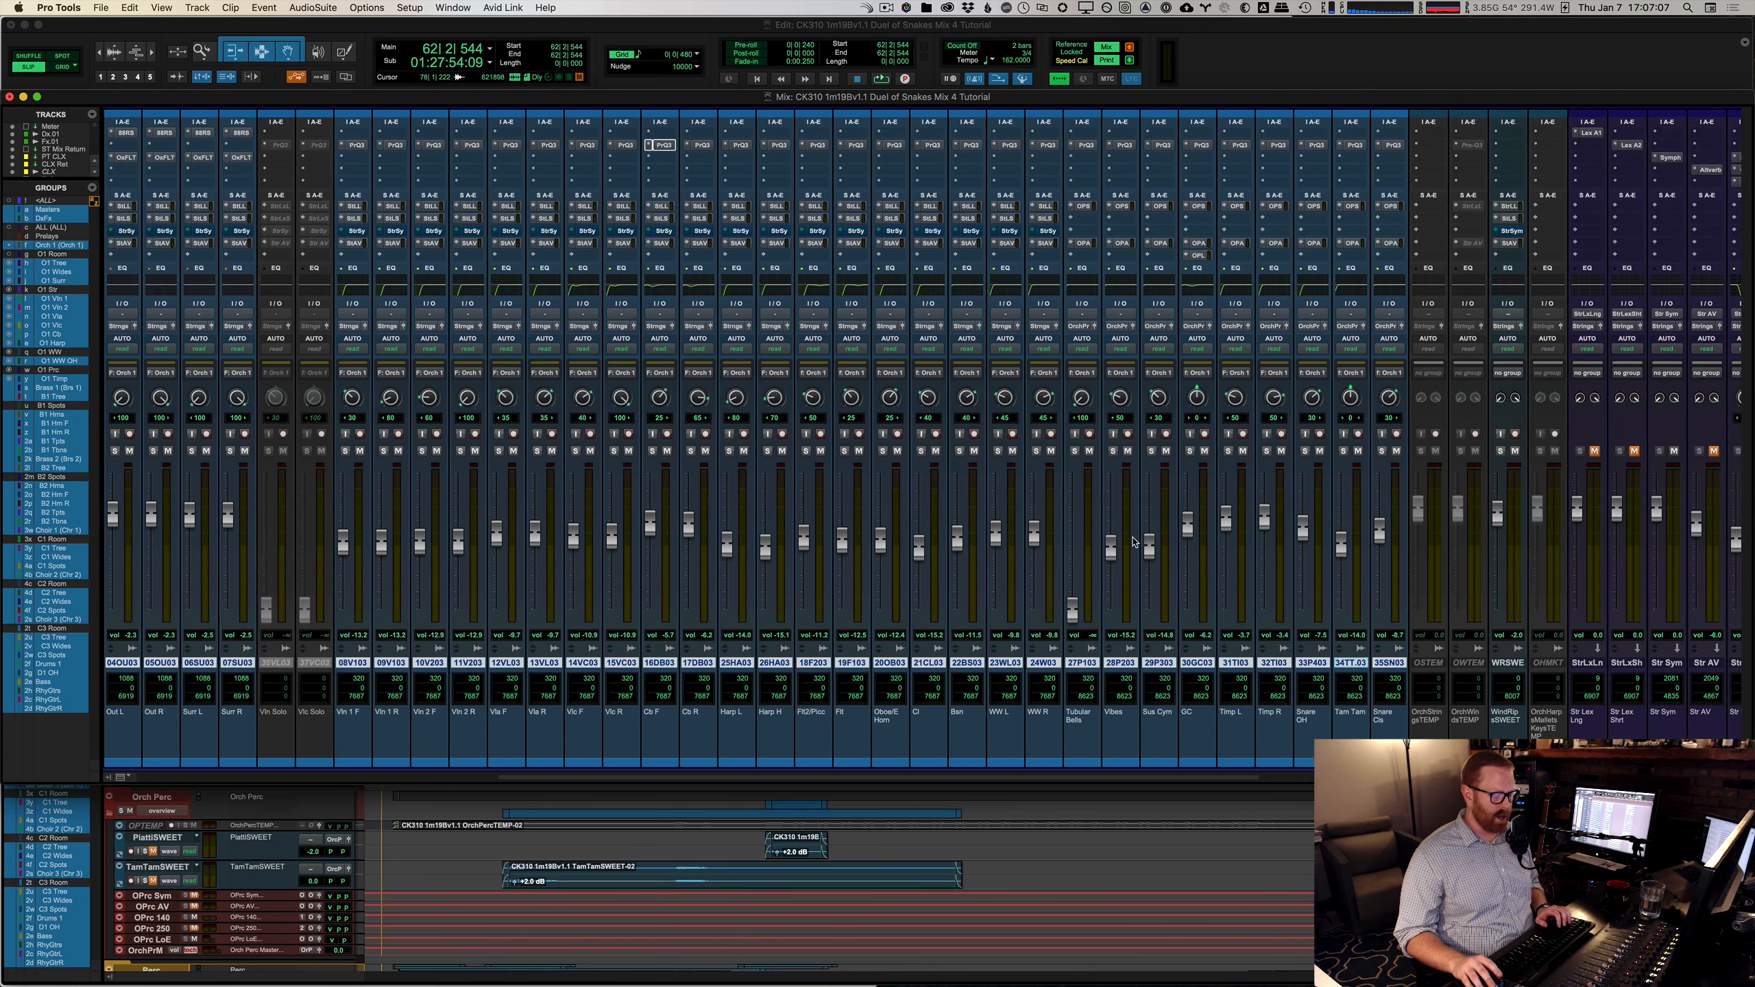
scroll(1149, 541, "right", 8)
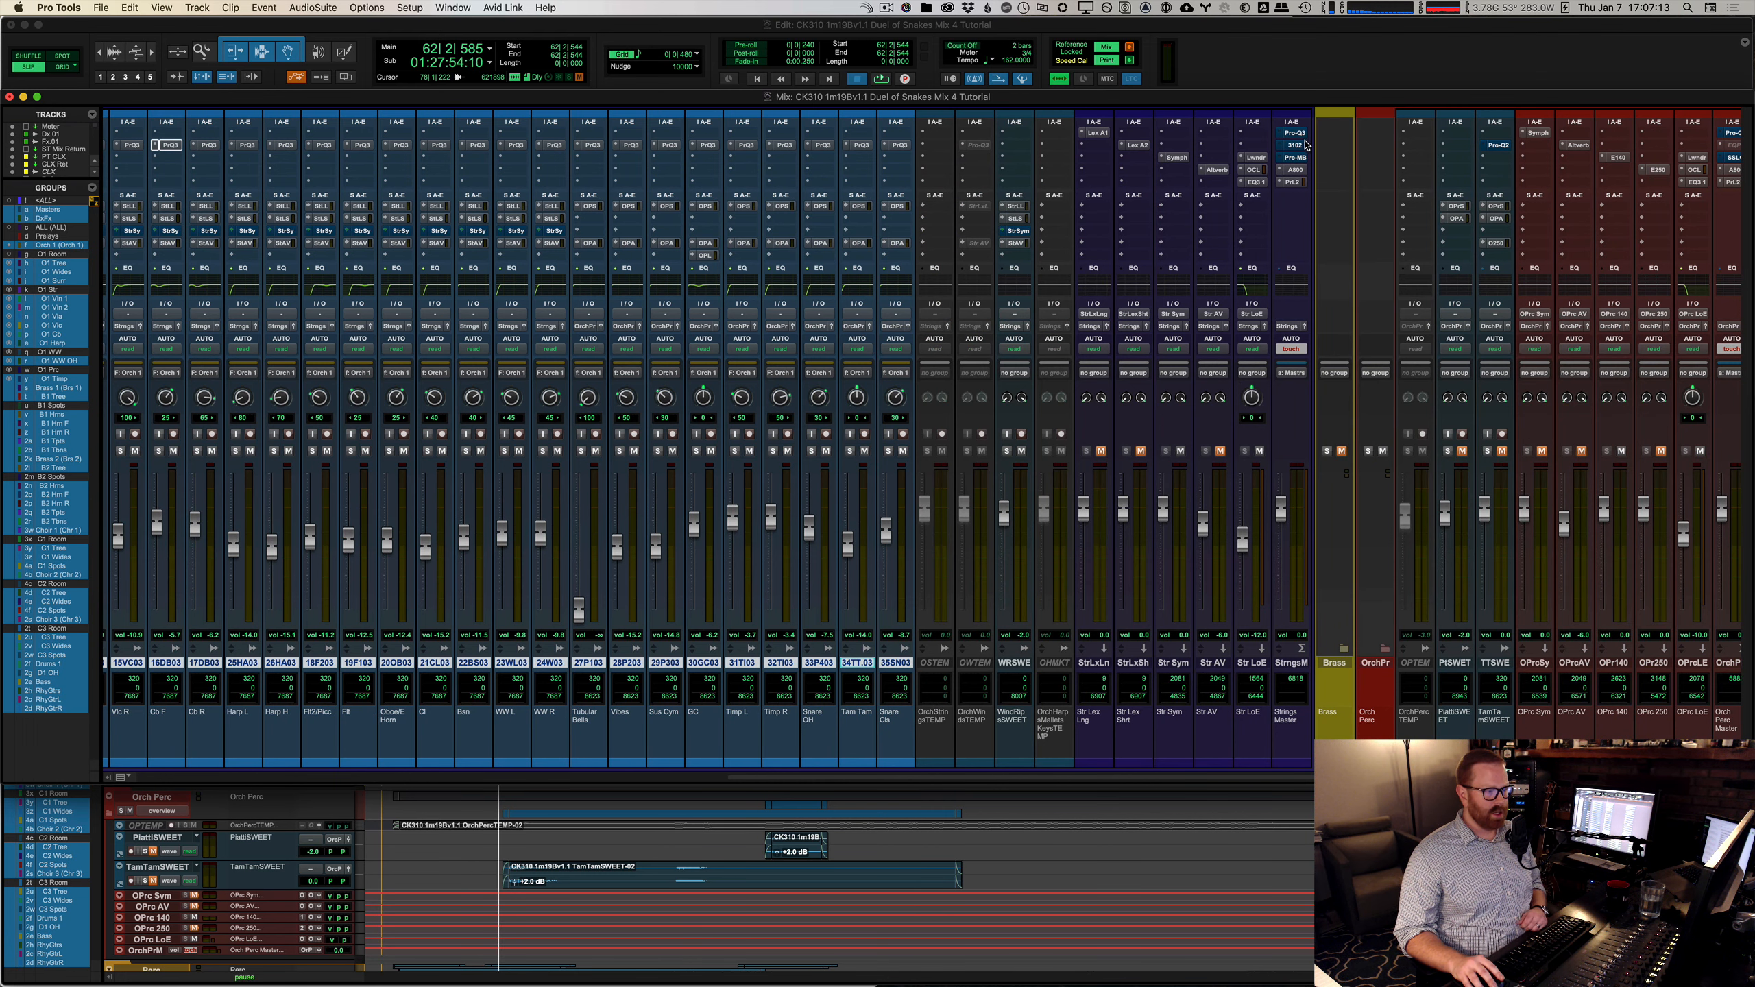
Step: Open the Pro-Q 3 on the Strings Master track, compare the sound with and without bypass, and leave the EQ active
left_click(1297, 134)
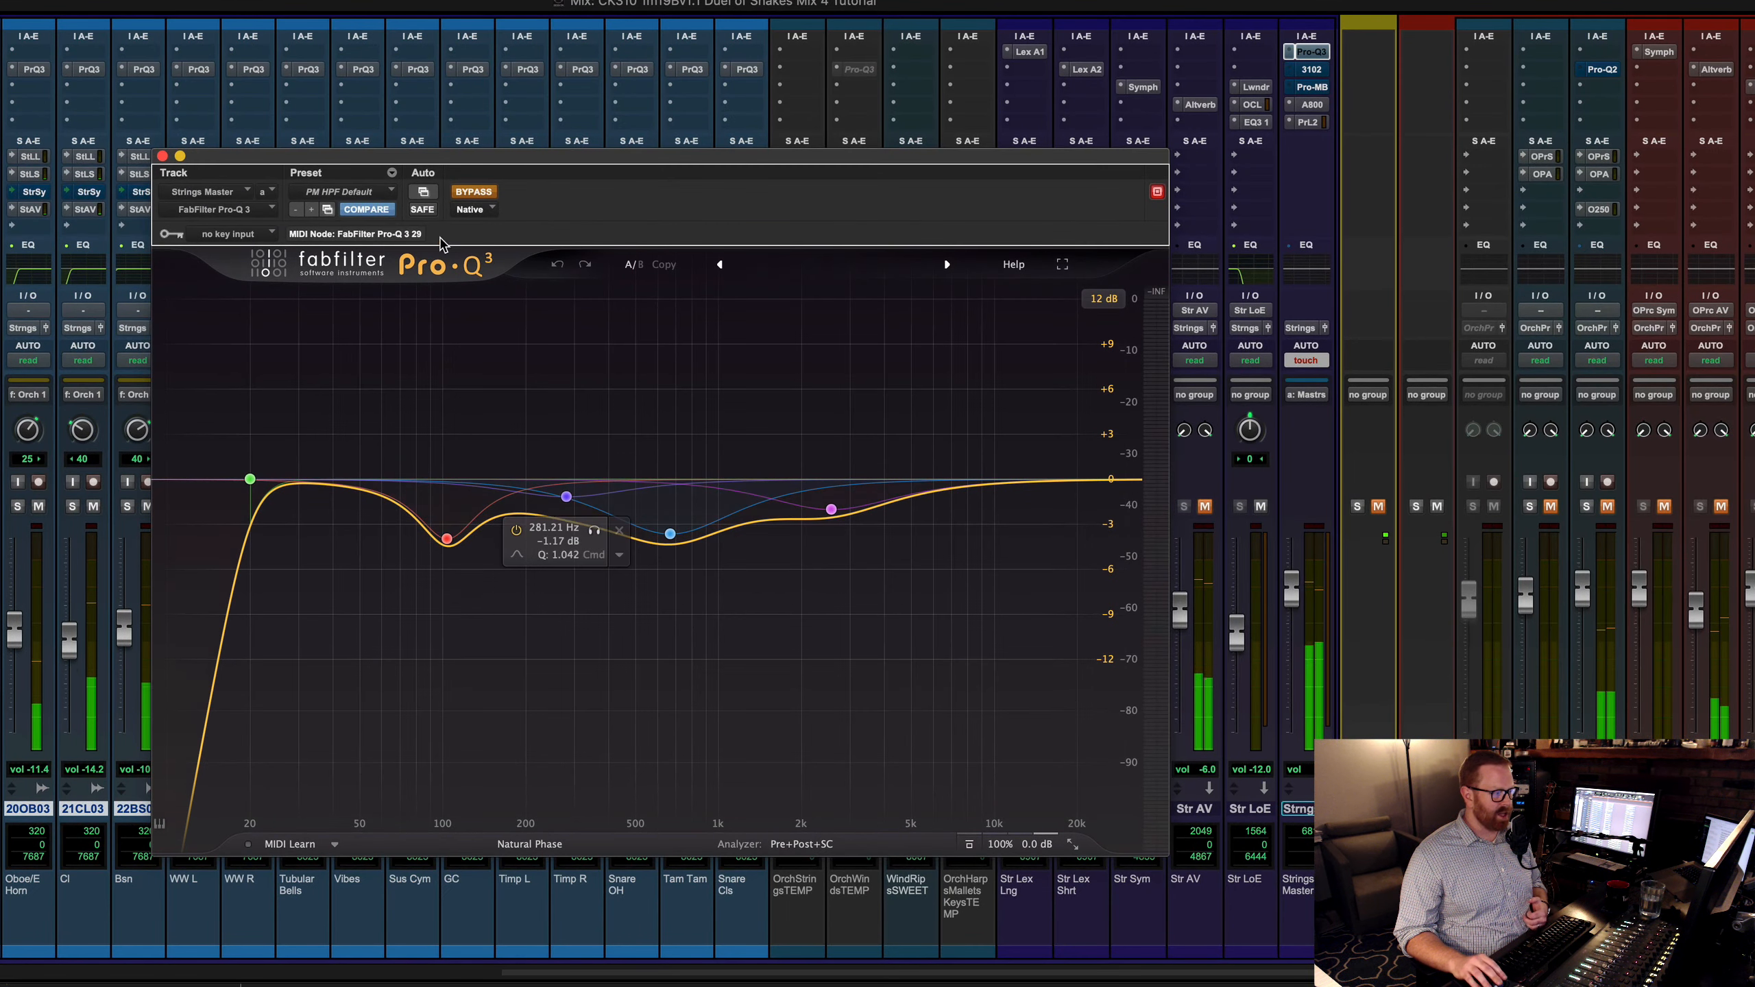
left_click(490, 191)
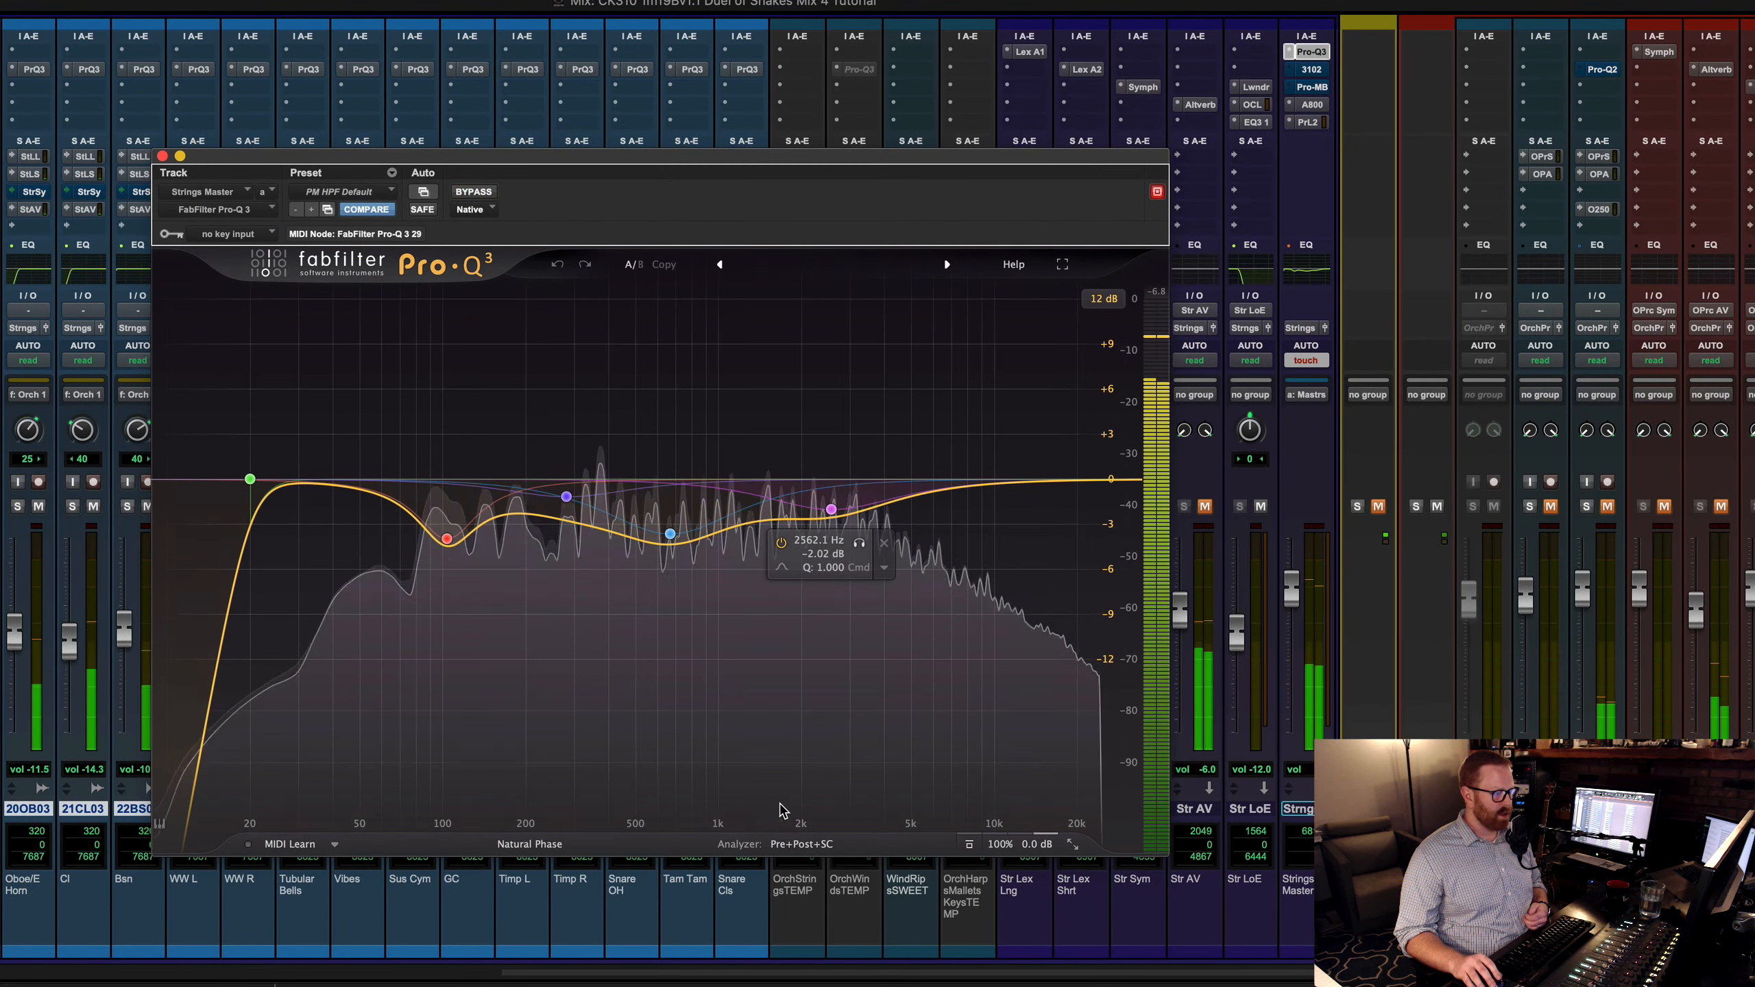
left_click(473, 191)
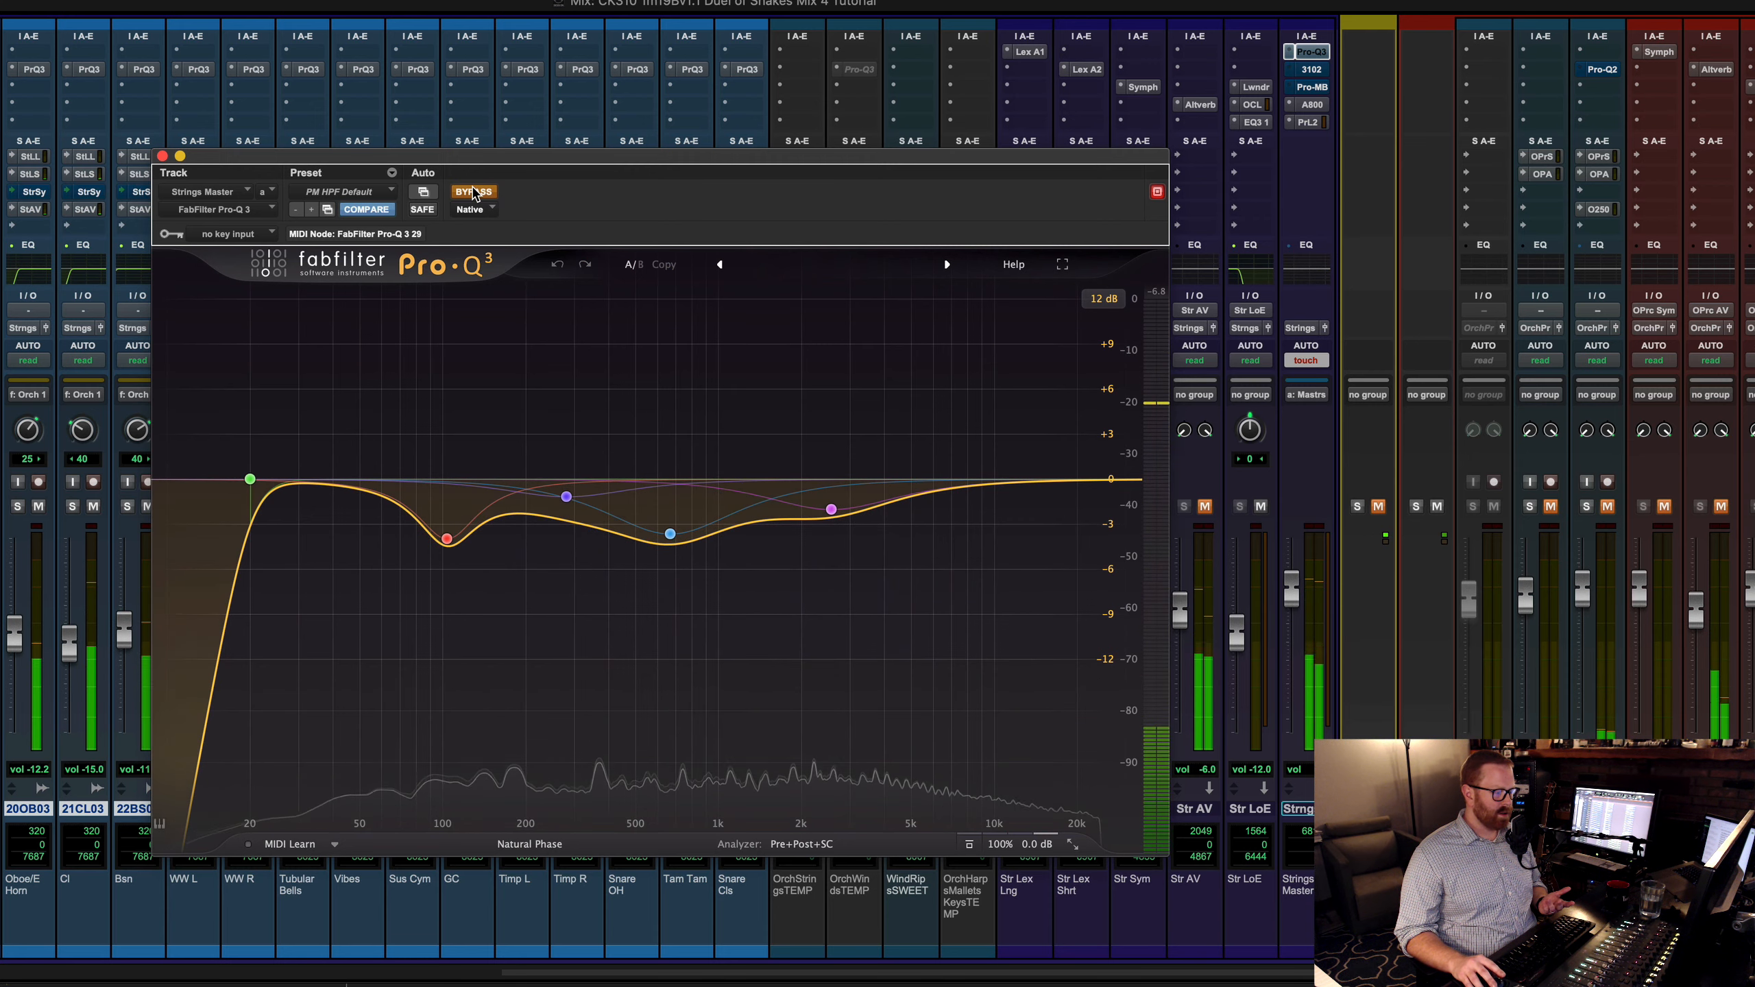
left_click(473, 191)
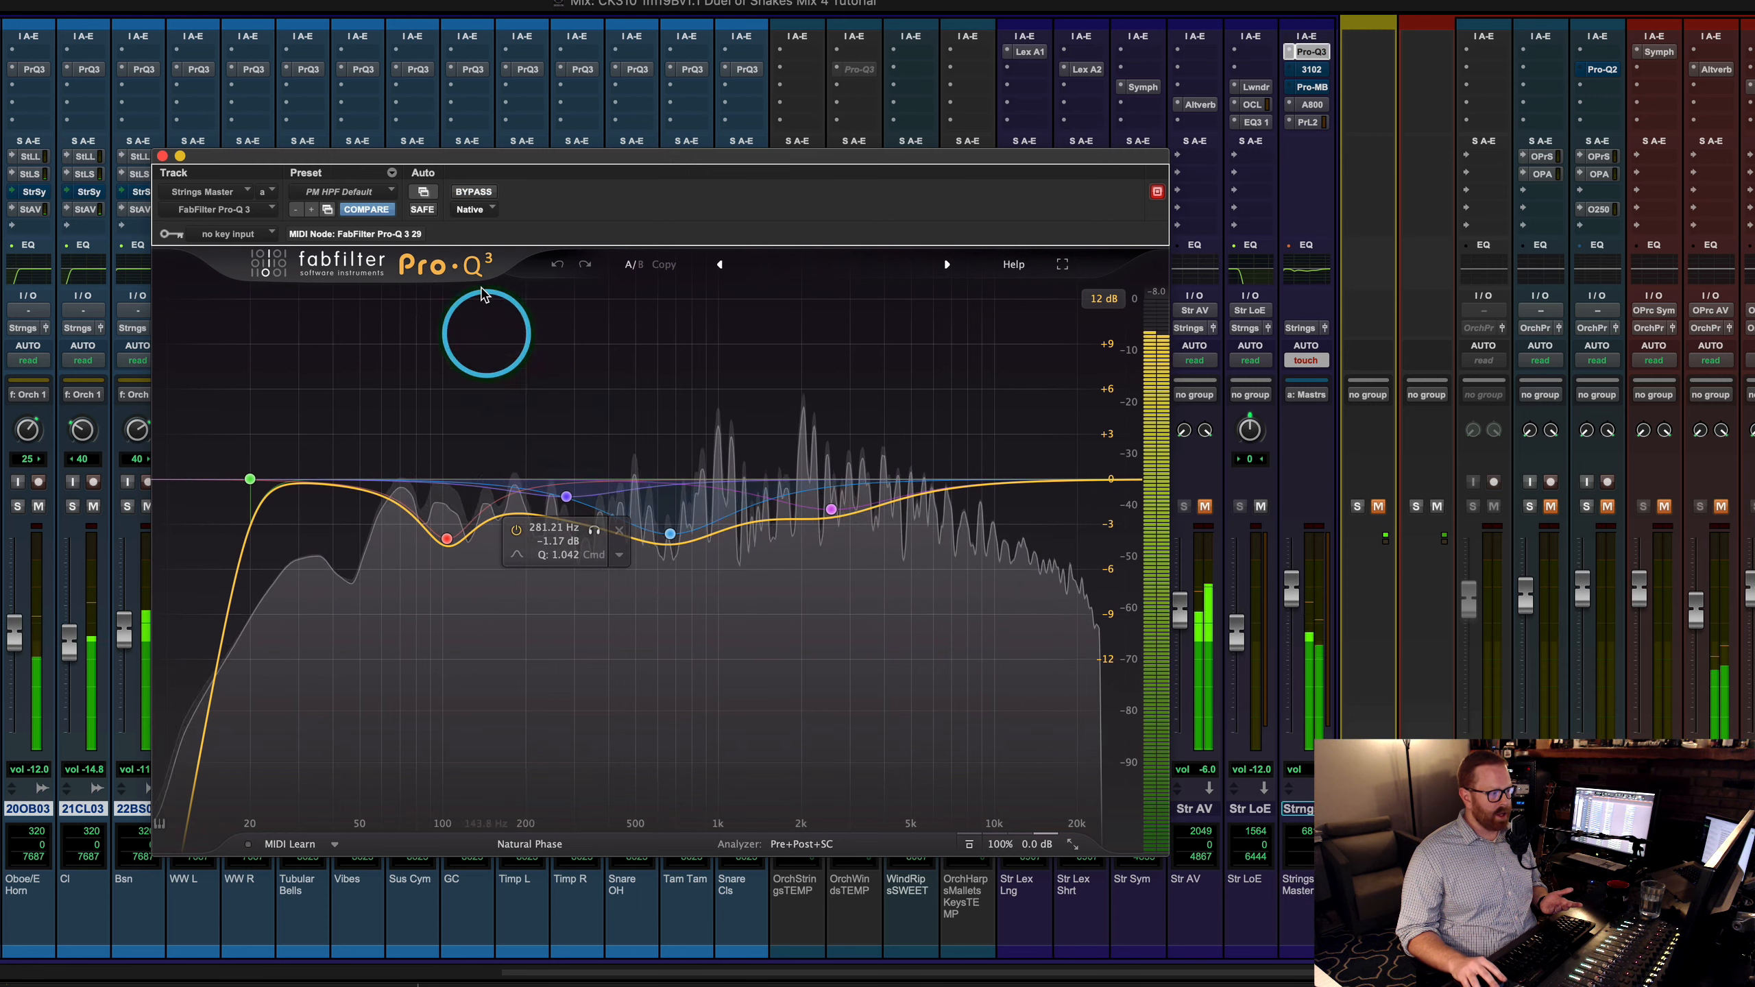
left_click(470, 191)
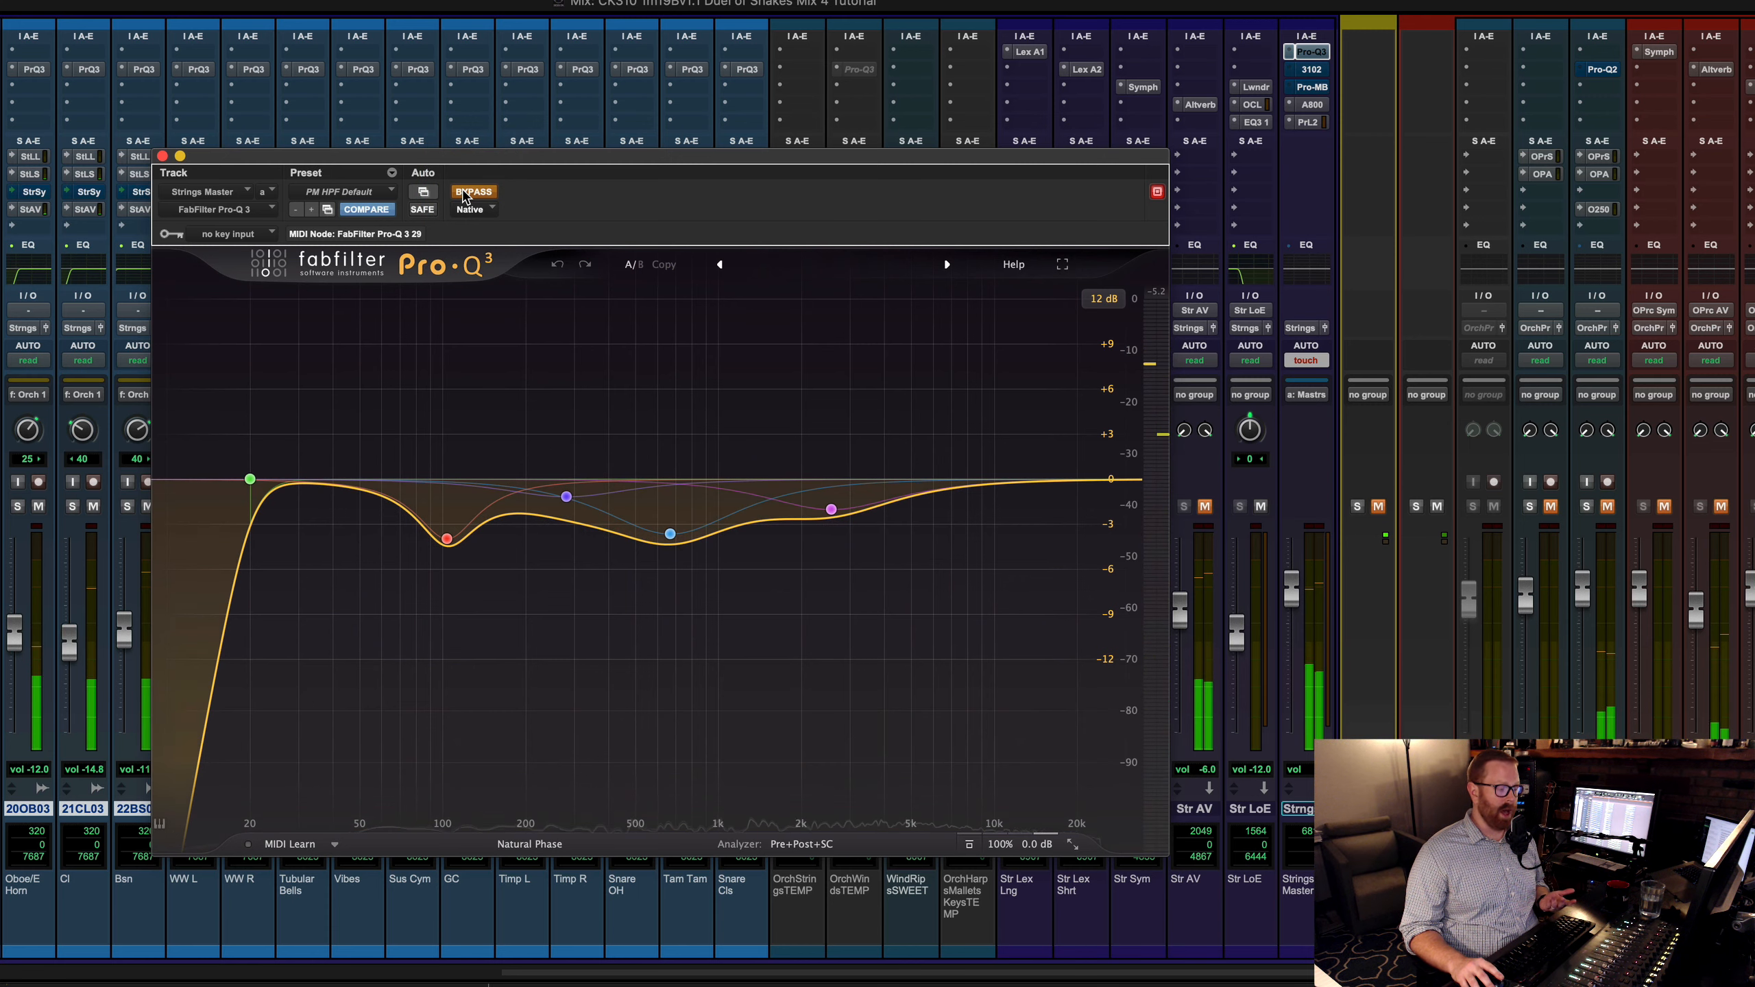
left_click(470, 192)
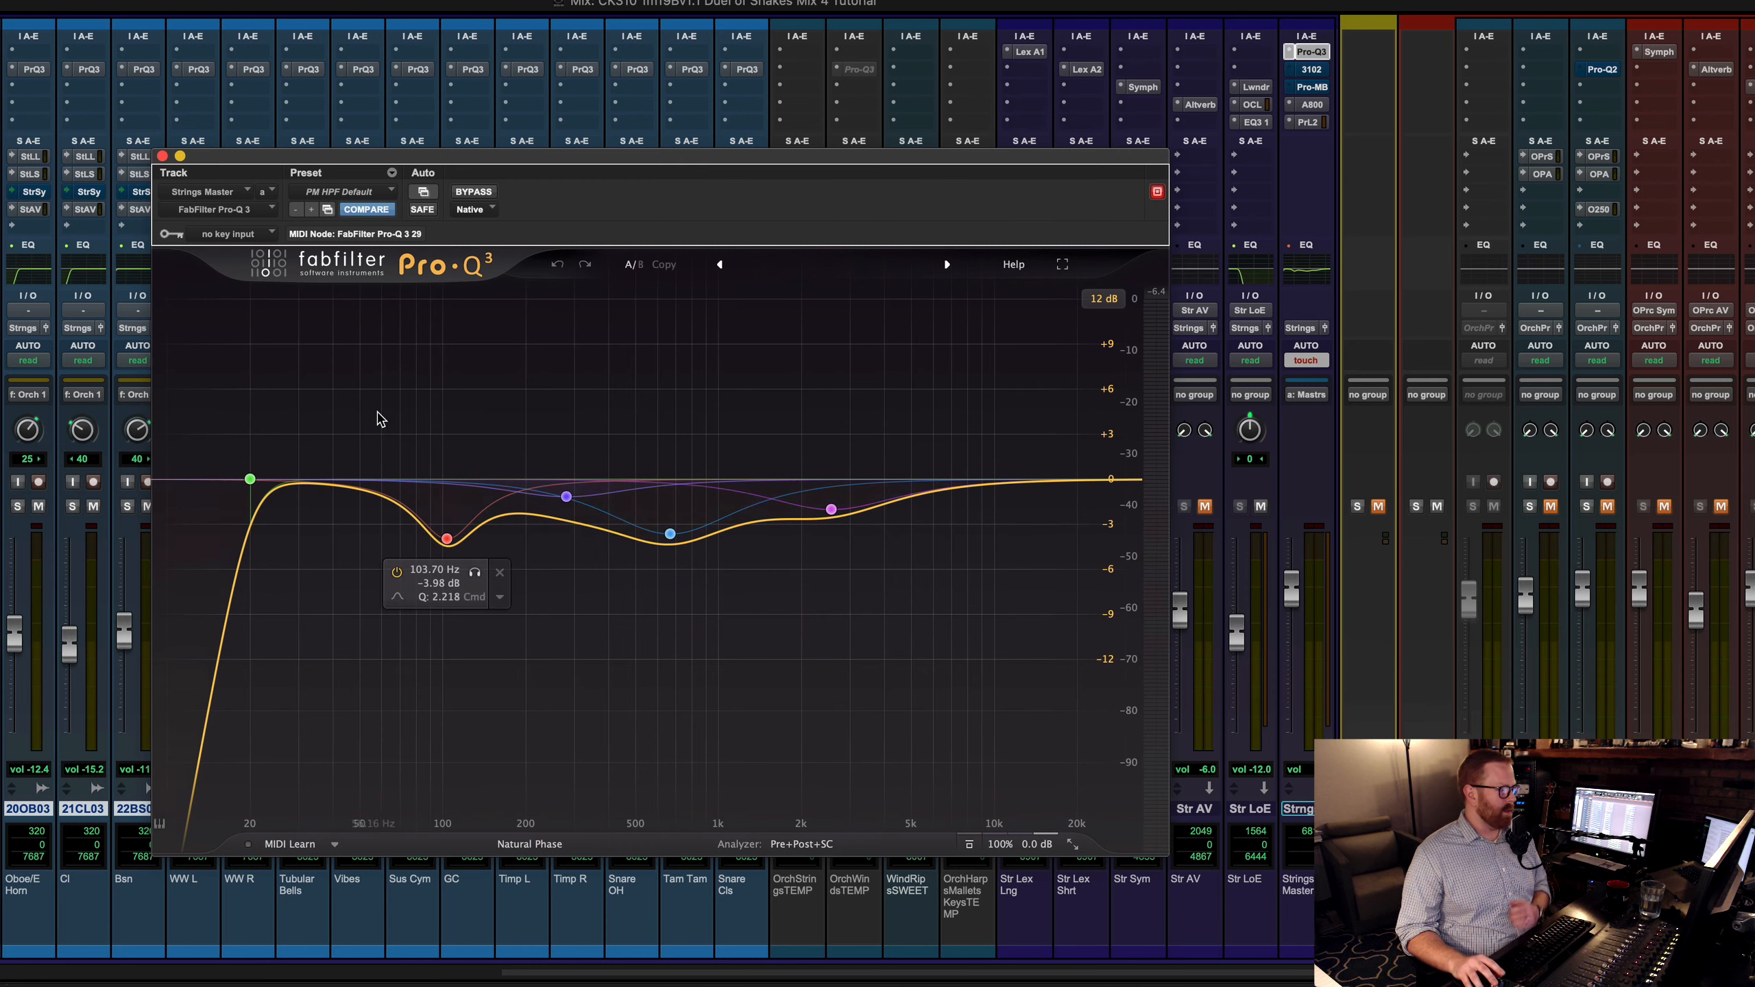
Step: Play the cue, open the UAD Neve 31102 on the Strings Master track, compare it with and without bypass, and leave it active
key("space")
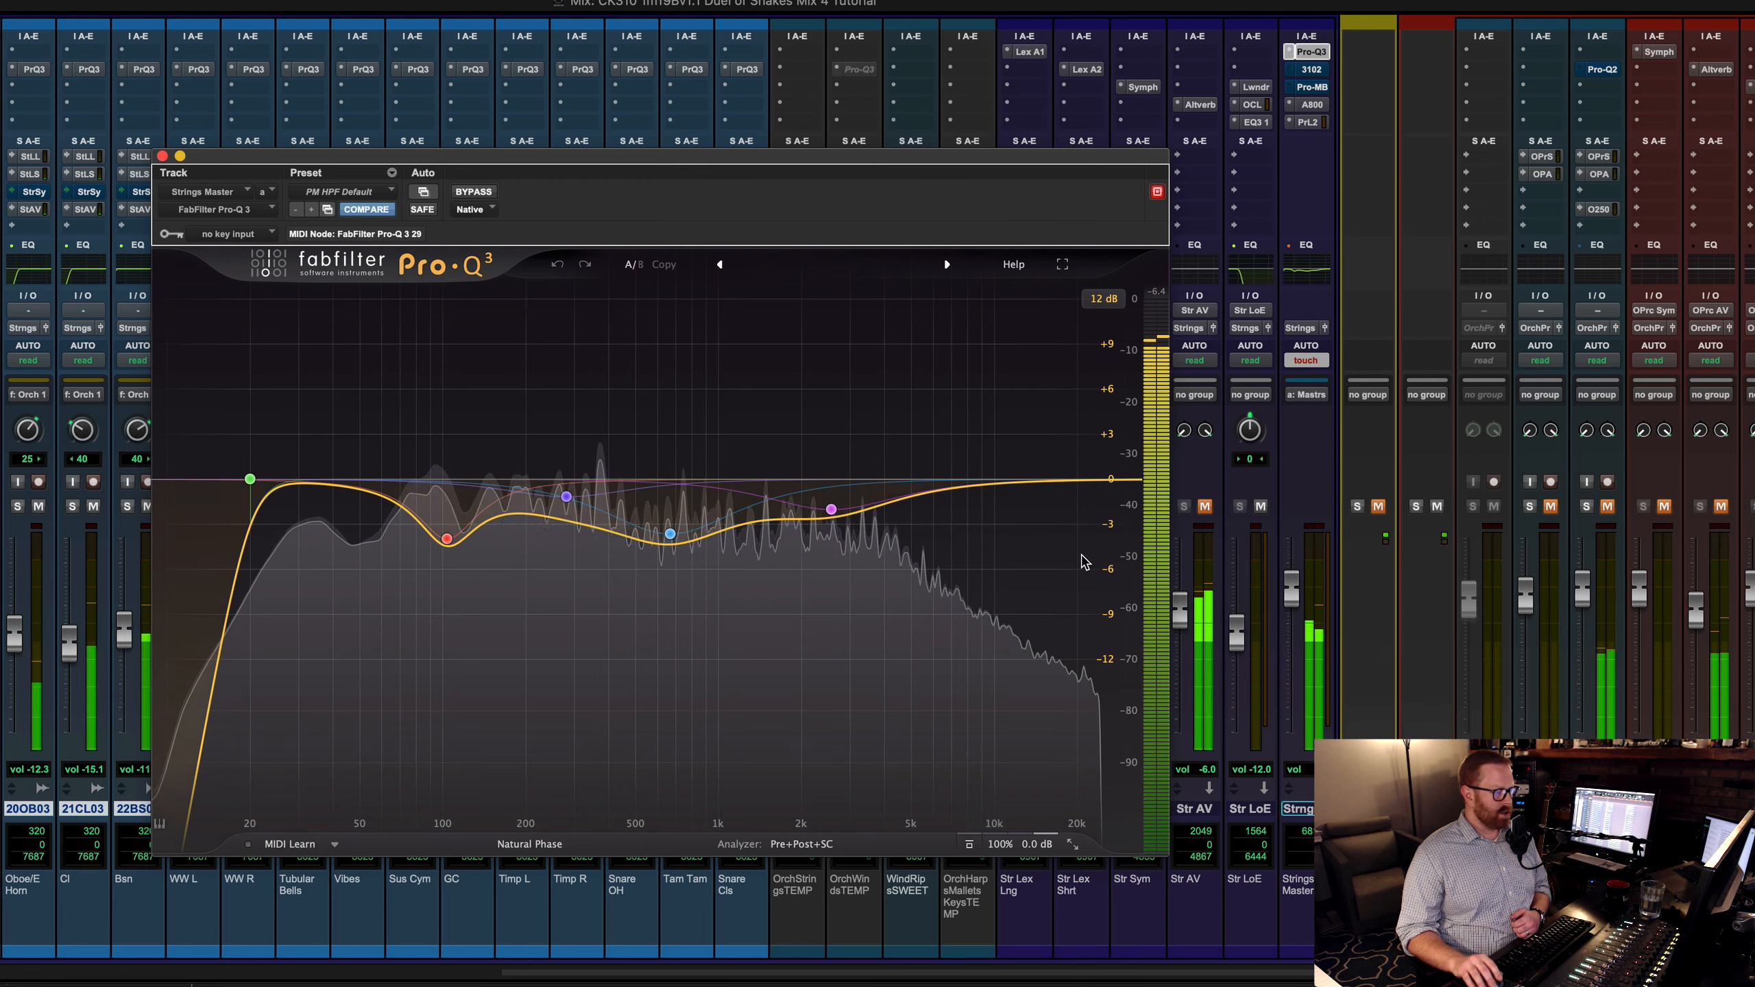
left_click(1317, 71)
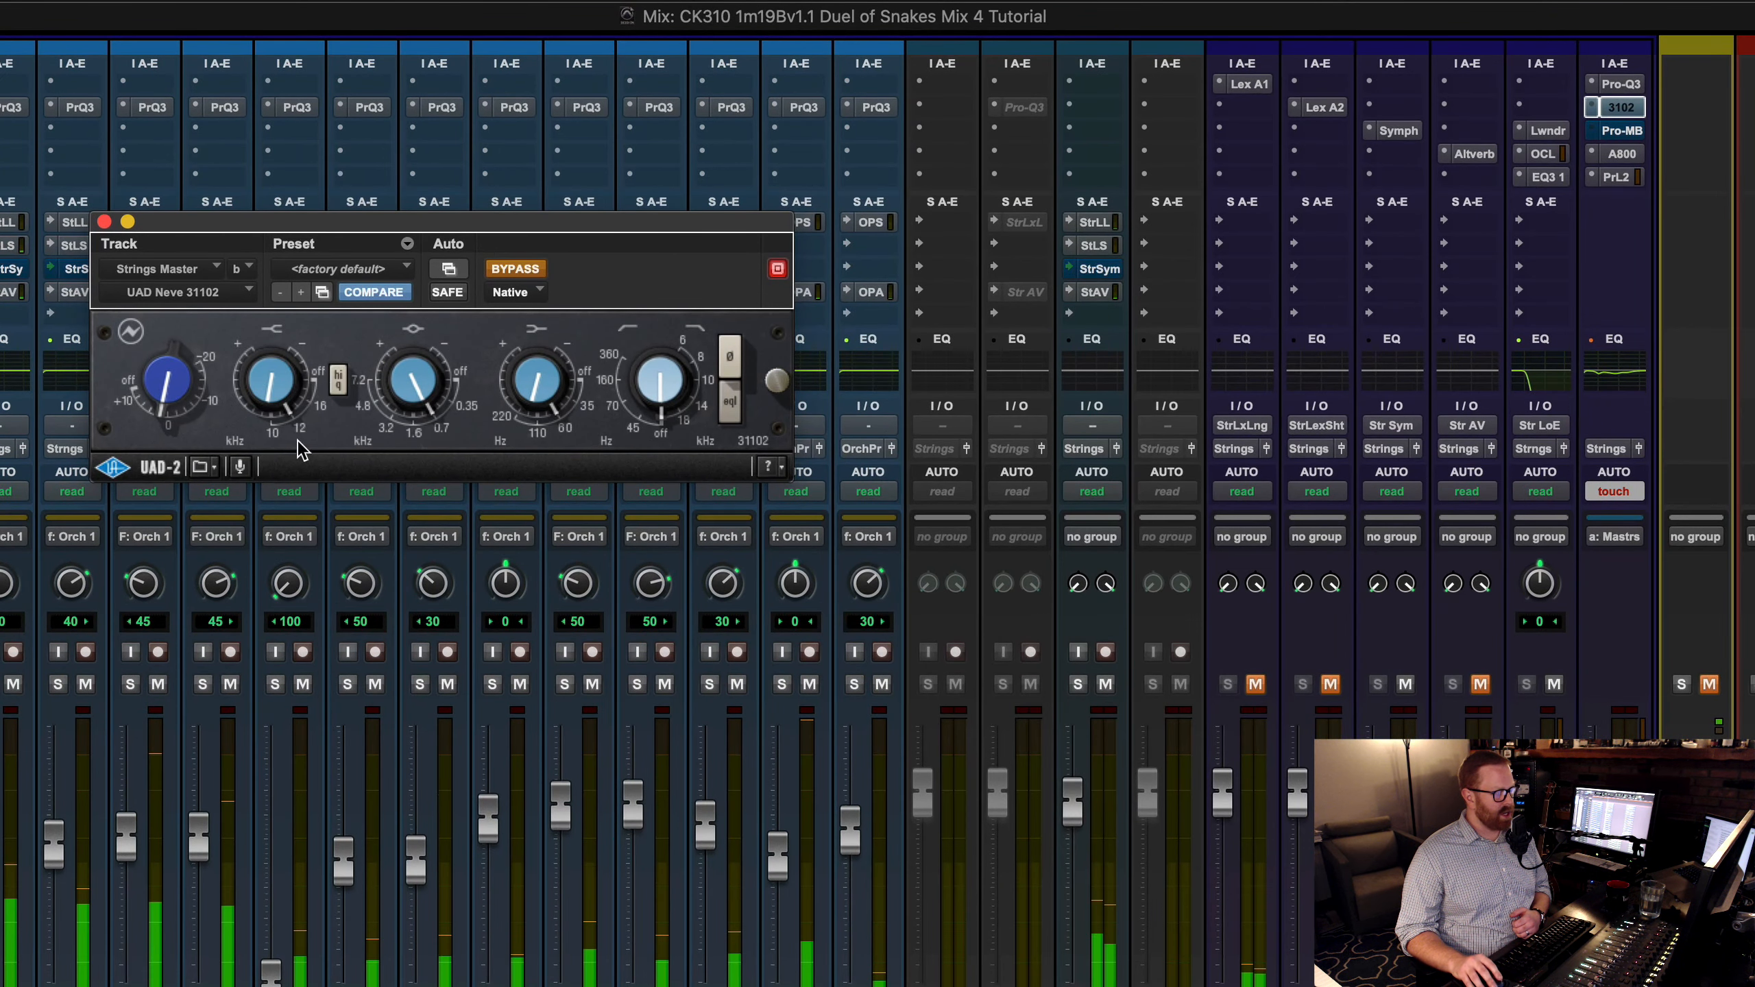
left_click(536, 278)
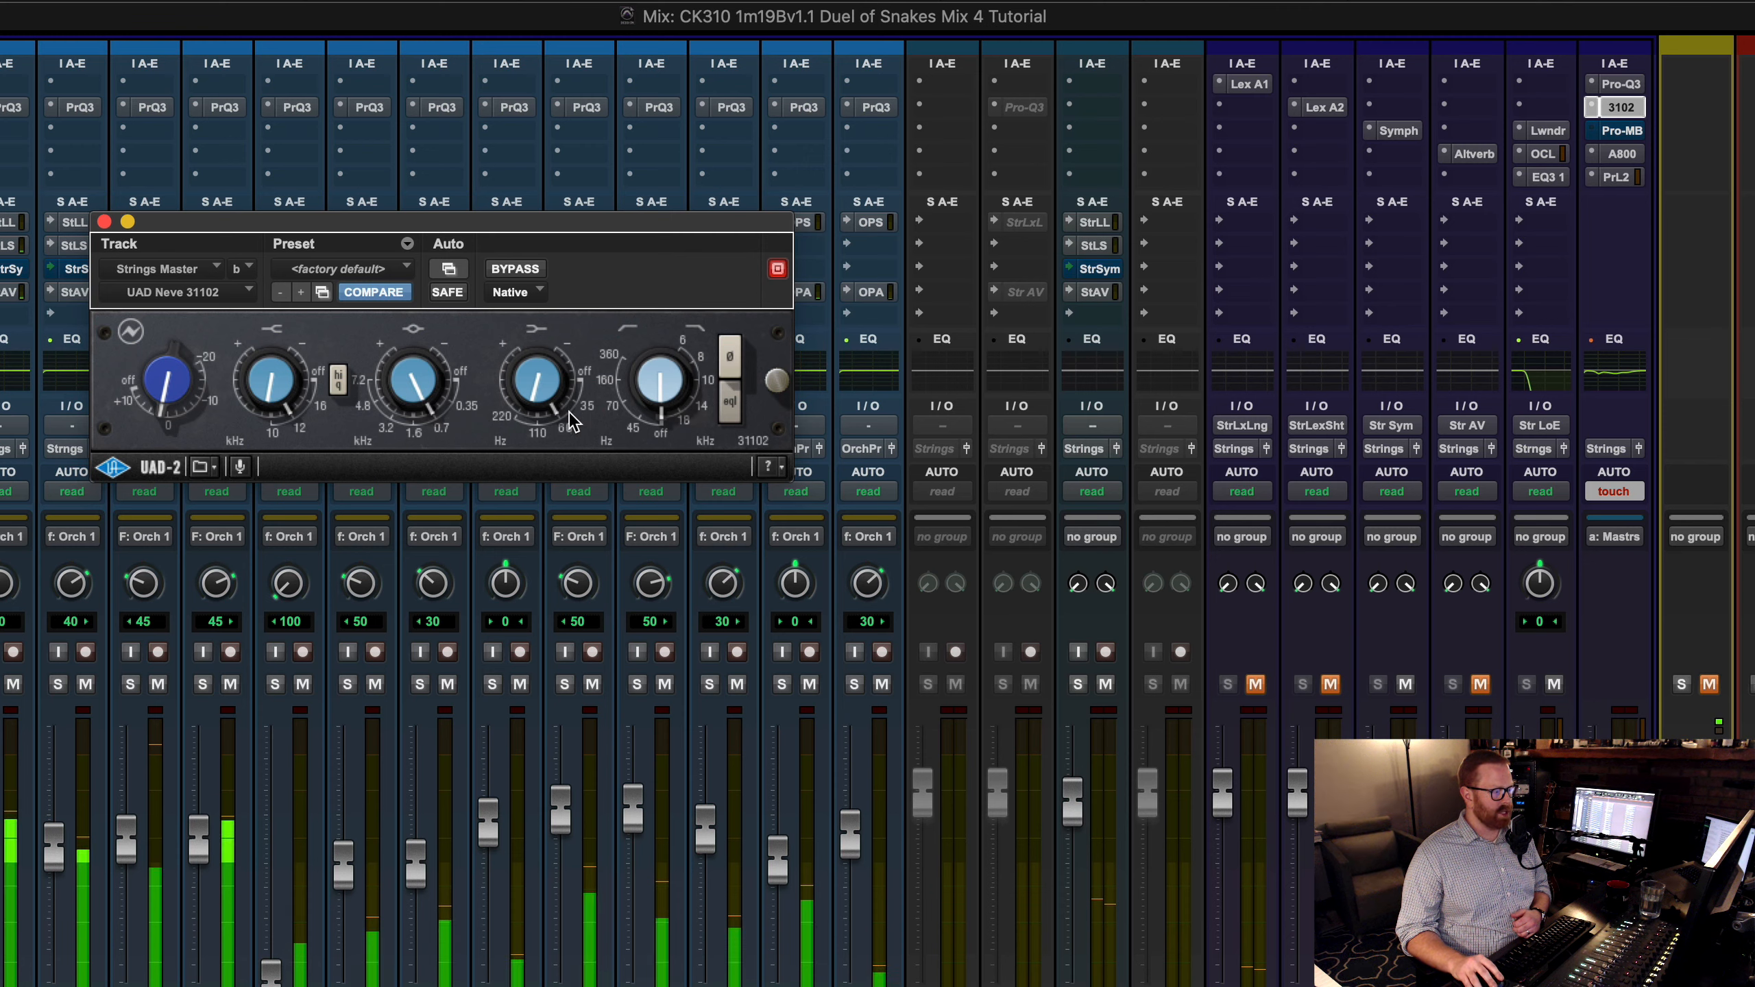
left_click(509, 274)
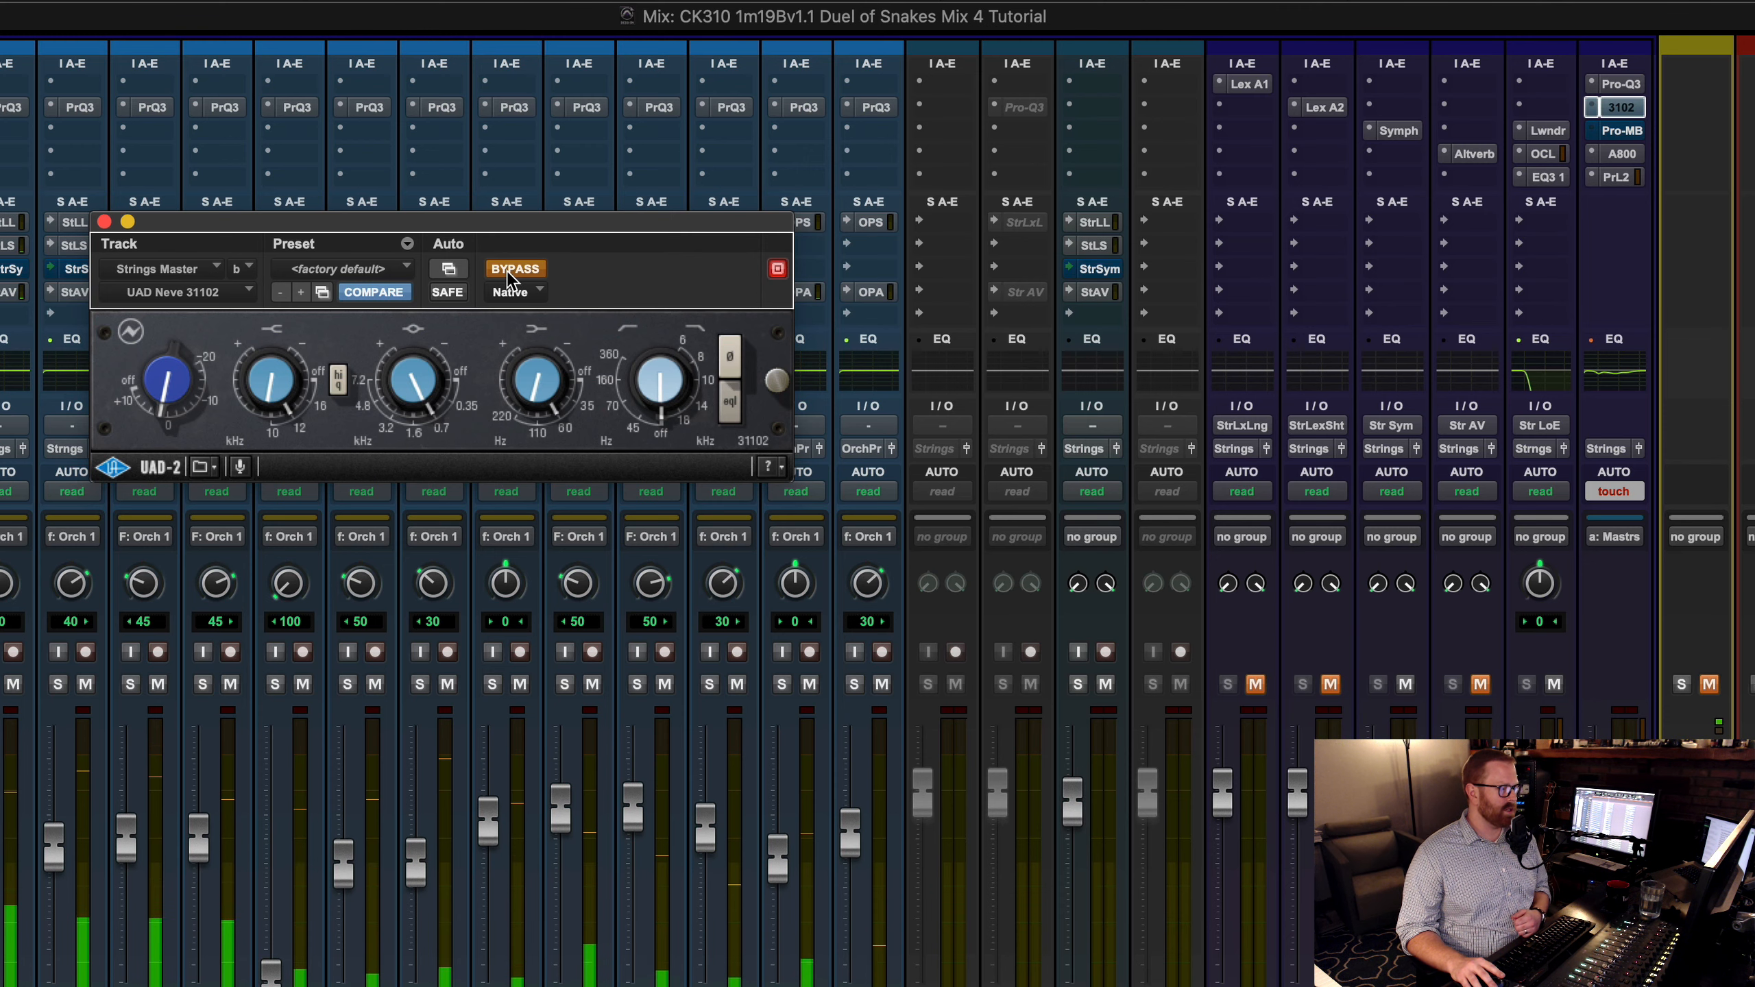
left_click(509, 274)
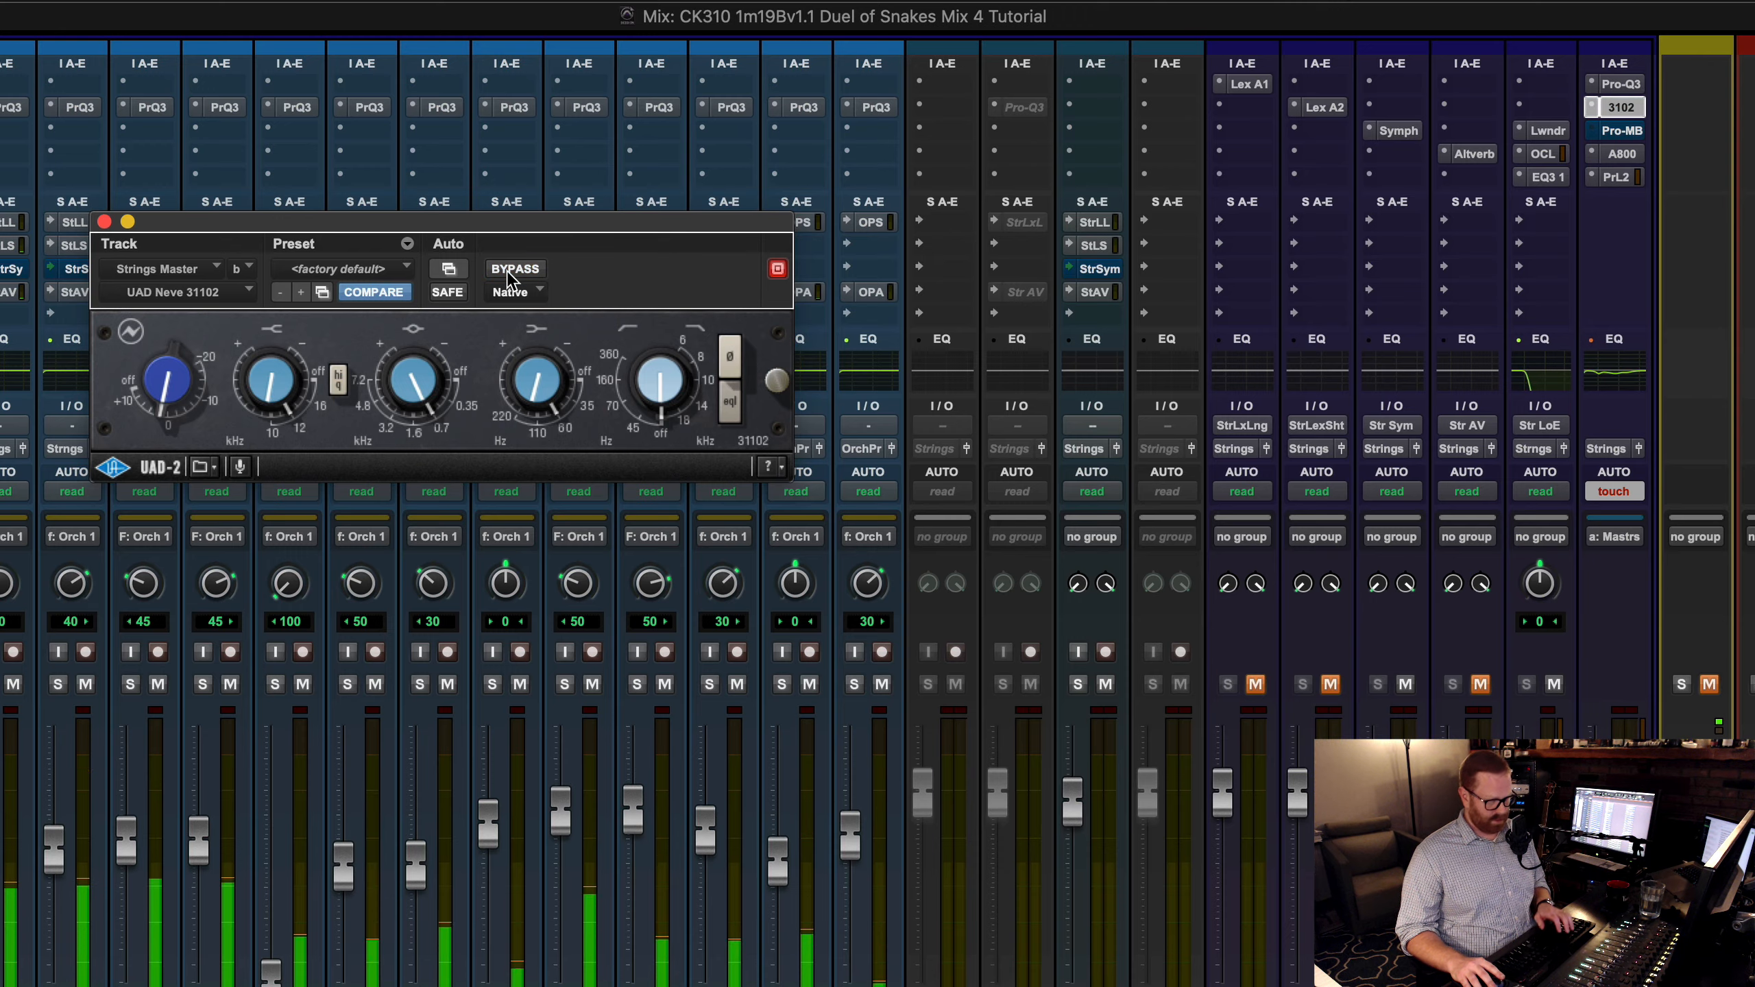
key("super+equal")
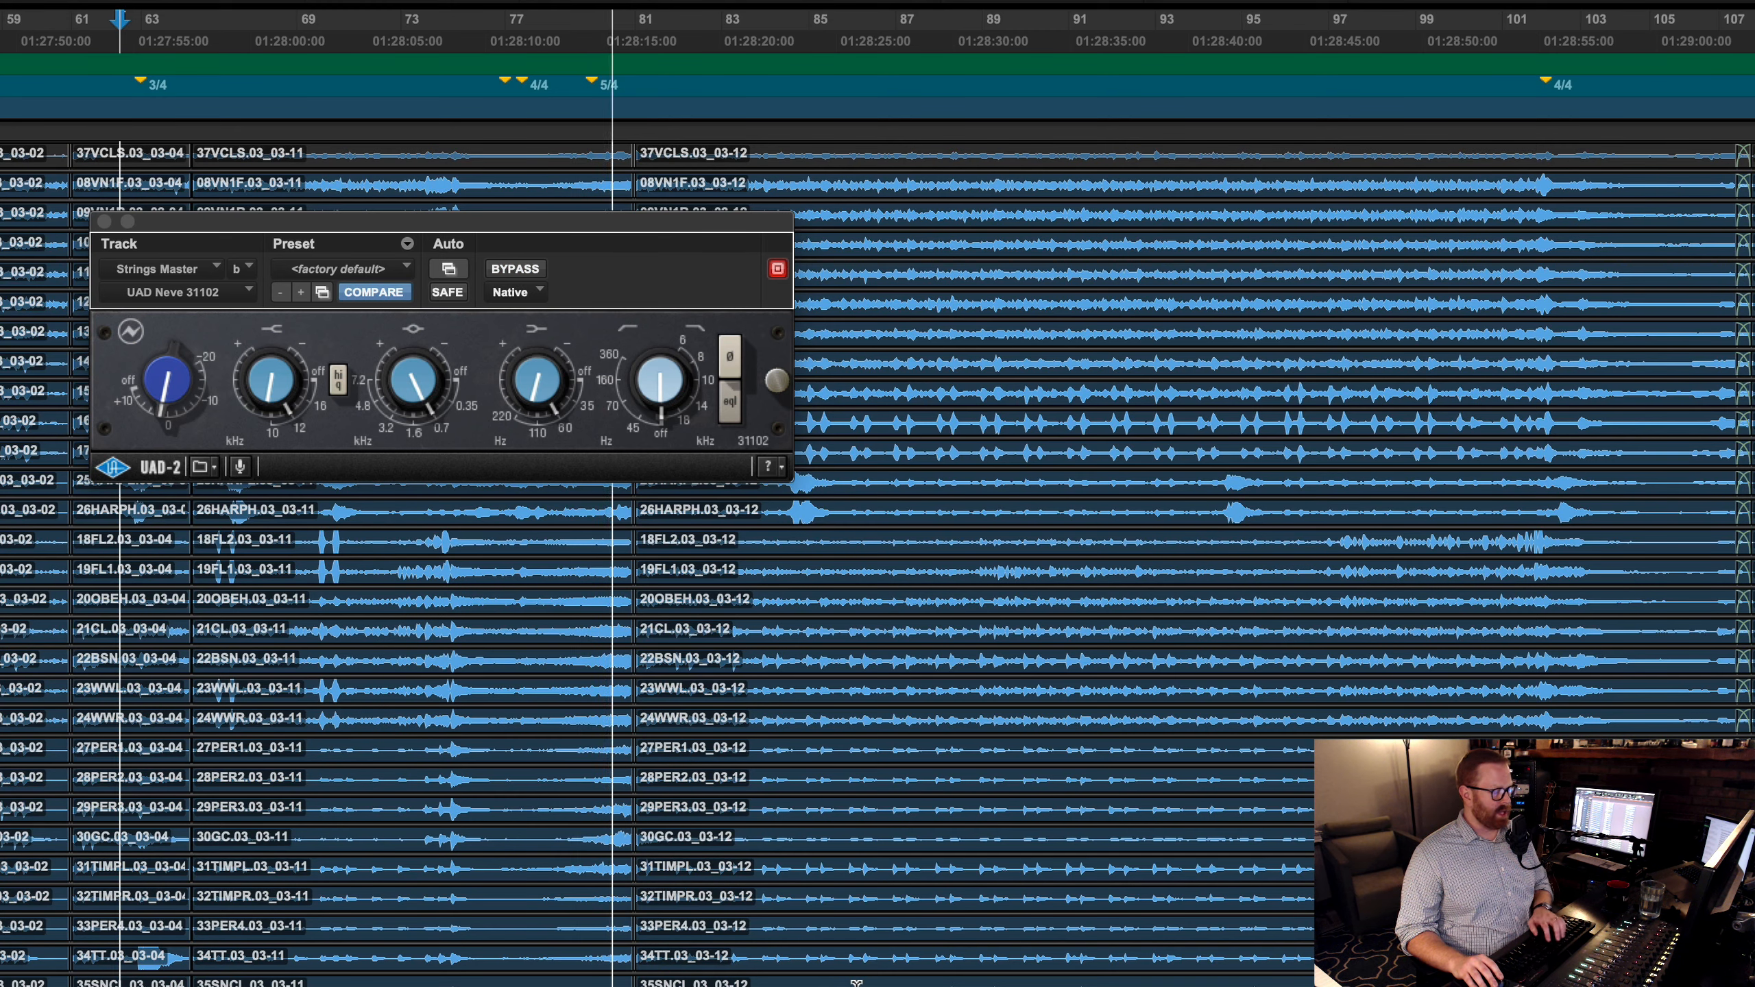
key("super+equal")
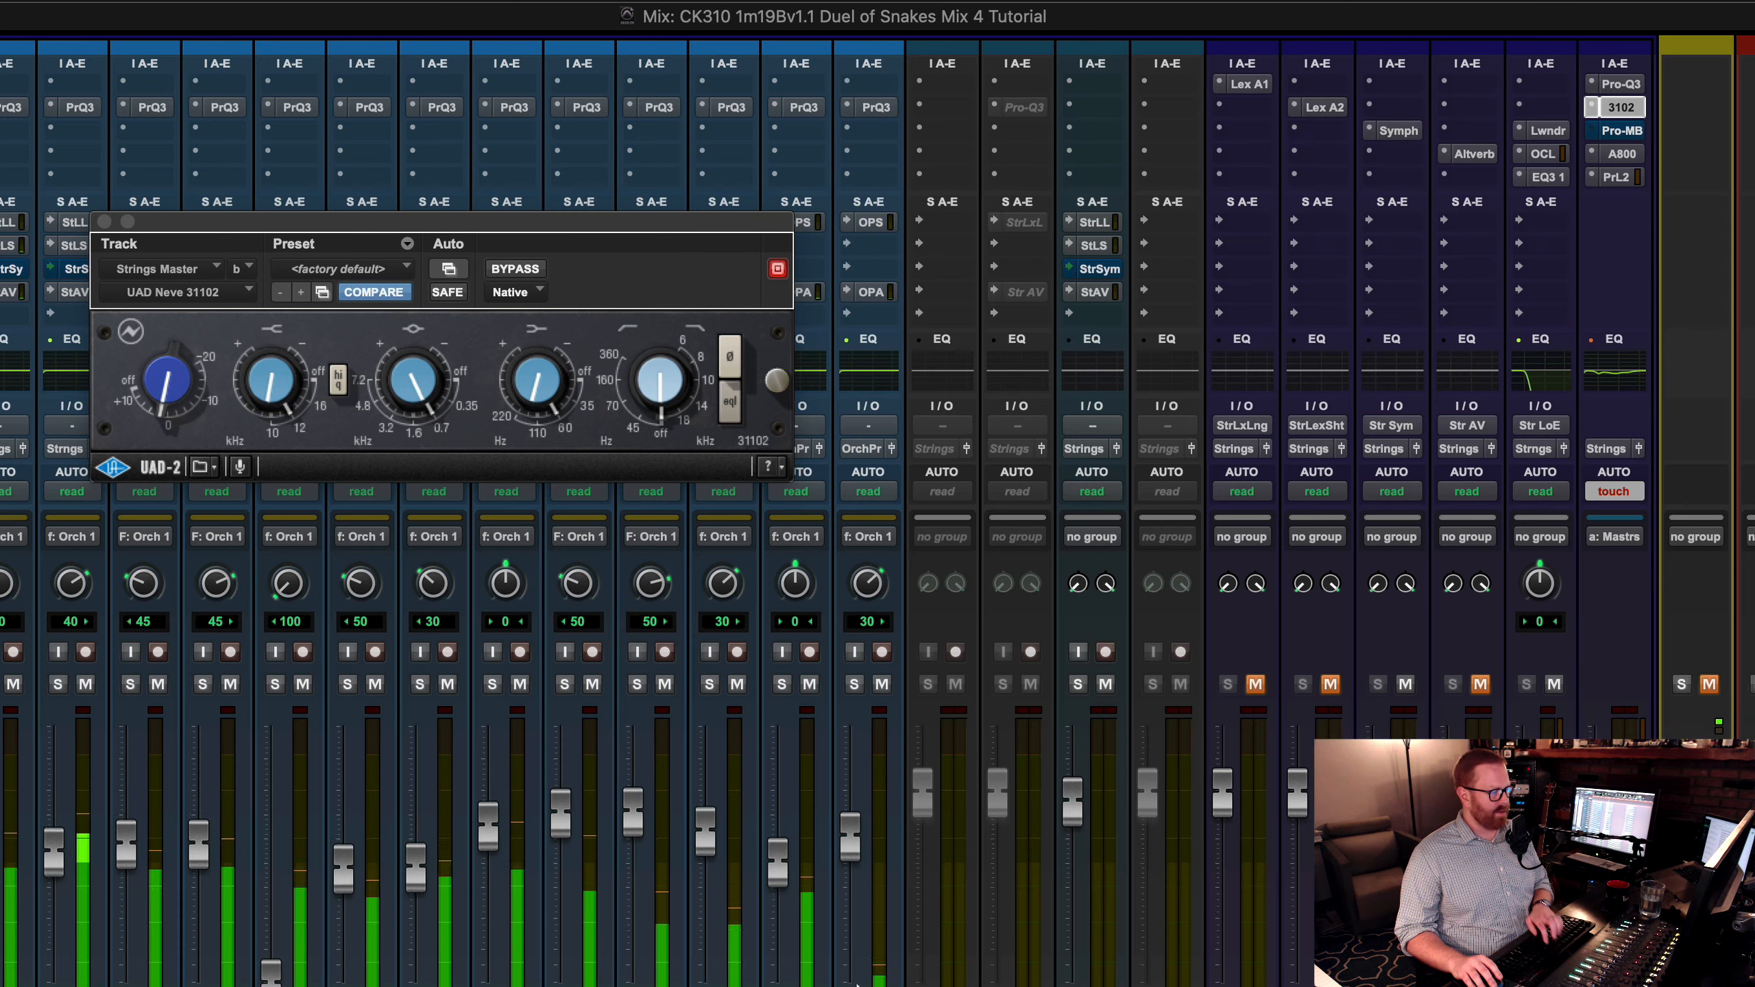
left_click(534, 272)
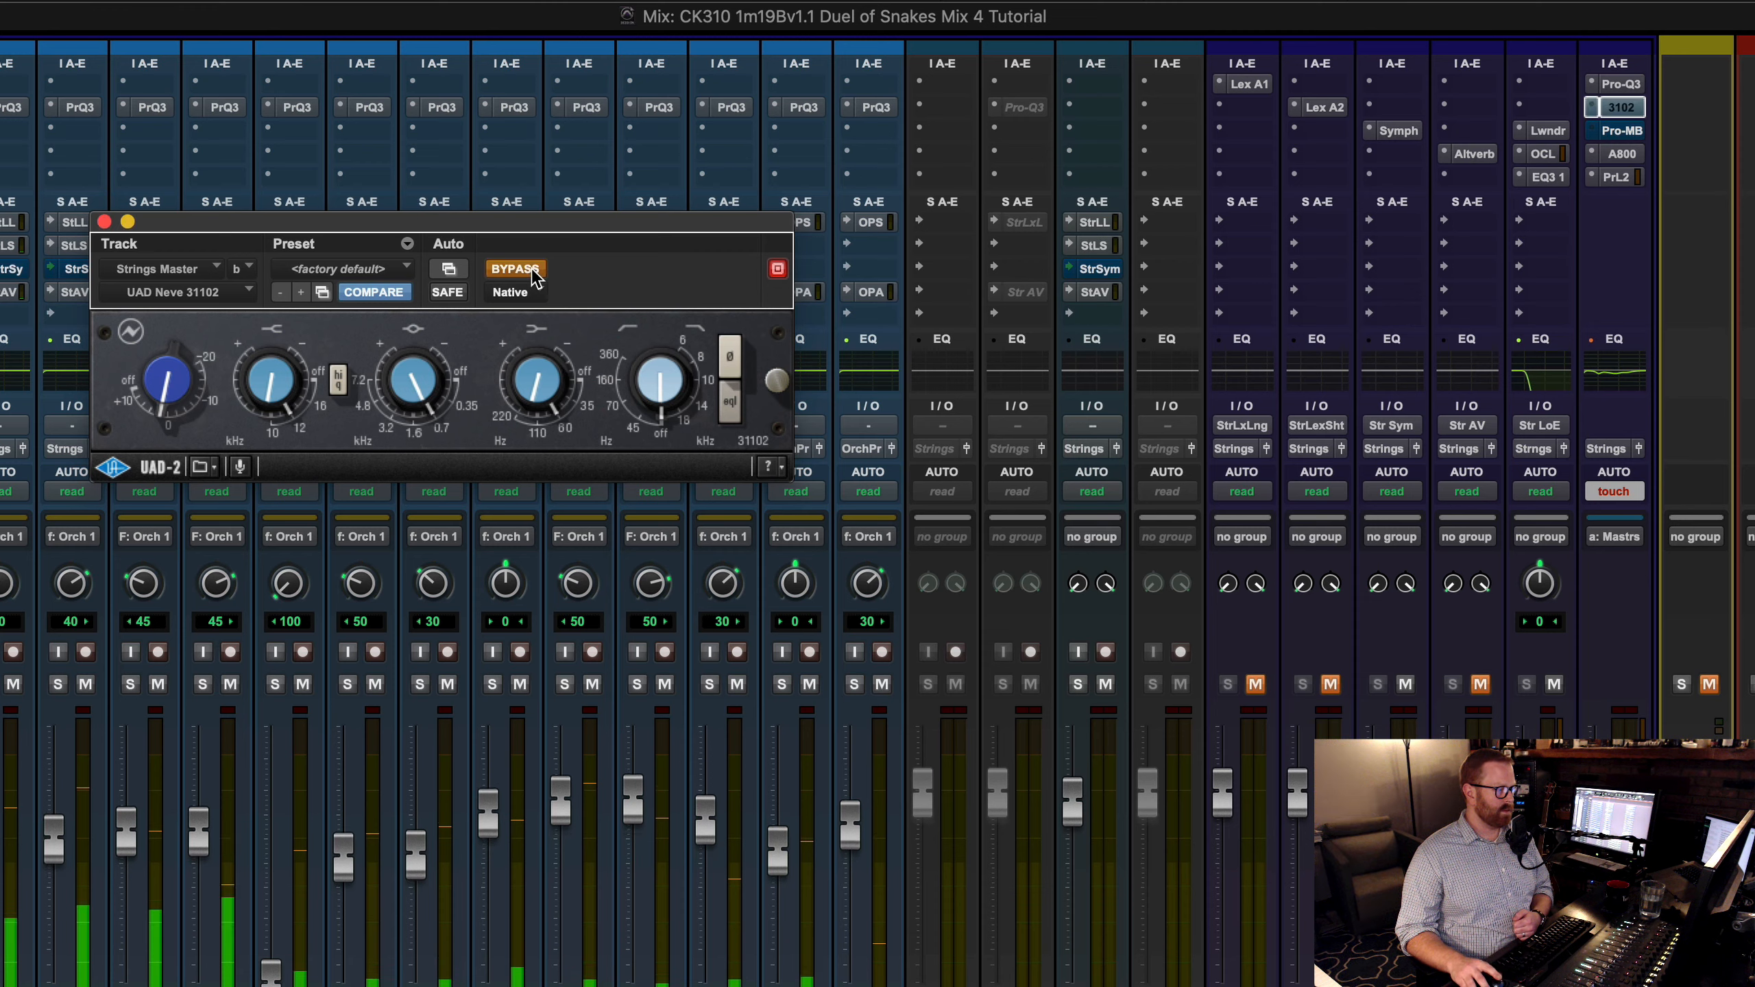
left_click(534, 272)
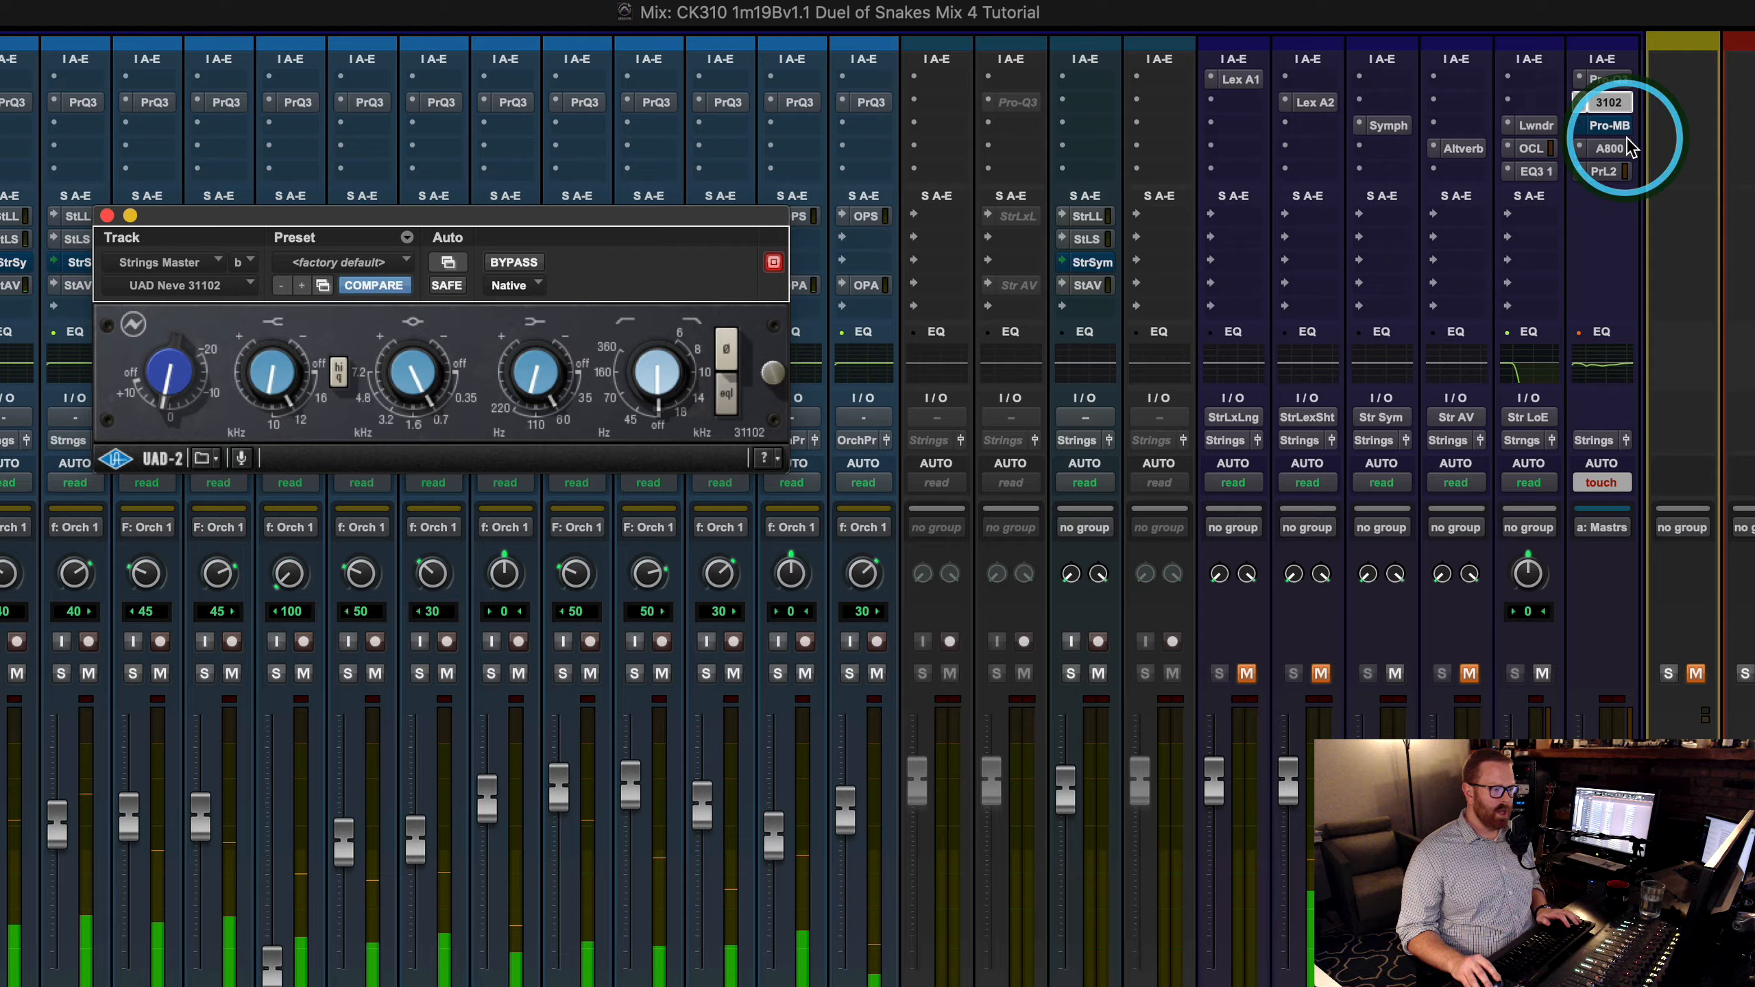
Step: View the Studer A800 on the Strings Master track, and open the Pro-MB, take it out of bypass and close it
left_click(1617, 148)
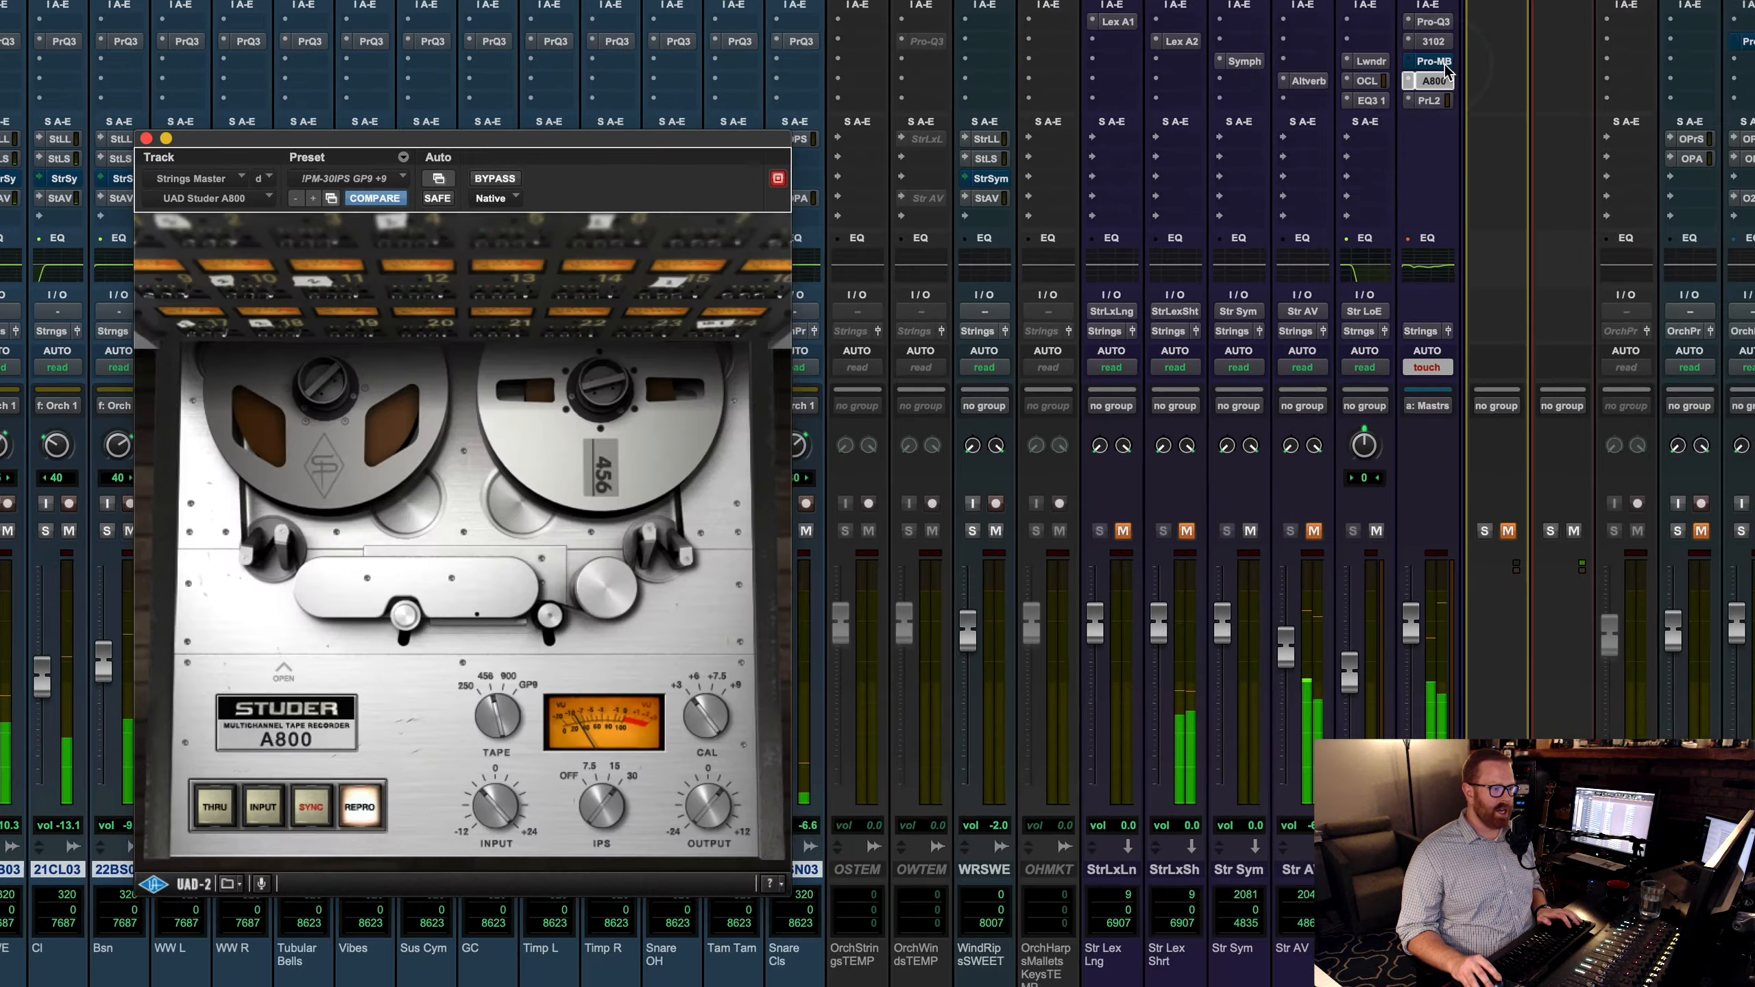
left_click(1609, 125)
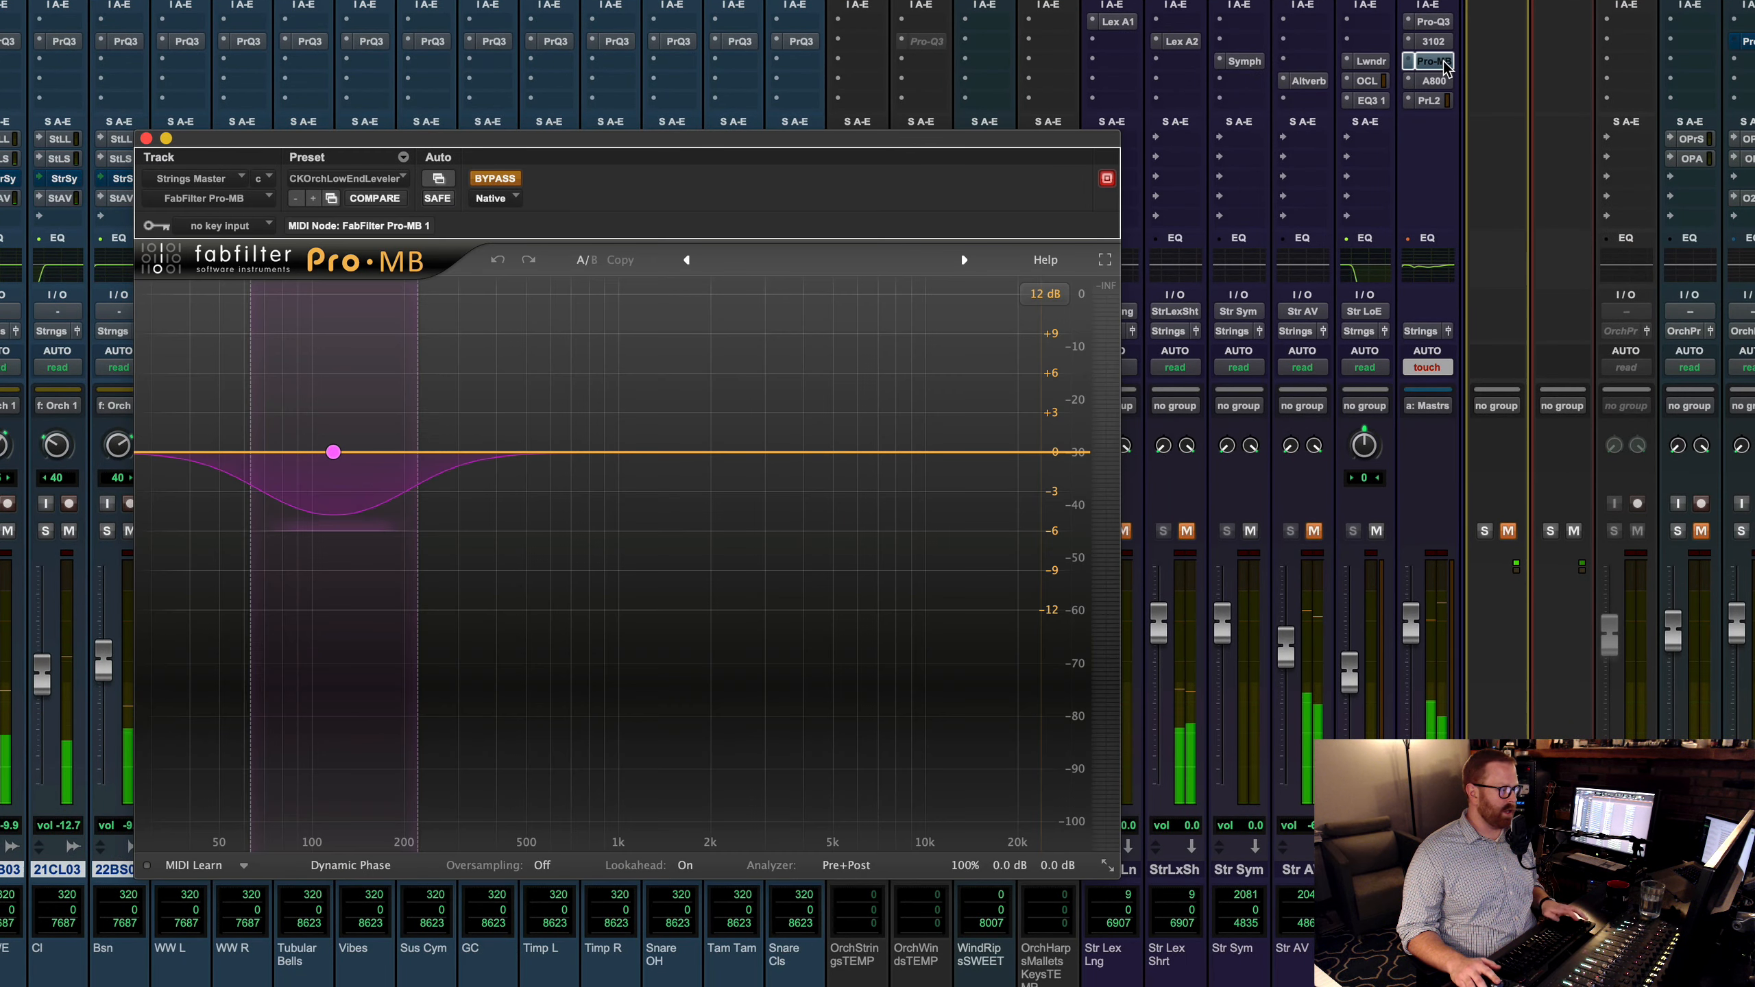
left_click(1445, 64, "super")
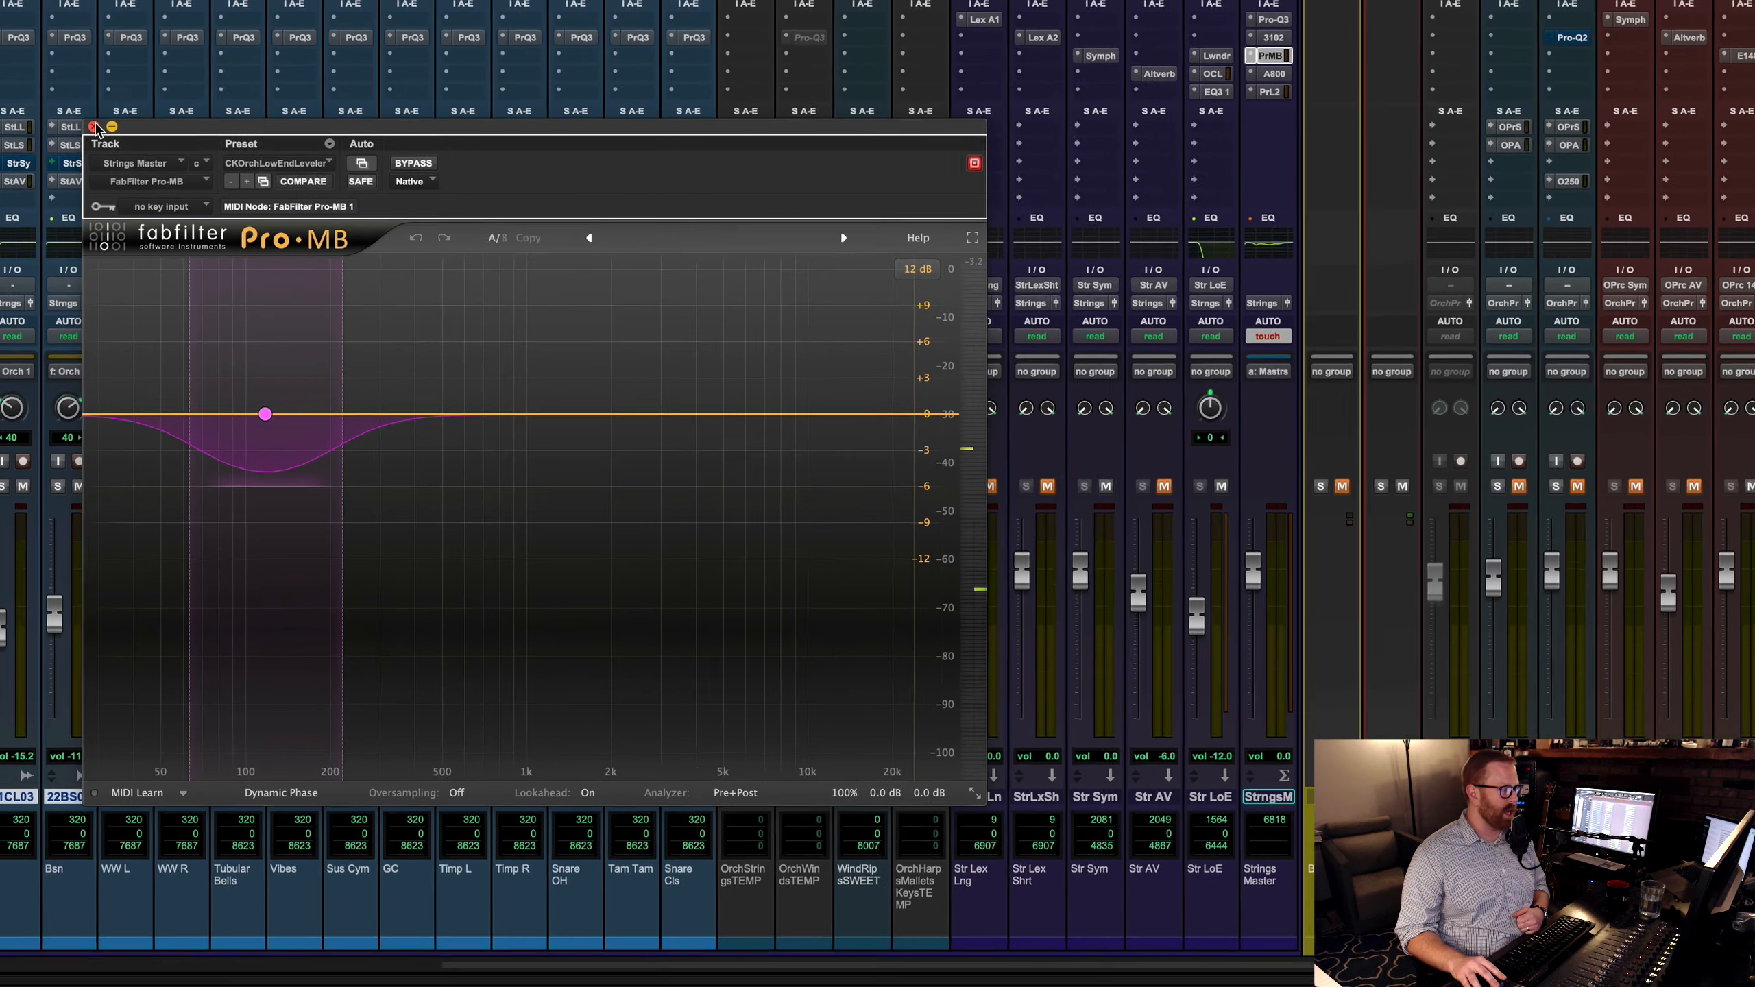
left_click(146, 138)
Step: Open the Altiverb on the Str AV return and examine its Paramount Stage M room setup
scroll(852, 709, "left", 8)
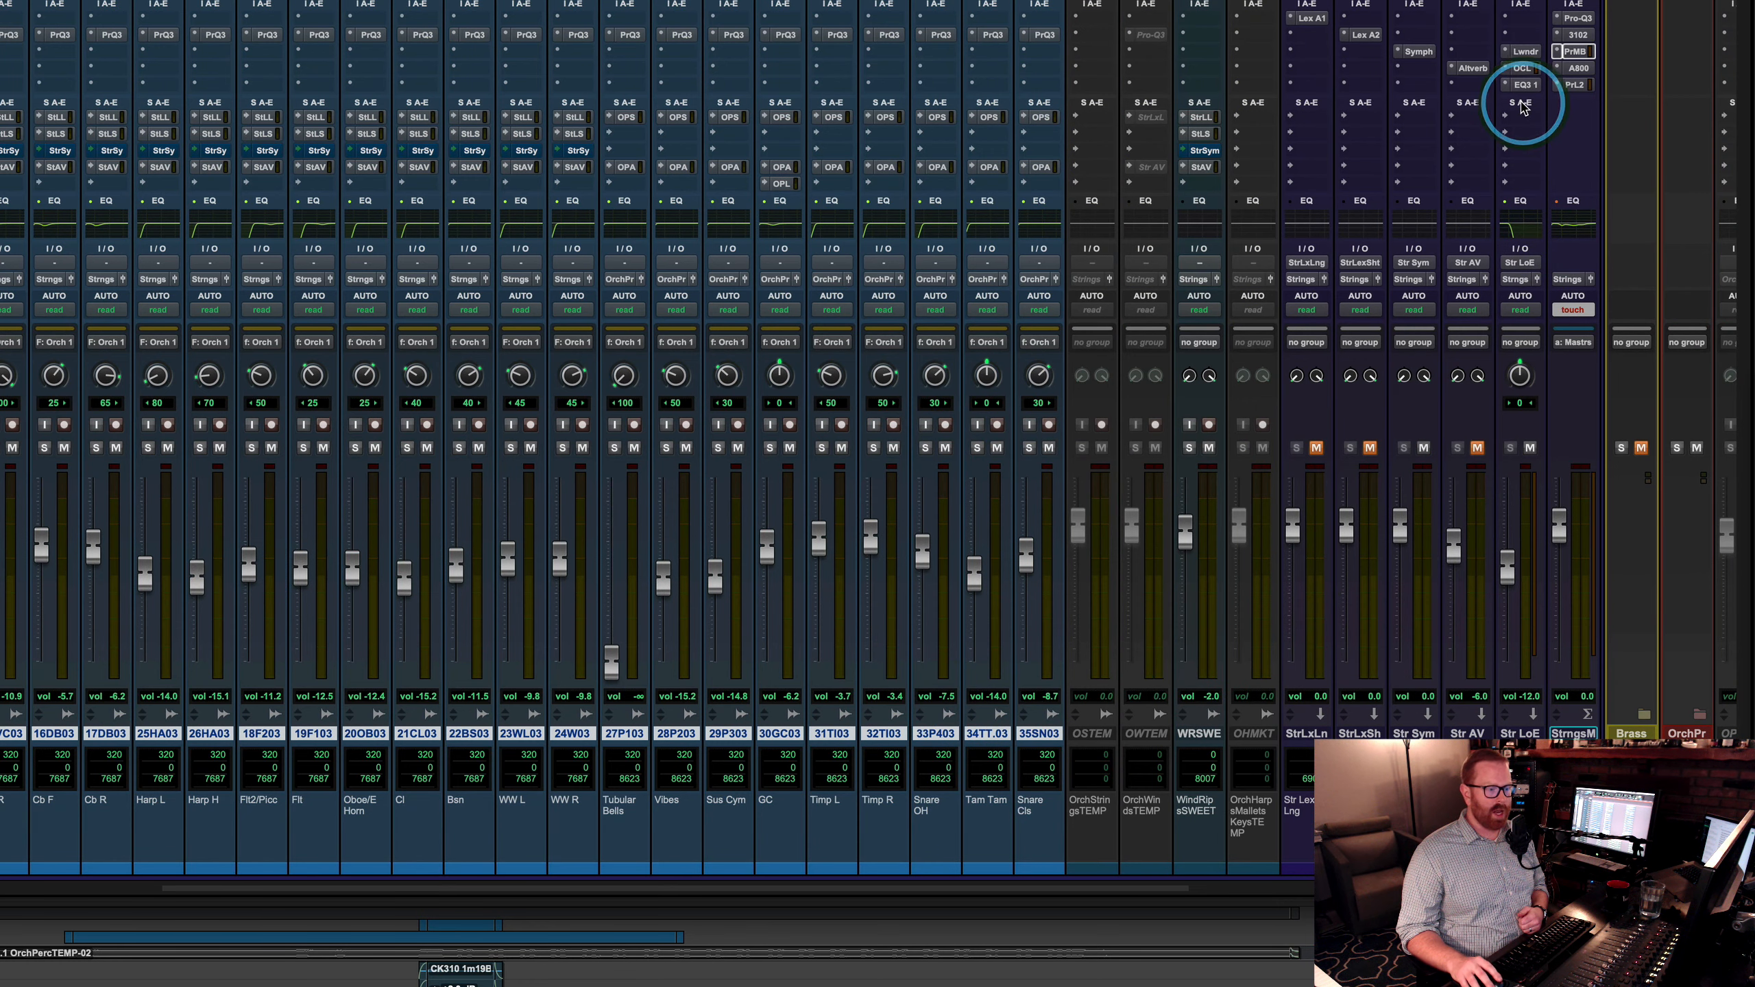
left_click(1472, 68)
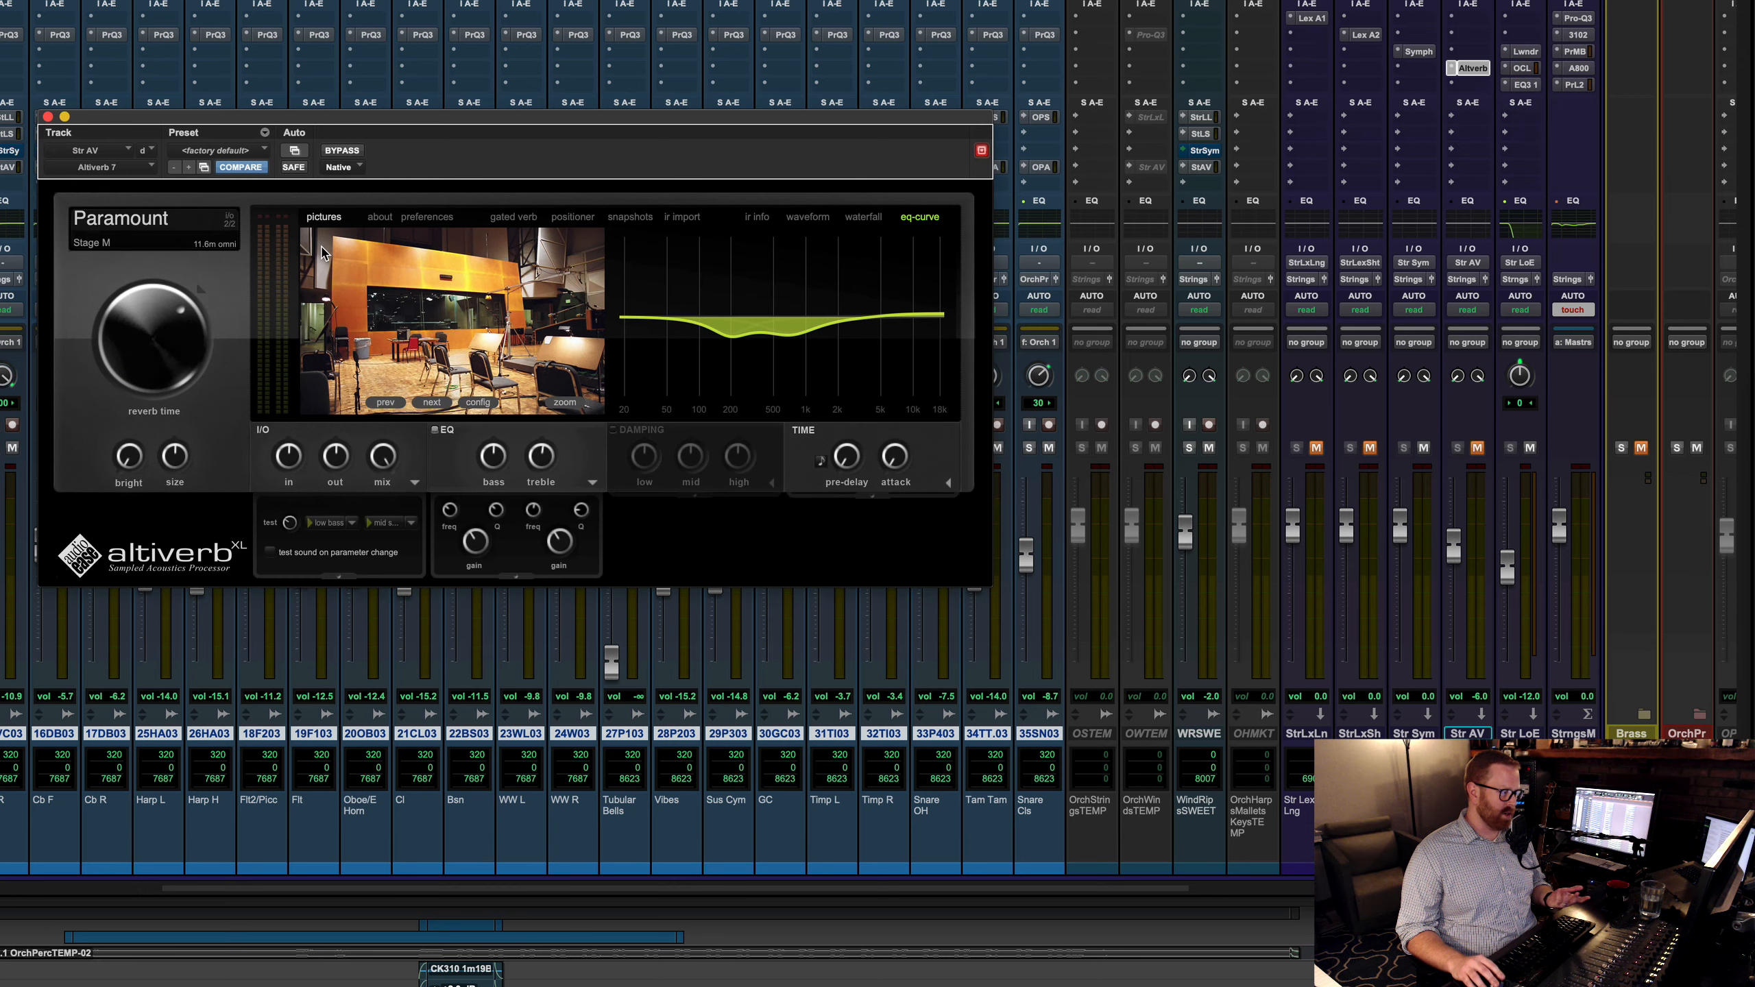
mouse_move(617, 307)
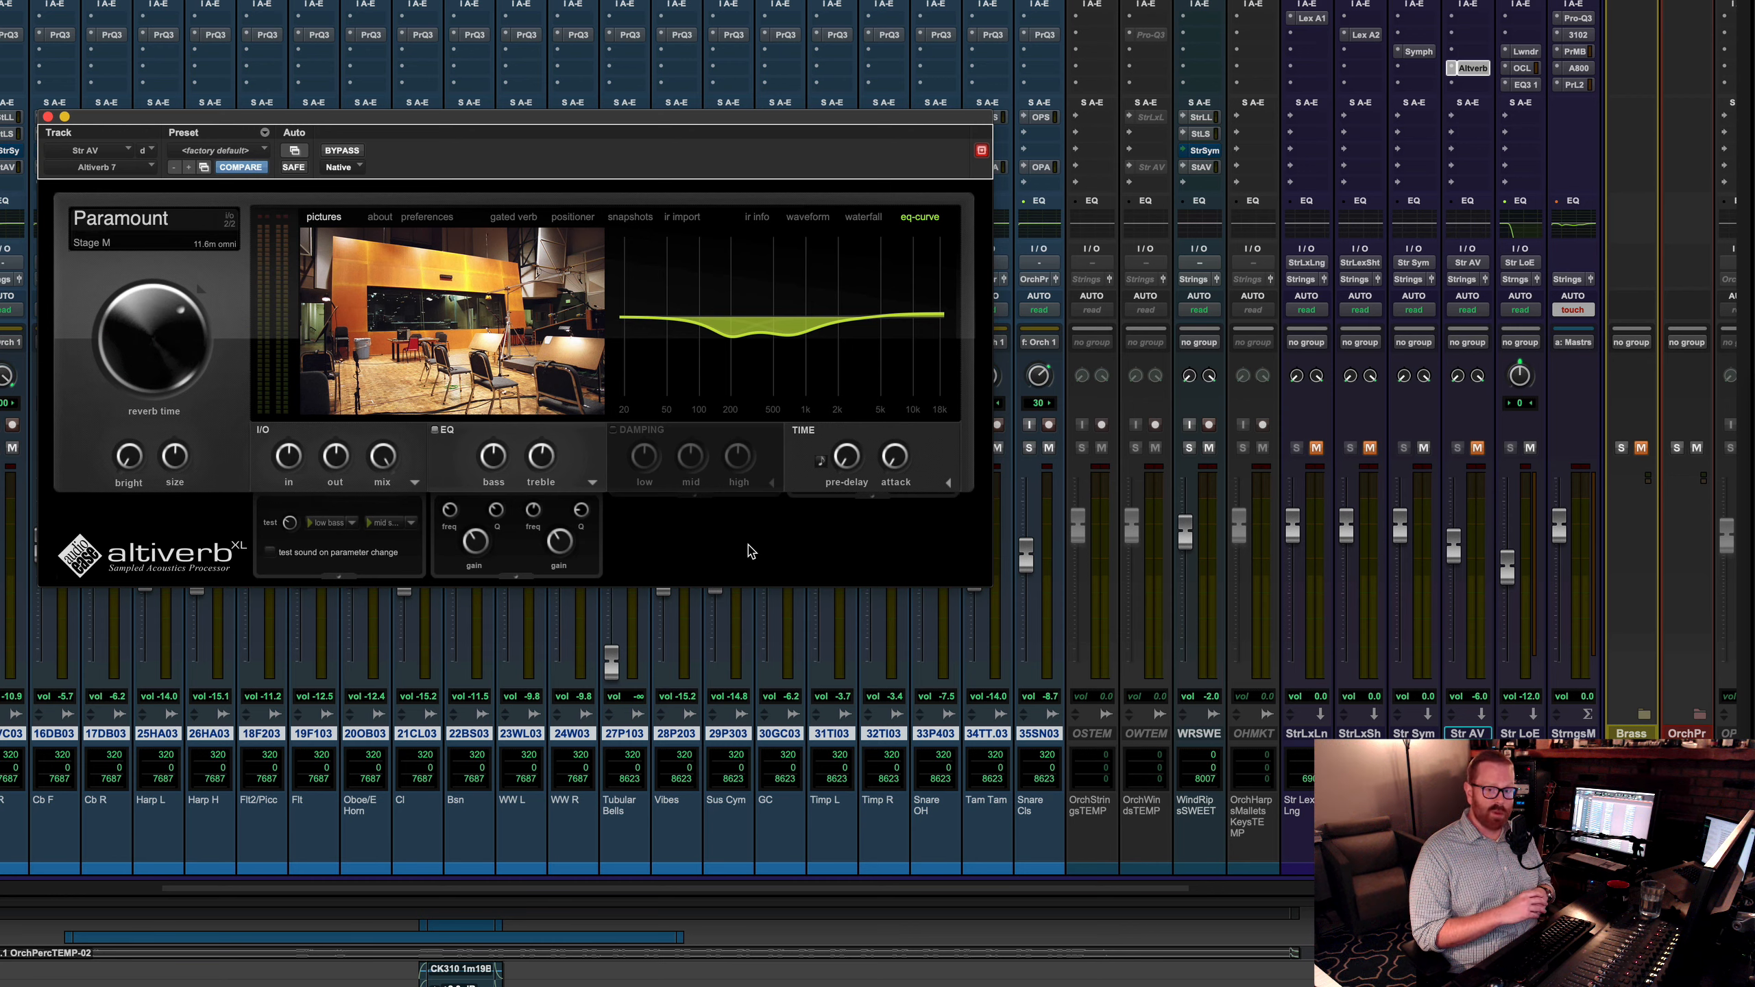
Step: Unmute the Str AV return during playback, audition its reverb by stopping and restarting the cue, and close the Altiverb
key("space")
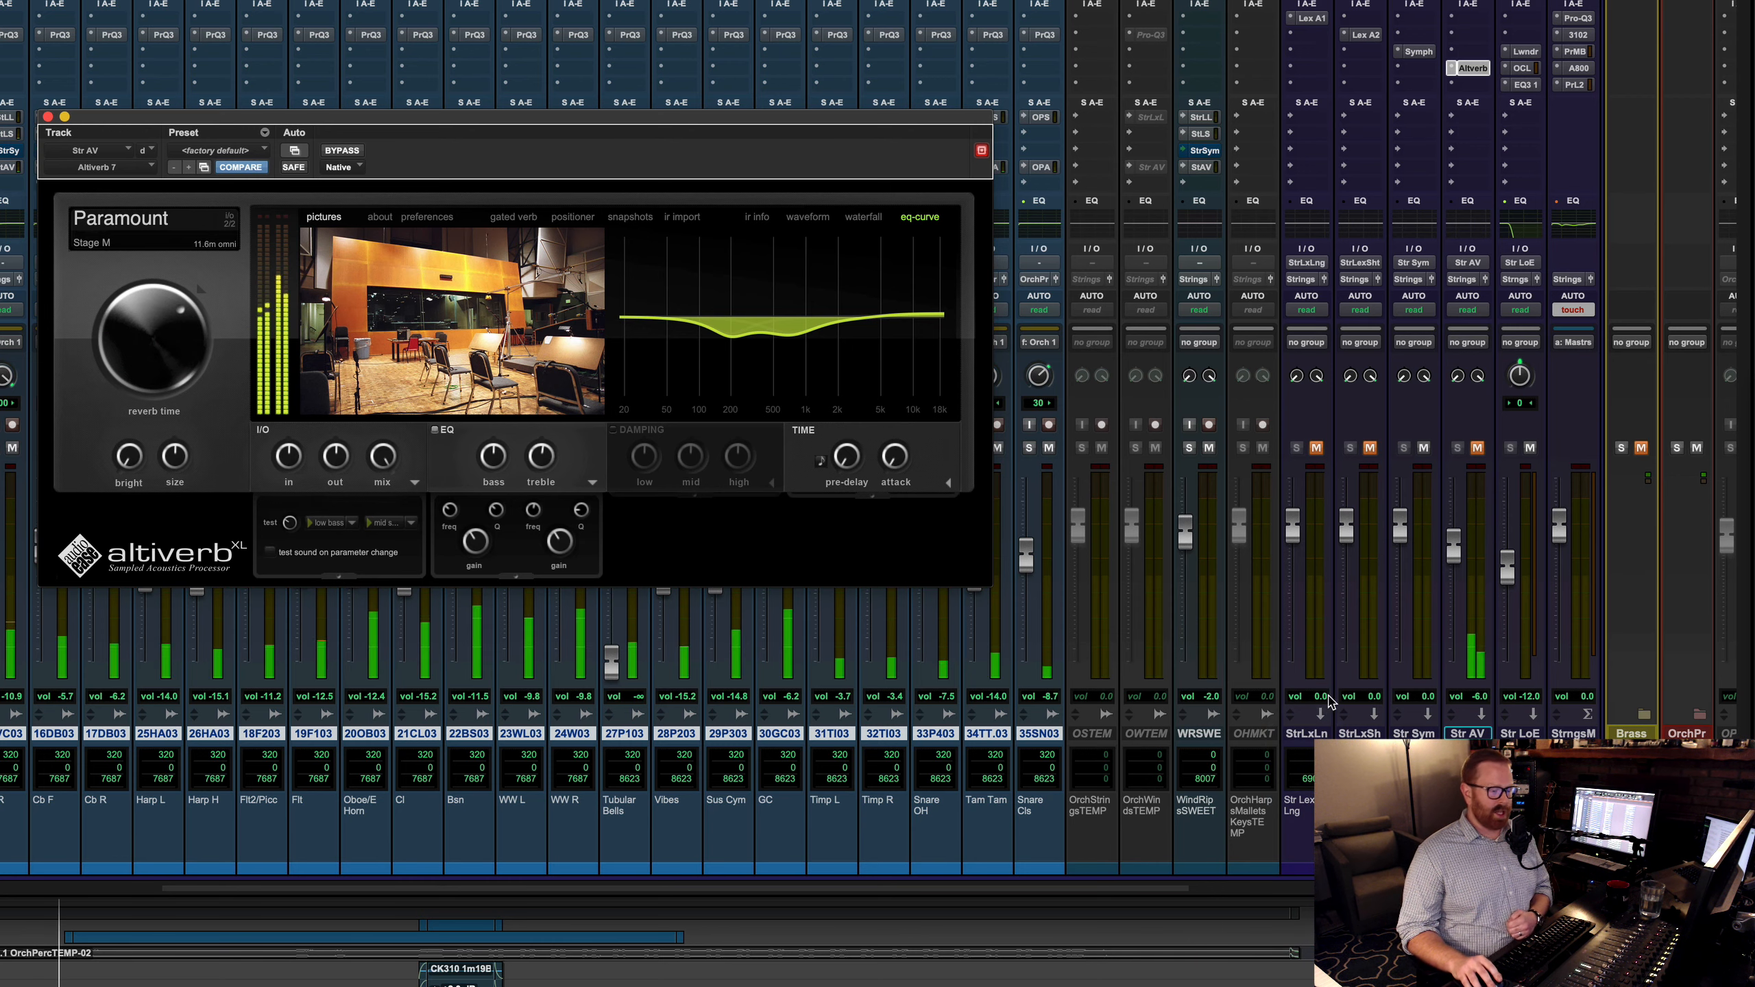
left_click(1478, 447)
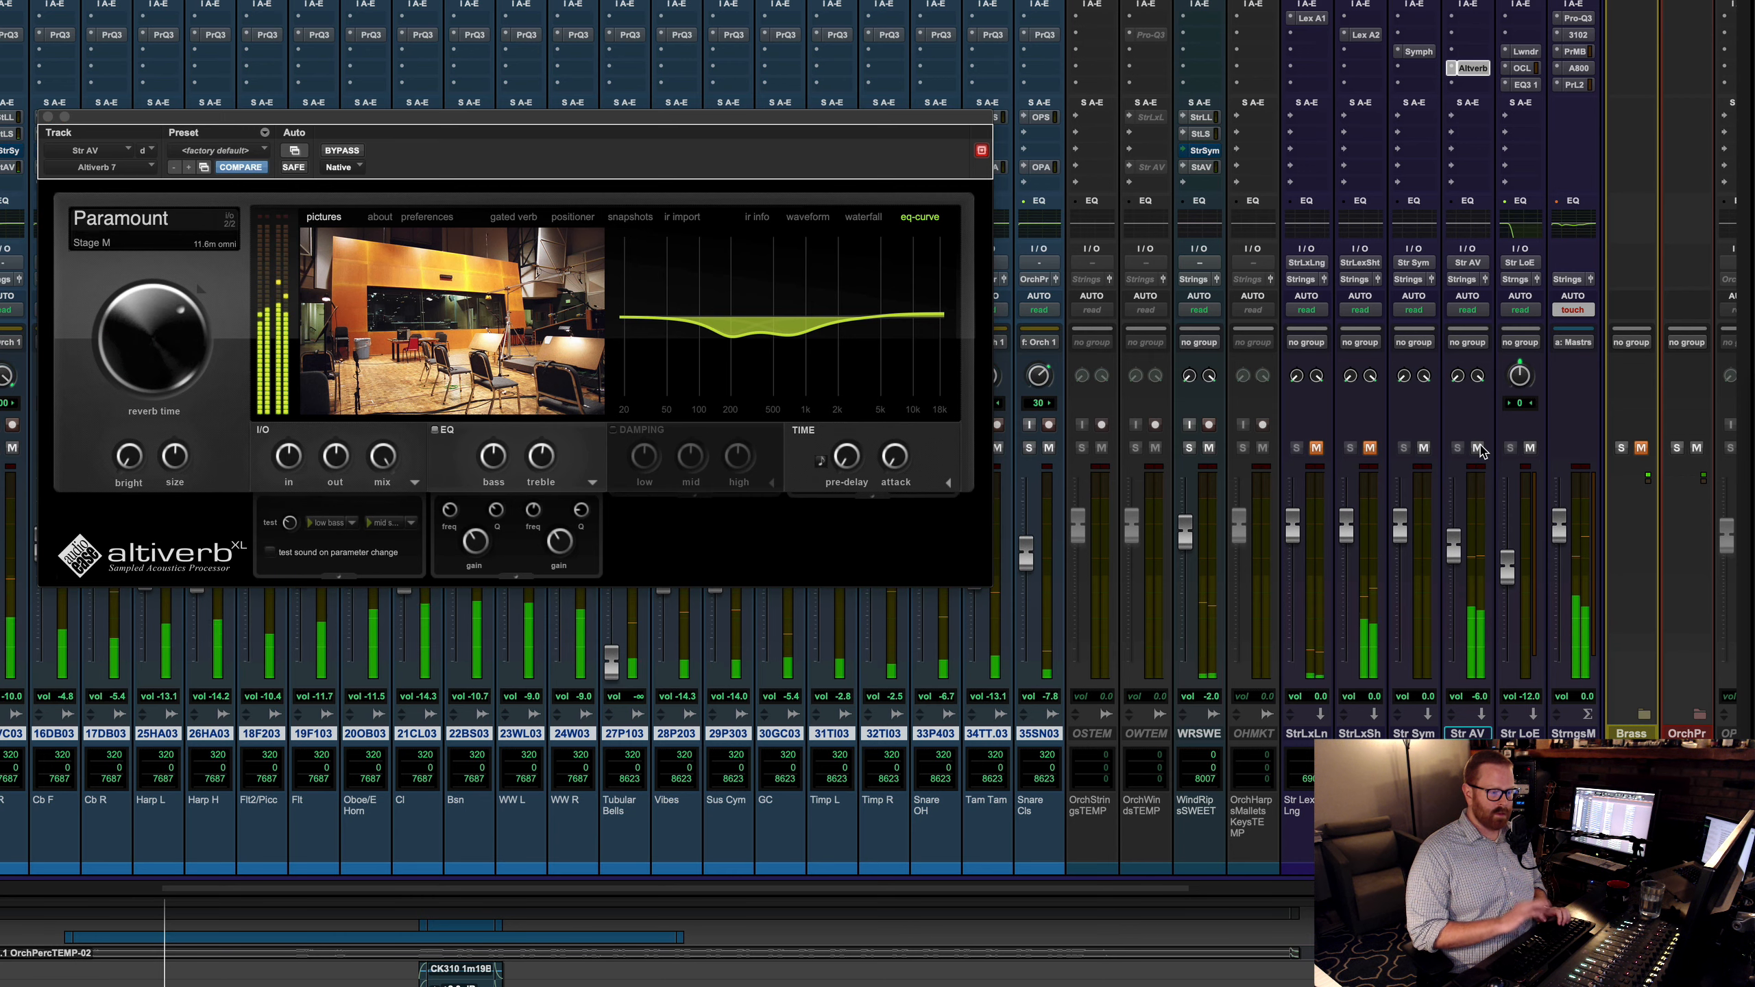
key("space")
key("space")
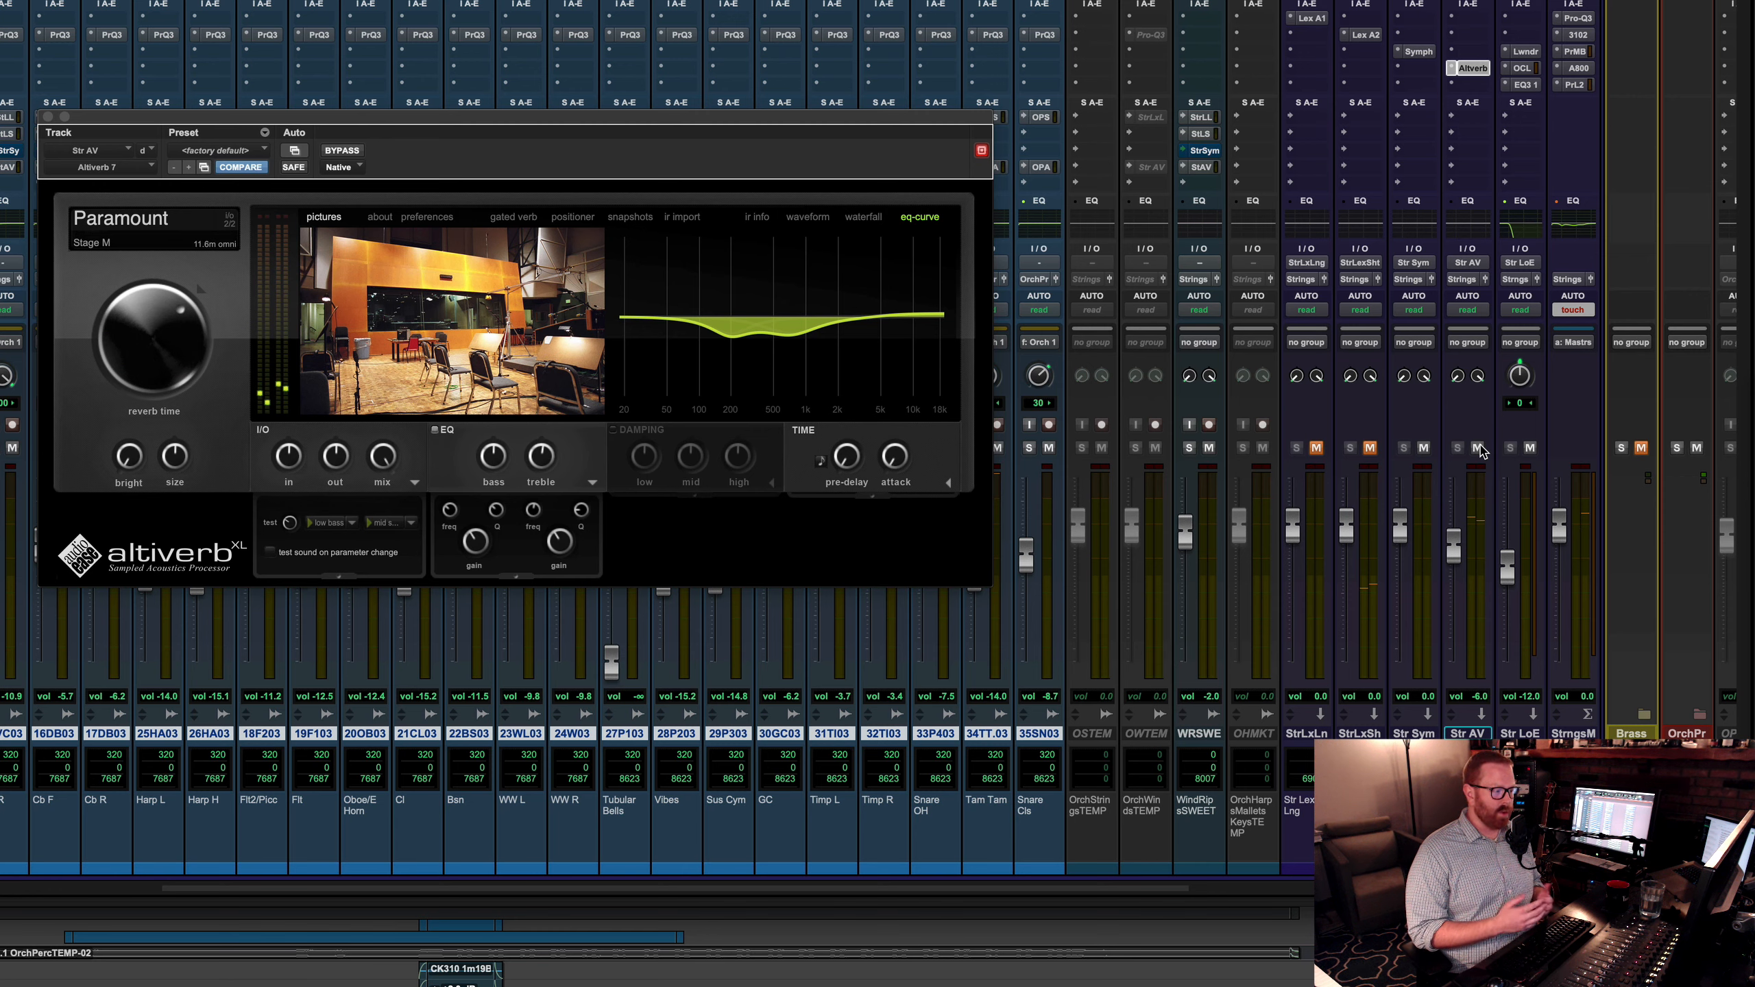
key("space")
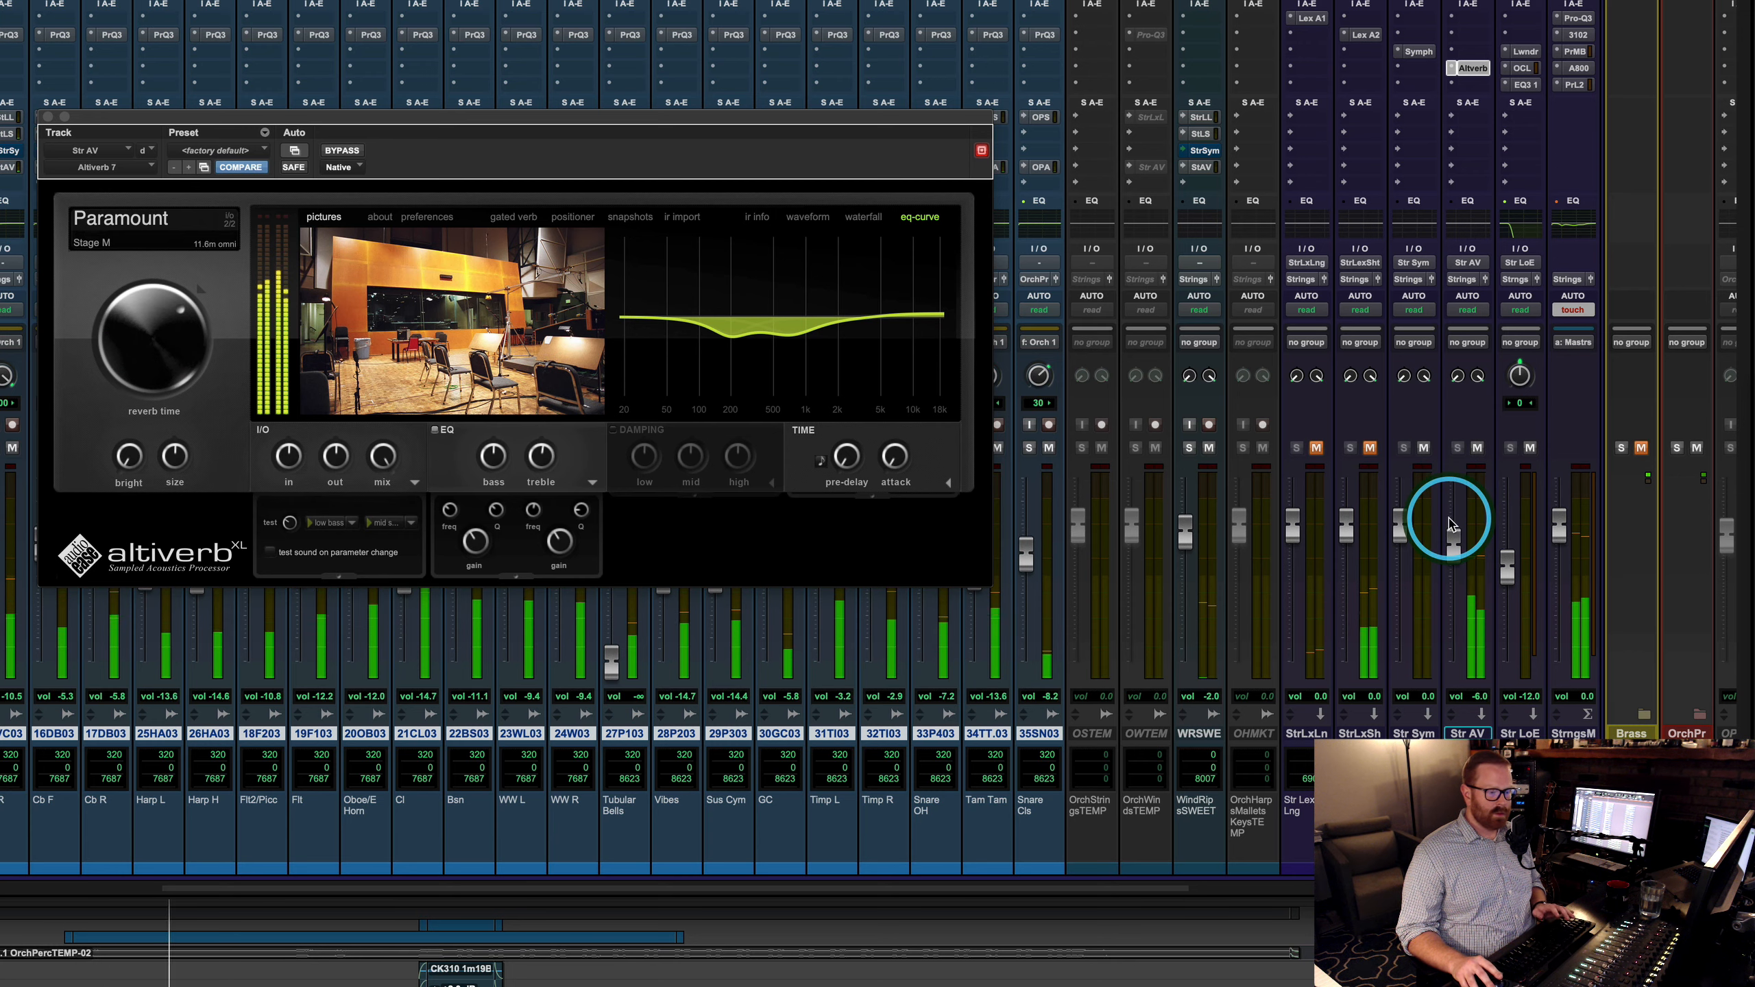
key("space")
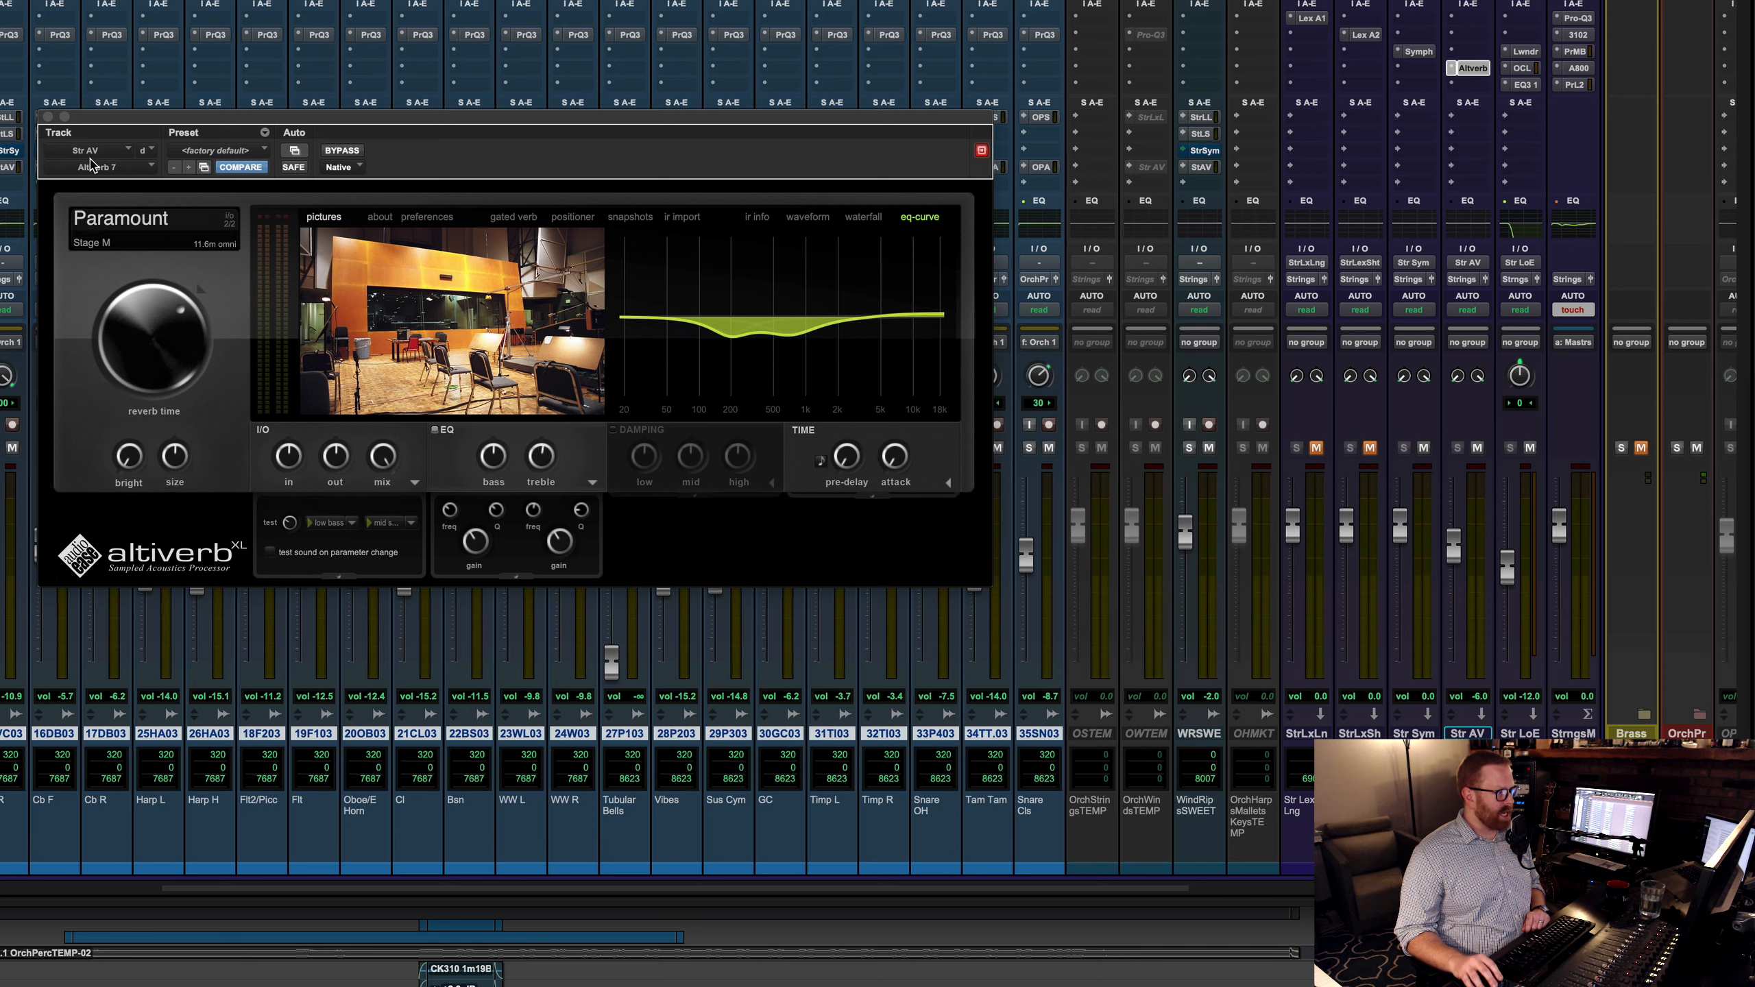
left_click(48, 117)
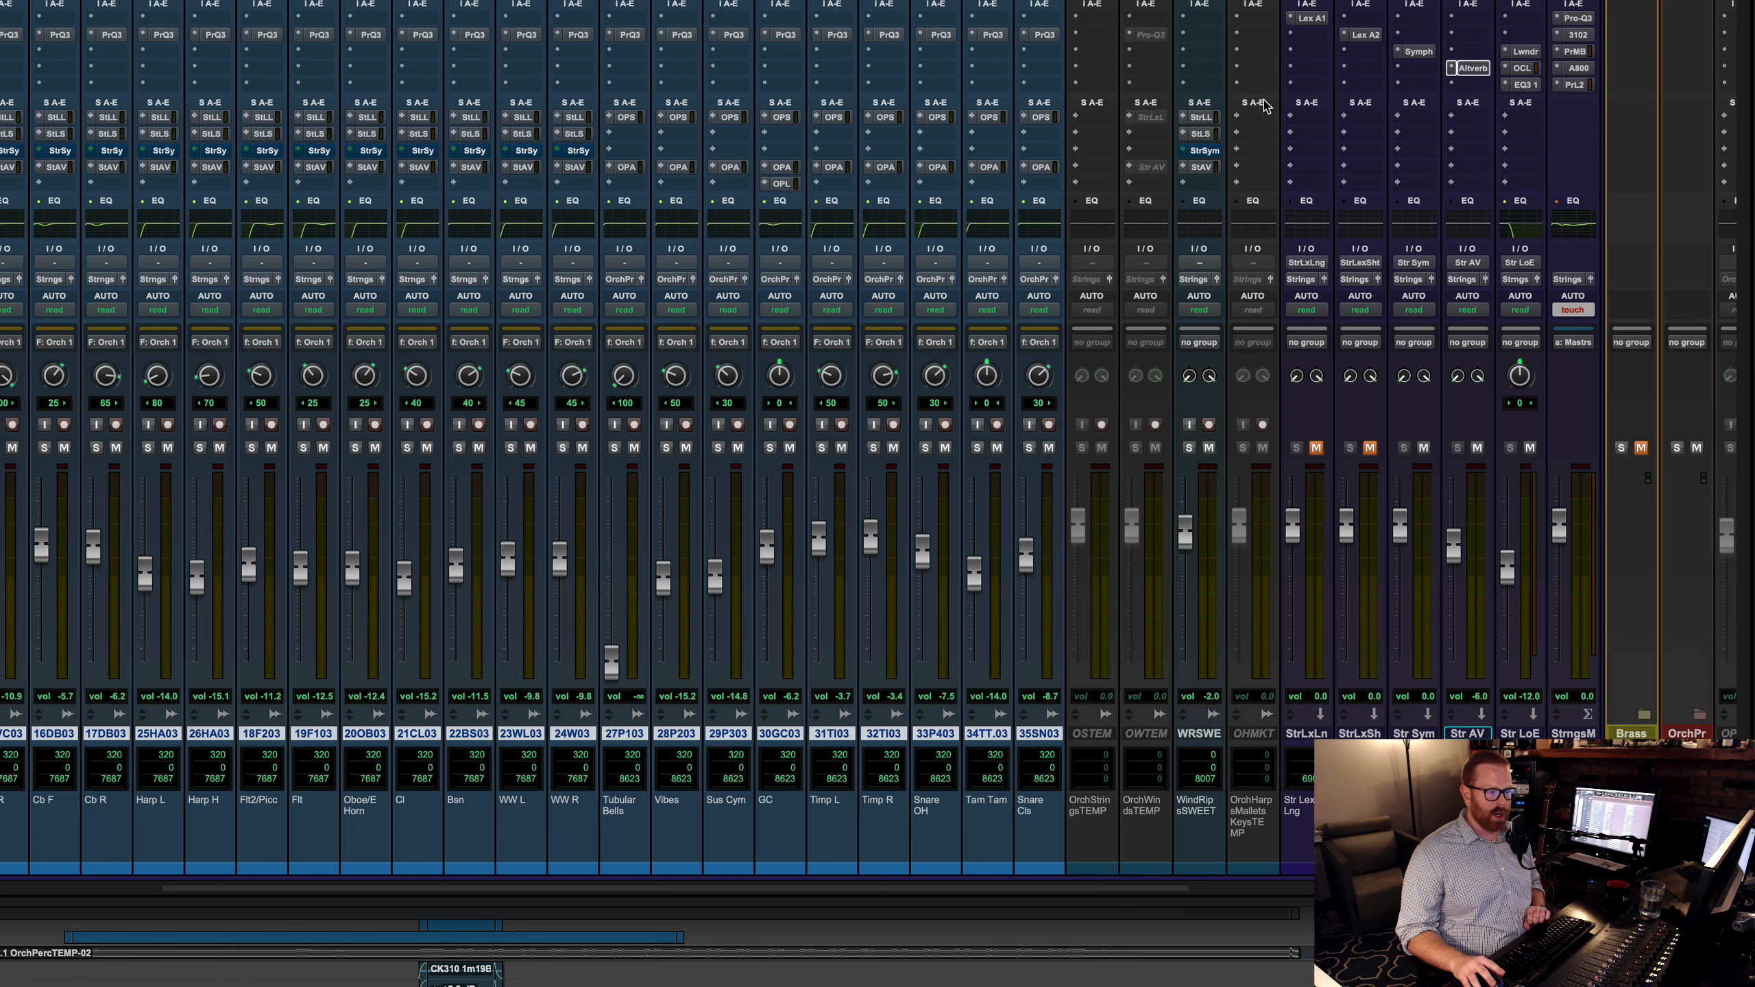
Step: Look at the Lex A1 insert, and display the orchestra tracks' Str Lex Lng send level automation in the Edit window
left_click(1312, 17)
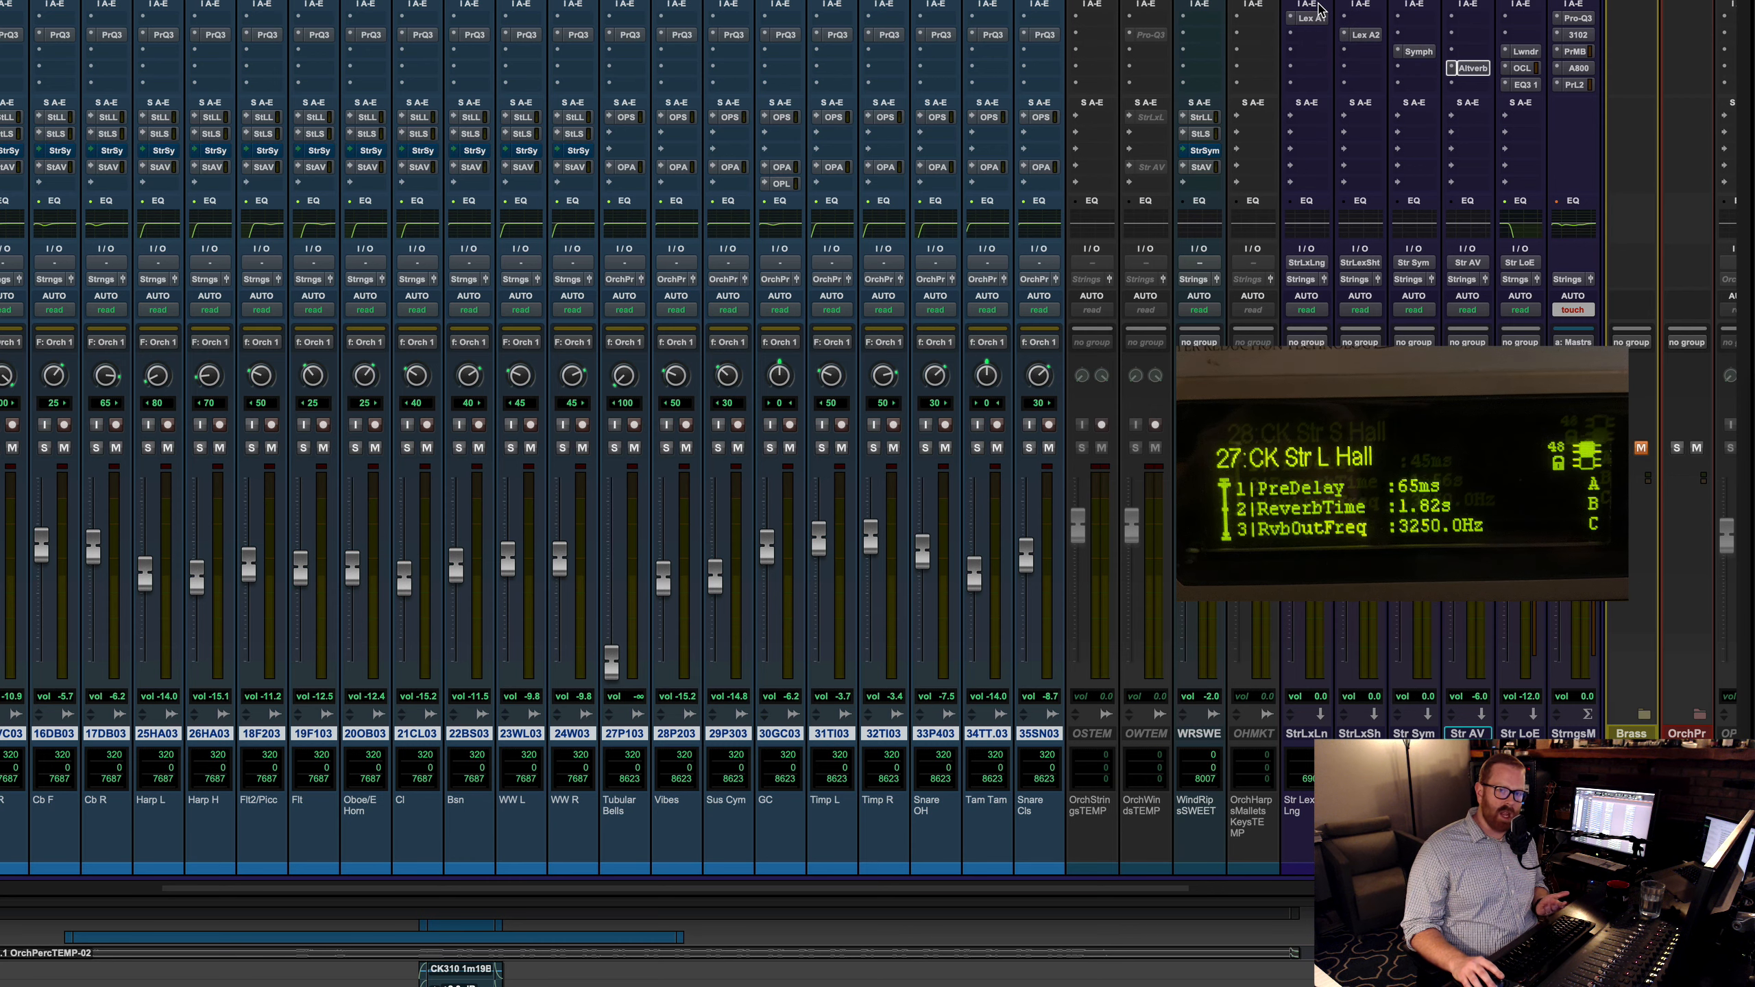
left_click(1313, 42)
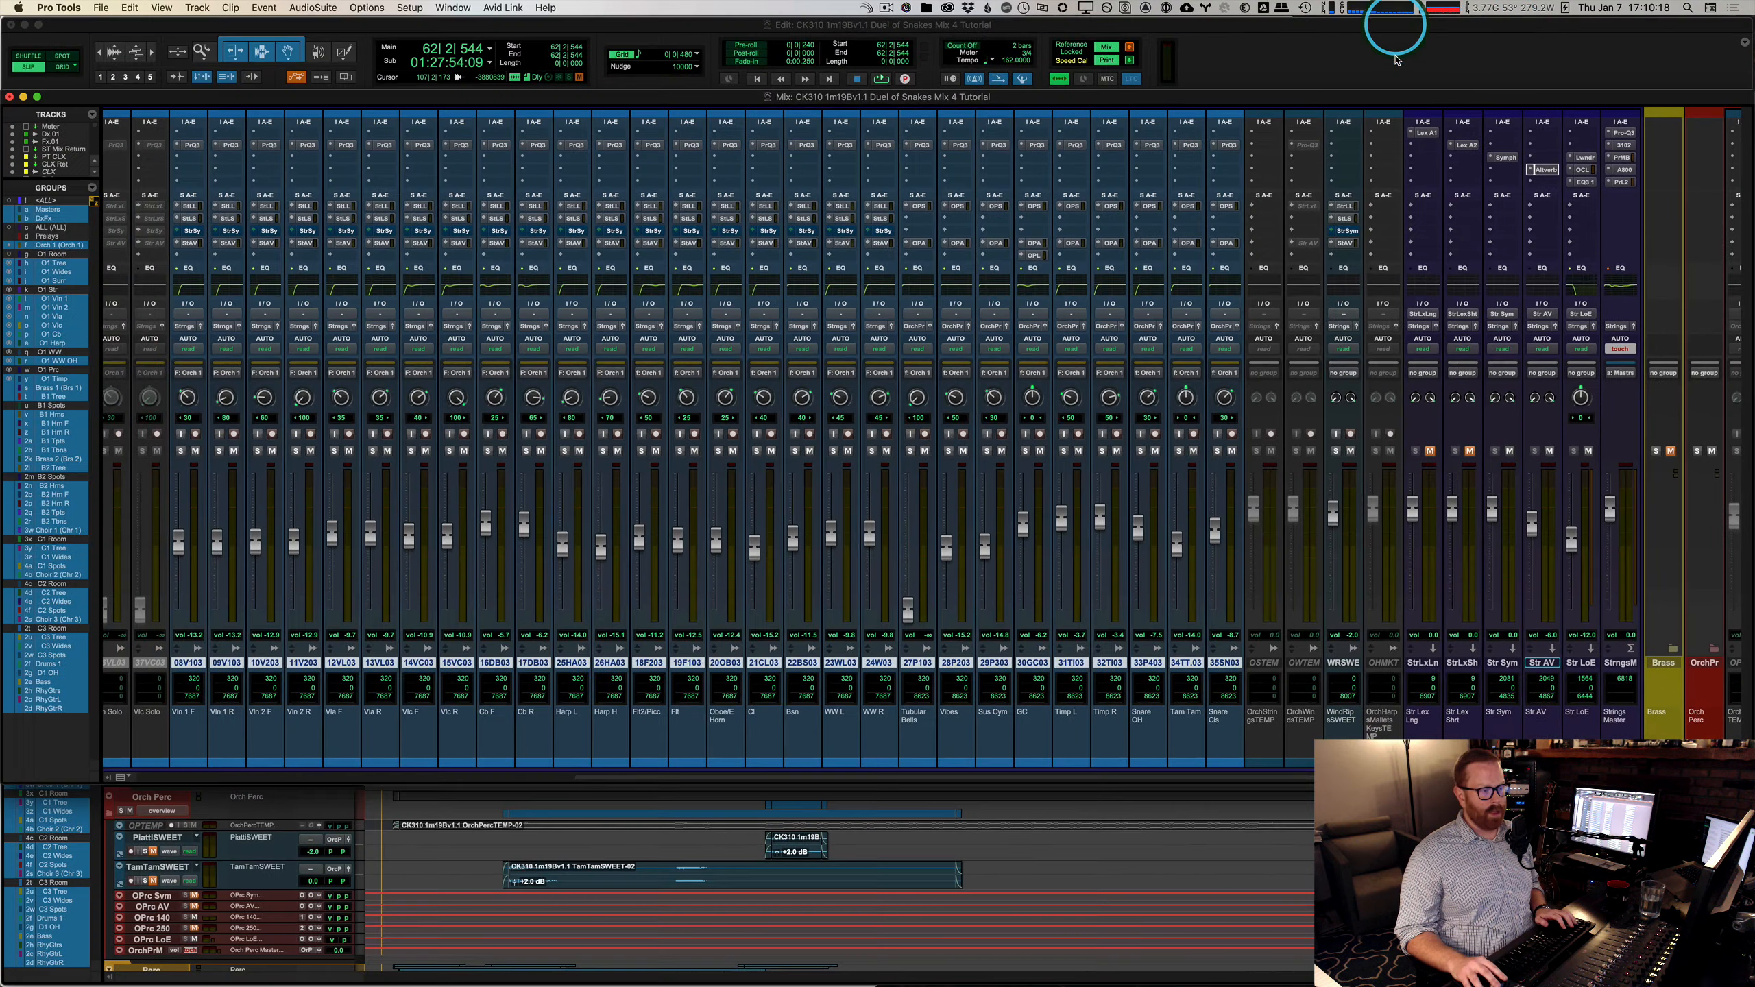
key("super+equal")
scroll(550, 422, "up", 6)
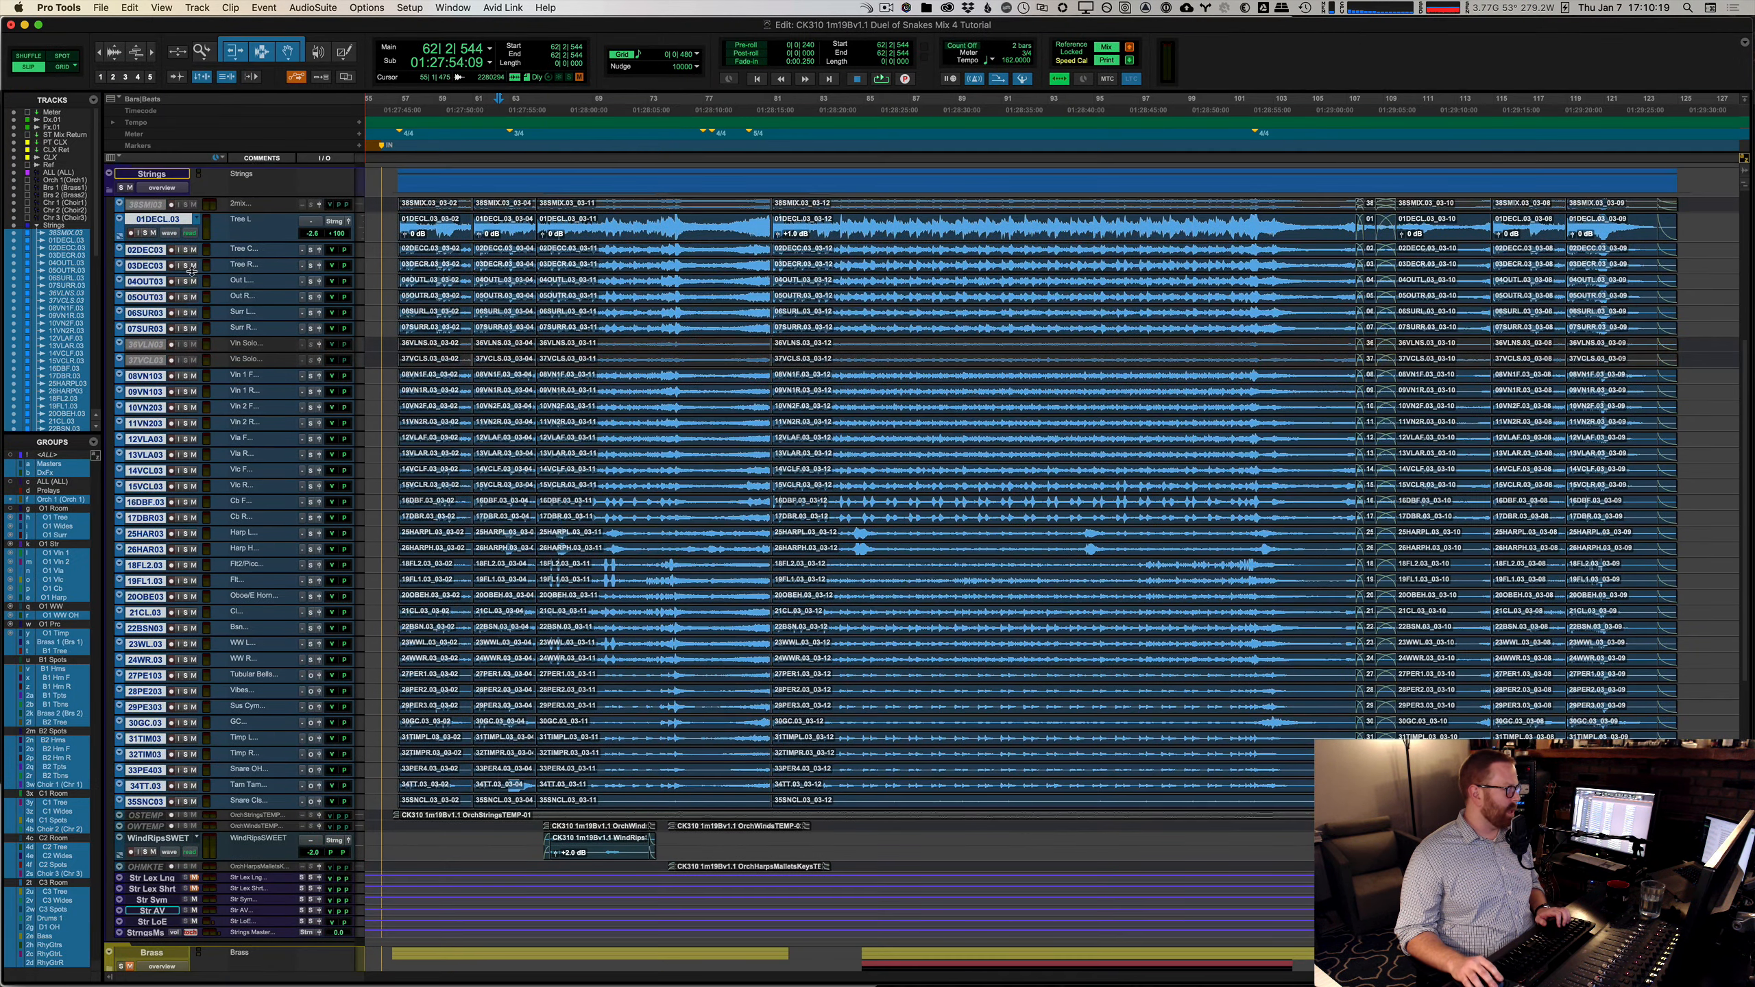
left_click(176, 235)
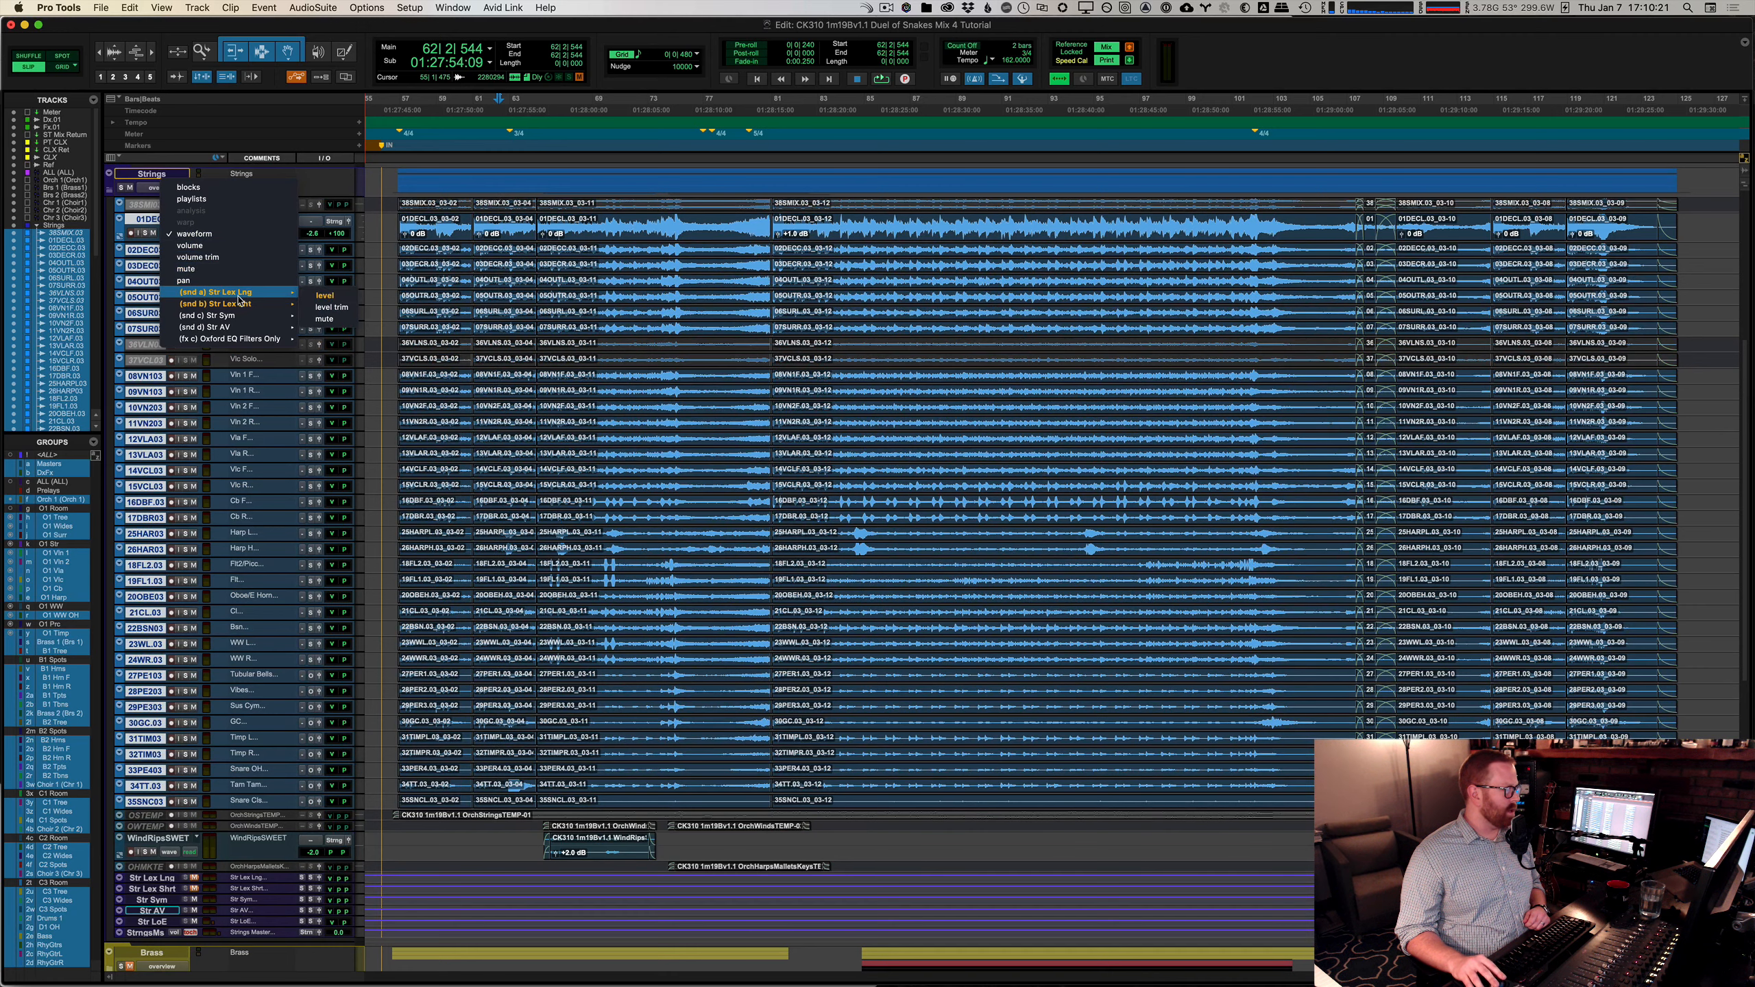
left_click(720, 256)
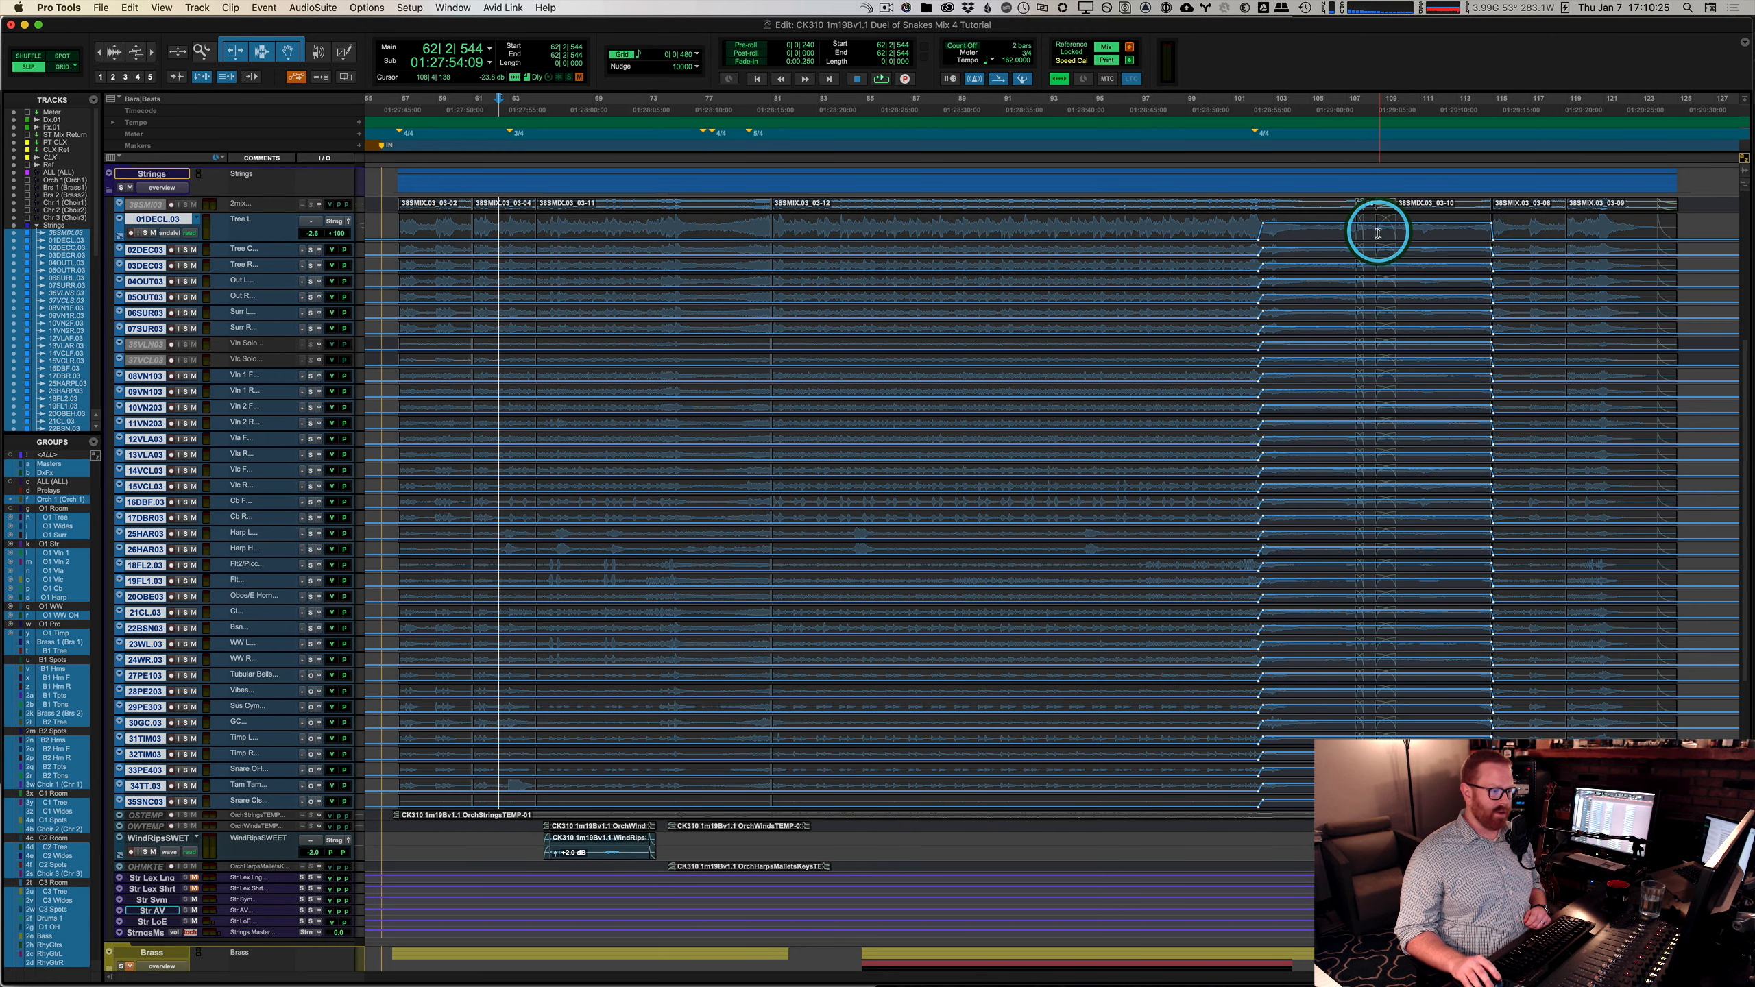
Step: Display the Str Lex Sht send level automation on the orchestra tracks and check the Lexicon returns in the Mix window
left_click(169, 233)
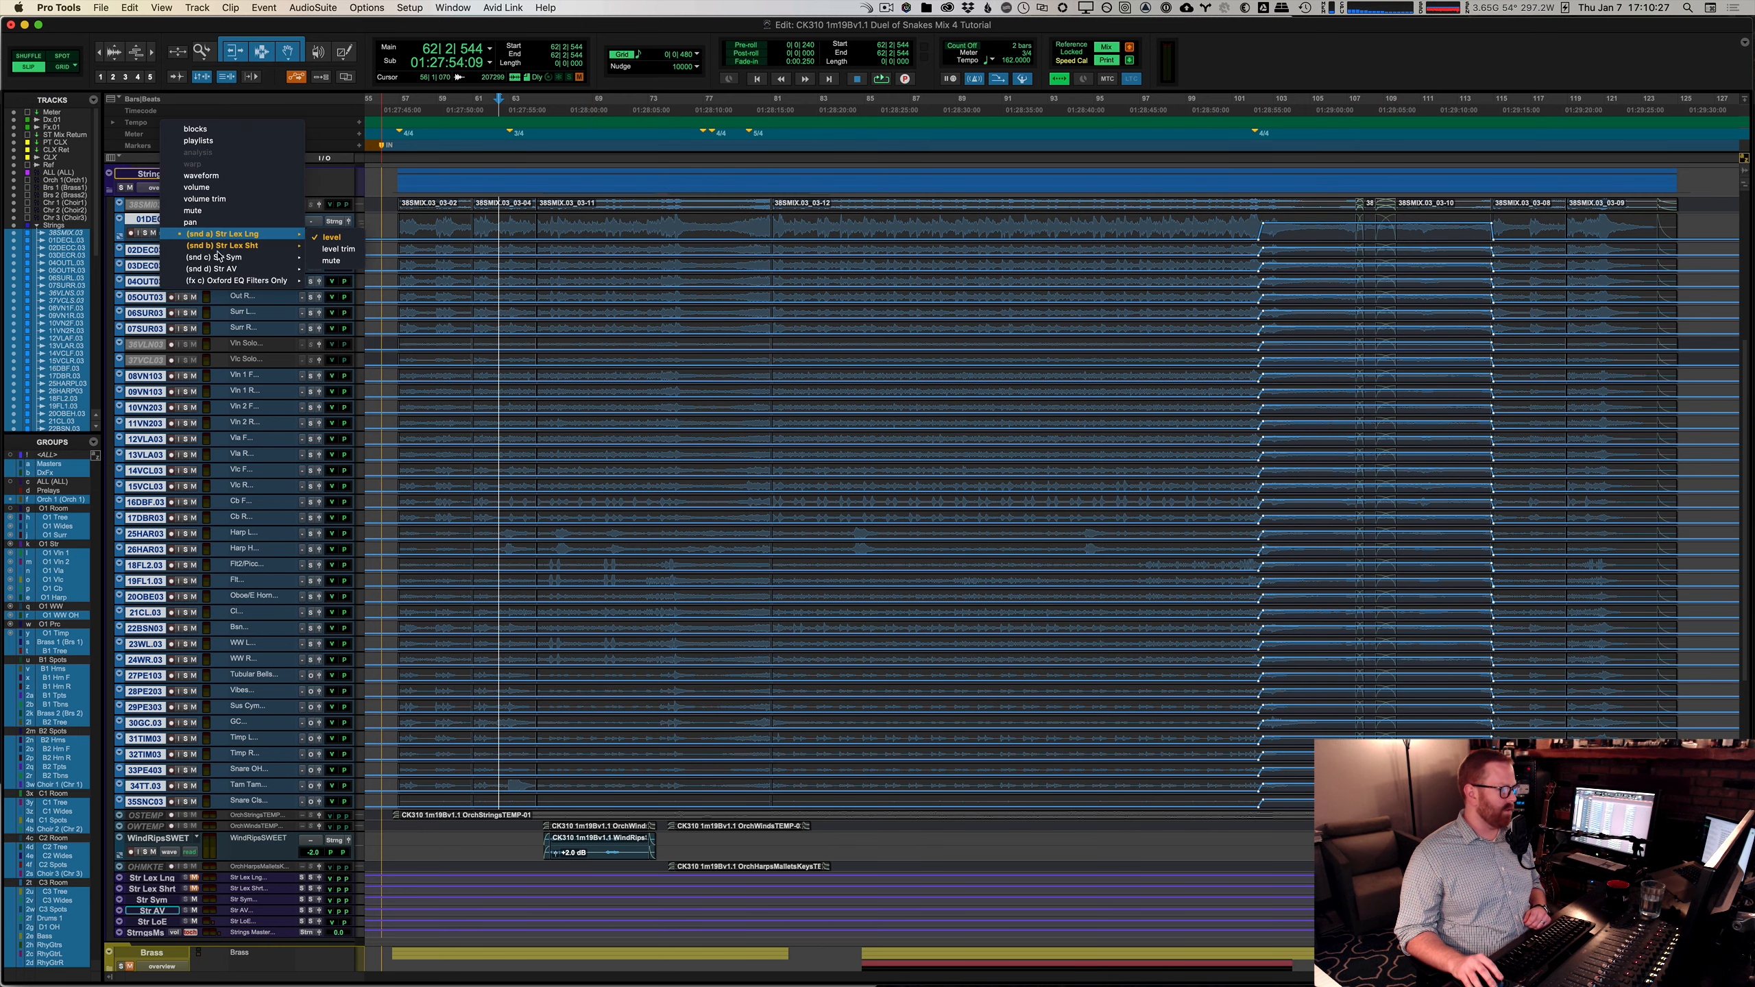
left_click(332, 249)
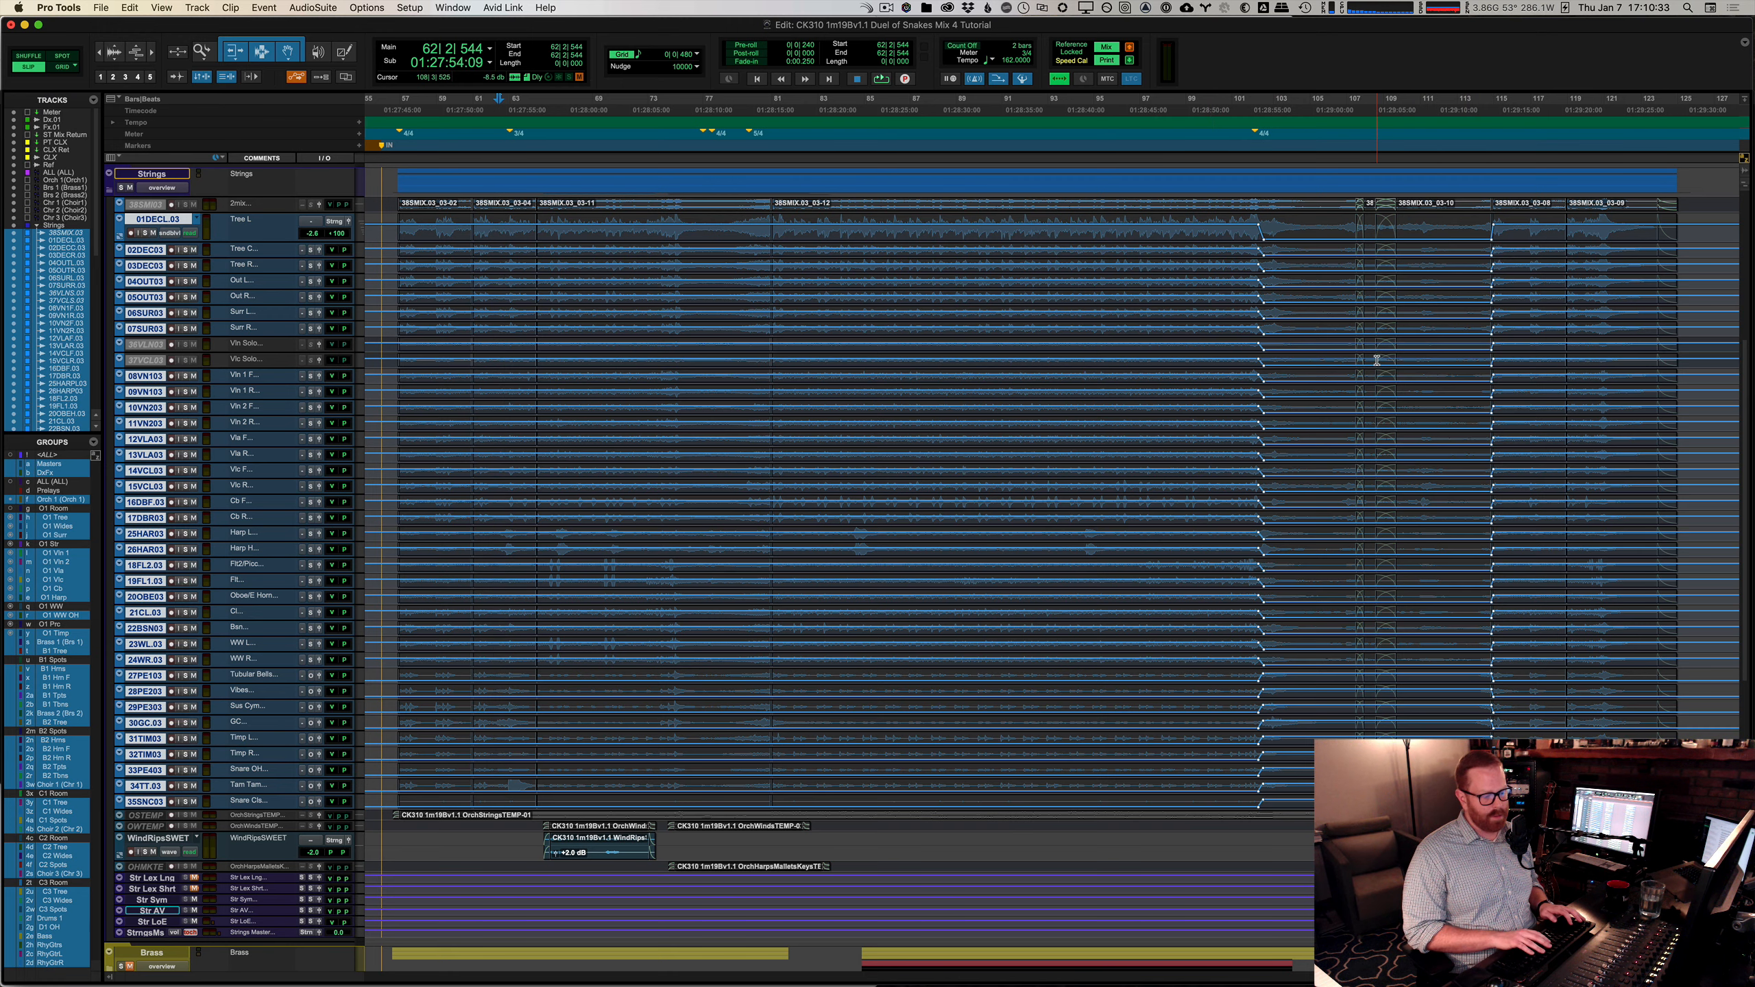
key("super+equal")
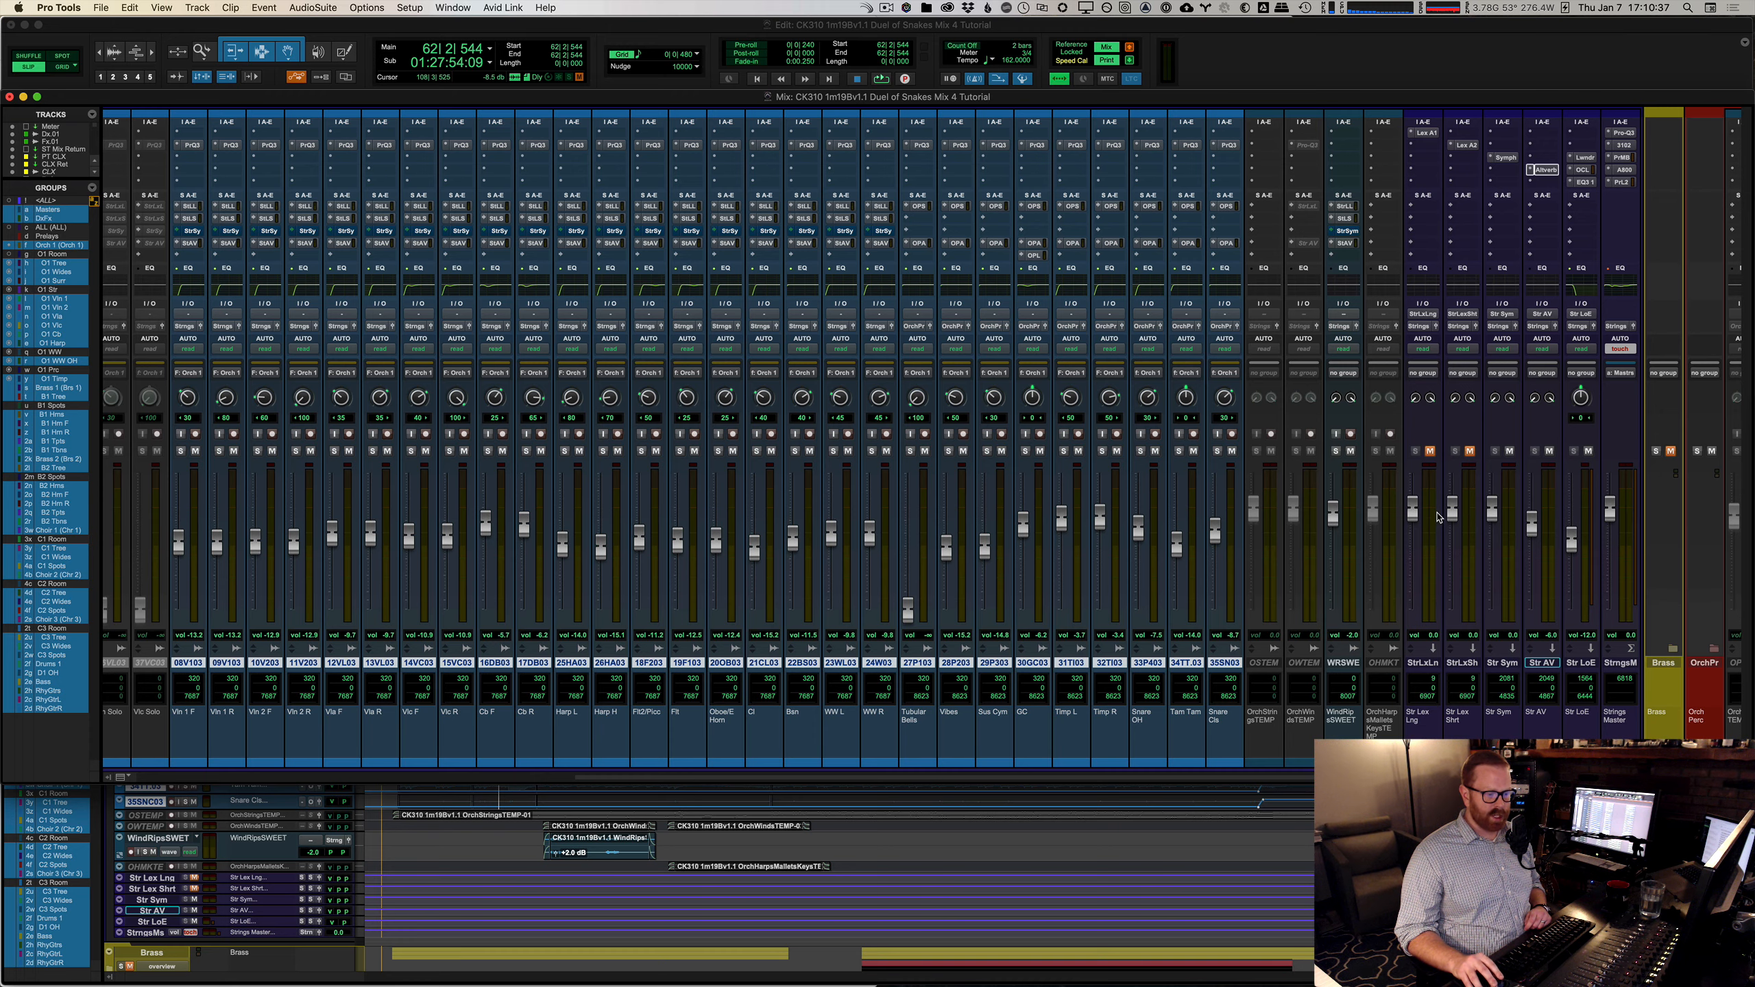
key("super+equal")
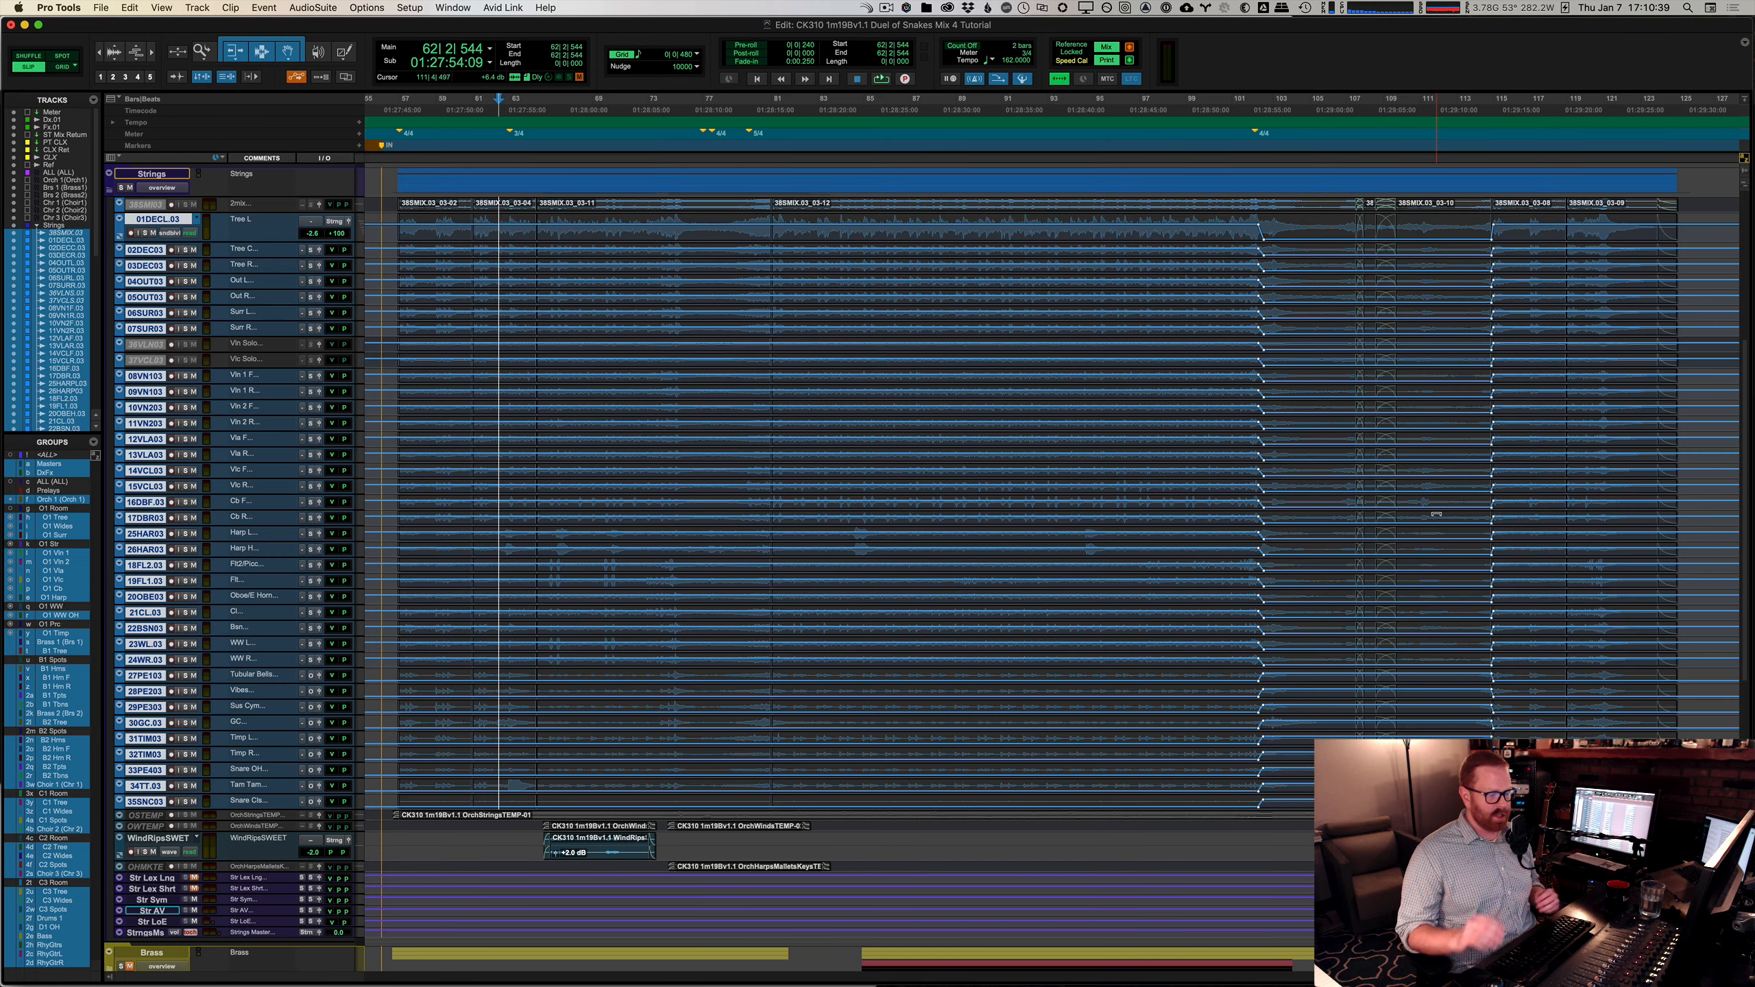
Step: Display the Str Lex Lng send level automation again and return the orchestra tracks to waveform view
left_click(171, 234)
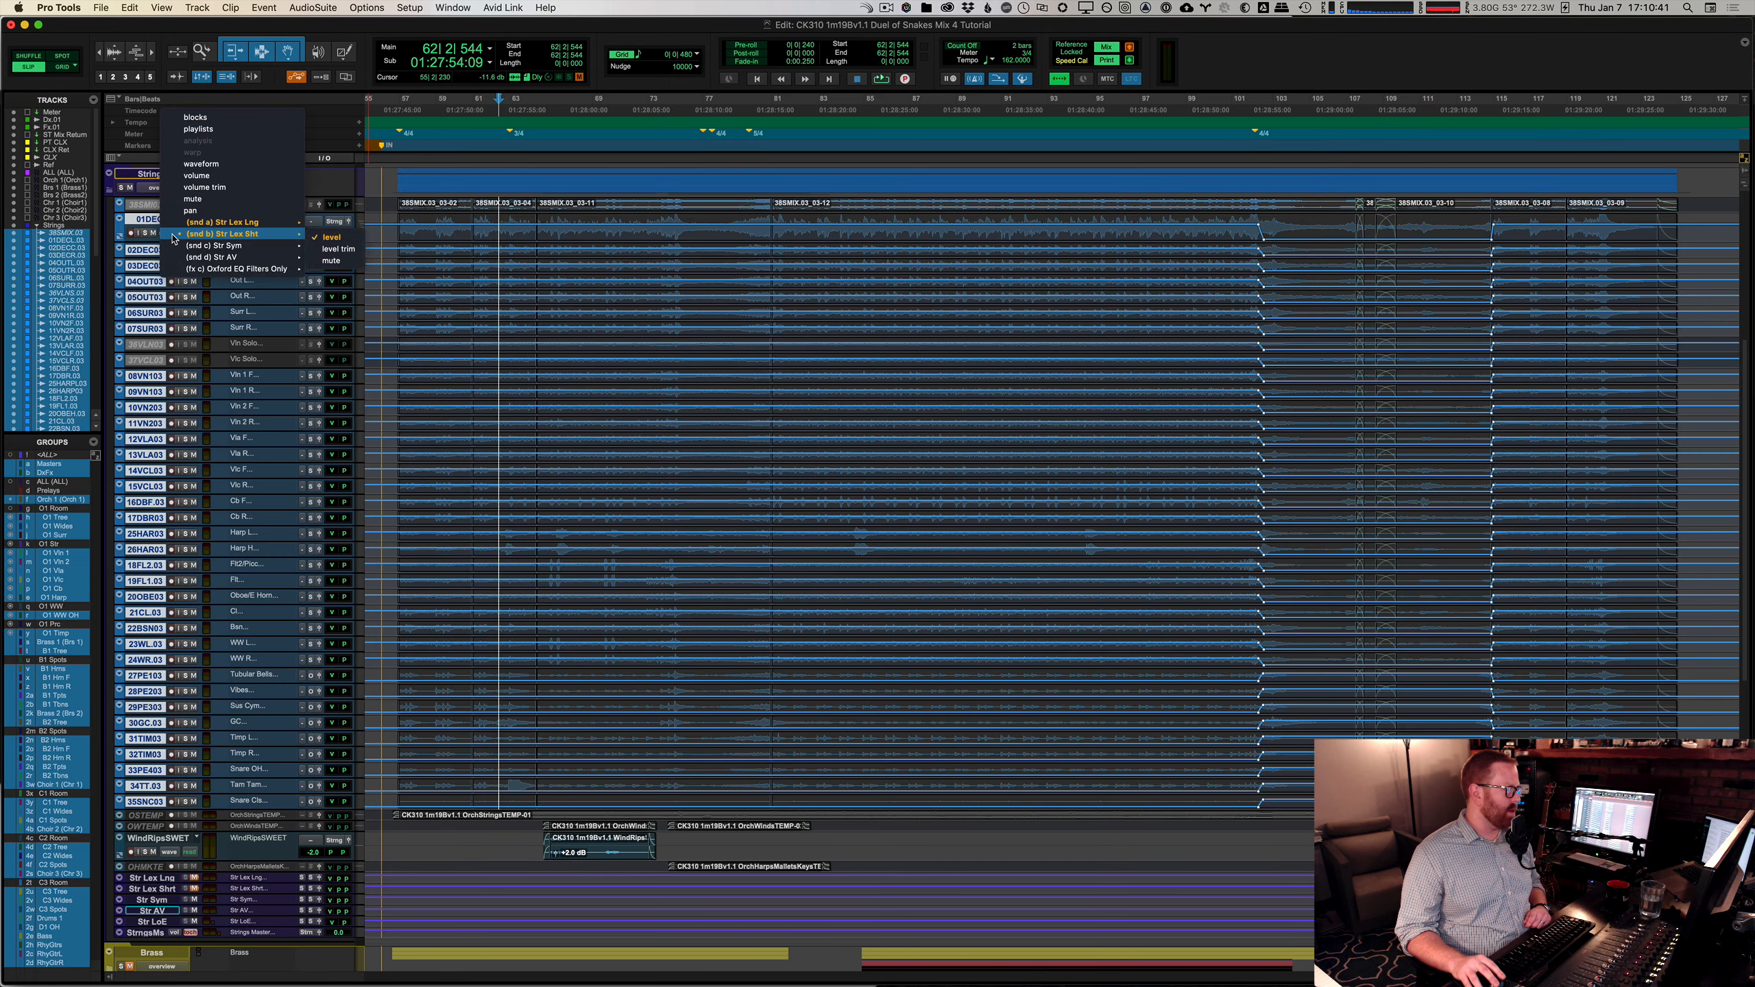
left_click(332, 237)
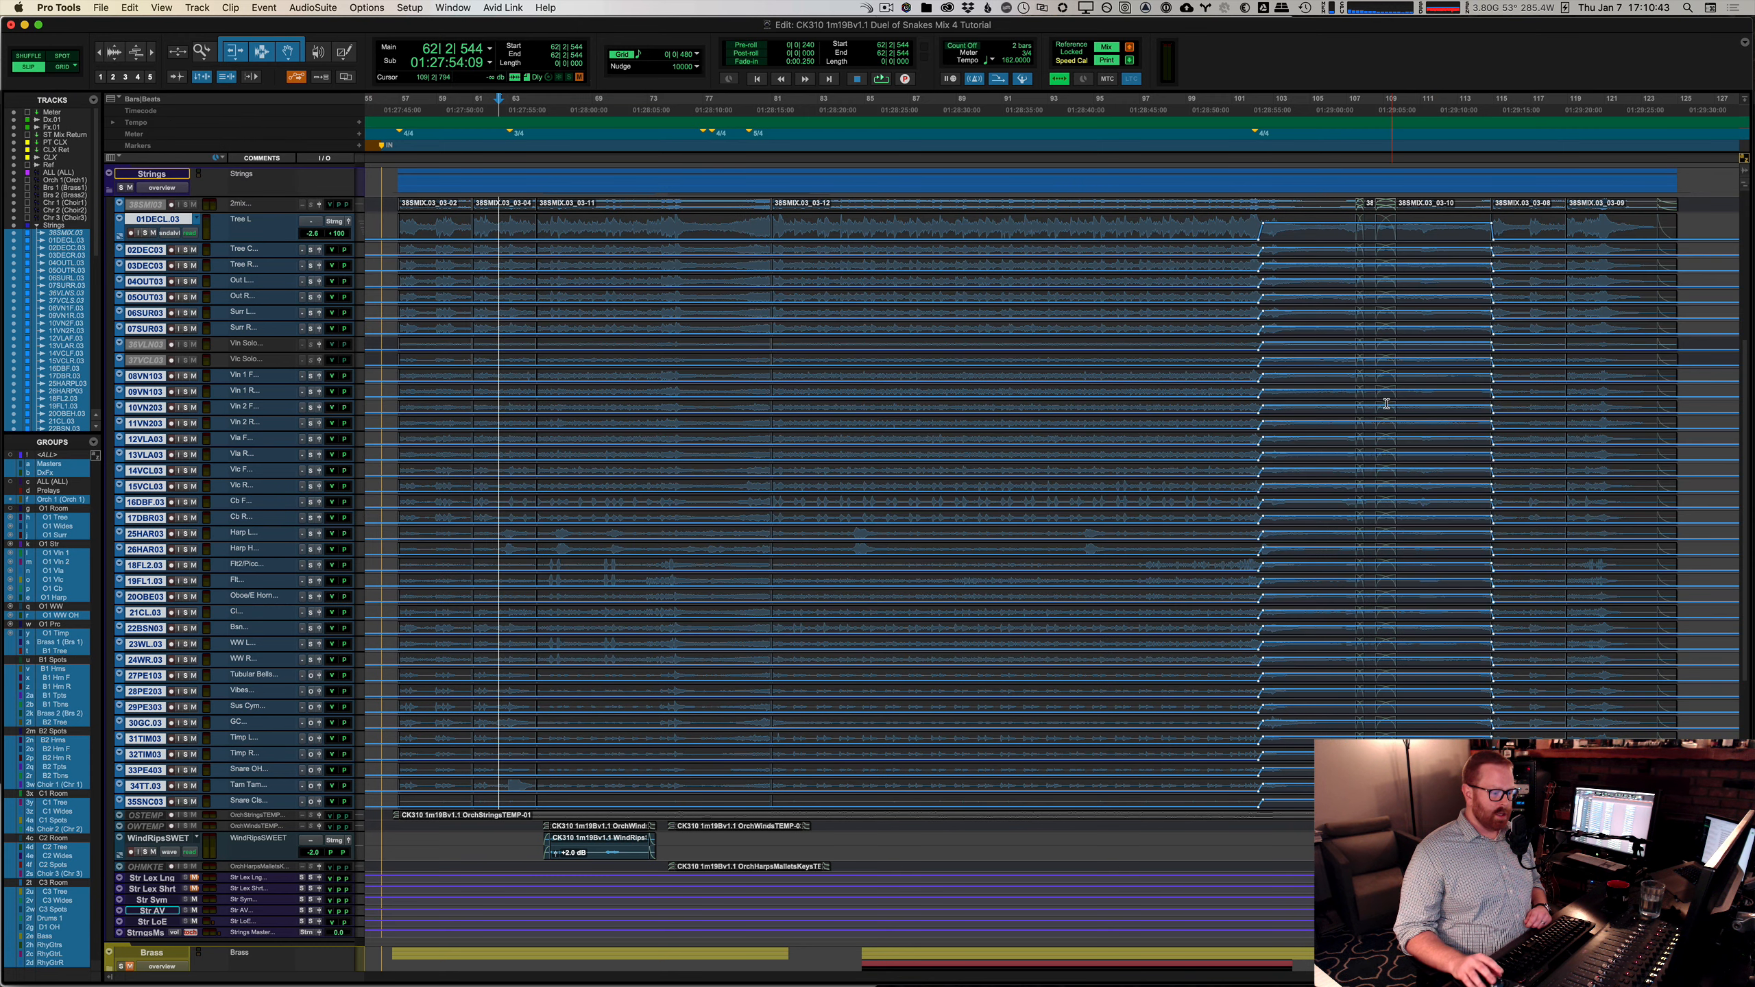
left_click(166, 234)
left_click(183, 142)
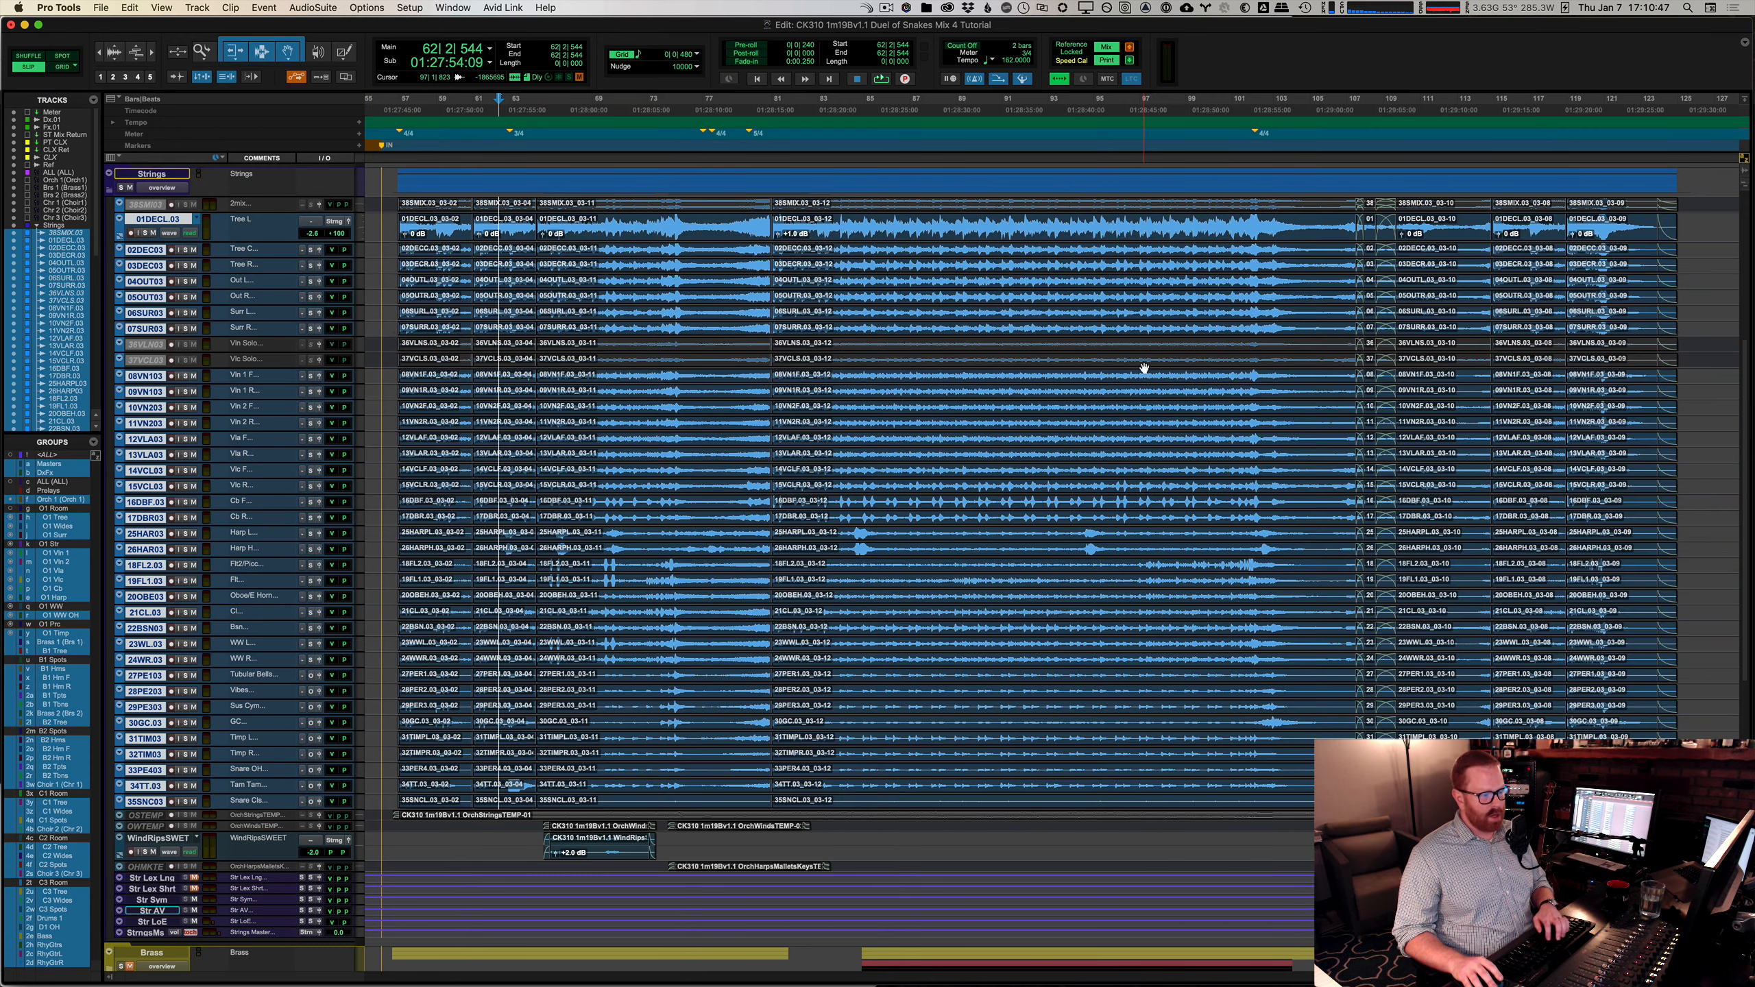
Step: Show the orchestral percussion strips in the Mix window and unmute the OPrc Sym reverb return
key("super+equal")
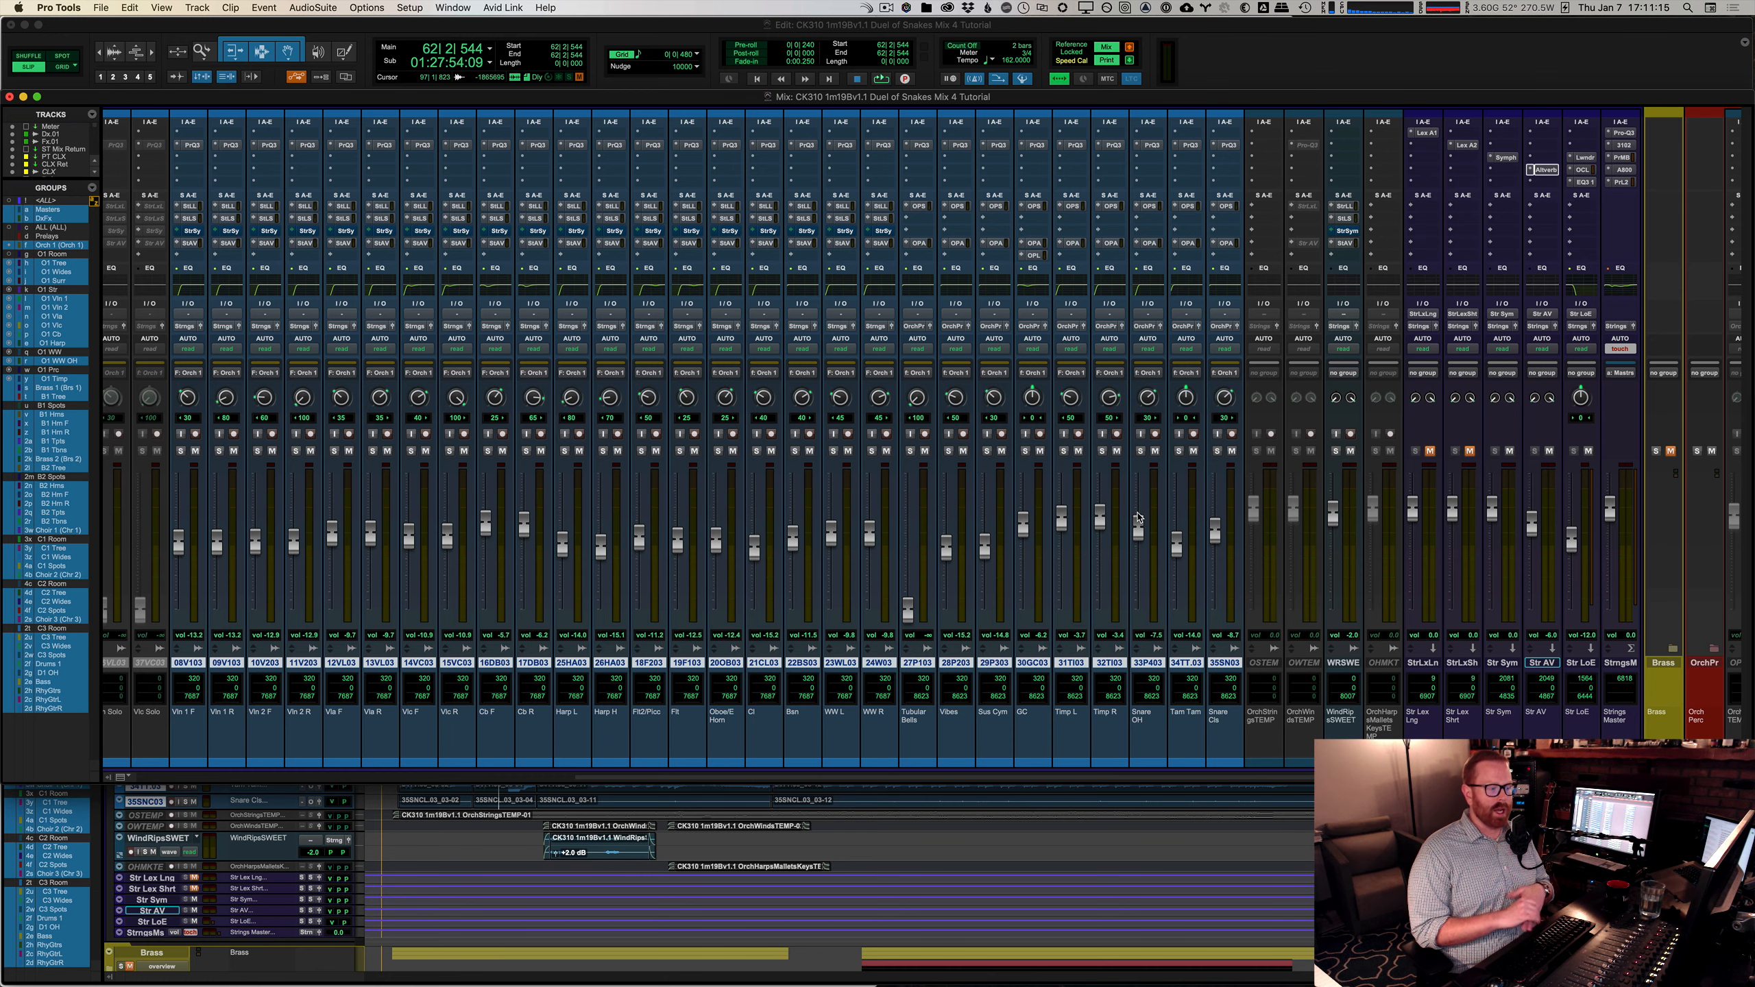
left_click(1069, 247)
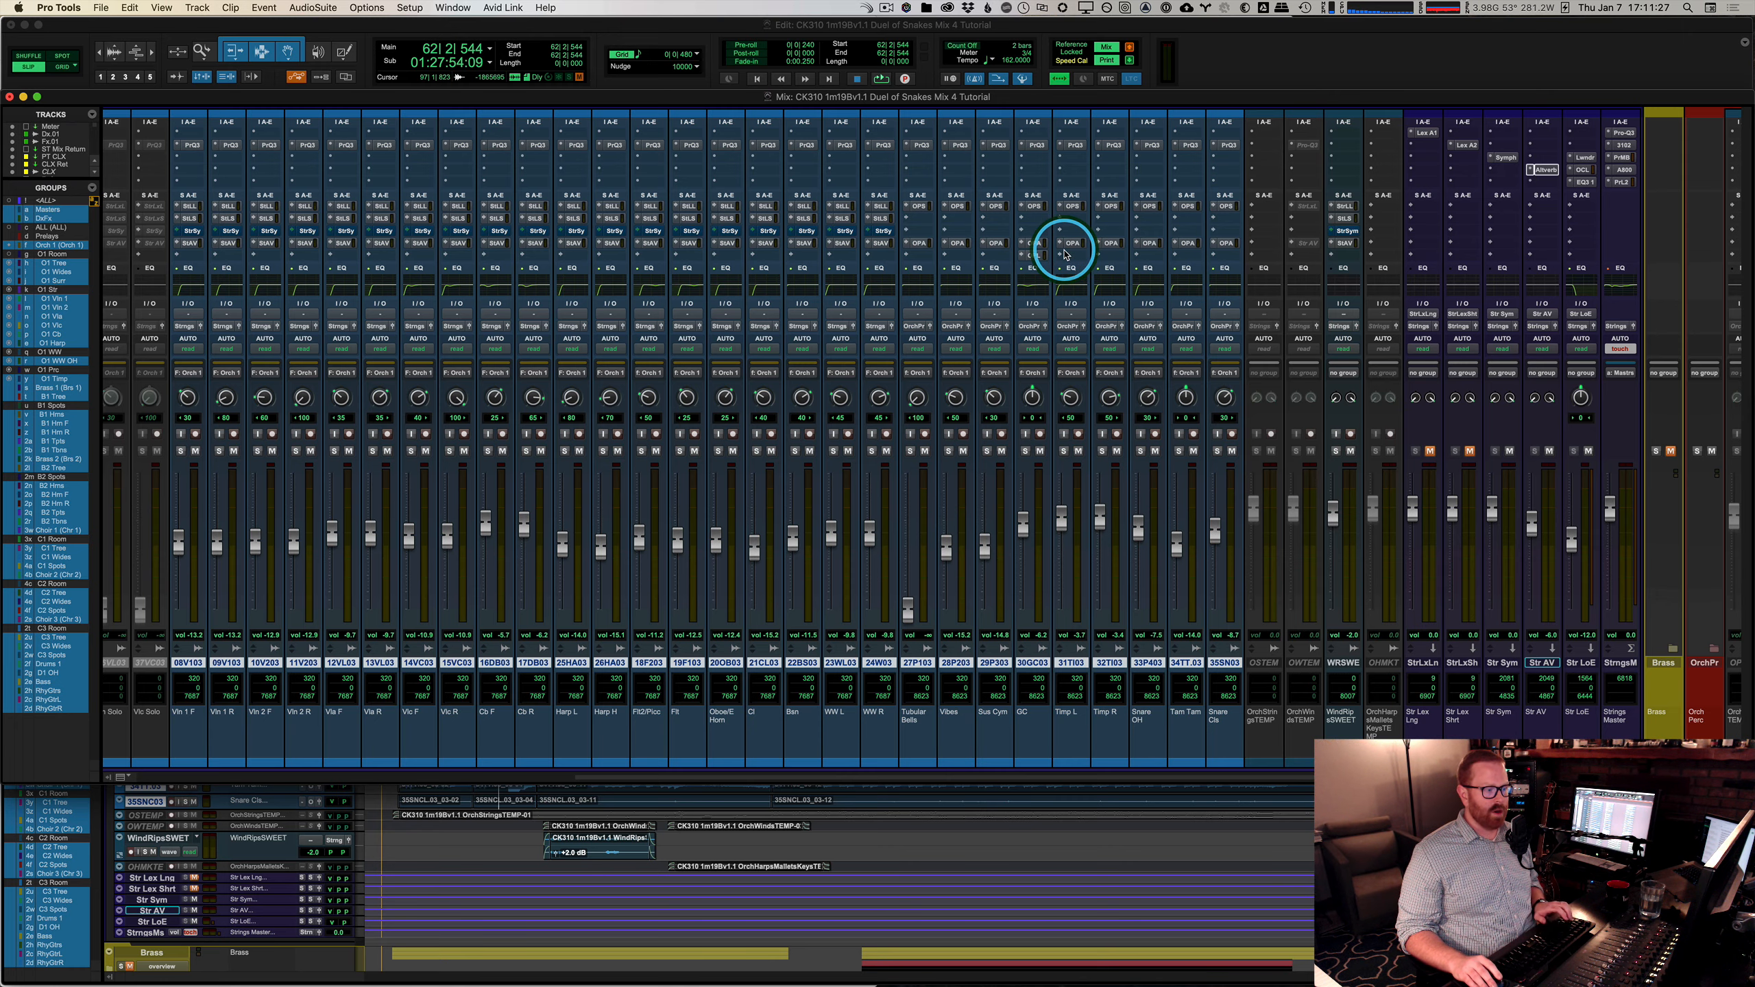
scroll(1064, 254, "right", 10)
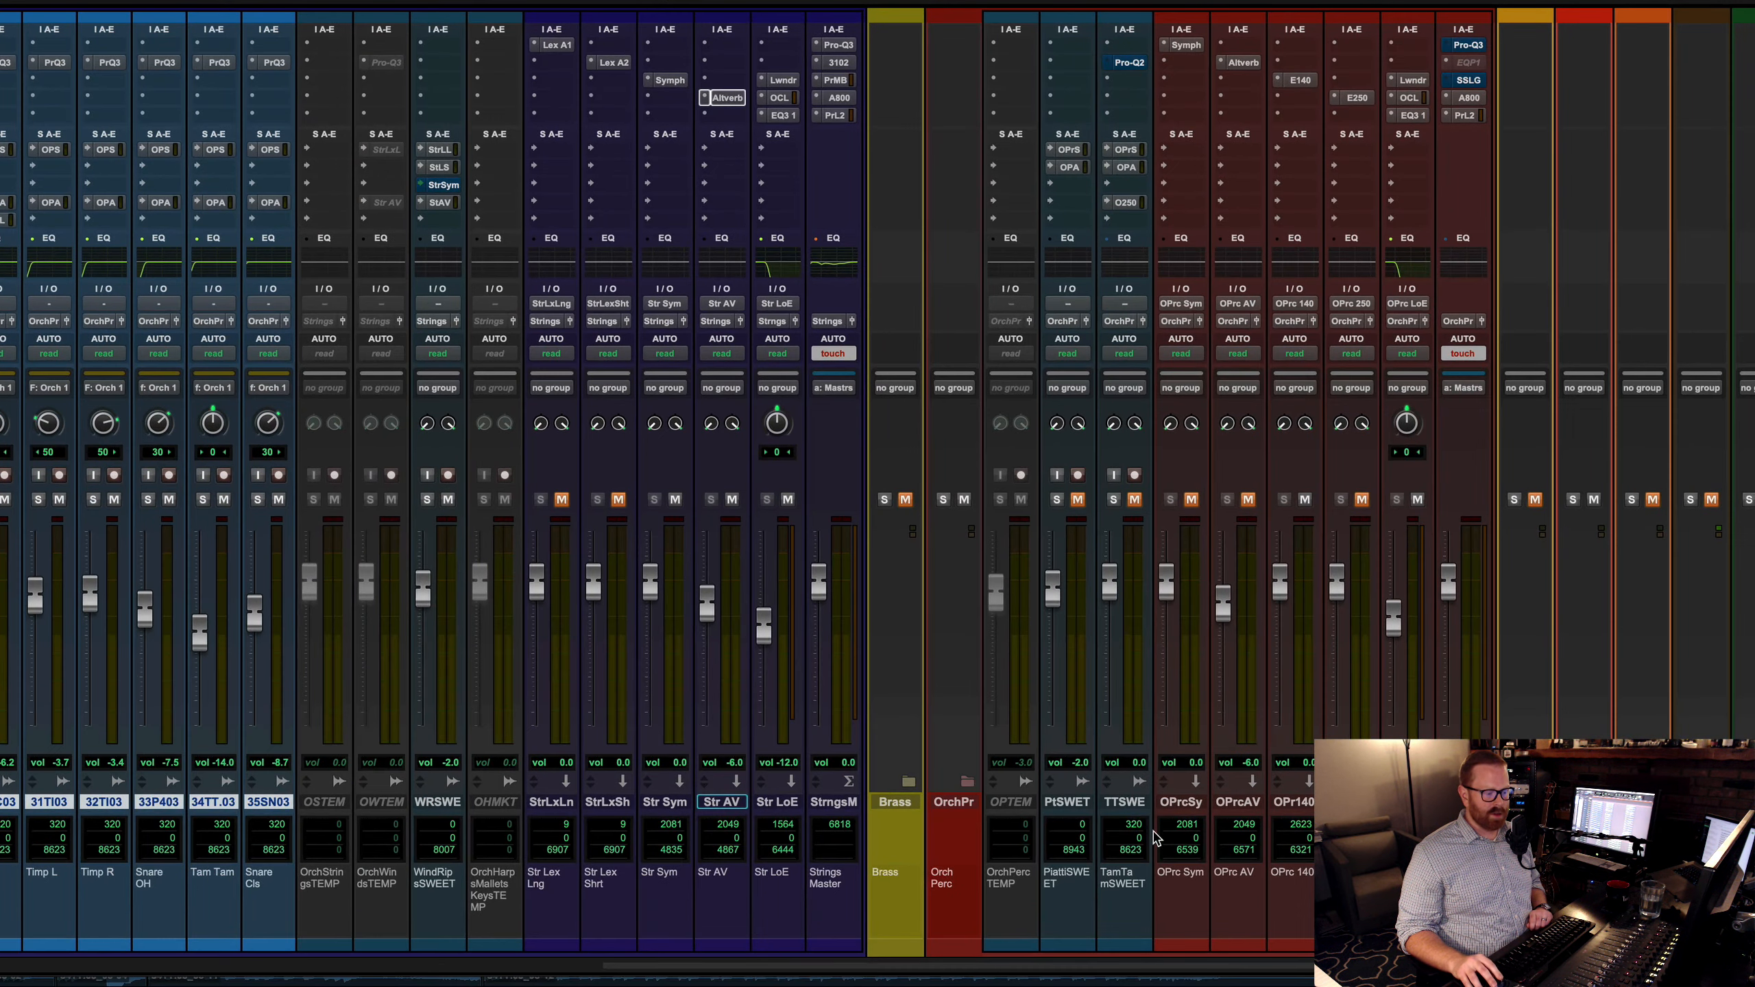
left_click(1190, 501)
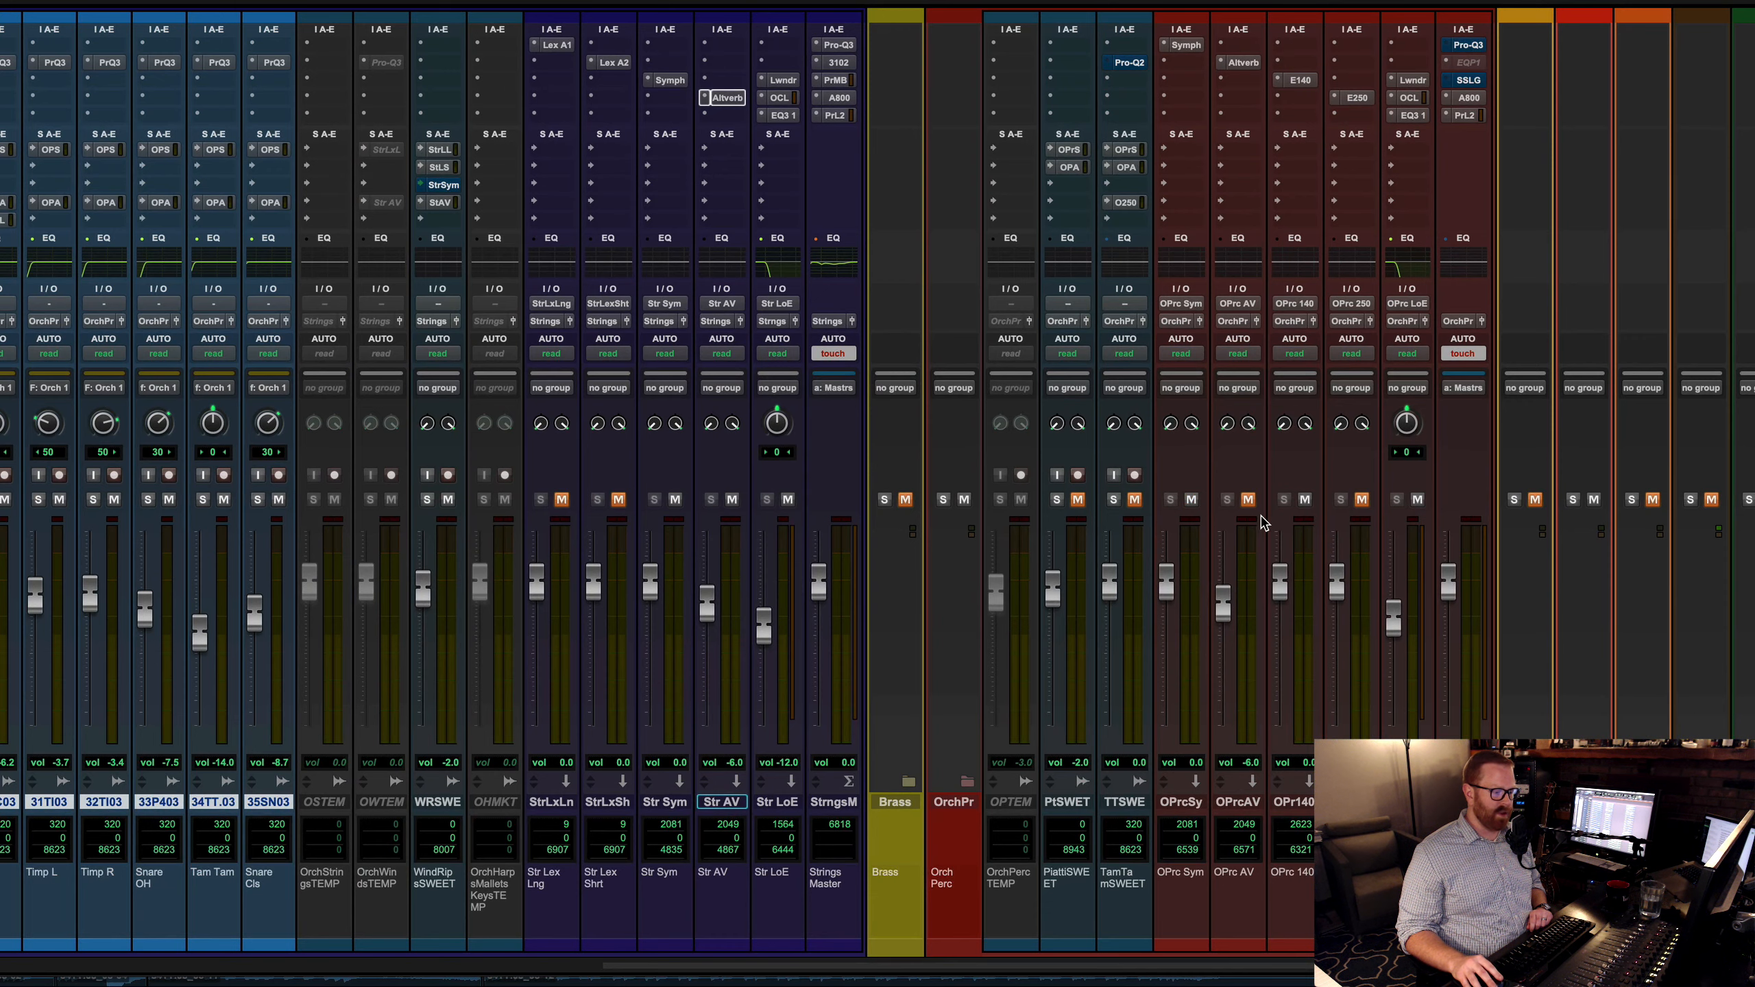
Step: Examine the Symphony reverb on OPrc Sym and the Altiverb on OPrc AV, and close the plug-in window
left_click(1183, 45)
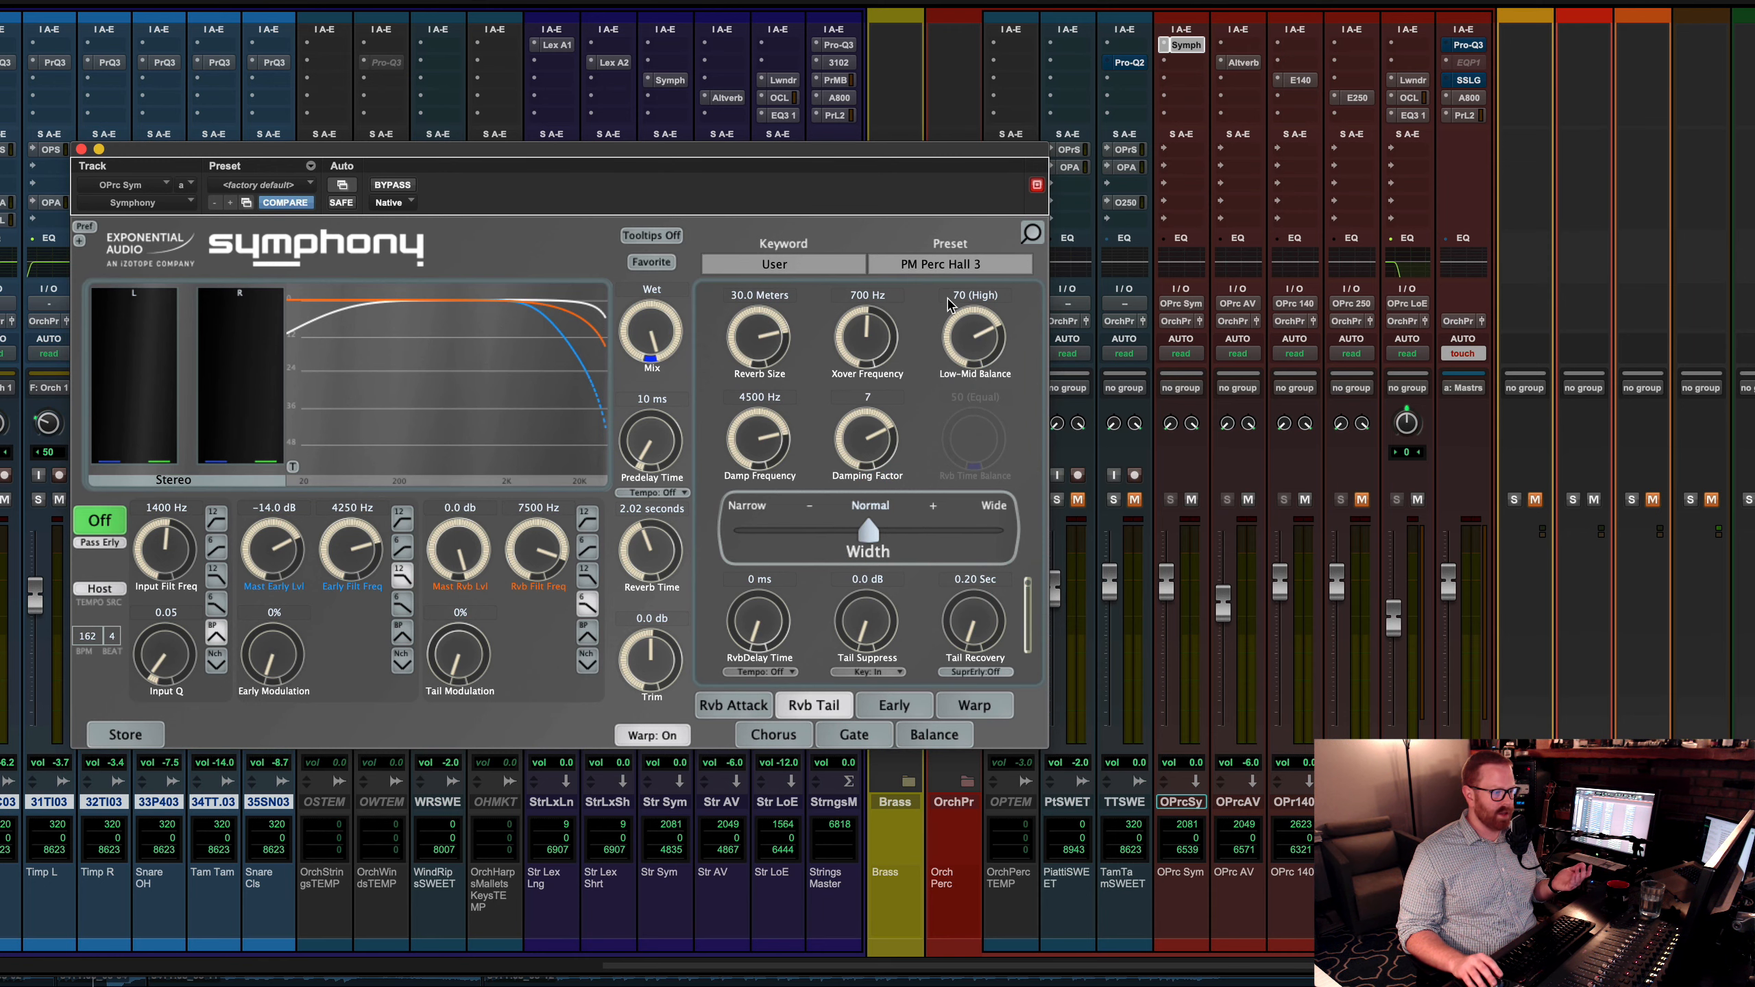
left_click(1224, 62)
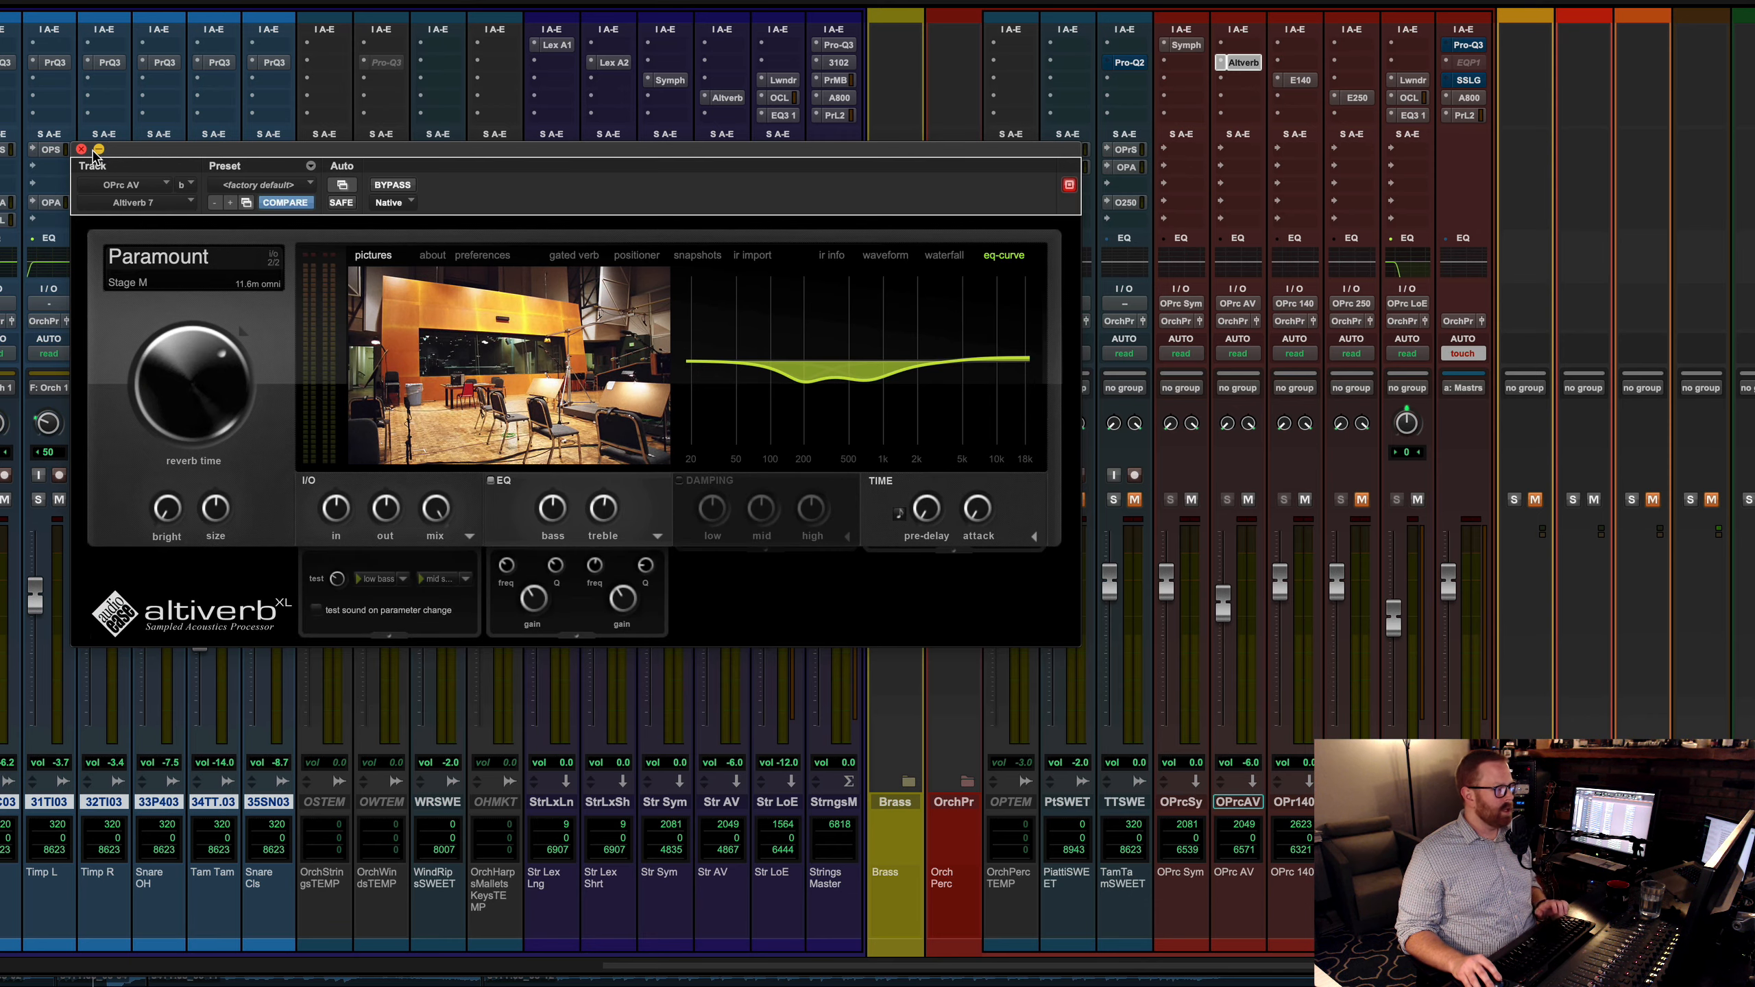
left_click(81, 149)
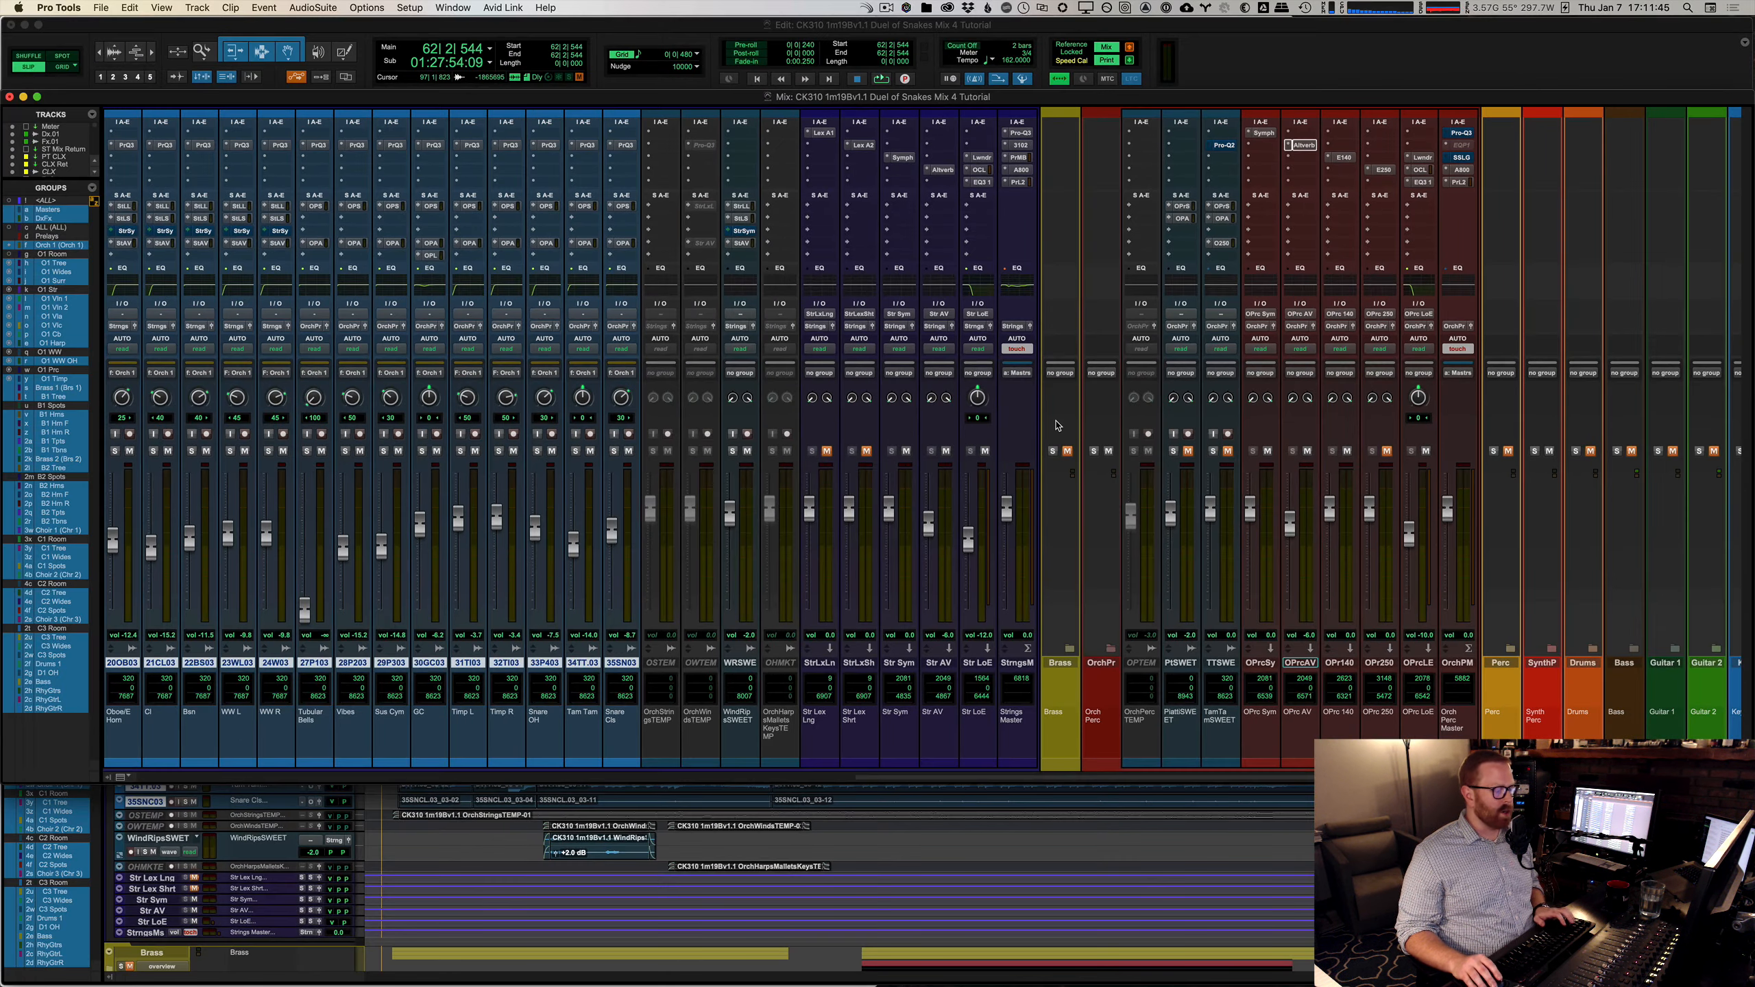
Step: Unmute the Str Lex Sht and Str Lex Lng reverb returns in the Mix window
scroll(1055, 425, "left", 5)
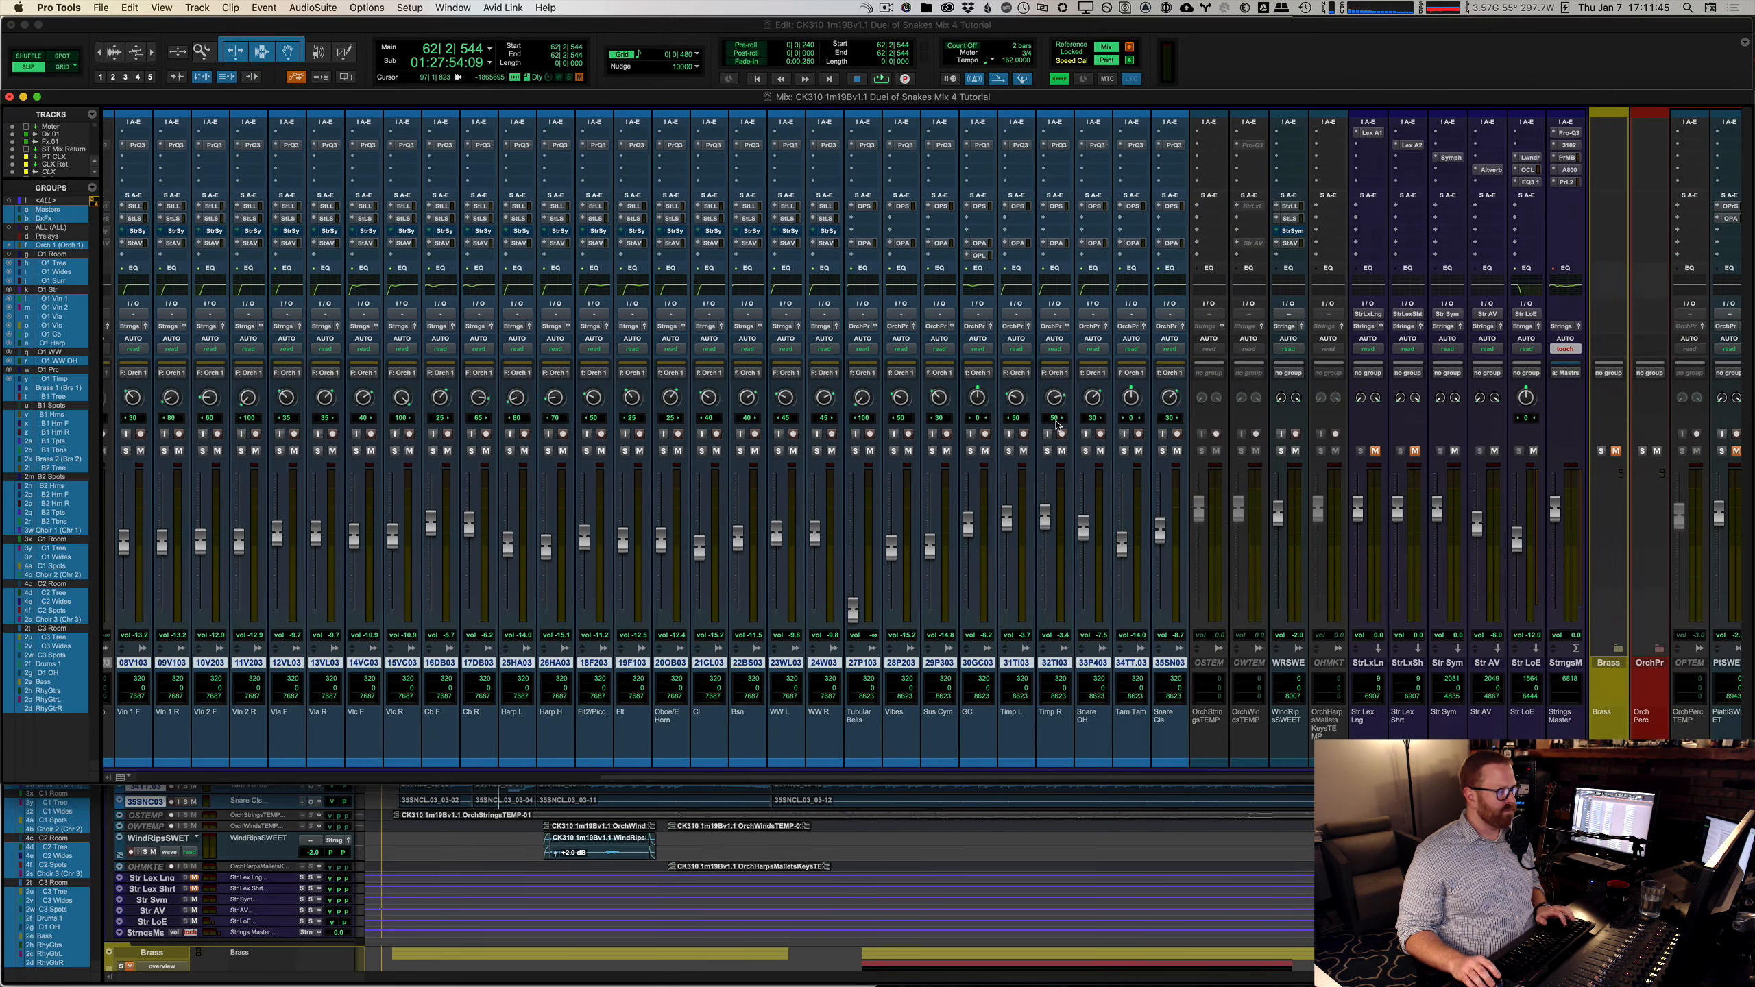
left_click(1415, 450)
left_click(1375, 451)
scroll(1382, 497, "right", 4)
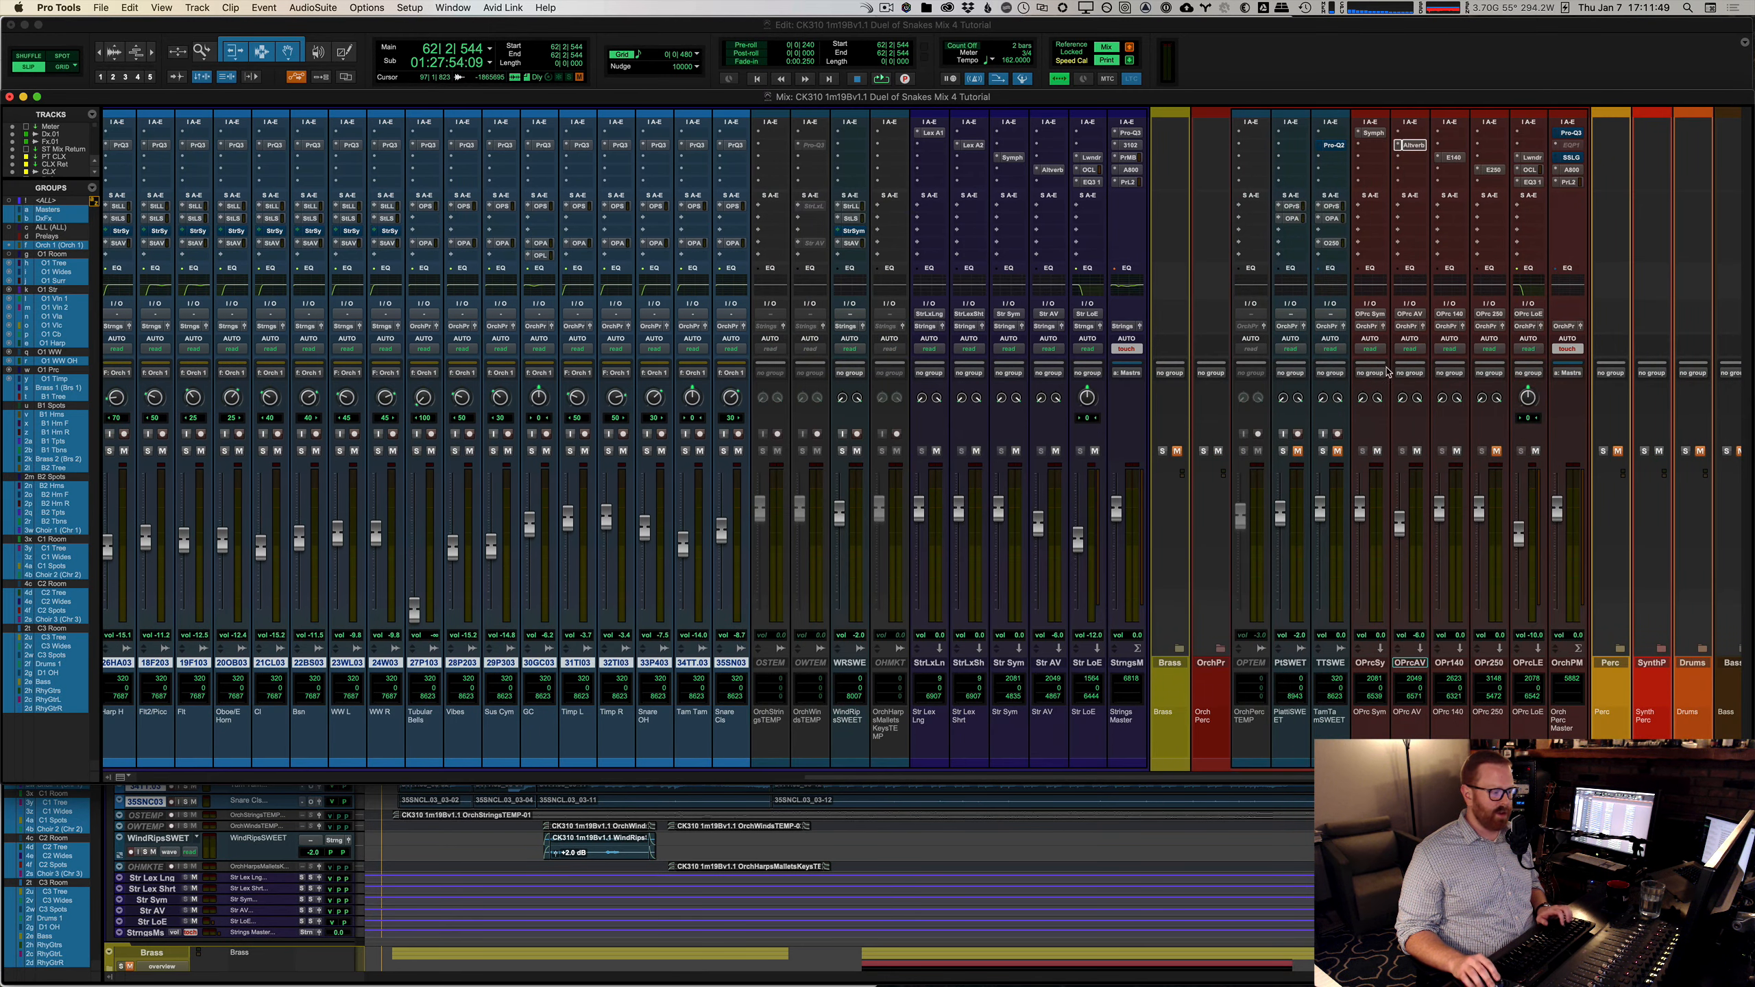
scroll(1391, 392, "left", 4)
Step: Play the cue from bar 80, watch the Str Lex Sht return's level in the Mix window, and stop playback
key("super+equal")
scroll(805, 400, "up", 5)
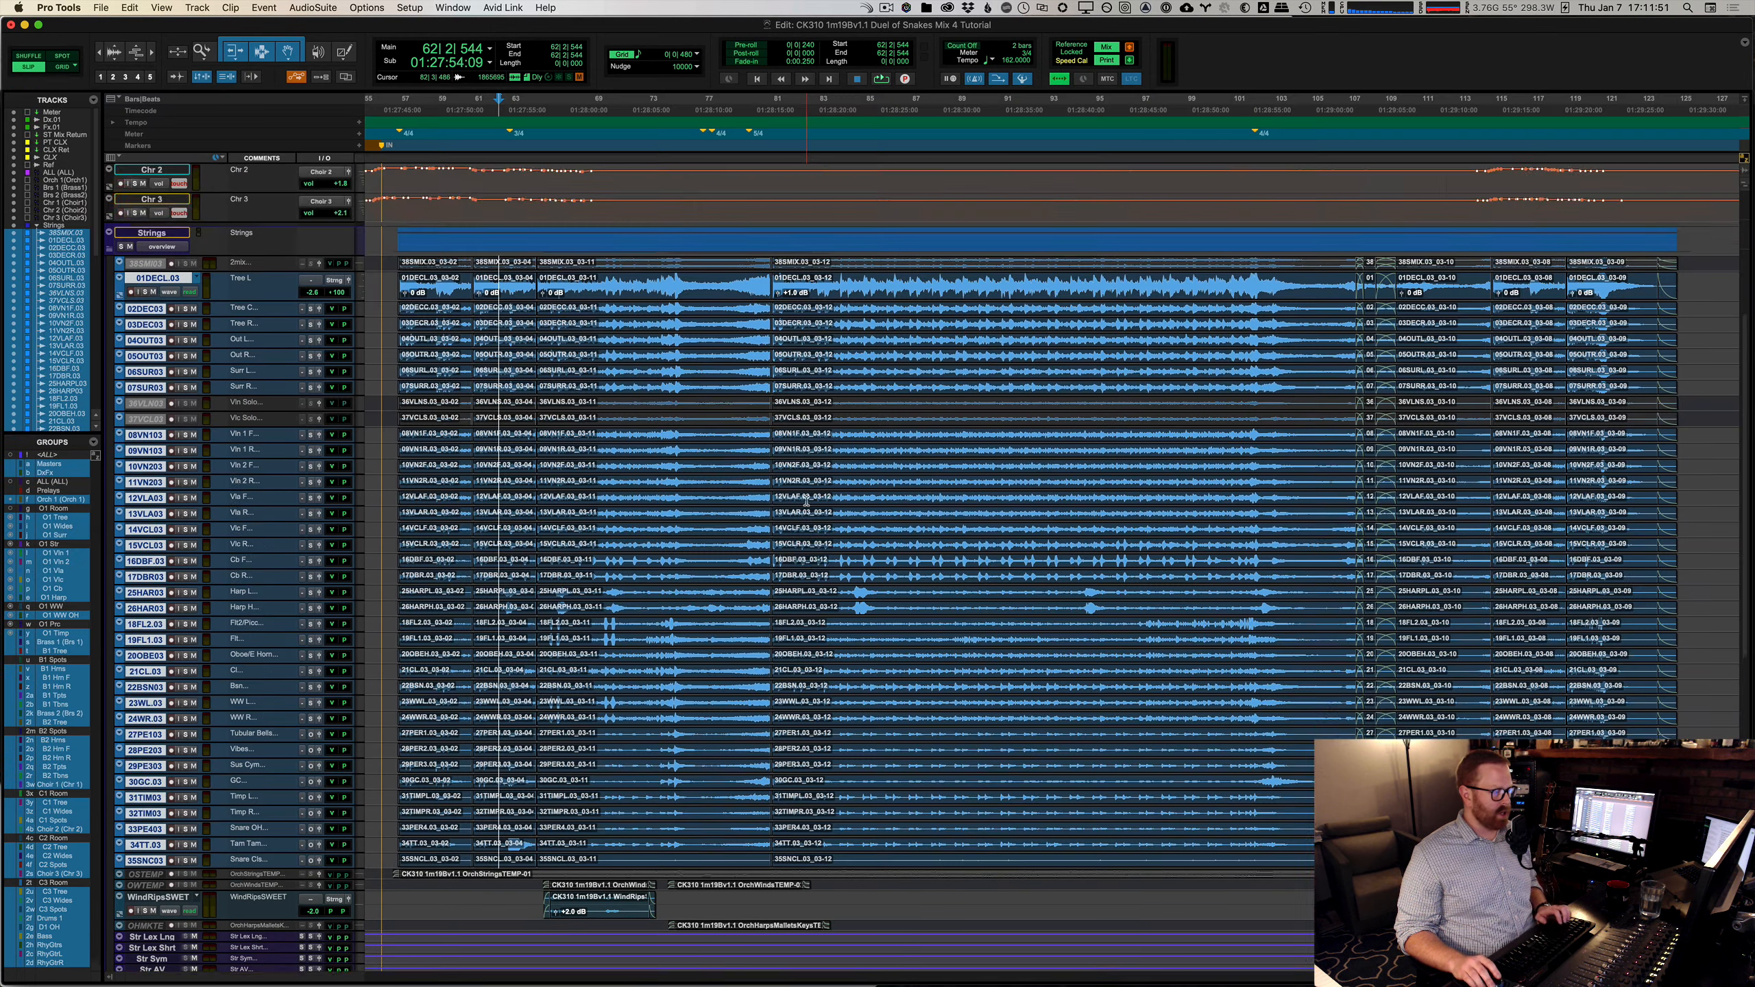
key("space")
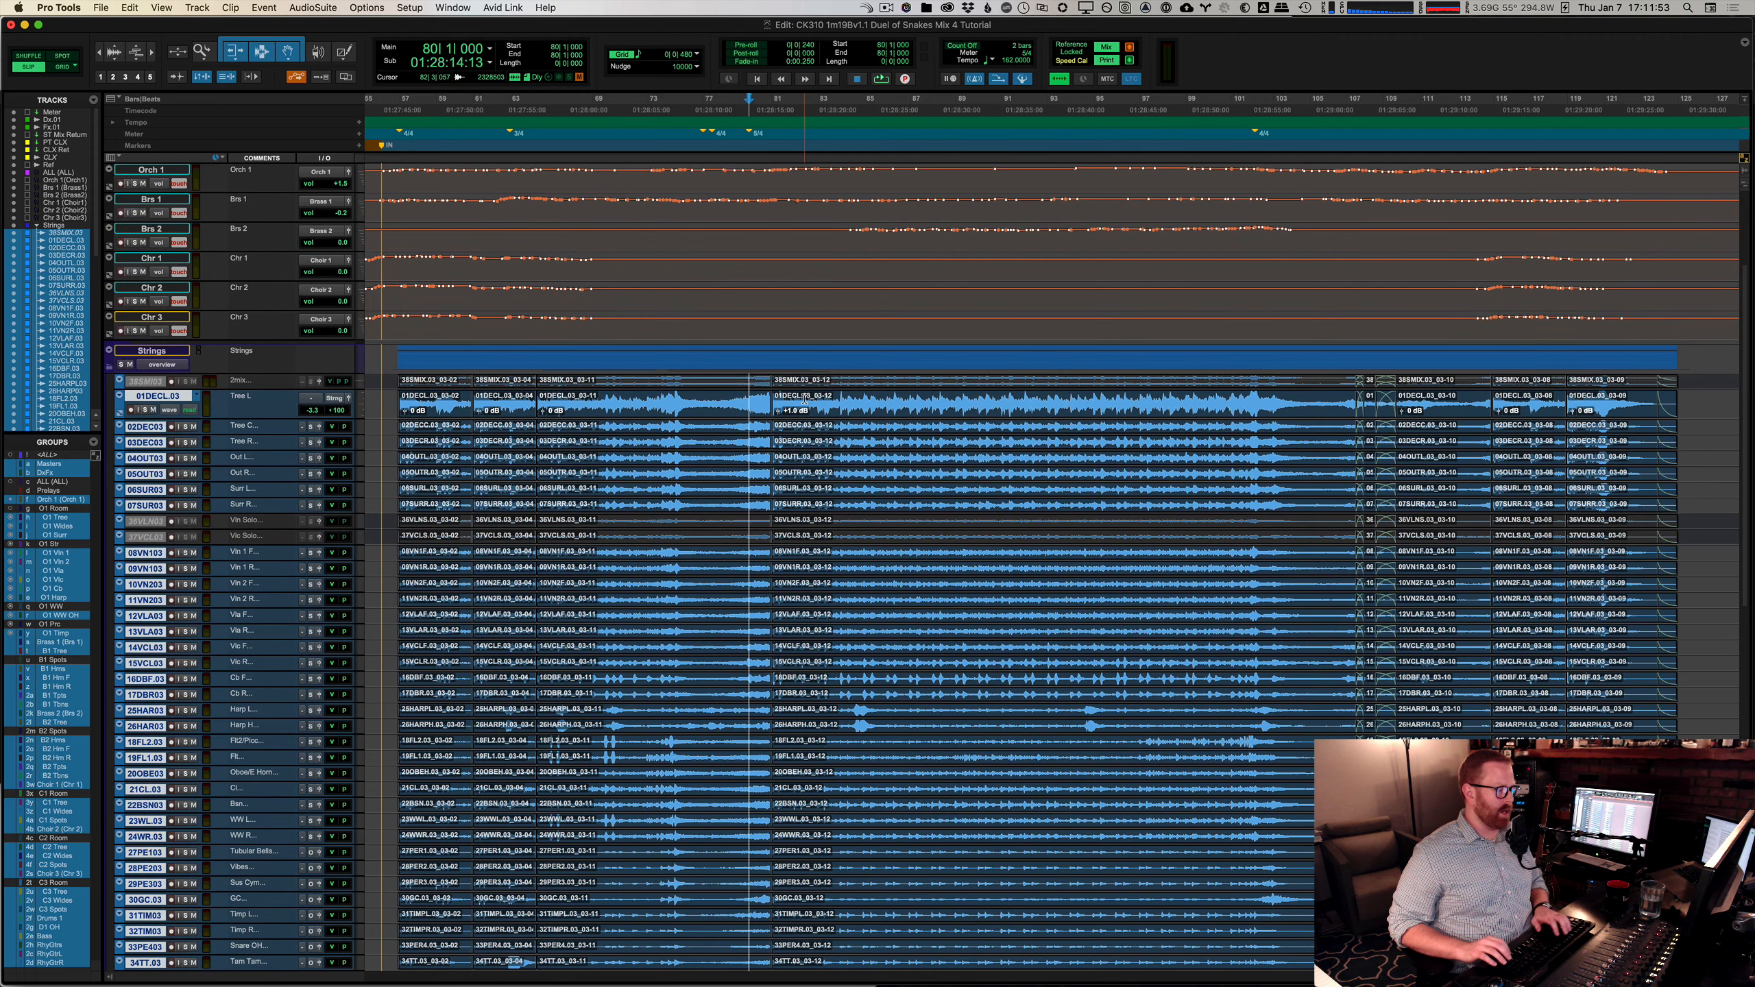
key("super+equal")
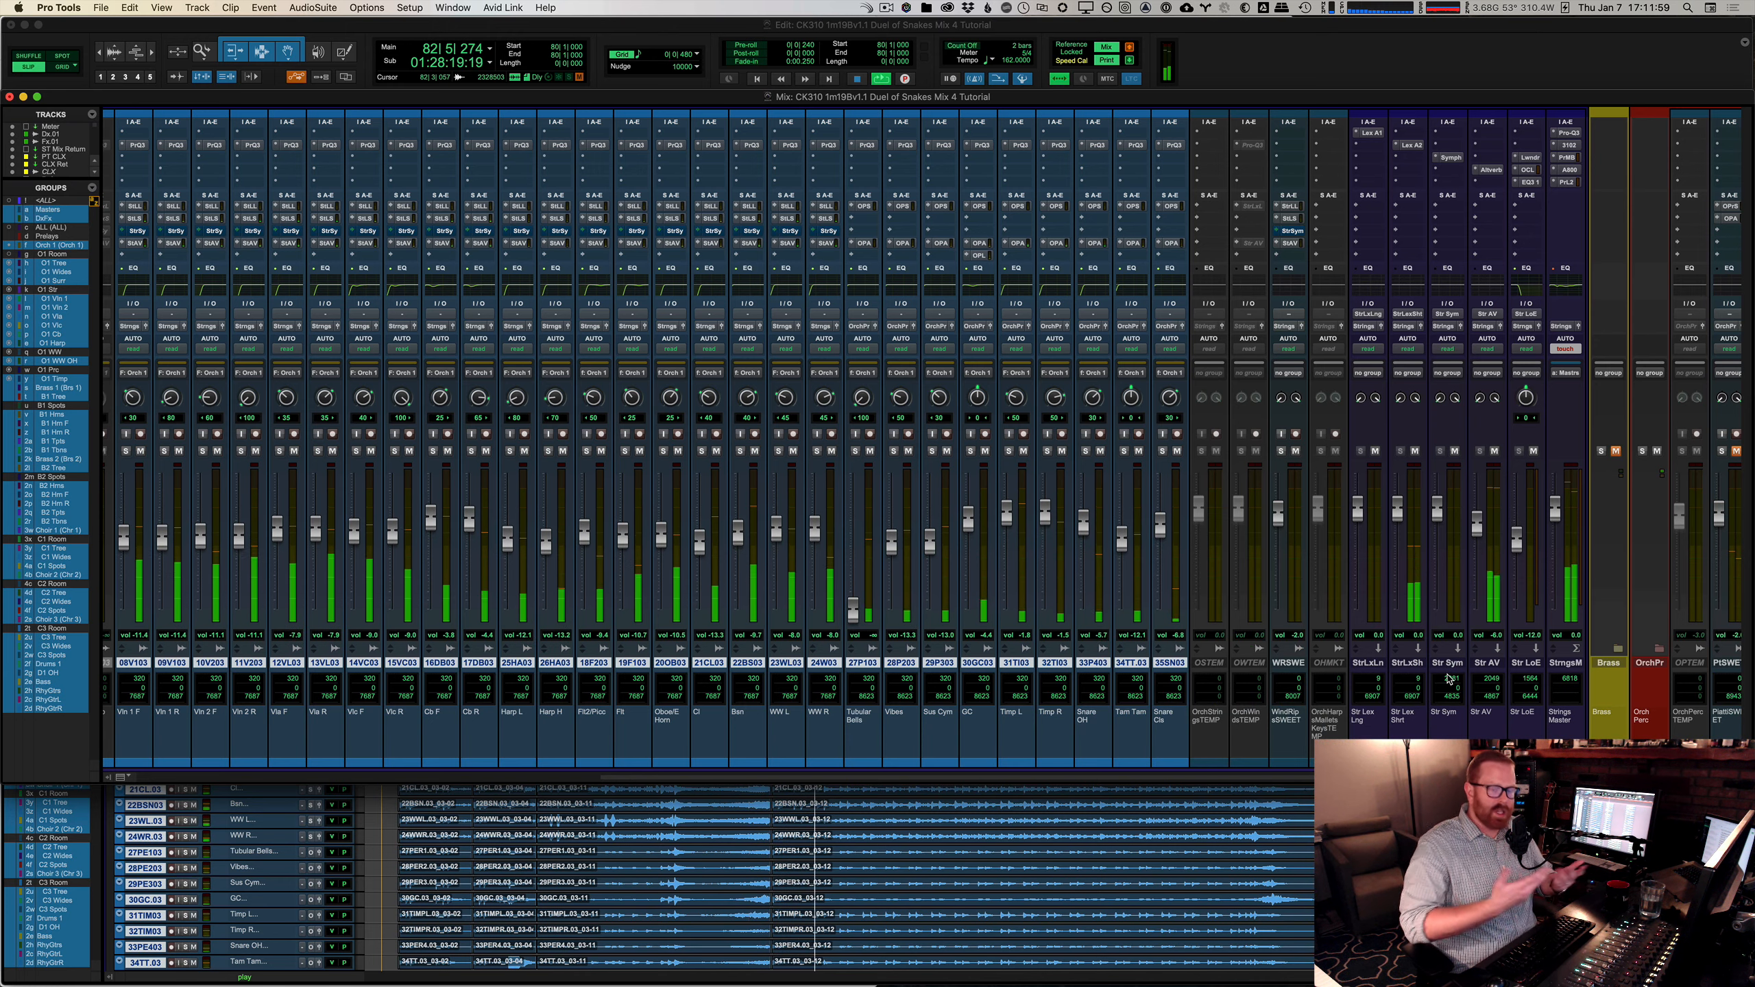
left_click(1414, 450)
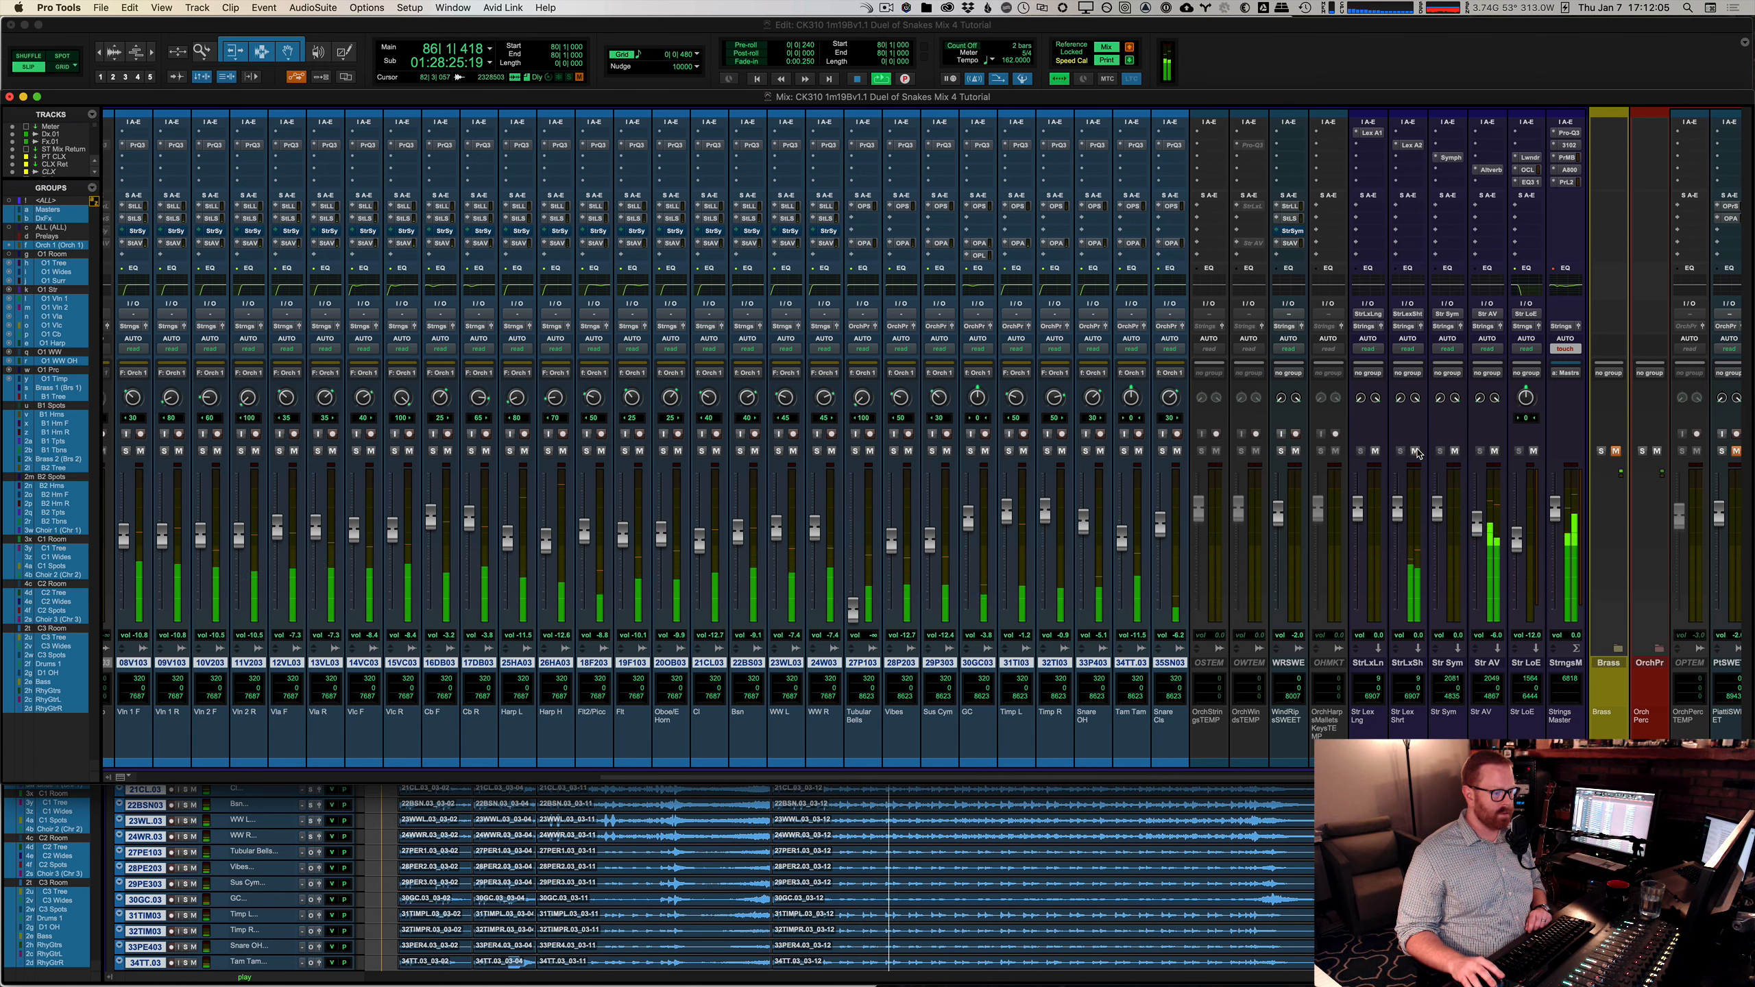
key("space")
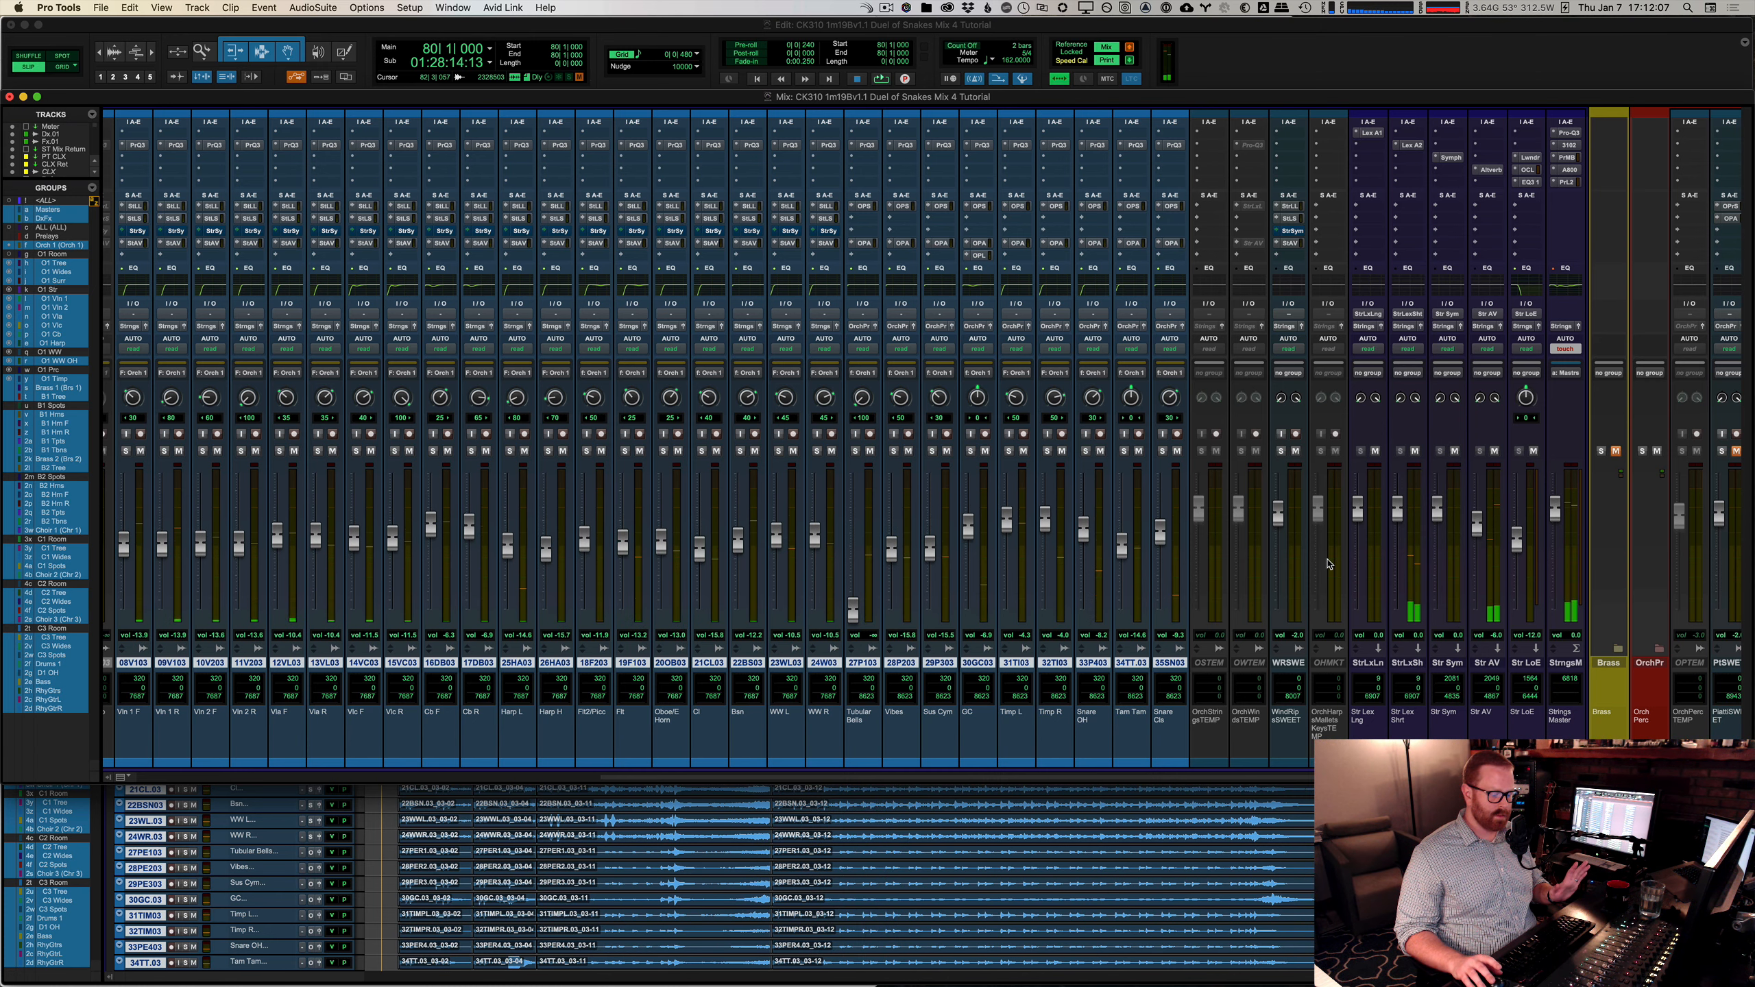
Step: Play the cue from about bar 101, check the Str Lex Lng return's level in the Mix window, and stop playback
key("super+equal")
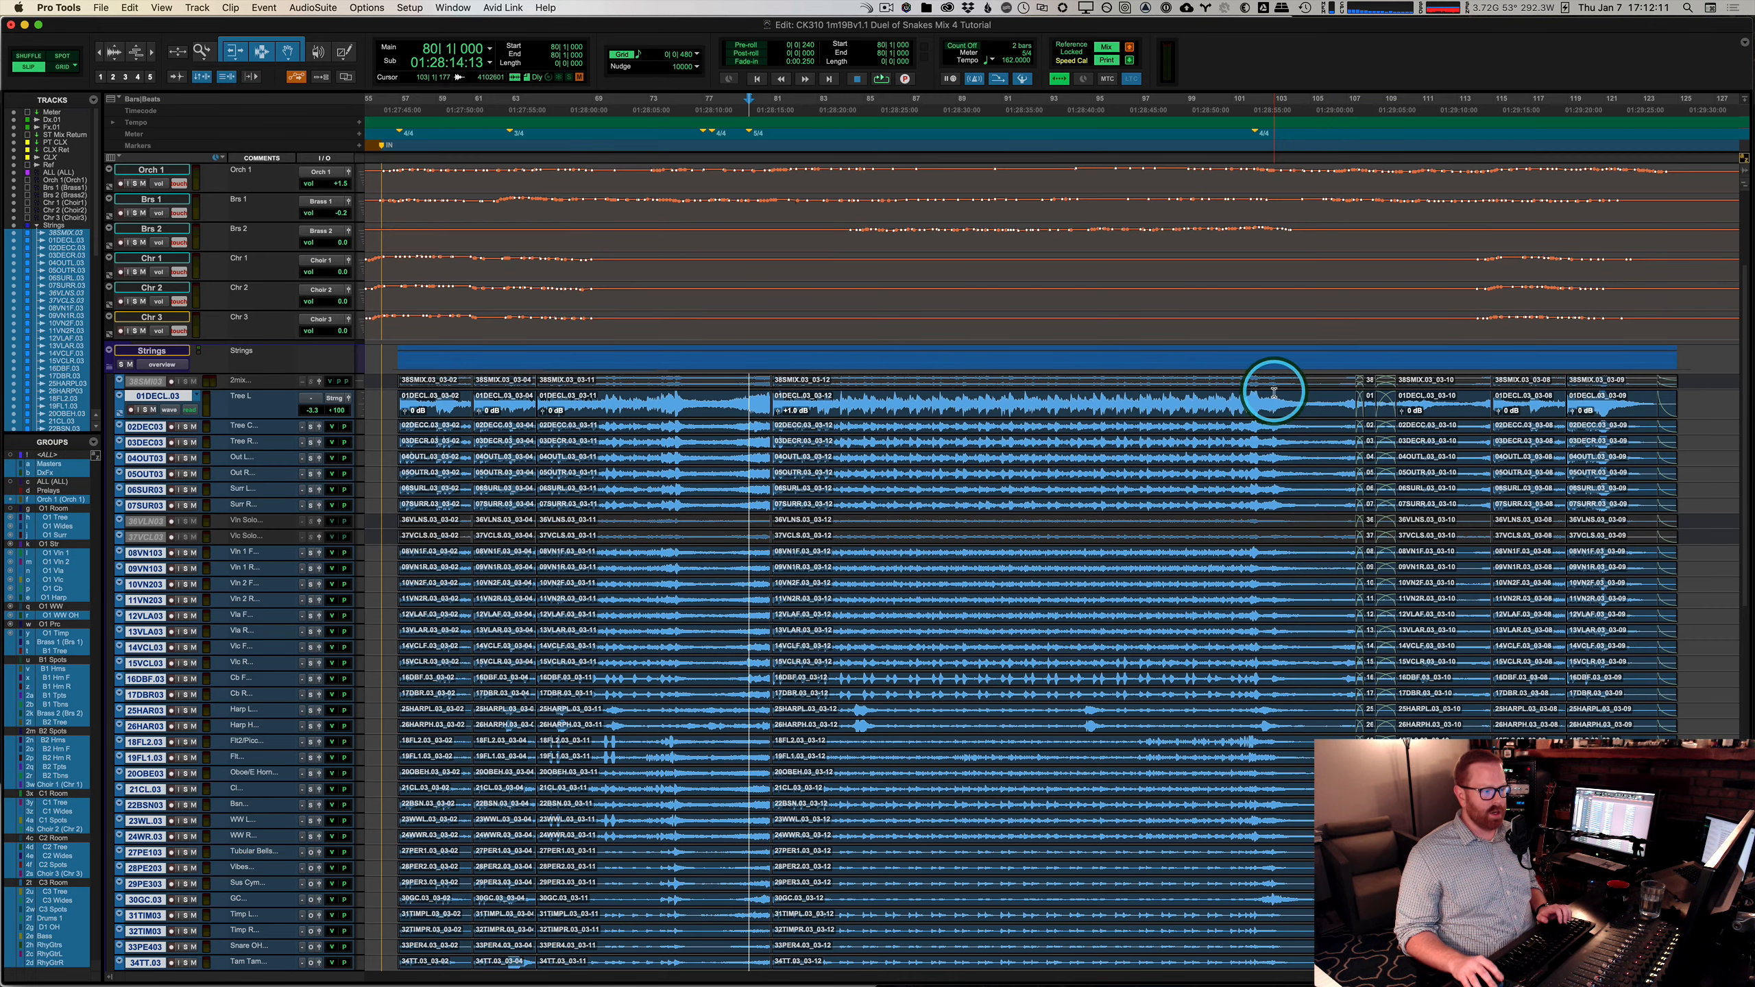
left_click(1250, 393)
key("space")
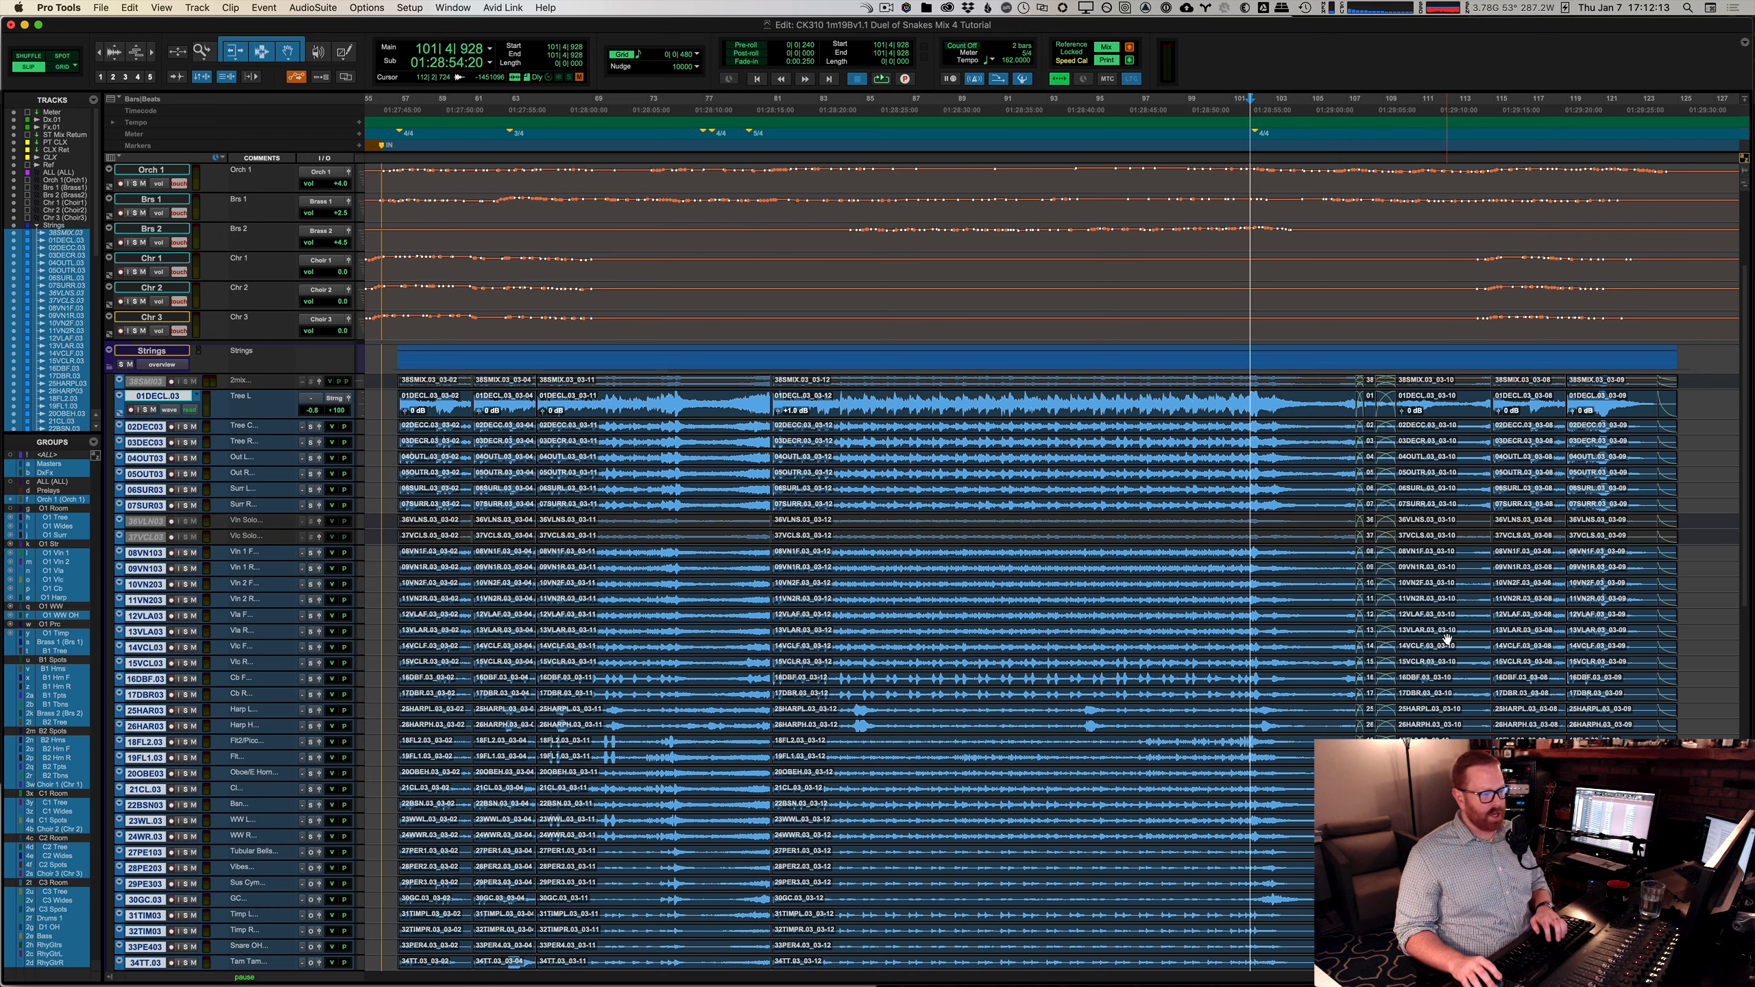
key("super+equal")
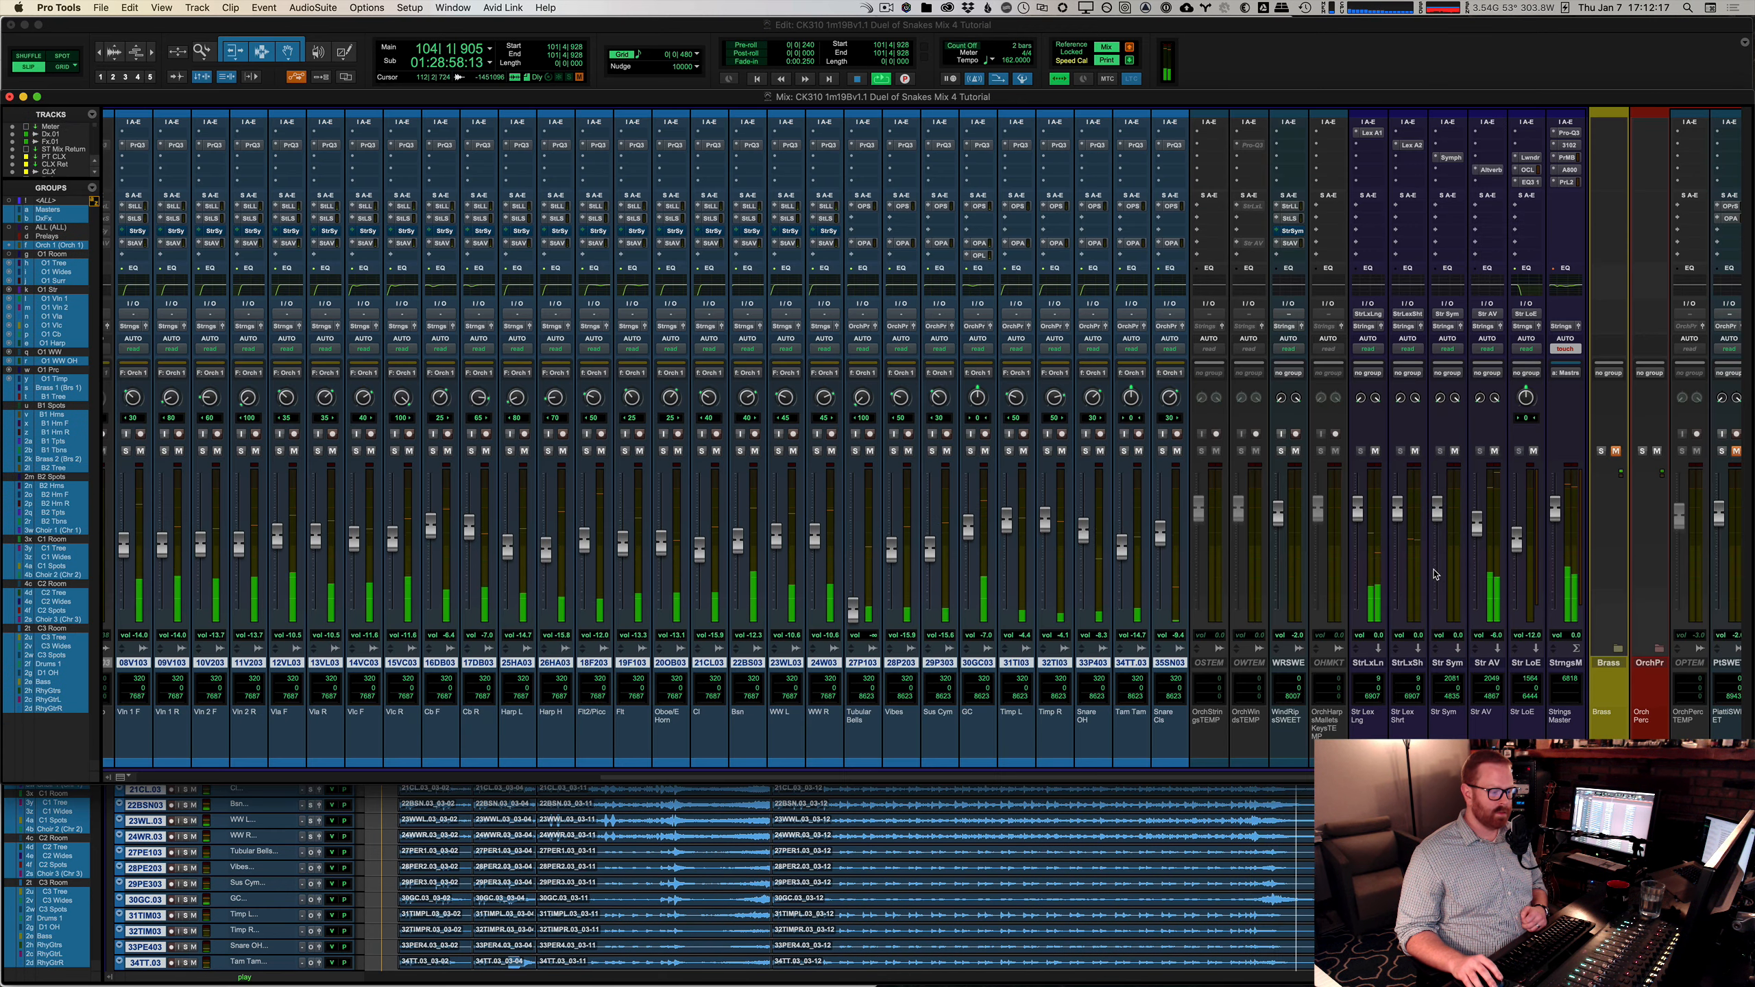
key("super+equal")
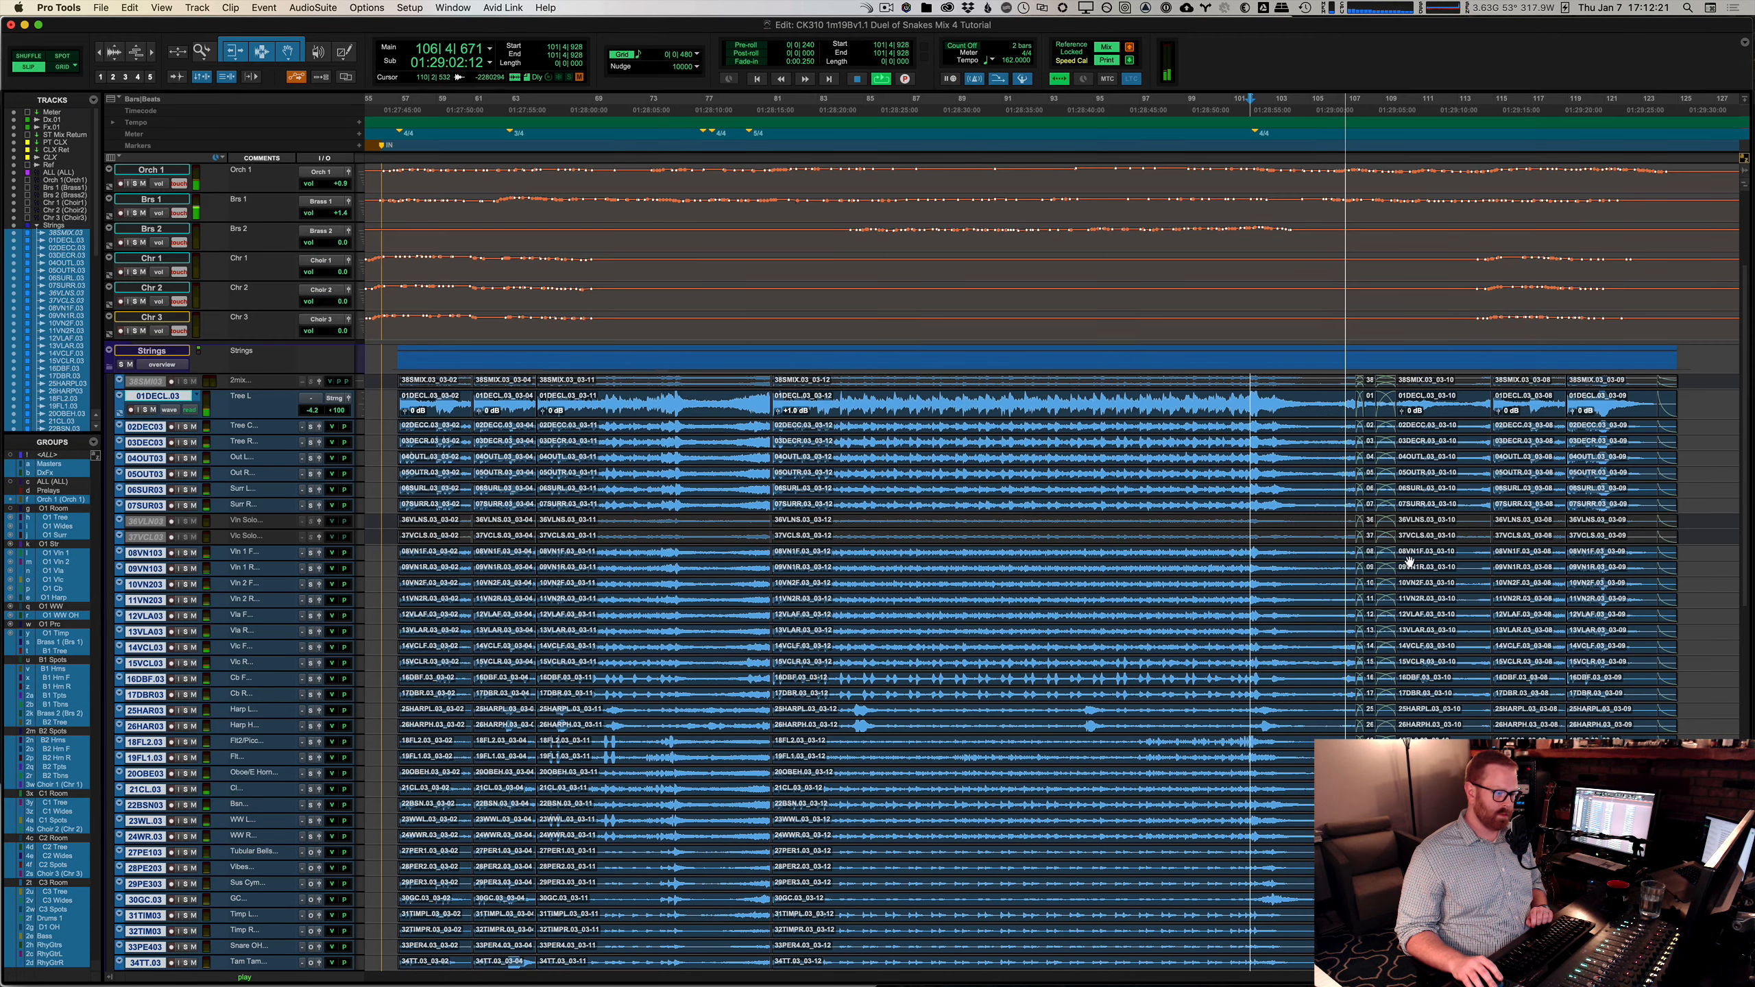
key("space")
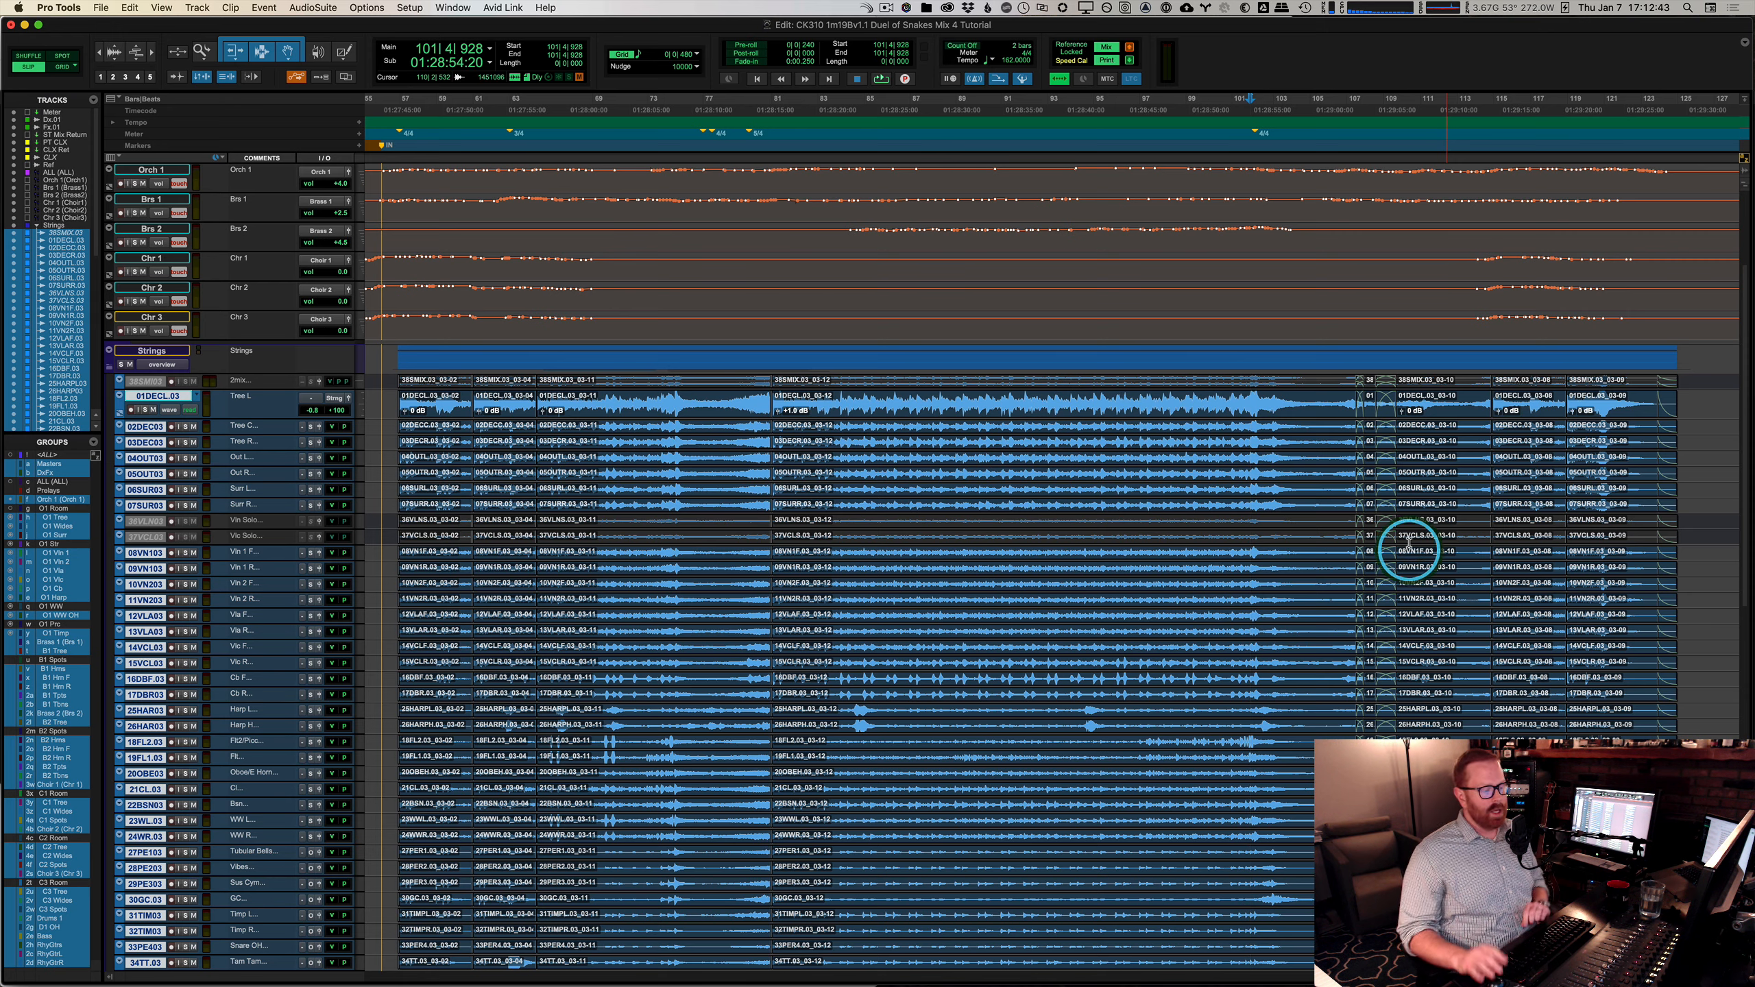
Step: Look over the orchestra tracks, string returns and orchestral percussion tracks in the Edit and Mix windows
scroll(1292, 573, "down", 10)
scroll(1292, 639, "down", 3)
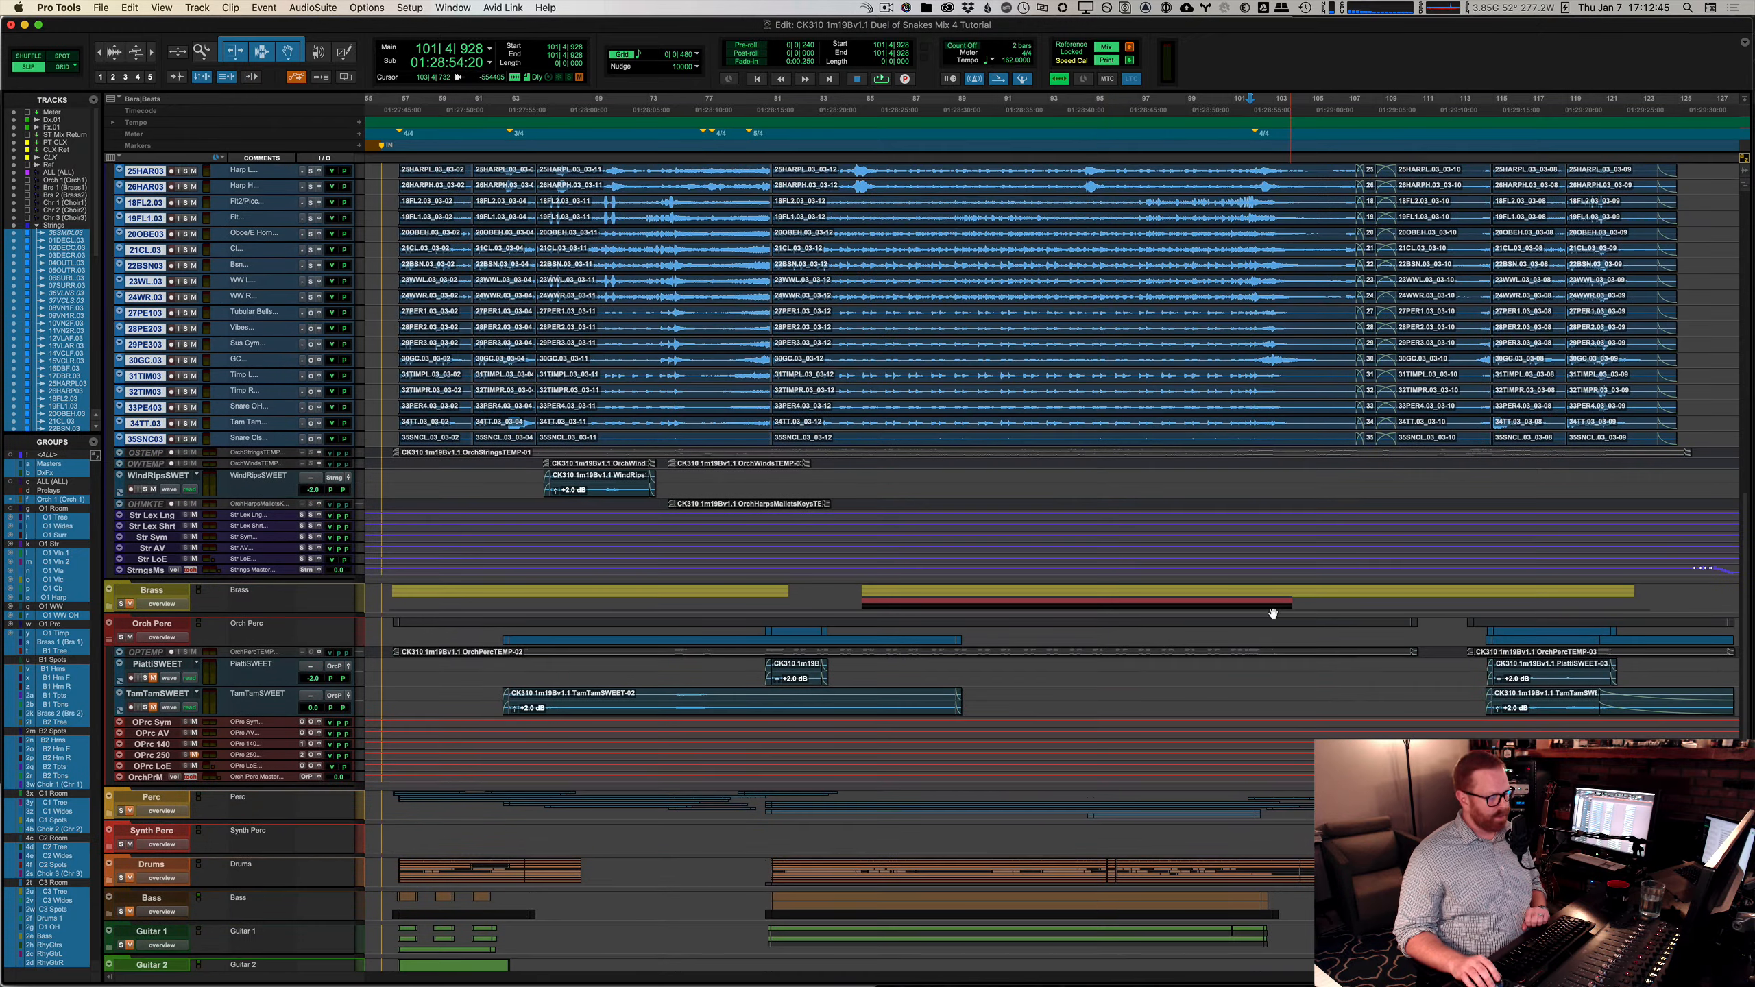
scroll(1093, 419, "up", 10)
scroll(895, 432, "down", 7)
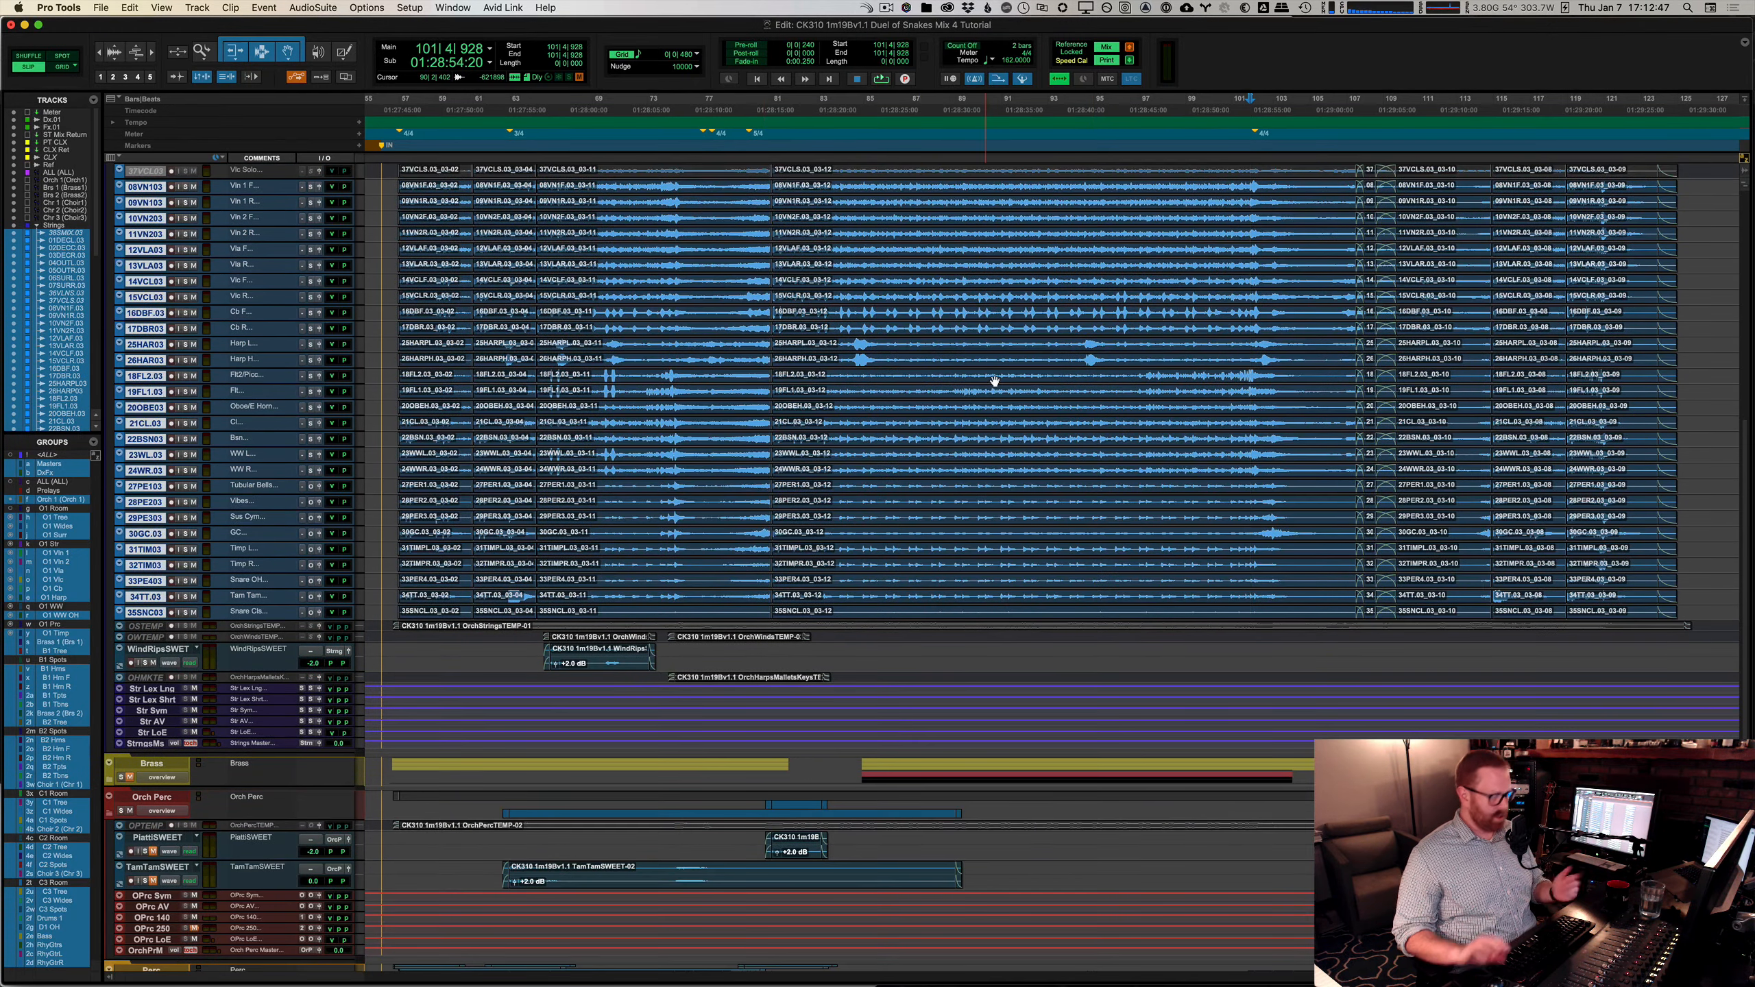
key("super+equal")
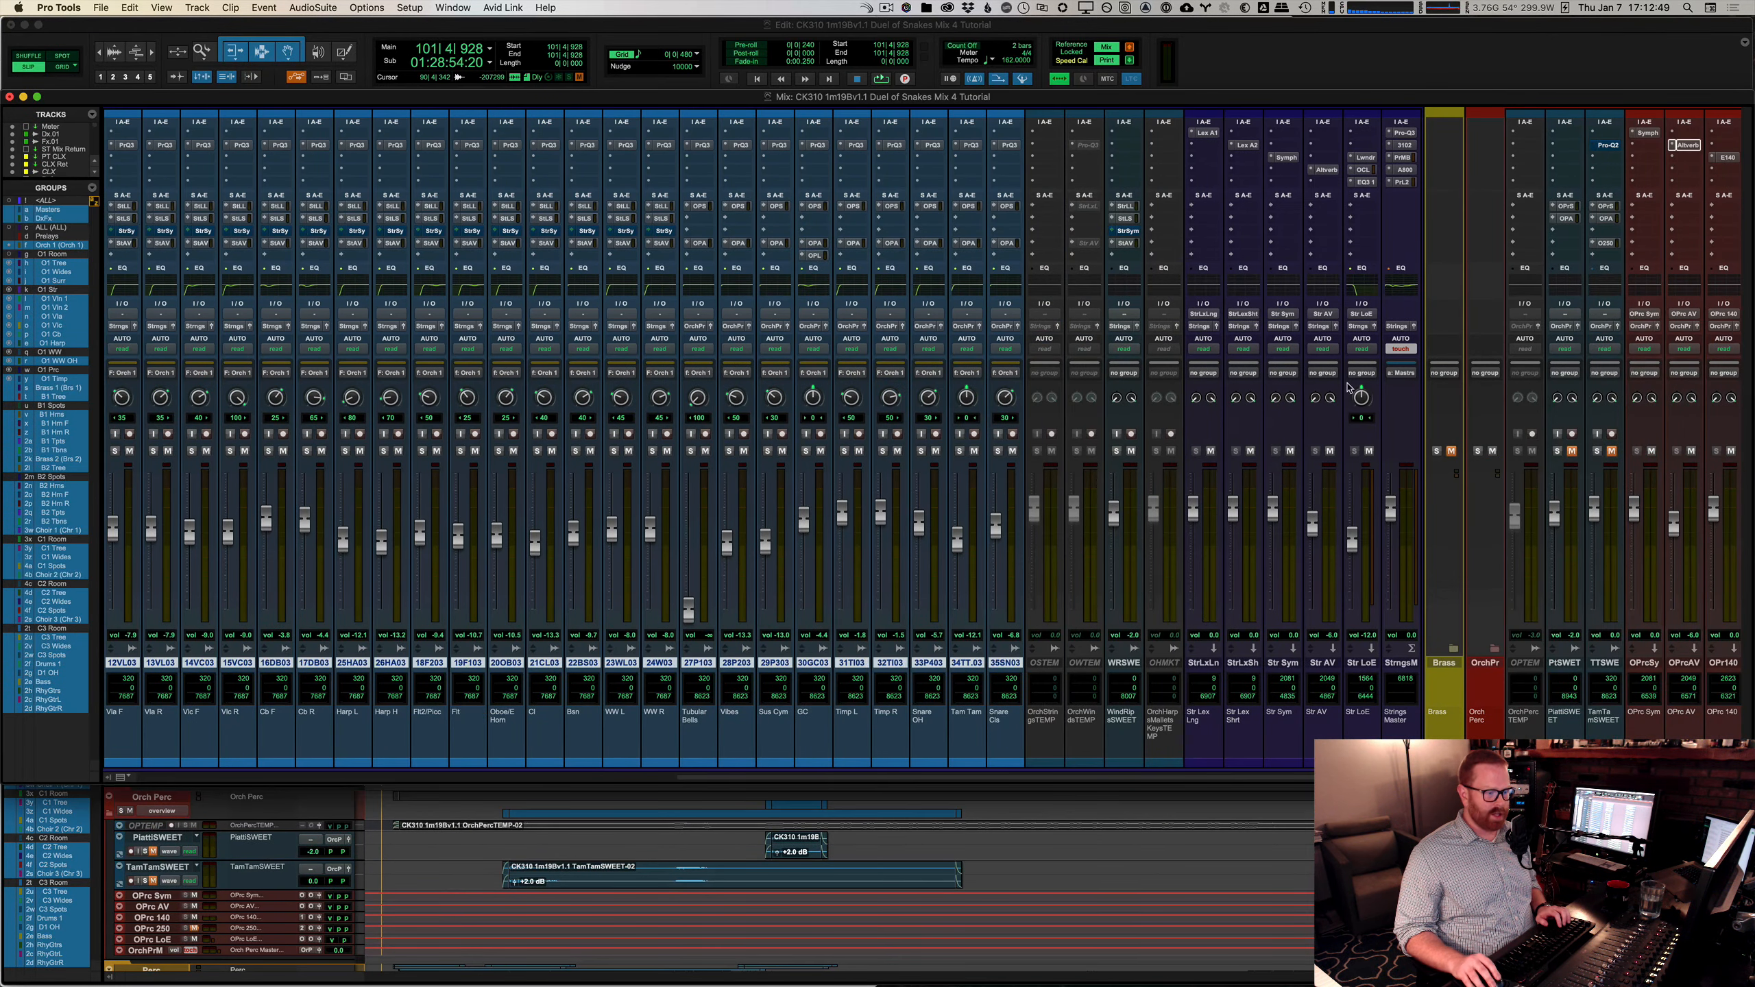
scroll(926, 437, "left", 6)
key("super+equal")
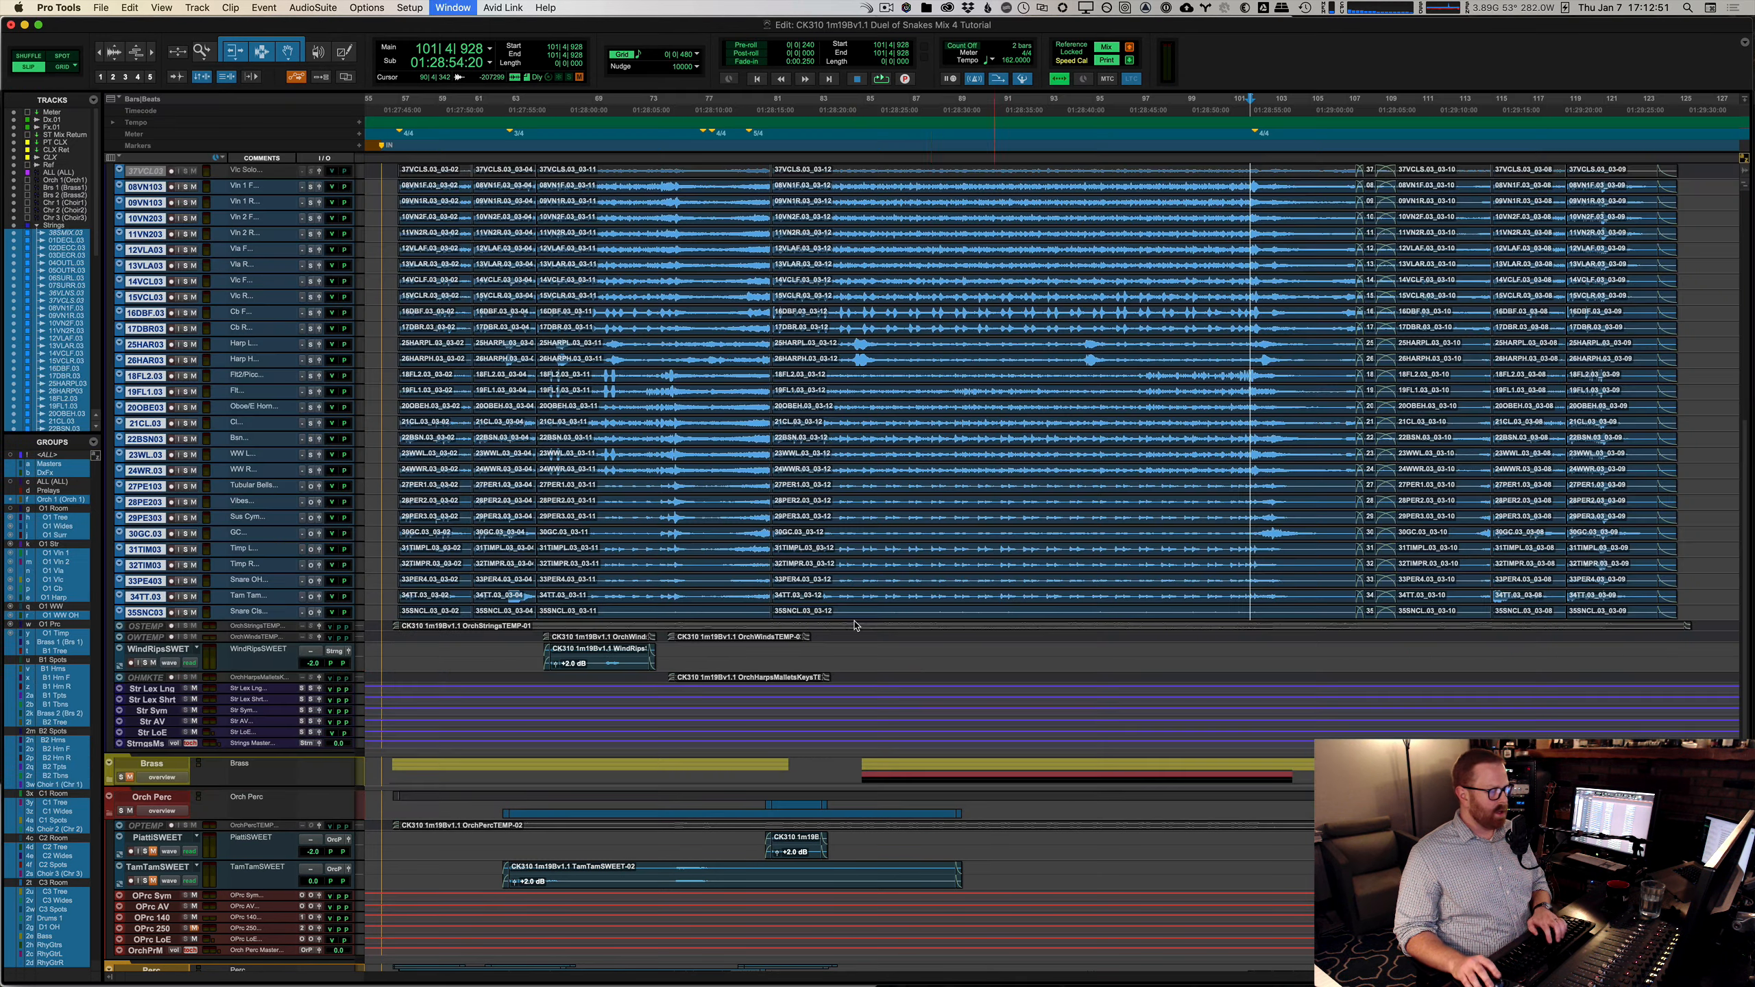
Step: Audition the orchestra tracks briefly from bar 81 in the Edit window and stop playback
scroll(935, 668, "up", 8)
key("space")
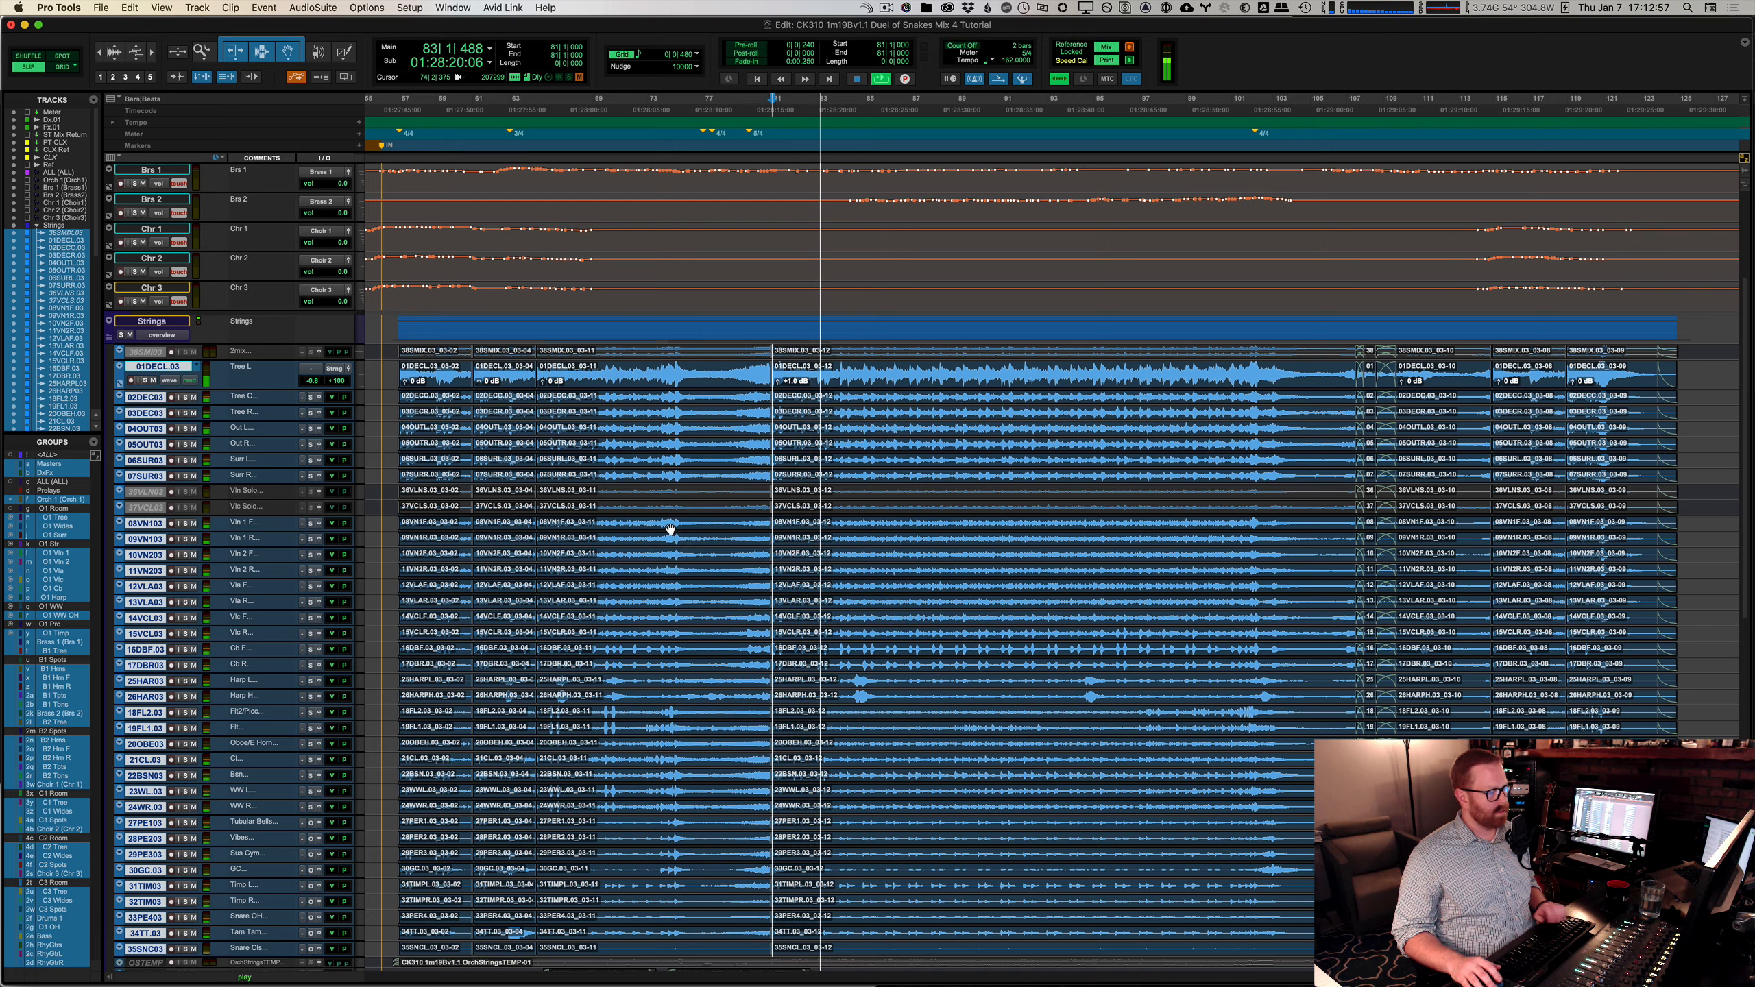
key("space")
Step: Unmute the Brass folder track and expand it to show its tracks in the Edit window
scroll(916, 510, "down", 10)
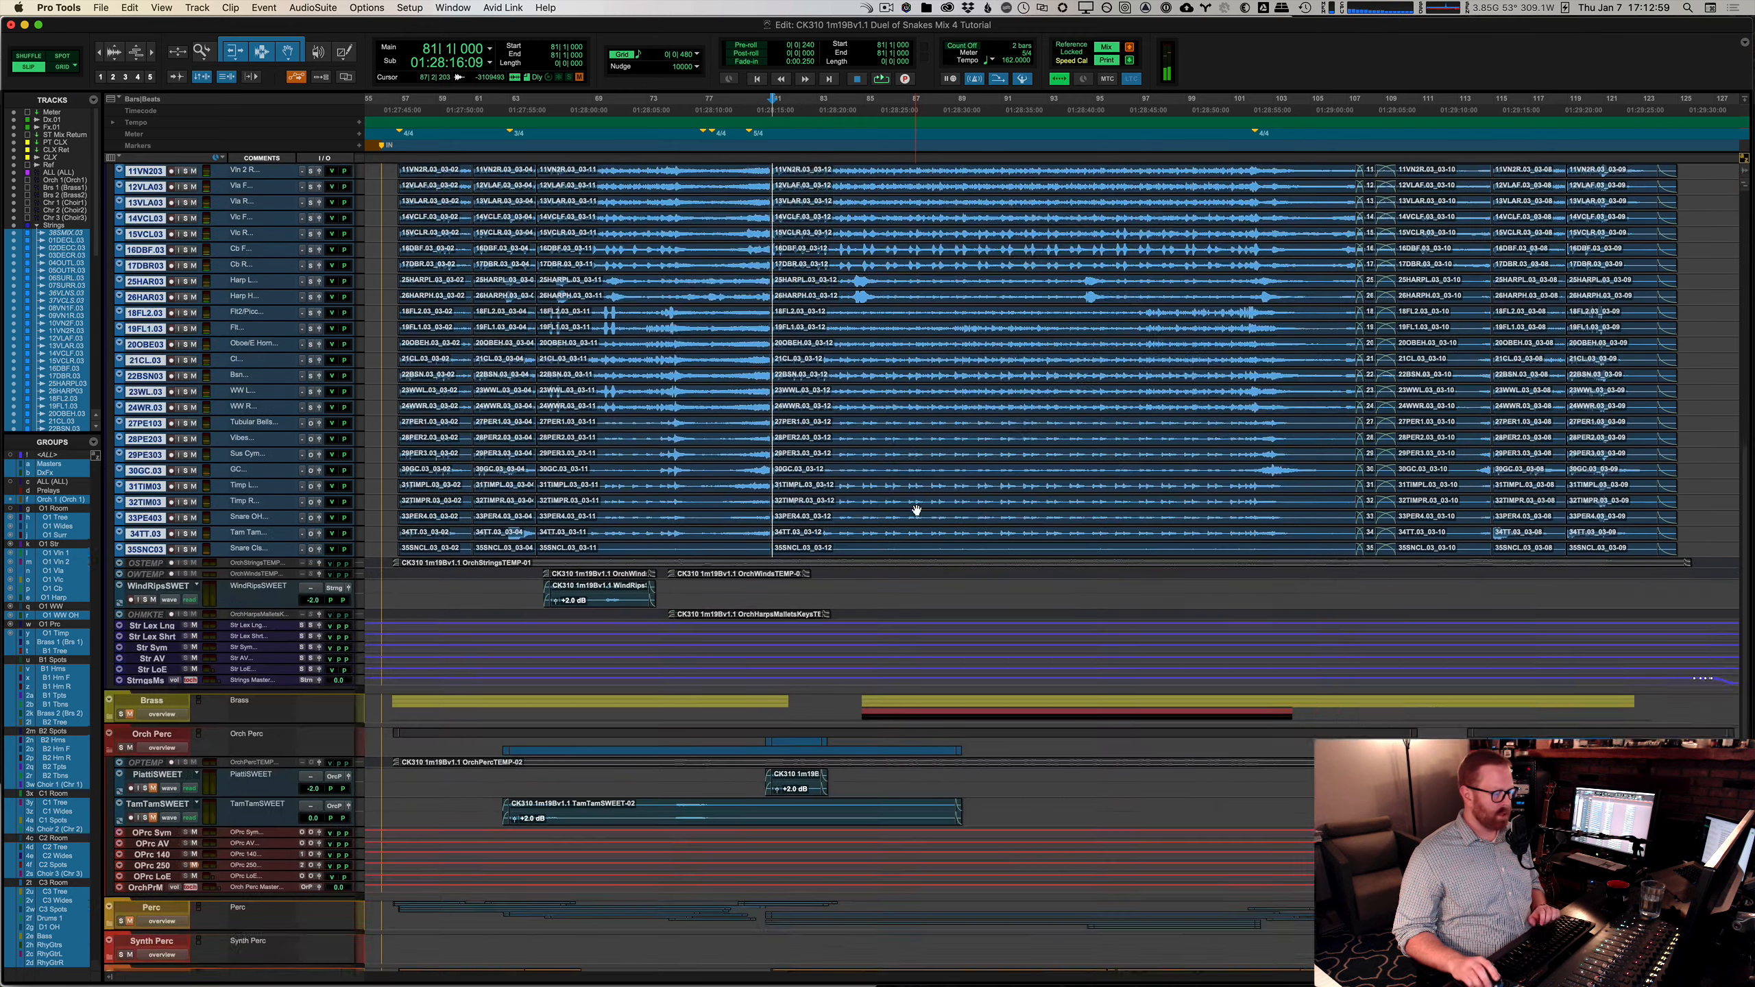
scroll(916, 510, "down", 5)
left_click(140, 446)
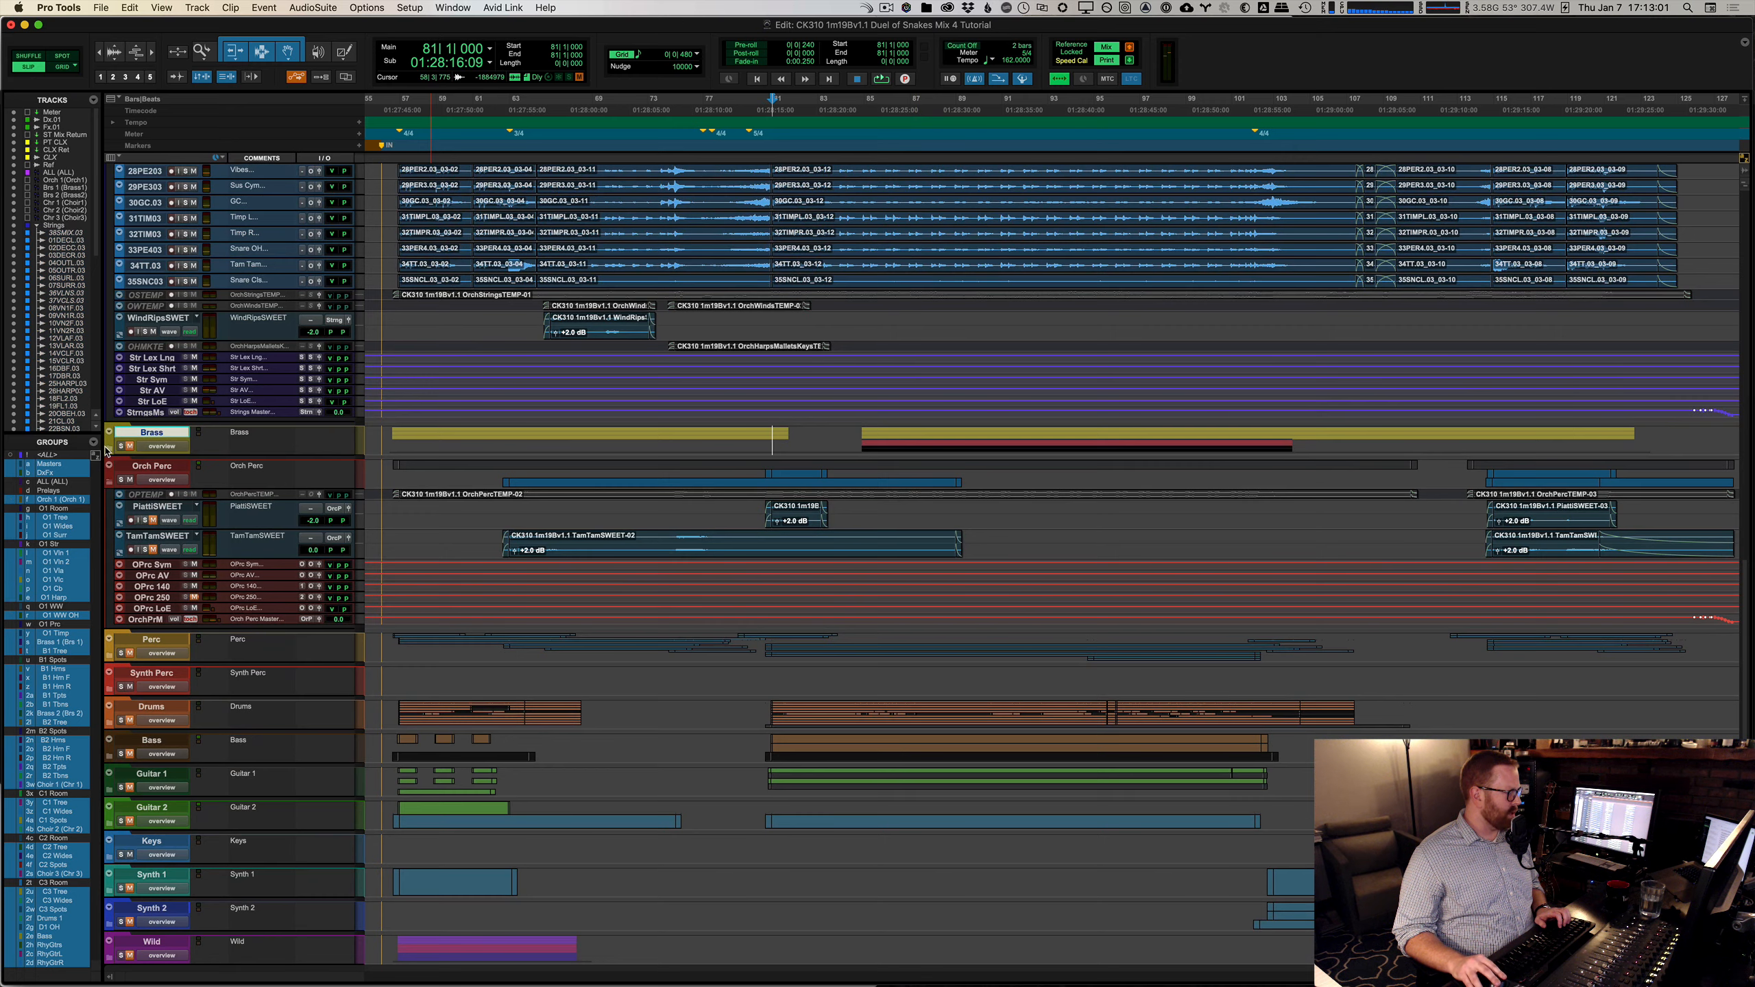
left_click(108, 432)
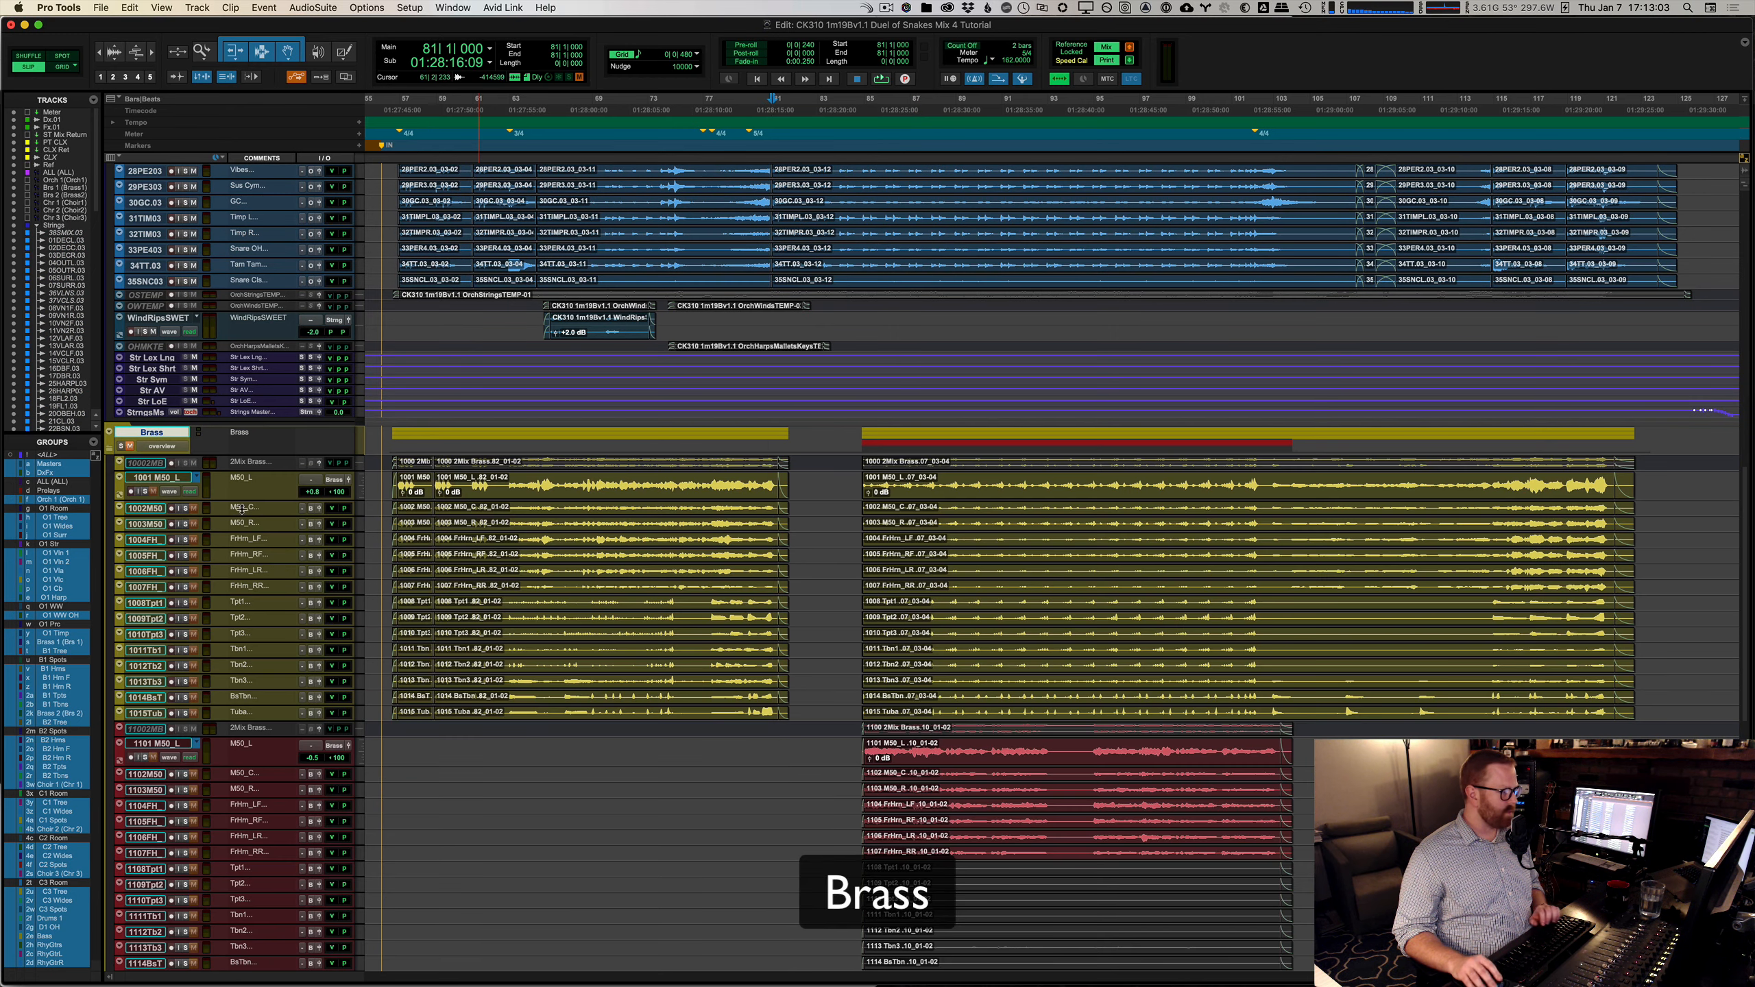
Step: Examine the two brass sets in the Edit and Mix windows, and select the tracks from 1001 M50_L through 1115 Tuba
scroll(782, 552, "down", 5)
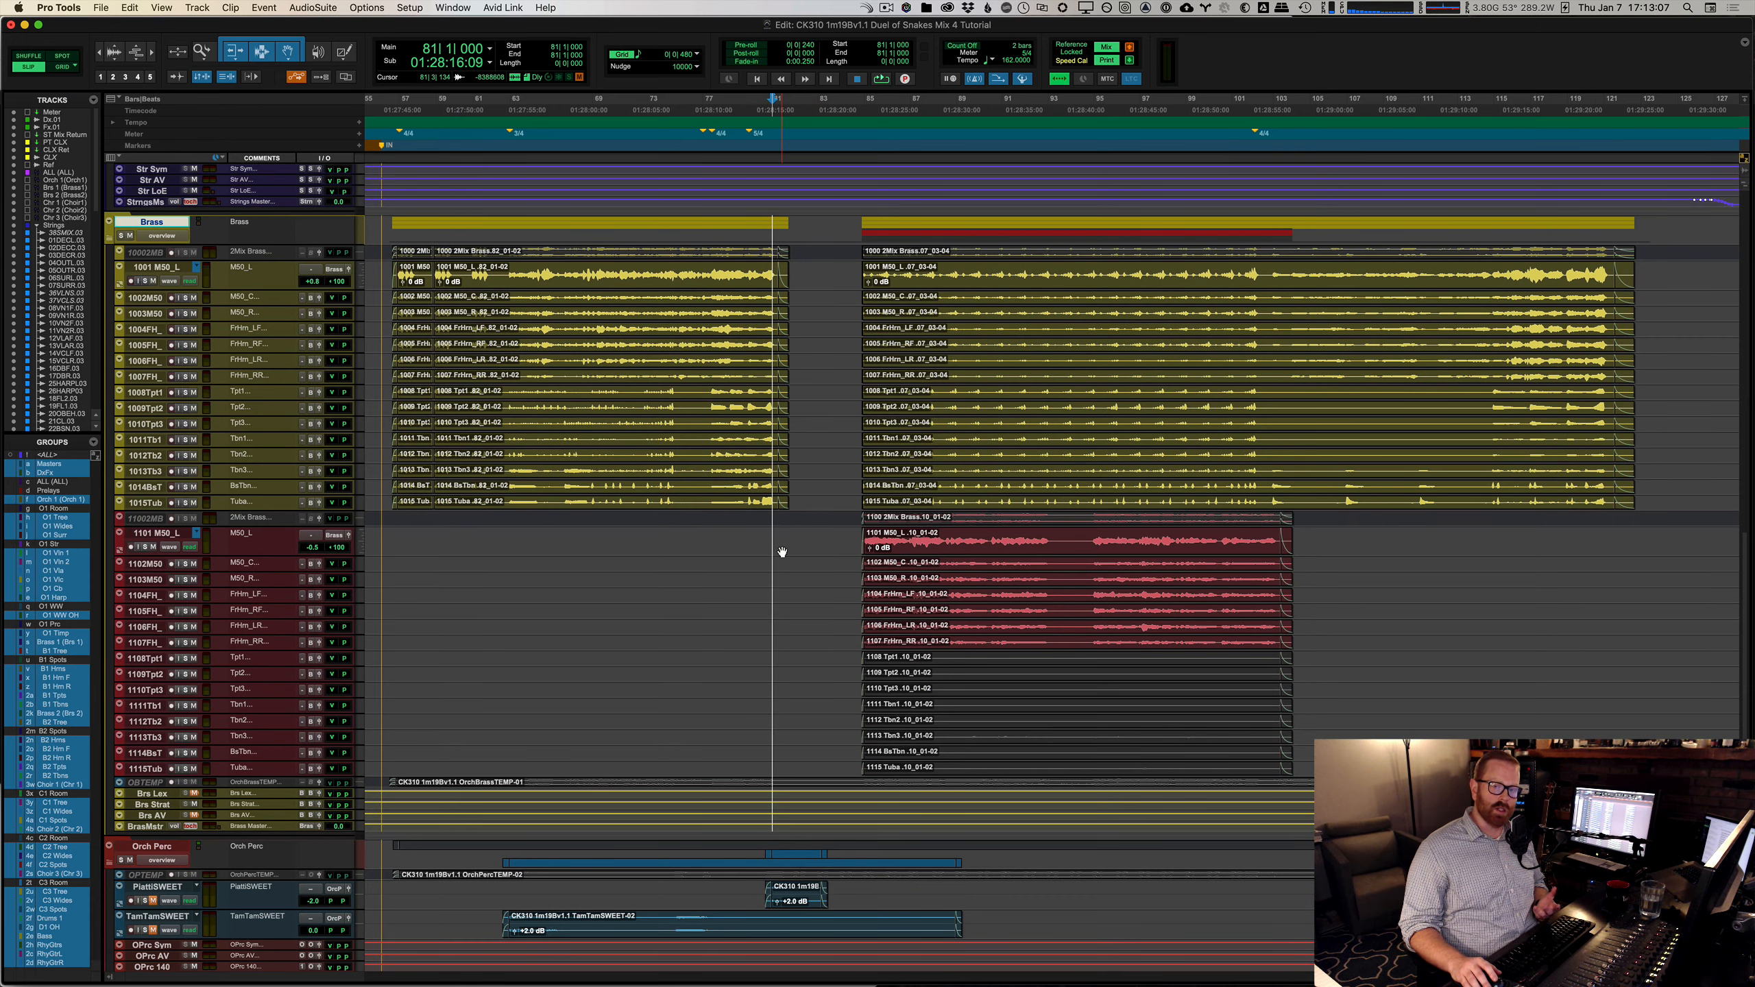
scroll(783, 533, "up", 9)
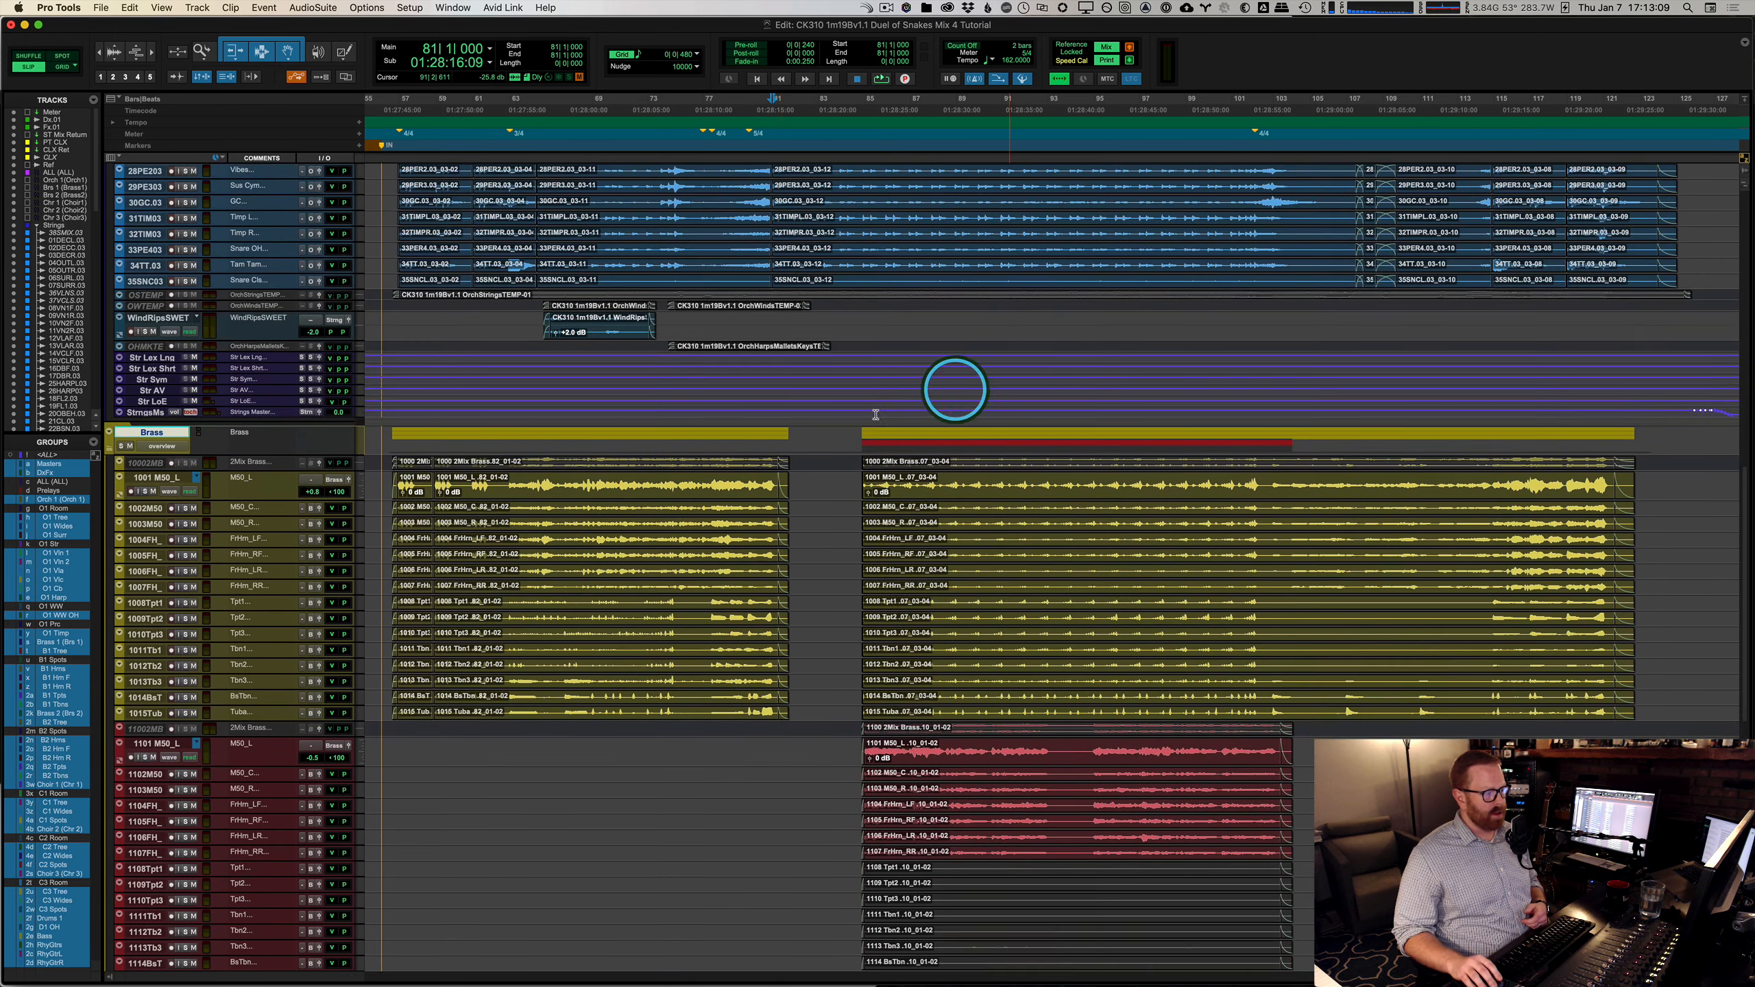
scroll(1094, 544, "down", 2)
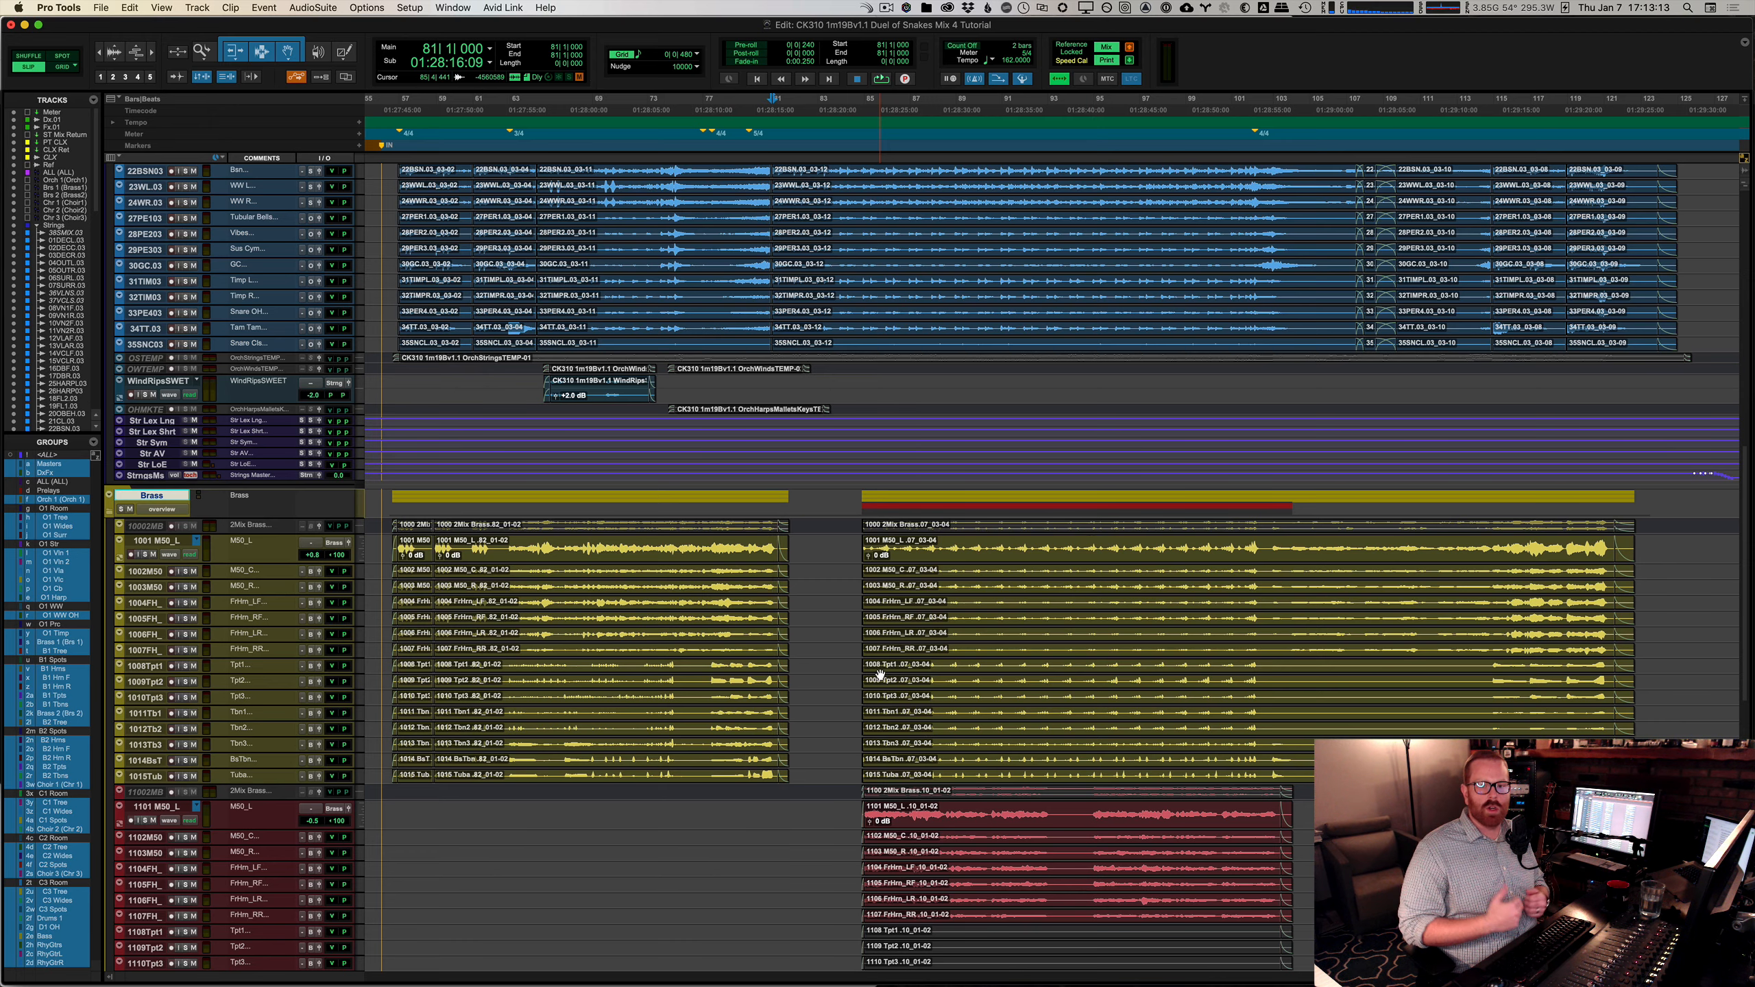
scroll(921, 719, "down", 3)
key("super+equal")
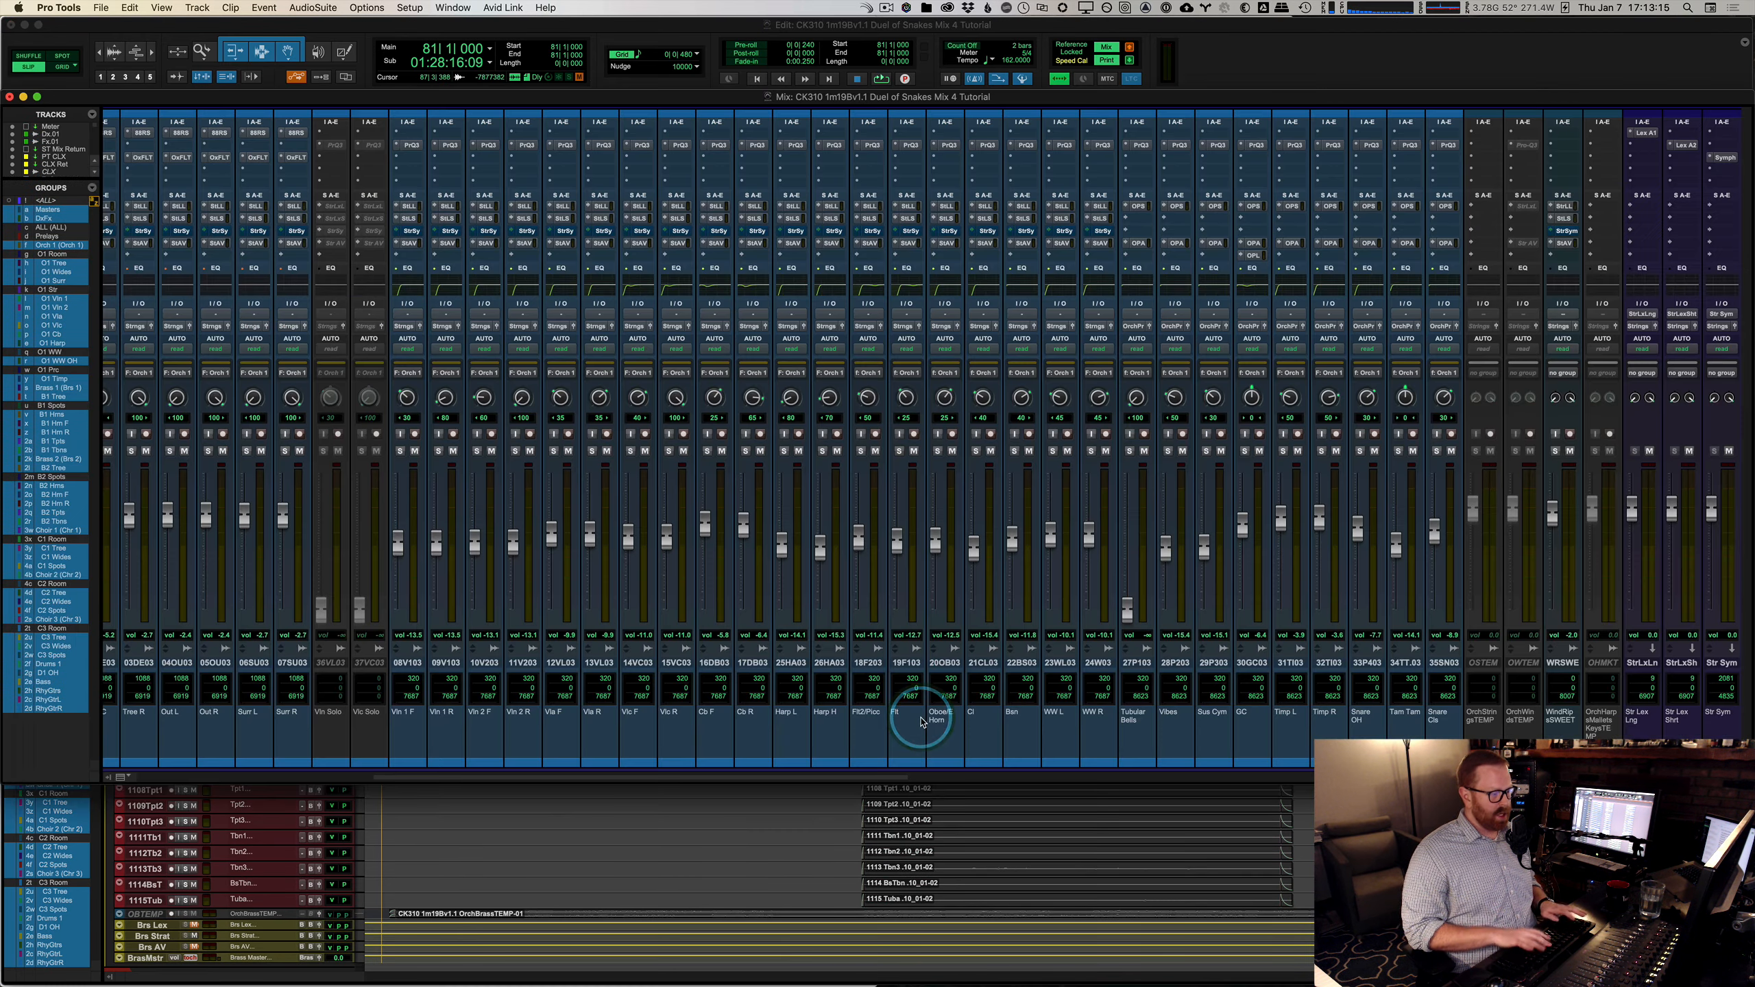
scroll(1017, 593, "right", 20)
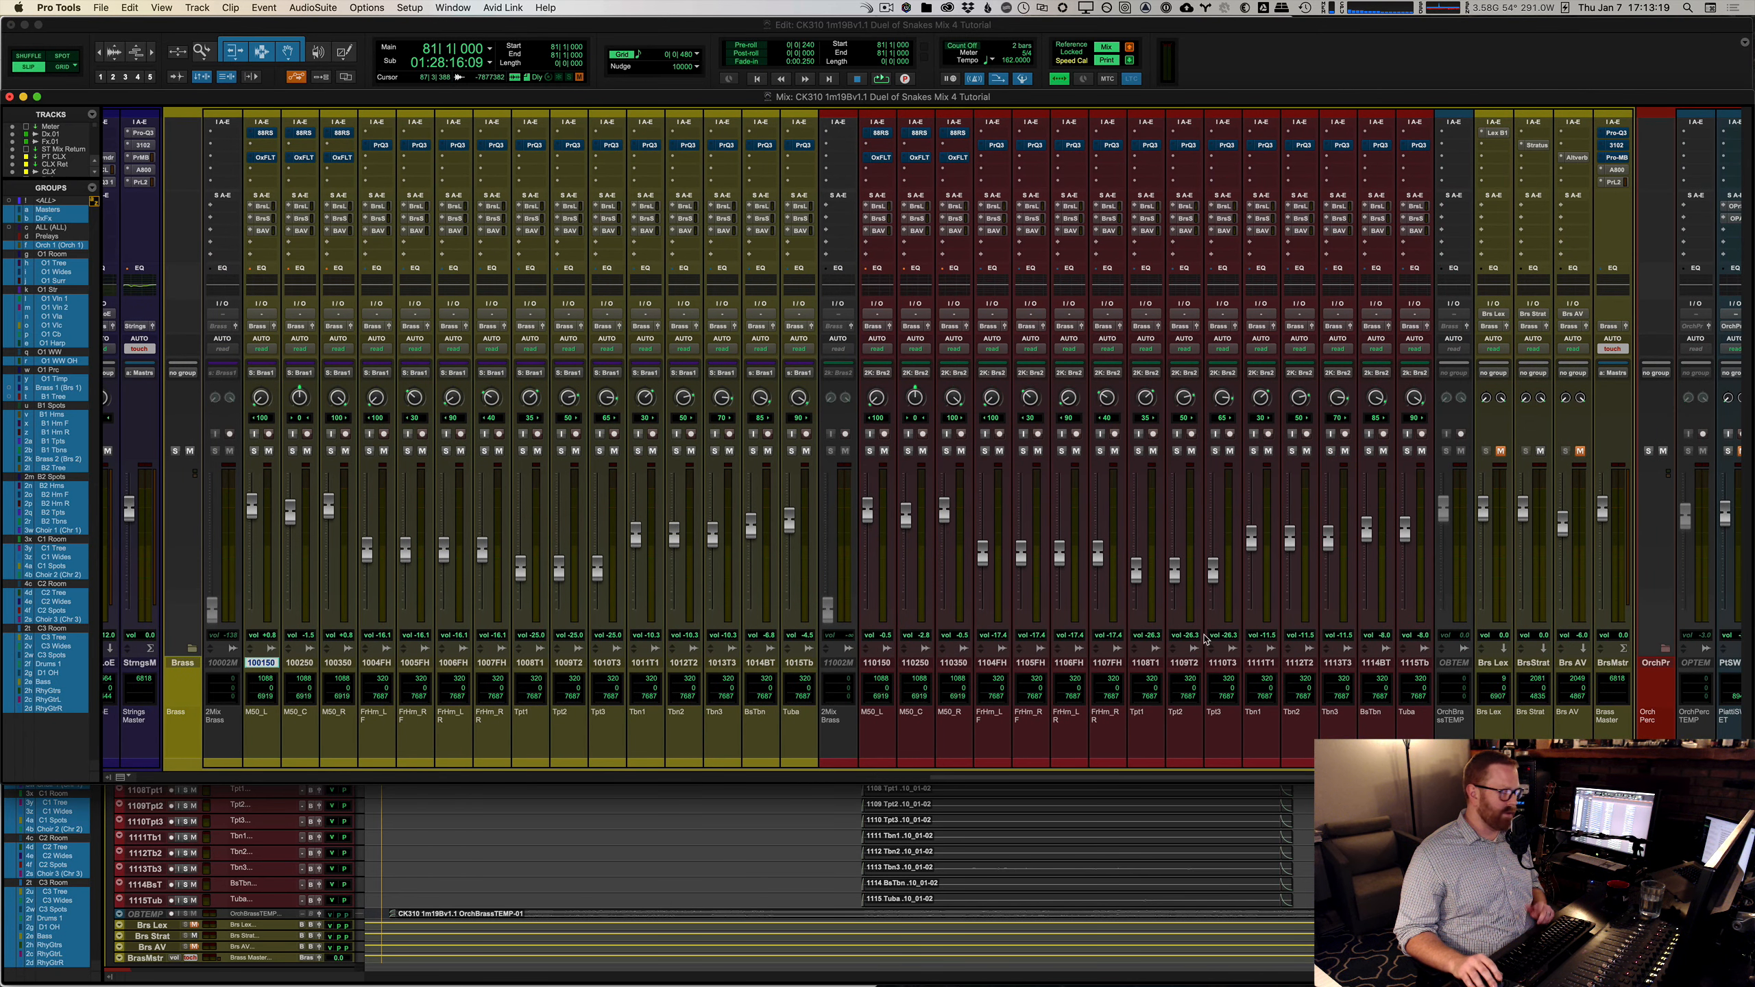
left_click(1418, 663, "shift")
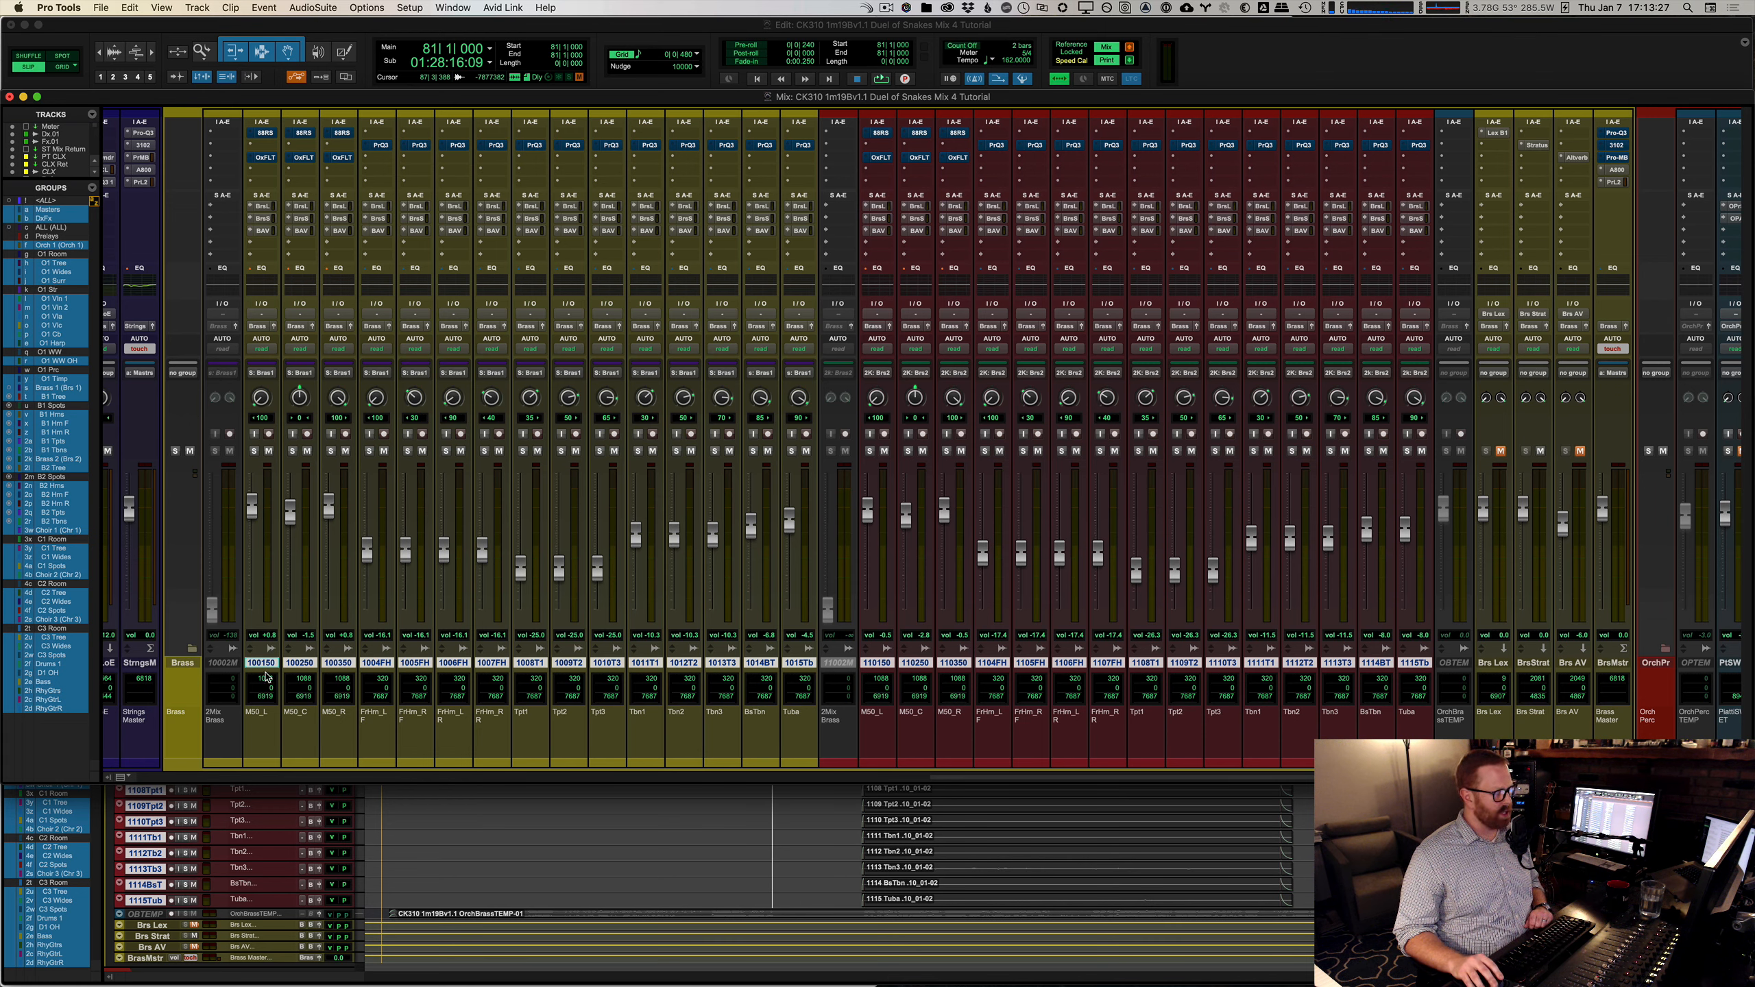
Step: Solo only the first brass set, tracks 1001 M50_L through 1015 Tuba, and display it in the Edit window
left_click(794, 663)
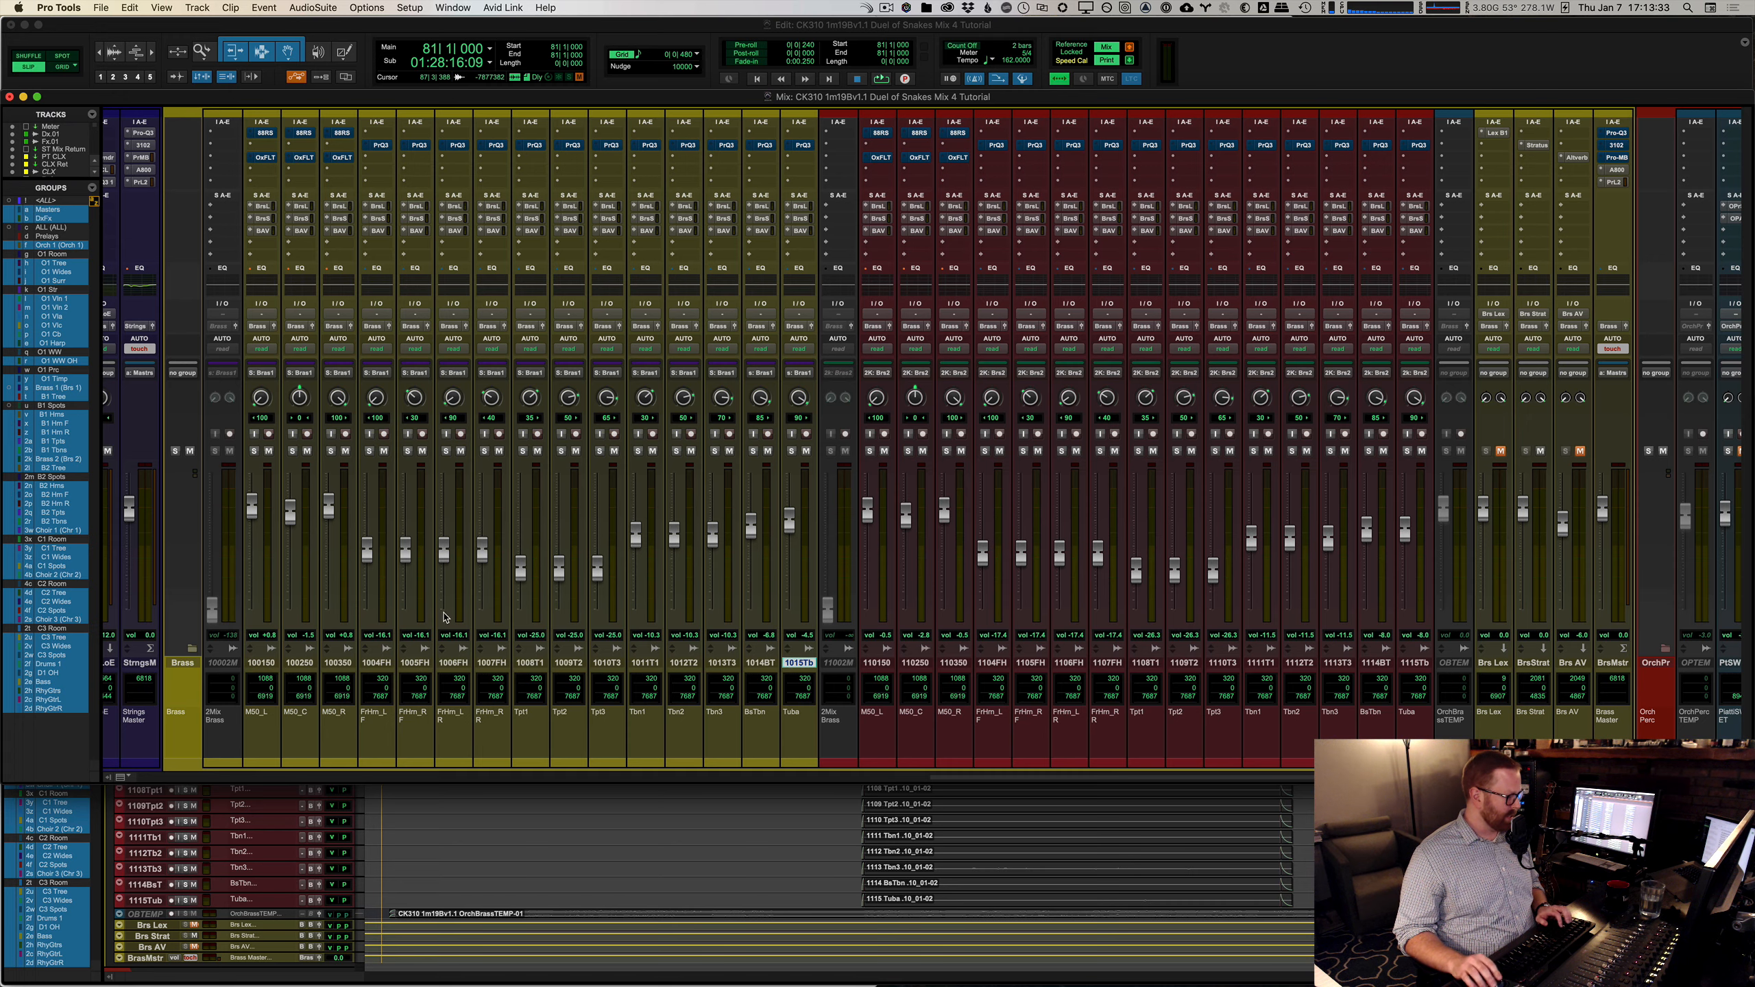
left_click(270, 664, "shift")
key("shift+s")
key("super+=")
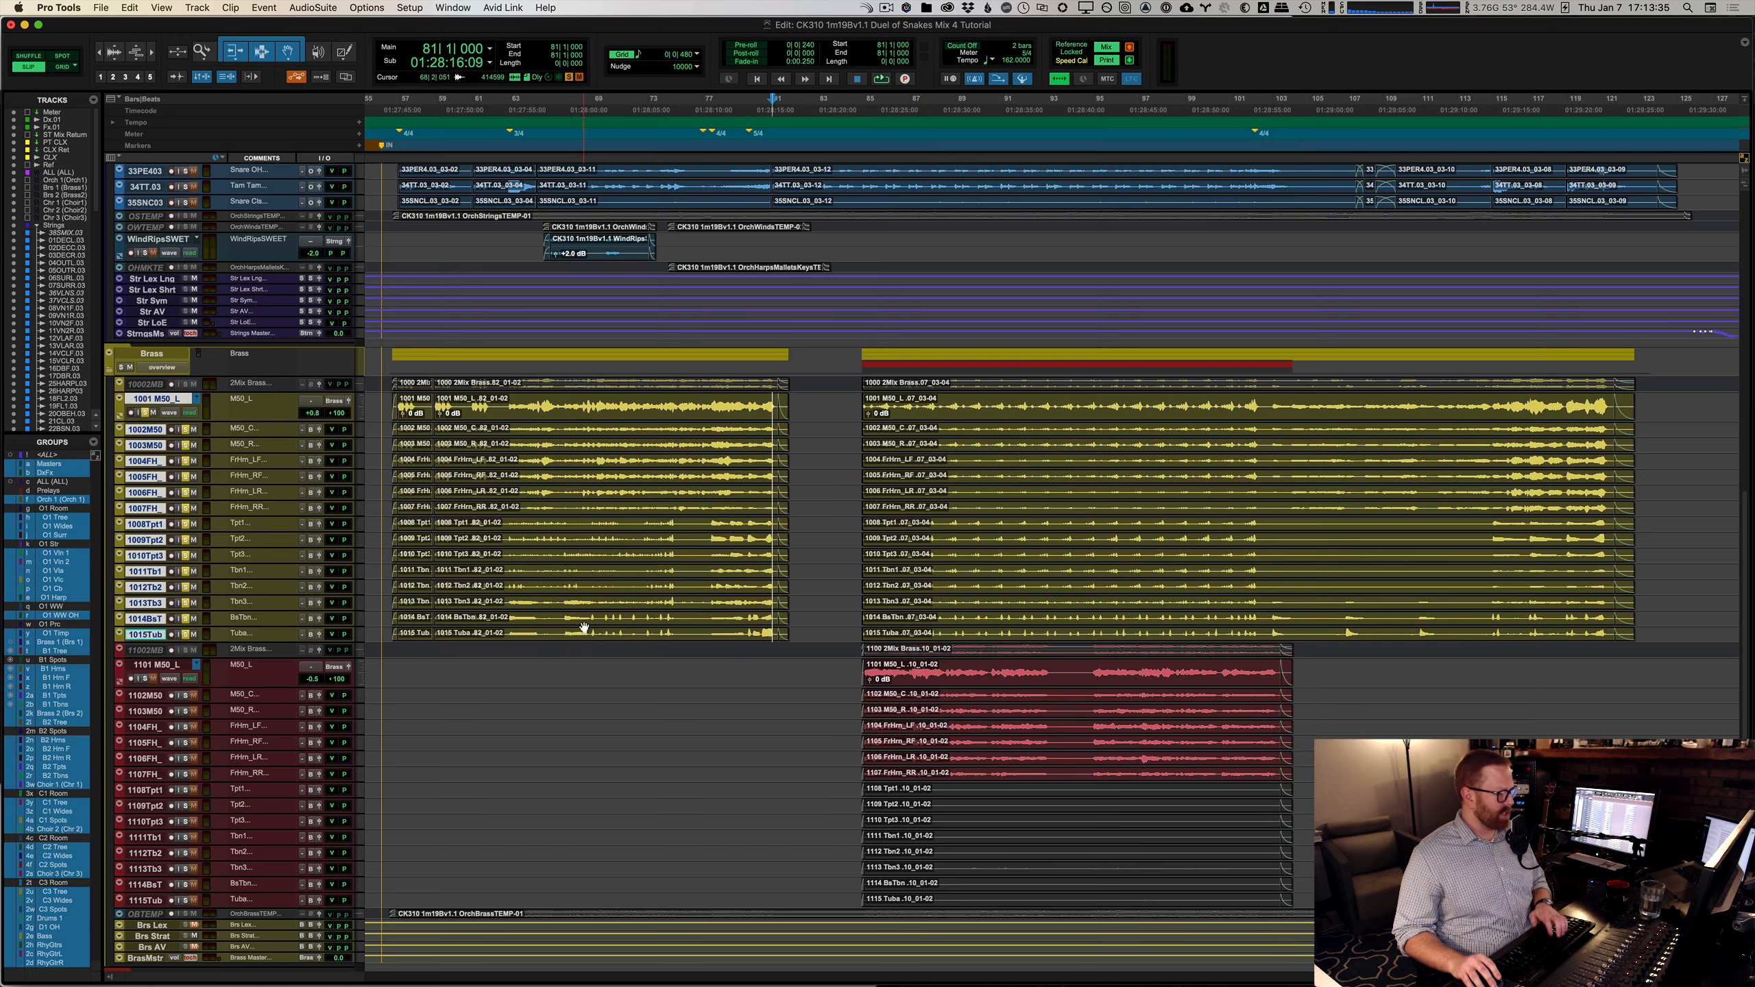
Step: Audition the soloed first brass set from bar 56 and watch its levels in the Mix window
left_click(390, 402)
key("super+=")
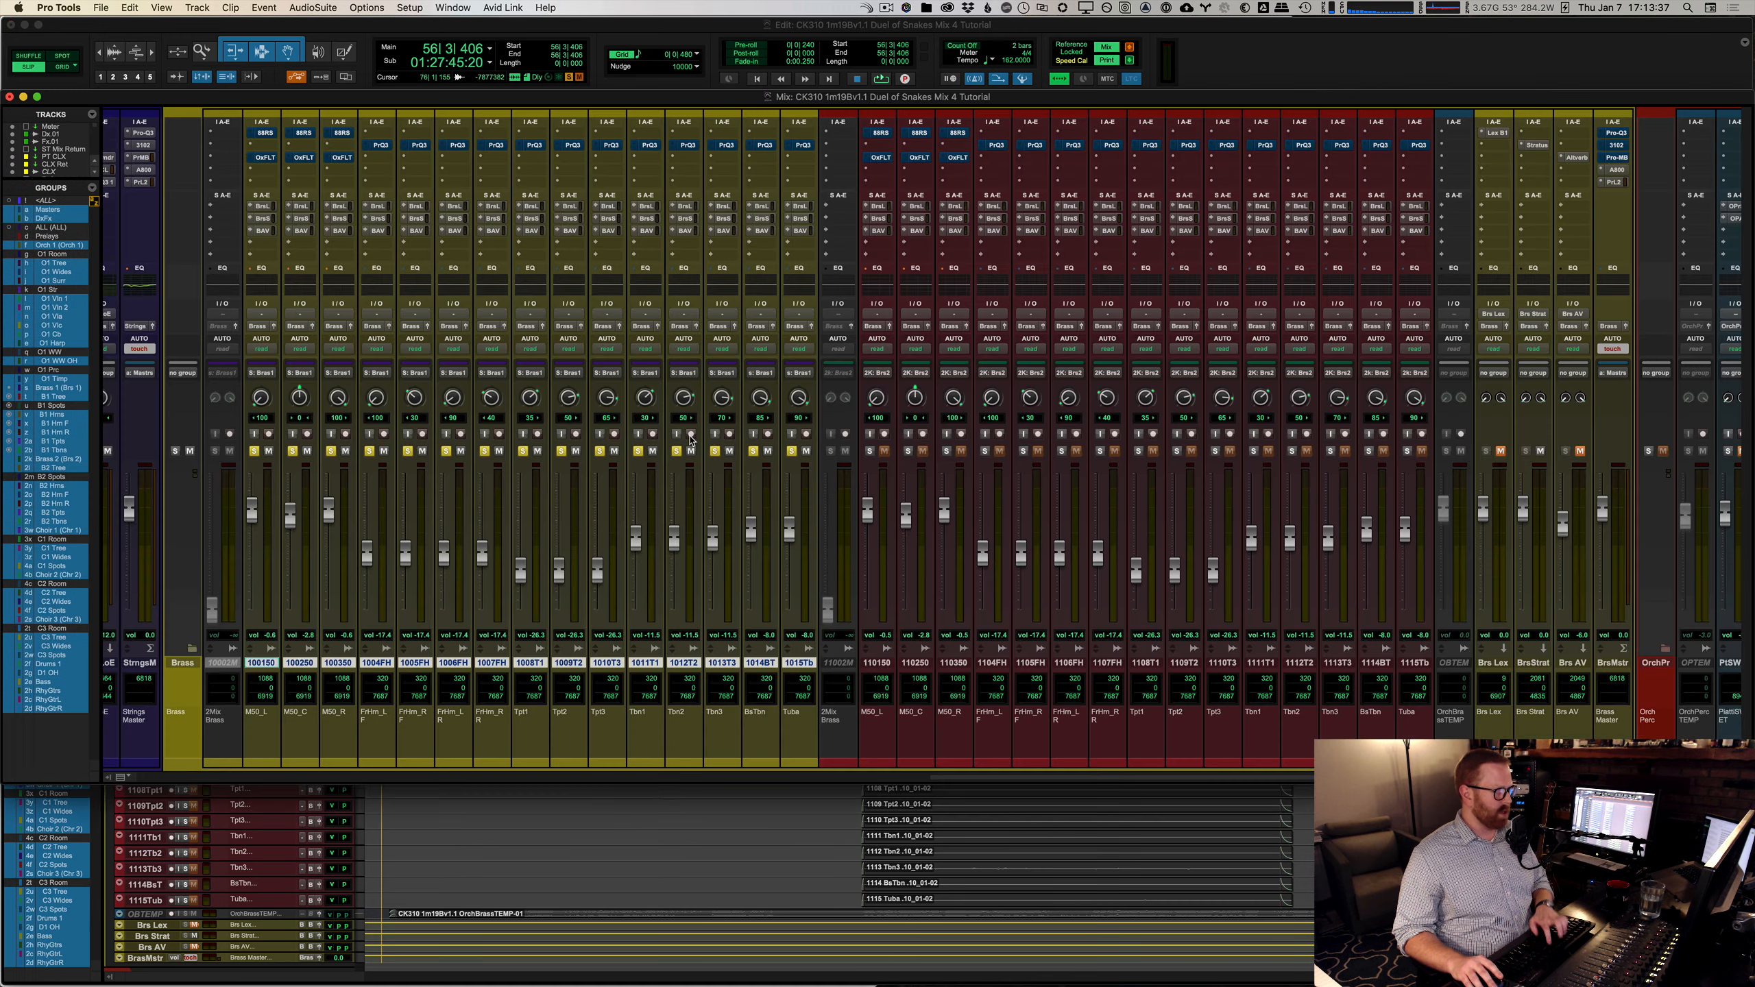
key("space")
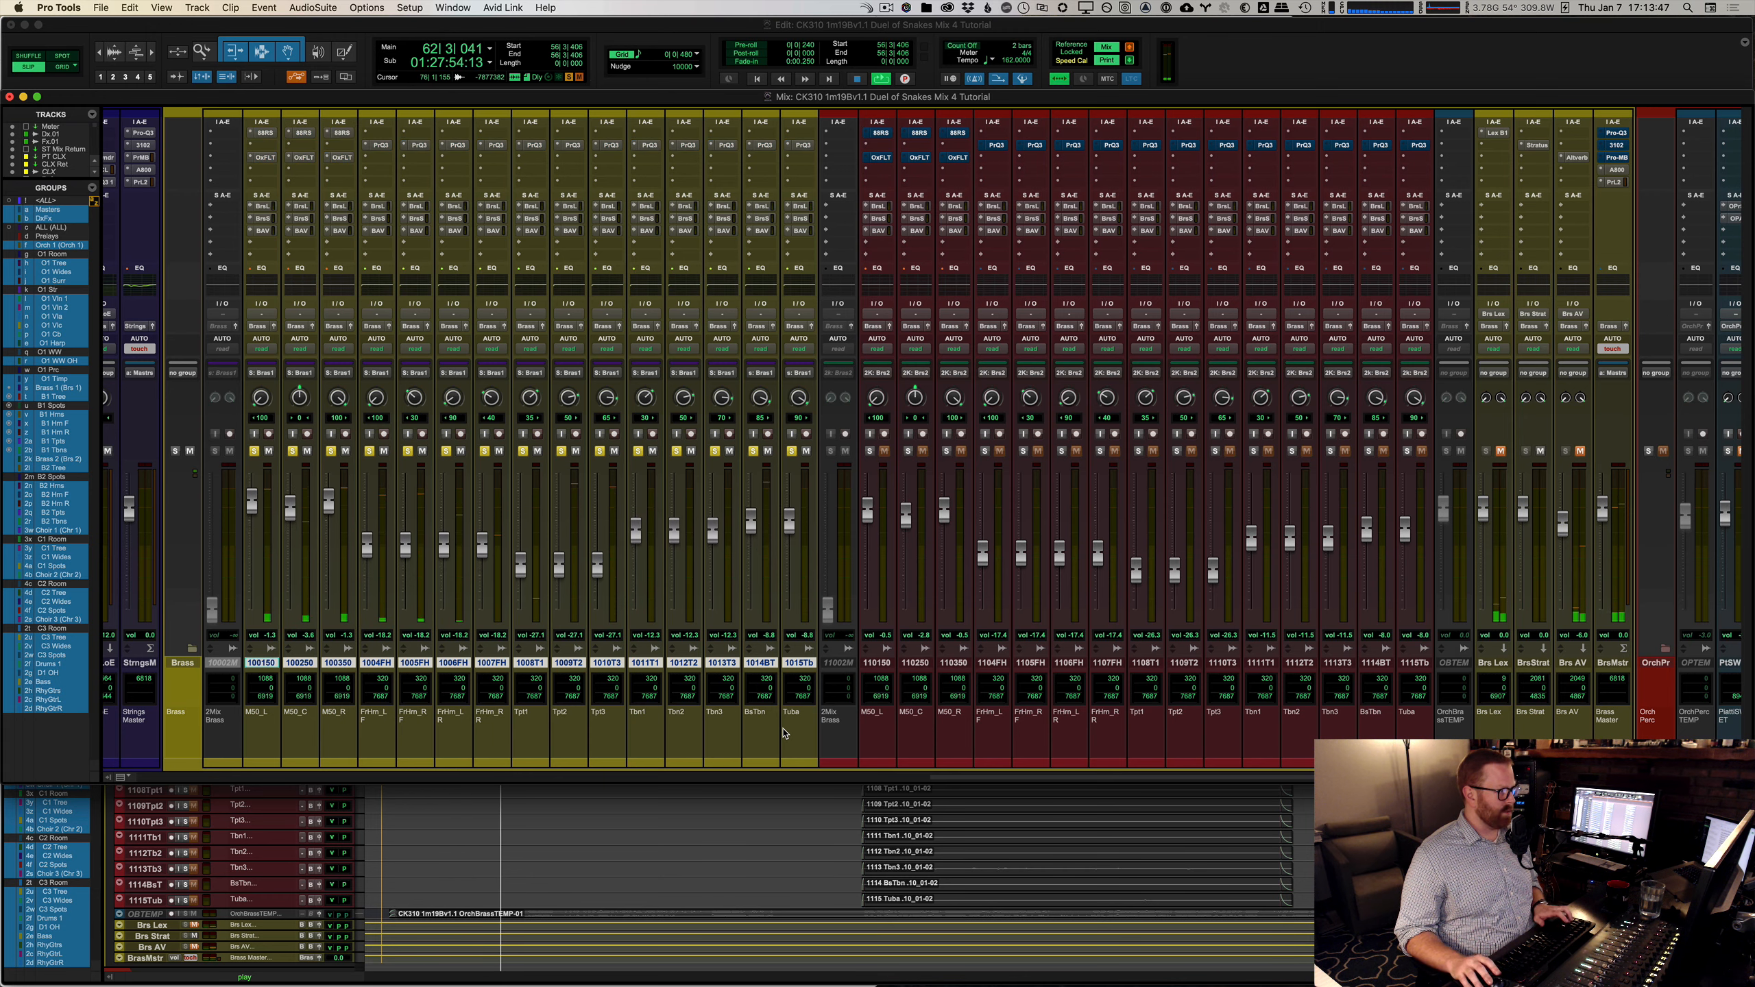
left_click(785, 733)
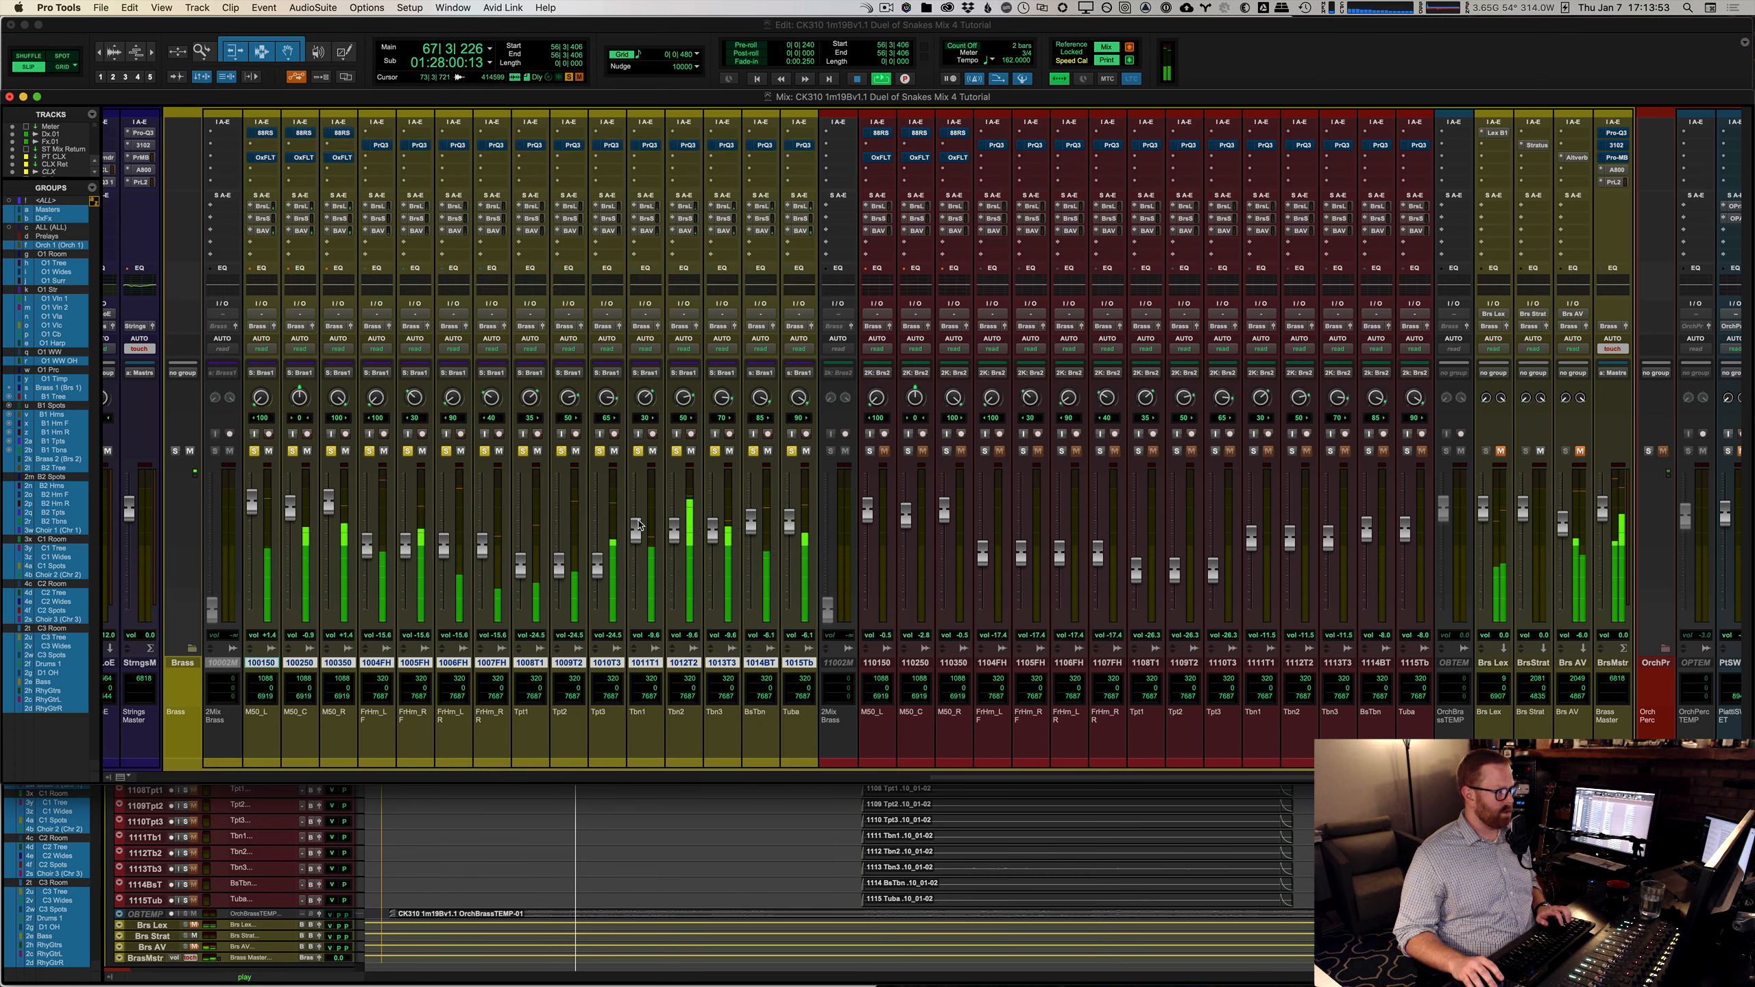
Step: Inspect the Neve 88RS inserts on the first brass set's M50_L, M50_C and M50_R tracks
left_click(261, 132)
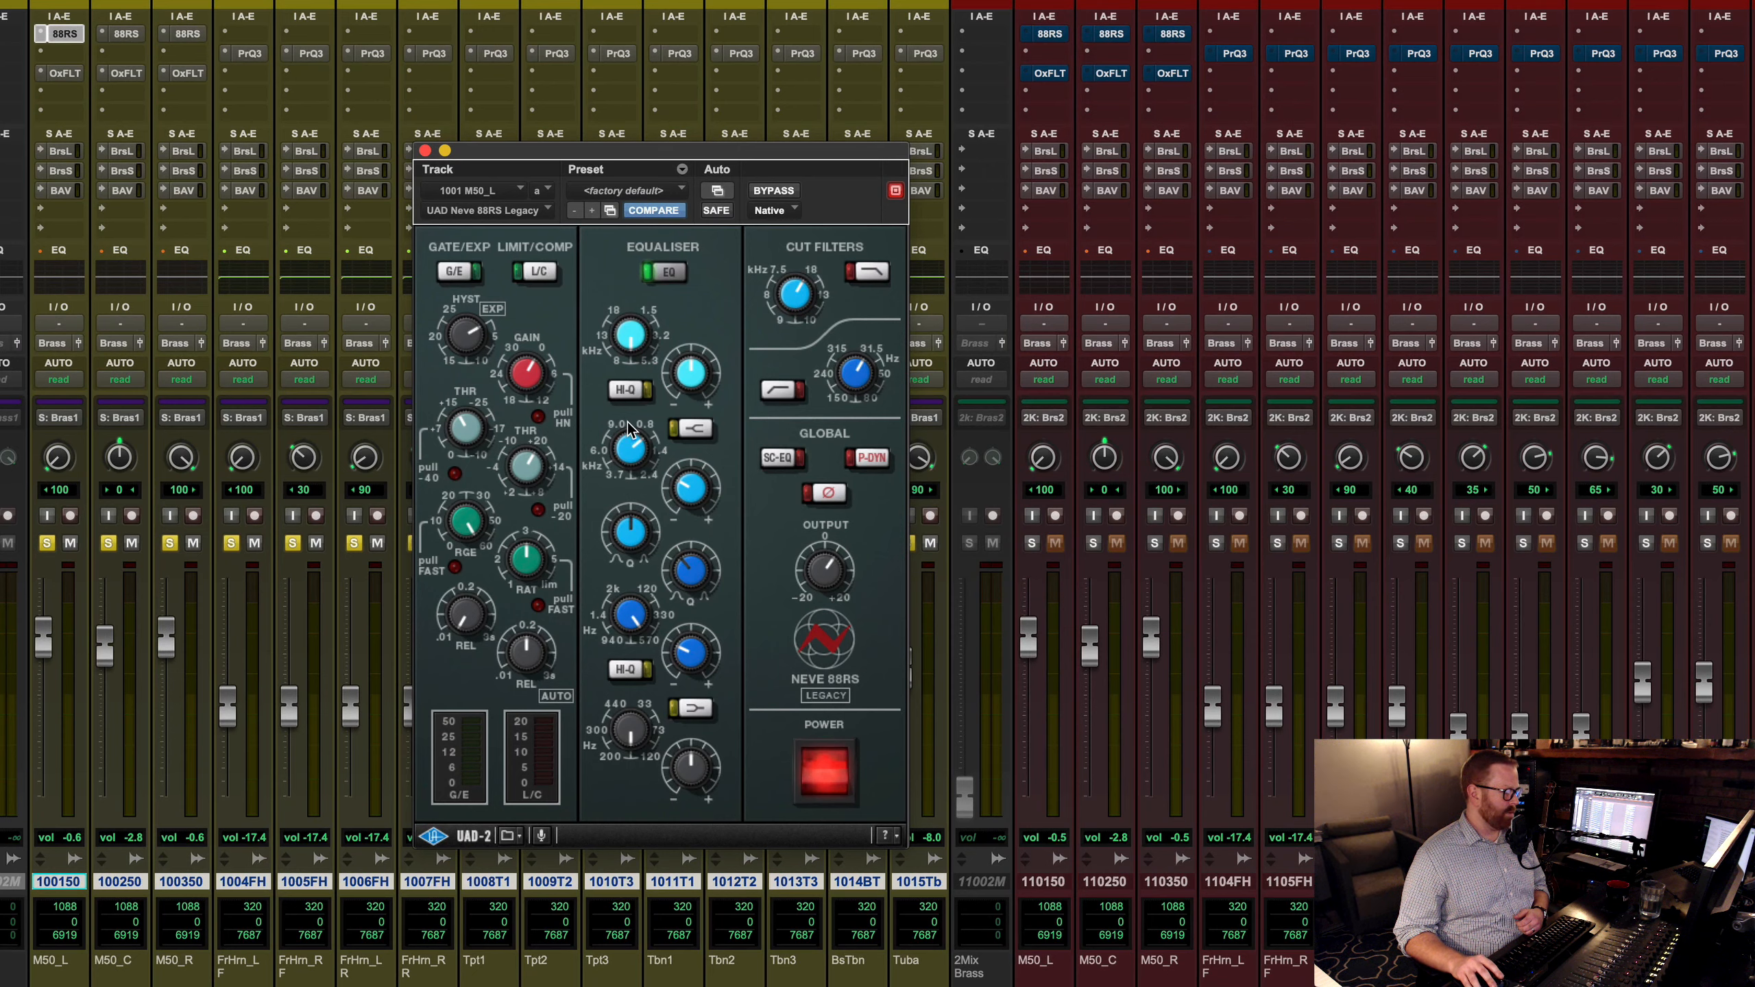
left_click(113, 34)
left_click(175, 34)
left_click(123, 35)
left_click(65, 32)
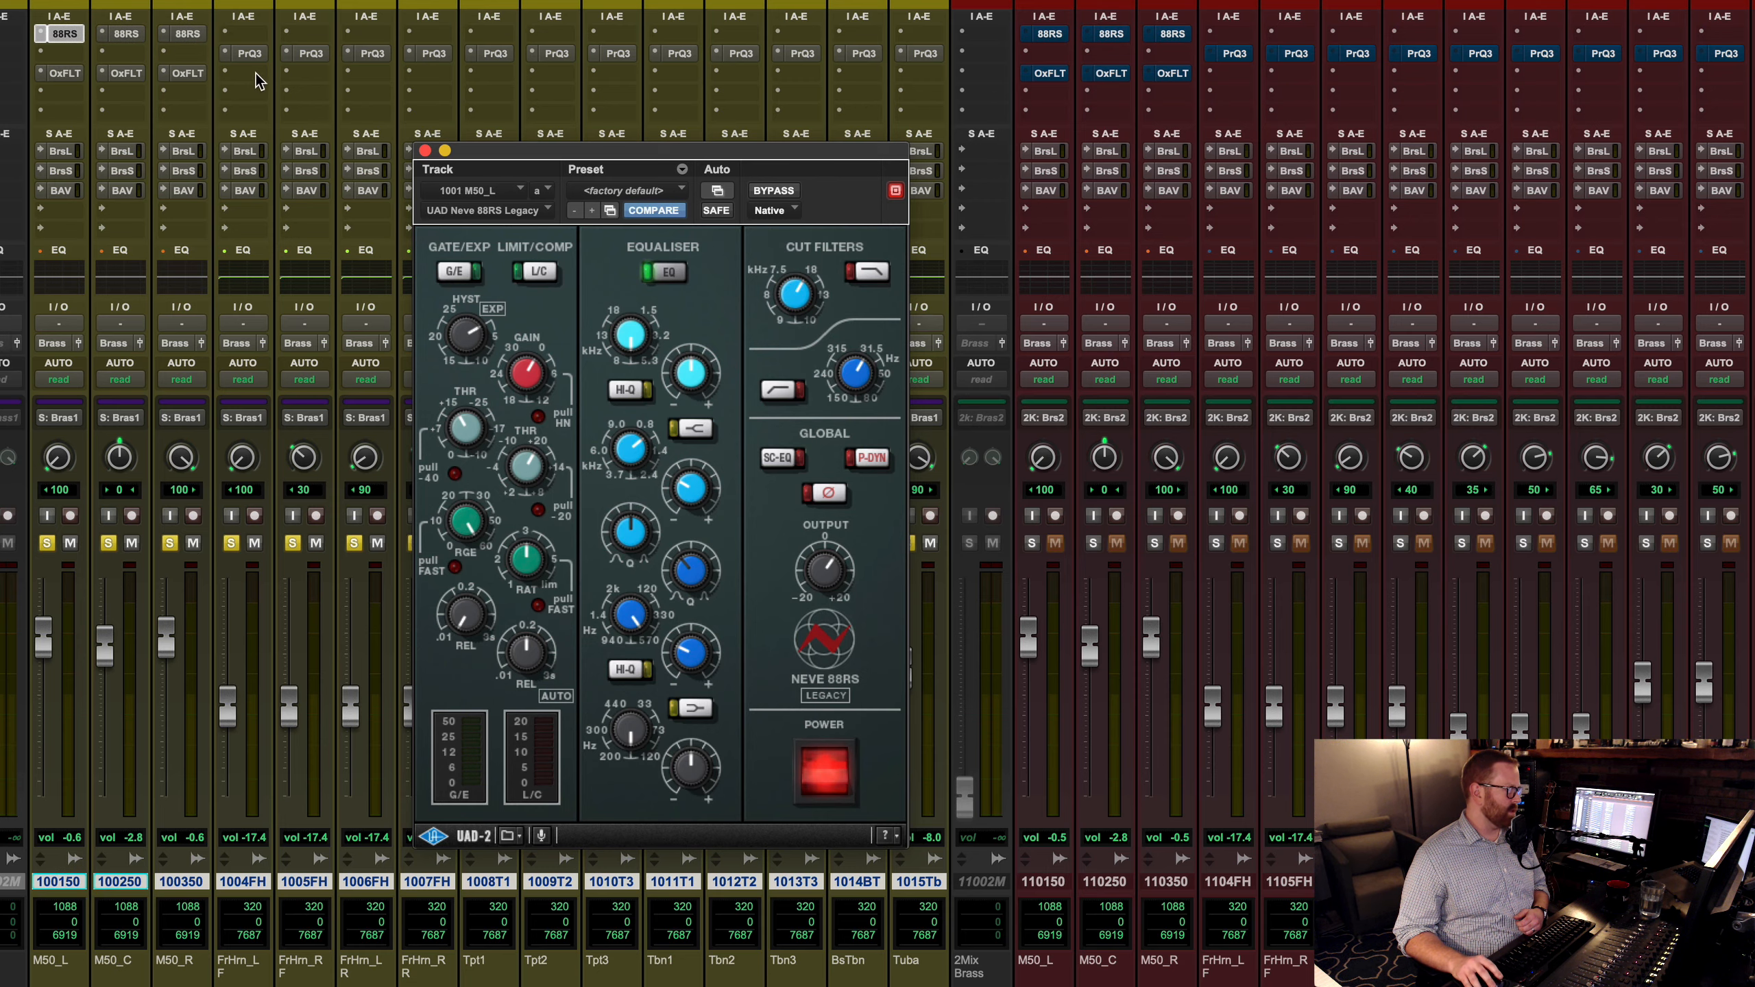
Step: Inspect the FabFilter Pro-Q 3 high-pass inserts across the horn and trombone tracks, from 1004 FrHrn_LF through 1014 BsTbn
left_click(248, 53)
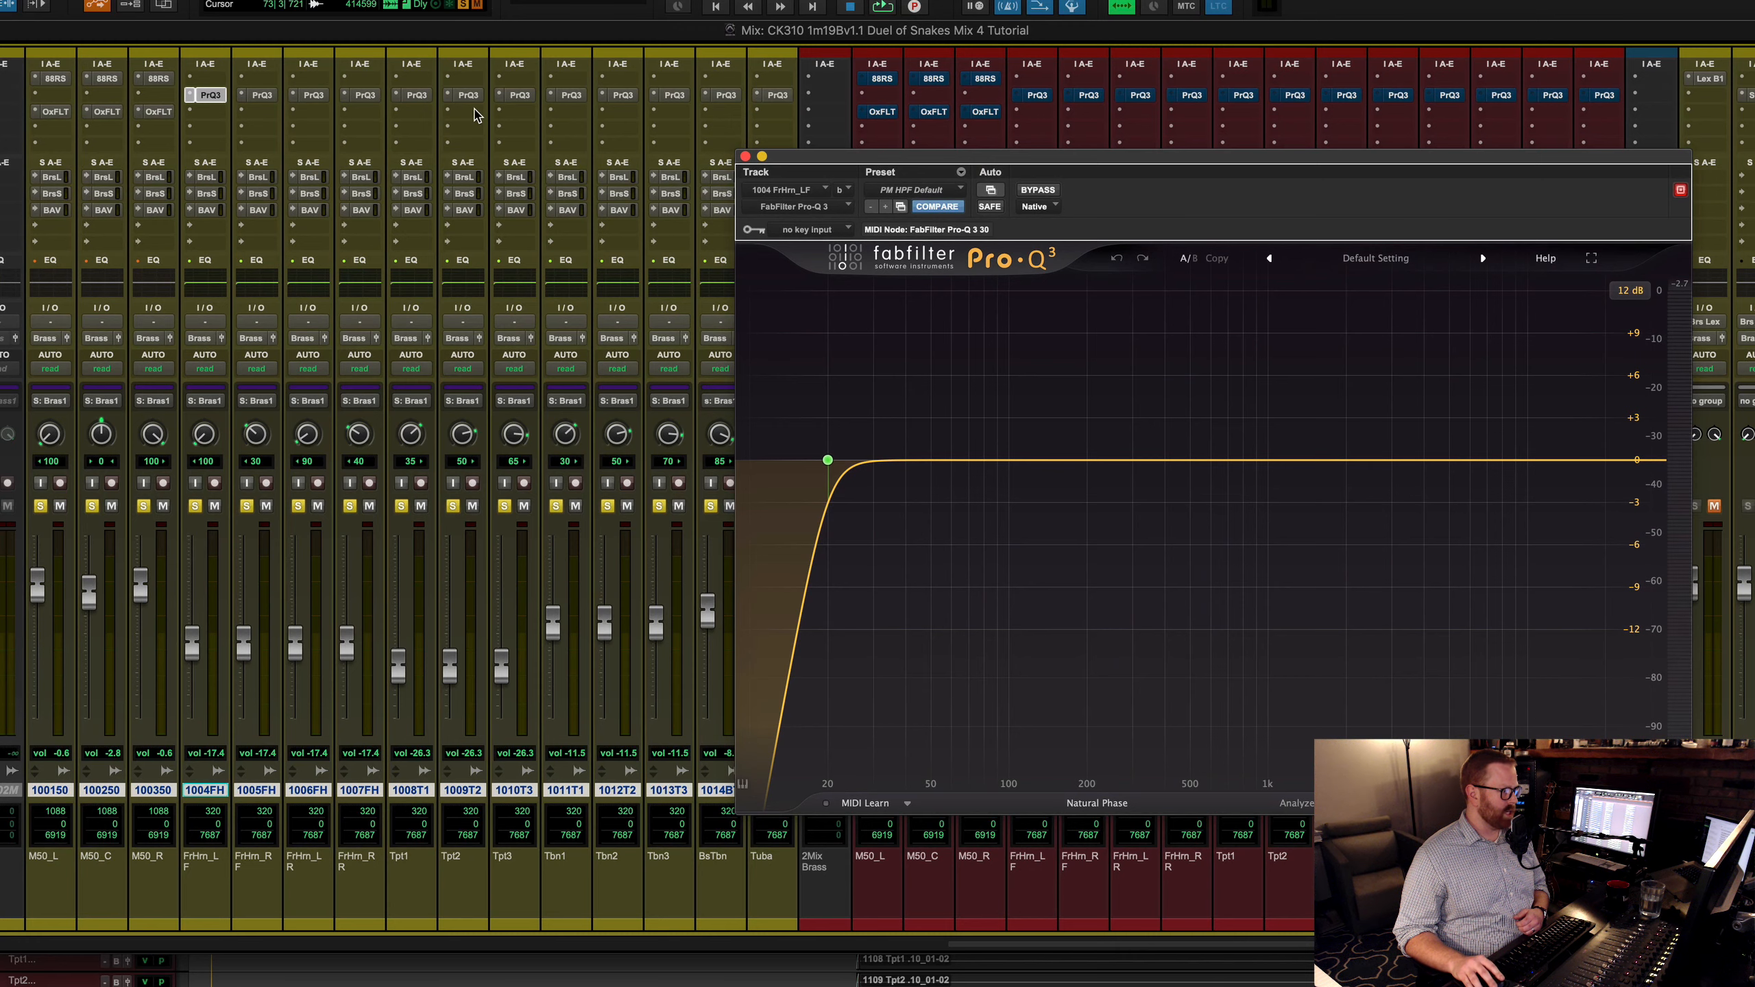
left_click(363, 95)
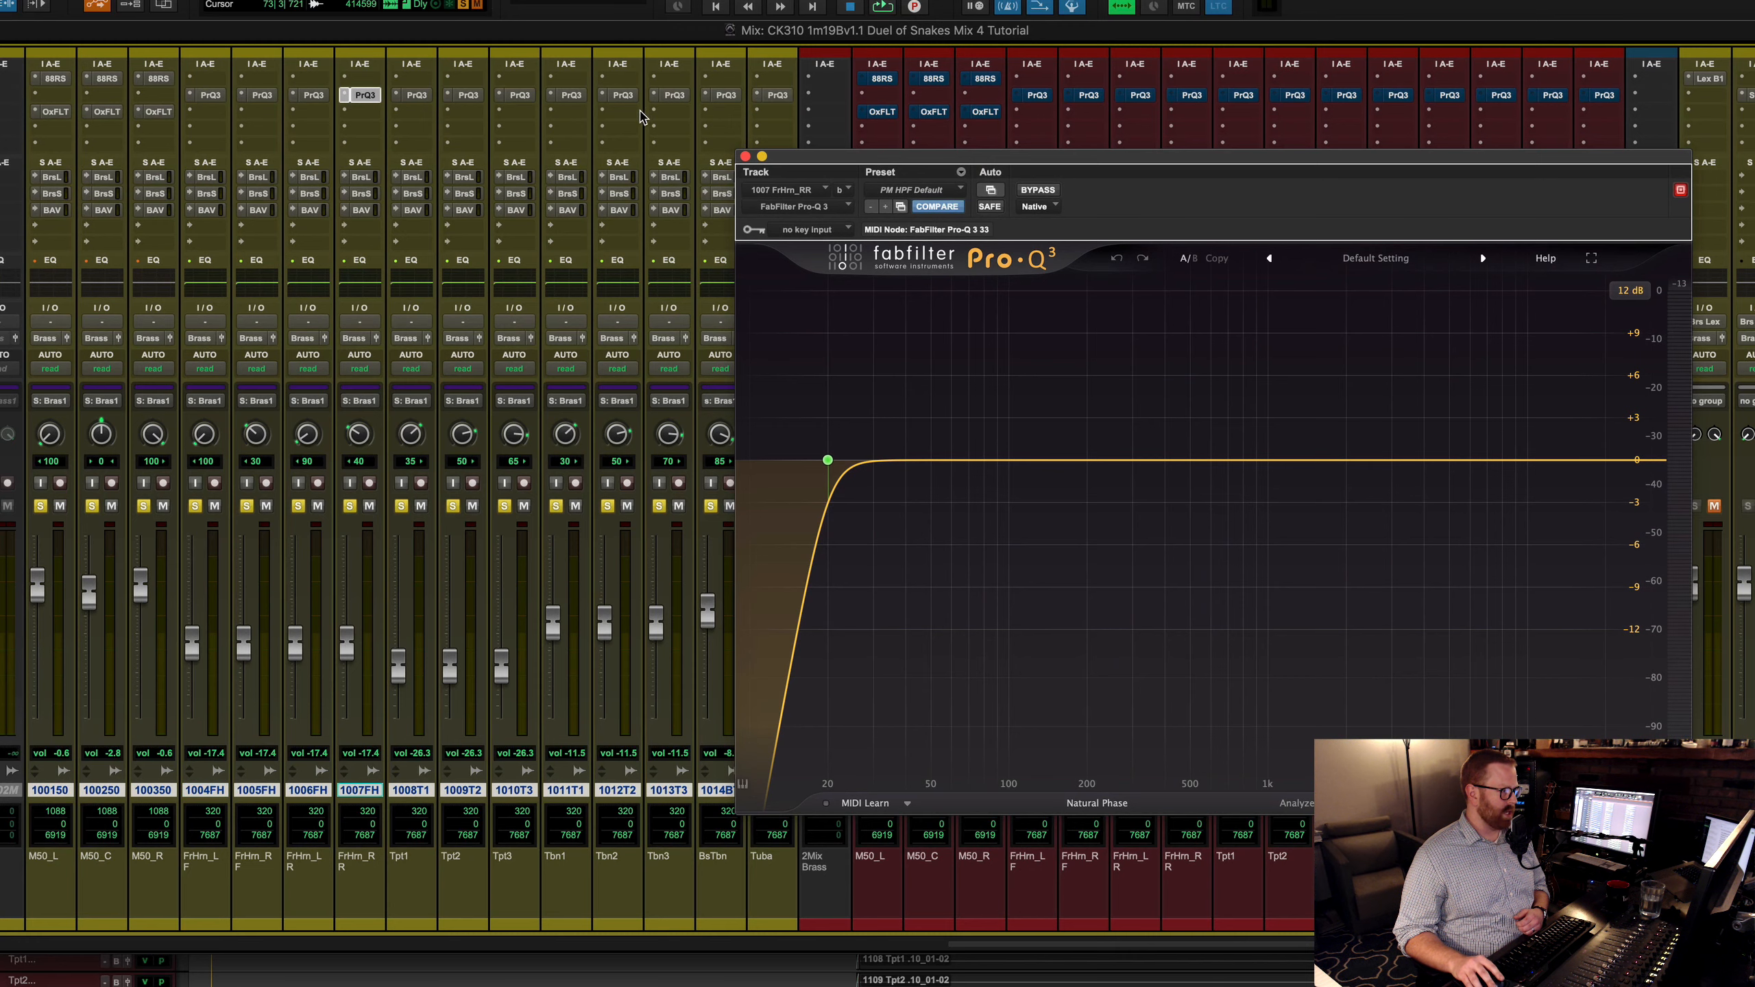
left_click(624, 96)
left_click(727, 95)
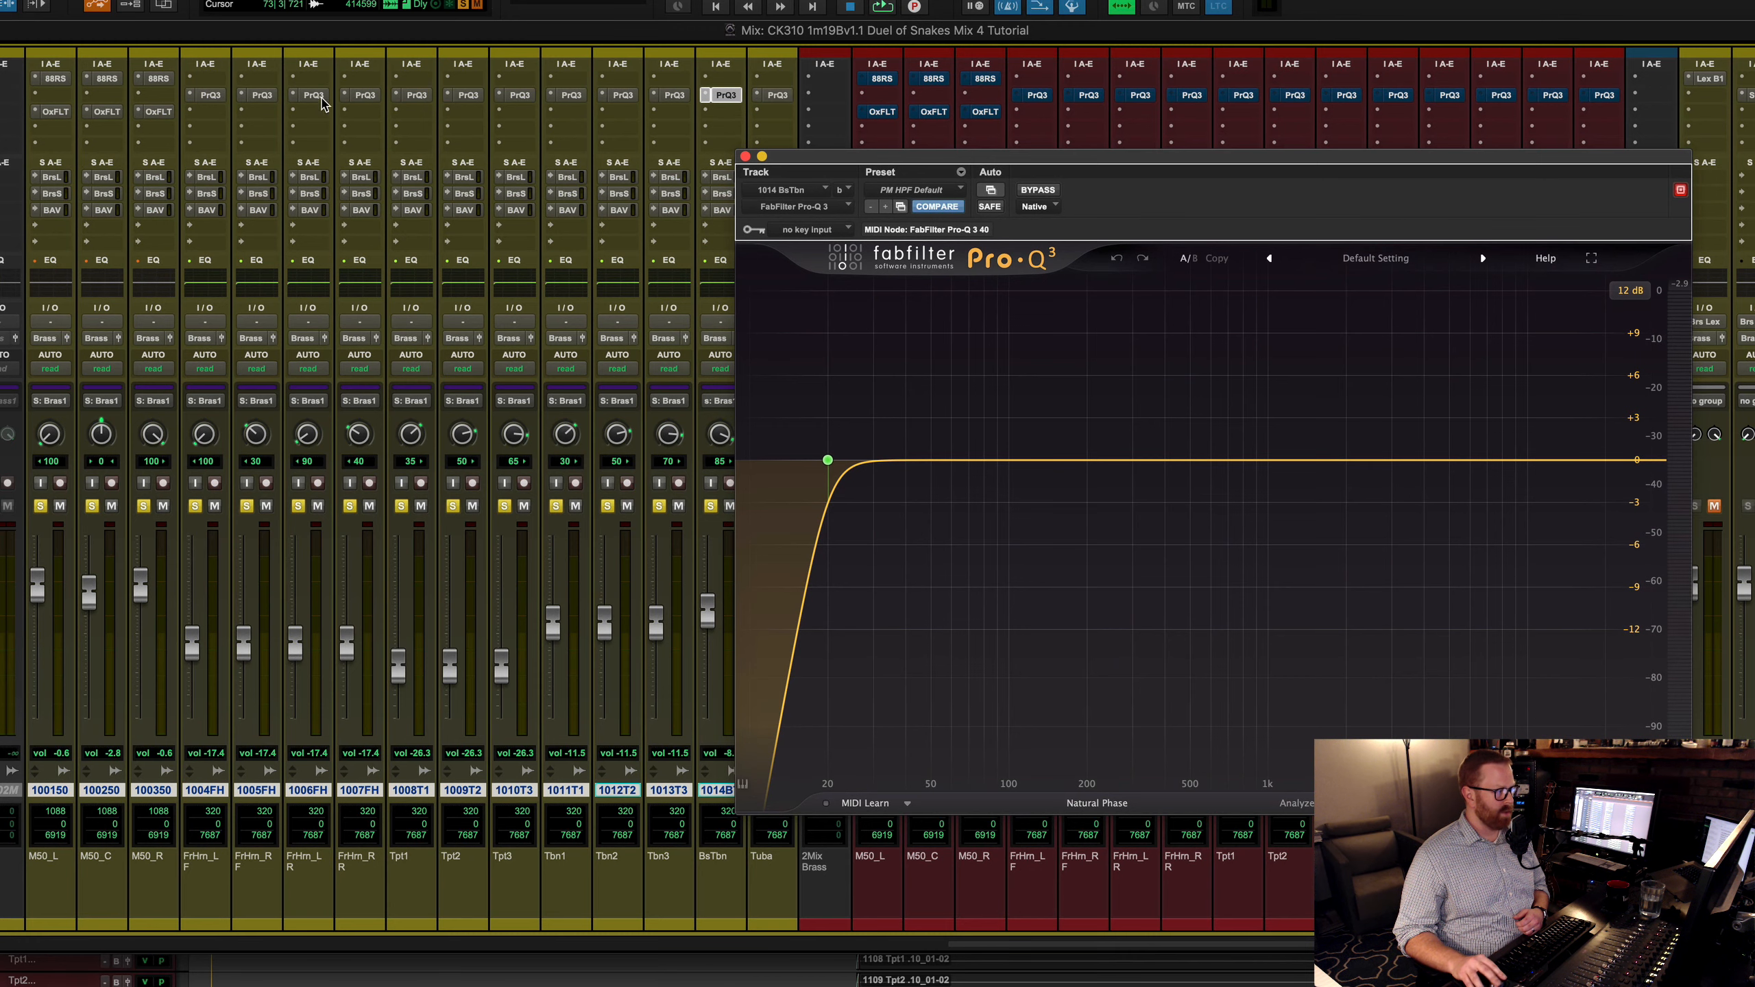
left_click(745, 156)
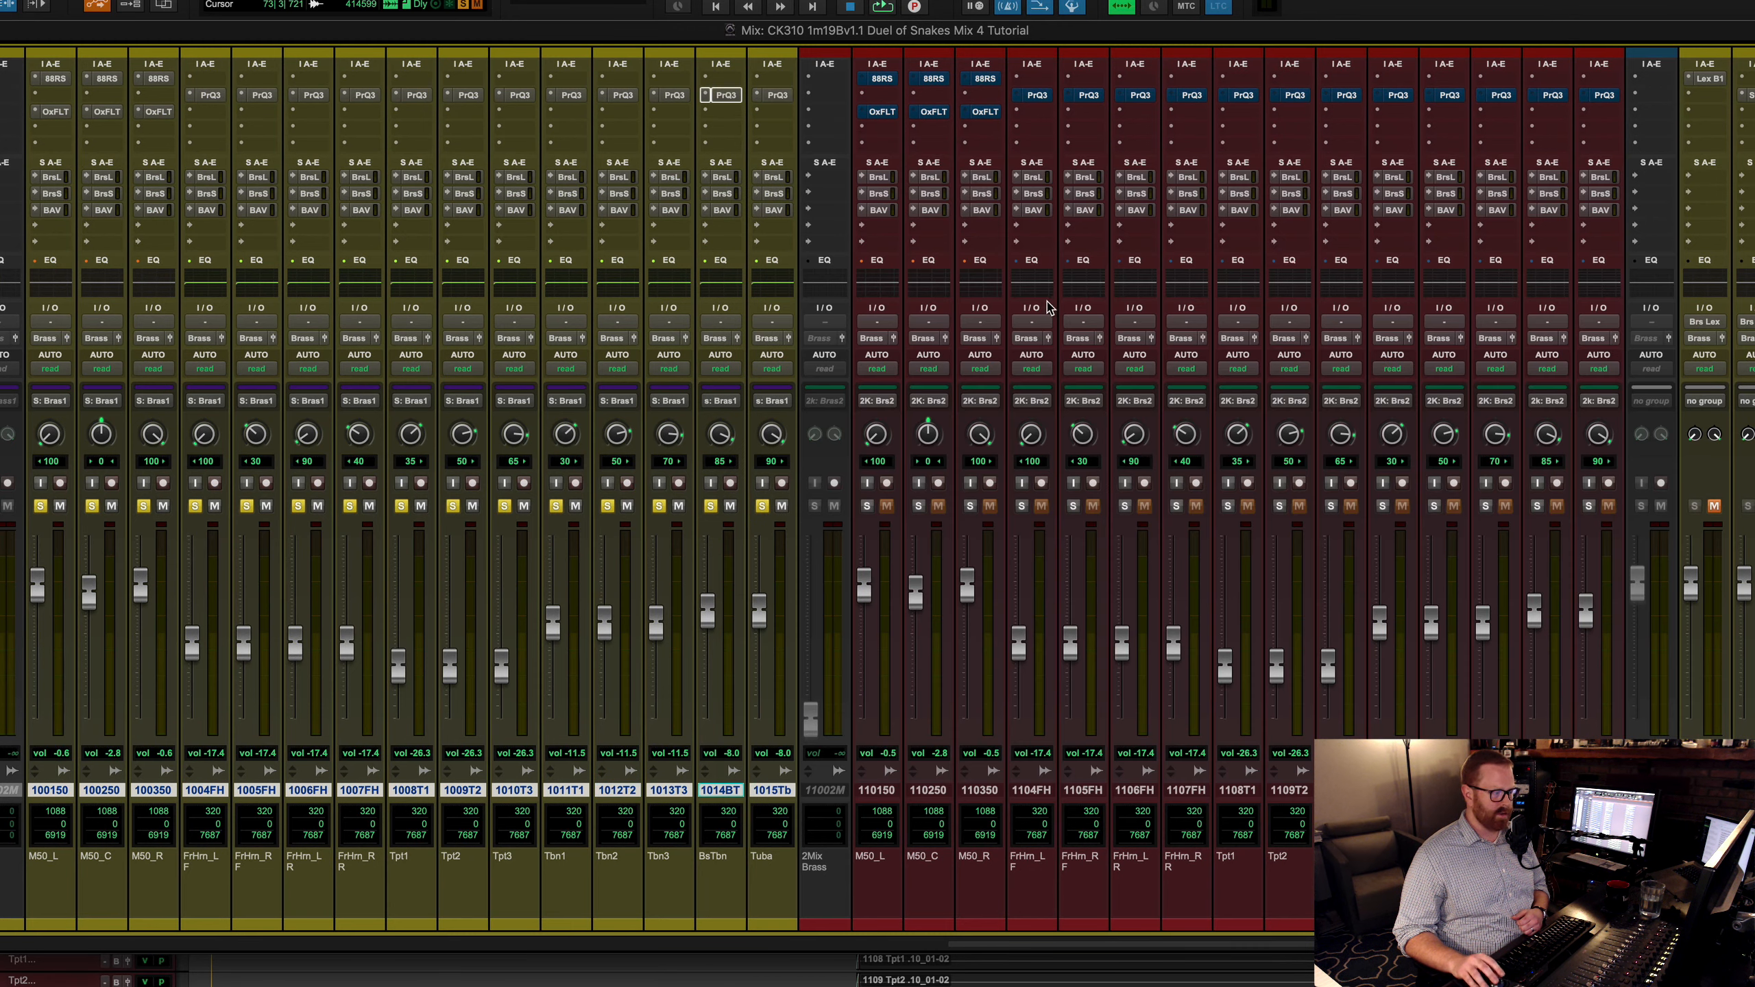
Step: Check the Pro-Q 3 high-pass filters on 1005 FrHrn_RF and 1009 Tpt2, closing each plug-in window
left_click(262, 95)
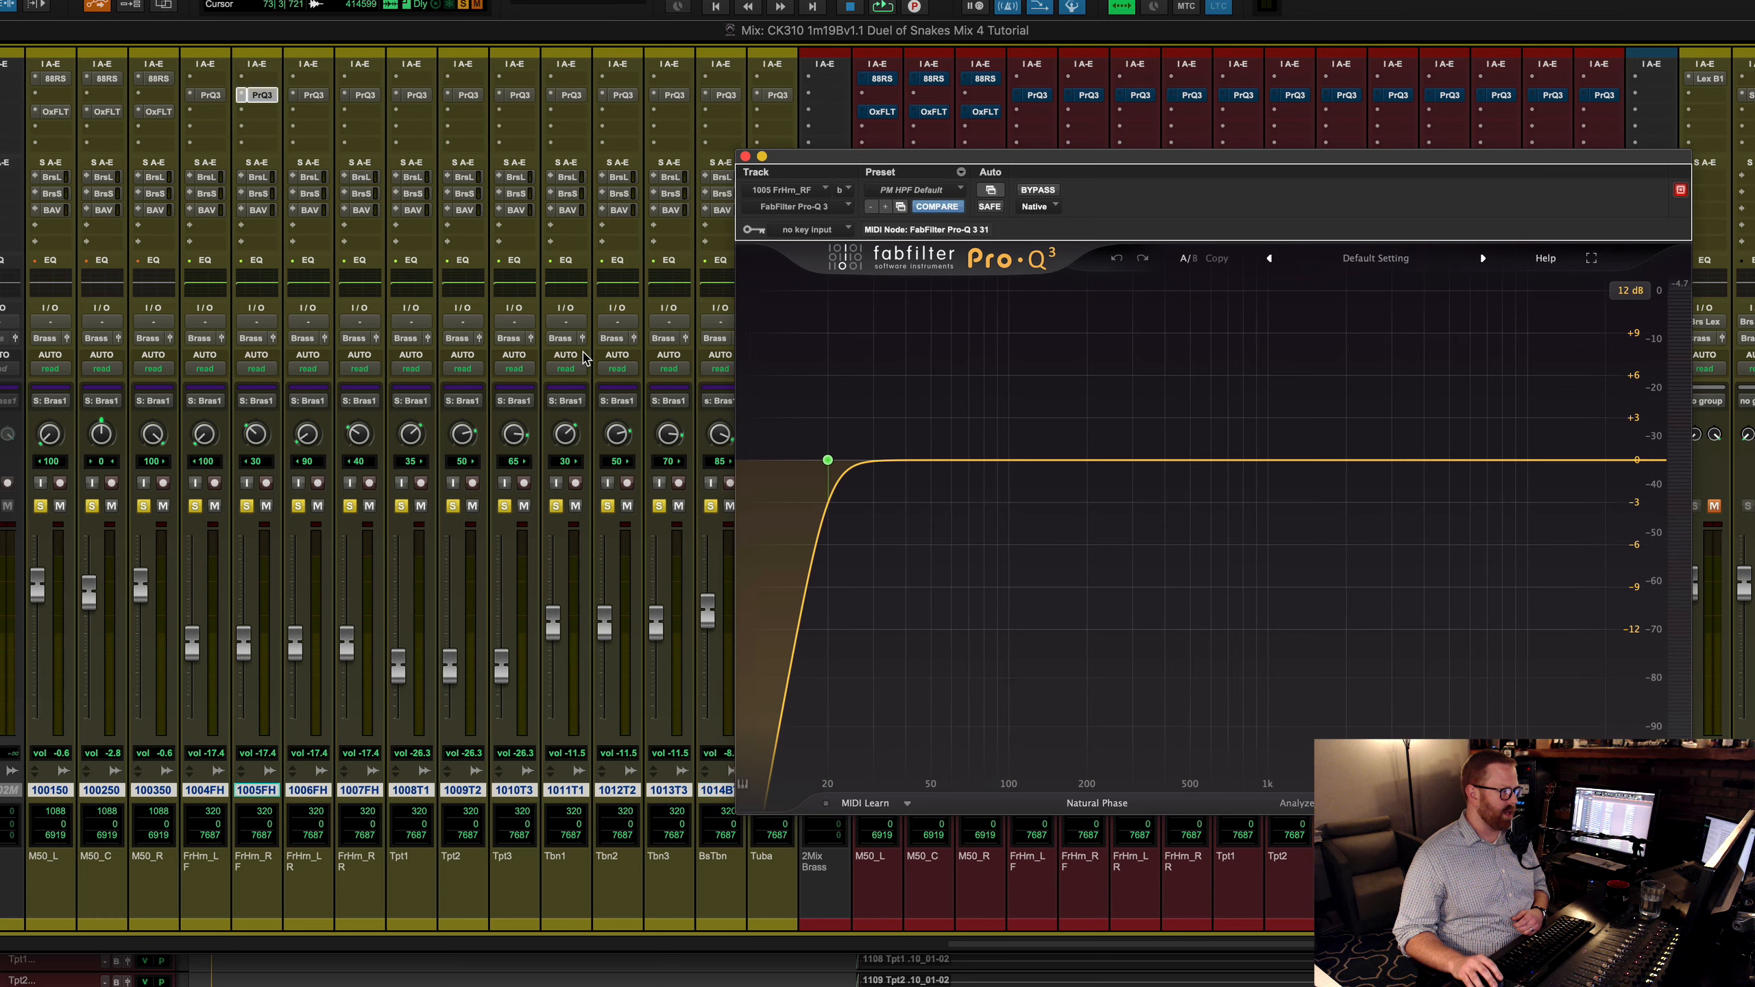
left_click(744, 156)
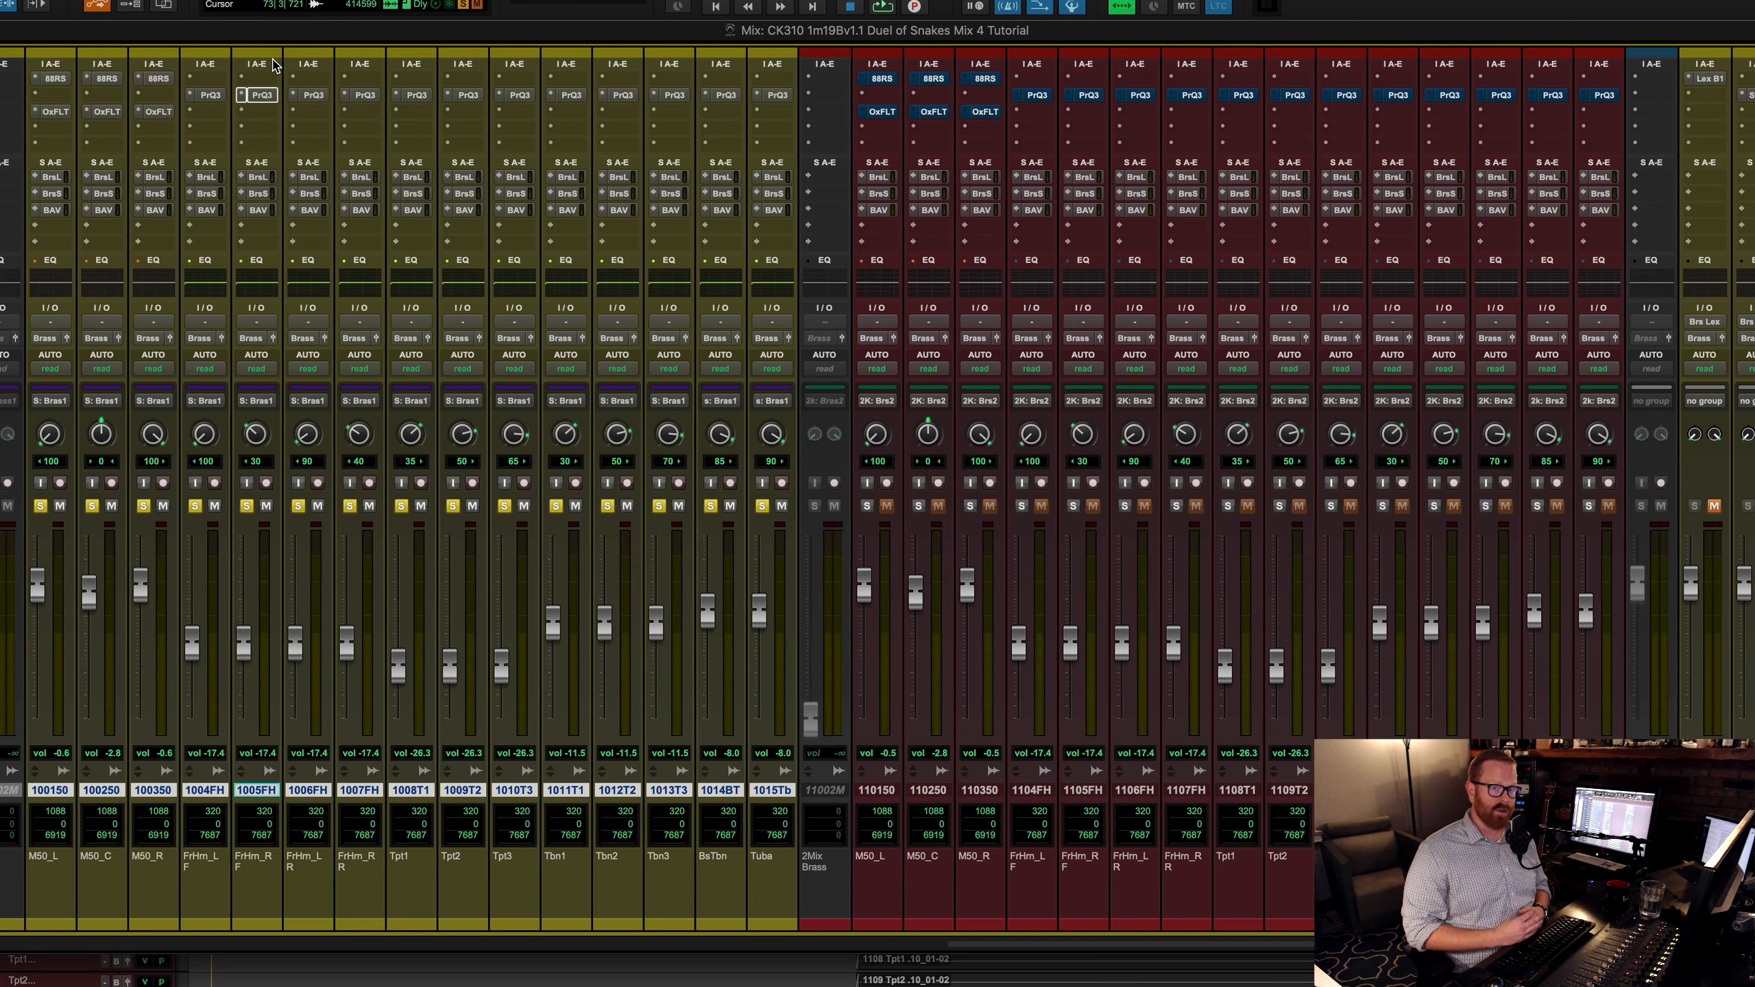
left_click(468, 94)
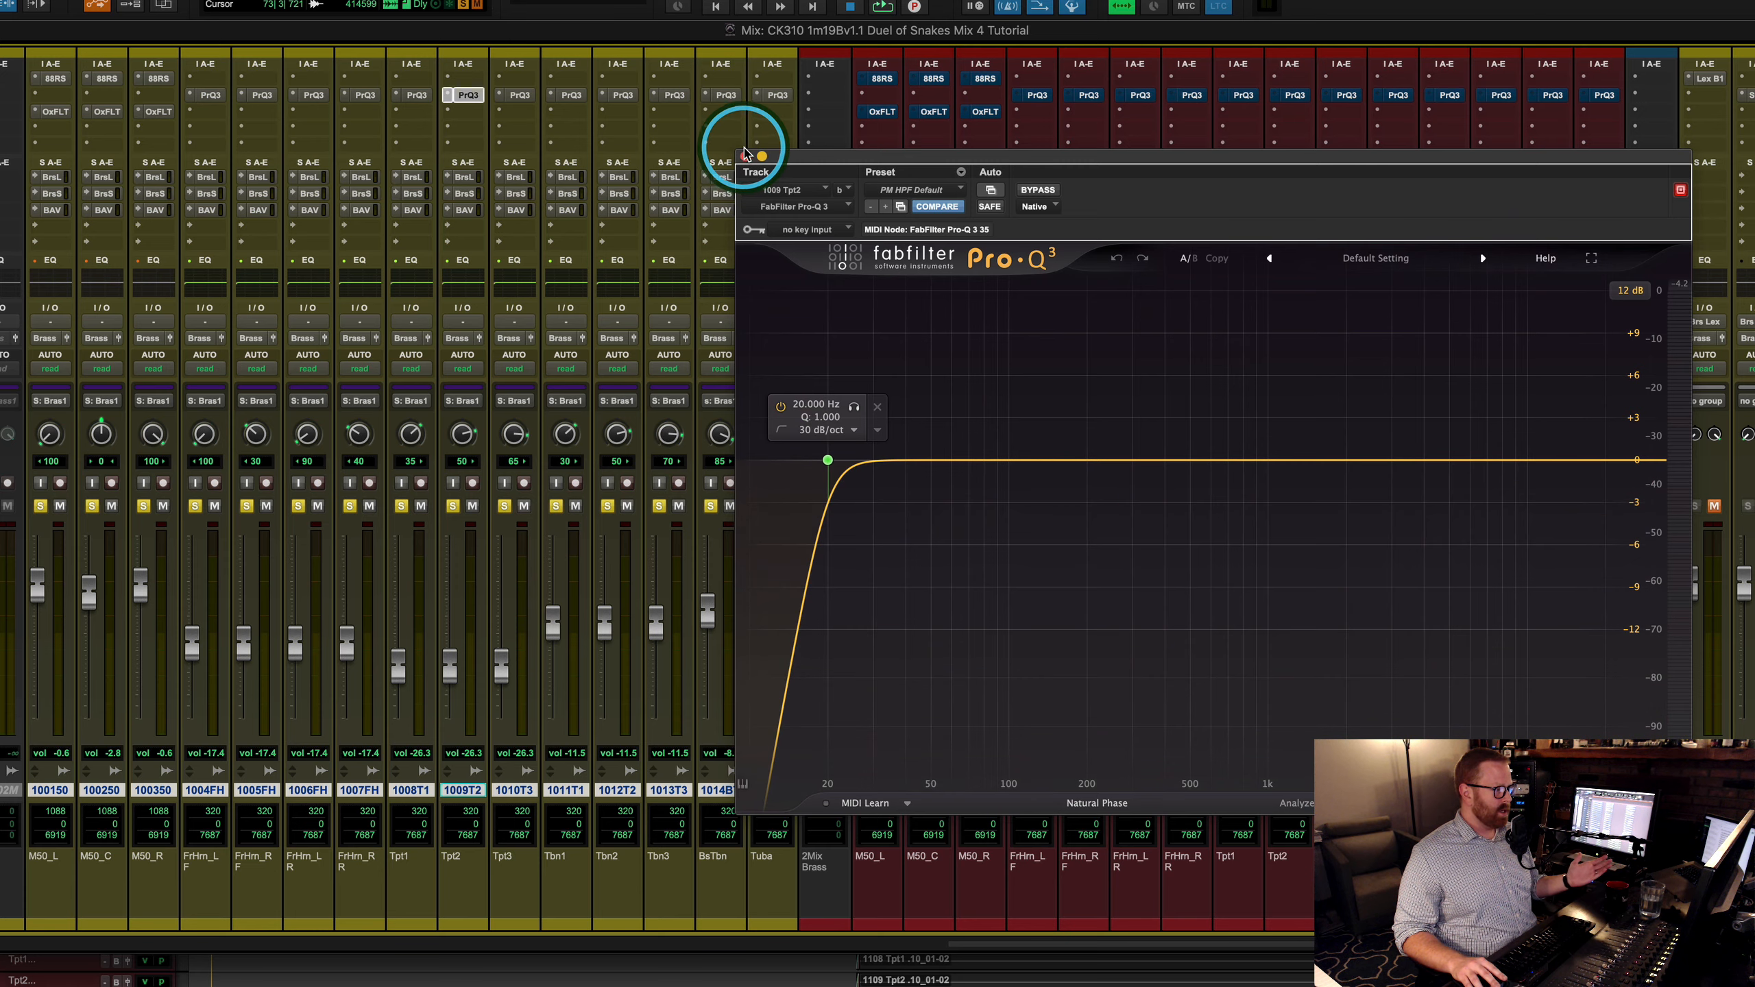
left_click(746, 157)
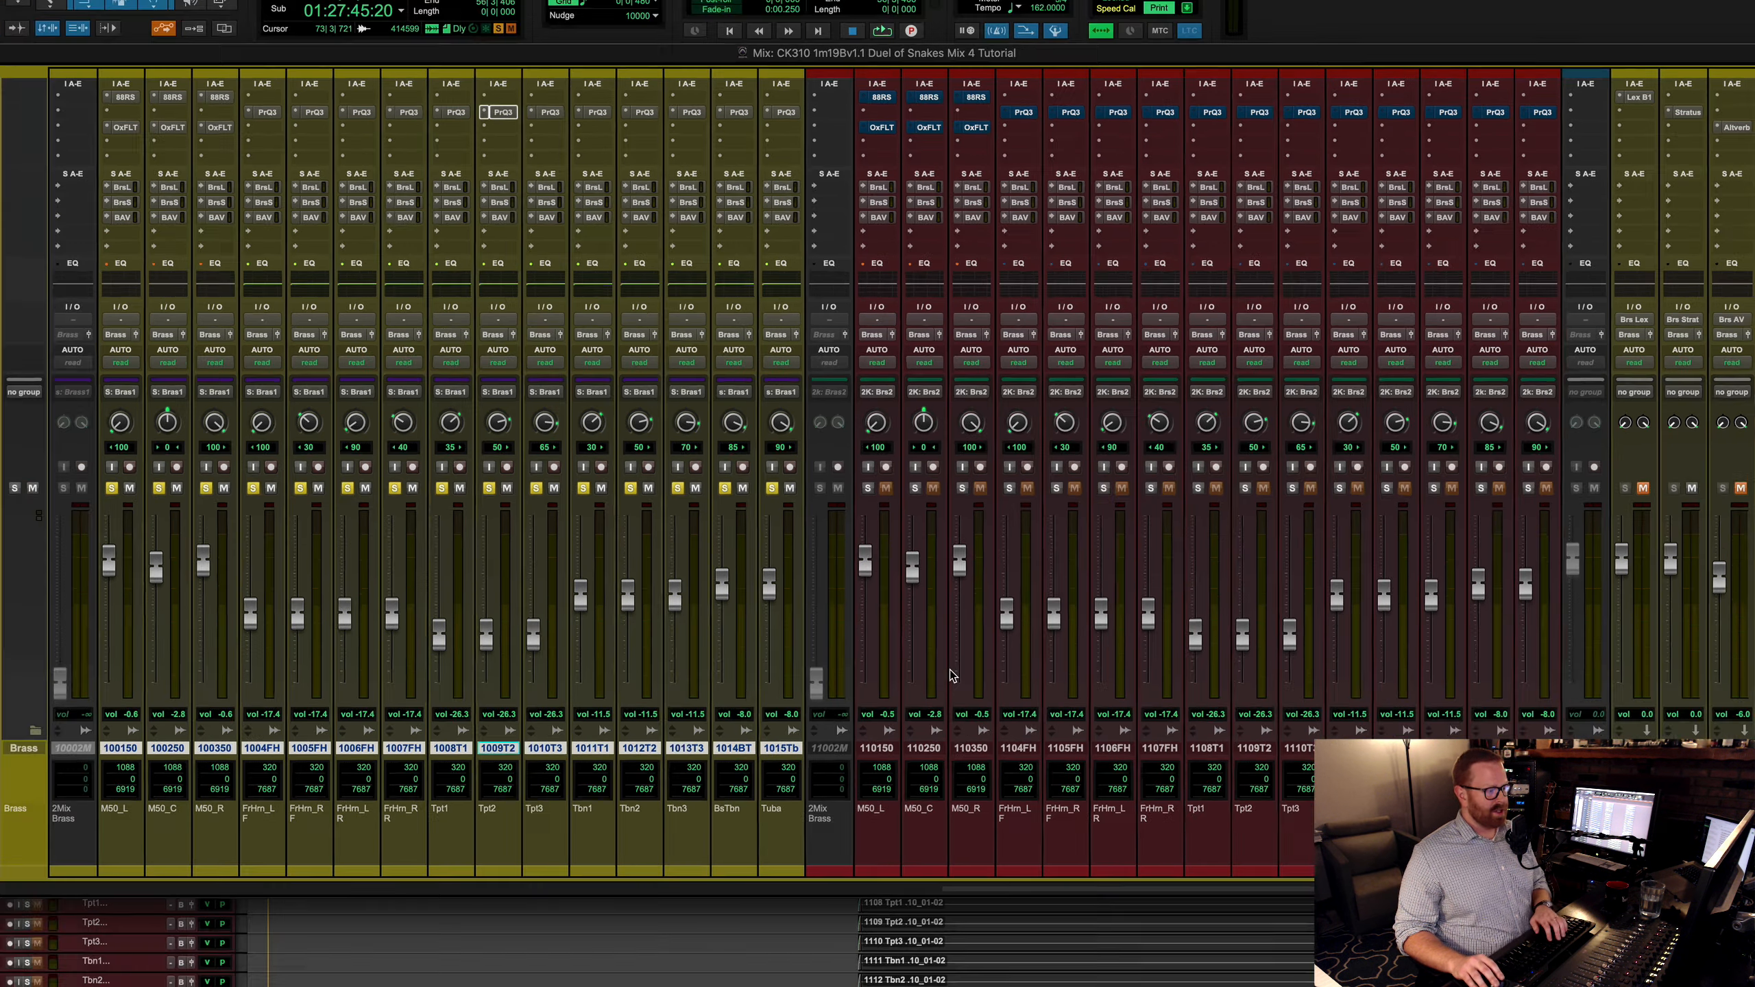
Step: Unmute and solo the second brass set with the first, and audition both sets from bar 84 in the Edit and Mix windows
key("super+equal")
left_click(858, 537)
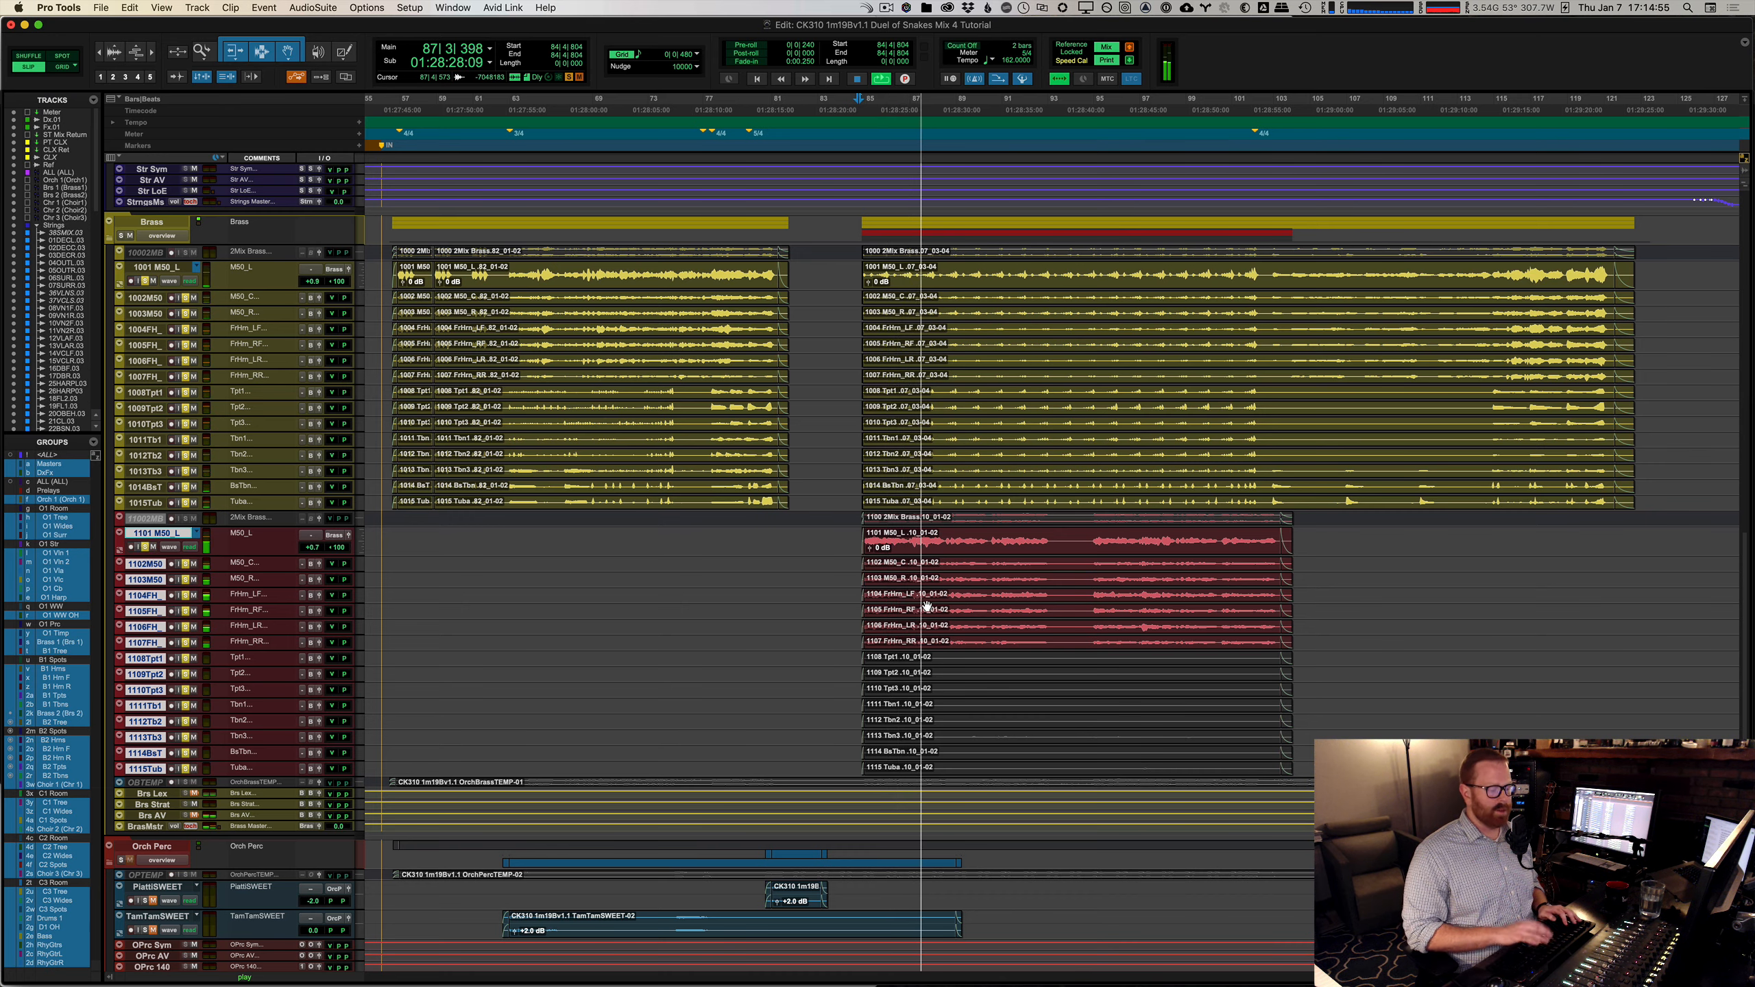
key("super+equal")
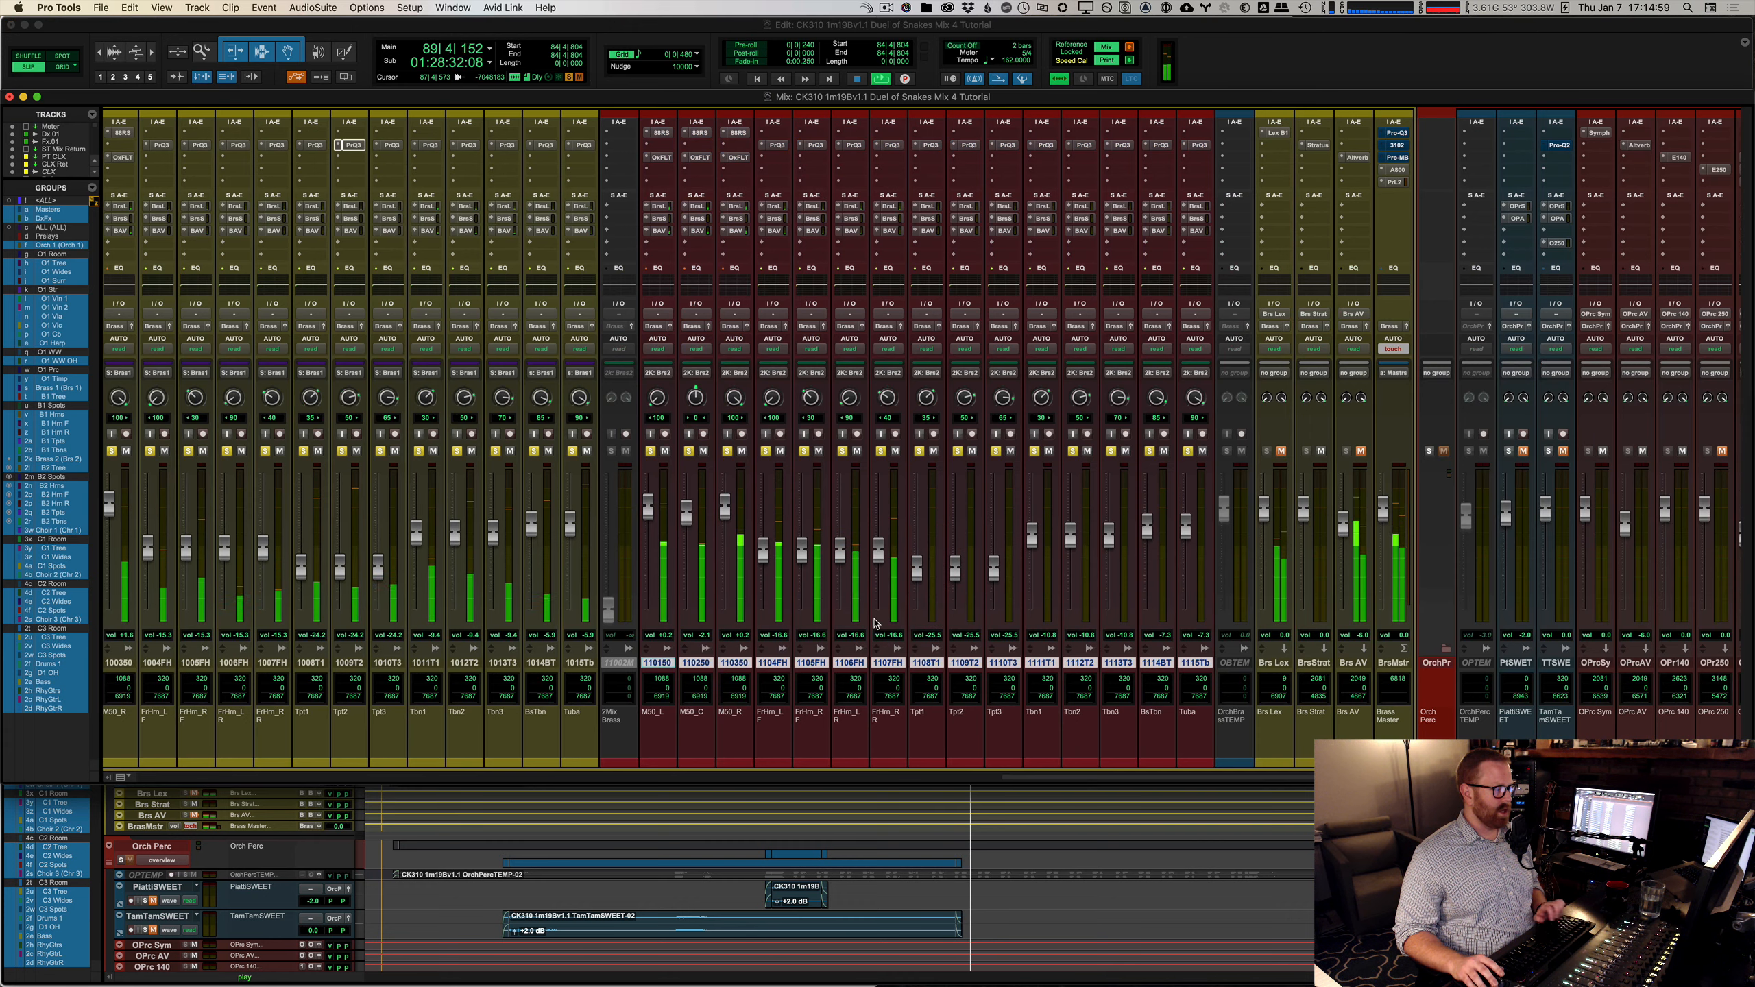
scroll(974, 647, "left", 5)
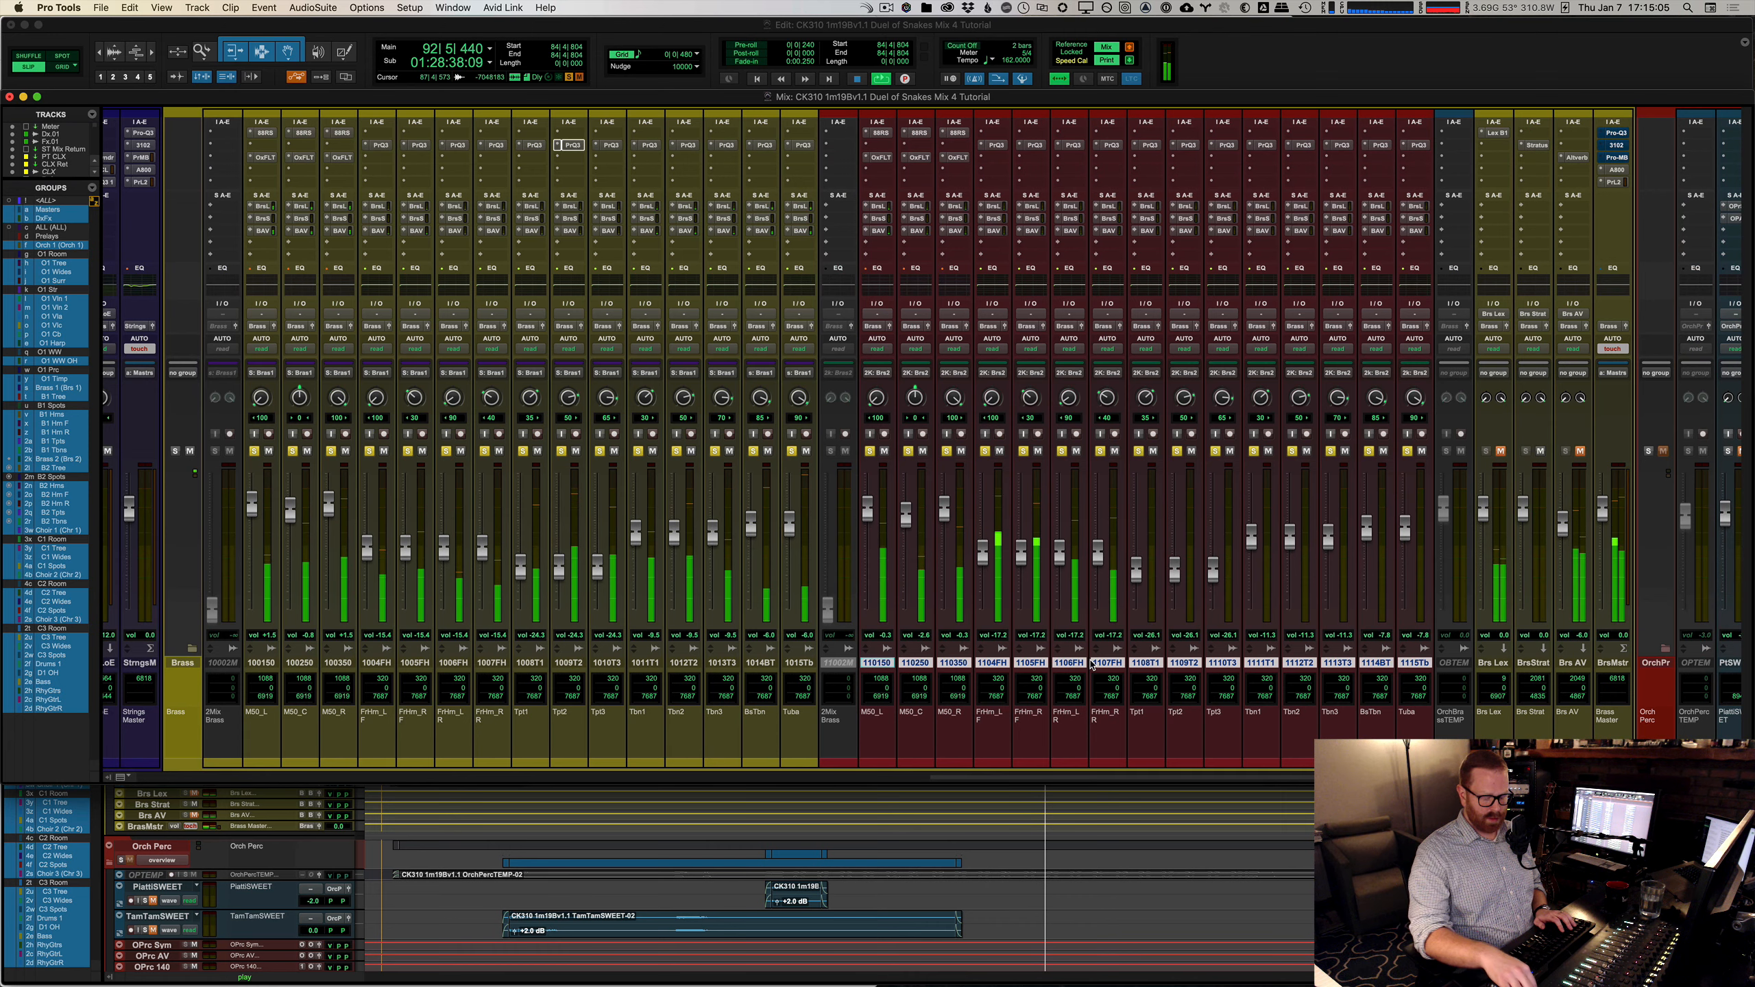
key("space")
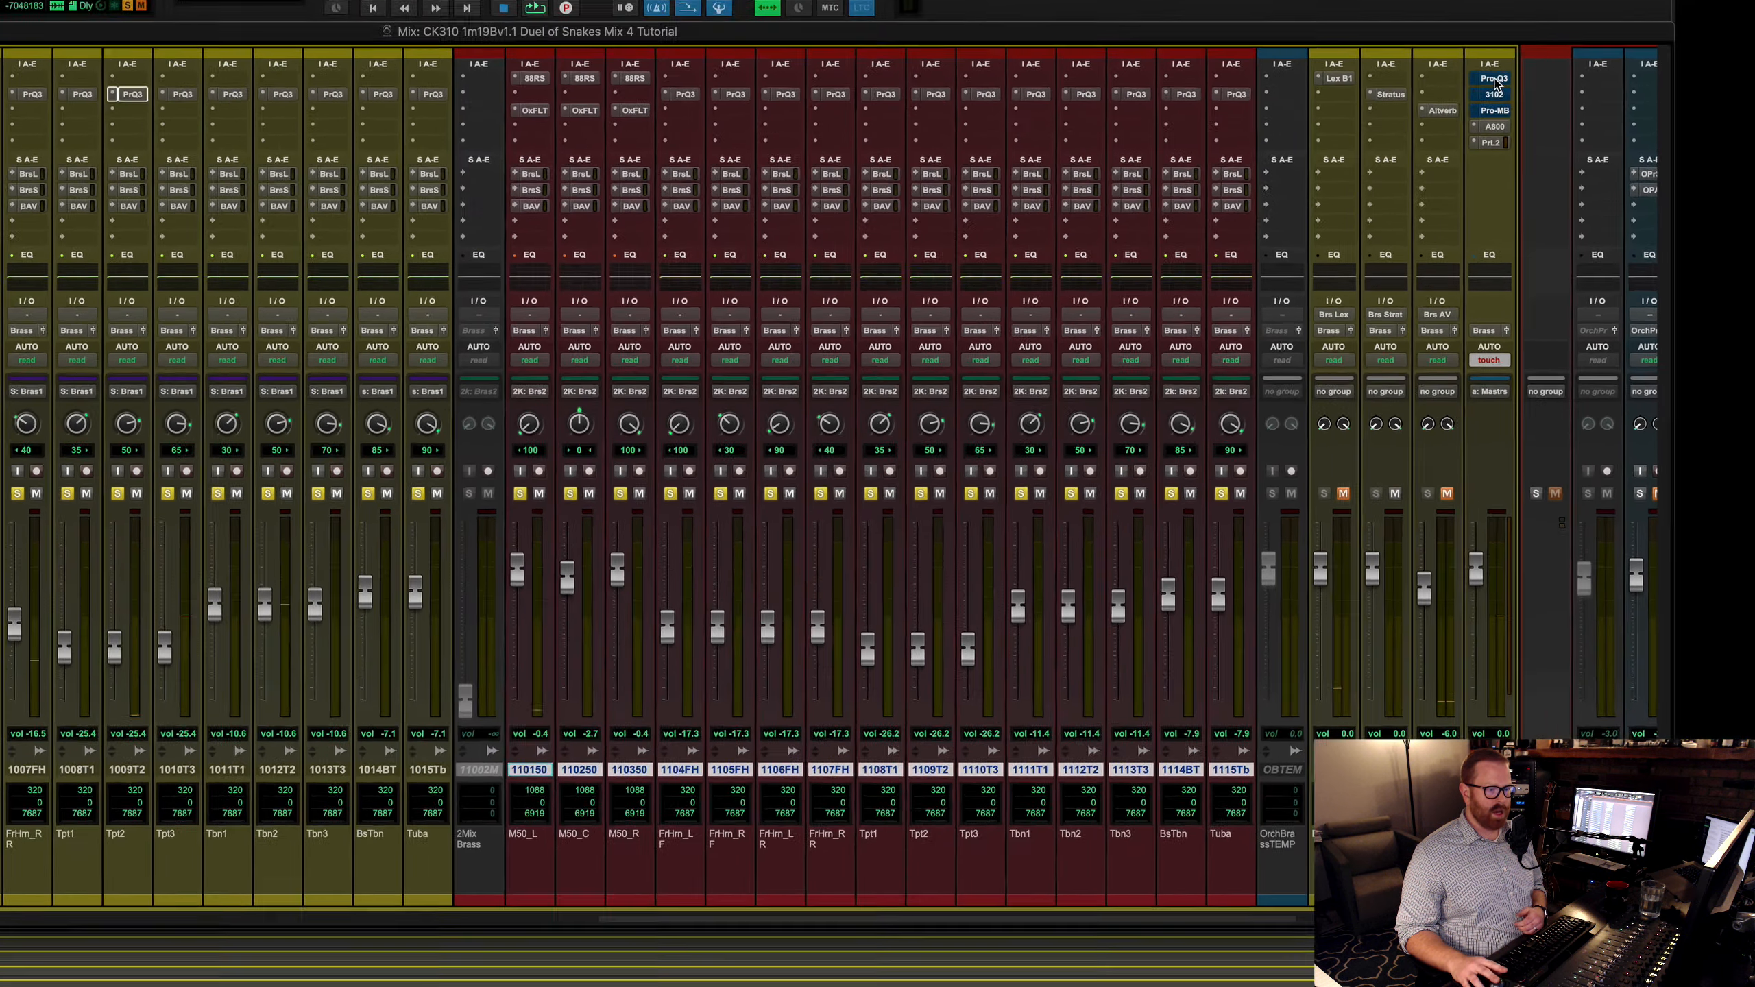
Step: Compare the Brass Master's Pro-Q 3 EQ bypassed and active during playback, leaving the EQ active
left_click(1616, 133)
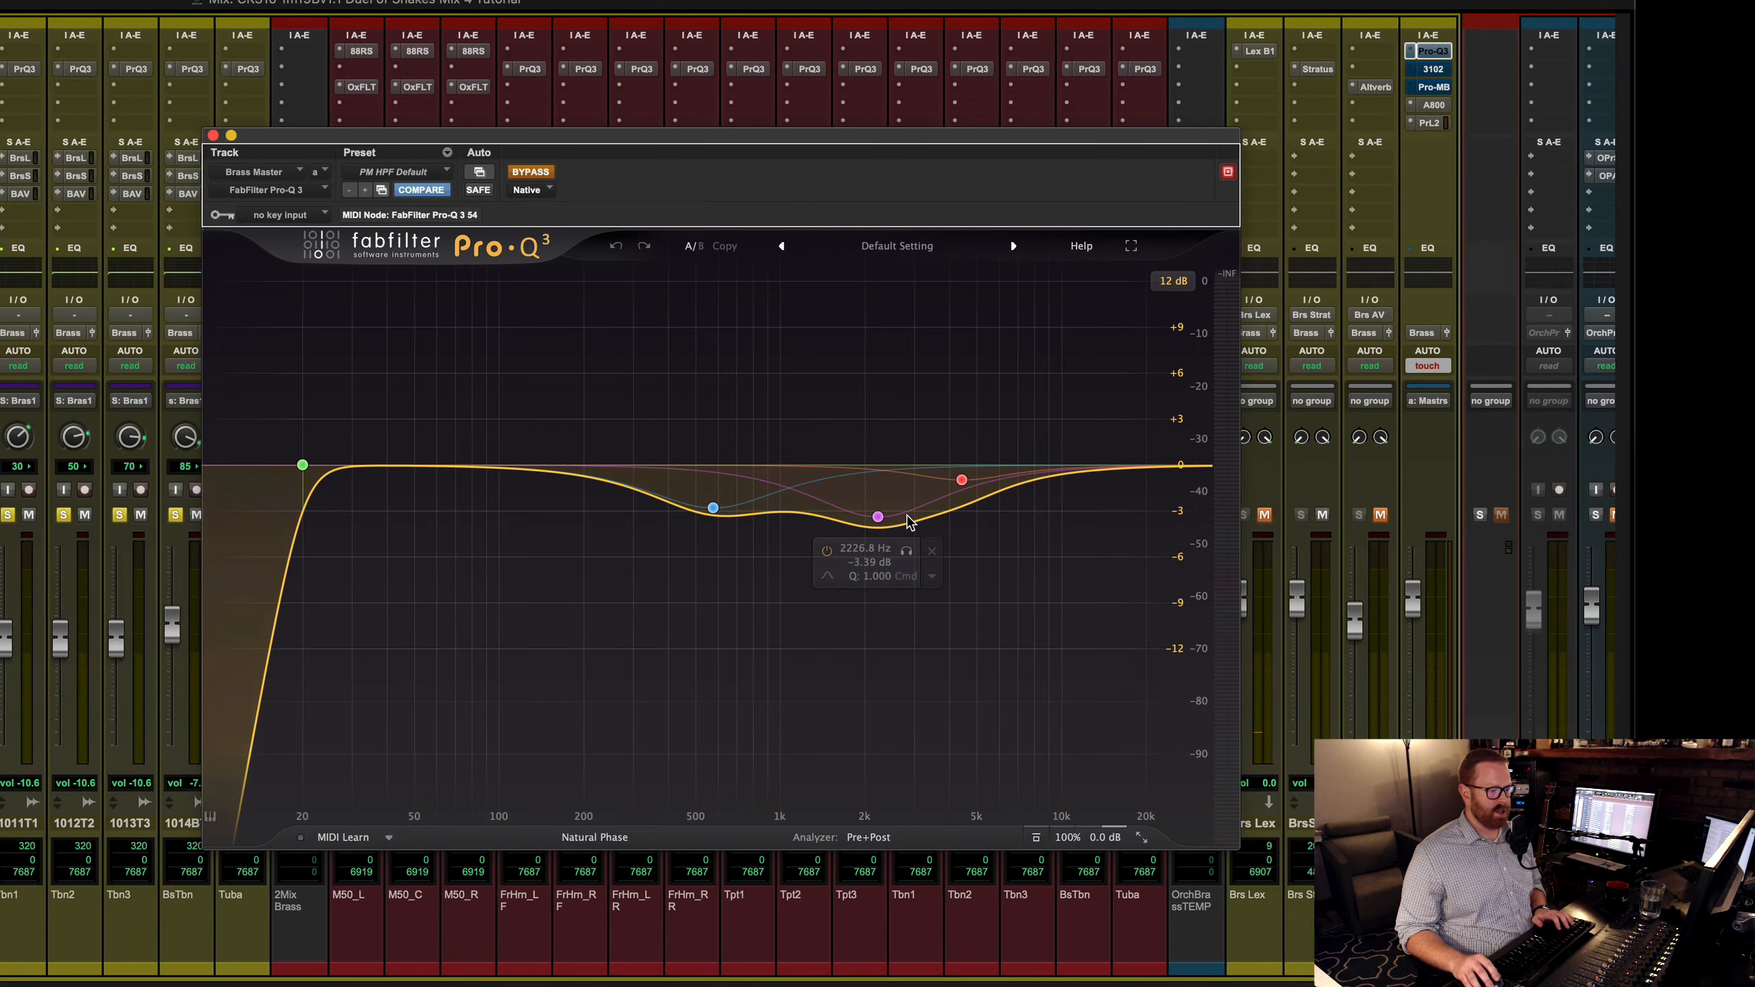
left_click(540, 171)
key("space")
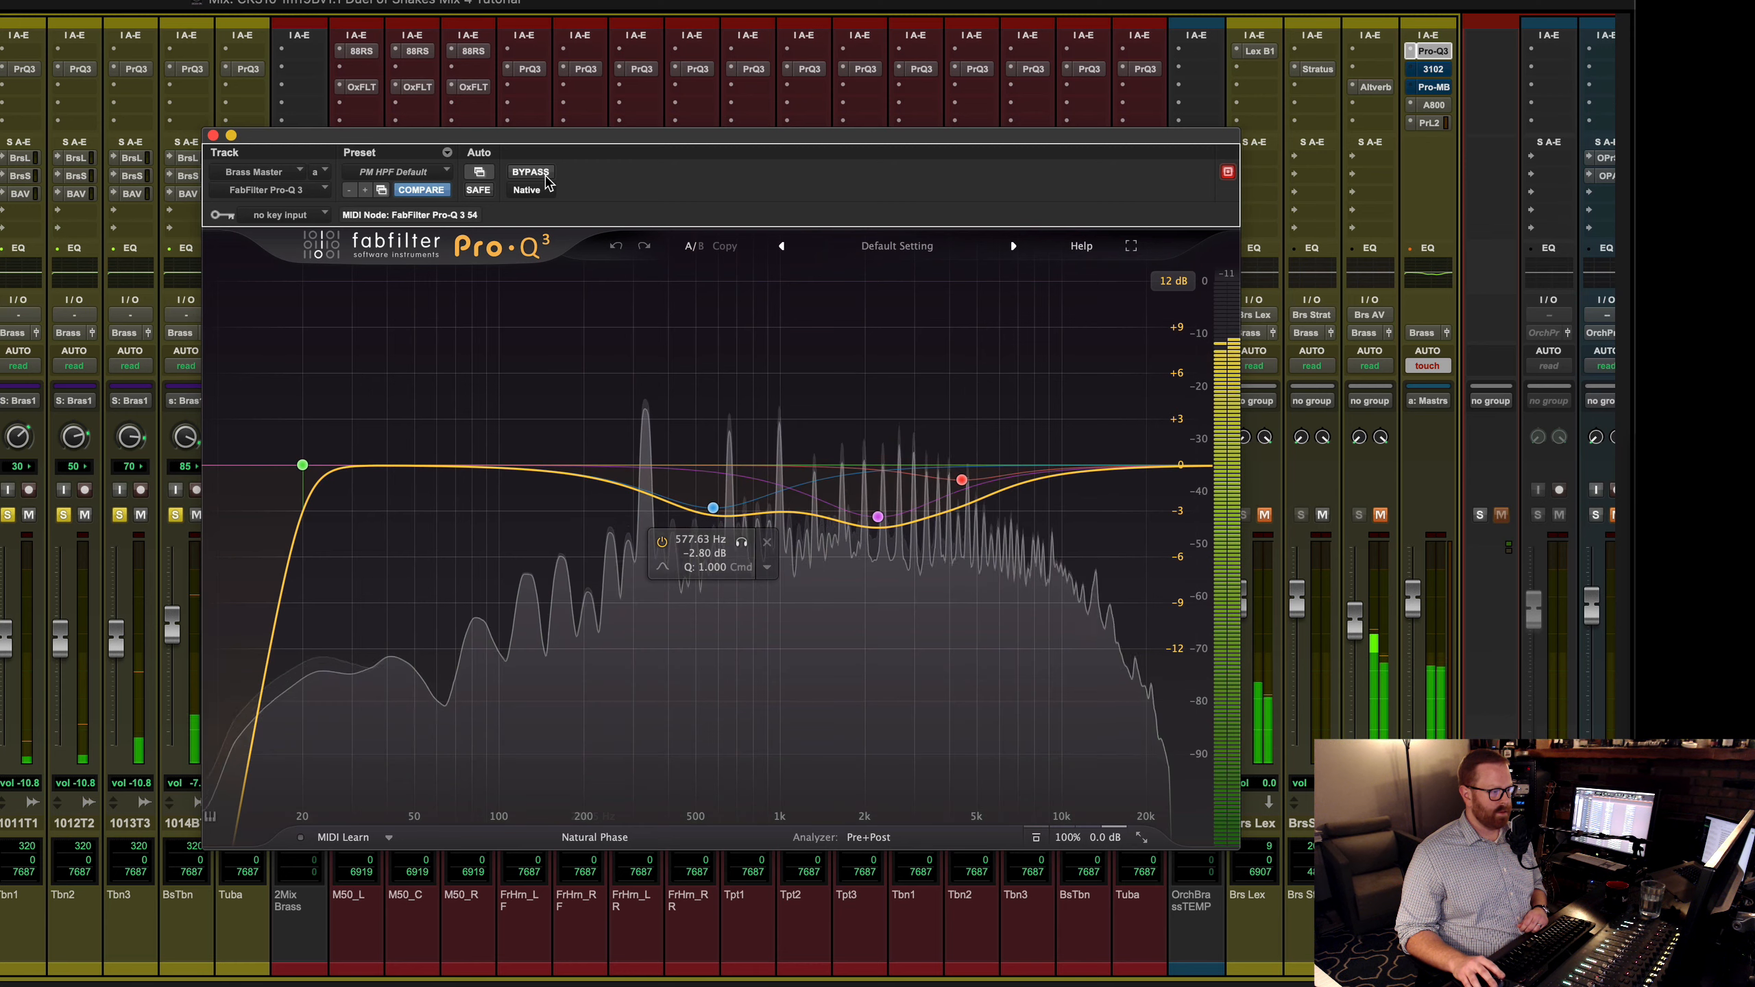
left_click(532, 172)
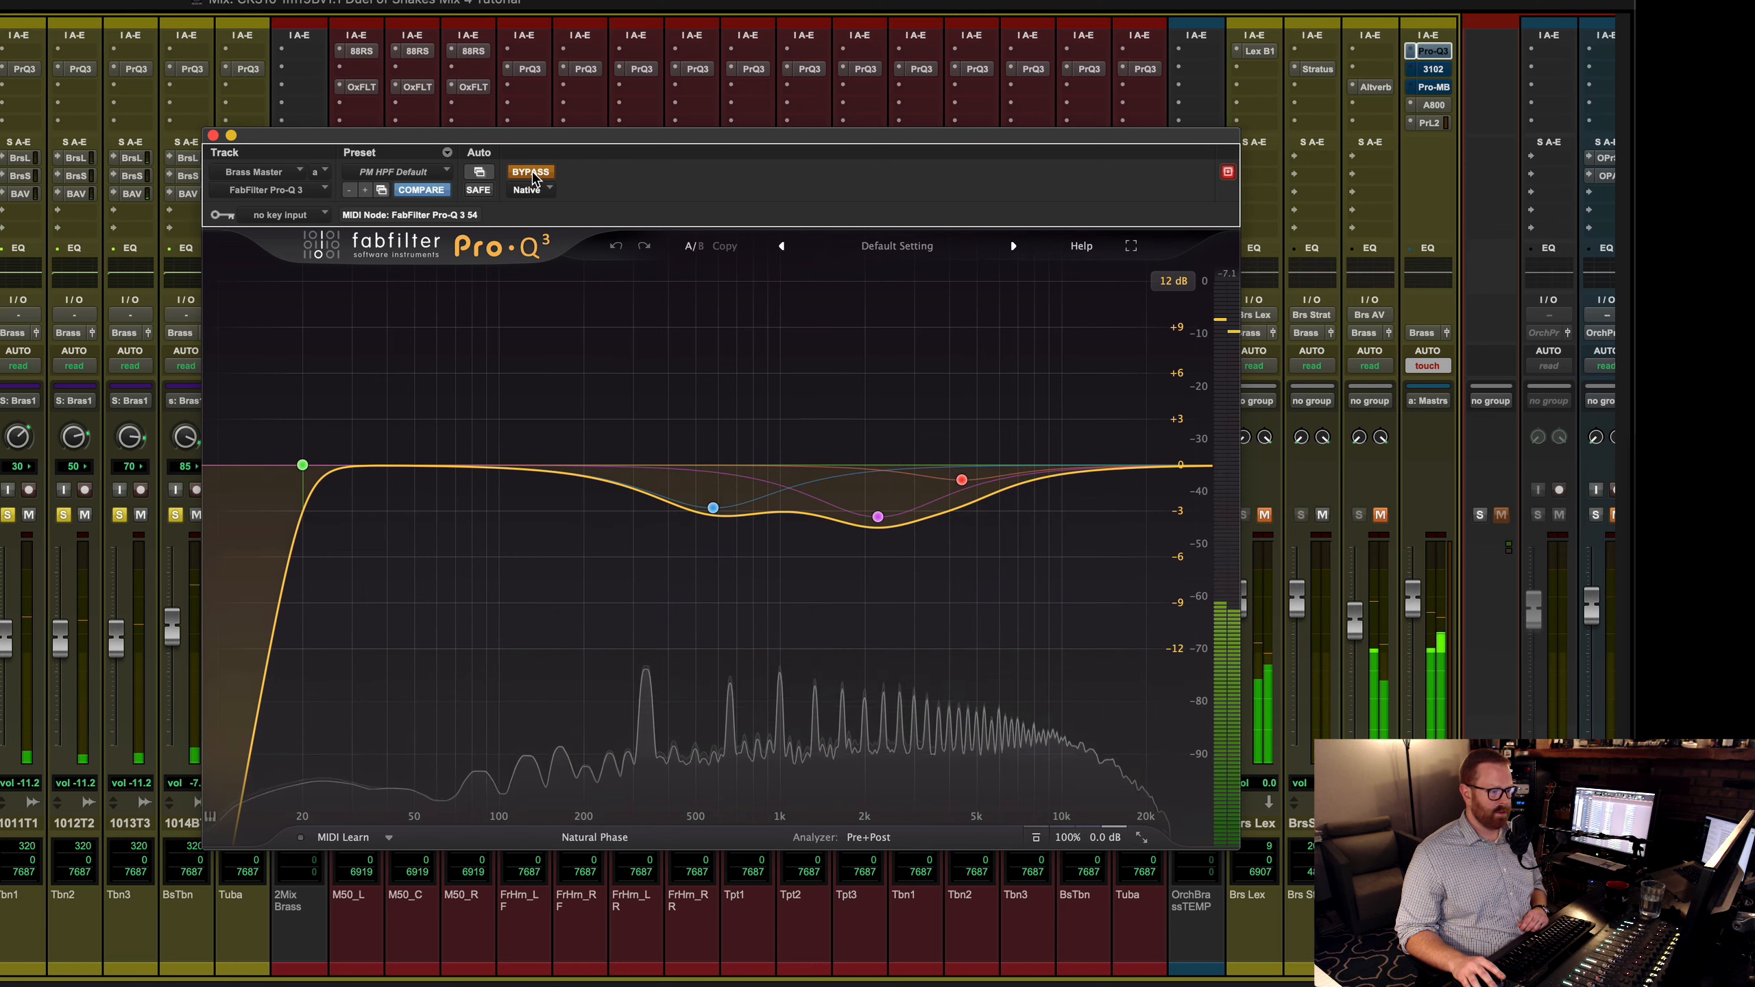
left_click(531, 173)
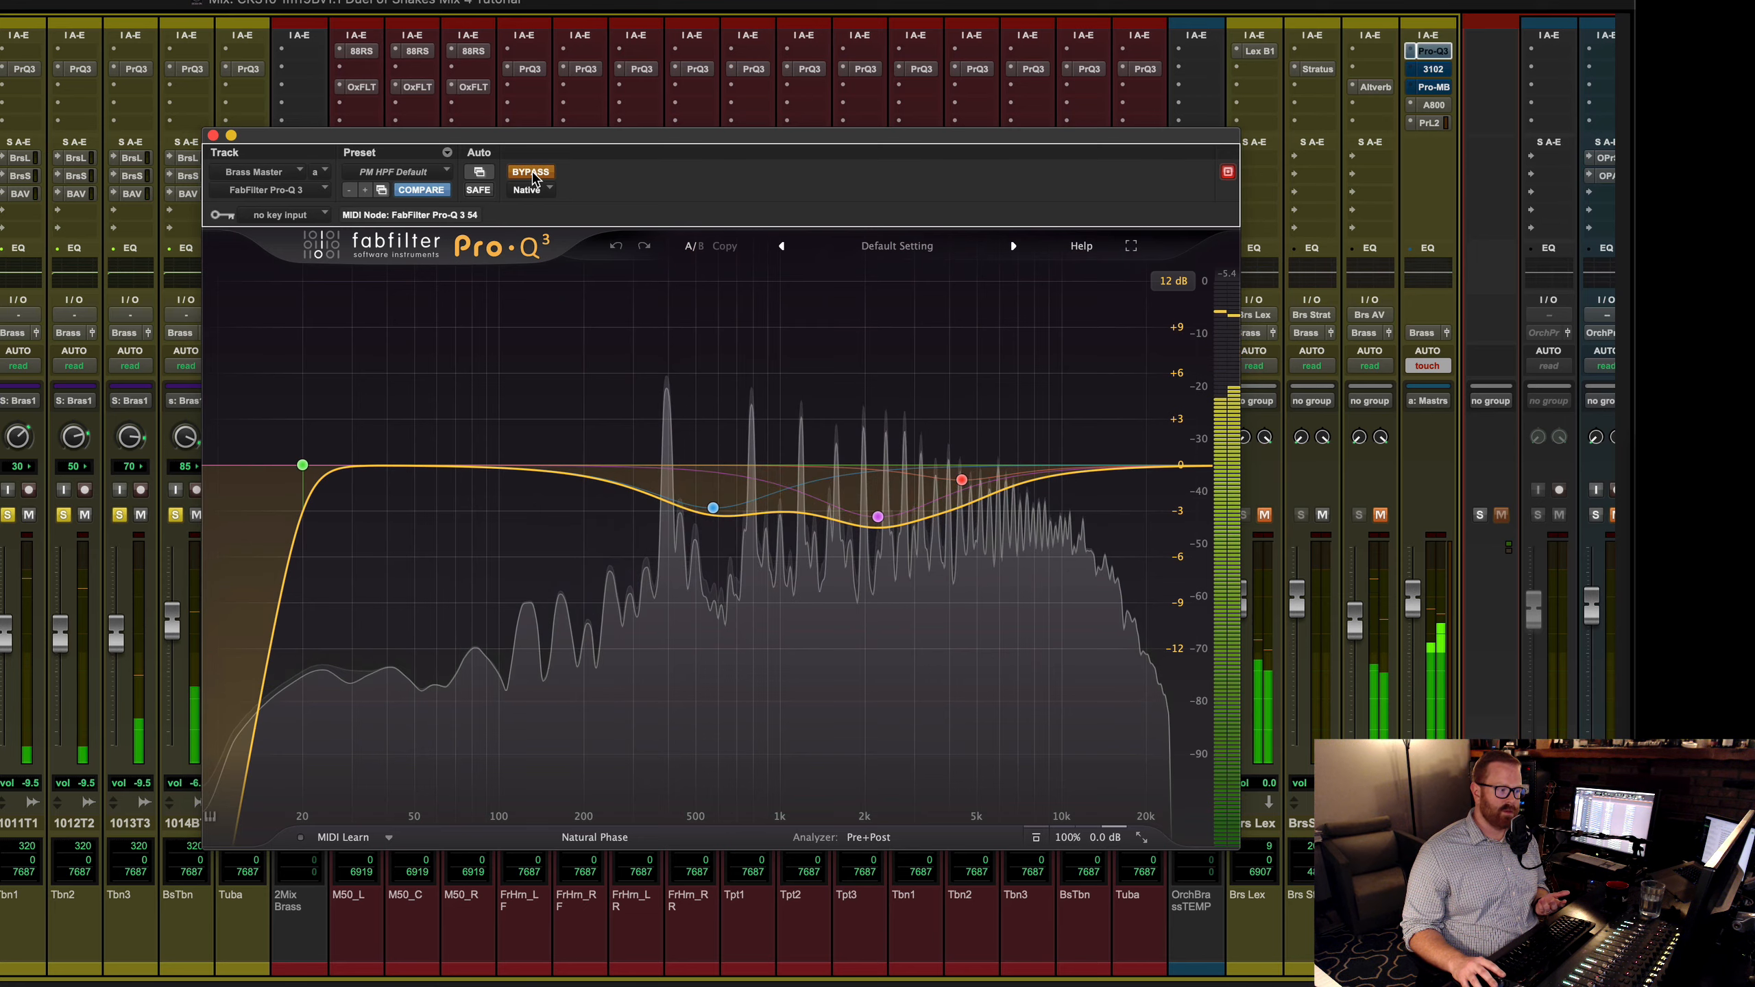
Step: Activate the Brass Master's 3102 and Pro-MB inserts, and examine the Pro-MB band while playing the brass
left_click(1433, 69)
left_click(1433, 86)
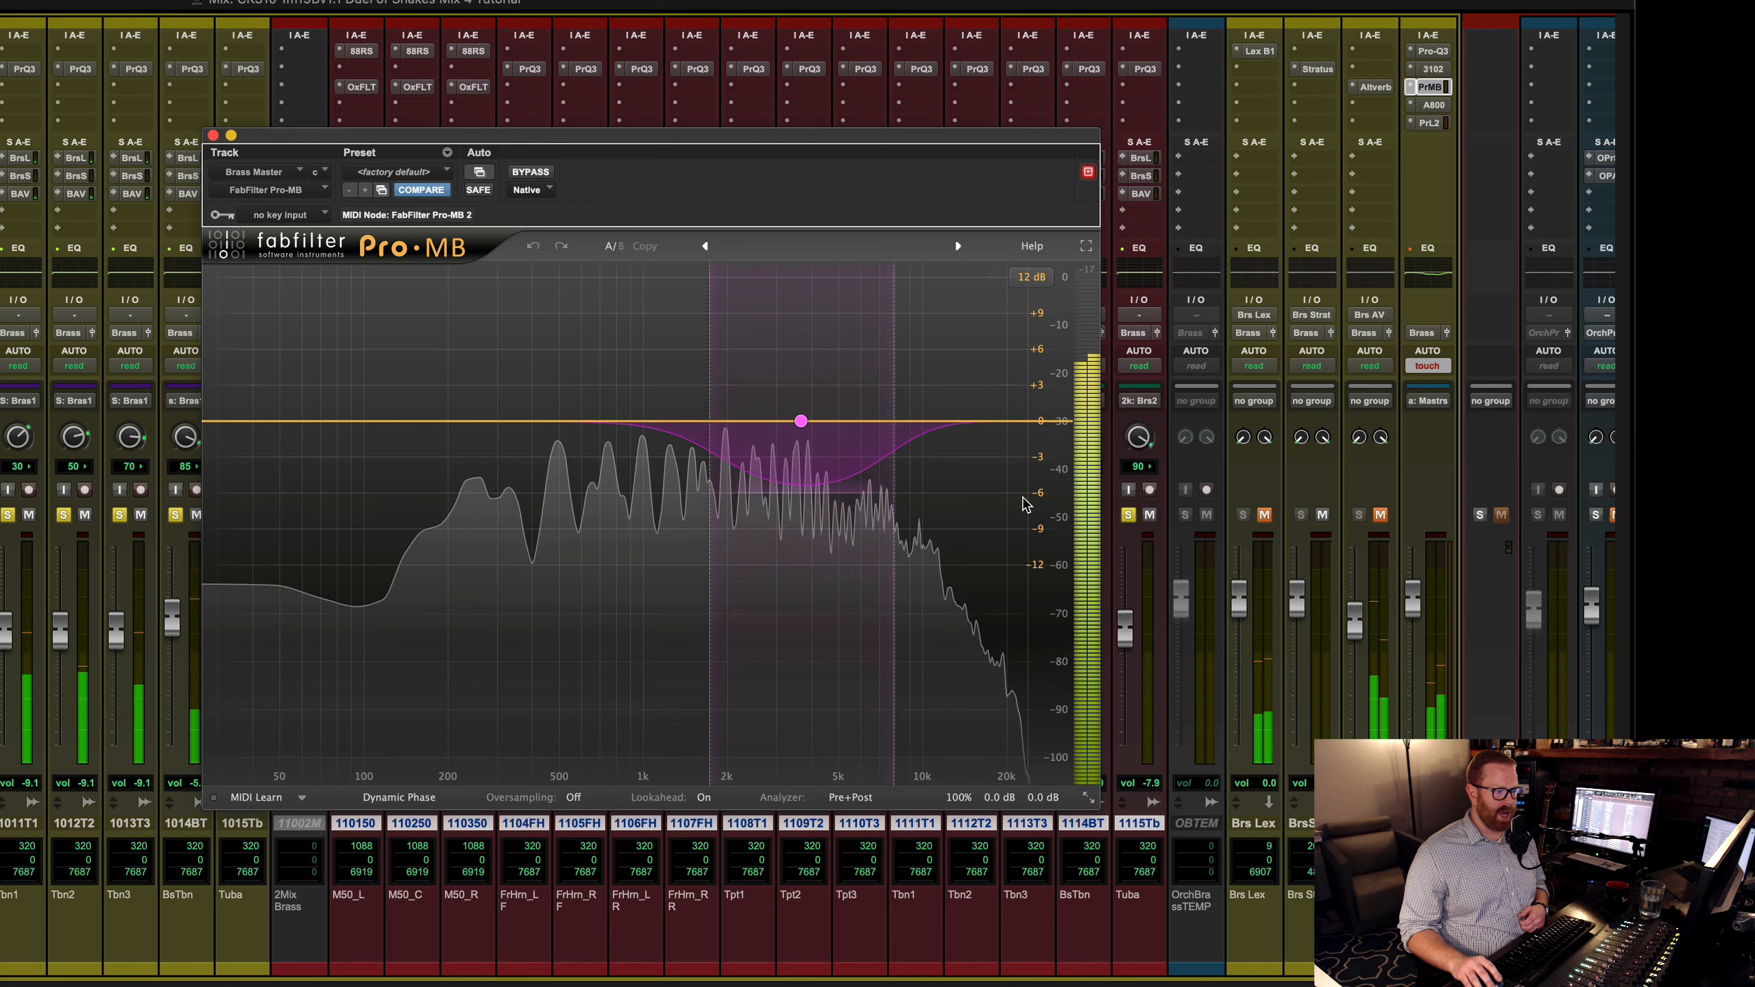
mouse_move(800, 427)
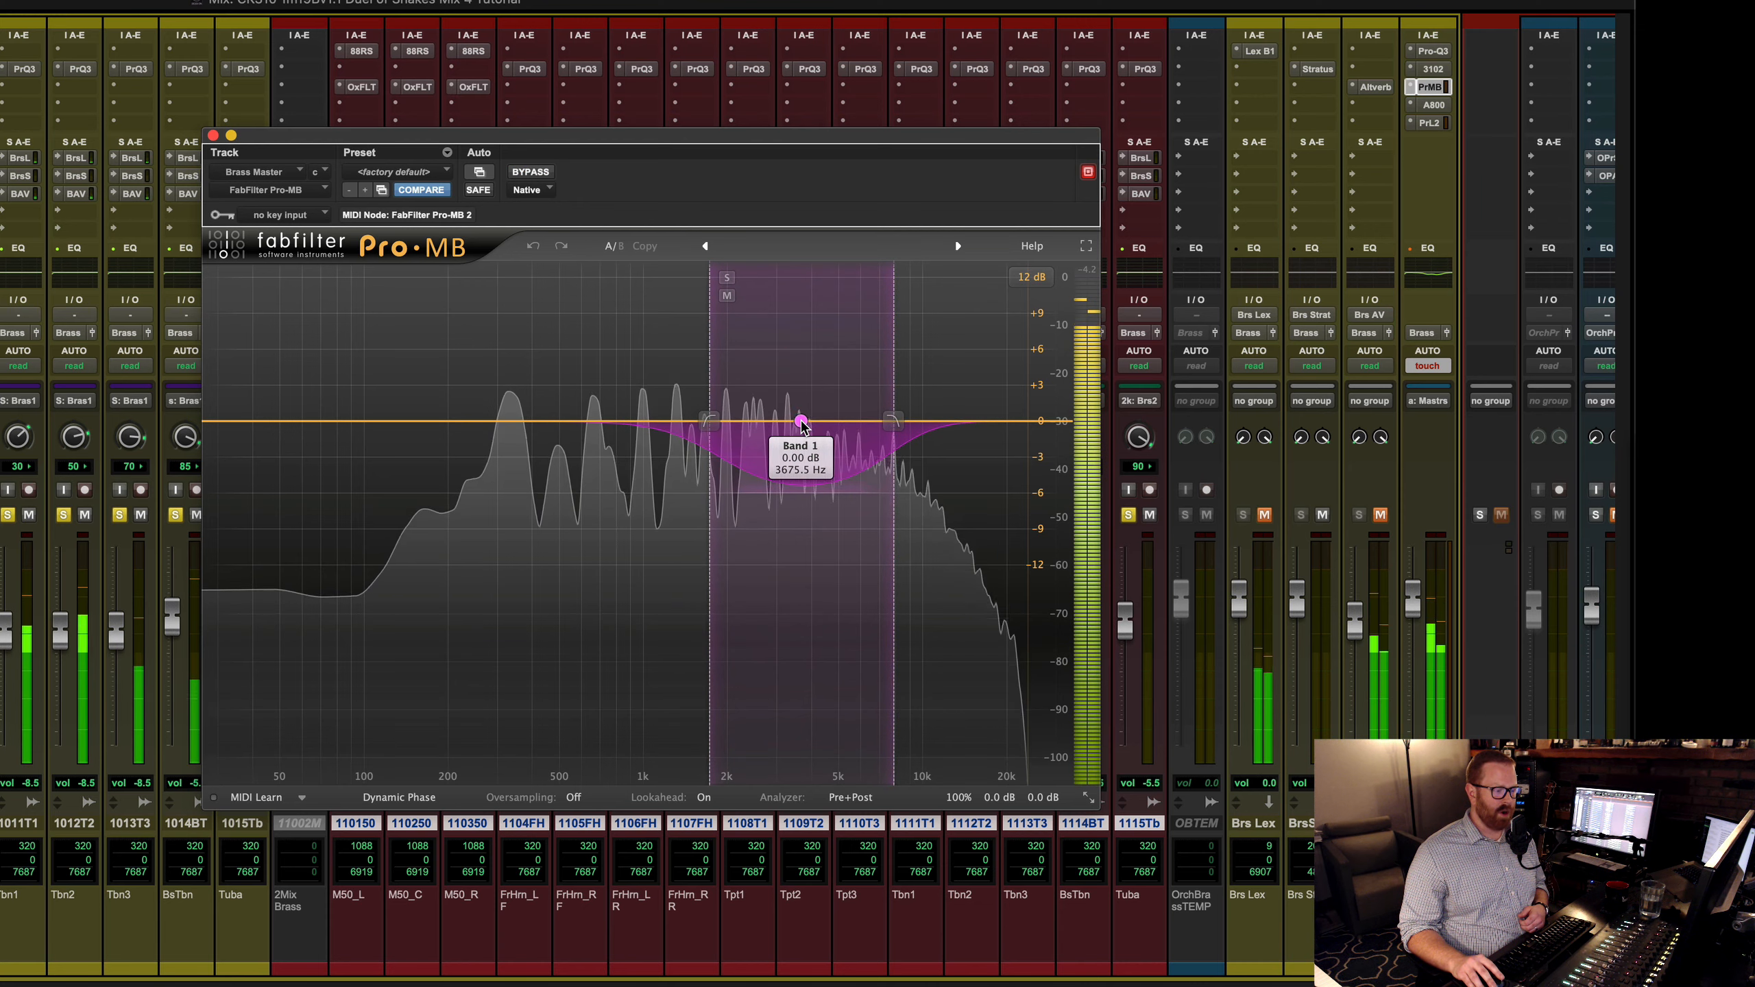
key("space")
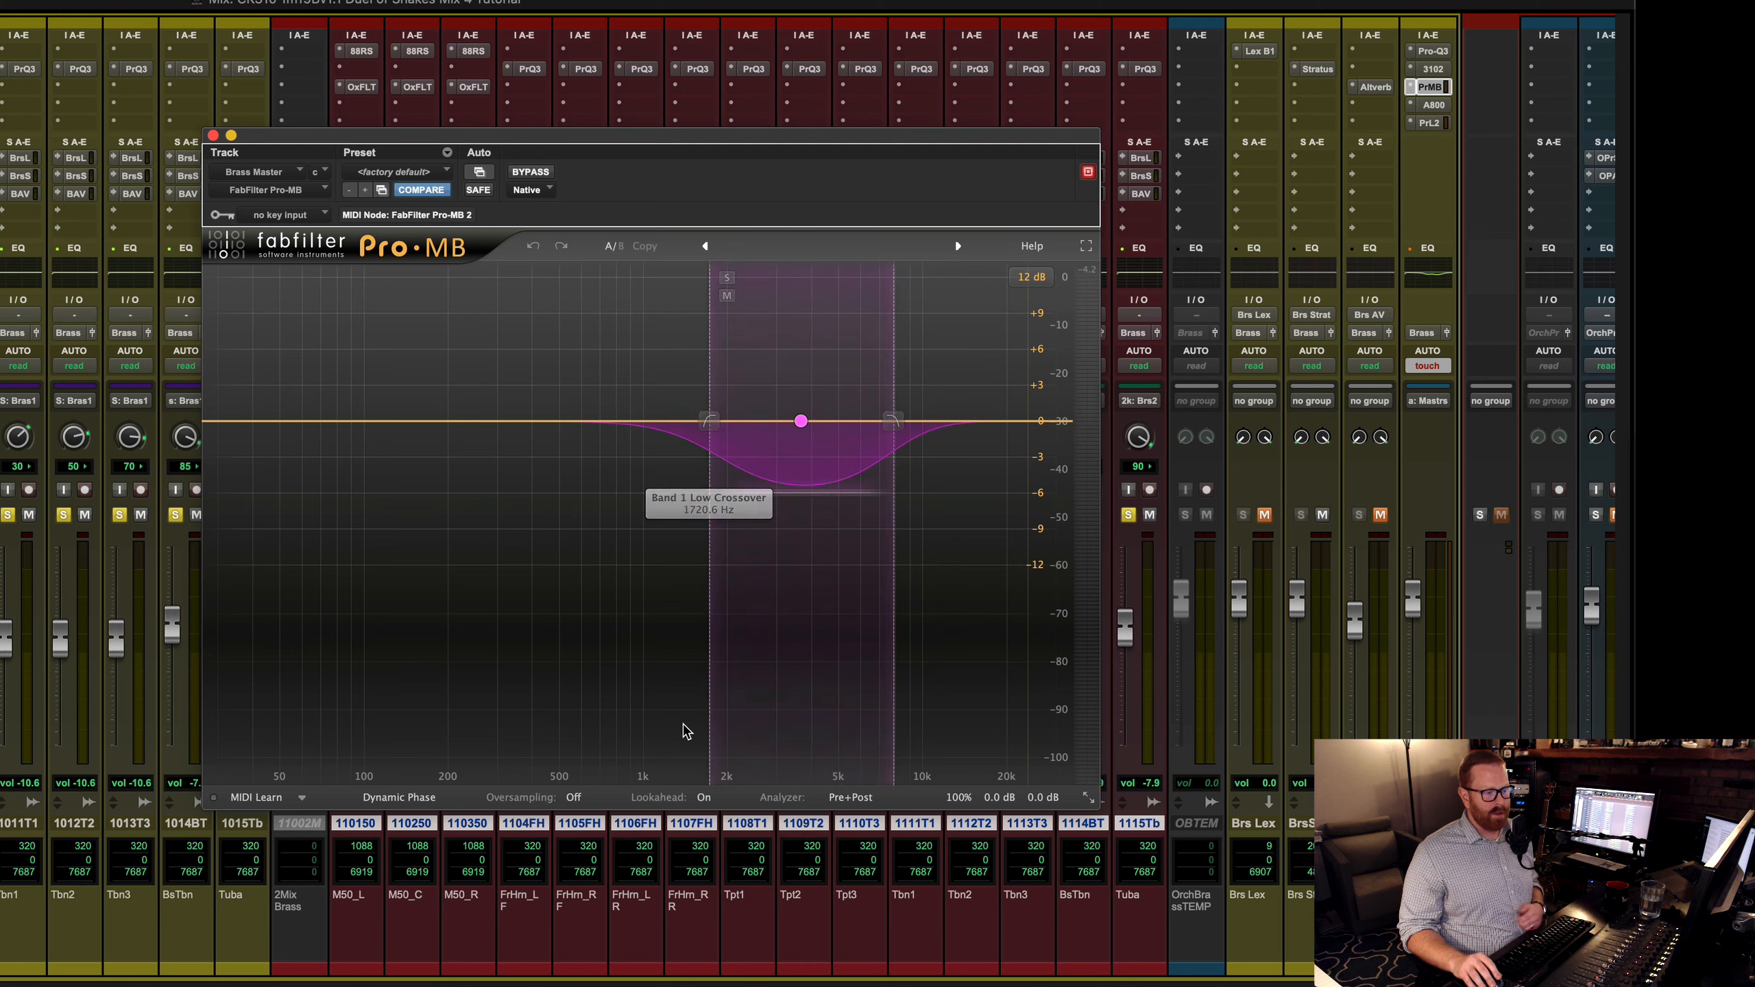
key("space")
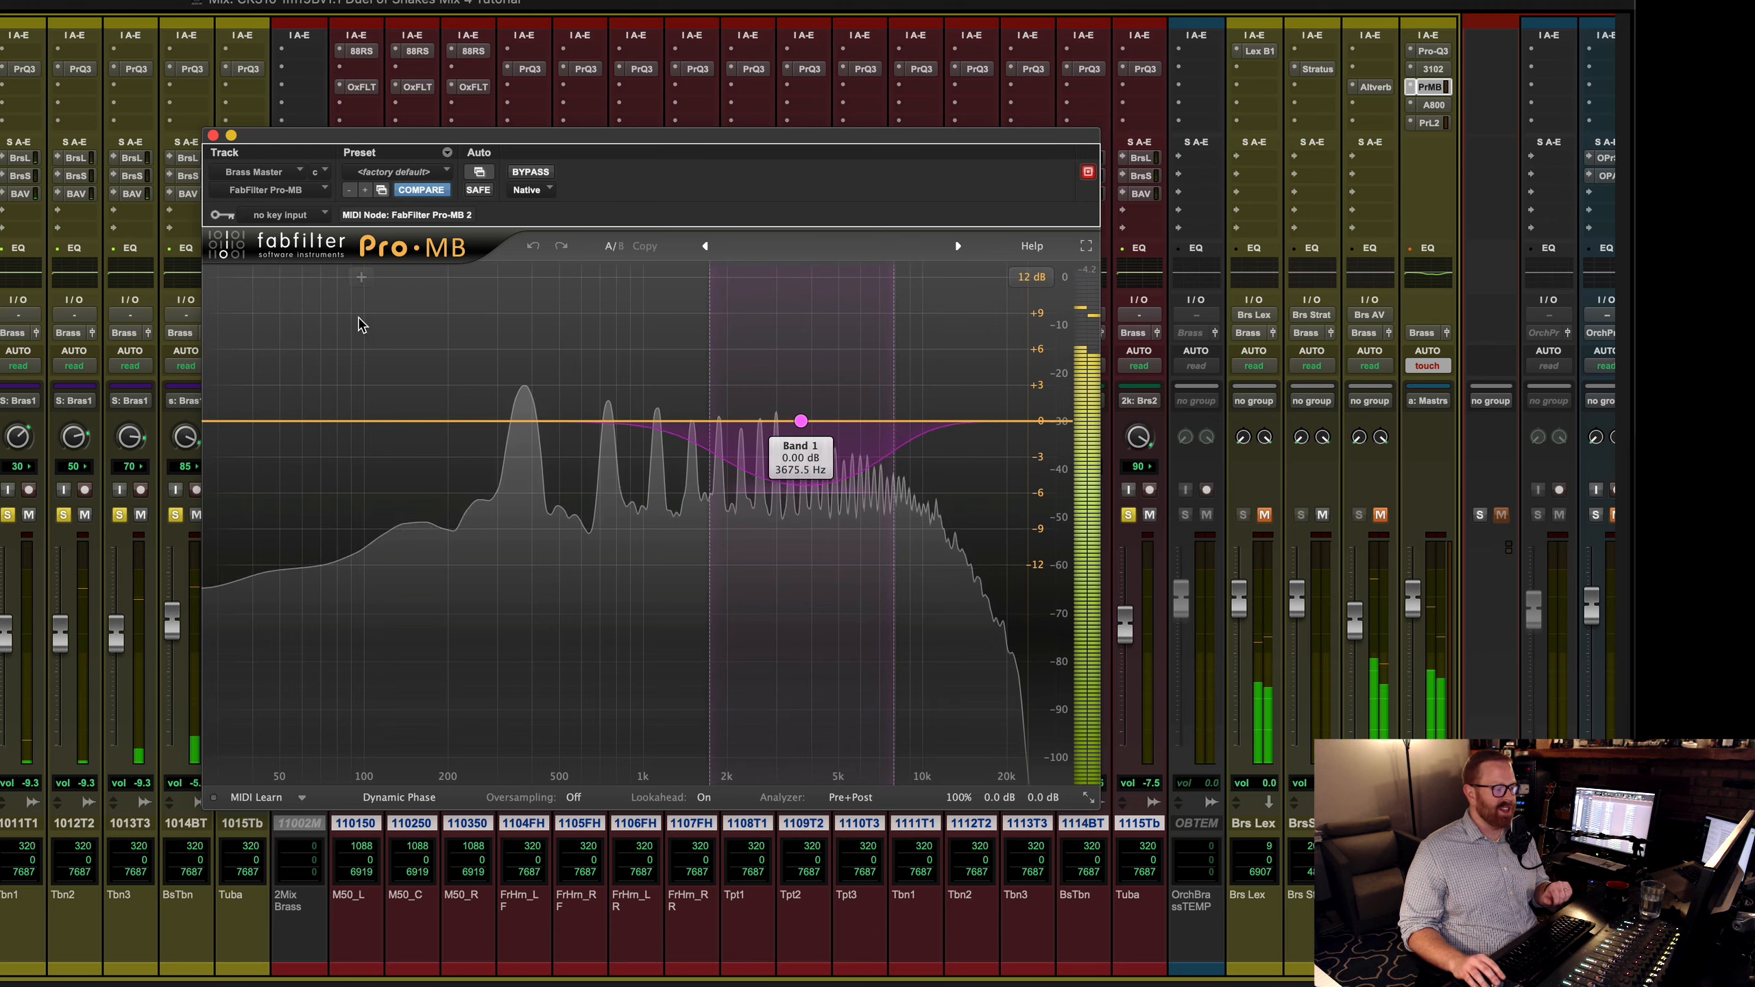
left_click(213, 136)
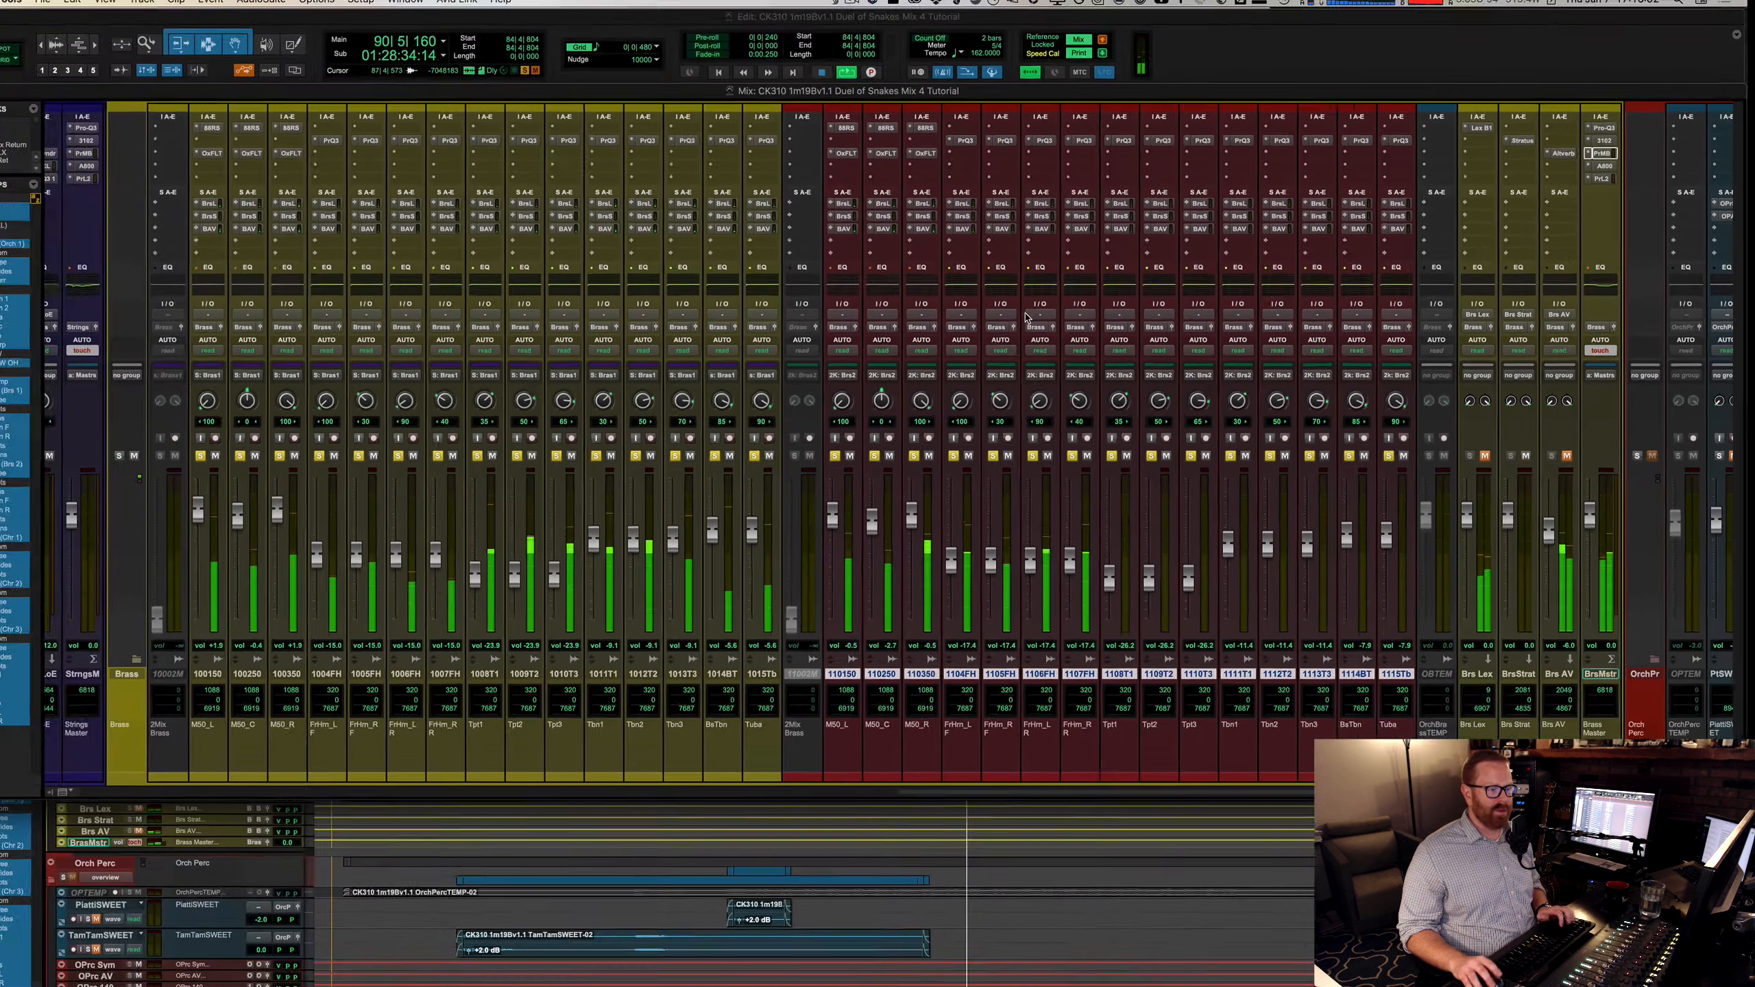
key("space")
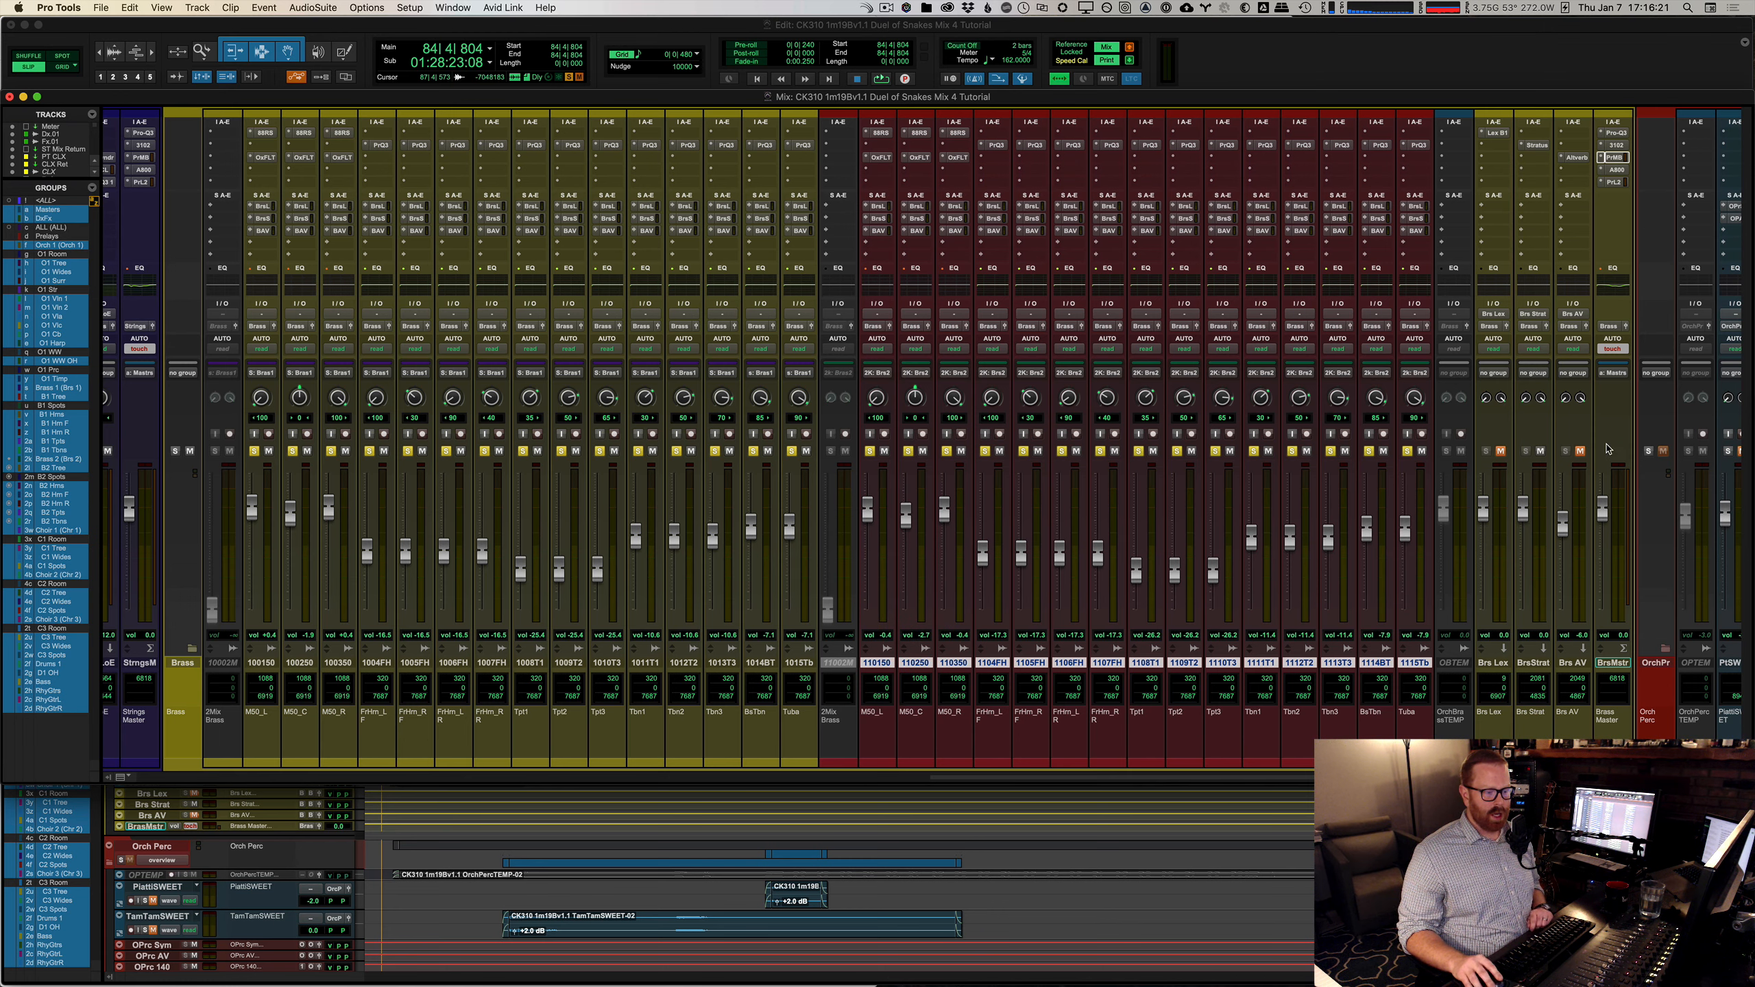
Step: Unmute the Brs AV and Brs Lex reverb returns and inspect their Altiverb and Lex plug-ins
left_click(1580, 450)
left_click(1501, 450)
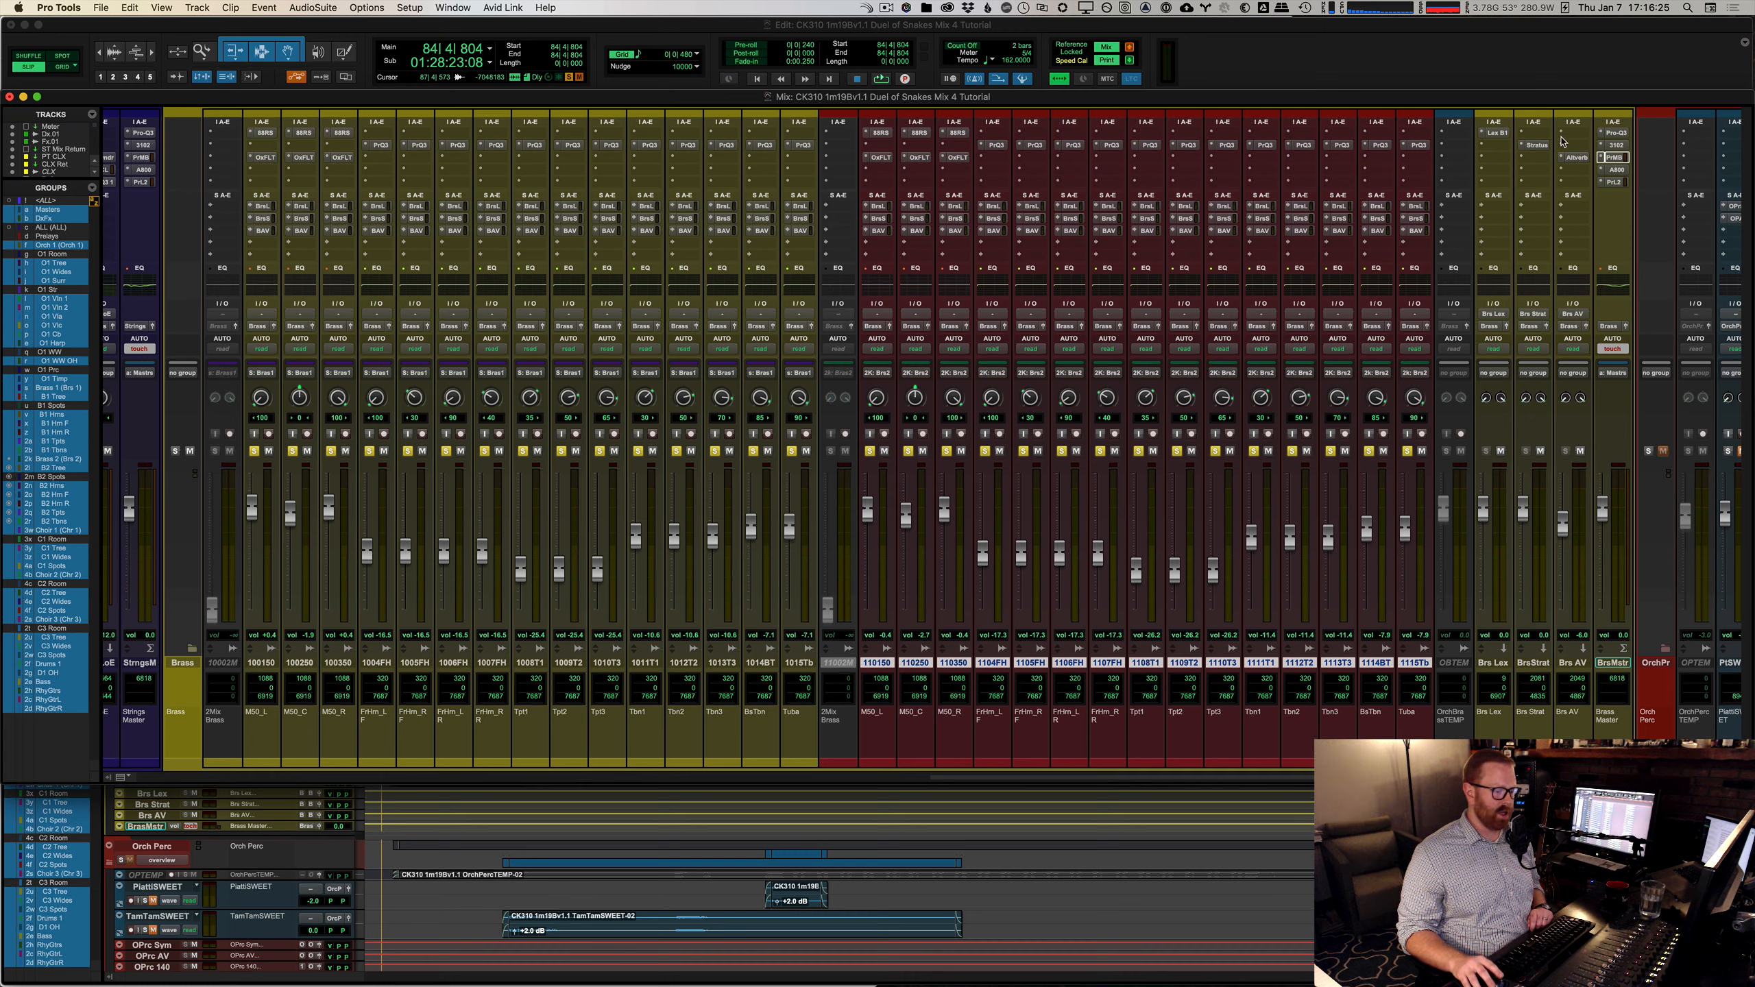
left_click(1496, 133)
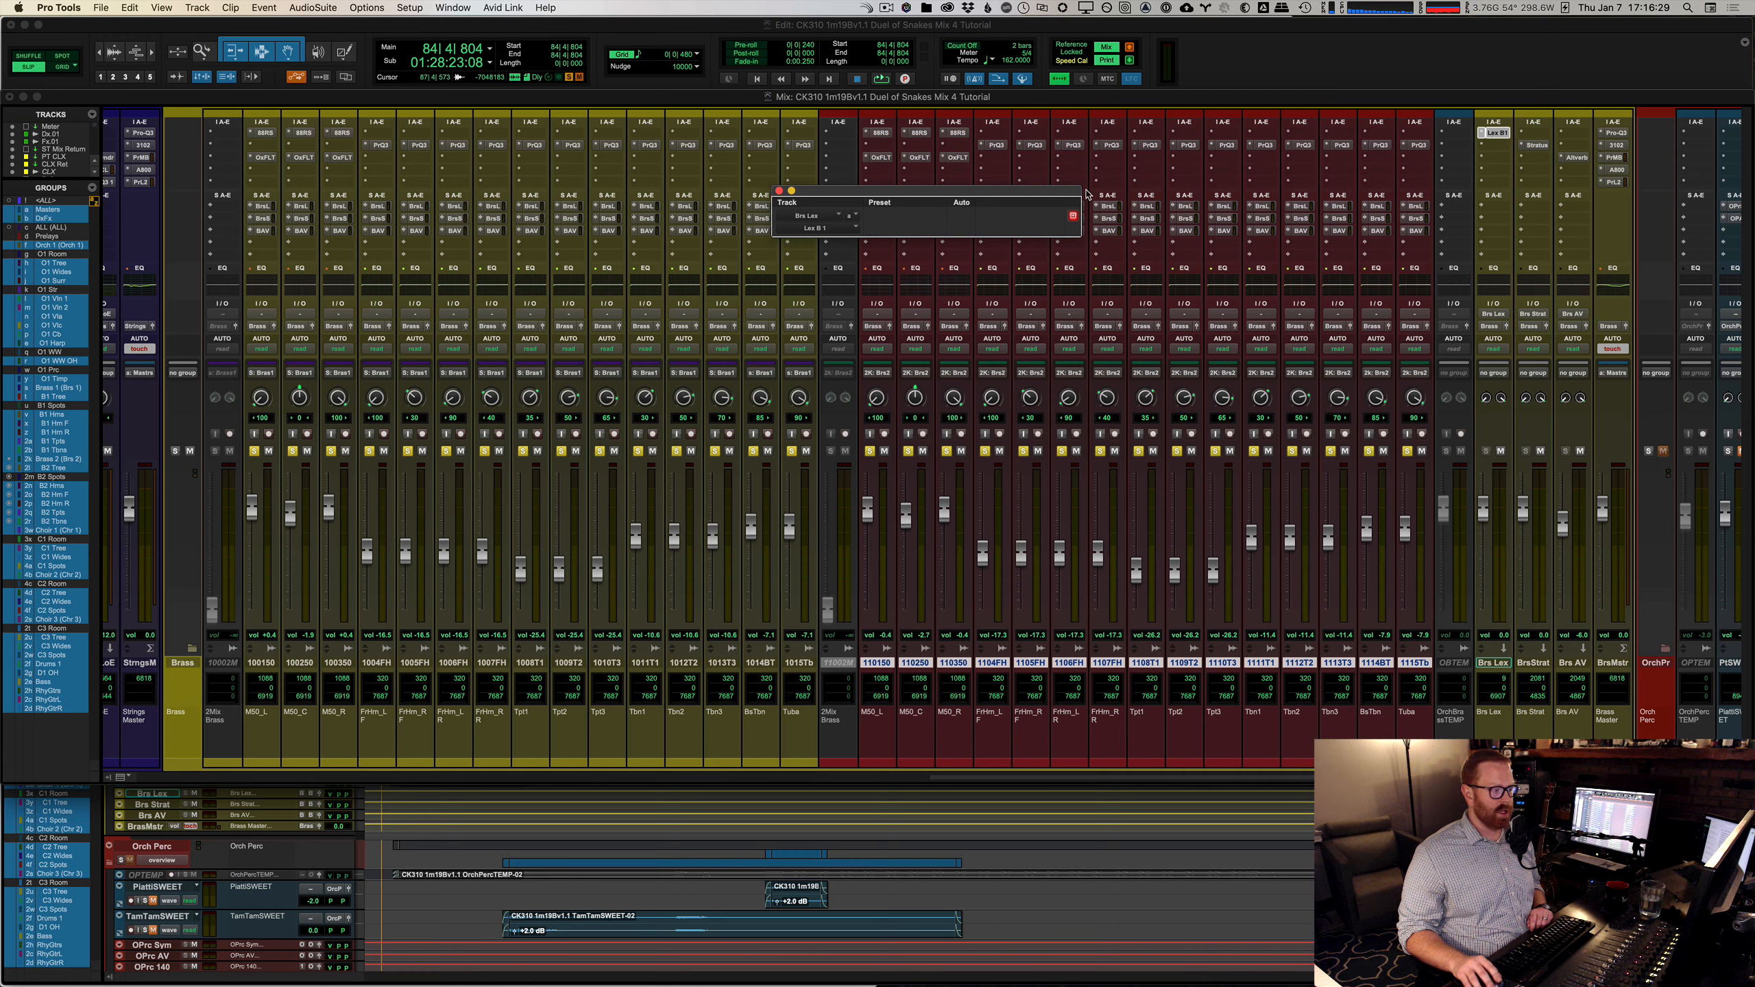
left_click(780, 190)
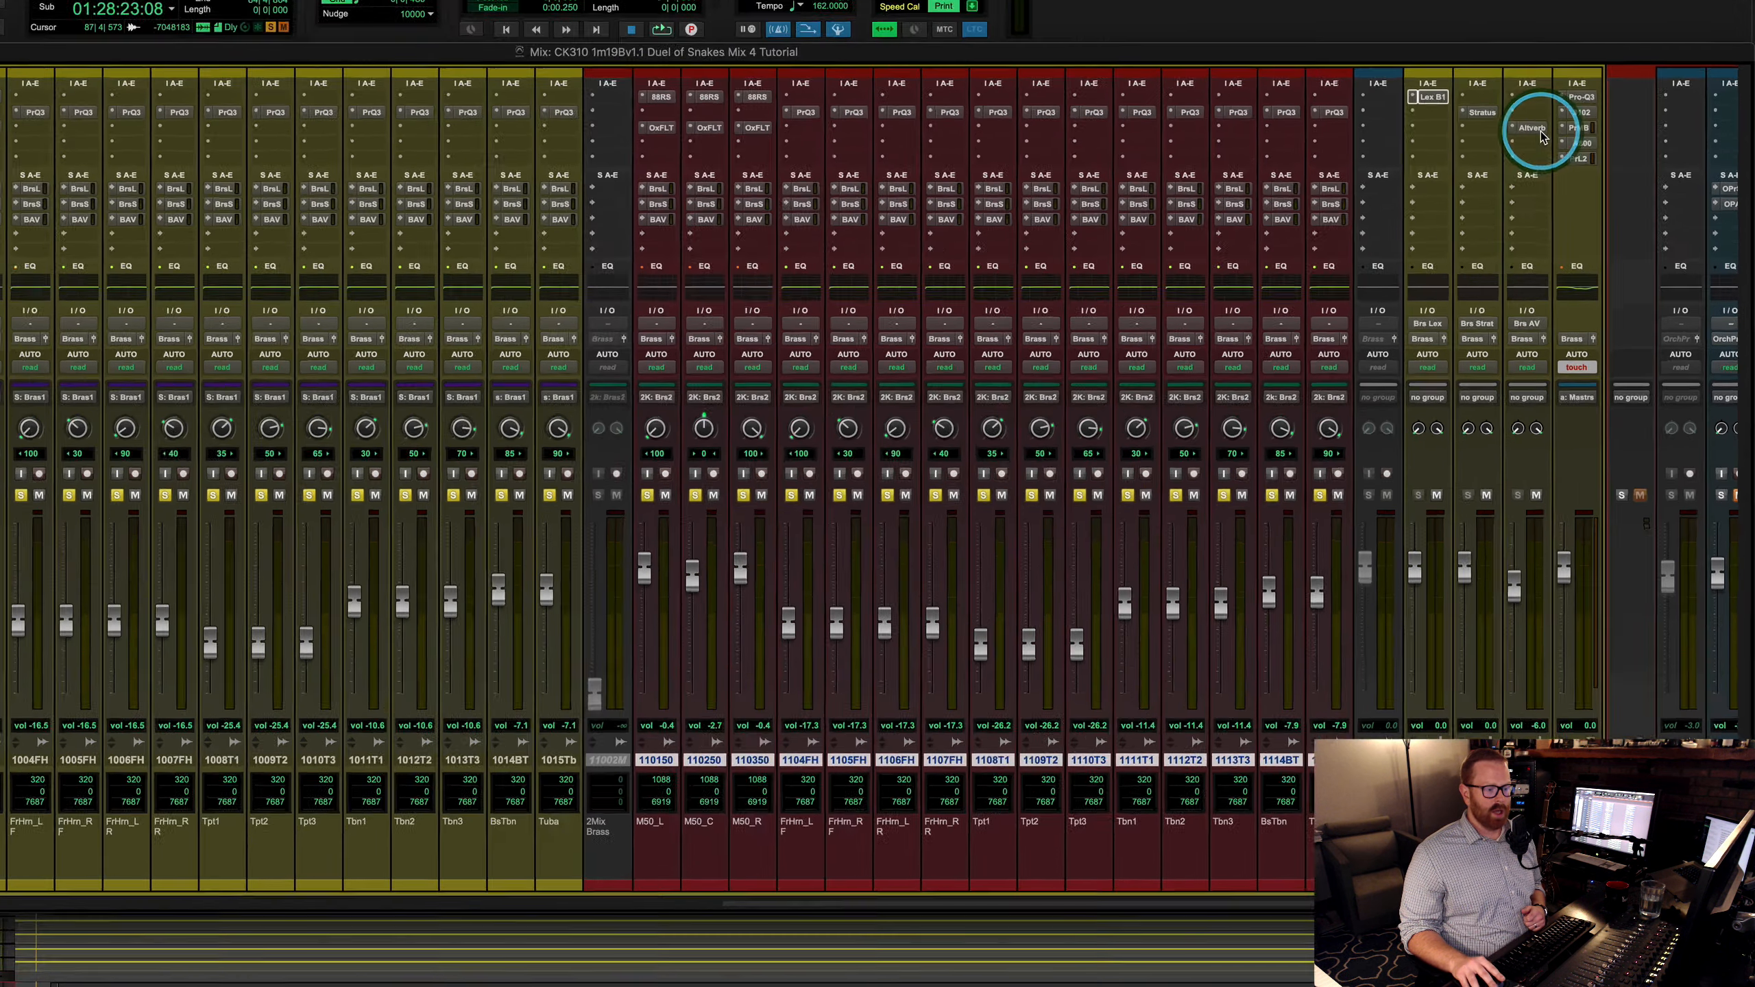
left_click(1574, 157)
mouse_move(989, 416)
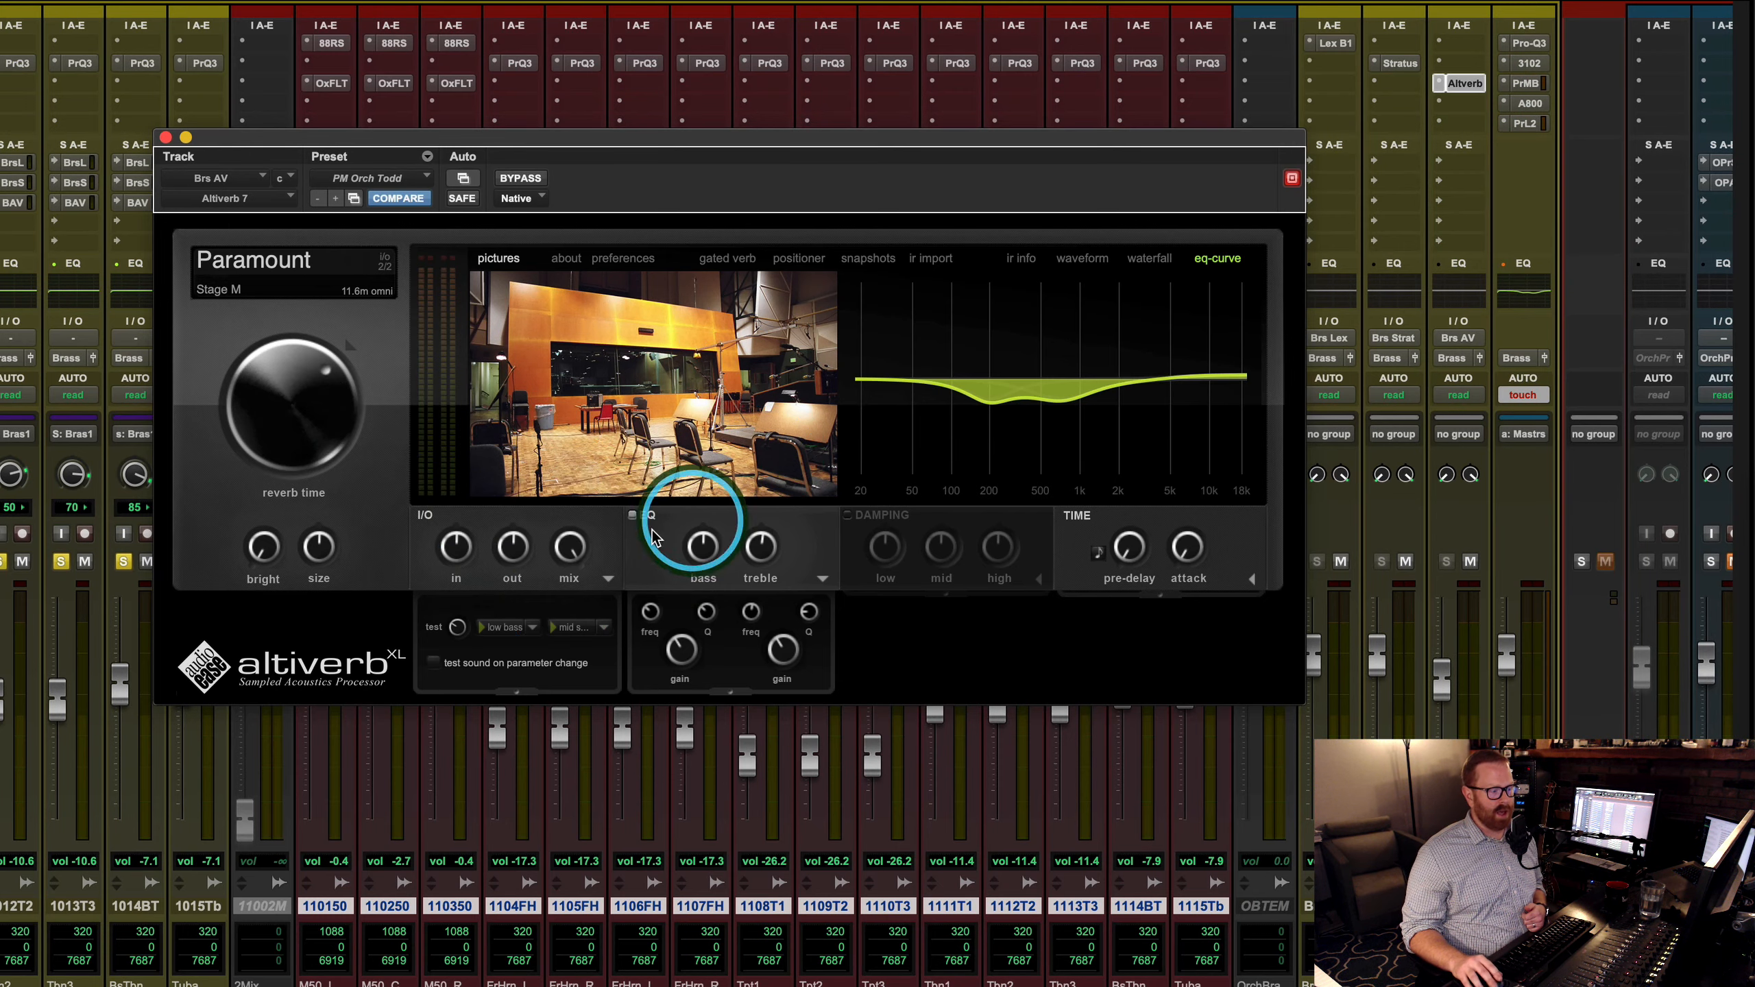
left_click(166, 138)
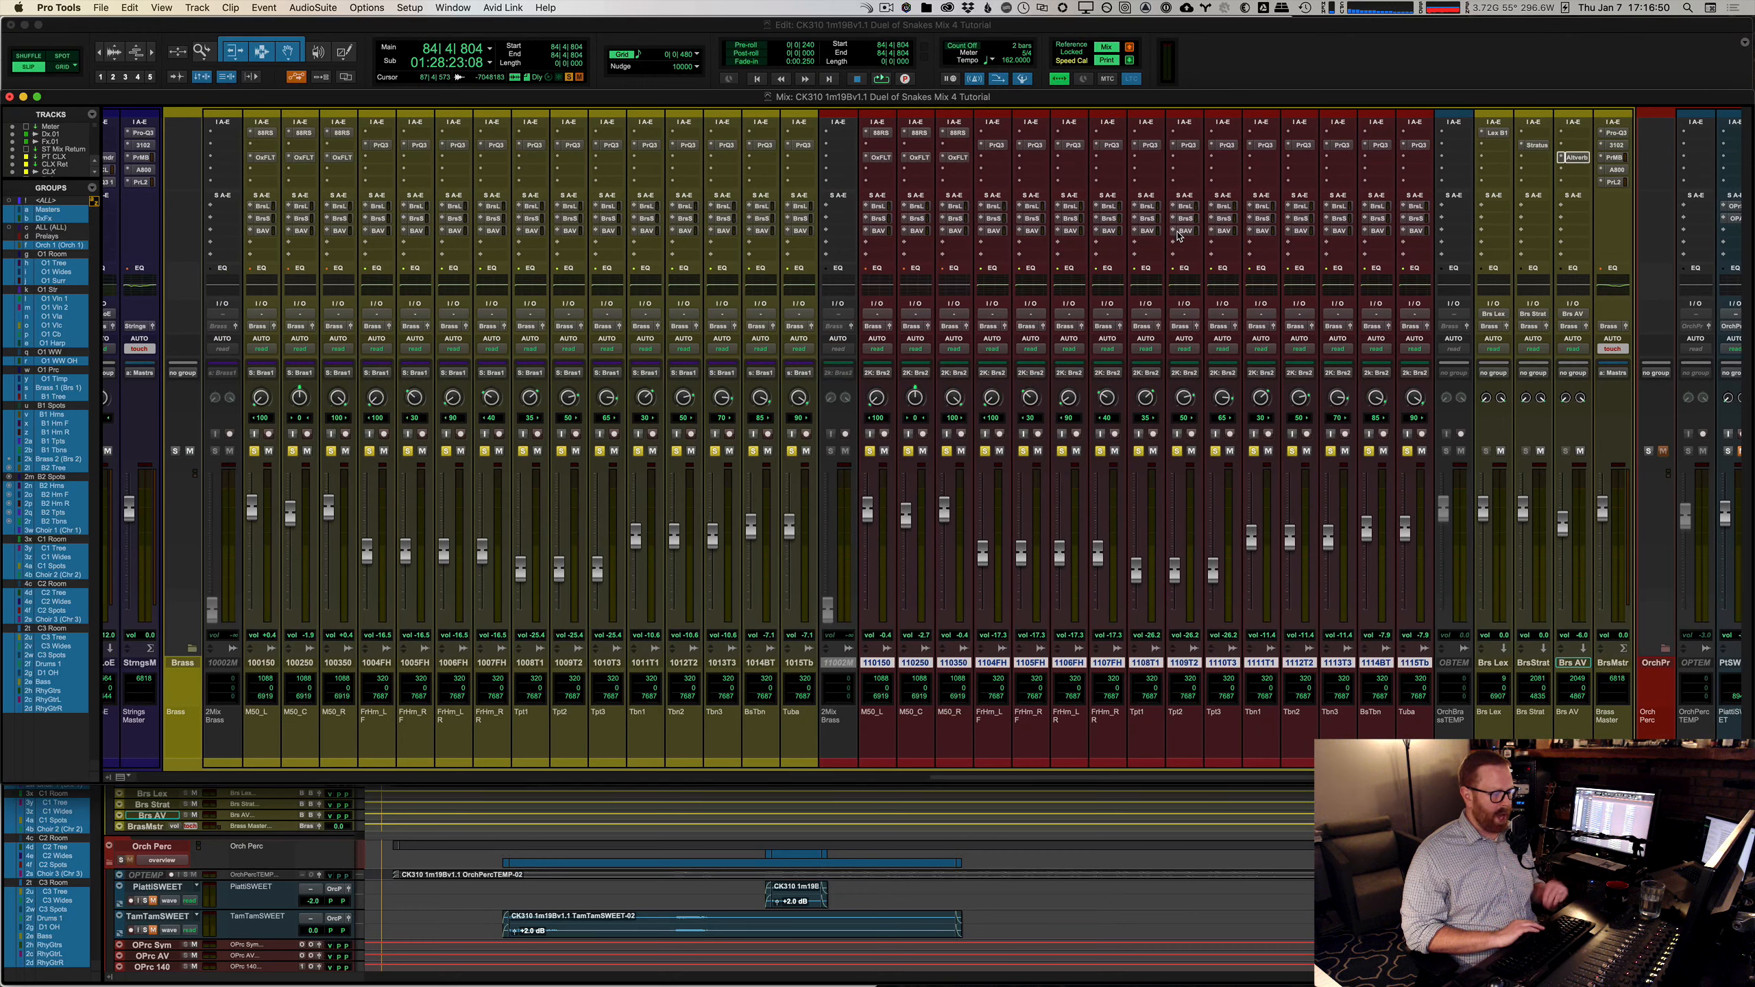
Step: Play both brass sets with their reverbs from bar 84, and replay the passage with all solos cleared
key("space")
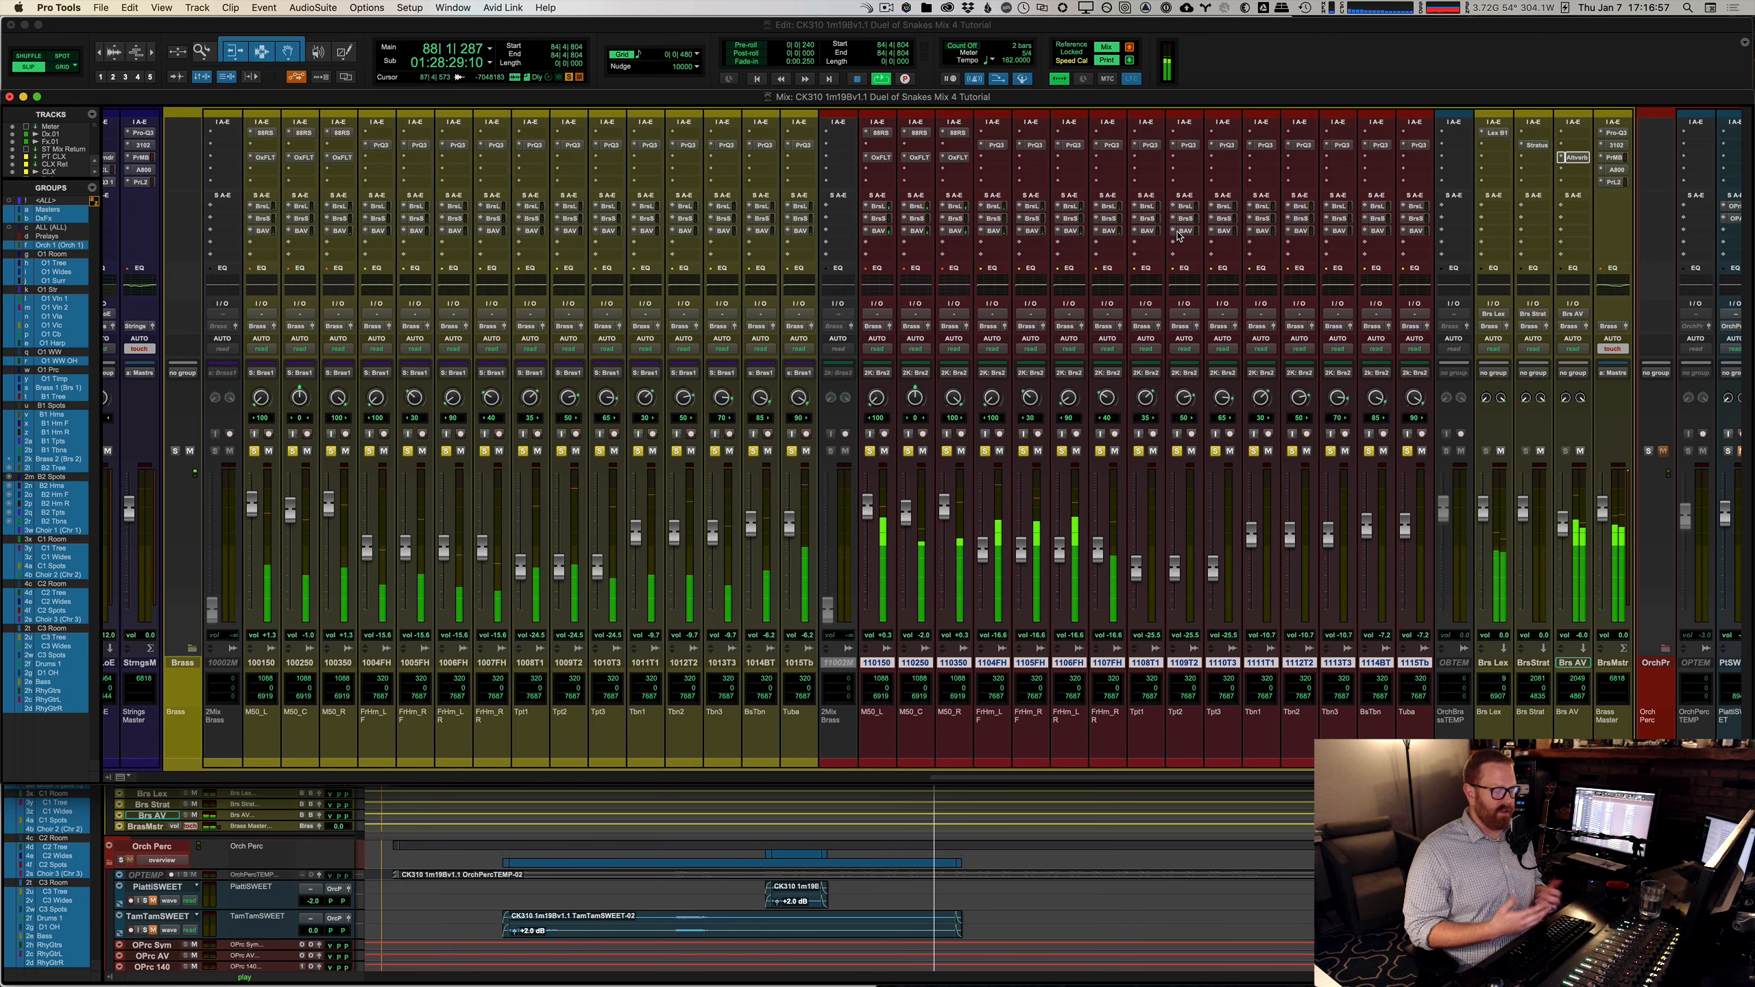
key("space")
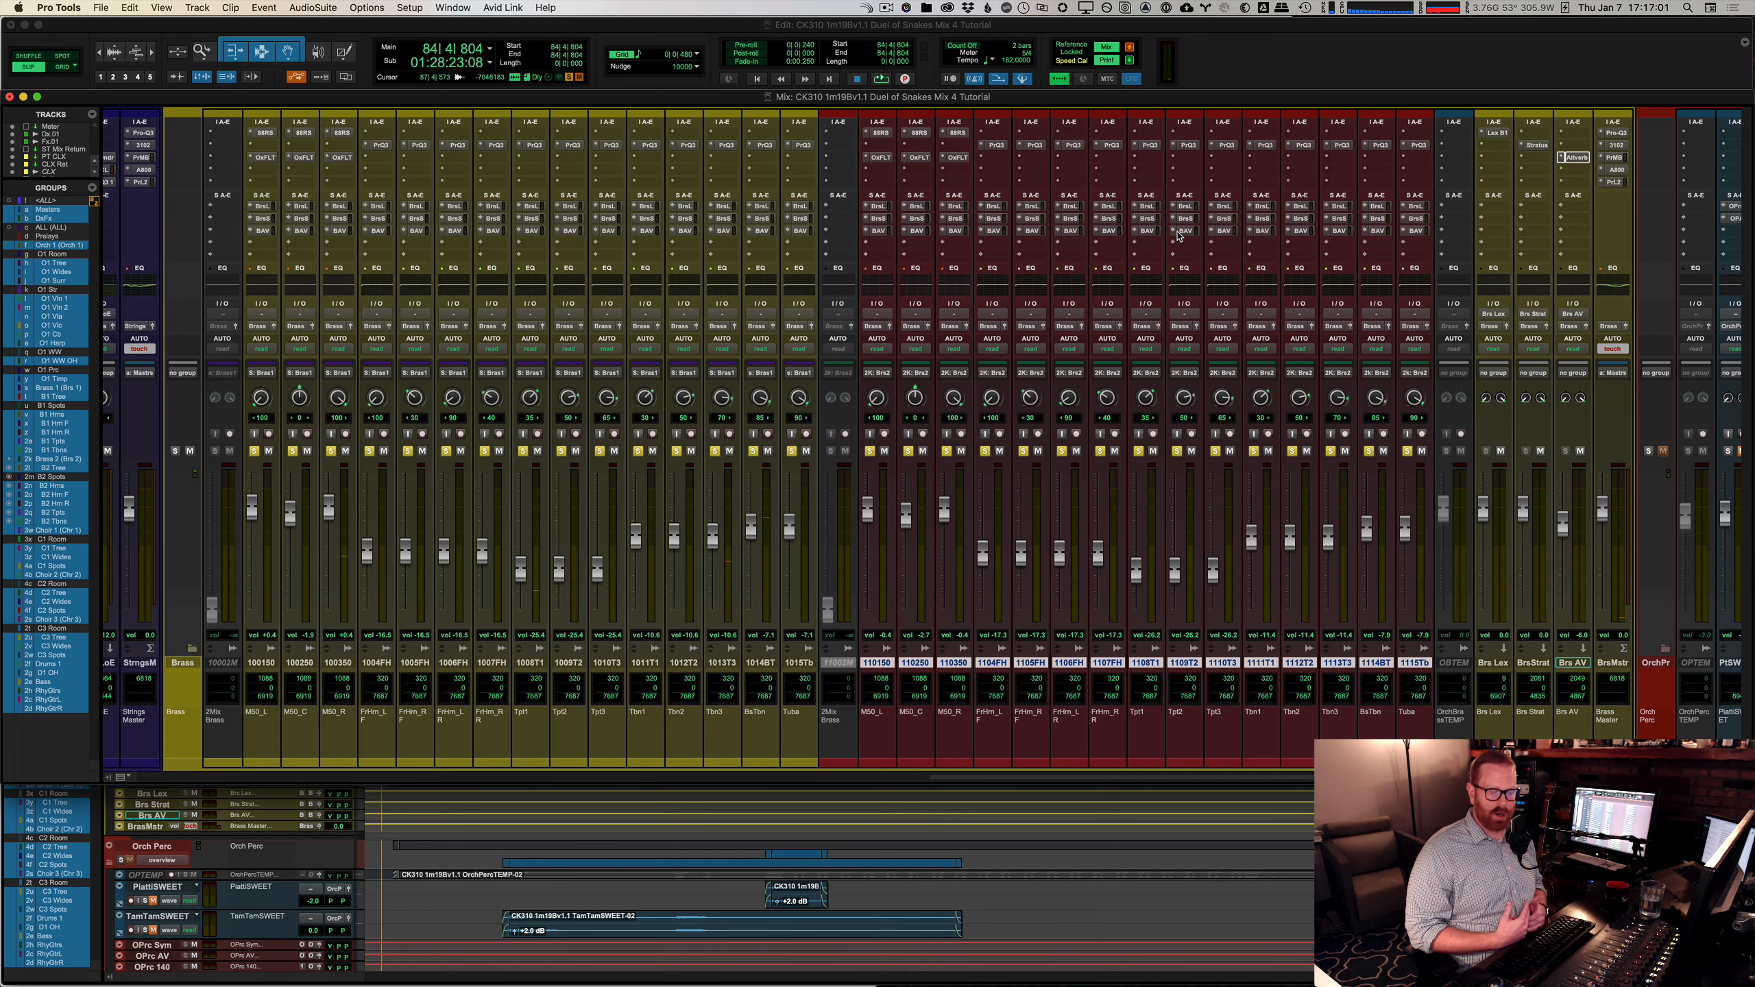
key("space")
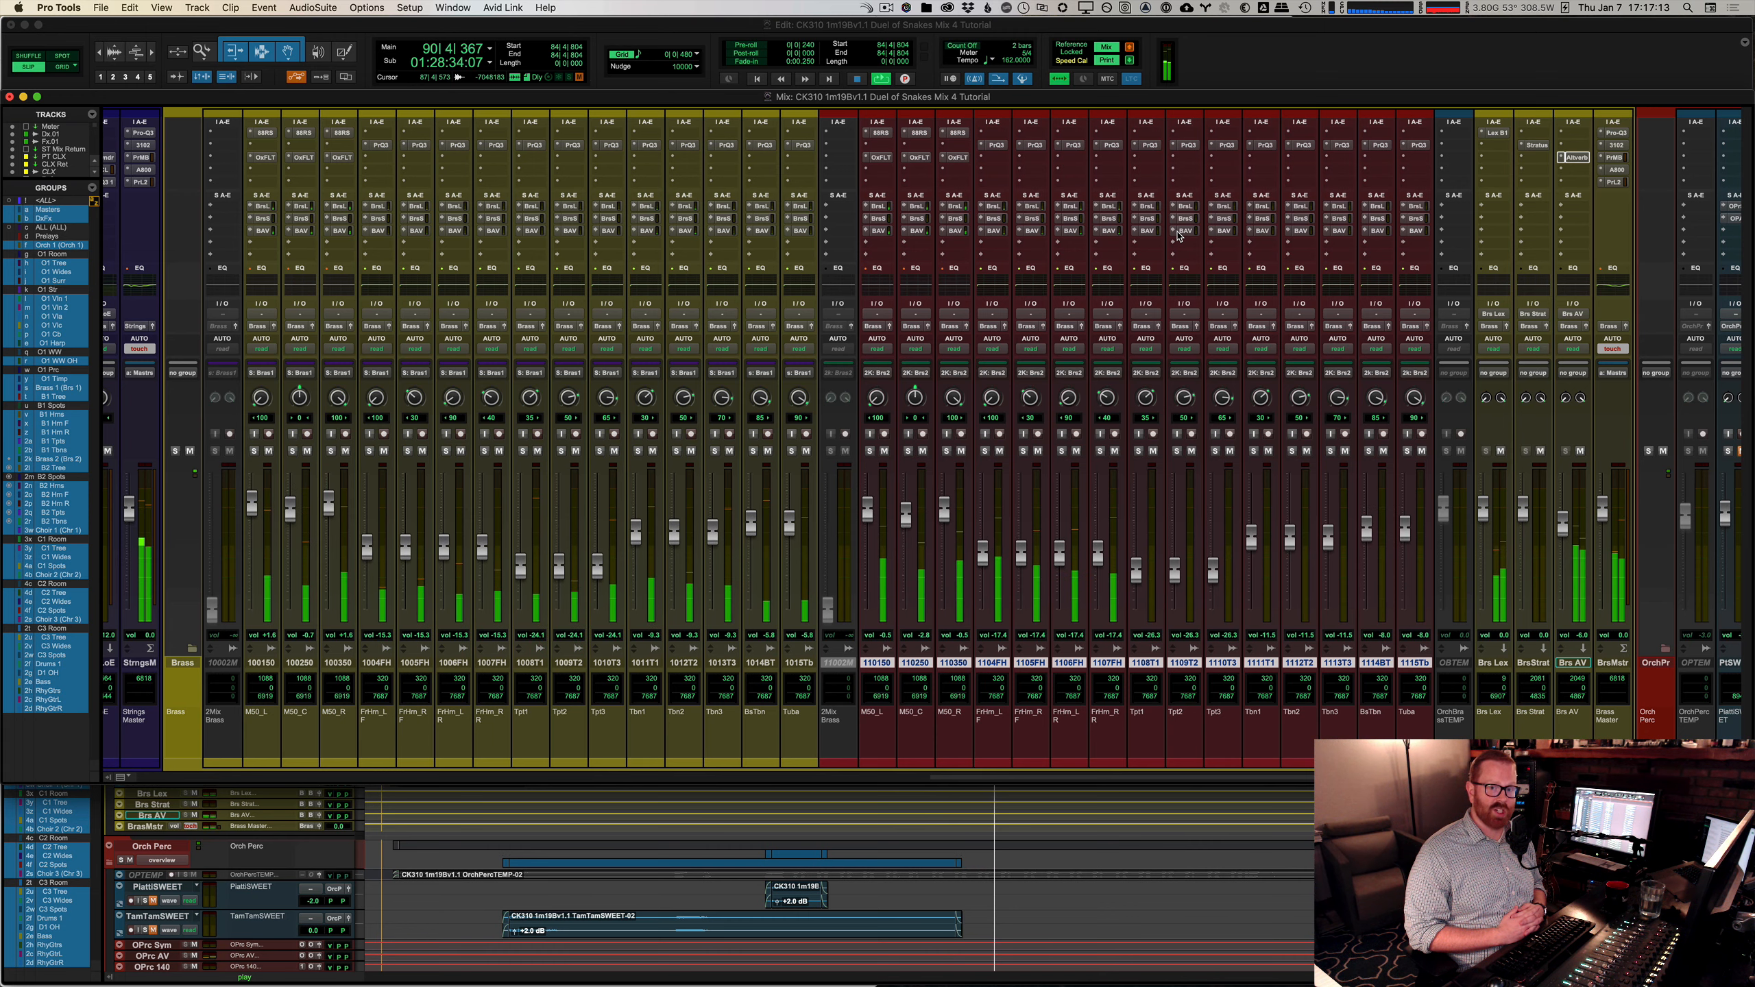
Step: Stop playback, expand the Perc and Synth Perc folders in the mixer, and look over their channels and reverb returns
key("space")
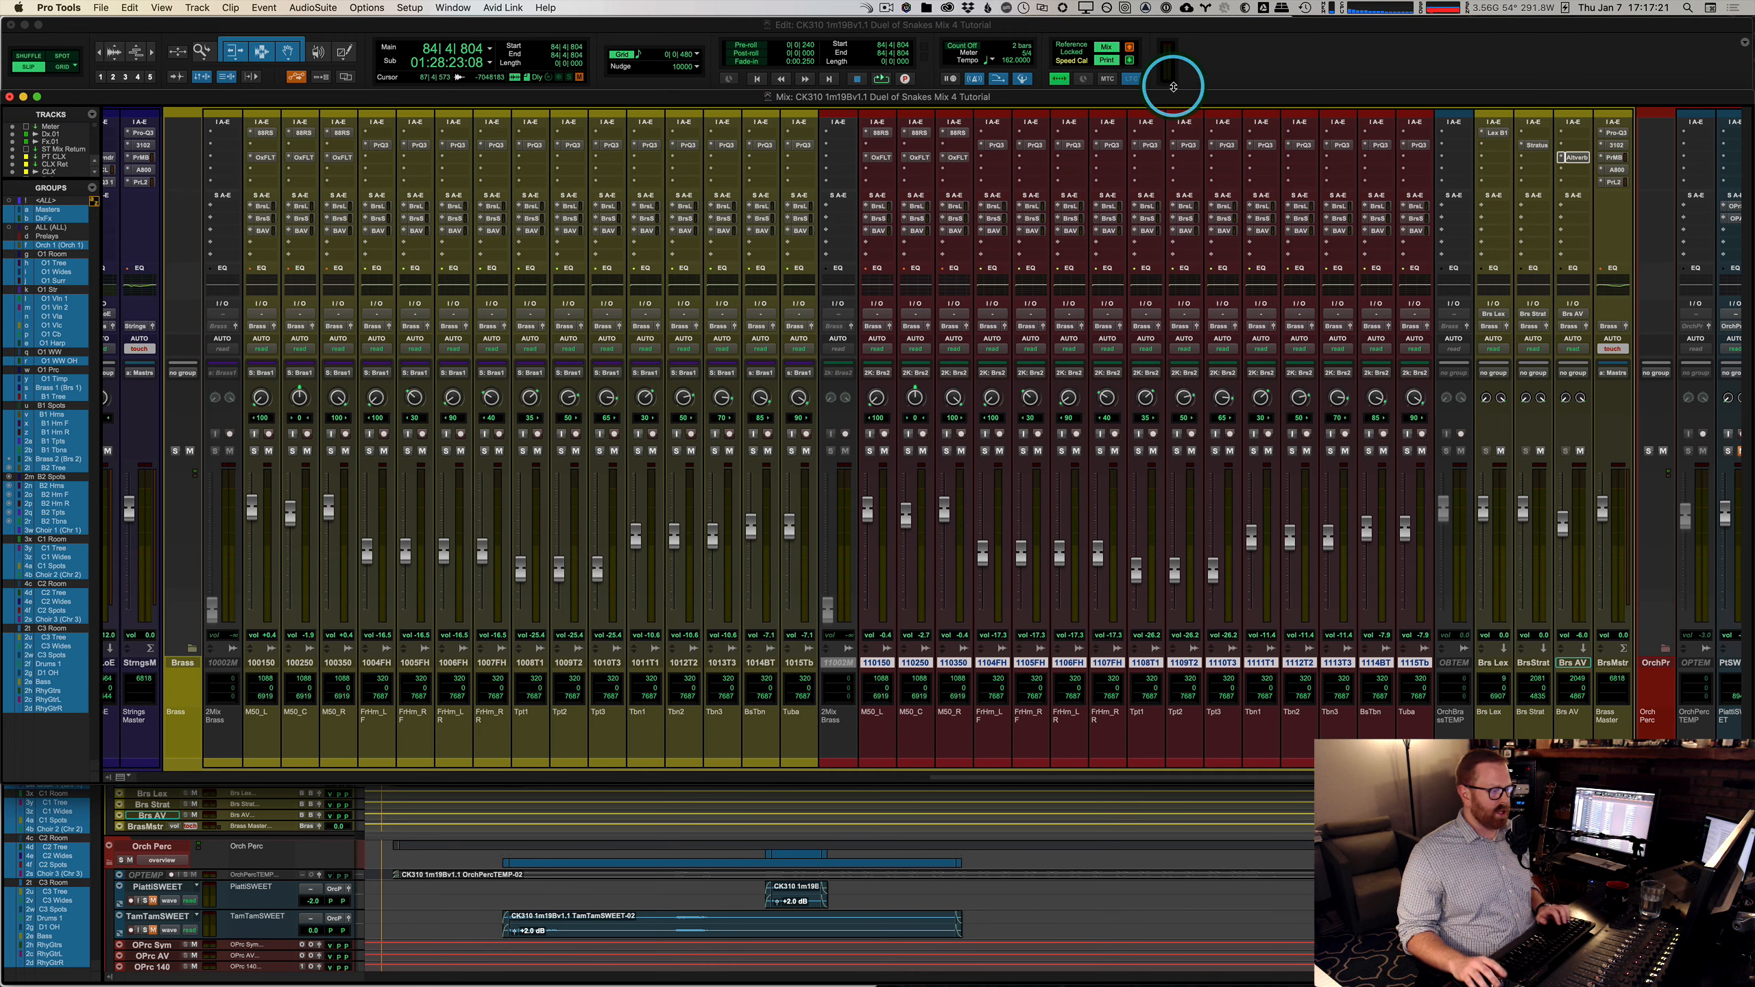
scroll(1160, 462, "right", 15)
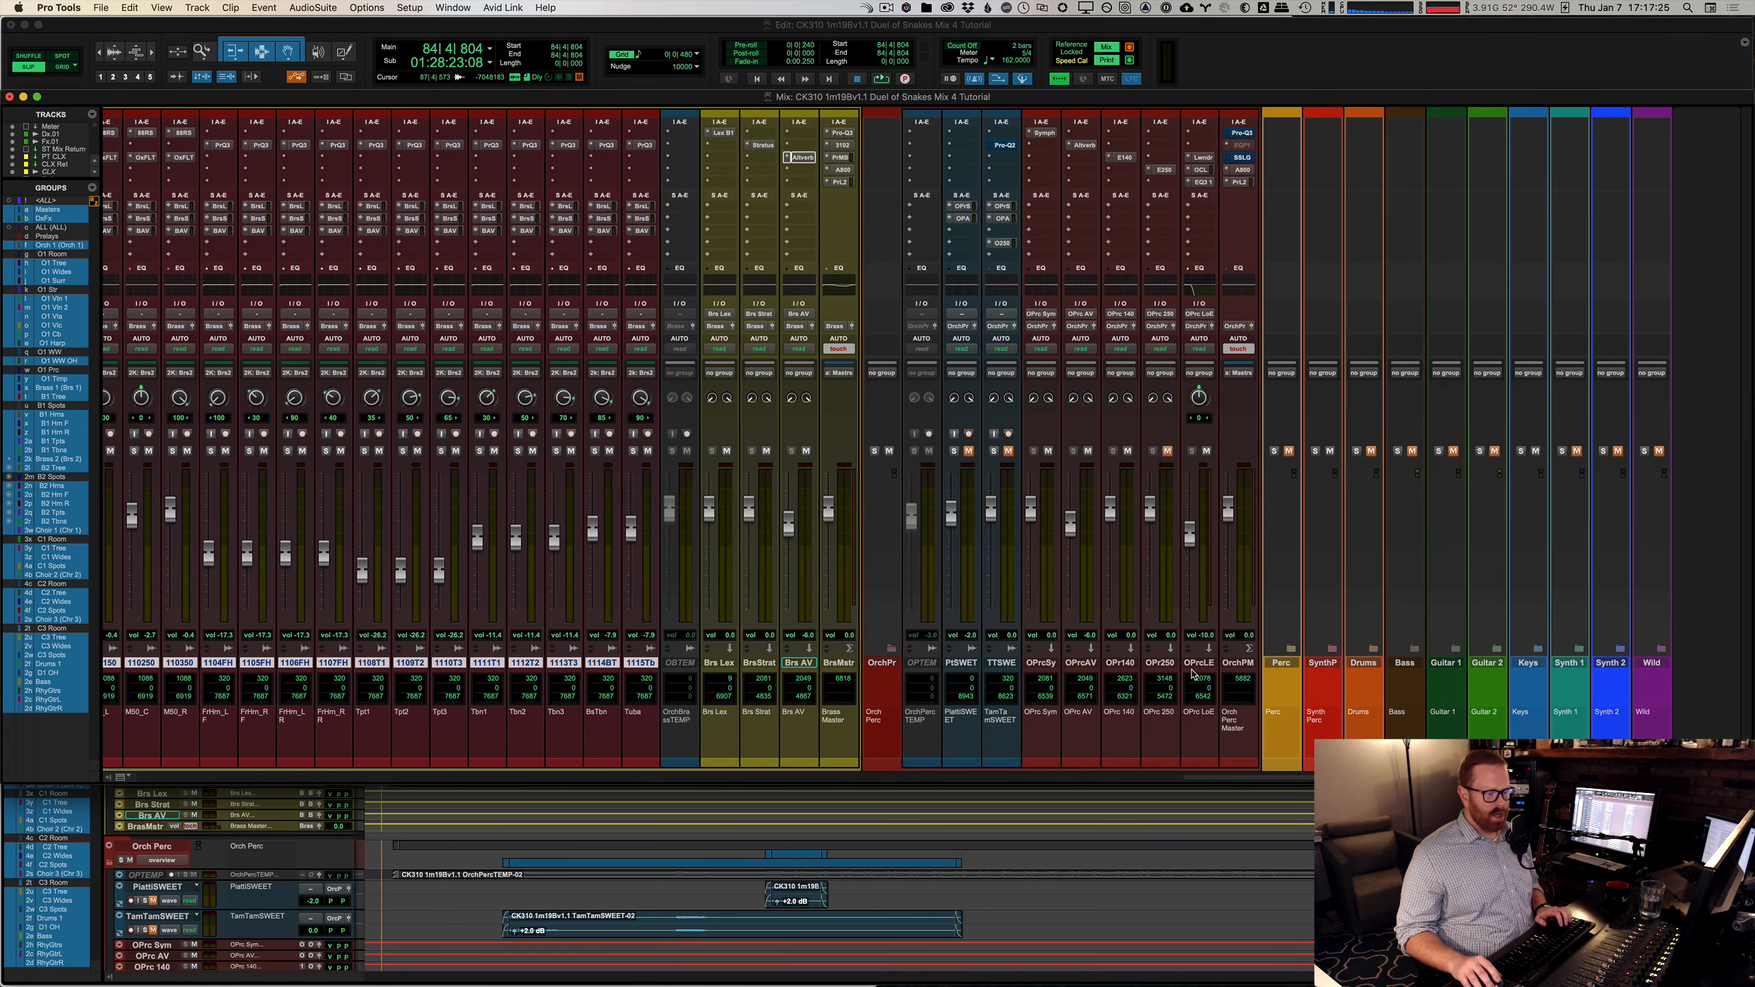
left_click(1291, 649)
scroll(1292, 650, "right", 14)
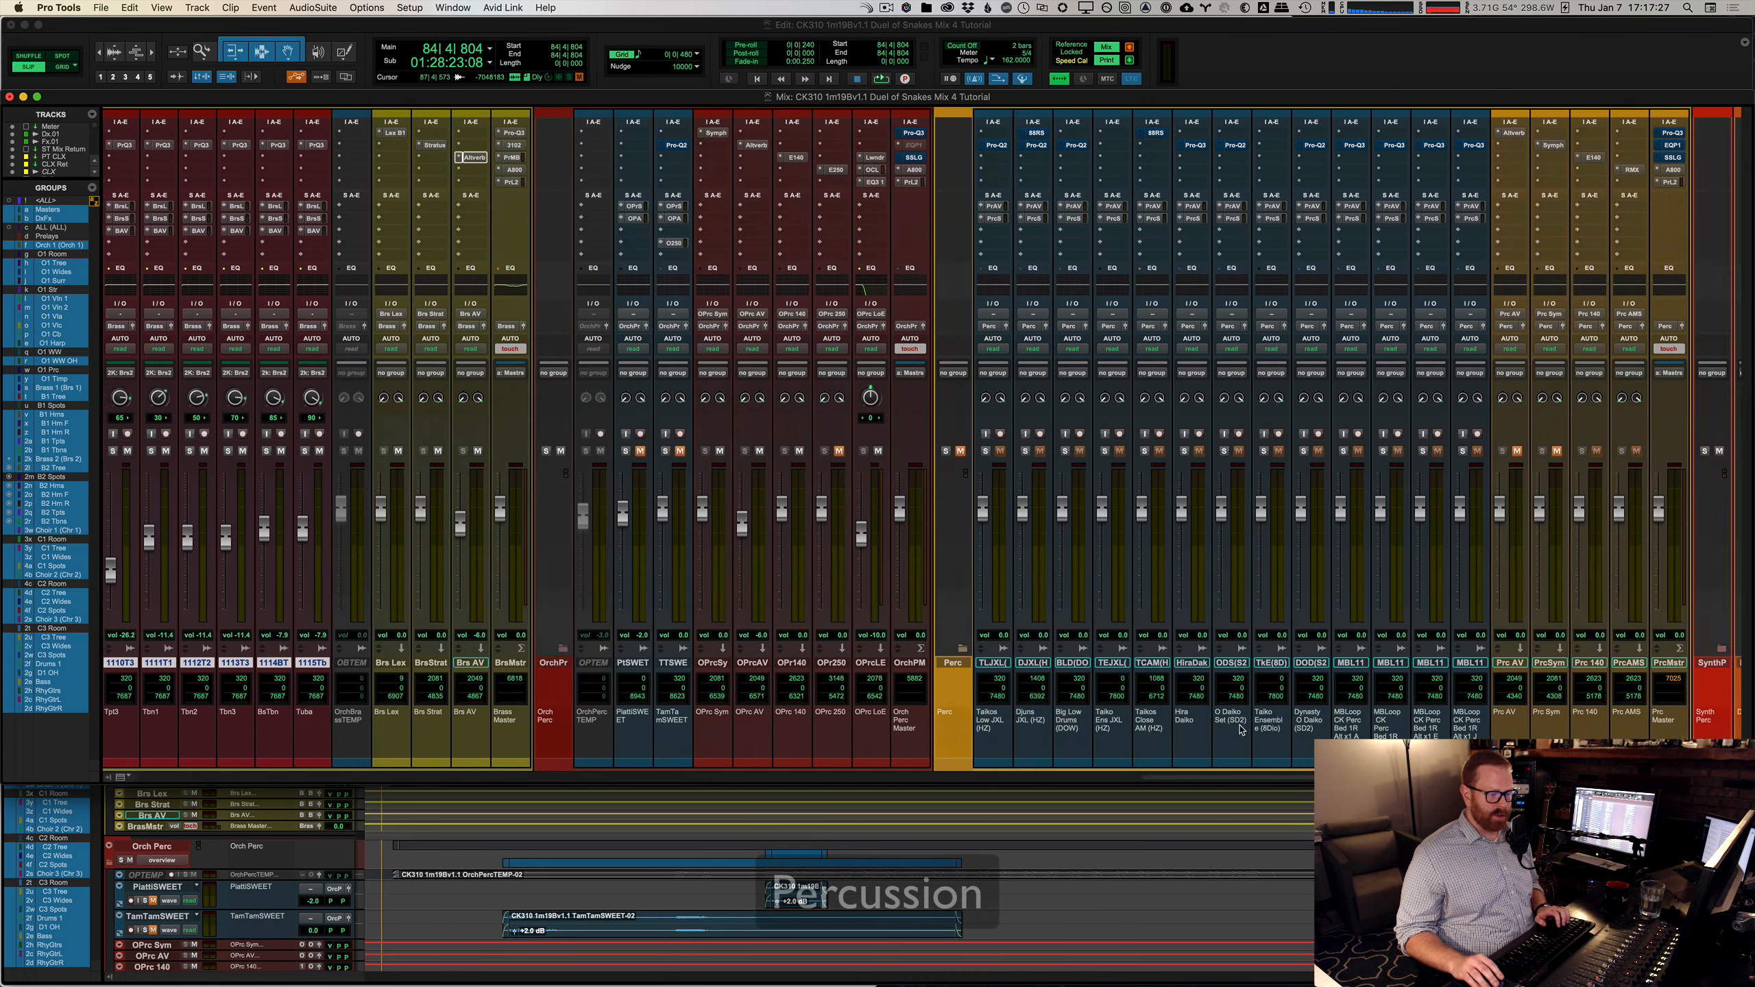
left_click(1337, 648)
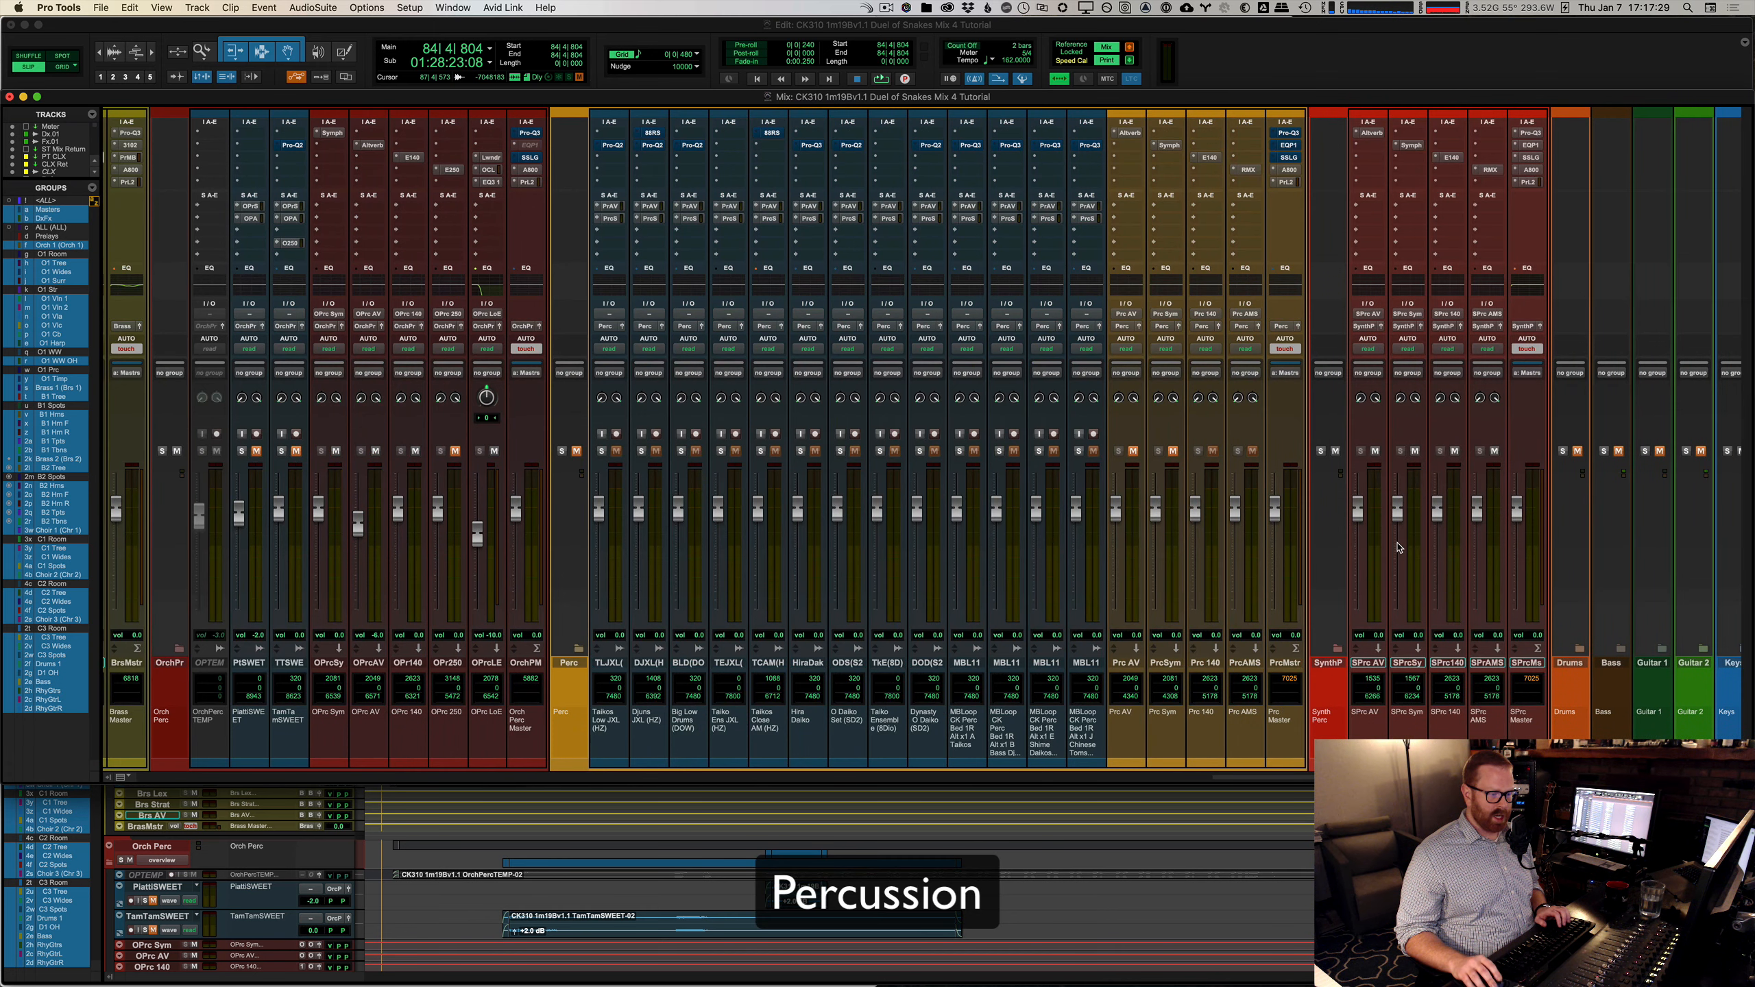
scroll(1399, 546, "right", 3)
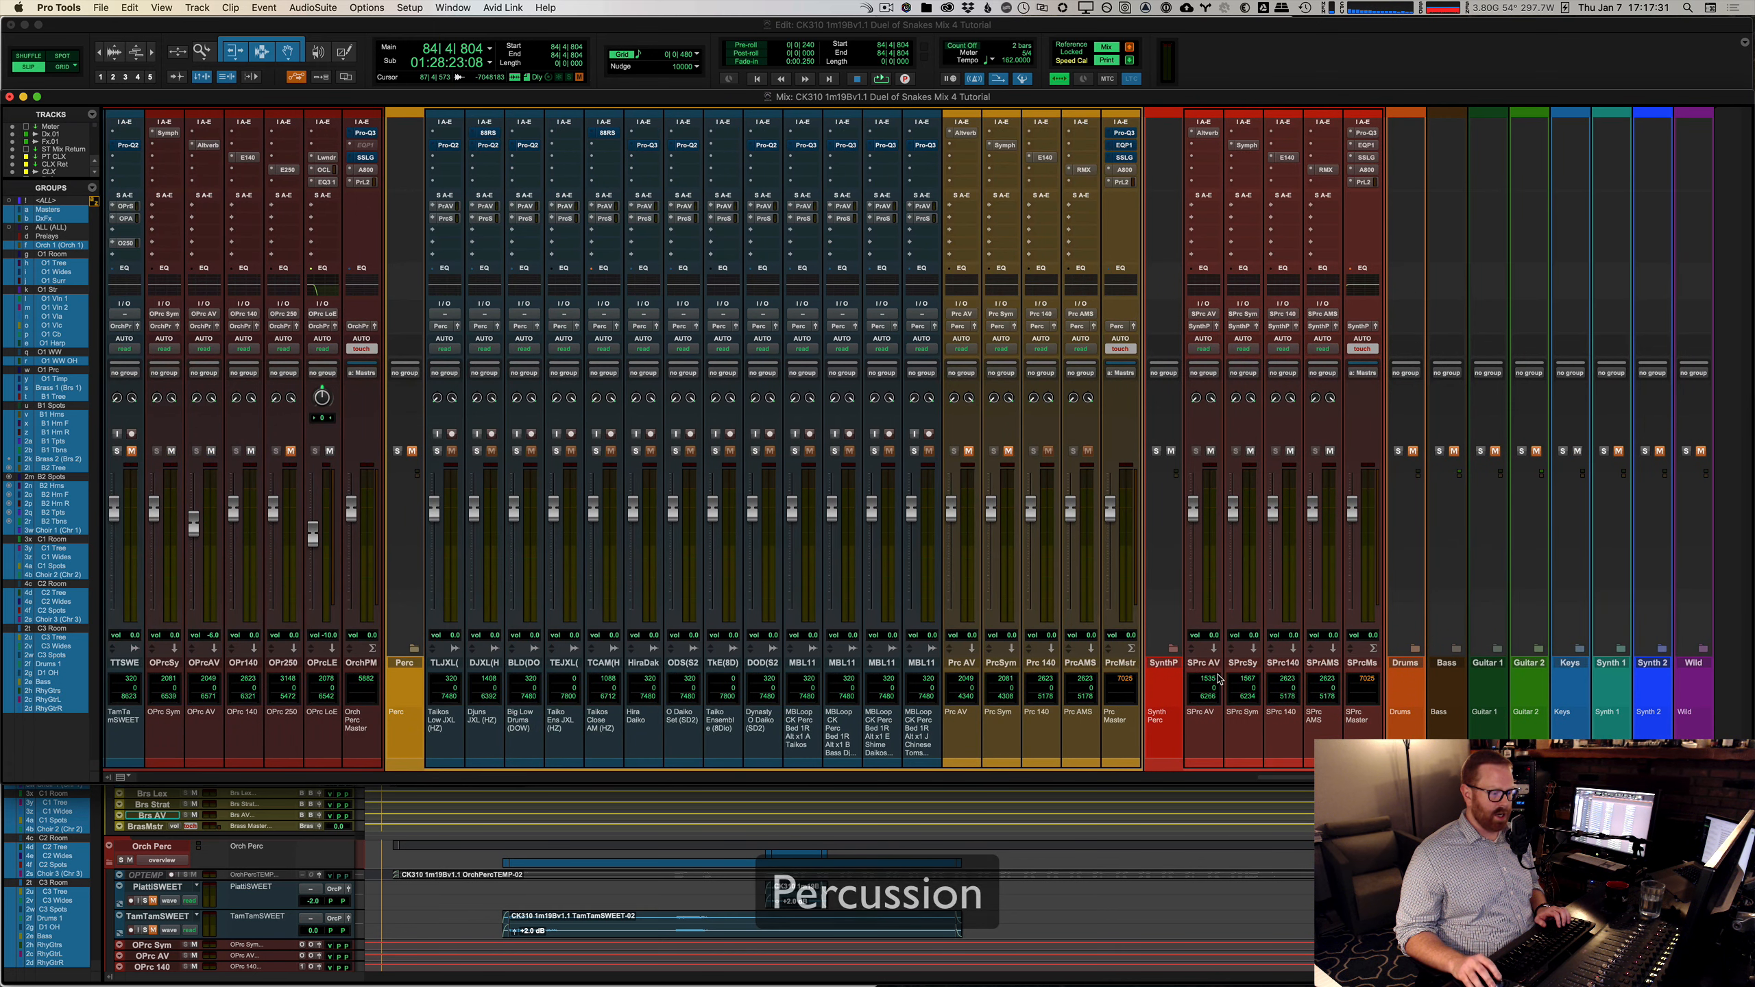
scroll(1244, 659, "left", 10)
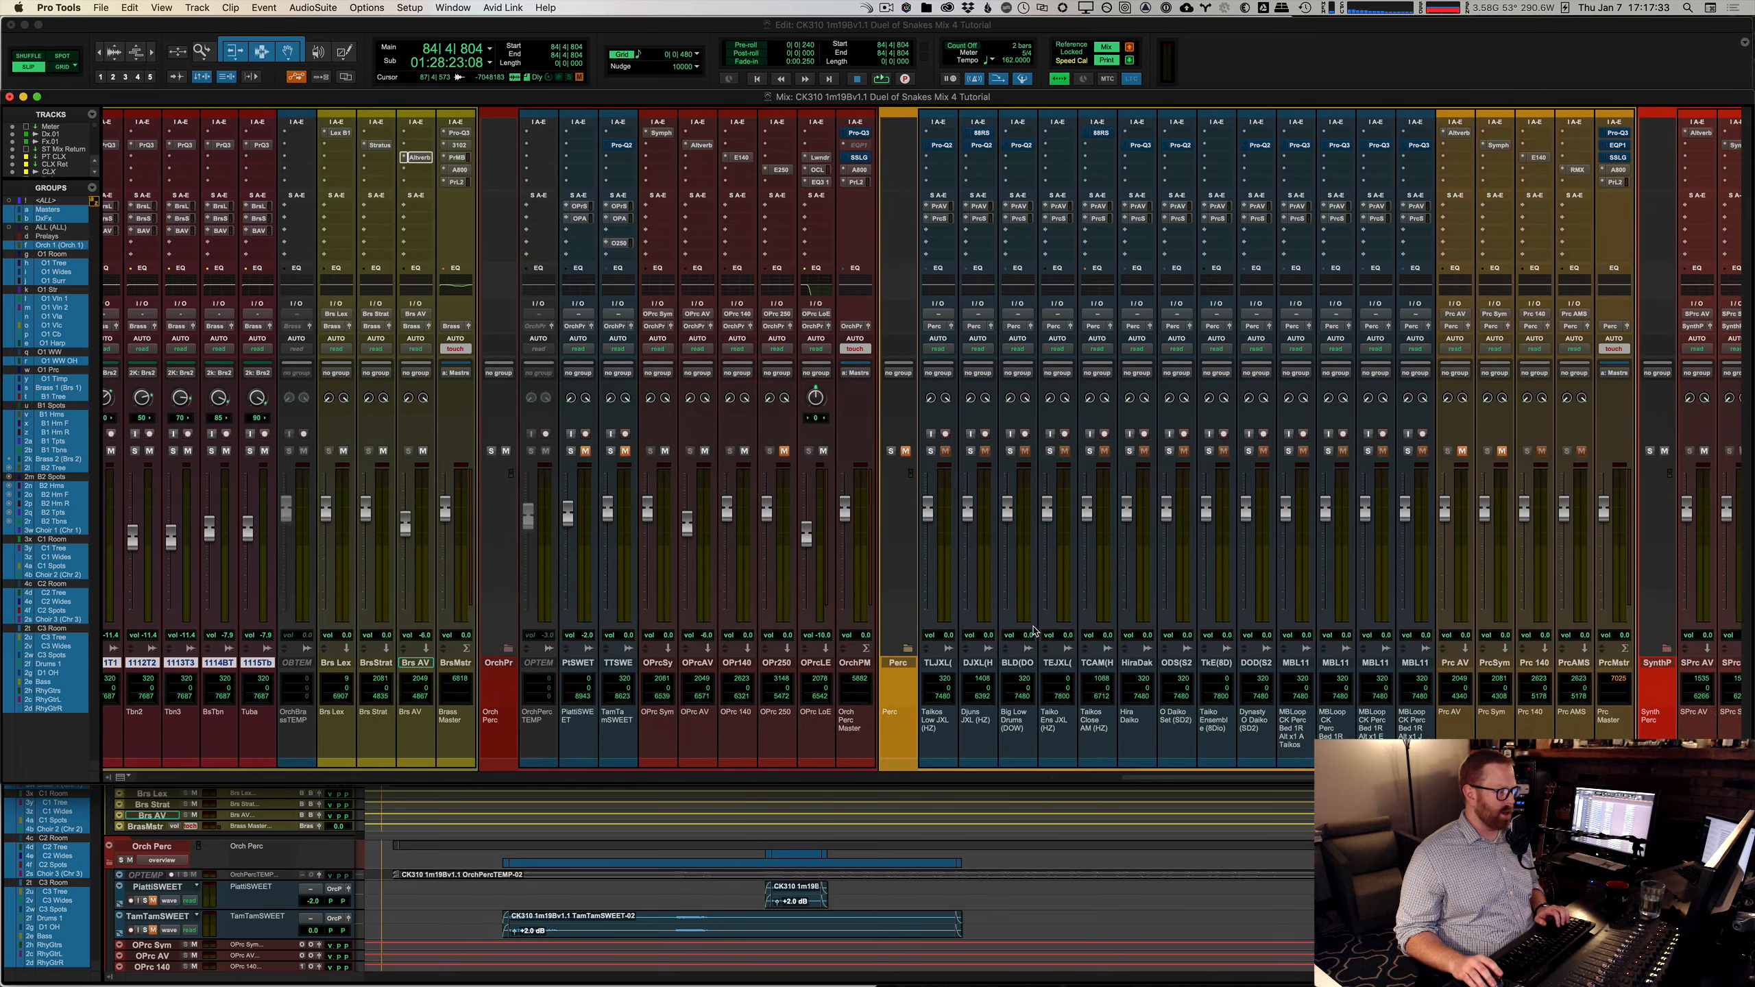
scroll(1244, 658, "right", 2)
Step: Switch to the Edit window and play the WindRipsSWET clip soloed from its start at bar 65
key("super+equal")
scroll(851, 532, "down", 4)
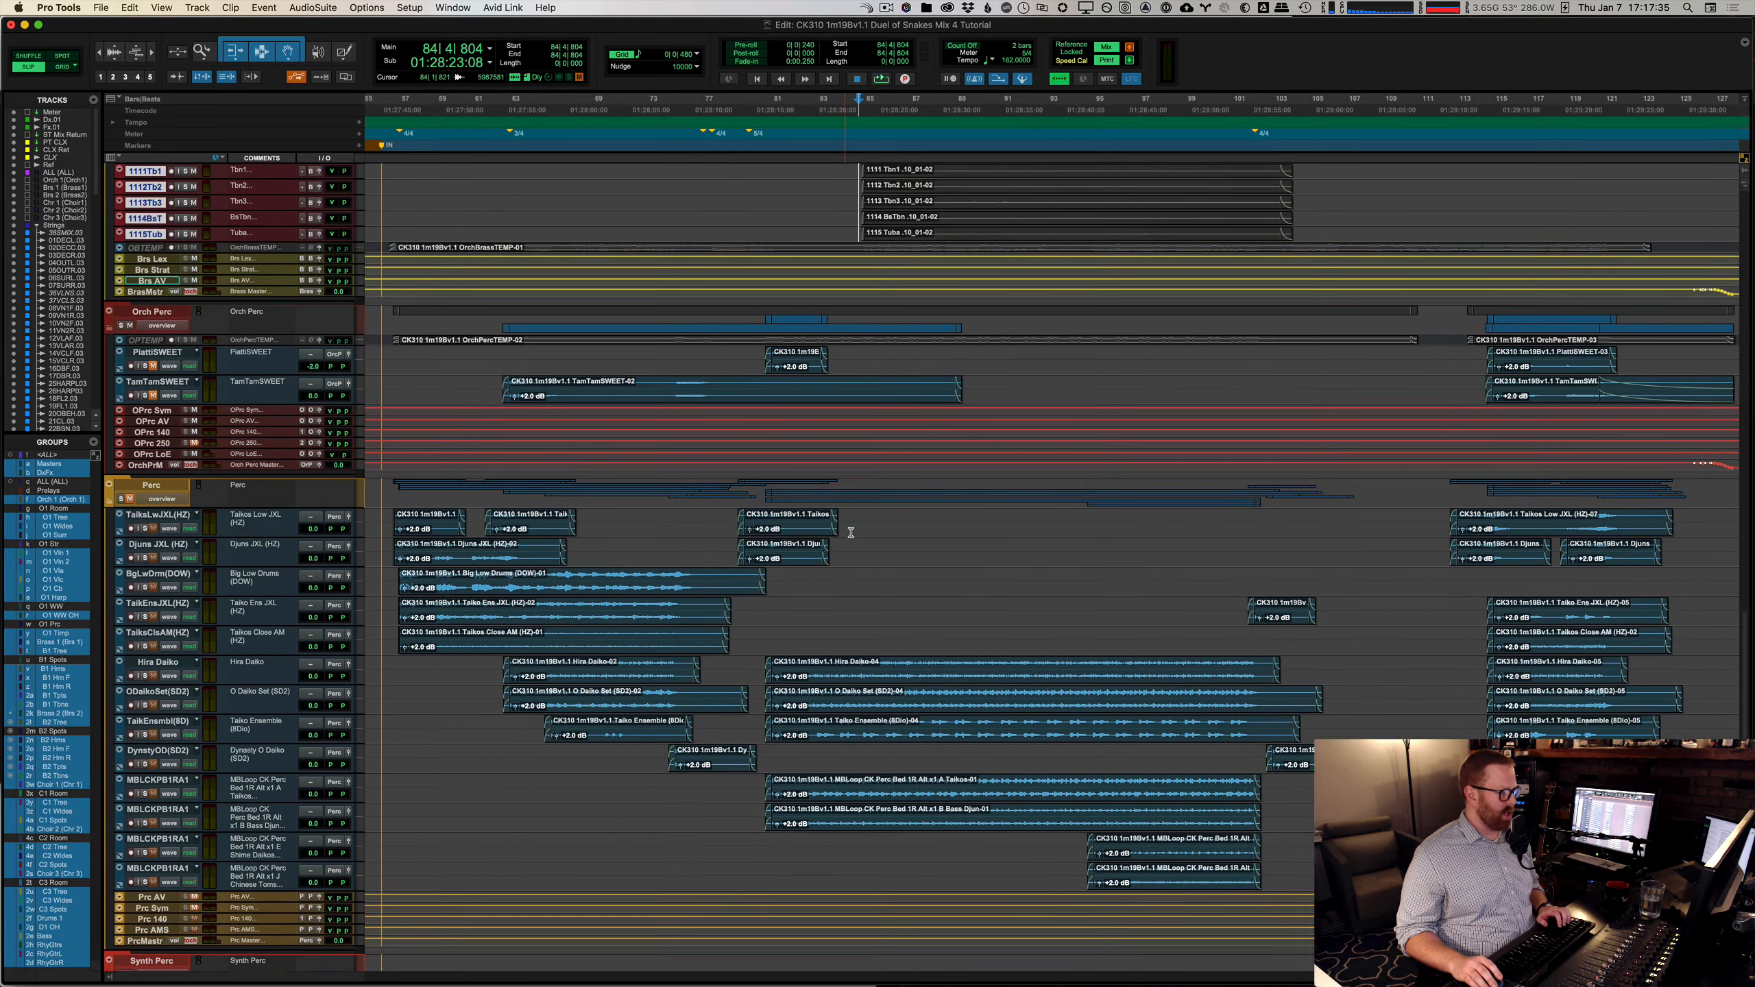
scroll(626, 379, "up", 3)
scroll(627, 379, "up", 15)
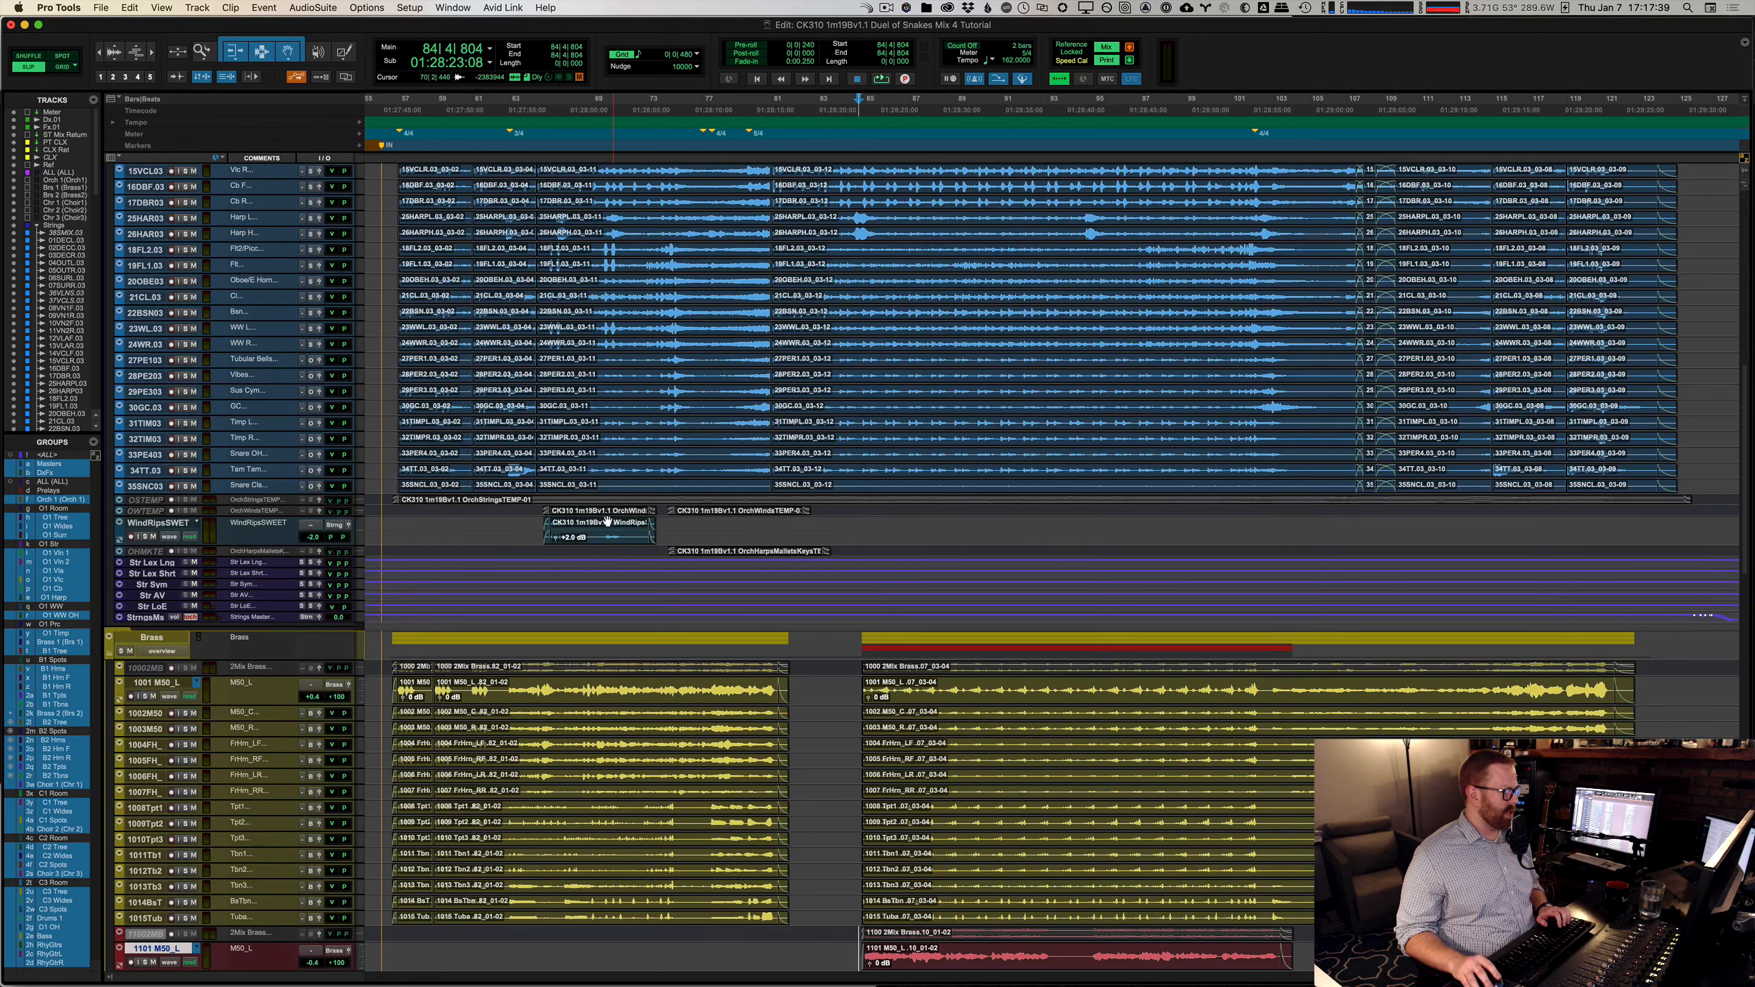
left_click(545, 527)
key("space")
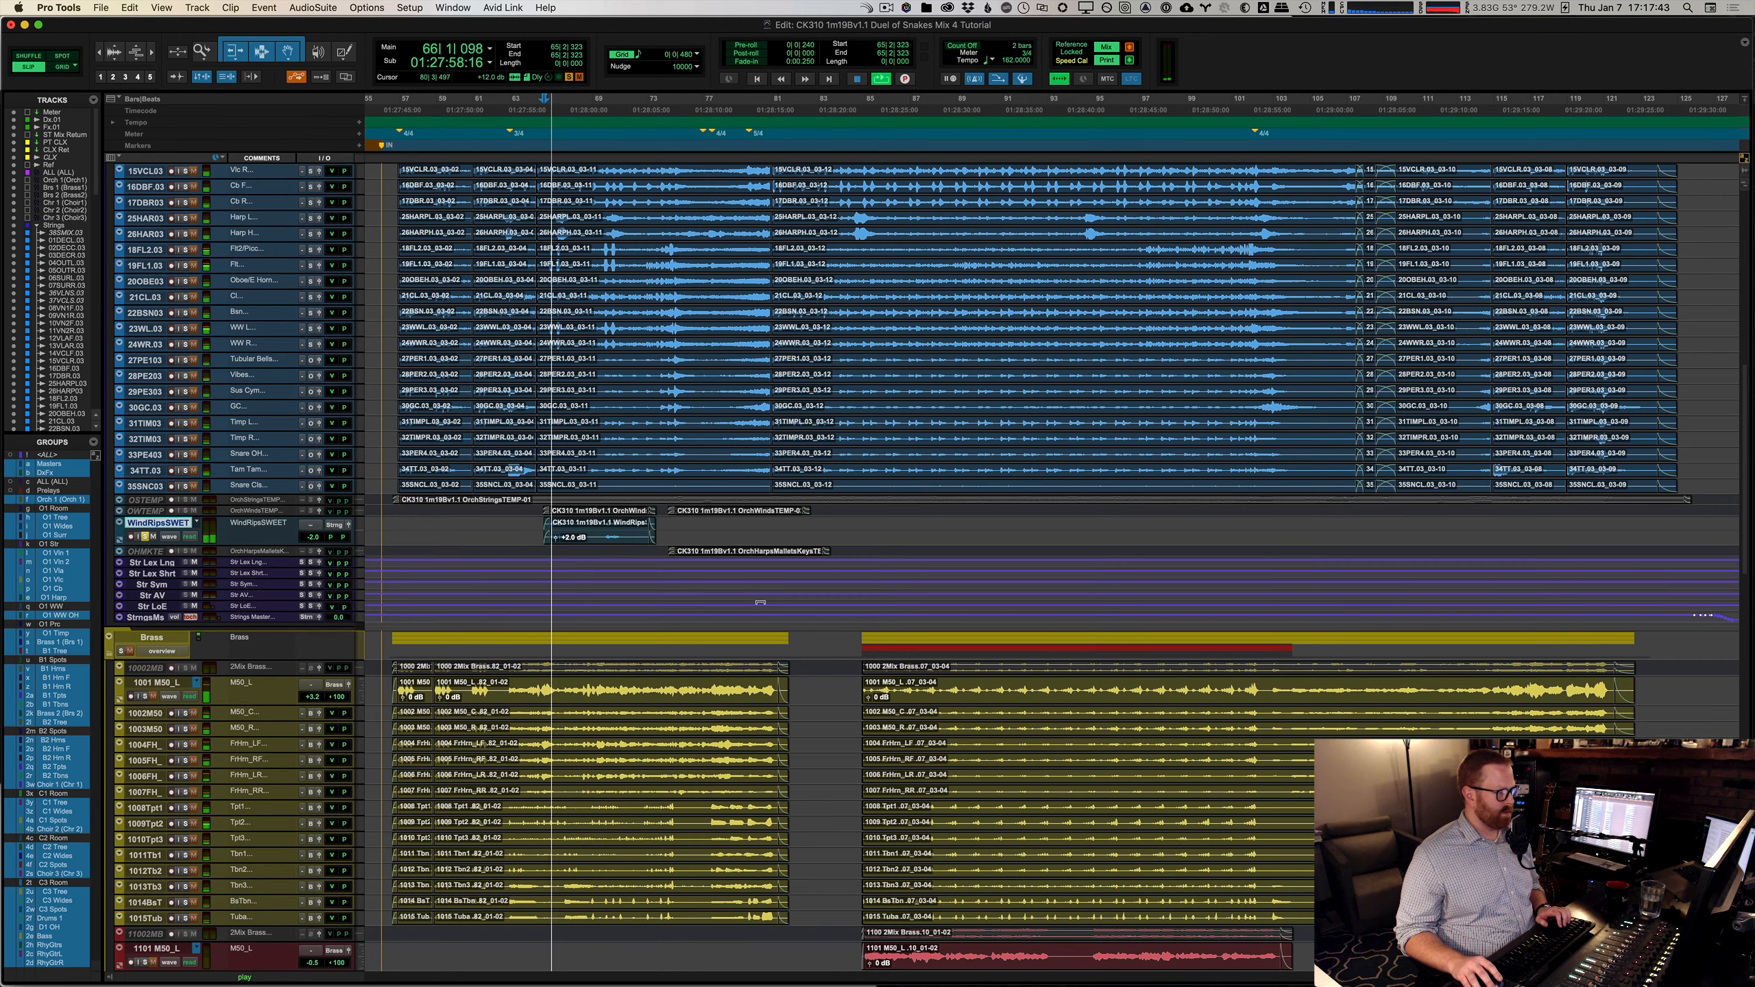
key("space")
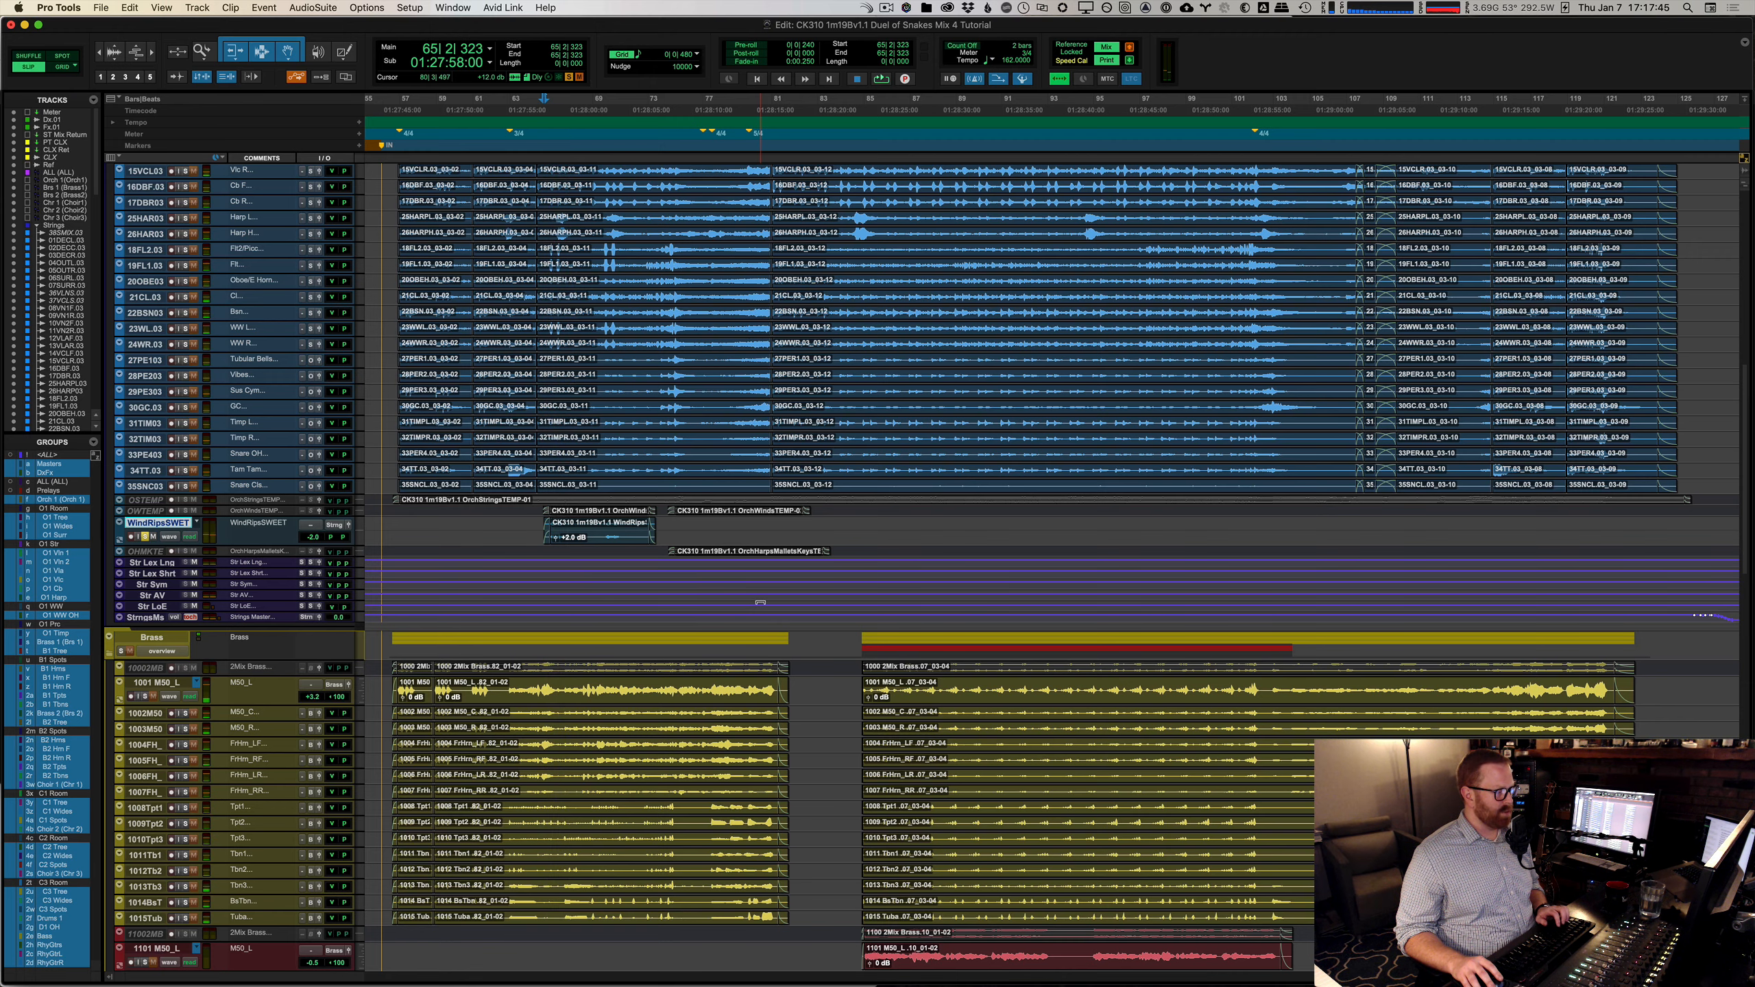
Step: Replay the wind rips passage from bar 65, comparing the WindRipsSWET track soloed with the full orchestra
scroll(525, 557, "up", 5)
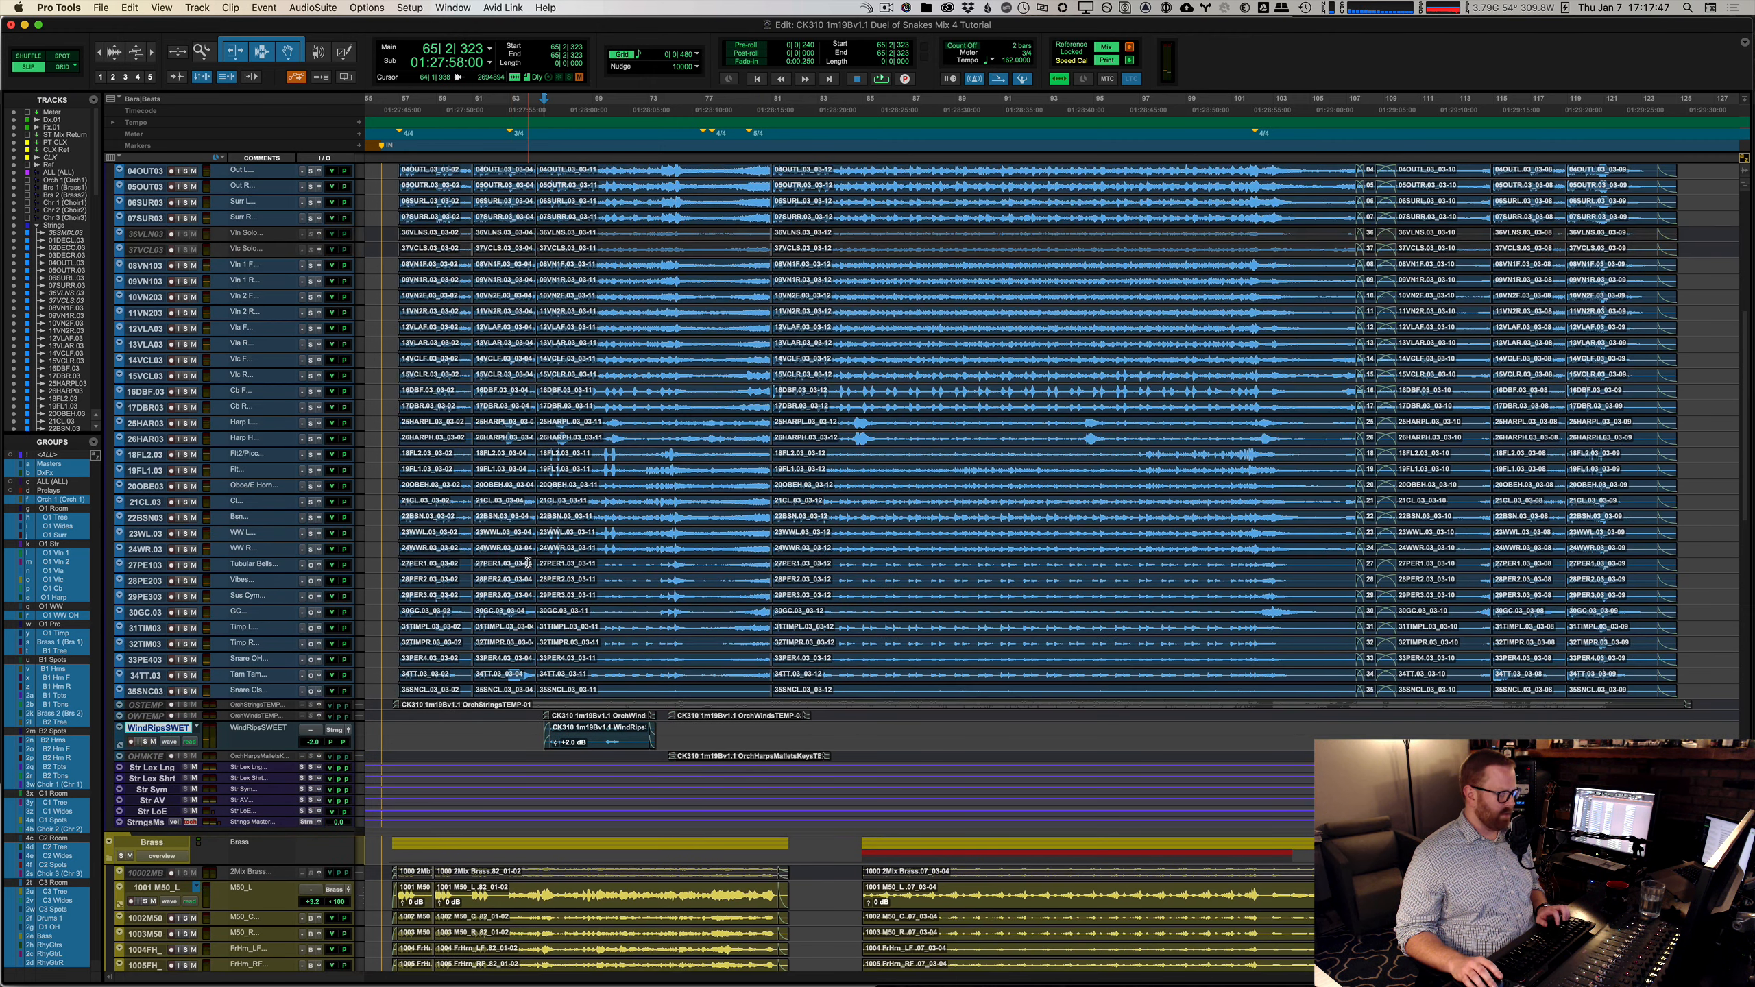
key("shift+s")
key("space")
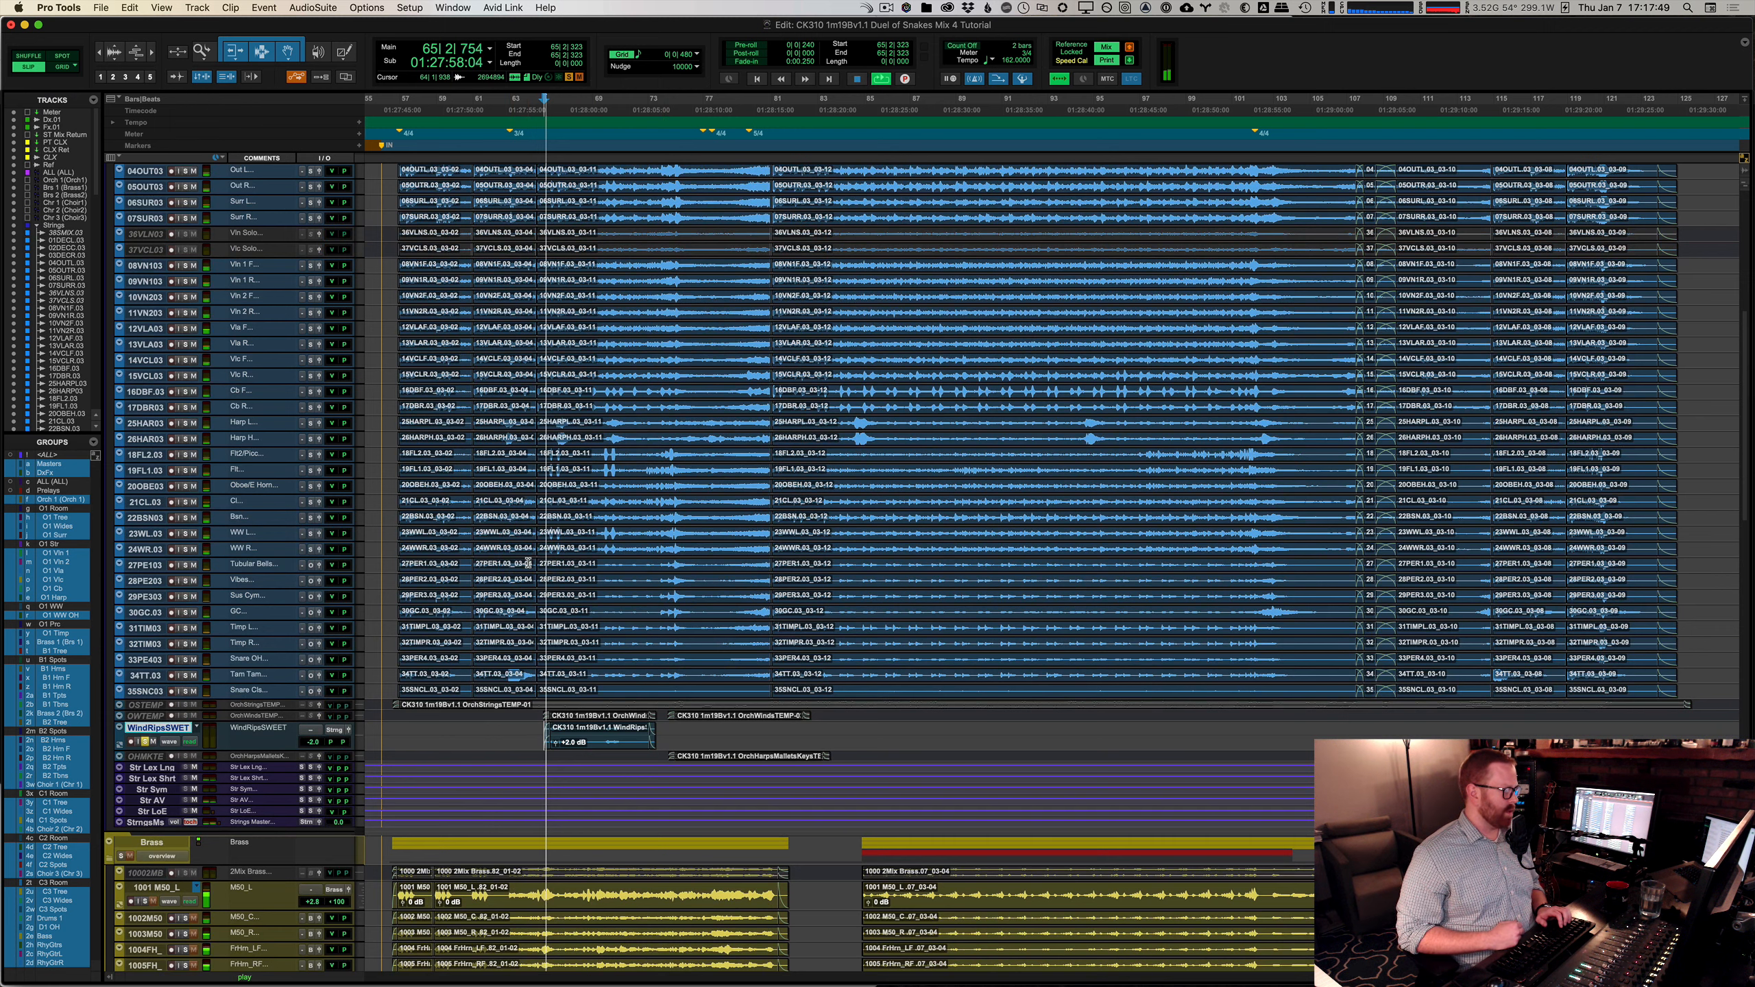
key("space")
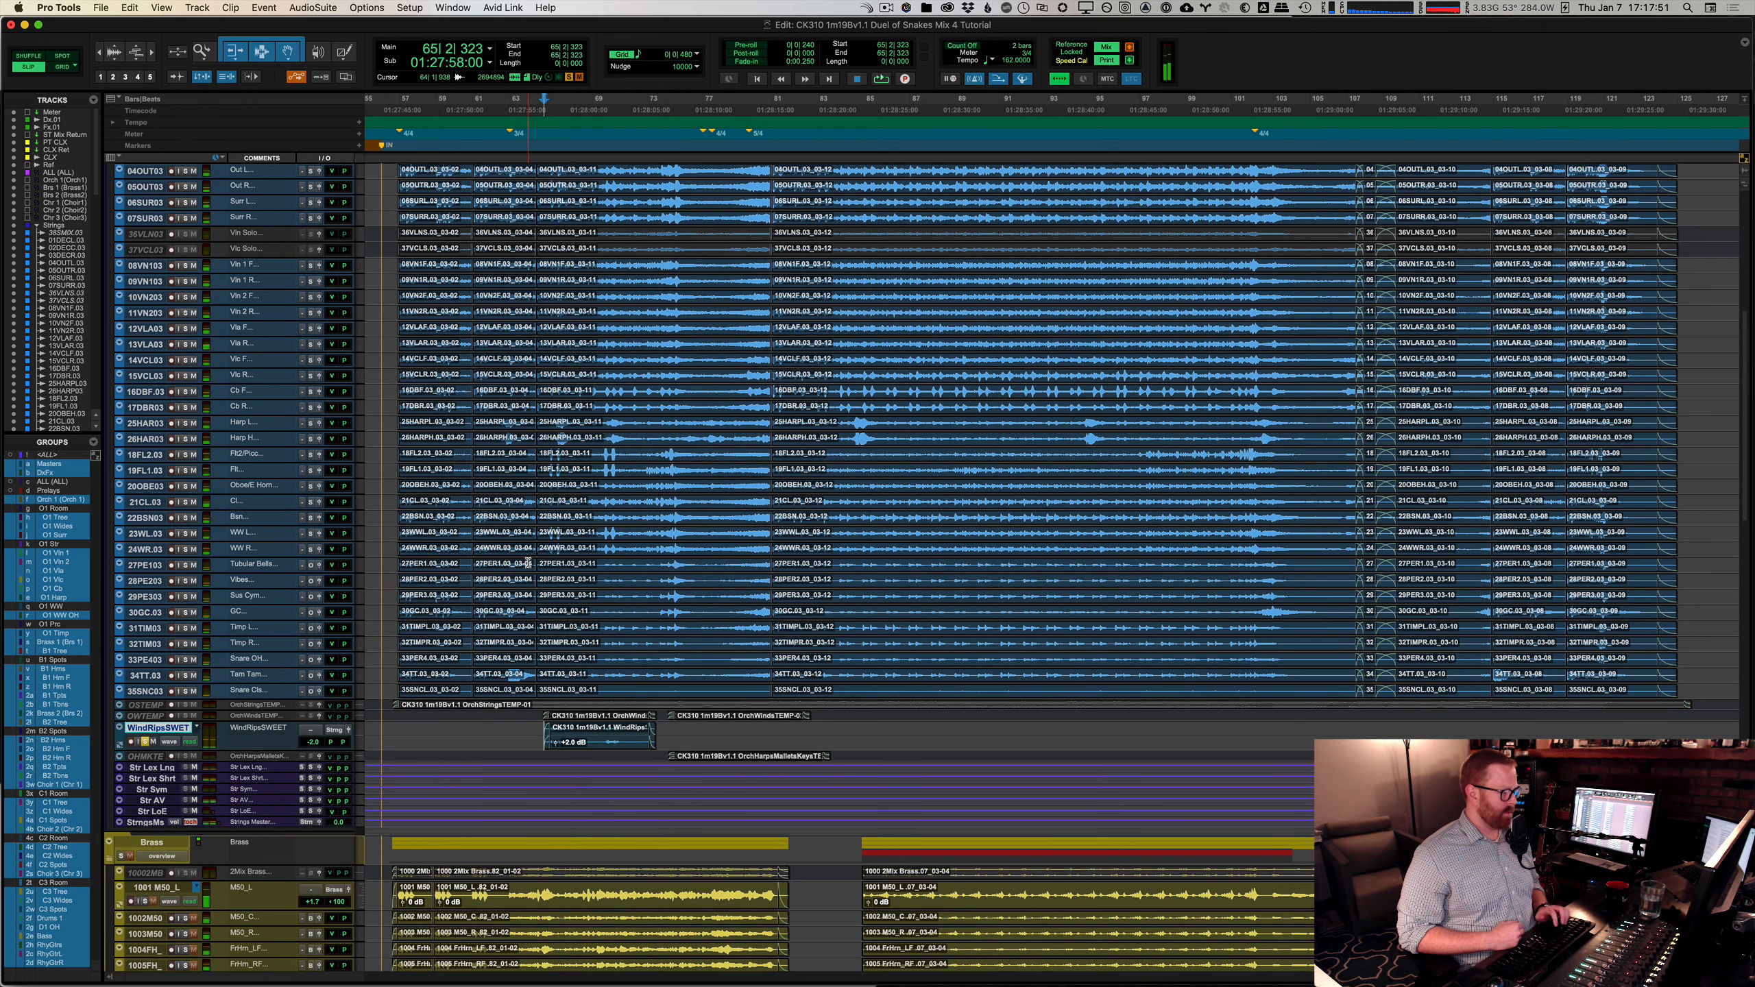
key("space")
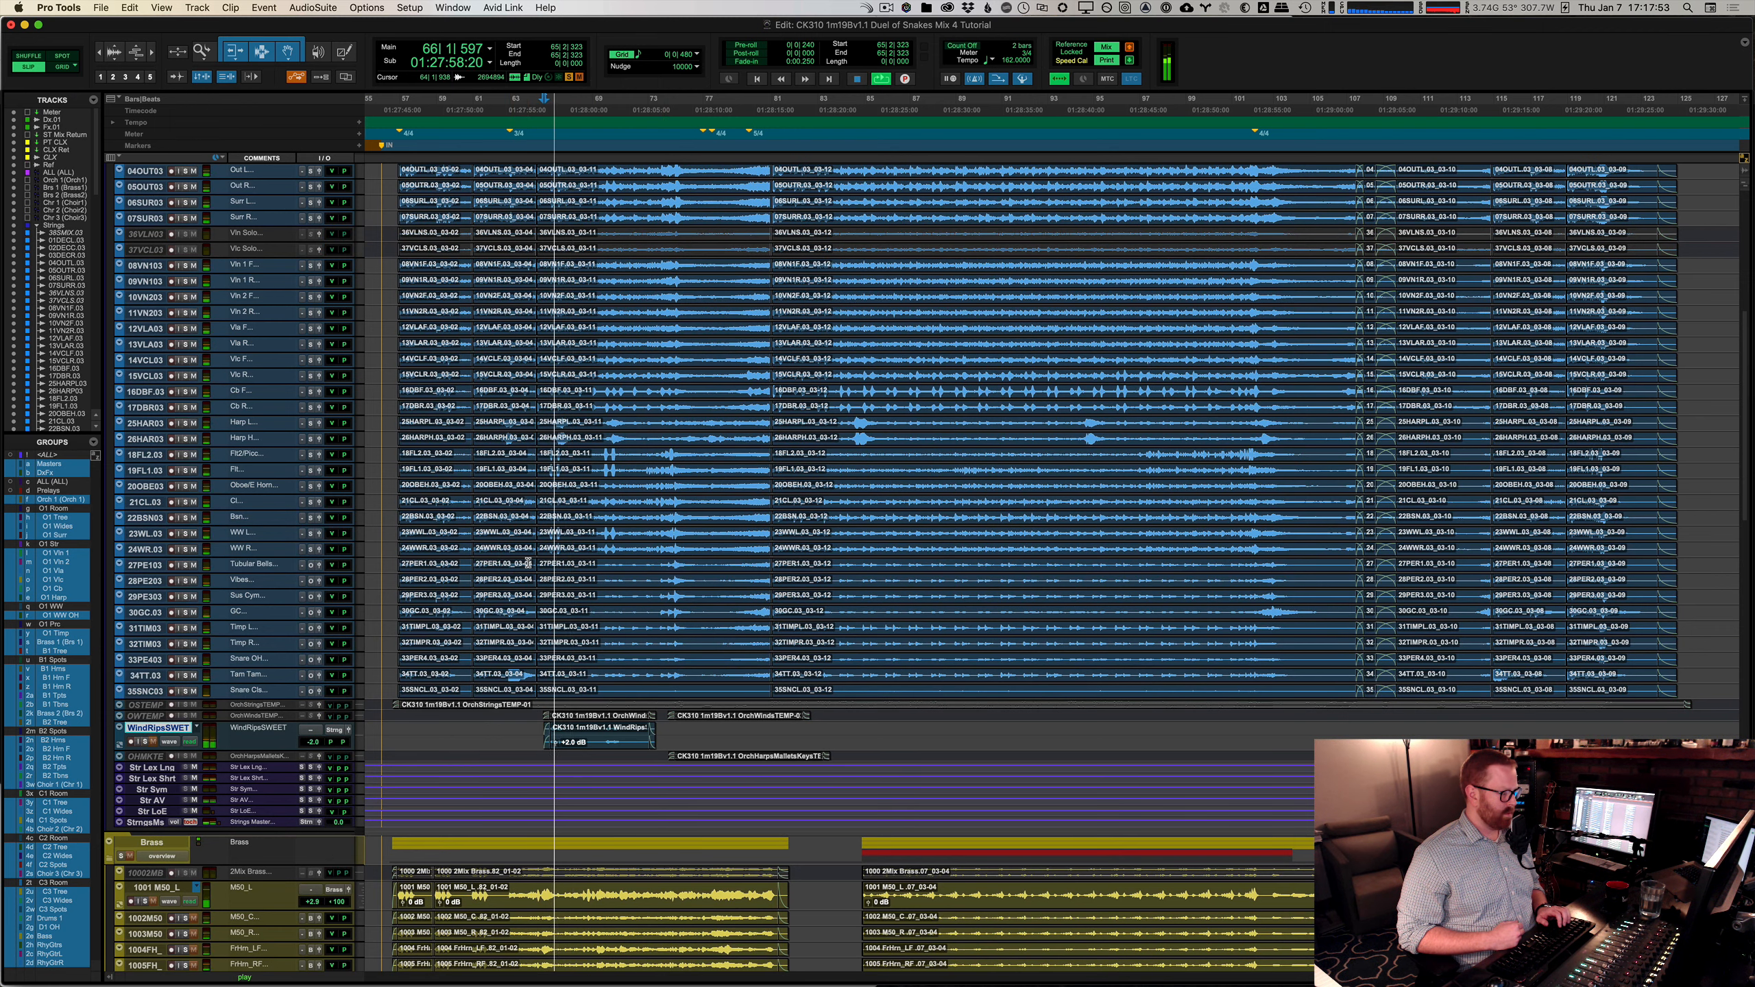
key("space")
key("space")
key("space")
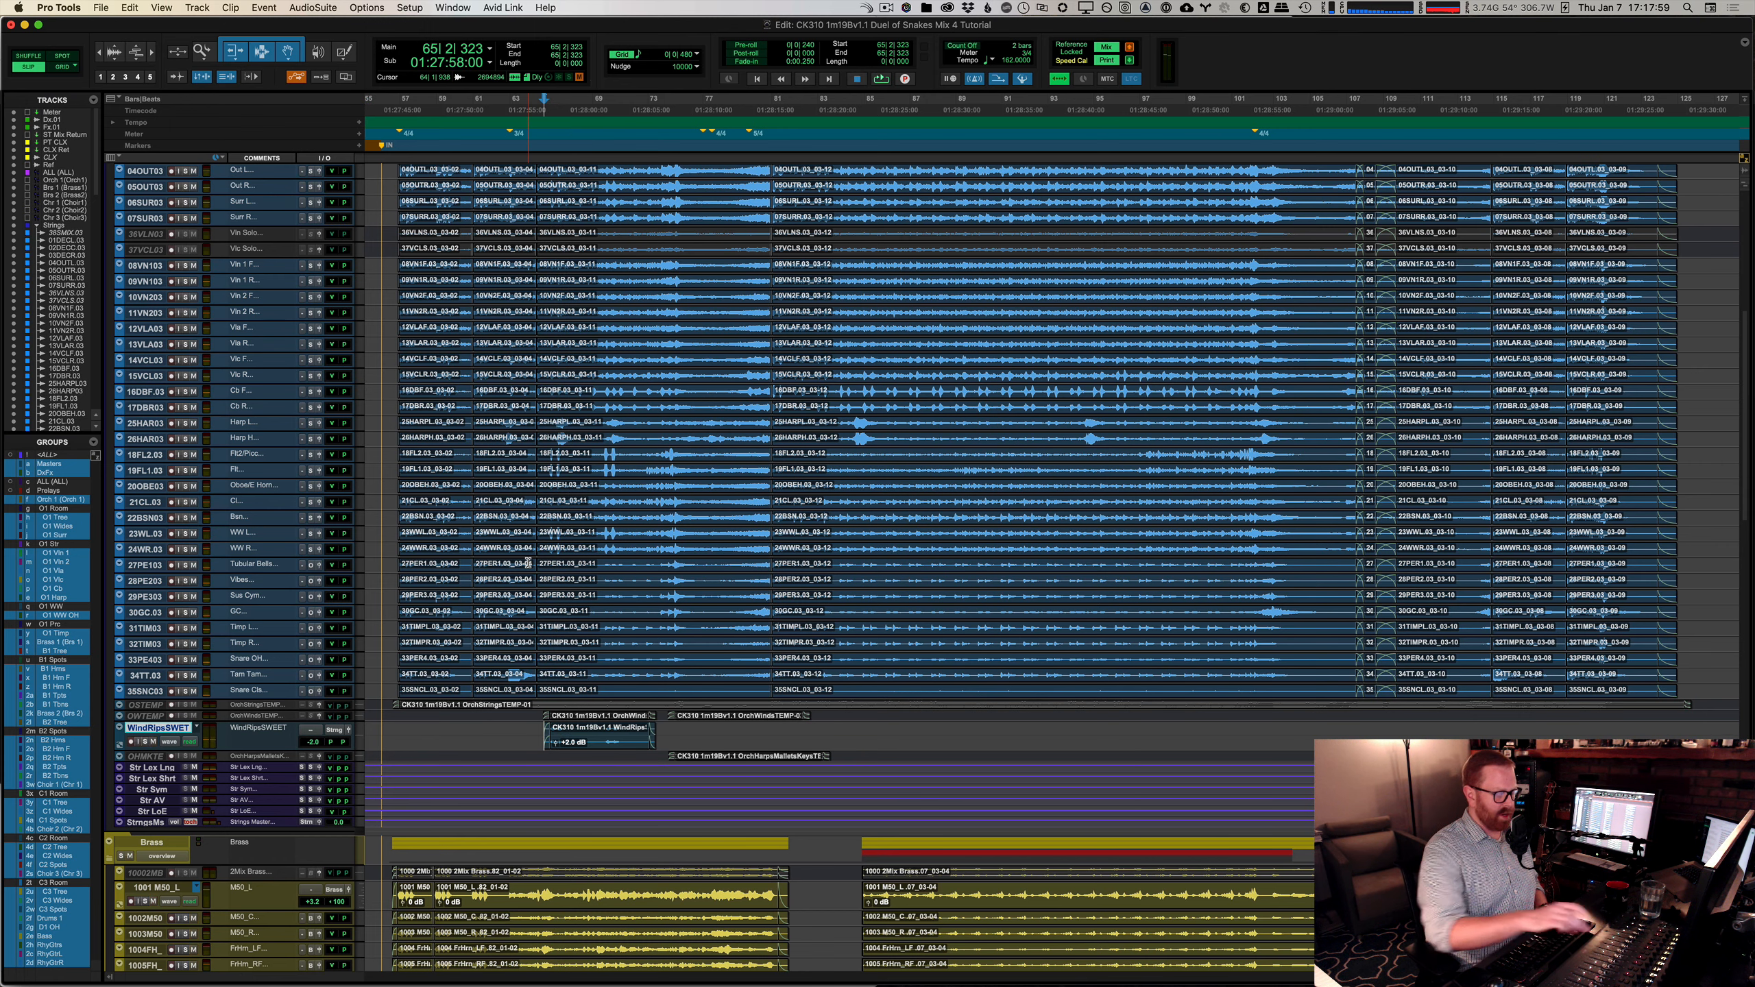
Step: Select all tracks of the Prelays group and review them from Orch Perc through Perc, guitars and synths
scroll(929, 717, "down", 3)
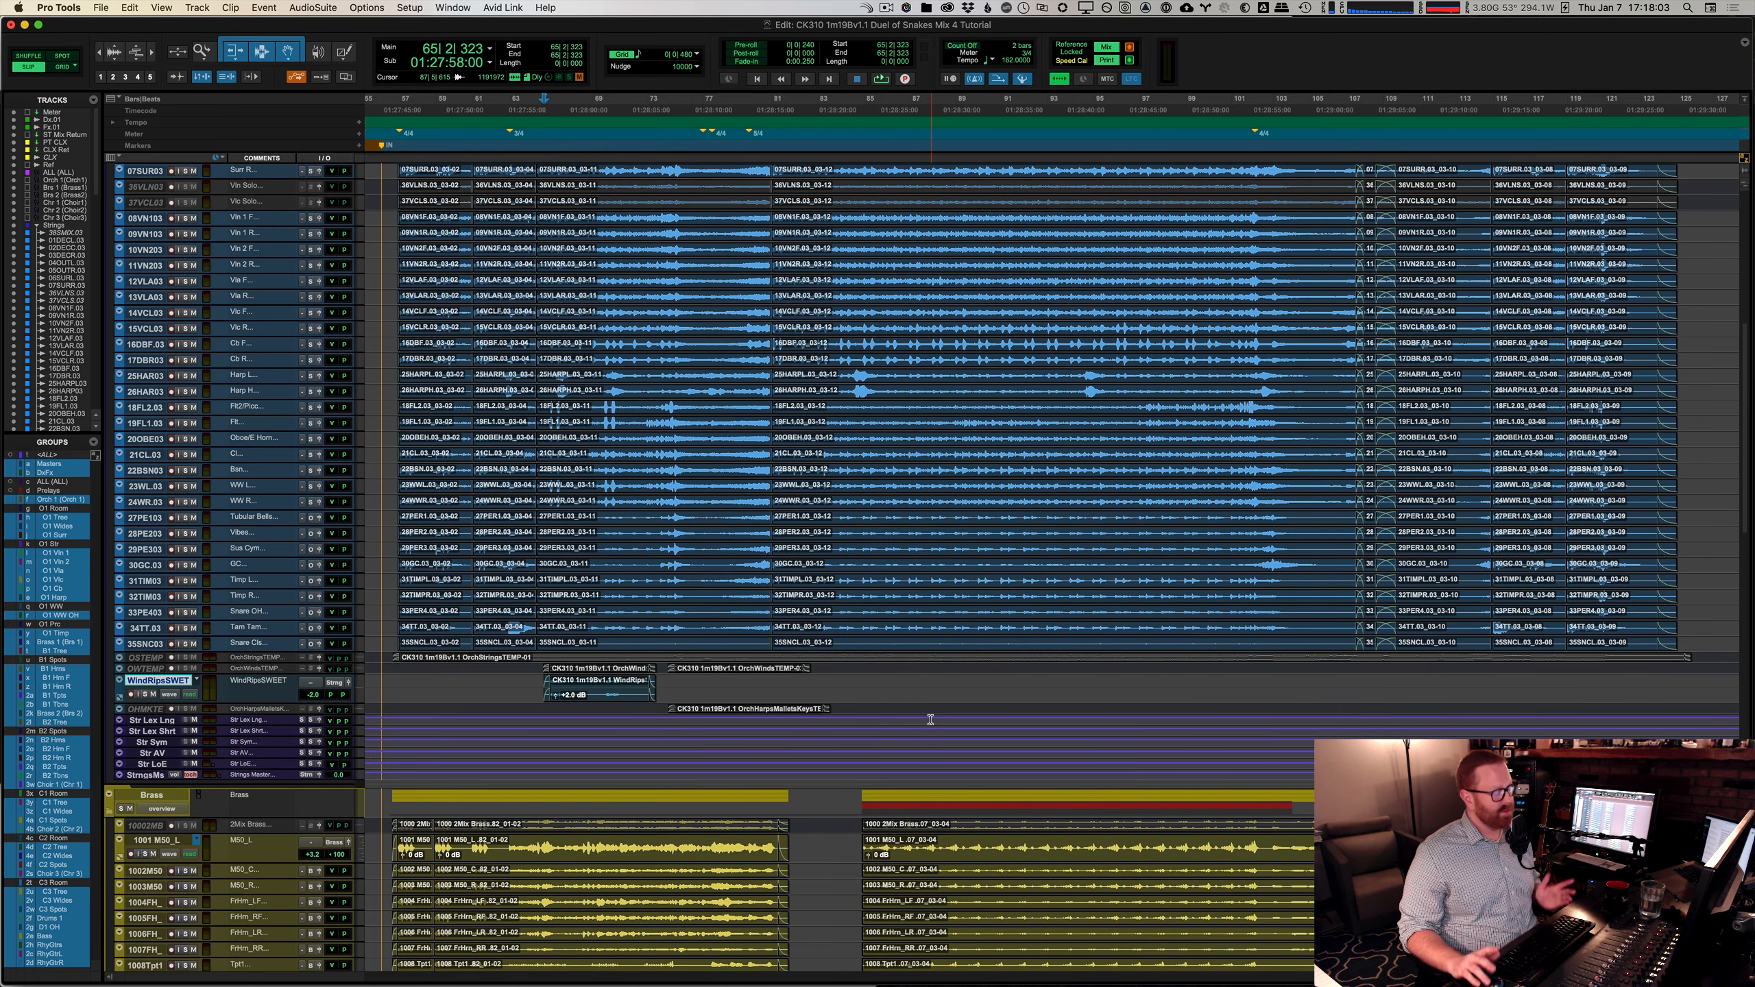
scroll(931, 720, "down", 15)
scroll(931, 723, "down", 12)
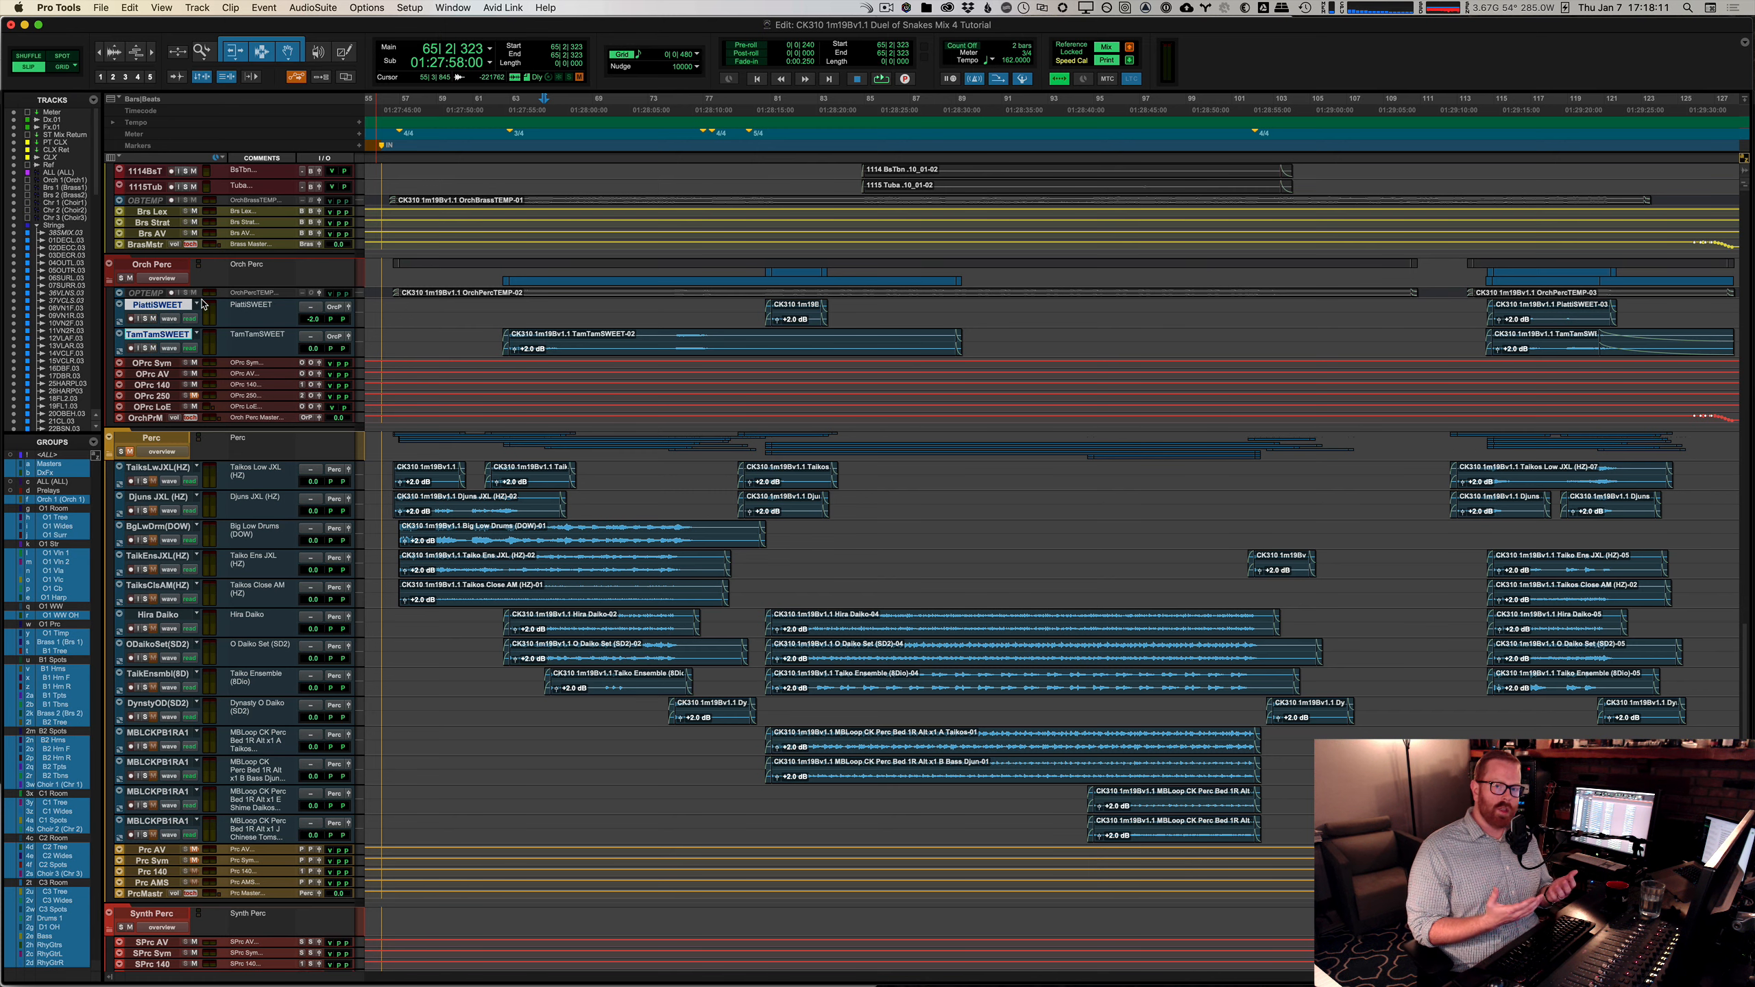
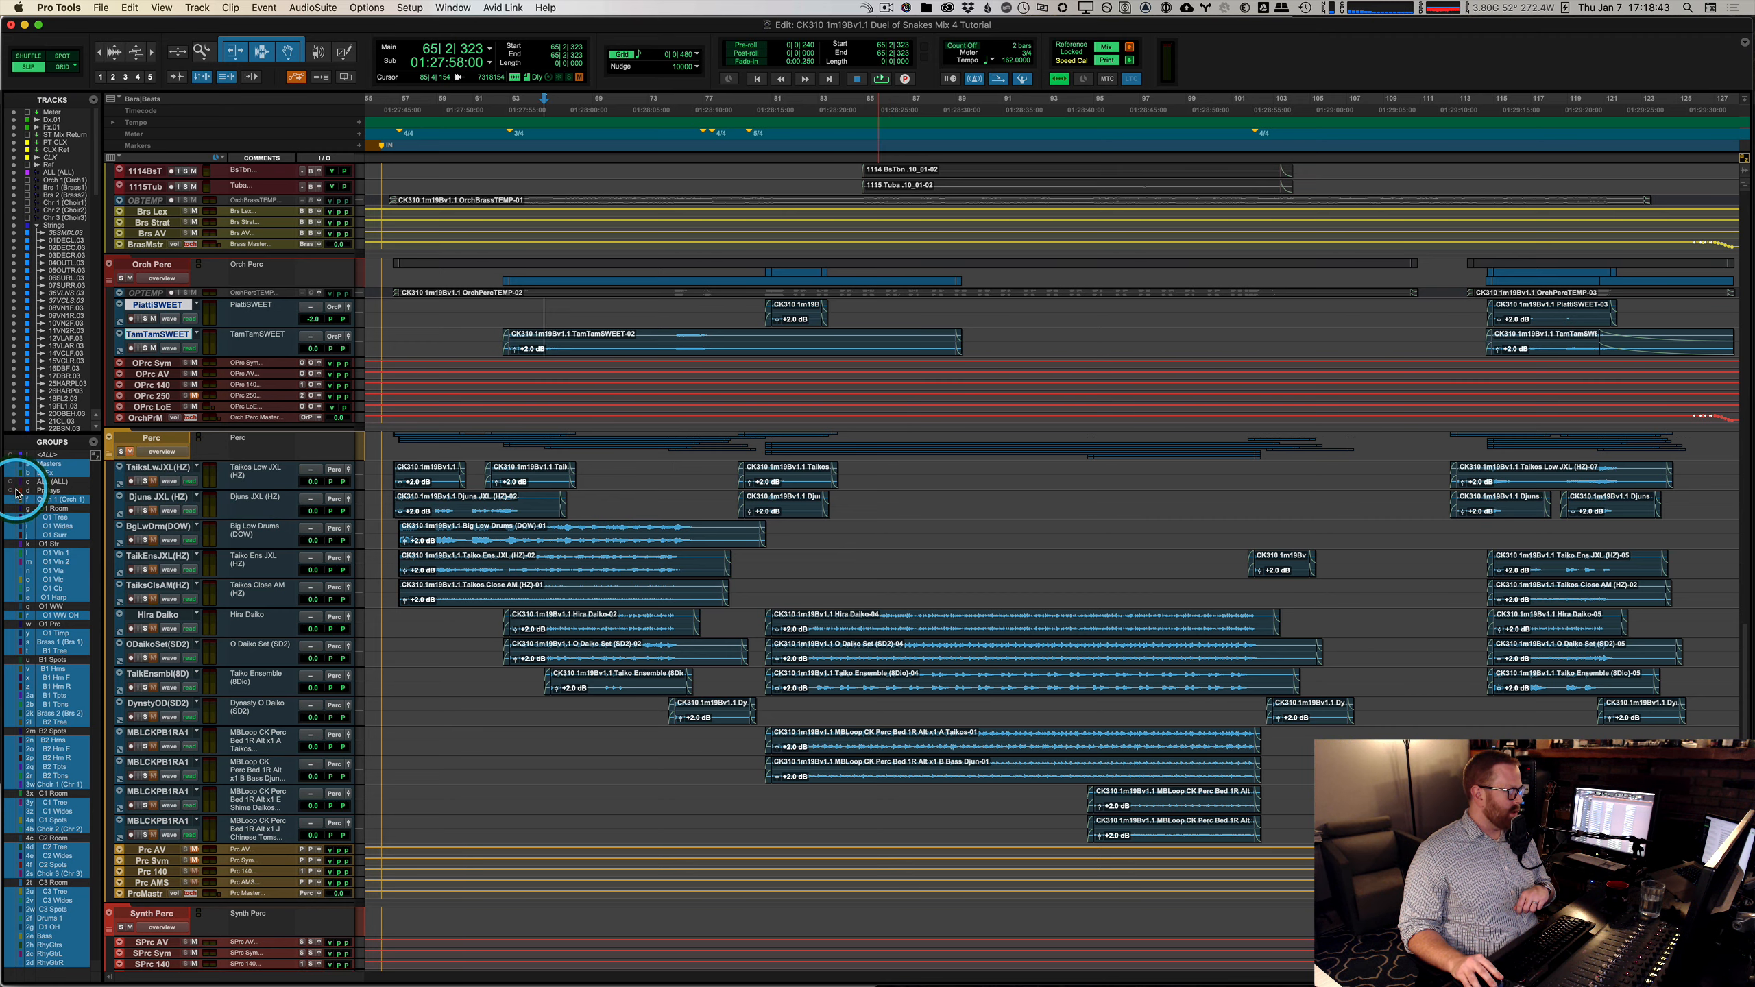
left_click(53, 497)
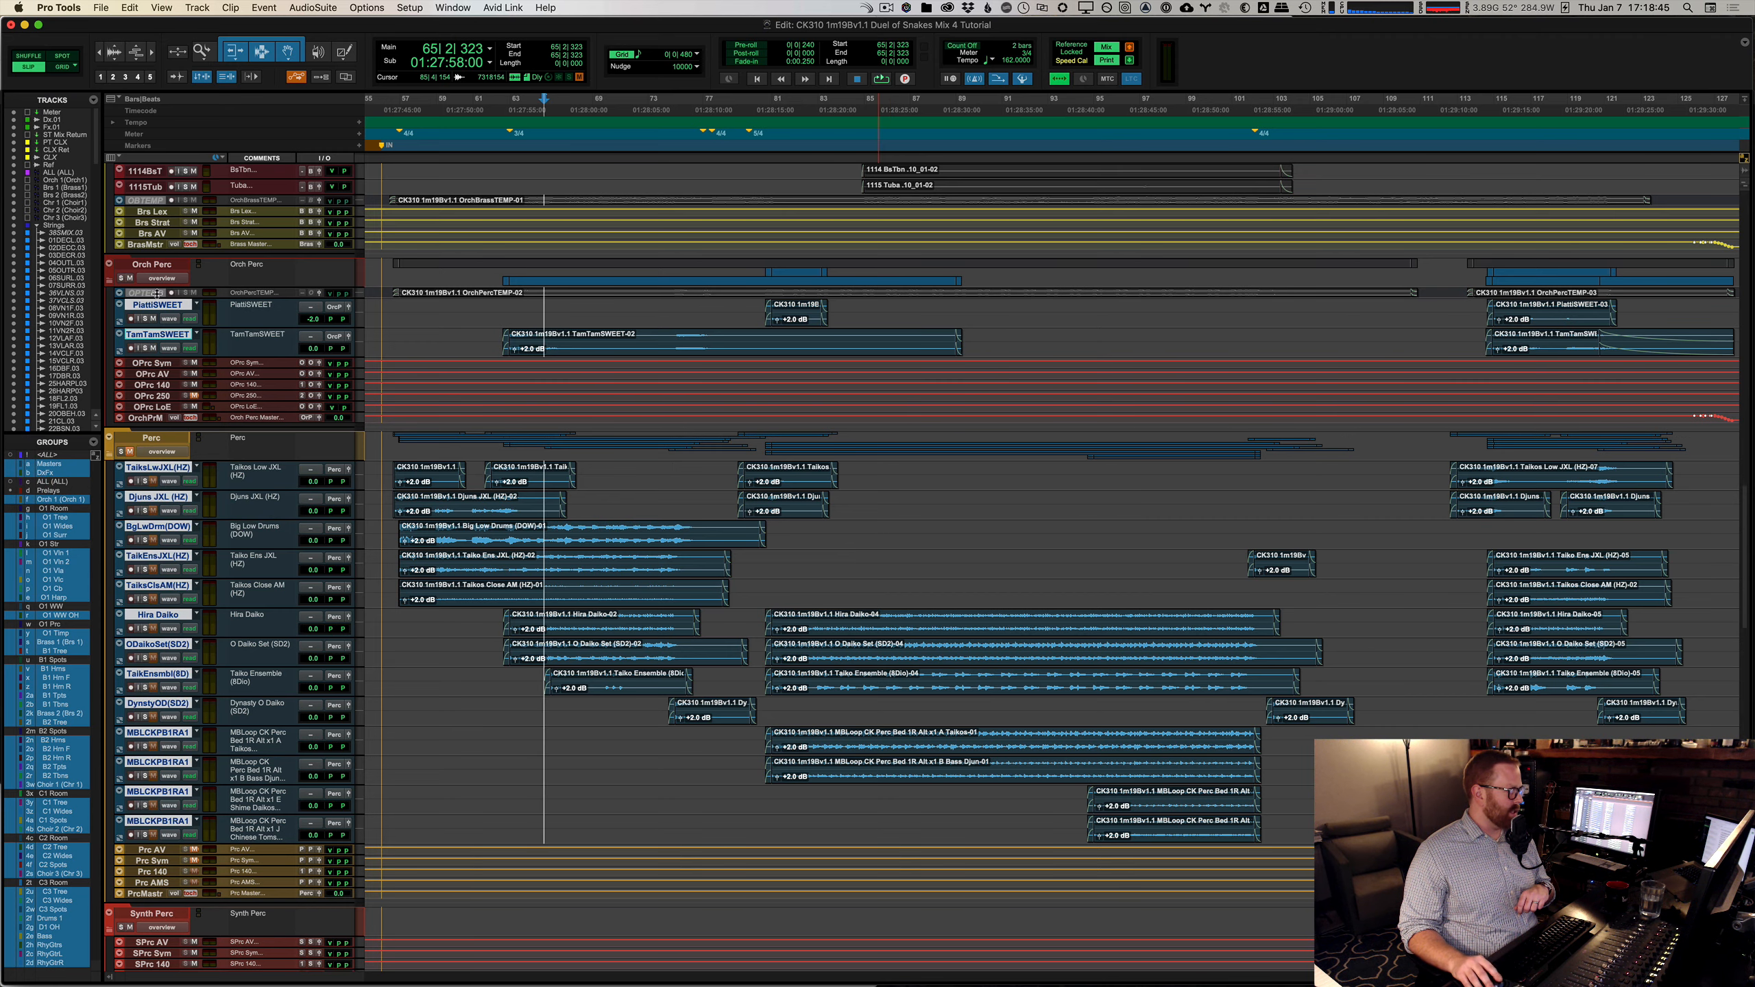
scroll(211, 449, "down", 15)
scroll(462, 619, "down", 9)
scroll(488, 543, "up", 9)
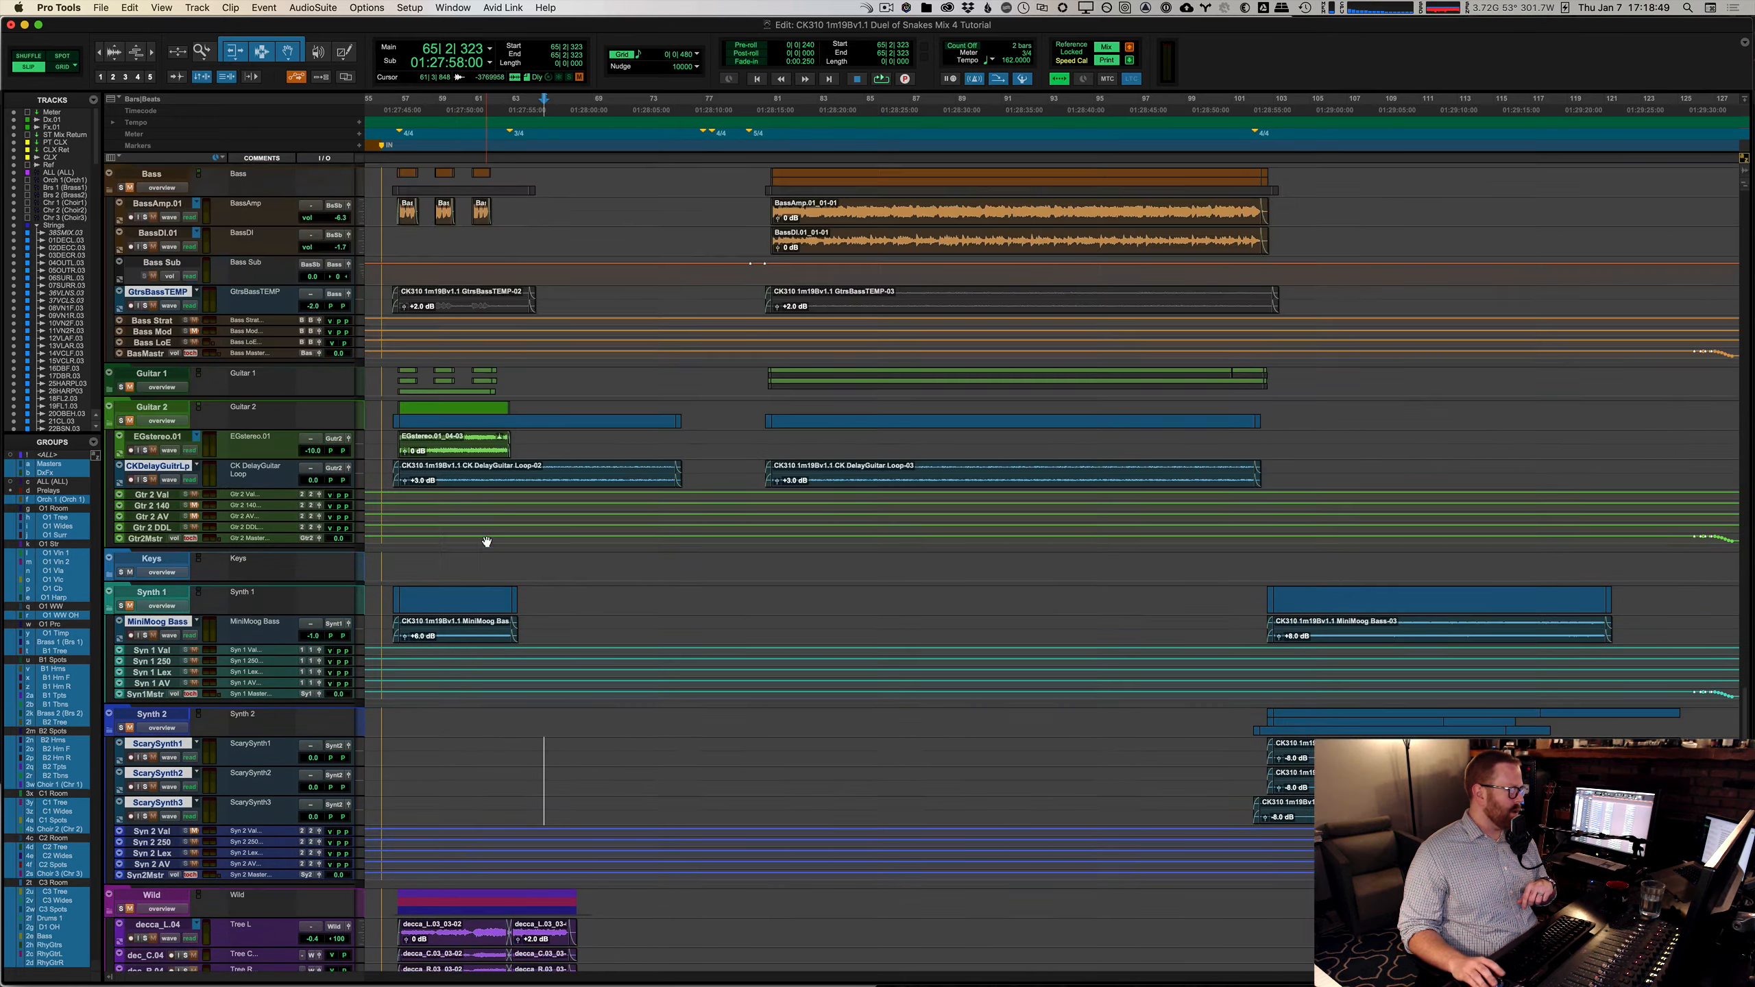
scroll(488, 542, "up", 15)
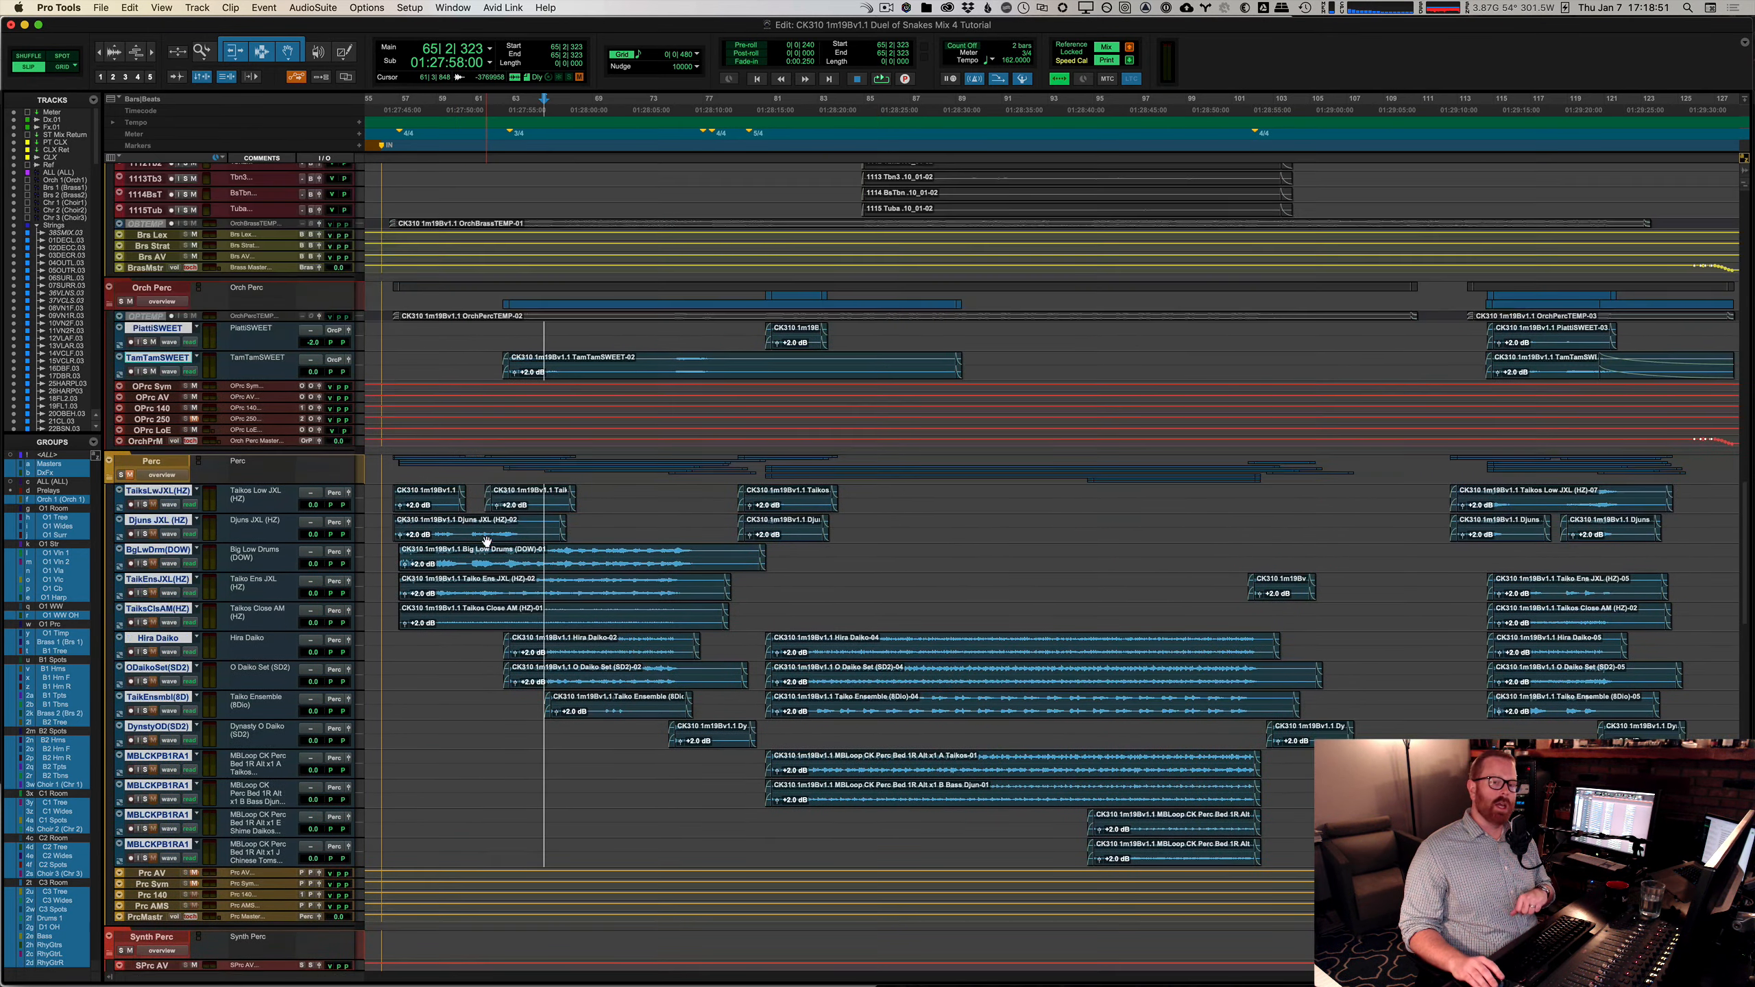
Step: Examine how the selected prelay tracks sit among the percussion, brass and strings recordings in the timeline
scroll(669, 674, "up", 3)
scroll(670, 674, "down", 5)
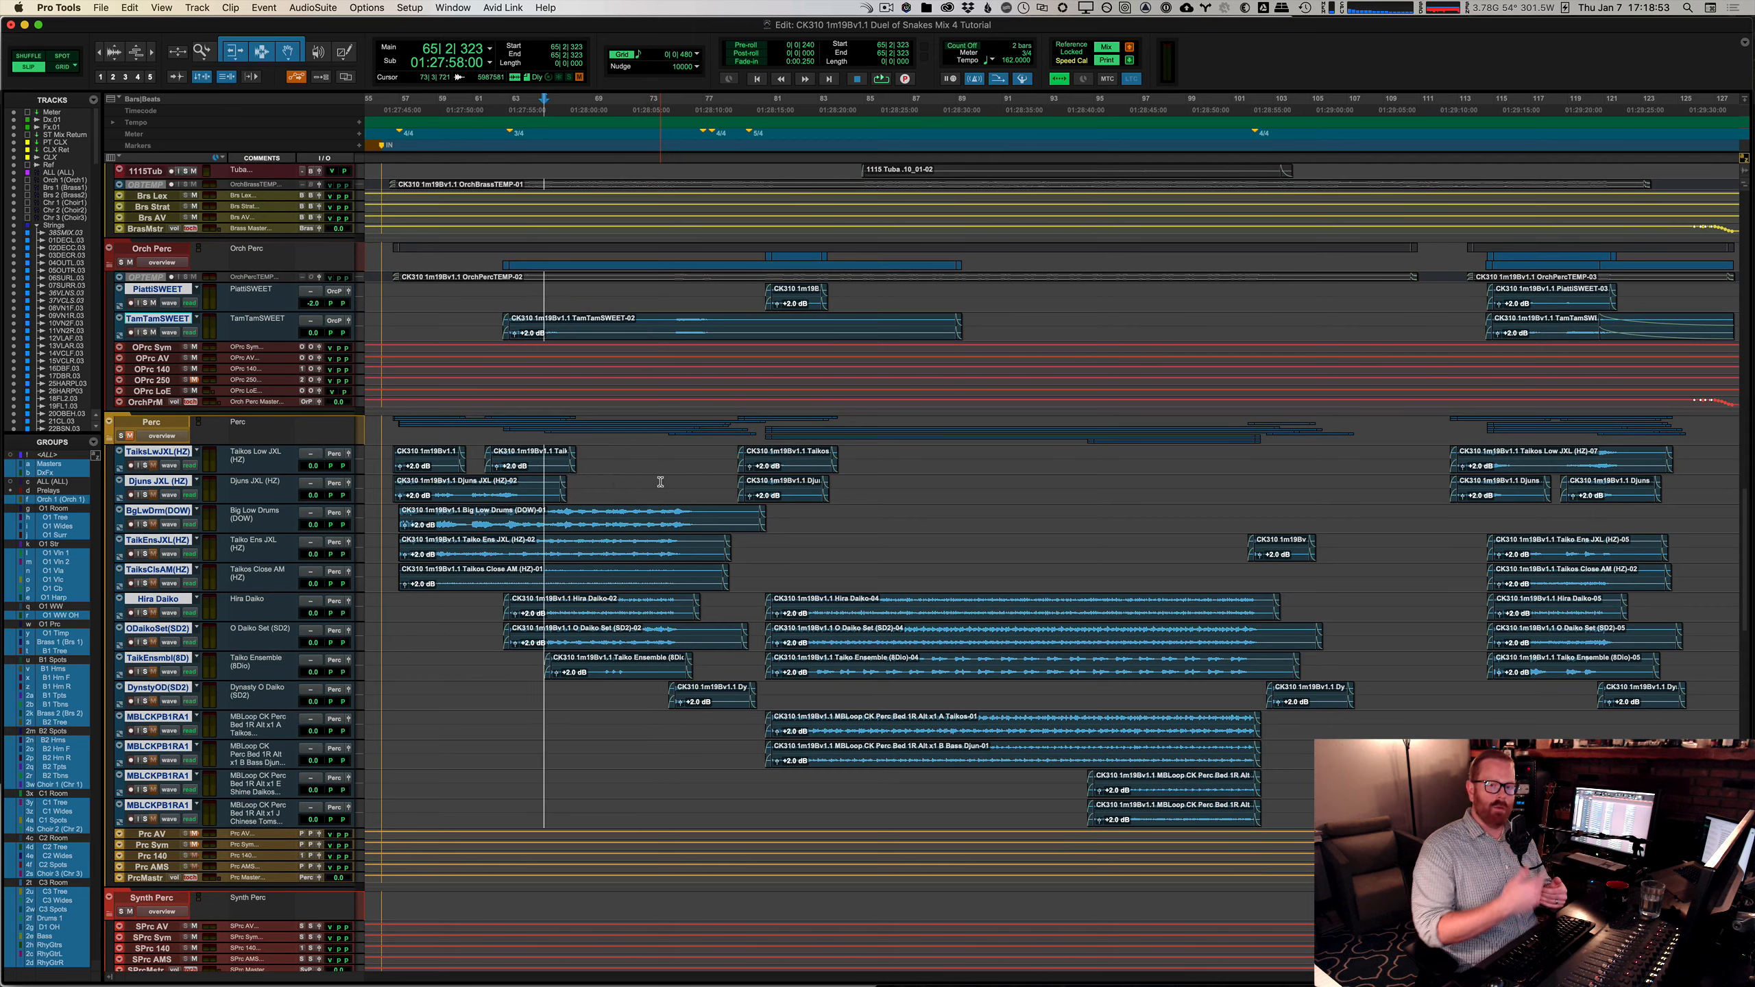
scroll(664, 448, "up", 5)
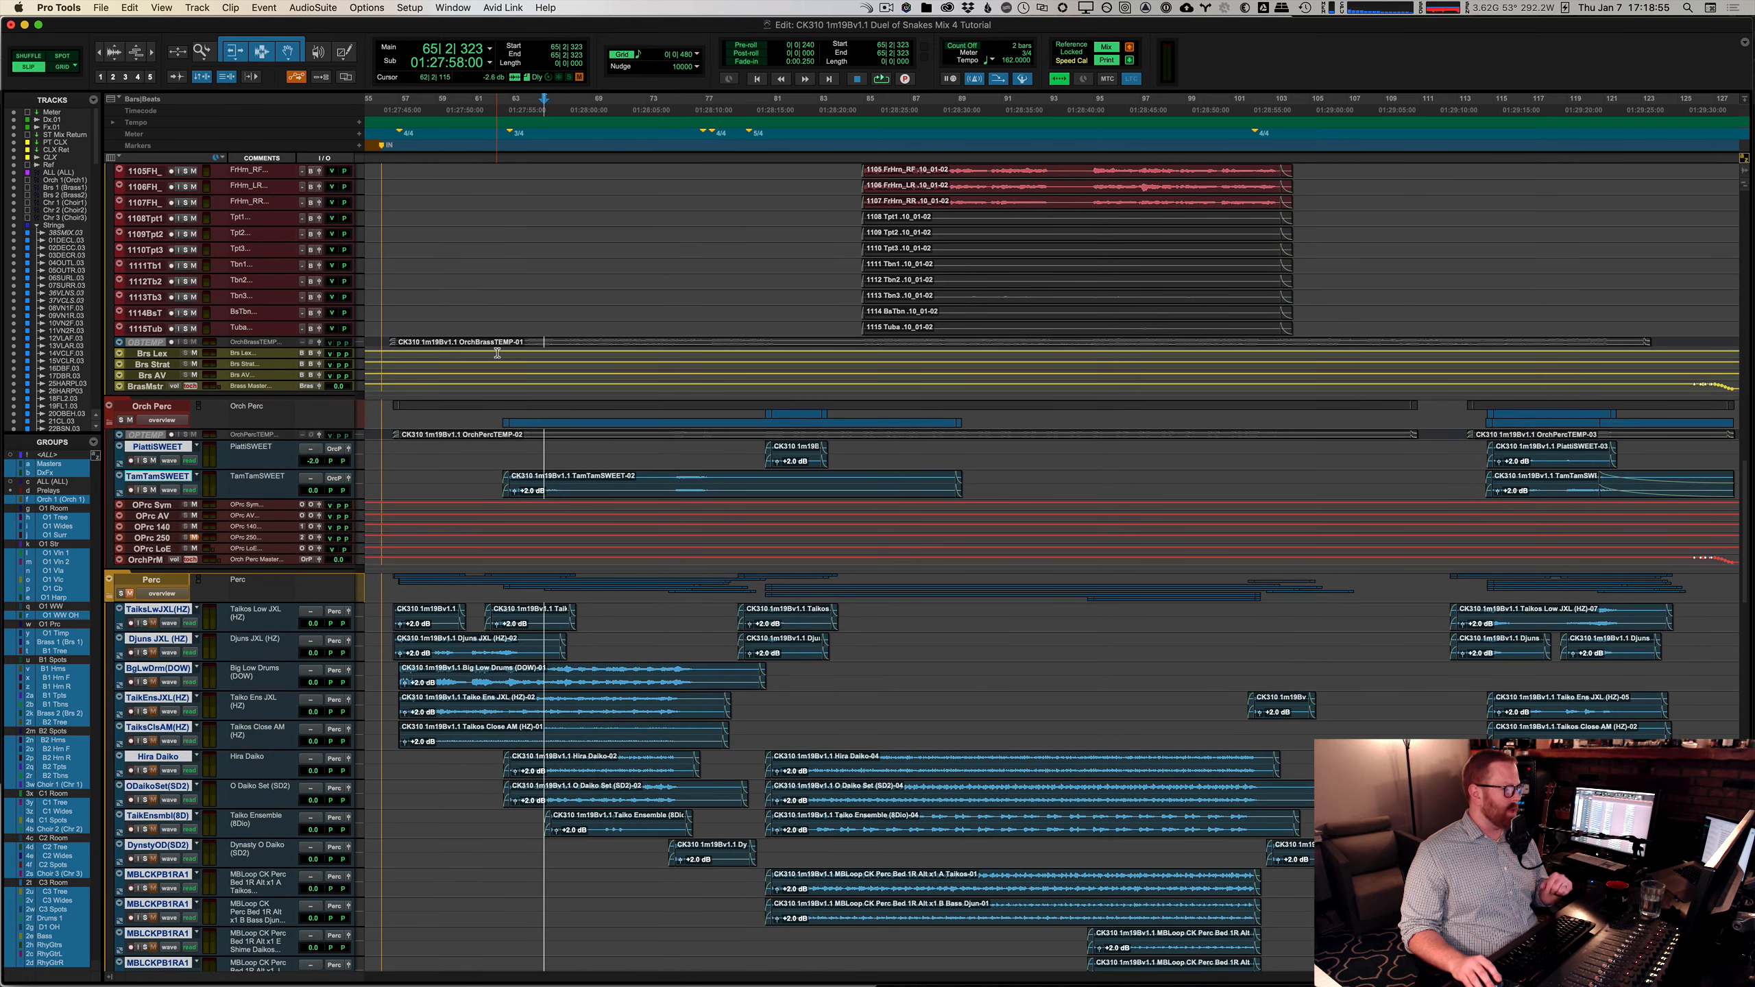
scroll(453, 340, "up", 15)
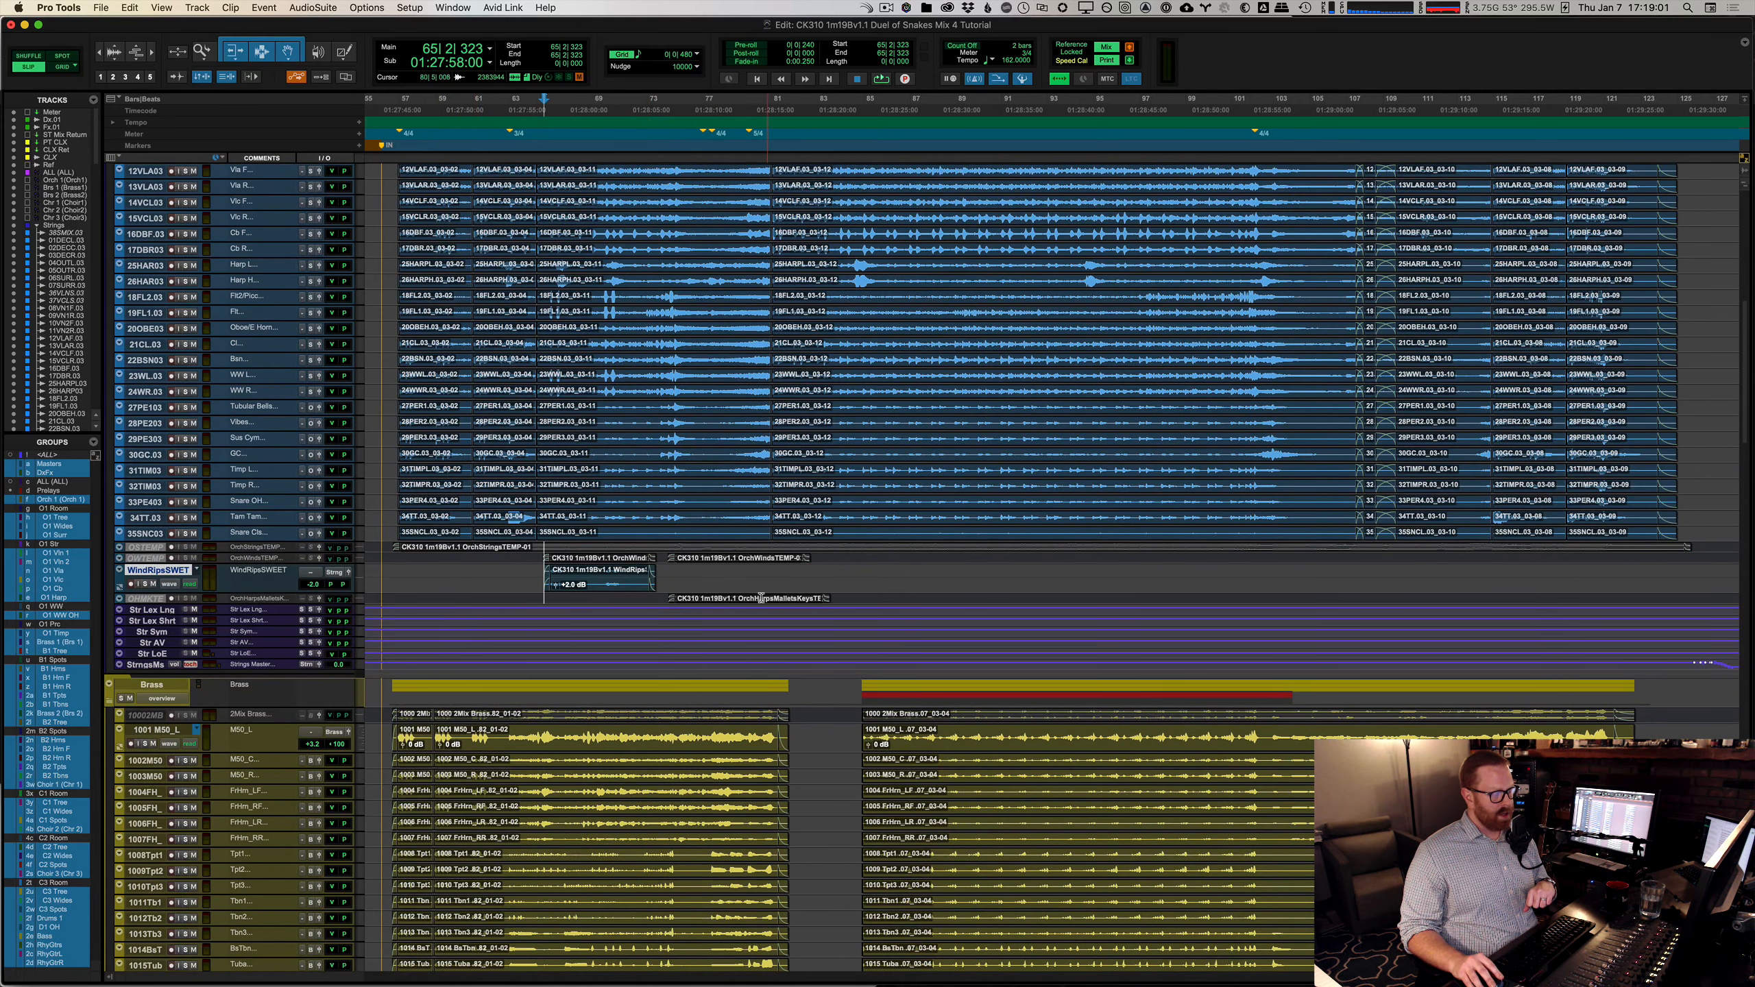
scroll(748, 597, "up", 8)
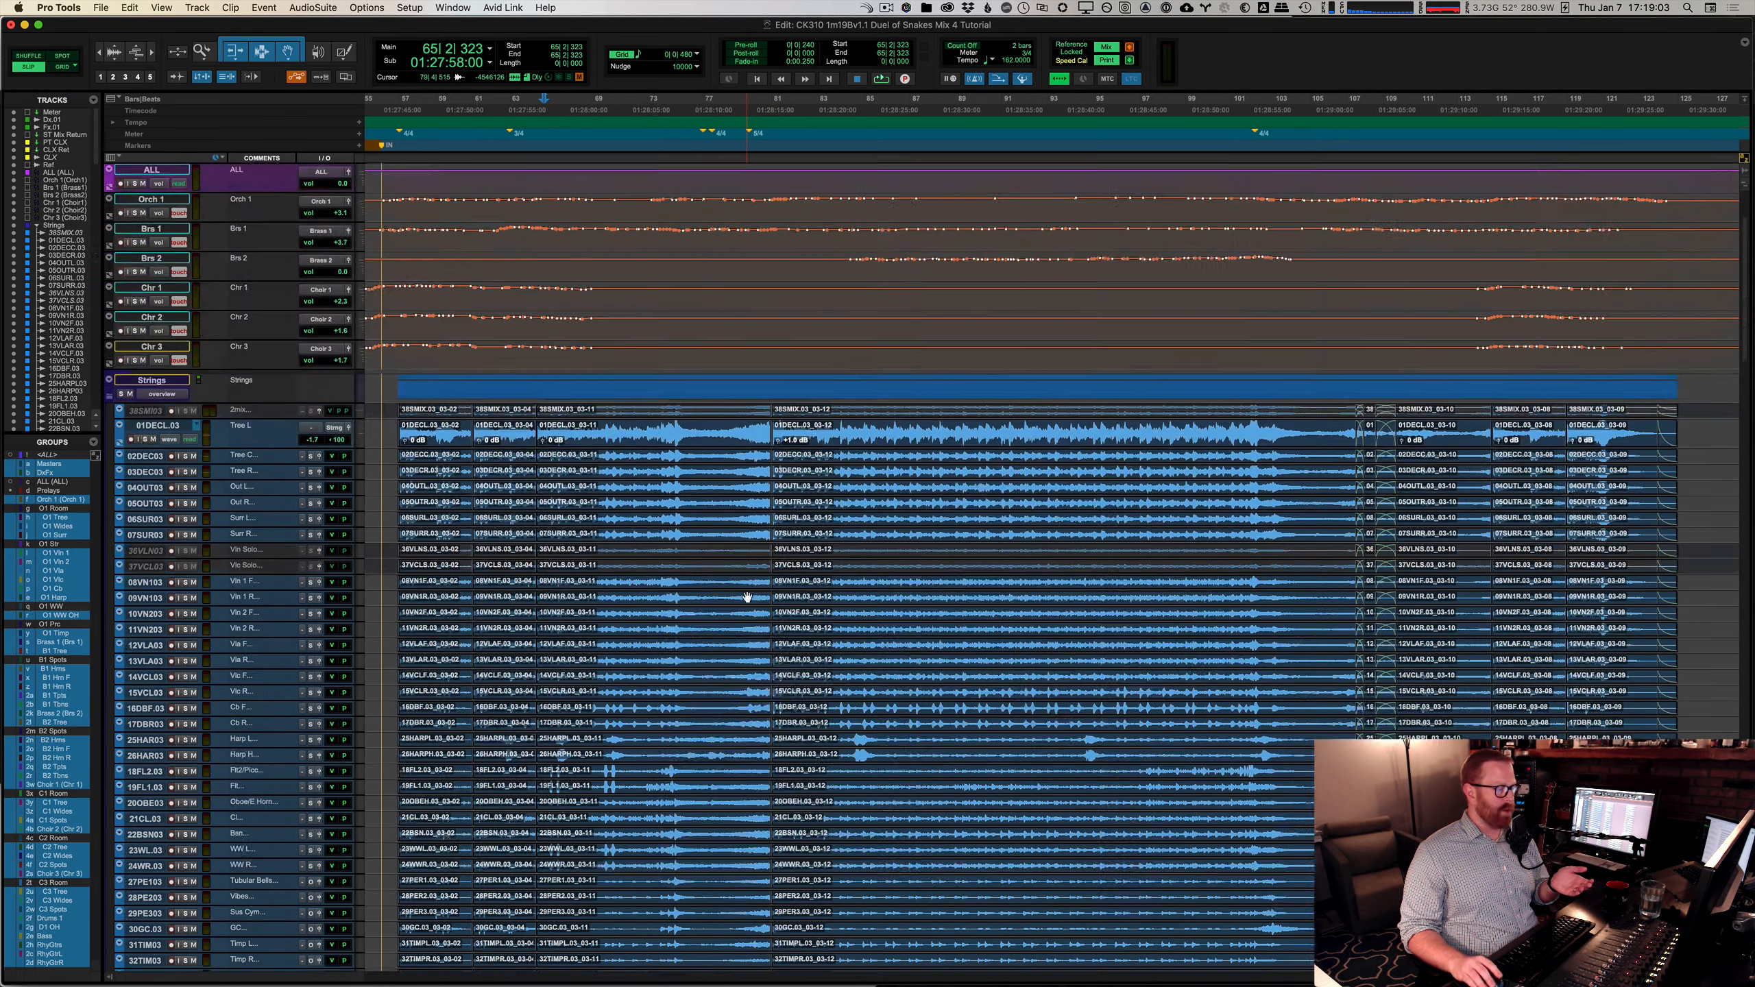
scroll(747, 598, "down", 20)
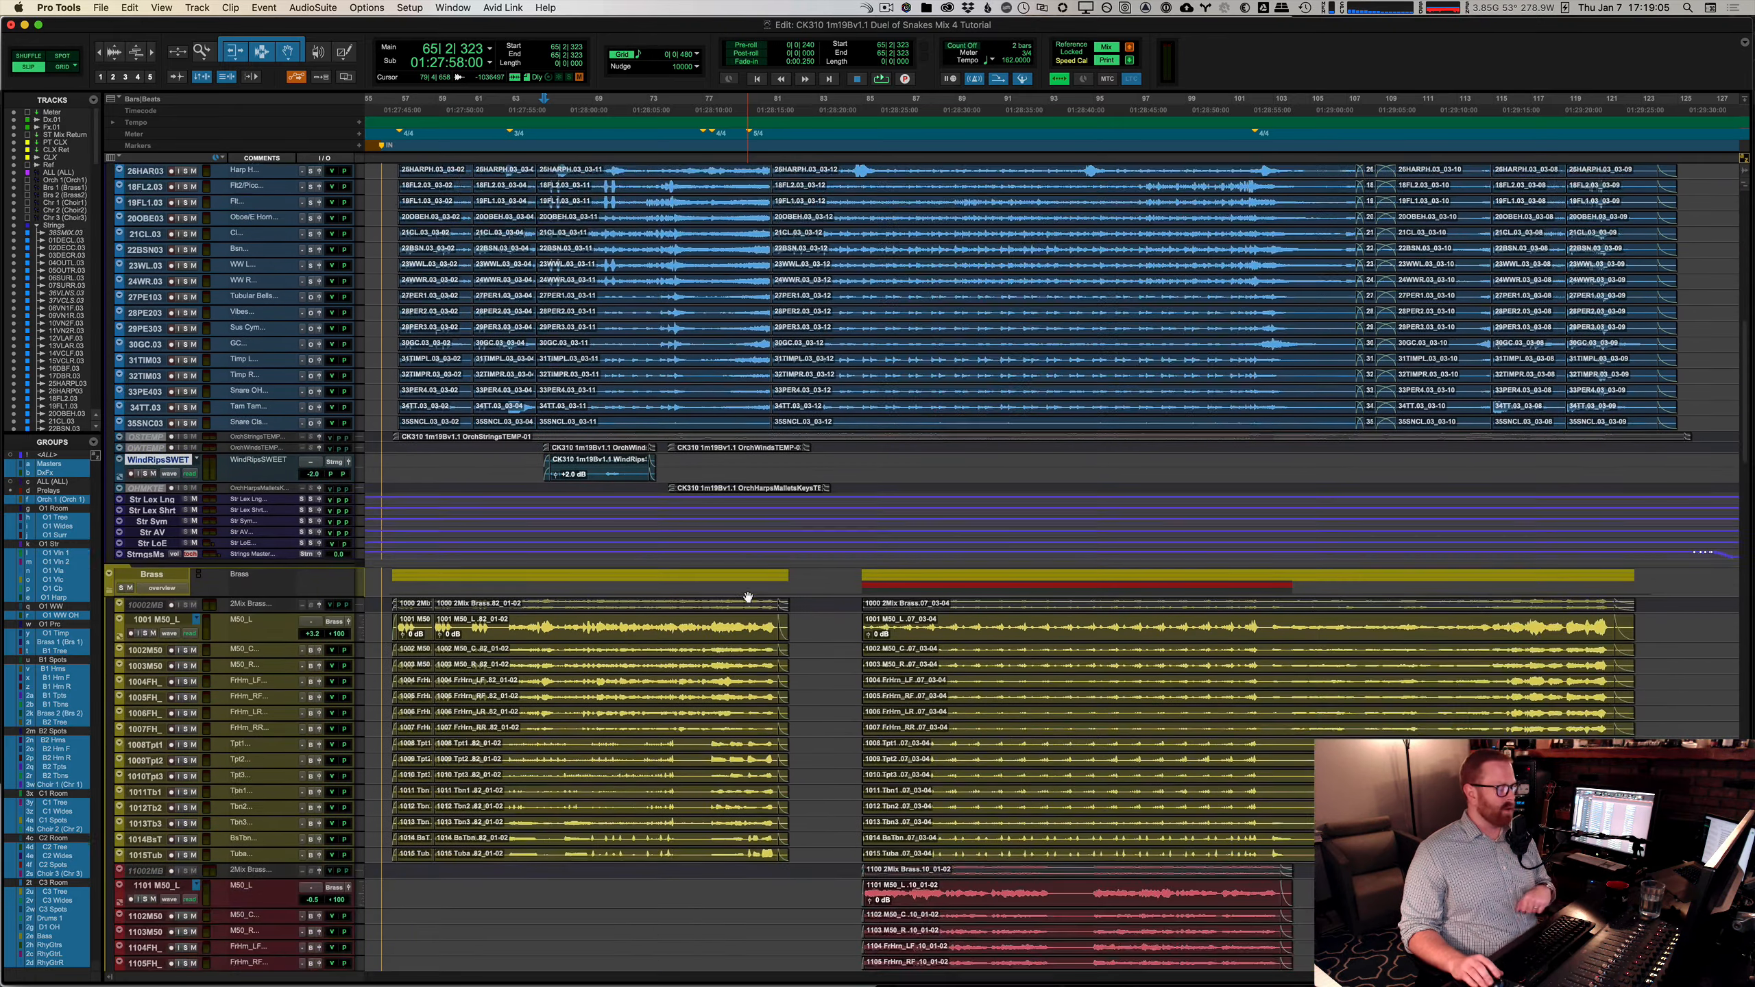
scroll(729, 459, "up", 5)
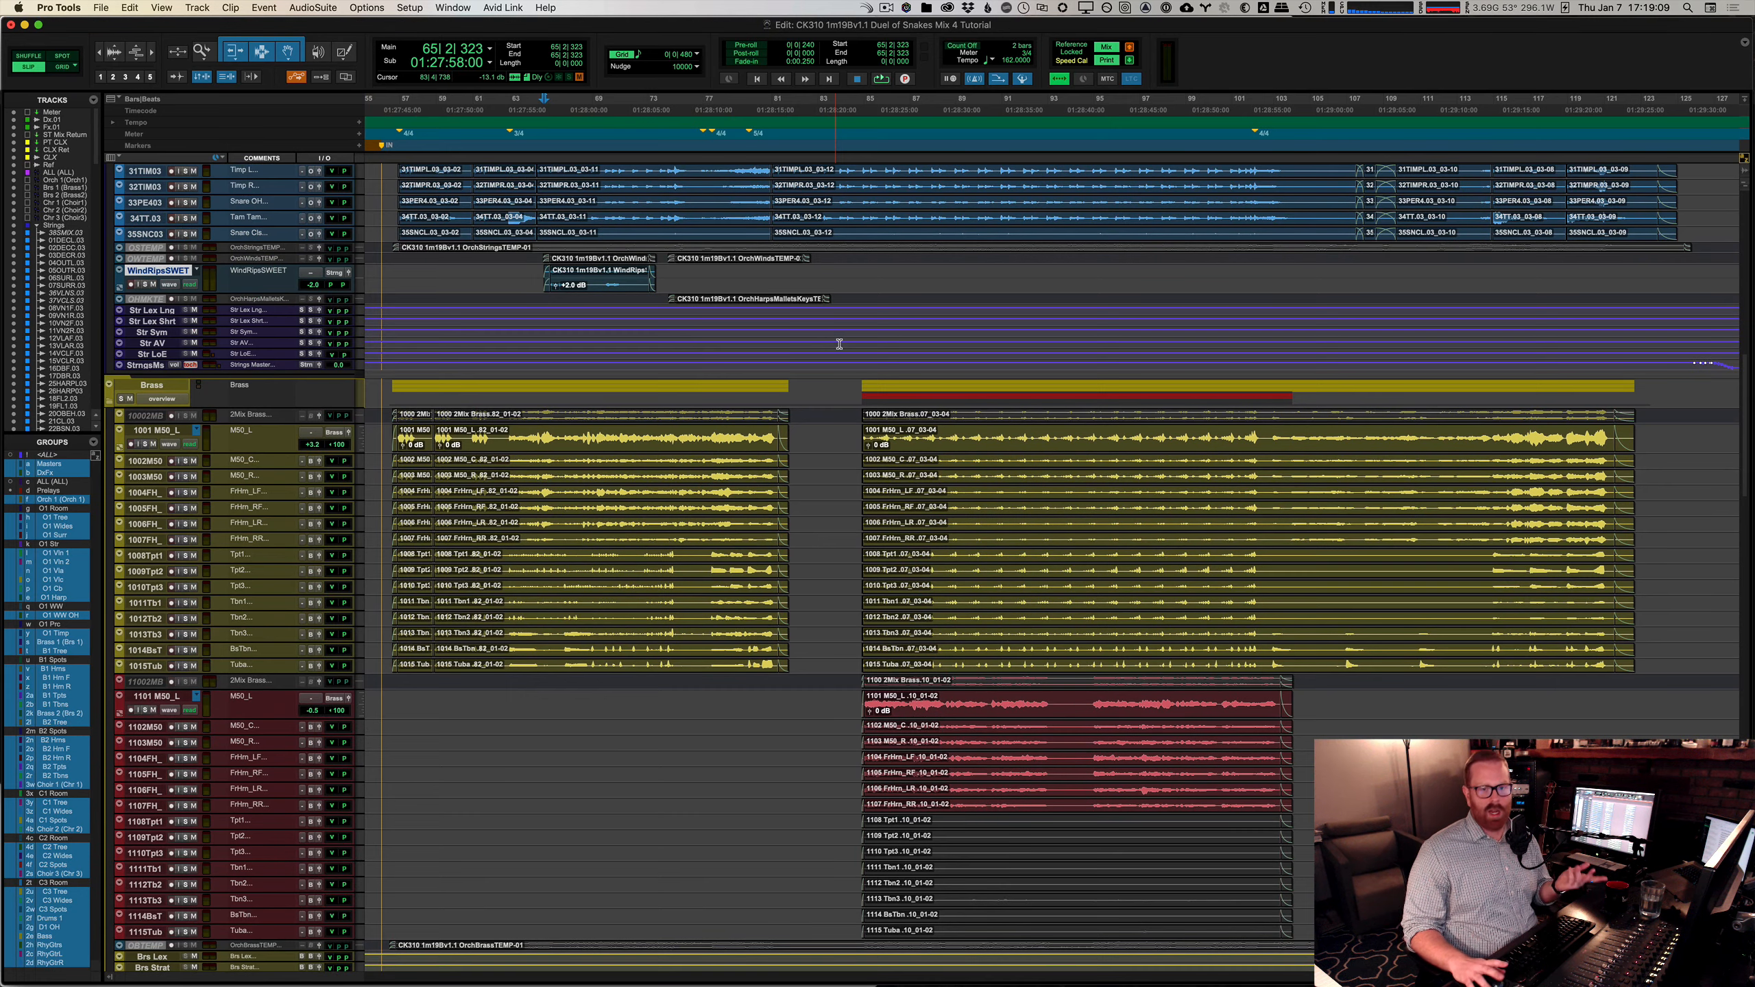
Step: Solo the Orch Perc folder and play the TamTamSWEET clip from just before its start at bar 62
scroll(923, 398, "down", 20)
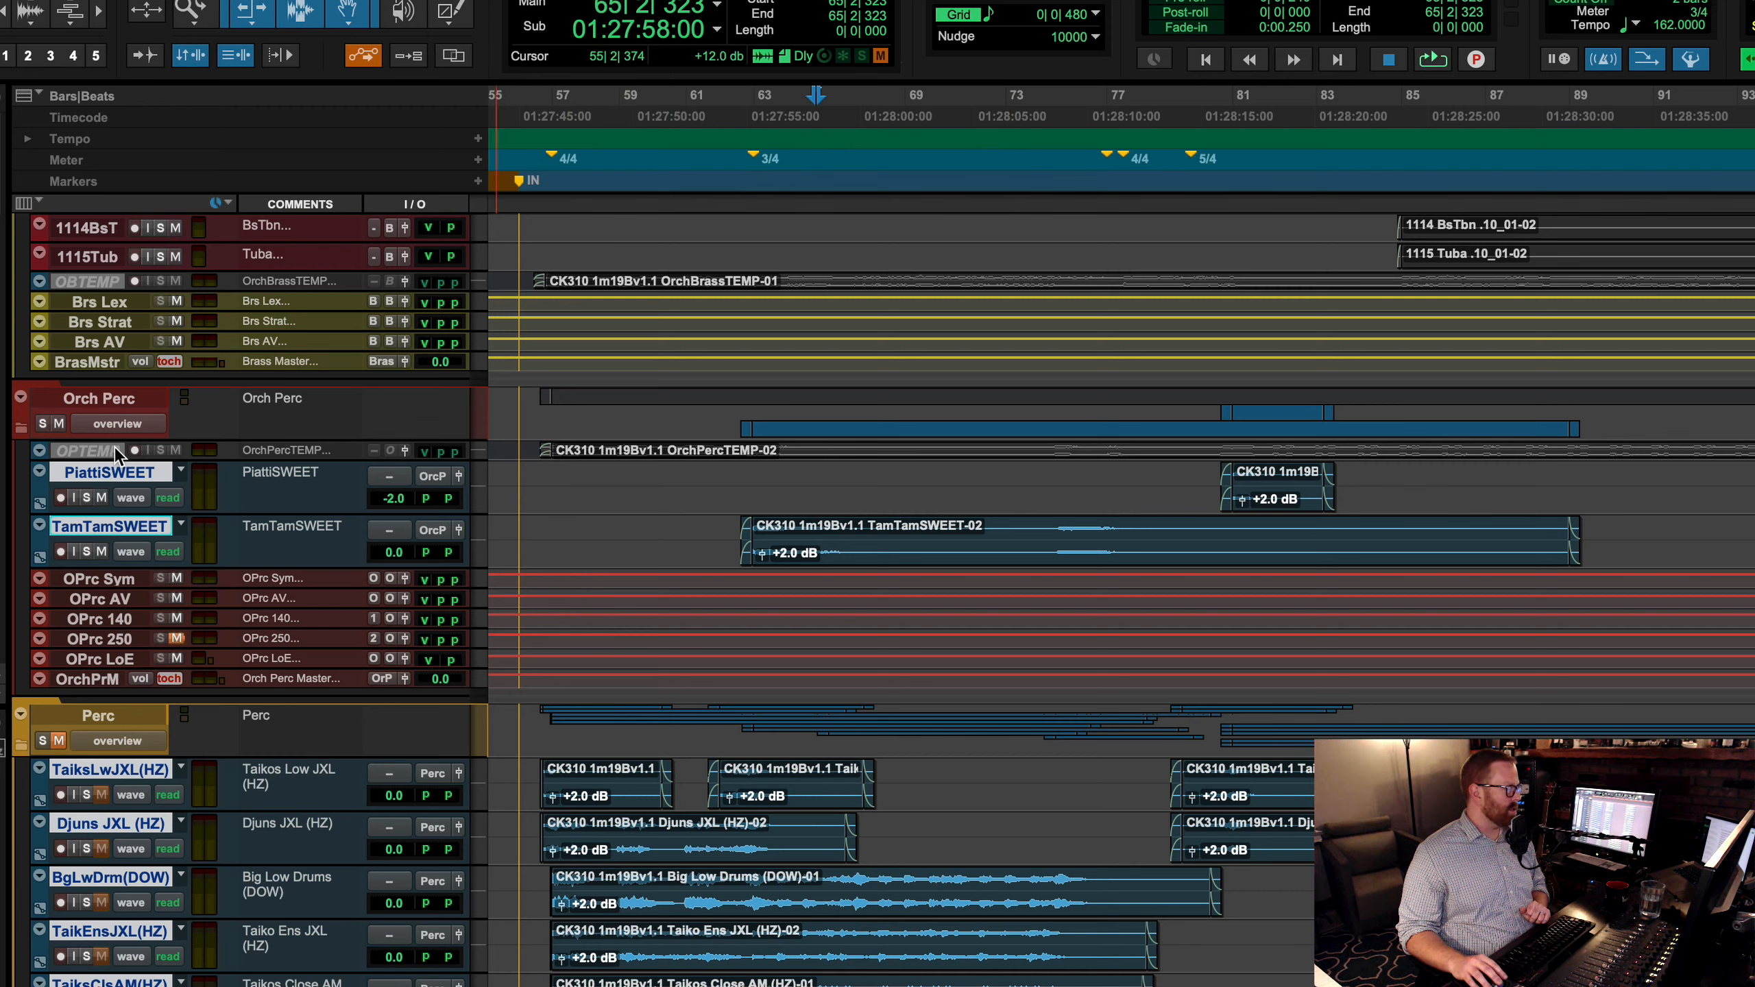
left_click(49, 423)
left_click(715, 536)
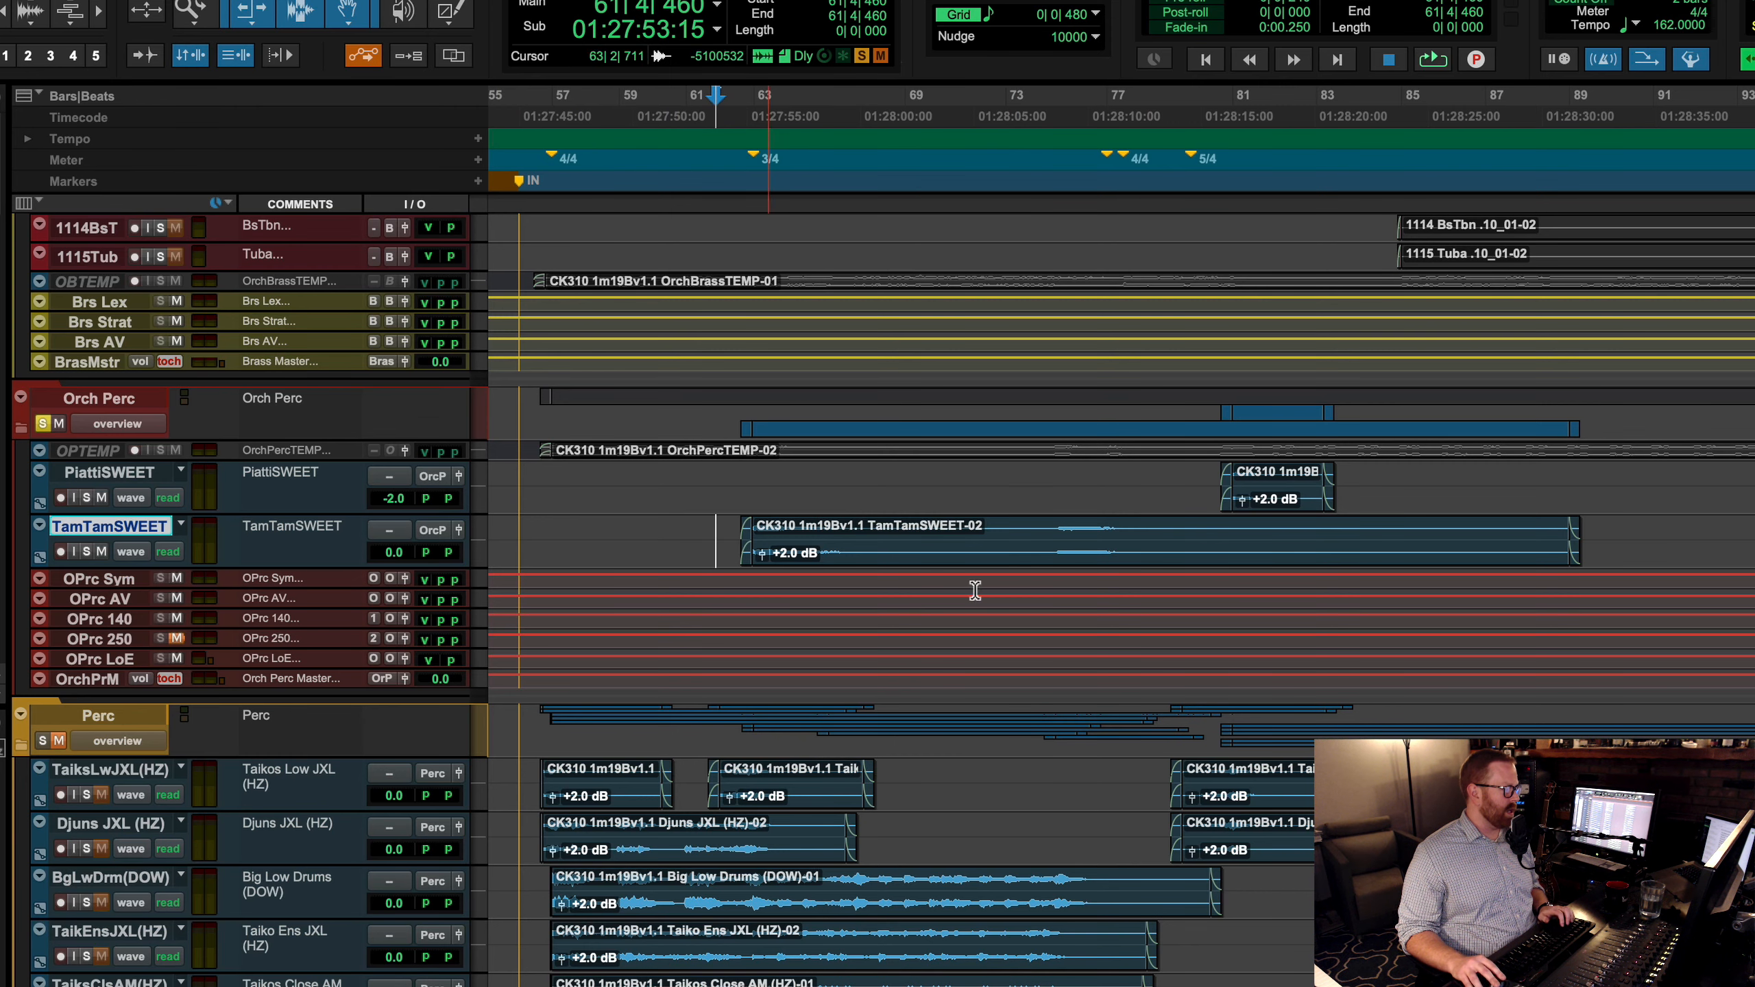
key("space")
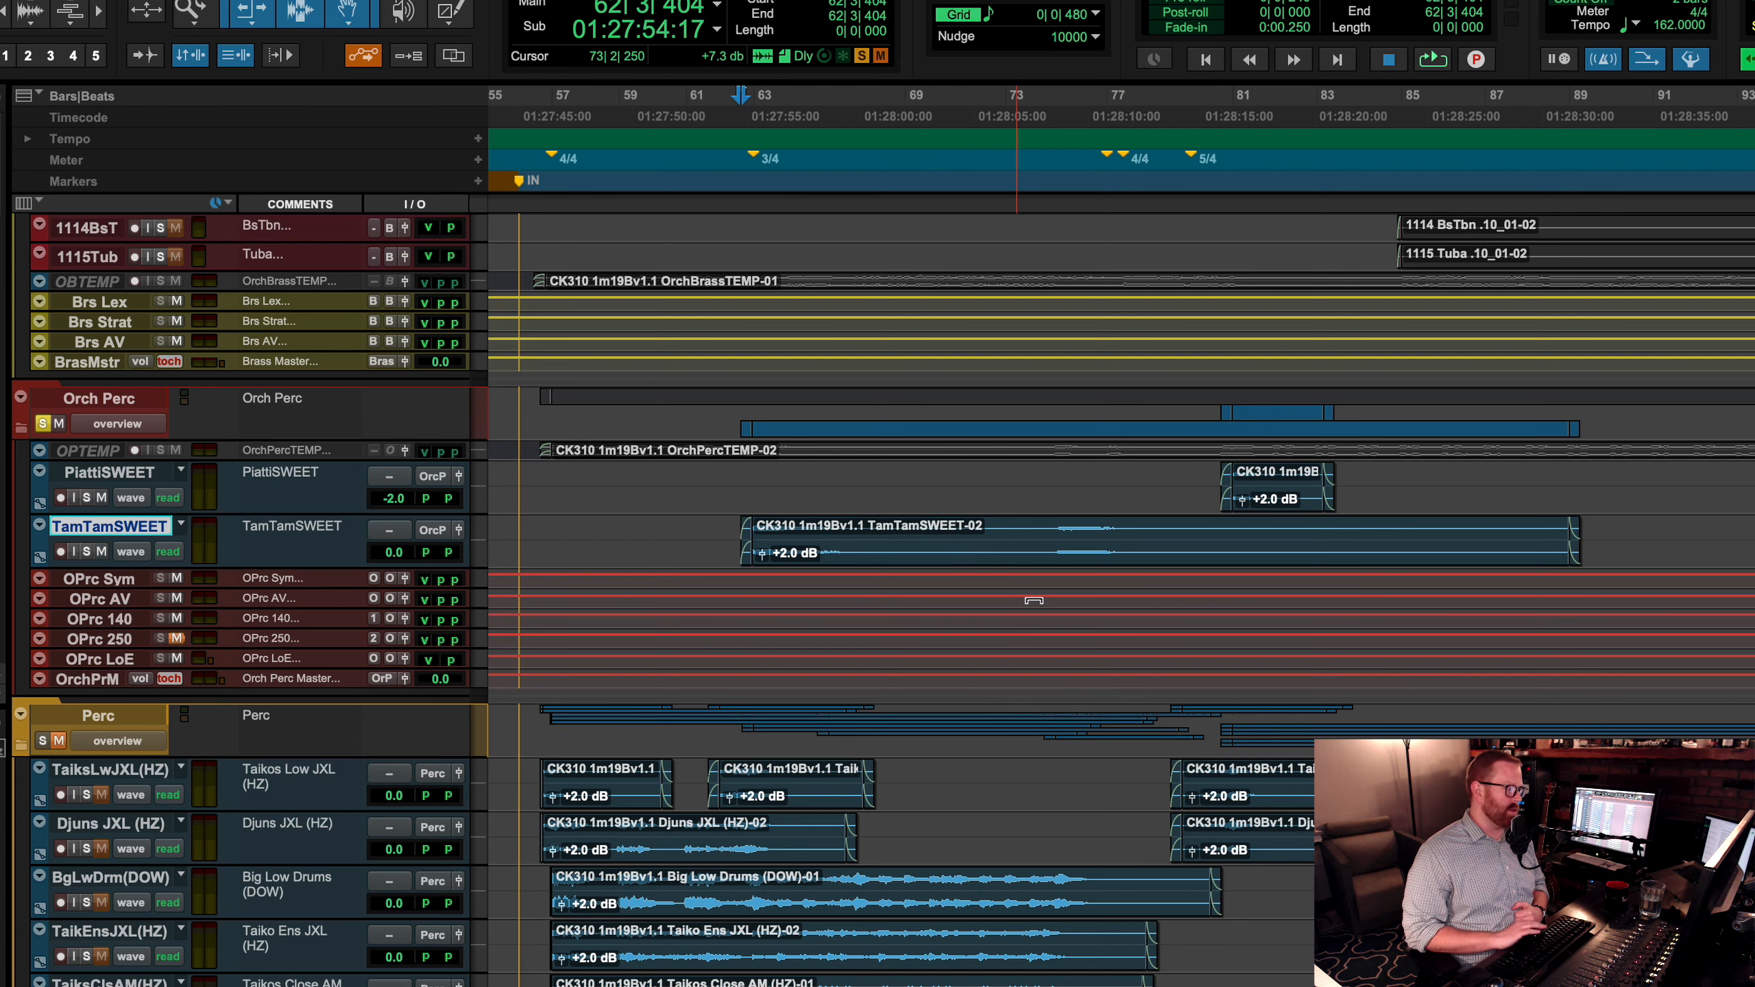
key("space")
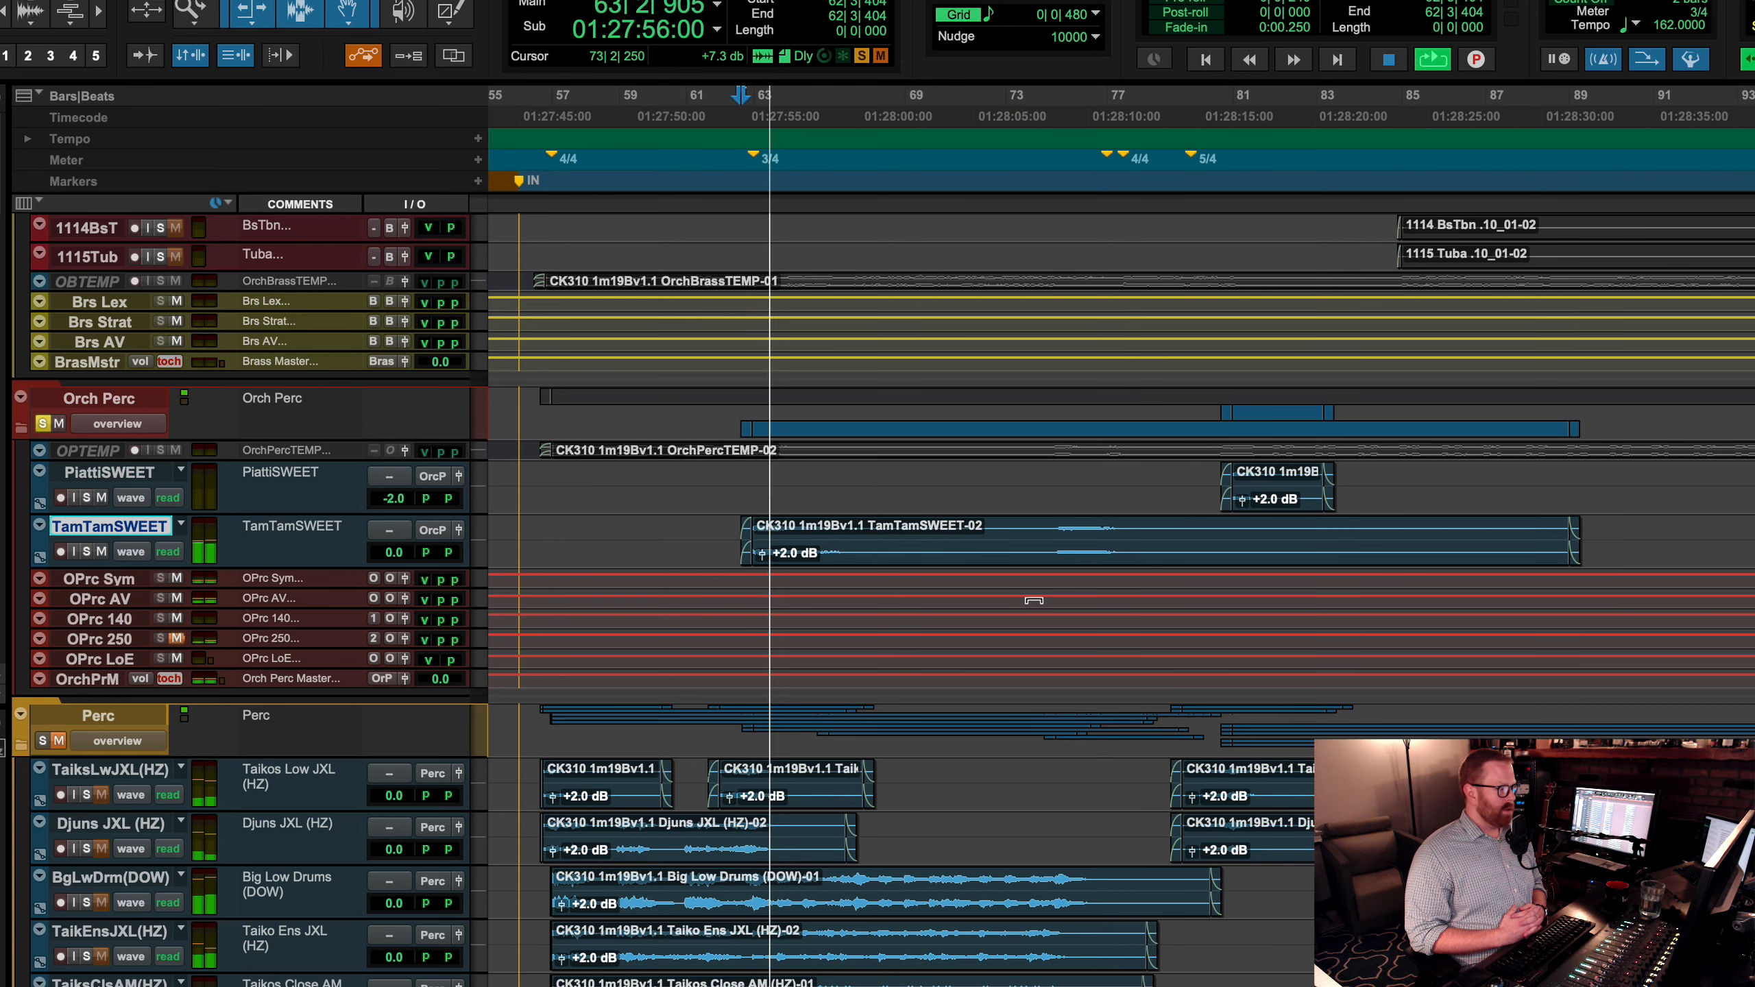
Step: Play the PiattiSWEET clip from bar 80 with Orch Perc soloed, and stop playback
left_click(1132, 435)
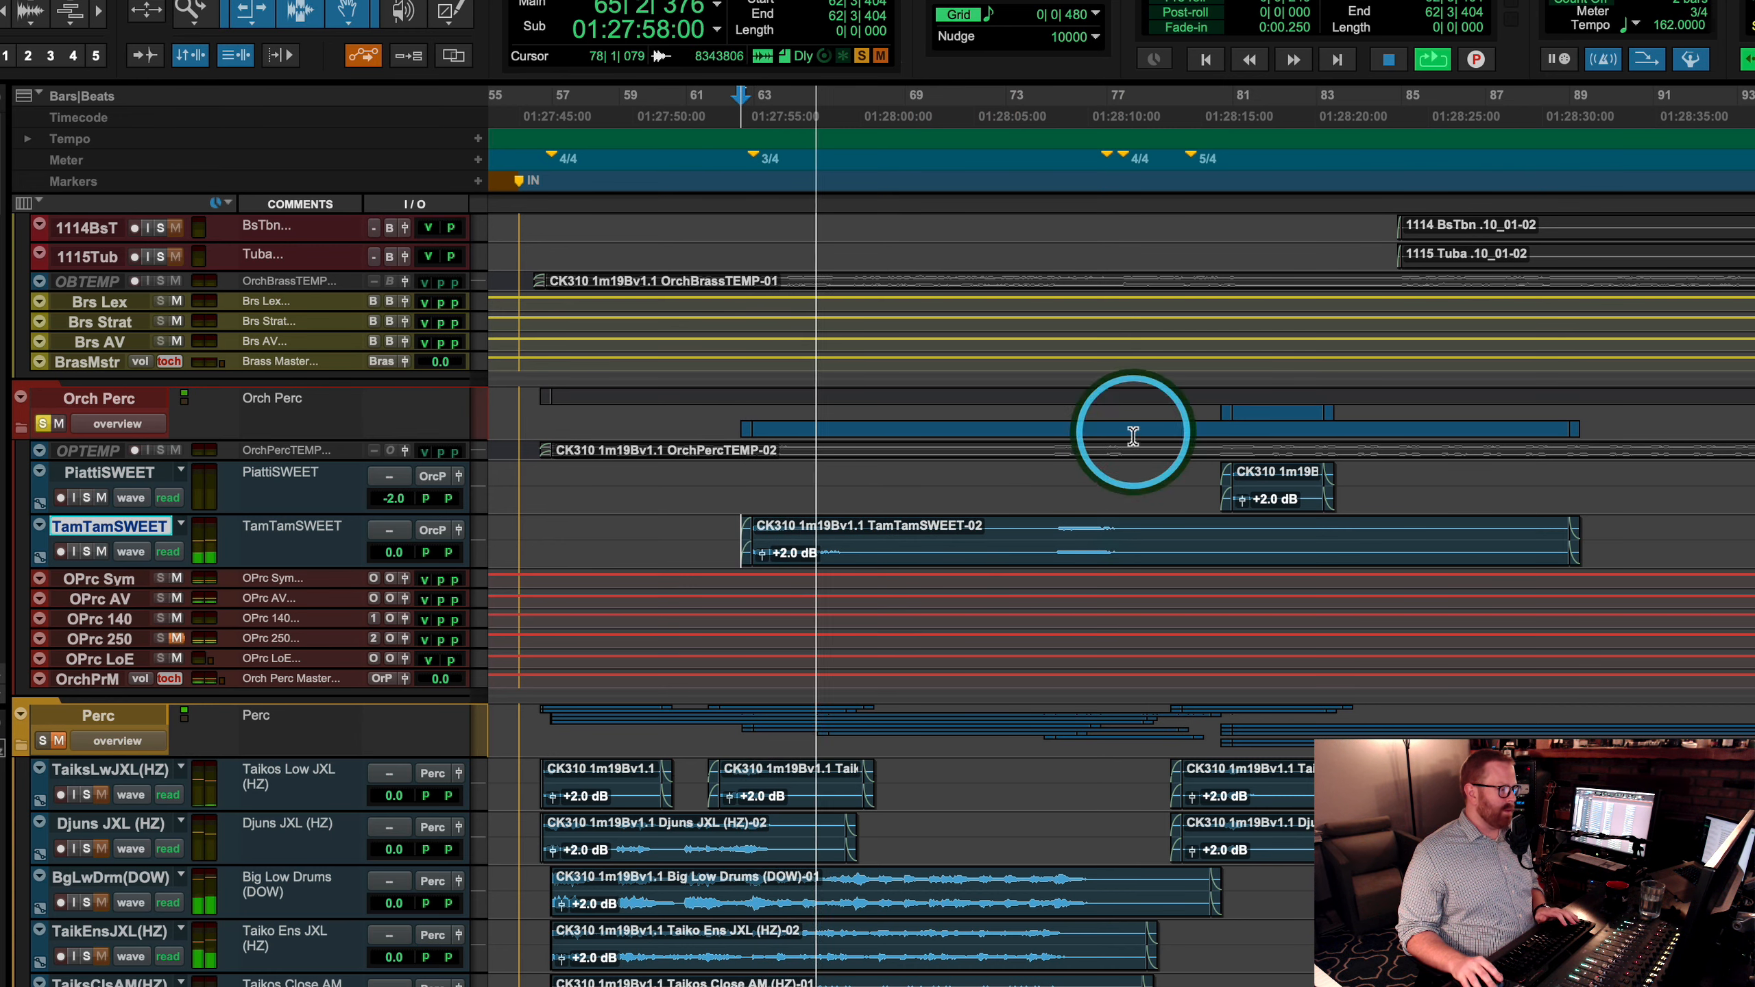
left_click(1226, 474)
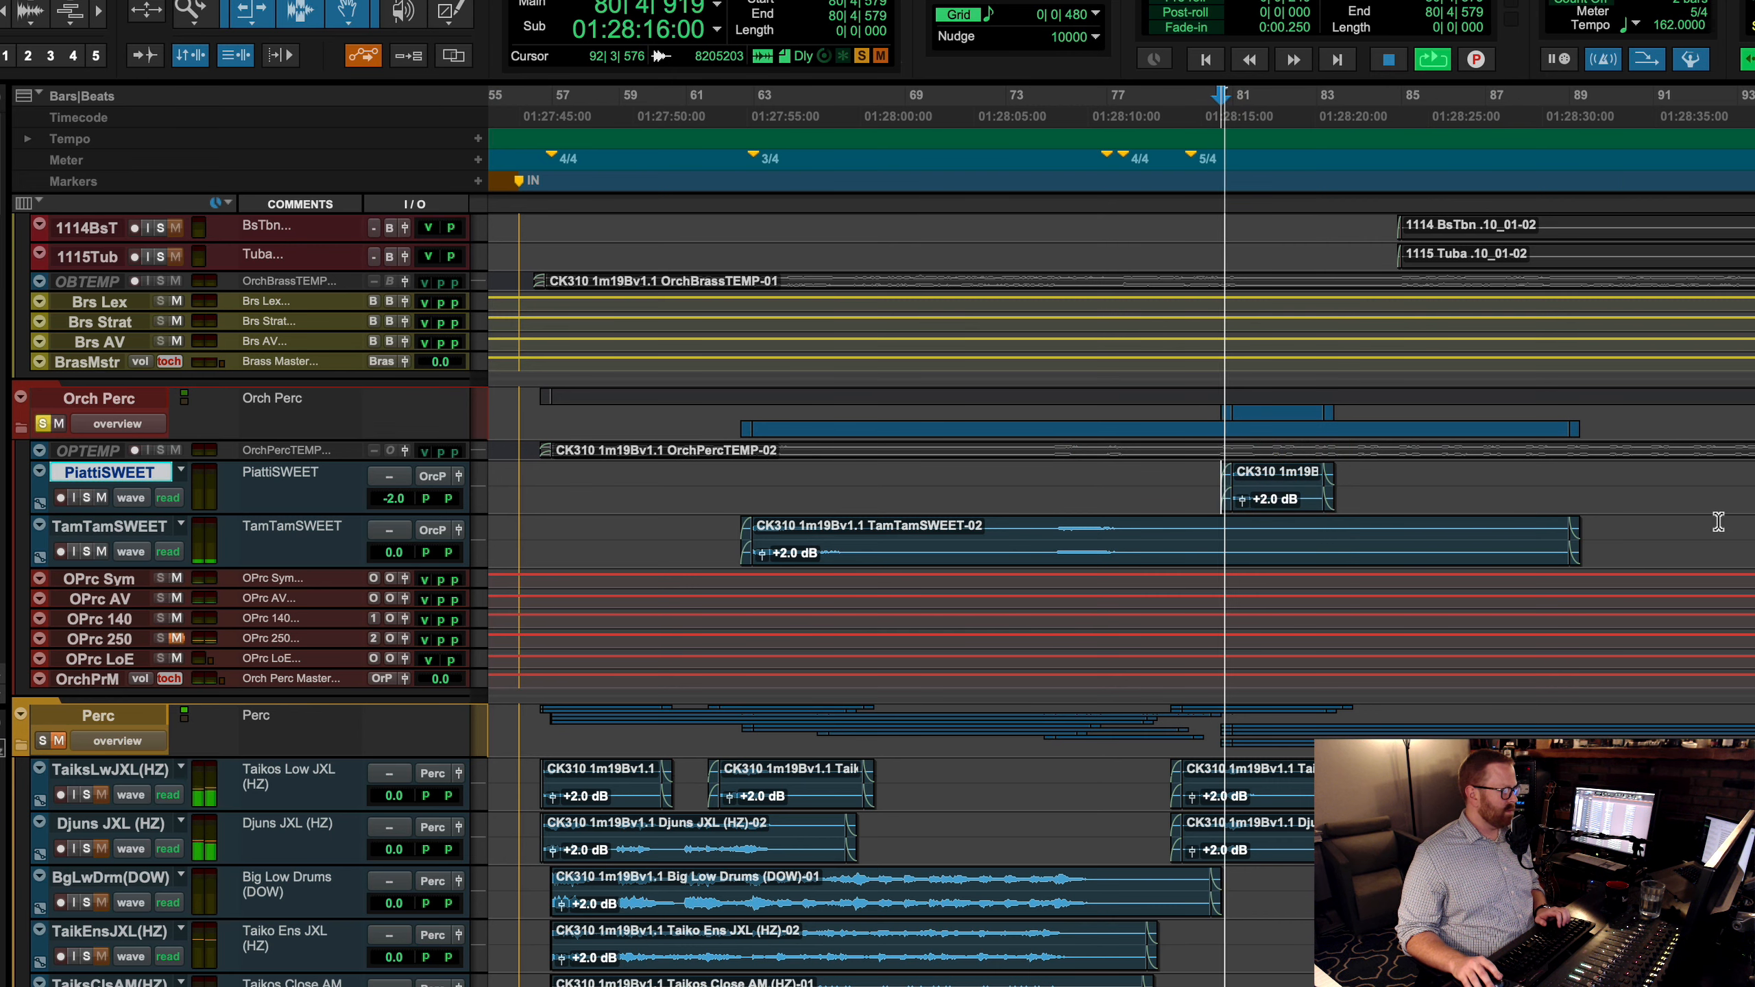
key("space")
Step: Clear the Orch Perc solo and play the TamTamSWEET passage in the full mix from bar 62
left_click(741, 480)
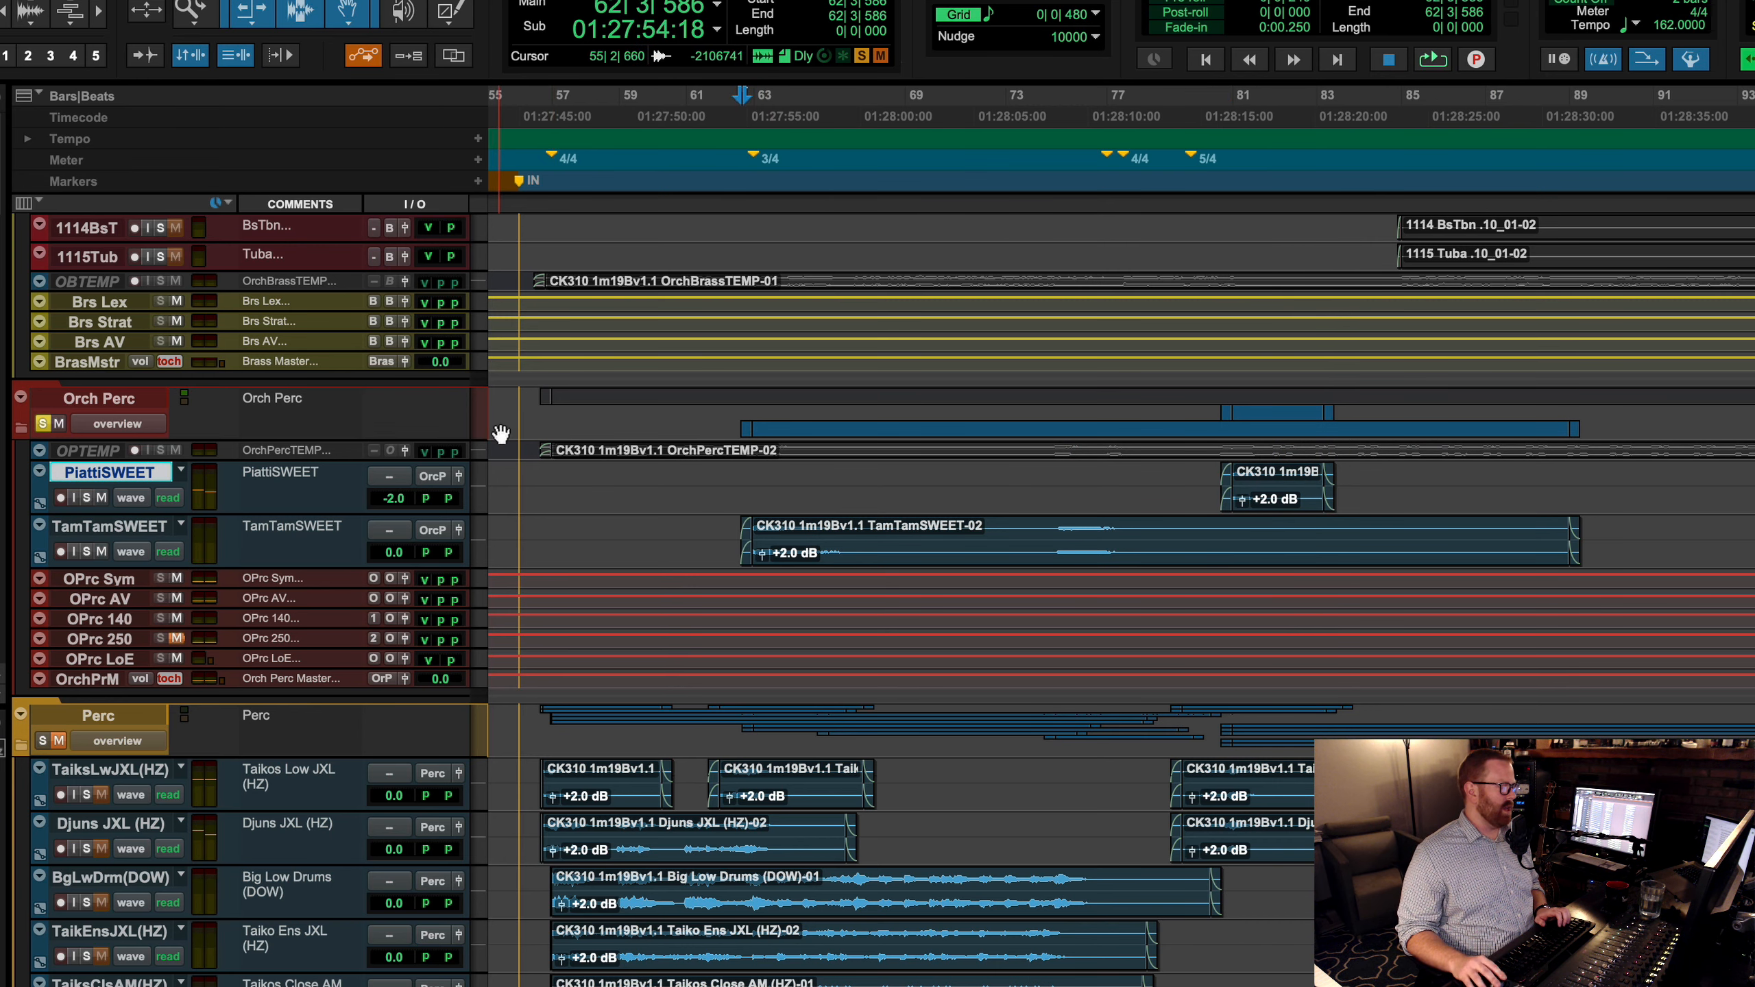
left_click(49, 423)
key("space")
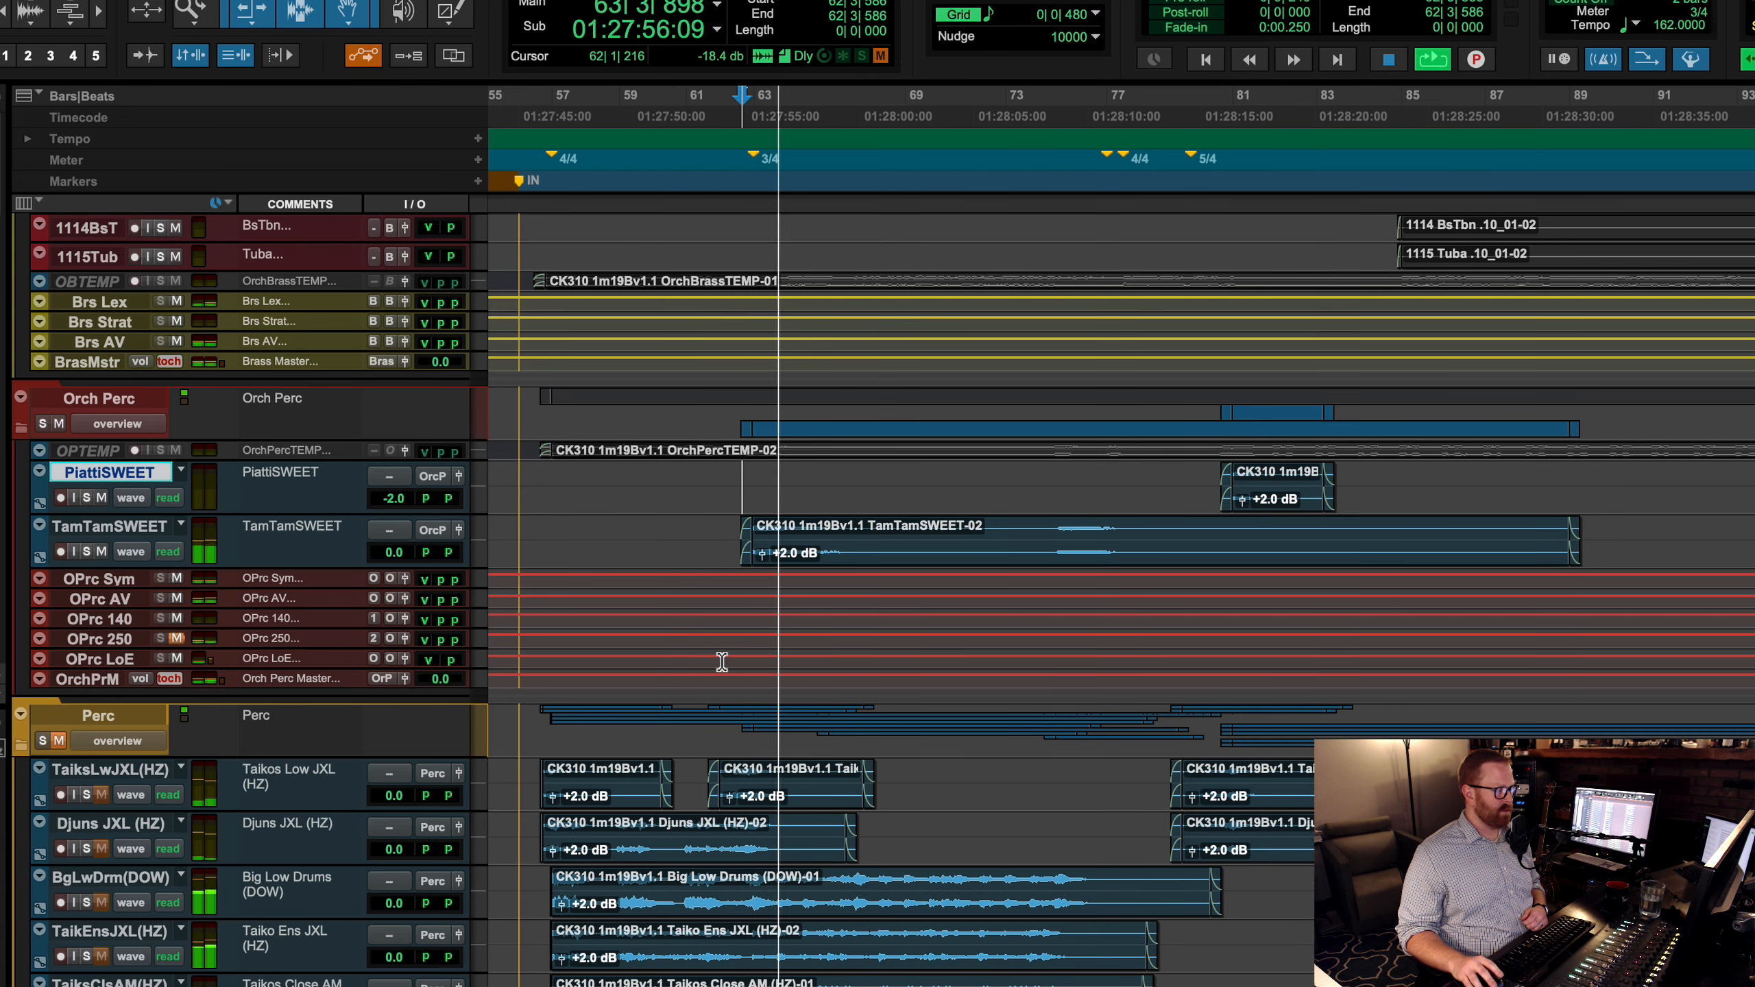
Step: Mute the Orch Perc folder, play the passage from bar 62 without it, and stop playback
key("space")
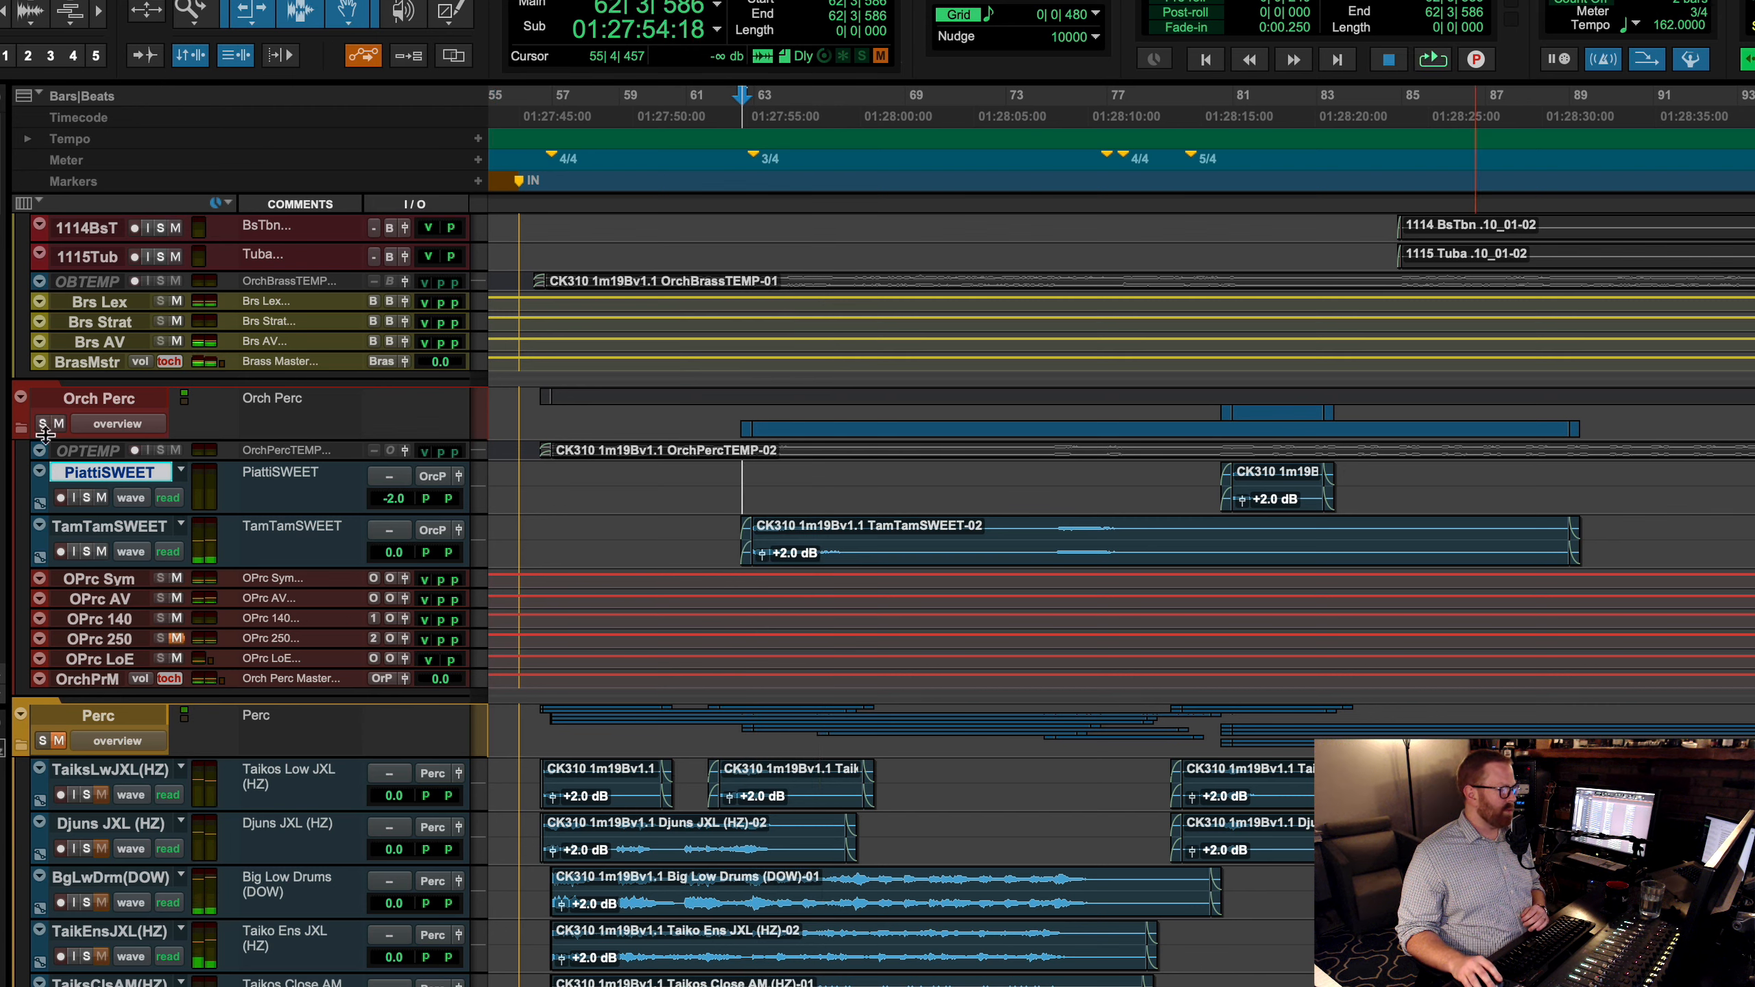
left_click(59, 424)
key("space")
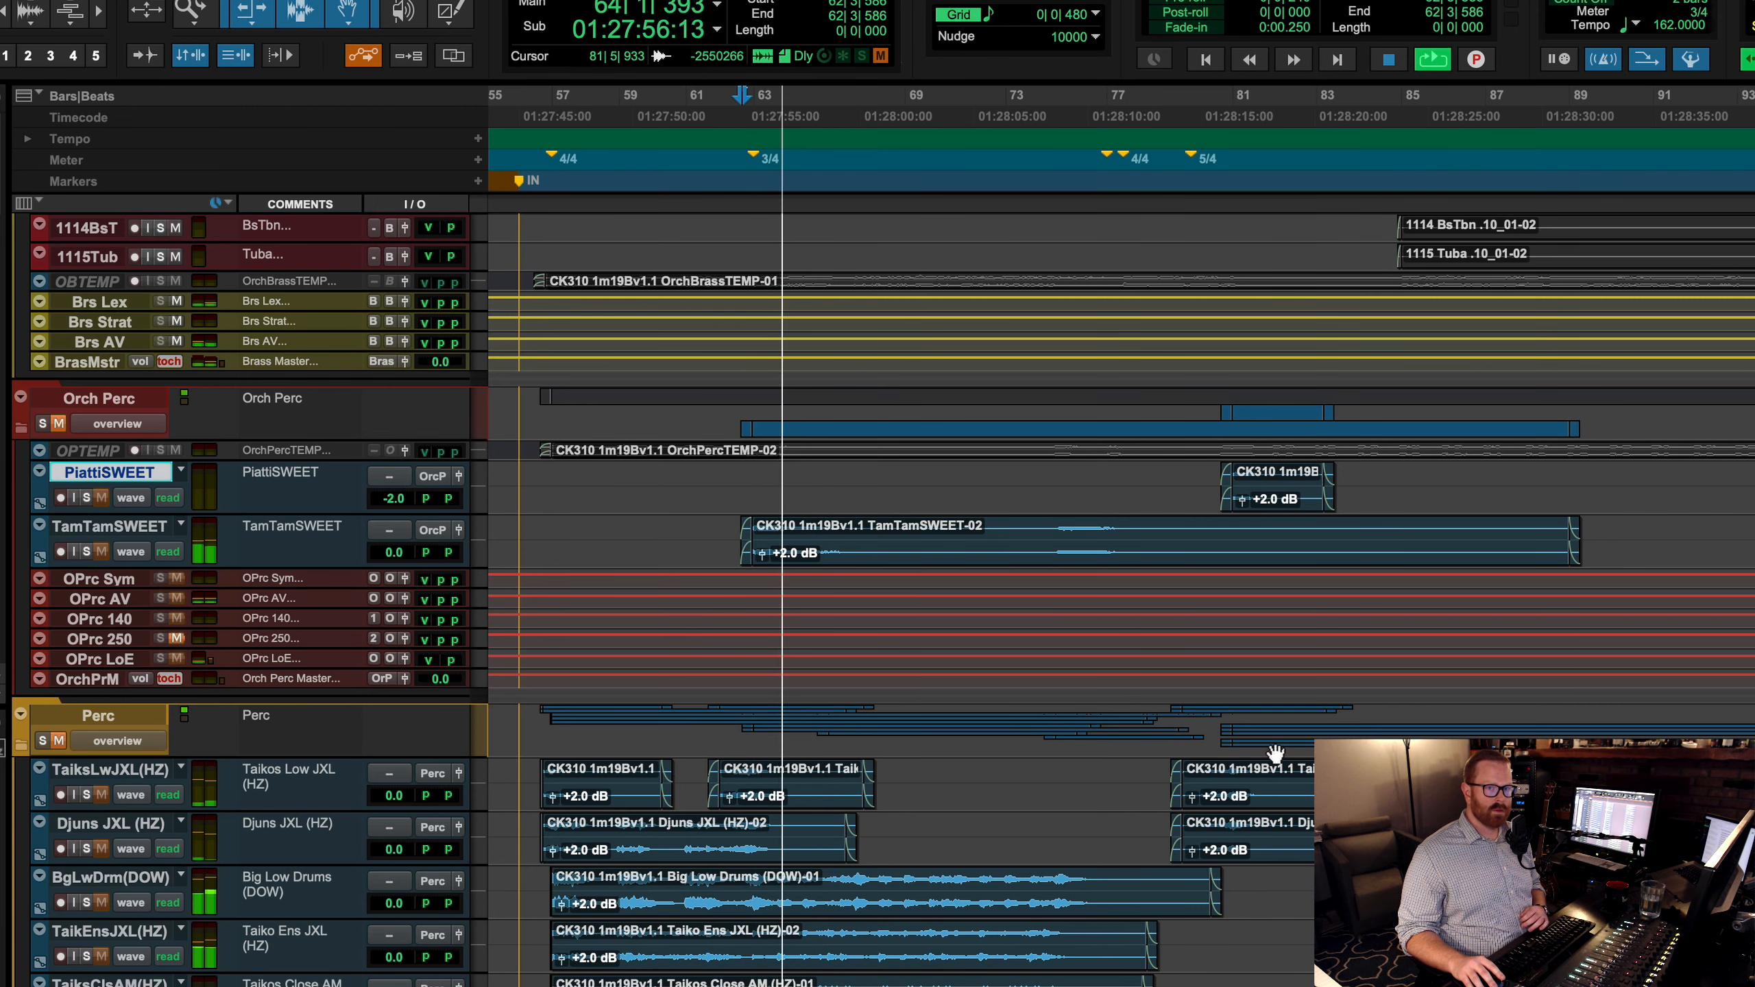
key("space")
Step: Unmute the Orch Perc folder and replay the passage from bar 62 for comparison, then stop playback
left_click(59, 423)
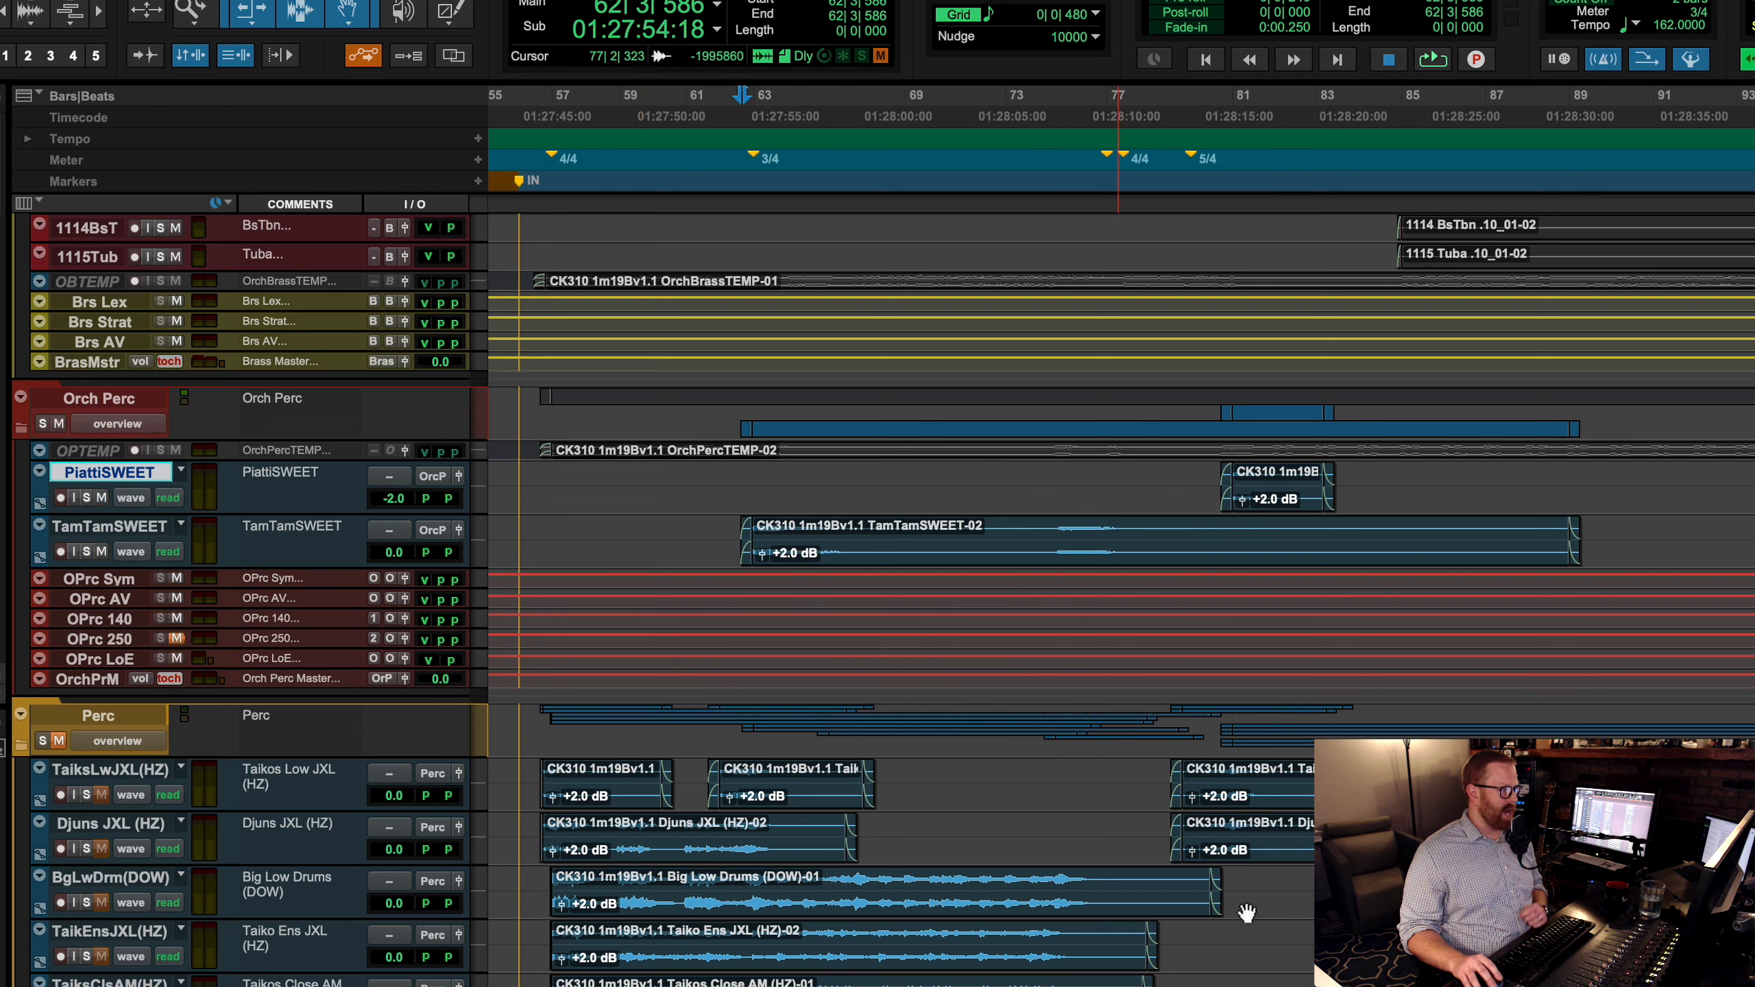
key("space")
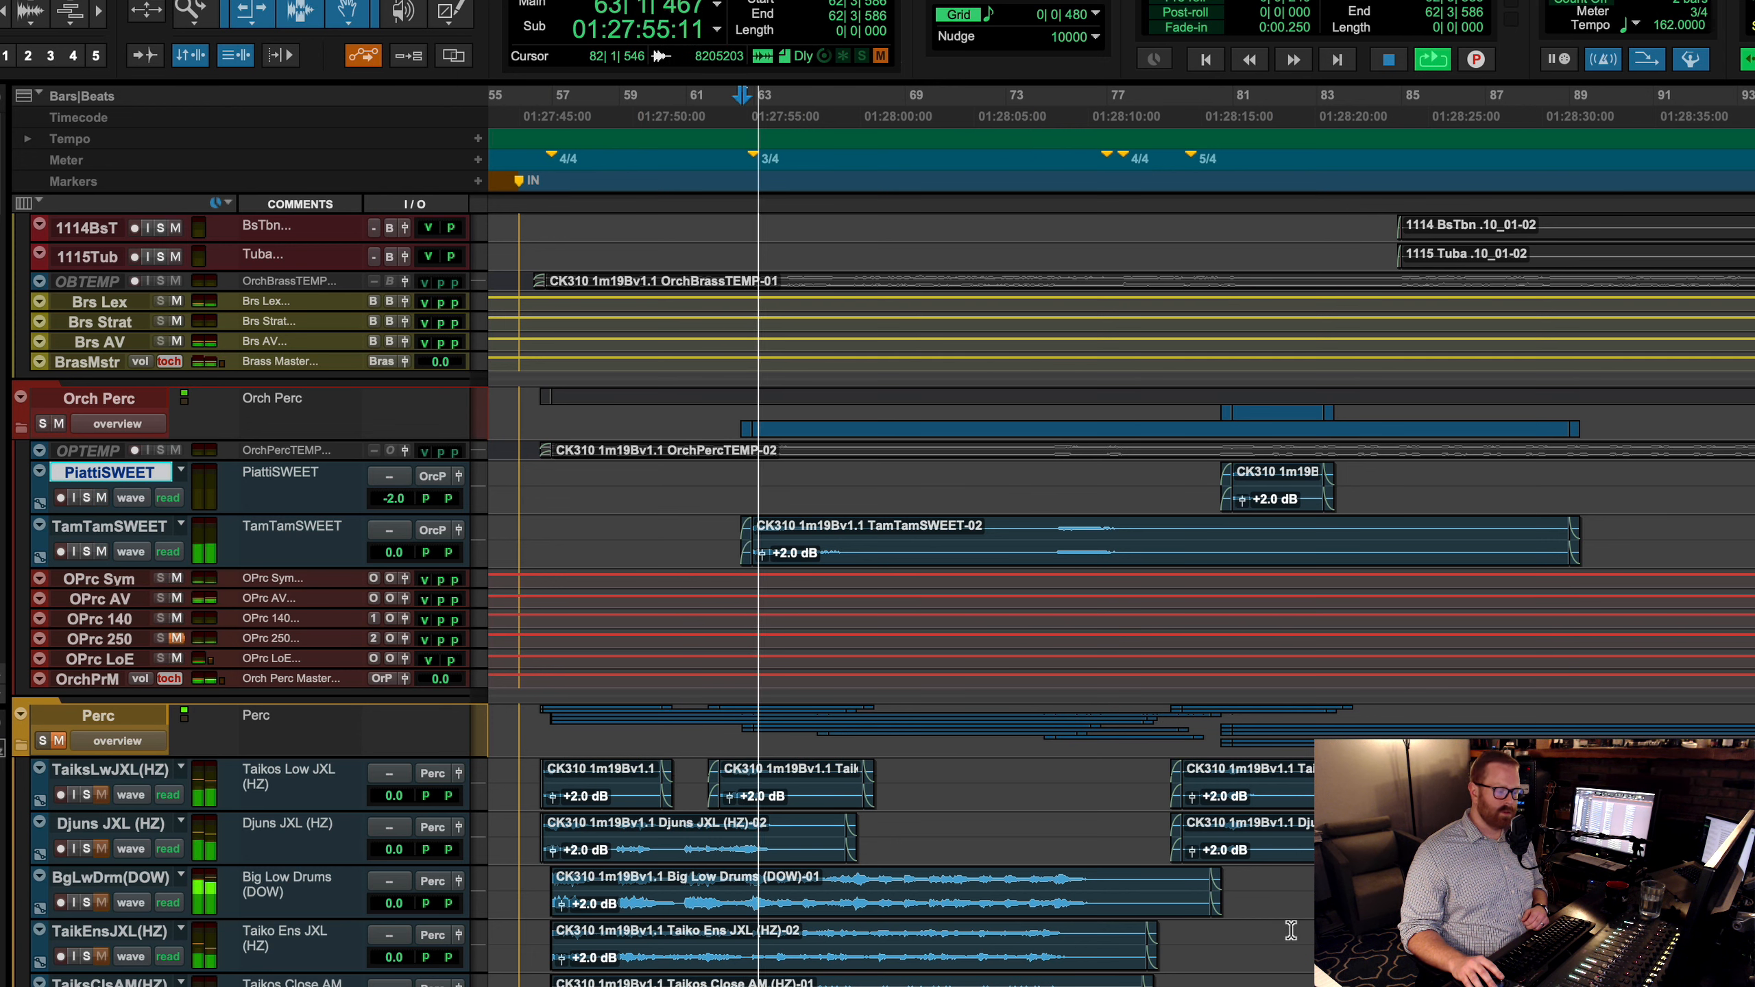
key("space")
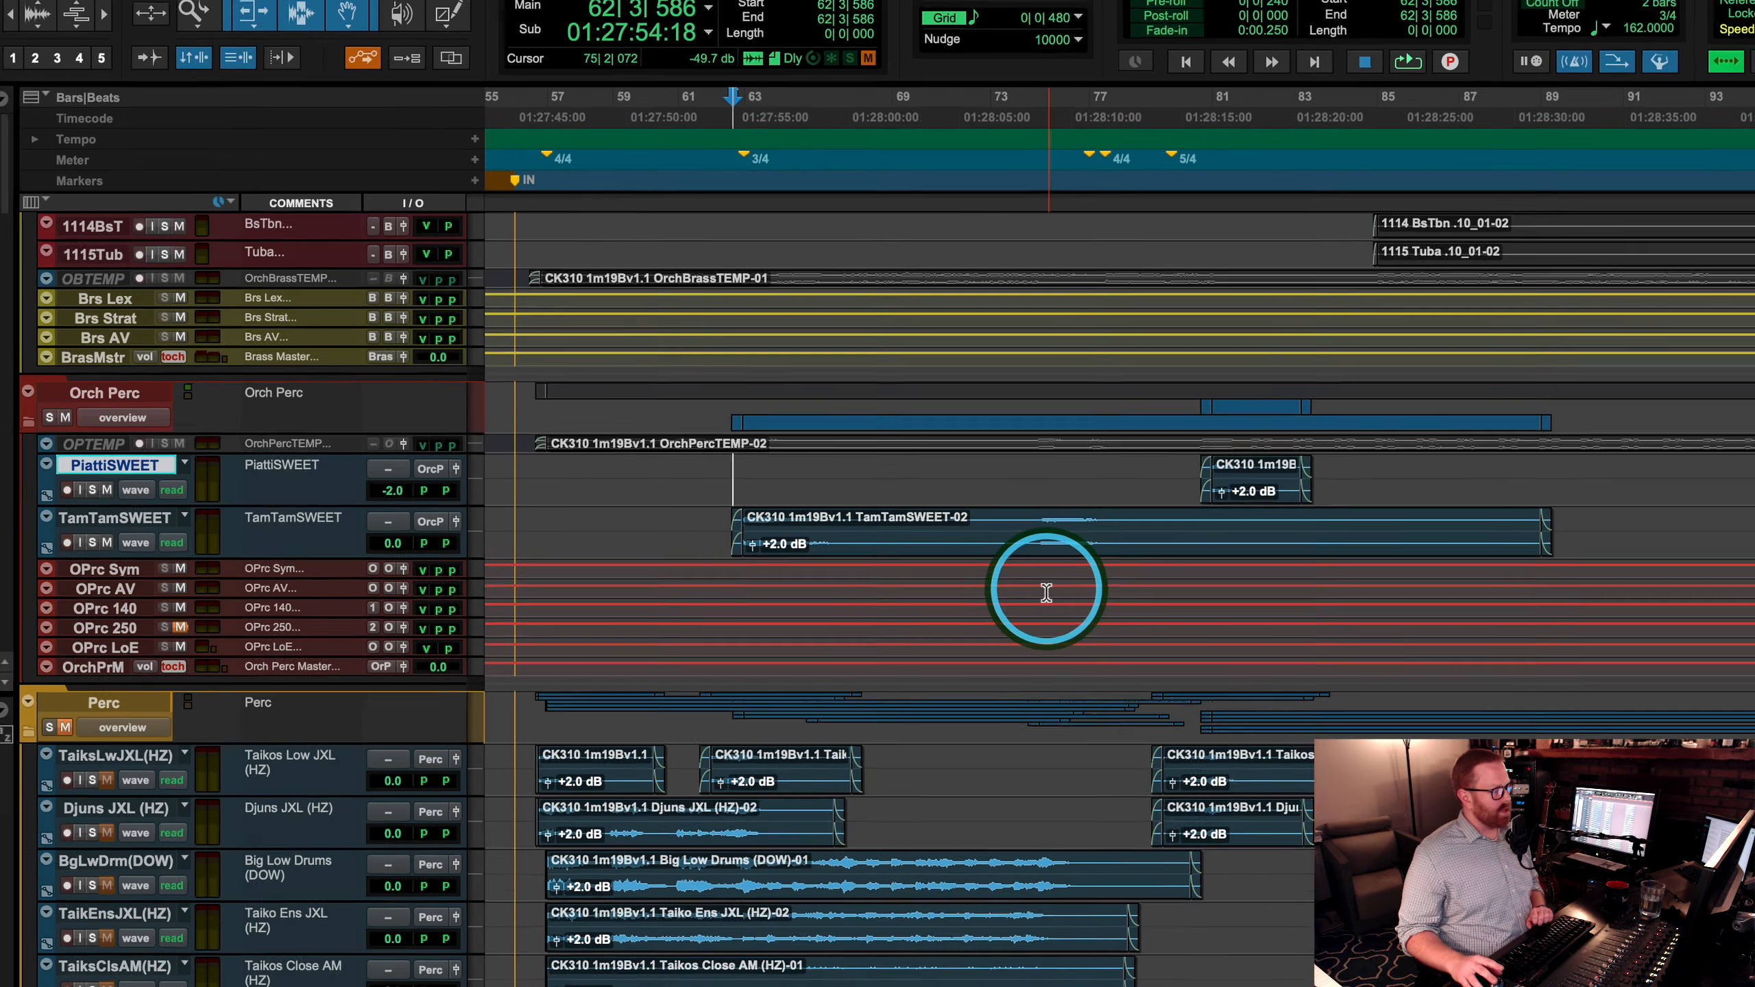
Step: Solo and unmute the Perc folder, and play from bar 80 at the start of the Hira Daiko-04 clip
scroll(1064, 606, "down", 5)
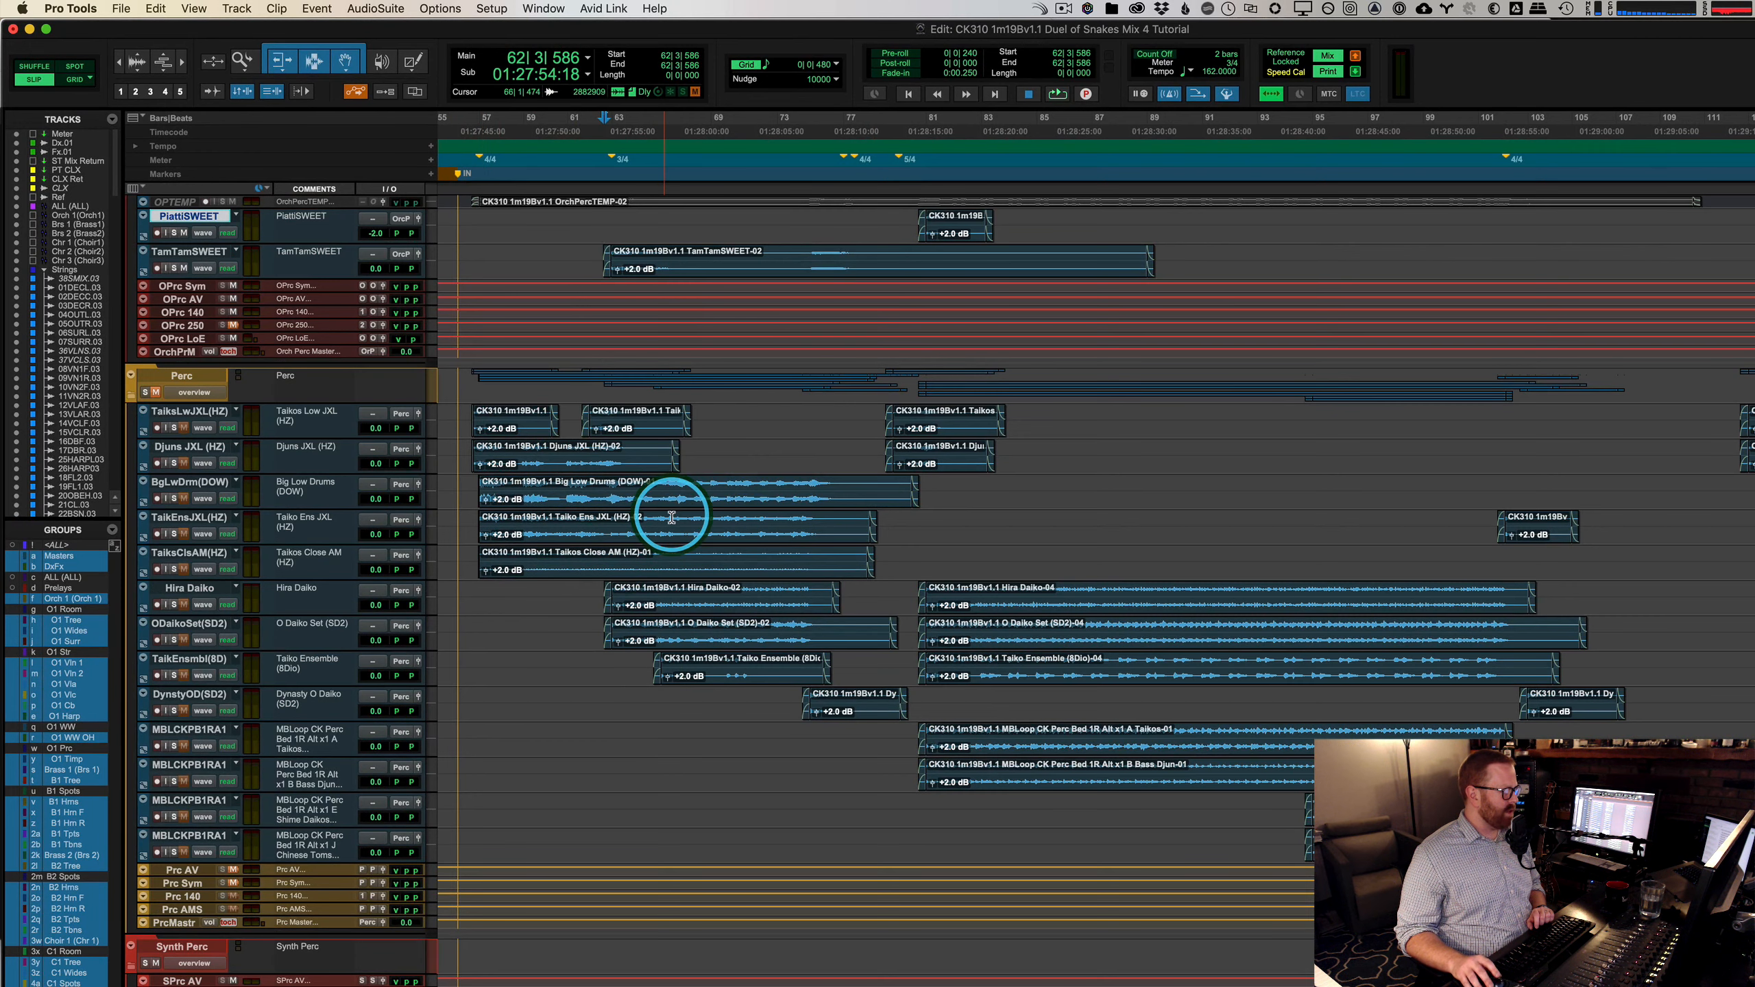
scroll(664, 508, "down", 4)
left_click(200, 253)
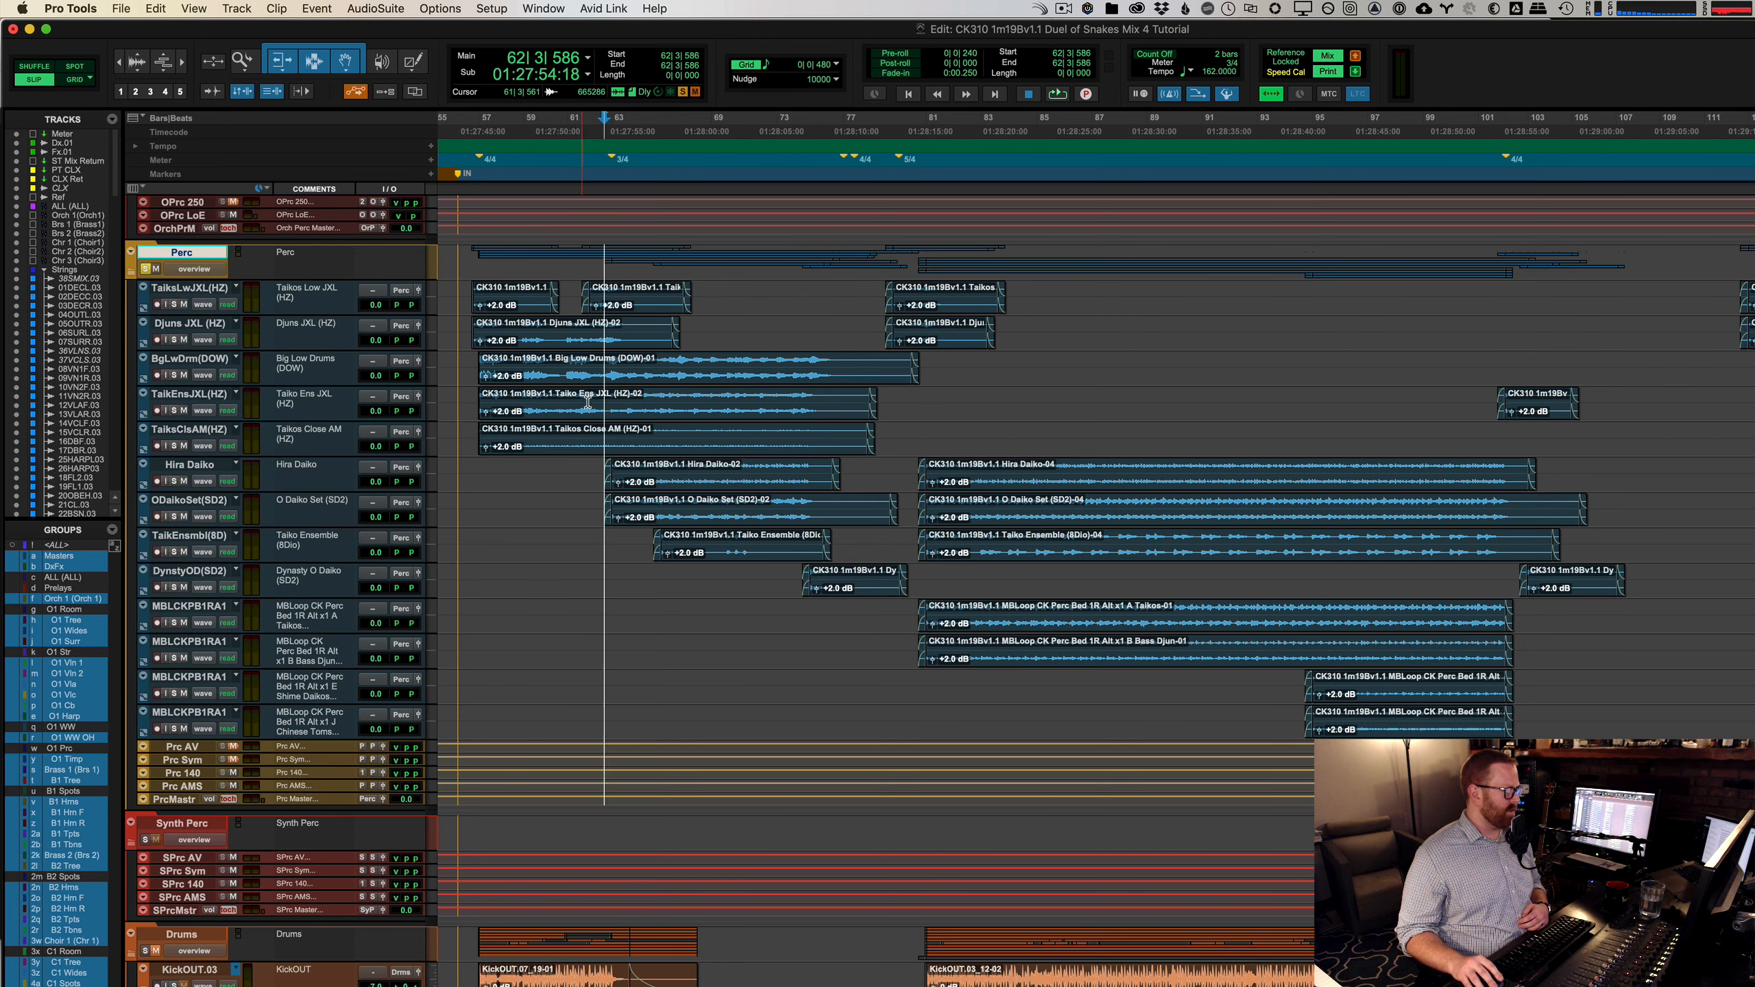
left_click(920, 462)
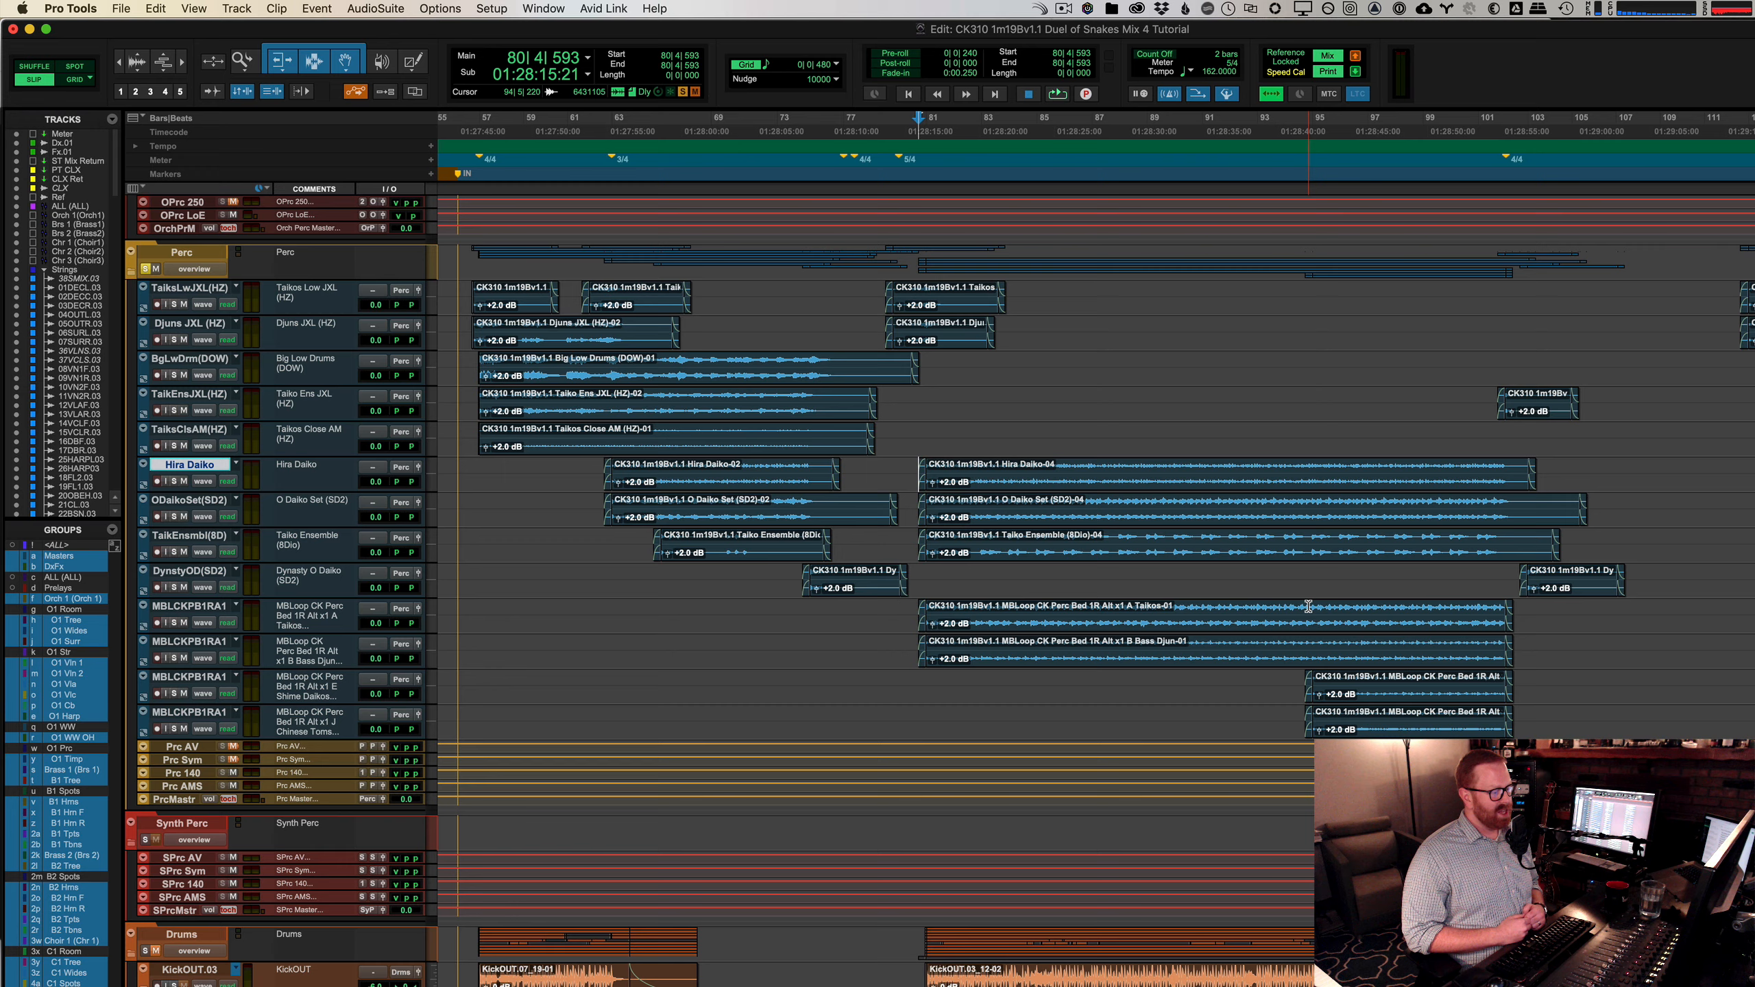
key("space")
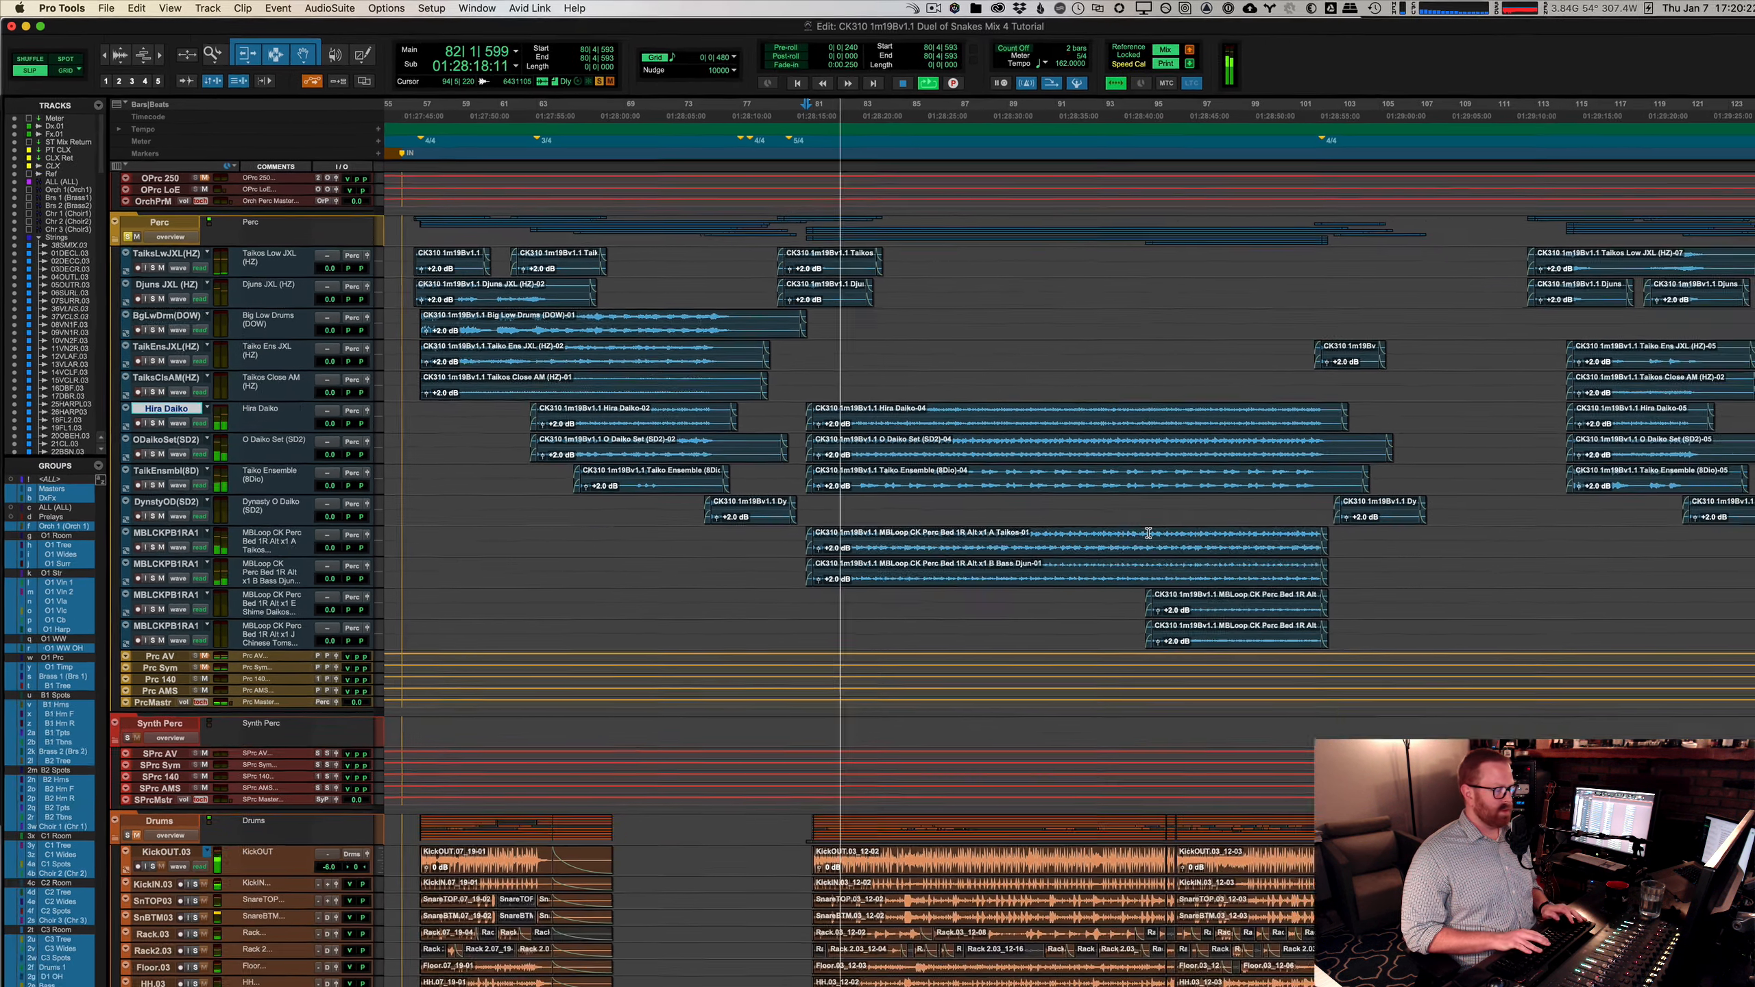
Step: Show the Perc channels and neighbouring Orch Perc channels in the mixer while the passage plays, and stop playback
key("super+equal")
scroll(1090, 507, "right", 5)
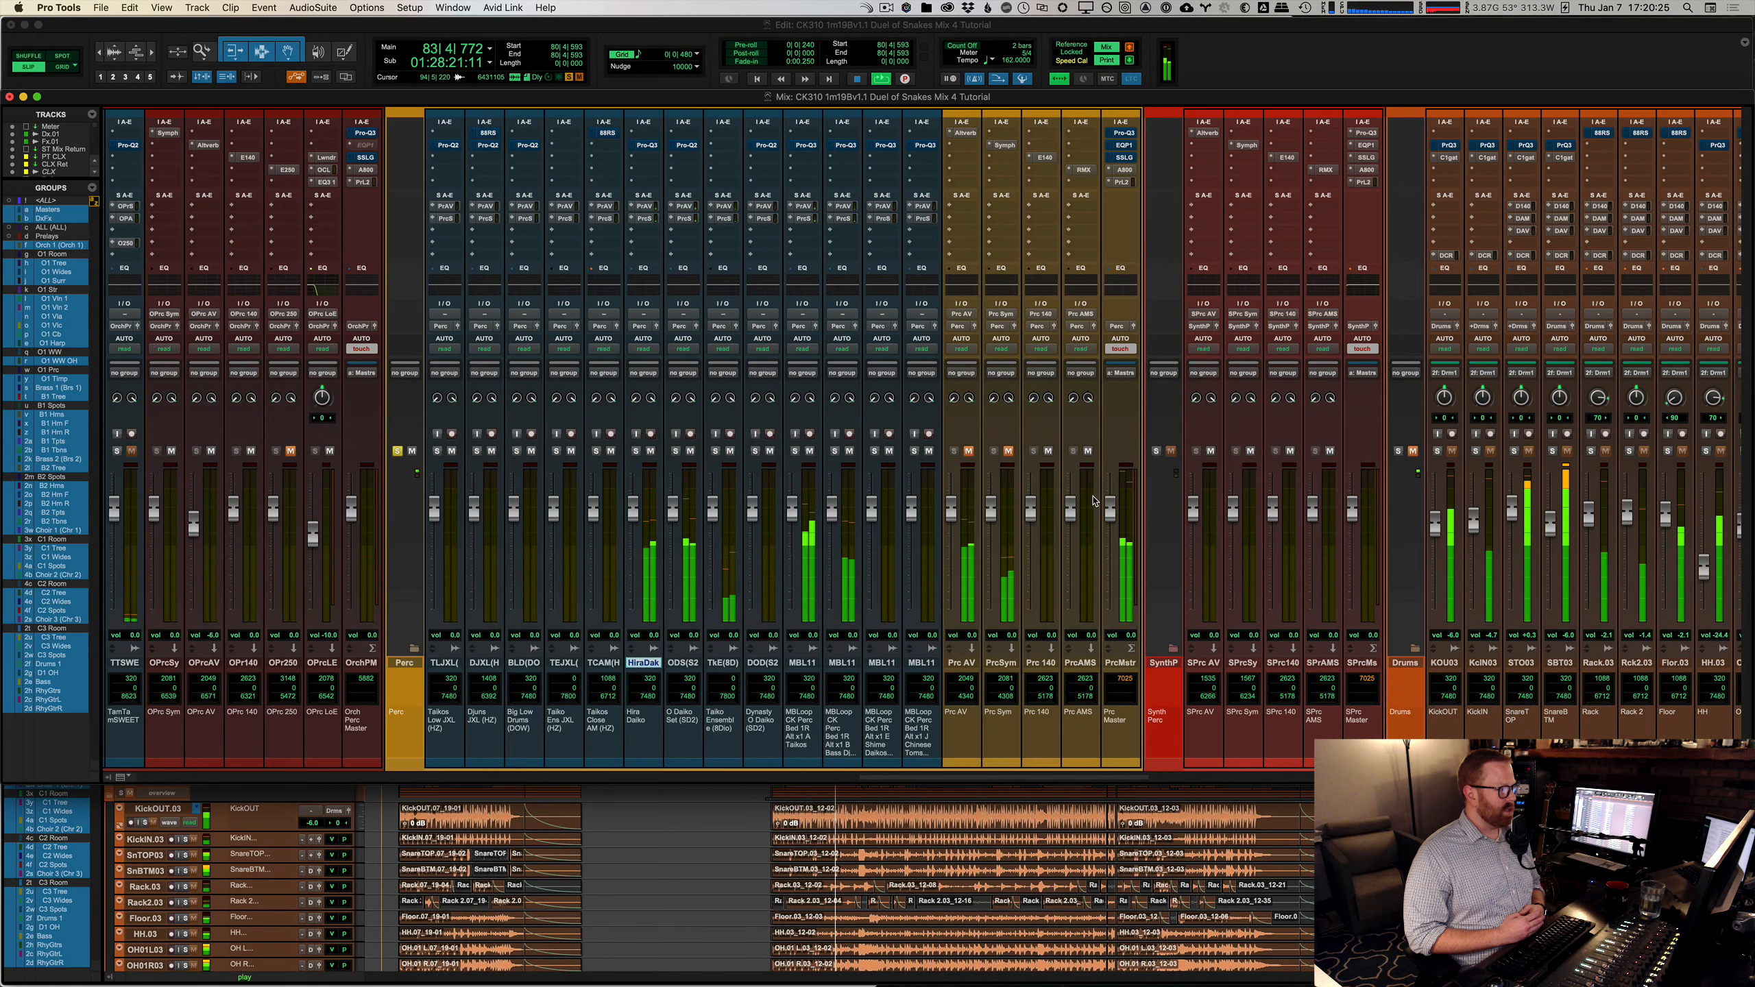
scroll(901, 423, "left", 3)
key("space")
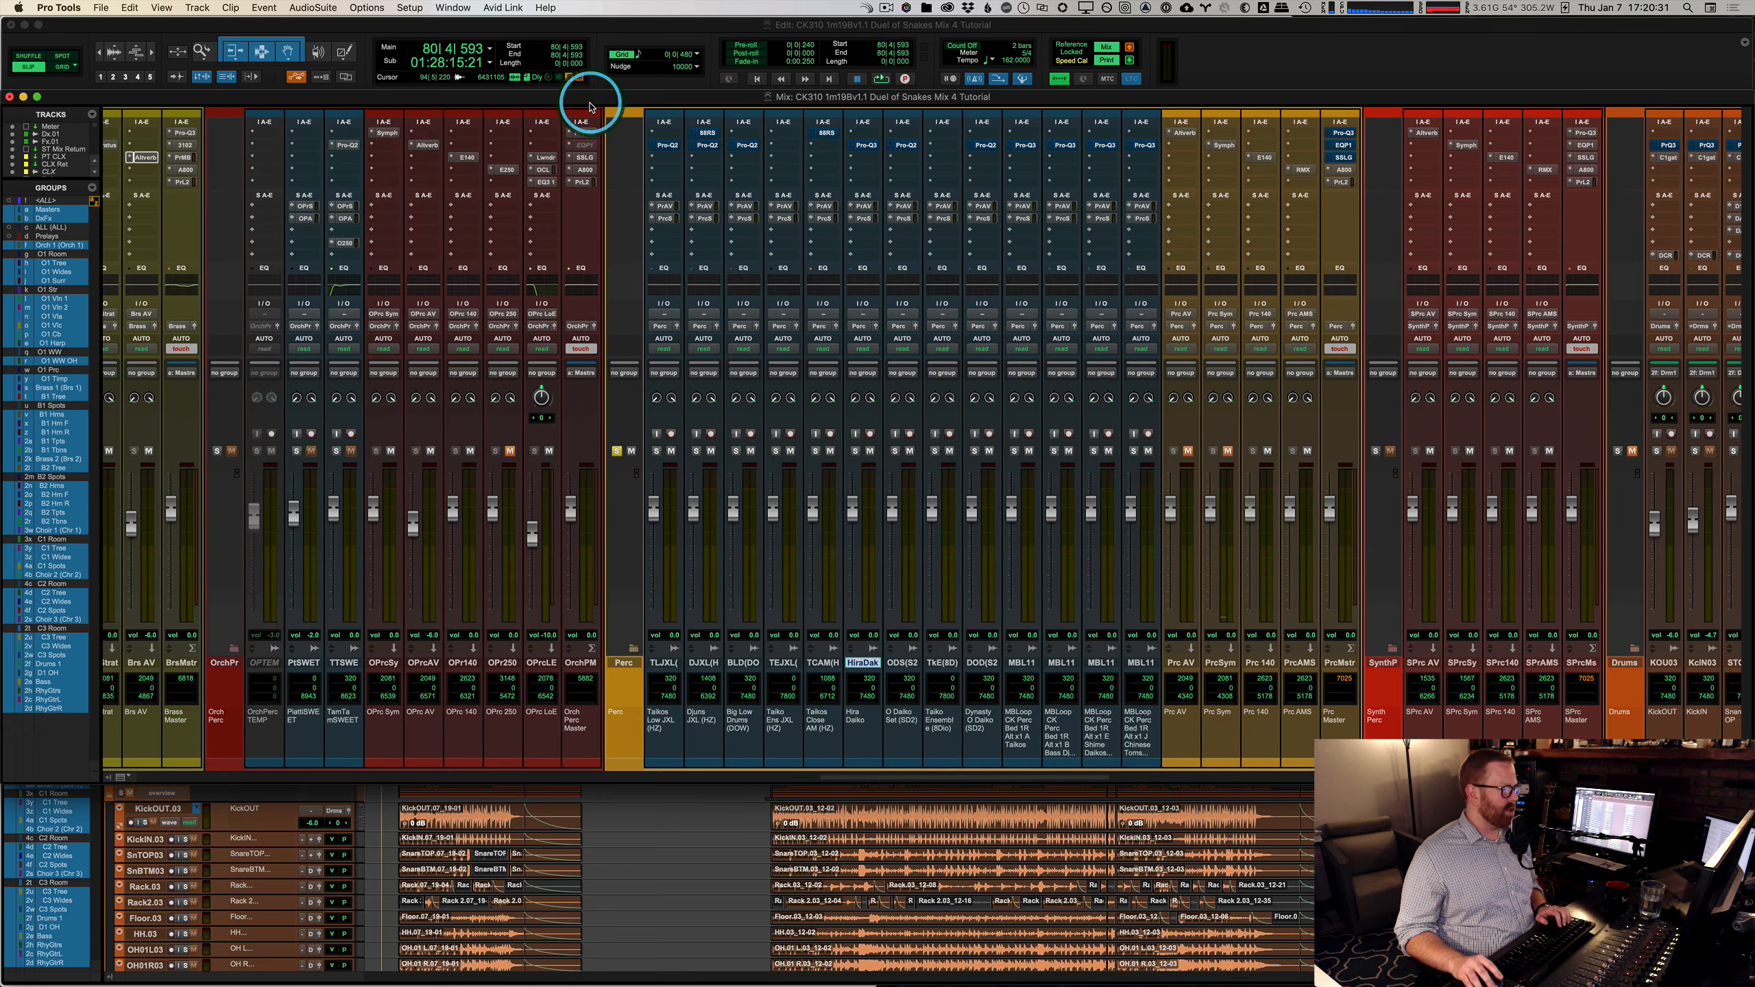
Step: Inspect the Pro-Q 3 on the Orch Perc Master and the Pro-Q 2 on TamTamSWEET, and close the plug-in window
left_click(586, 132)
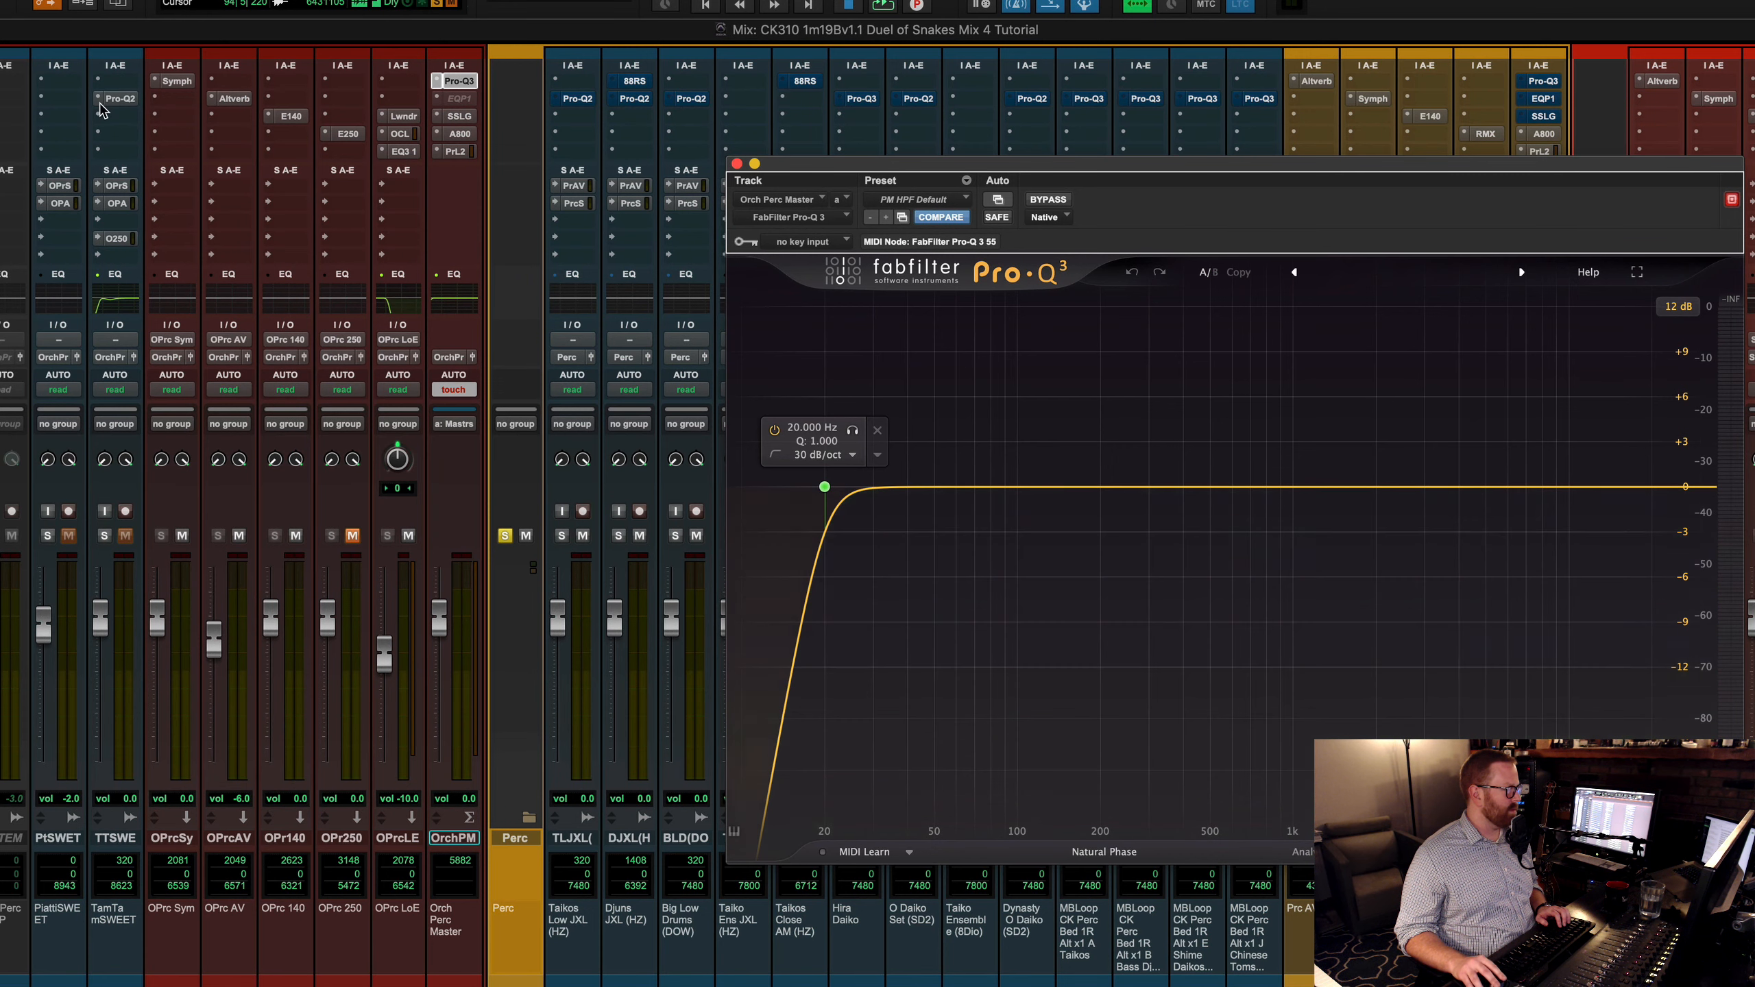
left_click(119, 98)
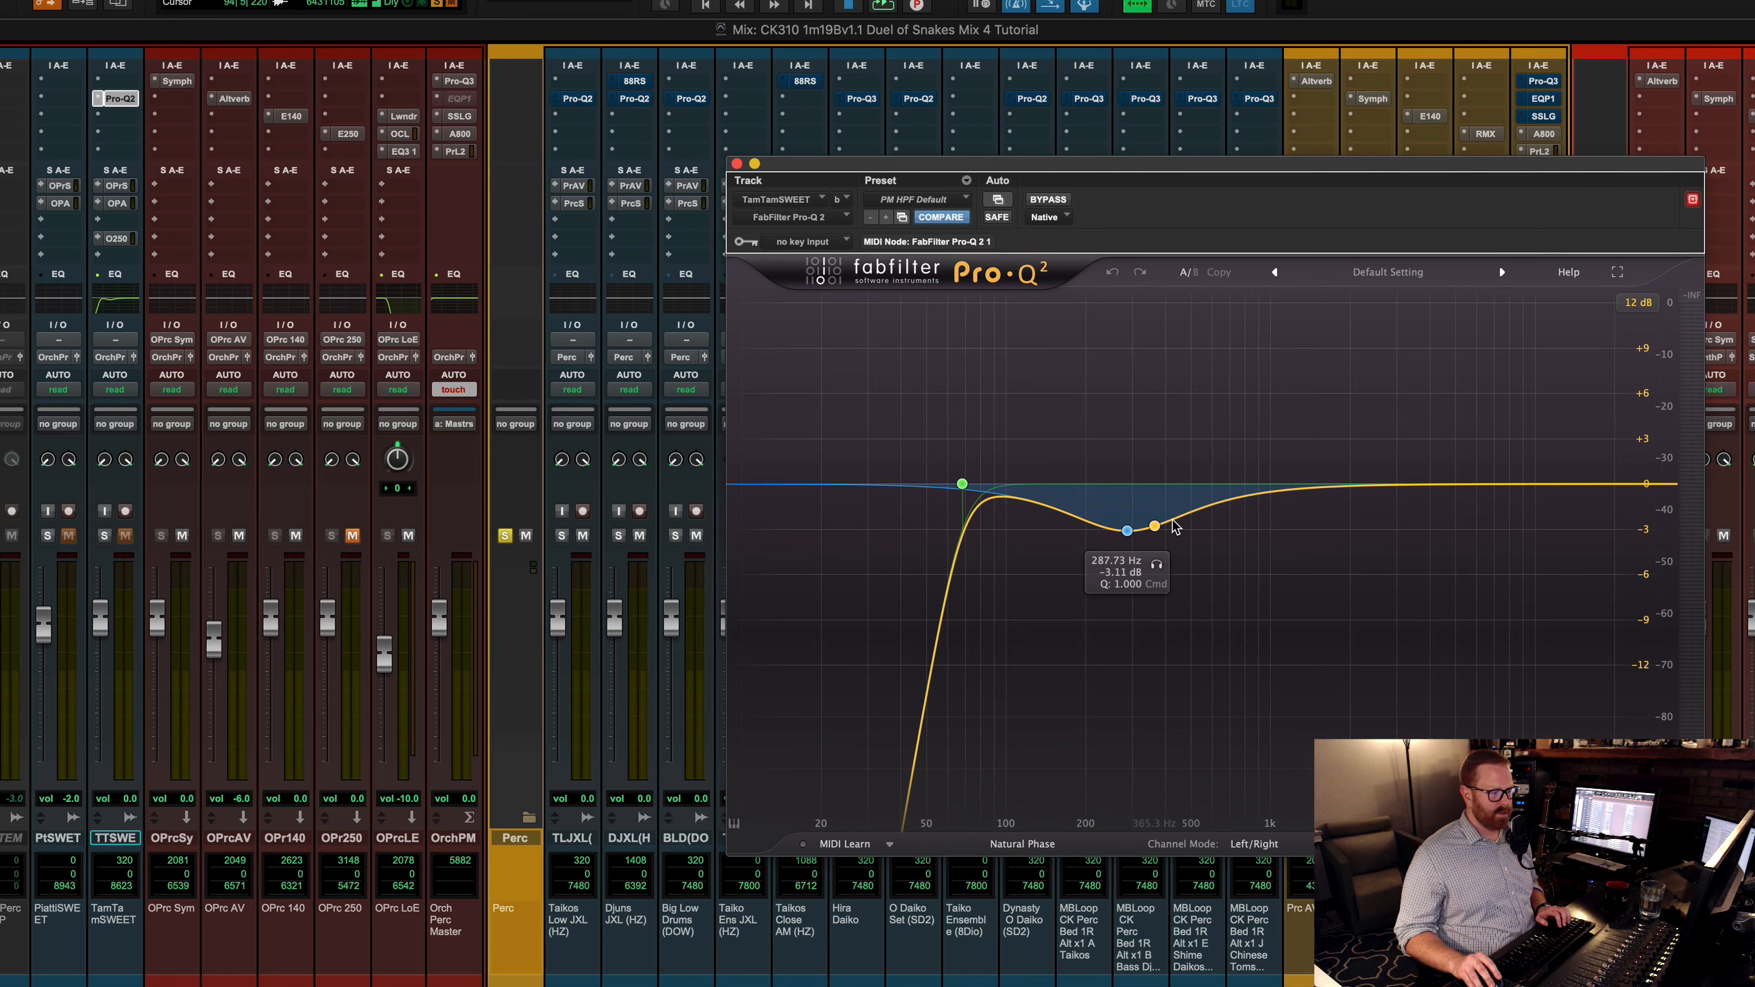
left_click(736, 164)
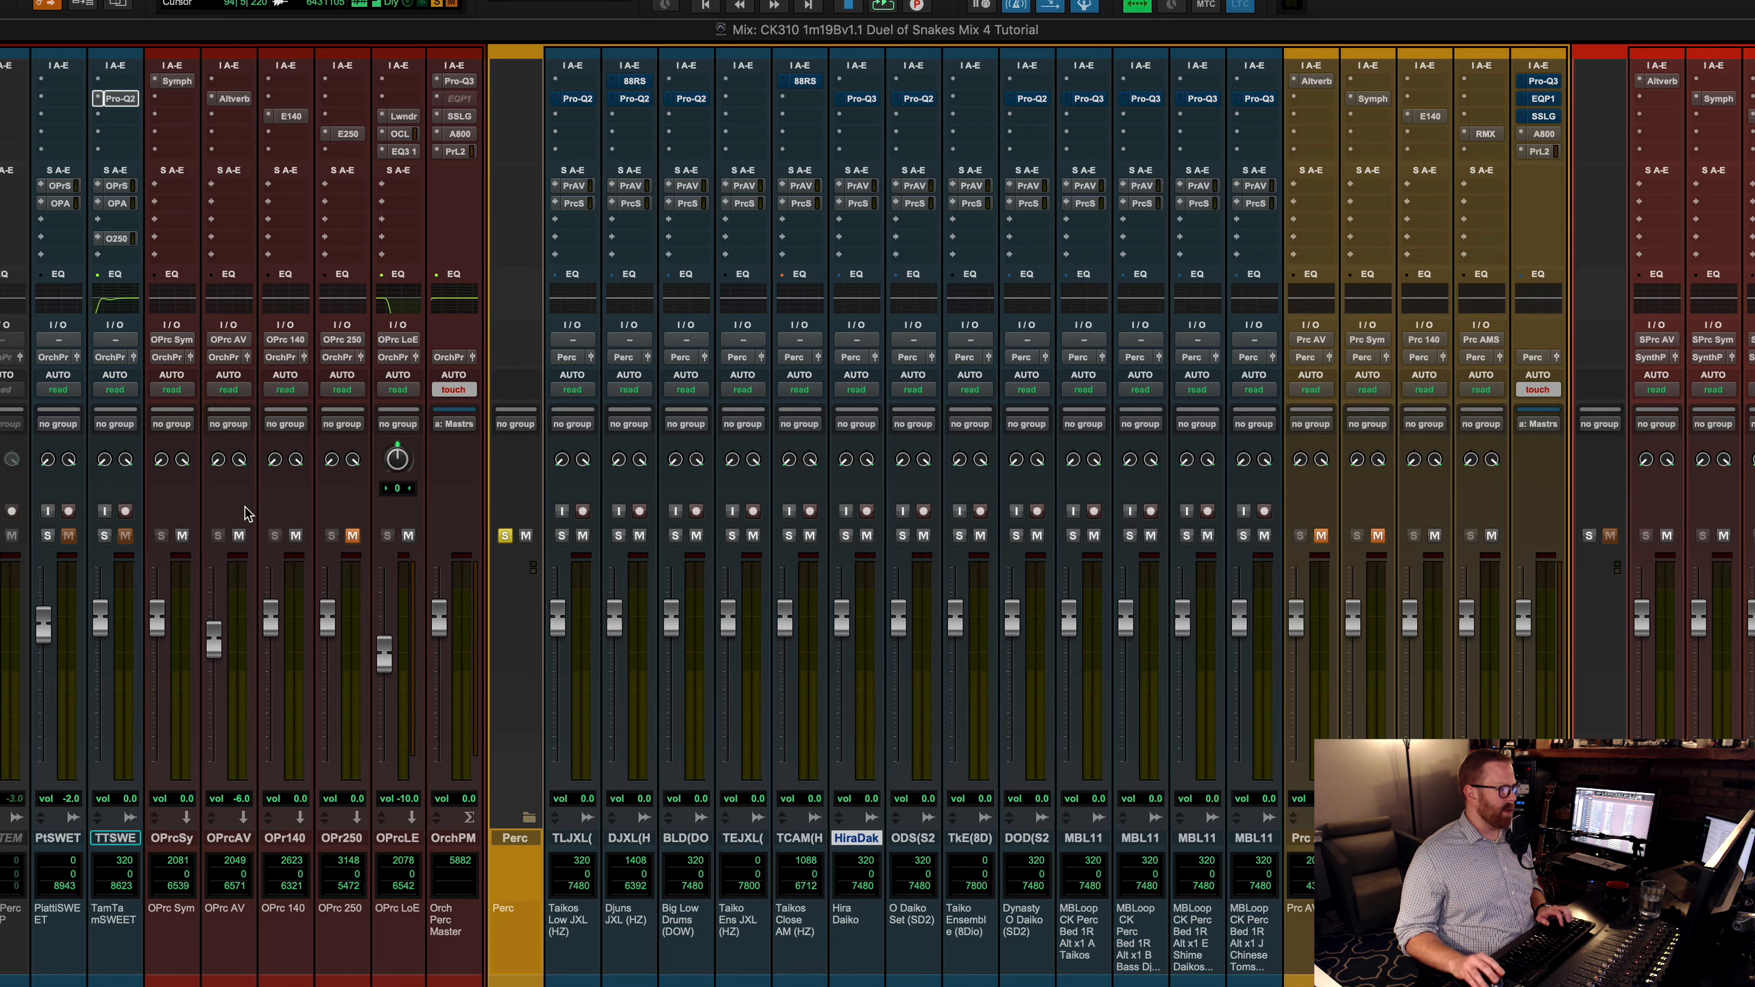
Step: Return to the Perc tracks in the Edit window and play them soloed from bar 80
scroll(430, 686, "right", 7)
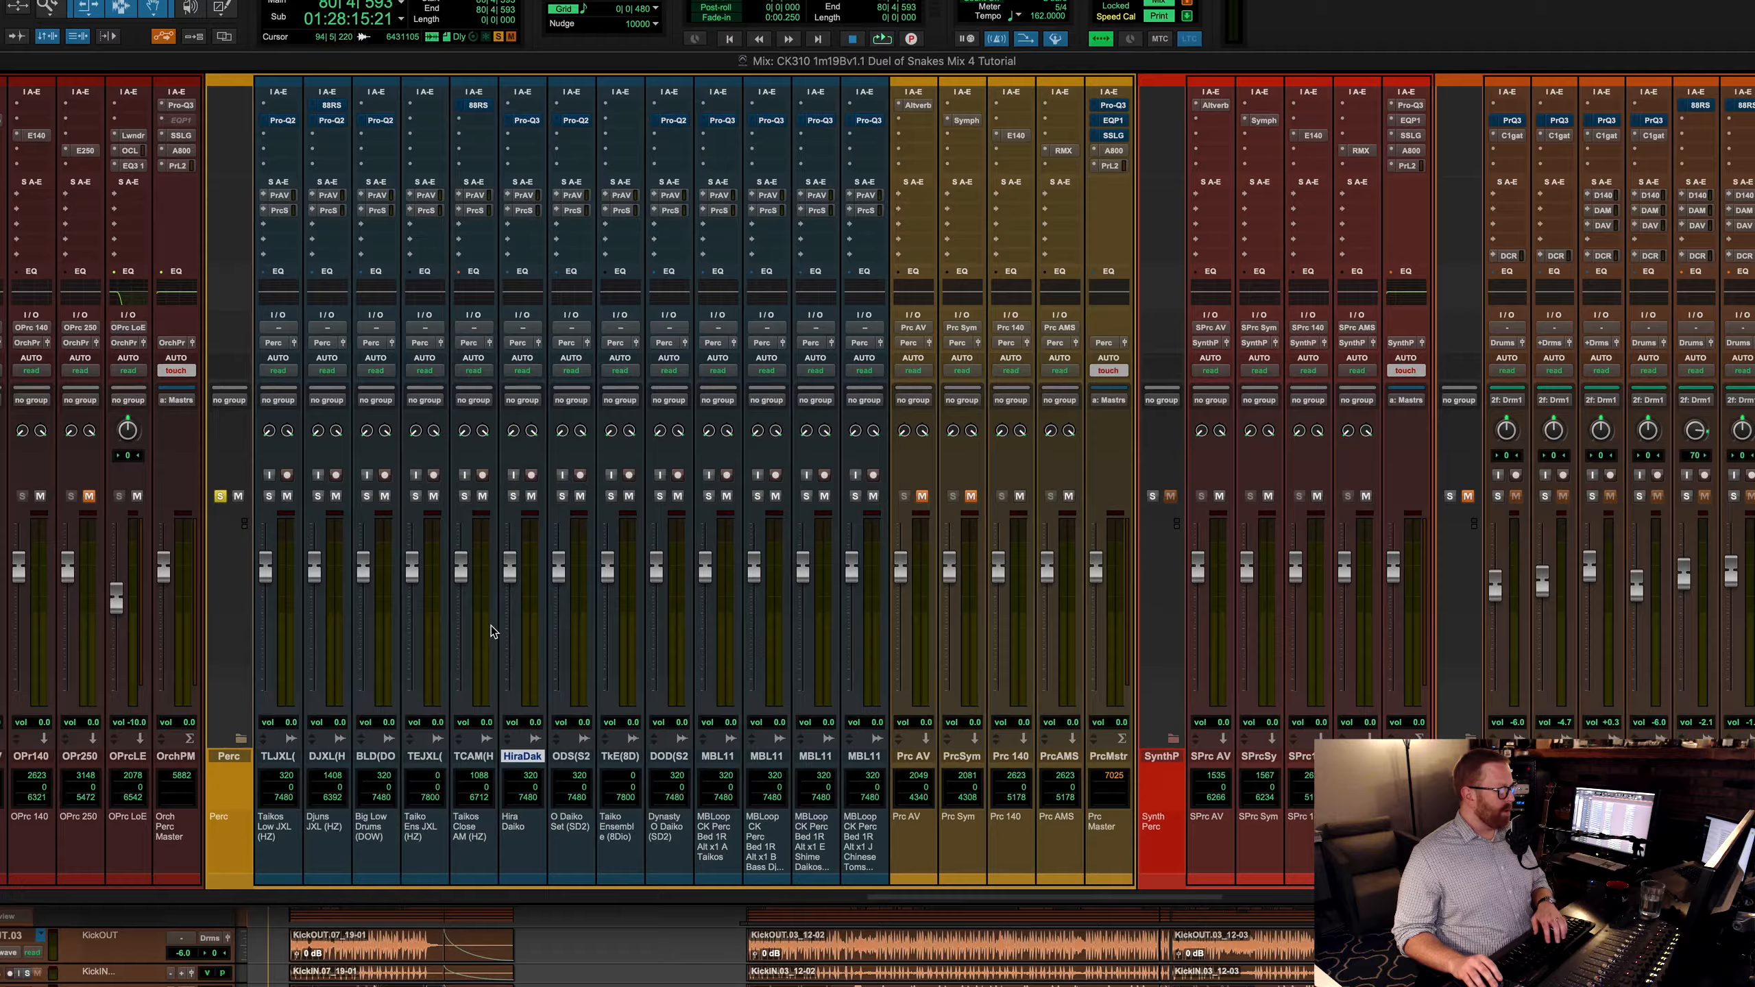
key("super+=")
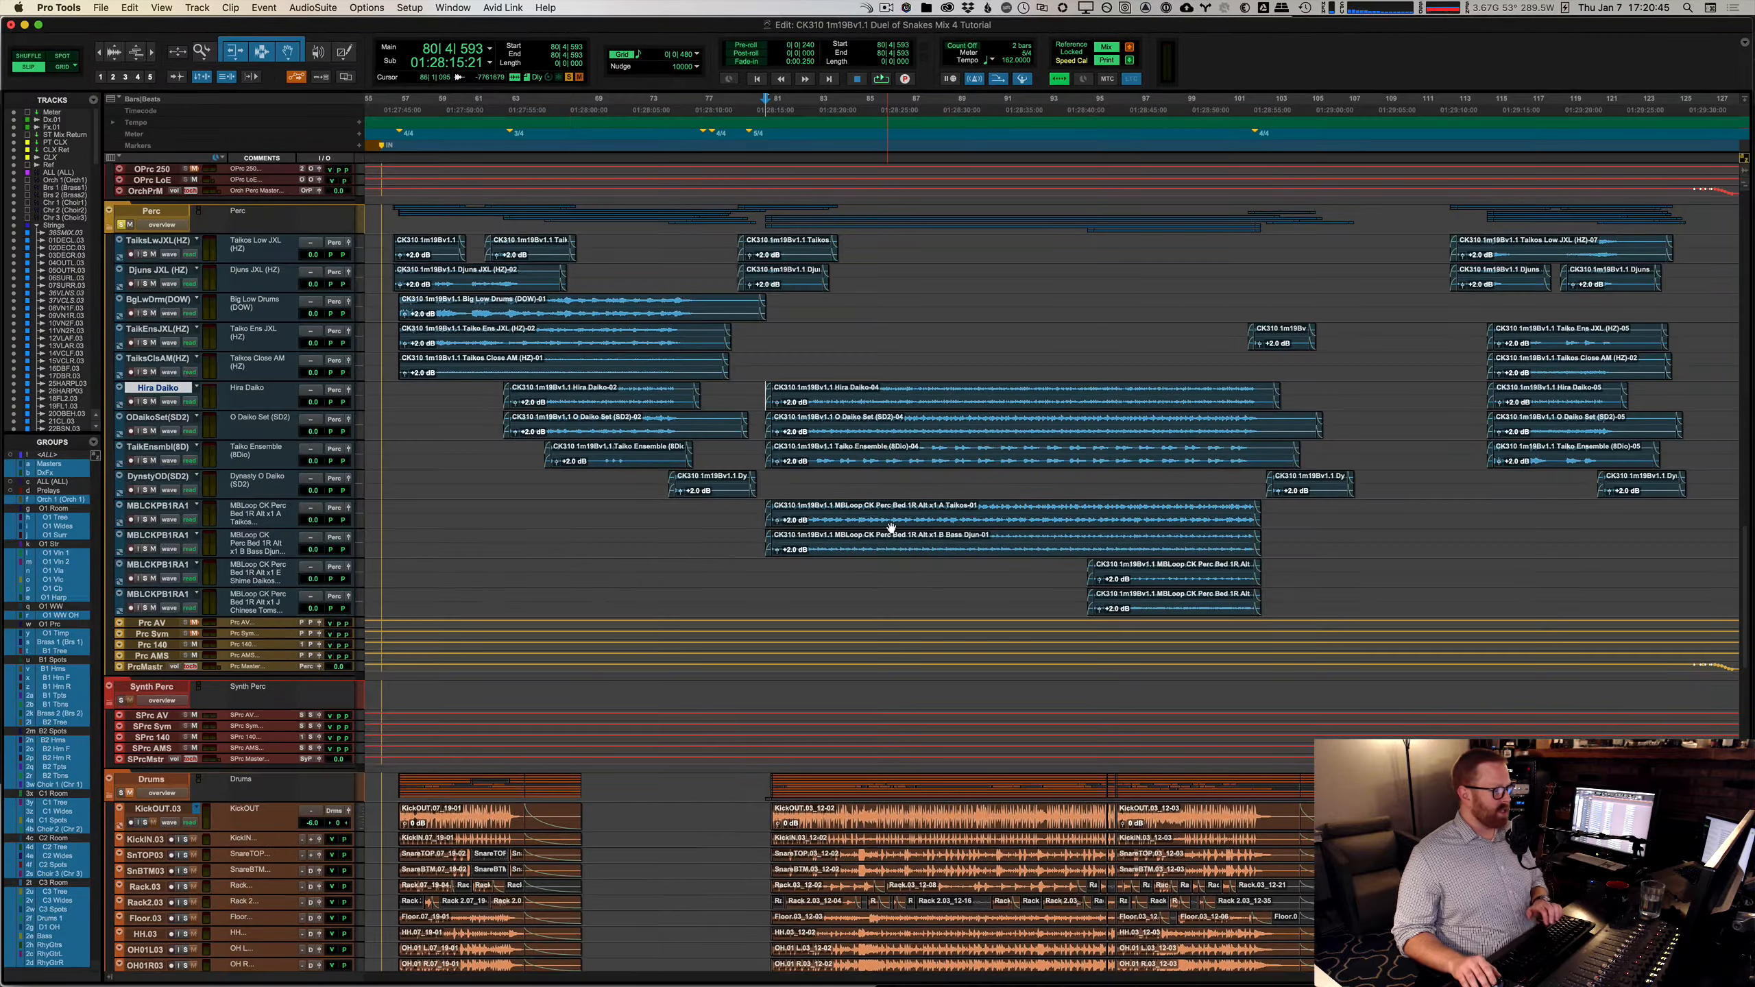
scroll(895, 585, "down", 3)
scroll(894, 584, "up", 5)
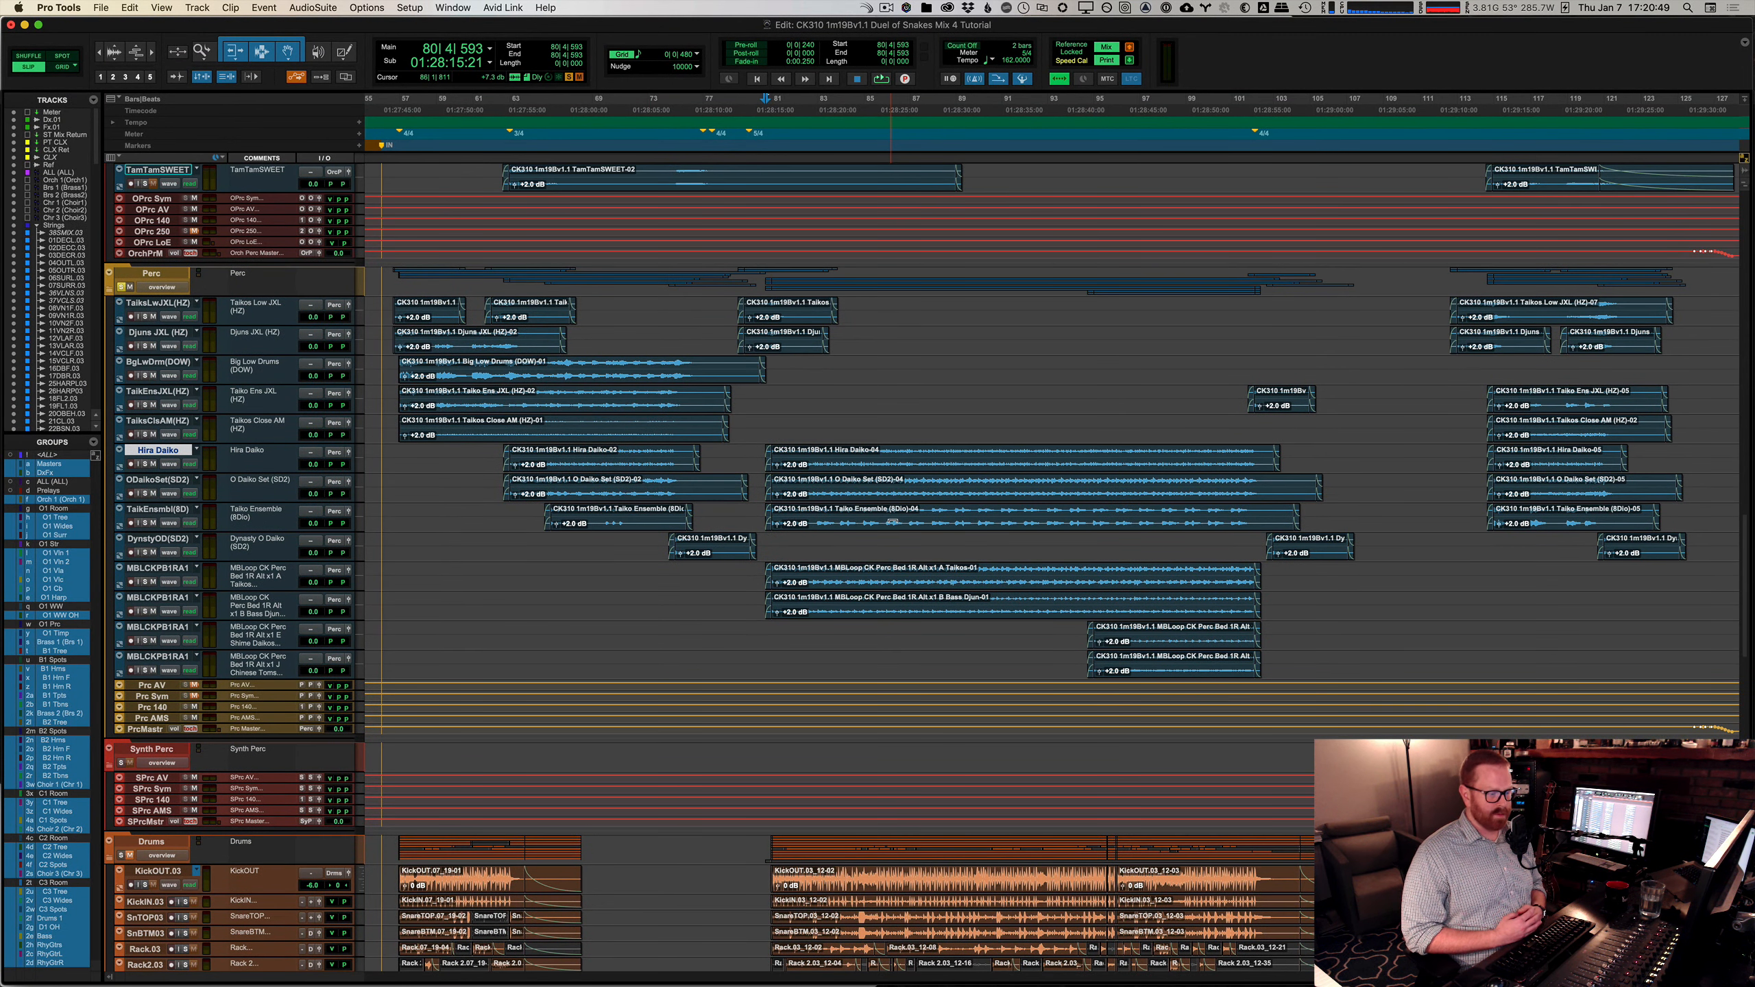
key("space")
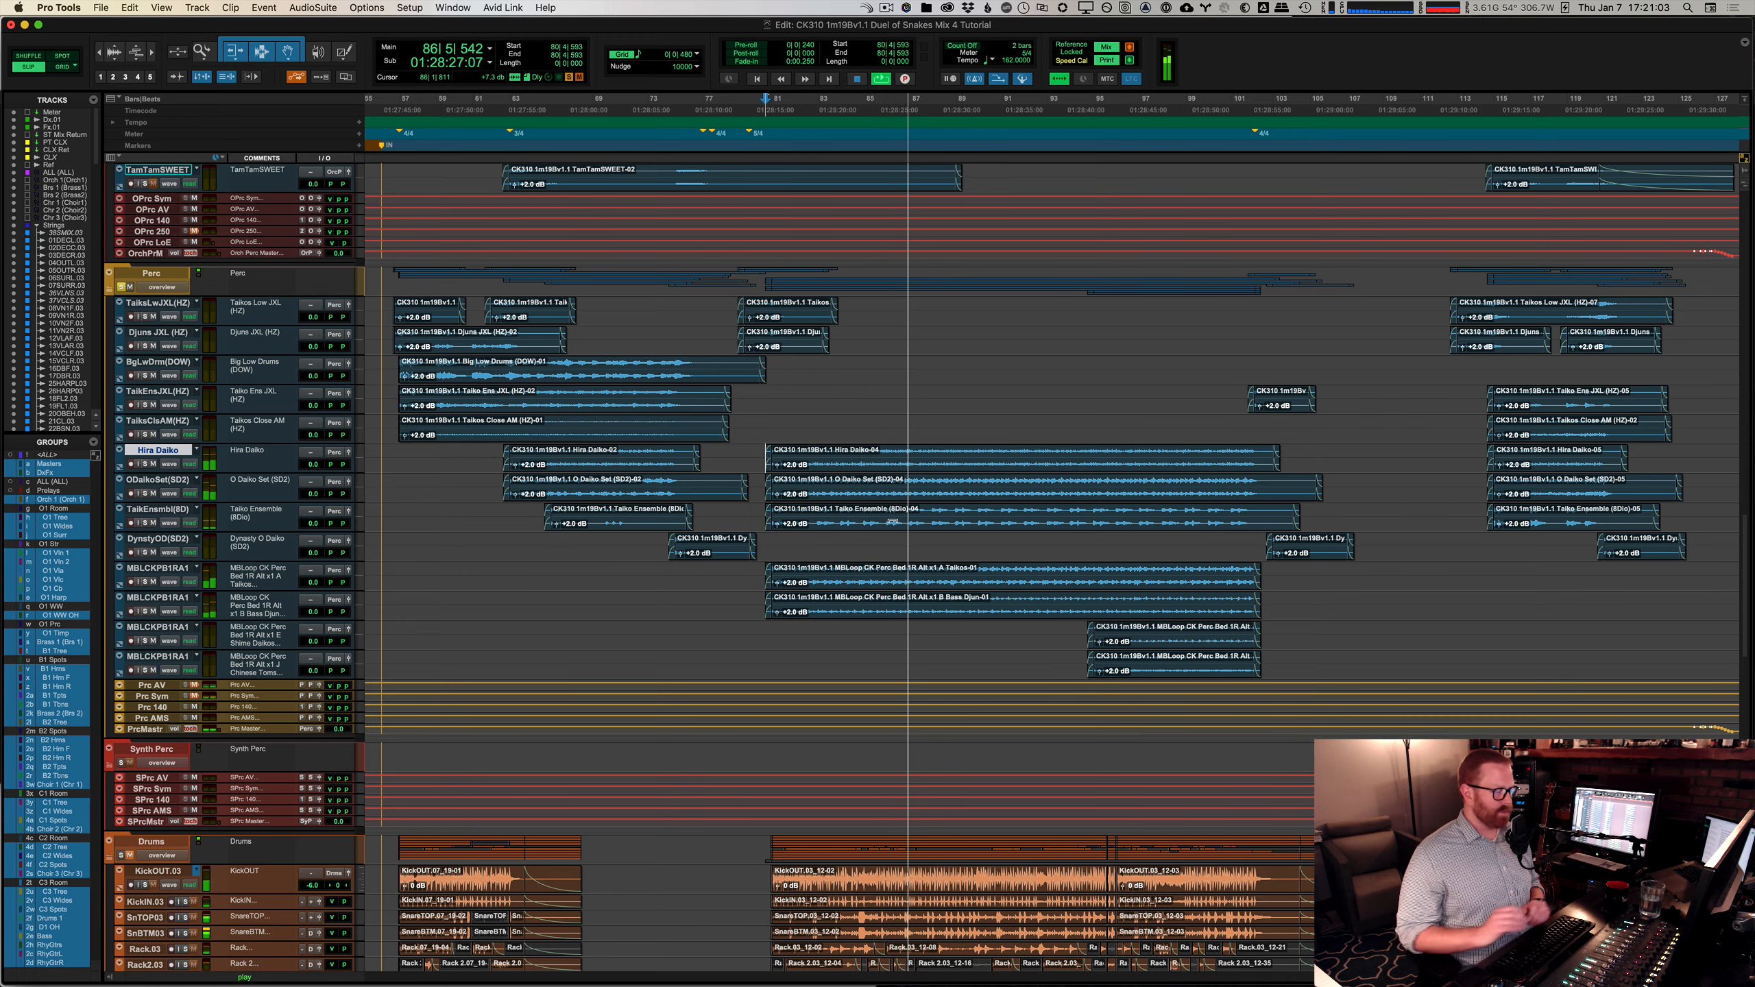
Step: In the mixer, select all Perc source tracks from Taikos Low JXL through the last MBLoop track
key("super+equal")
left_click(945, 850)
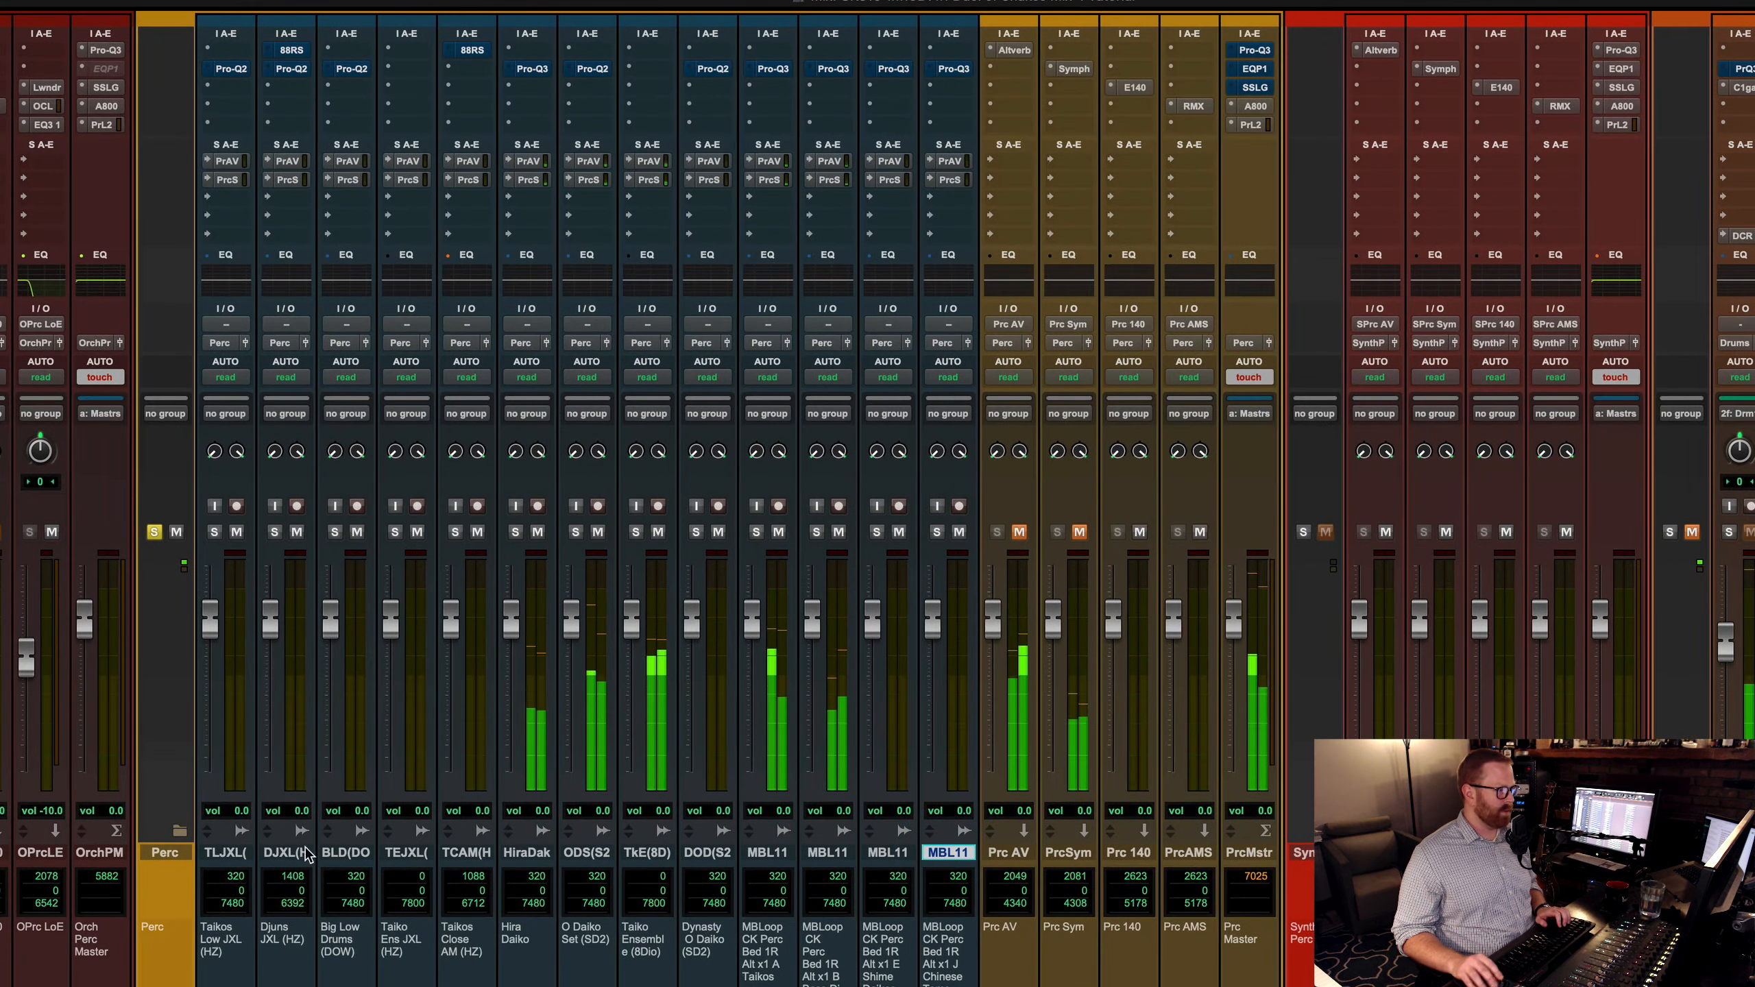
left_click(247, 857, "shift")
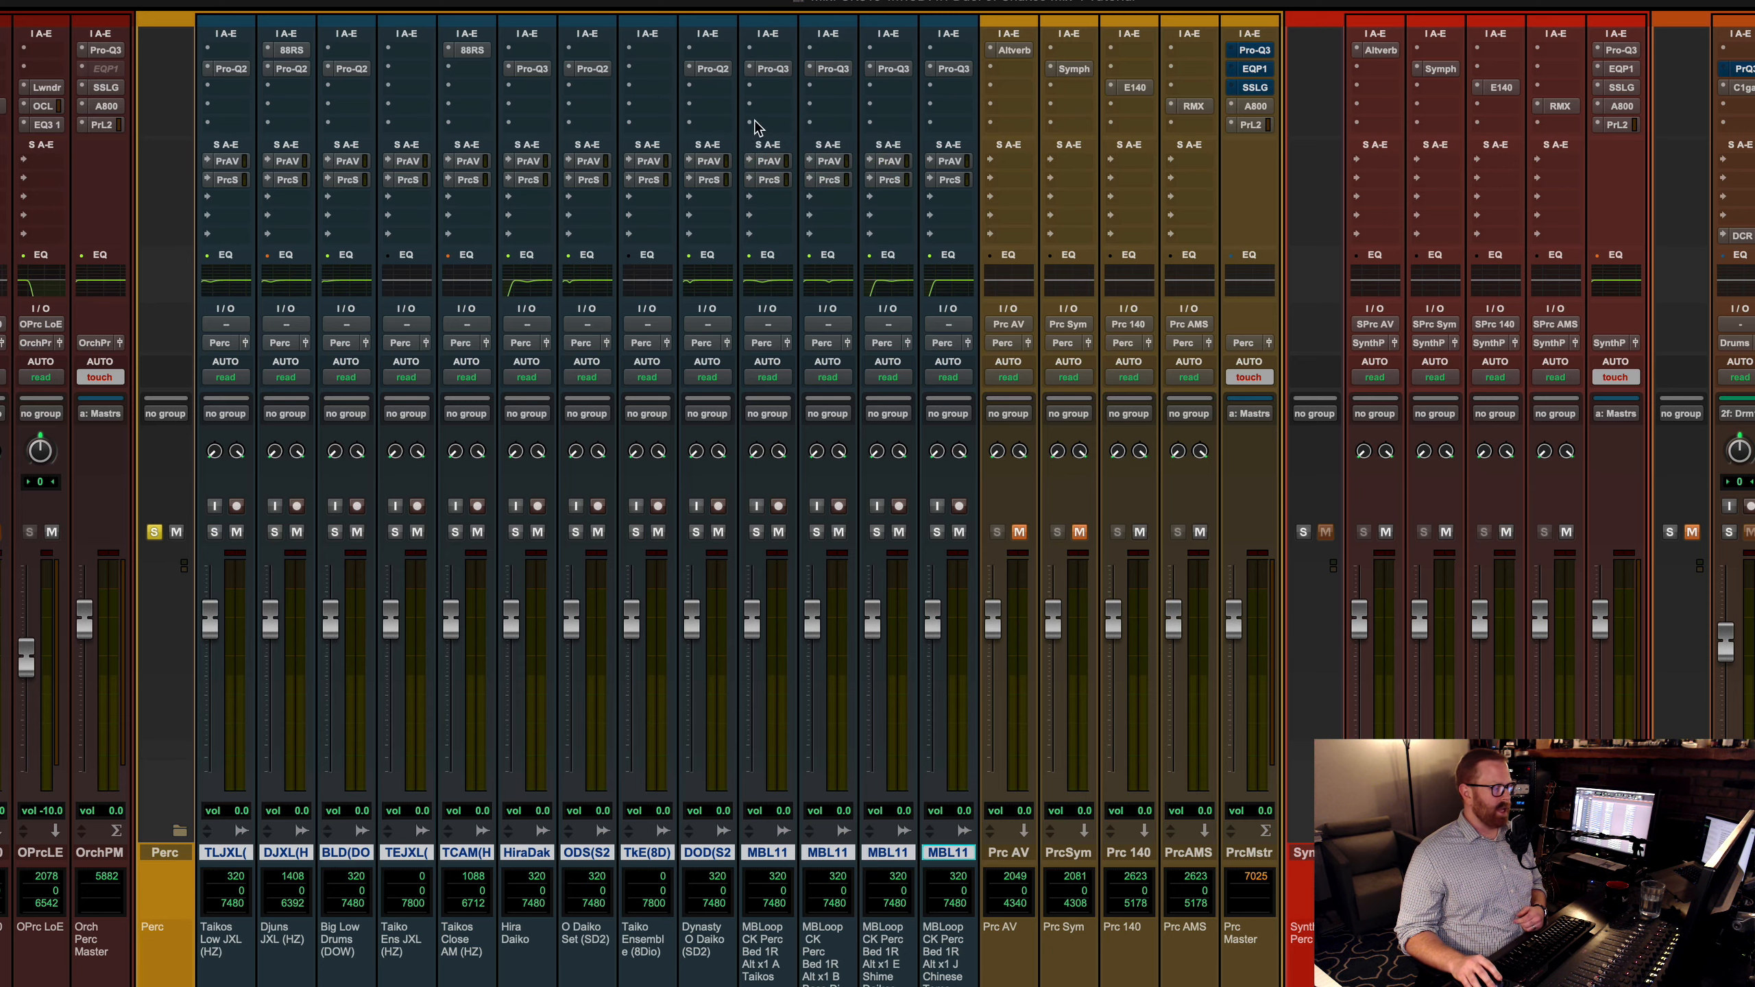
Step: Inspect the Pro-Q curves on Hira Daiko, O Daiko Set, Dynasty O Daiko and the MBLoop Taikos track
left_click(539, 71)
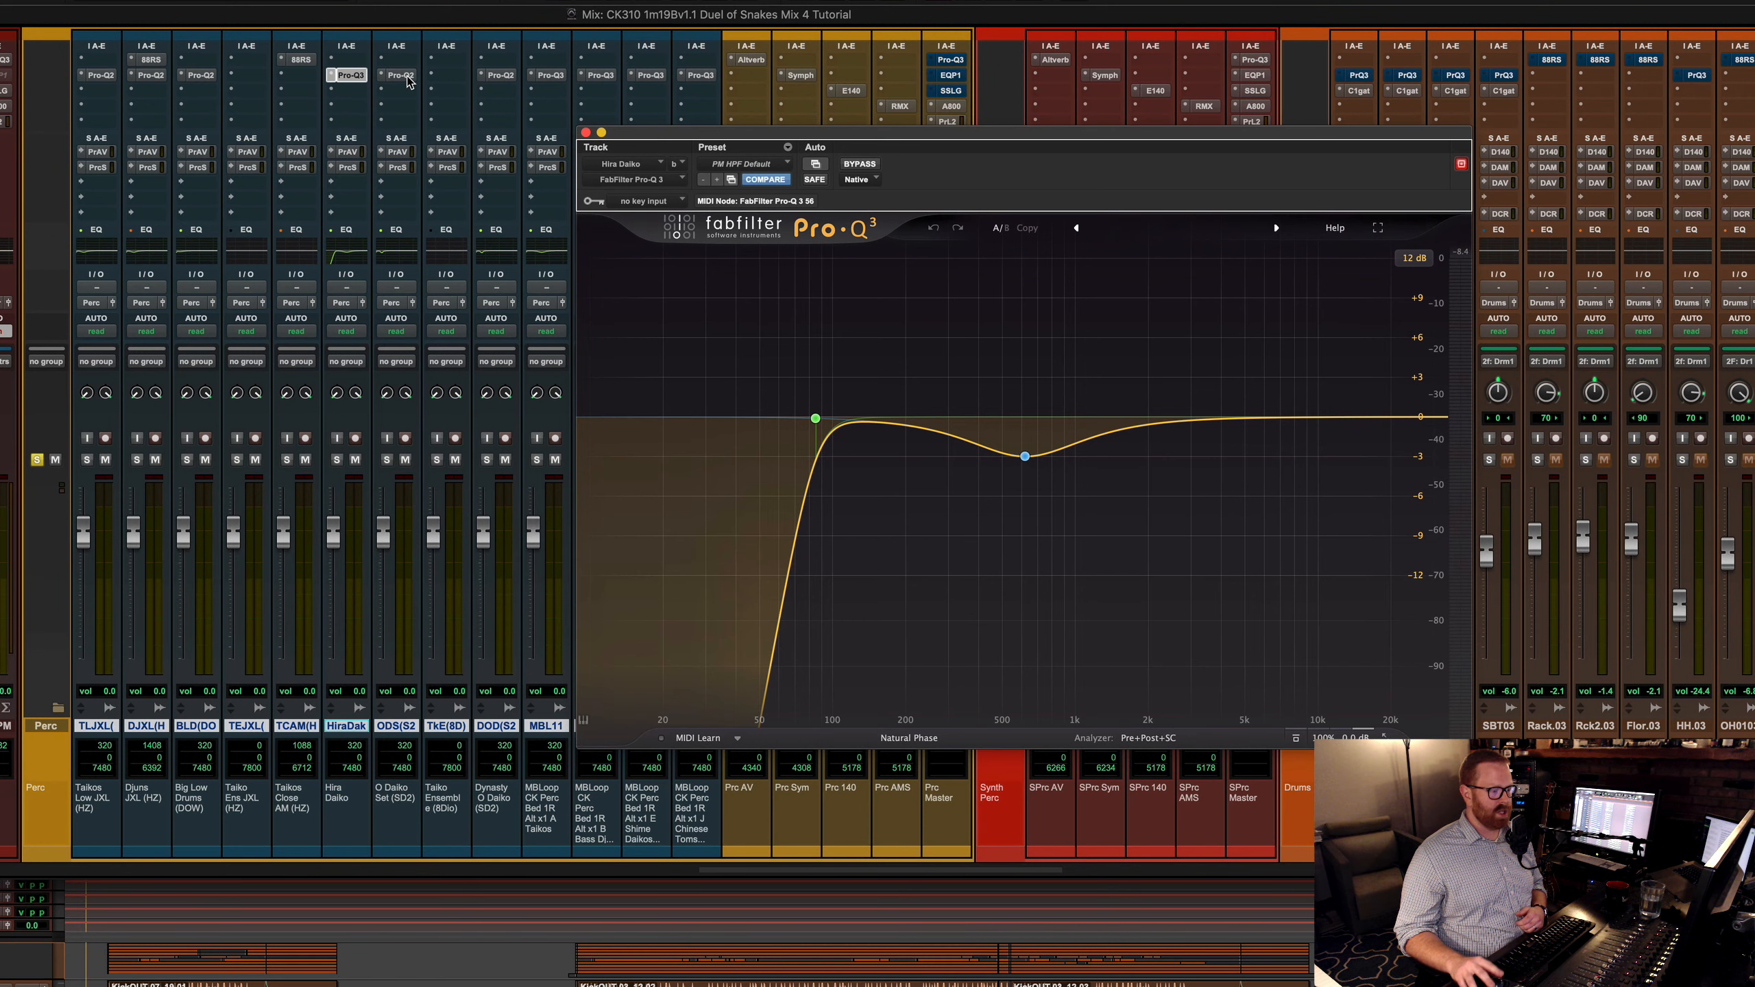
left_click(401, 75)
mouse_move(739, 453)
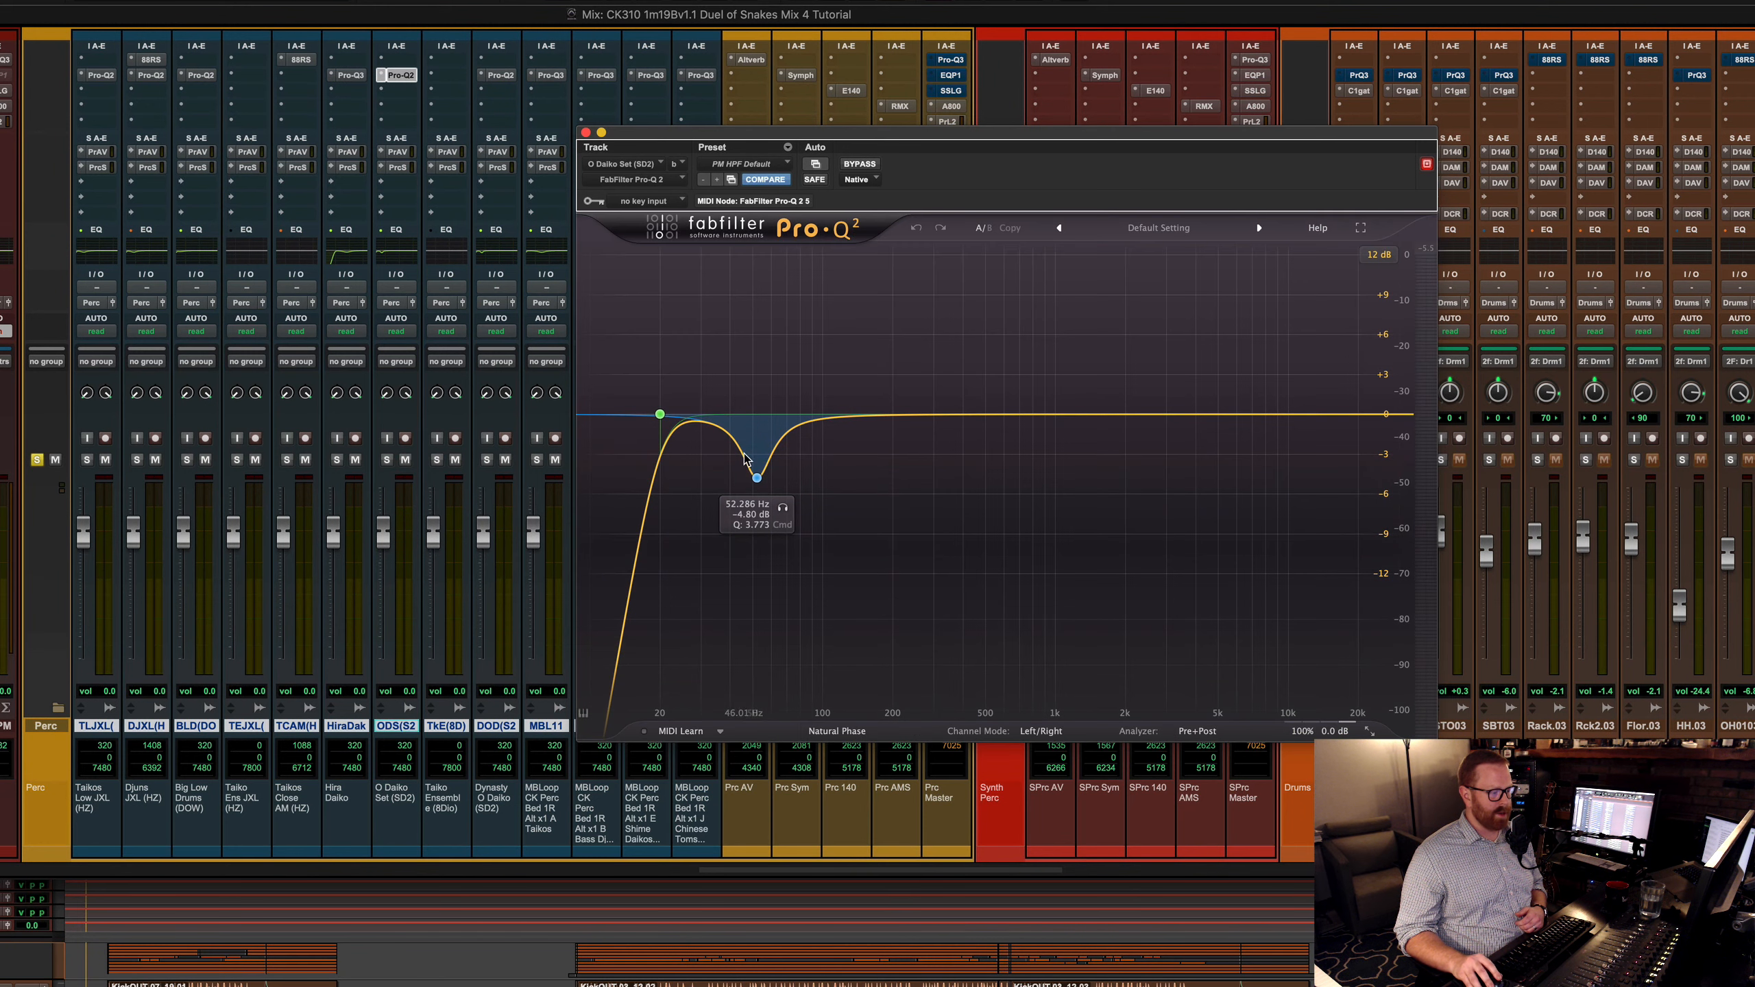
left_click(503, 75)
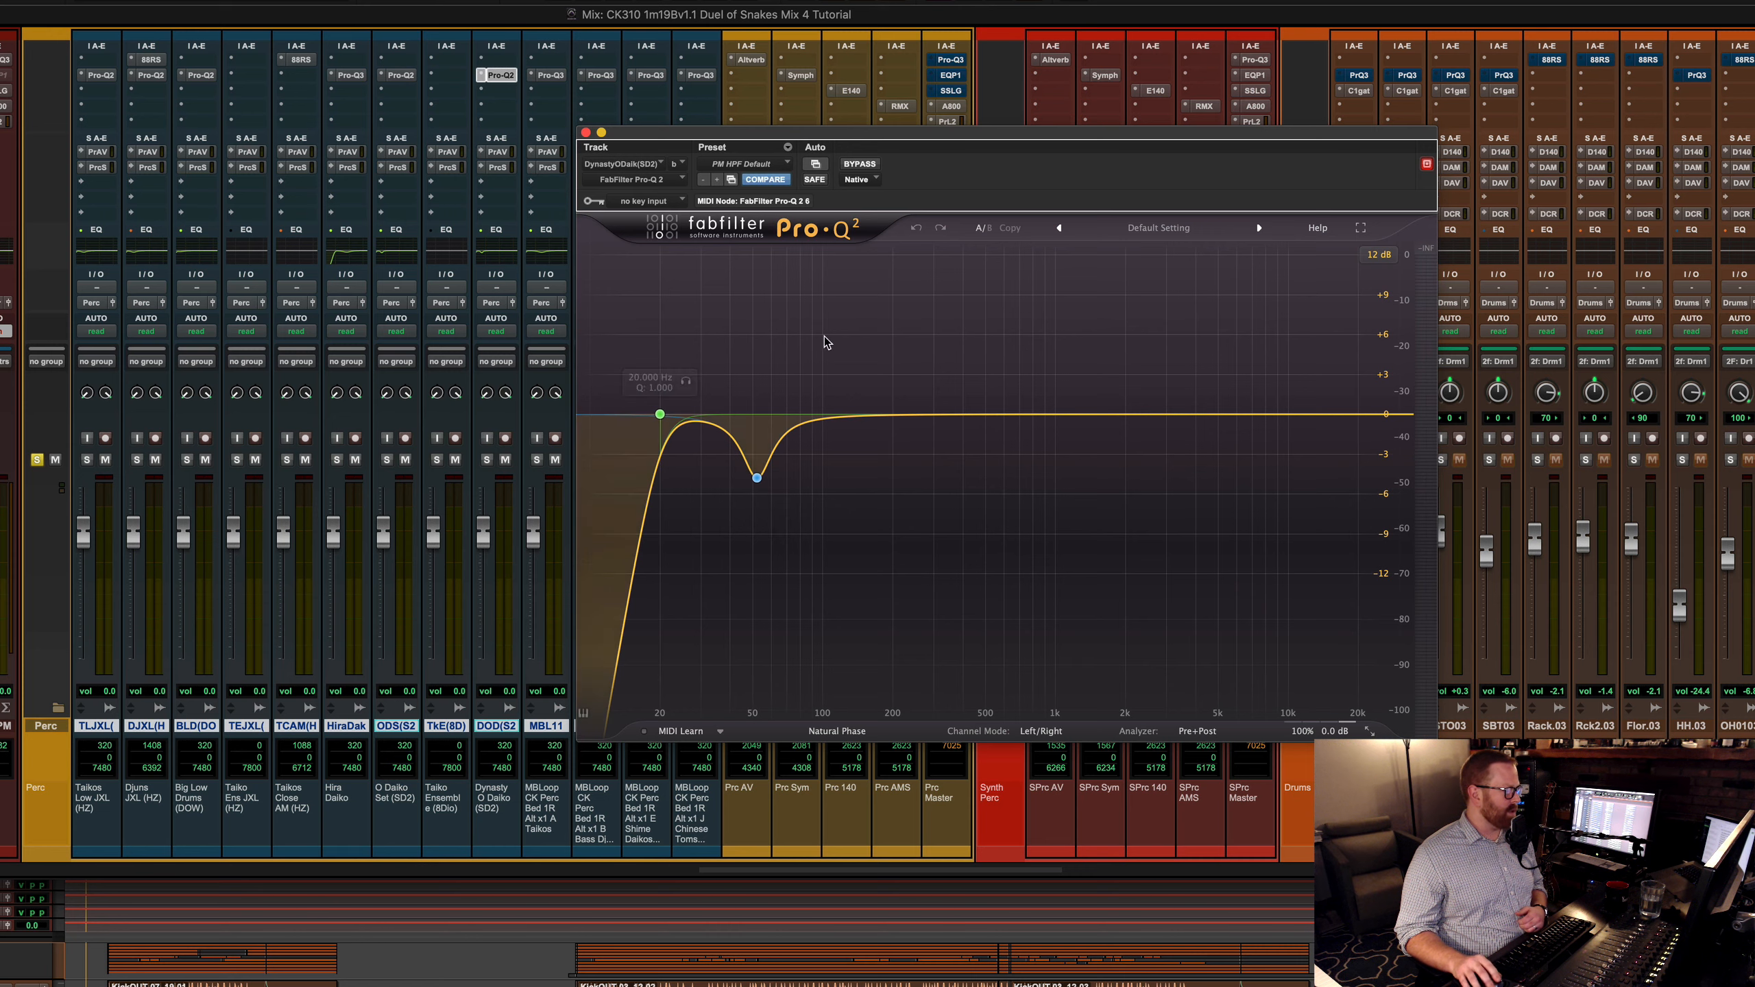
left_click(549, 75)
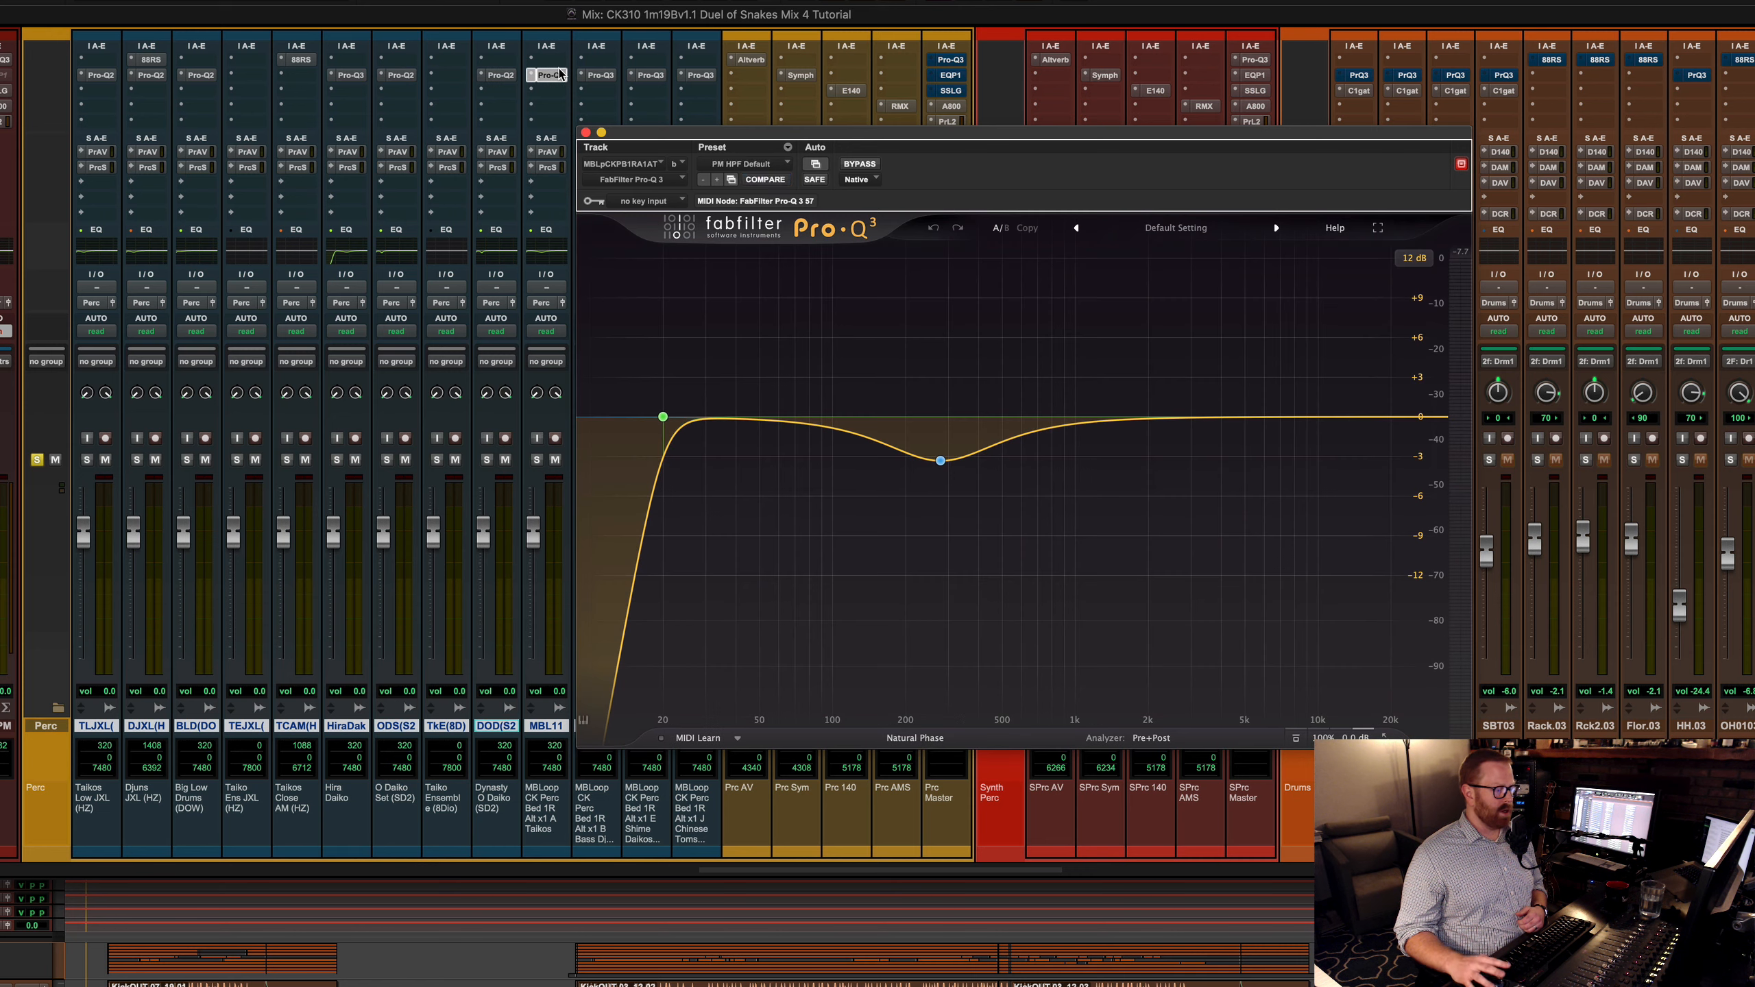
Step: Compare the O Daiko Set, Dynasty O Daiko and MBLoop Taikos EQs again, and open the MBLoop Bass Djun EQ
left_click(497, 75)
left_click(401, 74)
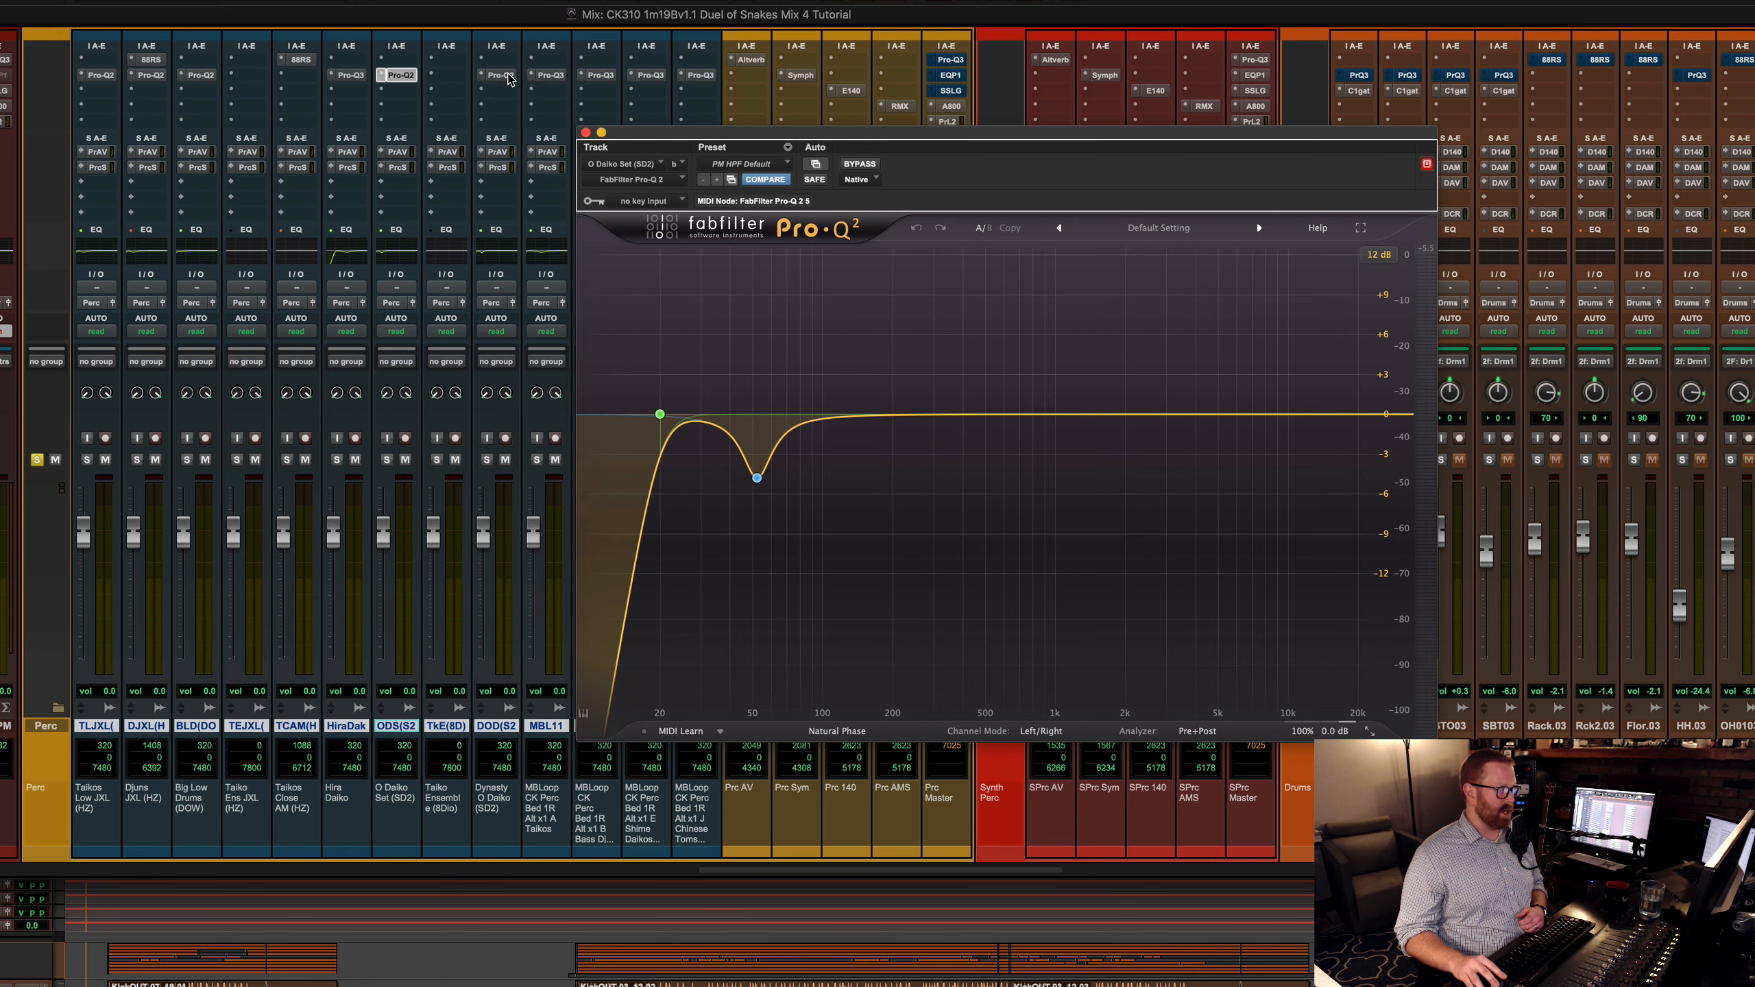
left_click(508, 76)
left_click(561, 77)
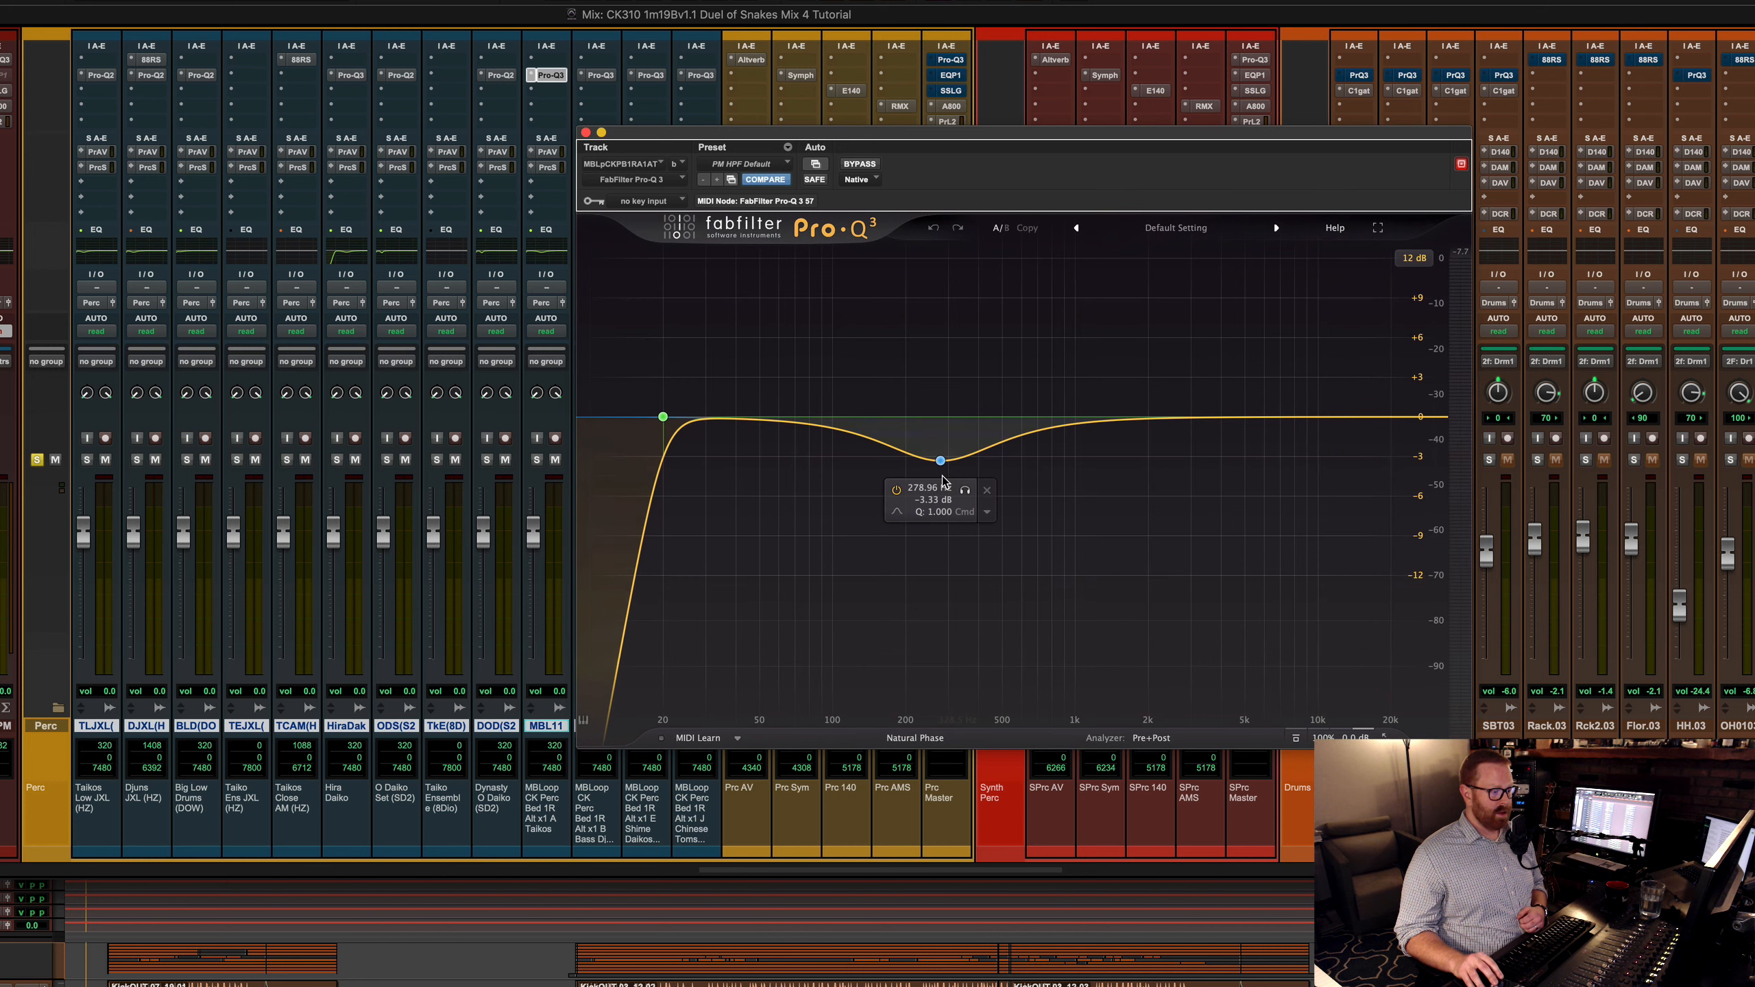
left_click(604, 77)
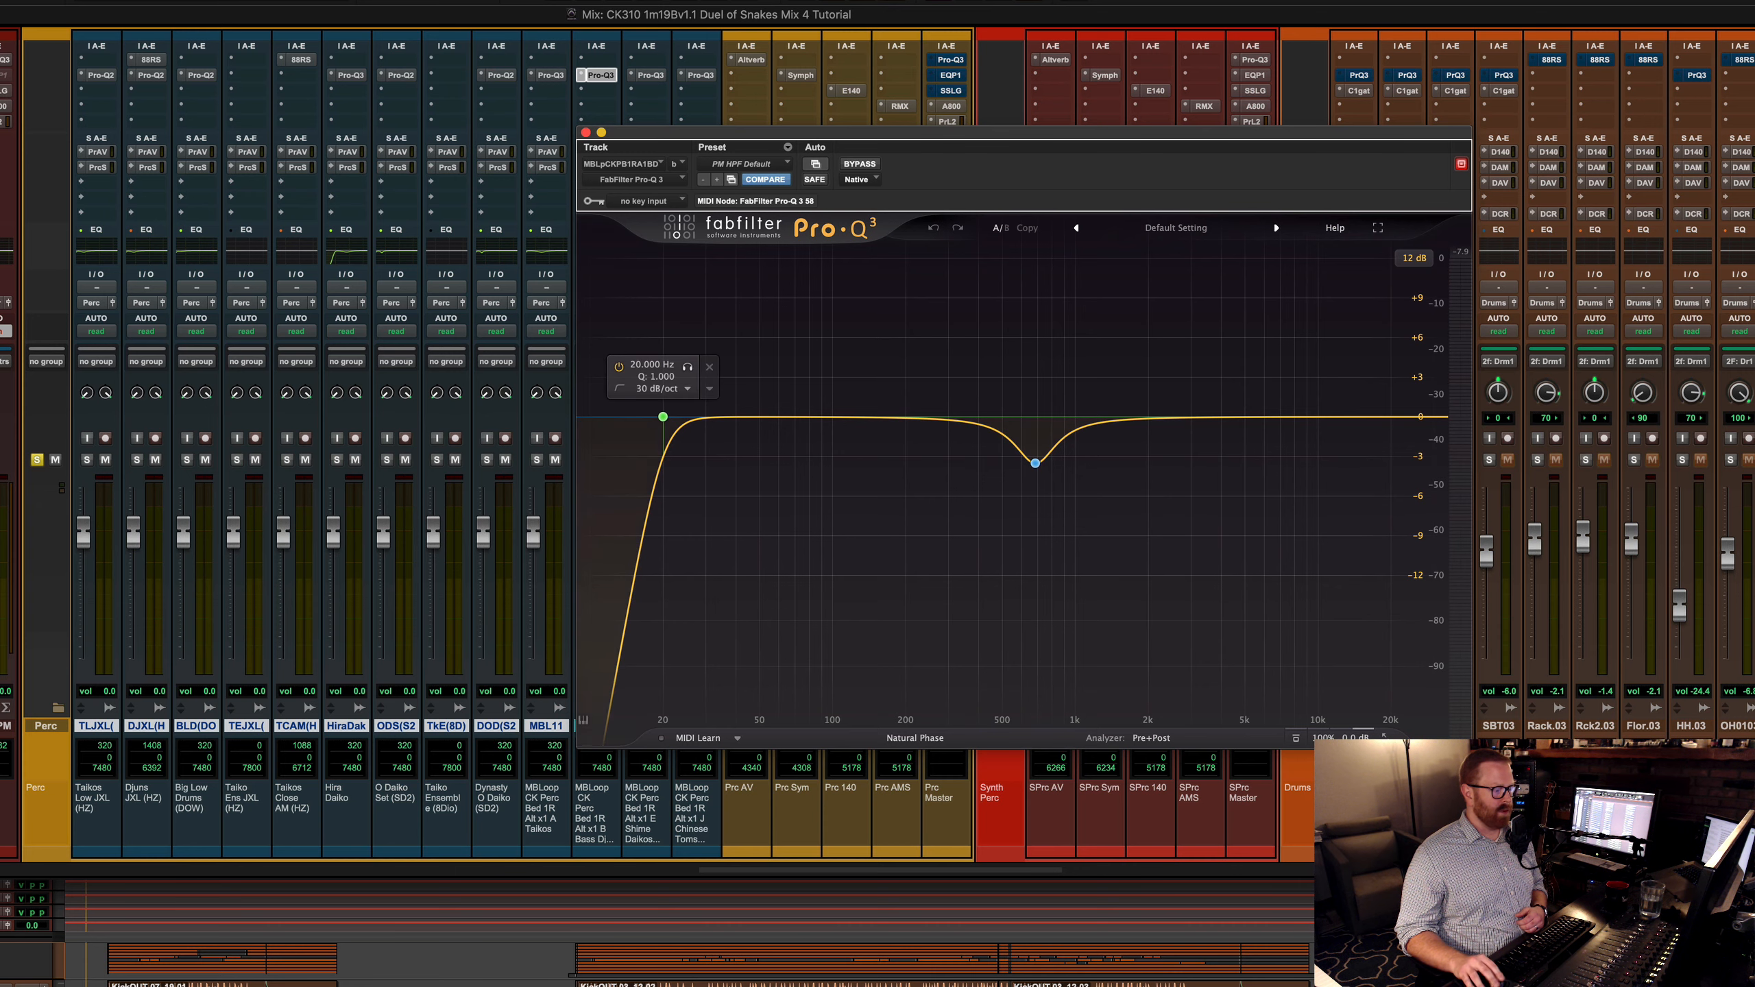
Step: Review the EQ curves on the O Daiko Set track and the second-to-last MBLoop percussion track, closing the plug-in window when finished
left_click(397, 74)
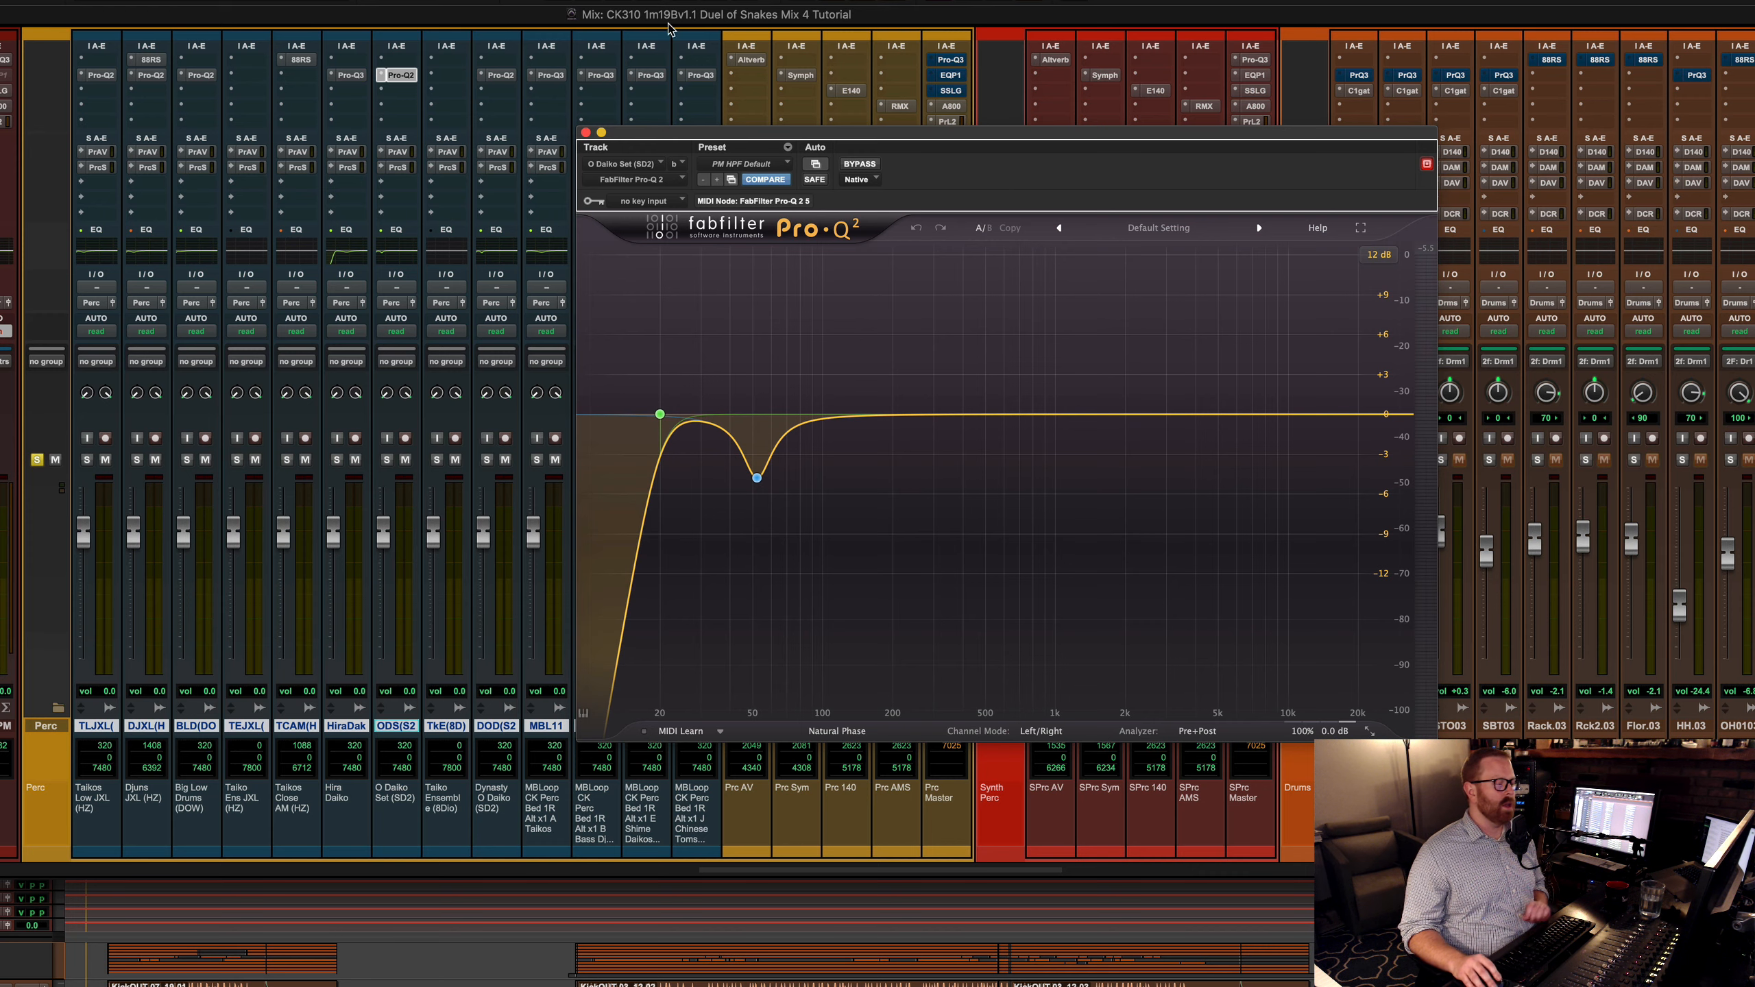
left_click(655, 80)
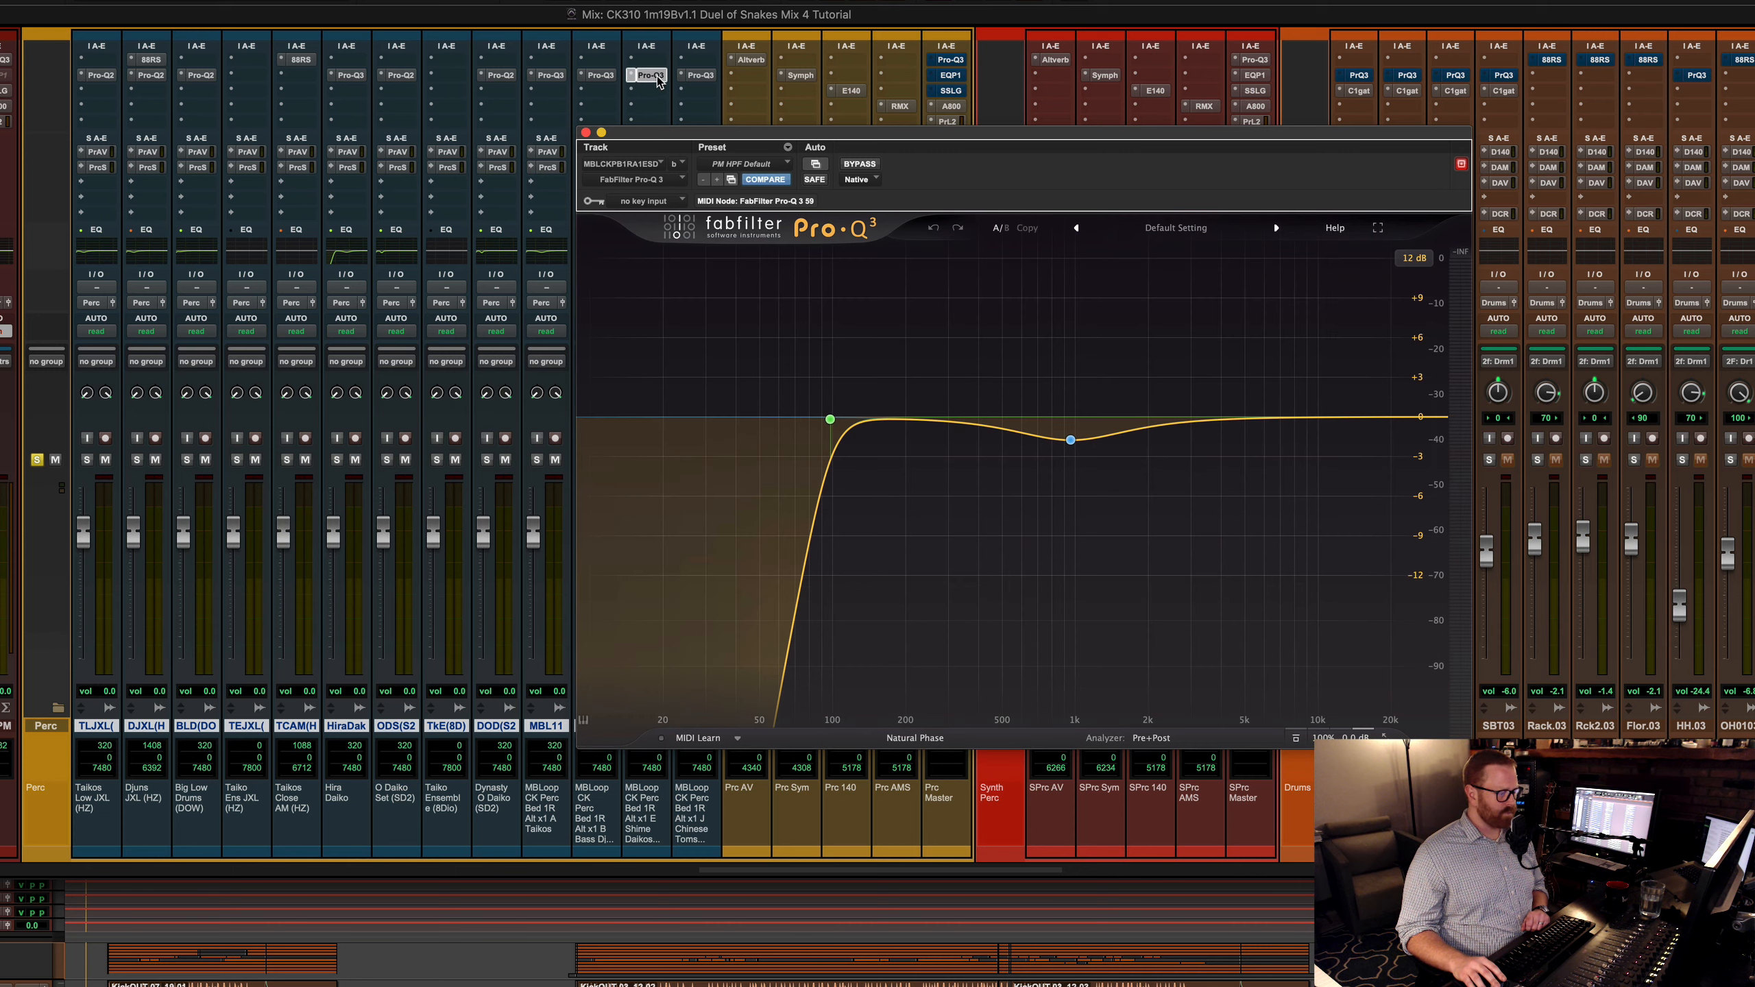
mouse_move(1109, 460)
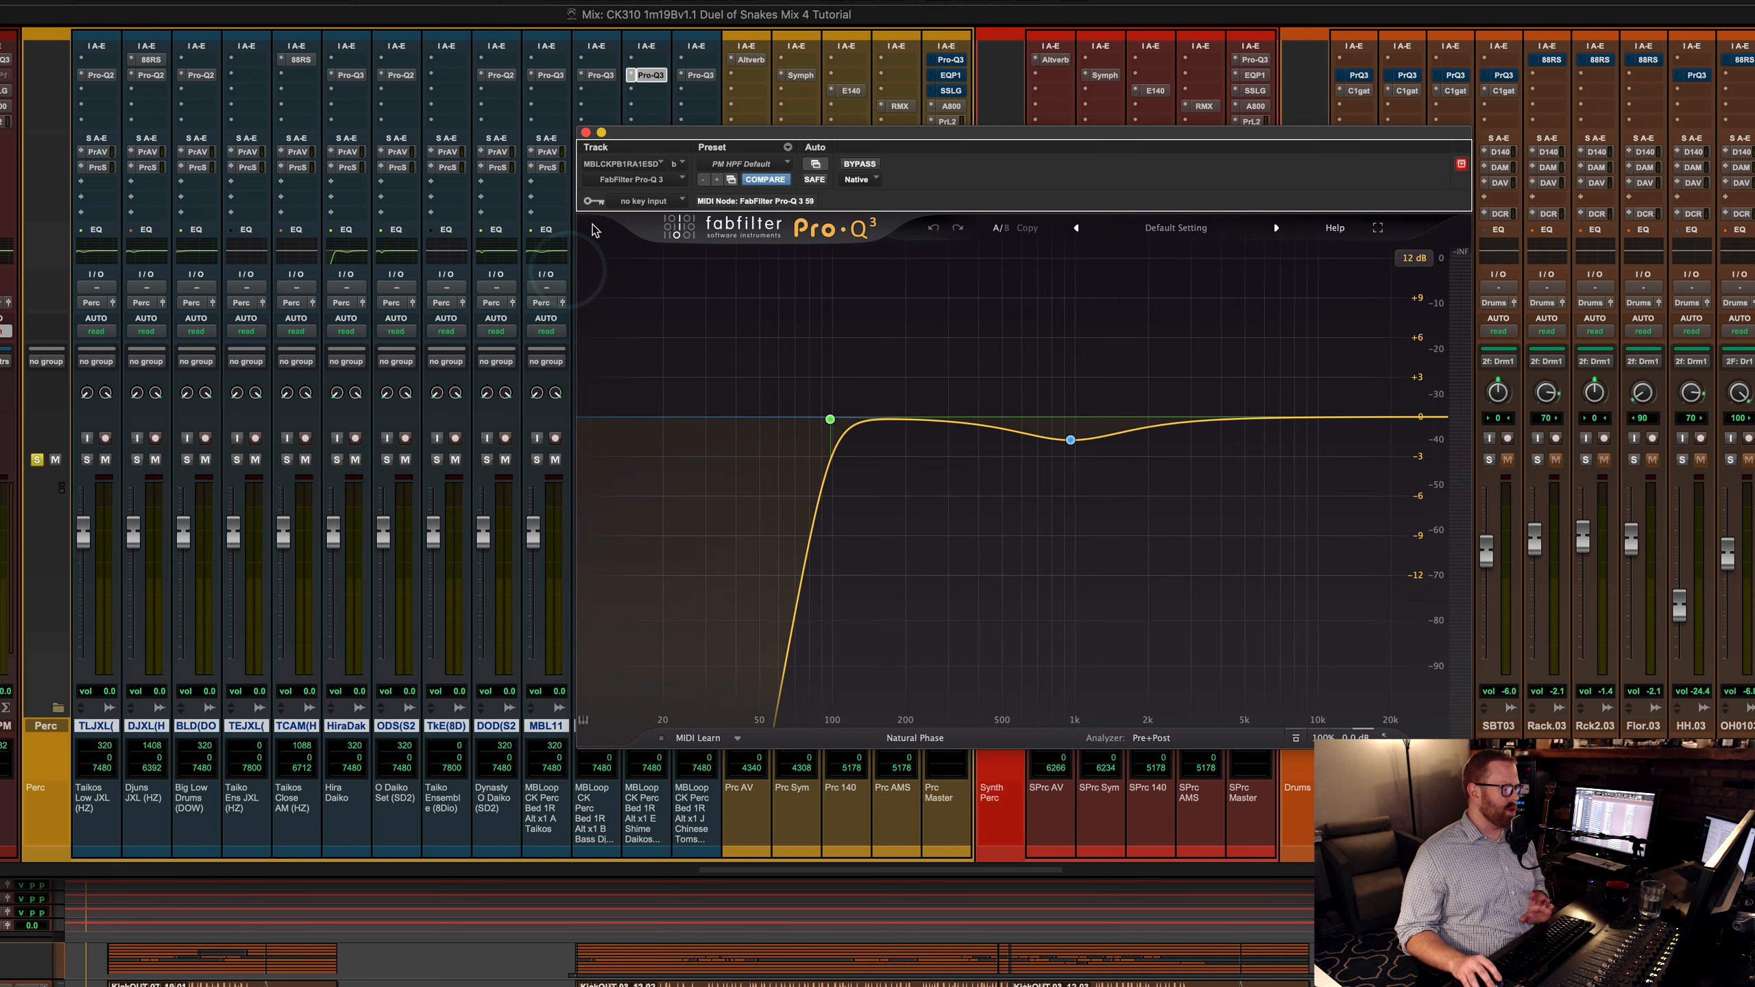
left_click(585, 131)
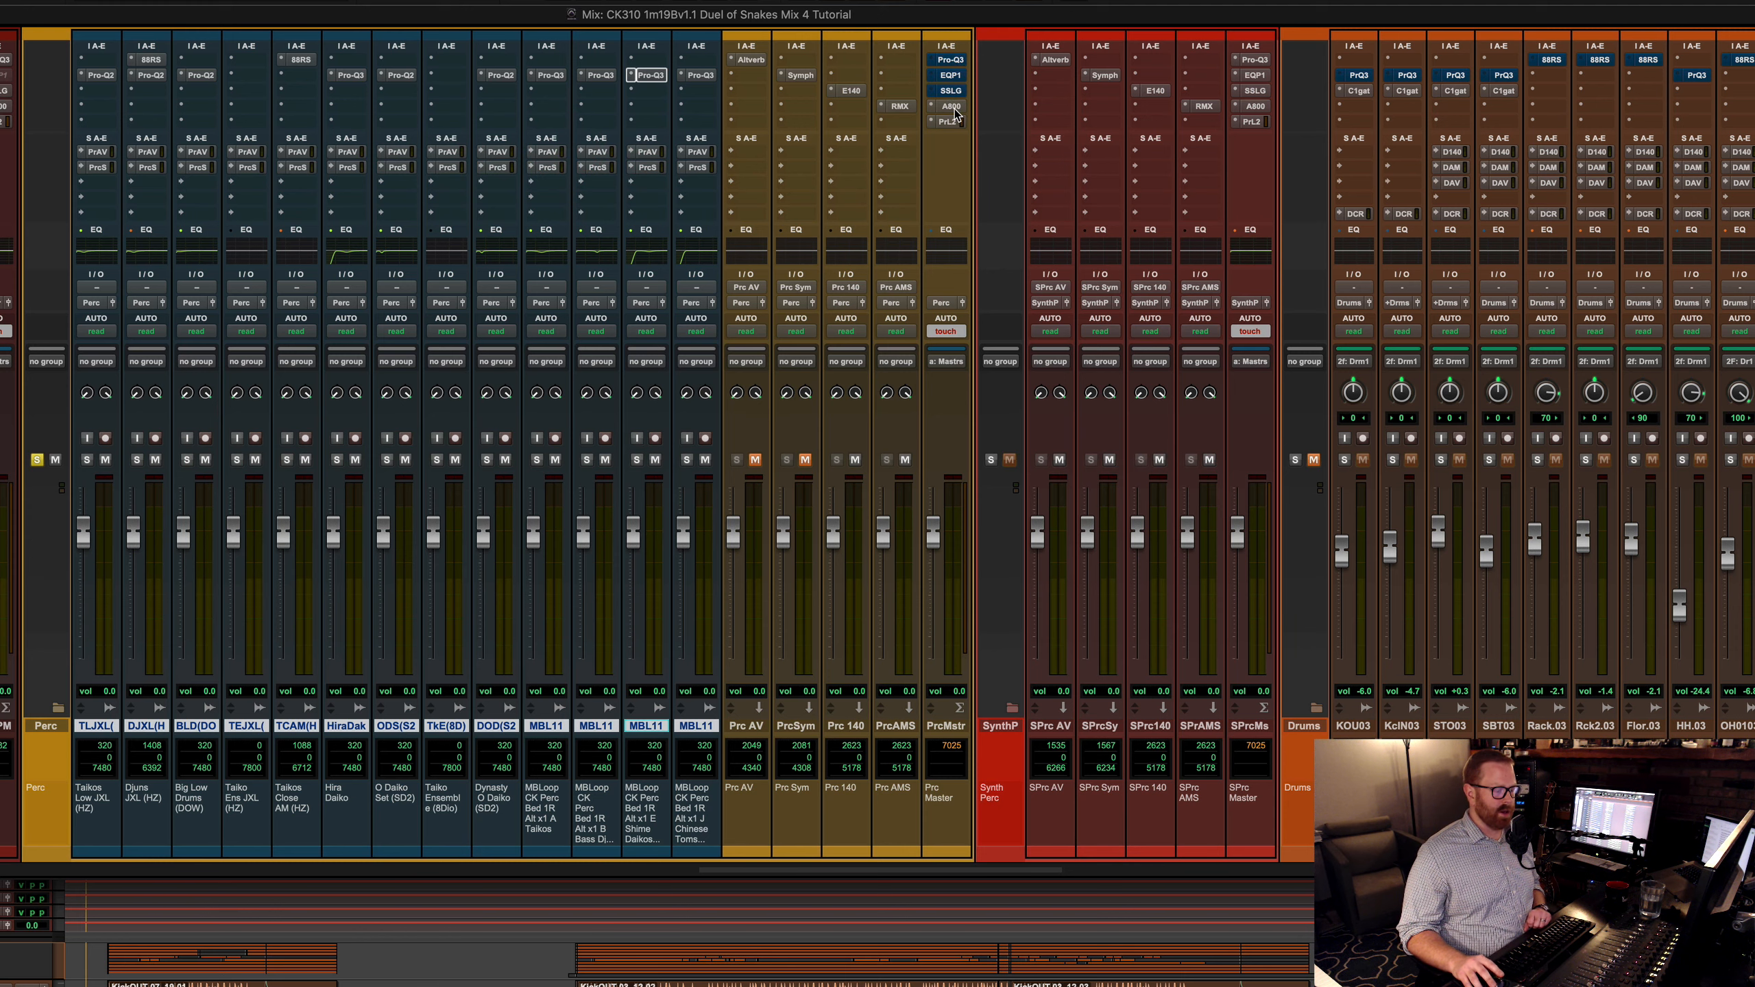
Step: Activate the FabFilter Pro-Q 3 on the Prc Master track and compare it bypassed and active during playback
left_click(957, 66)
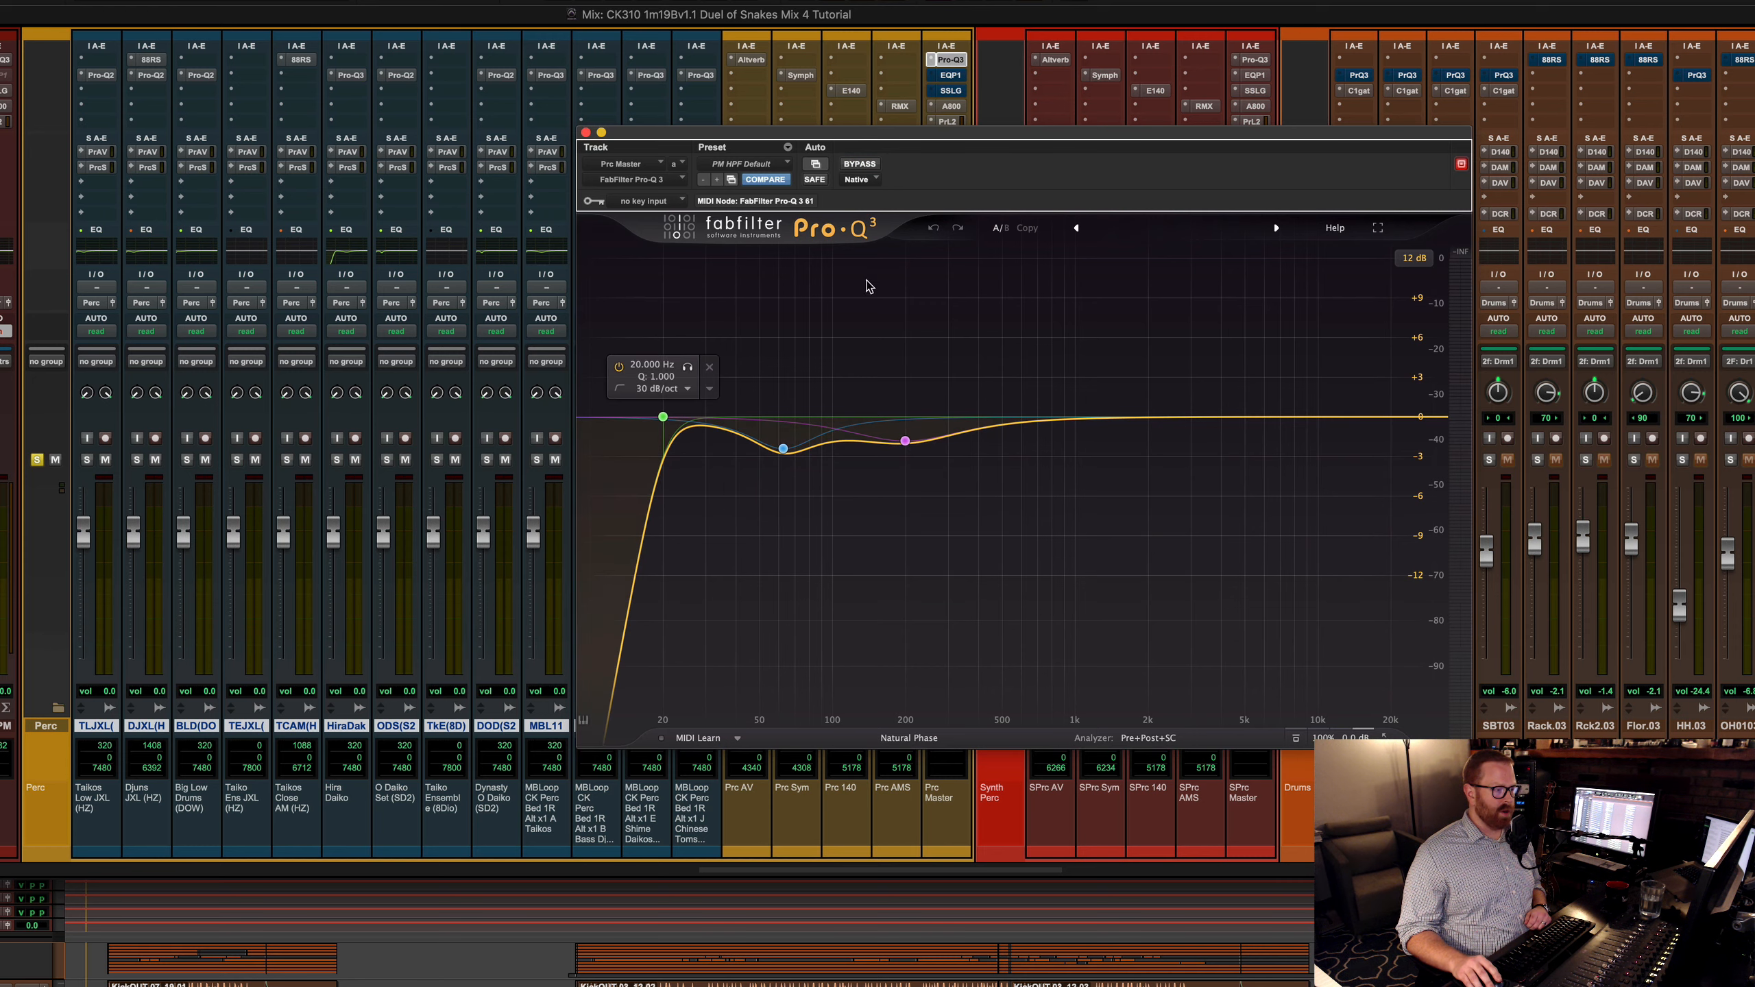
key("space")
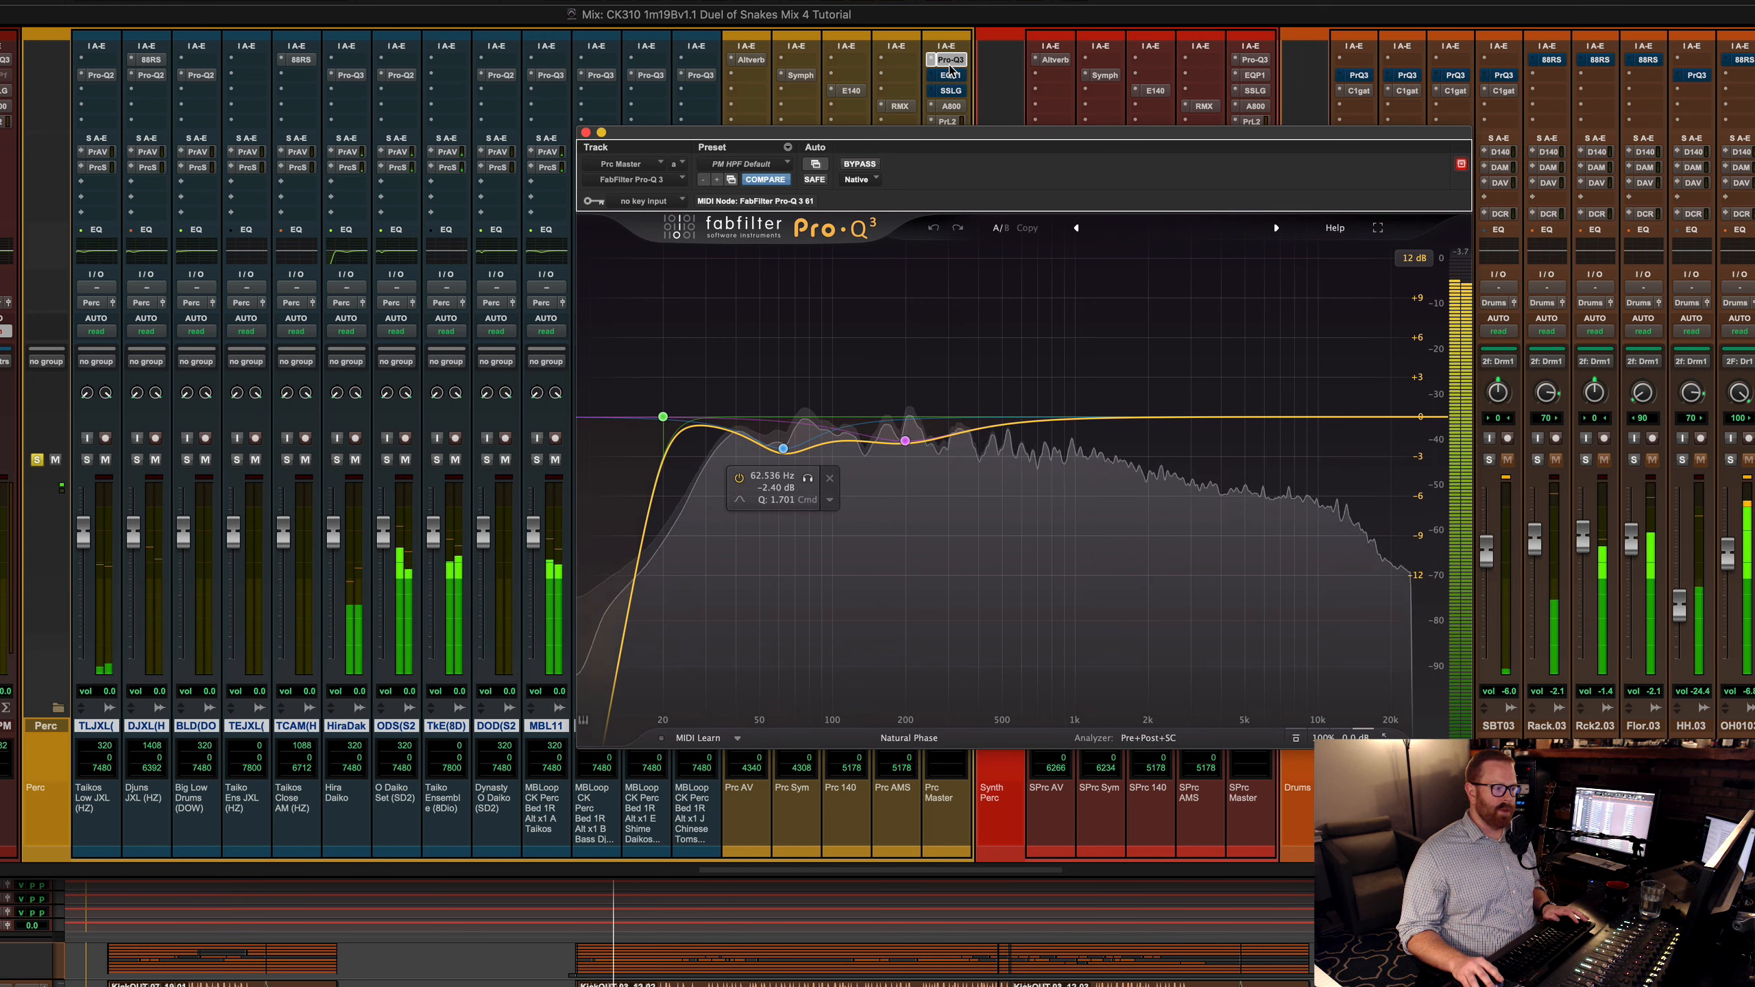
left_click(857, 164)
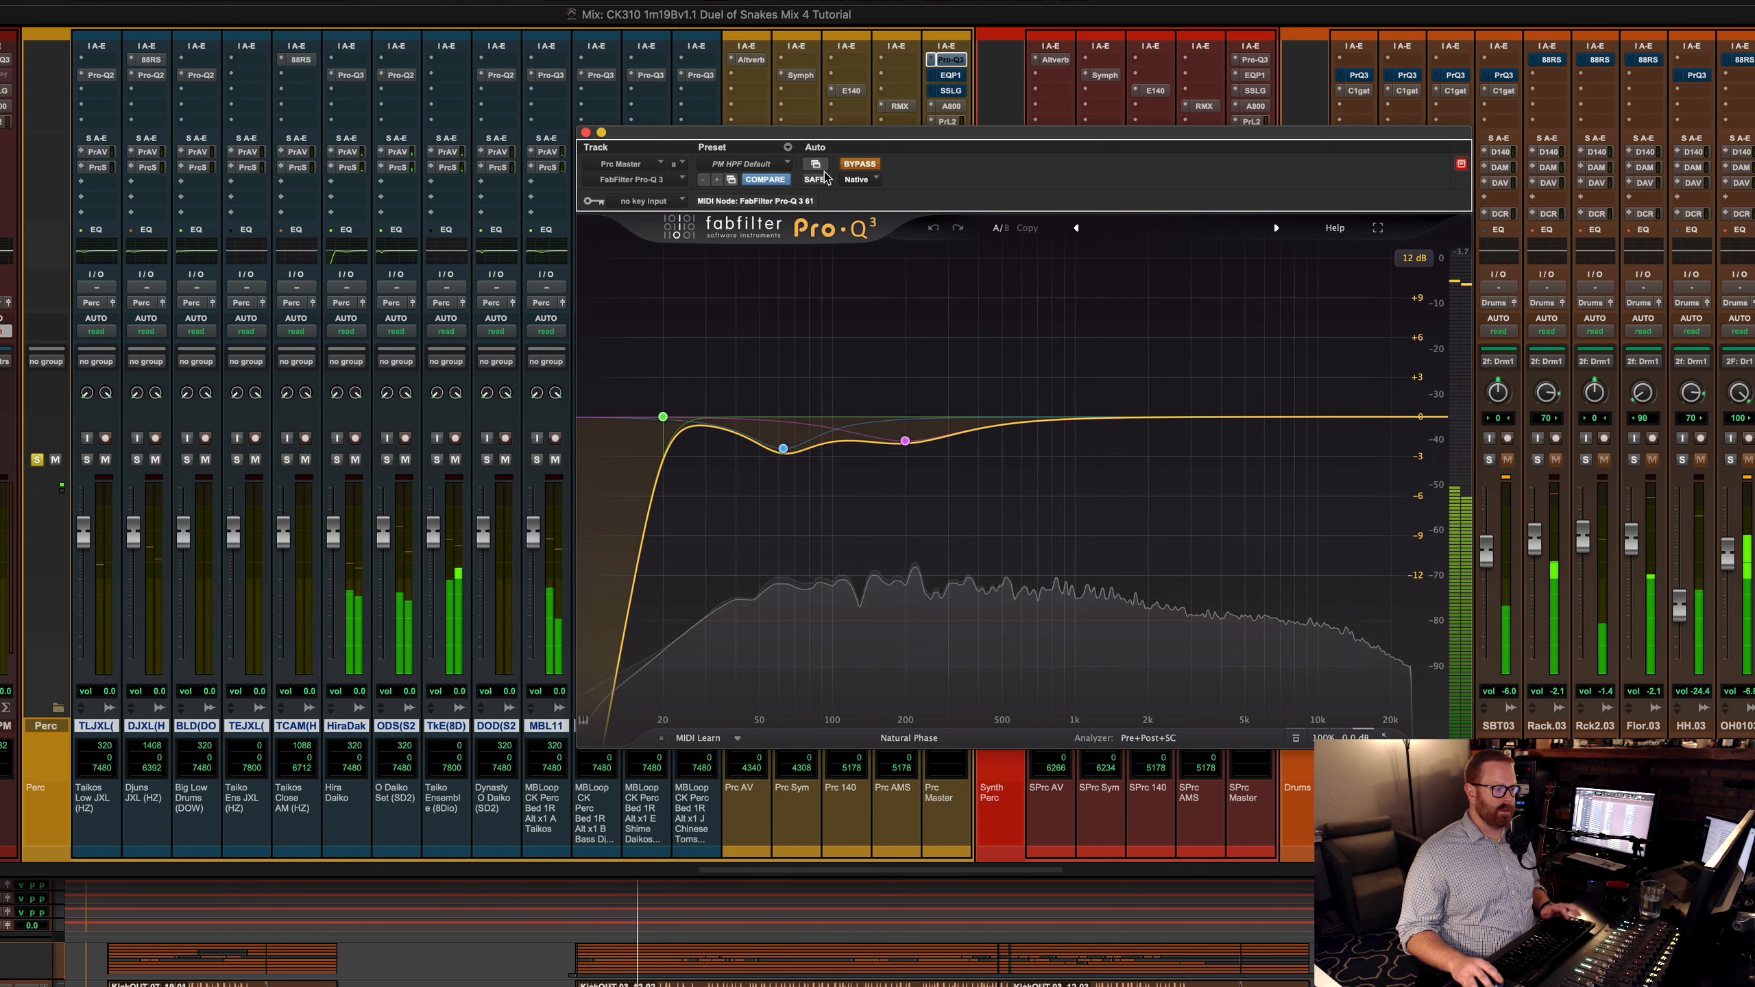
left_click(859, 164)
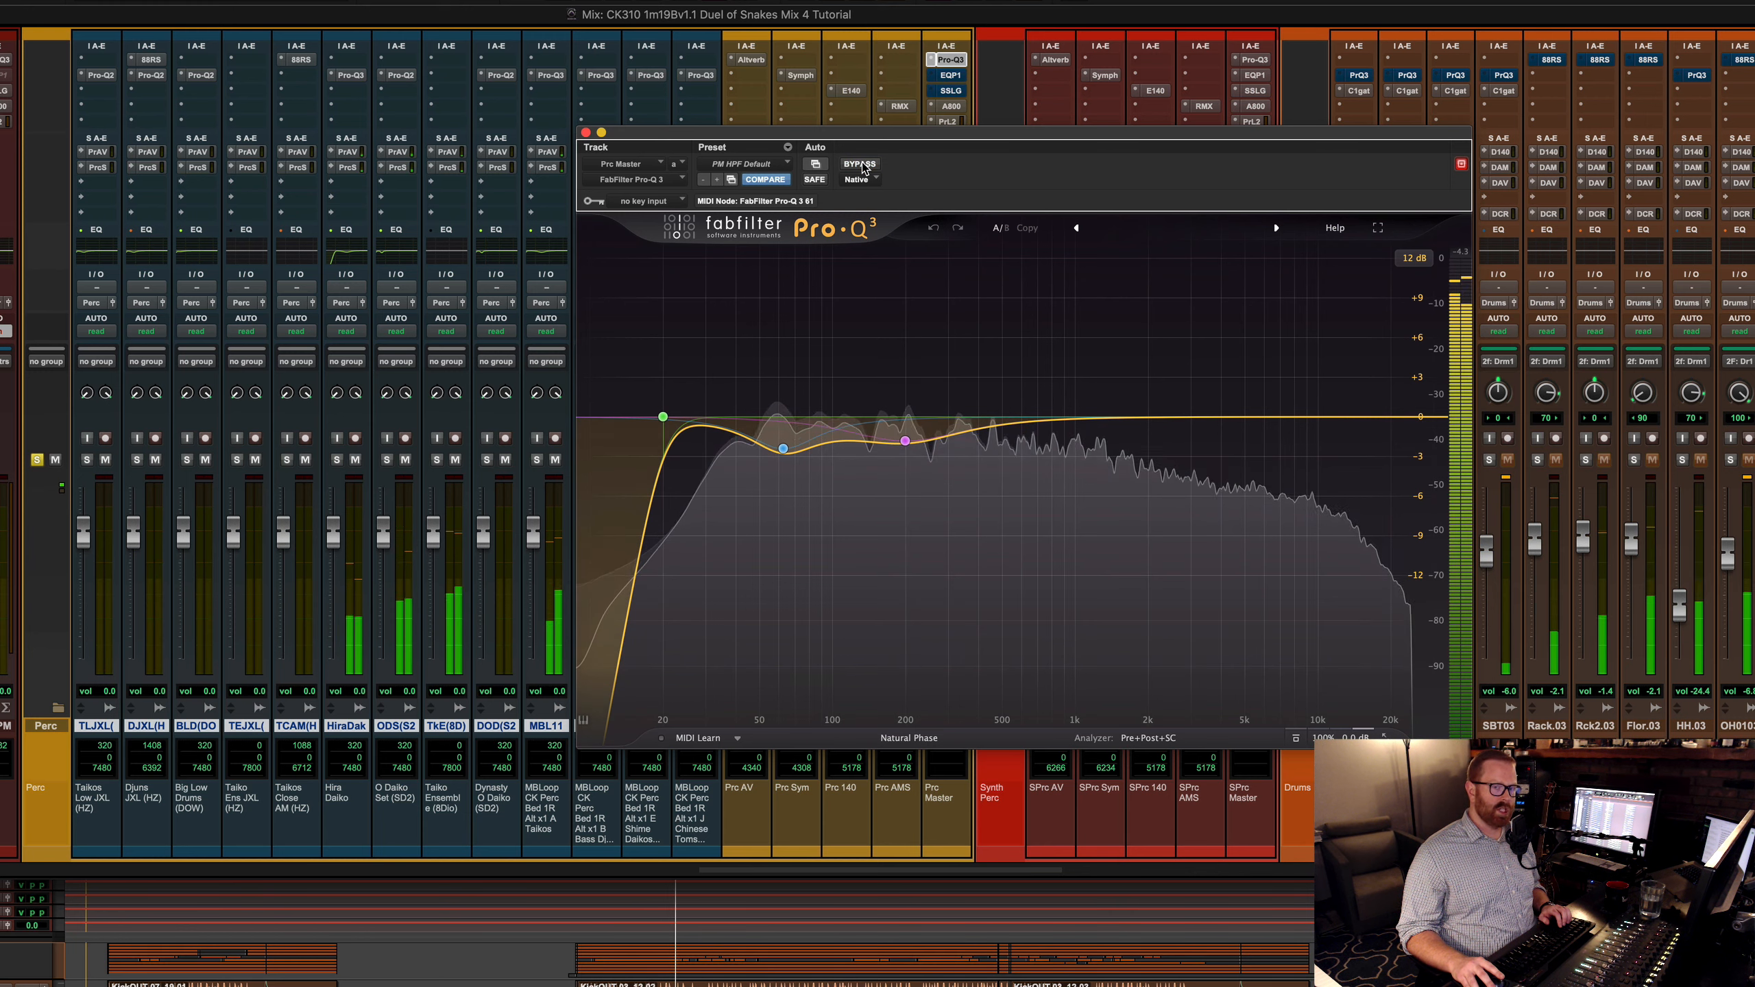
left_click(860, 164)
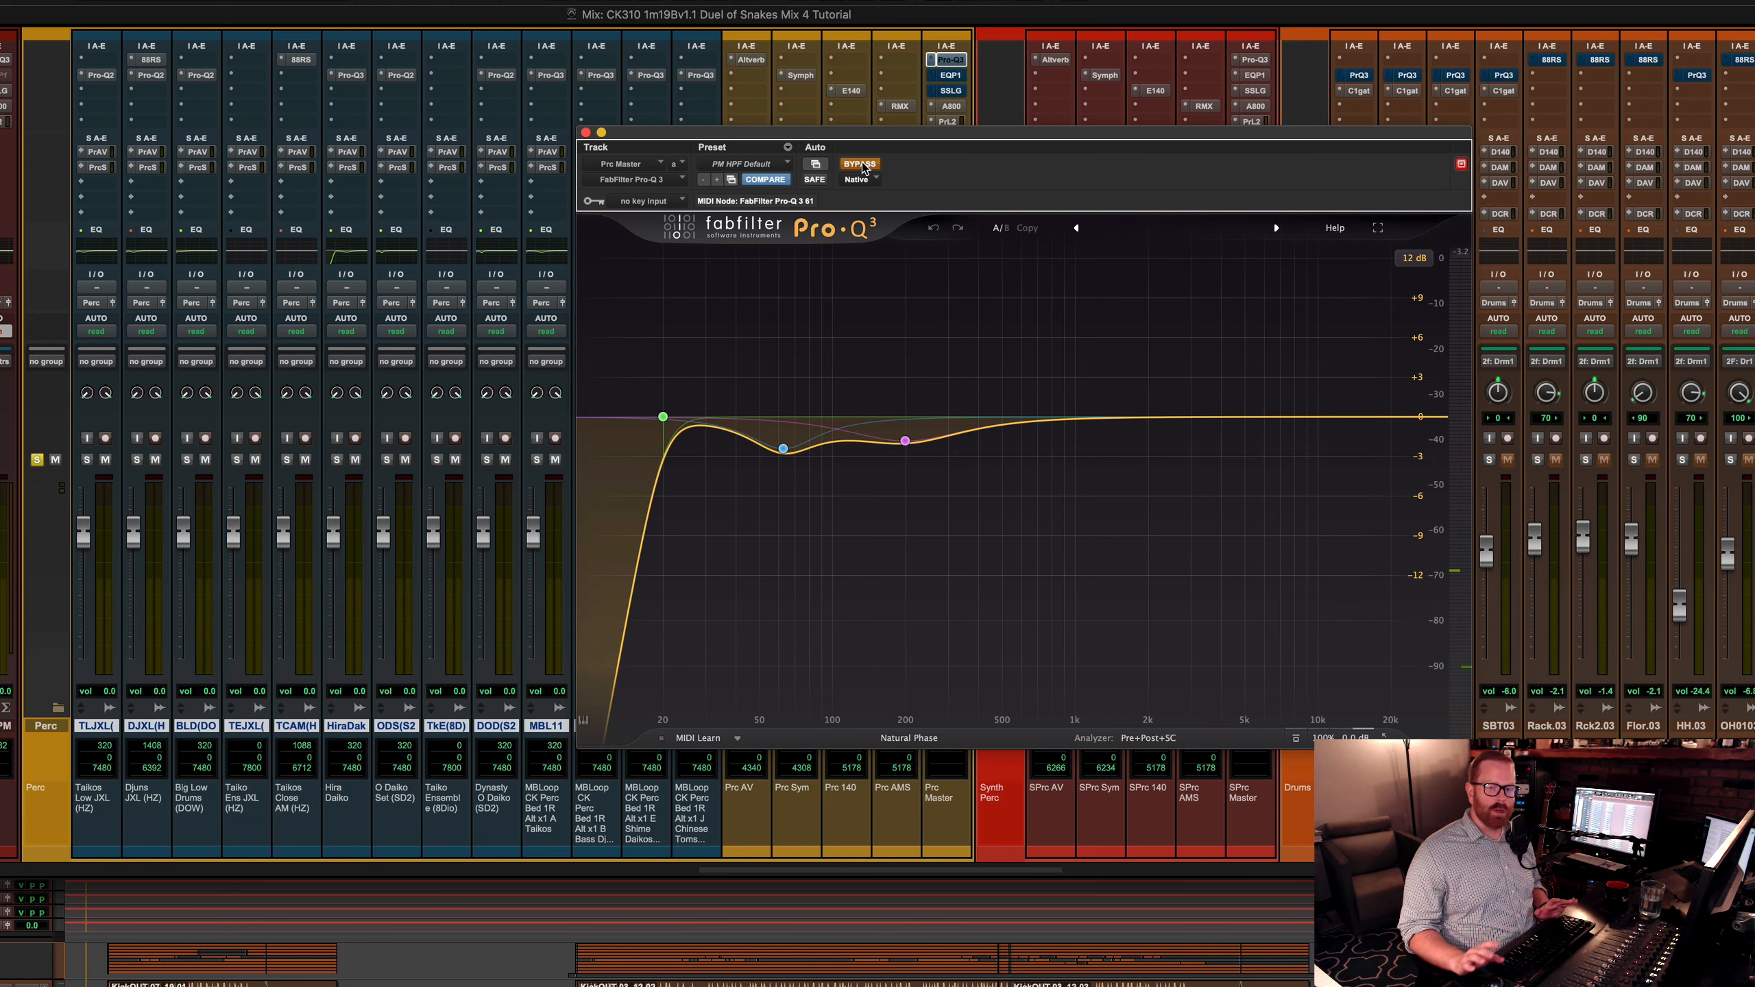
left_click(860, 164)
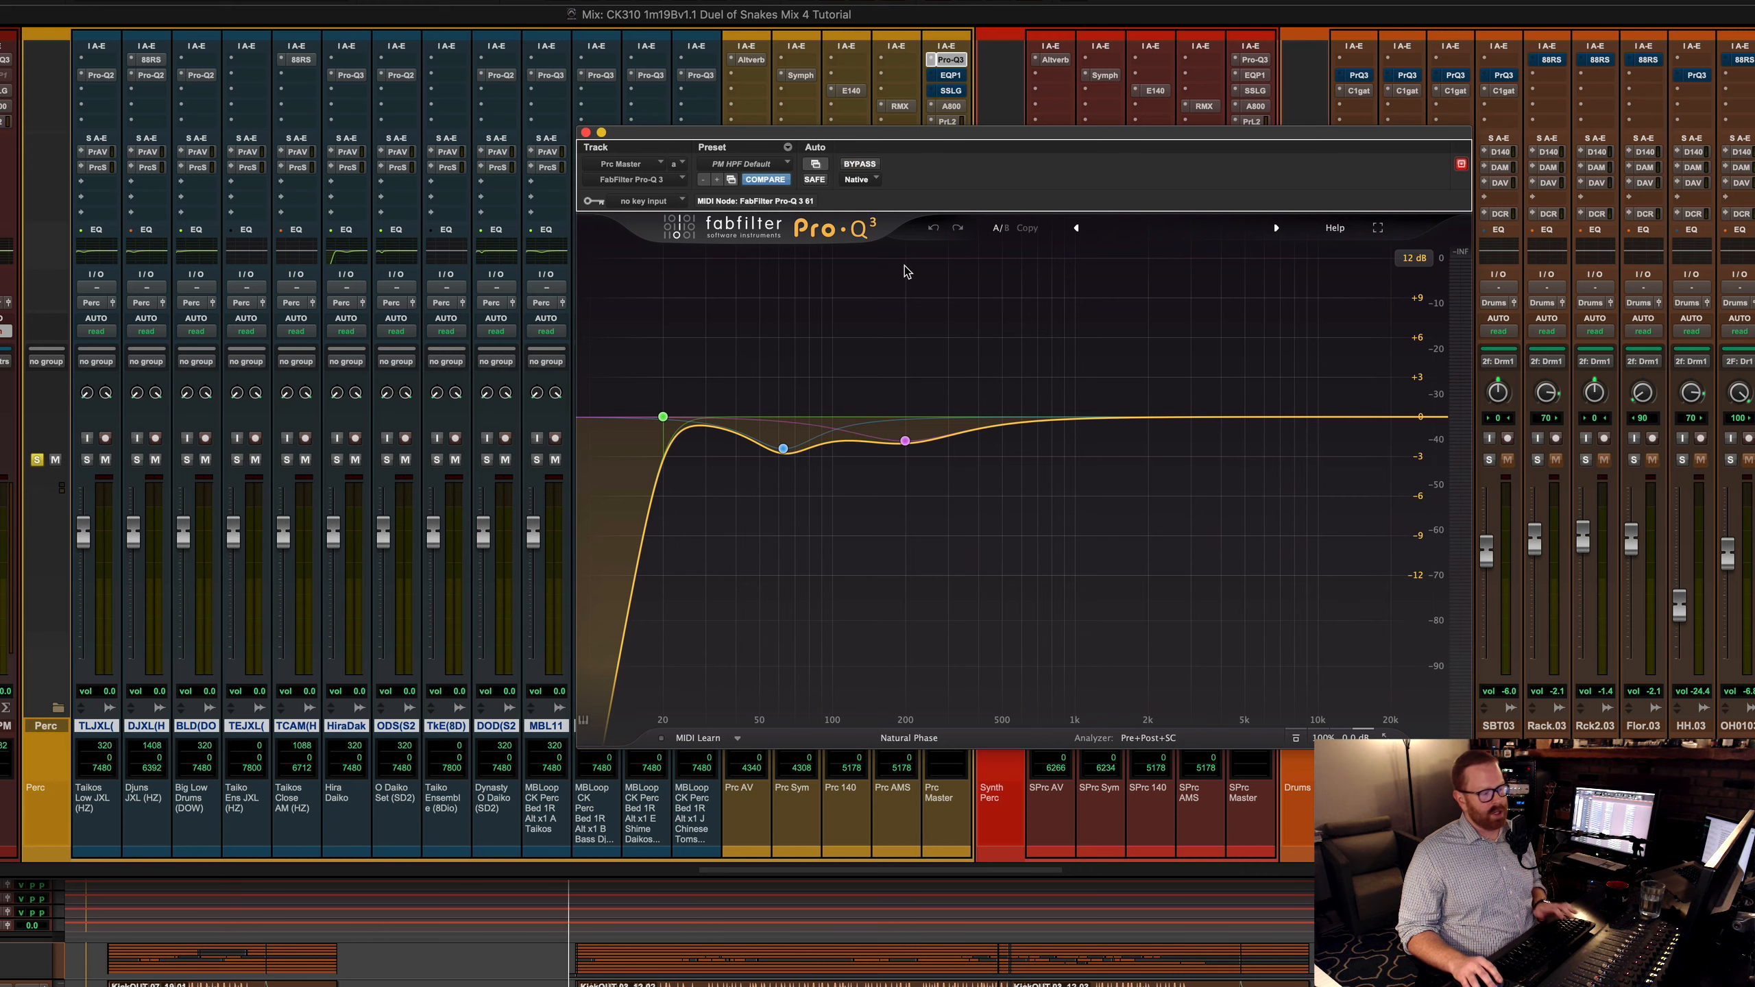
key("space")
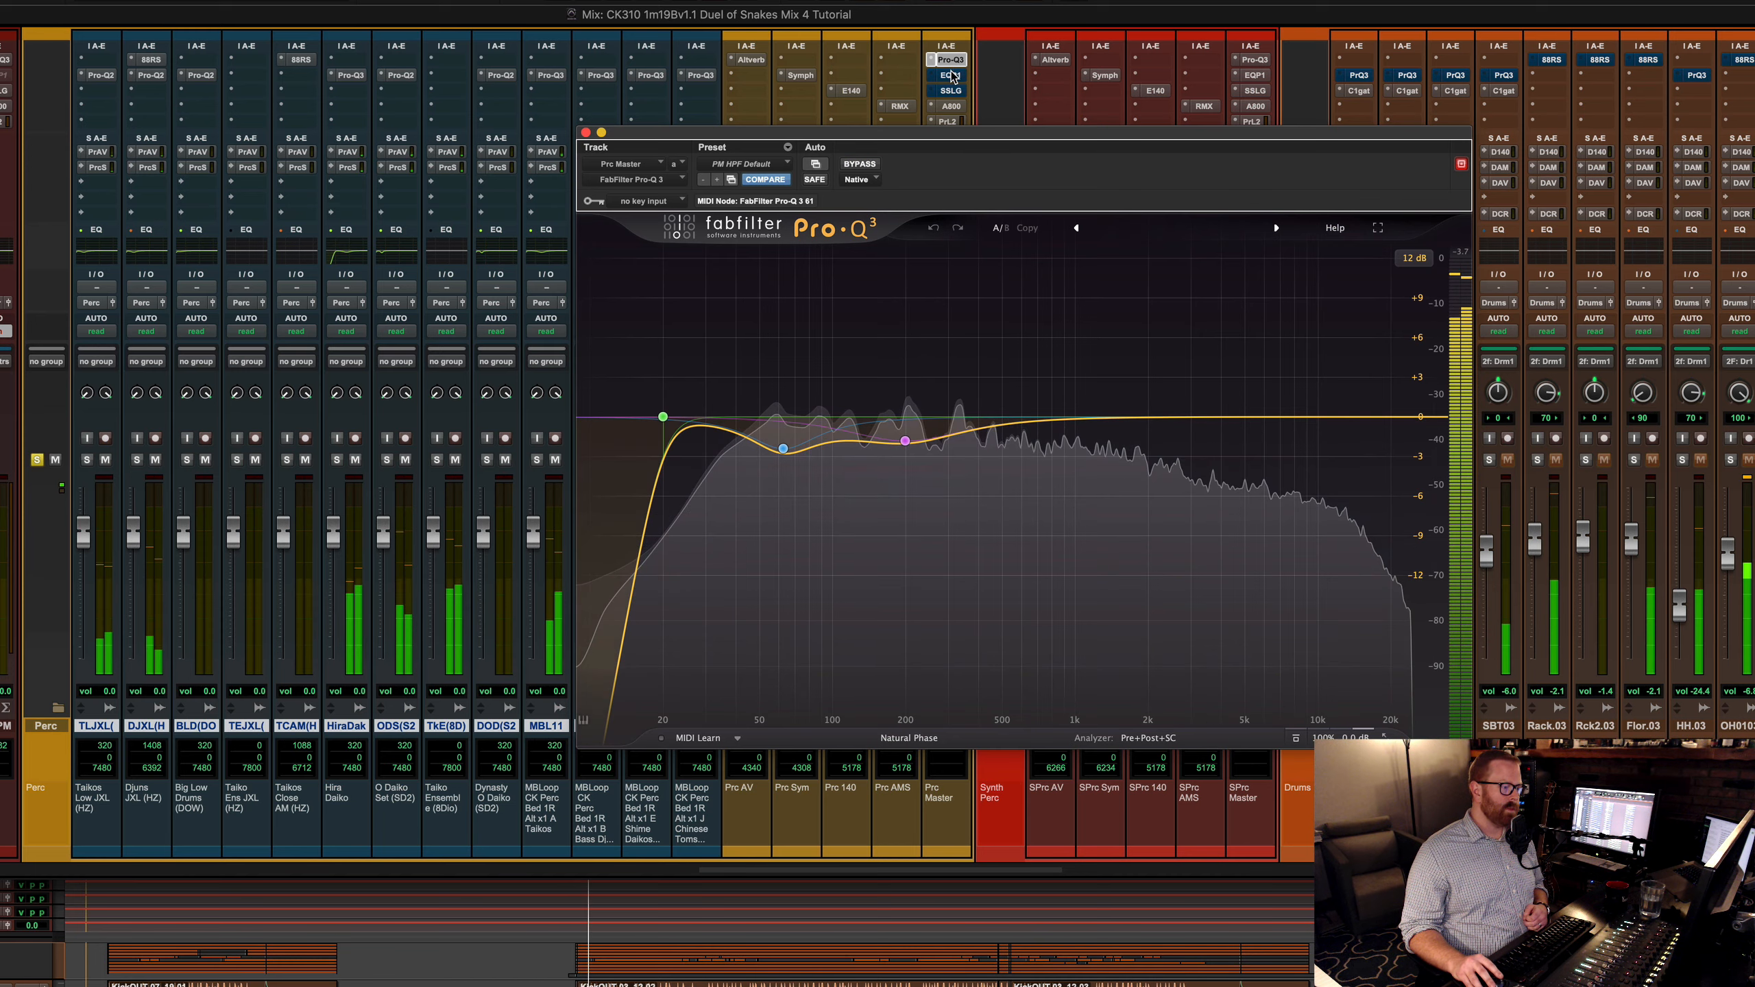
Step: Activate the UAD Pultec EQP-1A on the Prc Master track and compare it with its bypassed sound during playback
left_click(951, 75)
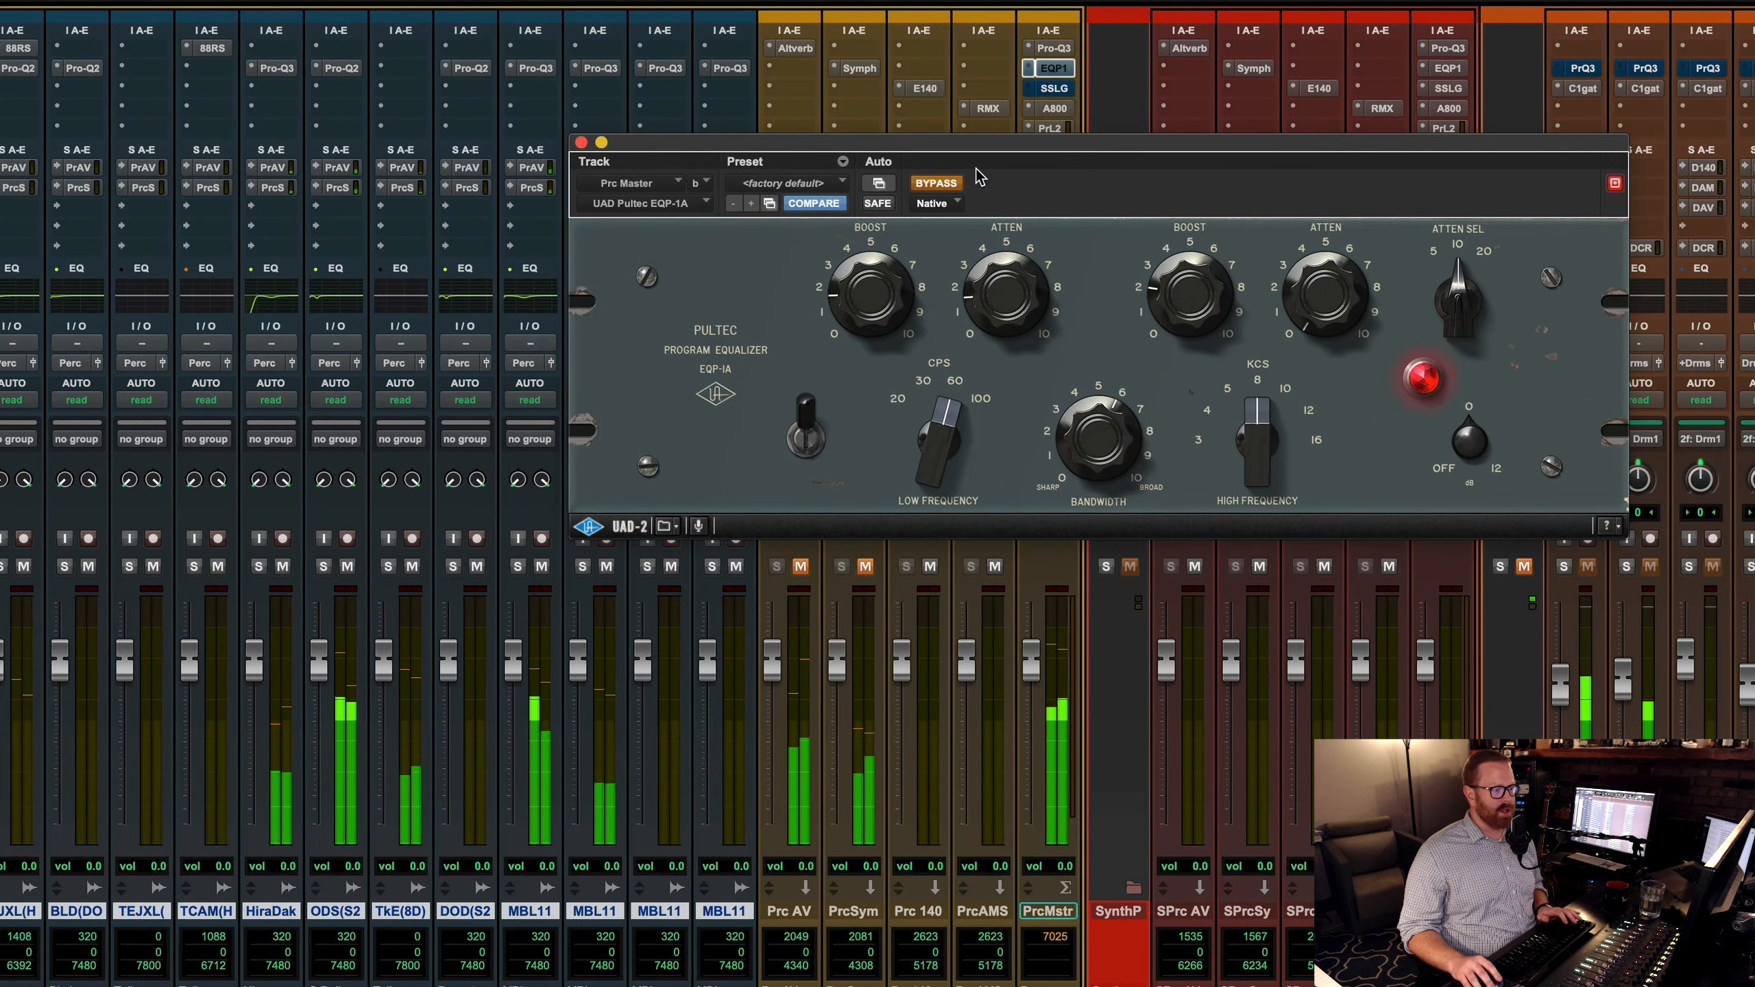
left_click(936, 182)
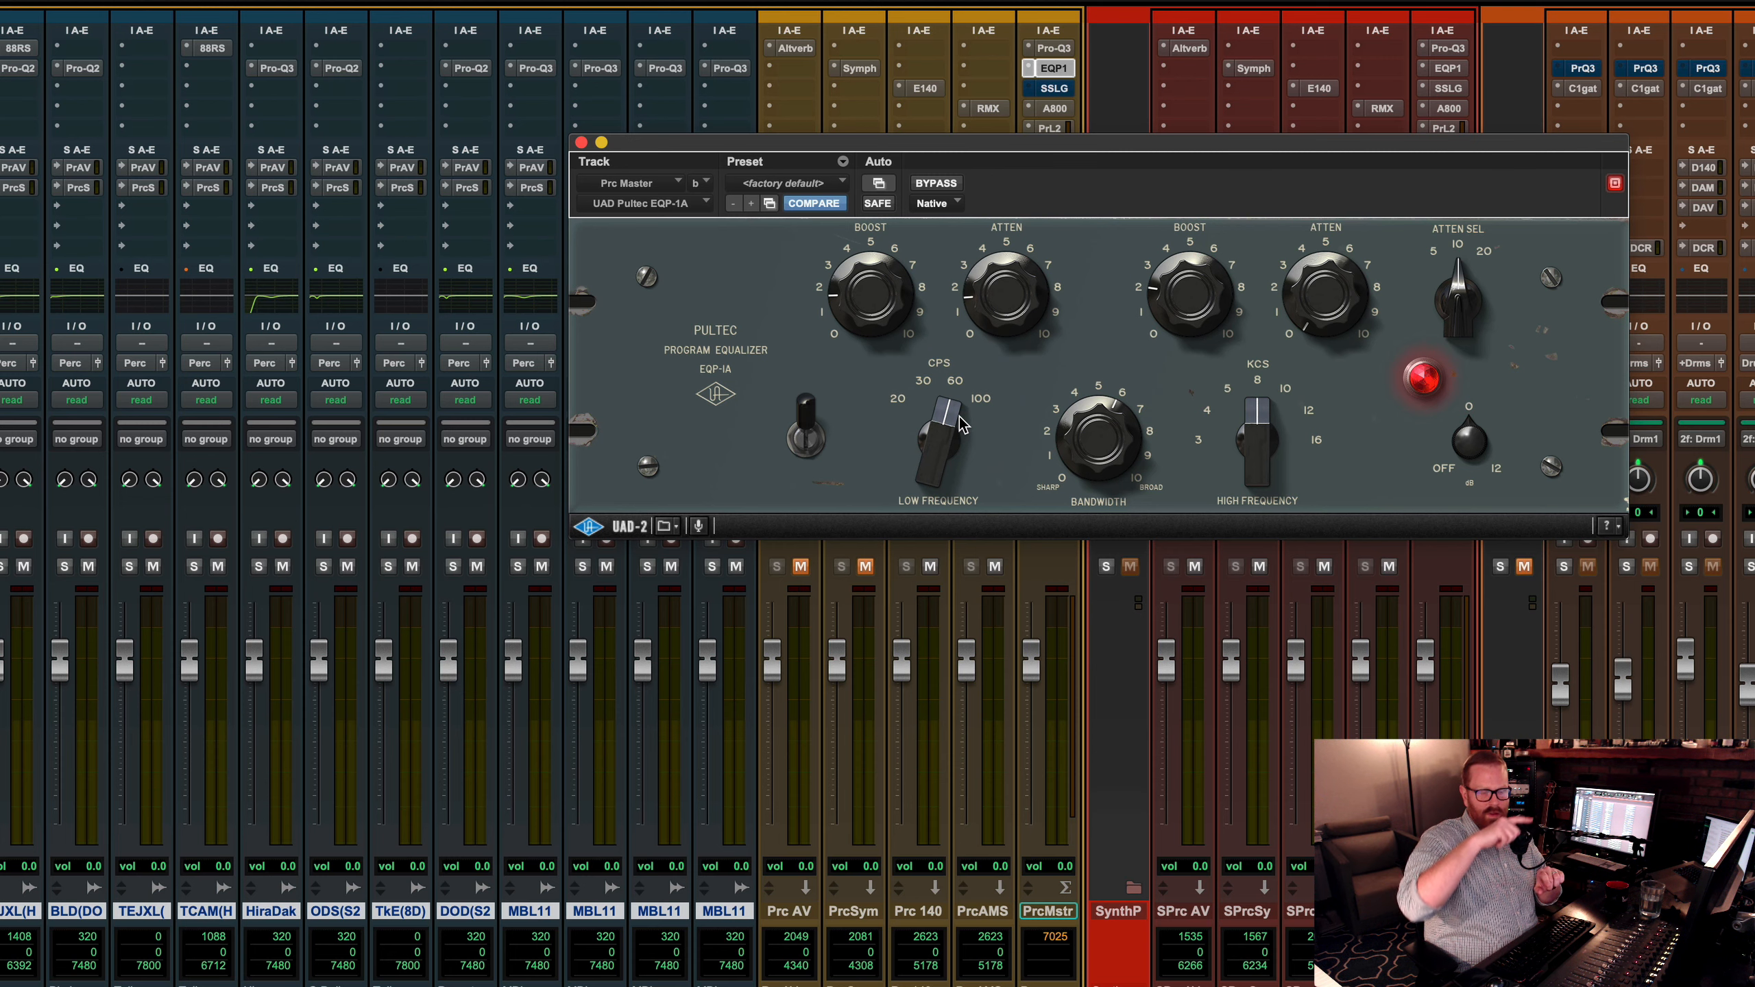
left_click(939, 184)
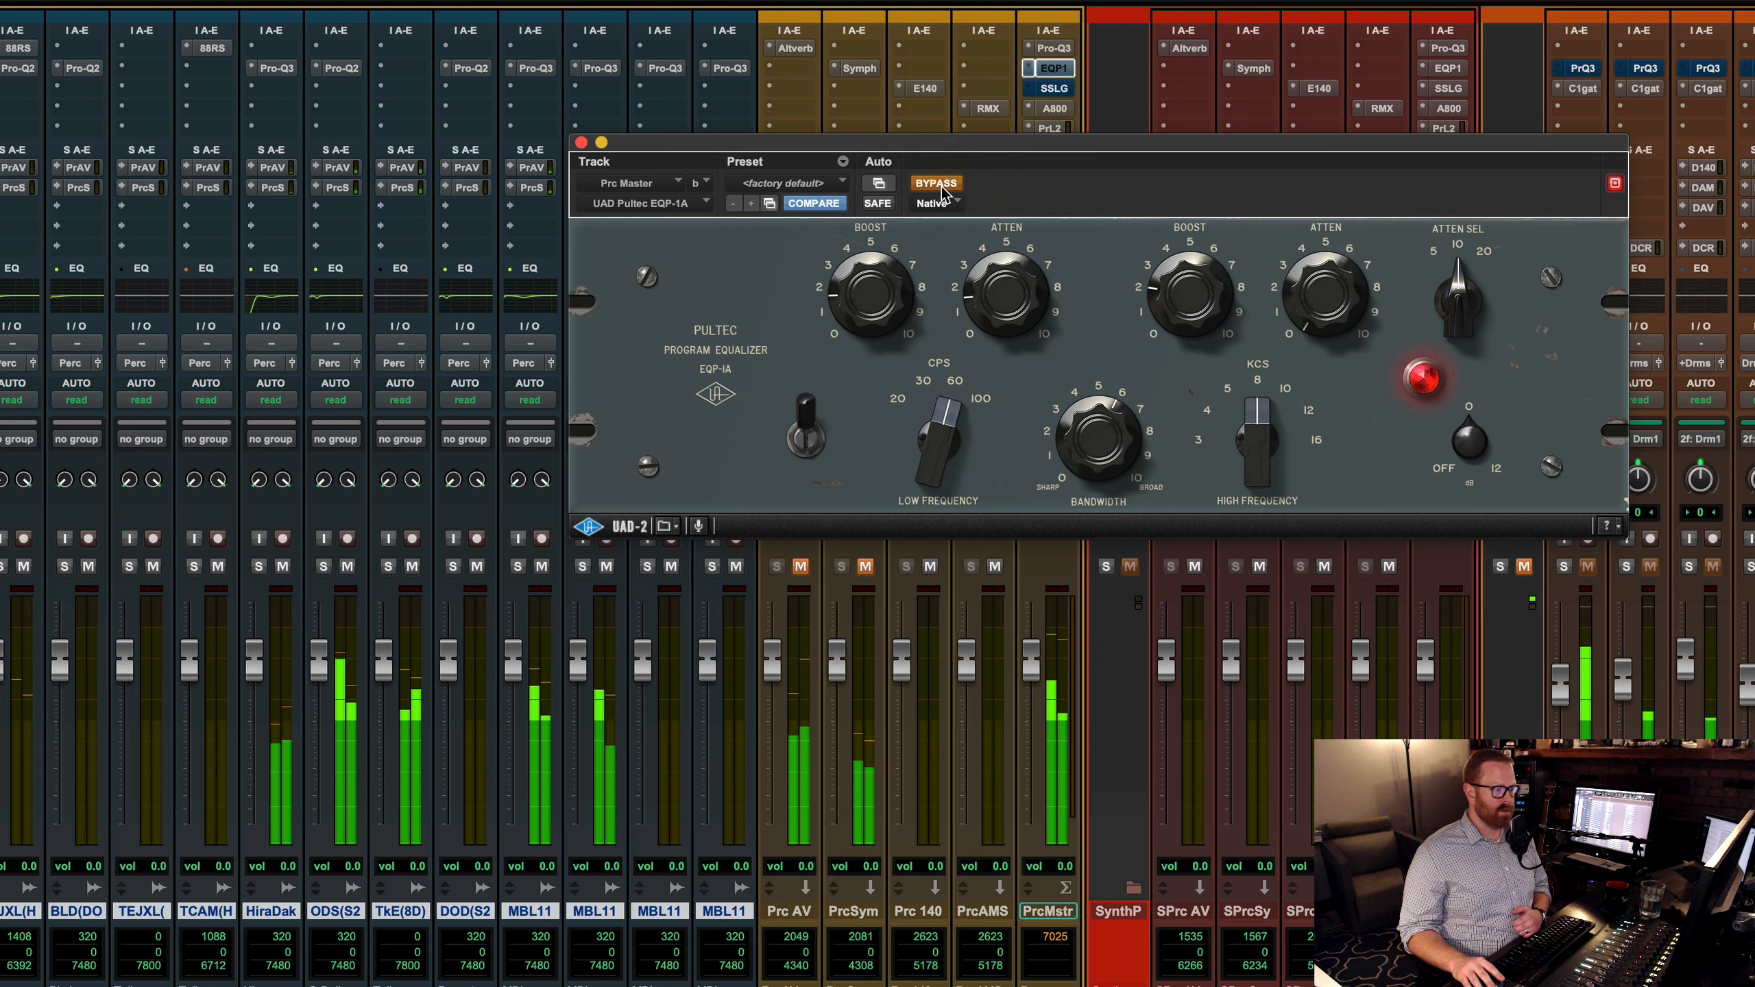
left_click(937, 183)
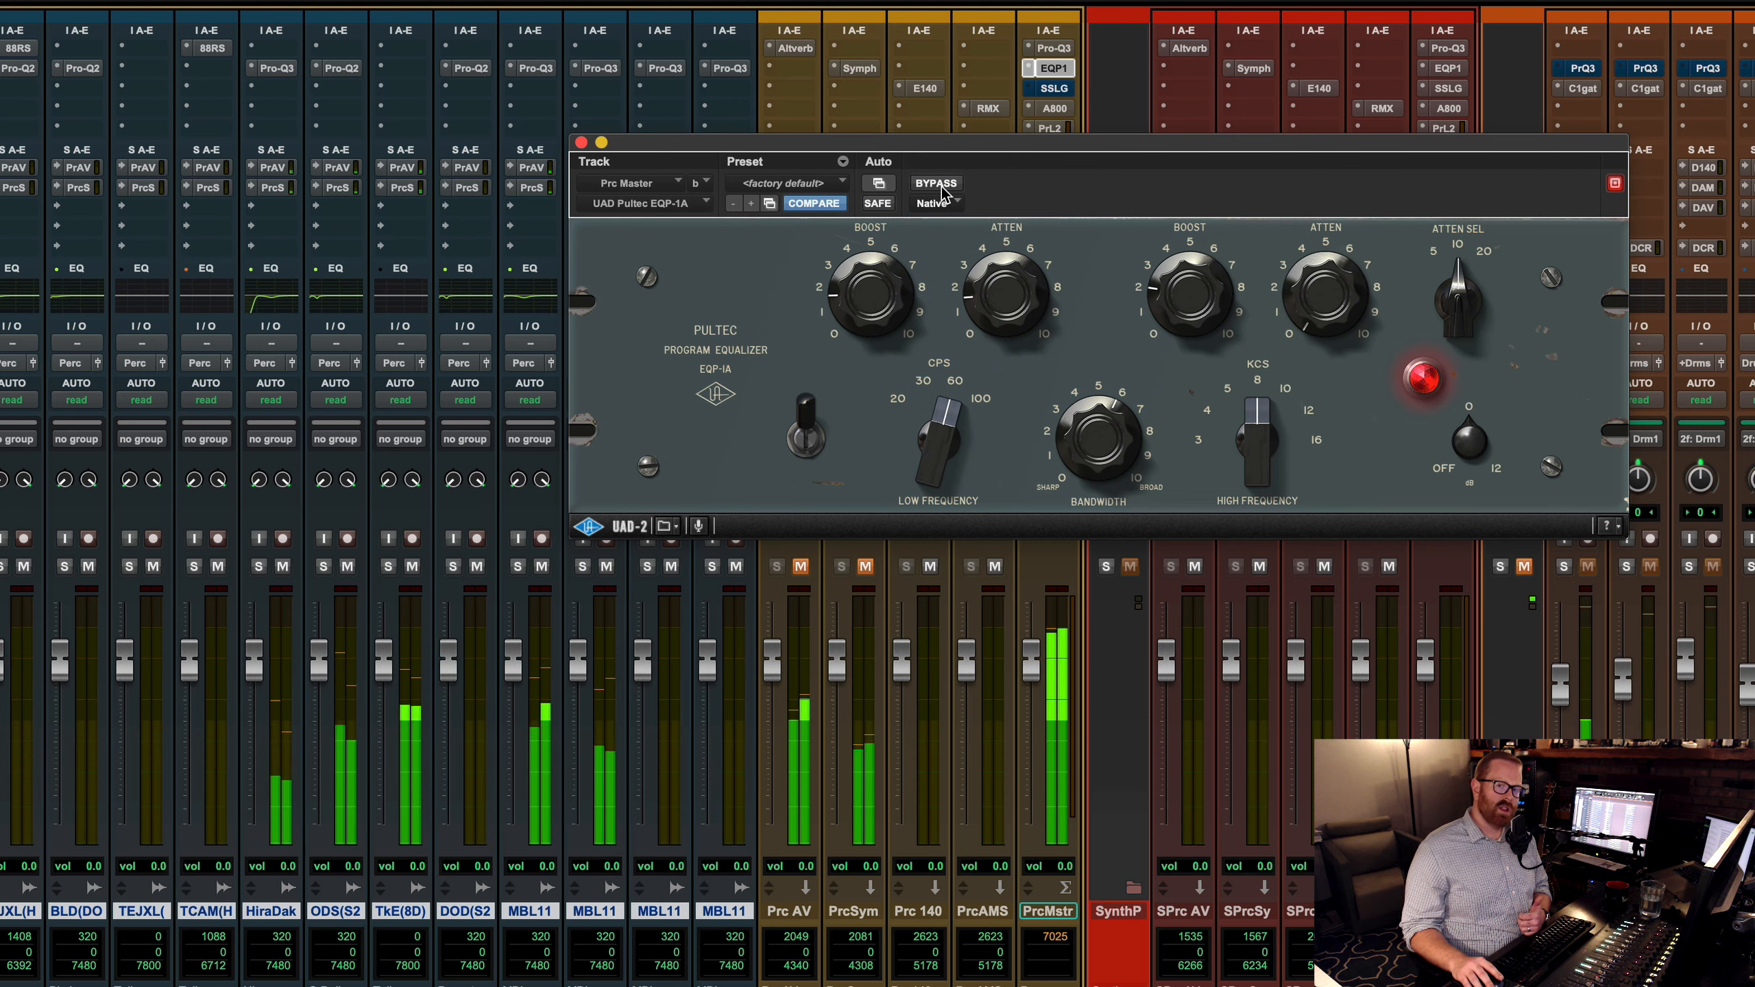
left_click(937, 183)
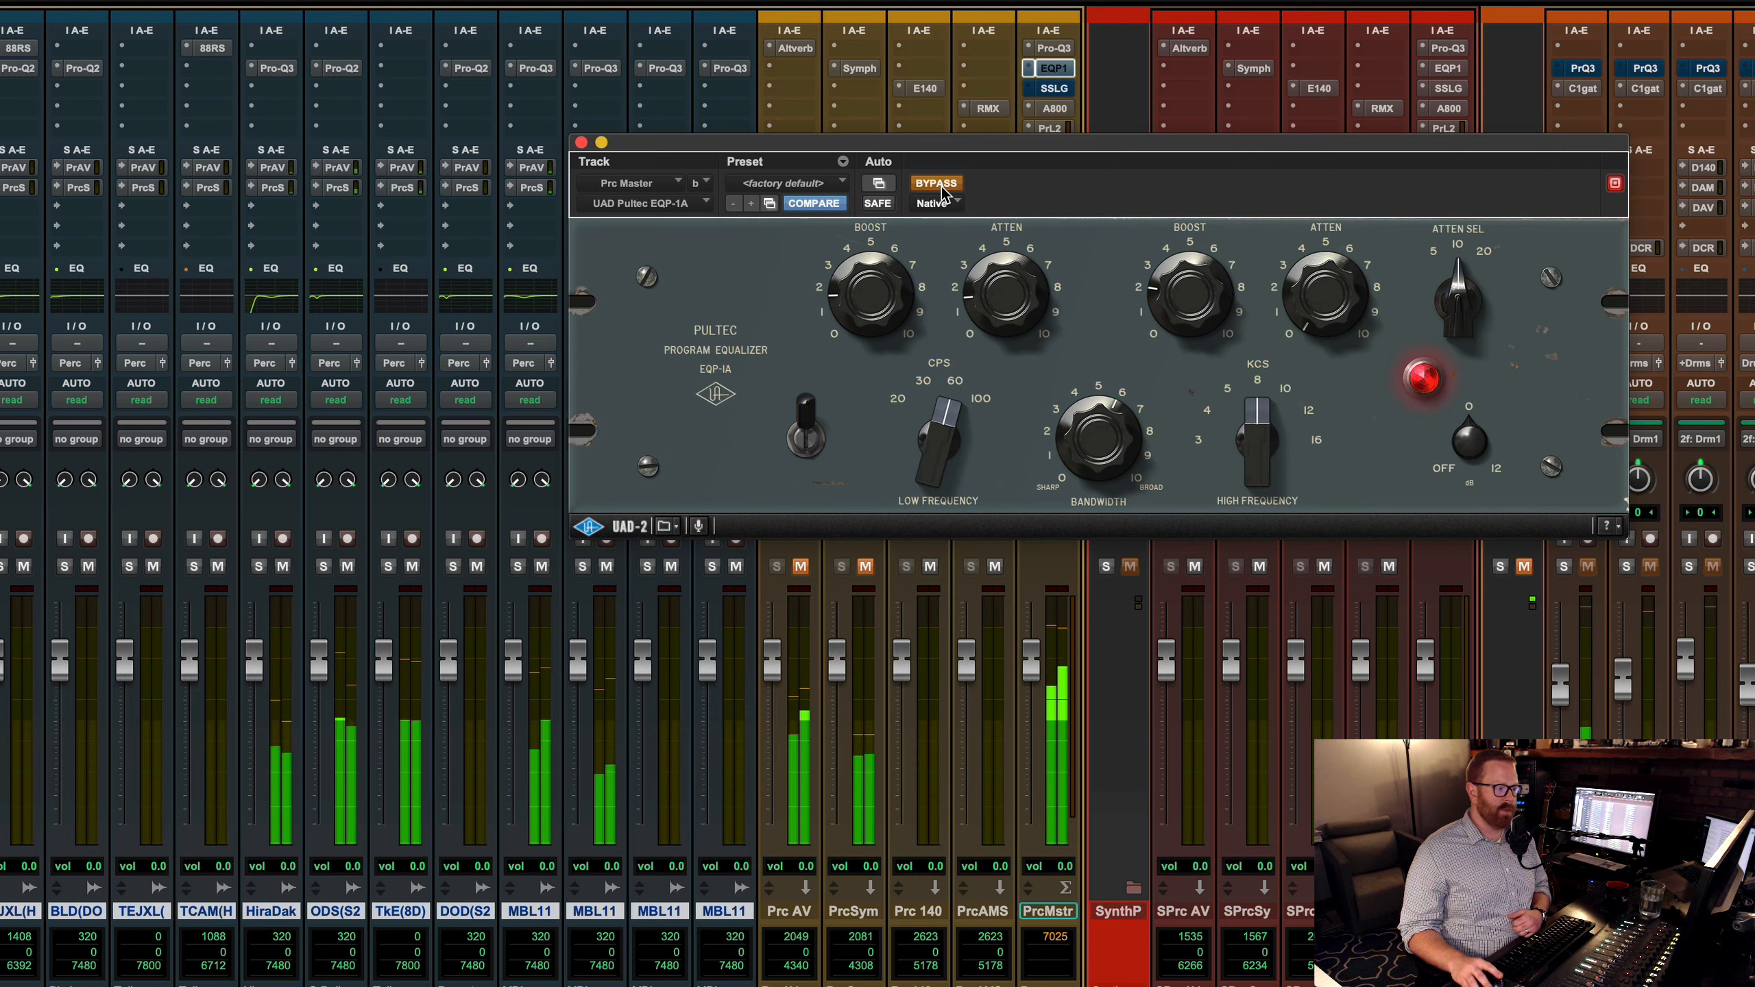
left_click(938, 185)
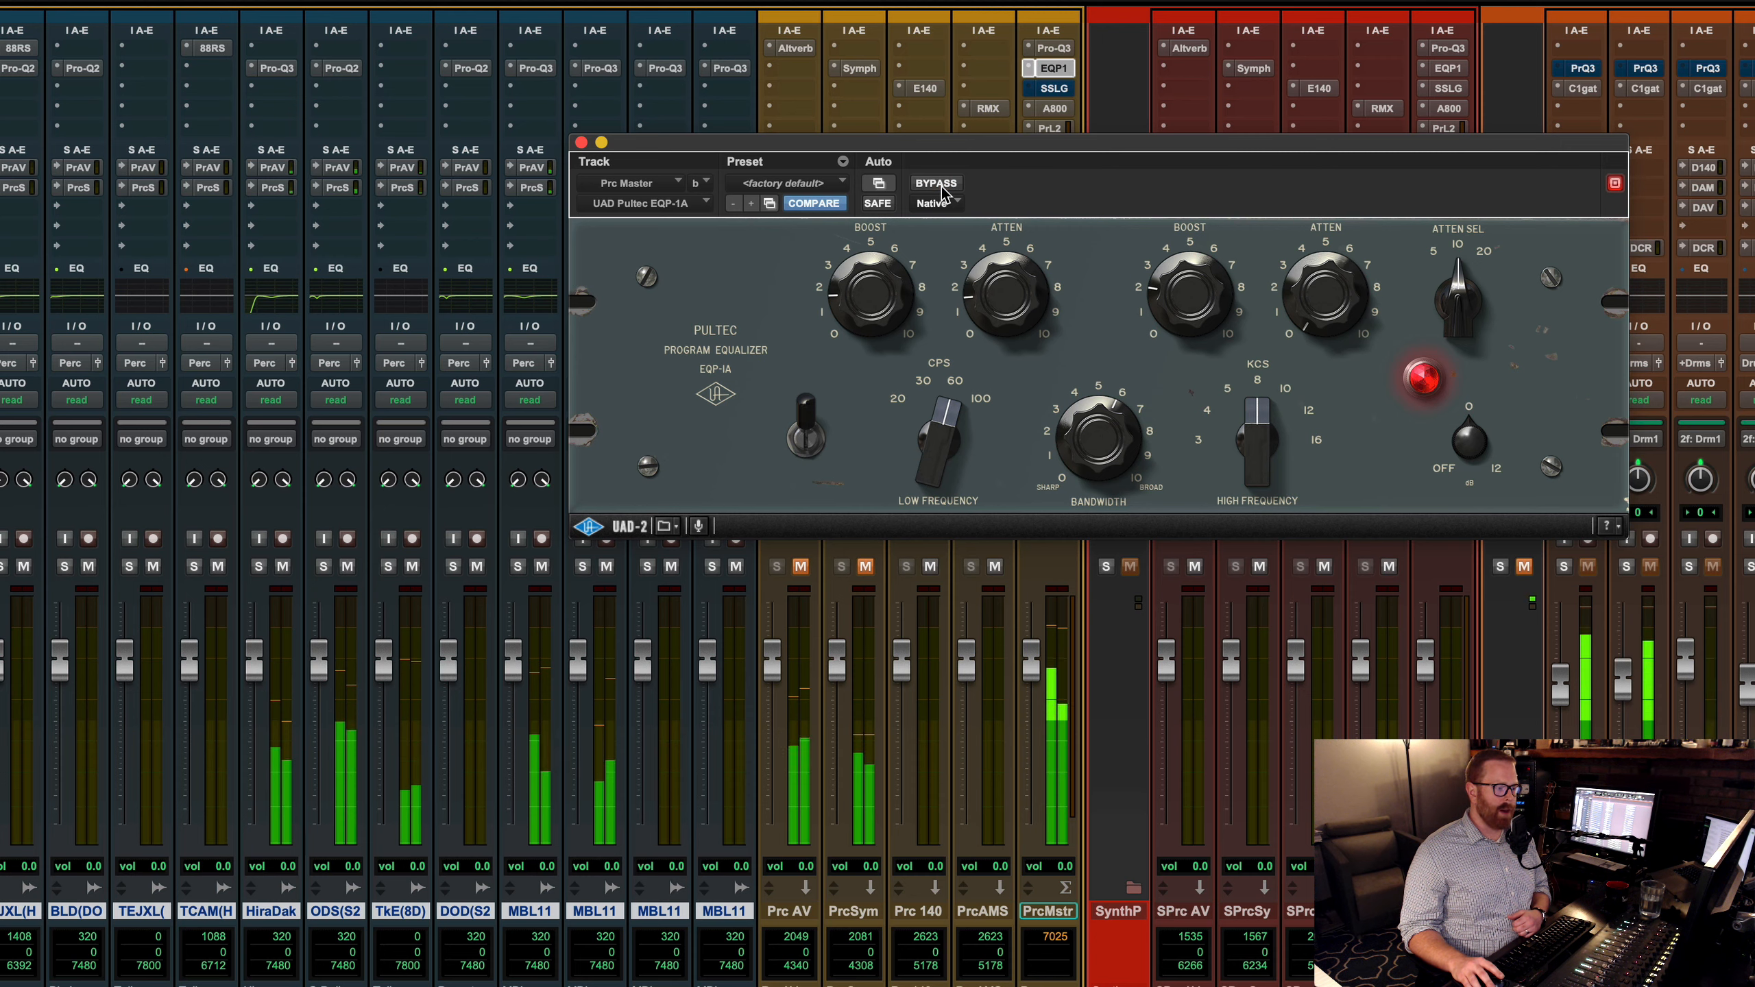
Step: Take the UAD SSL G bus compressor on the Prc Master track out of bypass
left_click(1064, 90)
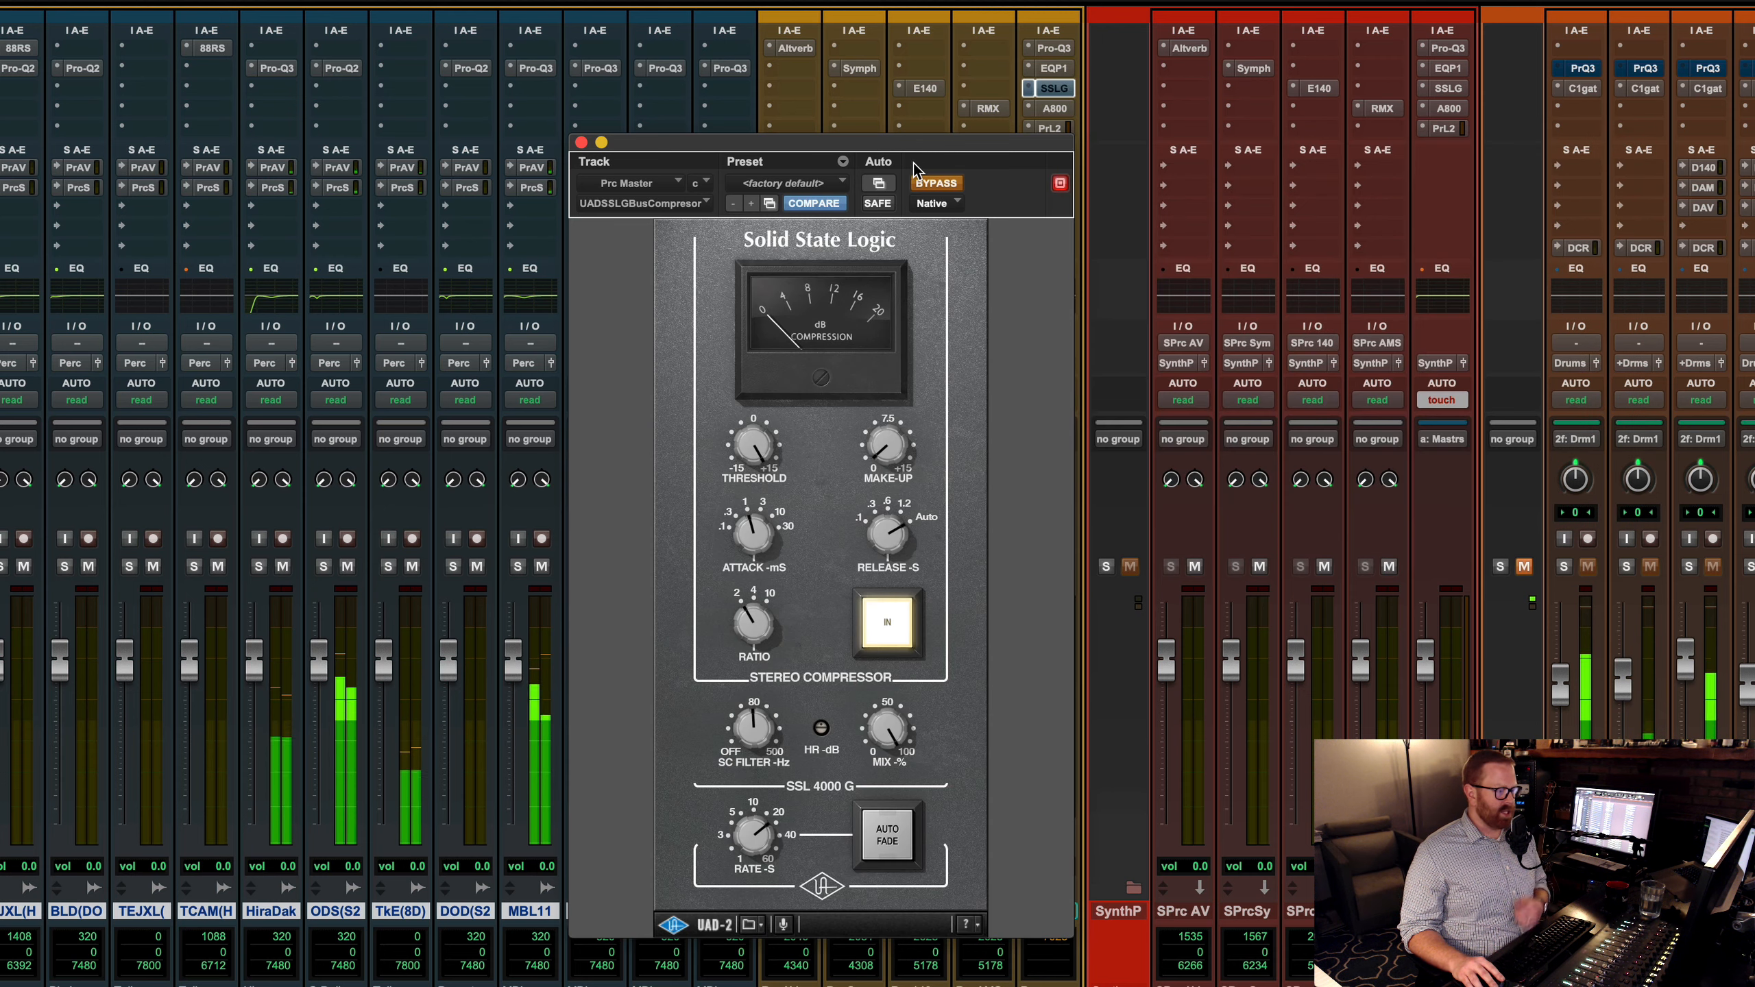
left_click(934, 182)
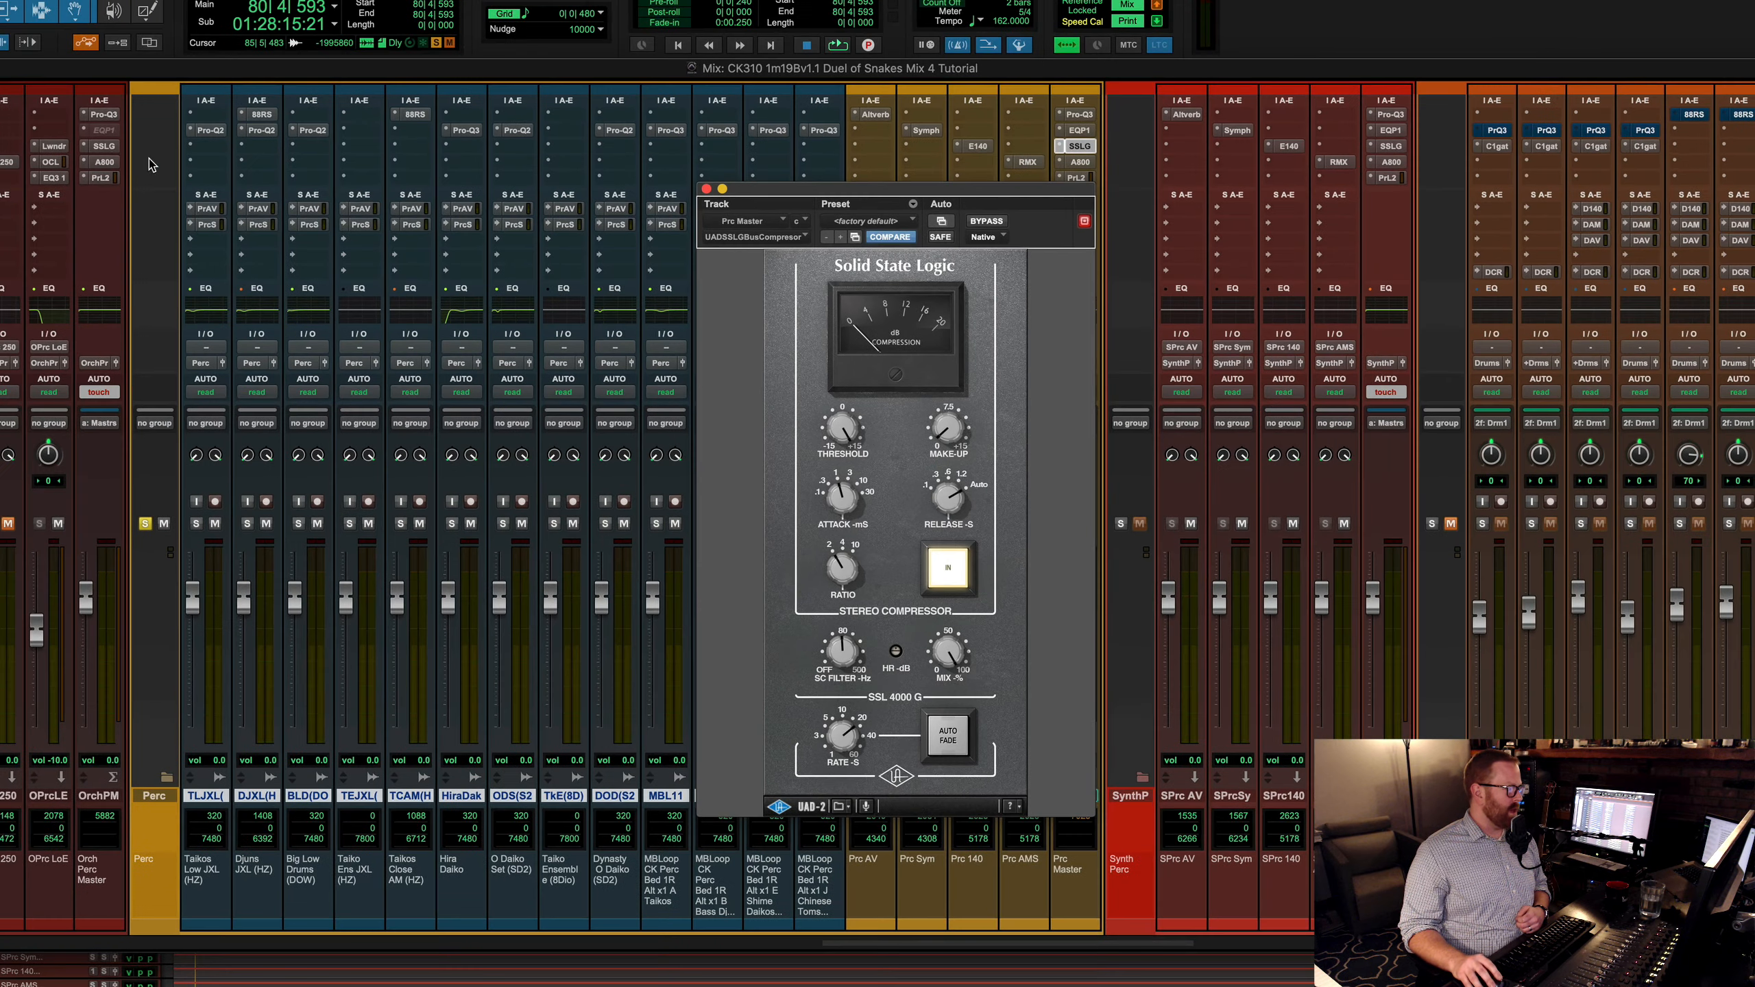
Step: Compare the SSL bus compressor settings on the Orch Perc Master, SPrc Master and Prc Master tracks, and close the plug-in window
left_click(112, 147)
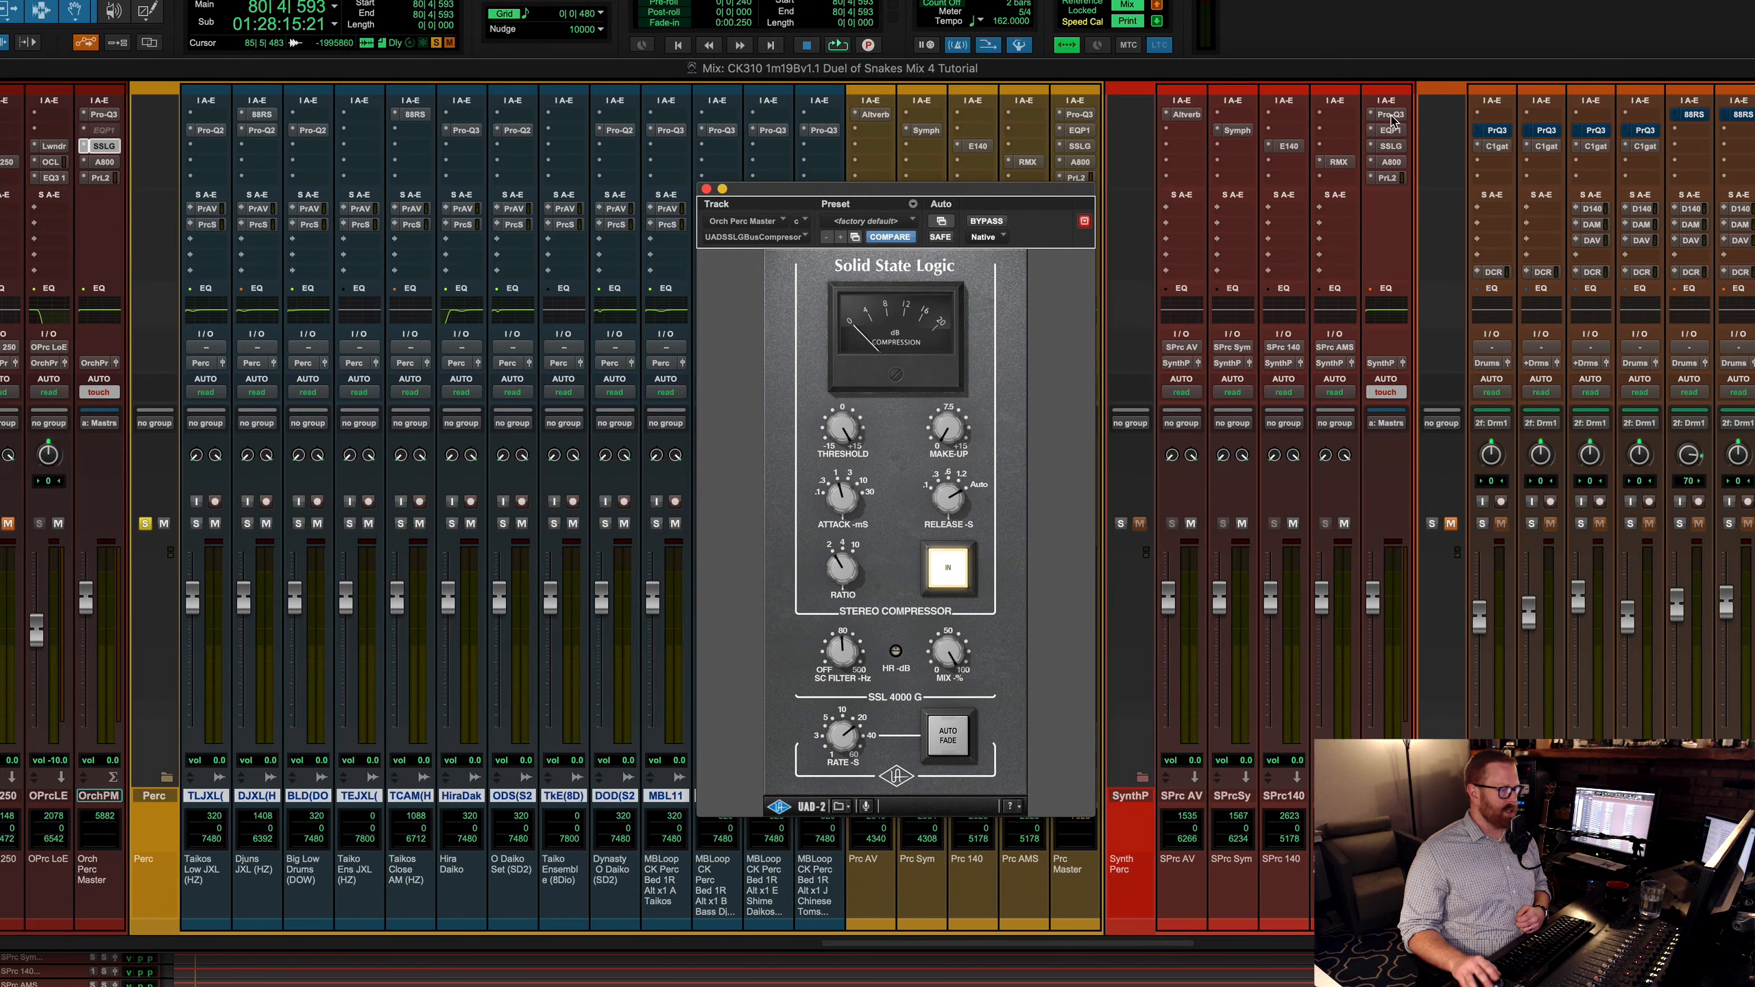
left_click(1391, 147)
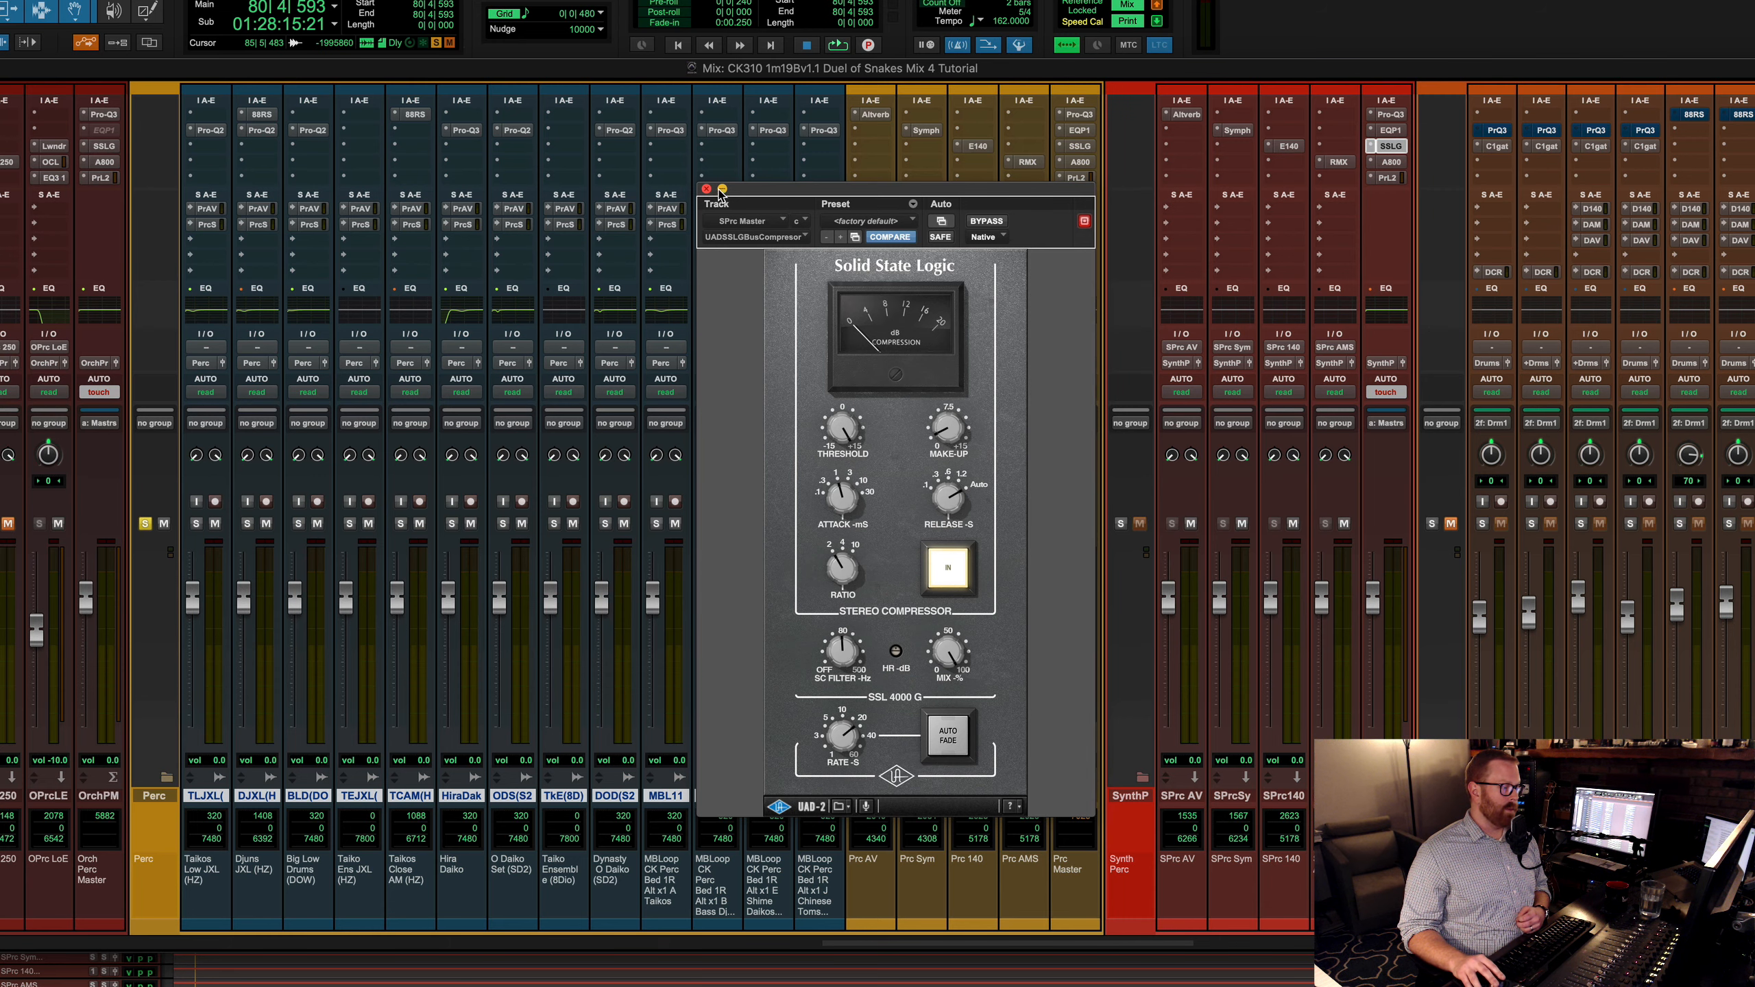
left_click(1391, 131)
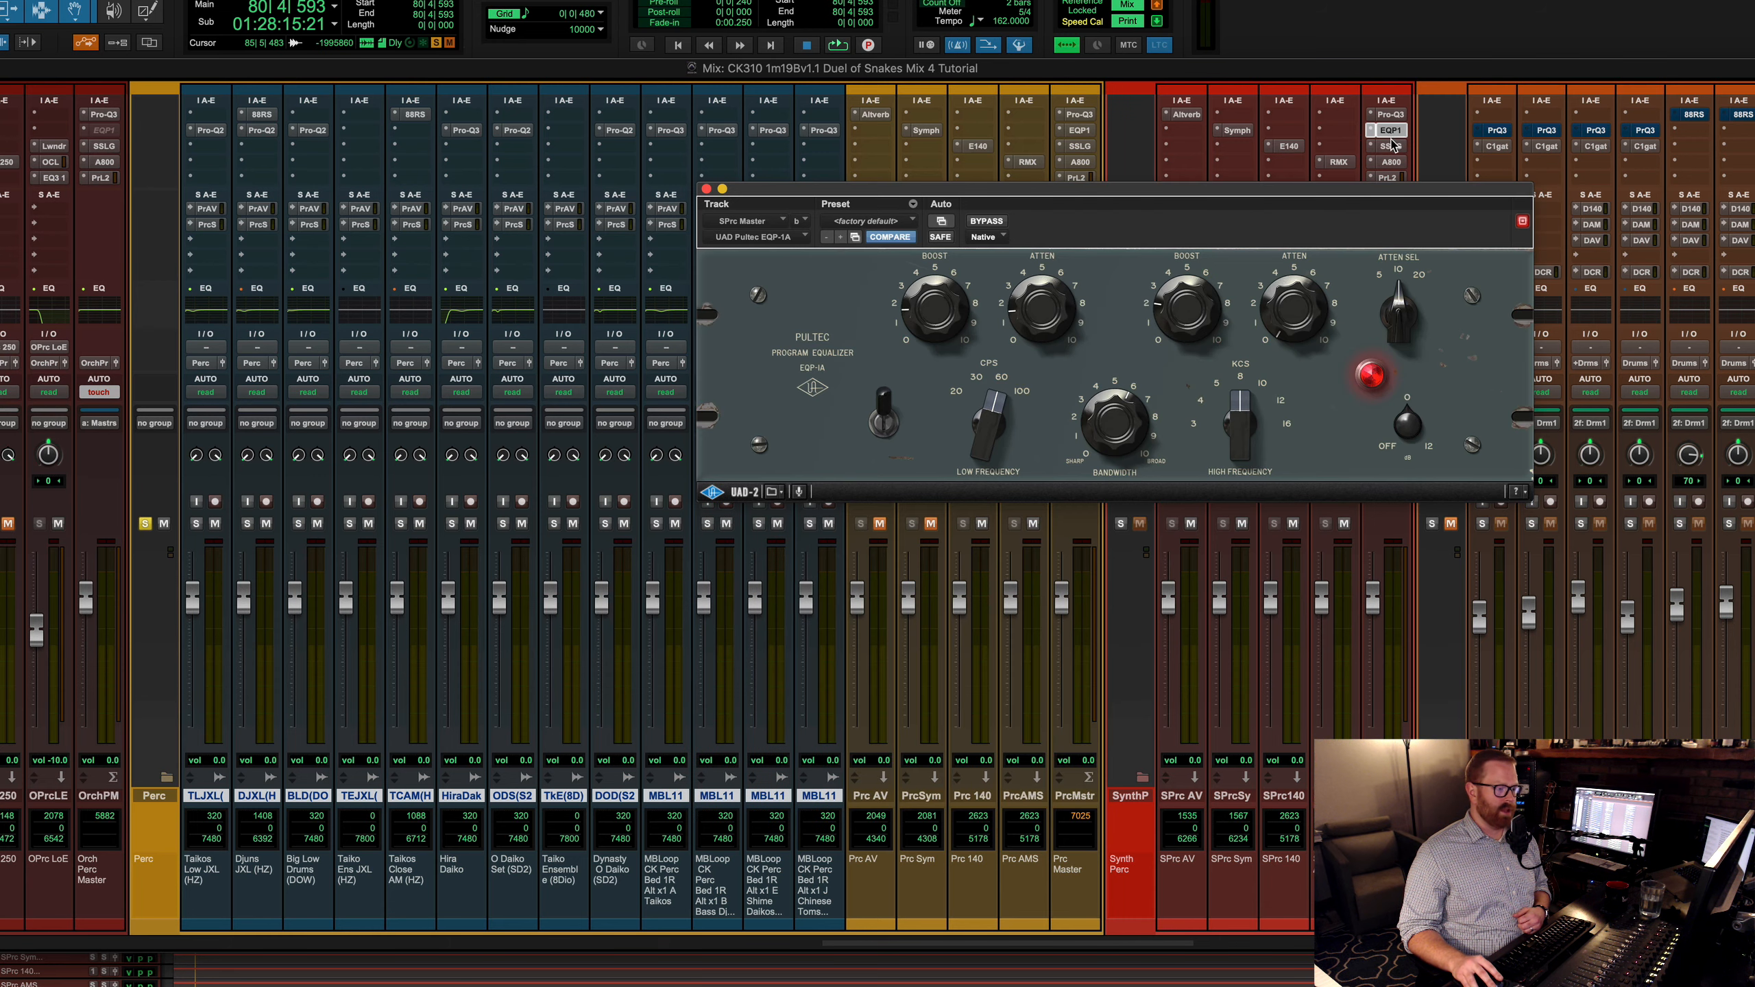
left_click(1392, 146)
left_click(1083, 146)
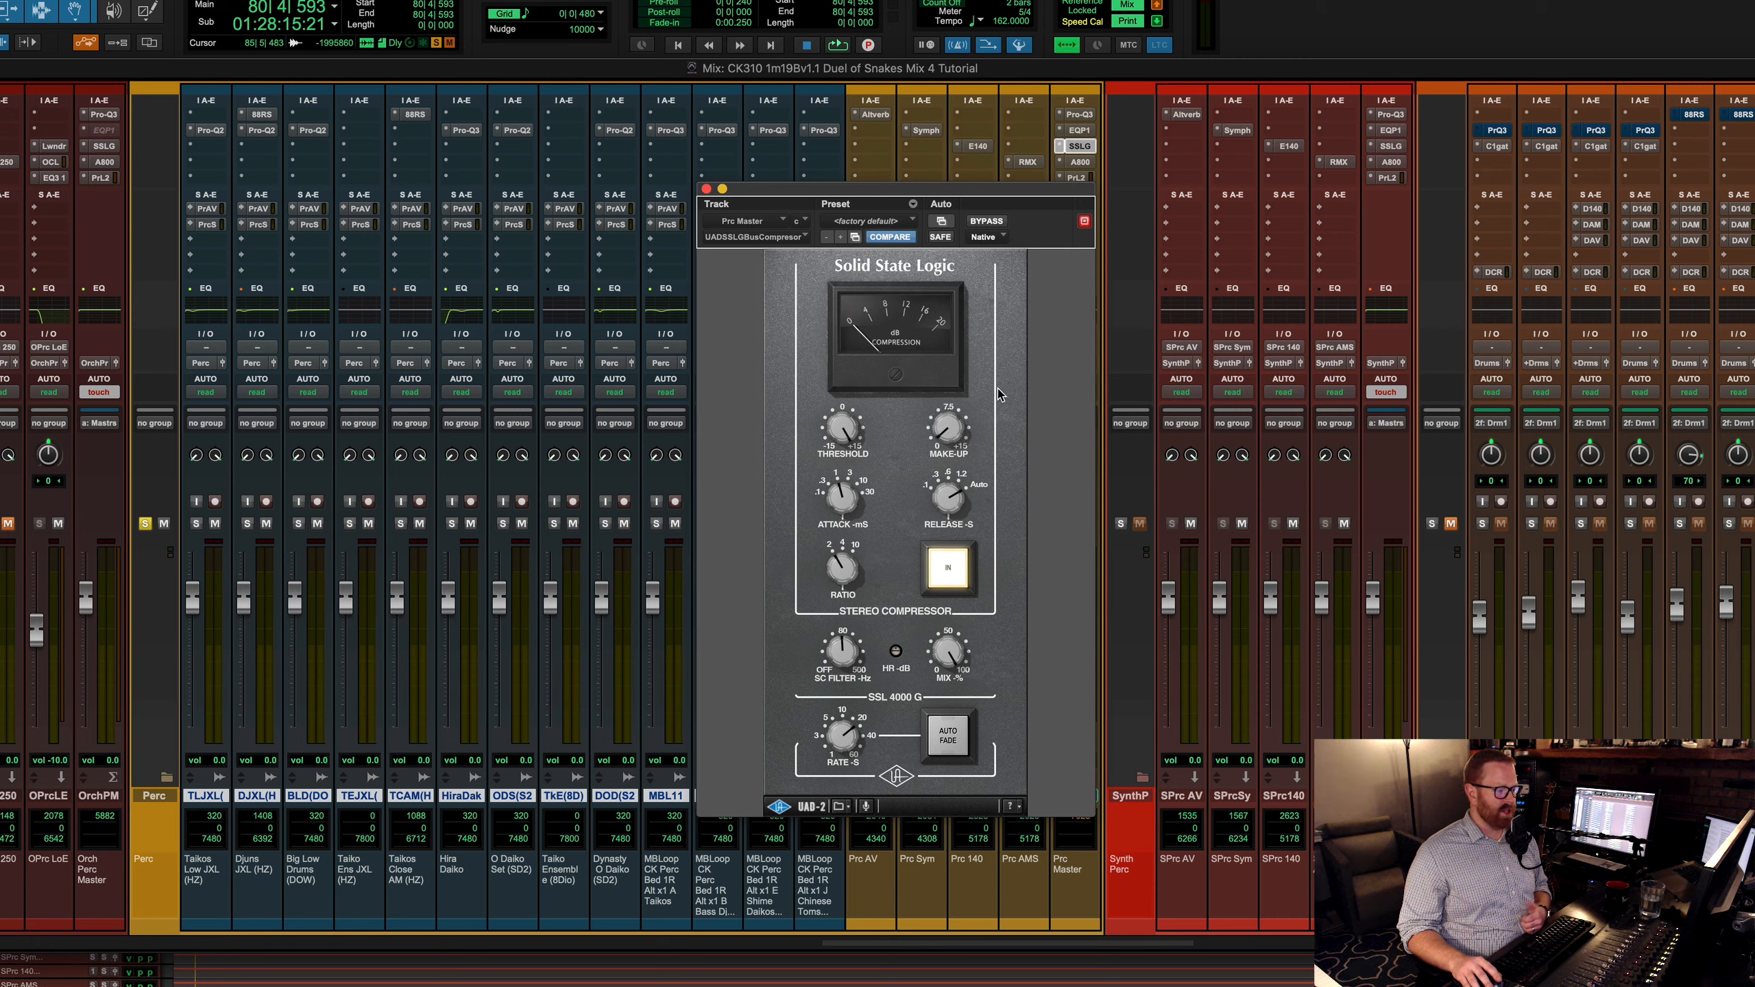
left_click(103, 146)
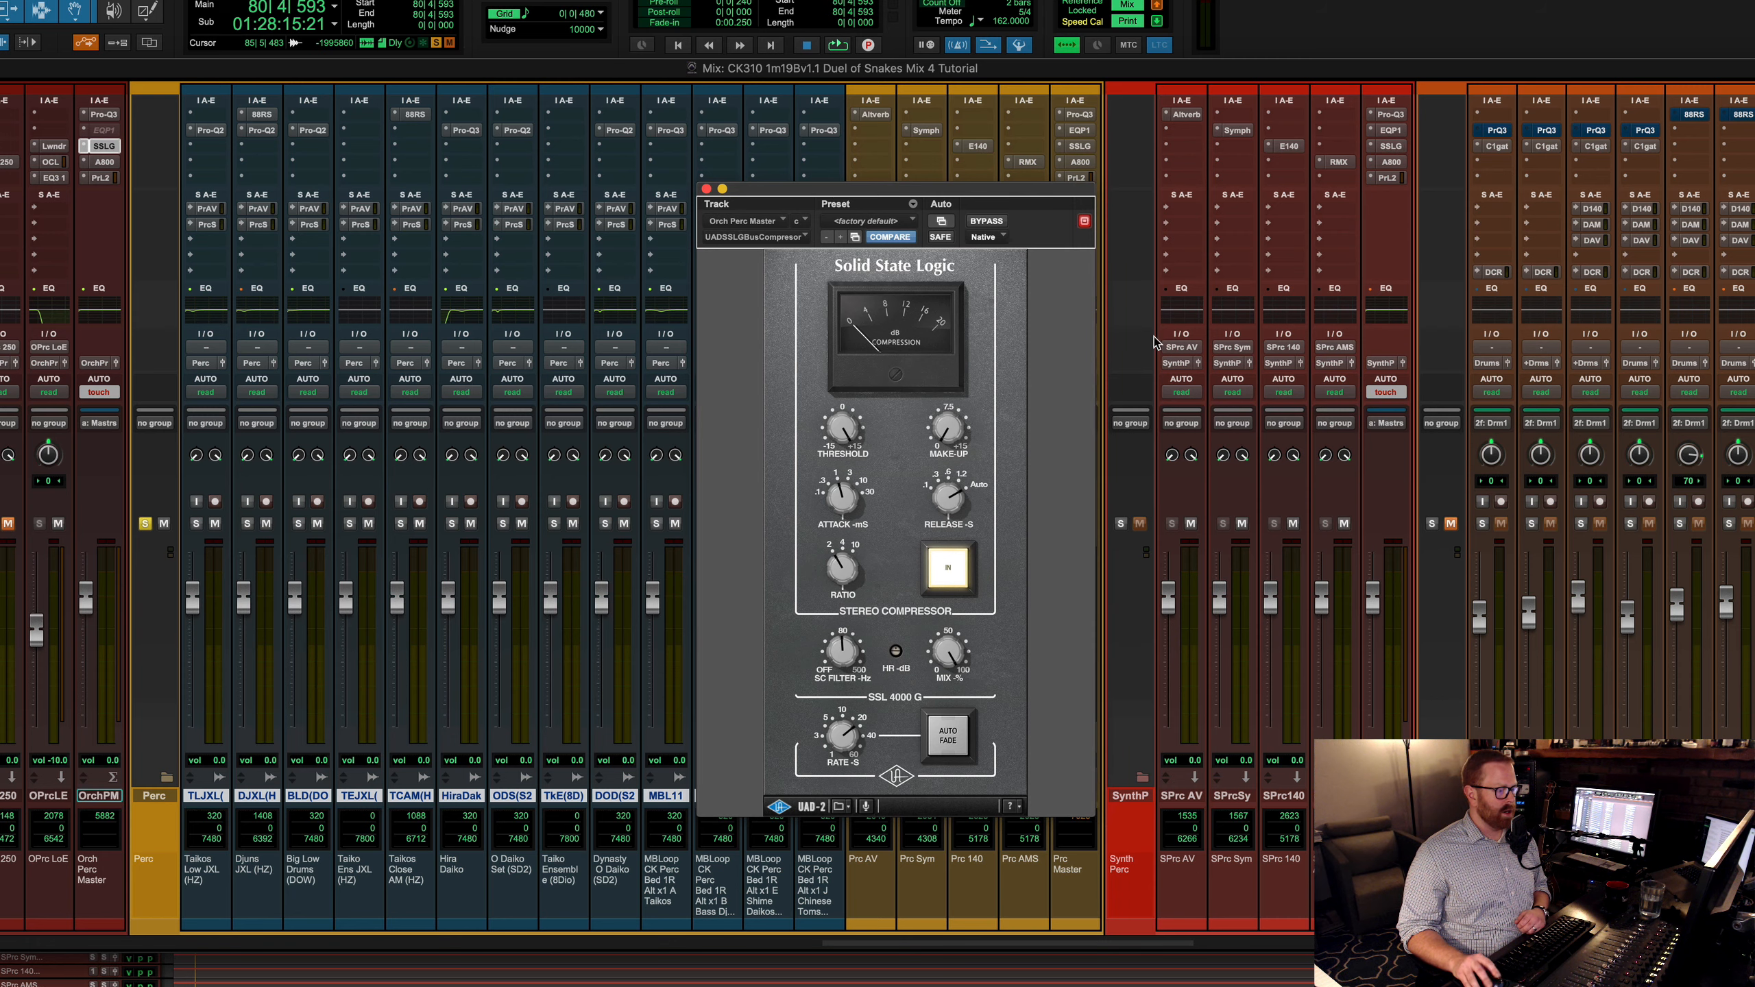
left_click(1080, 146)
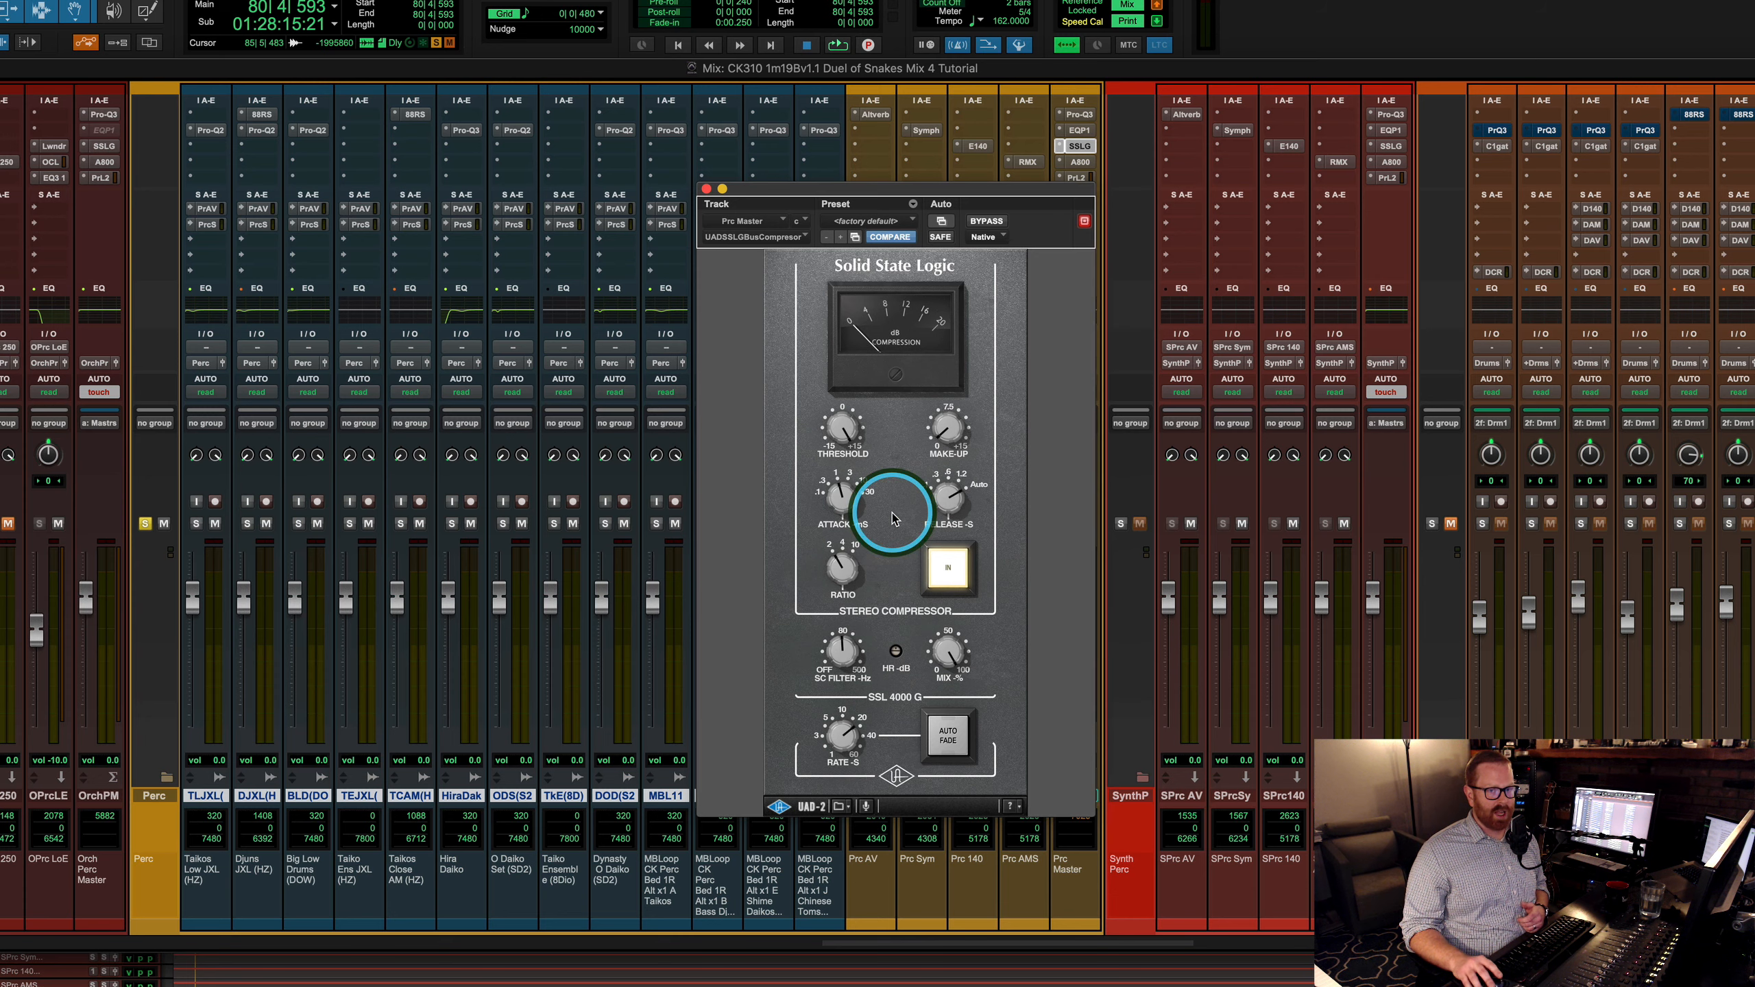
left_click(956, 435)
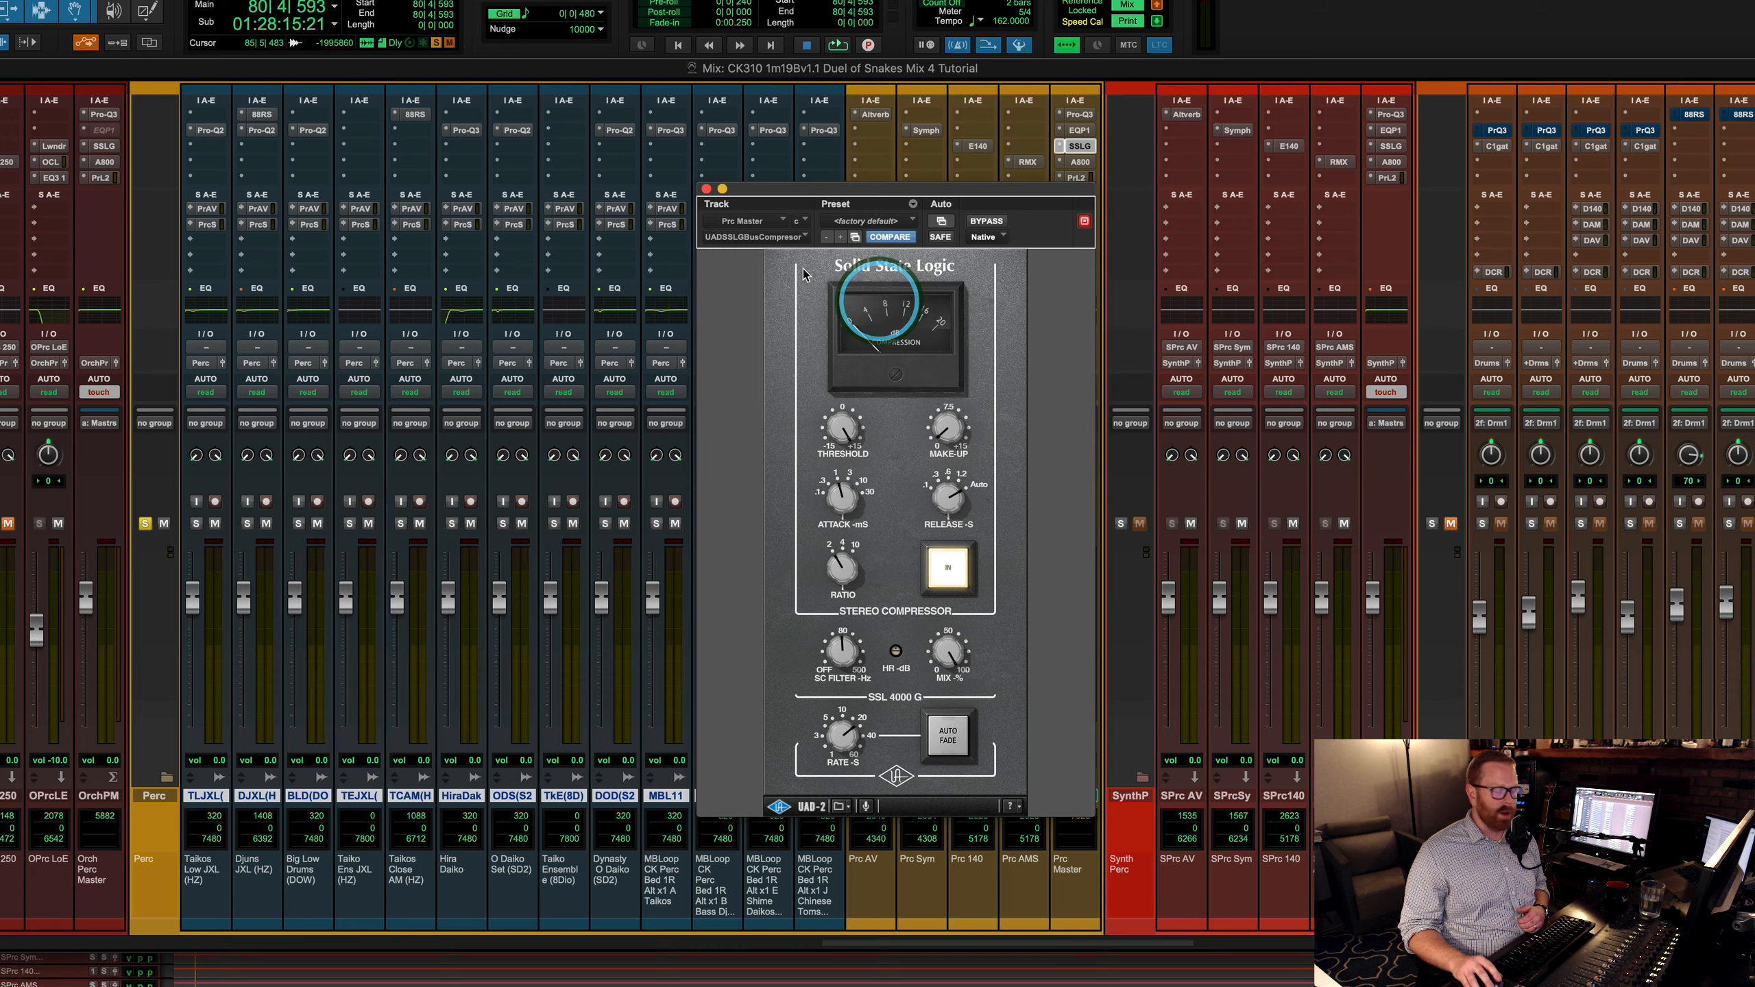
left_click(706, 189)
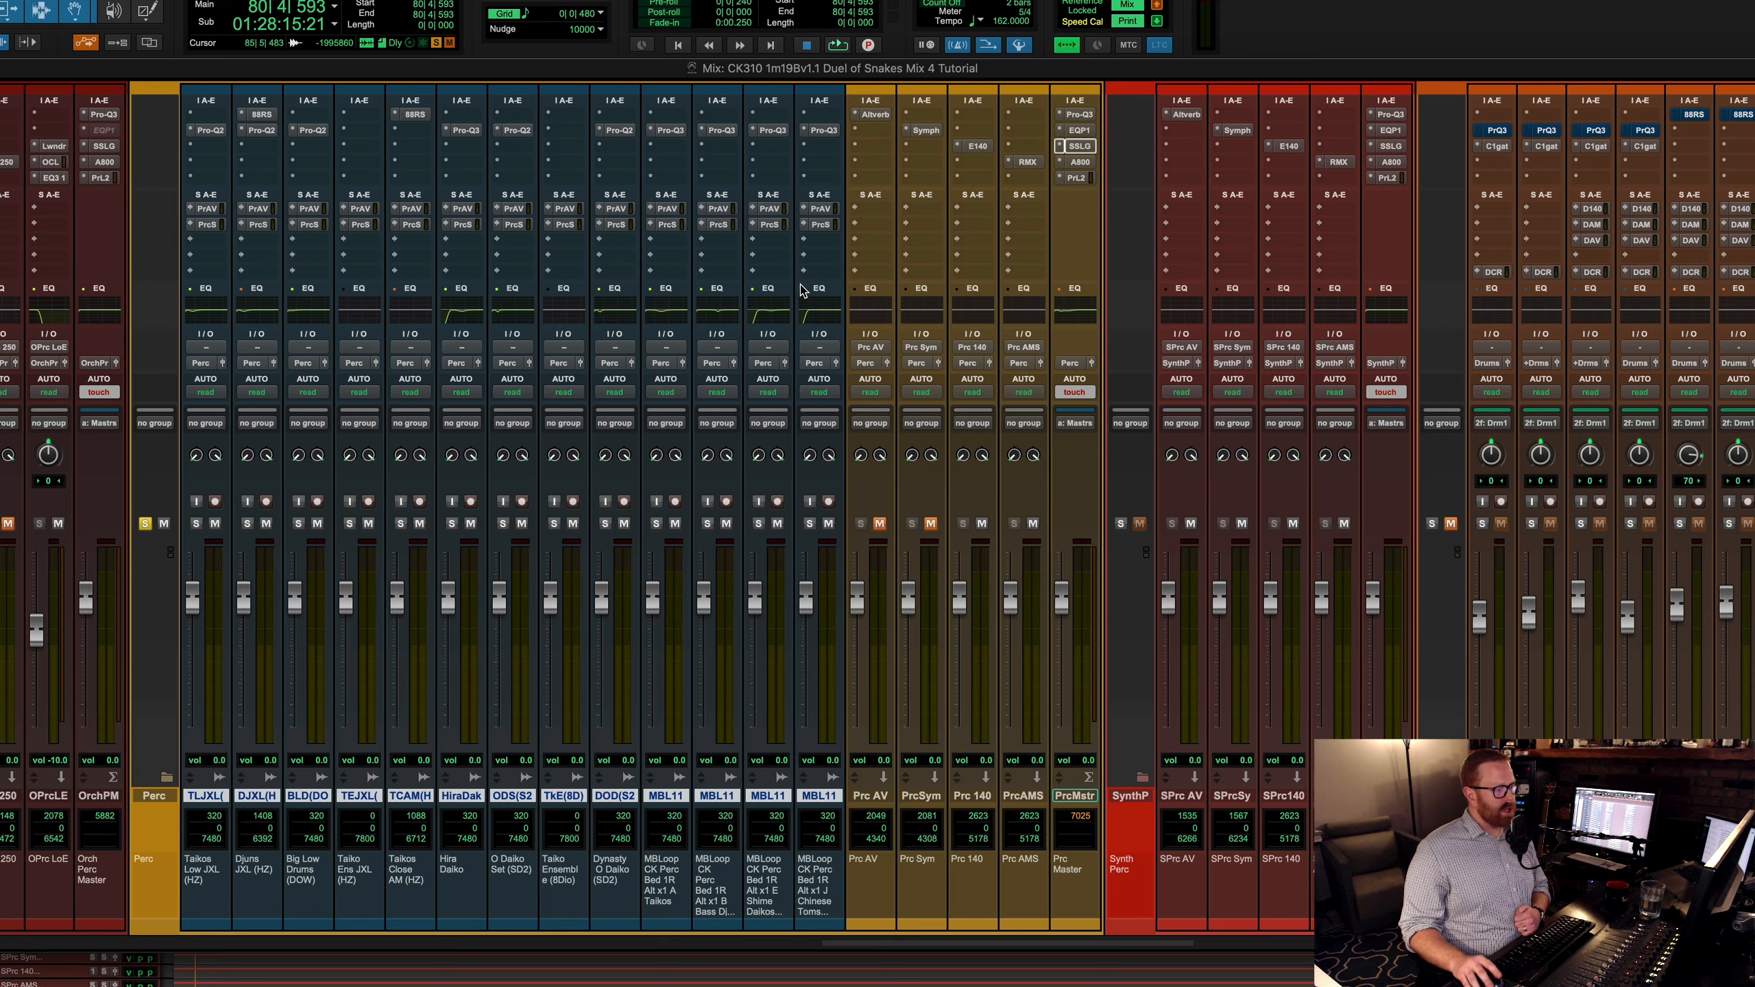
Step: Unmute the Prc AV reverb track and audition its Altiverb 7 room during playback with the plug-in window moved below the inserts
left_click(872, 114)
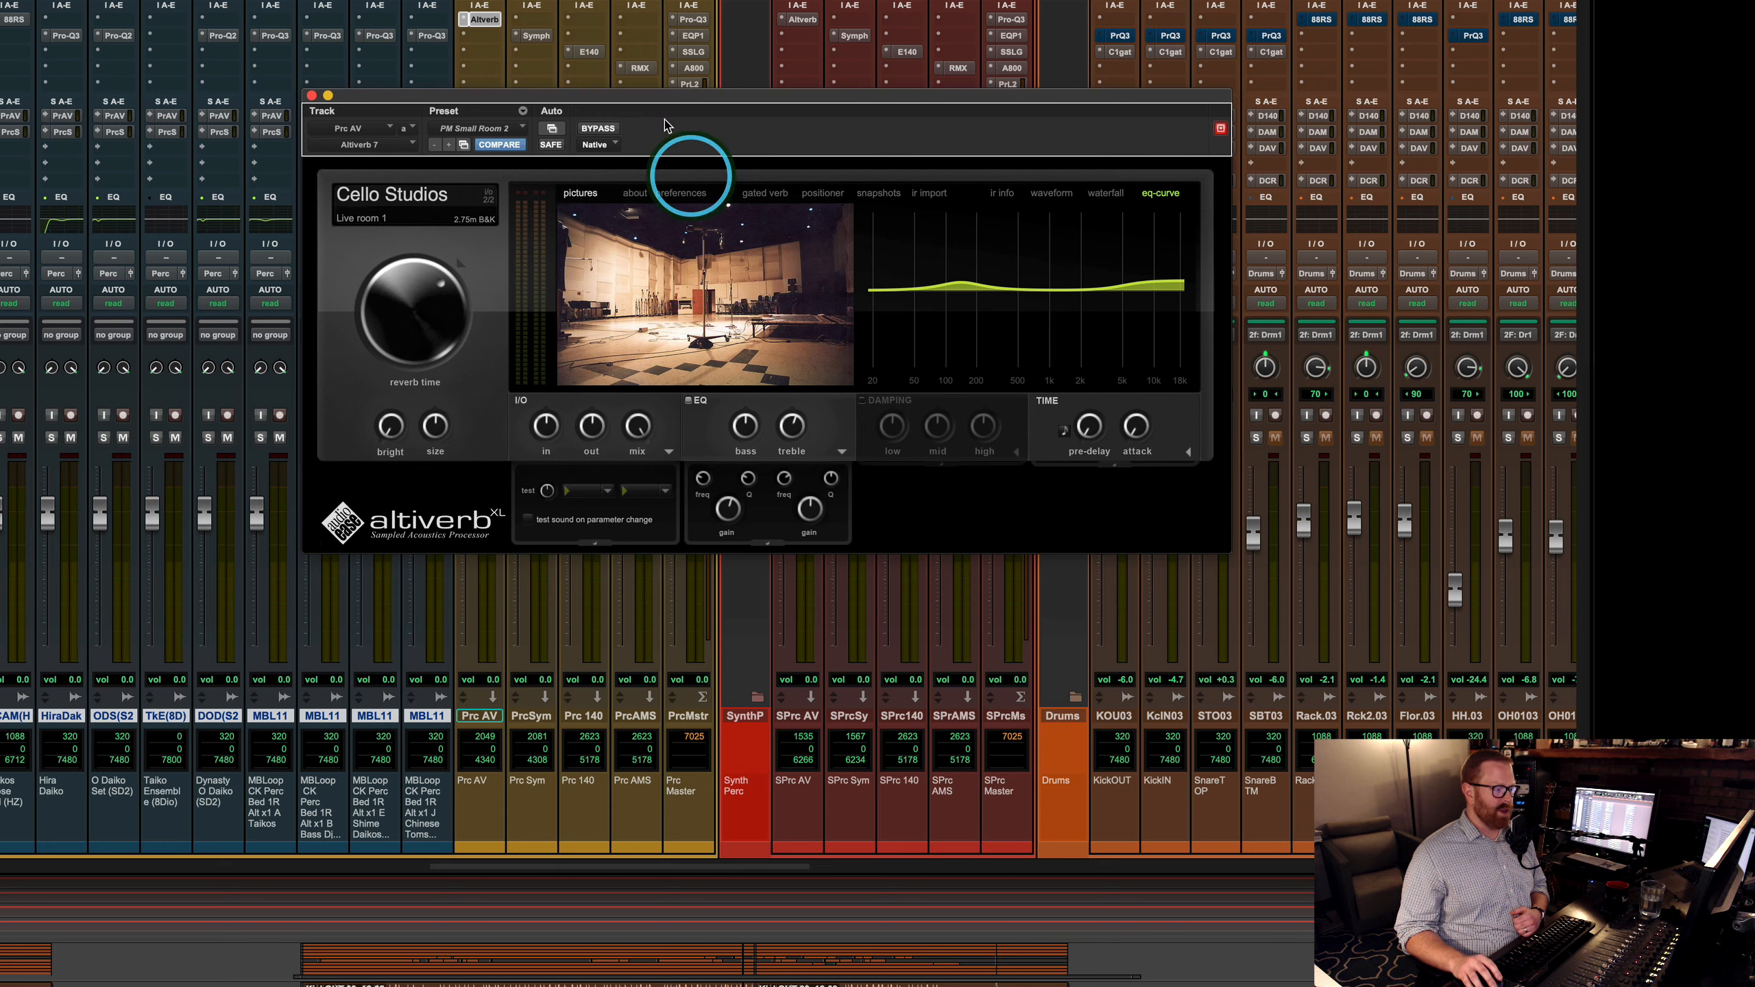
left_click_drag(641, 105, 639, 499)
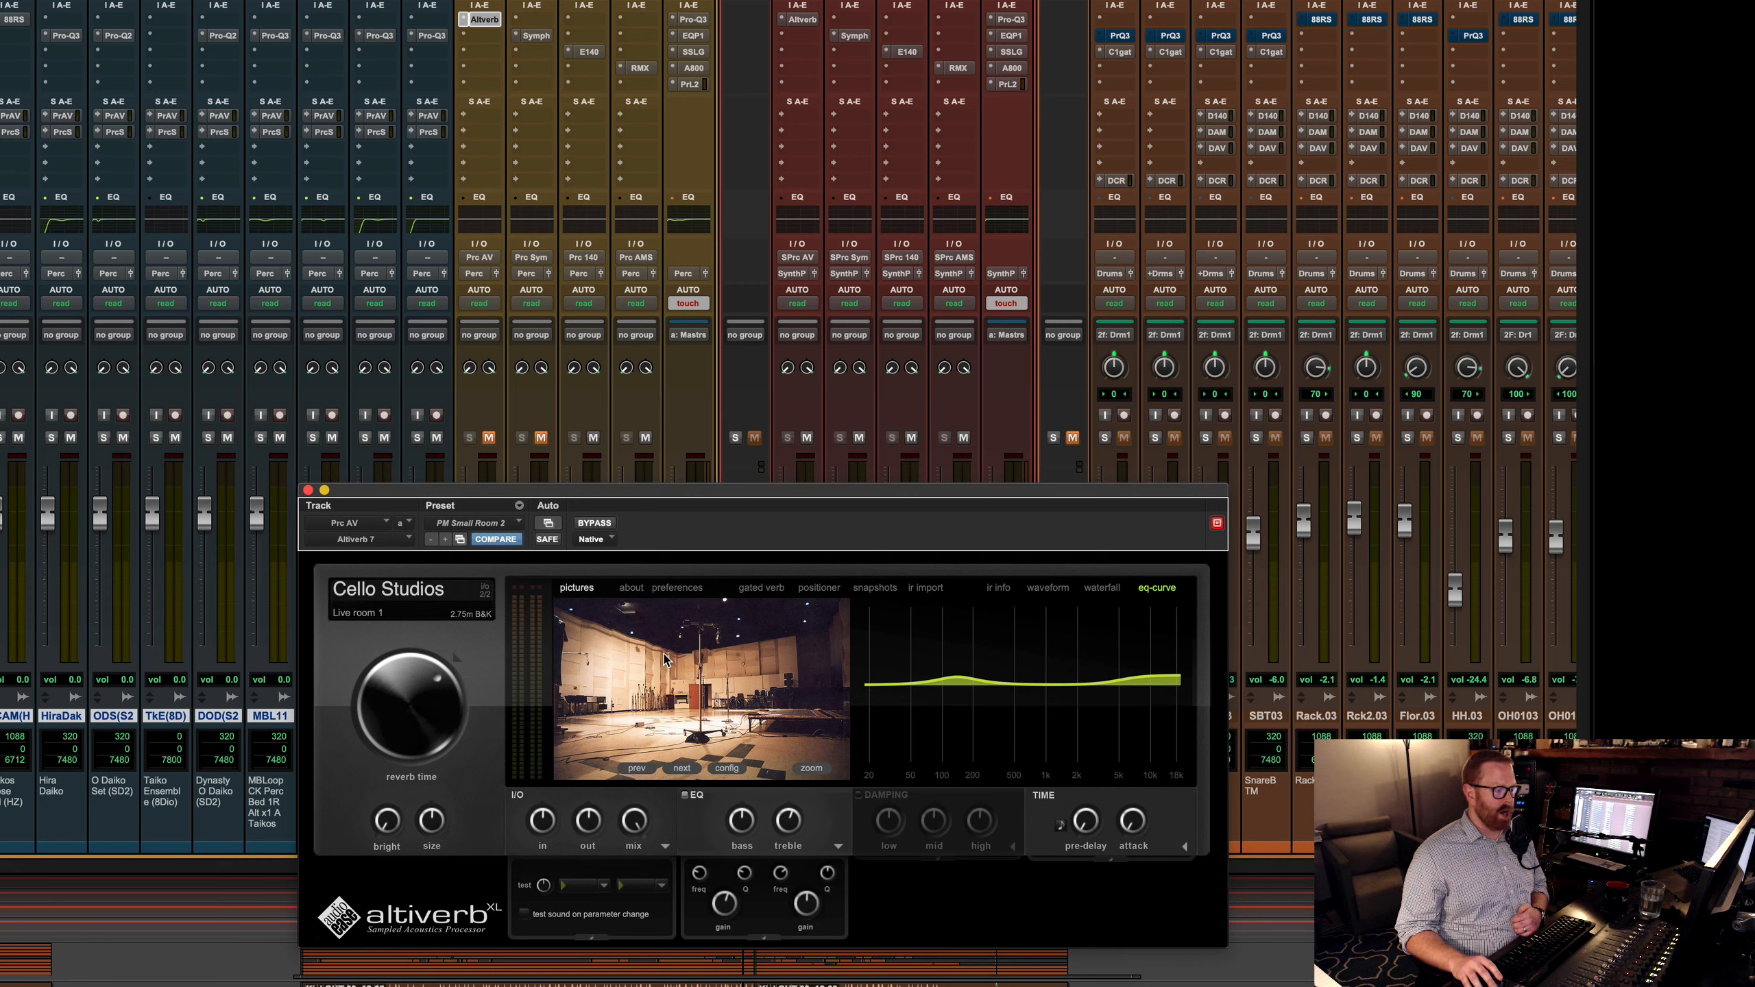
mouse_move(1003, 769)
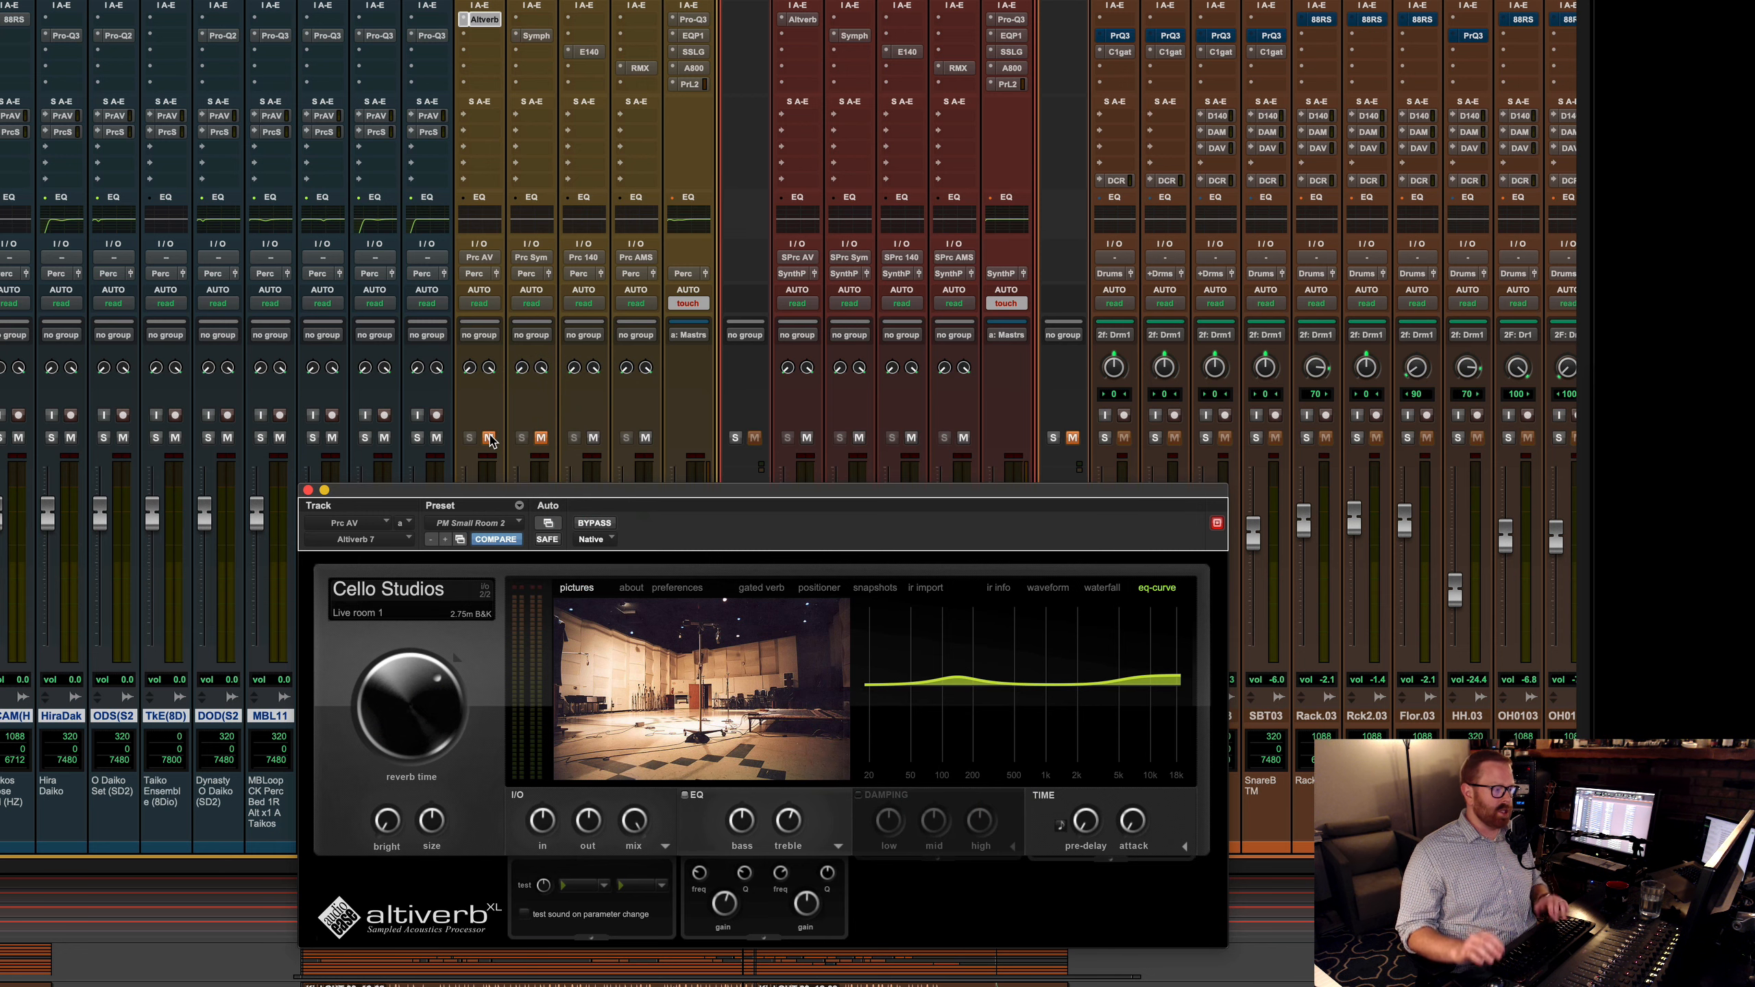
key("space")
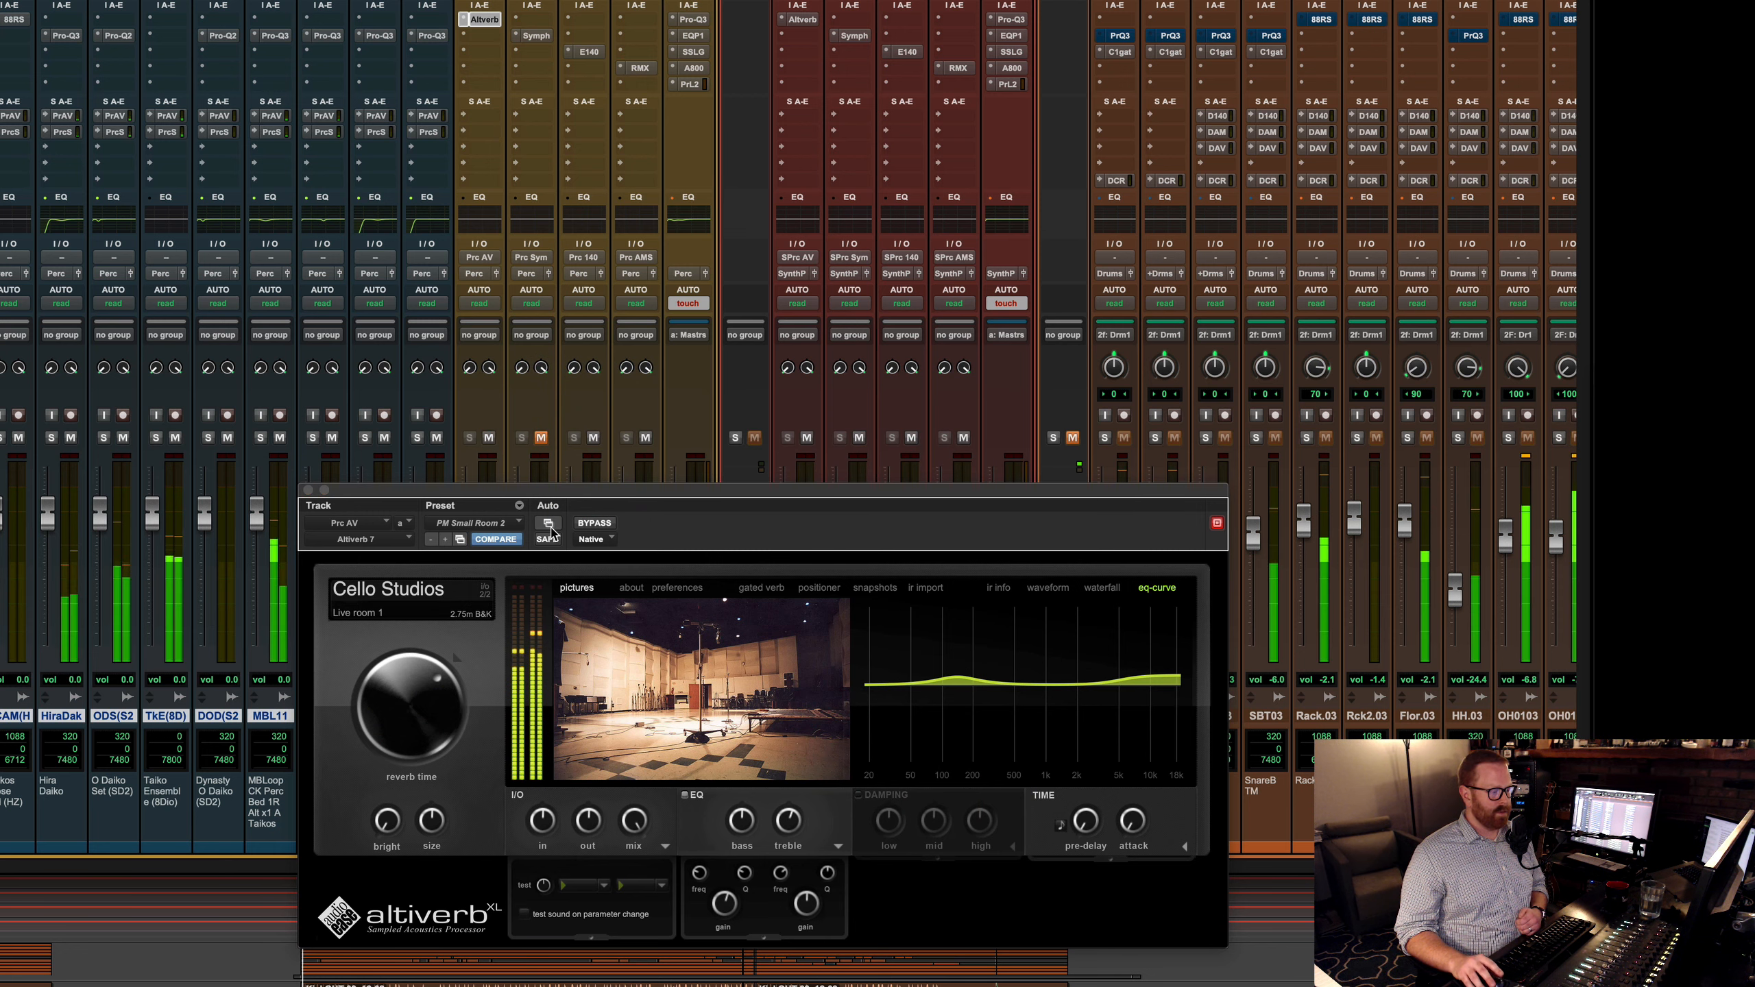
left_click(489, 439)
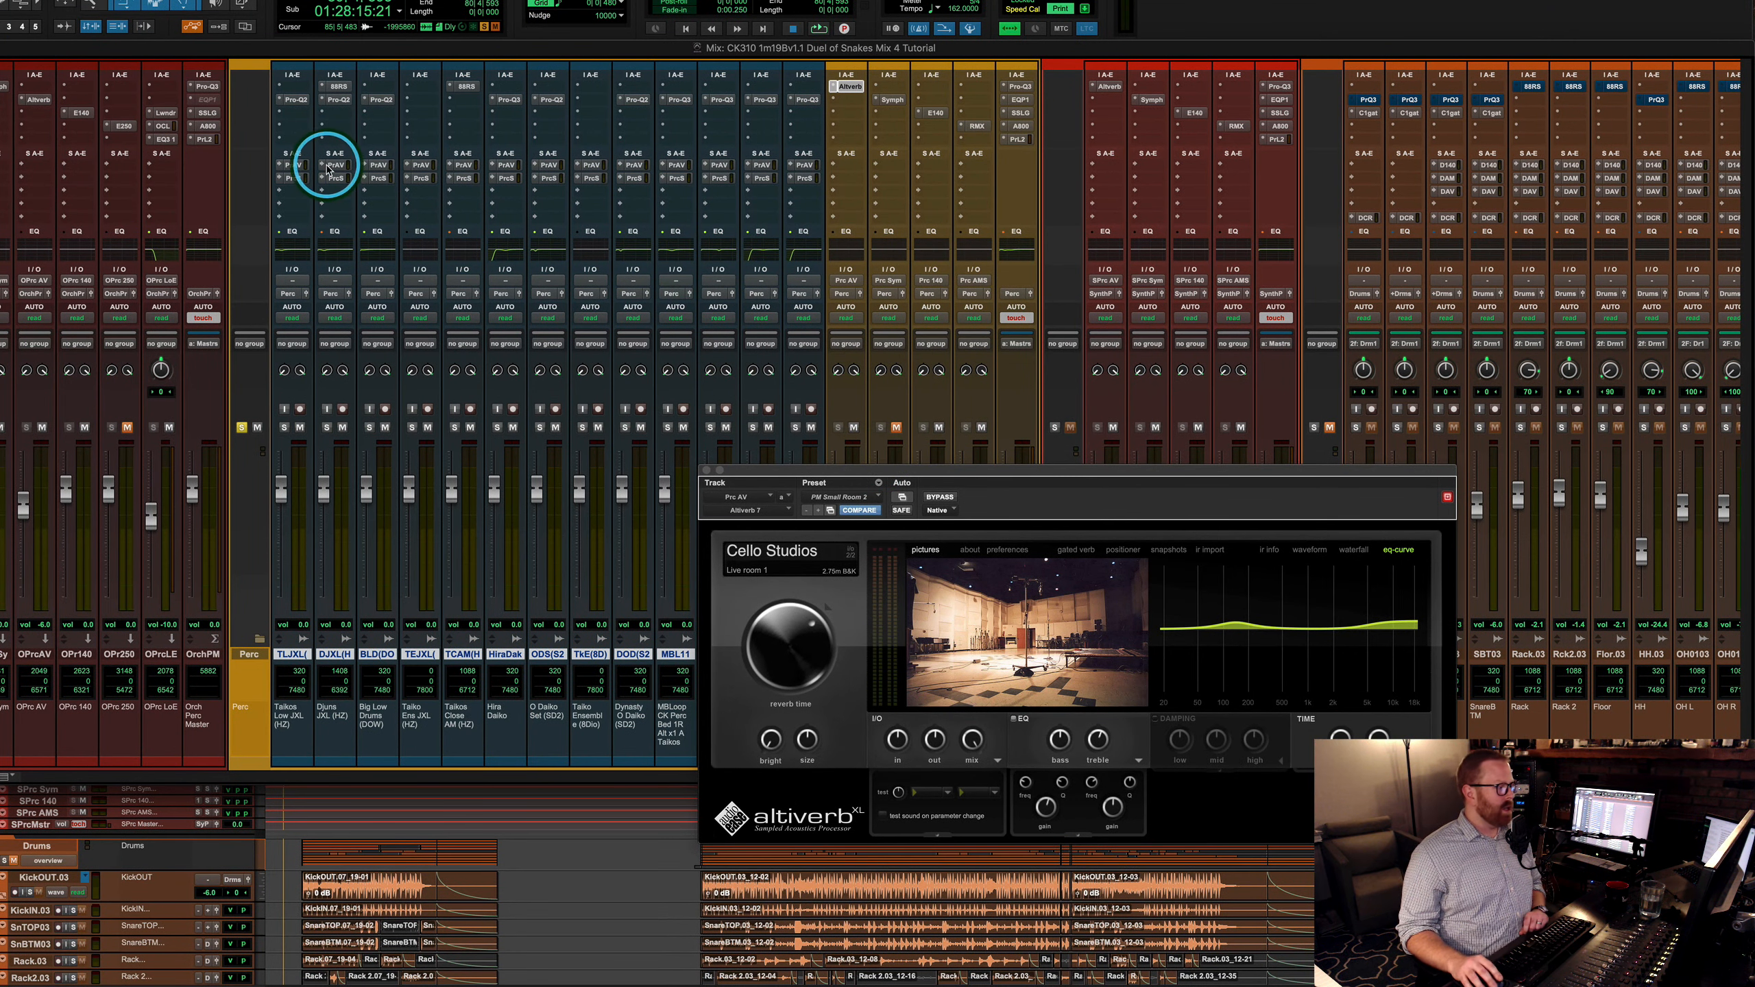
Step: Load the PM Perc Fox preset into the Prc AV track's Altiverb 7 and move the plug-in window clear of the track's mute and fader
left_click(293, 165)
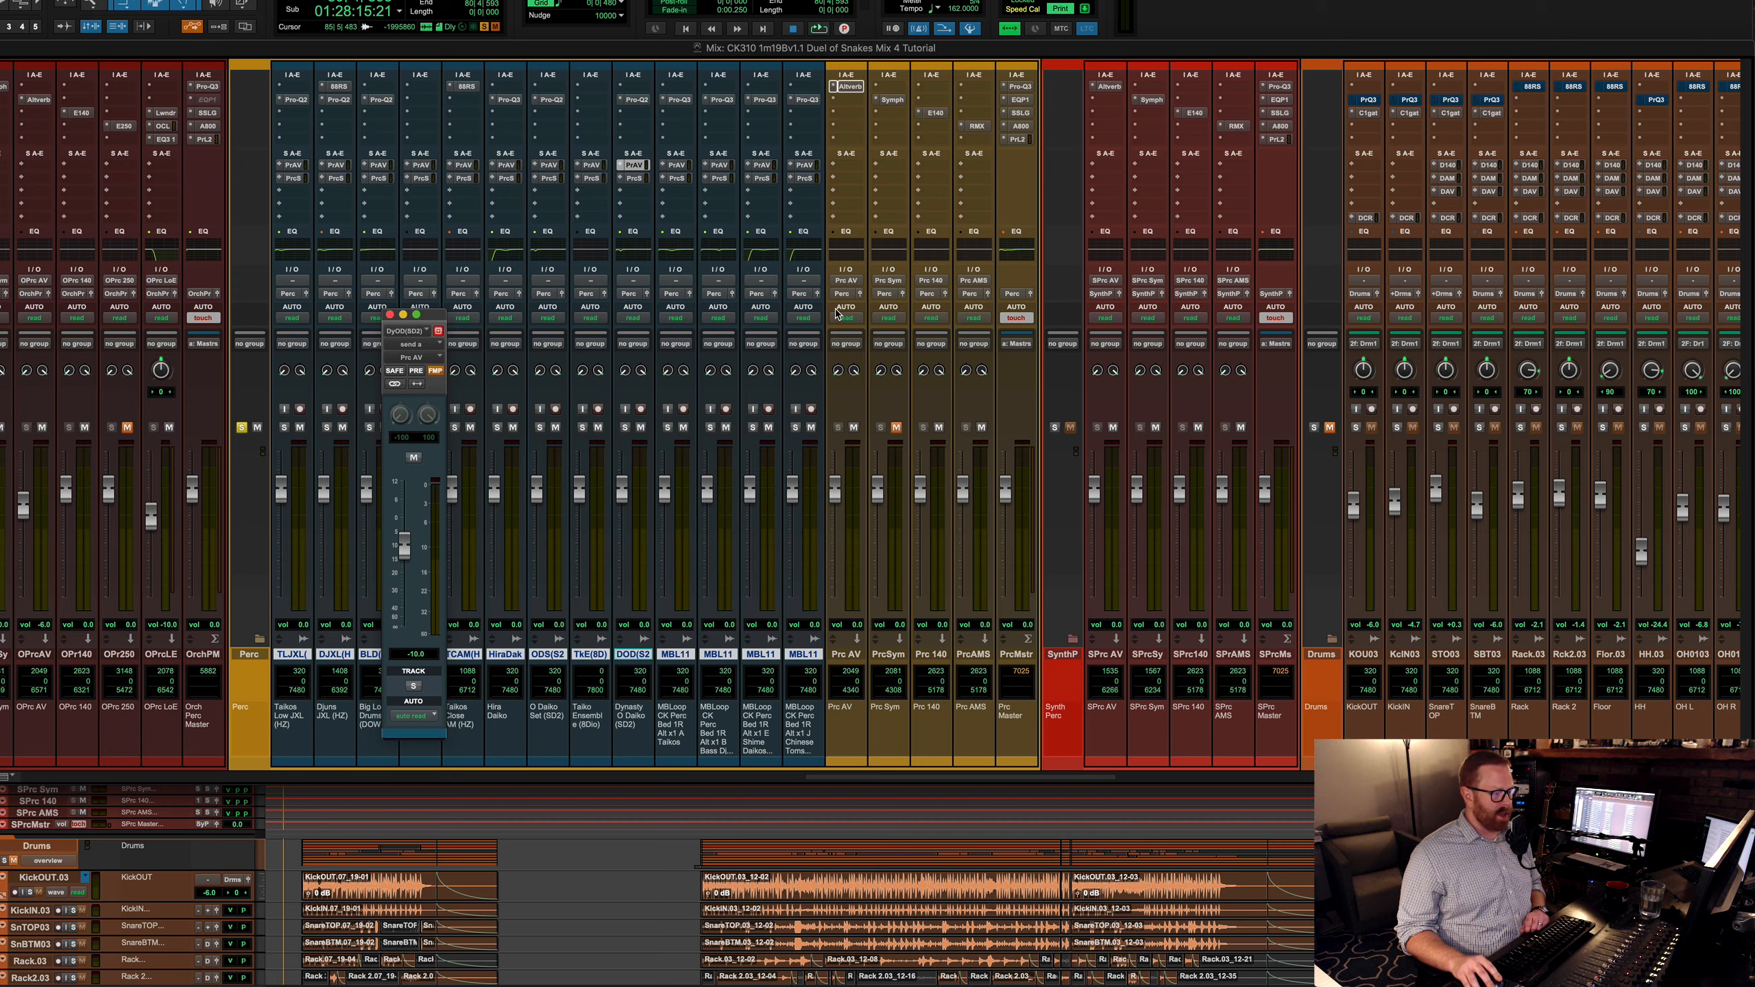
left_click(849, 87)
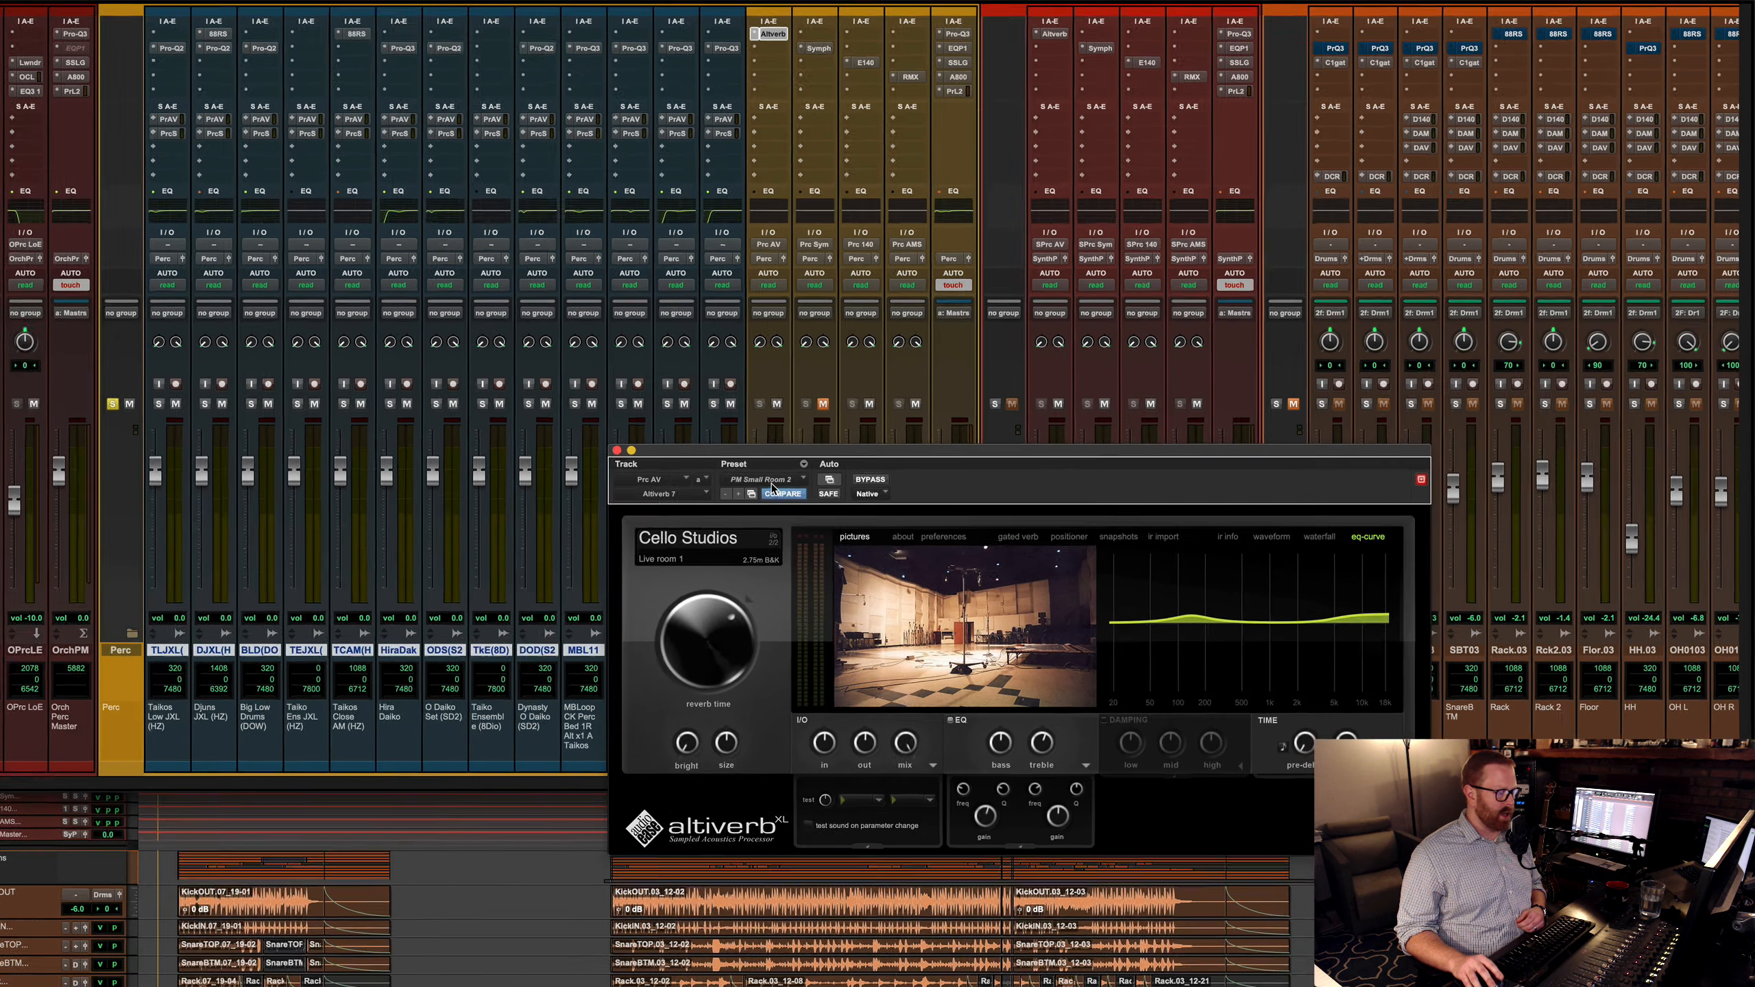
left_click(830, 511)
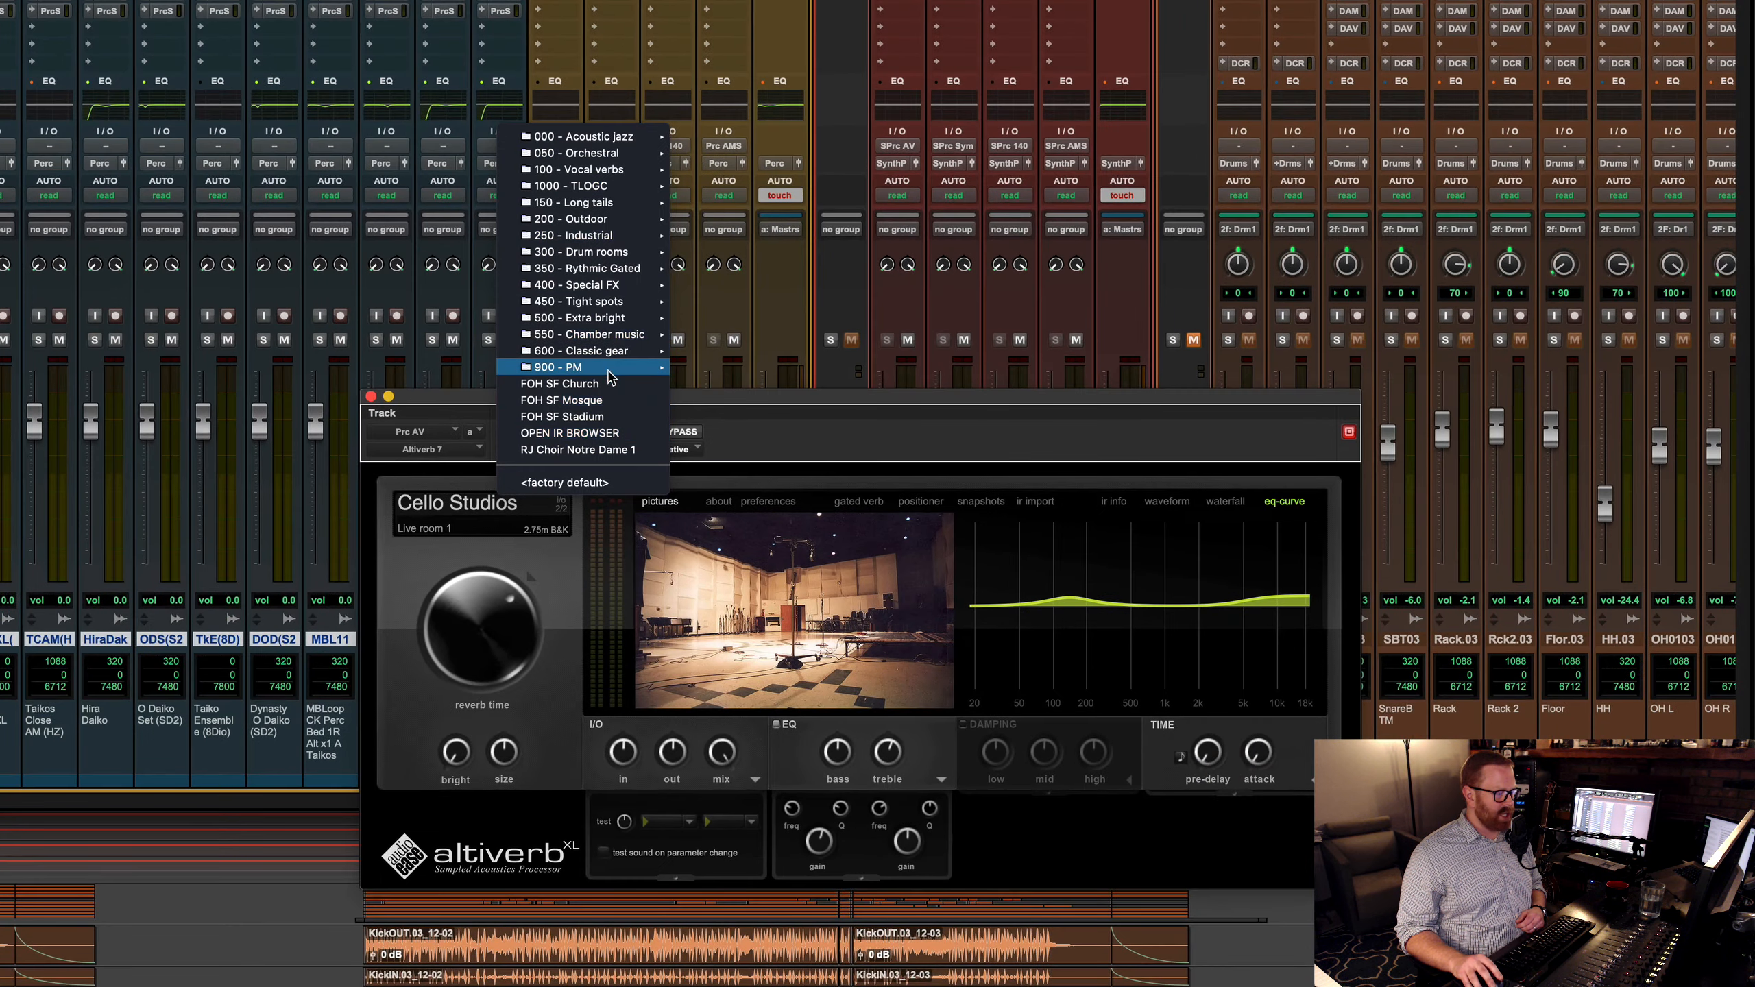
mouse_move(885, 451)
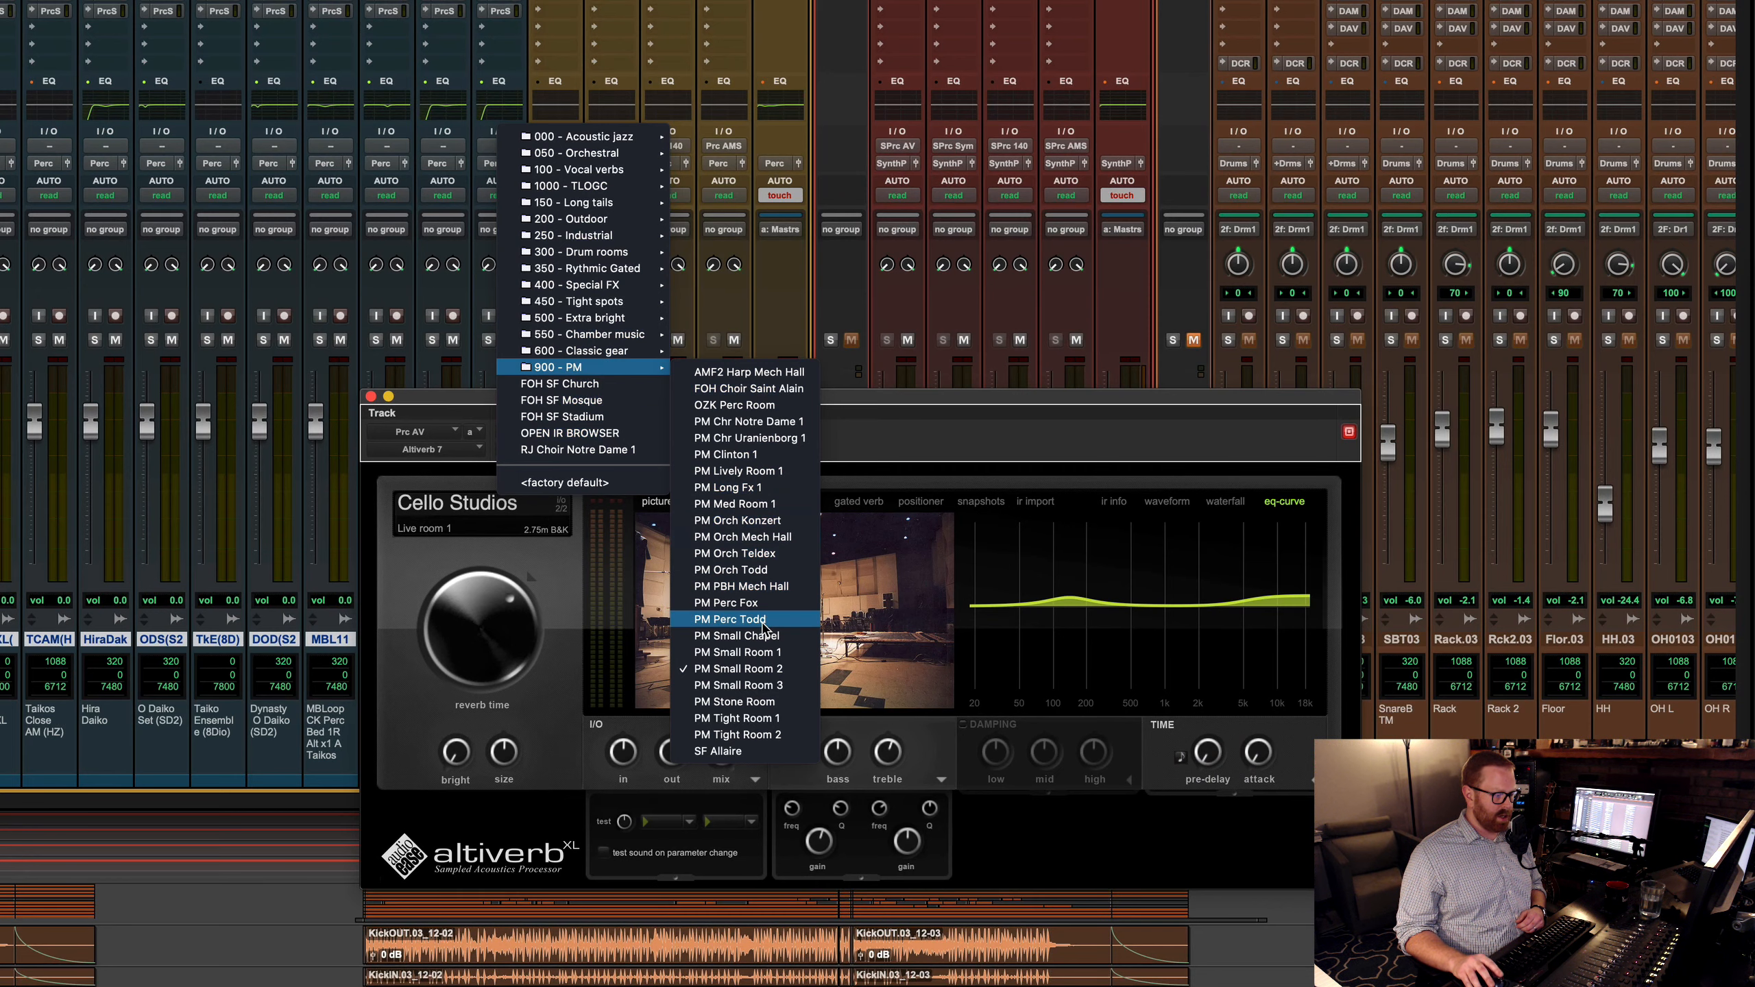
left_click(1011, 560)
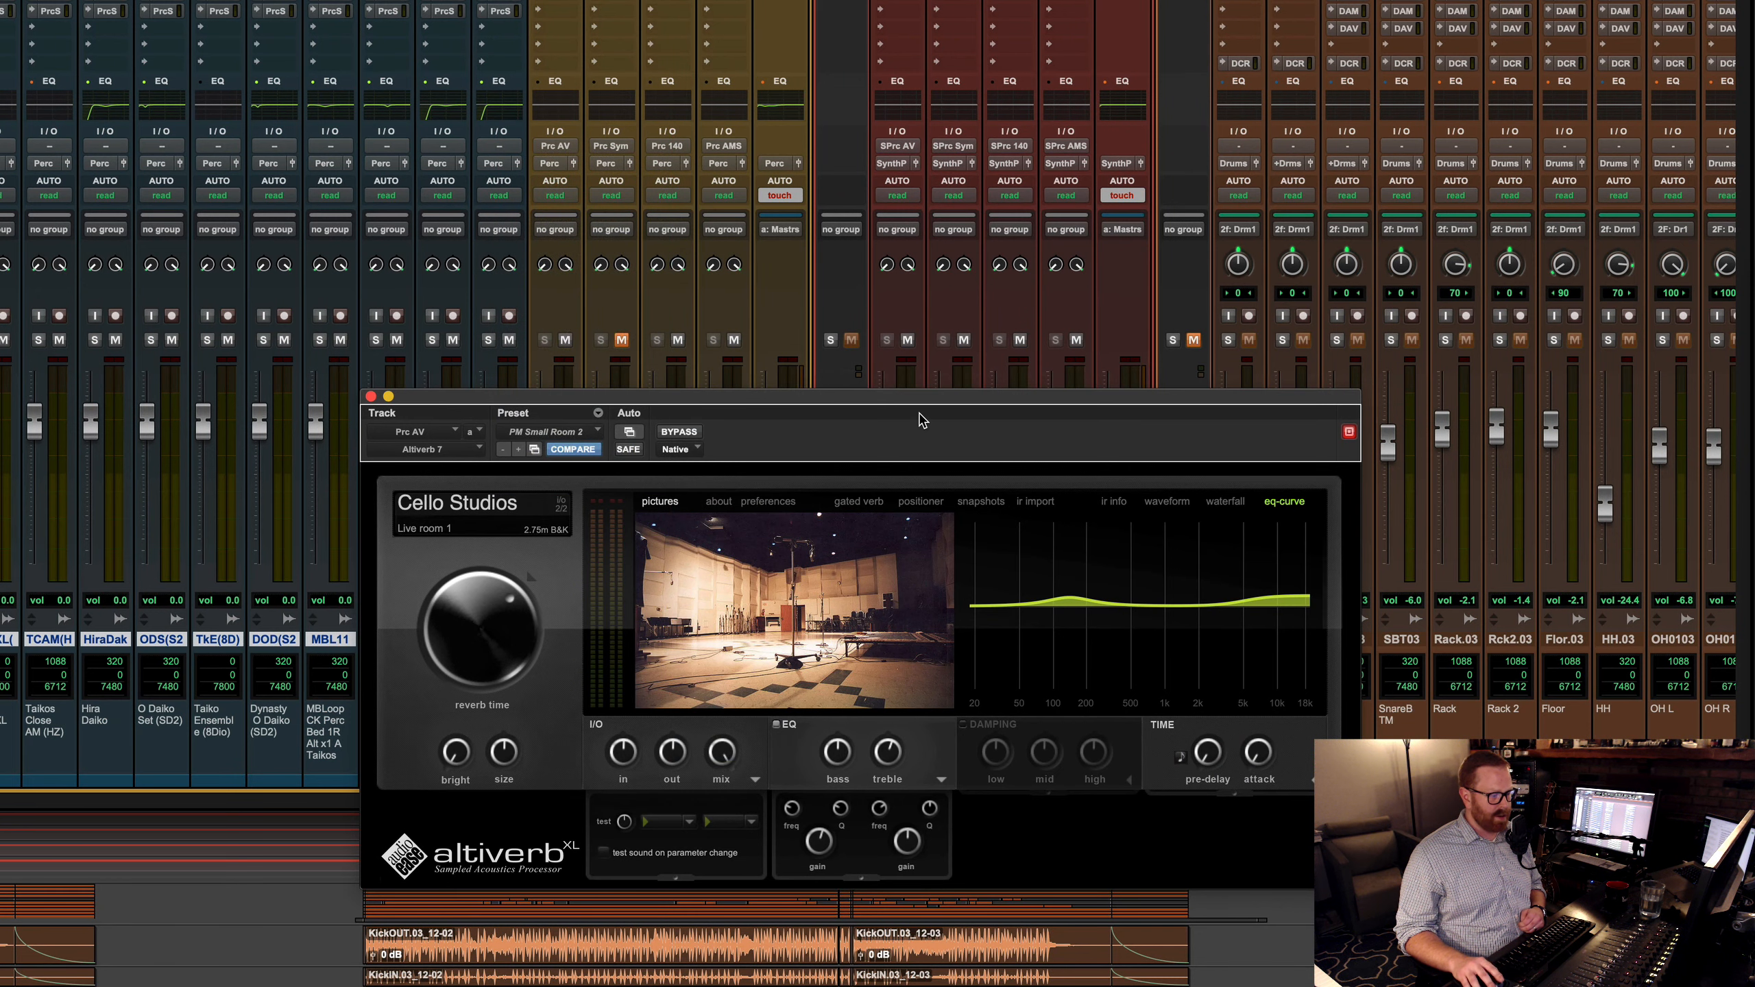
left_click_drag(795, 403, 1071, 372)
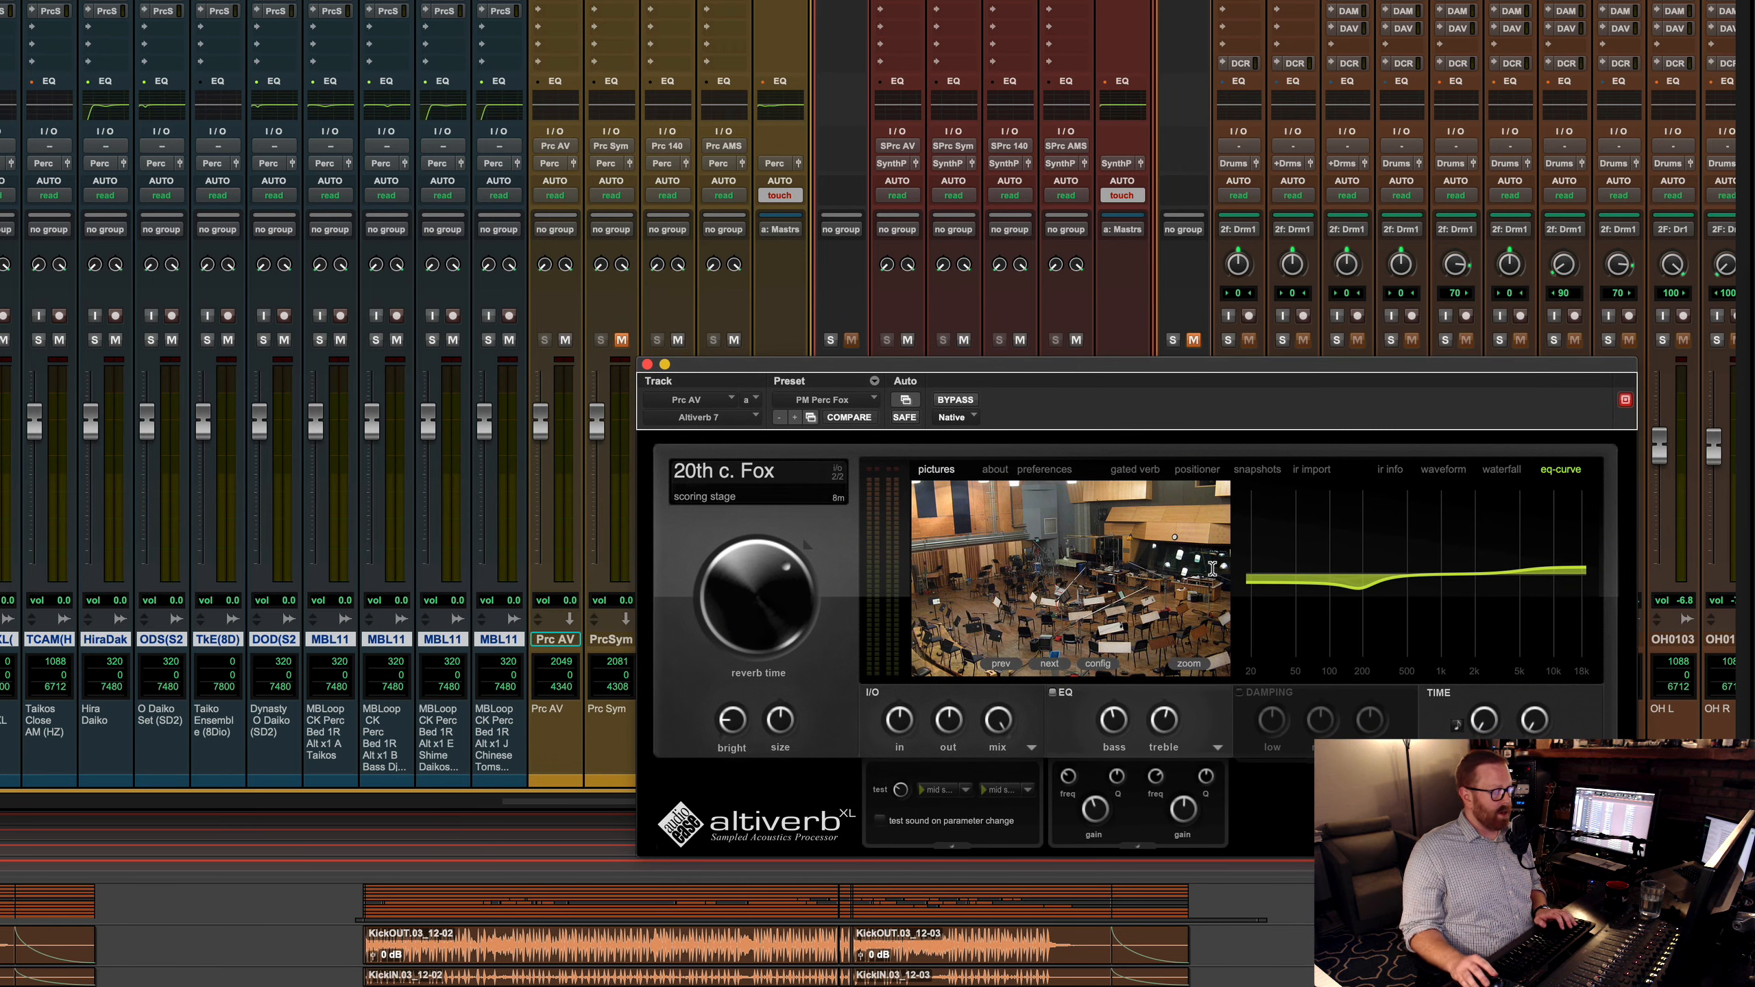
Step: Audition the 20th c. Fox scoring stage on Prc AV during playback, comparing the reverb track muted and unmuted
key("space")
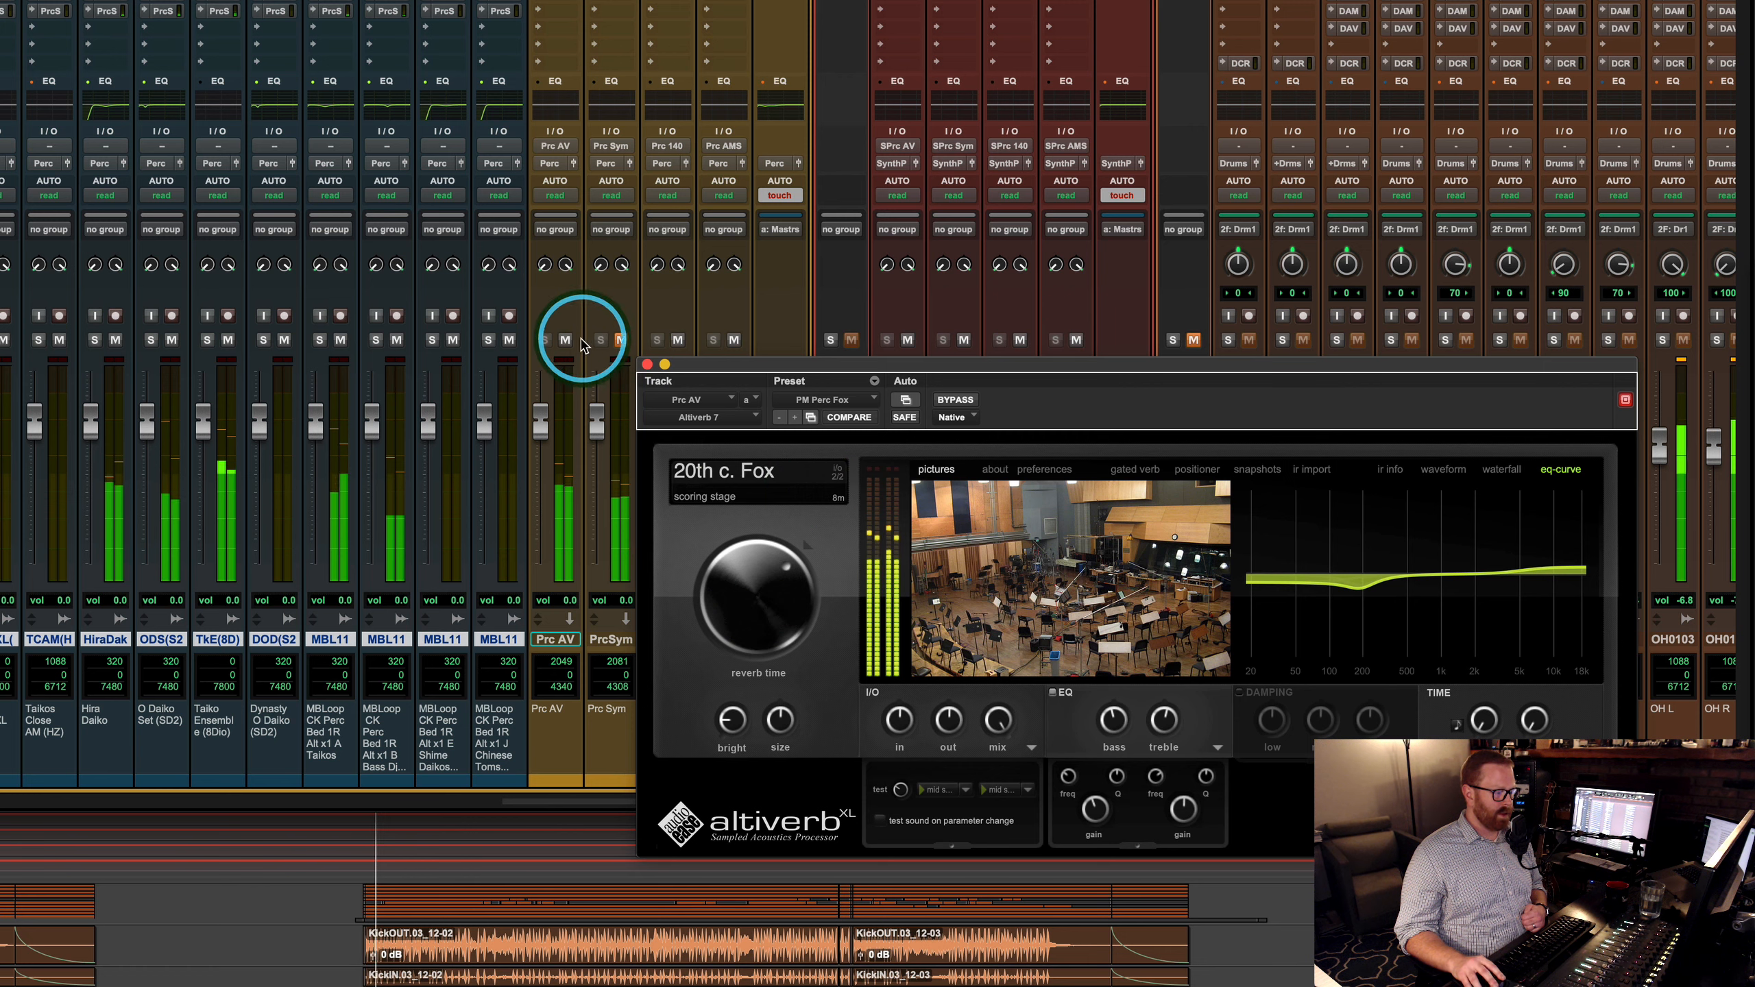
left_click(582, 346)
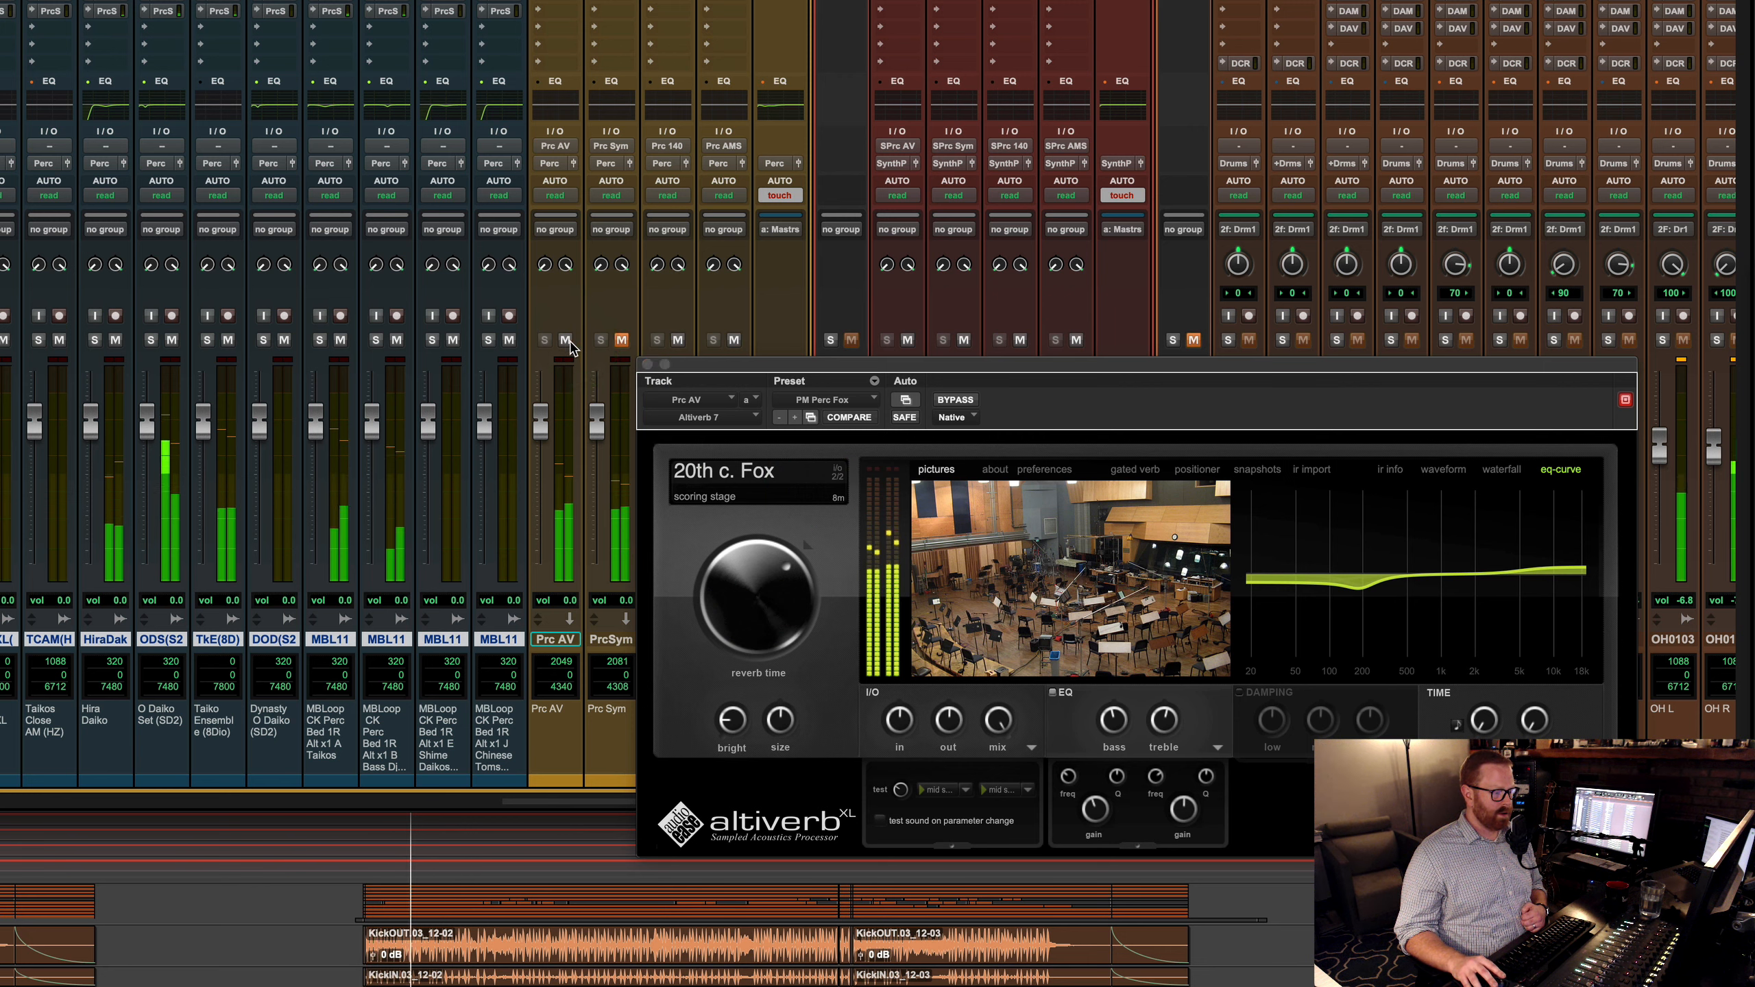
left_click(547, 417)
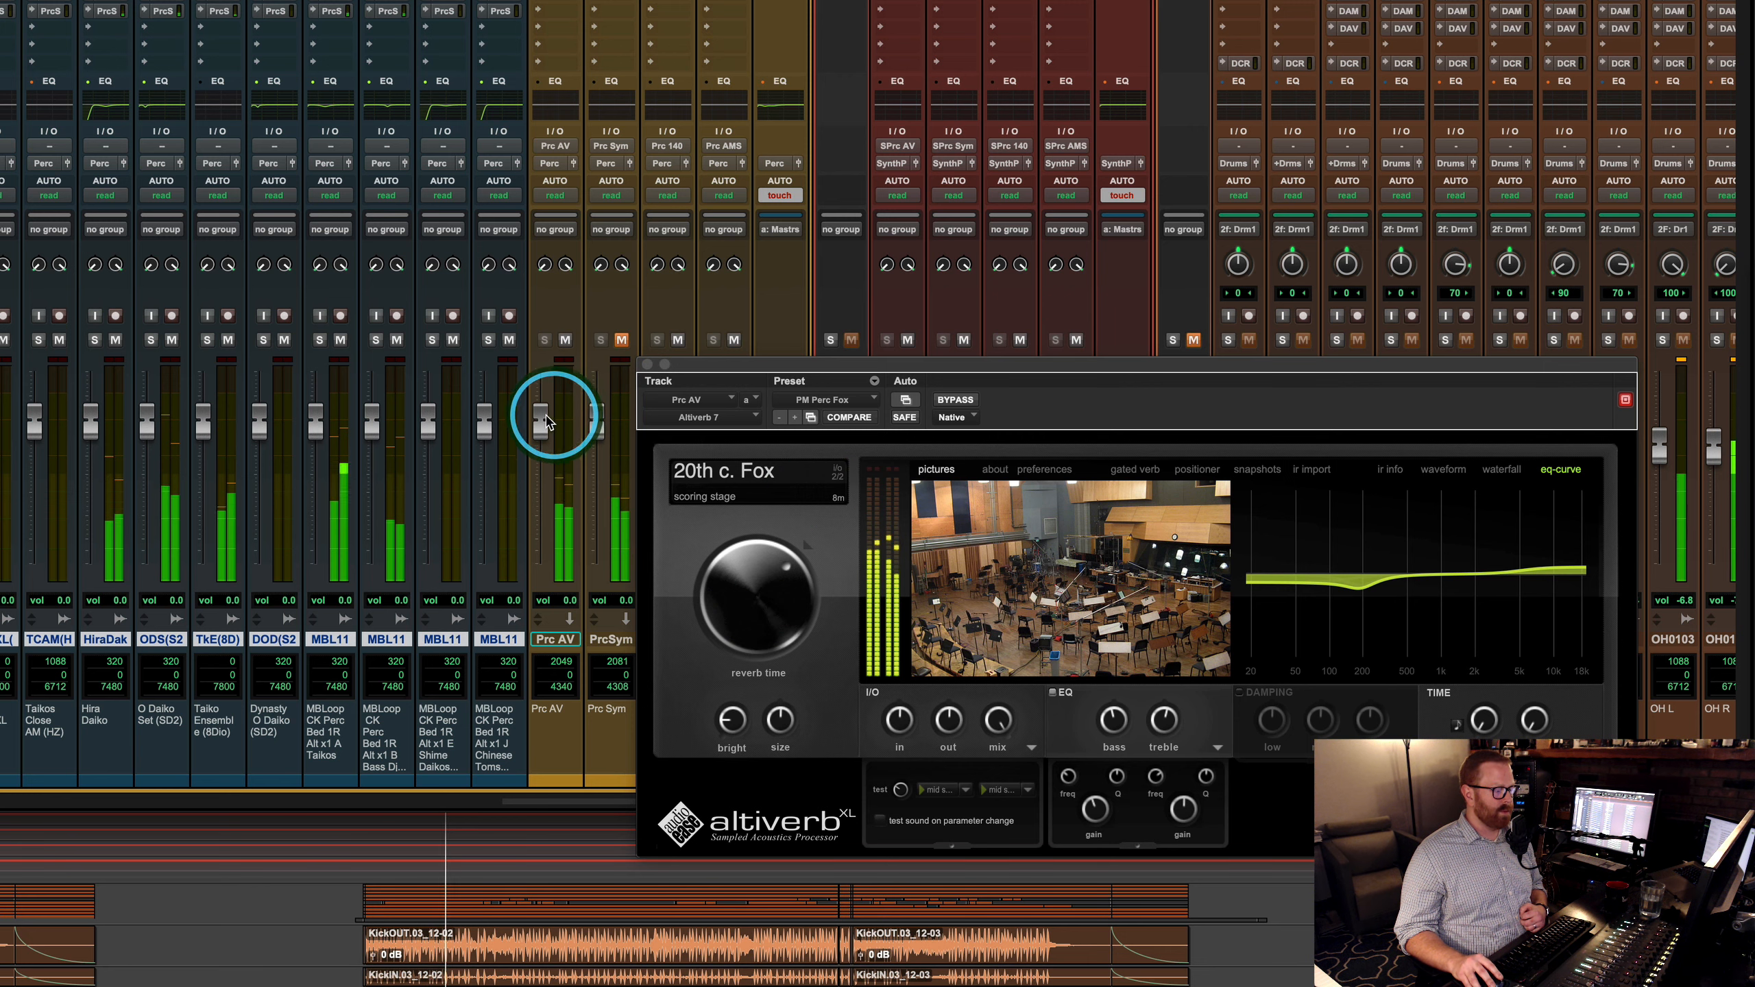
Step: Try the Prc AV fader at +10.4 and +7.5 dB during playback, reset it to 0.0 and close the Altiverb window
left_click_drag(546, 418, 539, 377)
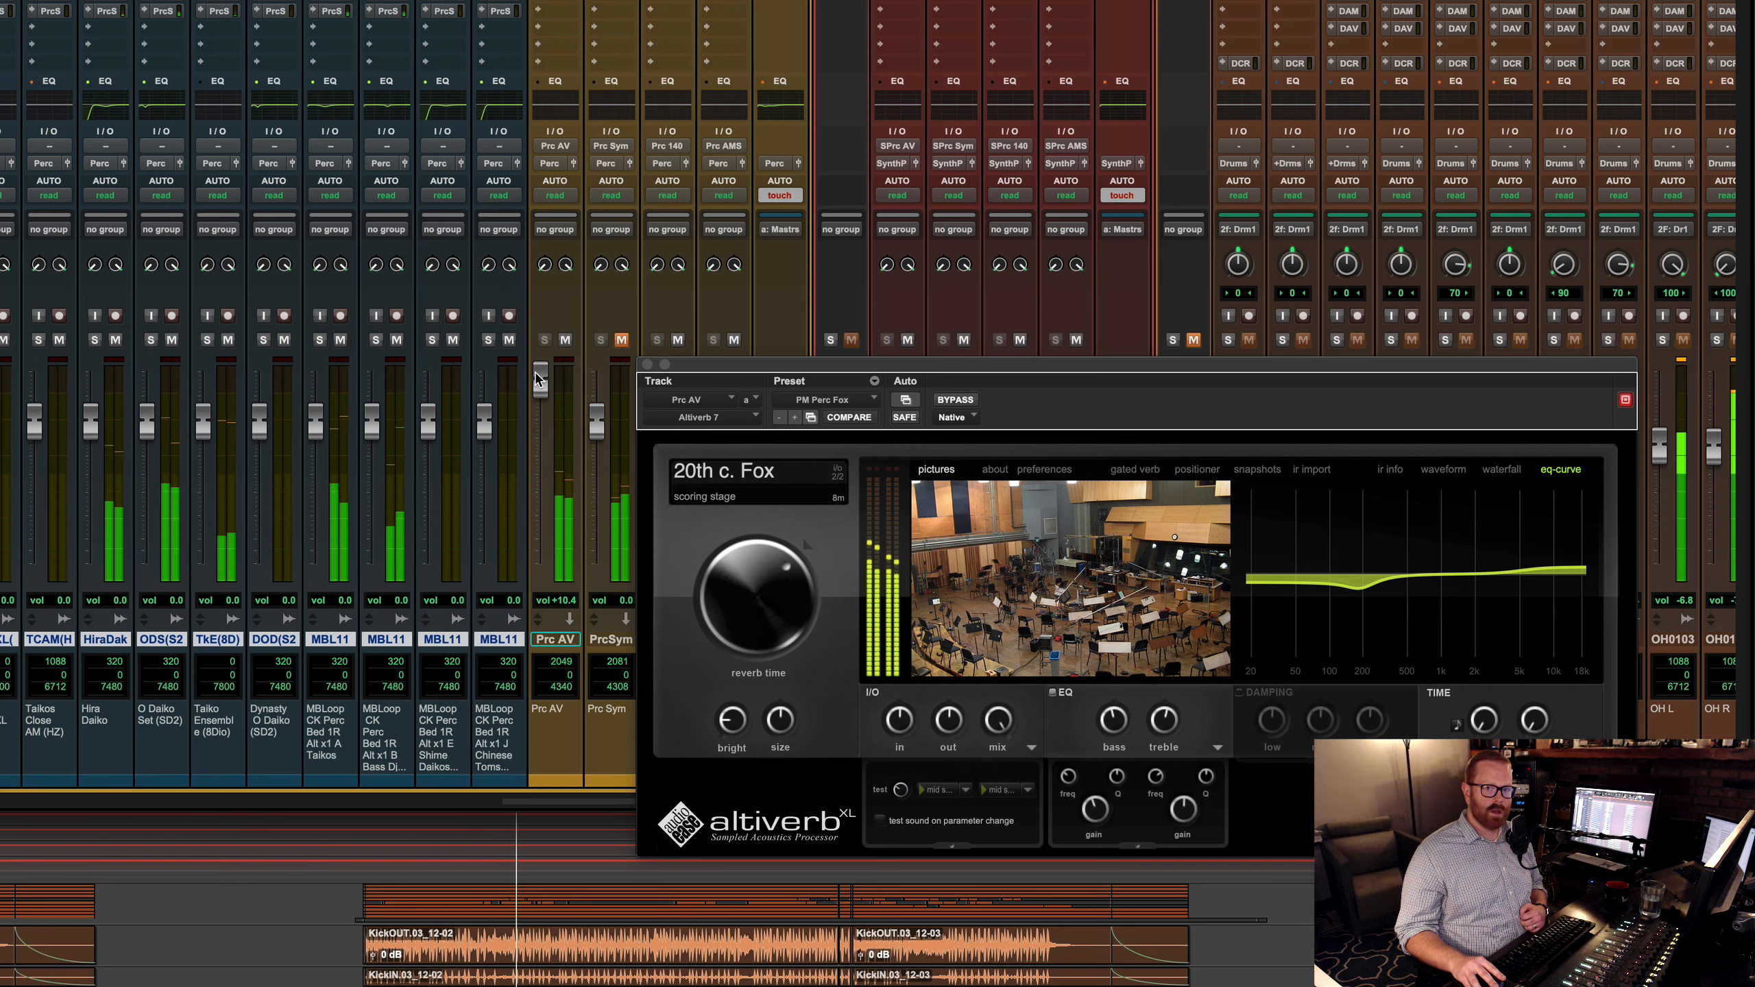
left_click_drag(539, 377, 540, 392)
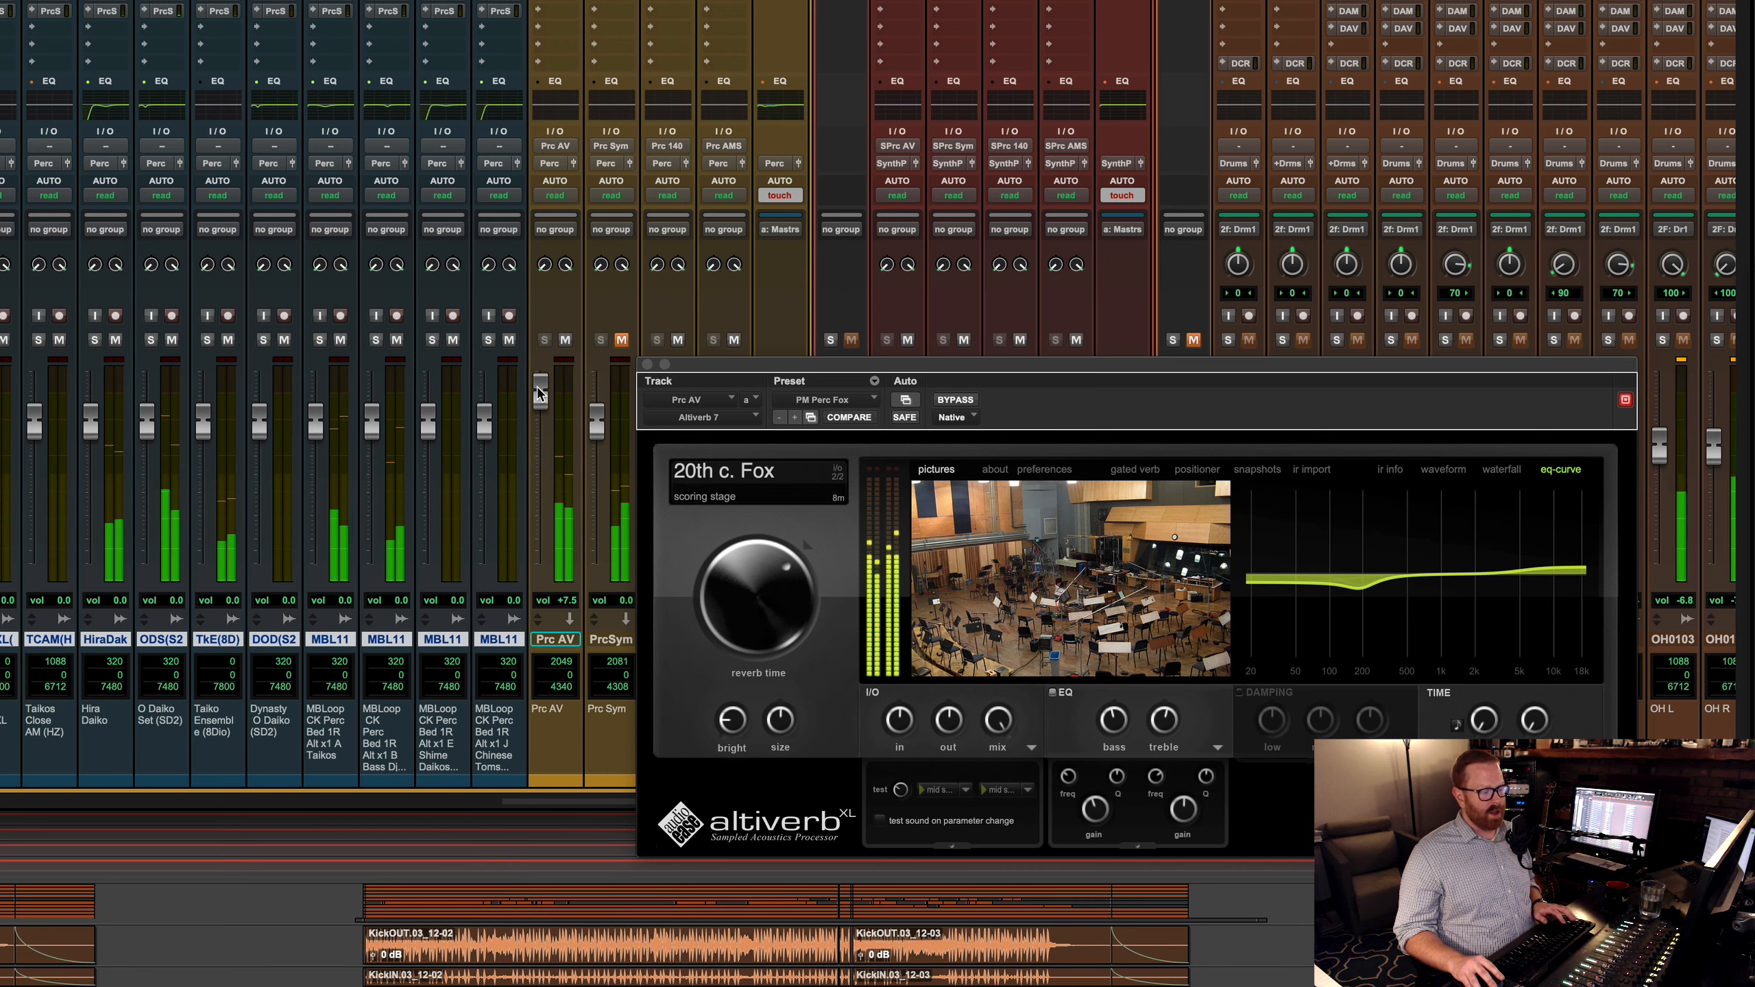
left_click(540, 393, "alt")
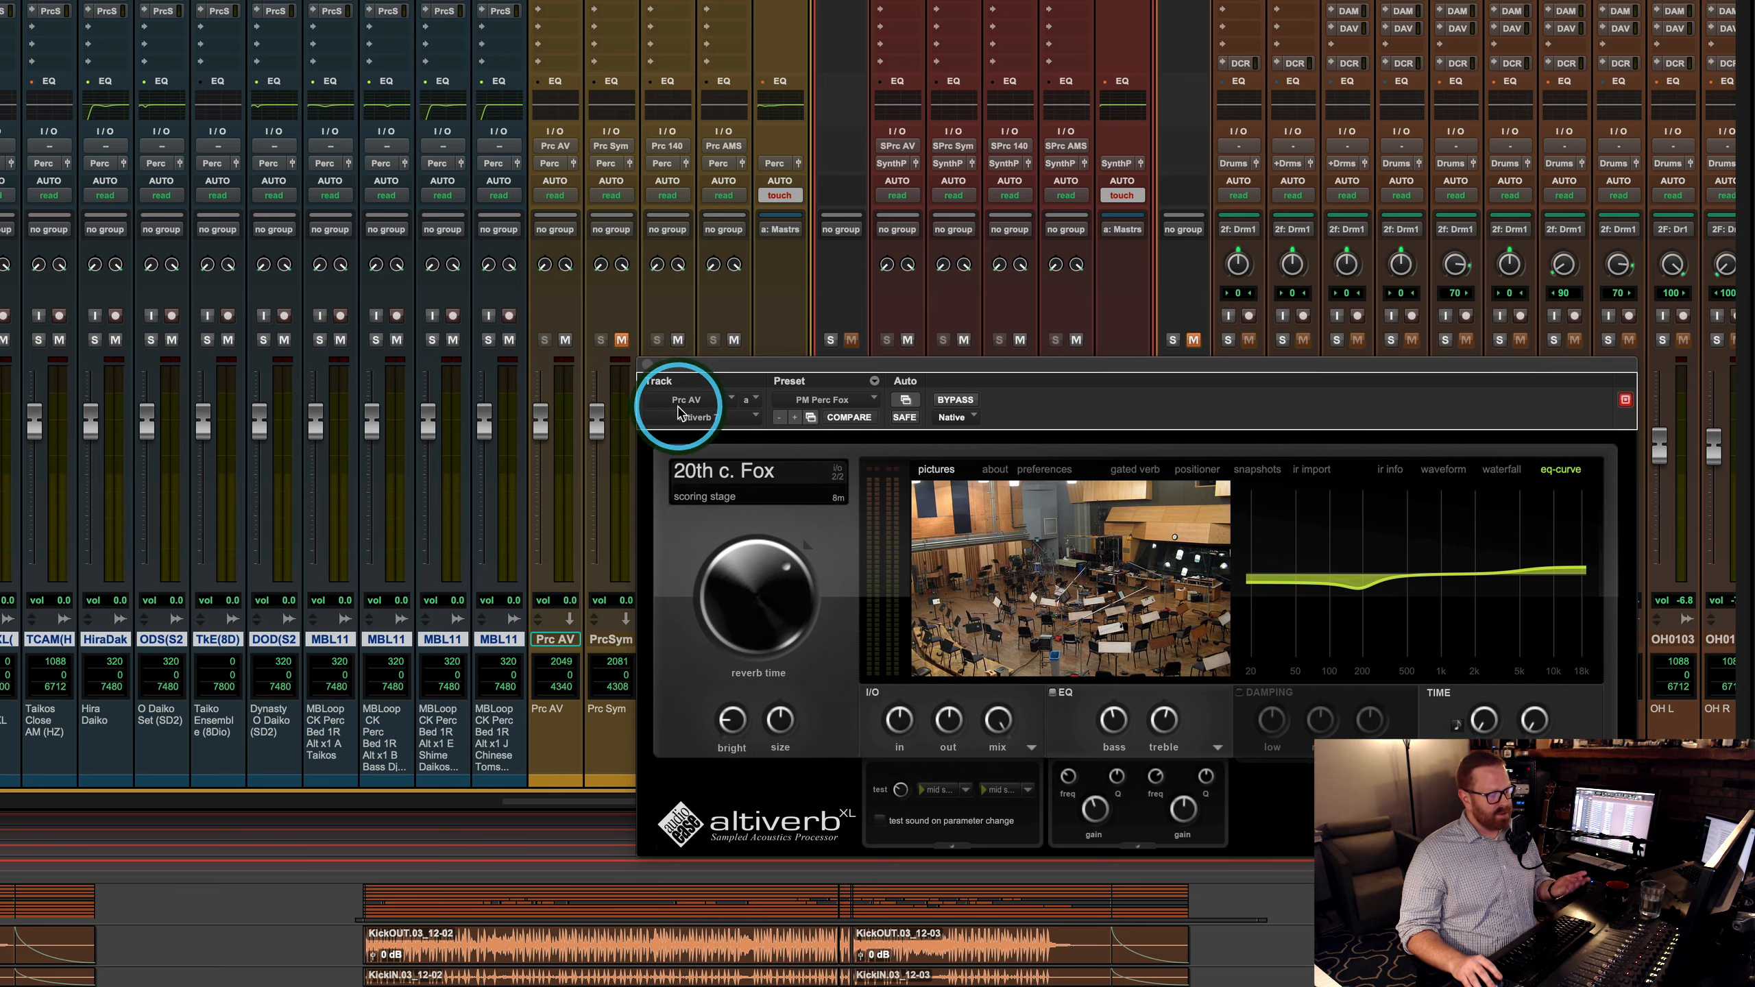
left_click(648, 363)
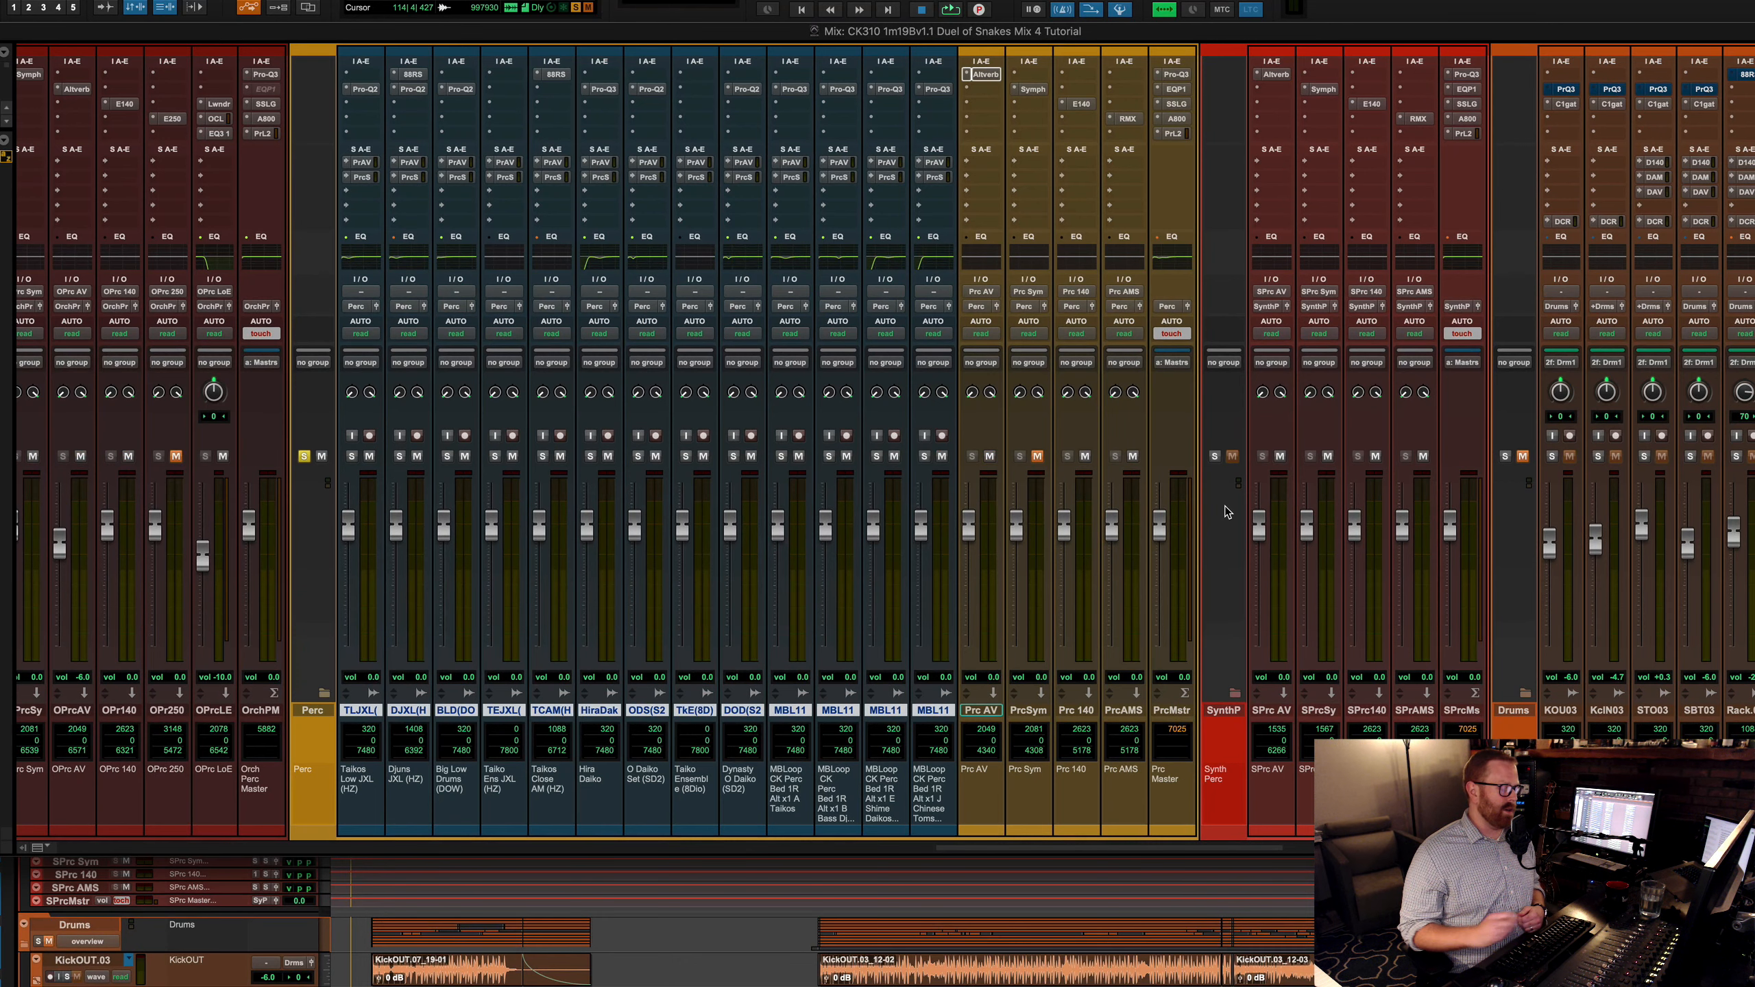
Step: Examine the Prc reverb buses available for an additional send on the MBLoop percussion tracks without assigning one
left_click(1230, 530)
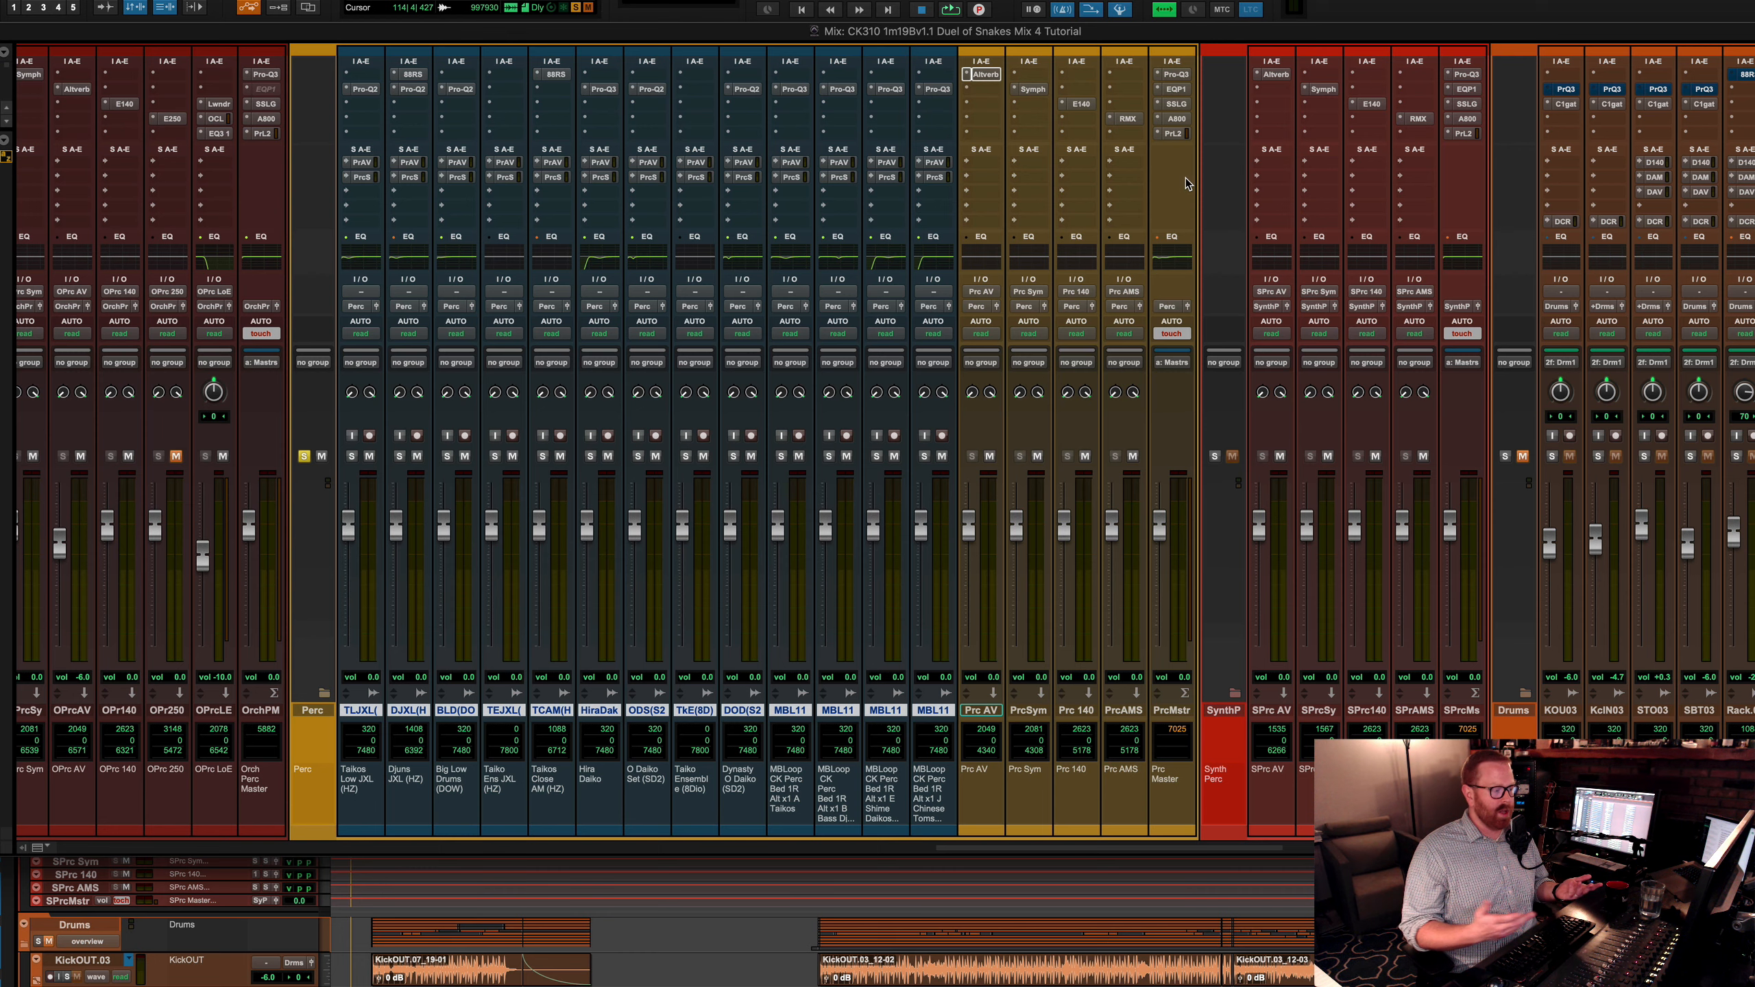
left_click(833, 189)
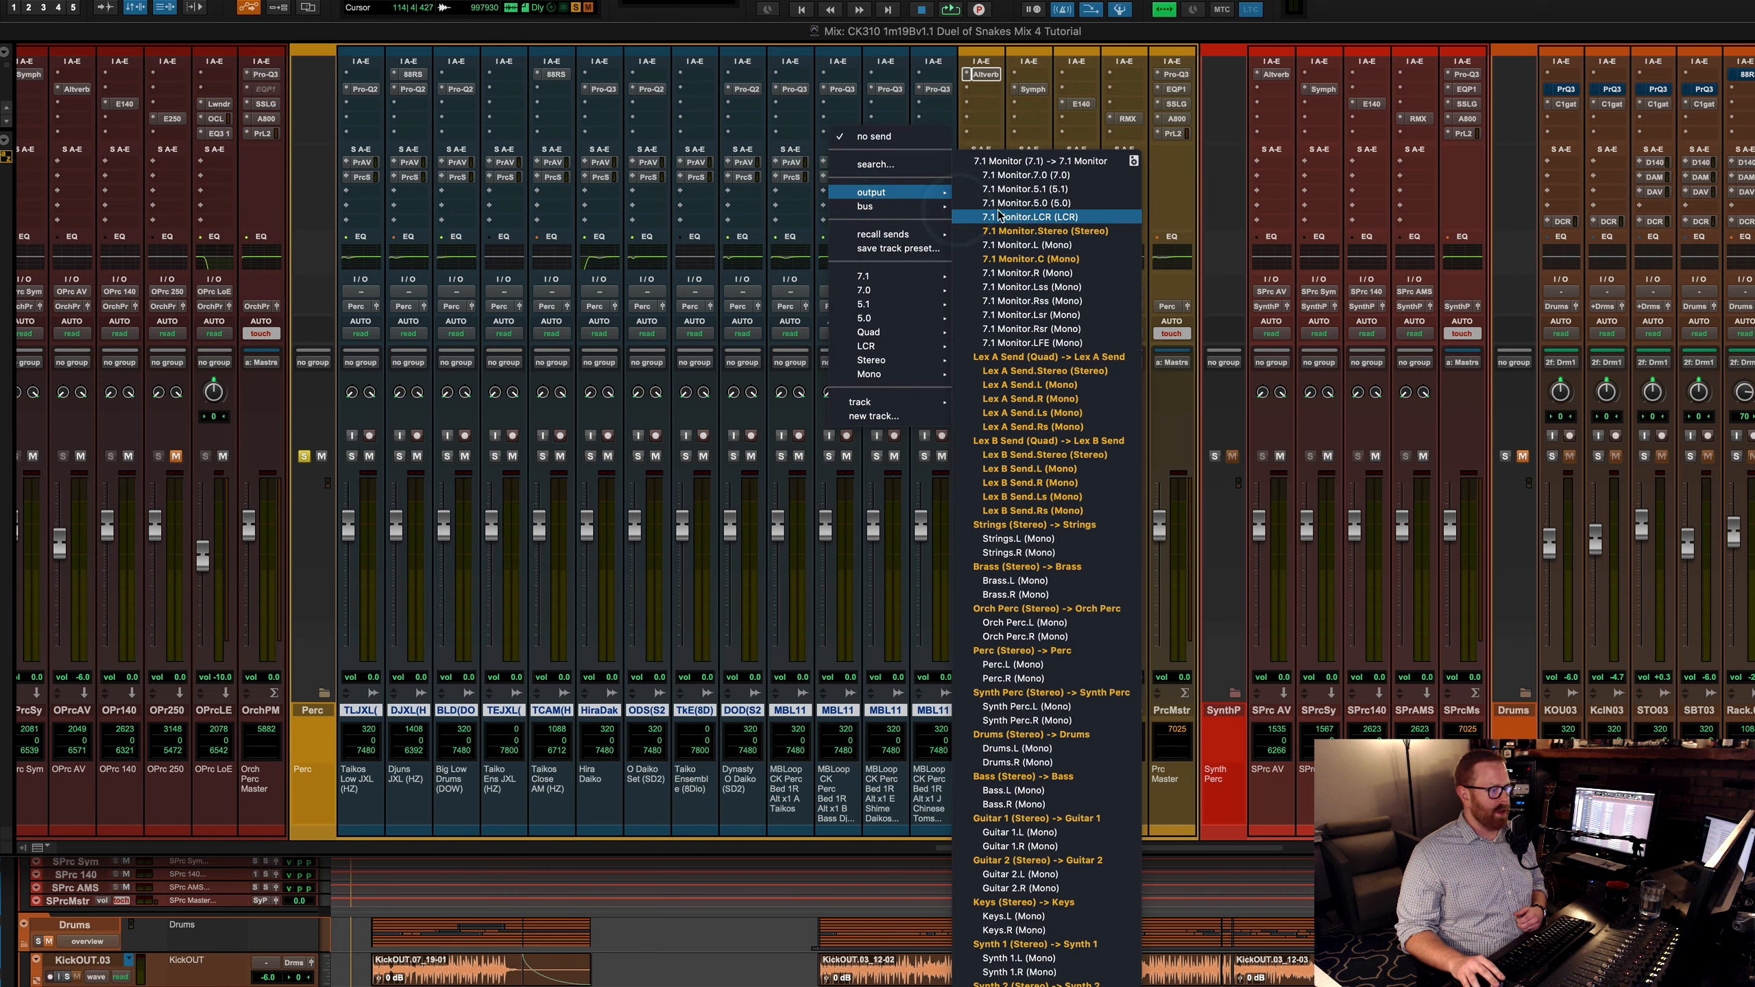
mouse_move(941, 209)
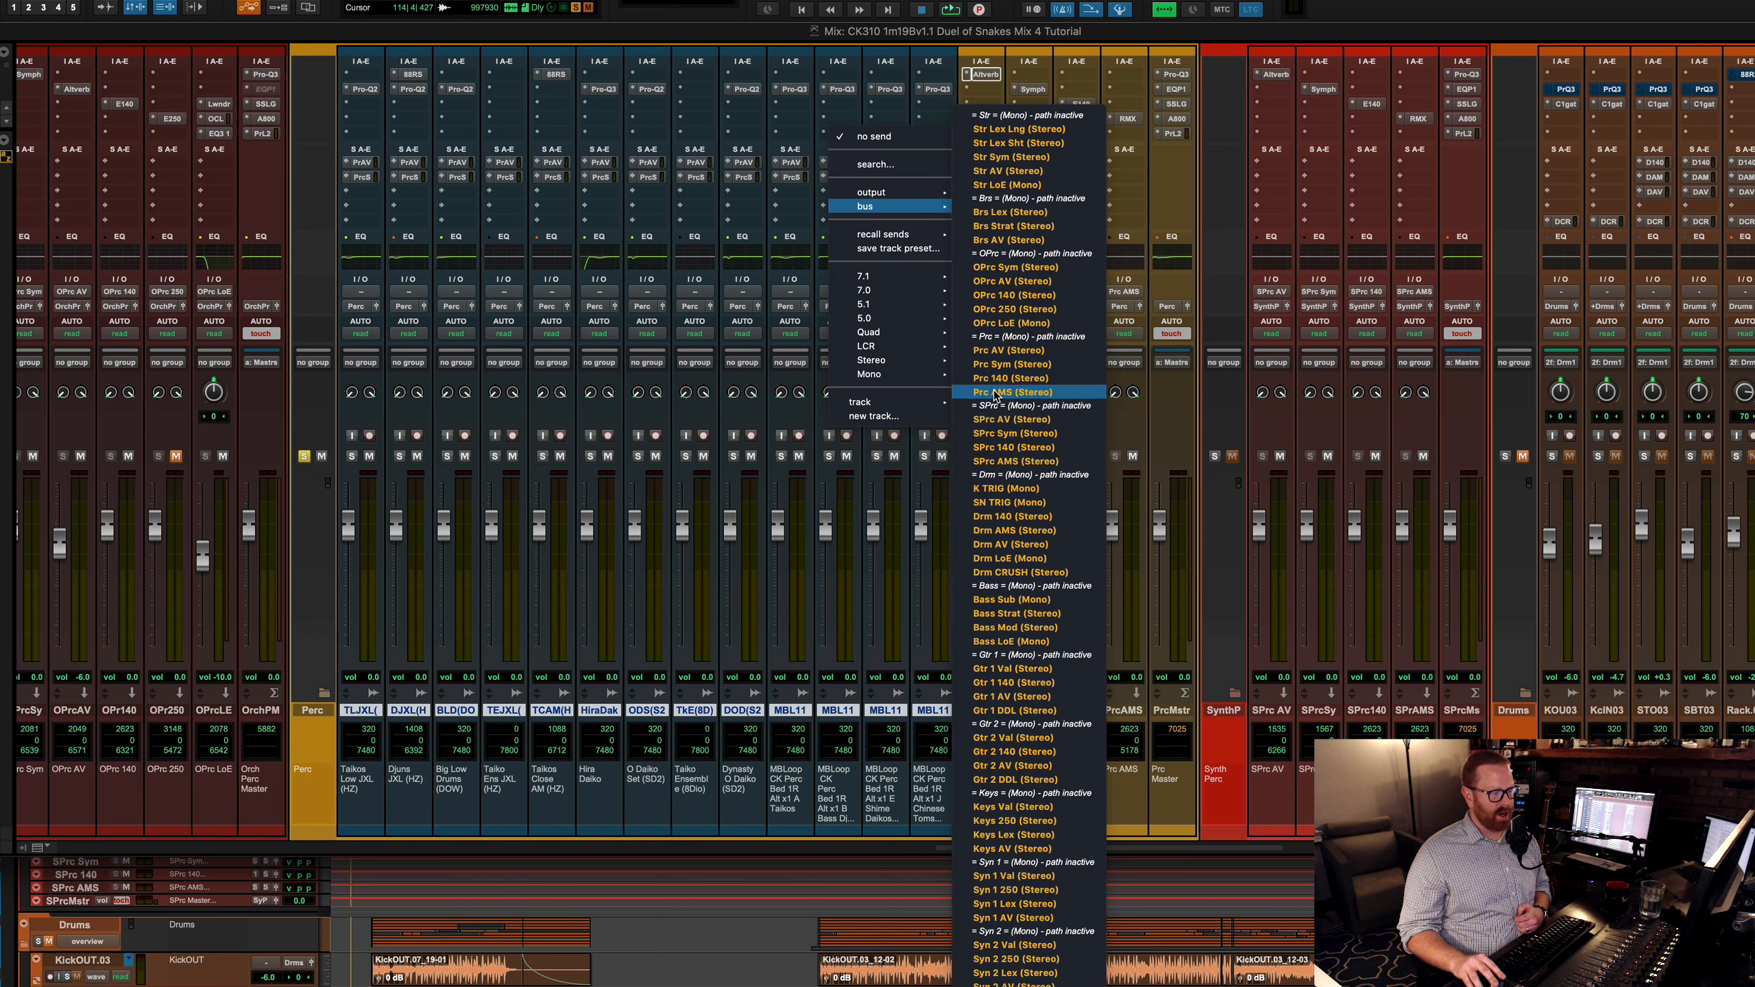
left_click(798, 189)
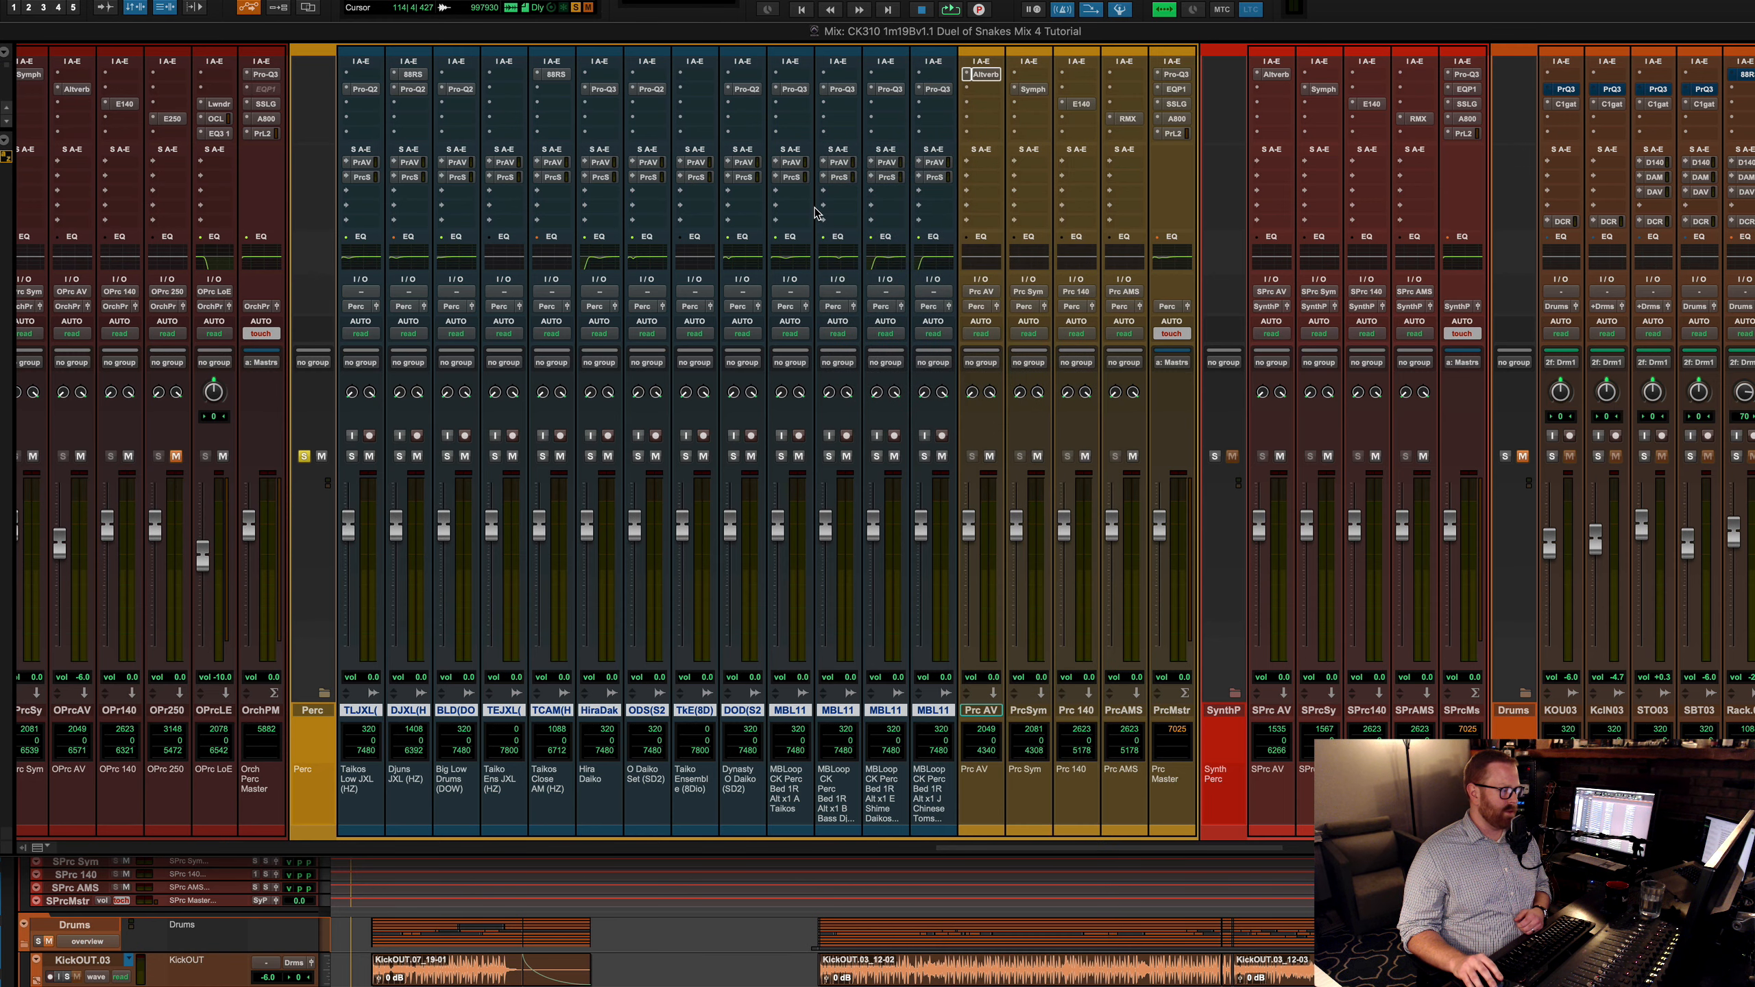
left_click(798, 192)
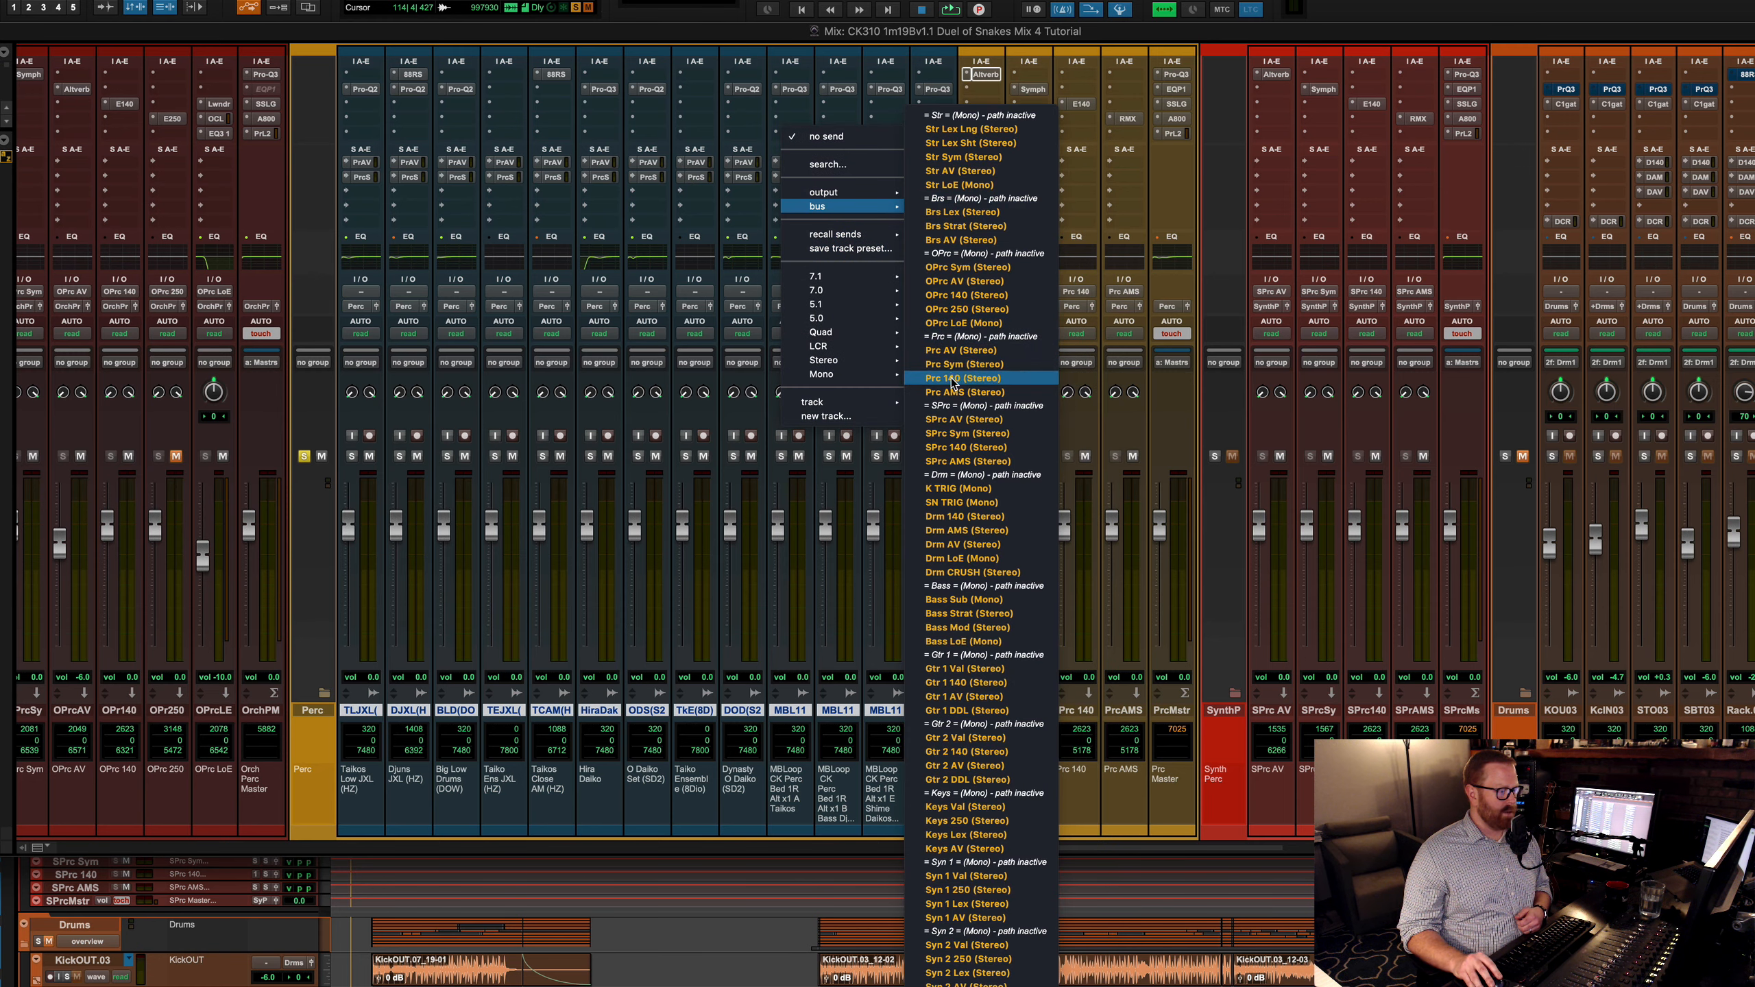
left_click(597, 271)
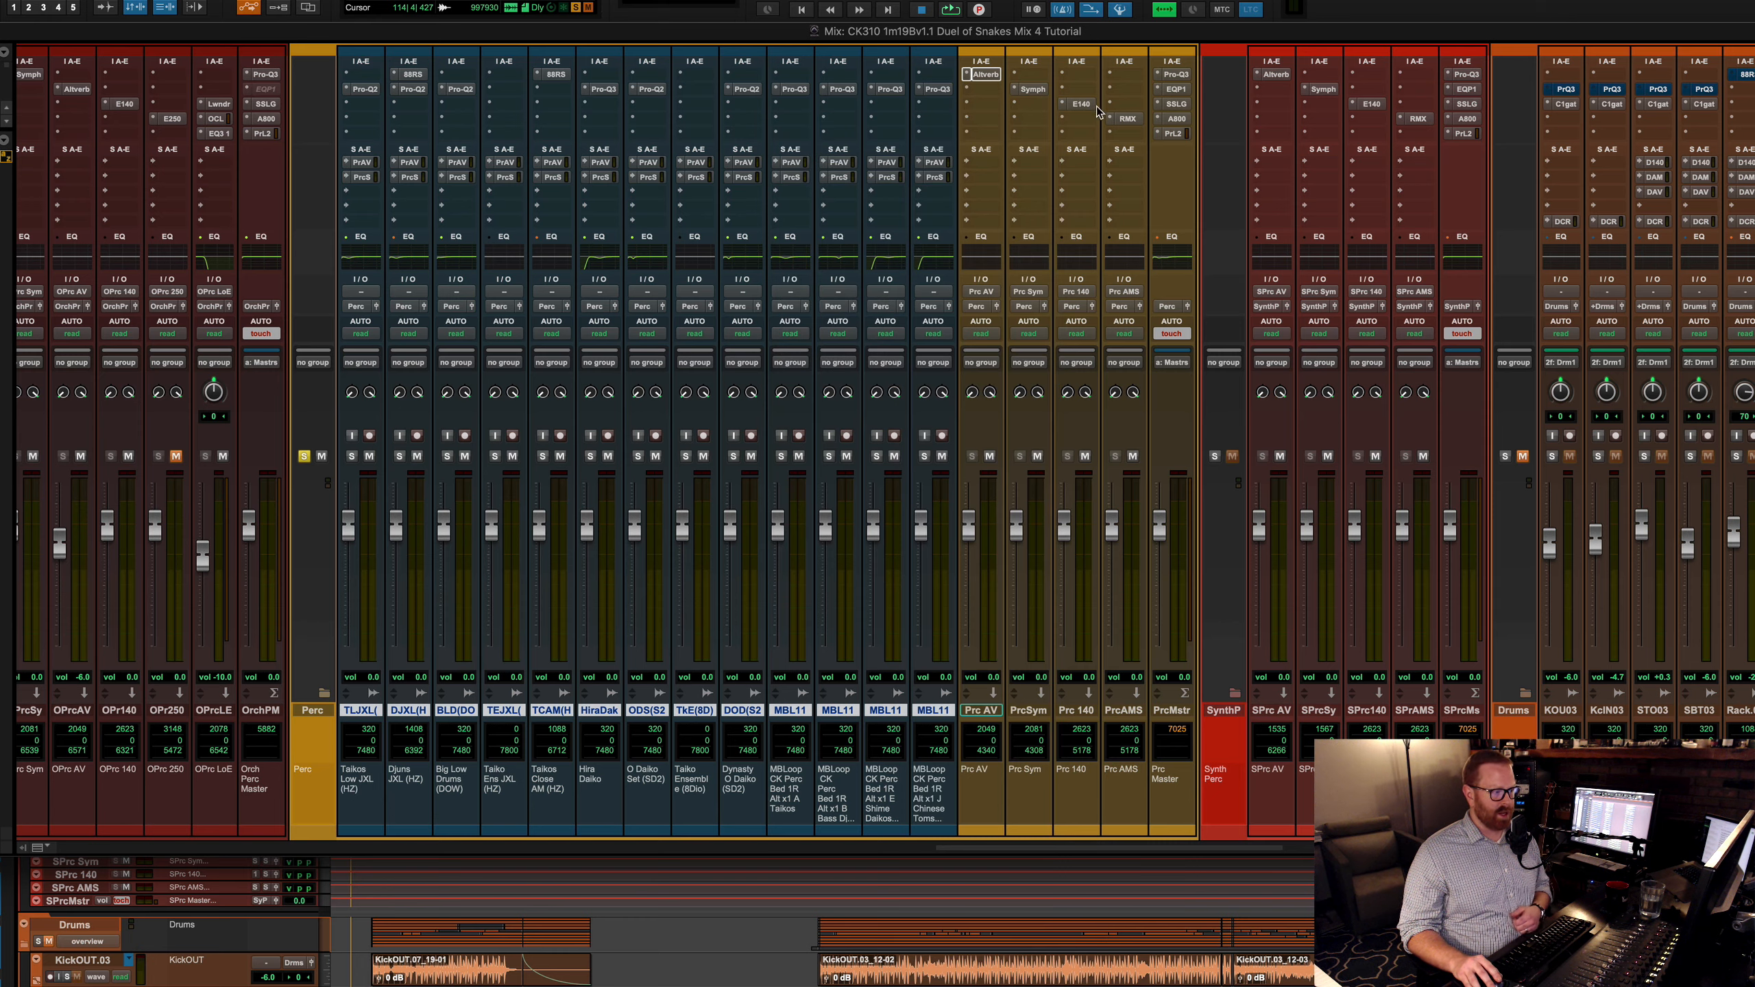
Step: Review the Symphony PM Perc Hall 3 reverb on Prc Sym, close it, and unmute the track, comparing it with its muted sound during playback
left_click(1029, 89)
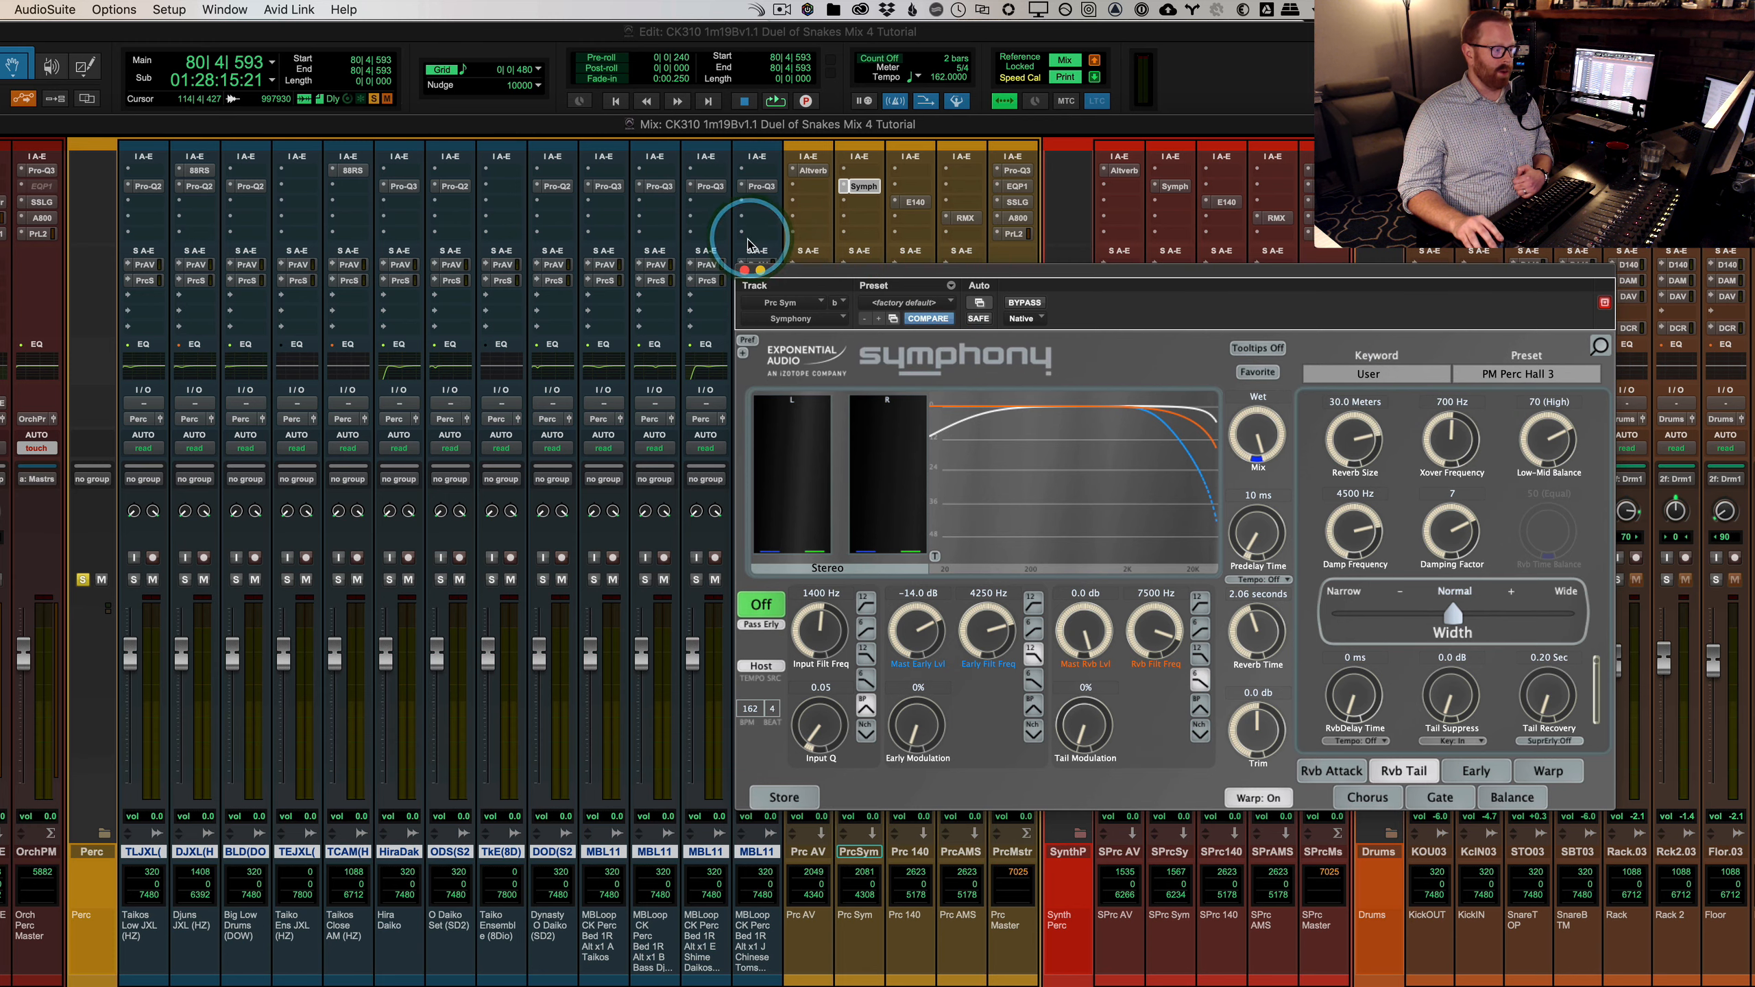
left_click(744, 270)
key("space")
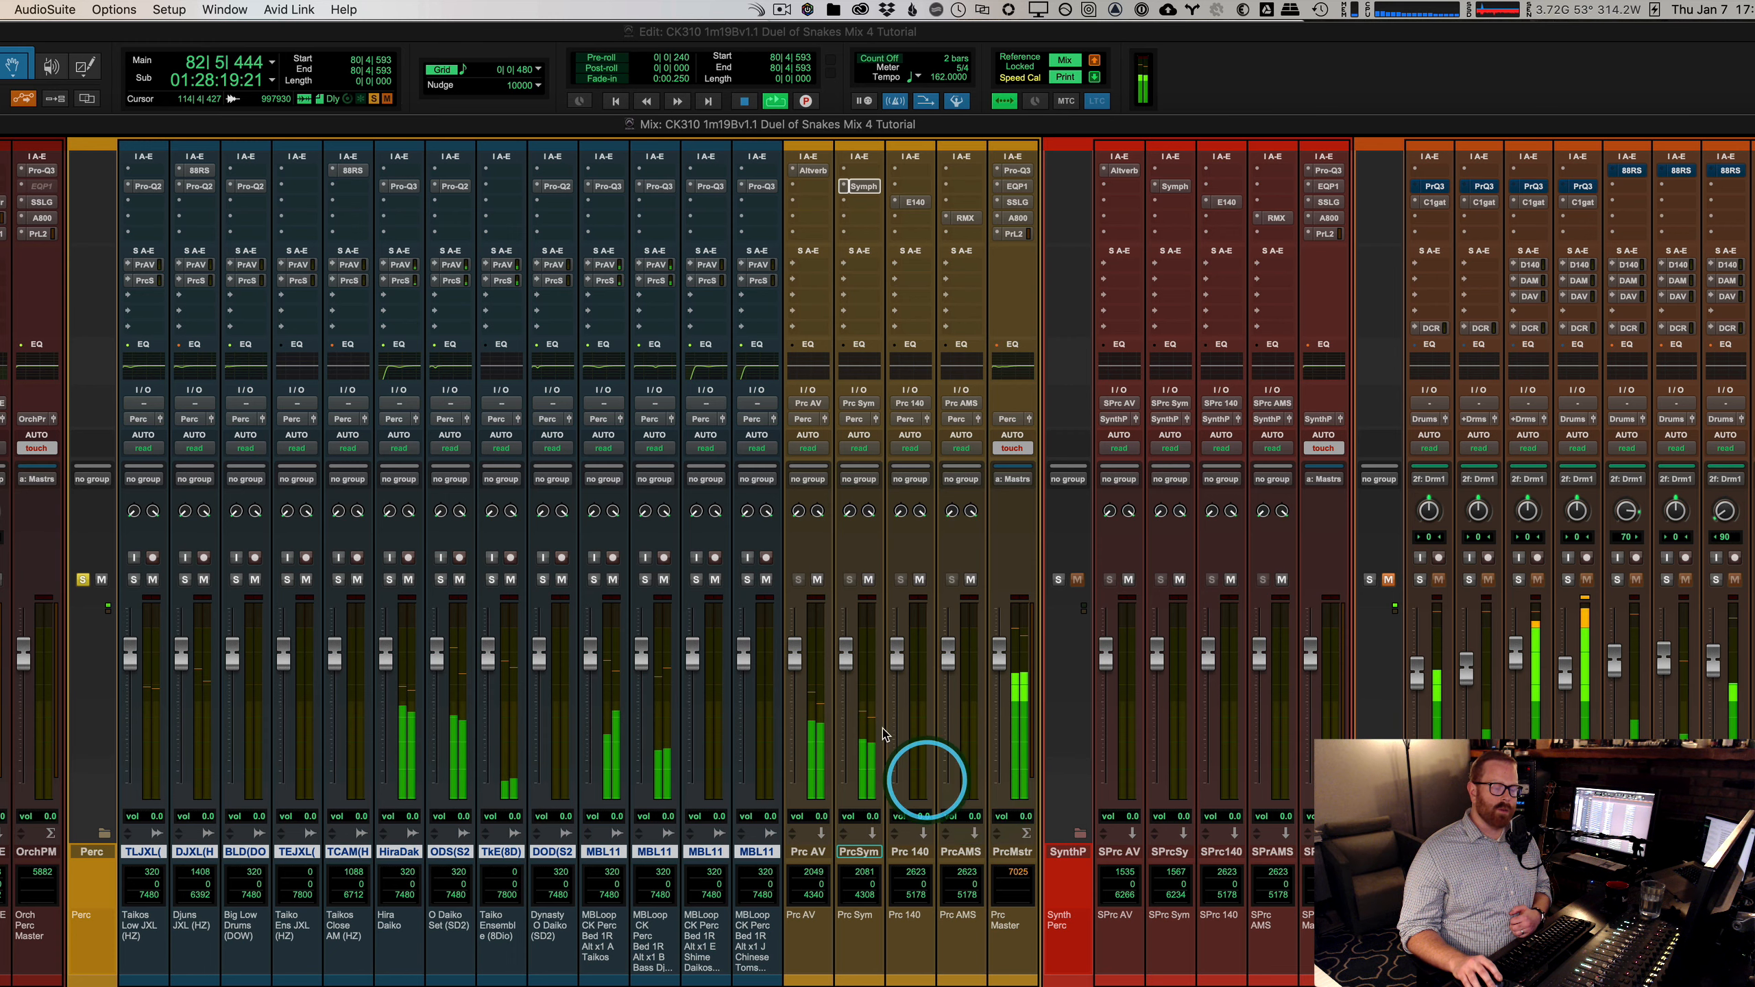
left_click(868, 579)
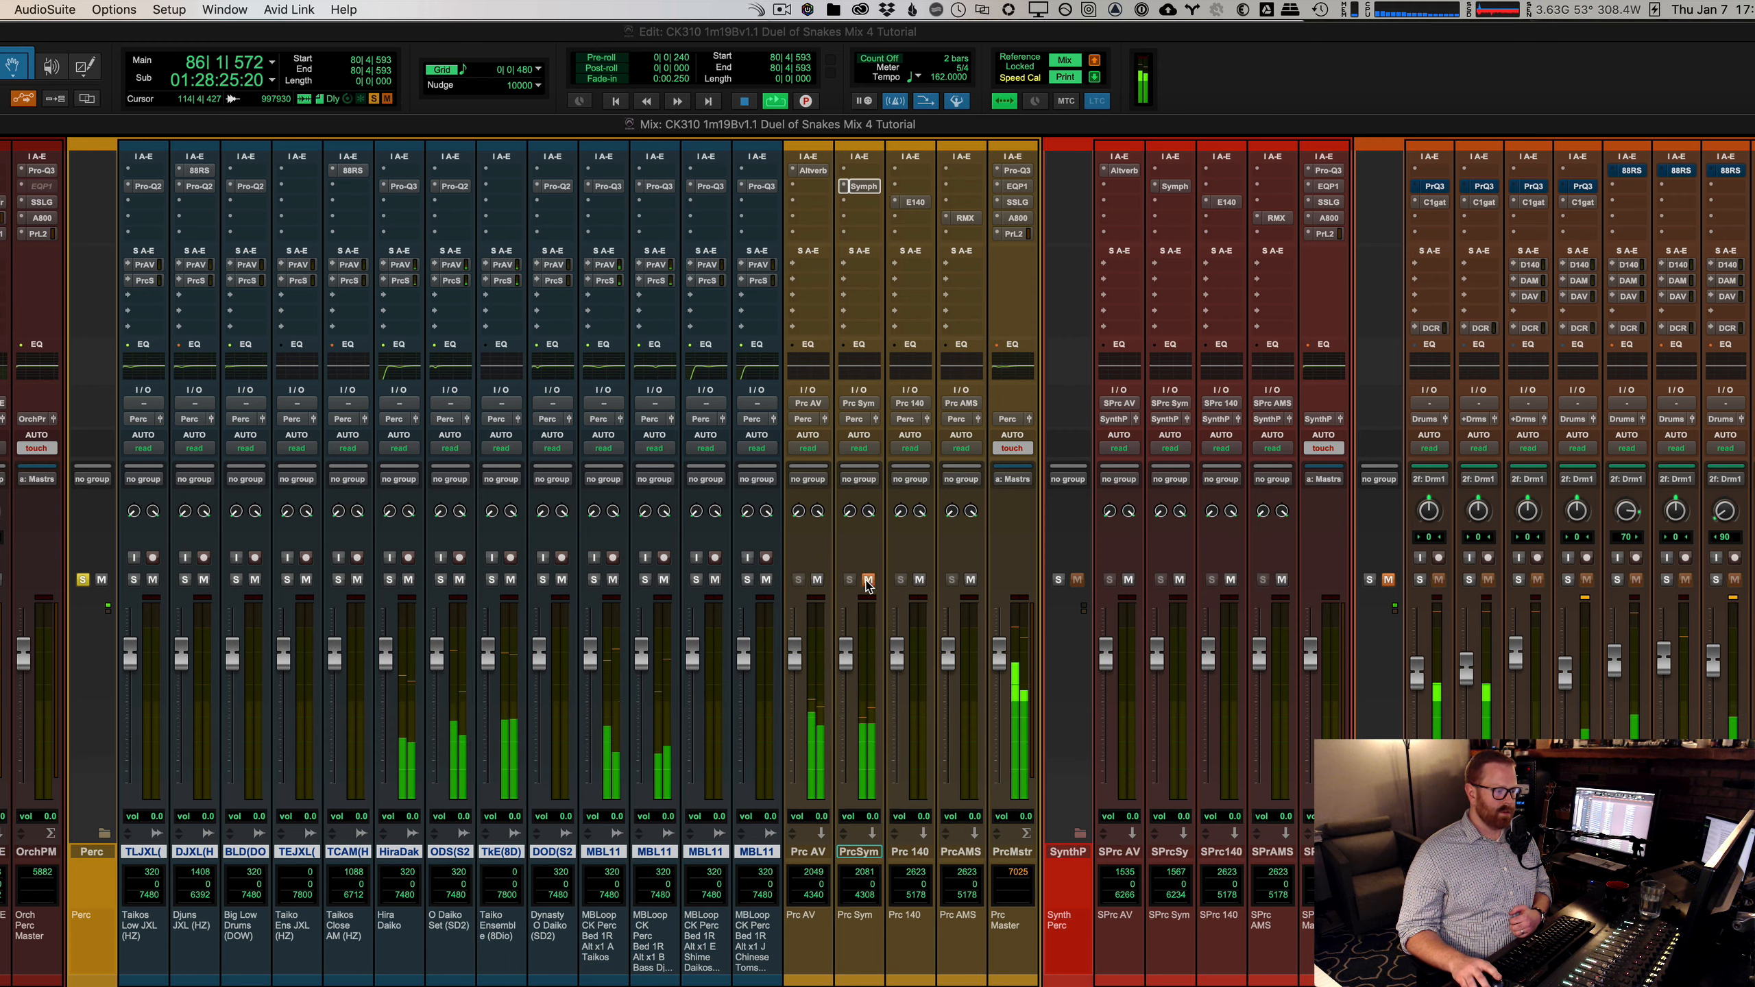
left_click(869, 581)
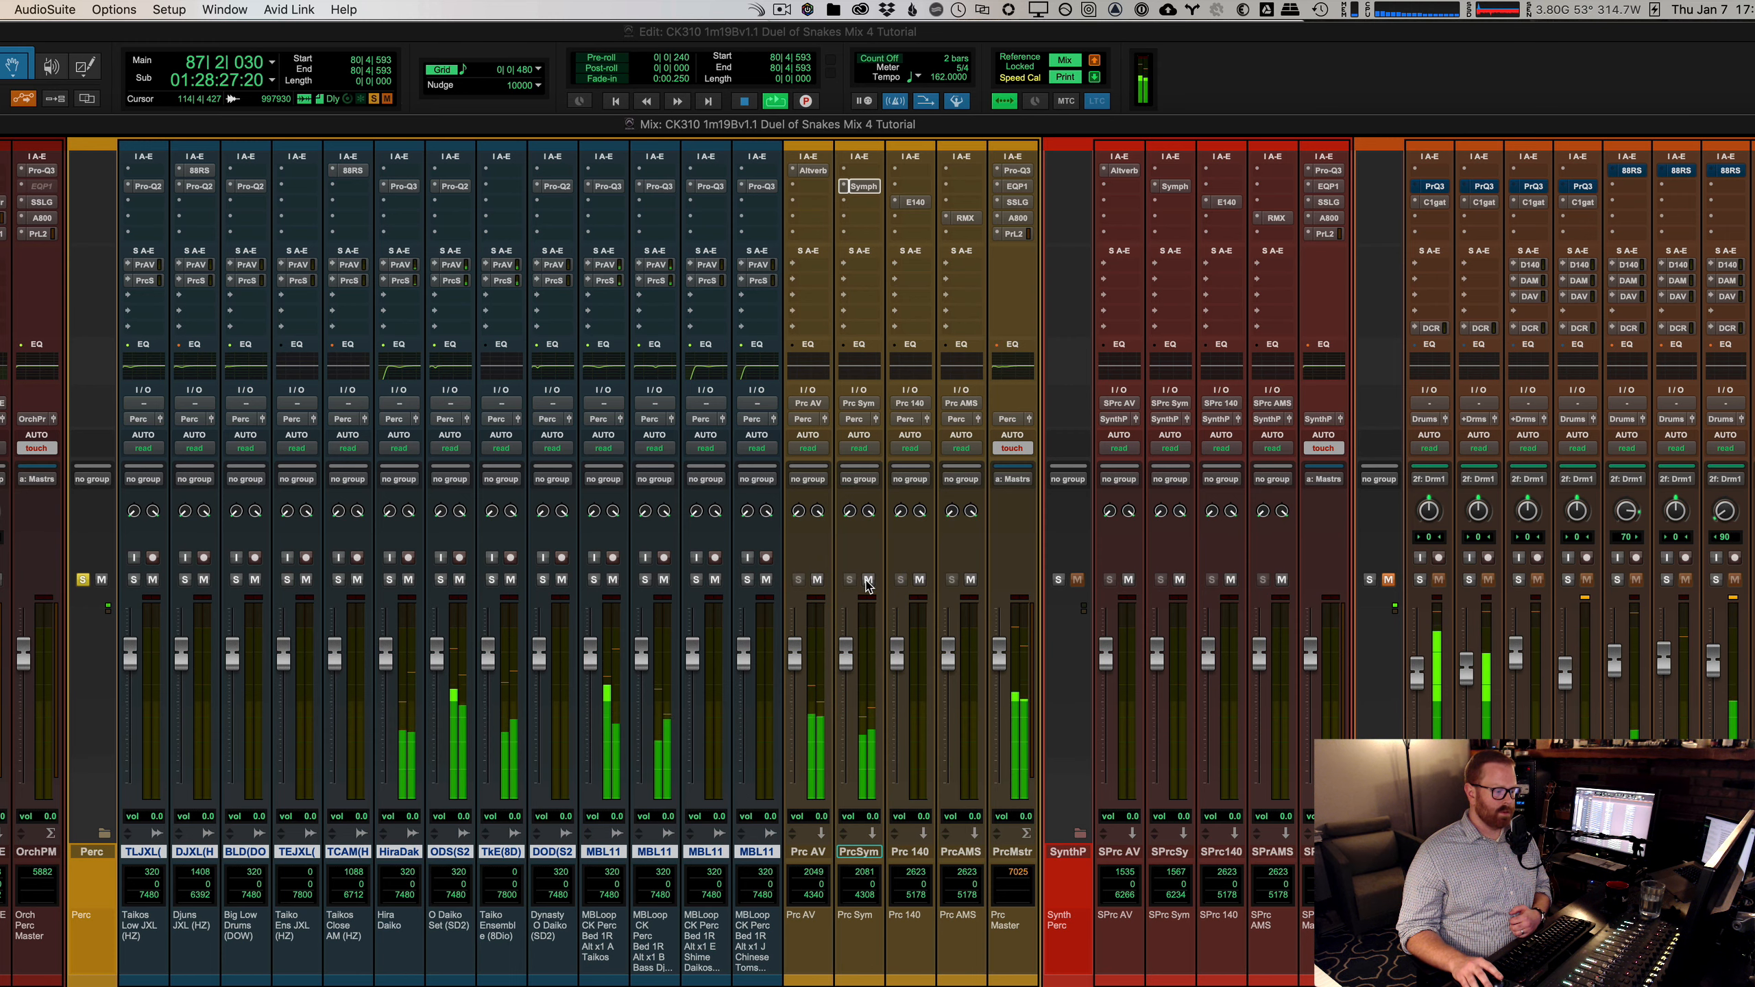
key("space")
key("space")
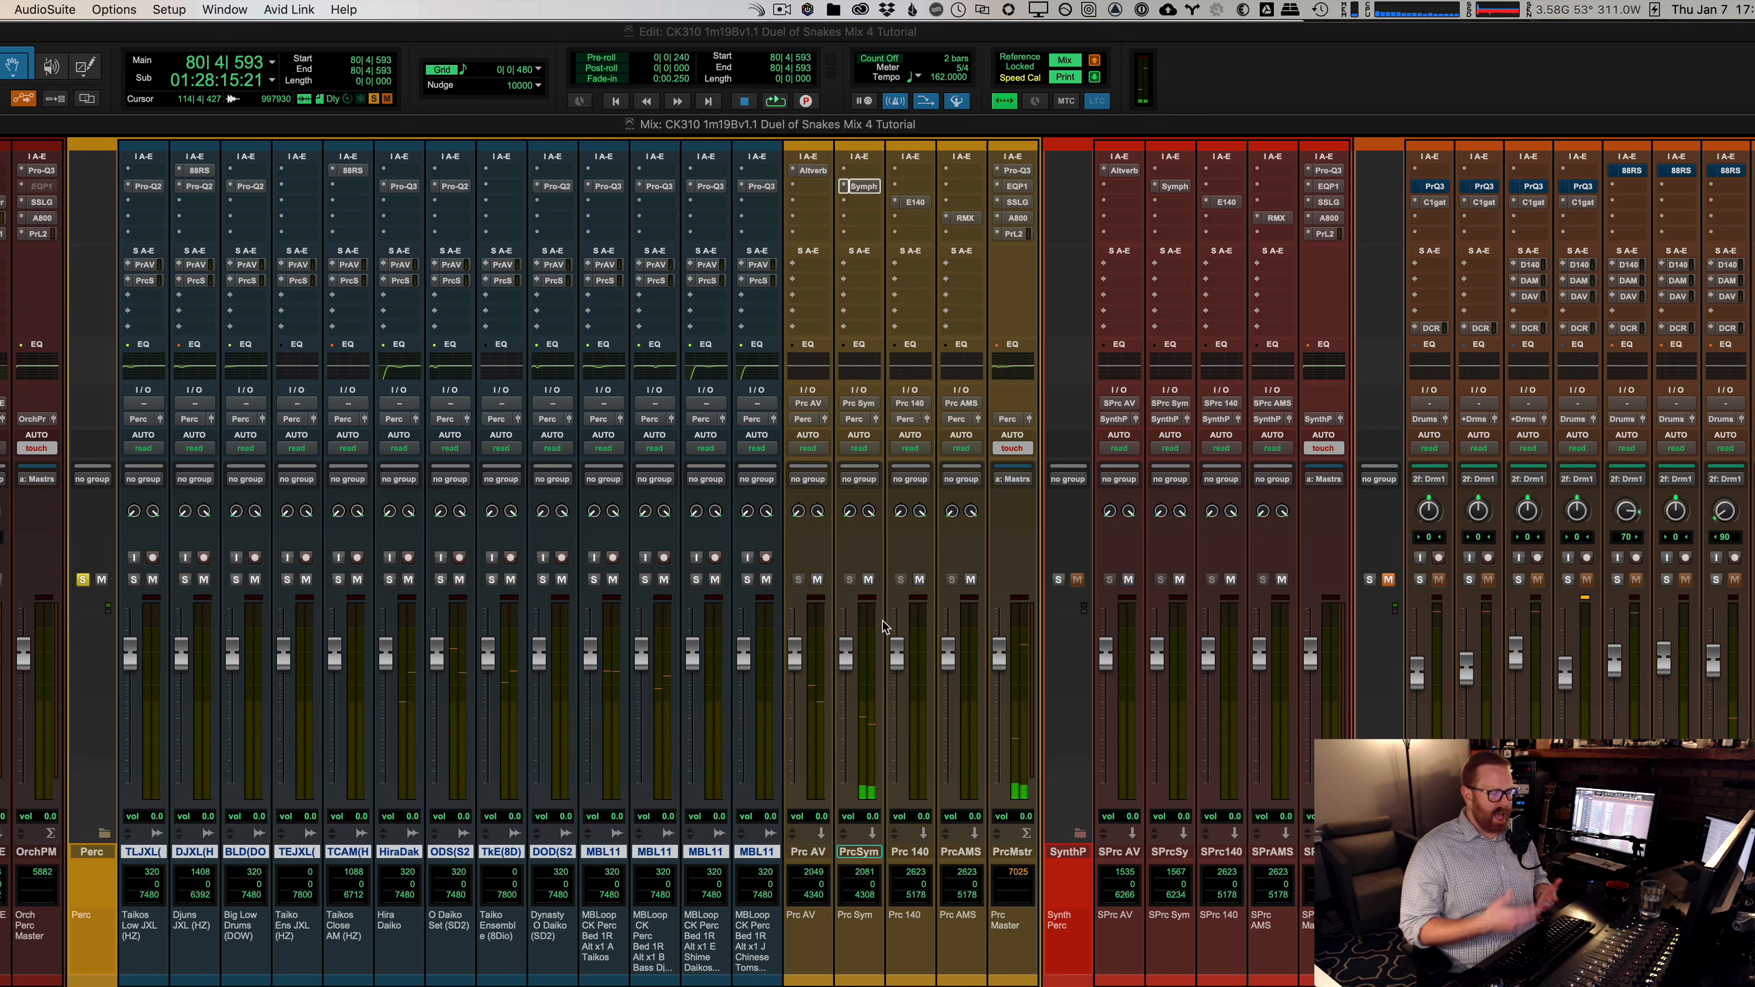
Step: Compare the percussion playback with the Prc Sym and Prc AV reverb tracks both muted and both unmuted
left_click(869, 579)
key("space")
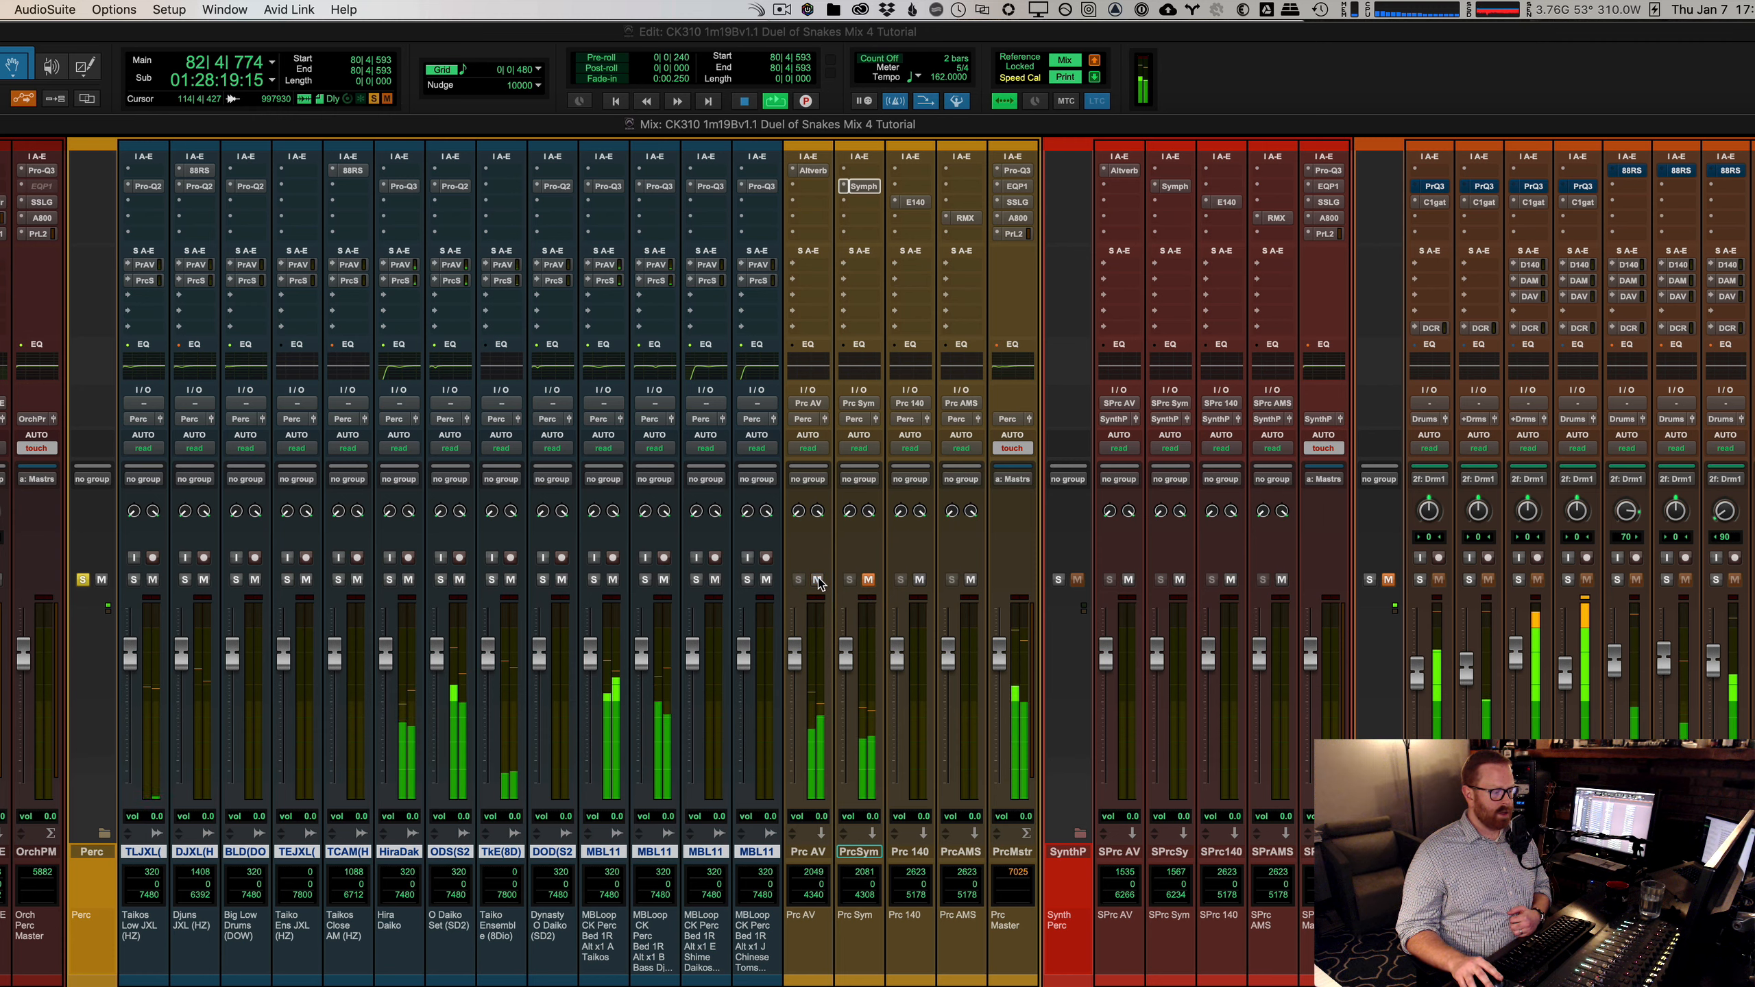
left_click(817, 580)
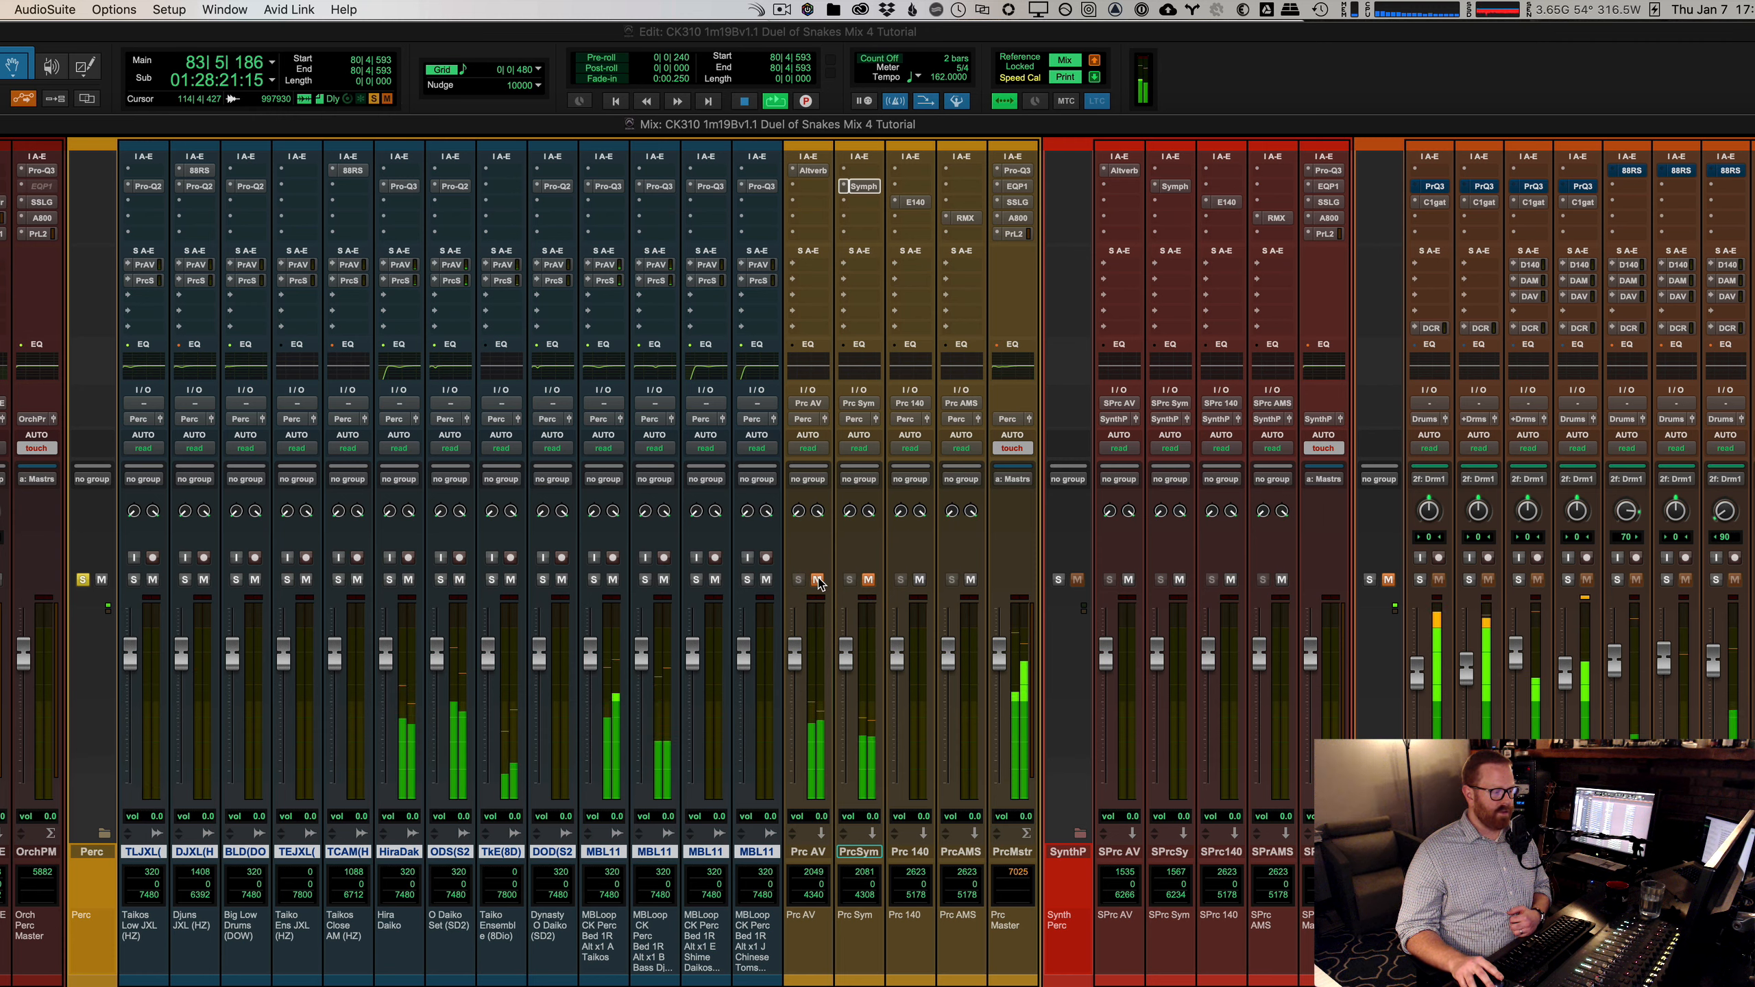
left_click(868, 581)
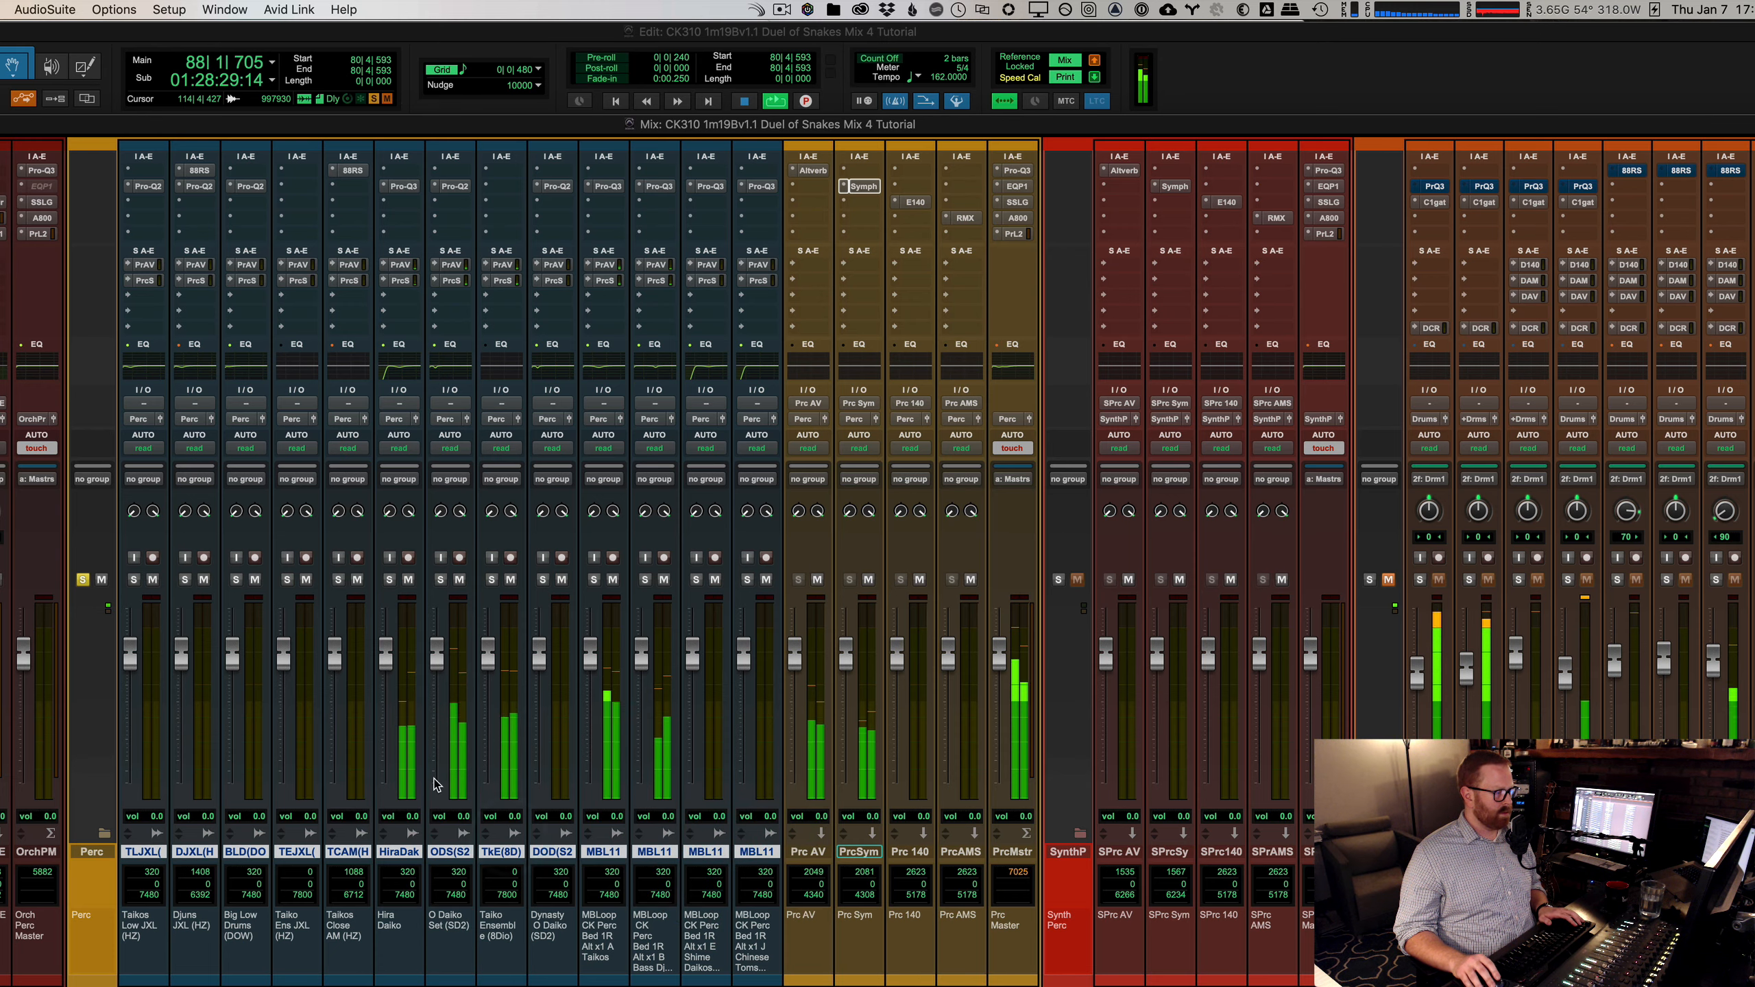
key("space")
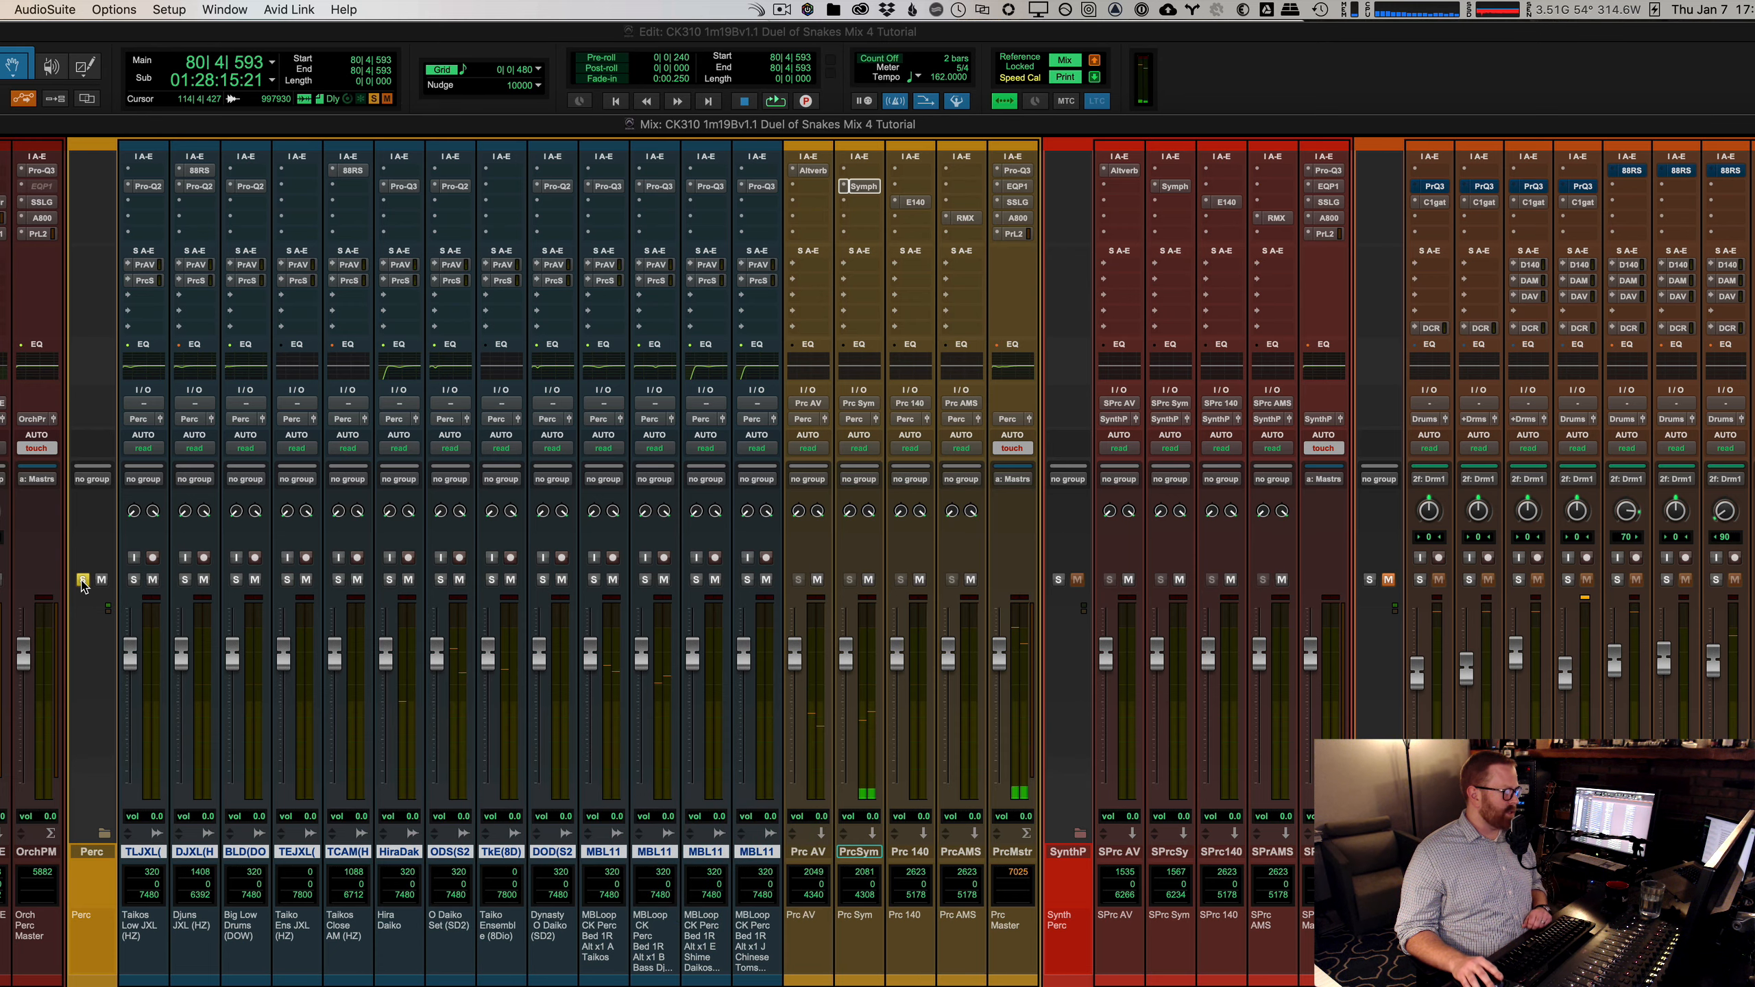
Step: Take the Perc folder out of solo and unmute the OPrc 250 reverb track among the orchestral percussion returns
left_click(81, 583)
scroll(625, 613, "left", 5)
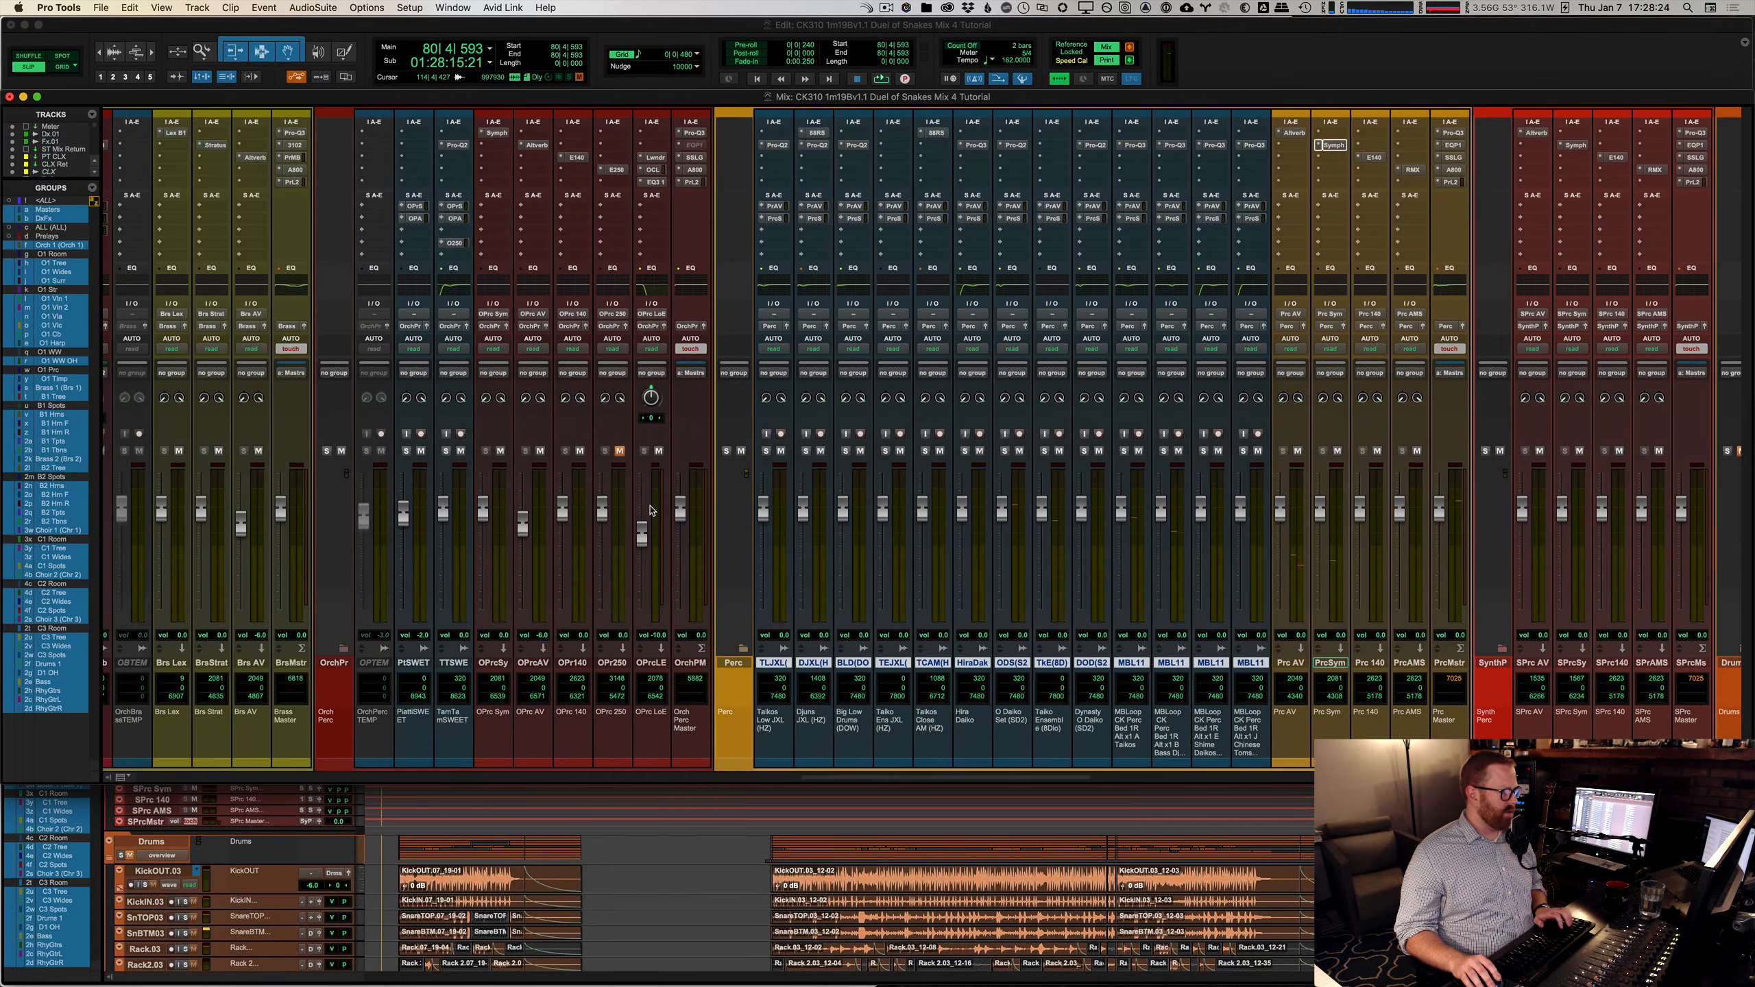
scroll(650, 510, "left", 6)
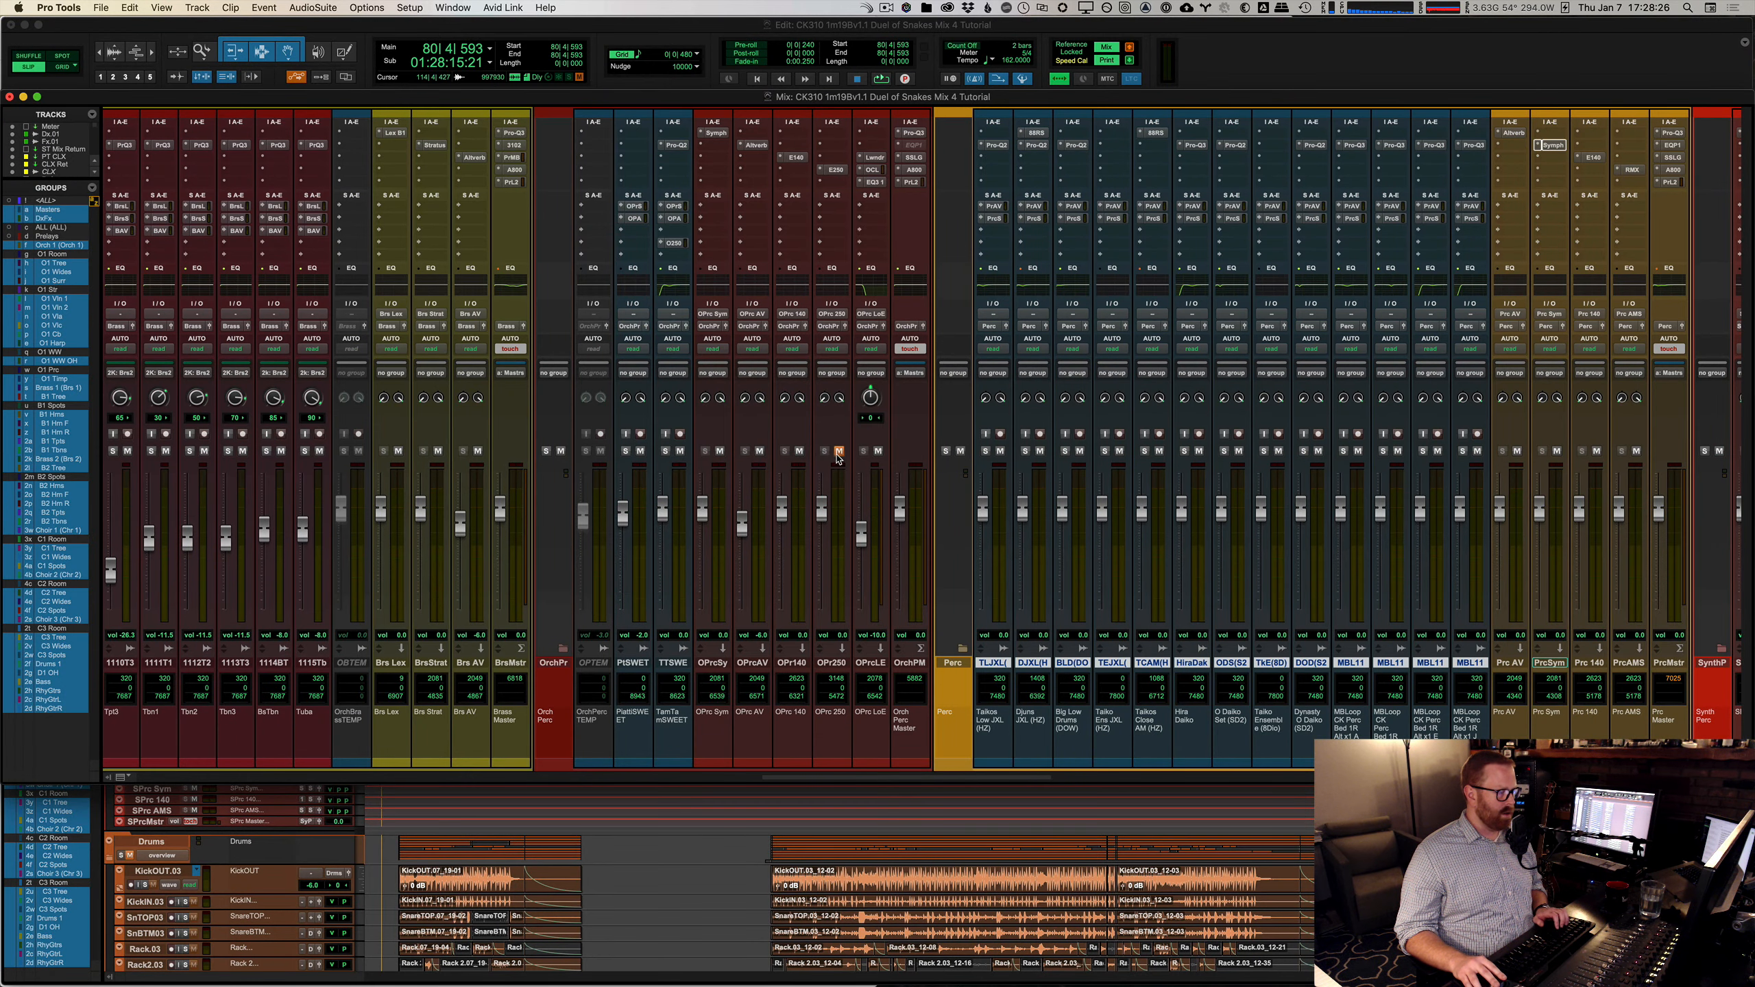
scroll(1077, 530, "right", 7)
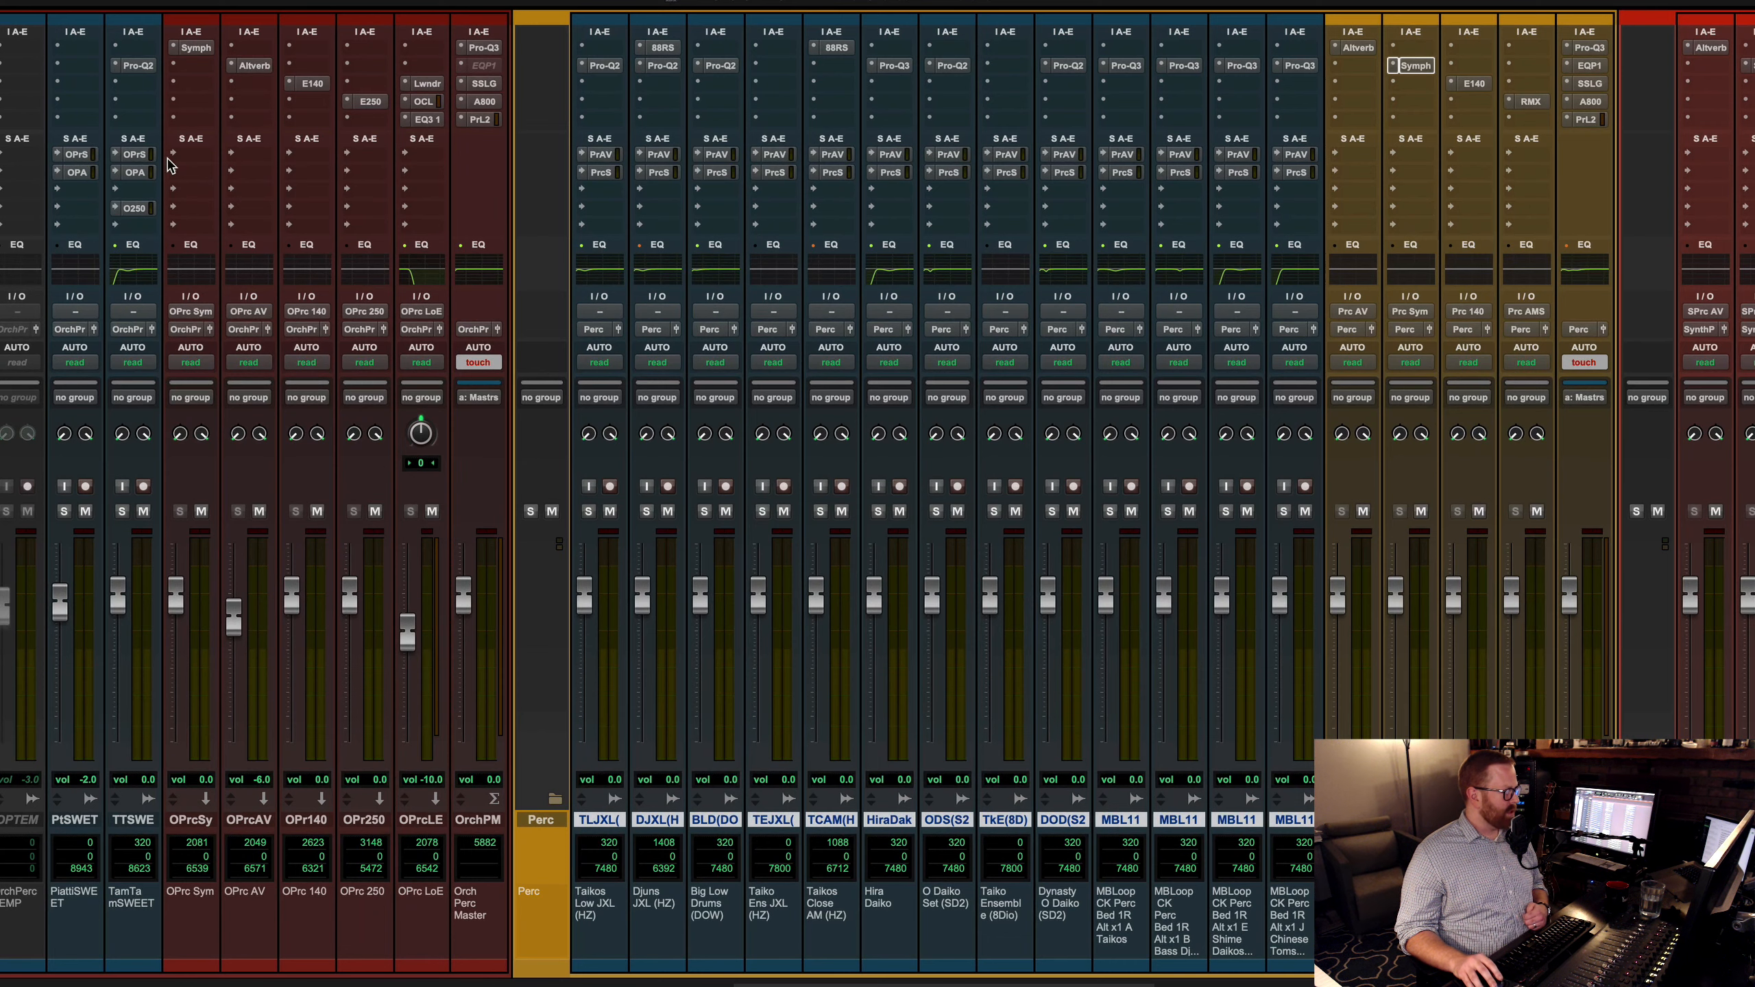
Step: Inspect the UAD EMT 250 reverb on OPrc 250, close it, and solo the TamTamSWEET track at the start of its clip
left_click(368, 101)
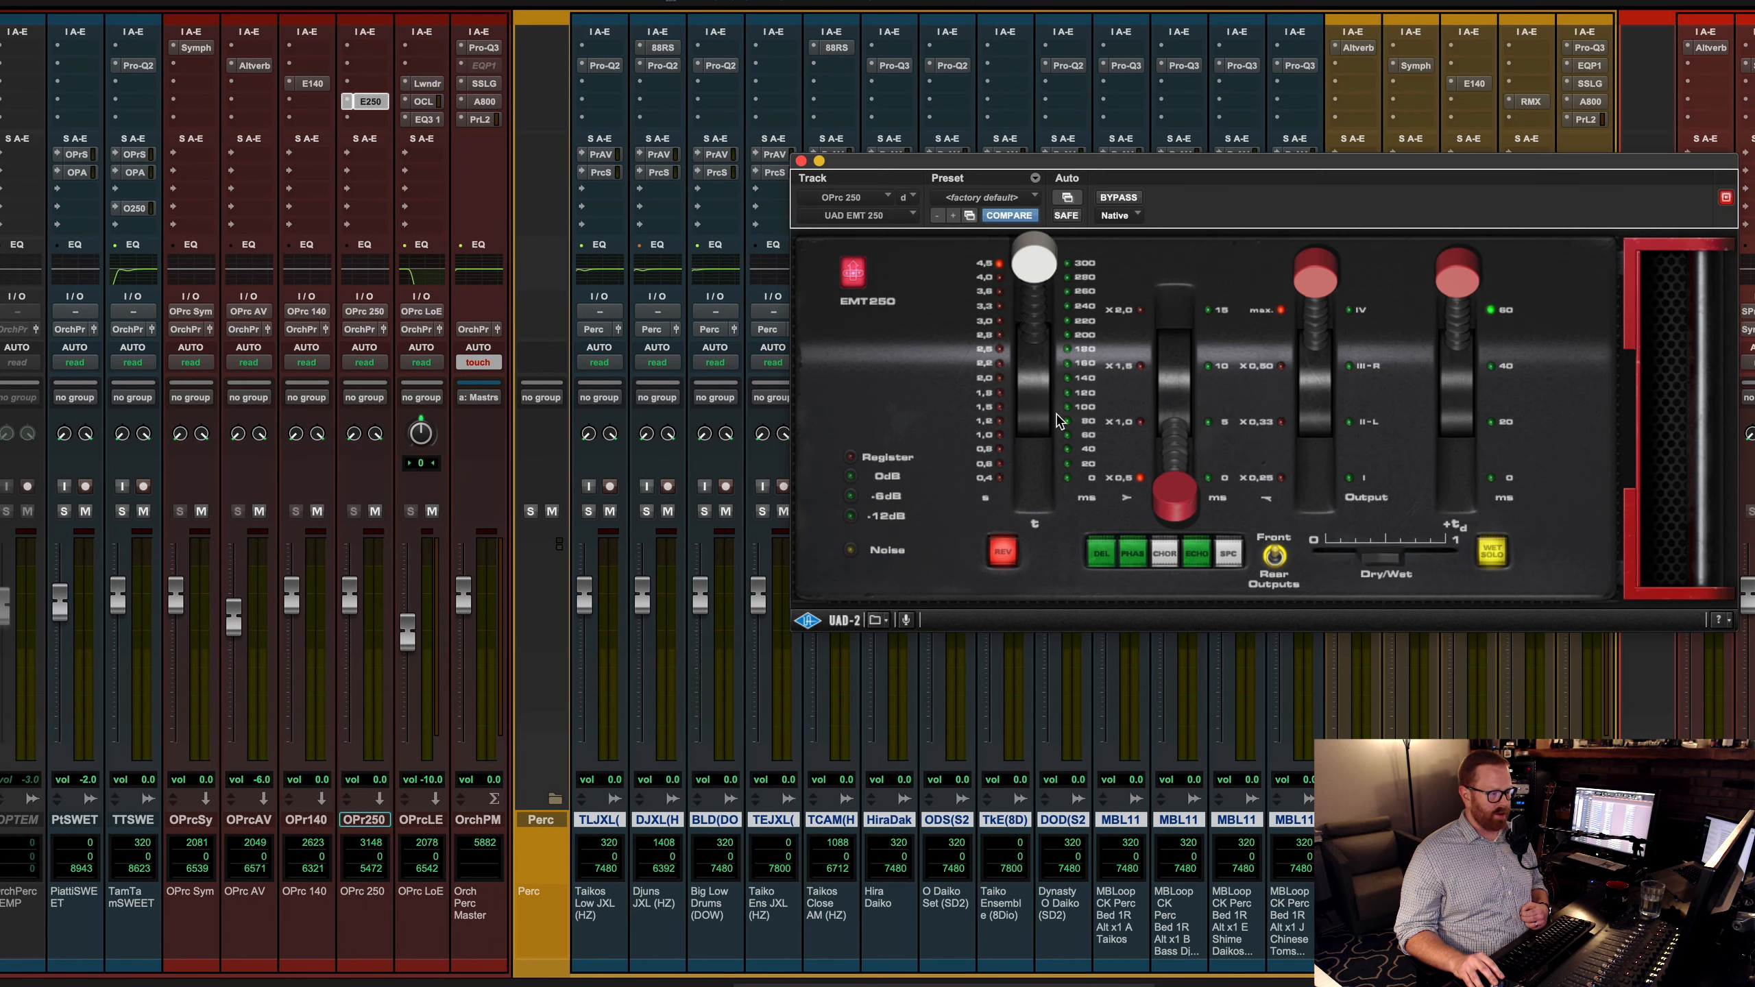
left_click_drag(1323, 279, 1347, 527)
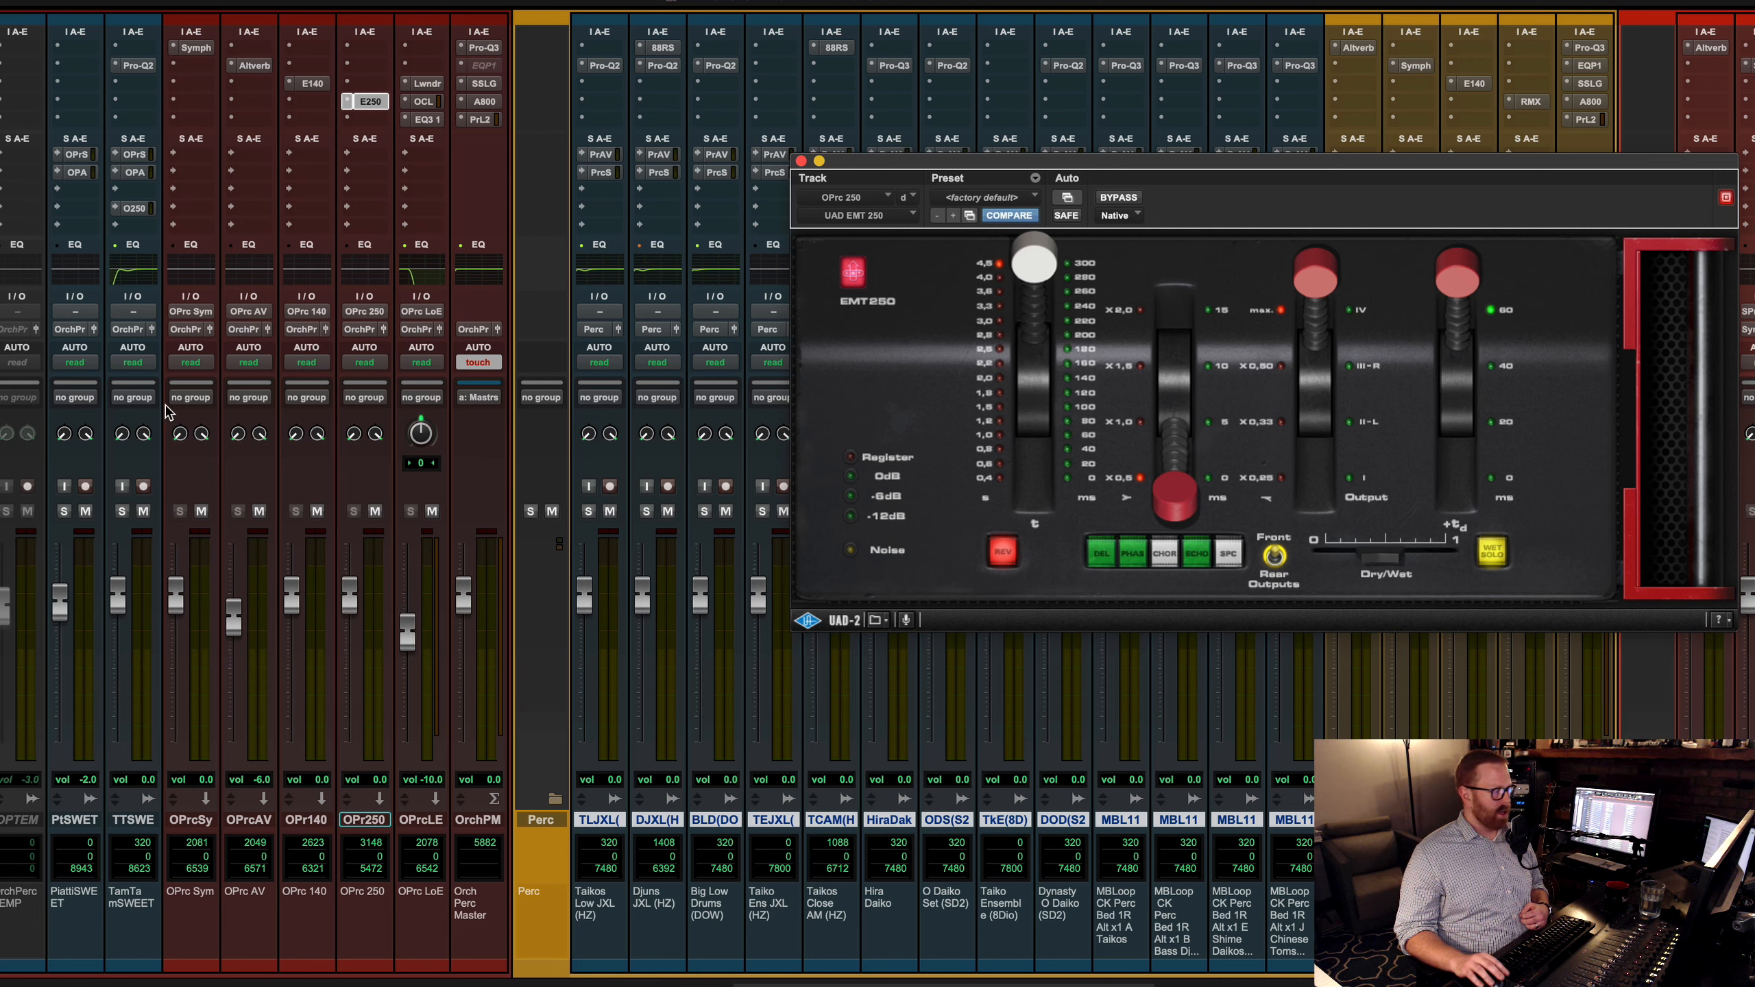
key("super+equal")
left_click(801, 161)
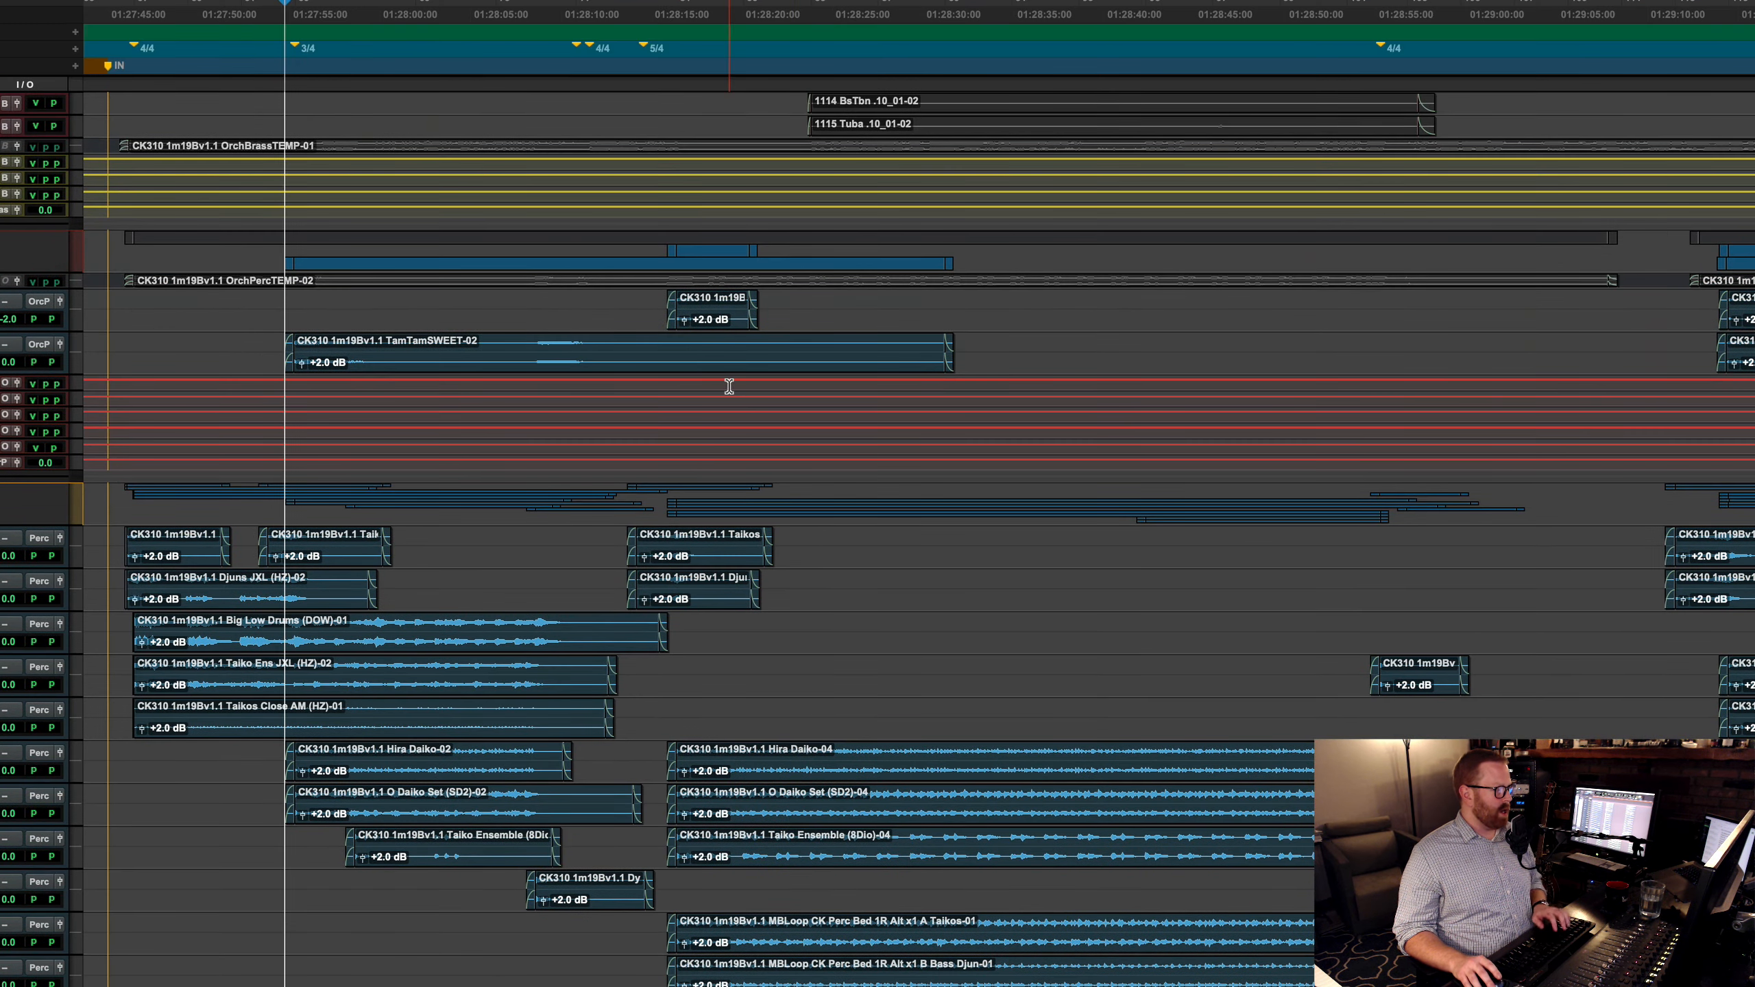
key("super+equal")
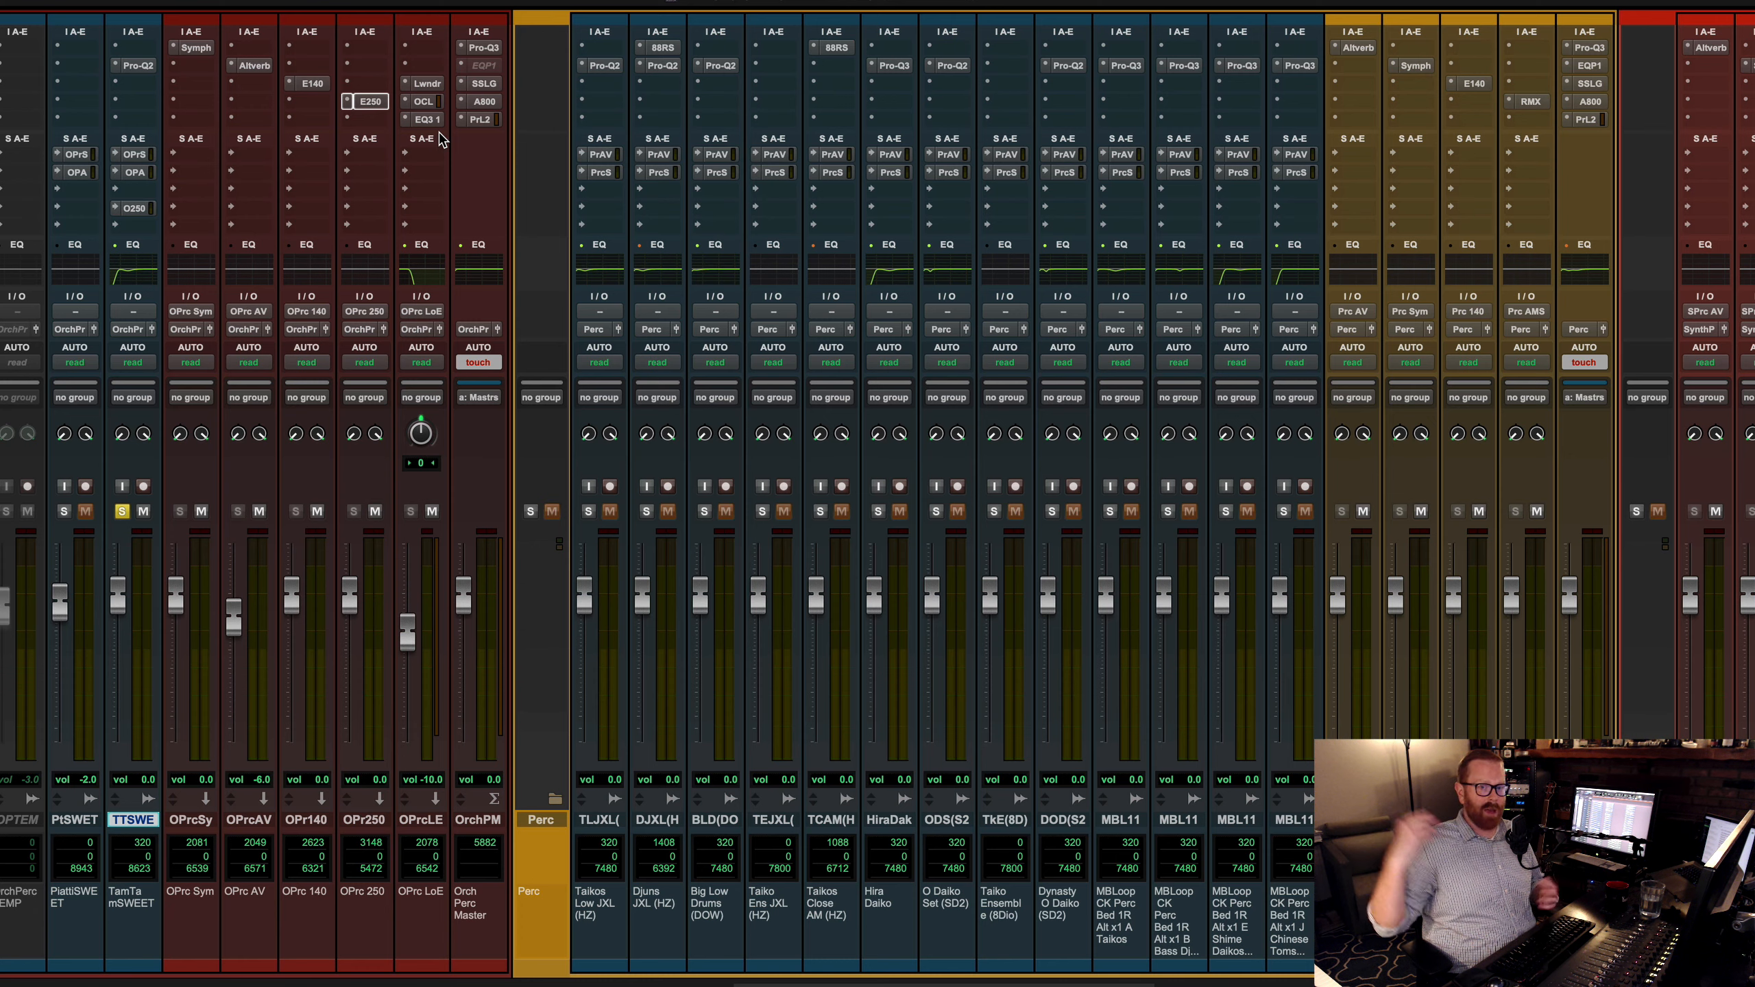
Step: Take the TamTamSWEET track out of solo and play the cue from bar 80, just before the Hira Daiko clip, then stop
left_click(122, 511)
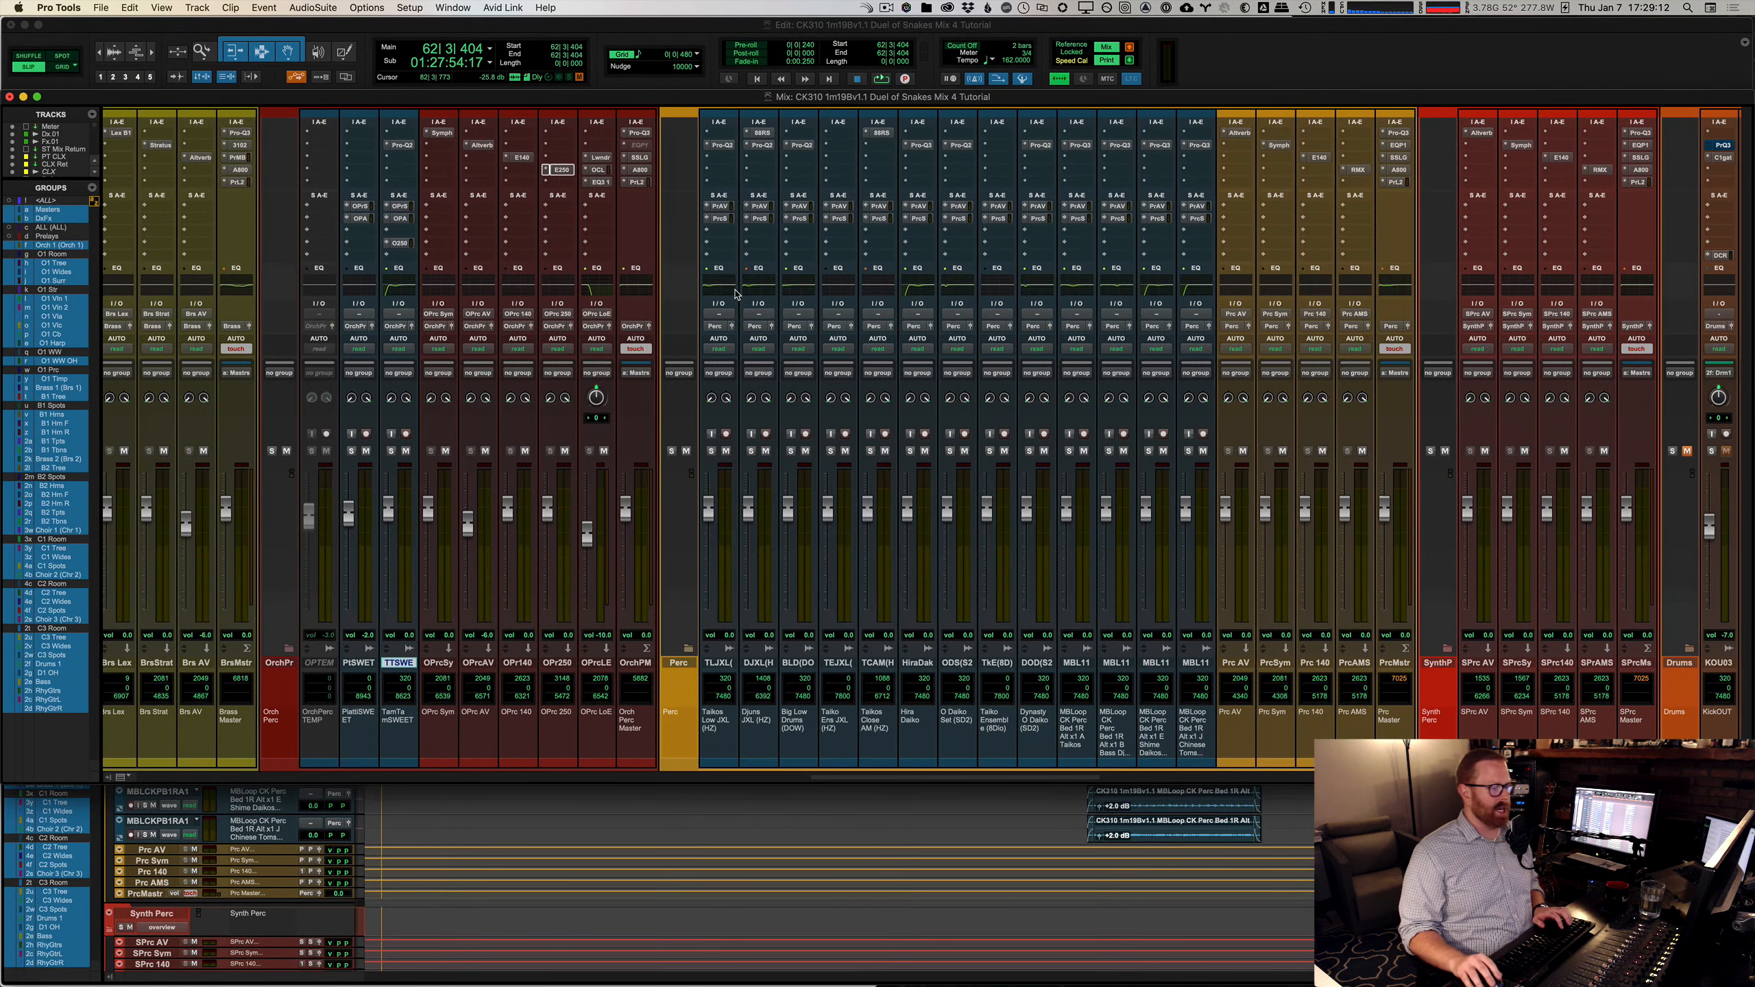
scroll(786, 376, "right", 5)
key("super+equal")
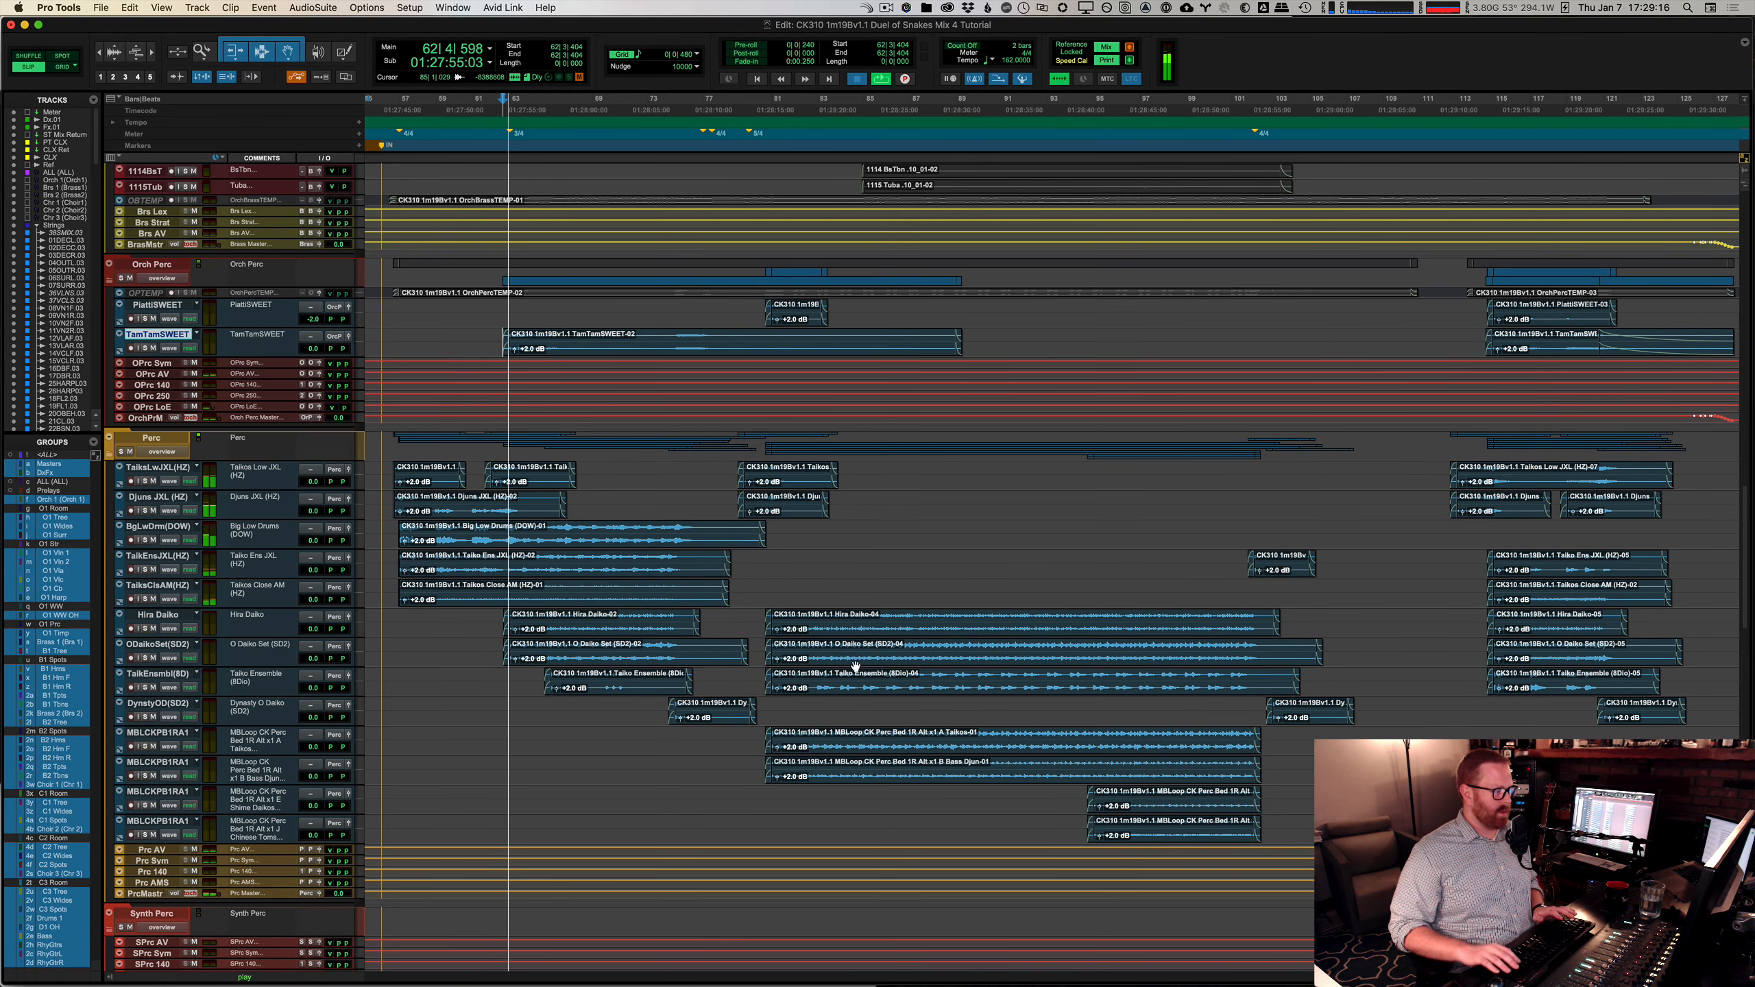
left_click(762, 616)
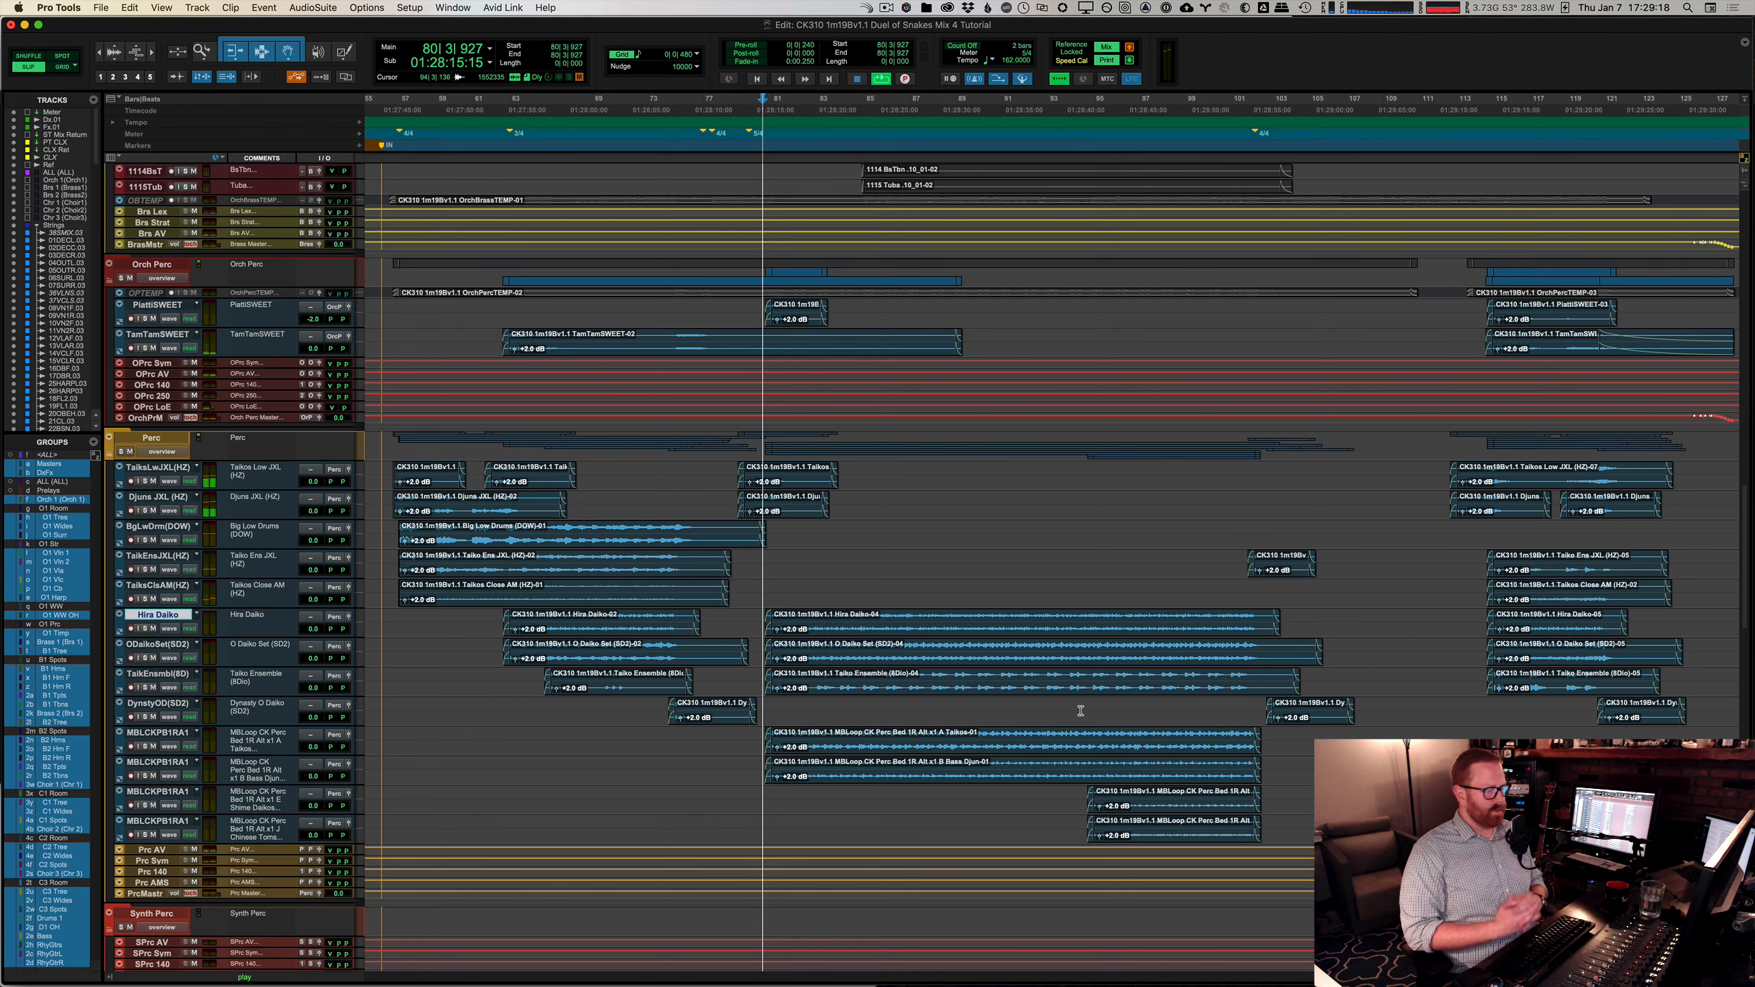
key("space")
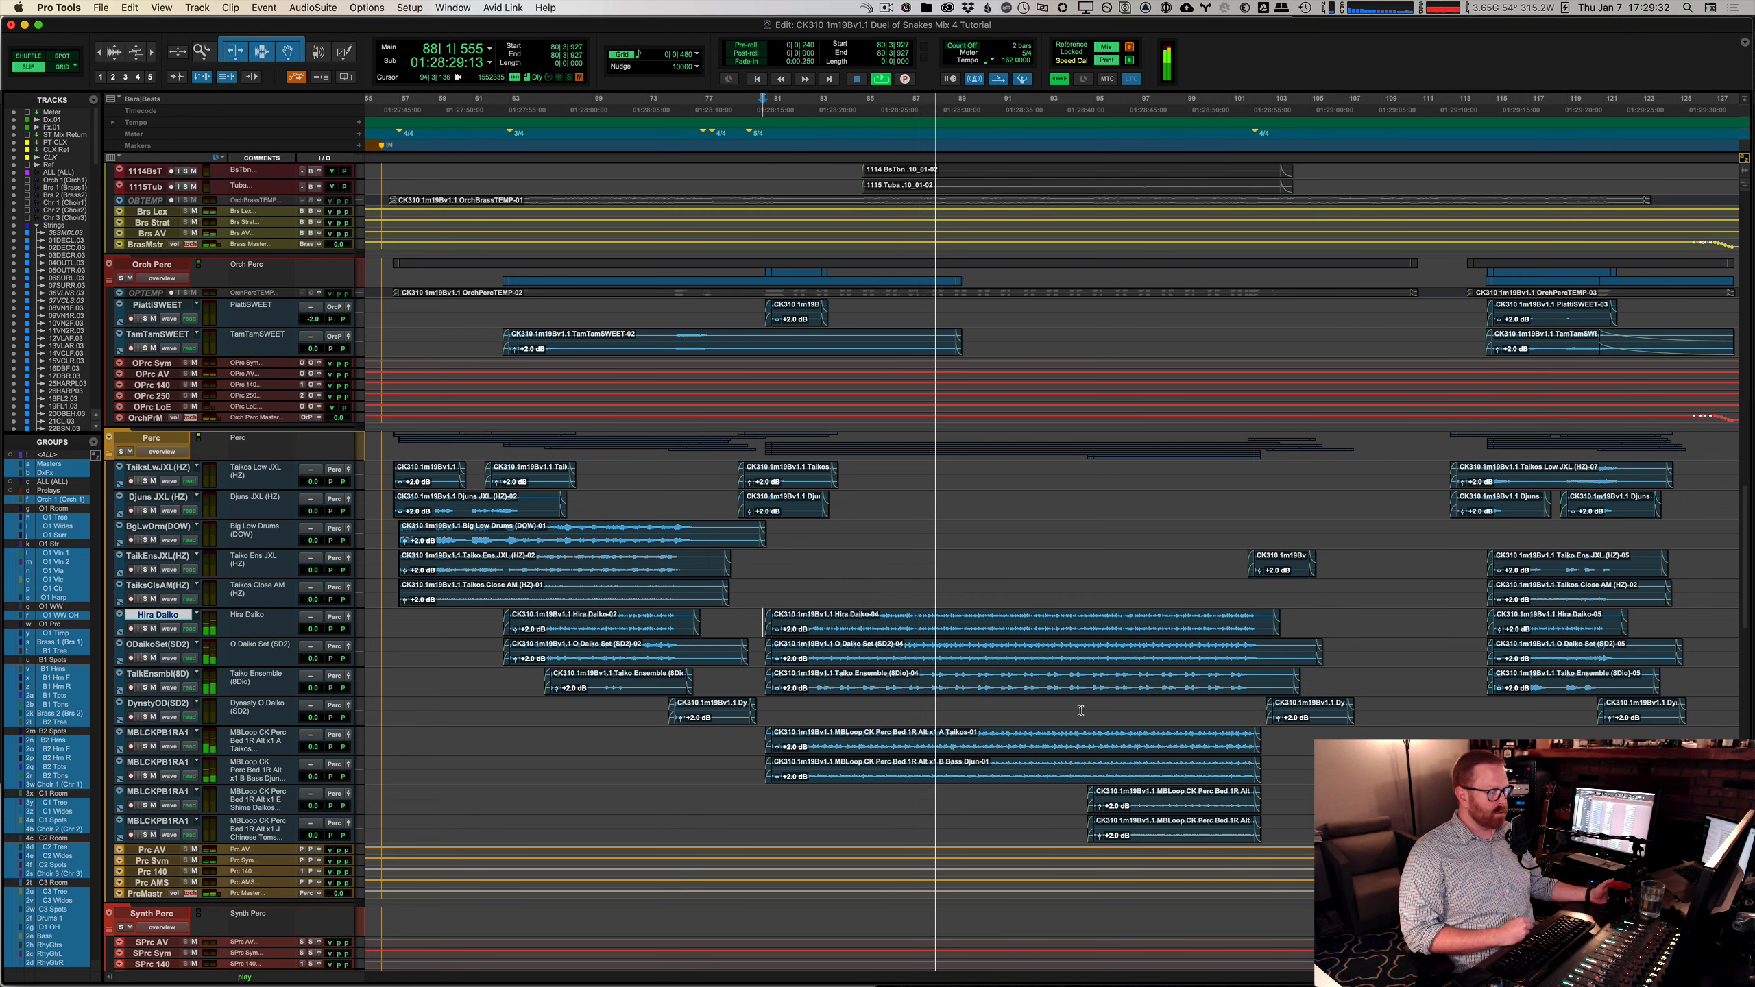
key("space")
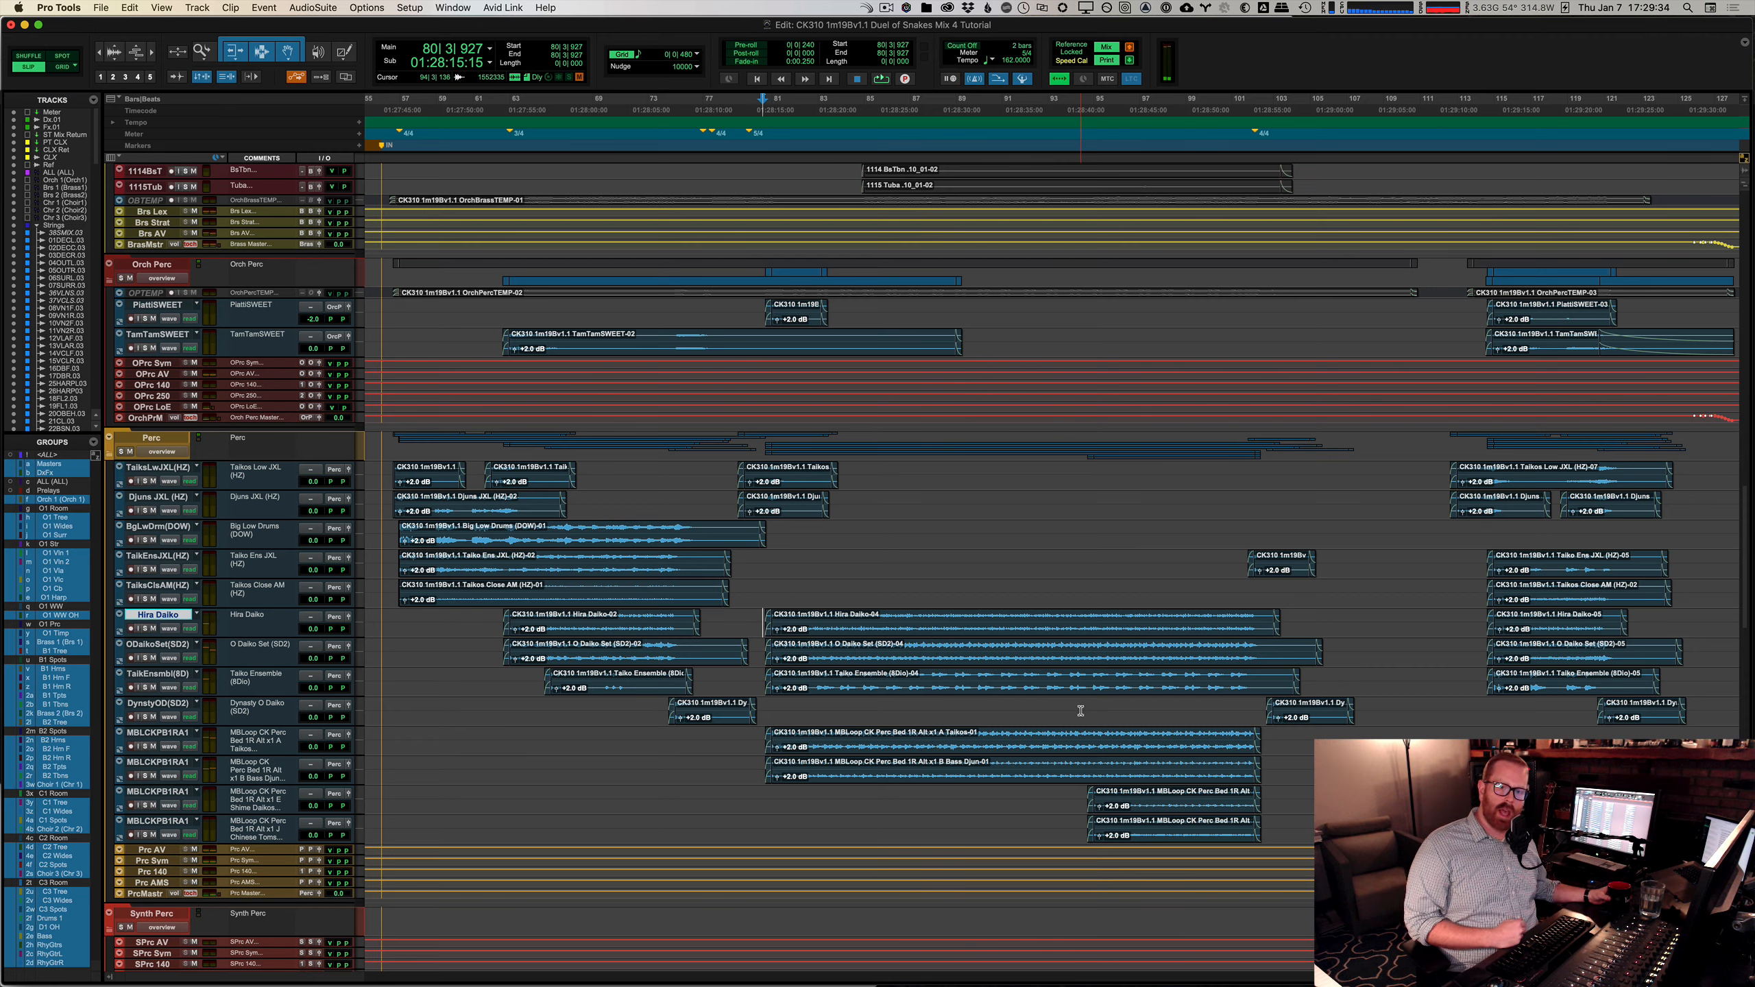
Step: Solo the Drums folder and play the drums from just before the long KickOUT clip, watching their levels in the mixer
scroll(1030, 748, "down", 15)
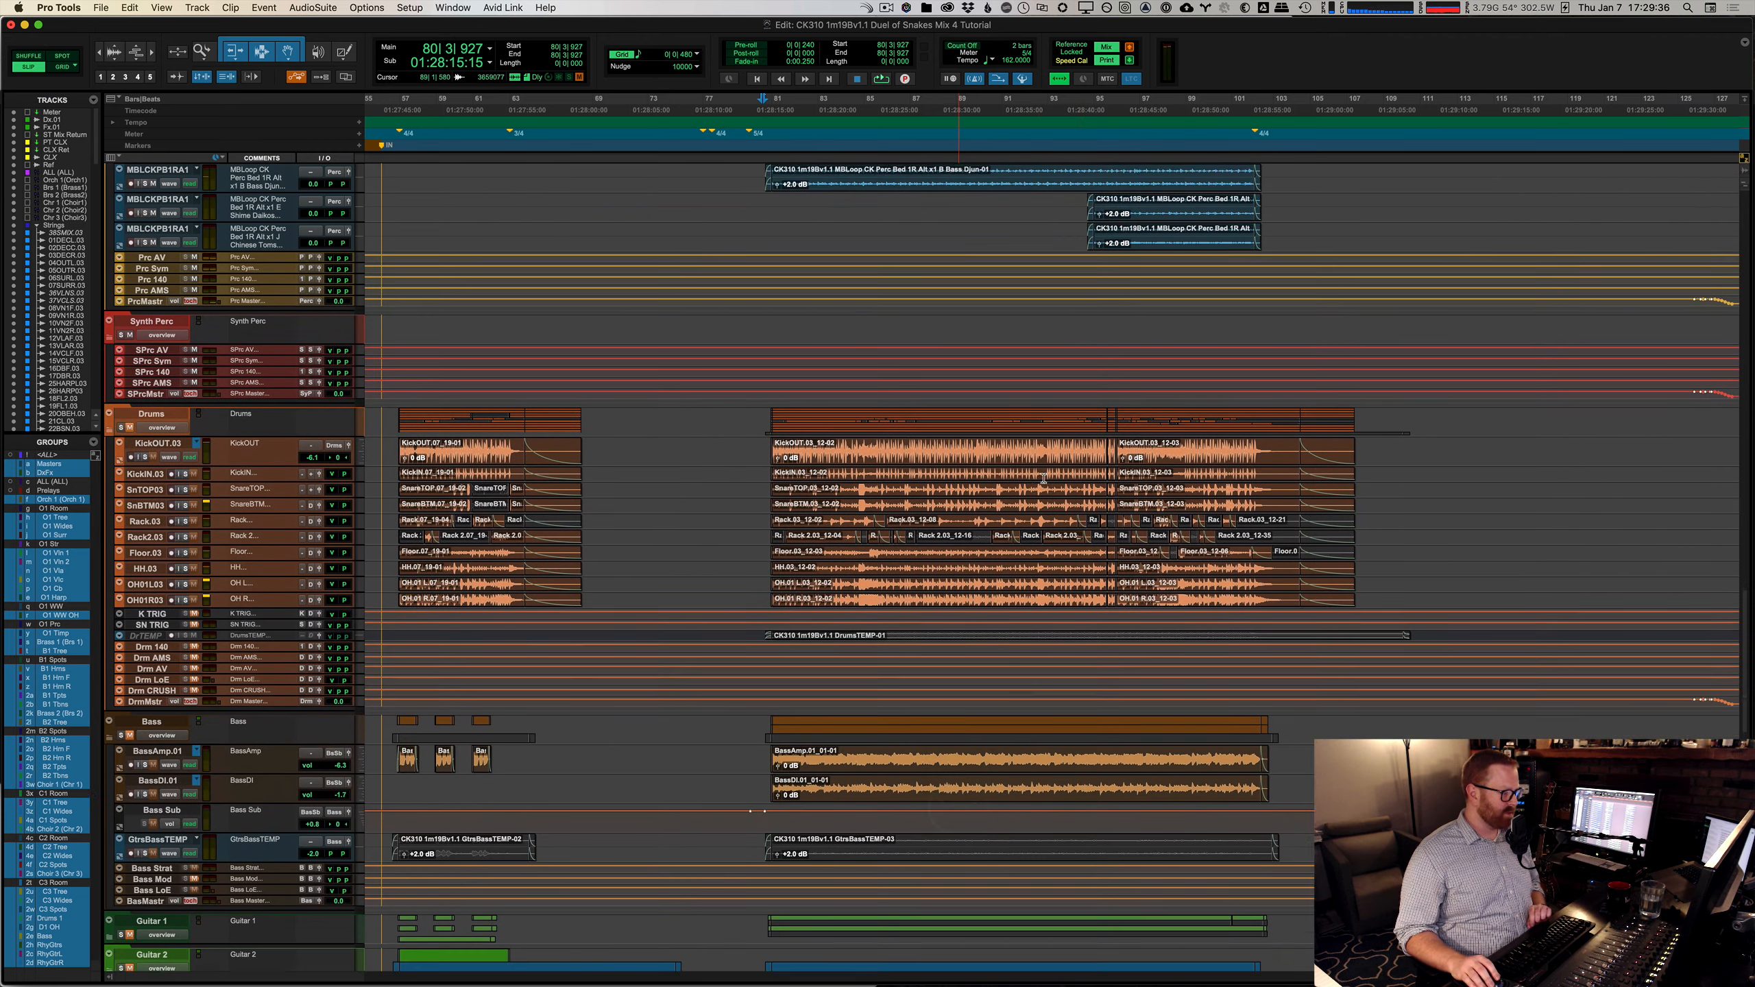
scroll(761, 328, "down", 3)
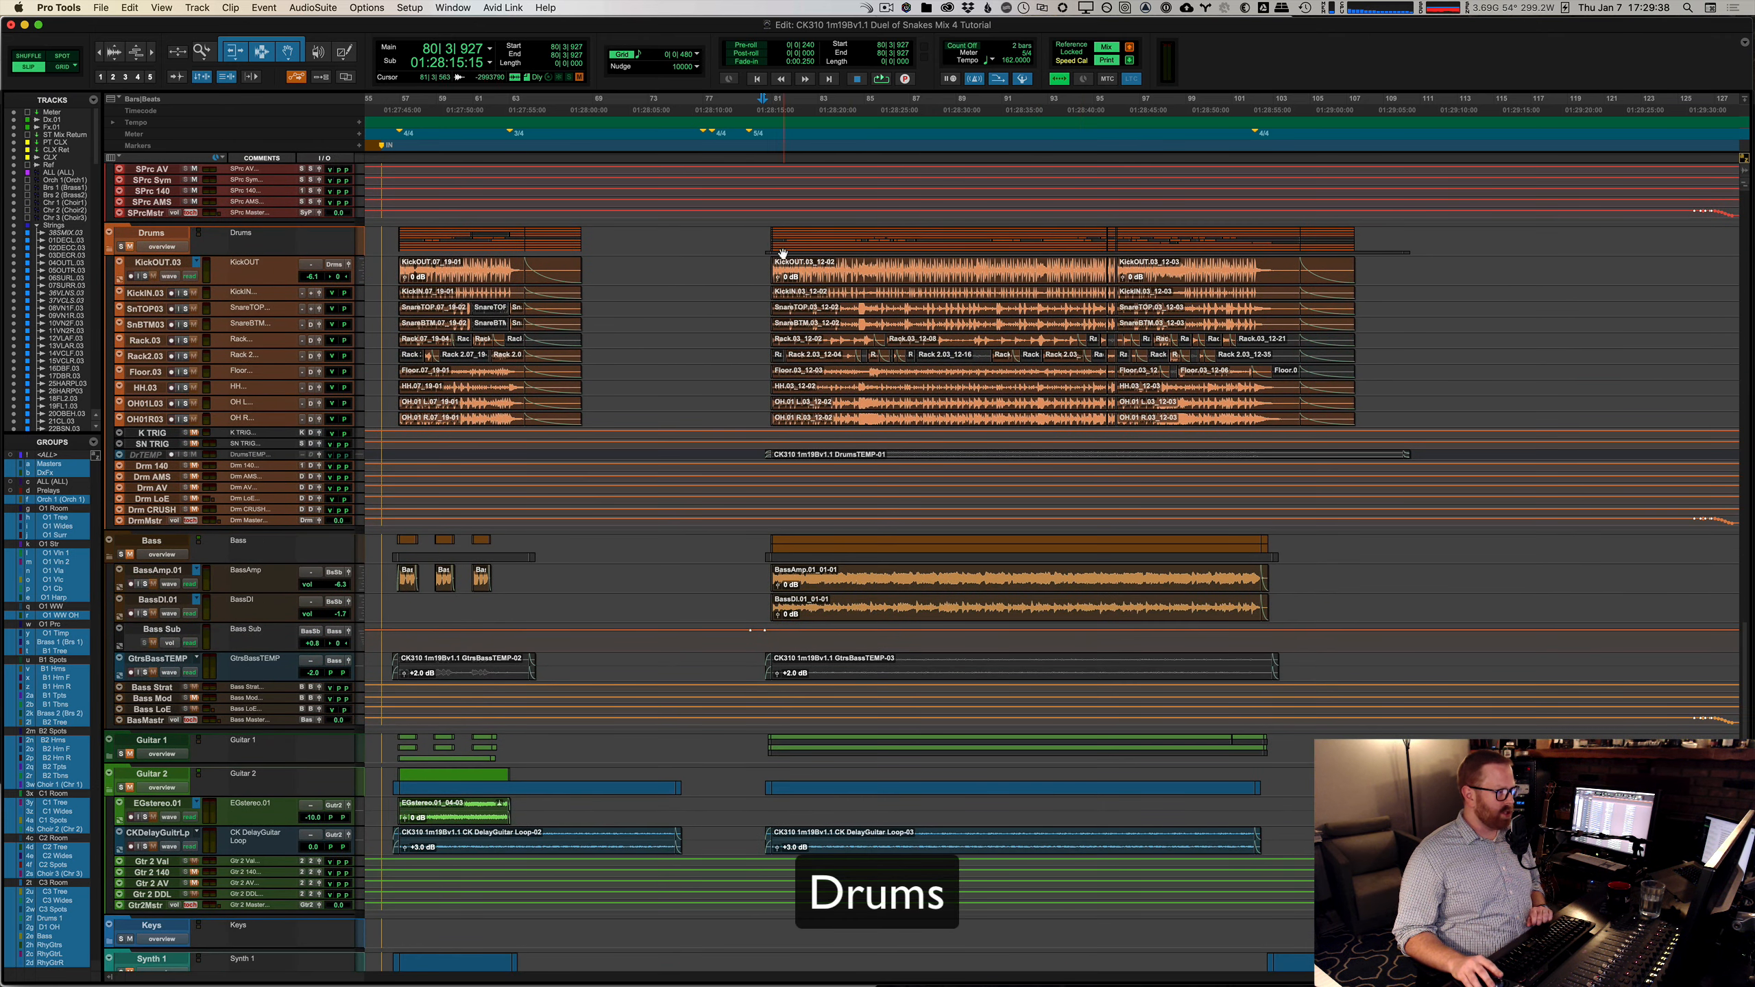
key("super+equal")
scroll(1124, 450, "right", 10)
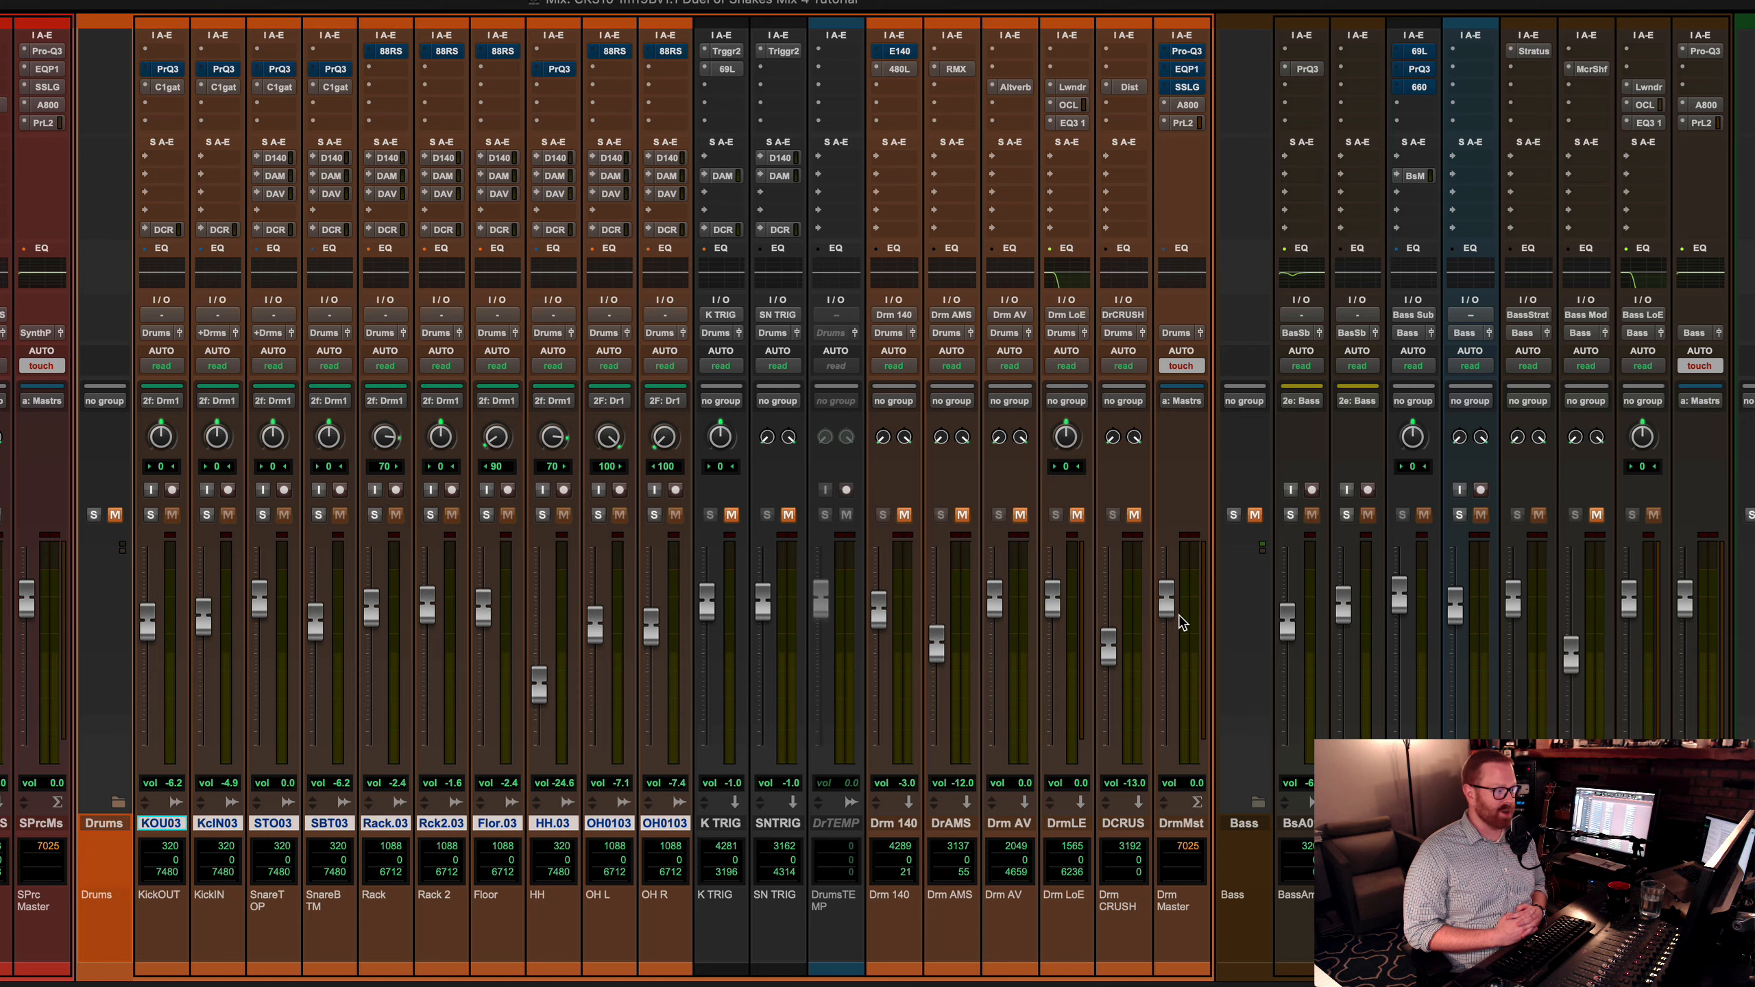
key("super+equal")
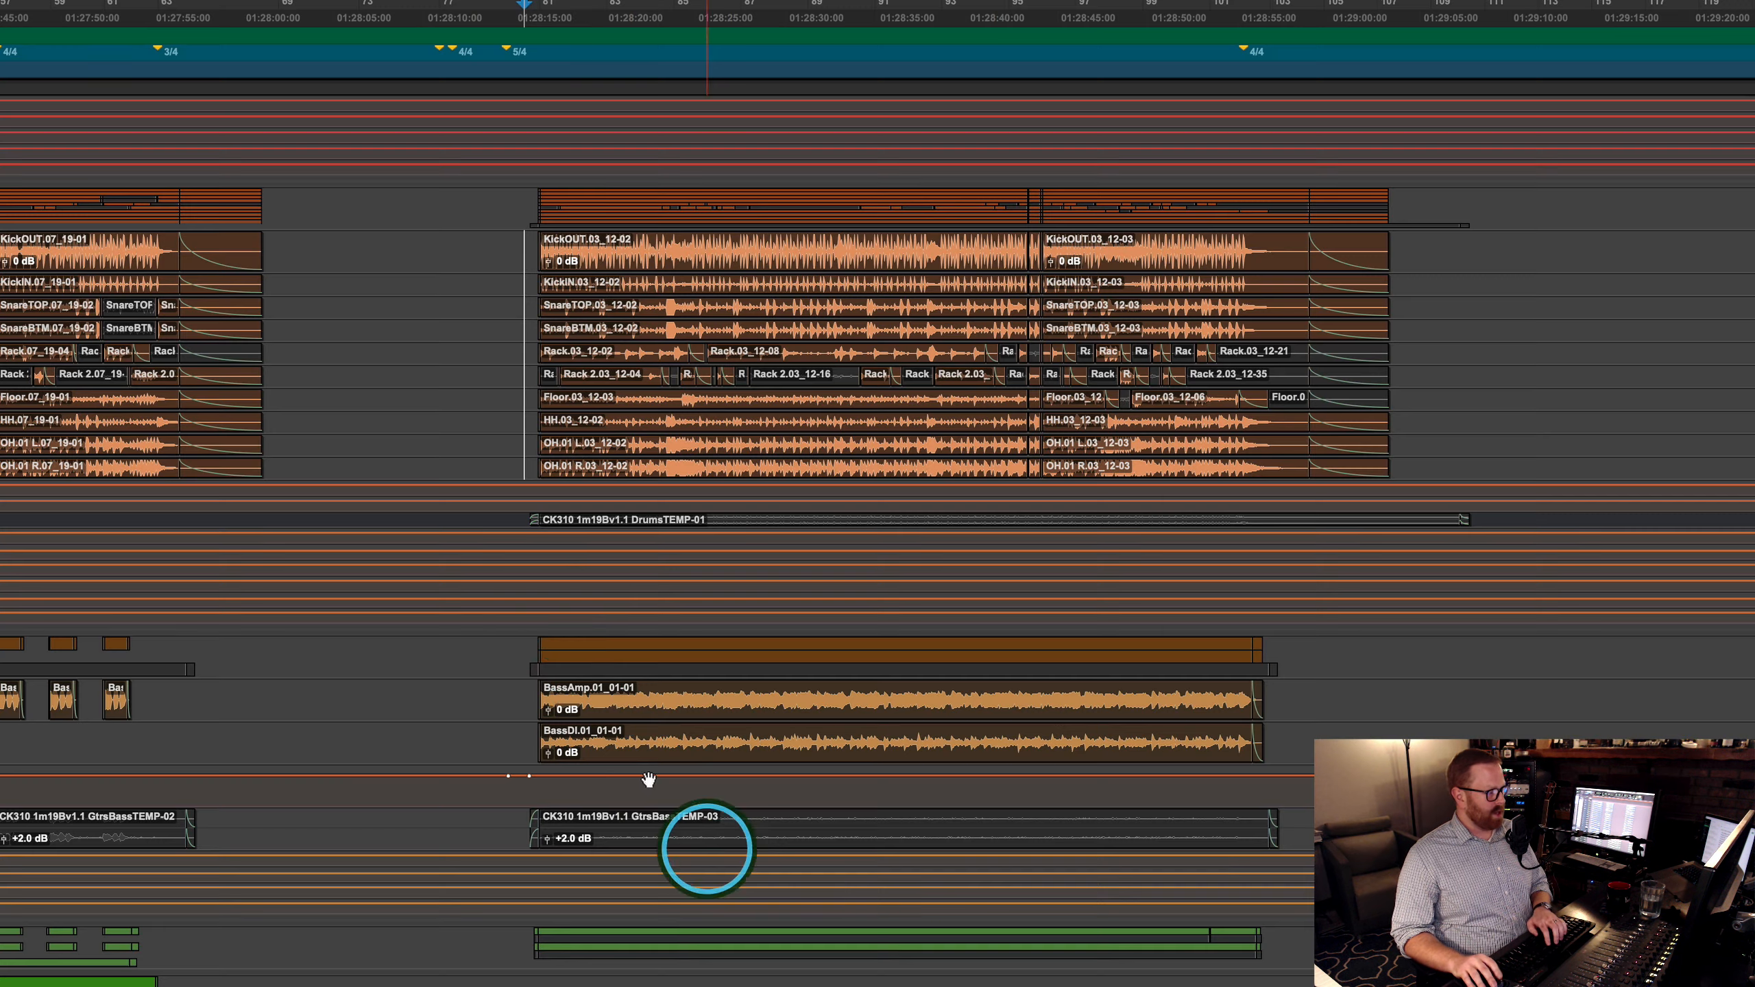
key("super+equal")
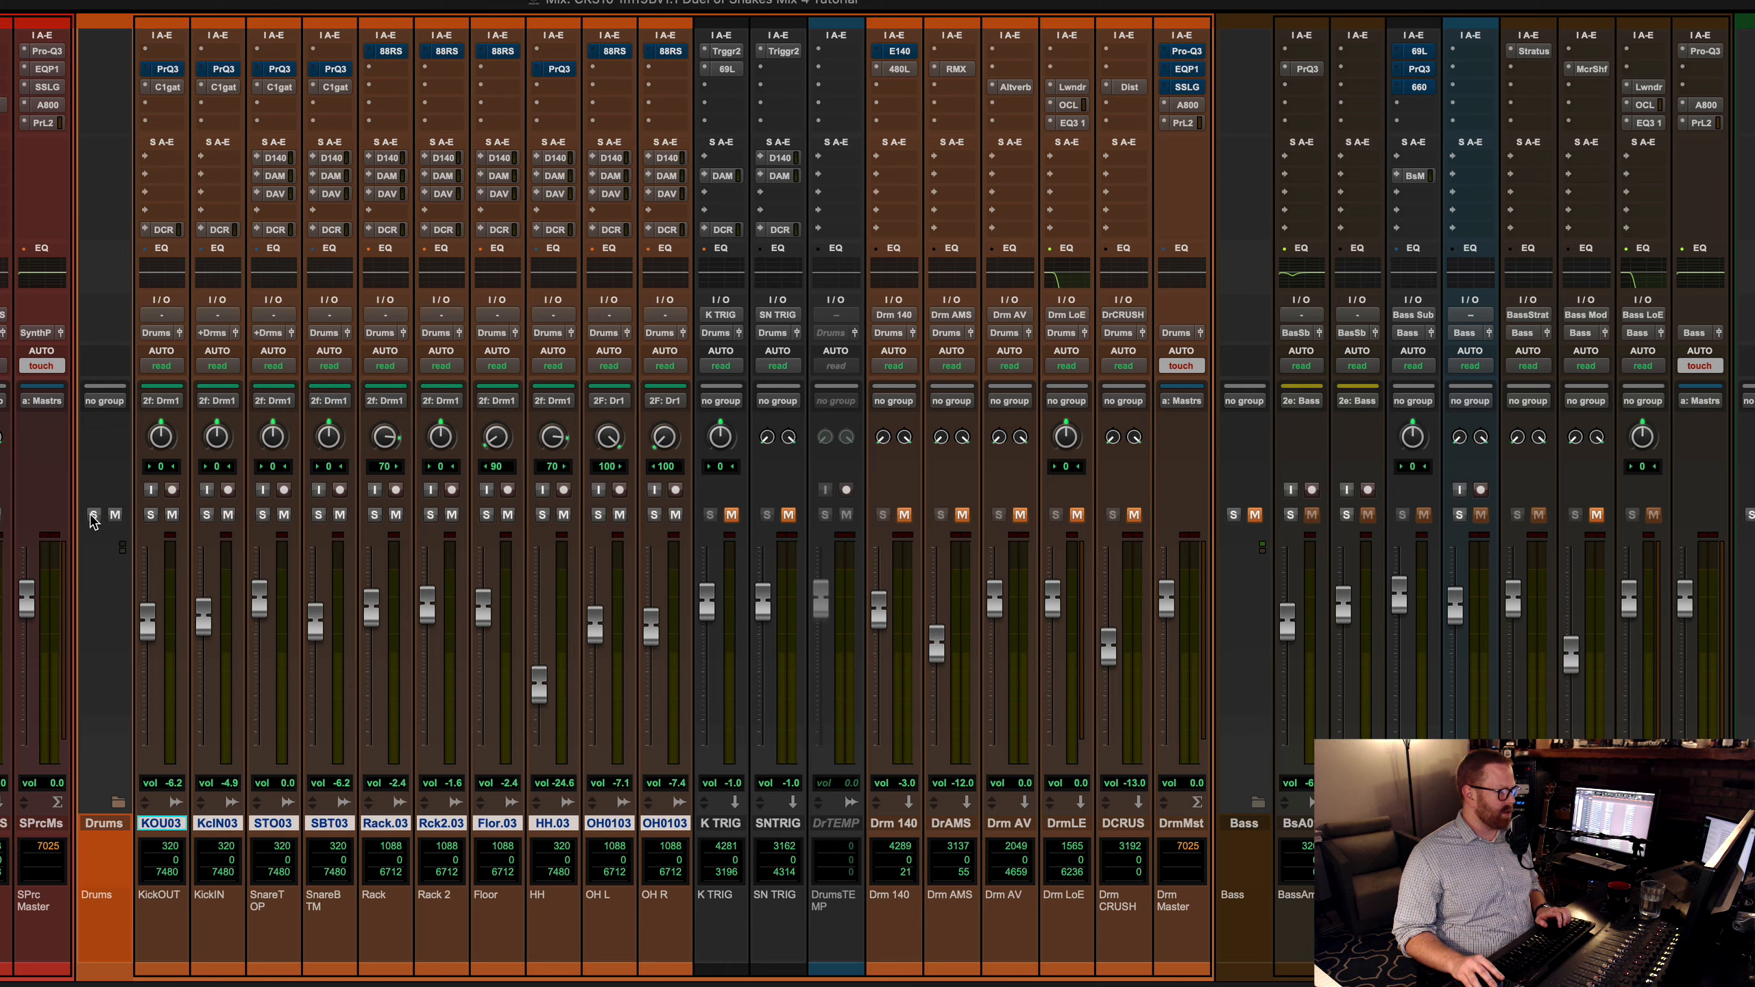
key("super+equal")
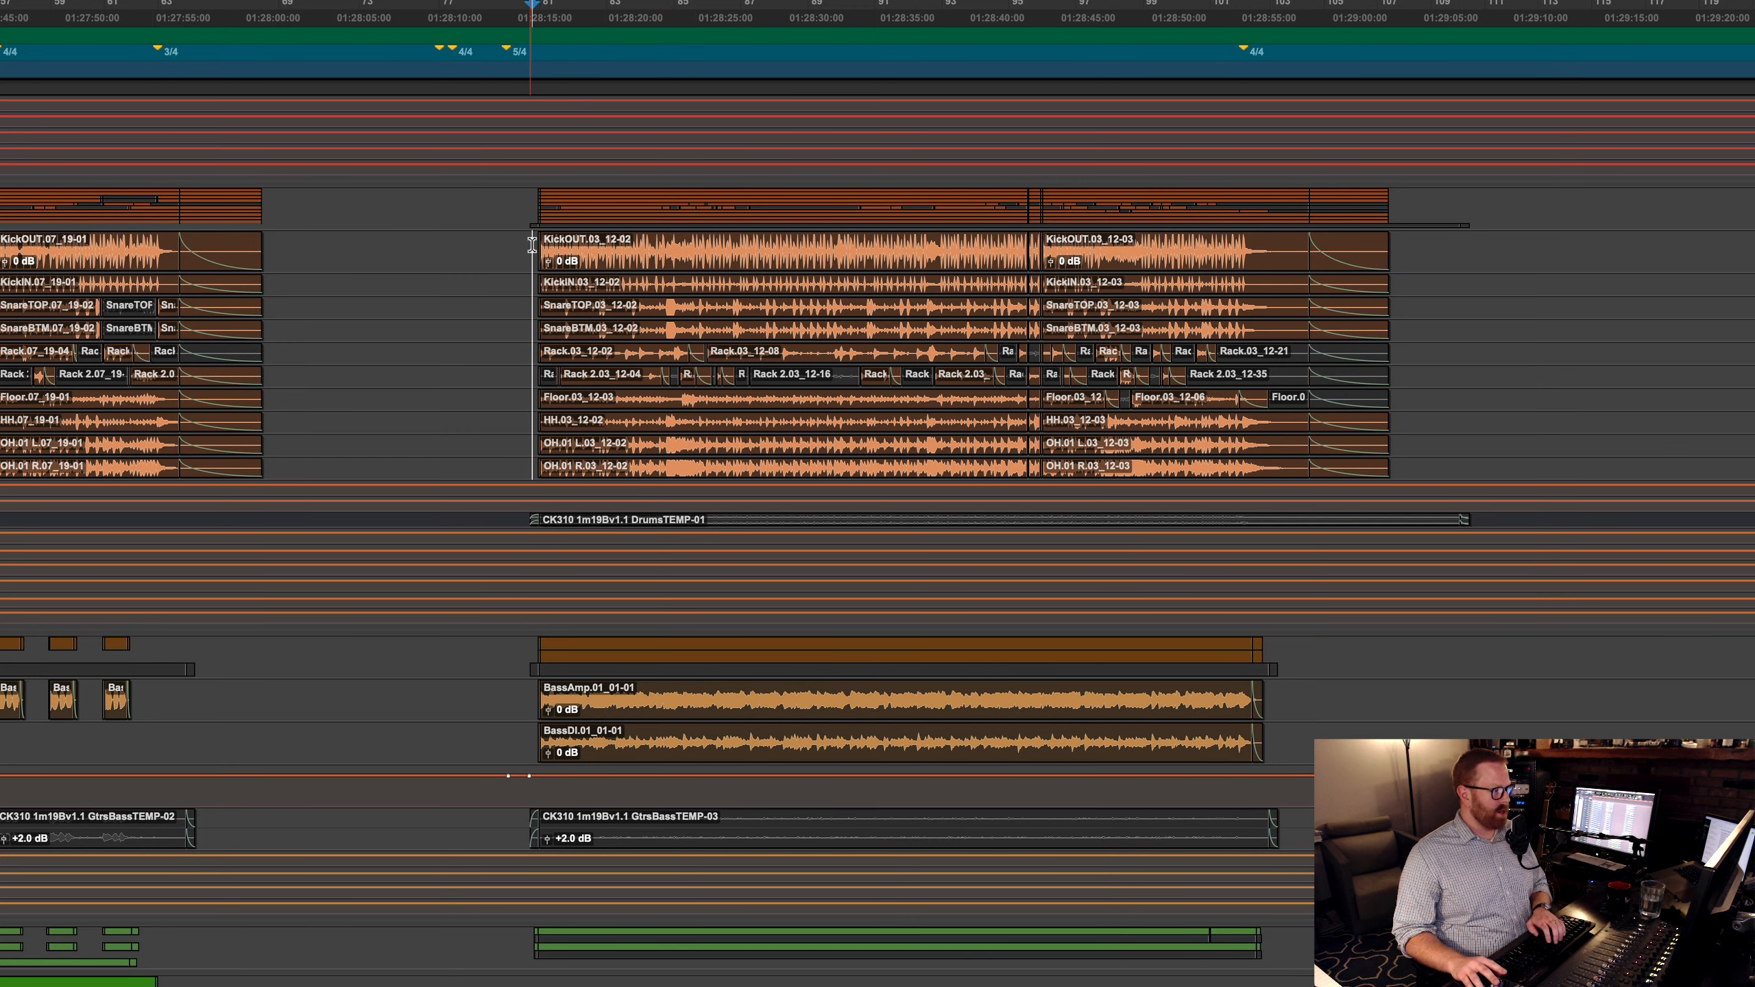
key("super+equal")
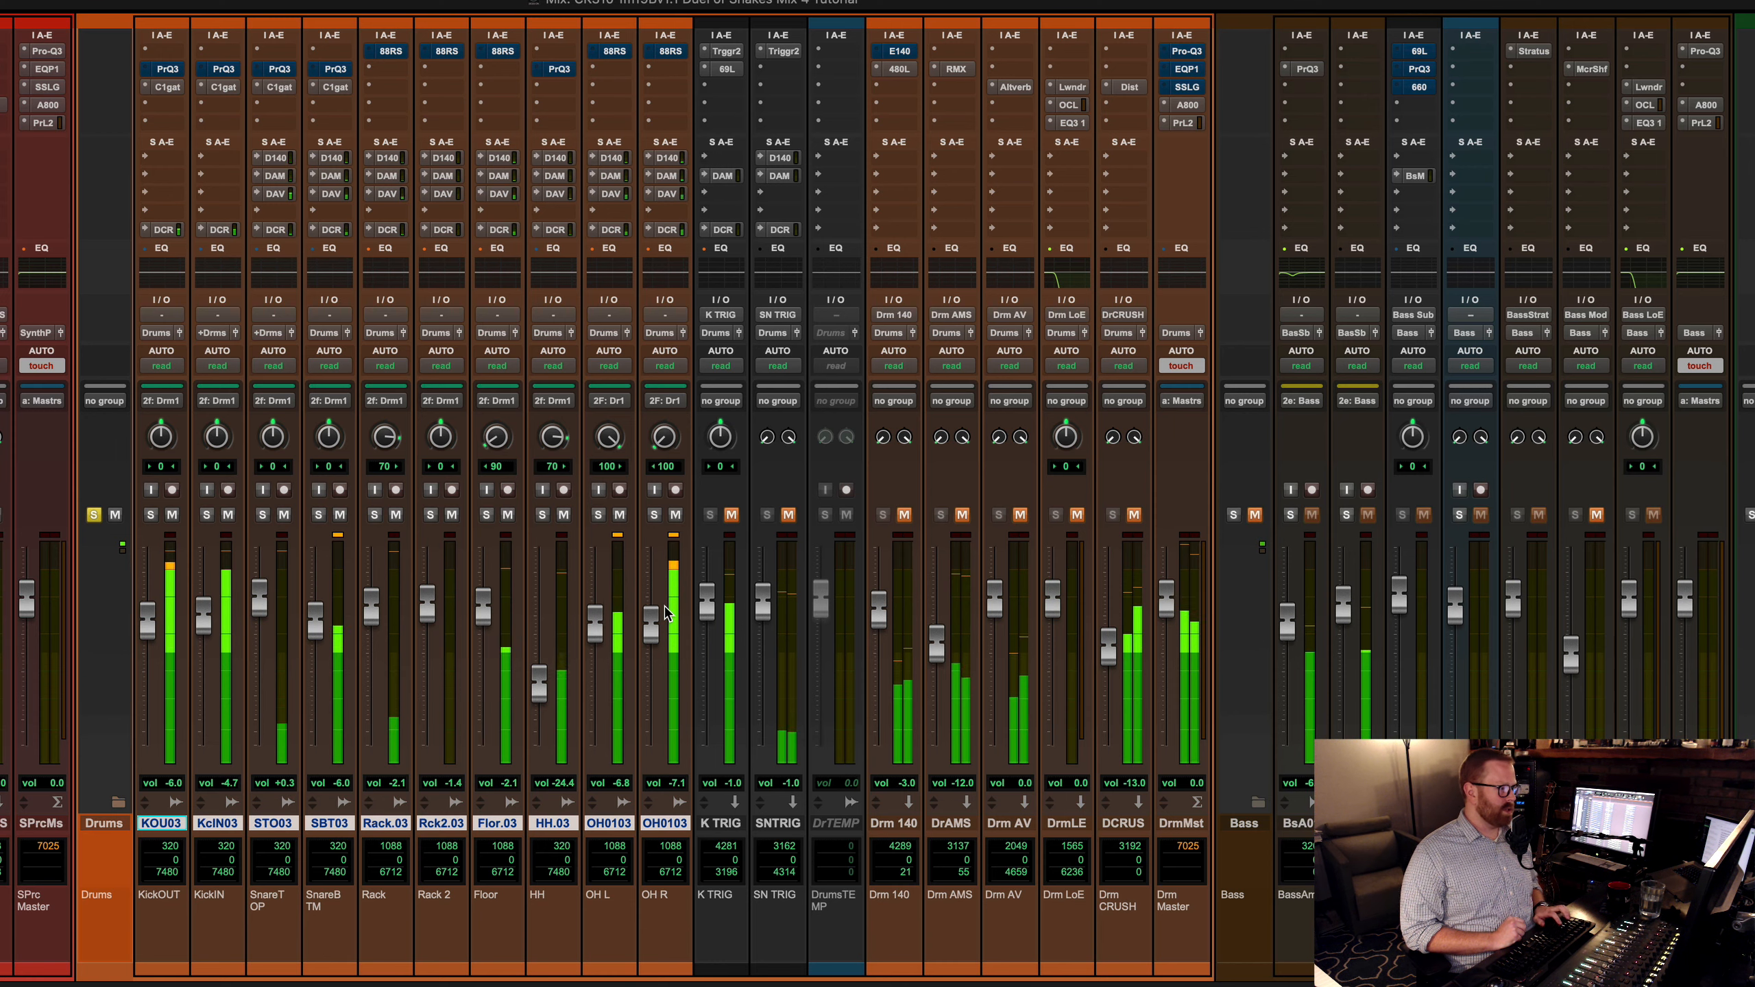
Step: Enable the bypassed Pro-Q 3 and 88RS EQ inserts on the selected drum tracks during playback, then stop
key("shift+a")
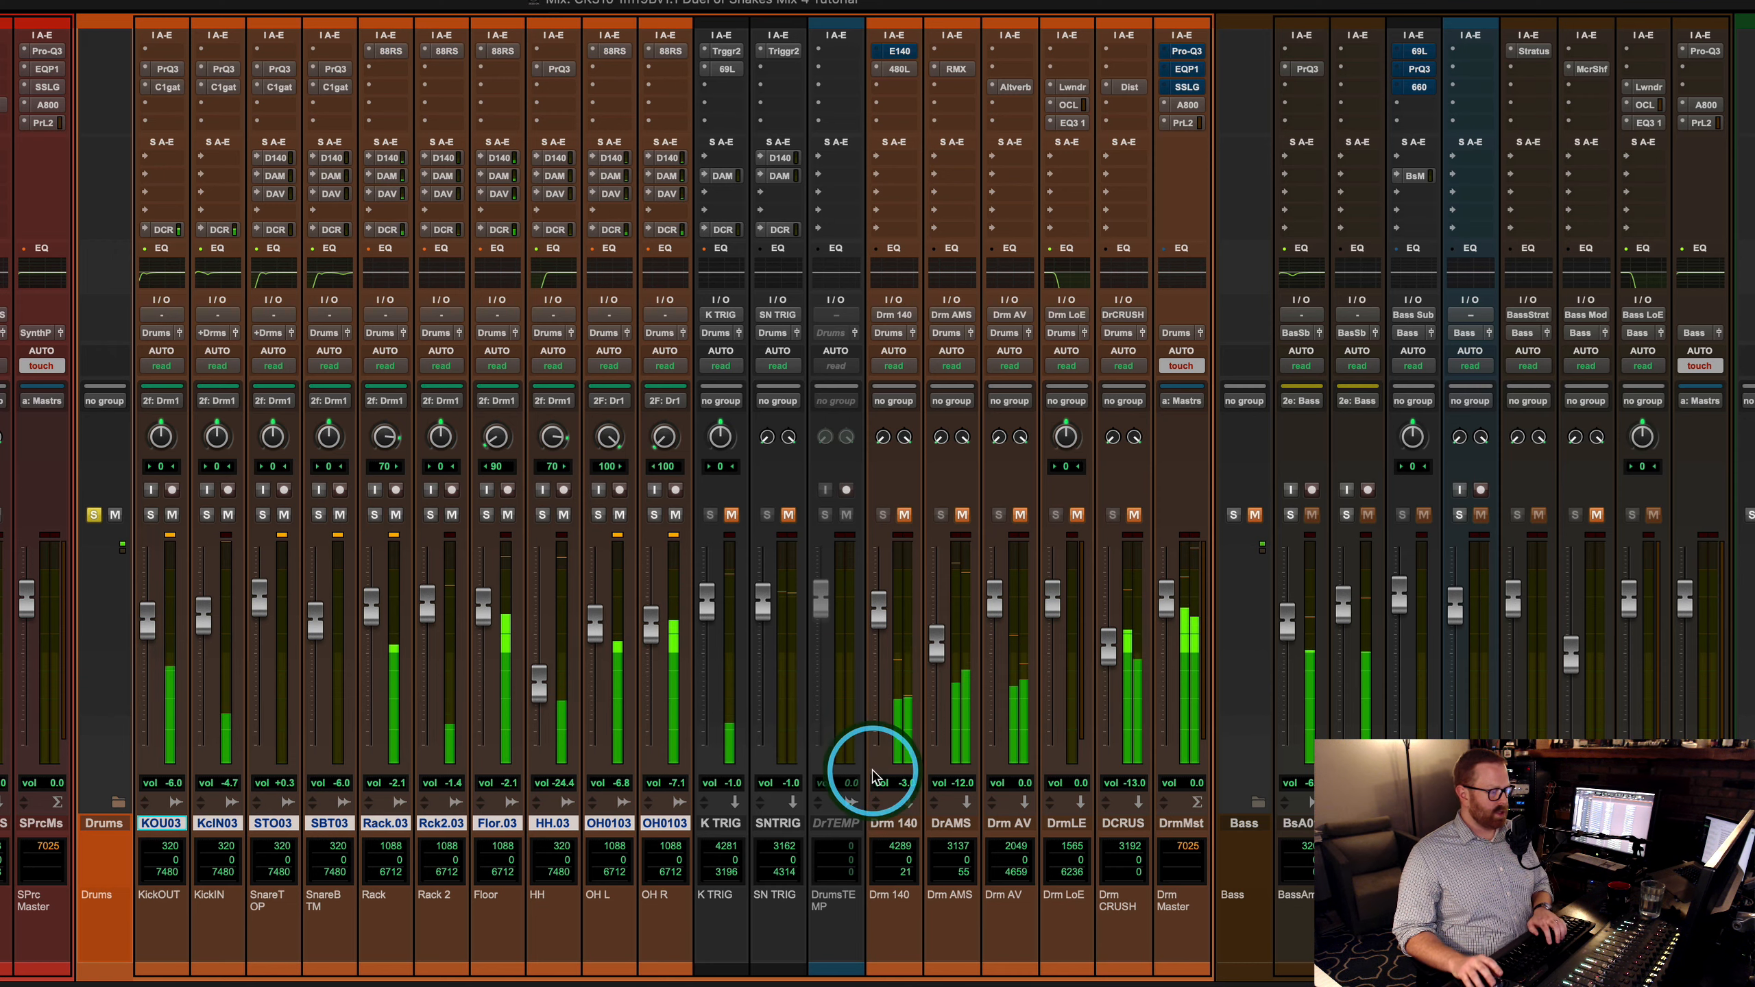
key("super+equal")
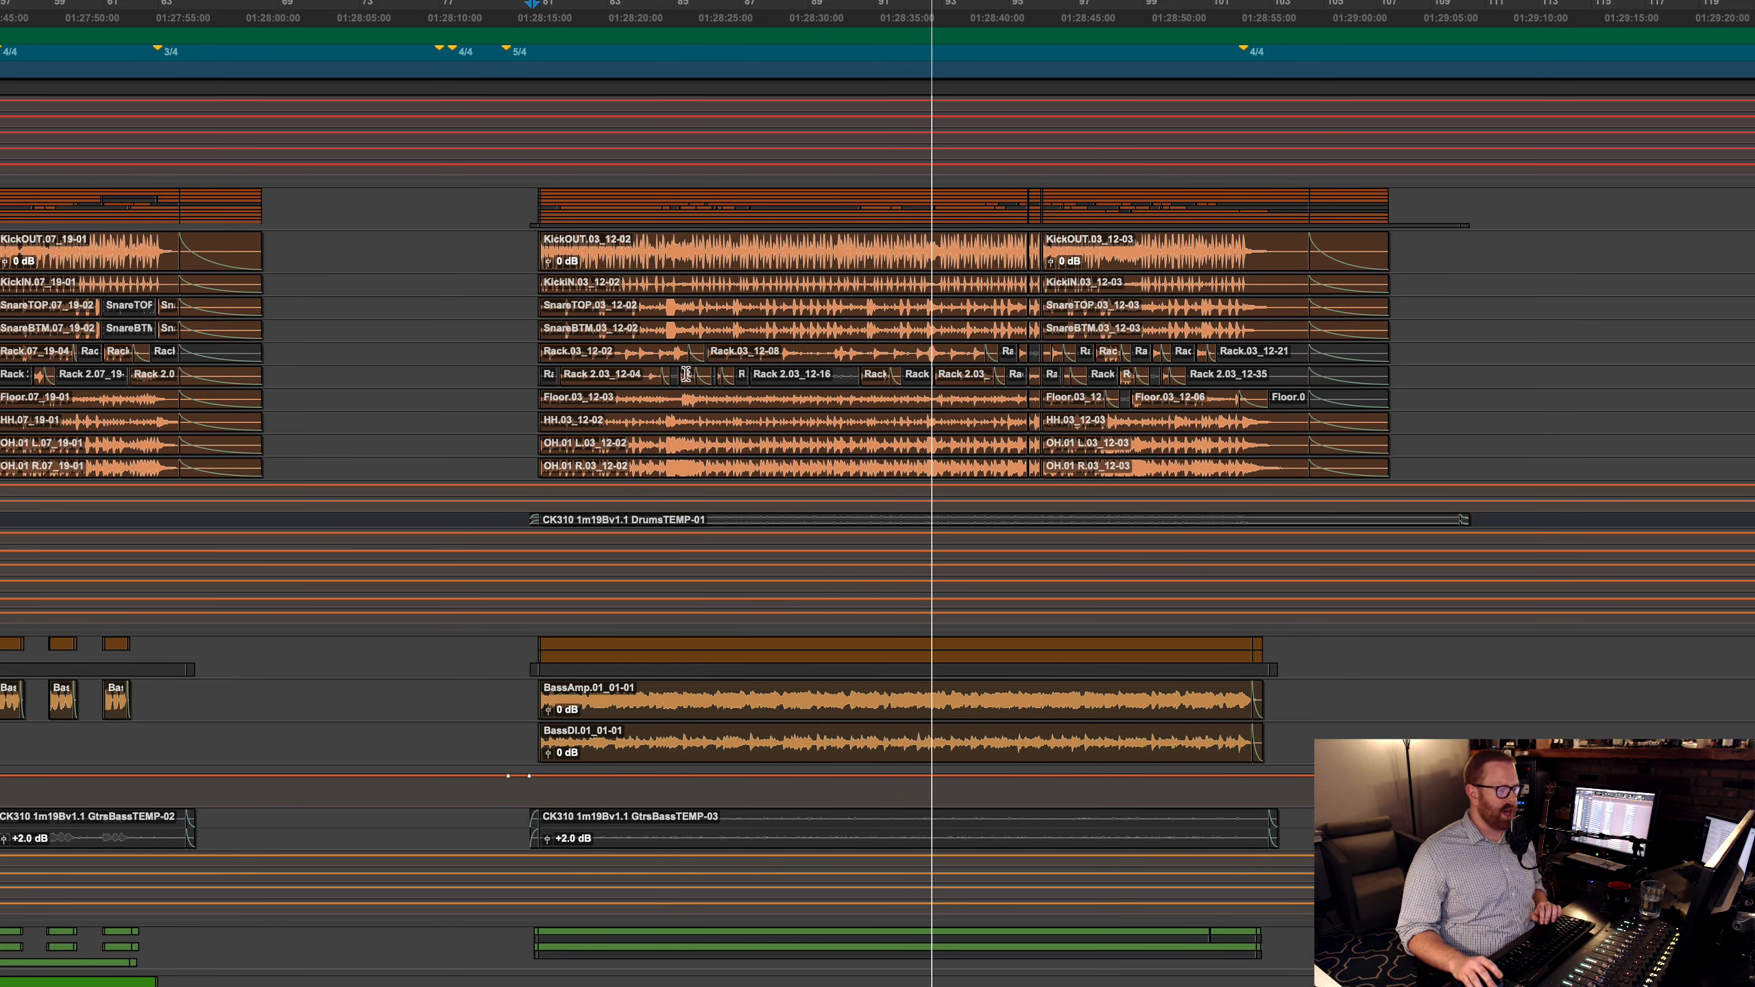
key("space")
key("super+equal")
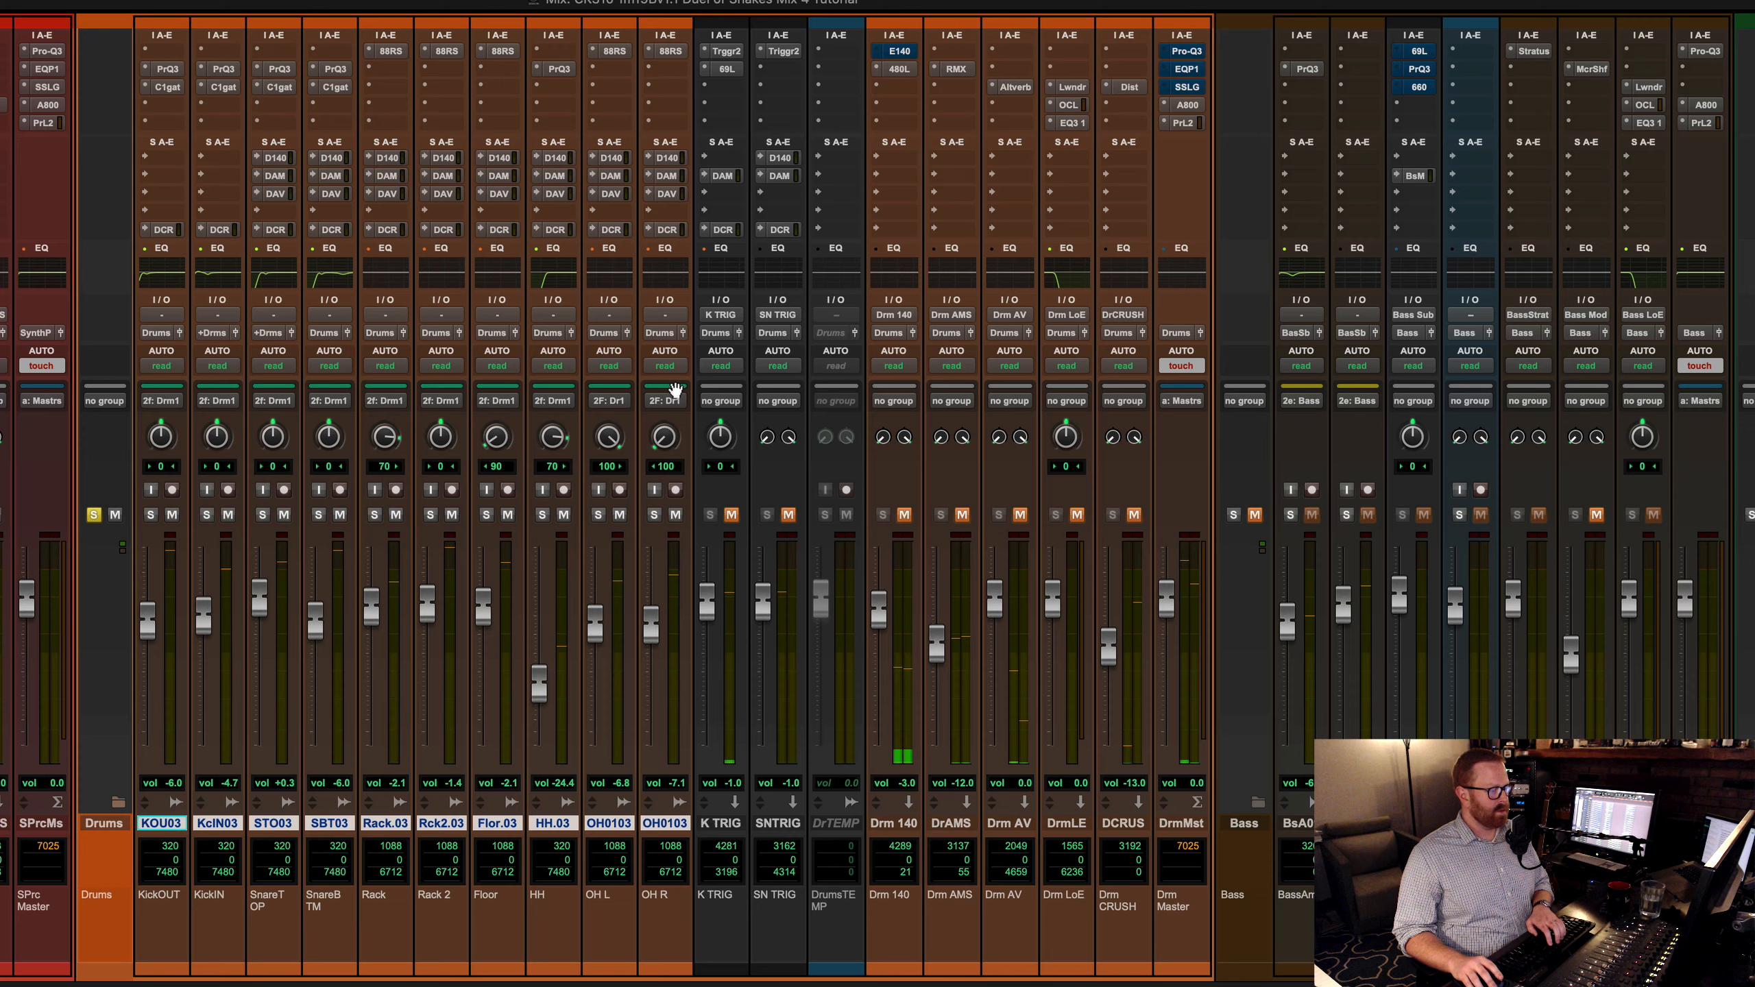
Step: Select the drum clips from bar 81 to bar 94 and play the selection in a loop
key("super+equal")
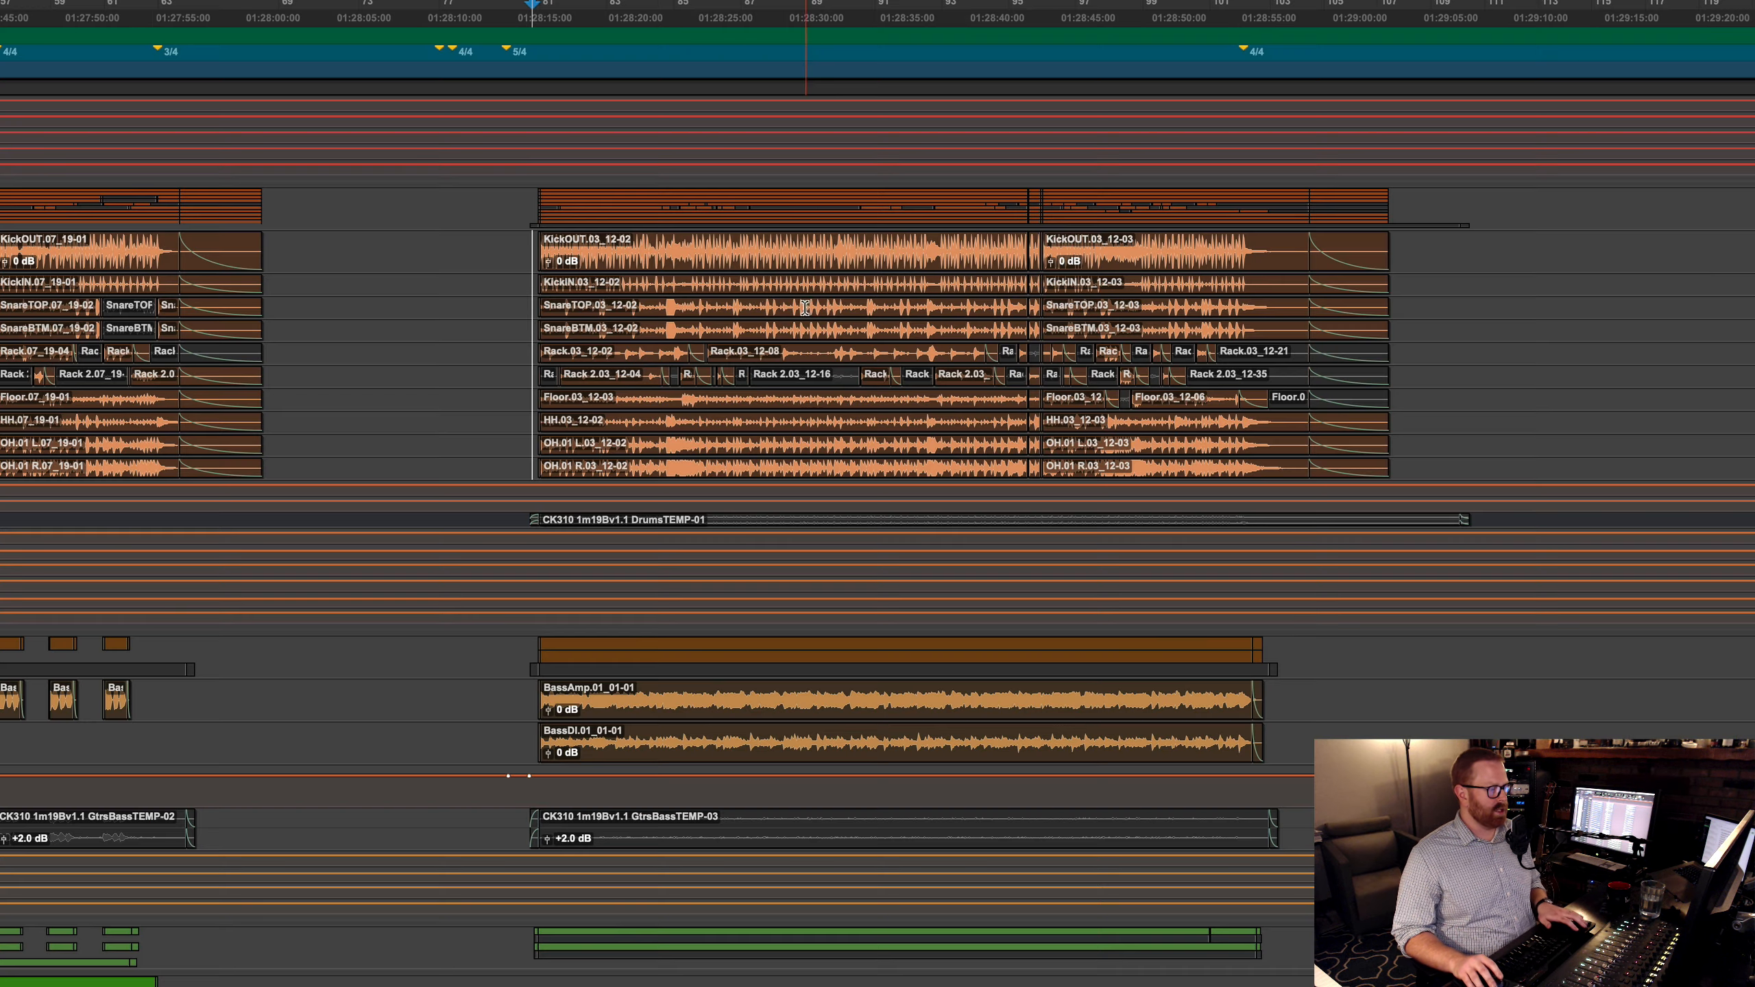
left_click(594, 238)
key("t")
key("t")
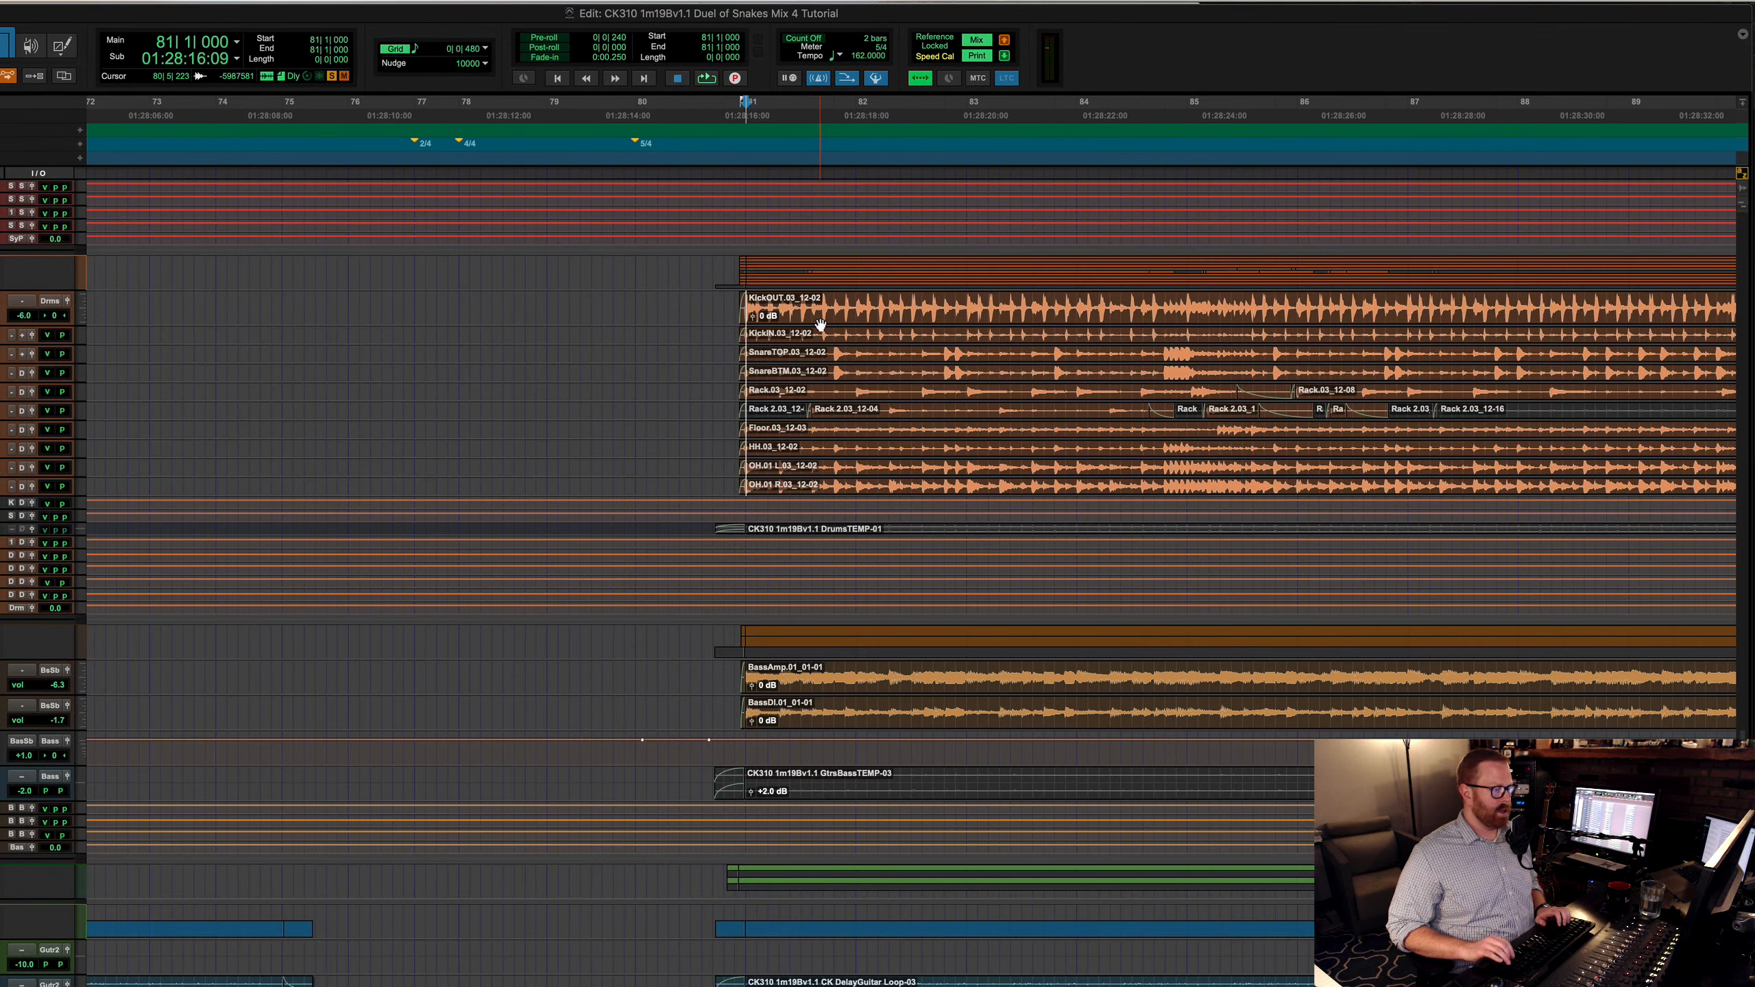
key("r")
scroll(820, 325, "right", 10)
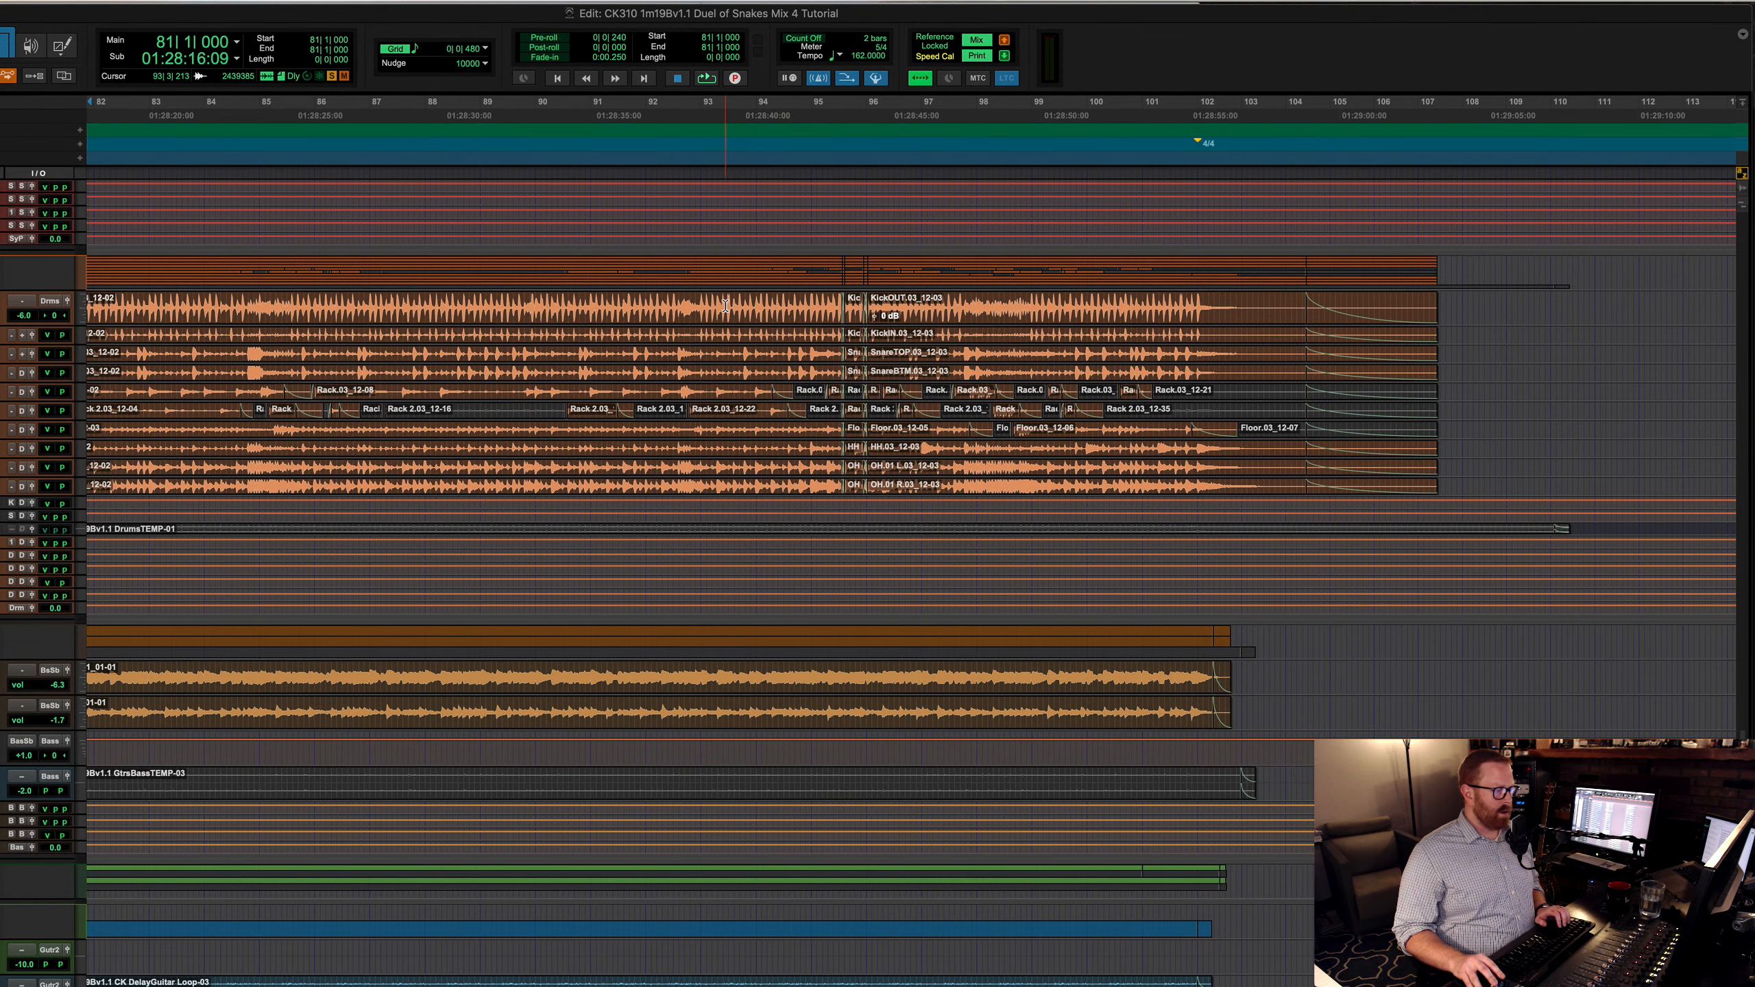
left_click(766, 315, "shift")
key("space")
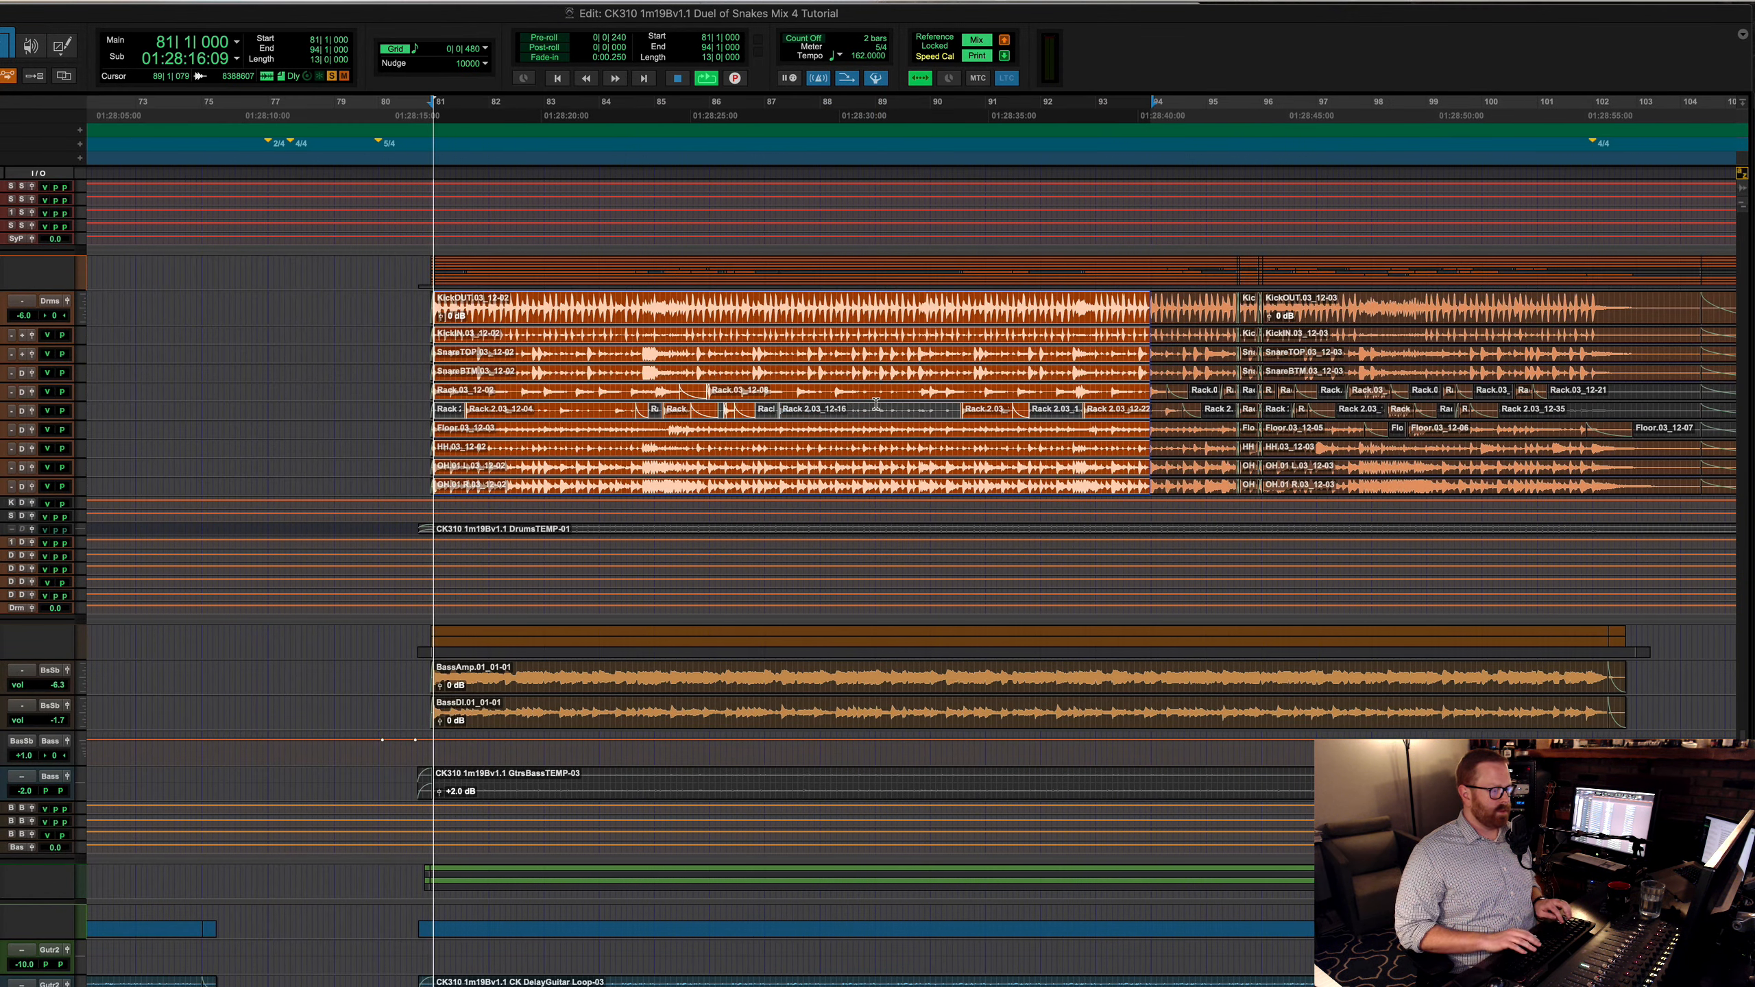
Step: Check the C1 Gate on KickIN, close it, and compare the kick and snare tracks with their gates bypassed and enabled
key("super+equal")
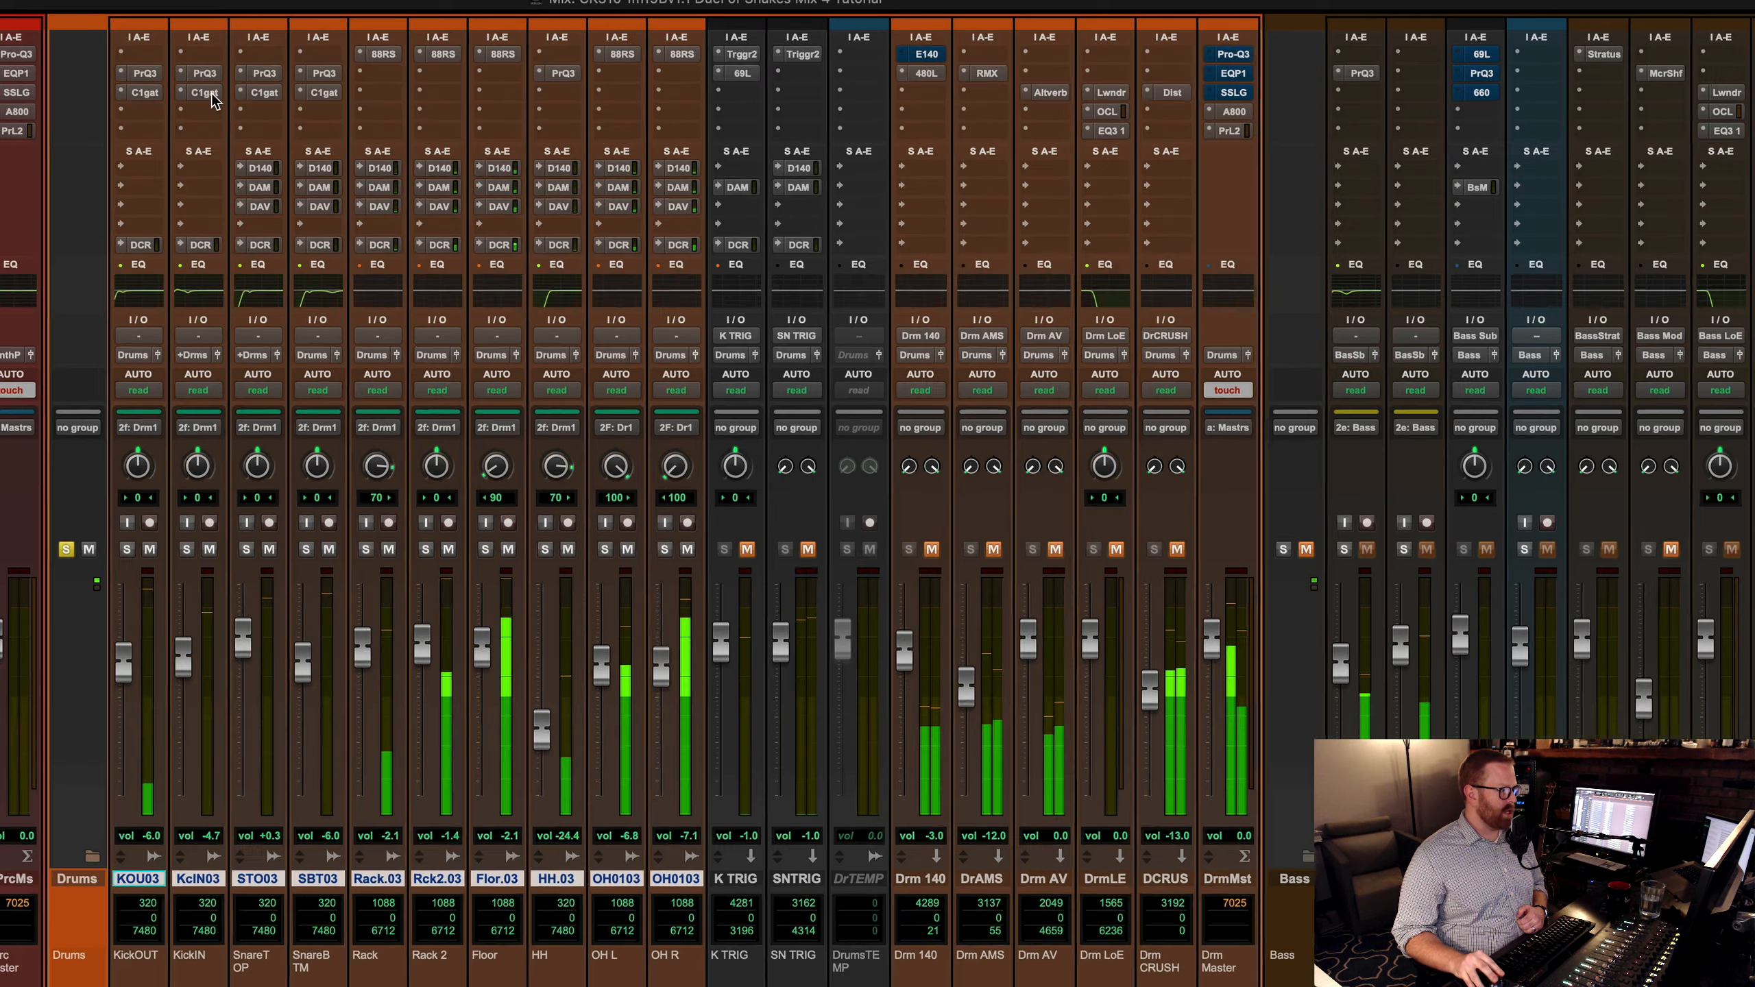
left_click(223, 86)
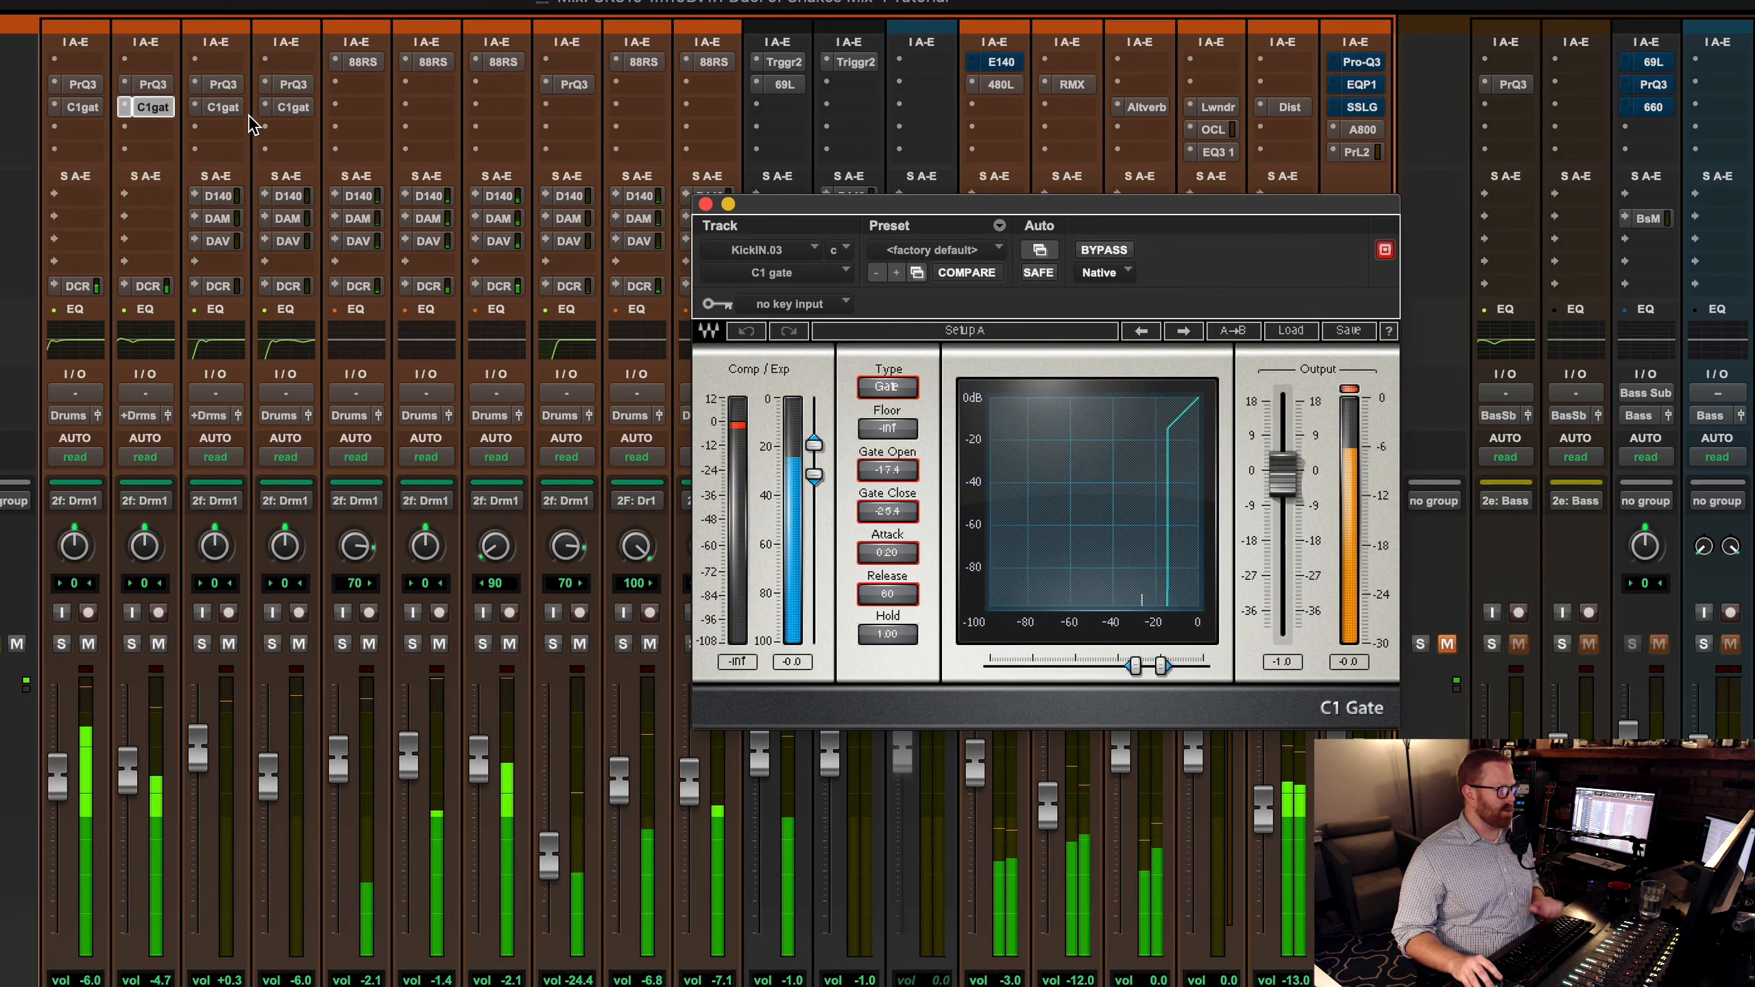
key("super+w")
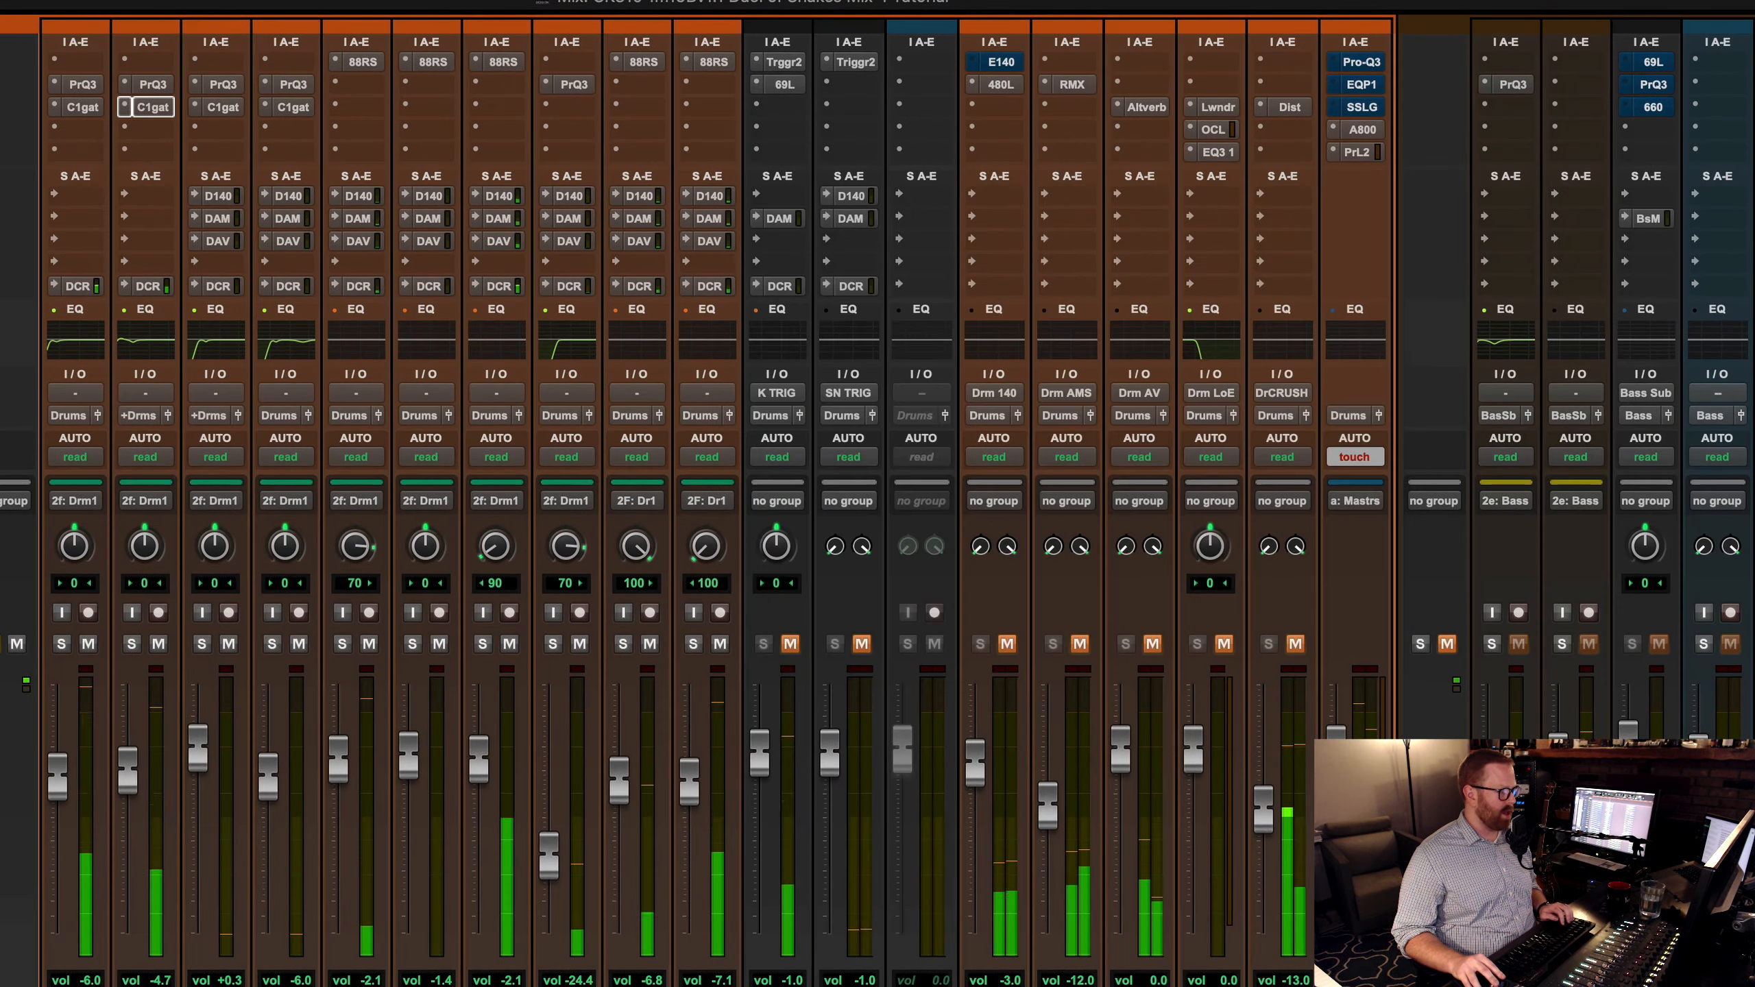
left_click(304, 112, "super")
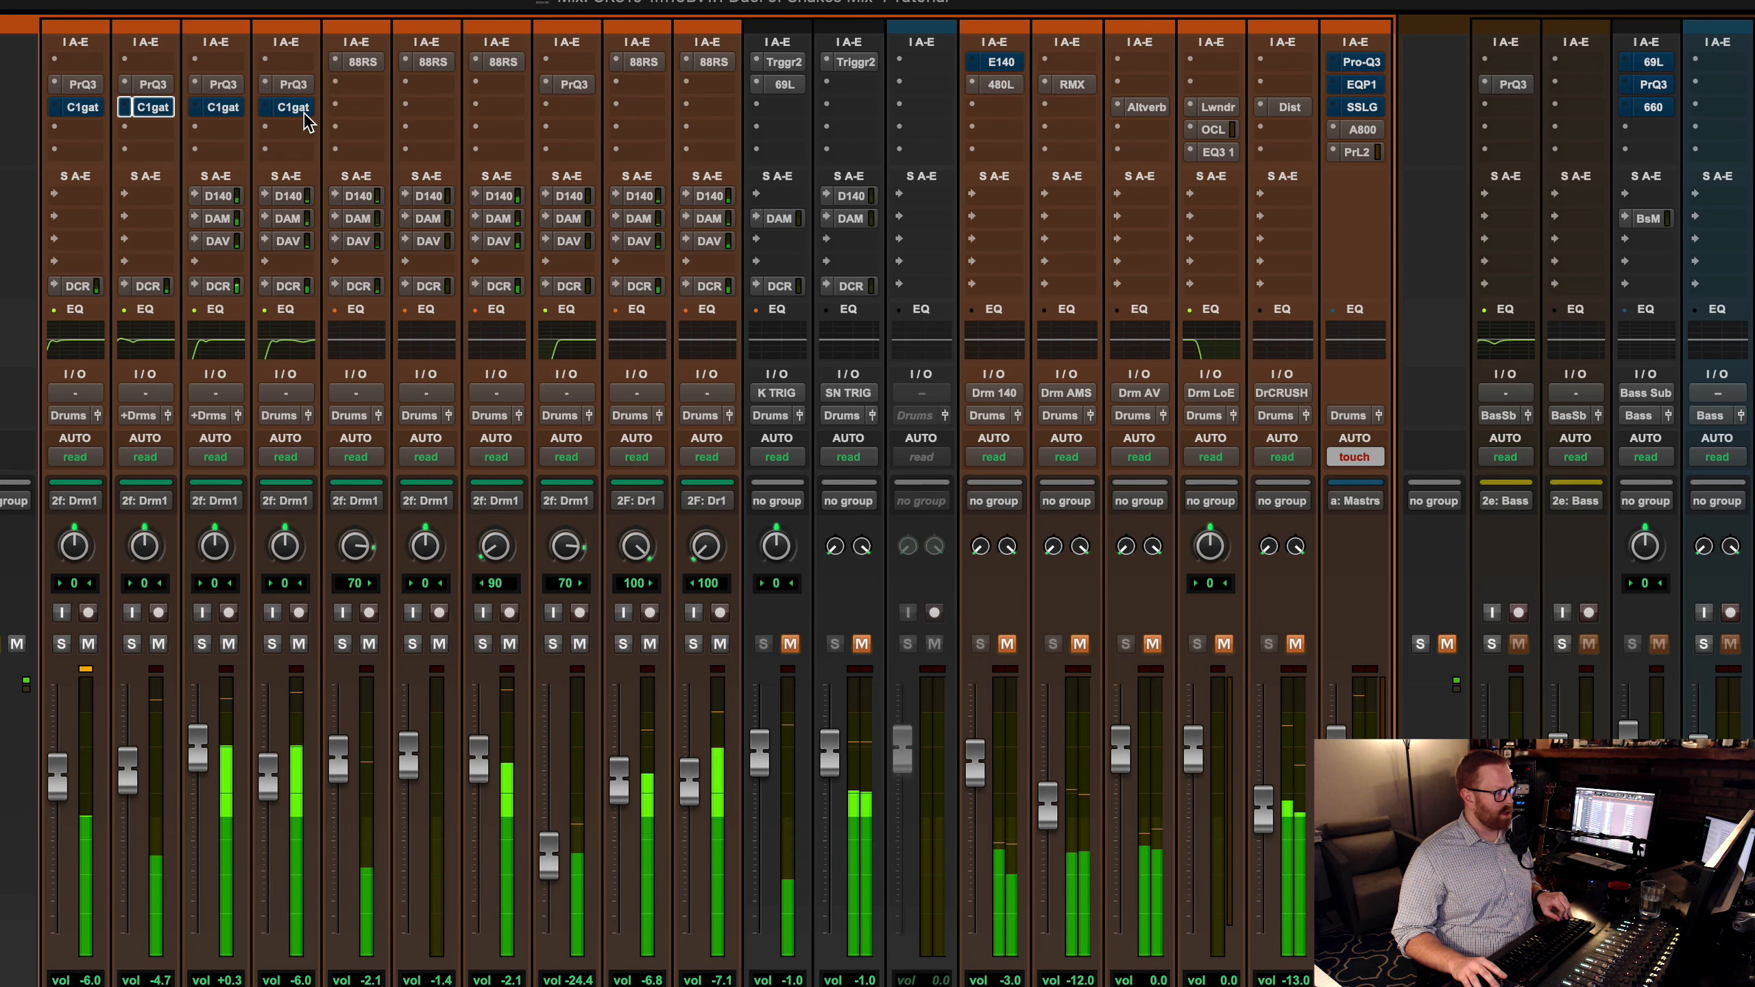
left_click(305, 113, "super")
Step: Inspect the C1 Gate settings on SnareBTM, SnareTOP and KickIN, including KickIN's floor value, and close the plug-in
left_click(300, 110)
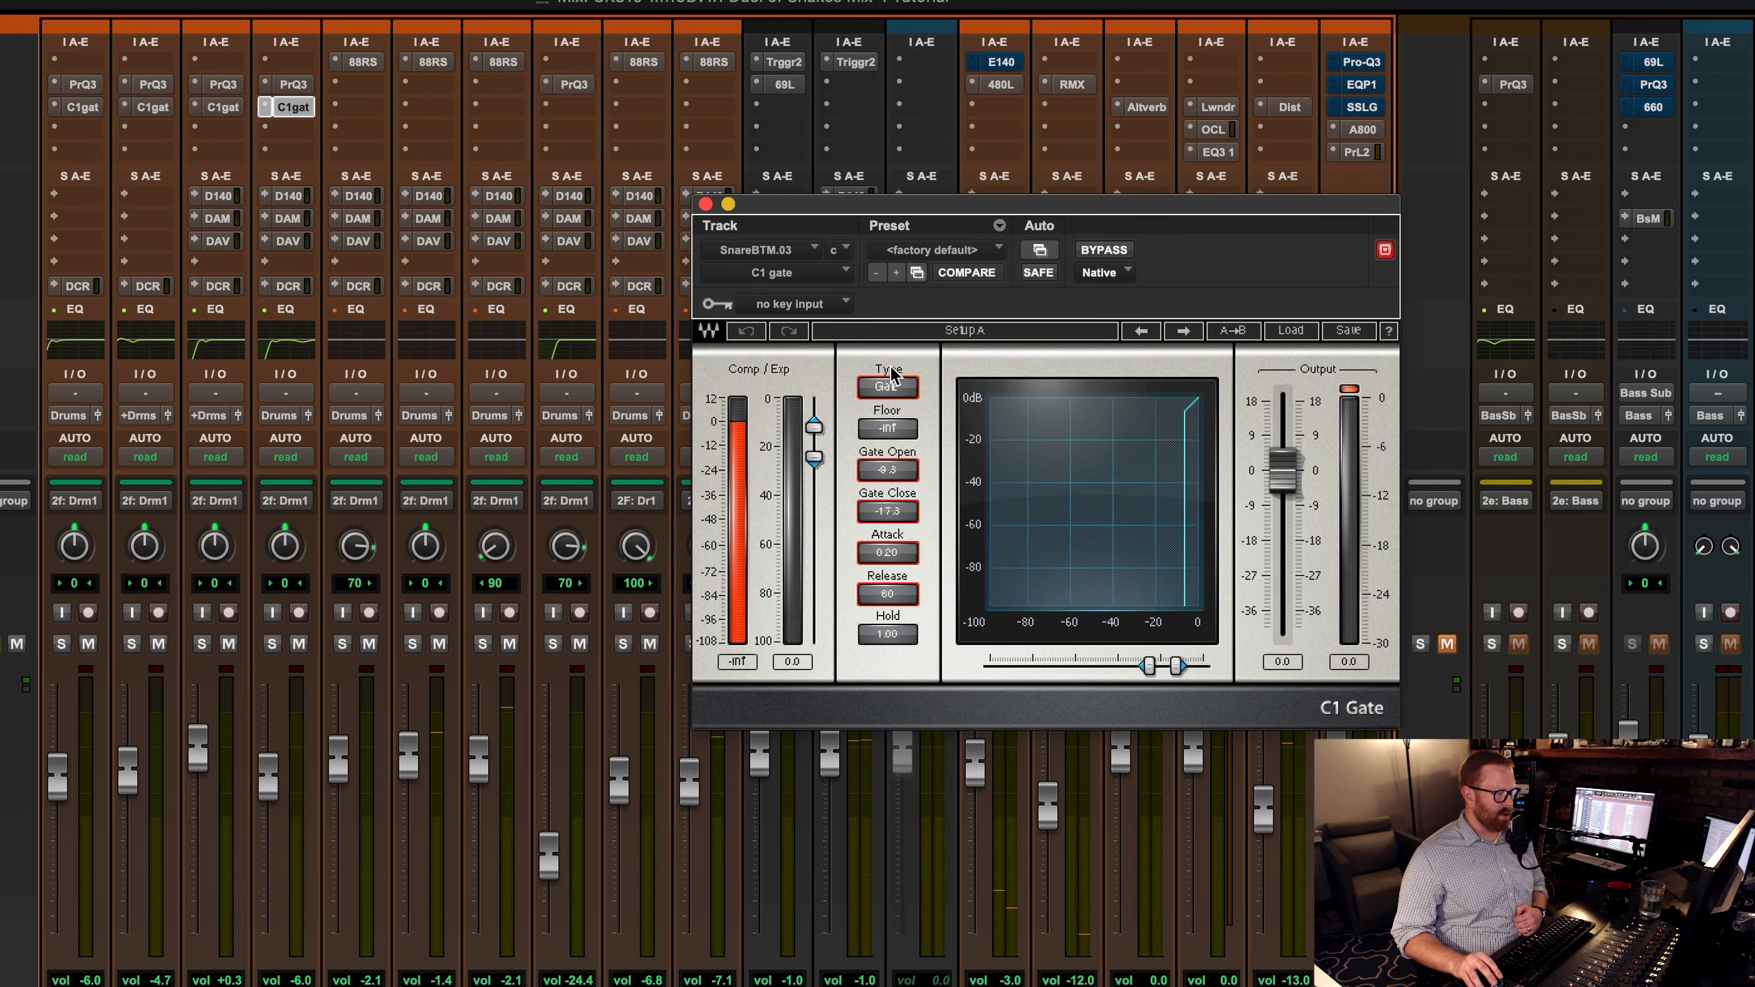
left_click(209, 108)
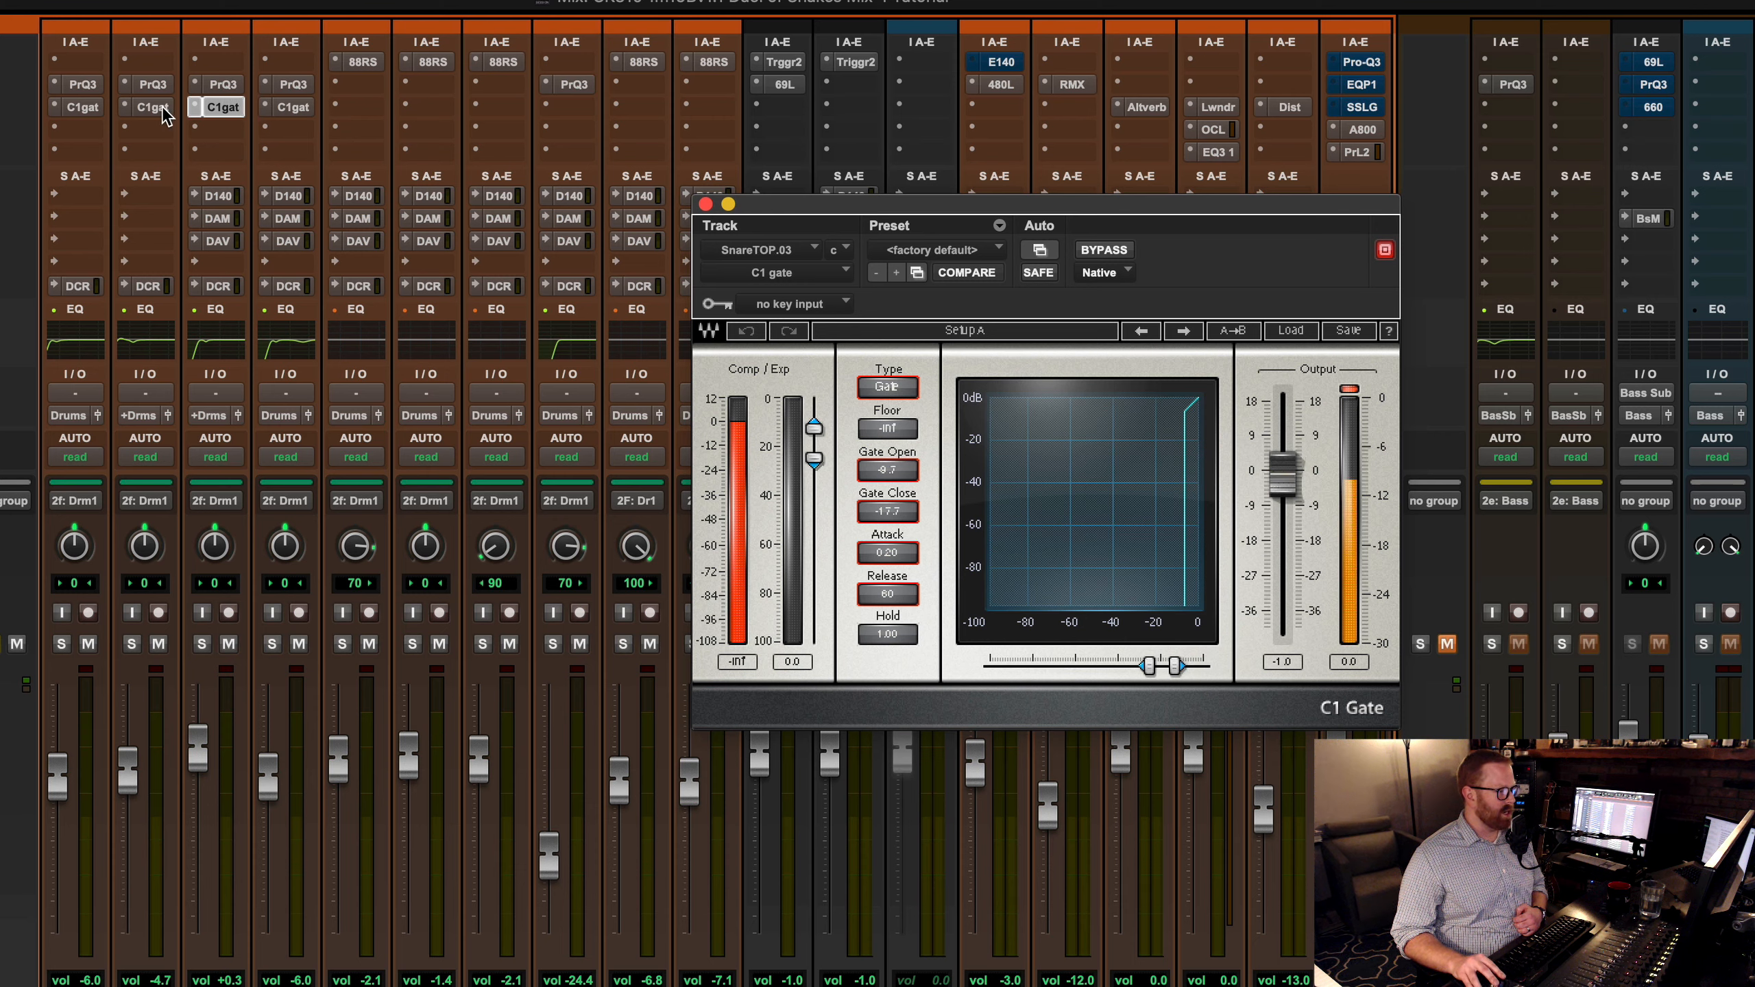
left_click(153, 107)
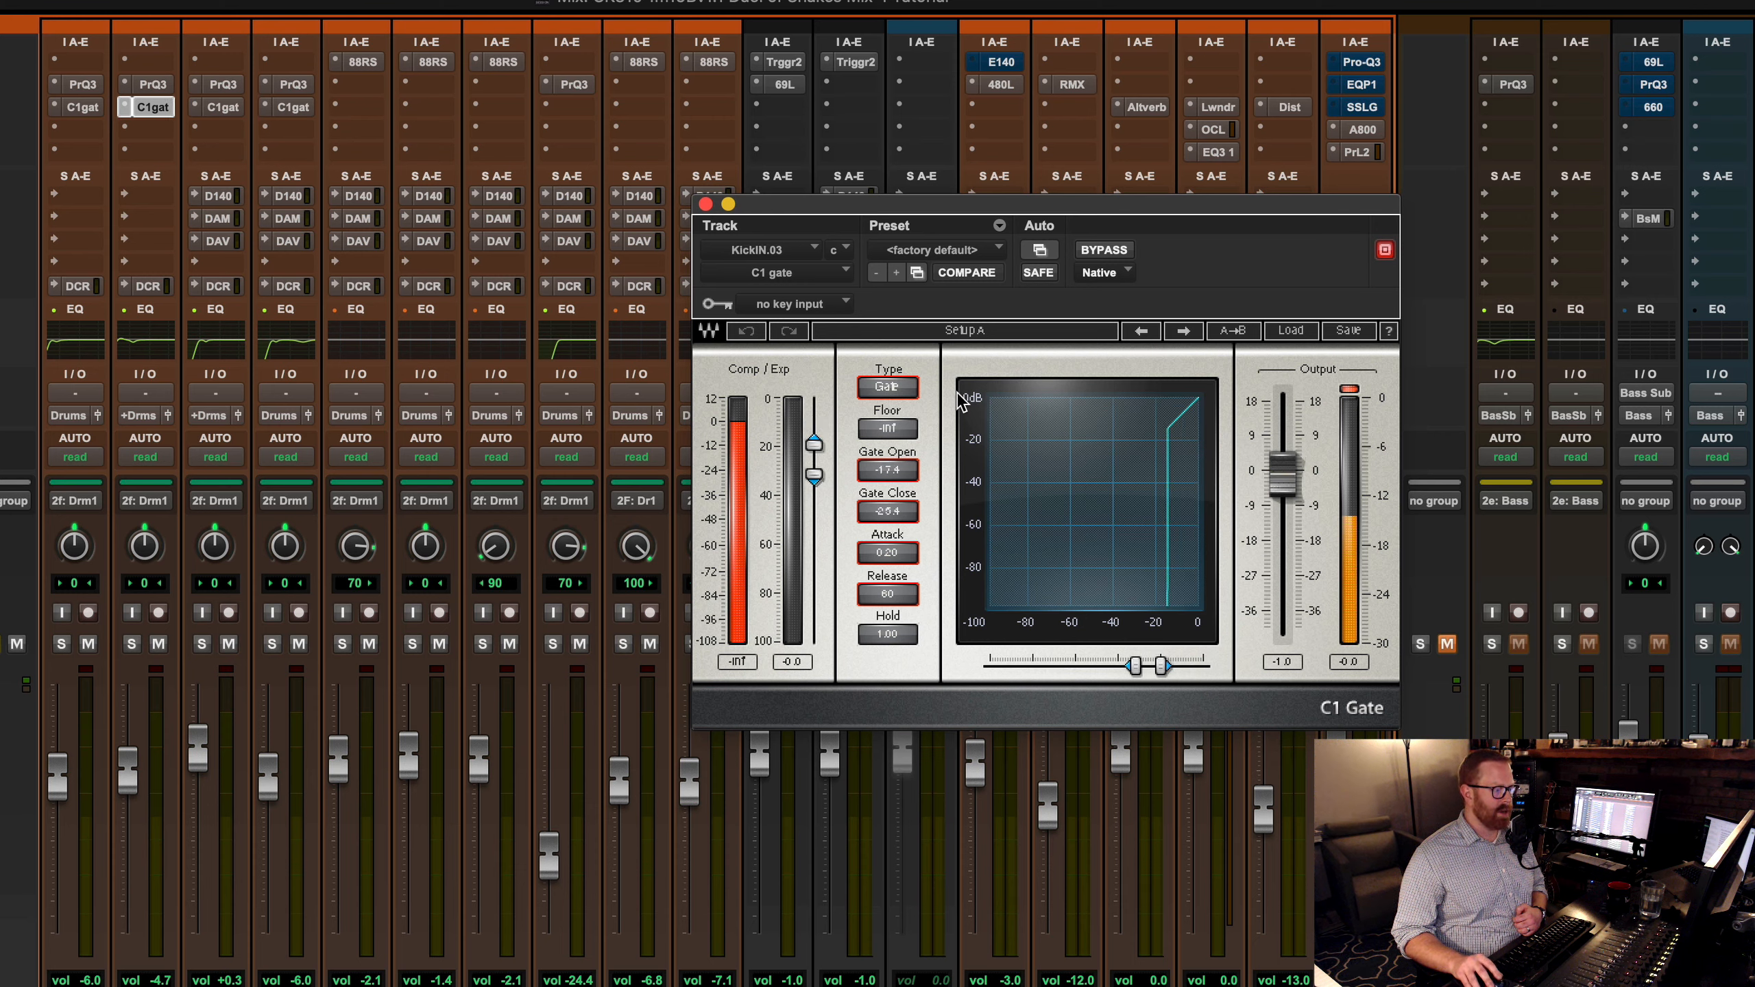
left_click(892, 432)
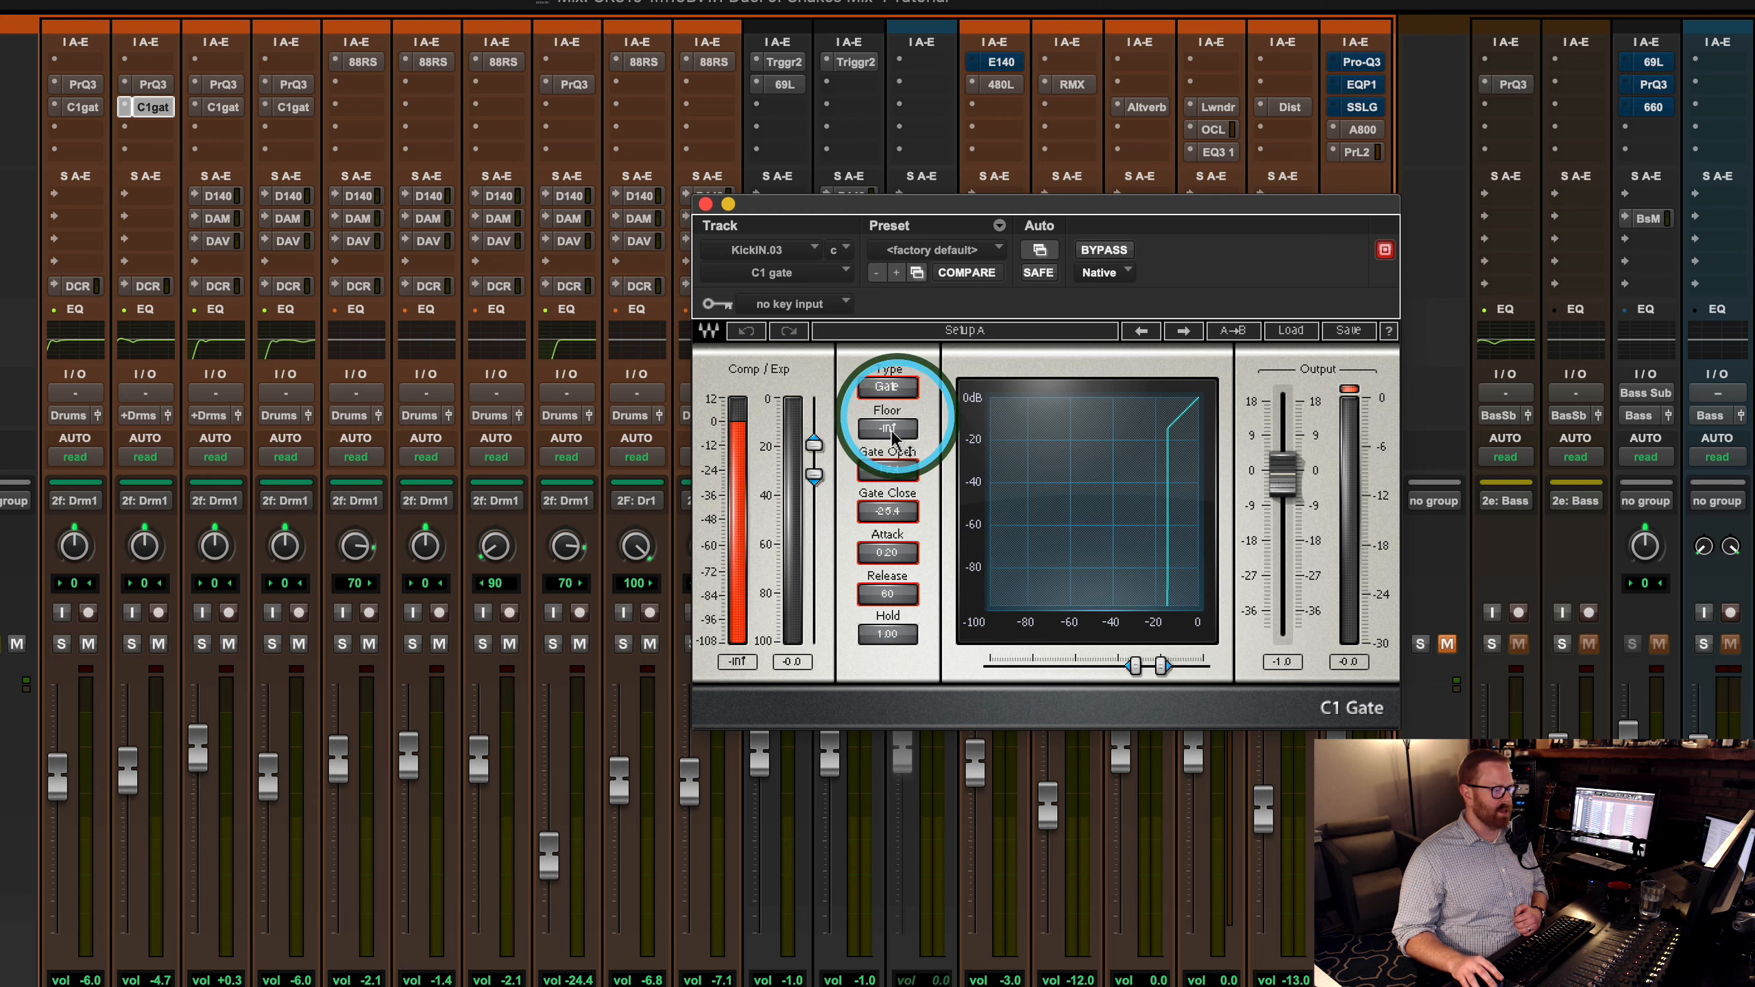
left_click(706, 204)
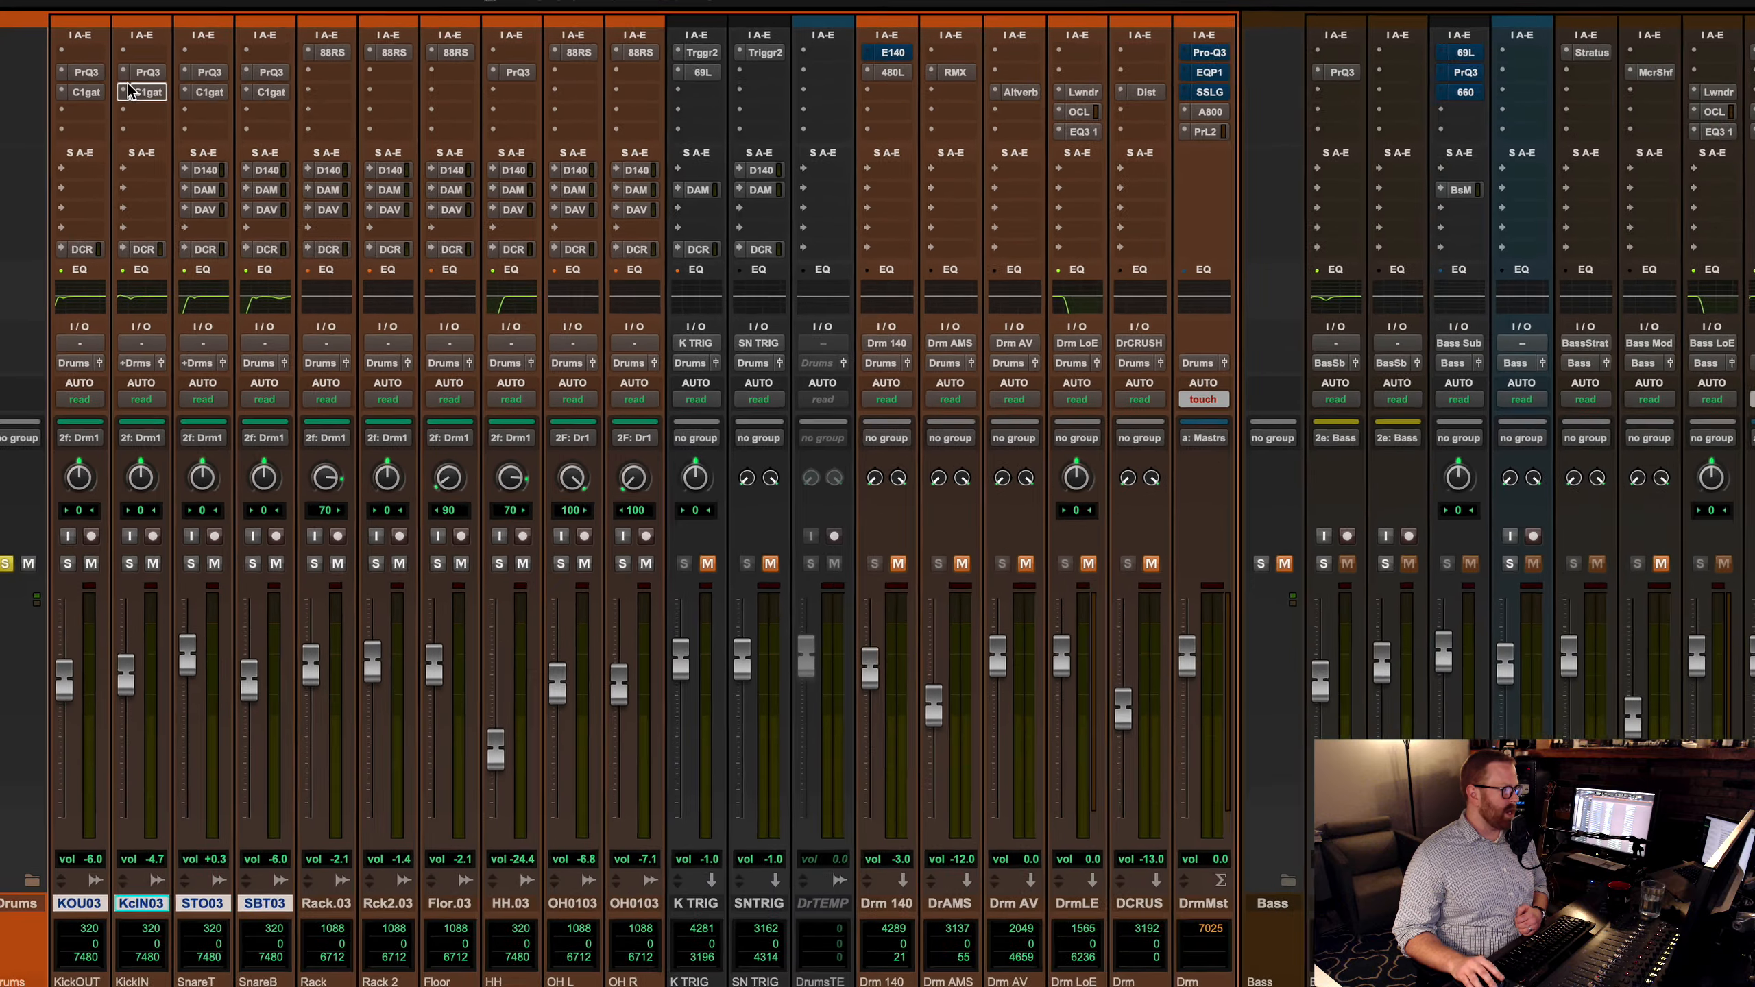
Step: Compare the Pro-Q 3 EQ curves on the KickOUT and KickIN tracks, examining their high-pass filters and low-frequency bands
left_click(86, 72)
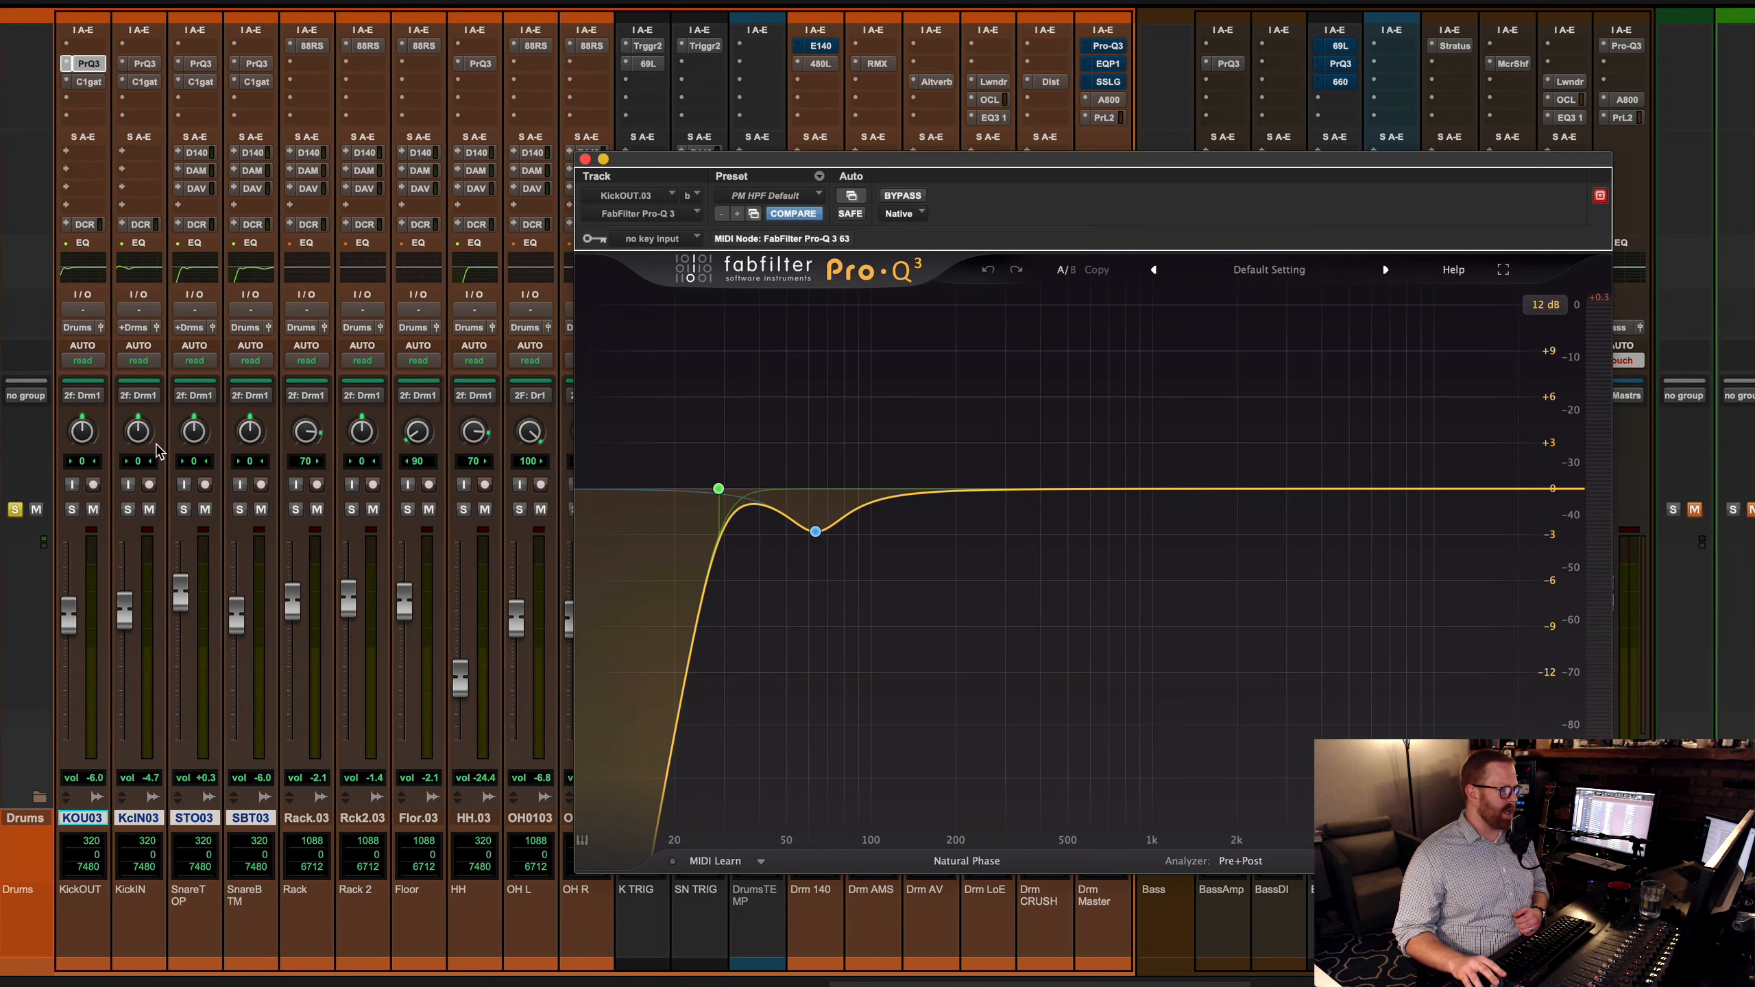
left_click(145, 63)
mouse_move(724, 440)
mouse_move(909, 544)
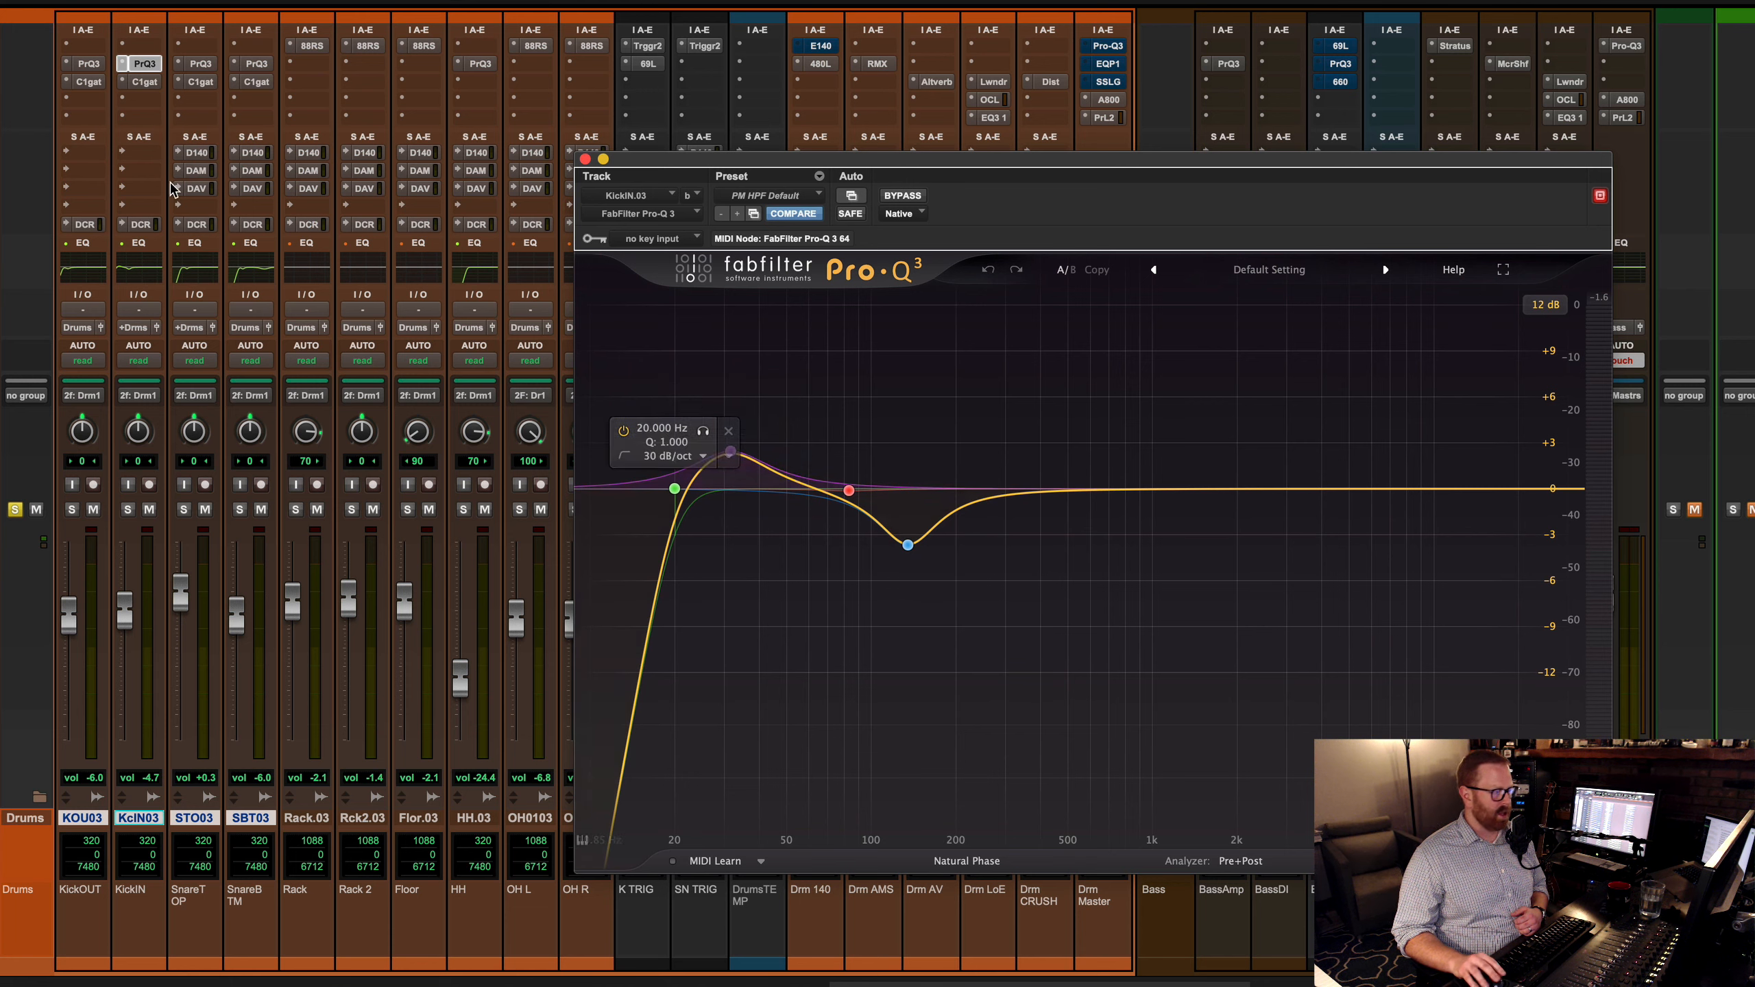
left_click(88, 63)
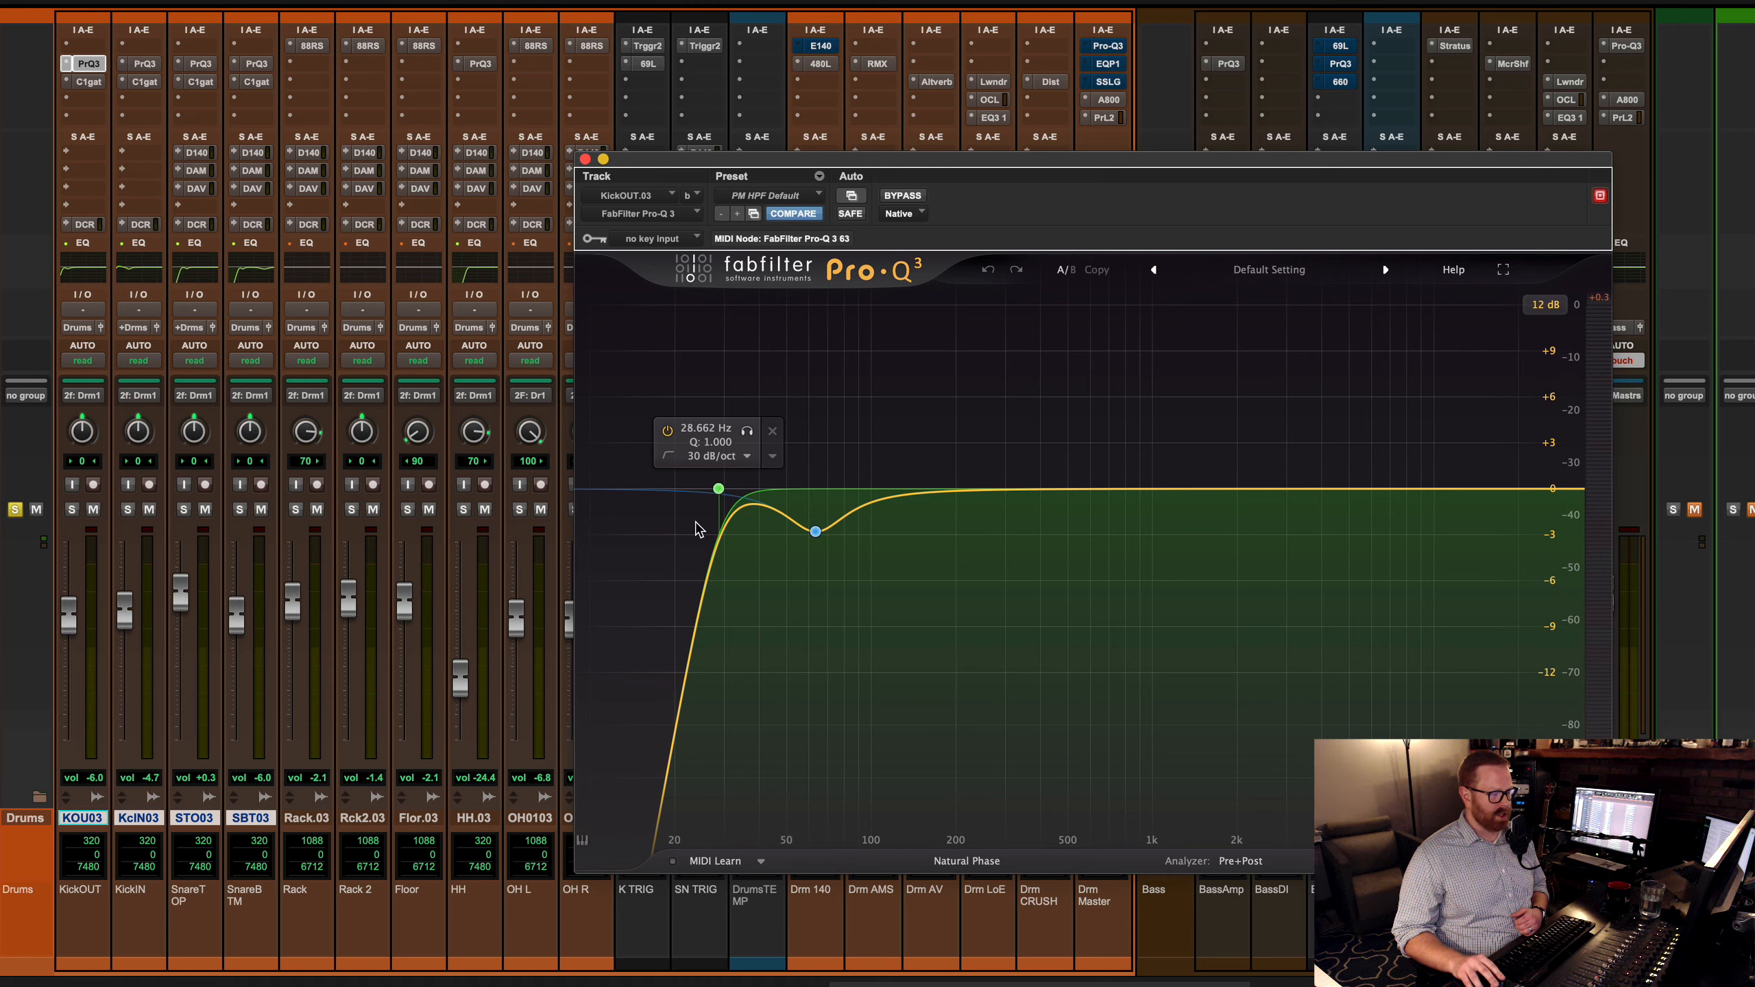
left_click(144, 64)
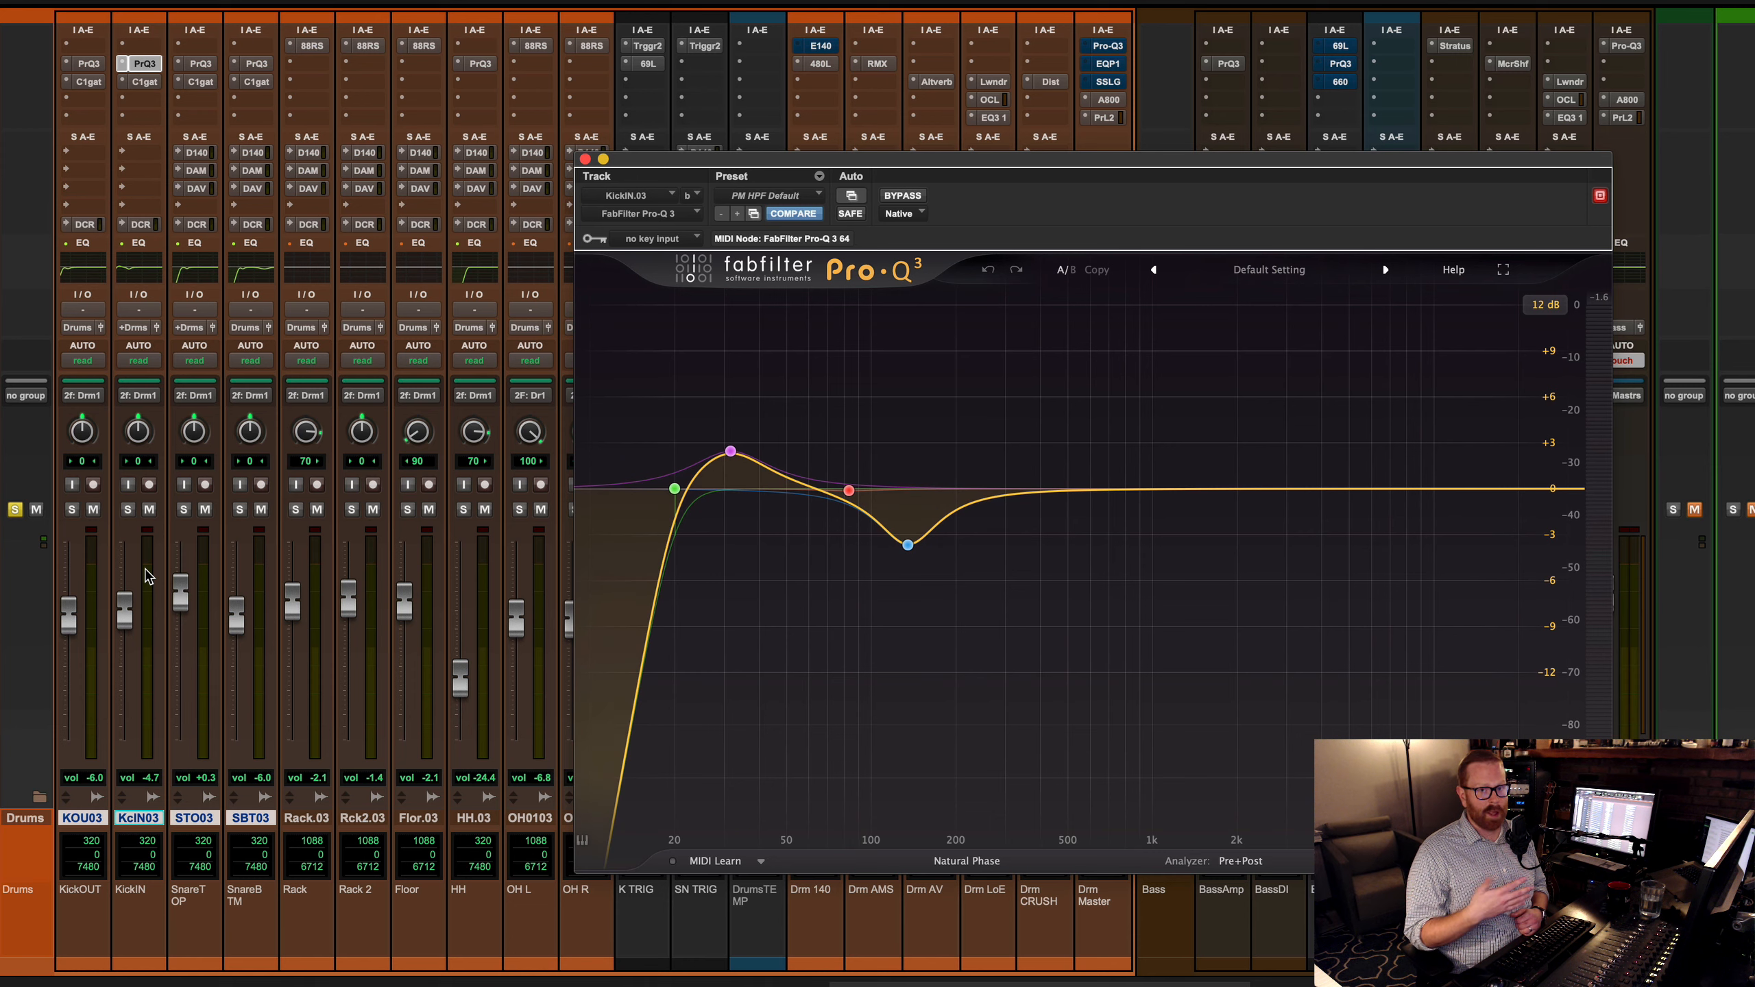
Step: Inspect the Pro-Q 3 EQ curves on the SnareTOP and SnareBTM tracks
left_click(133, 400)
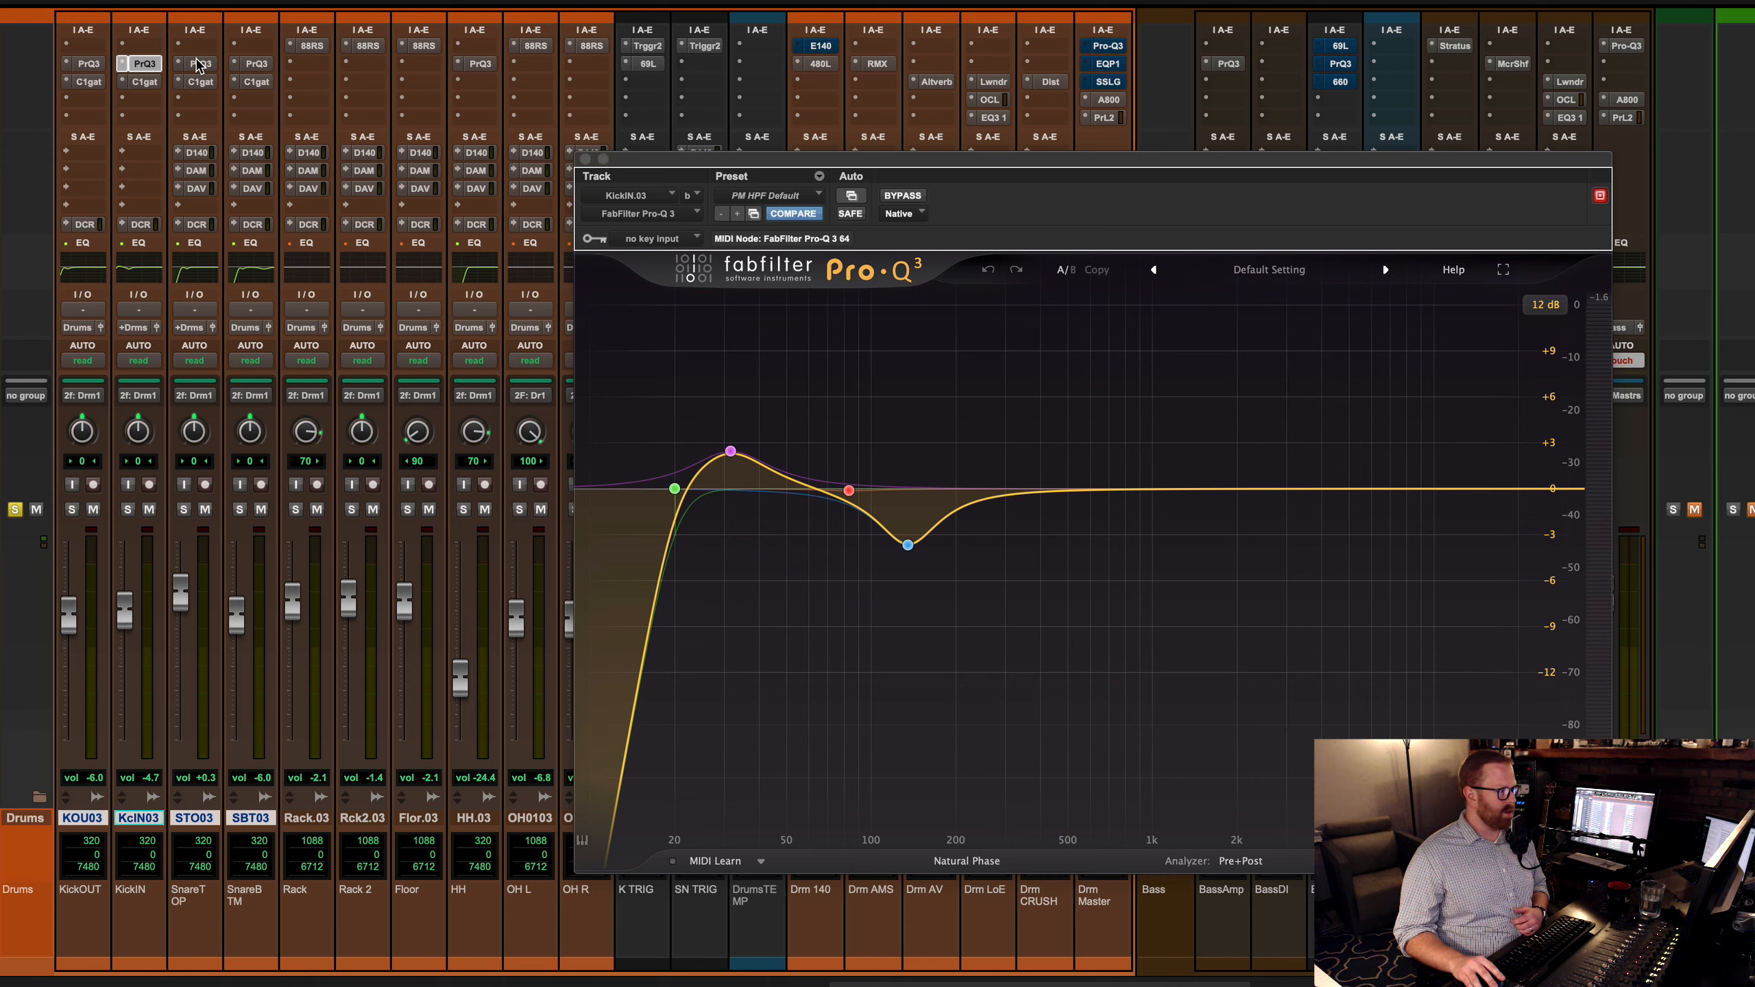
left_click(198, 63)
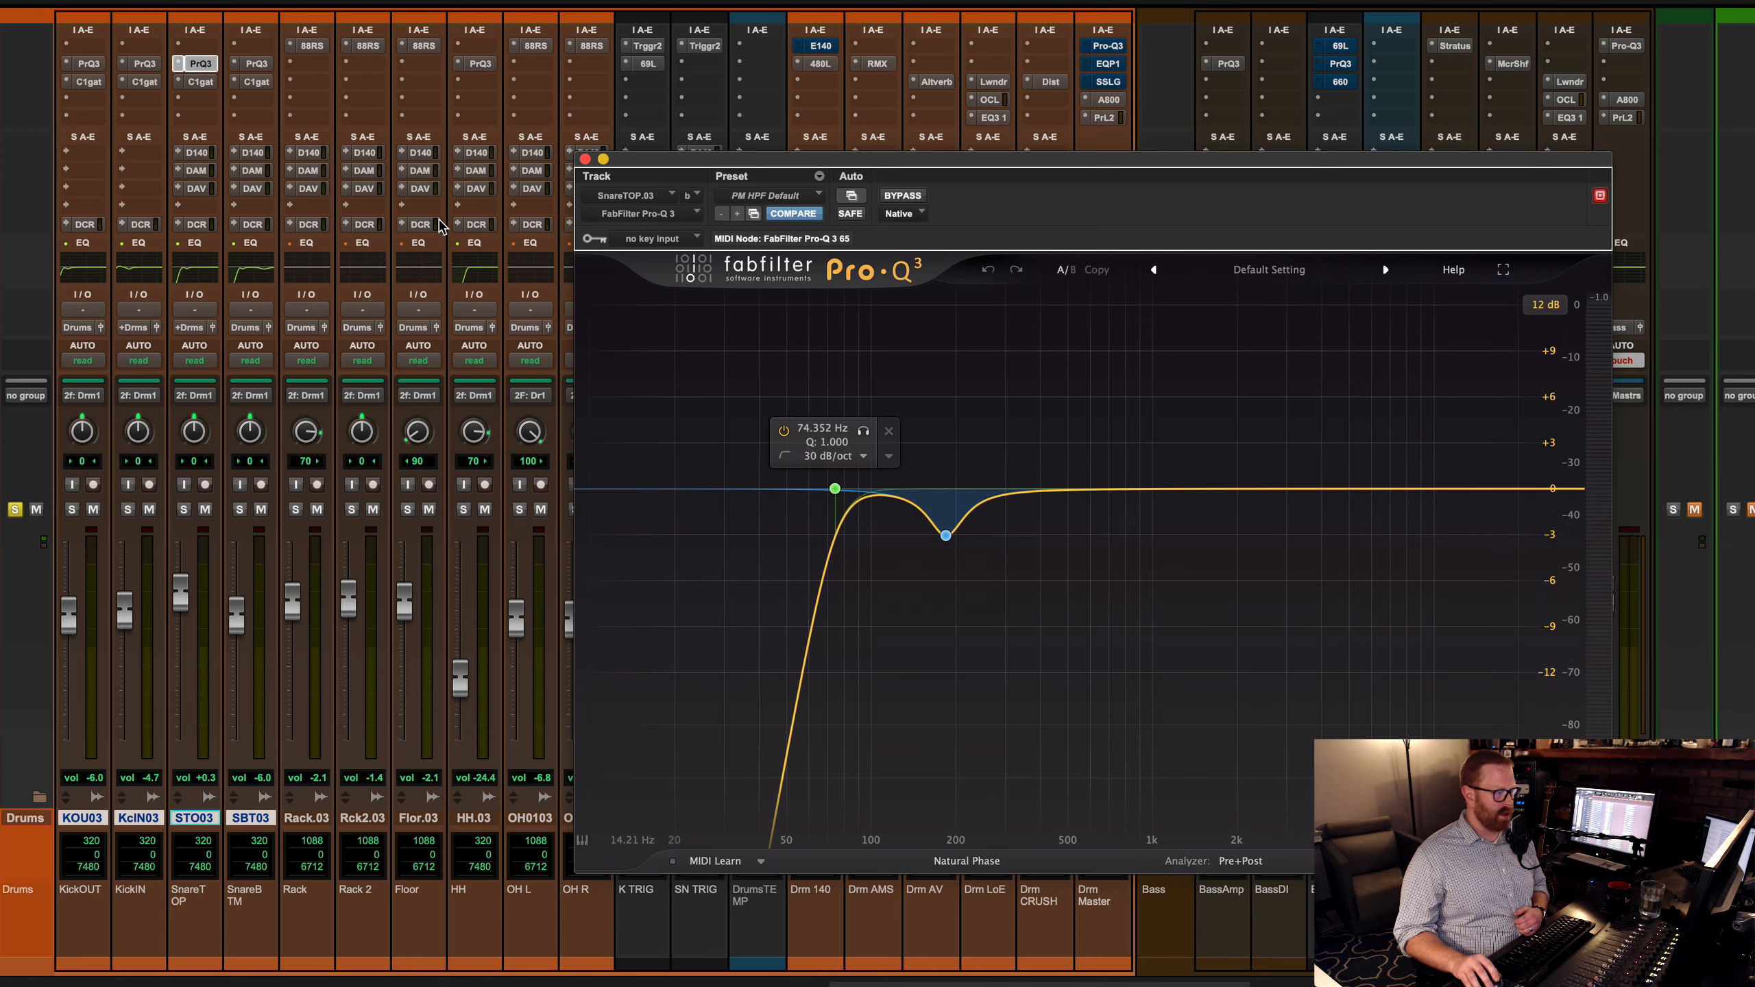
left_click(256, 64)
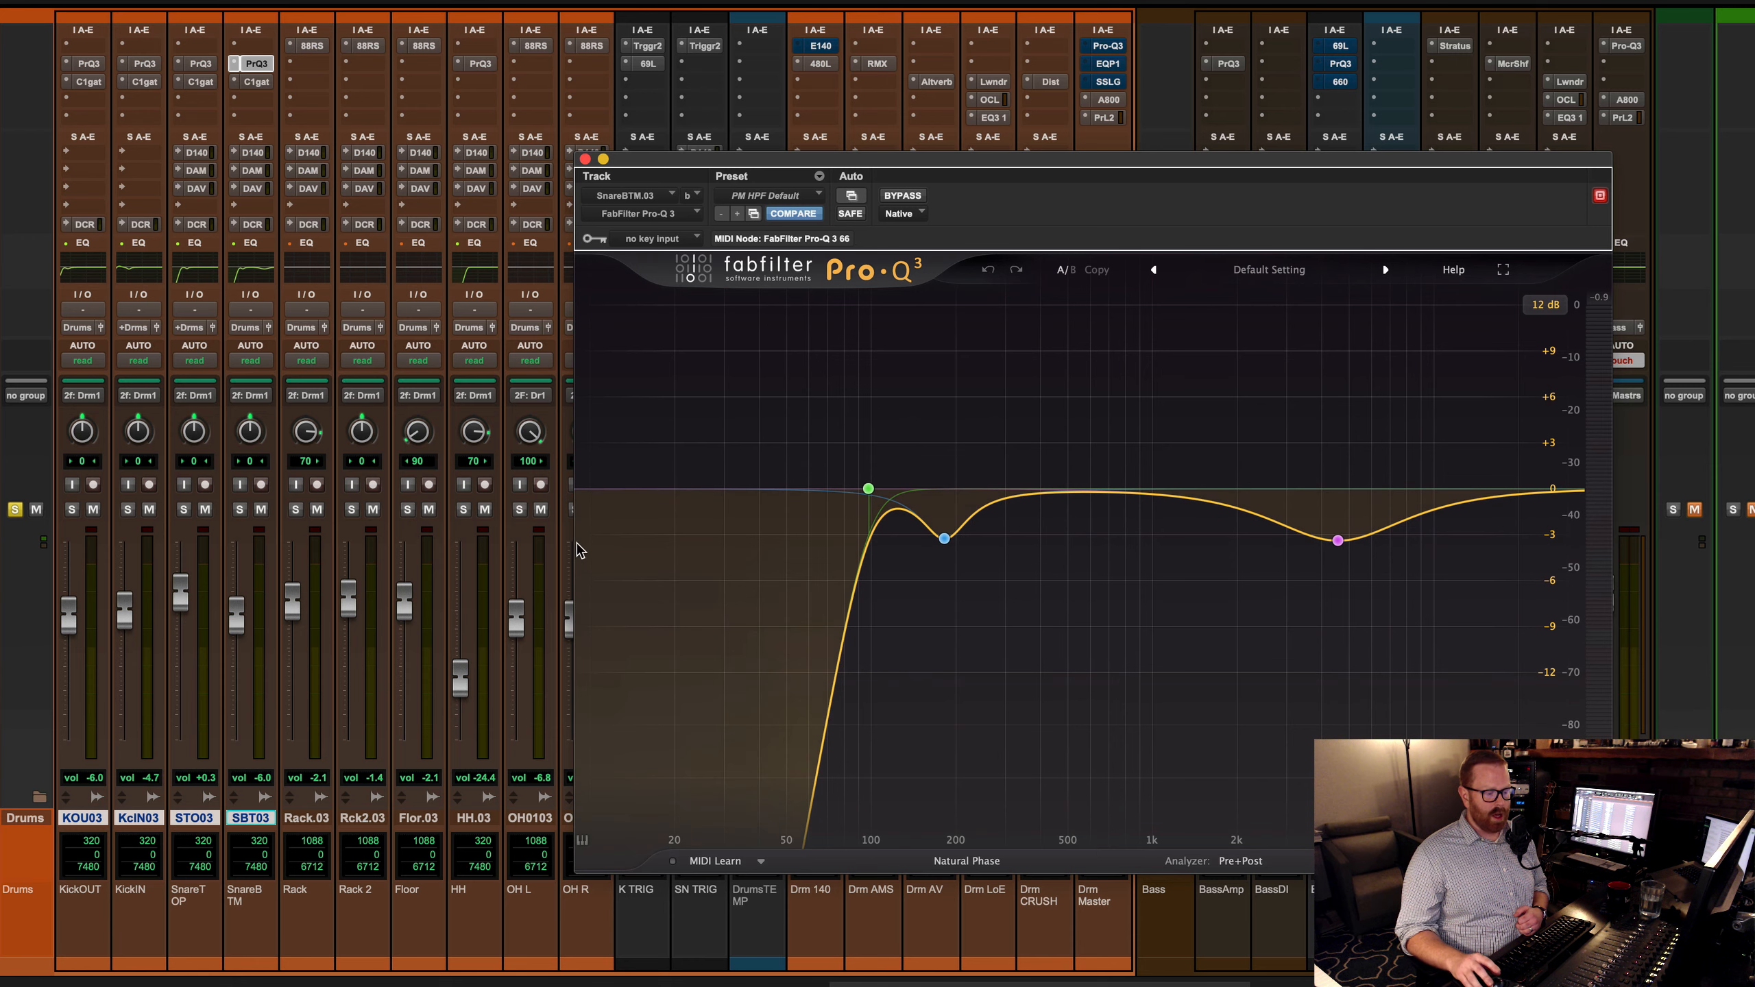
Step: Close the SnareBTM EQ, inspect the Neve 88RS settings on the Rack and Rack 2 tracks, and close the plug-in
left_click(200, 63)
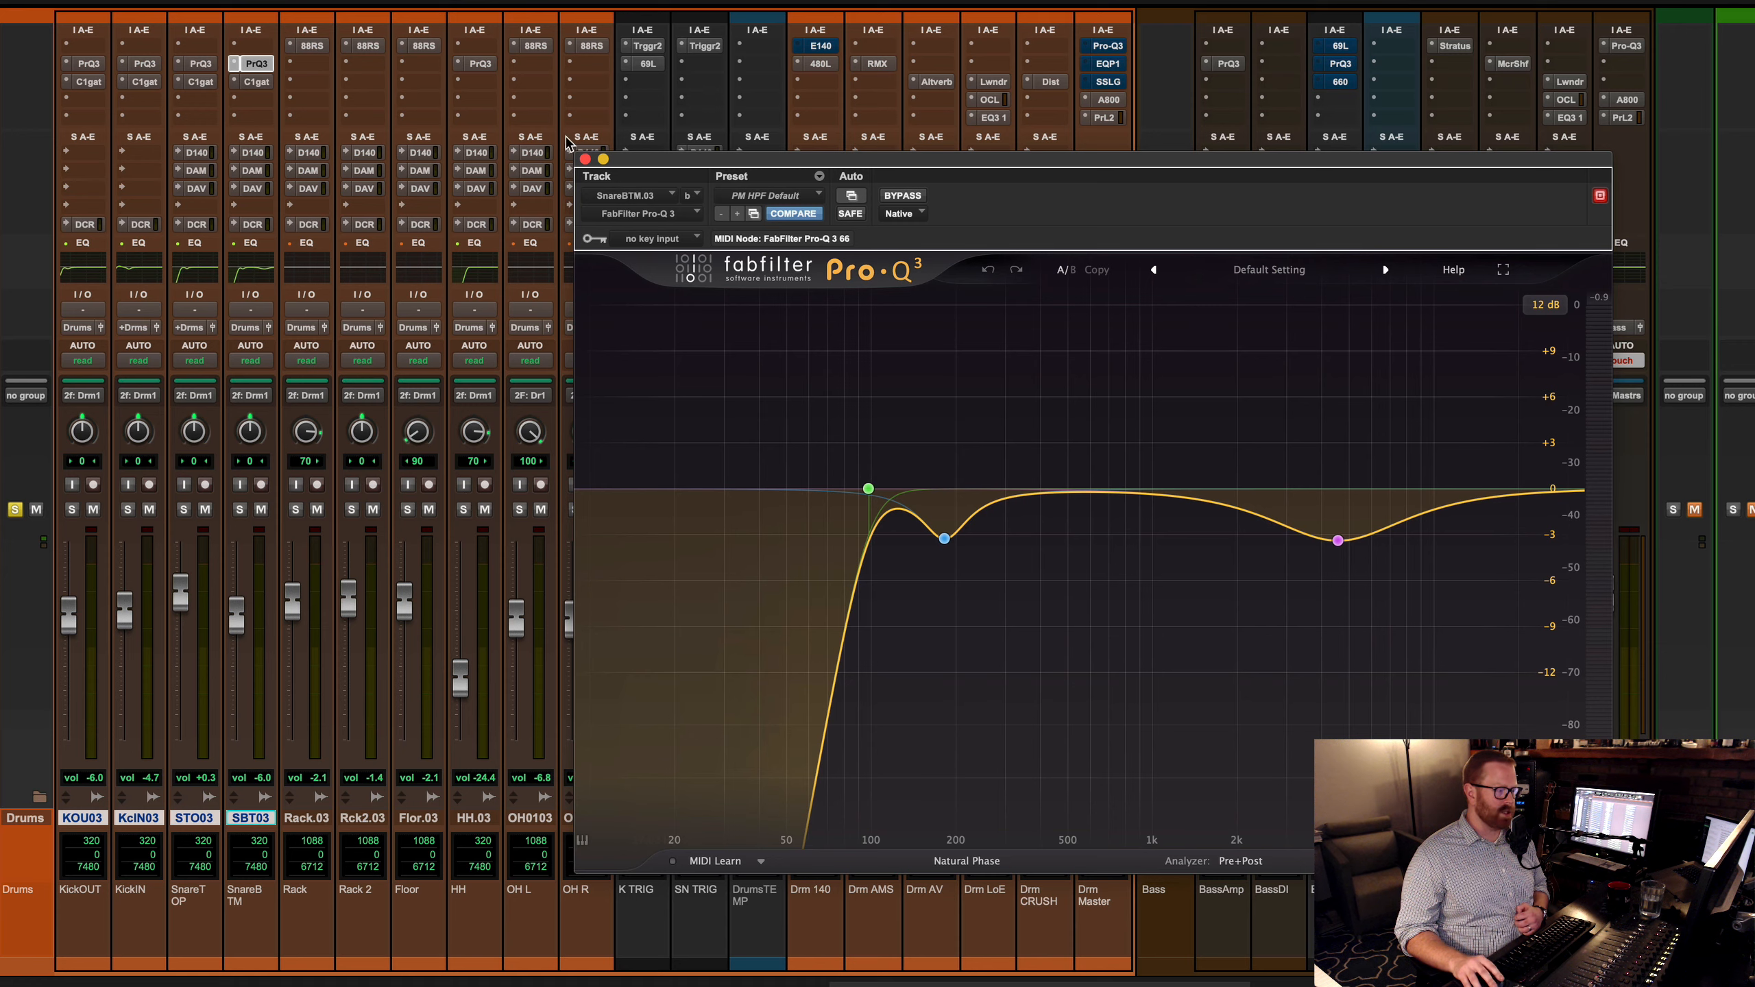
left_click(584, 158)
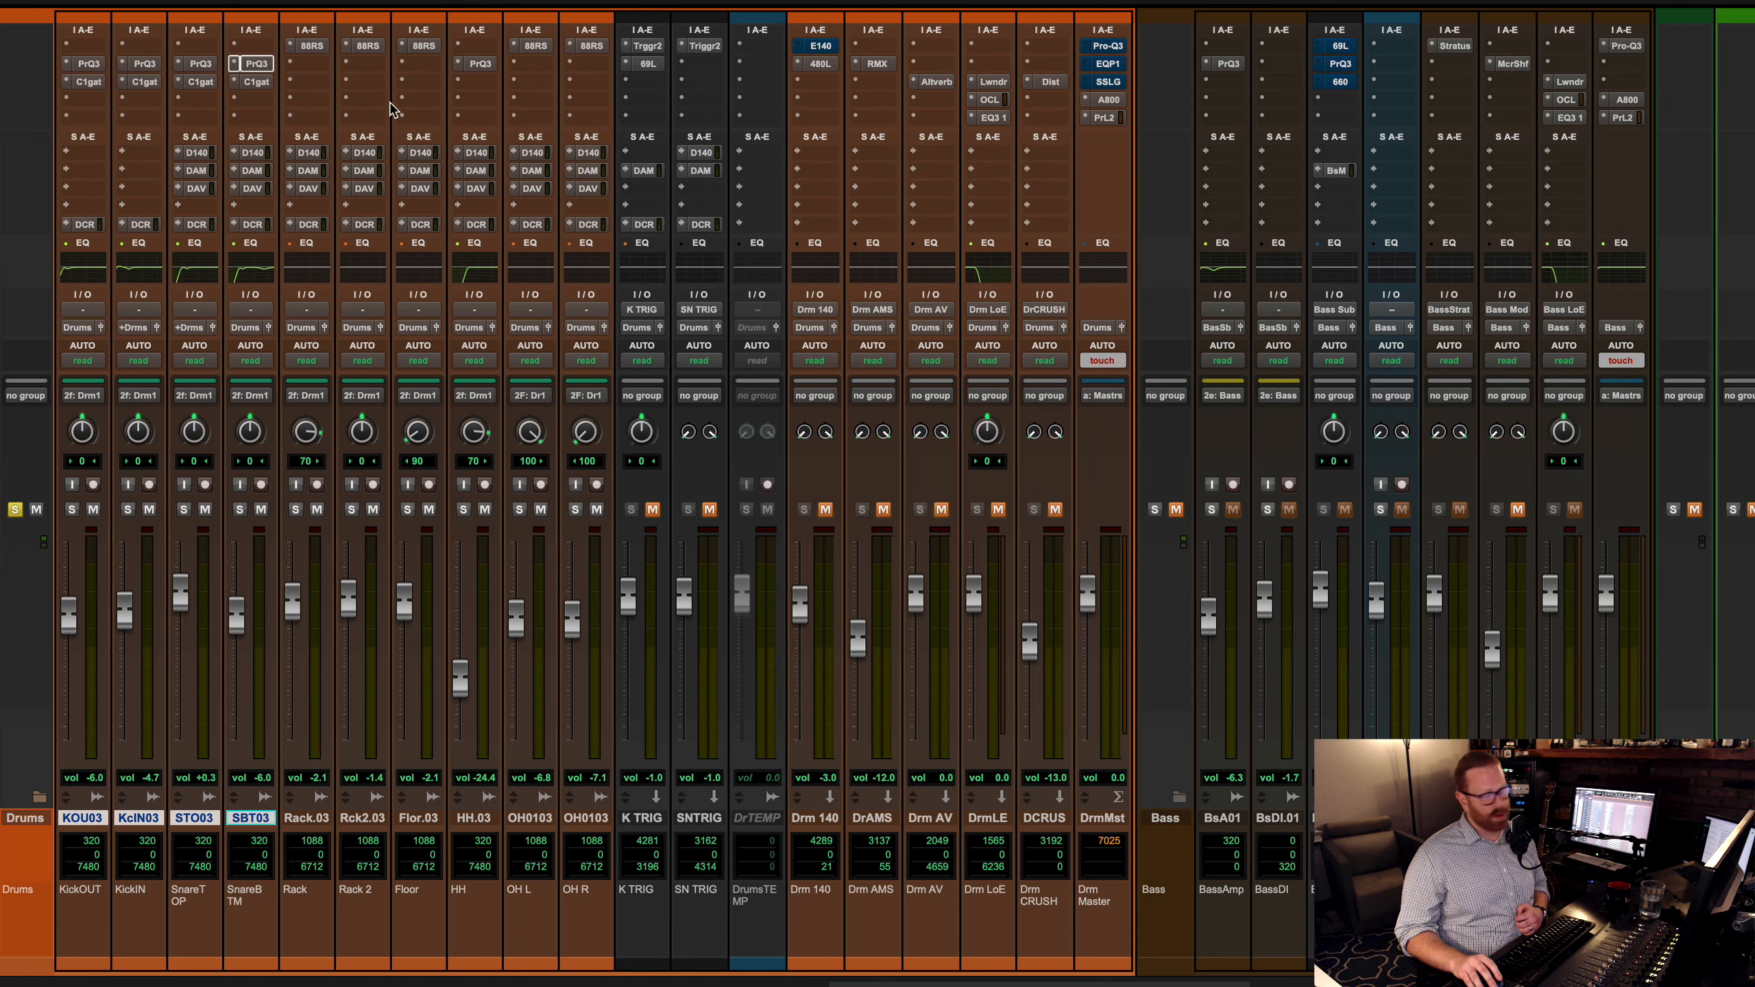
left_click(312, 47)
left_click(367, 46)
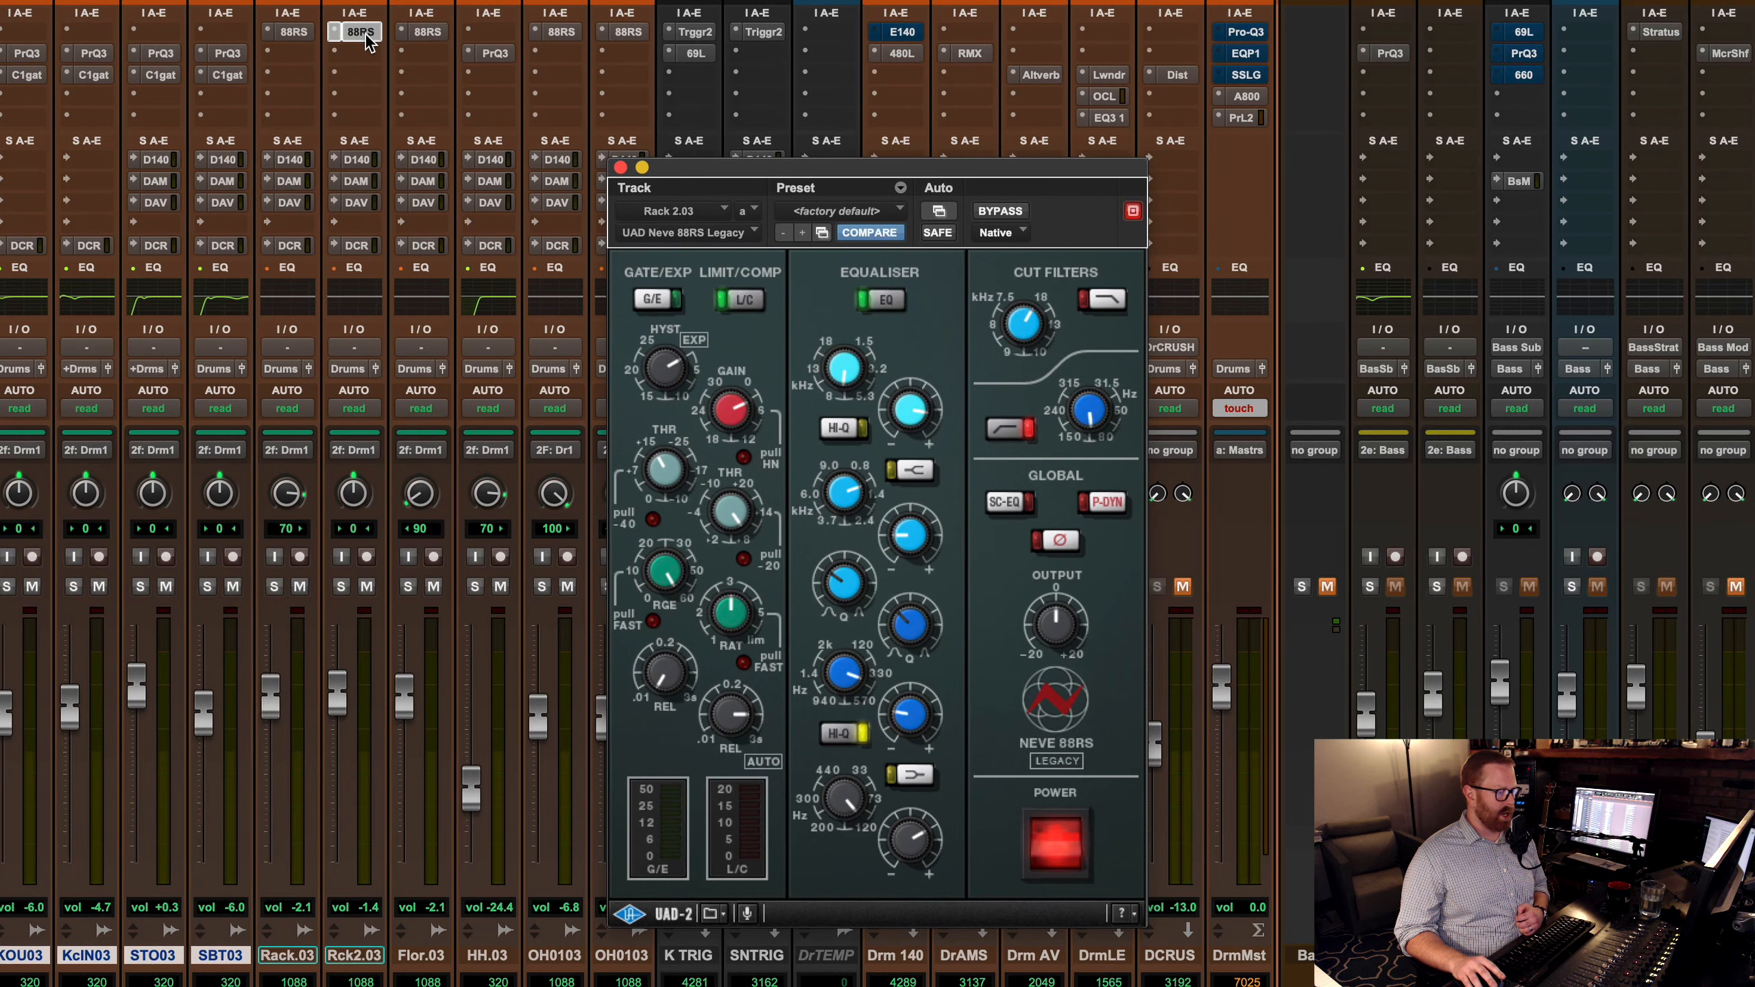
left_click(288, 32)
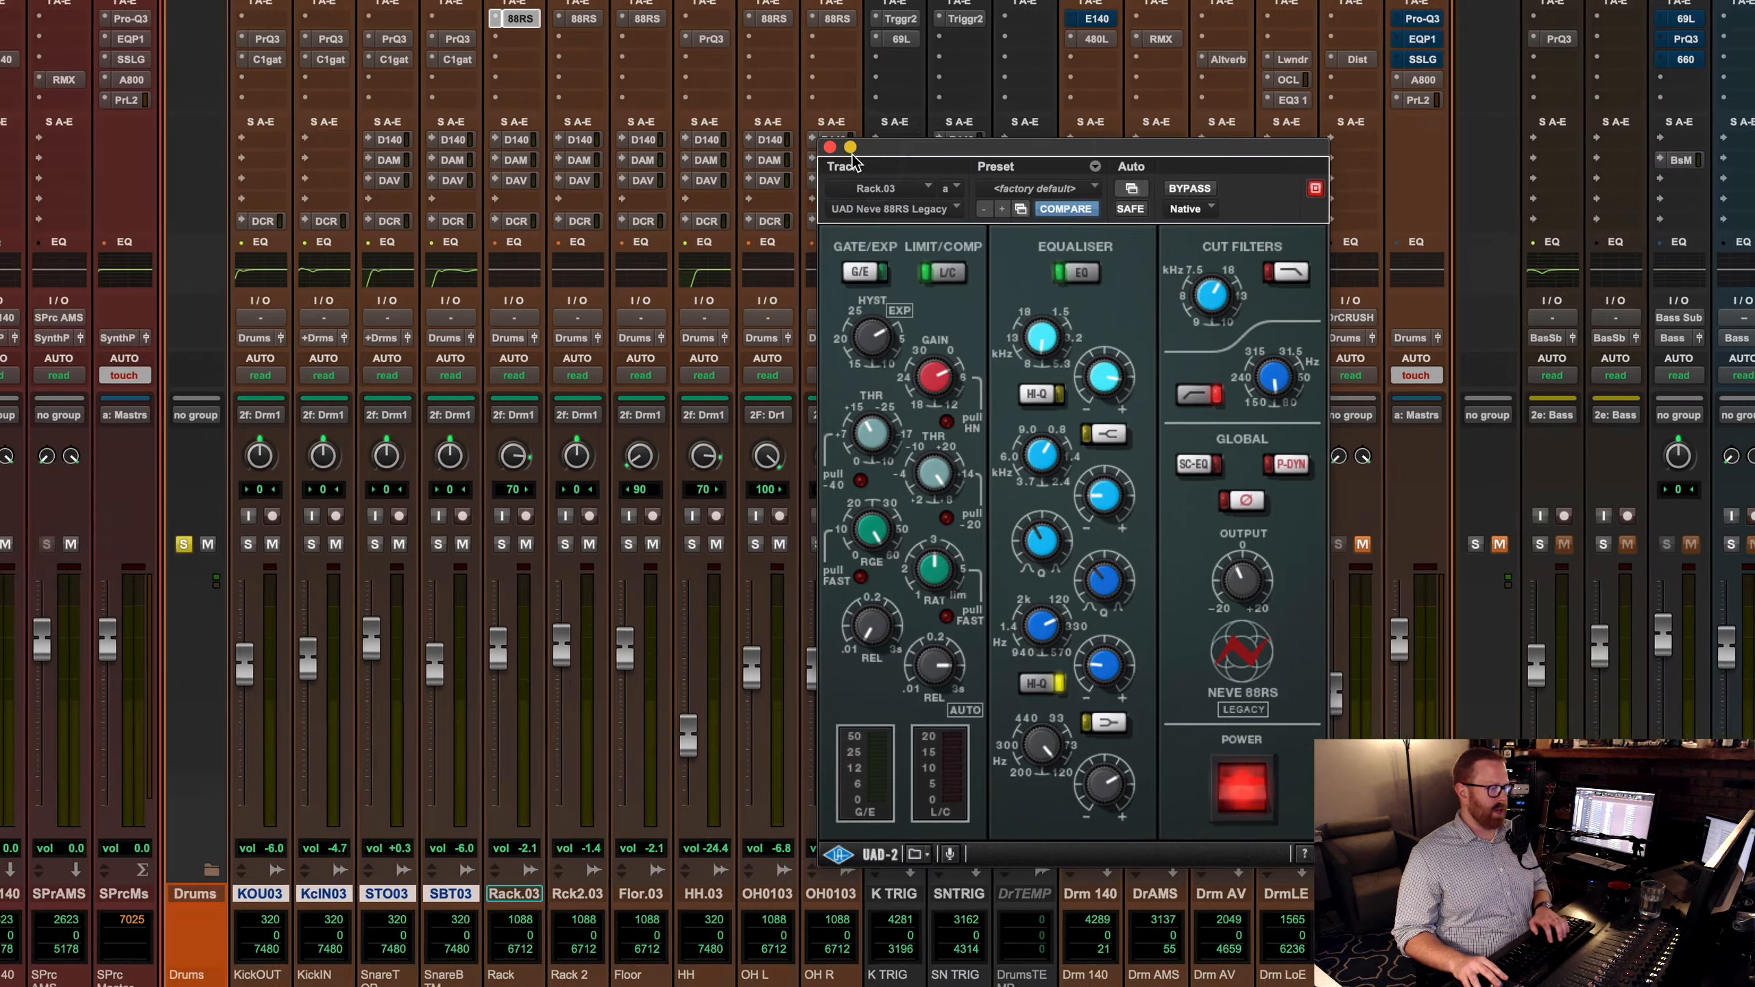
key("super+equal")
left_click(830, 147)
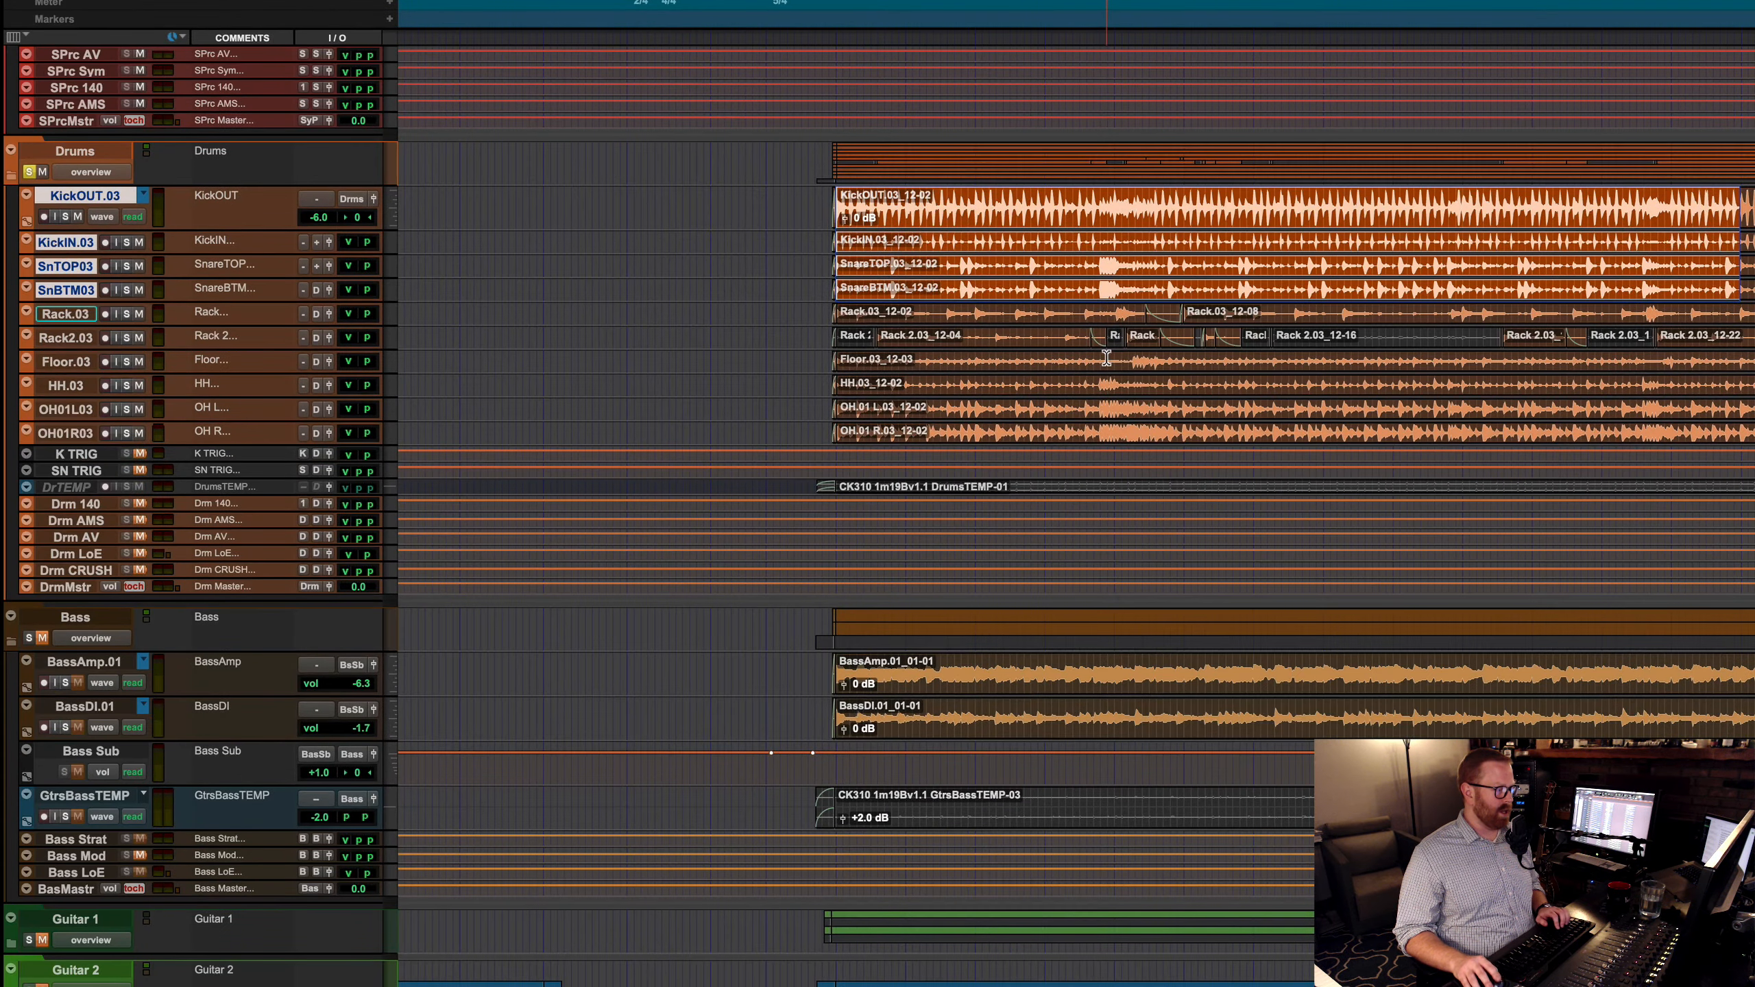
Step: Solo the Rack, Rack 2 and Floor tracks and compare them from the start of the drum clips with the 88RS inserts bypassed and enabled
left_click(816, 308)
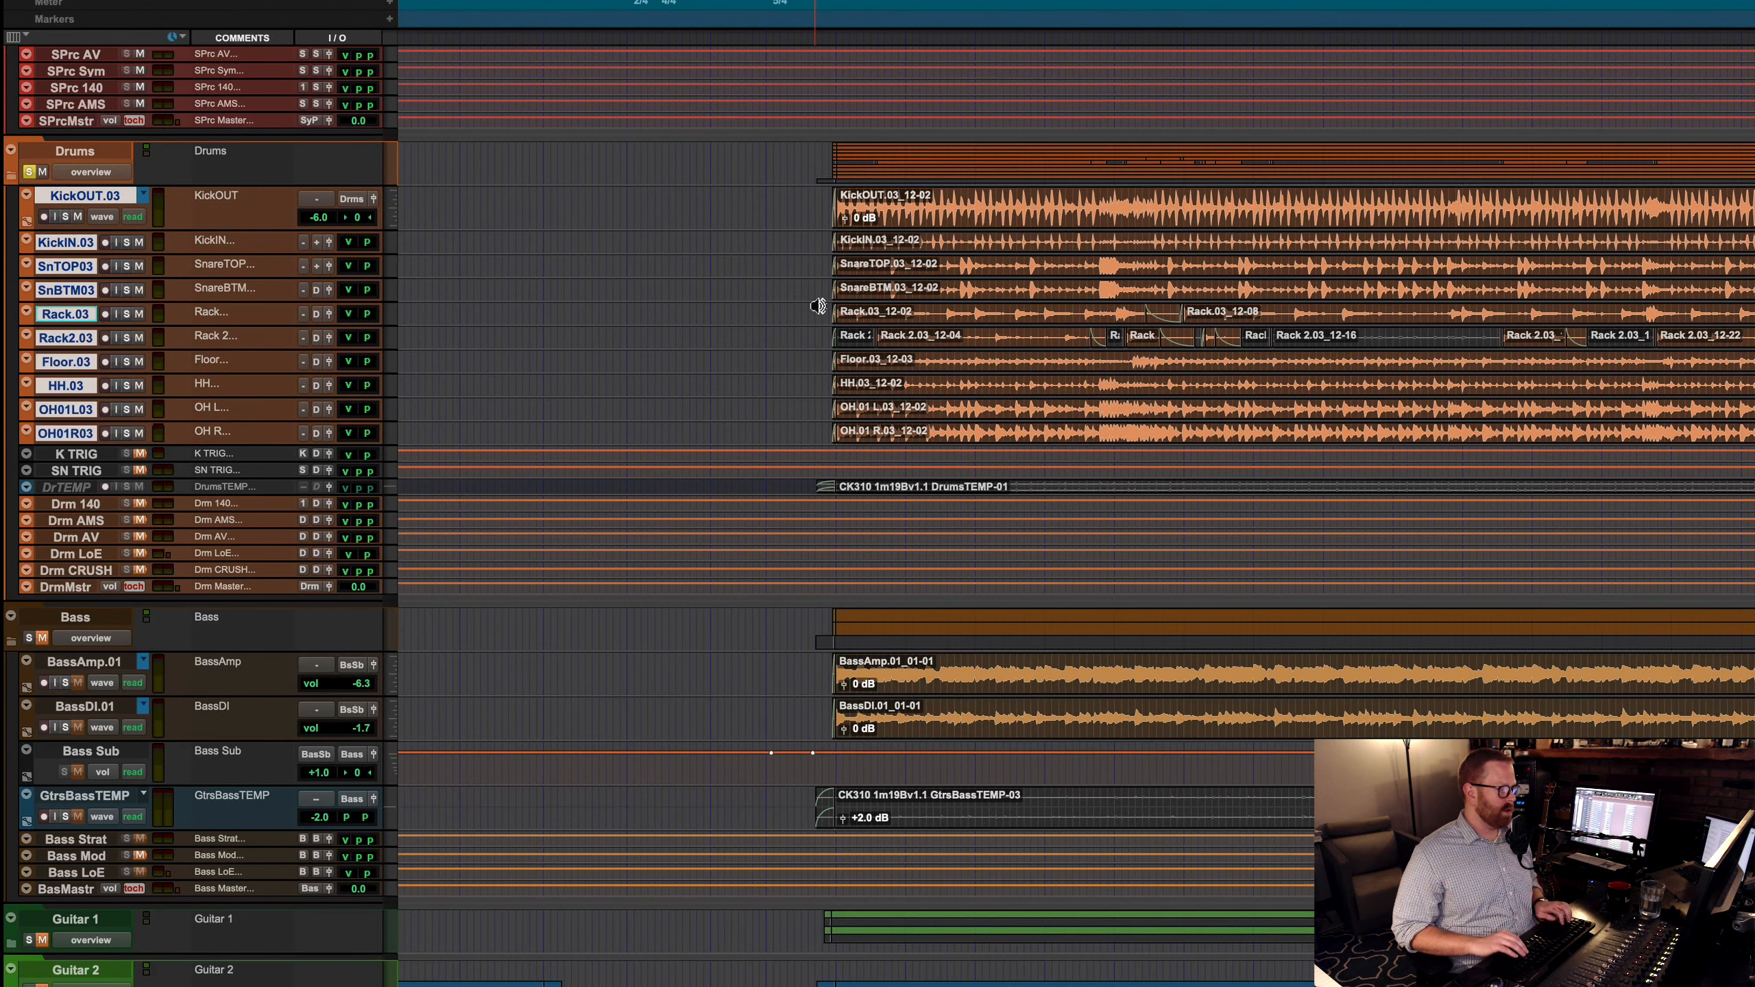
key("ctrl+Up")
left_click_drag(802, 442, 800, 536)
key("space")
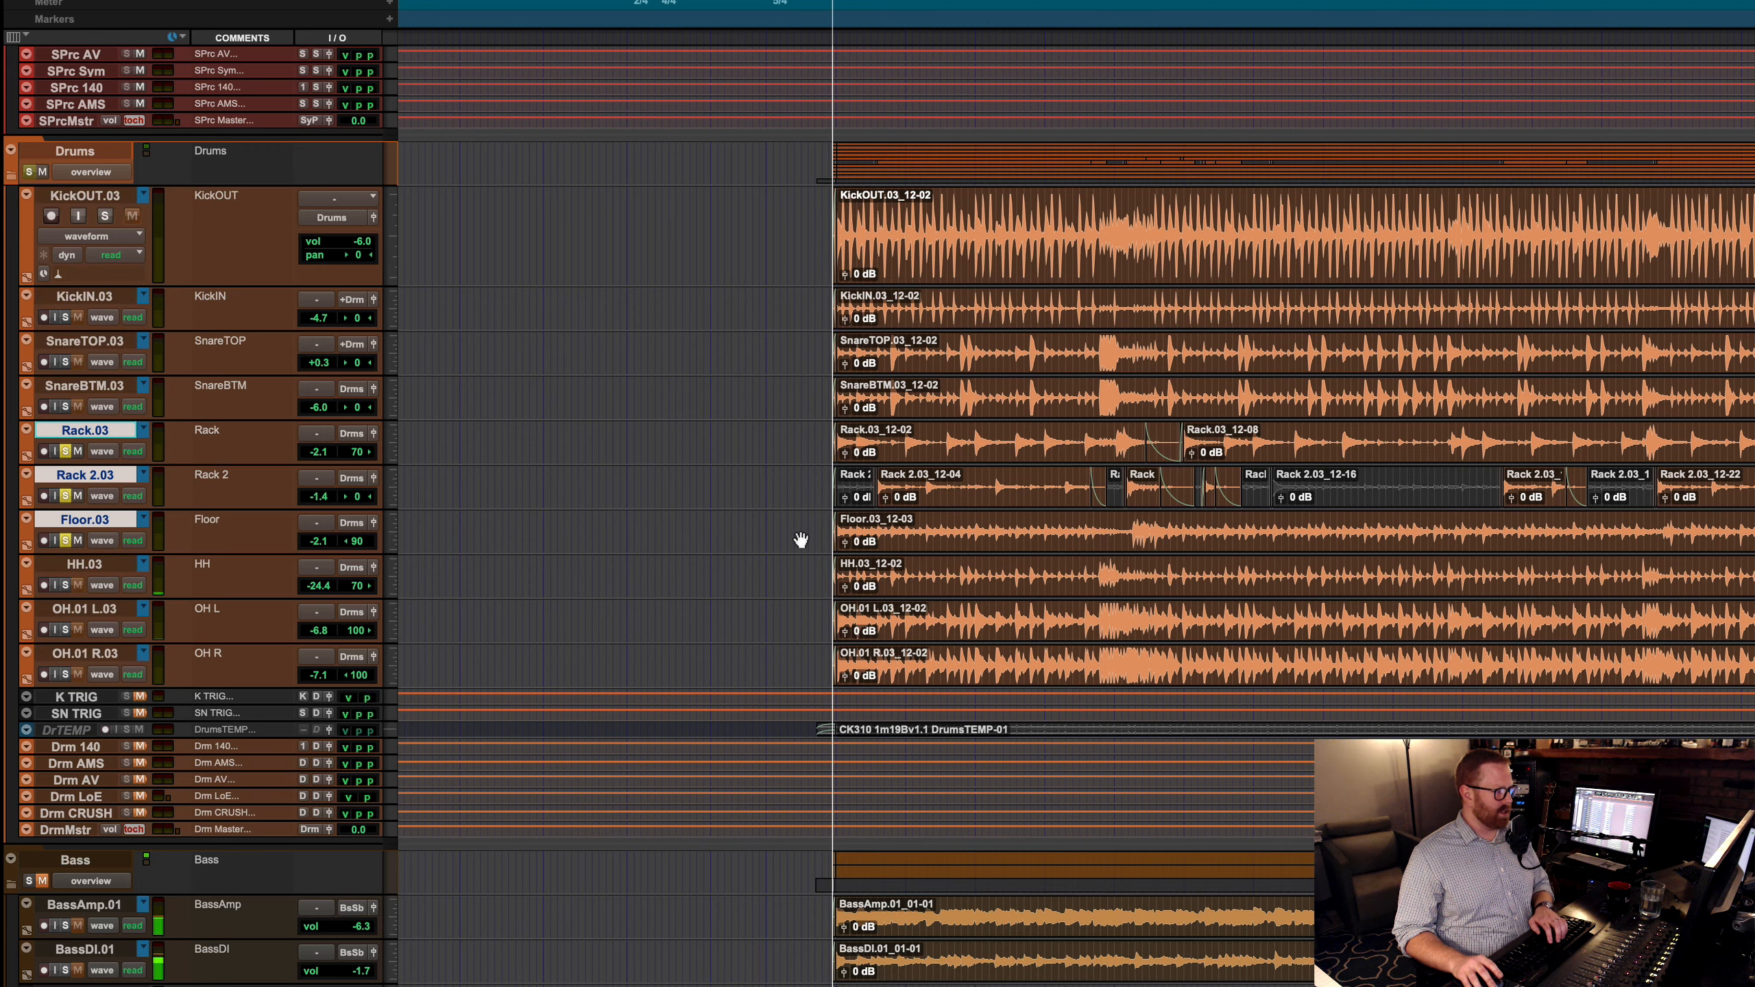
key("super+equal")
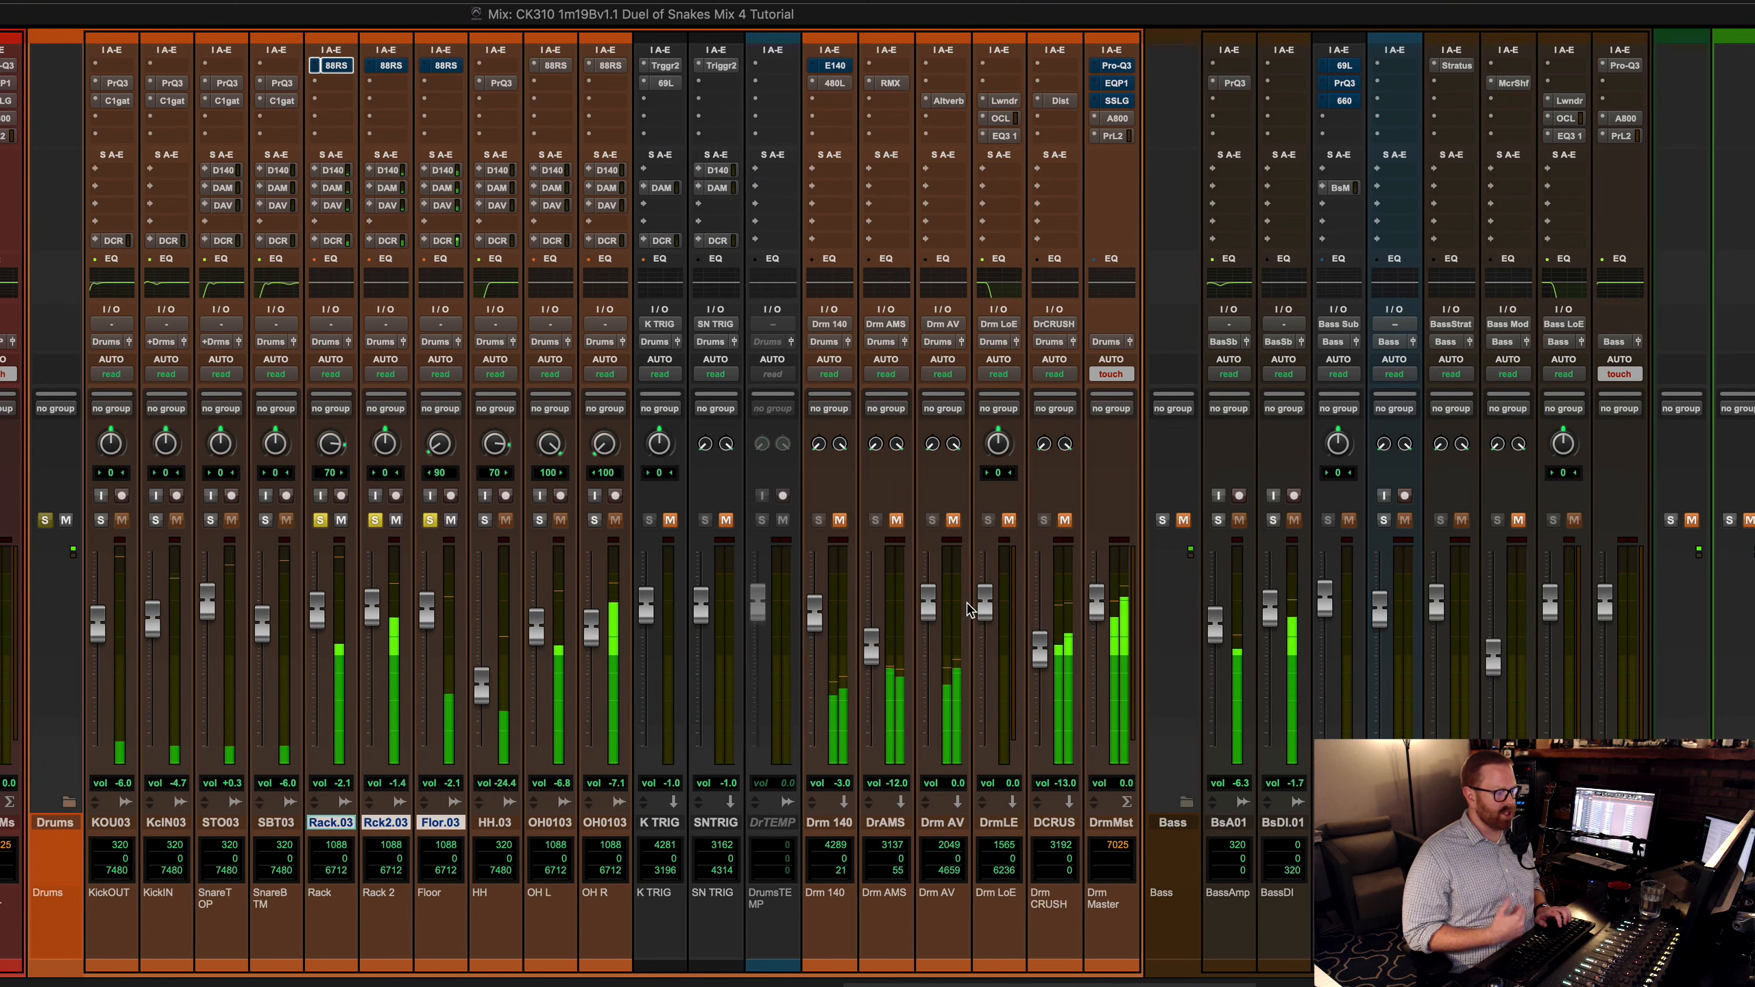
key("shift+a")
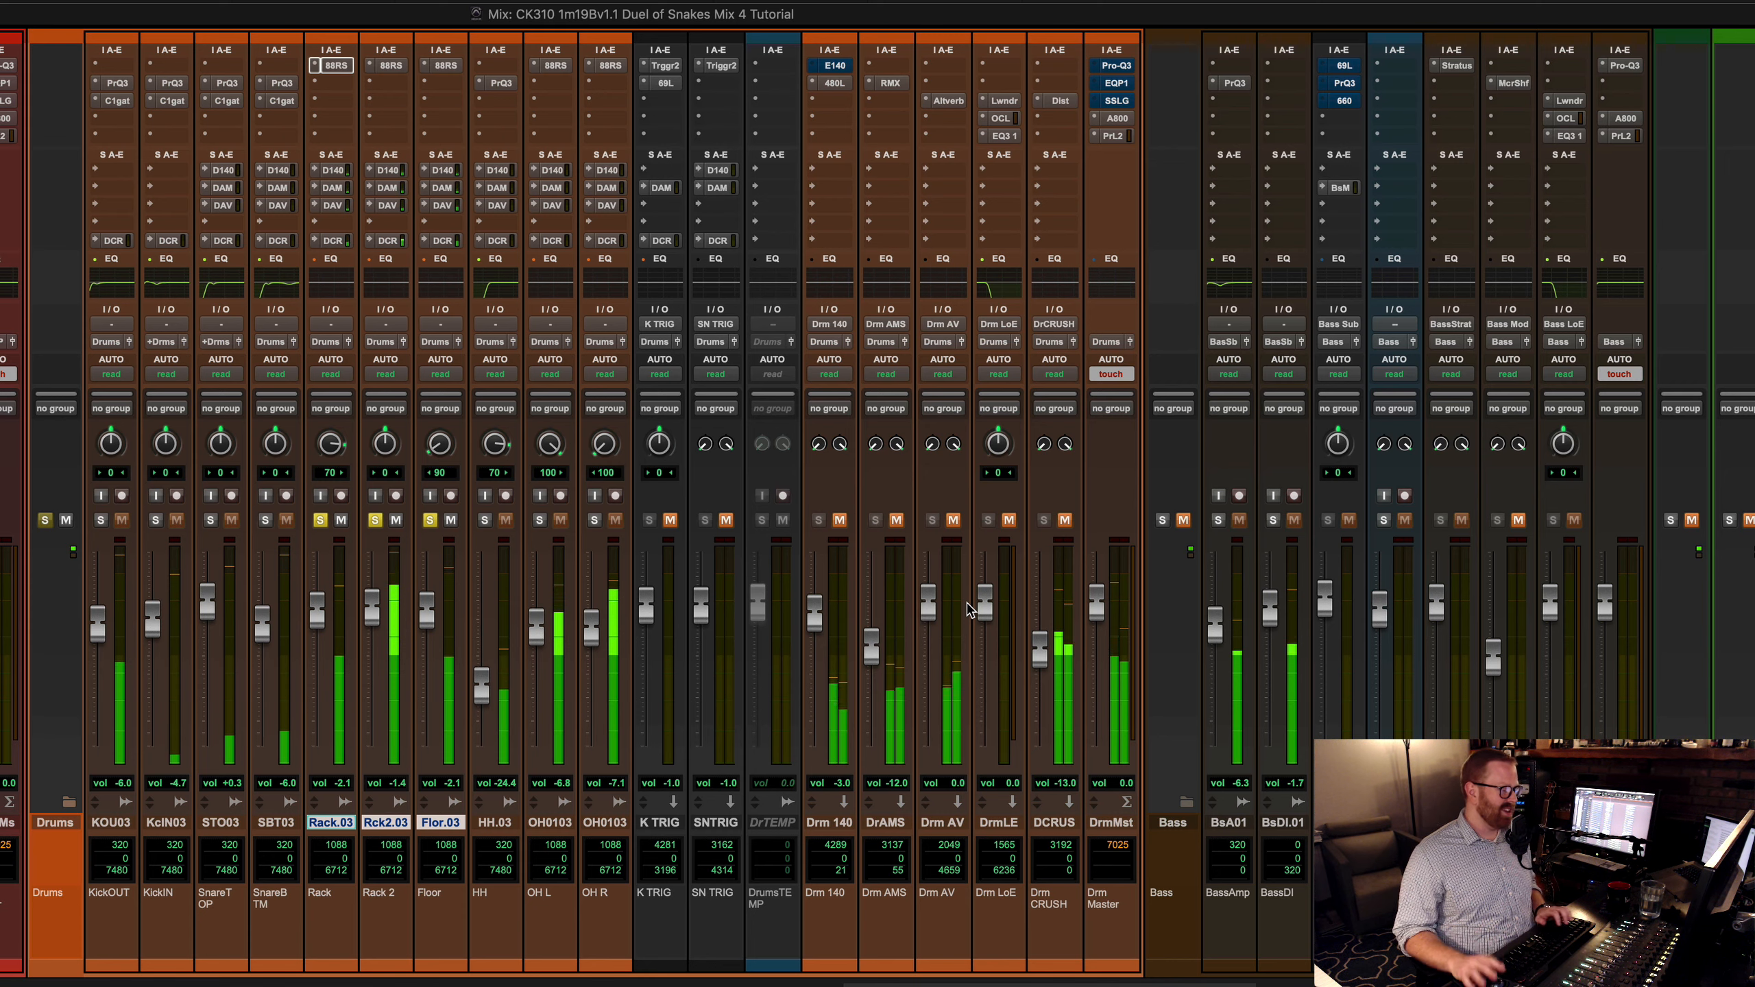
Step: Examine the muted clip sections on the Rack, Rack 2 and Floor tracks across both drum passages in the timeline
key("super+equal")
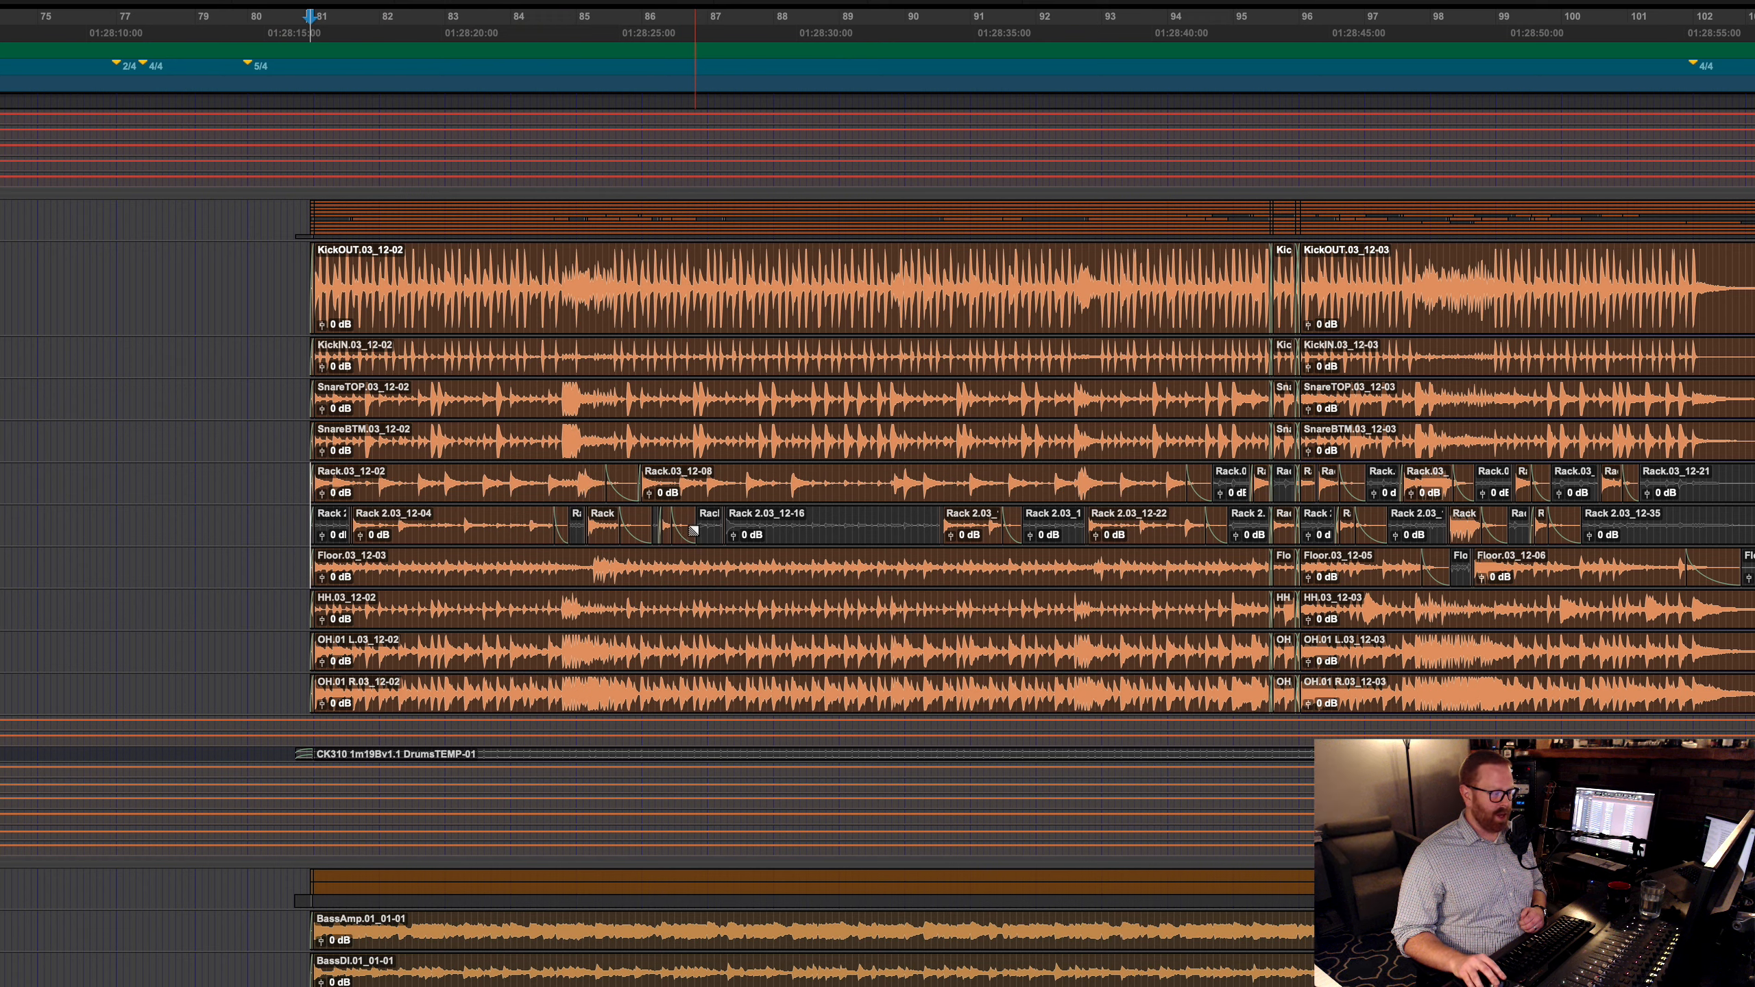
left_click(781, 519)
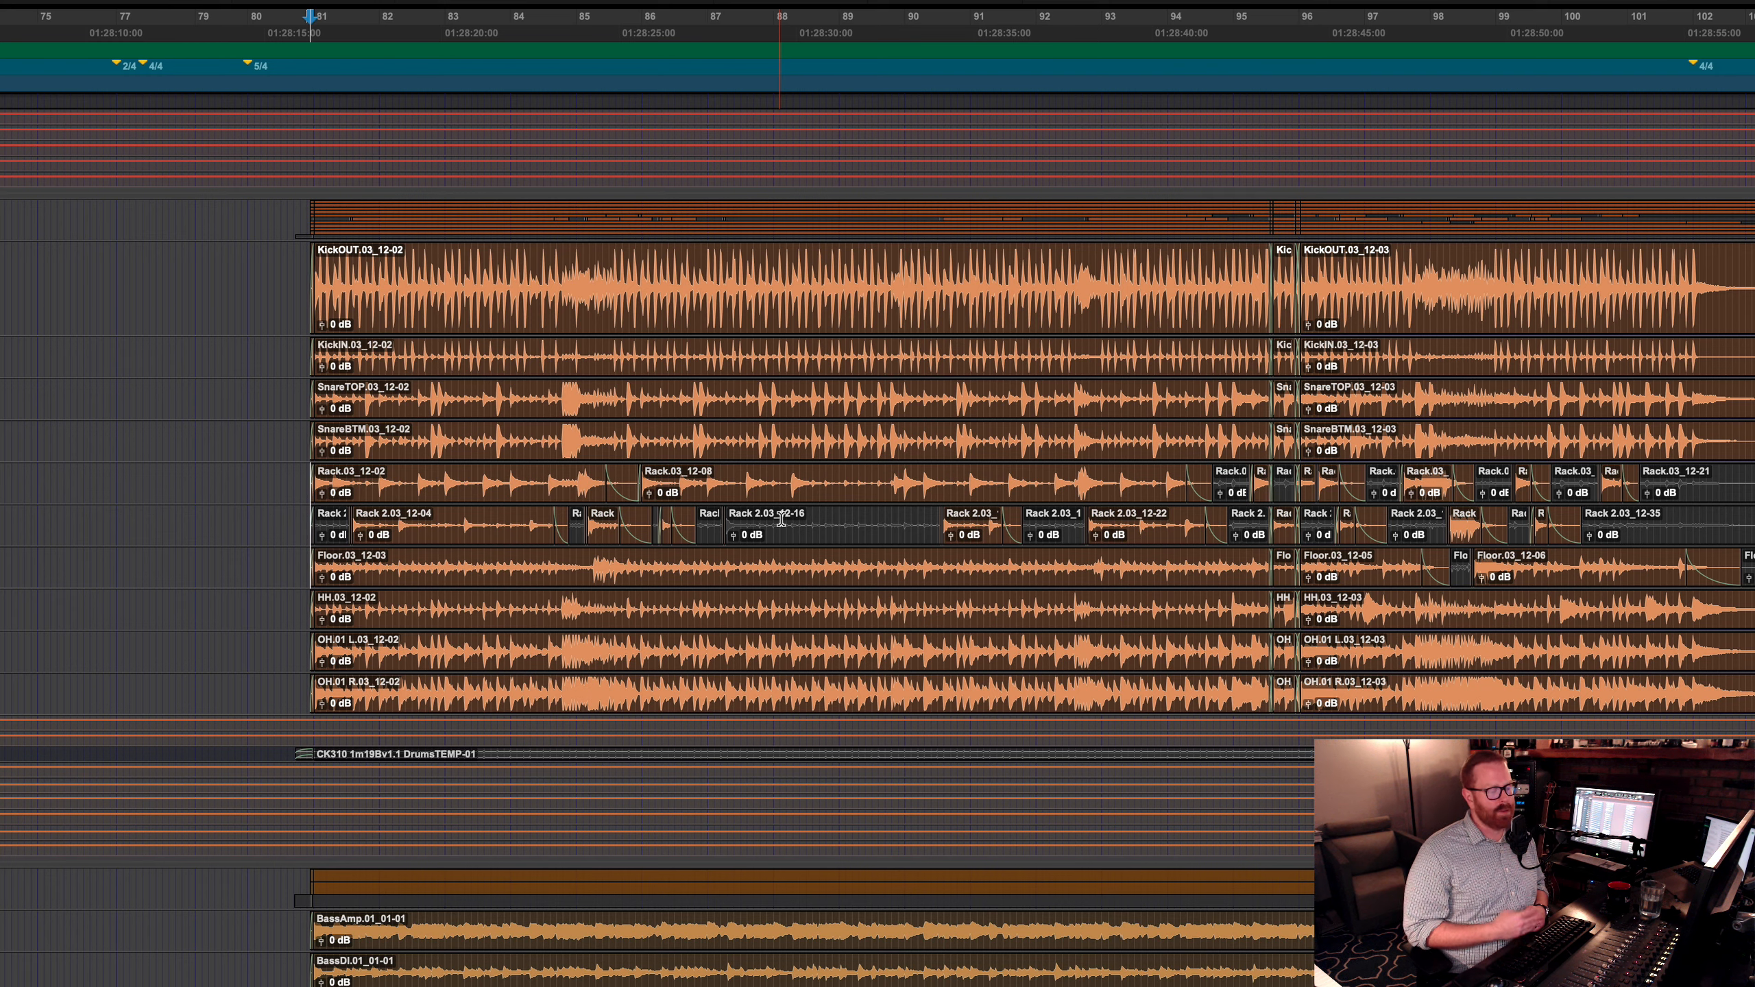
left_click(782, 518)
left_click(1189, 522)
scroll(971, 633, "right", 4)
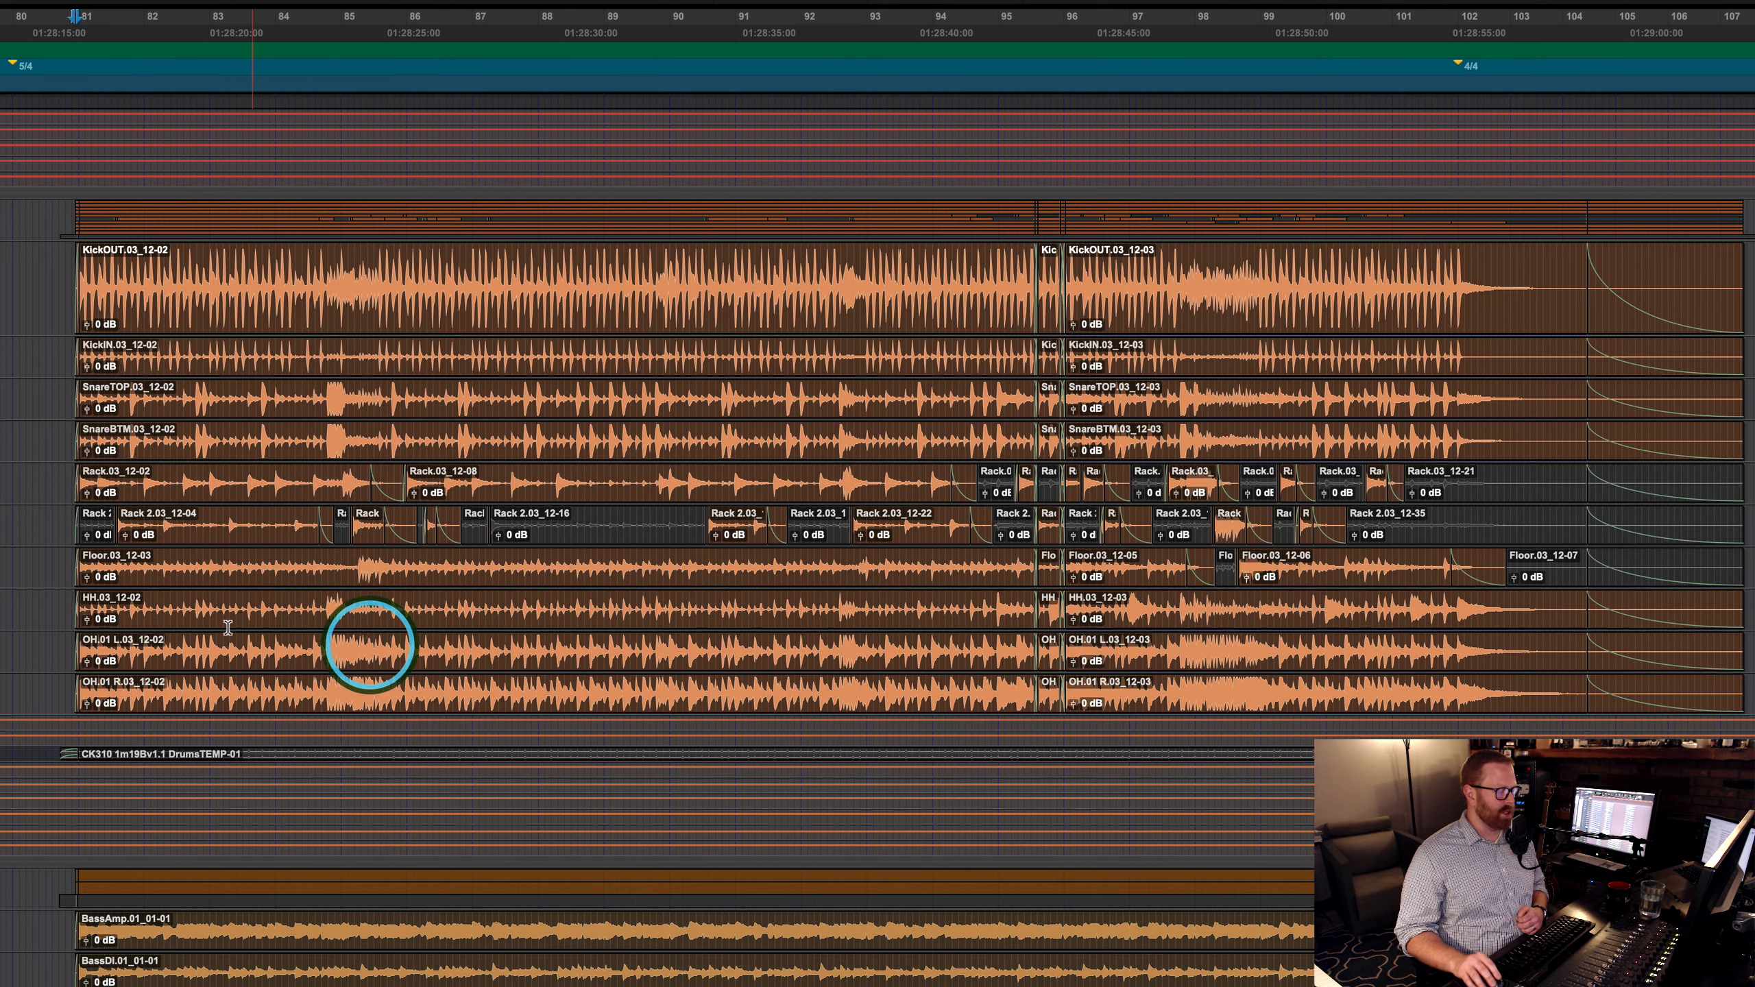
scroll(603, 479, "left", 10)
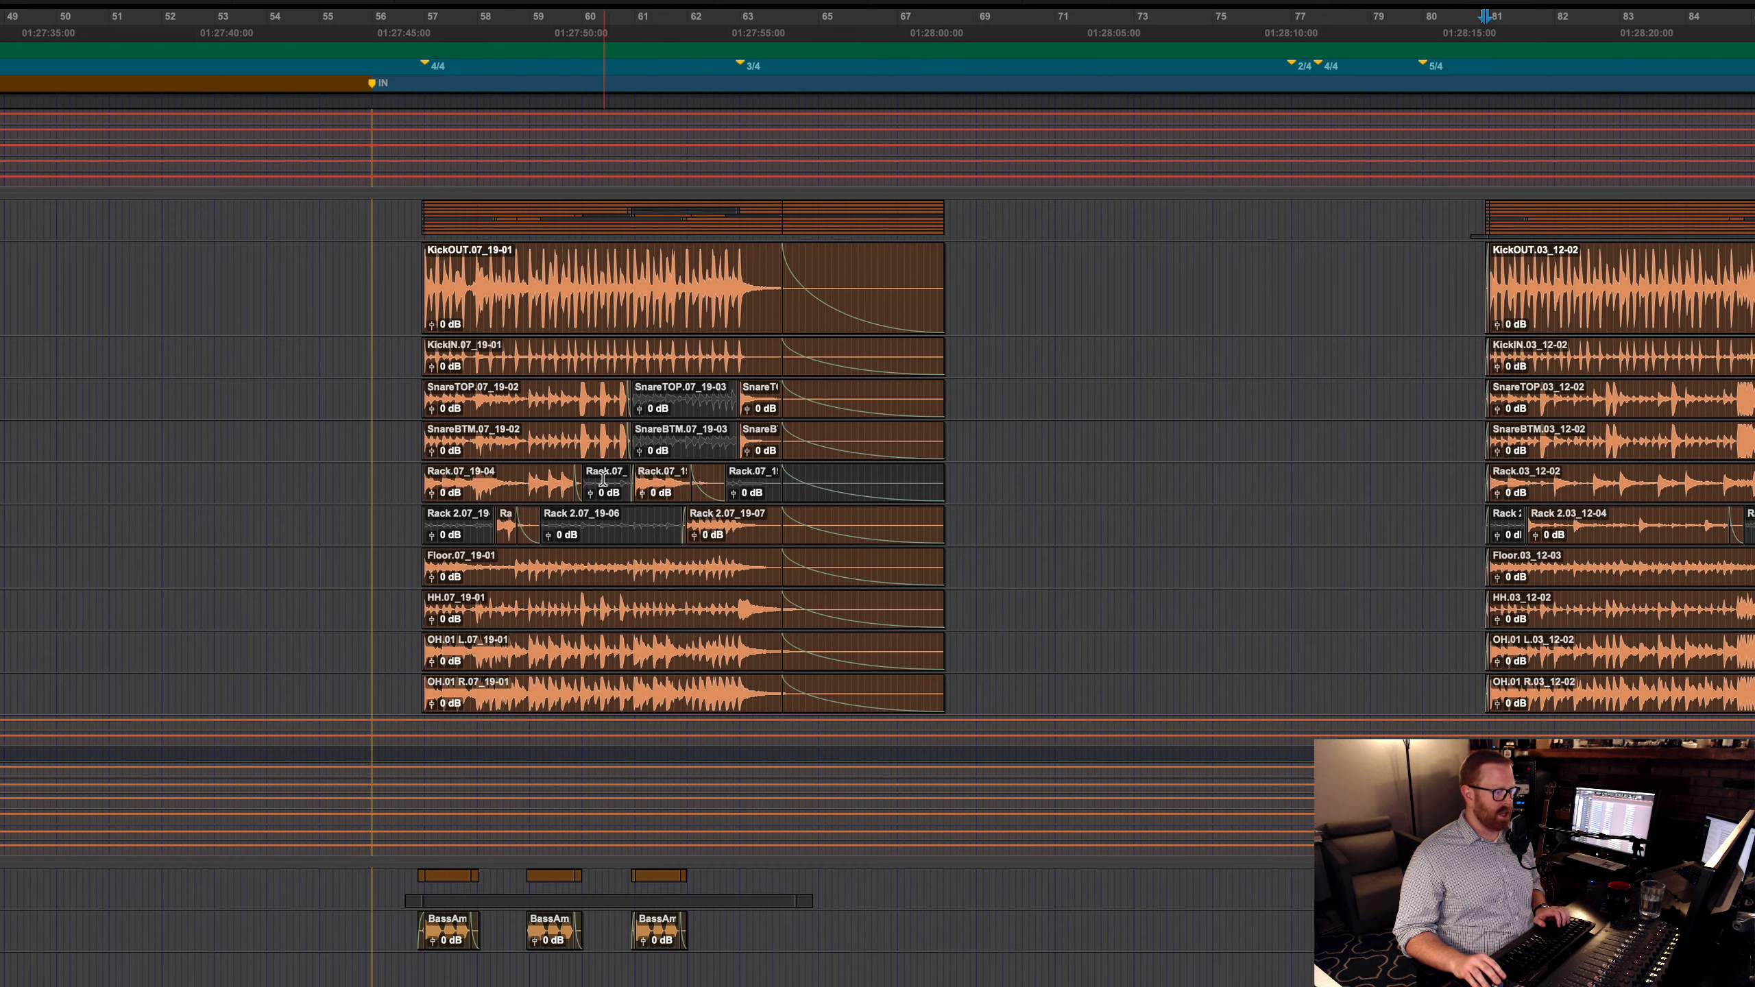
scroll(825, 553, "right", 3)
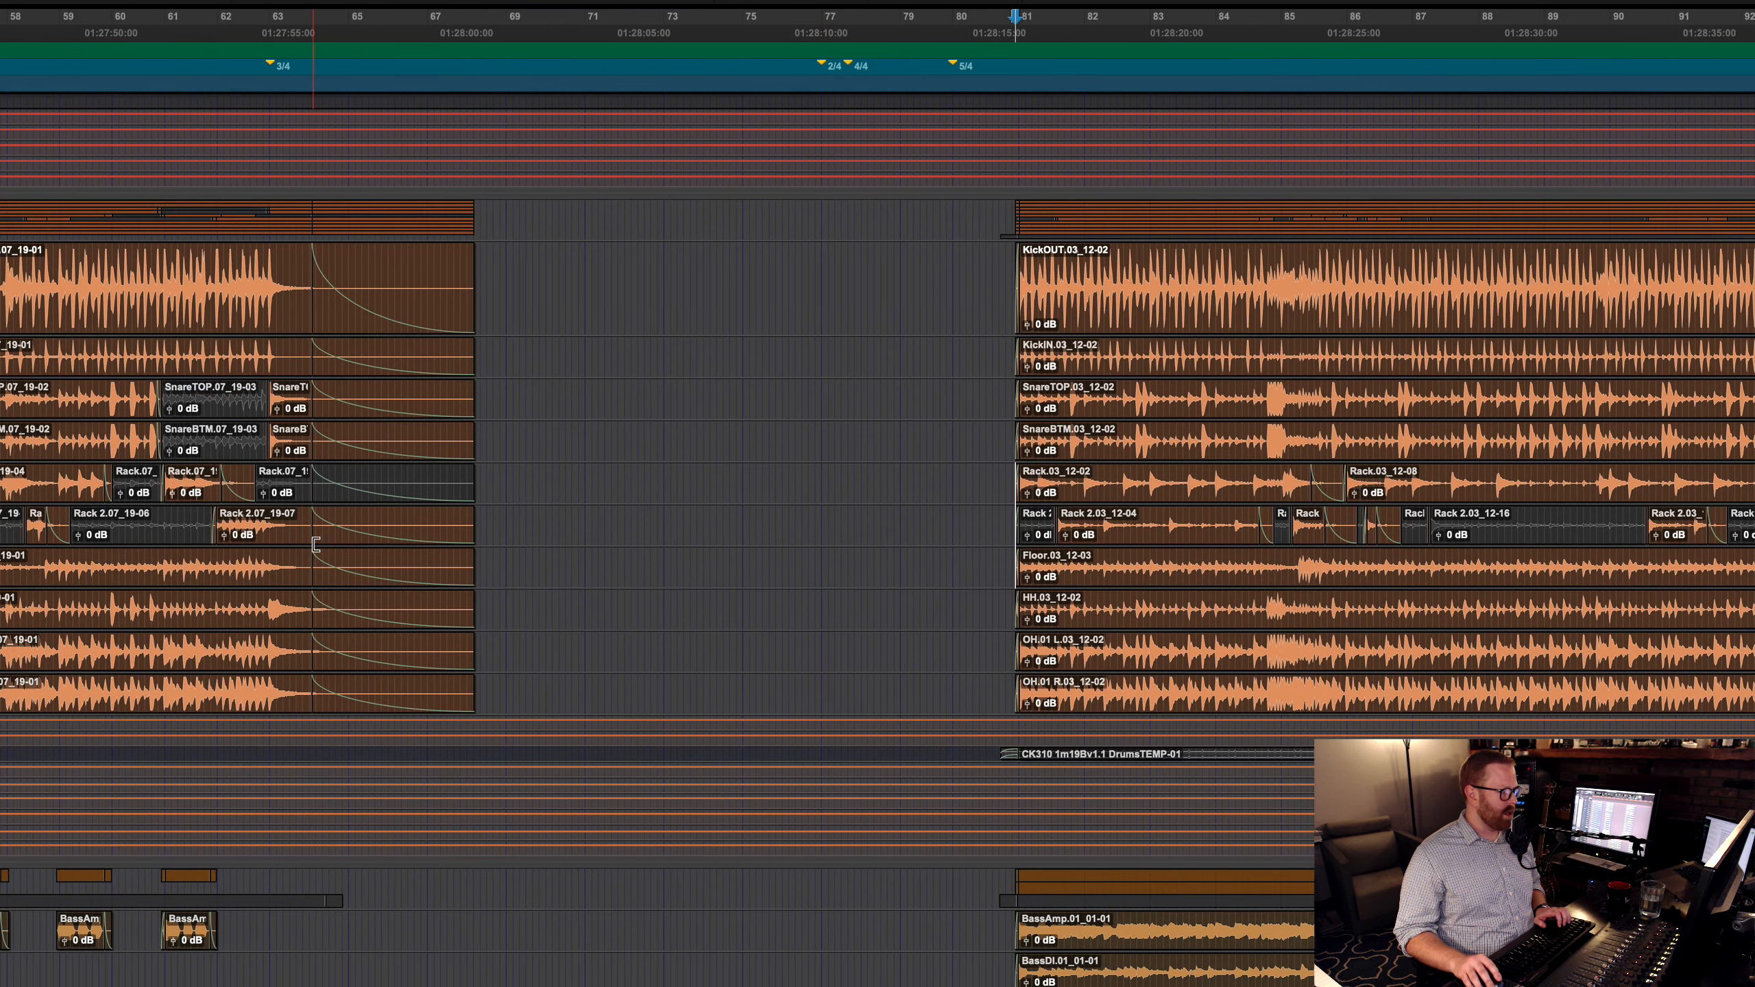
scroll(513, 538, "right", 6)
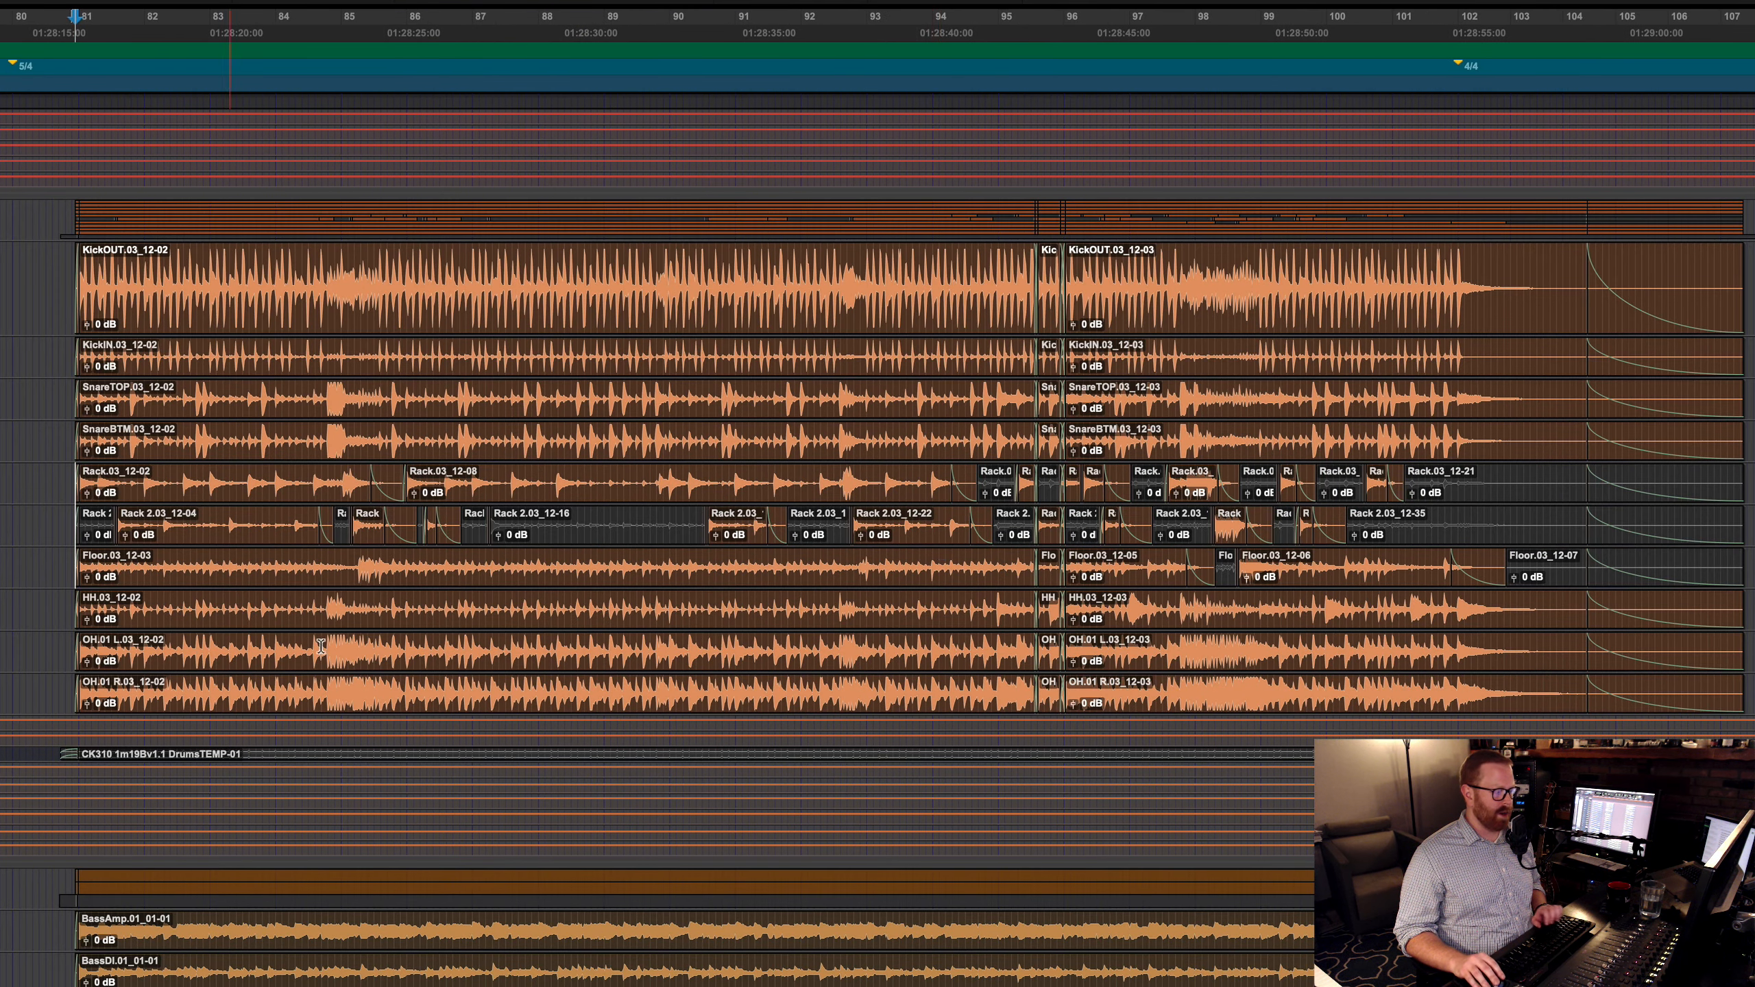
Step: Play the full kit from just before bar 81 and compare it with the Rack, Rack 2 and Floor tracks muted and unmuted
left_click(59, 261)
key("space")
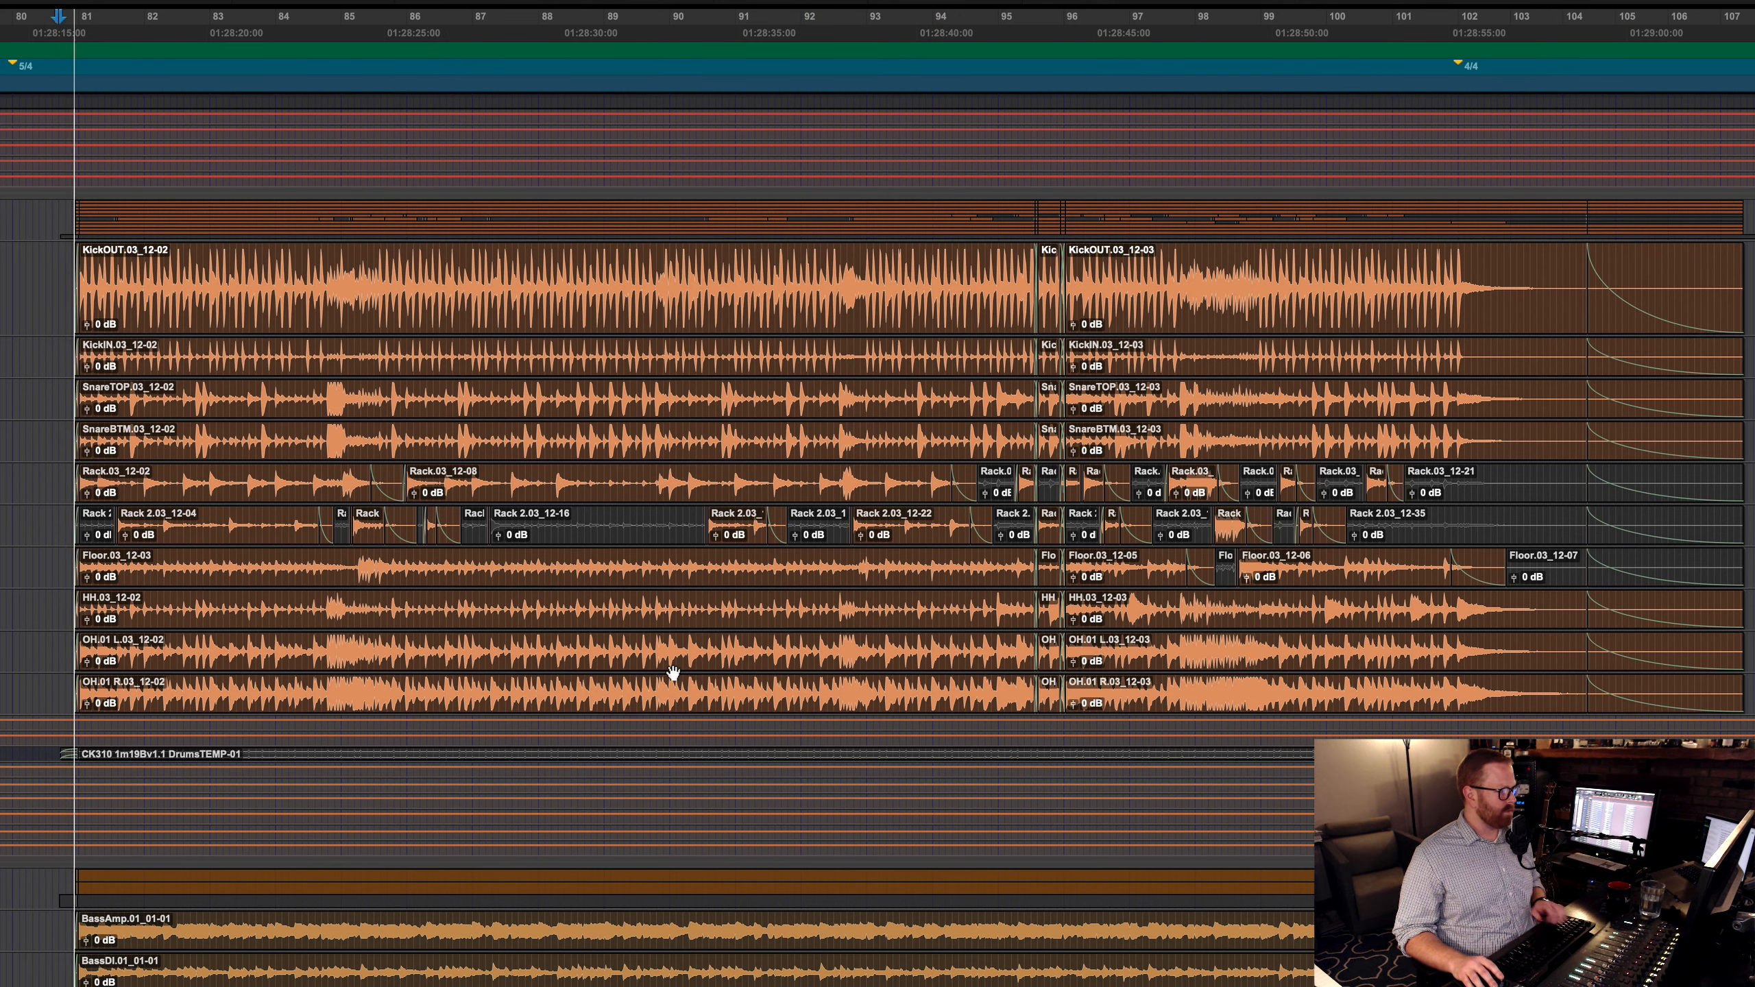
key("super+equal")
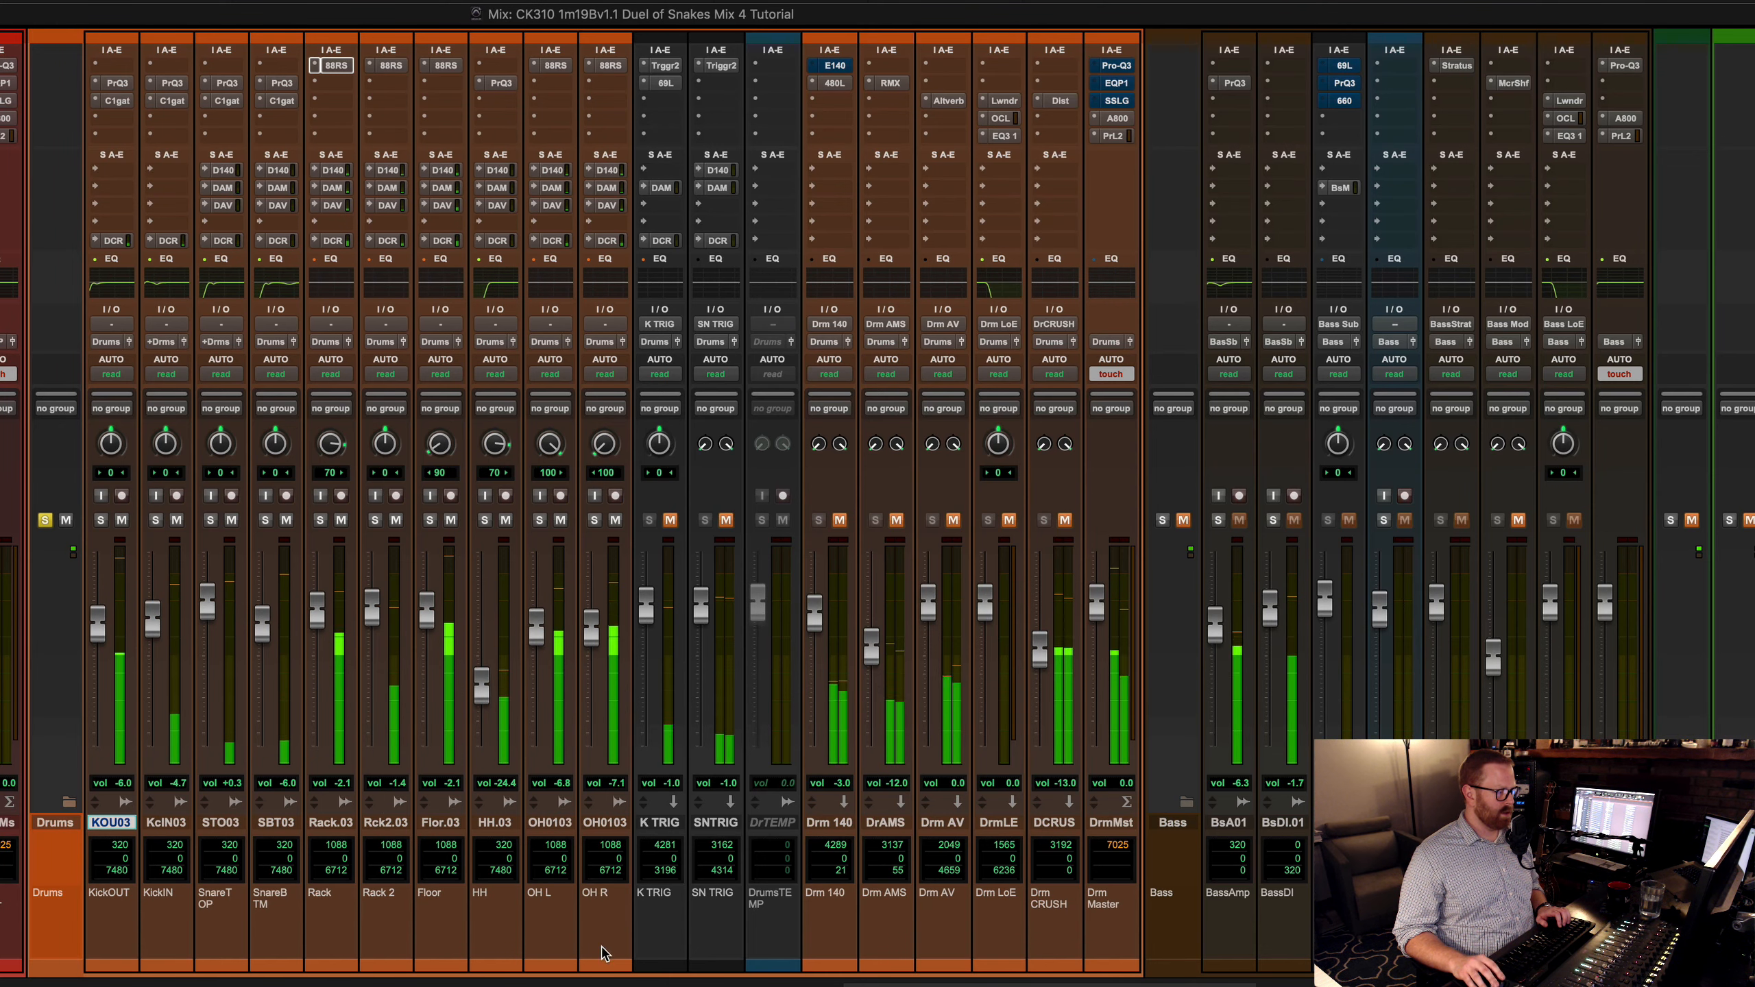
left_click(452, 825)
left_click(328, 825, "shift")
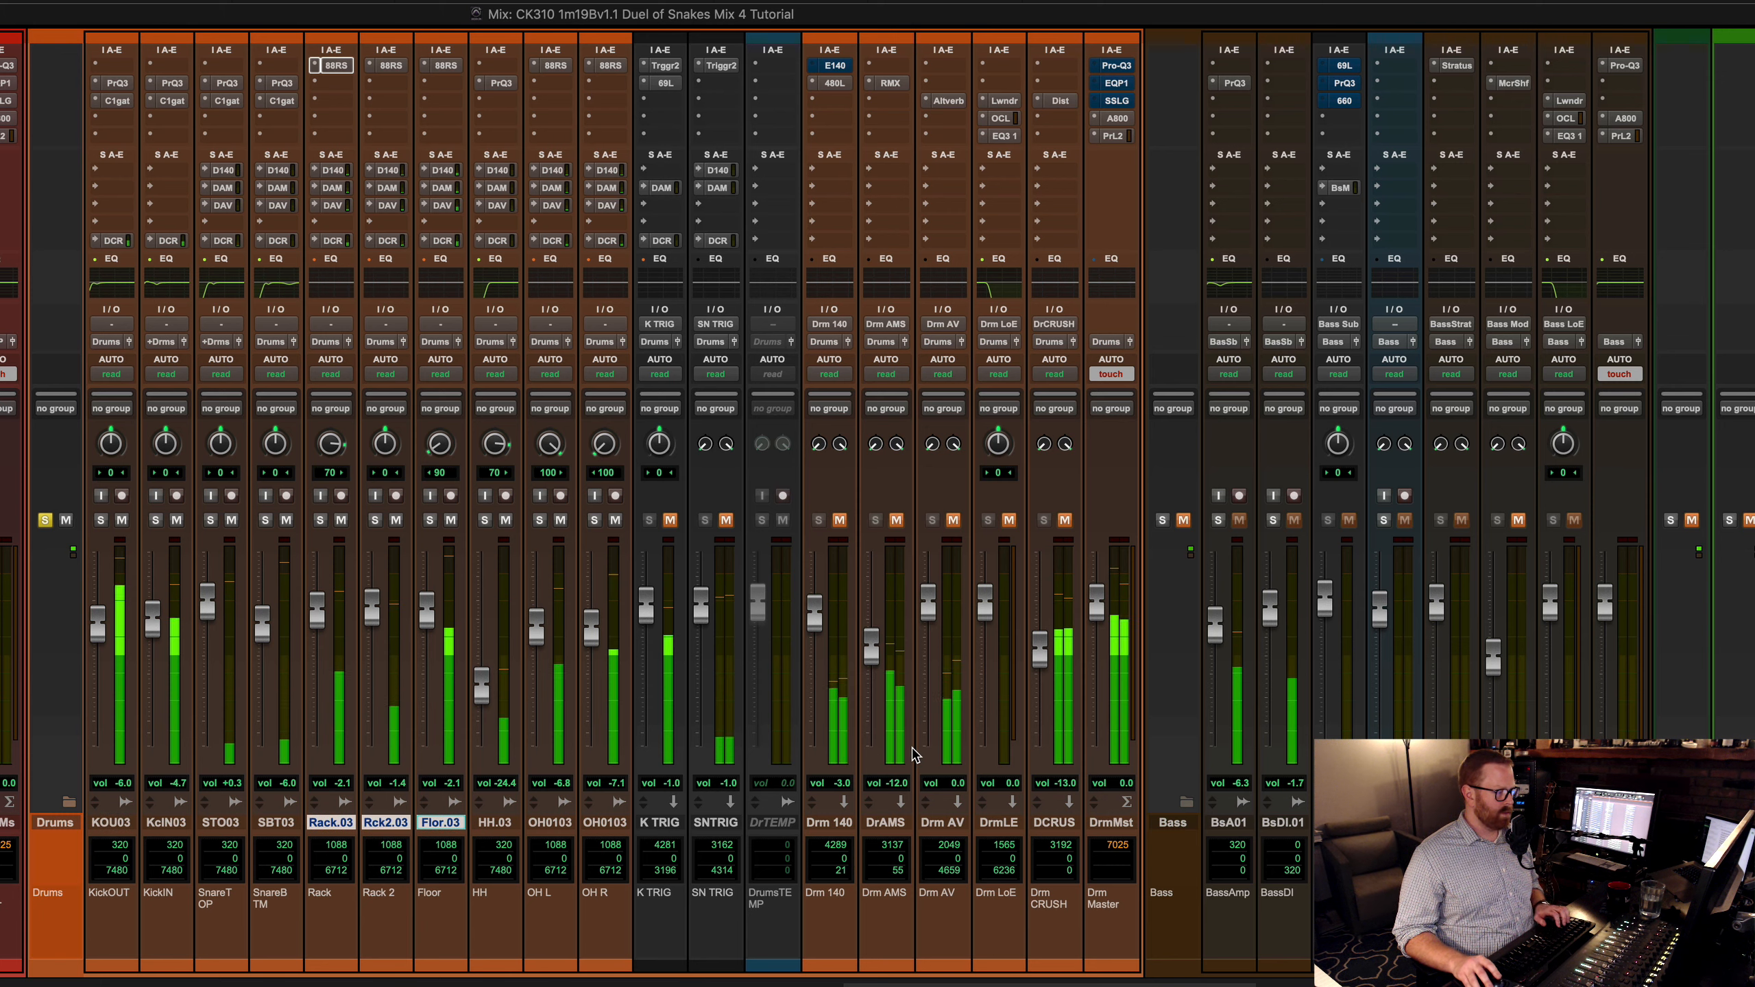
key("shift+m")
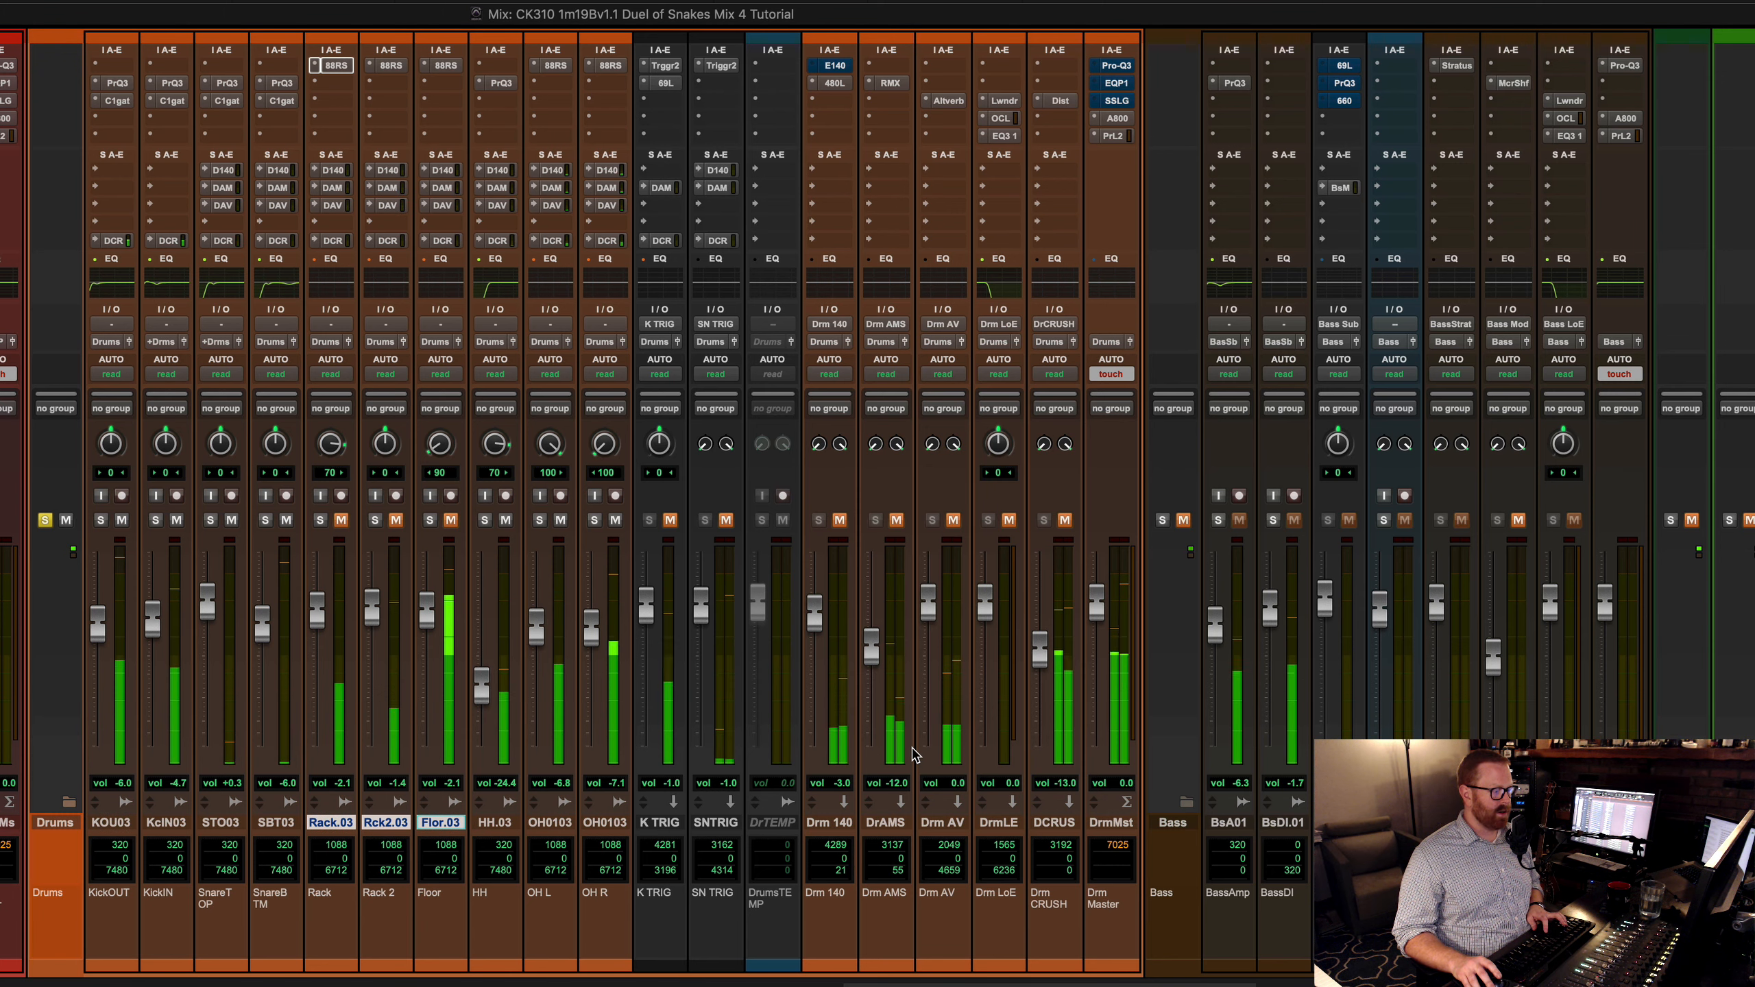
left_click(913, 743)
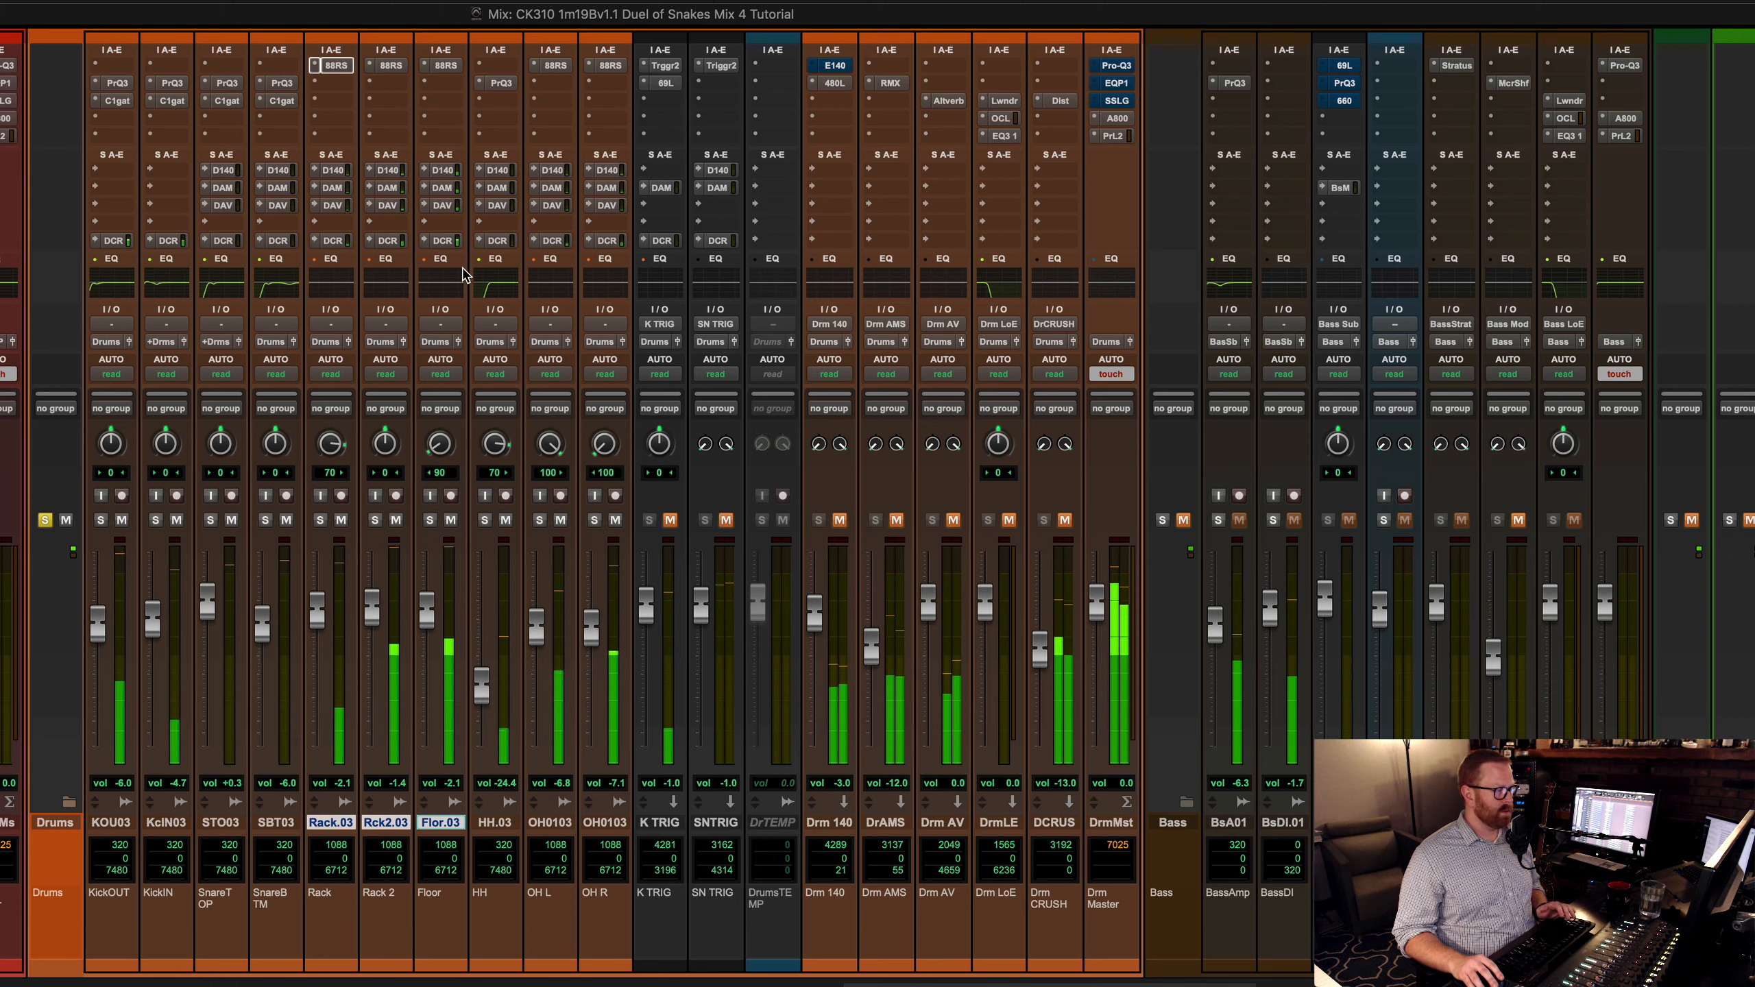
key("space")
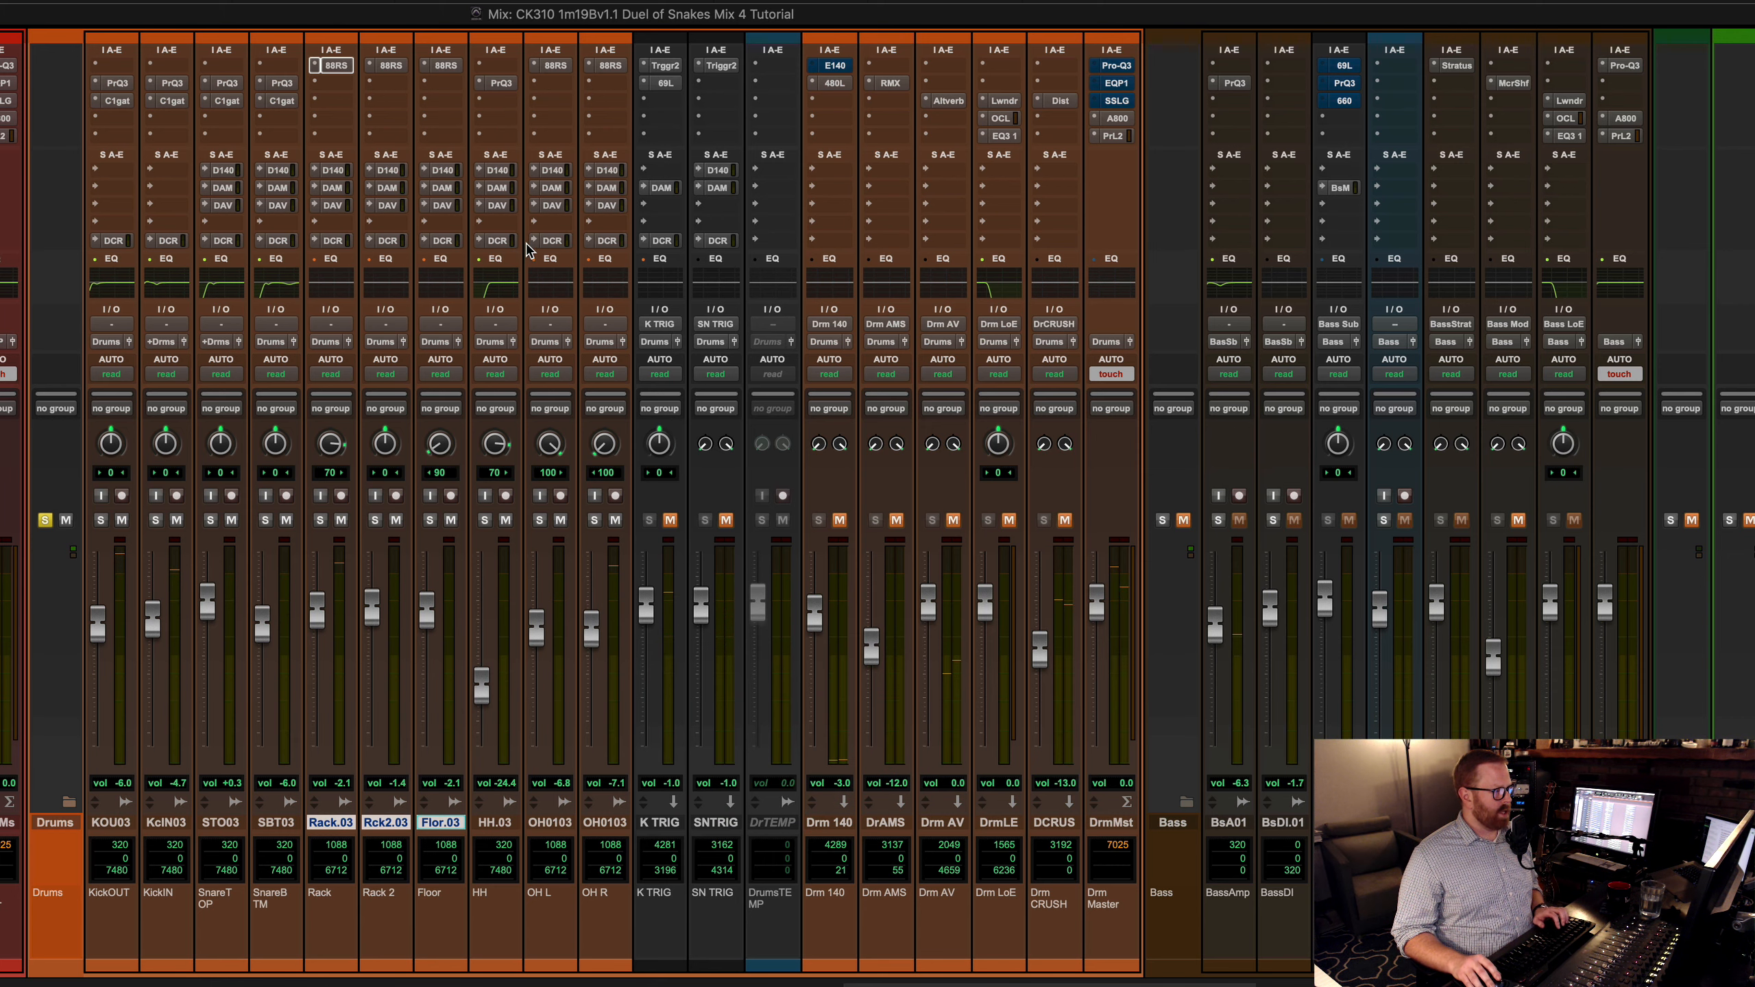
Step: Compare the full kit with the 88RS inserts on the Rack, Rack 2 and Floor tracks bypassed and enabled
key("space")
key("shift+s")
key("shift+s")
key("shift+a")
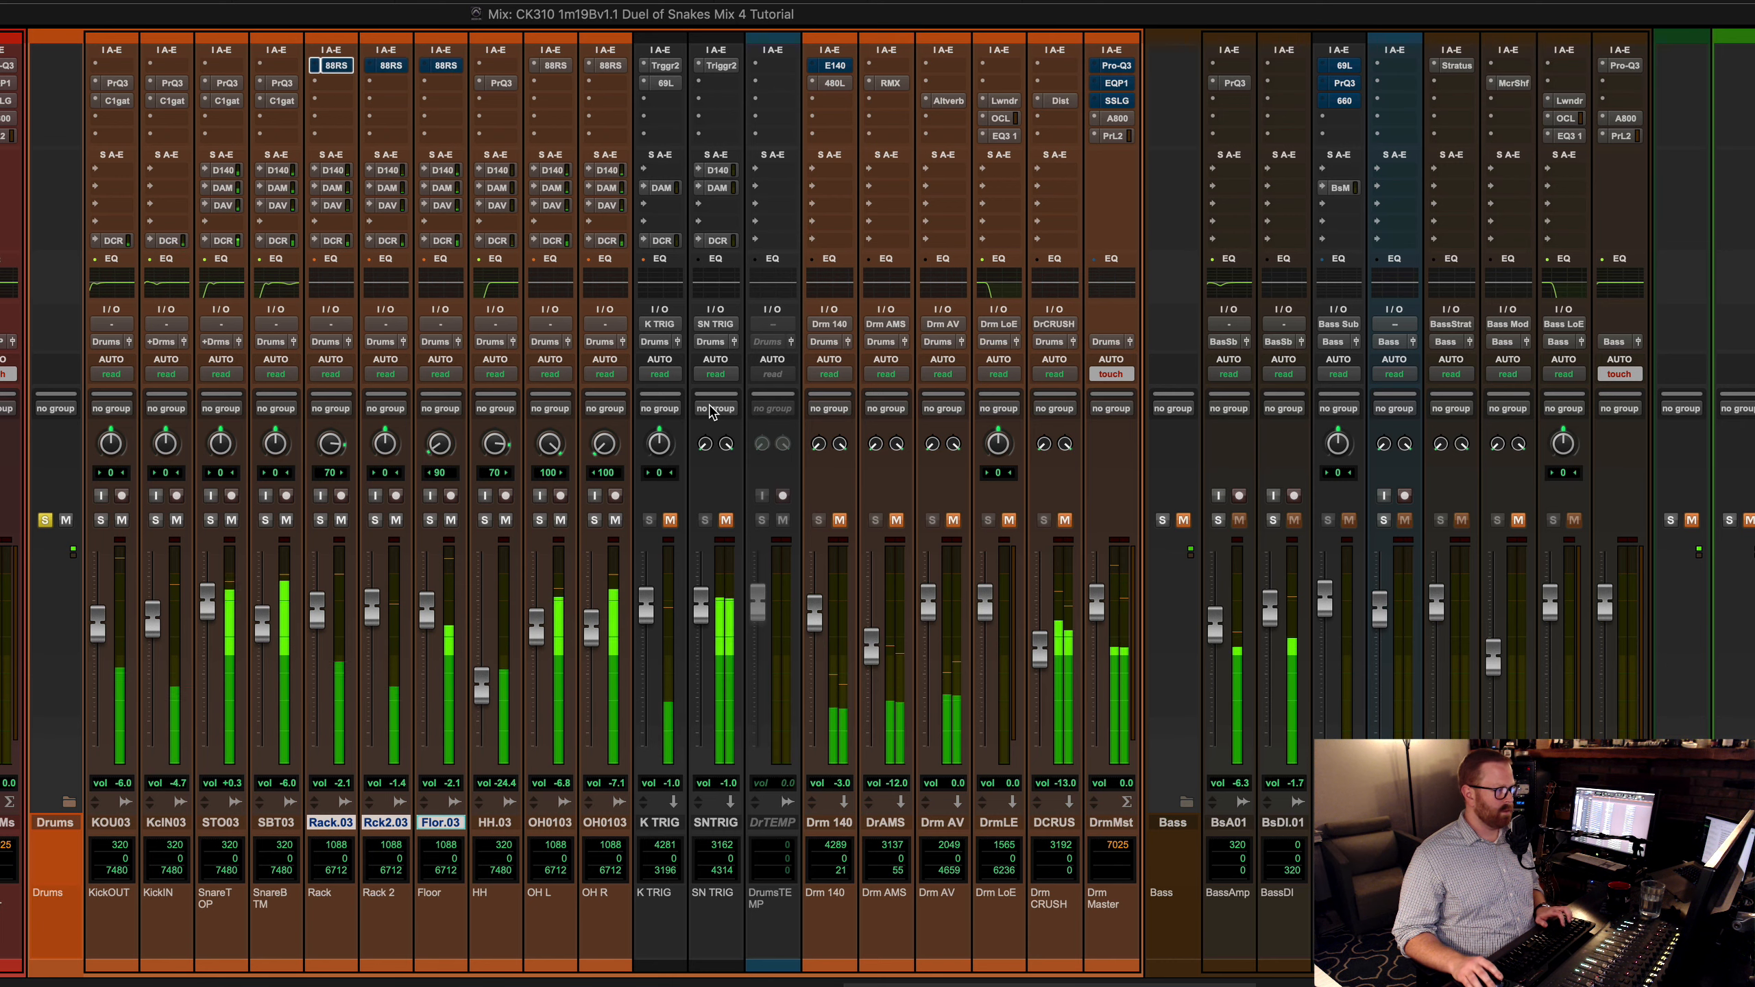
key("shift+a")
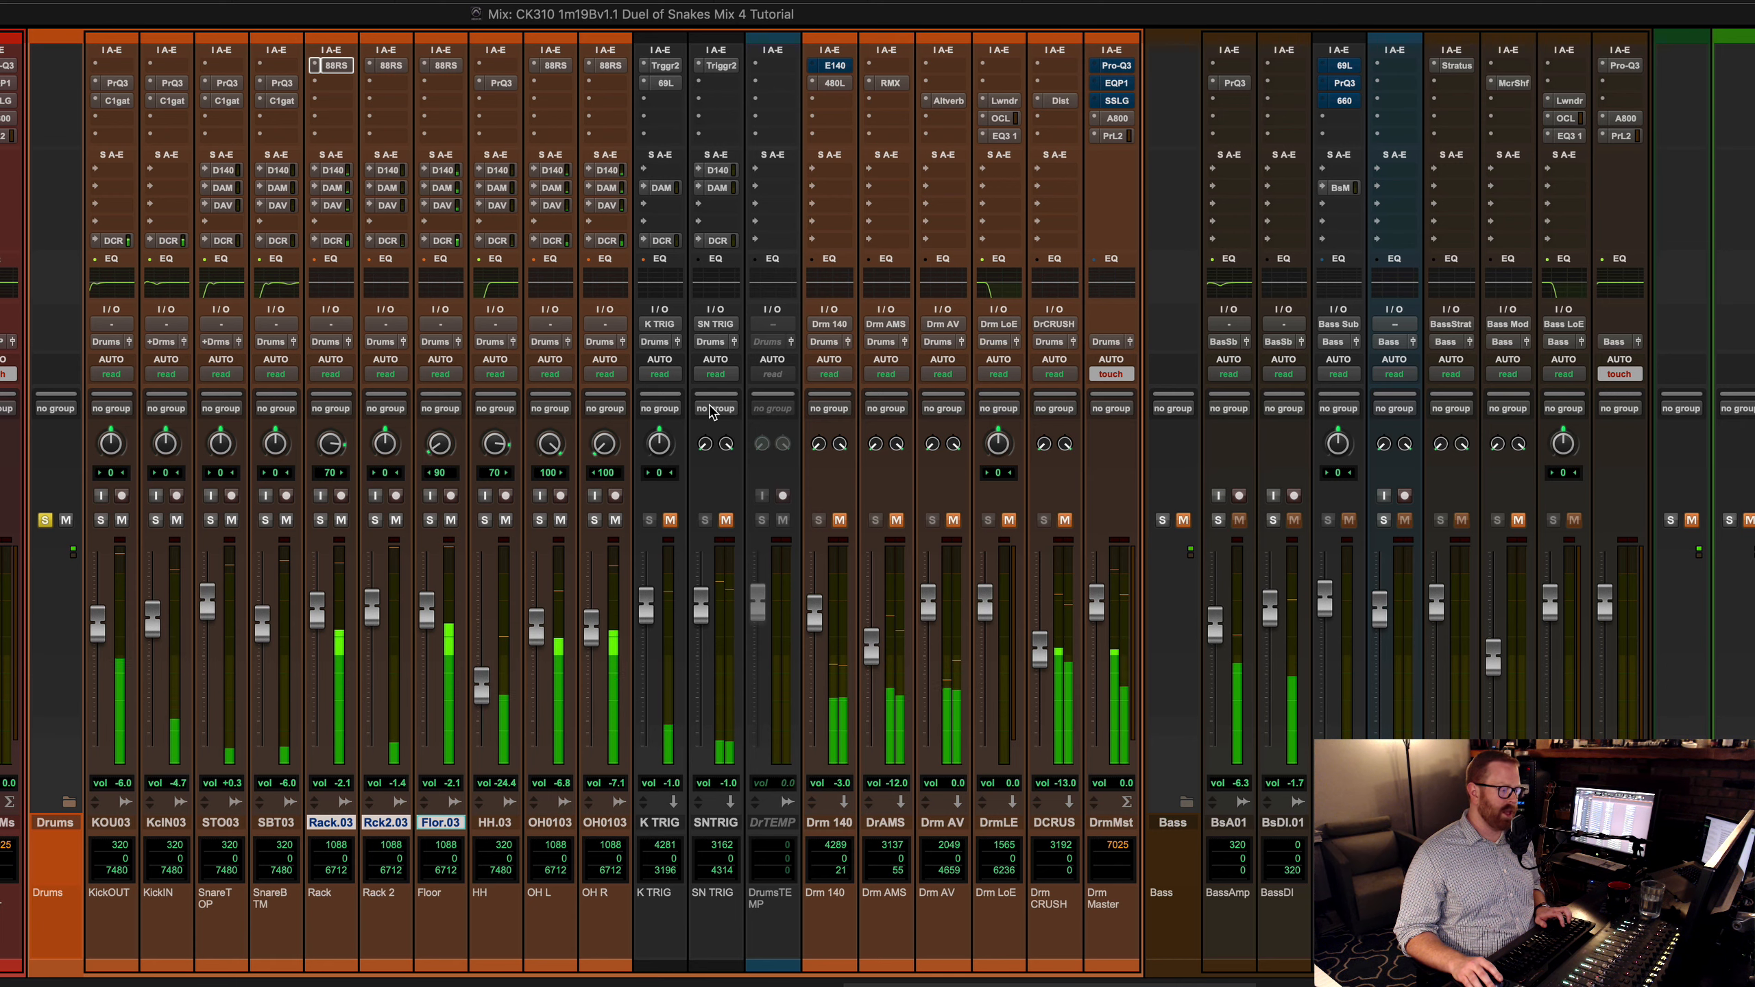
key("shift+a")
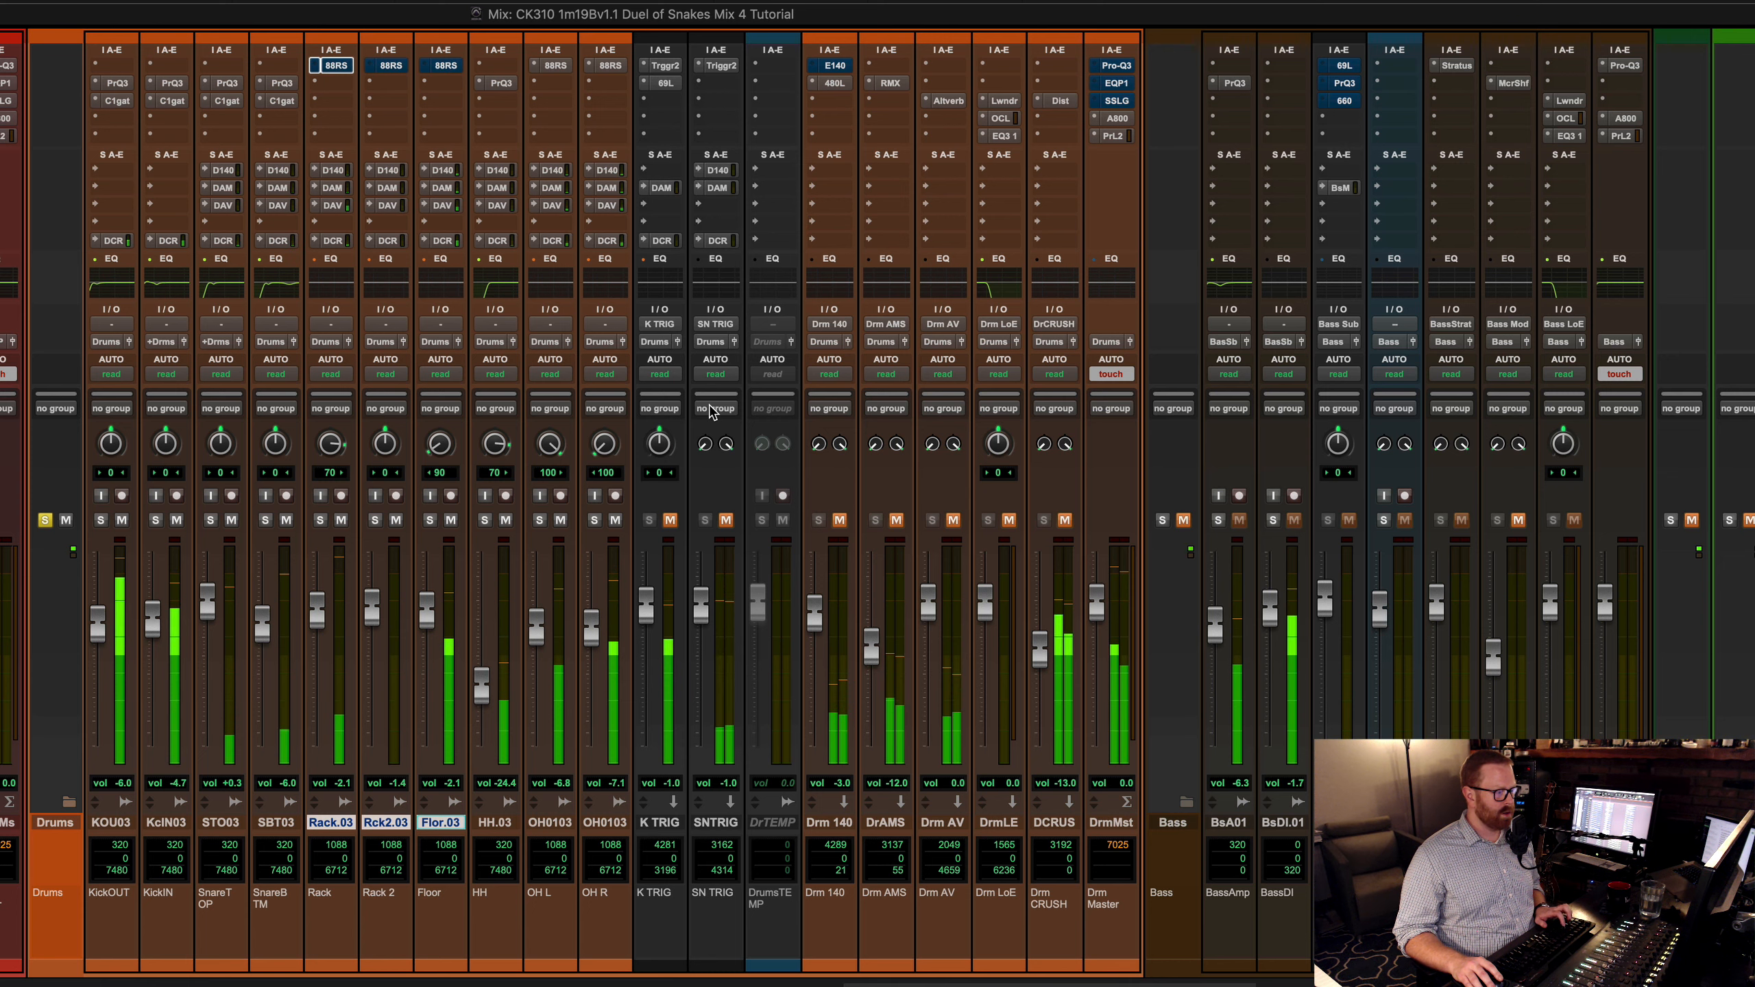
key("shift+a")
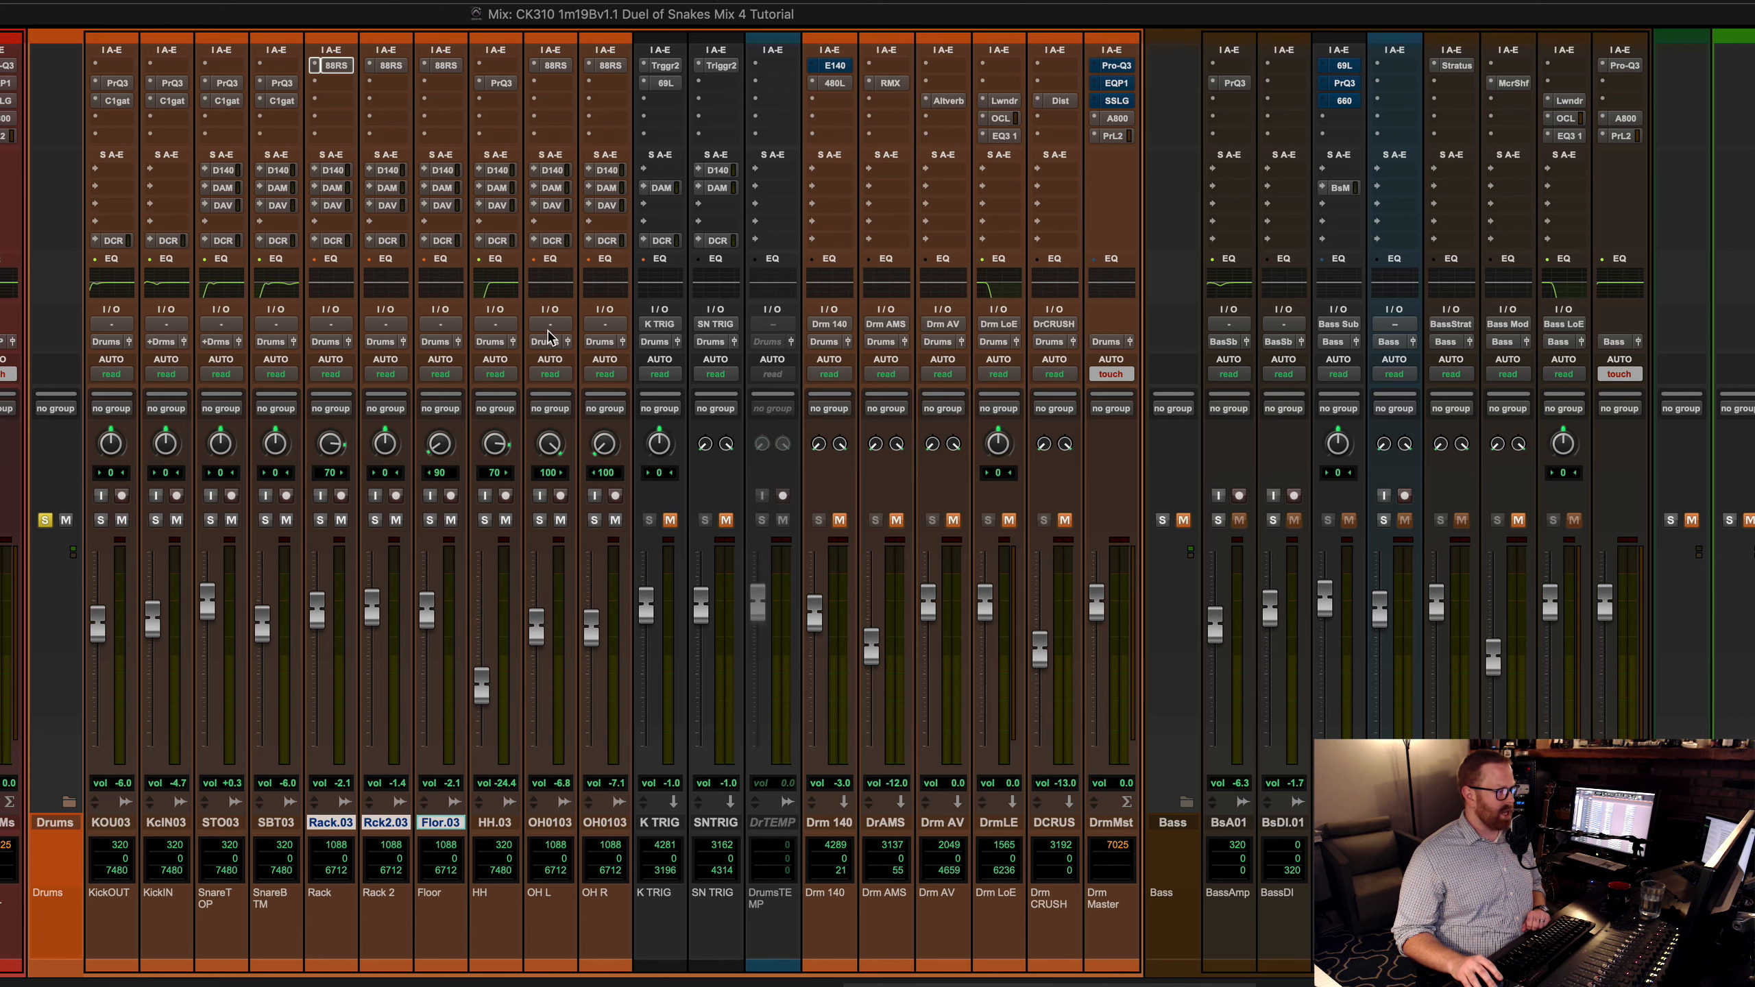
Step: Inspect the Pro-Q 3 high-pass filter on the HH track and the Neve 88RS settings on OH L, and close the plug-in
left_click(501, 84)
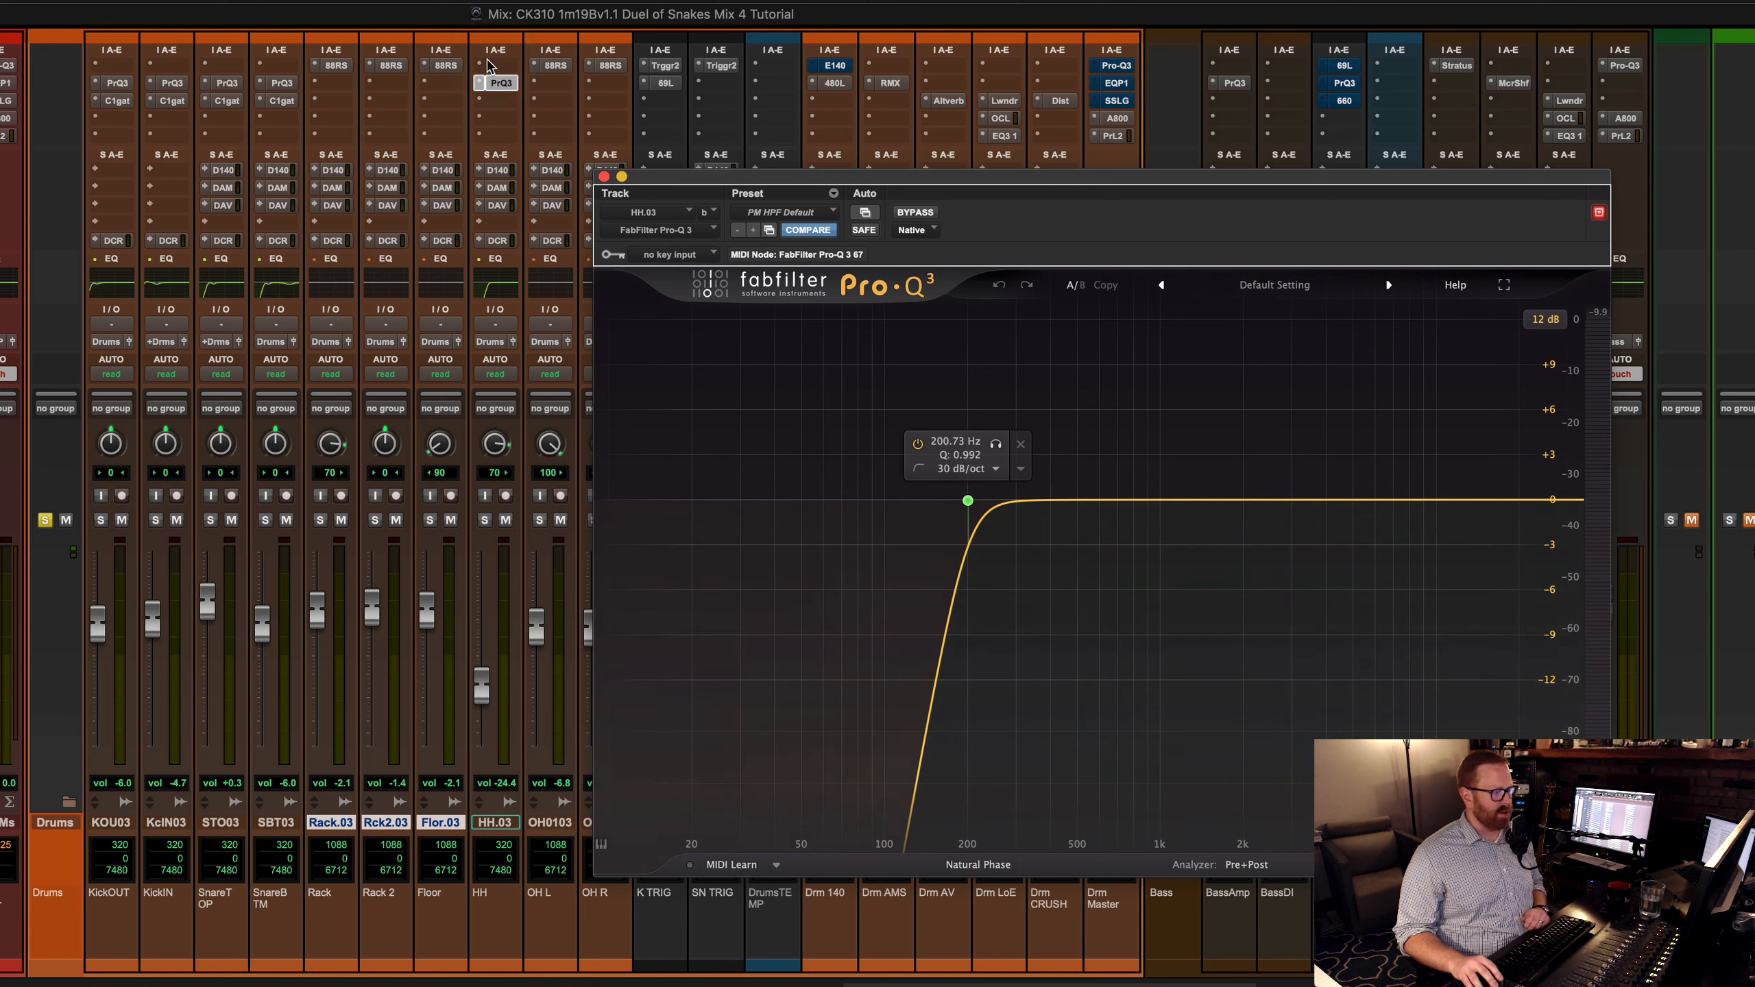
left_click(554, 66)
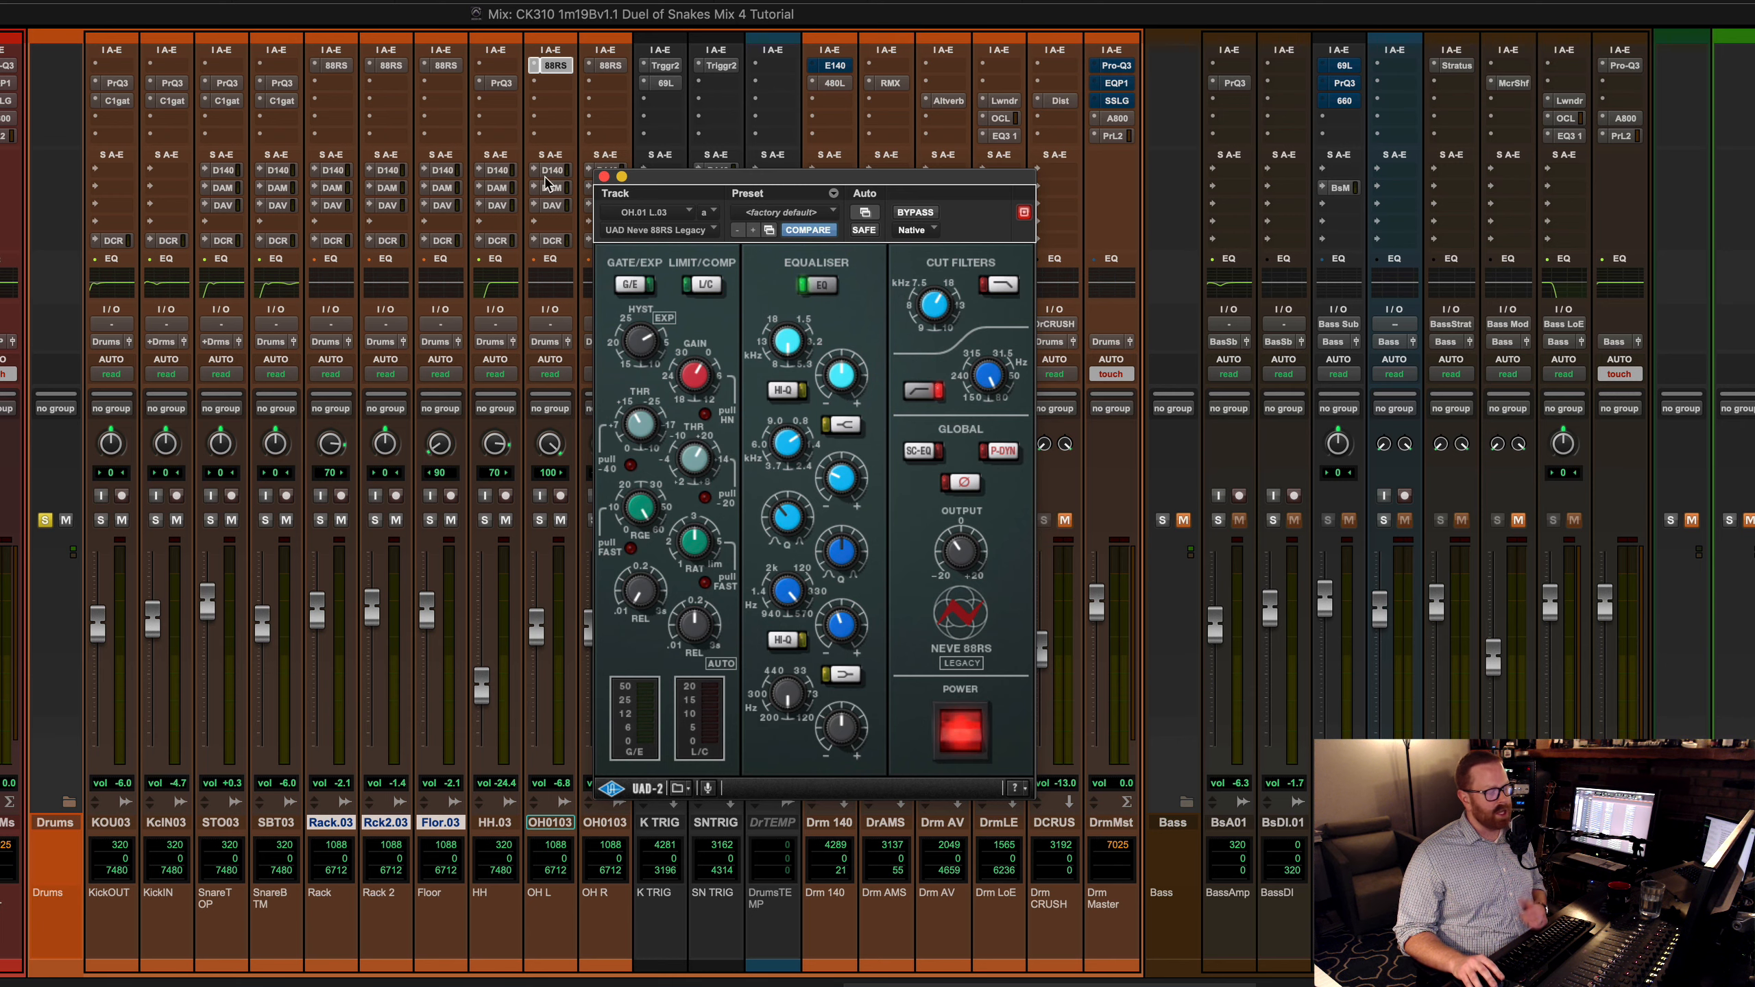
left_click(604, 177)
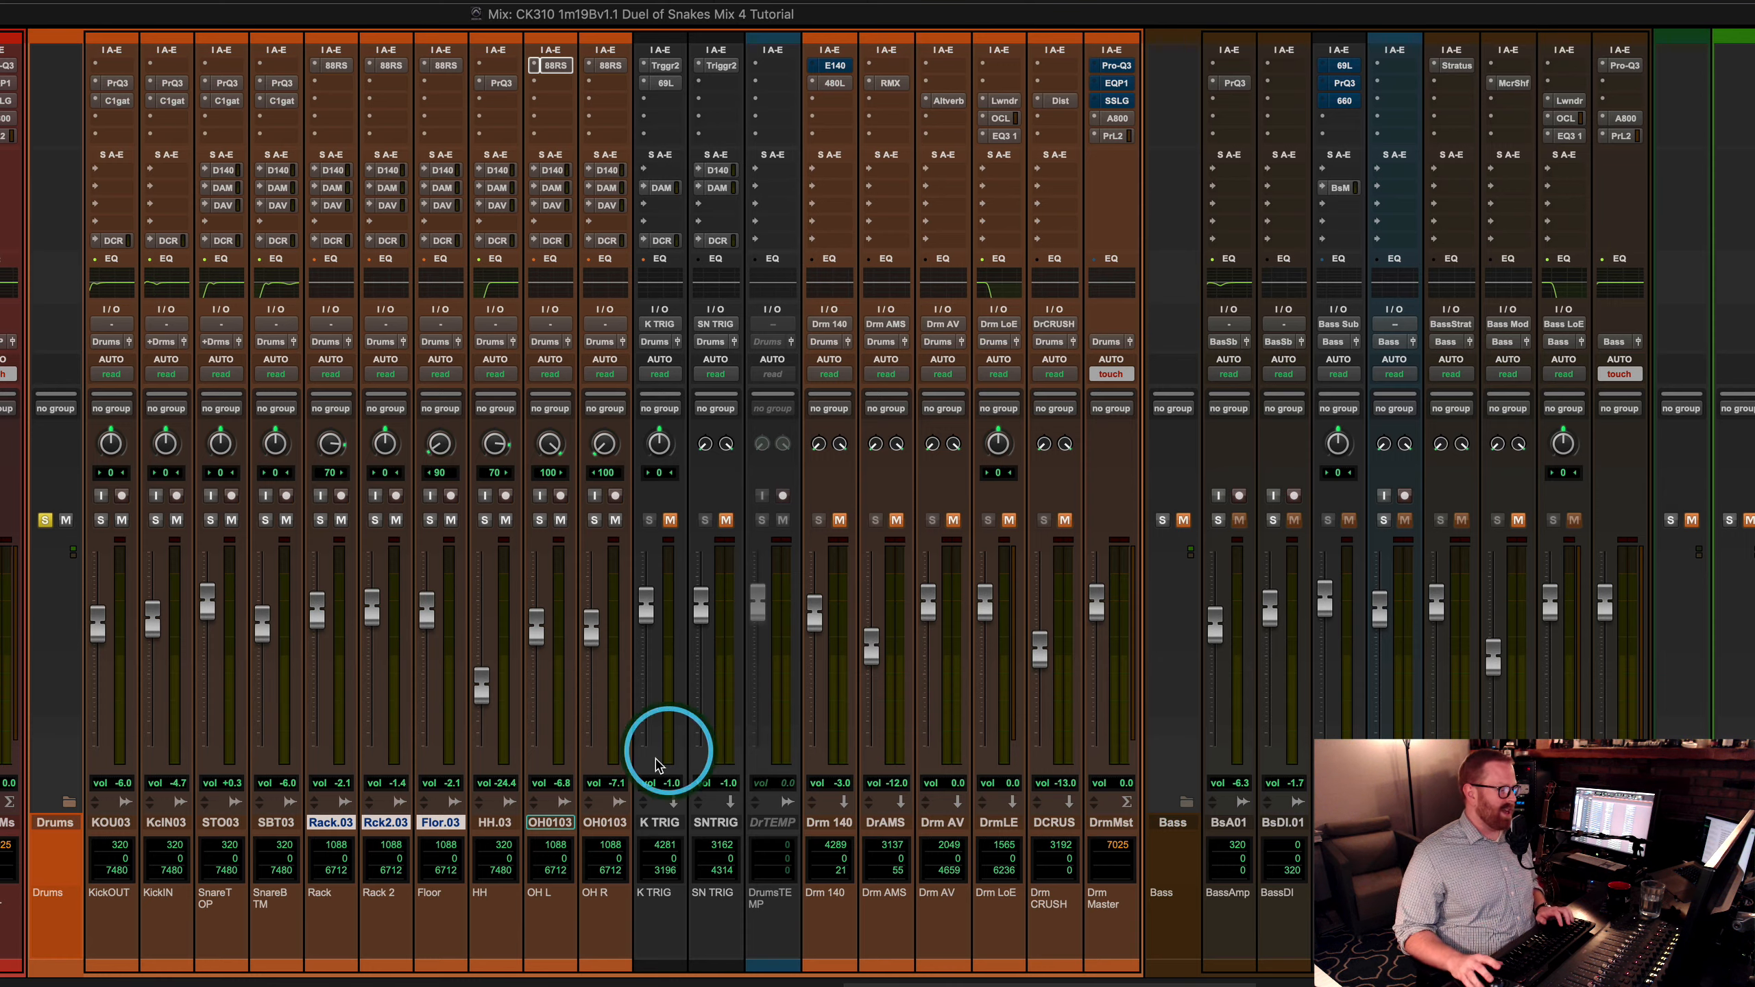
Step: Unmute the K TRIG and SN TRIG tracks and compare the drum playback with both triggers muted and unmuted
scroll(774, 670, "right", 5)
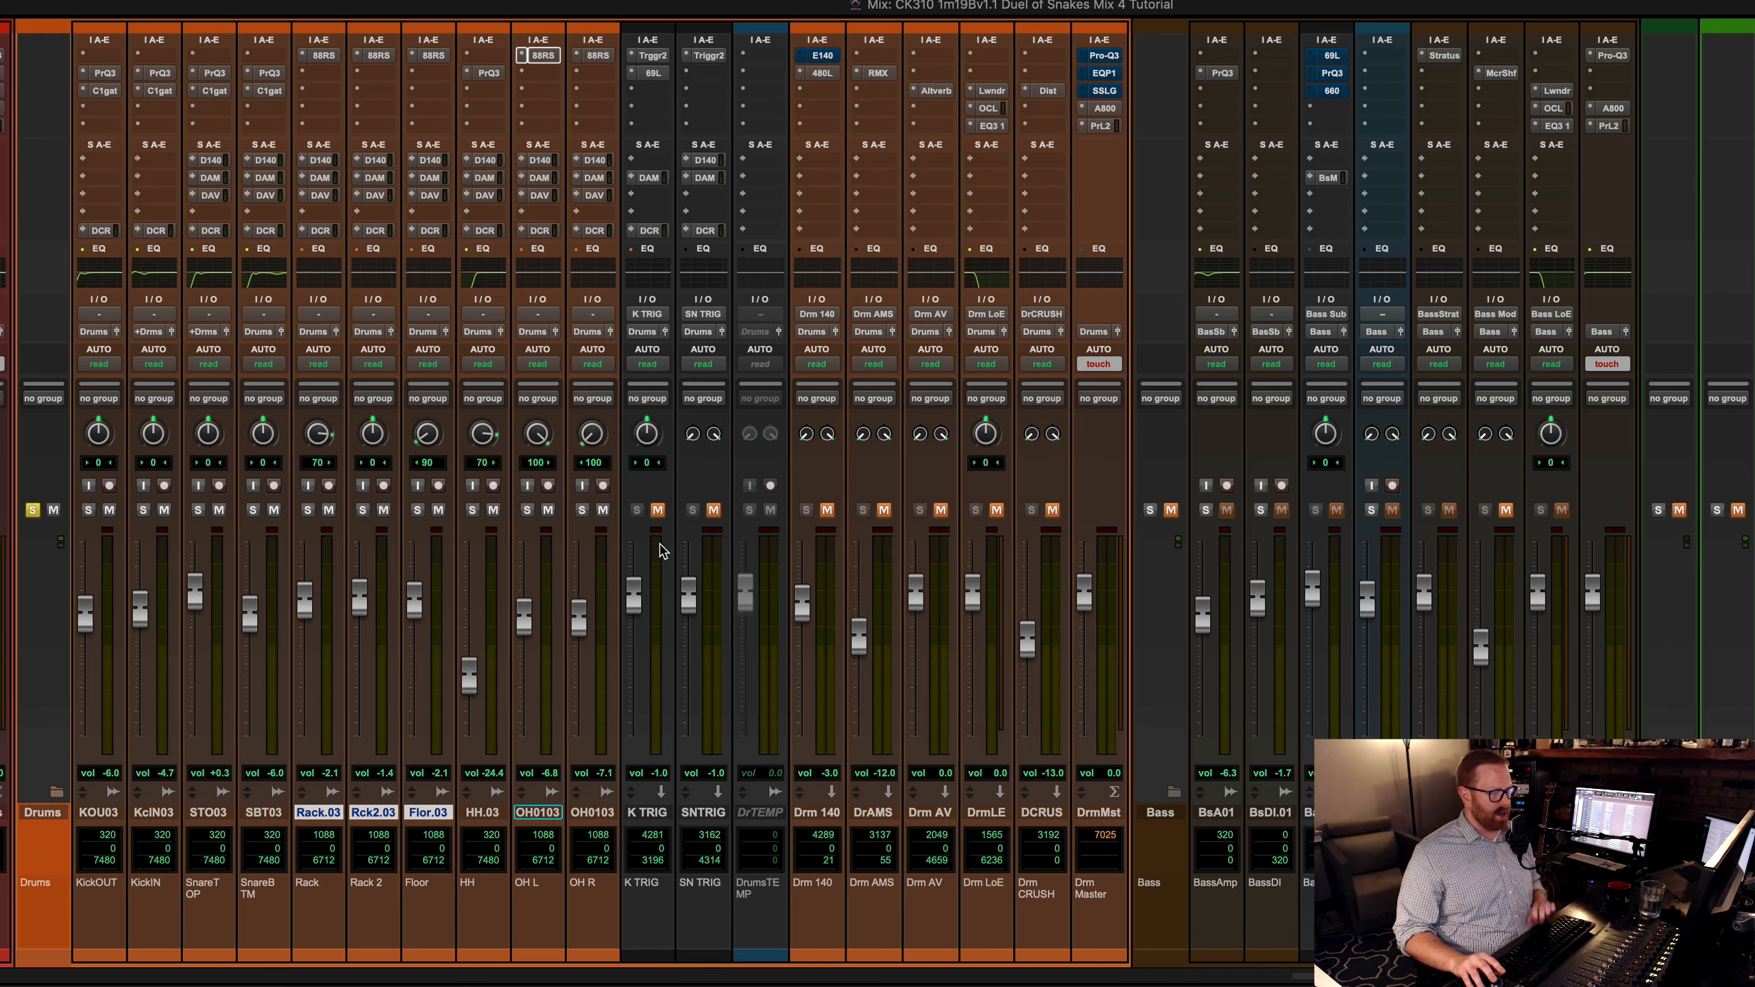
key("super+equal")
key("super+equal")
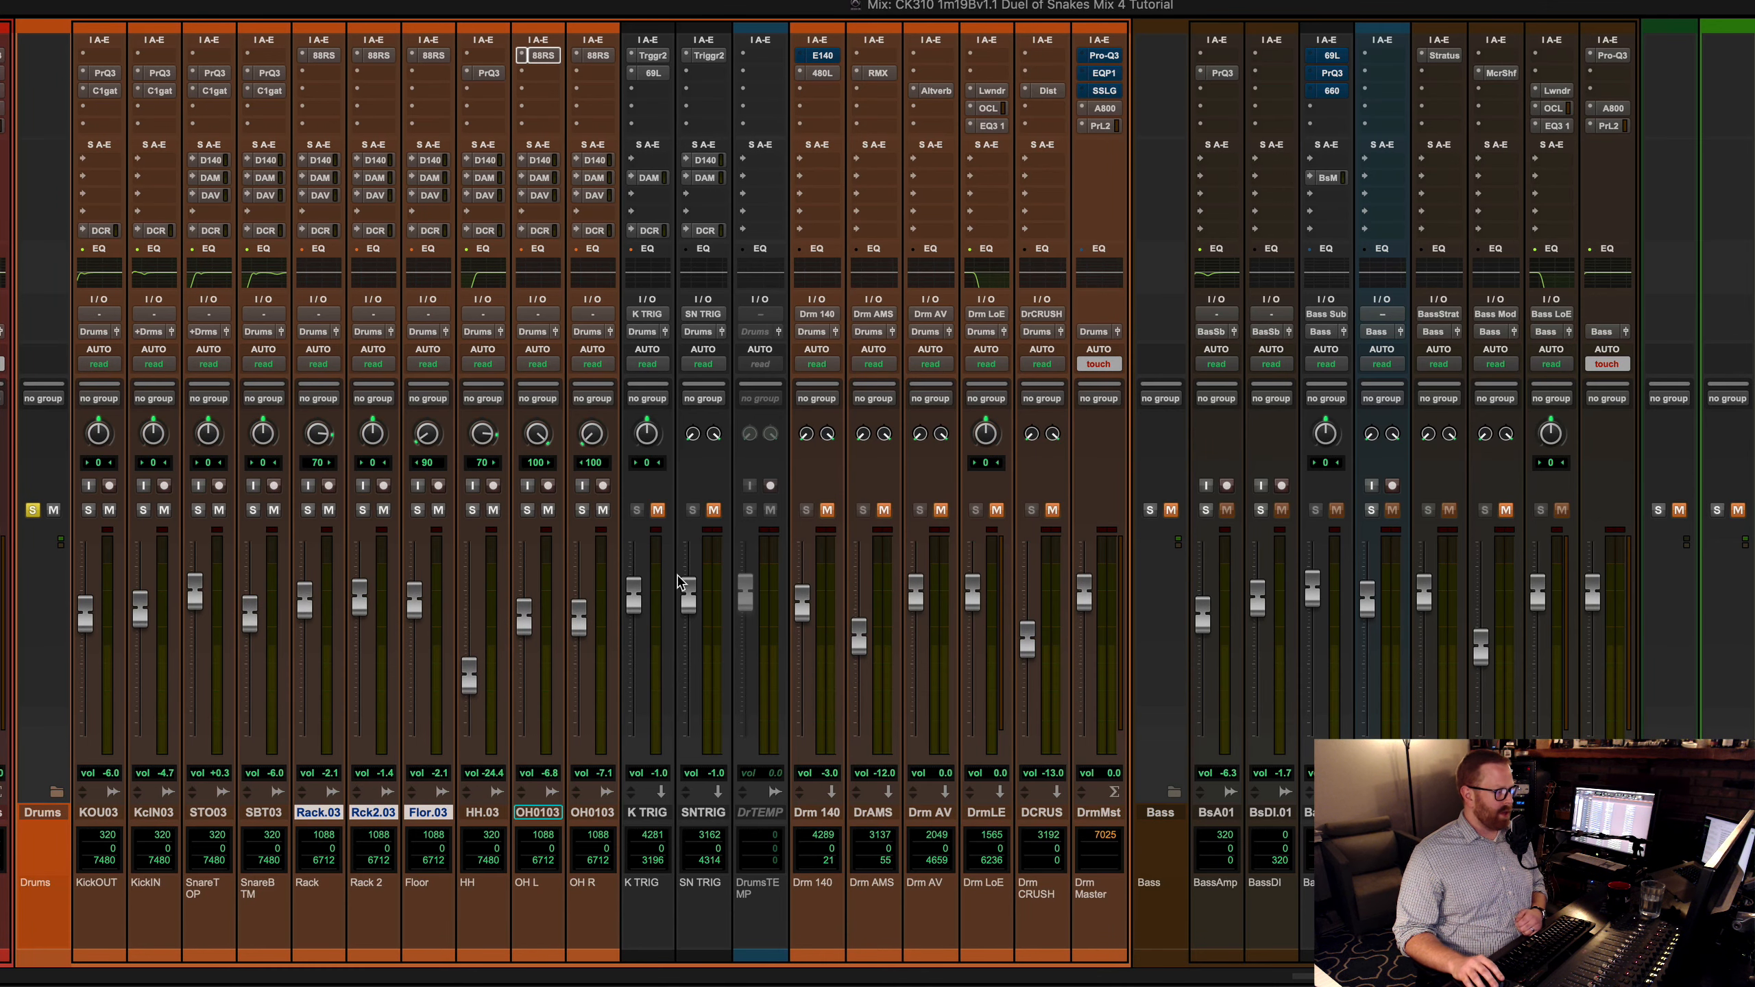
key("space")
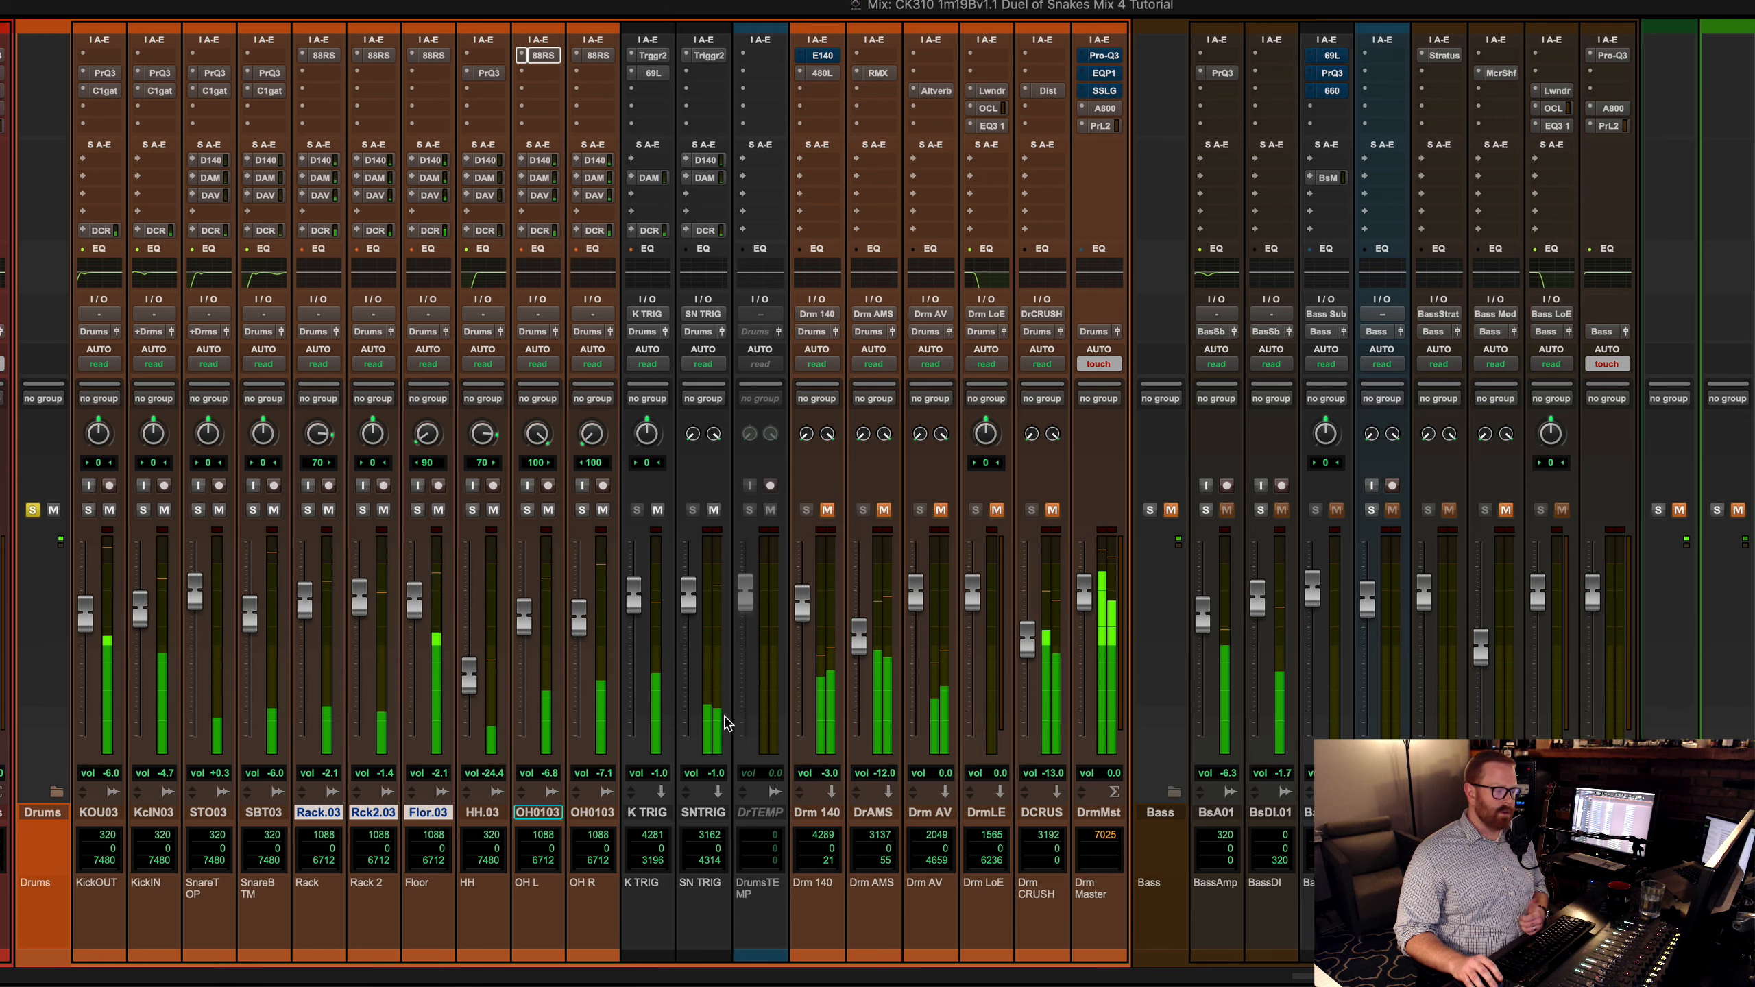
left_click(703, 812)
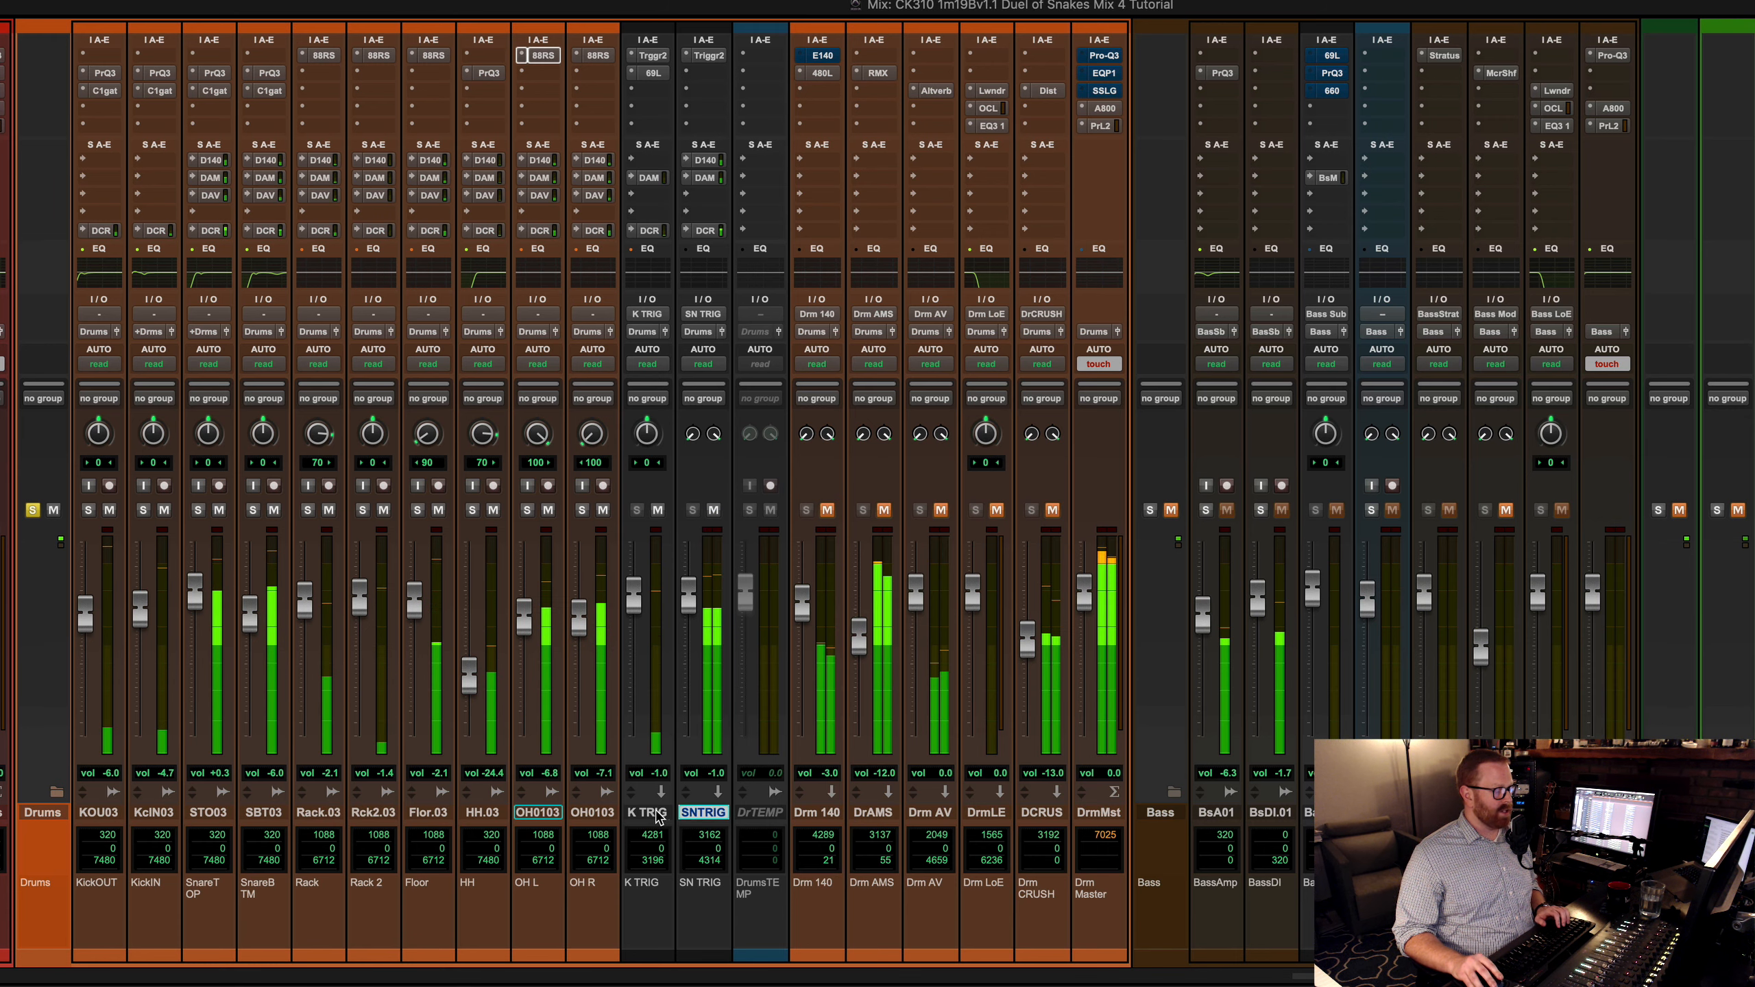
left_click(648, 813, "shift")
key("shift+m")
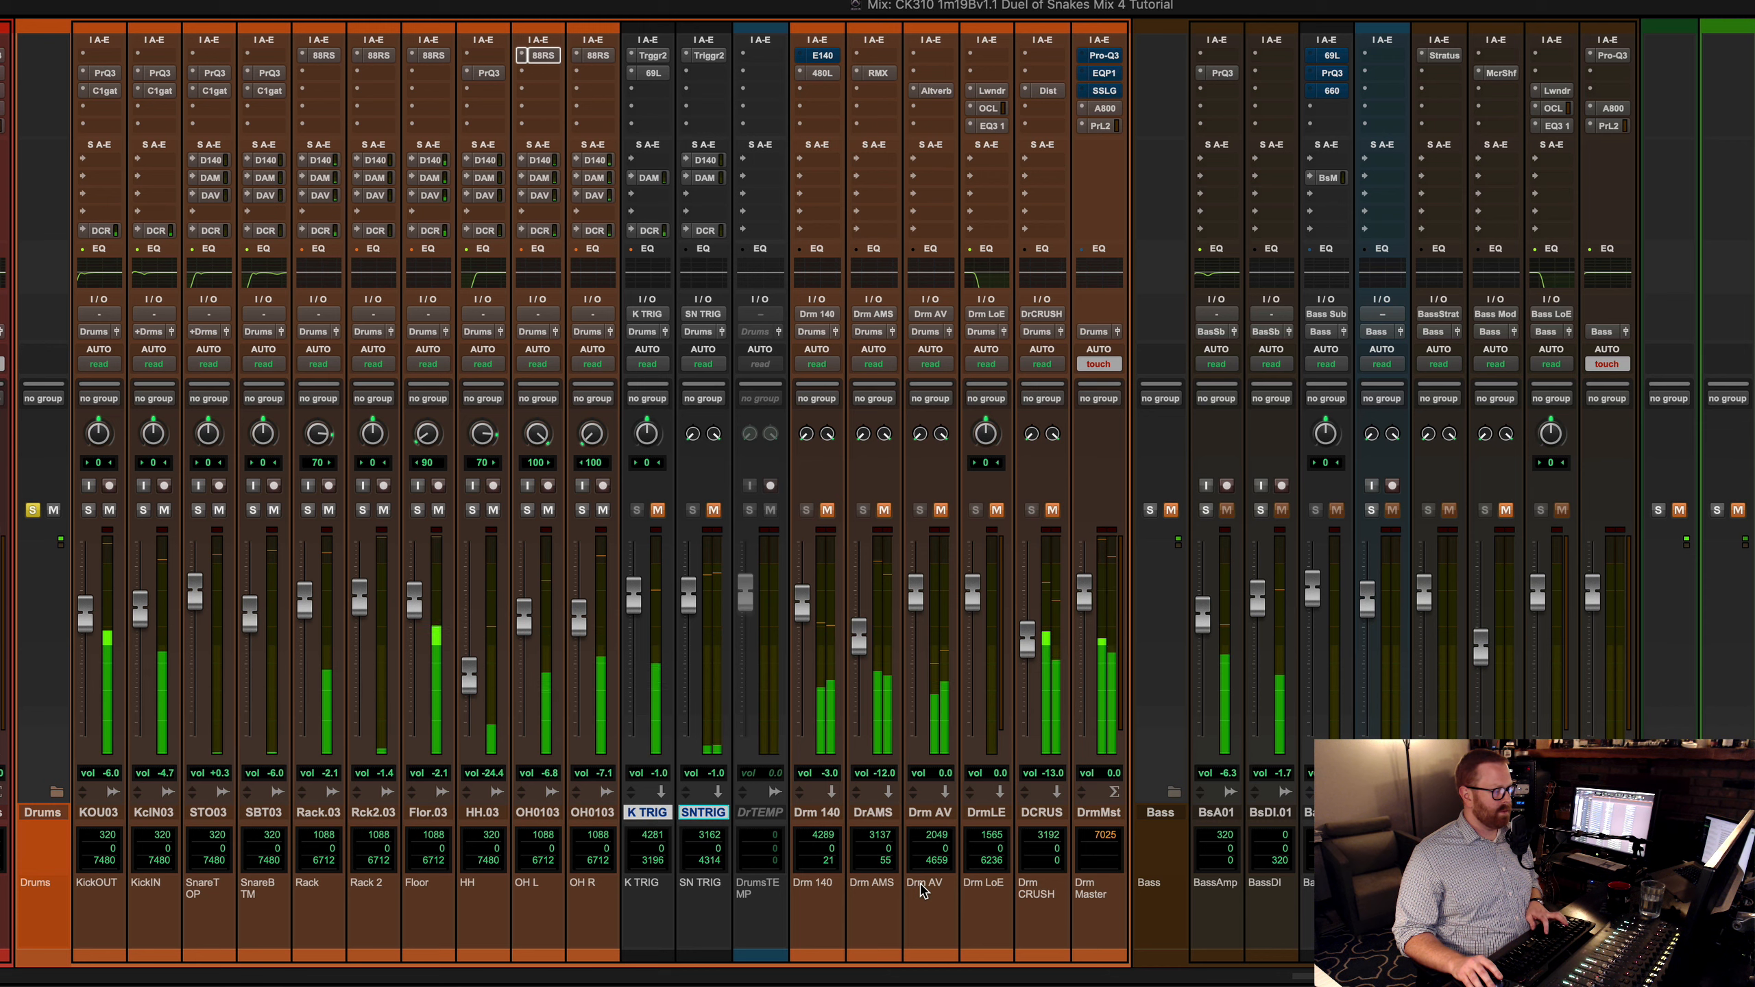
key("shift+m")
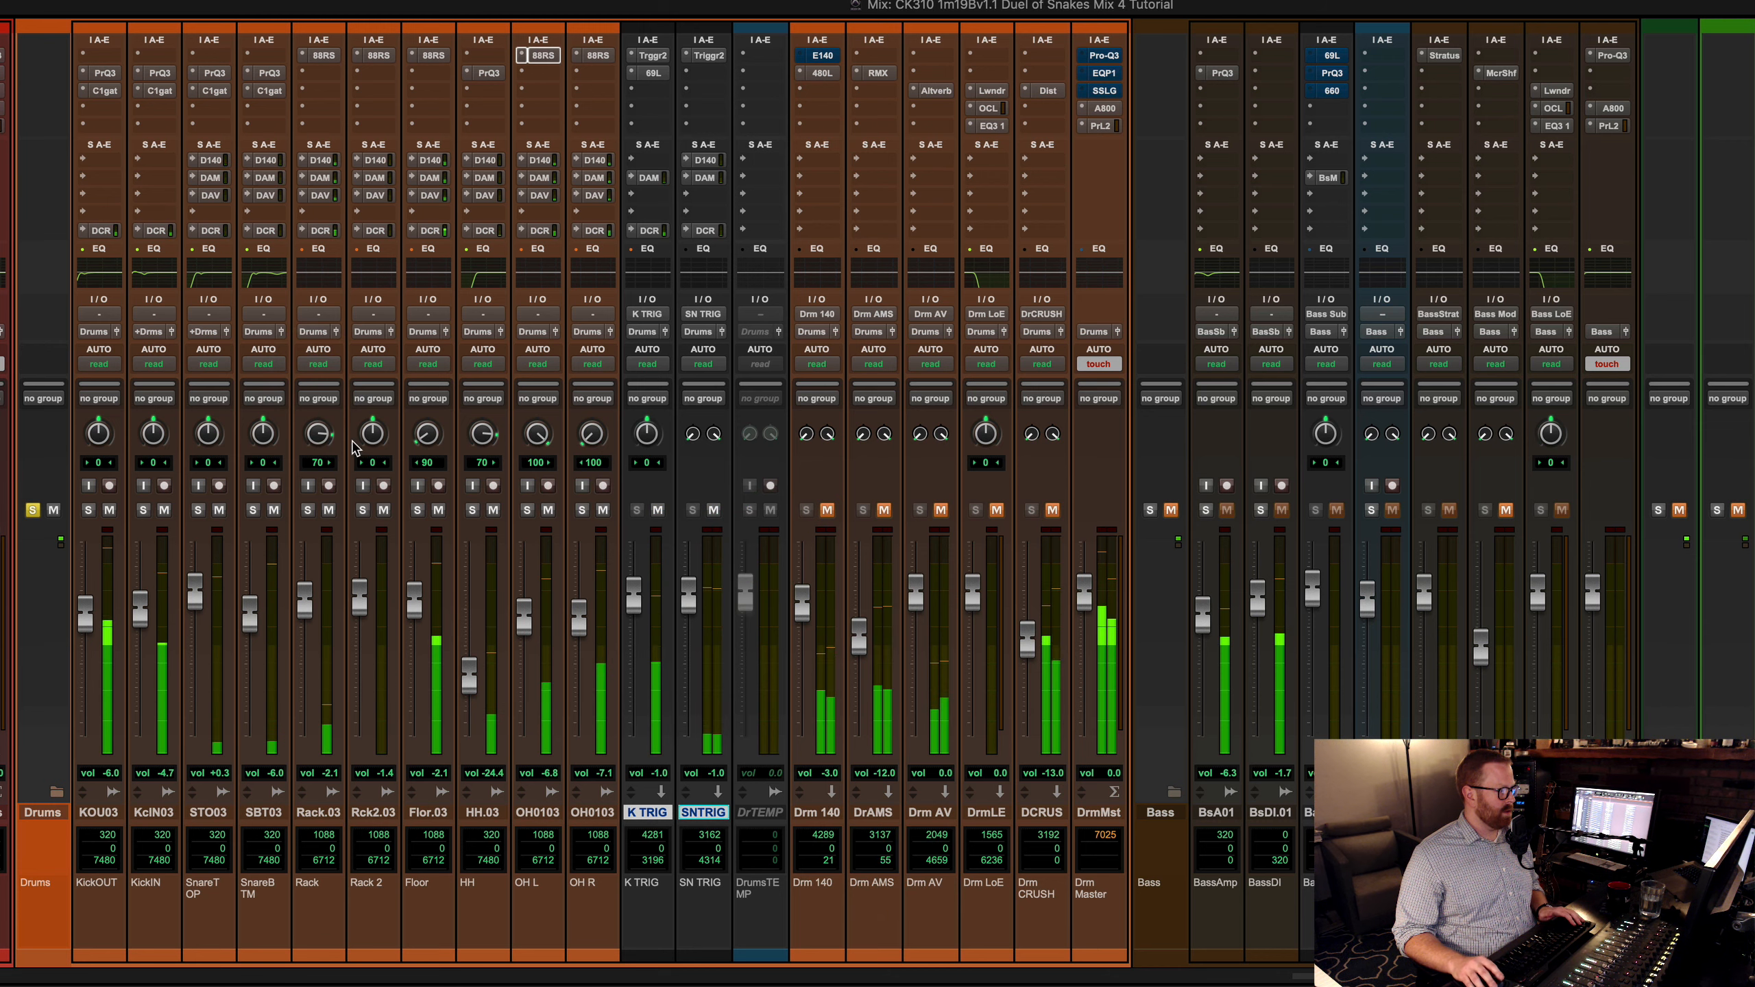
key("space")
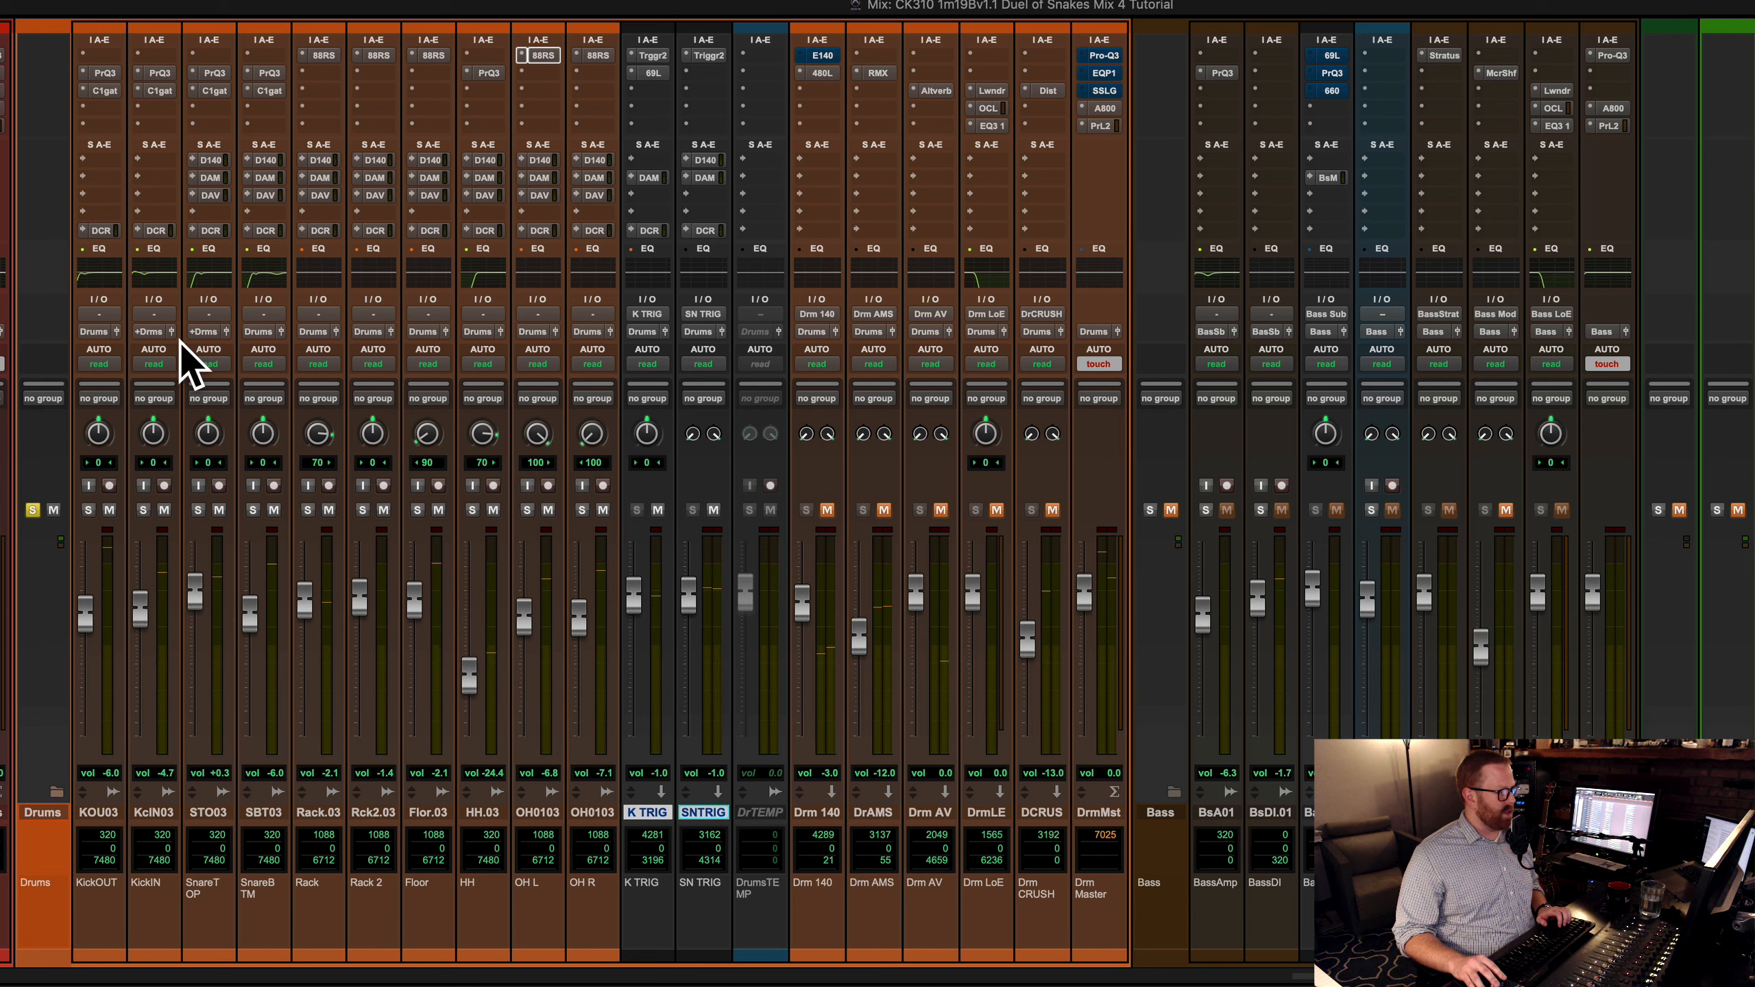
Step: Check the output and bus assignments of the SnareTOP track
left_click(142, 333)
mouse_move(176, 348)
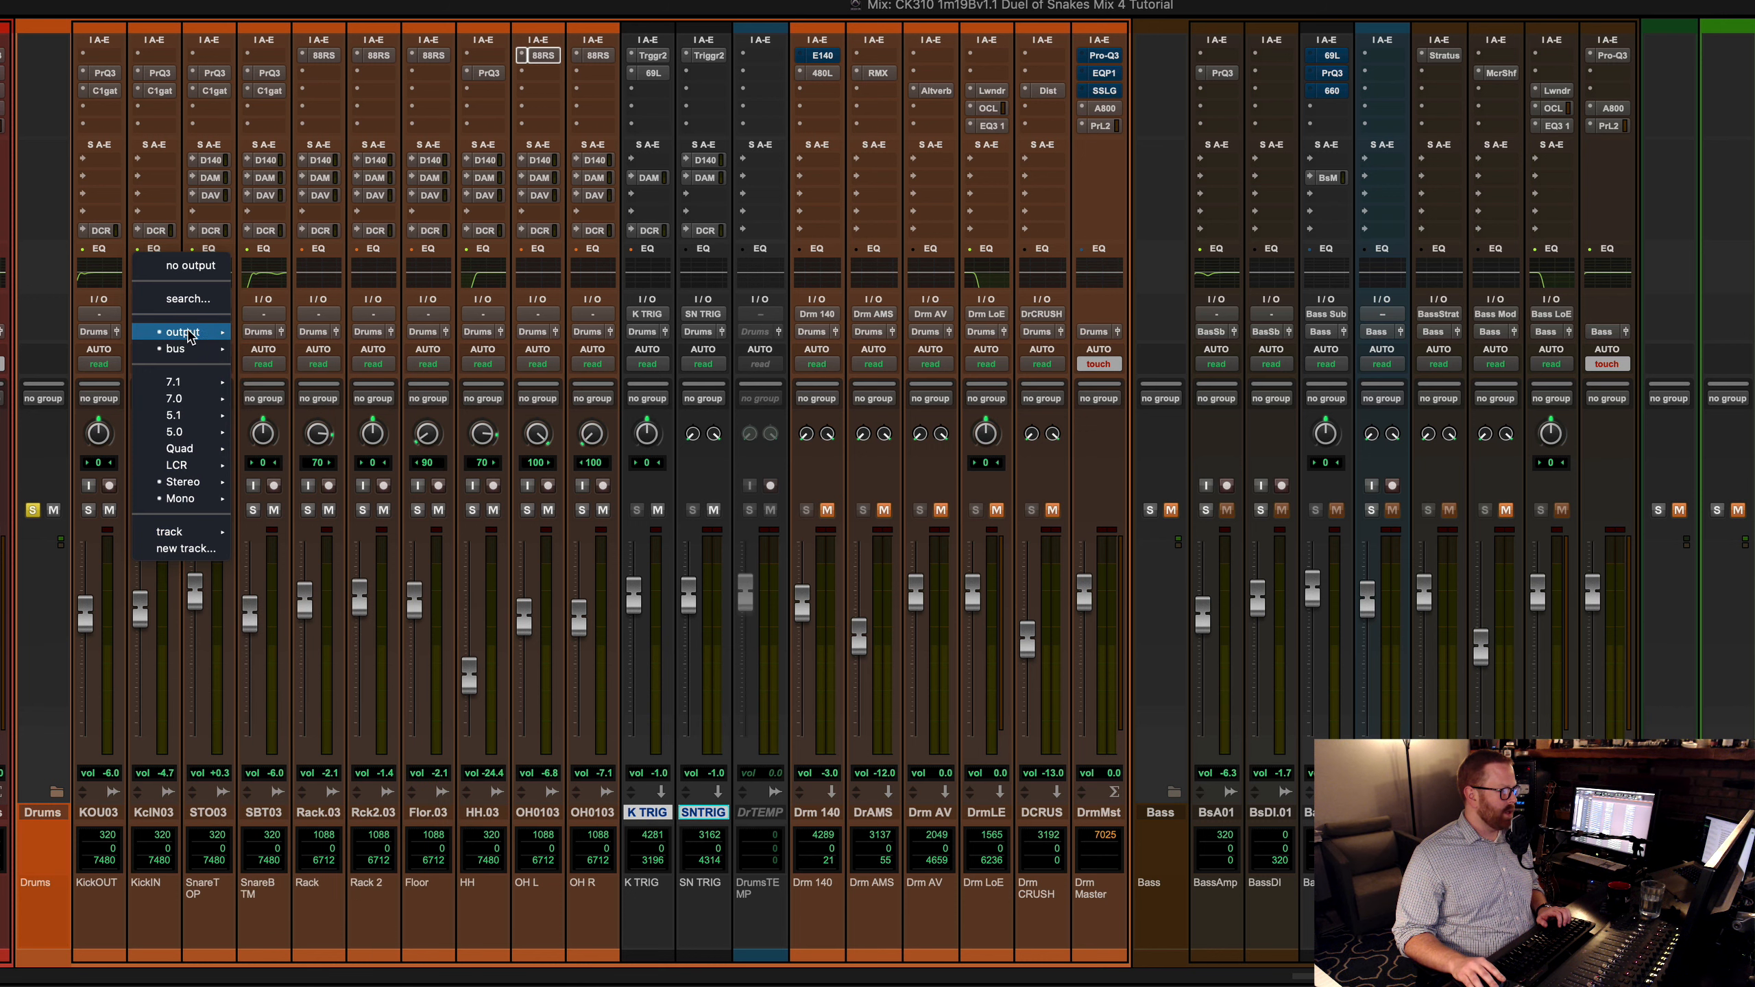
left_click(20, 352)
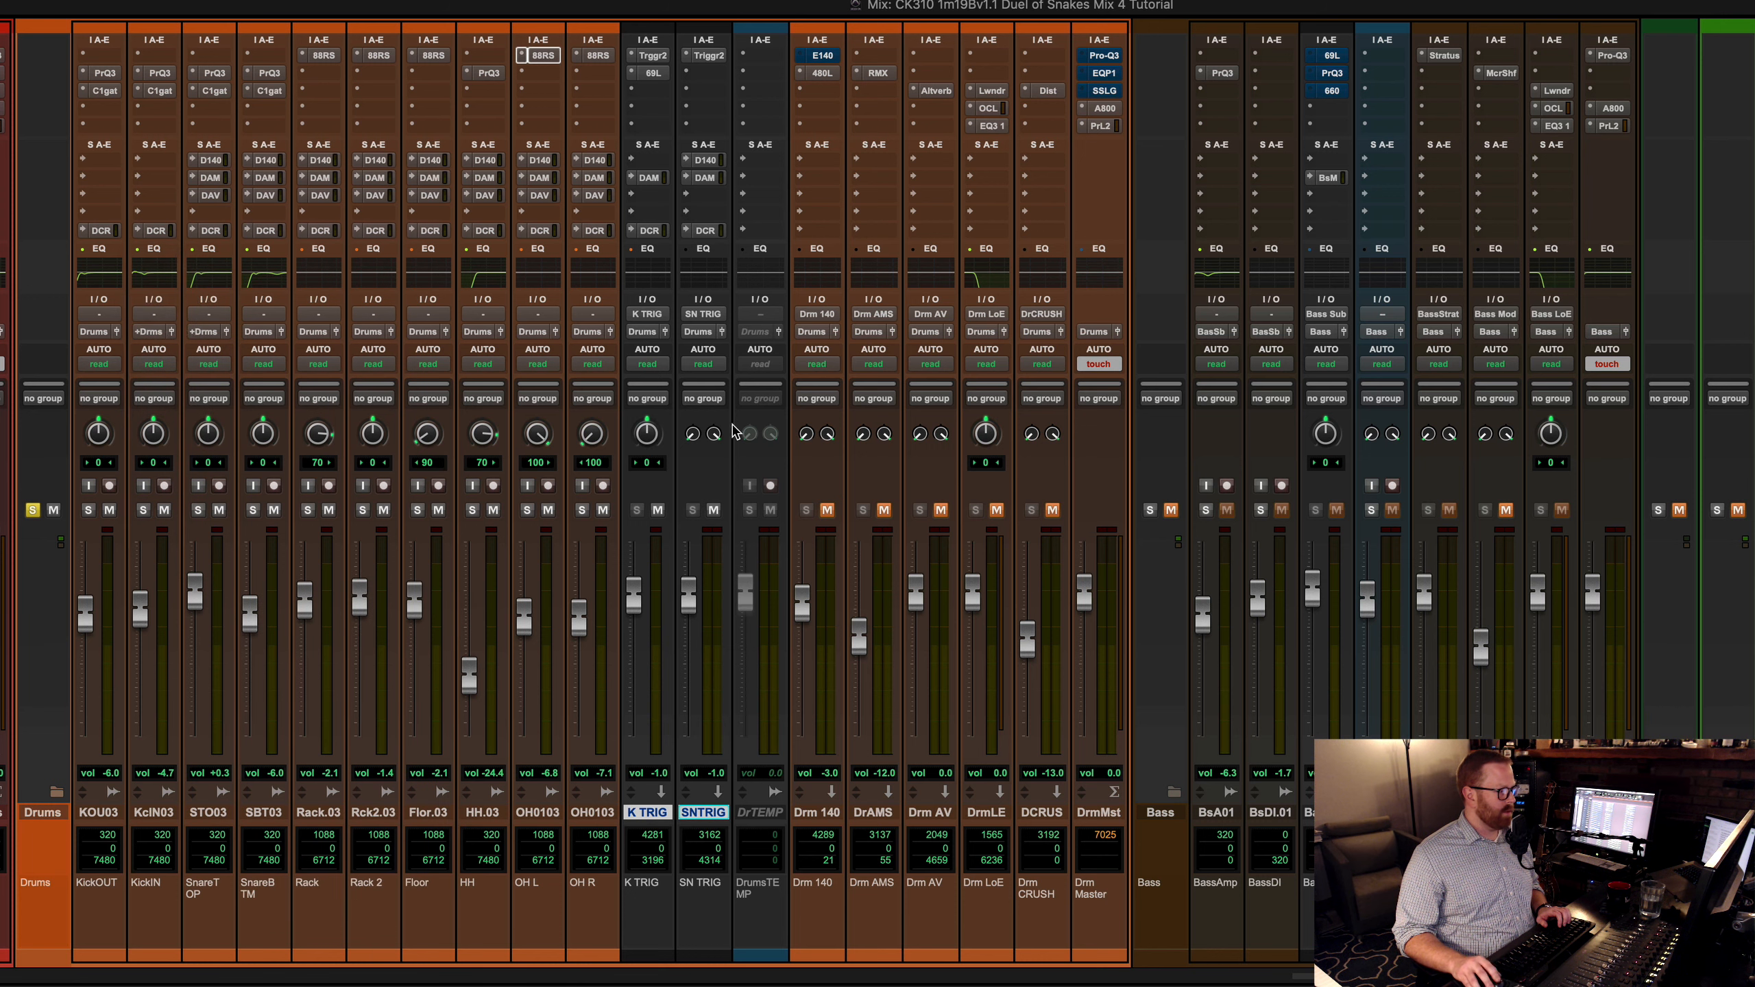
Step: Inspect the Helios Type 69 EQ on K TRIG and the Trigger 2 settings on SN TRIG, and close the plug-in
left_click(652, 55)
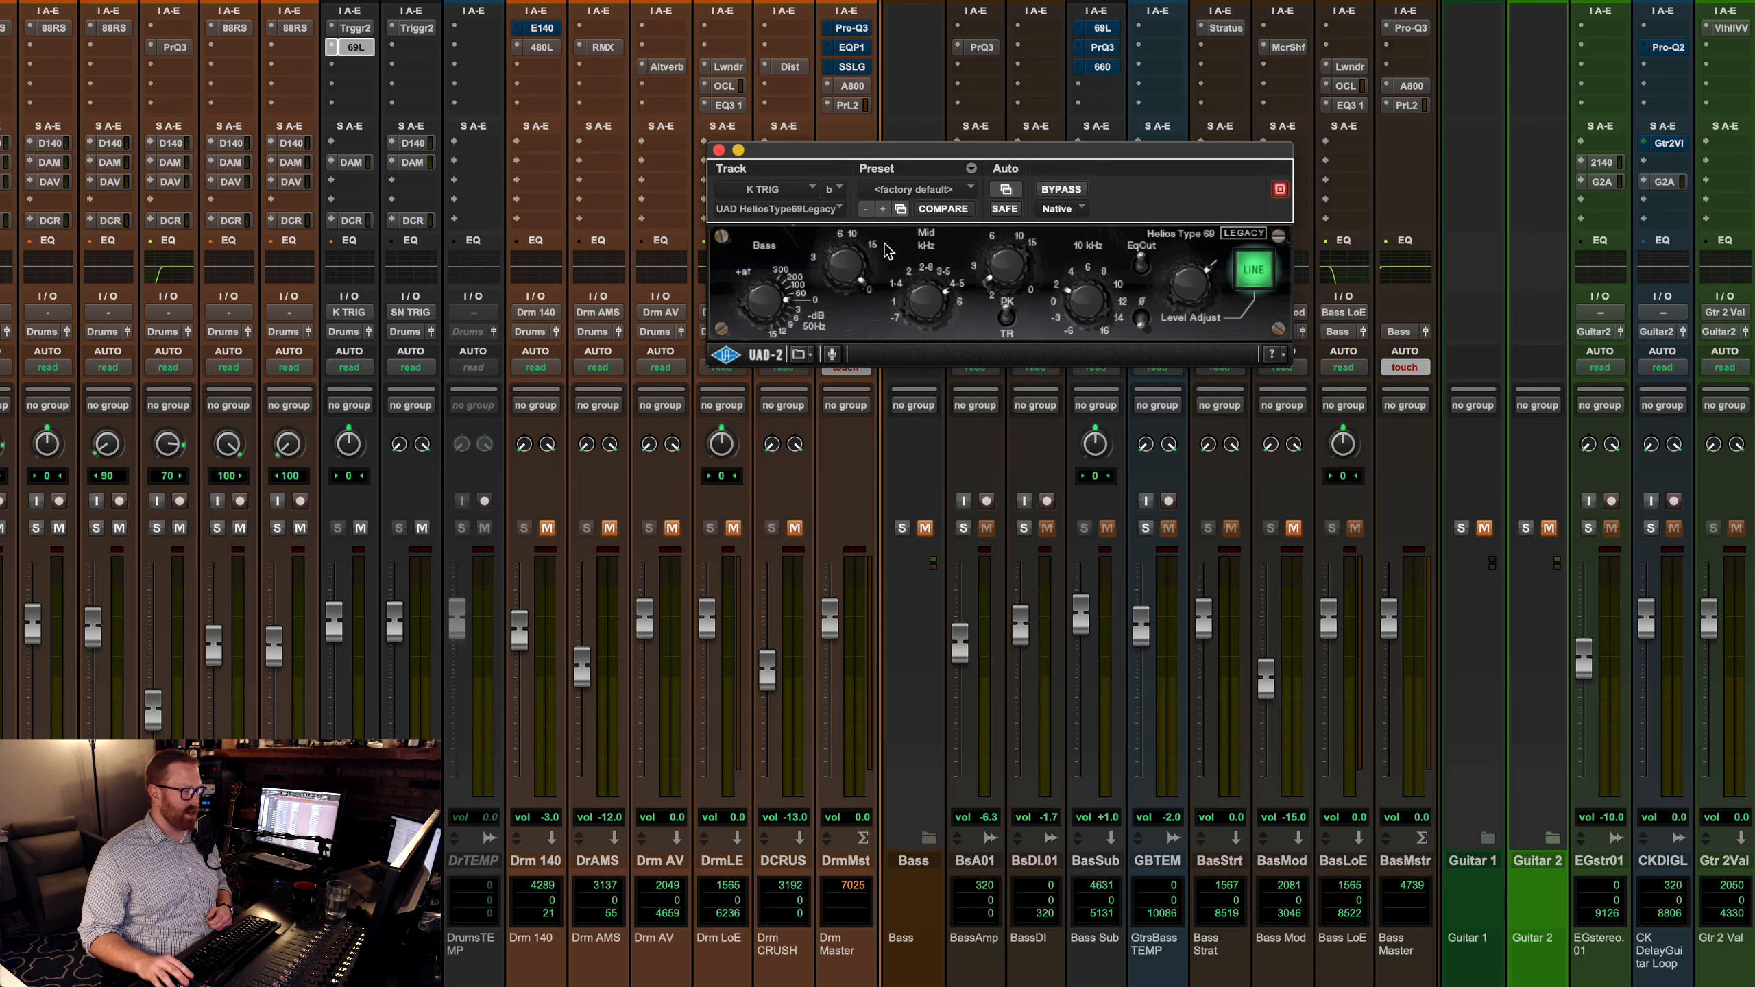
left_click(356, 48)
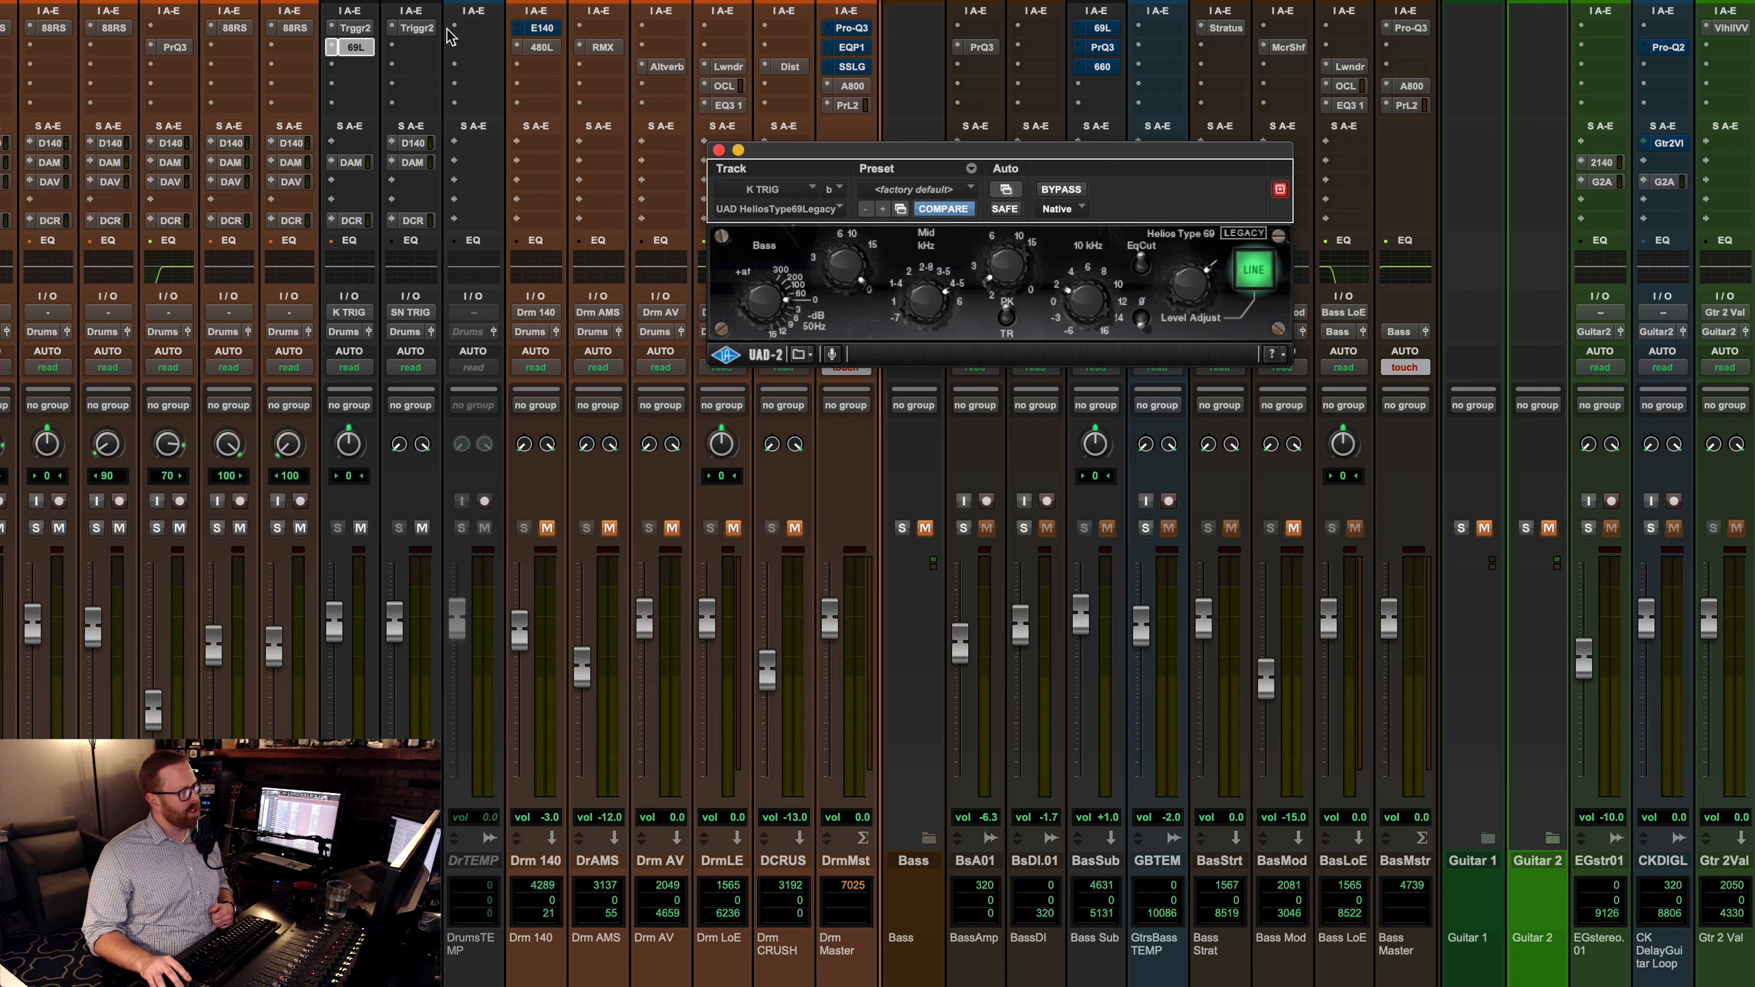
left_click(419, 29)
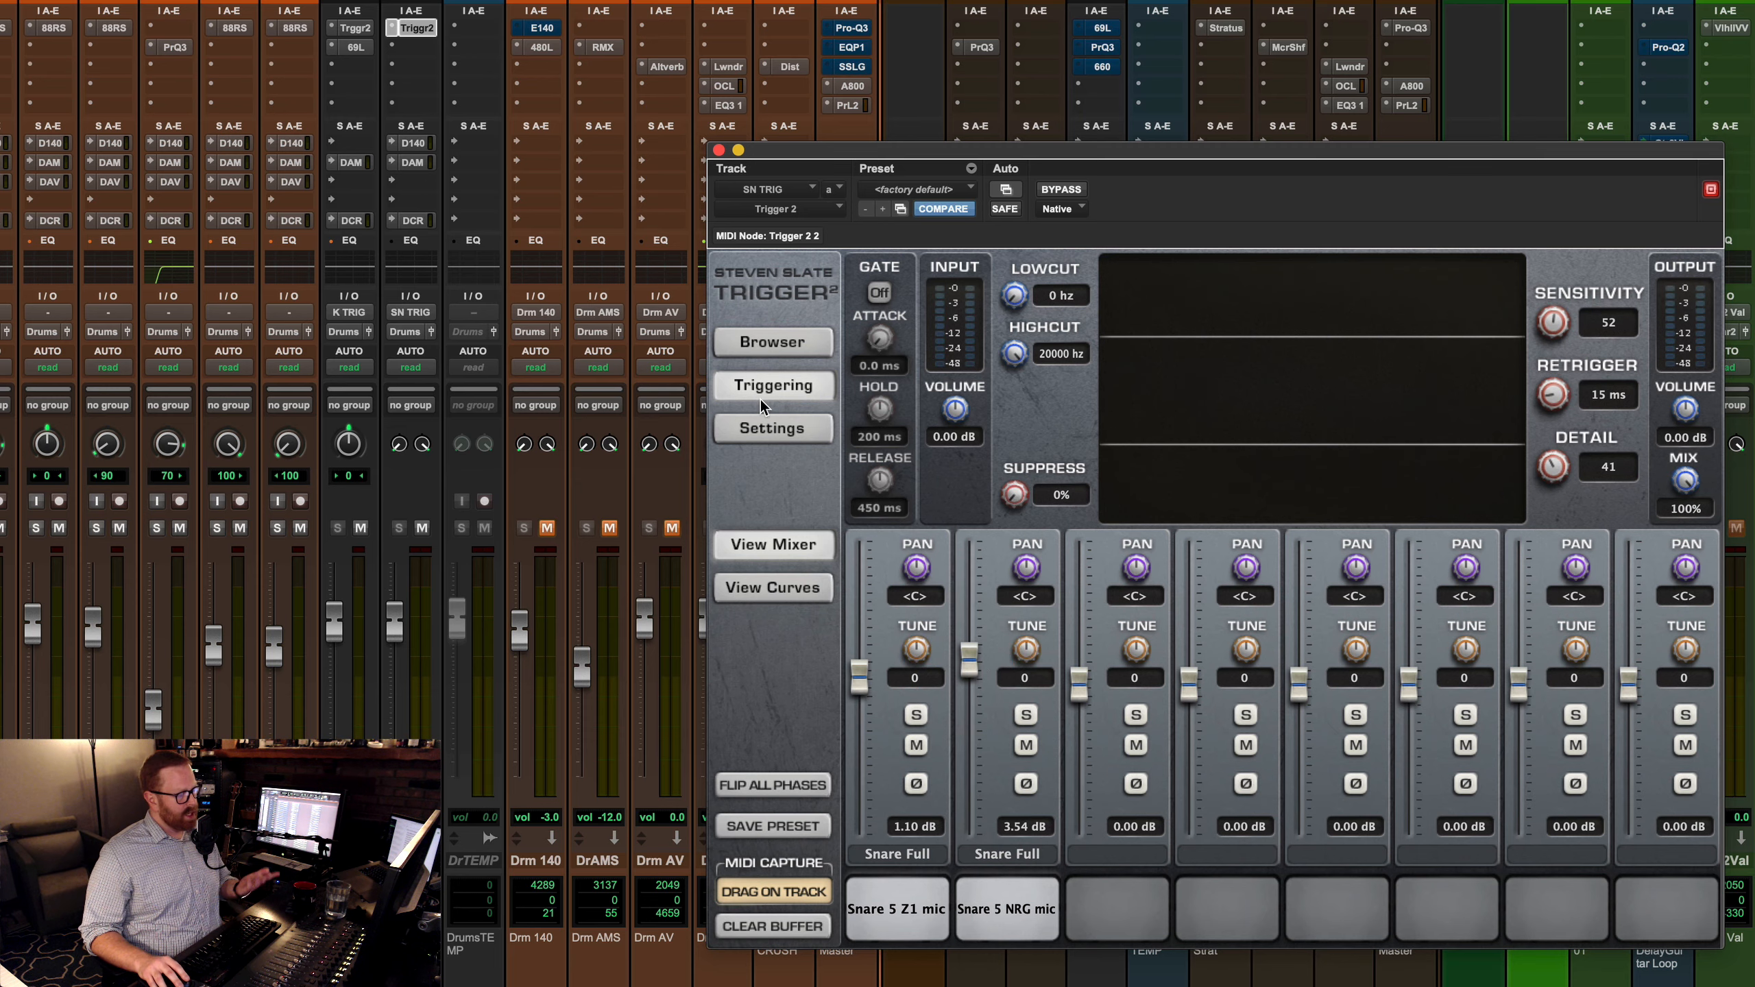
left_click(718, 149)
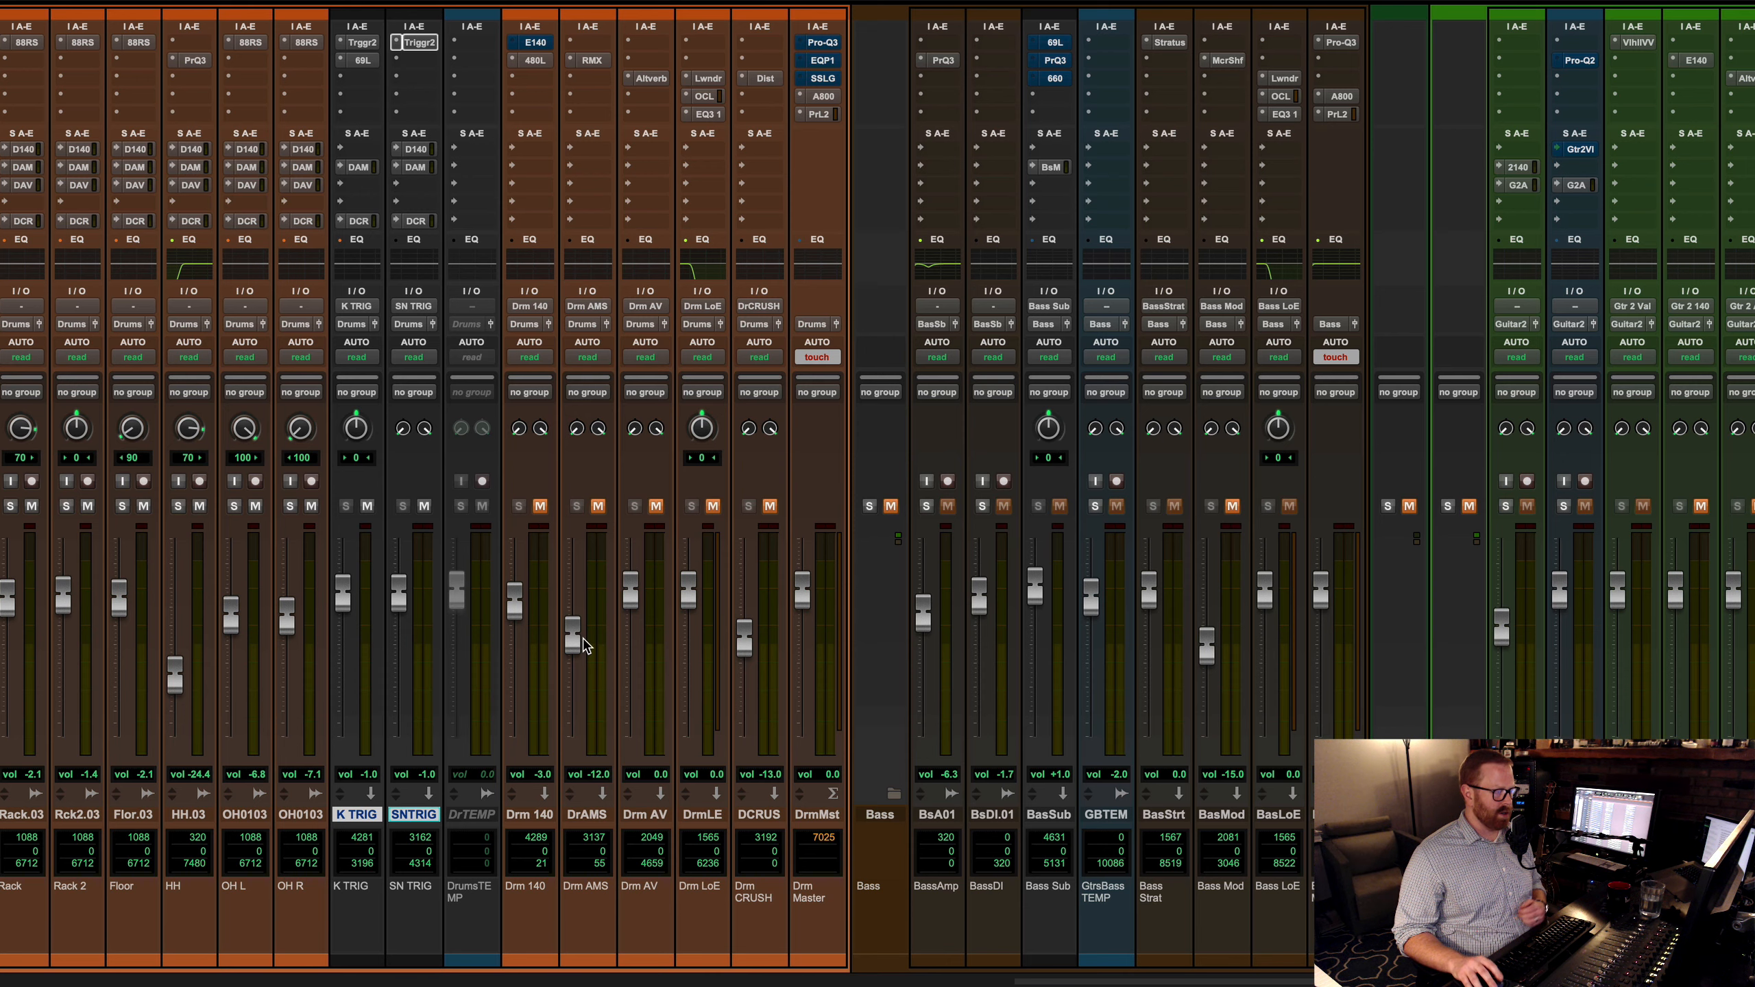
Step: Show the Altiverb on the Drm AV return, unmute that return and listen to the drums with its reverb
left_click(644, 814)
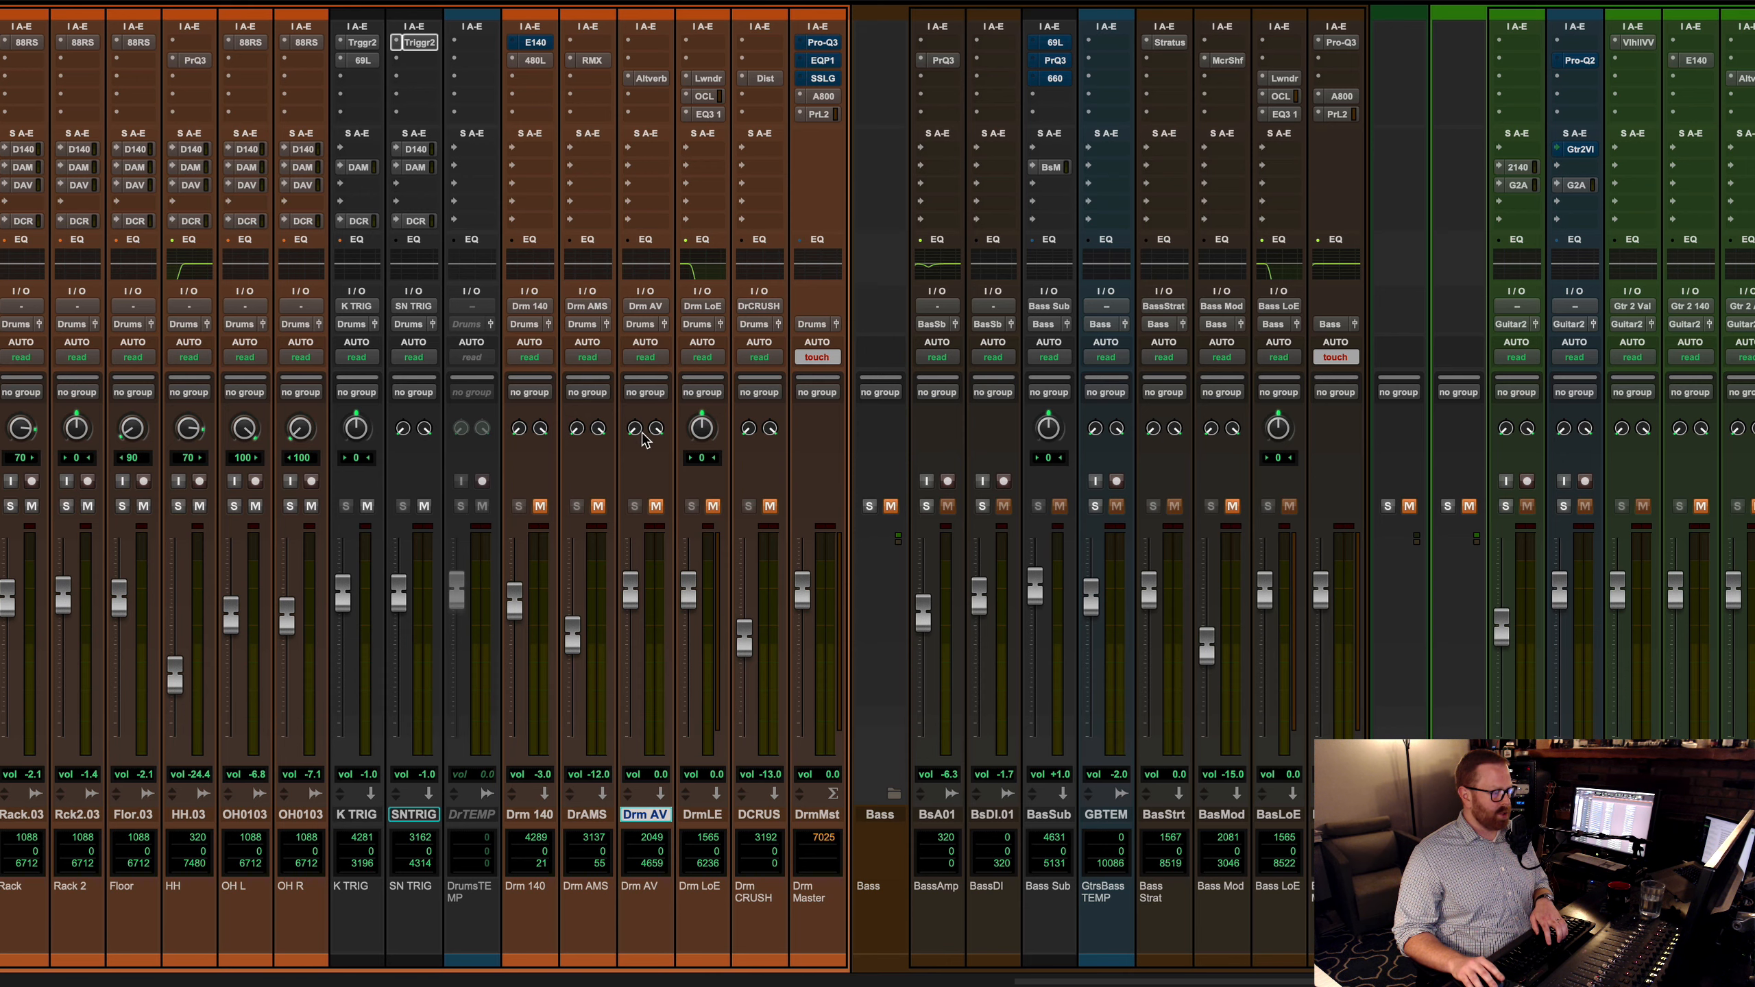
left_click(653, 76)
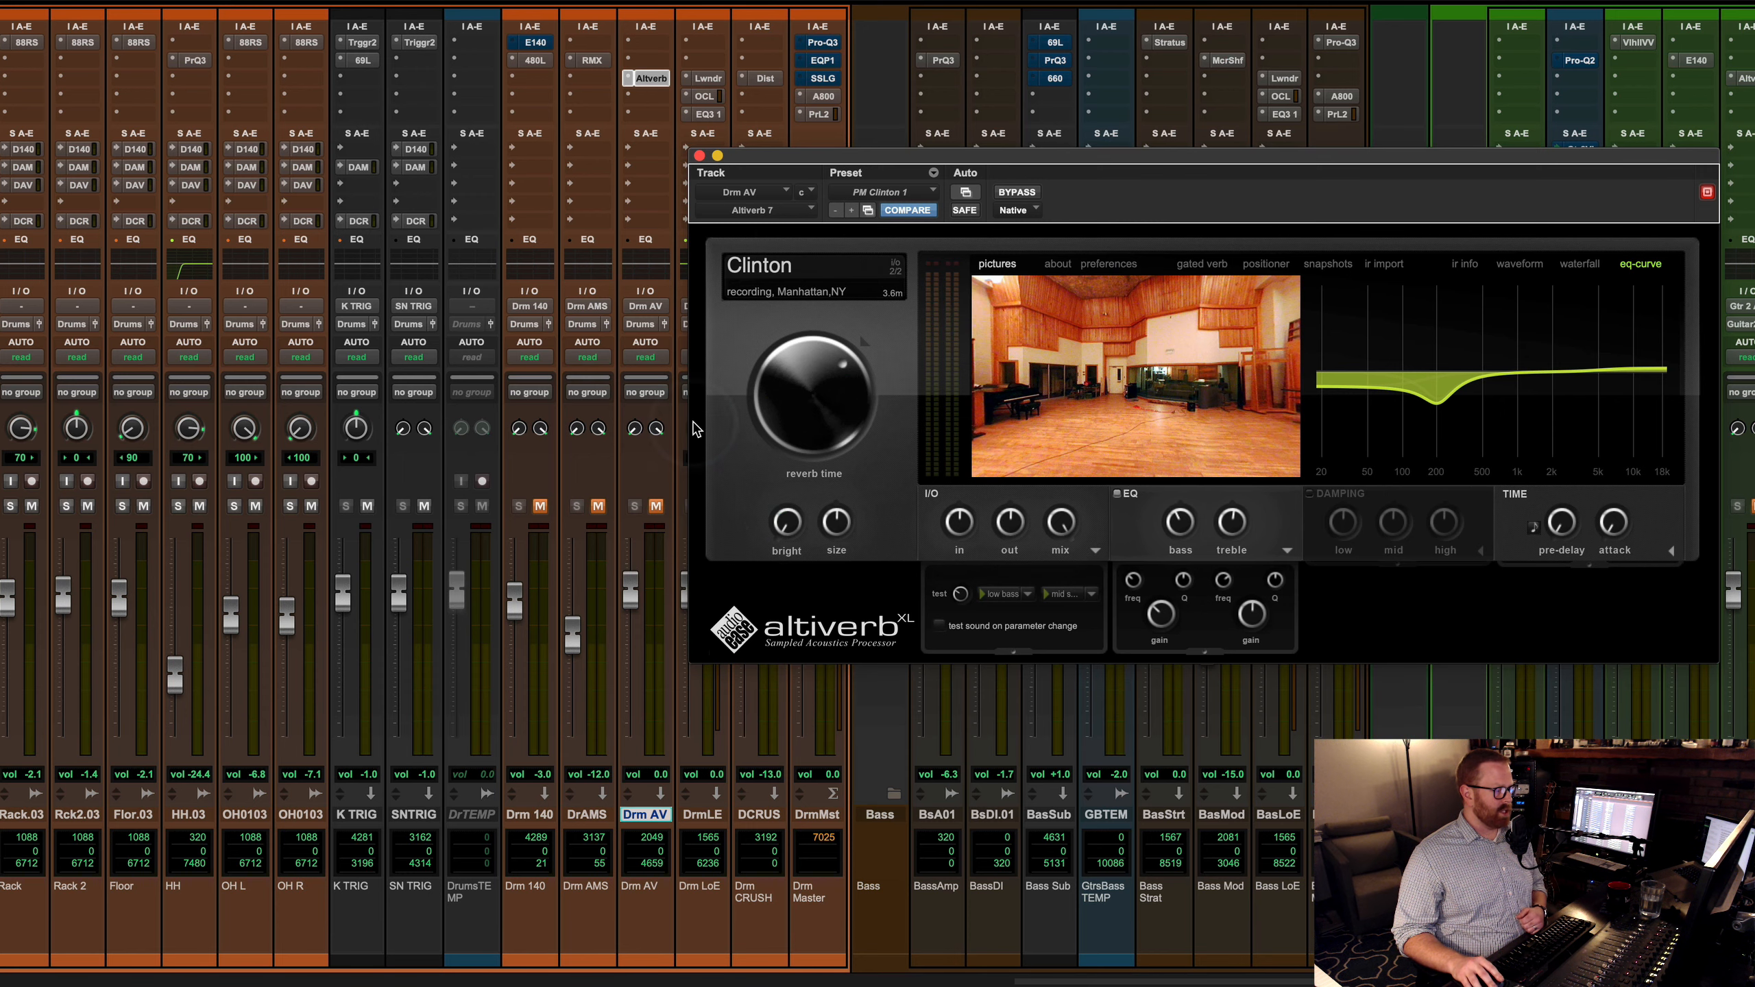
key("space")
left_click(655, 507)
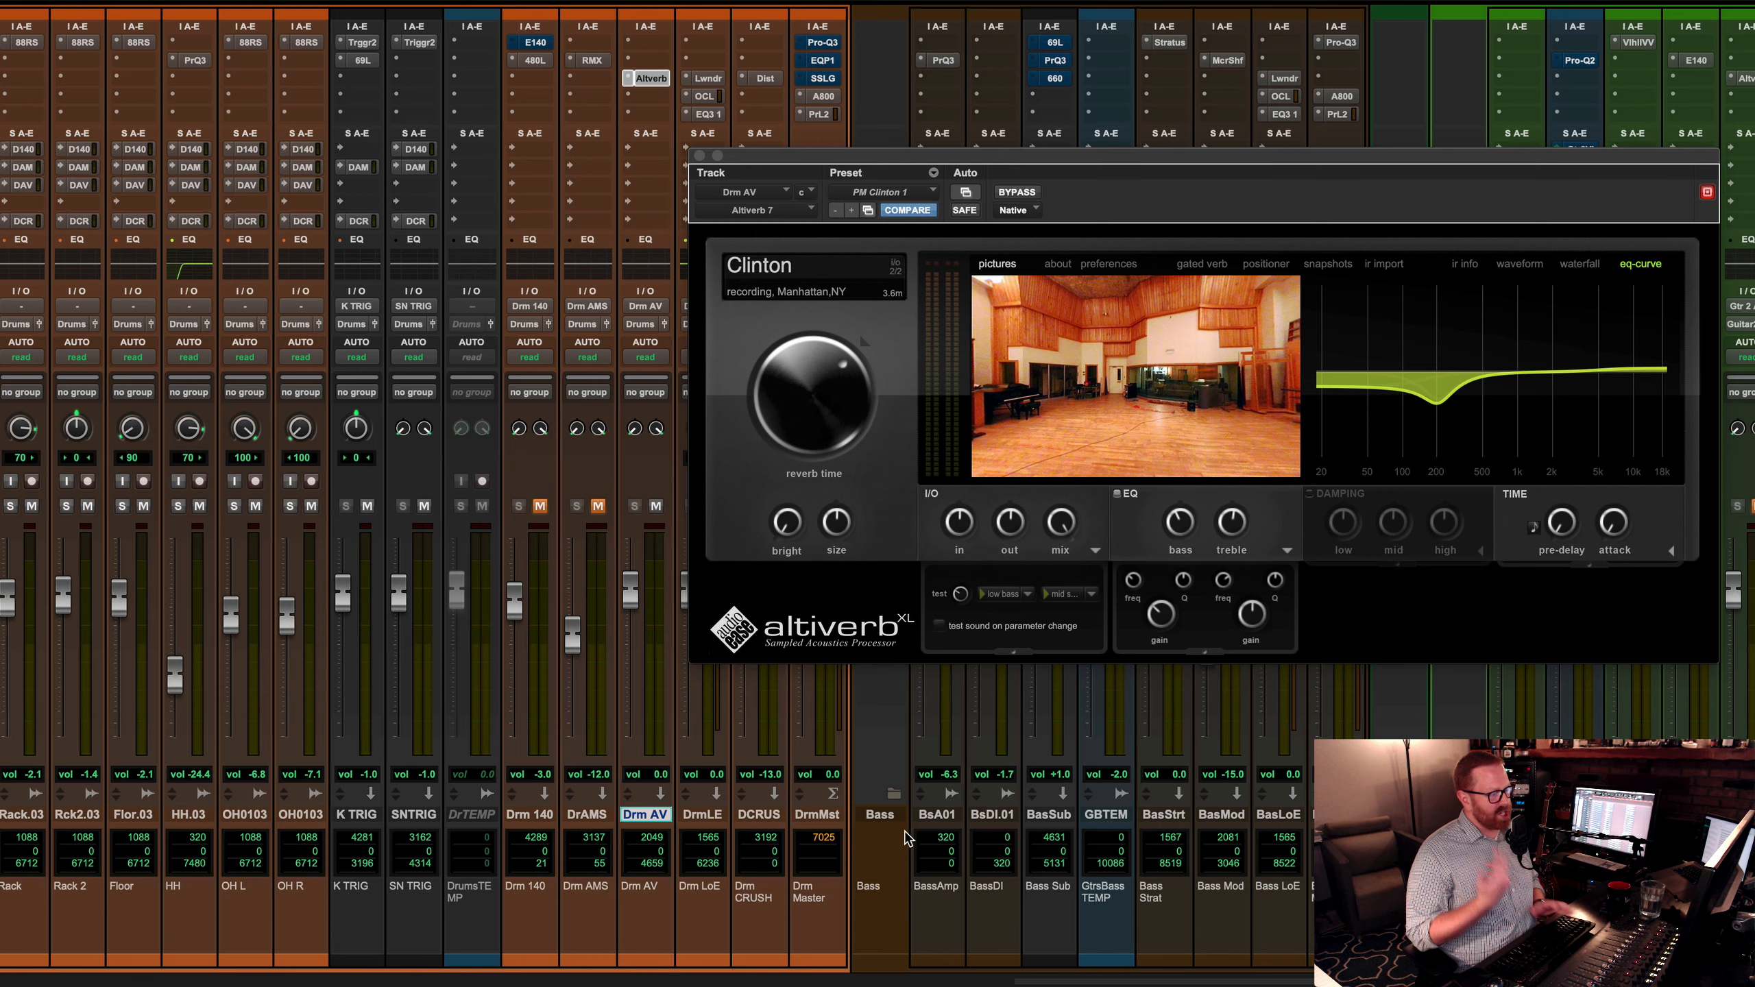
key("space")
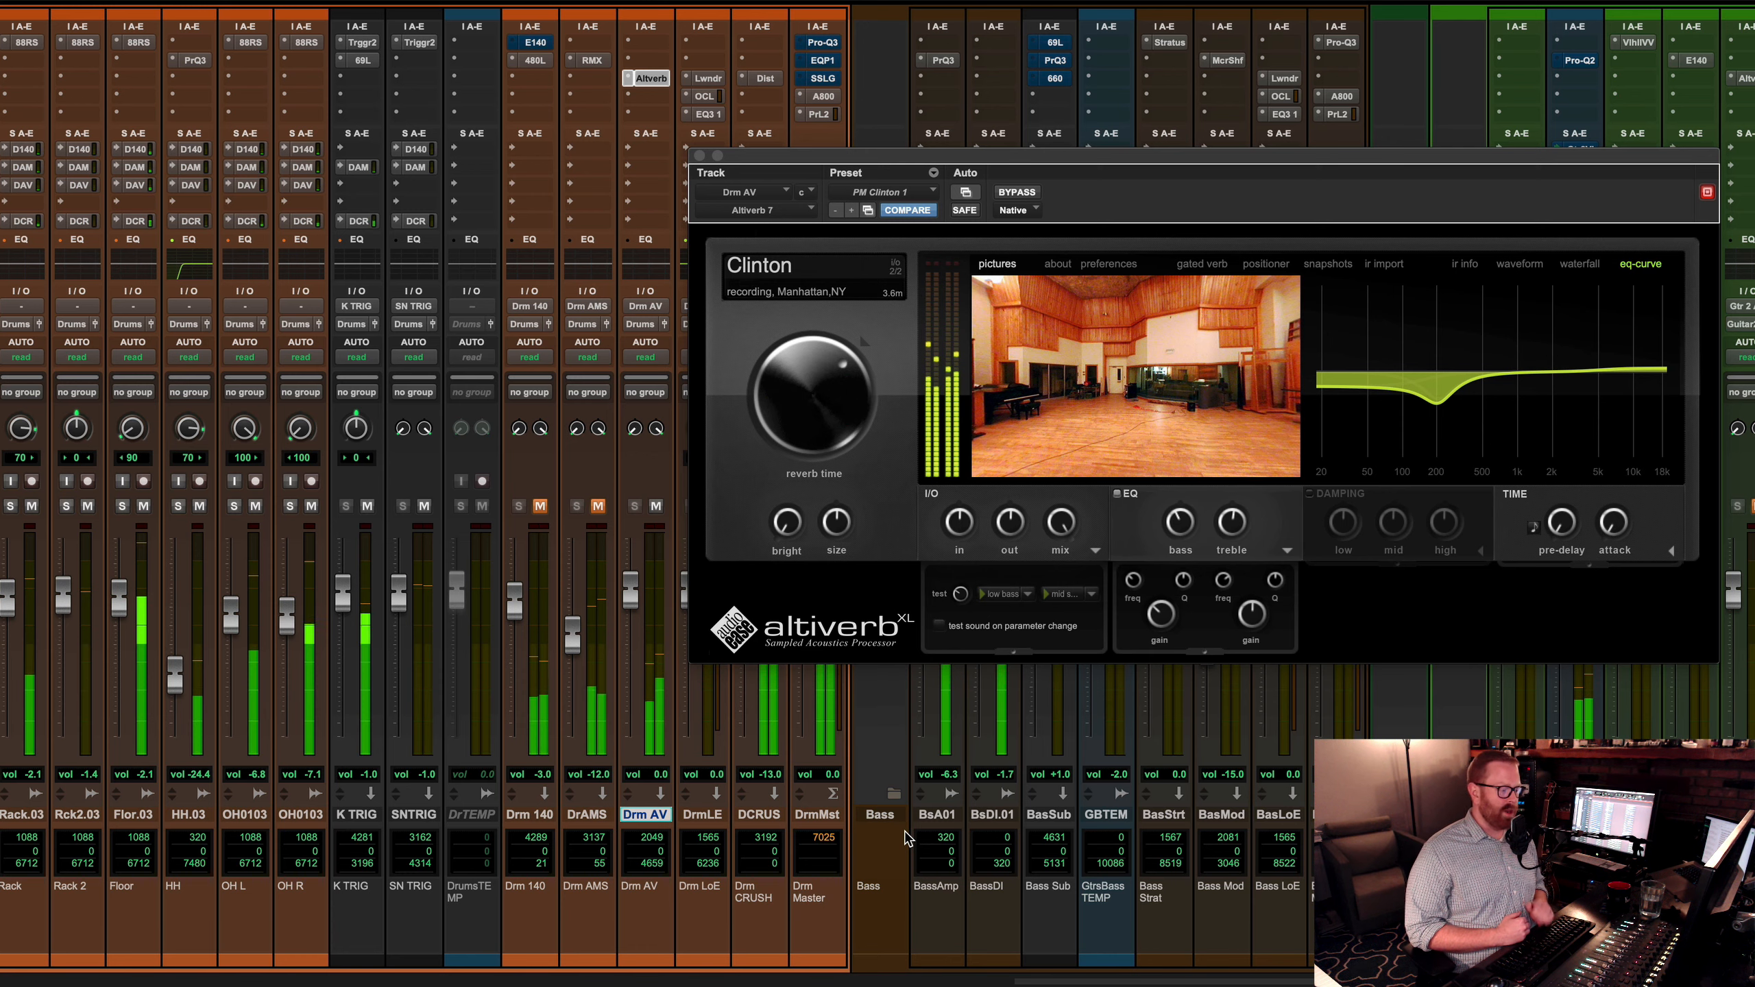
key("space")
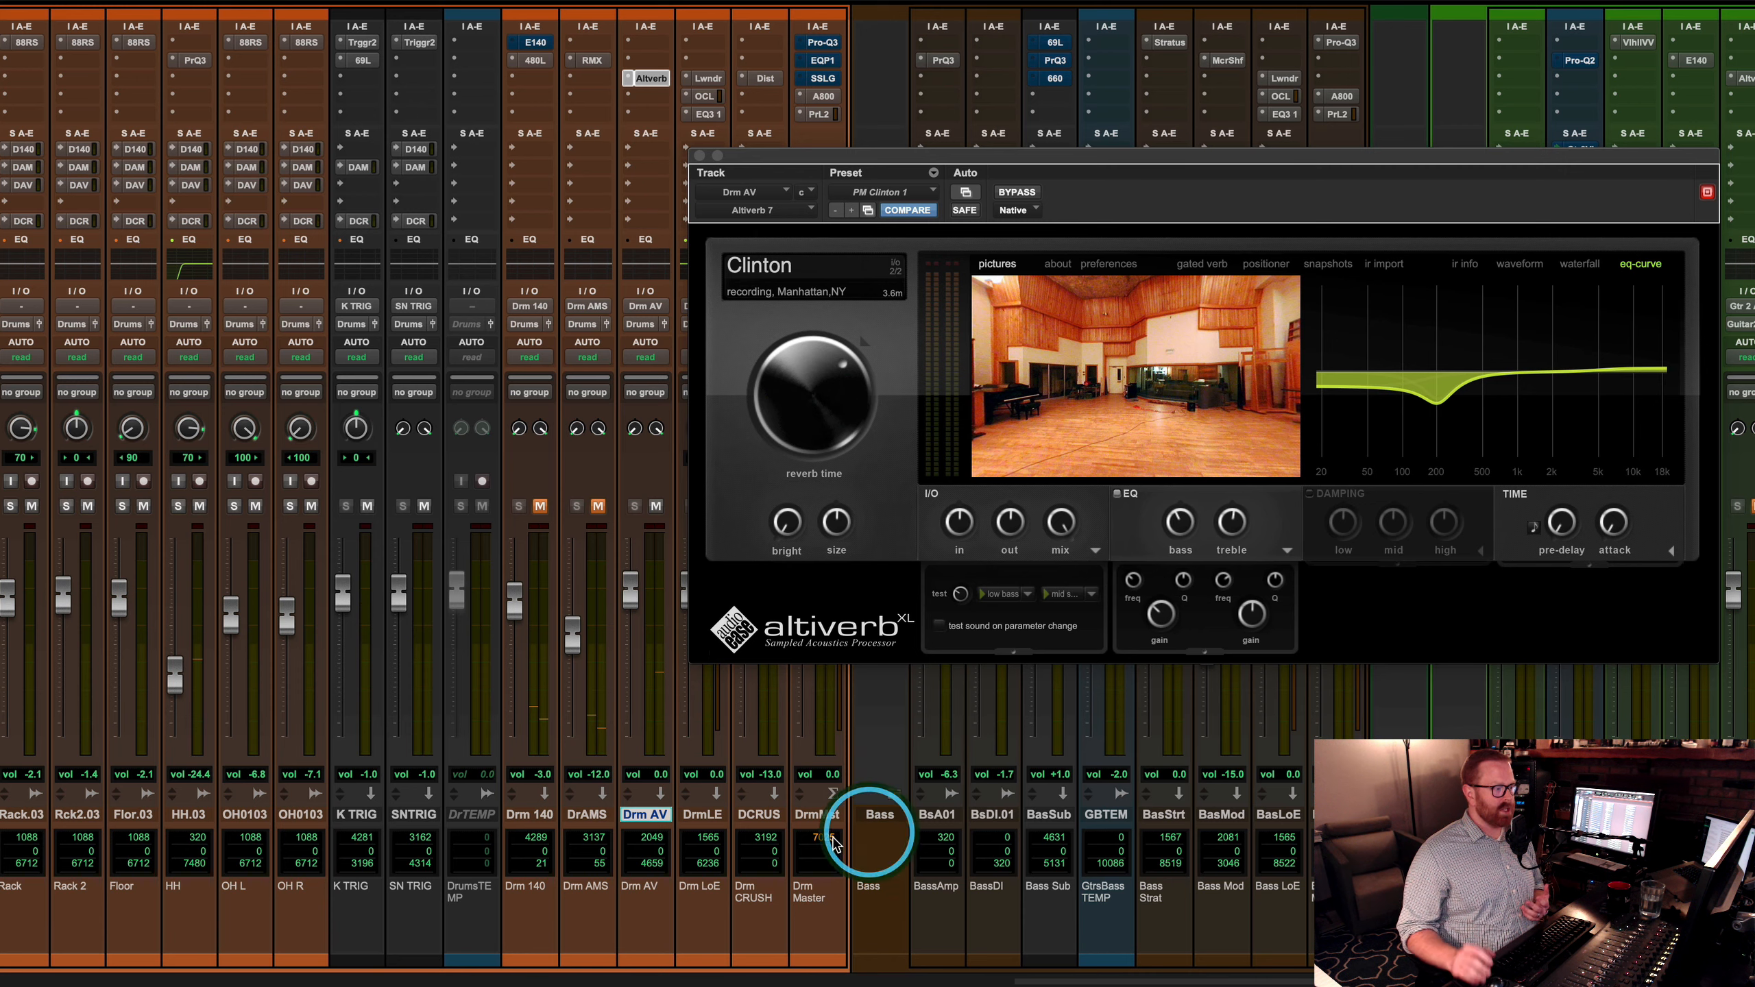
Step: Show the AMS RMX16 on the Drm AMS return, unmute the return and compare playback with it muted and unmuted
left_click(592, 60)
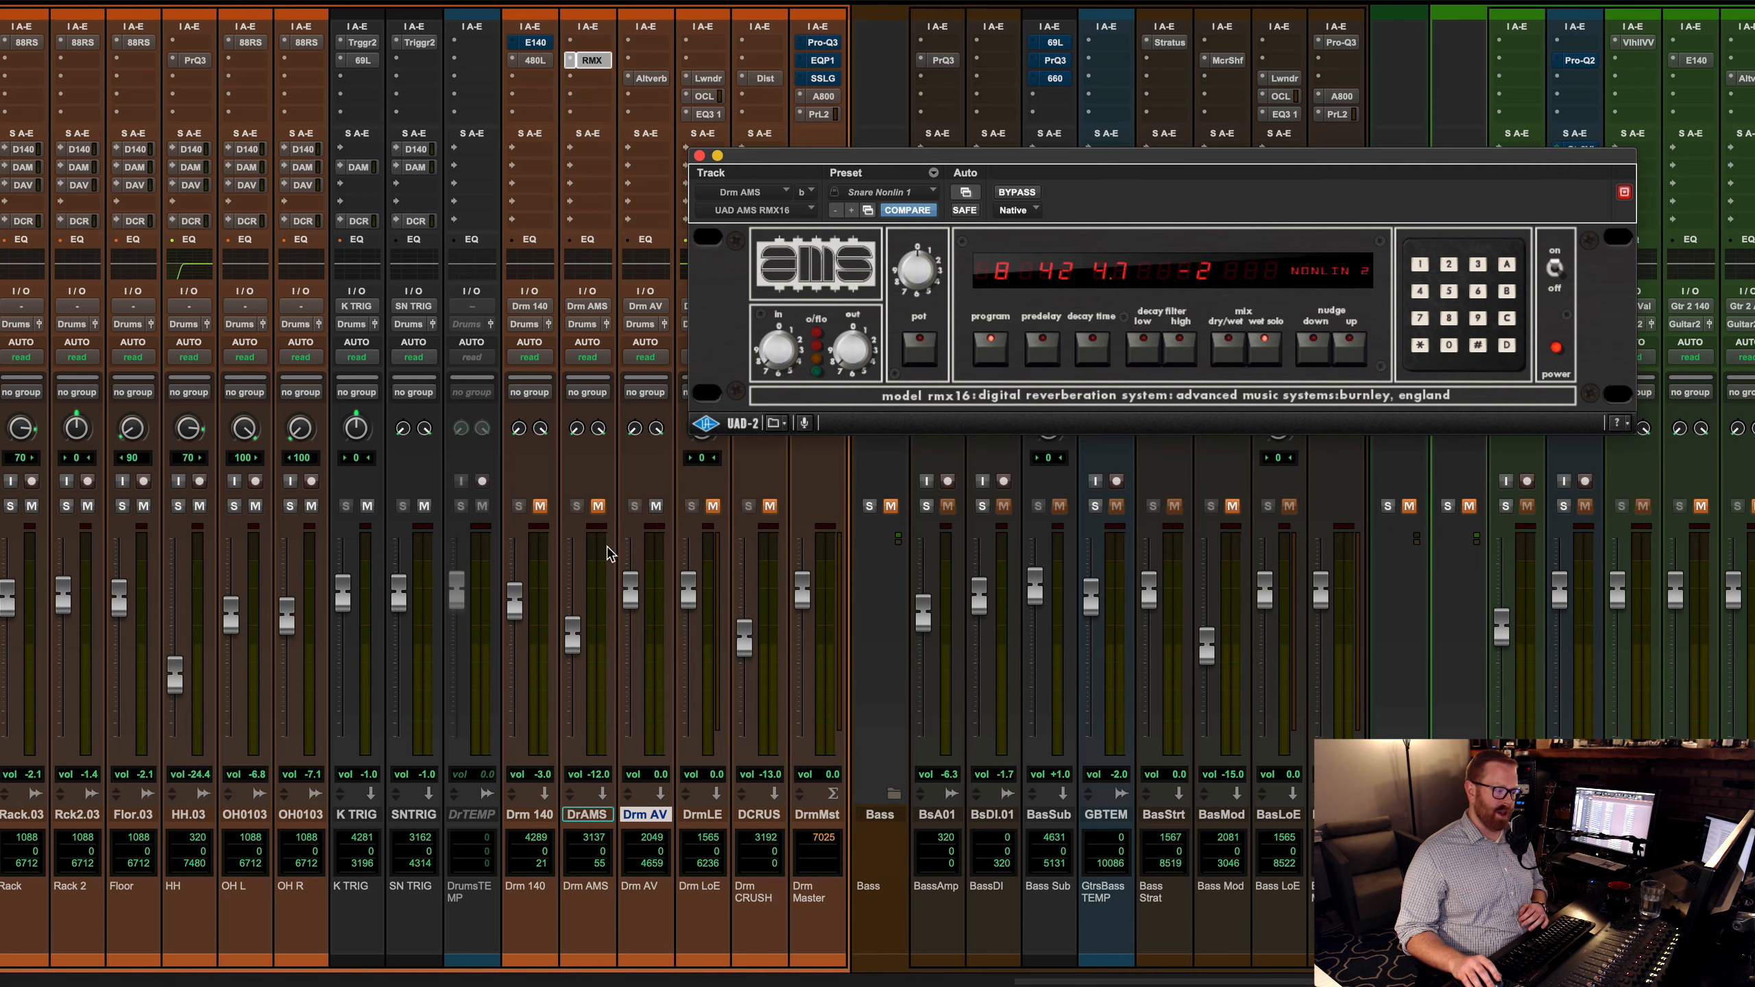
left_click(597, 507)
key("space")
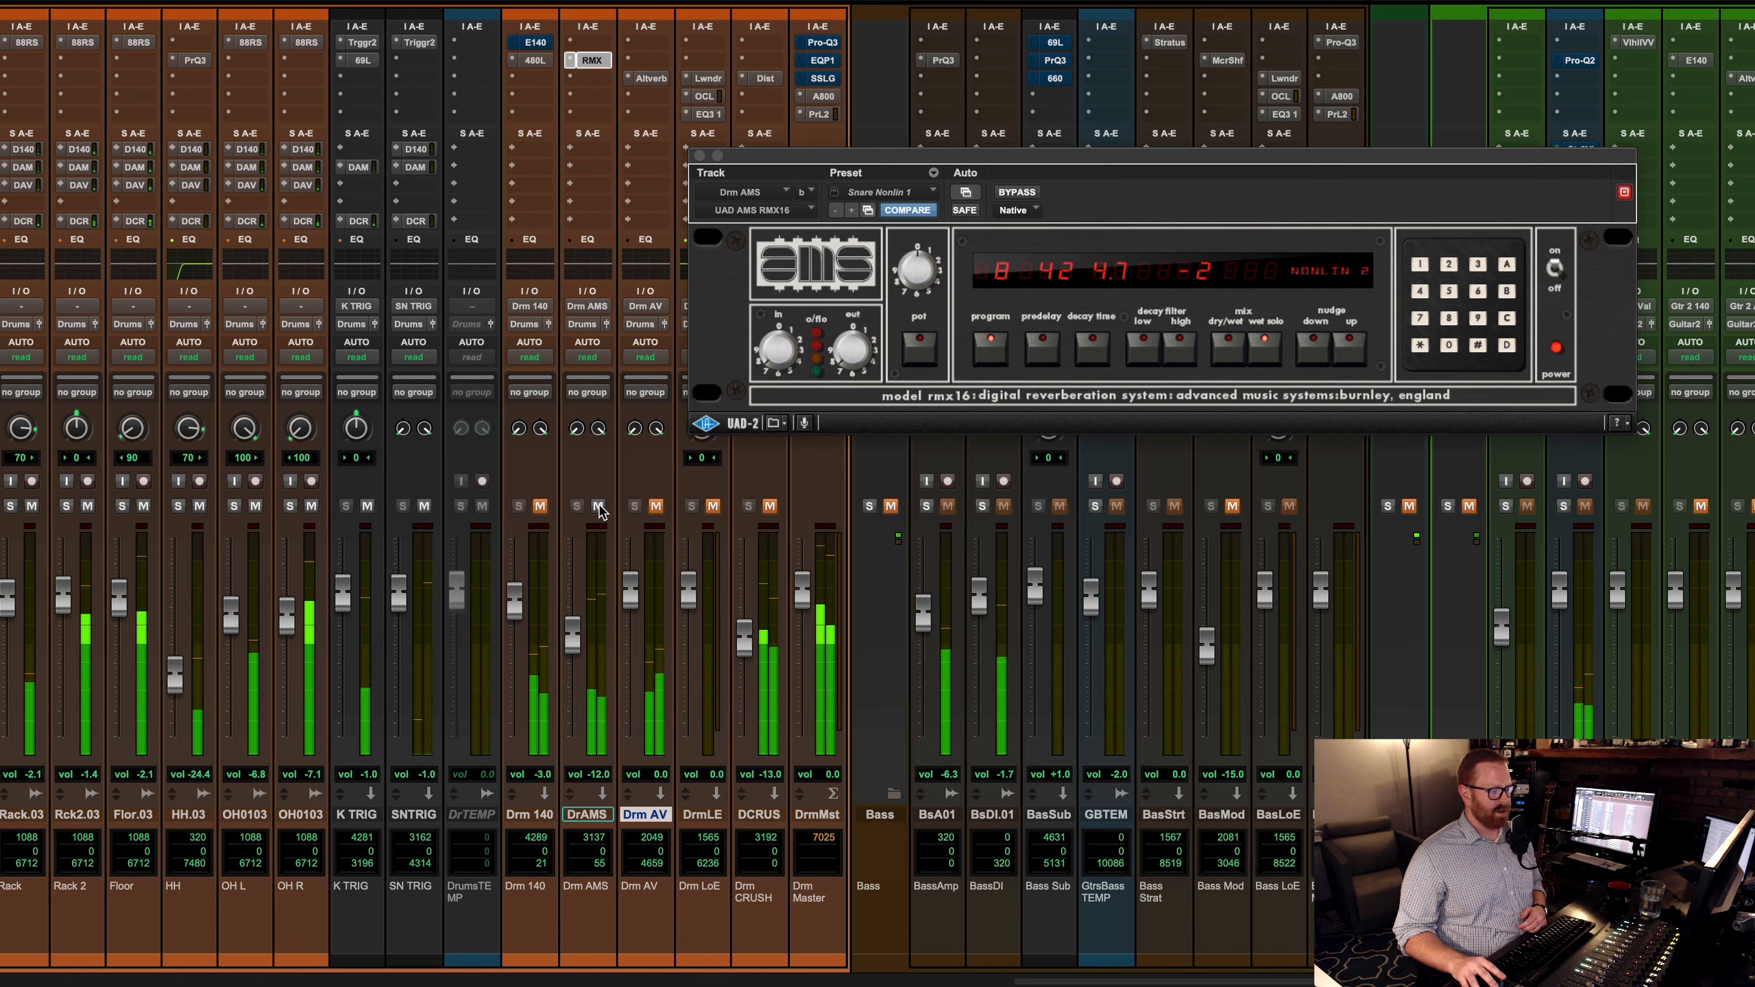
left_click(599, 508)
left_click(599, 508)
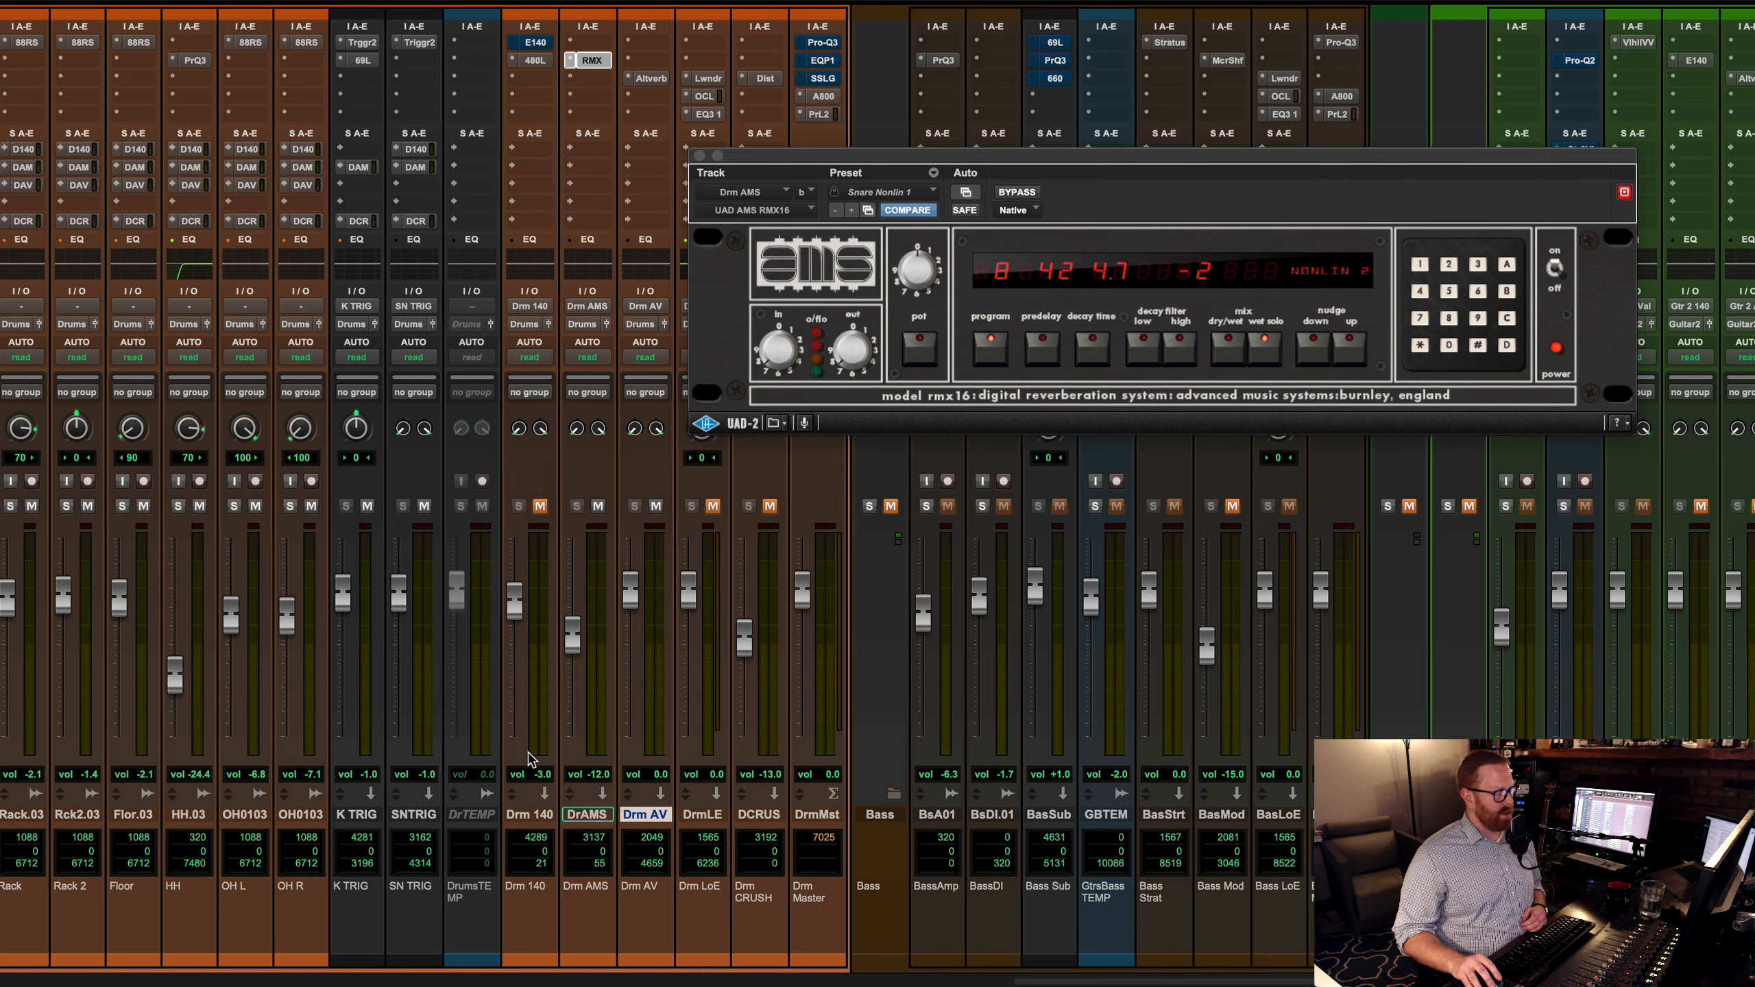
Step: Inspect the EMT 140 and Lexicon 480L on the Drm 140 return and the drum tracks' send levels feeding it
left_click(534, 43)
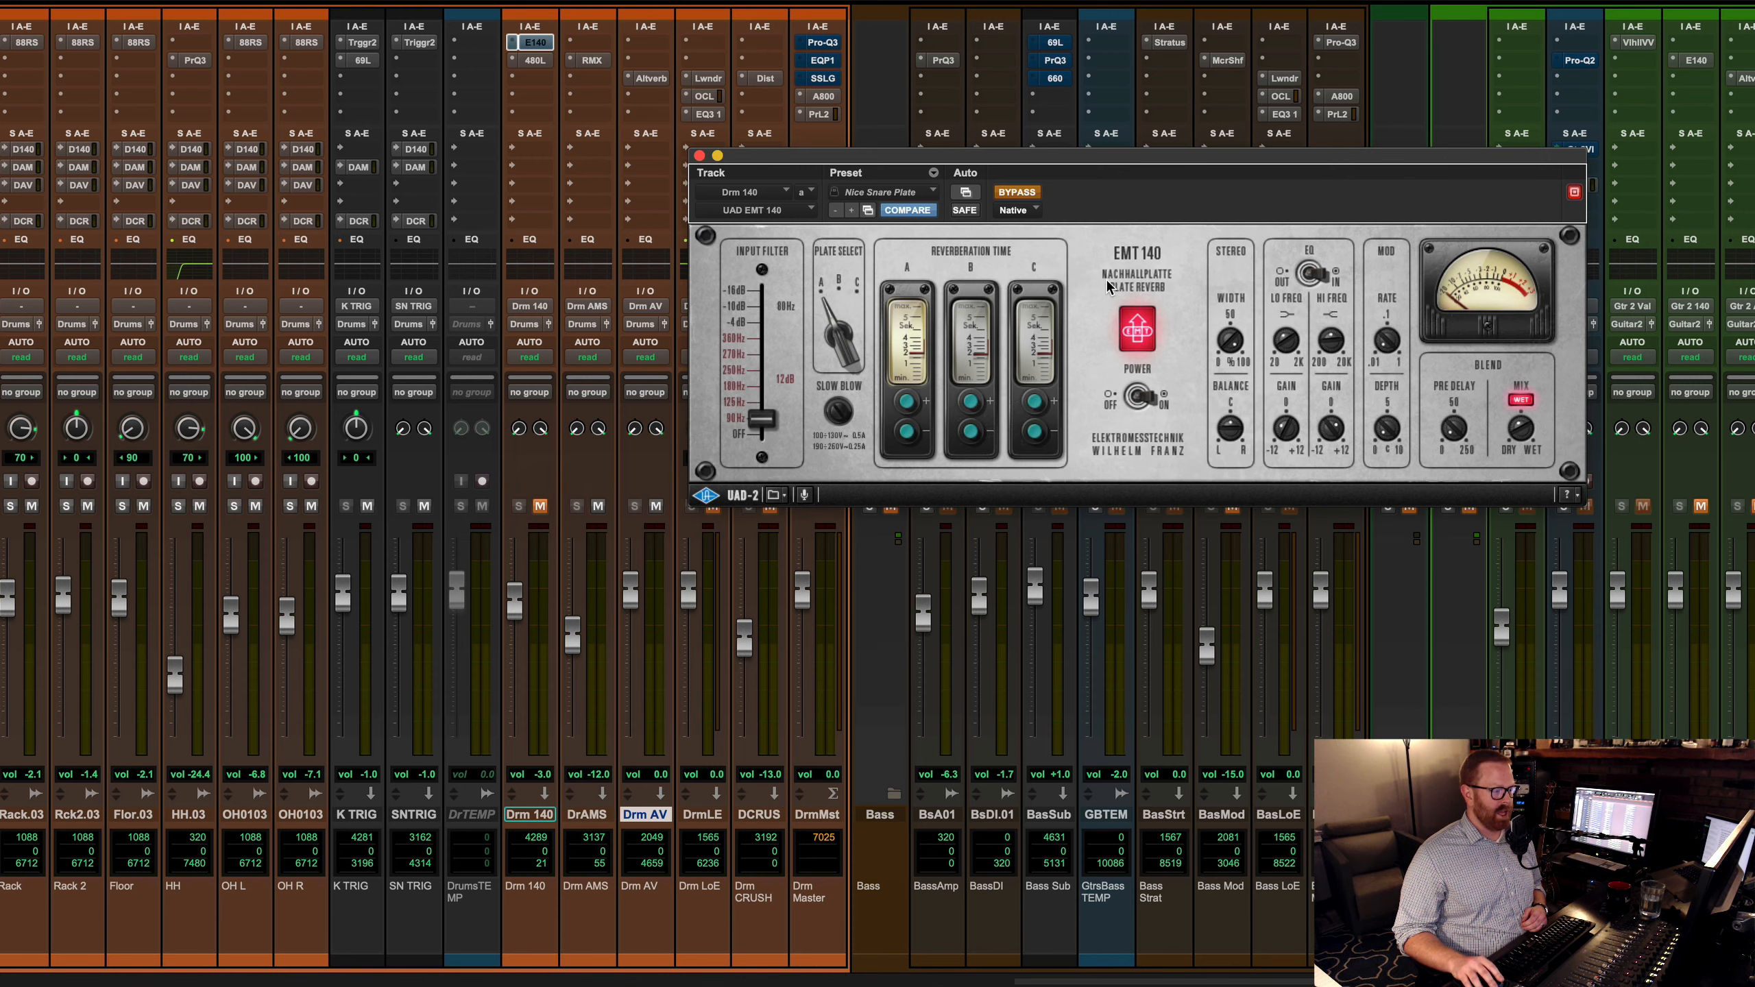
left_click(535, 61)
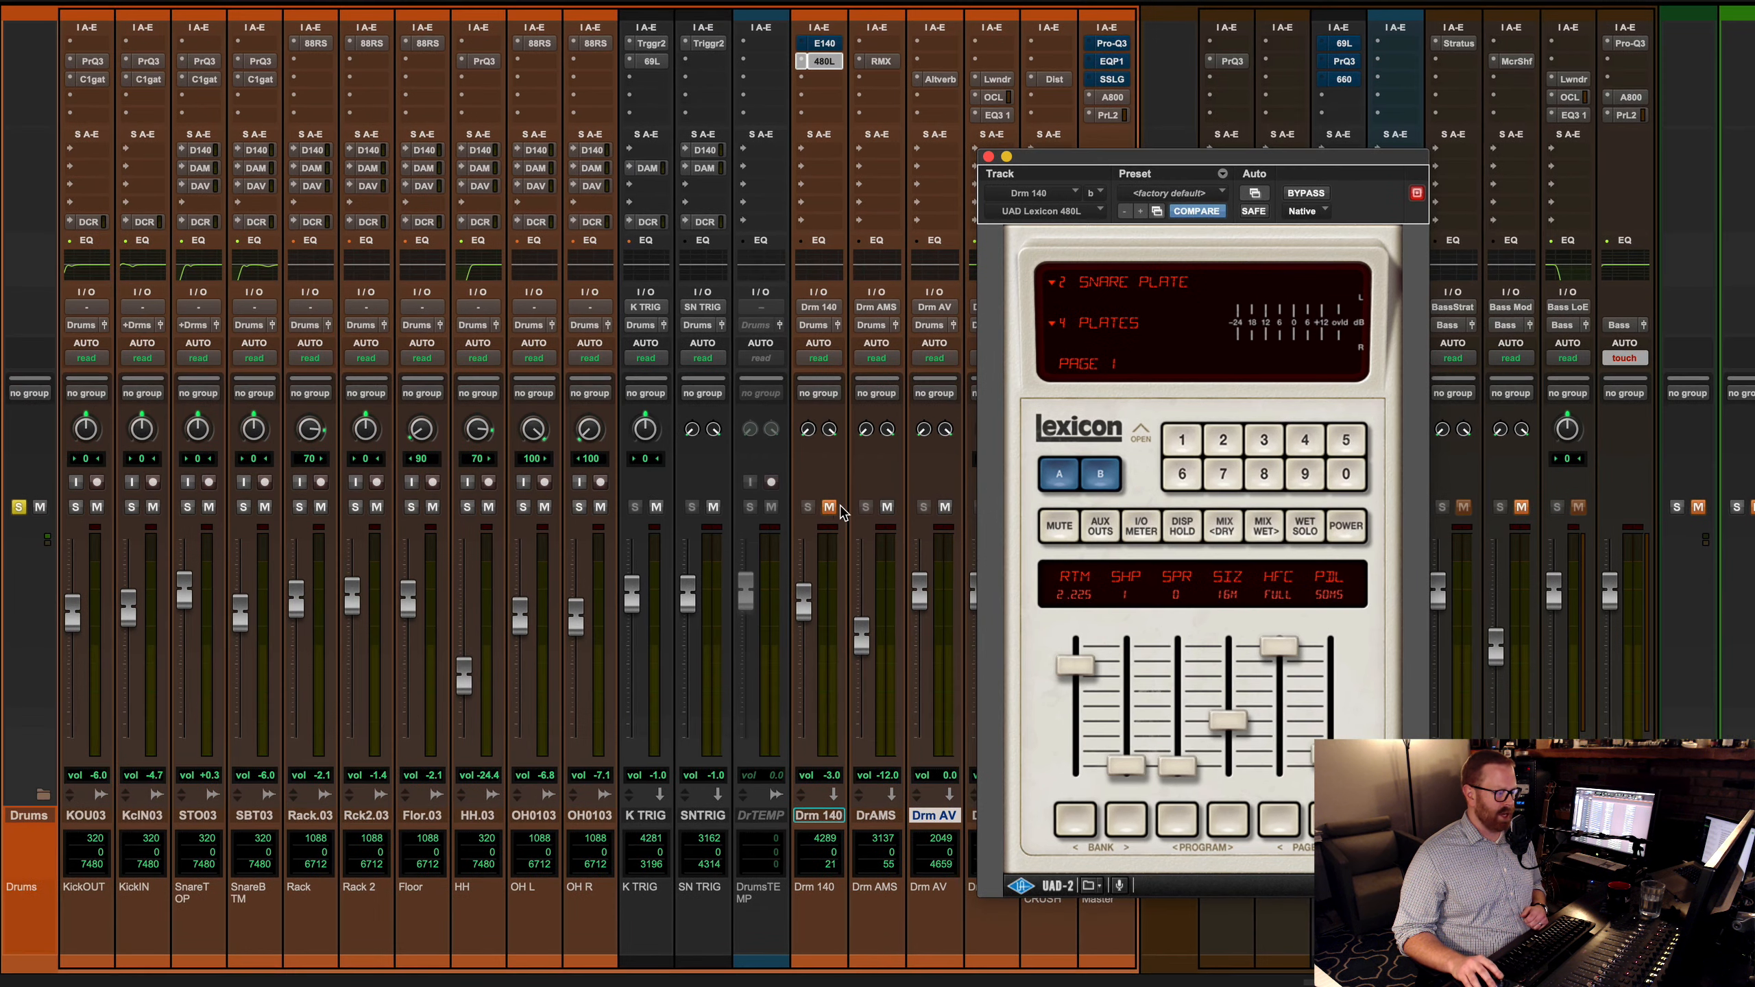
left_click(201, 149)
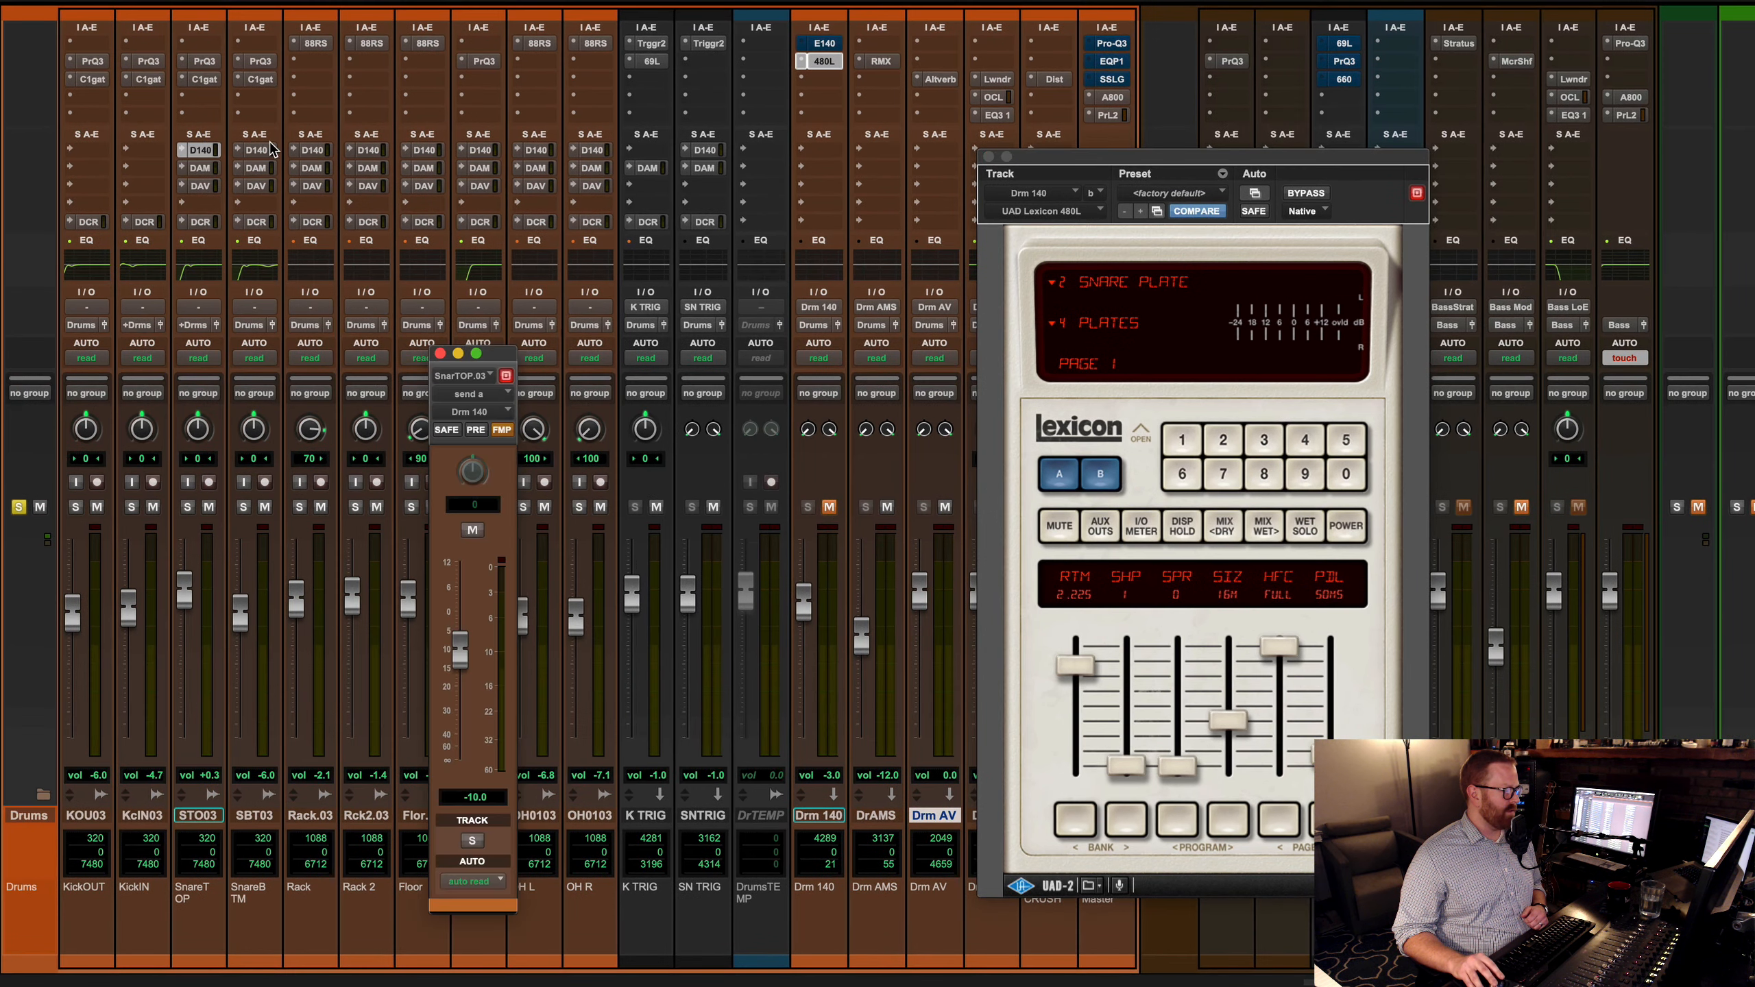
left_click(255, 150)
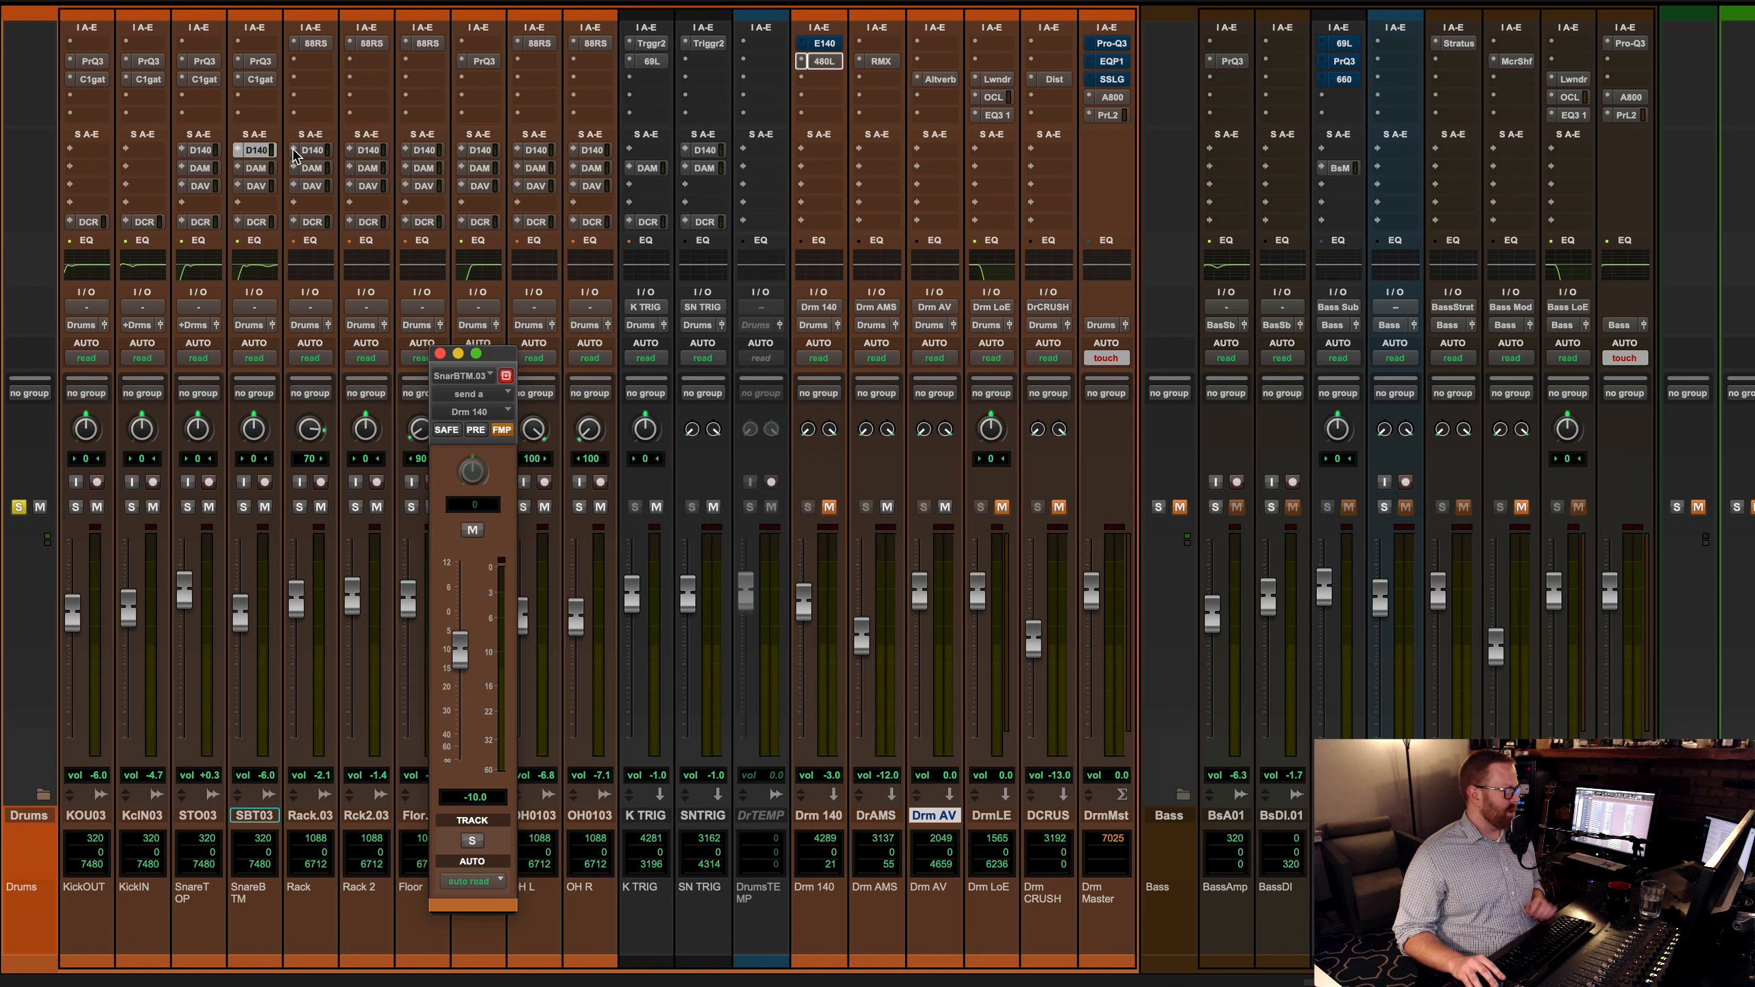
left_click(293, 149, "super")
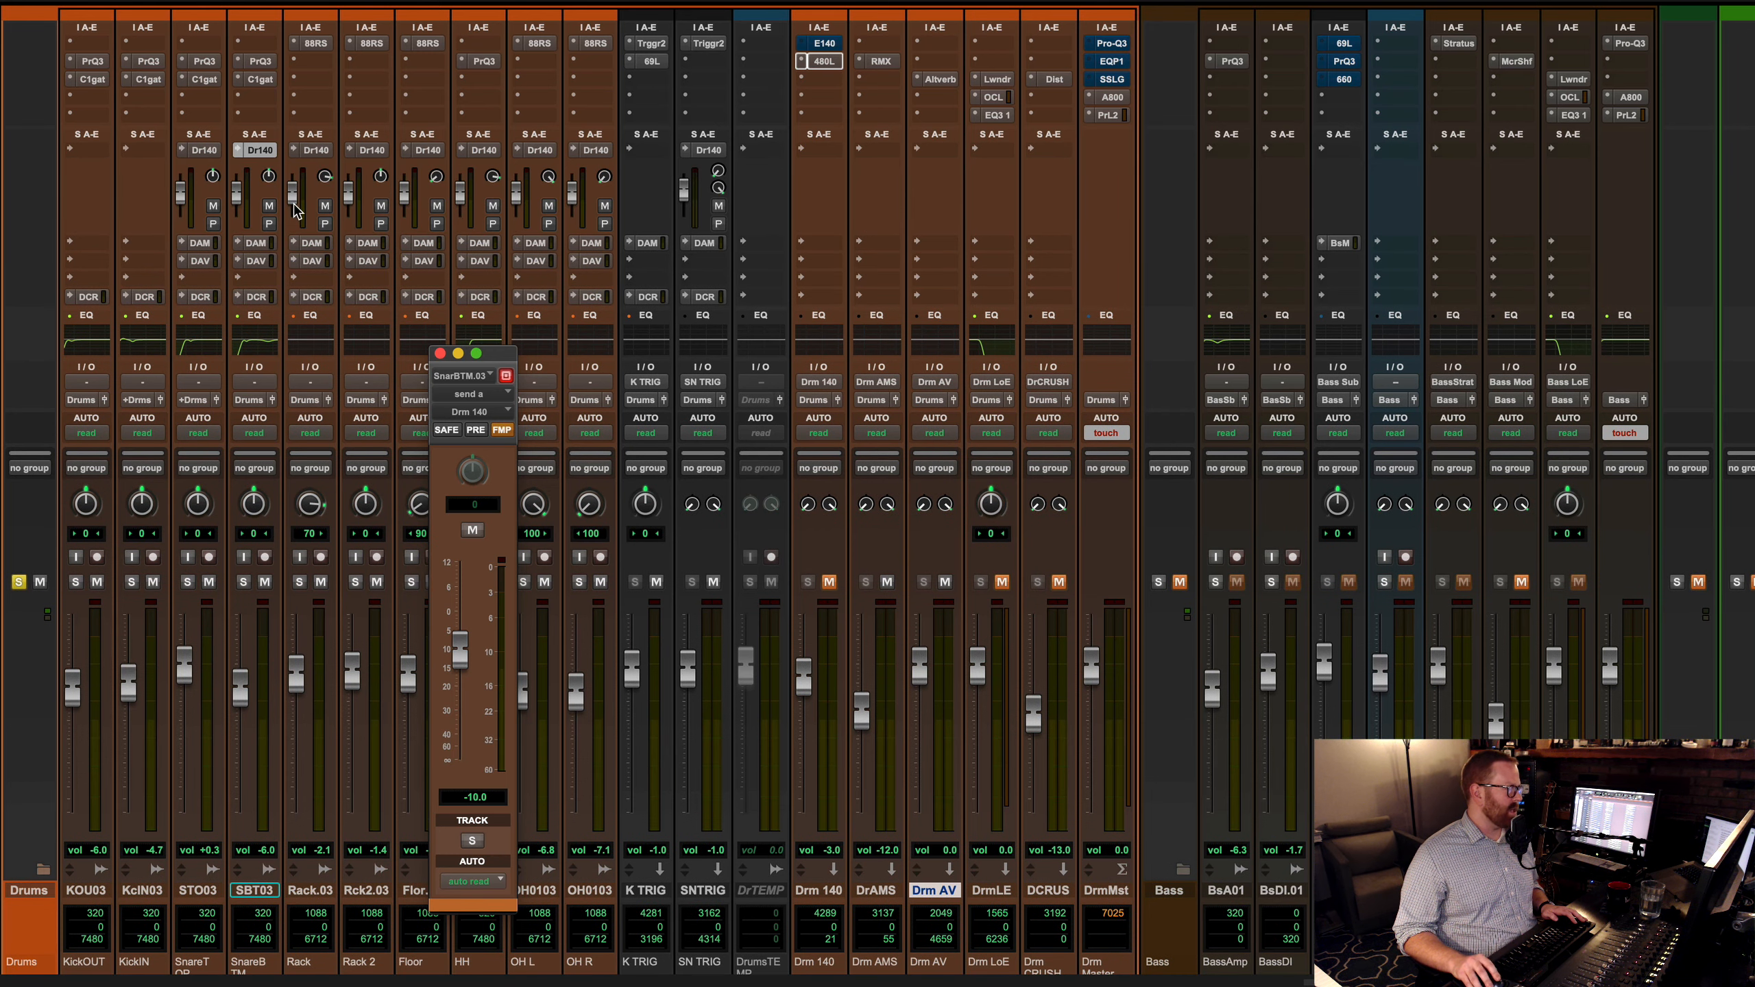
left_click(423, 150, "super")
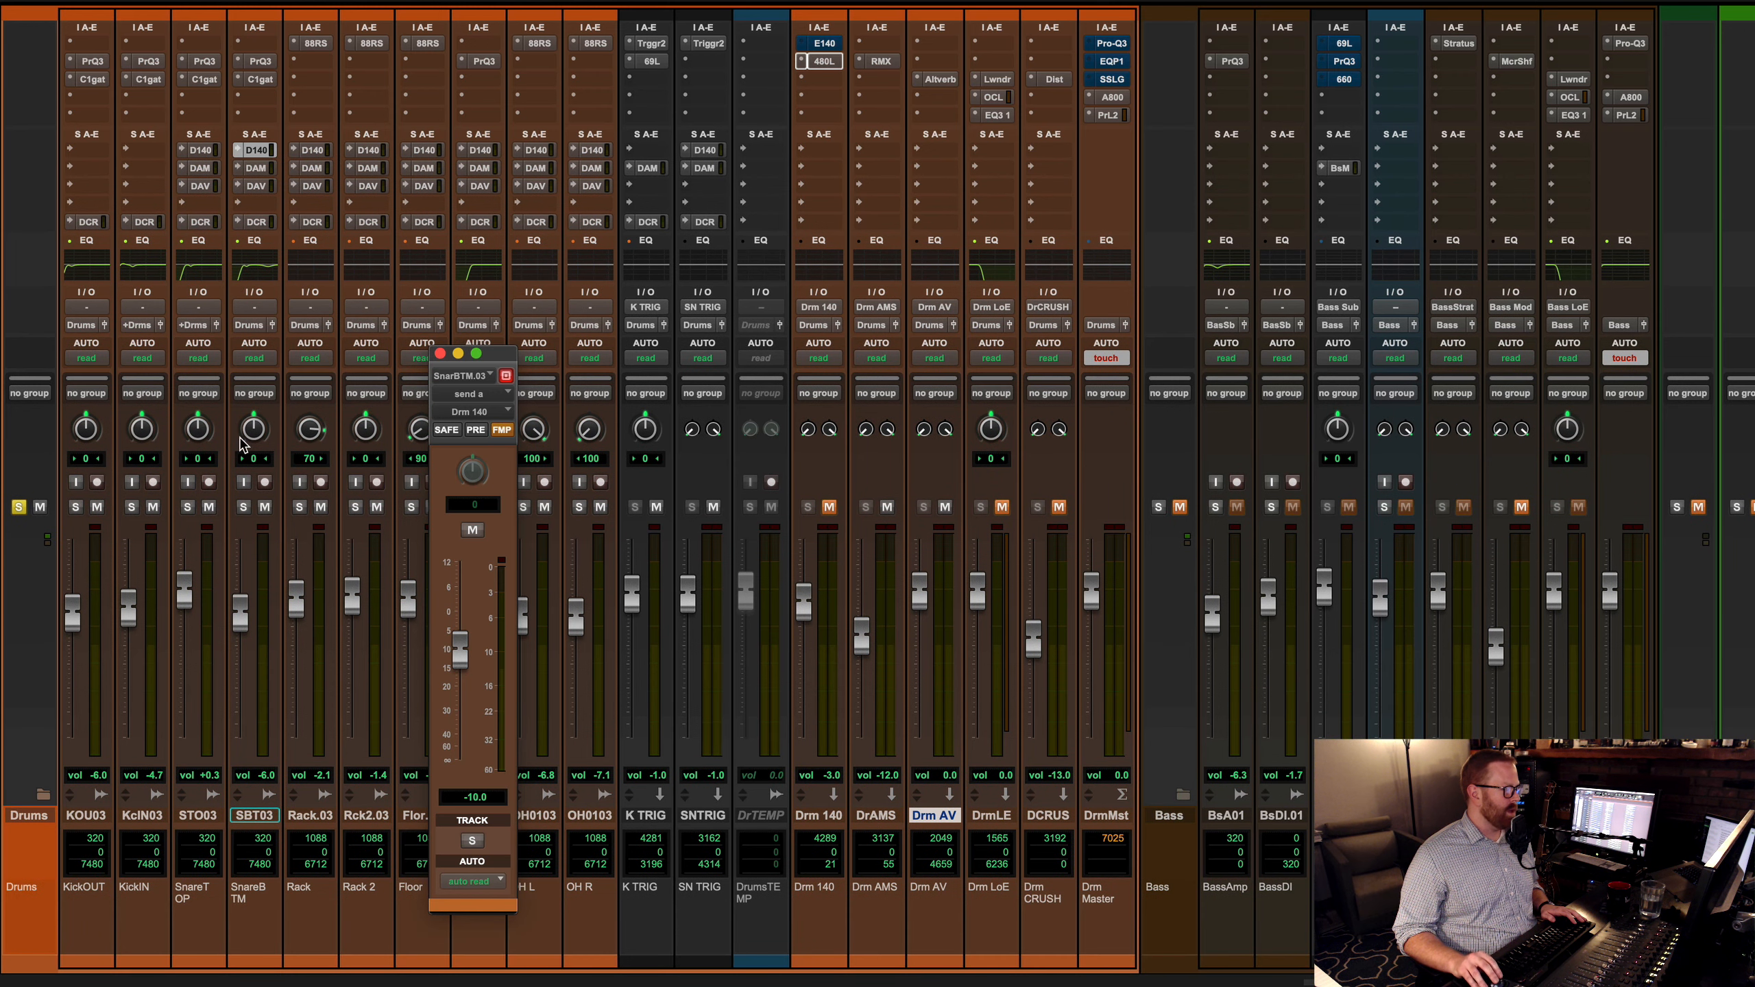
Step: Examine the K TRIG send to Drm AMS and the SN TRIG sends to Drm 140 and Drm AMS
left_click(648, 167)
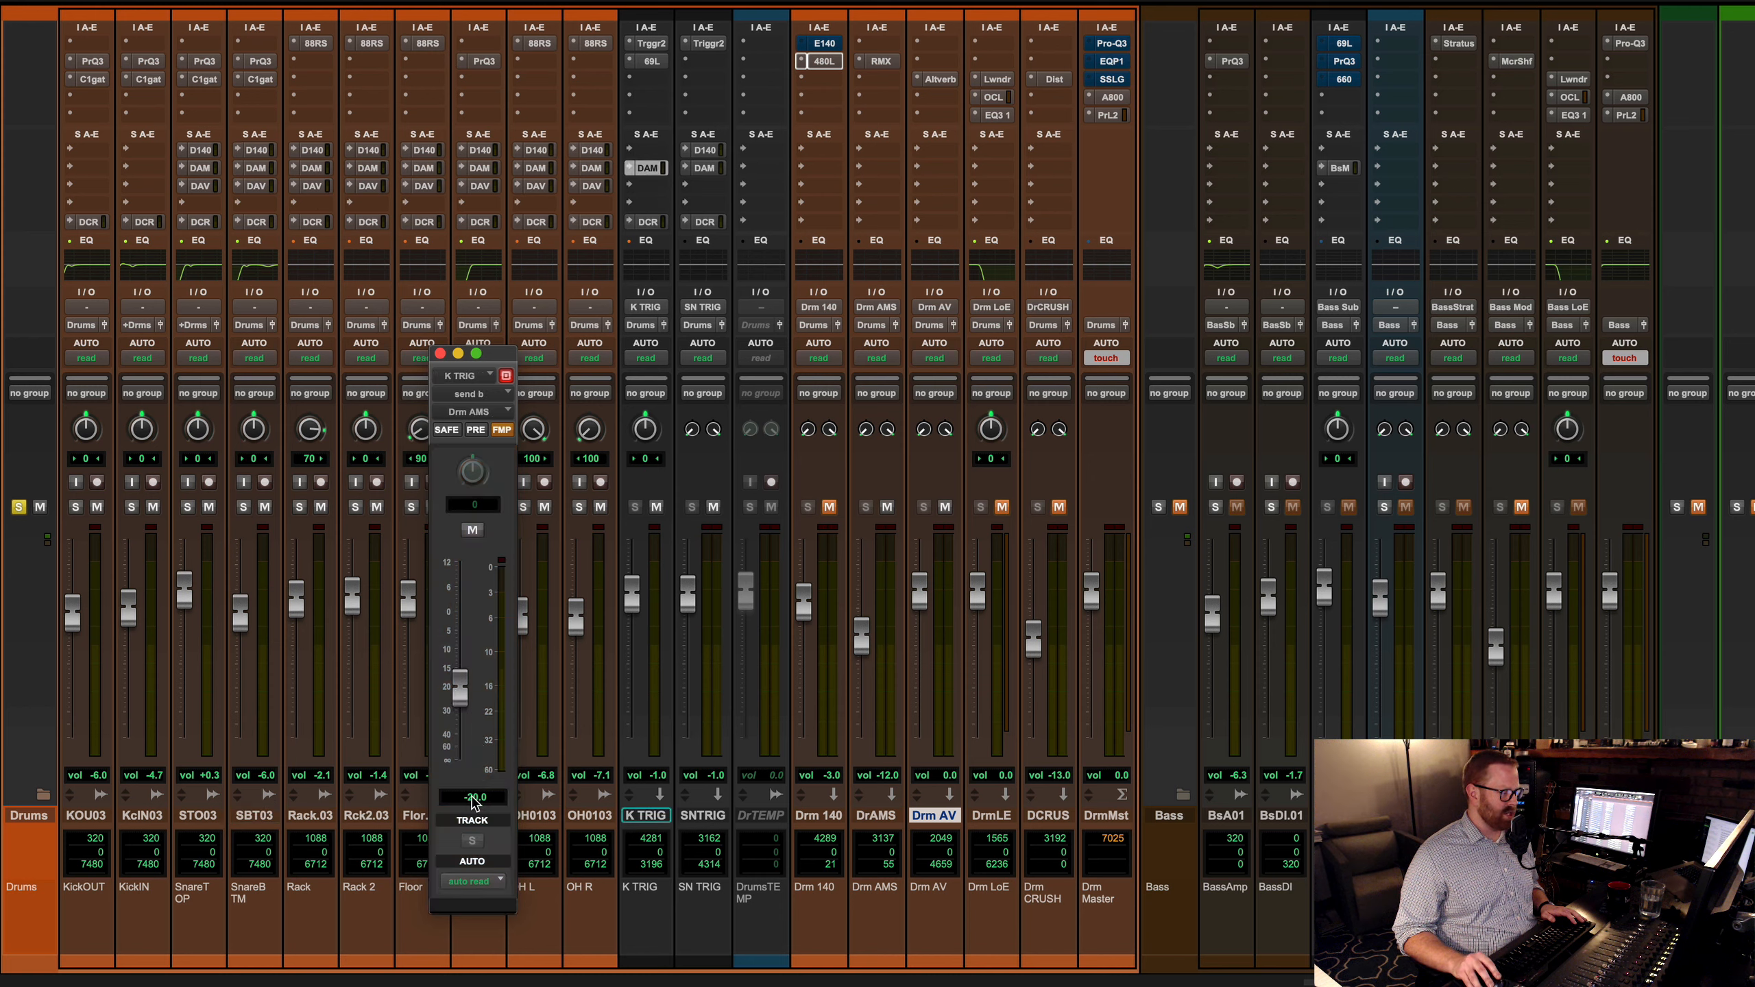
left_click(703, 168)
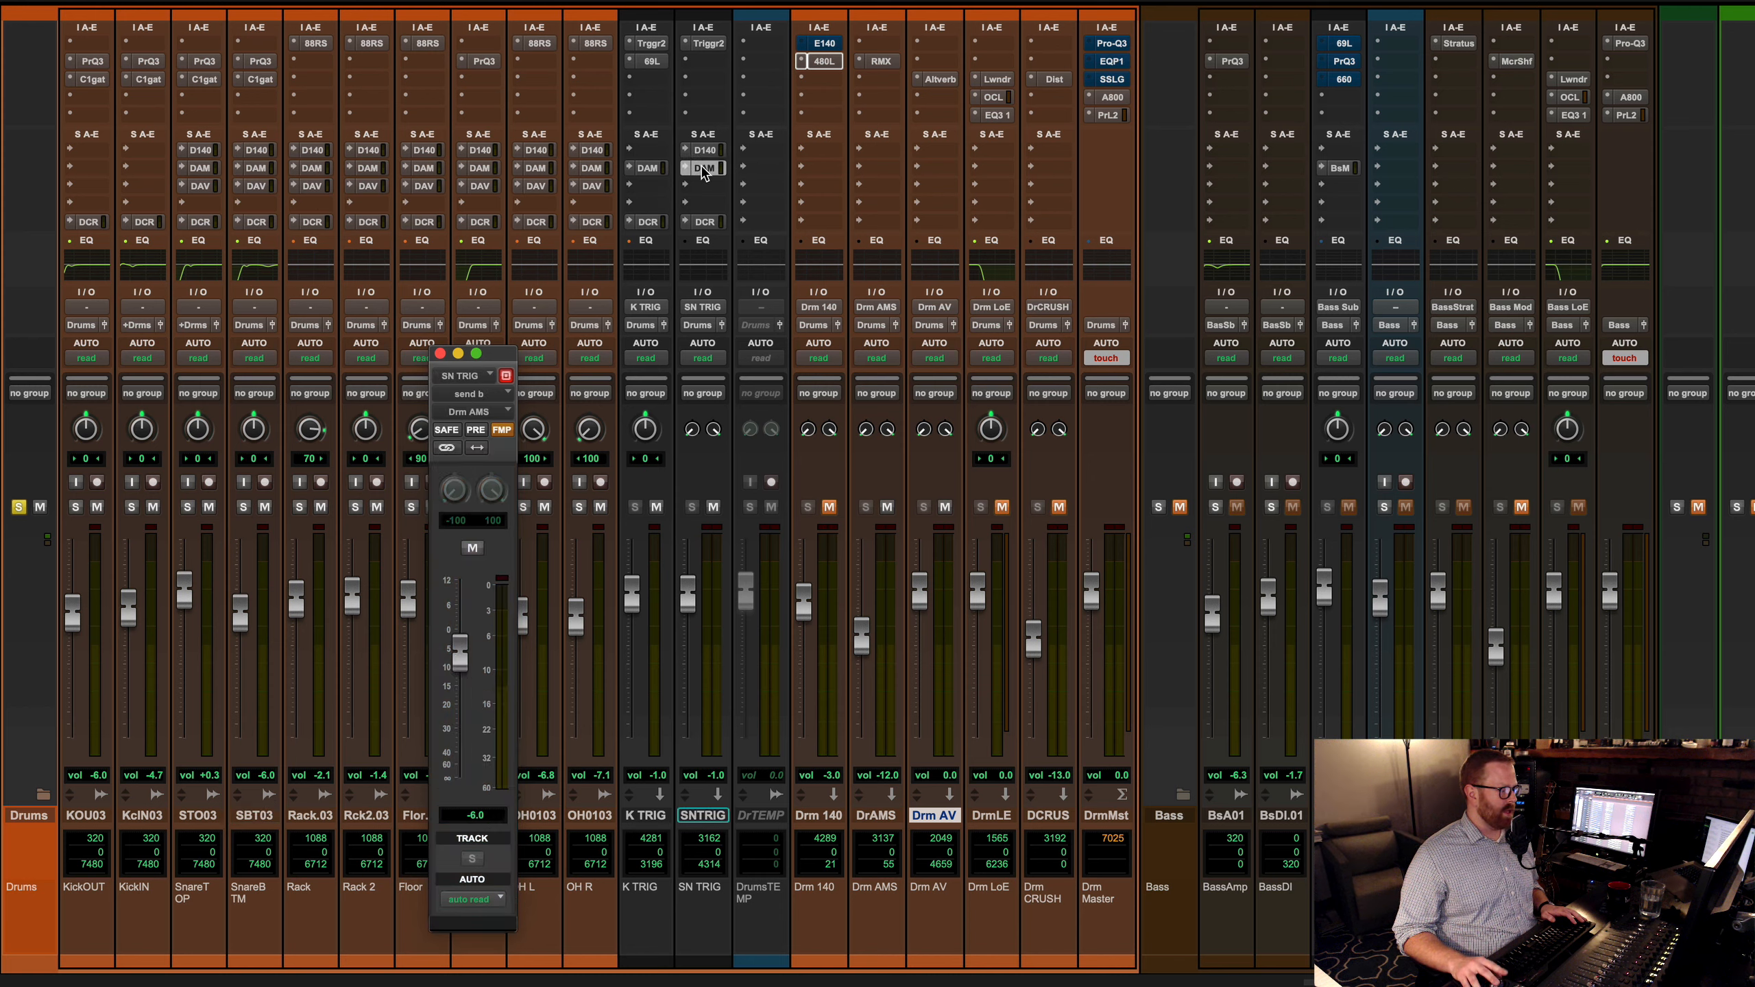
left_click(706, 152)
left_click(706, 168)
left_click(706, 149)
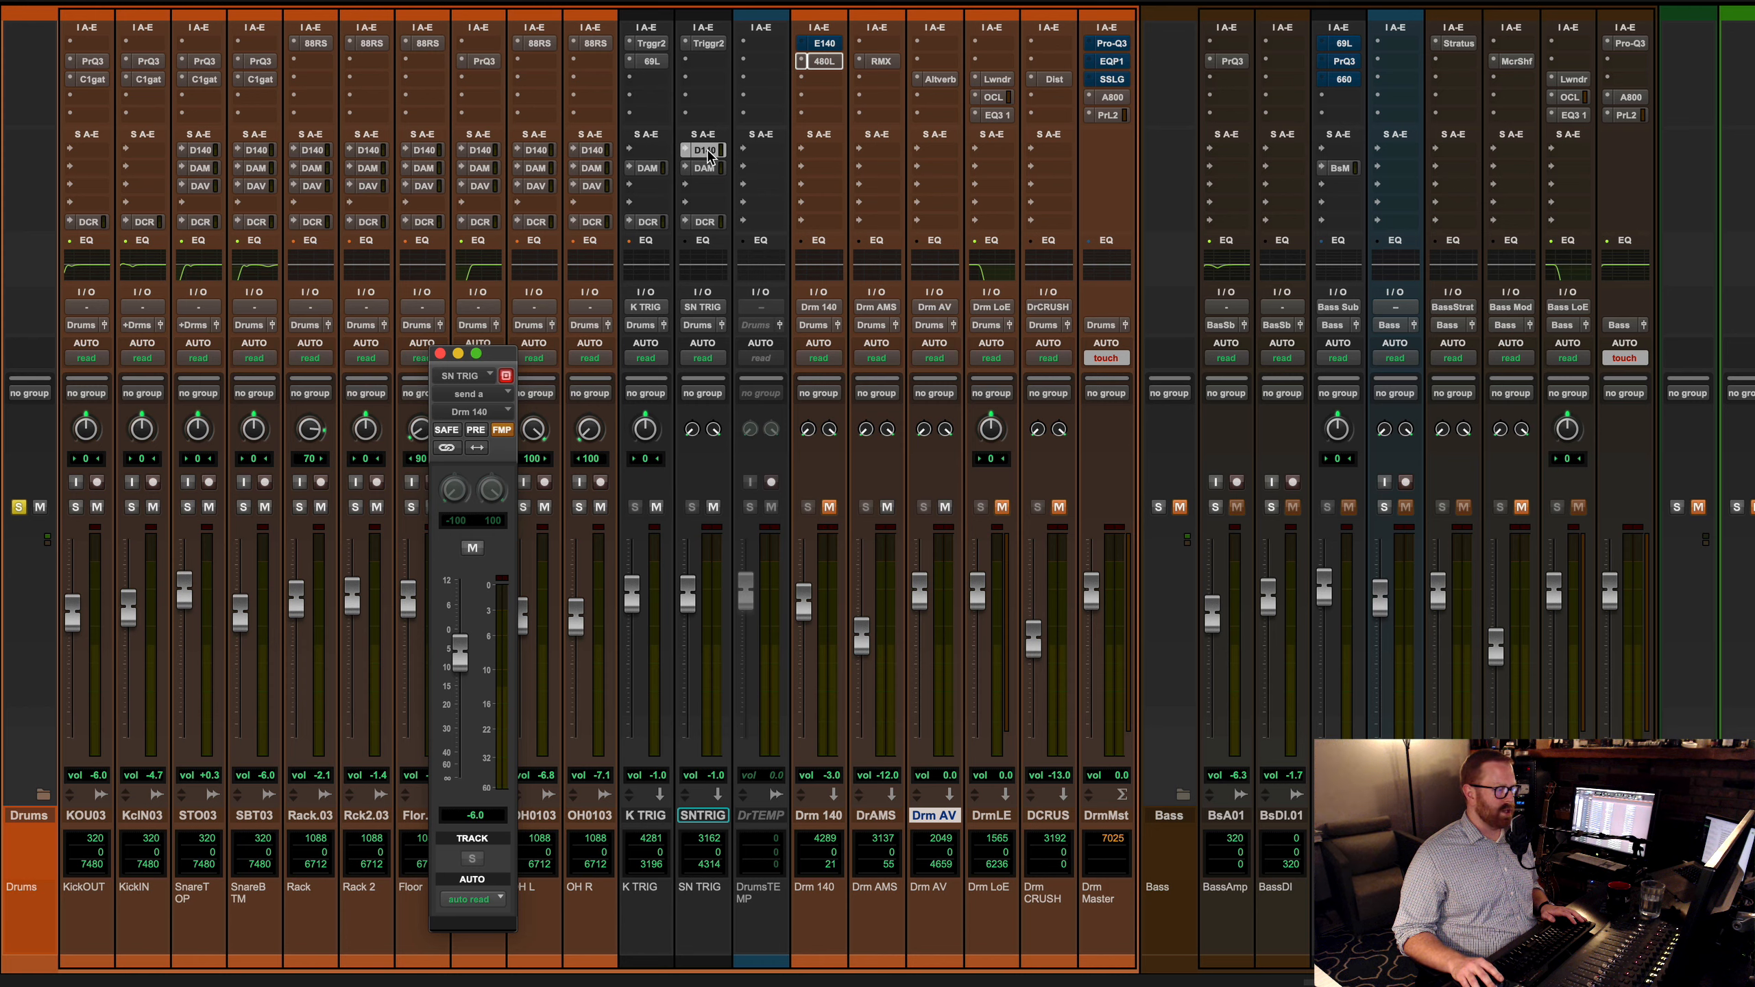
left_click(709, 168)
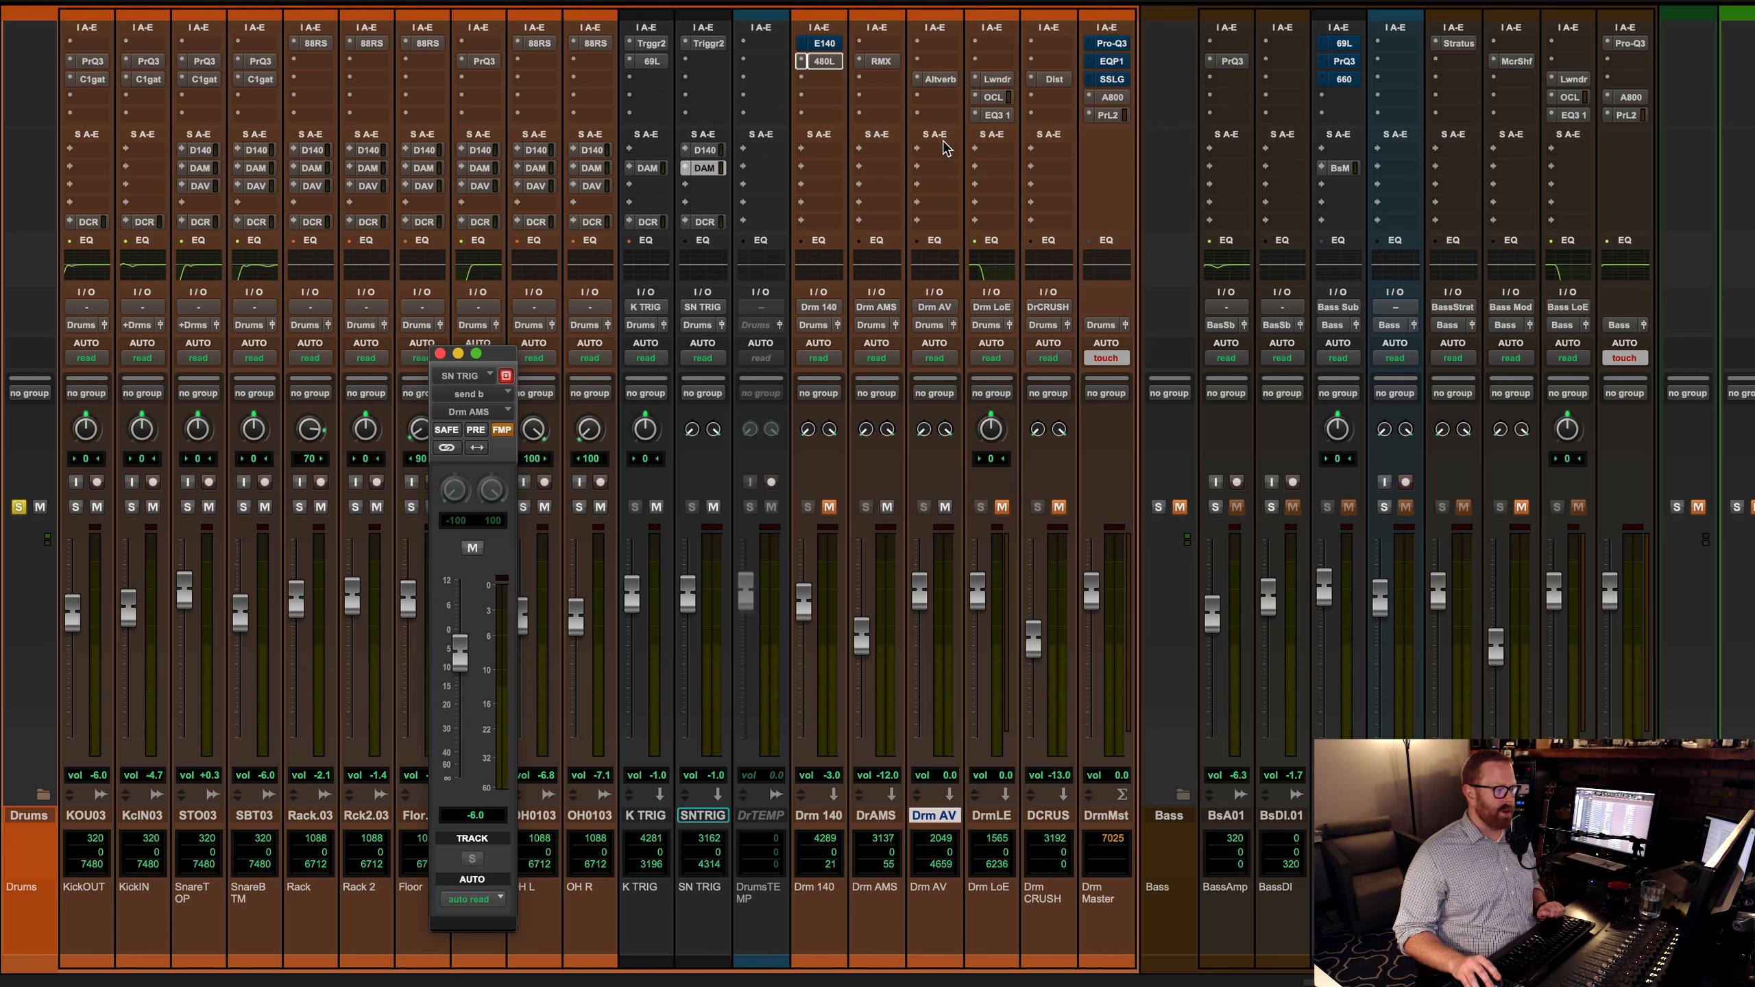
Step: Unmute the Drm 140 return and play the drums through it, briefly viewing its Lexicon 480L
left_click(829, 506)
left_click(439, 353)
key("space")
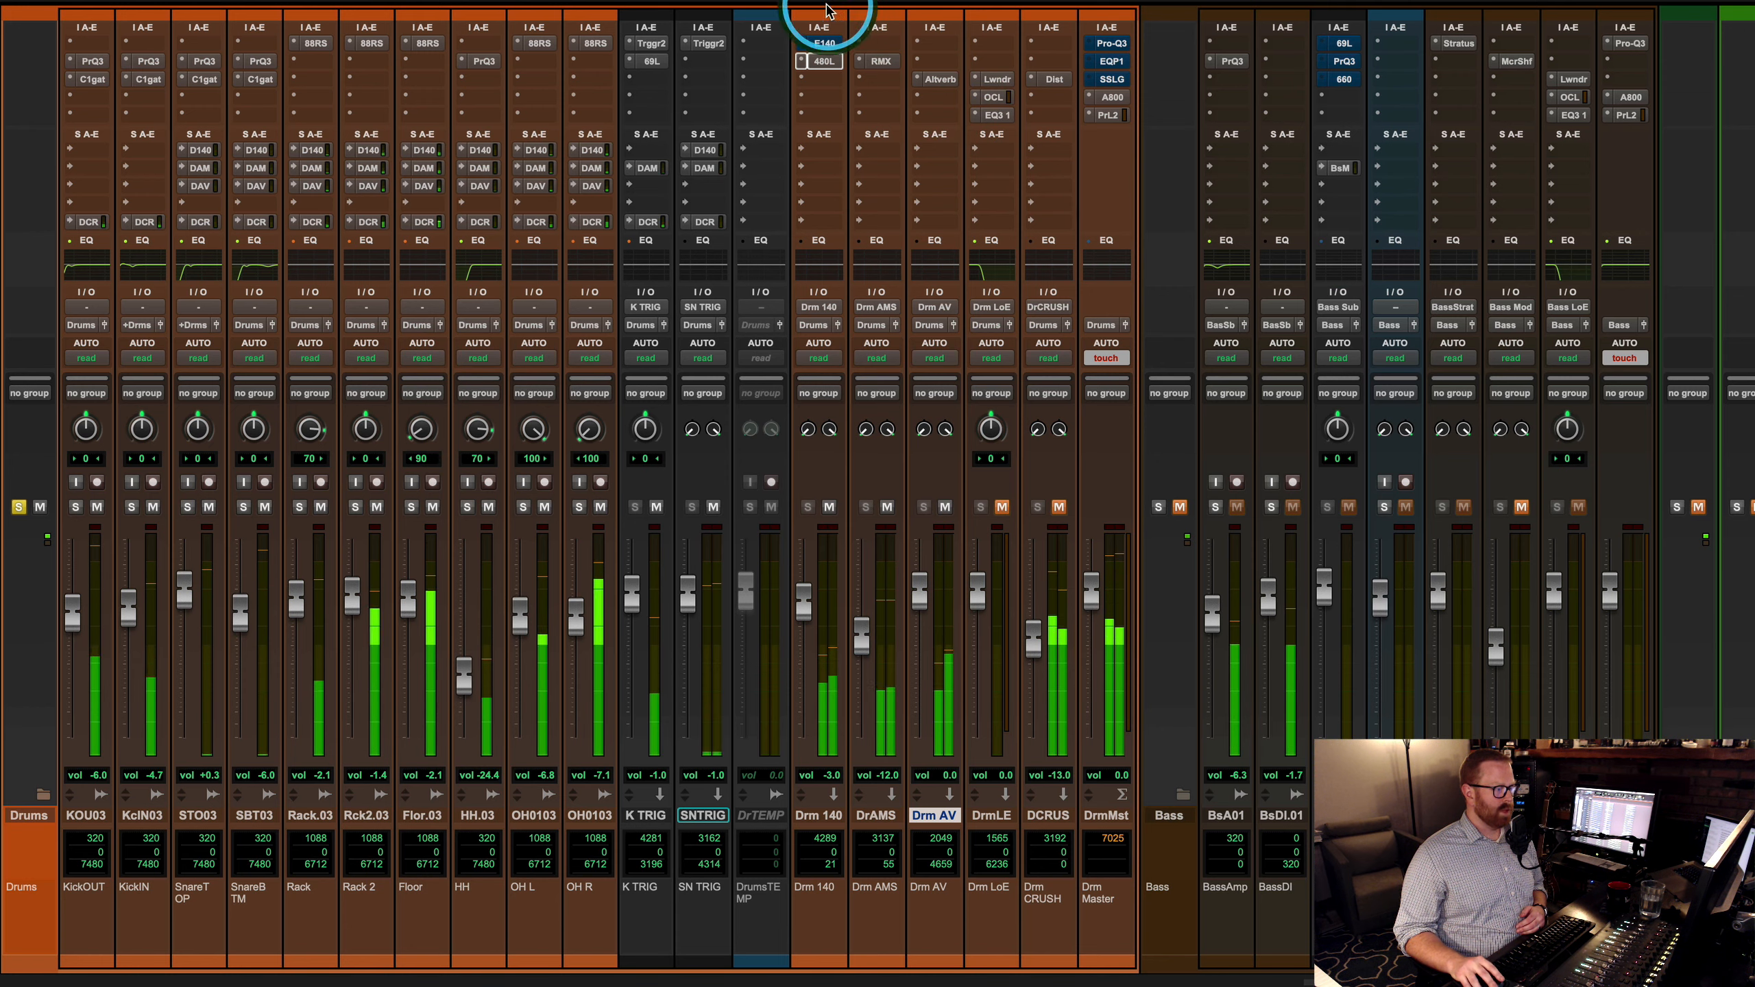
left_click(822, 61)
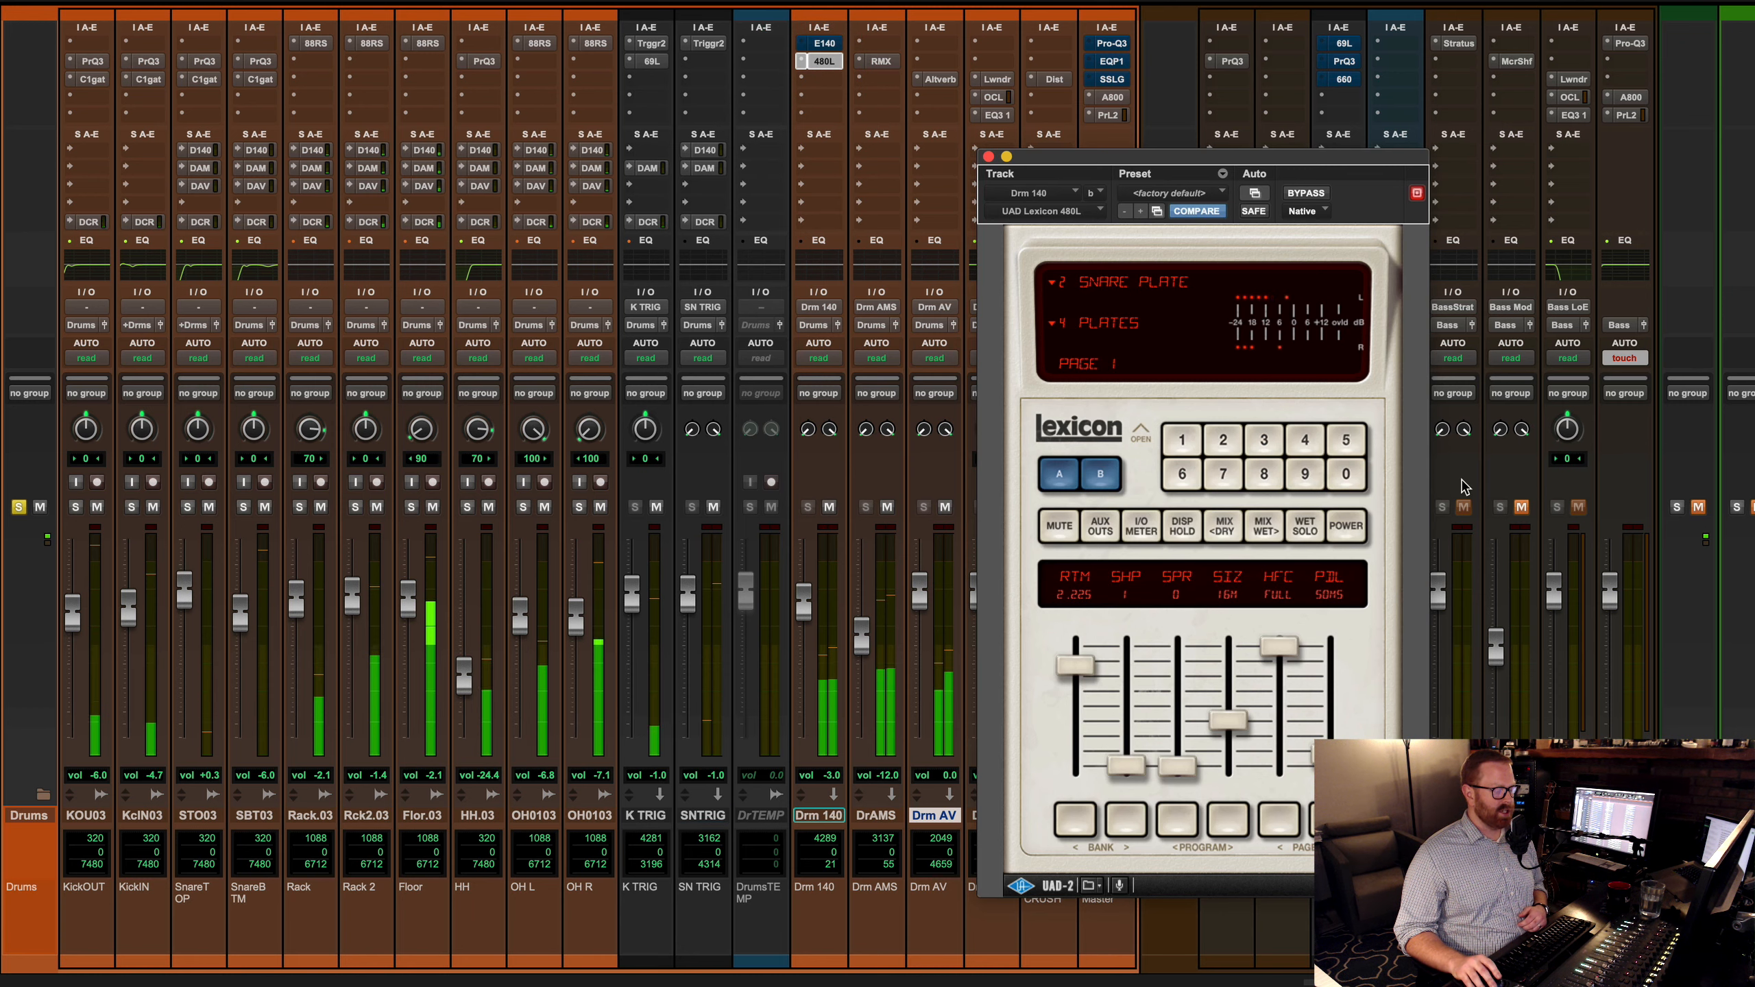
key("super+w")
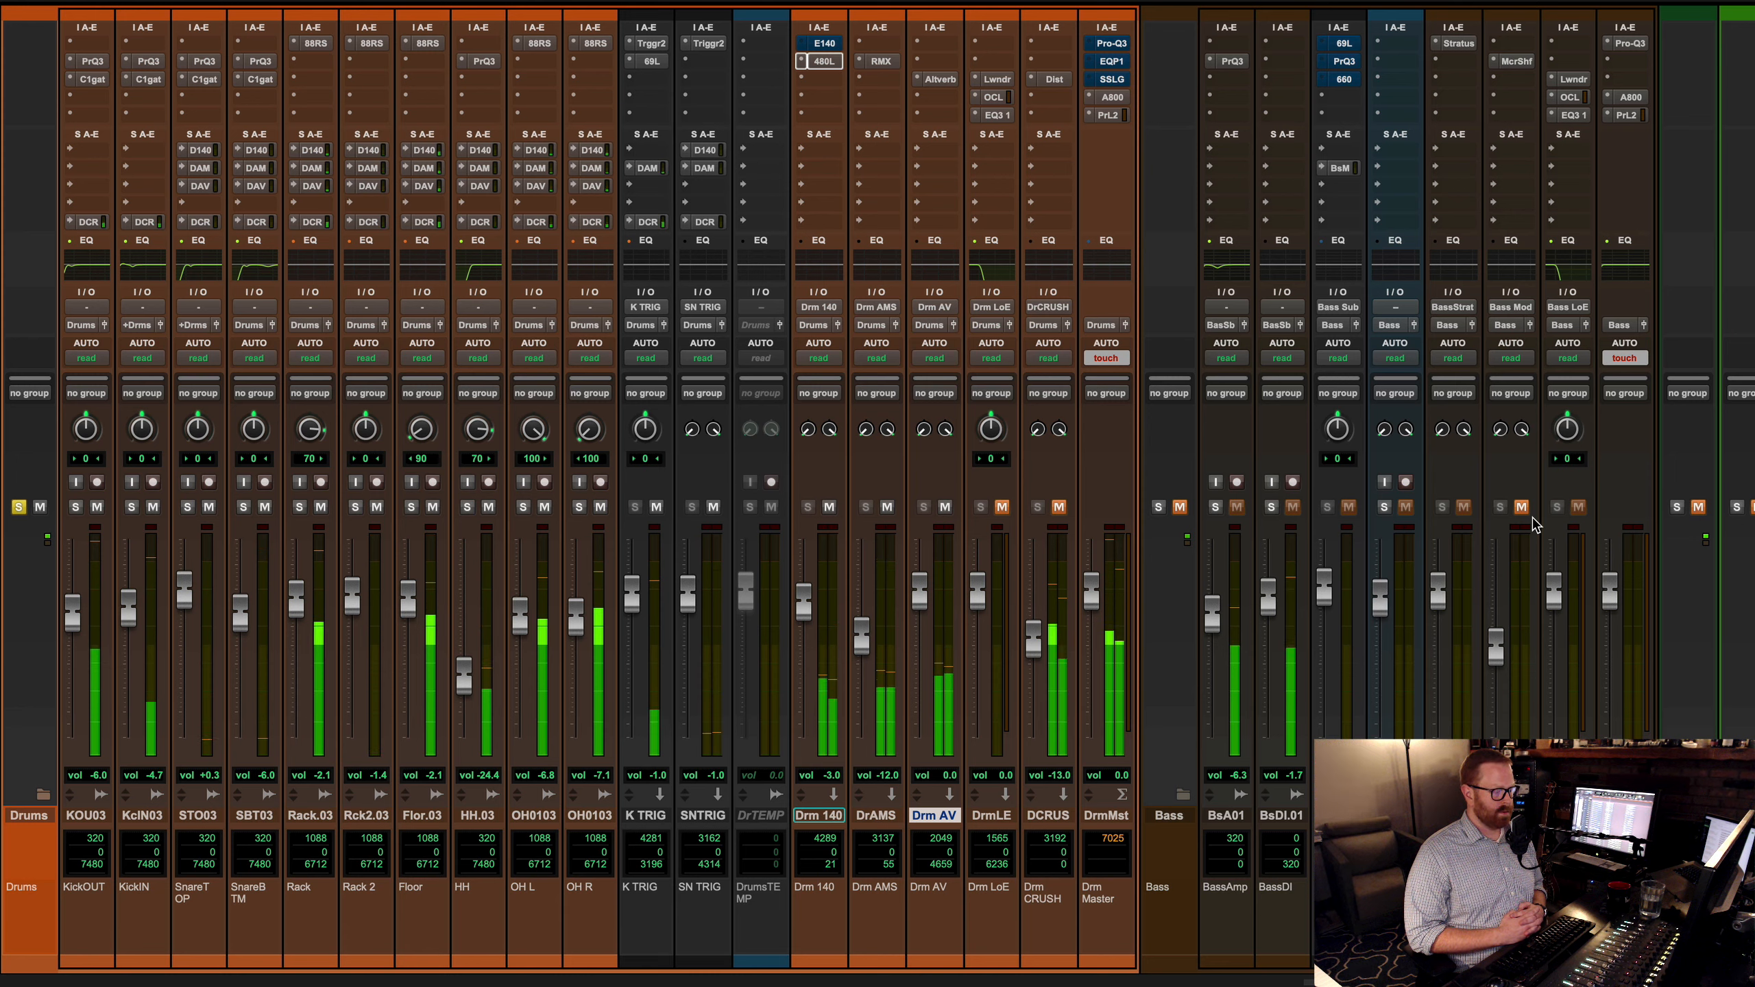
key("space")
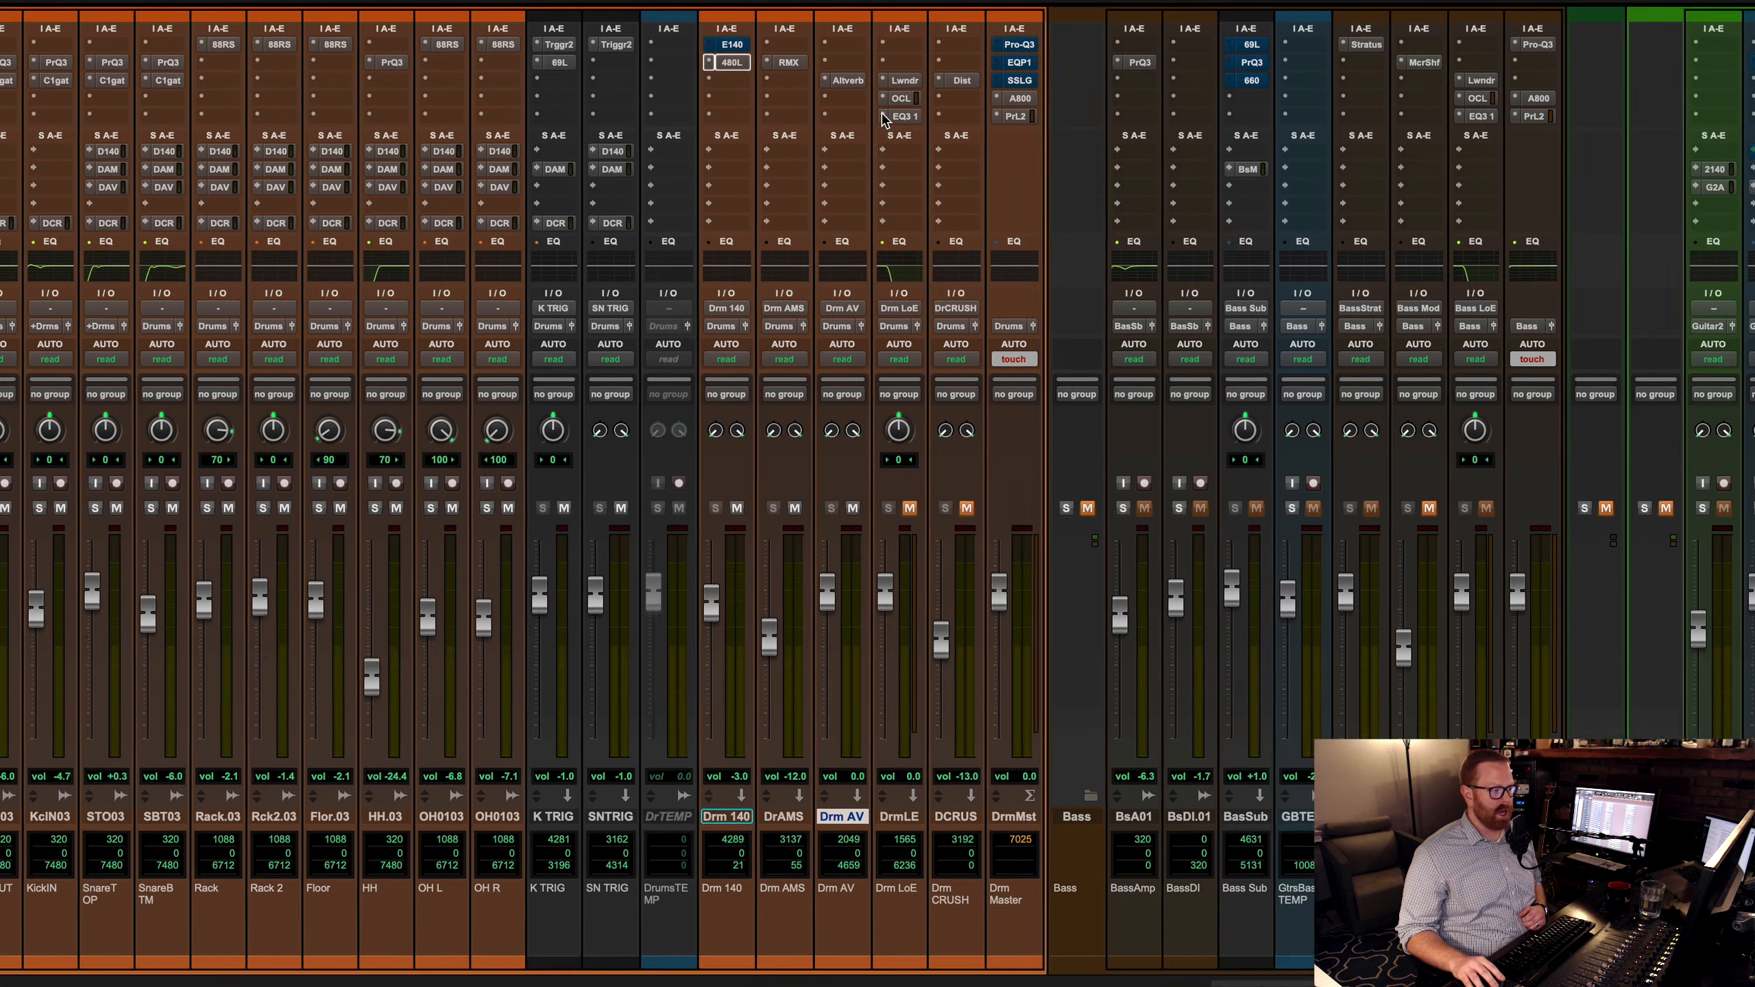
Step: Inspect the Lowender and the Oxford Dynamics compressor on the Drm LoE return, and close the plug-in
left_click(995, 79)
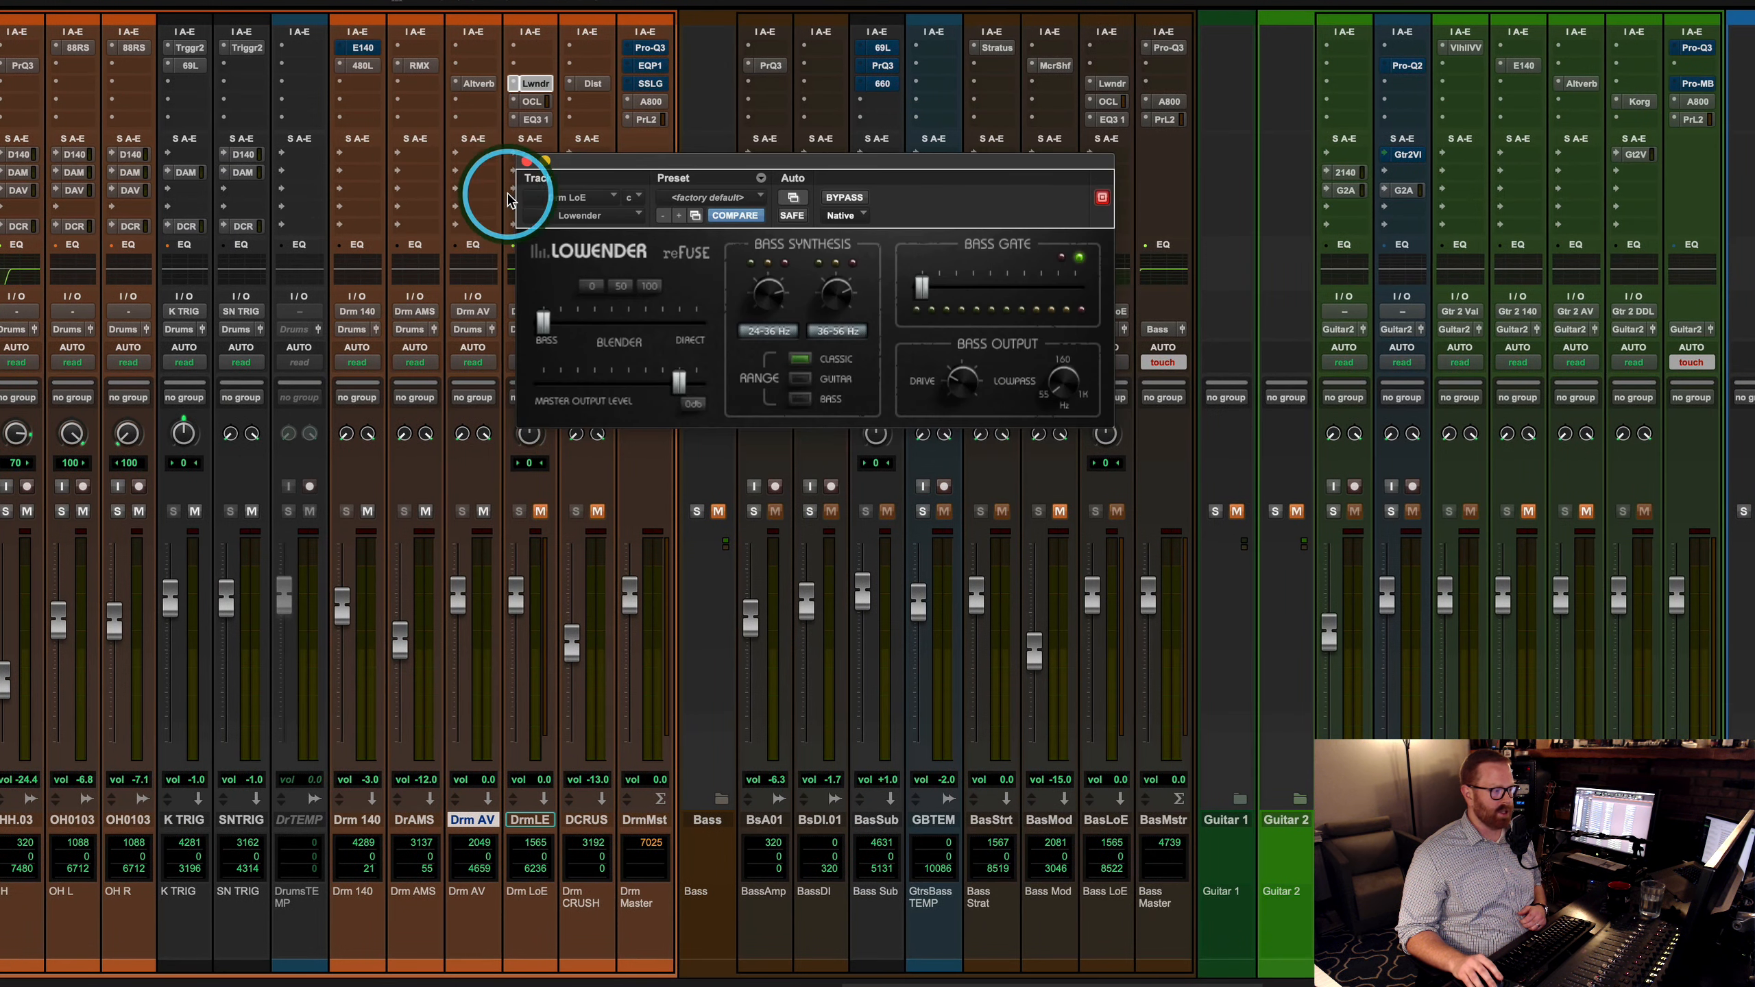
left_click(527, 161)
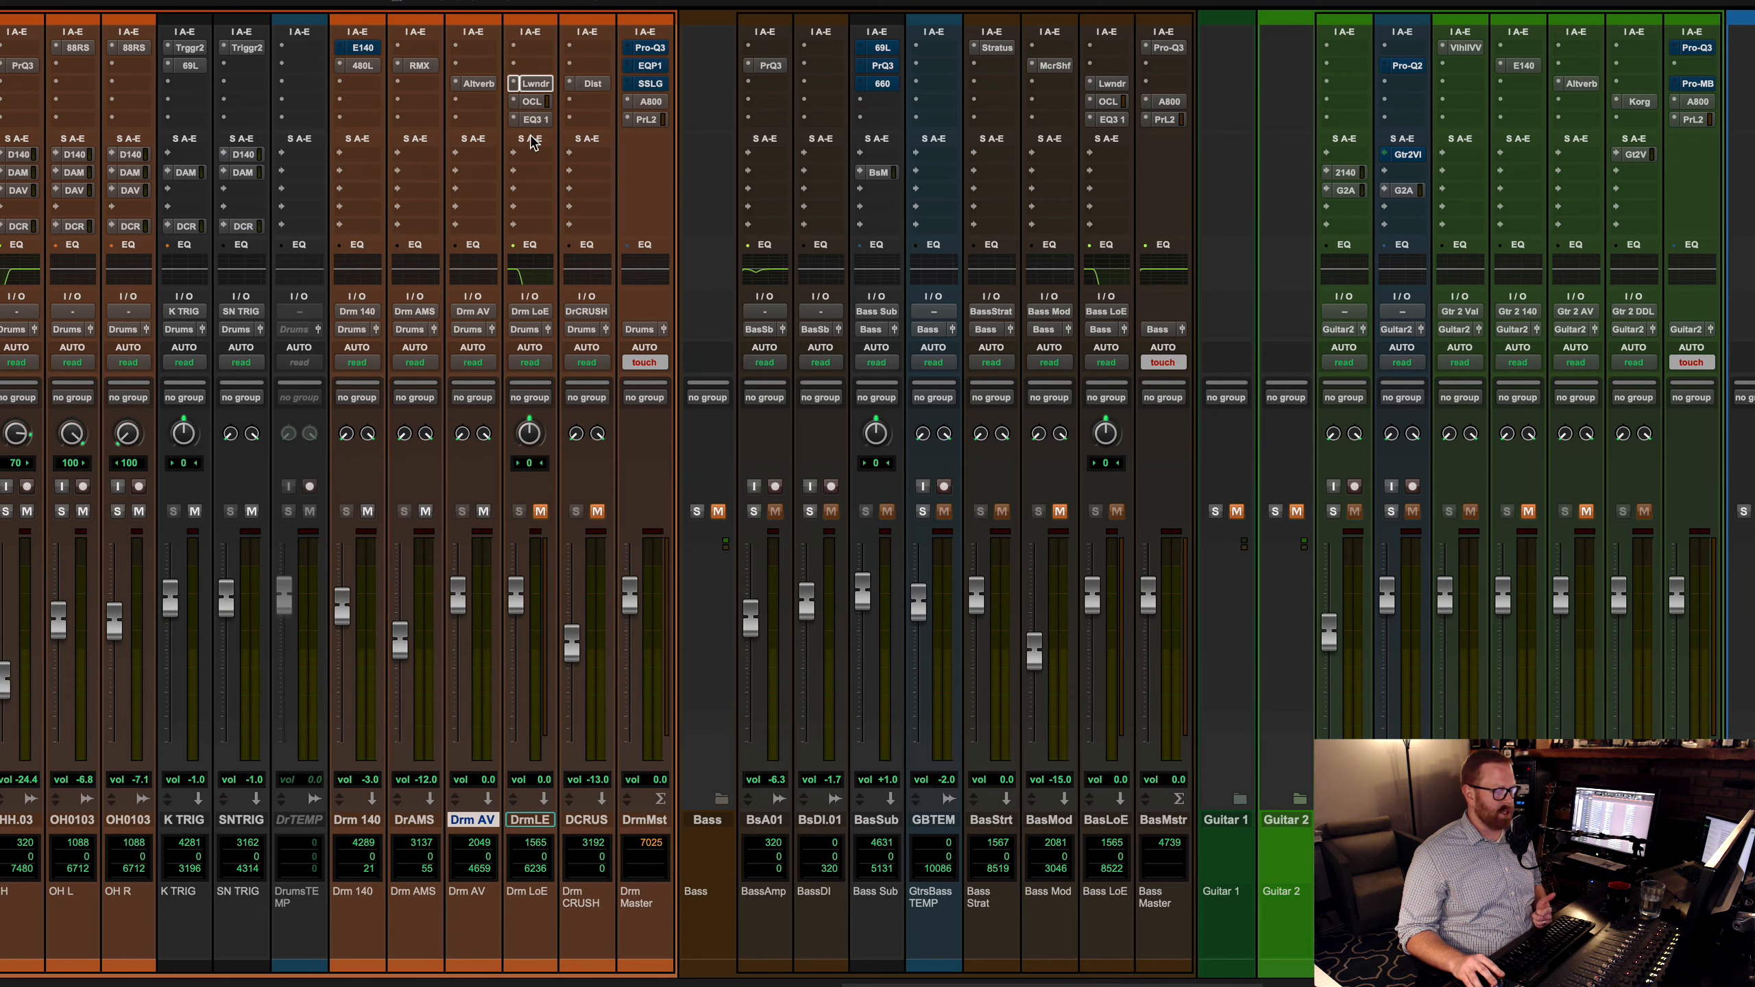
left_click(531, 101)
left_click(532, 120)
left_click(533, 102)
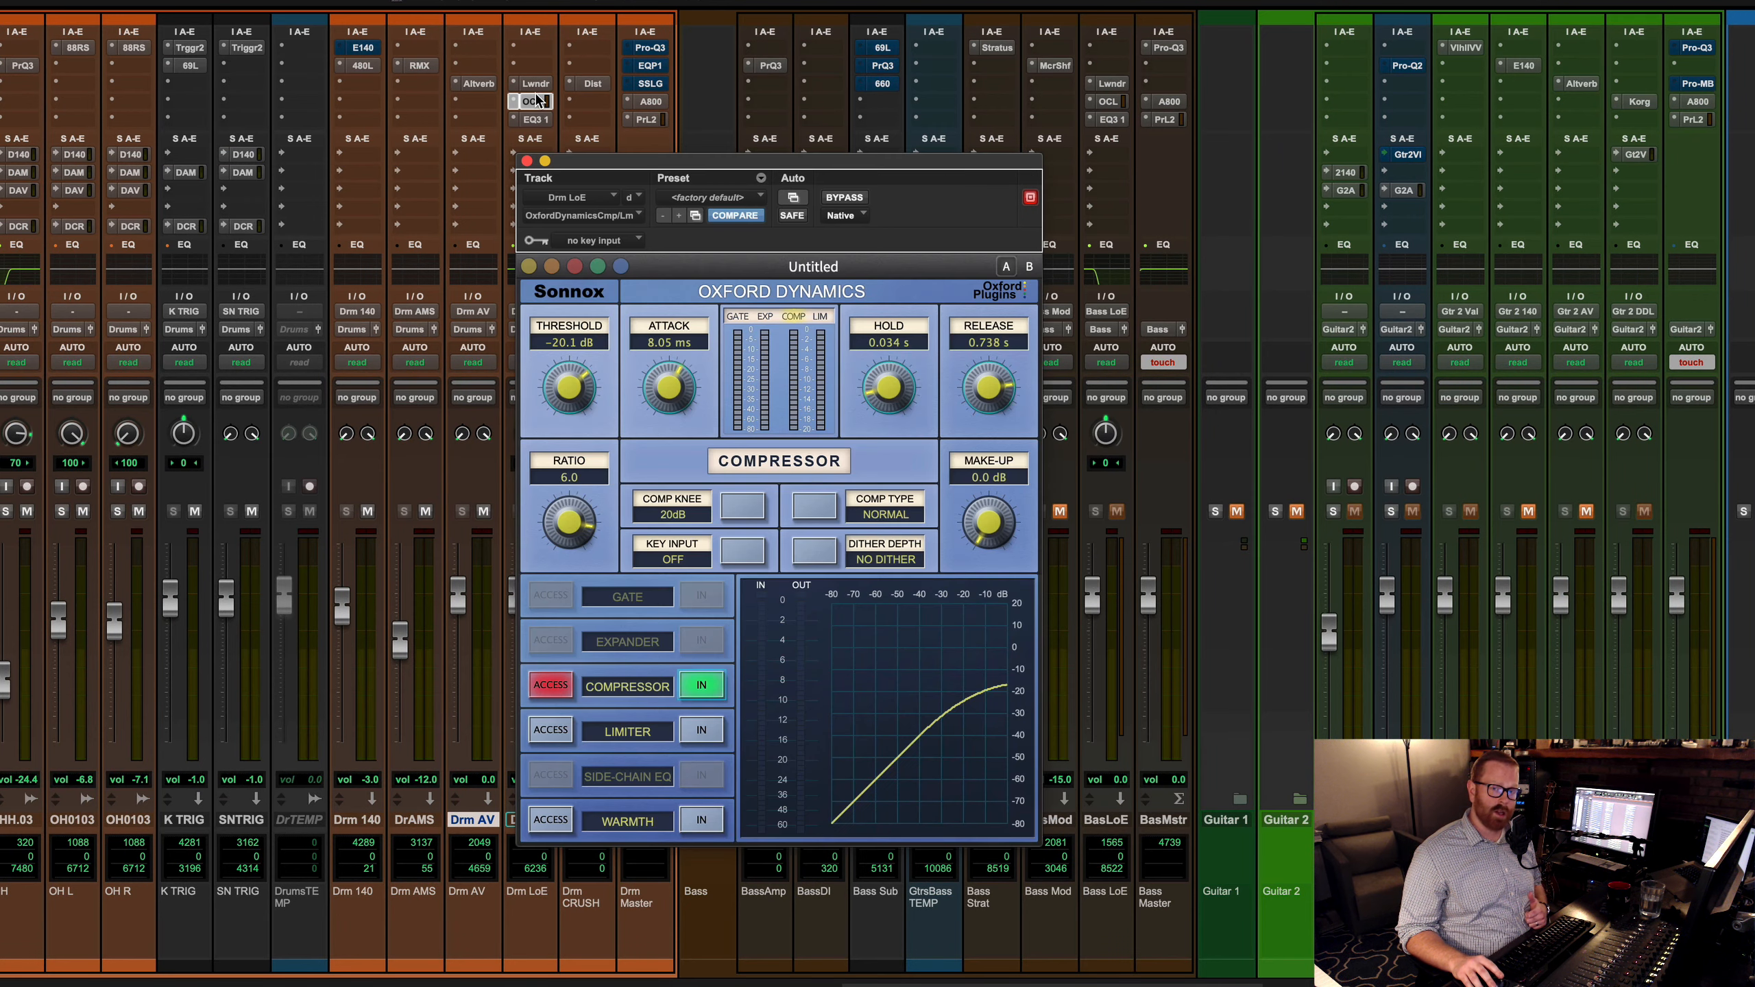
left_click(536, 83)
left_click(527, 161)
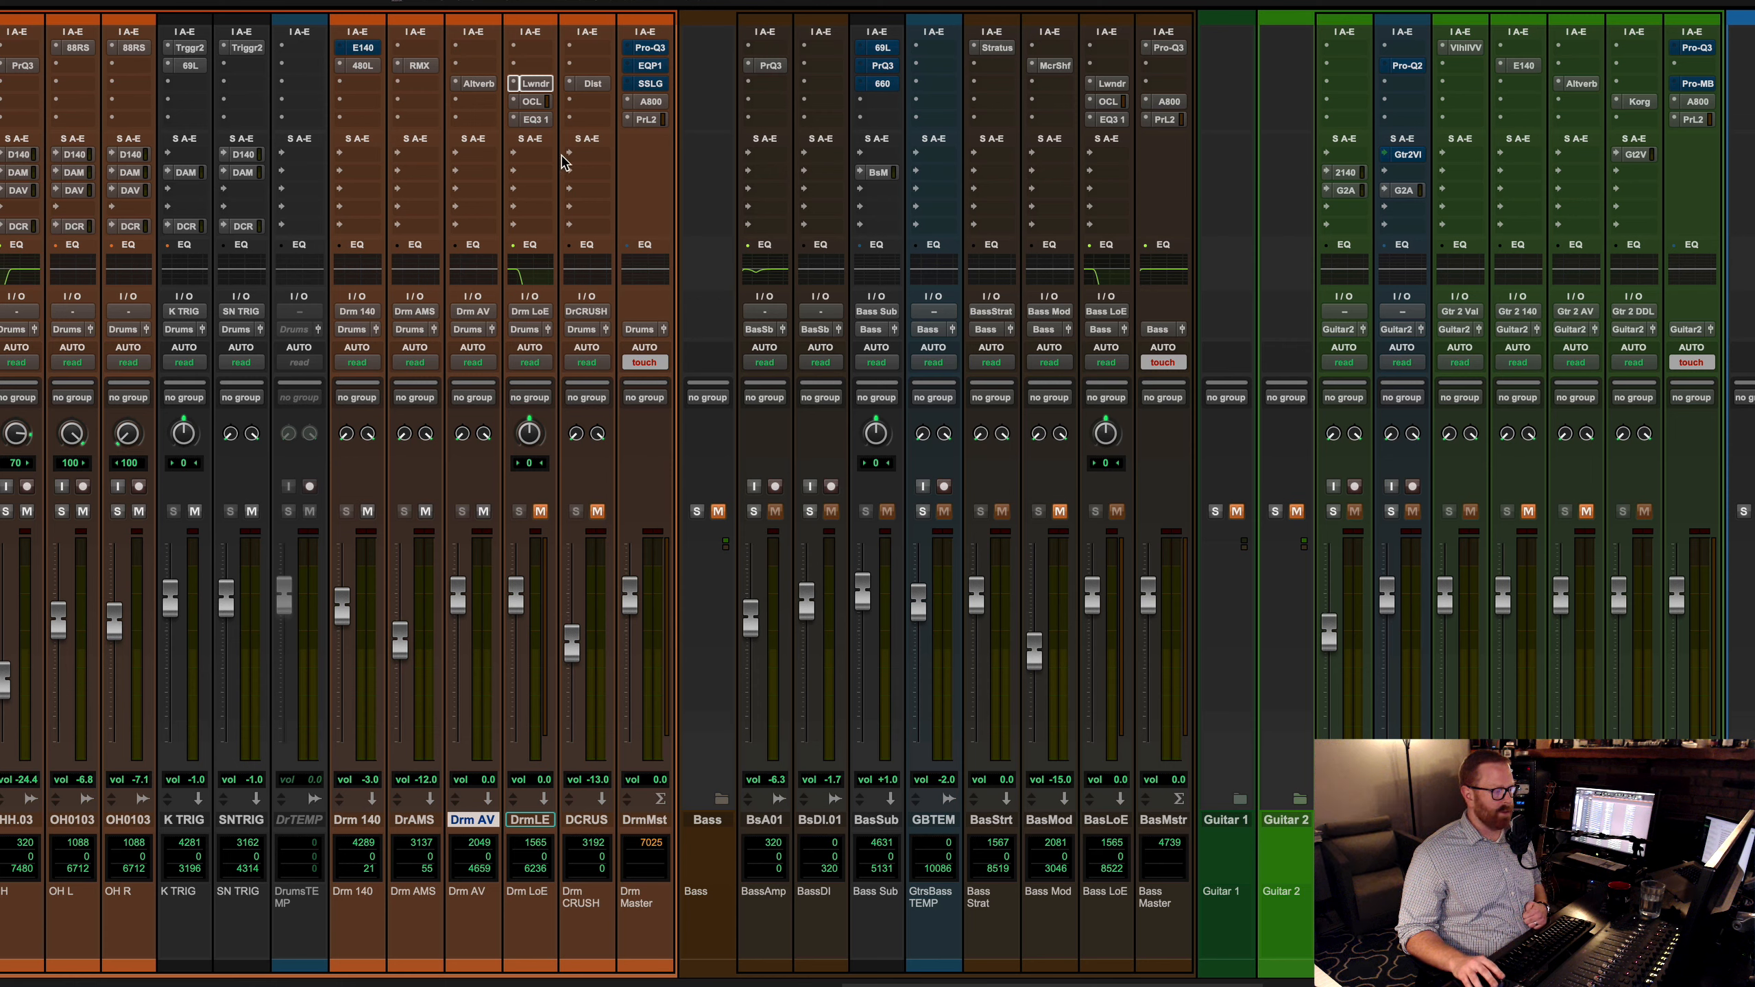
Step: Inspect the Distressor on the Drm CRUSH return and the KickOUT send feeding it
left_click(588, 83)
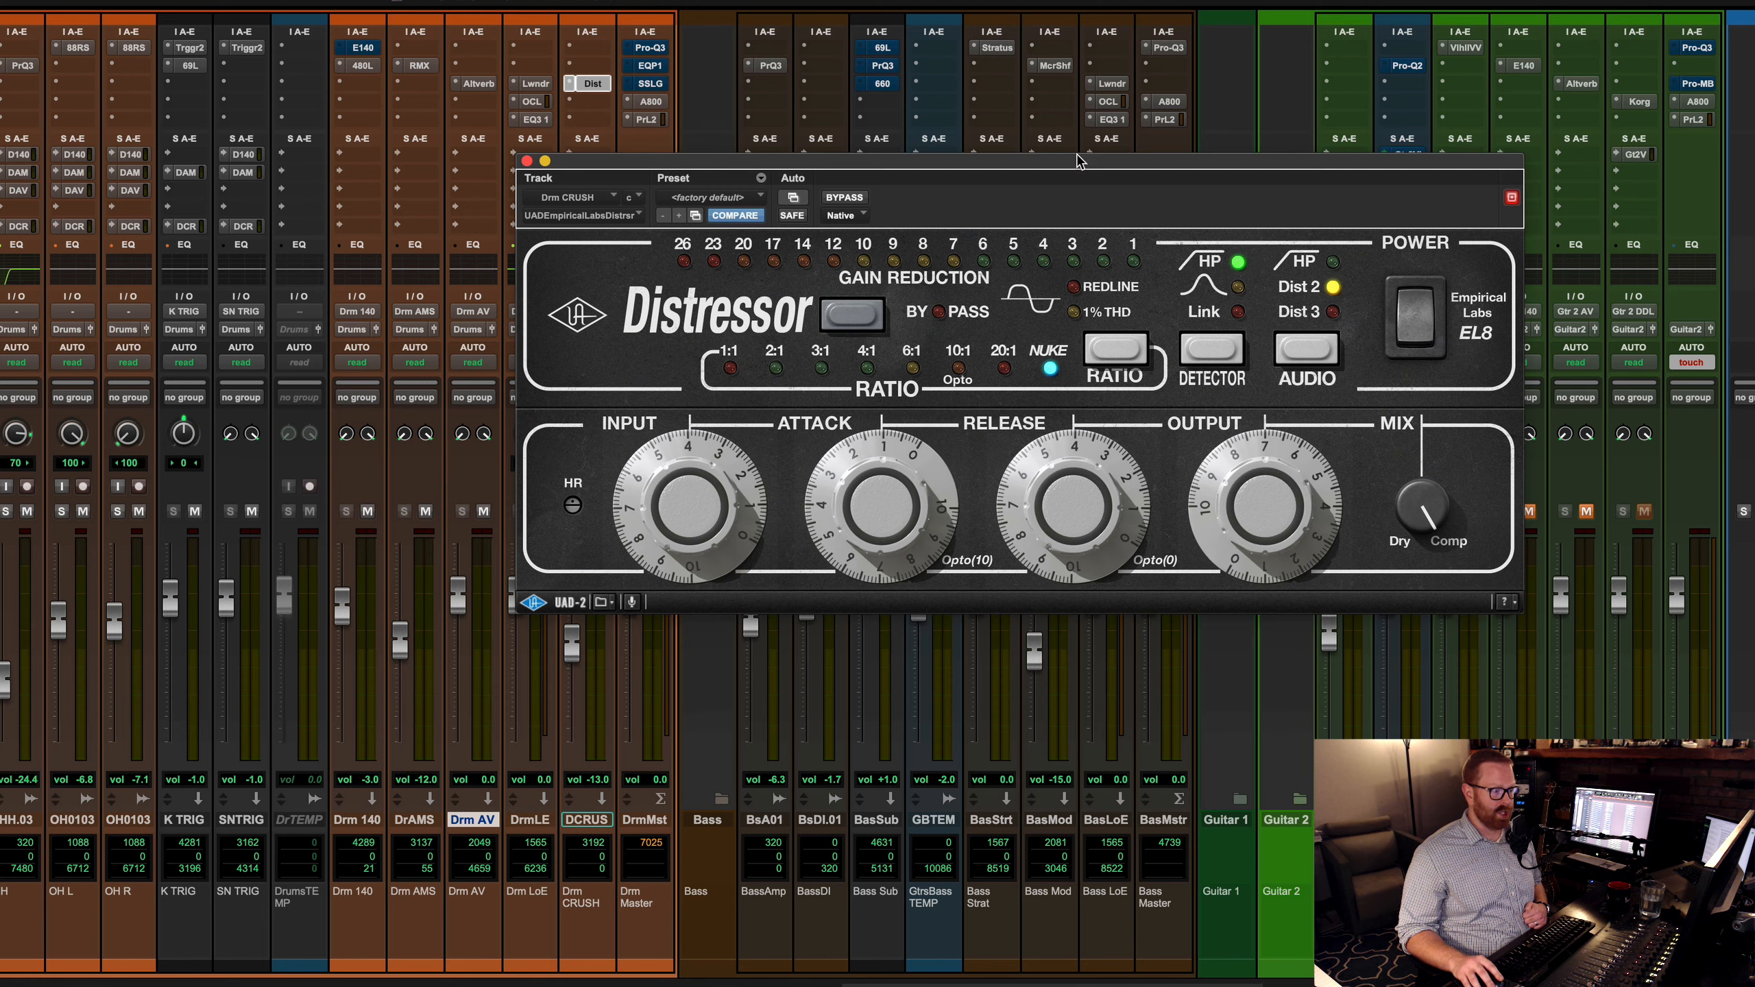
left_click_drag(1080, 161, 1282, 139)
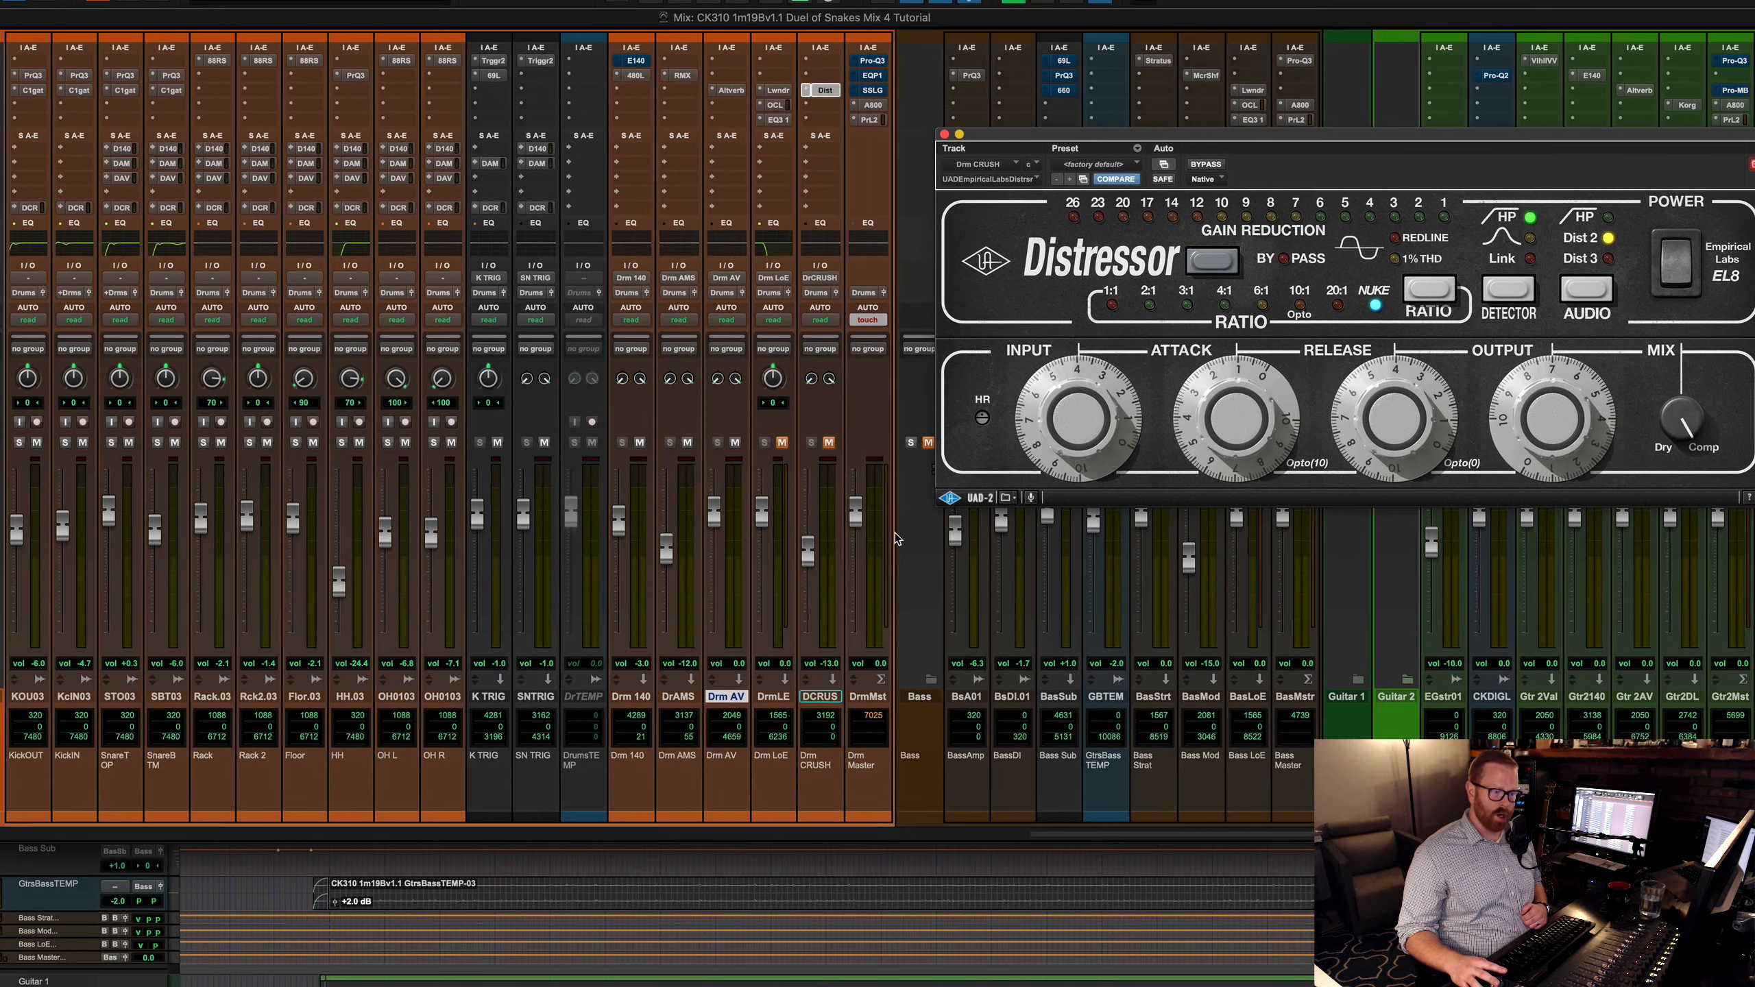
left_click(30, 208)
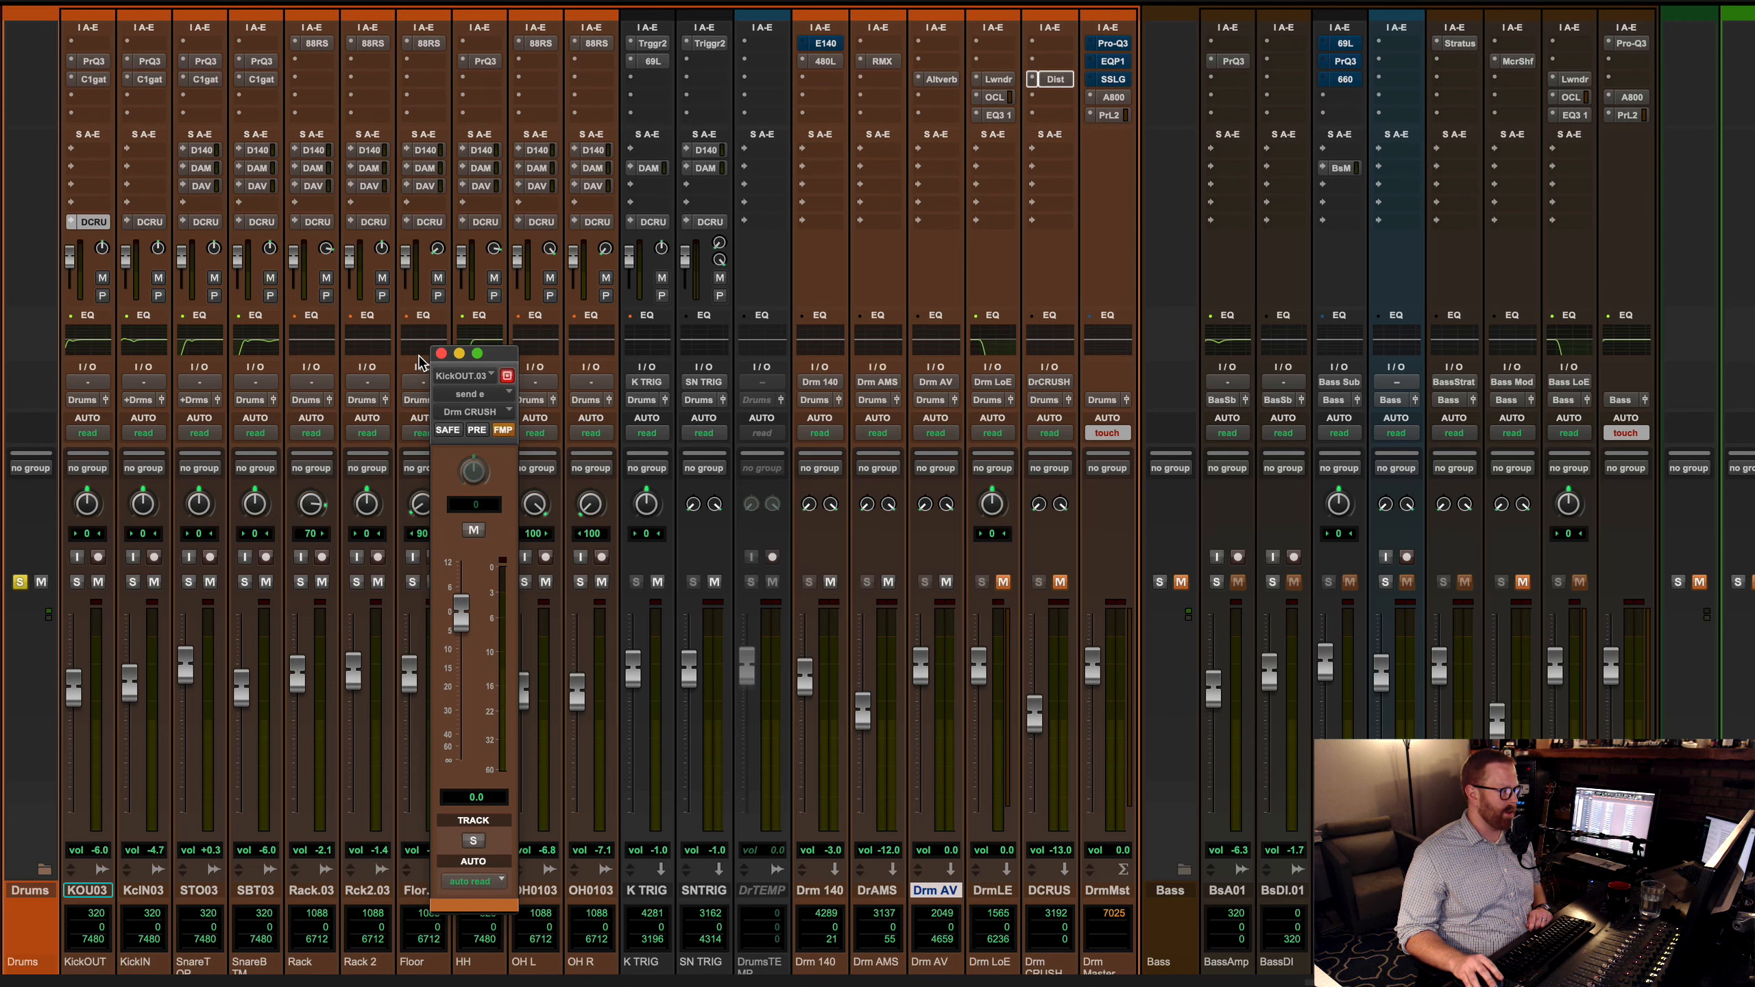
Step: Examine the K TRIG send to Drm CRUSH and reopen the Distressor on the Drm CRUSH return
left_click(442, 354)
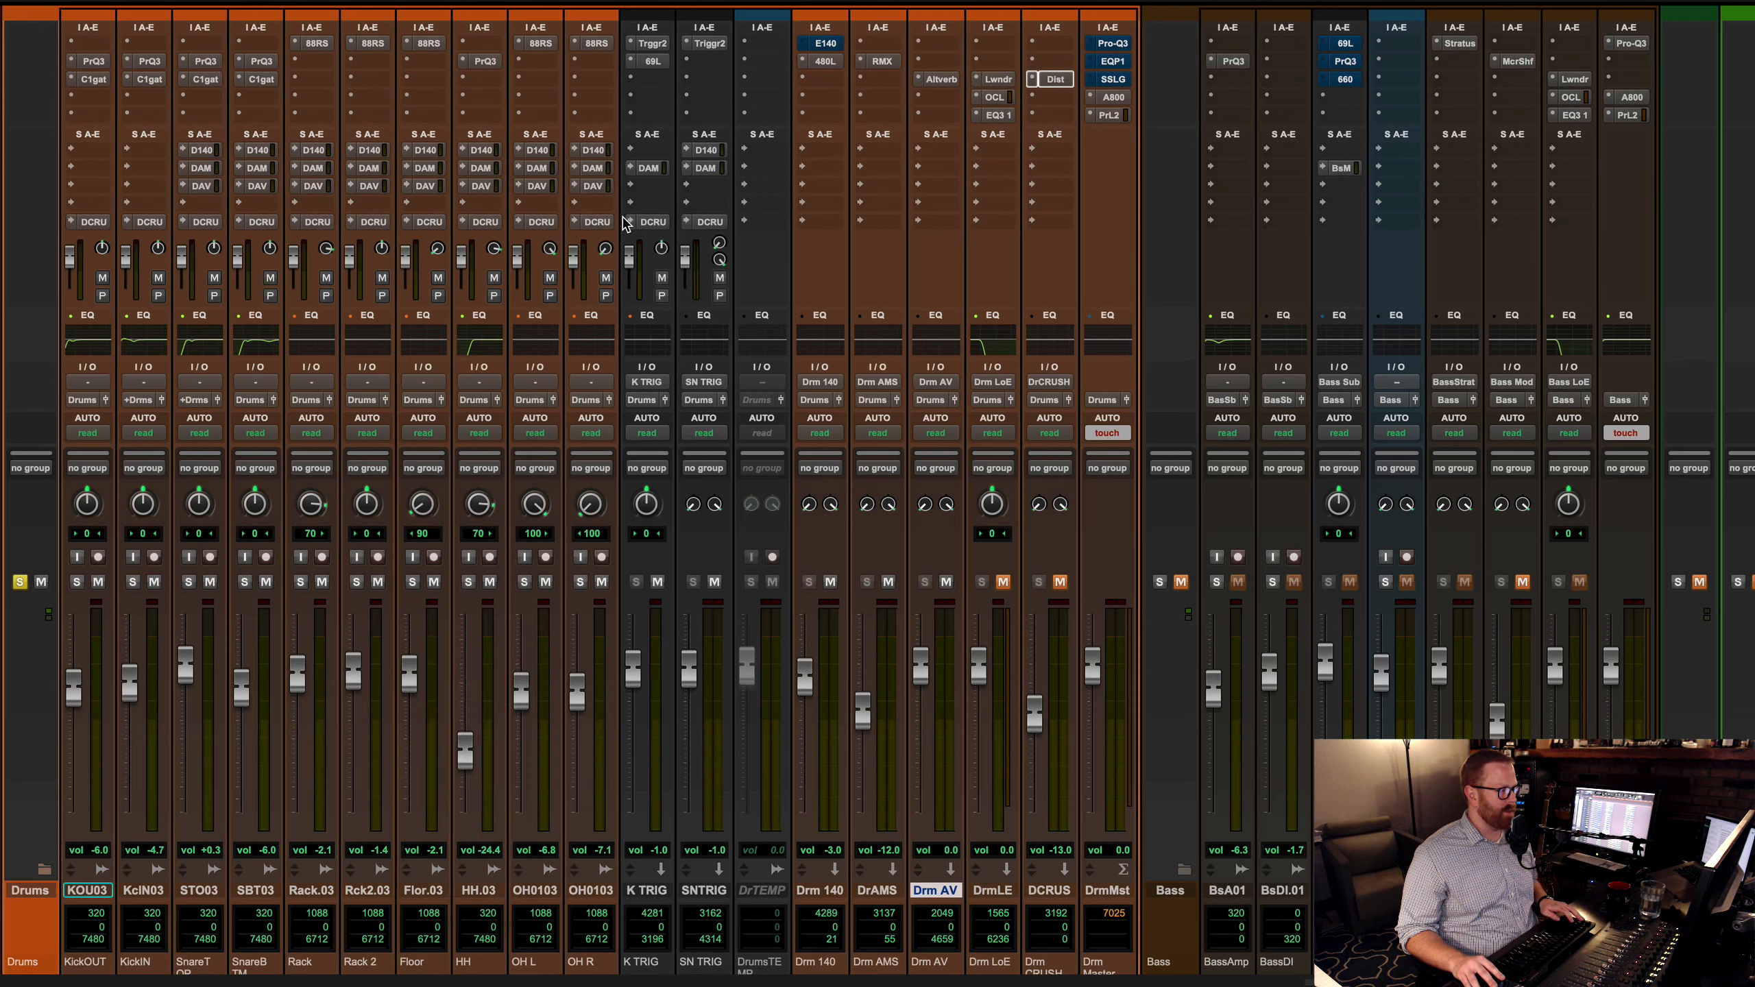
left_click(656, 223)
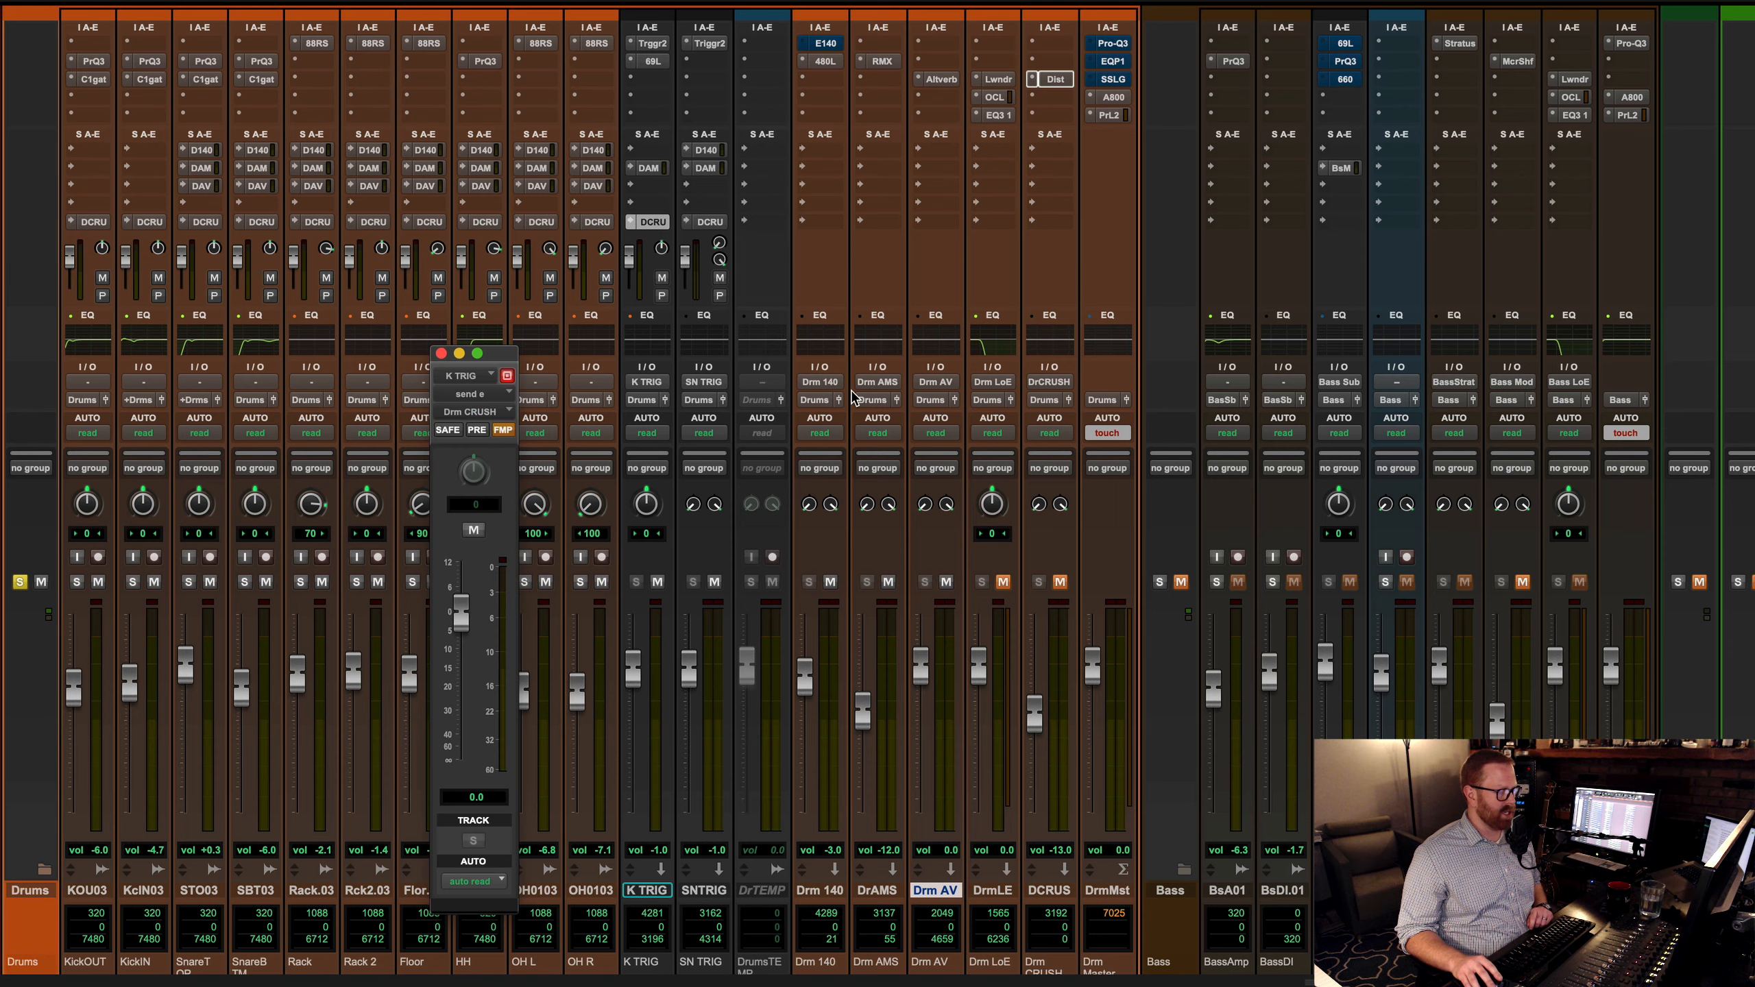
left_click(440, 354)
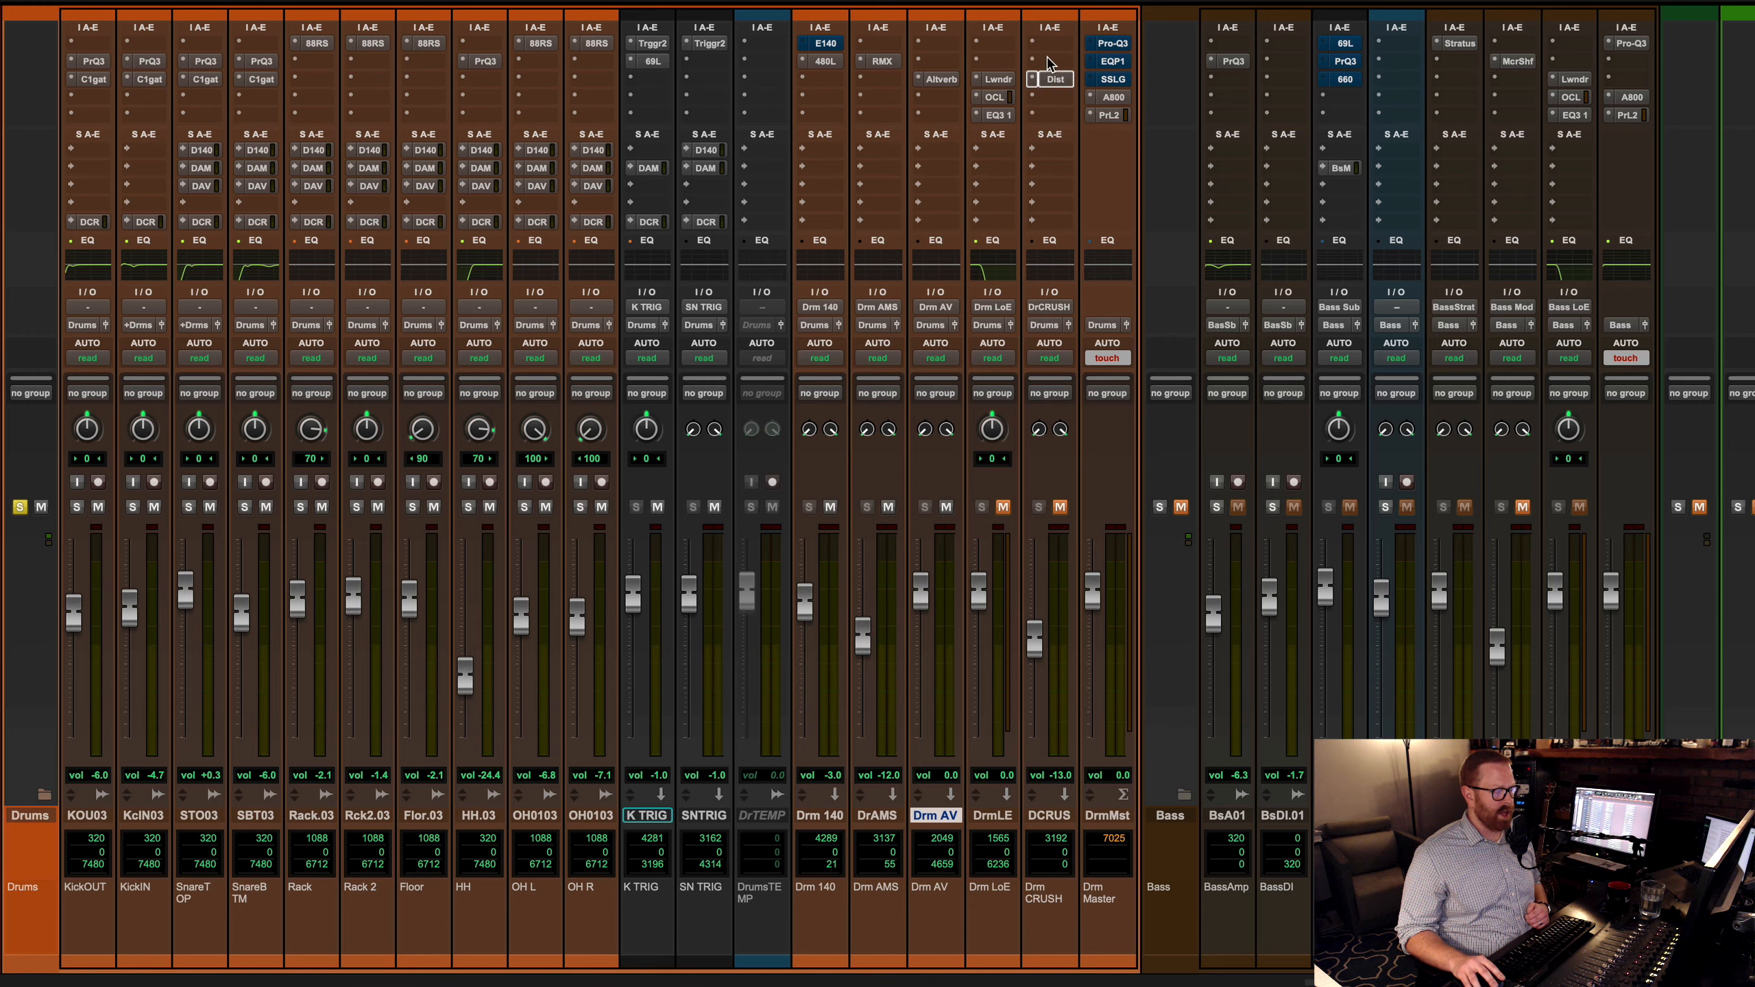
left_click(1042, 79)
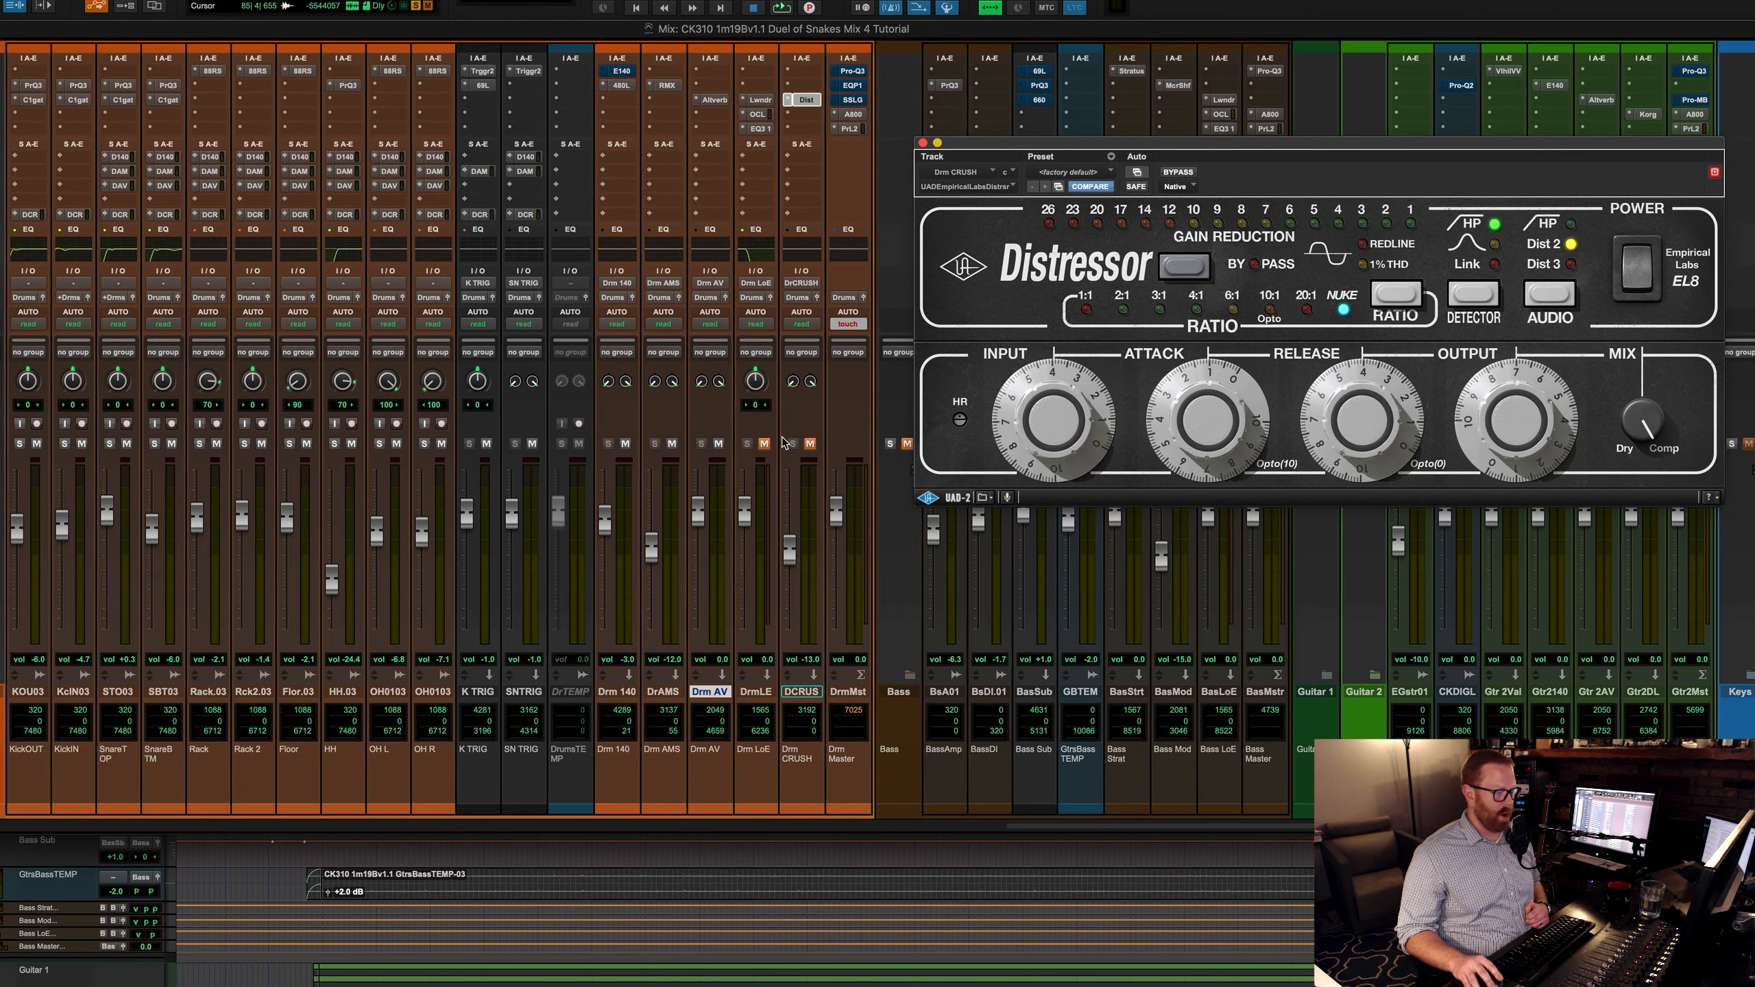
Step: Play the drums and compare them with the Drm CRUSH return muted and unmuted
key("space")
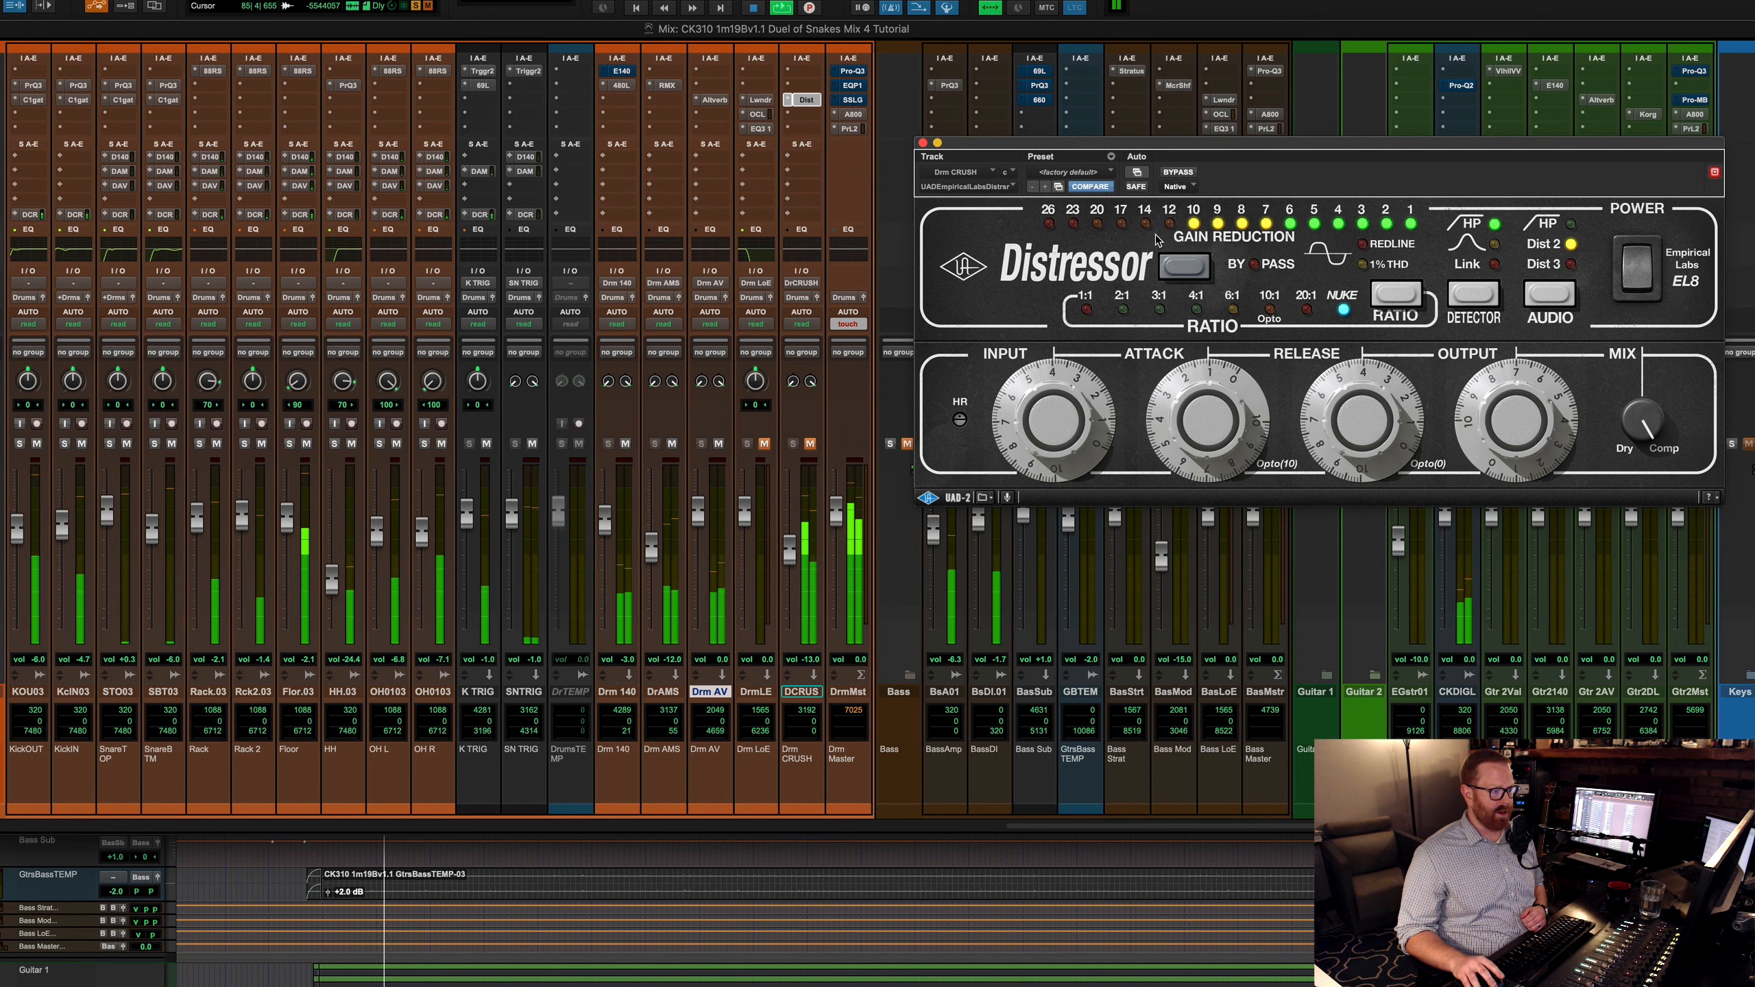
left_click(810, 443)
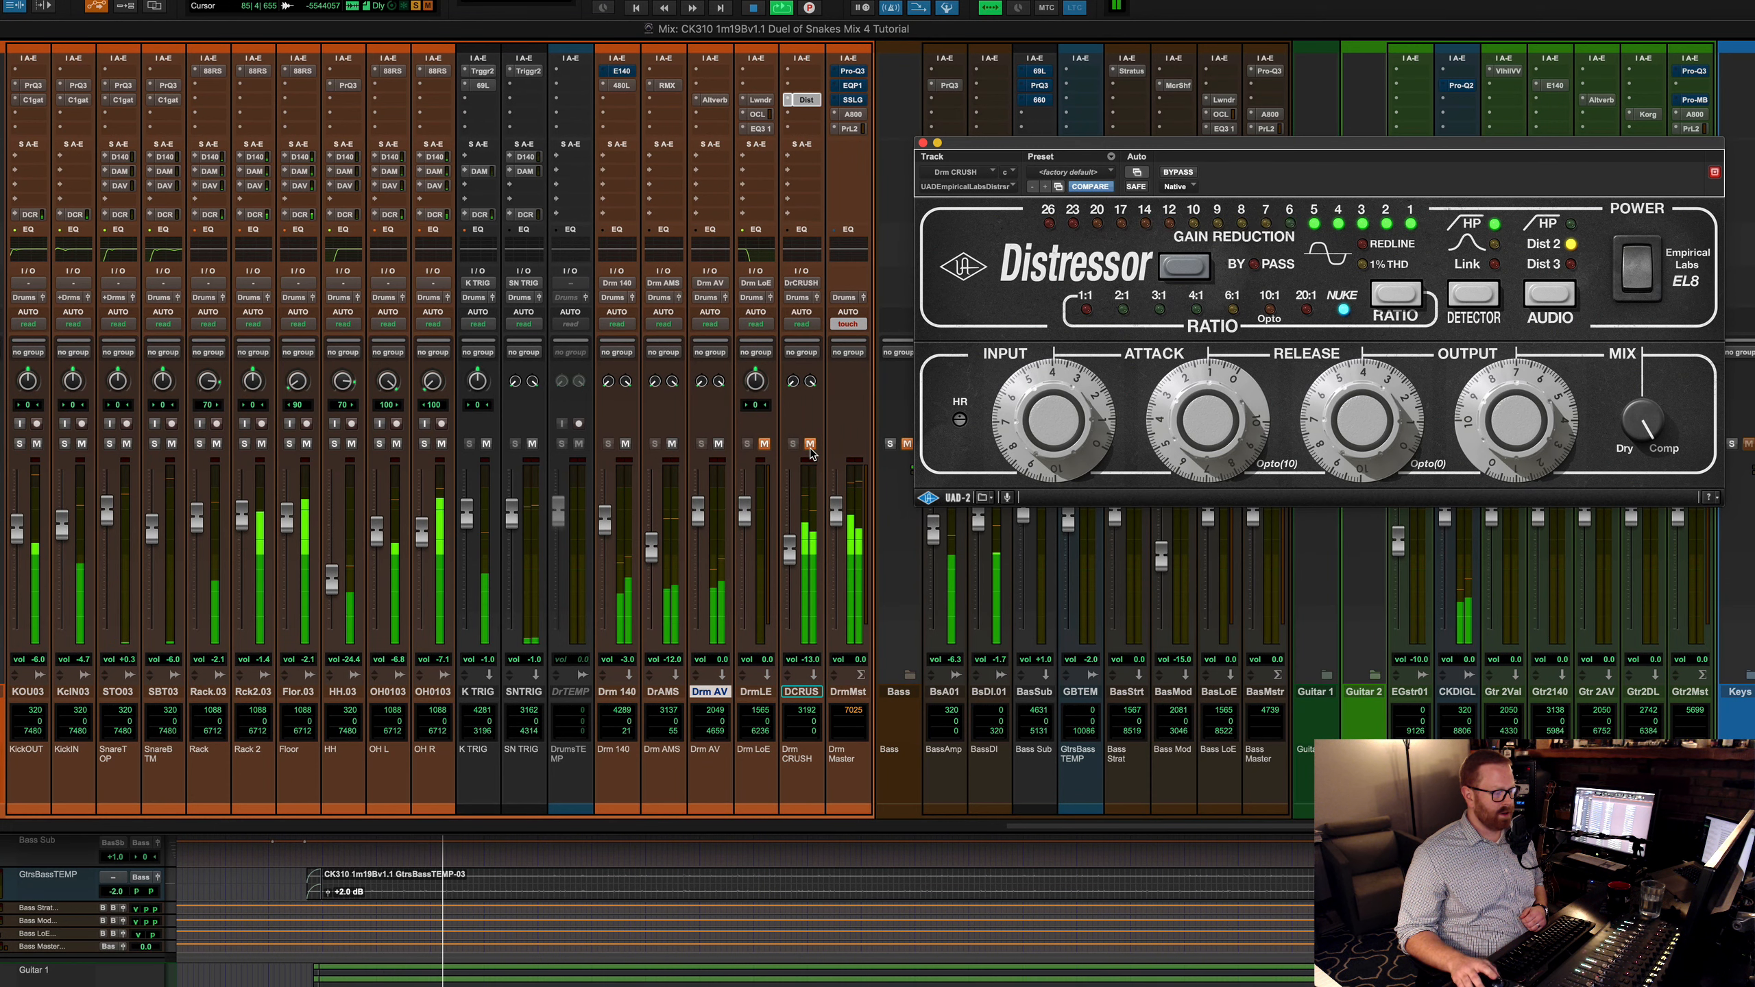
left_click(809, 443)
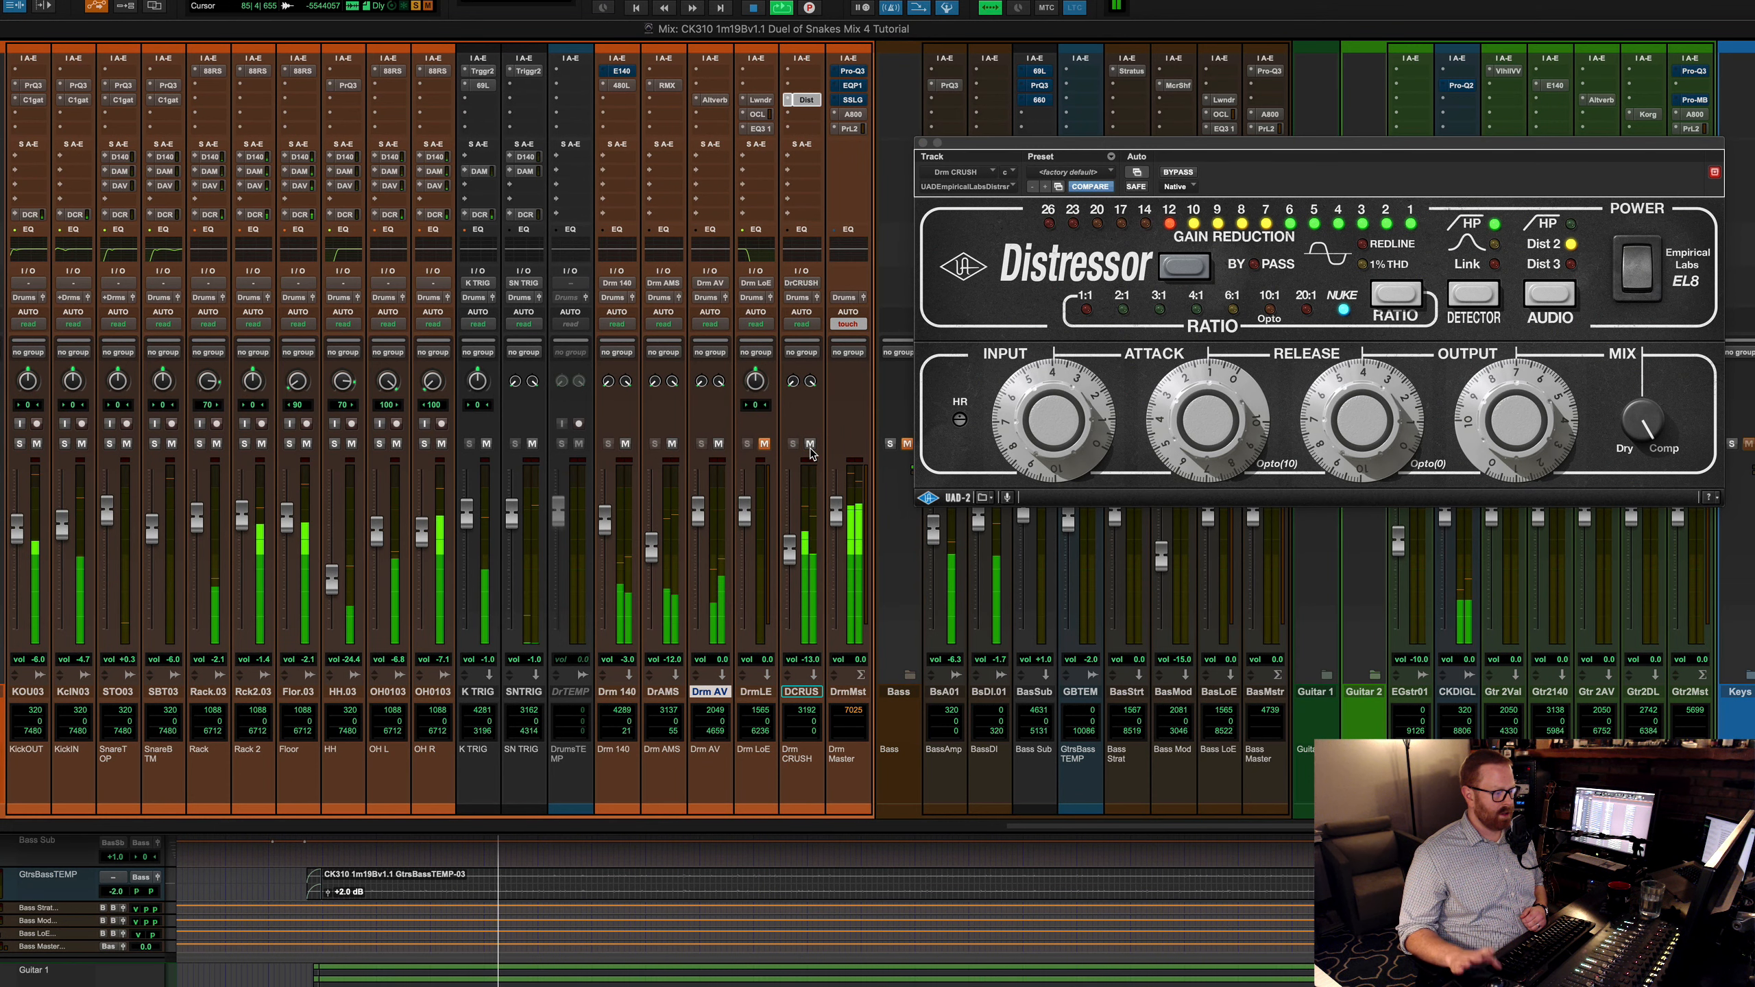
left_click(810, 443)
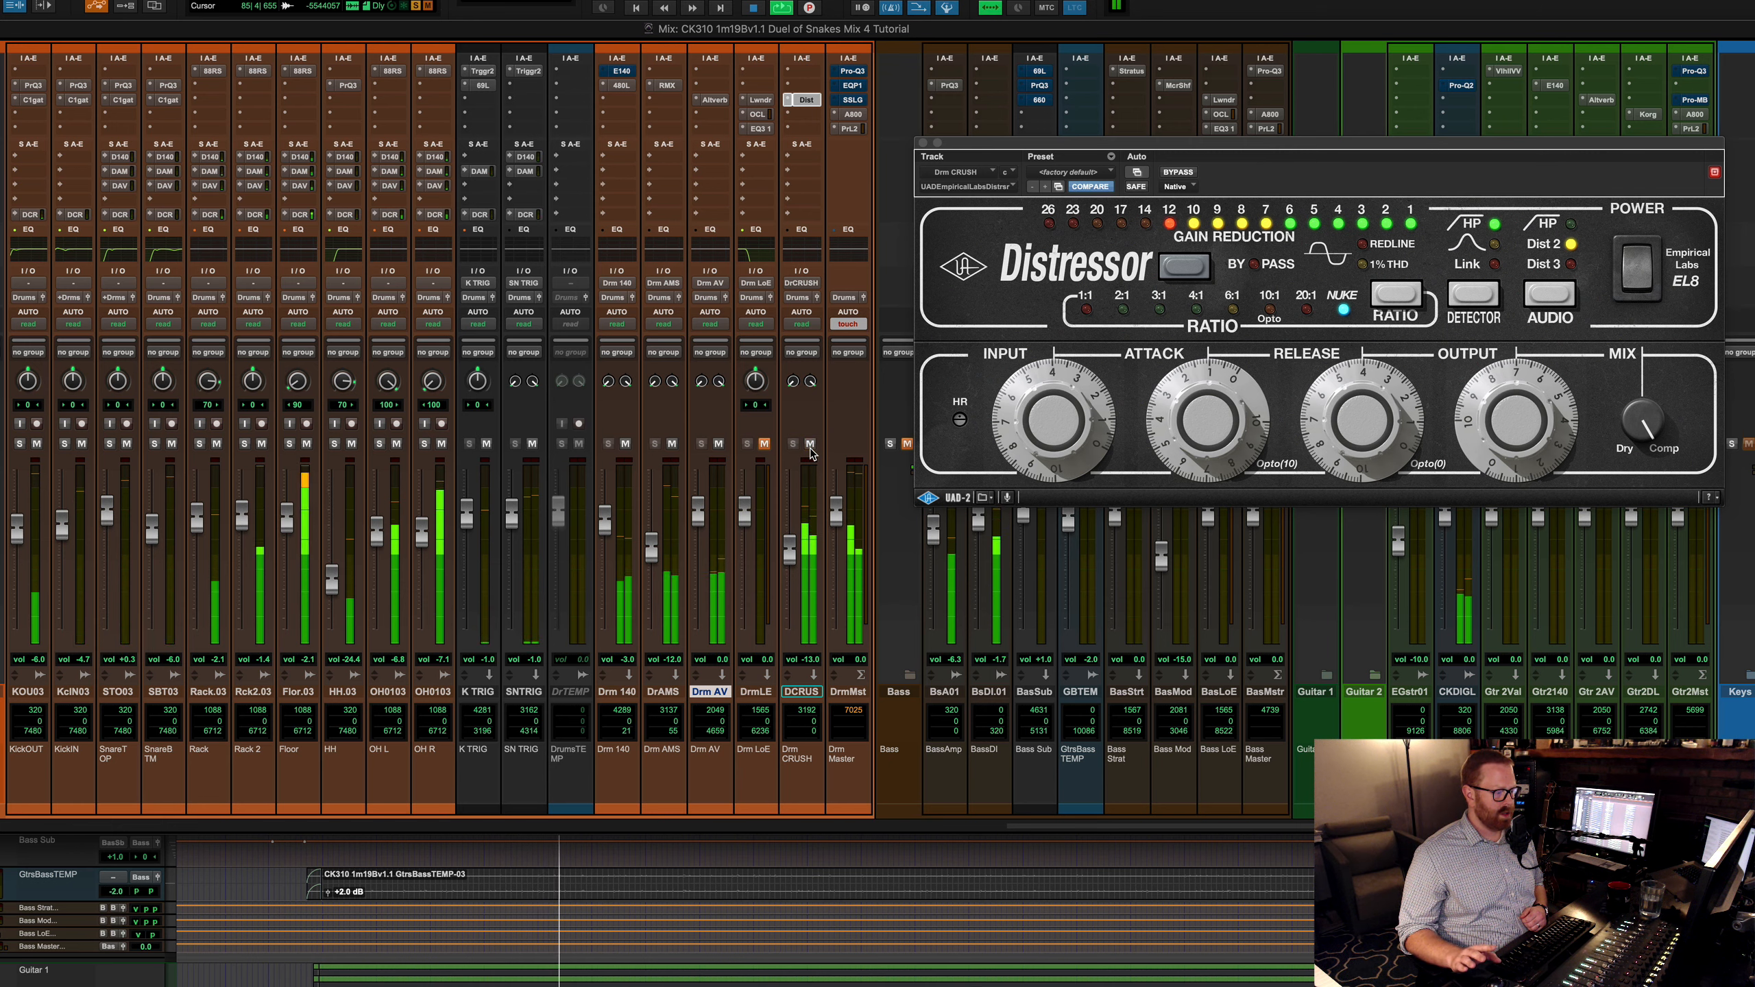
left_click(809, 443)
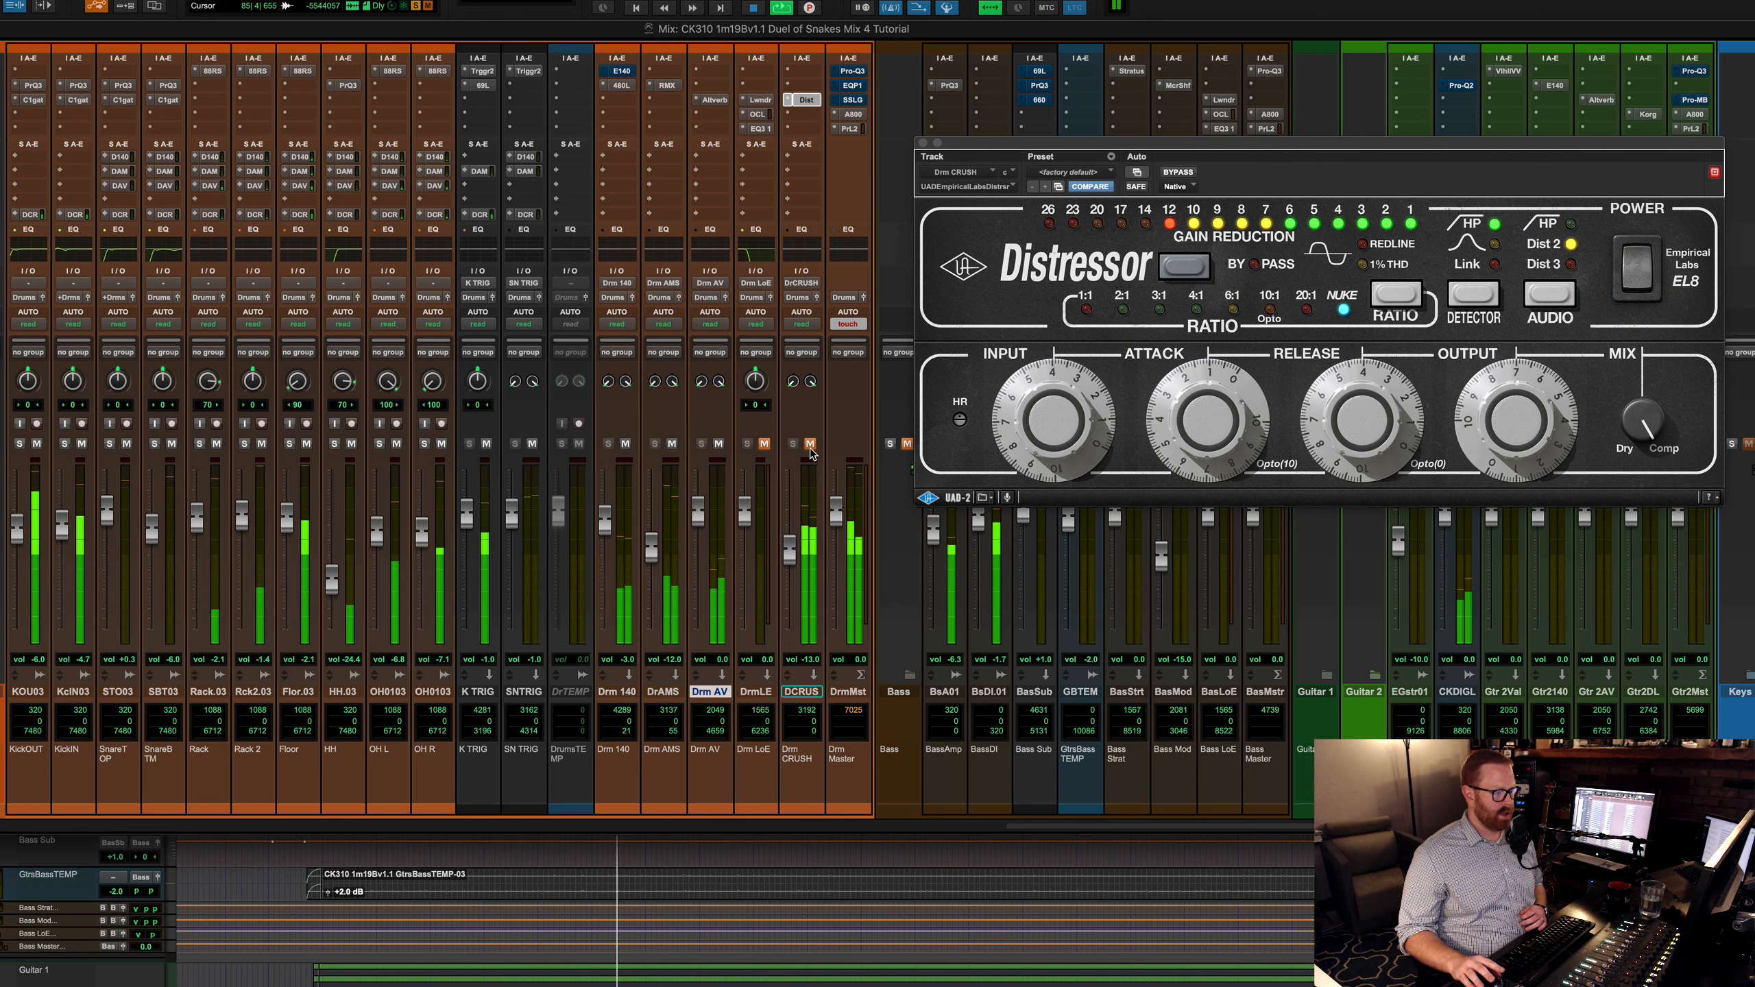
left_click(809, 443)
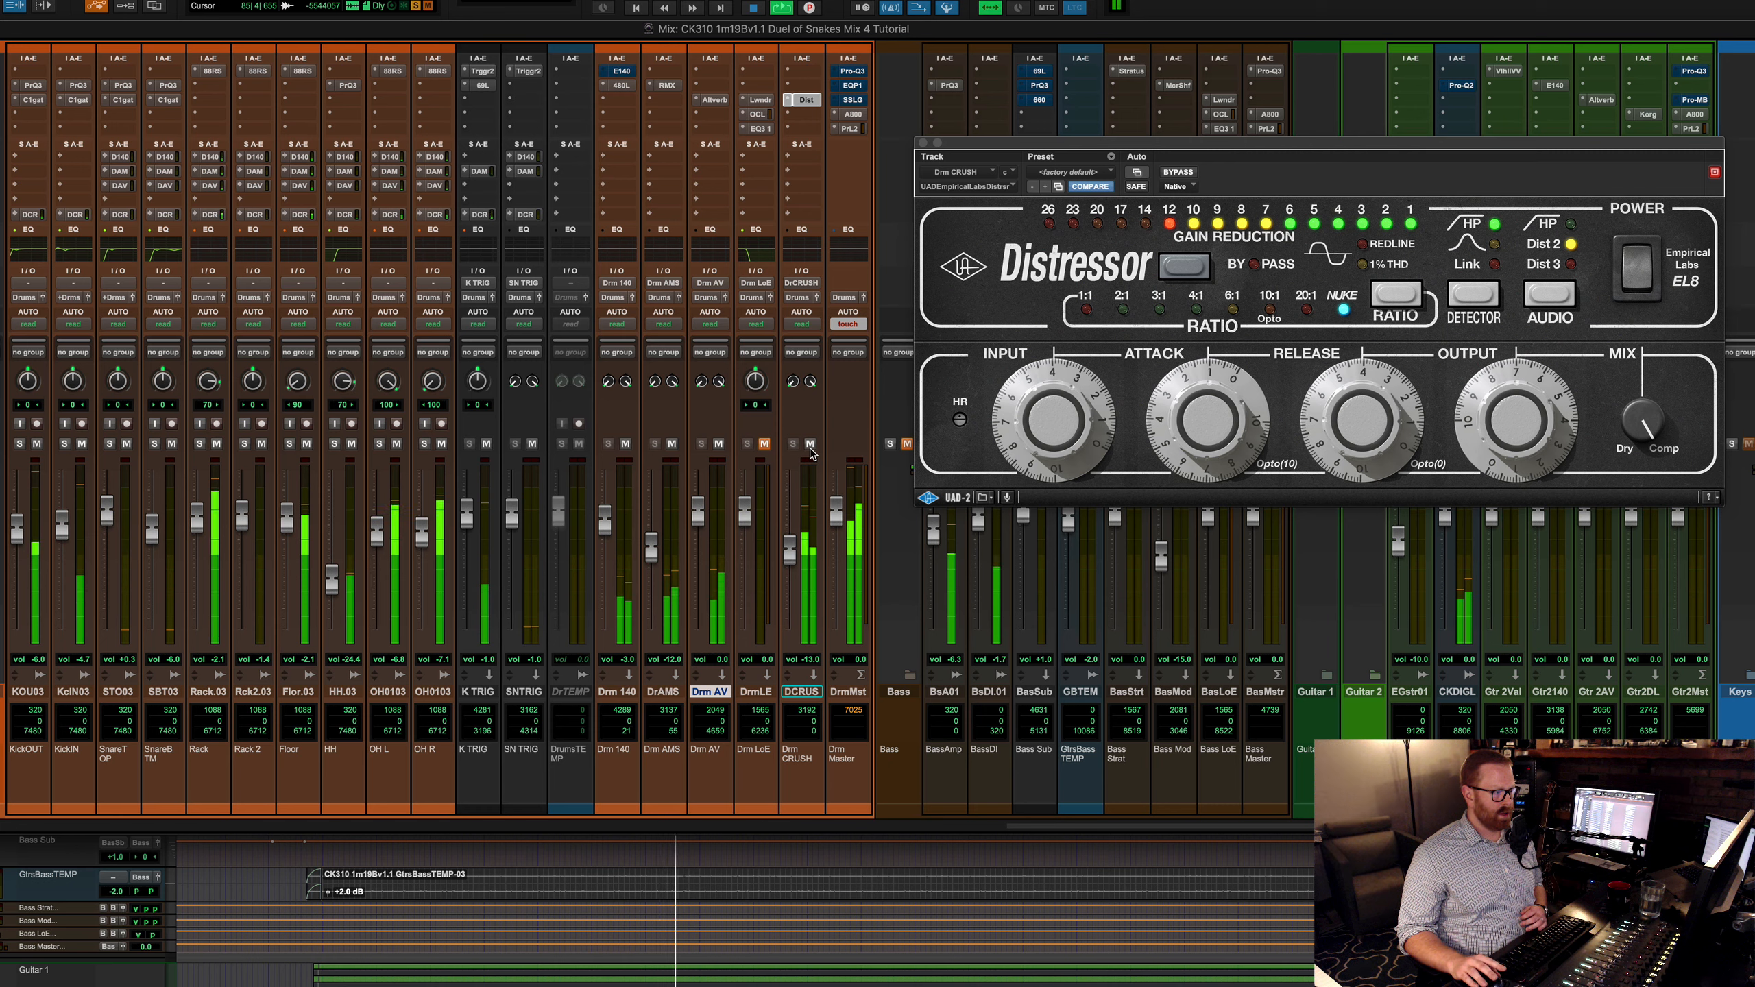
key("space")
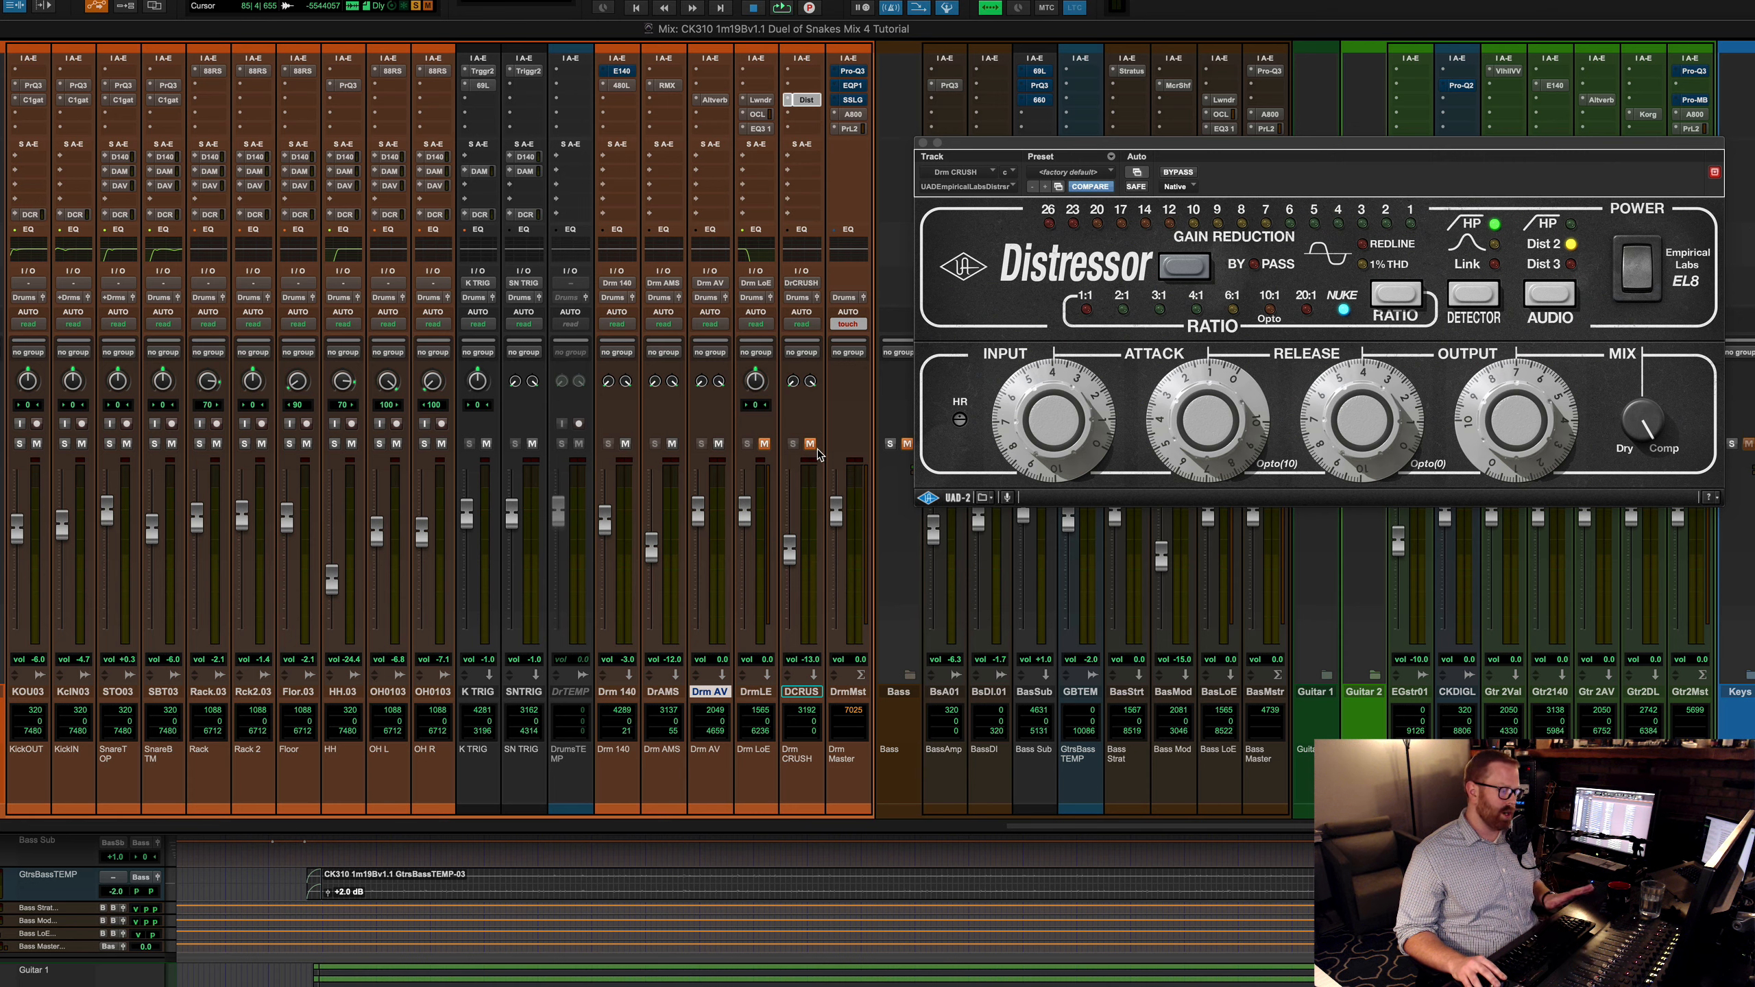
Step: Audition the drums with the Drm CRUSH return unmuted and raised to -1.4 dB, and mute it again
key("space")
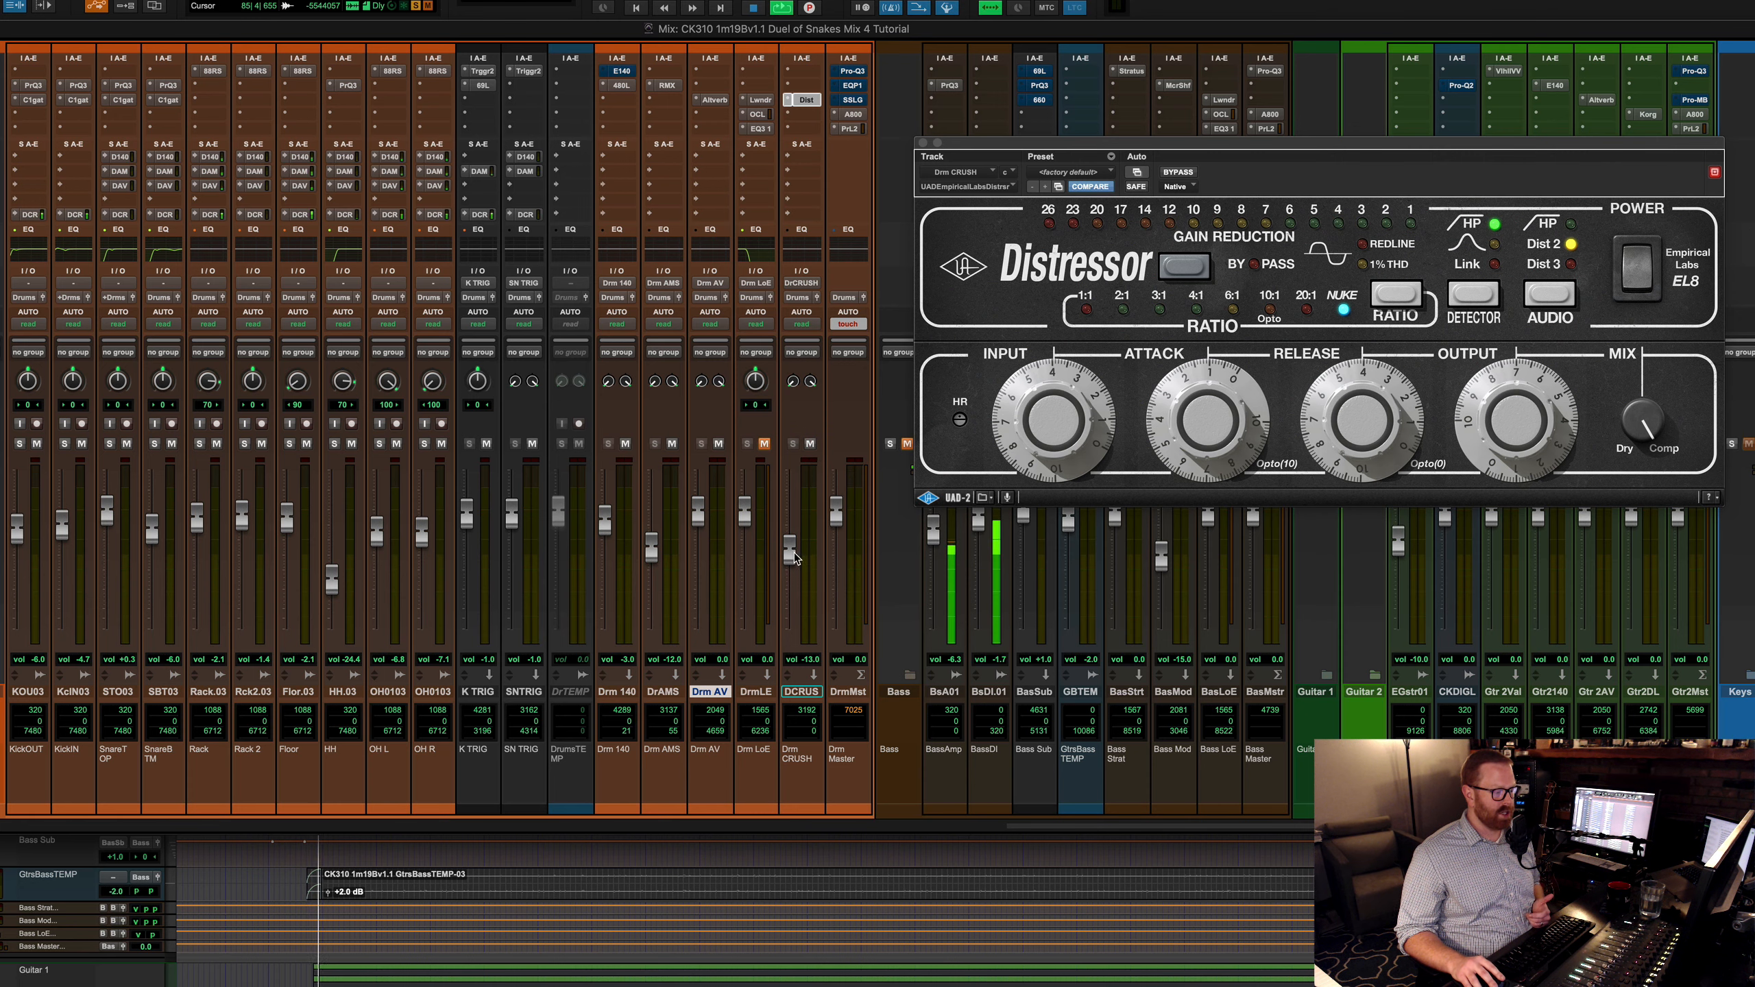
left_click(810, 443)
left_click_drag(792, 562, 793, 527)
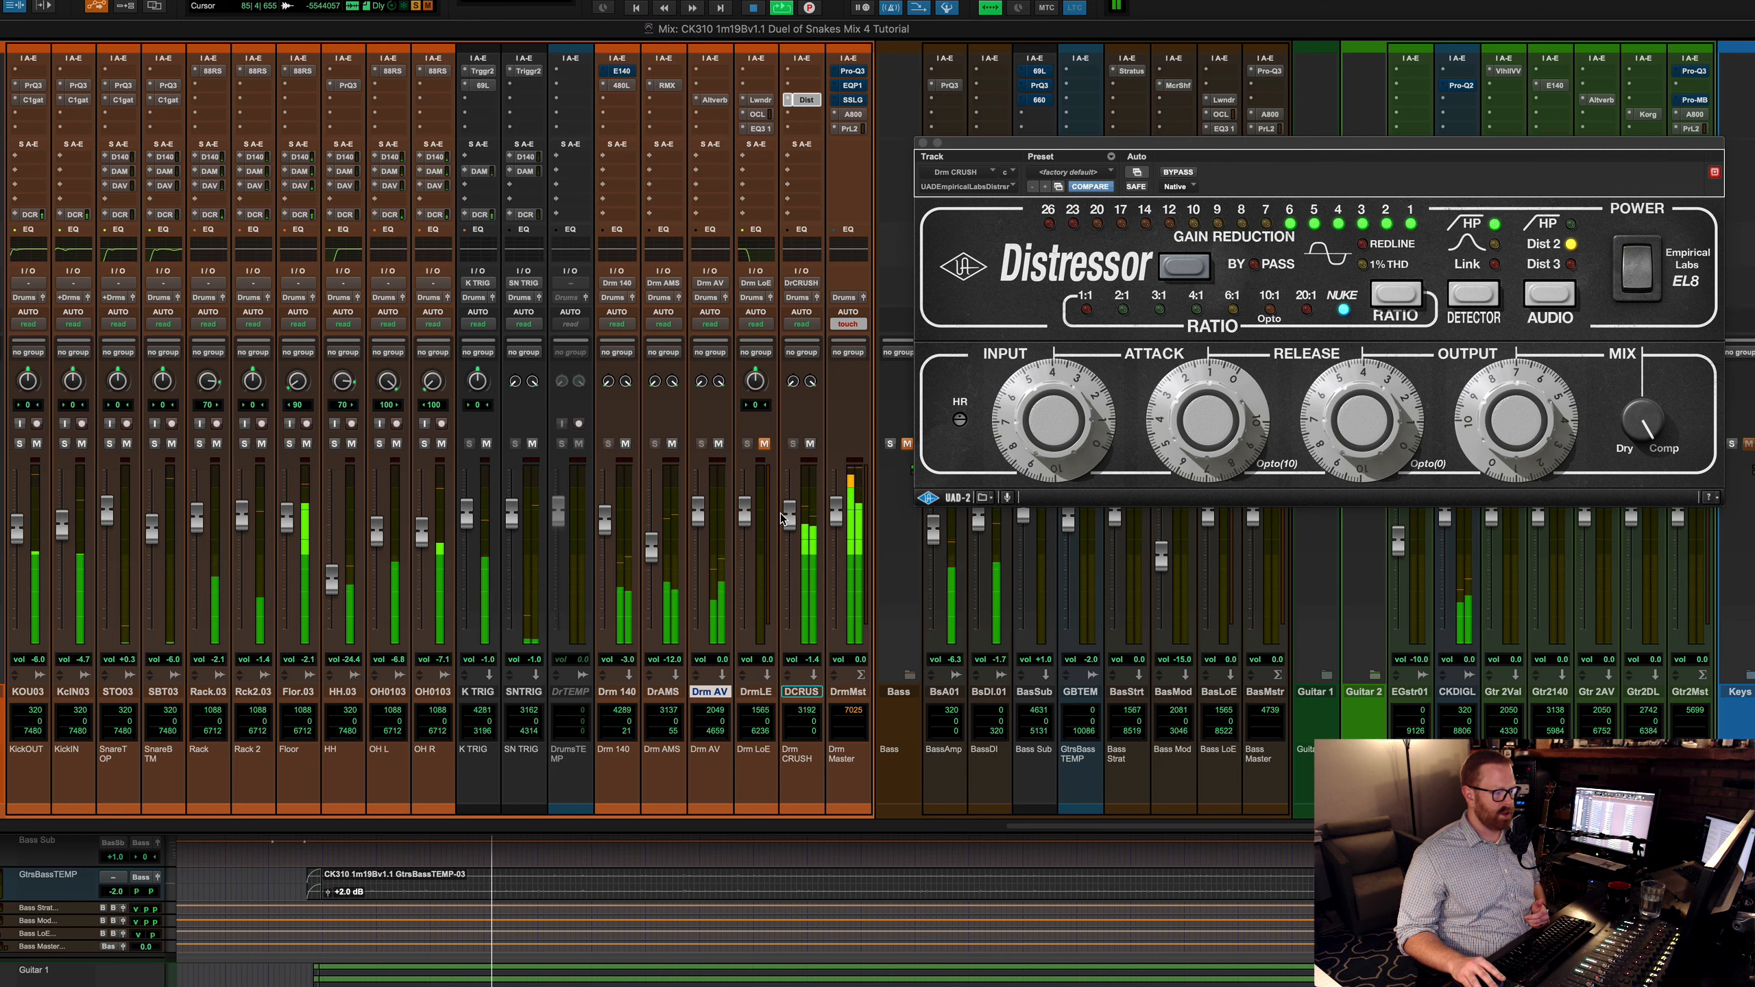
left_click(812, 444)
key("space")
Step: Set the Drm CRUSH fader back to -13.0 dB and leave the return unmuted with its Distressor closed
left_click_drag(790, 520, 790, 546)
left_click_drag(739, 789, 757, 874)
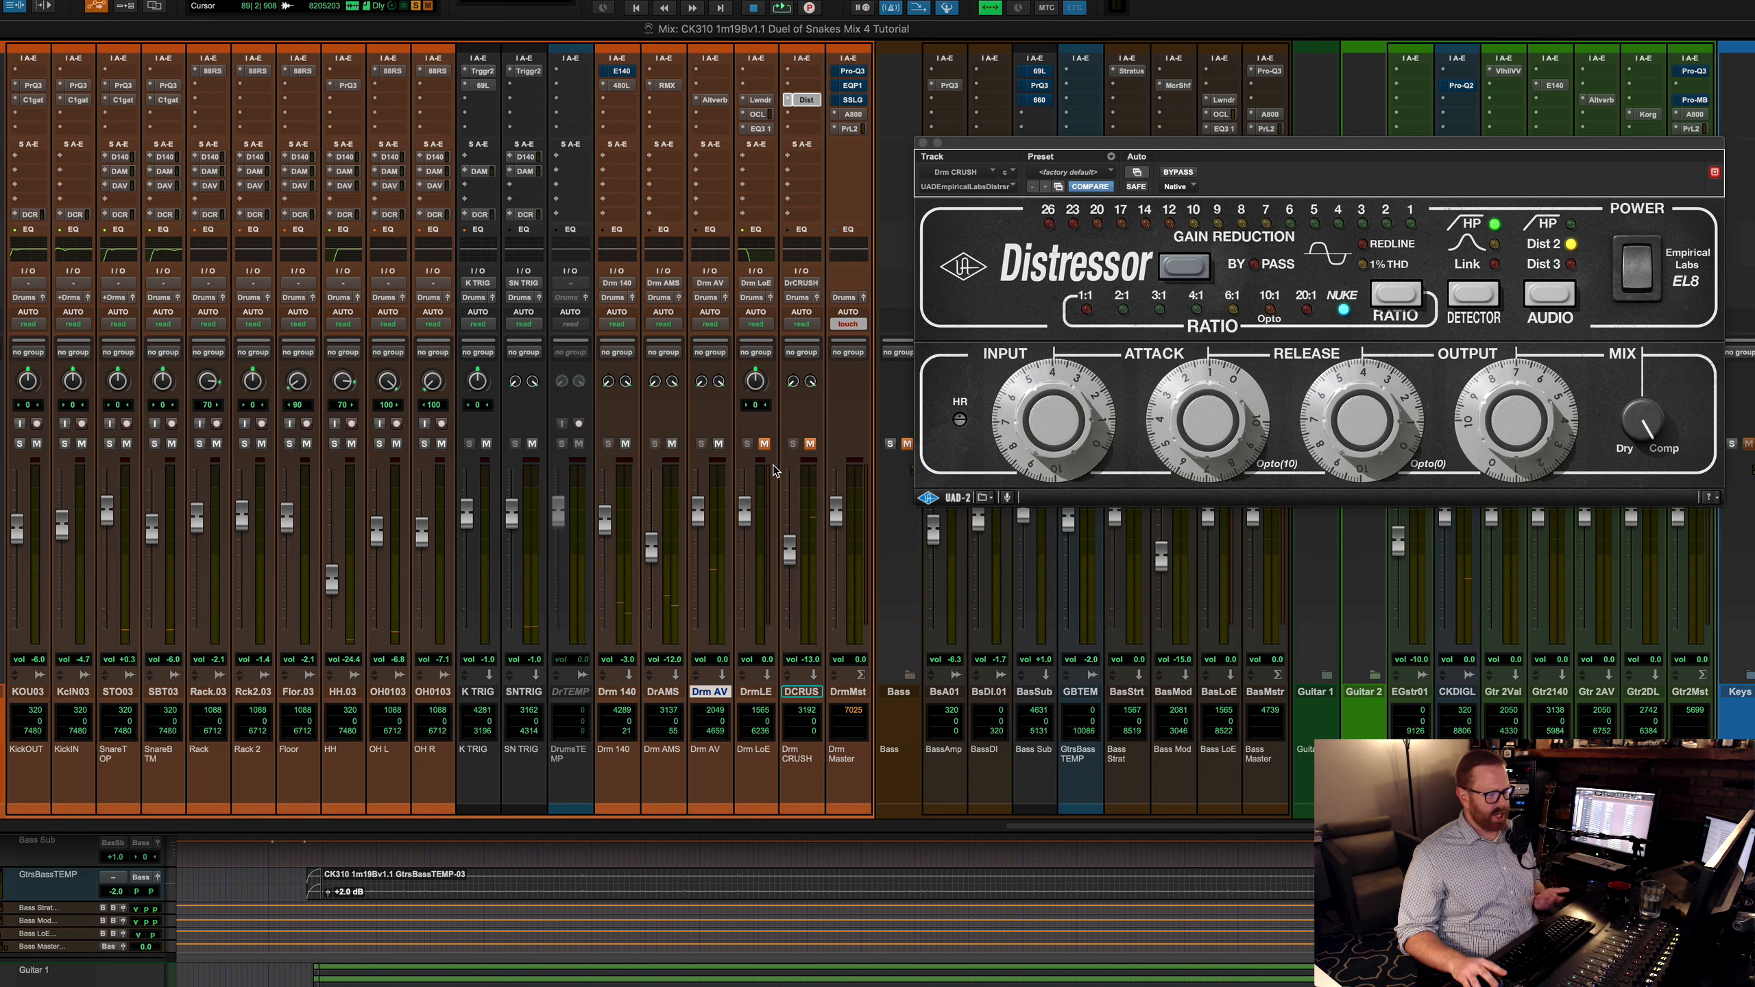
left_click(808, 444)
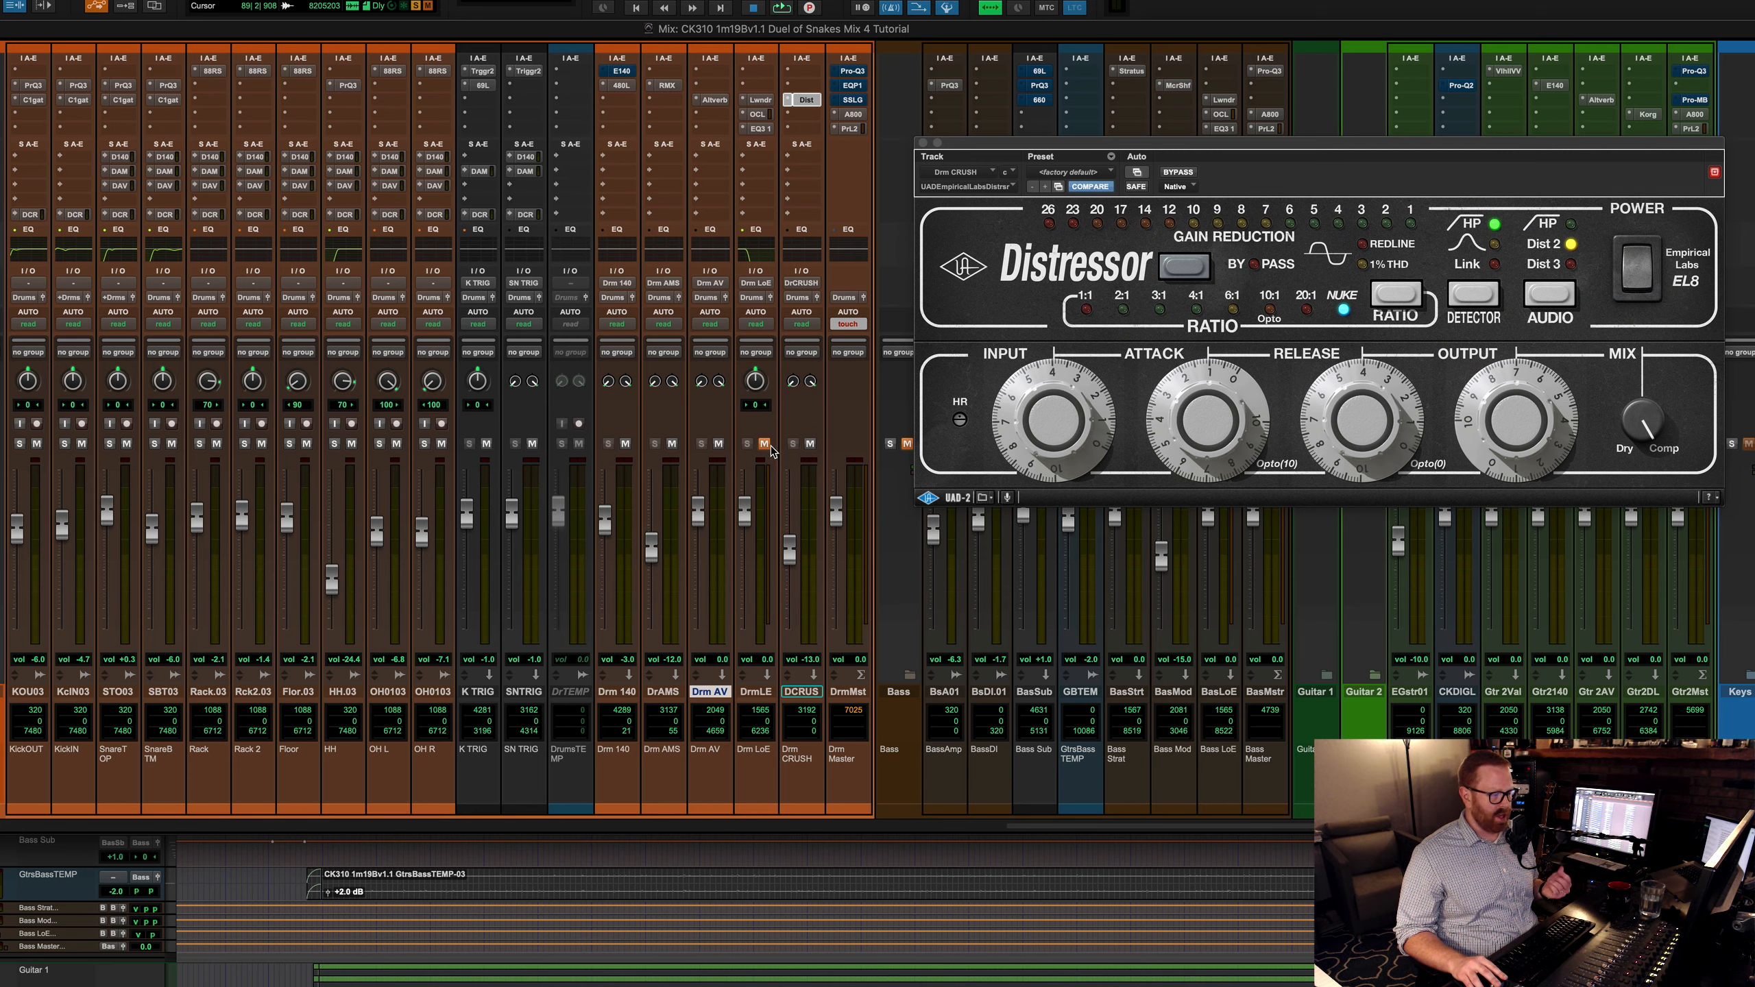
left_click(924, 142)
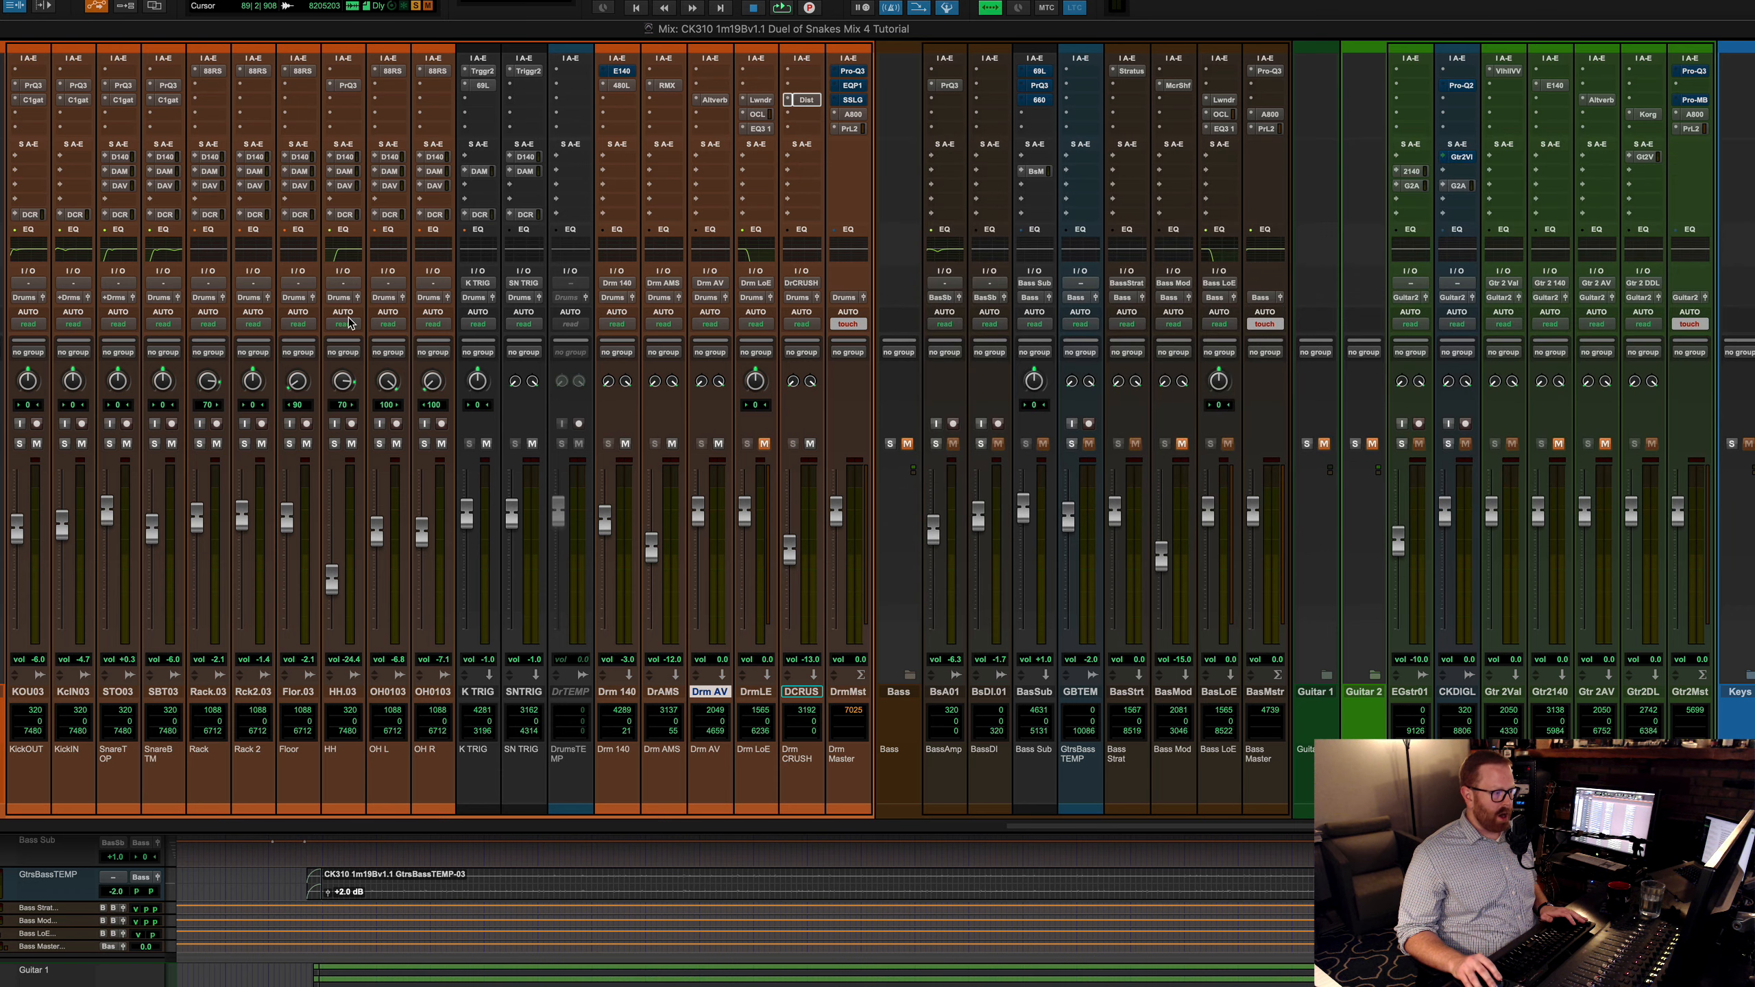
Step: Activate the Pro-Q 3 and the Pultec EQP-1A on the Drm Master, inspecting the Pro-Q 3's upper-frequency cut
left_click(854, 71)
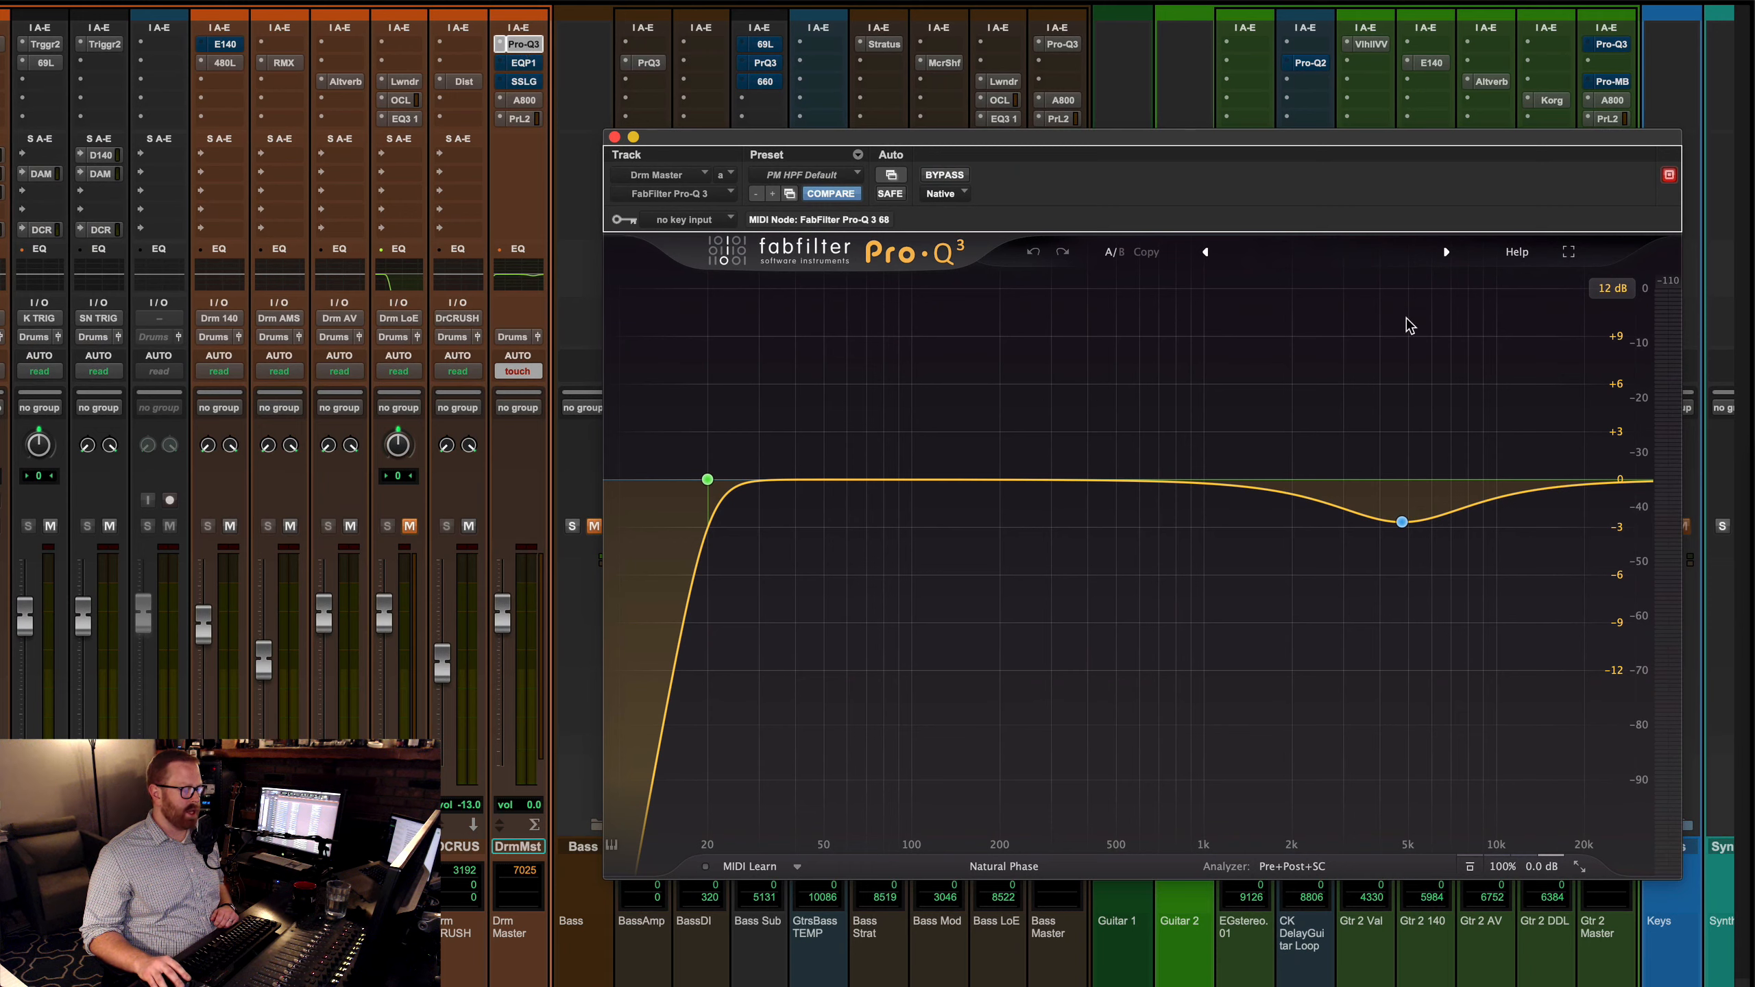
left_click(1402, 522)
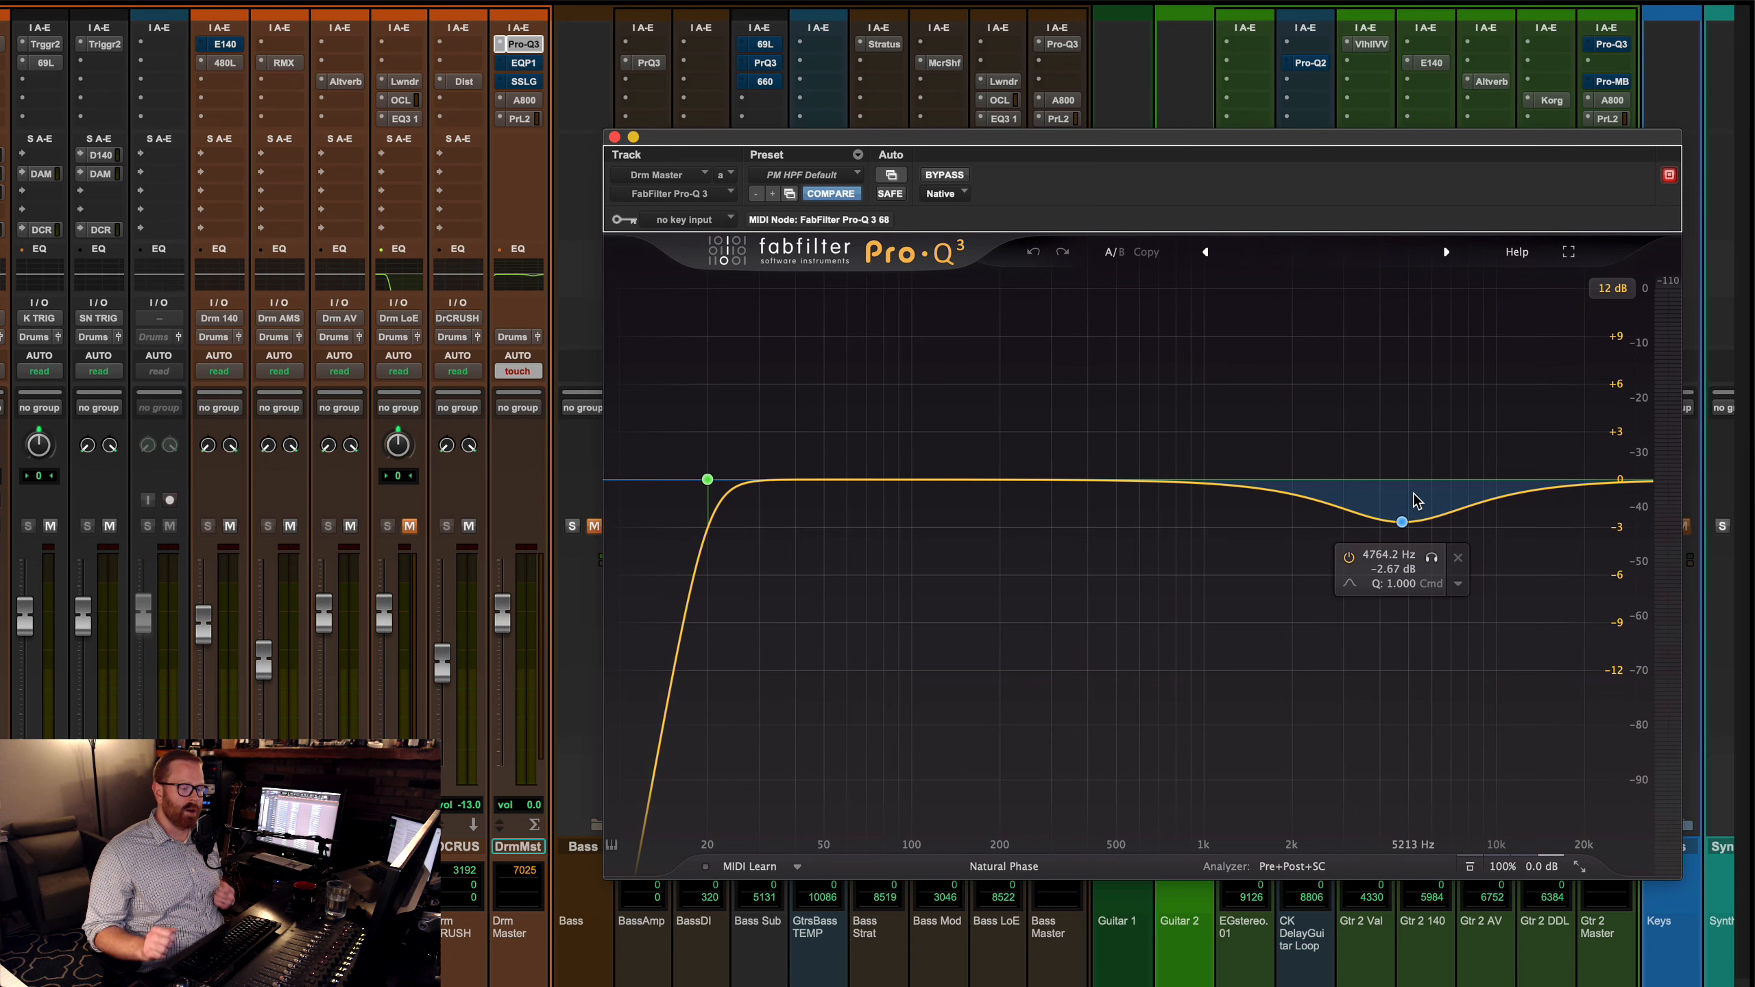
left_click(518, 63)
left_click(518, 63, "super")
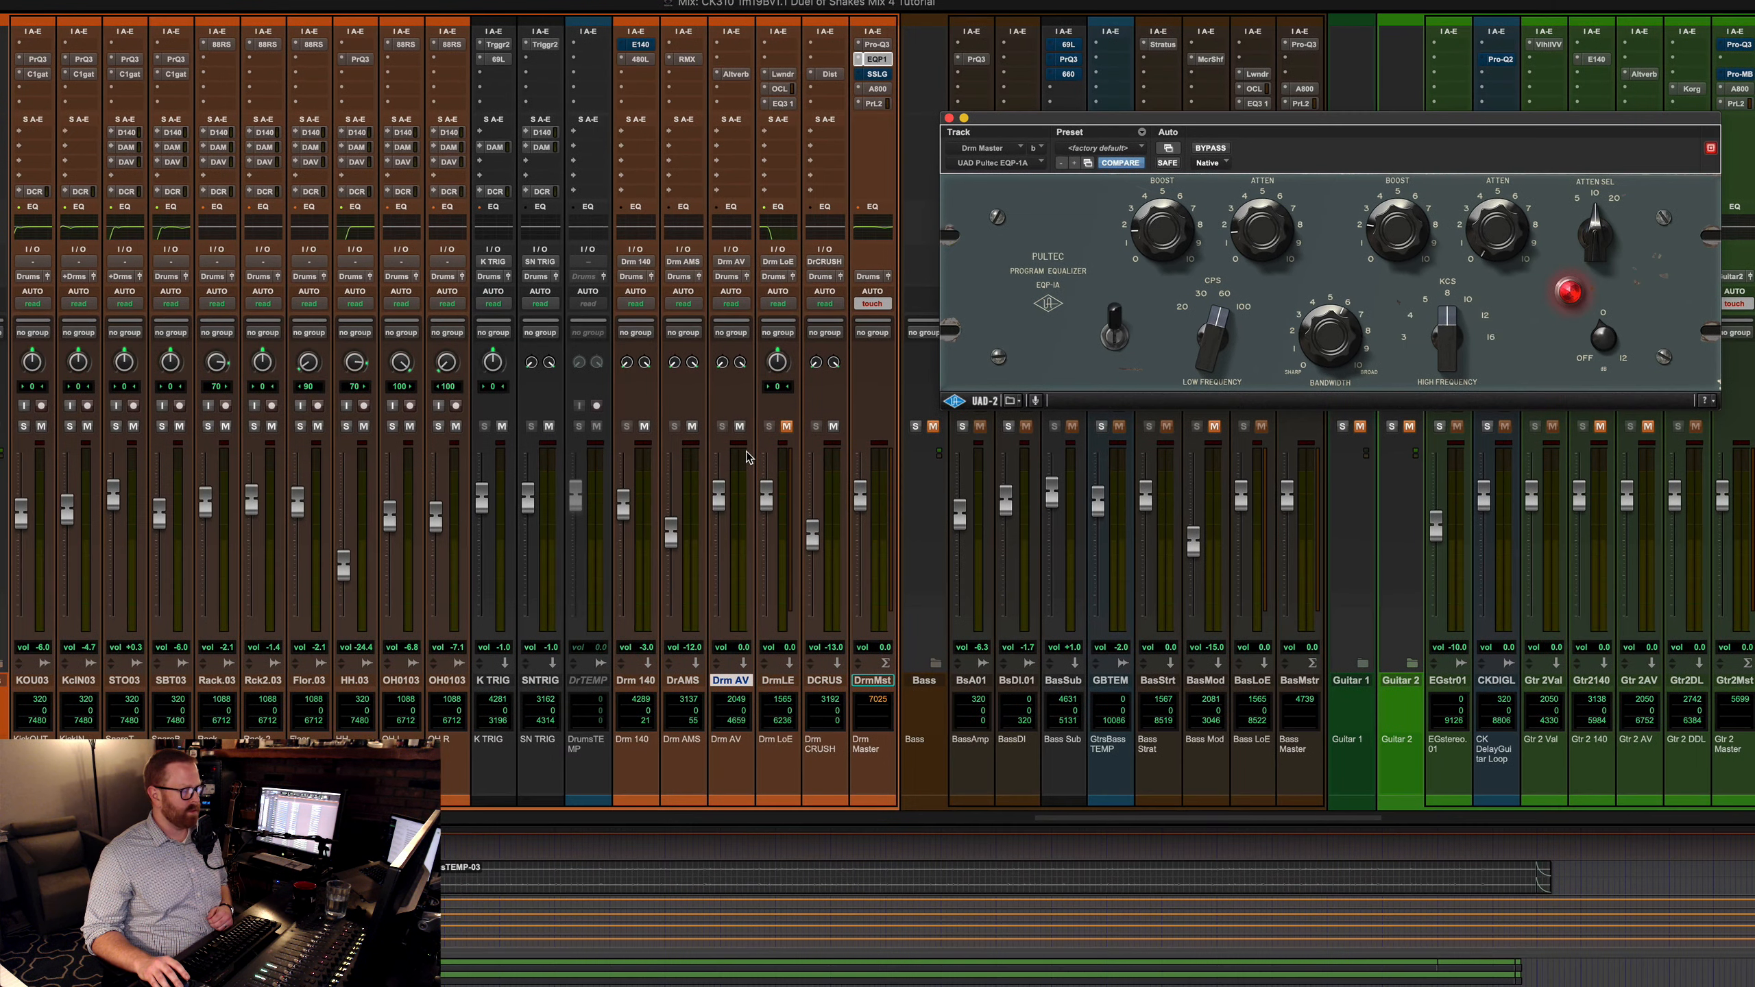
Step: Play the drums and compare them with the Drm Master's Pro-Q 3 and Pultec EQP-1A bypassed and active
key("space")
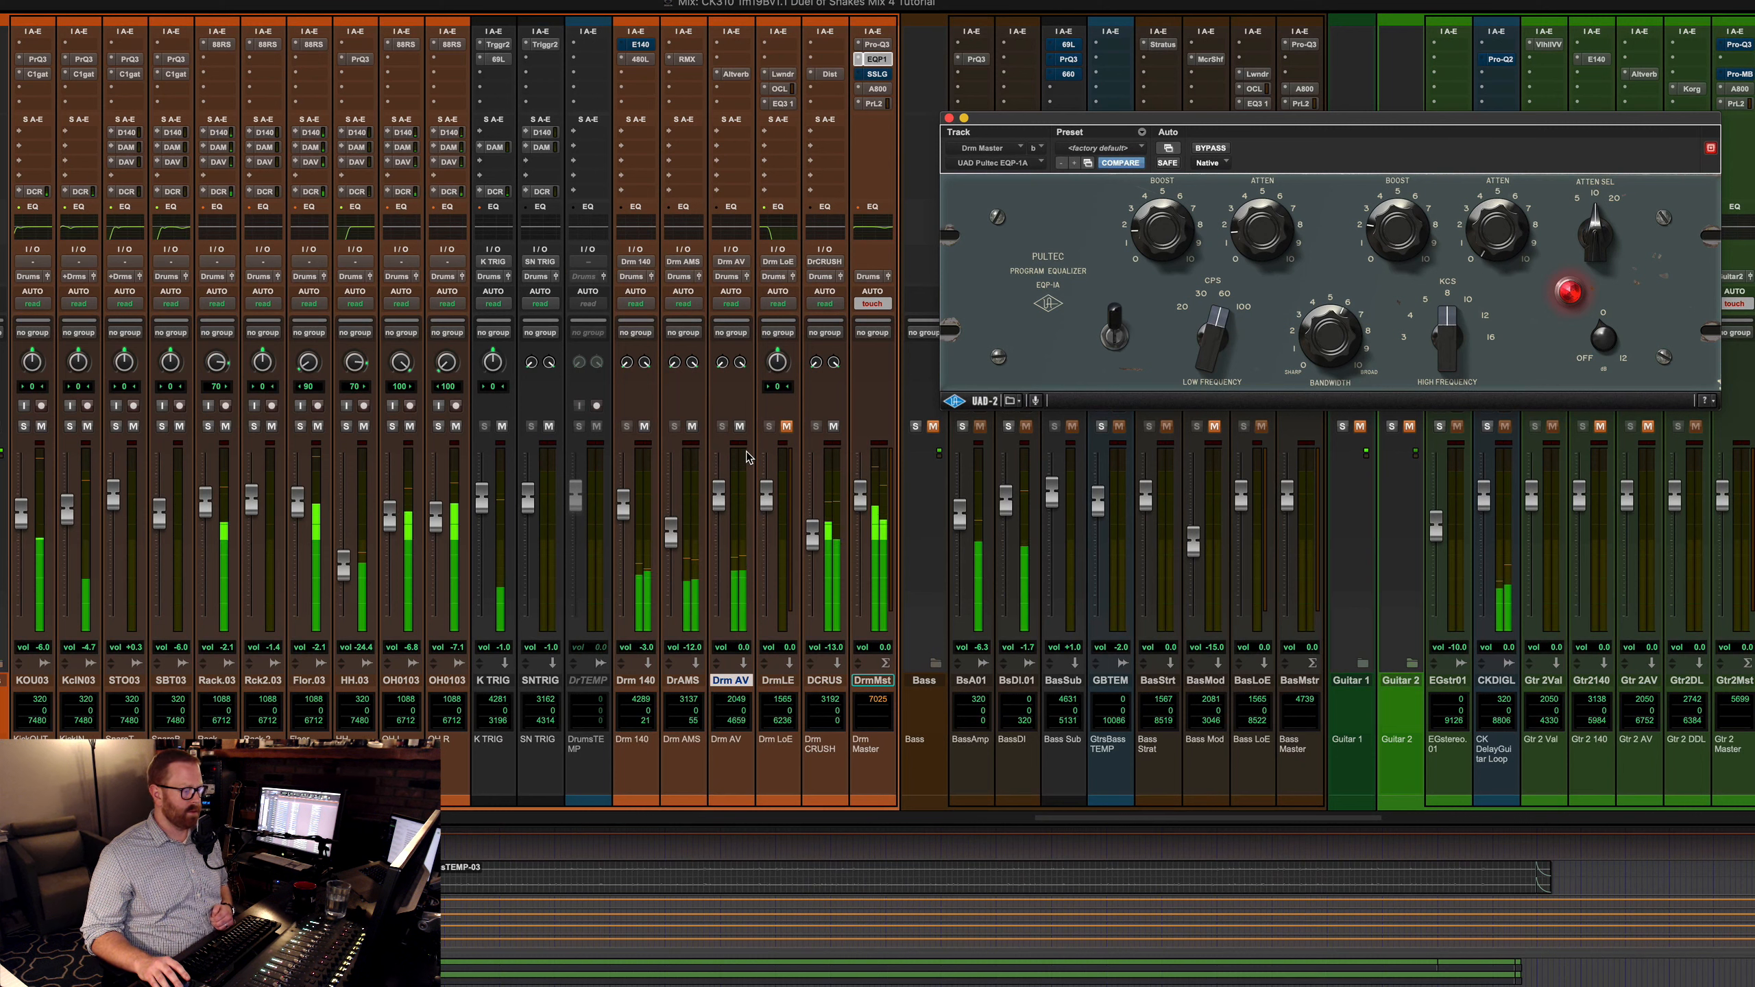
left_click(874, 49, "super")
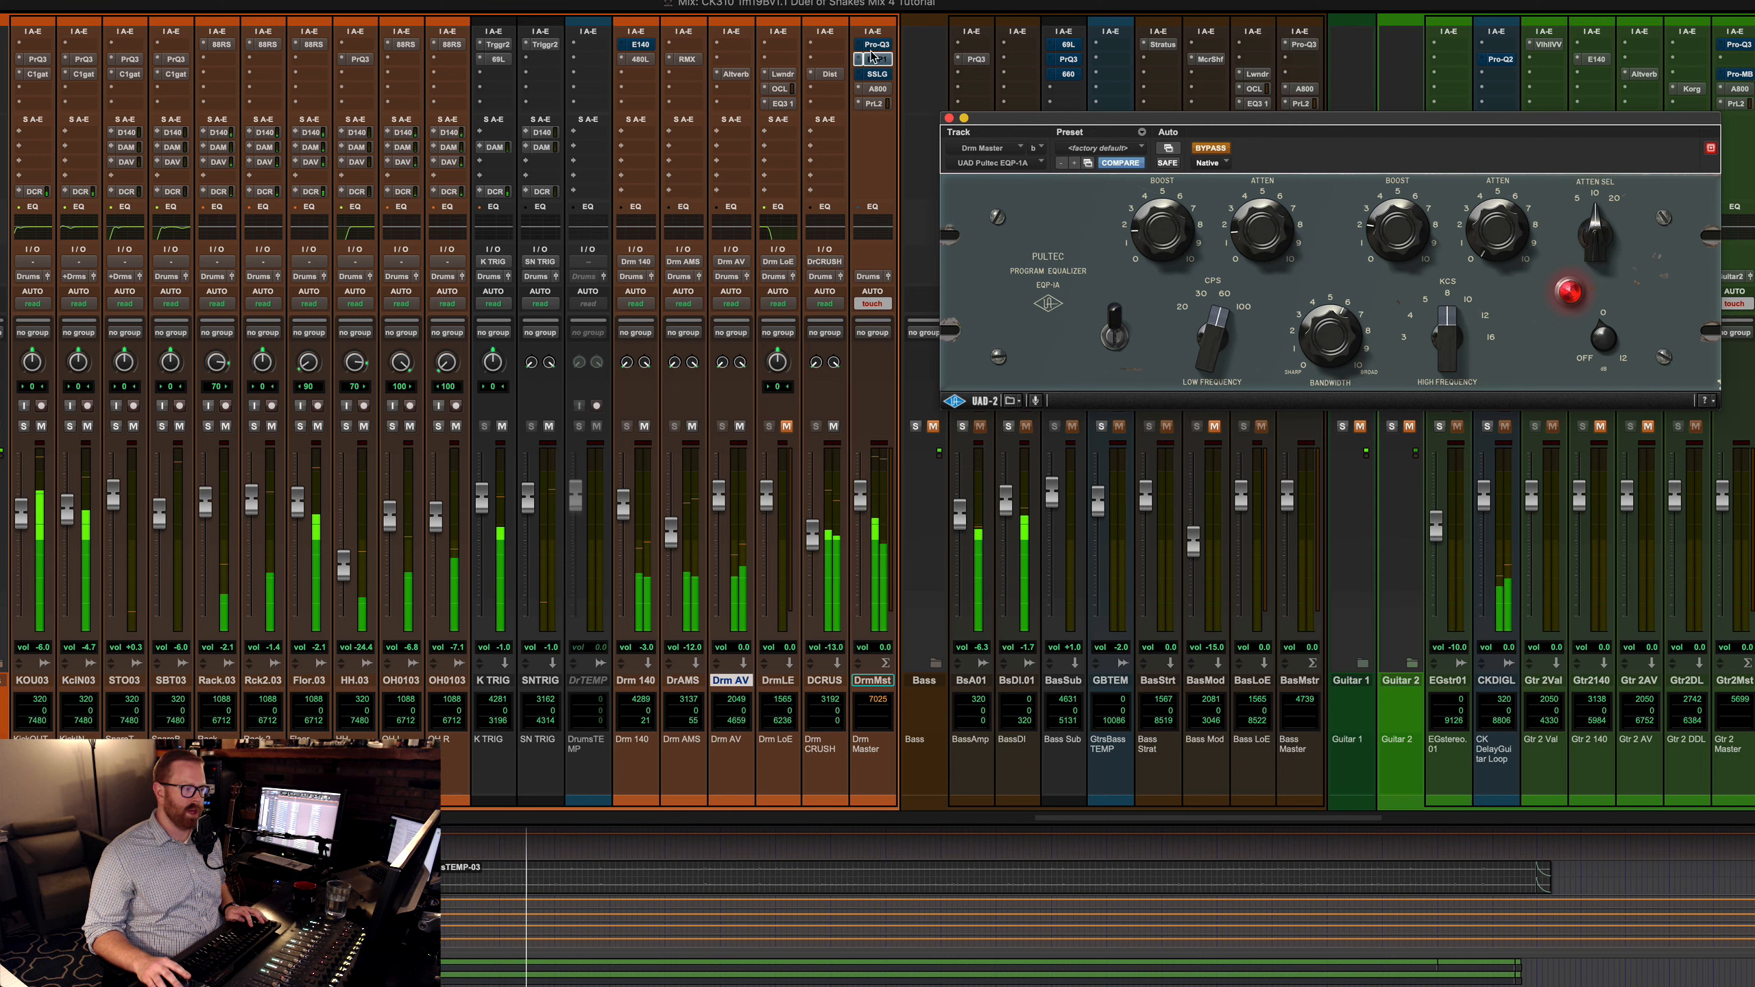
left_click(875, 61, "super")
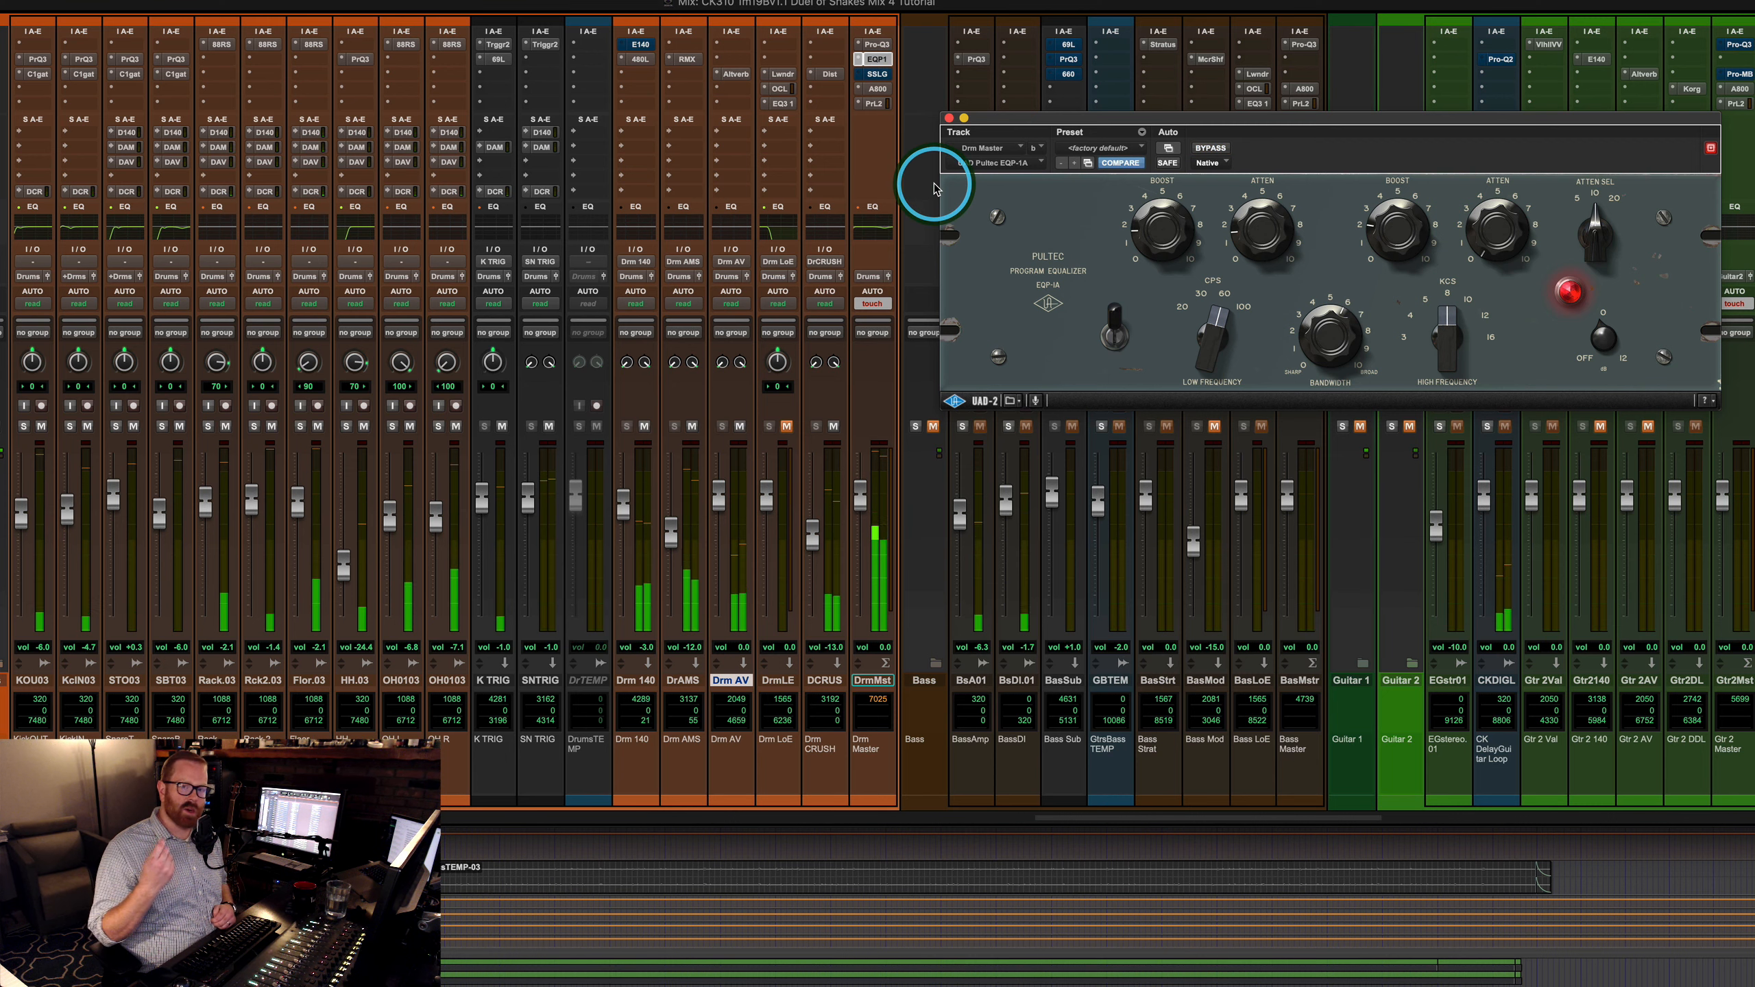
key("space")
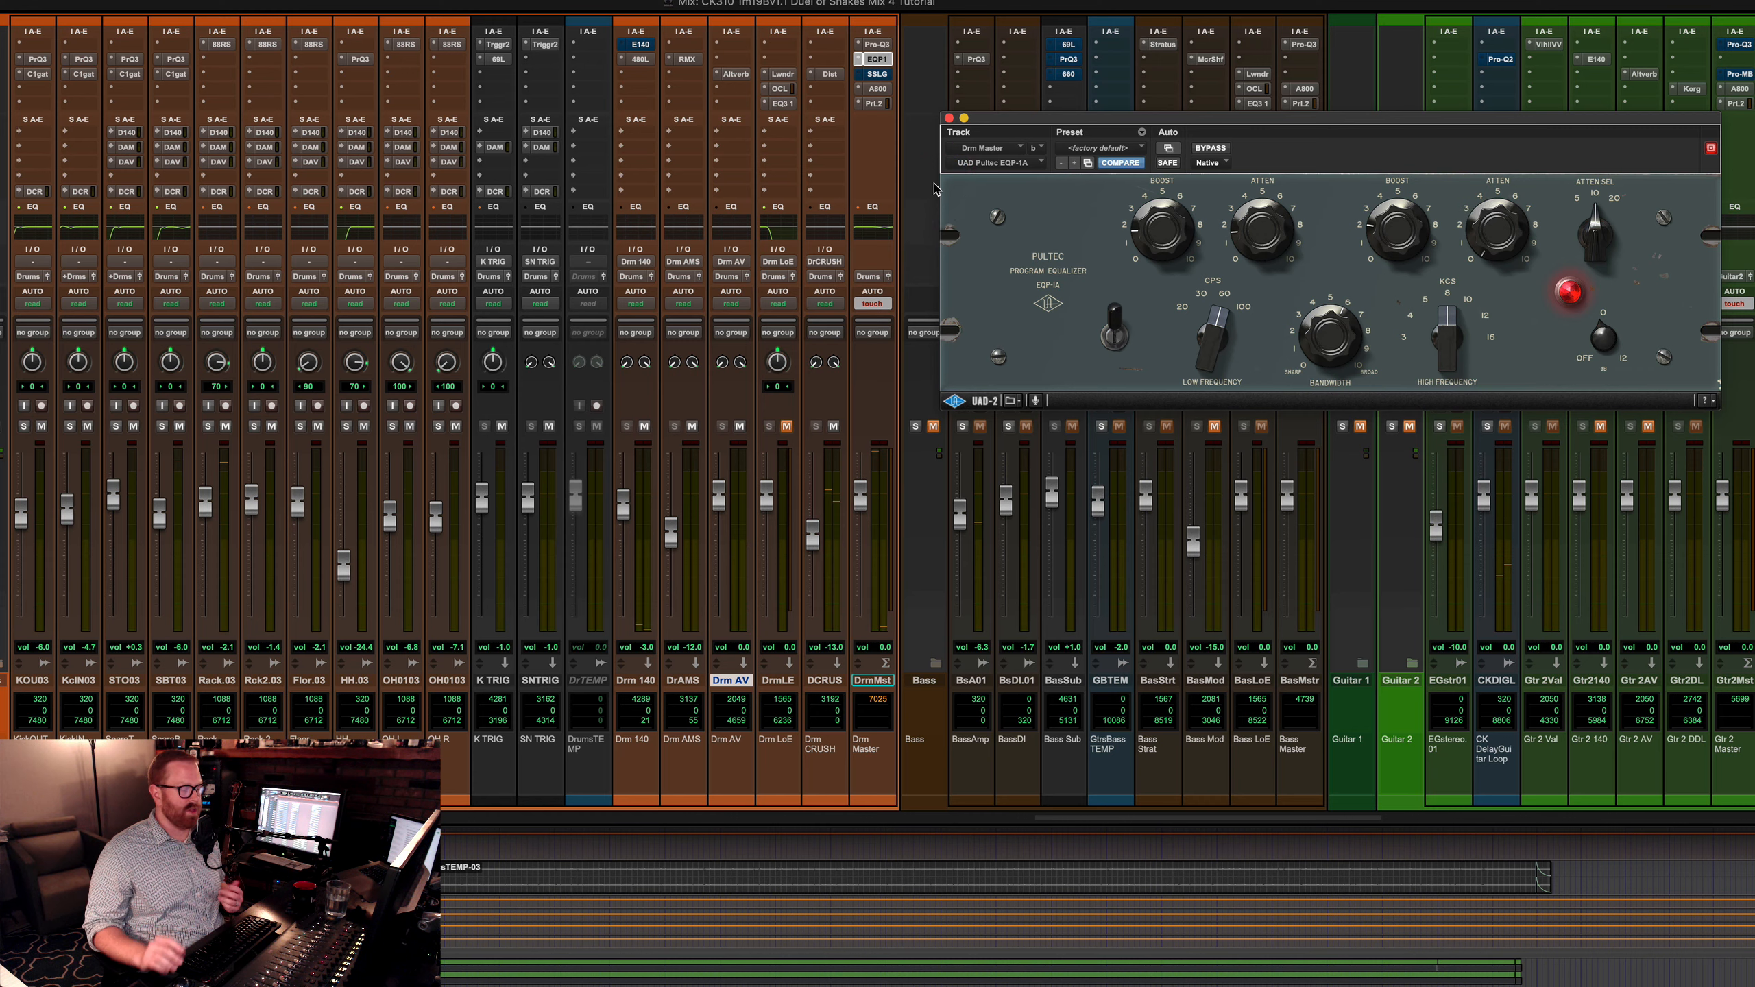
Step: Activate the SSL G Bus Compressor on the Drm Master and check it during playback before closing it
left_click(874, 74)
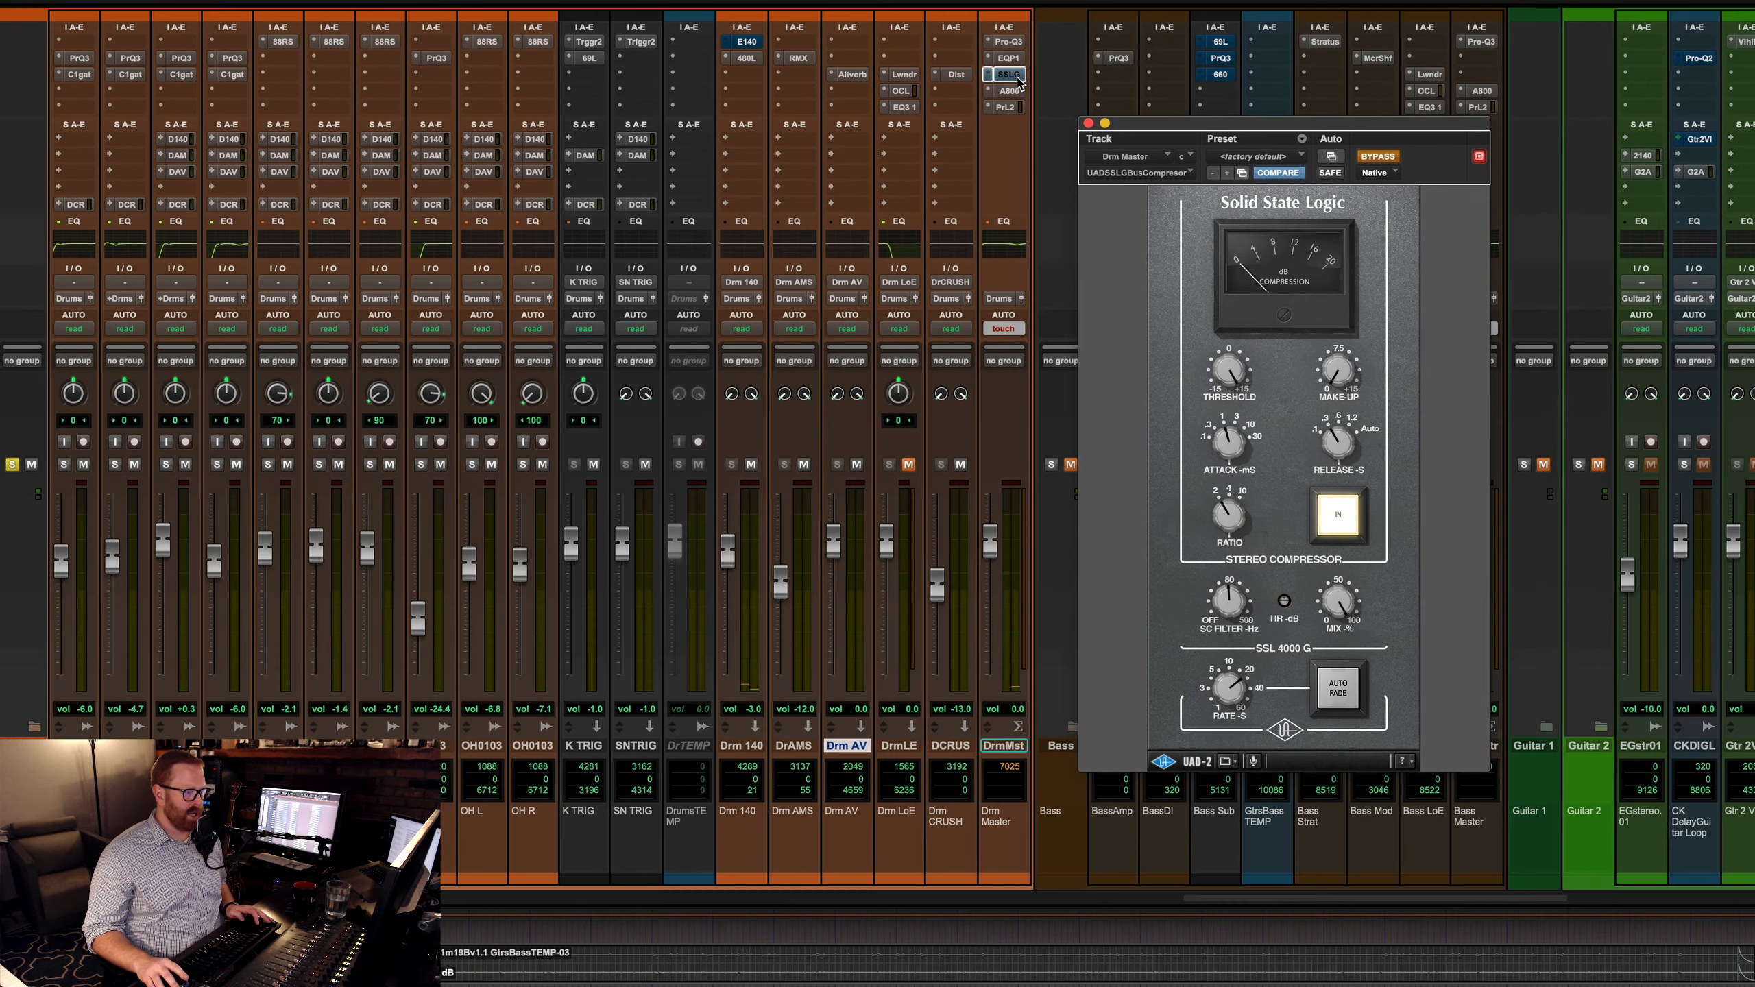
left_click(1017, 78, "super")
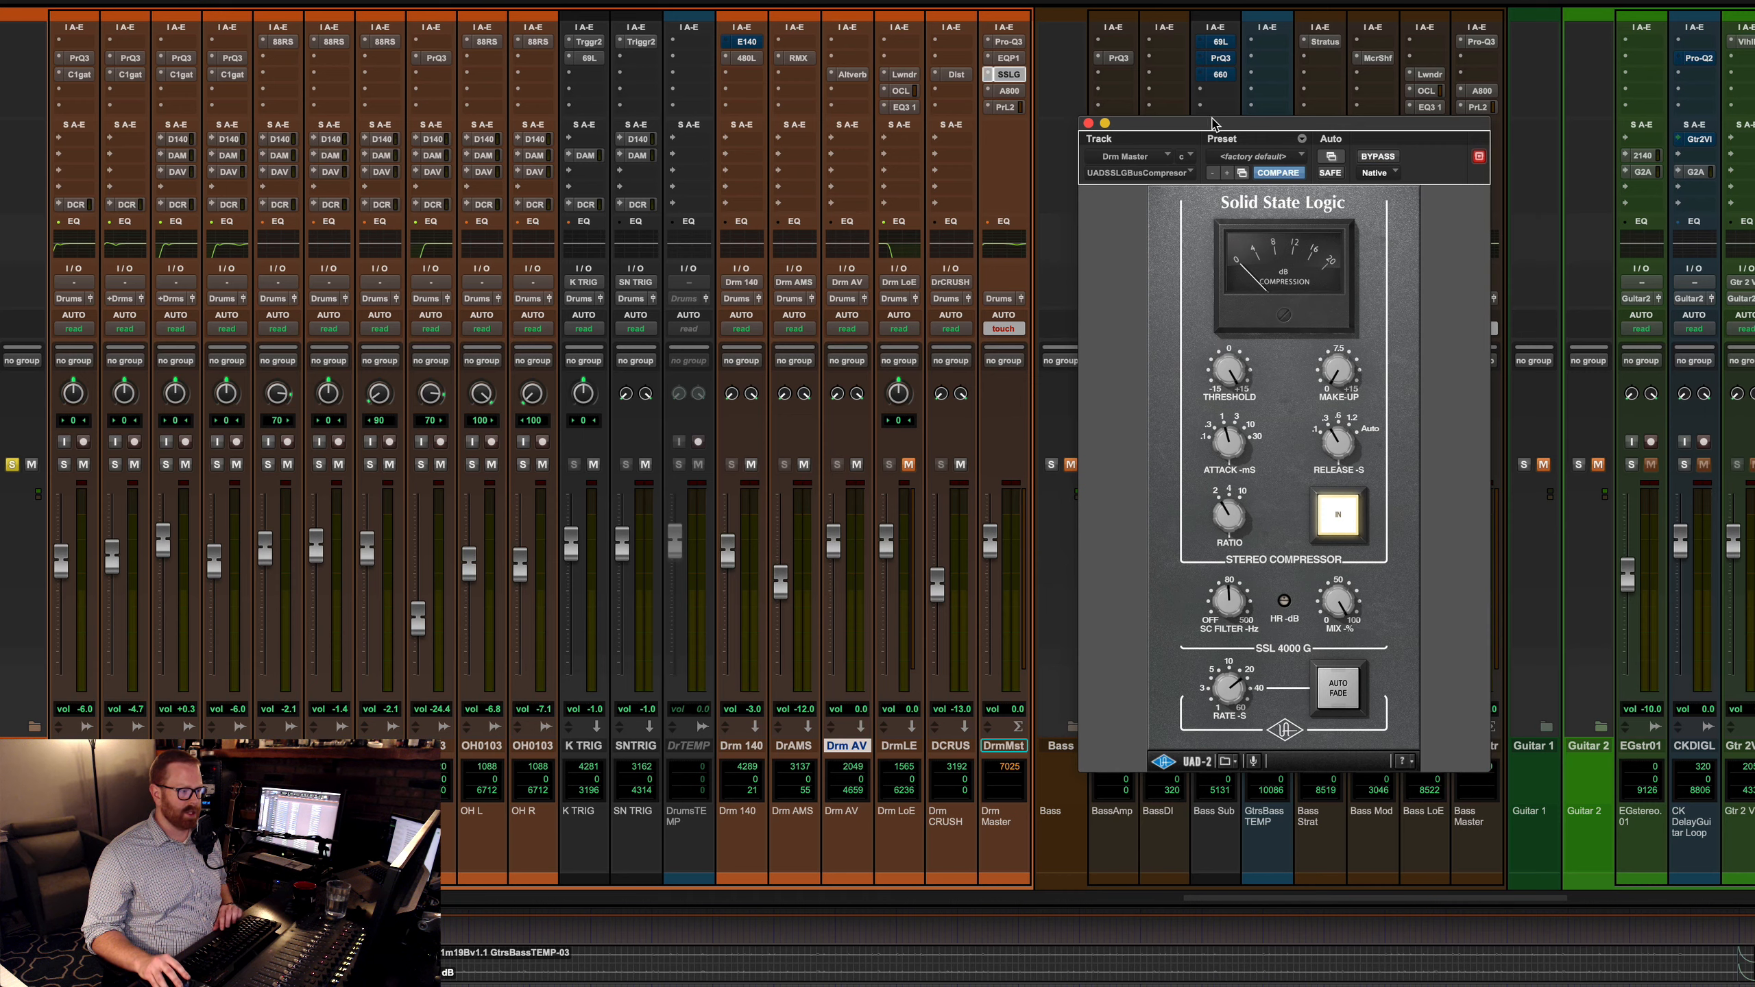
left_click_drag(1213, 123, 1299, 127)
key("space")
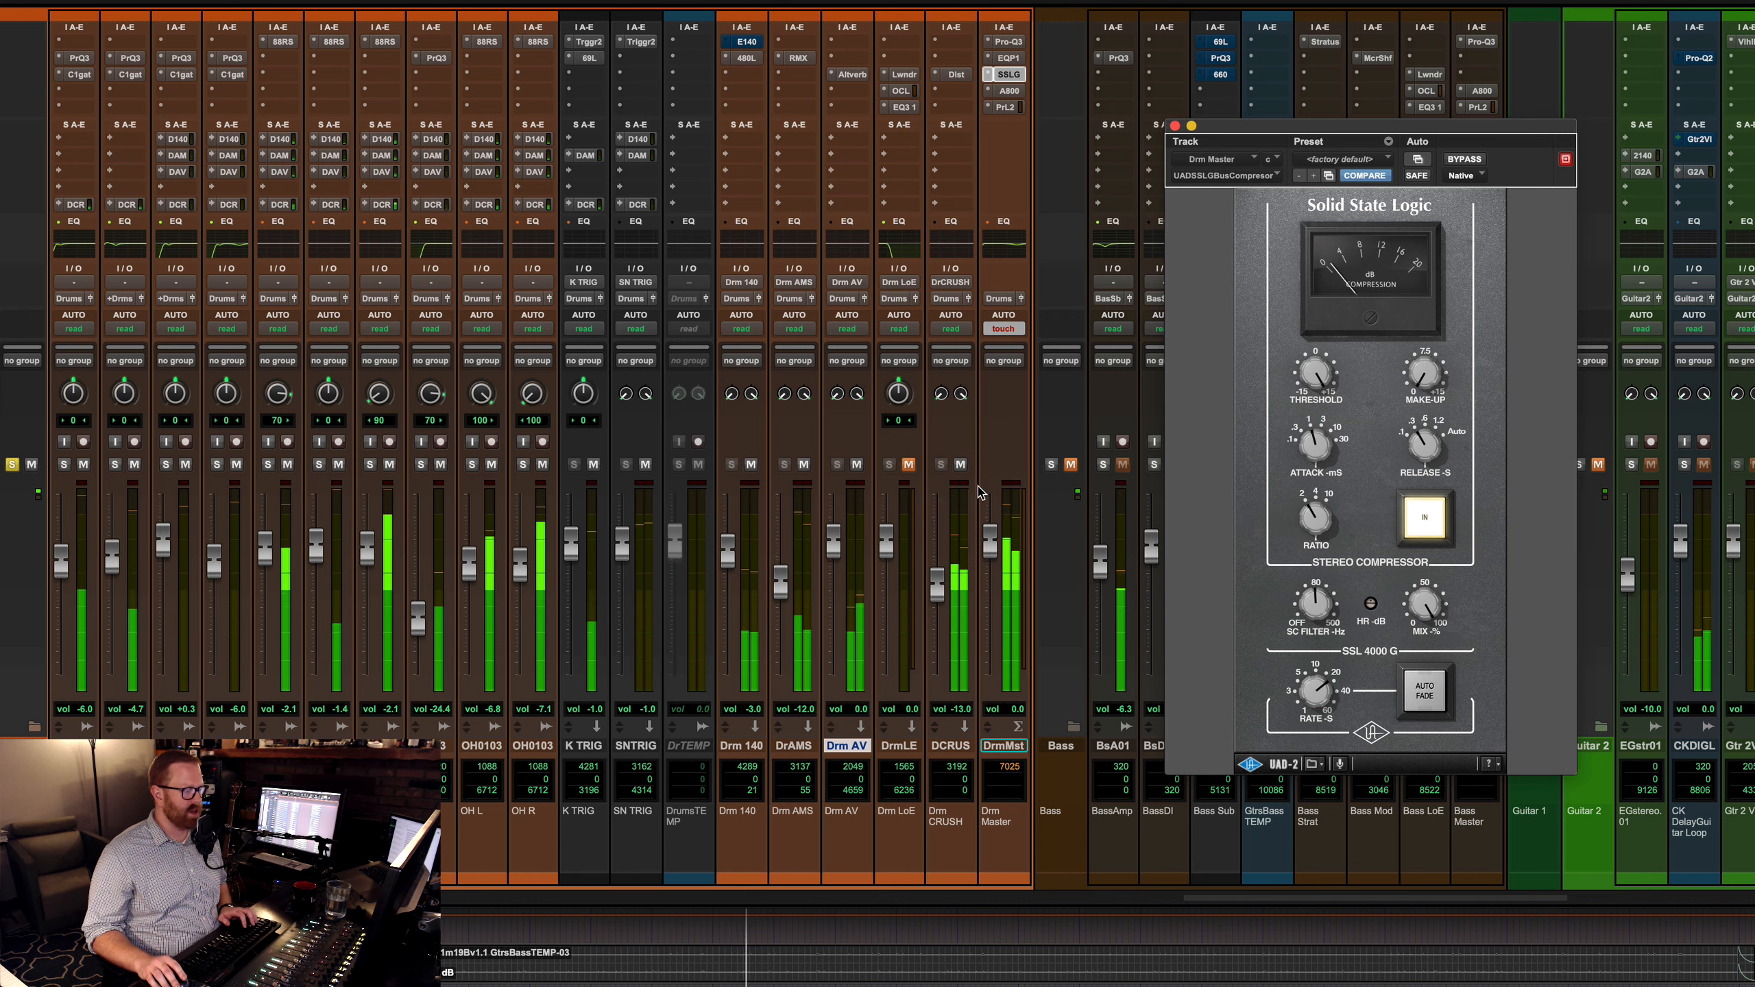
left_click(1175, 127)
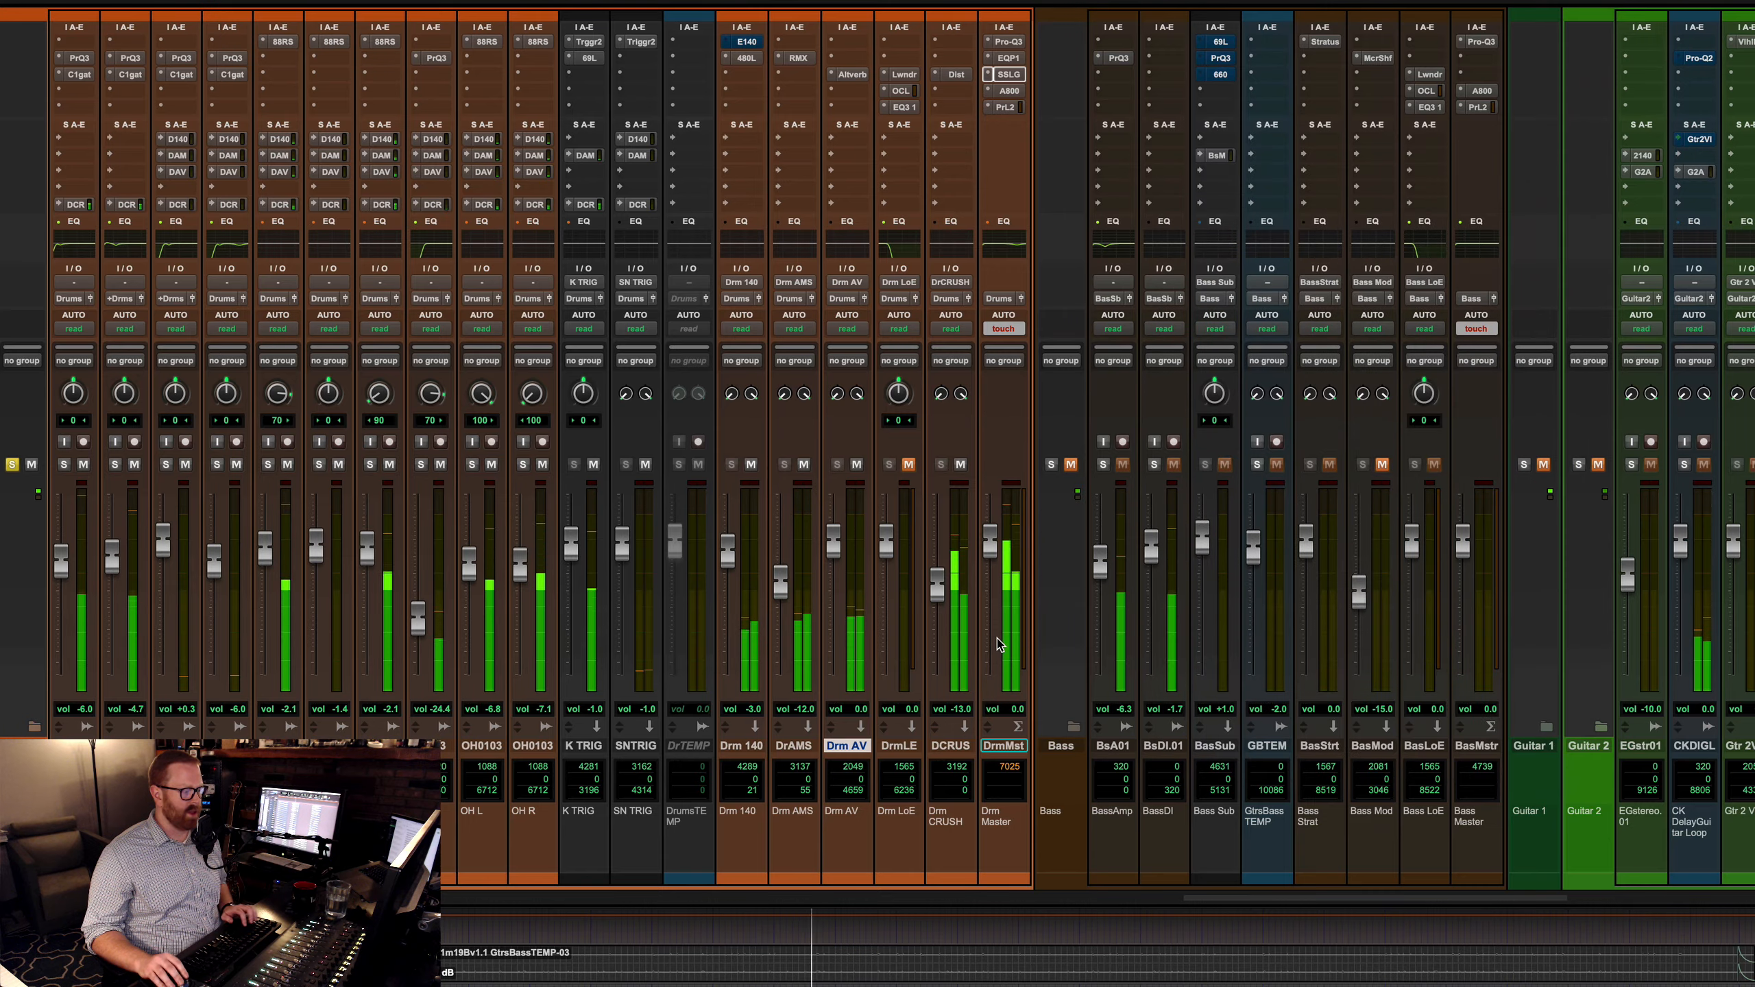
Step: Switch to the Edit window and reduce the height of the live drum tracks from KickOUT to OH R
scroll(1271, 666, "left", 5)
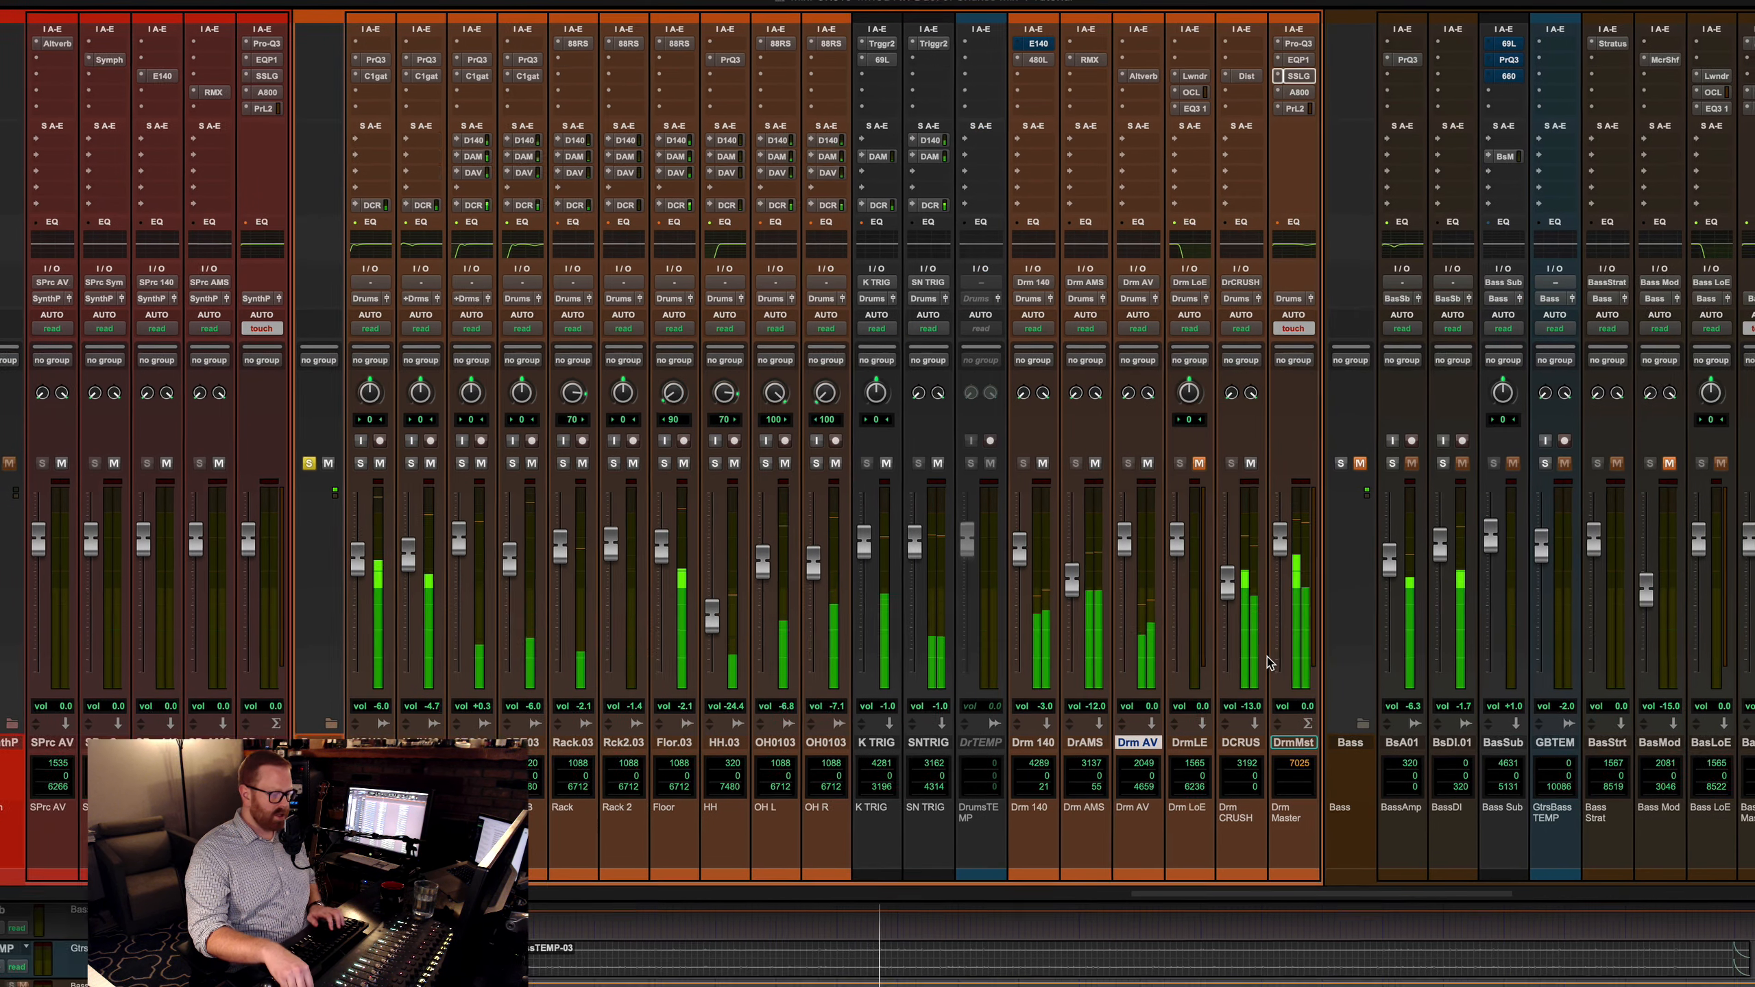
key("super+equal")
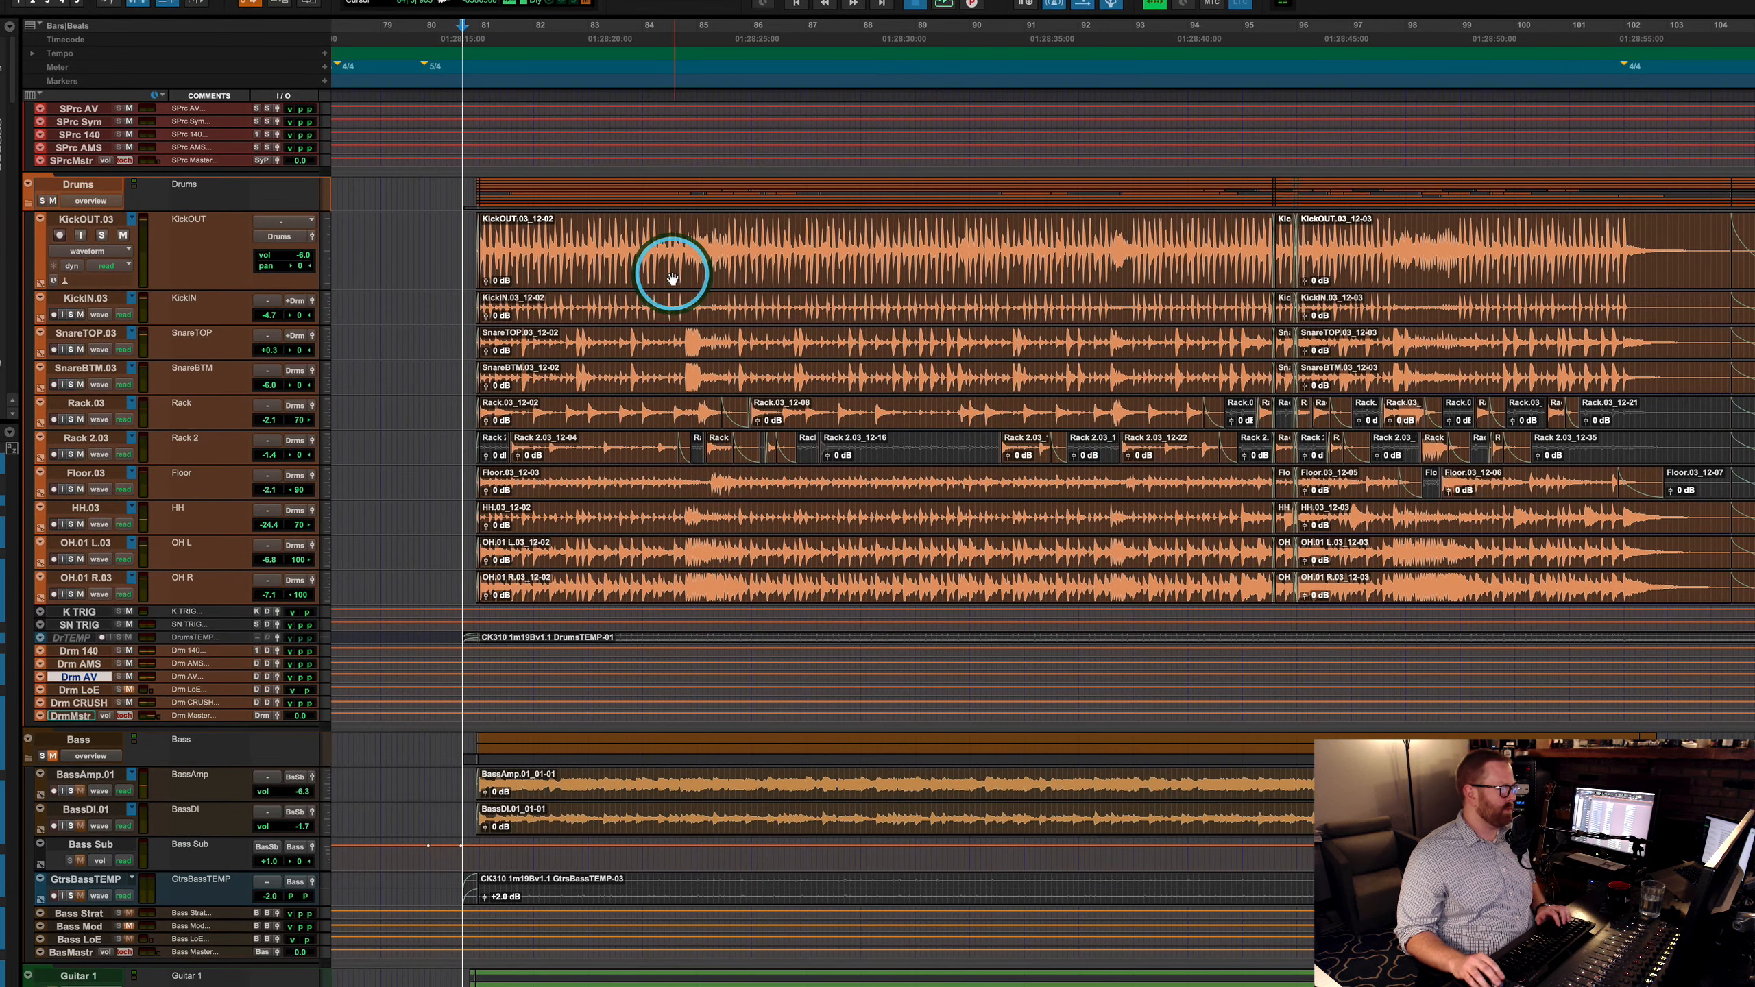
left_click(461, 228)
left_click(467, 242)
key("ctrl+Down")
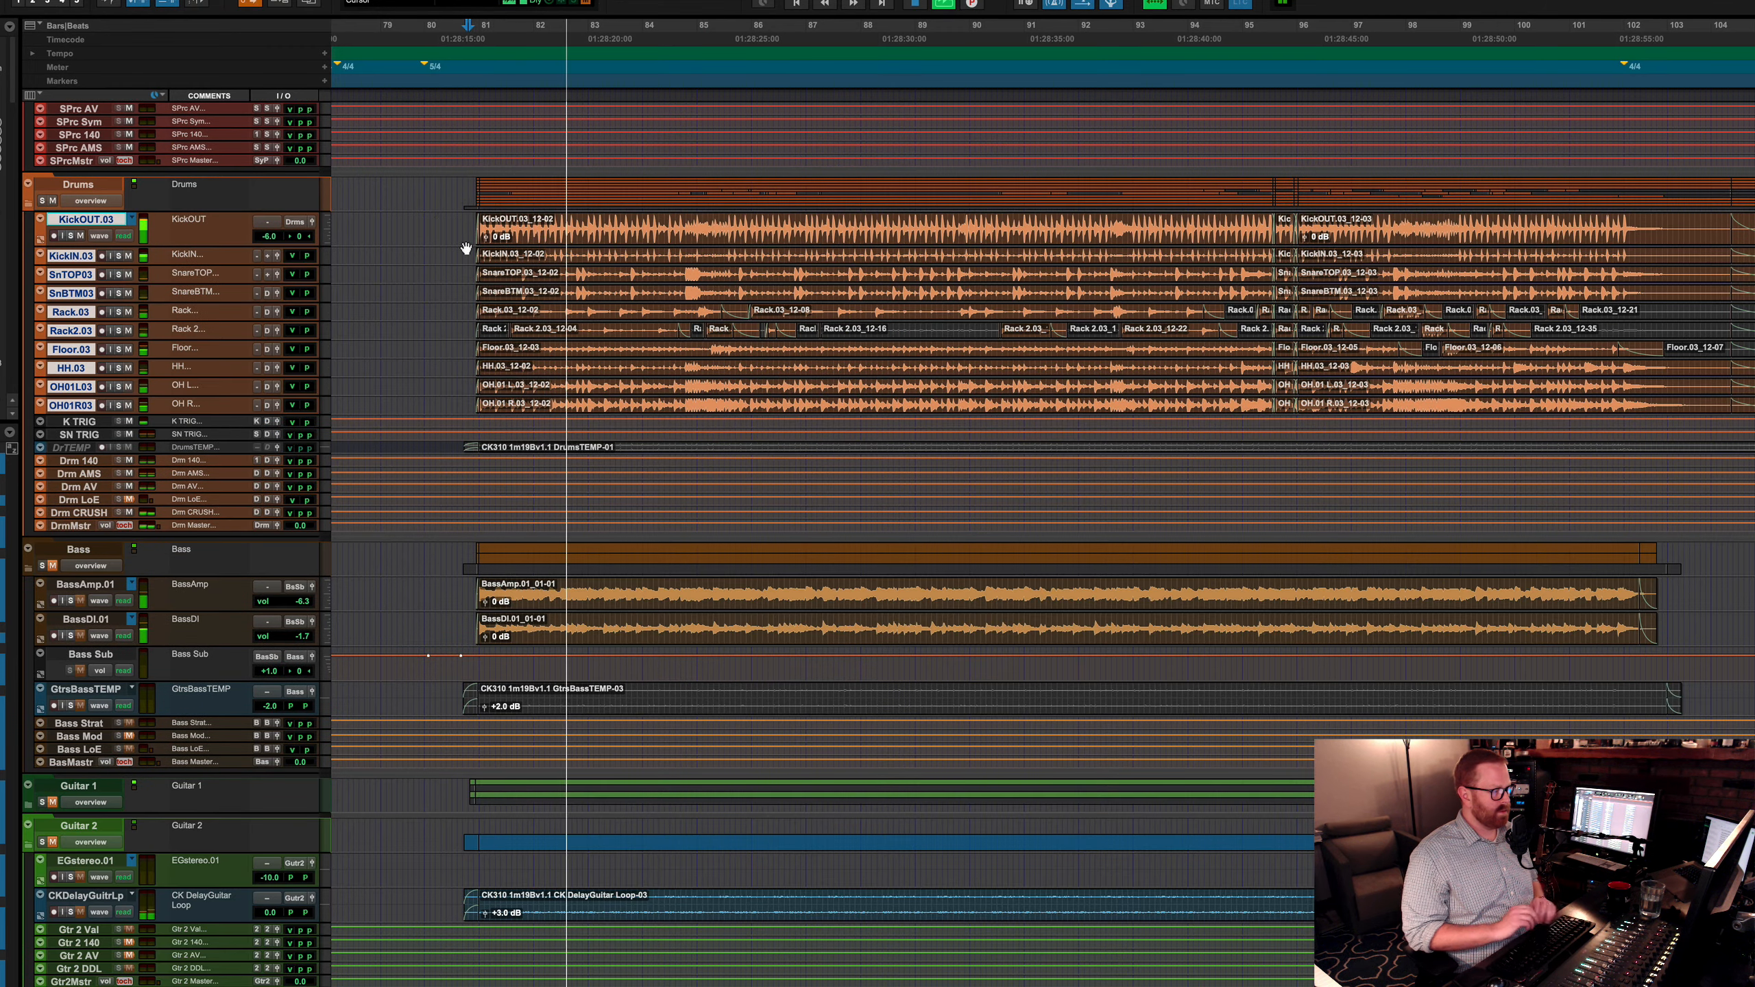
Step: Select K TRIG and SN TRIG in the Mix window and mute them to compare the drums during playback
key("super+equal")
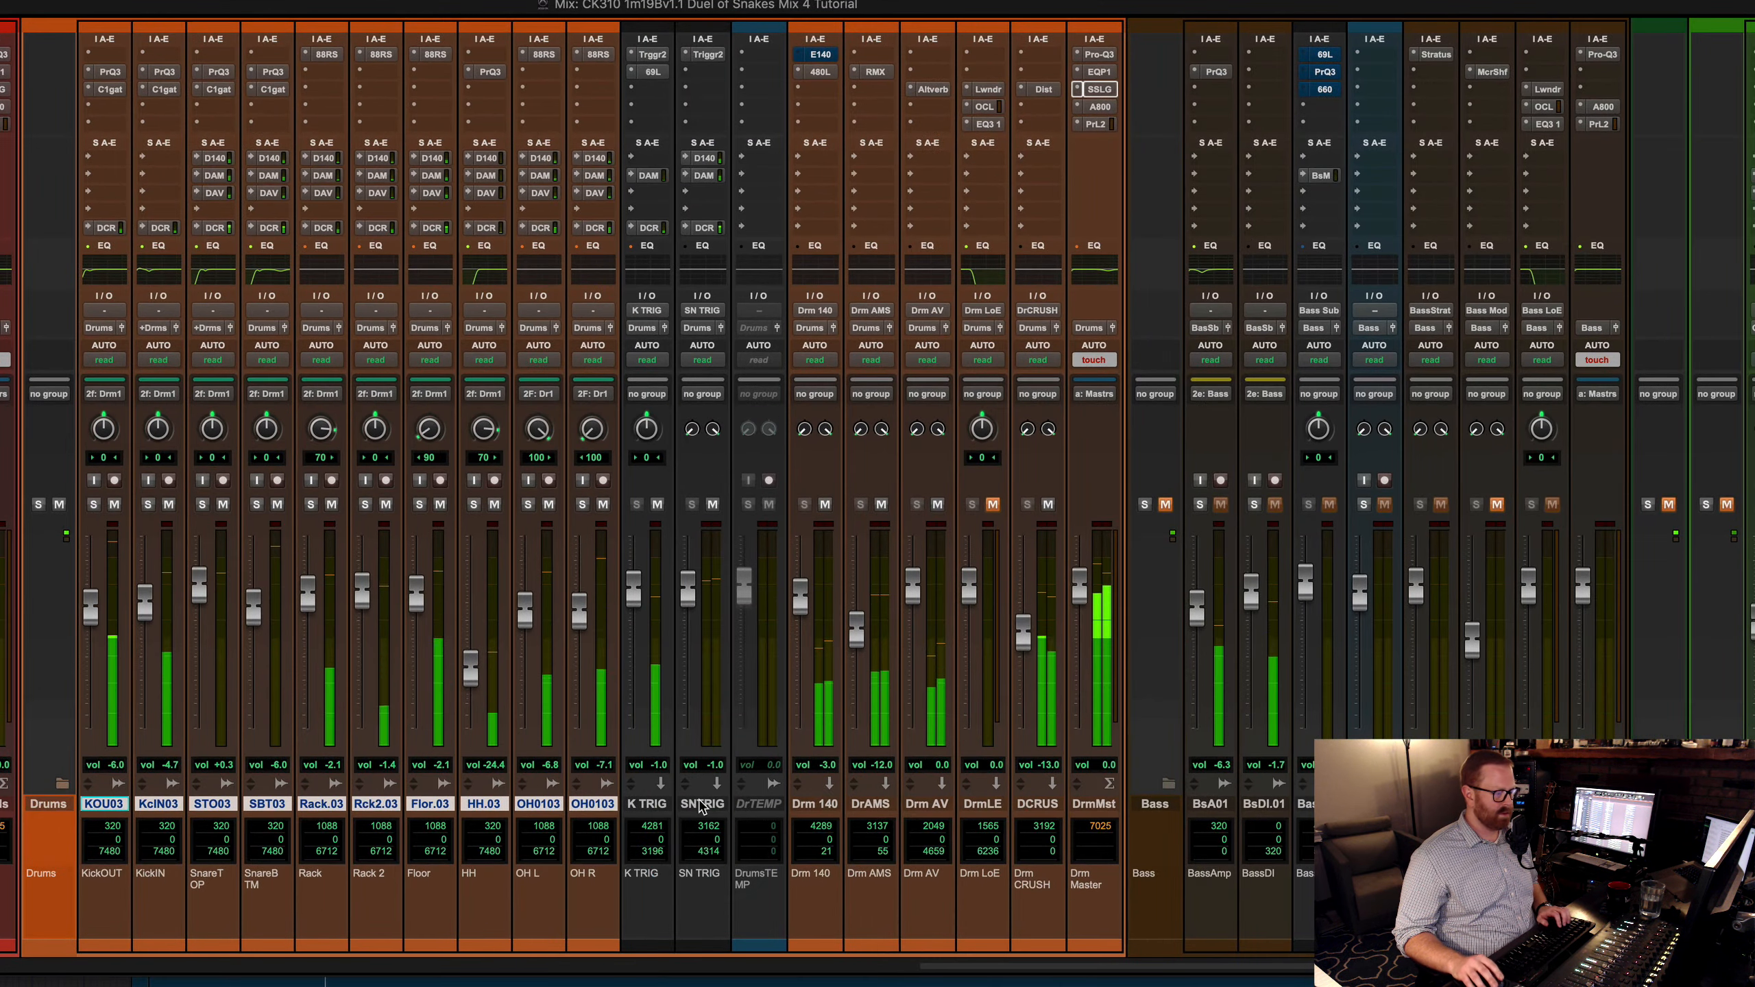
left_click(648, 805)
left_click(702, 806, "shift")
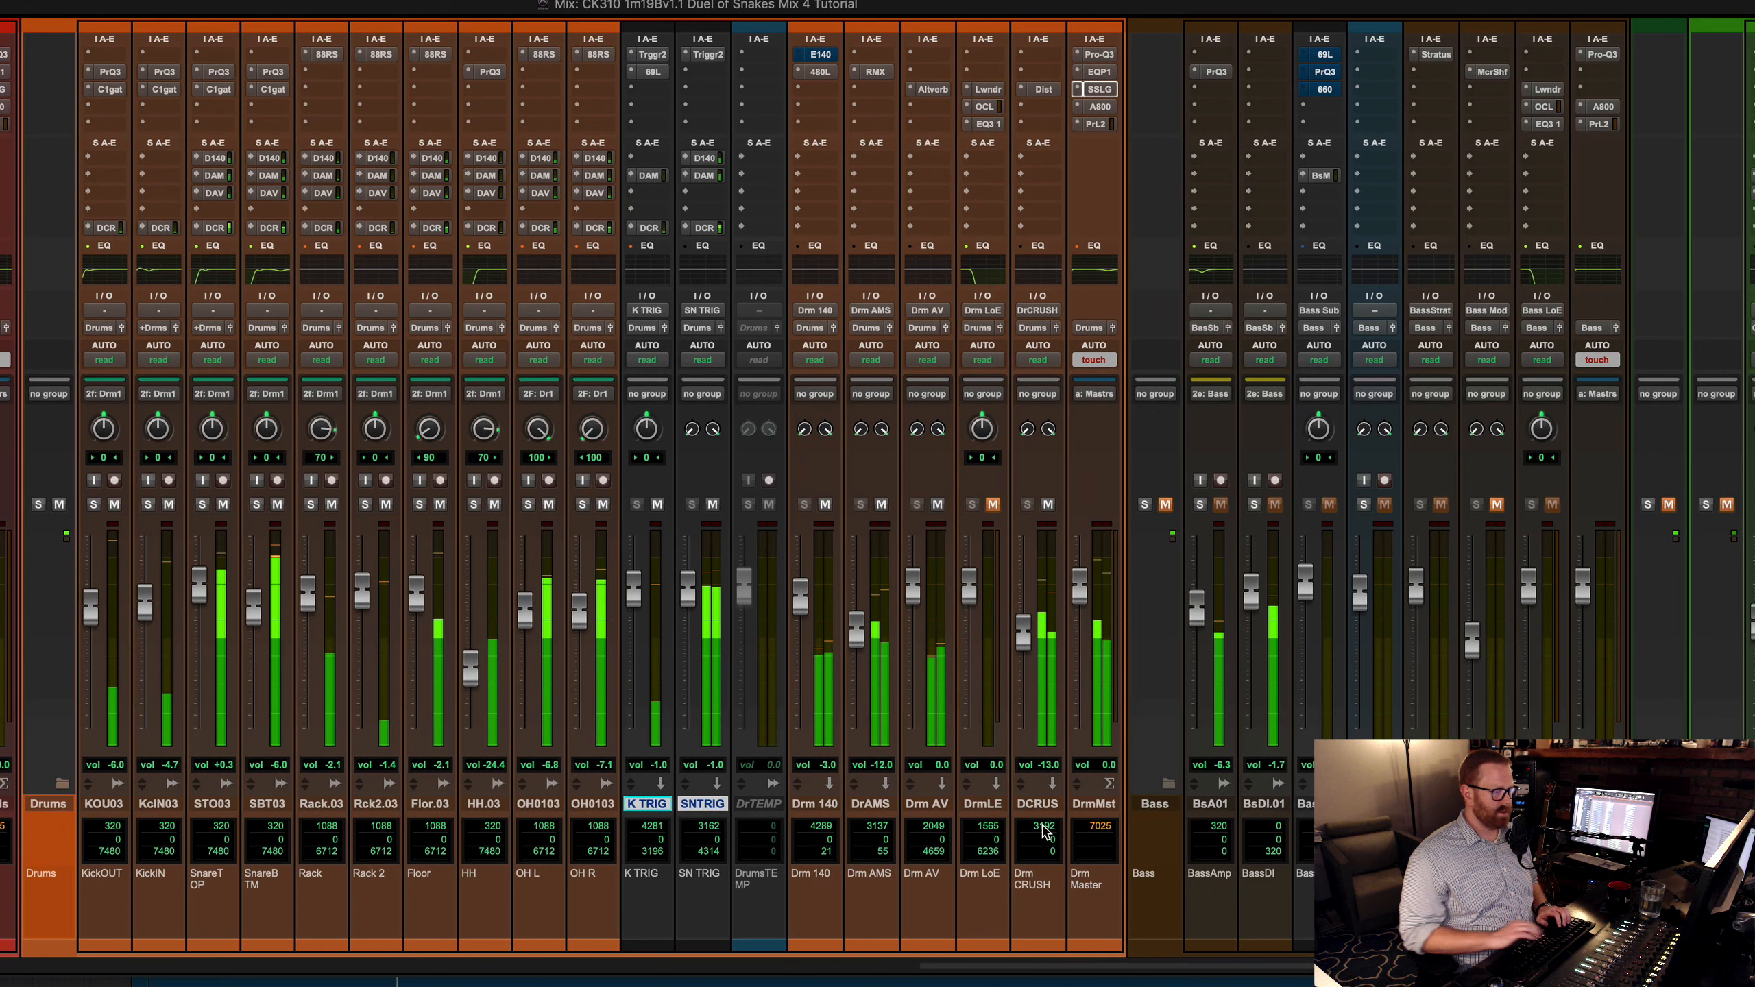
key("shift+m")
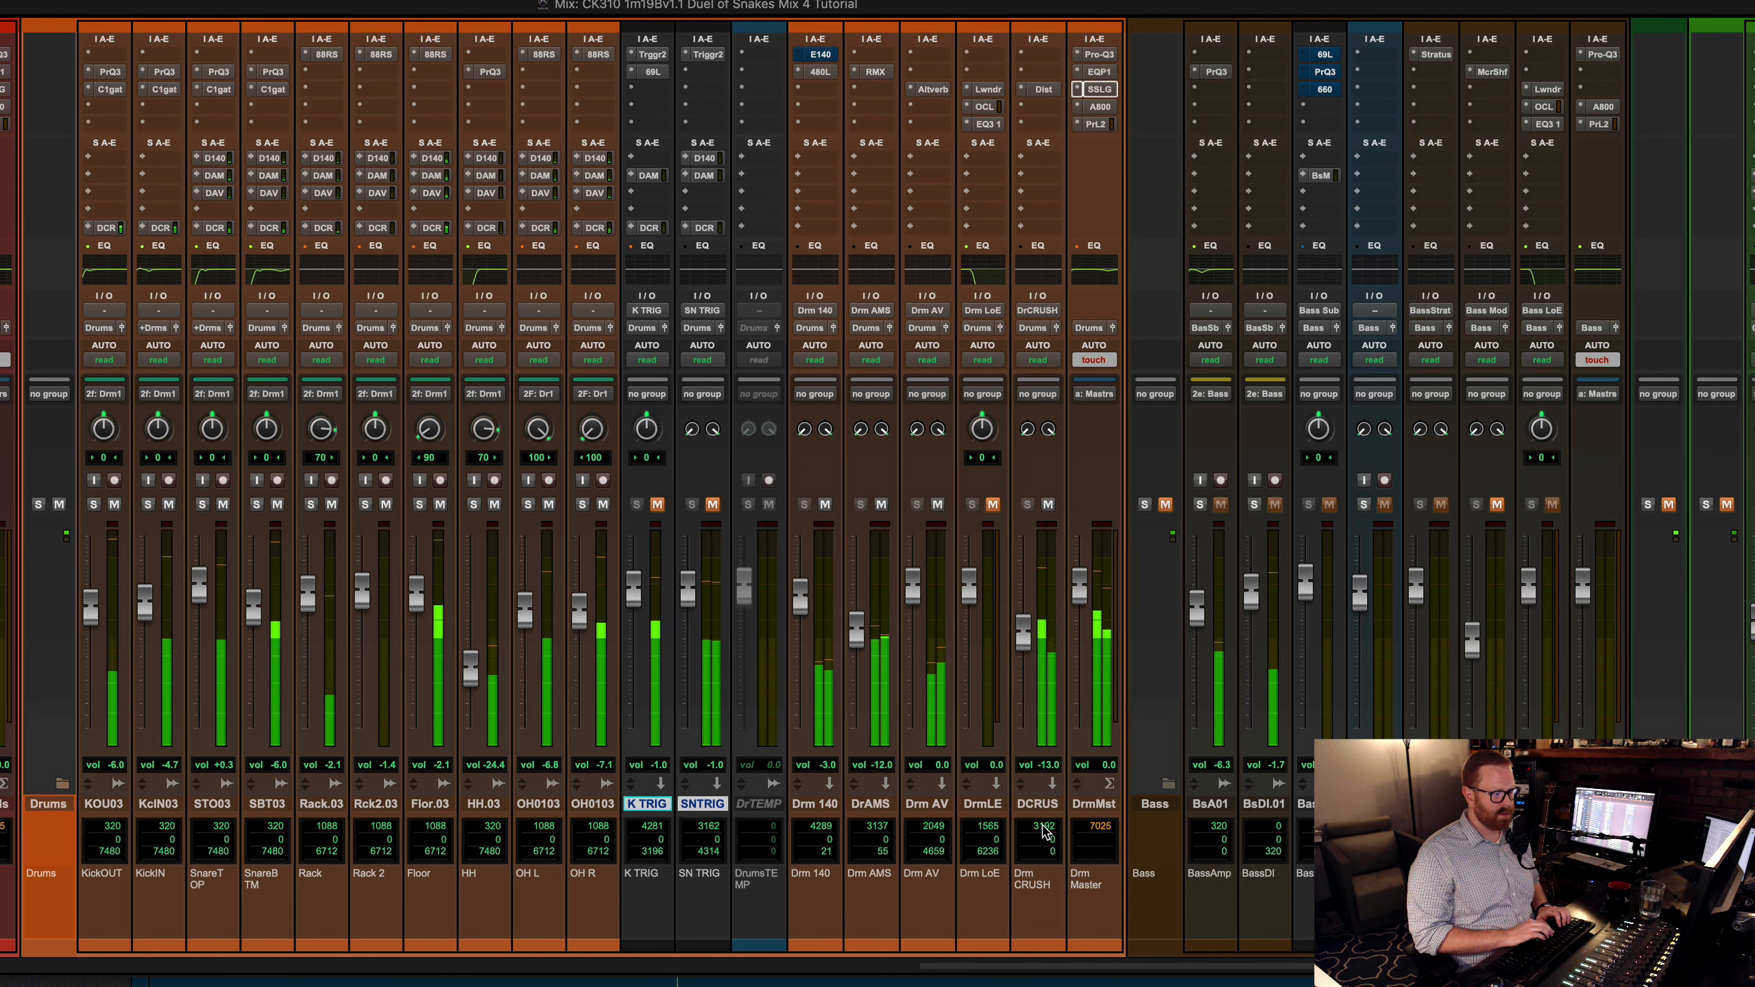
key("space")
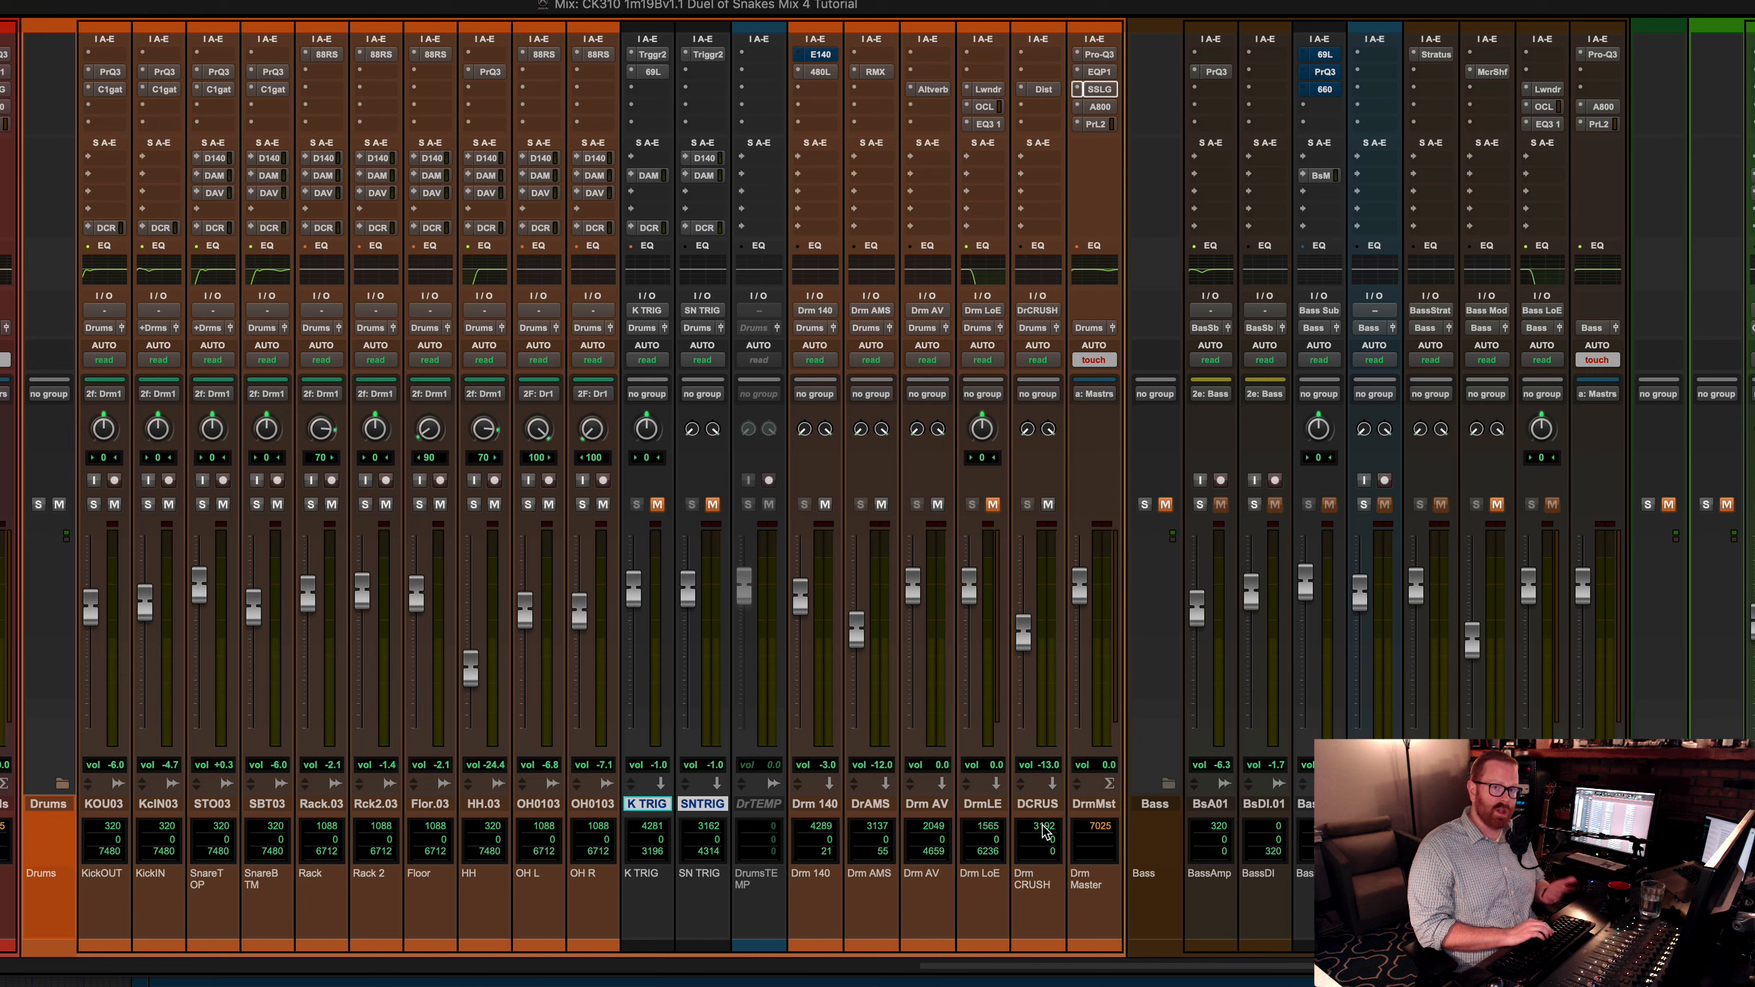
key("space")
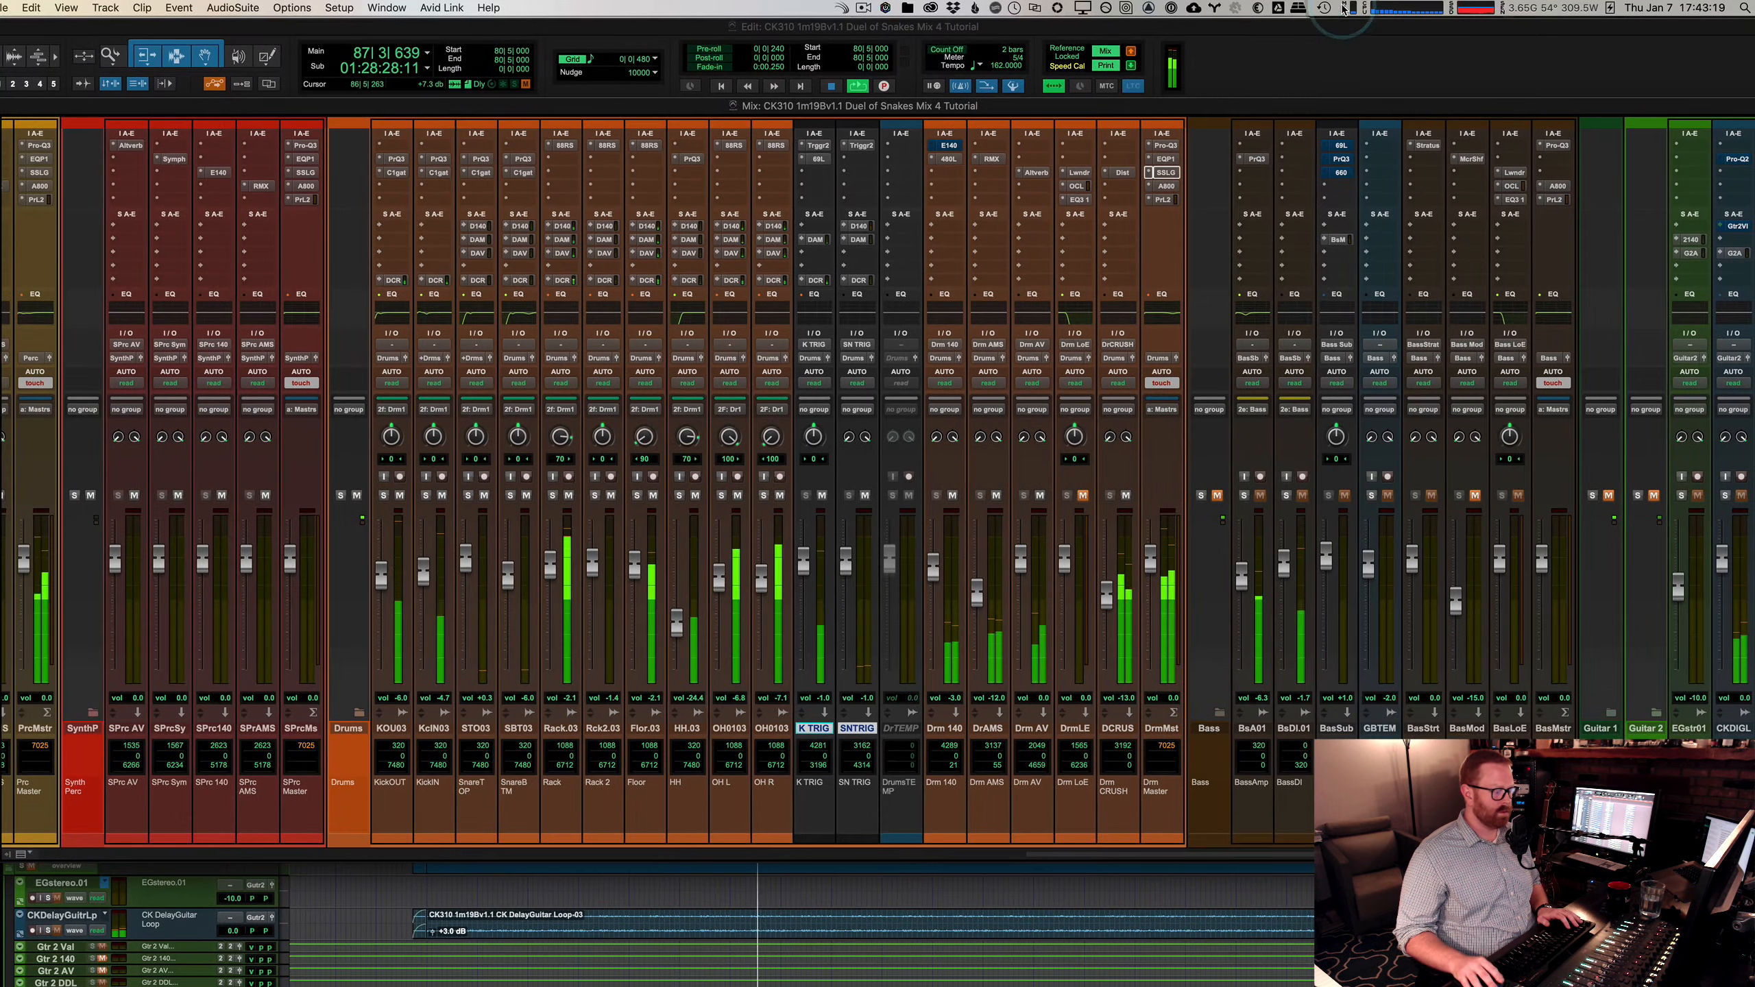
Step: Stop playback in the Edit window and zoom out to examine the live drum clips across the cue
key("super+=")
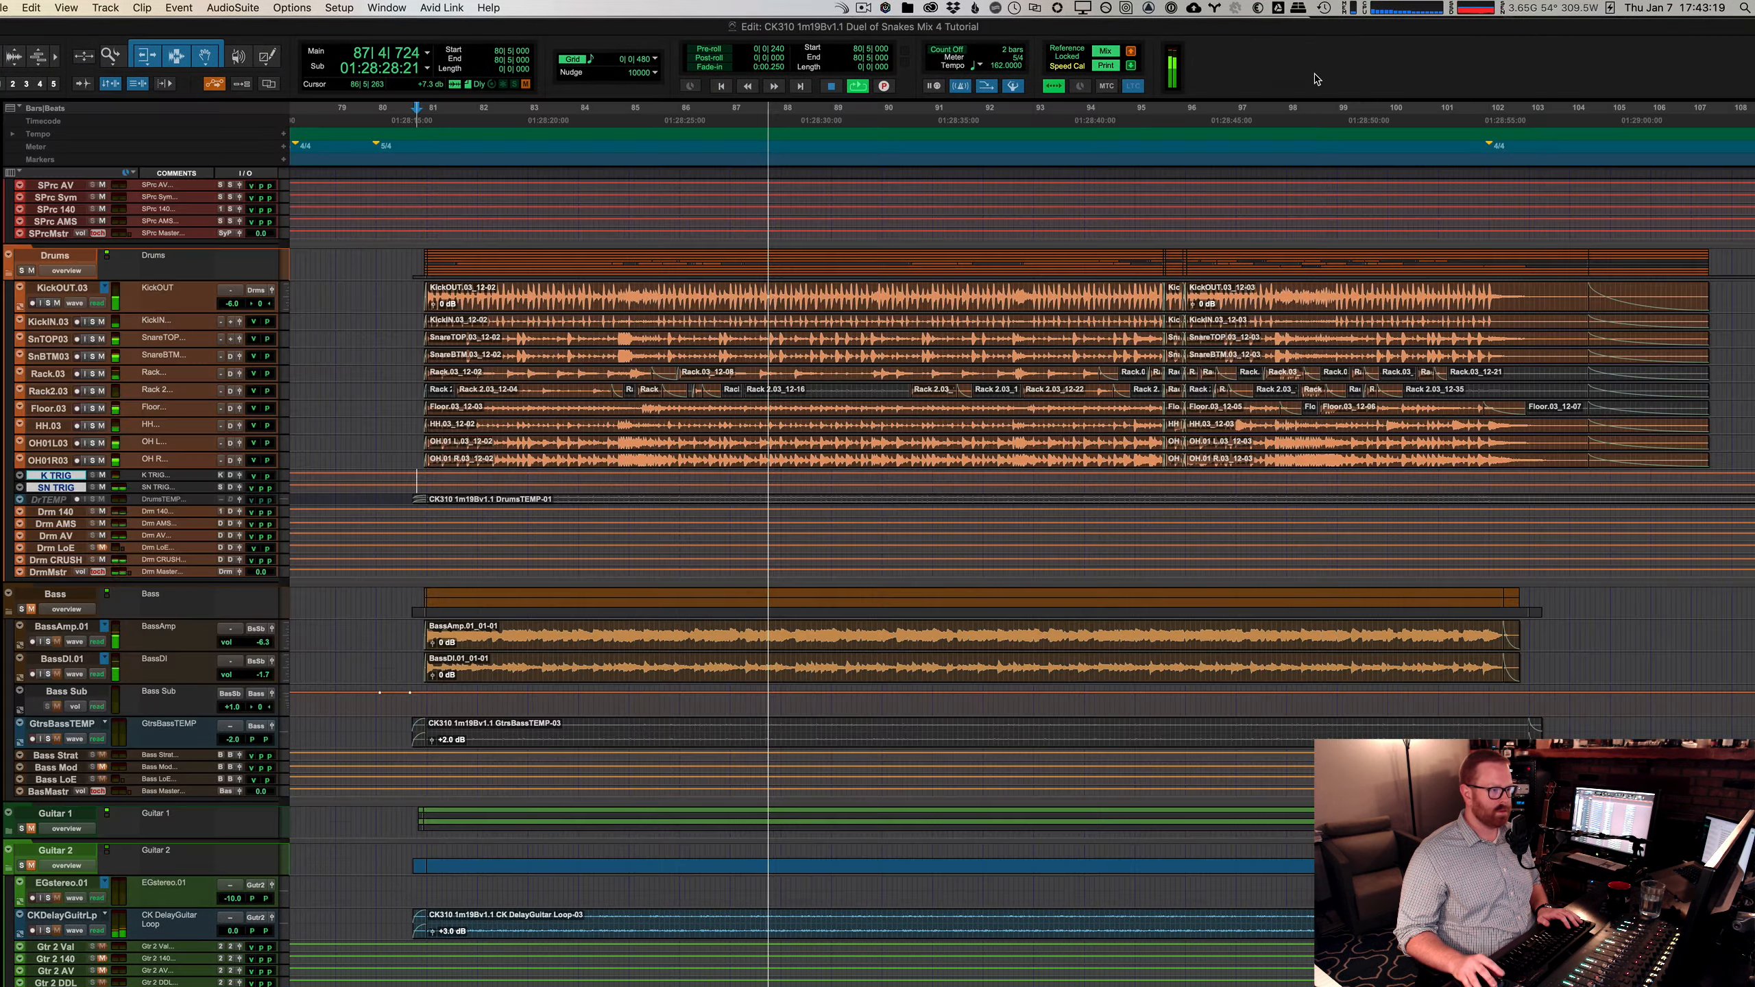
key("space")
scroll(677, 364, "down", 2)
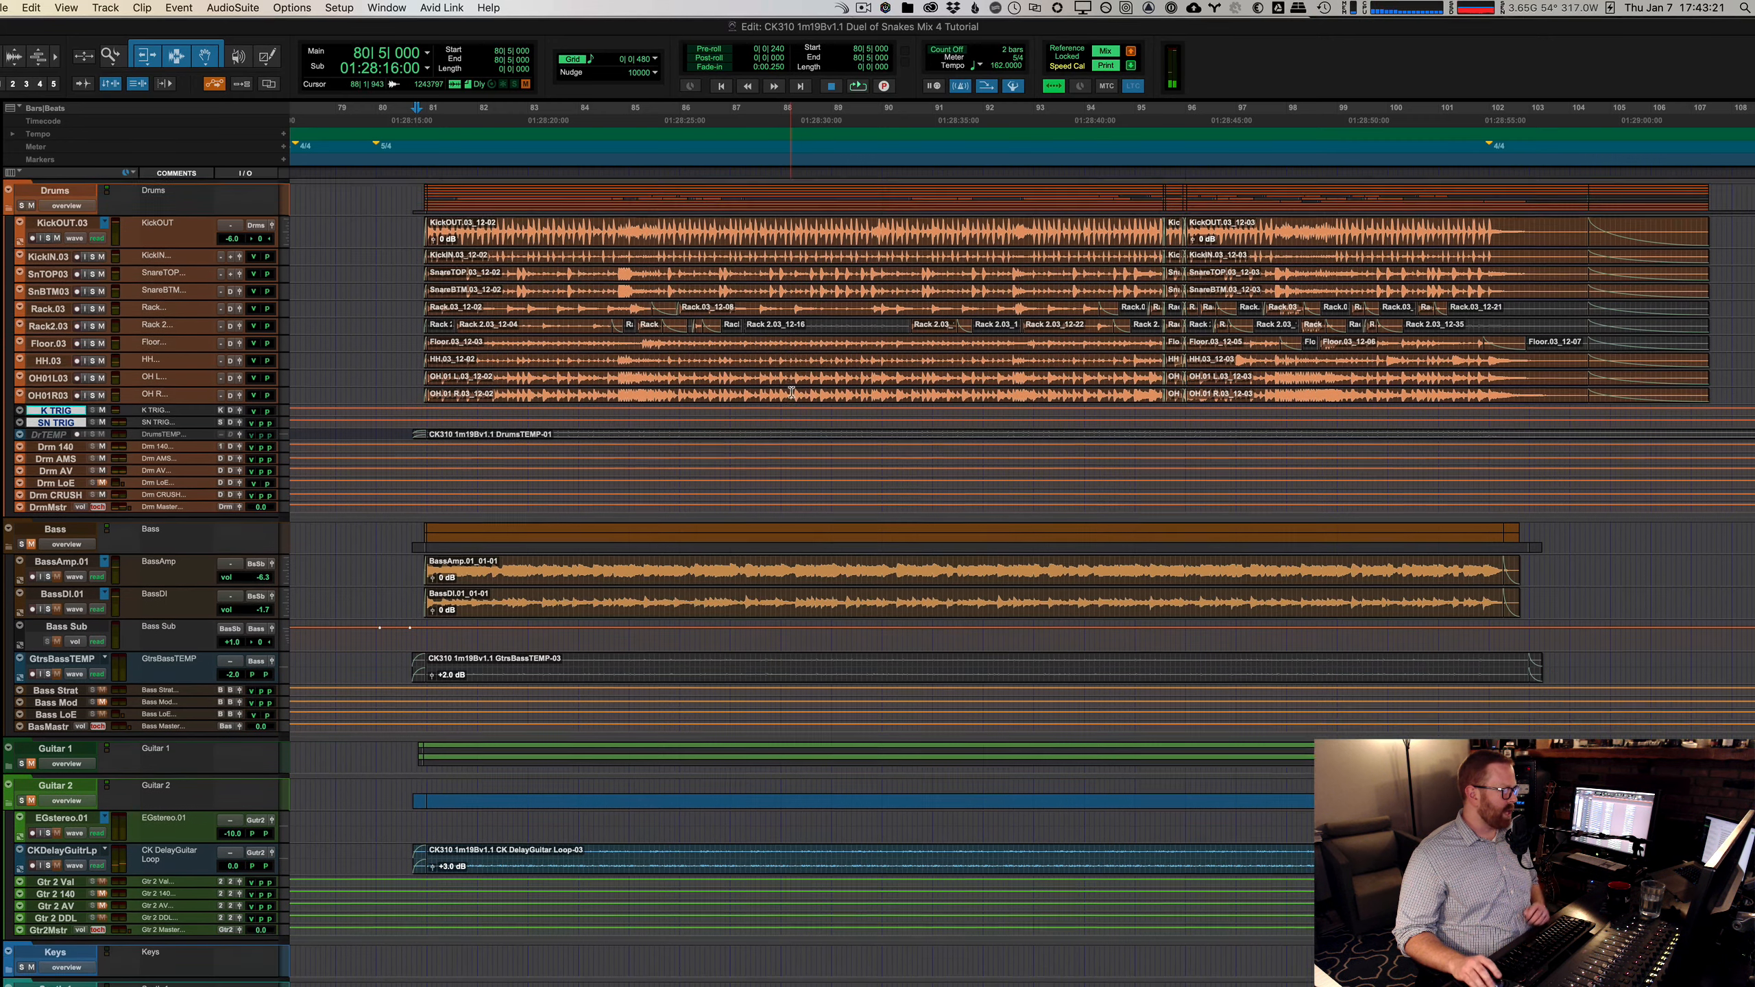
scroll(791, 393, "up", 5)
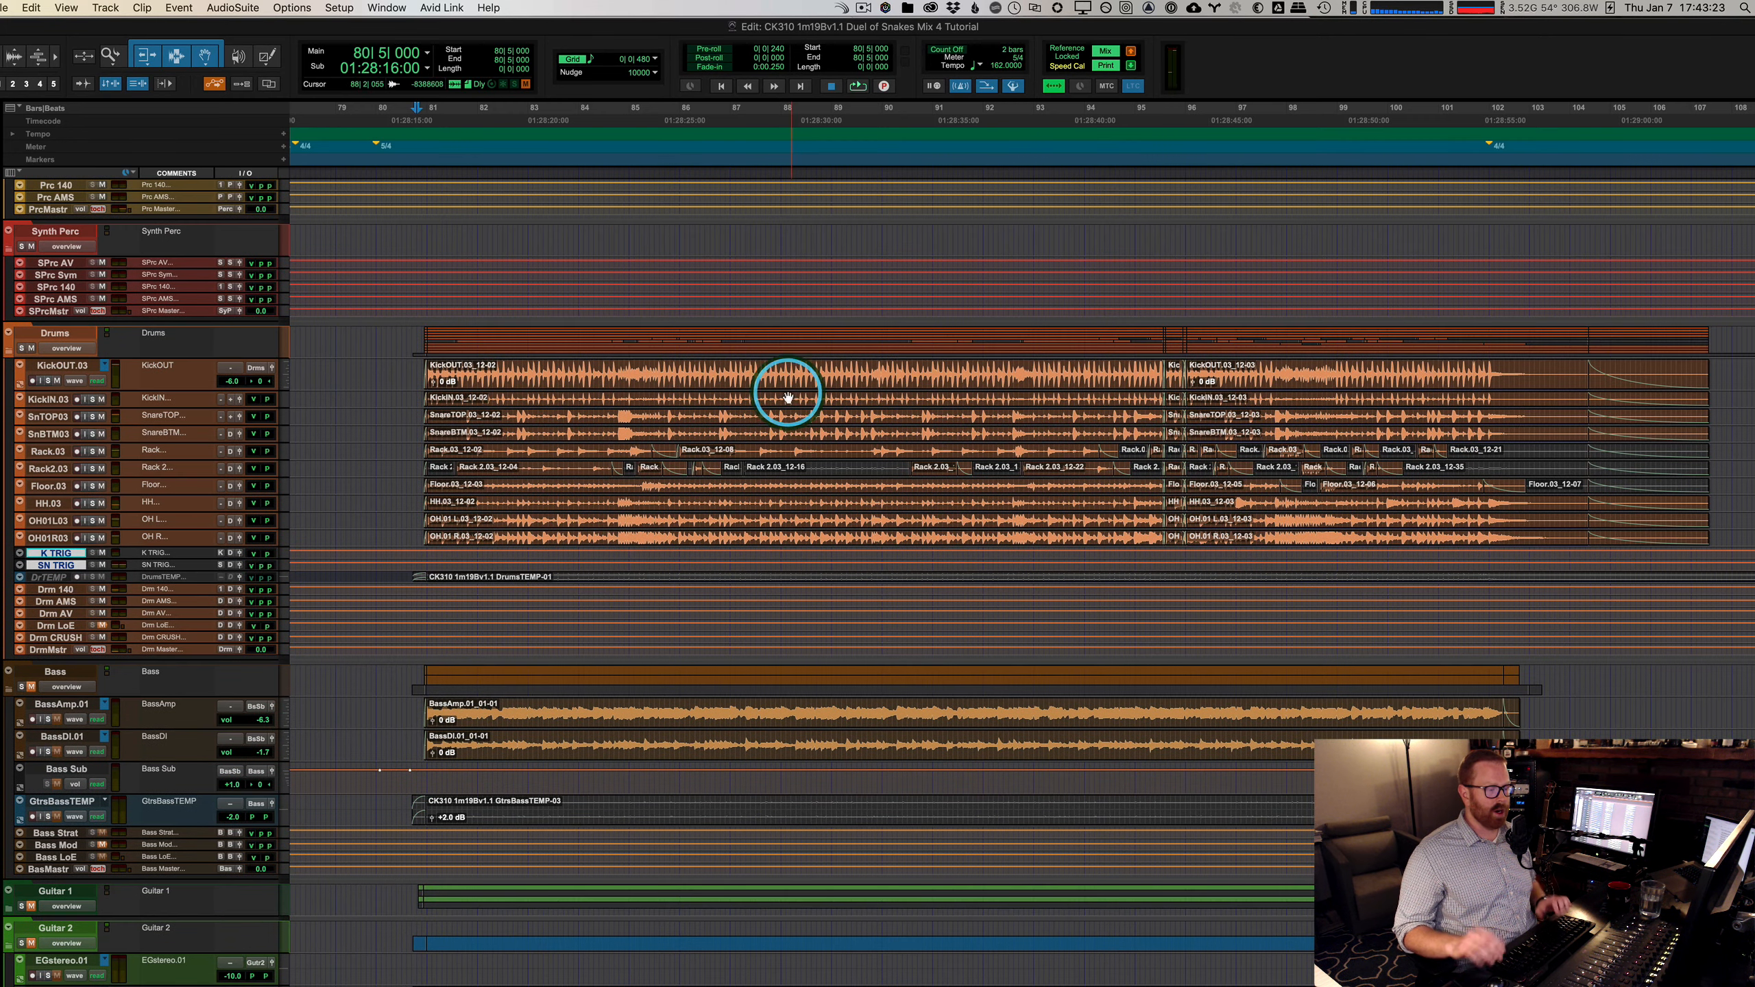
key("r")
key("r")
key("F5")
left_click_drag(675, 373, 1443, 349)
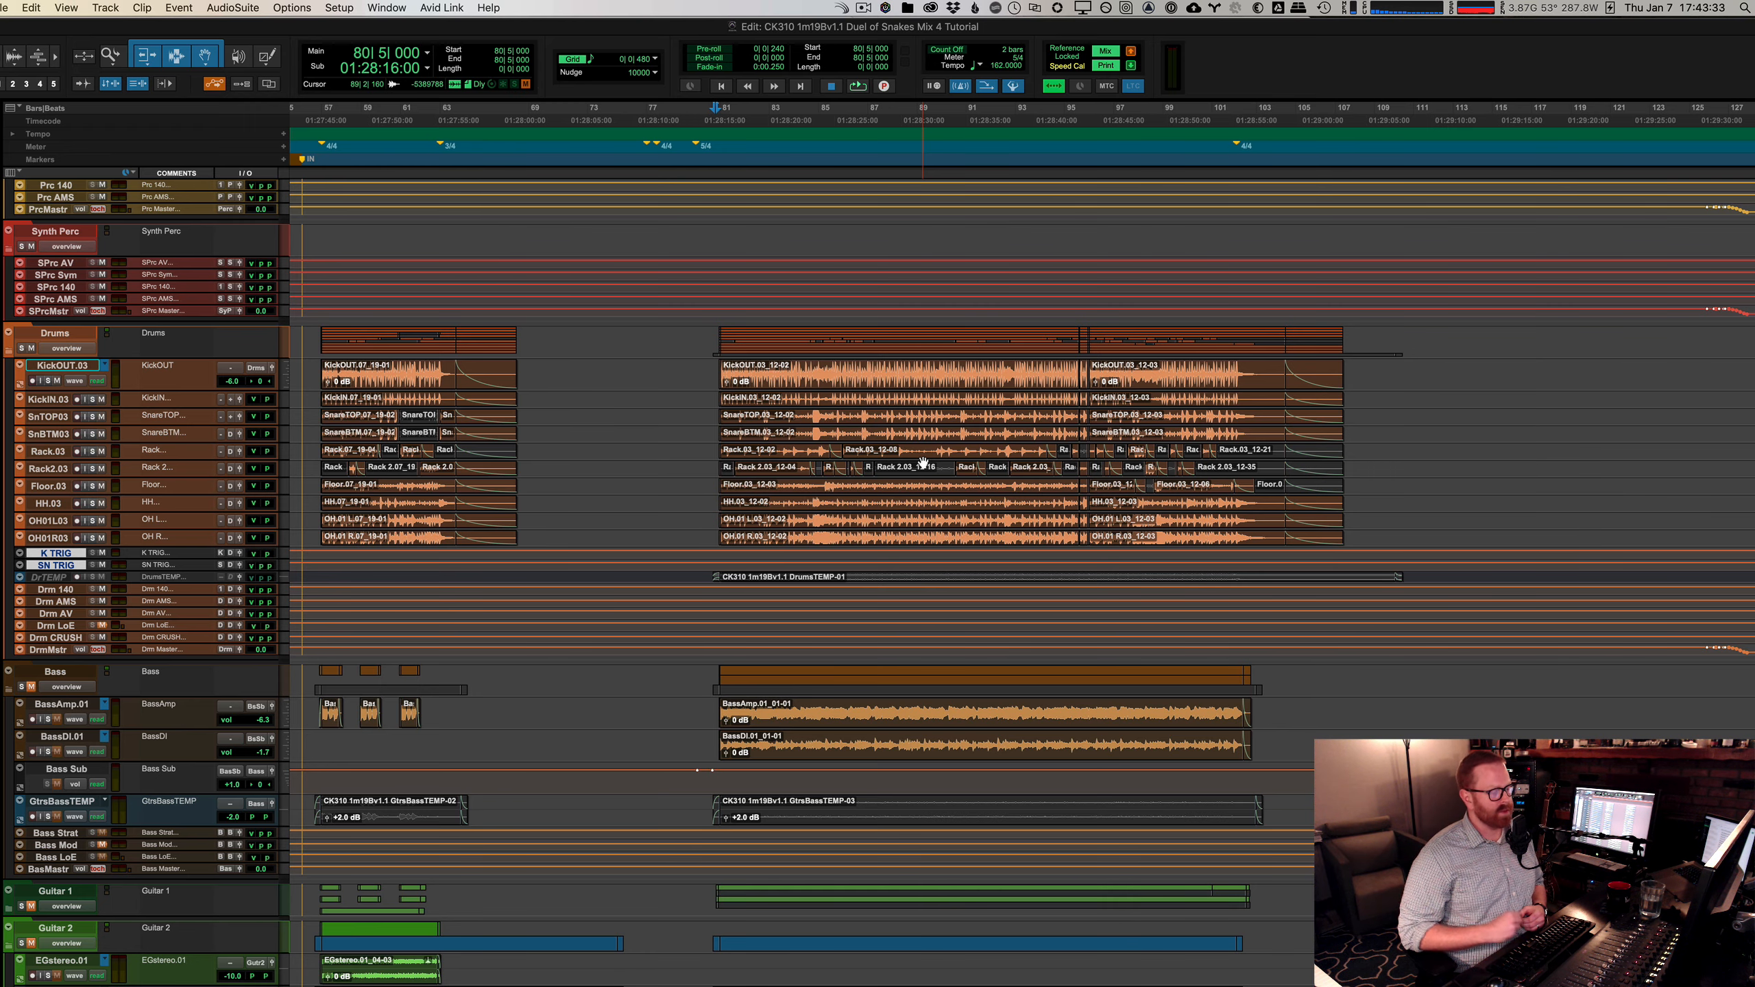
Step: Examine the percussion loop and drum tracks, placing the cursor at 86|4|000 in the MBLoop Taikos clip
scroll(923, 462, "up", 10)
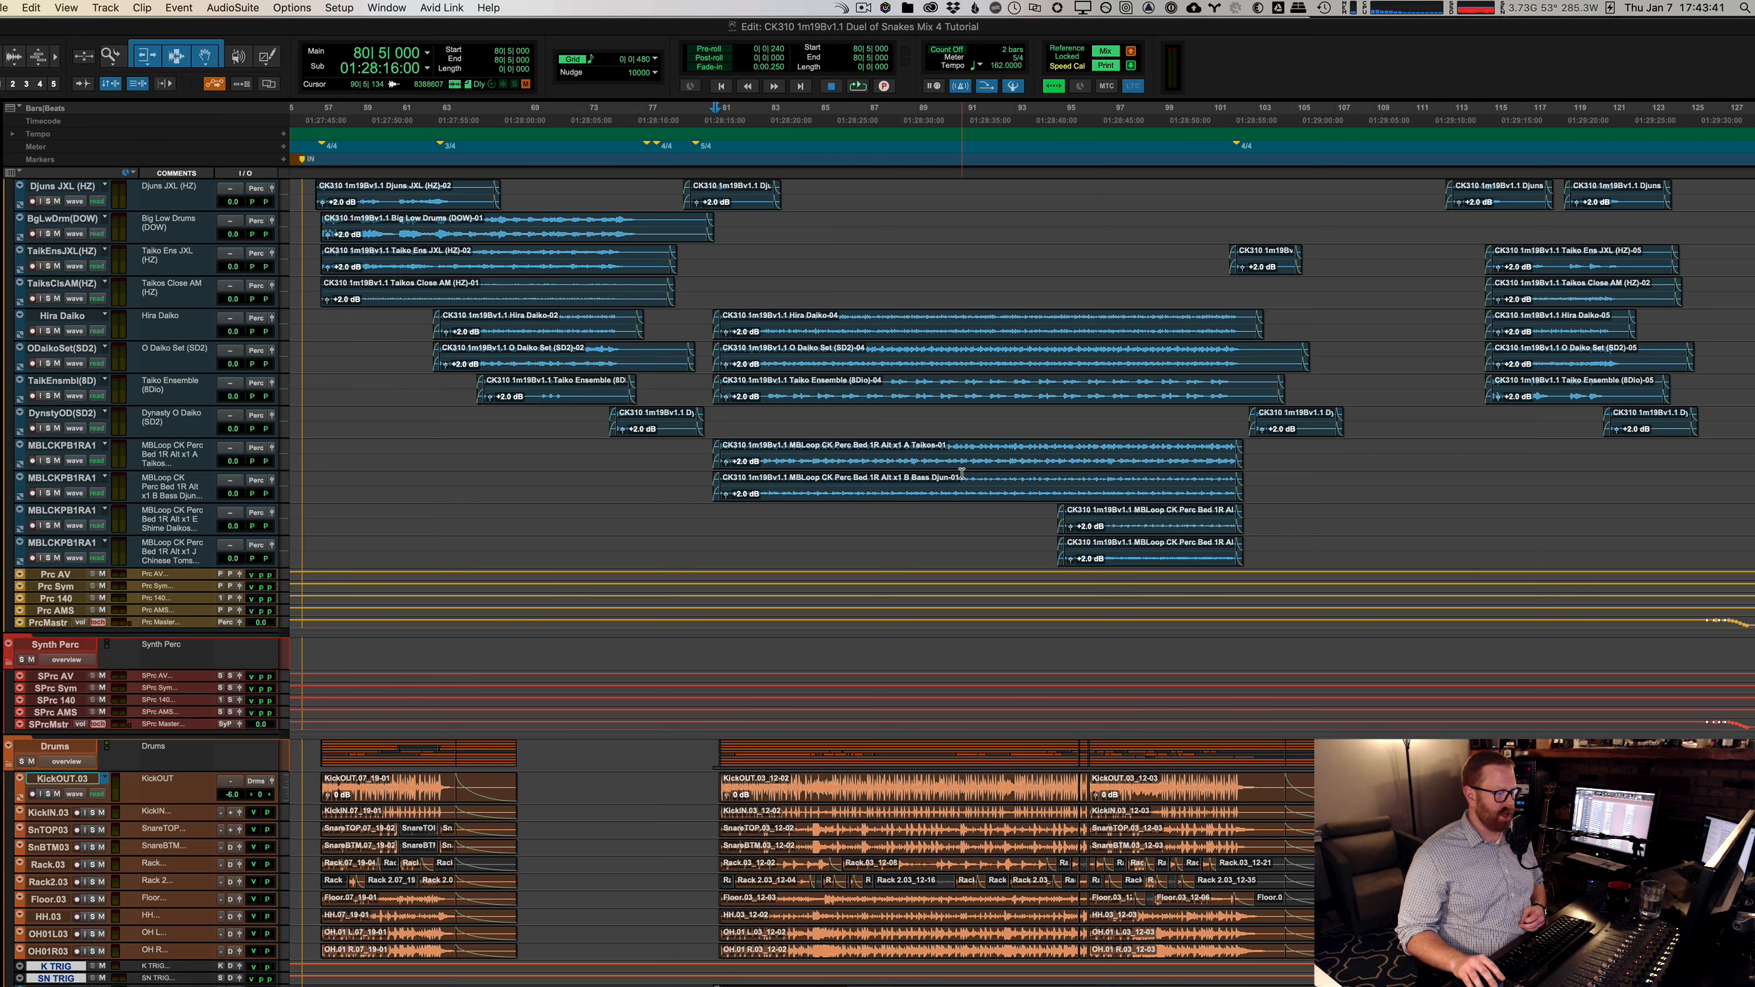
mouse_move(887, 453)
left_mouse_down()
mouse_move(979, 453)
mouse_move(858, 448)
left_mouse_up()
left_click(858, 448)
scroll(822, 495, "down", 10)
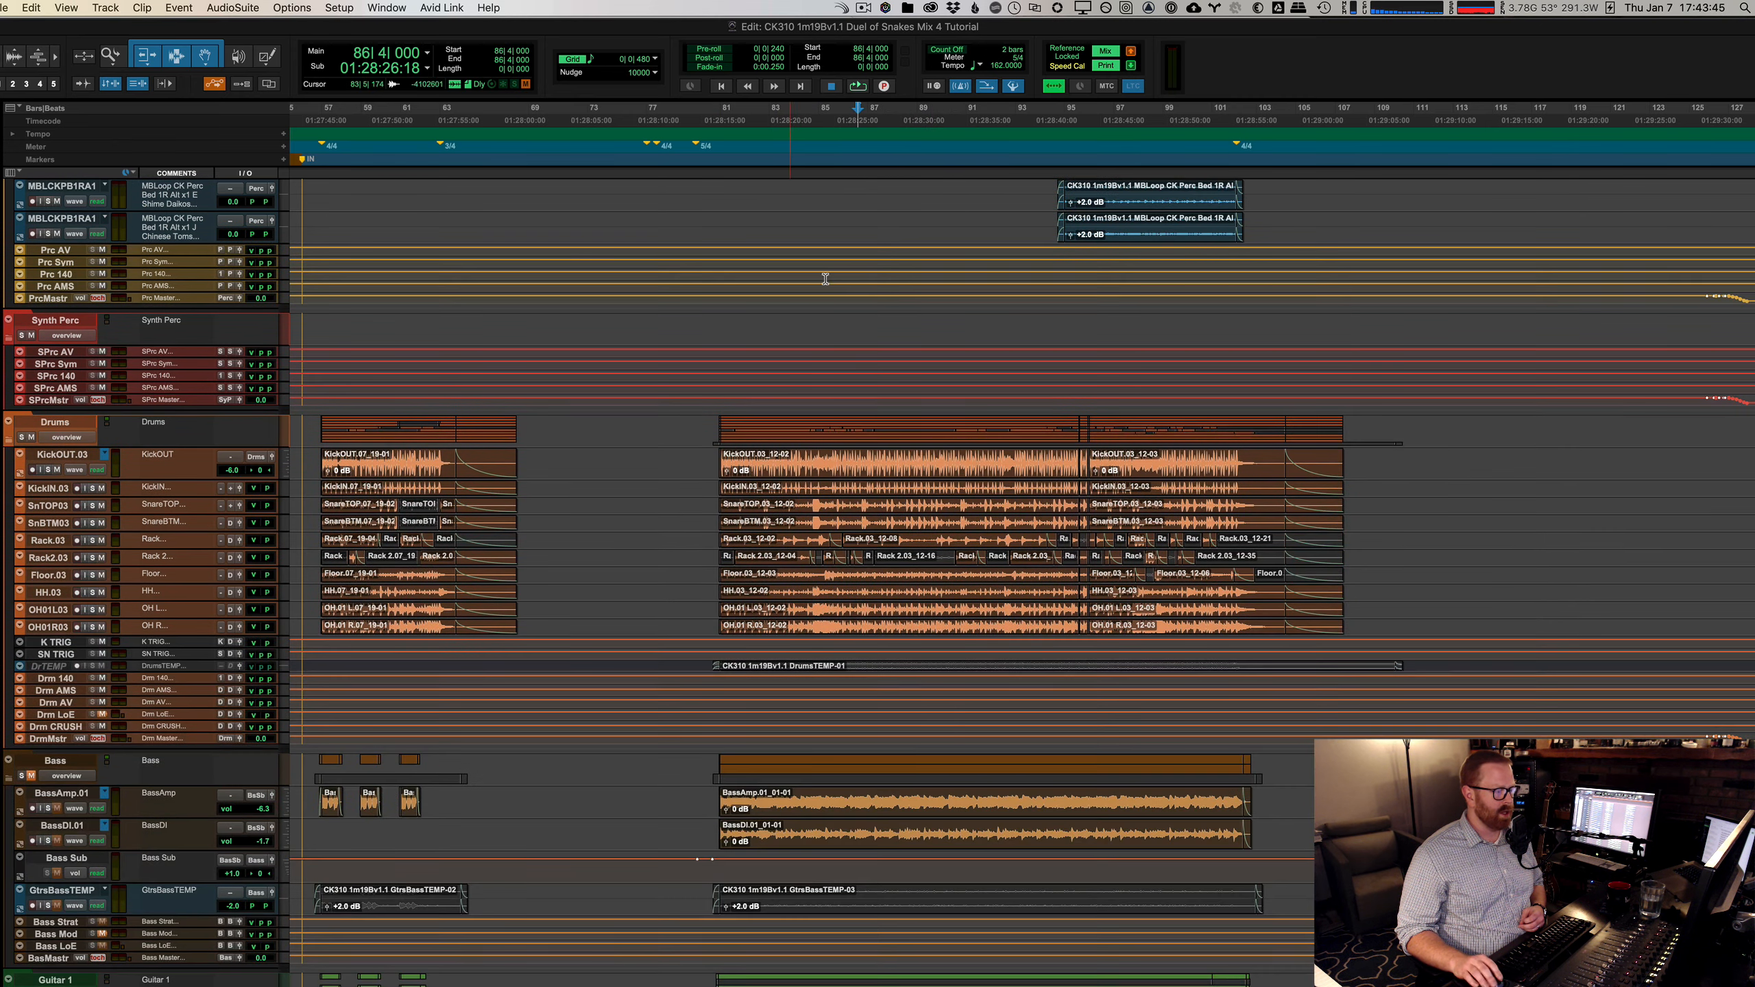
scroll(781, 449, "down", 5)
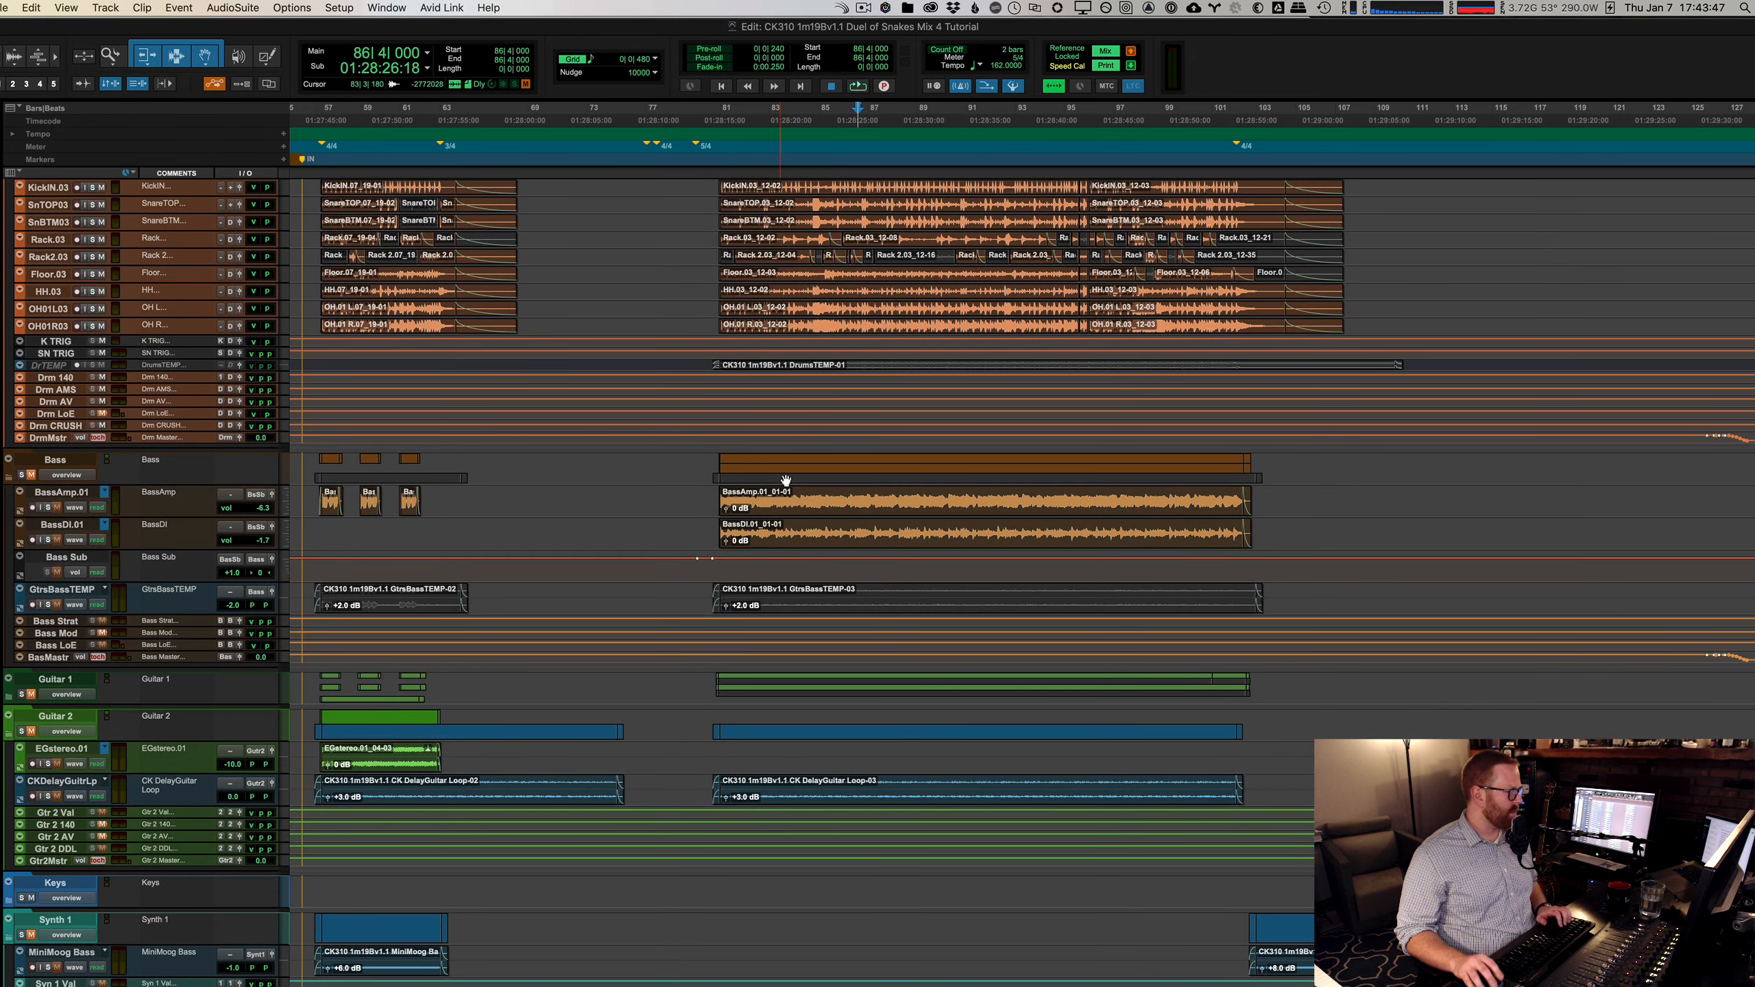
Step: Set the start point to 80|4|480, solo the Bass folder, and play it with the bass channels in view in the Mix window
left_click(713, 461)
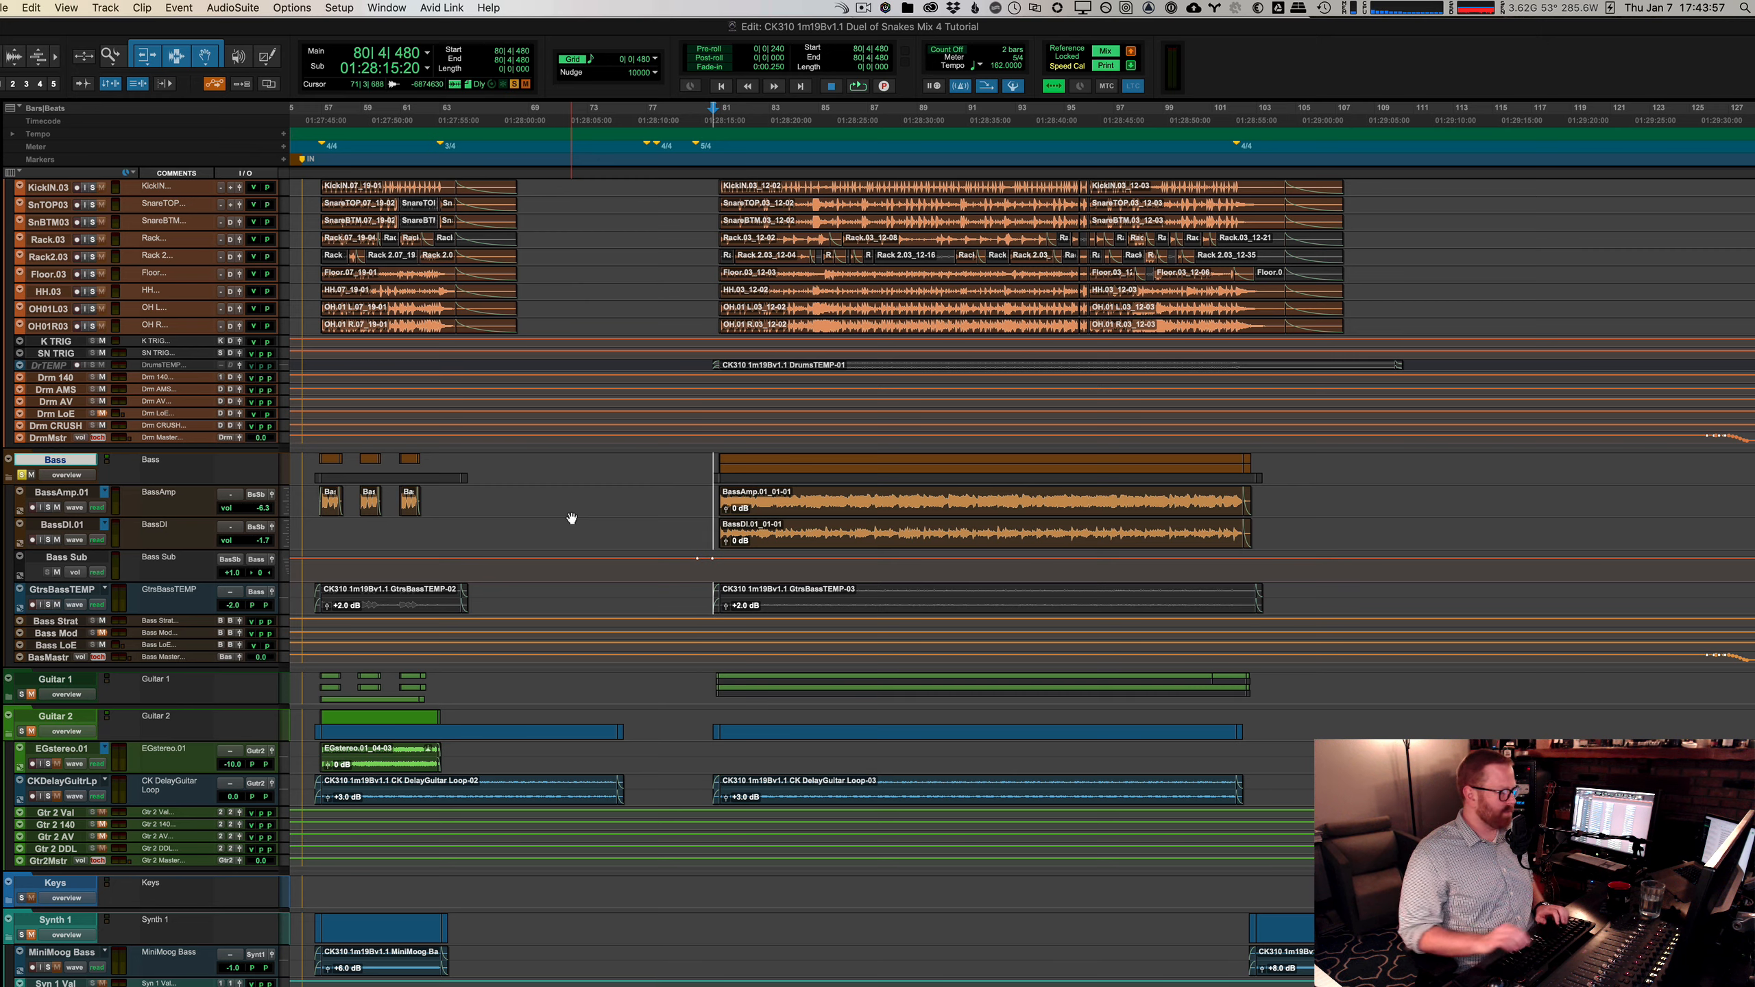
key("super+equal")
scroll(1286, 501, "right", 10)
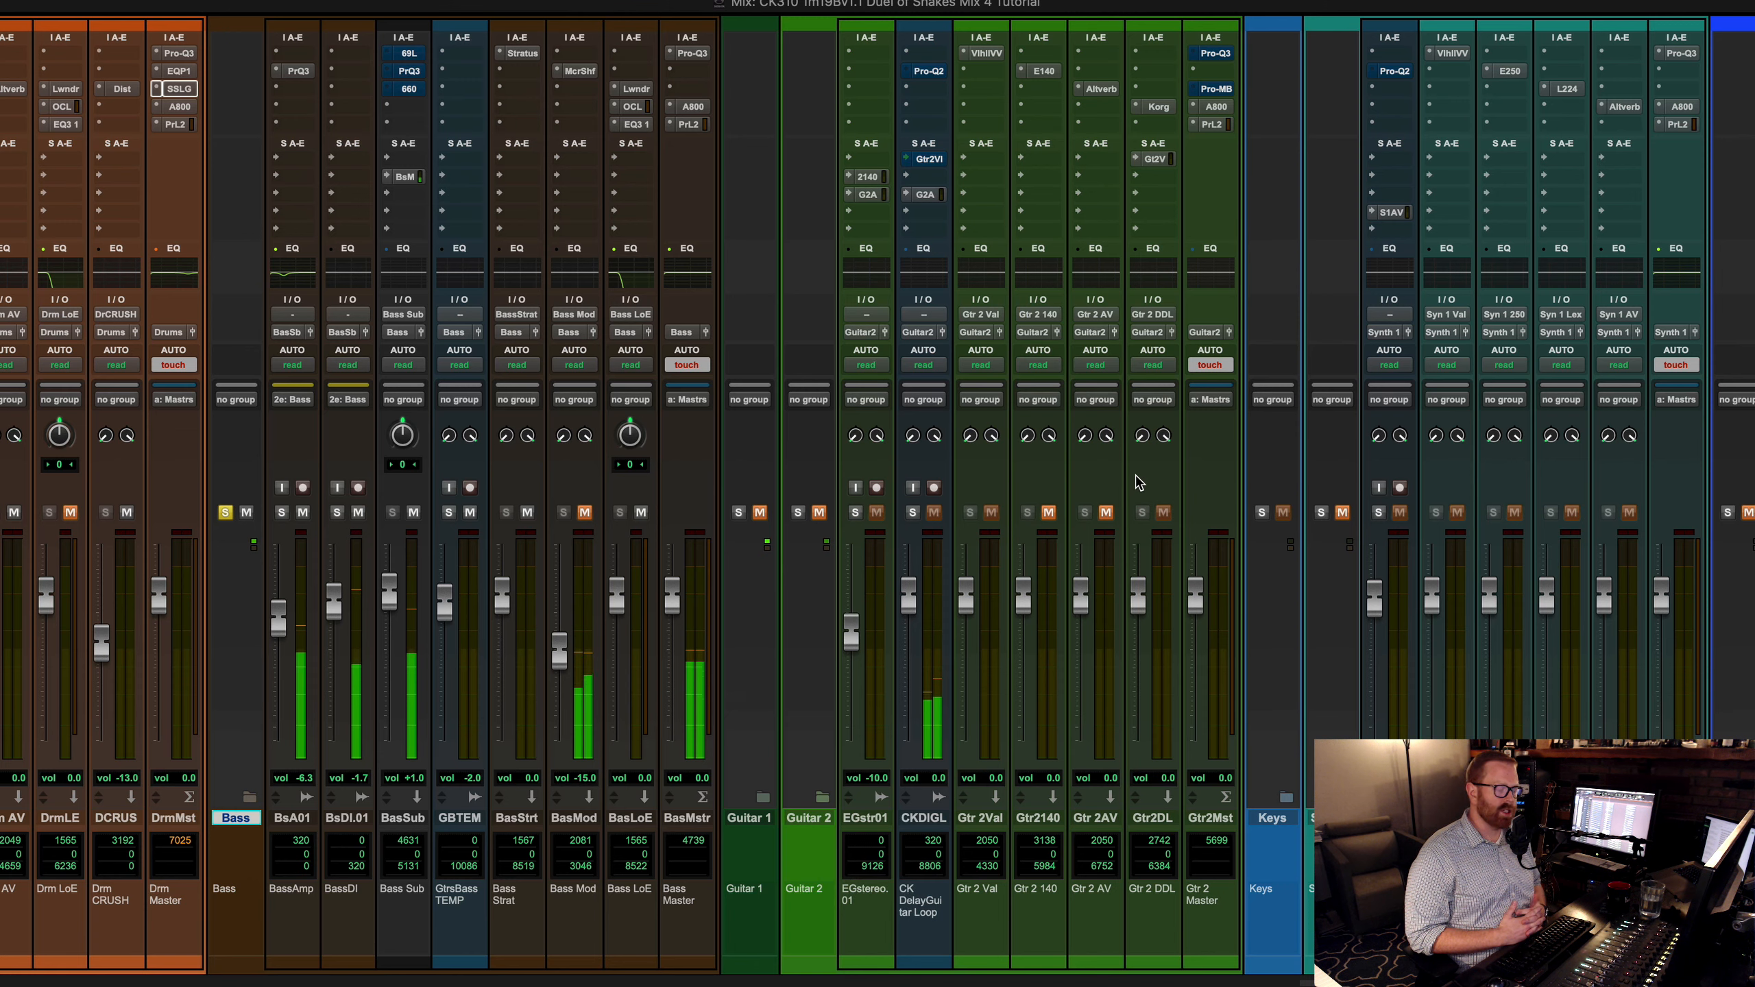
Step: Solo BassAmp and BassDI separately, compare them with both soloed together, and stop playback
left_click(281, 513)
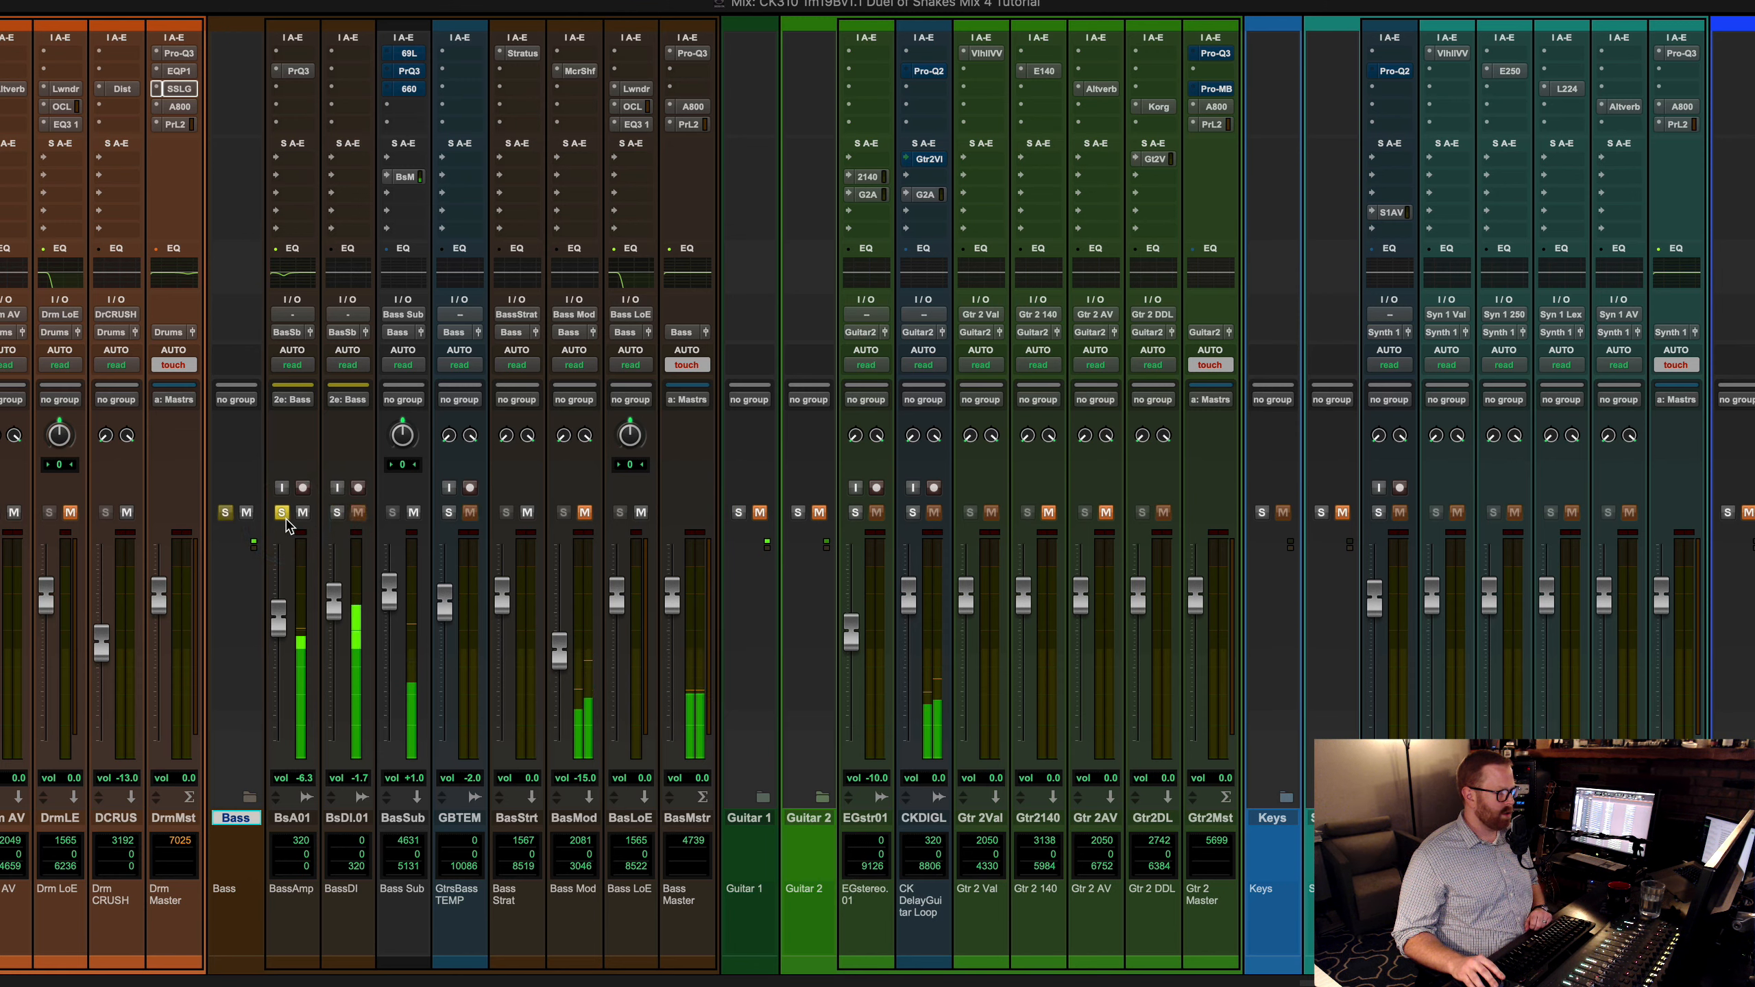
left_click(337, 512)
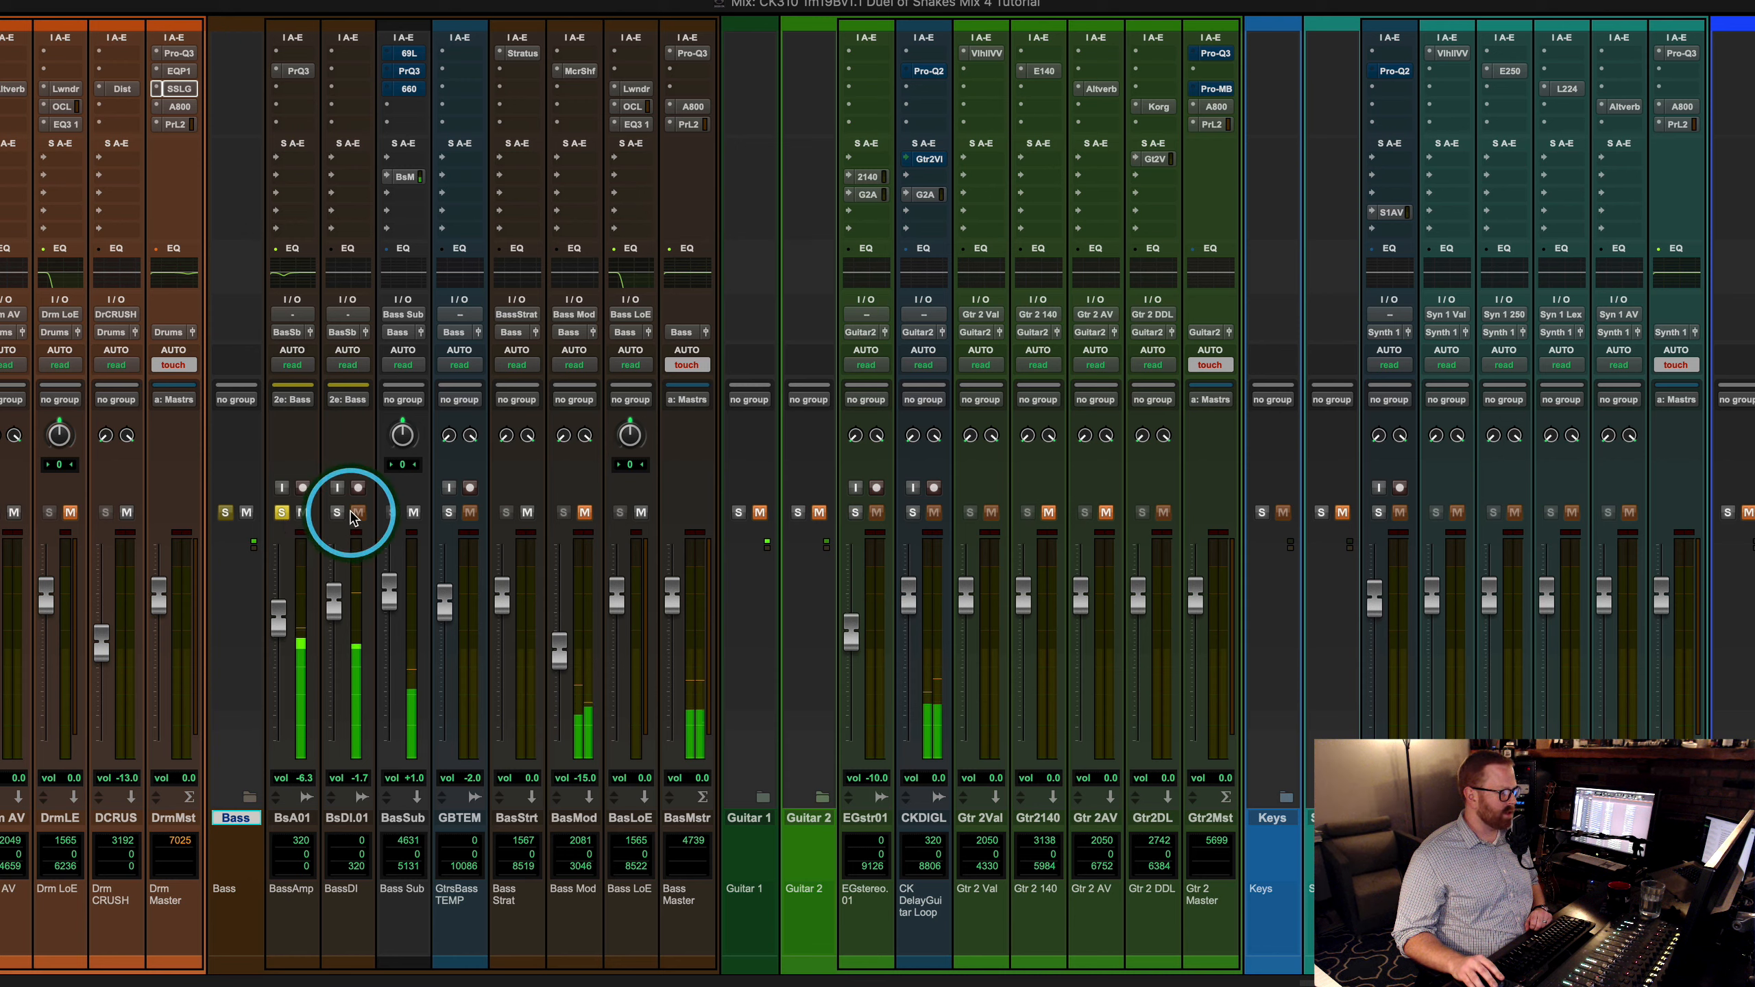
left_click(283, 514)
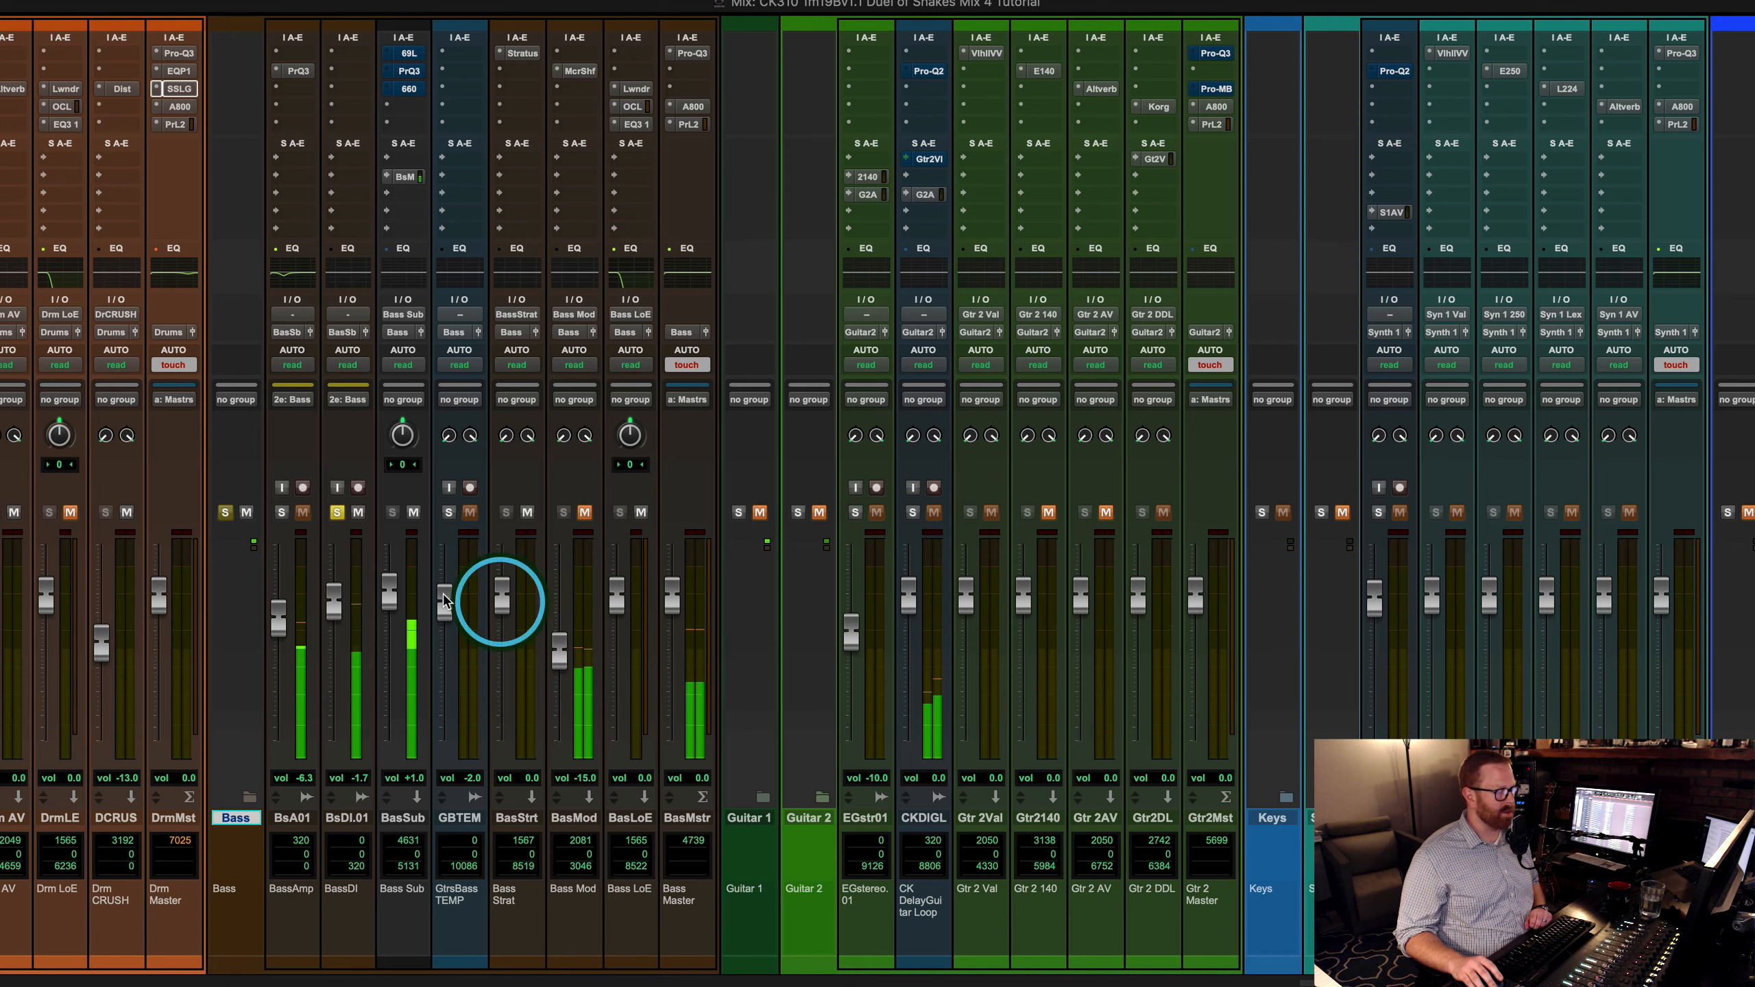
left_click(281, 512)
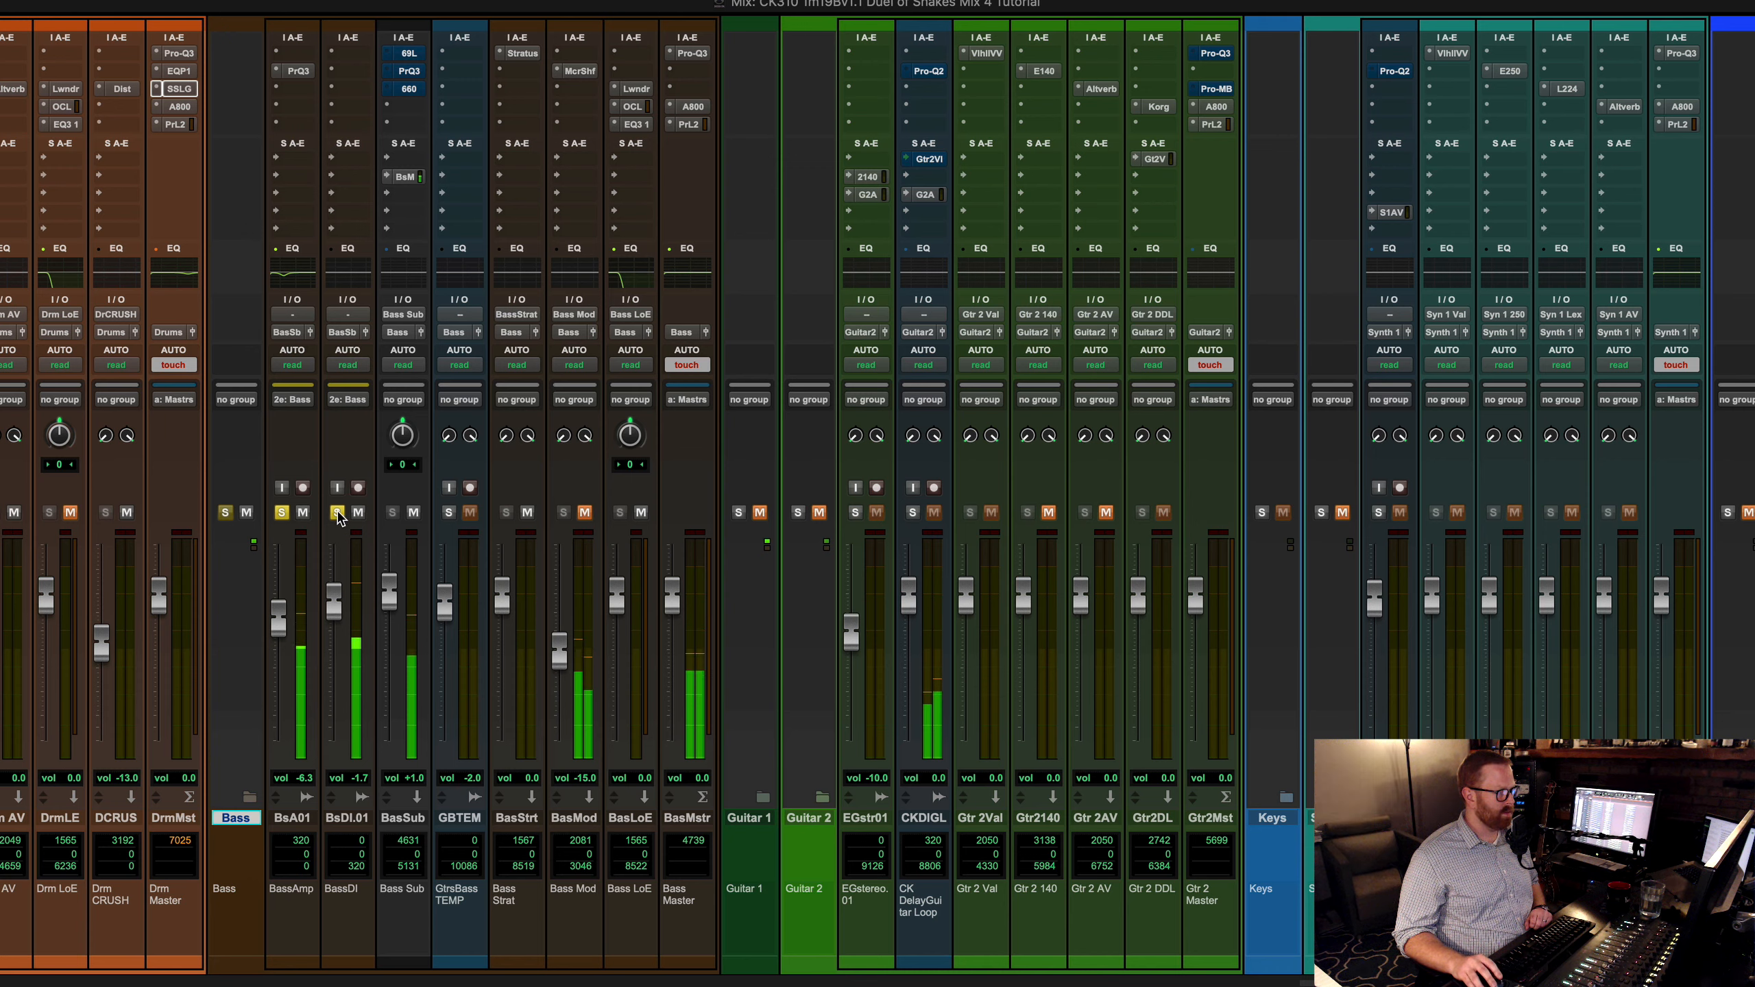
key("space")
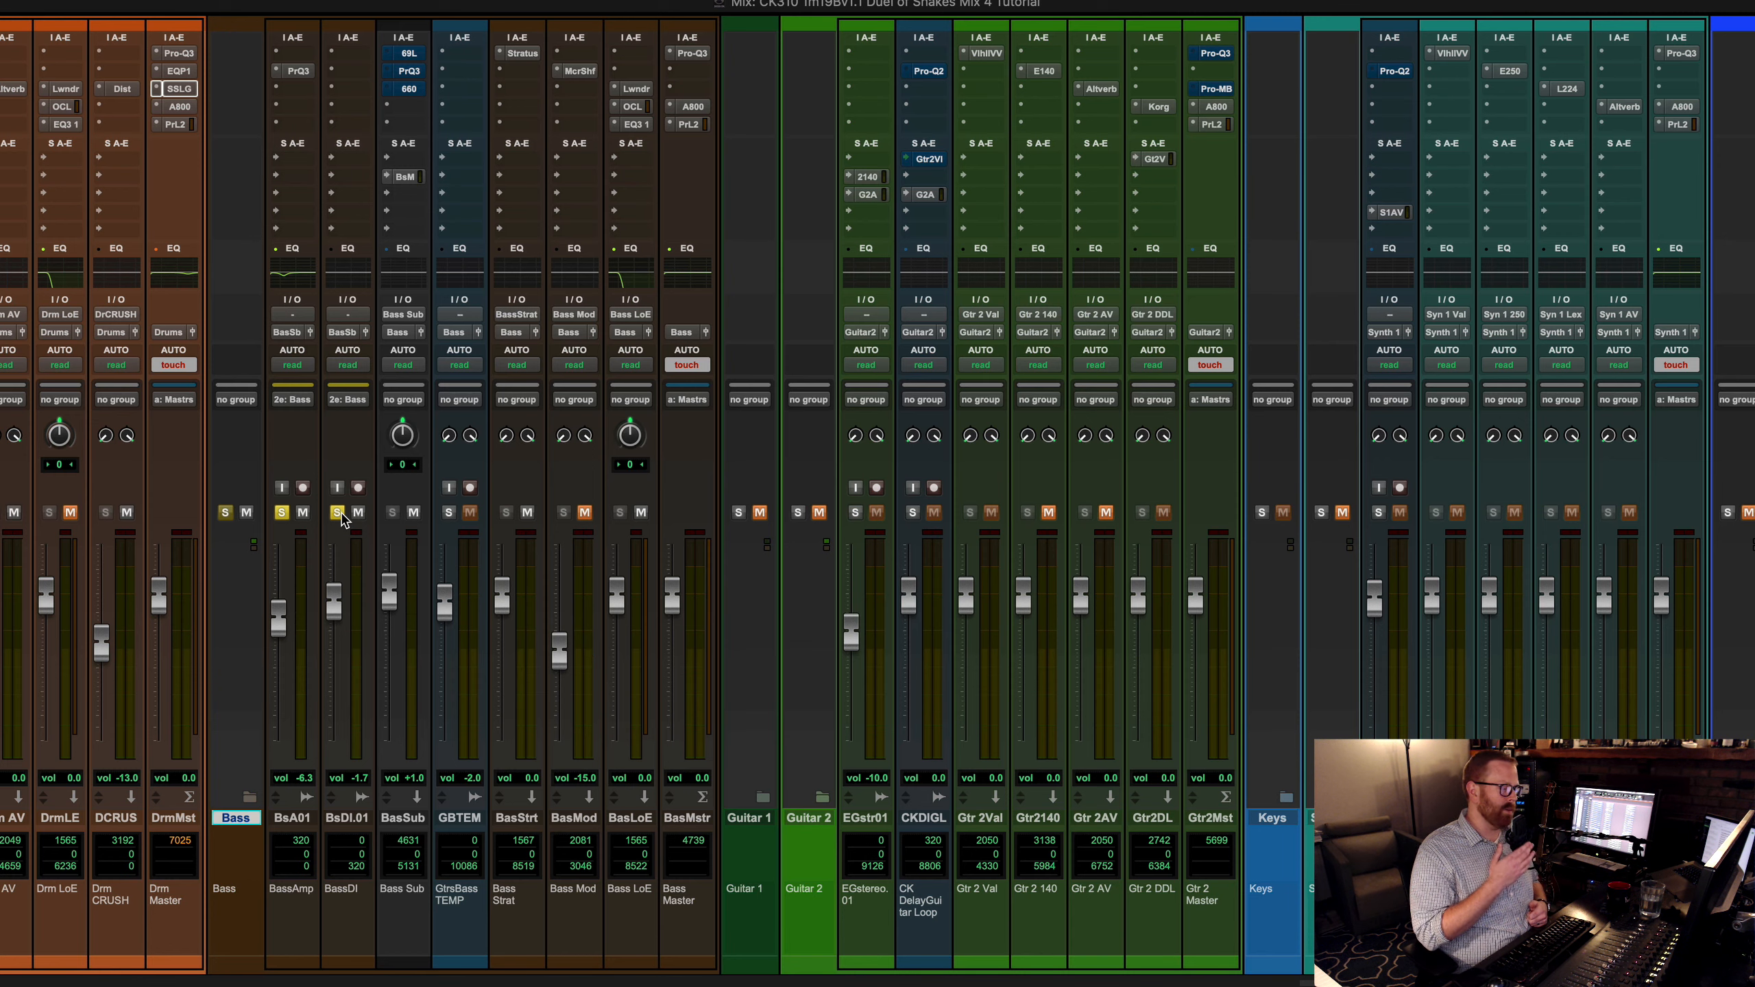
Step: Open the Pro-Q 3 on BassAmp, inspect its low-frequency EQ curve, and close it
left_click(298, 70)
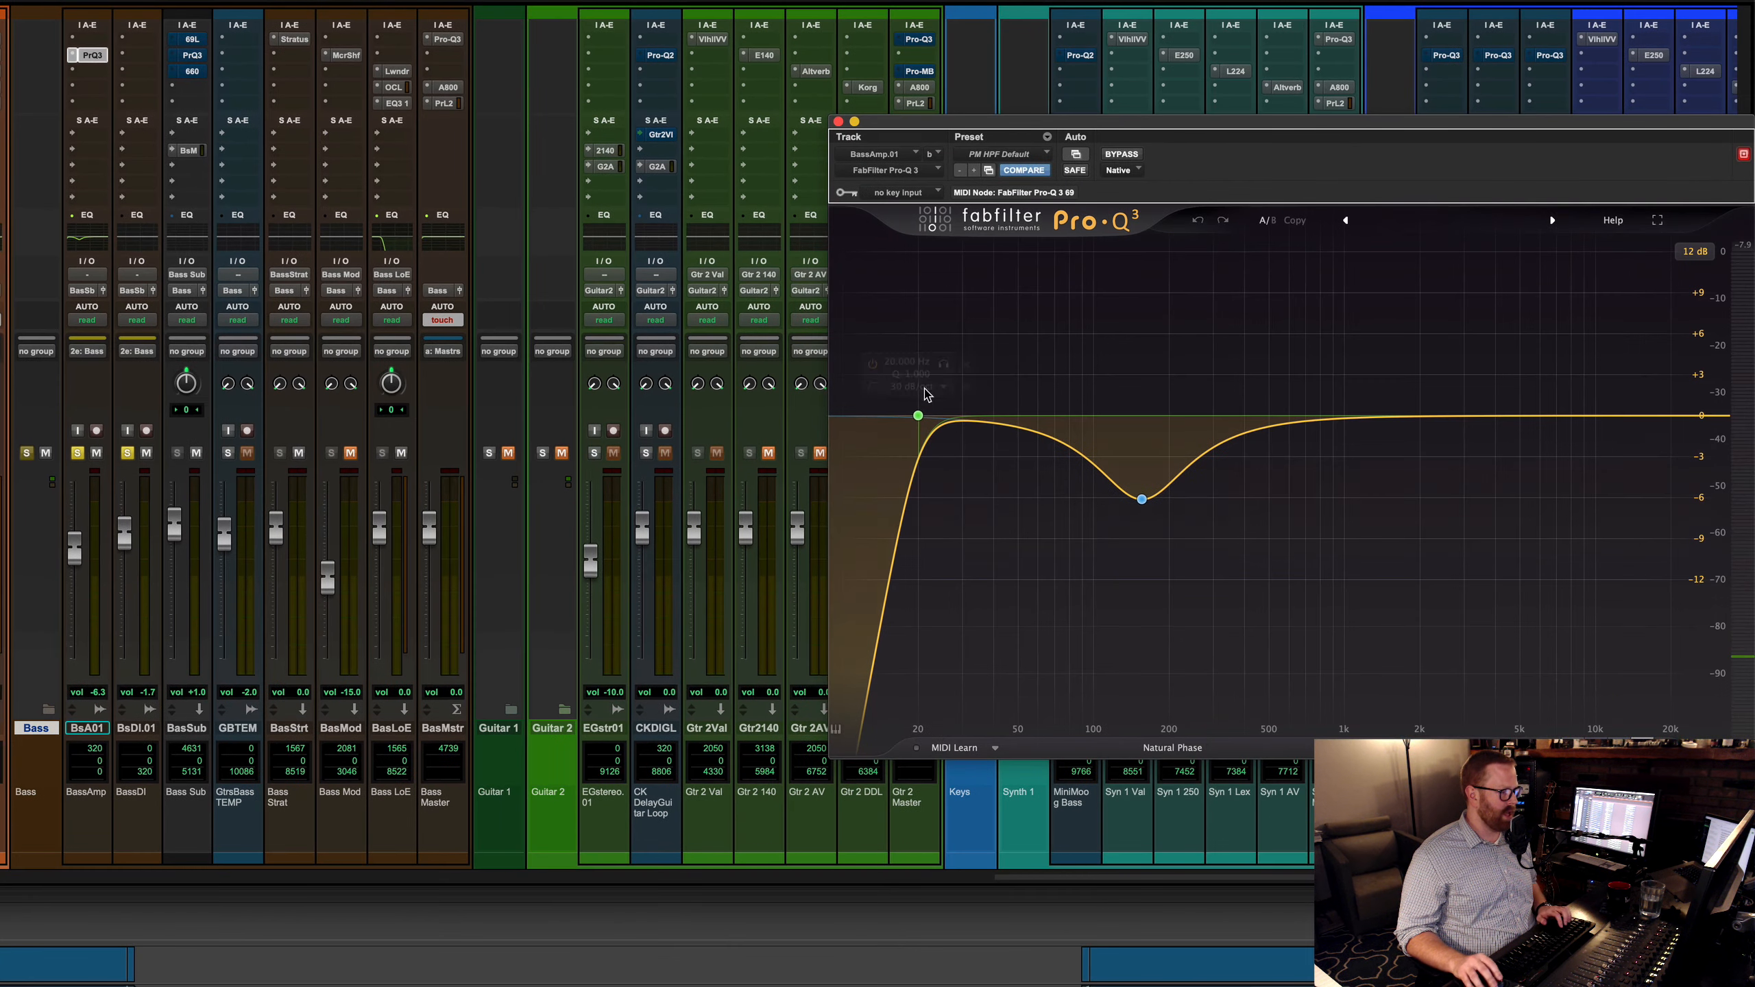
mouse_move(1247, 503)
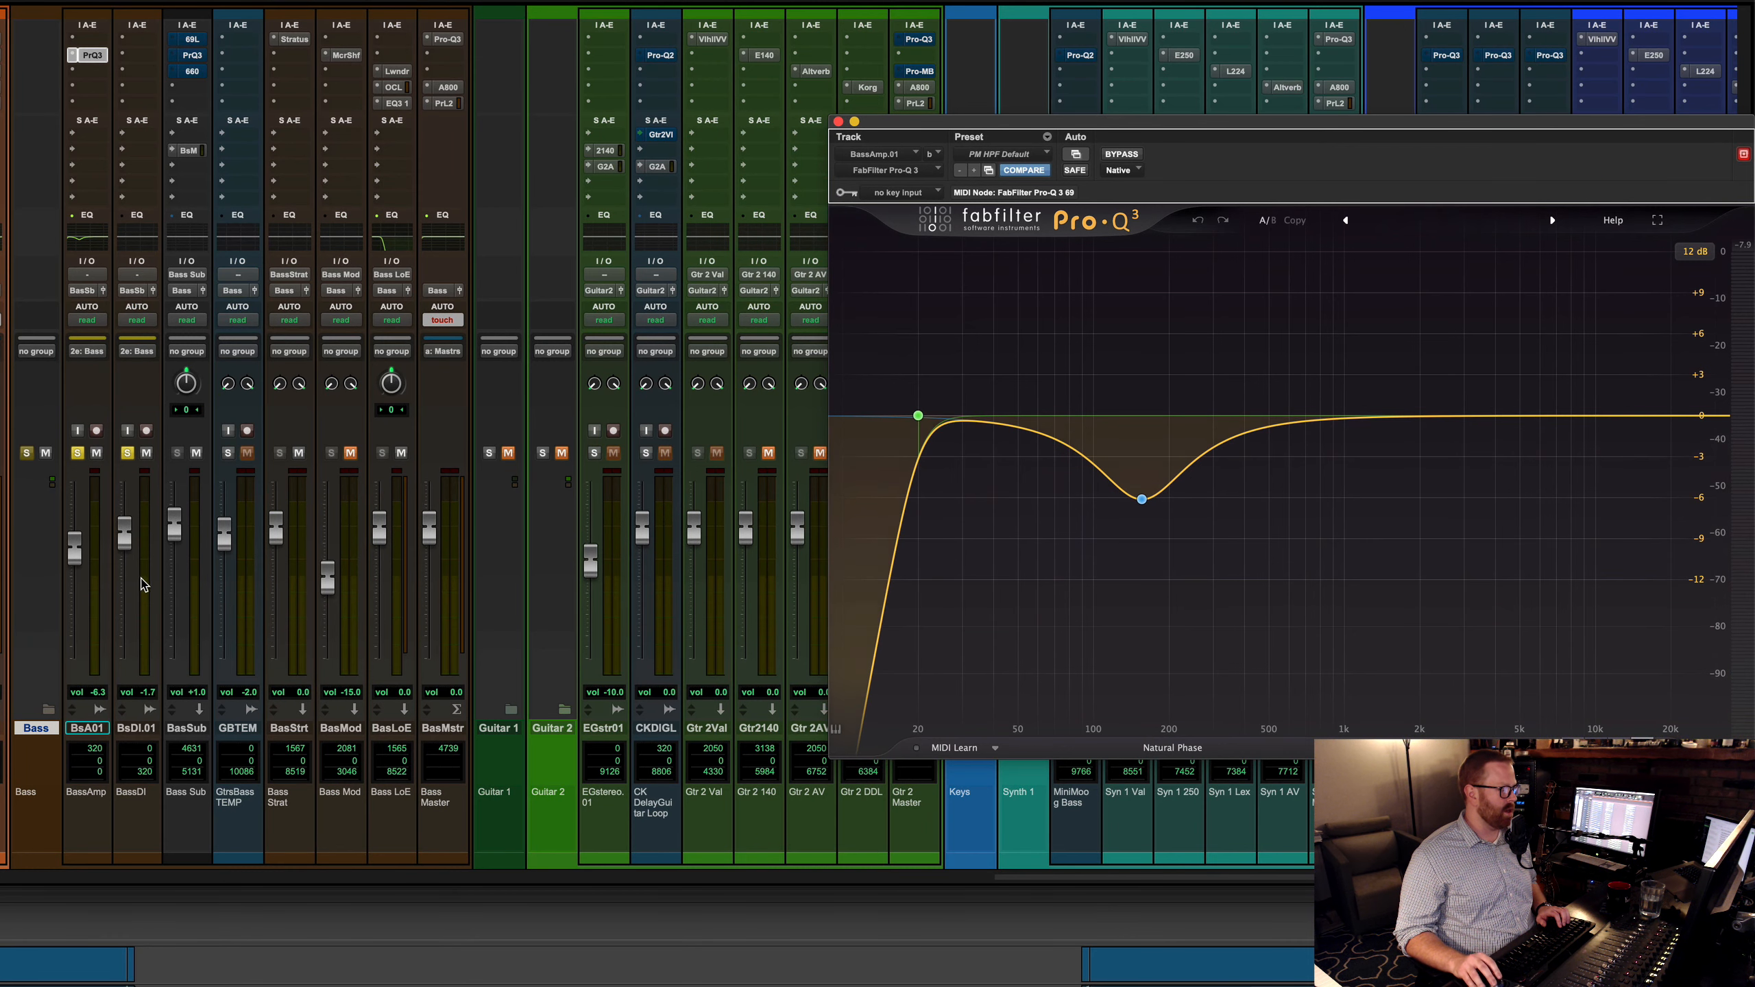
left_click(838, 121)
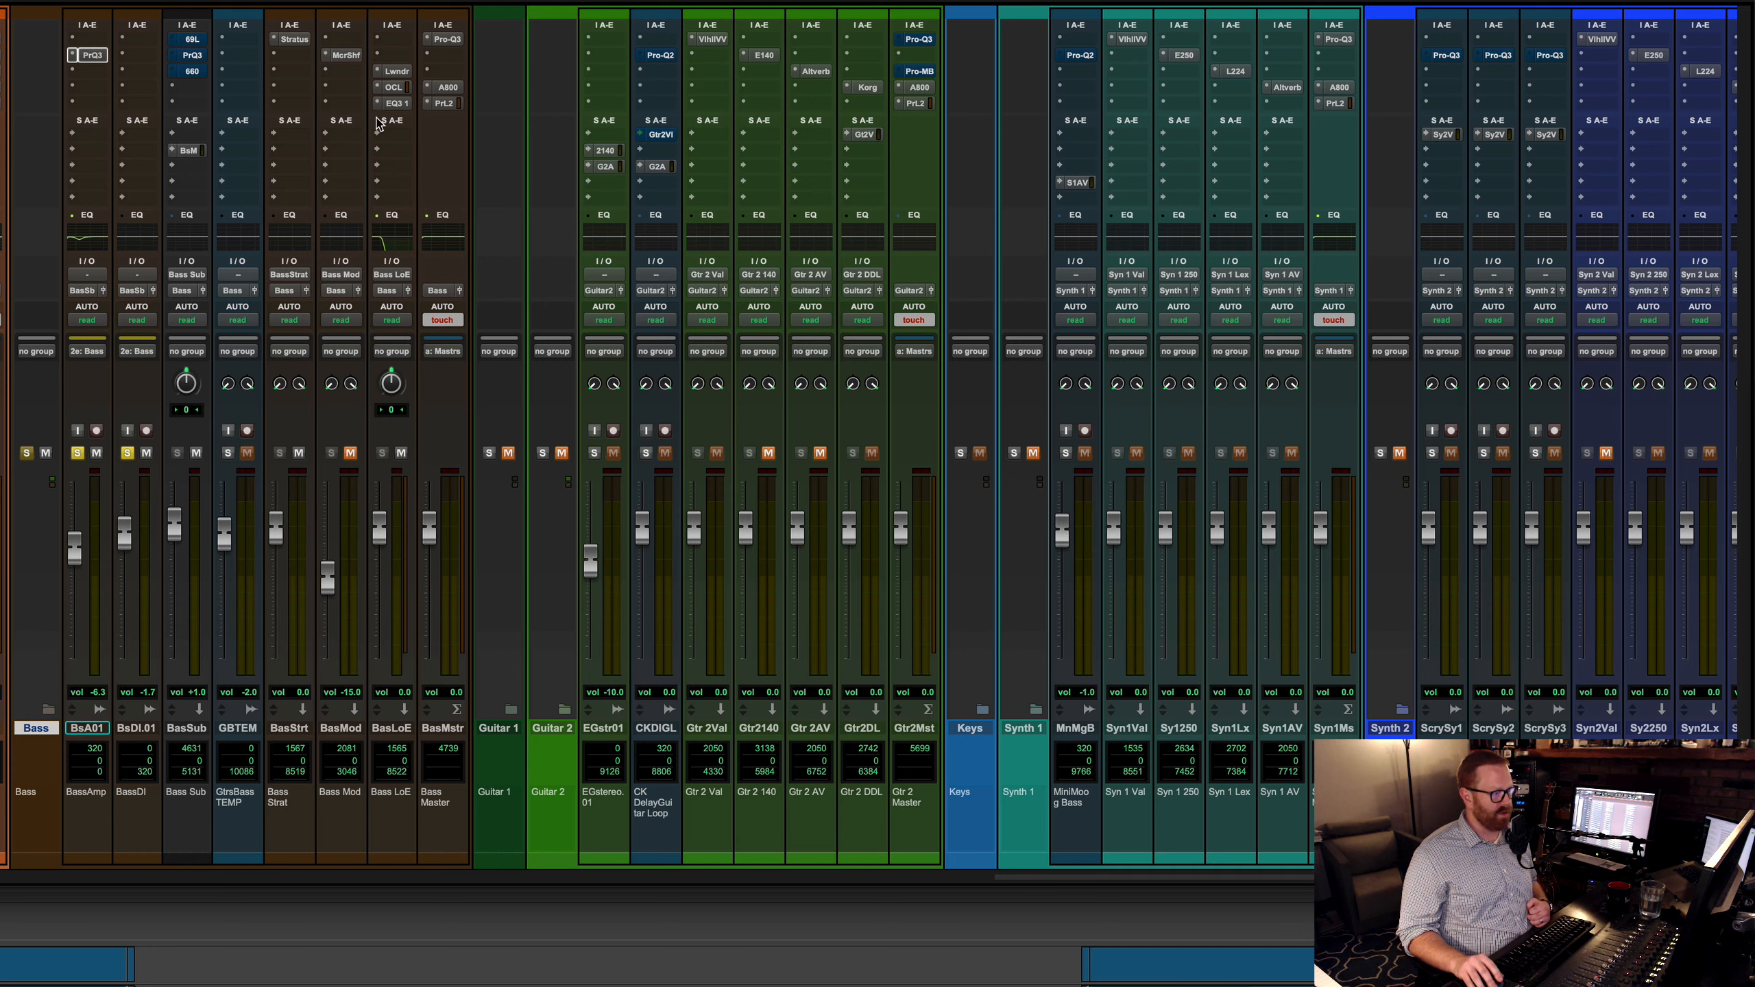
Step: Inspect the Pro-Q 3, A800, and Pro-L 2 inserts on the Bass Master and close the plug-in window
left_click(447, 39)
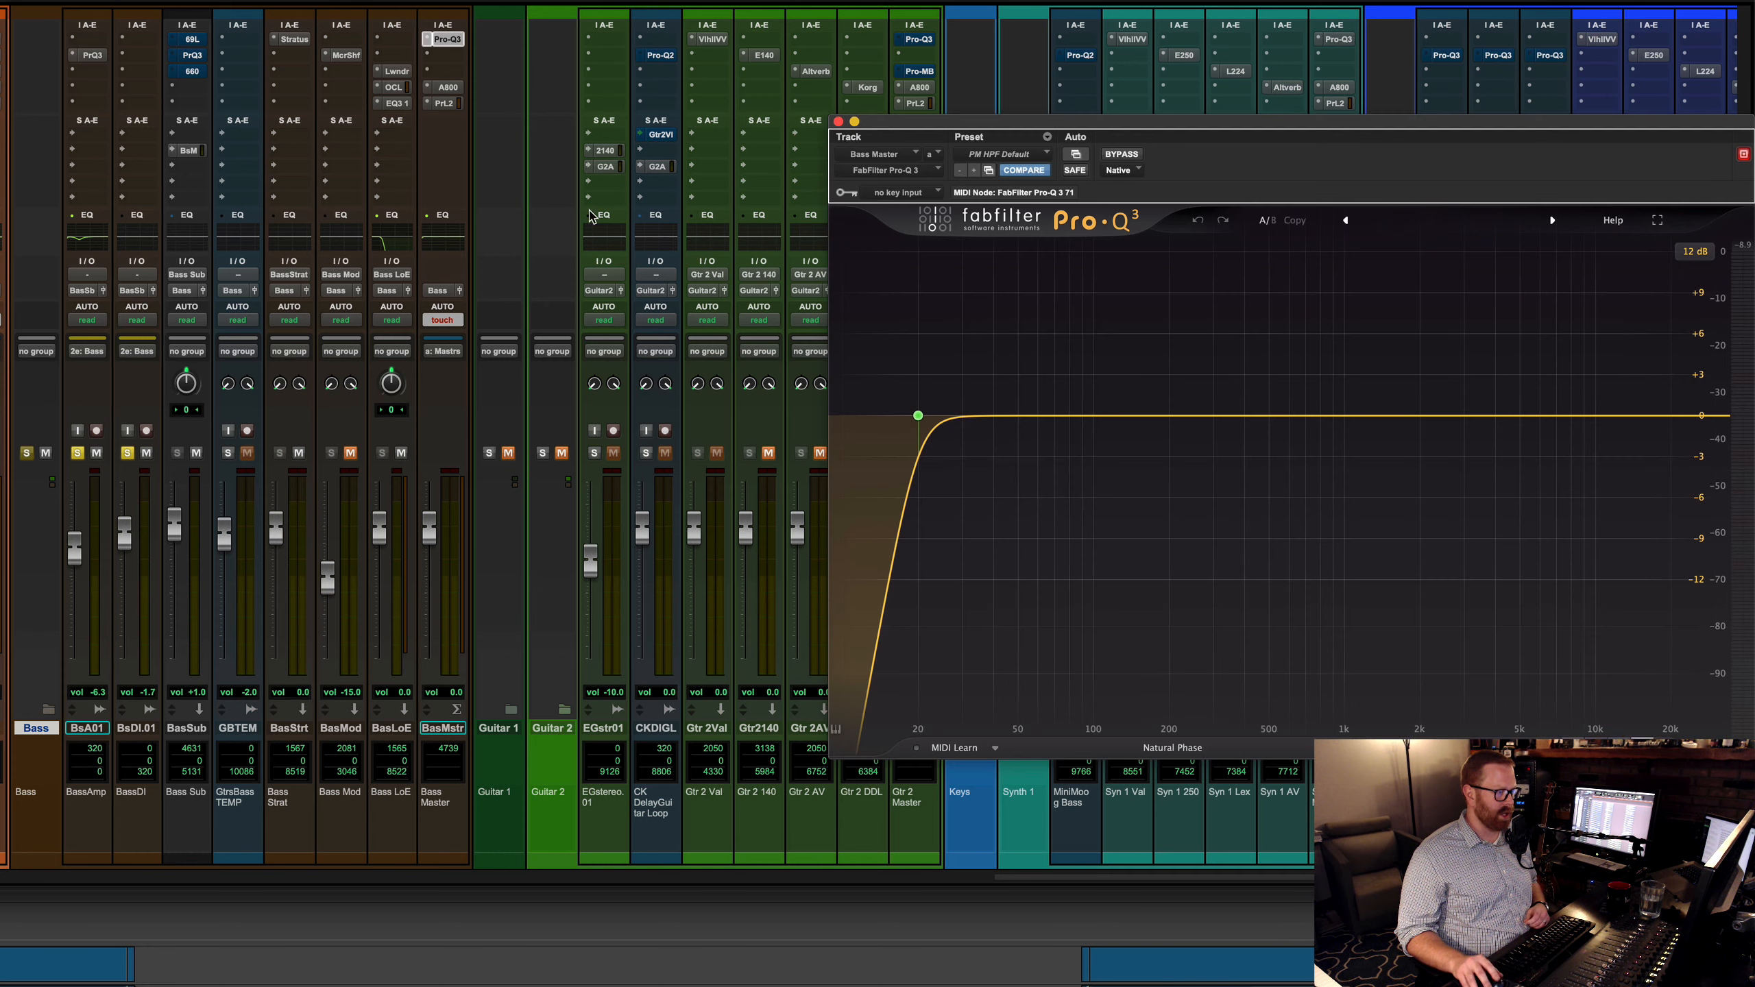
left_click(448, 87)
left_click(443, 103)
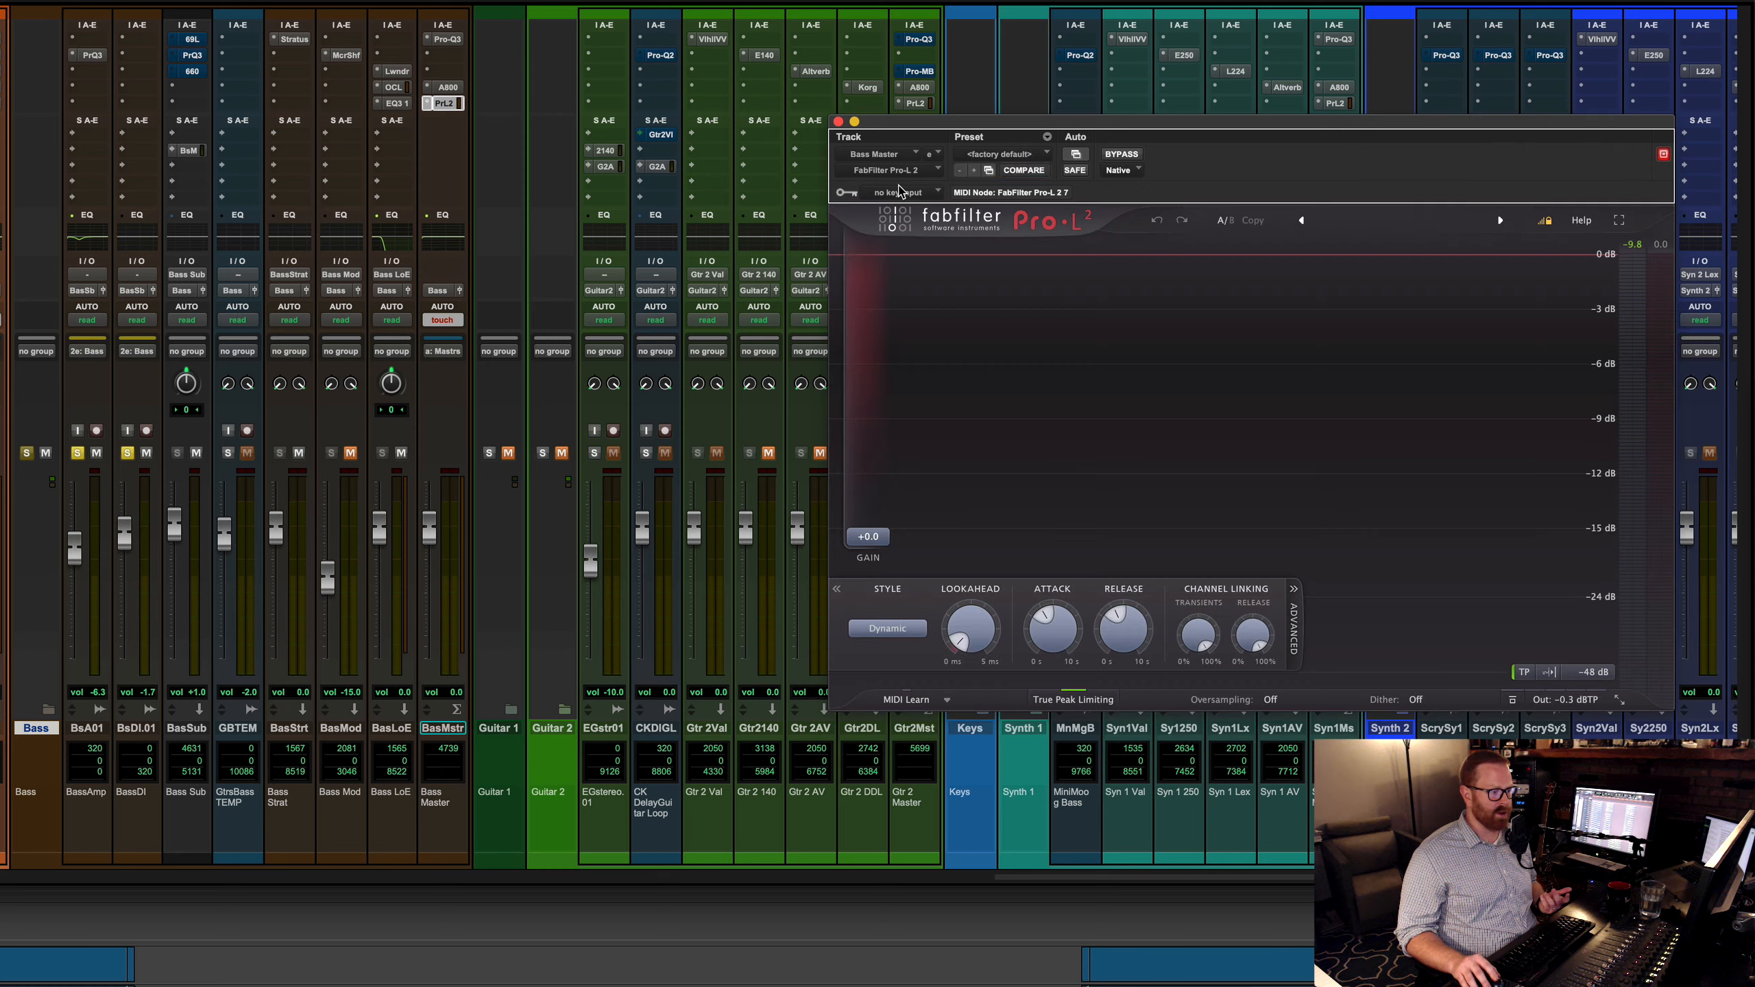
left_click(838, 122)
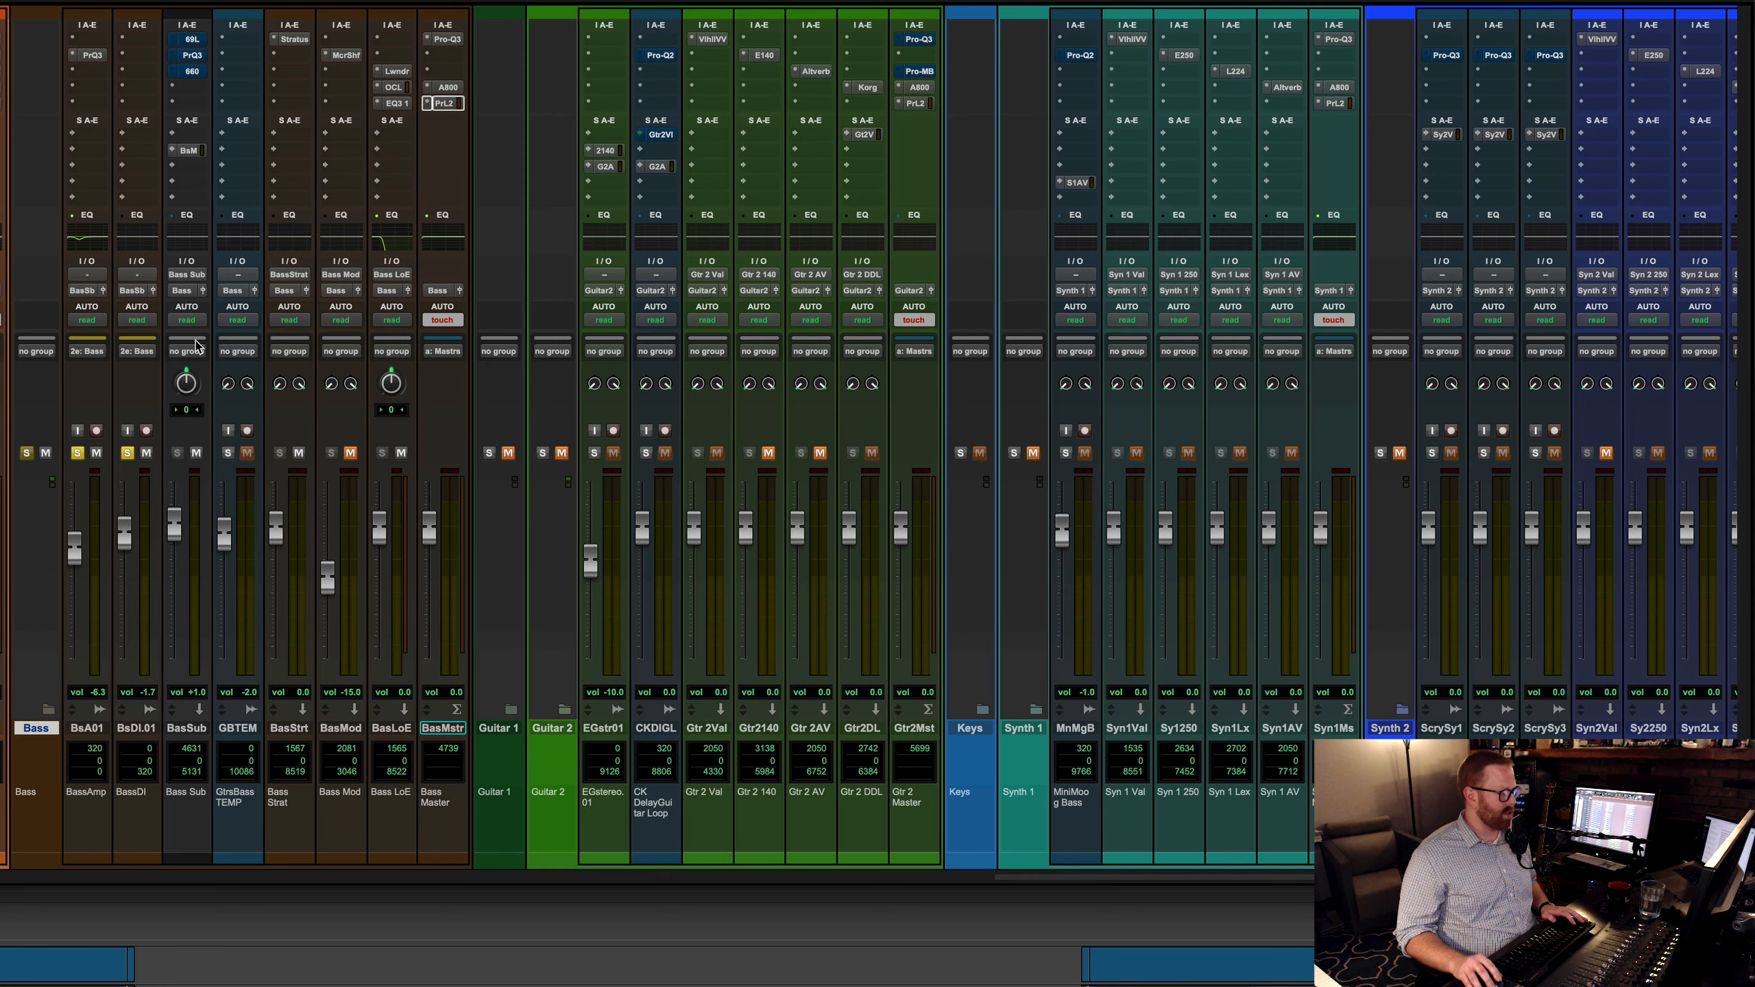
Step: Play the bass, activate the Helios Type 69 on Bass Sub, check its settings, and stop playback
key("space")
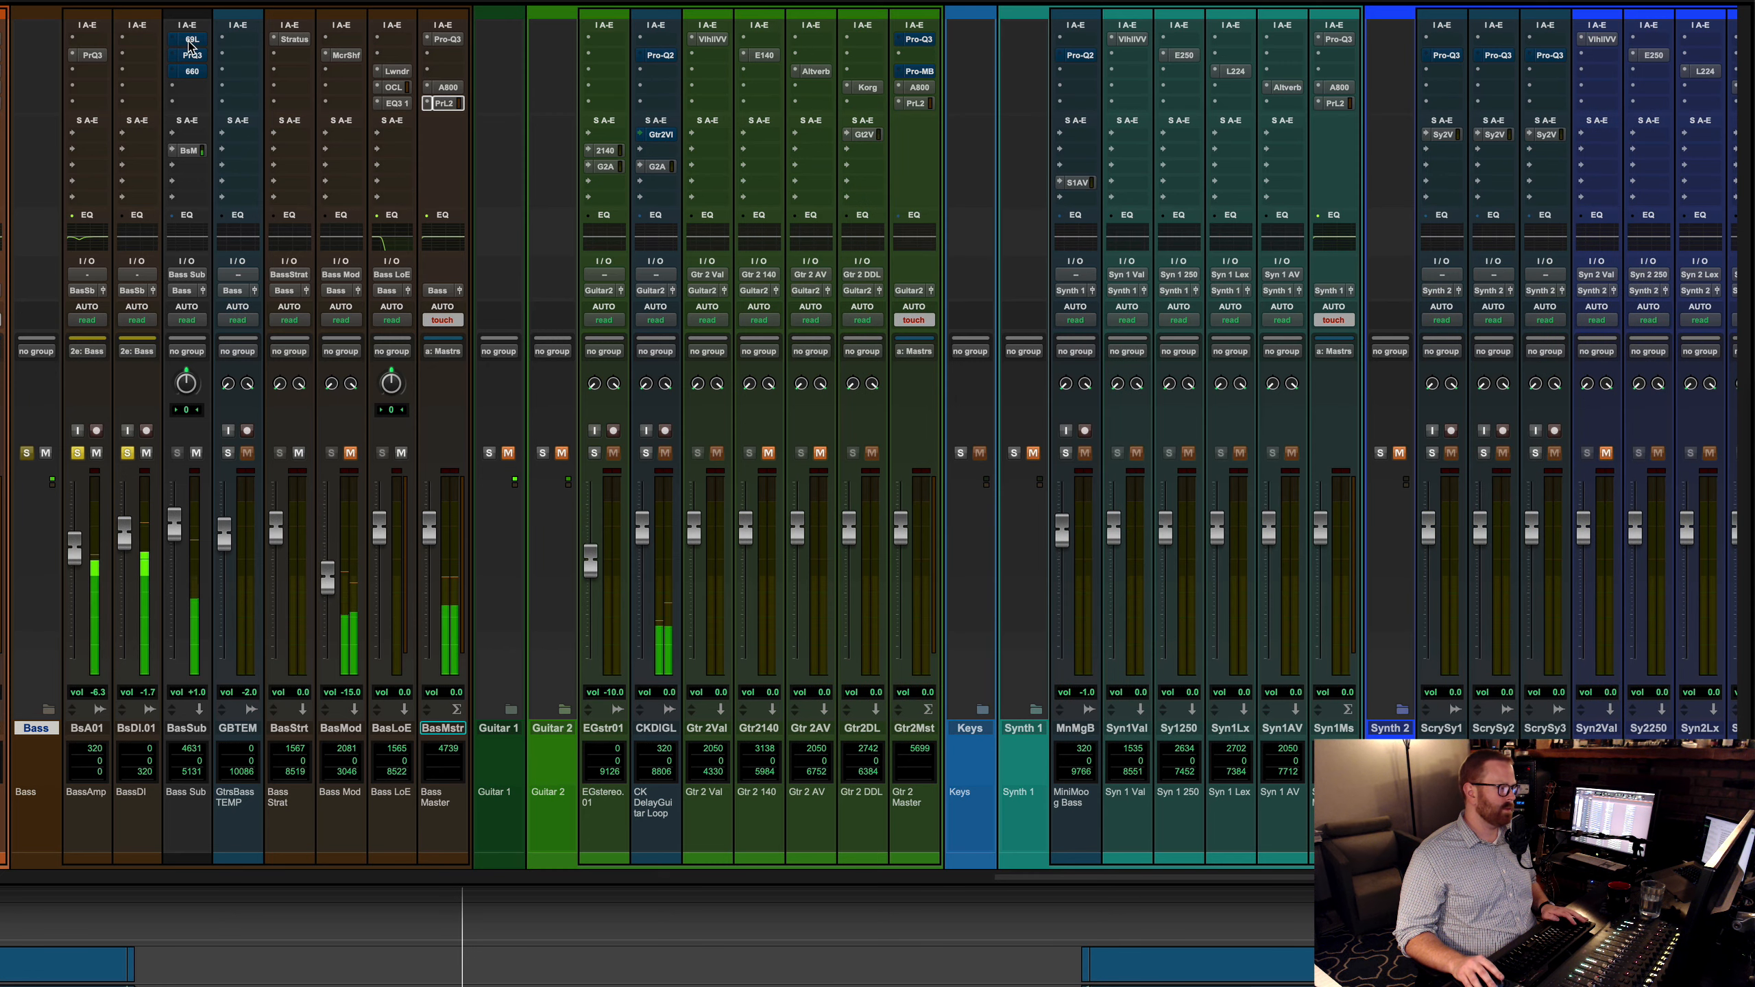
left_click(189, 42)
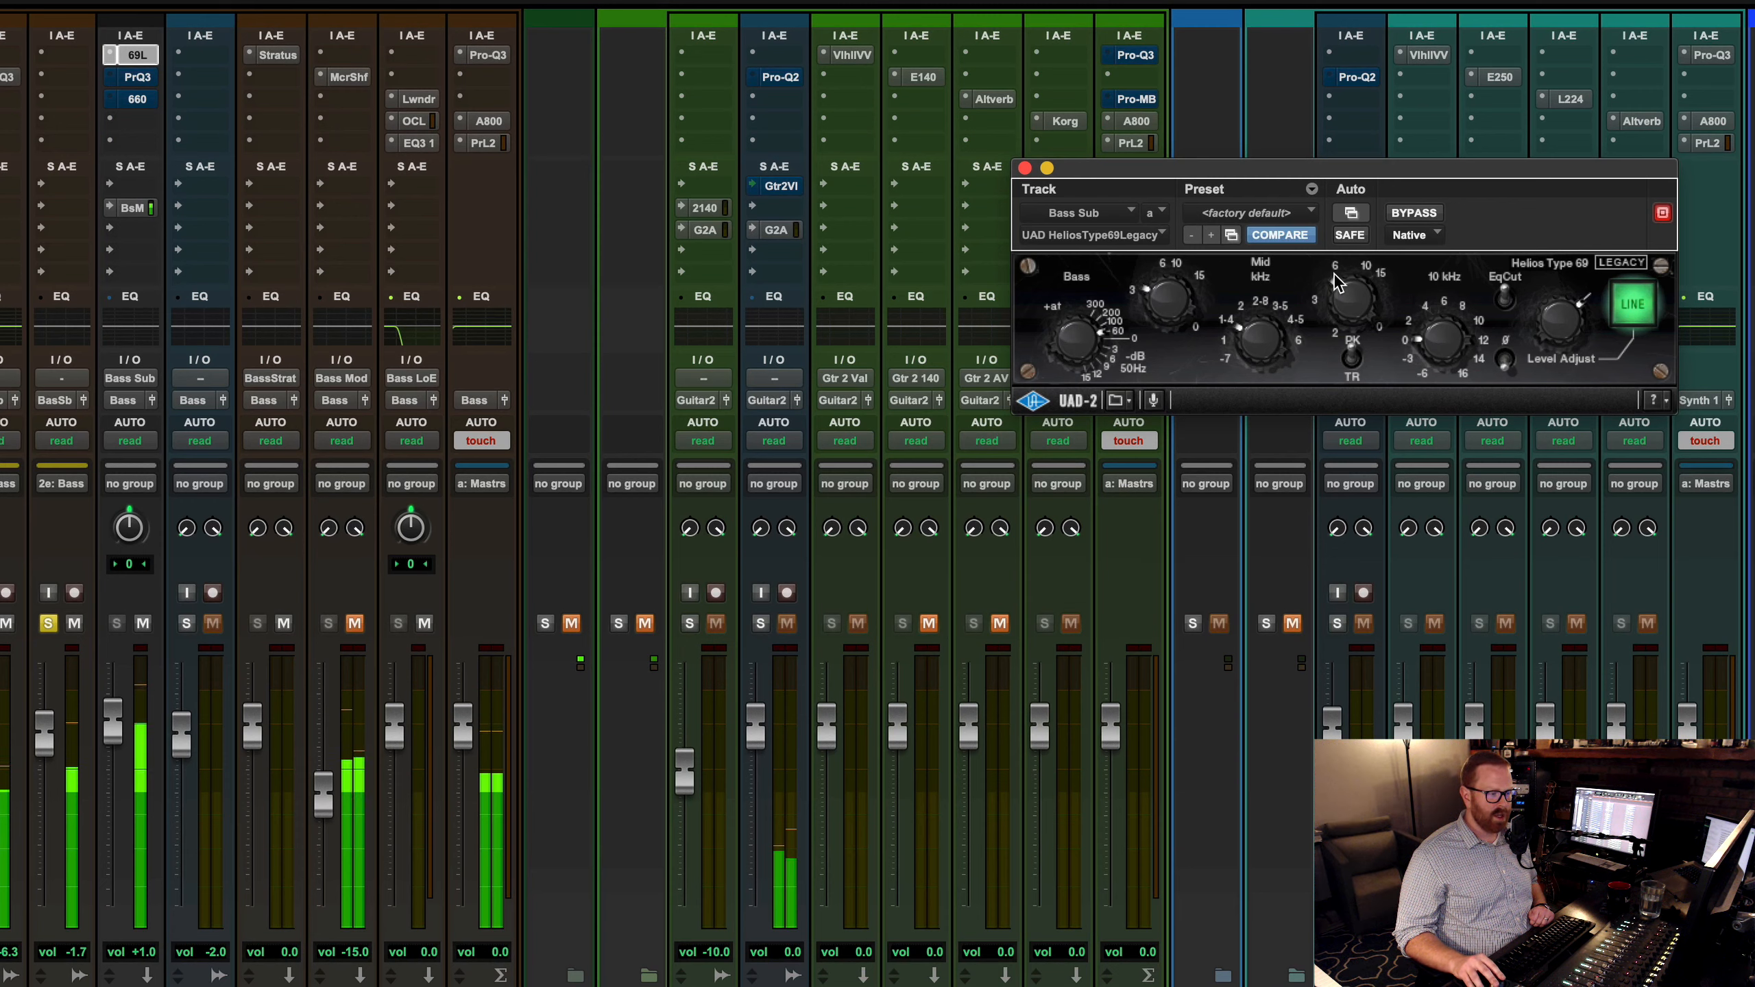
left_click_drag(1434, 352, 1431, 239)
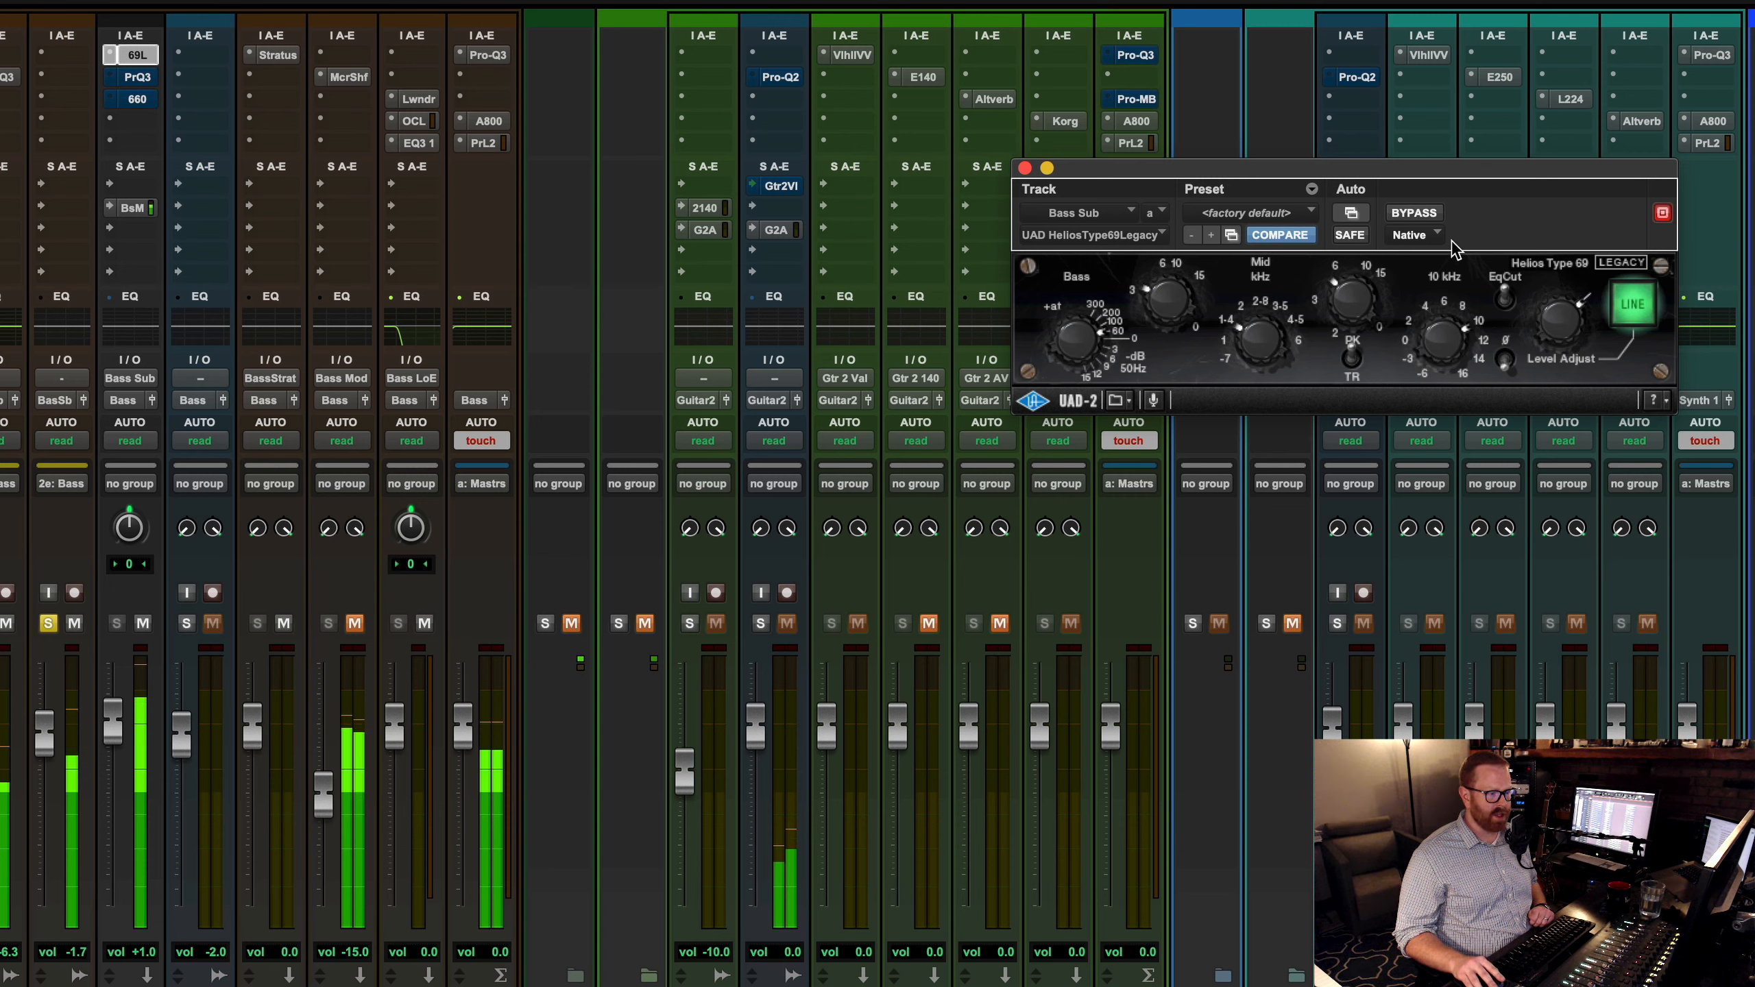
left_click_drag(1444, 332, 1448, 369)
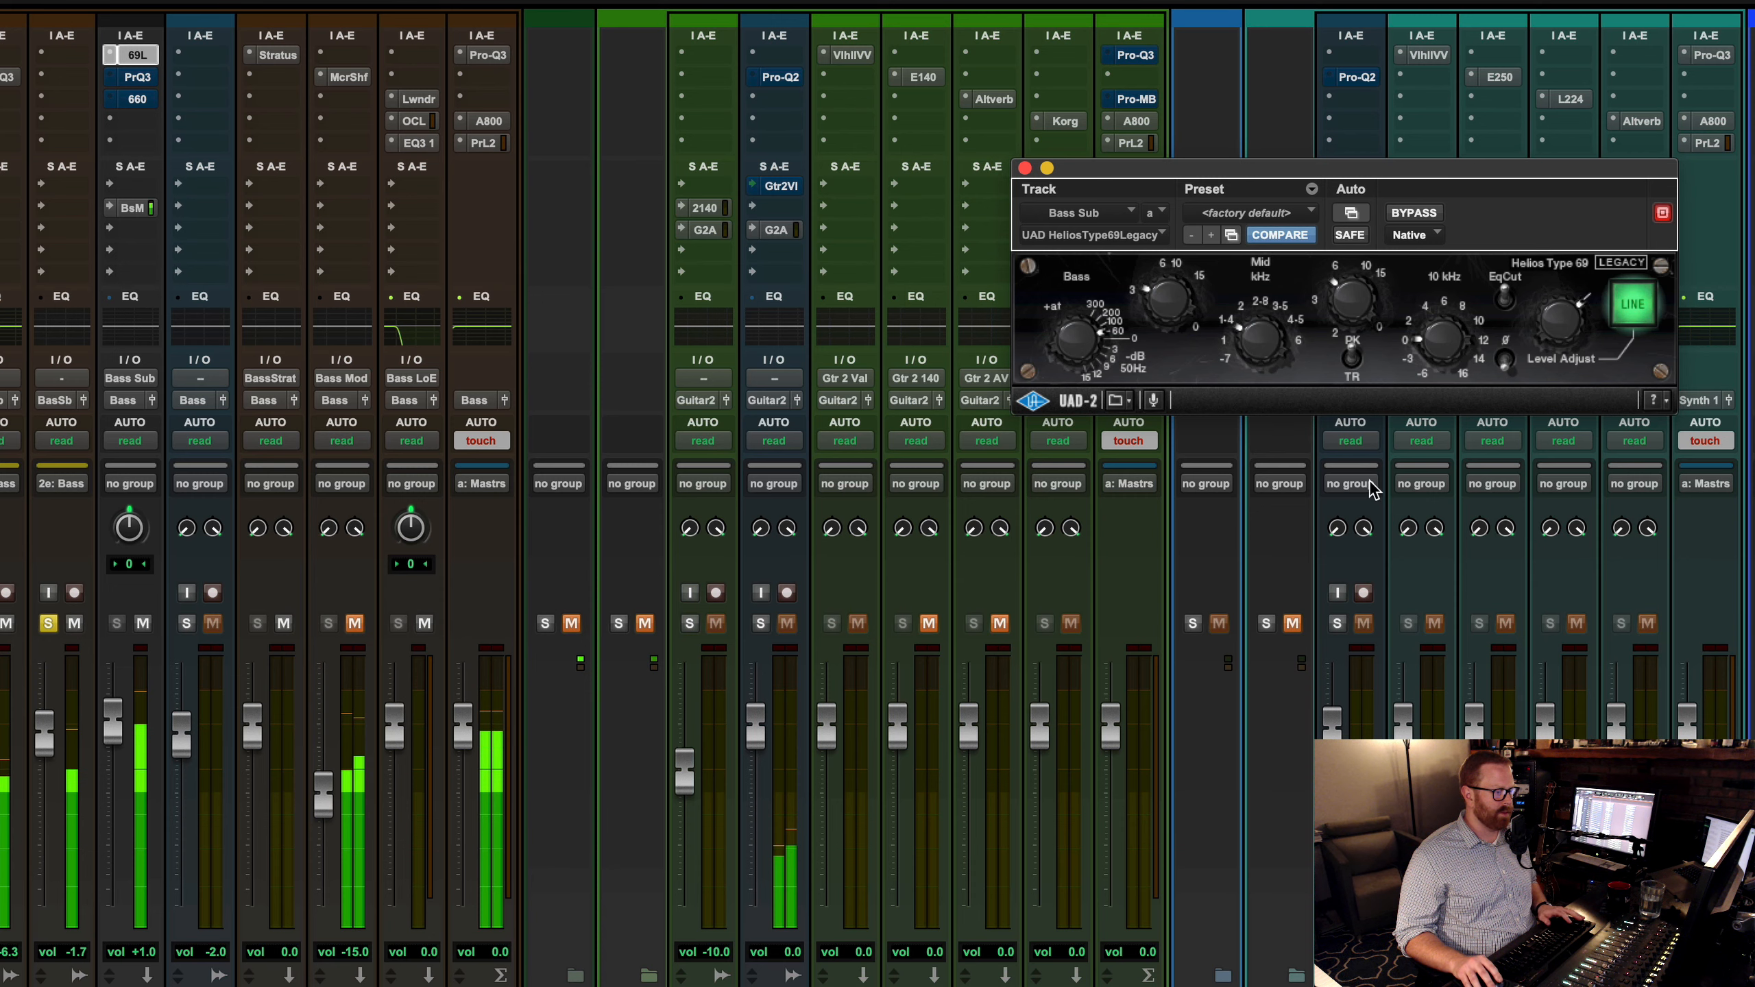
key("space")
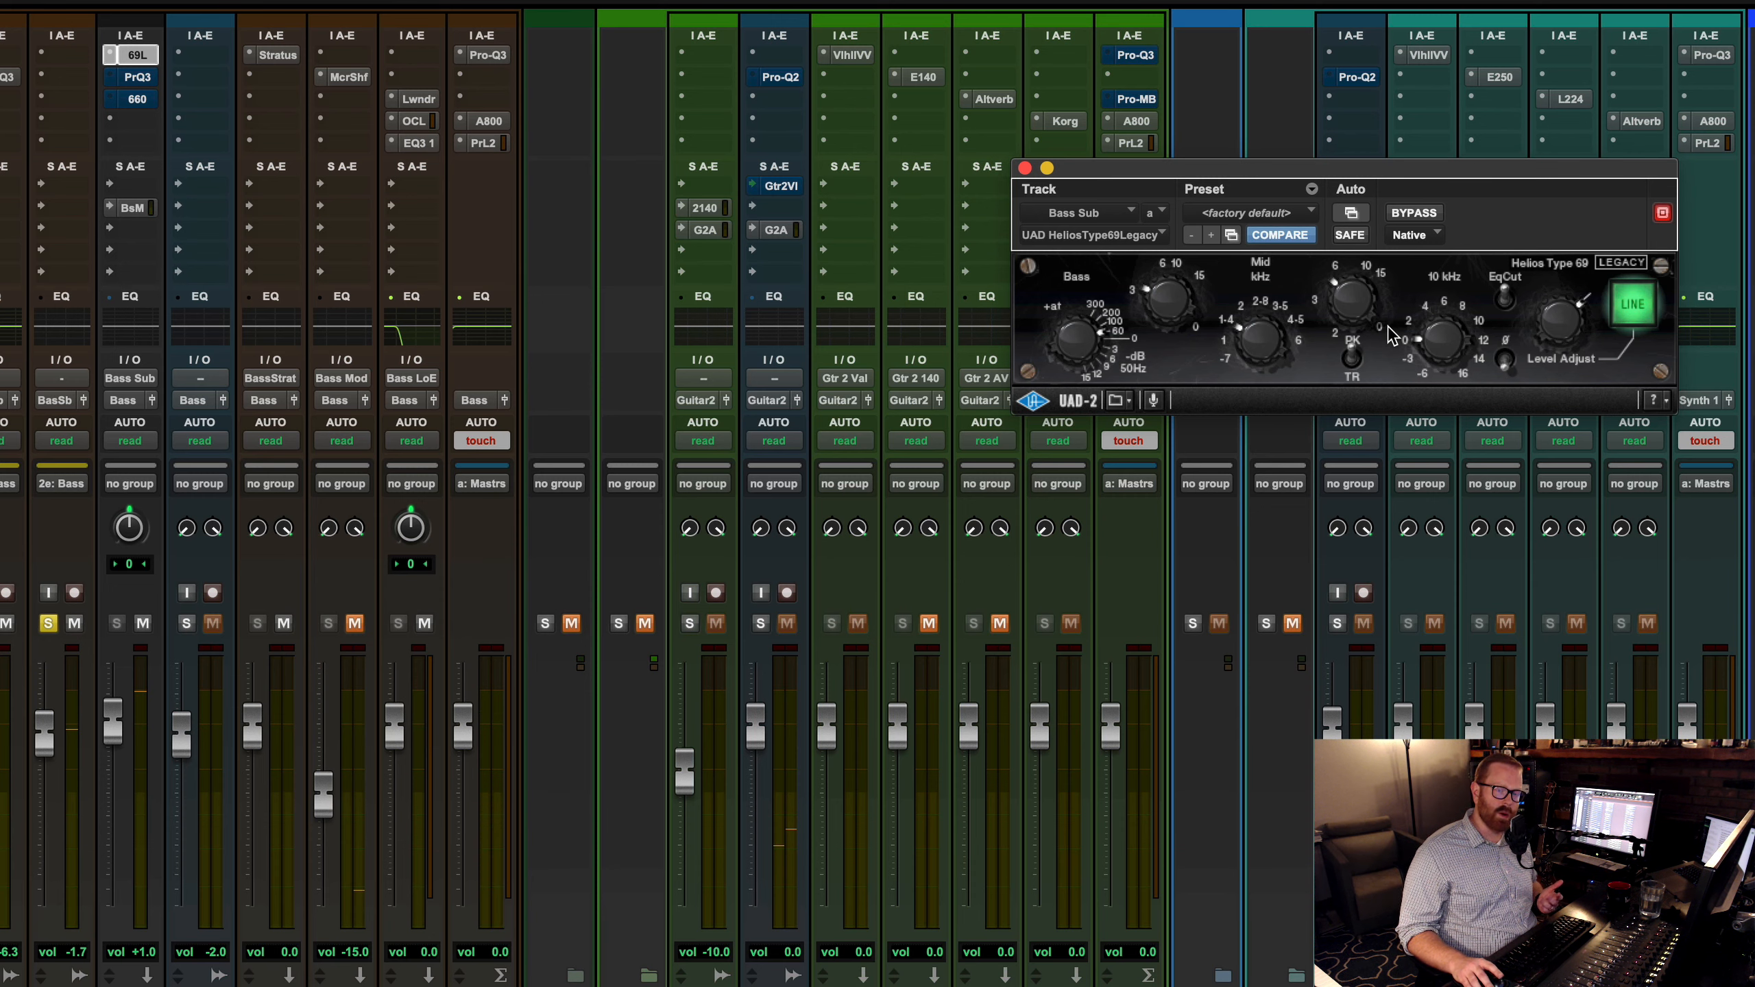
left_click(1180, 397)
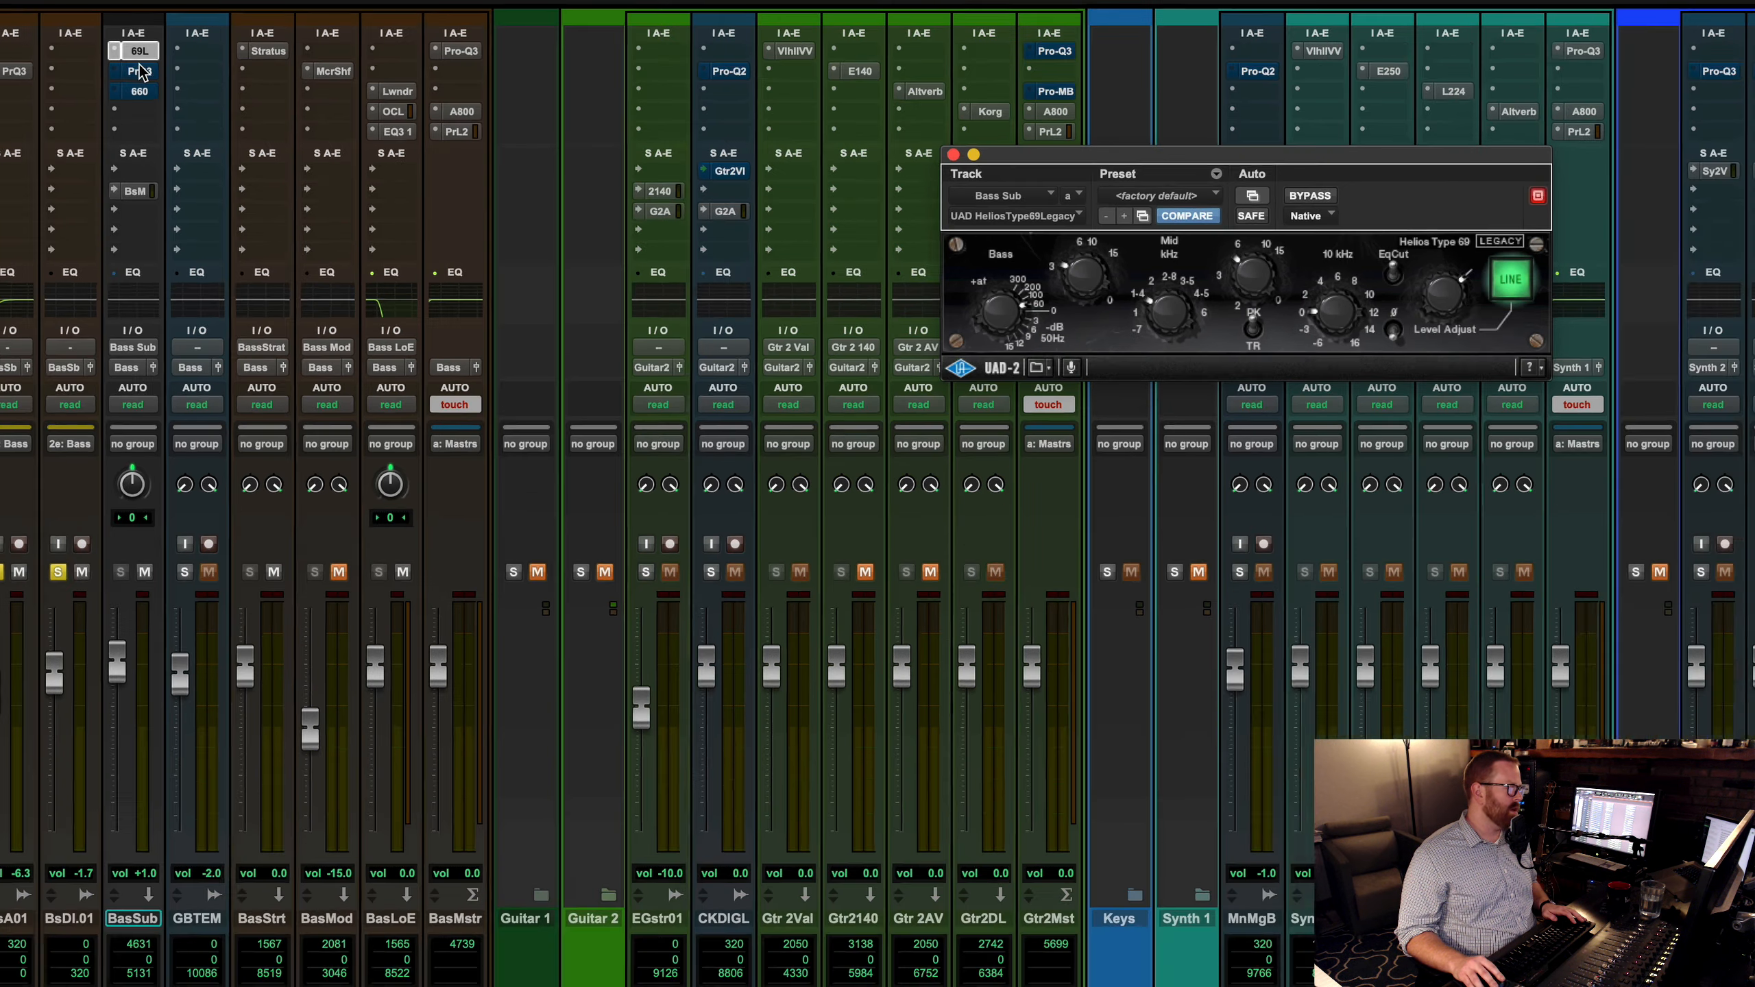
Step: Activate the Pro-Q 3 on Bass Sub and compare it bypassed and active during playback
left_click(139, 71)
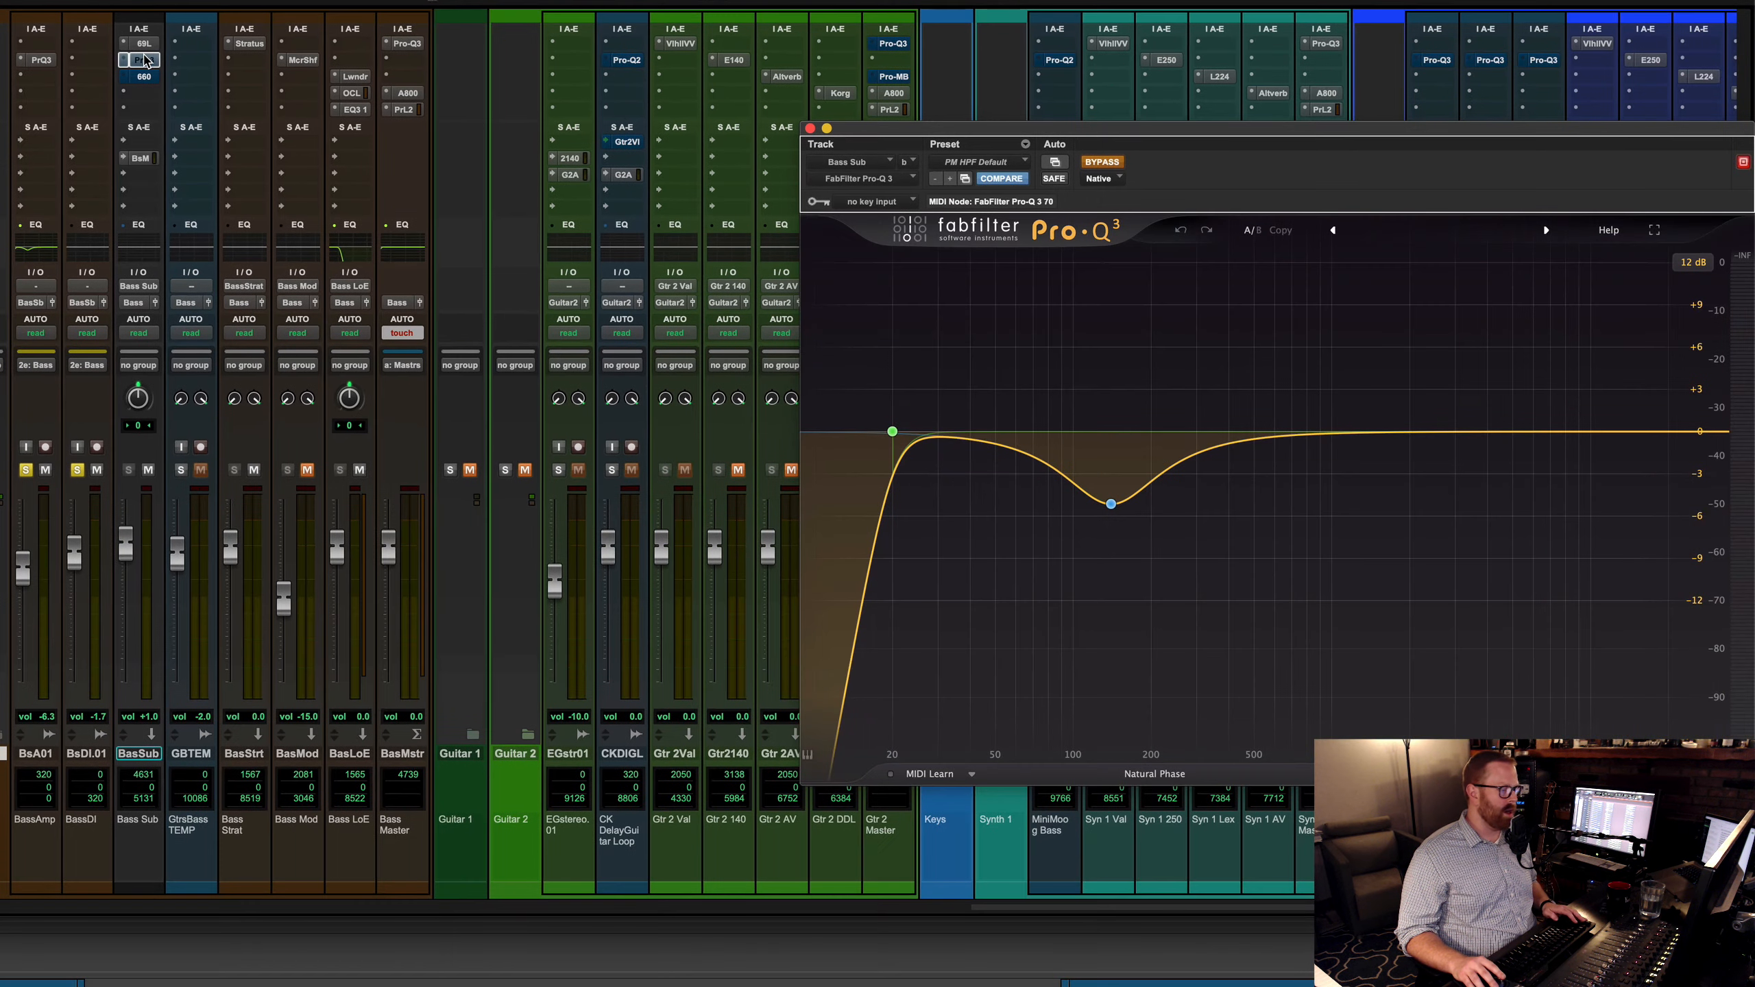
left_click(147, 61, "super")
key("space")
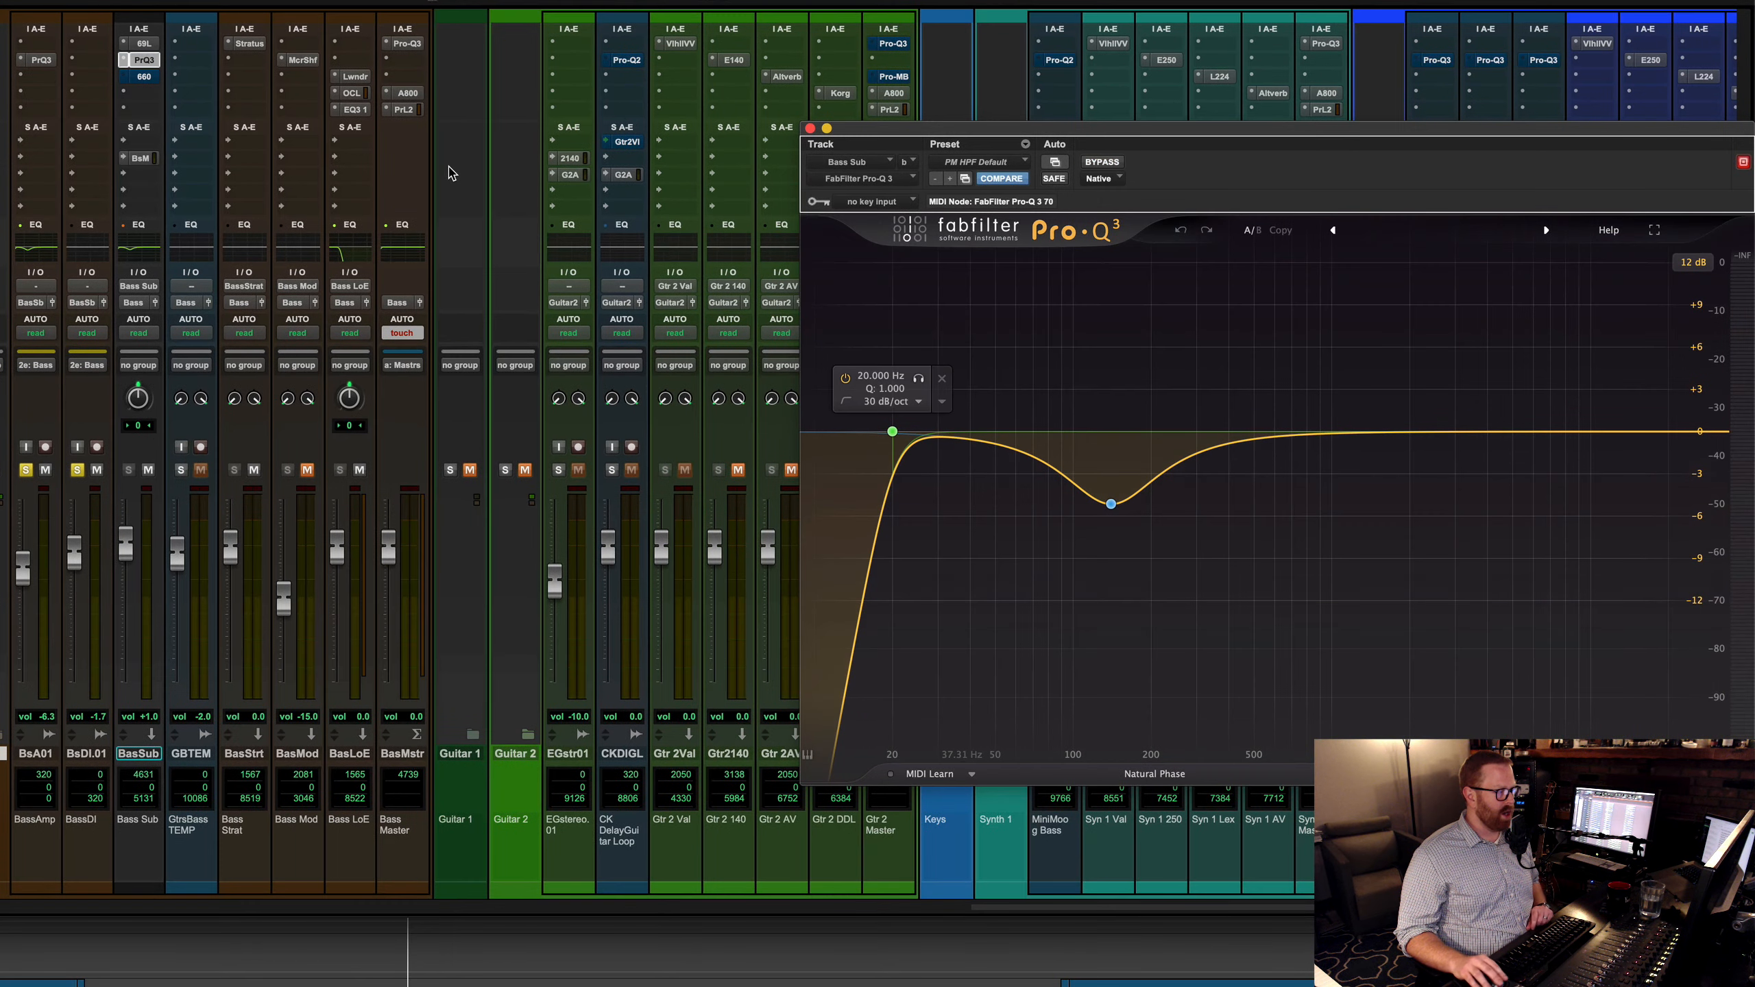
left_click(144, 61, "super")
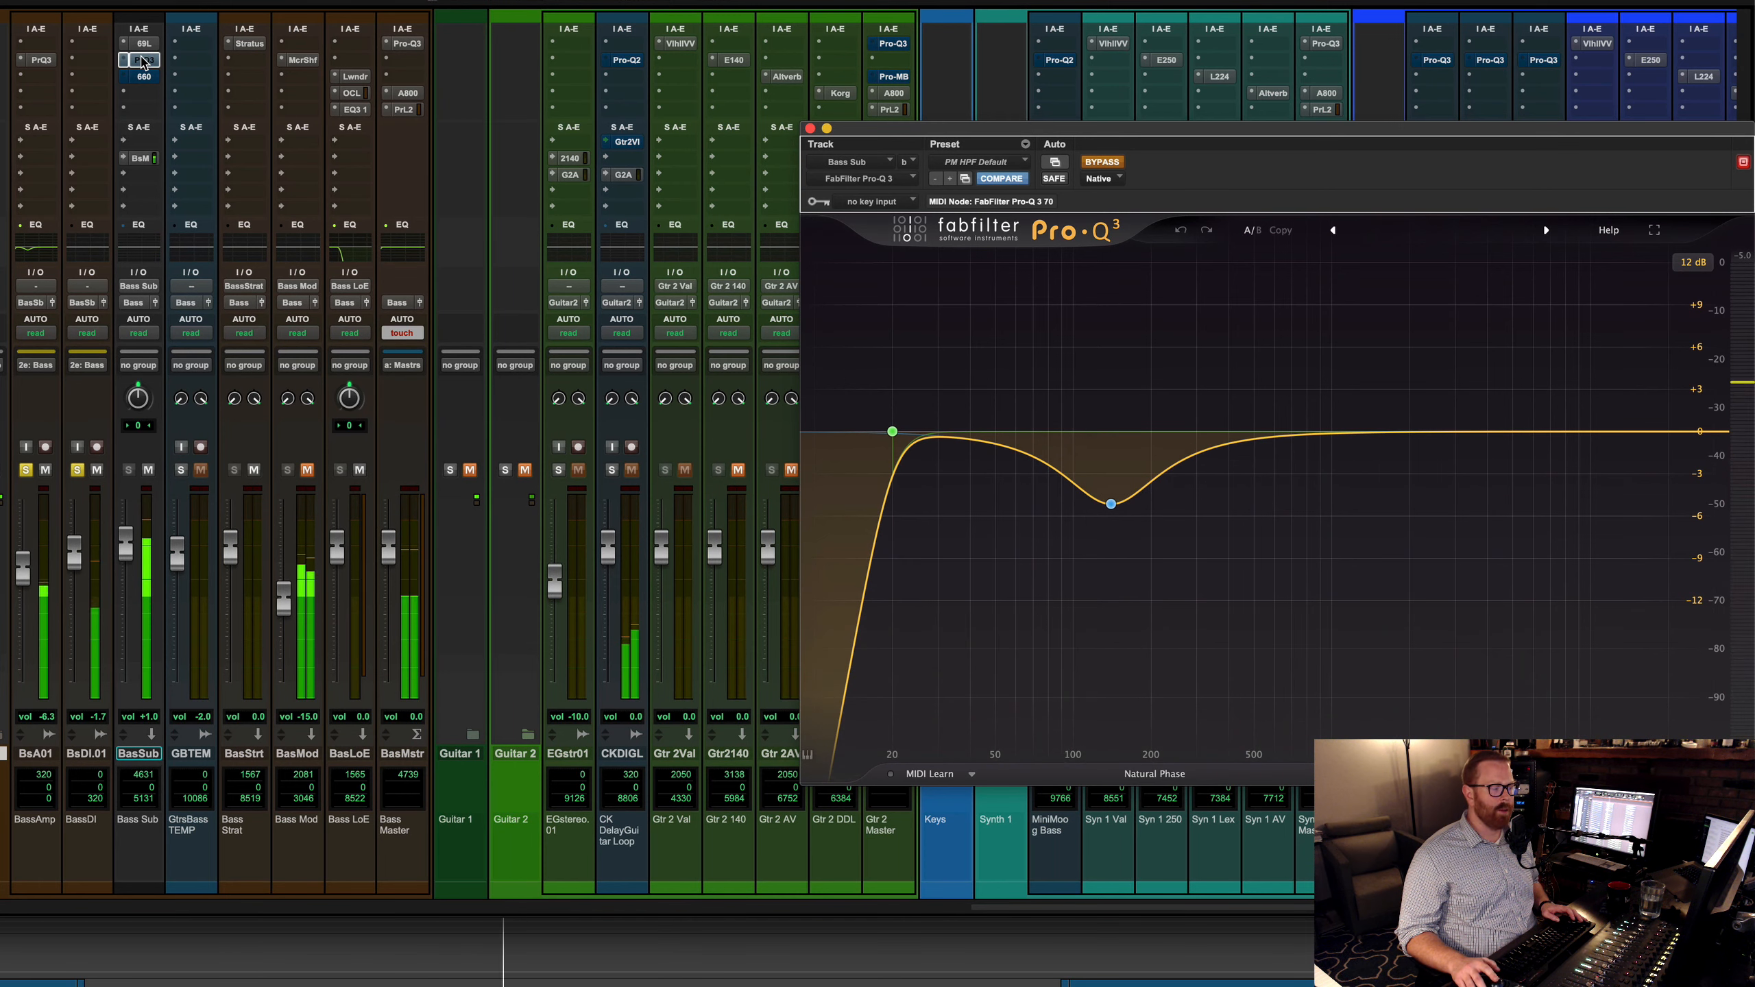
left_click(144, 61, "super")
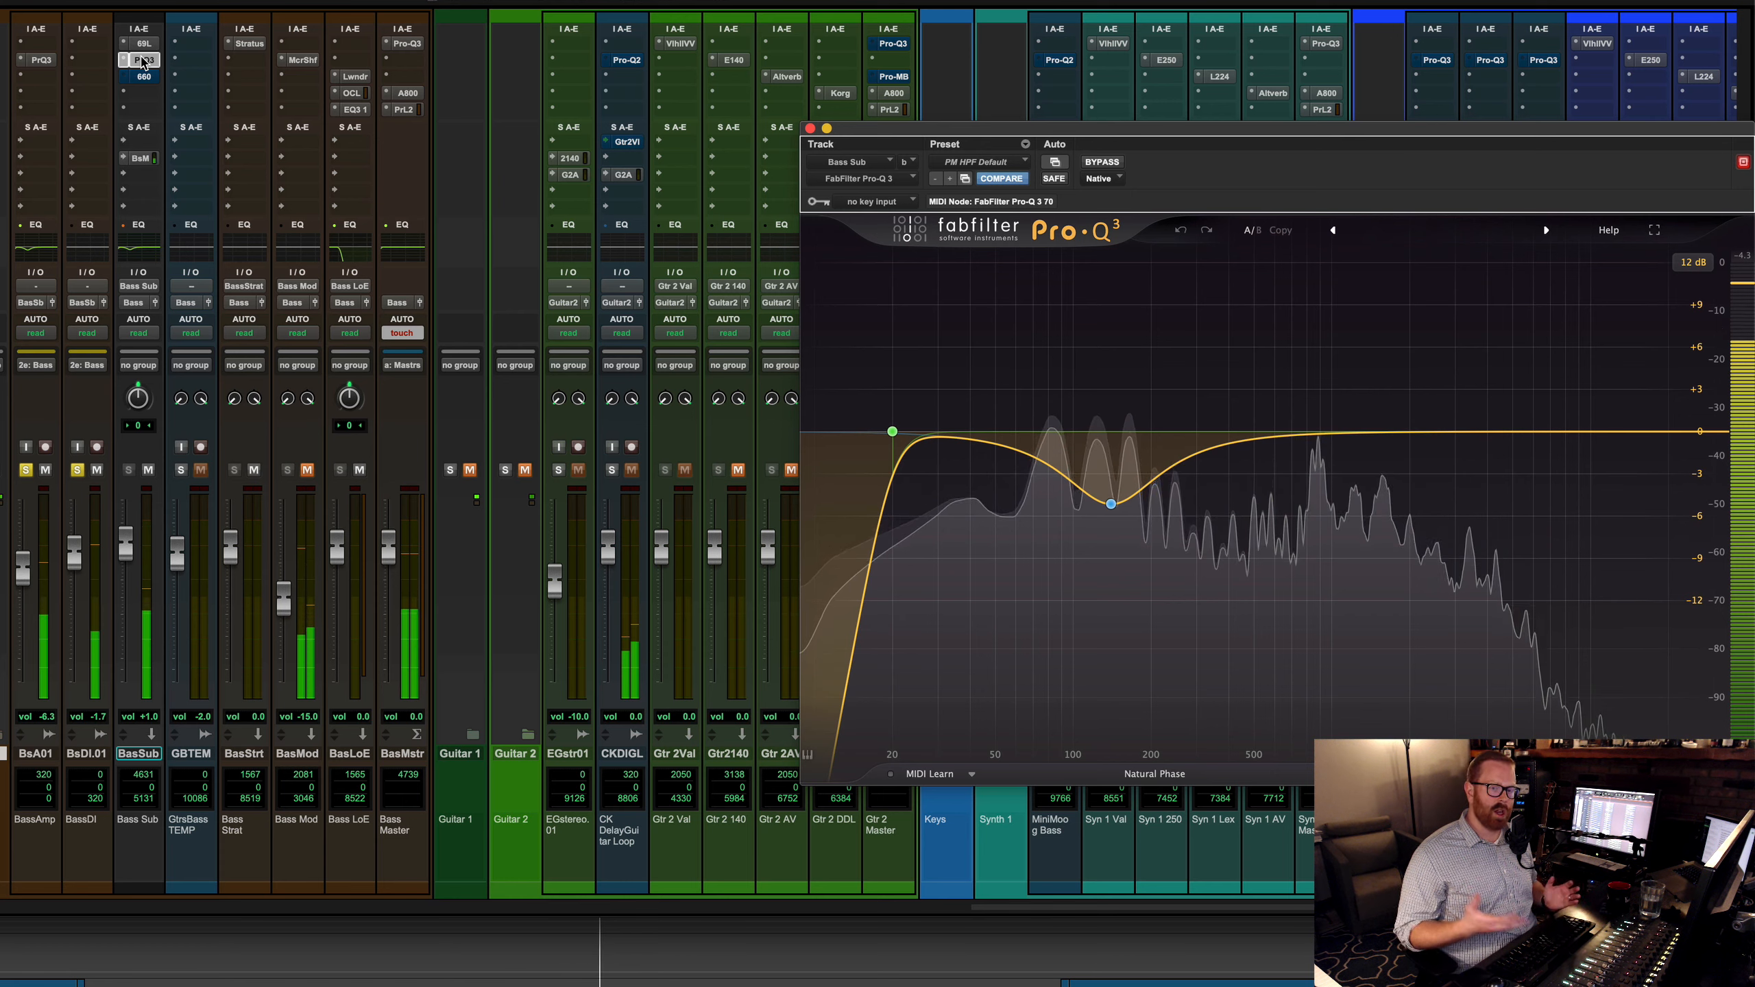
left_click(568, 401)
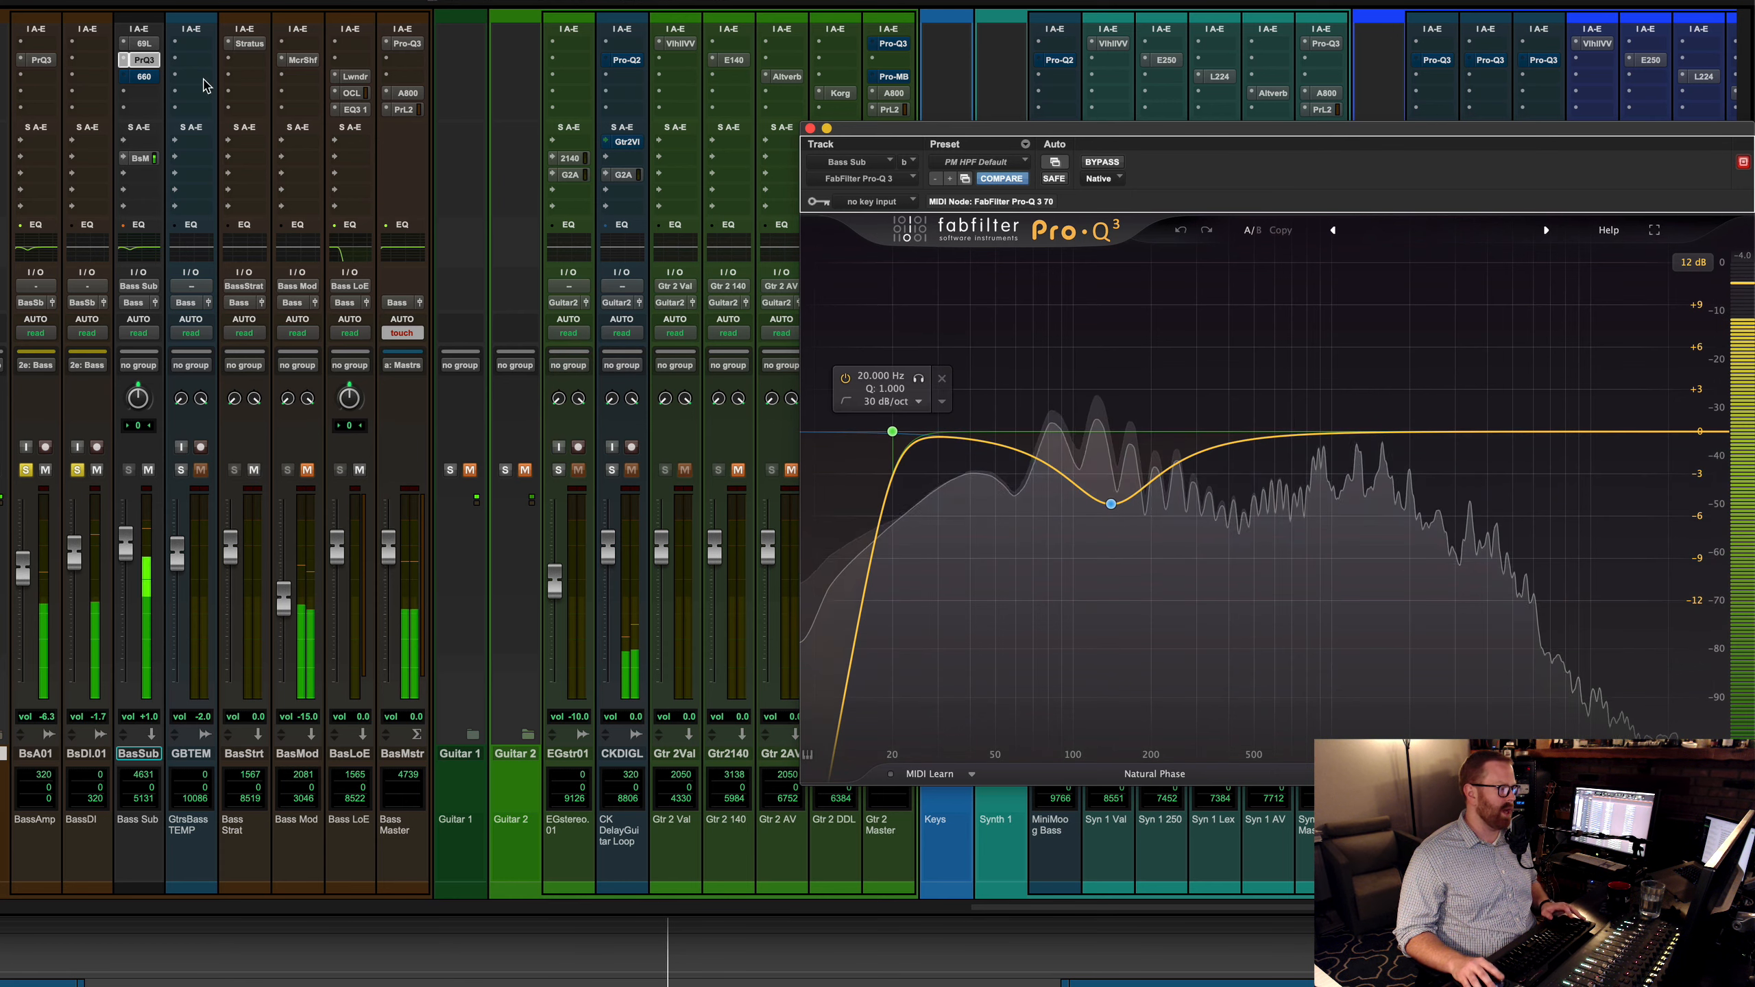
Step: Open the Fairchild 660 on Bass Sub and activate it to check its compression during playback
left_click(145, 78)
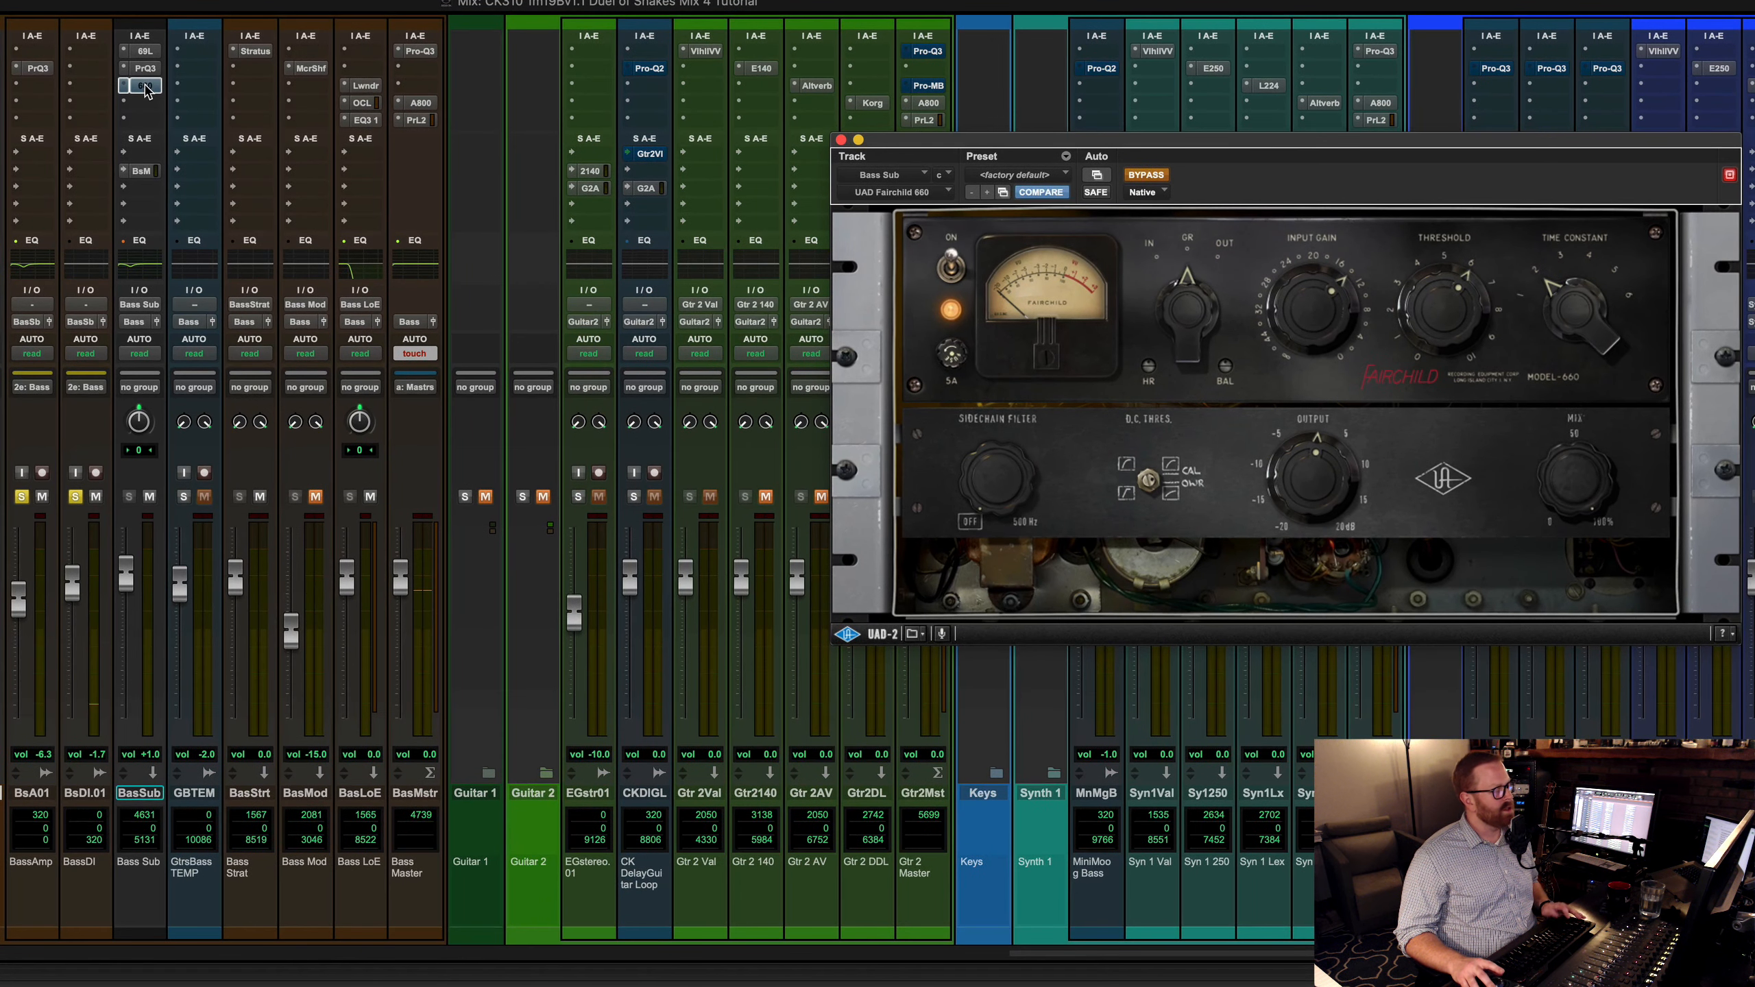
left_click(145, 86, "super")
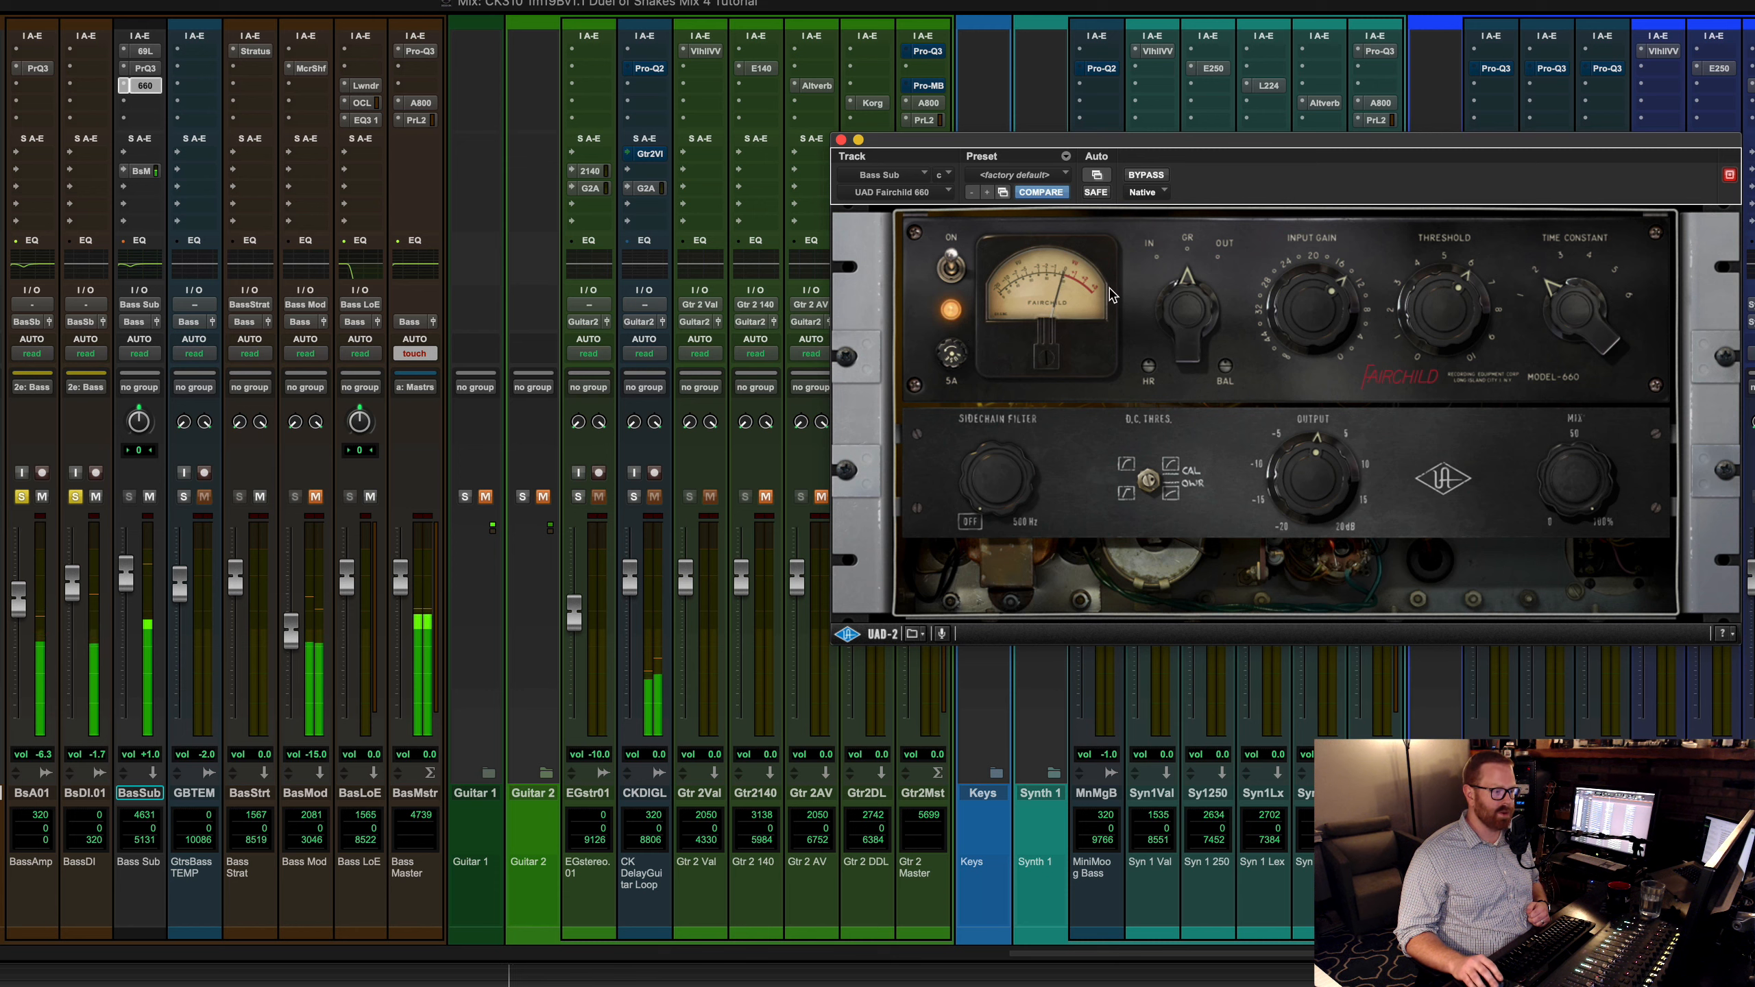
Step: Clear the BassAmp and BassDI solos and unmute the Bass Mod return
left_click(75, 497)
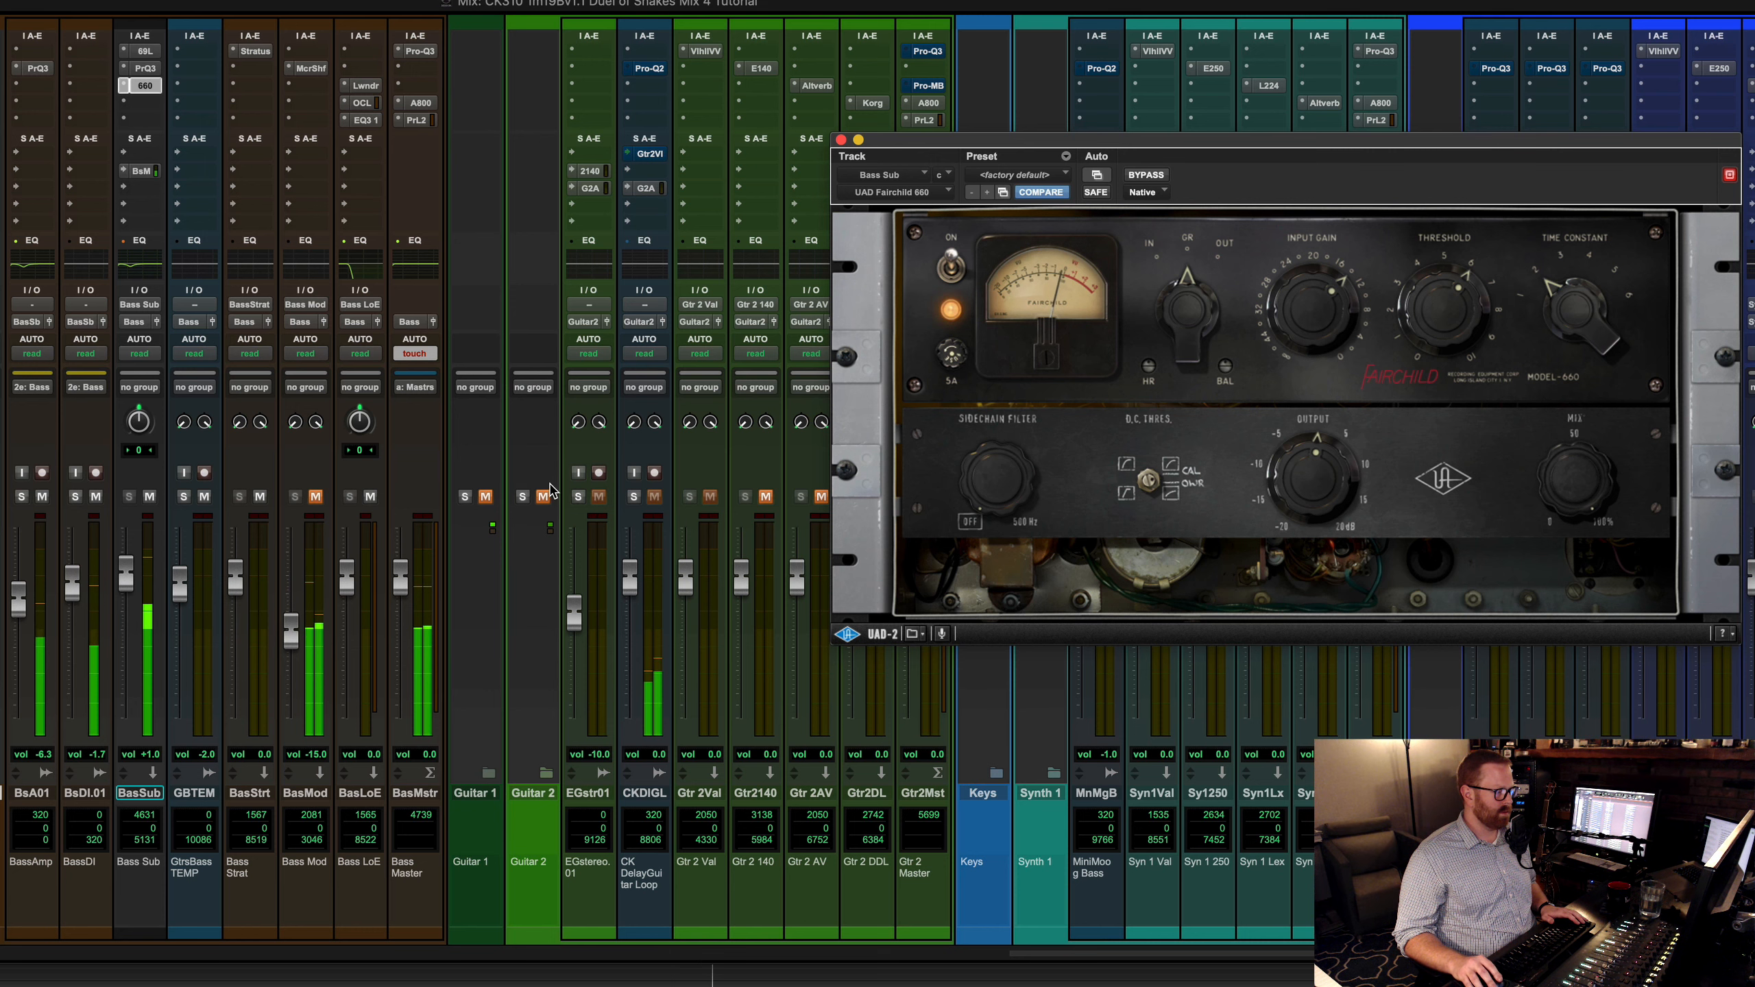
left_click(316, 496)
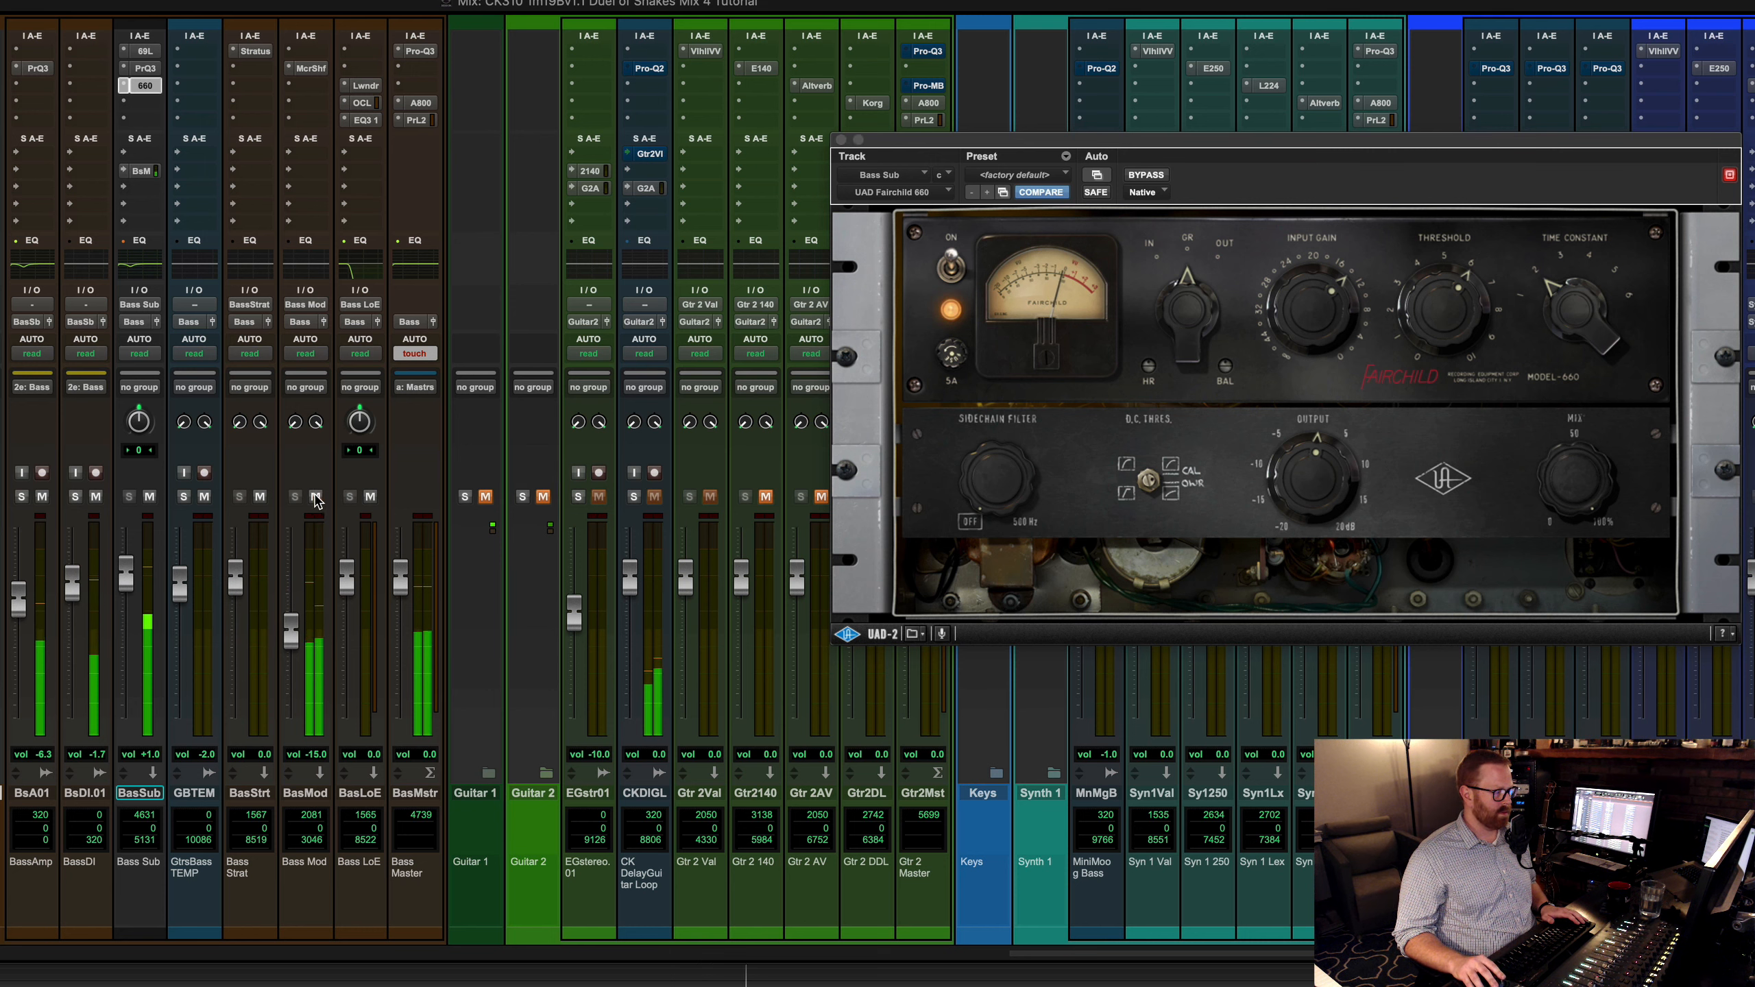
Step: Solo BassAmp and BassDI and compare the Bass Mod return muted and unmuted during playback
key("space")
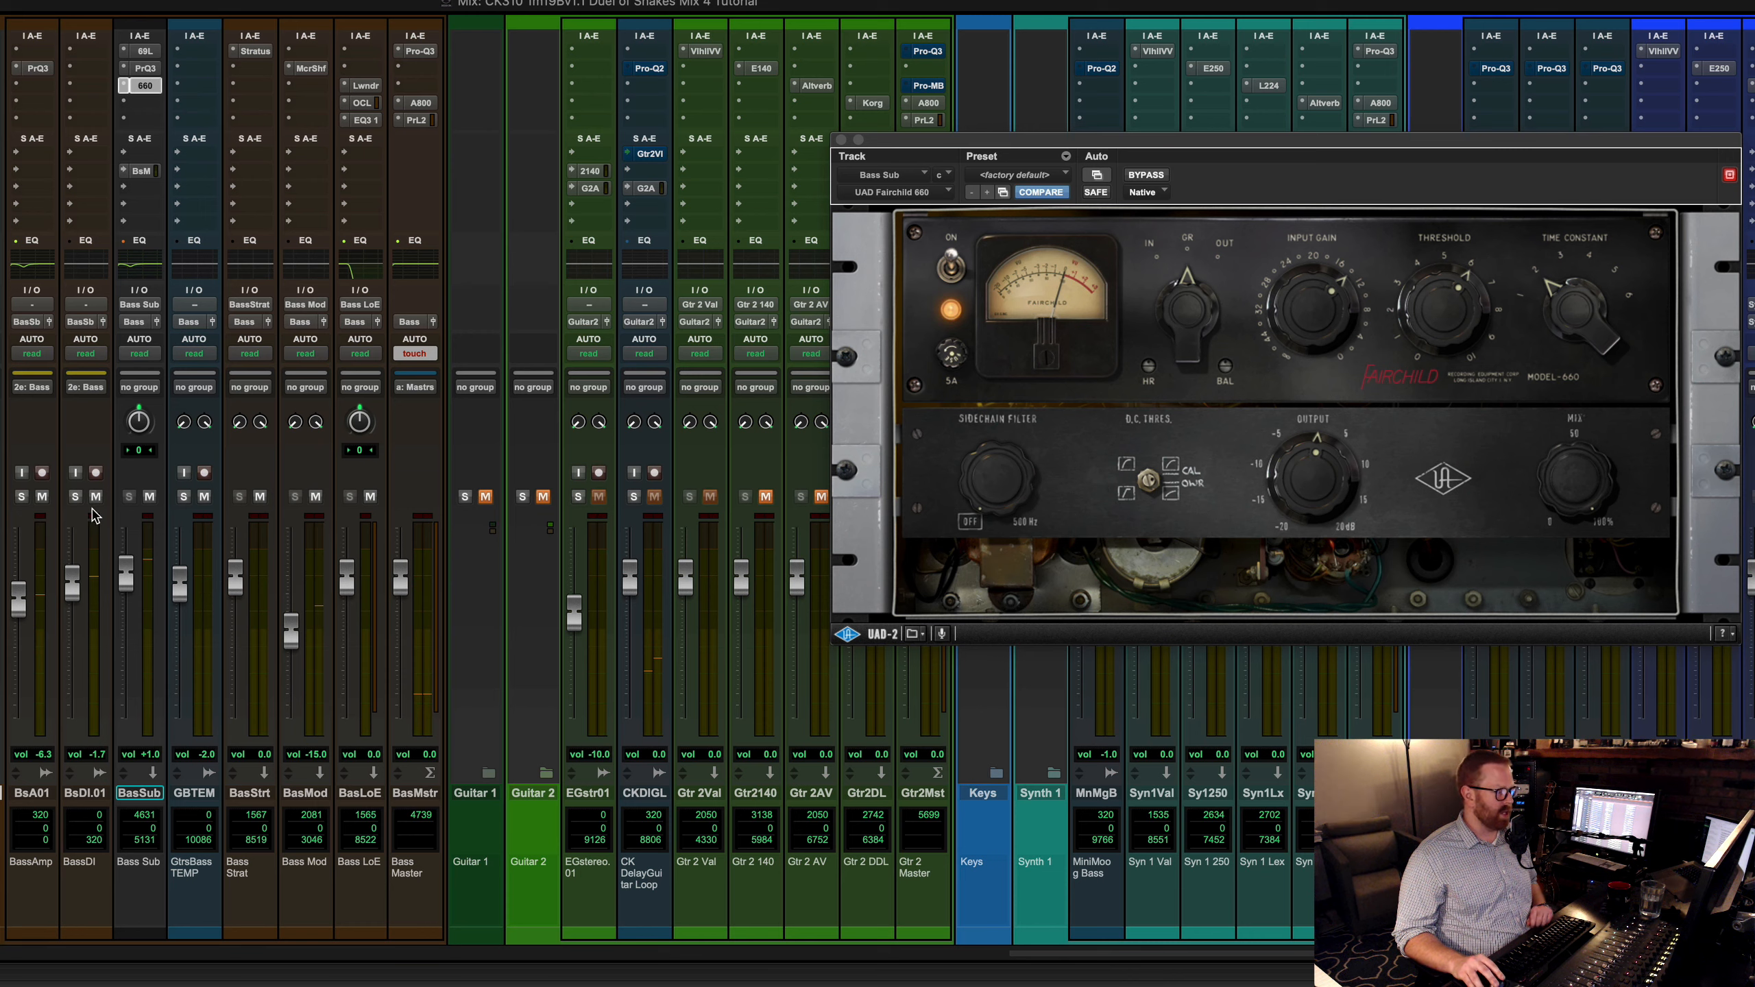
left_click(74, 497)
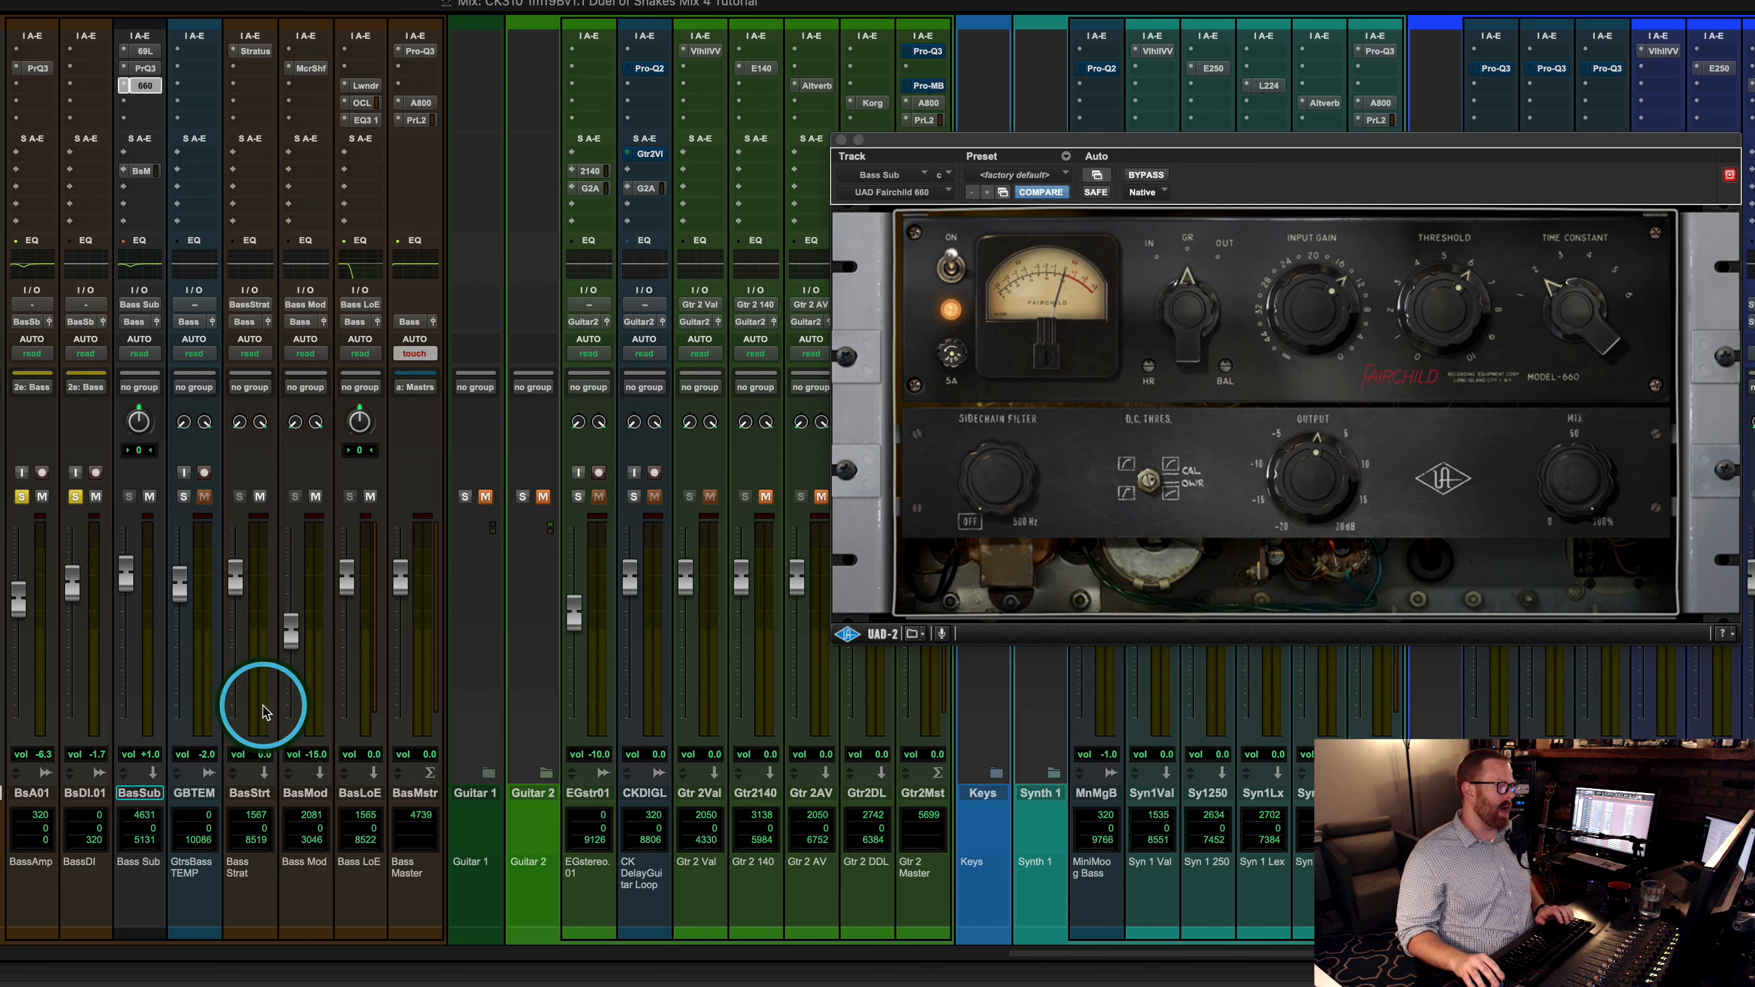
key("space")
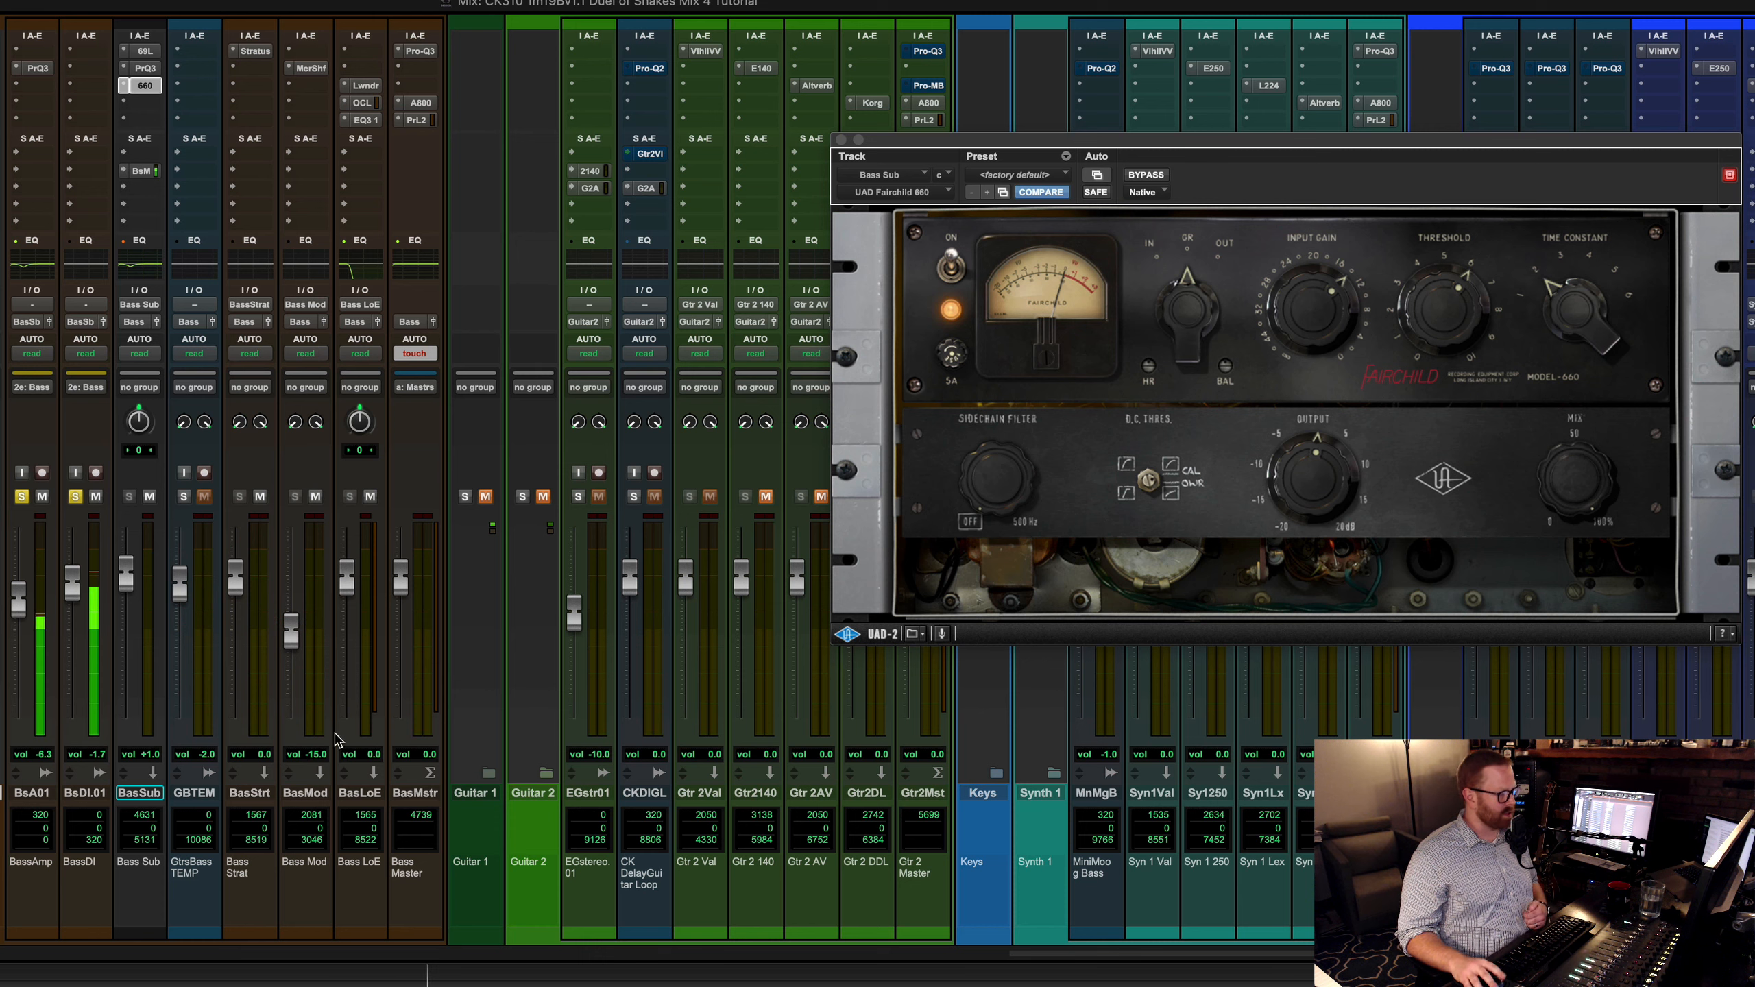
left_click(316, 497)
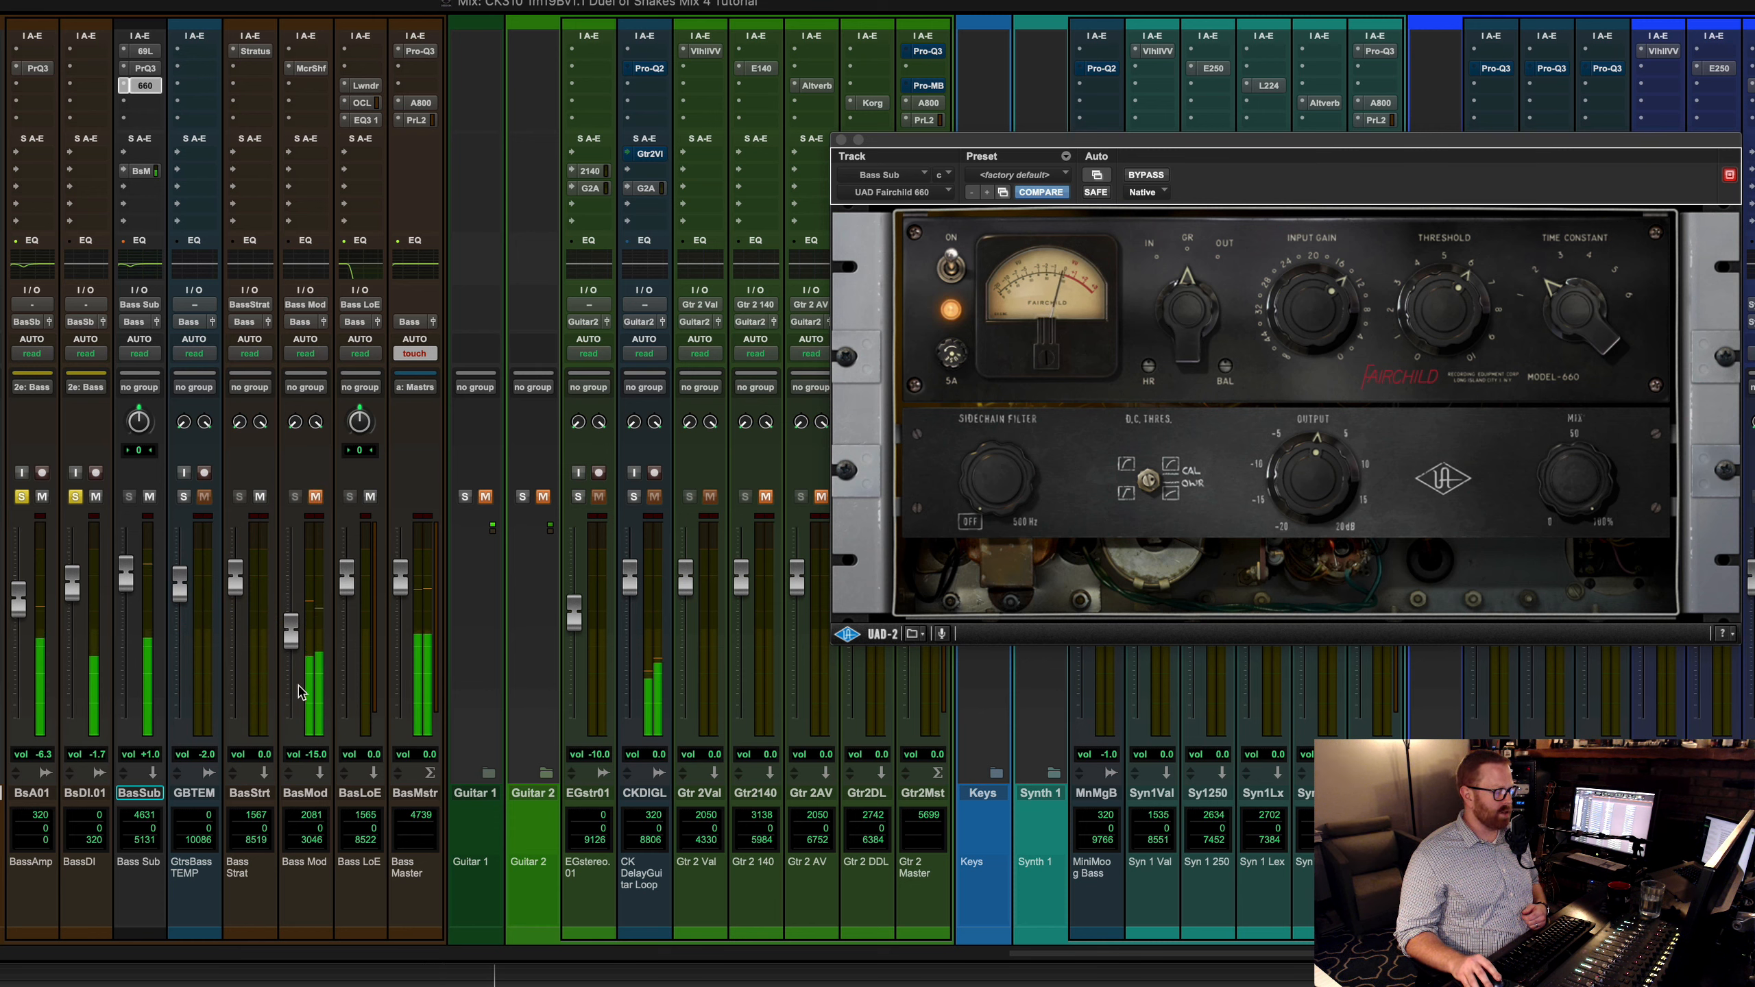
left_click(317, 495)
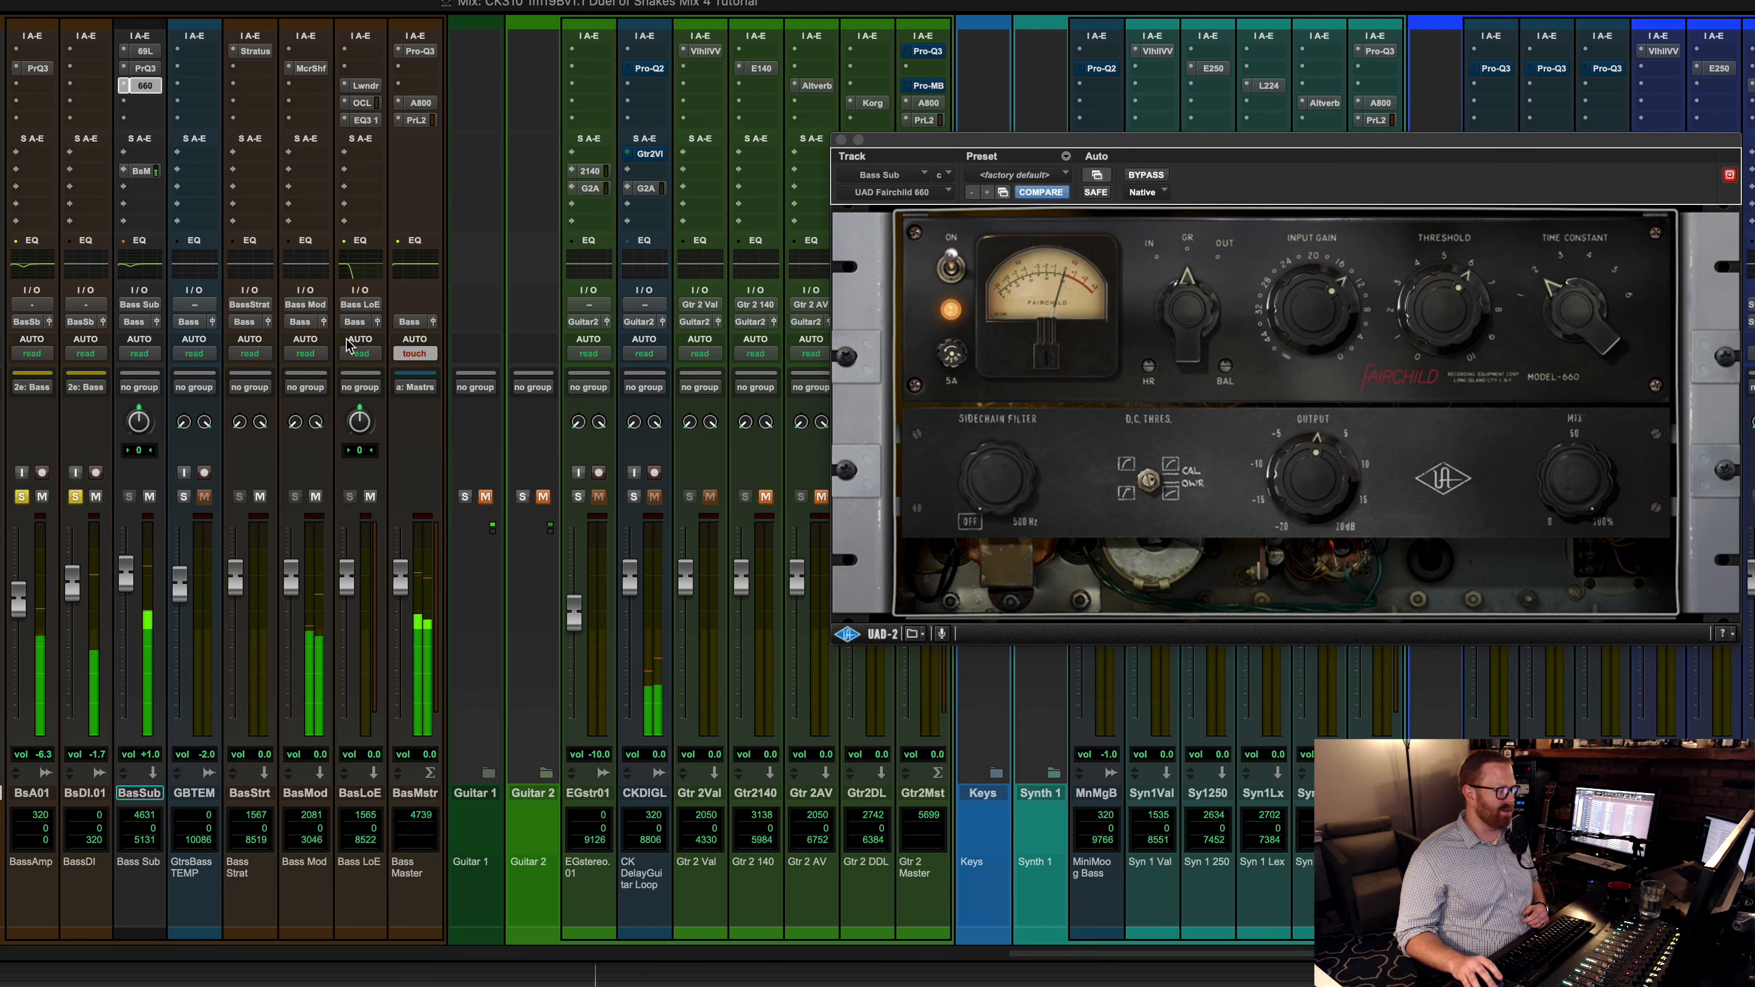
Step: Open the MicroShift on Bass Mod and set the return's fader to -15.0 dB
left_click(311, 67)
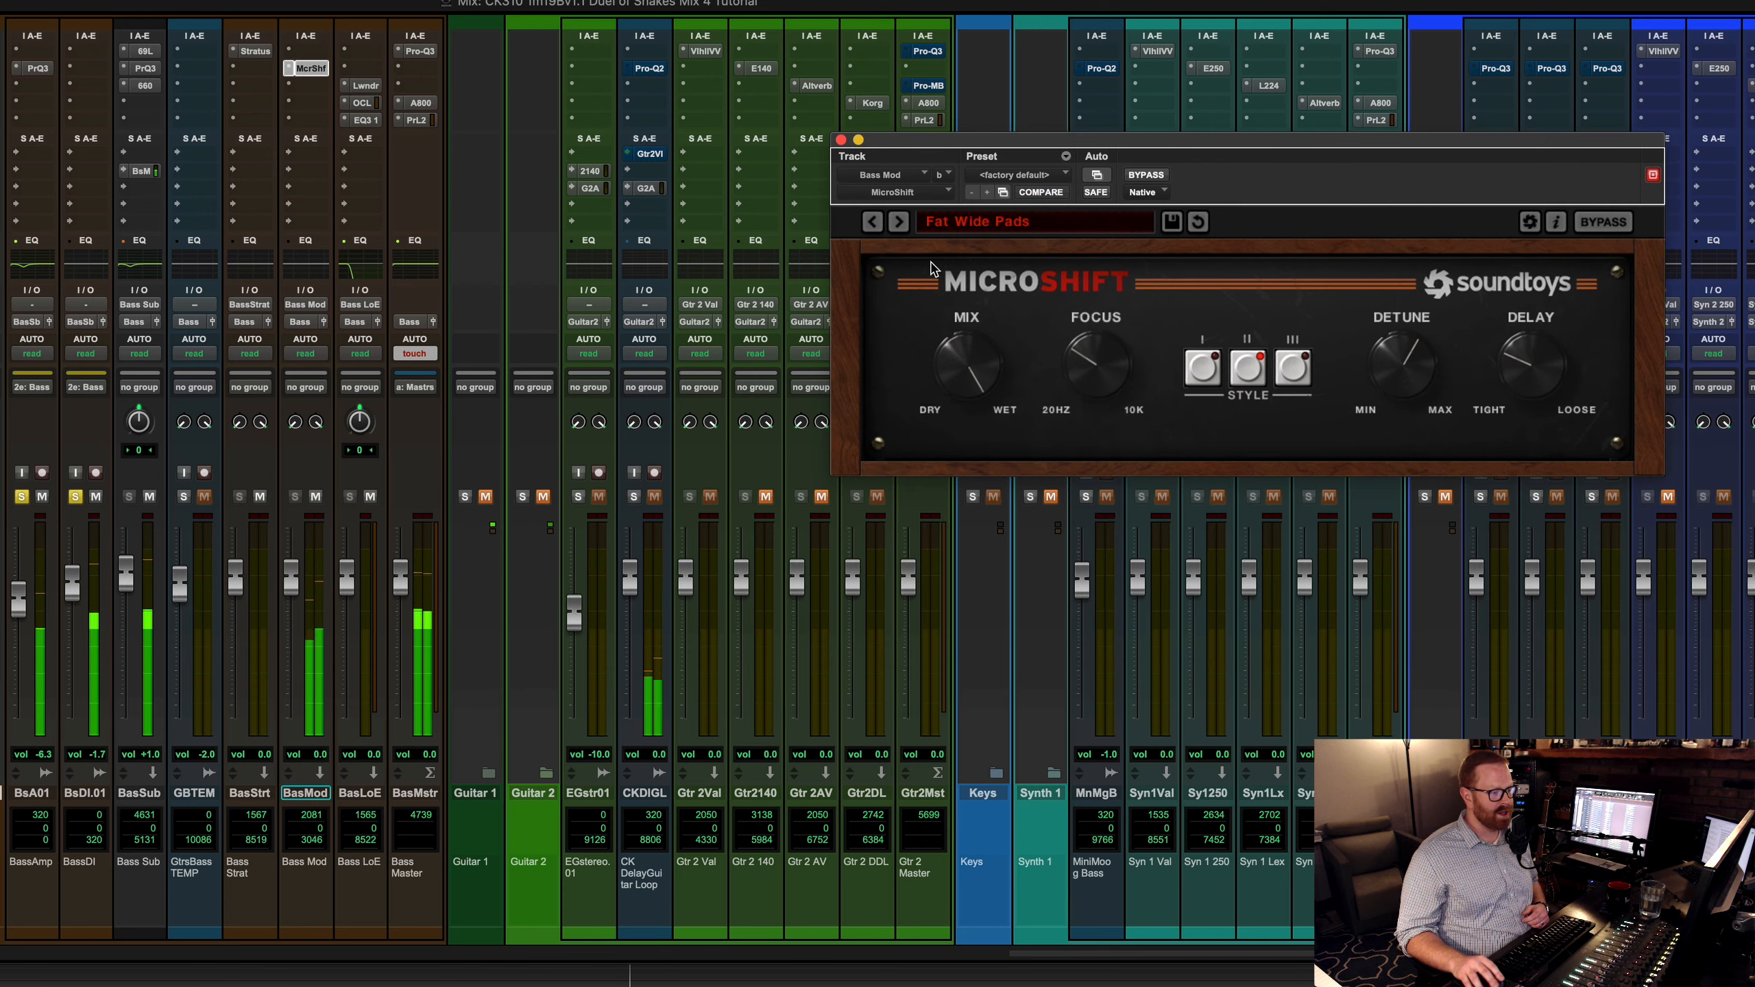
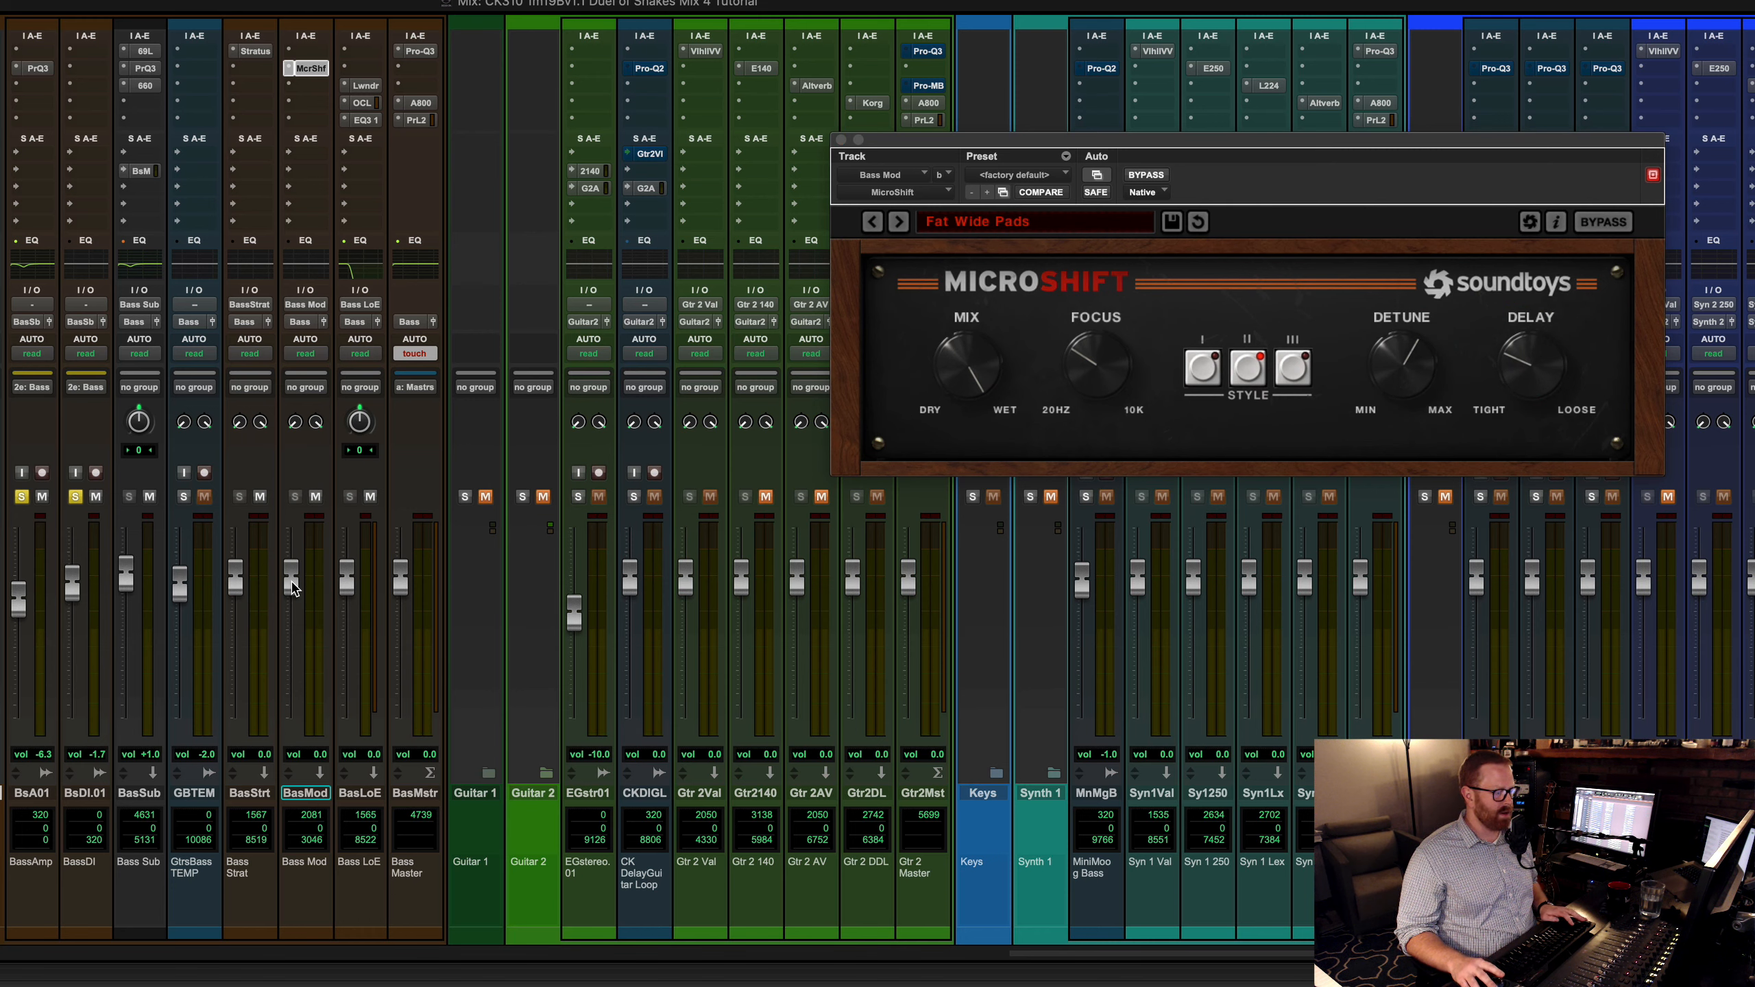
left_click_drag(292, 588, 291, 633)
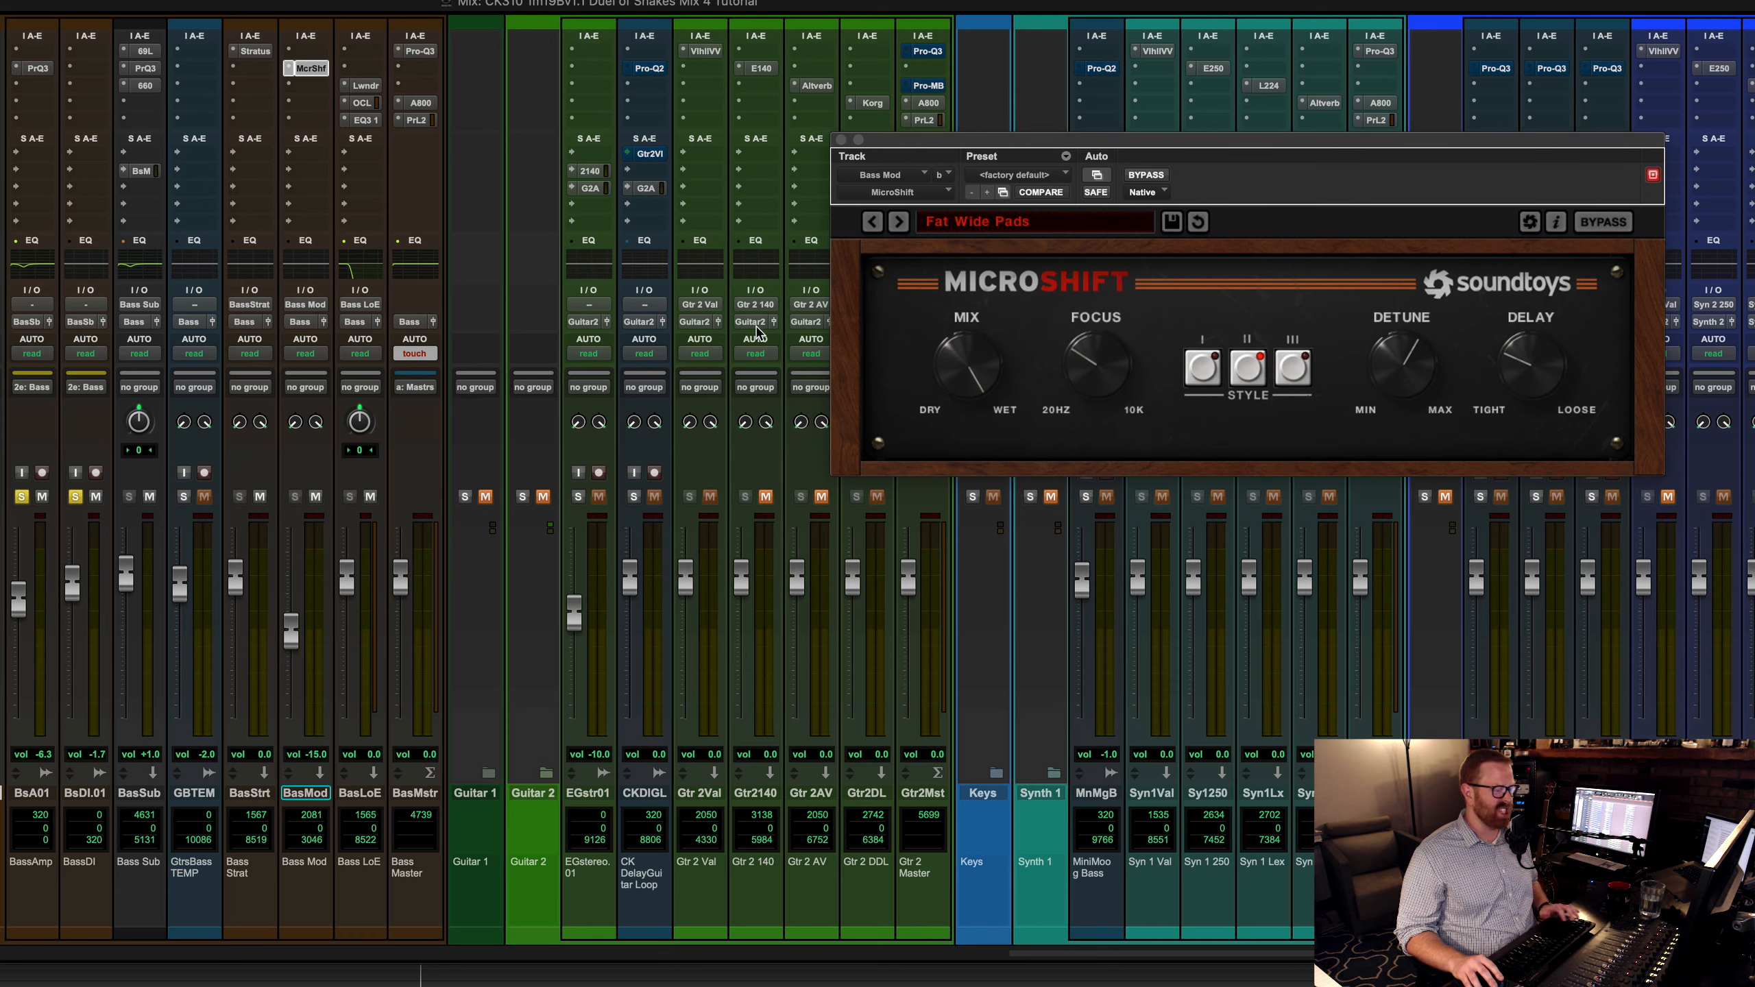
Step: Play the bass with the Bass Mod return muted and unmuted at its lowered level, and close the MicroShift
key("space")
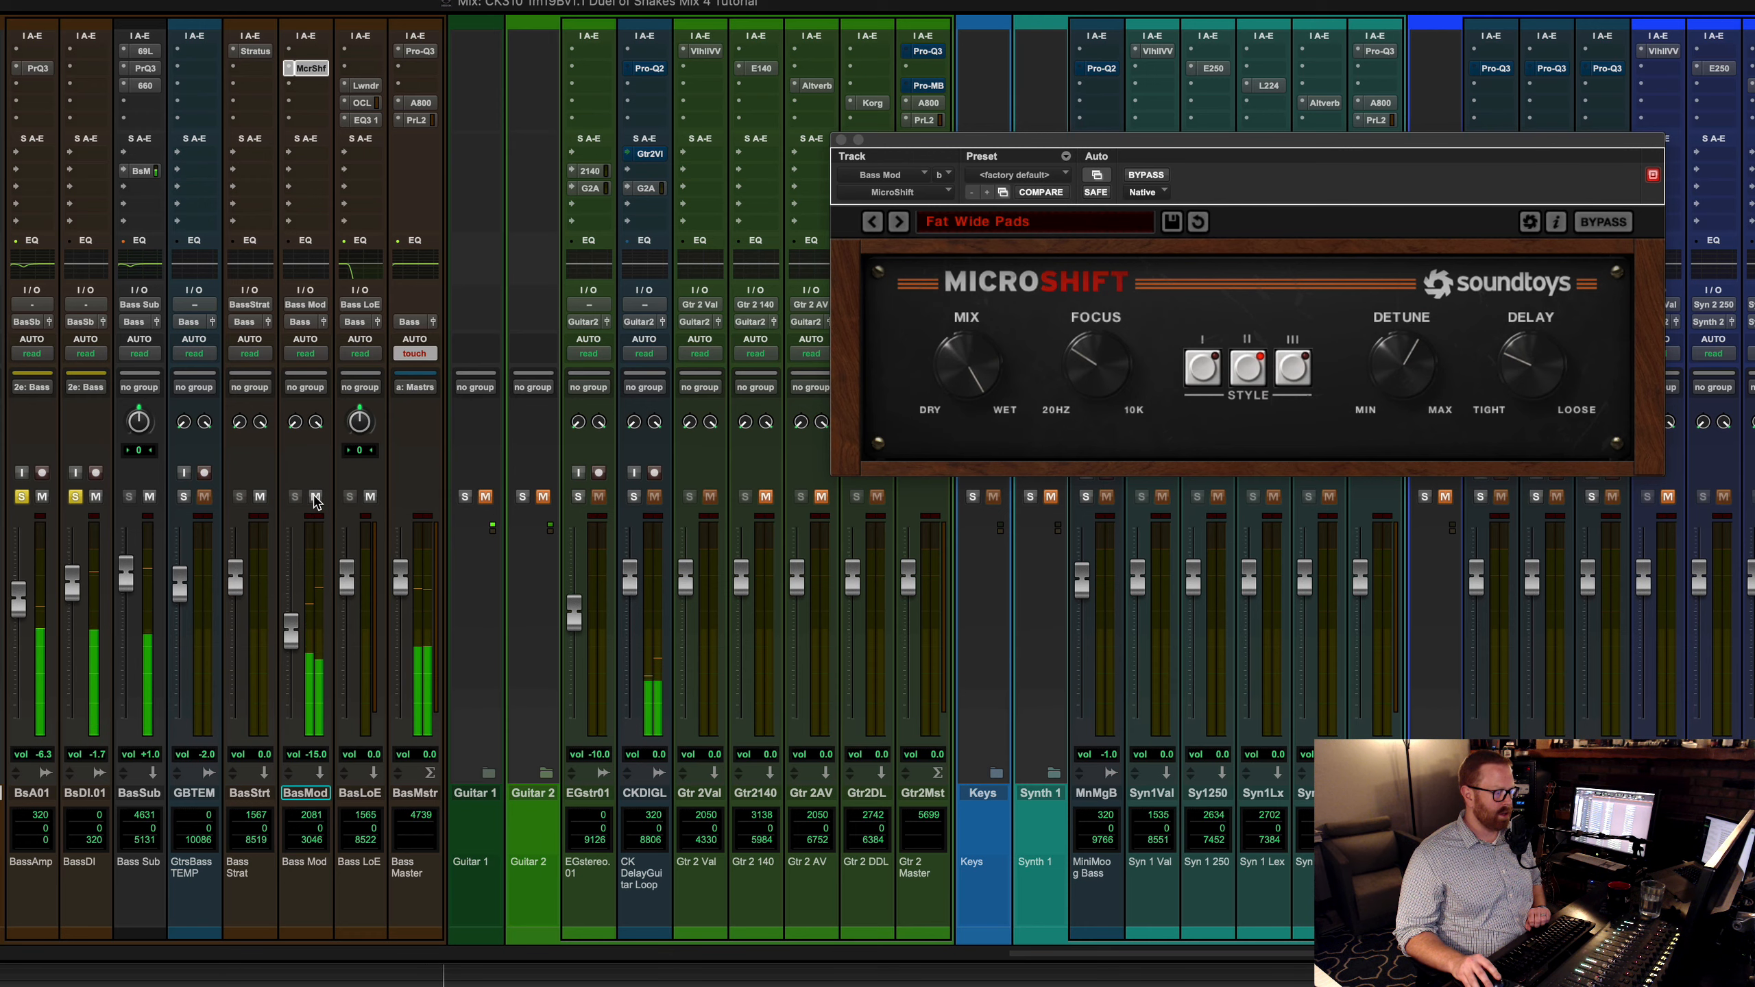
left_click(316, 496)
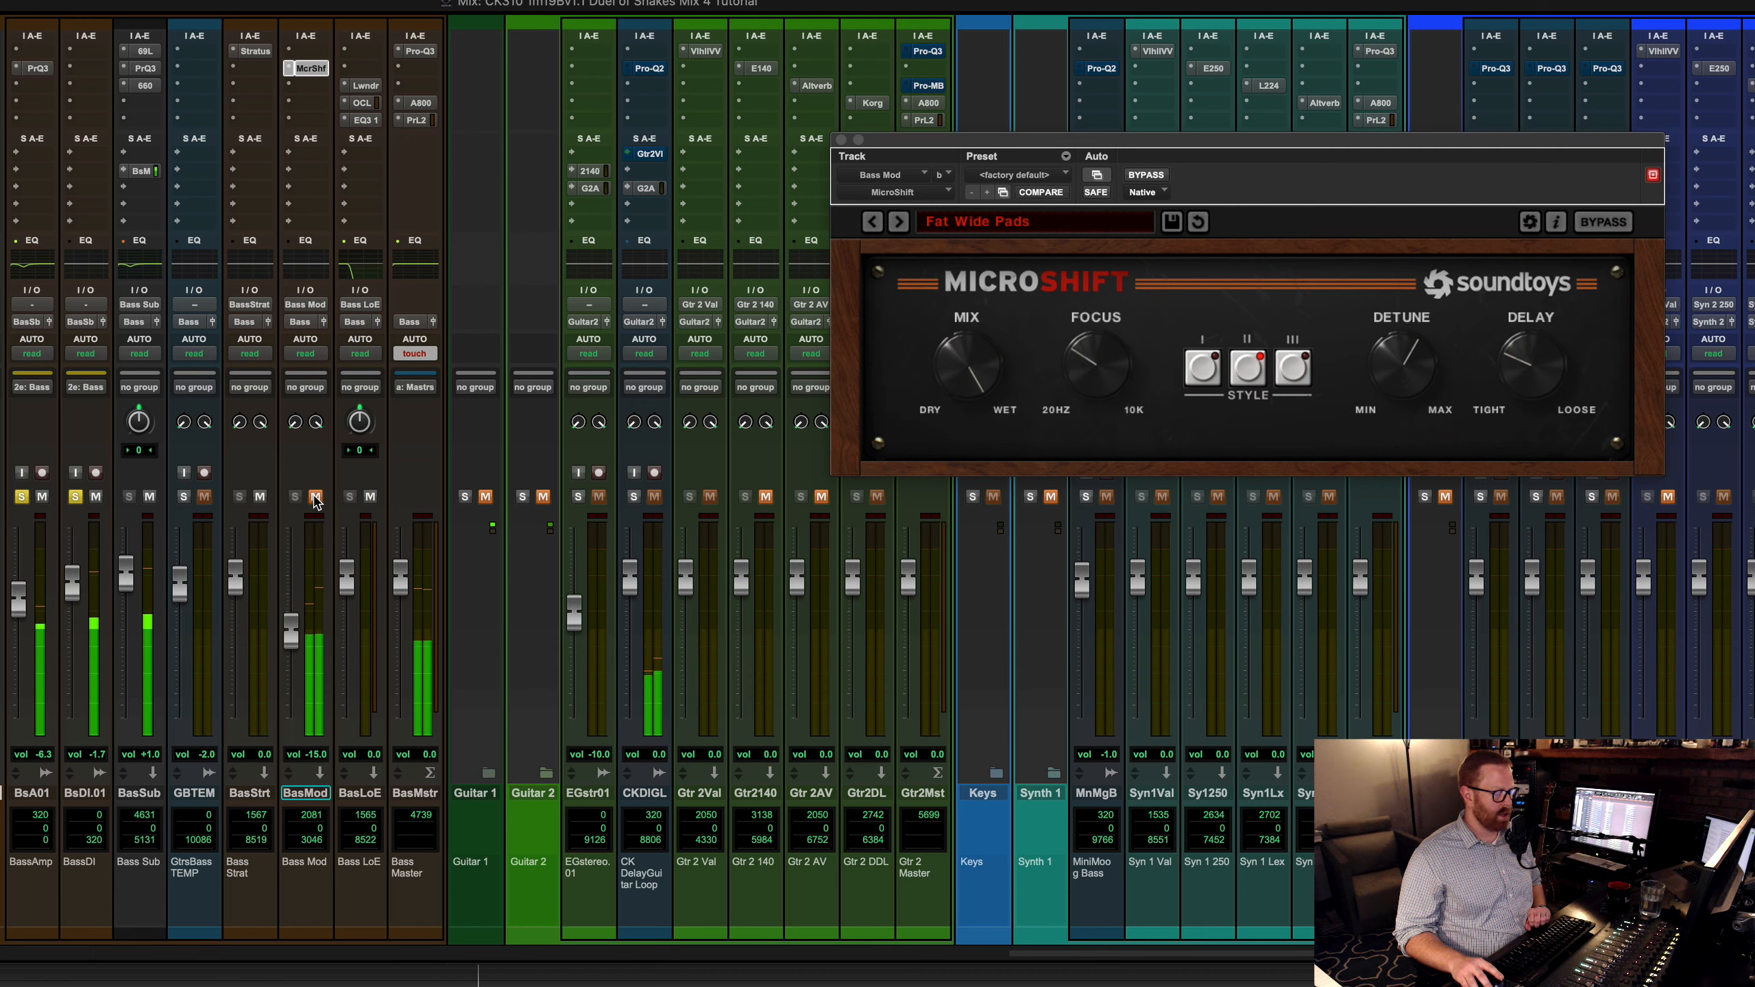
left_click(316, 496)
key("space")
left_click(841, 140)
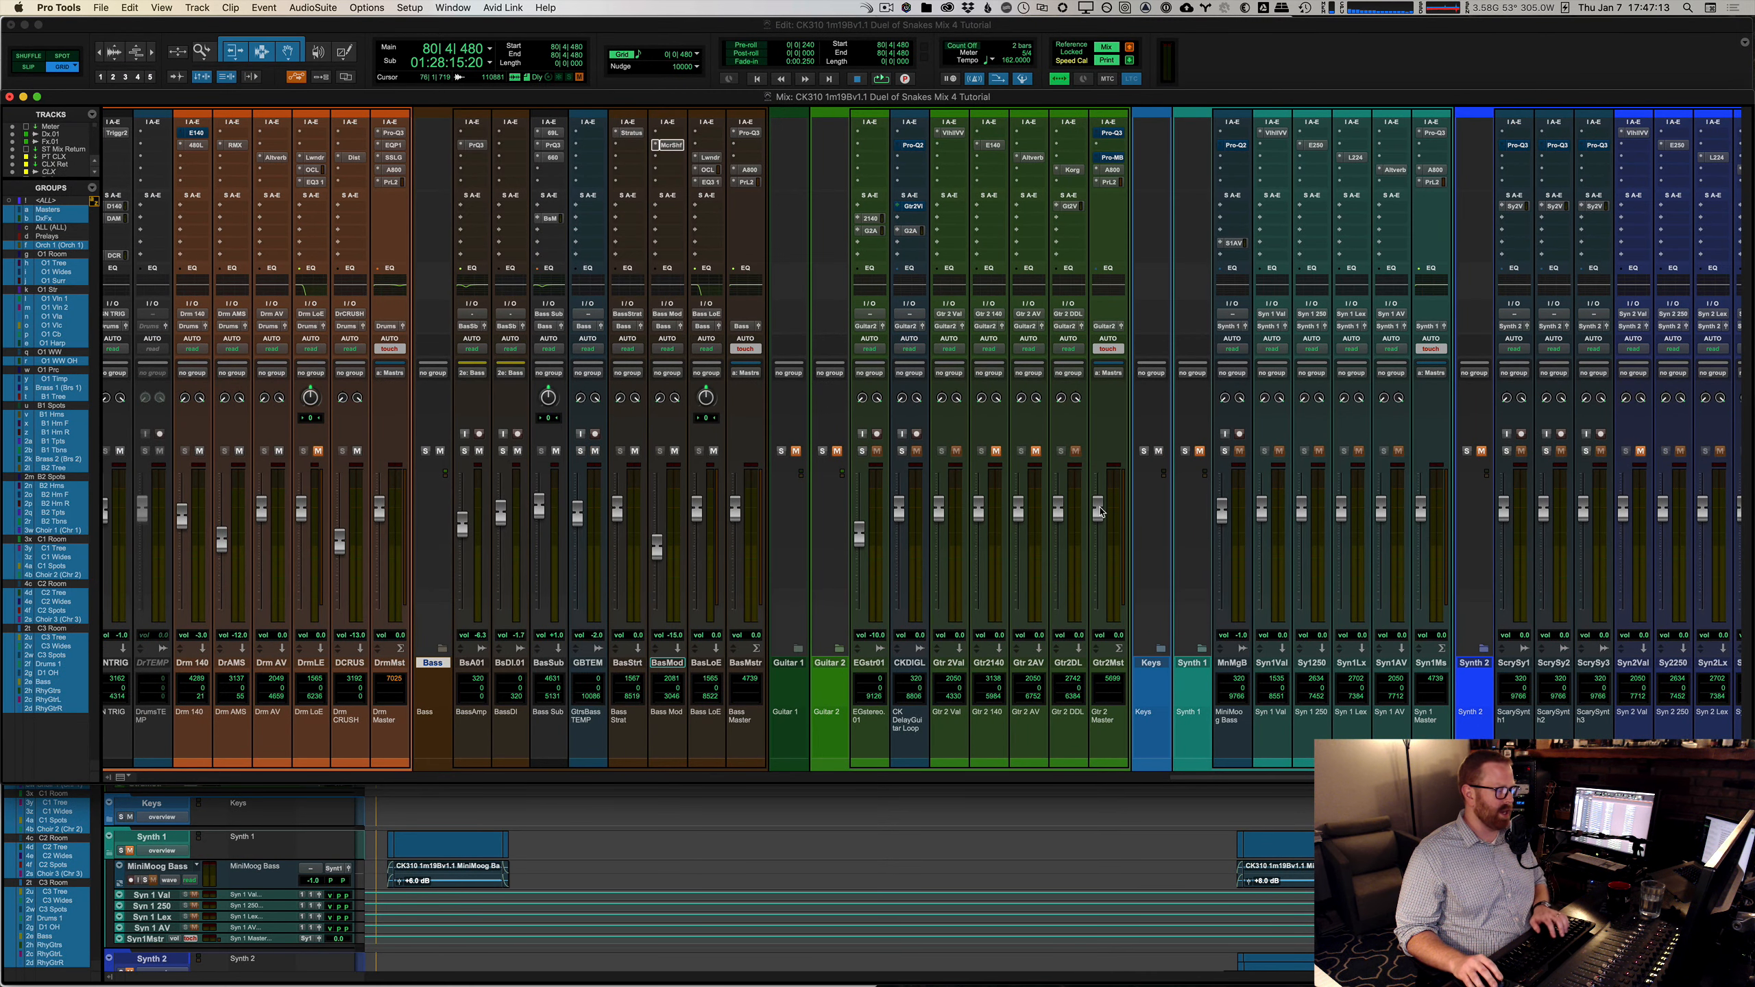
Step: Find the guitar tracks in the Edit window and place the cursor at the start of the EGstereo.01 clip
key("super+equal")
scroll(1144, 501, "down", 10)
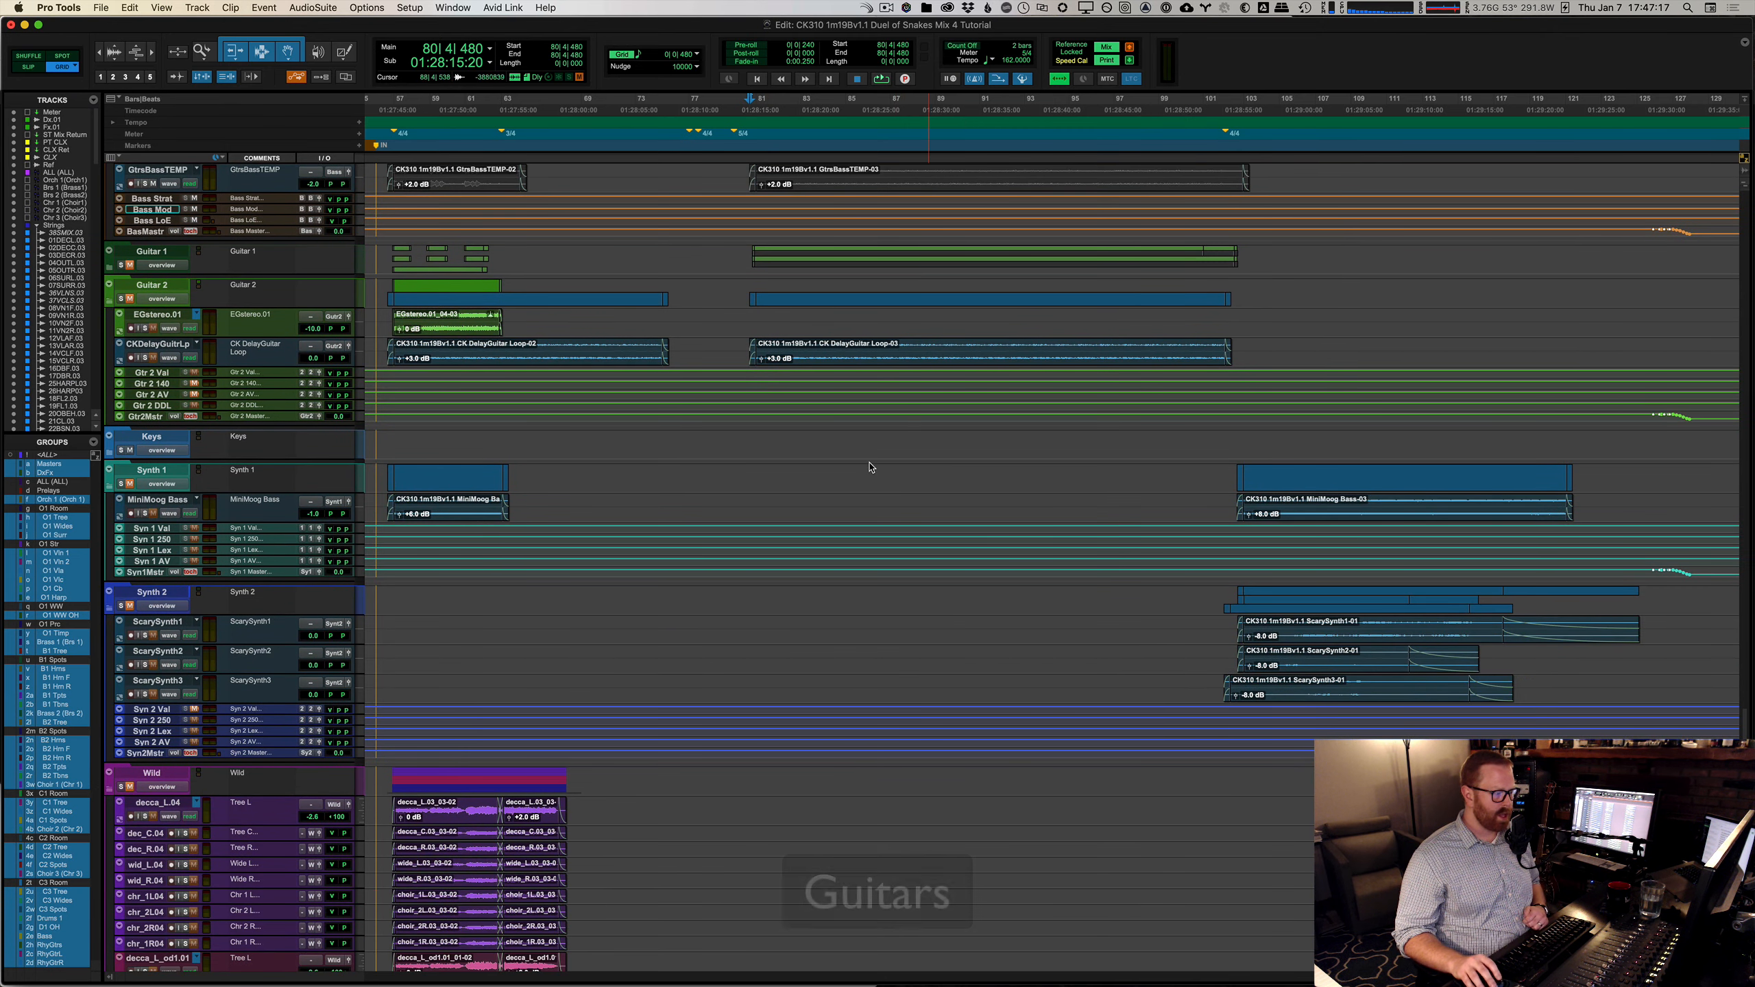
scroll(718, 440, "up", 3)
scroll(718, 440, "up", 2)
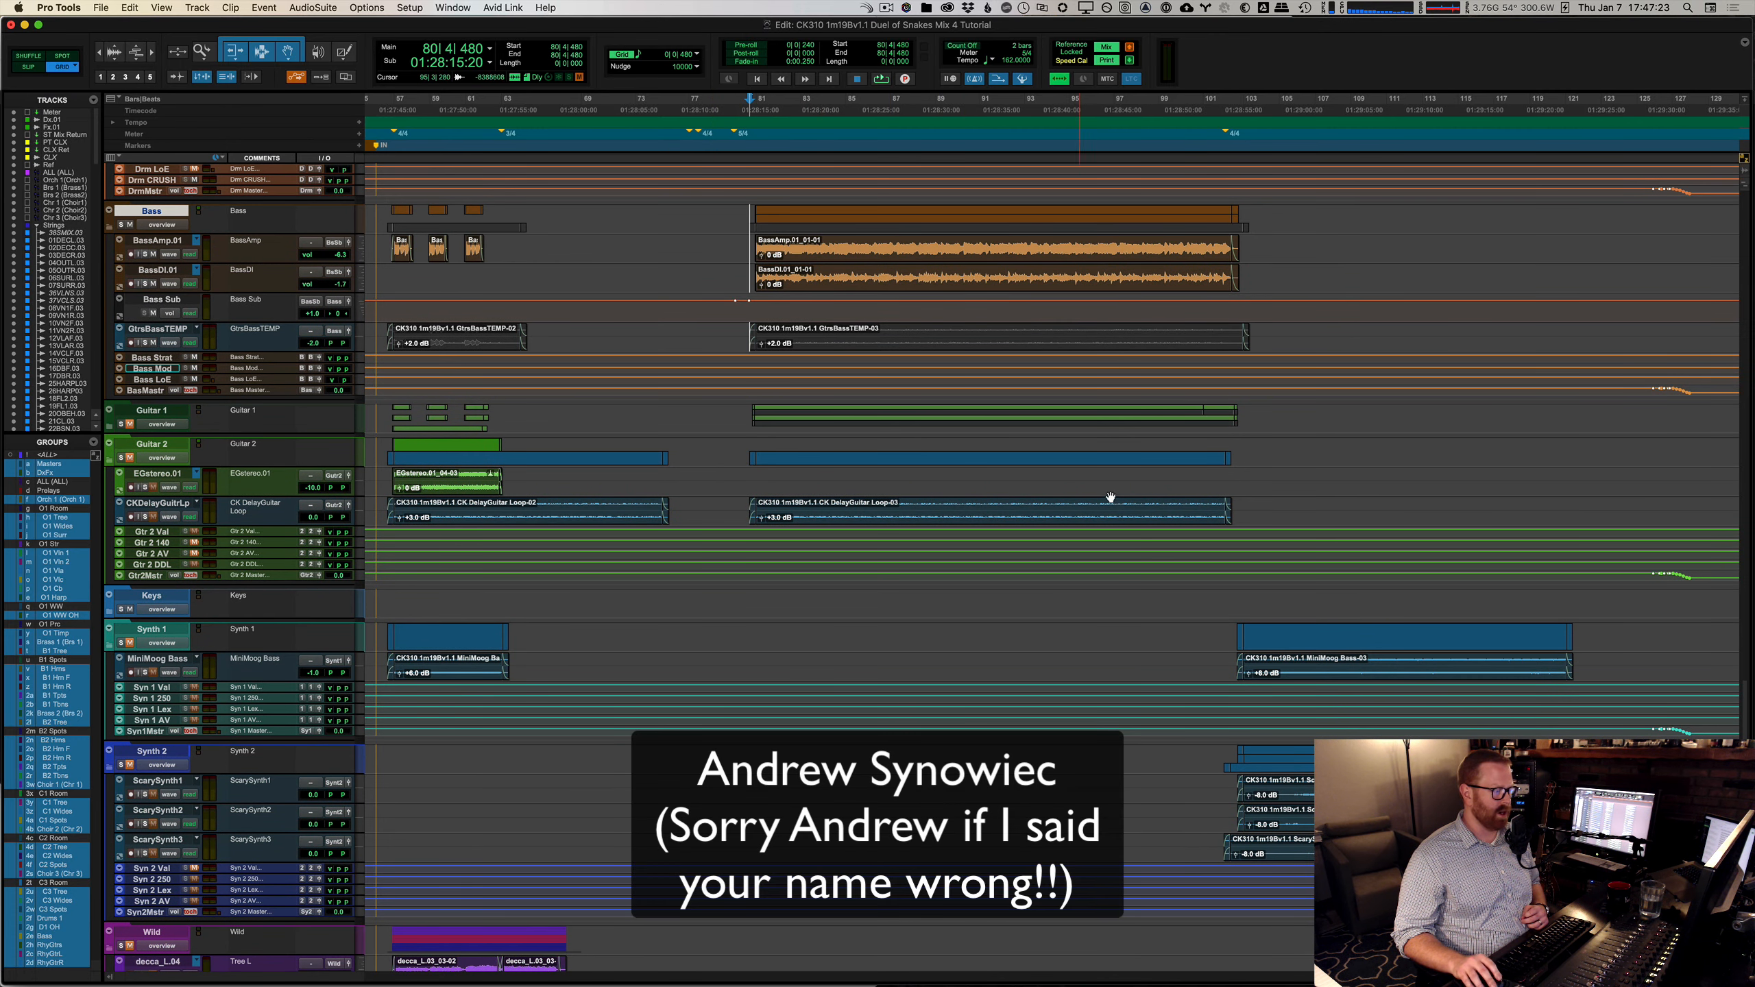
scroll(558, 437, "down", 2)
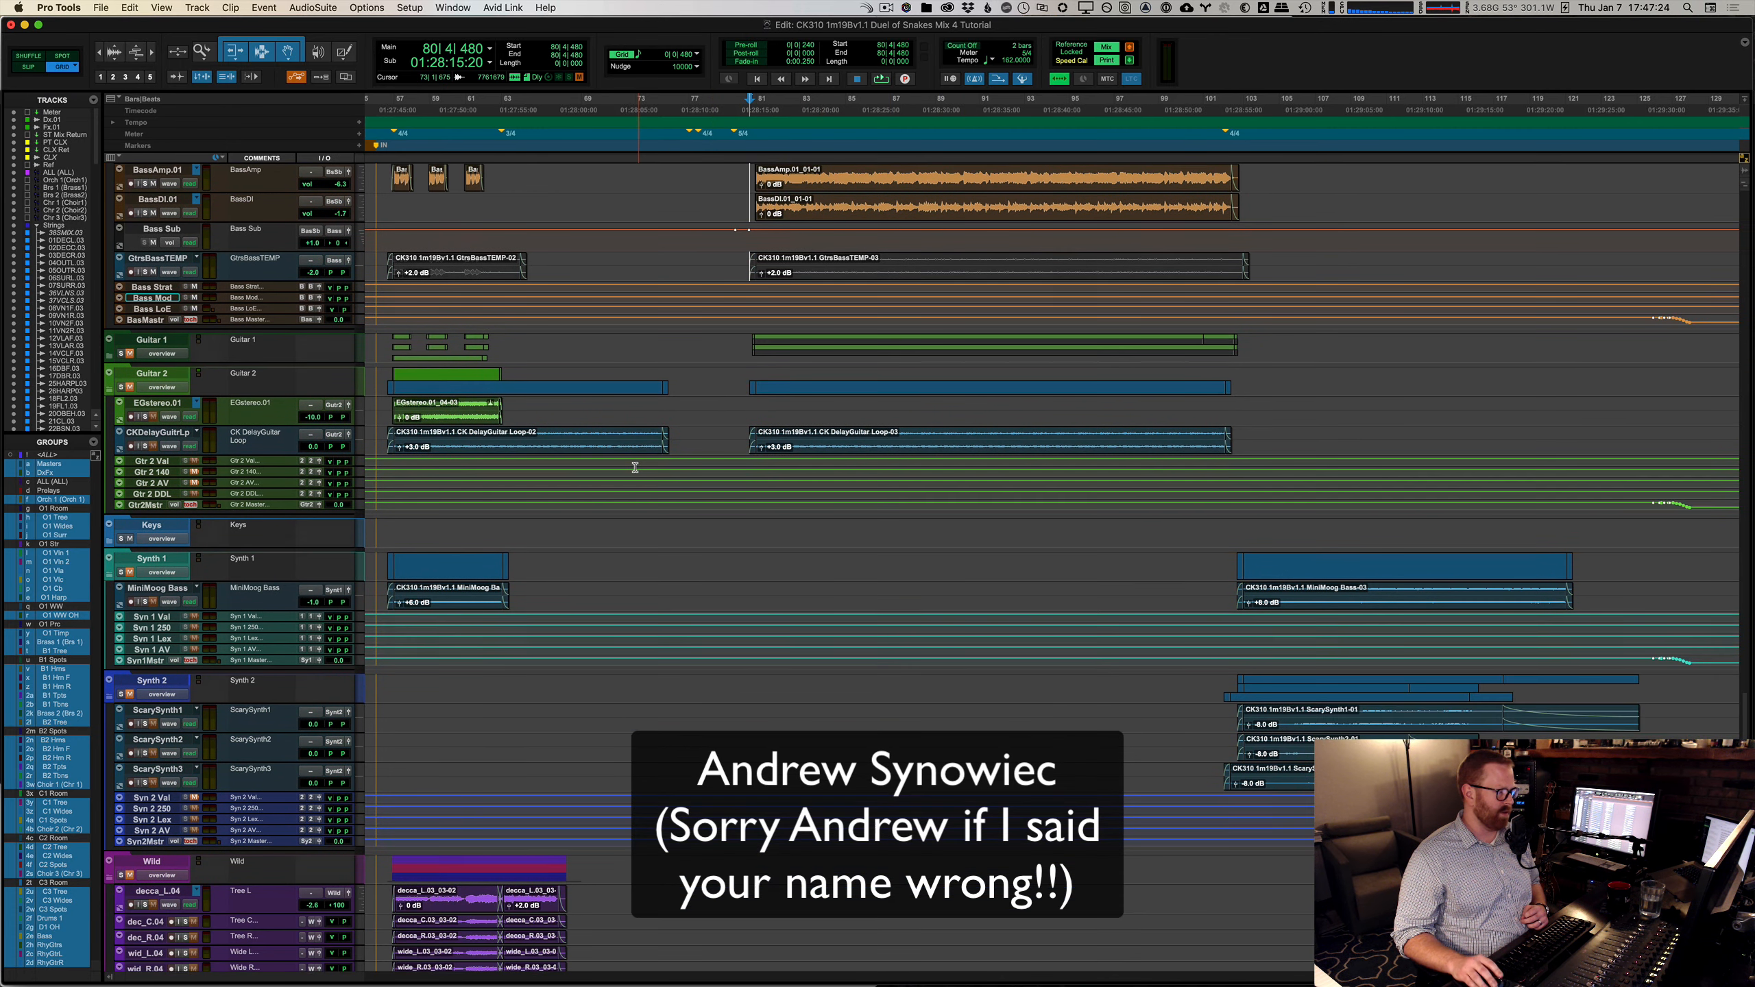
left_click(388, 402)
key("super+equal")
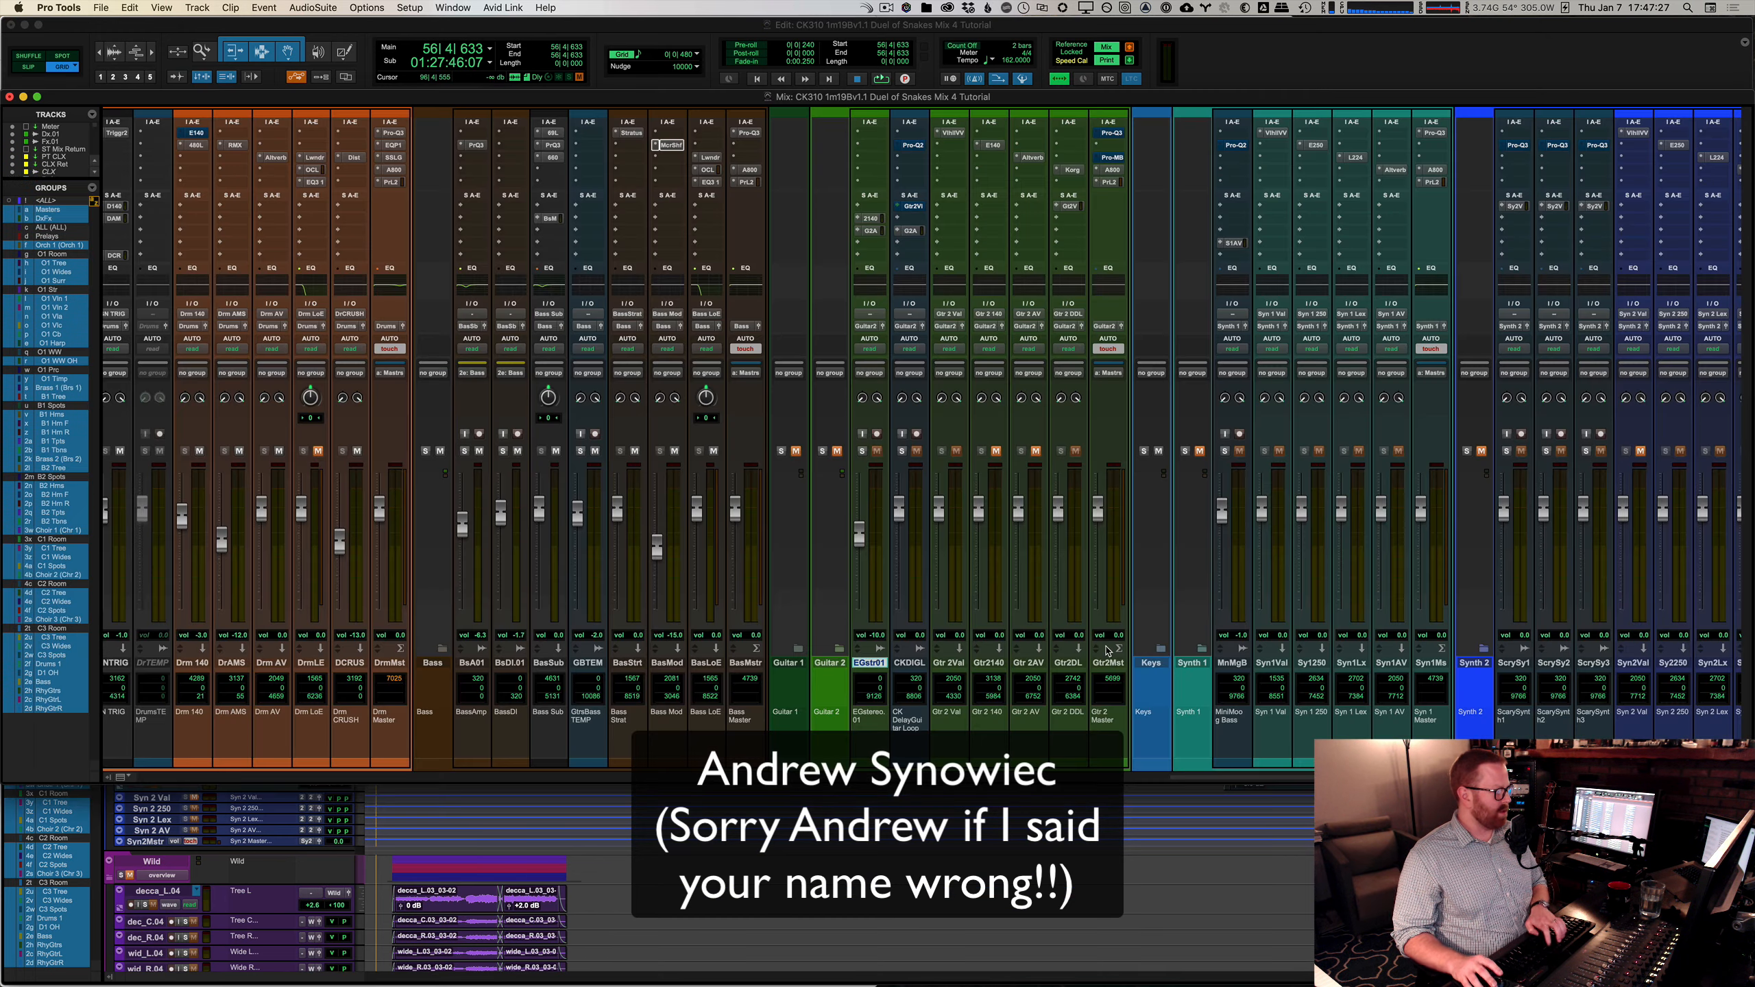
key("super+equal")
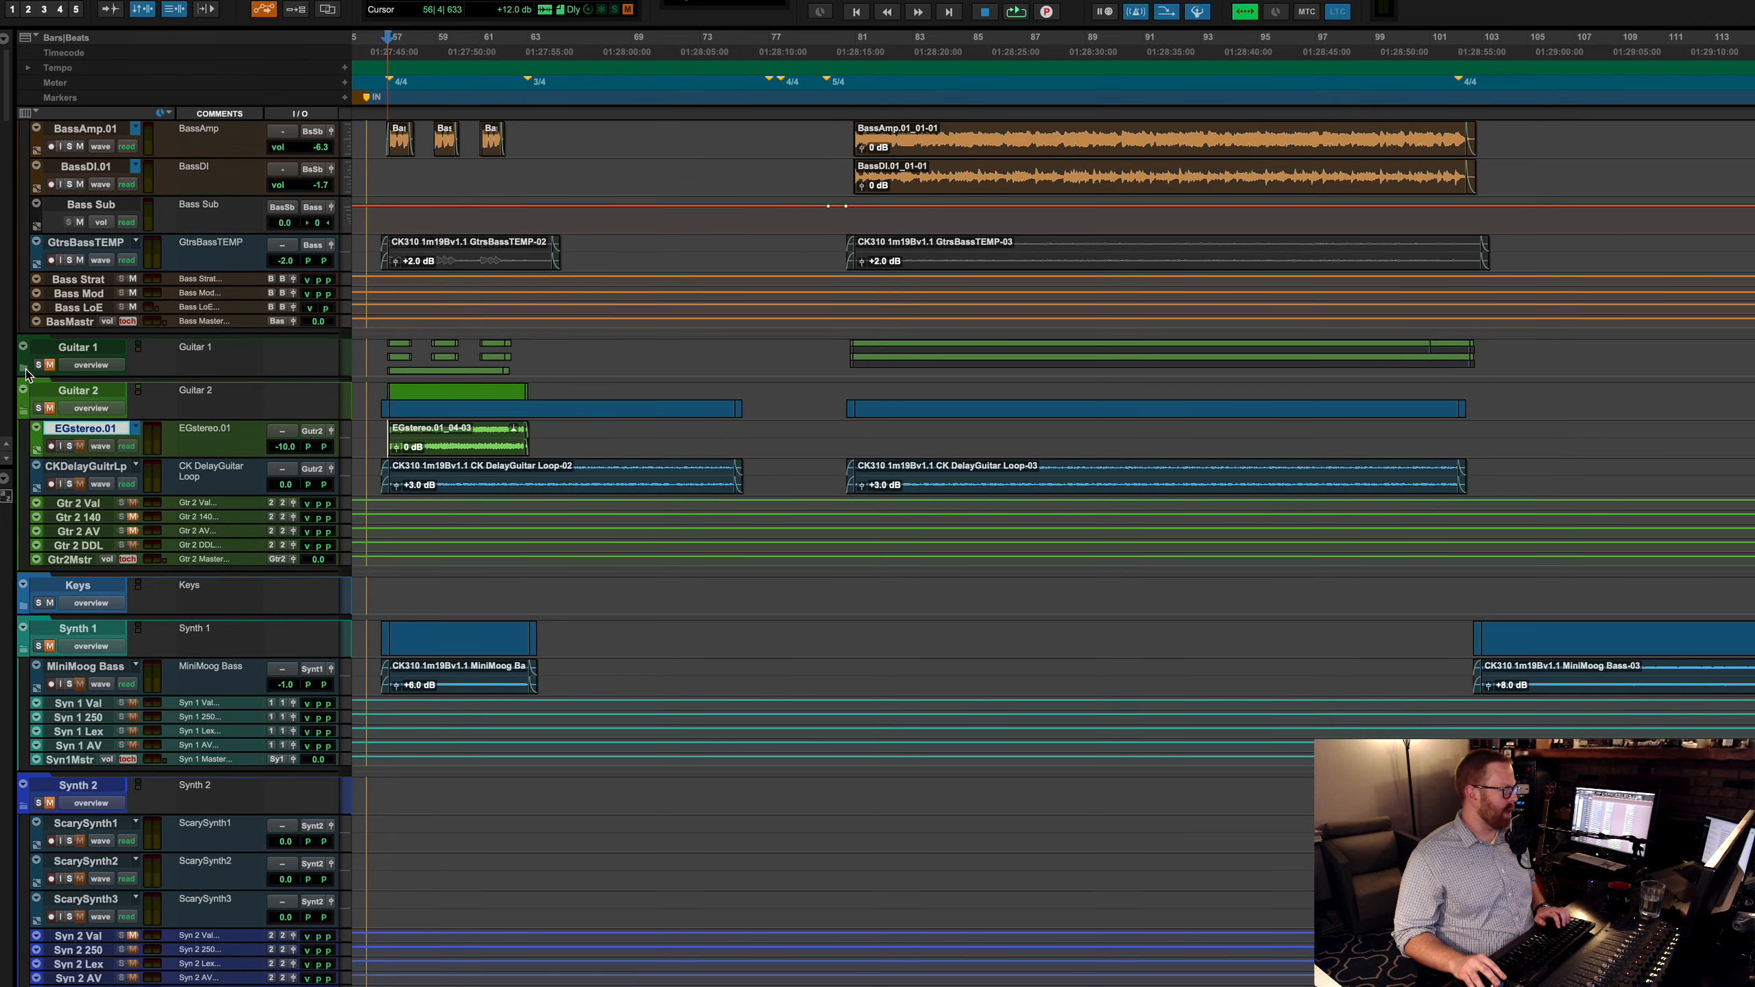
Step: Expand the Guitar 1 folder and place the cursor across Gtr1L and Gtr1R at the start of their long clips
left_click(24, 368)
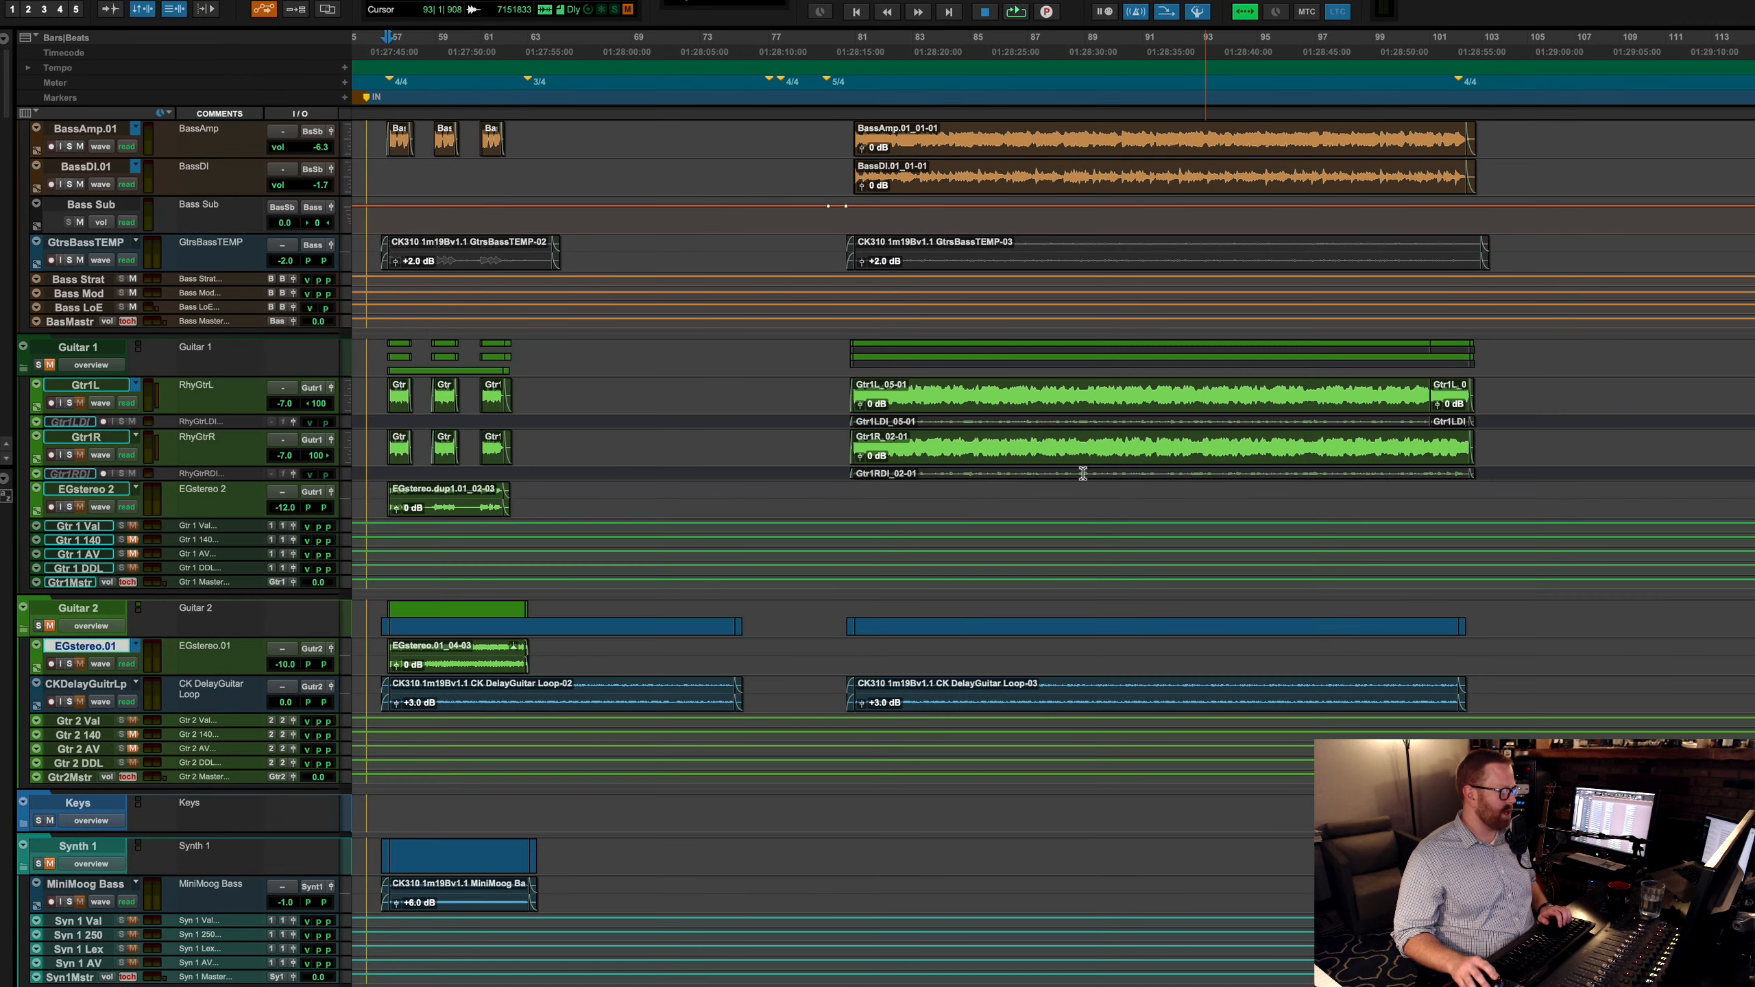
left_click(831, 402)
left_click_drag(831, 402, 831, 442)
key("super+equal")
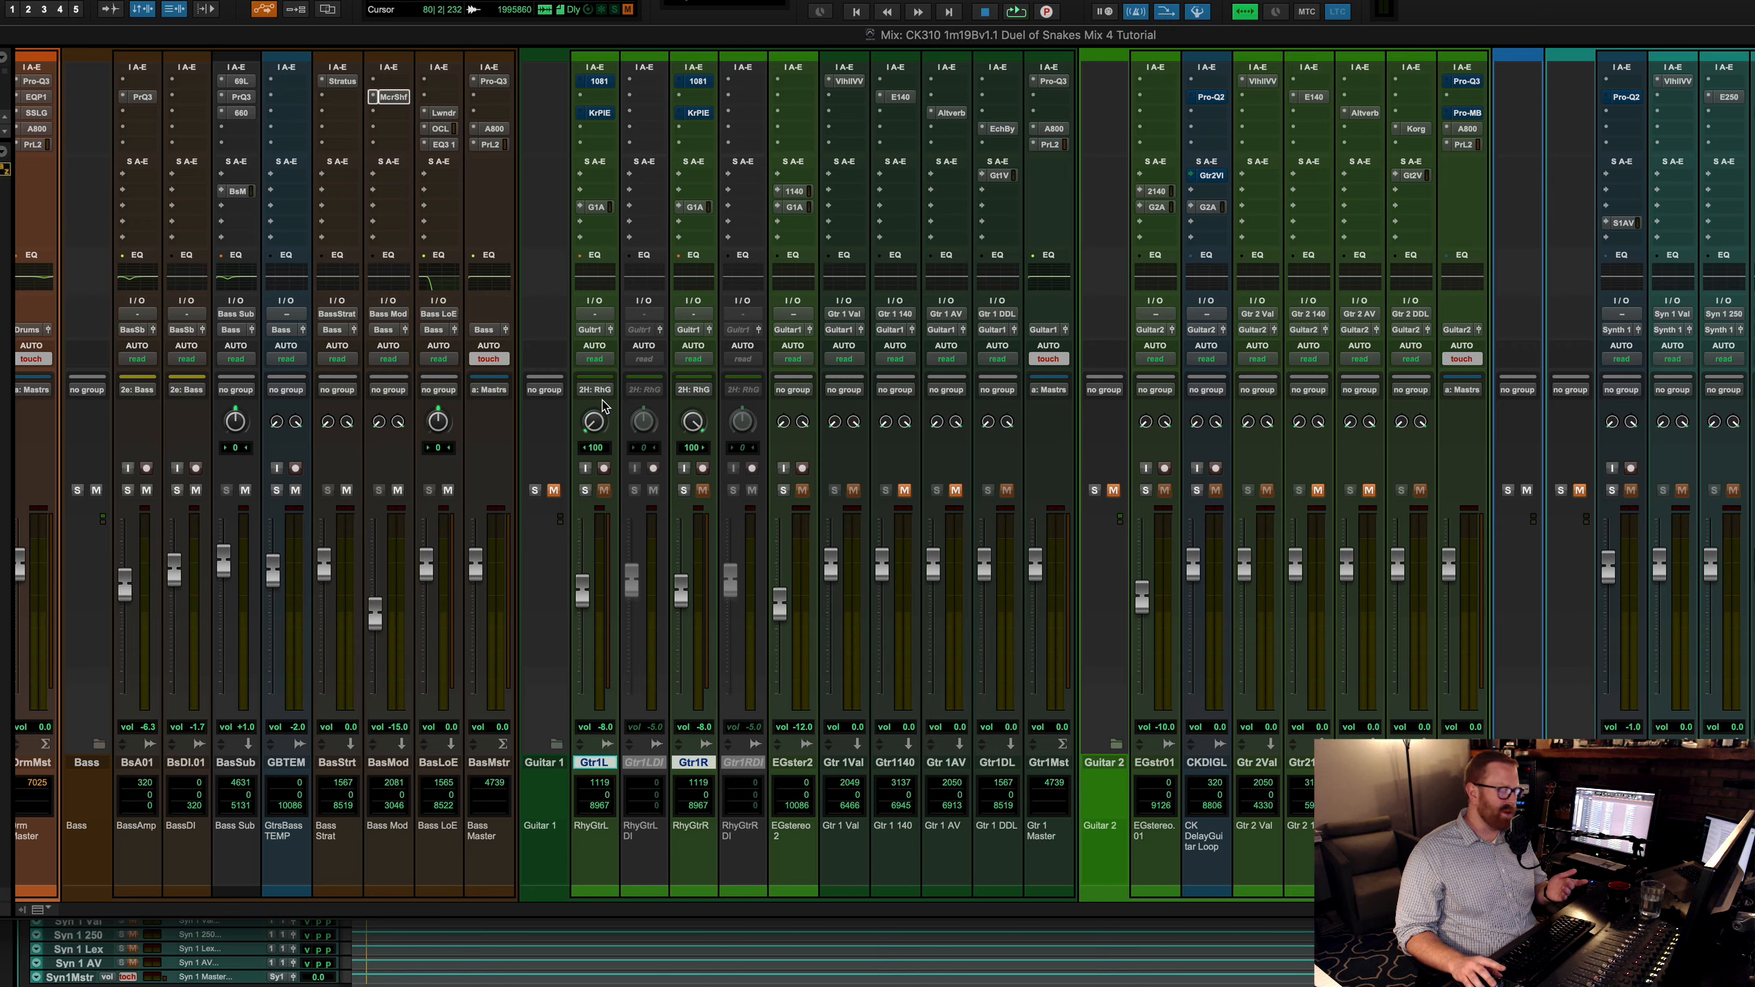
key("super+equal")
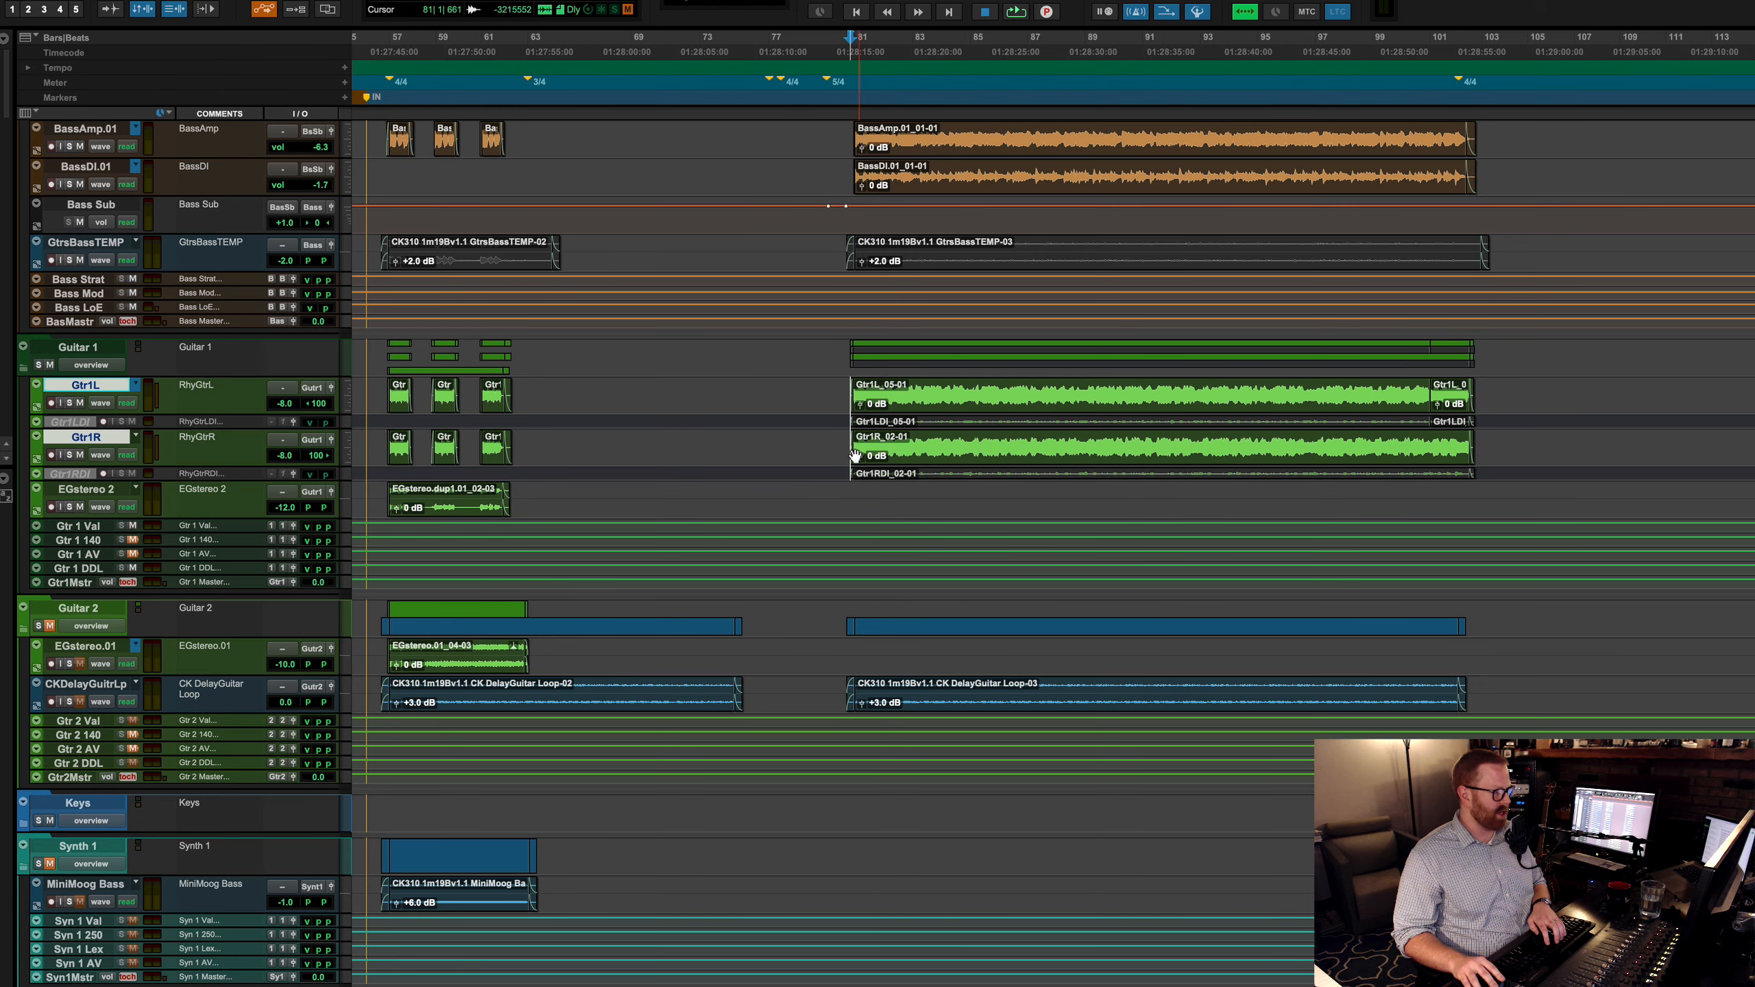
Step: Solo Gtr1L and Gtr1R in the Mix window and play the rhythm guitars
key("super+equal")
key("shift+s")
key("space")
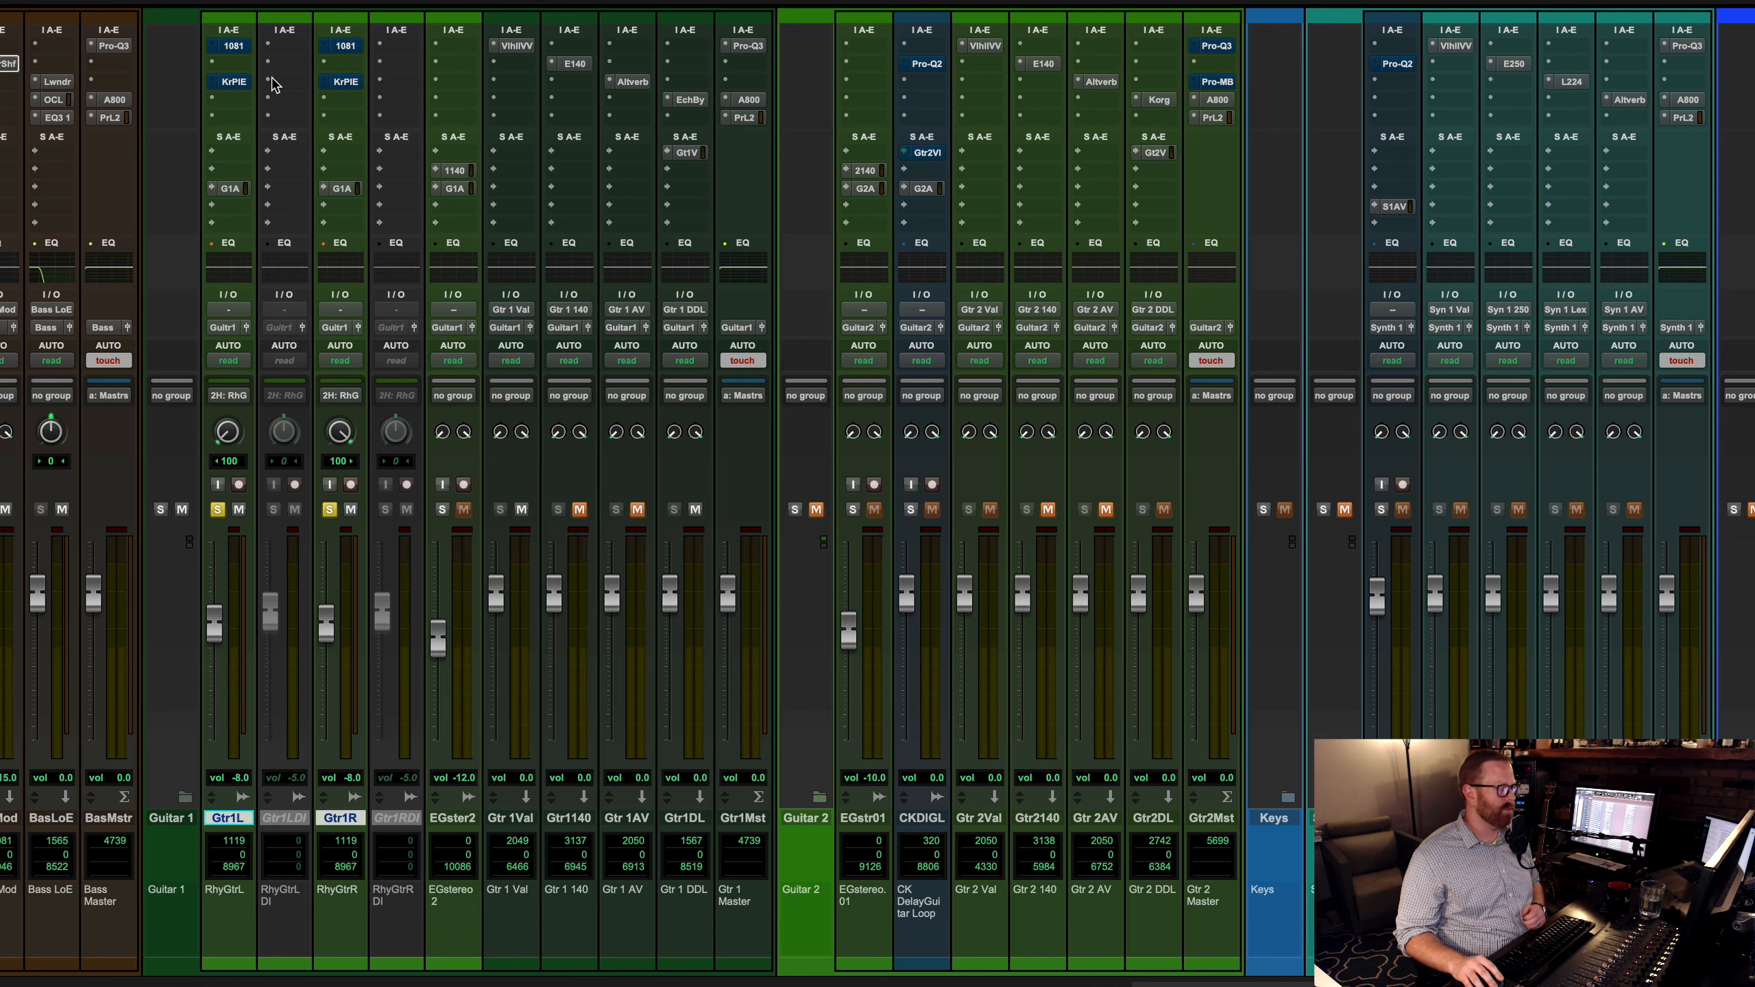
Step: Open the Neve 1081 on Gtr1L and Gtr1R, and activate it on both tracks during playback
left_click(233, 46)
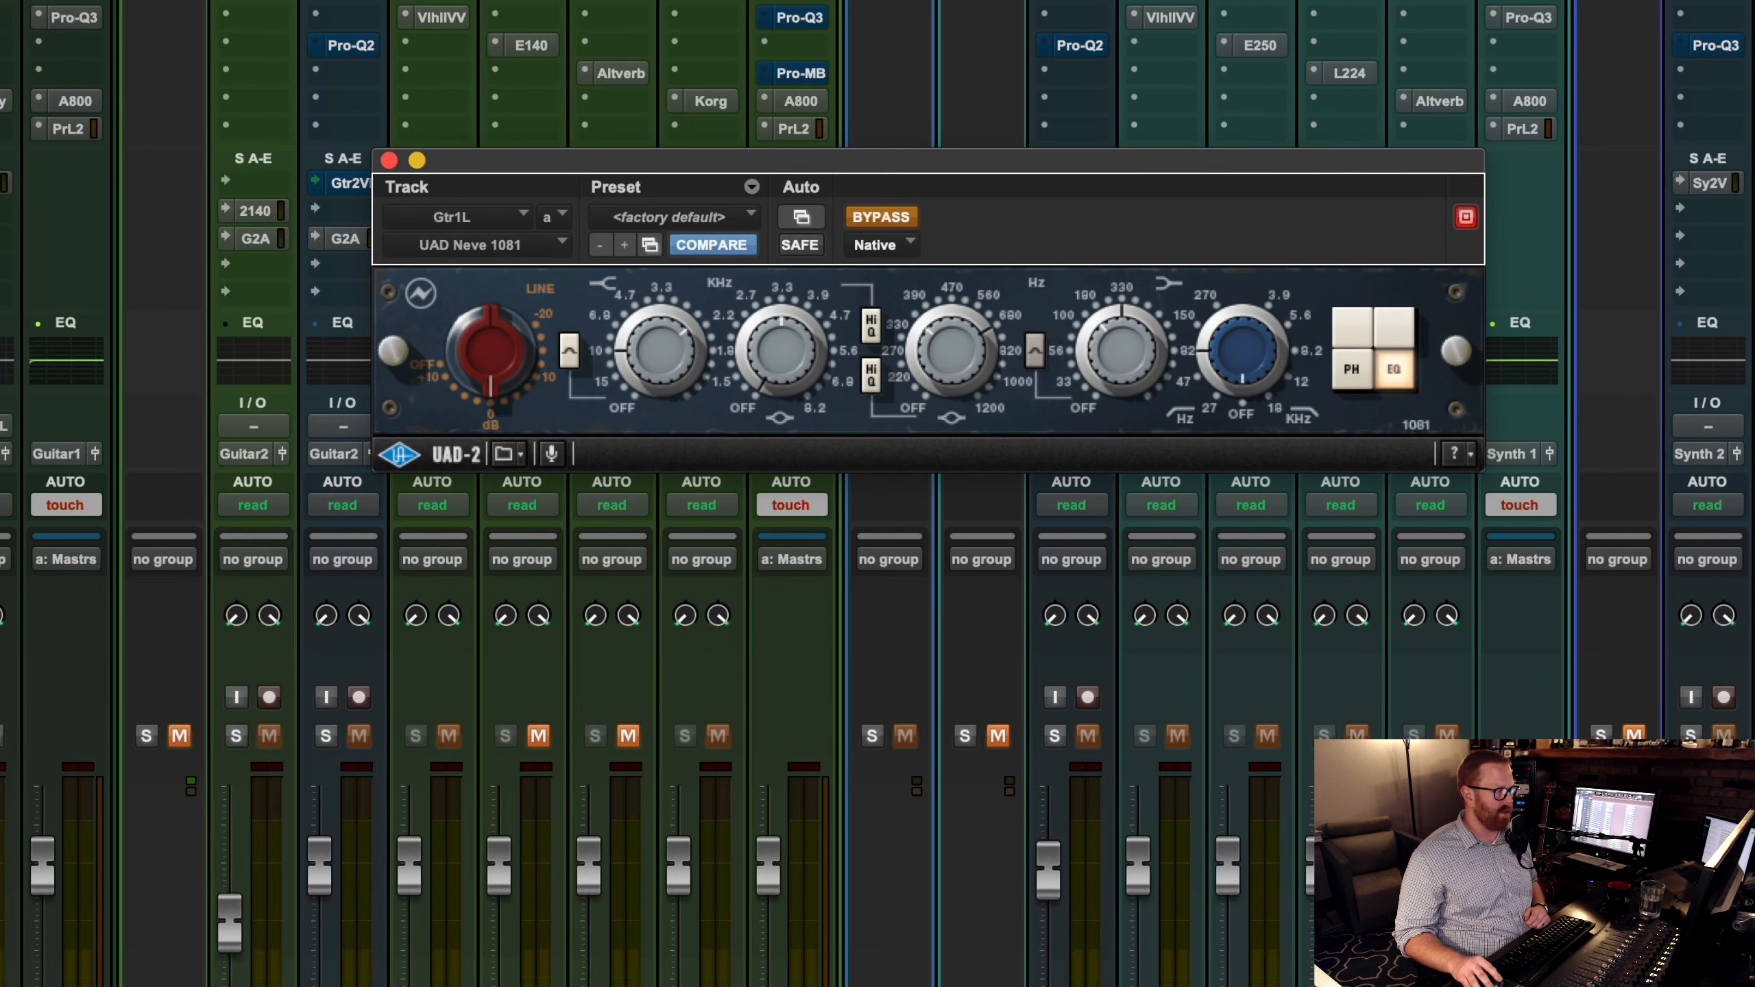
left_click(2, 13)
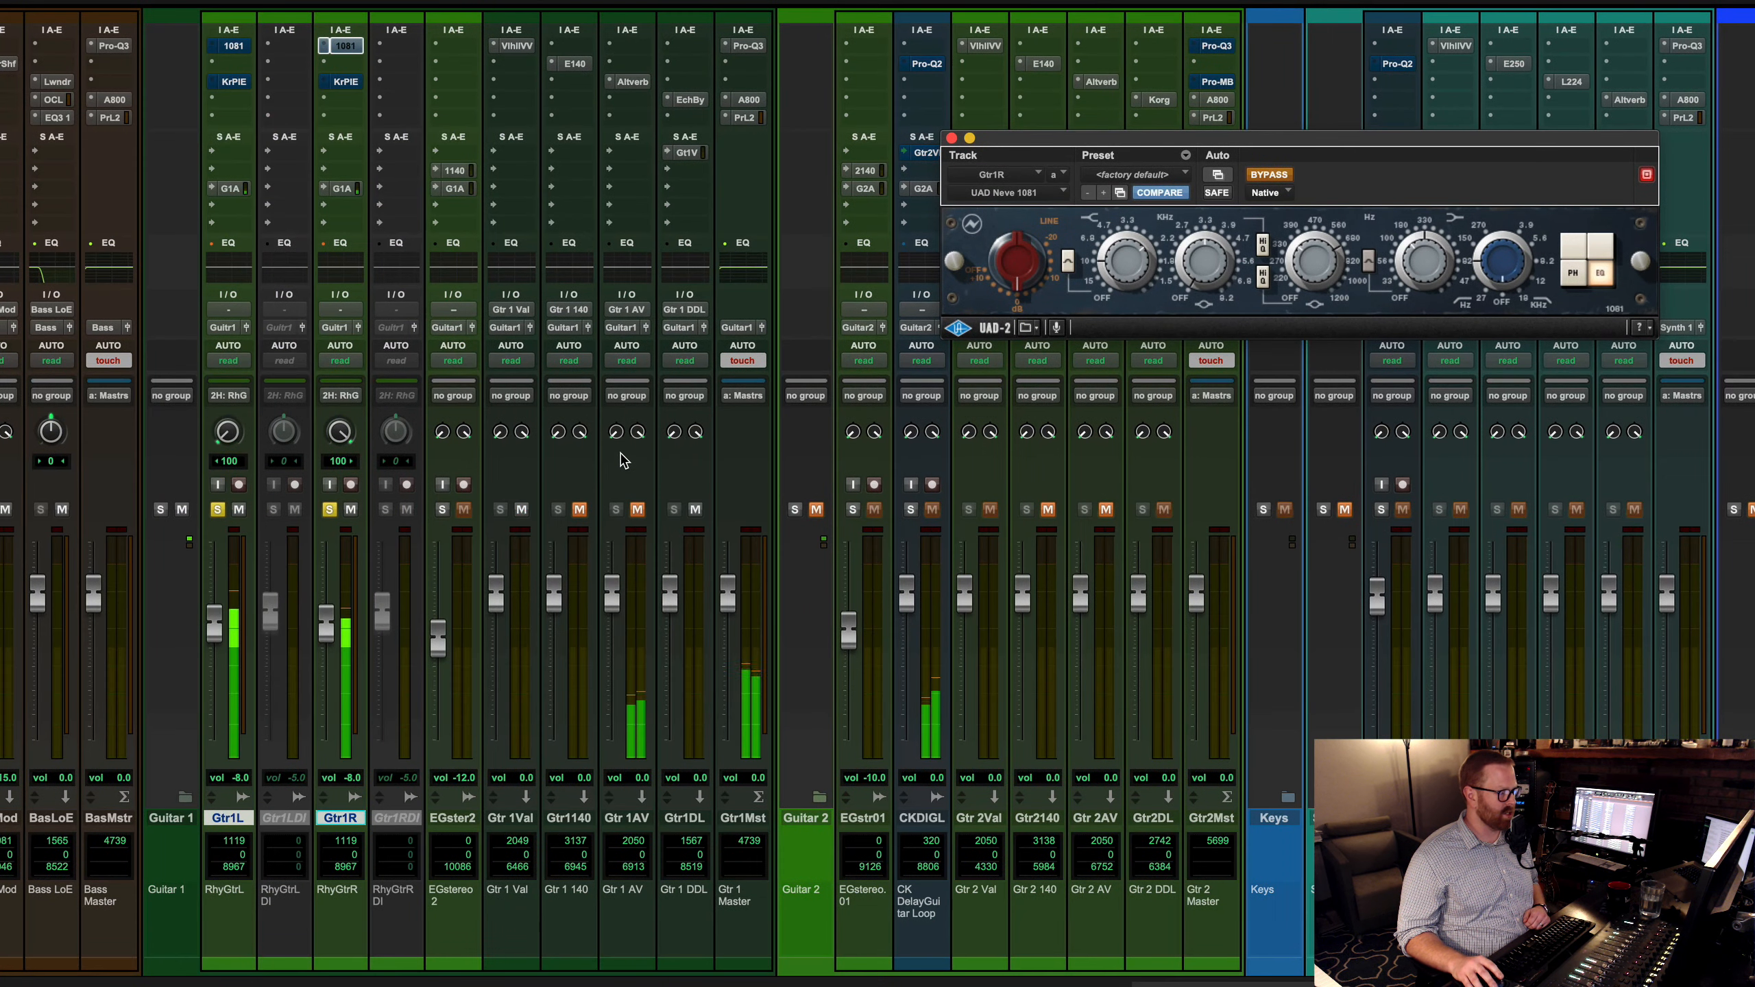
left_click(349, 47, "super")
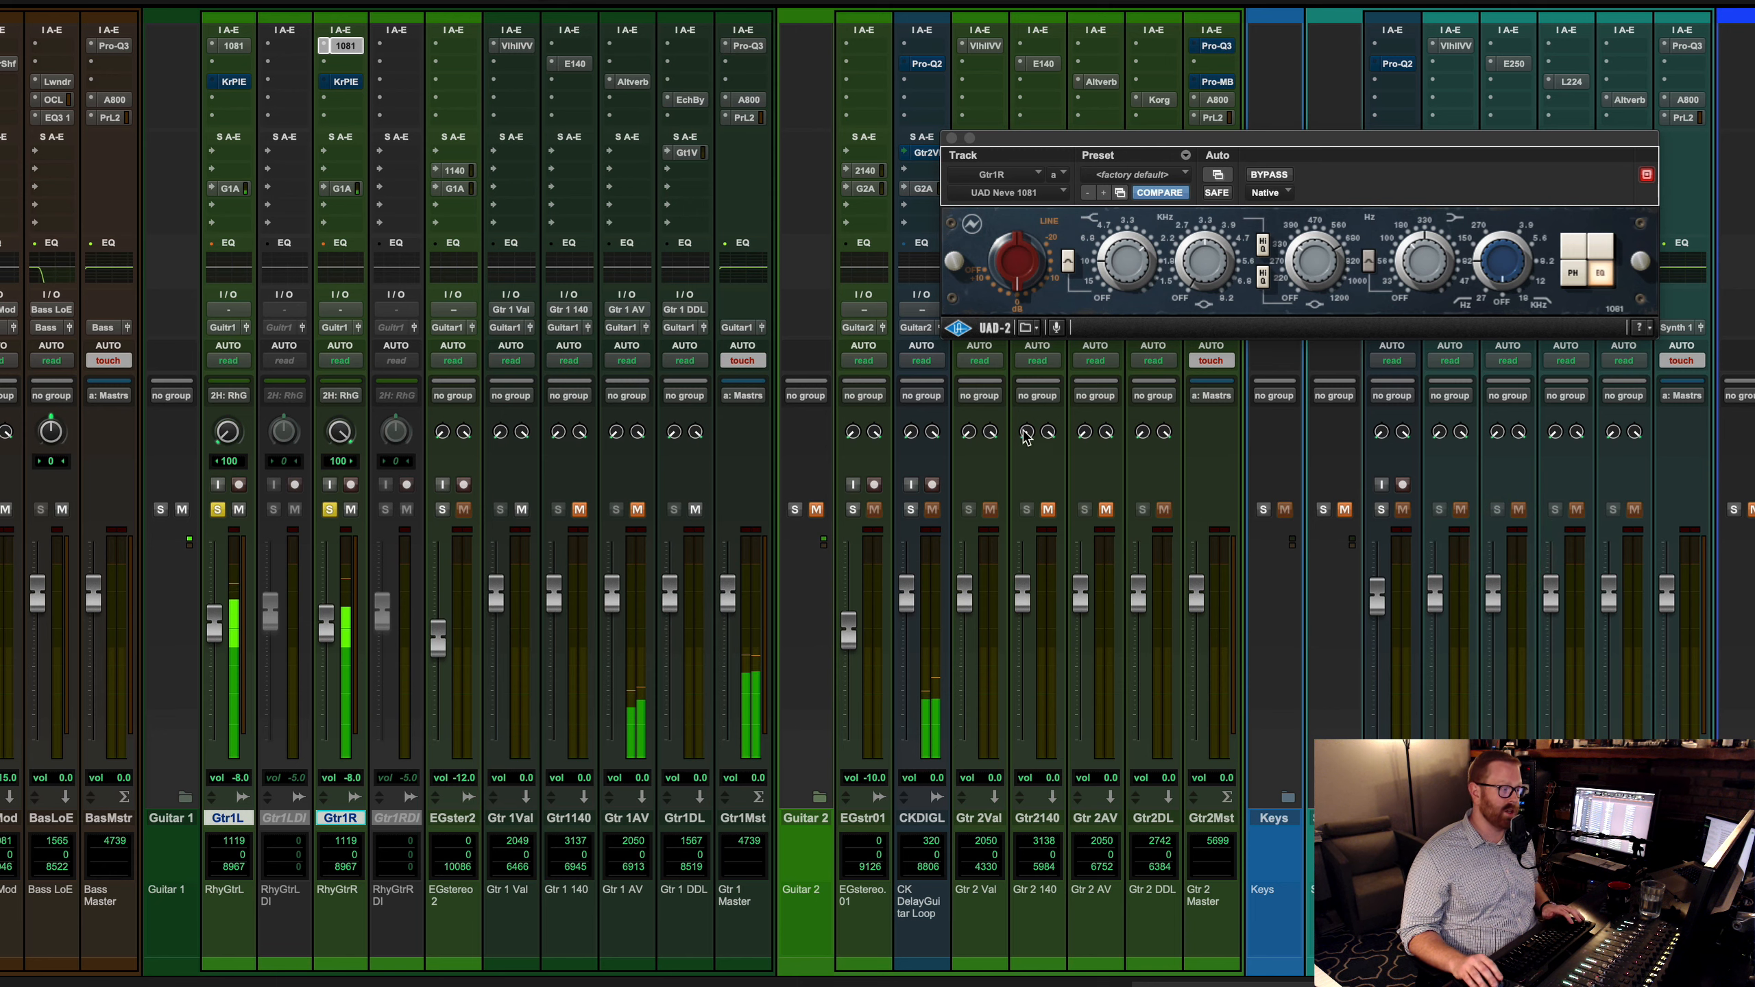
key("space")
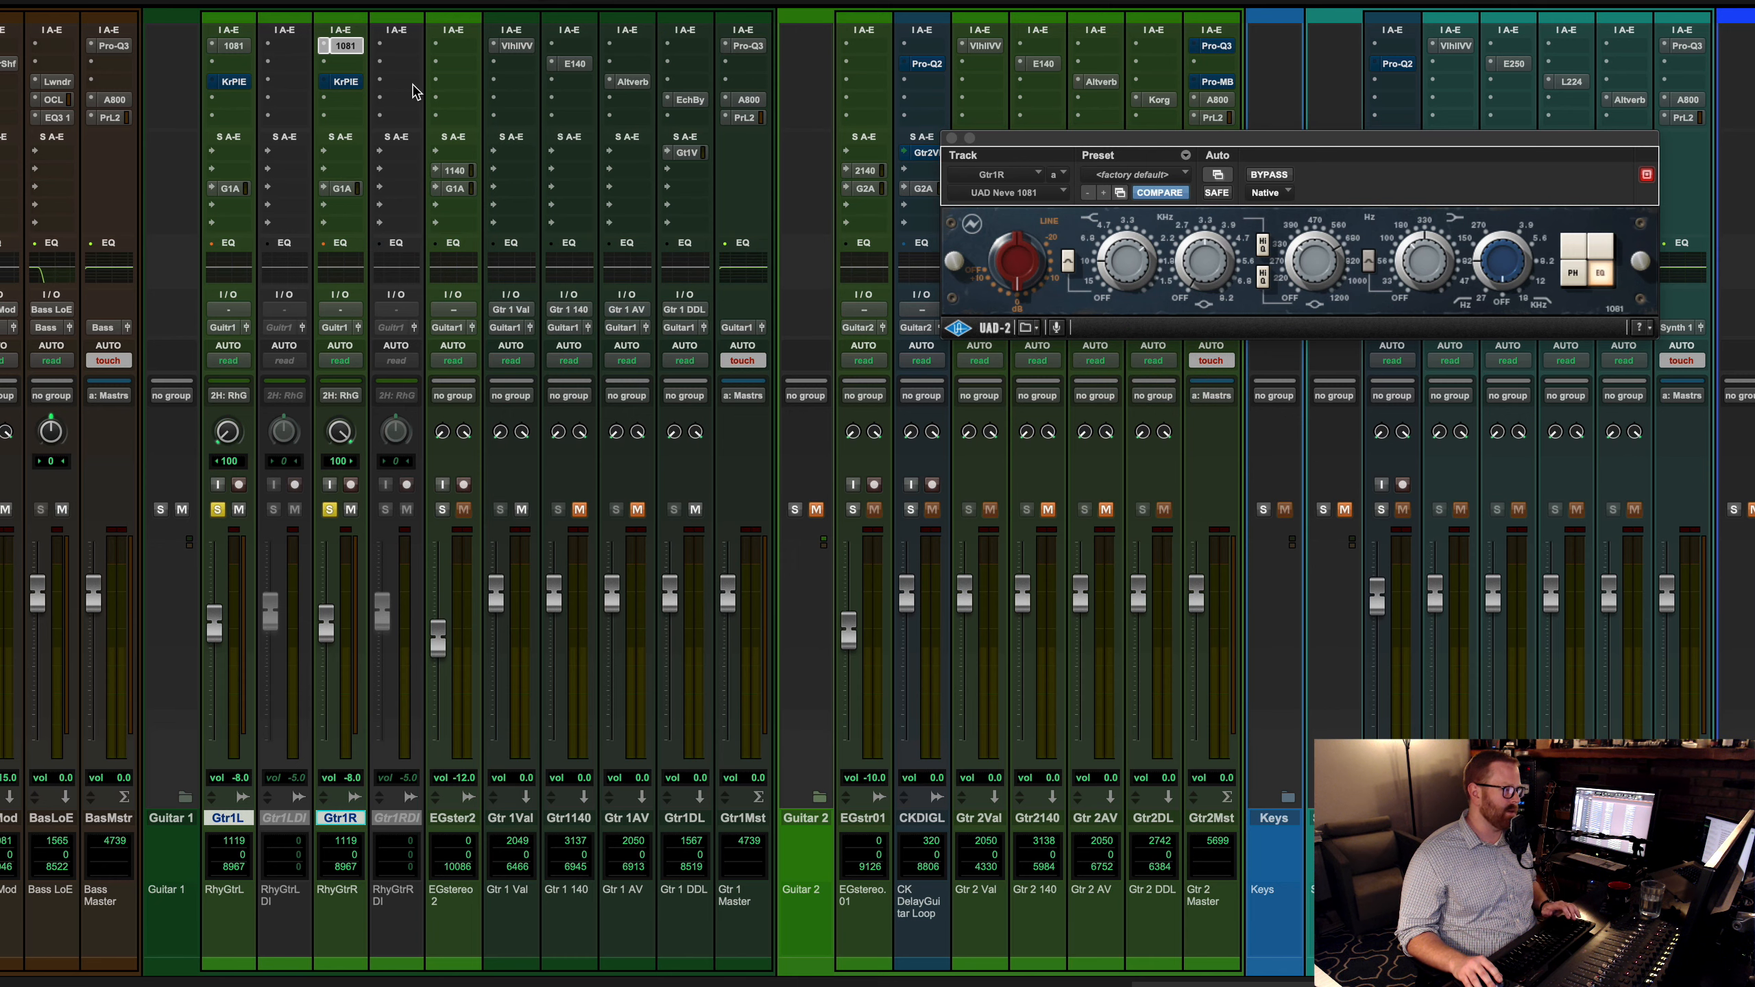
Step: Open the Kramer PIE compressor on Gtr1R to check its settings
left_click(349, 81)
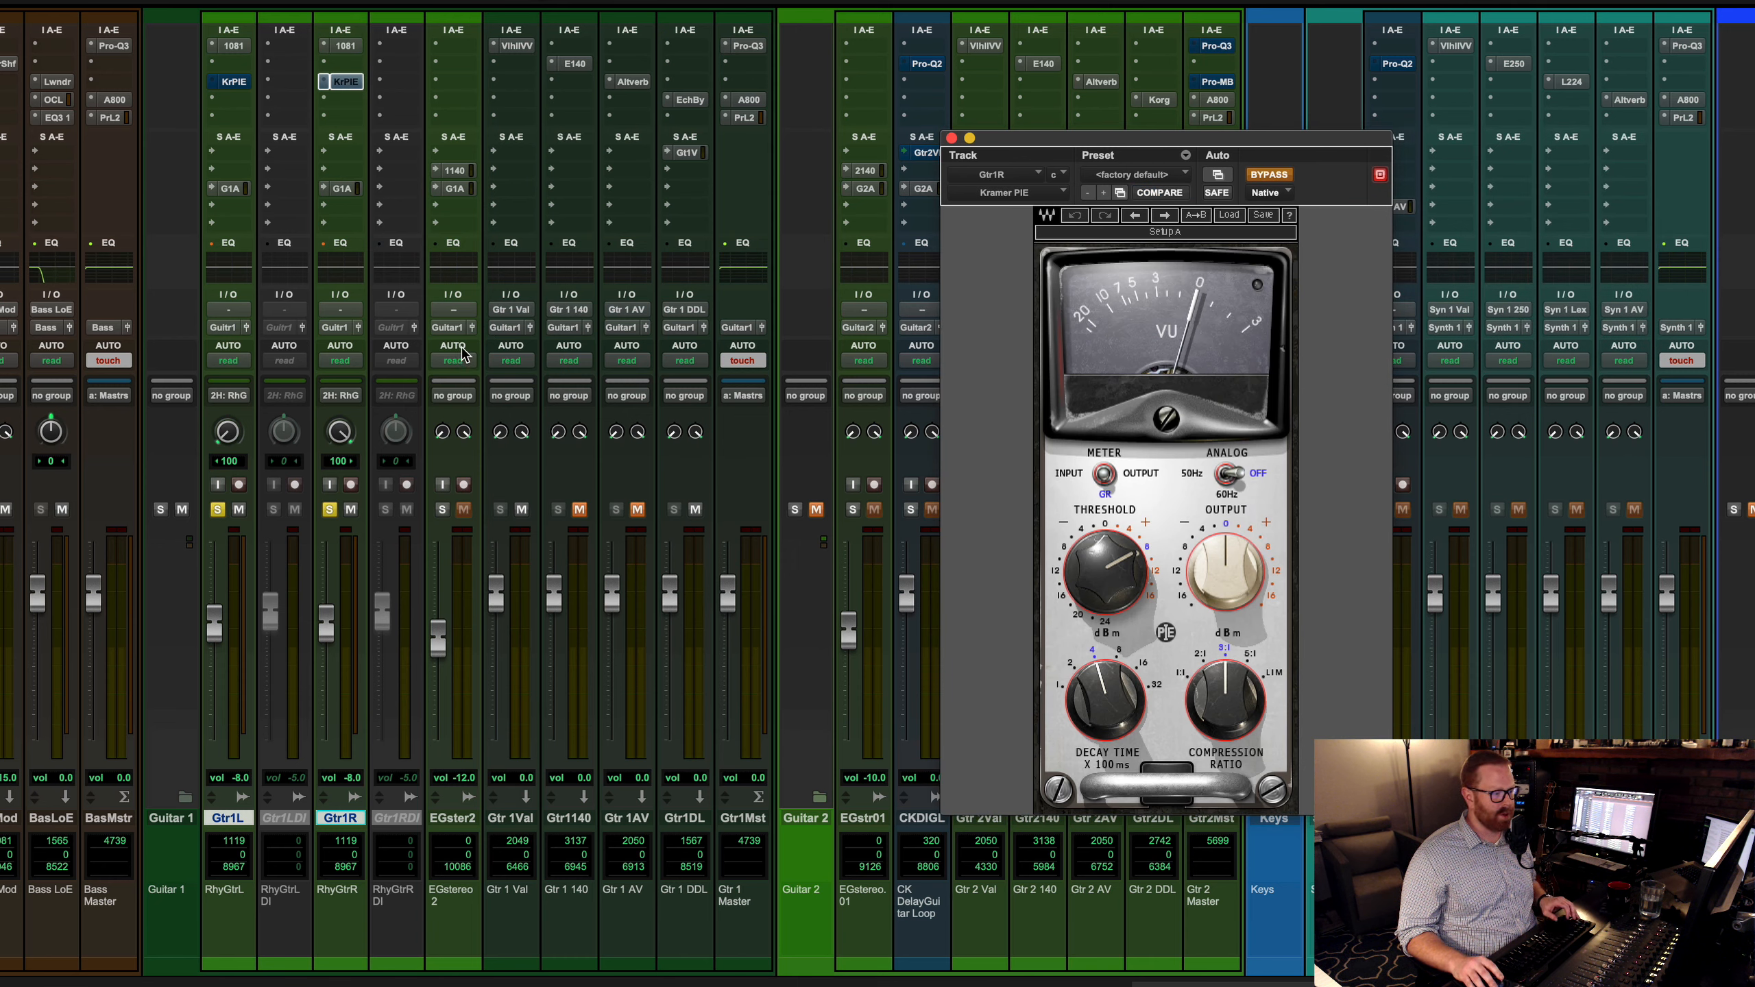
Step: Re-enable the bypassed Kramer PIE compressors on Gtr1L and Gtr1R during playback and close the plug-in window
key("space")
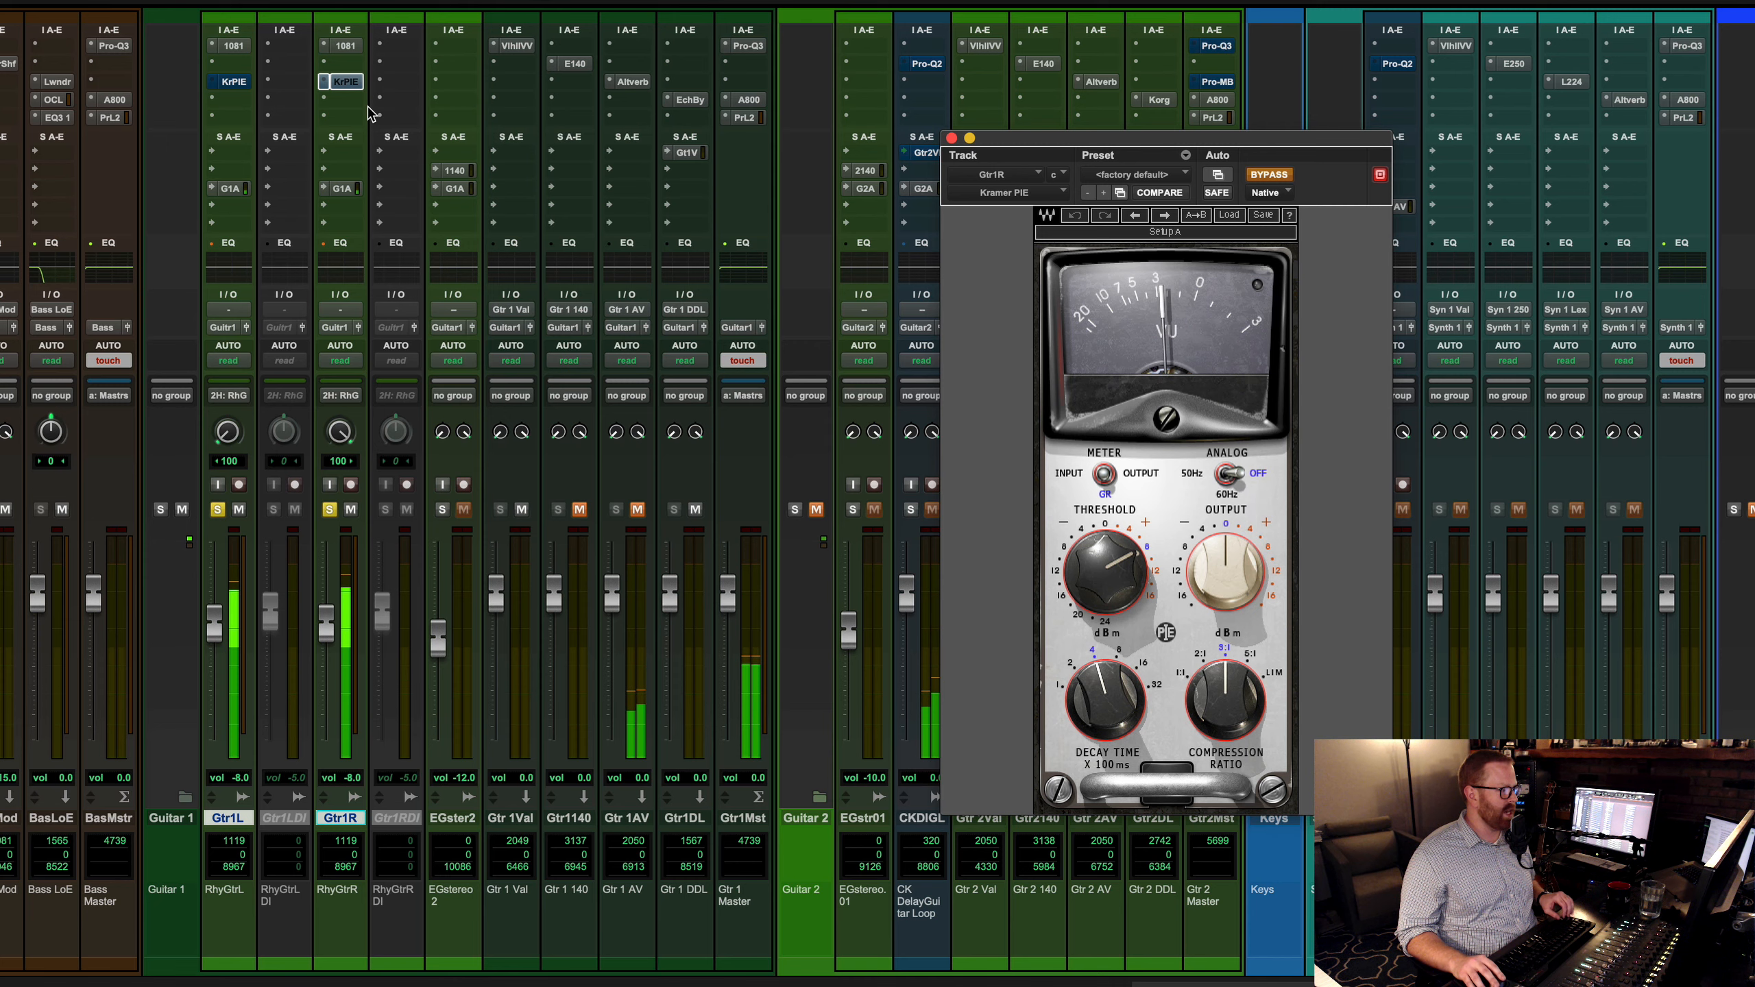
left_click(344, 82, "super")
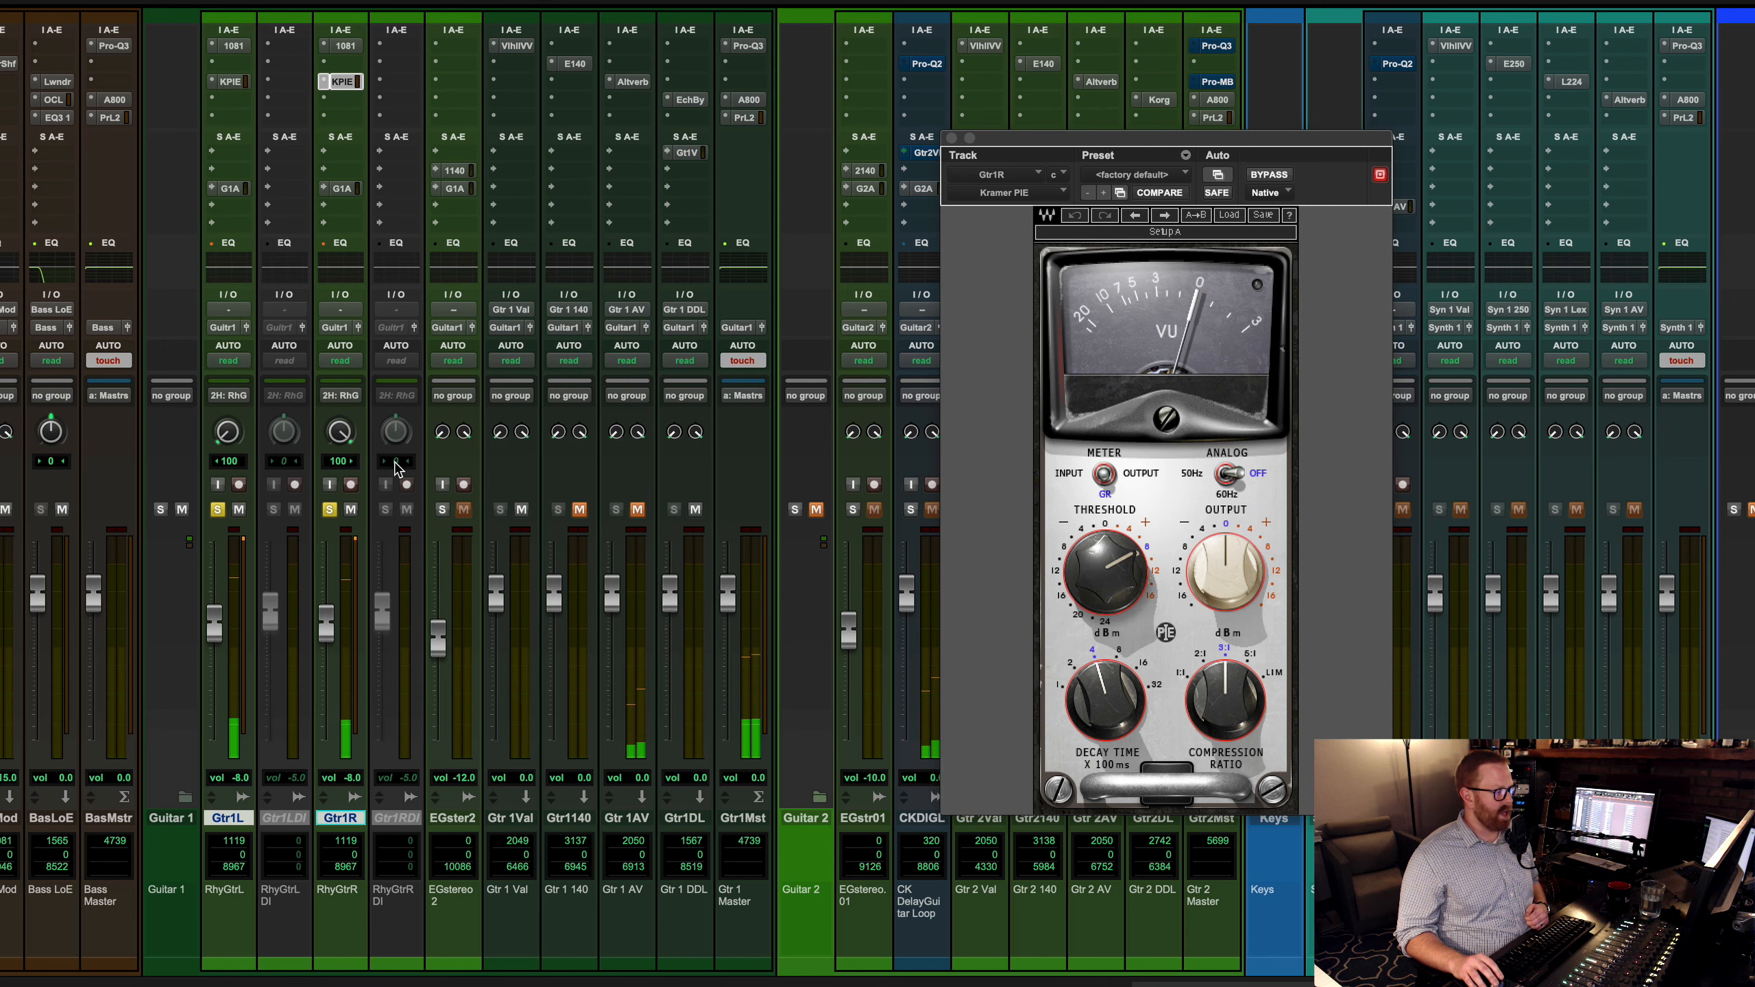
left_click(950, 138)
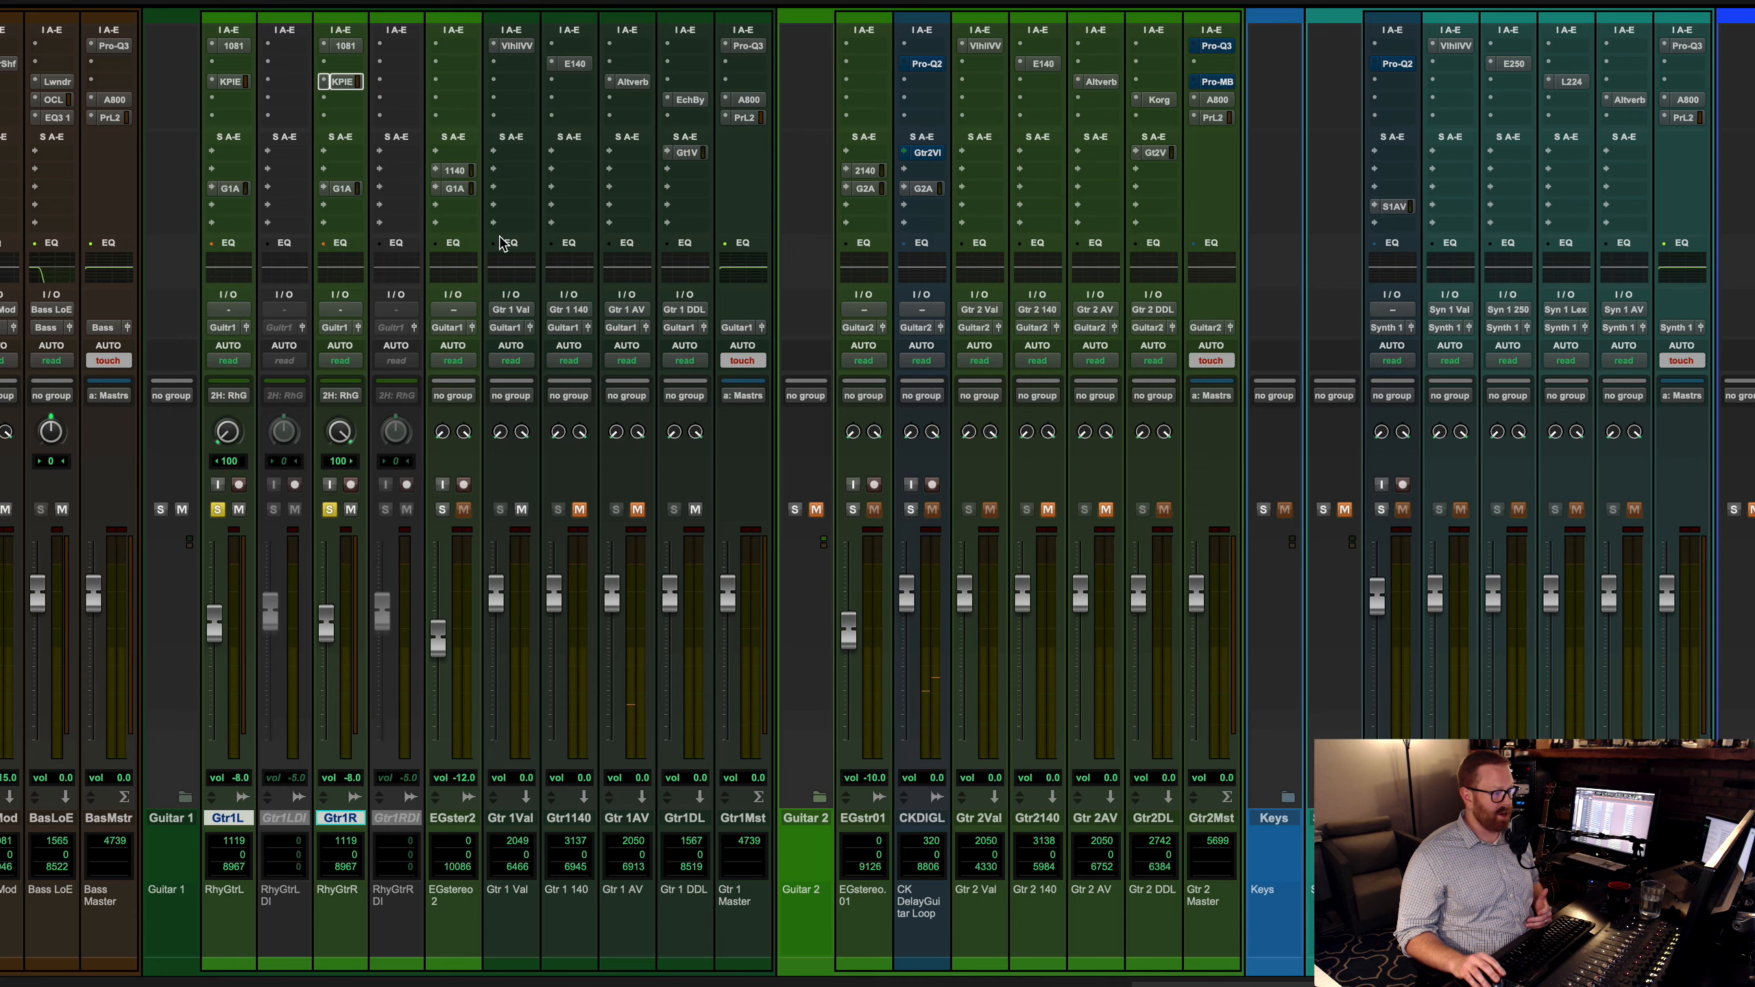
Step: Open Altiverb on the Gtr 1 AV return and audition the rhythm guitars with that return muted and unmuted, leaving it unmuted
left_click(639, 81)
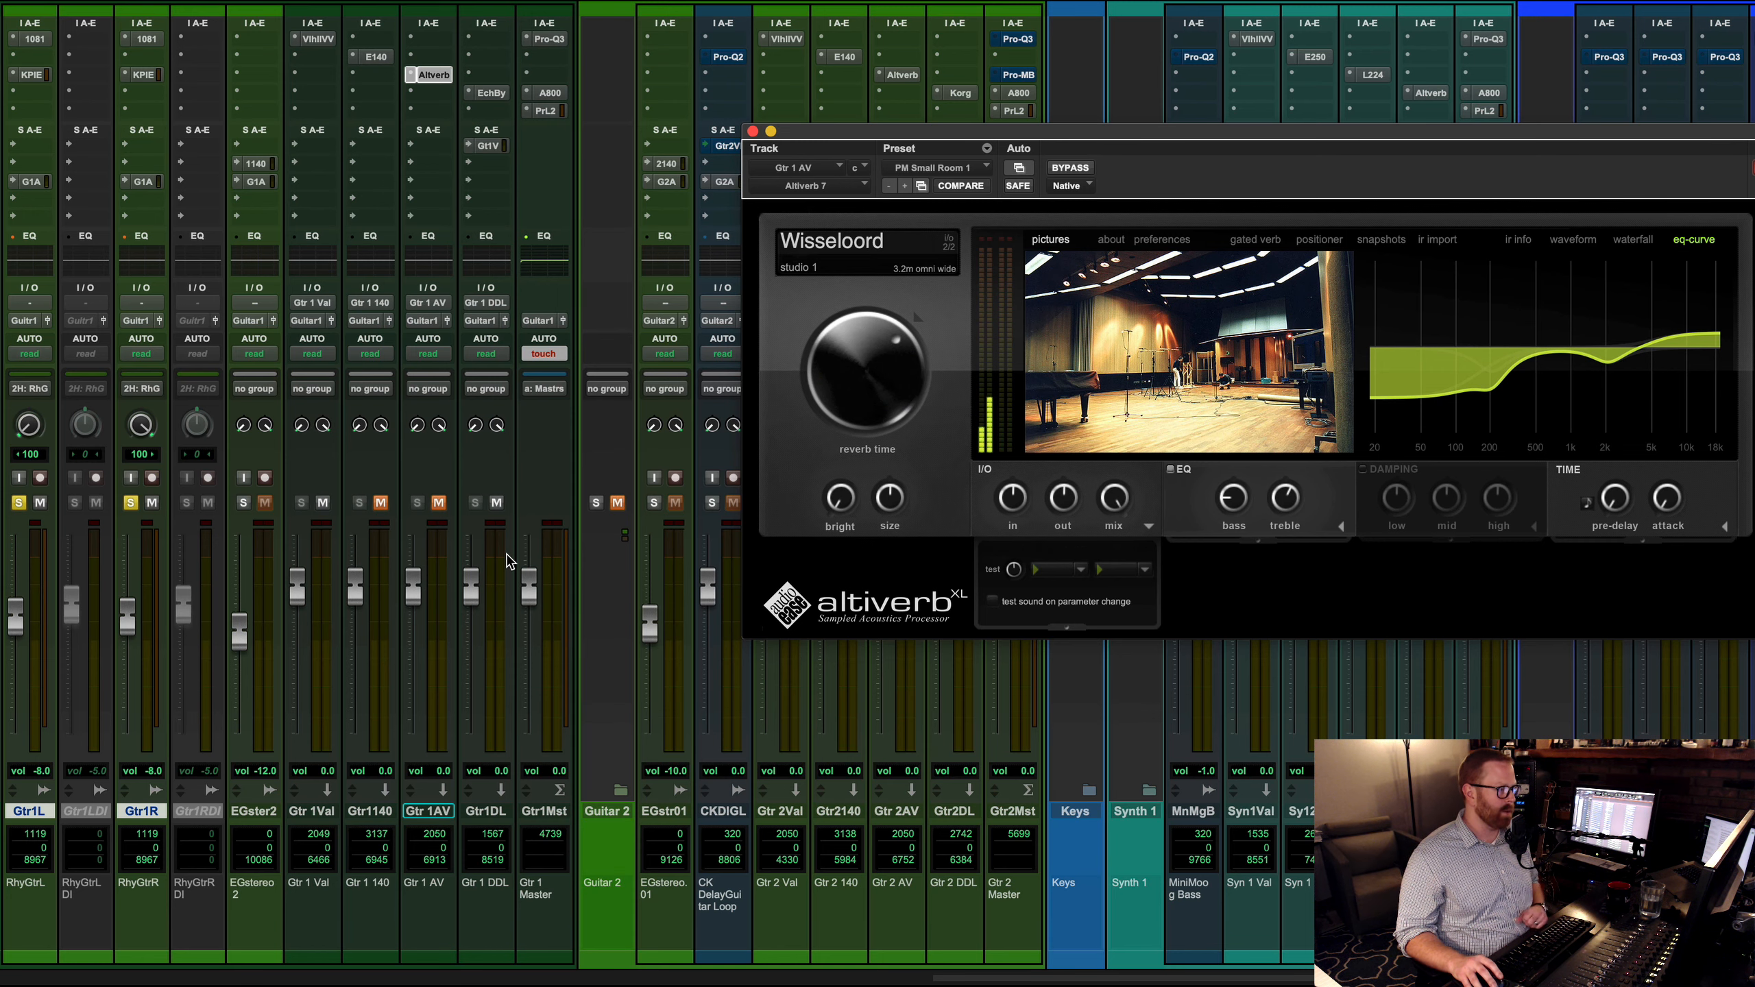
key("space")
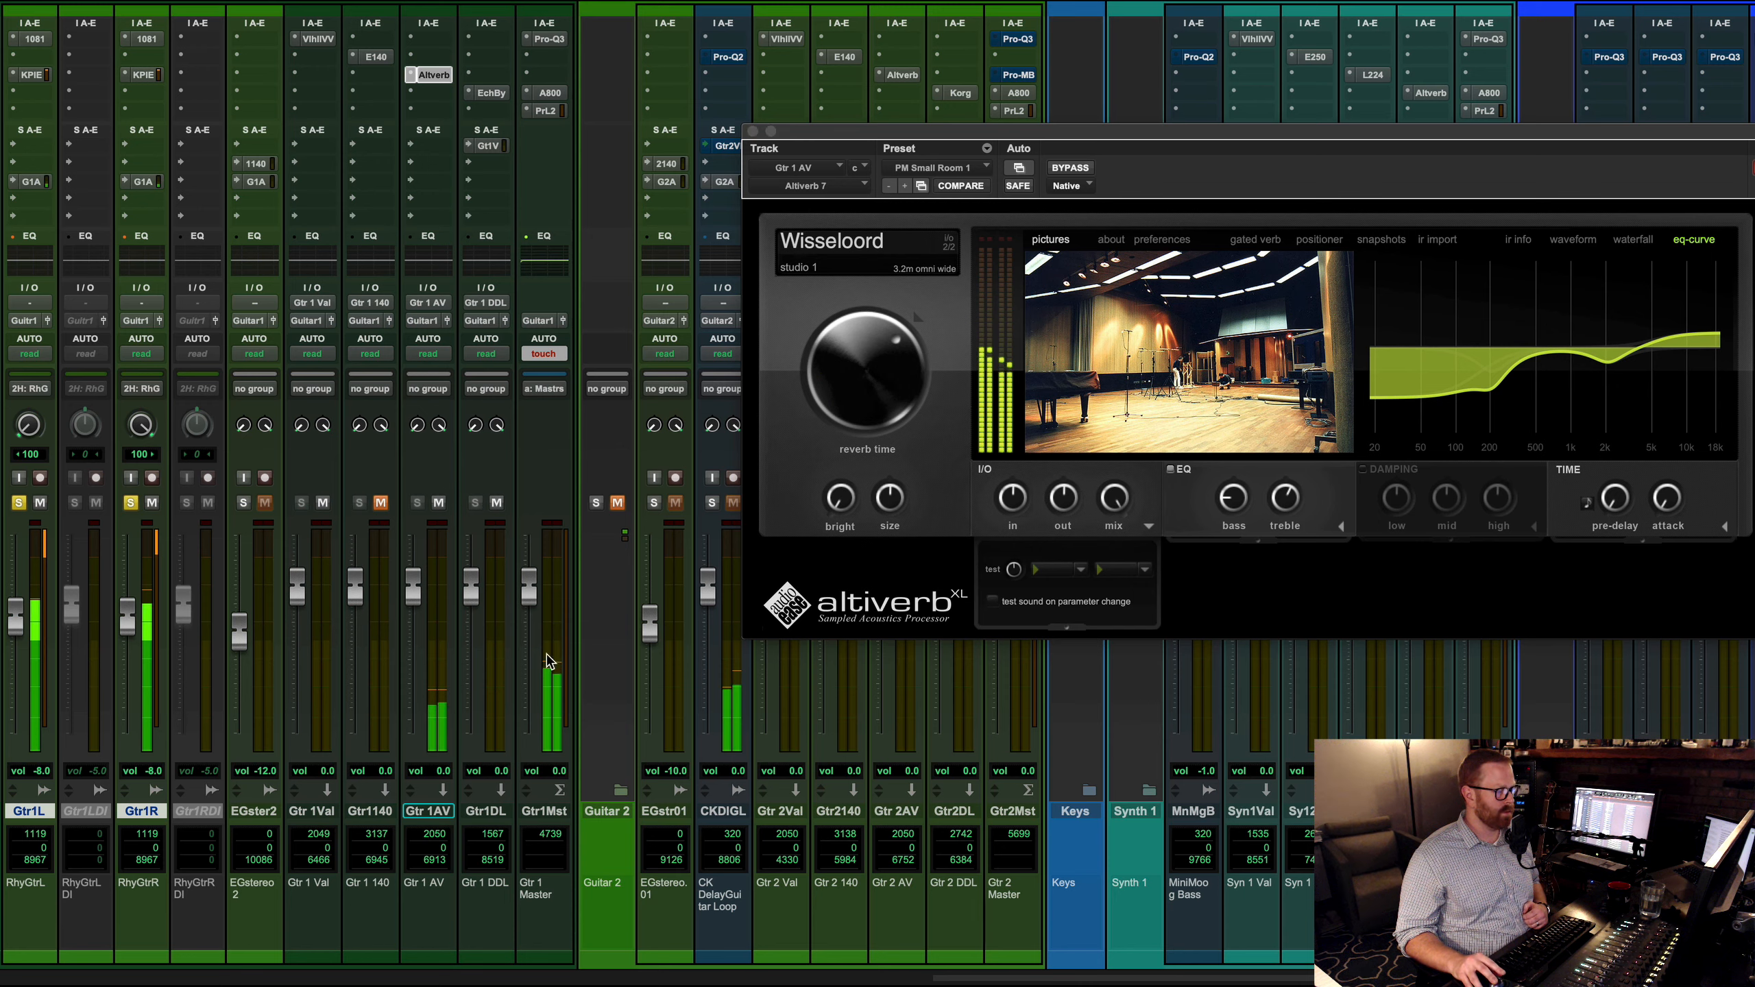
key("space")
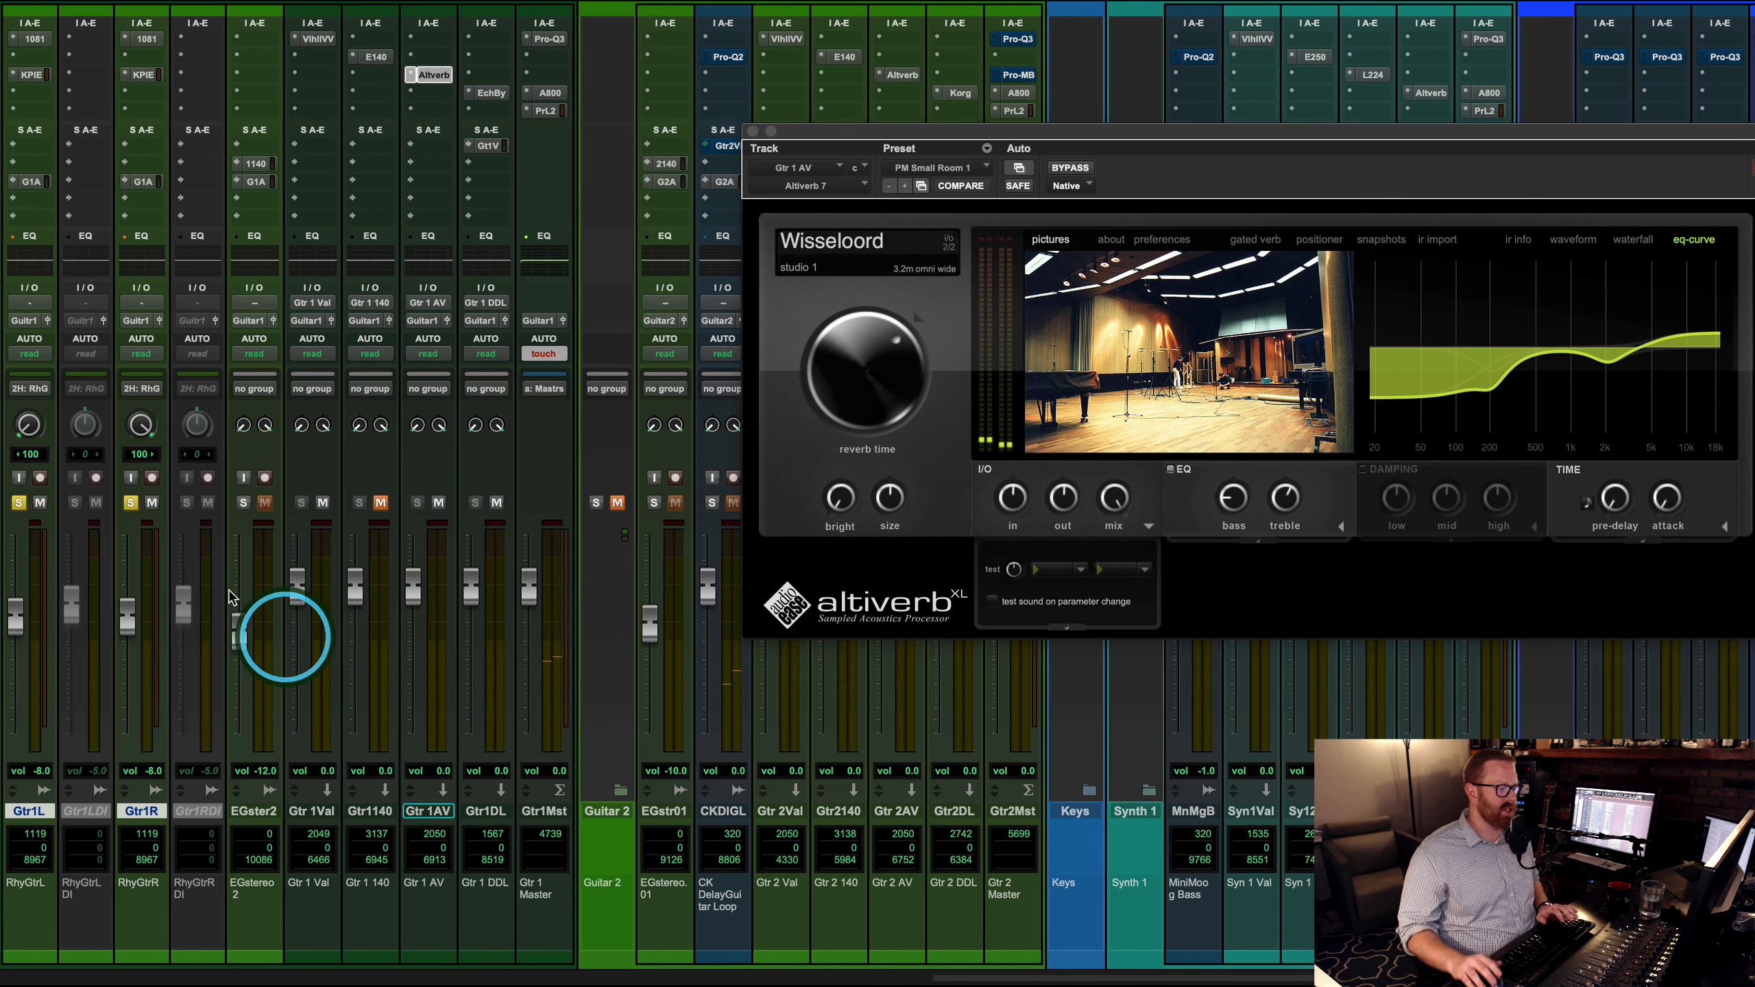
key("space")
key("space")
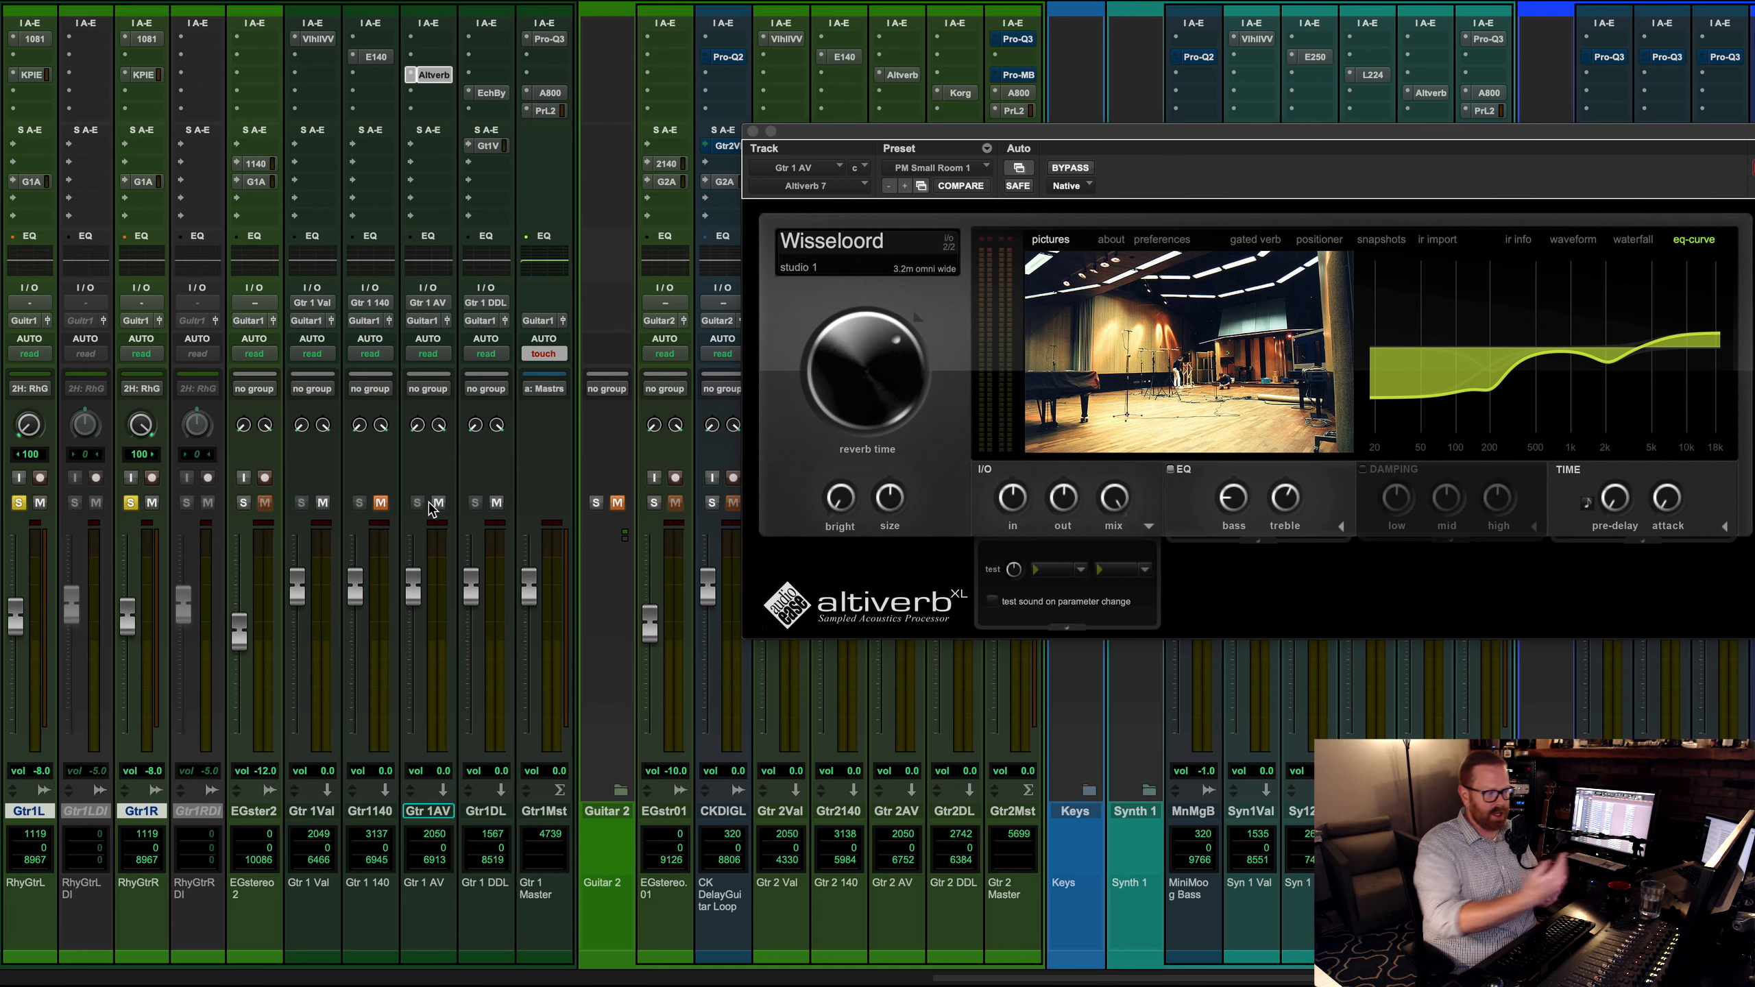
left_click(435, 503)
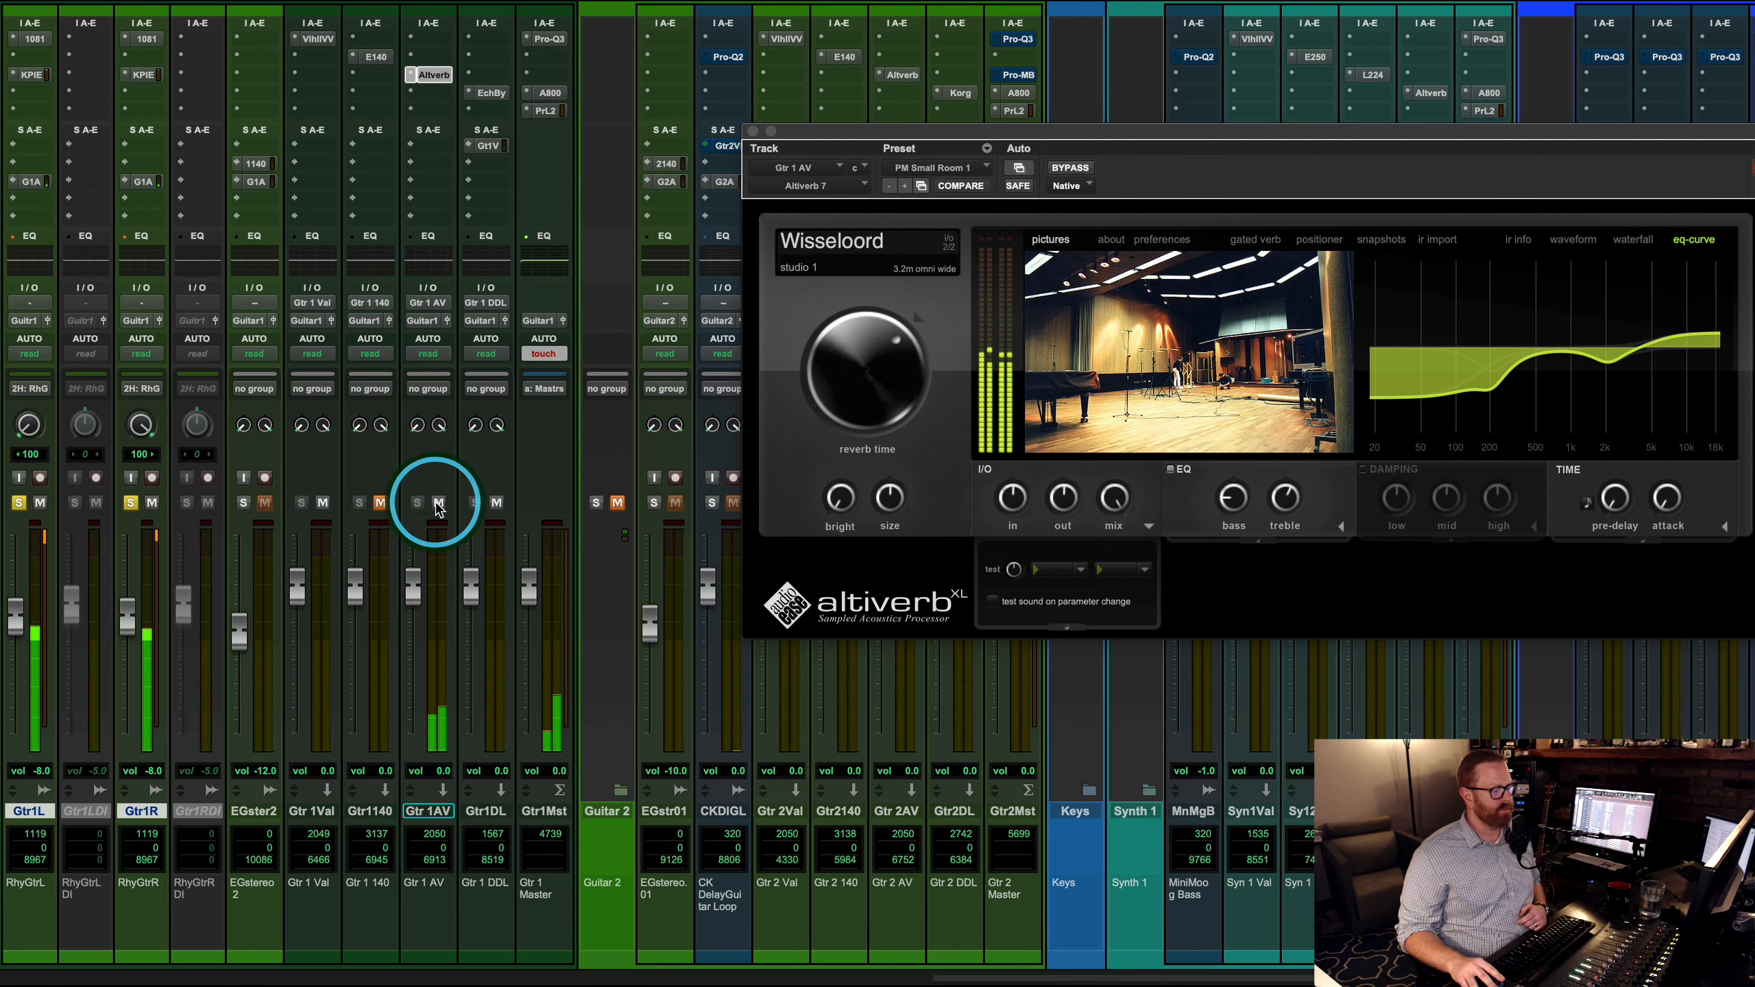
left_click(438, 505)
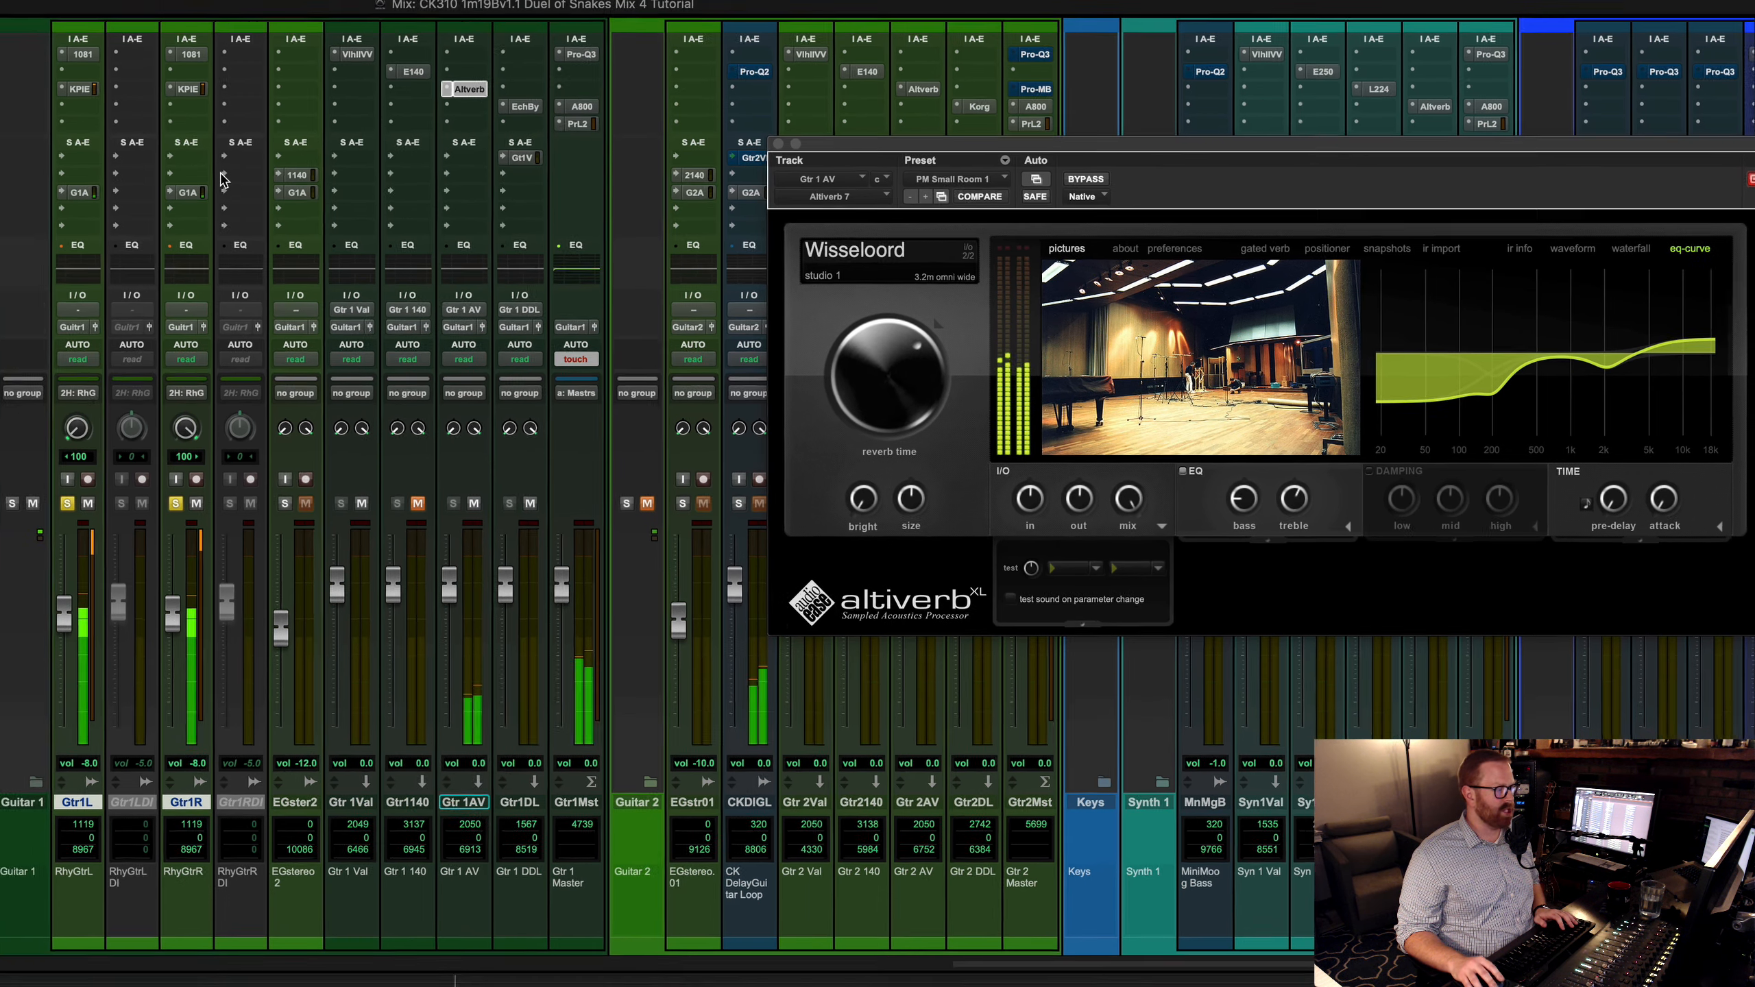
Step: Set Gtr1R's send to the Gtr 1 AV reverb to 0.0 dB and audition it, comparing with the return muted
left_click(143, 180)
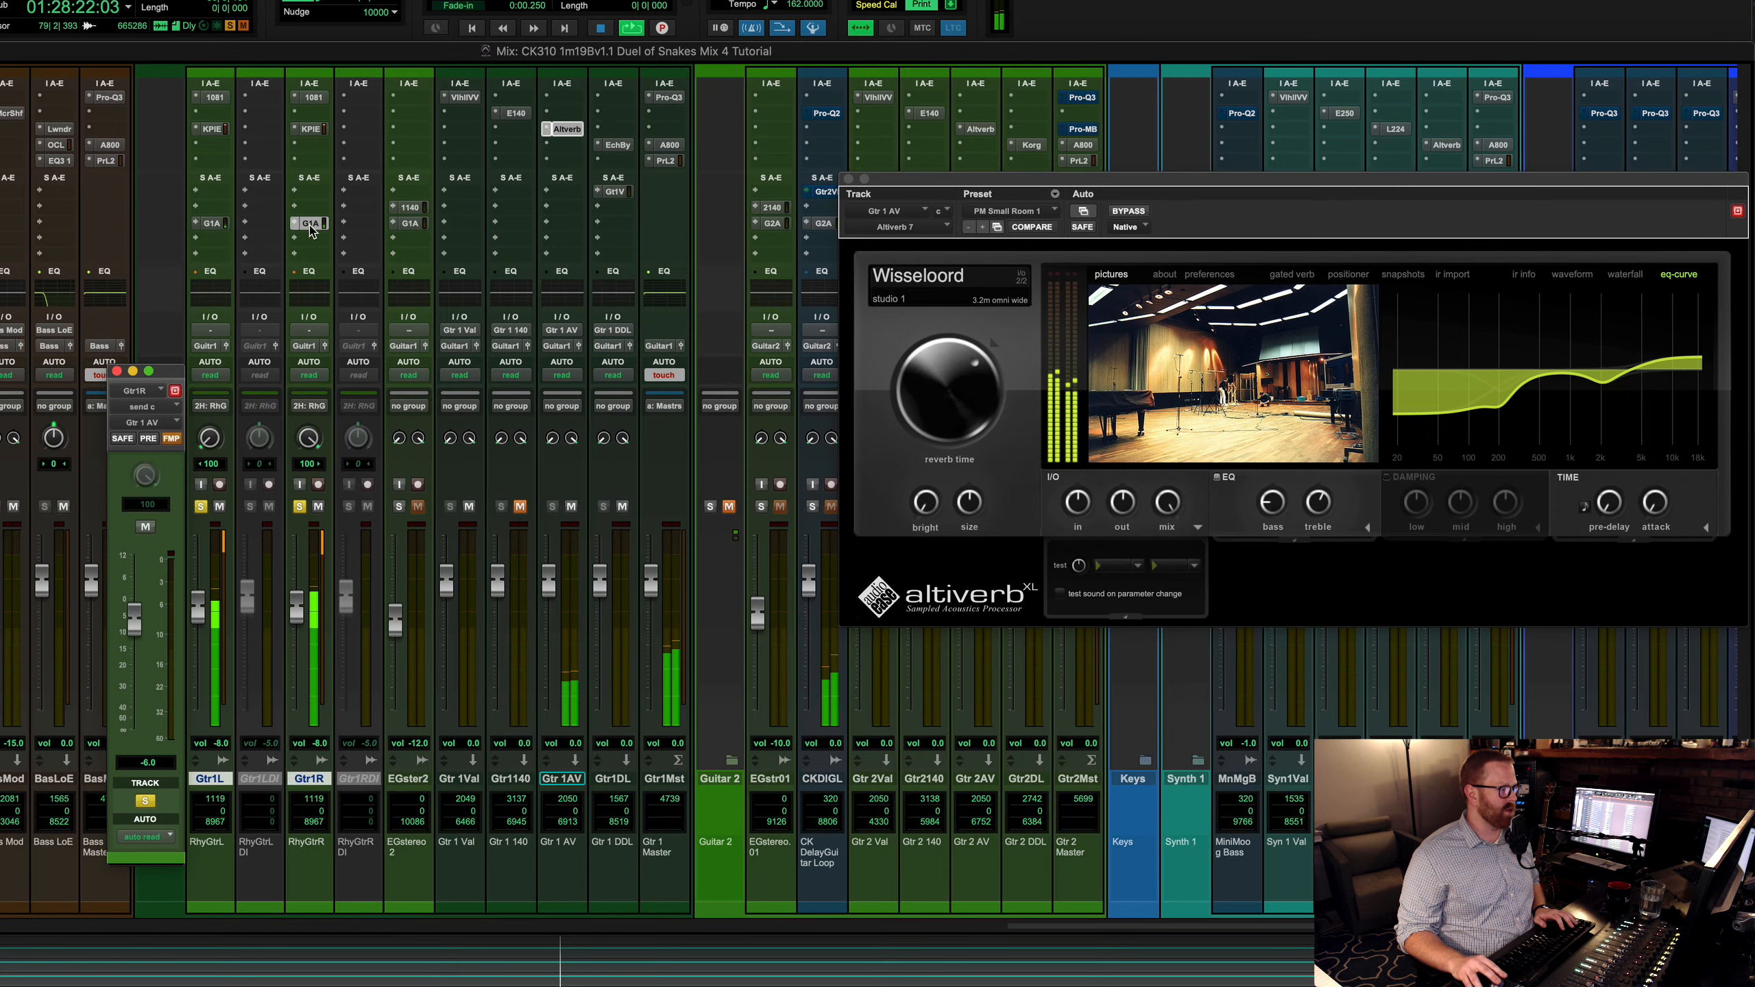
left_click(134, 612, "alt")
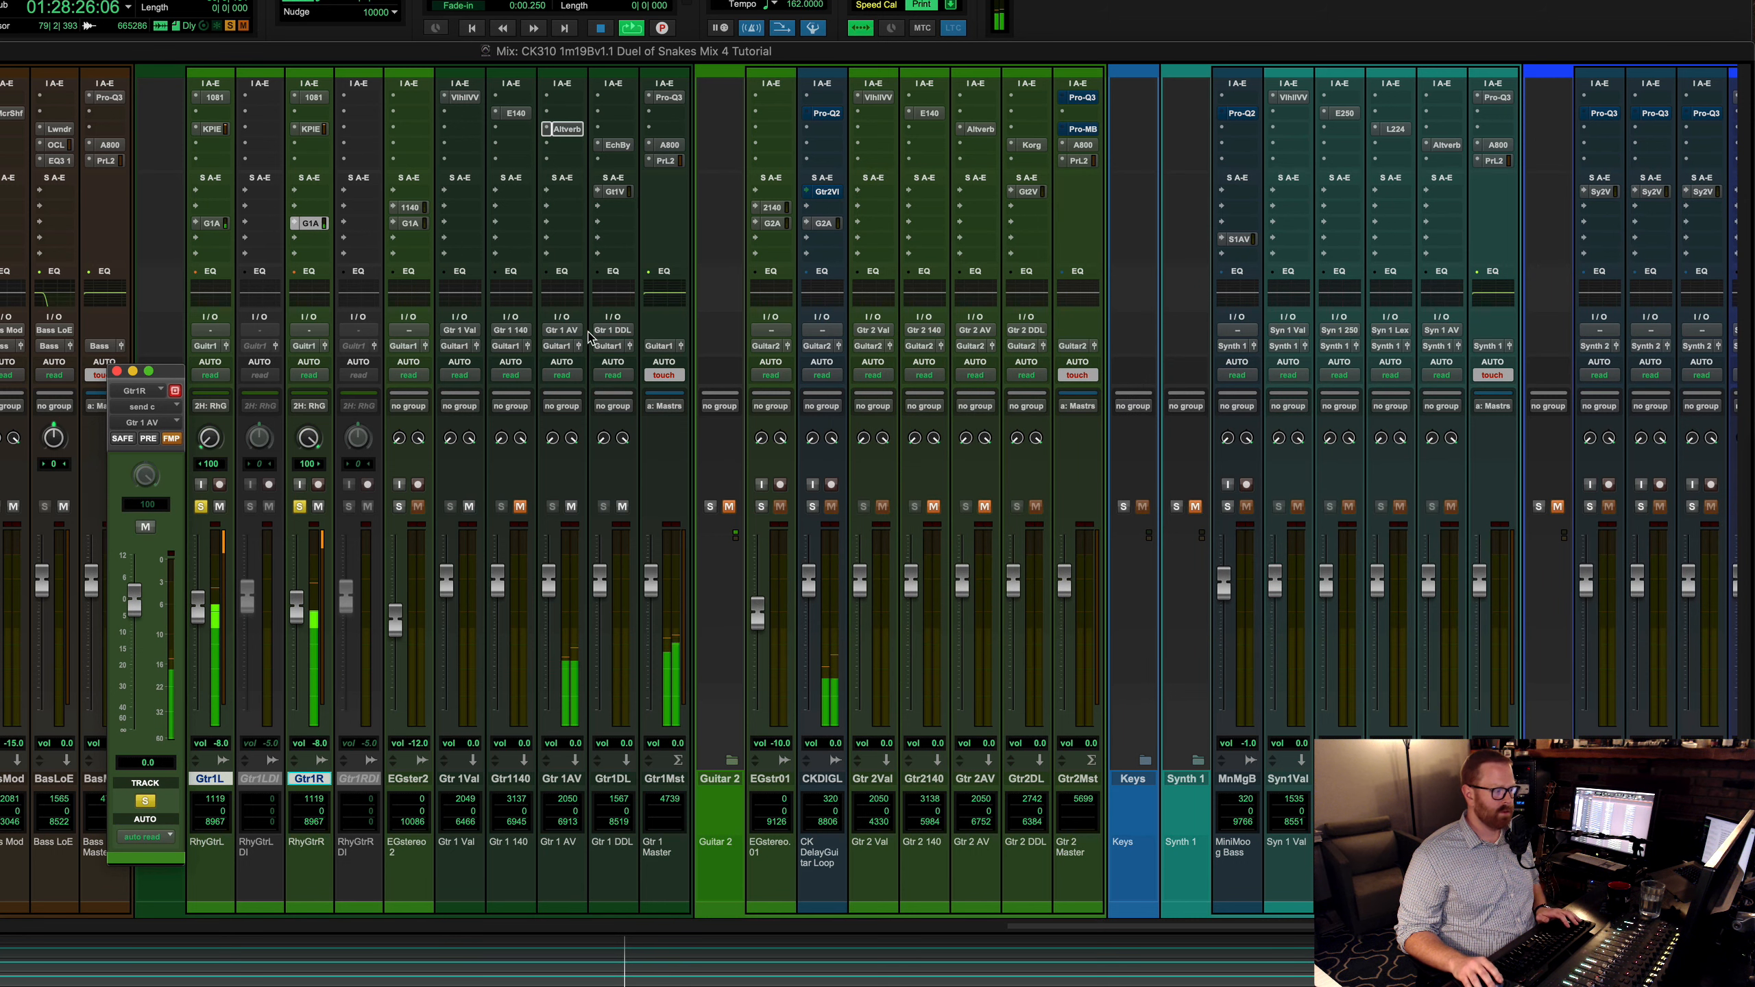
left_click(567, 507)
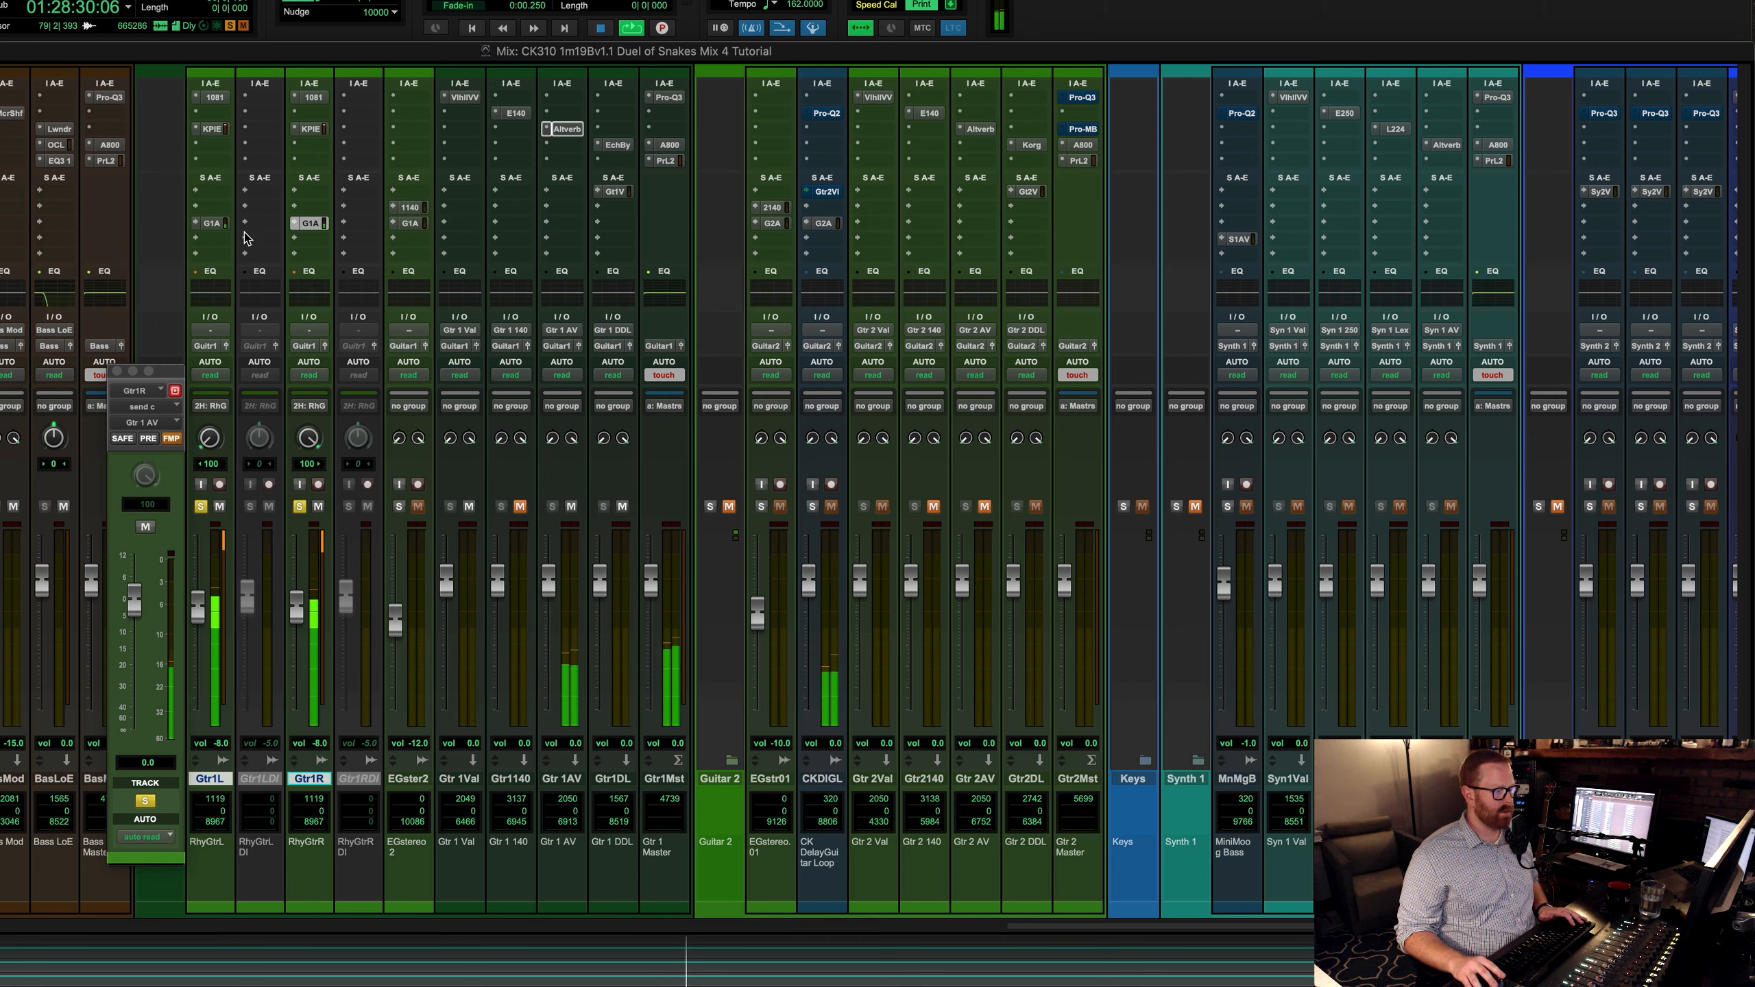
key("space")
Step: Restore the Gtr1L and Gtr1R sends to Gtr 1 AV to -6.0 dB and close the send window
left_click(211, 223)
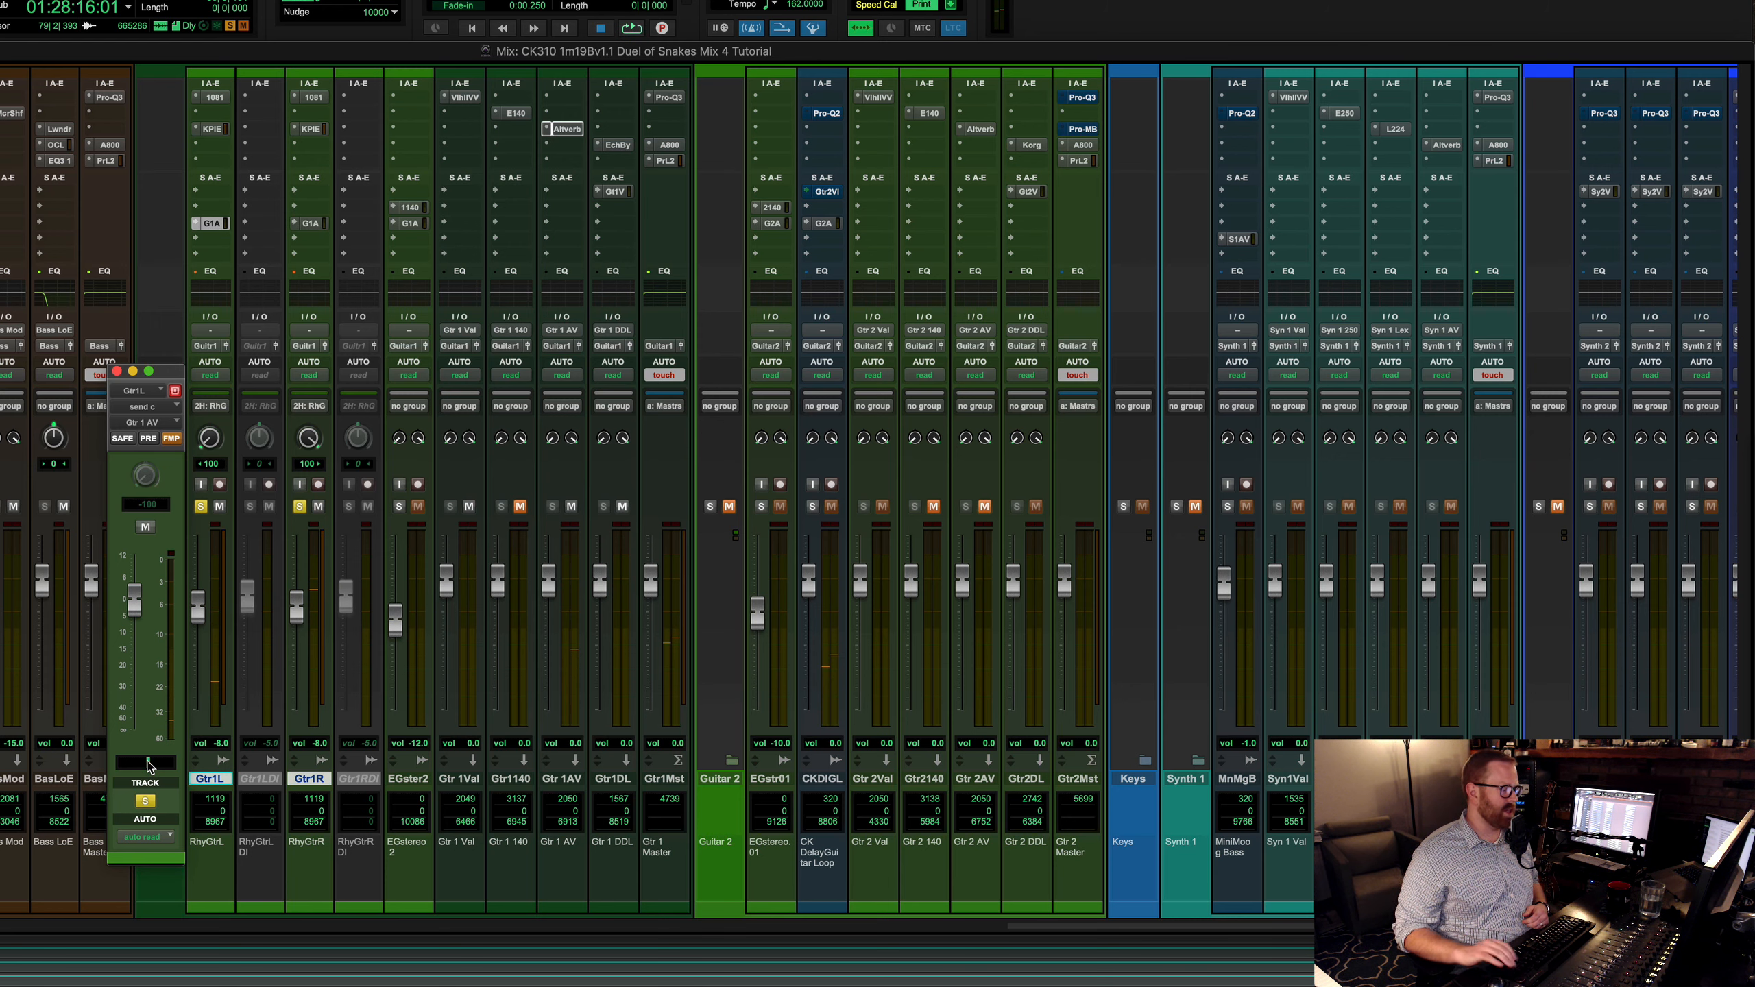
left_click(310, 224)
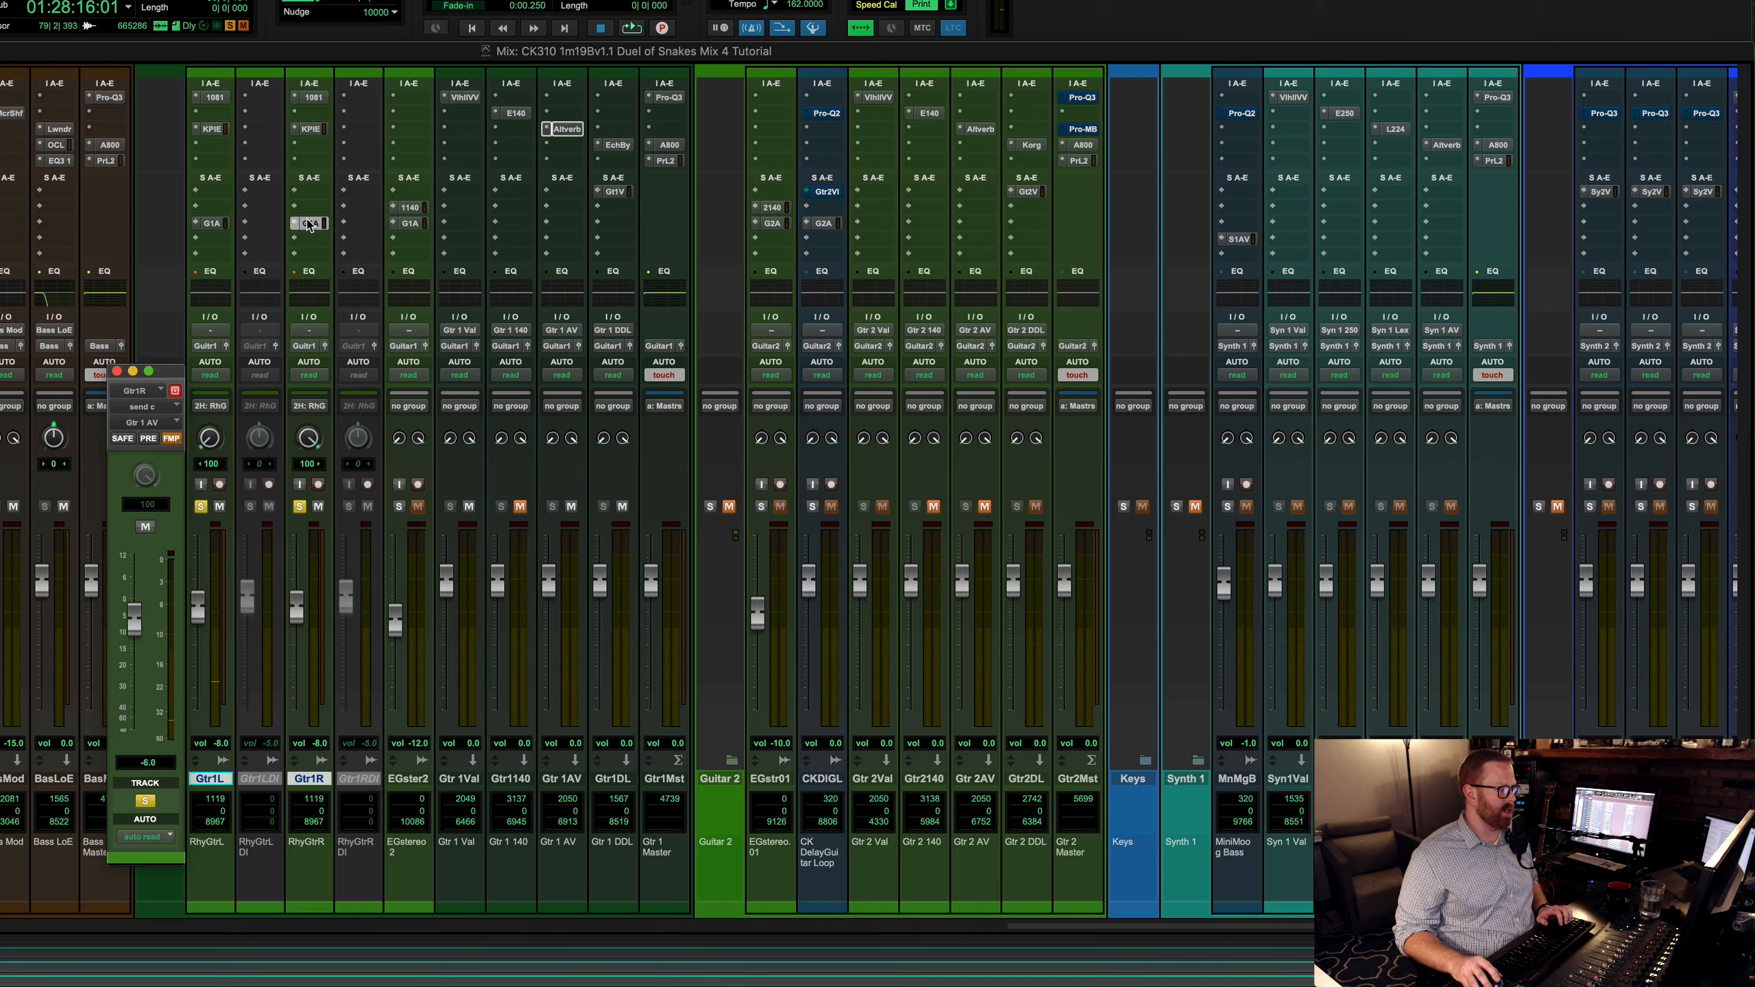
left_click(116, 371)
Step: Clear the solos on Gtr1L and Gtr1R and play the section from the start of their long clips
key("super+equal")
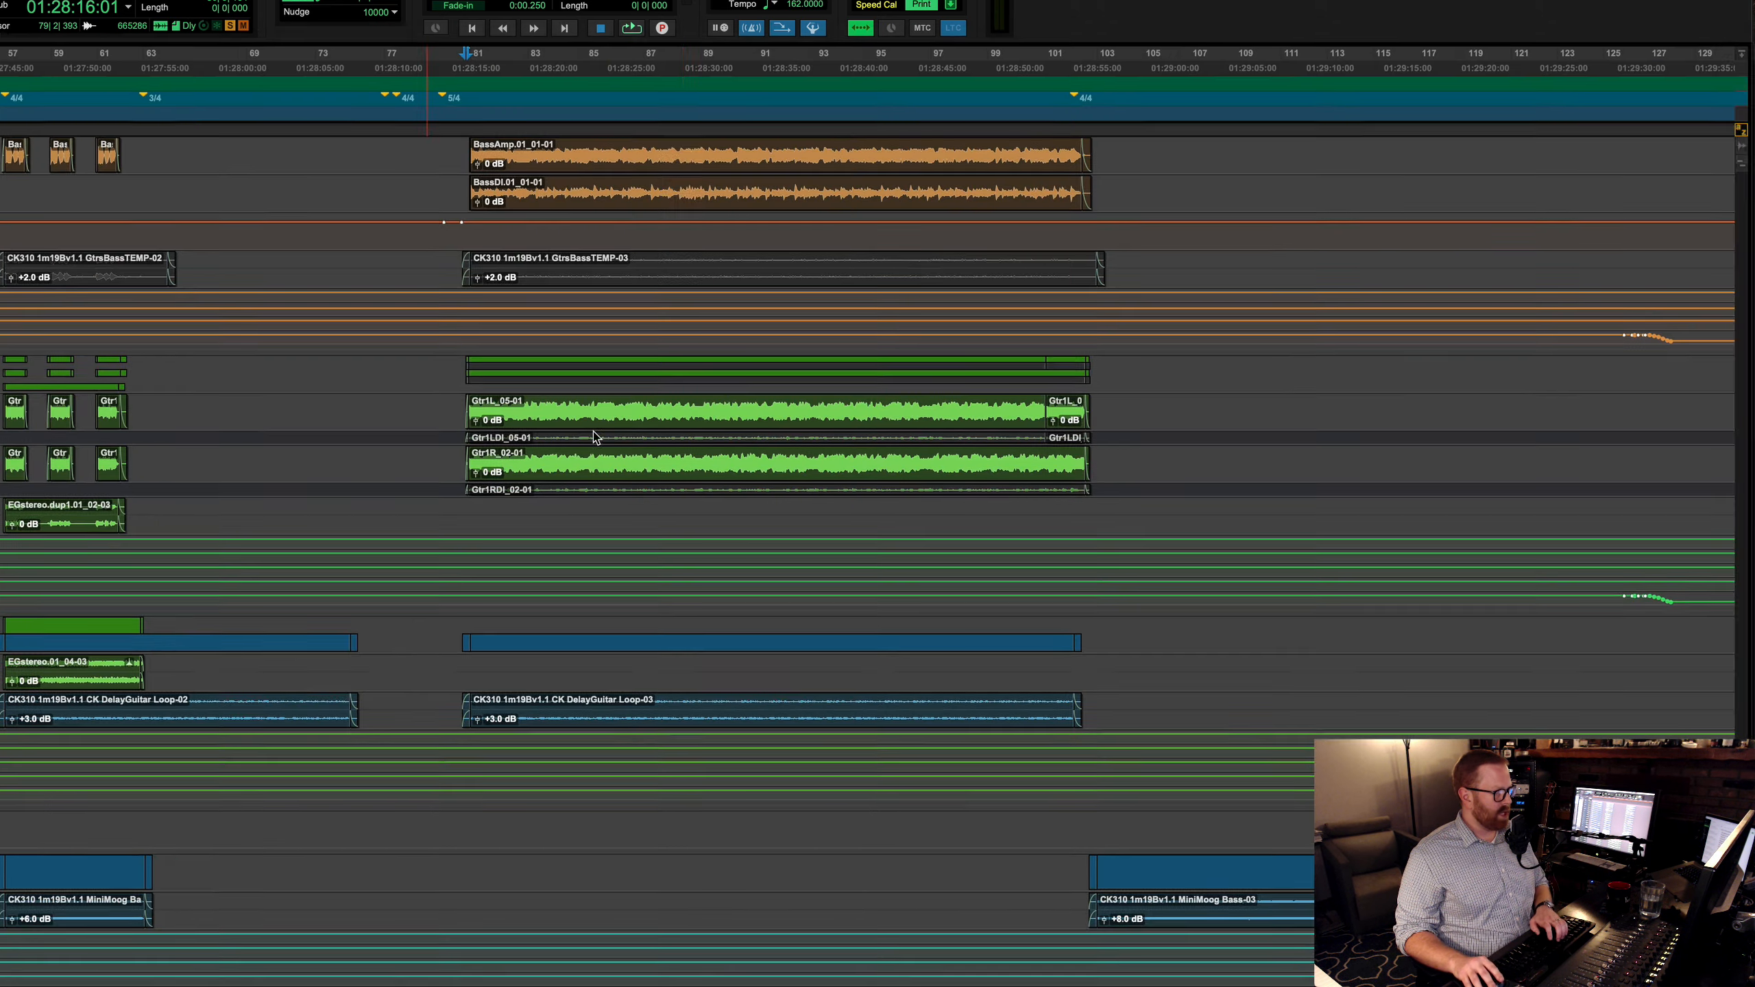
key("space")
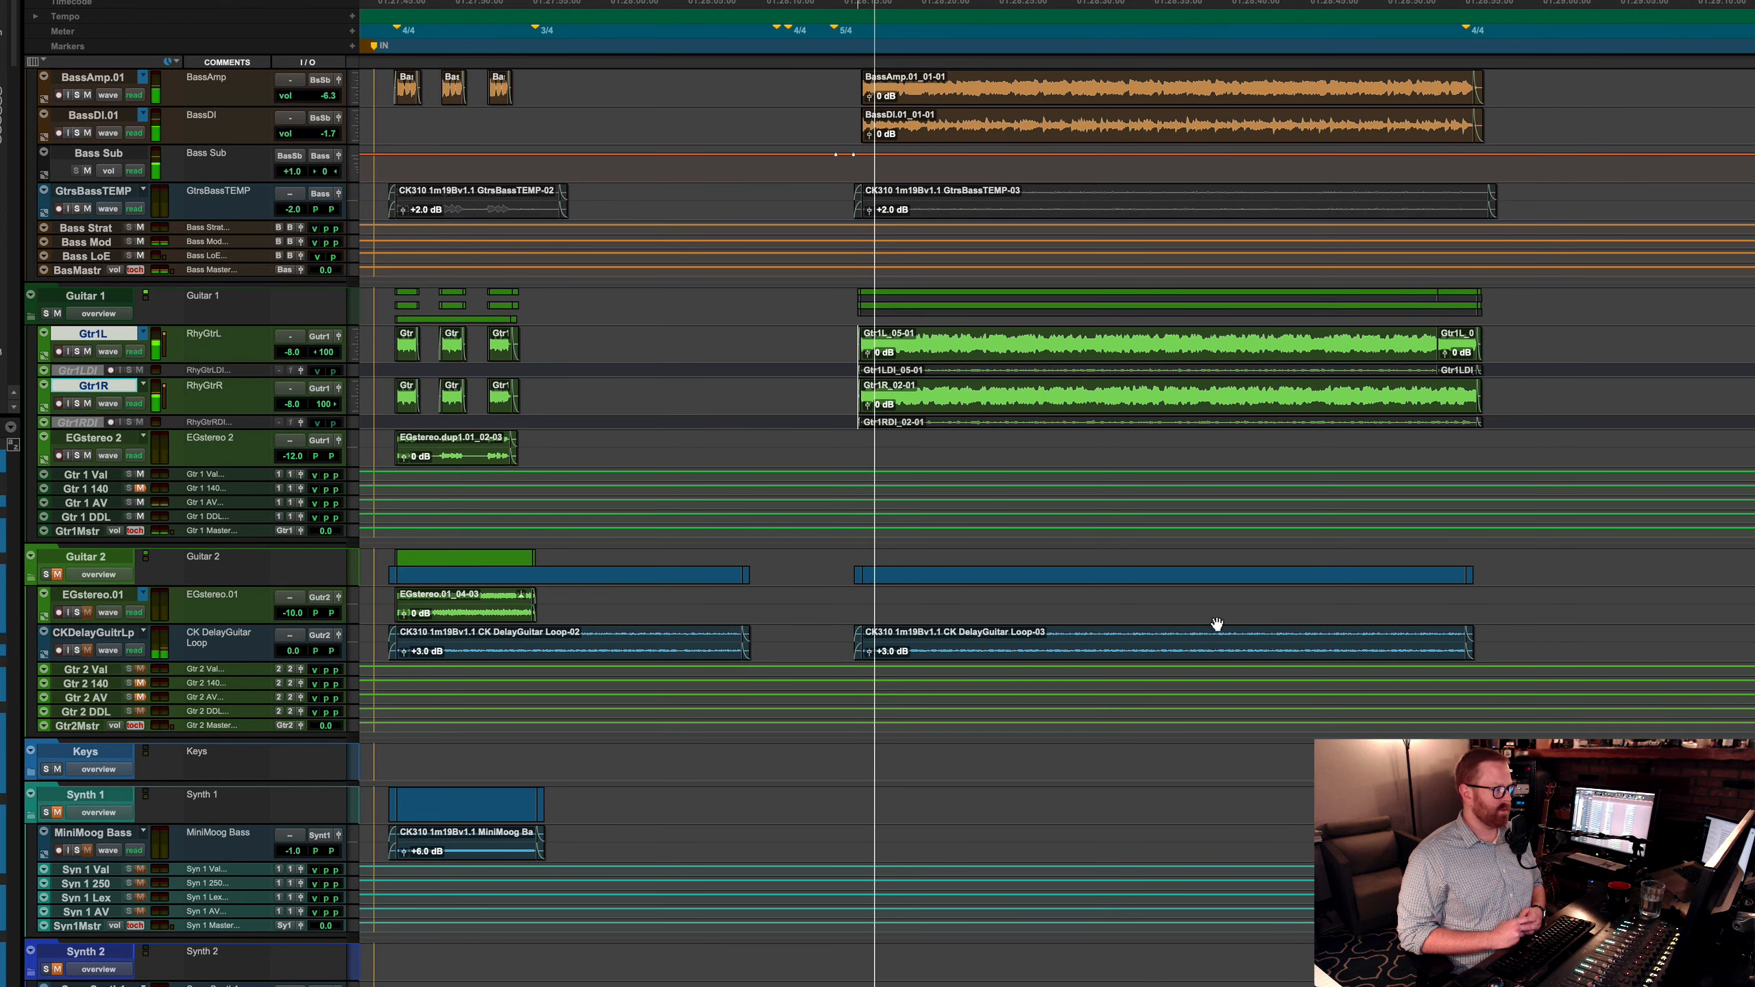
key("super+equal")
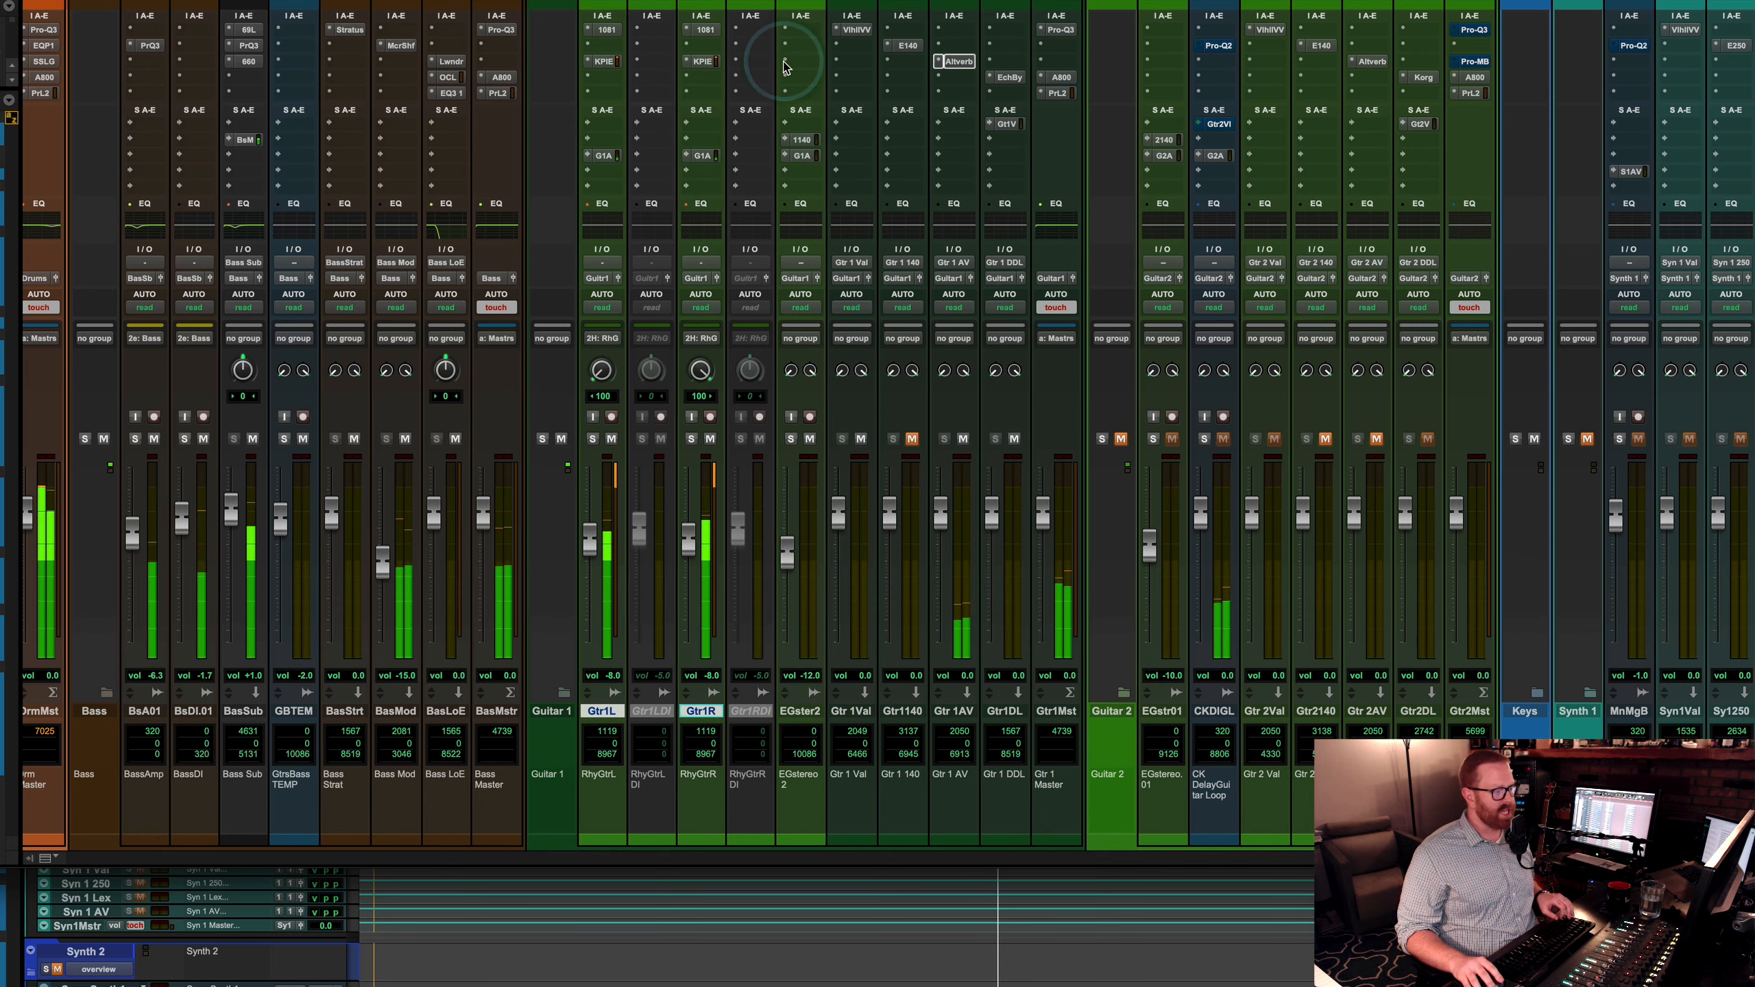
Step: Compare the rhythm guitars in the full mix with their 1081 EQs bypassed and re-enabled
key("shift+e")
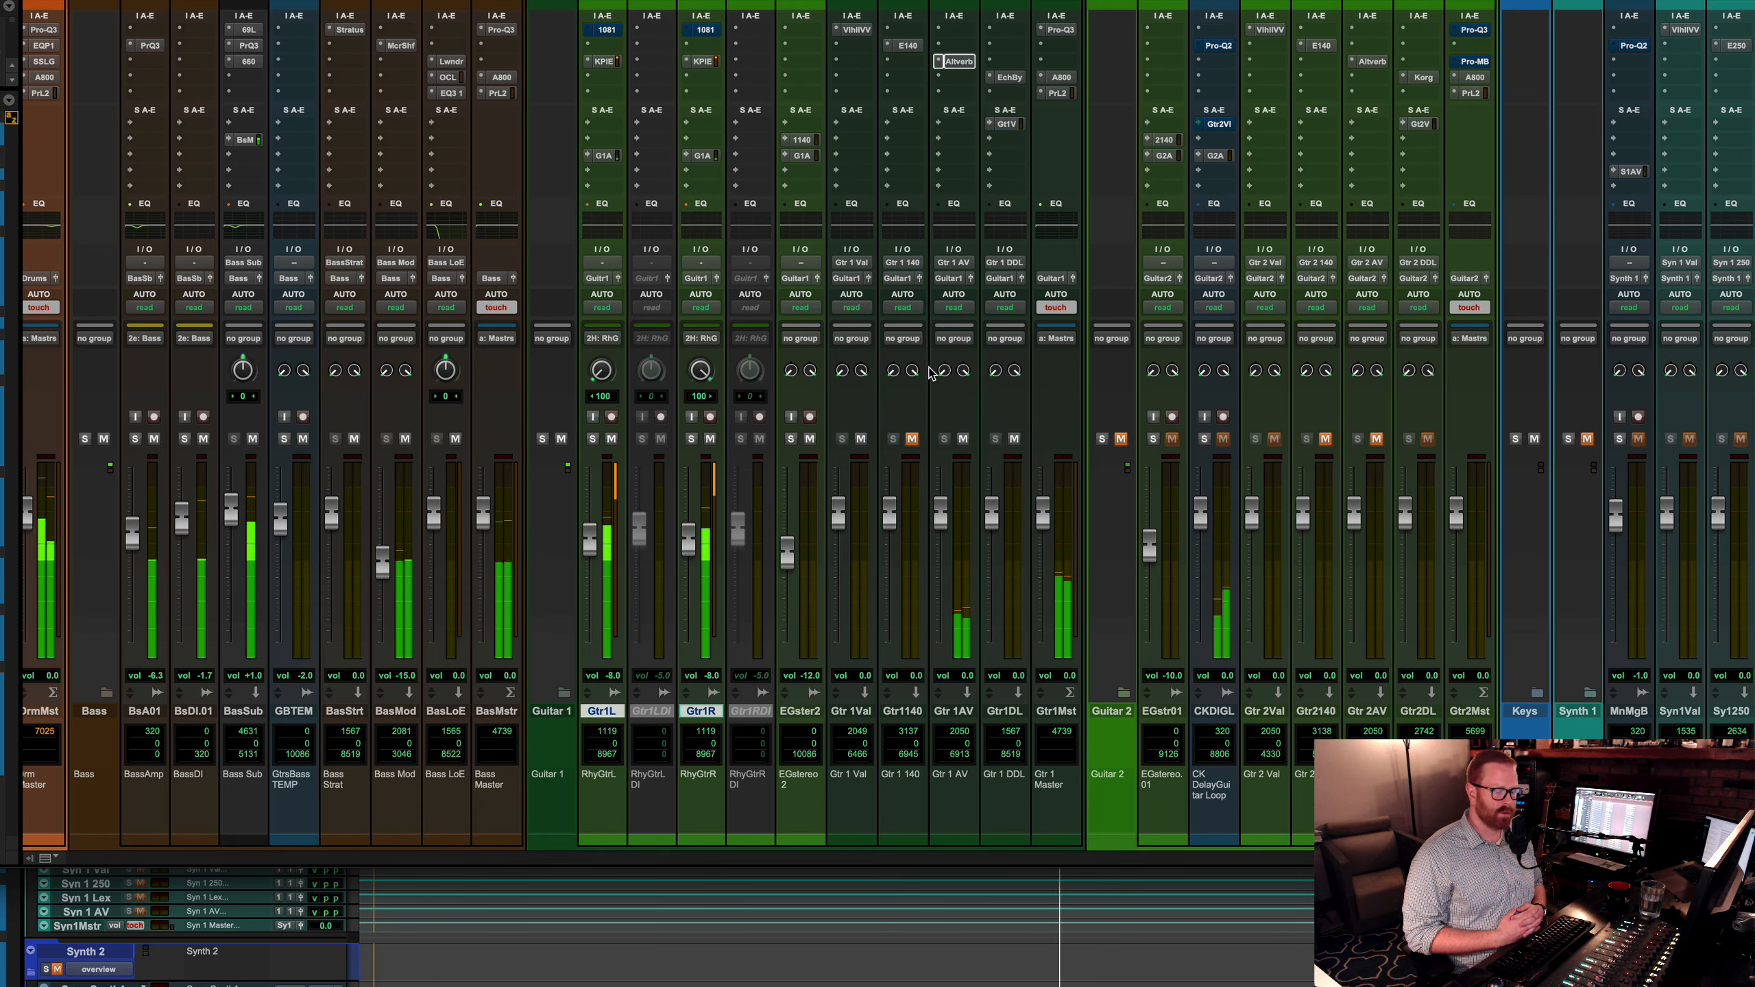
key("space")
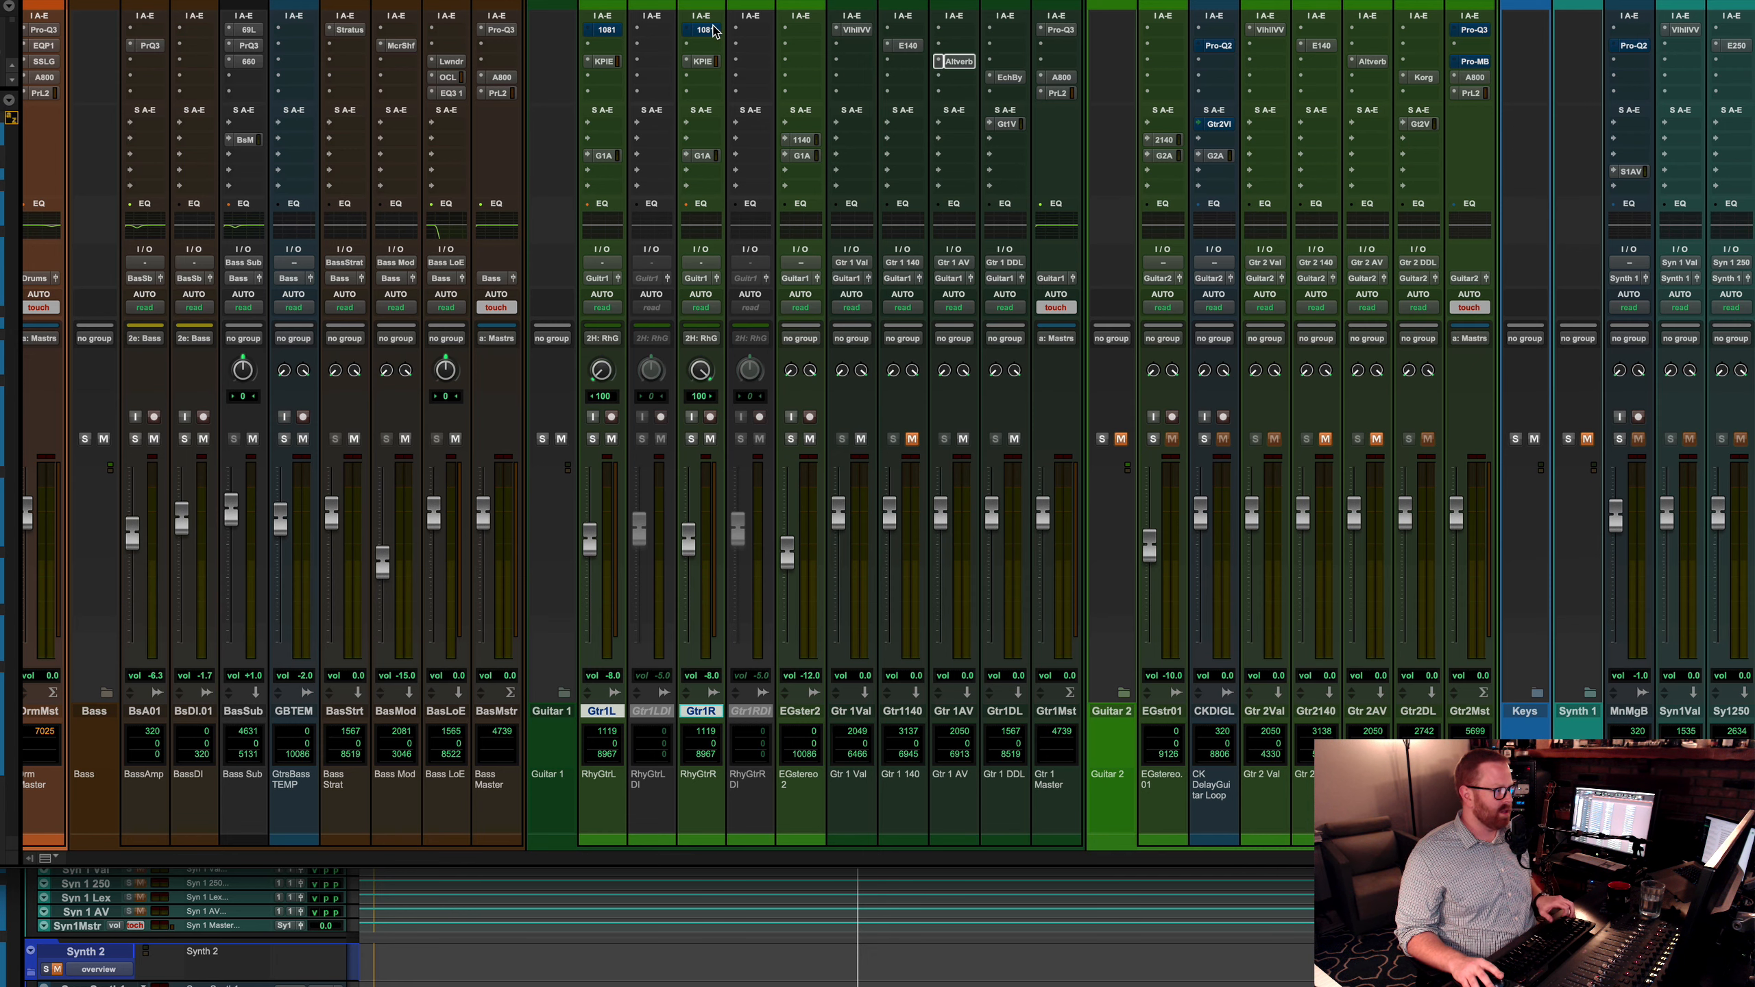
key("space")
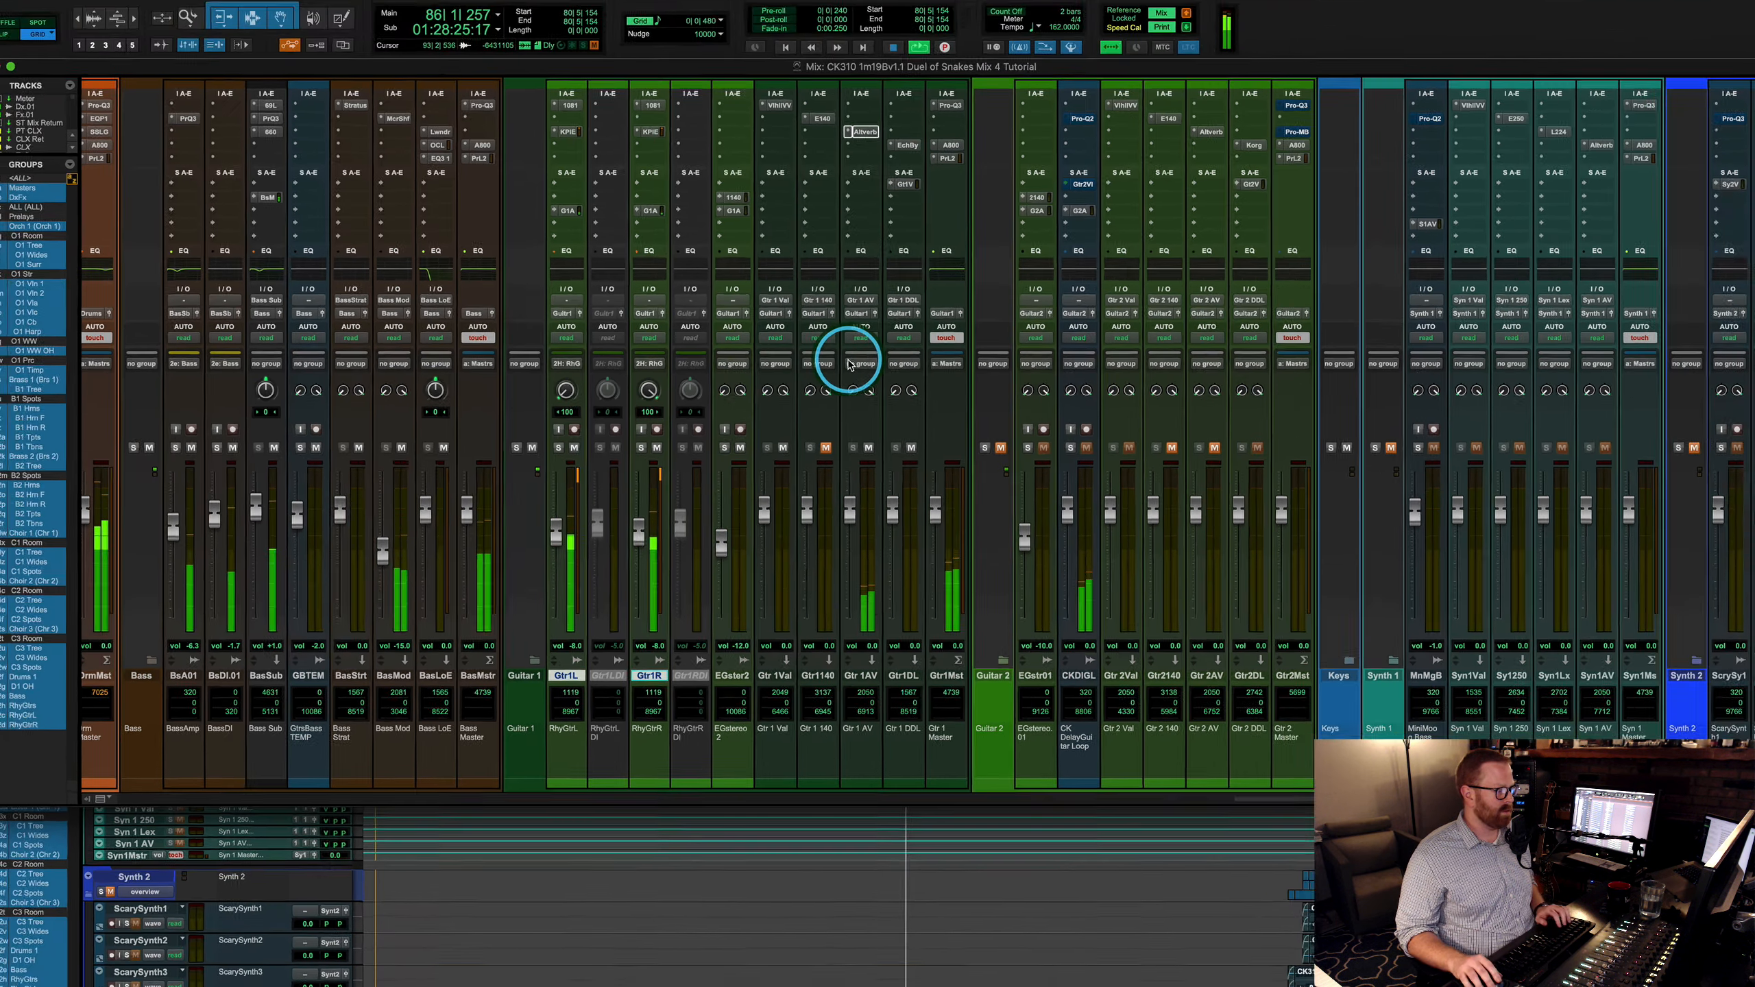
Step: Audition the Drums, Bass and Guitar 1 folders soloed together, clear their solos and stop playback
scroll(848, 365, "left", 15)
scroll(812, 518, "right", 1)
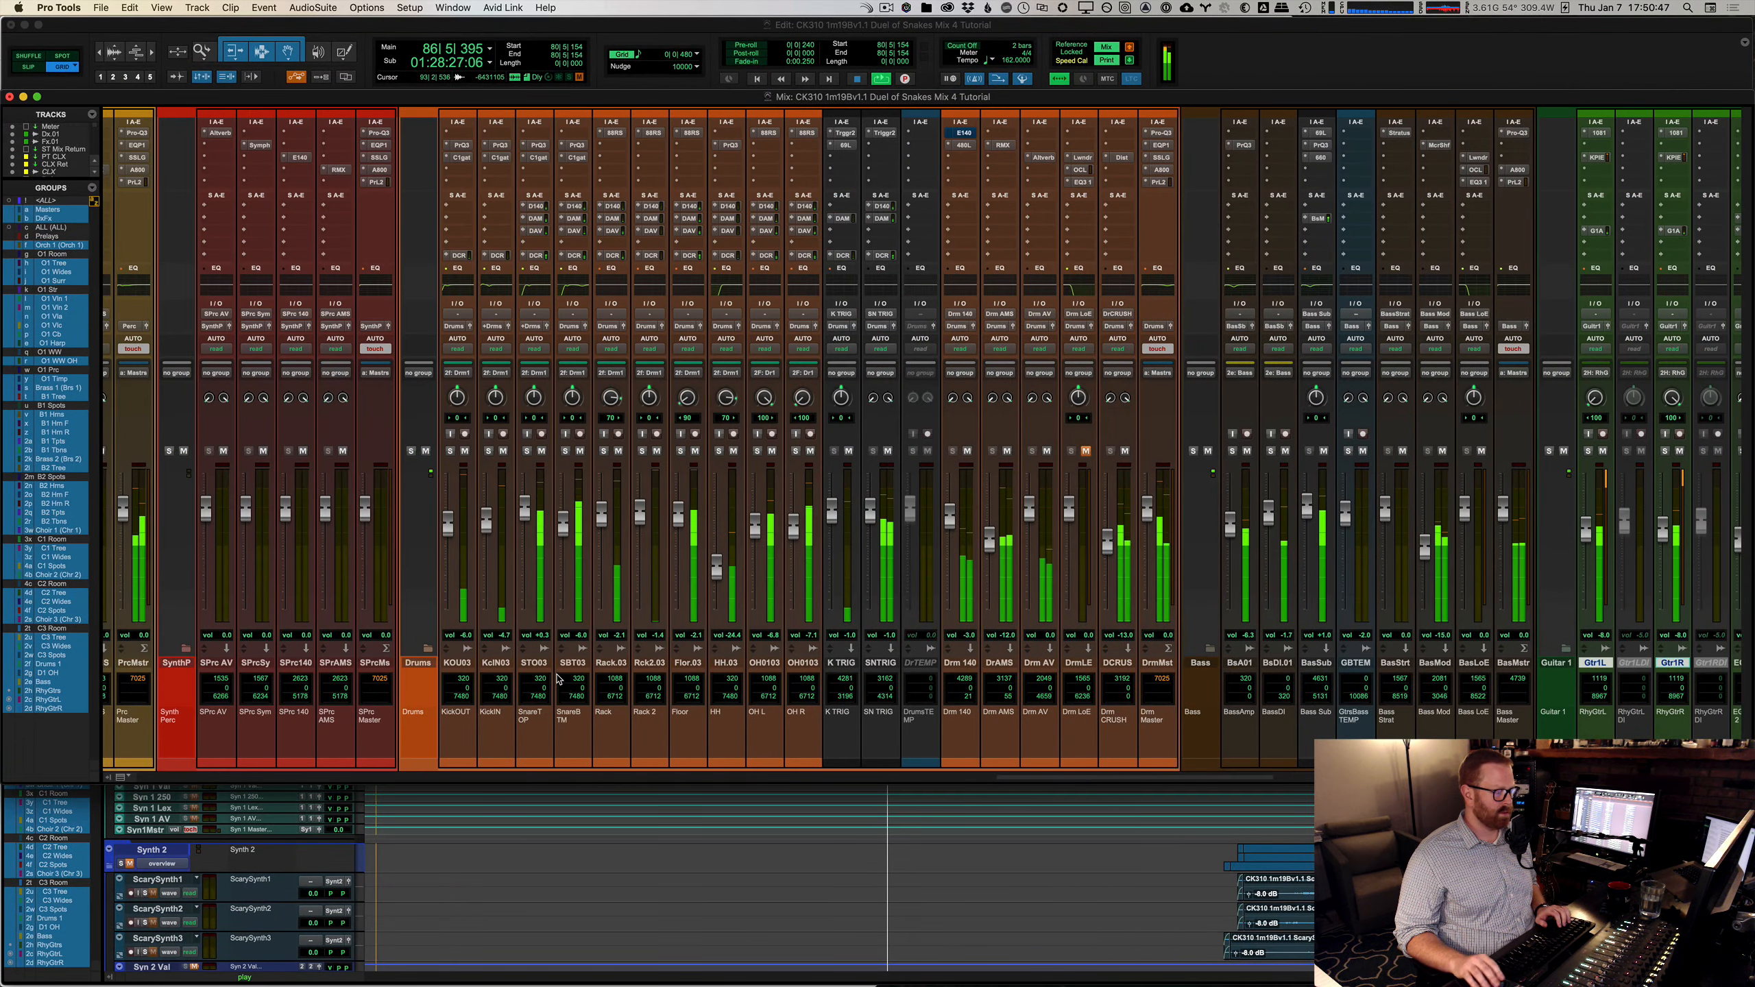
left_click(415, 664)
left_click(1200, 662, "super")
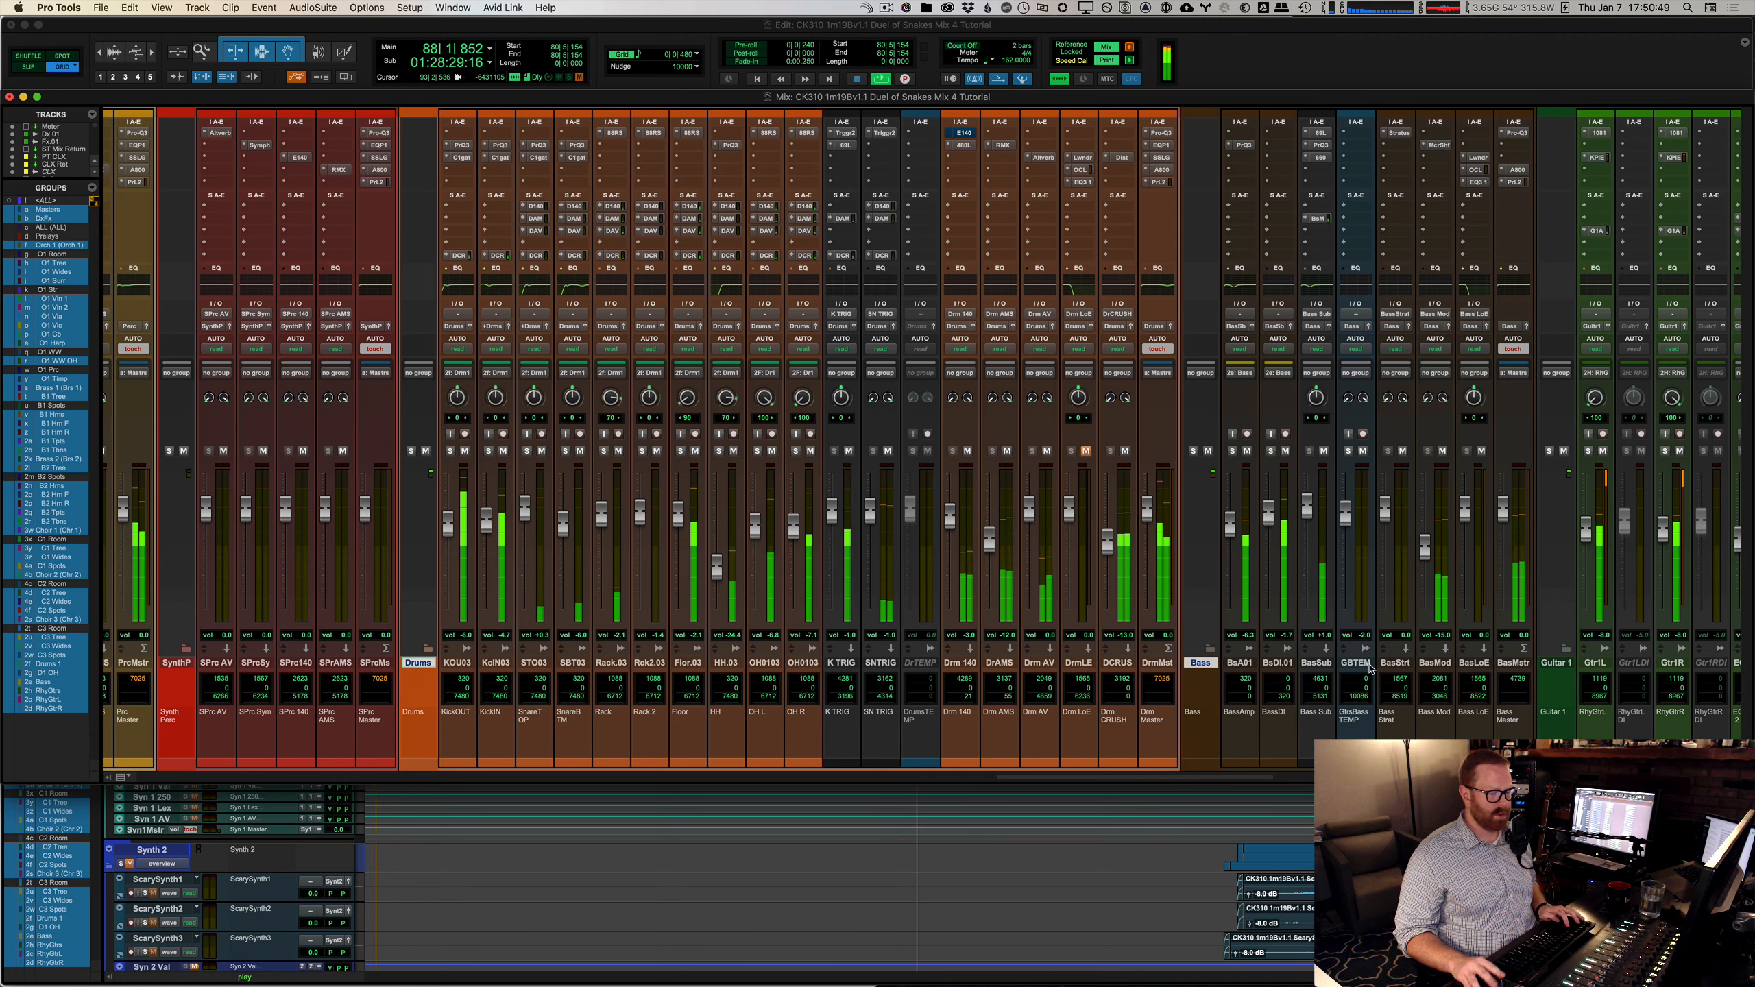
left_click(1557, 662, "super")
key("shift+s")
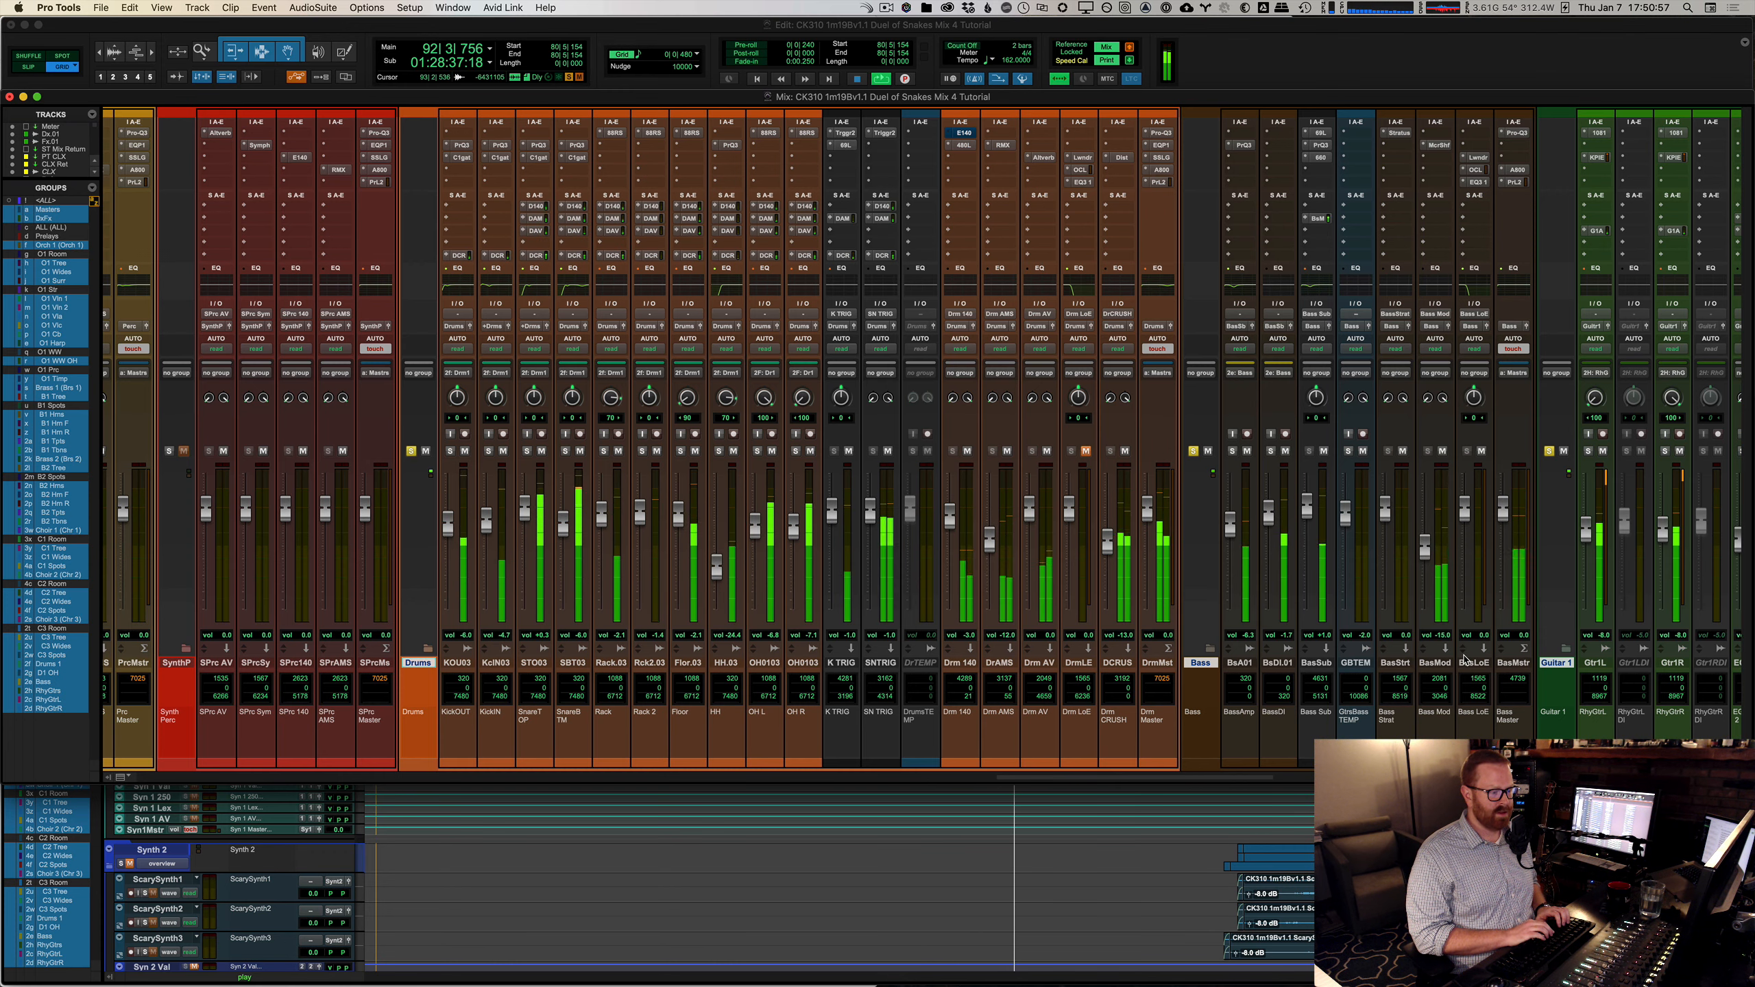
key("shift+s")
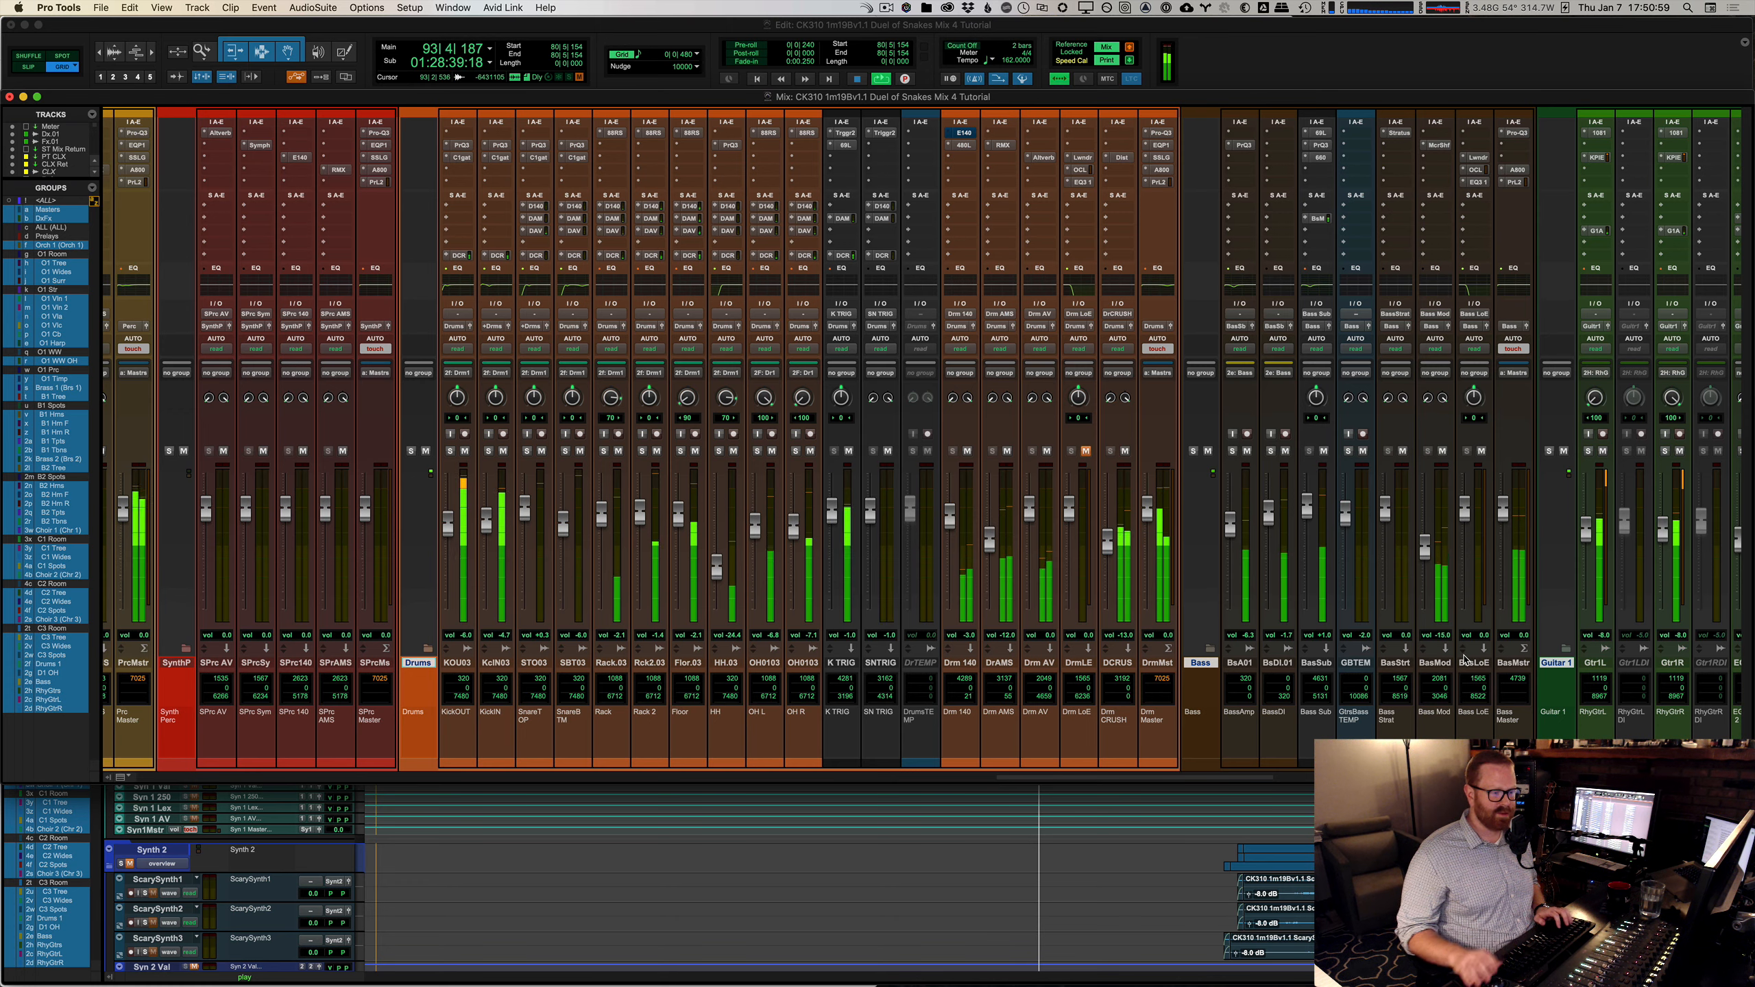
key("space")
Step: Place the playback cursor at the start of the first audio clip on the EGstereo.01 track
left_click(1397, 664)
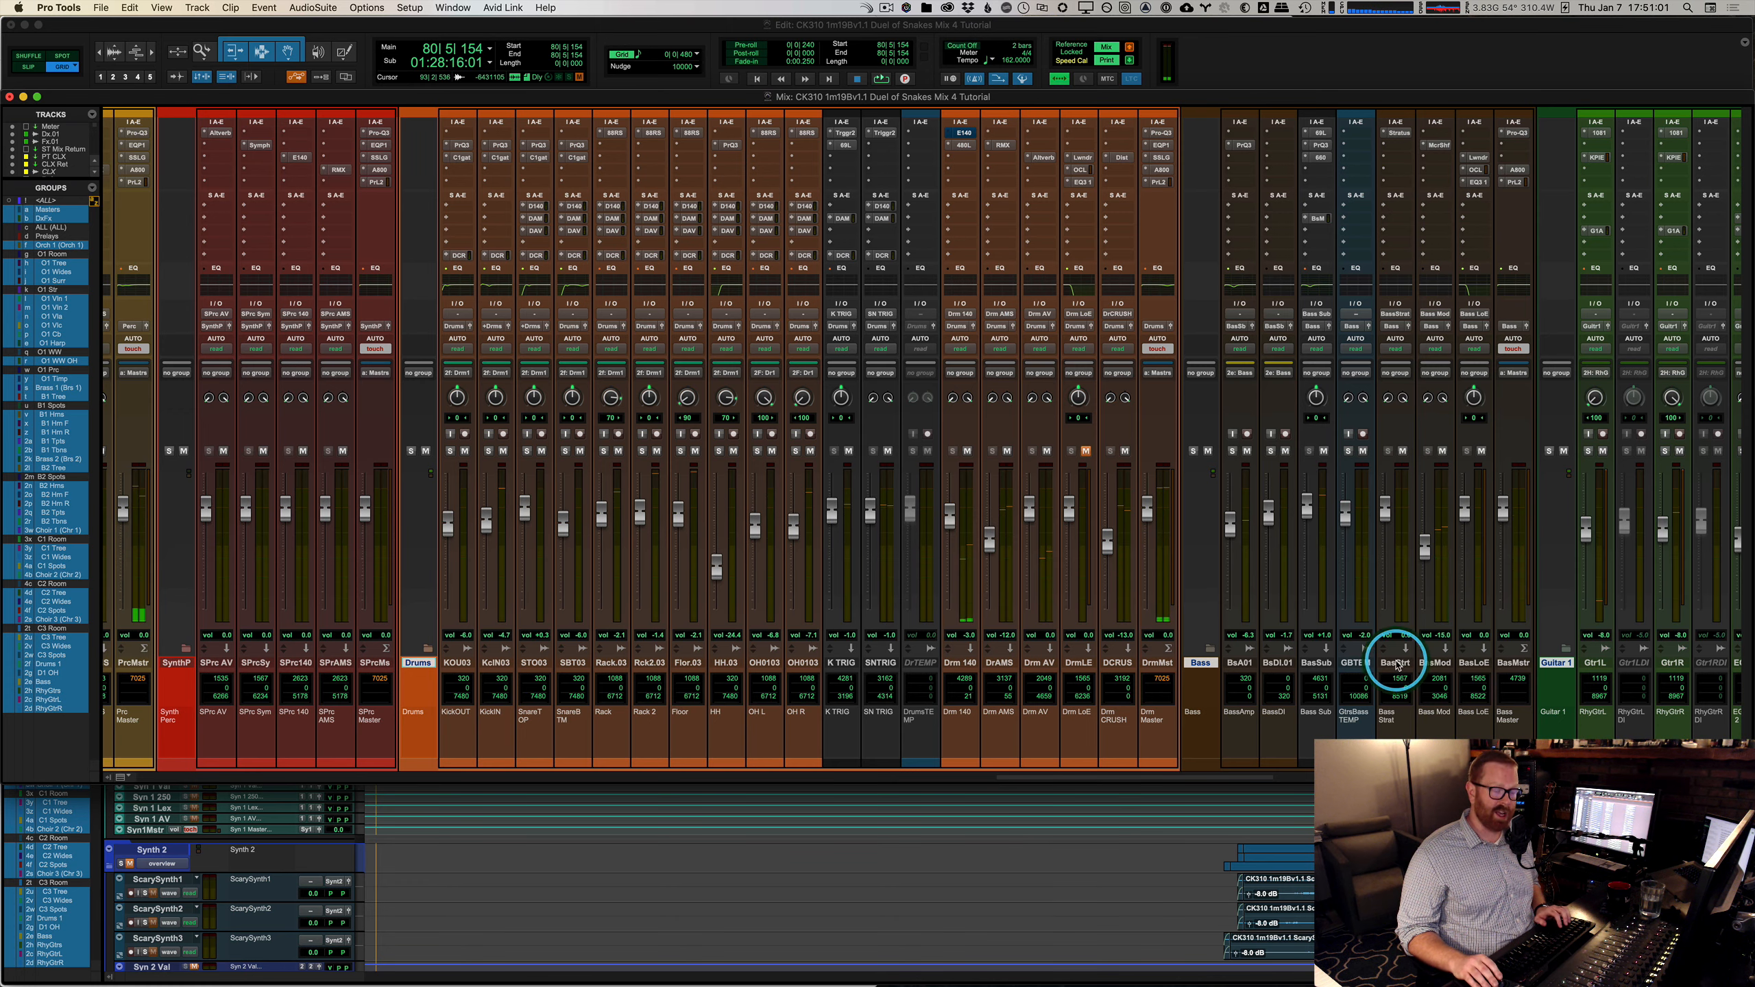
scroll(1396, 660, "right", 10)
key("super+equal")
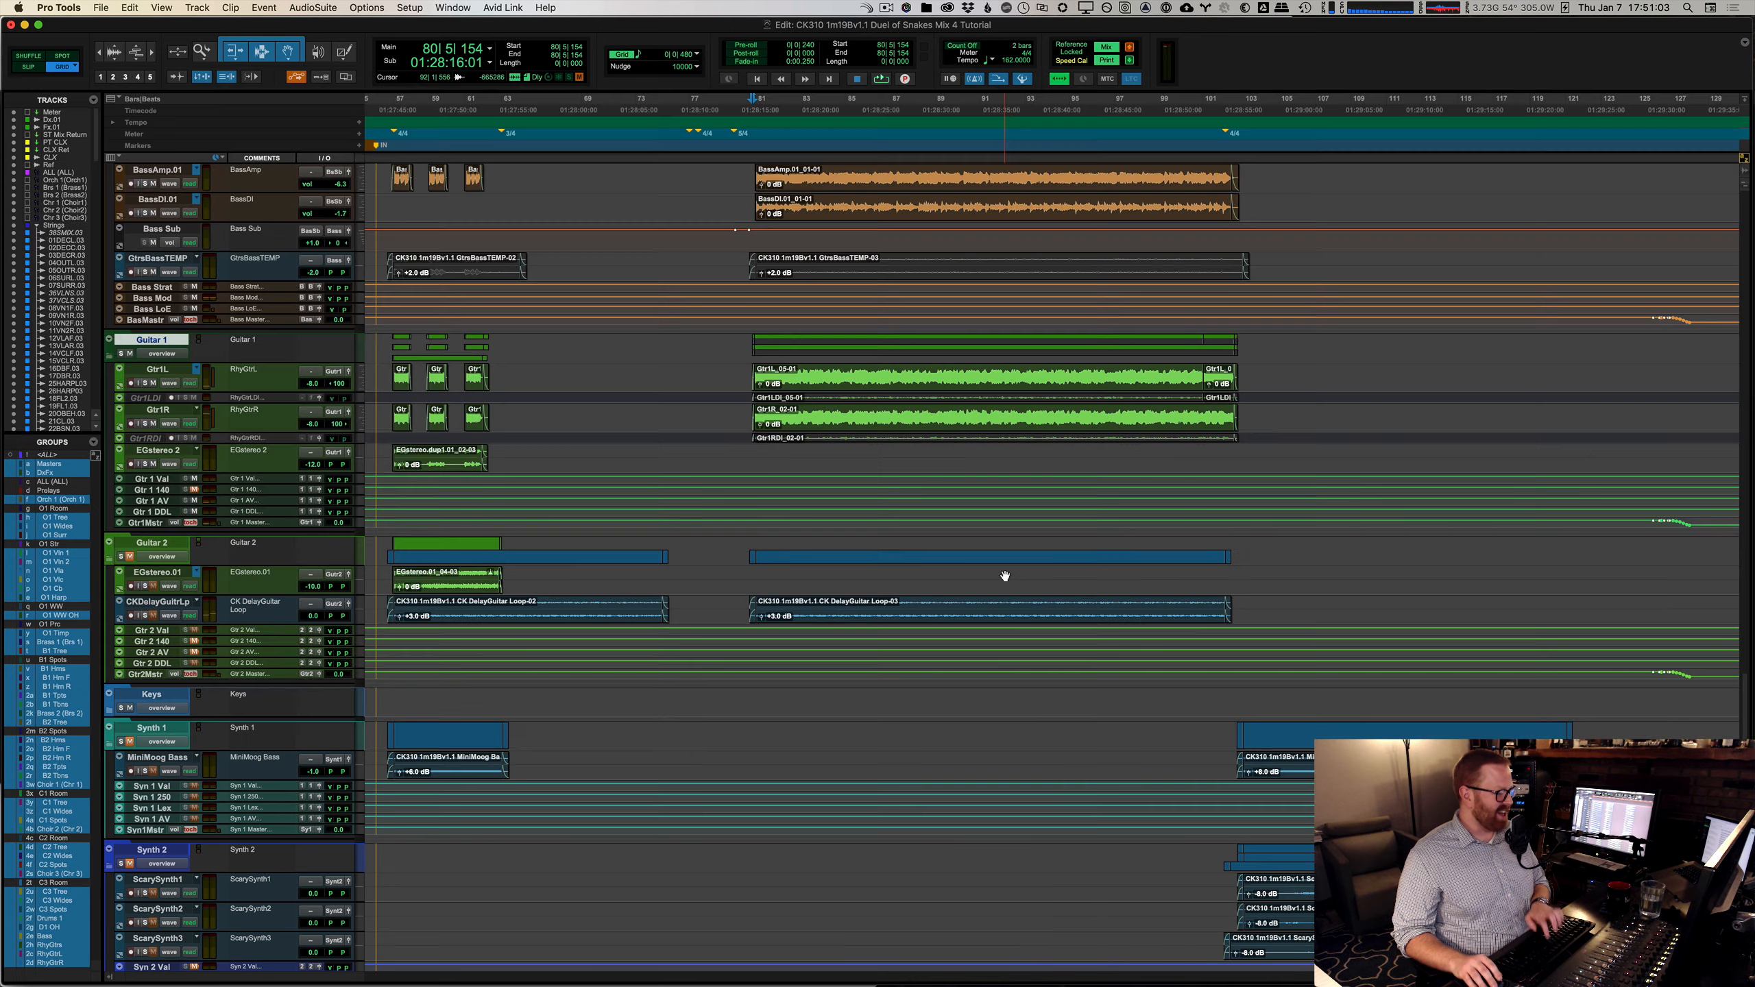
scroll(1005, 581, "down", 5)
left_click(384, 375)
key("Tab")
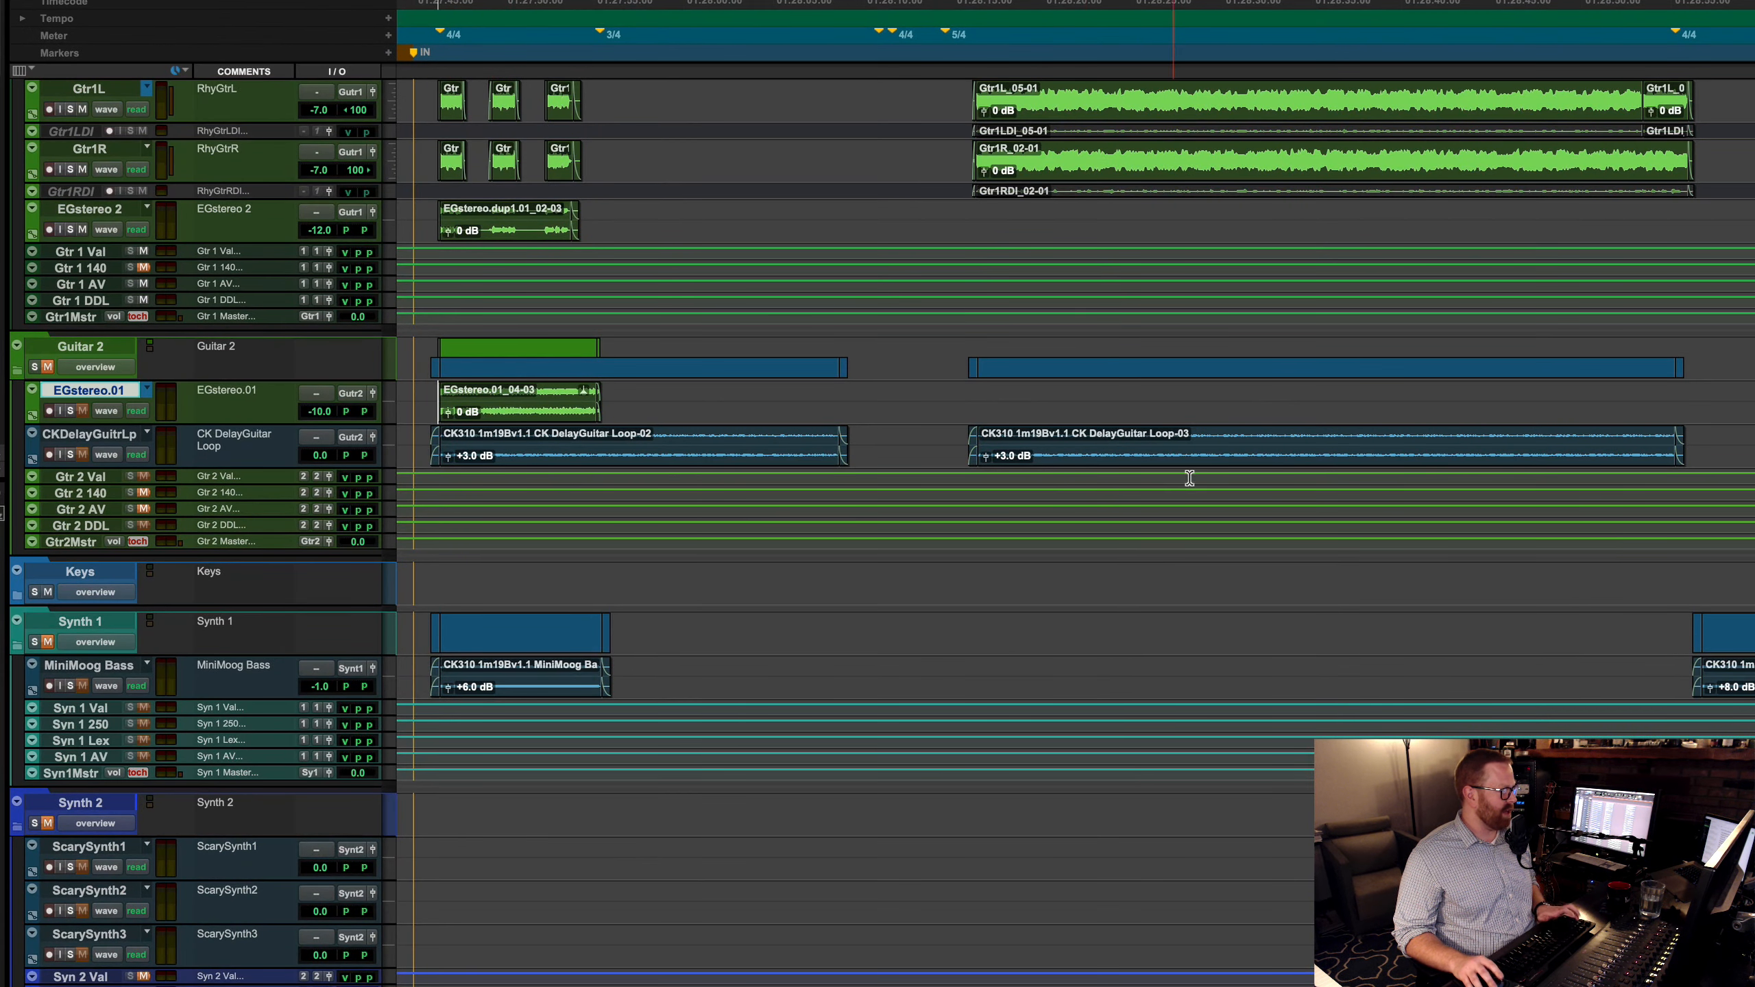
Step: Unmute the Guitar 2 folder and solo the EGstereo.01 track
key("super+equal")
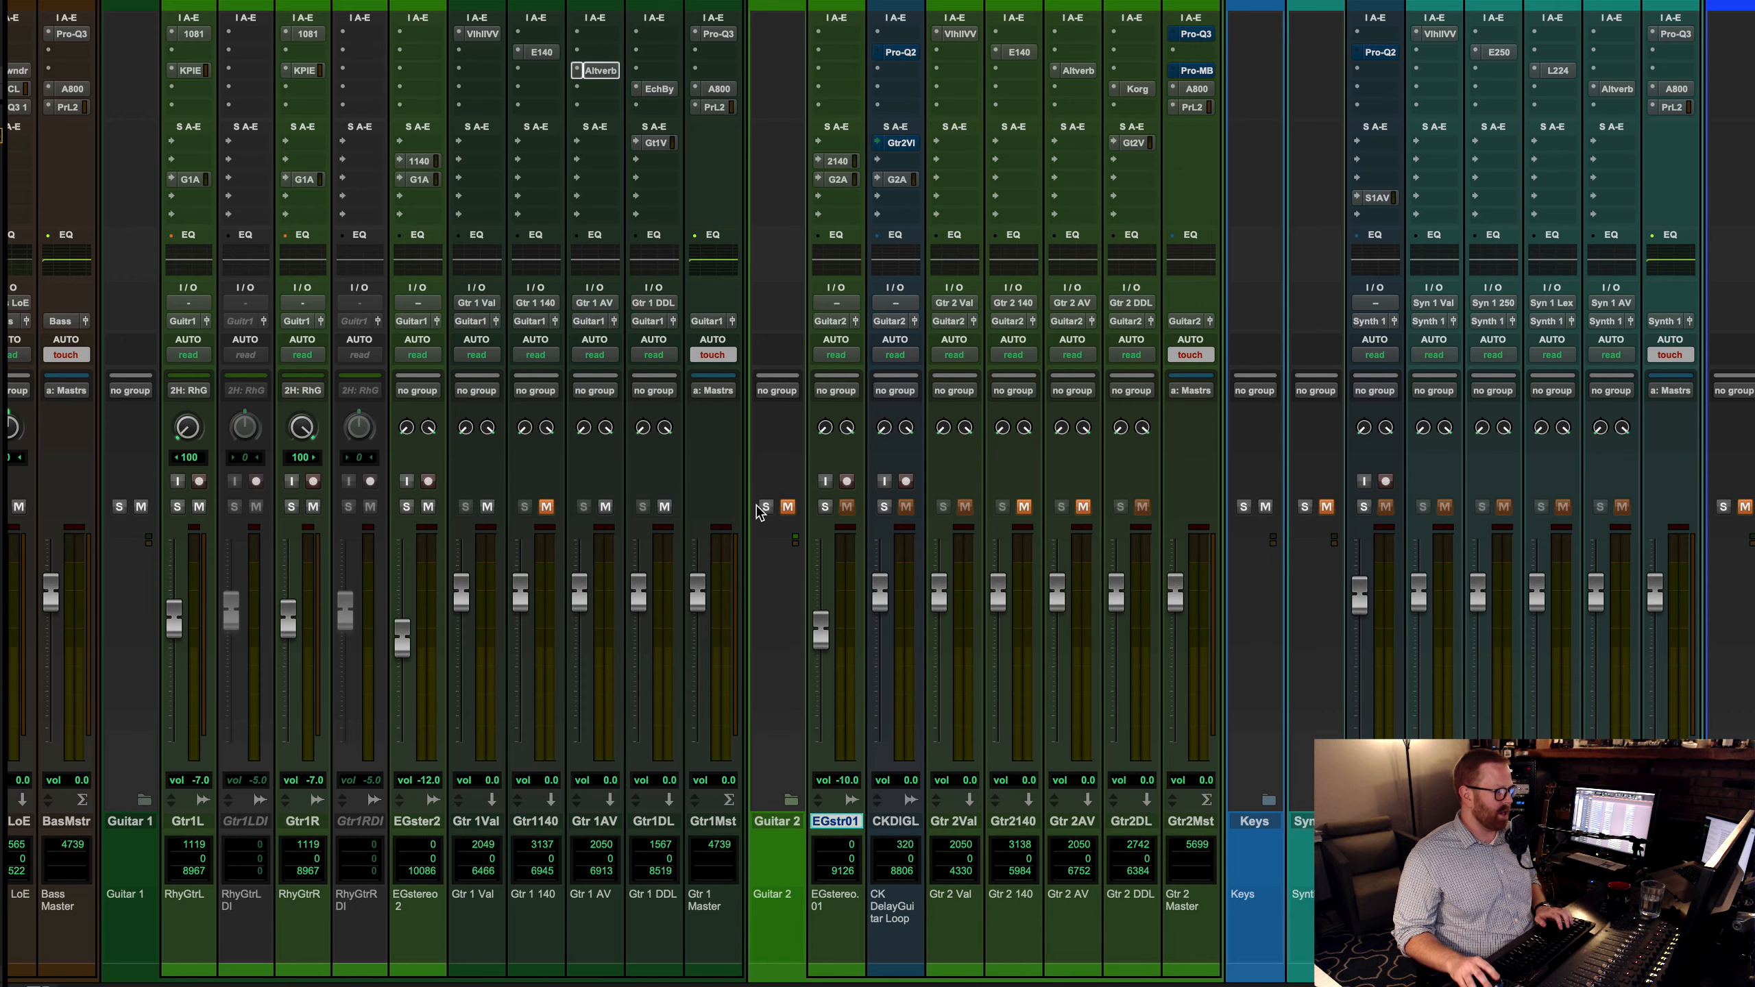
key("super+equal")
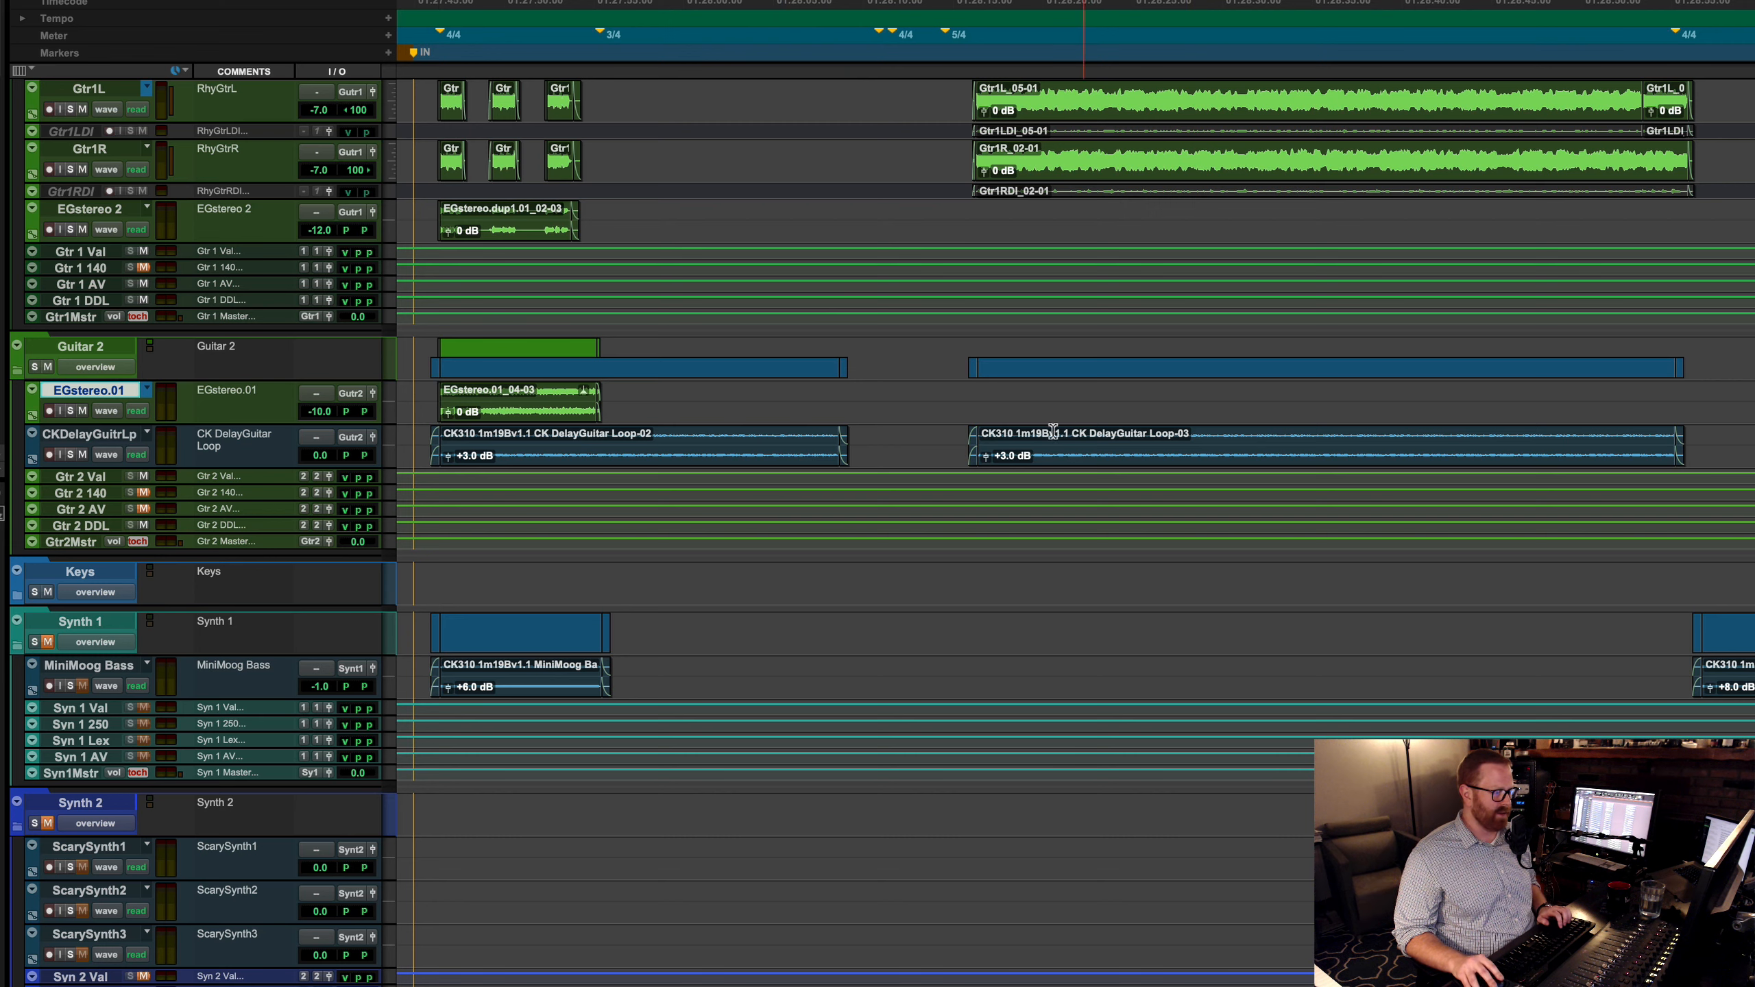
key("shift+s")
Step: Play the soloed EGstereo.01 part from its clip start, checking it in the timeline and on the Guitar 2 mixer channels
key("space")
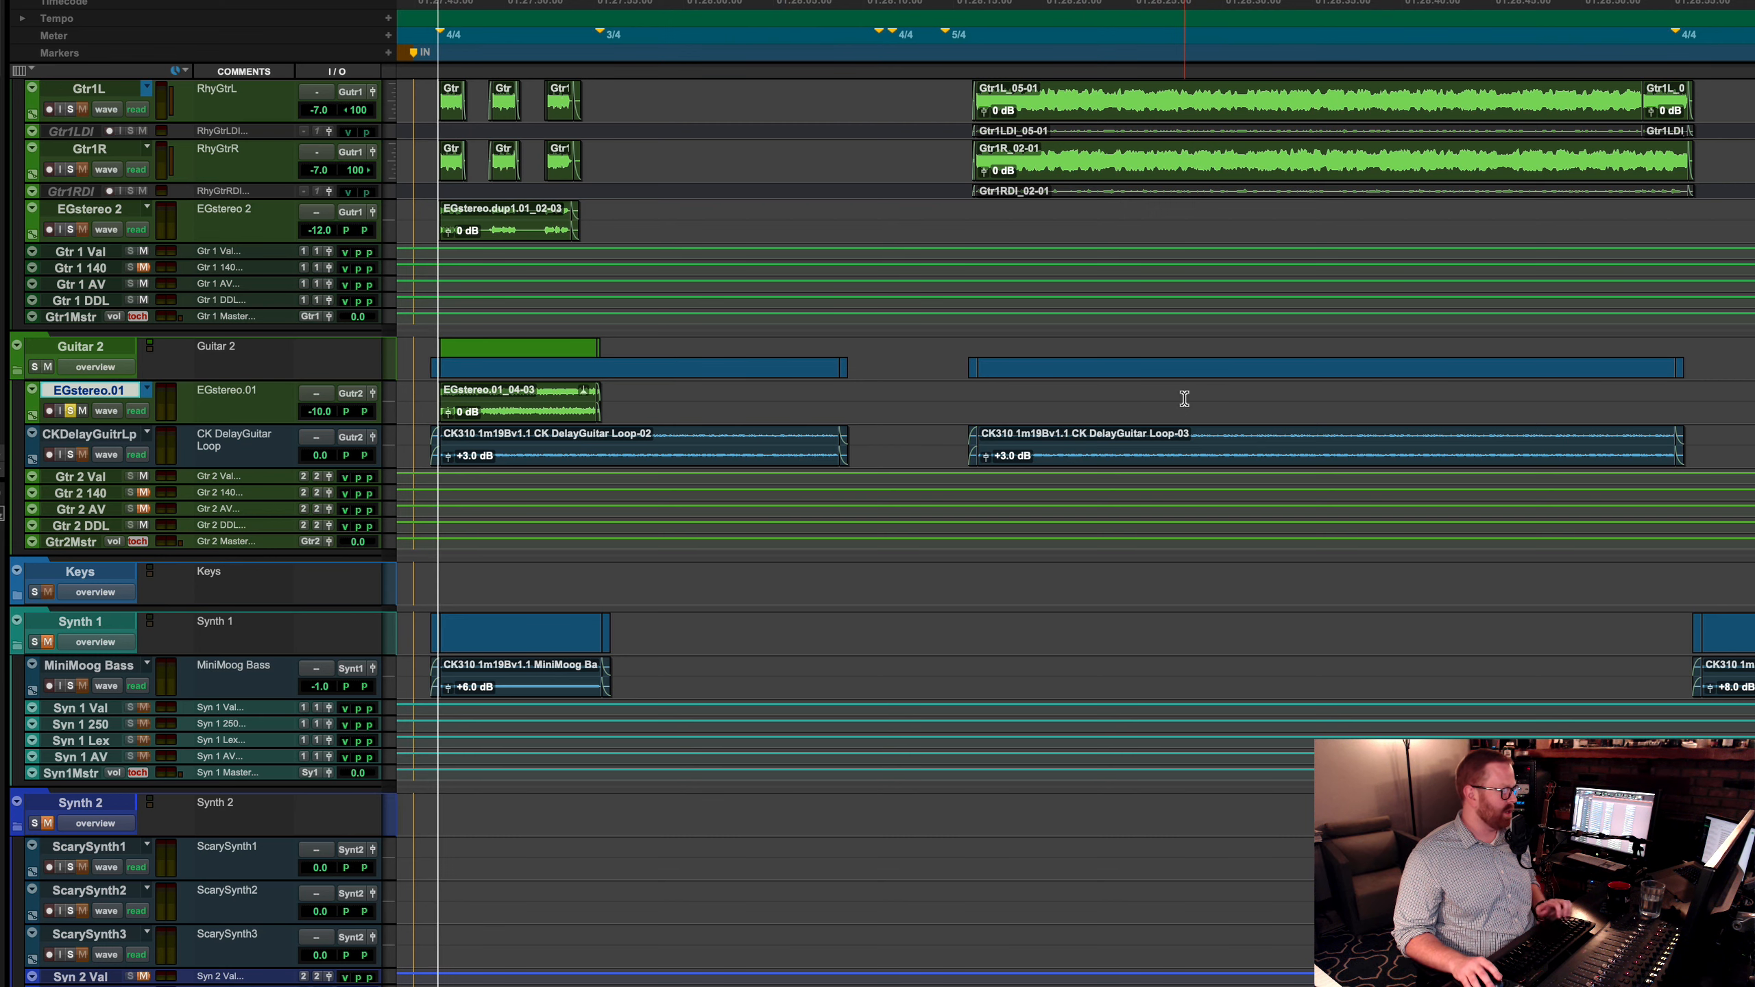
key("super+equal")
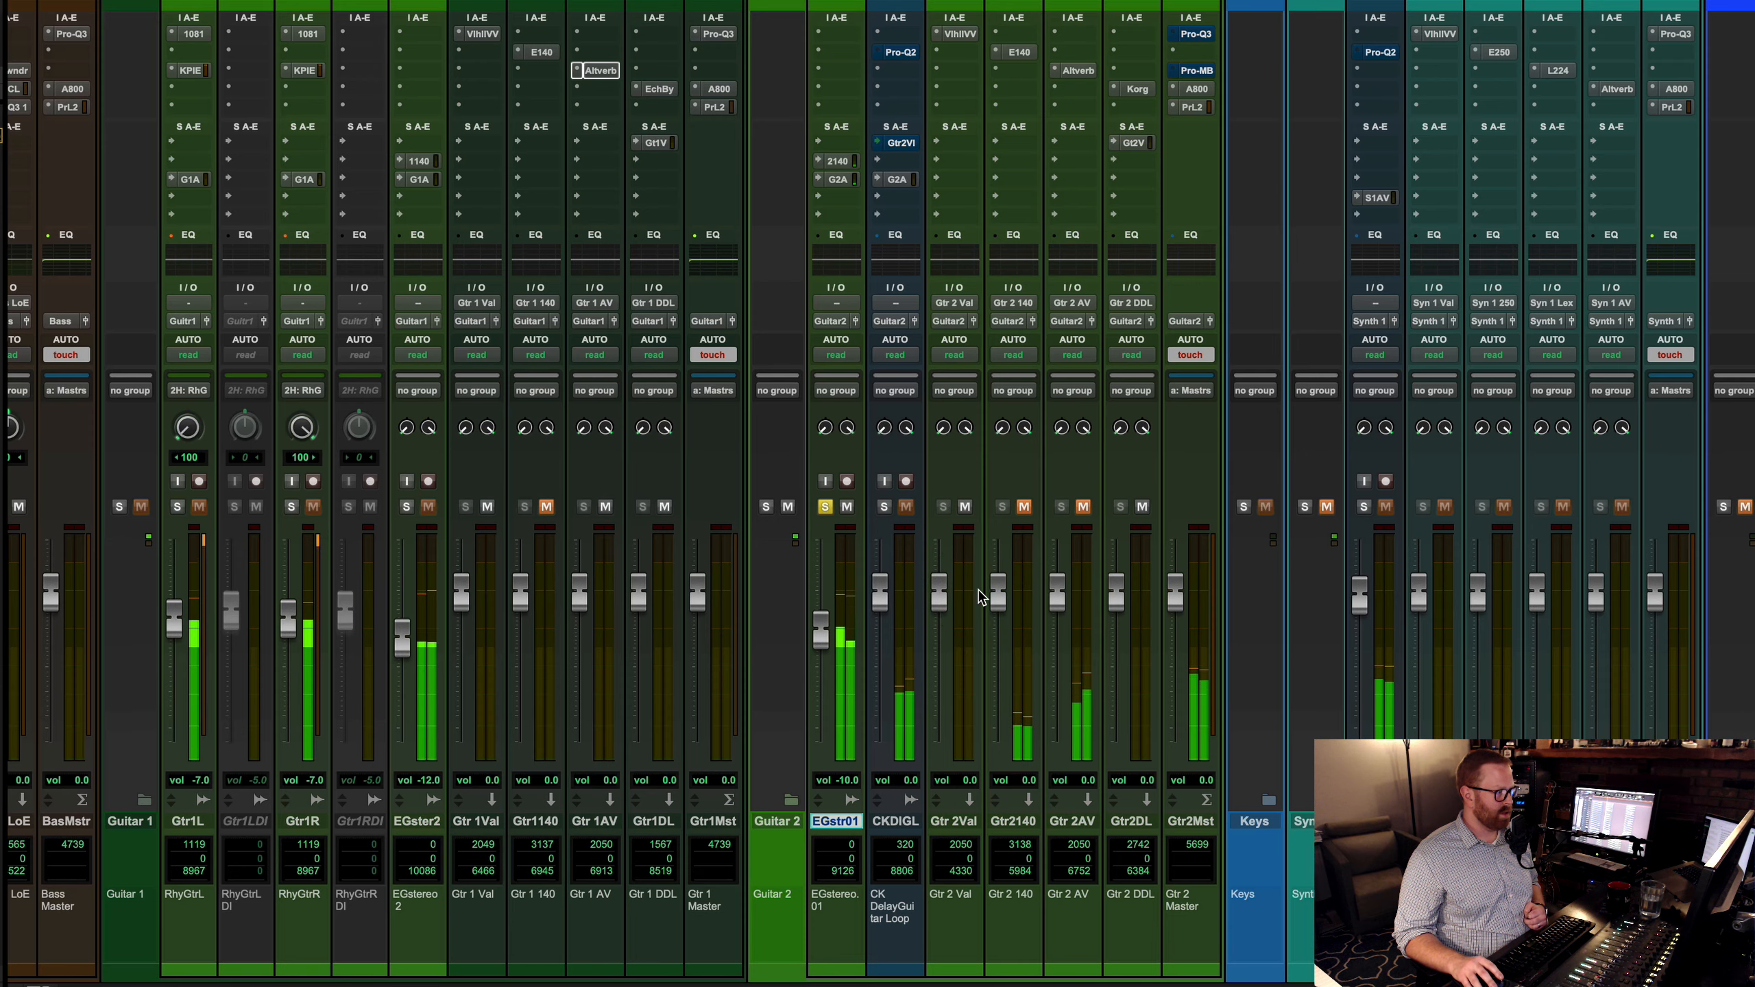
key("space")
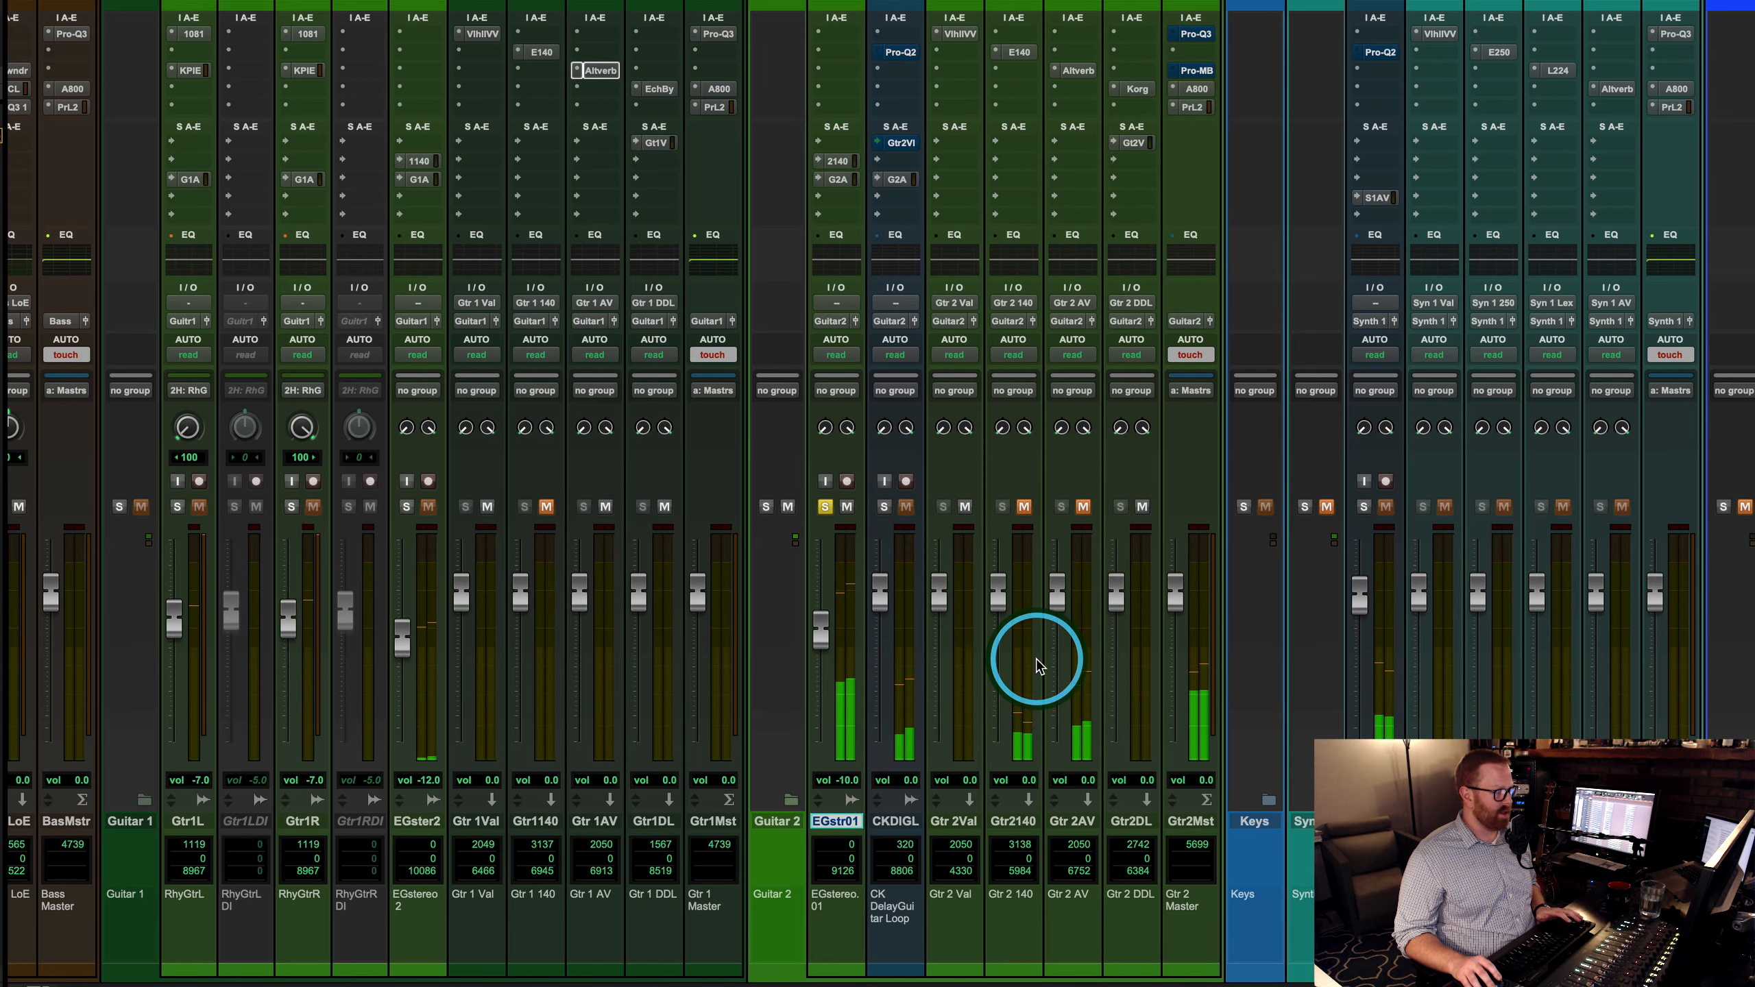
key("super+equal")
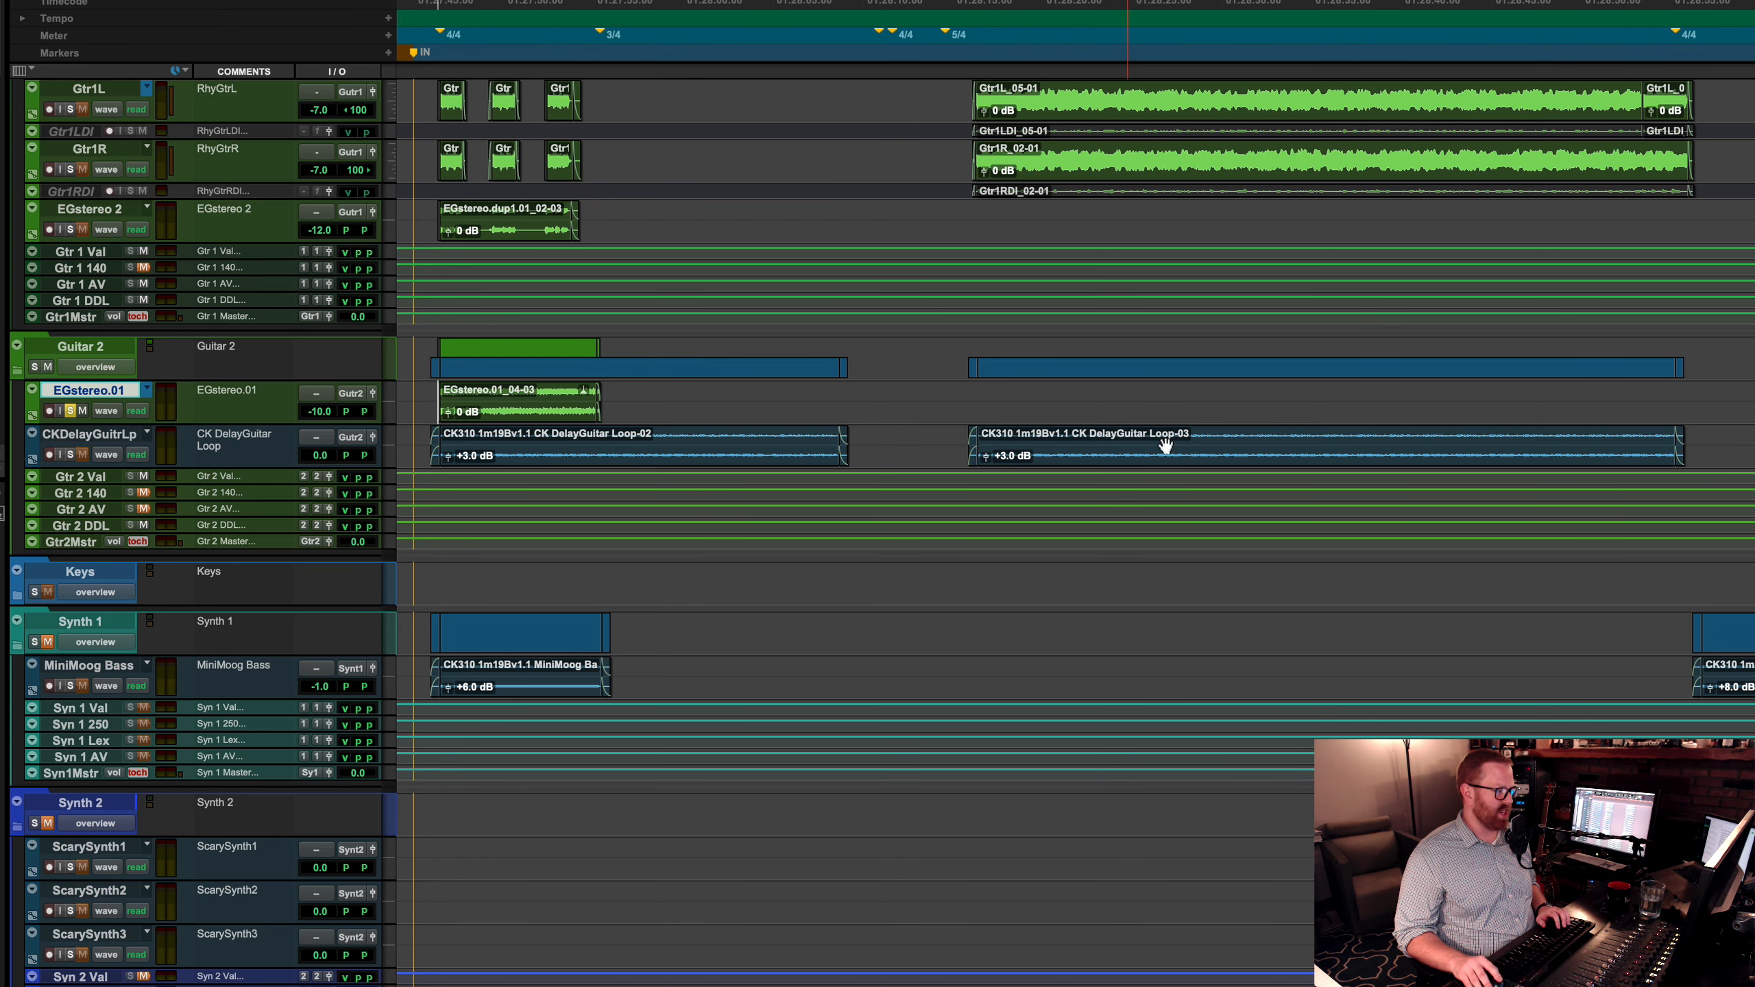
key("super+equal")
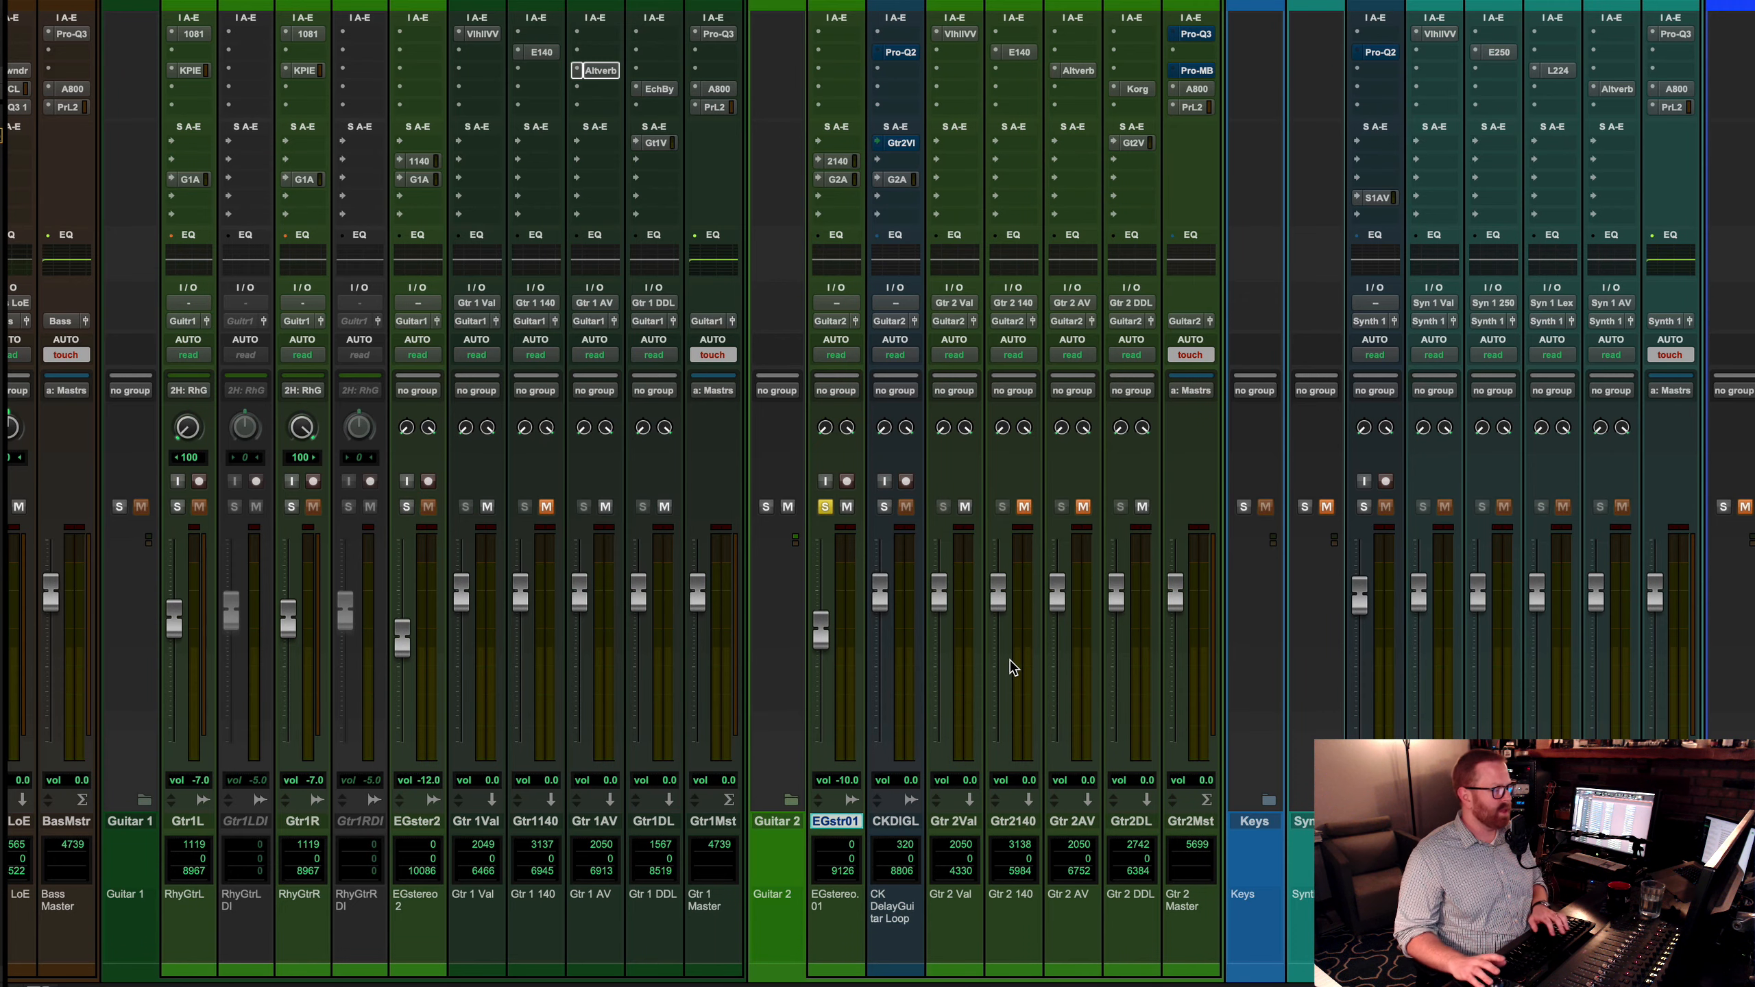
key("space")
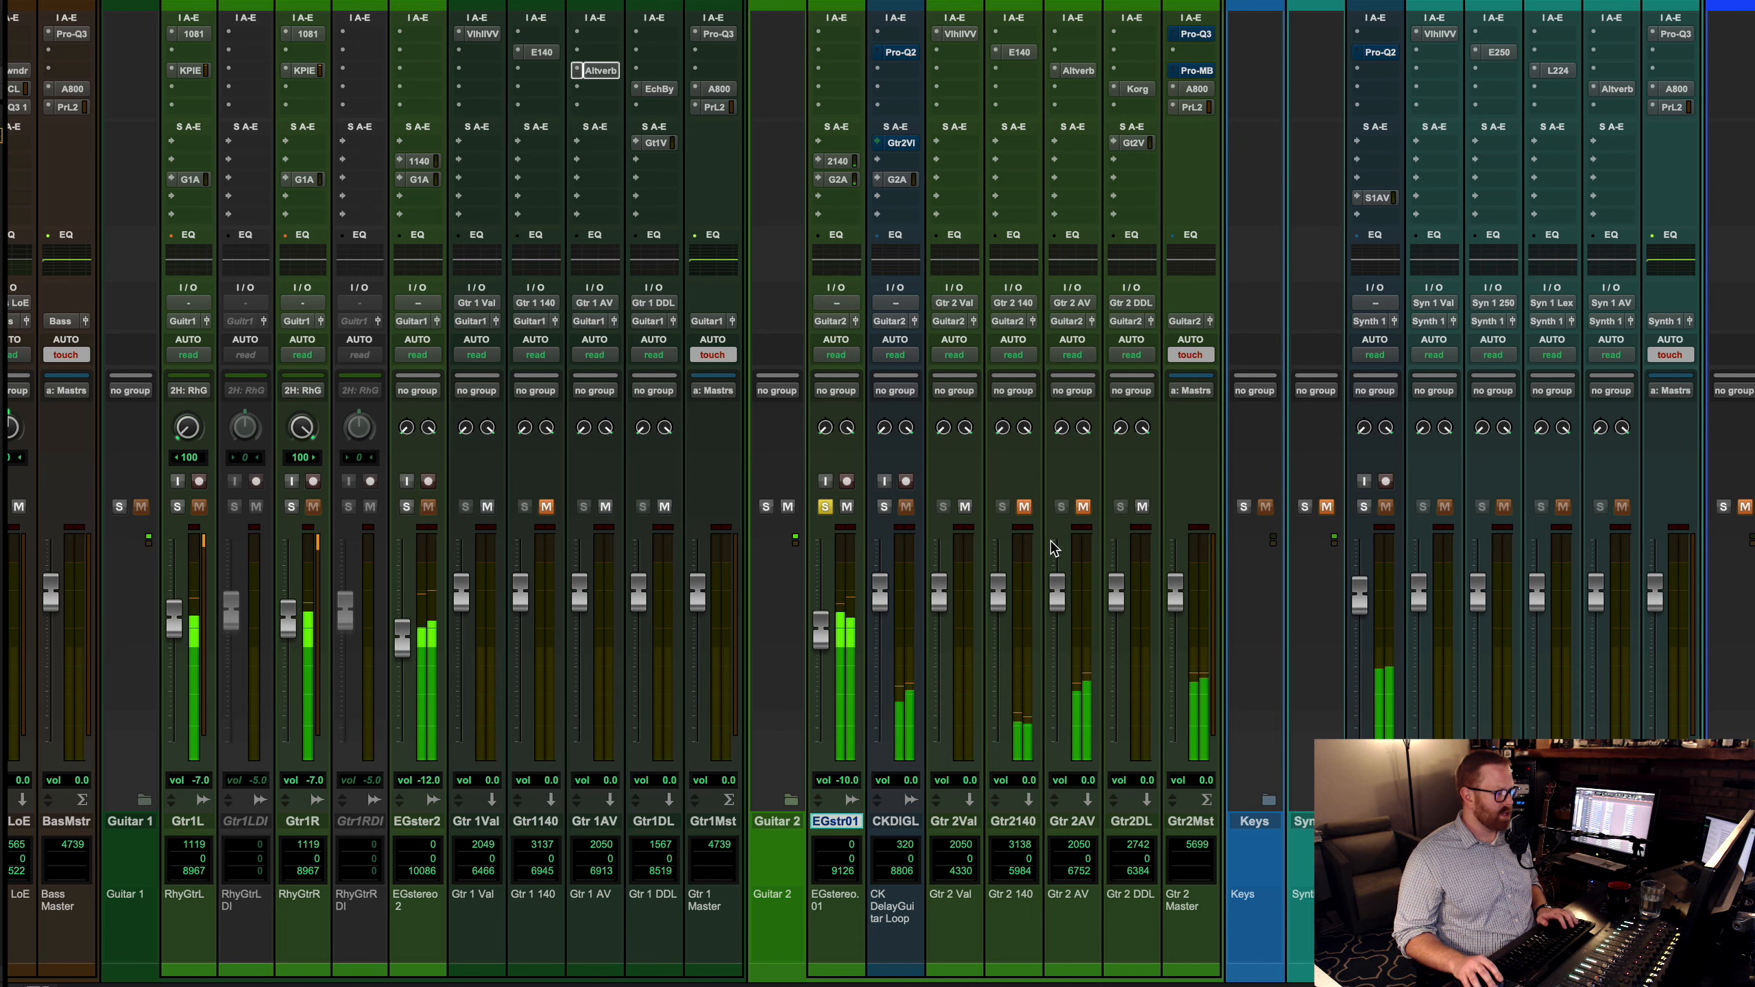
Step: Check the Altiverb settings on the Gtr 2 AV return, toggle its mute during playback and stop
left_click(1077, 70)
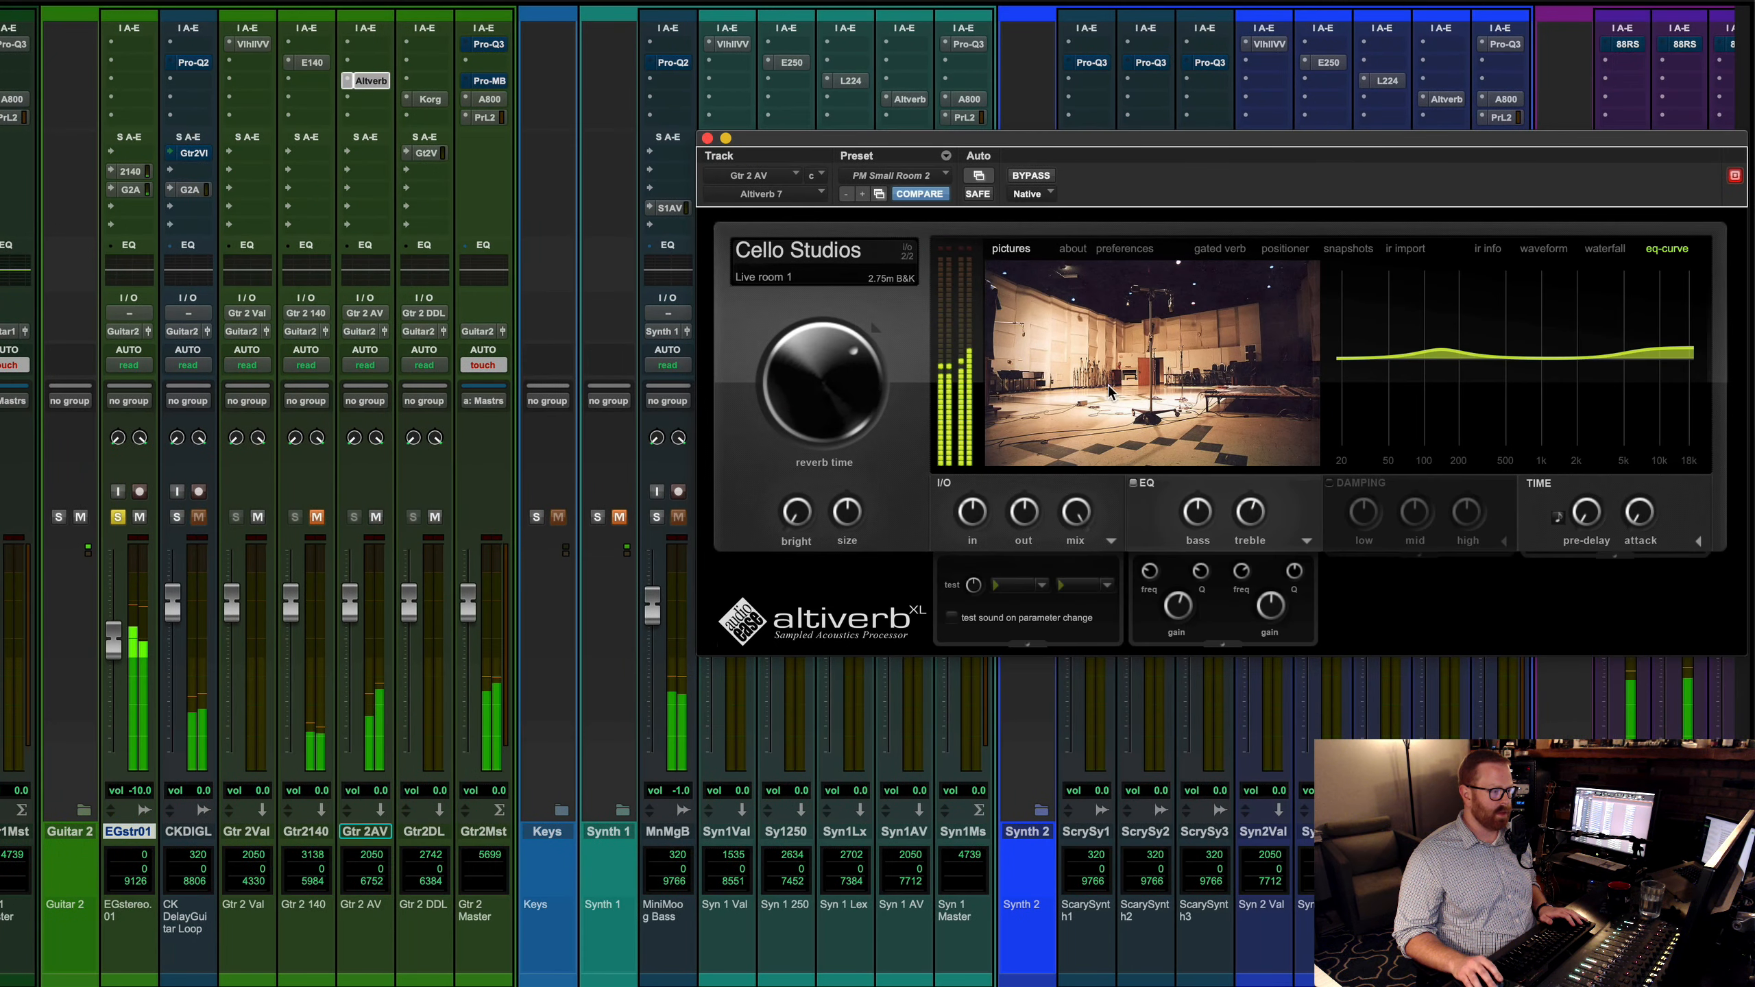
left_click(707, 138)
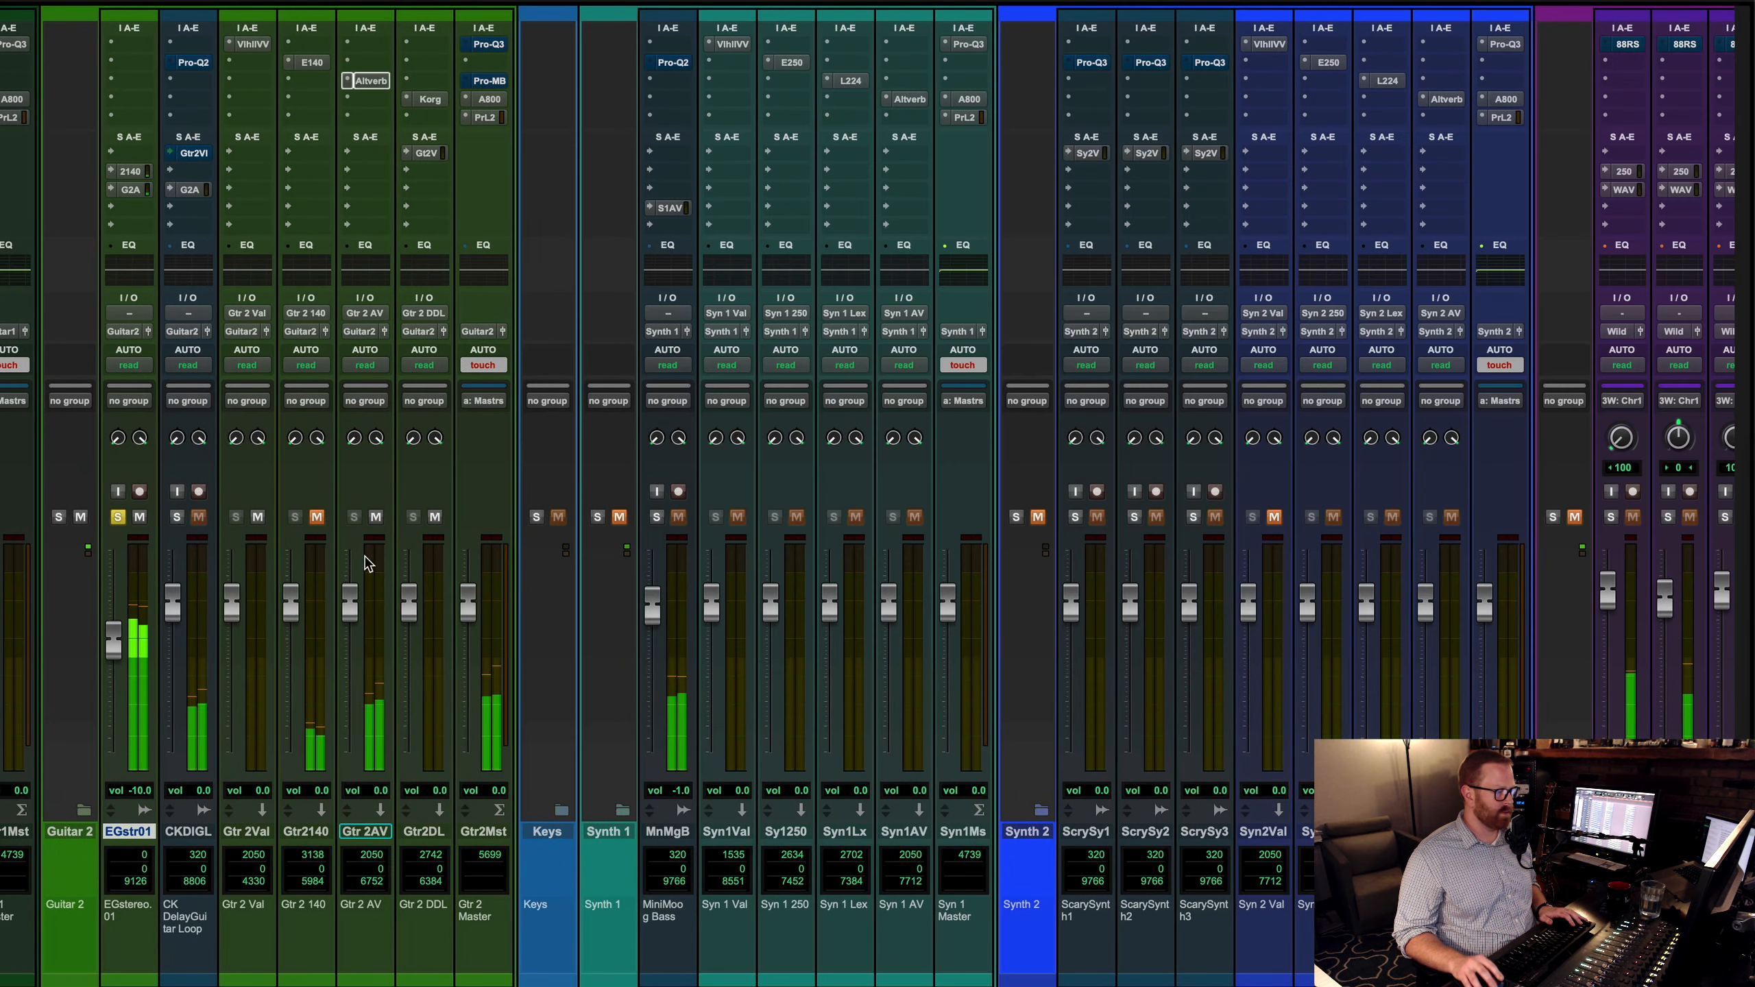
left_click(375, 517)
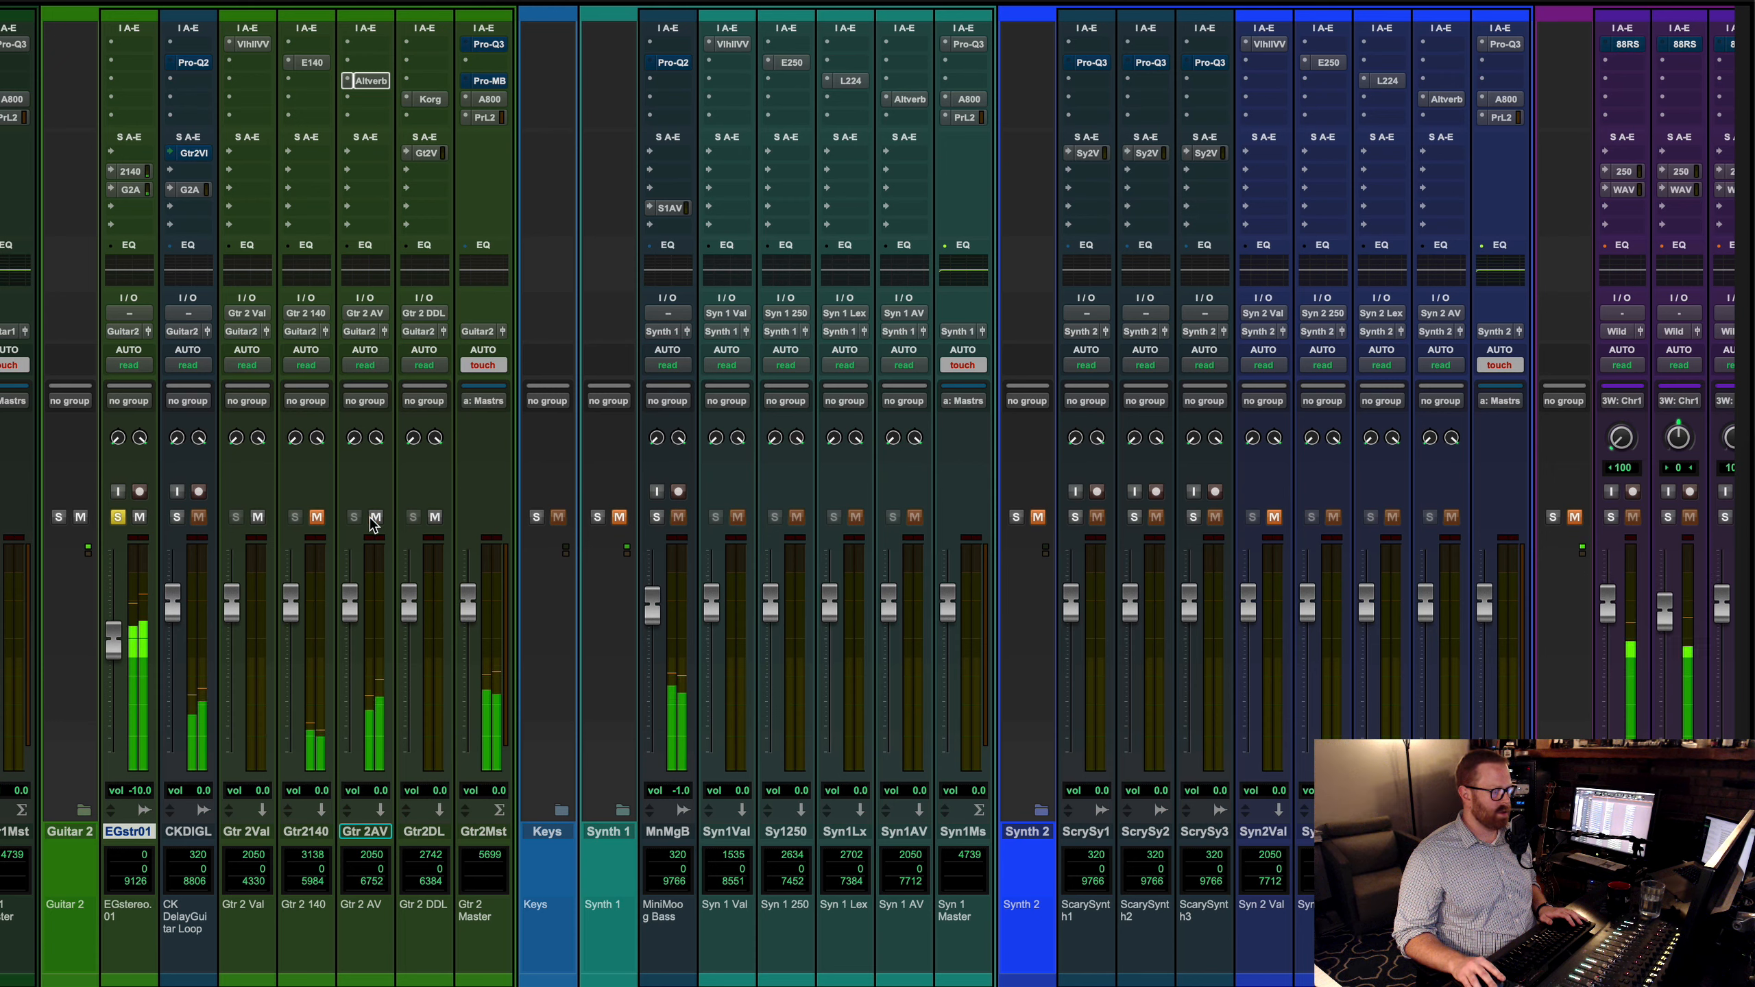
key("space")
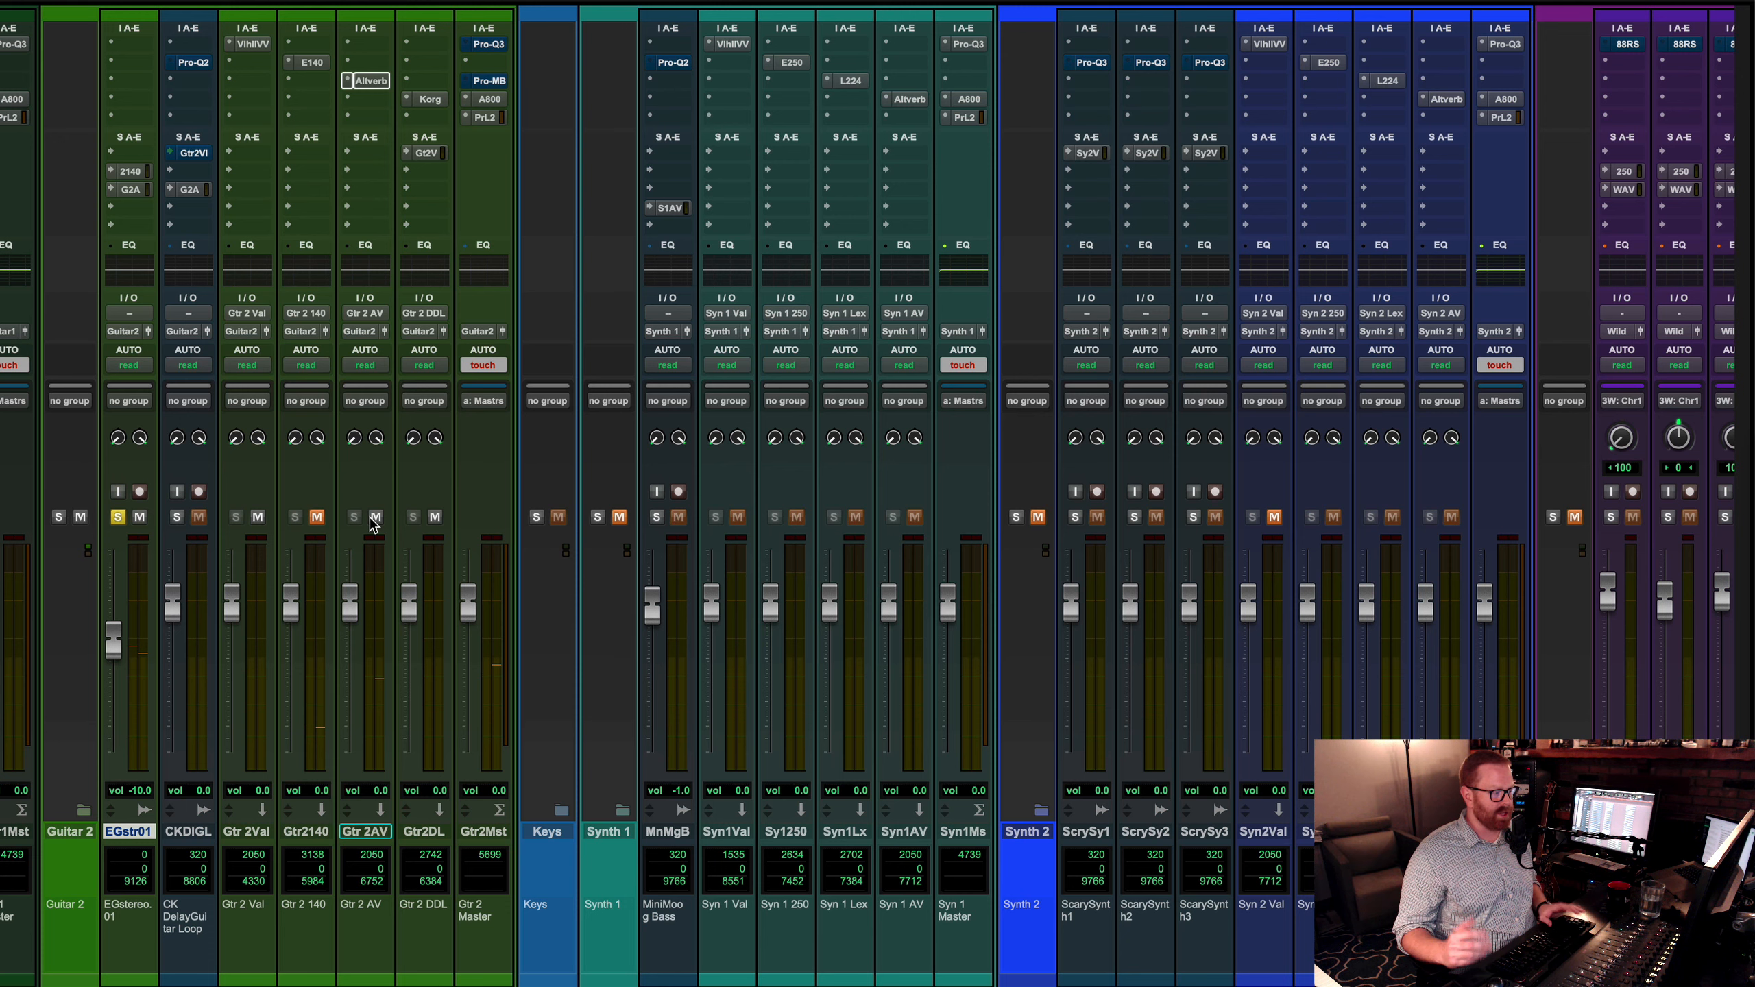
Step: Audition EGstereo.01 with the Gtr 2 140 return's mute toggled and examine that return's EMT 140 plate reverb settings
key("space")
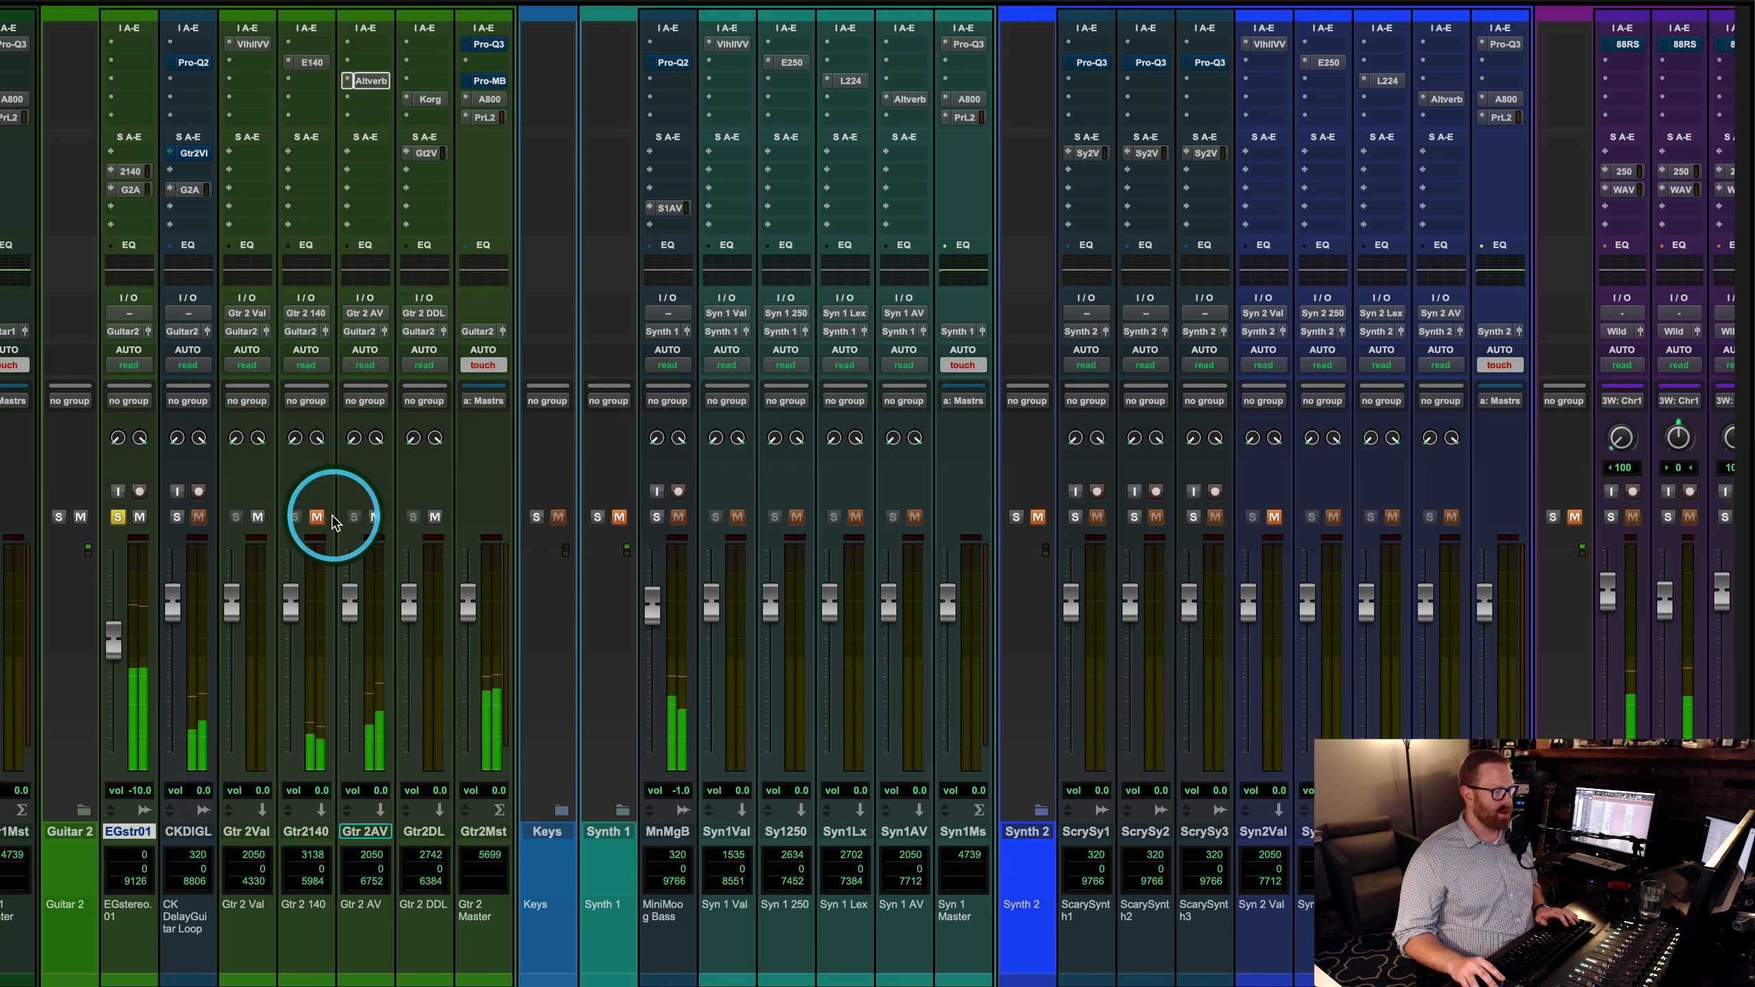
key("space")
left_click(319, 517)
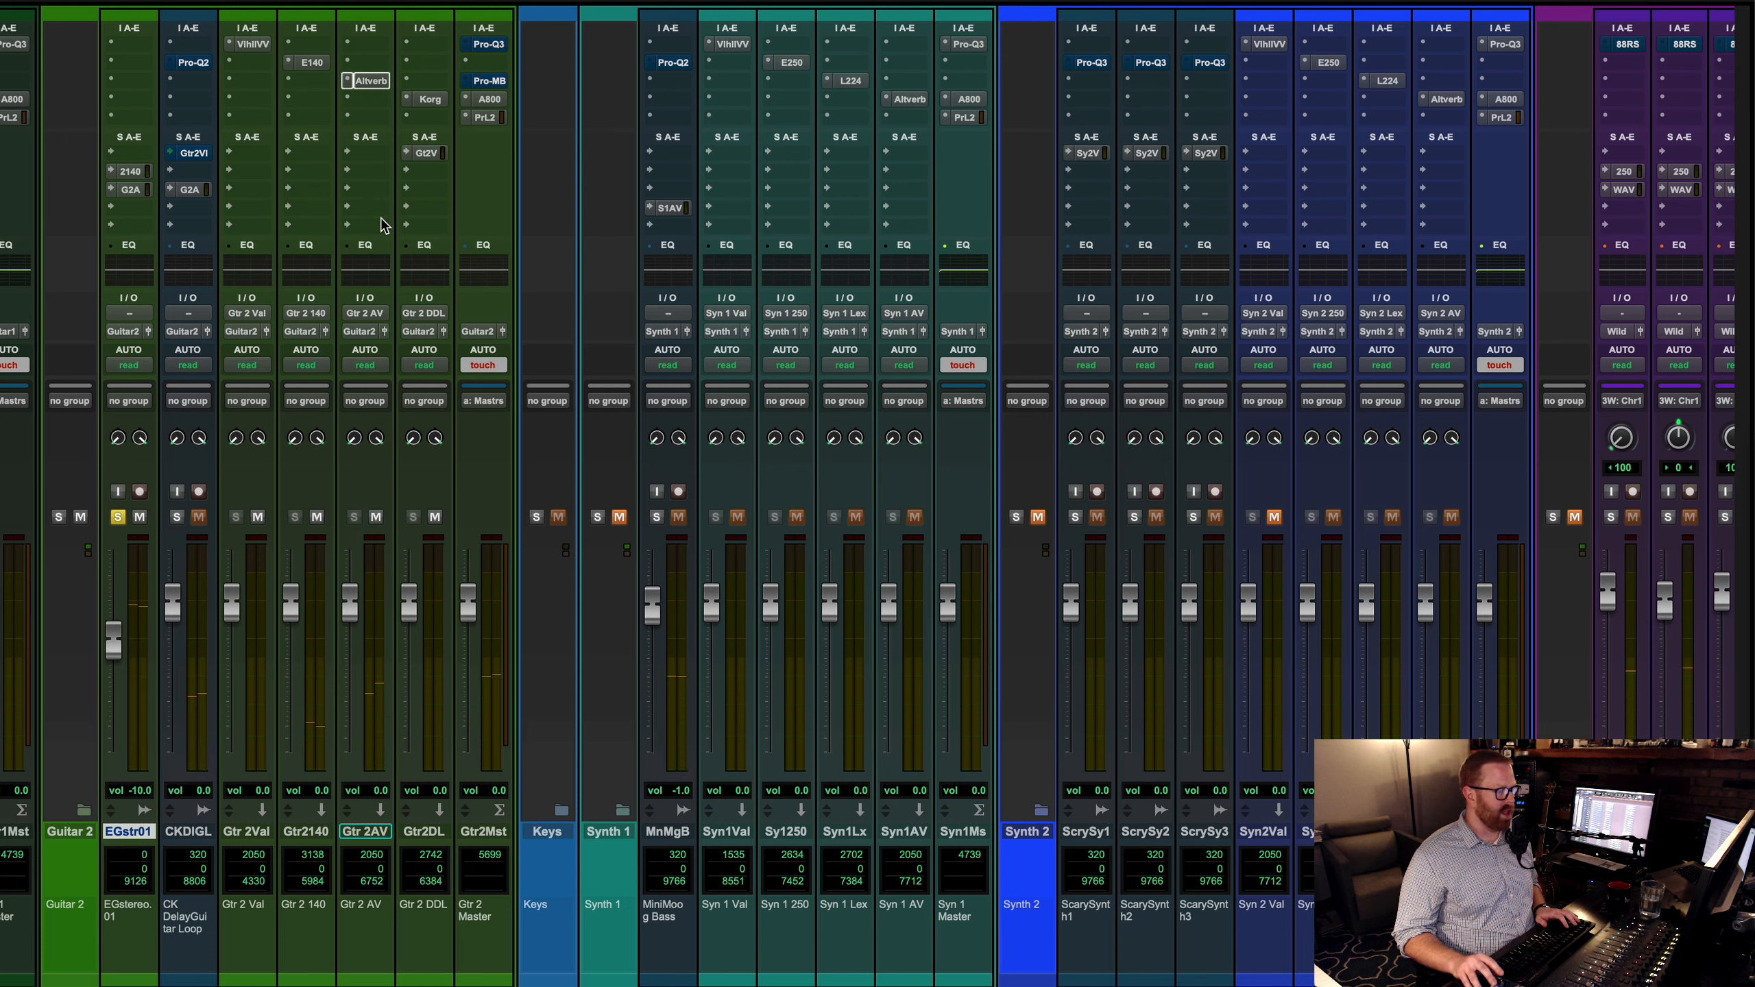
left_click(312, 62)
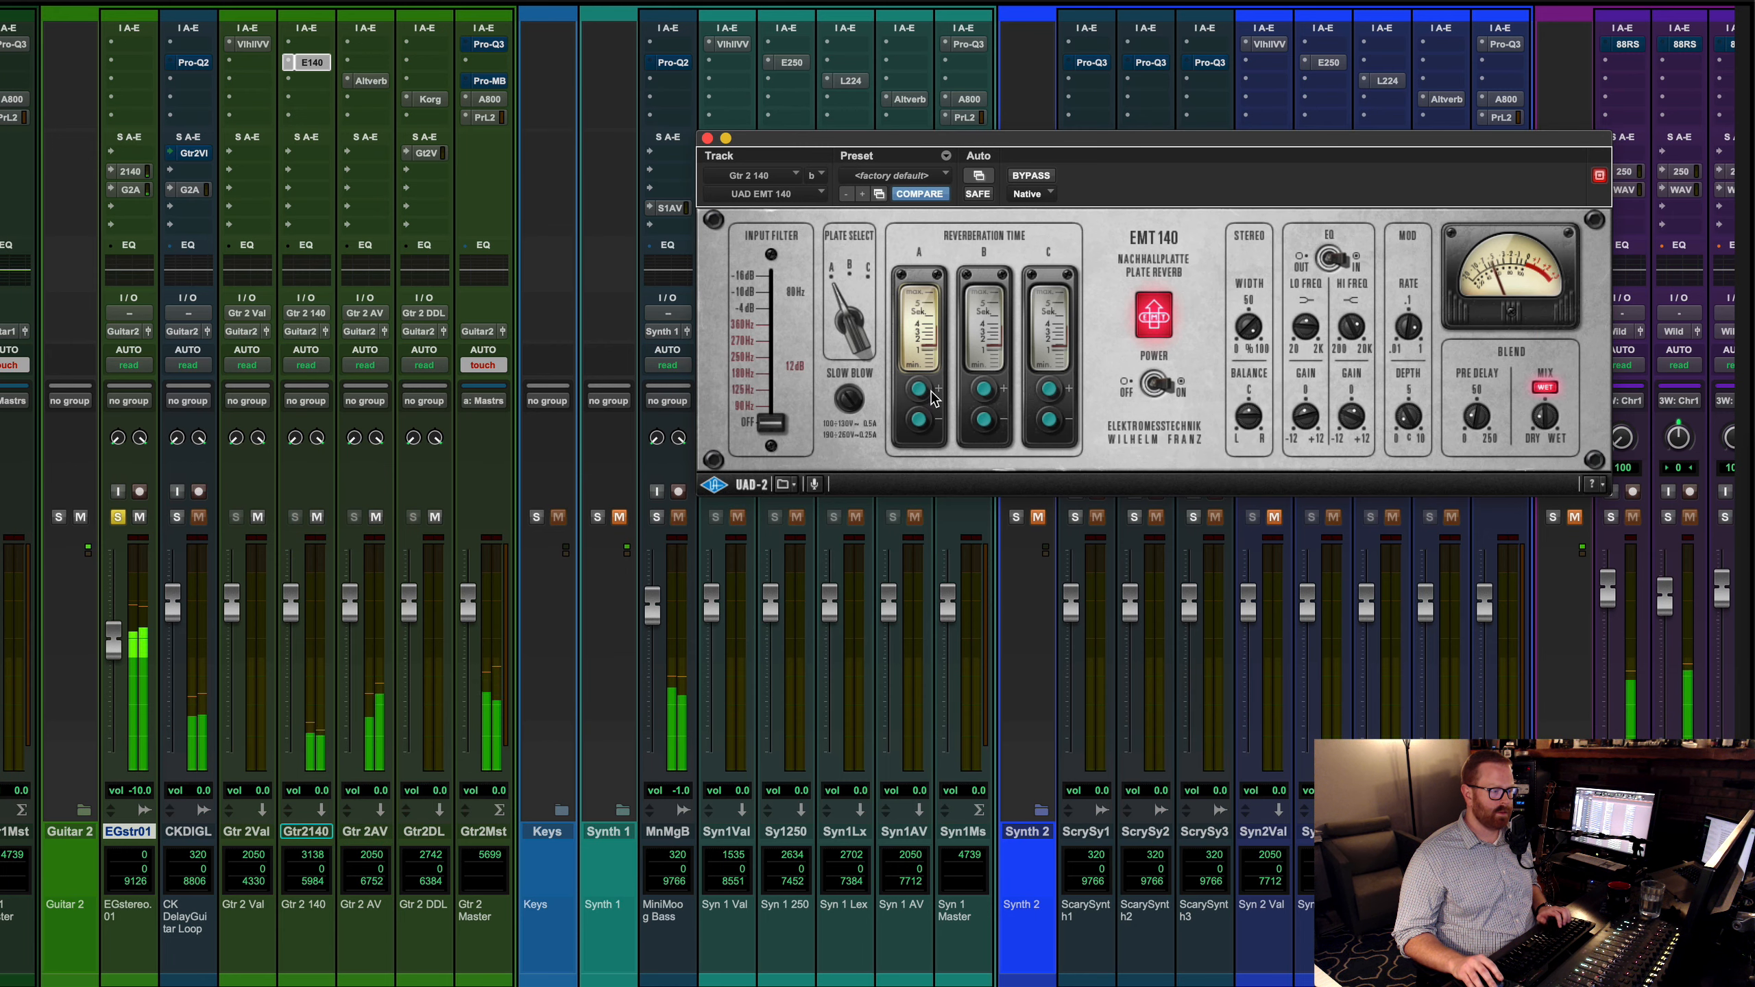
key("space")
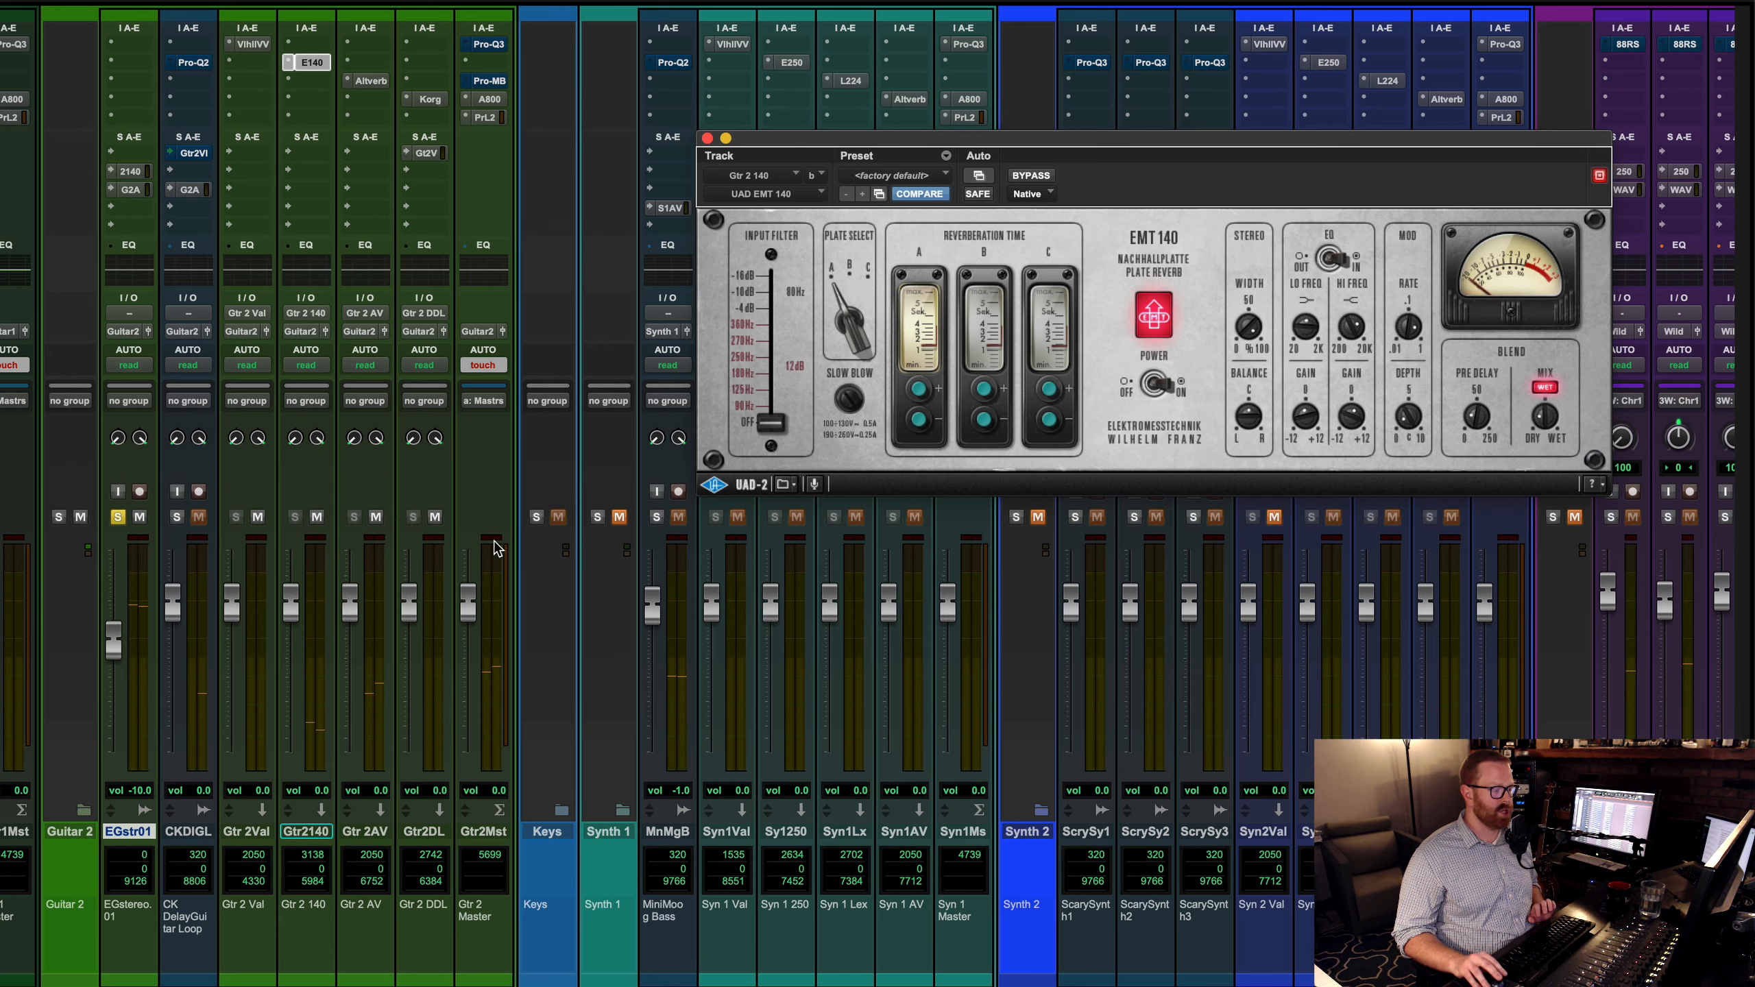
left_click(634, 601)
key("space")
key("space")
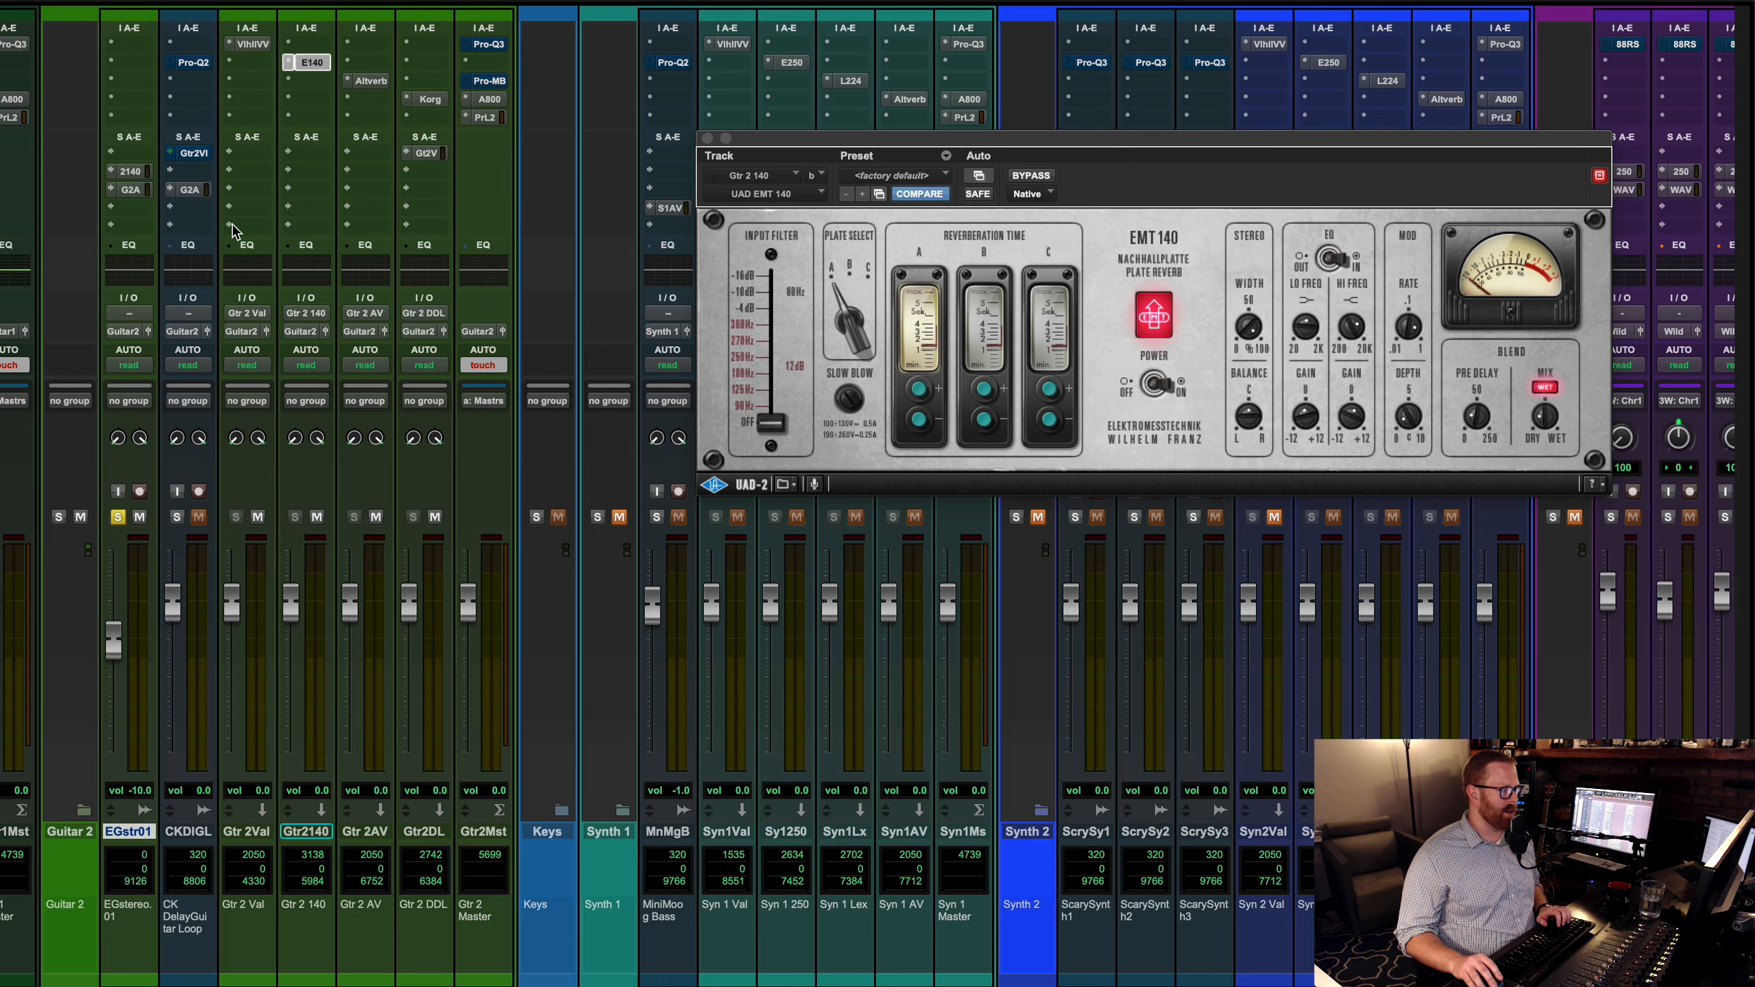
Step: Move the solo from EGstereo.01 to the CK DelayGuitar Loop track and play from the start of its first clip
key("super+equal")
key("shift+s")
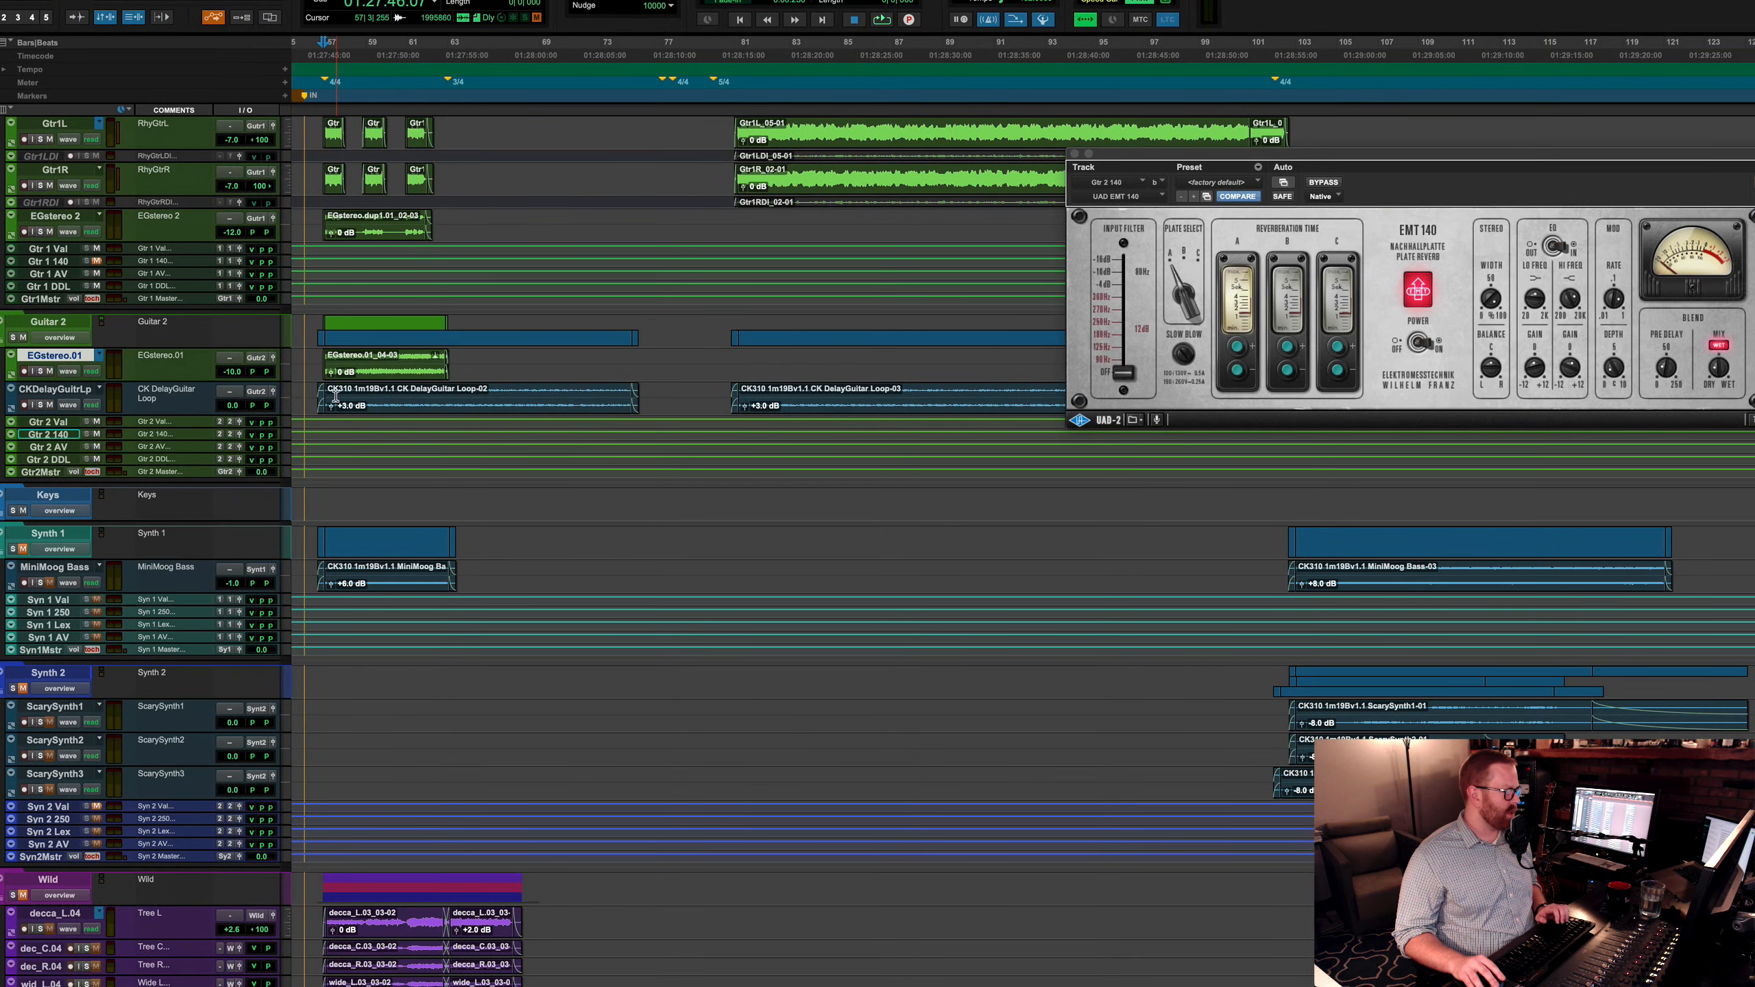
left_click(323, 396)
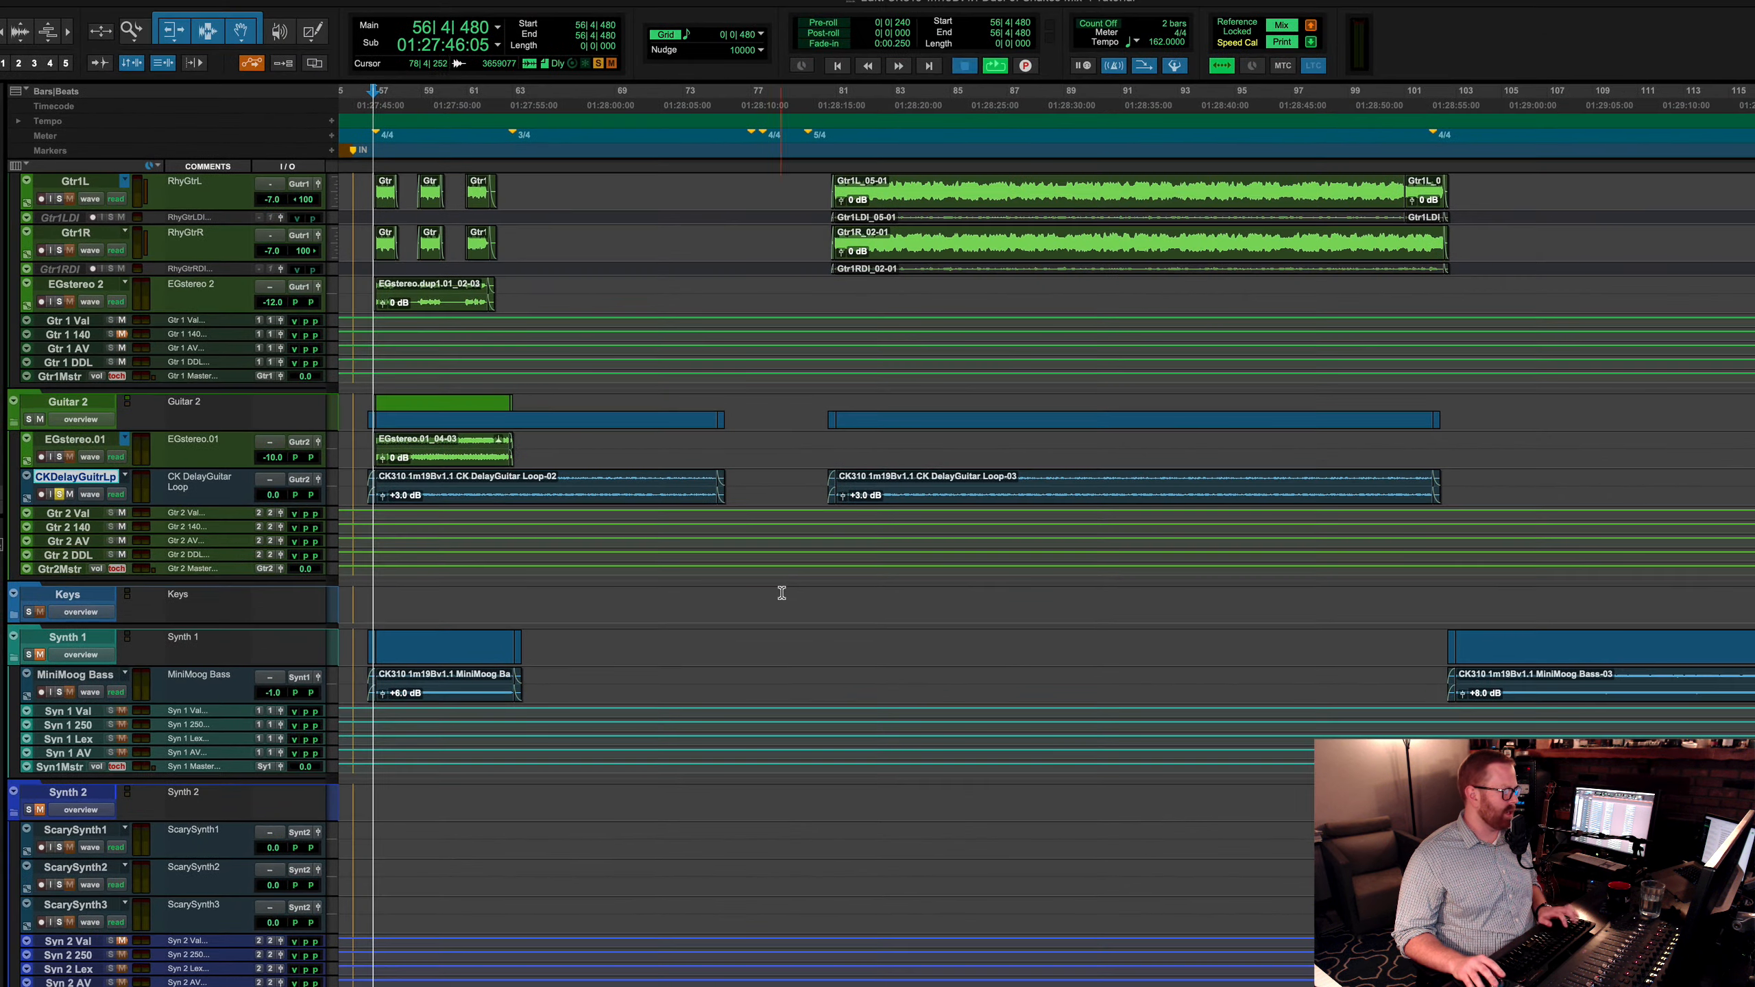
key("super+equal")
key("space")
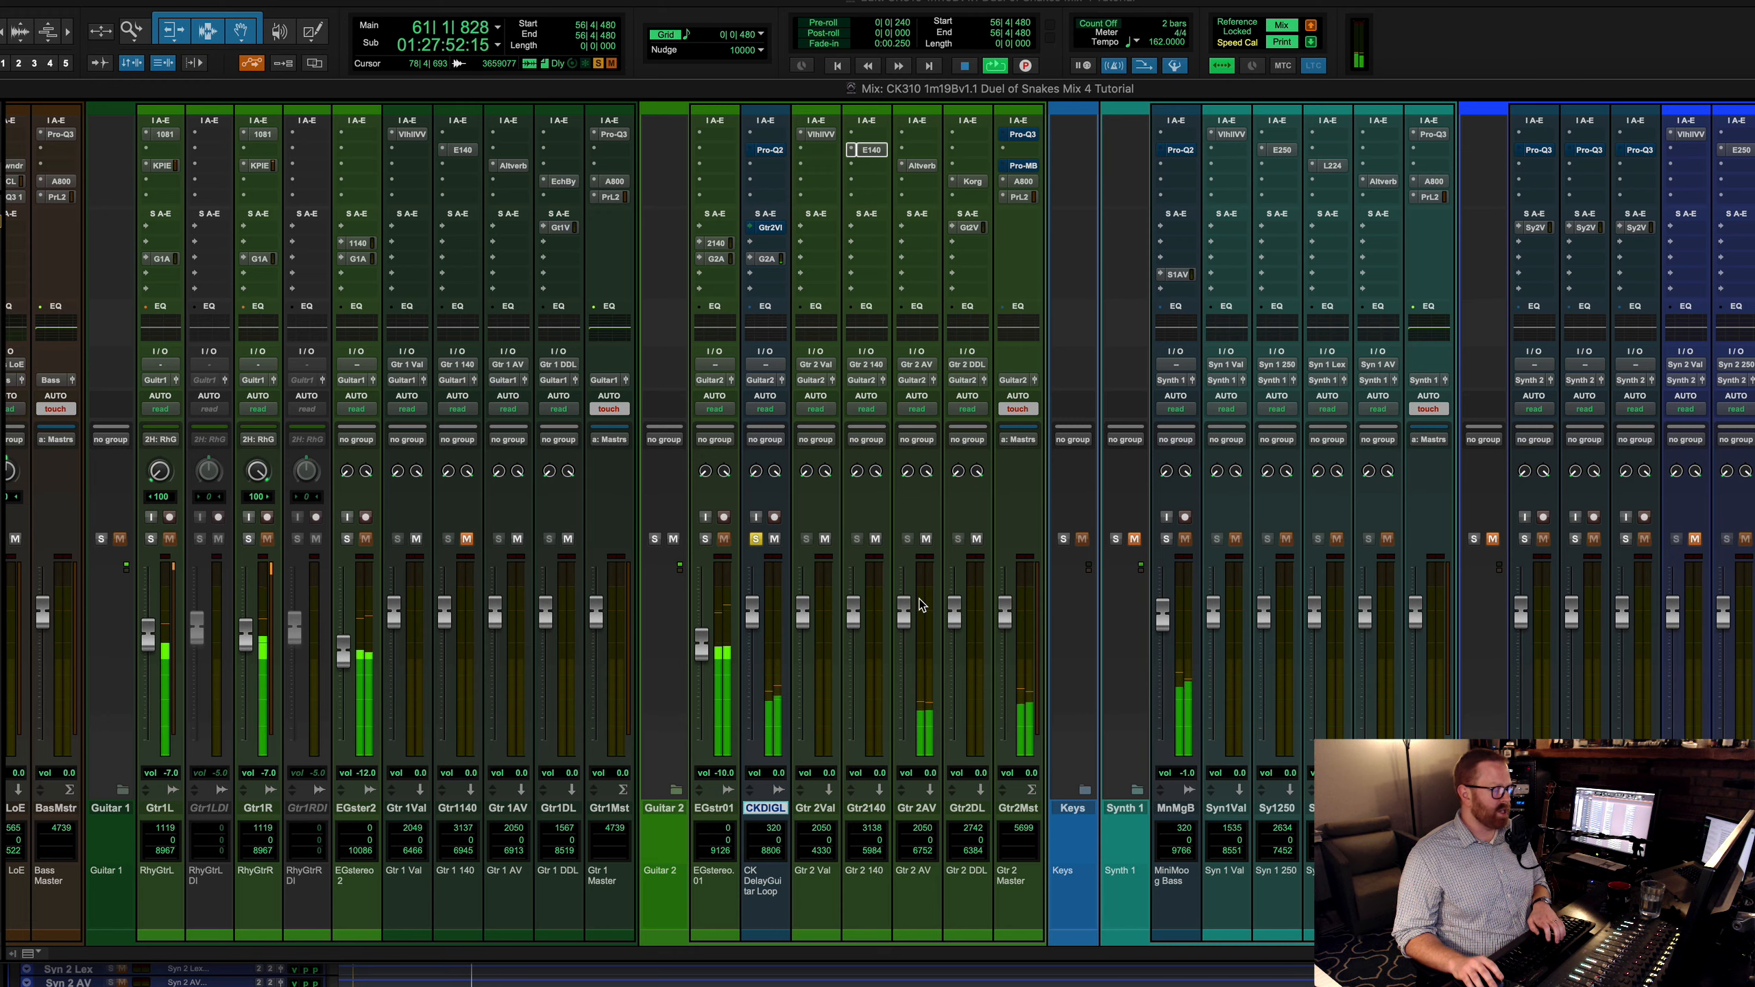
Step: Play the soloed CK DelayGuitar Loop from the start of its second clip
key("super+equal")
left_click(829, 477)
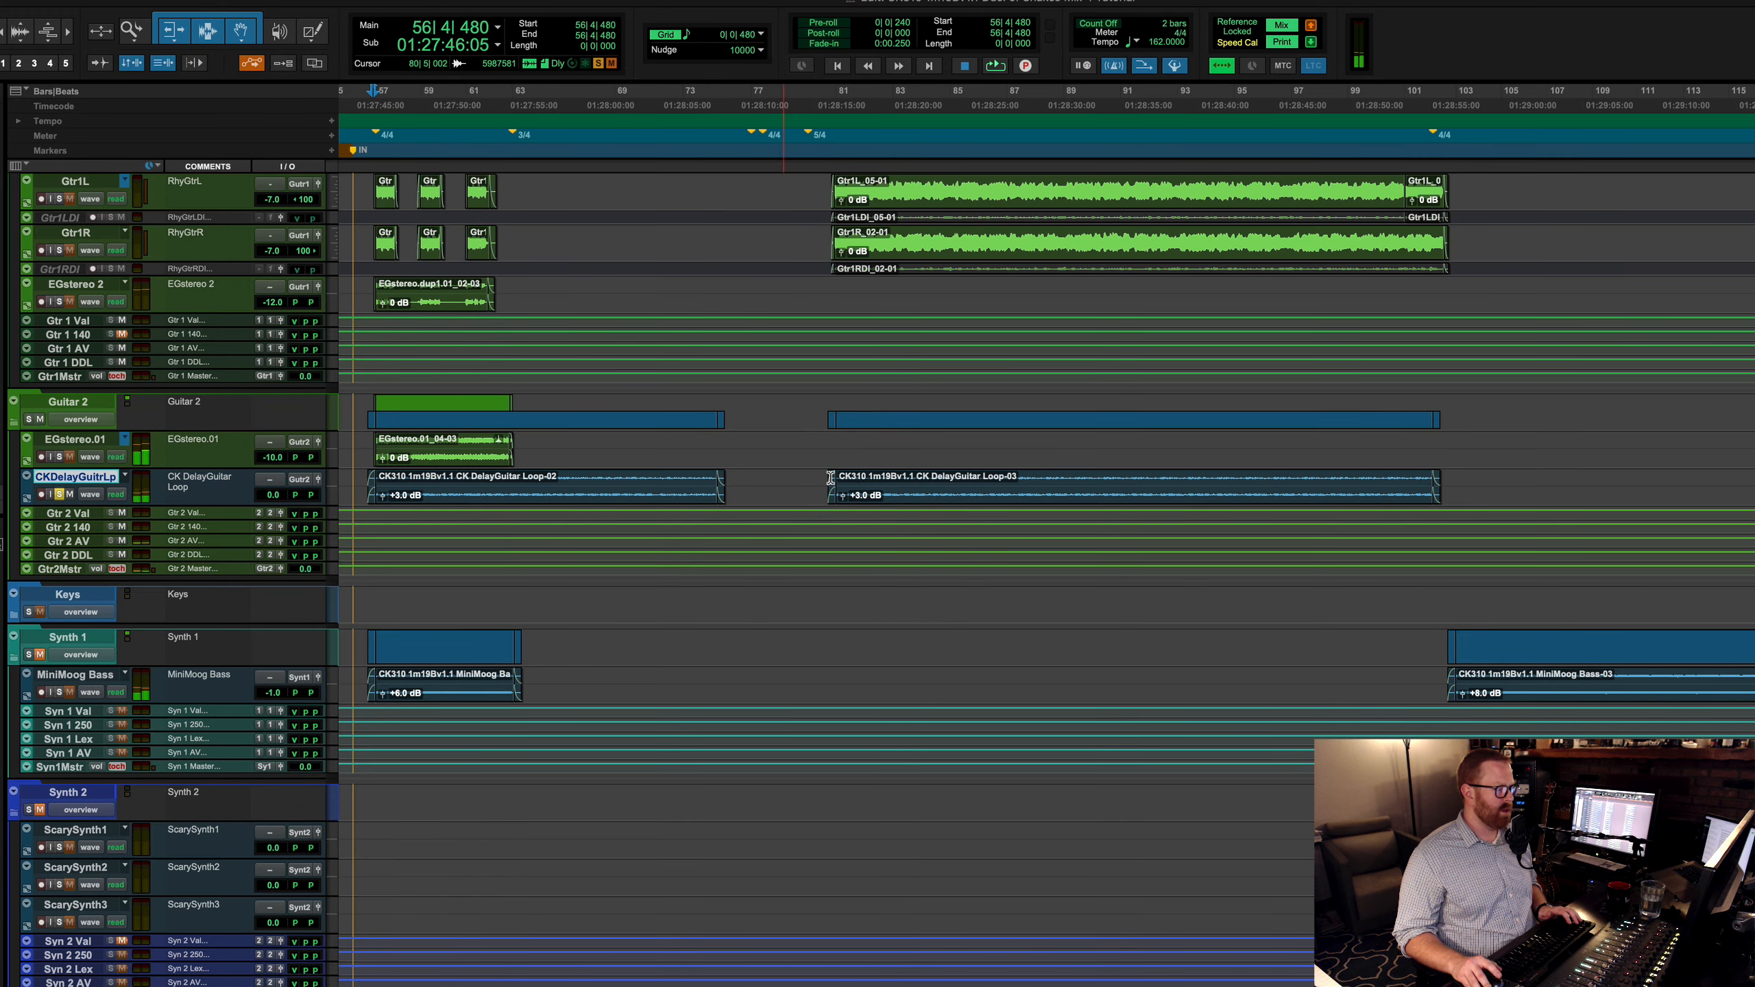
key("space")
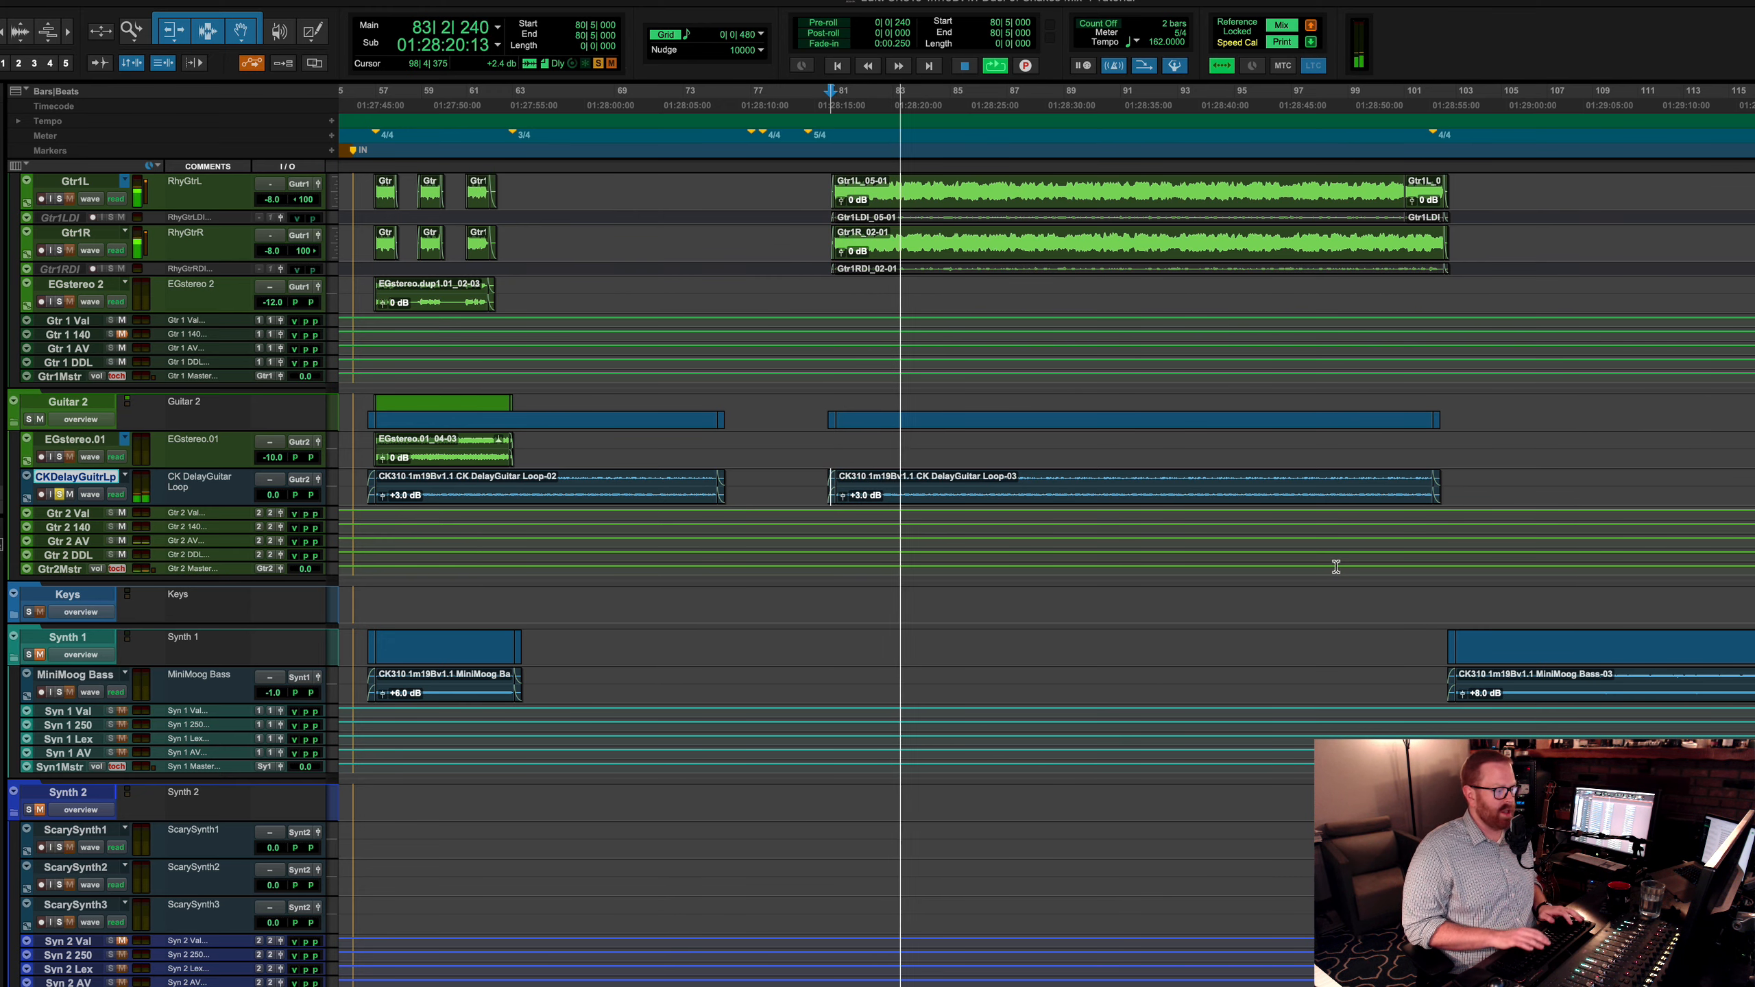
Step: Open the Pro-Q 2 on the CK DelayGuitar Loop channel and take it out of bypass
key("super+equal")
left_click(770, 149)
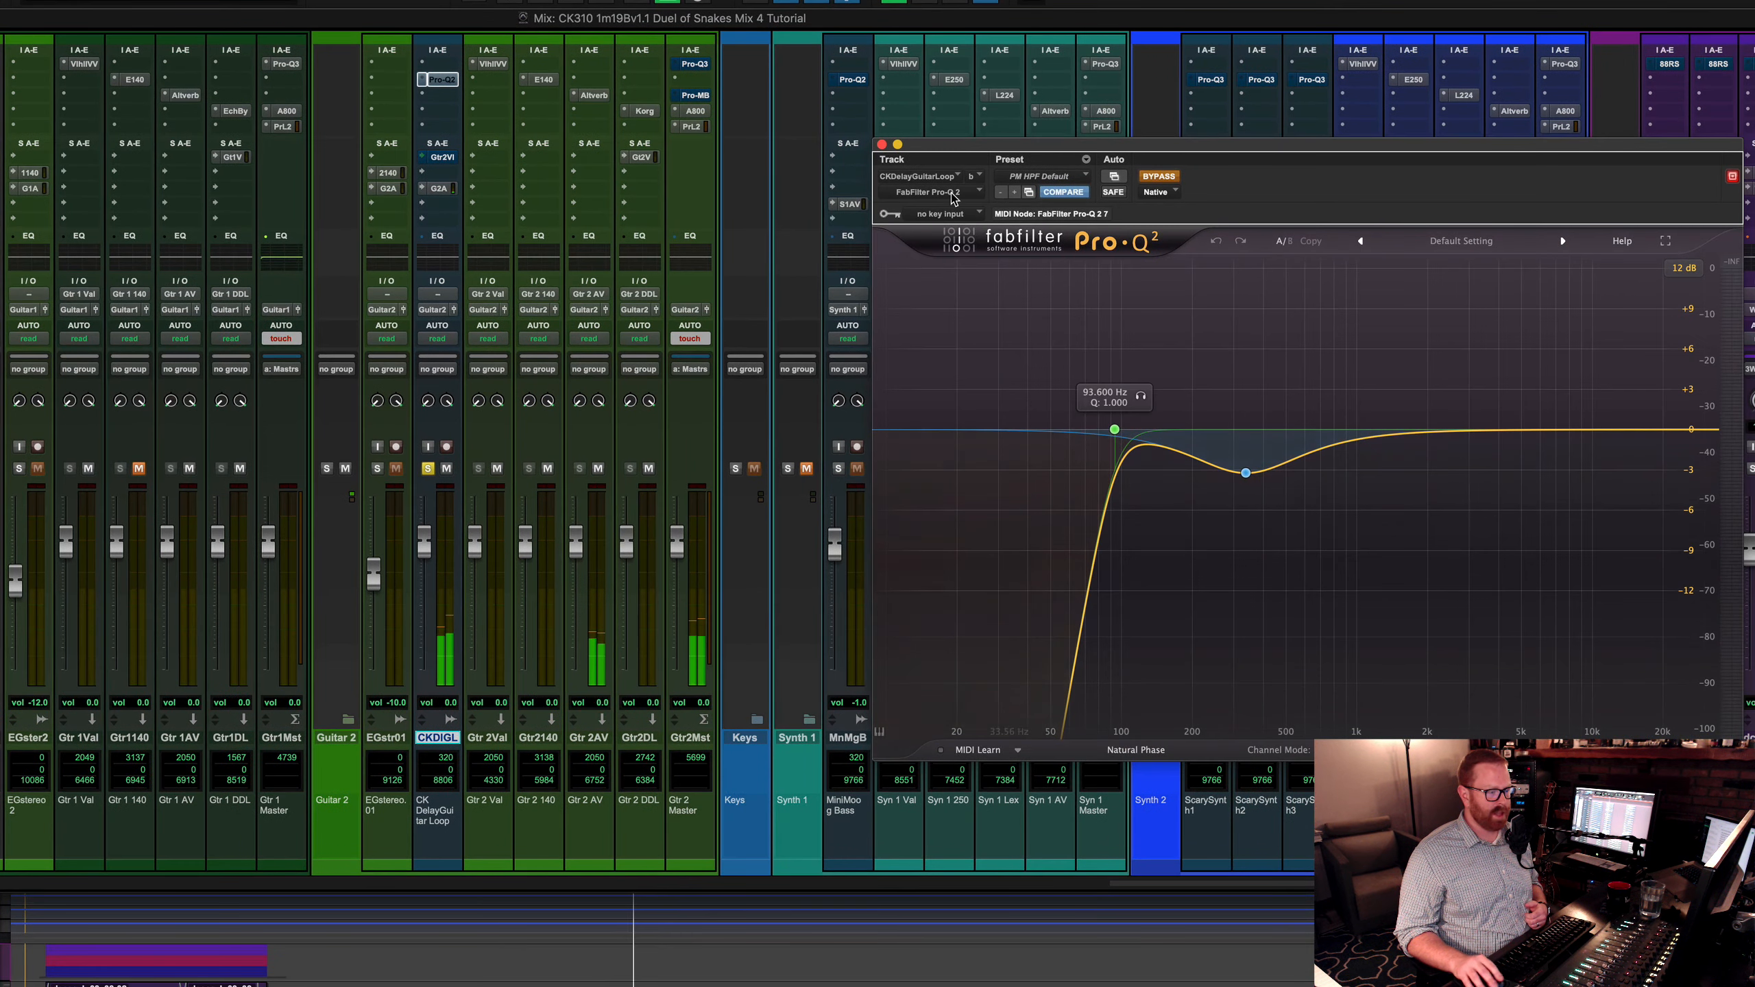
left_click(443, 81)
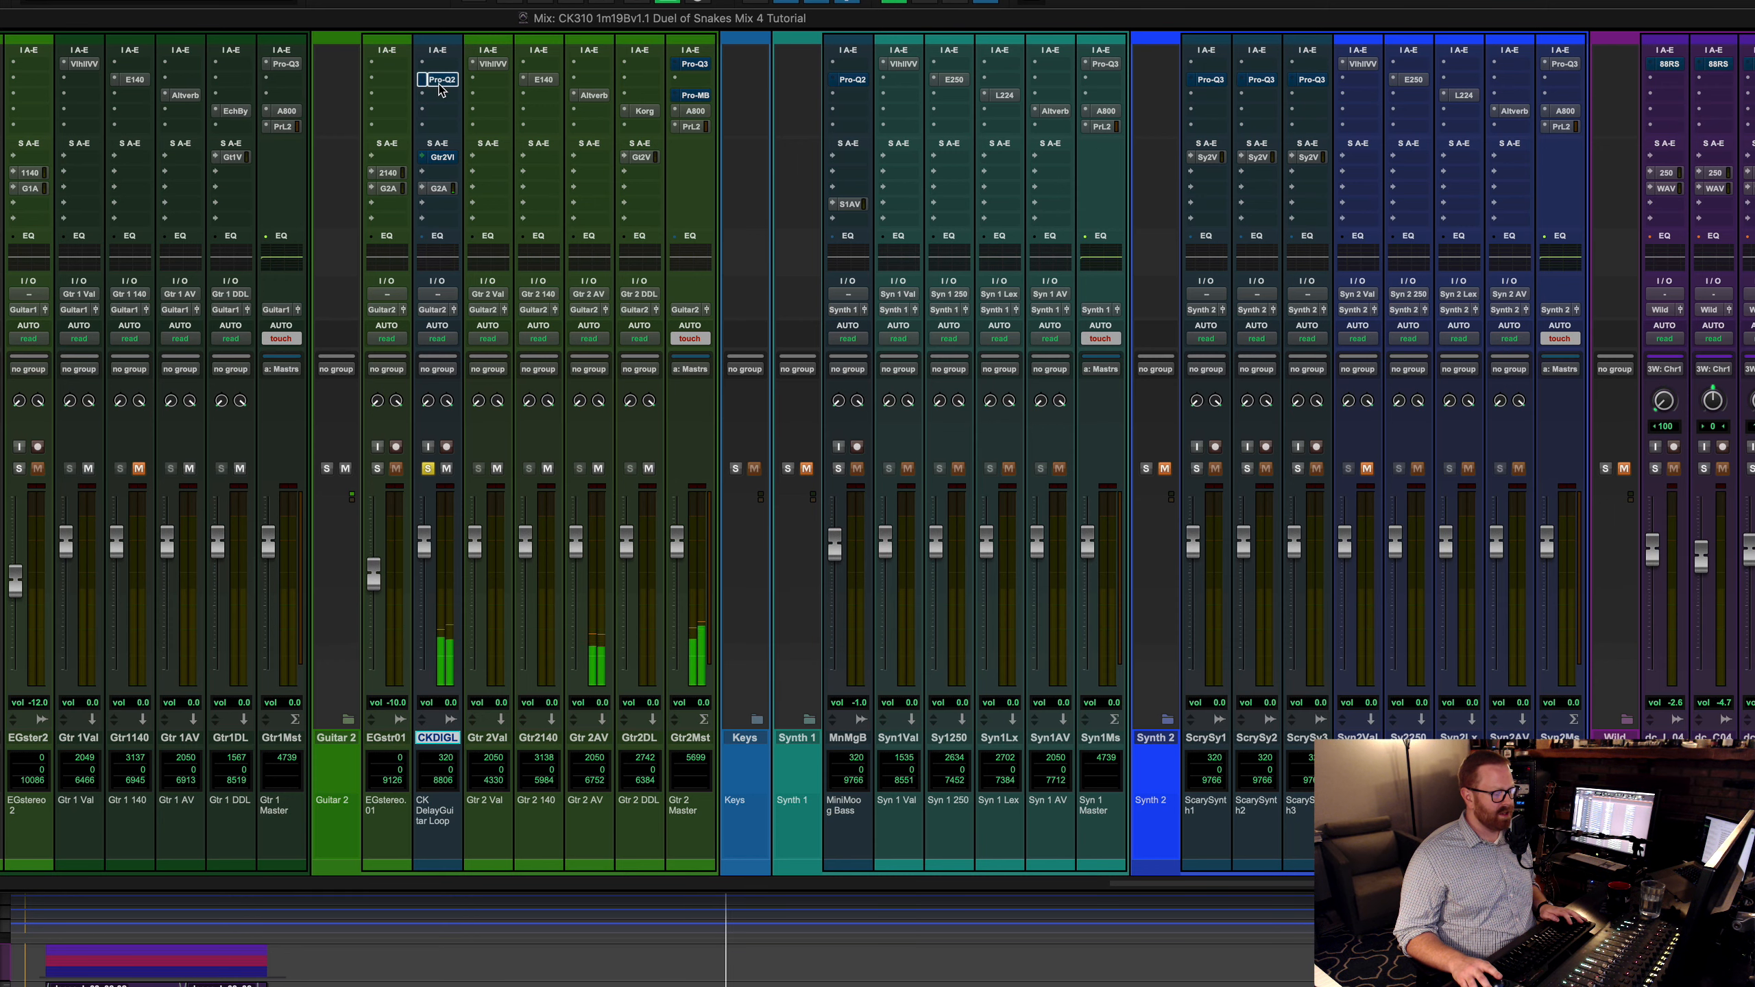
left_click(440, 80)
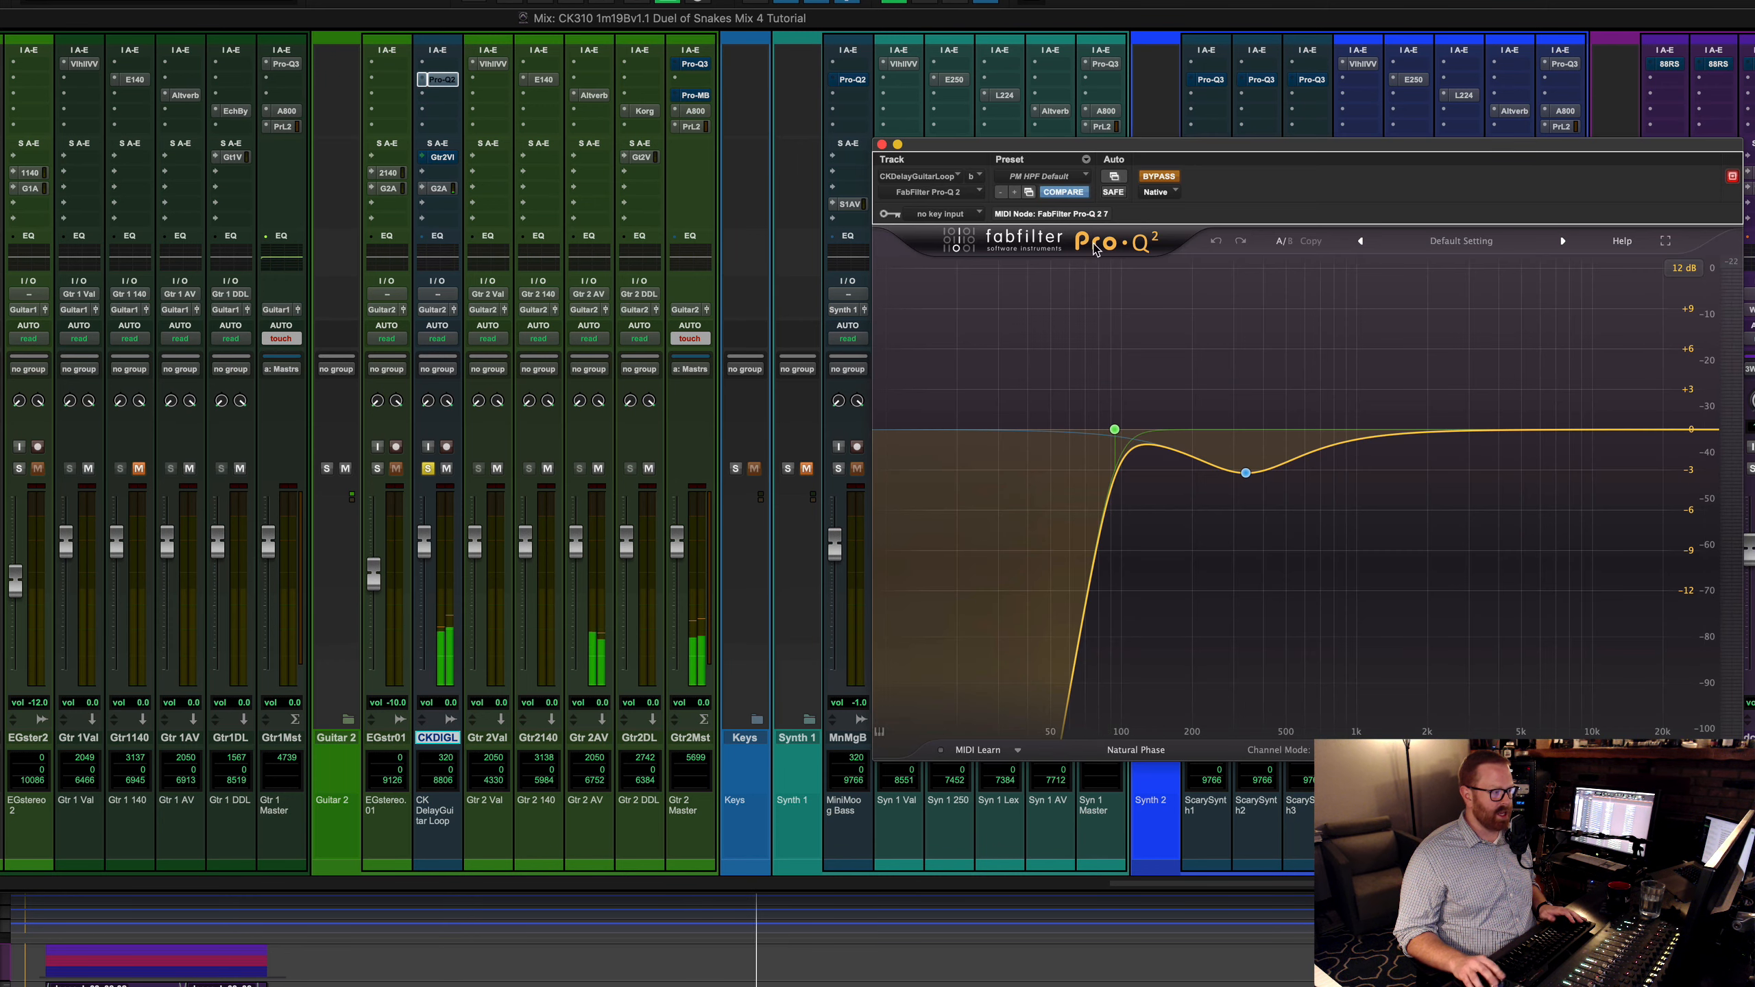
left_click(1158, 188)
left_click(1154, 177)
left_click(1154, 177)
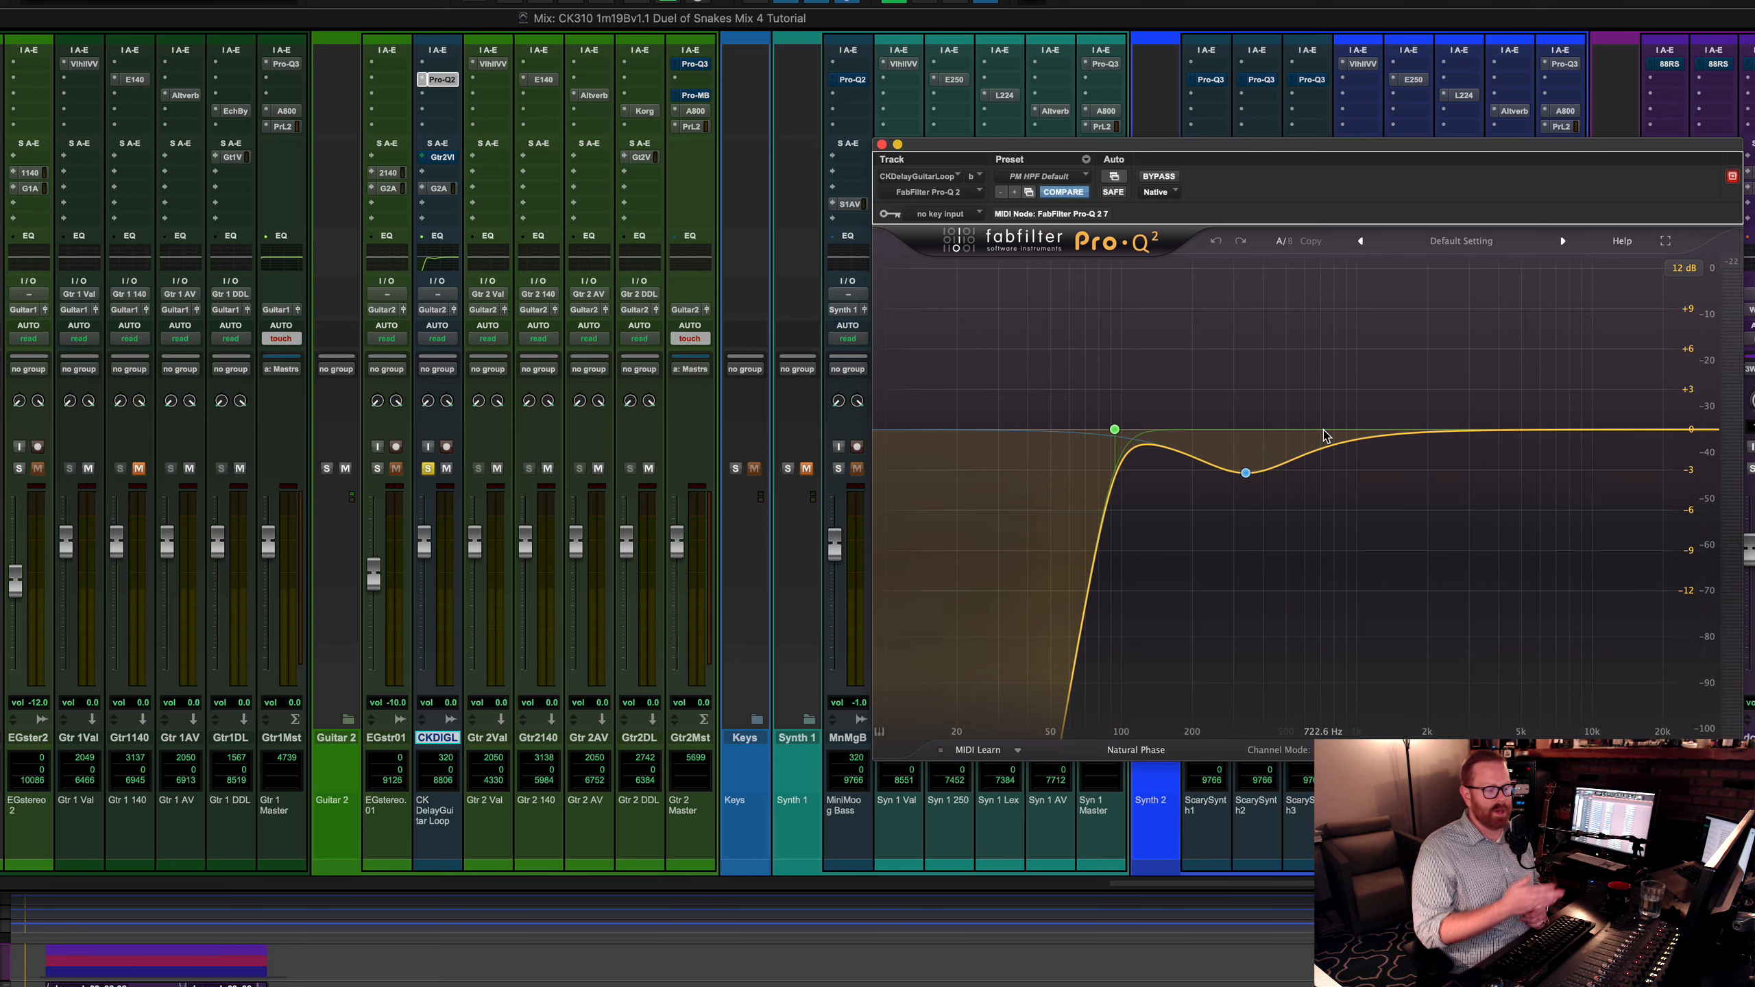
Step: Compare the CK DelayGuitar Loop with the Pro-Q 2 active and bypassed, leave it active, stop playback and close the plugin
key("space")
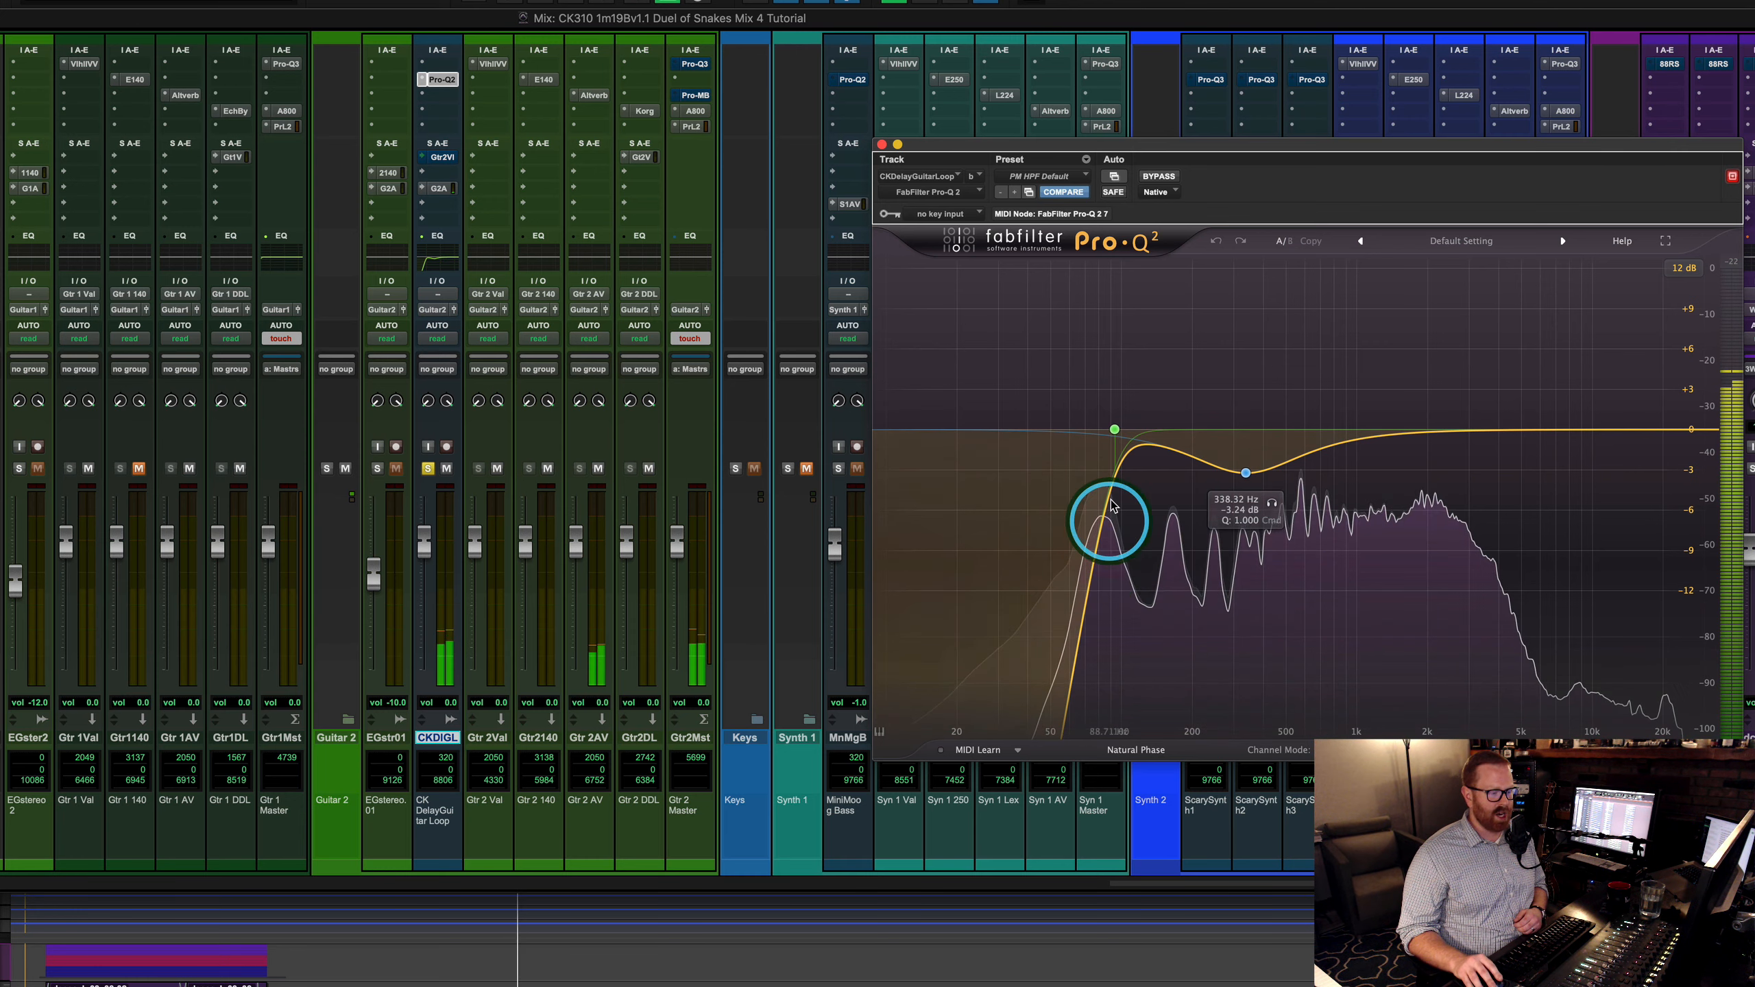
left_click(1159, 176)
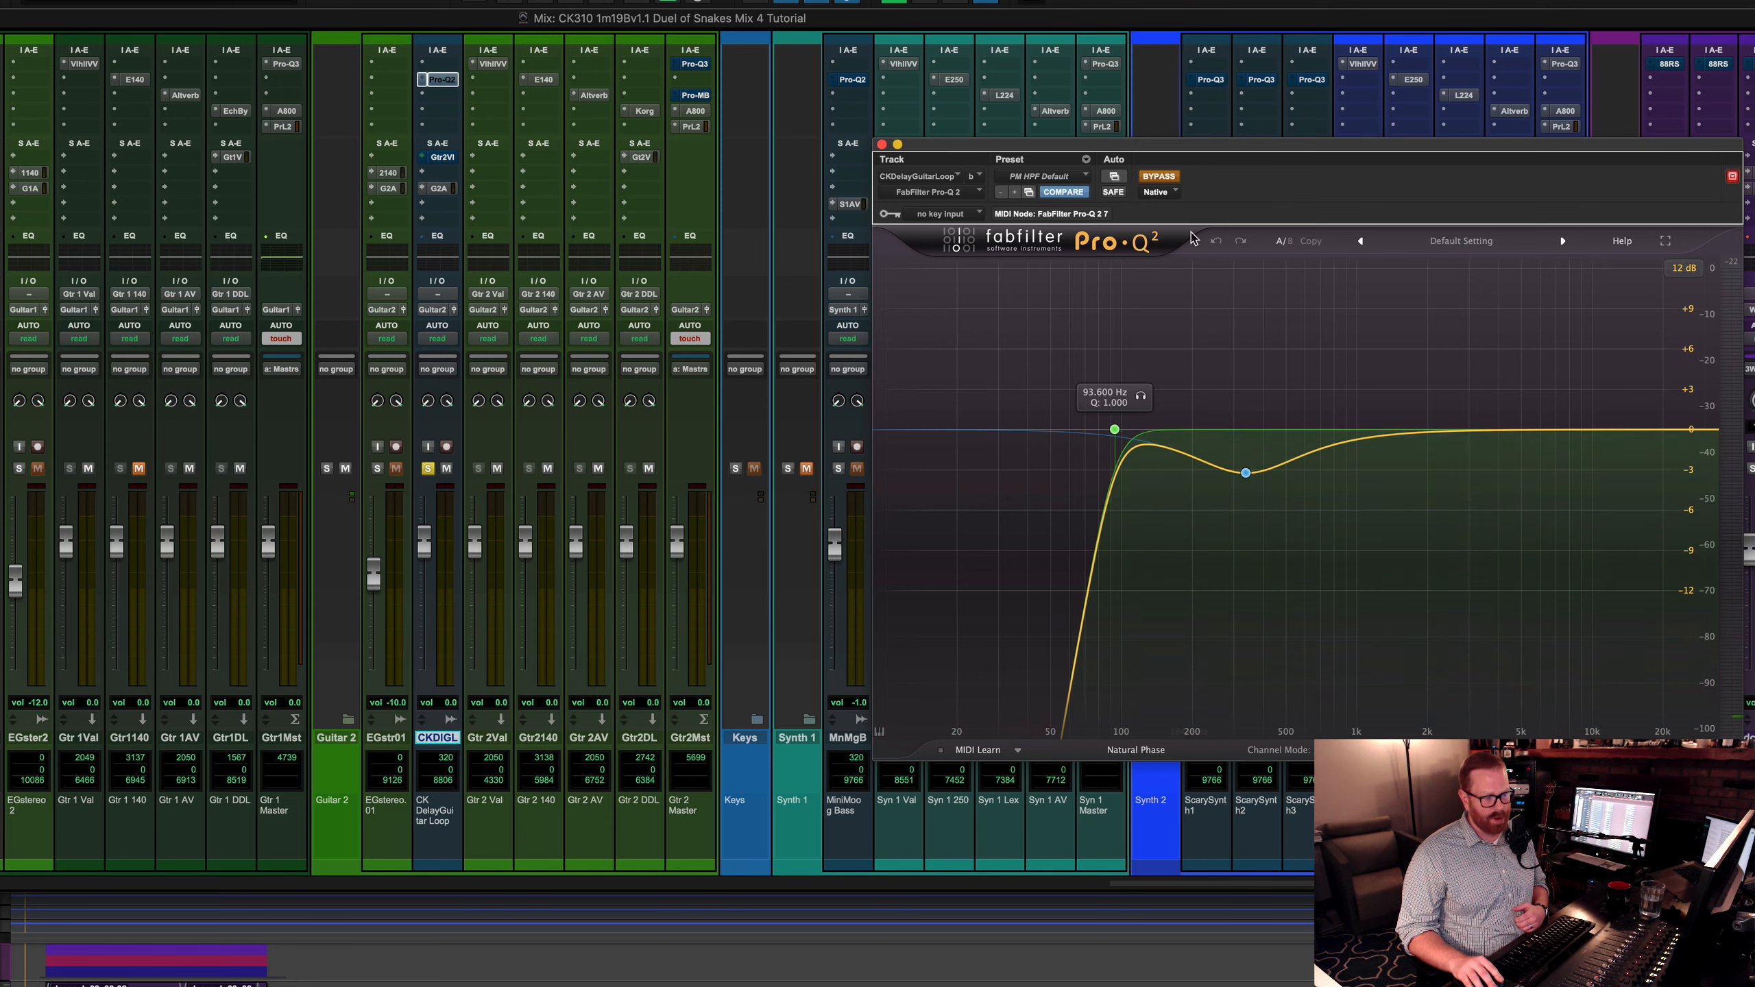
left_click(1172, 180)
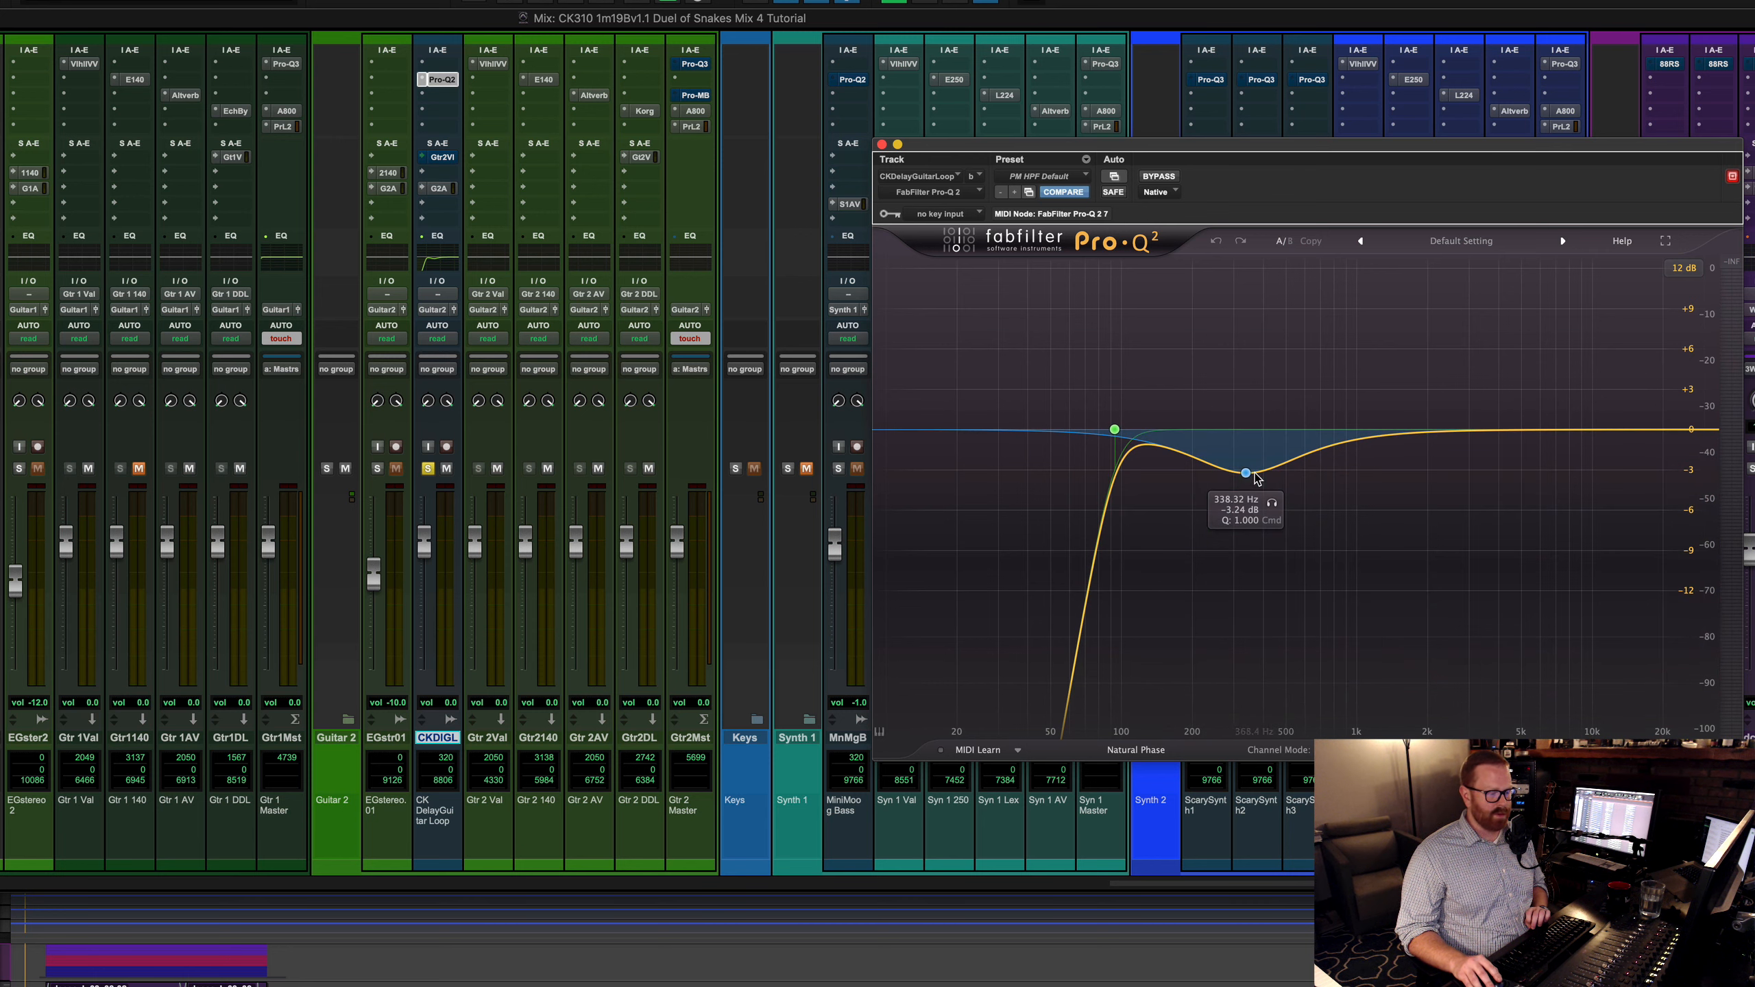
key("space")
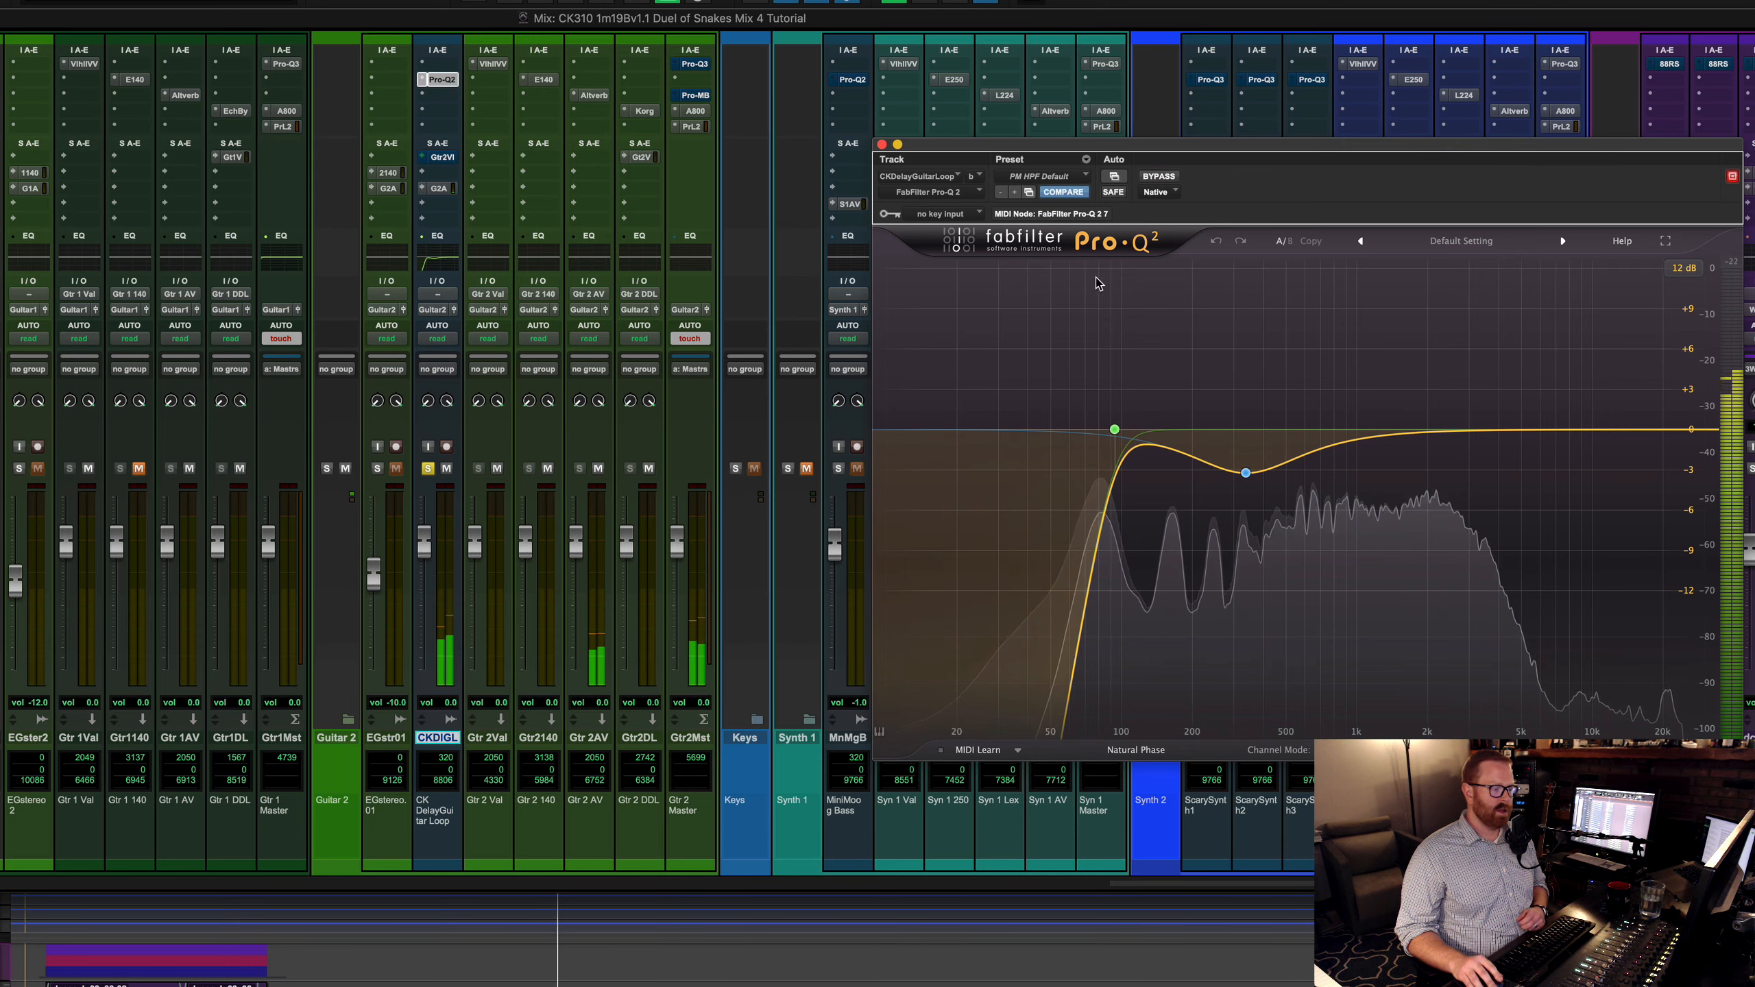
key("space")
left_click(882, 144)
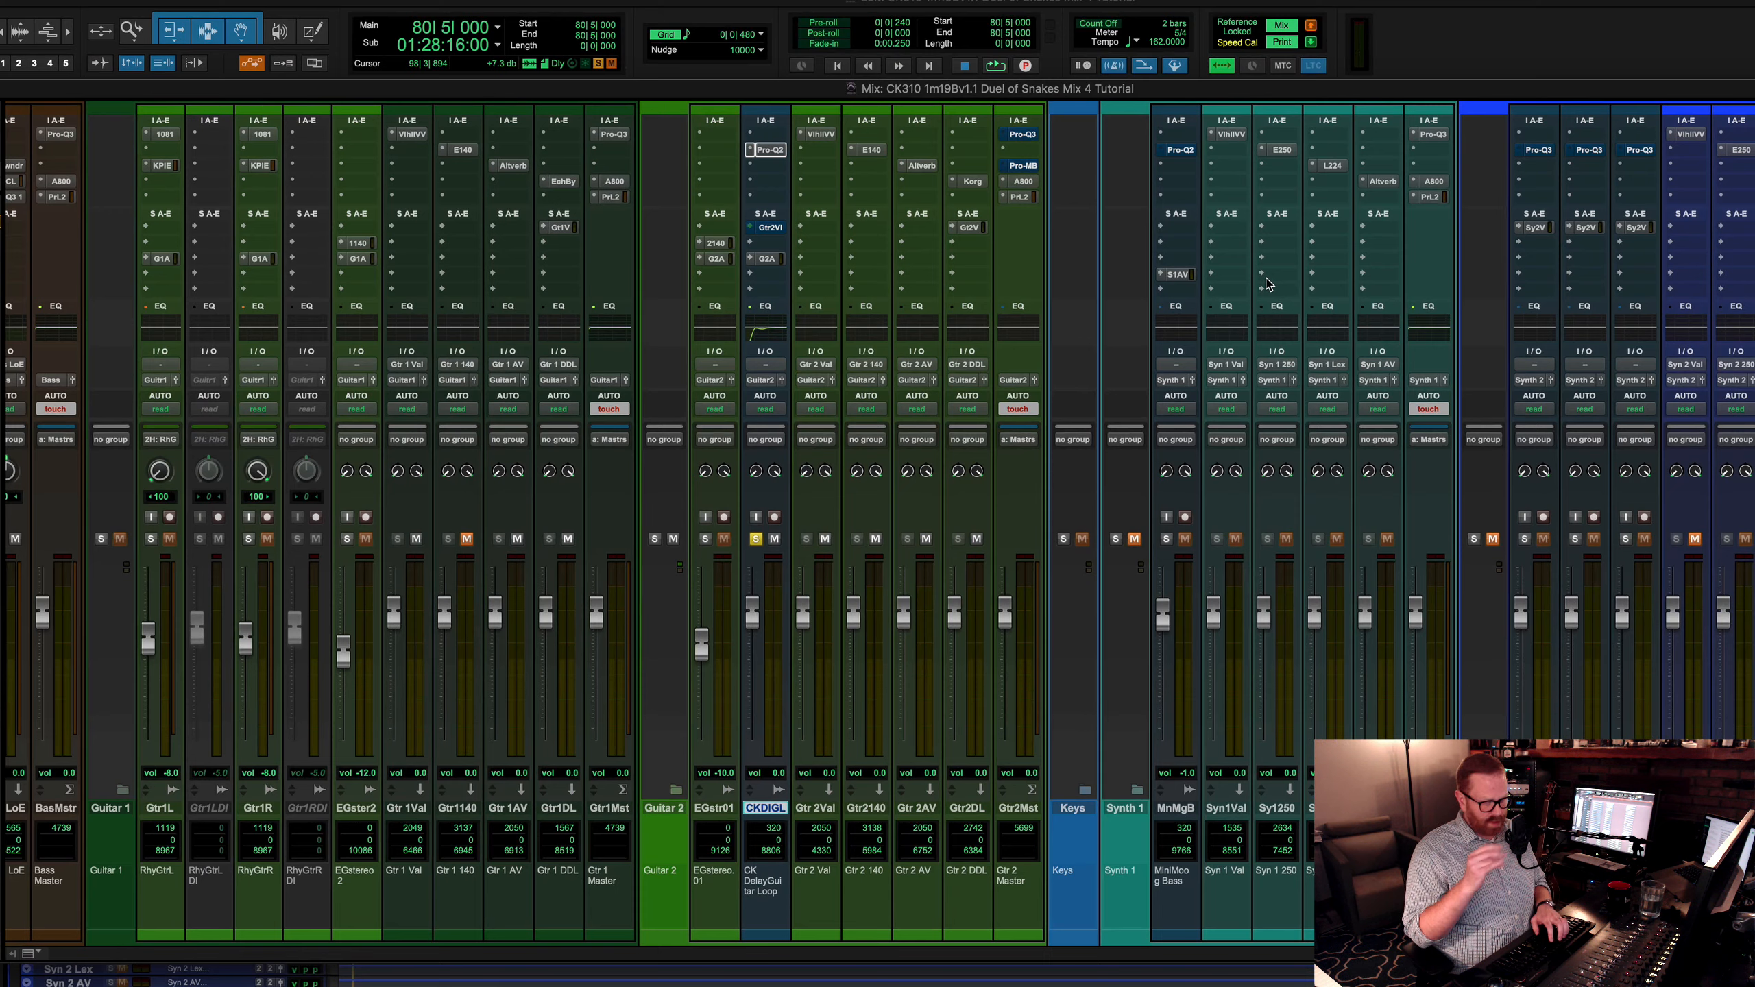
Step: Clear the solo on CK DelayGuitar Loop and play the mix from the start of the loop's second clip
left_click(756, 540)
key("super+equal")
key("space")
Step: Look through the drum, bass, guitar, synth and Wild tracks in the timeline while the mix plays, and stop playback
scroll(1376, 674, "down", 10)
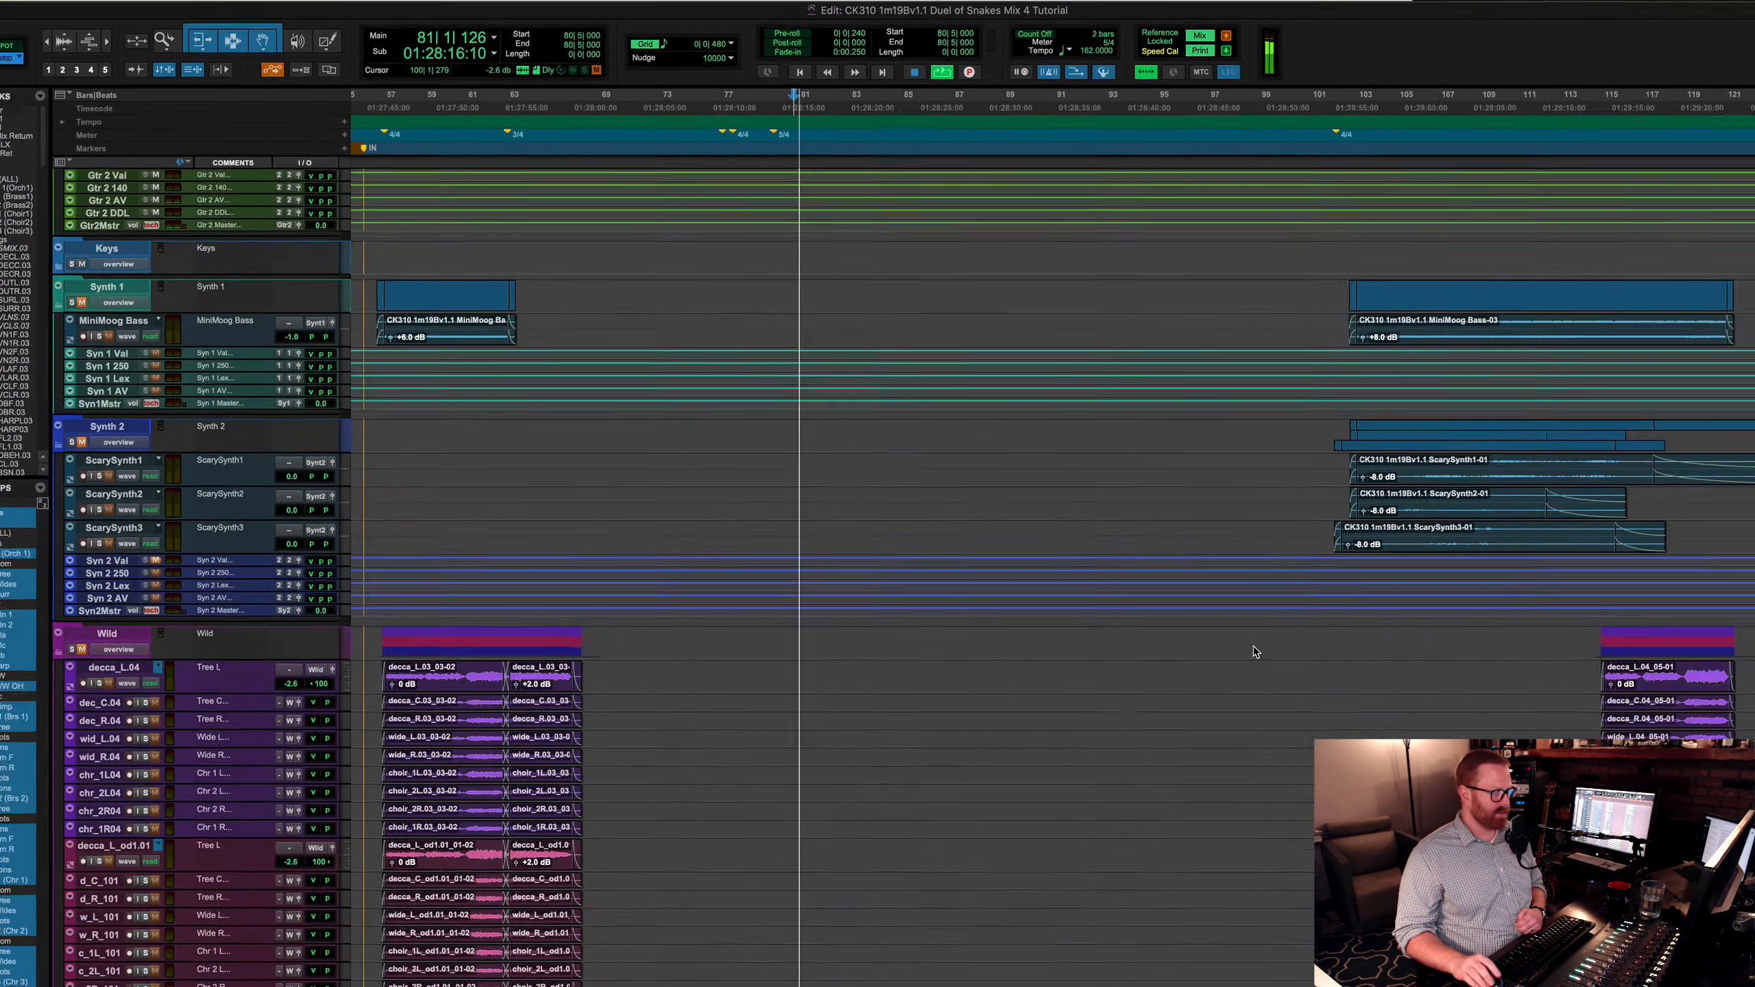
scroll(1125, 598, "up", 10)
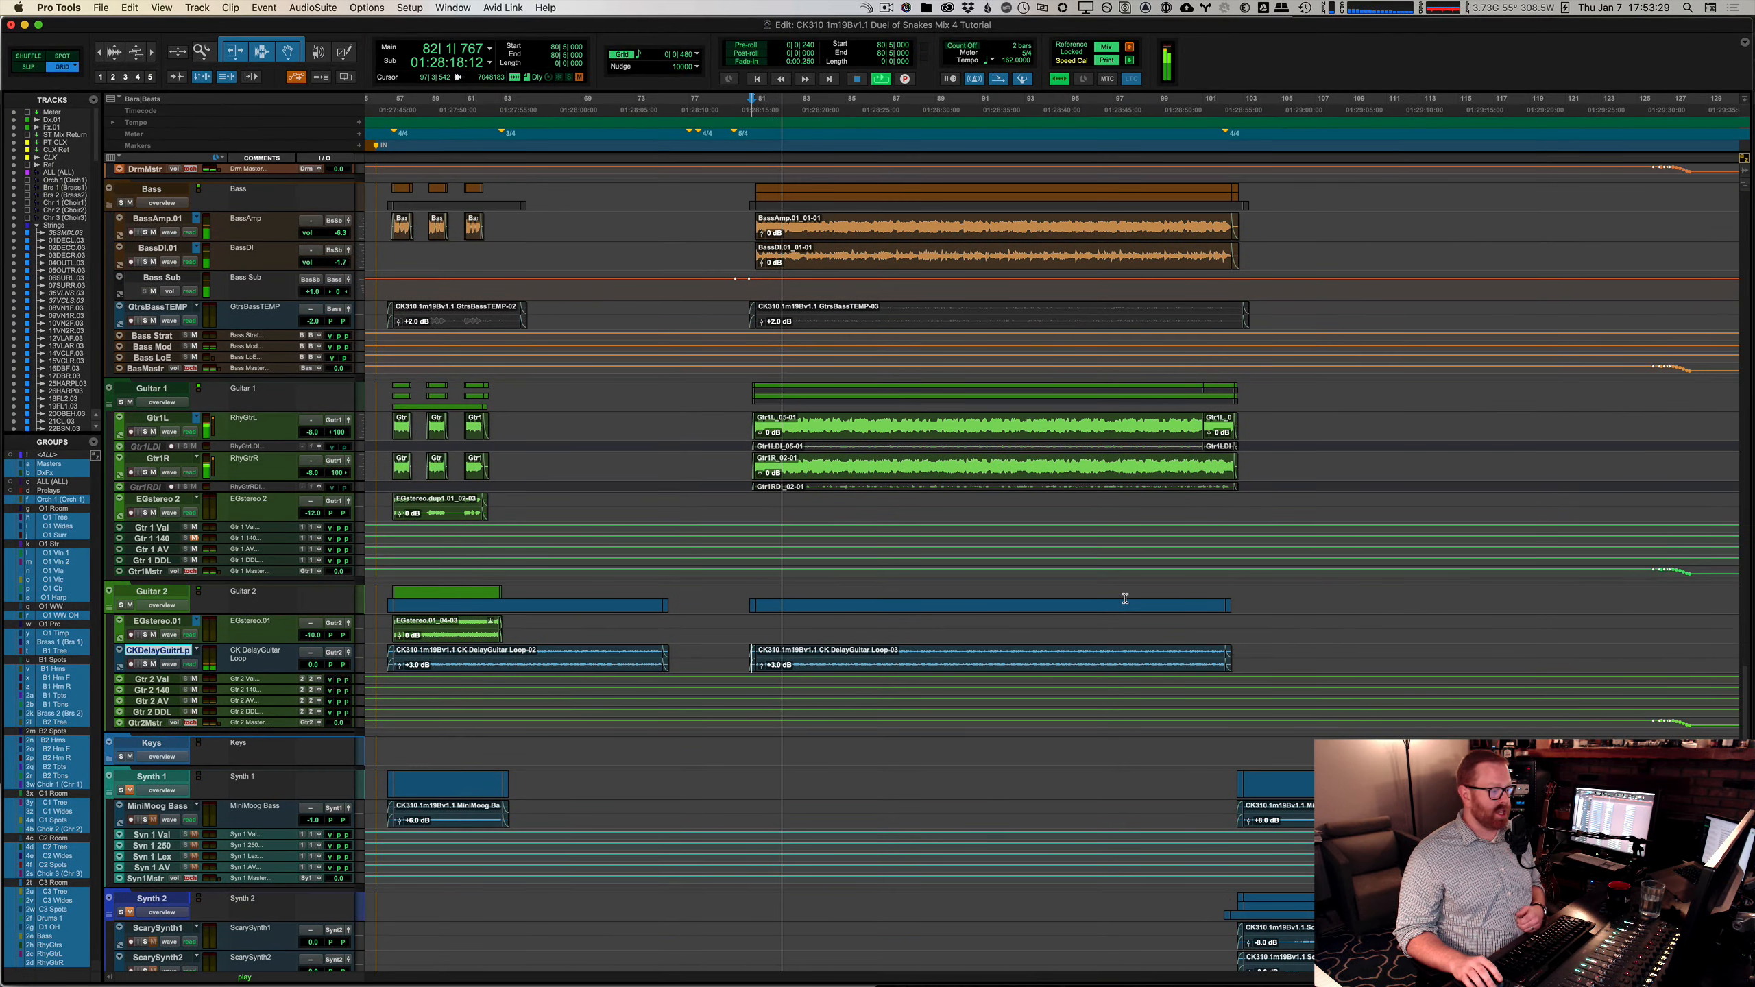
scroll(1125, 598, "up", 8)
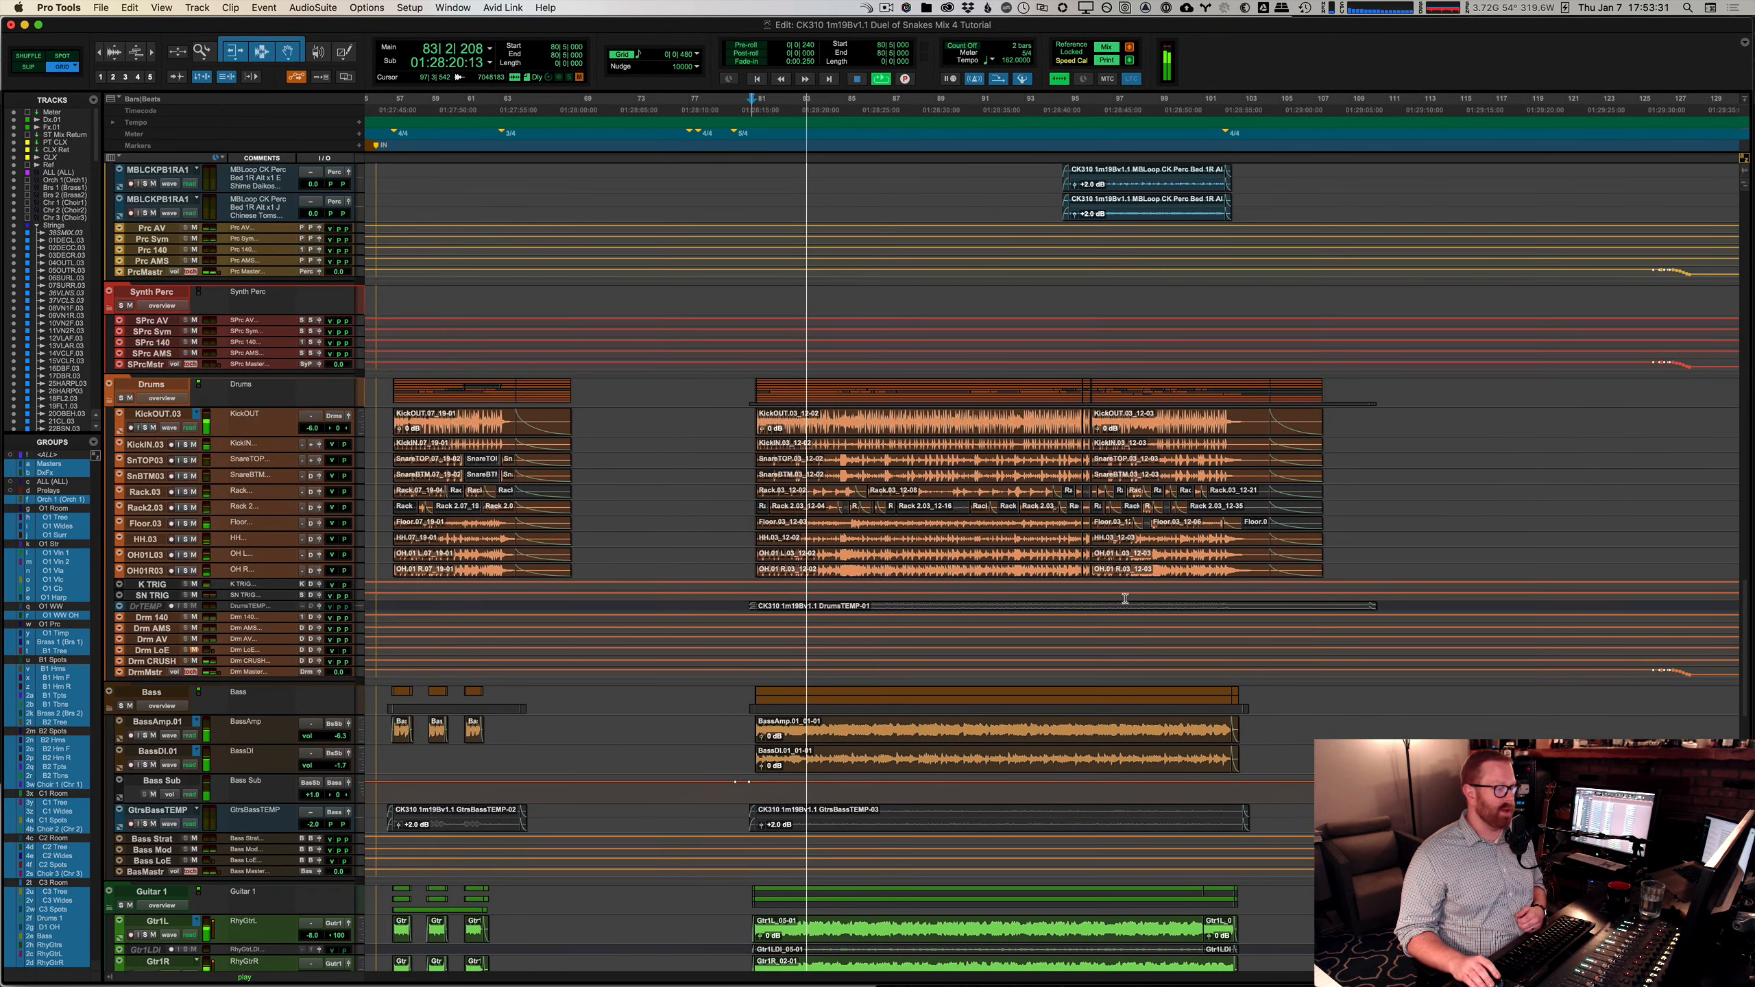
scroll(1125, 597, "down", 18)
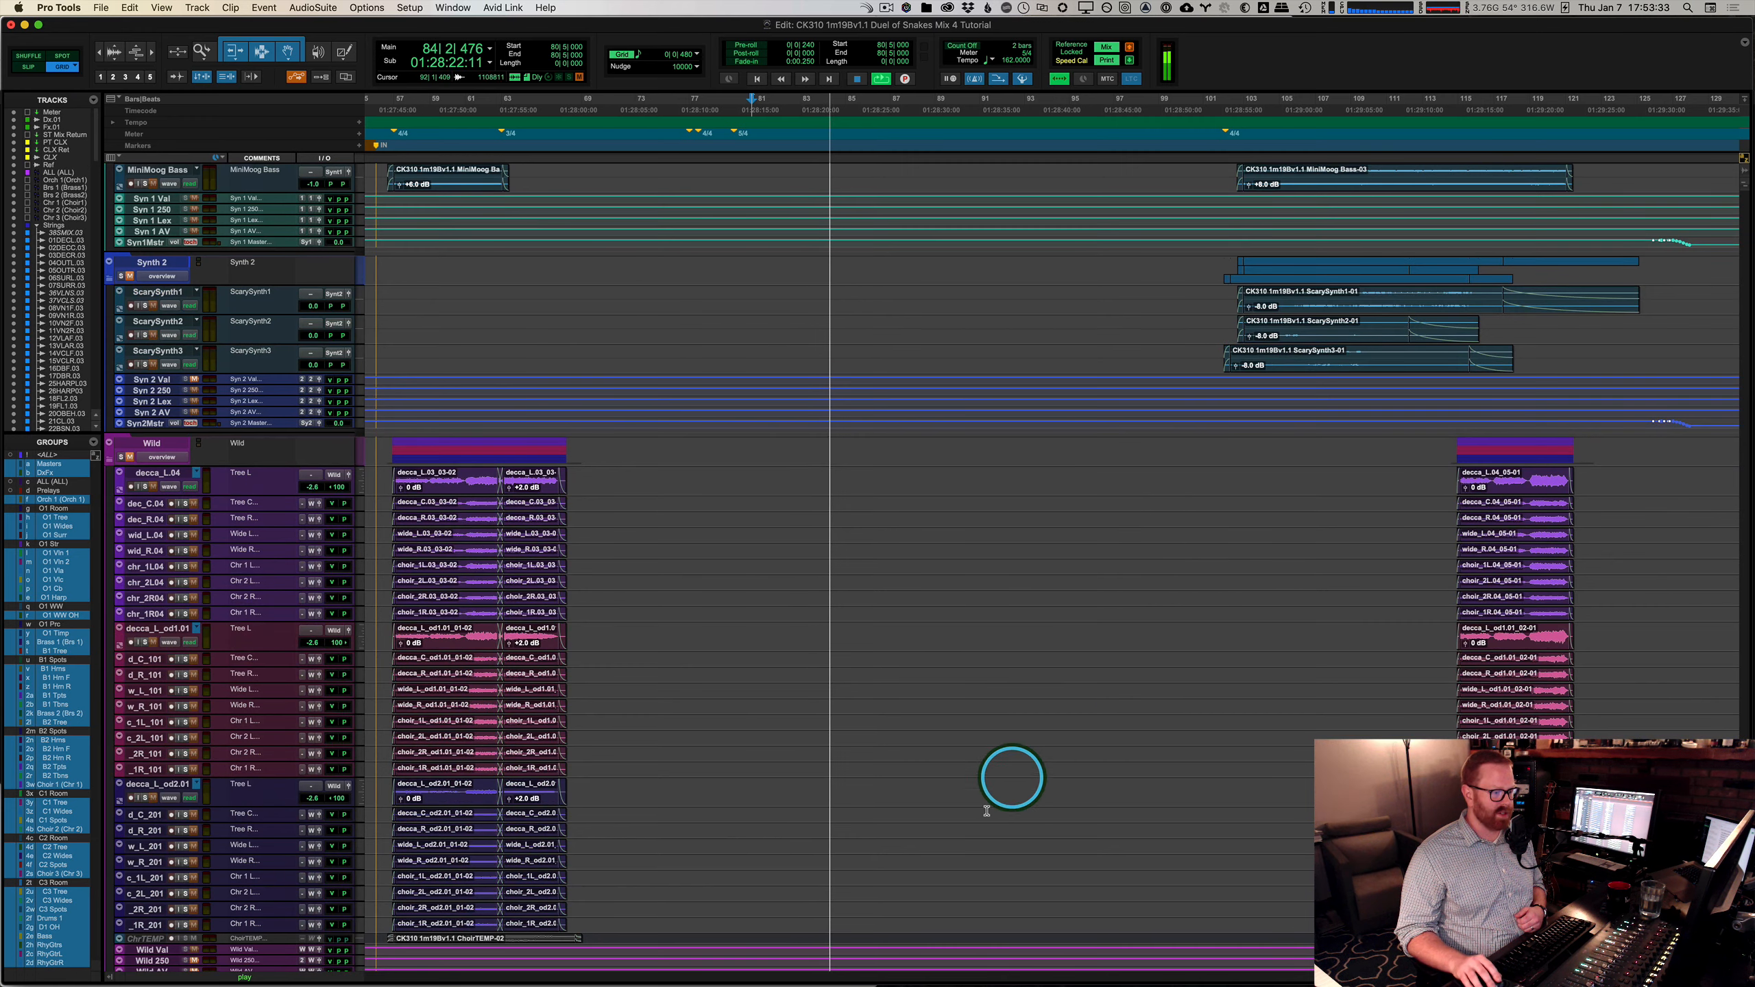
scroll(1227, 655, "up", 4)
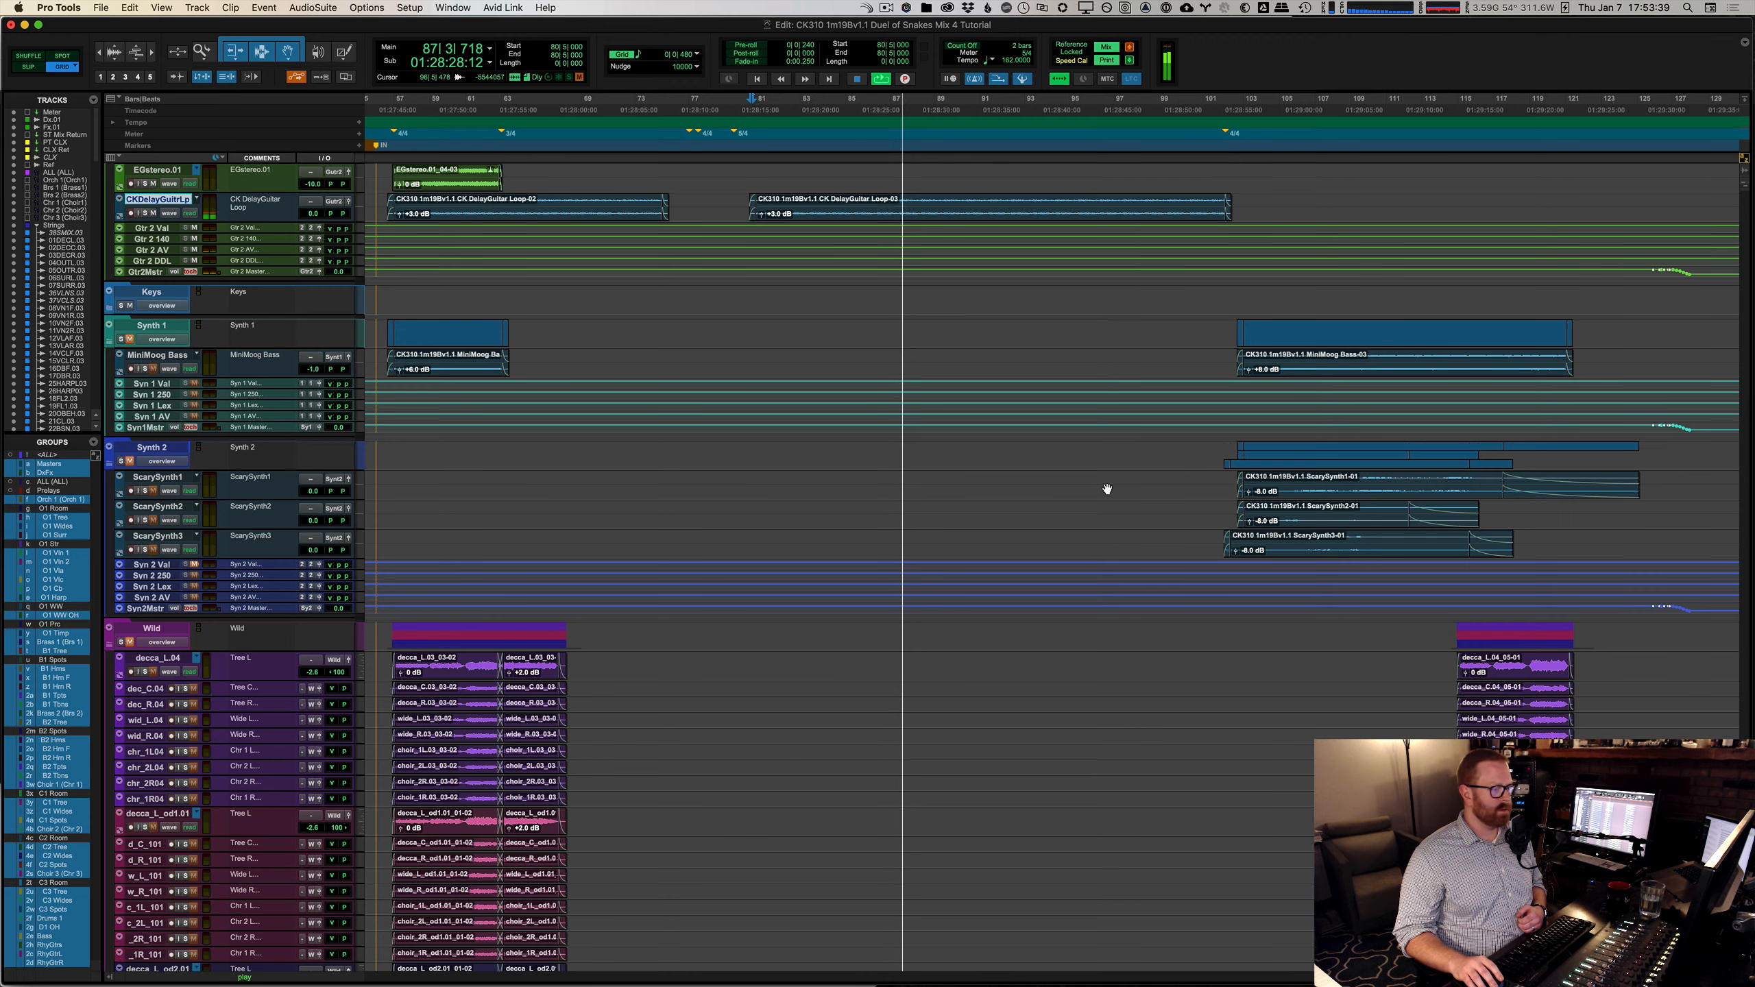
key("space")
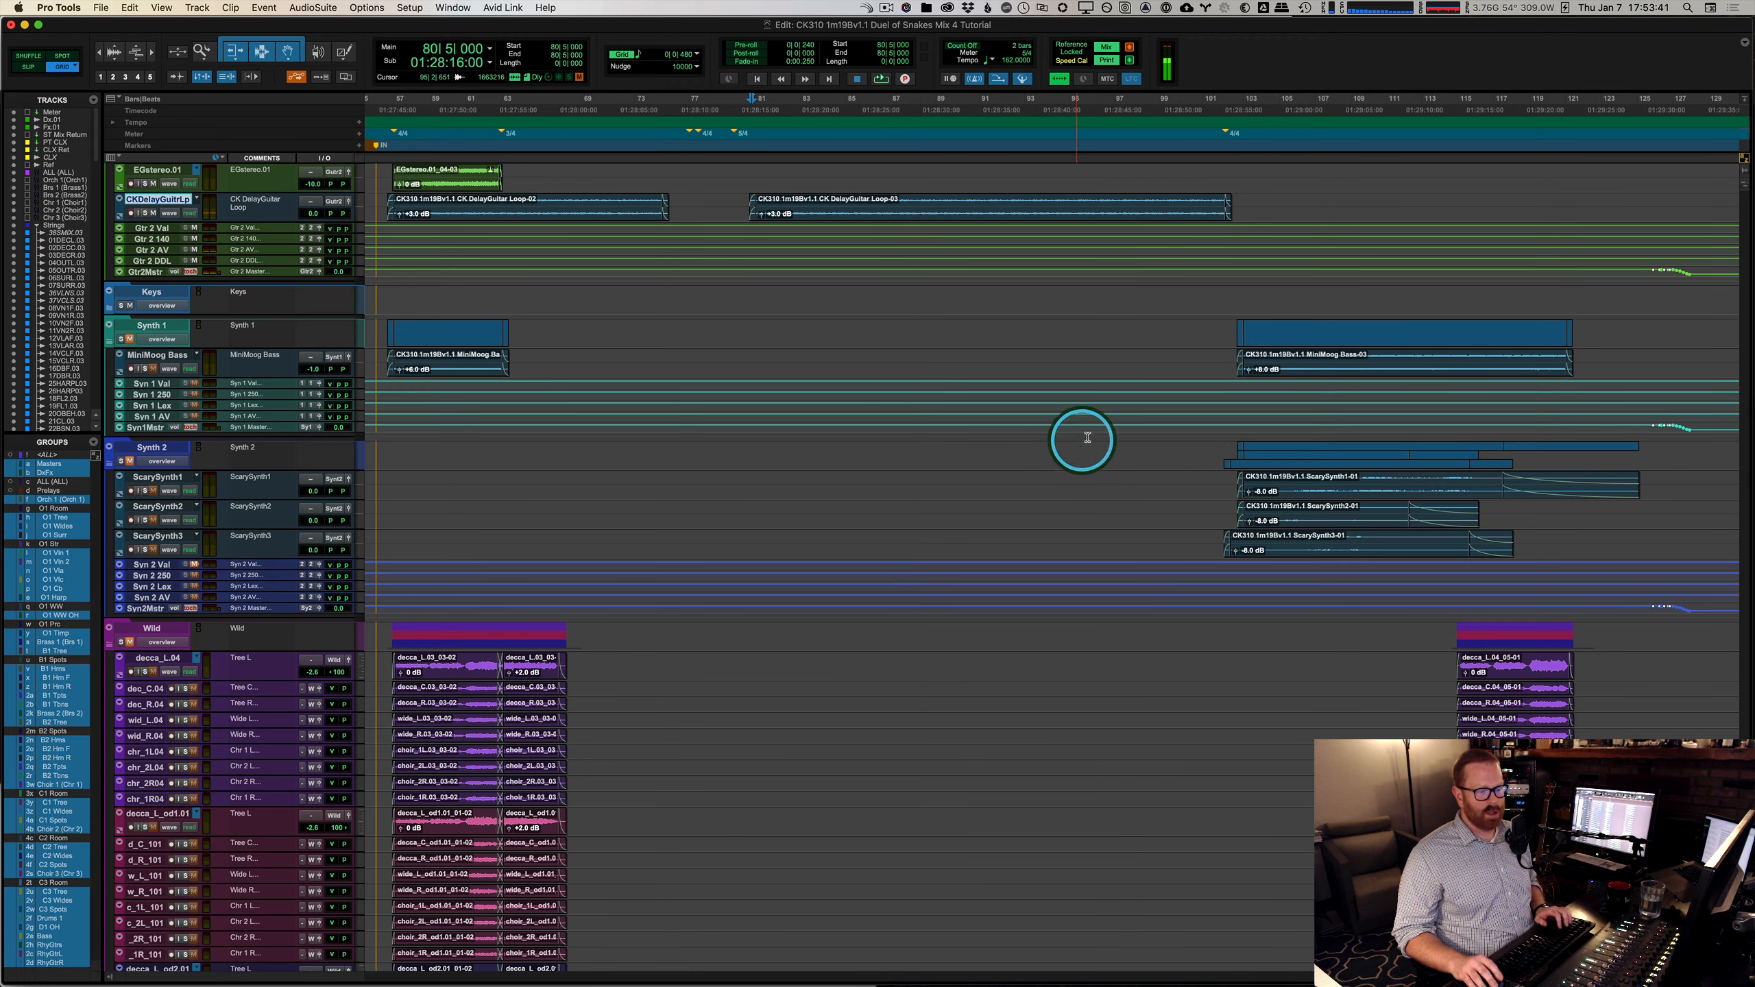
Step: Zoom in on the final synth section and place the playback cursor at 102|2|000 on the MiniMoog Bass track
key("F5")
left_click_drag(1202, 370, 1698, 306)
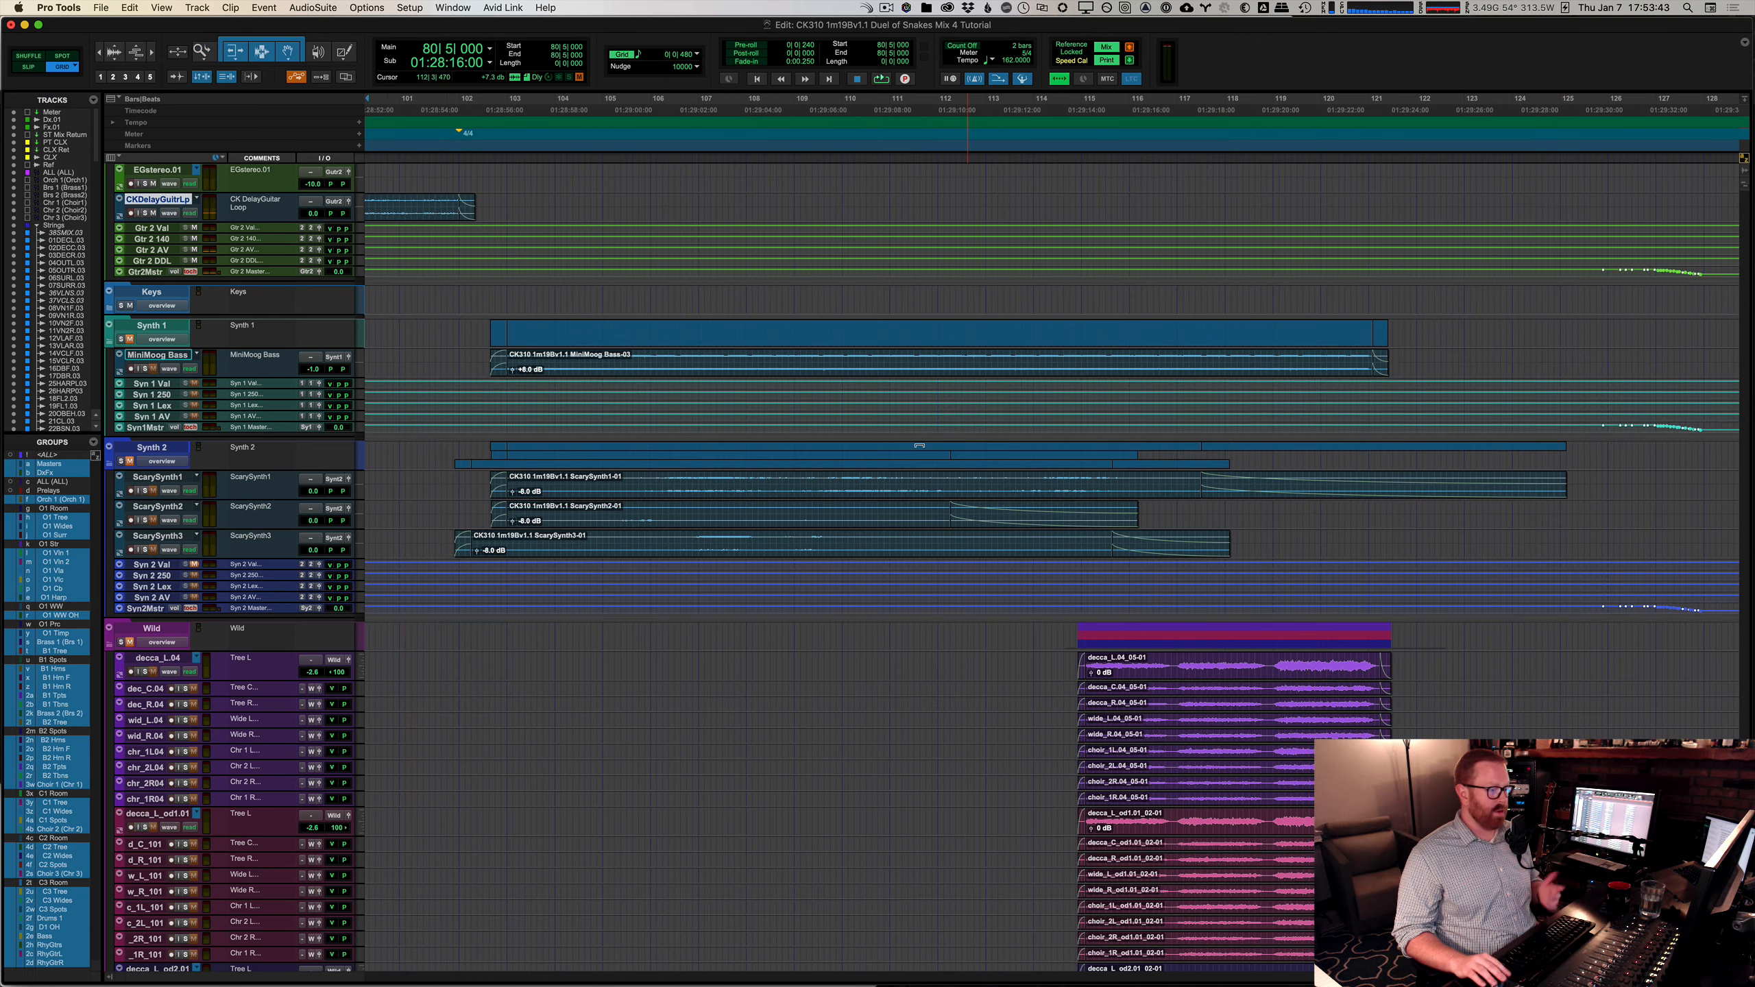
left_click(470, 354)
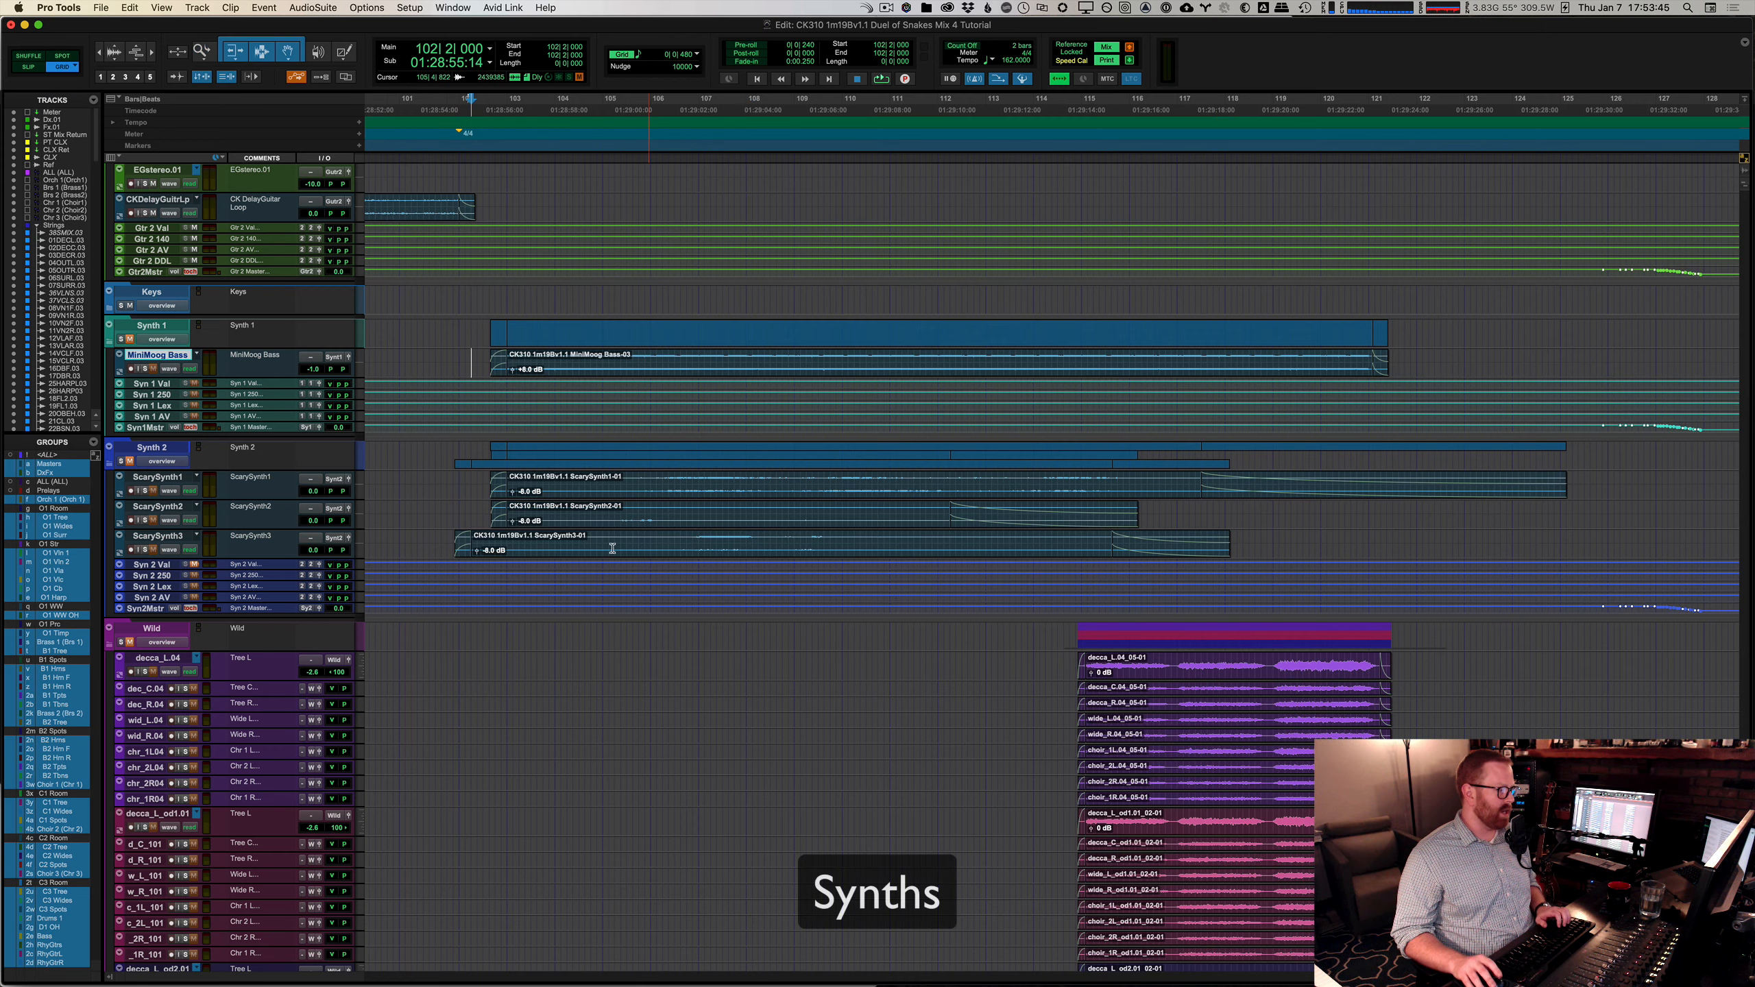
Step: Unmute the Synth 1 folder in the mixer and return to the timeline
key("super+equal")
scroll(1011, 512, "right", 5)
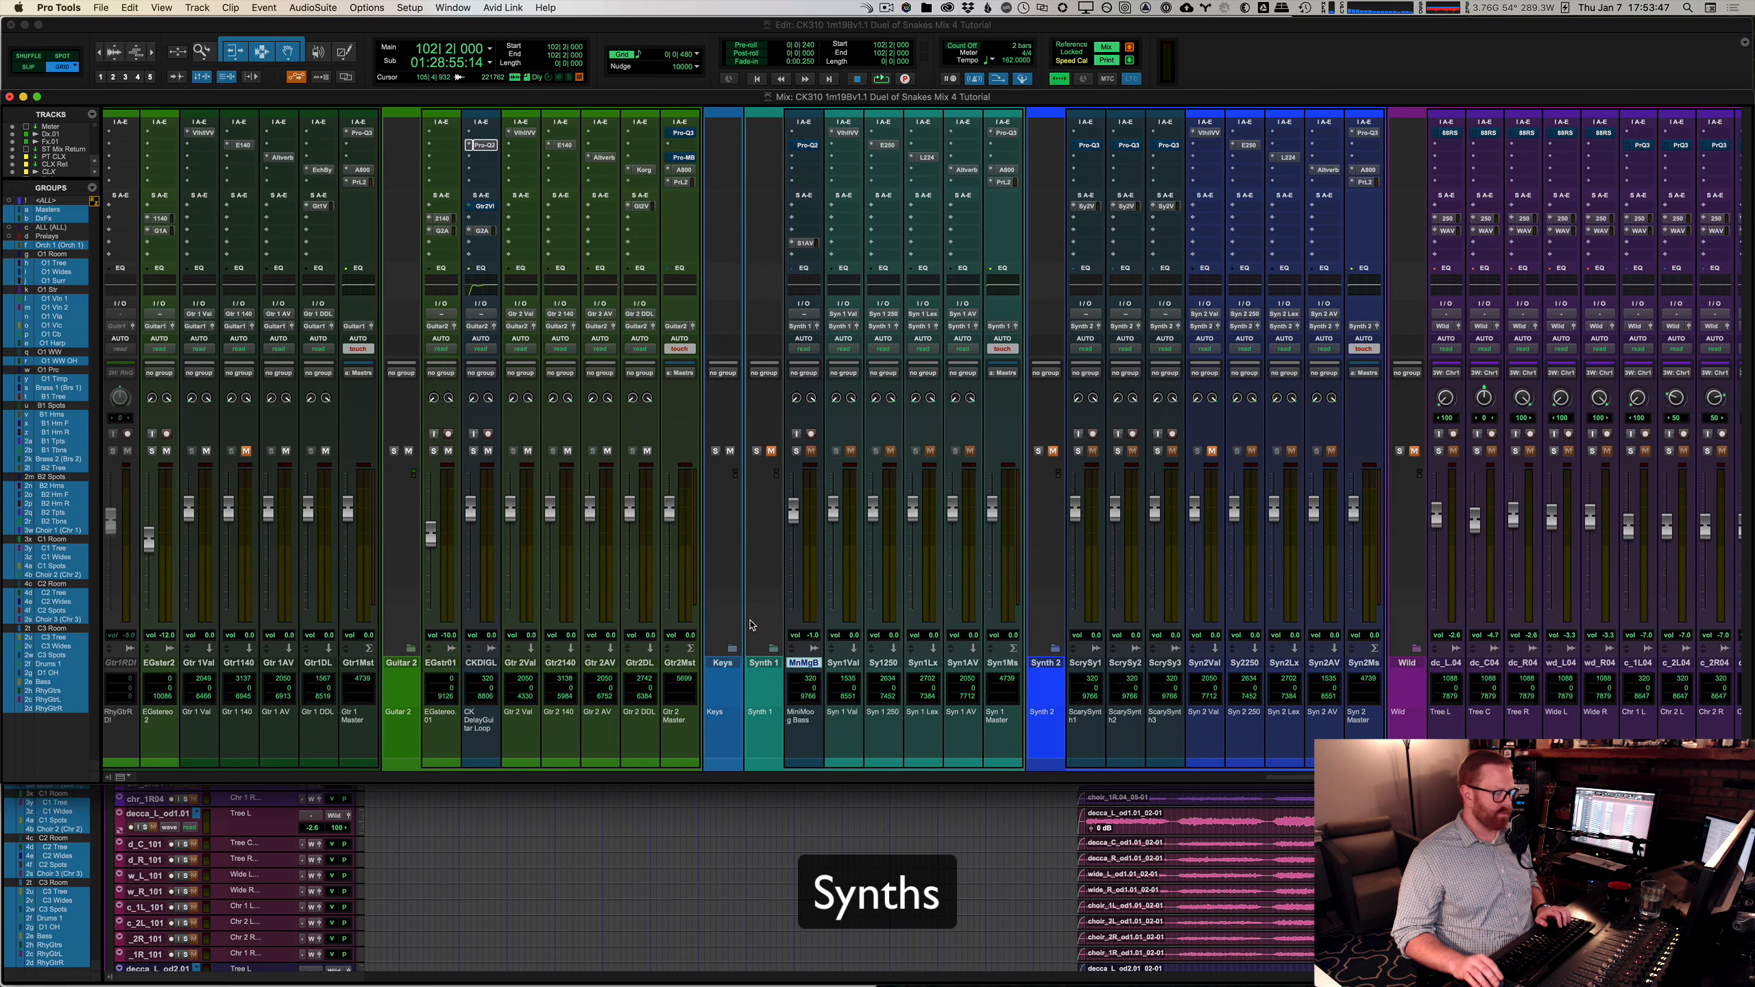
left_click(771, 451)
key("super+equal")
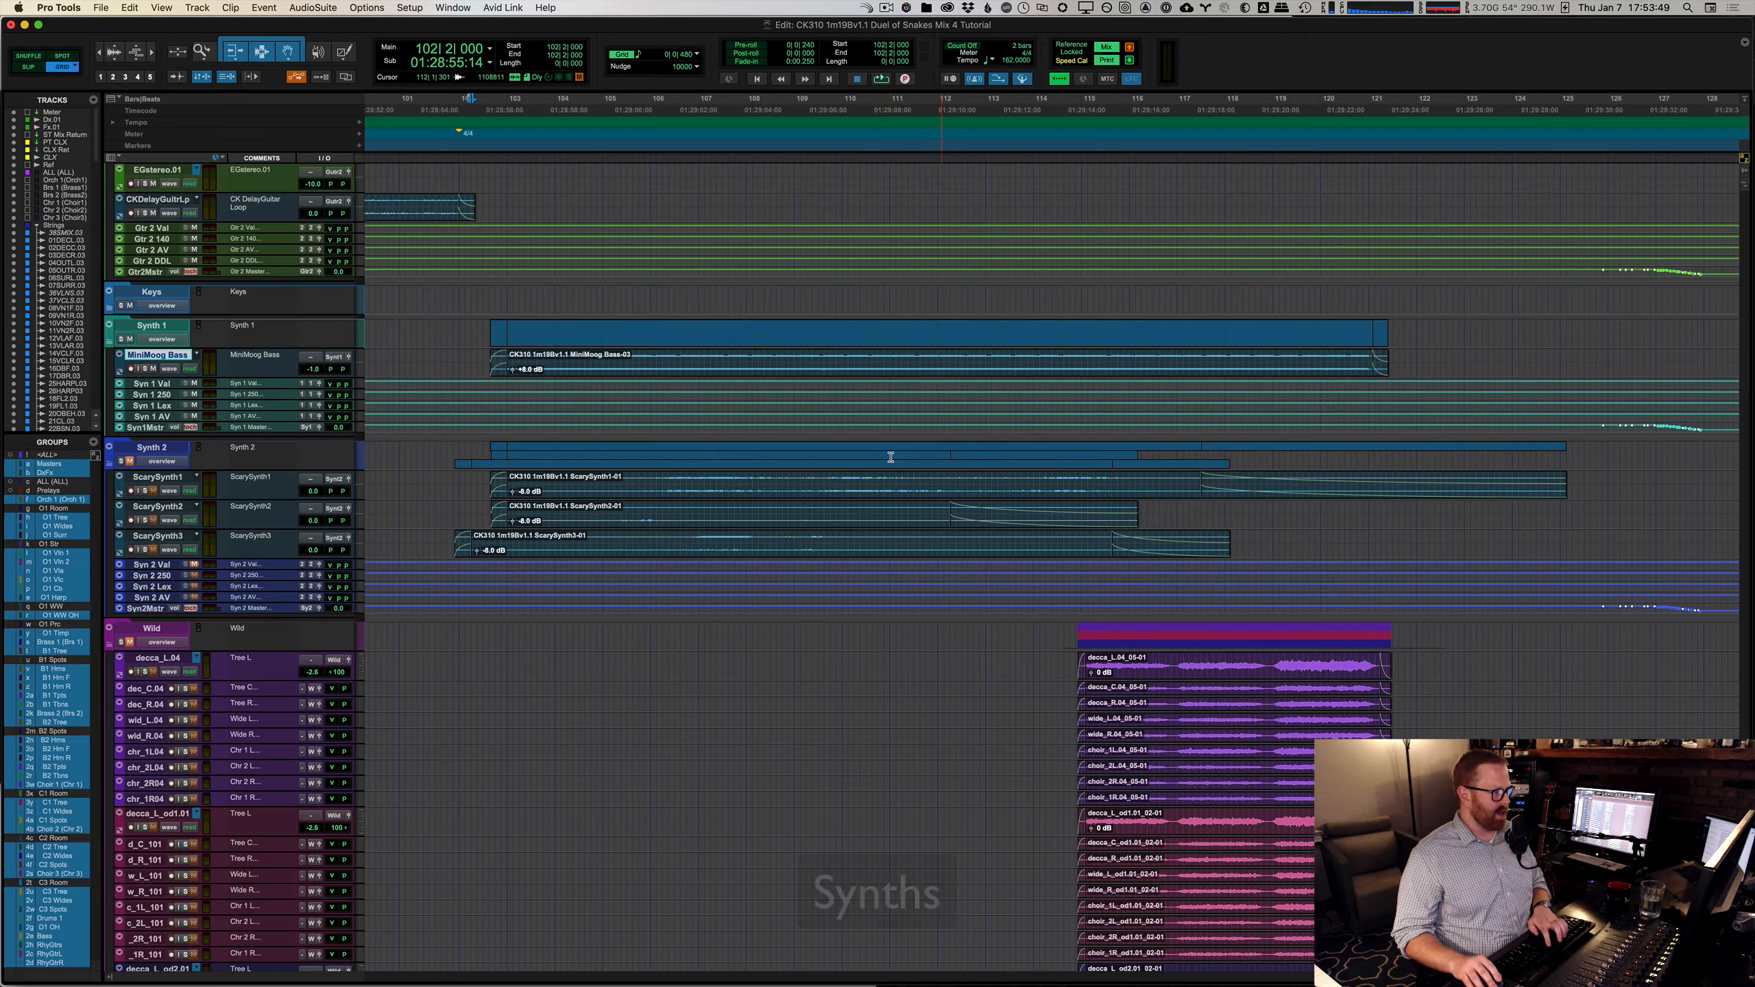
Step: Solo the MiniMoog Bass track and play its second clip from the start, checking its channels in the mixer
key("shift+s")
key("space")
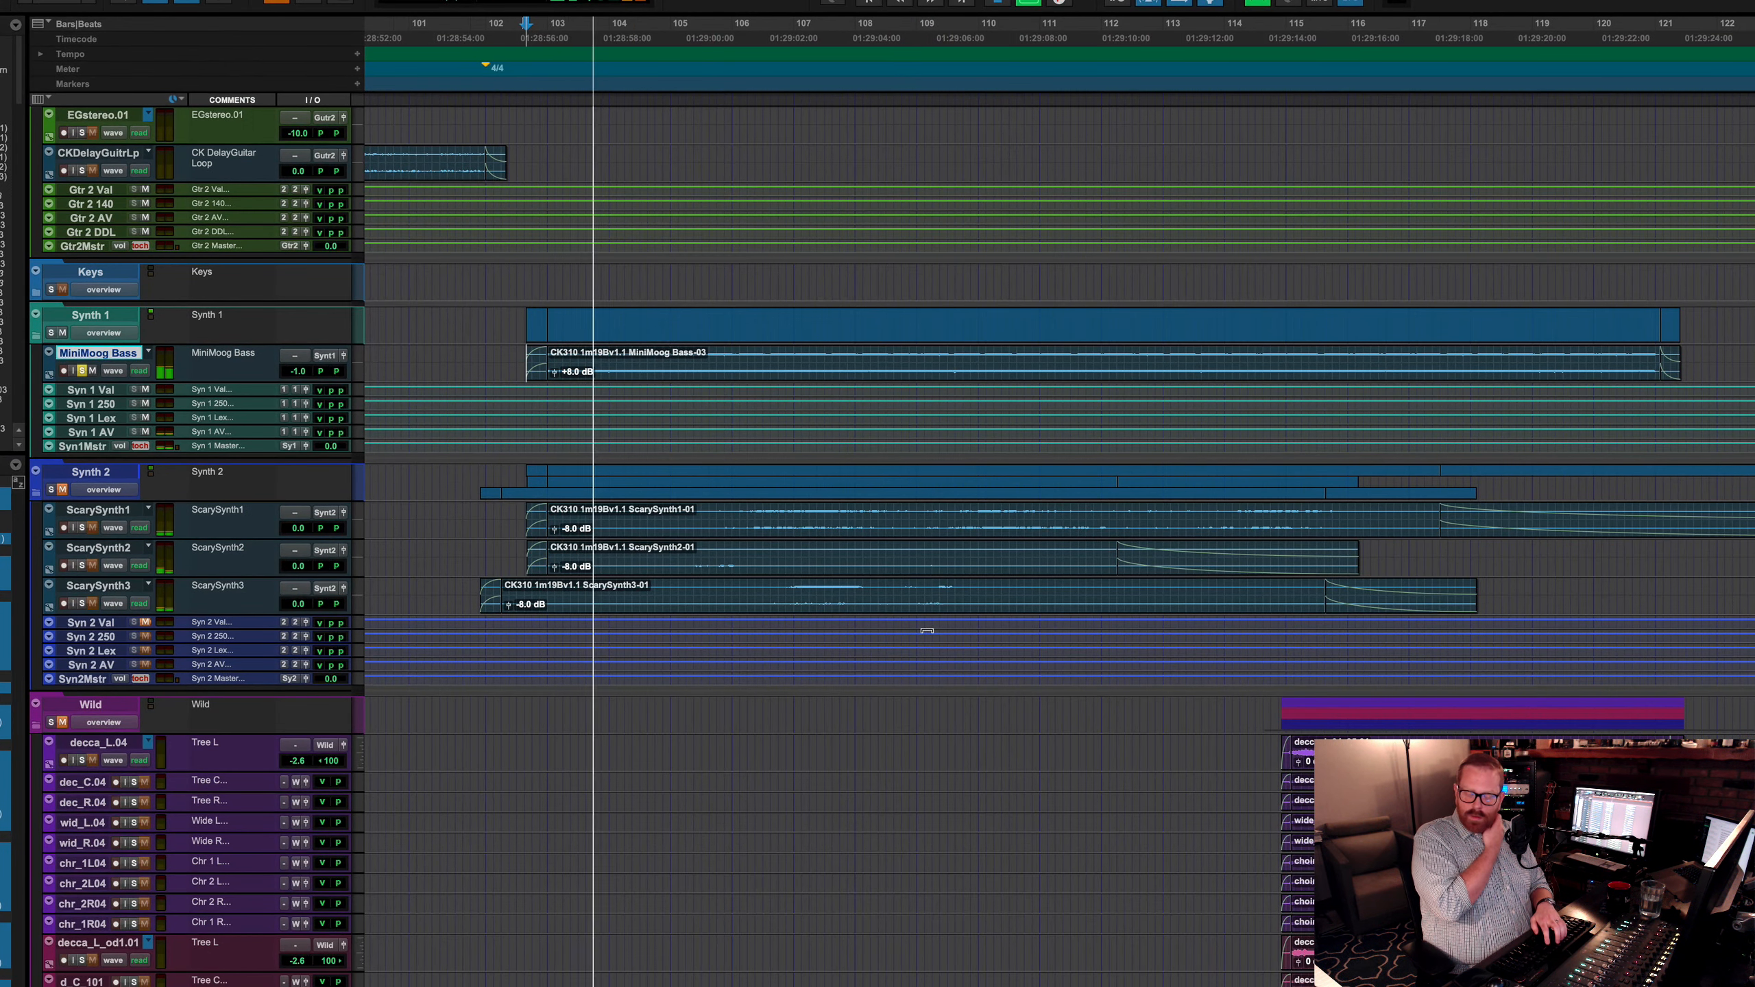
key("super+equal")
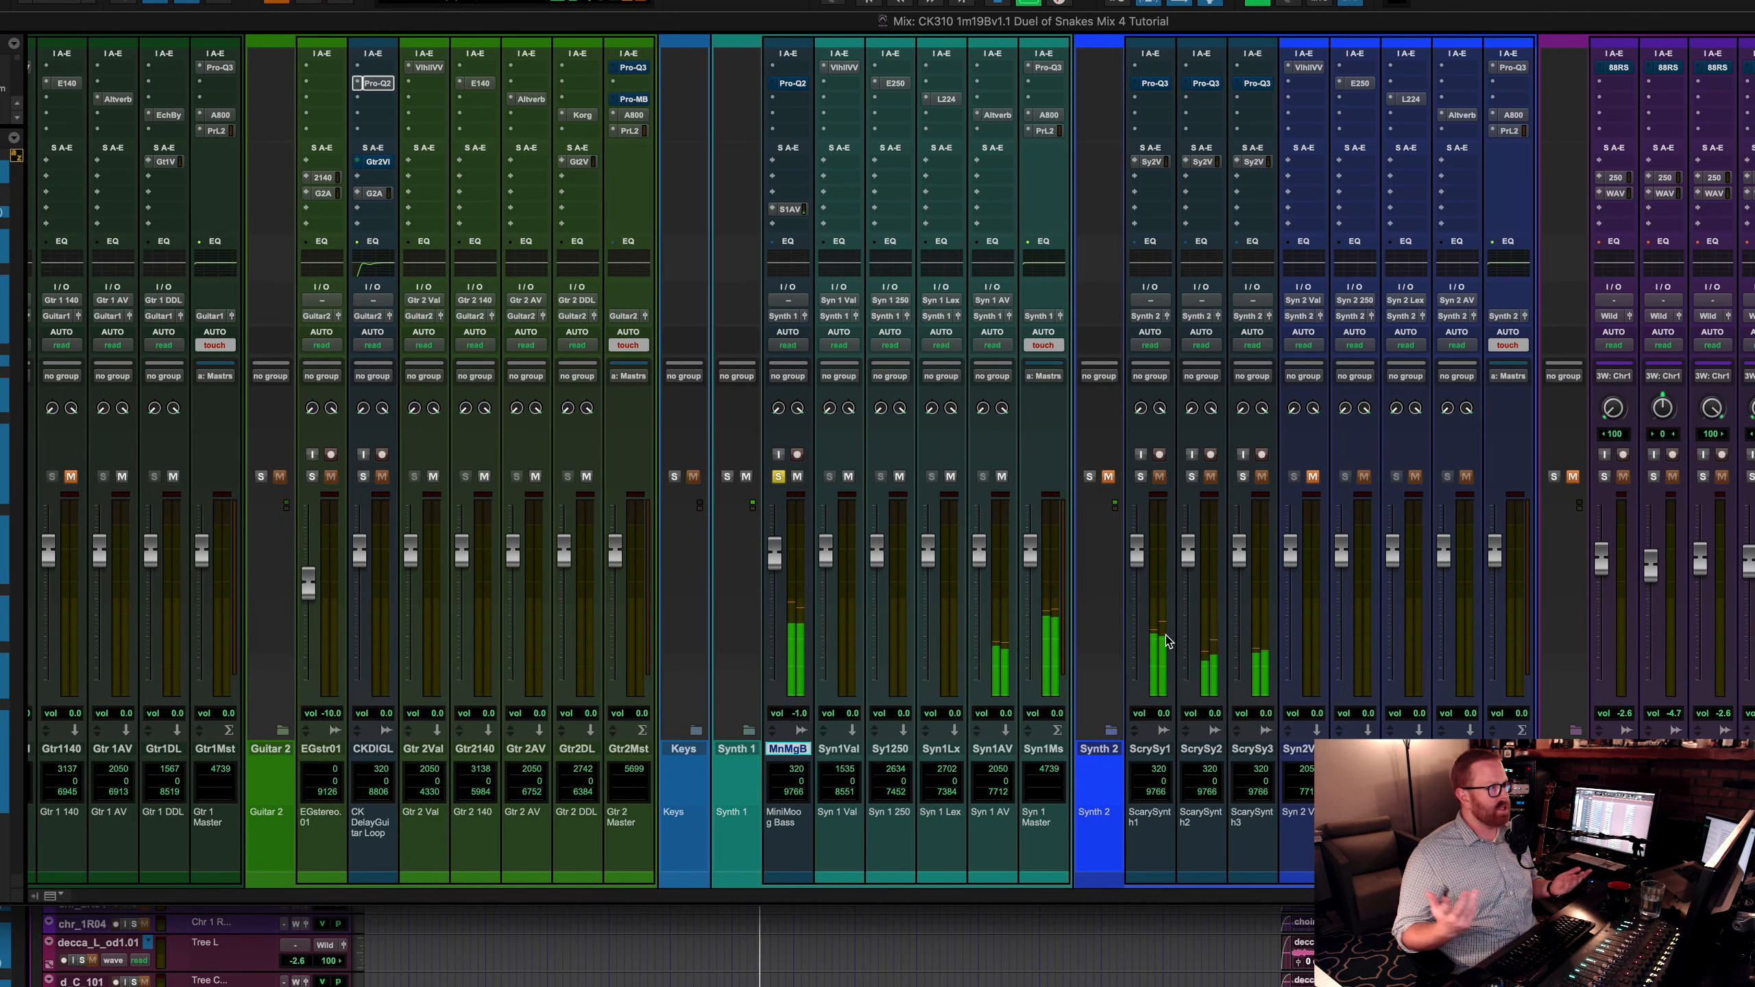
Step: Open the MiniMoog Bass track's Pro-Q 2 EQ and compare the sound with it bypassed and active during playback
key("space")
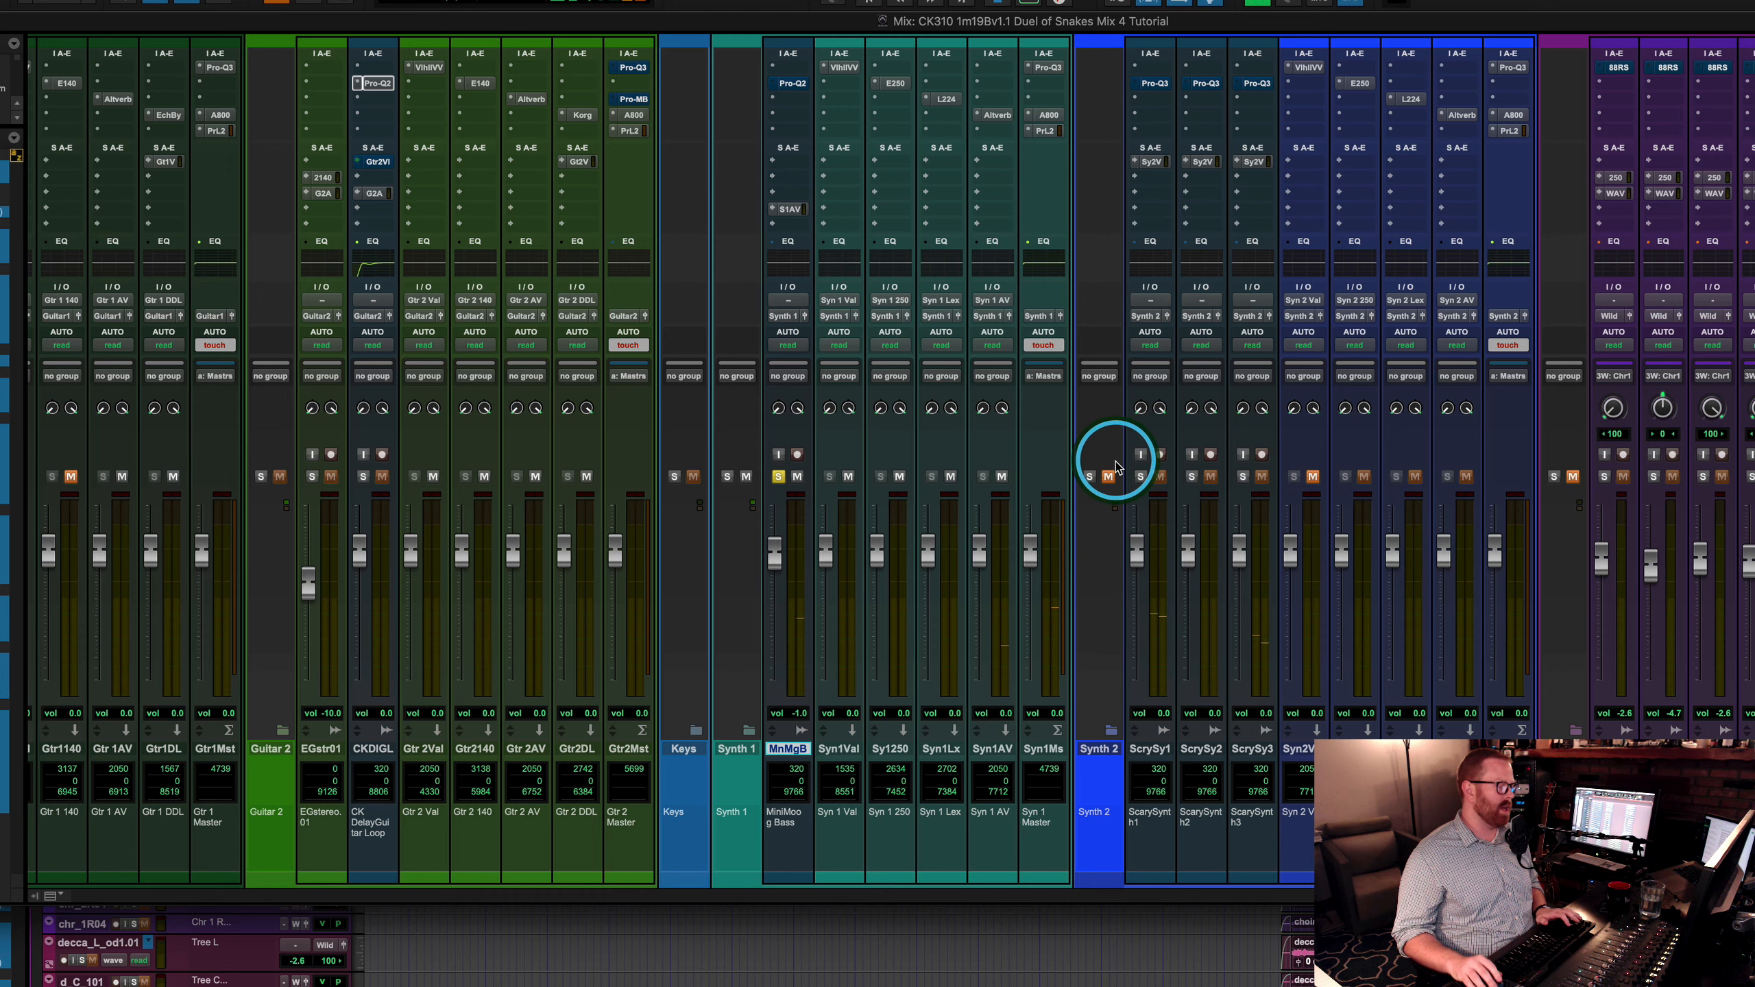
left_click(798, 83)
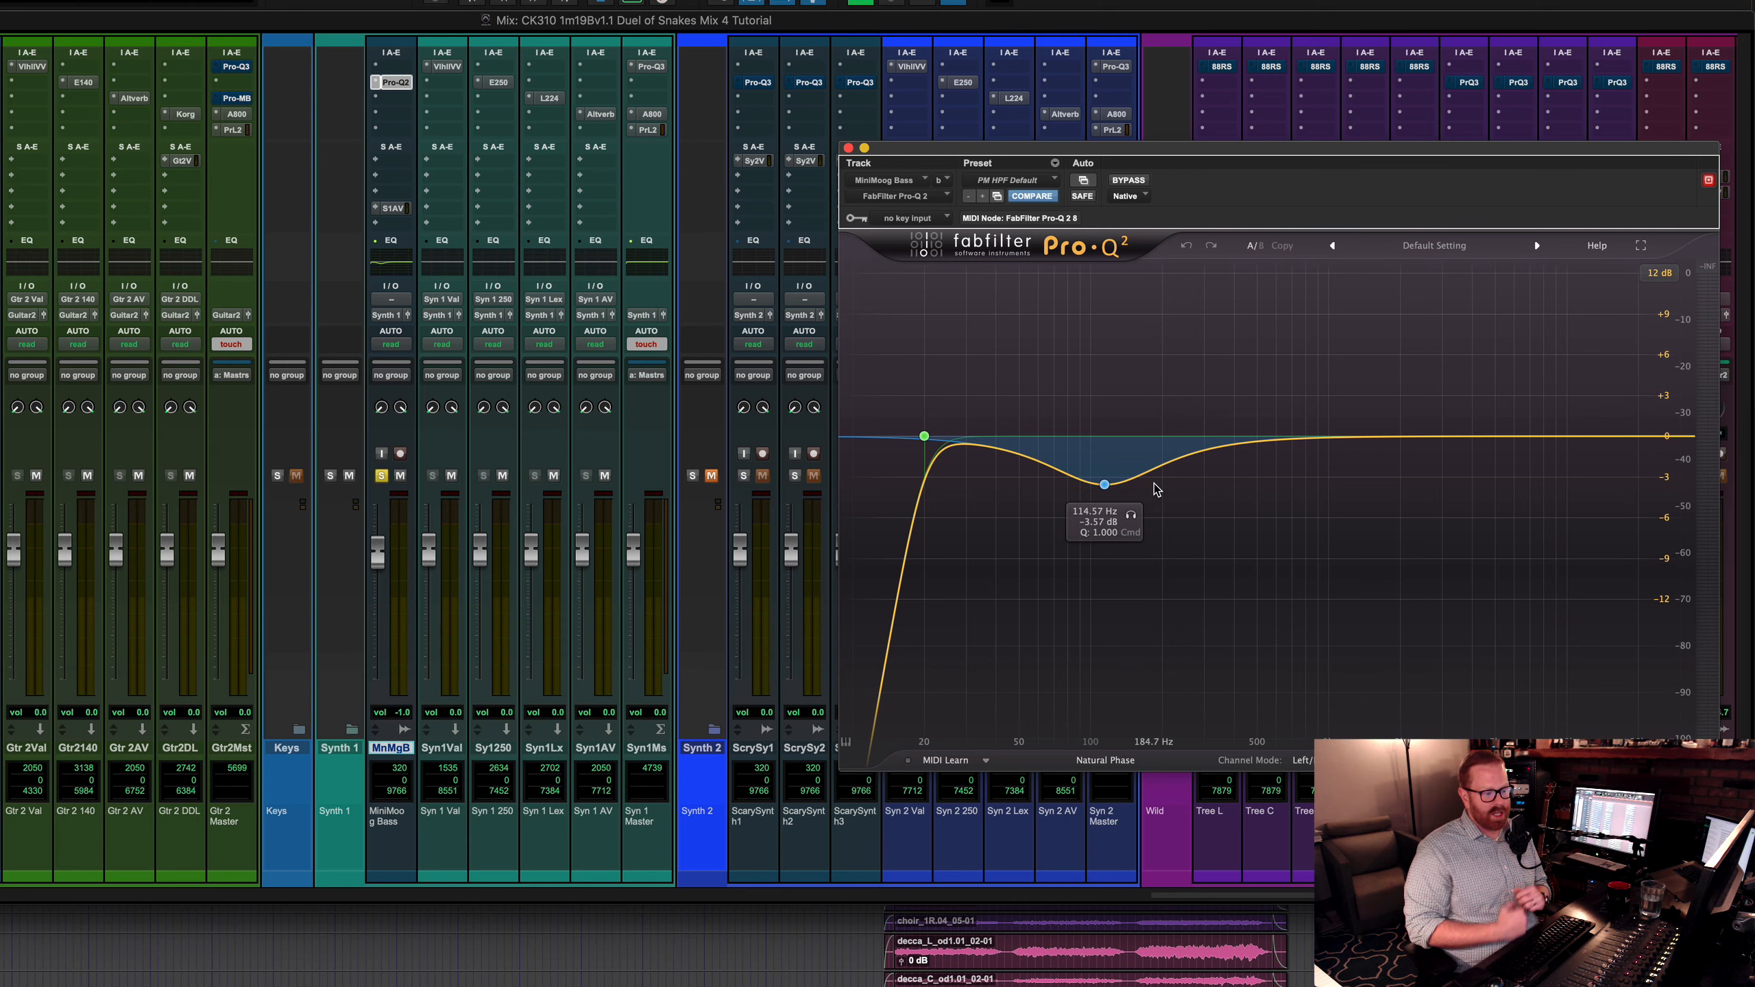
key("space")
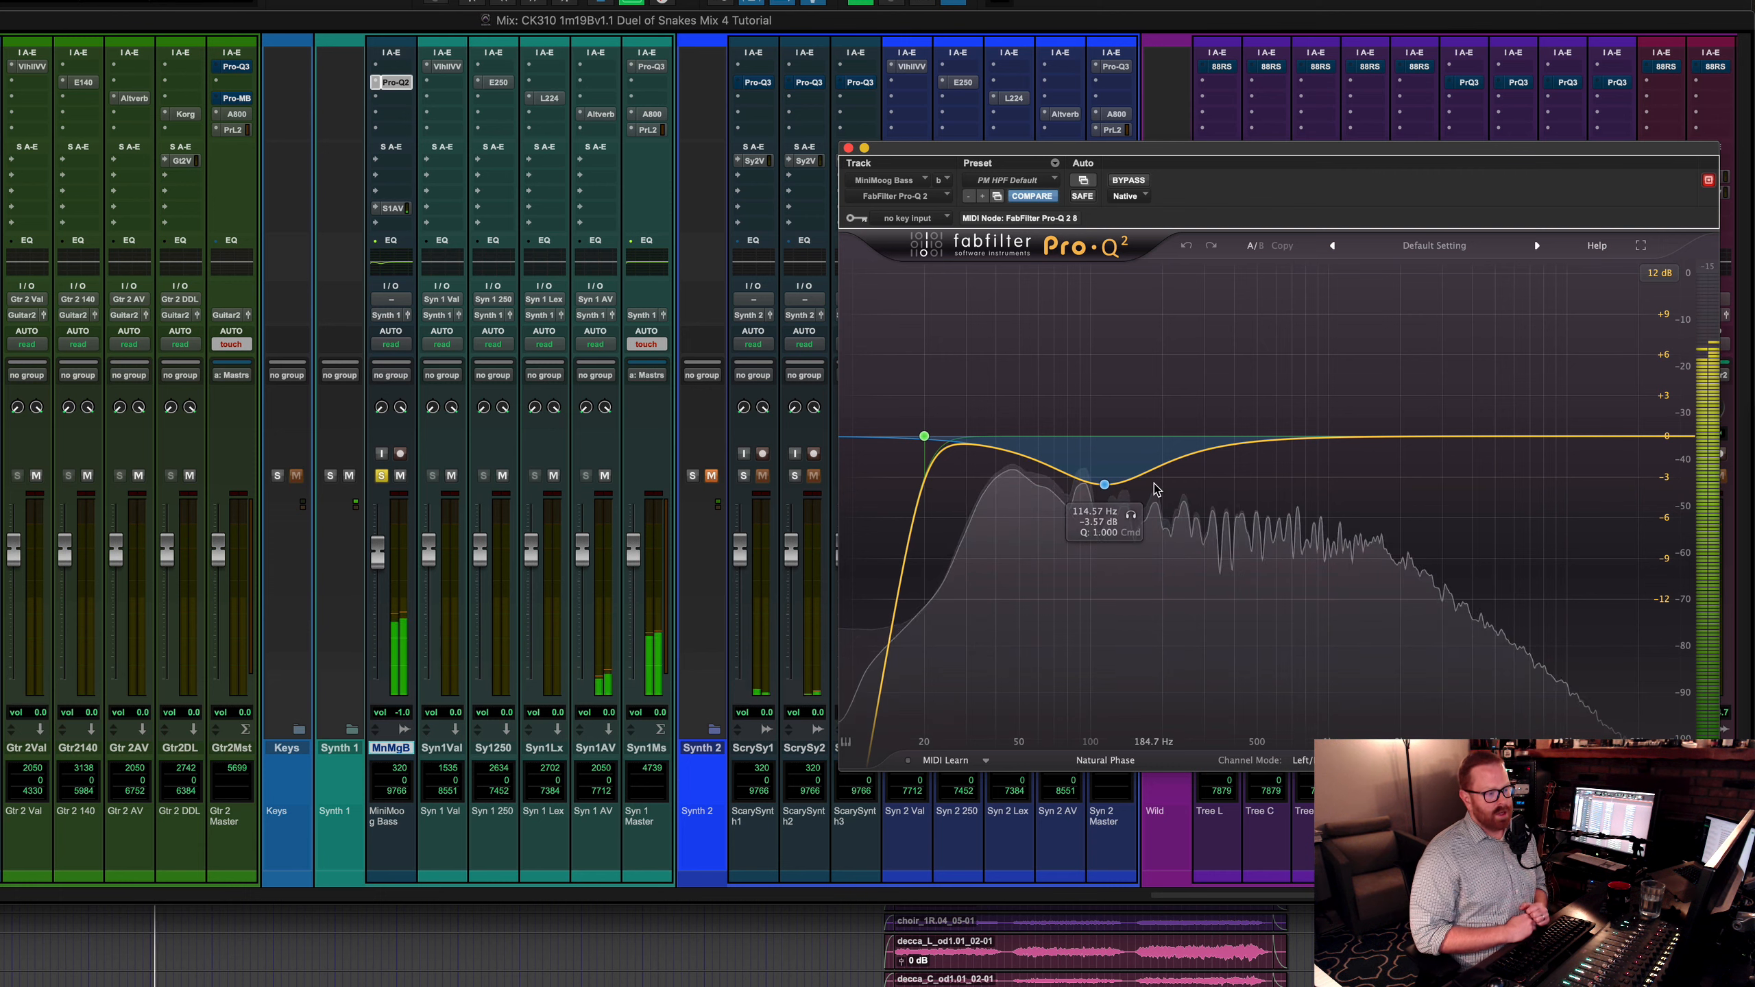
left_click(1125, 182)
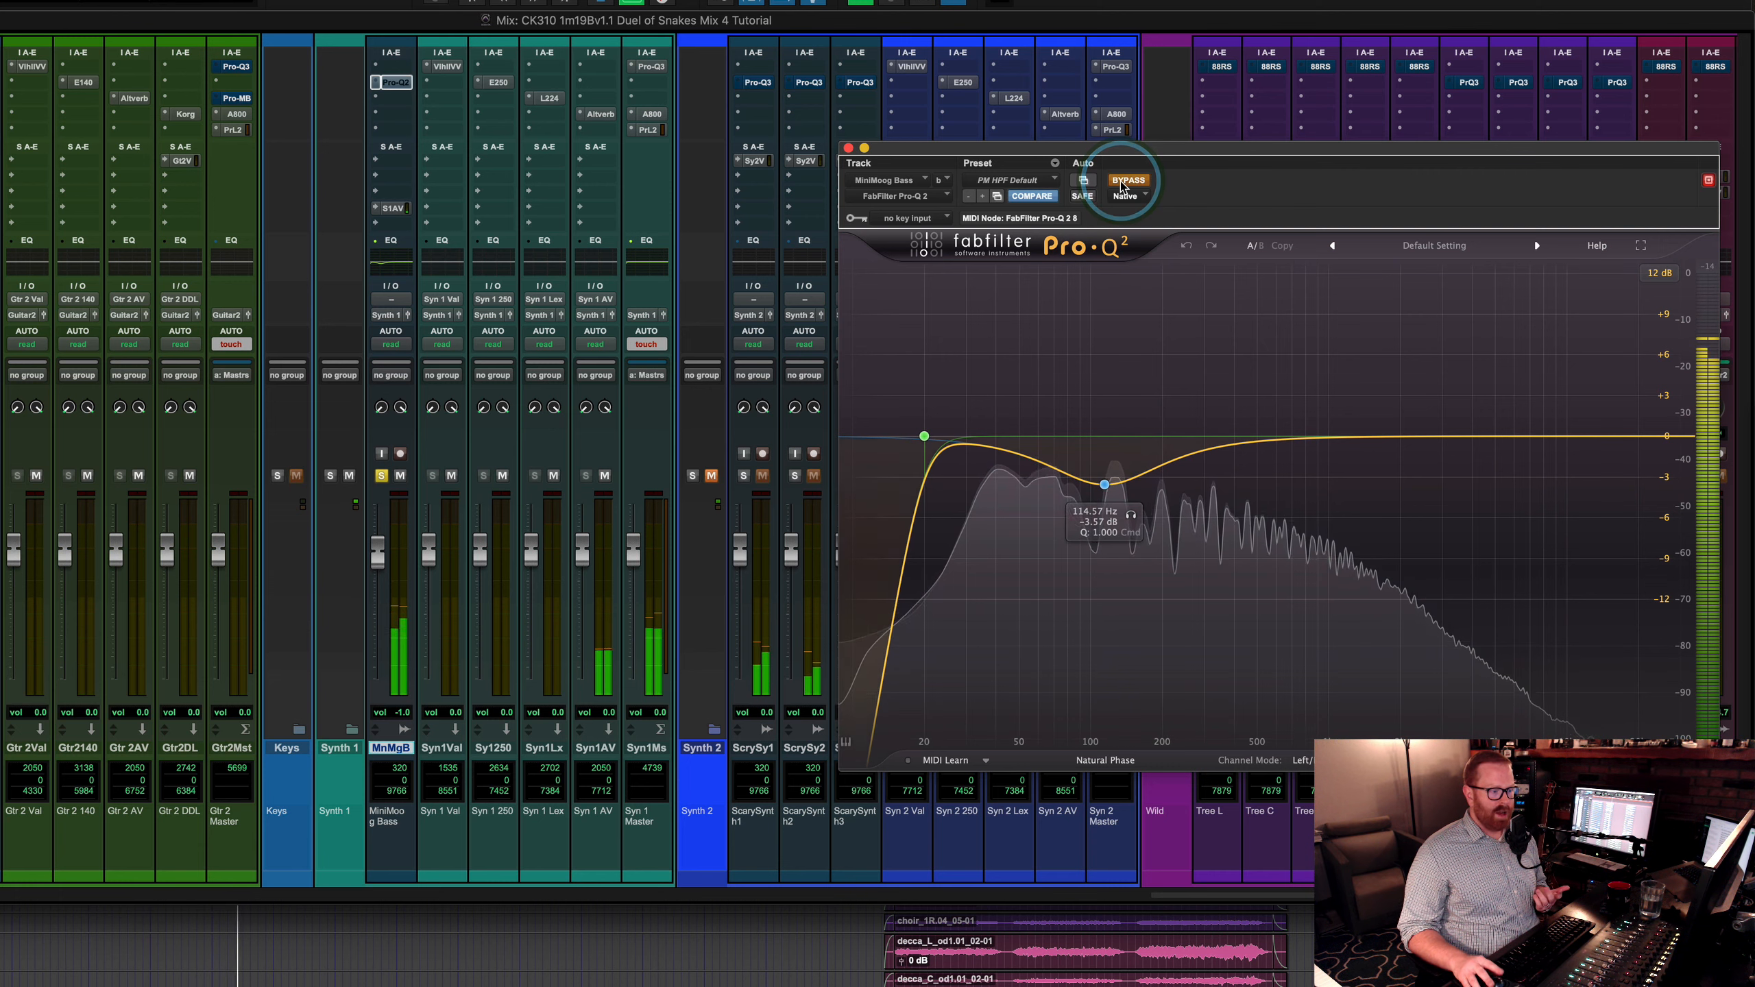
left_click(1125, 181)
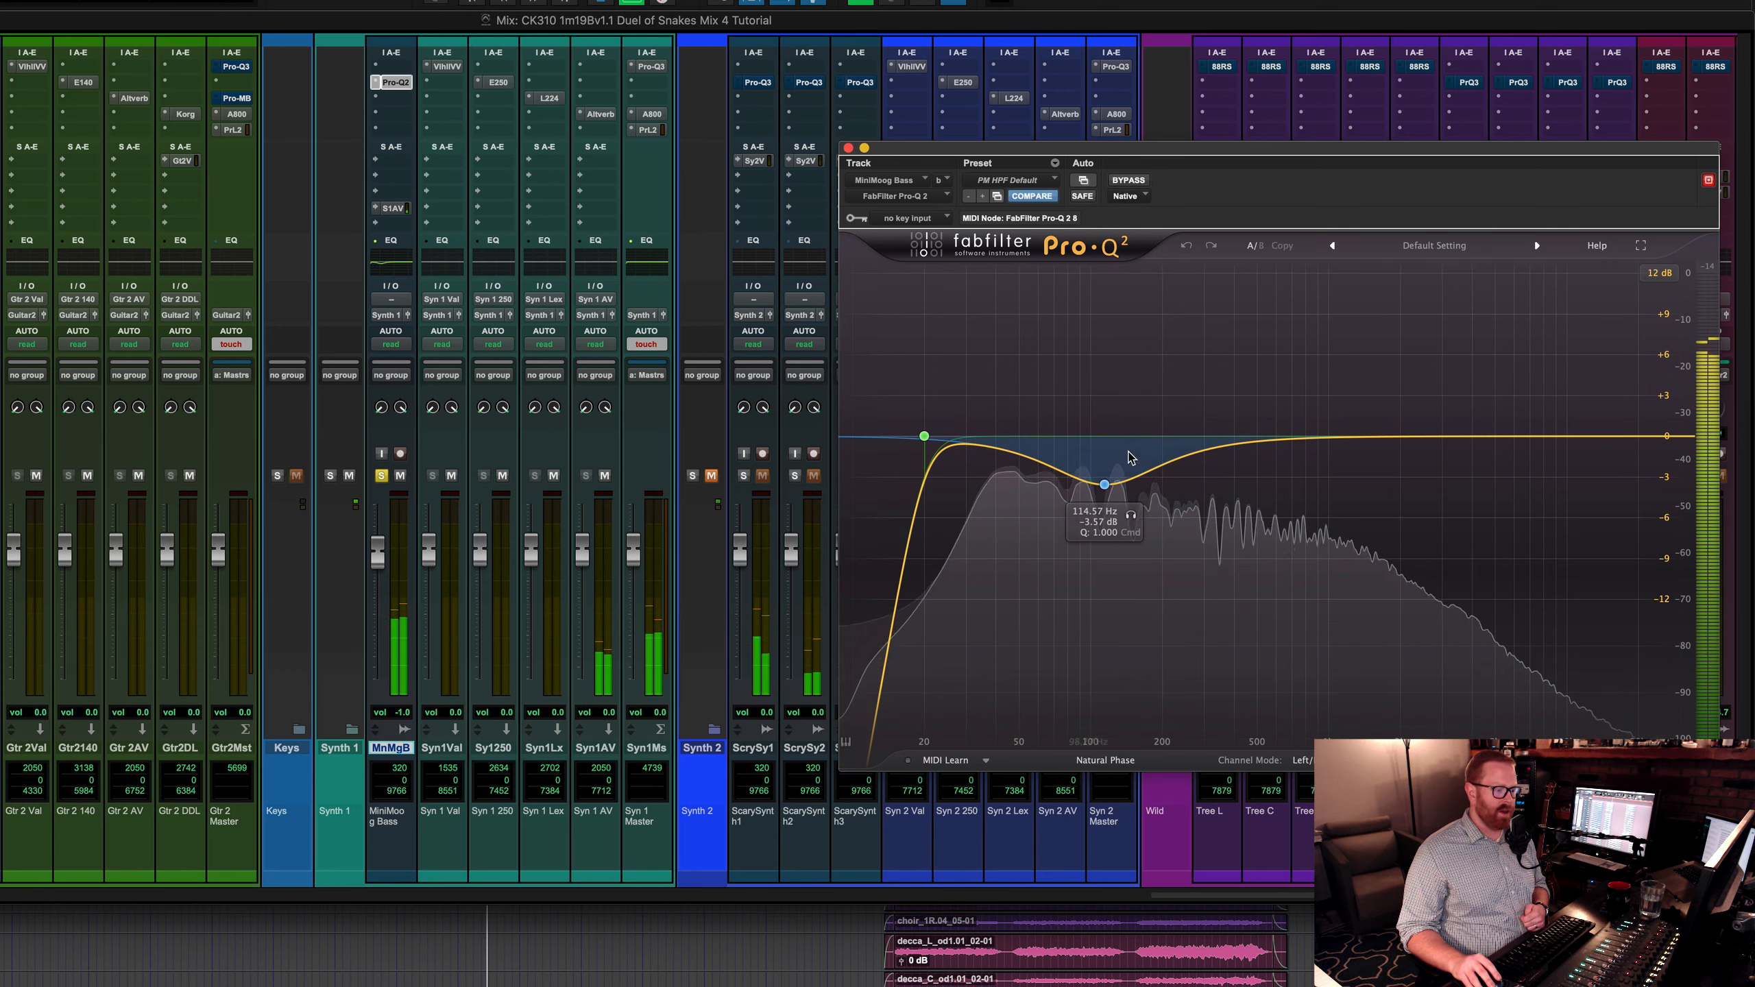
key("space")
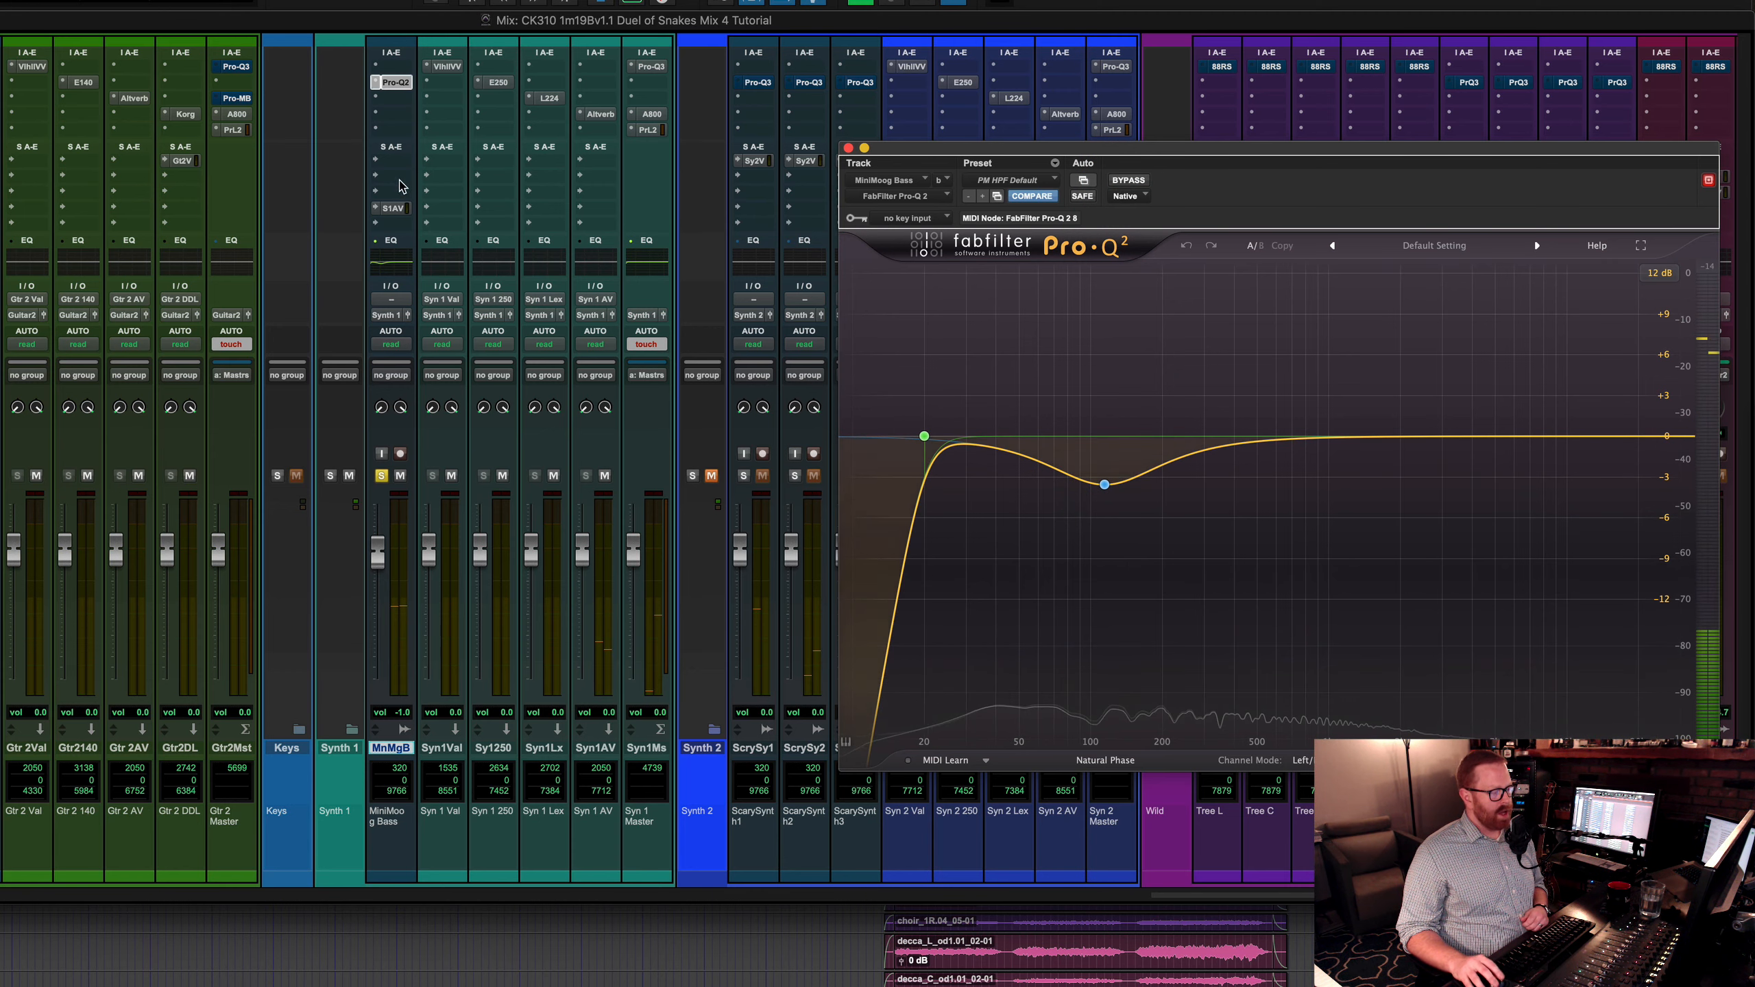
Step: Check the MiniMoog Bass send to Syn 1 AV and its Altiverb reverb in short playbacks, and close both windows
left_click(391, 209)
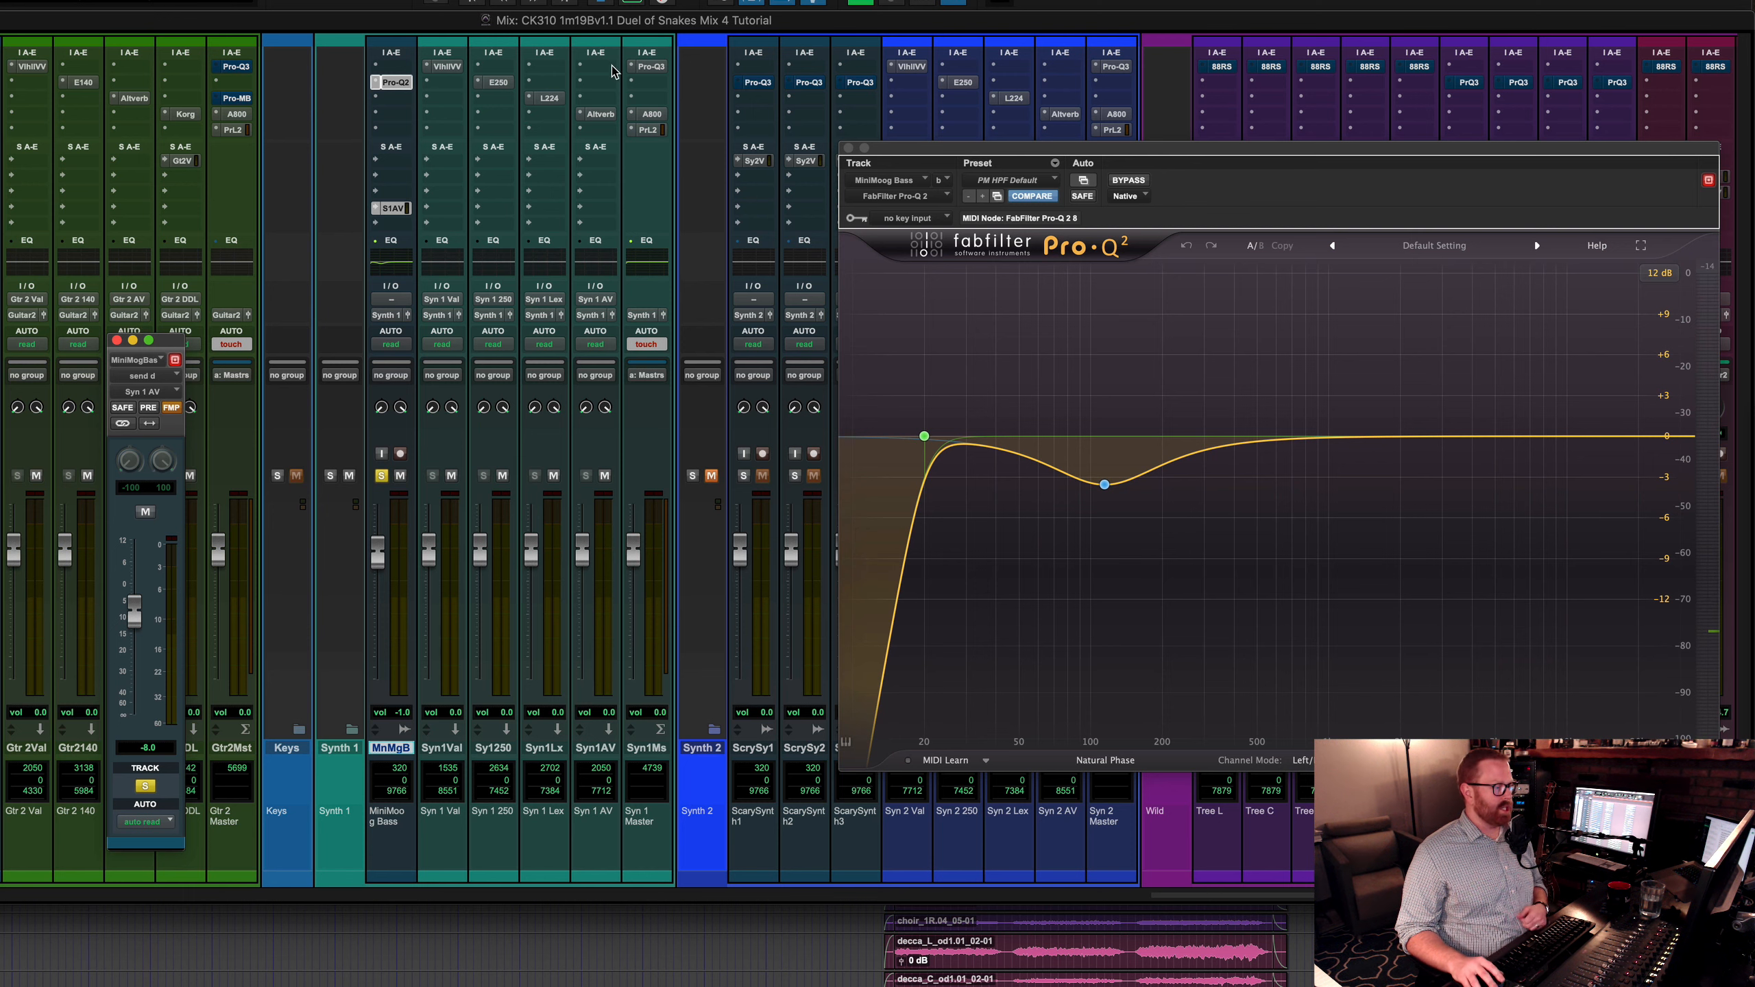
left_click(600, 114)
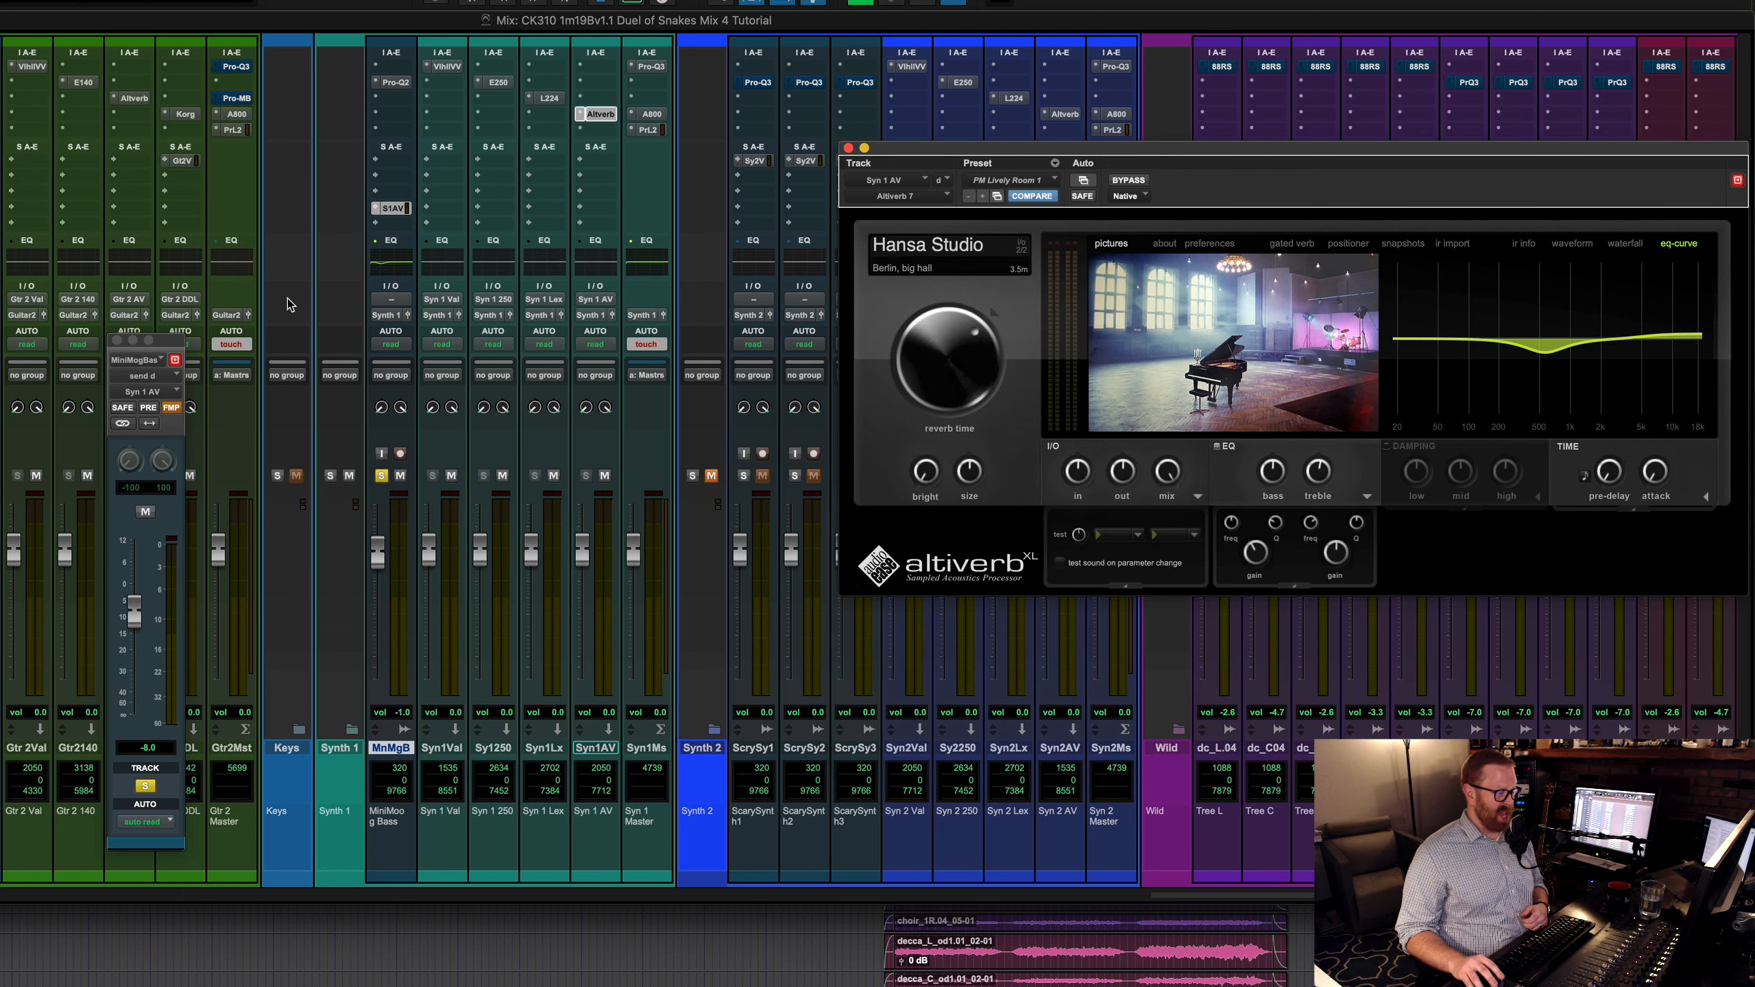
key("space")
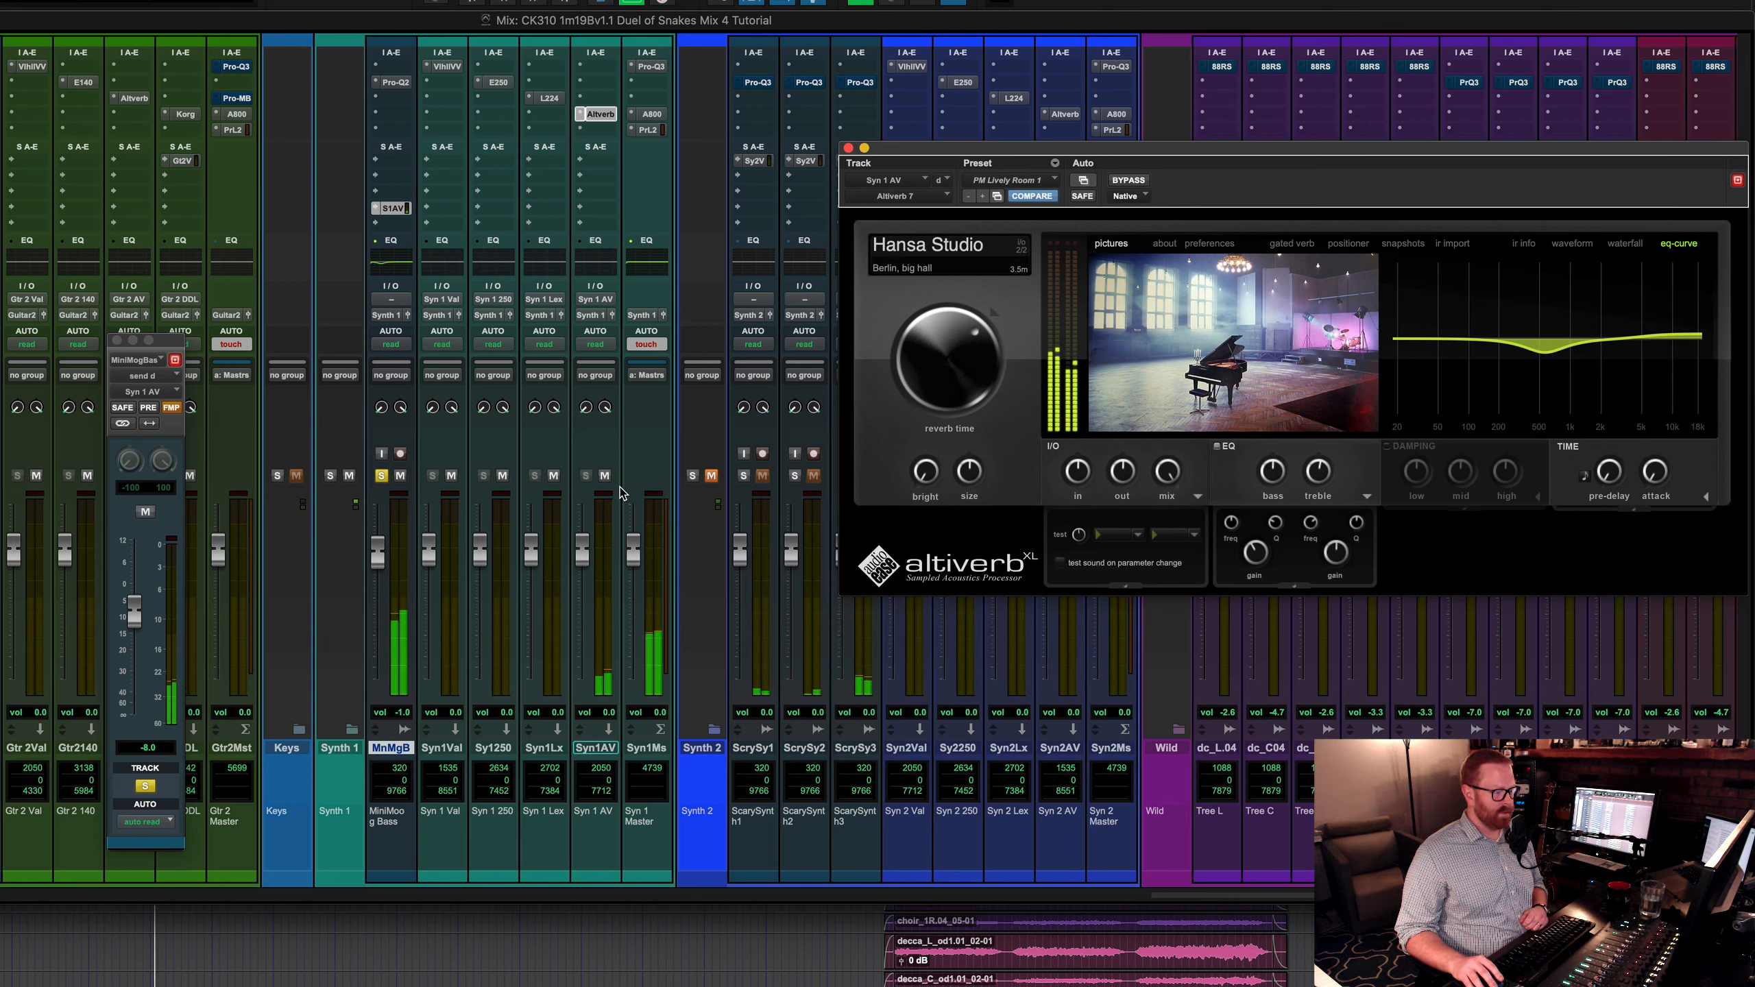
key("space")
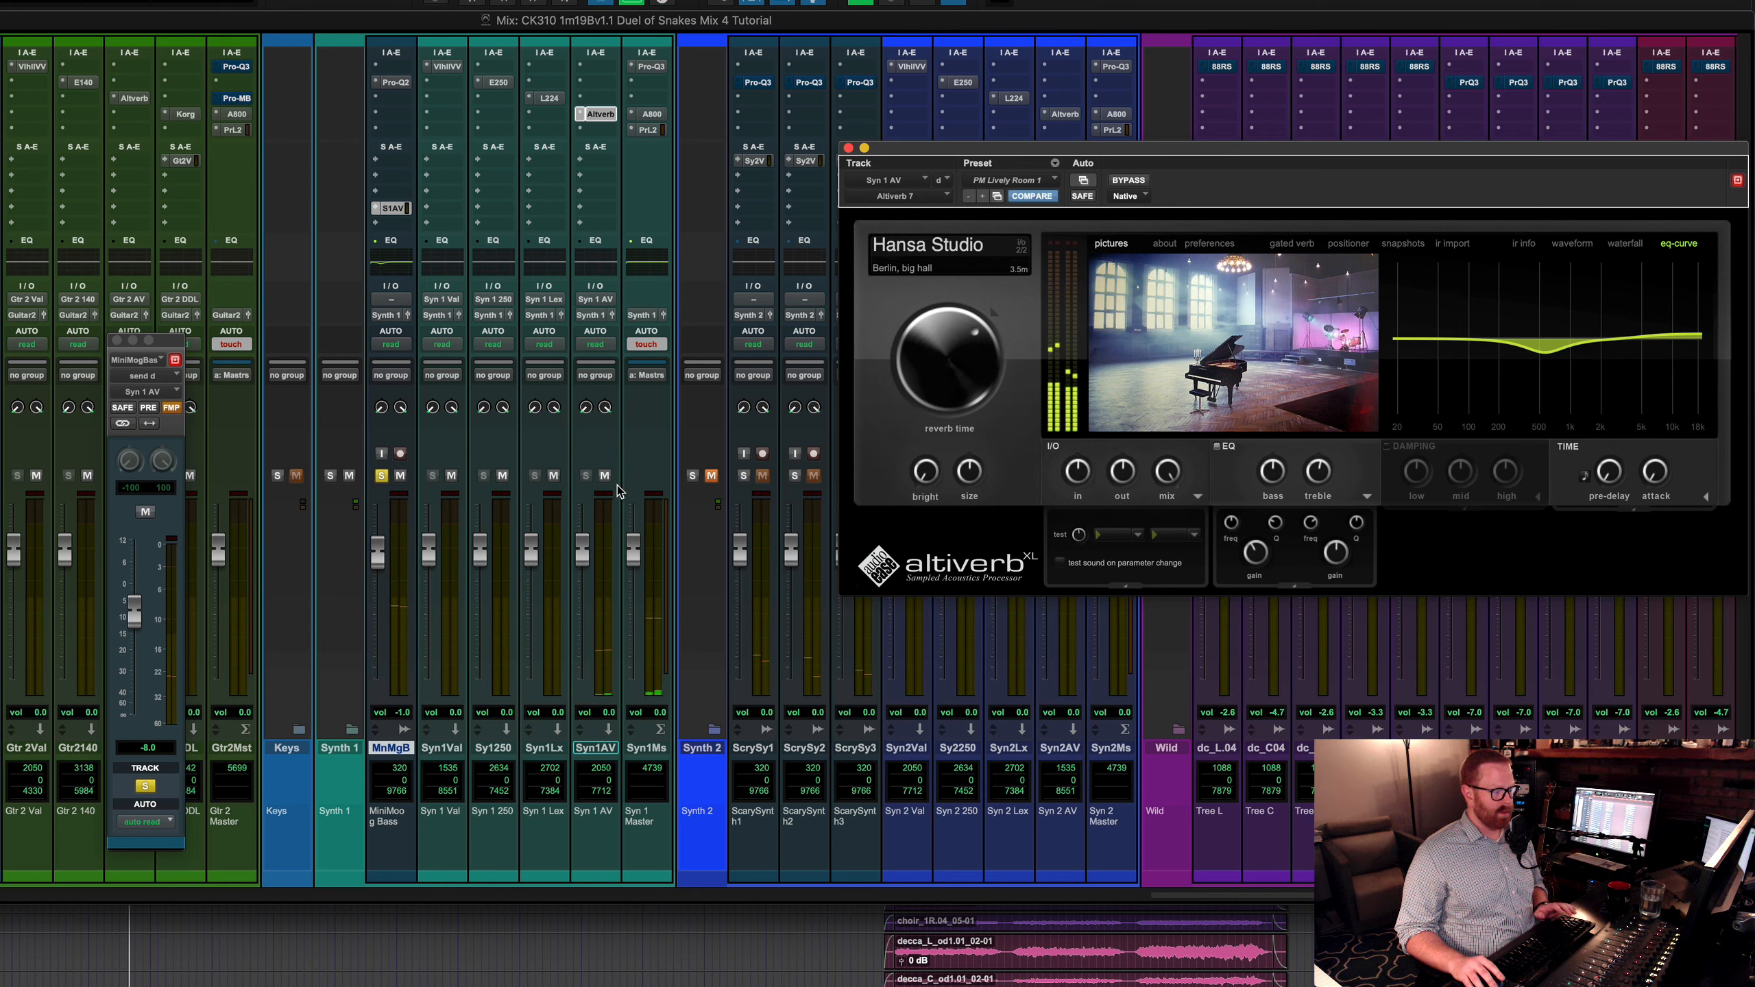
key("space")
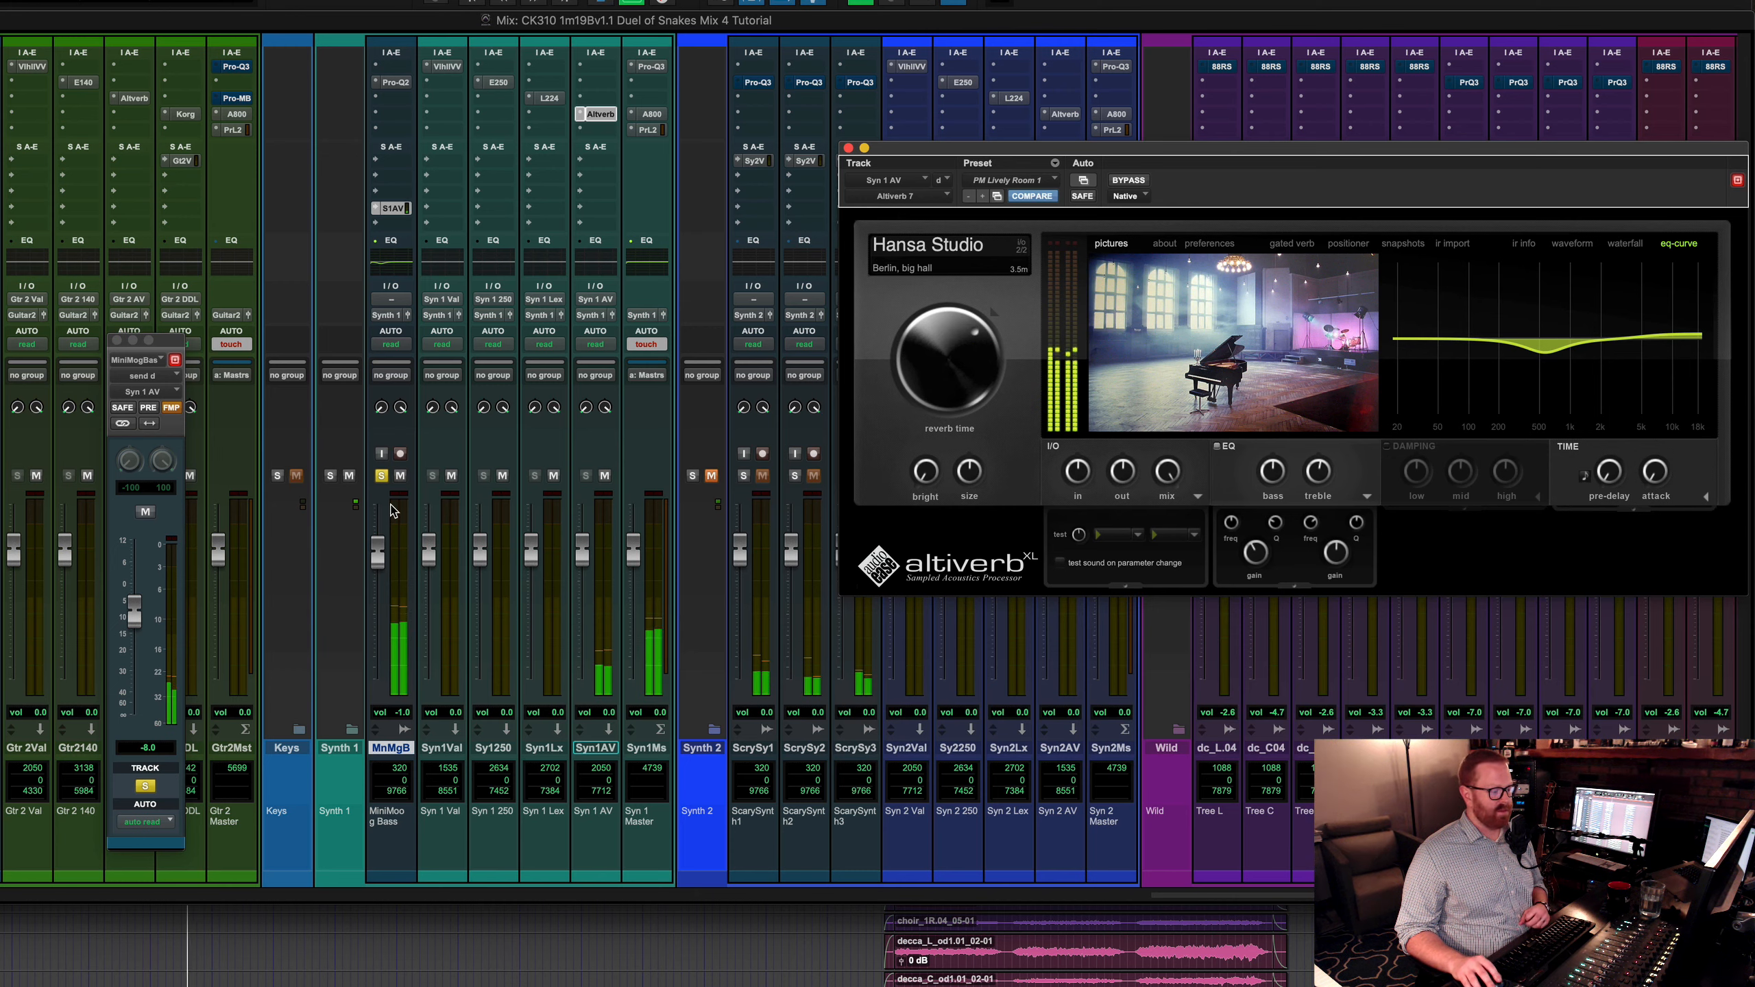
key("space")
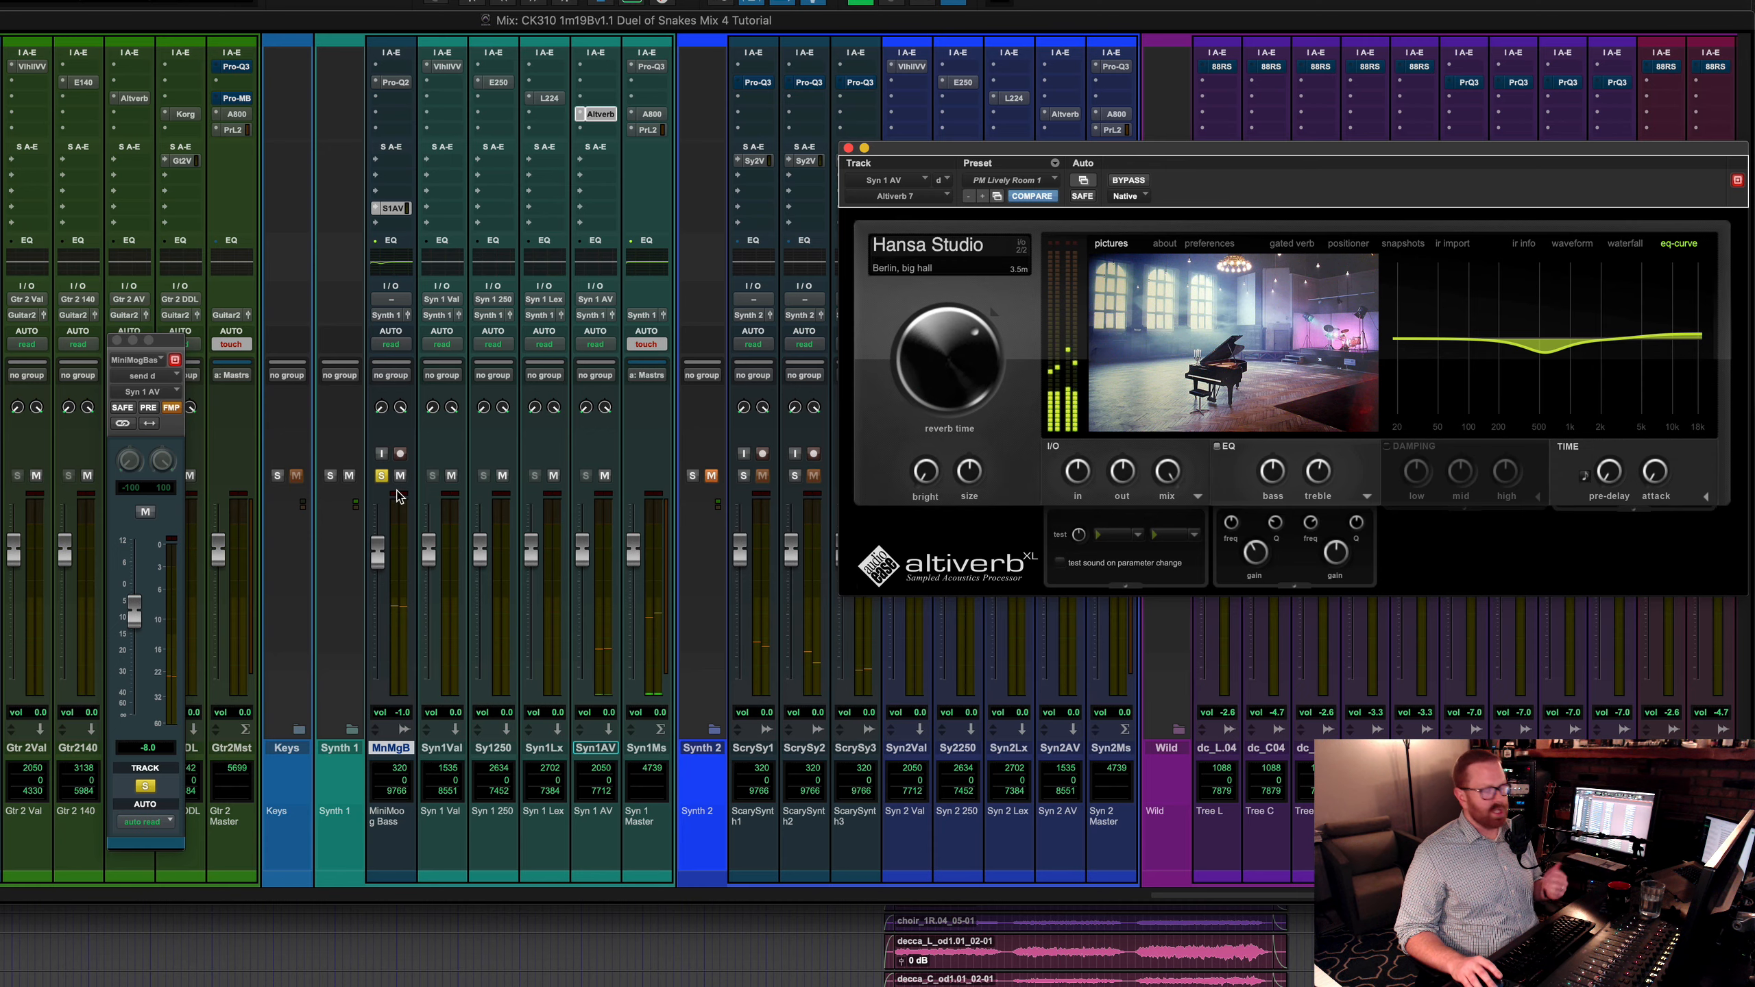
left_click(116, 340)
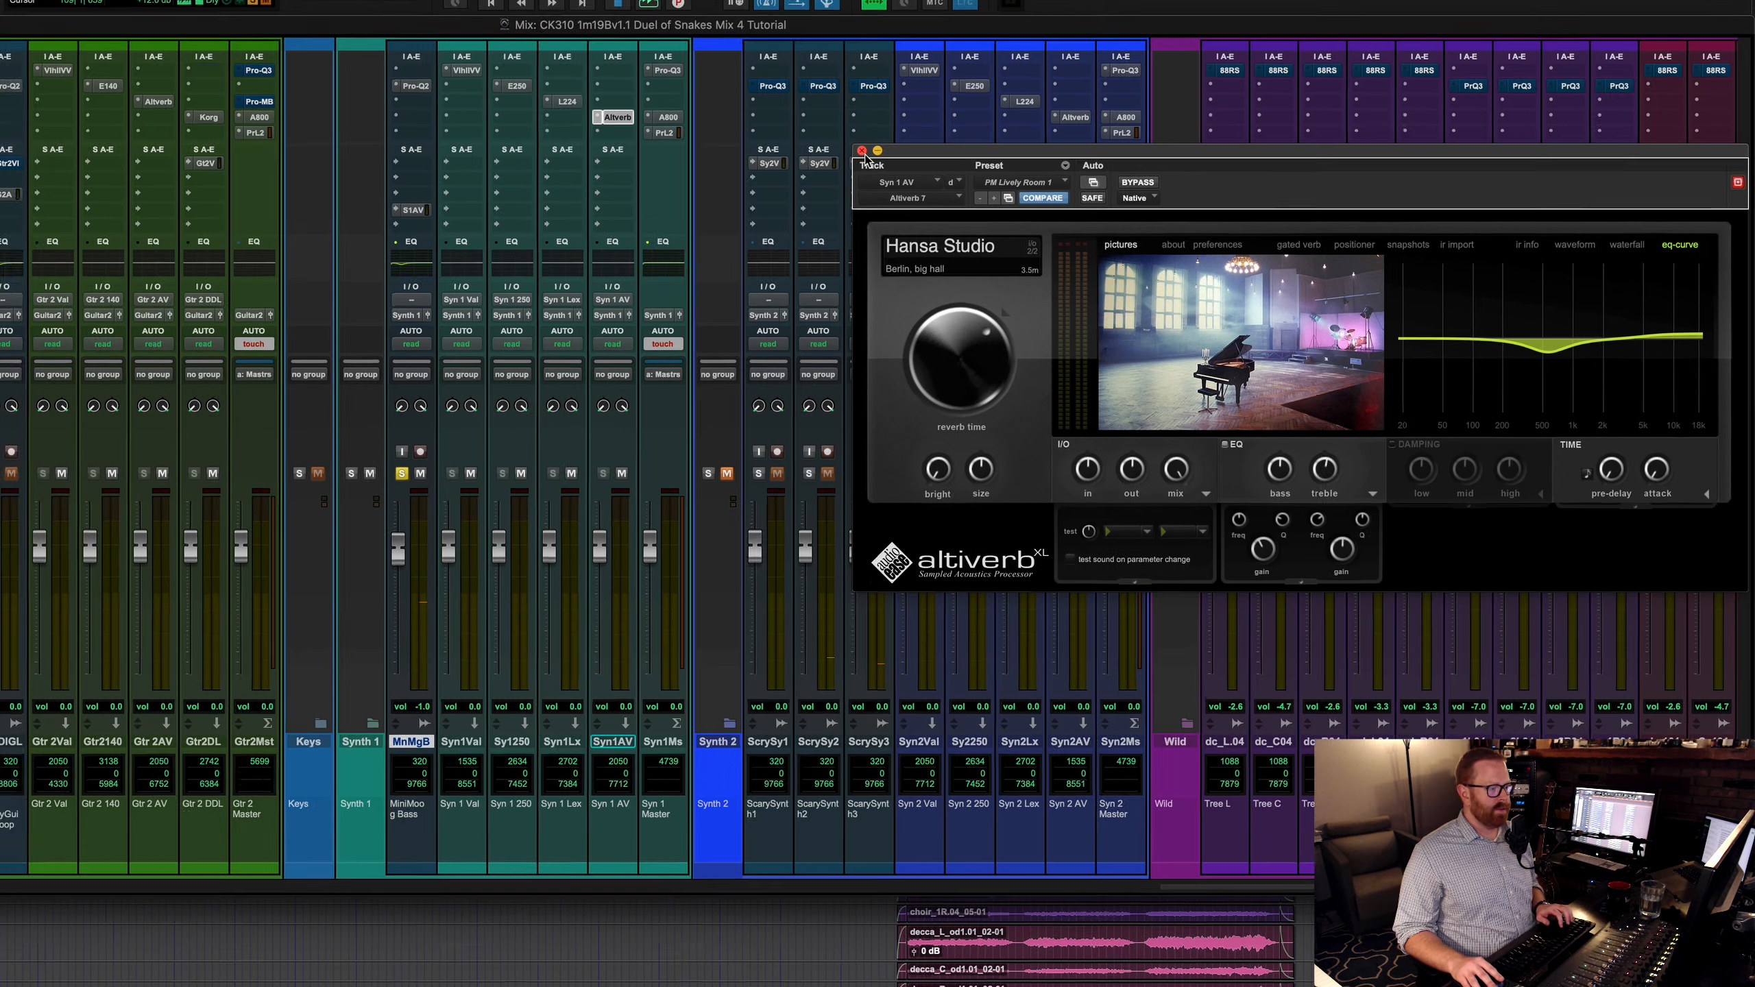
left_click(849, 148)
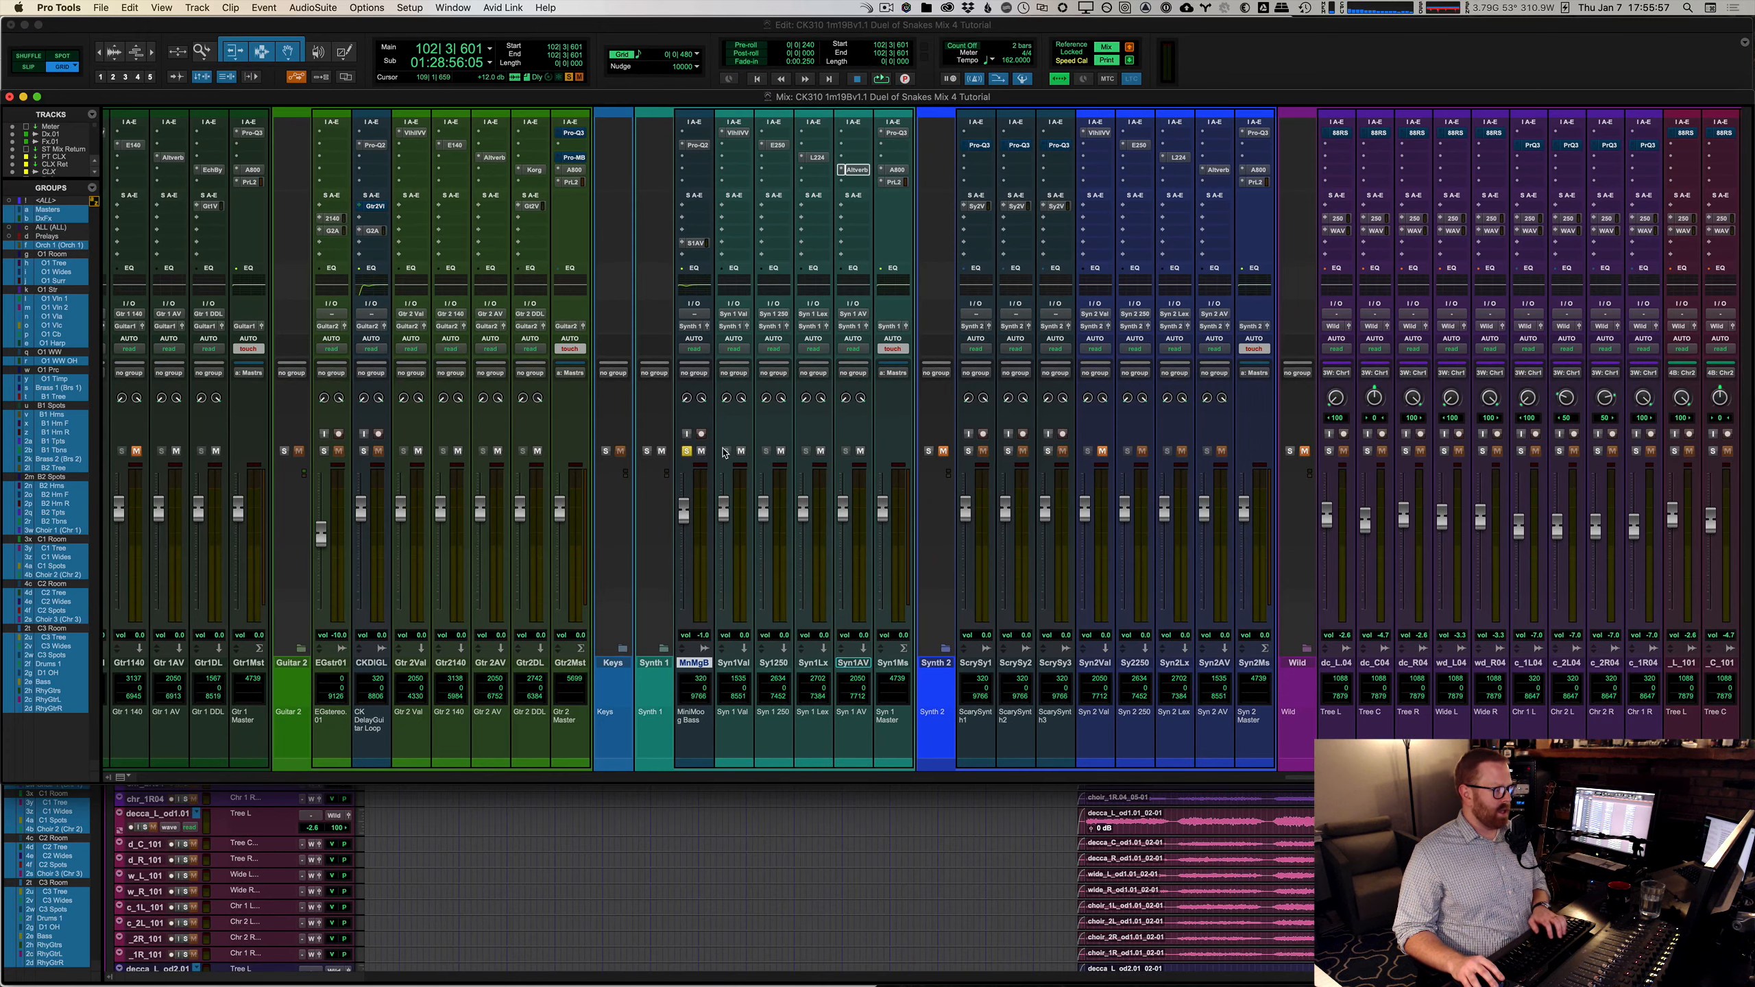
Step: Return to the timeline and listen to the soloed MiniMoog Bass in the final synth section
key("super+equal")
key("space")
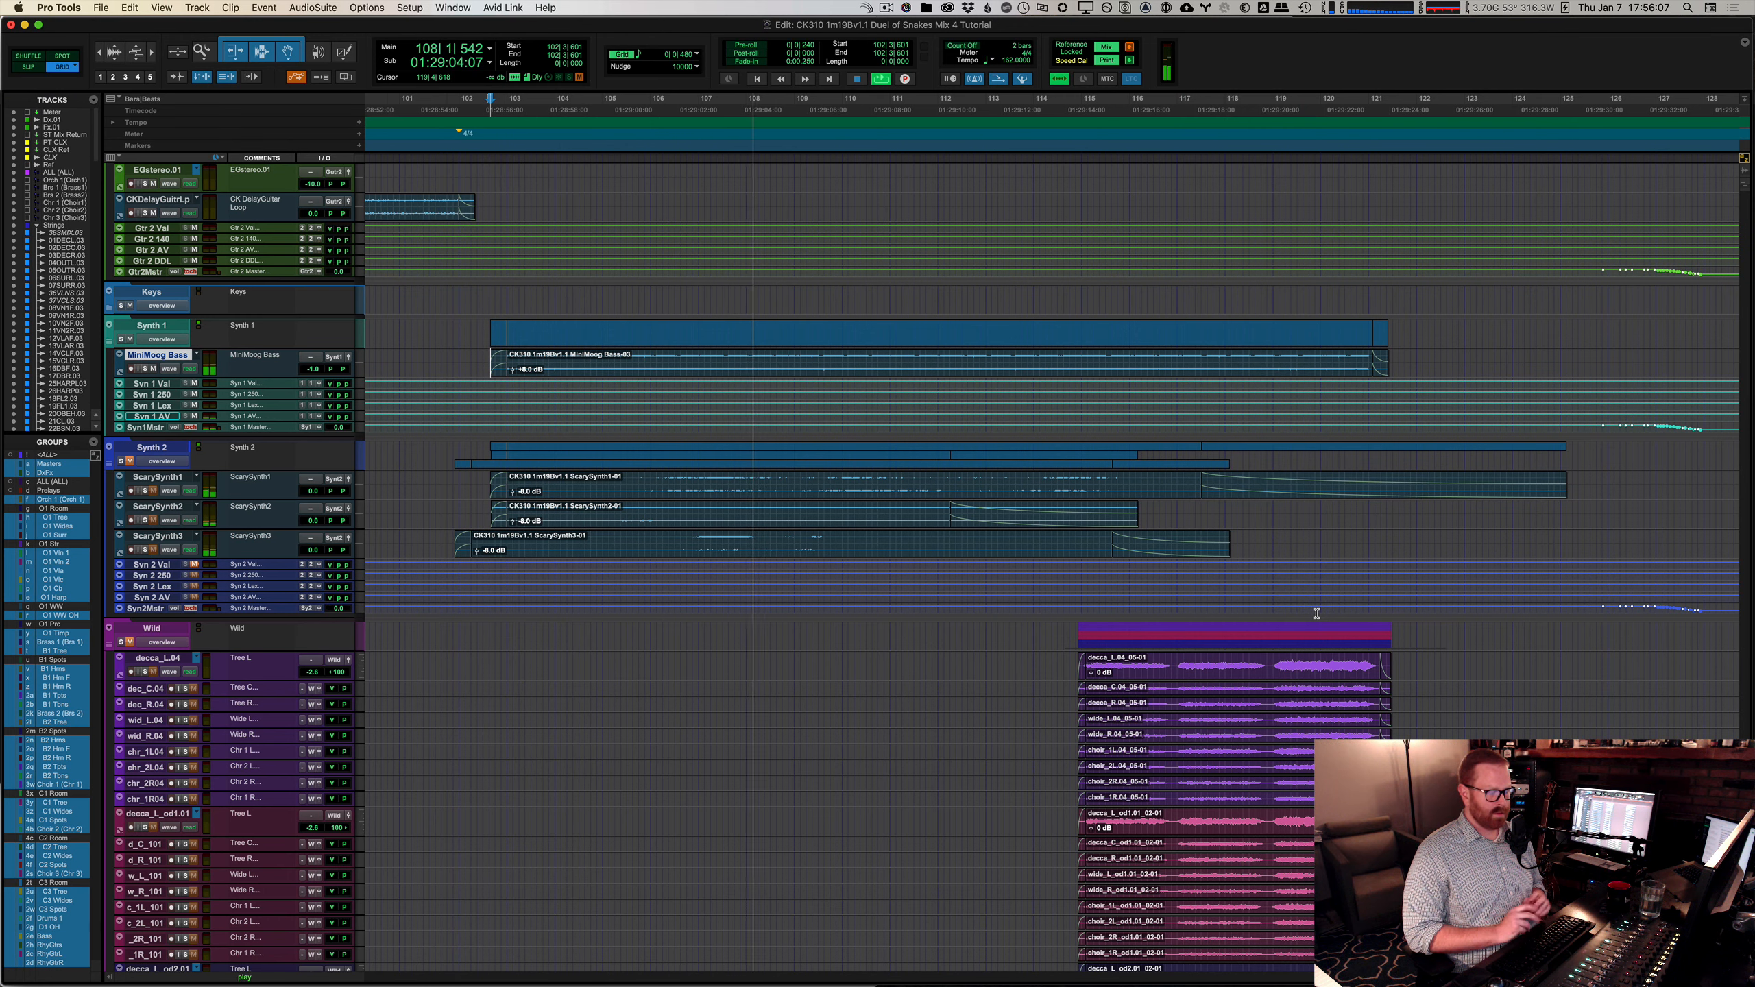
key("space")
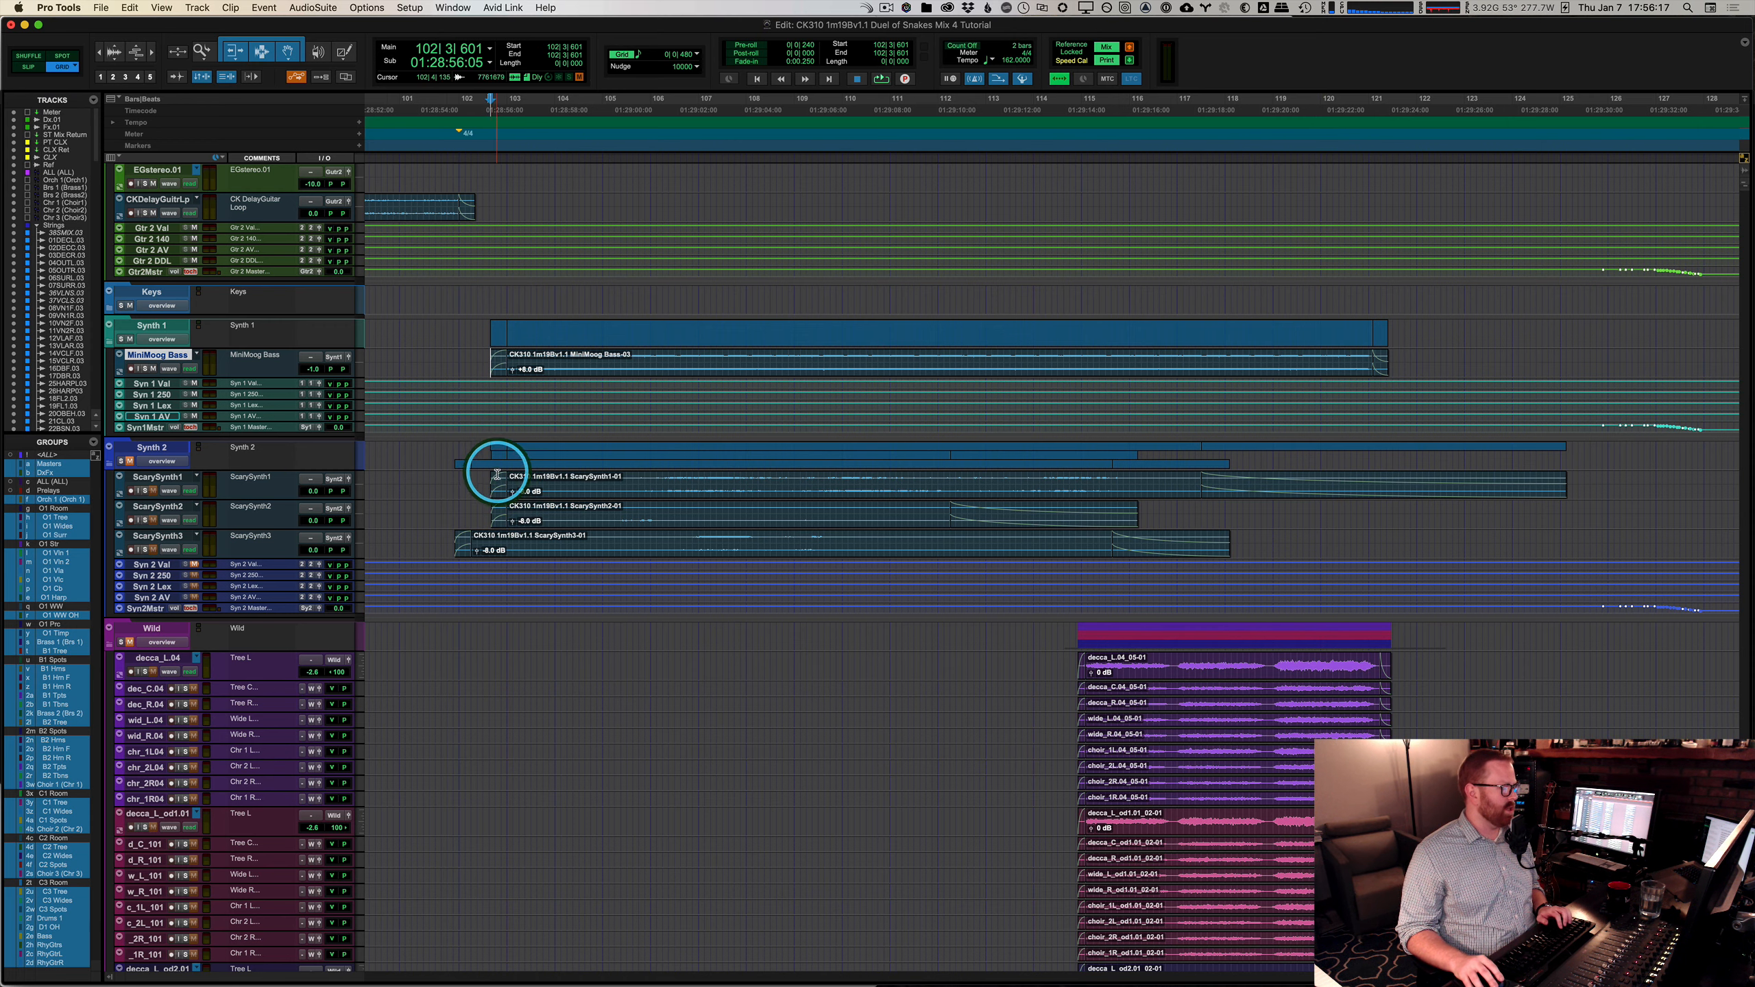
Step: Solo the Synth 2 folder, play it from the start of its ScarySynth3 clip, and switch to the mixer
left_click(444, 447)
key("Tab")
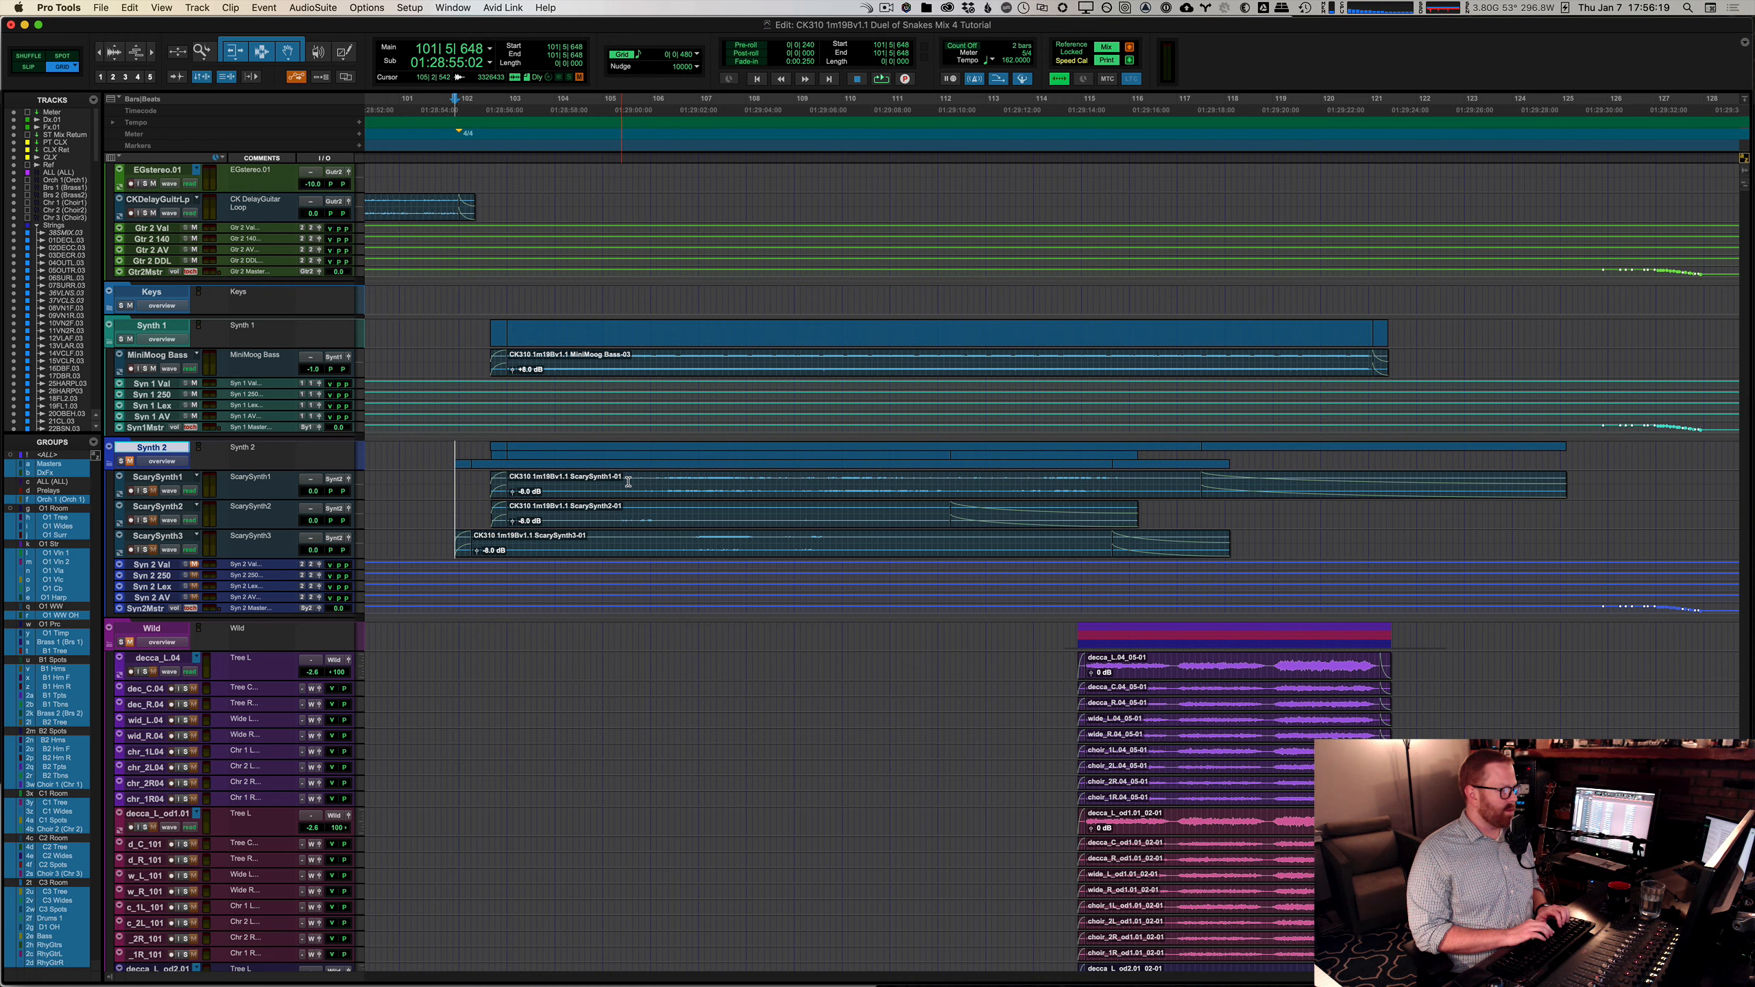
key("space")
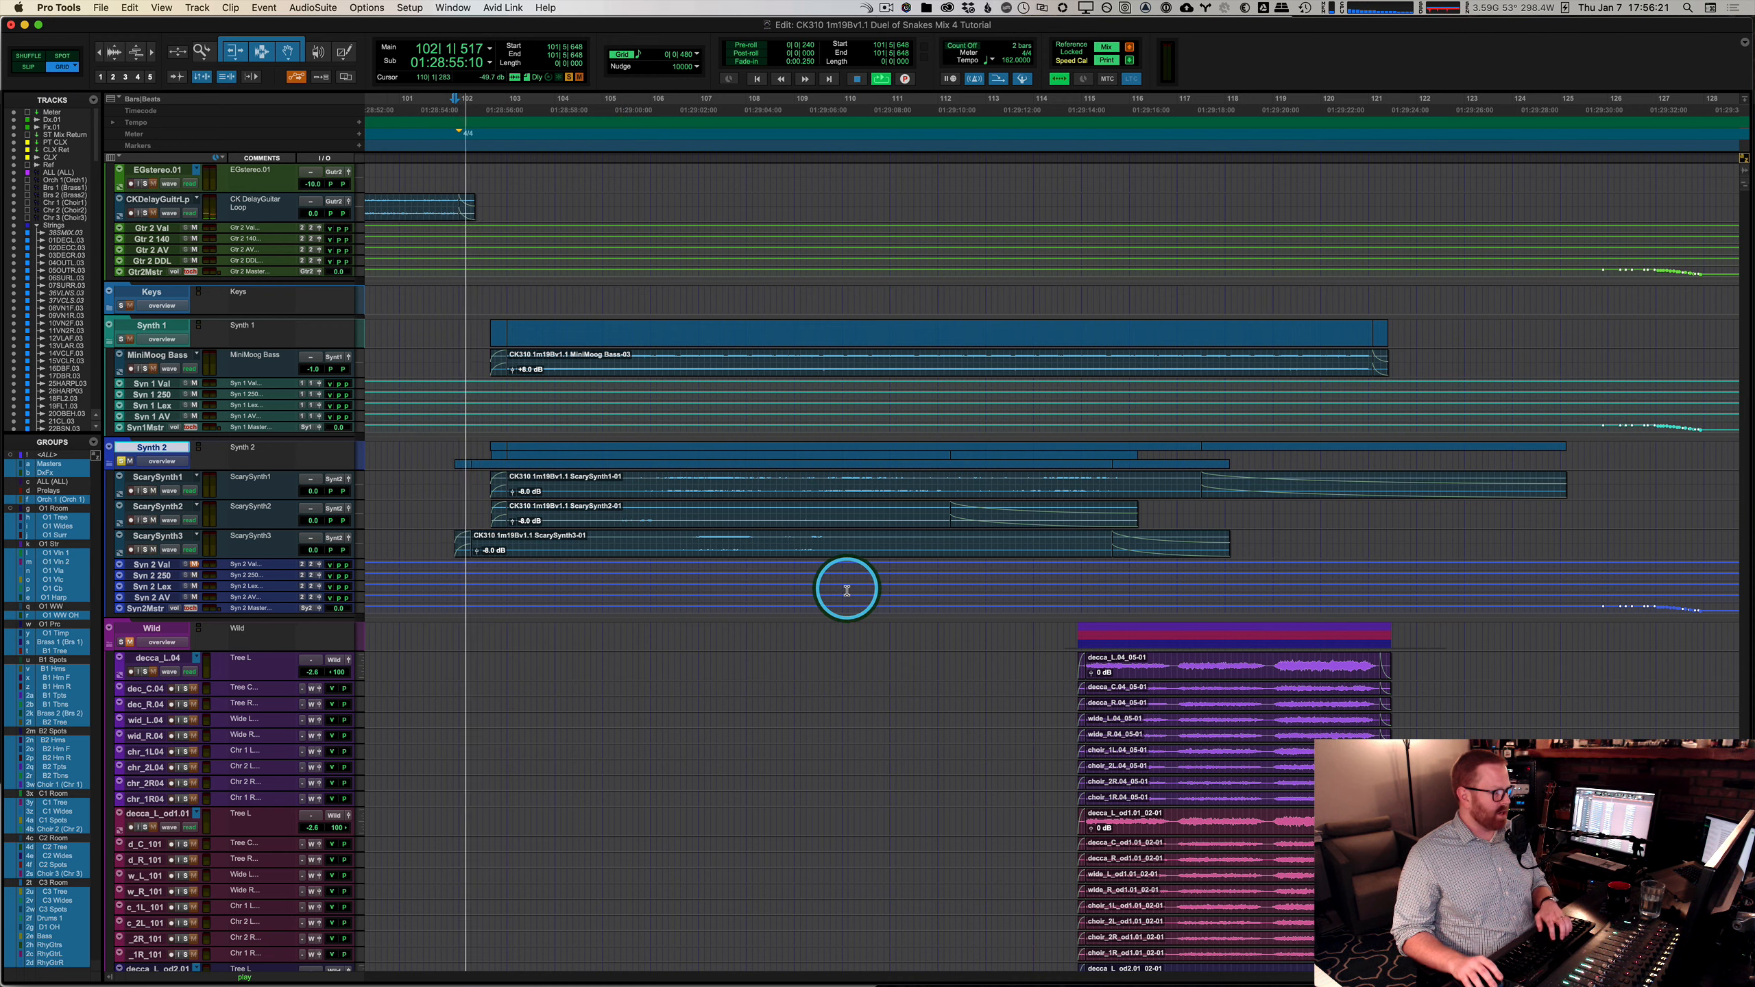
key("super+equal")
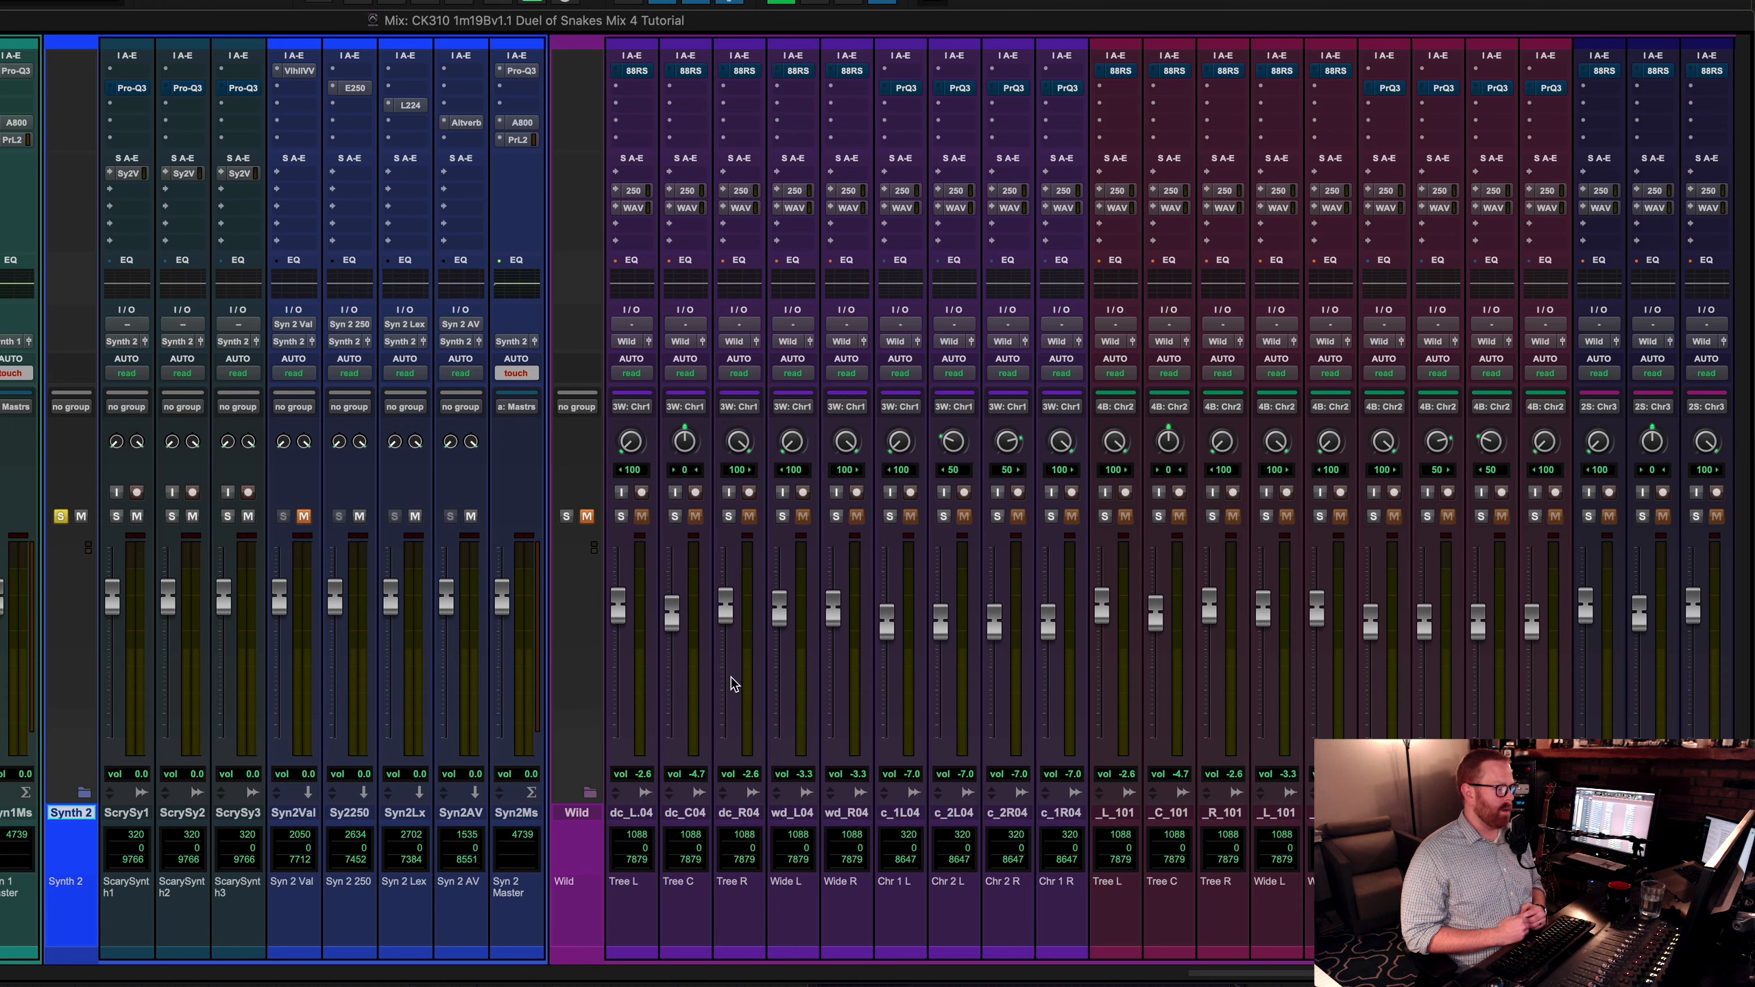
Step: Enable the Pro-Q 3 EQs on ScarySynth1, 2 and 3 during playback and compare them bypassed and active with ScarySynth1's EQ open
key("space")
left_click_drag(147, 812, 237, 812)
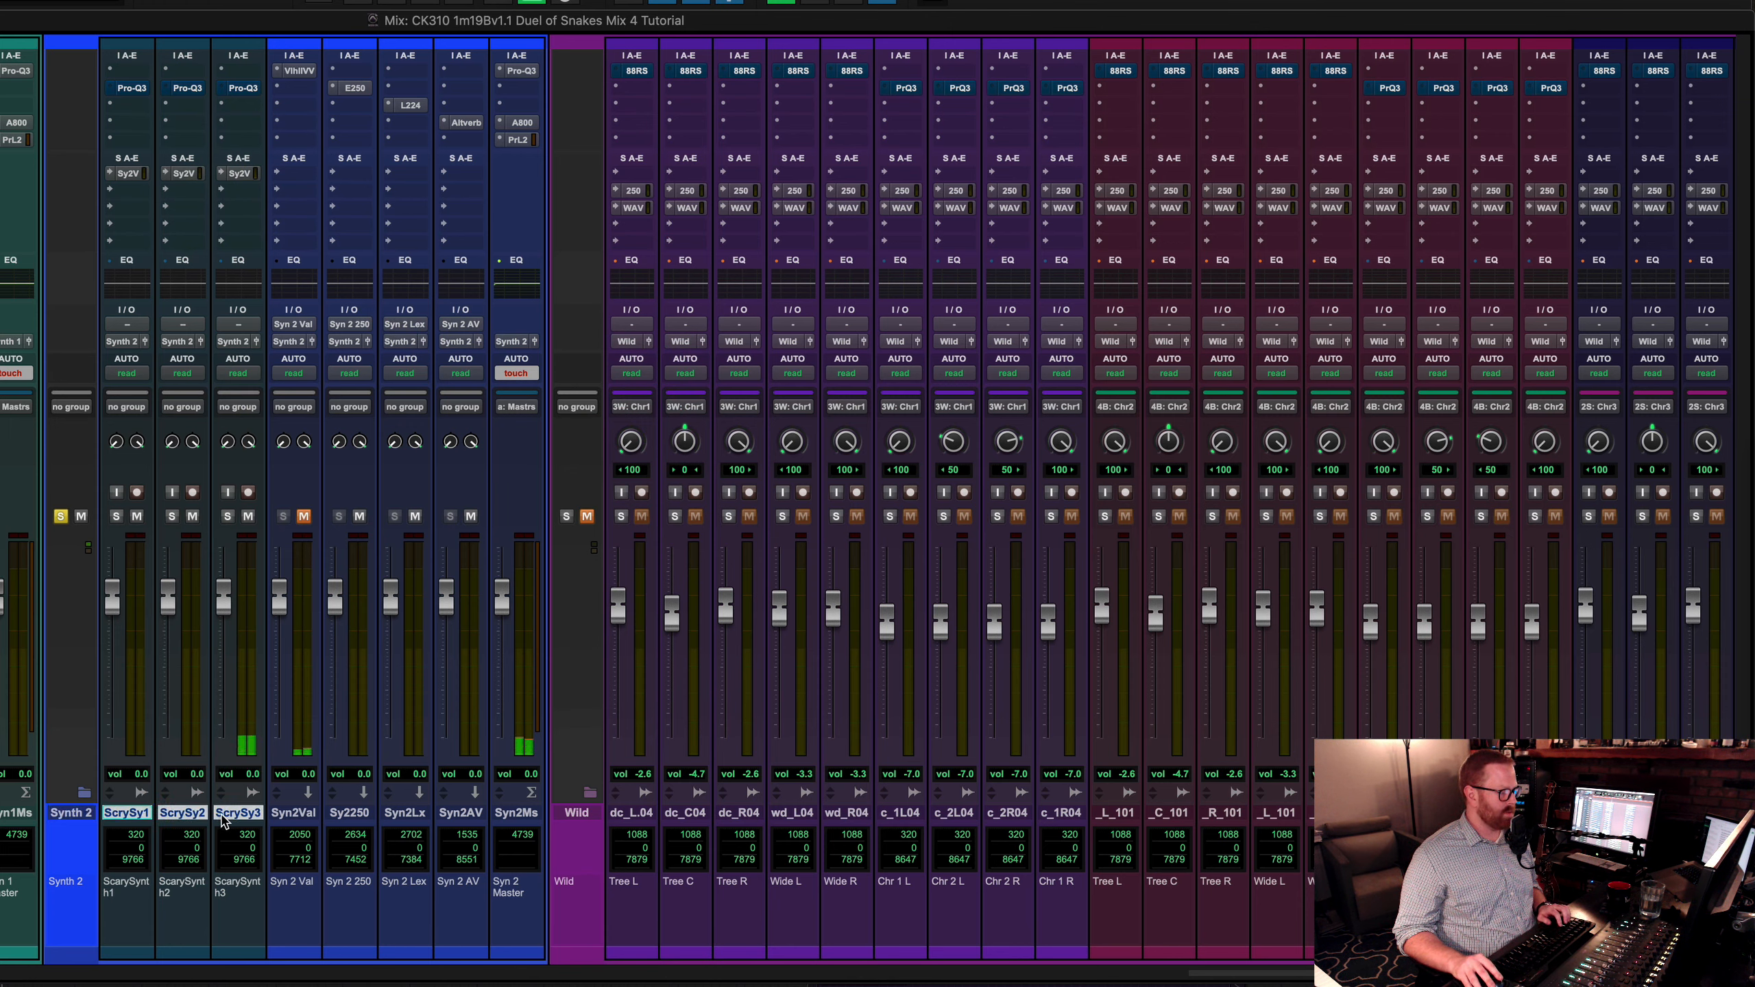
key("shift+e")
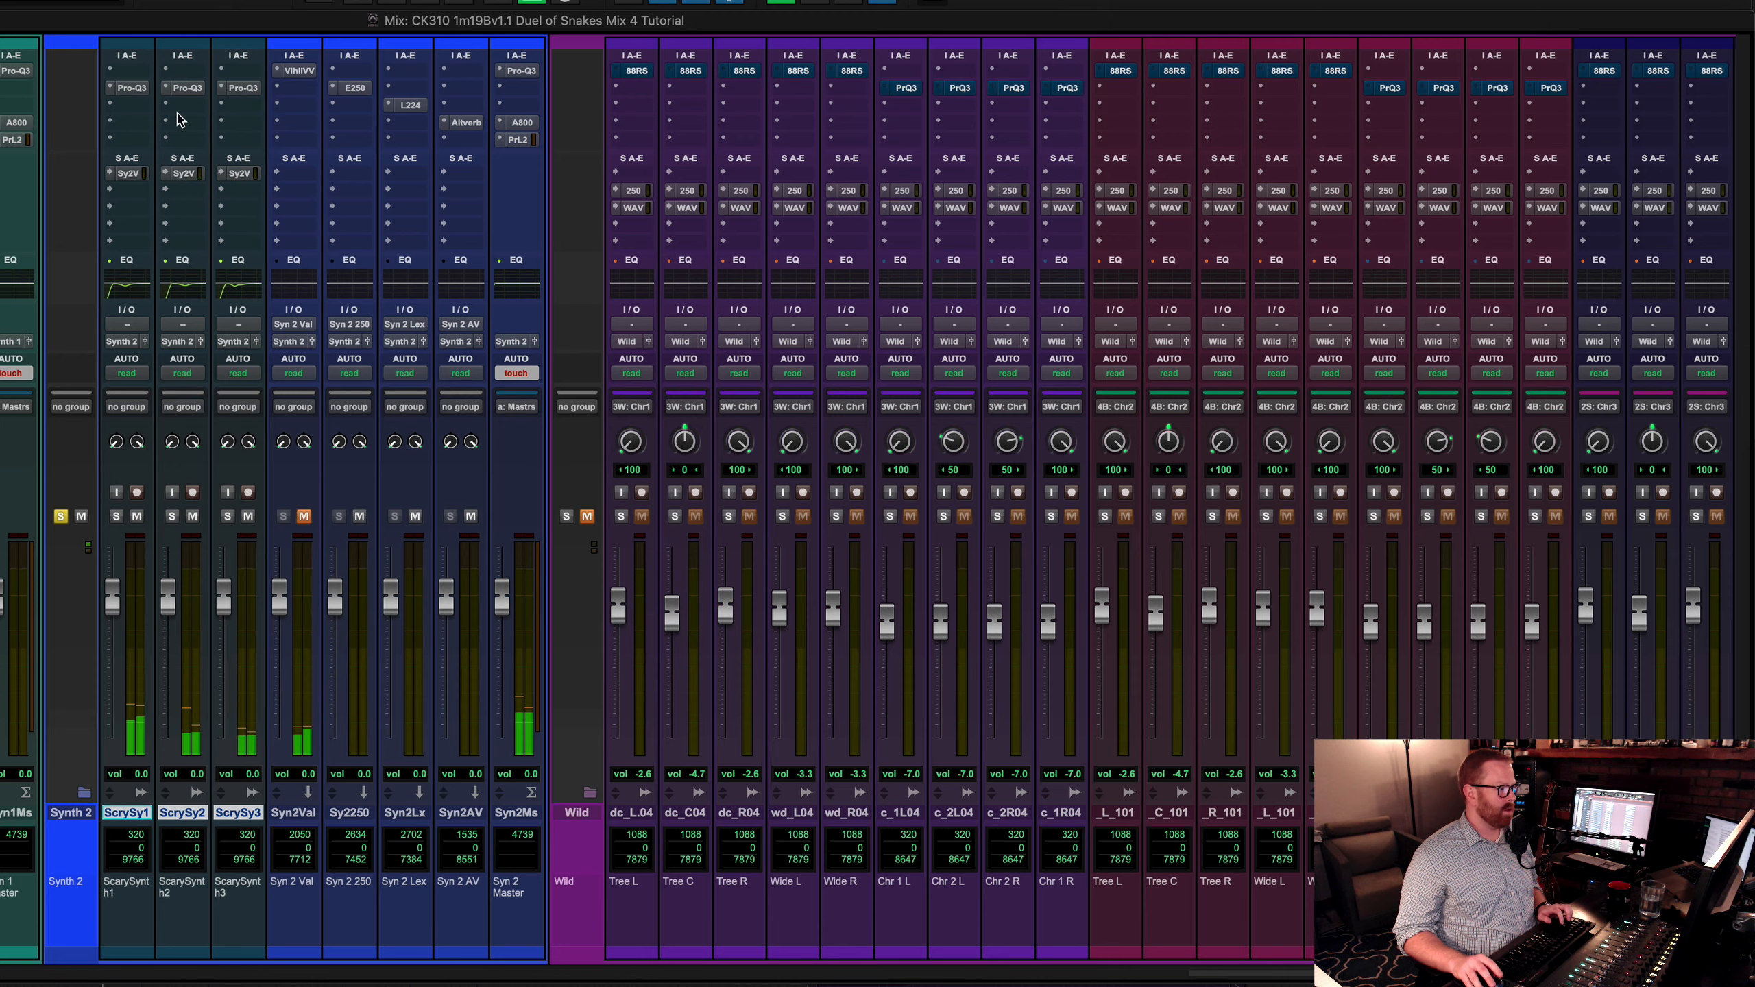
left_click(131, 88)
scroll(949, 513, "up", 2)
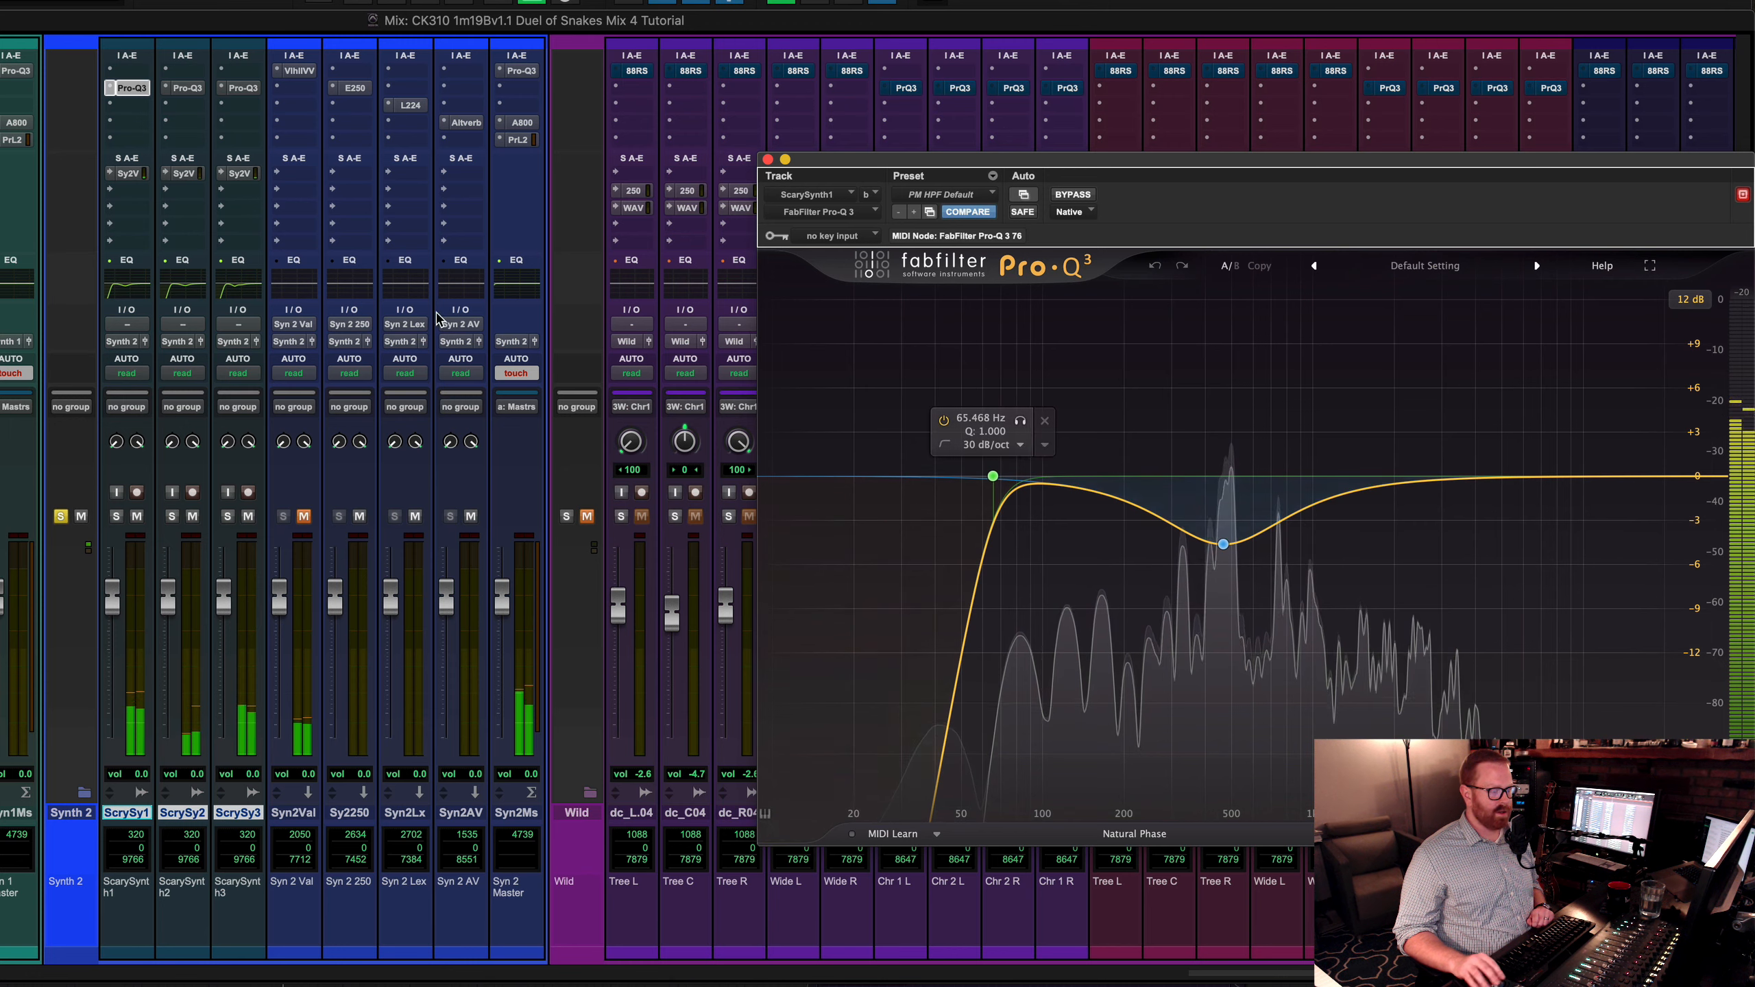
key("shift+e")
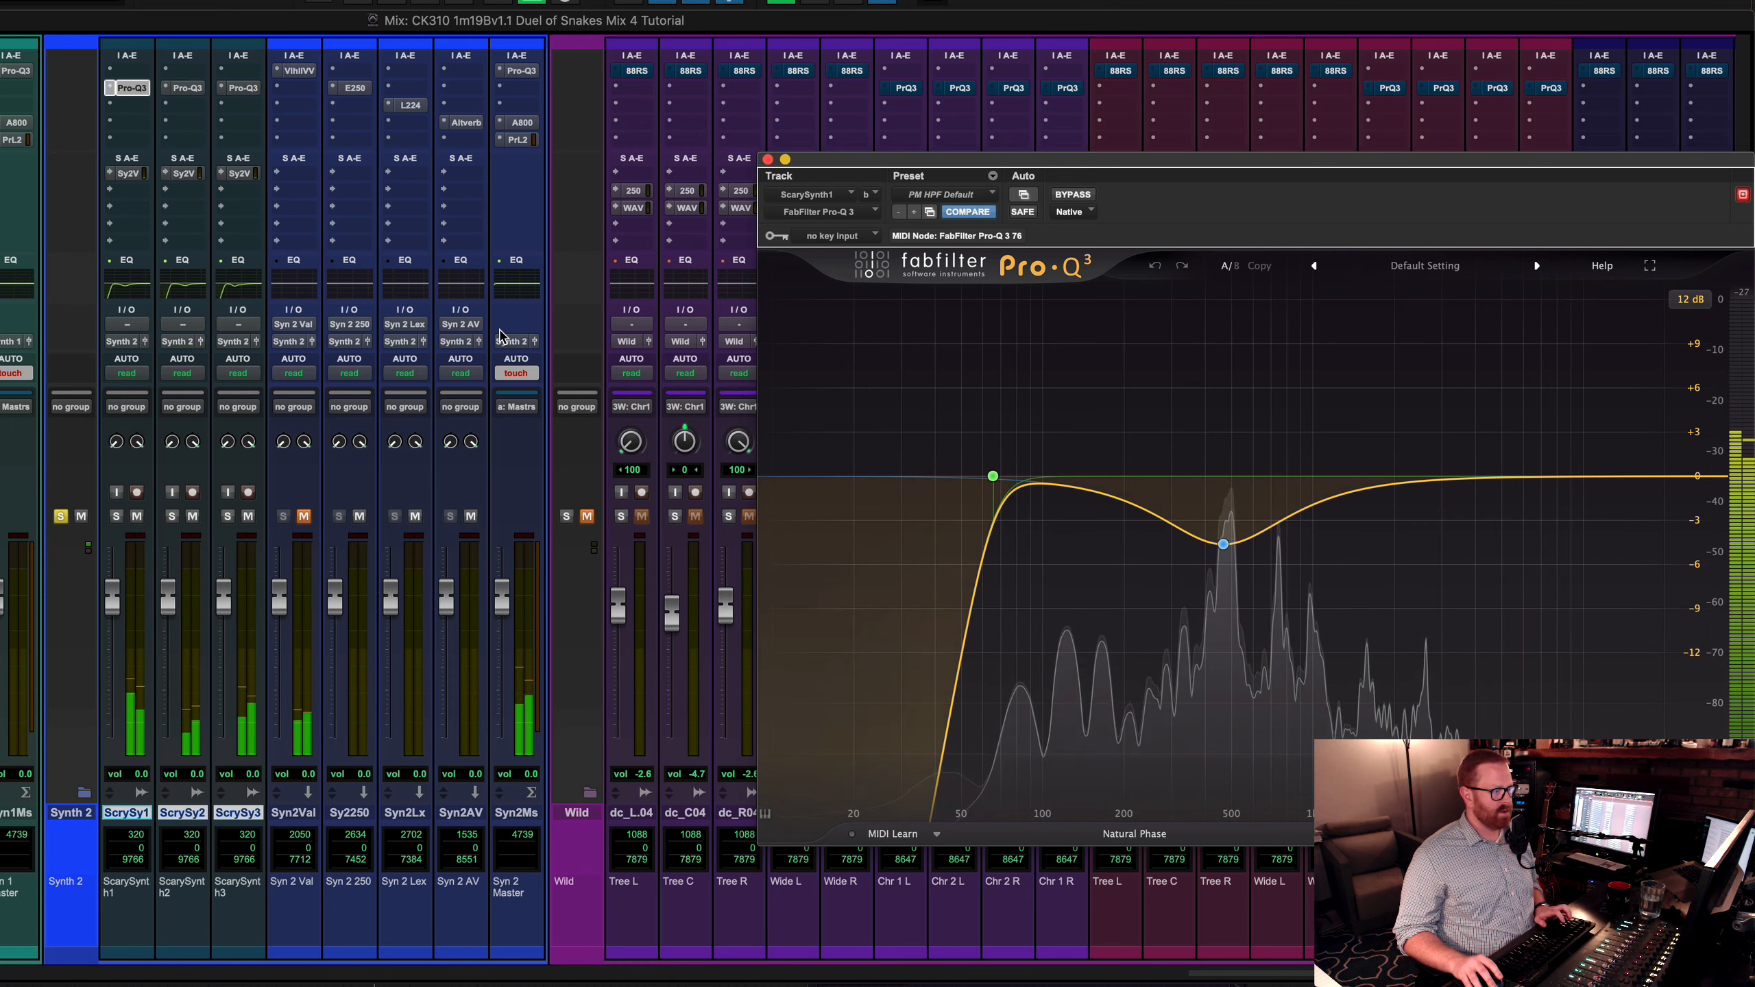
key("shift+e")
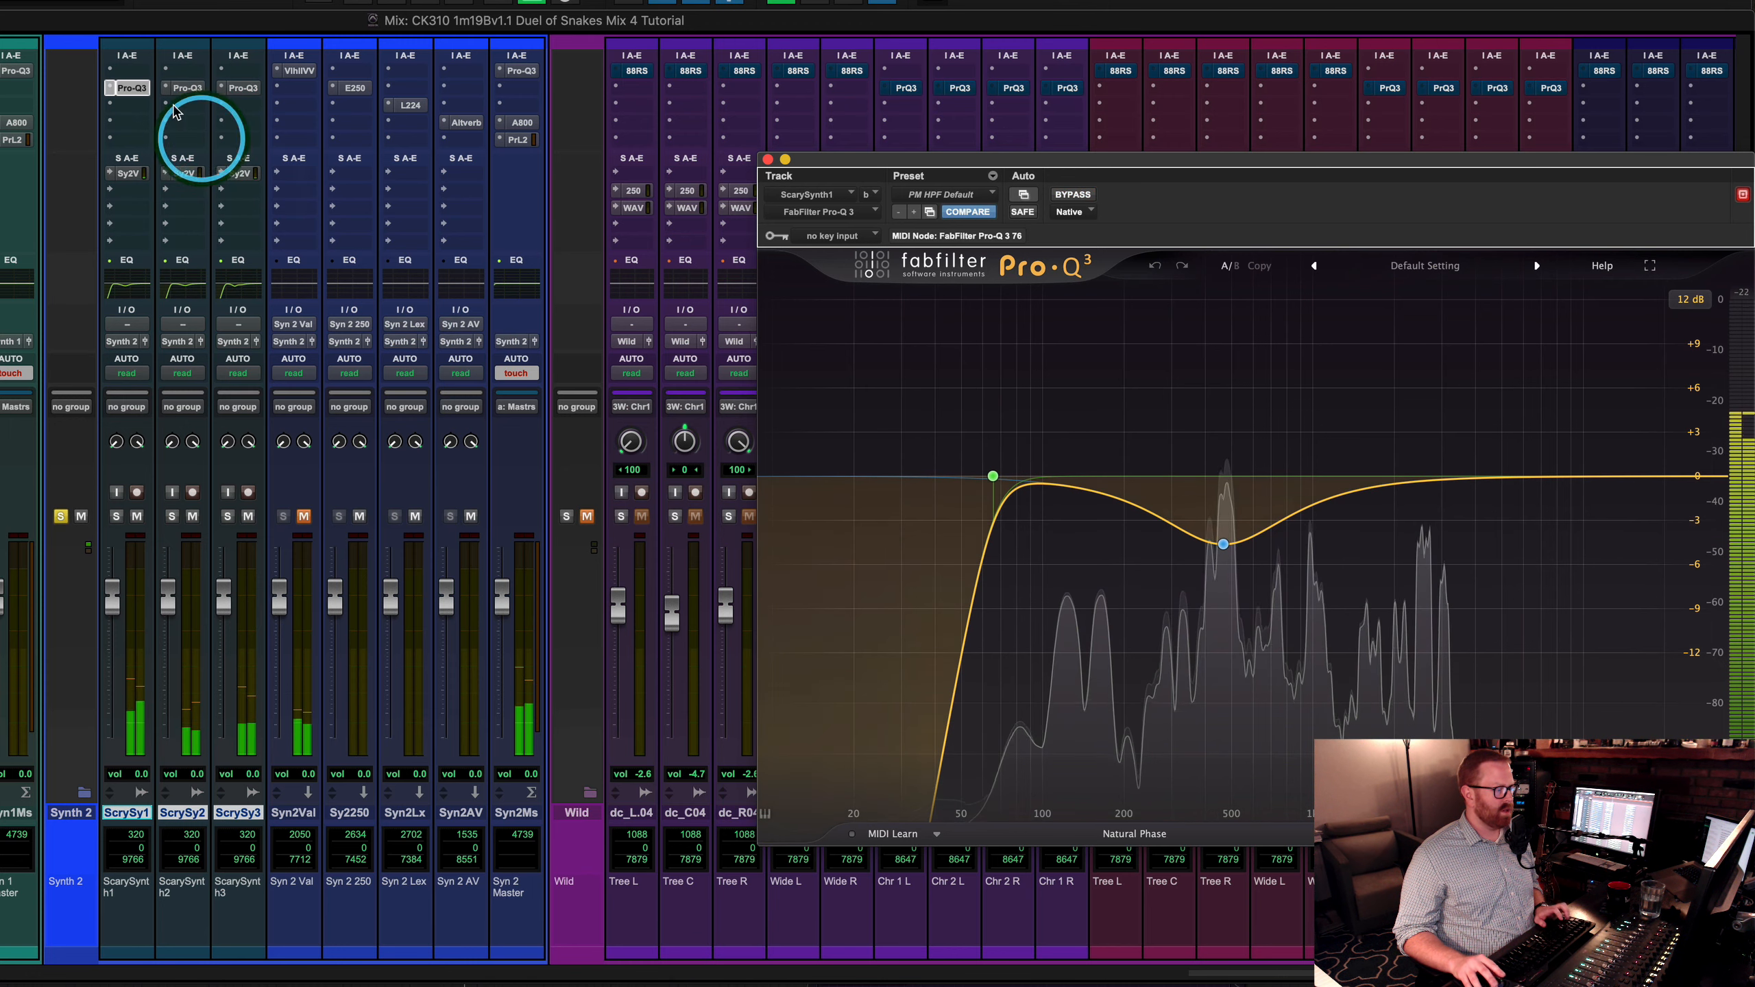
Step: Examine the Pro-Q 3 EQs on ScarySynth2 and ScarySynth3, compare the EQs bypassed and active, and close the EQ window
left_click(182, 88)
left_click(238, 87)
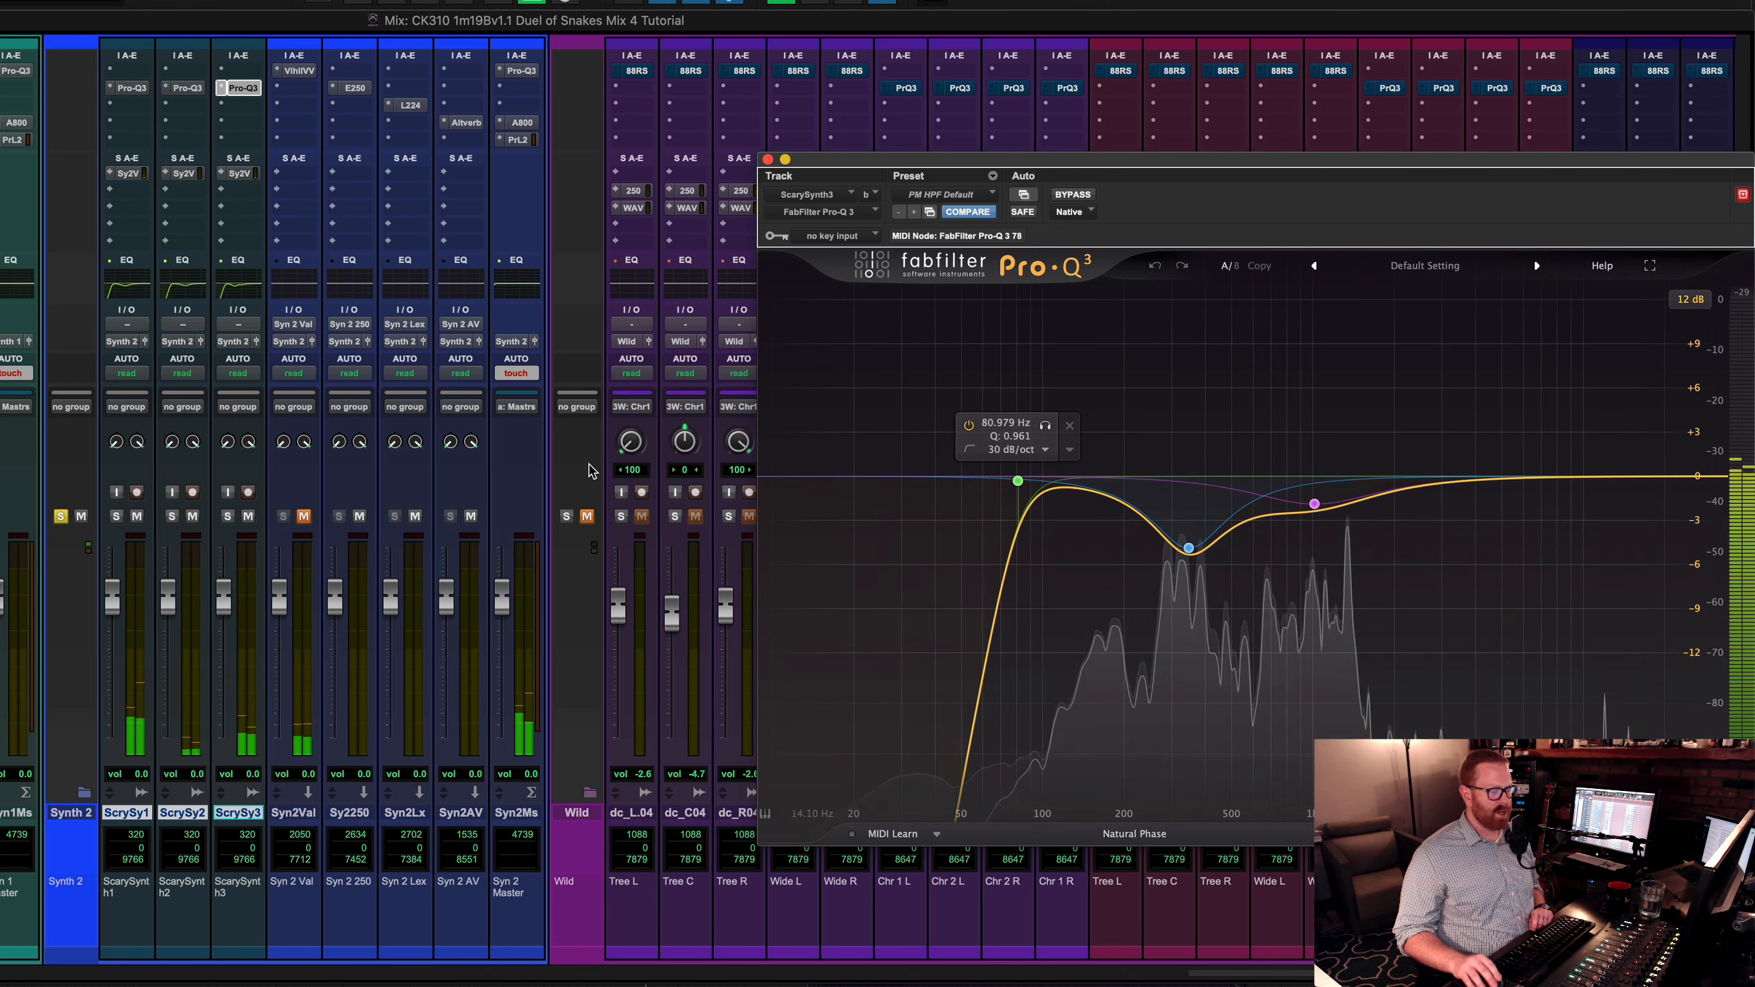
key("shift+e")
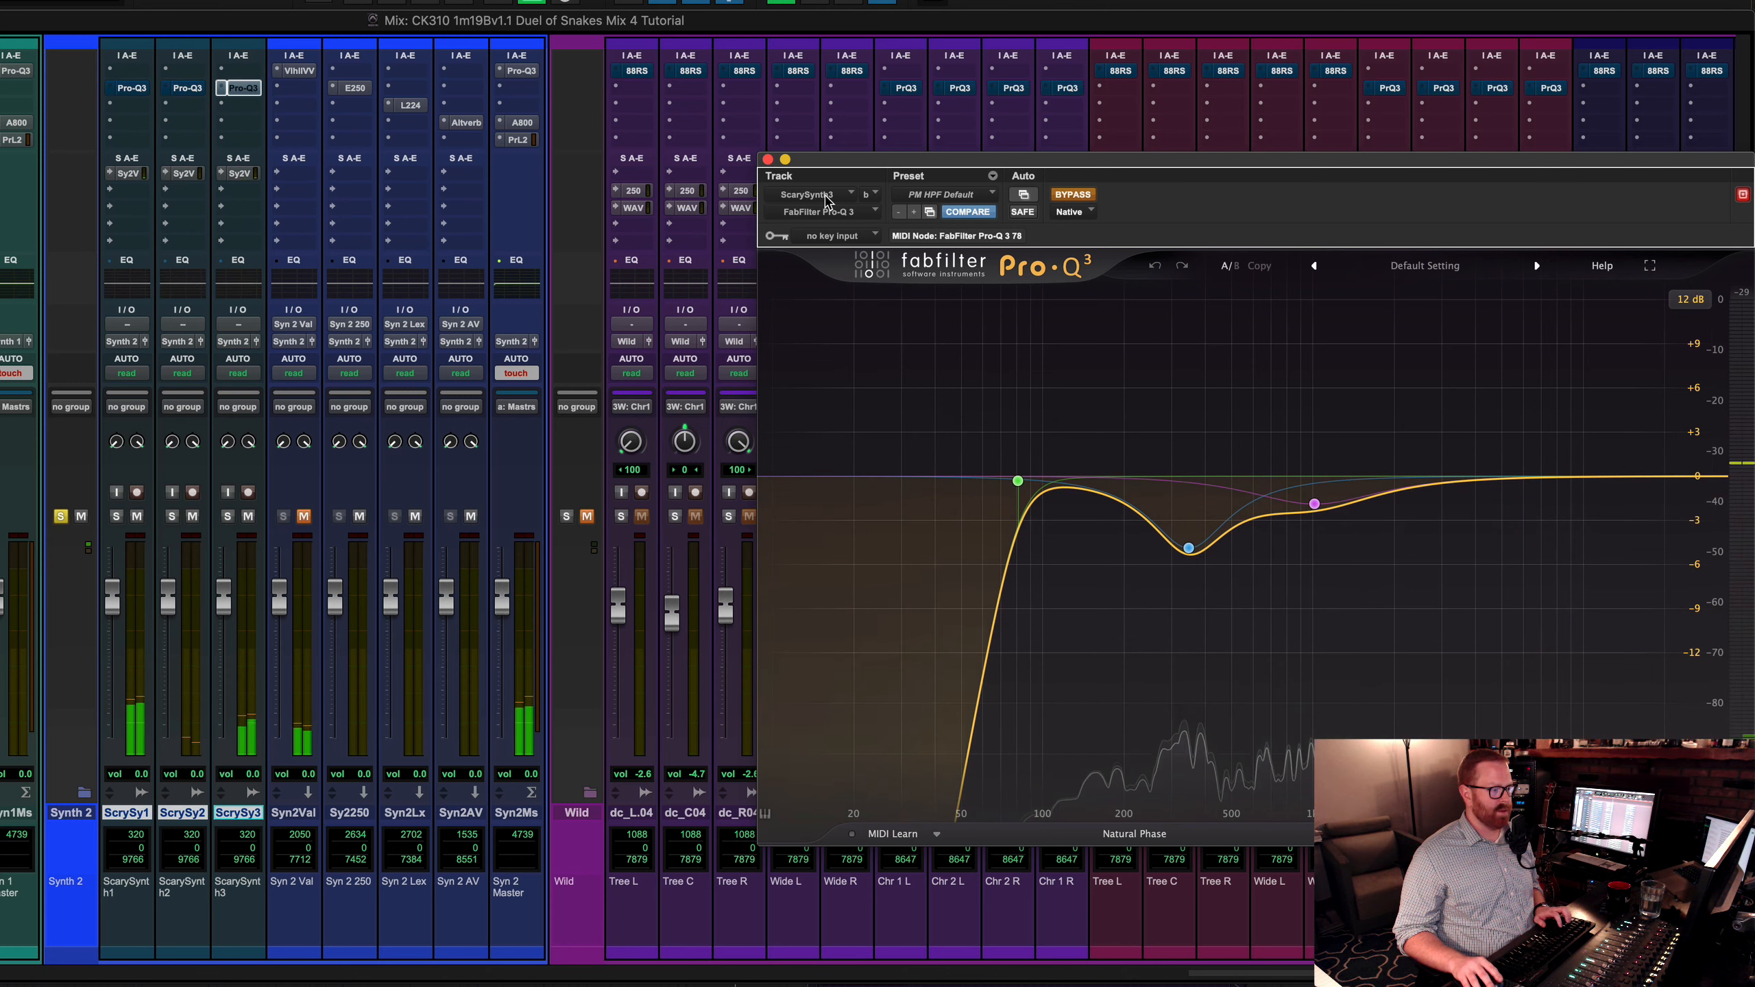
key("shift+e")
left_click(768, 160)
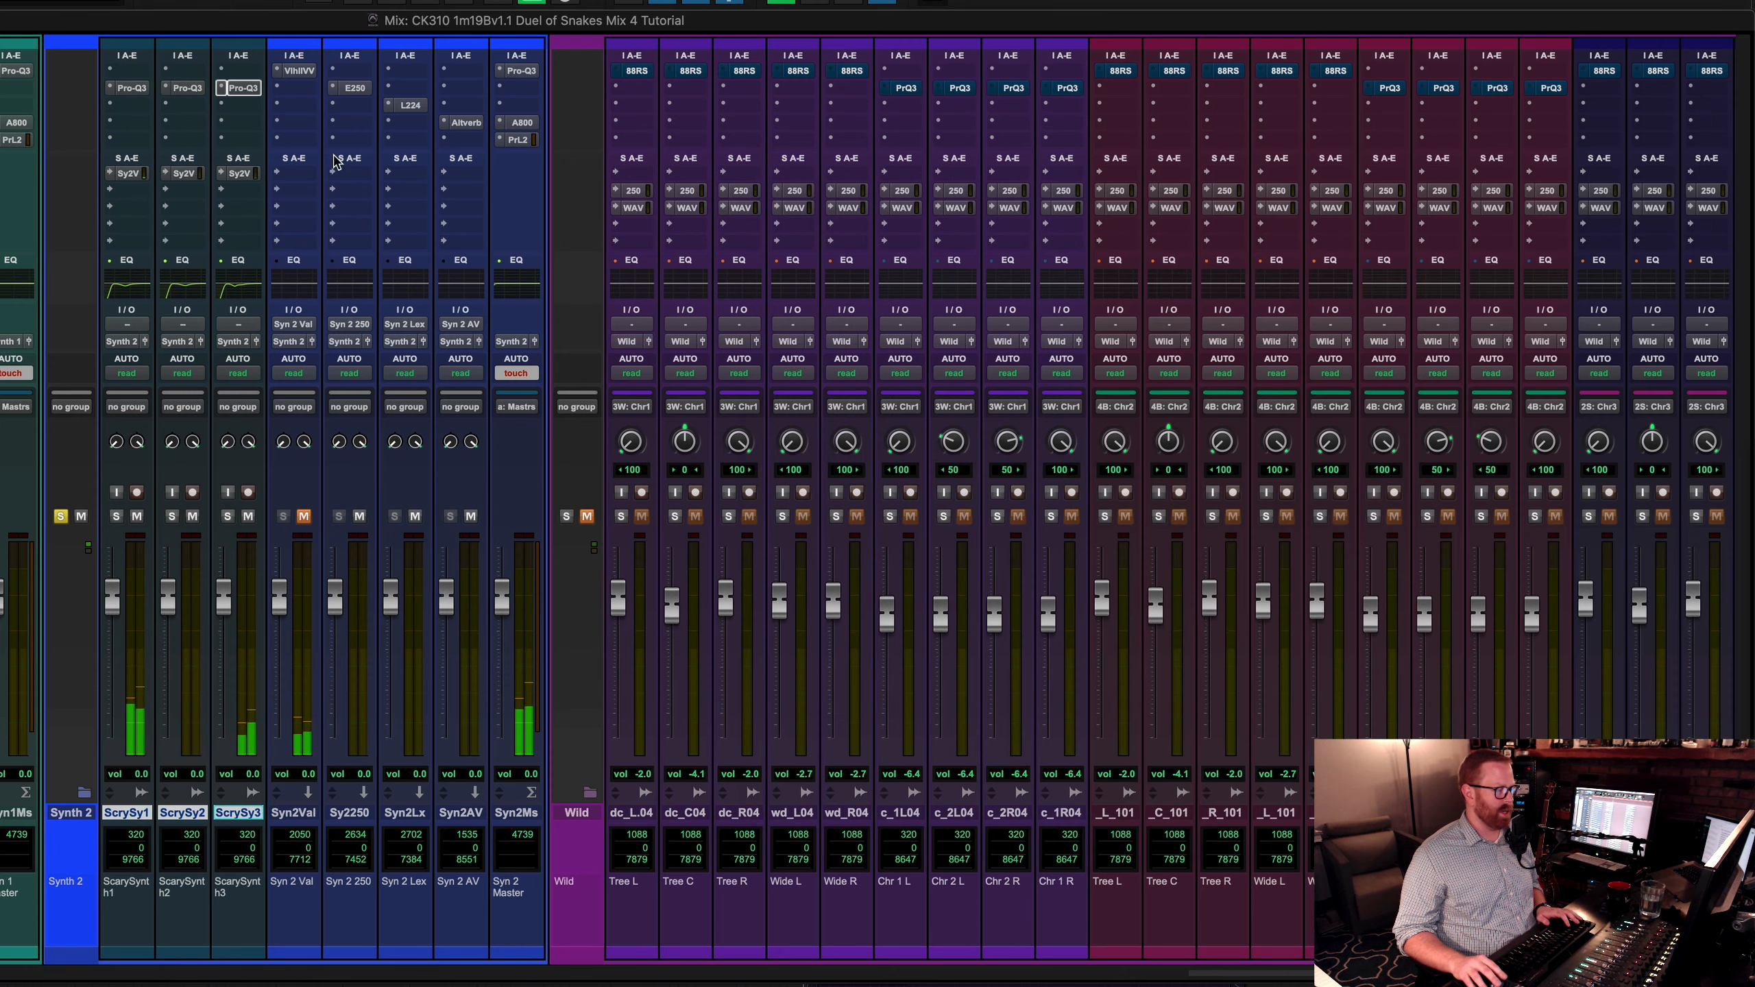
Step: Check the ScarySynth reverb sends and Syn 2 Val's ValhallaVintageVerb, and unmute the Syn 2 Val return
left_click(238, 173)
left_click(178, 174)
left_click(128, 172)
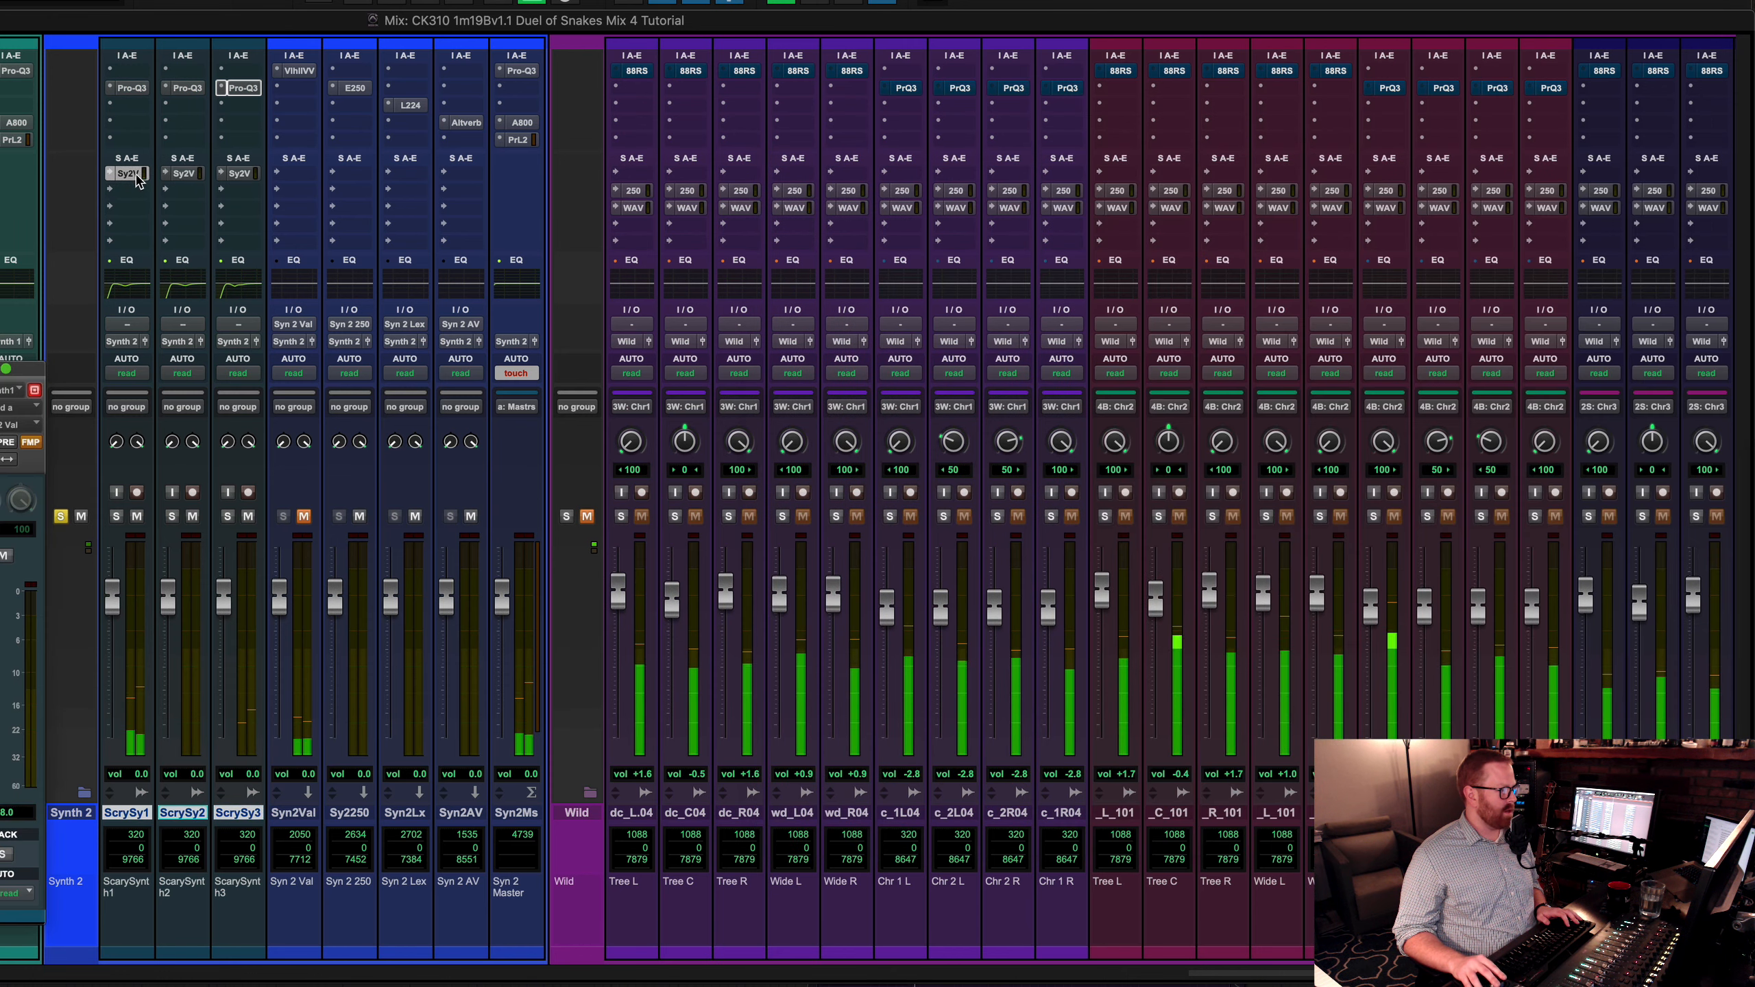
left_click(297, 72)
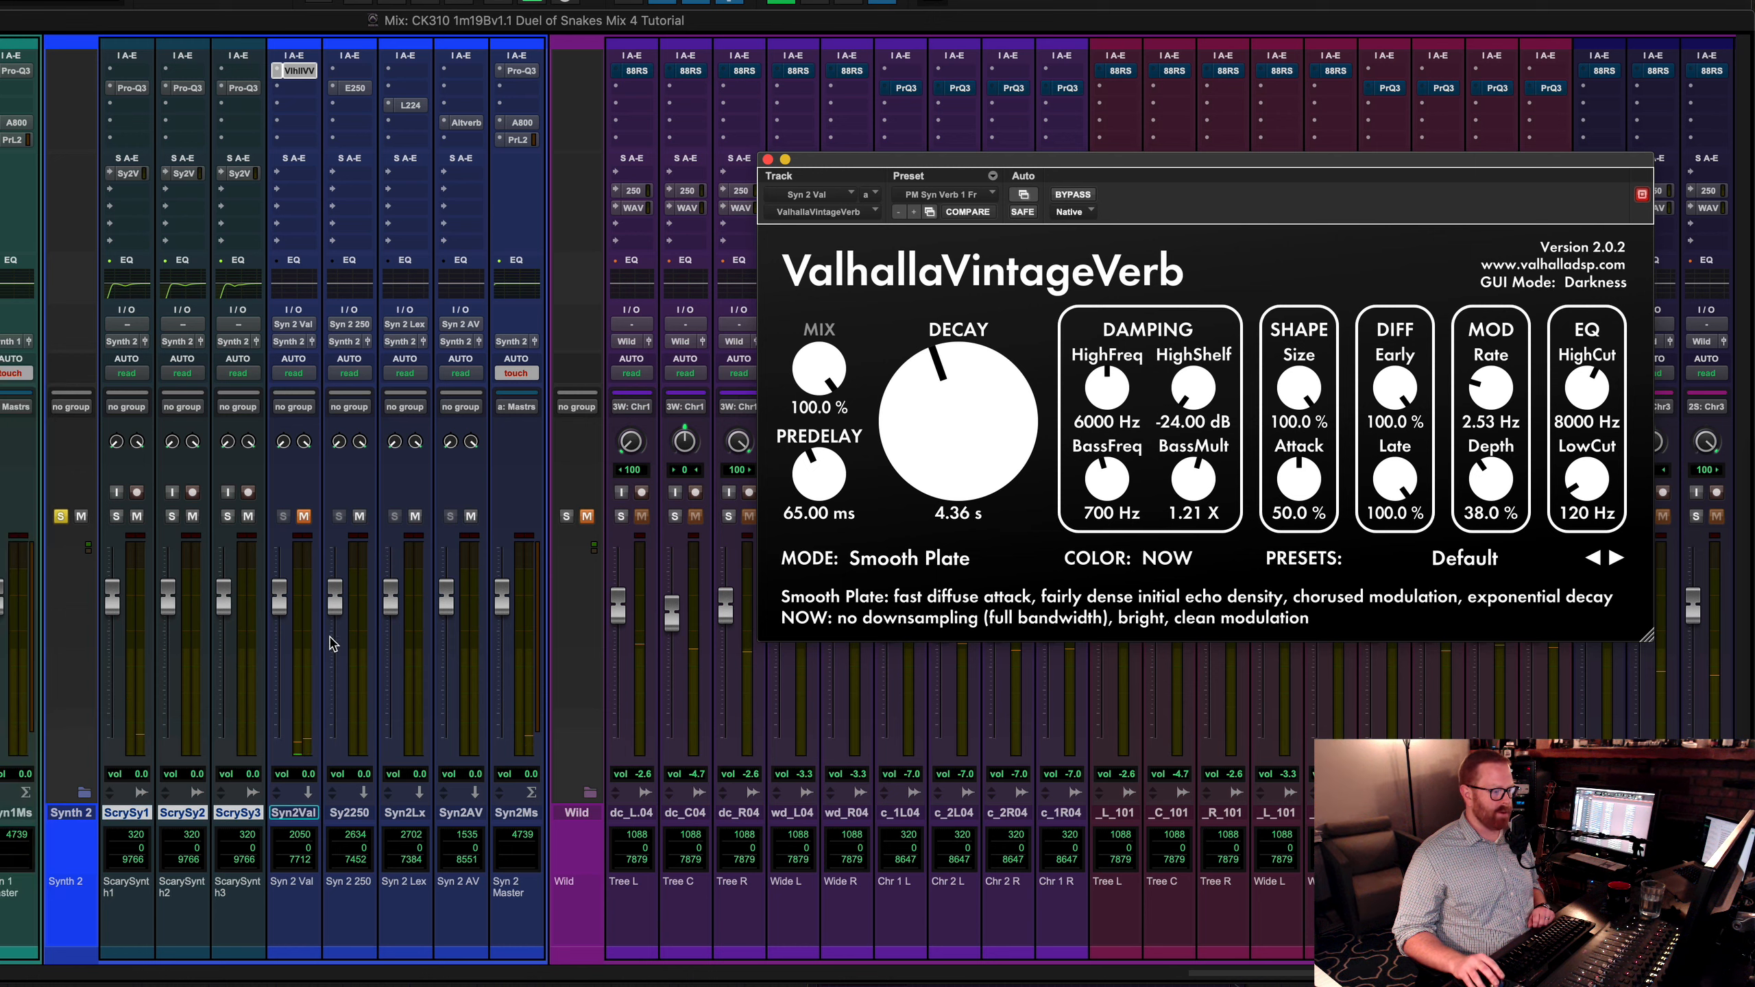
left_click(303, 515)
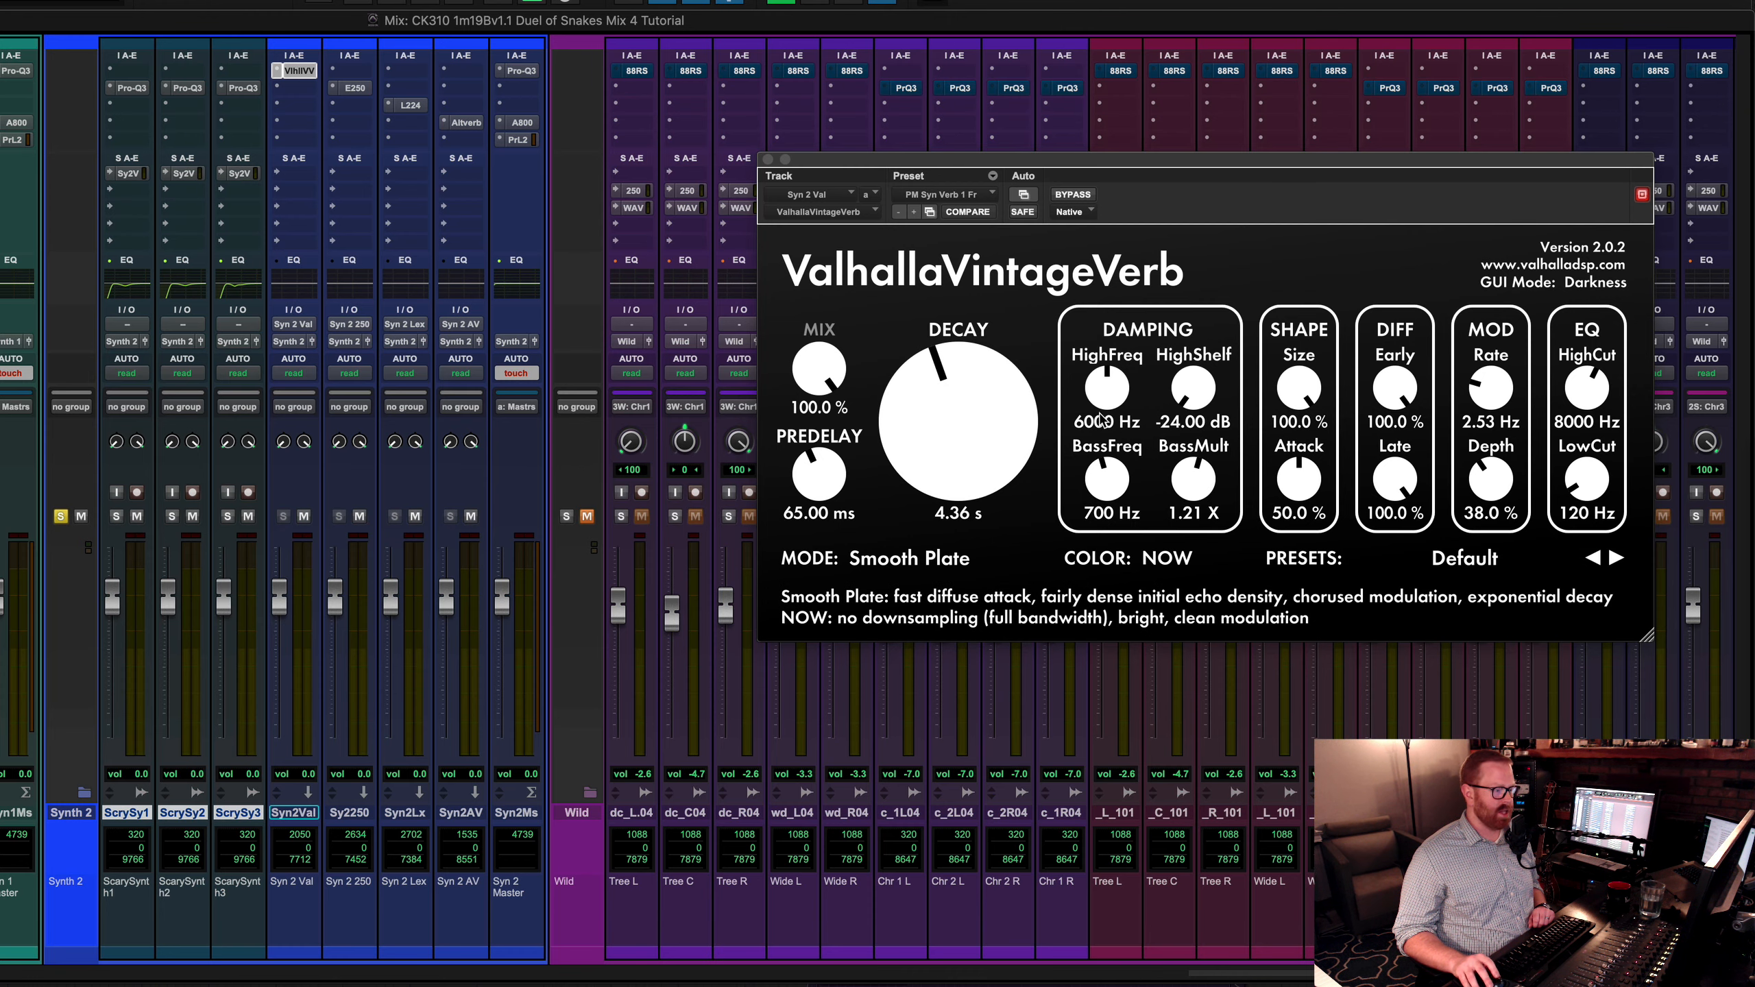
Step: Load the PM Syn Verb 1 Sr preset in the ValhallaVintageVerb on Syn 2 Val
left_click_drag(1119, 160, 953, 271)
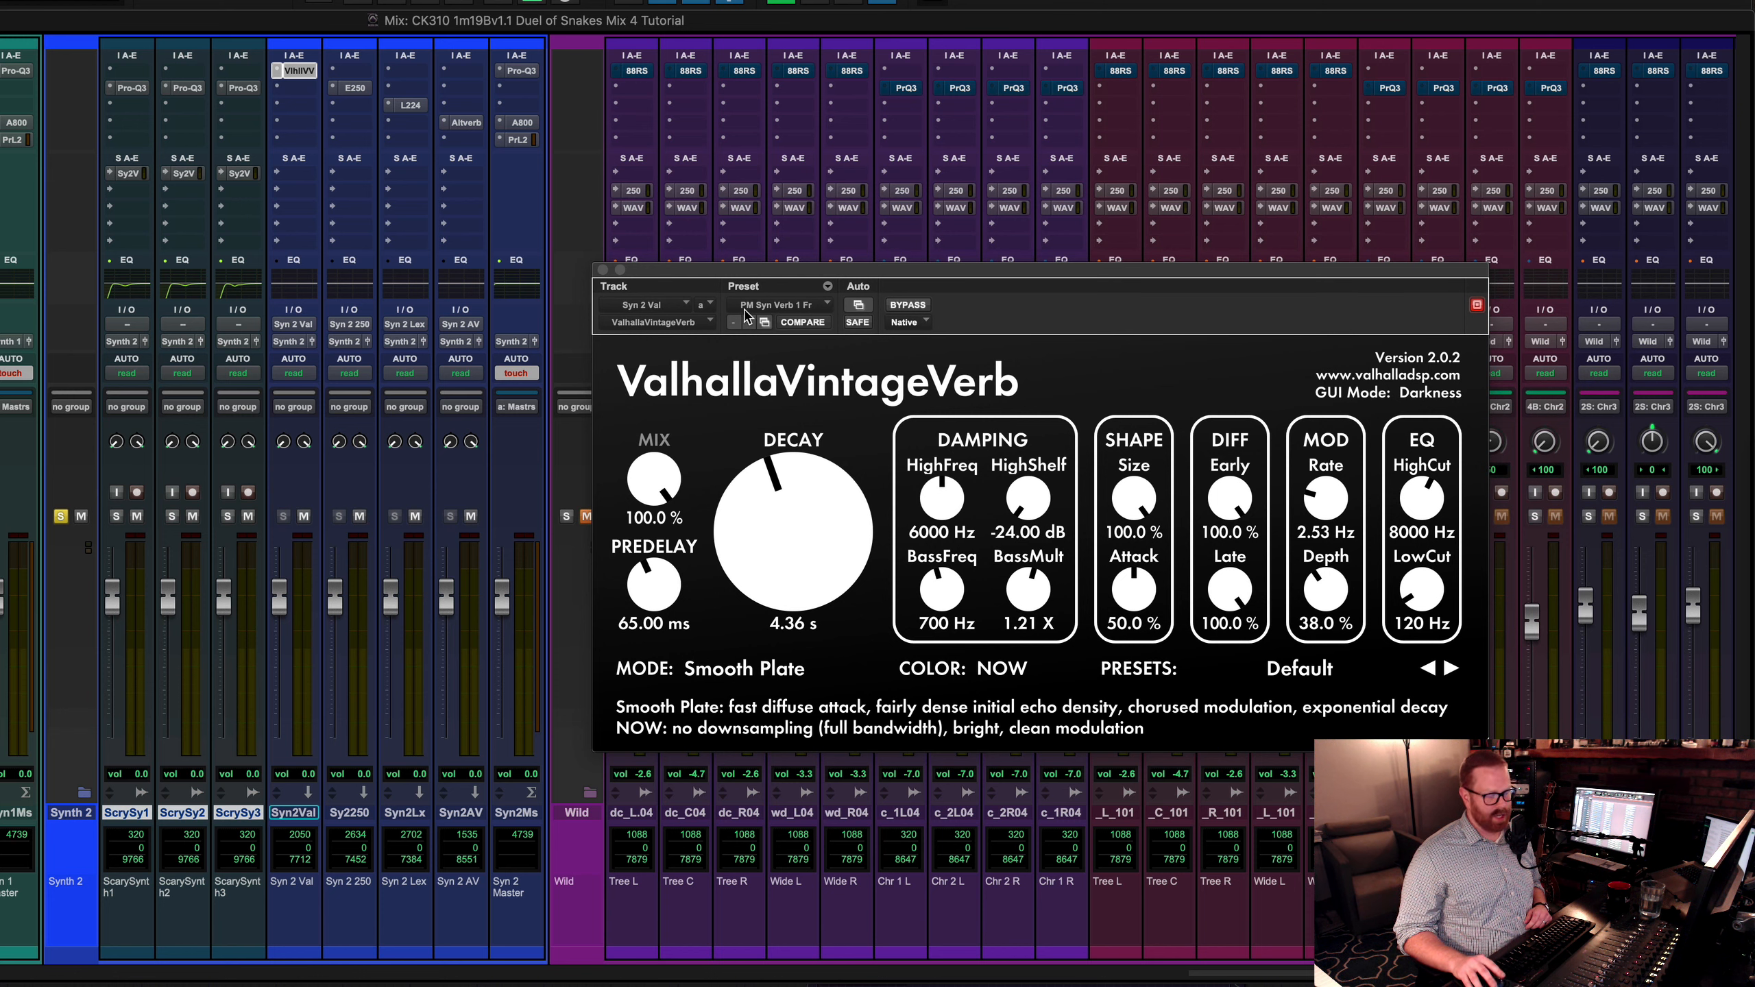
left_click(806, 307)
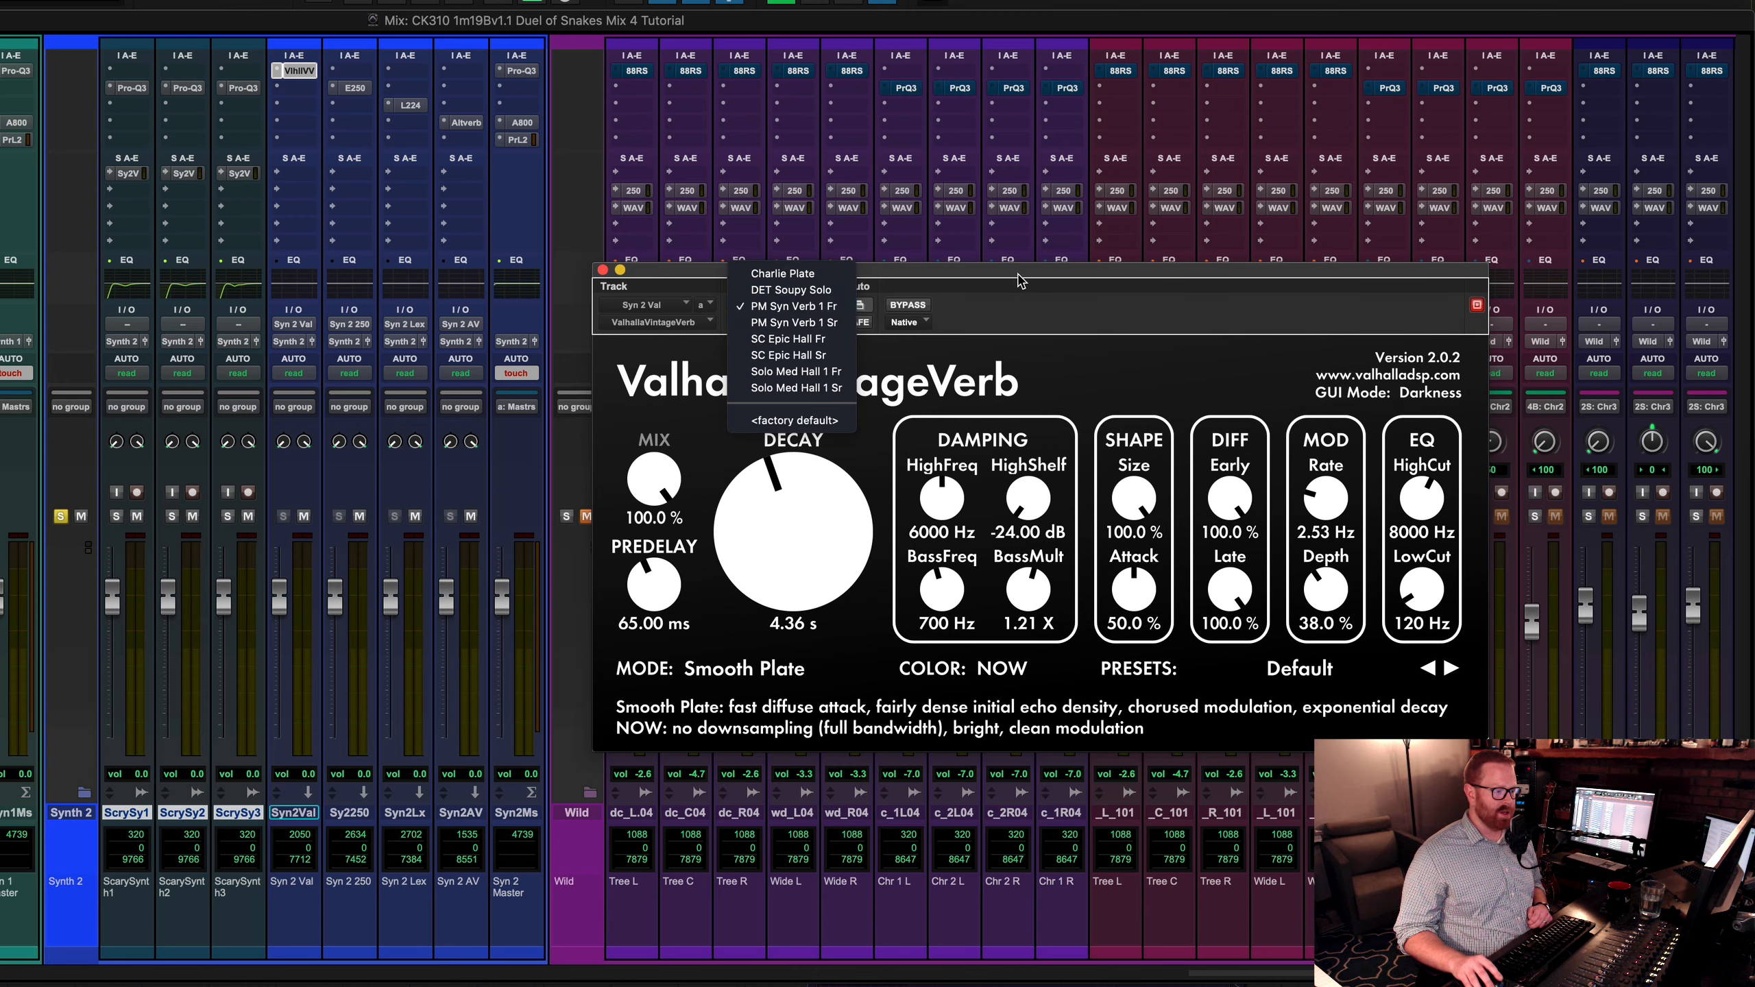
left_click(1034, 298)
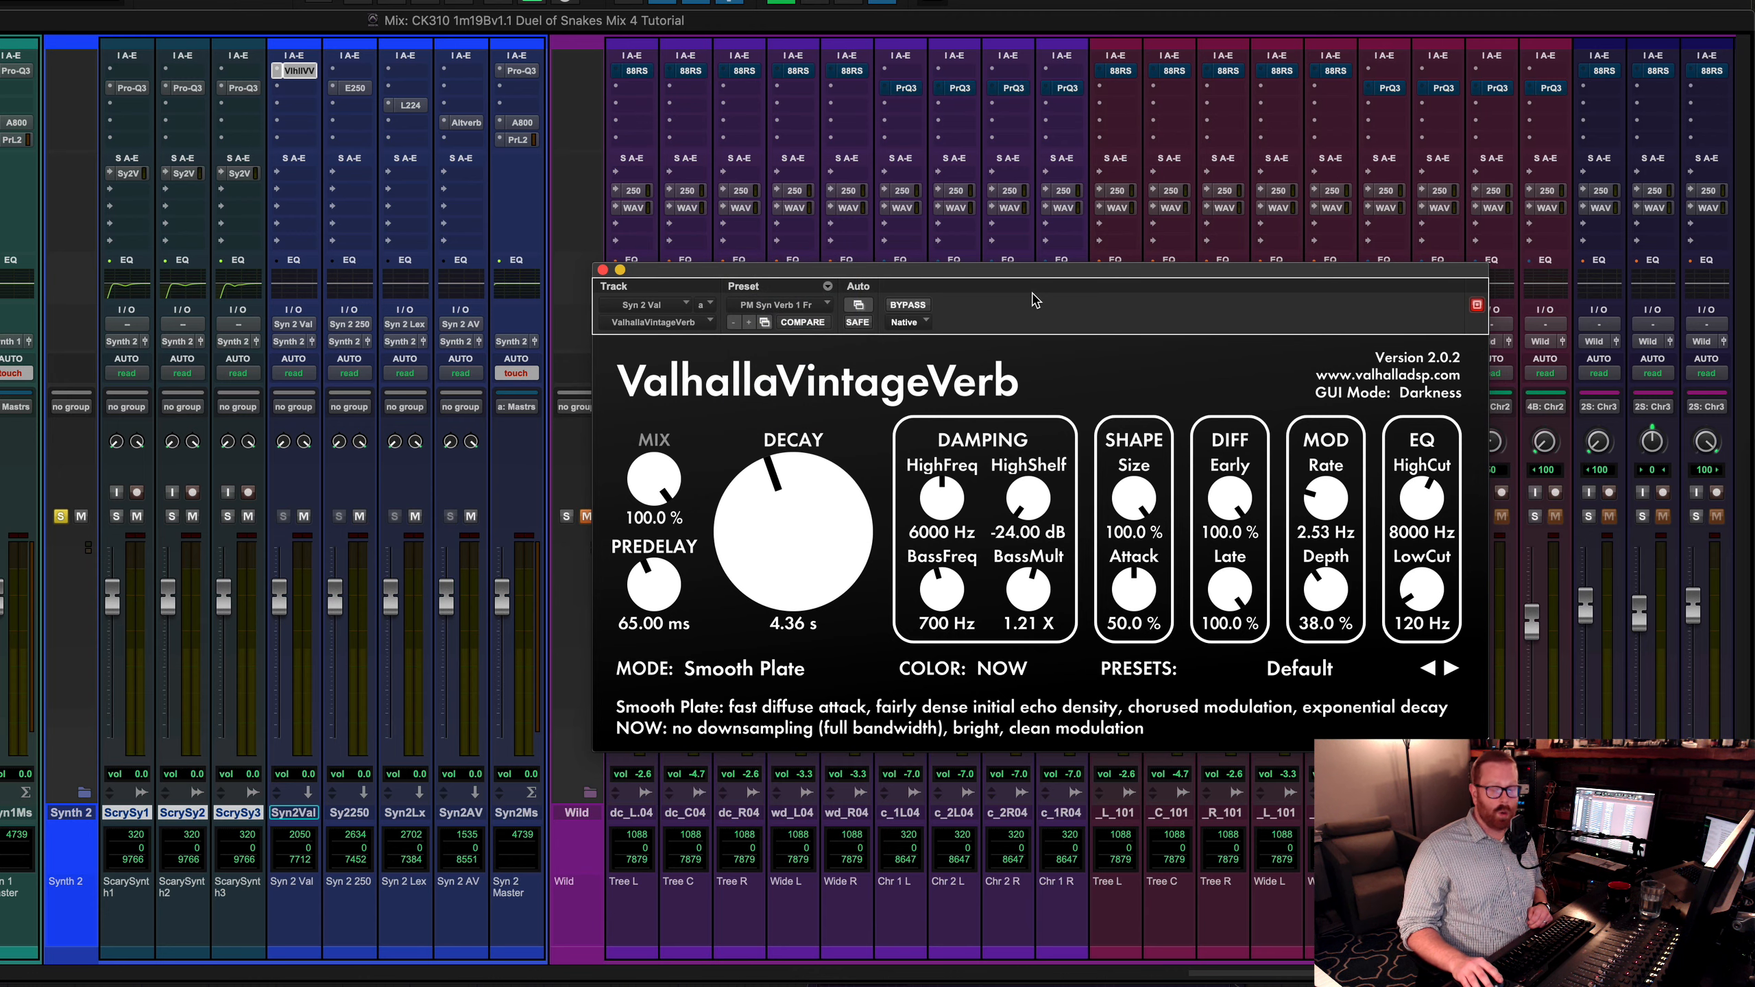
left_click(815, 307)
left_click(824, 308)
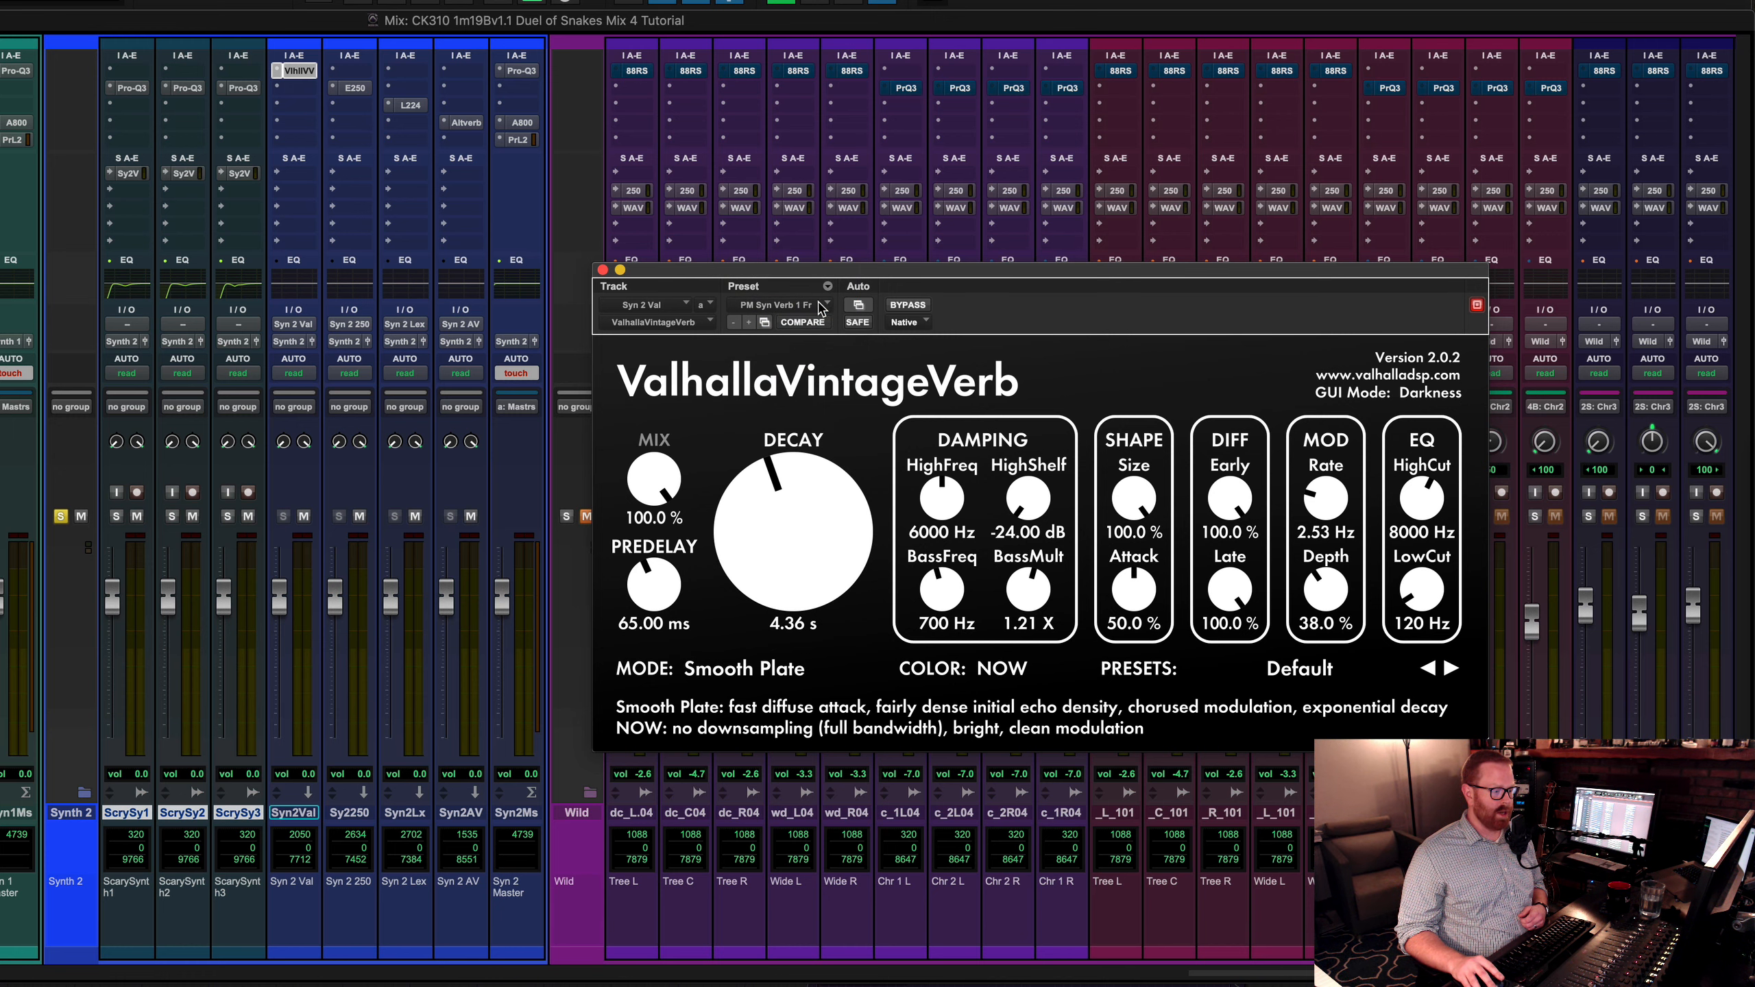
left_click(822, 308)
left_click(778, 325)
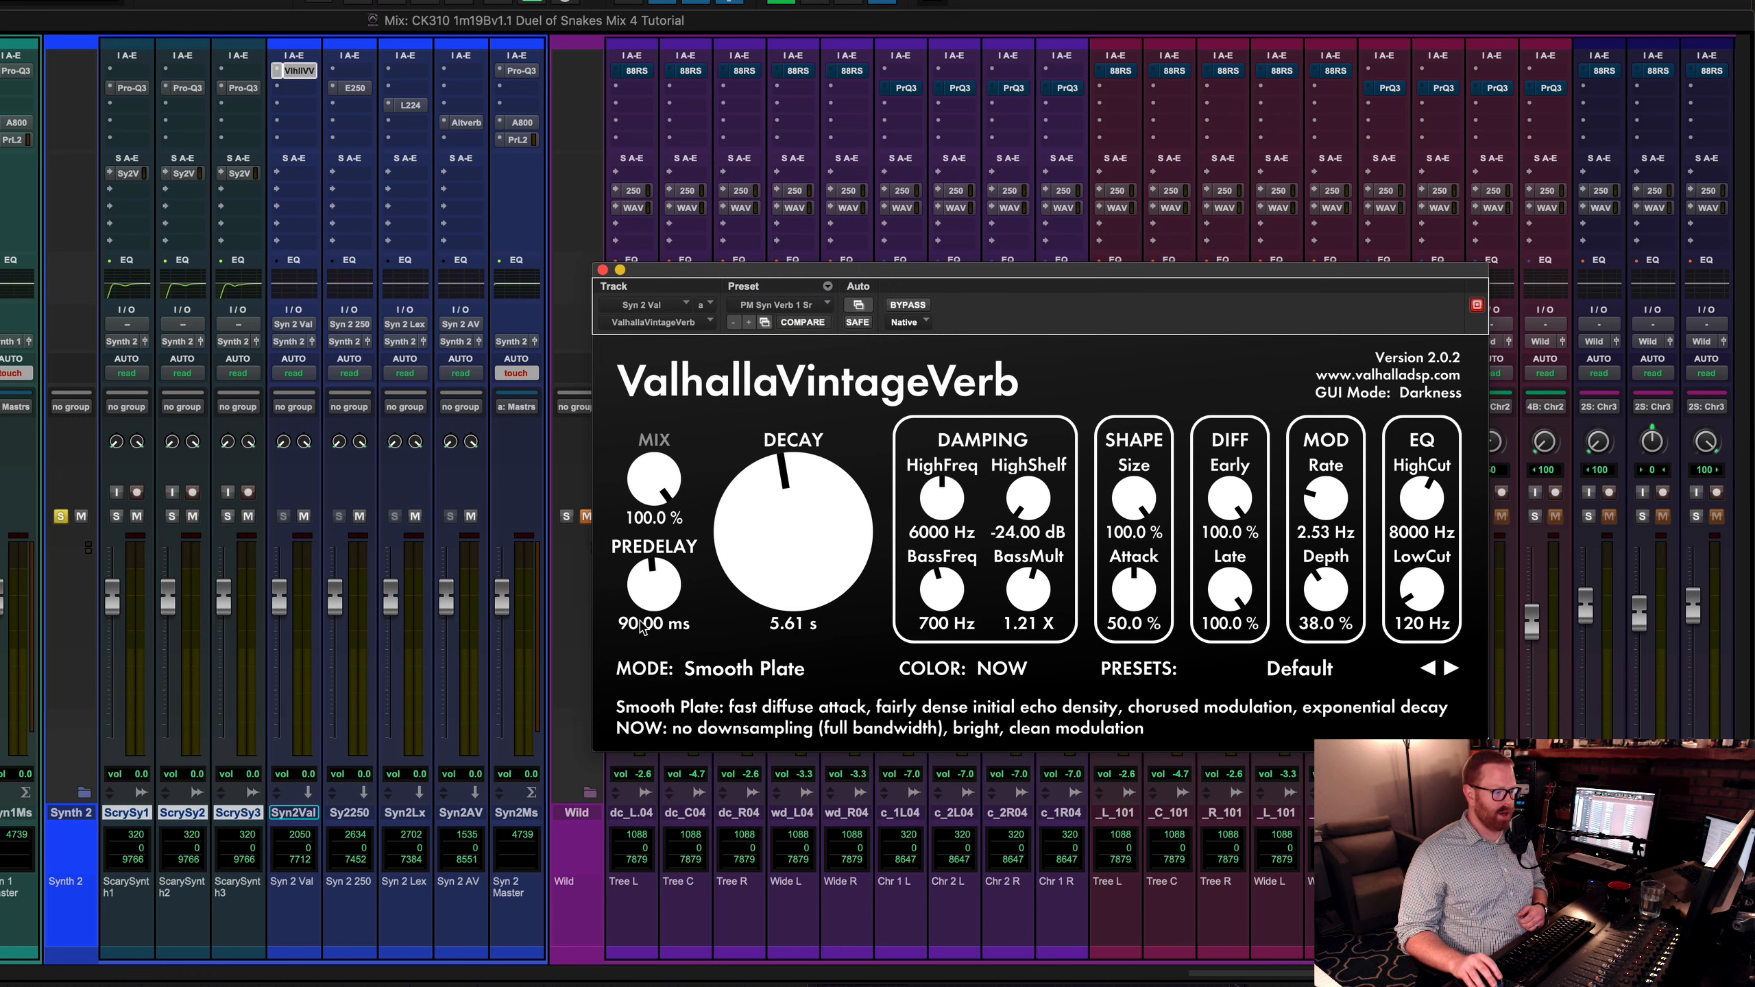
Step: Load the PM Syn Verb 1 Fr preset in the ValhallaVintageVerb on Syn 2 Val
left_click(821, 297)
left_click(749, 523)
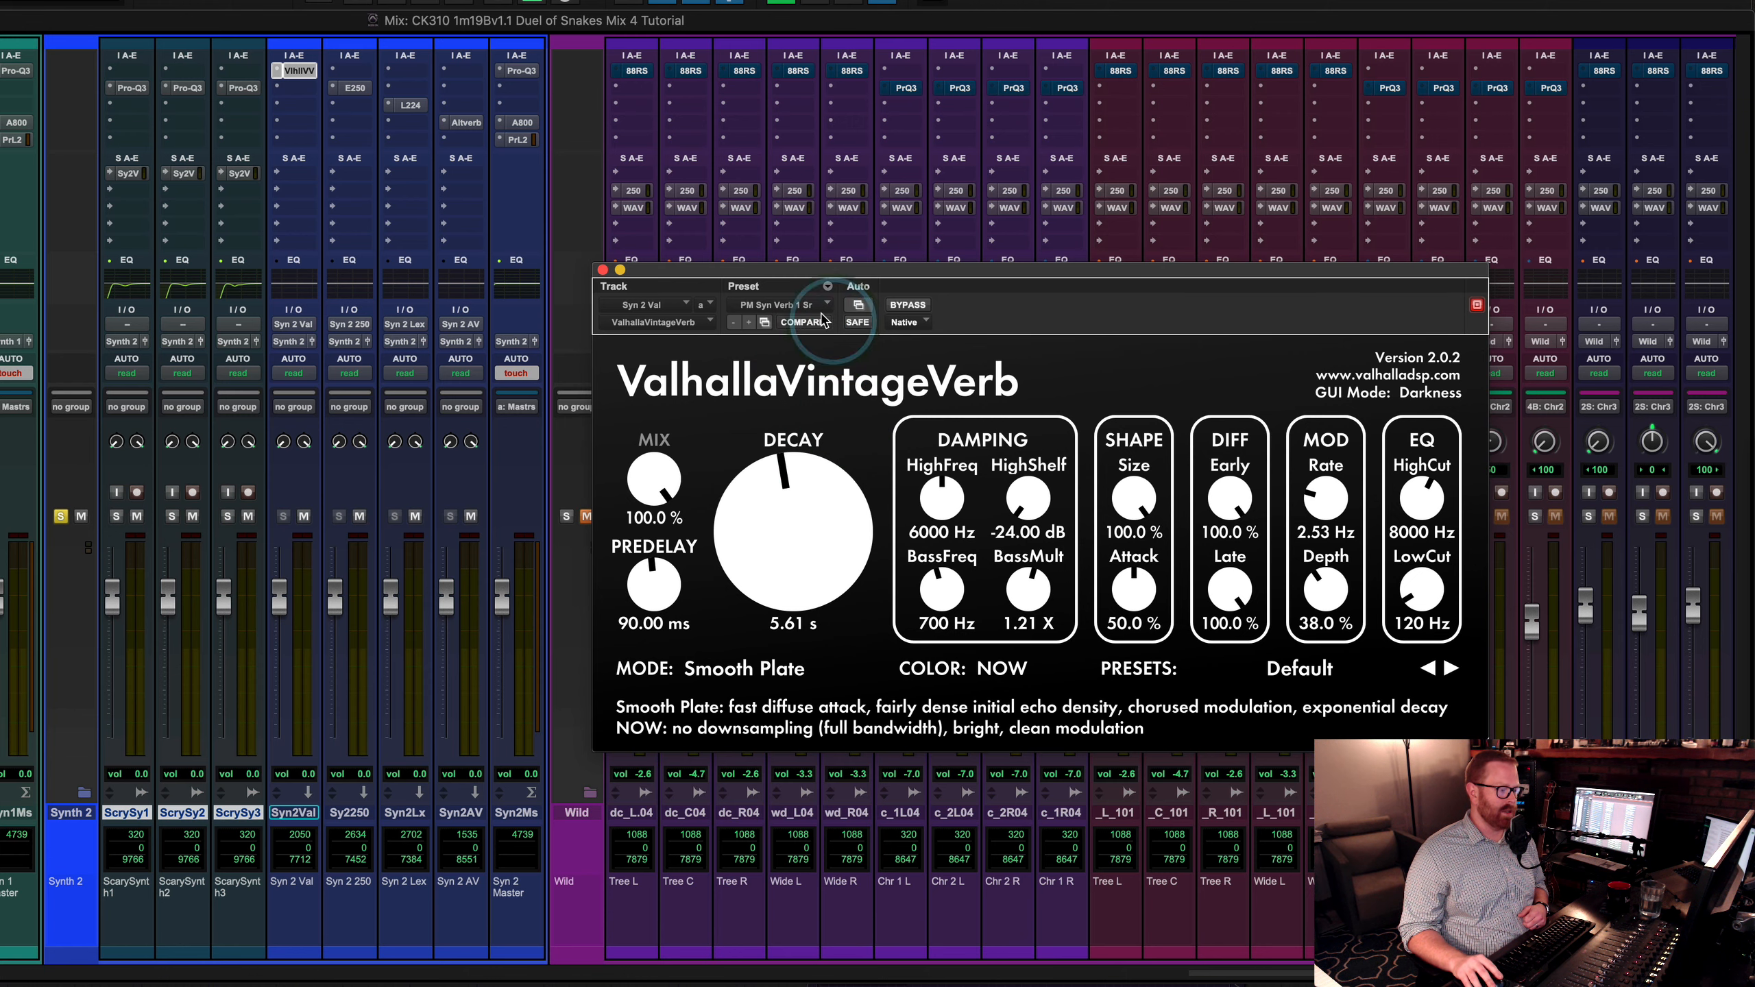
left_click(801, 305)
left_click(798, 296)
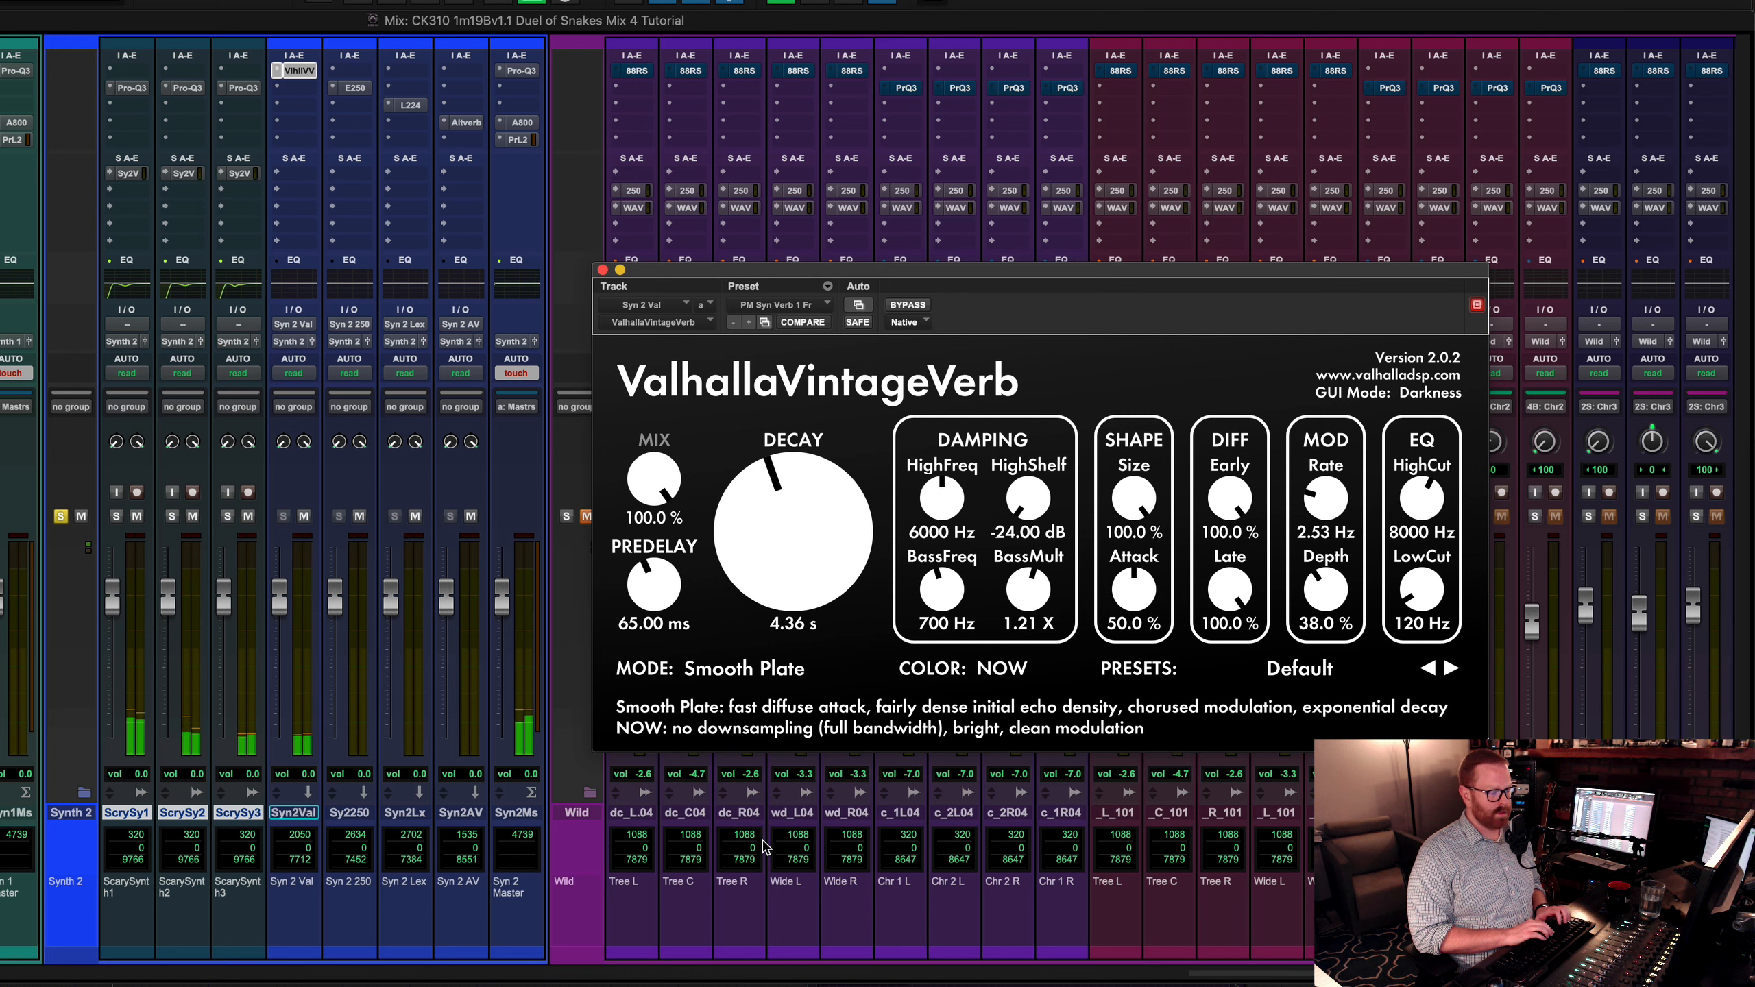
Step: Compare the ScarySynths with the Syn 2 Val reverb return muted and unmuted during playback, and close the reverb window
key("shift+m")
key("shift+m")
key("shift+m")
key("shift+m")
key("shift+m")
key("shift+m")
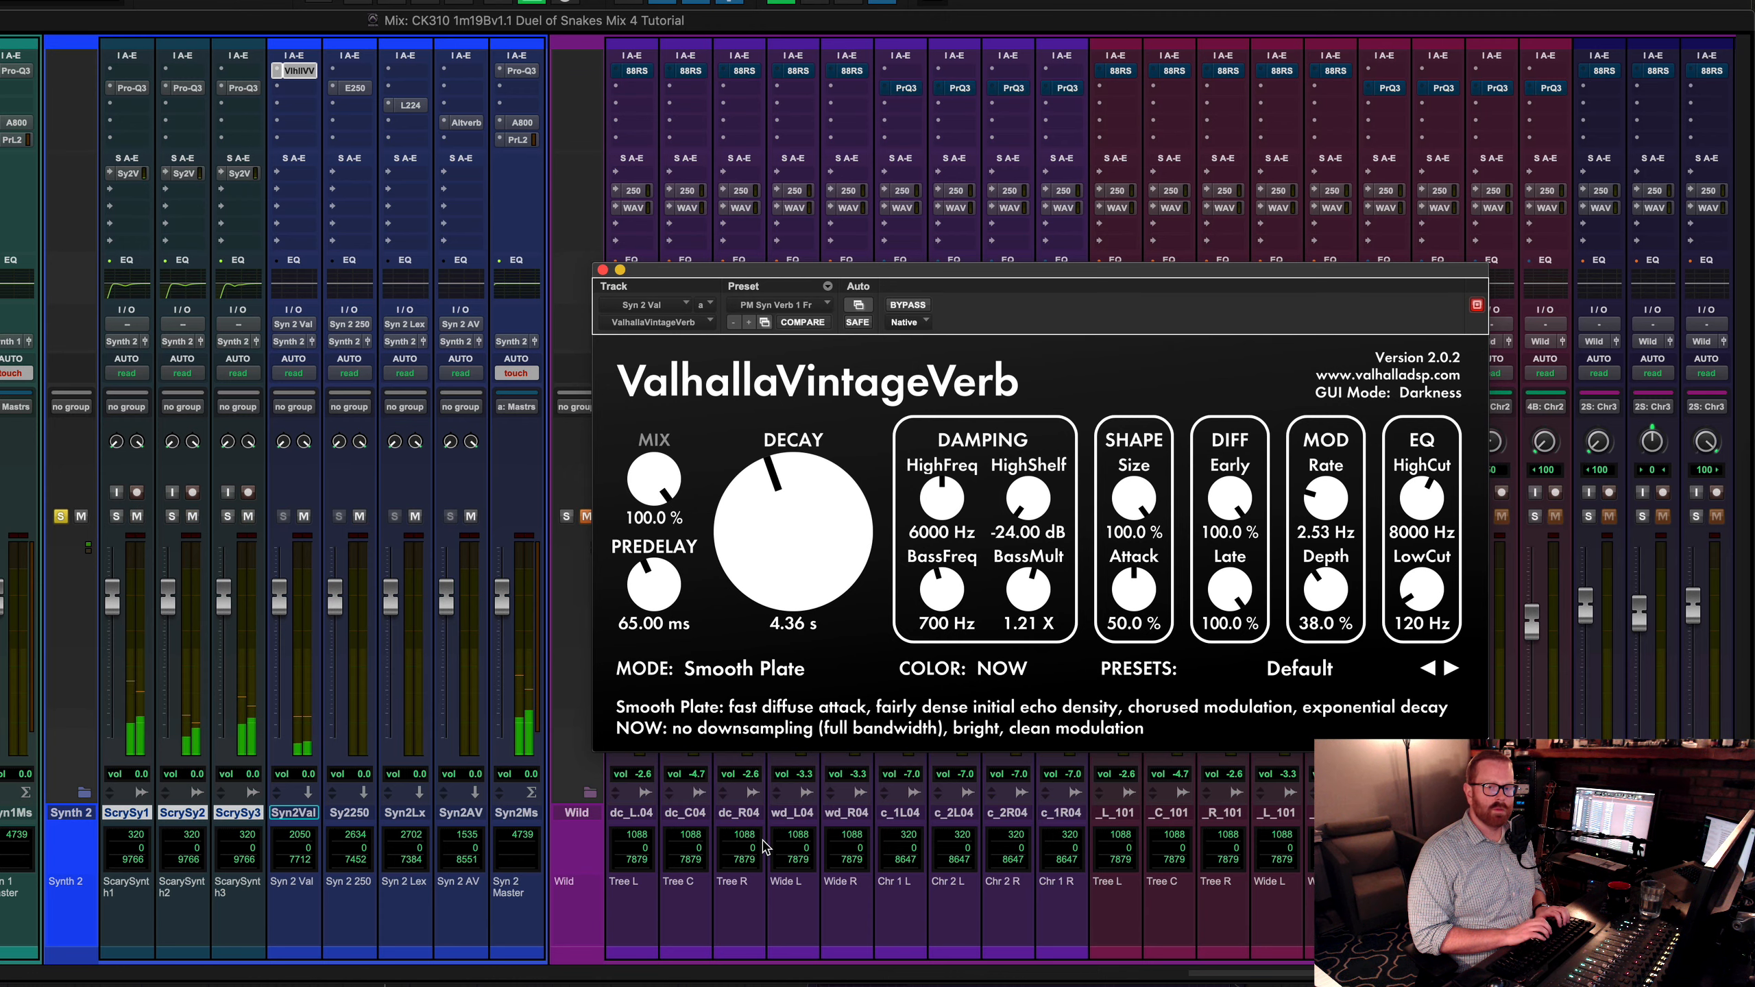
key("shift+m")
key("shift+m")
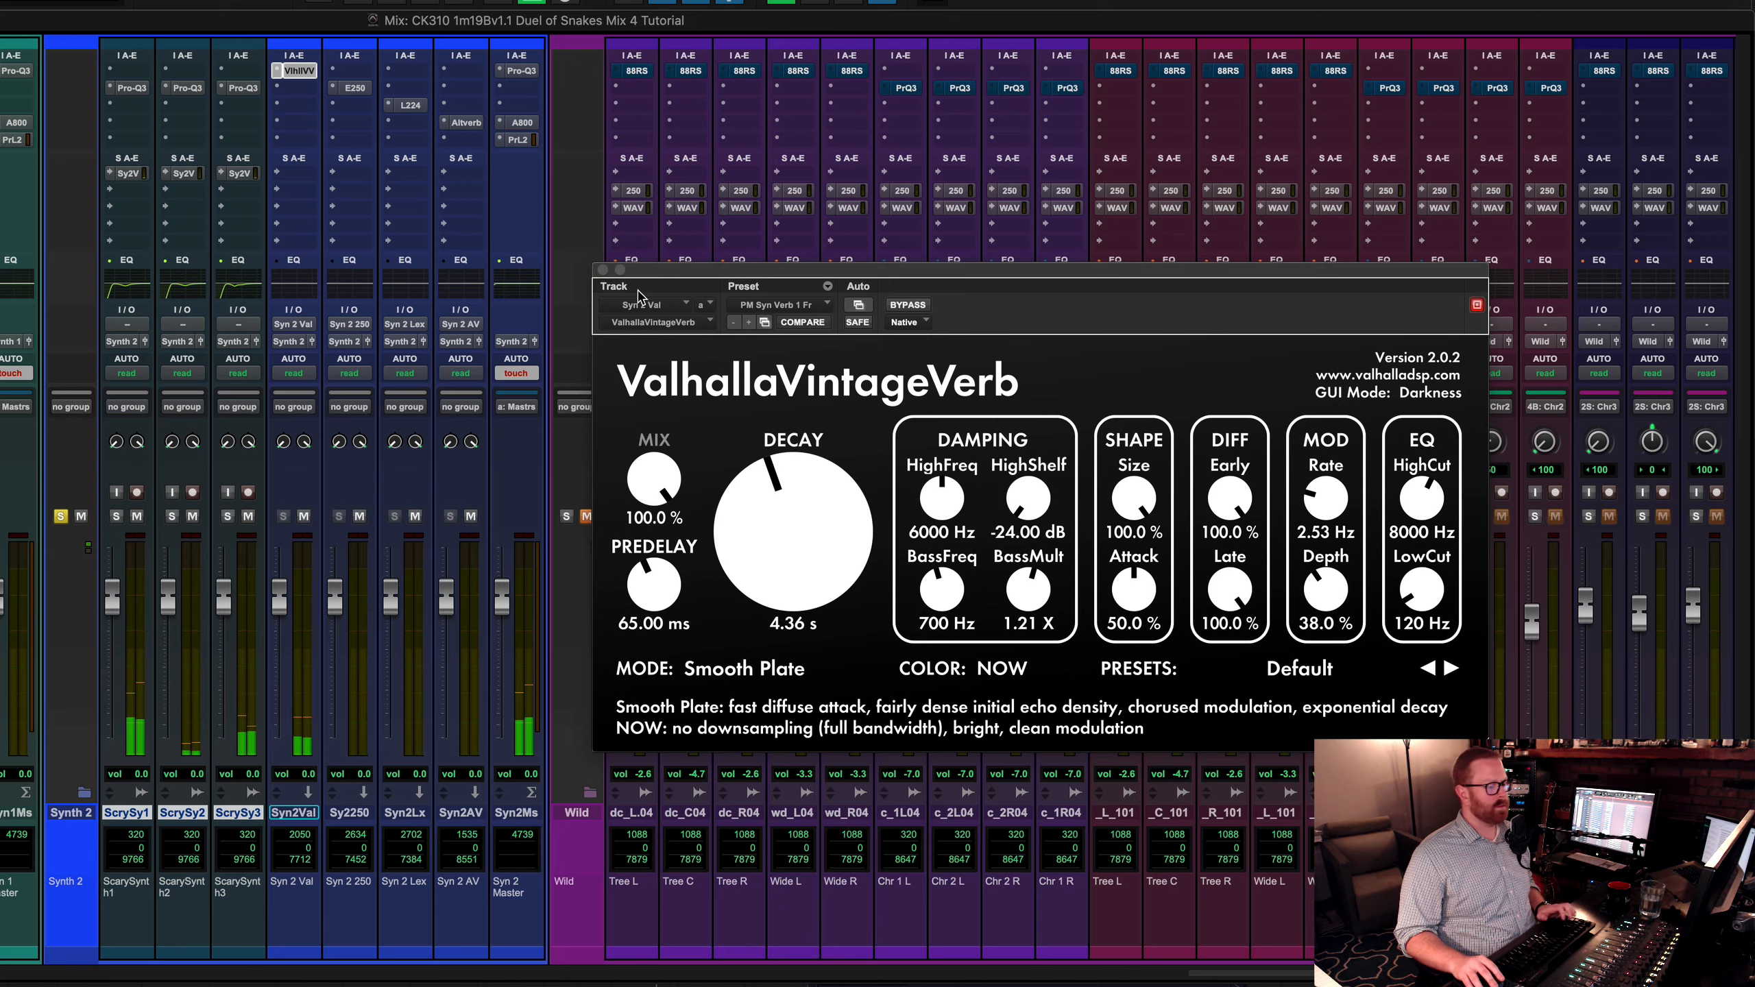
left_click(602, 269)
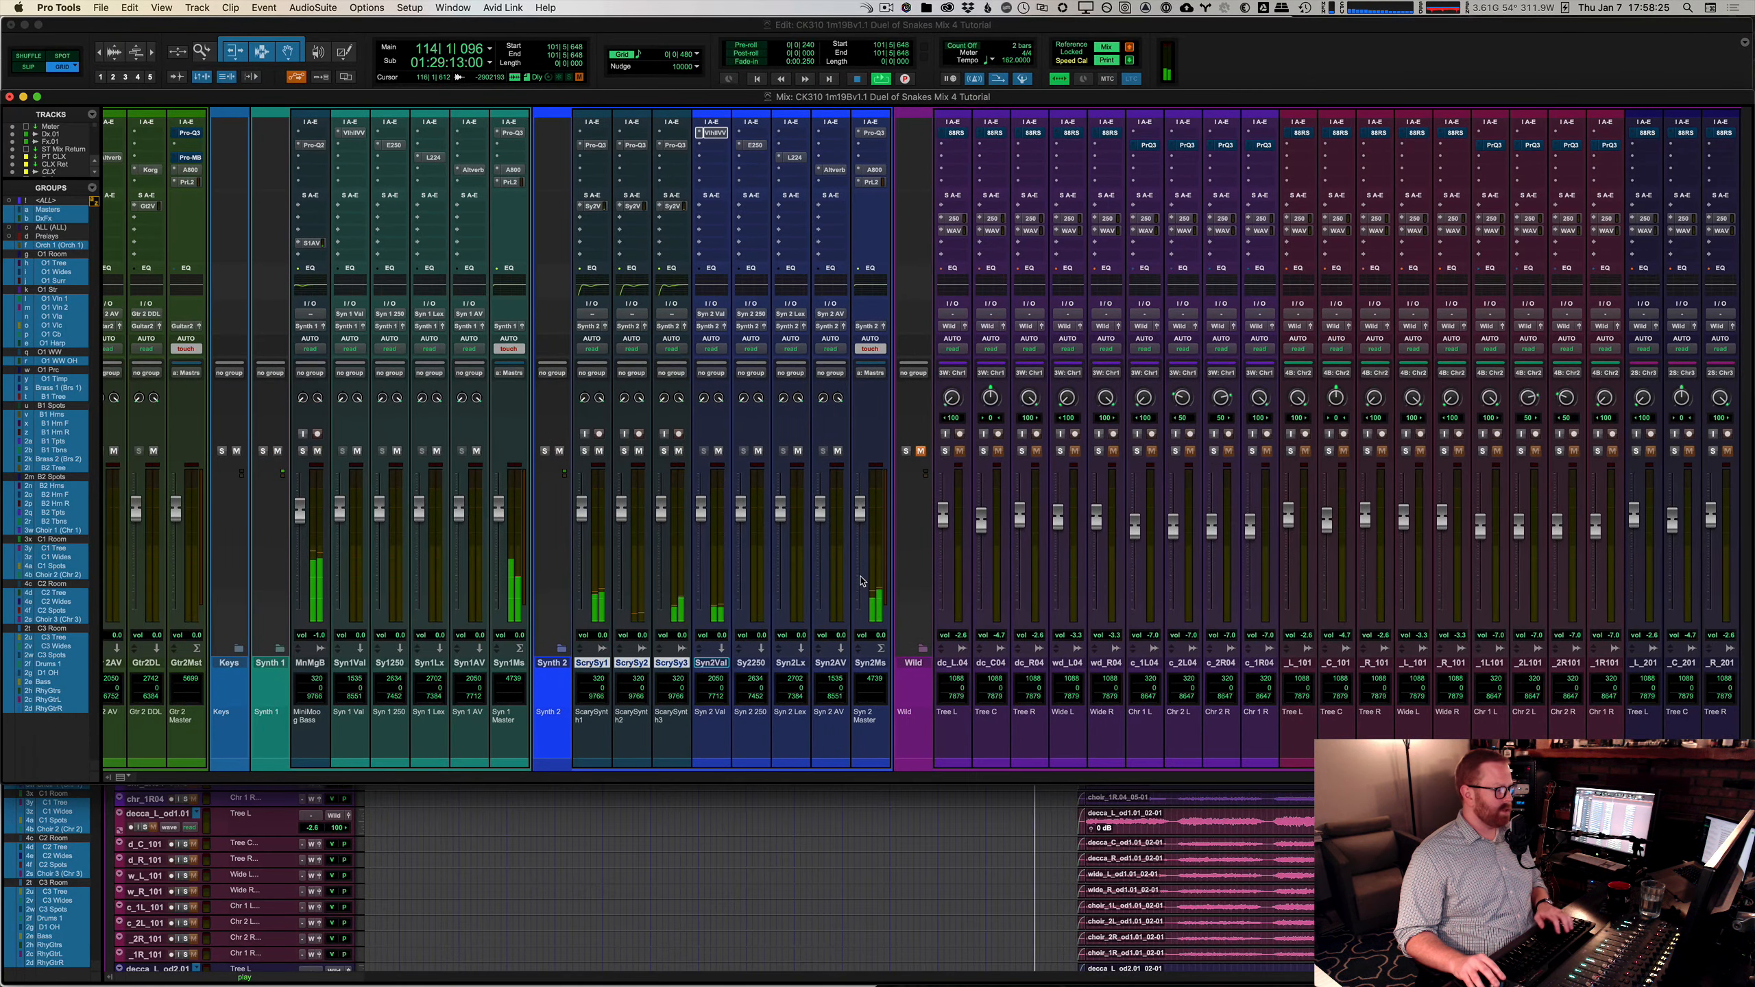
Step: Play the Synth 2 section from just before the ScarySynth1 clip at bar 102 and check the tracks in the mixer and timeline
key("super+equal")
key("space")
left_click(487, 479)
key("space")
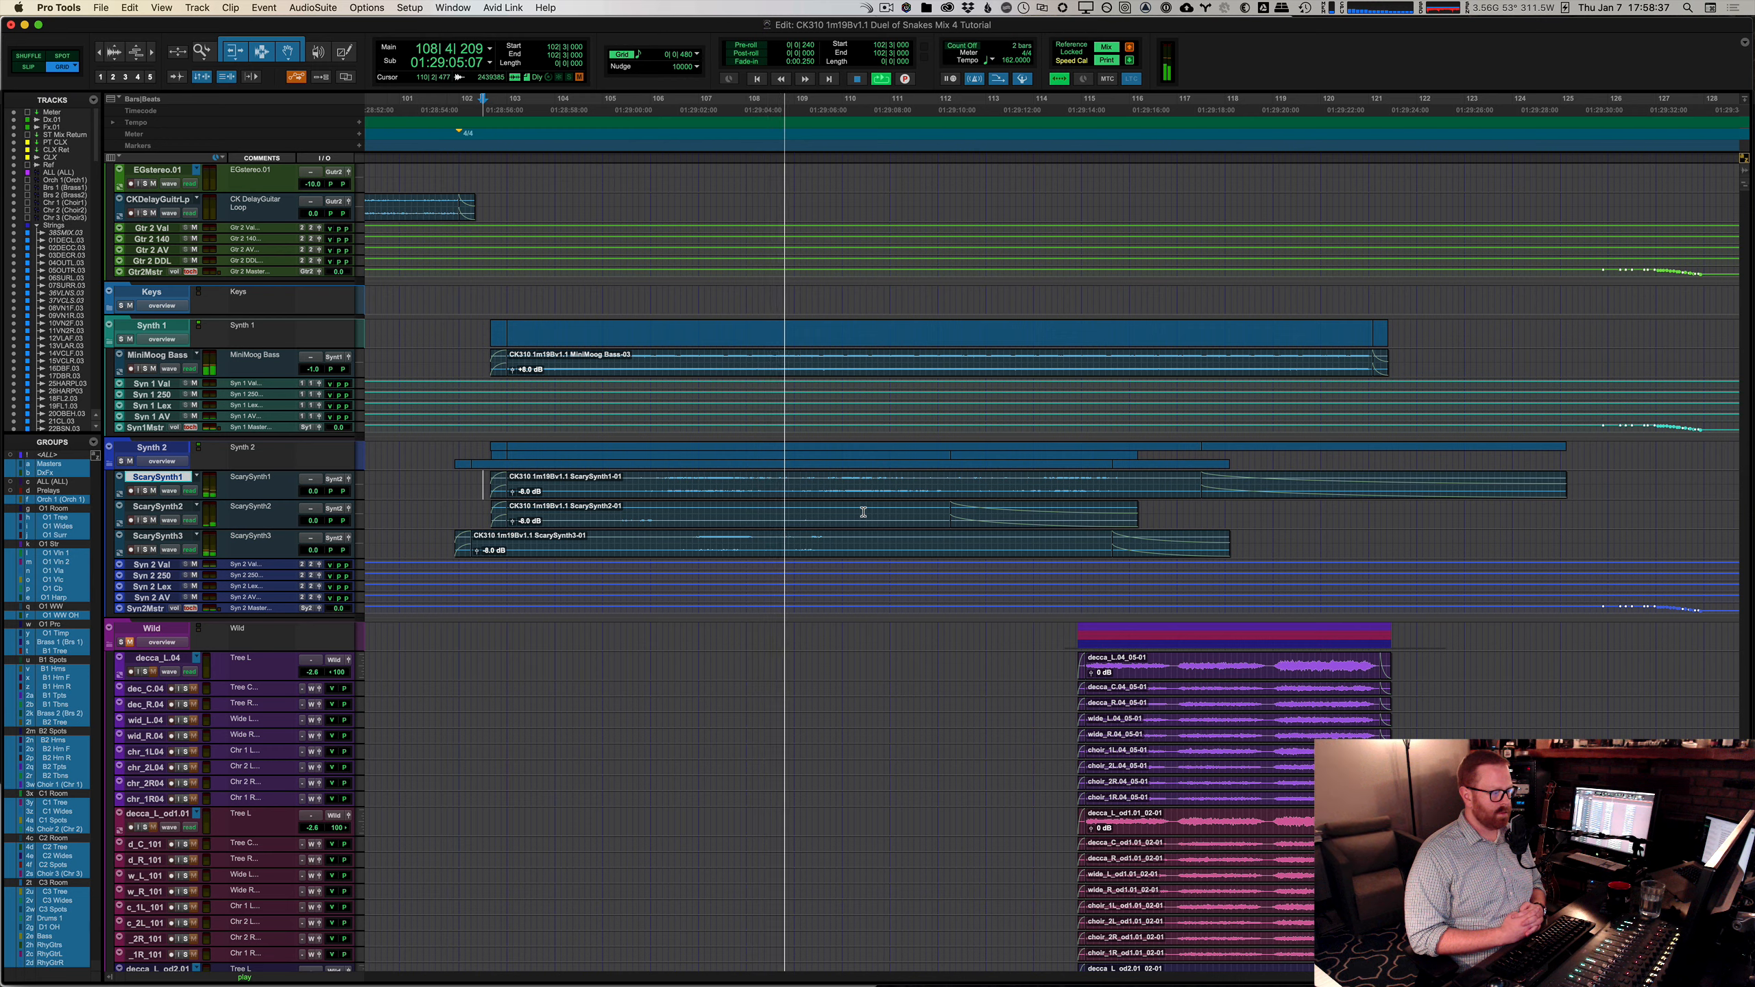
key("space")
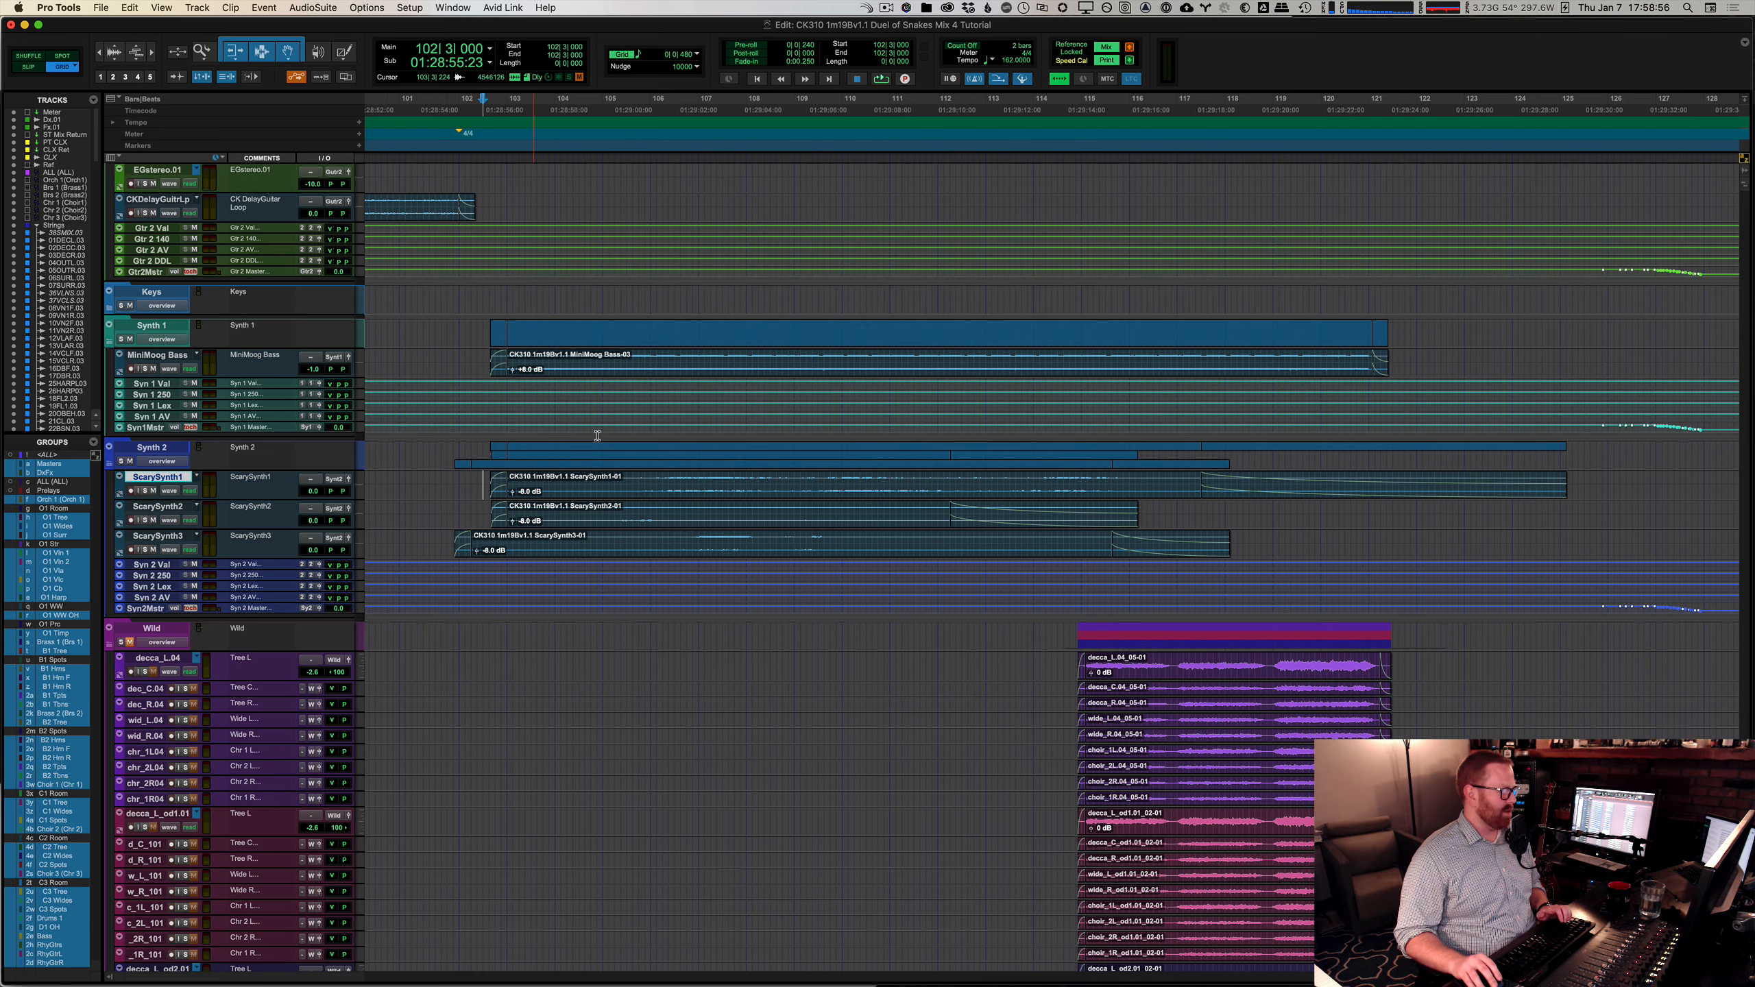
key("super+equal")
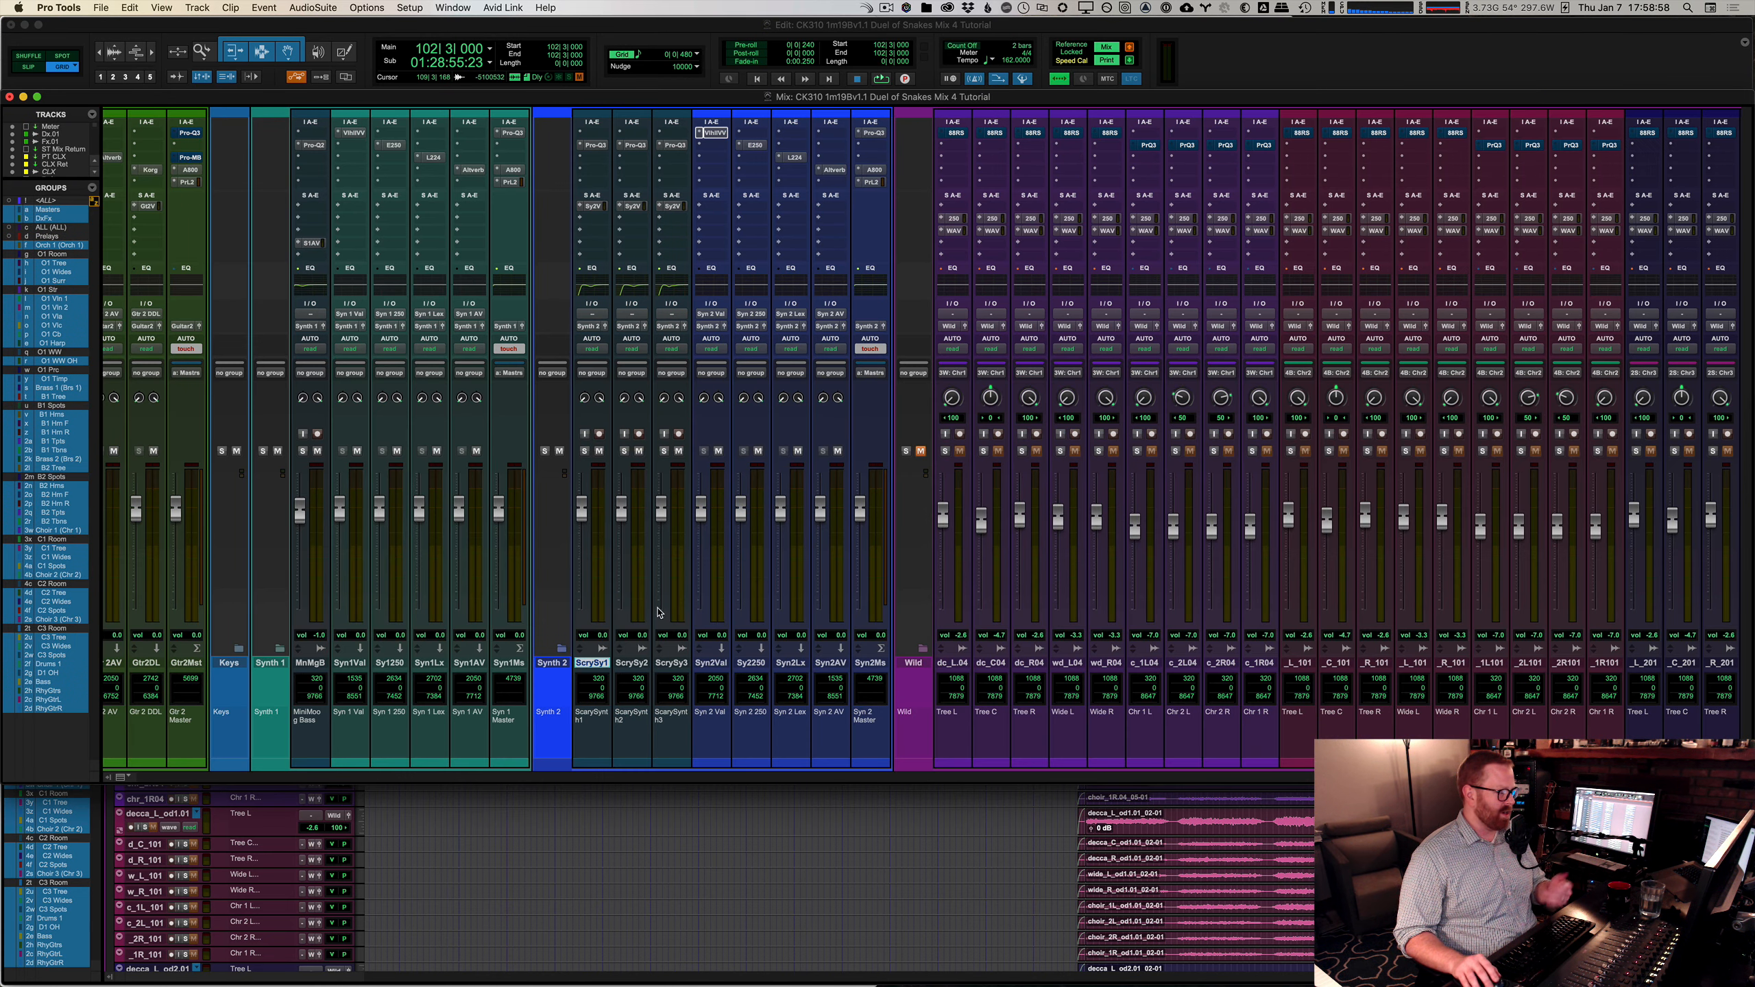
key("super+equal")
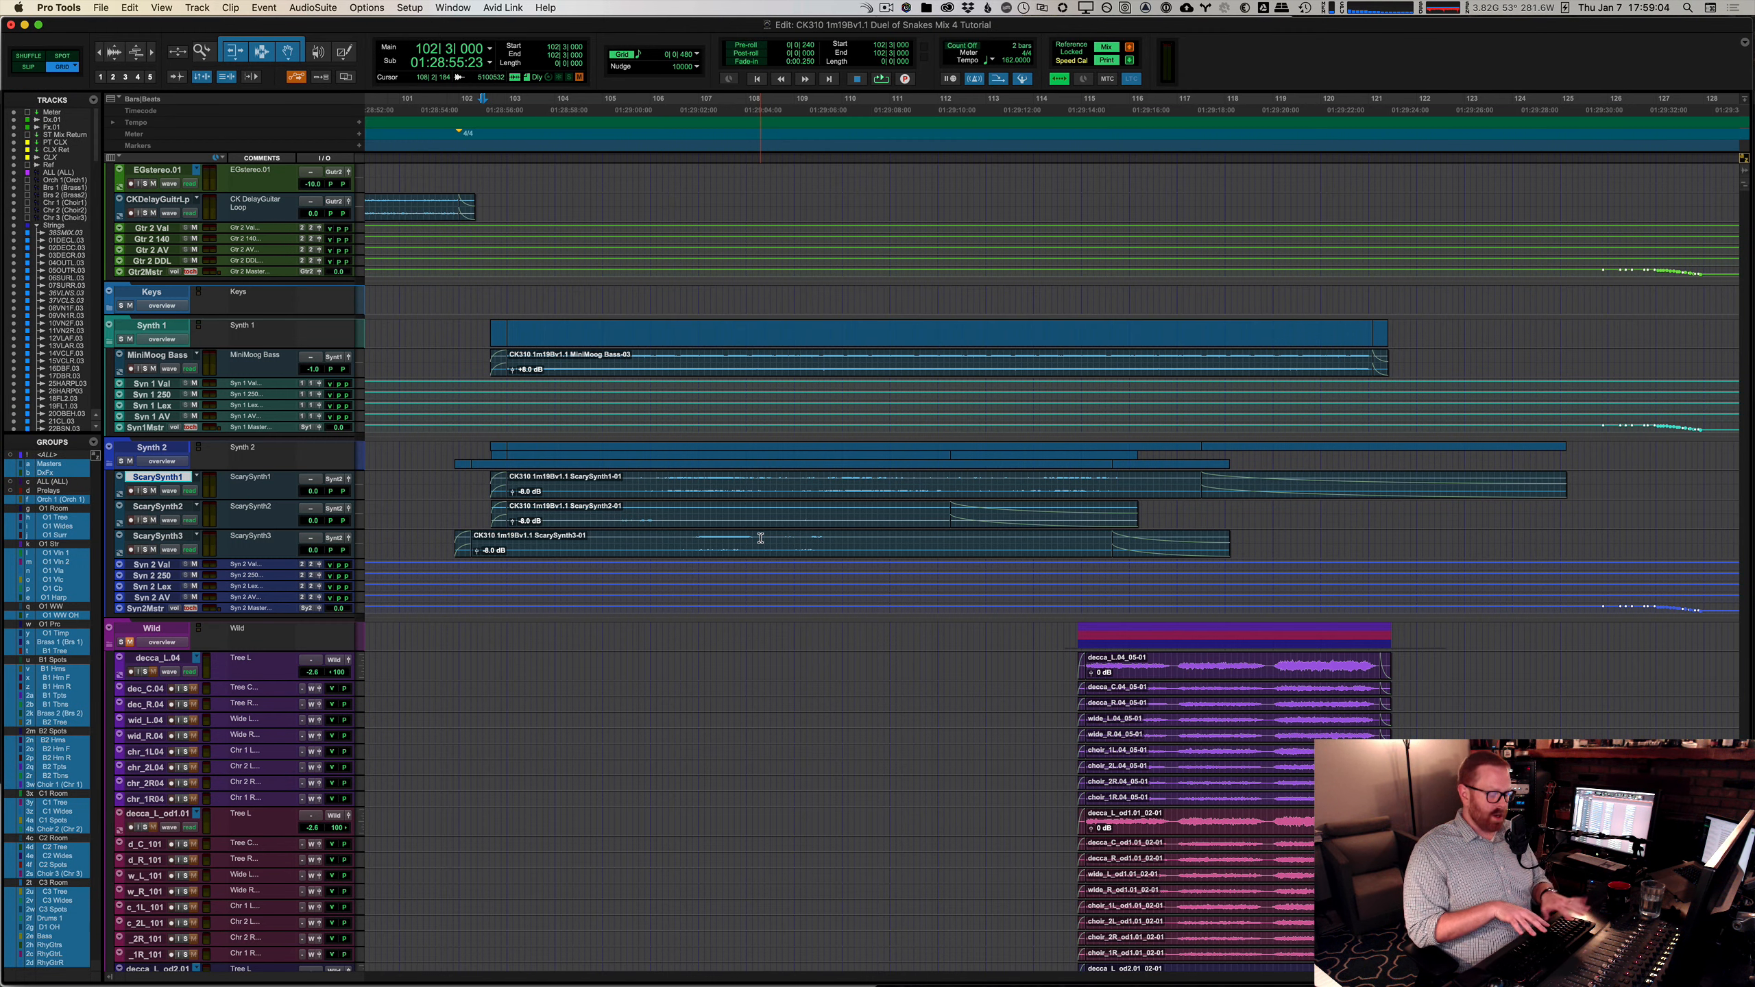
left_click(786, 504)
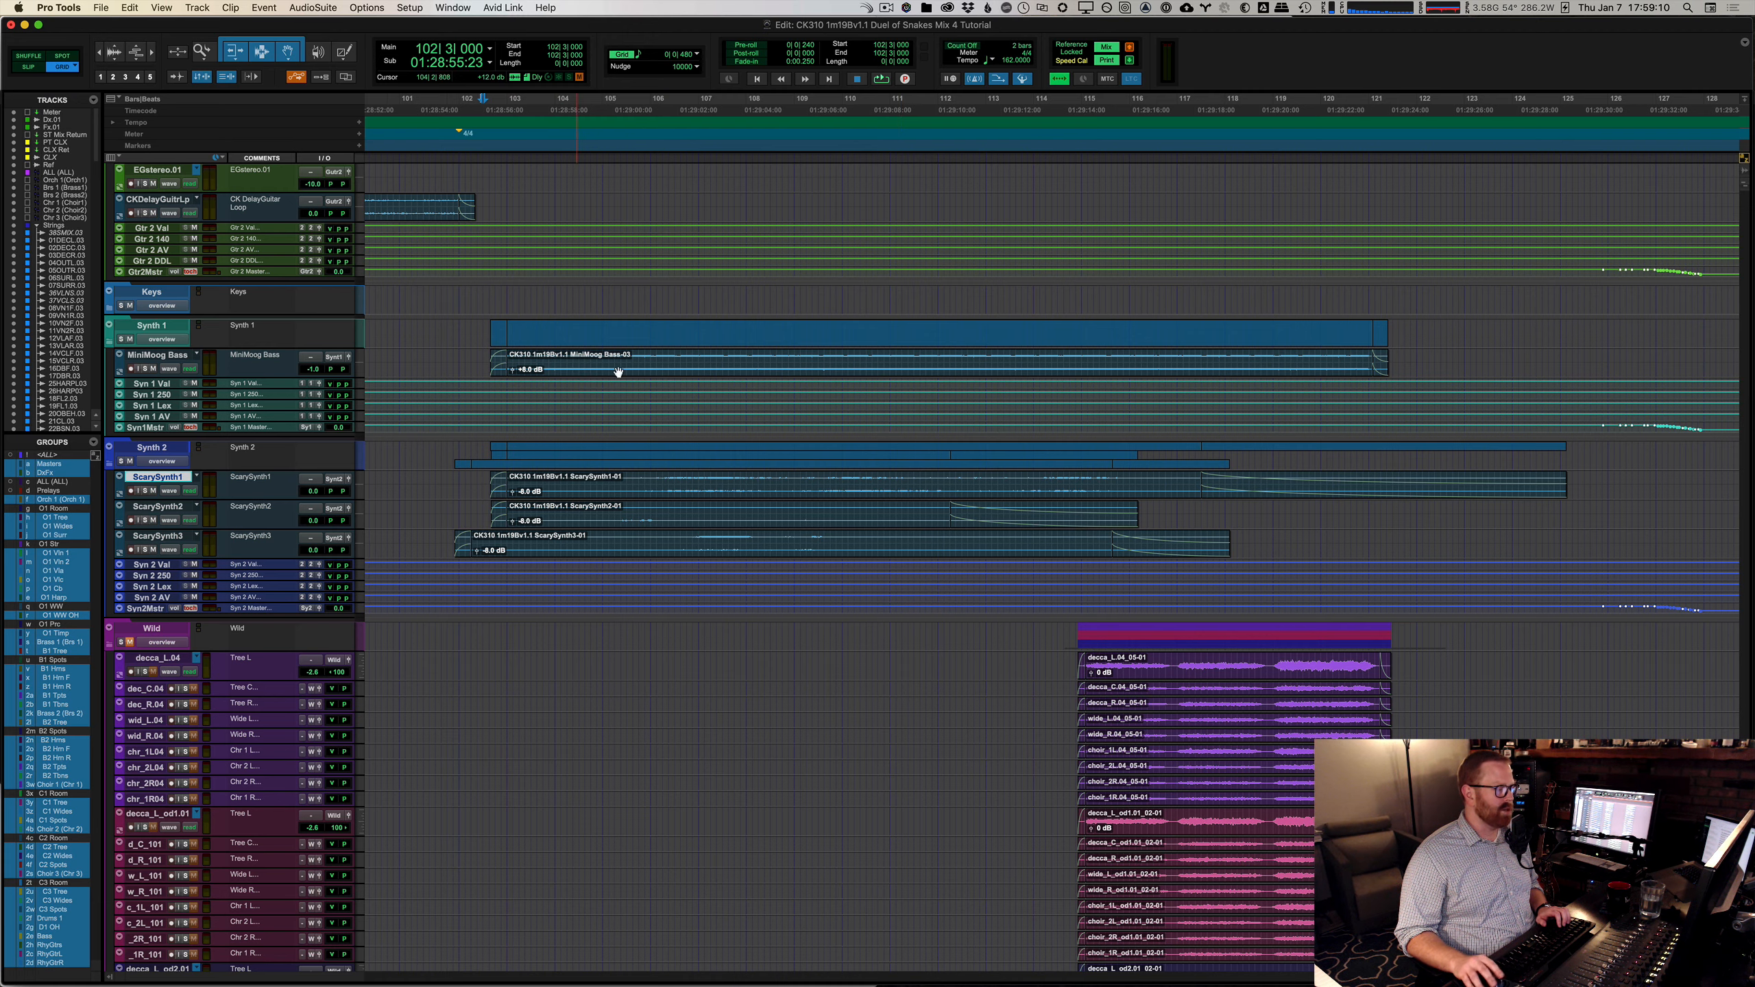
Step: Examine the wider arrangement around the synths, including the percussion, guitar, synth and TEMP stem tracks
key("r")
scroll(1179, 368, "left", 8)
key("r")
scroll(1054, 477, "up", 2)
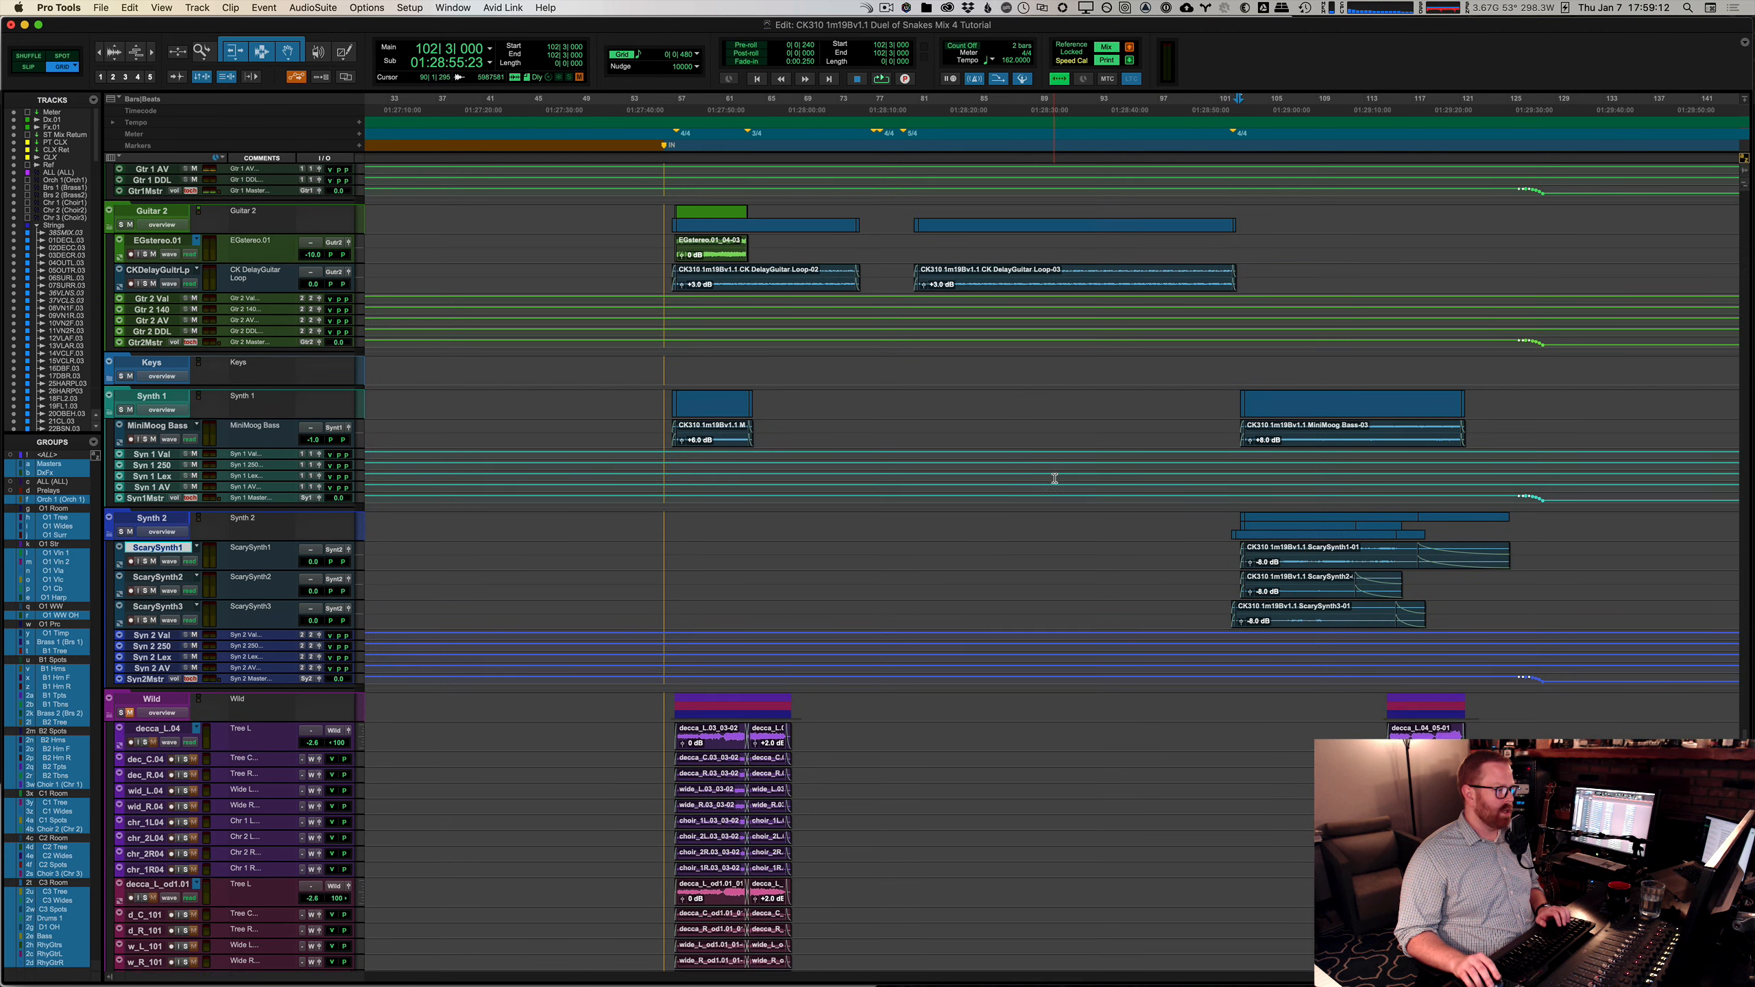
scroll(1054, 477, "up", 1)
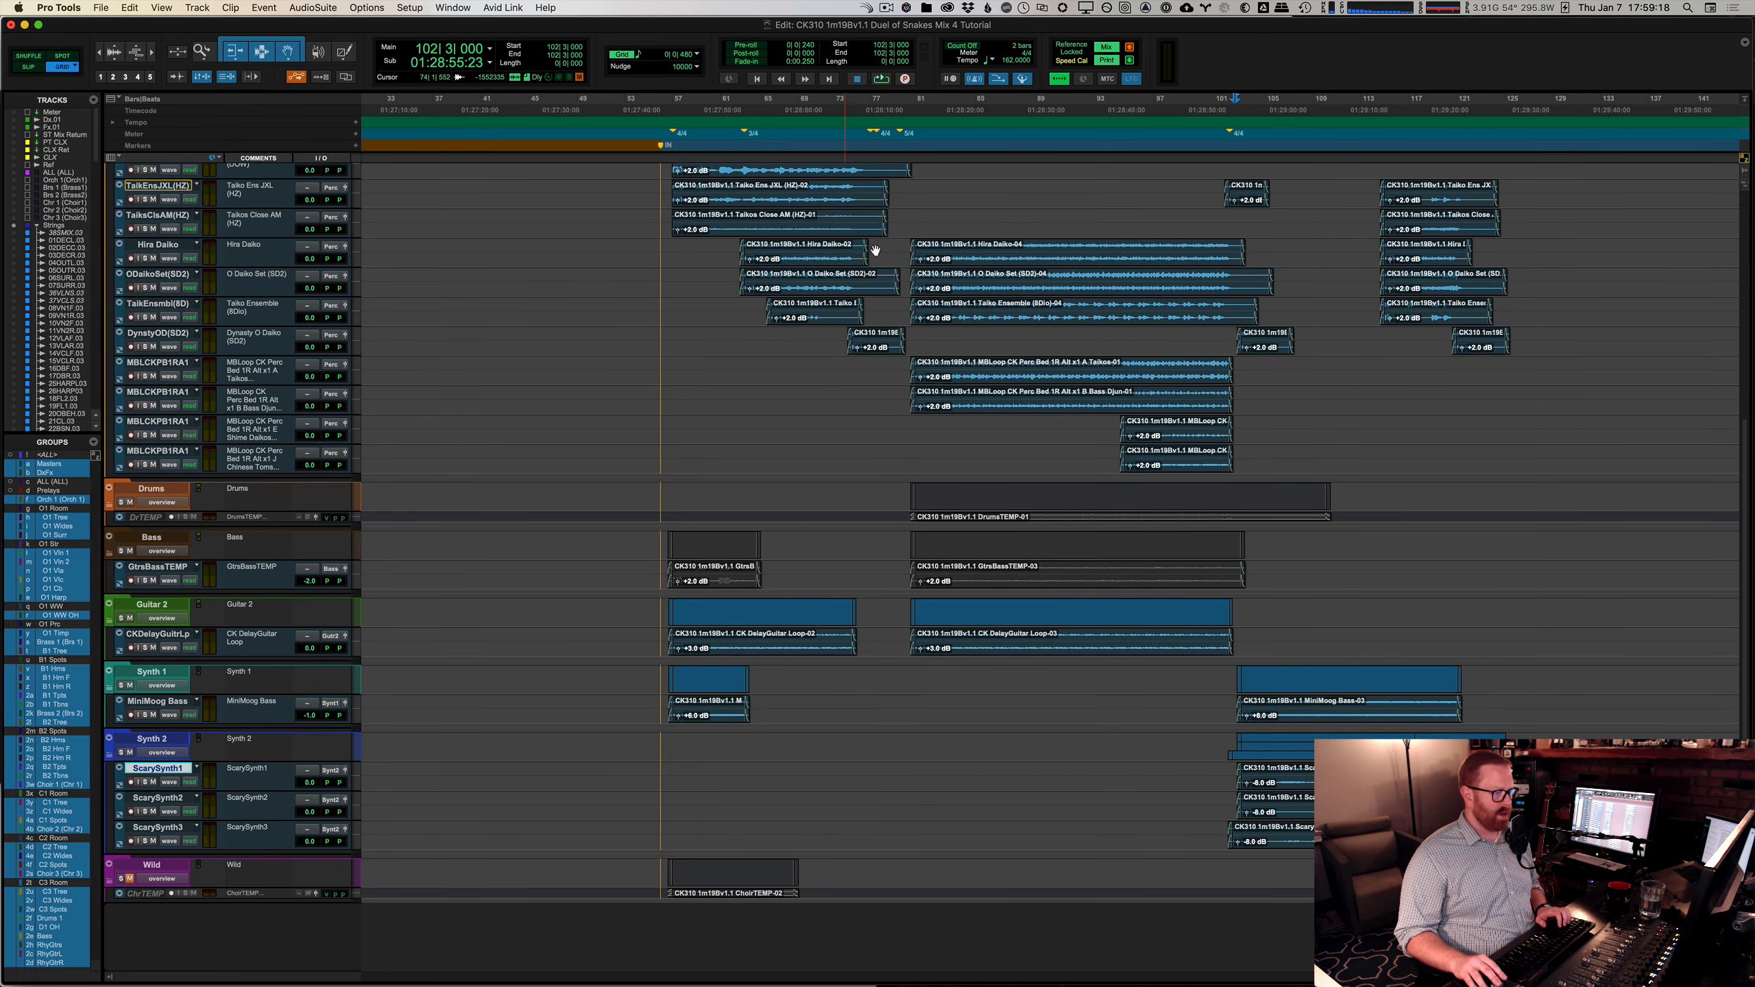
scroll(1313, 229, "up", 10)
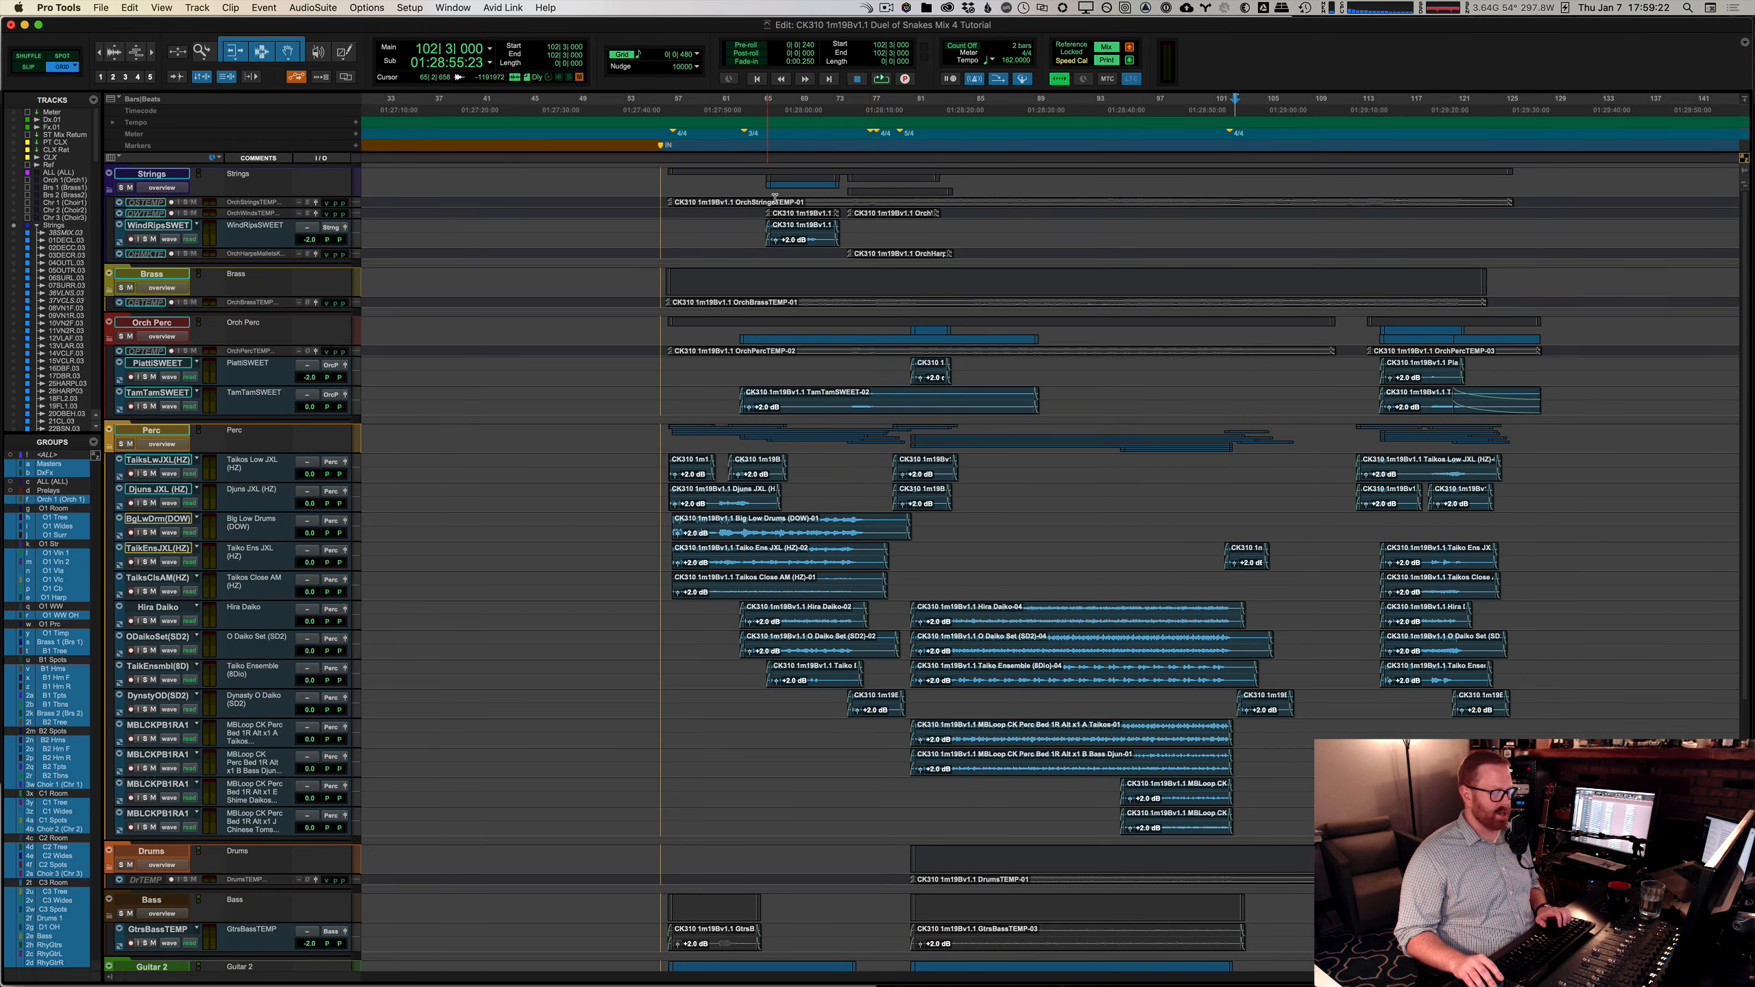
scroll(1038, 522, "down", 8)
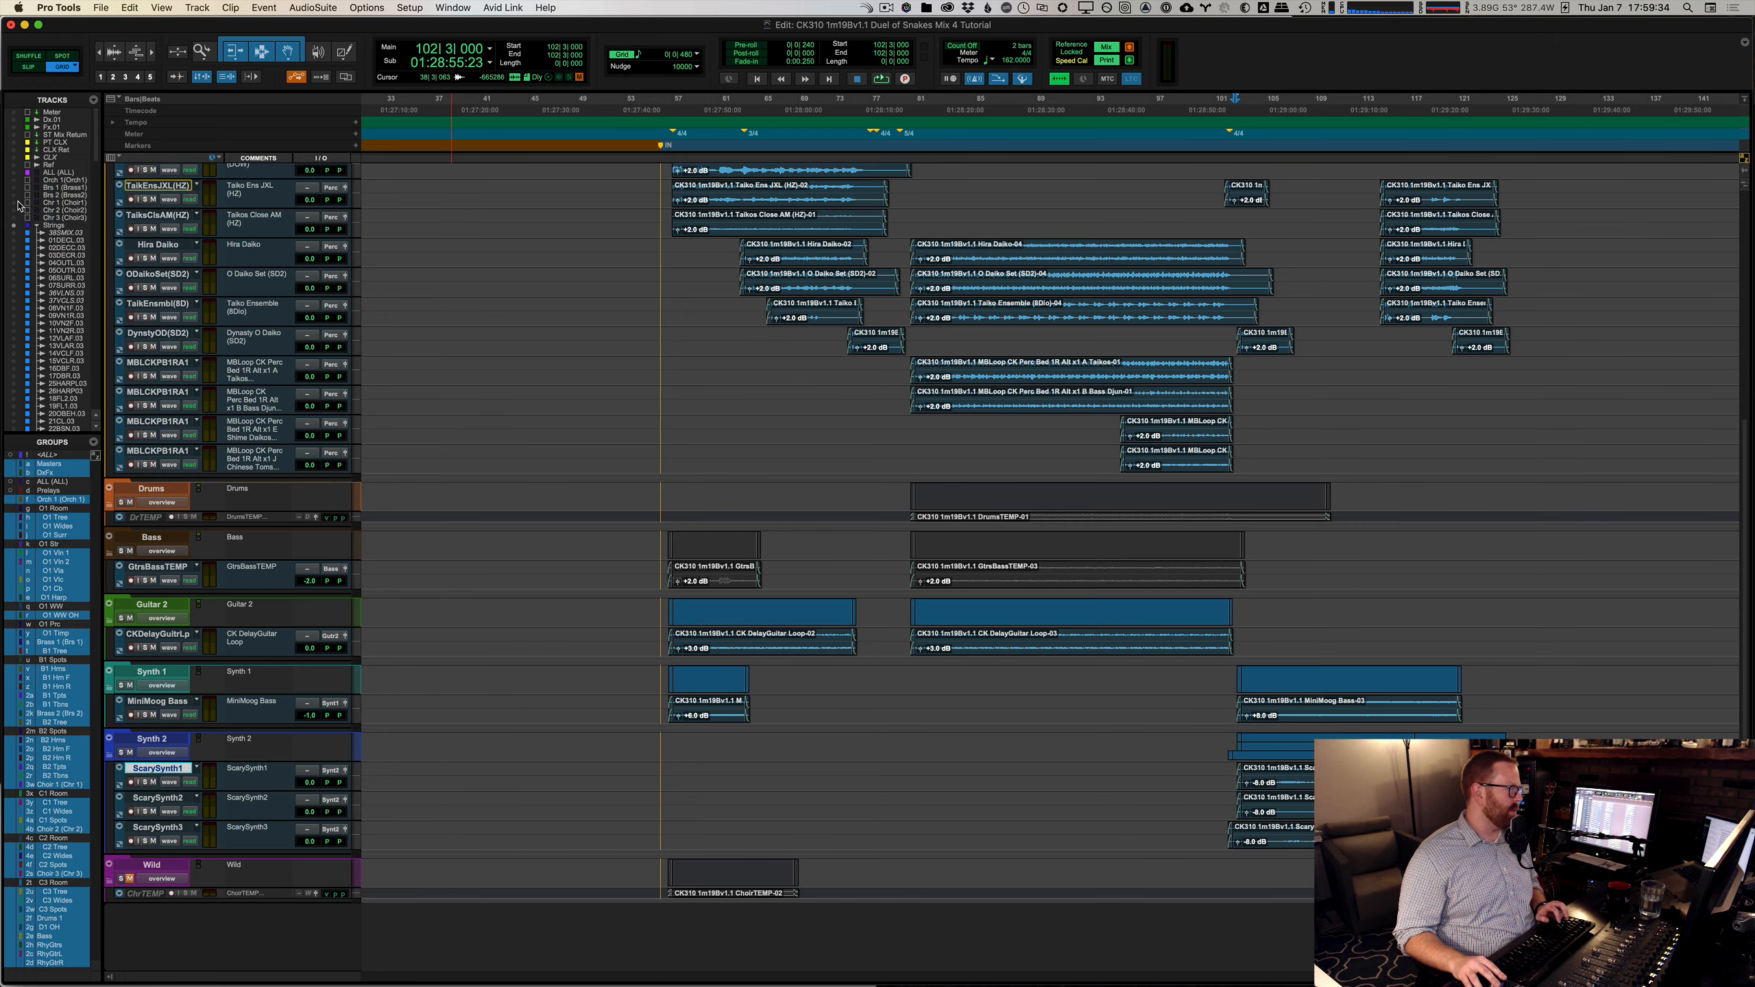
scroll(1174, 525, "down", 20)
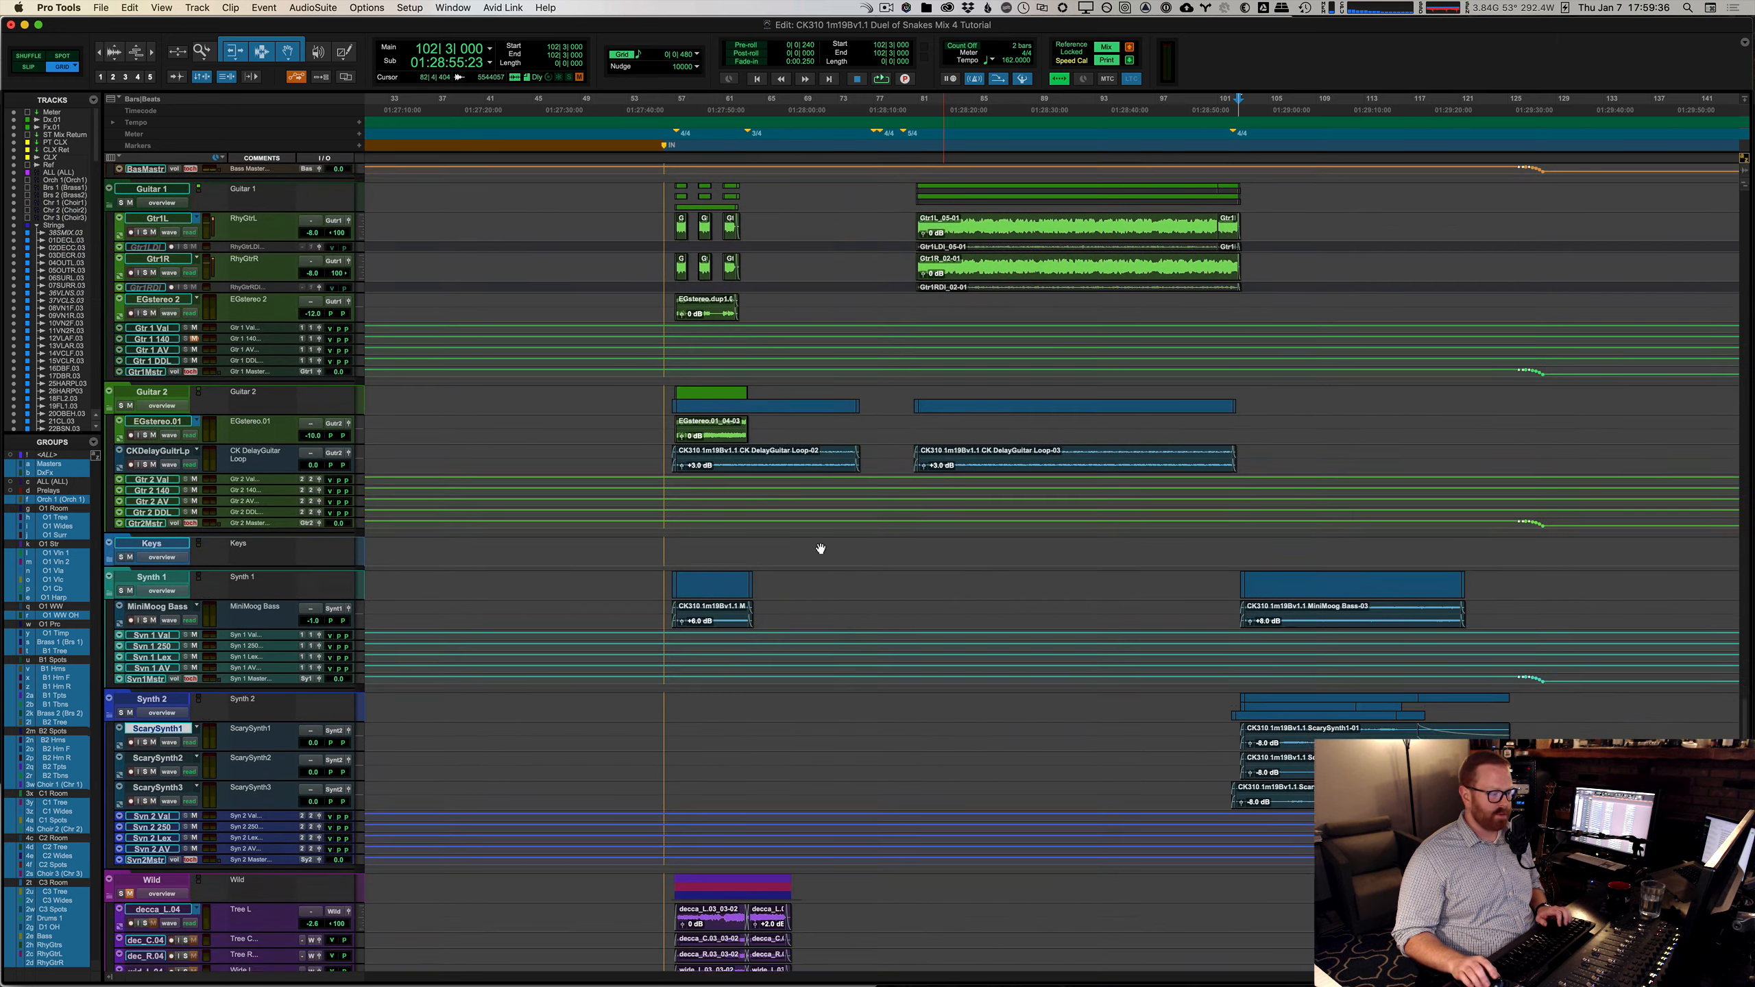
Step: Place the cursor at the first Wild choir clips near bar 56, unmute and solo the Wild folder, and show its mixer channels
key("F5")
left_click_drag(650, 308, 1560, 296)
scroll(1286, 633, "up", 10)
scroll(1285, 633, "down", 10)
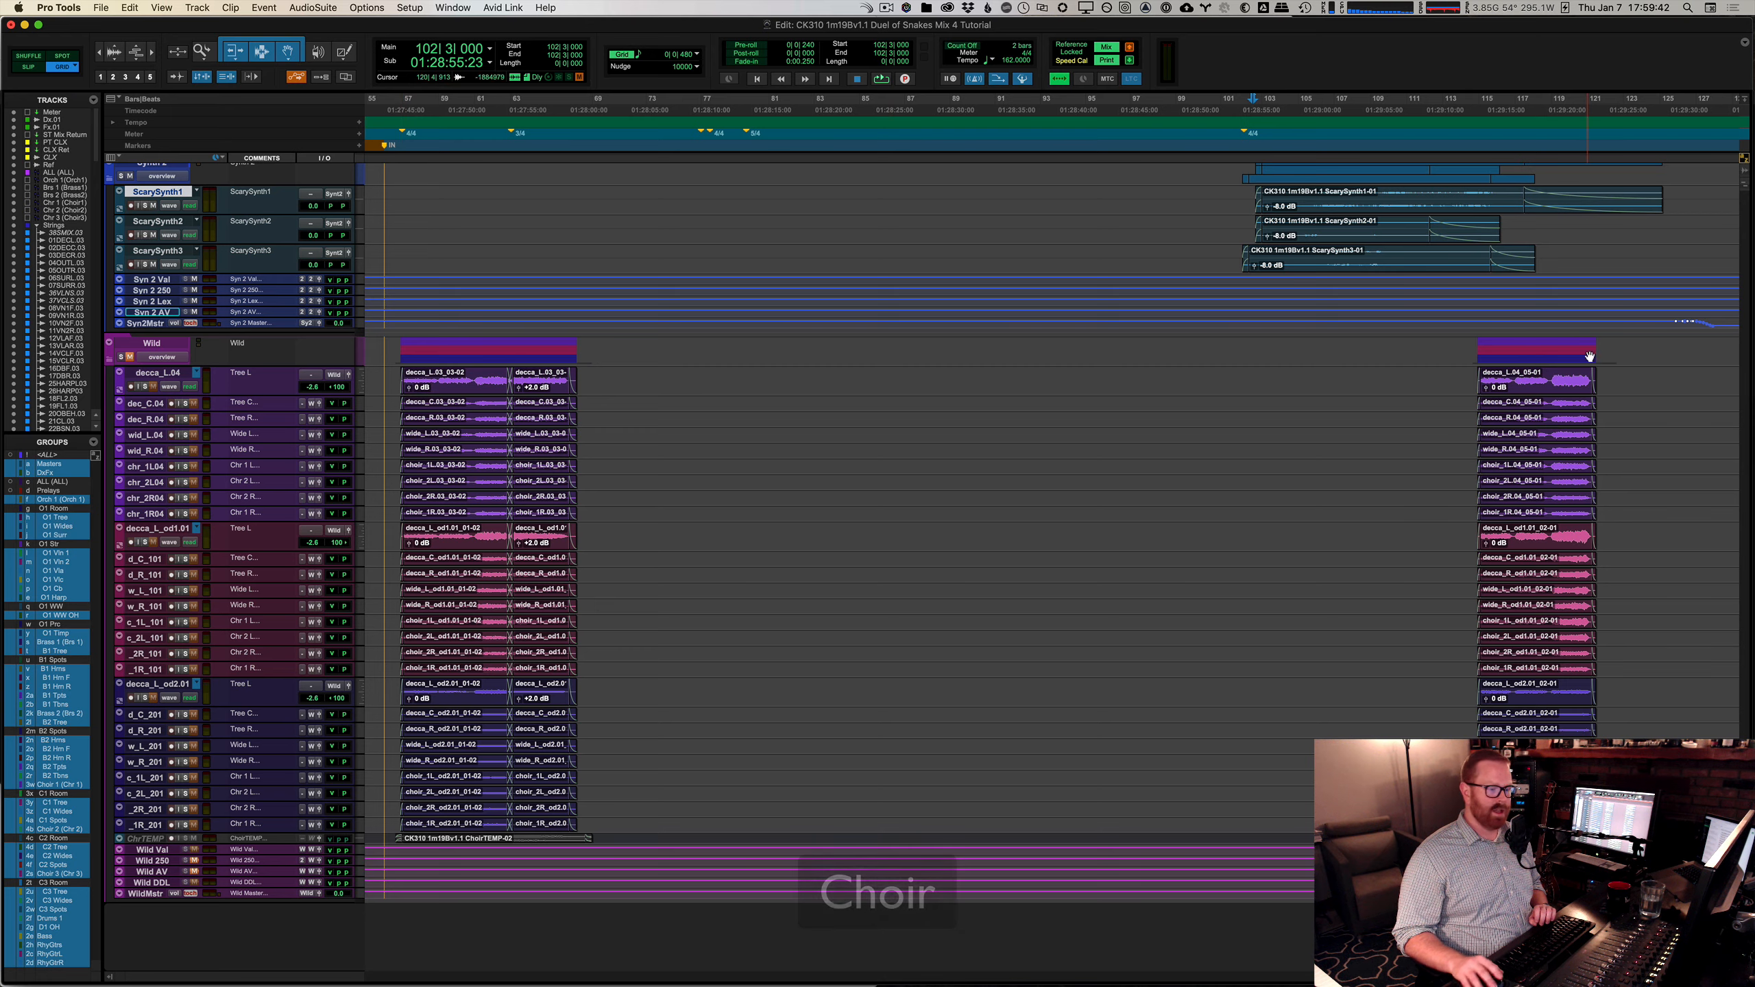
left_click(397, 379)
key("super+equal")
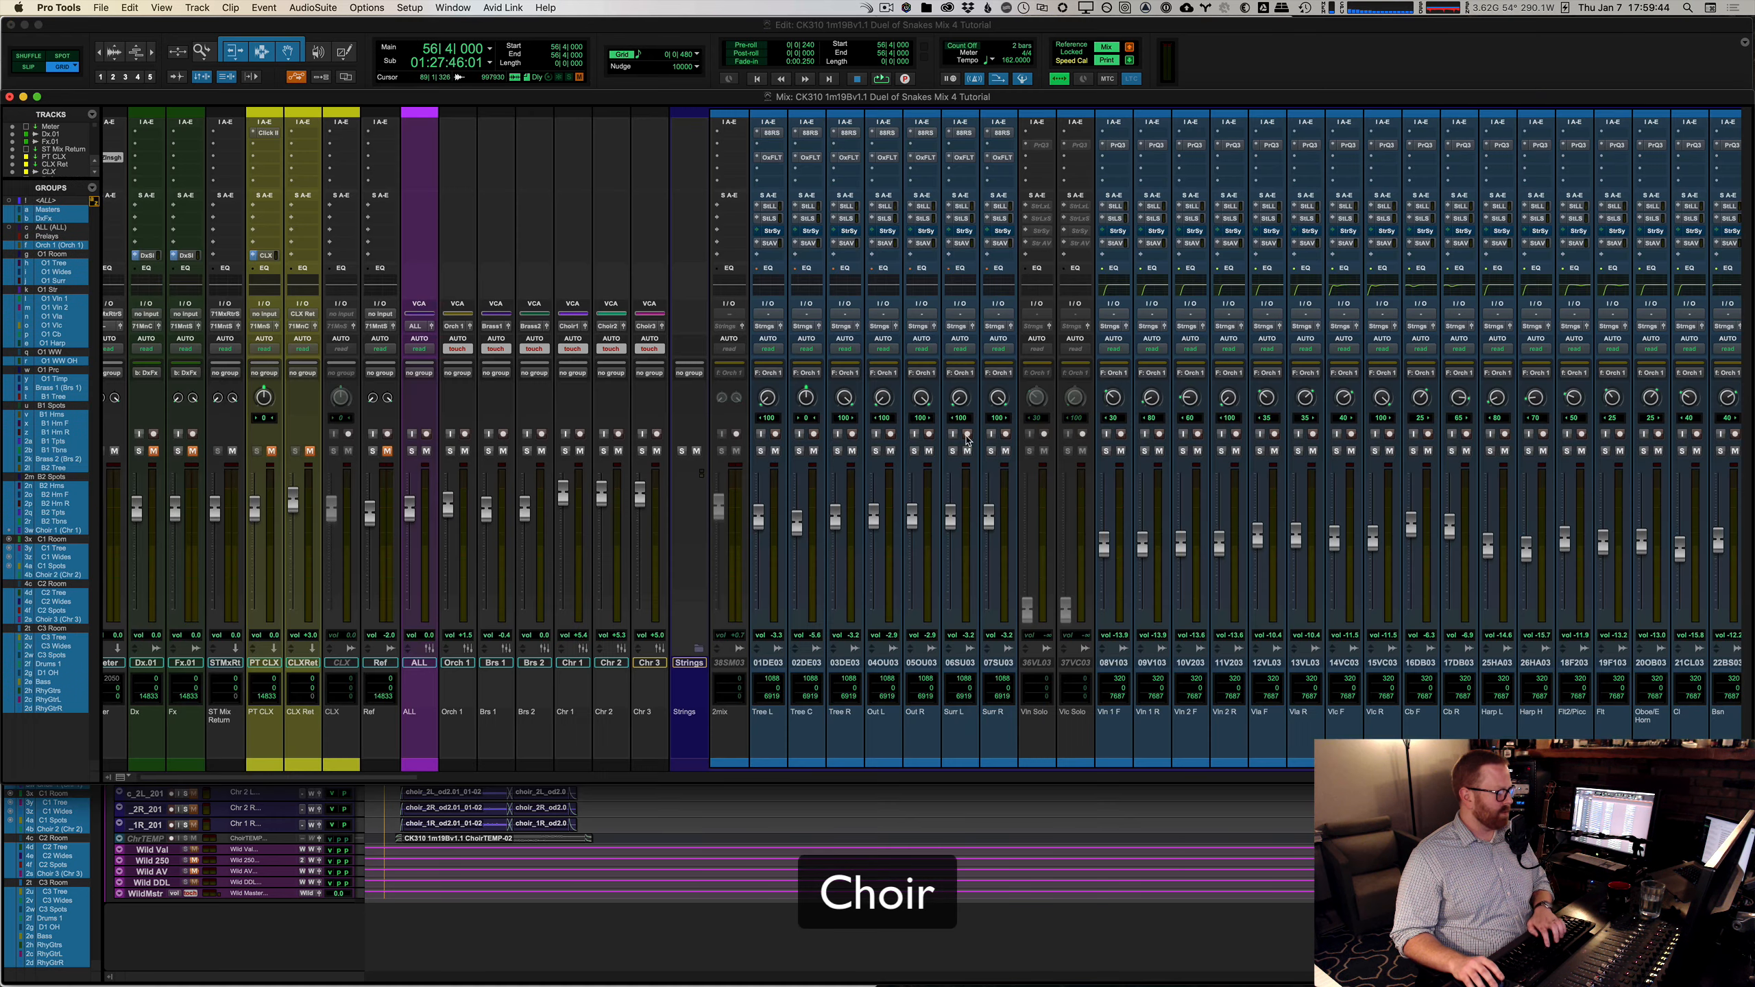
key("super+equal")
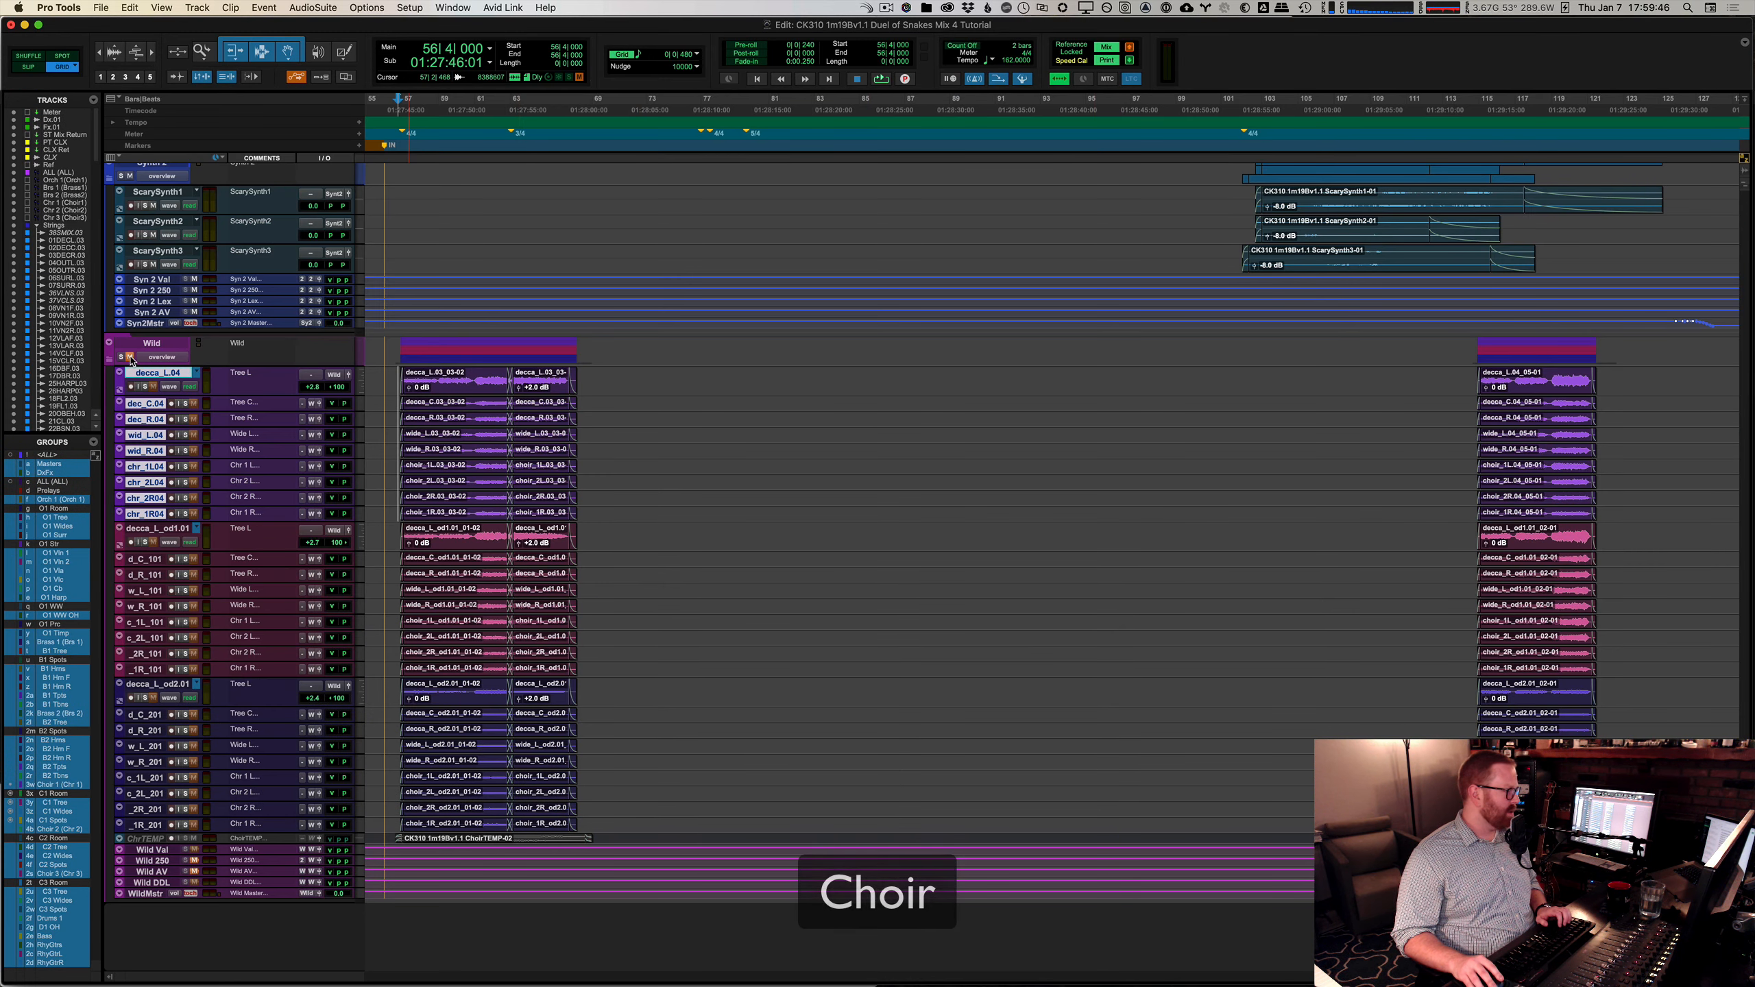
key("super+equal")
scroll(918, 404, "right", 15)
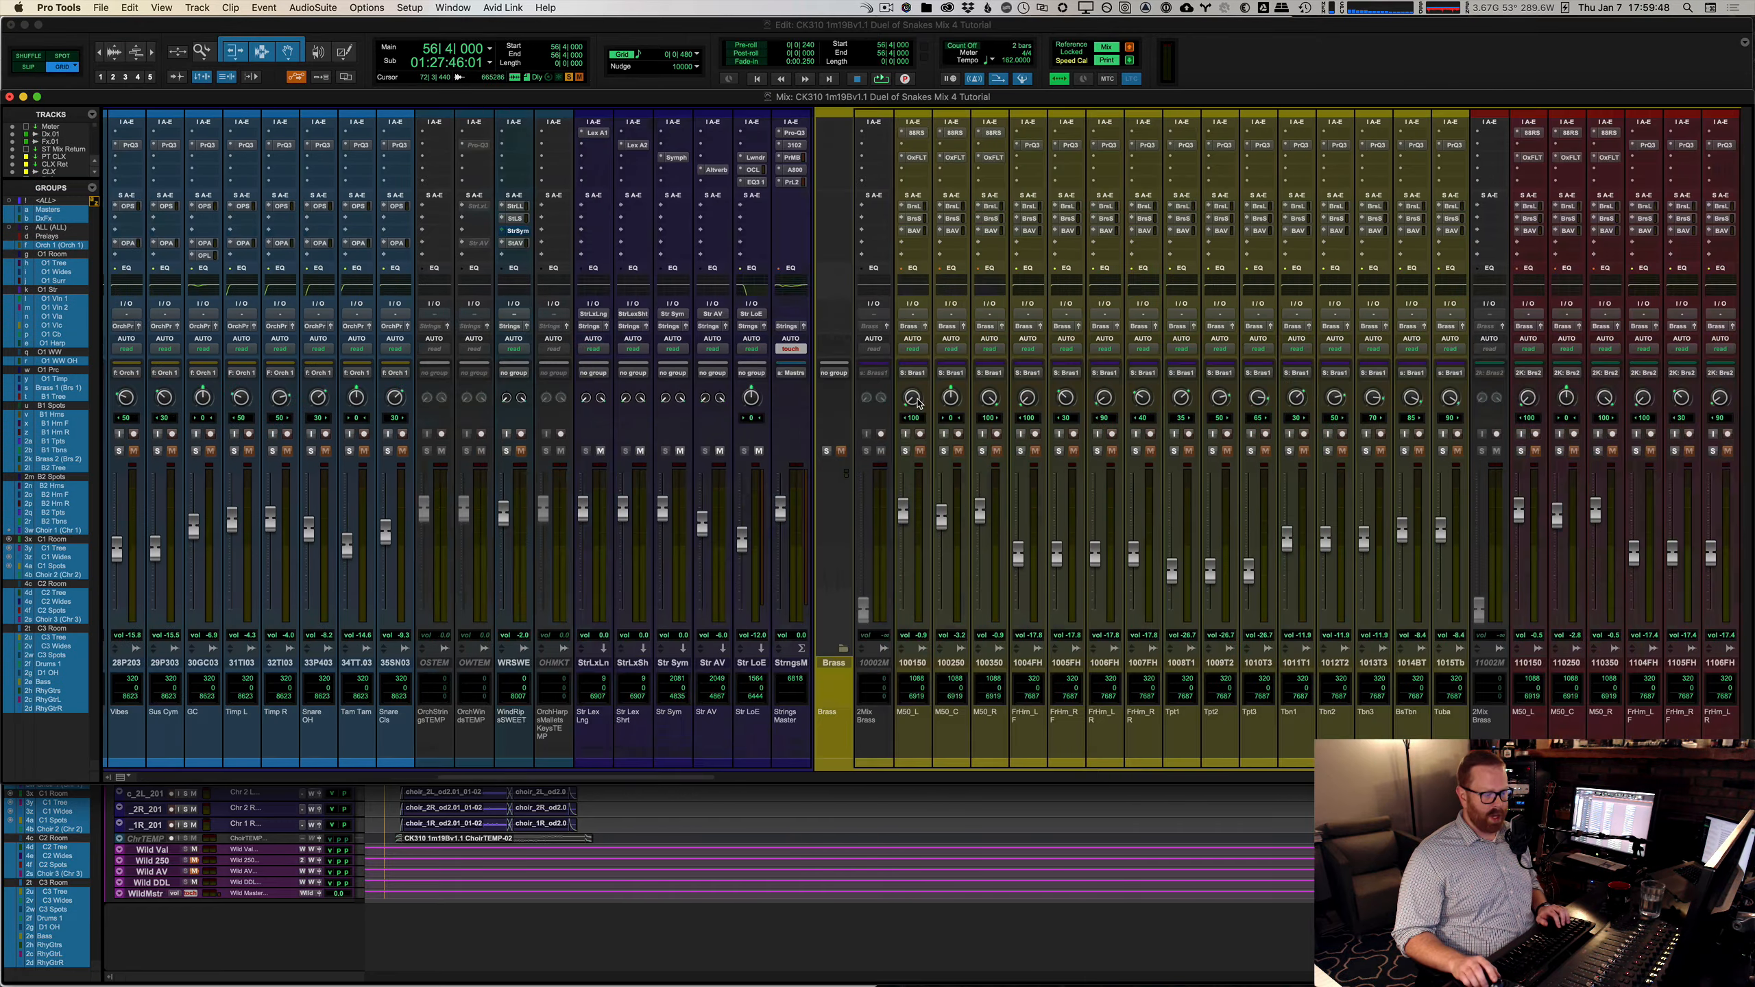
scroll(919, 404, "right", 10)
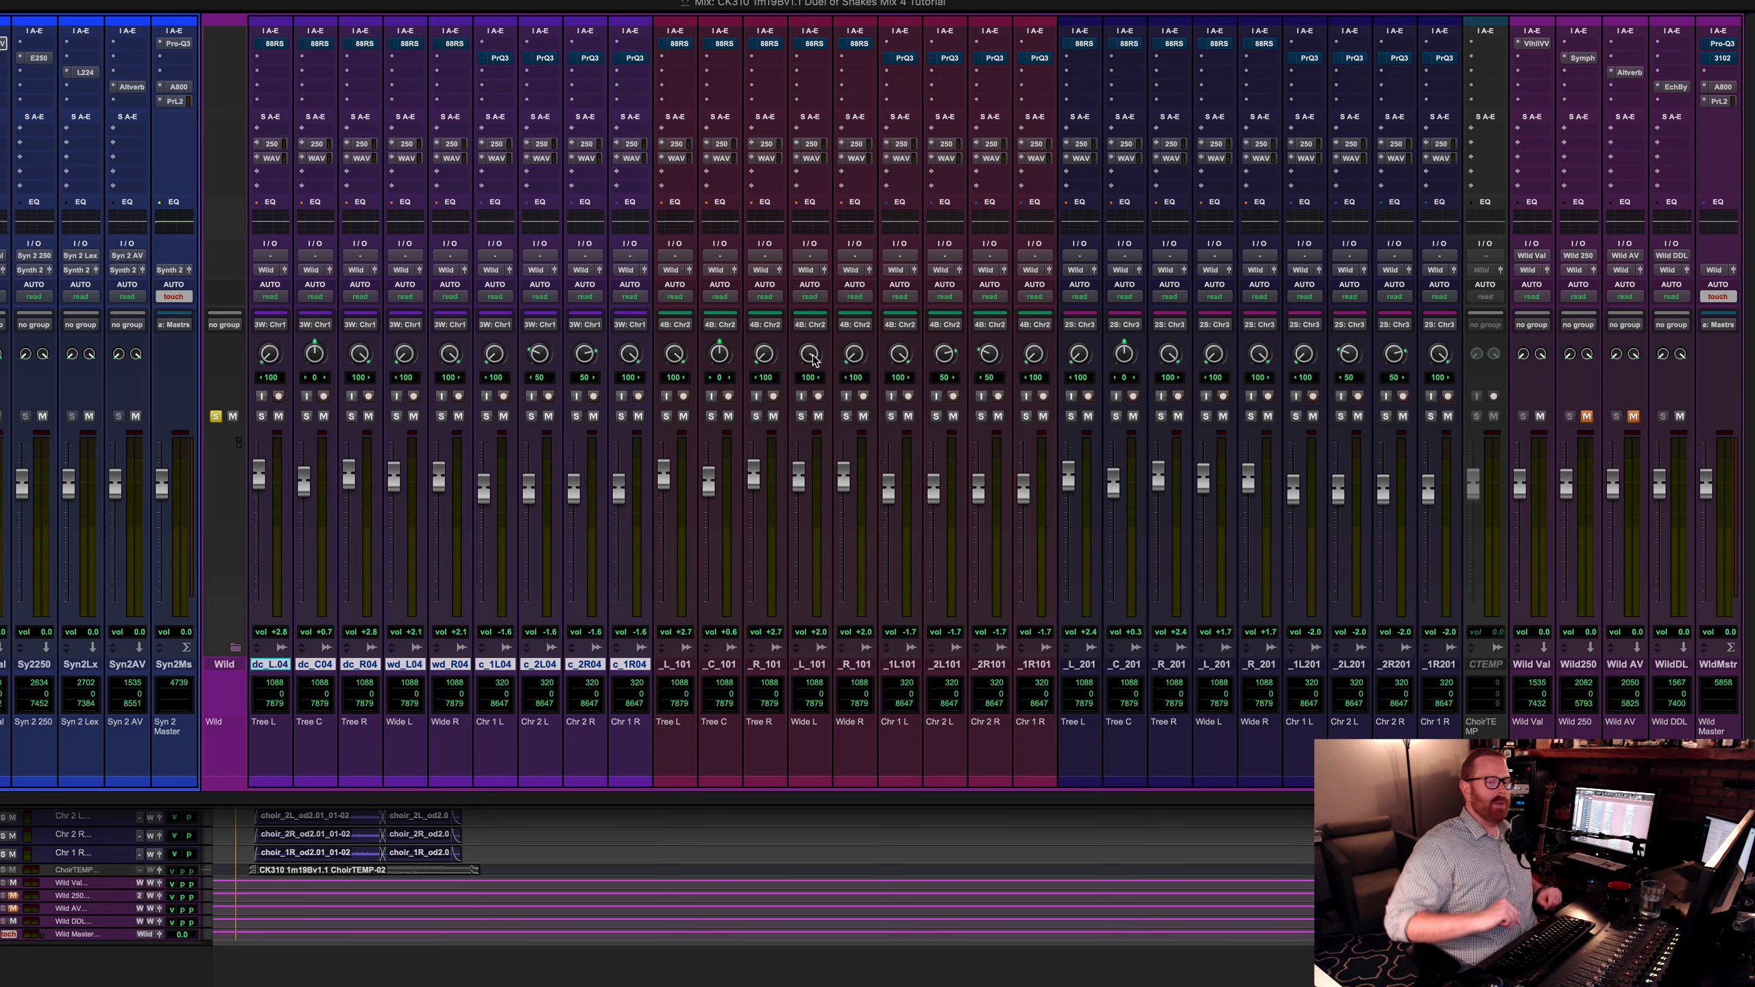
Step: Play the soloed Wild choir section with its EQs bypassed and stop playback
key("super+equal")
key("space")
key("super+equal")
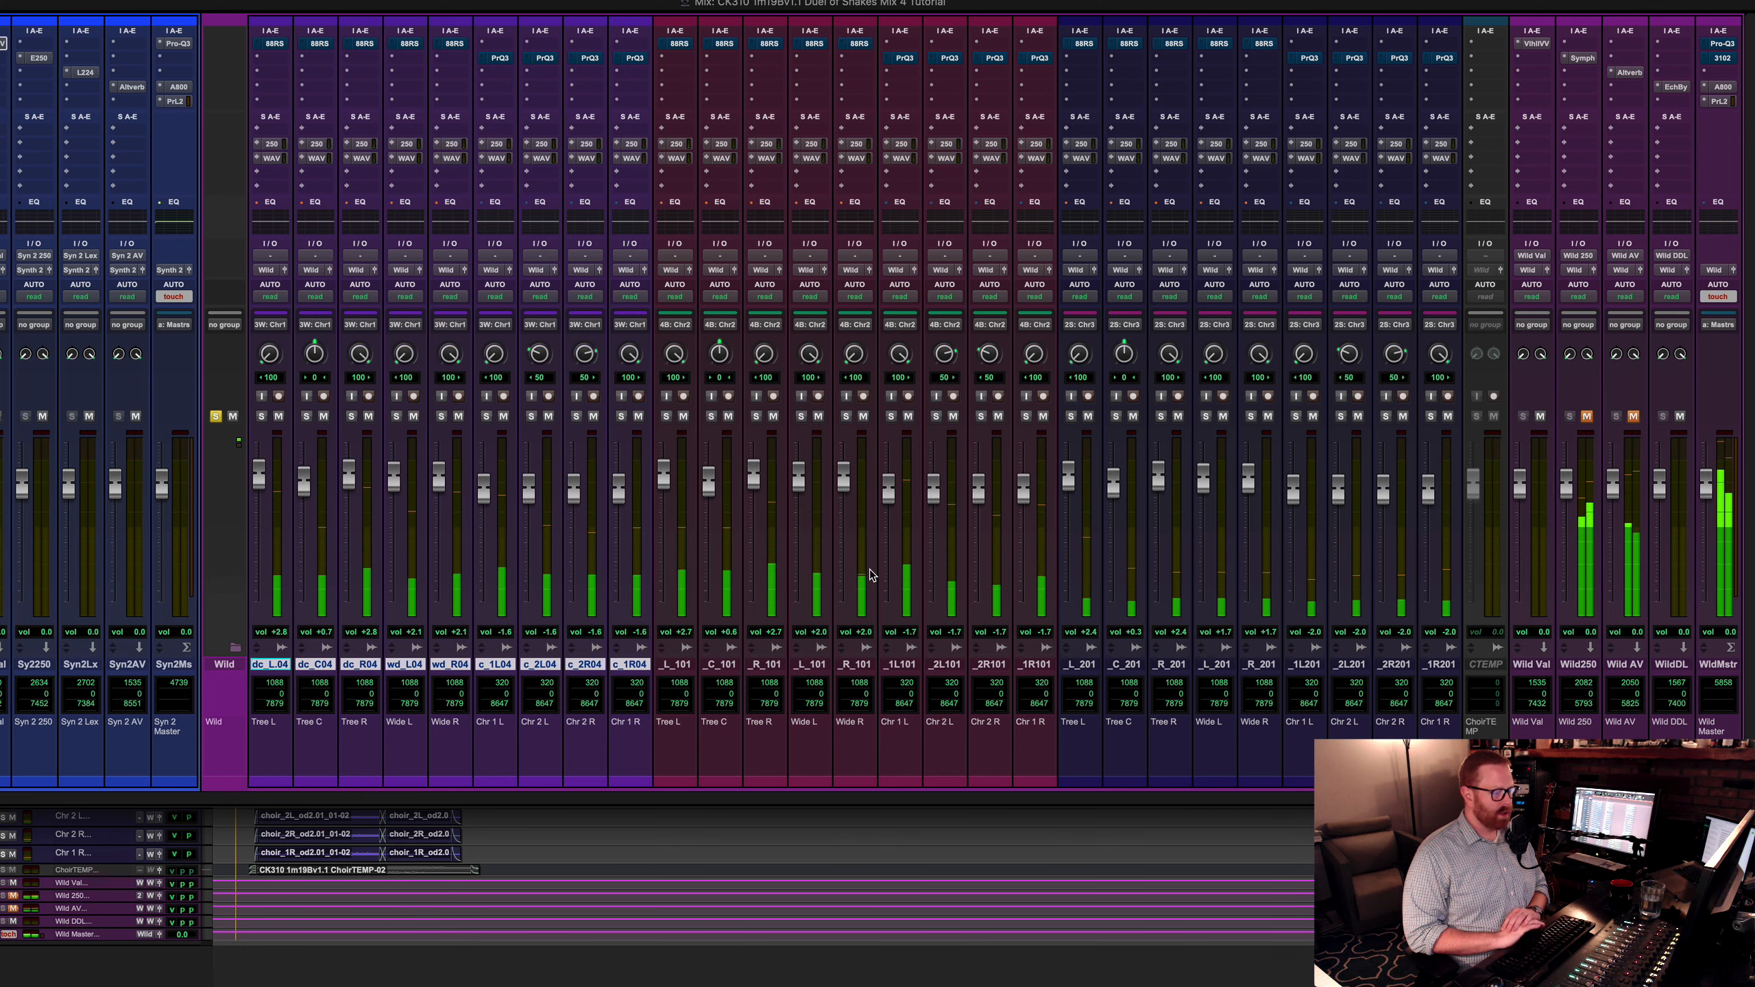
key("space")
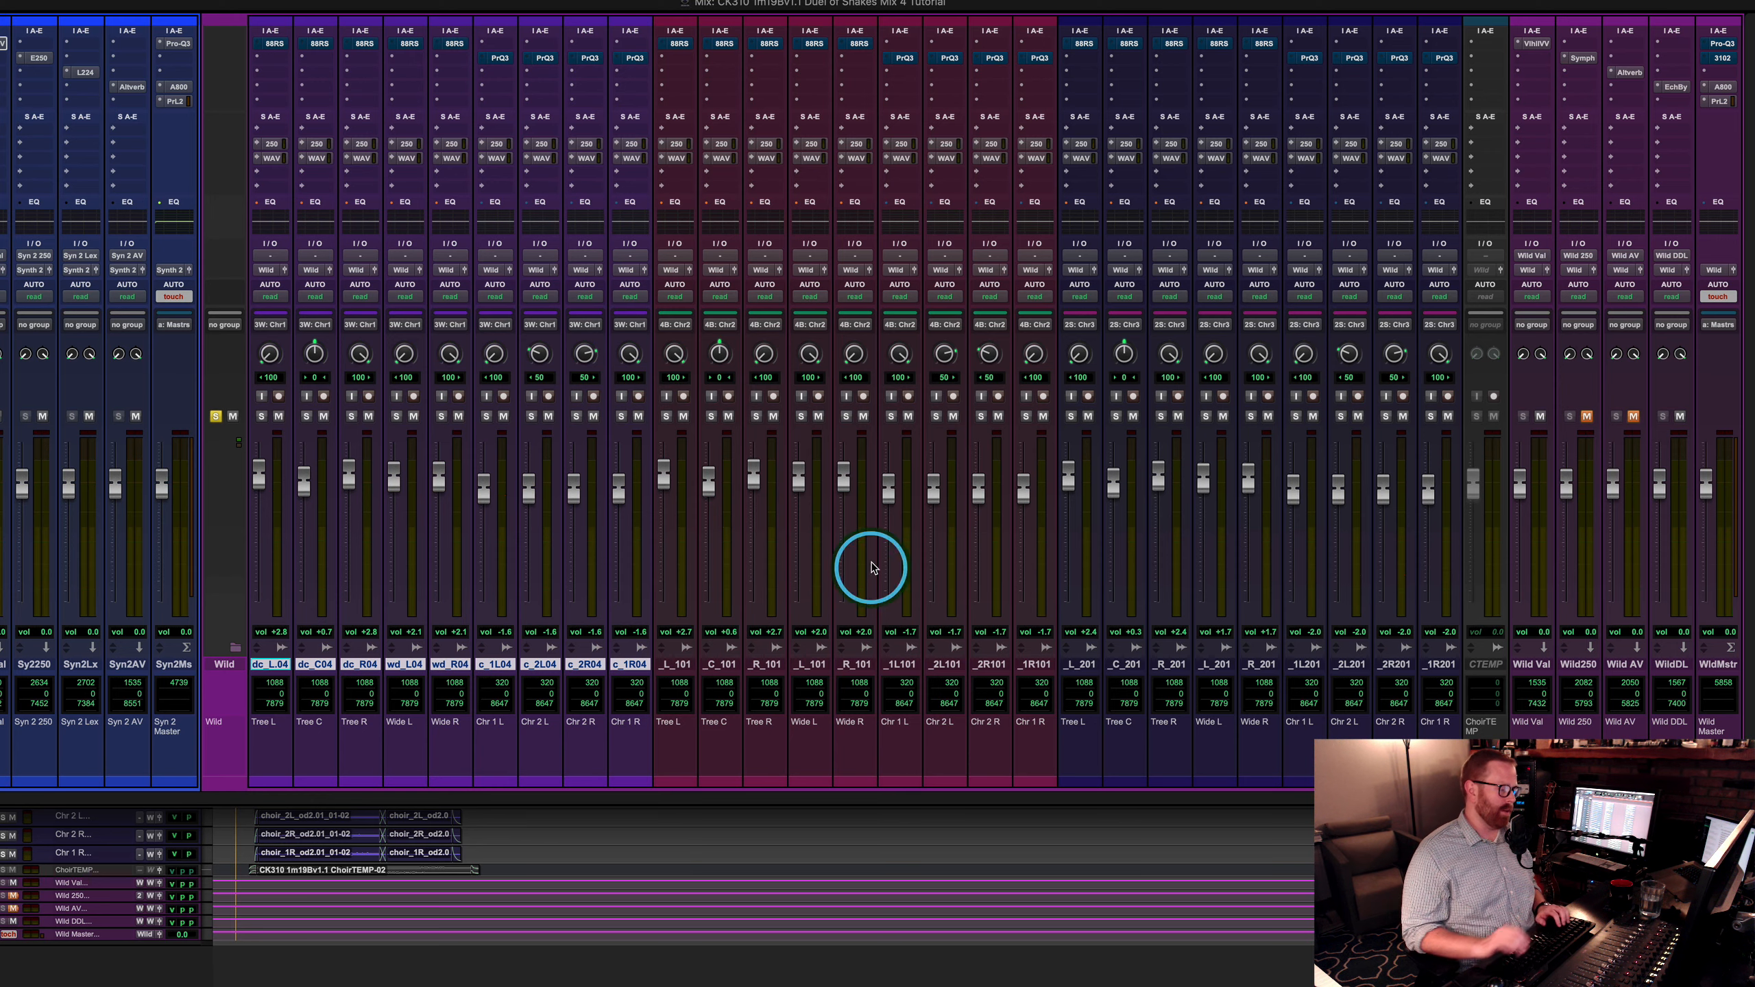
Step: Select all the Wild choir mic tracks and activate their bypassed 88RS and Pro-Q 3 inserts during playback
left_click(1441, 666, "shift")
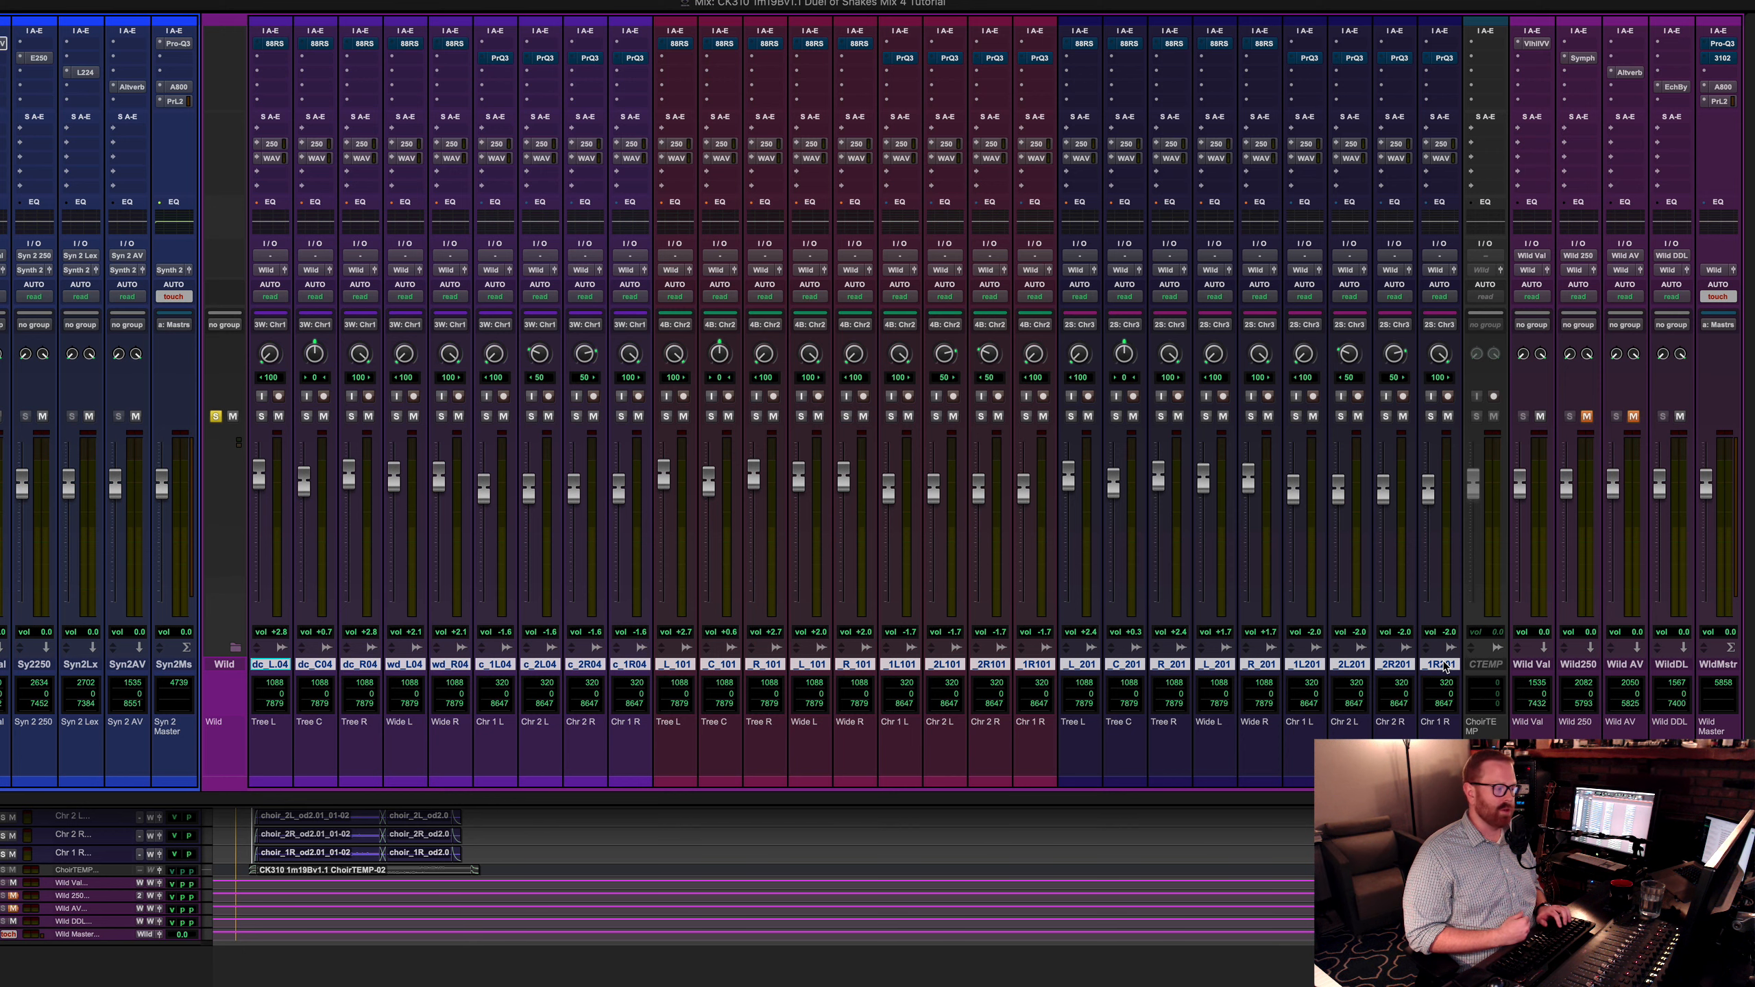
key("space")
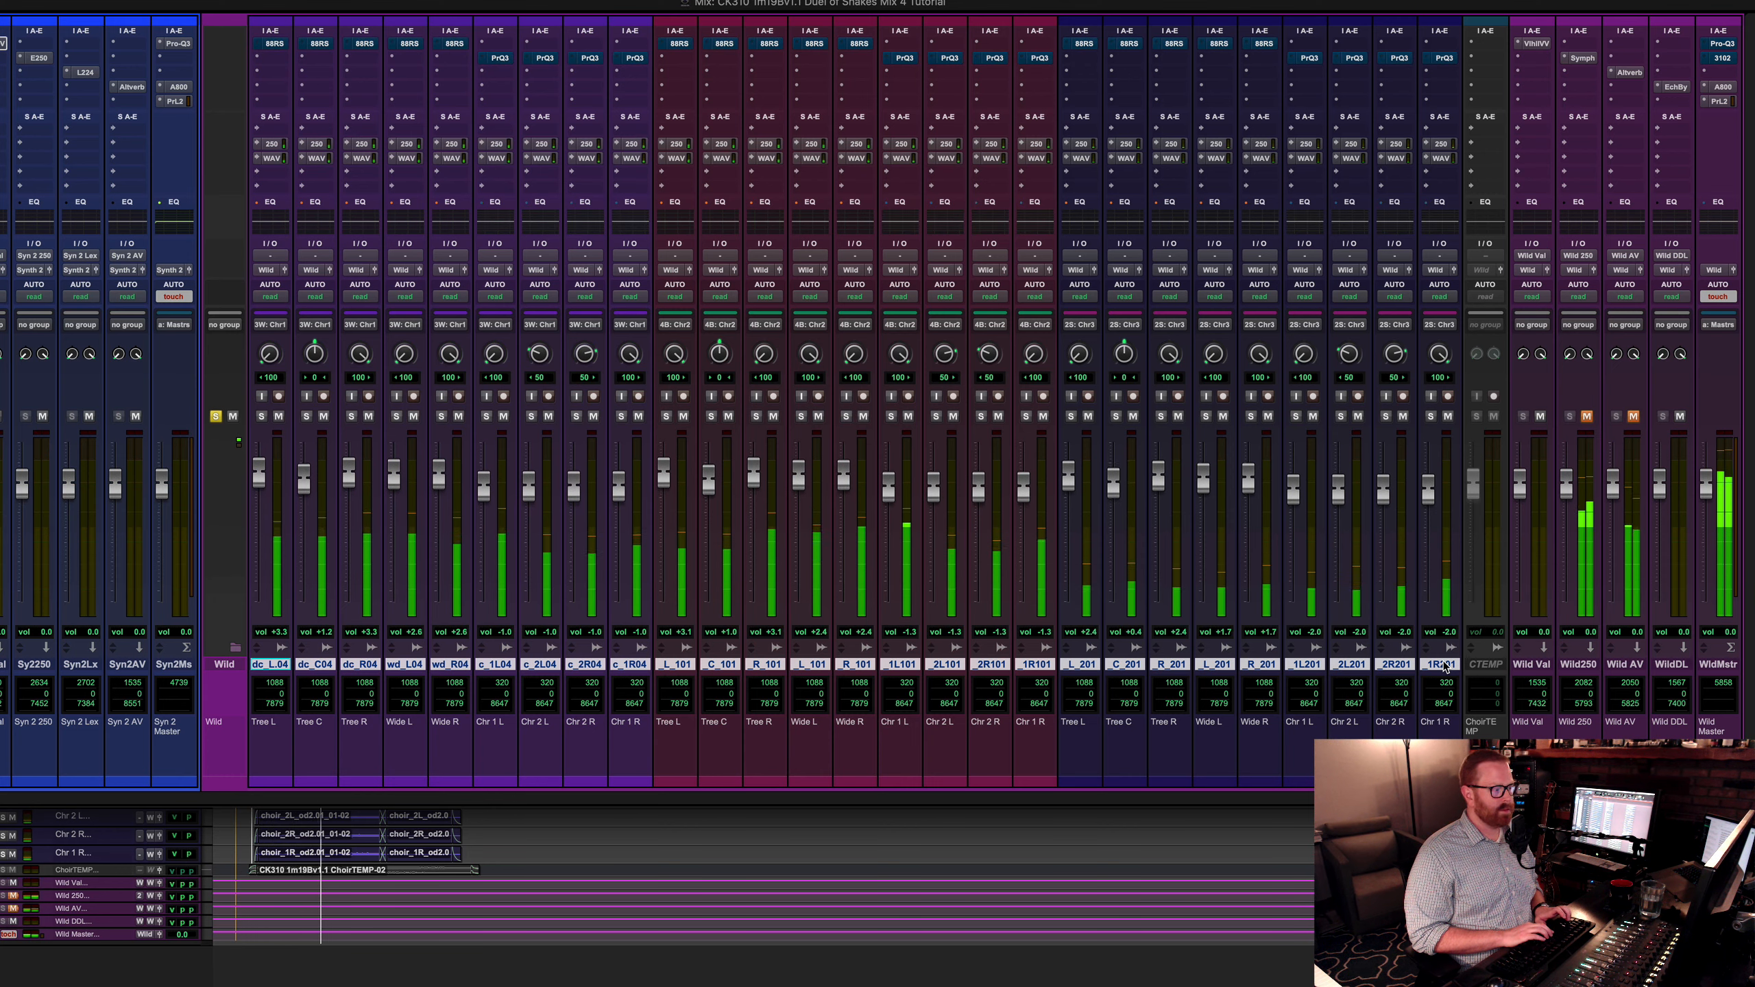
key("shift+a")
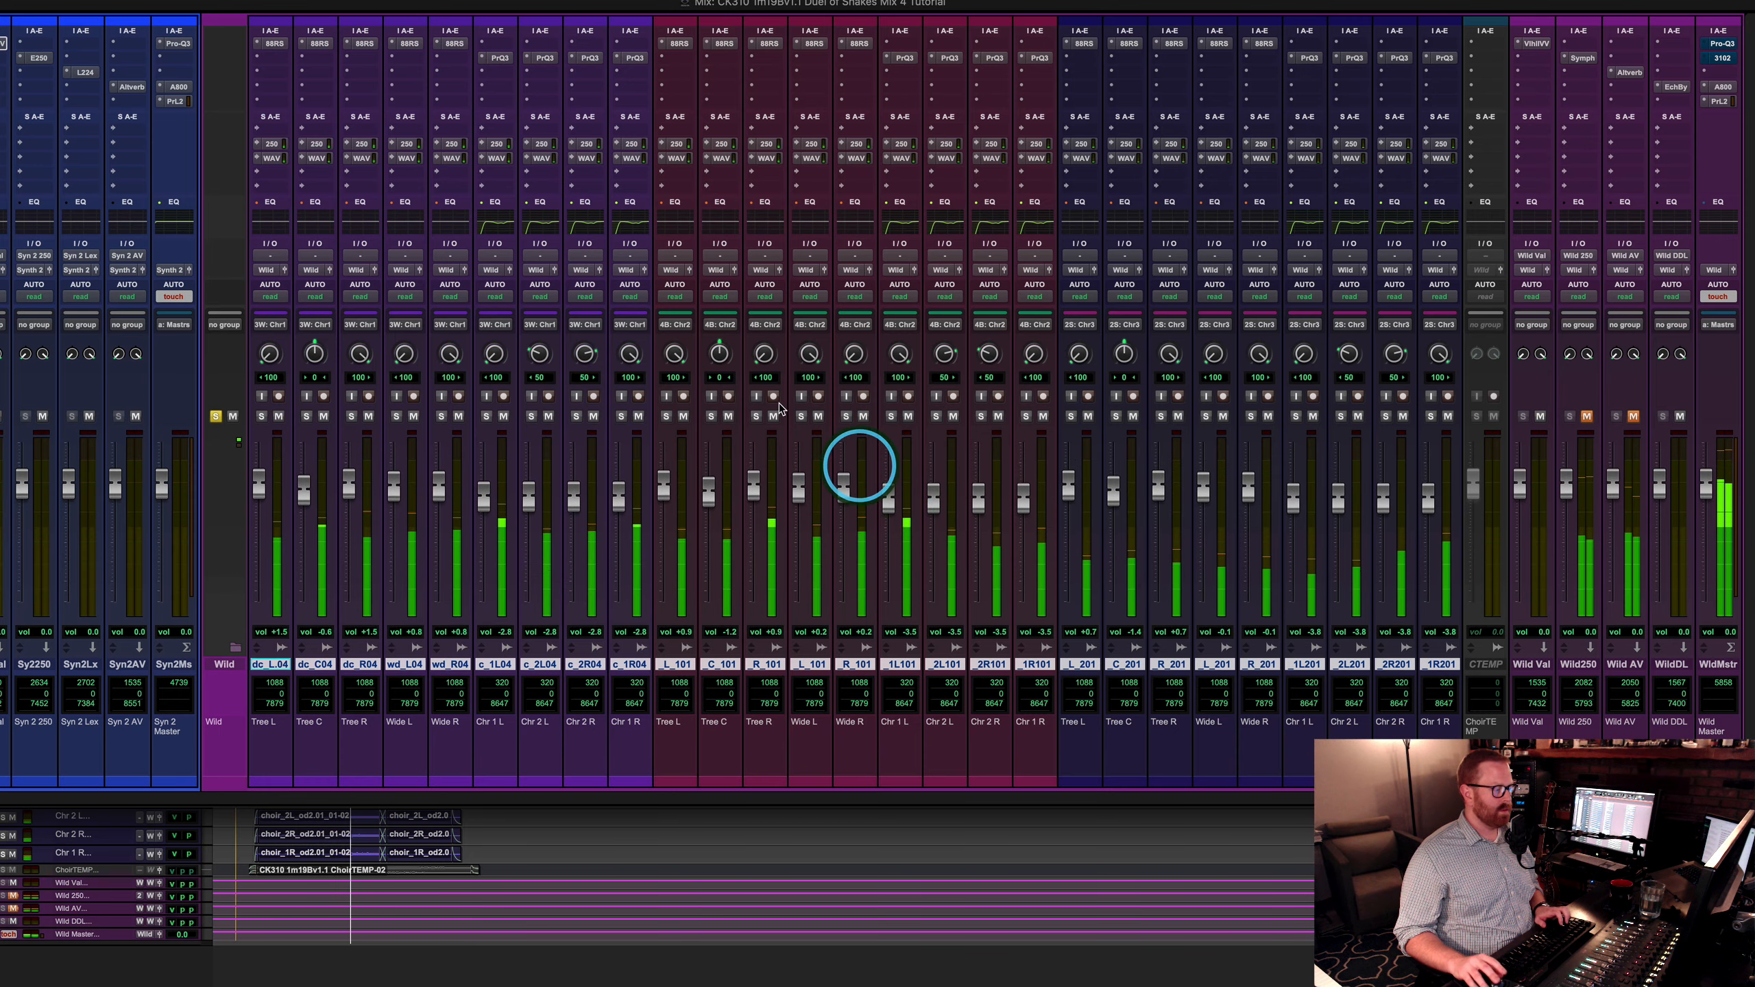
key("space")
Step: Examine the Pro-Q 3 curves on the choir_1L, choir_2L, choir_2R and choir_1R tracks
left_click(500, 58)
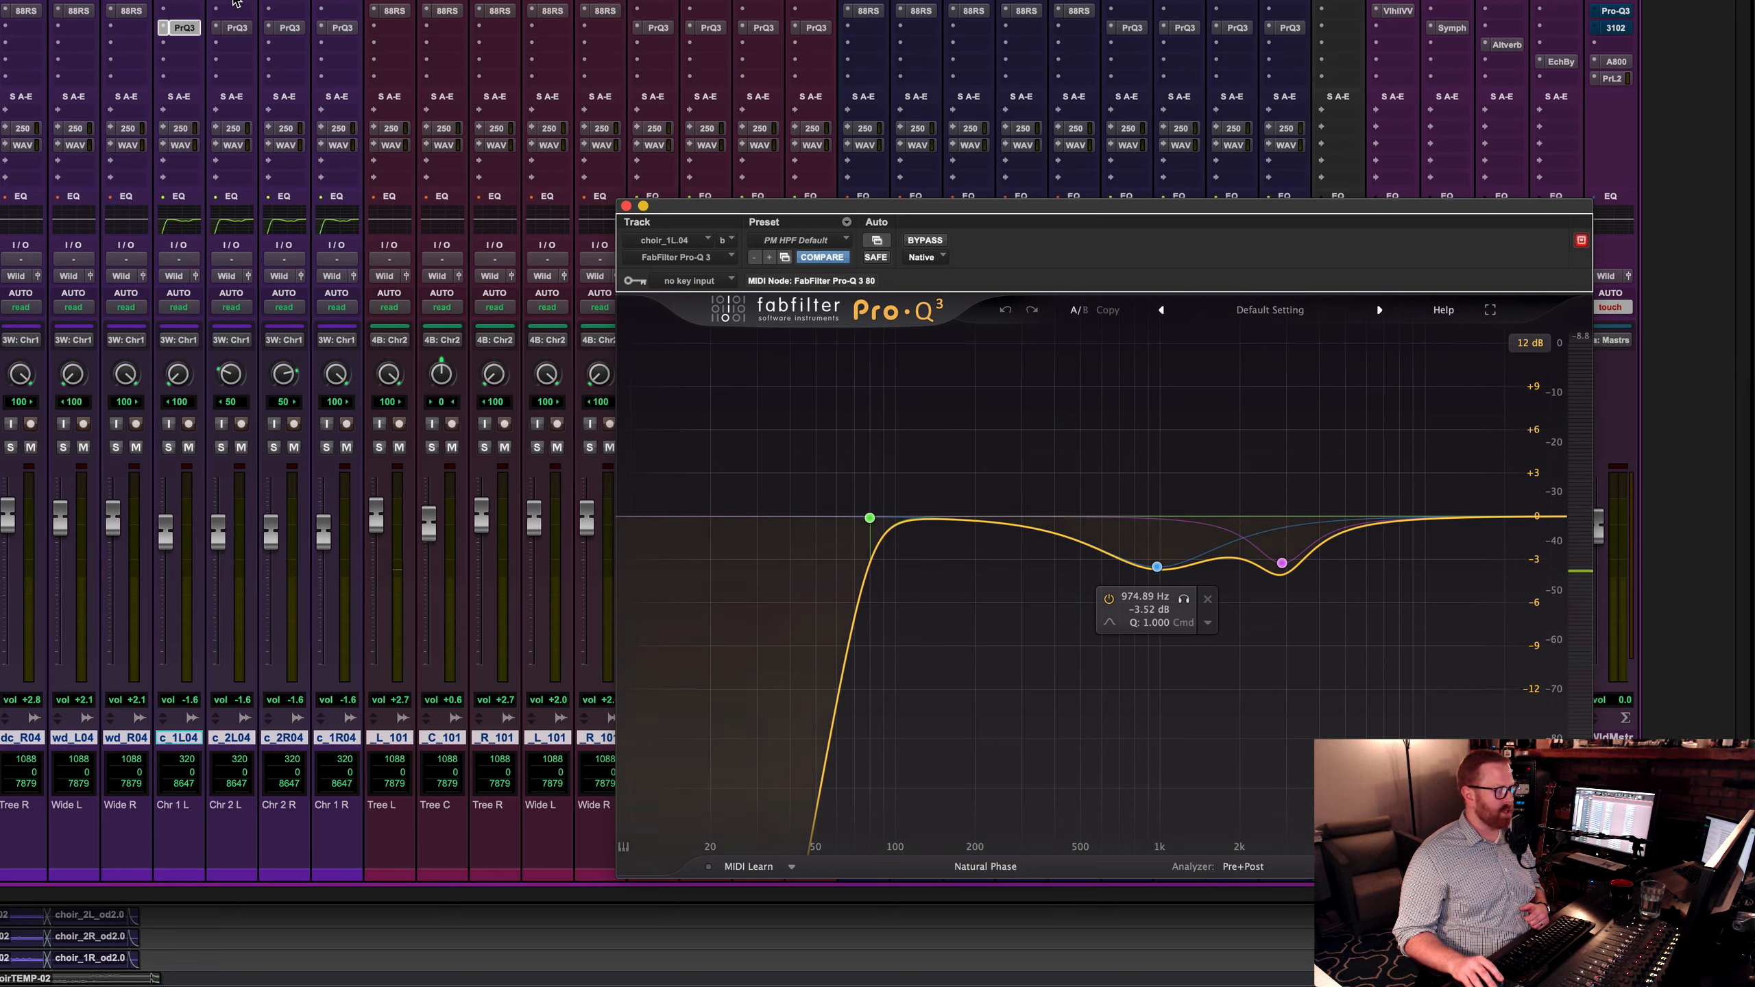
left_click(238, 28)
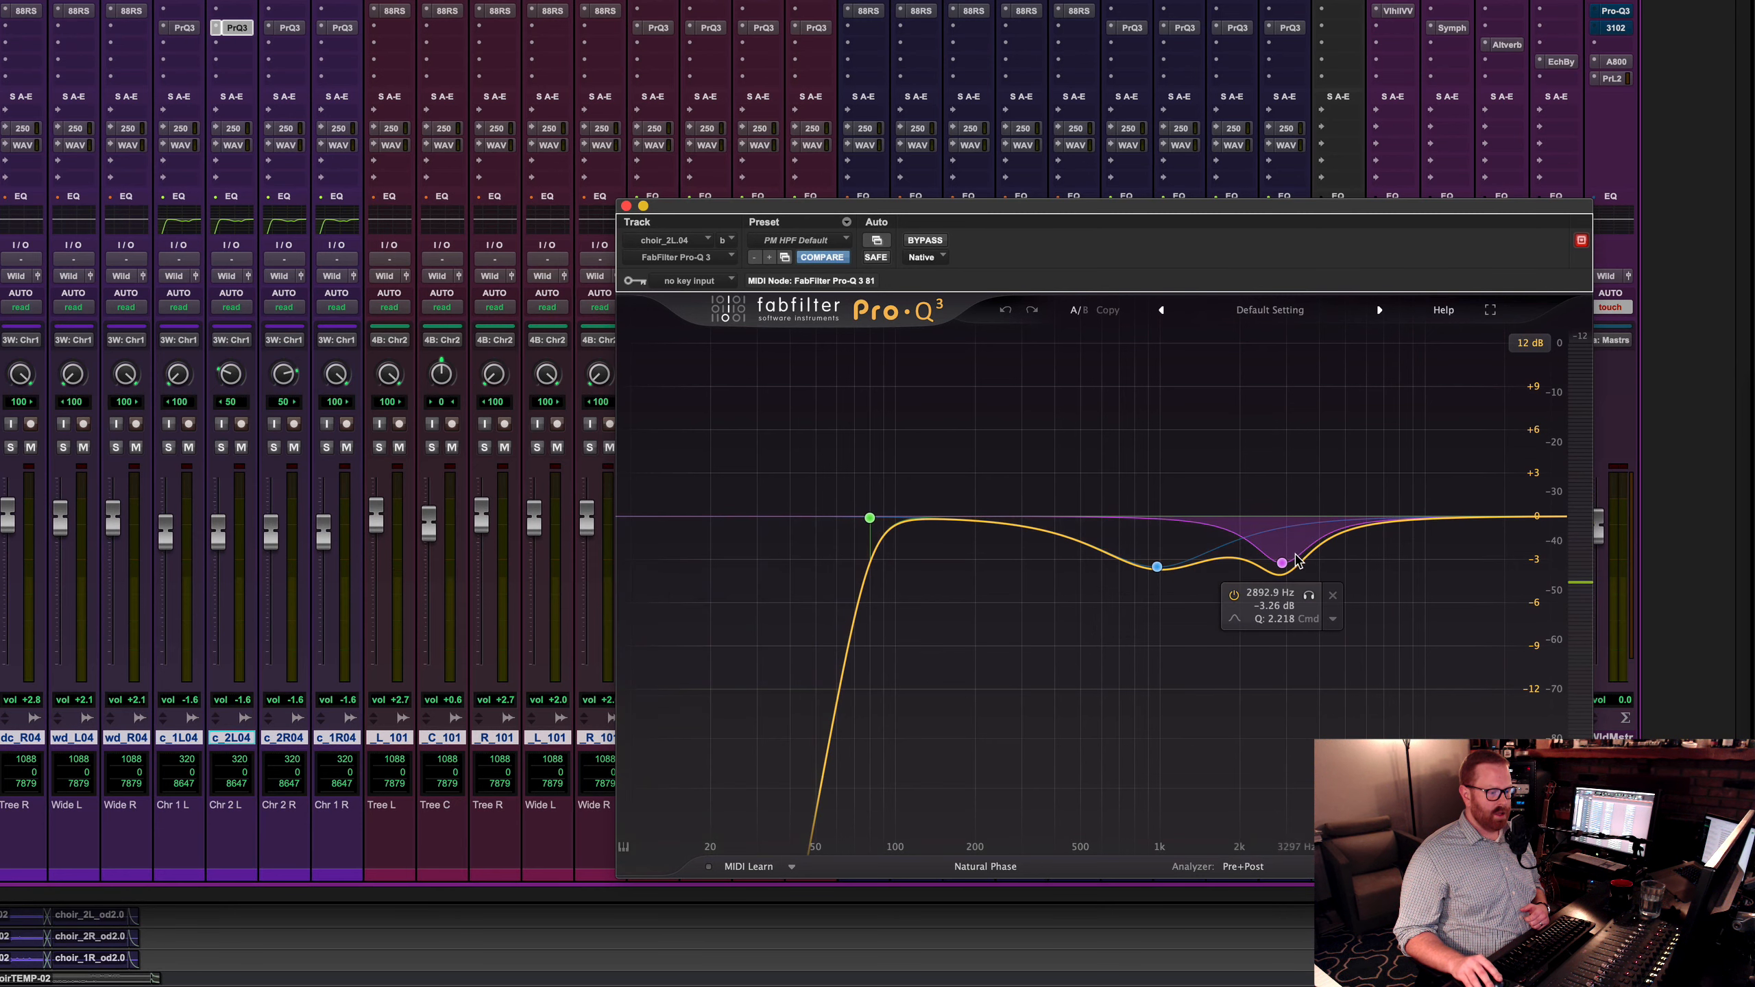
left_click(289, 28)
left_click(342, 27)
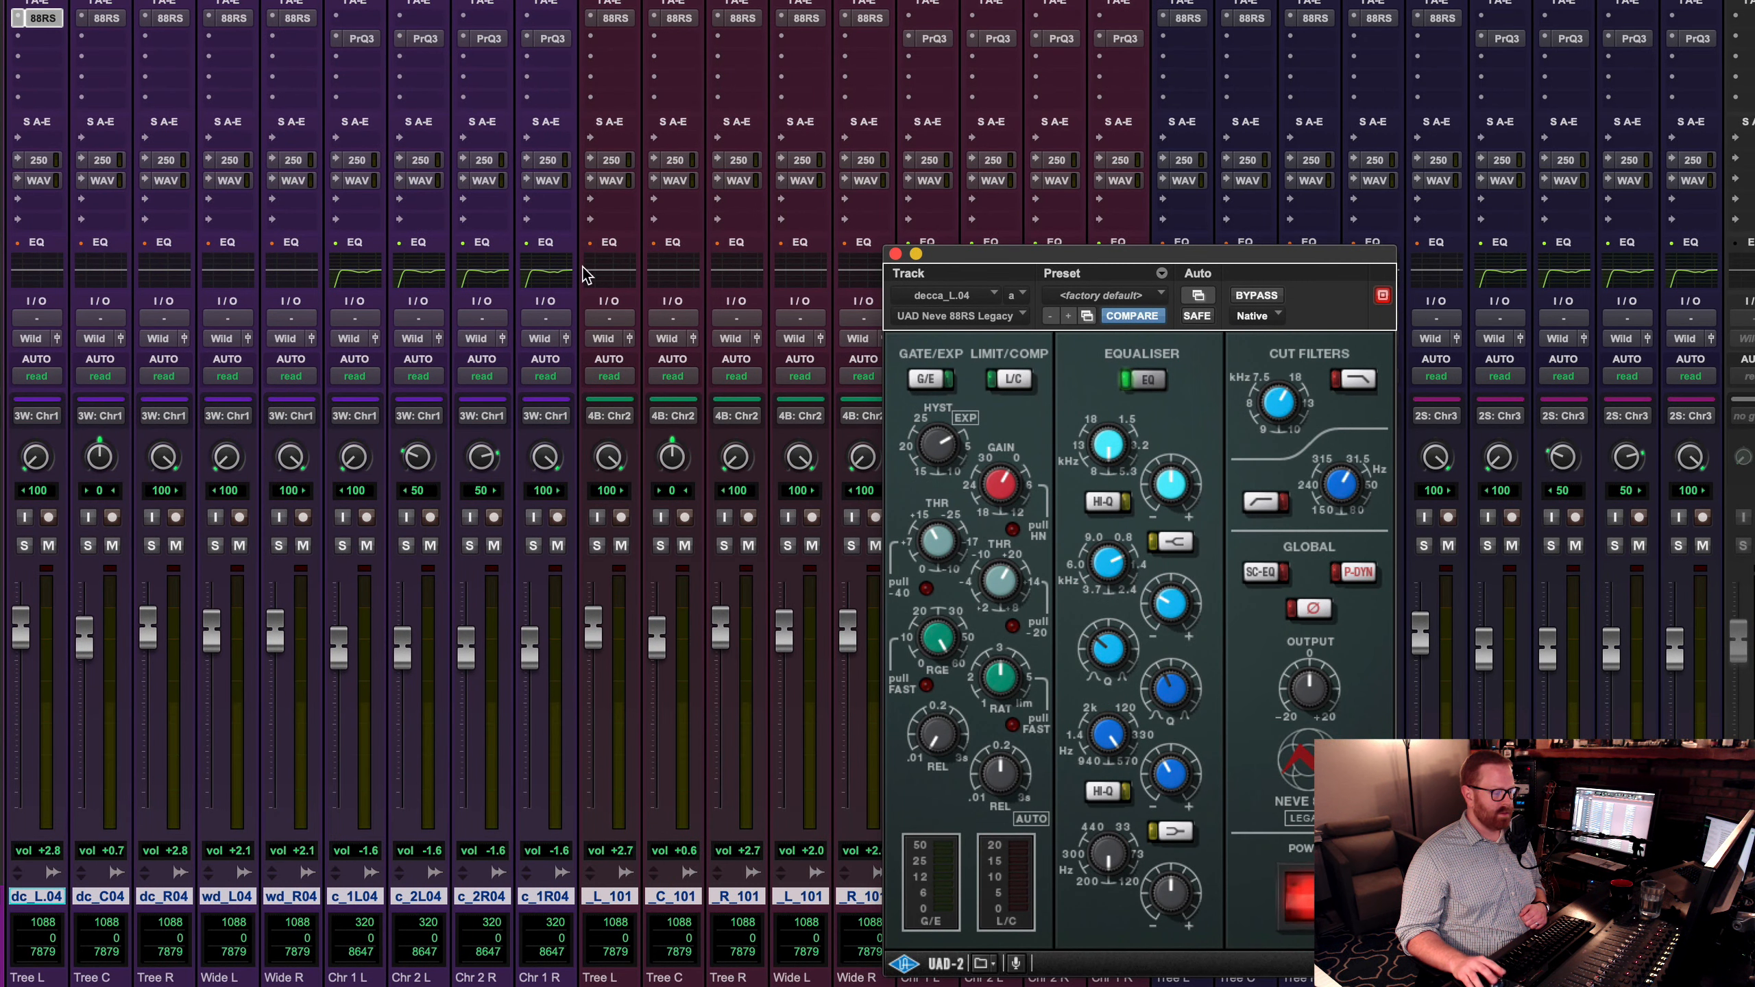
Step: Compare the Neve 88RS settings on the choir's Wide L and Tree R tracks and close the plug-in window
left_click(234, 17)
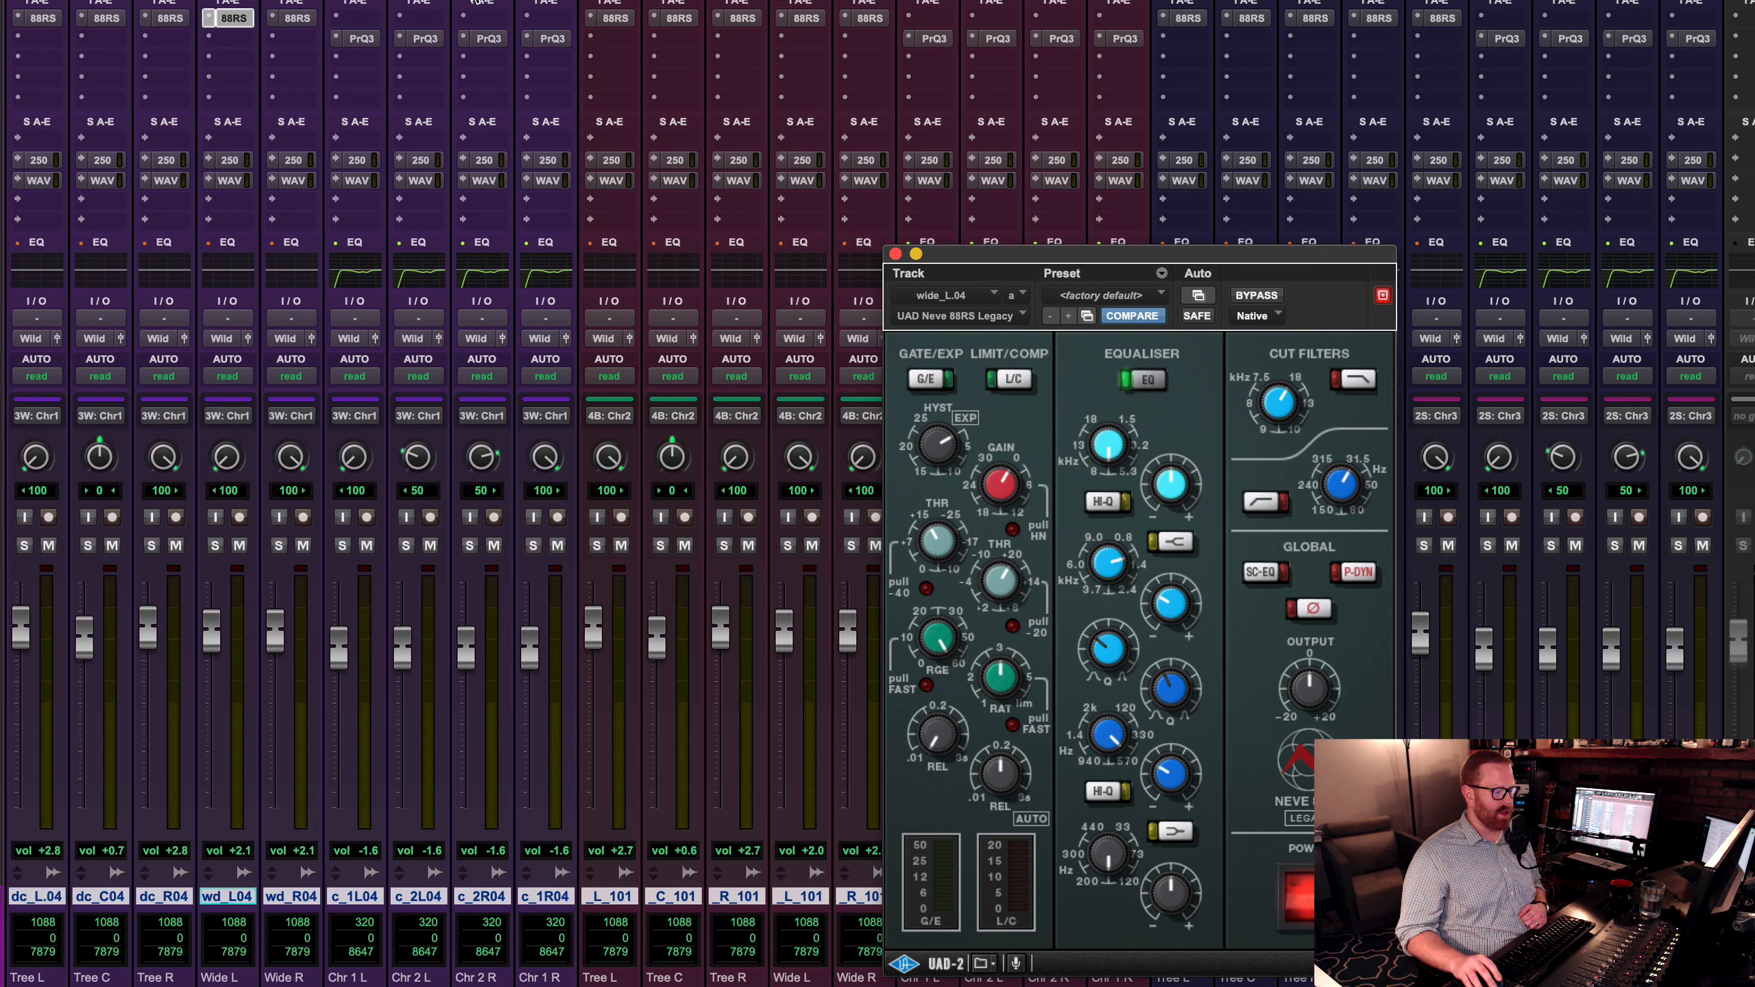
left_click(231, 20)
left_click(169, 14)
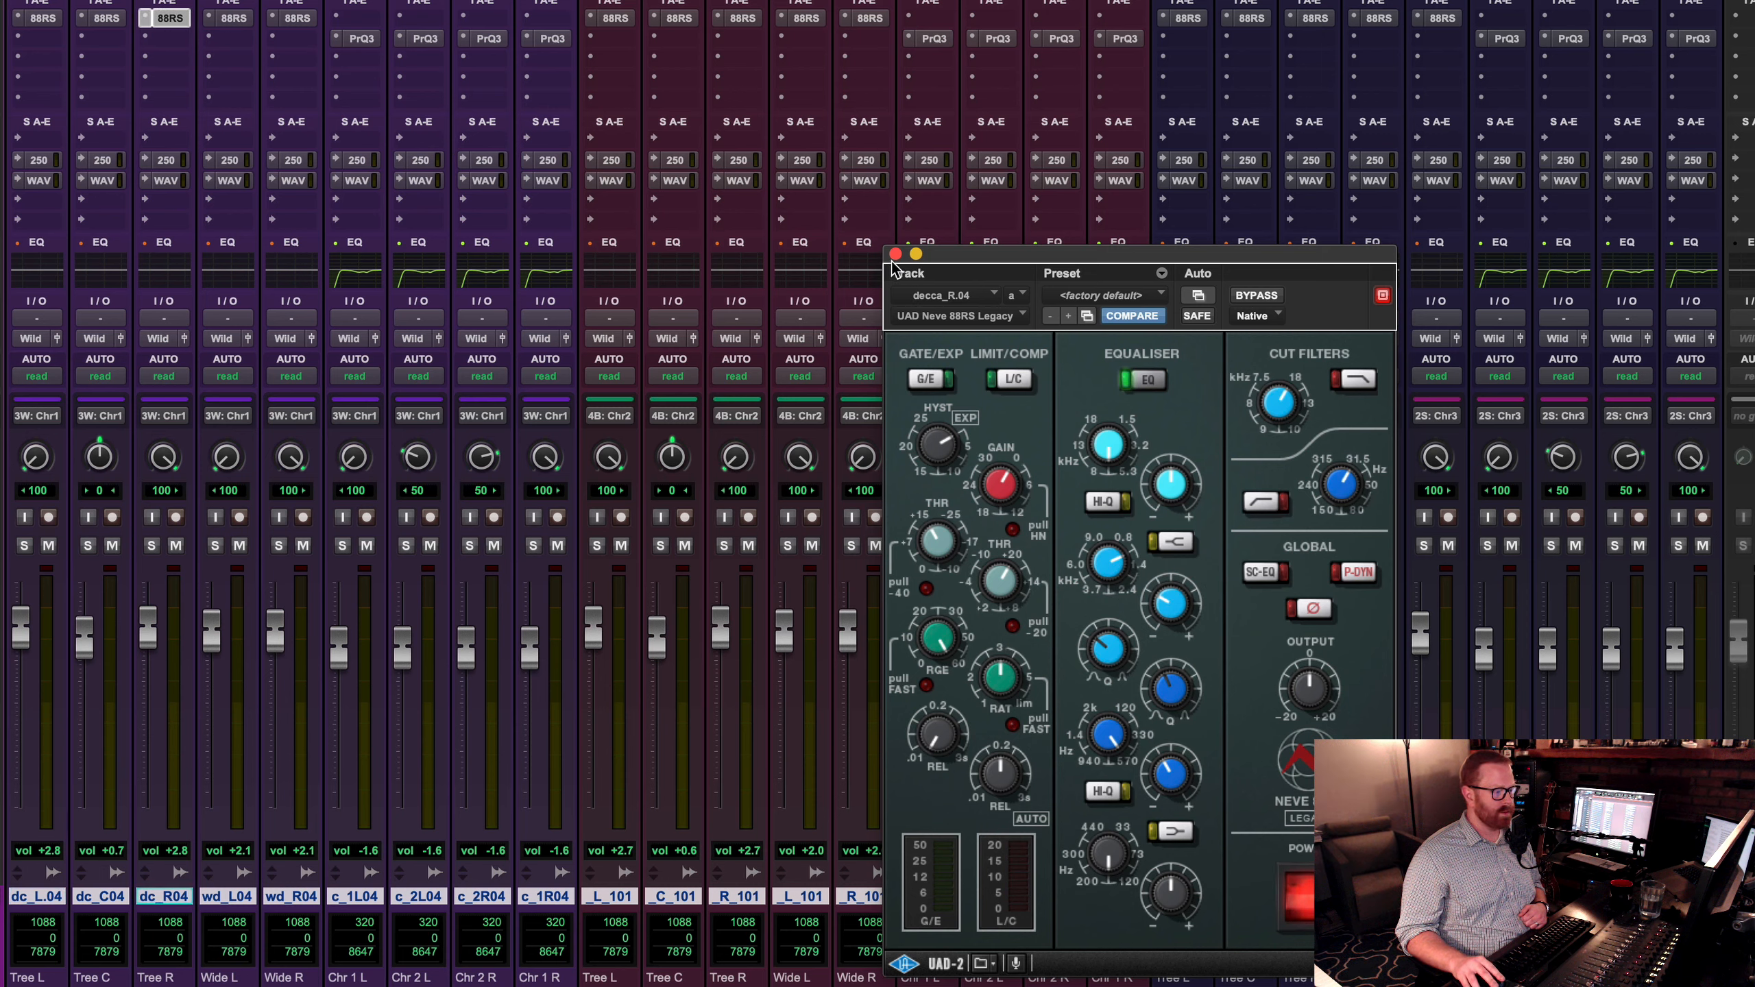
left_click(894, 254)
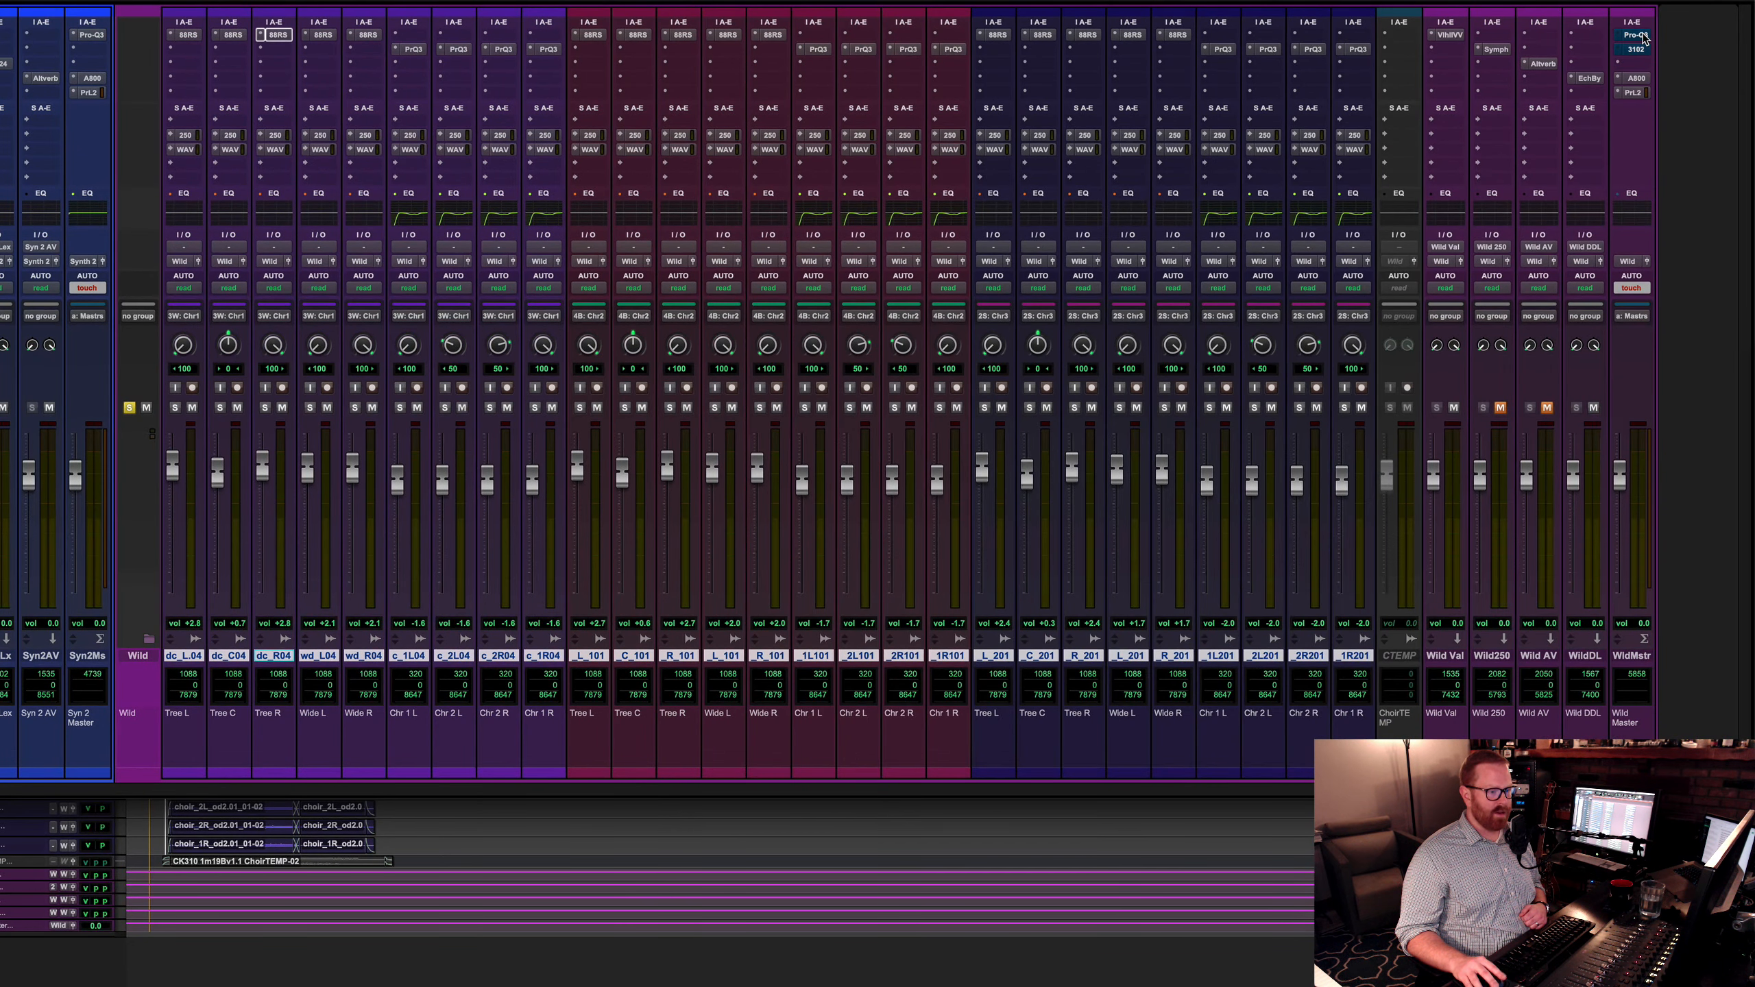
Step: Open the Pro-Q 3 on the Wild Master, check its low-cut and midrange bands, and take the EQ out of bypass
left_click(1637, 35)
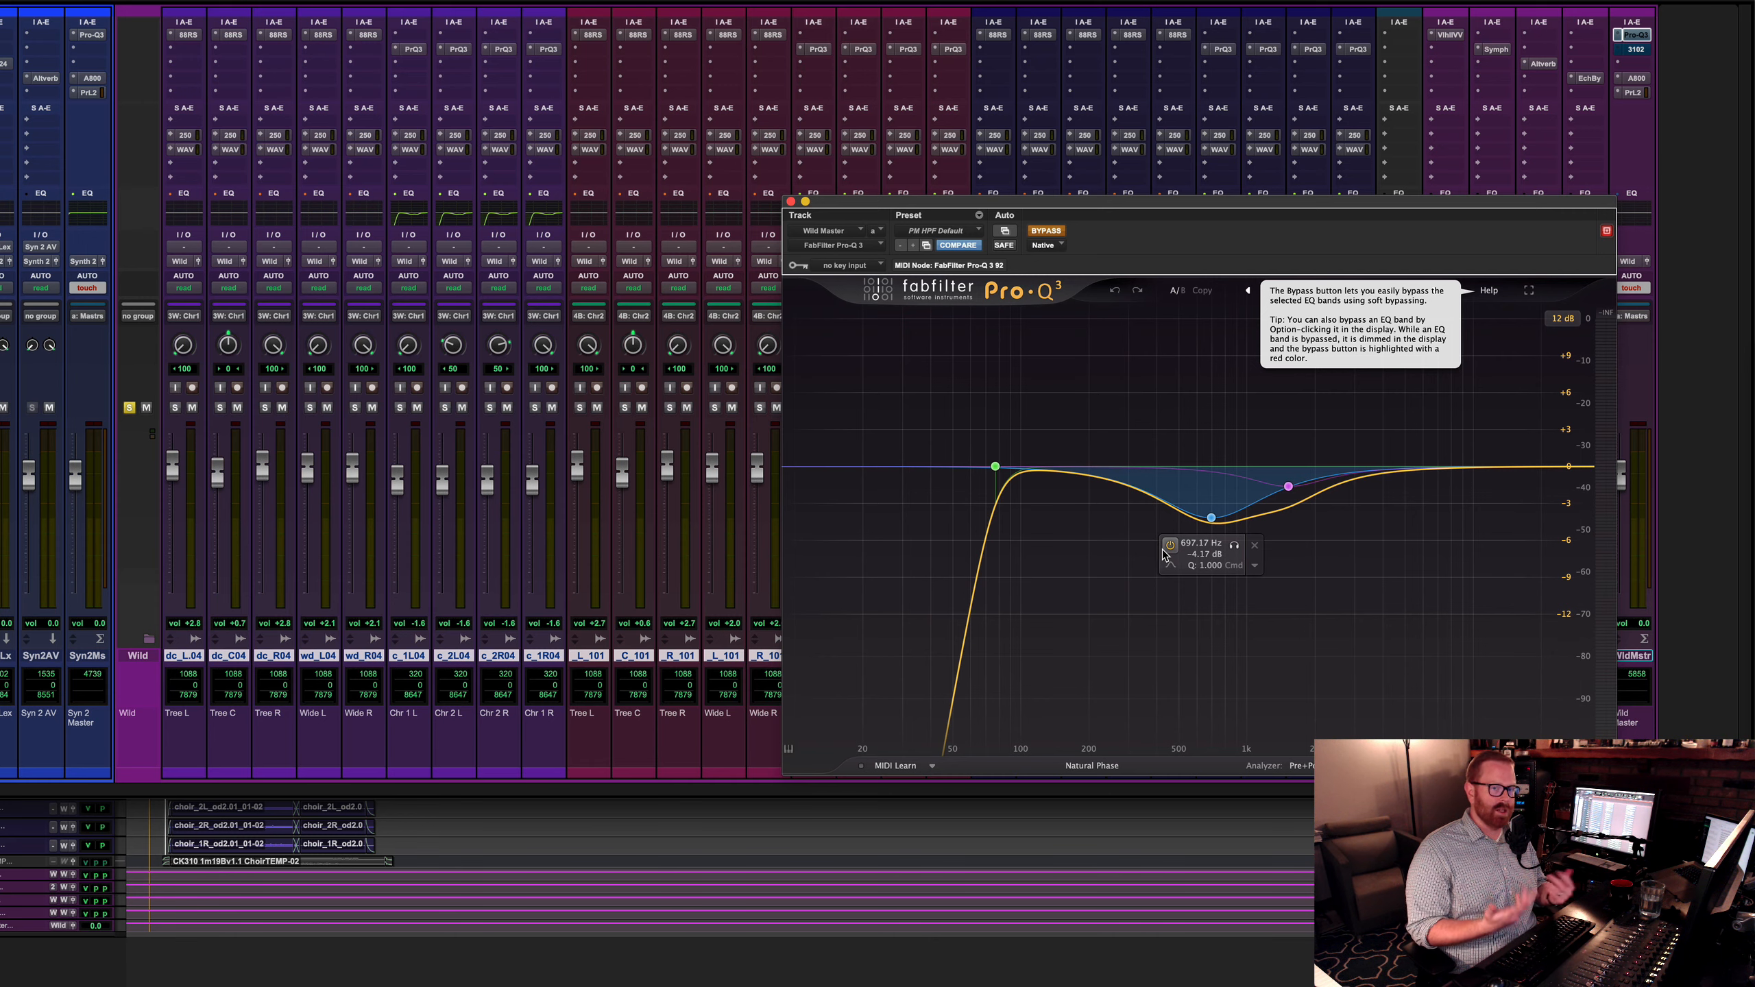
left_click(920, 521)
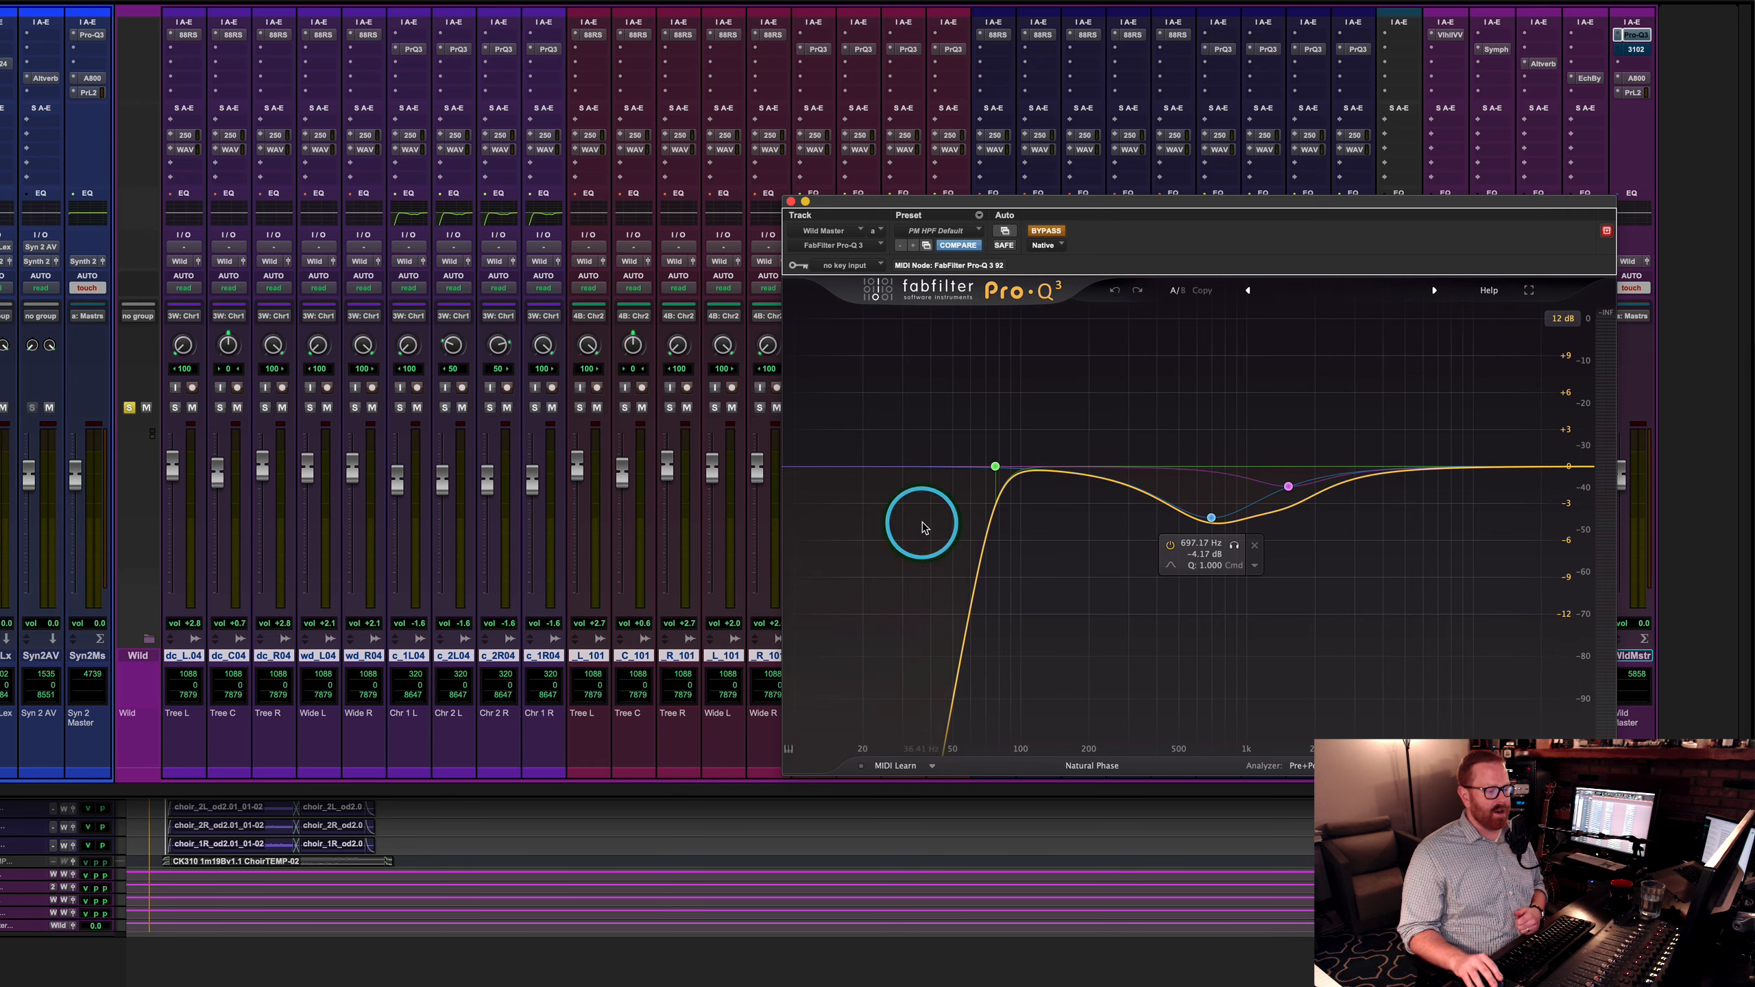
left_click(994, 466)
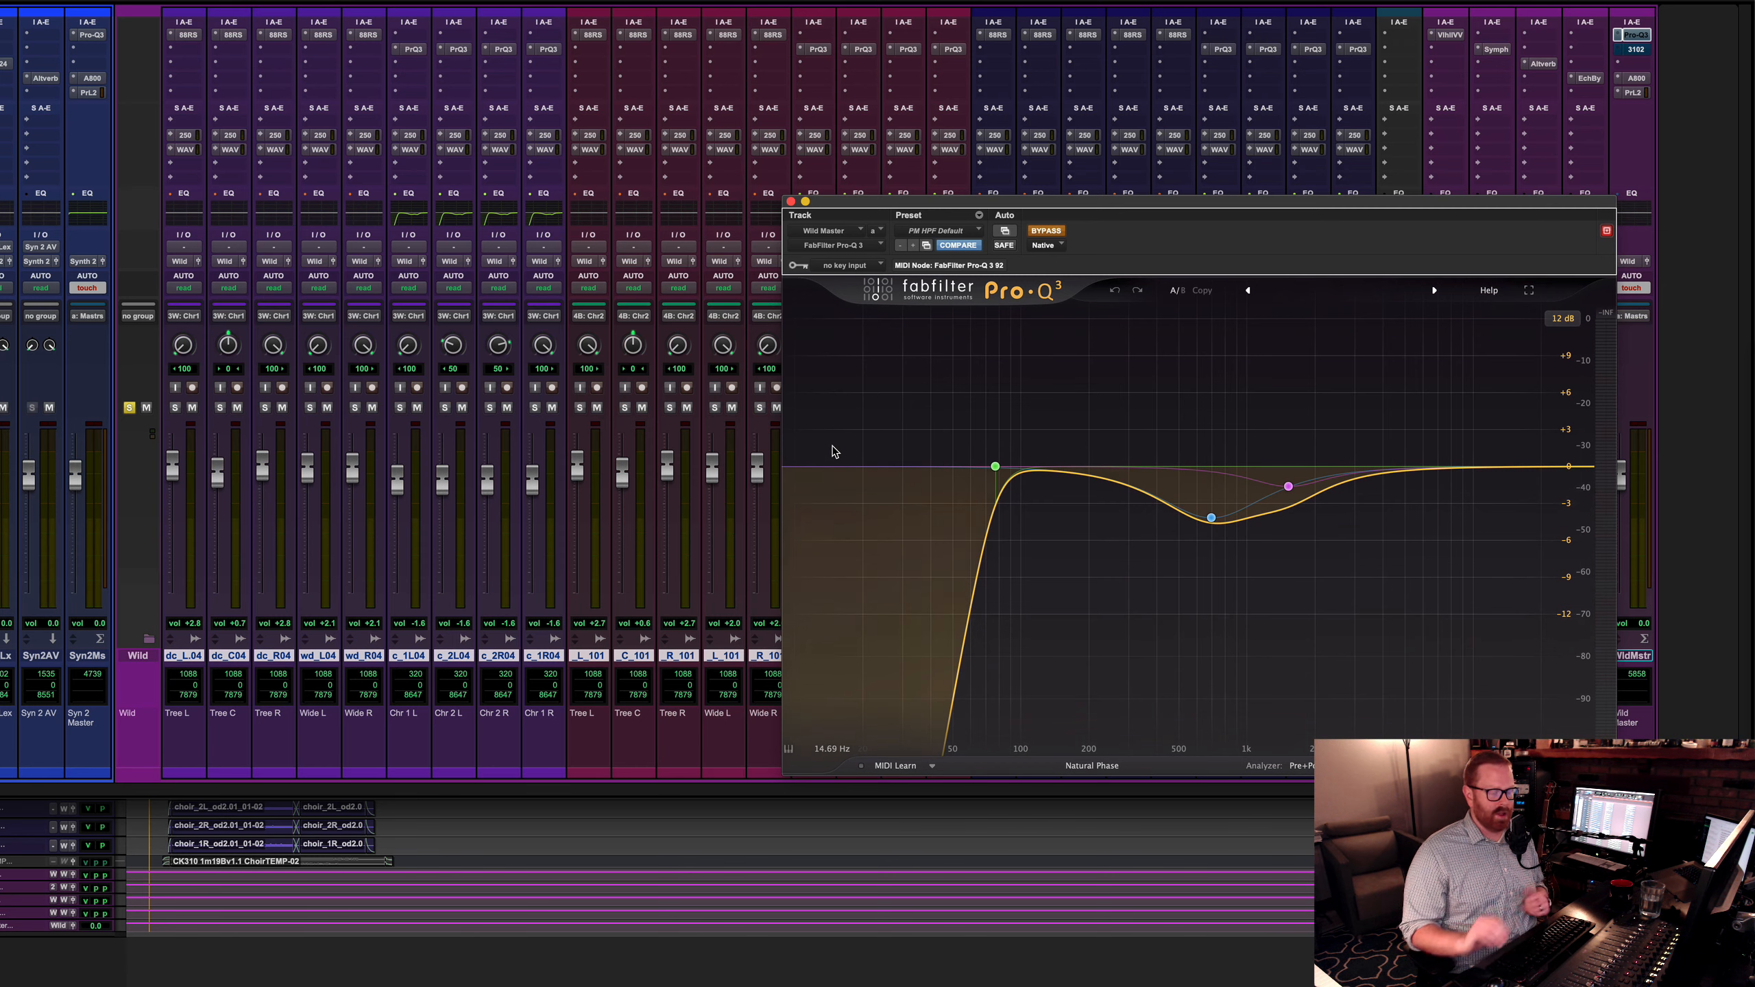
left_click(1046, 230)
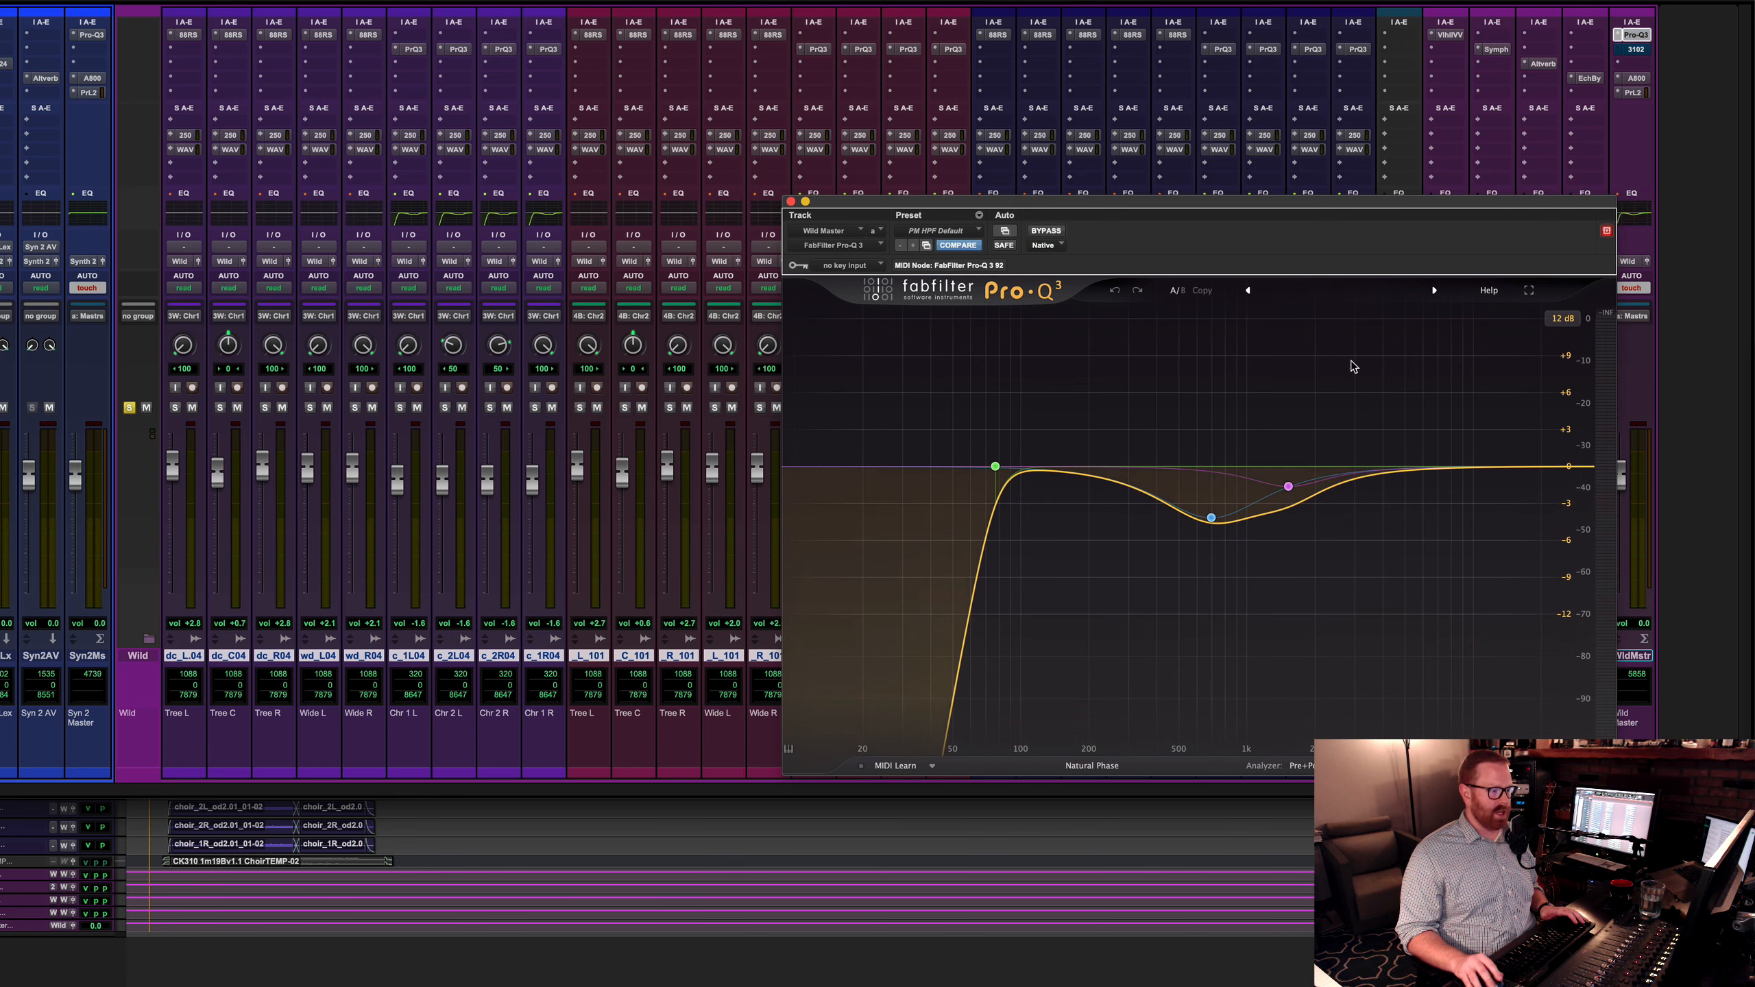
Step: Compare the Wild Master's Pro-Q 3 bypassed and active during playback, and check its midrange cut bands
mouse_move(1304, 500)
key("space")
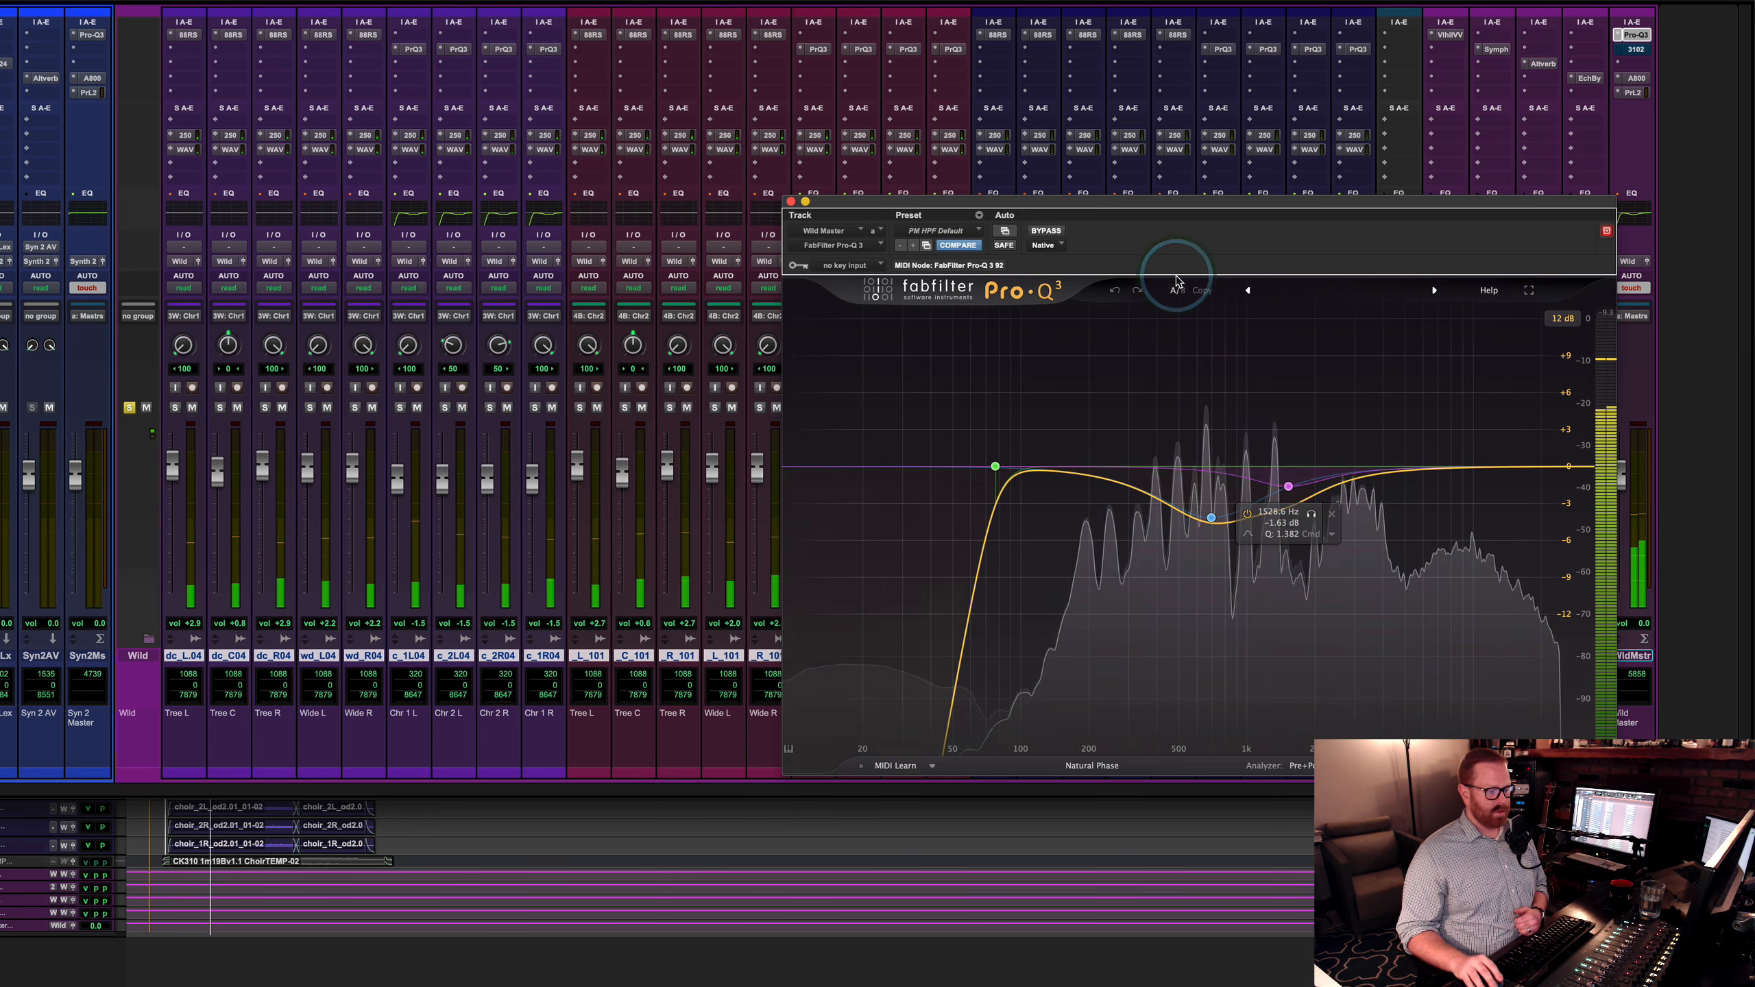
left_click(1044, 232)
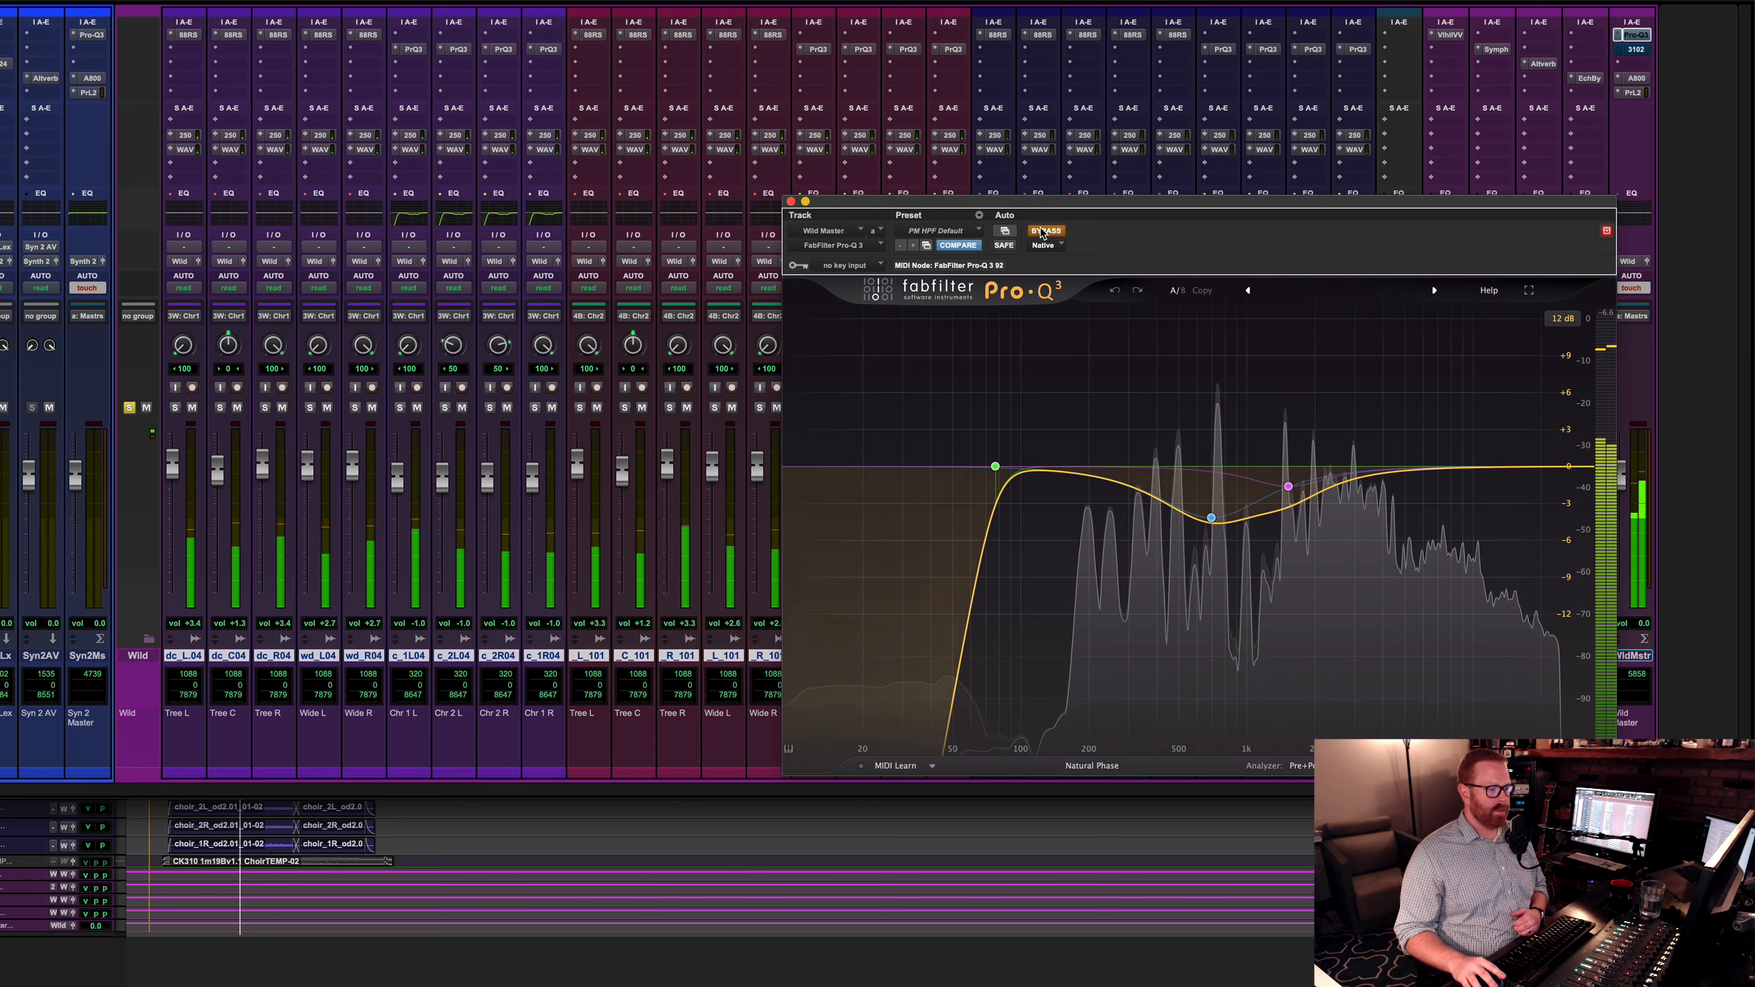
left_click(1044, 232)
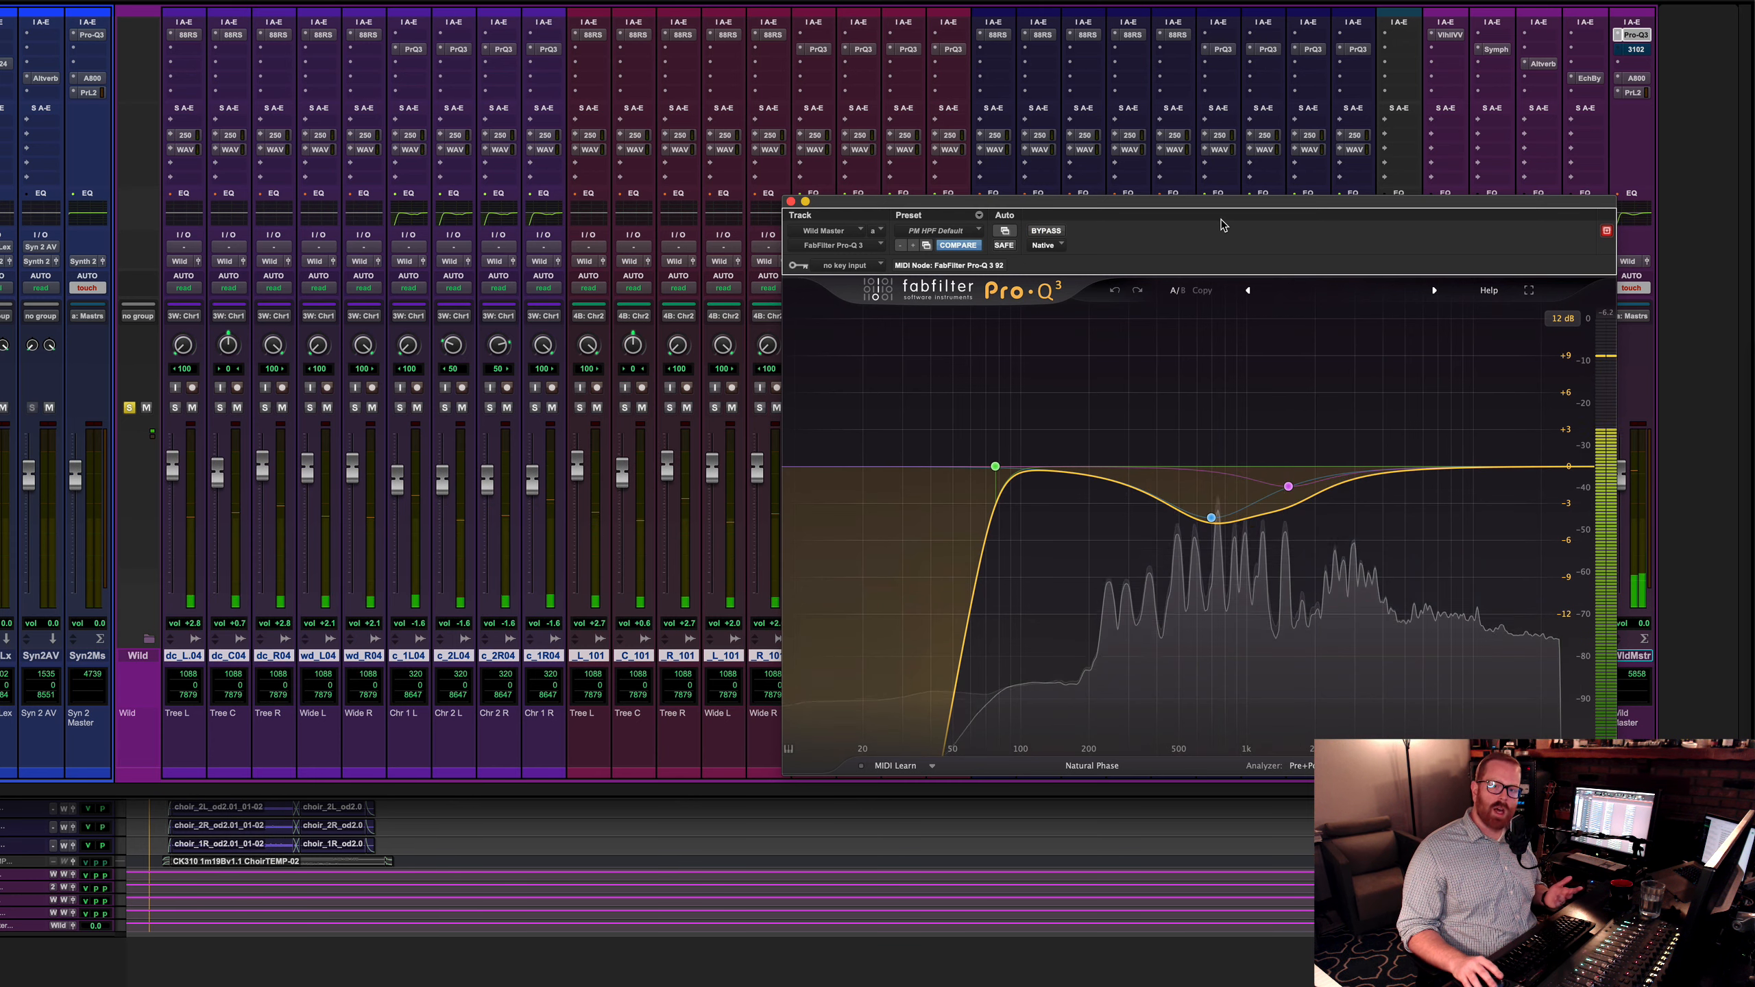
mouse_move(1208, 519)
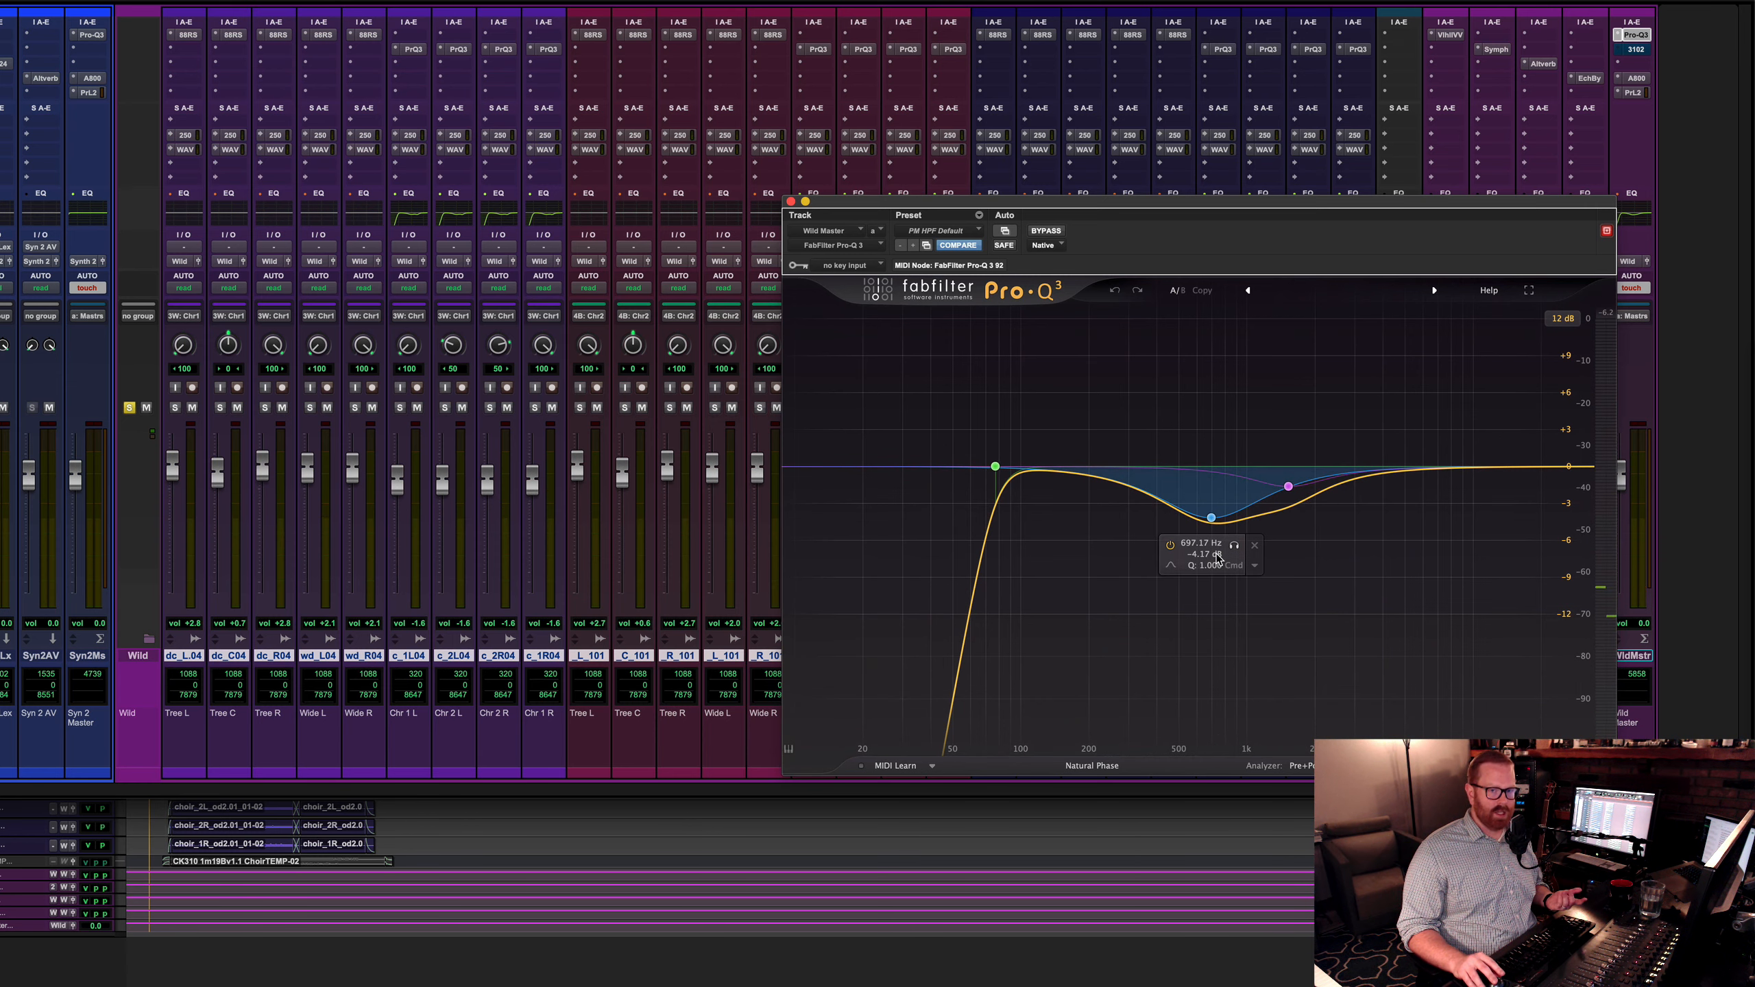
Step: Take the Wild Master's Neve 31102 out of bypass, compare it on and off during playback, and close its window
left_click(1636, 51)
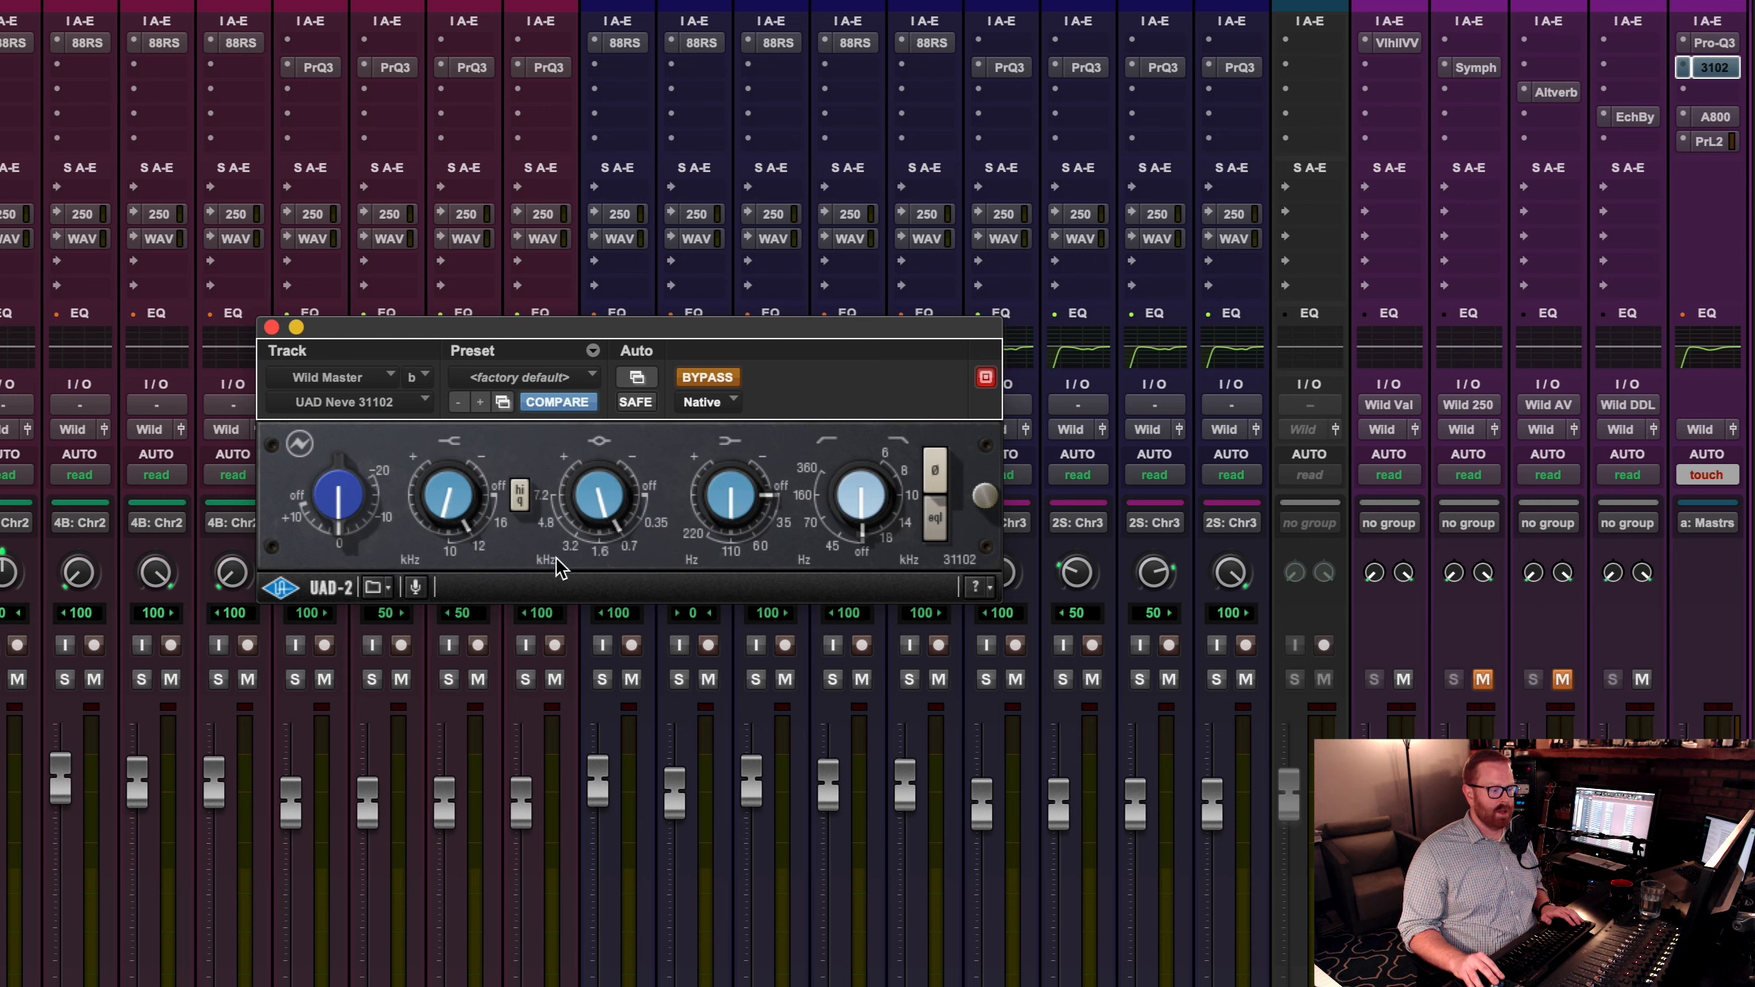
left_click(719, 378)
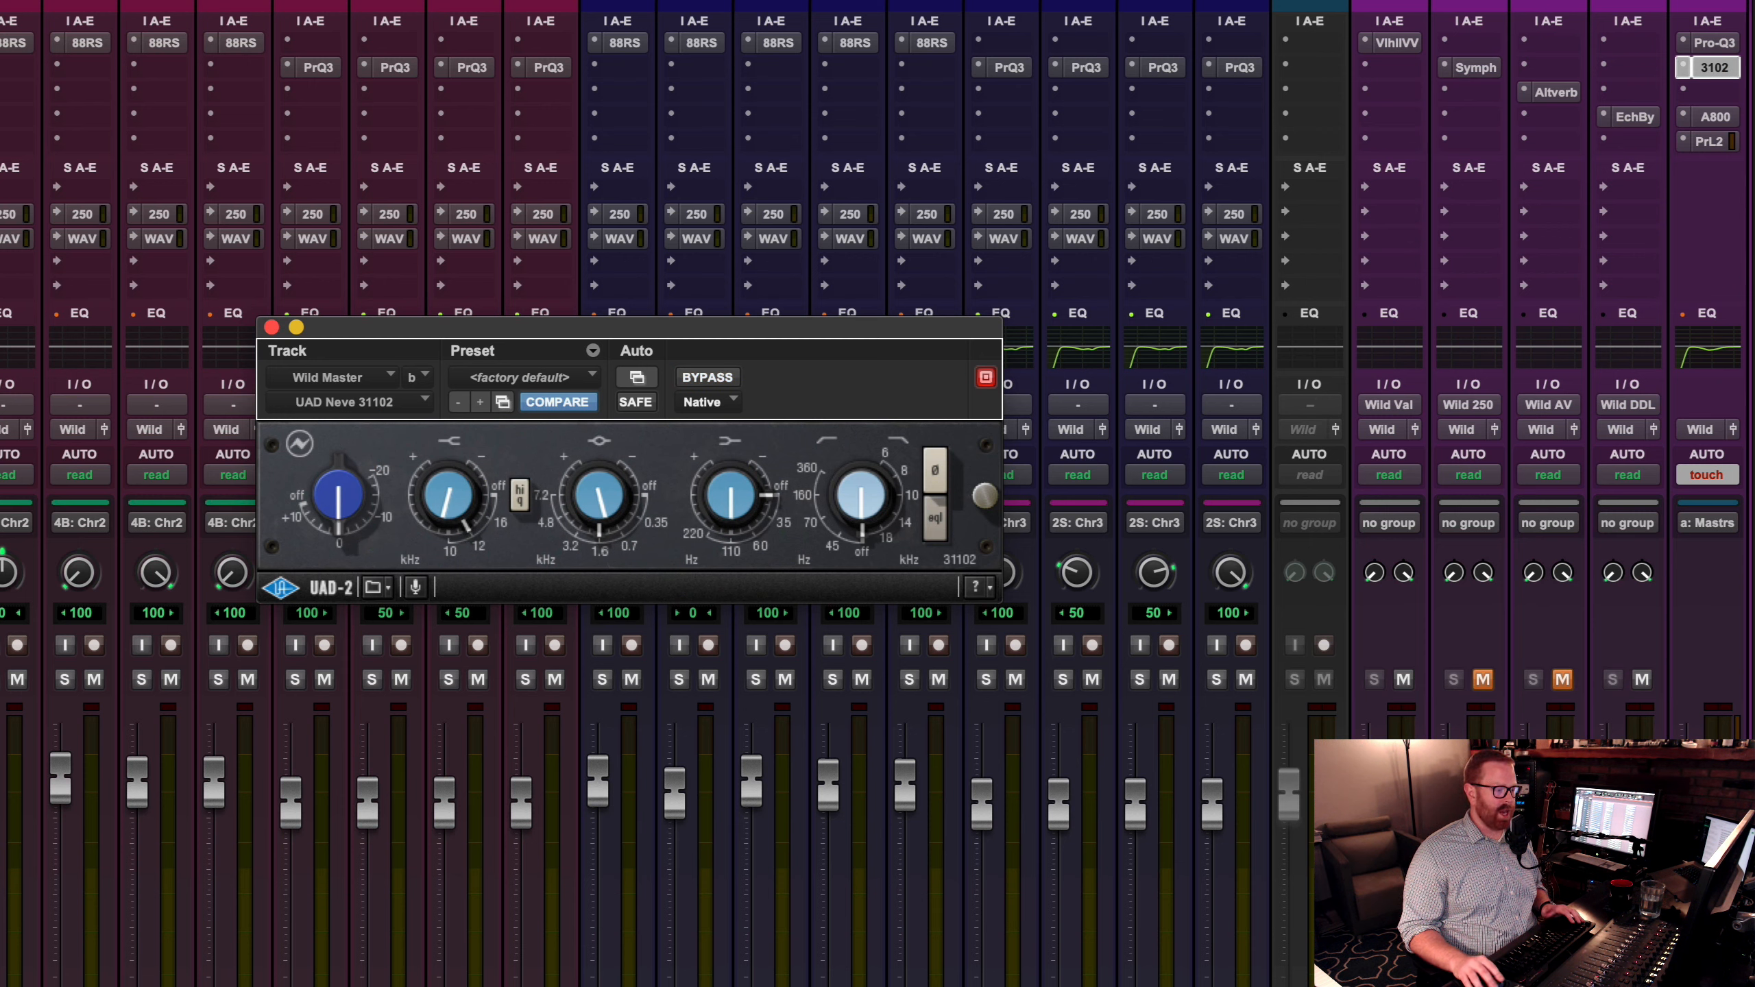
key("space")
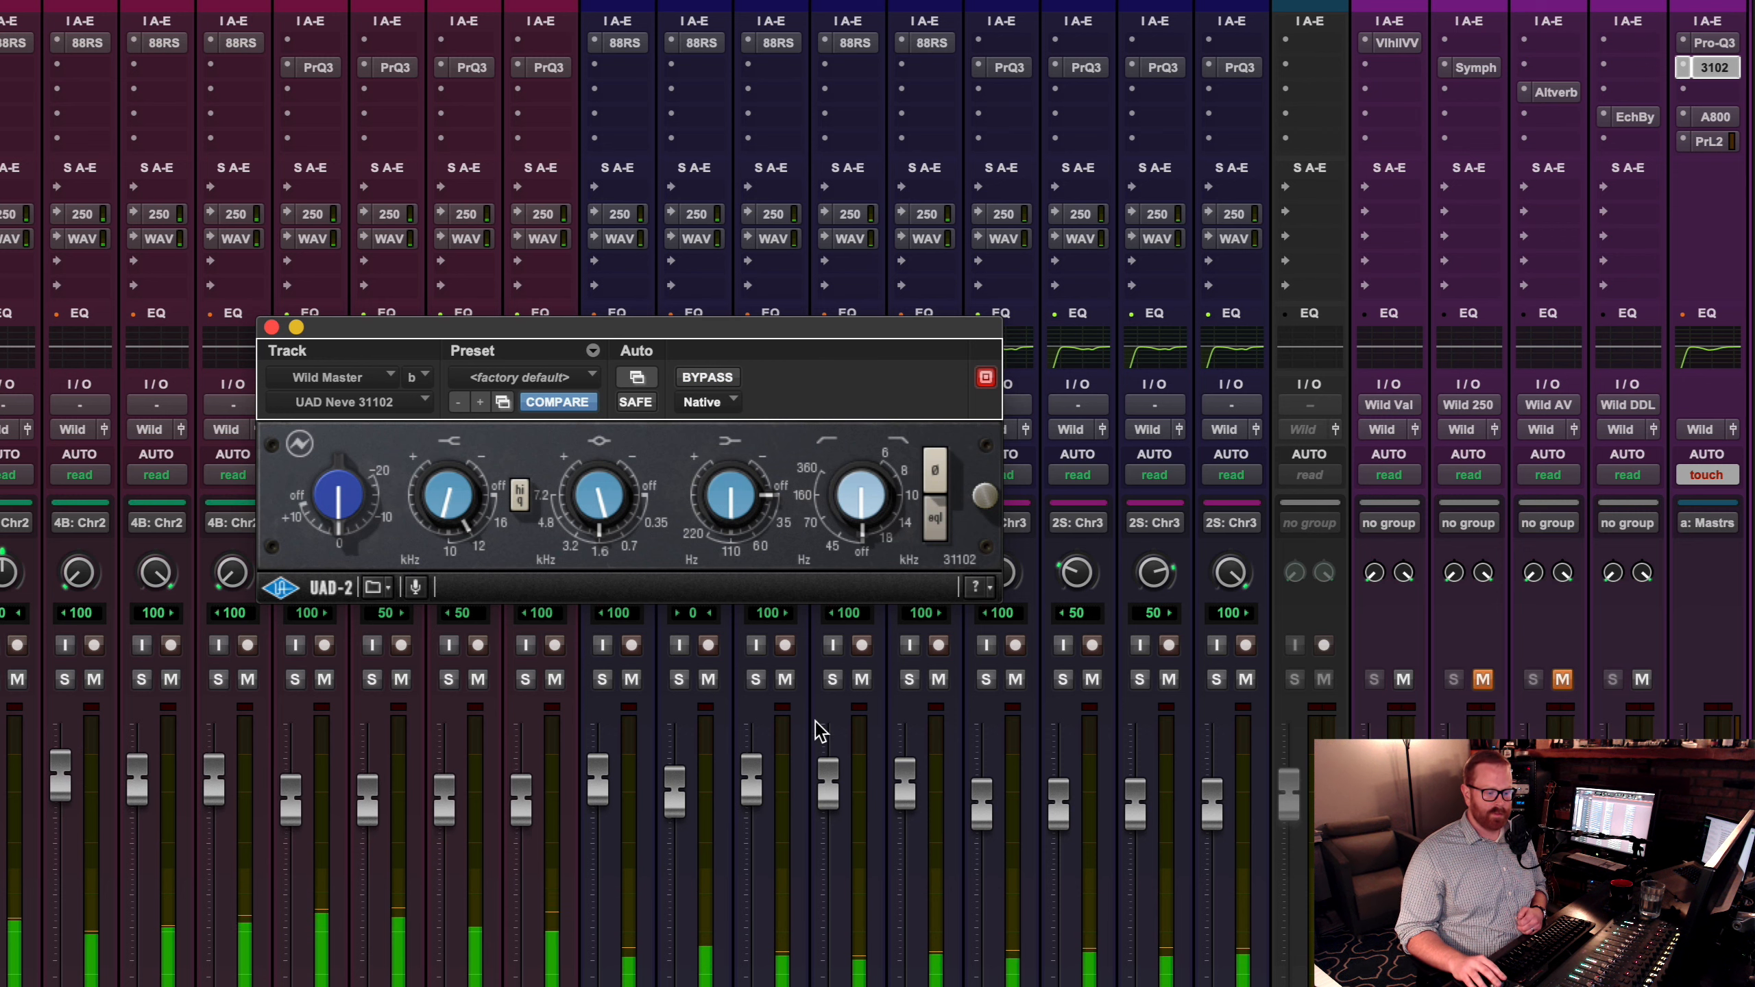
left_click(717, 379)
left_click(717, 379)
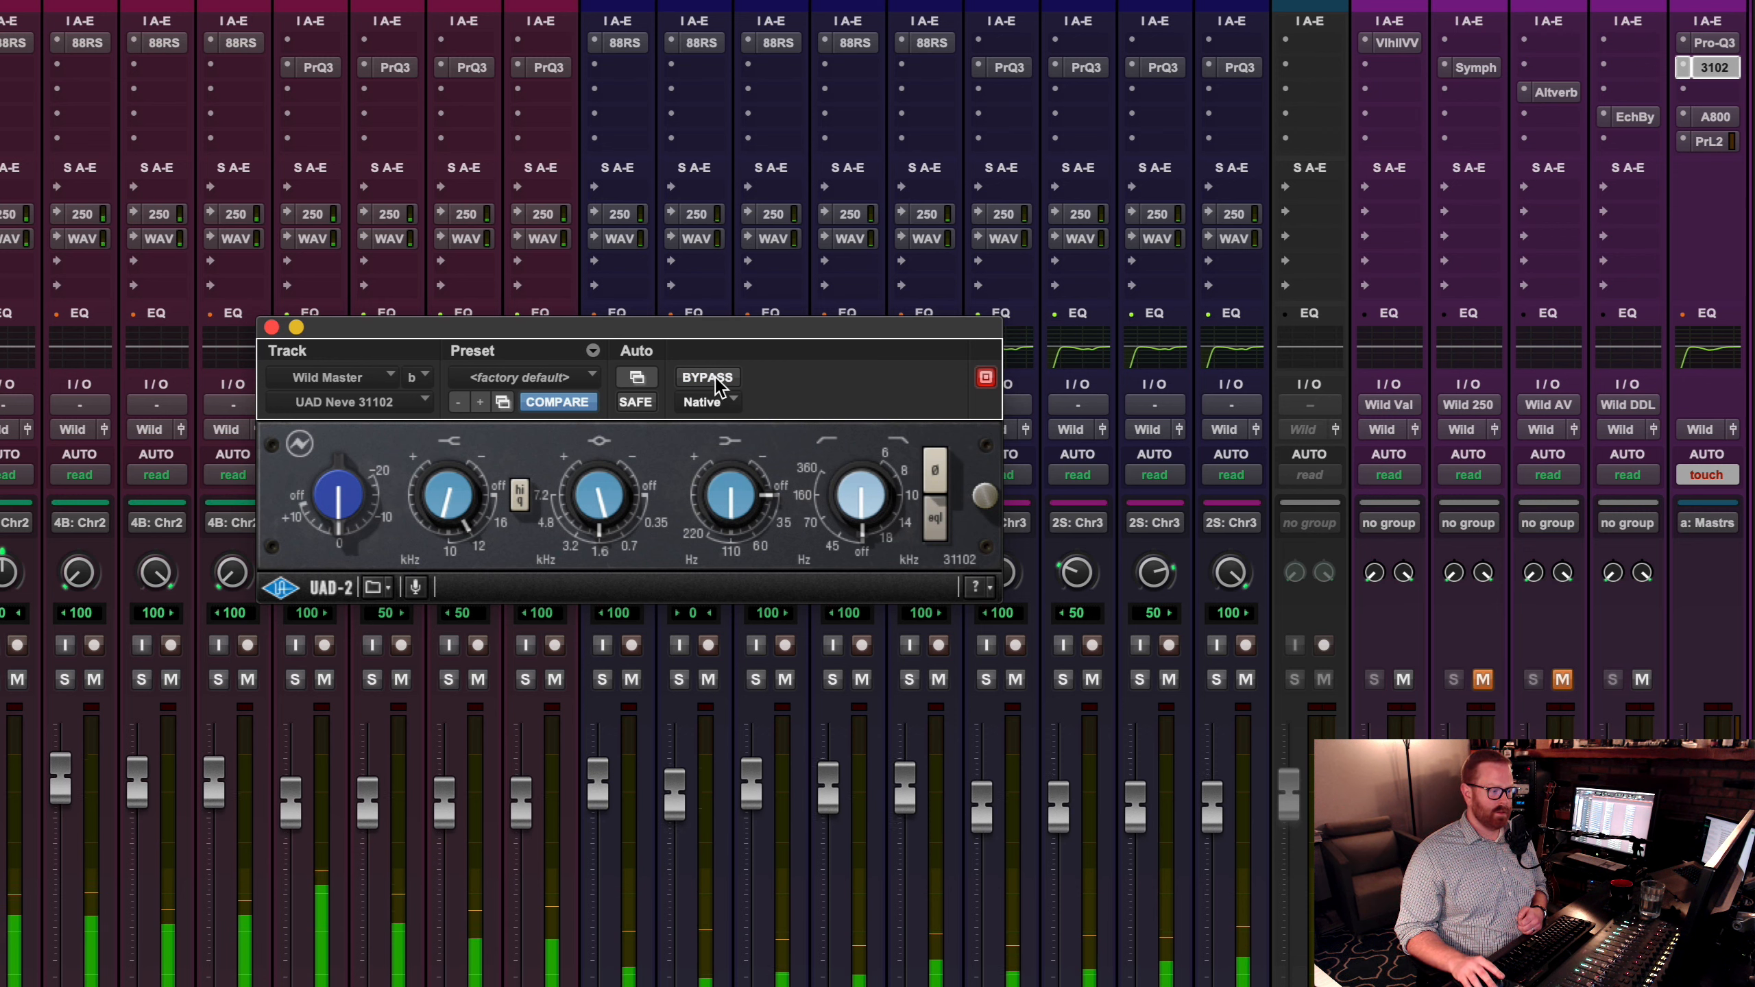
left_click(715, 380)
left_click(716, 379)
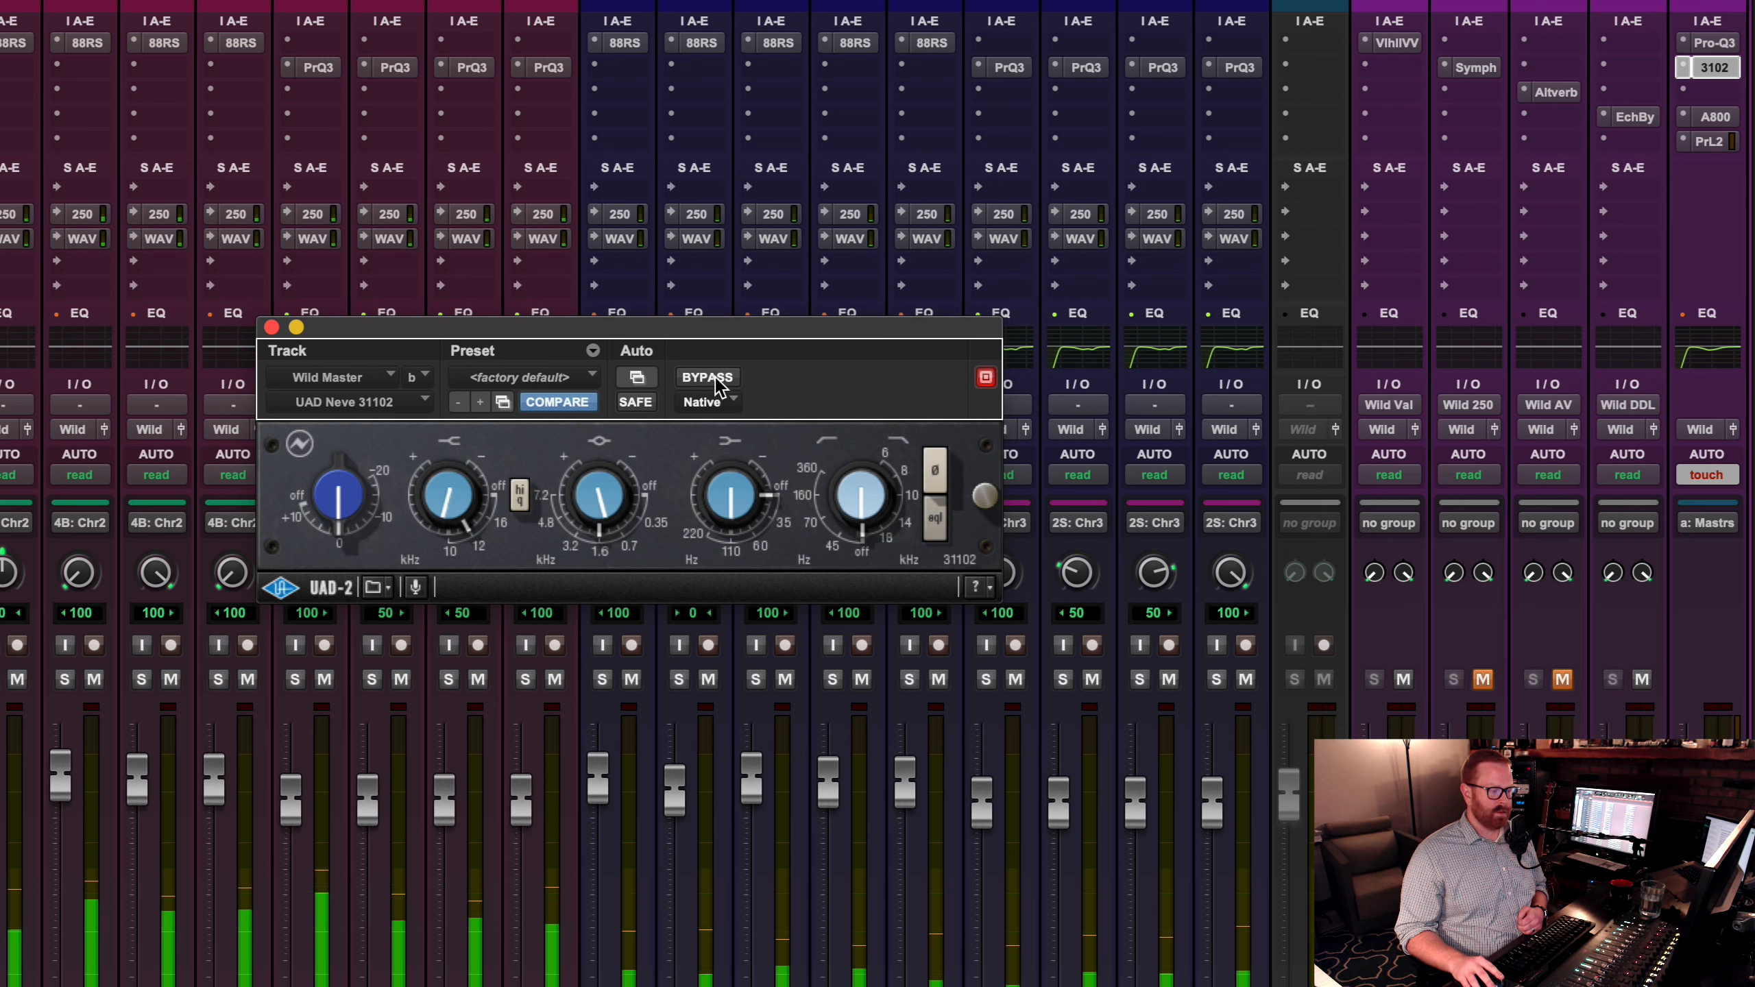
left_click(272, 327)
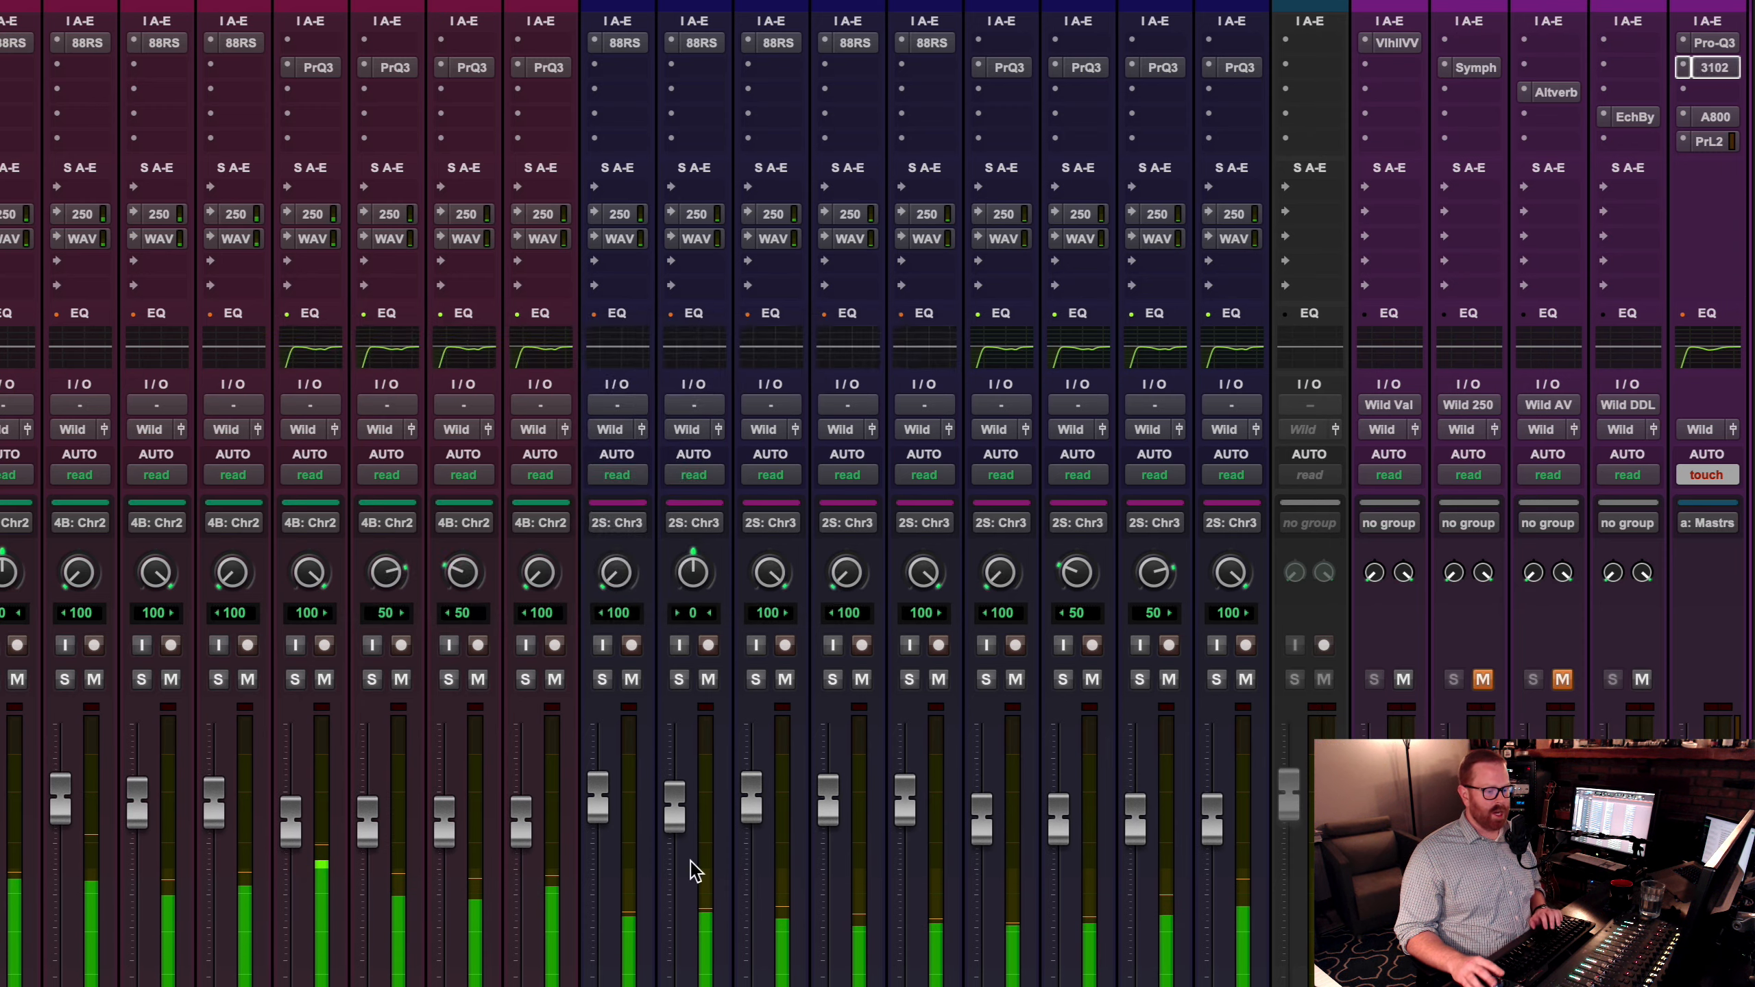
key("space")
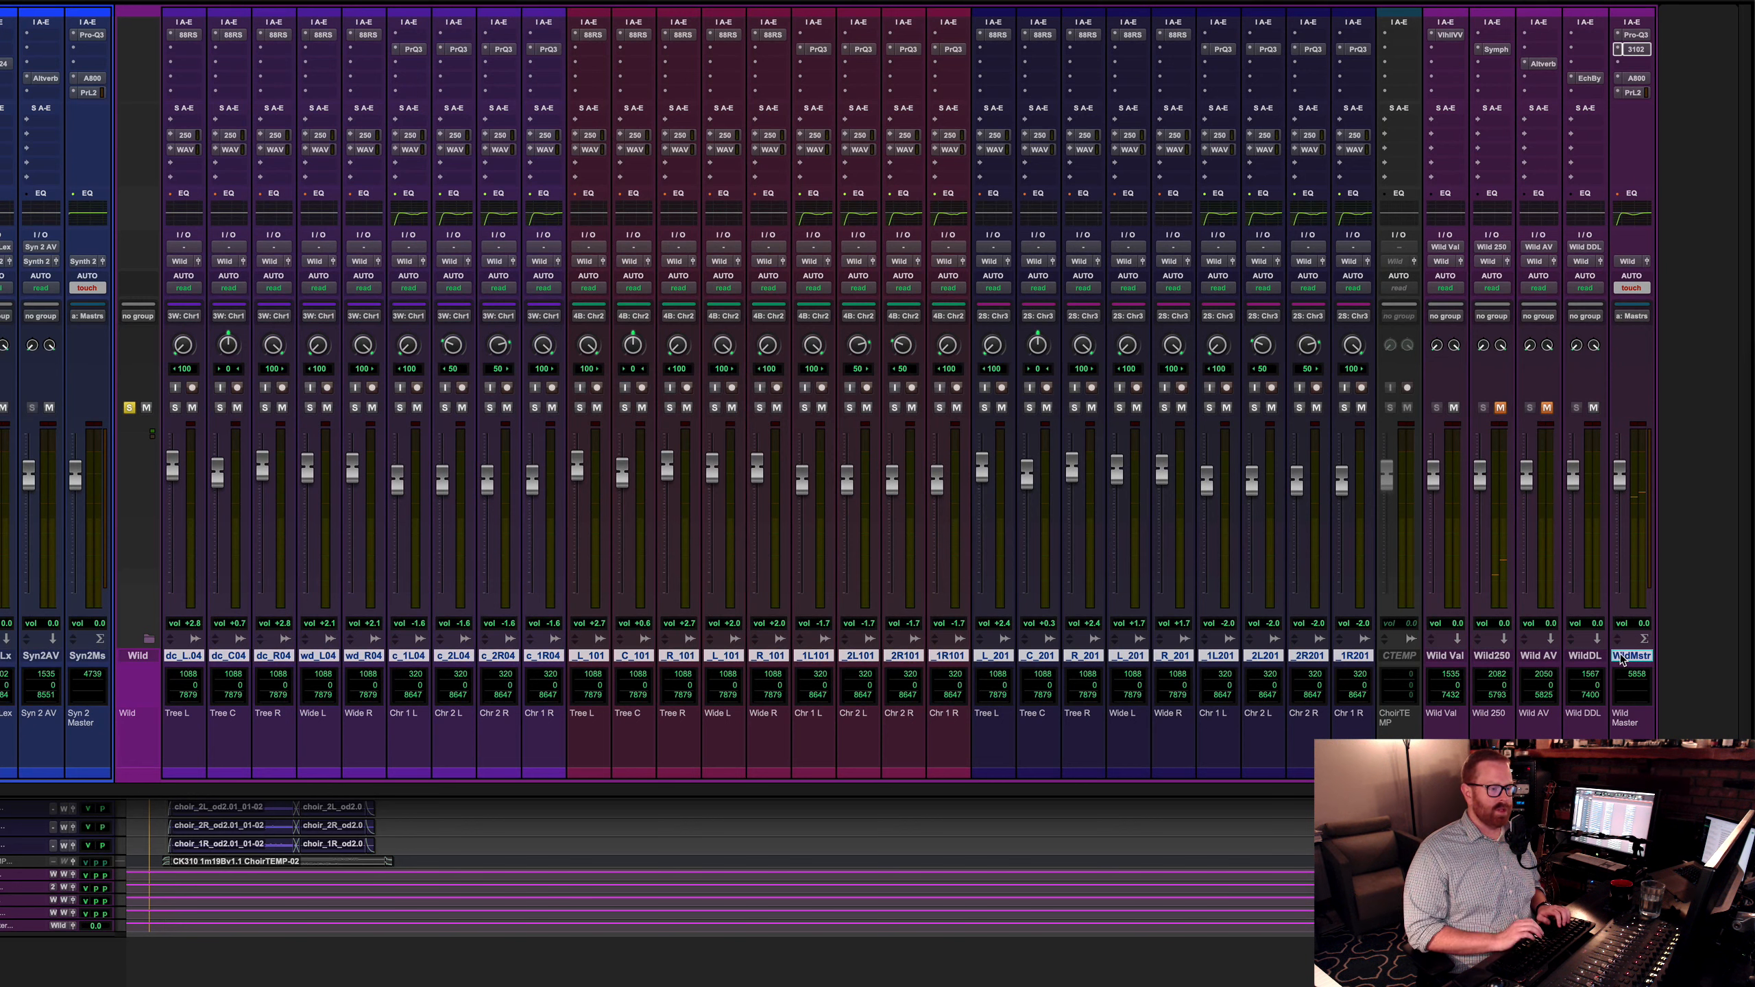
Step: Compare the choir with all inserts on the selected tracks bypassed and active during playback
key("shift+a")
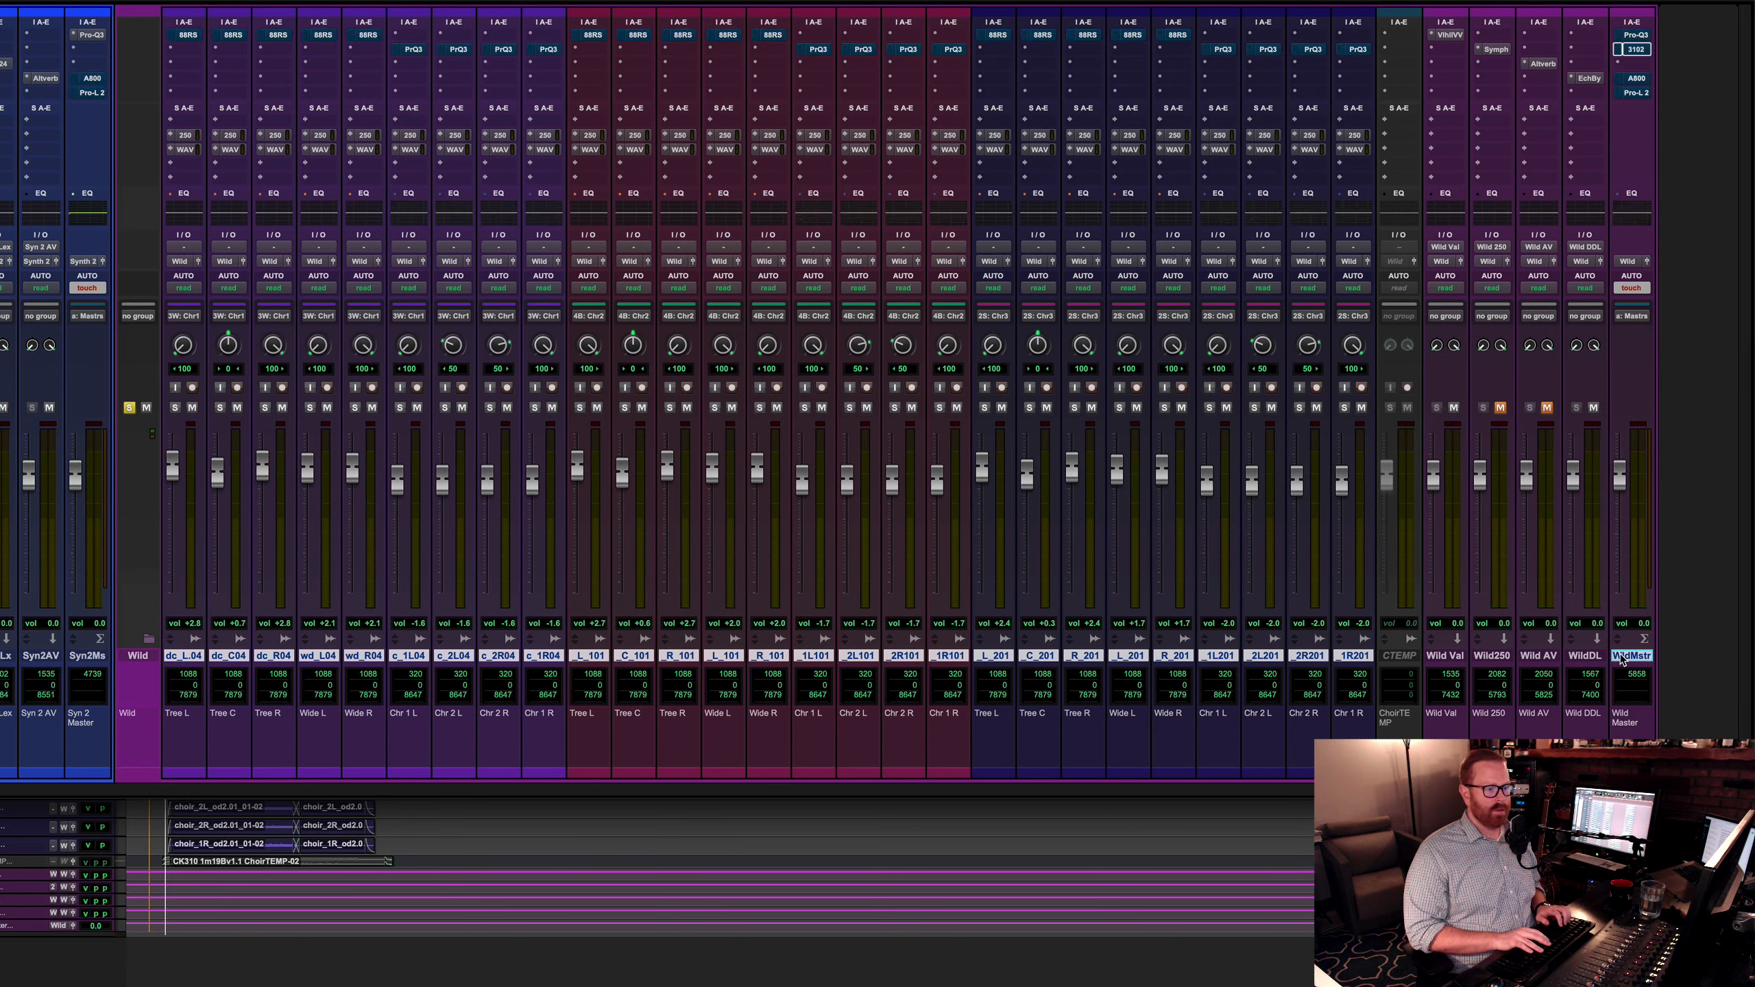
key("space")
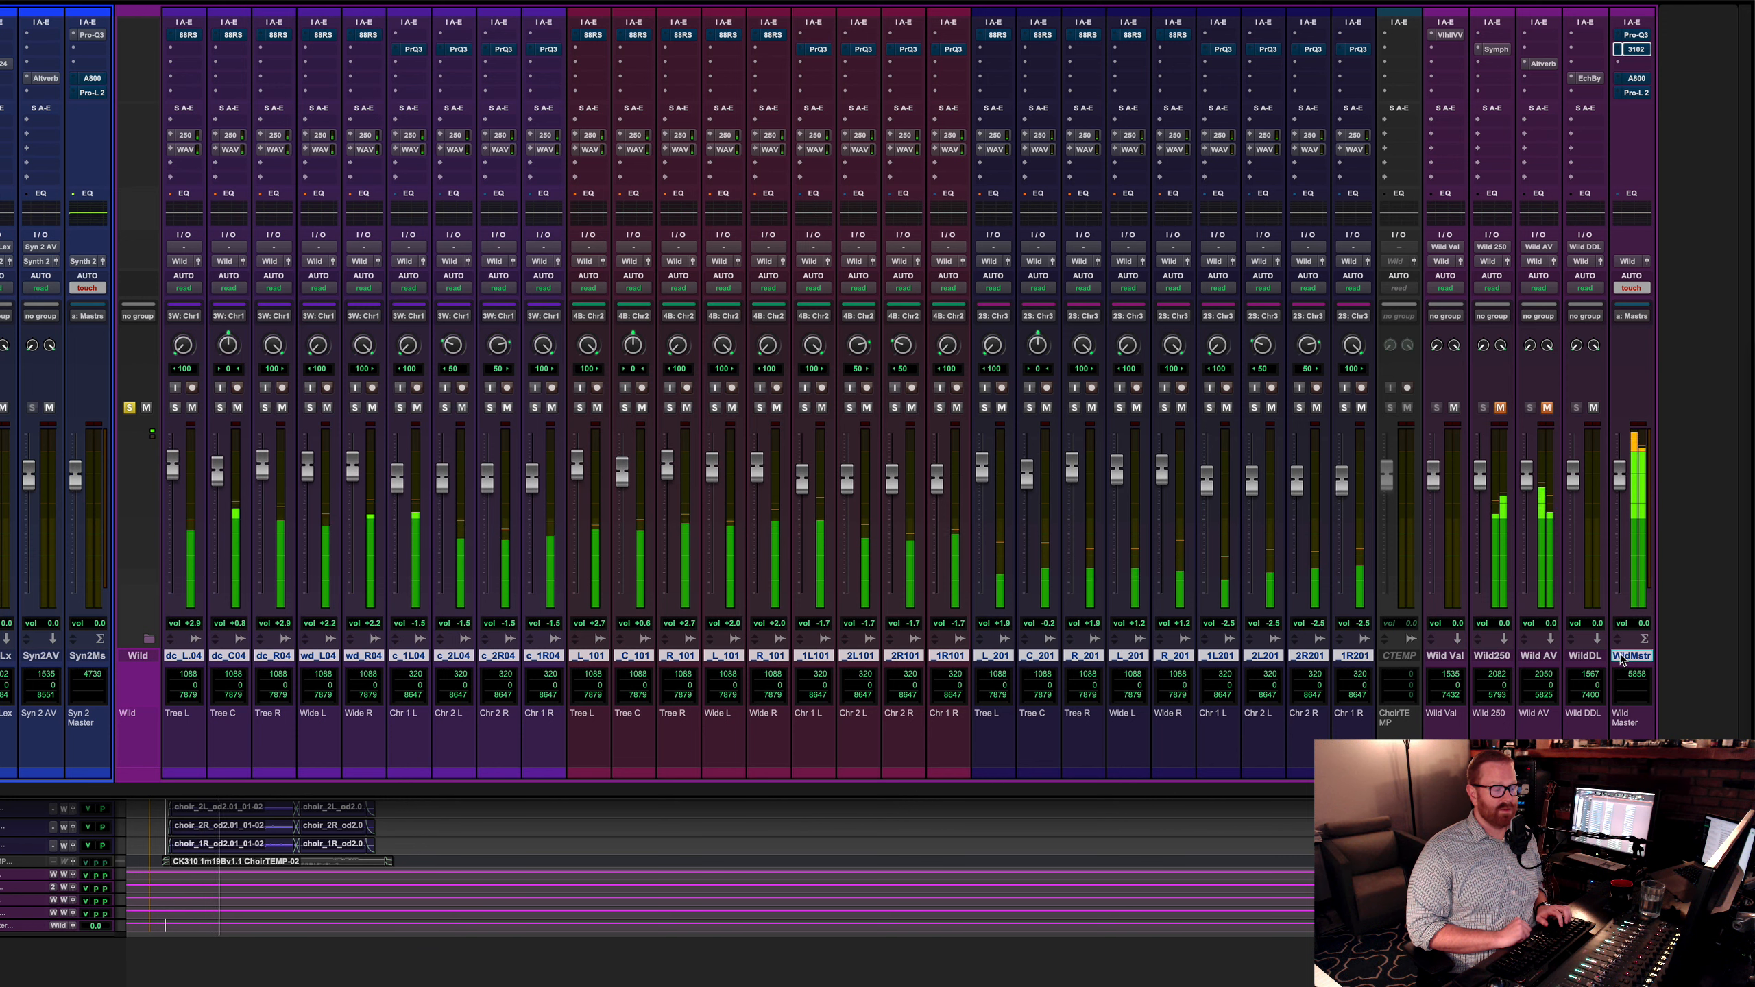
key("shift+a")
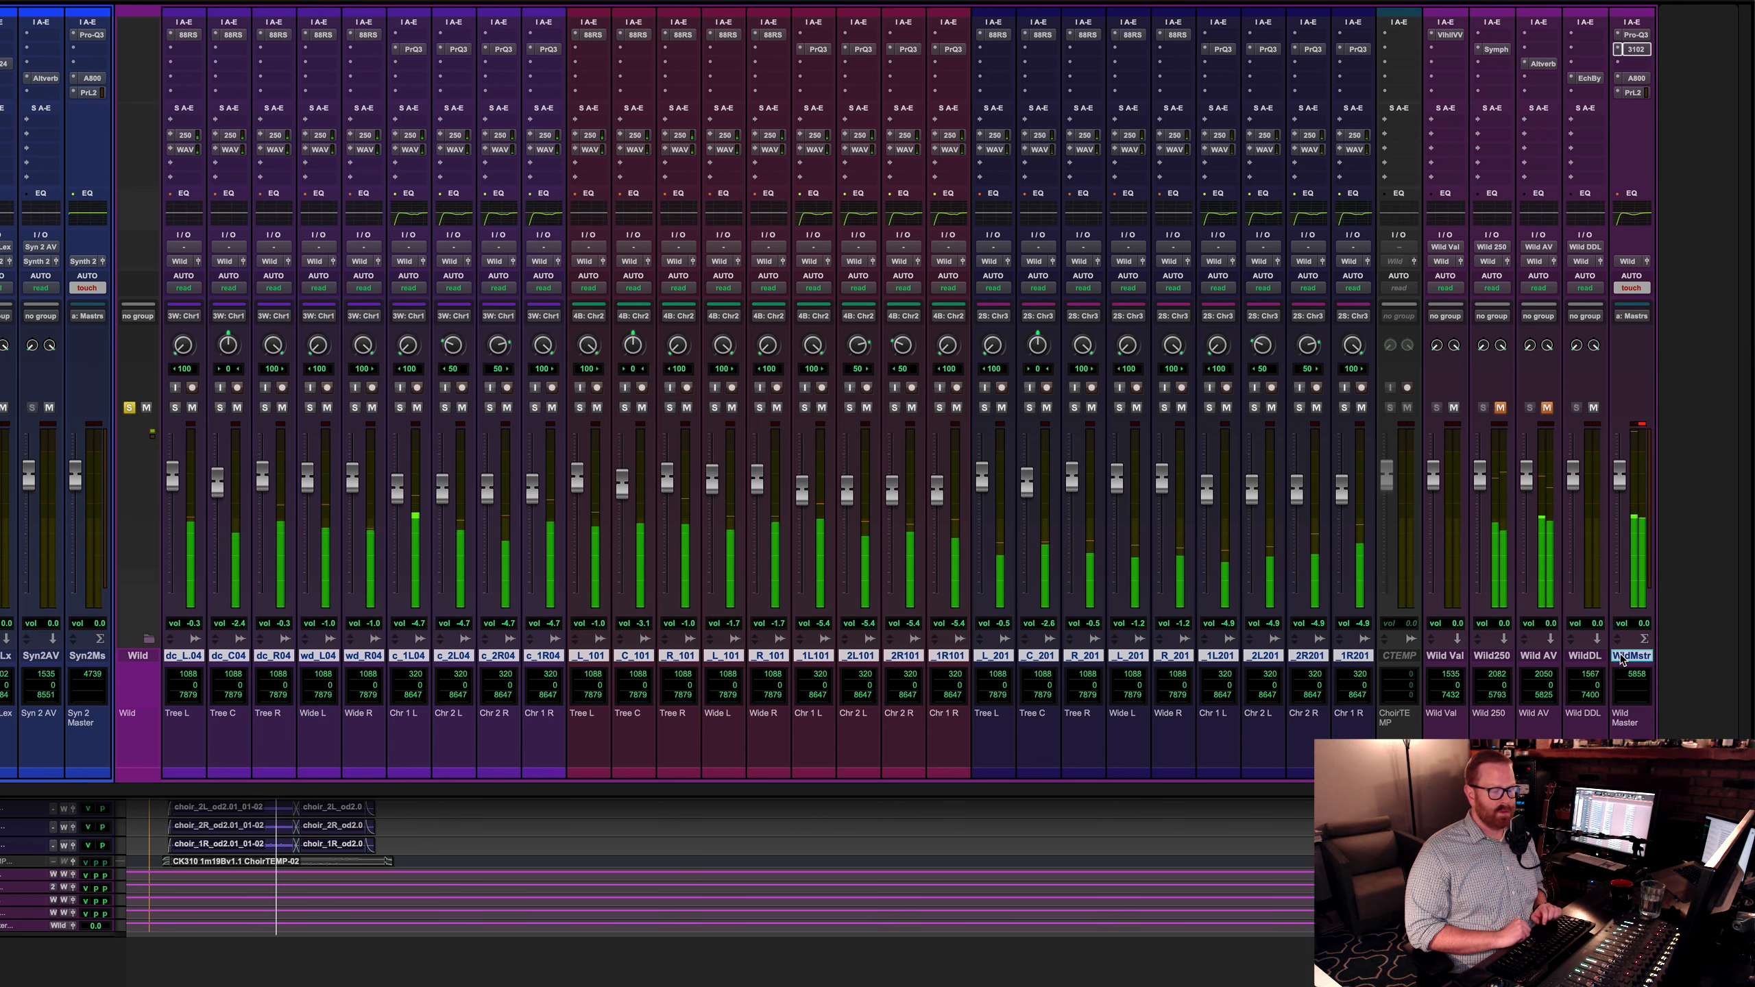
key("space")
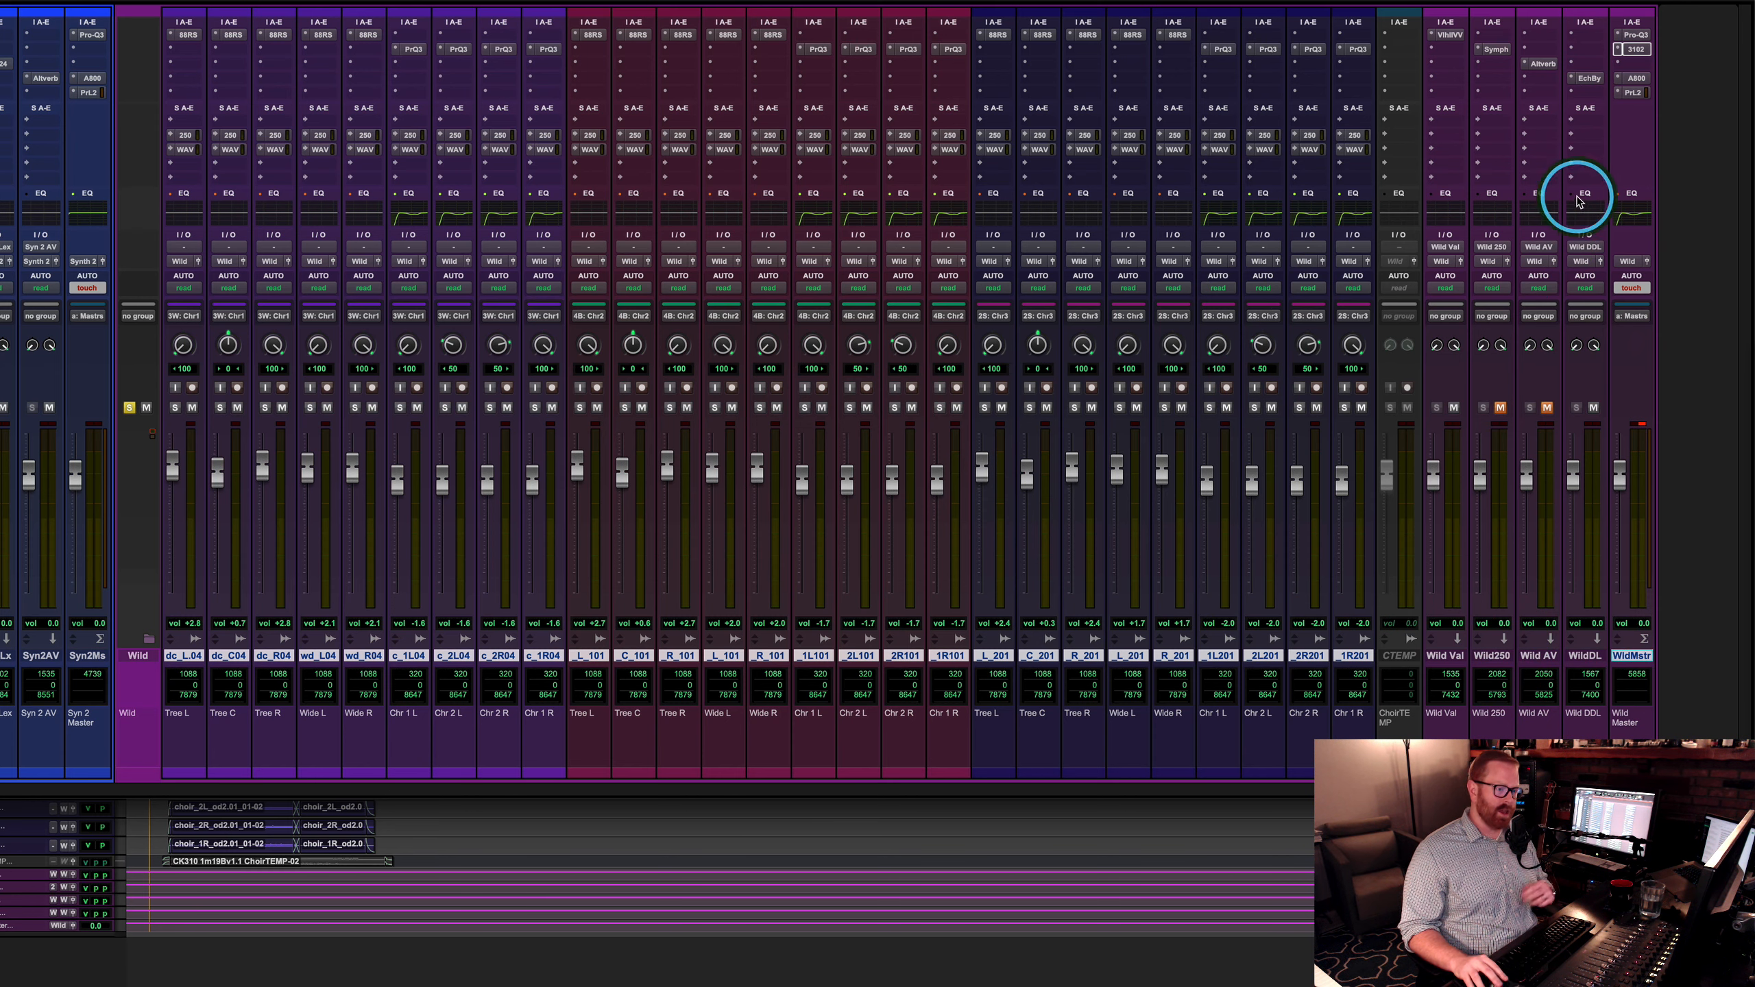
Step: Check the Pro-L 2 limiter settings on the Wild Master and close the plug-in window
left_click(1634, 92)
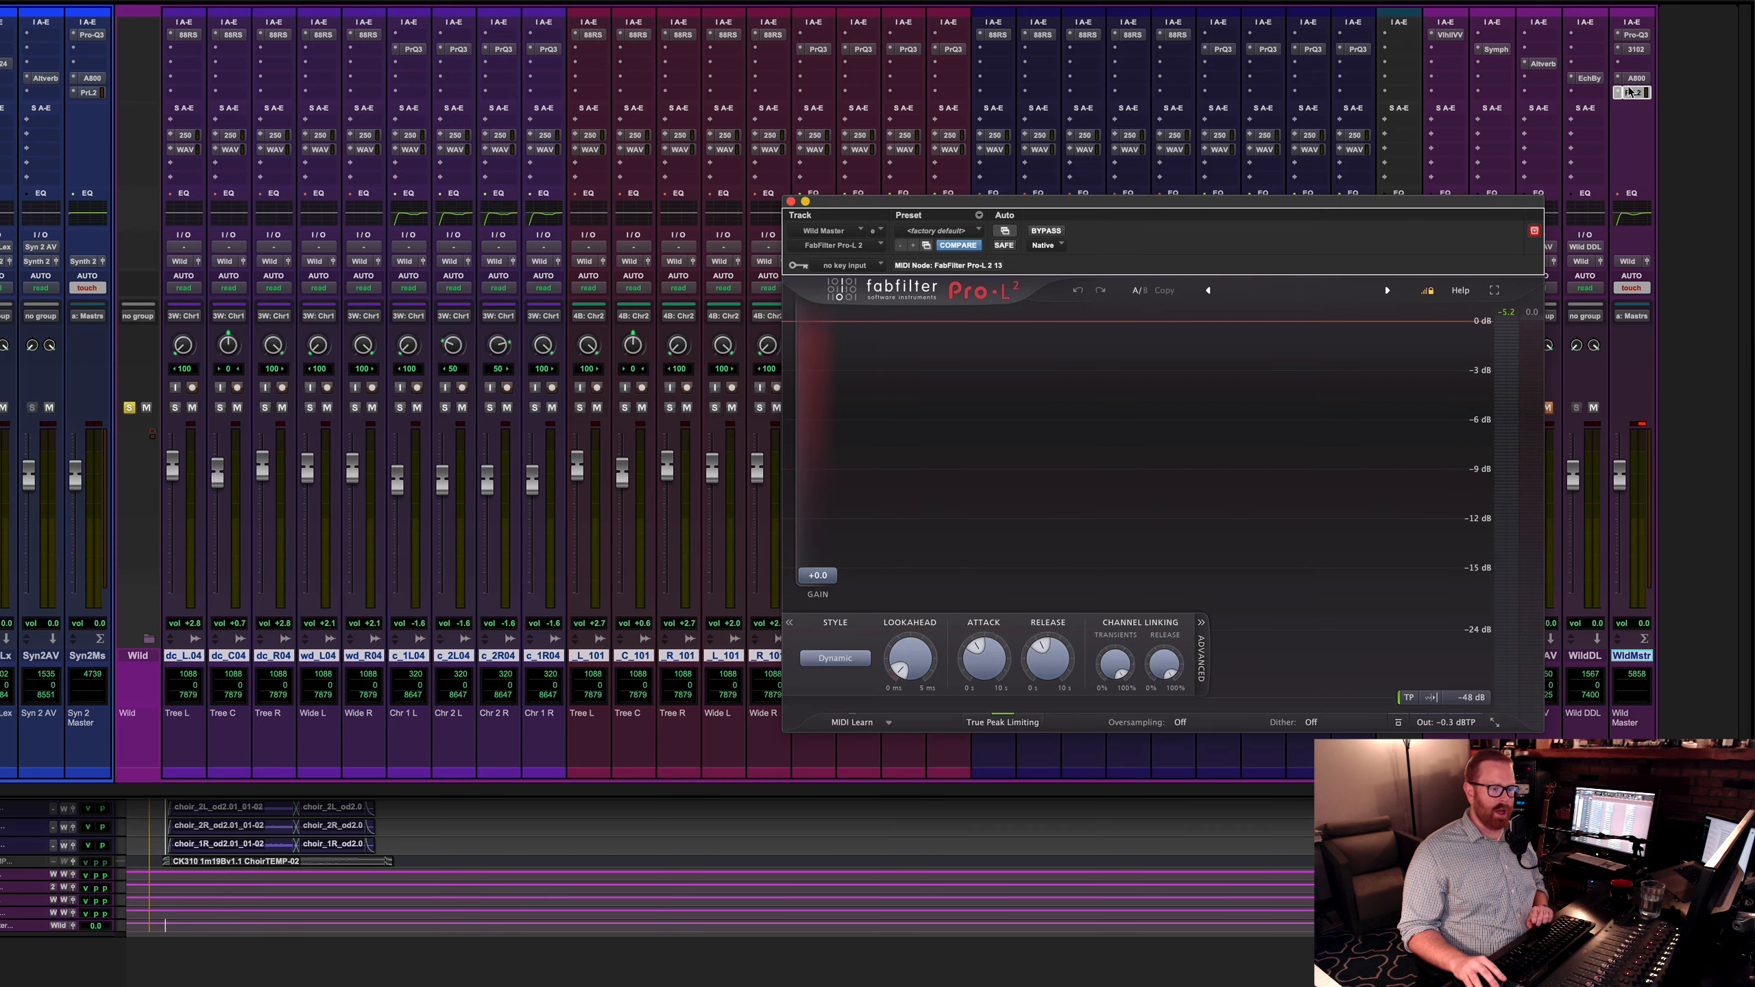
left_click(791, 200)
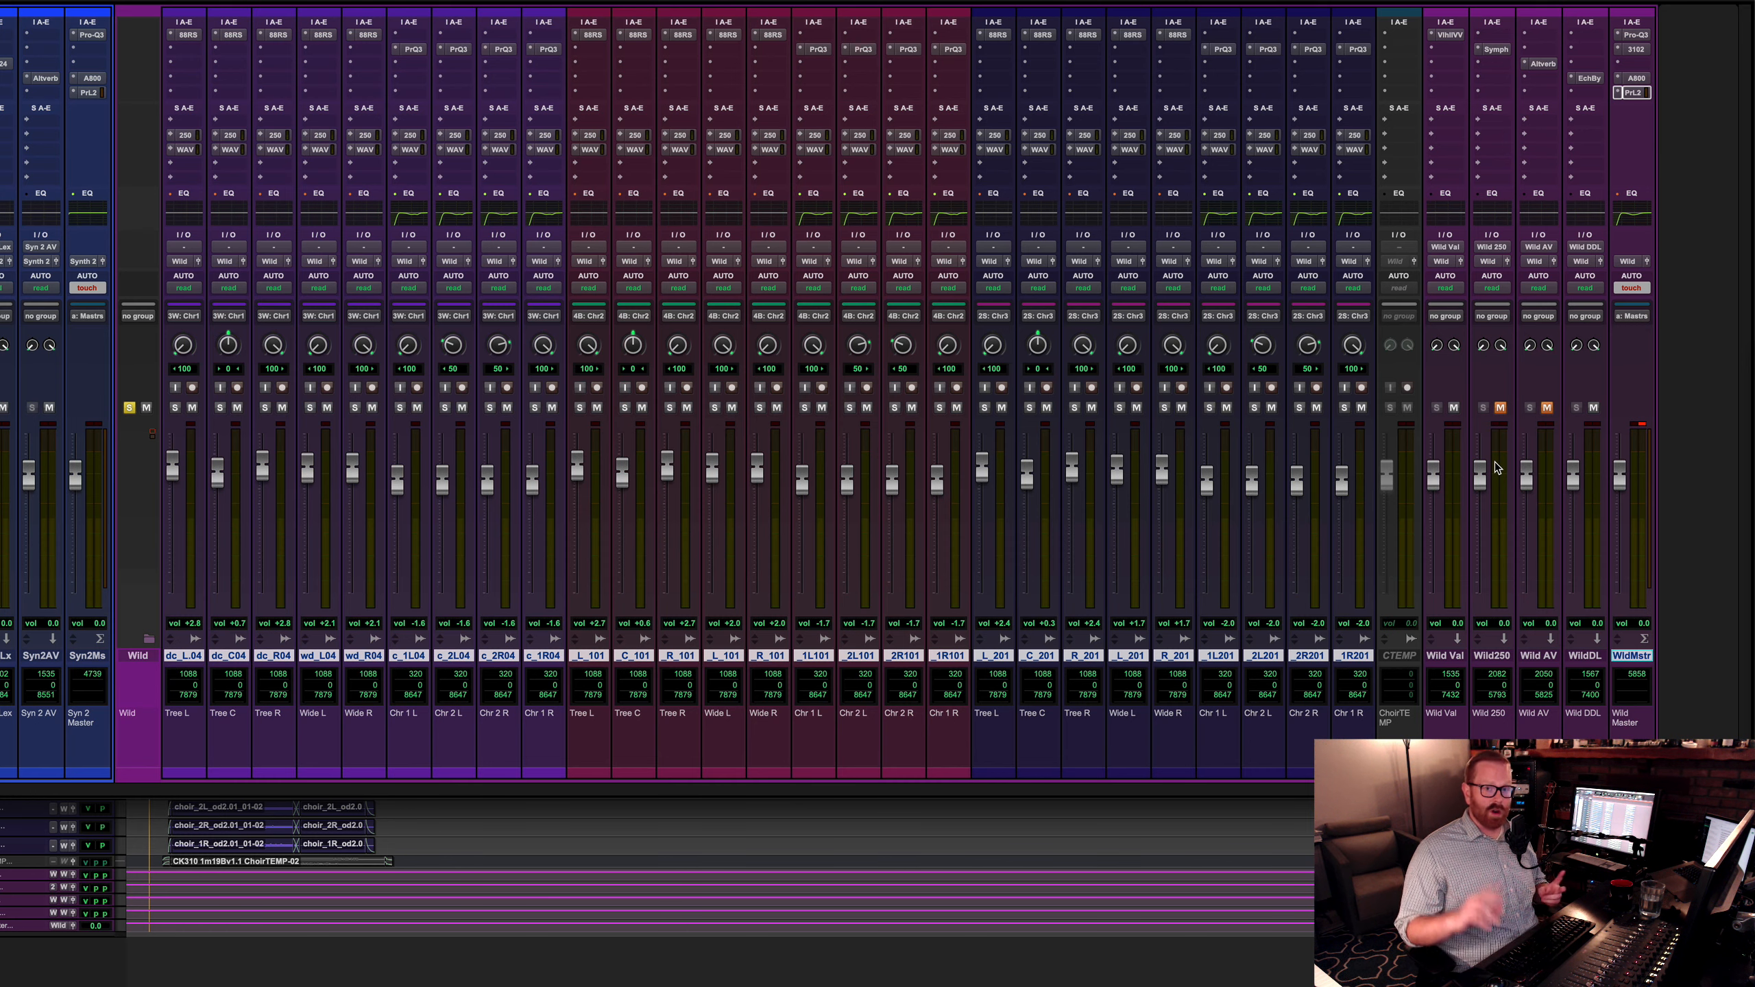
Step: Unmute the Wild 250 return and review its Symphony reverb with the PM Choir Hall 1 preset
left_click(1500, 408)
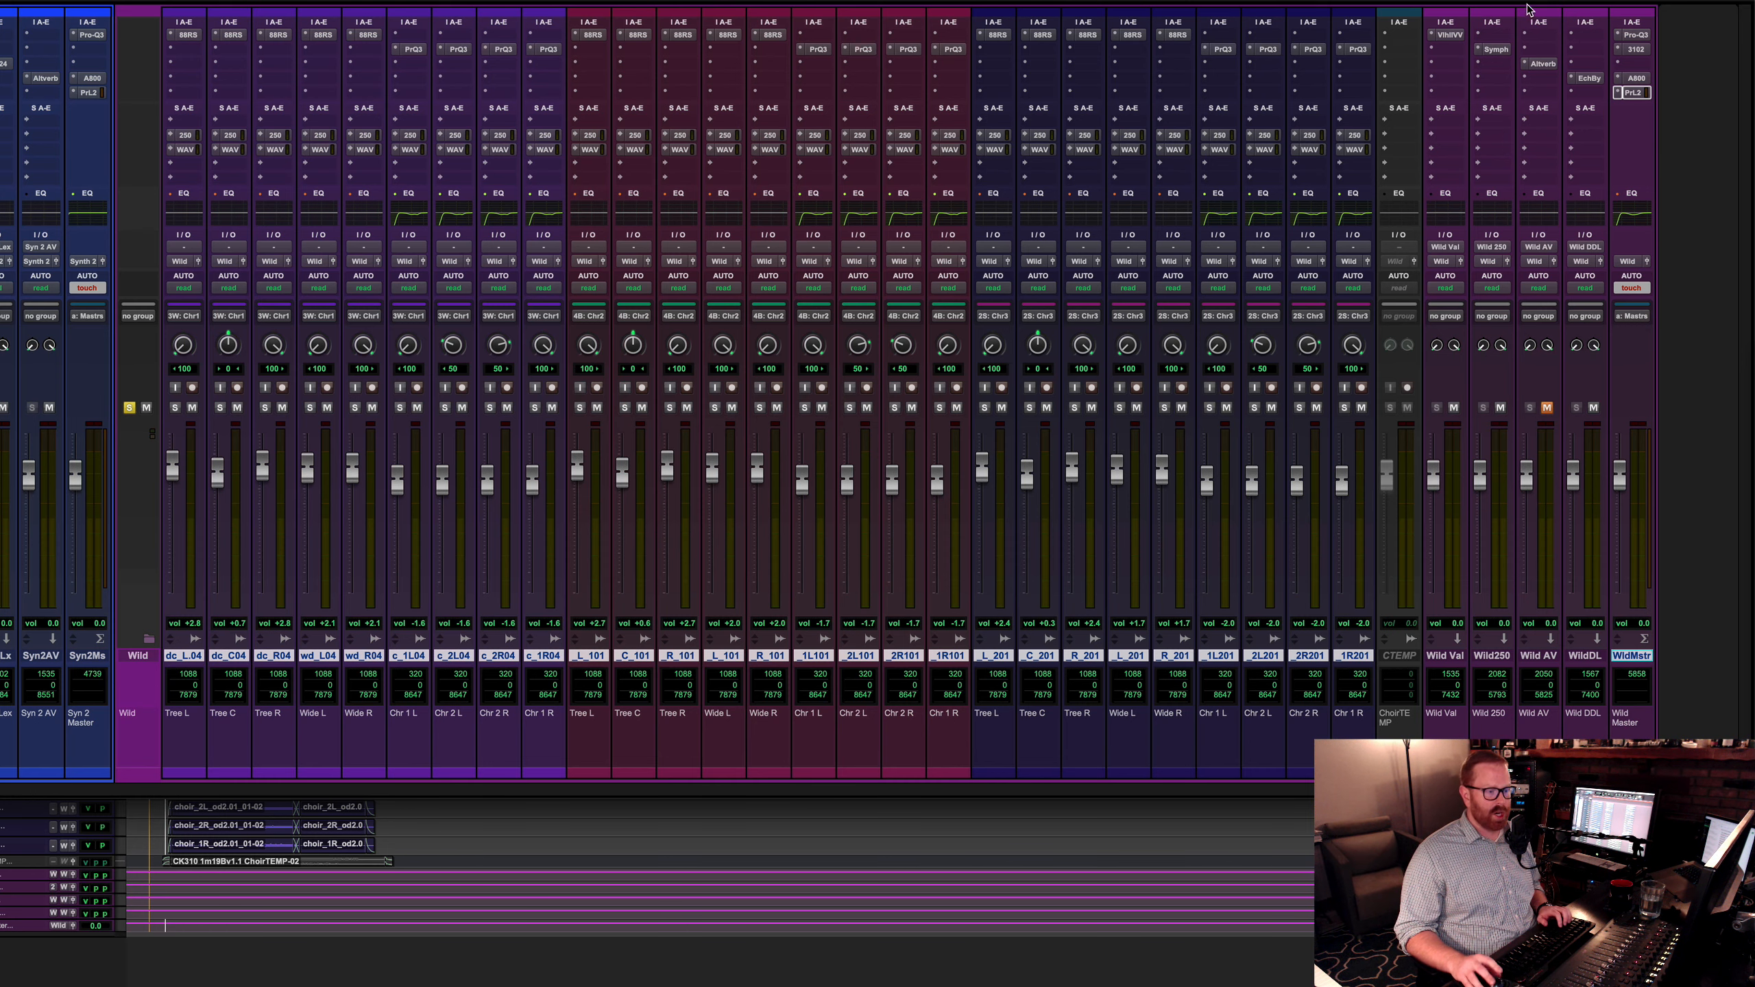
left_click(1507, 59)
left_click(1299, 19)
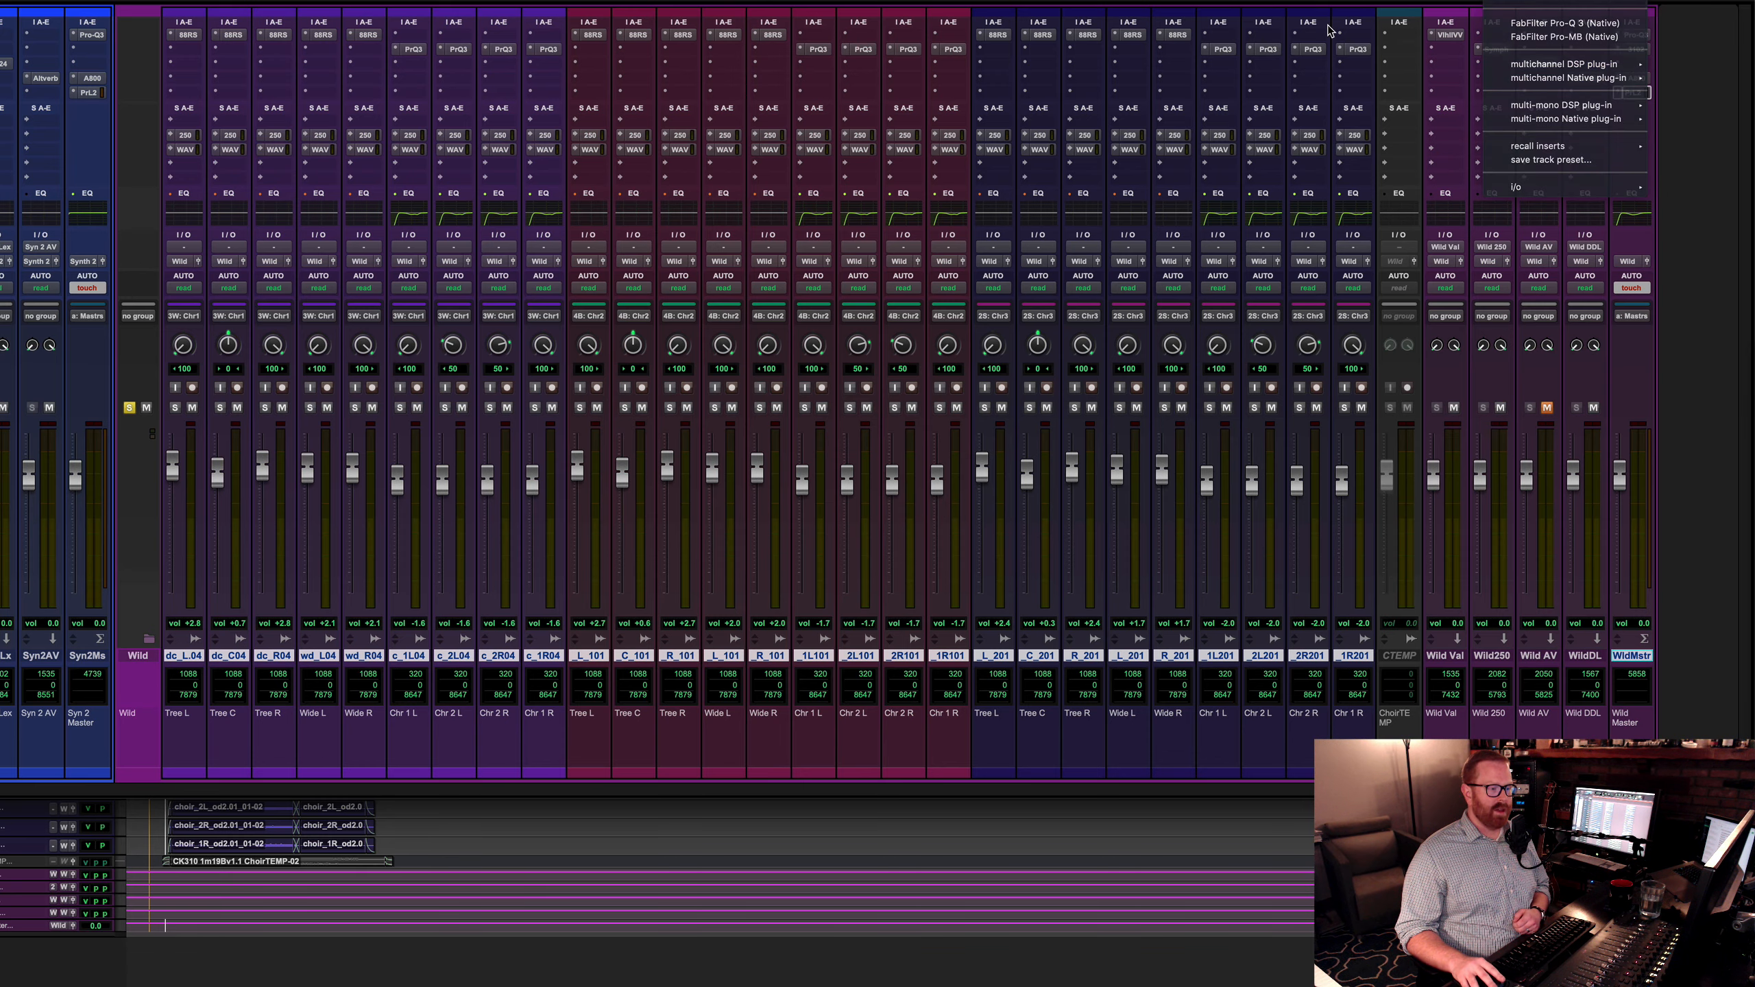
left_click(1502, 52)
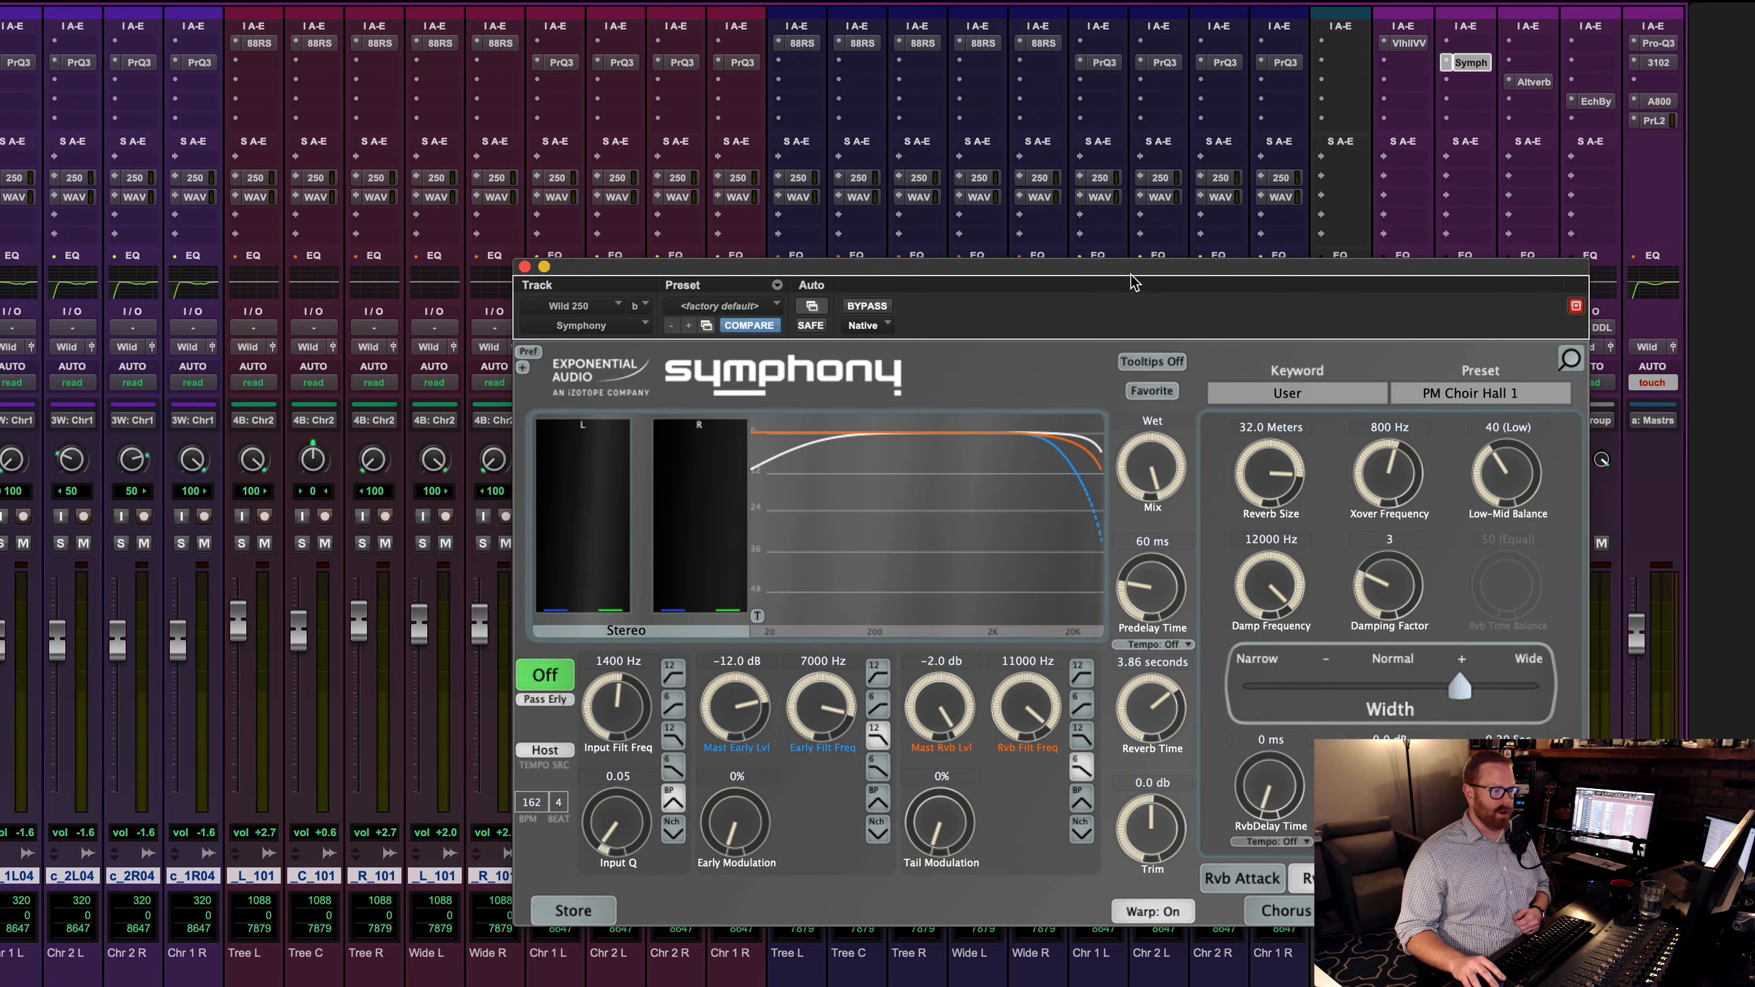
left_click_drag(1131, 280, 866, 259)
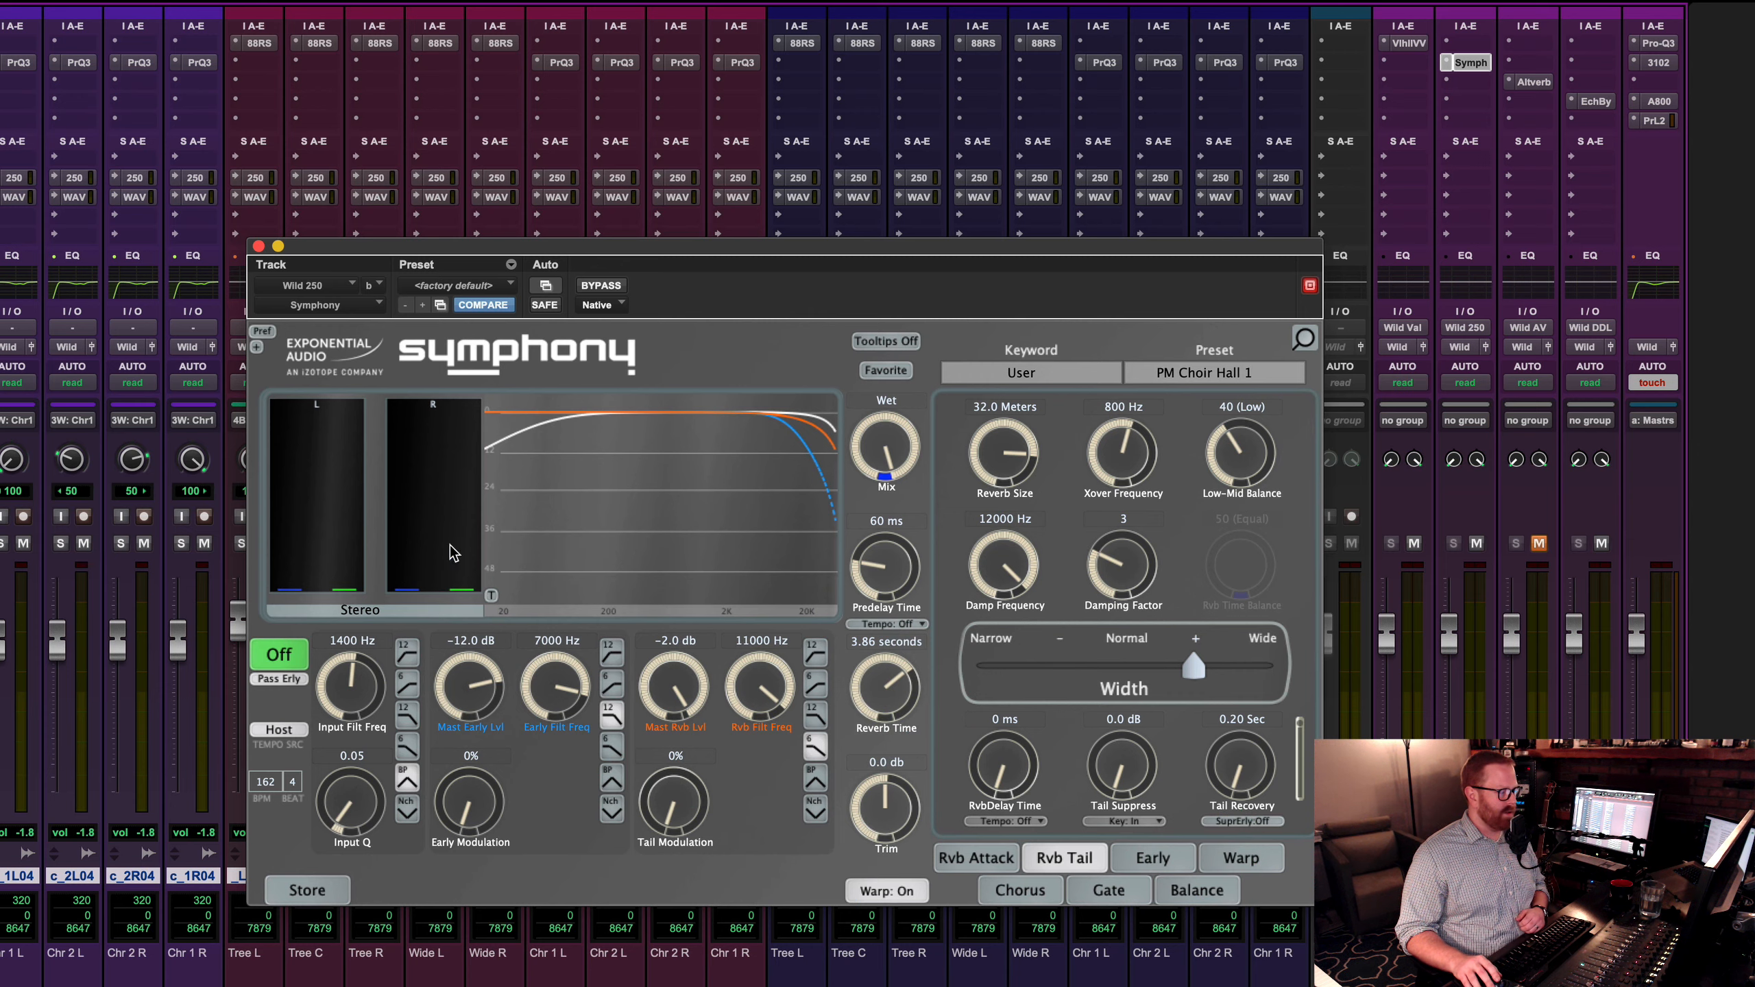
key("space")
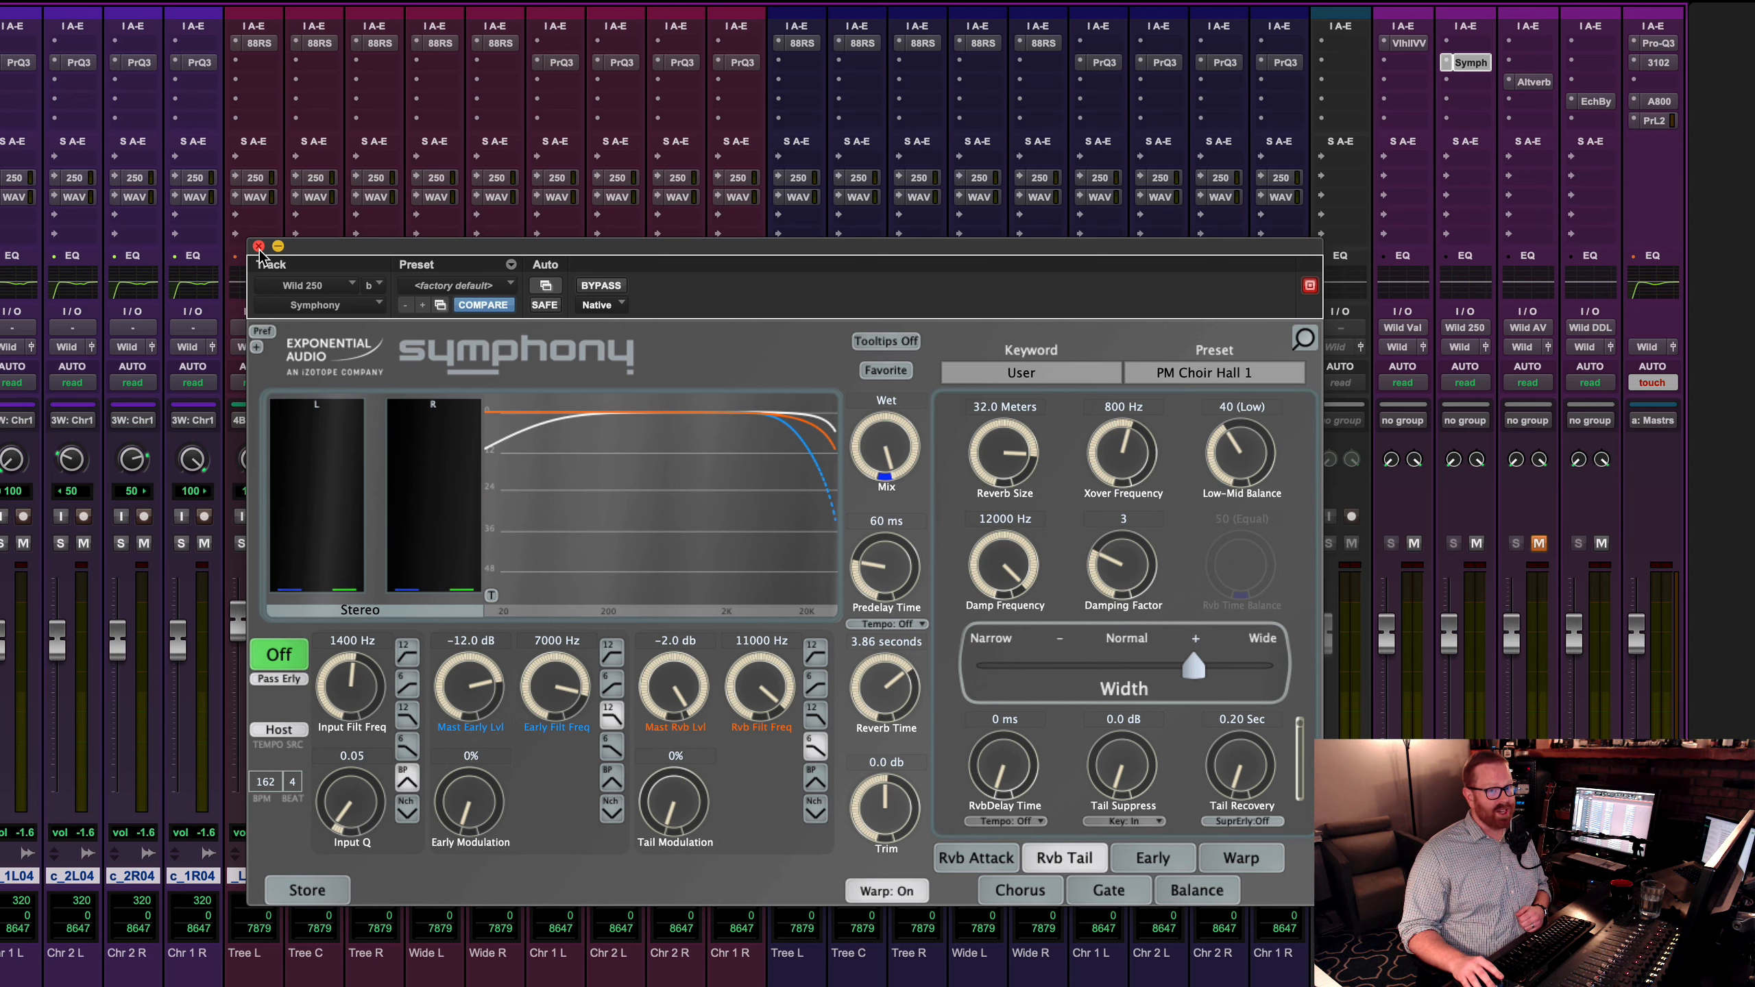
left_click(258, 246)
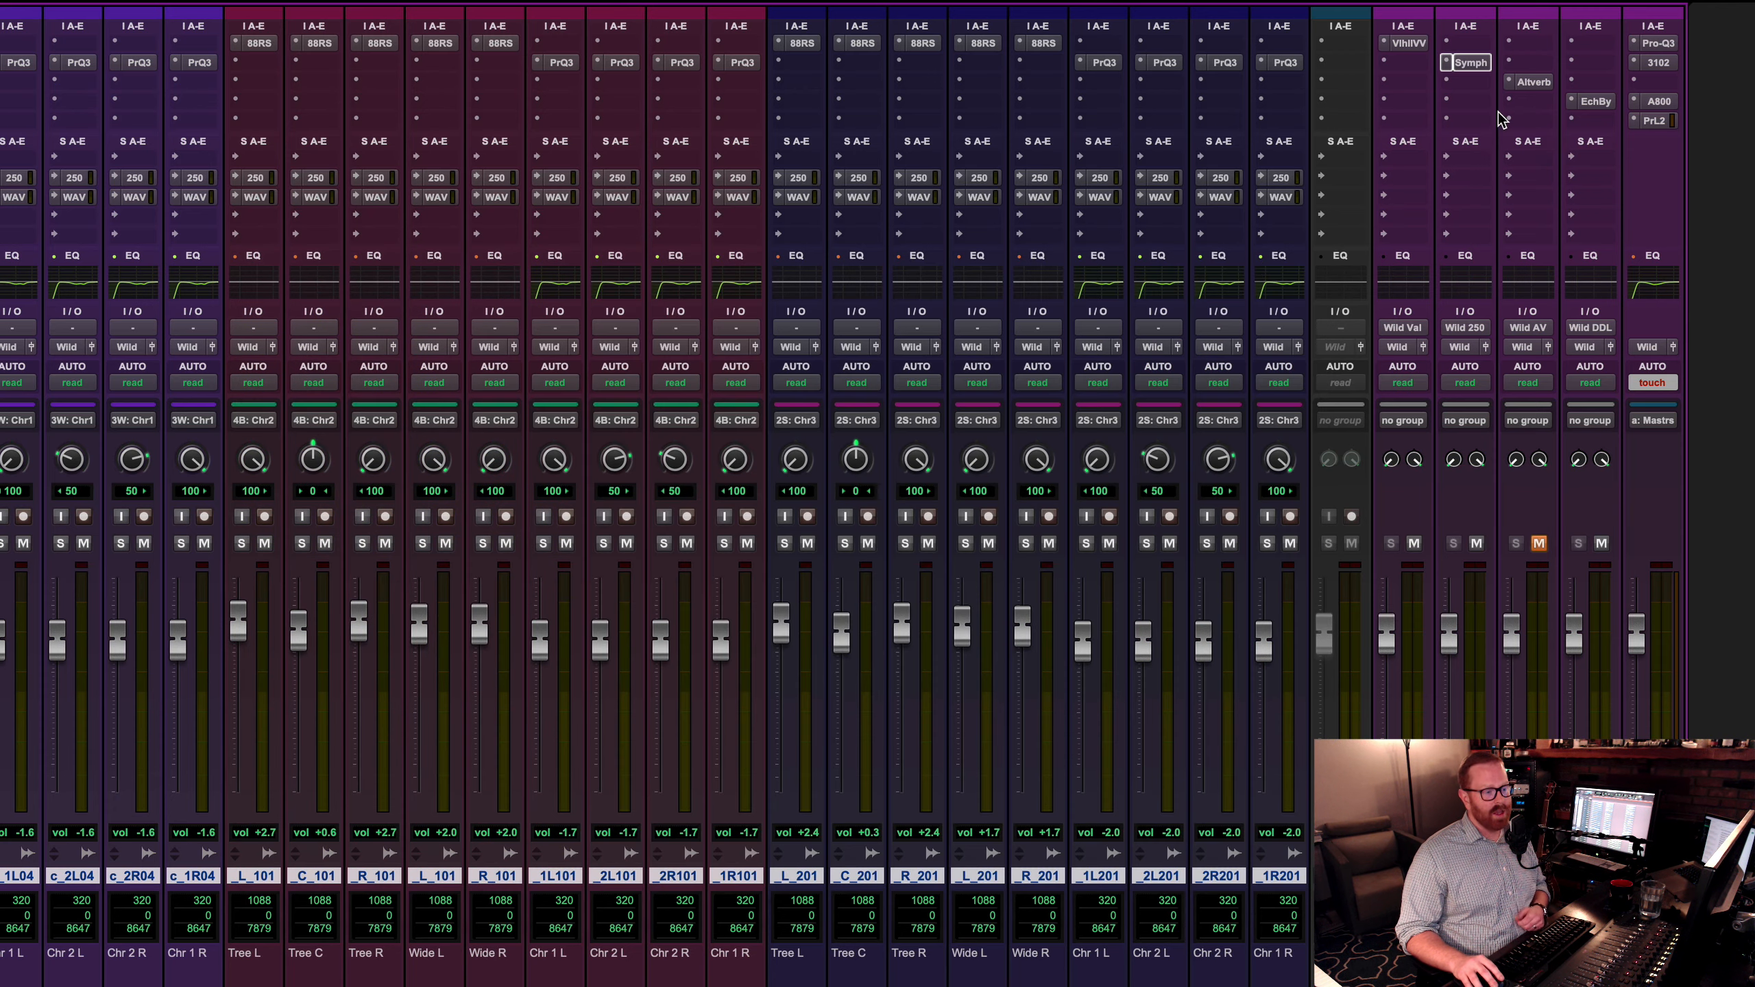
Step: Open Altiverb on the Wild AV return, unmute that return, and play the choir with the Wild 250 return muted
left_click(1529, 83)
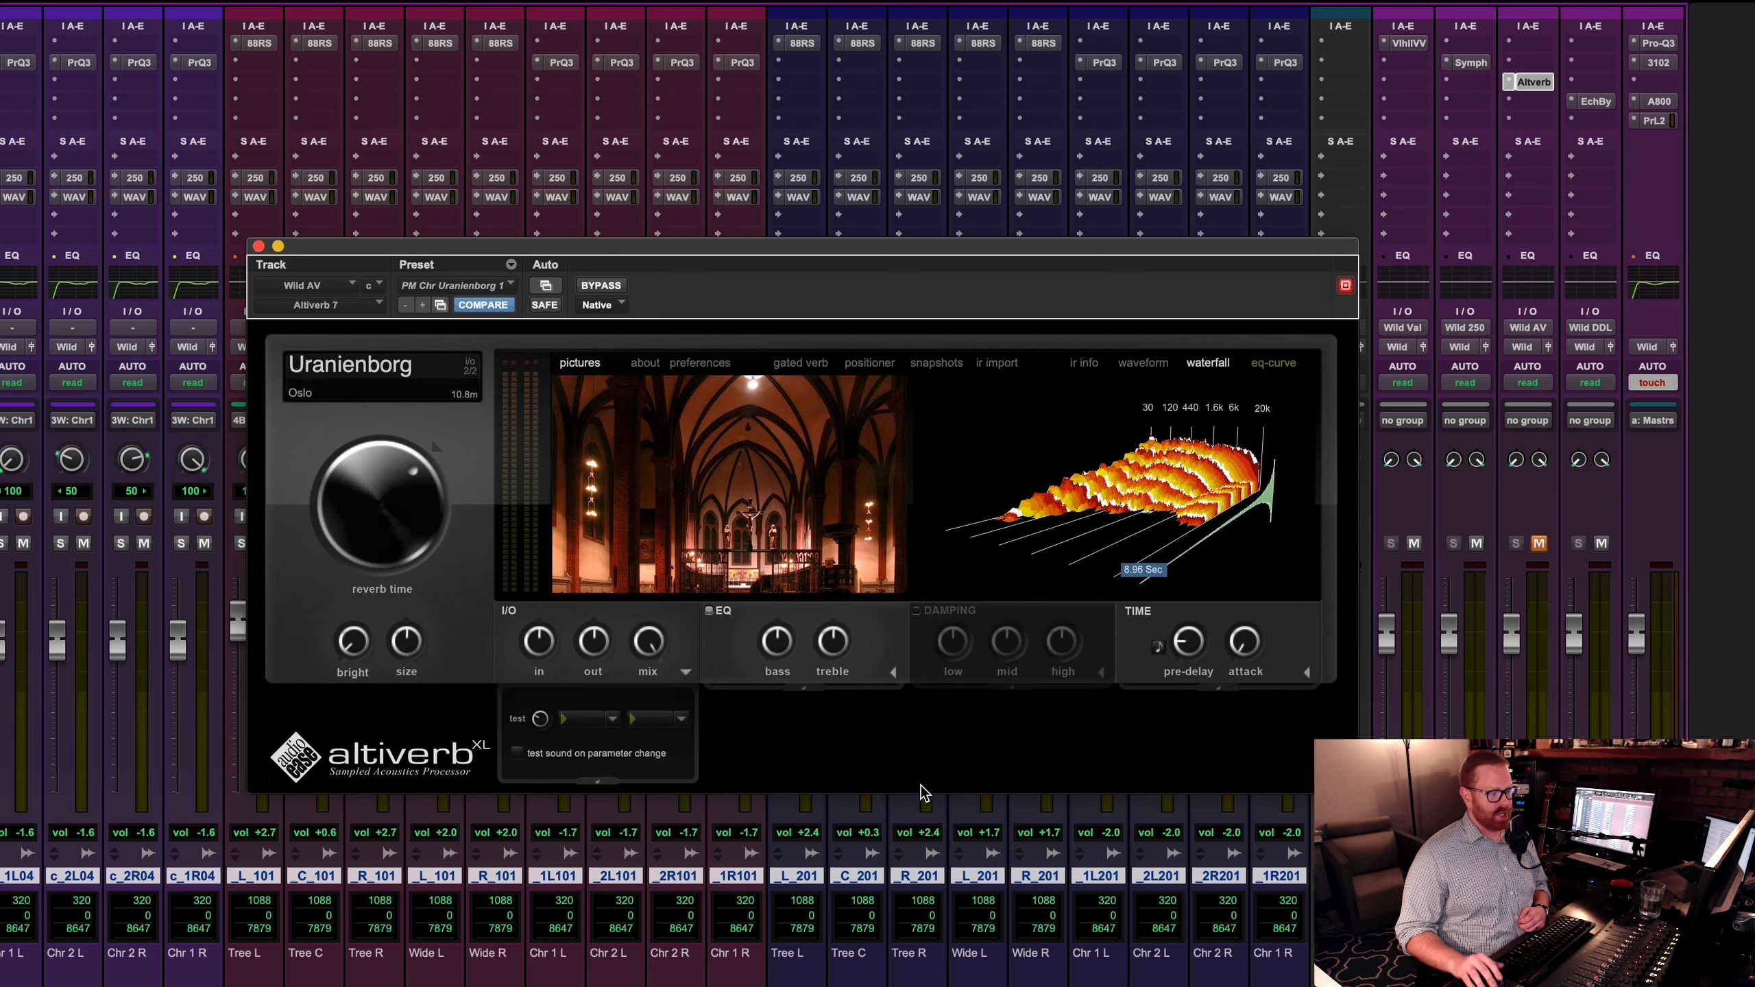
left_click(1542, 543)
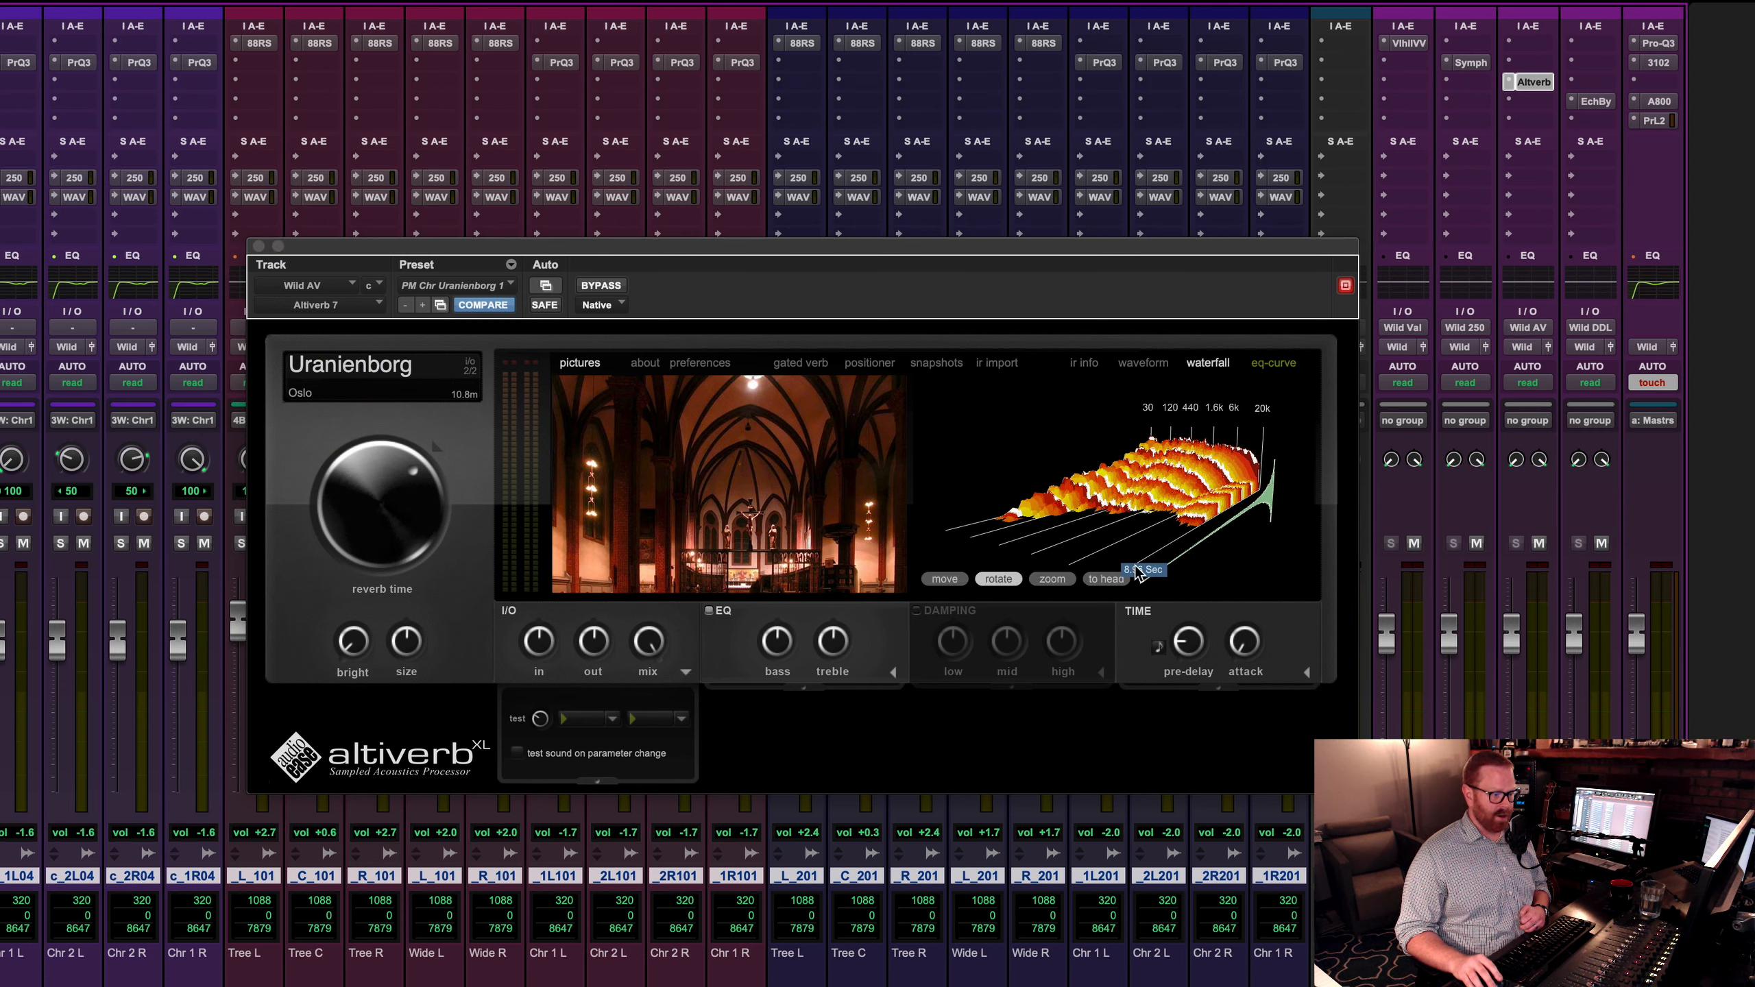
left_click(1476, 542)
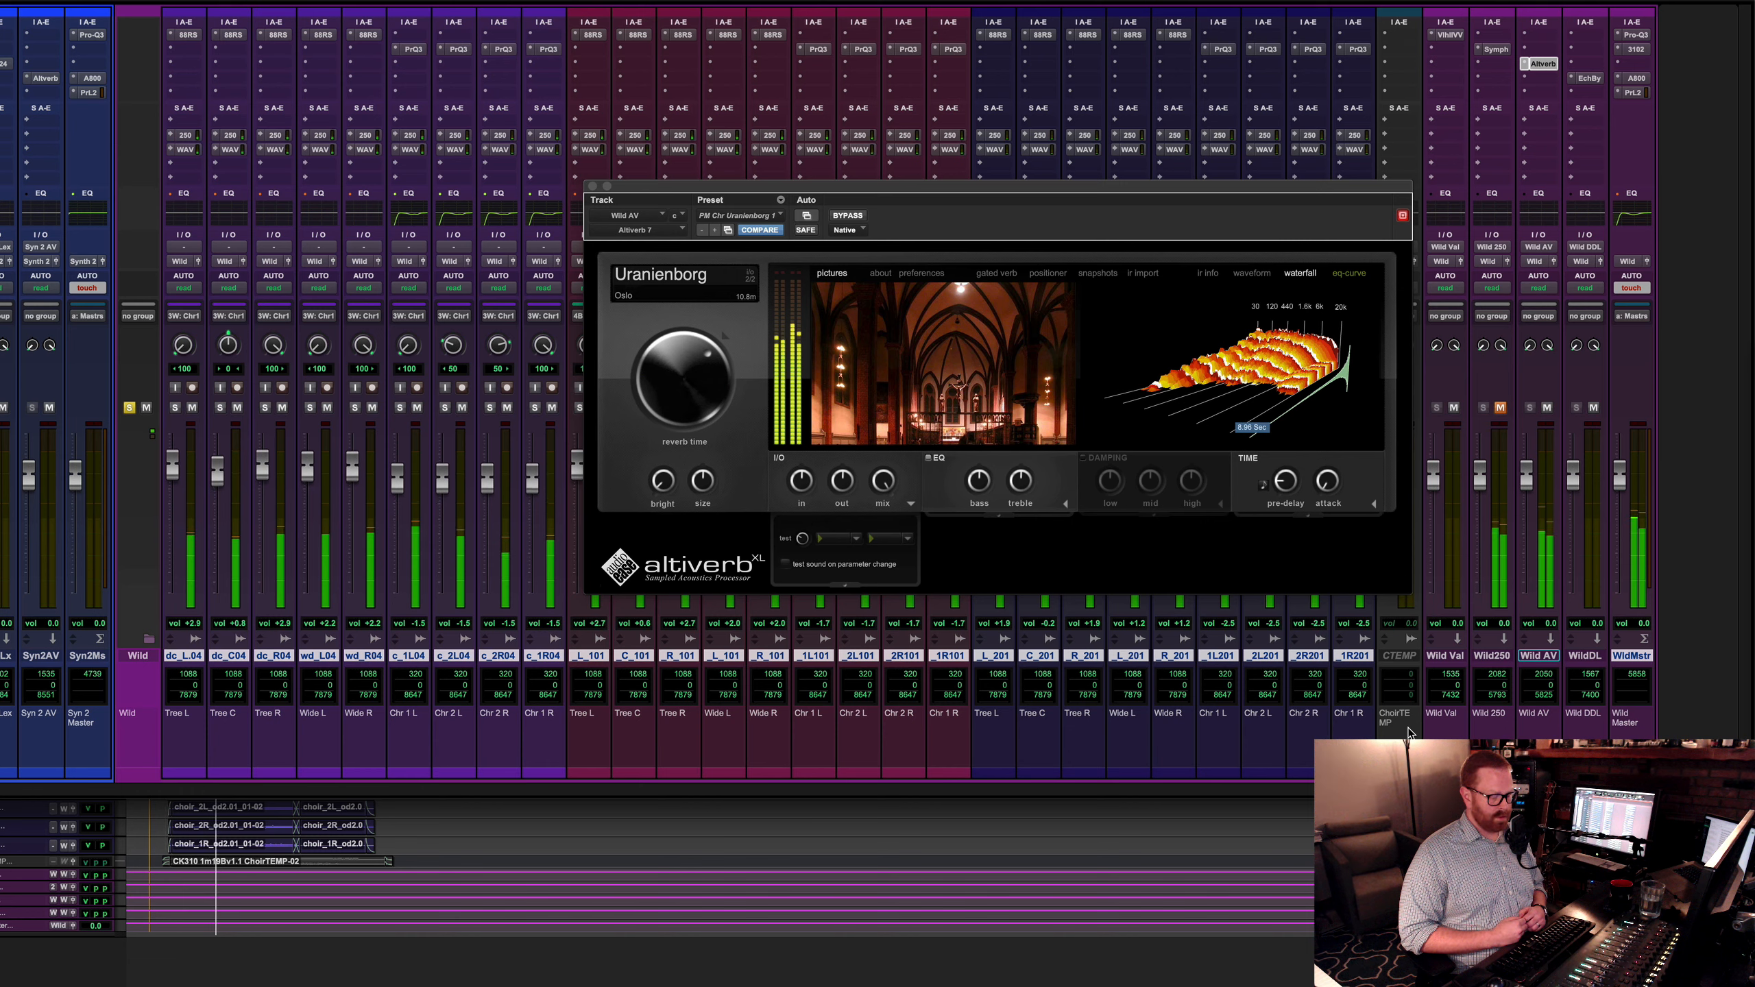
key("space")
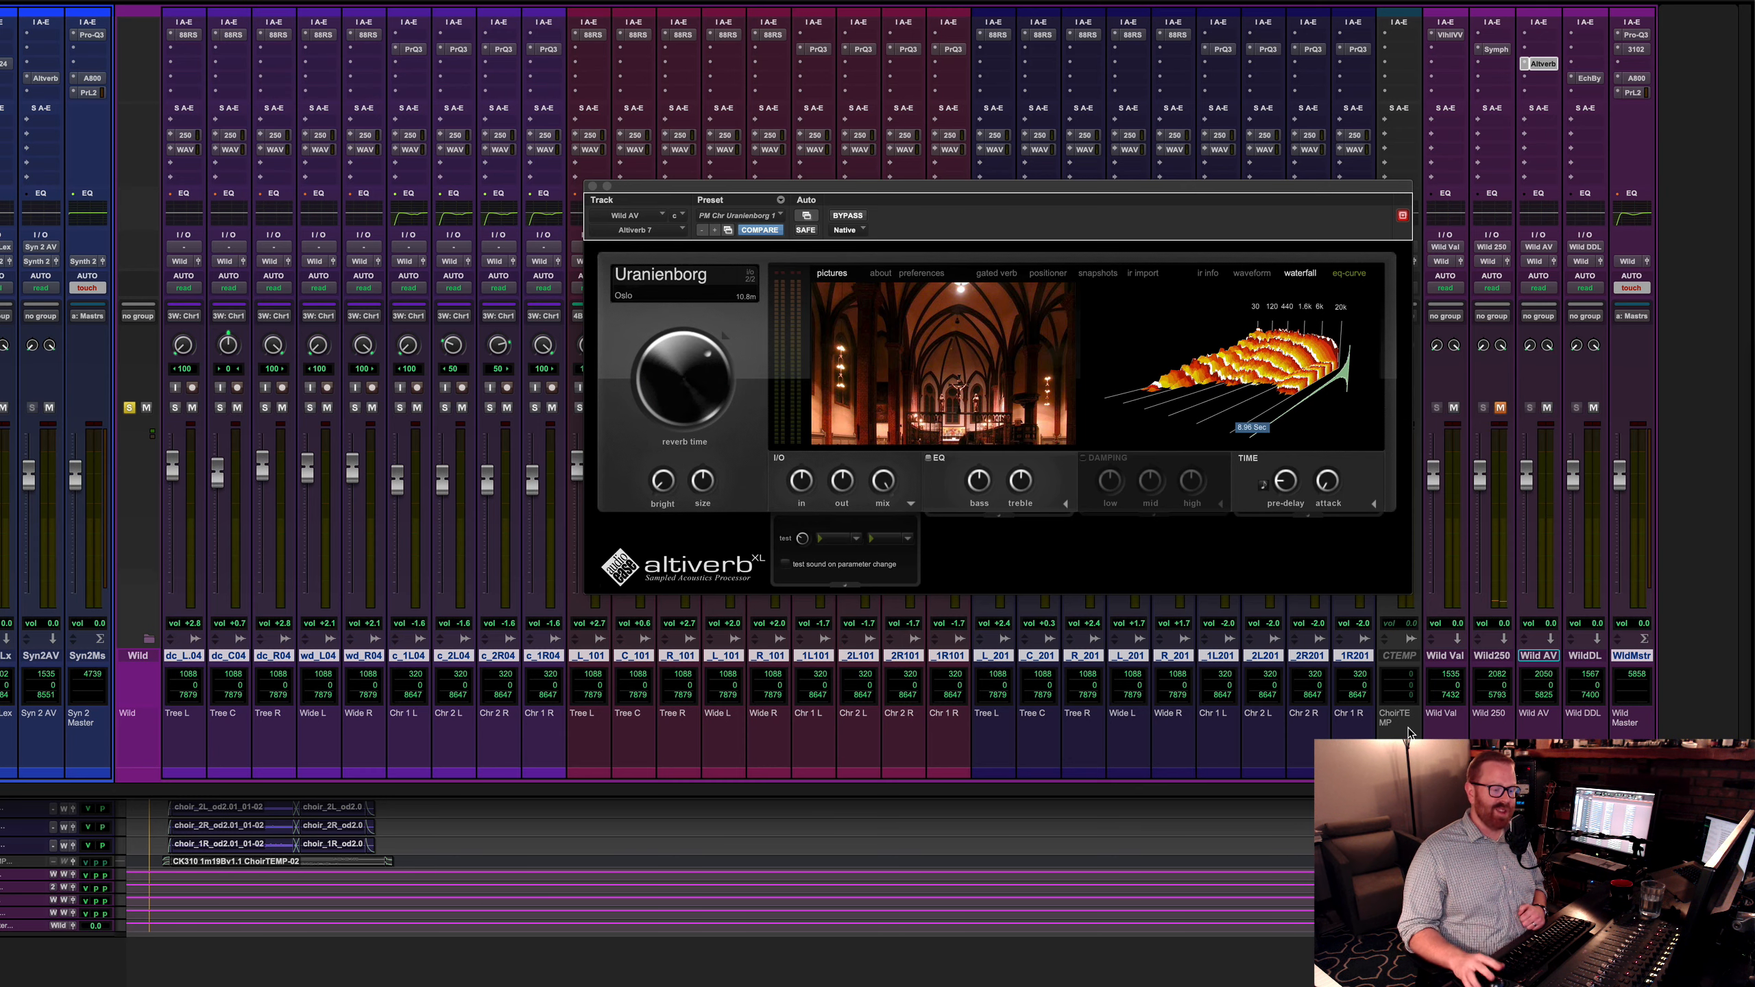
Step: Unmute the Wild 250 return, play the choir with both reverbs, and close the Altiverb window
left_click(1500, 408)
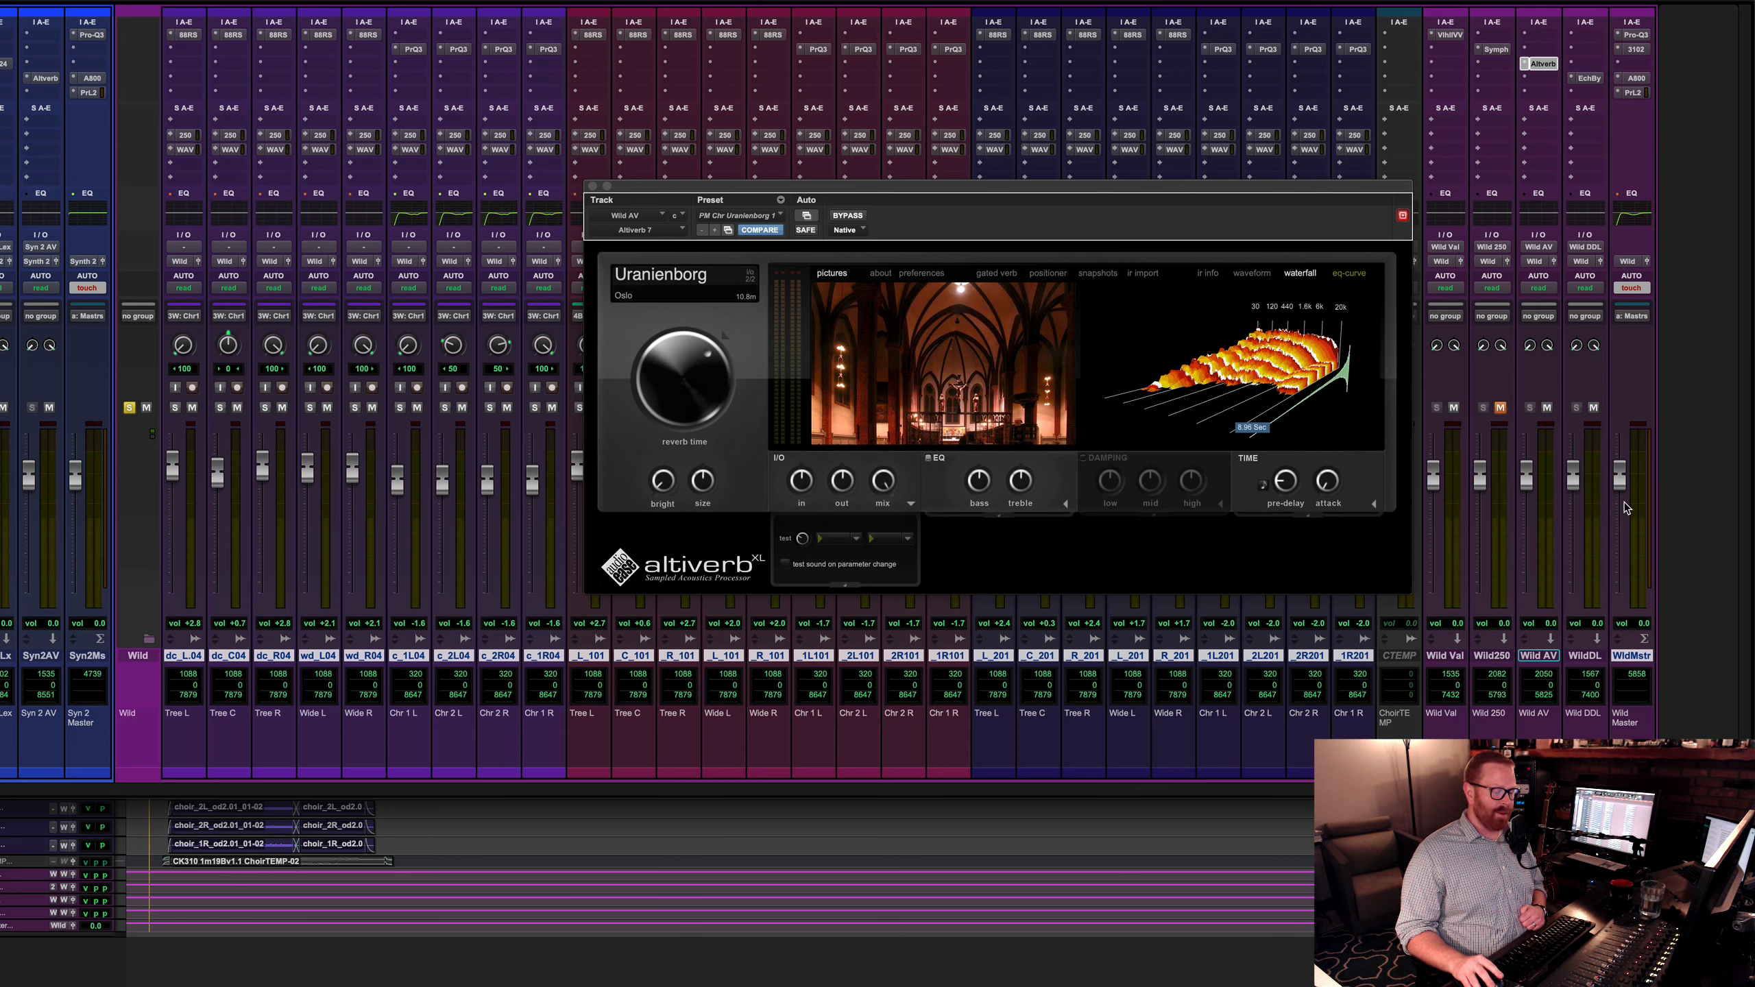
left_click(1500, 408)
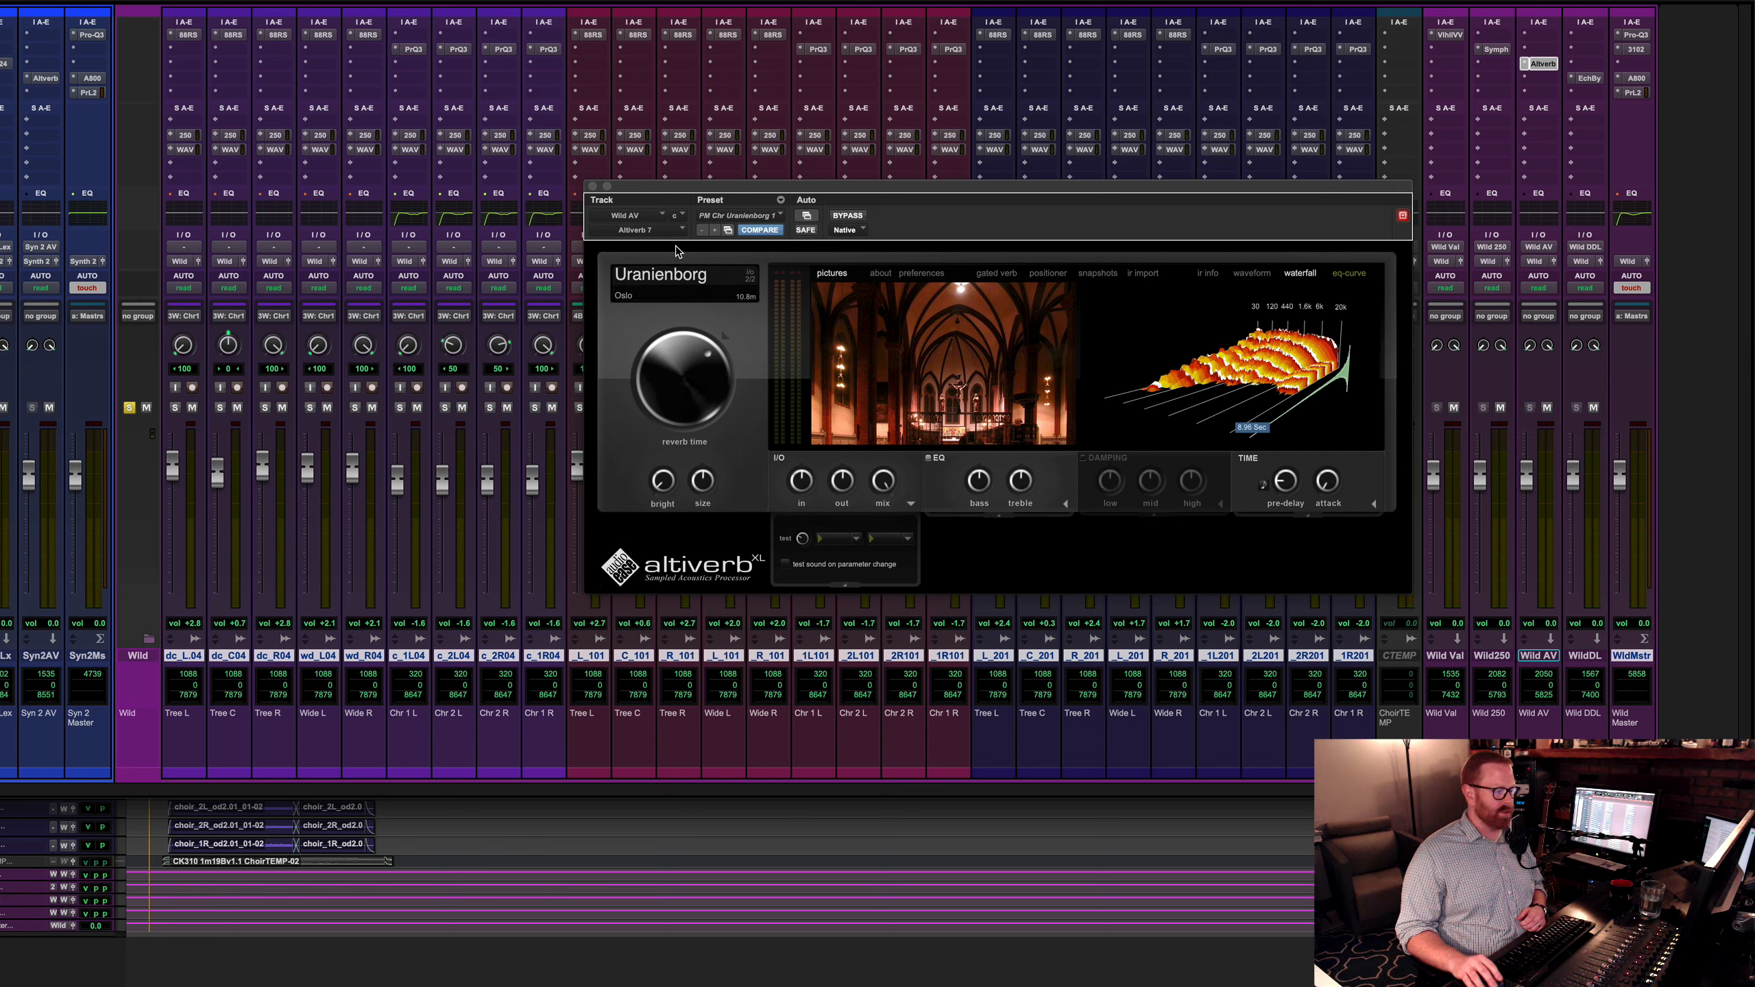
left_click(602, 199)
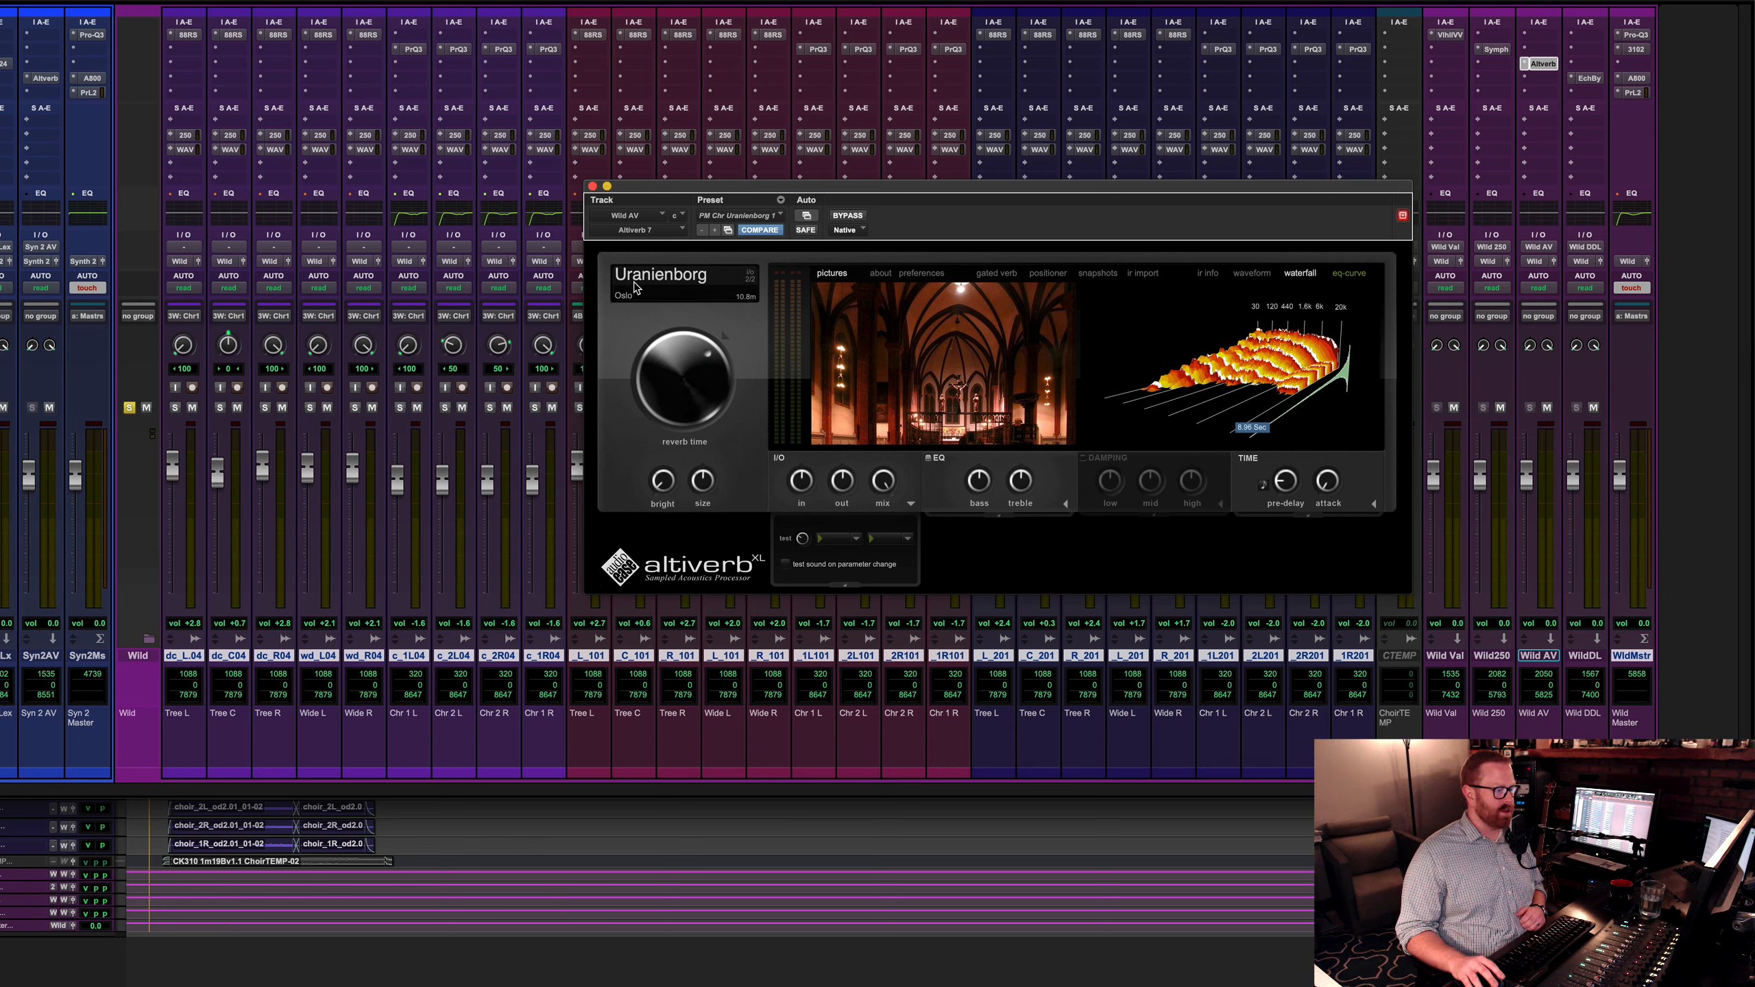
key("space")
left_click(592, 187)
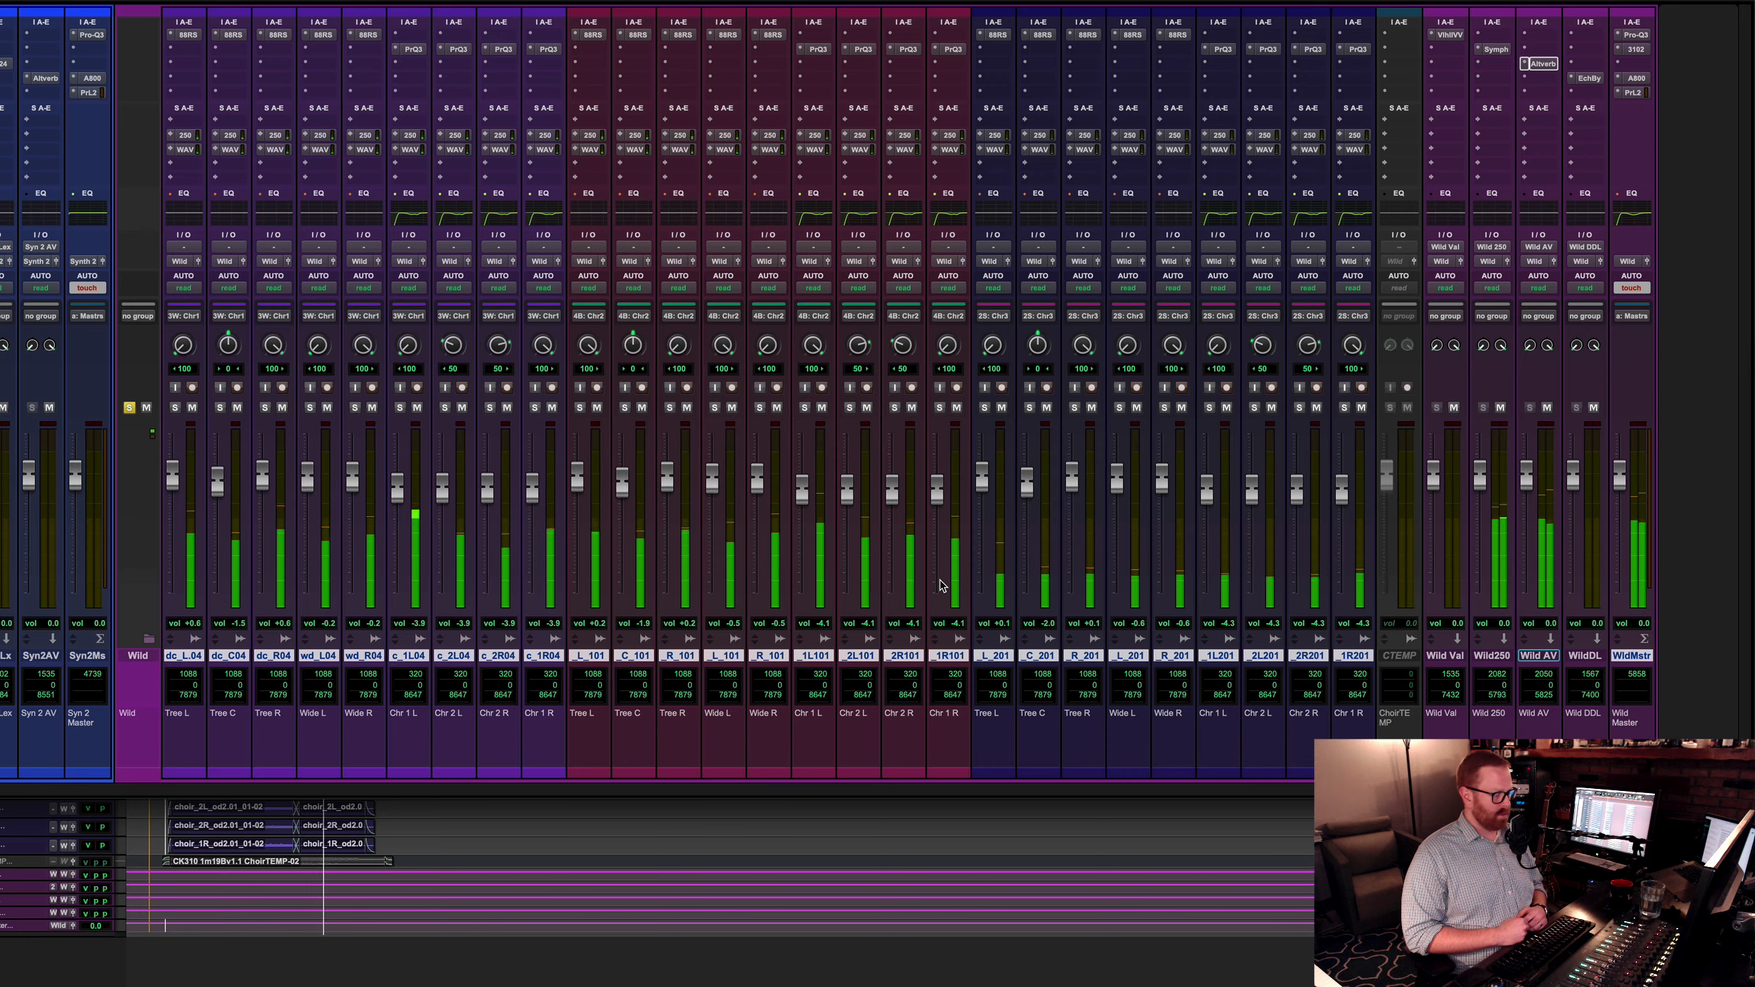
Step: Unsolo the Wild folder track in the Edit window and recall memory location 1
key("super+equal")
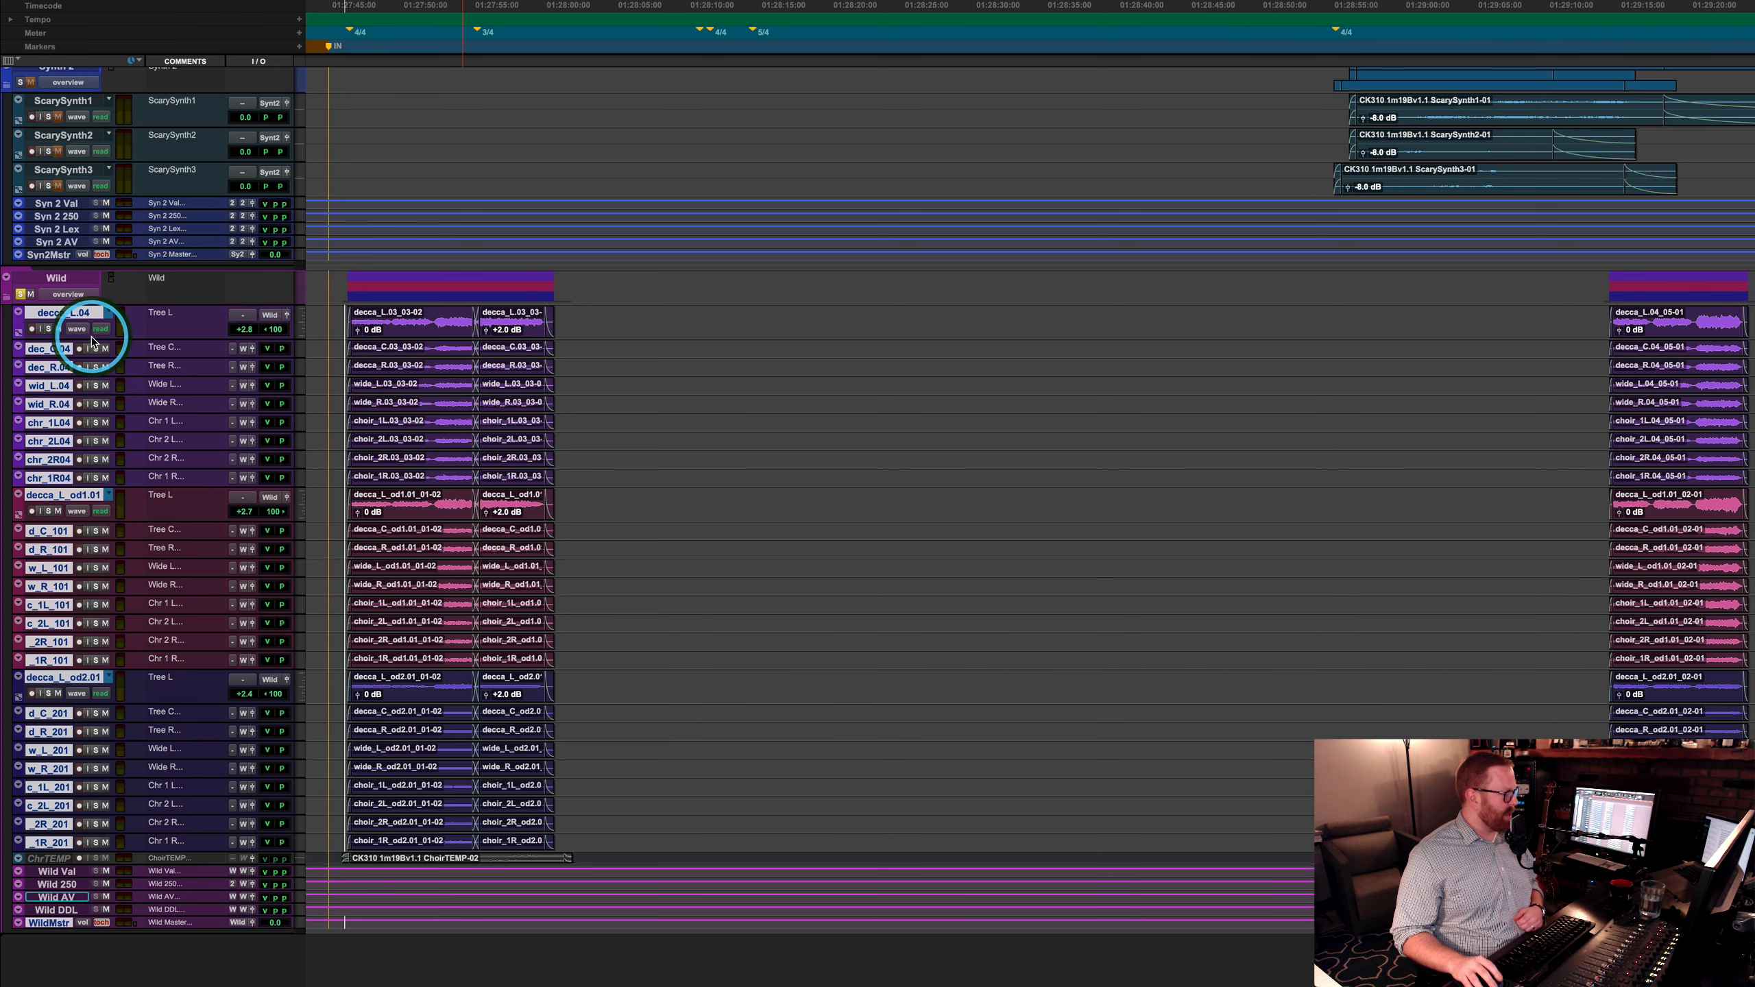
left_click(21, 296)
key("period")
key("1")
key("period")
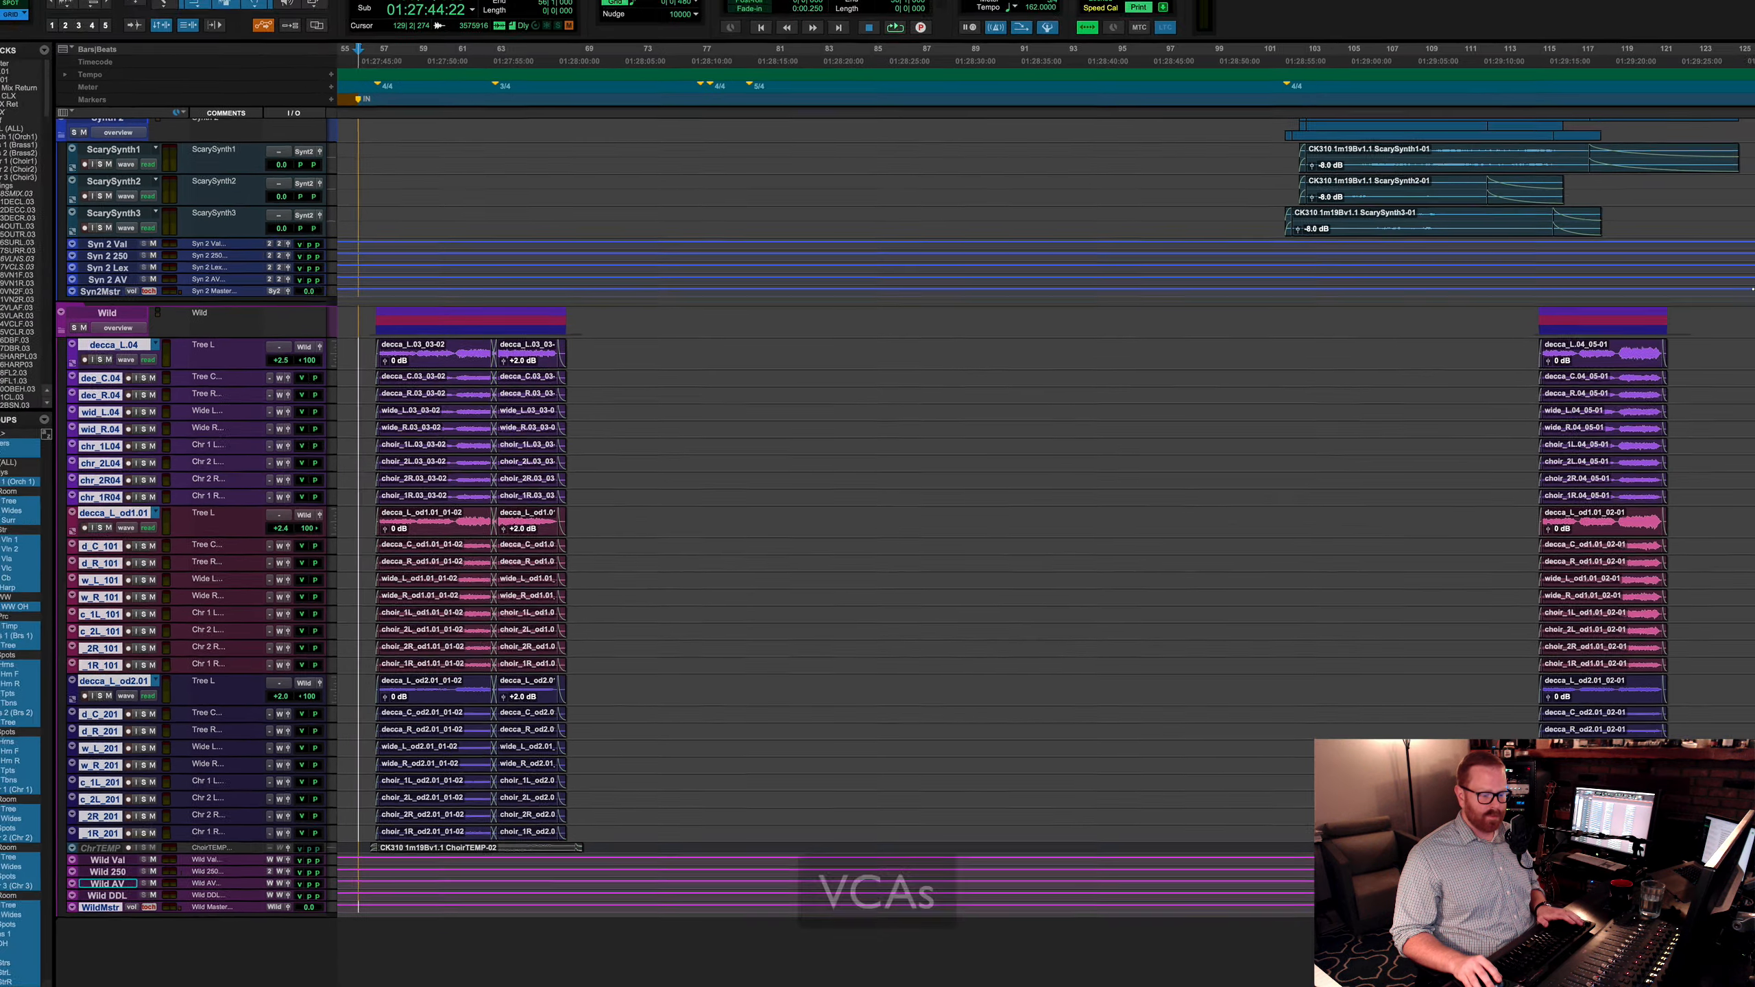
Step: Select the Orch 1 VCA track and switch the session's audio tracks to volume automation view
left_click_drag(1744, 892, 1736, 71)
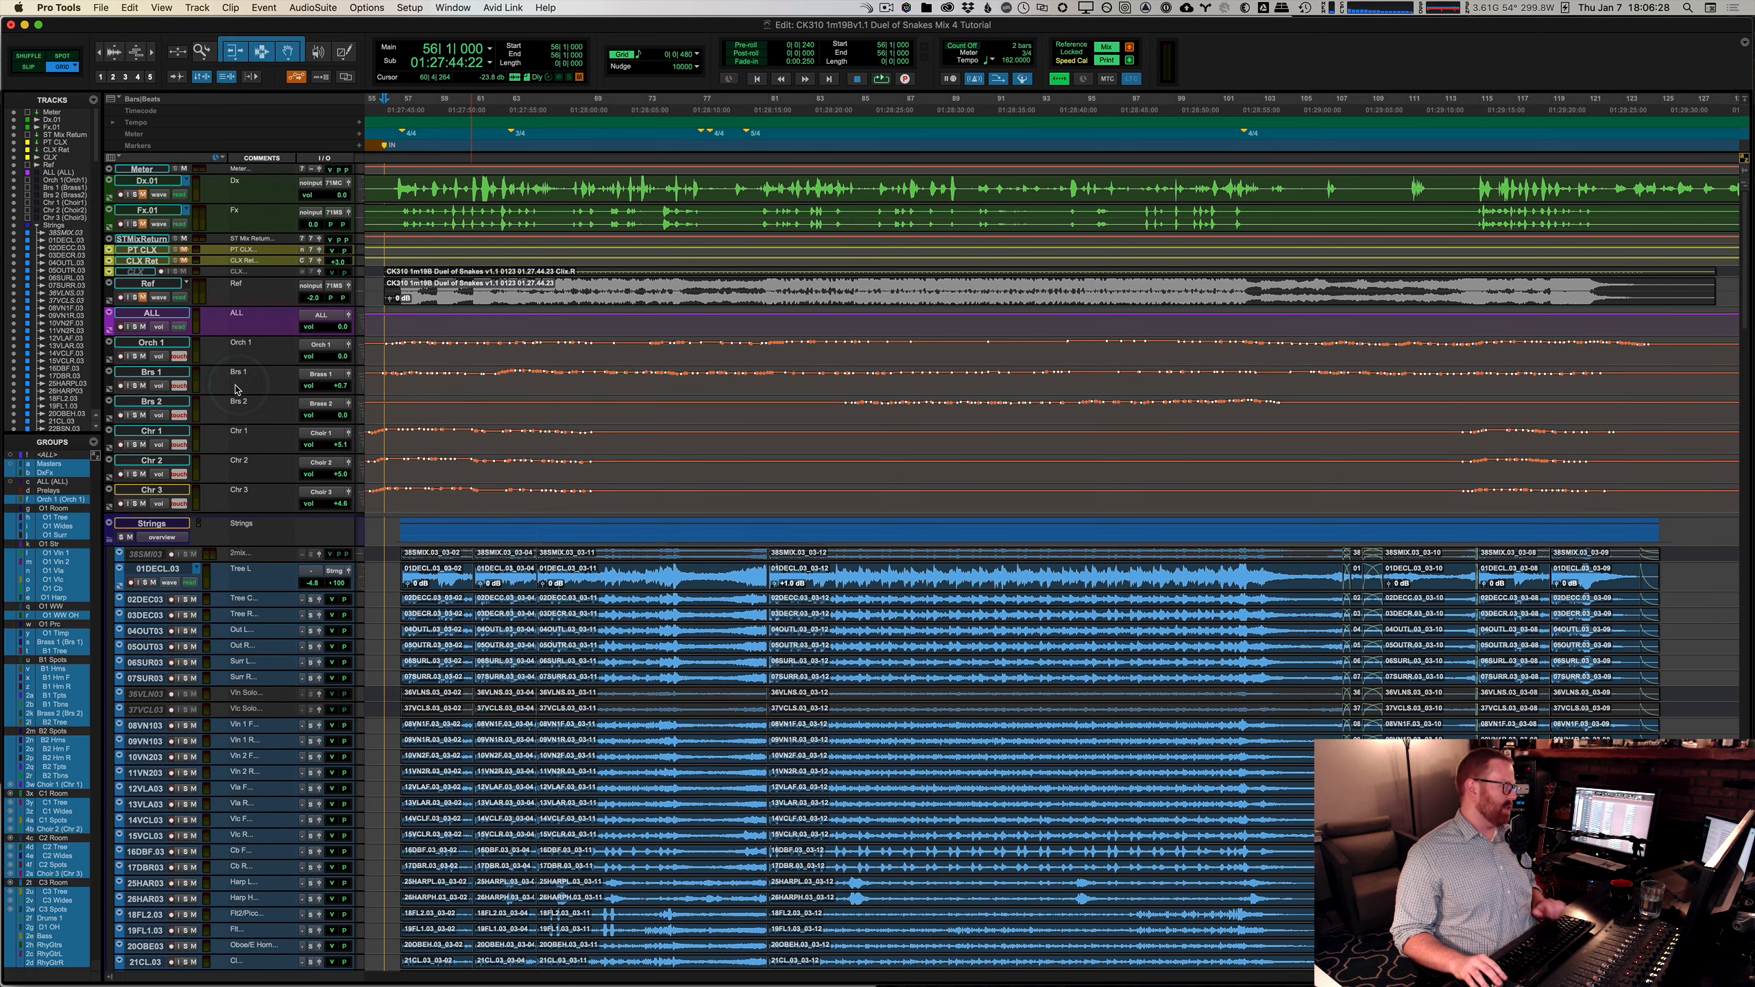
left_click(154, 342)
scroll(572, 428, "down", 5)
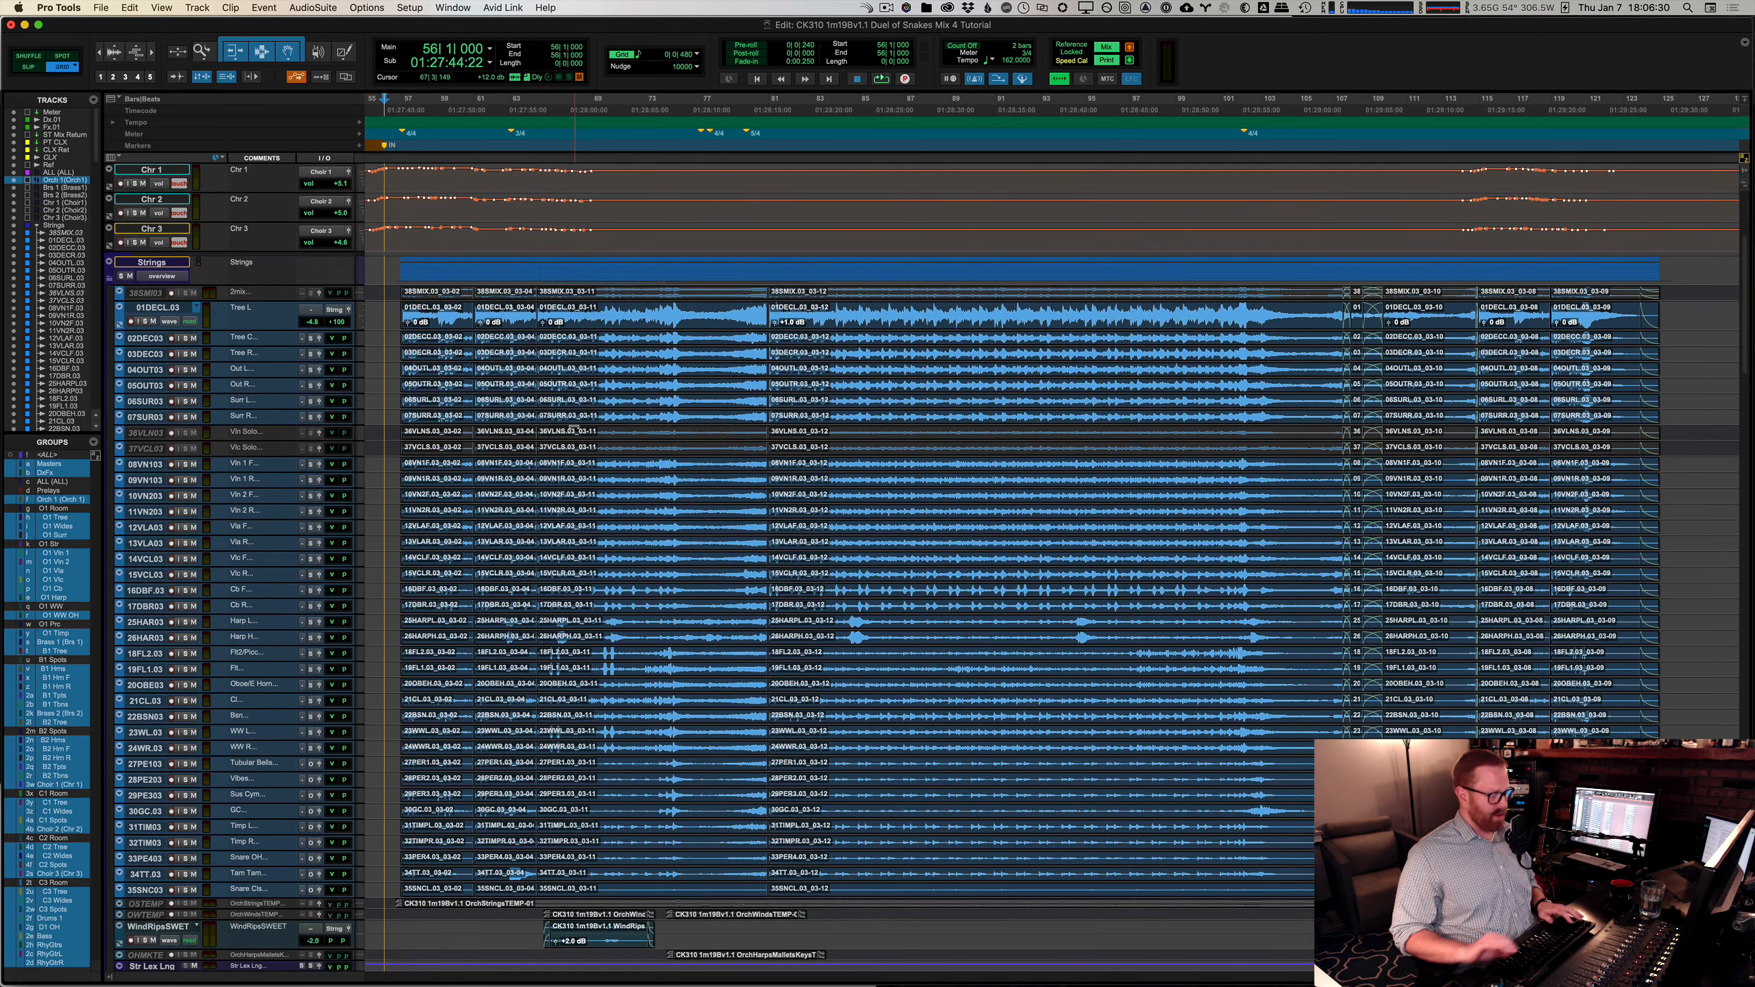
key("ctrl+alt+minus")
scroll(772, 498, "down", 4)
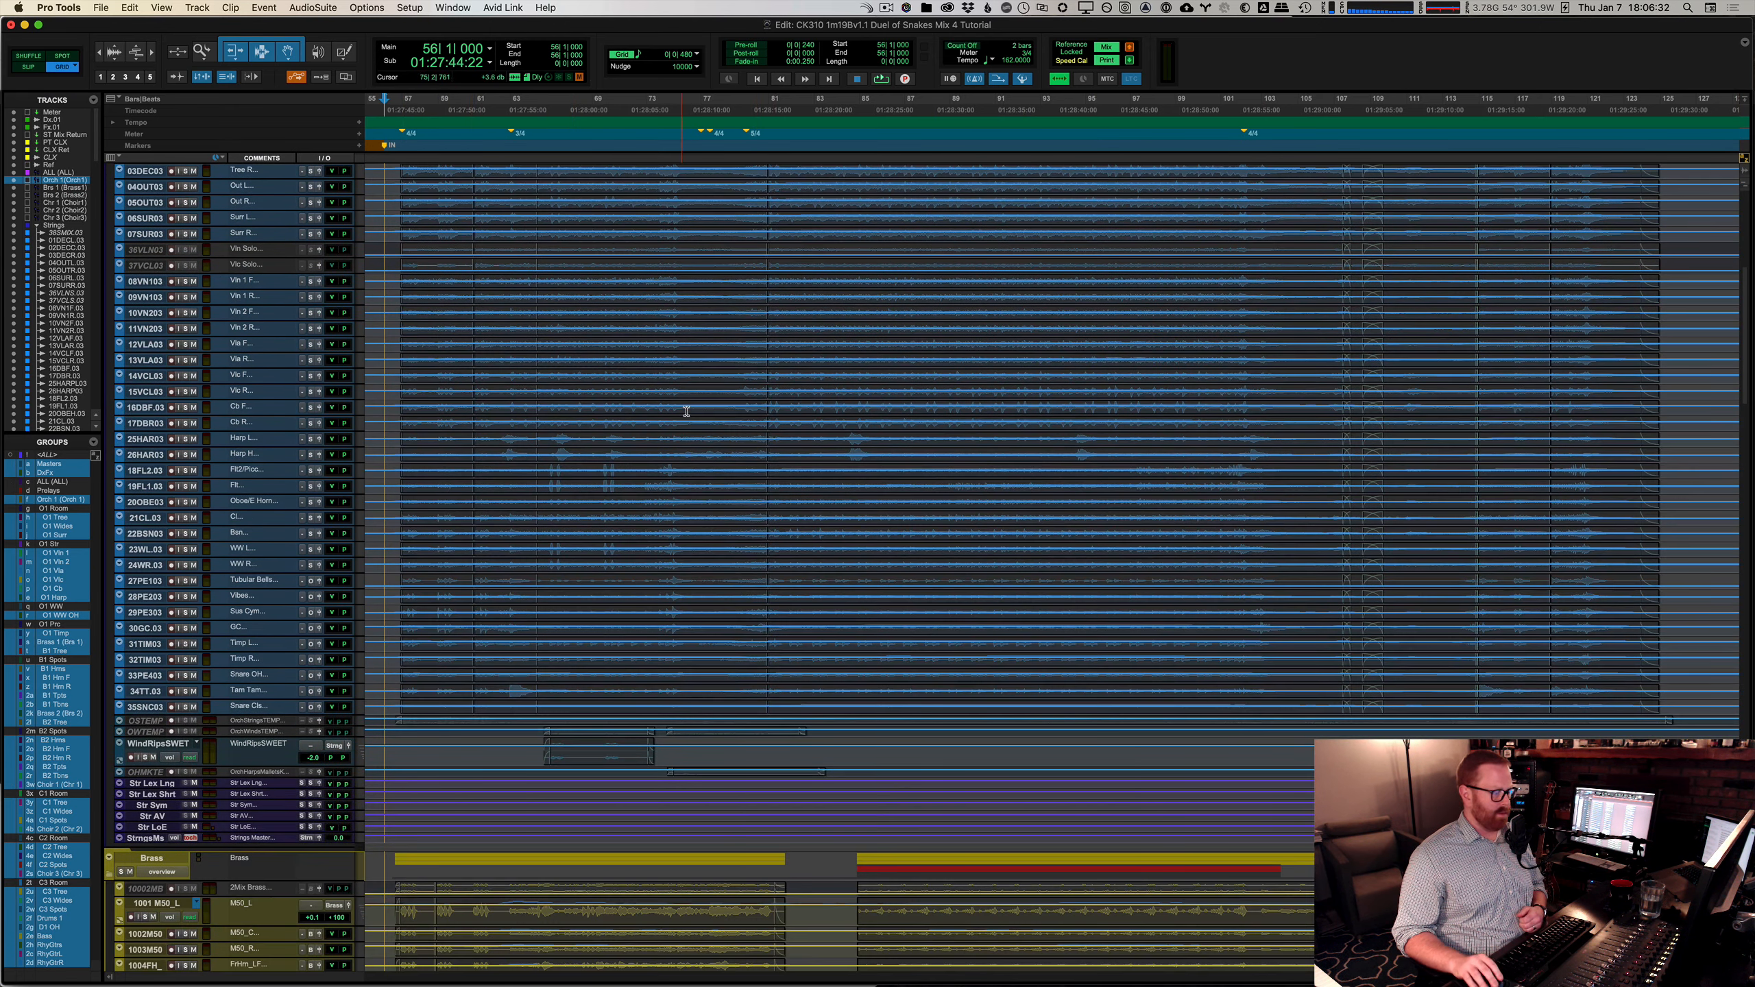
Step: Examine the volume automation on the tracks from Strings down to Wild, and return the session to waveform view
scroll(850, 532, "down", 10)
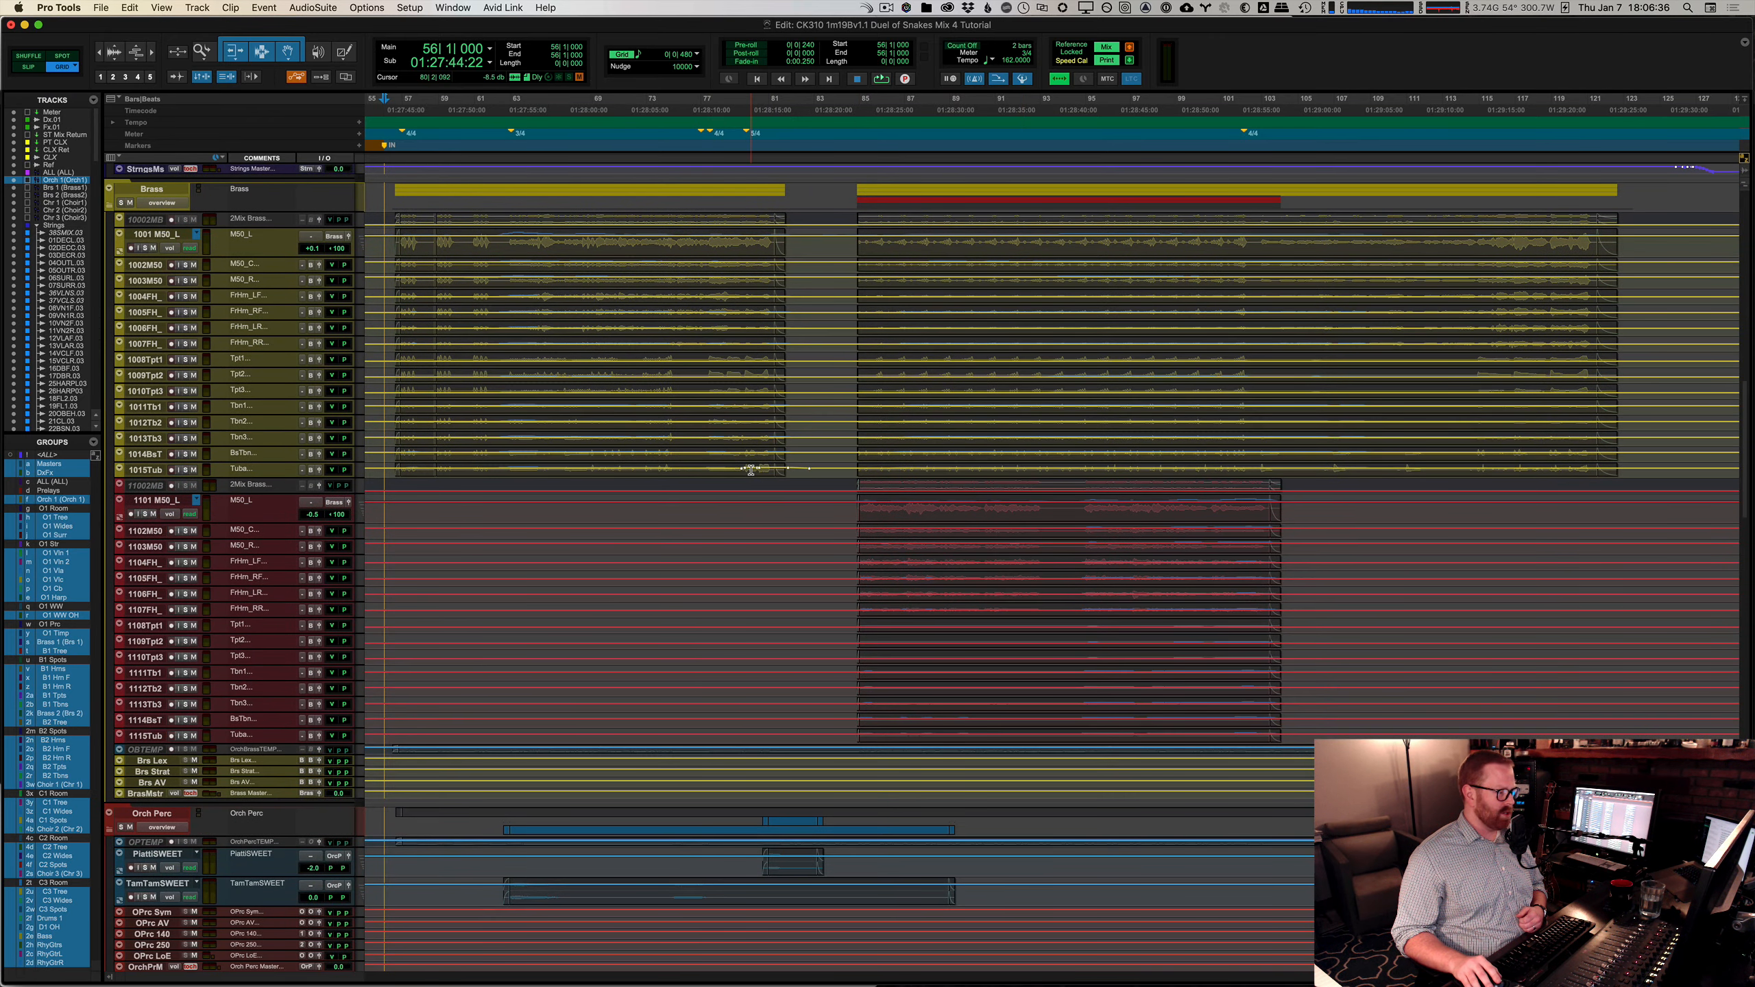
scroll(751, 470, "down", 15)
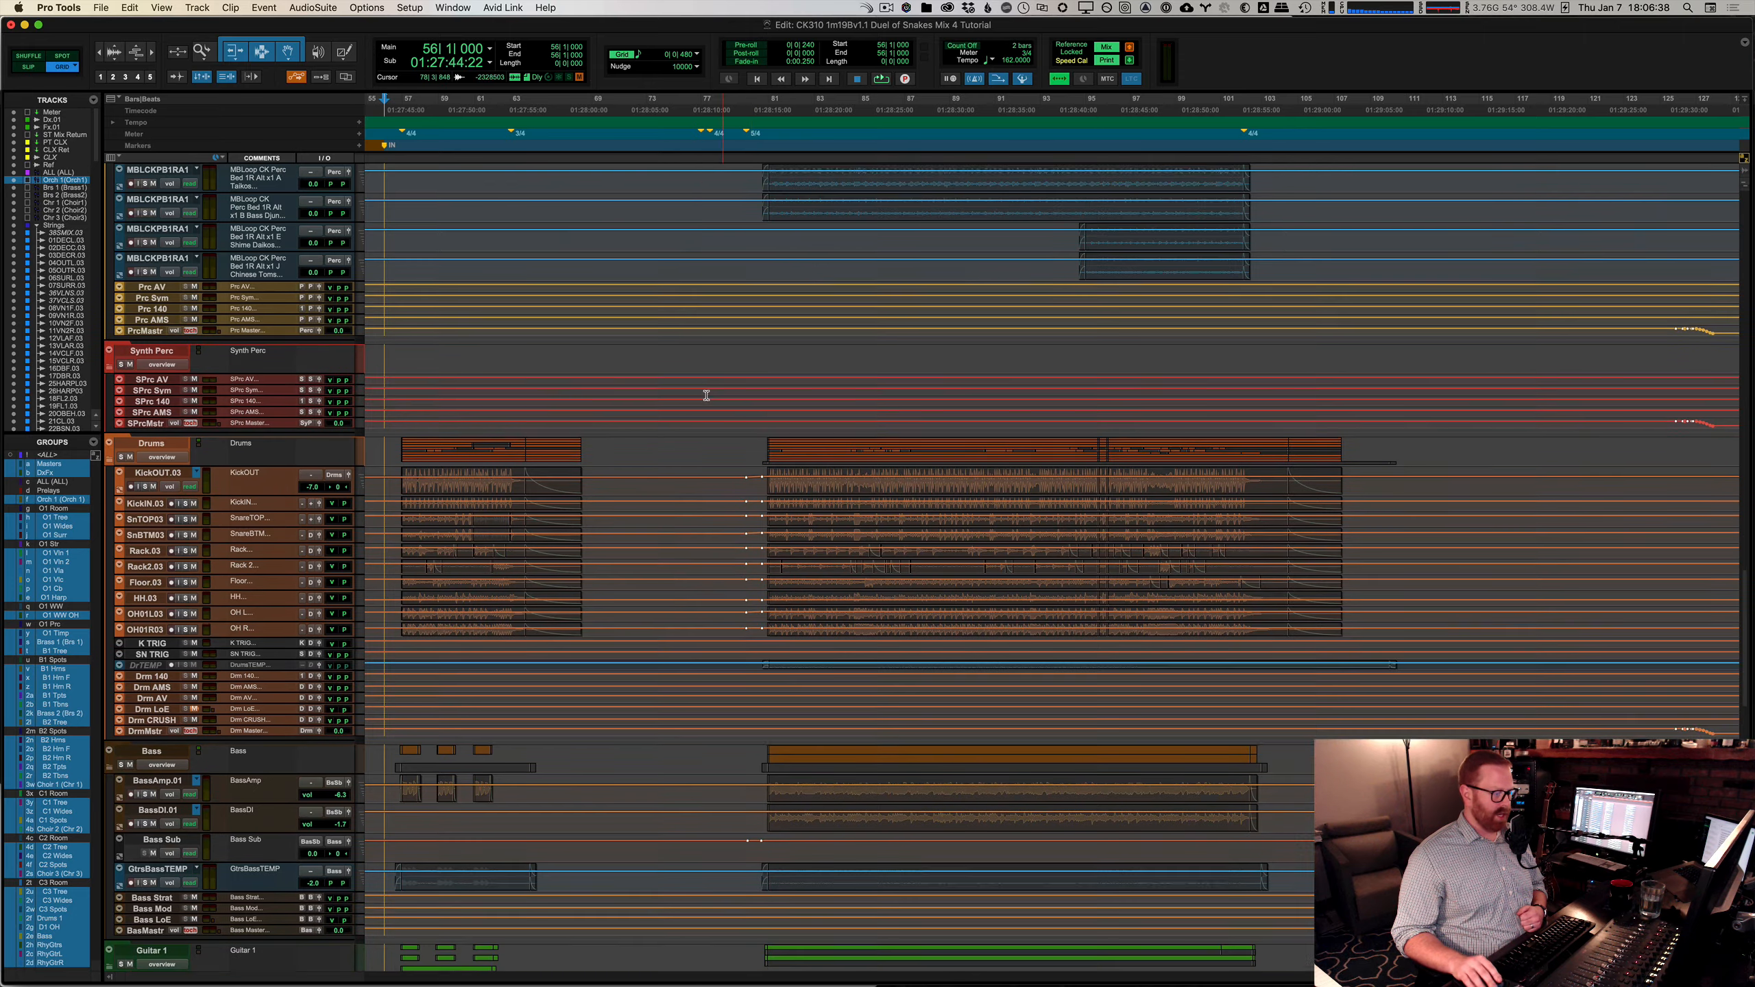
scroll(706, 395, "down", 5)
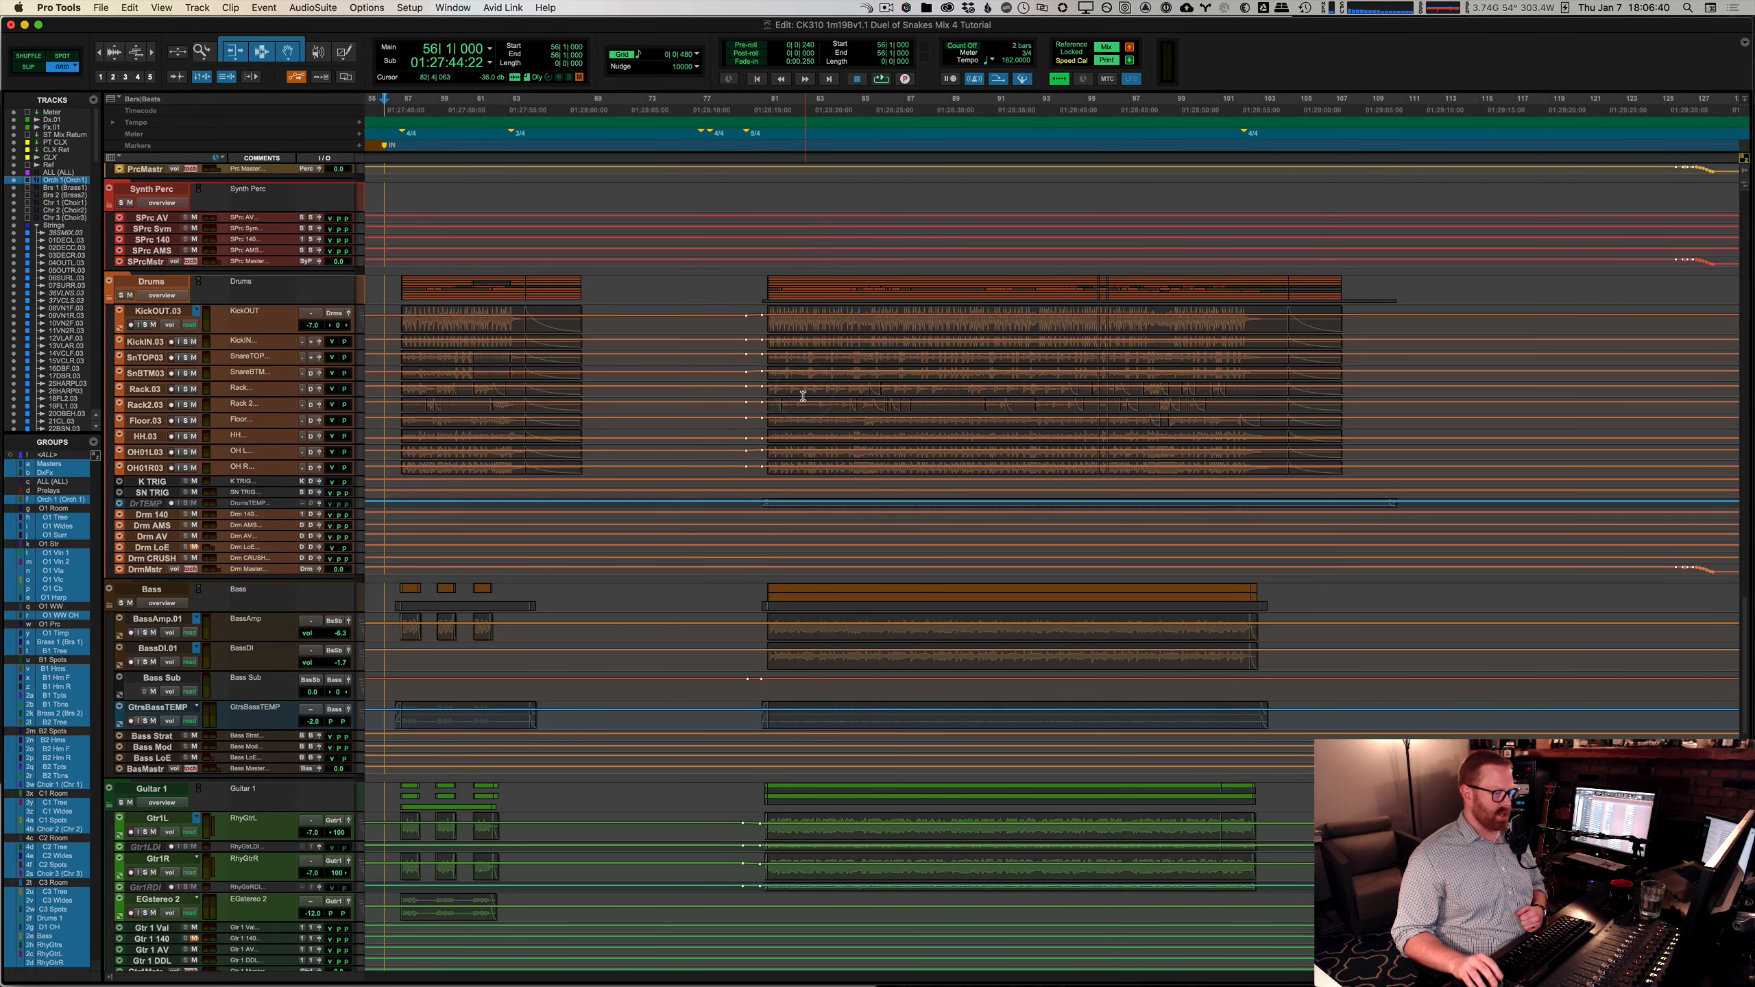
scroll(803, 397, "down", 4)
scroll(697, 596, "down", 5)
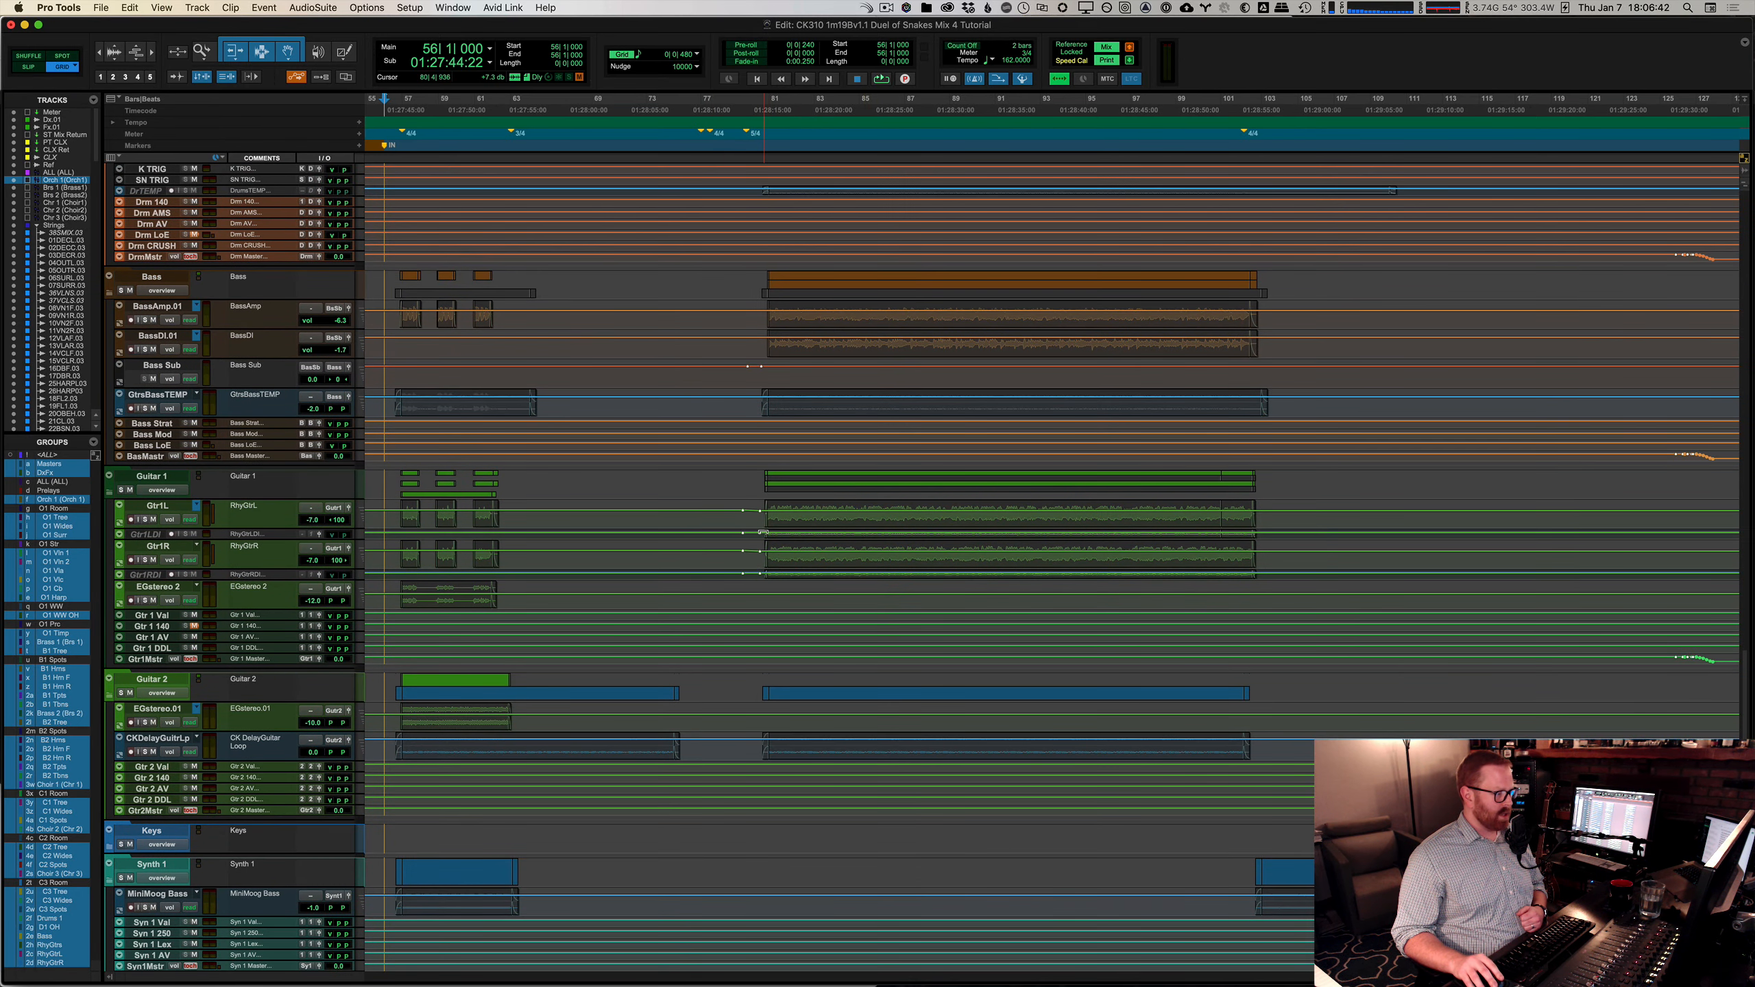
scroll(763, 532, "down", 20)
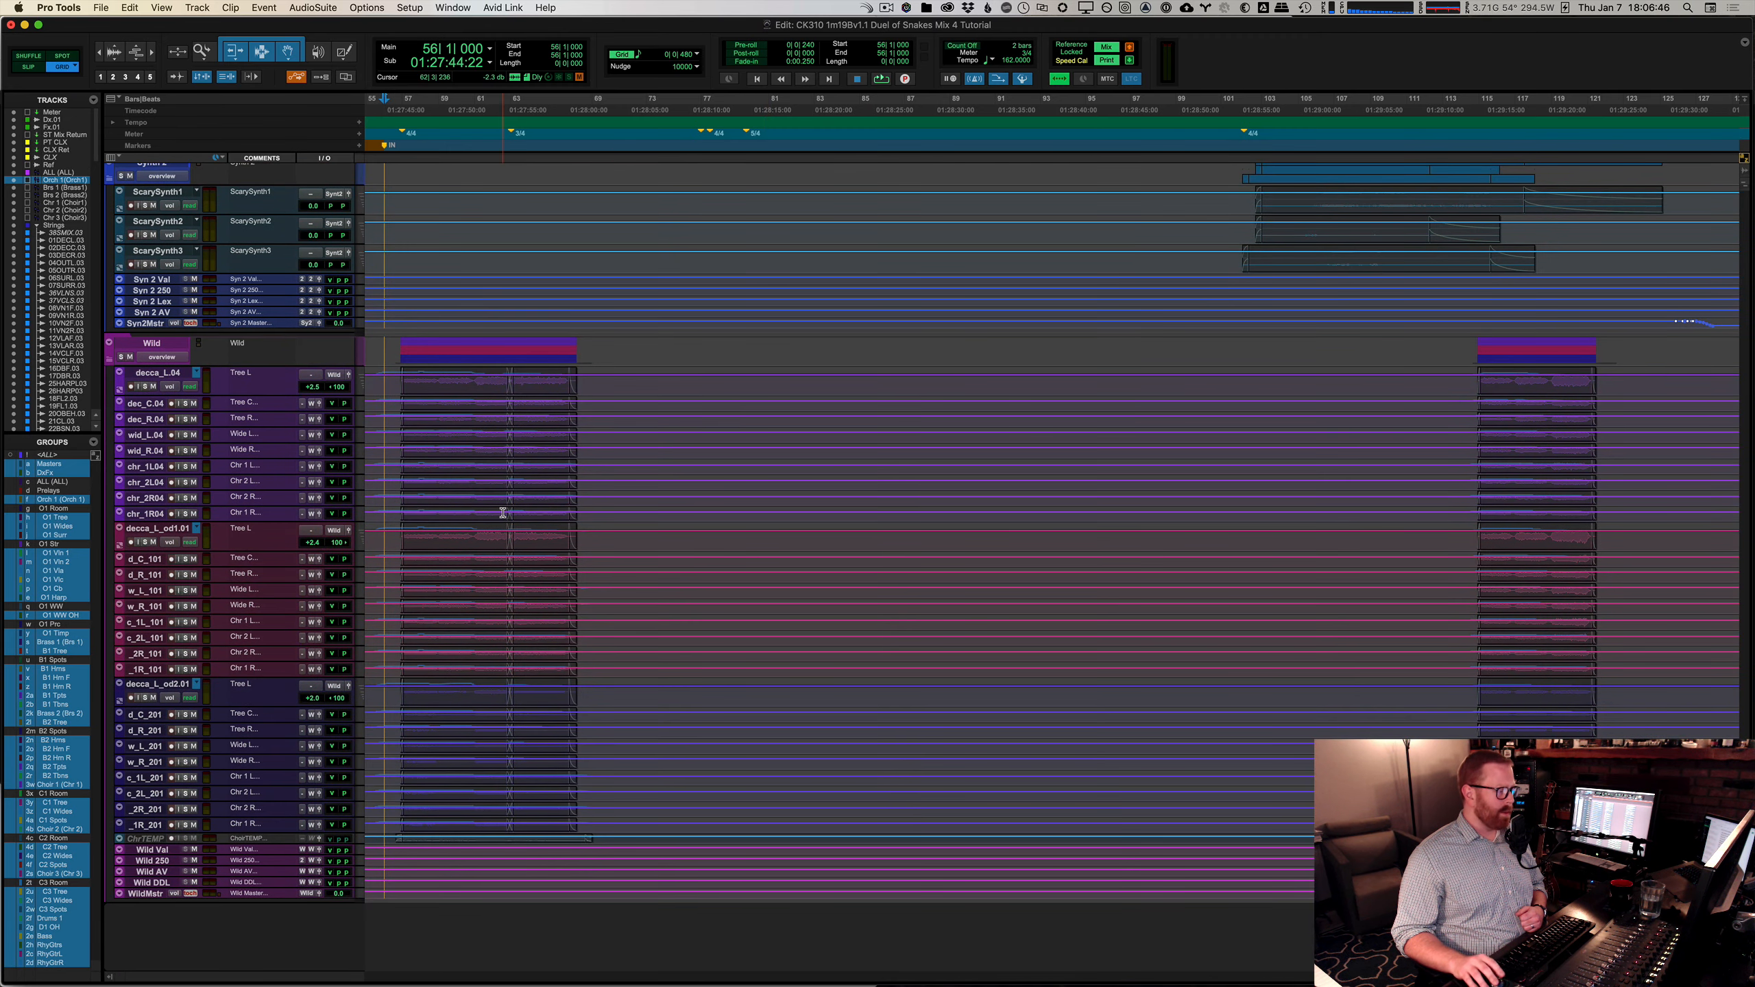
scroll(811, 303, "up", 20)
scroll(898, 241, "up", 20)
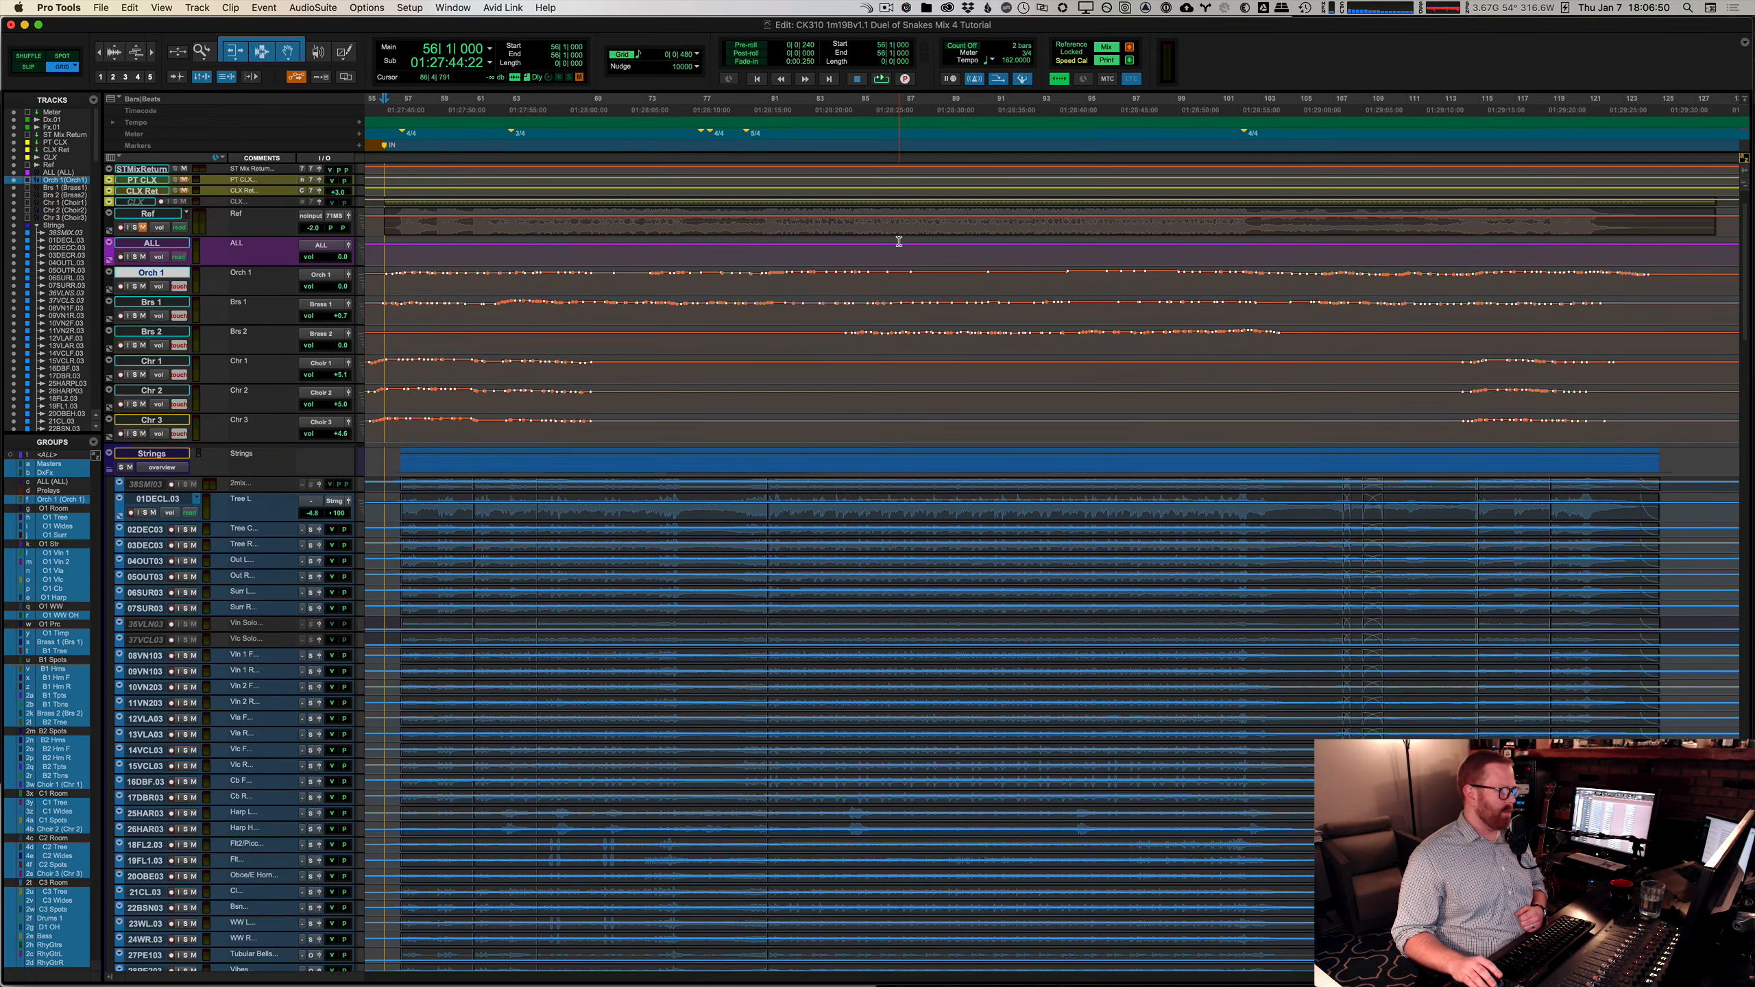
scroll(898, 241, "down", 5)
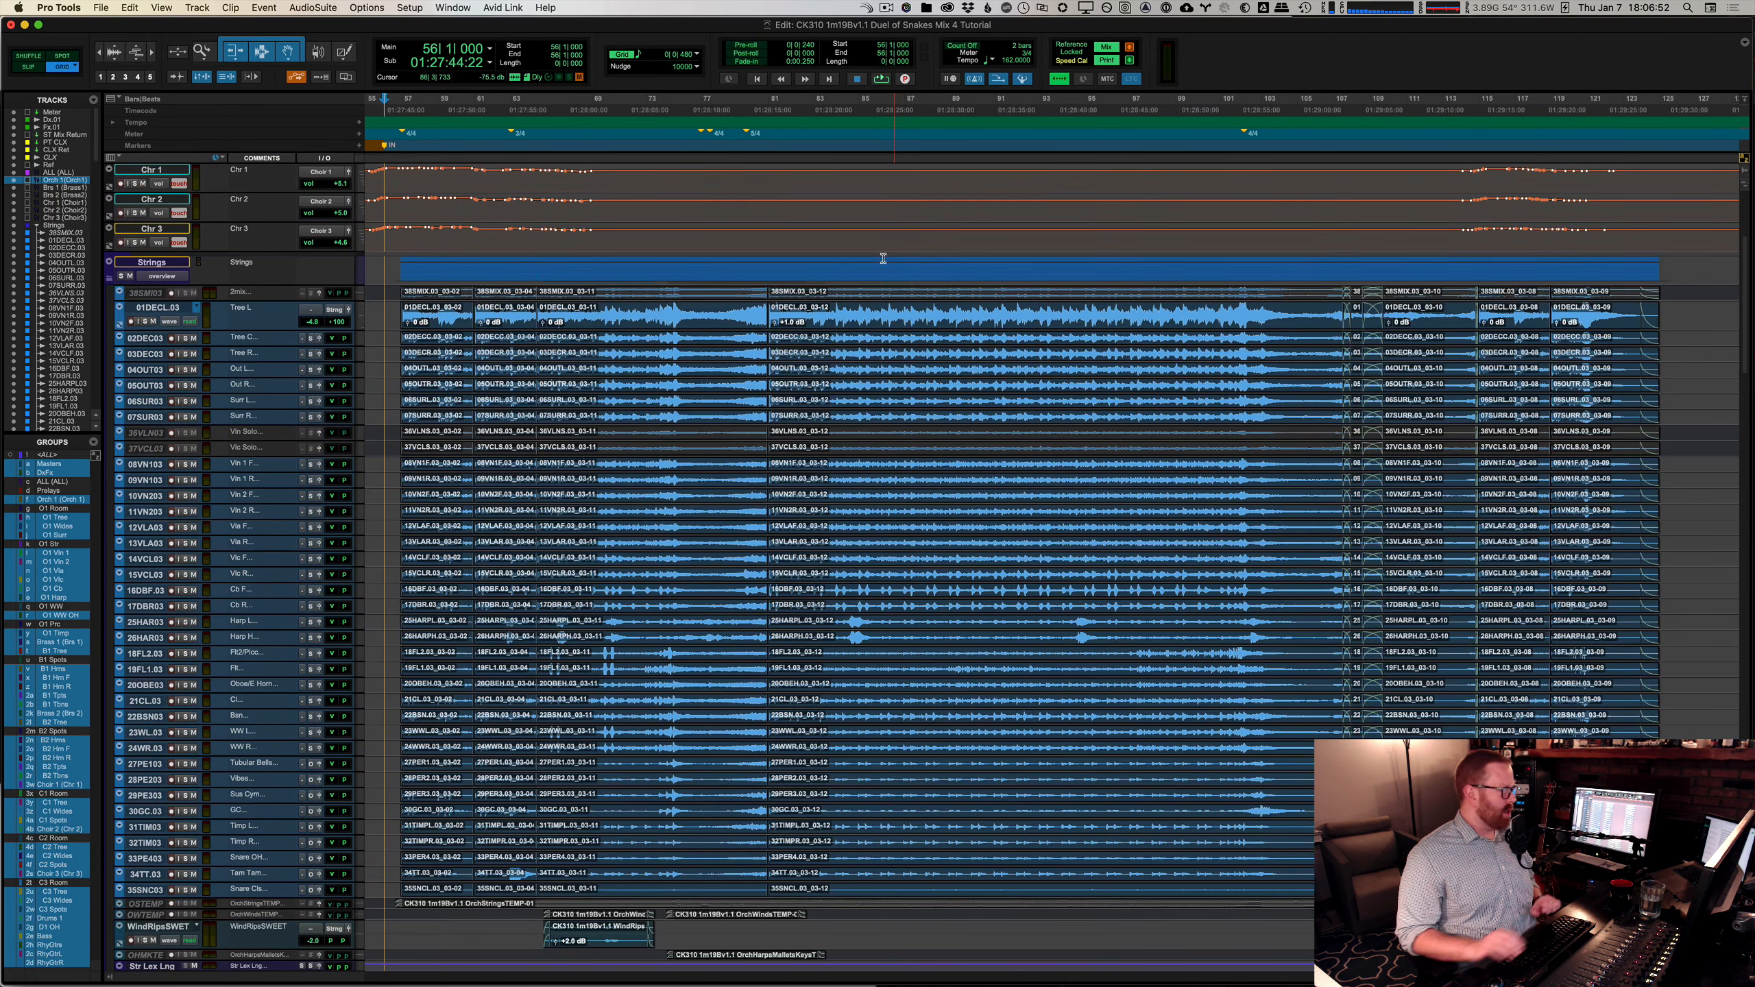
Step: Select the O1 Tree group's tracks and review the group's attributes in Modify Groups
left_click(397, 309)
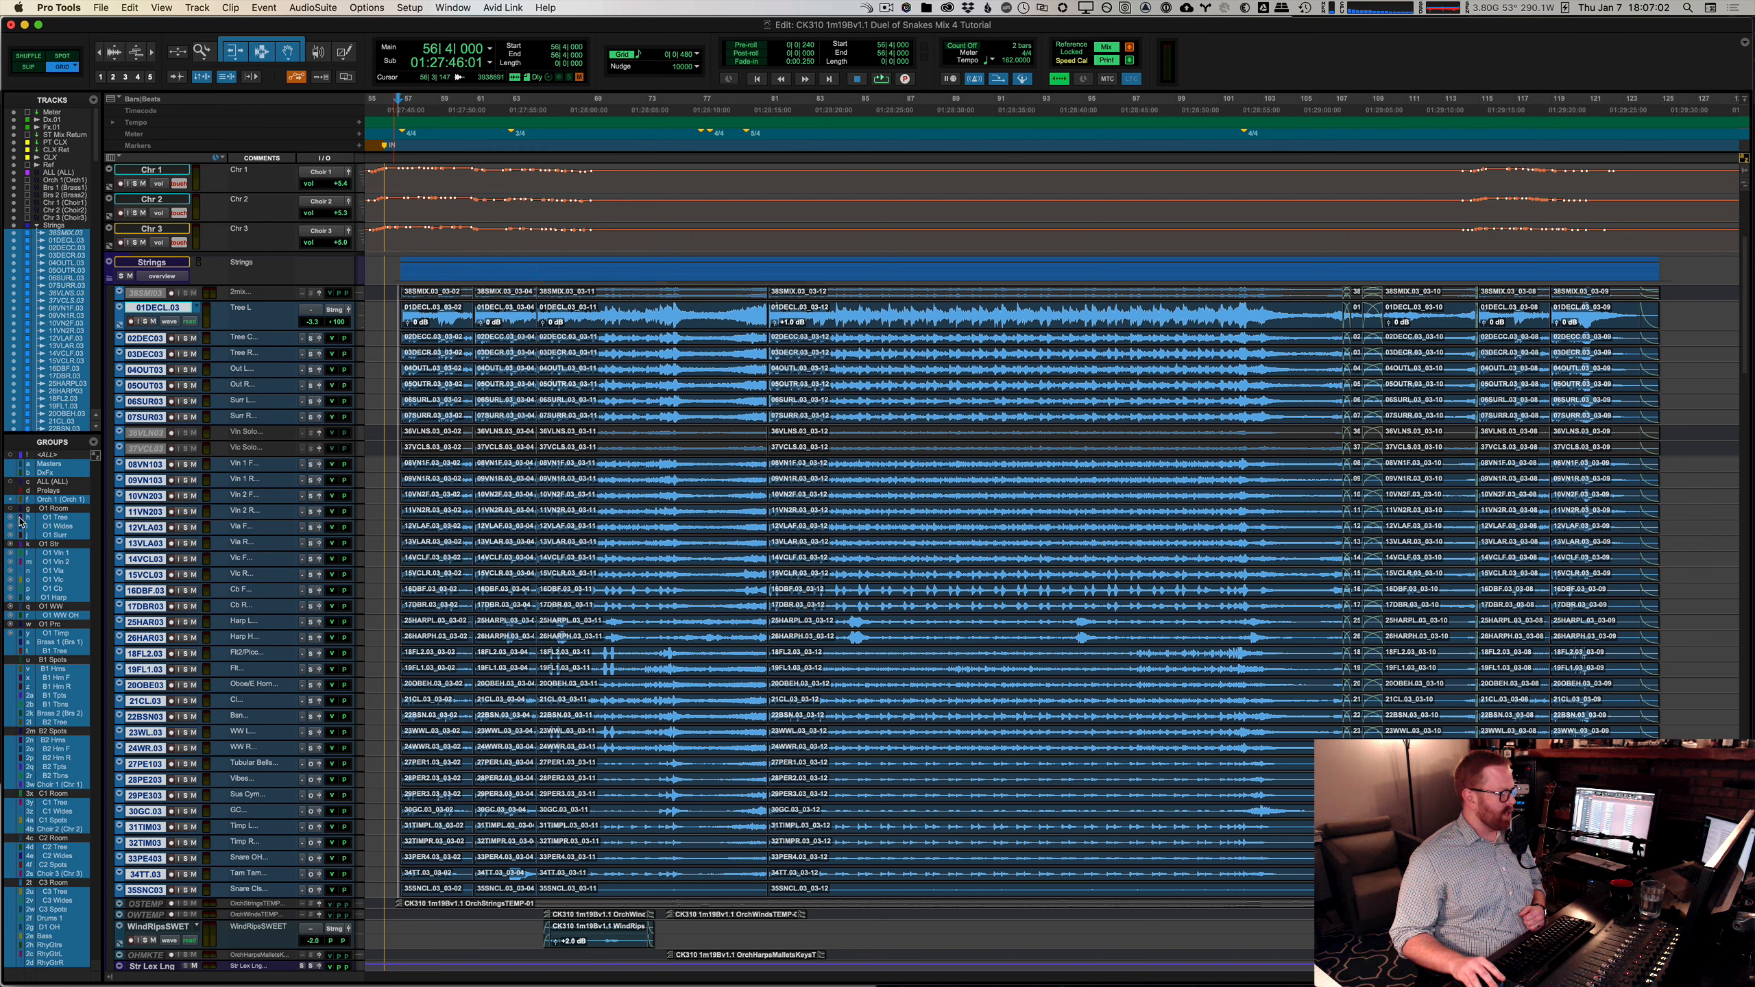
left_click(48, 519)
right_click(49, 520)
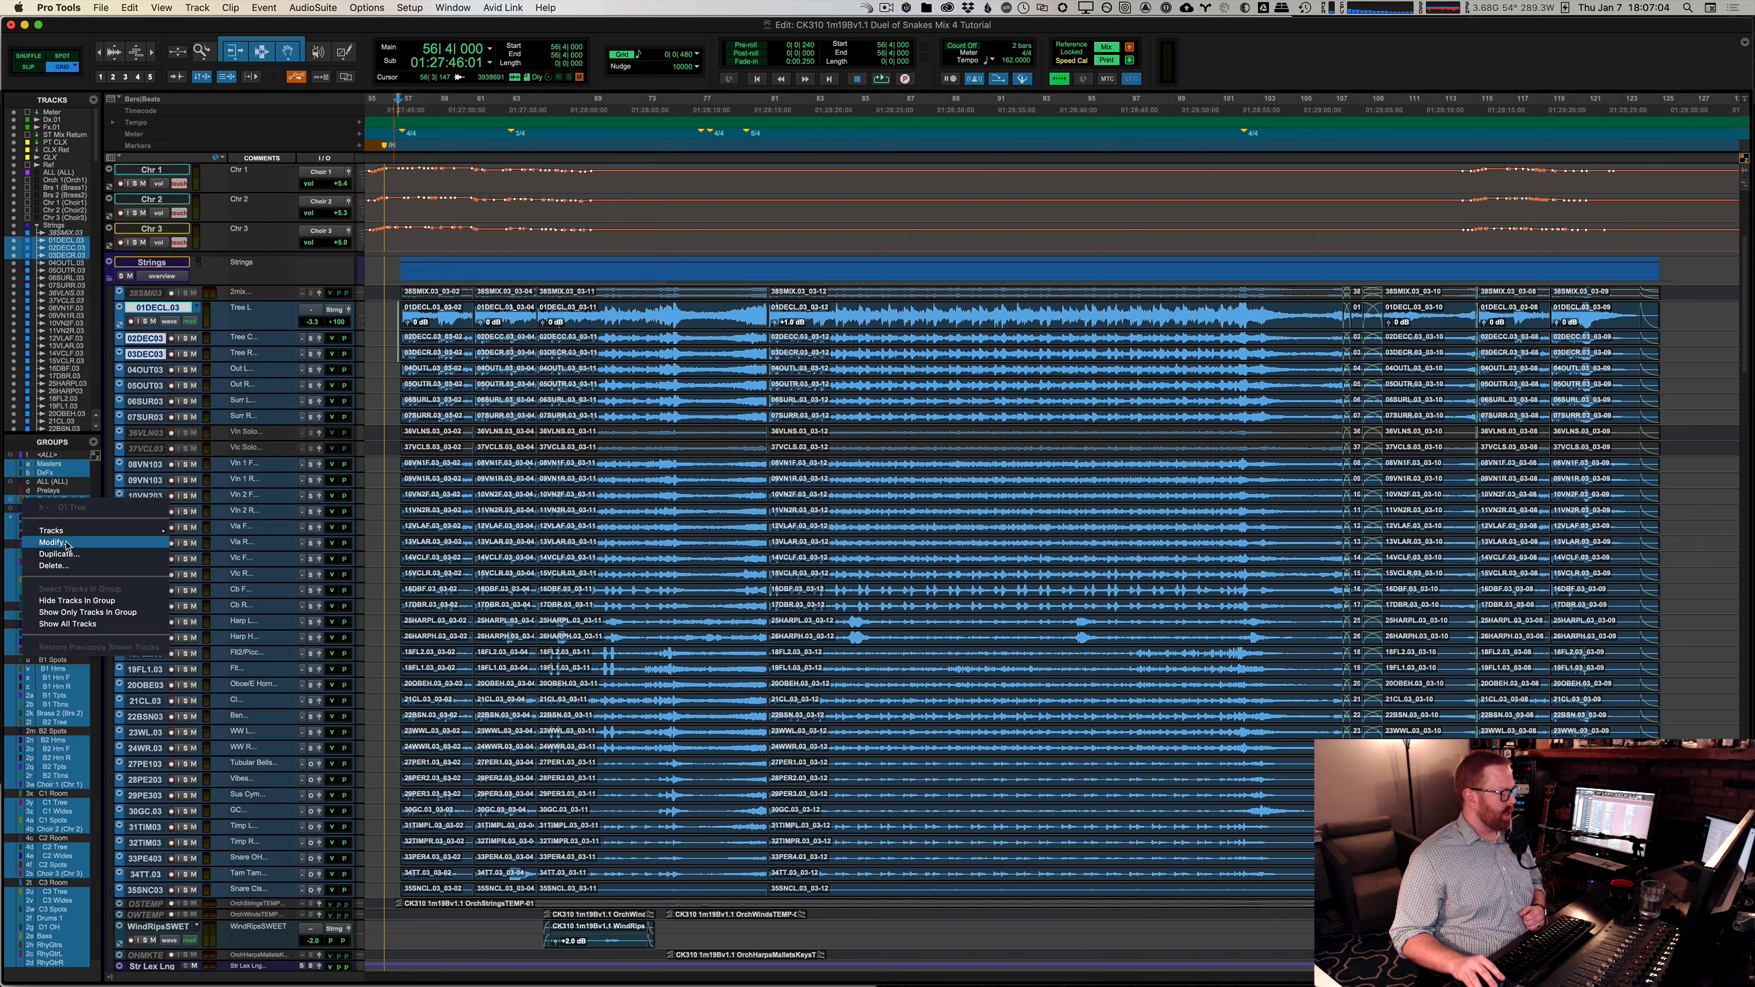
left_click(66, 545)
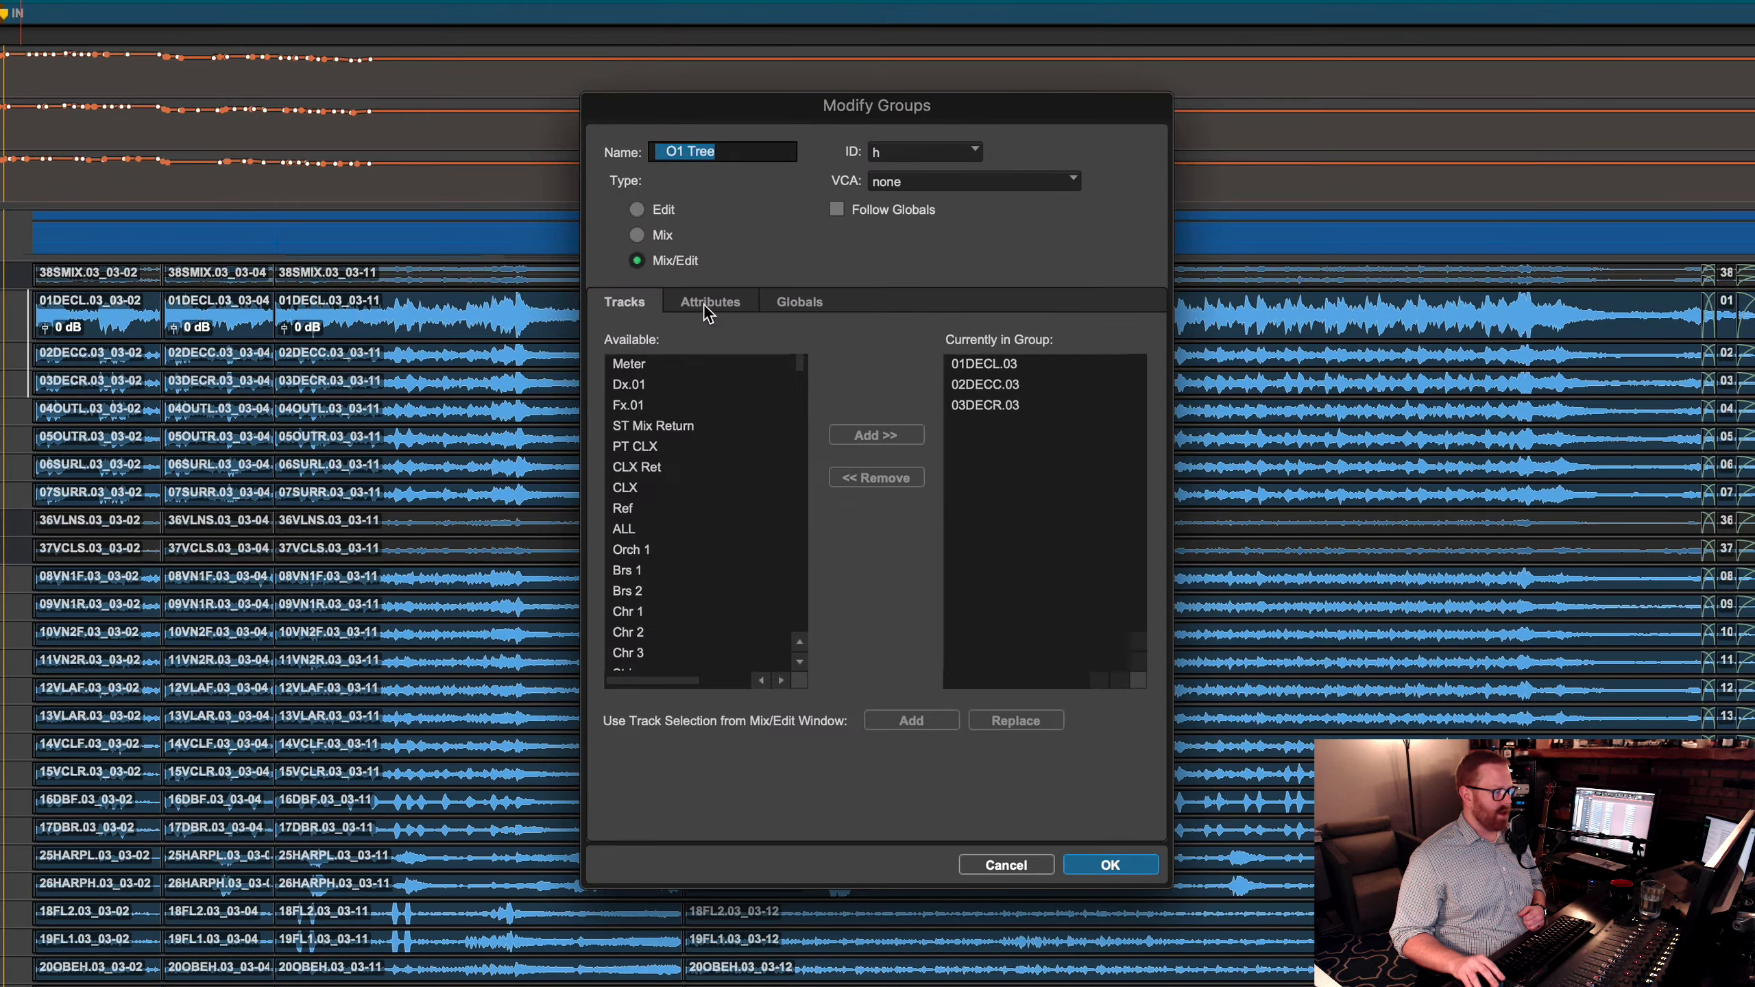
left_click(724, 303)
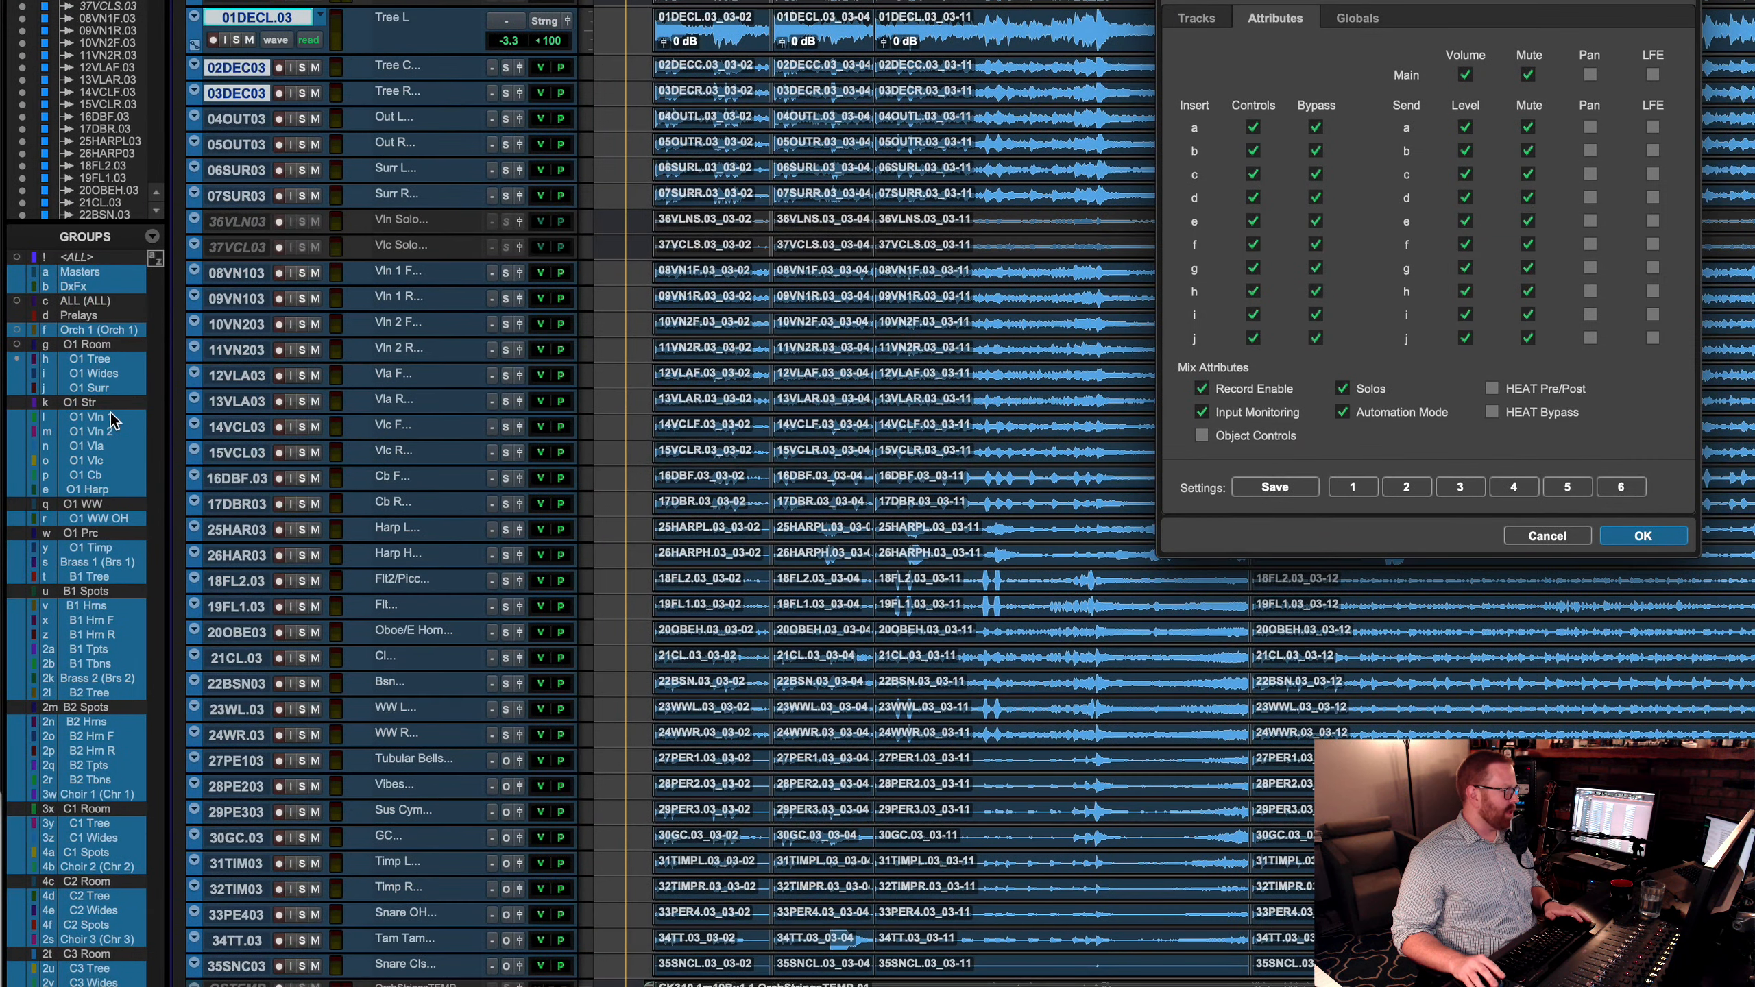
key("Return")
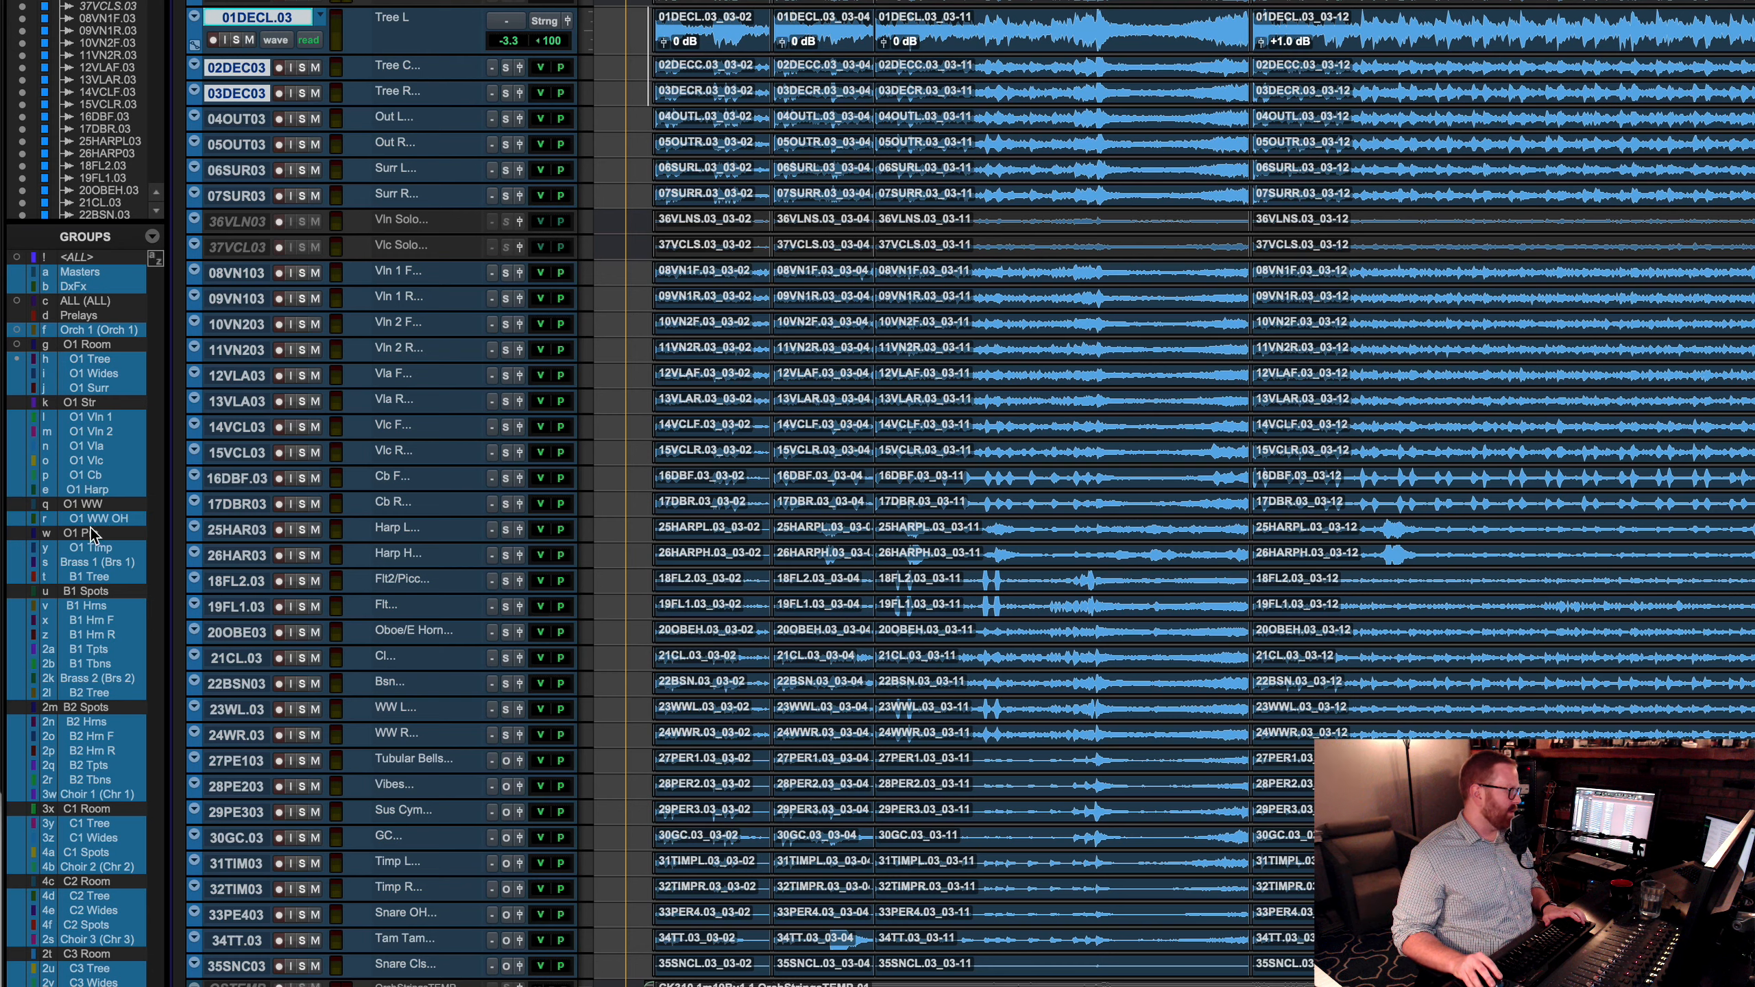
Step: Select the O1 WW OH and O1 Str group tracks, and enable the O1 Str group with Orch 1 disabled
left_click(33, 520)
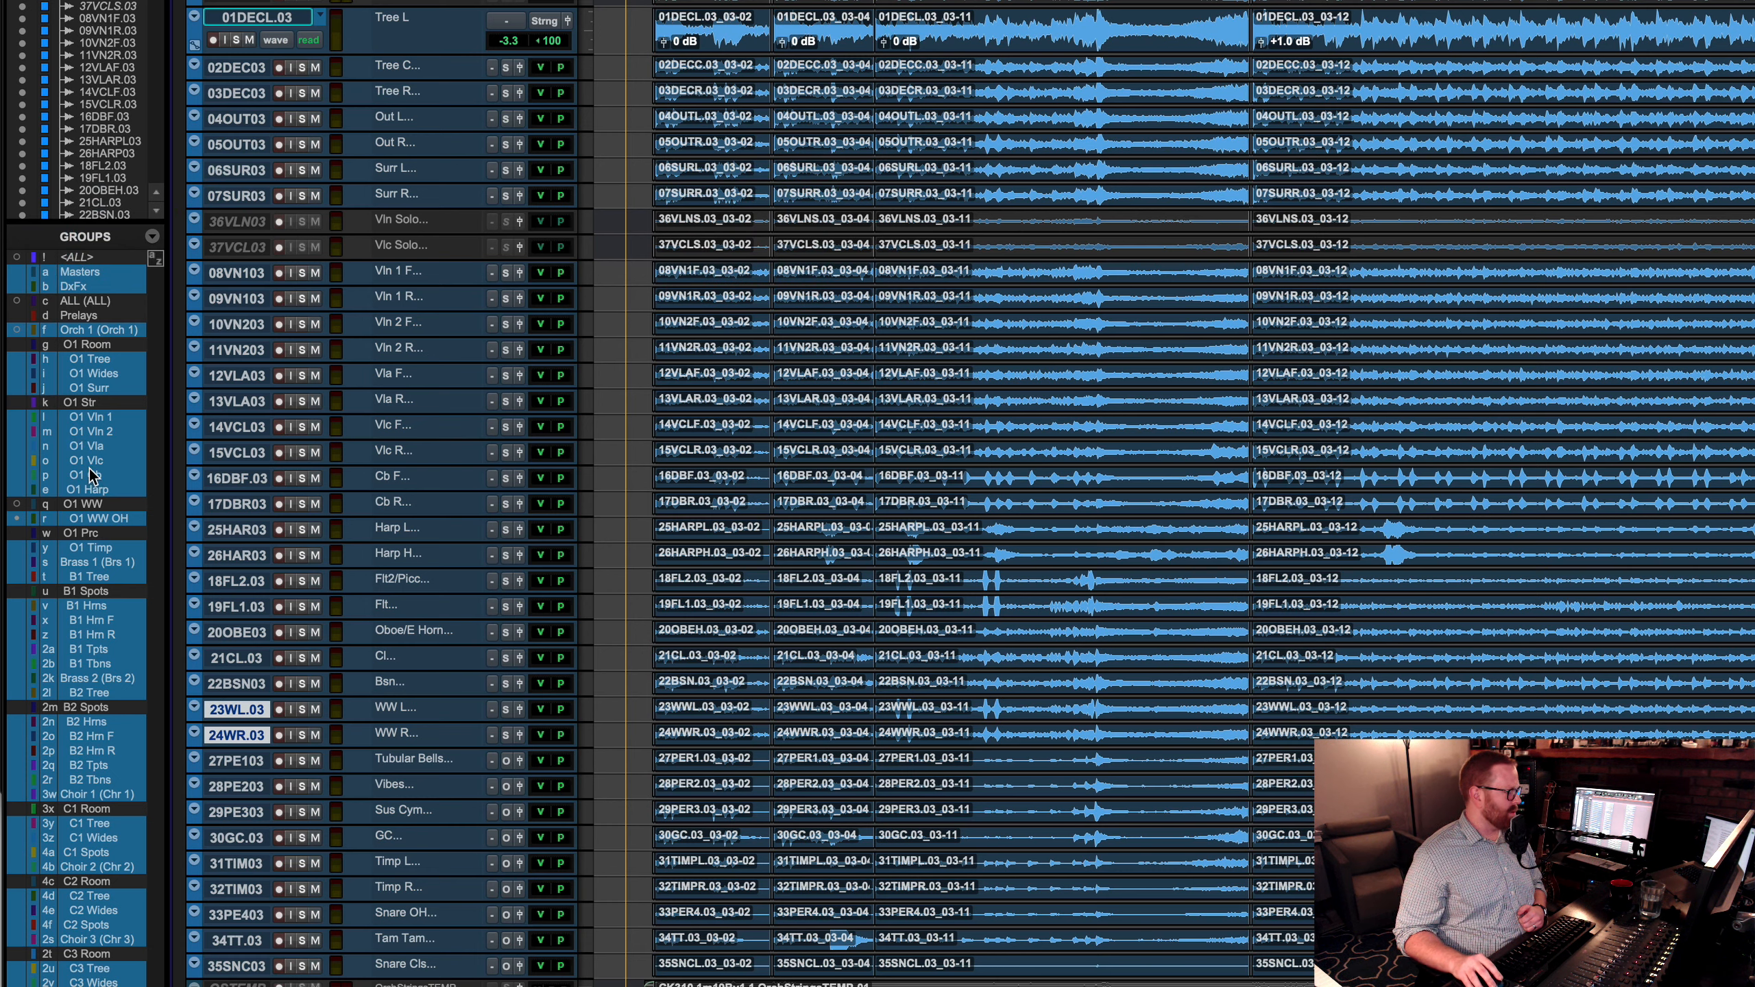
left_click(17, 402)
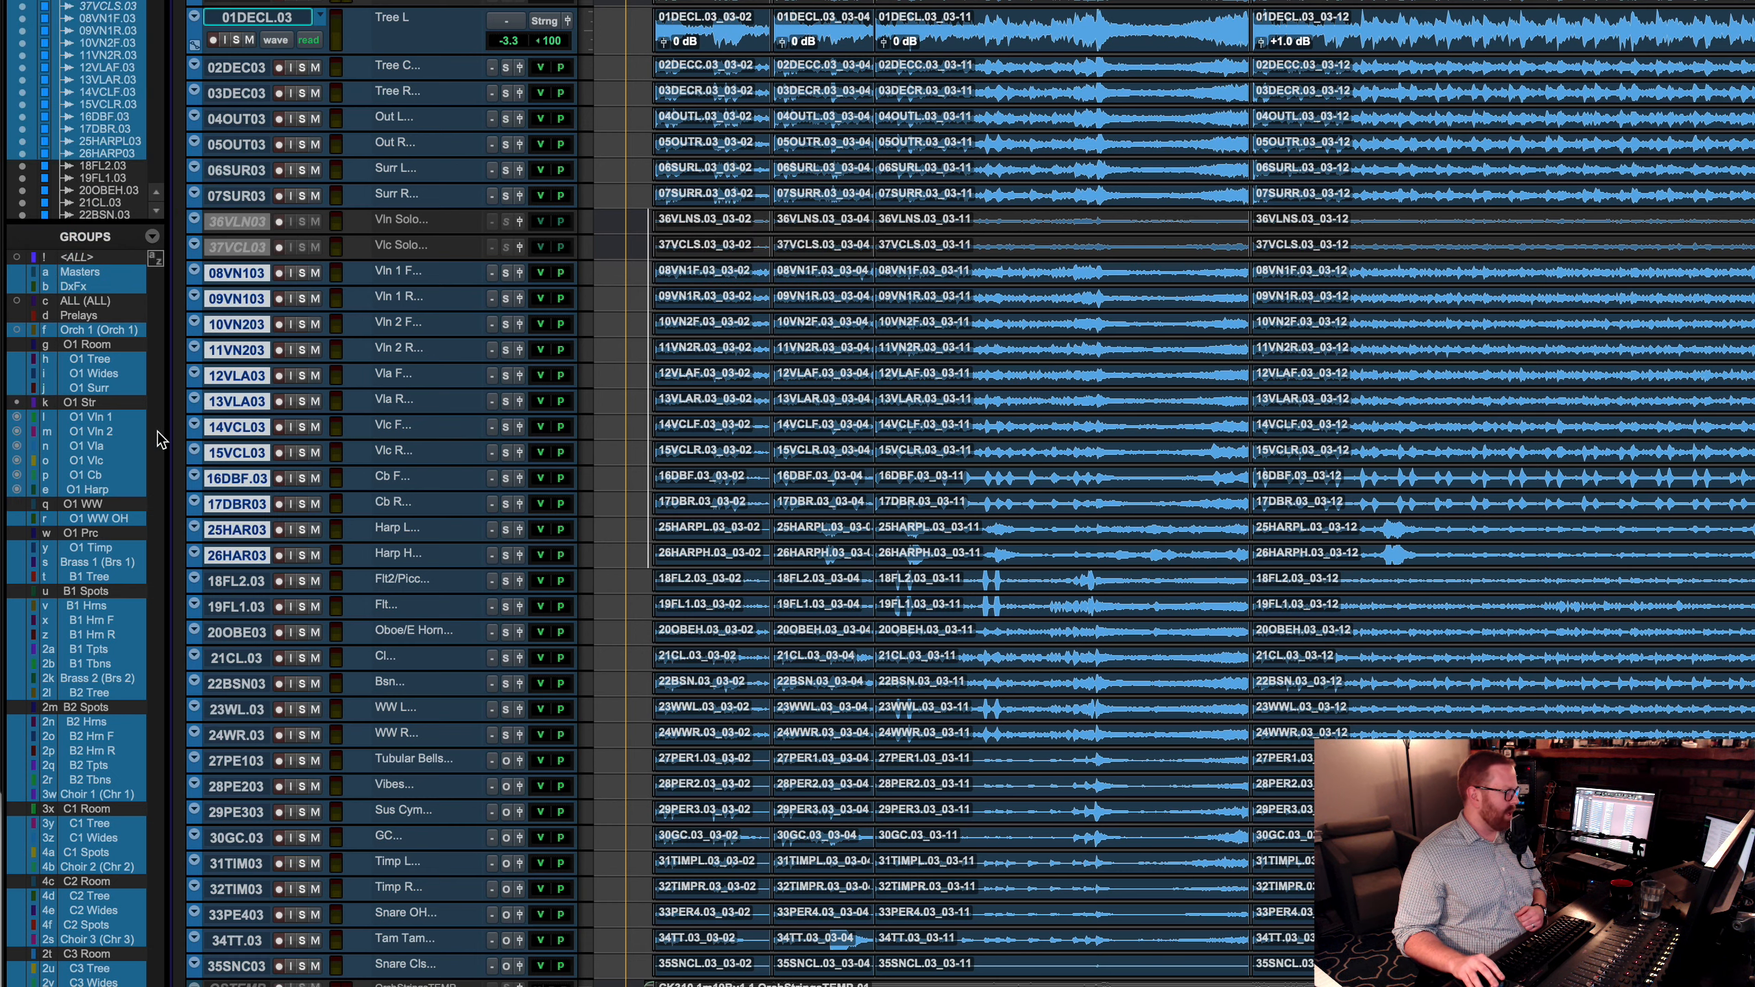
left_click(81, 406)
left_click(987, 371)
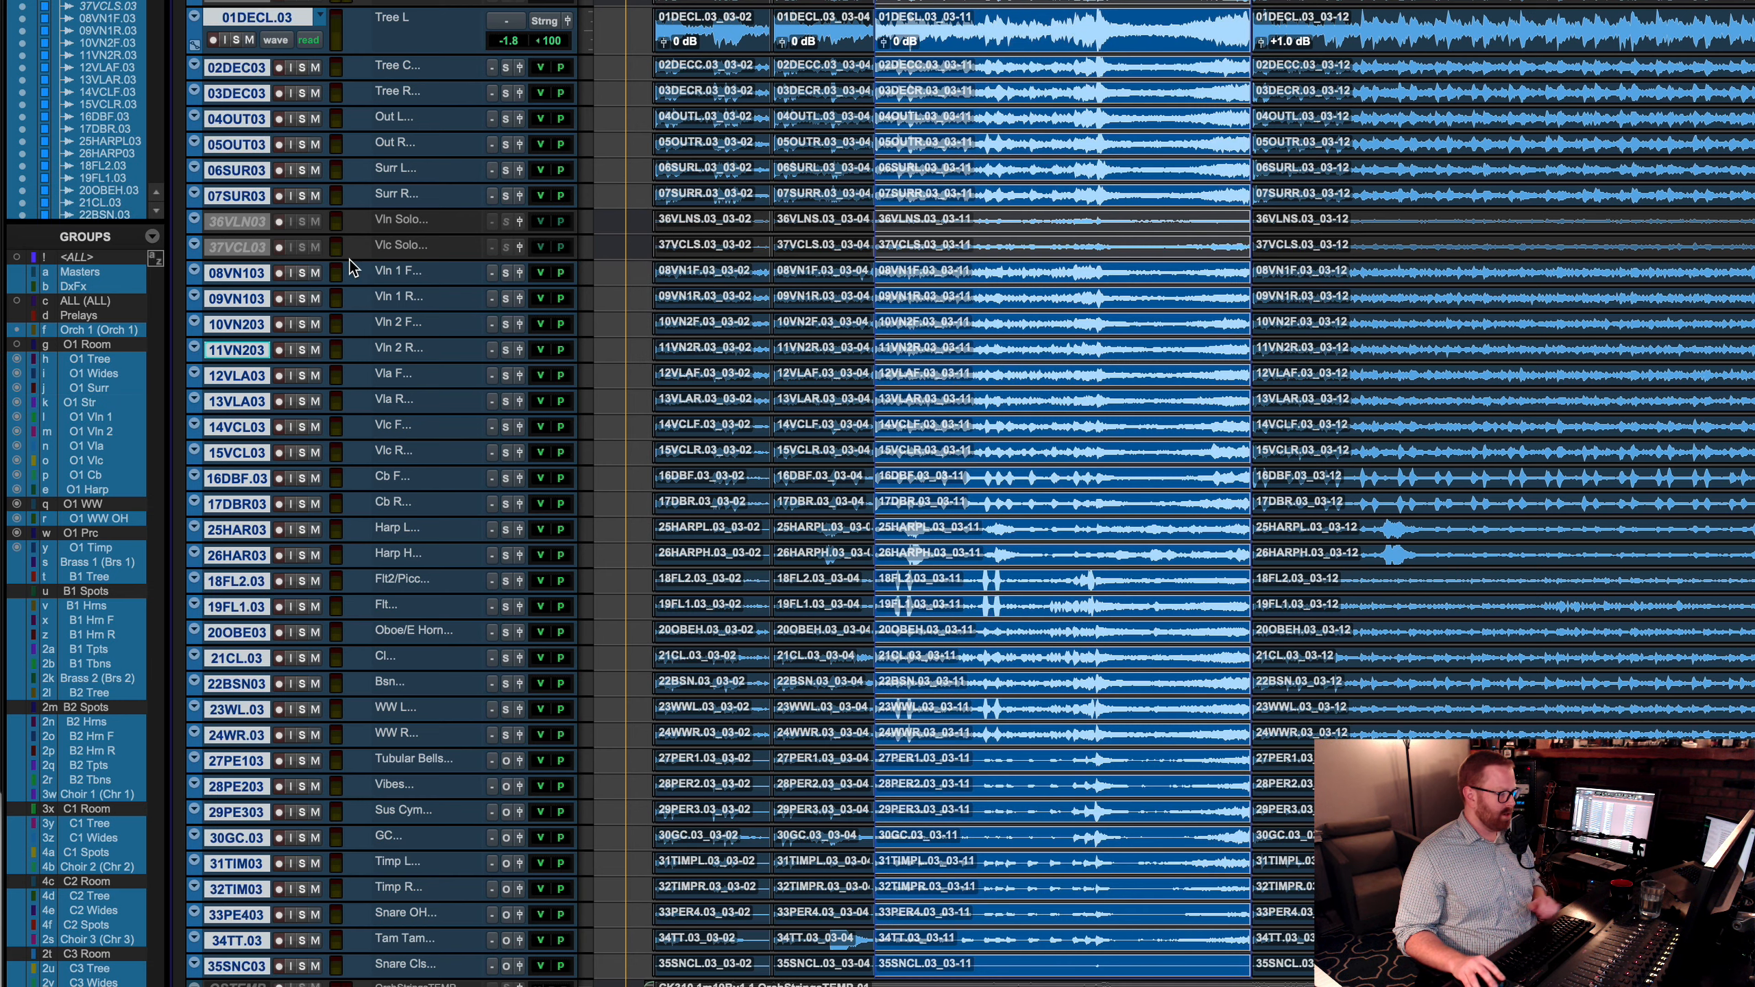
left_click(45, 334)
left_click(916, 325)
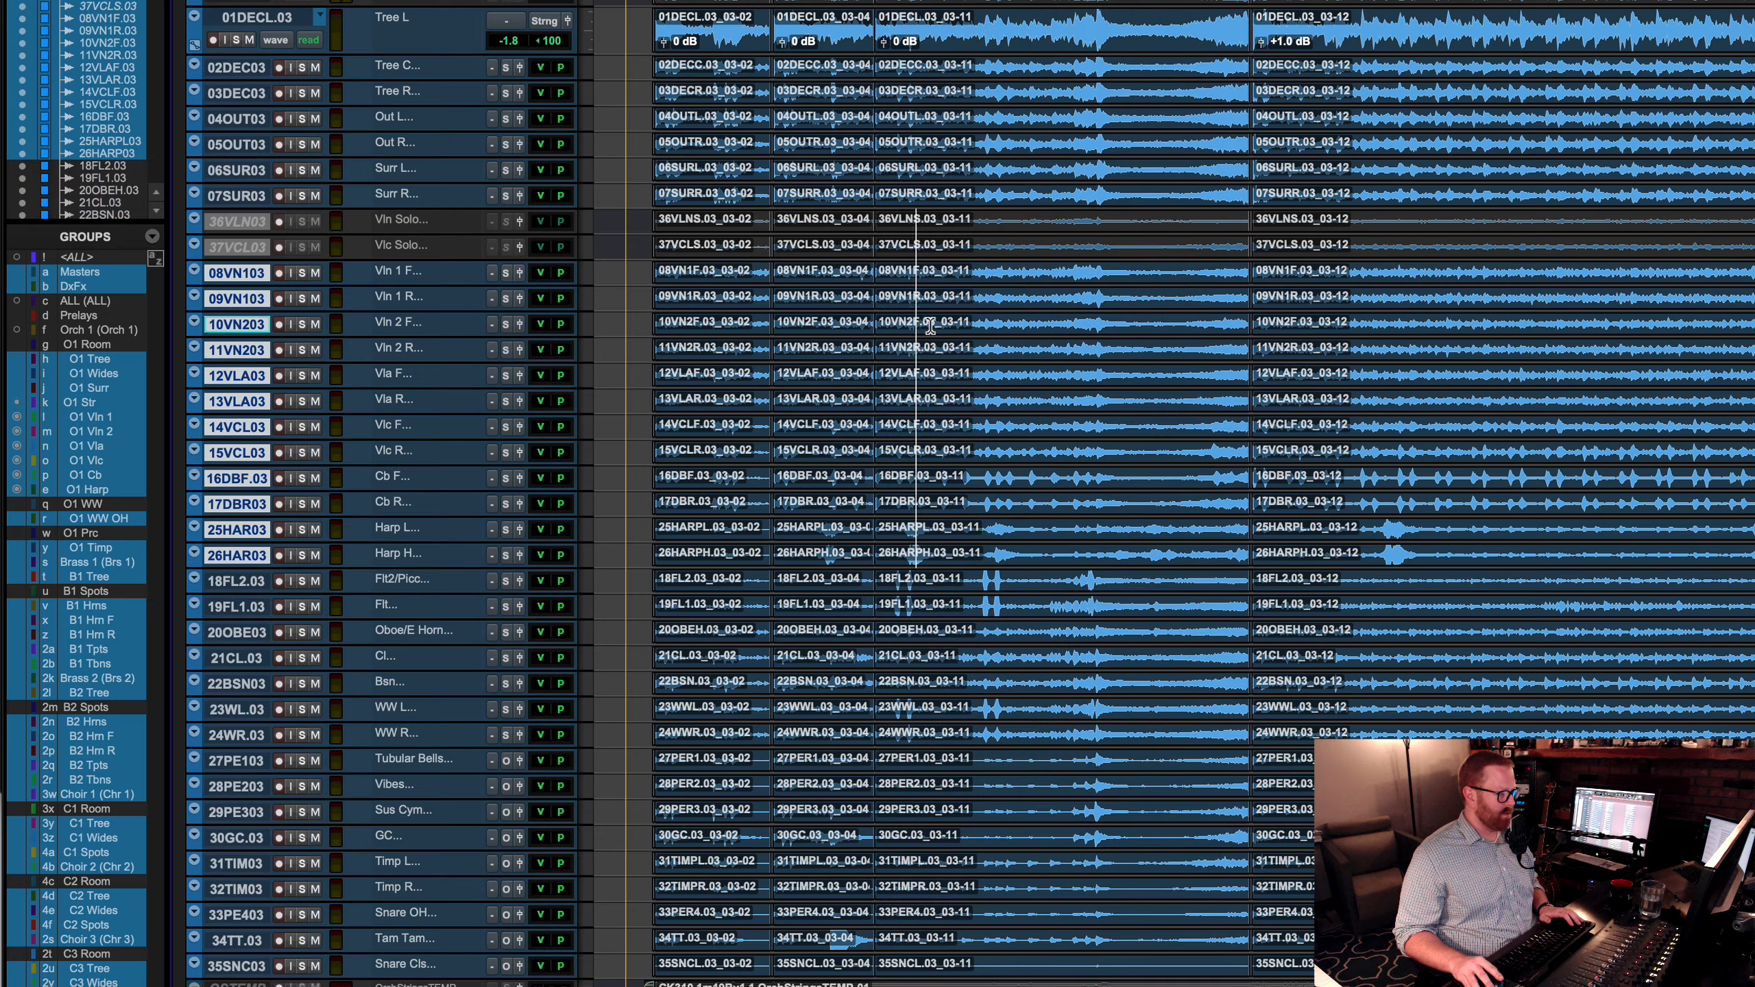
Step: Show the O1 Str tracks' volume automation and return them to waveform view with the O1 Str group disabled
key("minus")
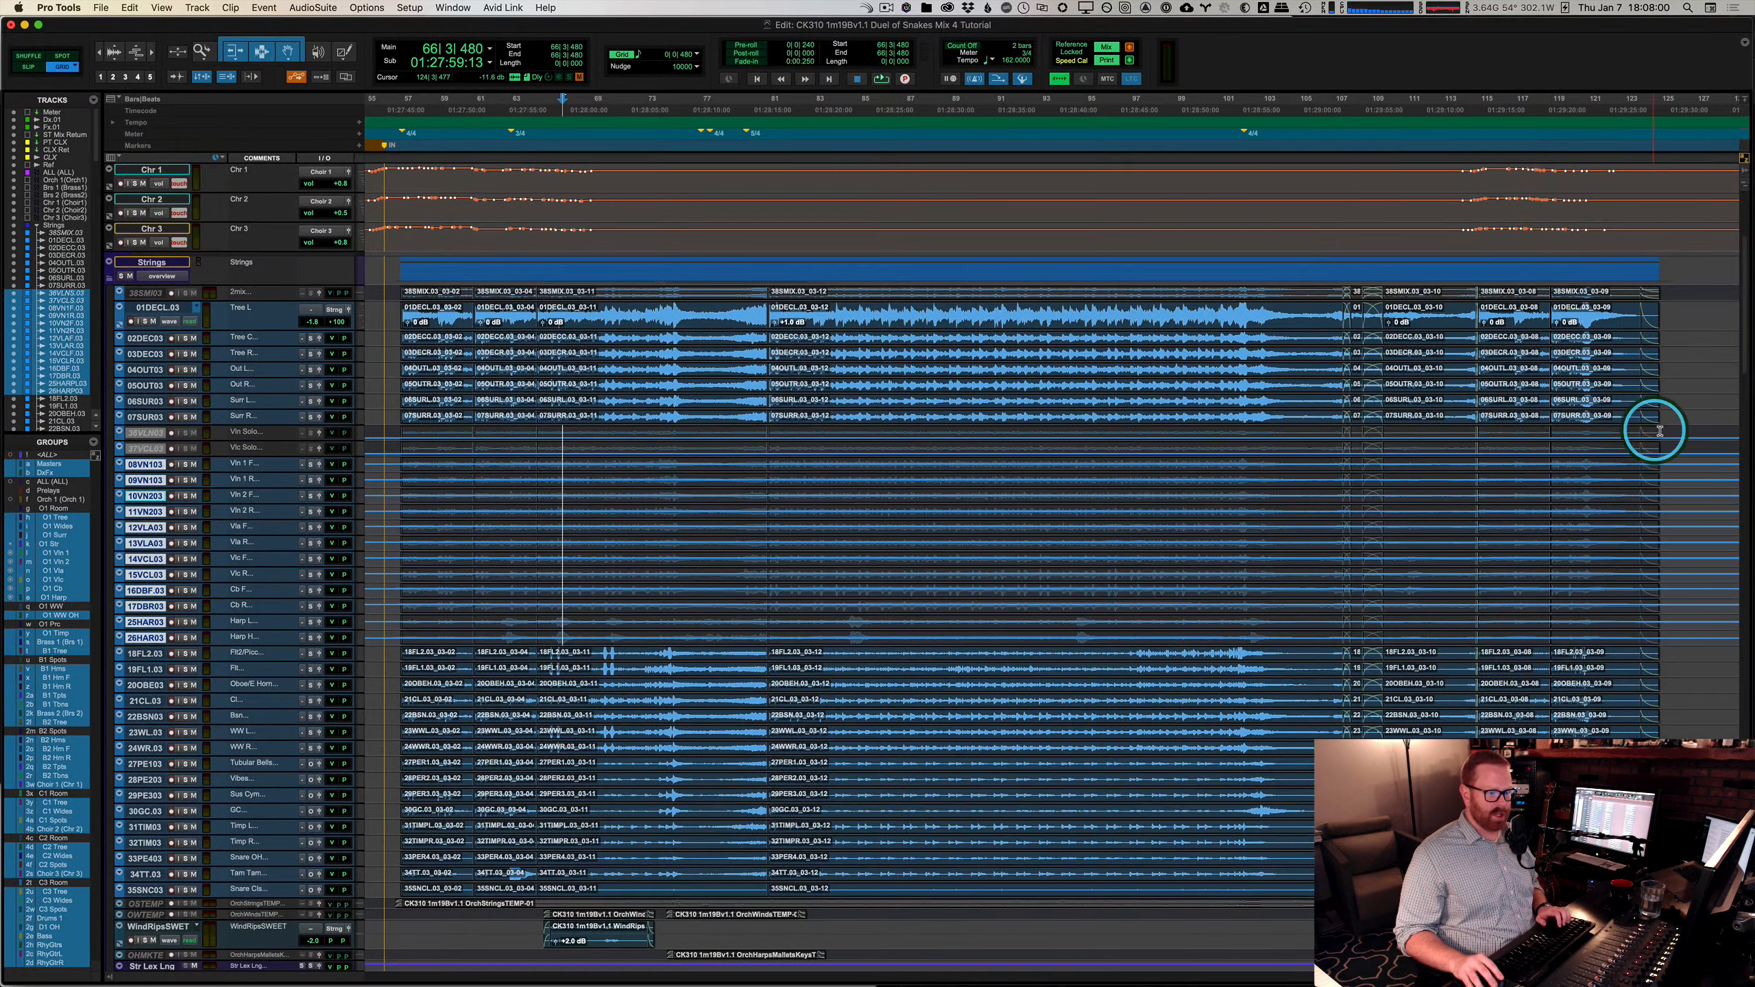
left_click_drag(1659, 431, 1434, 698)
key("super+z")
left_click(55, 544)
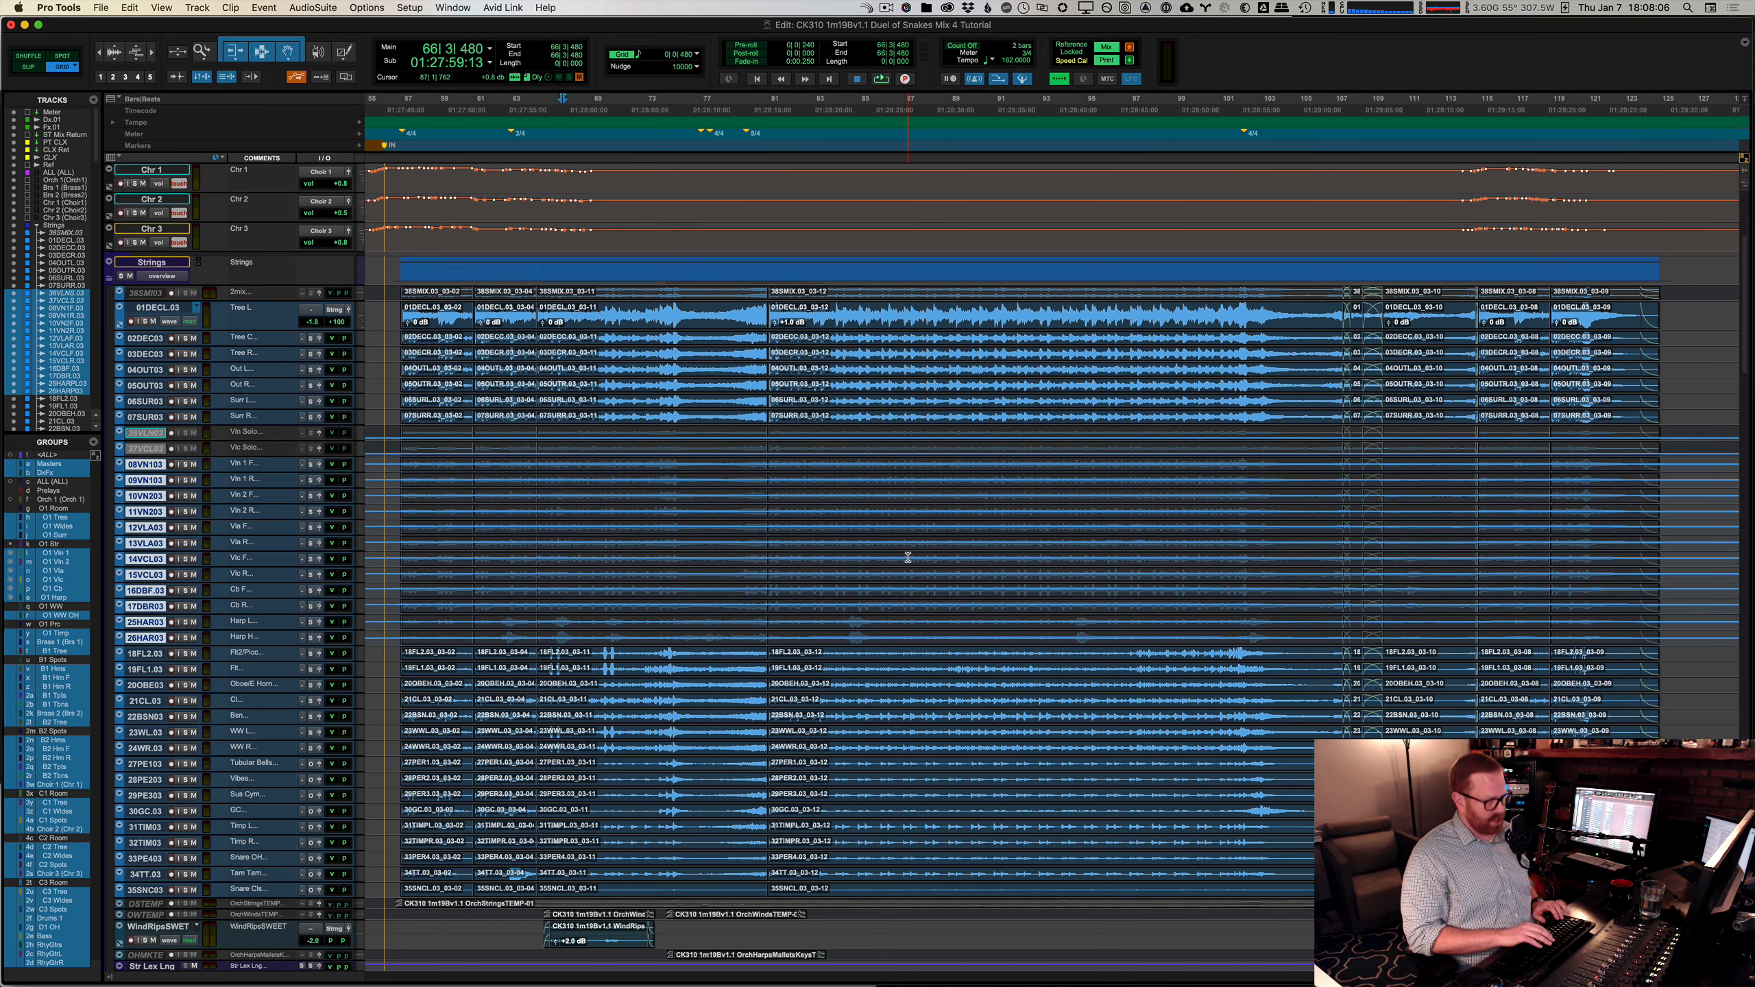
key("ctrl+minus")
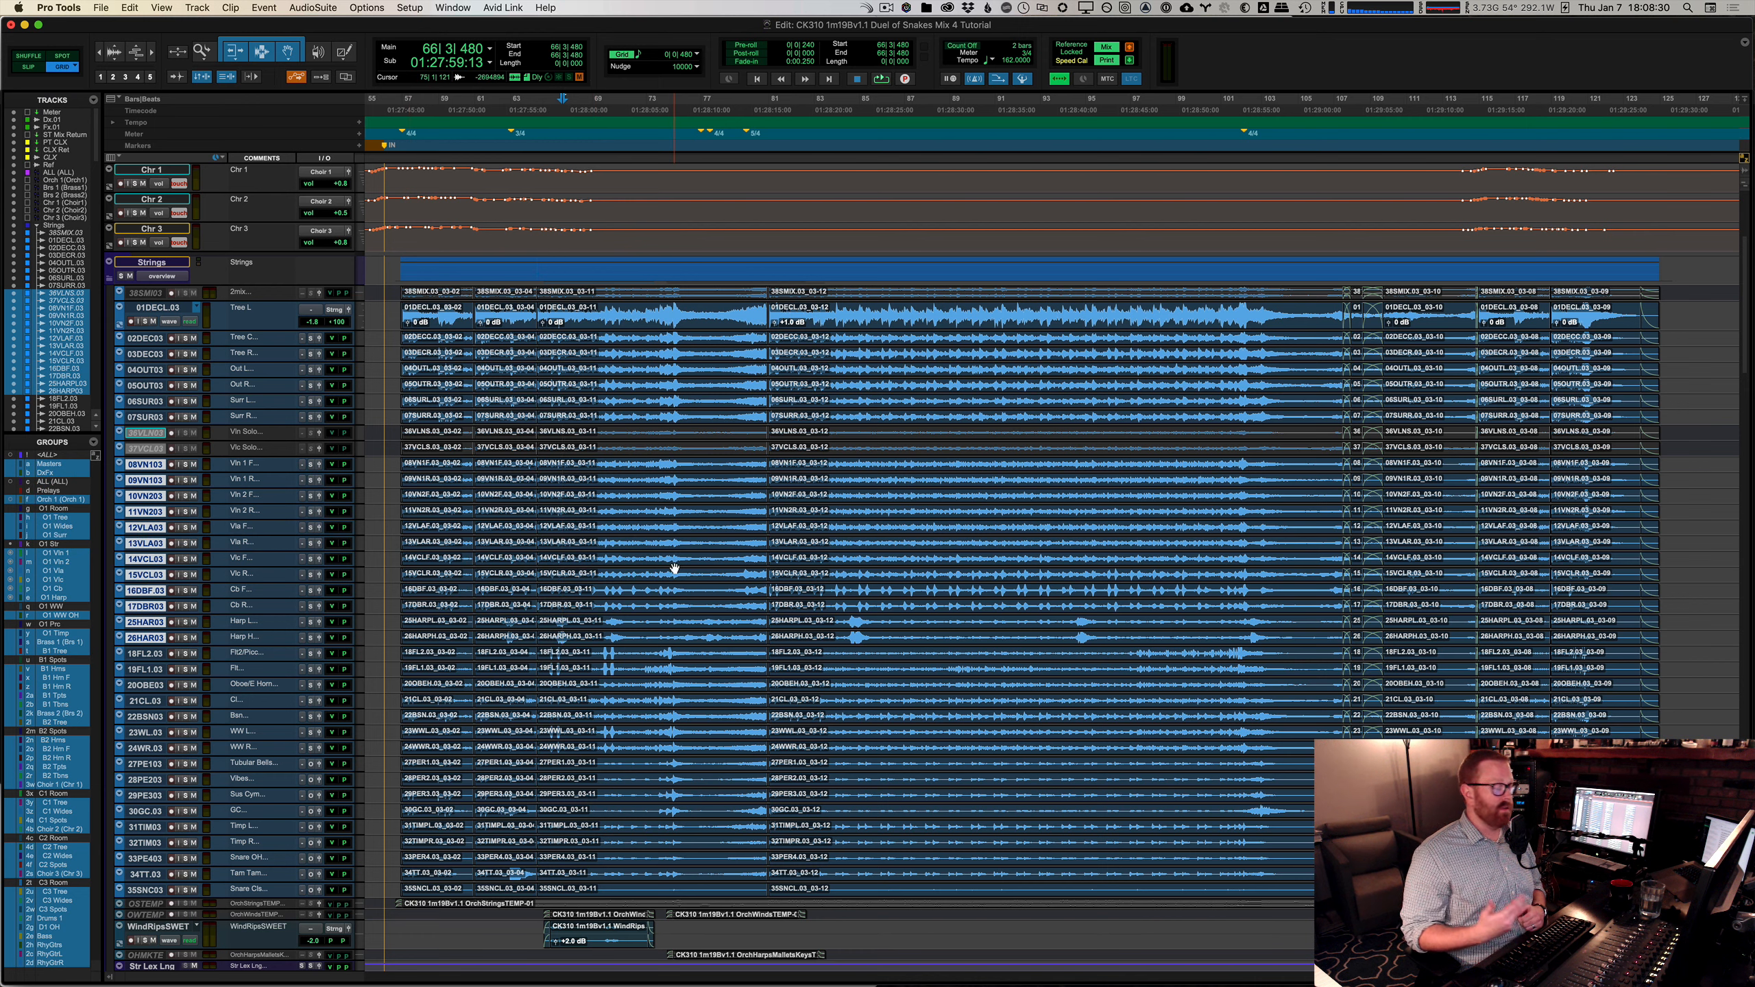
Step: Select the Orch 1 group's tracks and pull the Orch 1 VCA fader down to about -16.3 dB in the Mix window
left_click(15, 499)
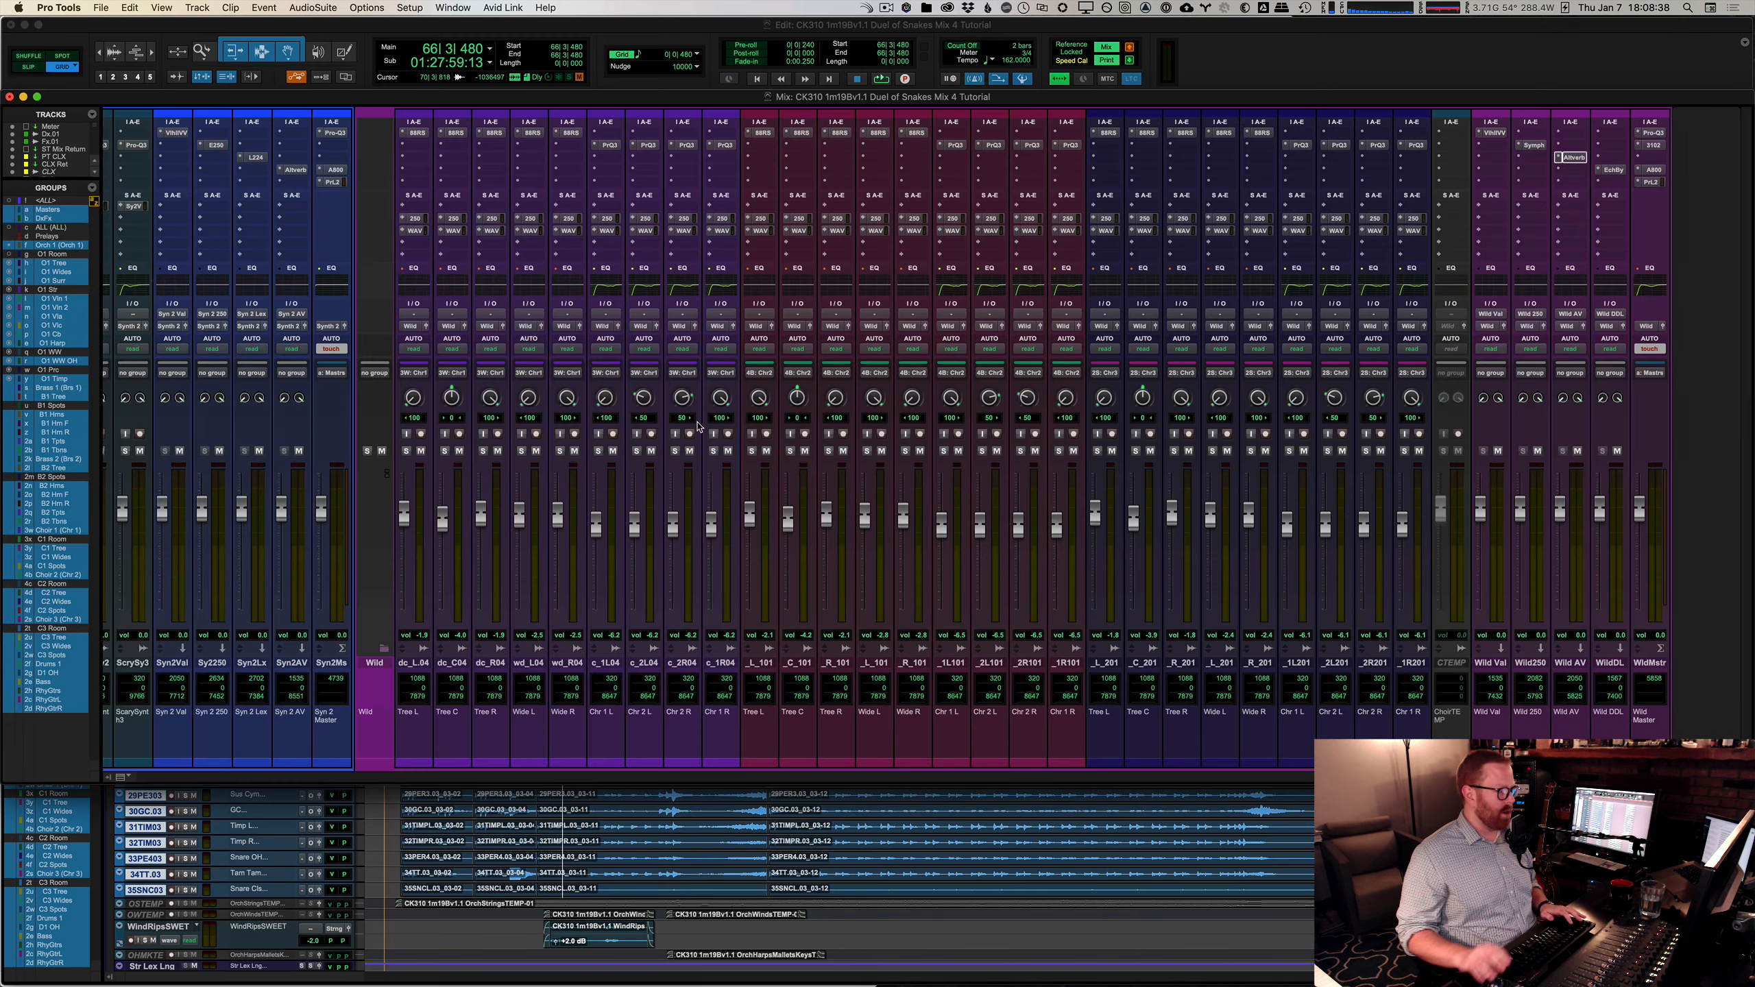
scroll(663, 436, "right", 15)
scroll(708, 418, "left", 20)
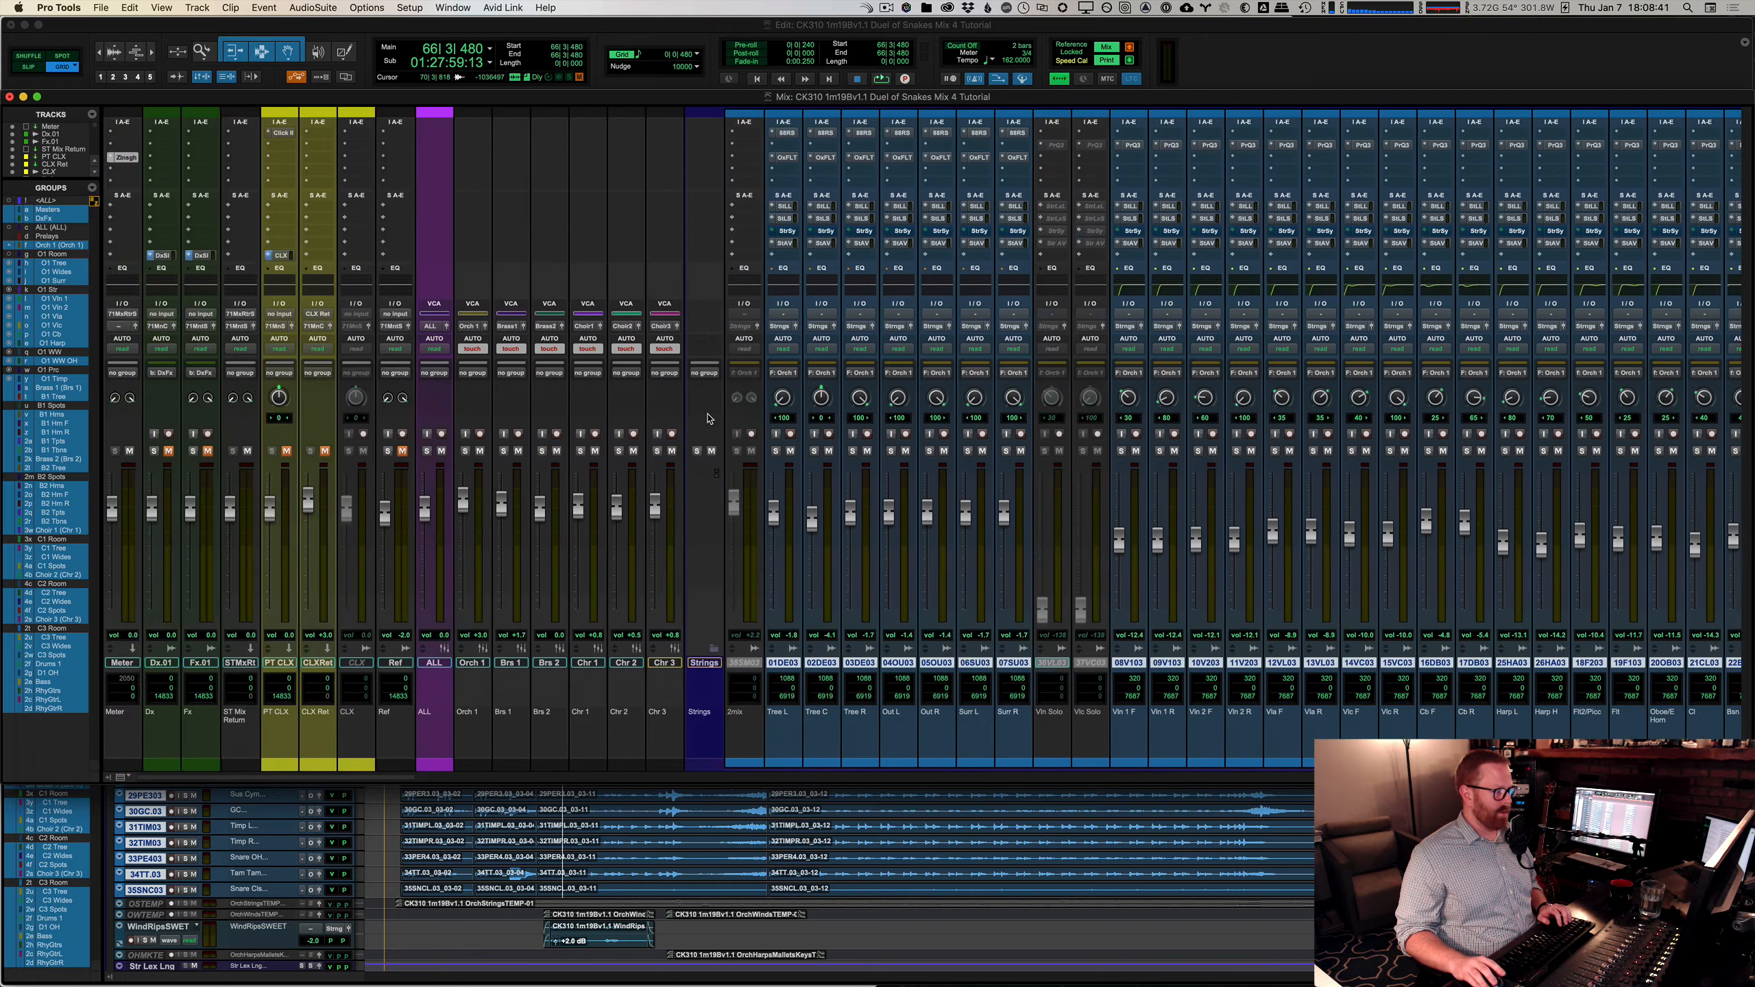
left_click(391, 548)
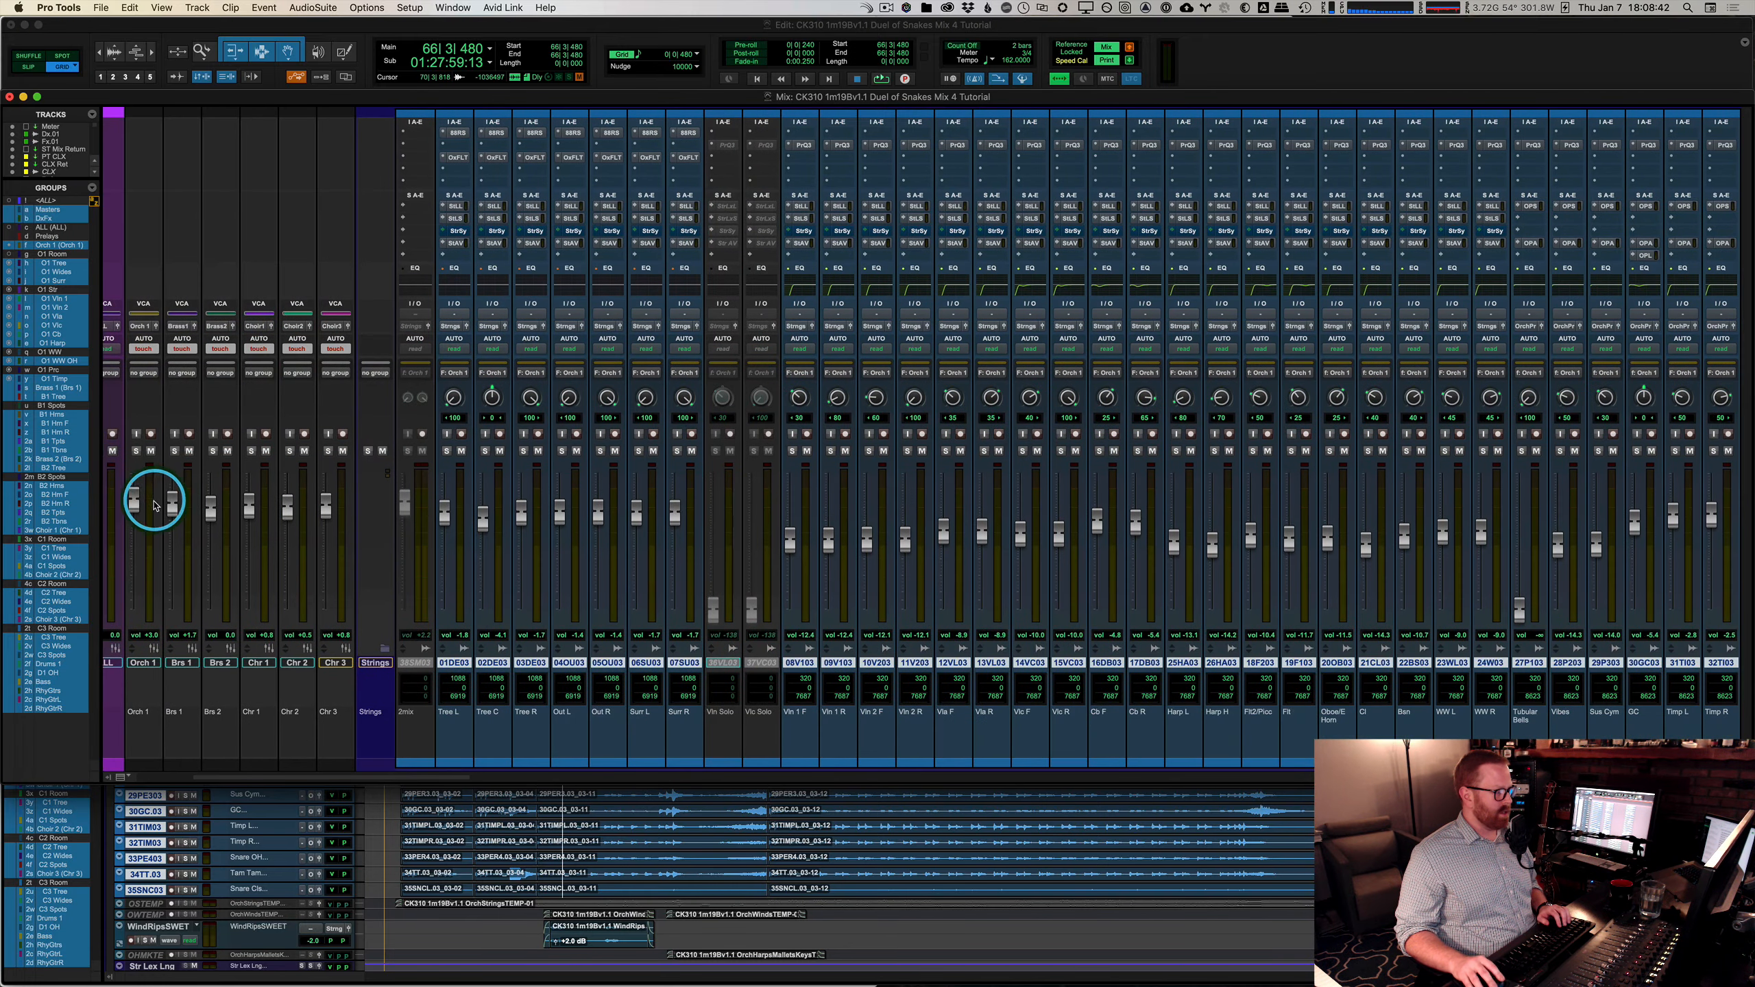
mouse_move(137, 504)
left_mouse_down()
mouse_move(141, 558)
mouse_move(135, 531)
left_mouse_up()
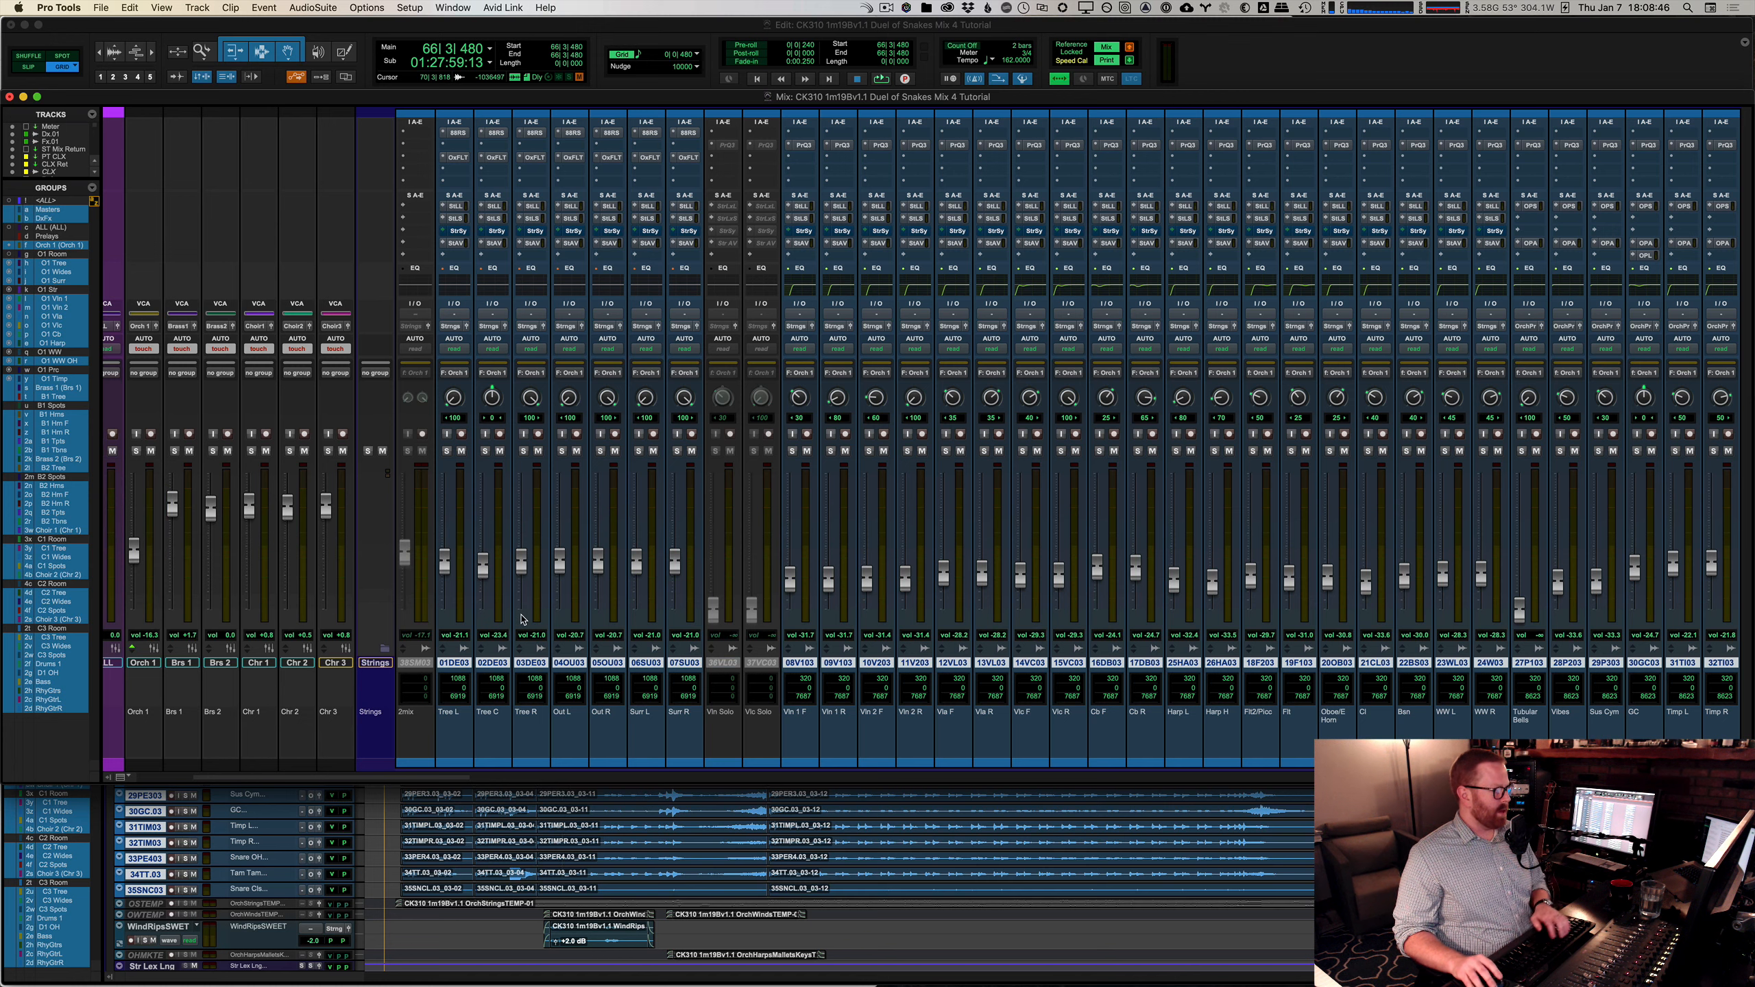
Step: Play the mix from bar 66 to check how the Orch 1 and Brs 1 VCA faders follow their automation
key("space")
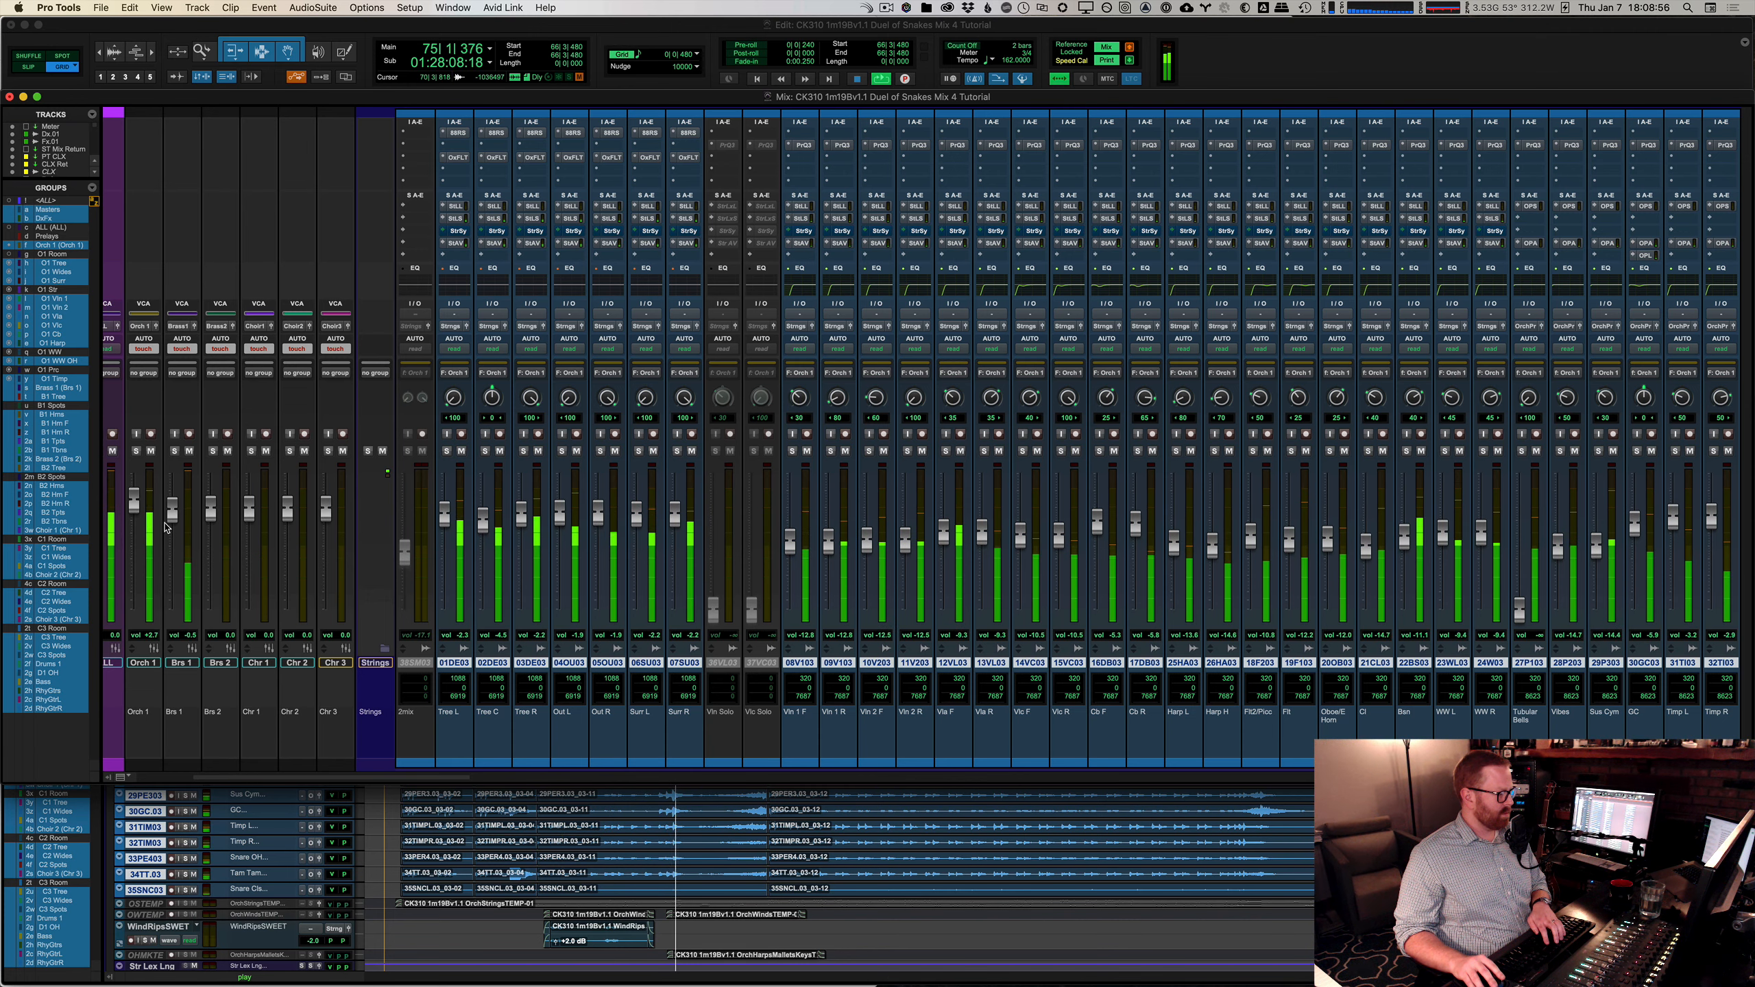
left_click_drag(166, 526, 170, 515)
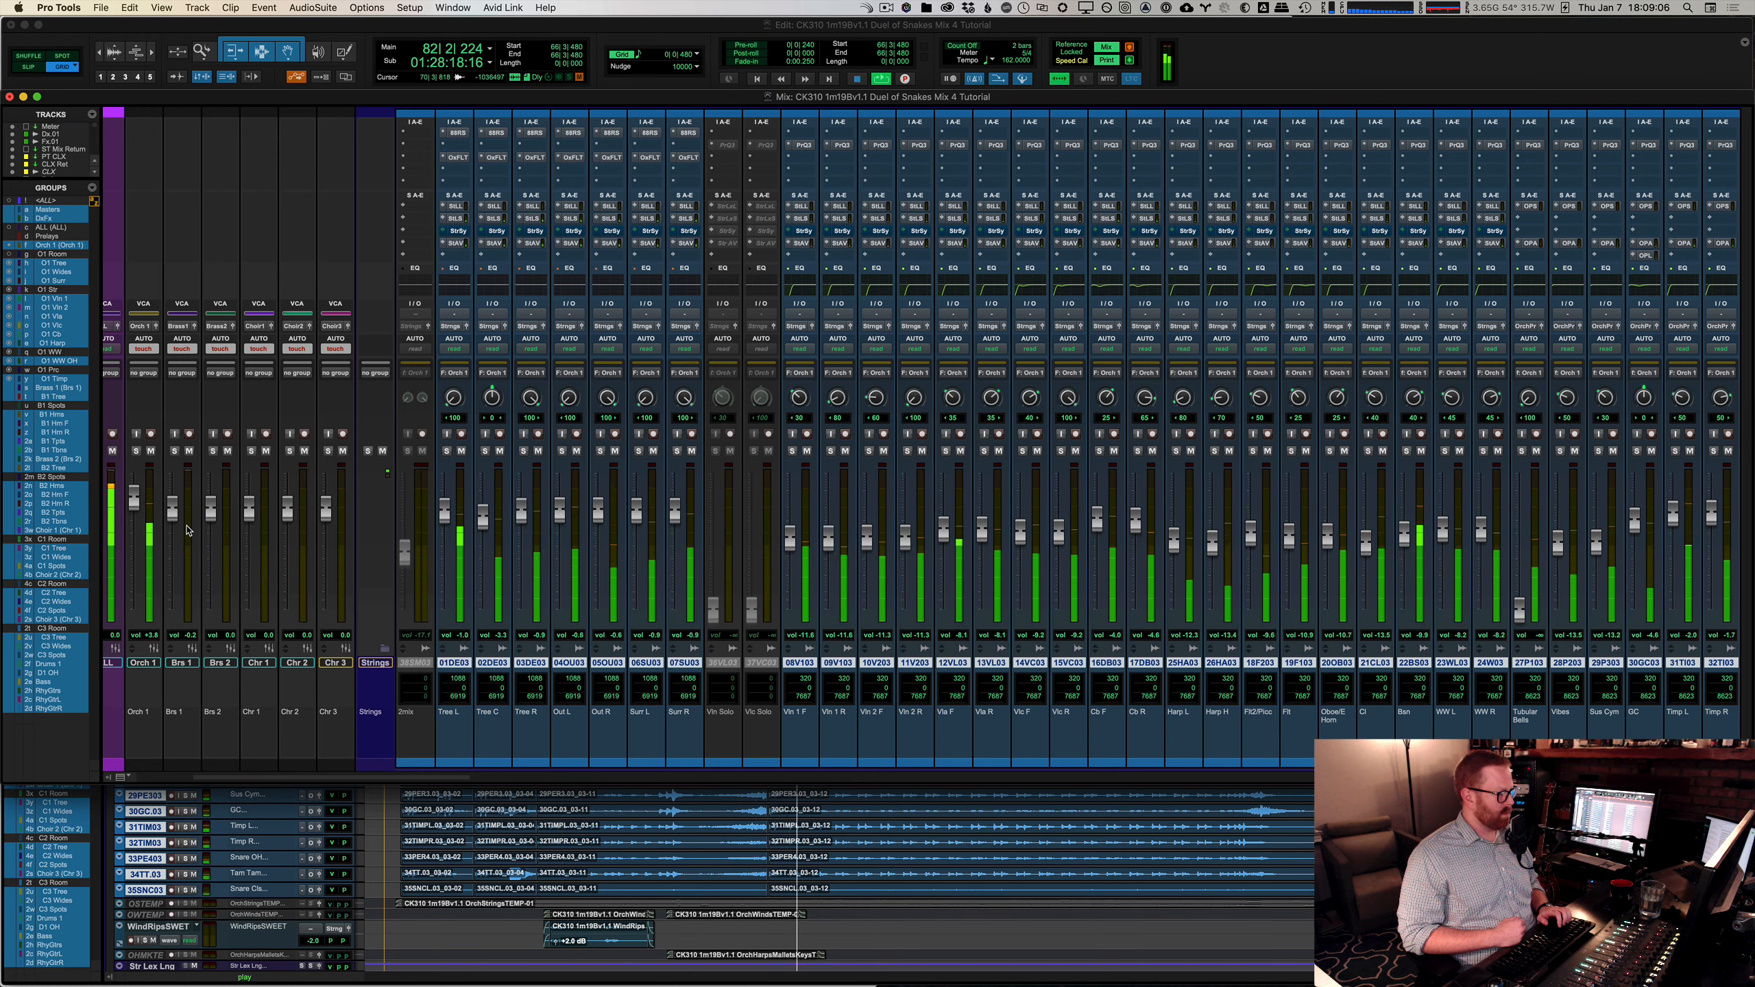
key("space")
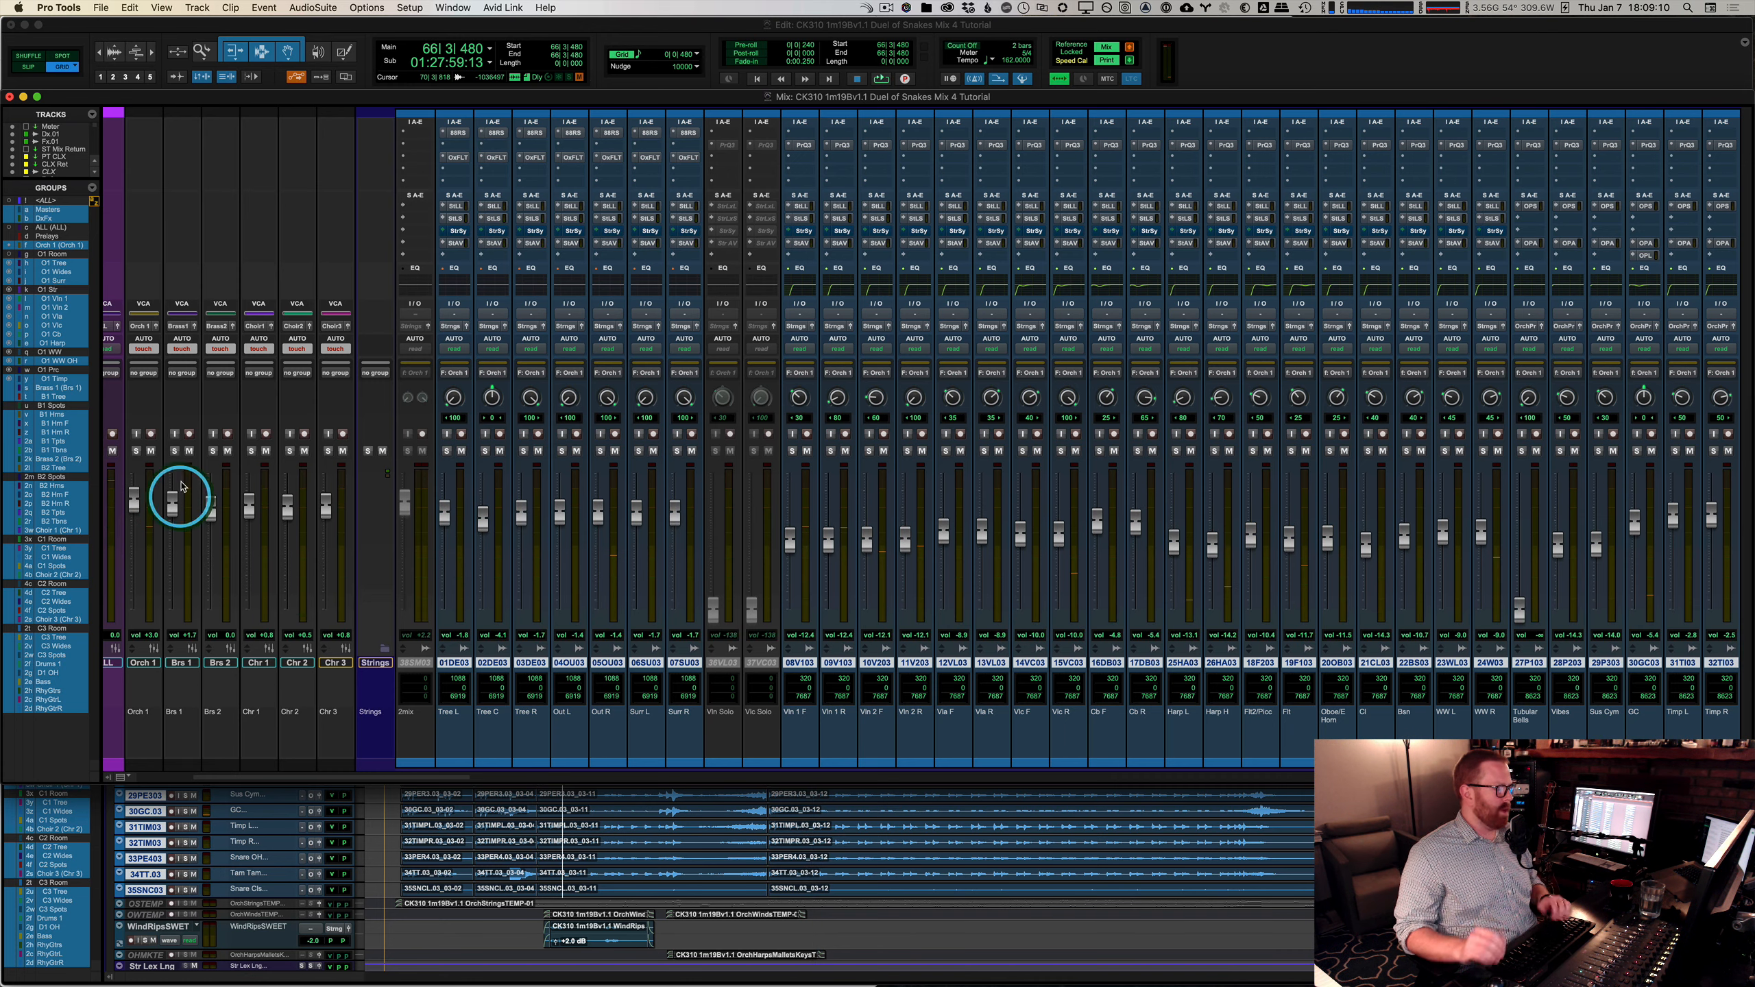
Step: Locate to bar 56 and play the opening to watch the orchestra, brass and choir VCA fader moves
key("KP_Multiply")
type("56")
key("Return")
key("space")
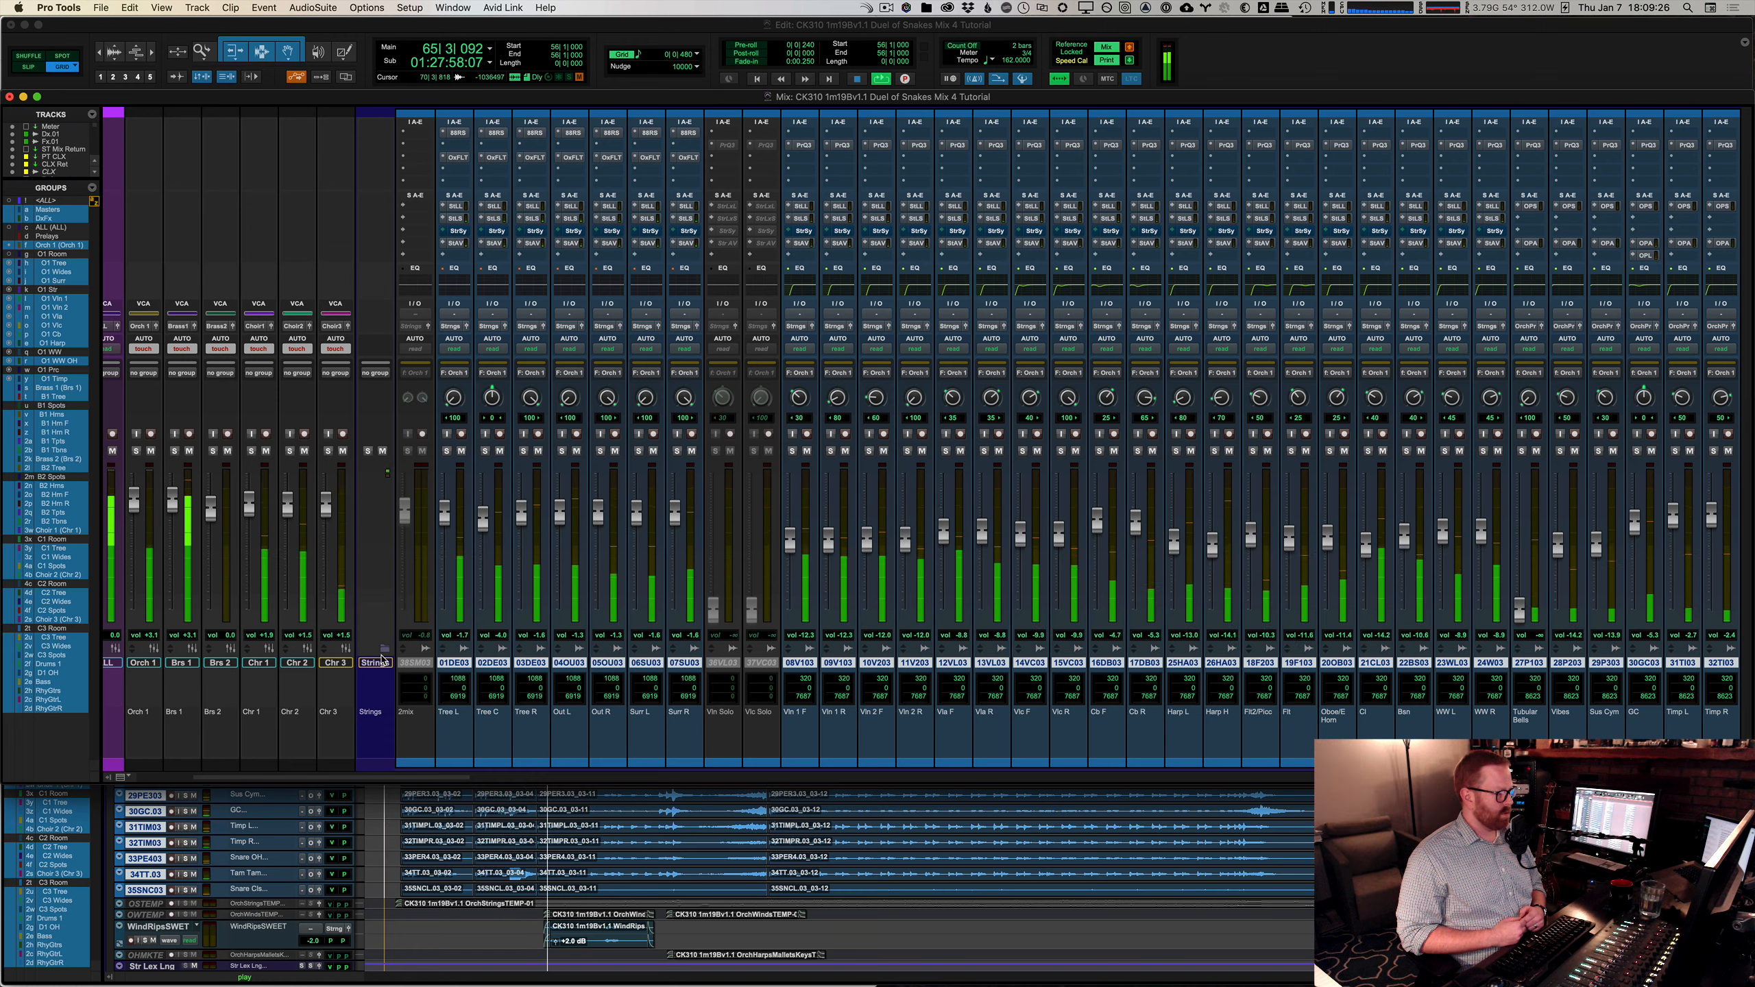
key("space")
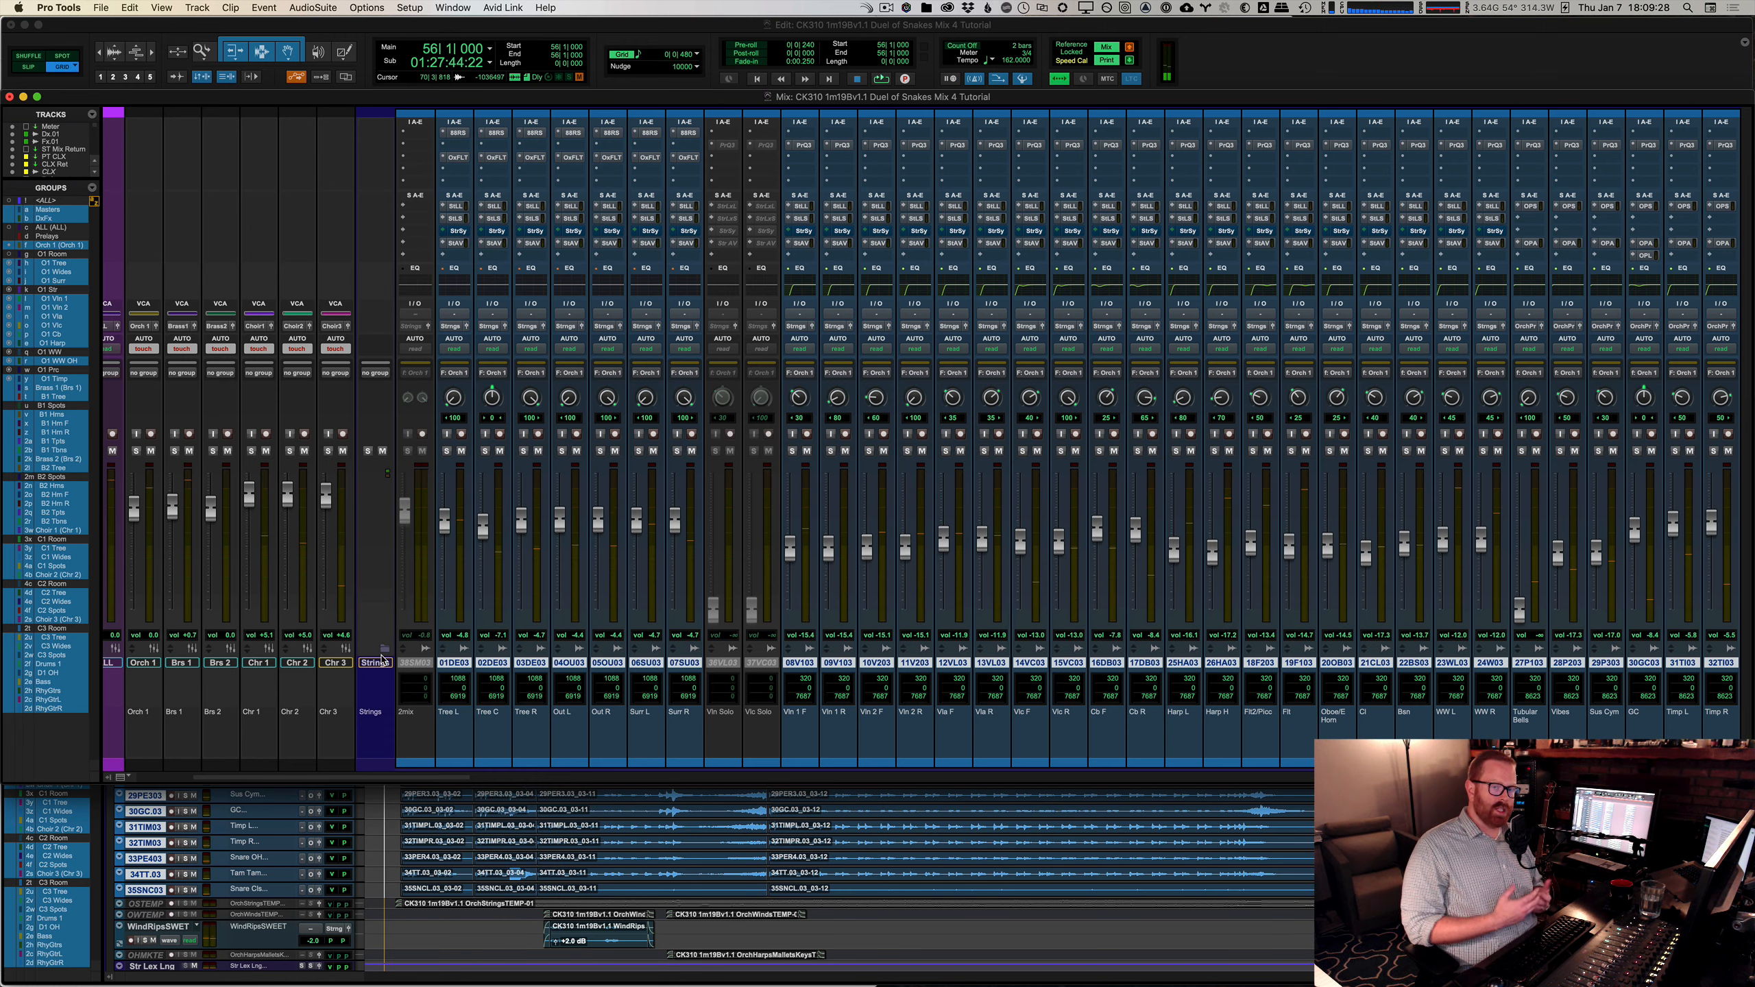
Step: Return to the Edit window, select the Orch 1 VCA track, and examine the VCA tracks' volume automation
key("super+equal")
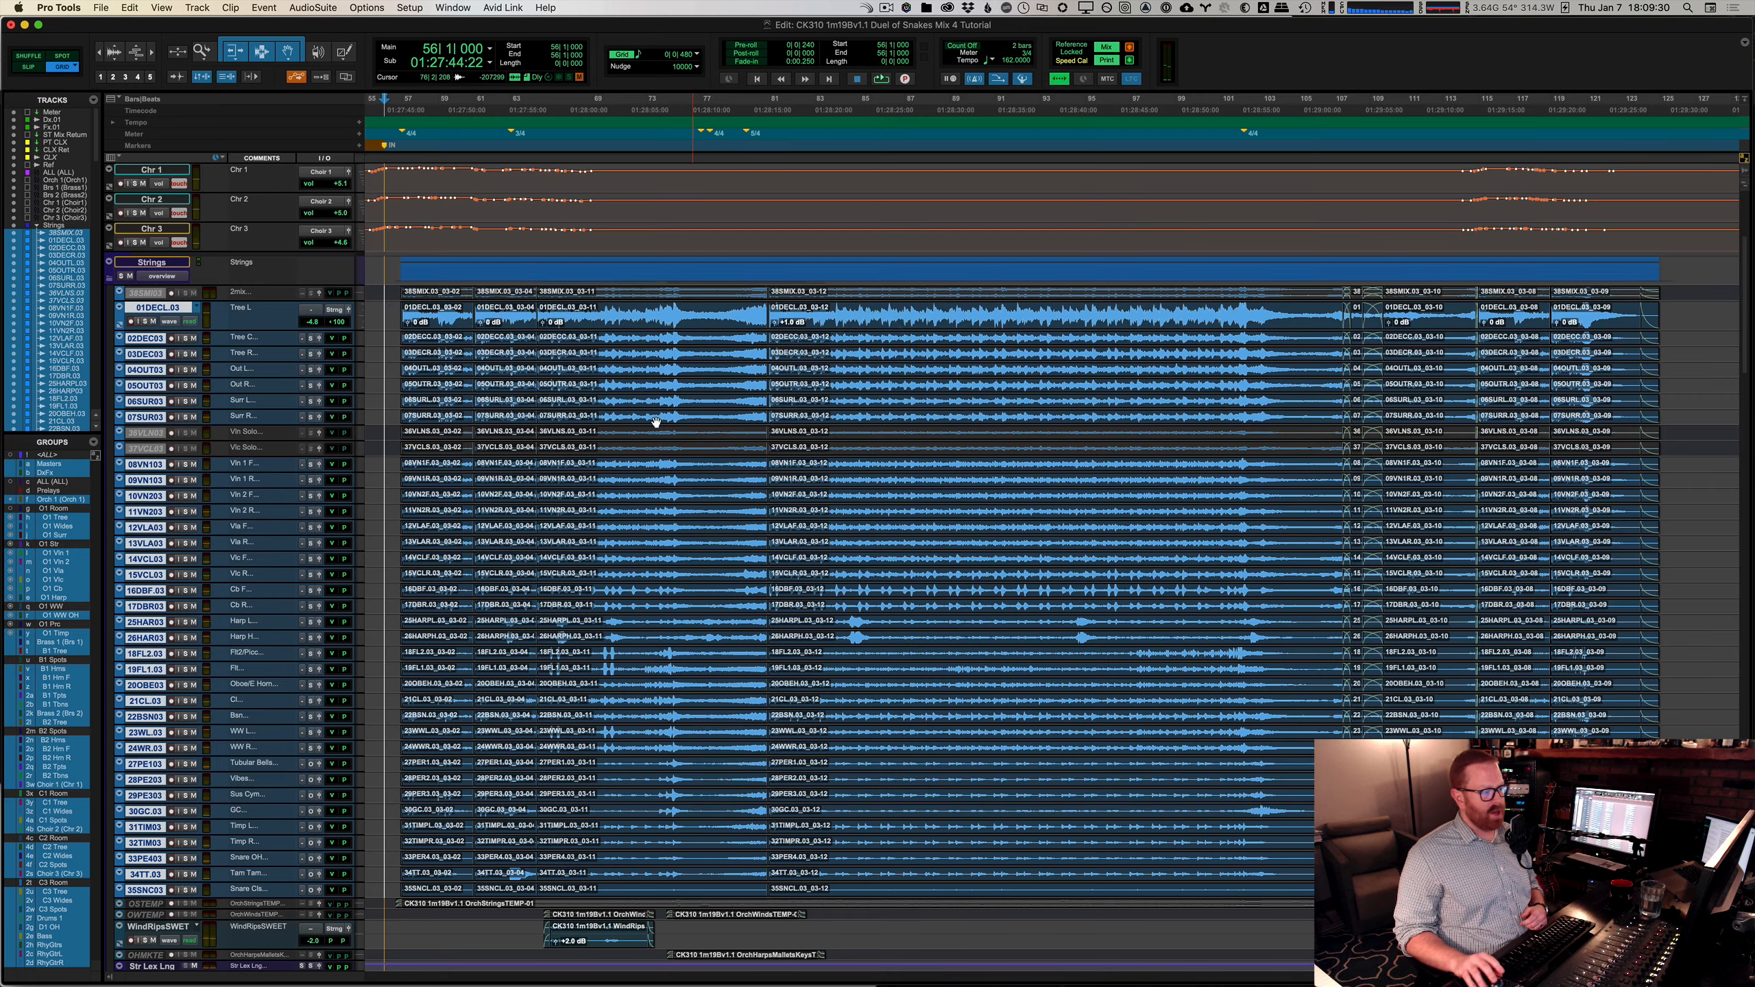
scroll(650, 422, "up", 3)
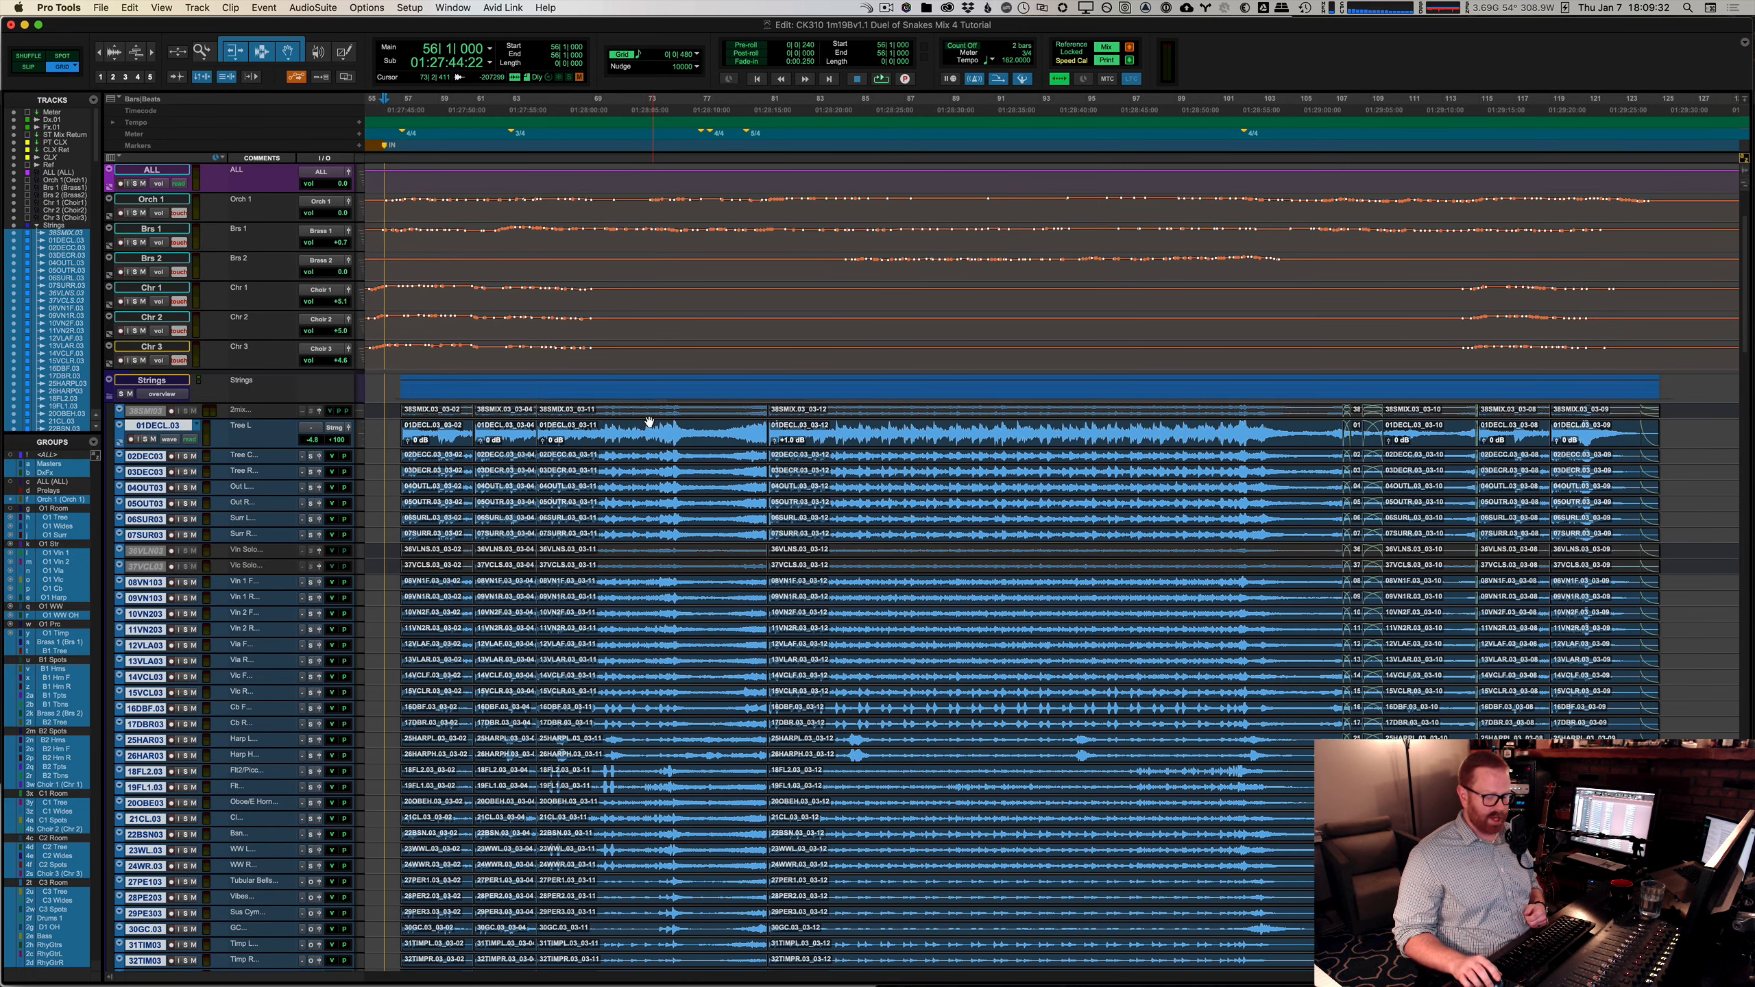
scroll(574, 438, "up", 3)
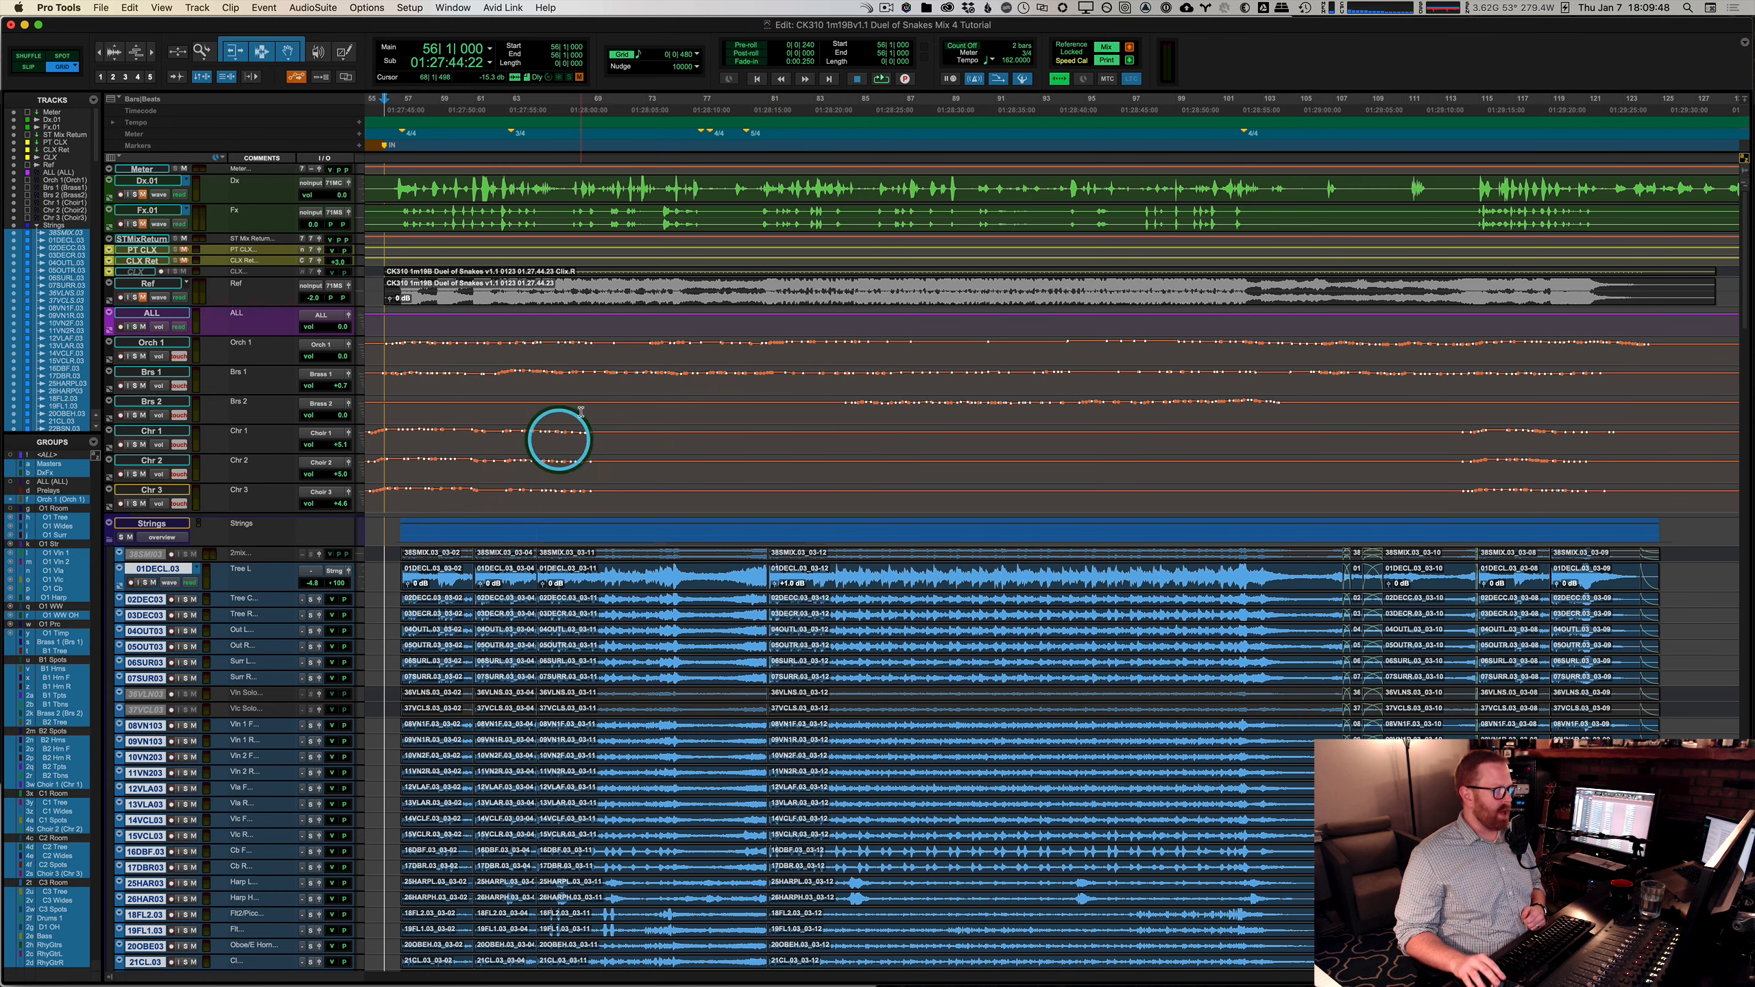
left_click(153, 346)
scroll(509, 463, "down", 5)
scroll(509, 463, "up", 4)
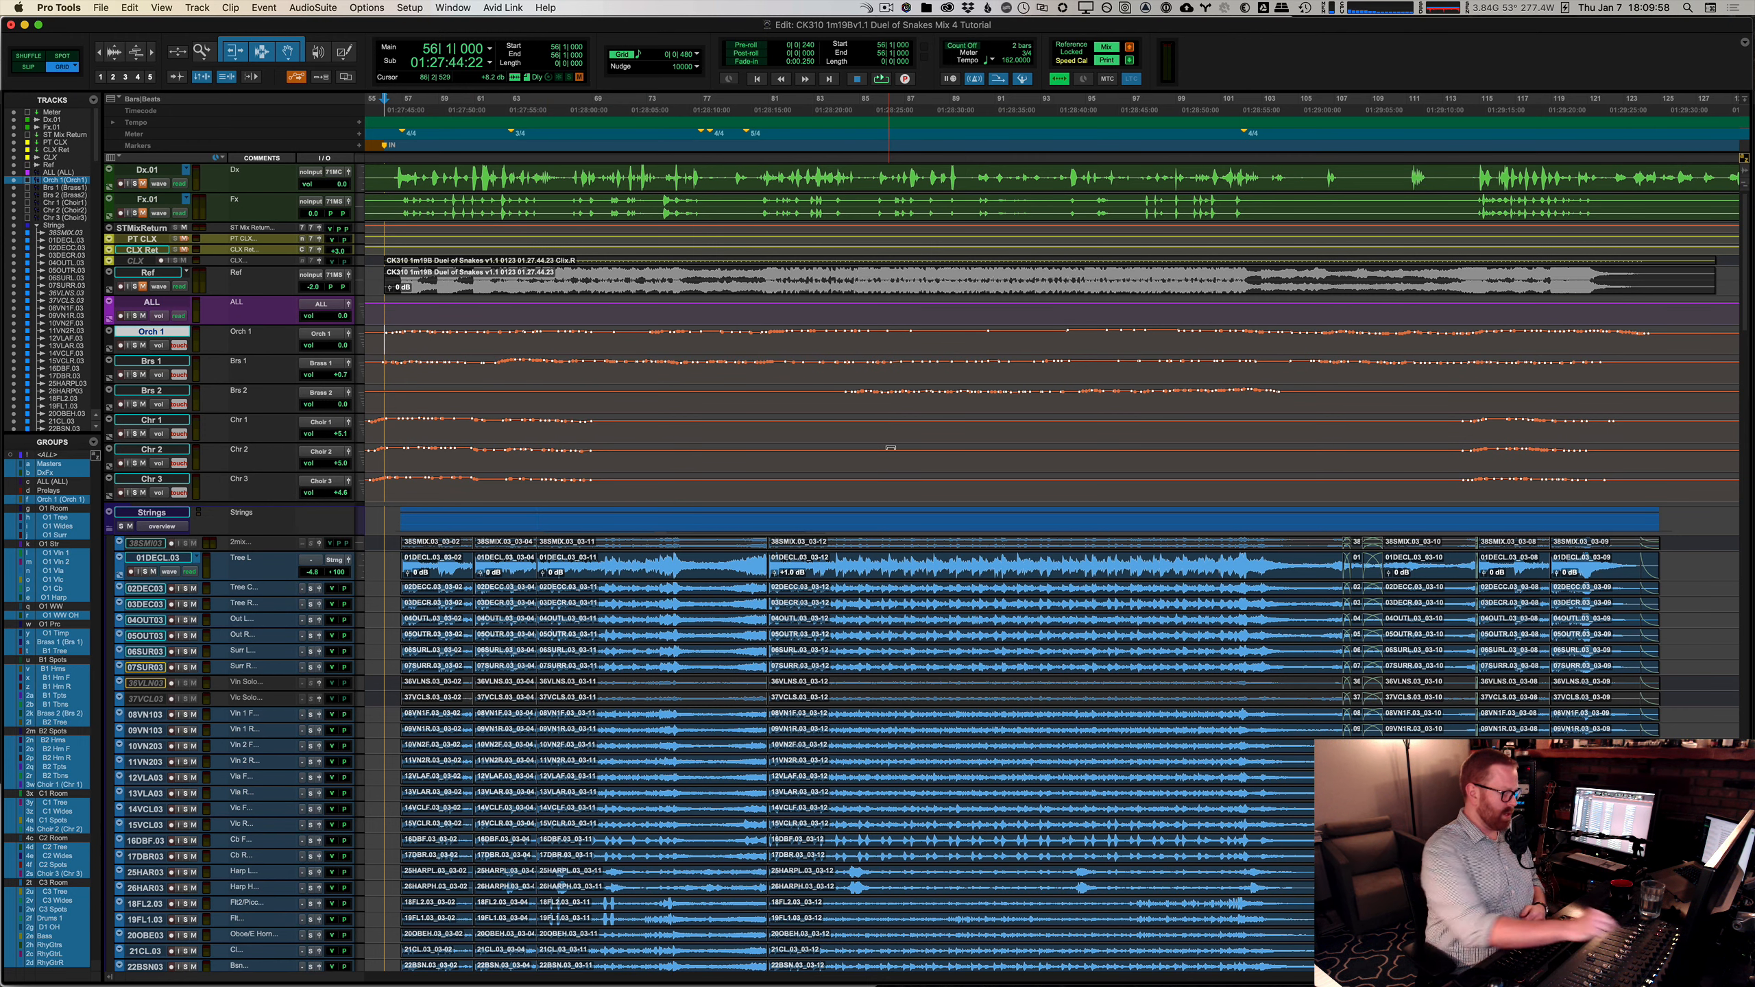
Step: Select the ALL VCA and every track in its ALL mix group, and examine which tracks across the session belong to it
left_click(891, 447)
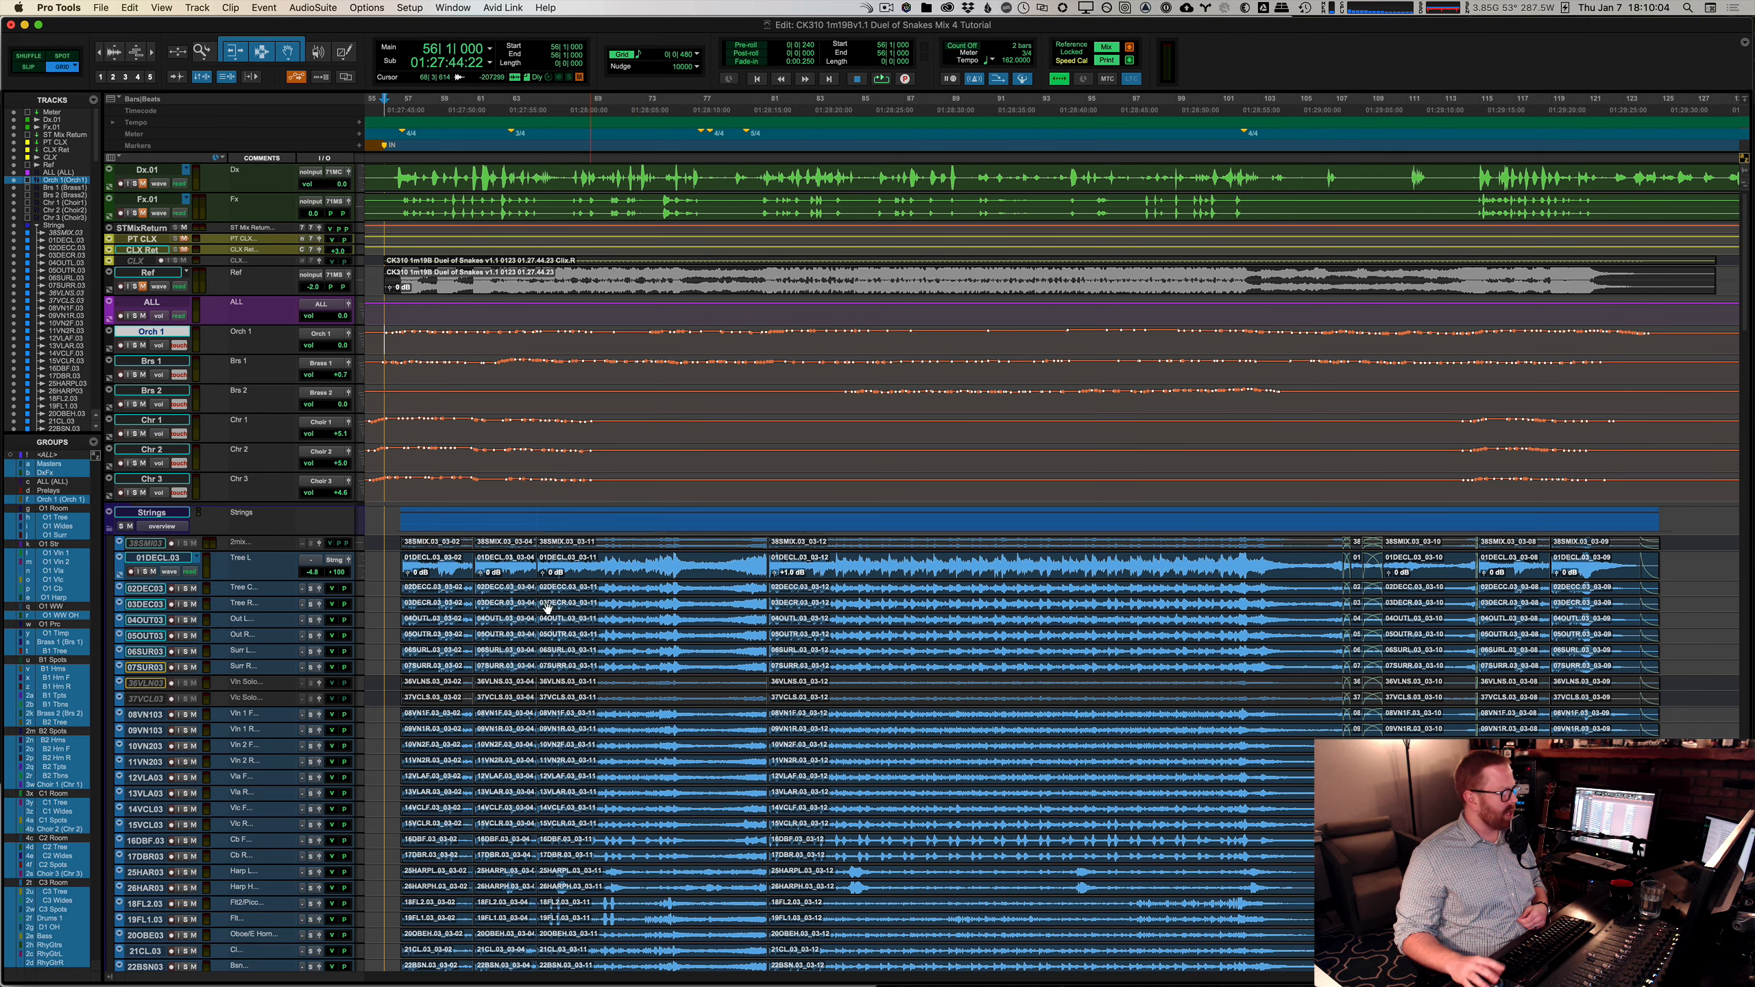
left_click(145, 305)
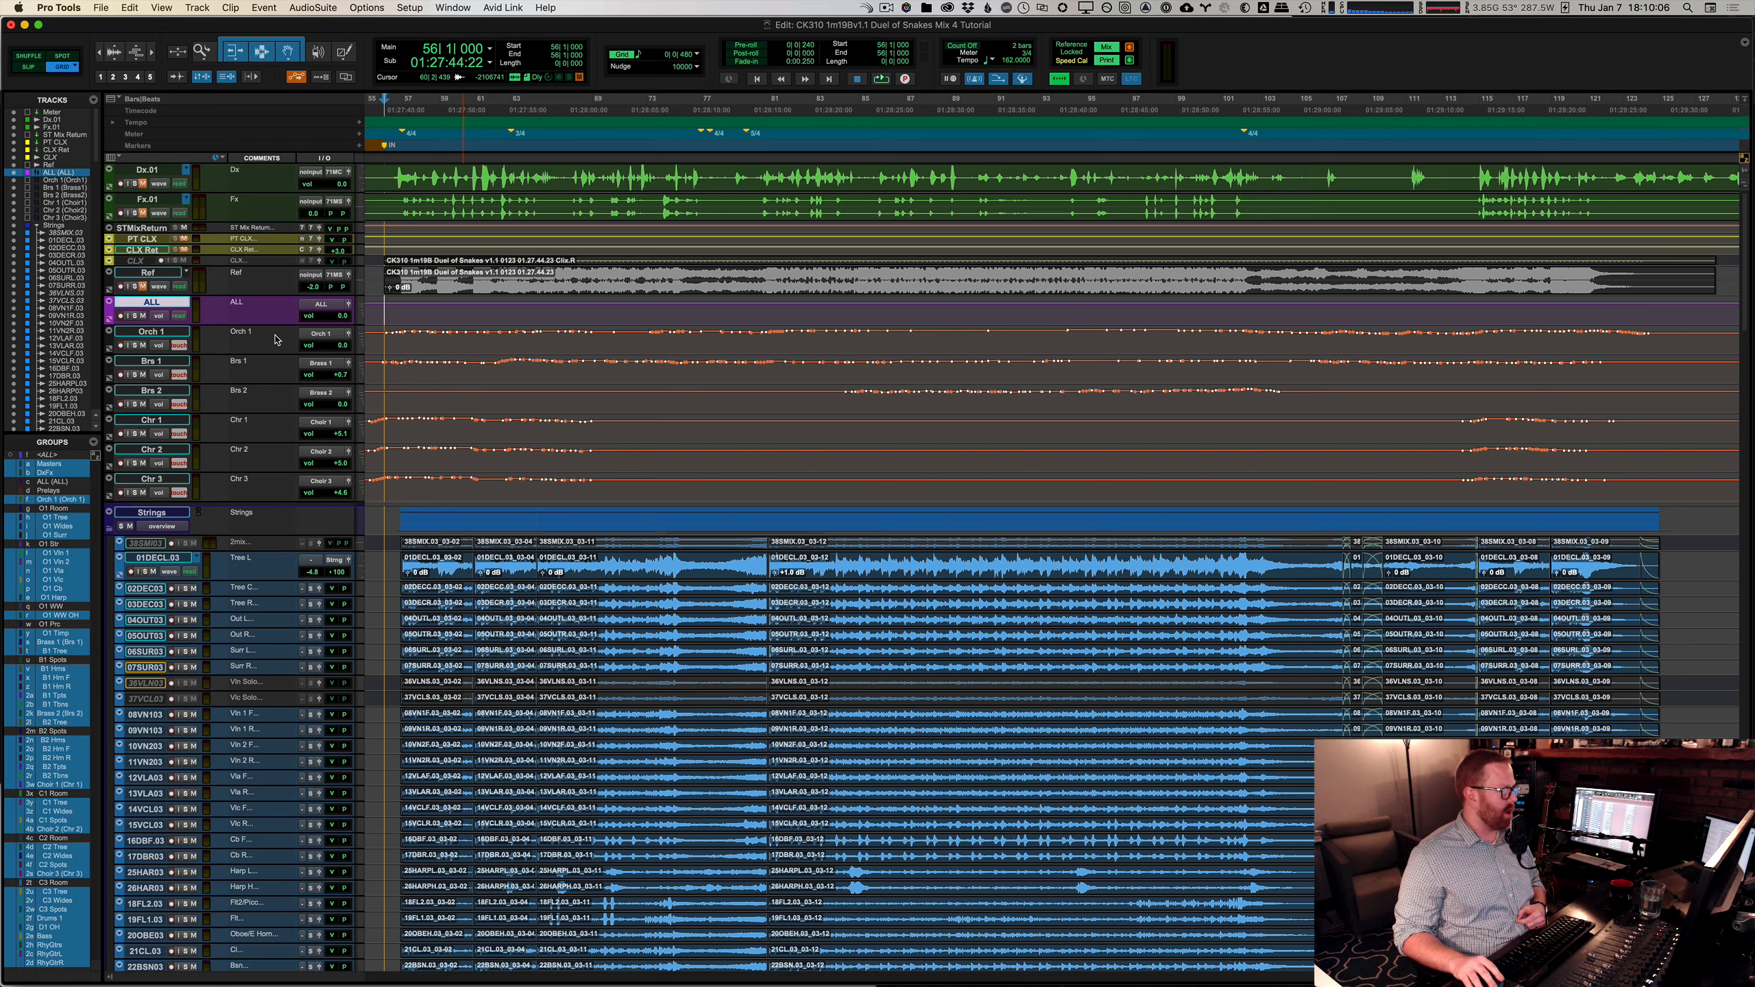
left_click(10, 482)
scroll(514, 518, "down", 13)
scroll(514, 512, "down", 20)
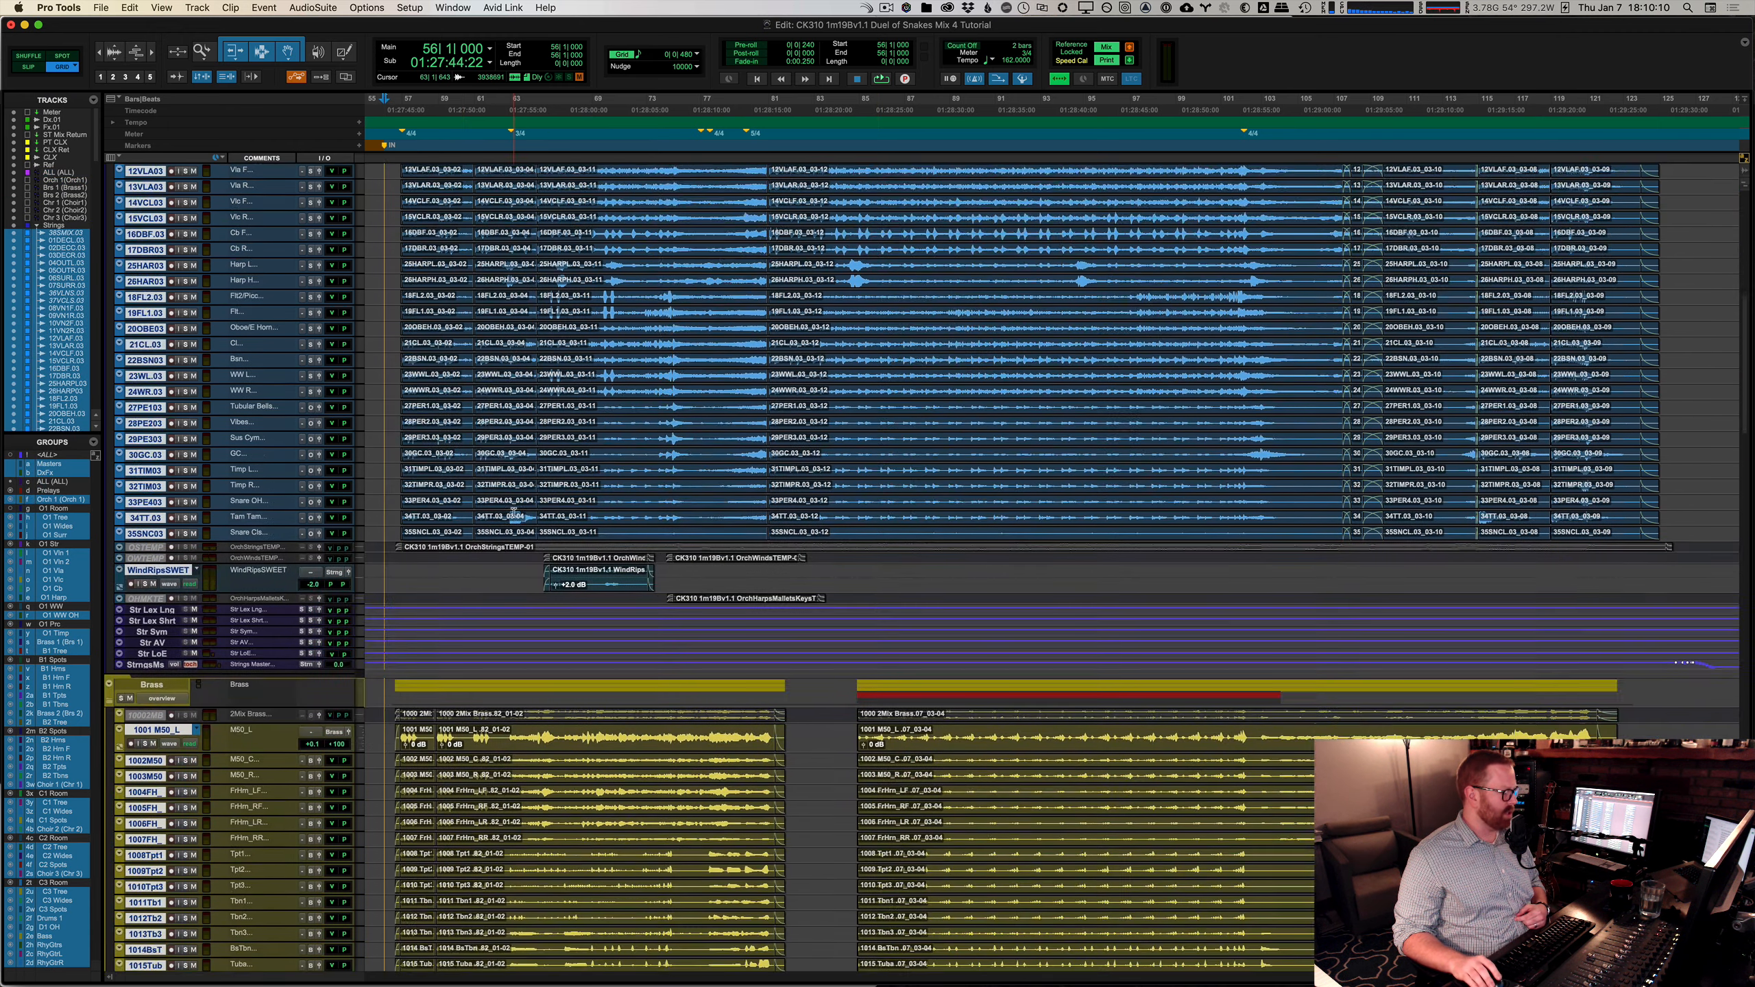
scroll(314, 431, "down", 15)
scroll(222, 473, "down", 10)
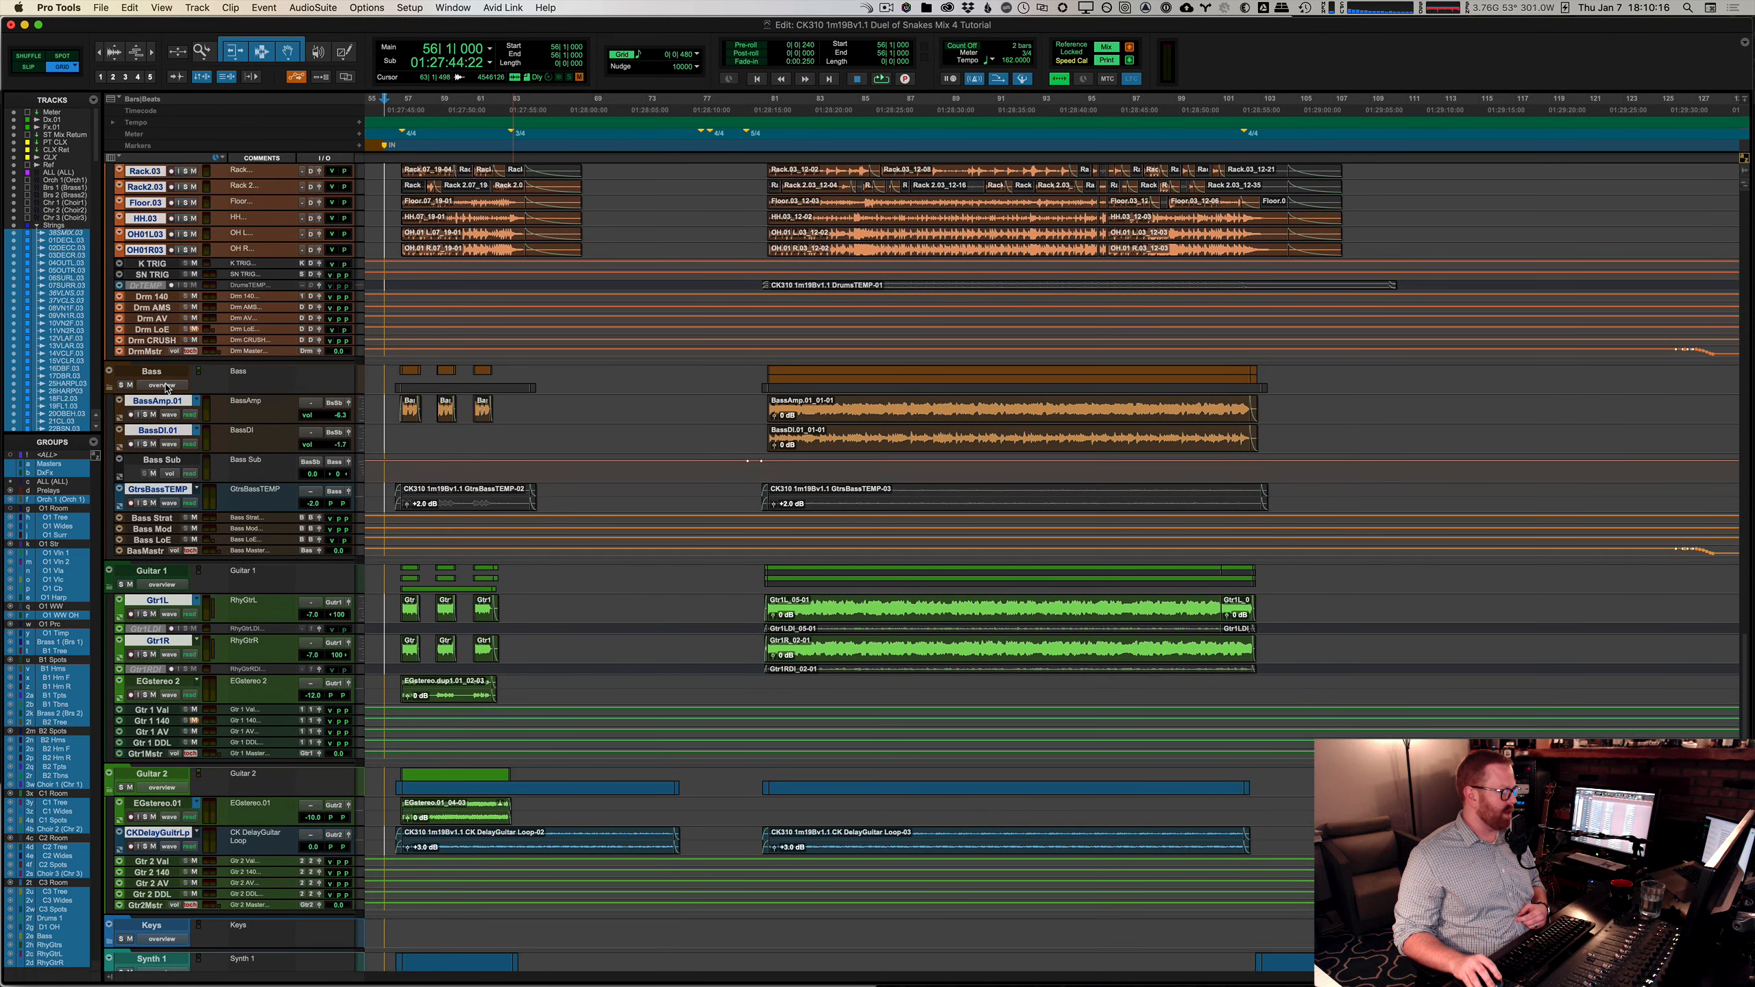
scroll(857, 411, "down", 15)
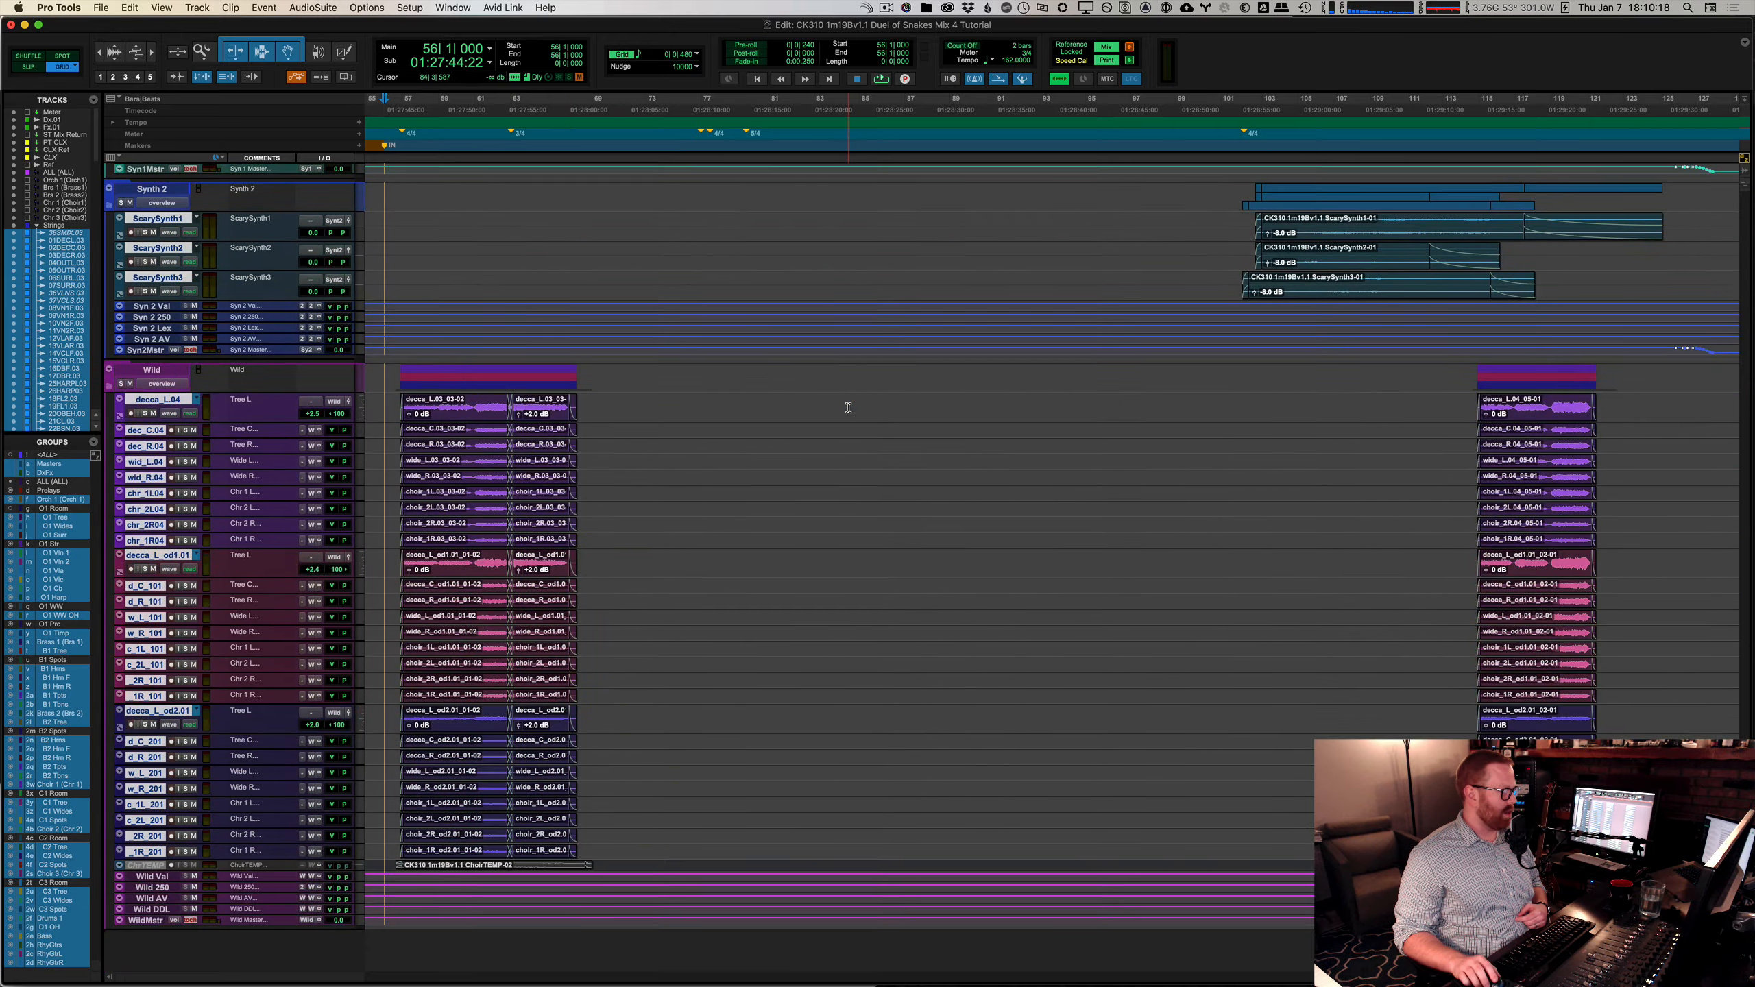
scroll(848, 408, "up", 20)
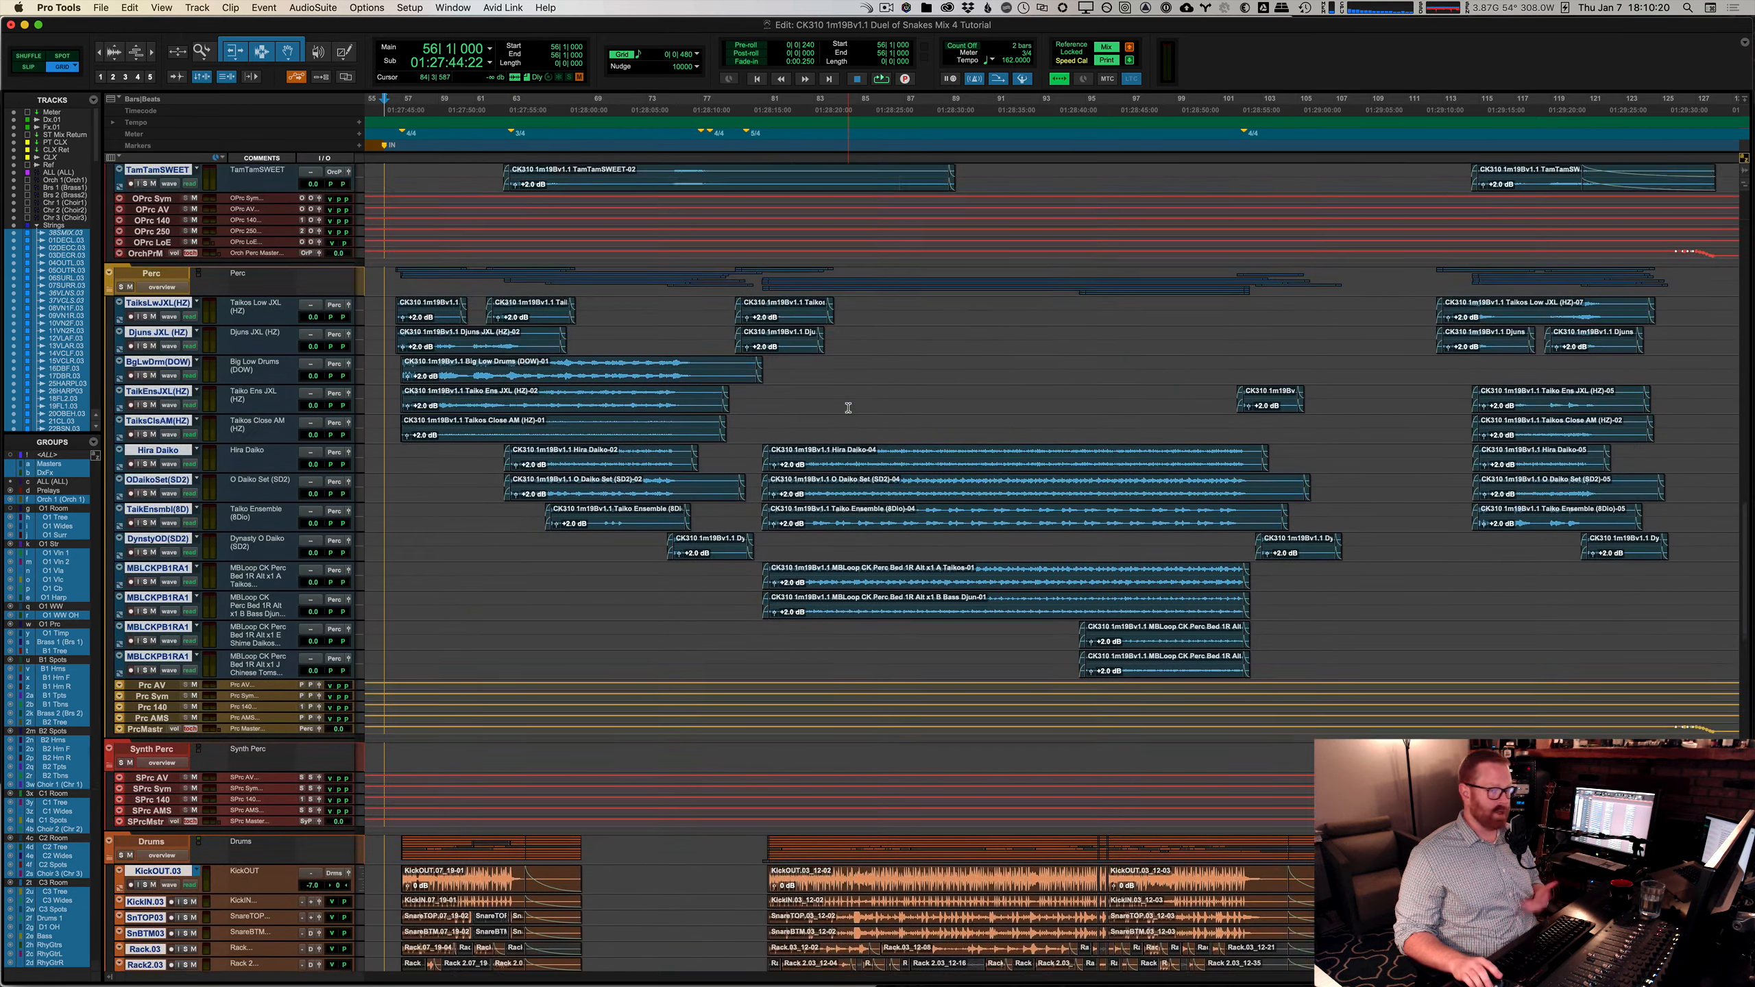
scroll(848, 408, "up", 20)
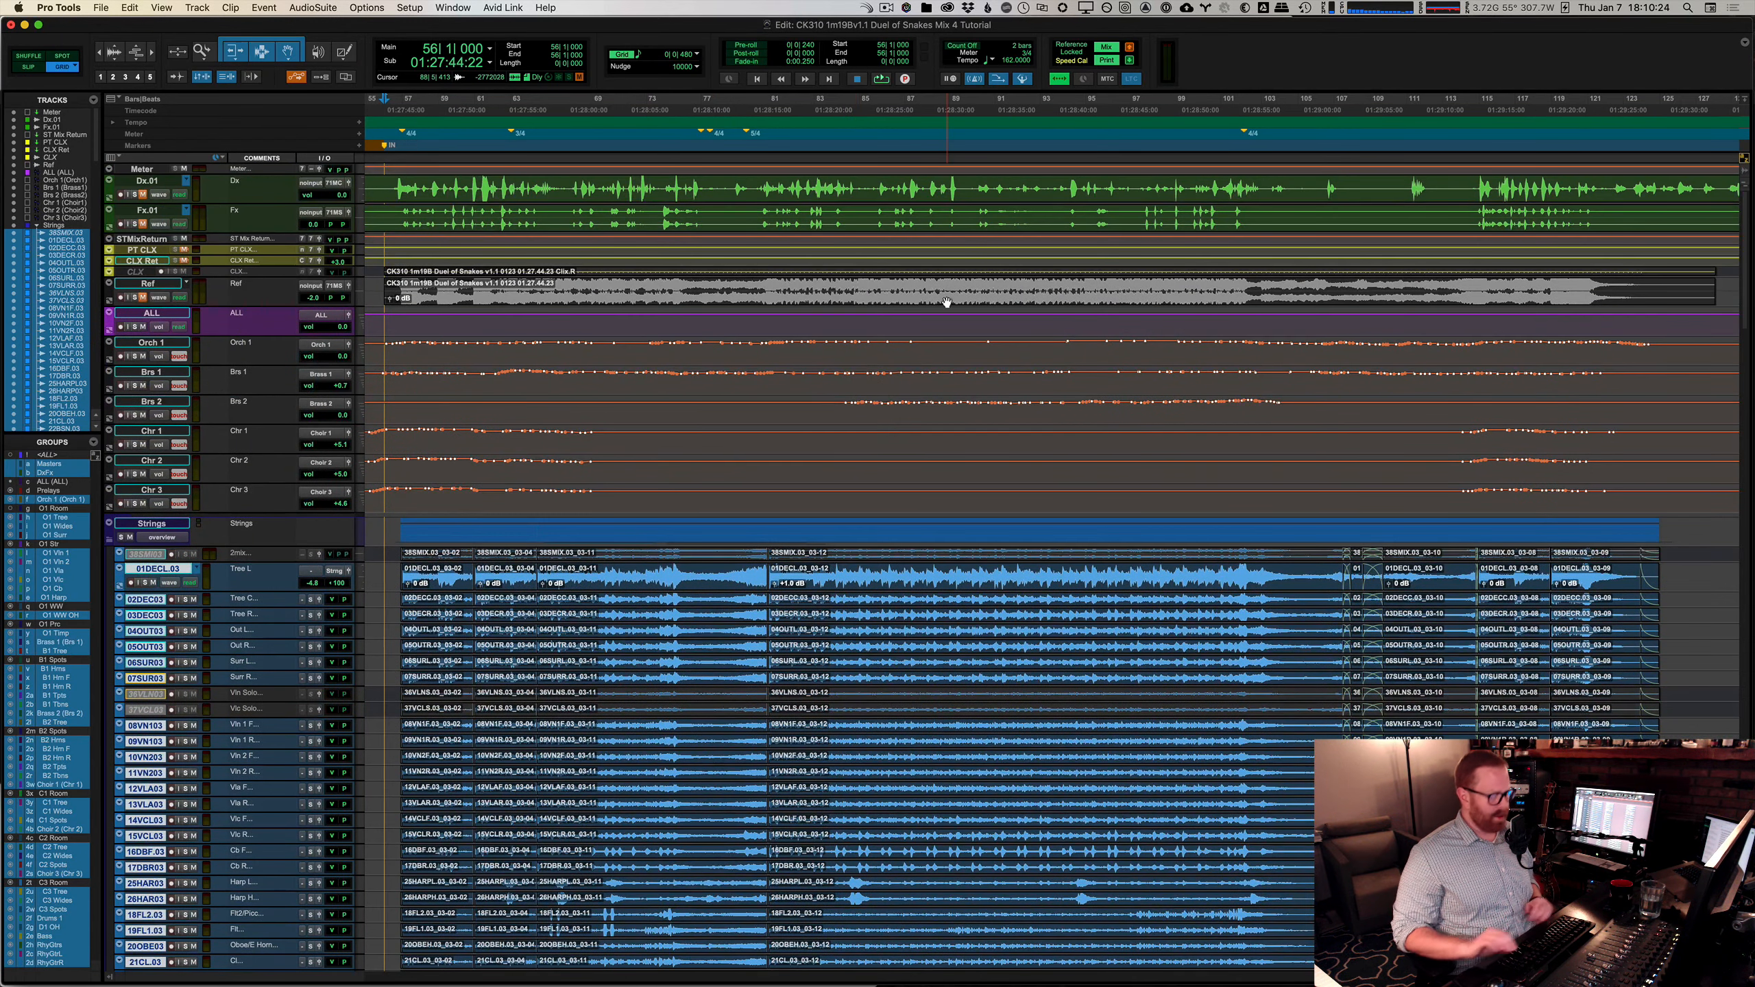
Step: Open the ST Mix Return fader in a floating window over the timeline and play from bar 84 to watch its level
key("super+alt+bracketleft")
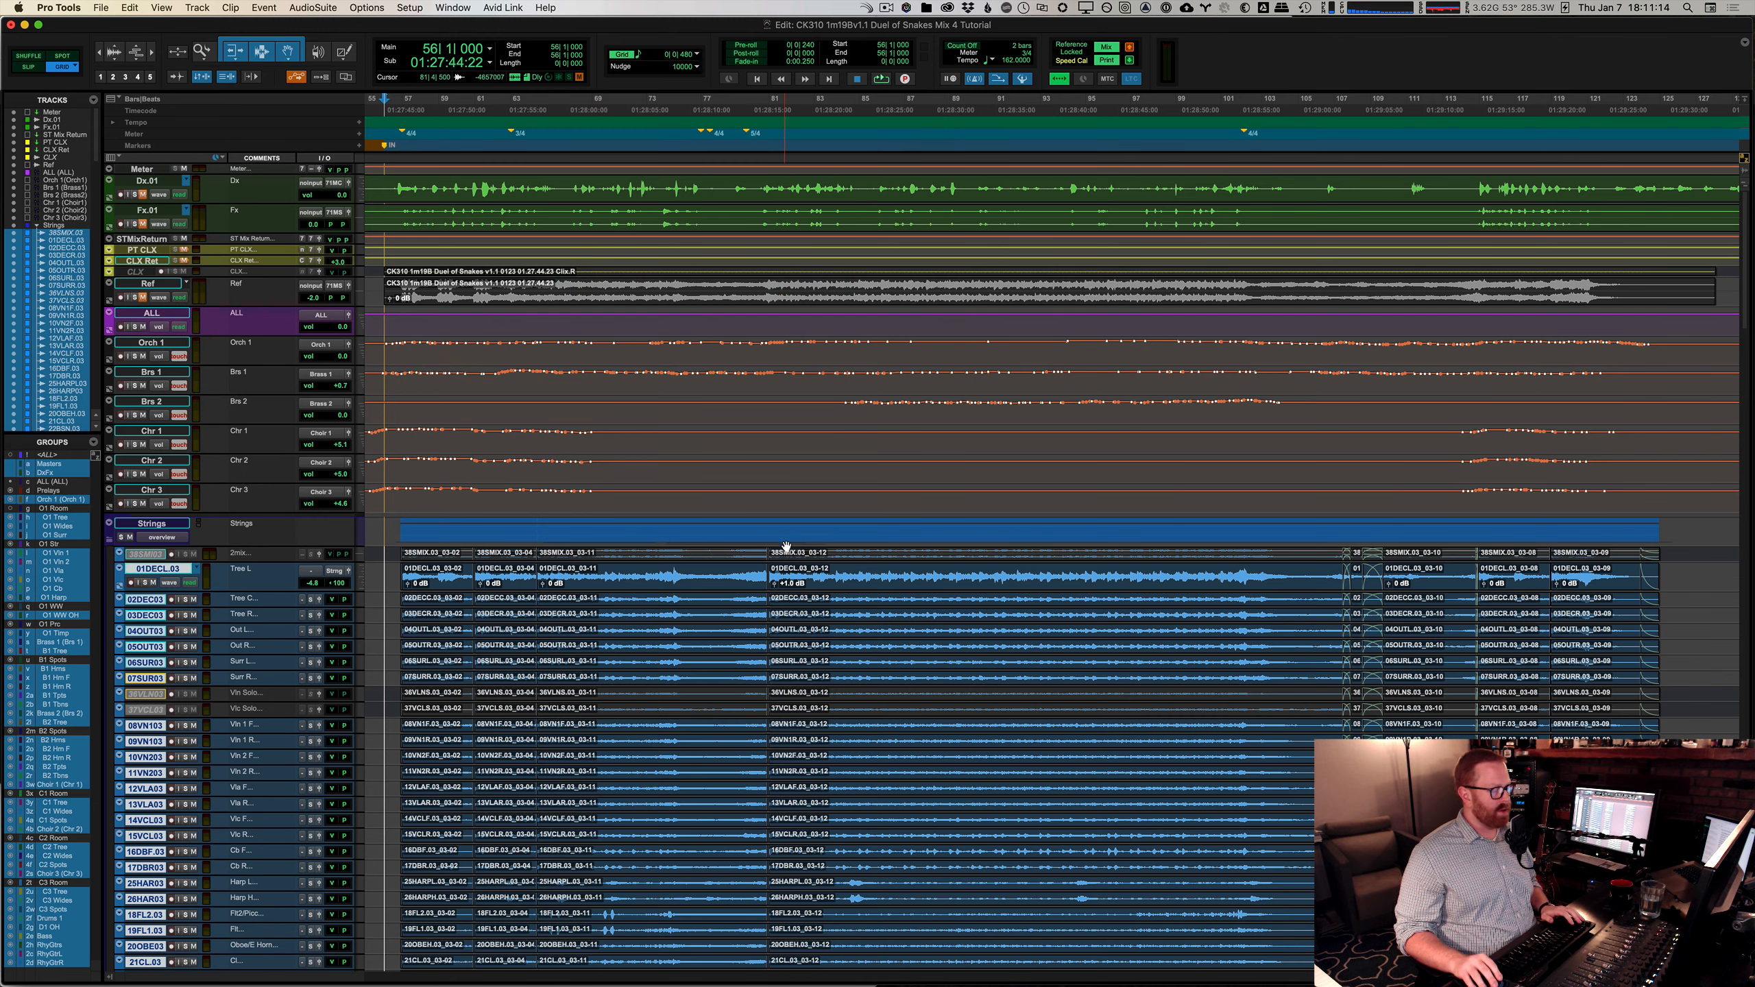
left_click(855, 566)
key("space")
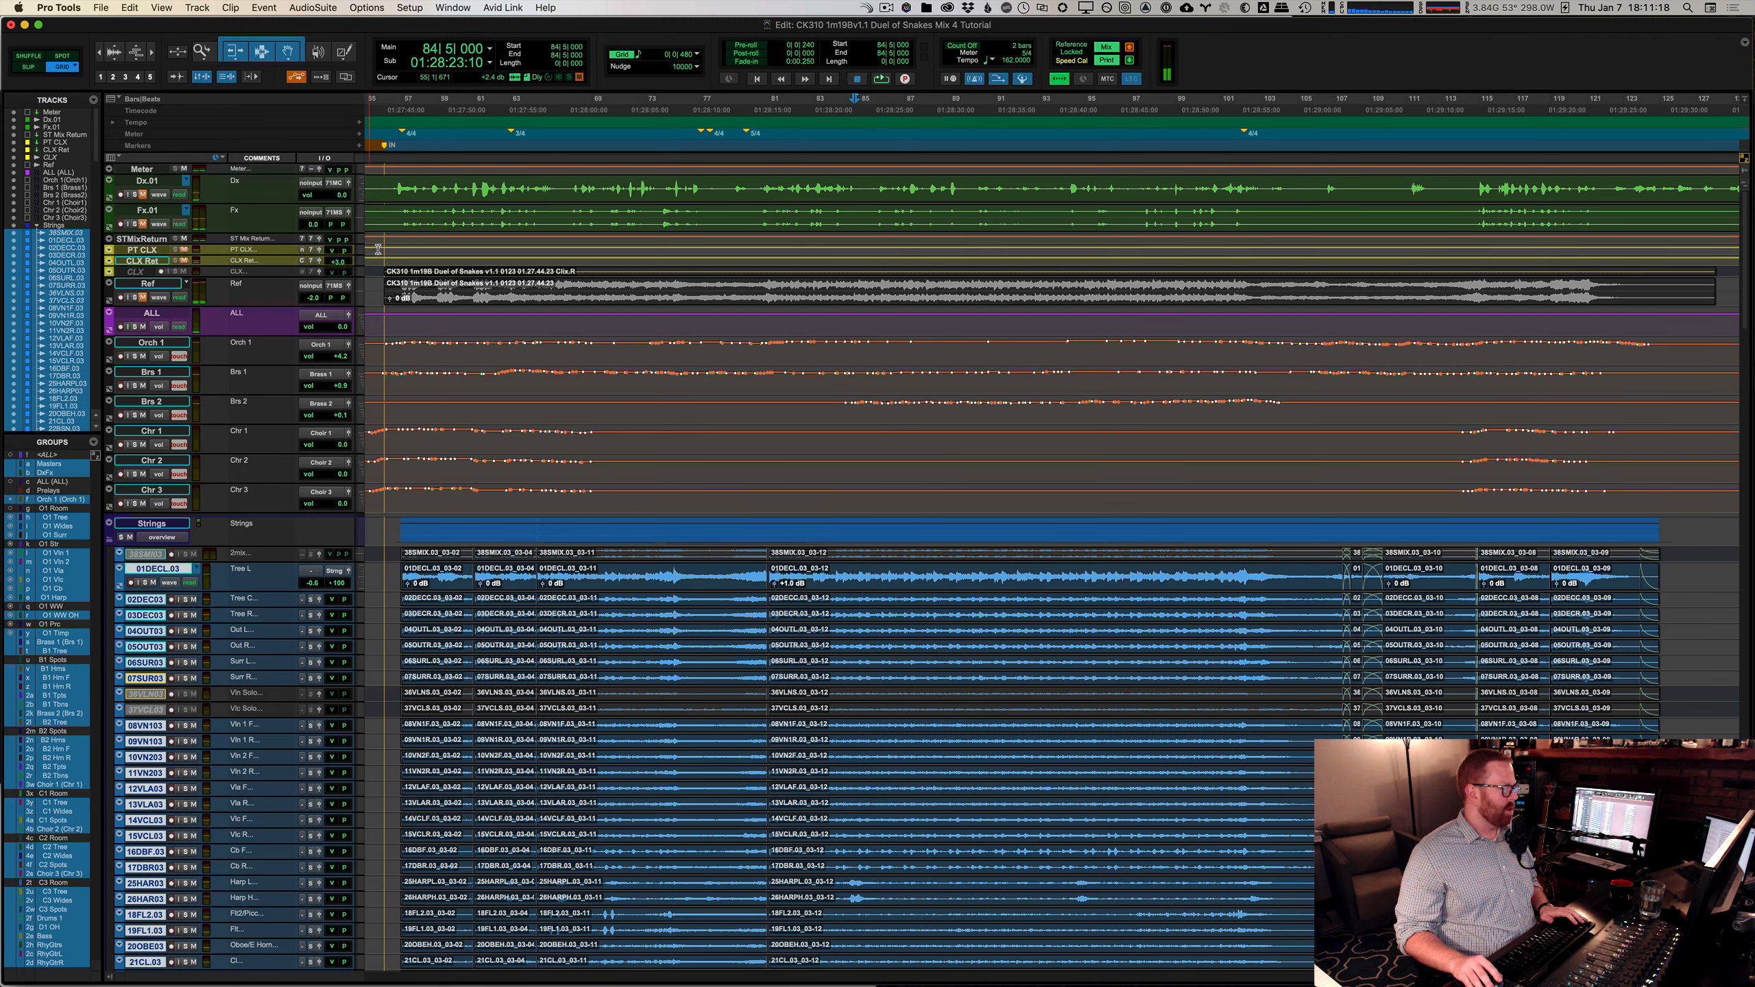
left_click(320, 239)
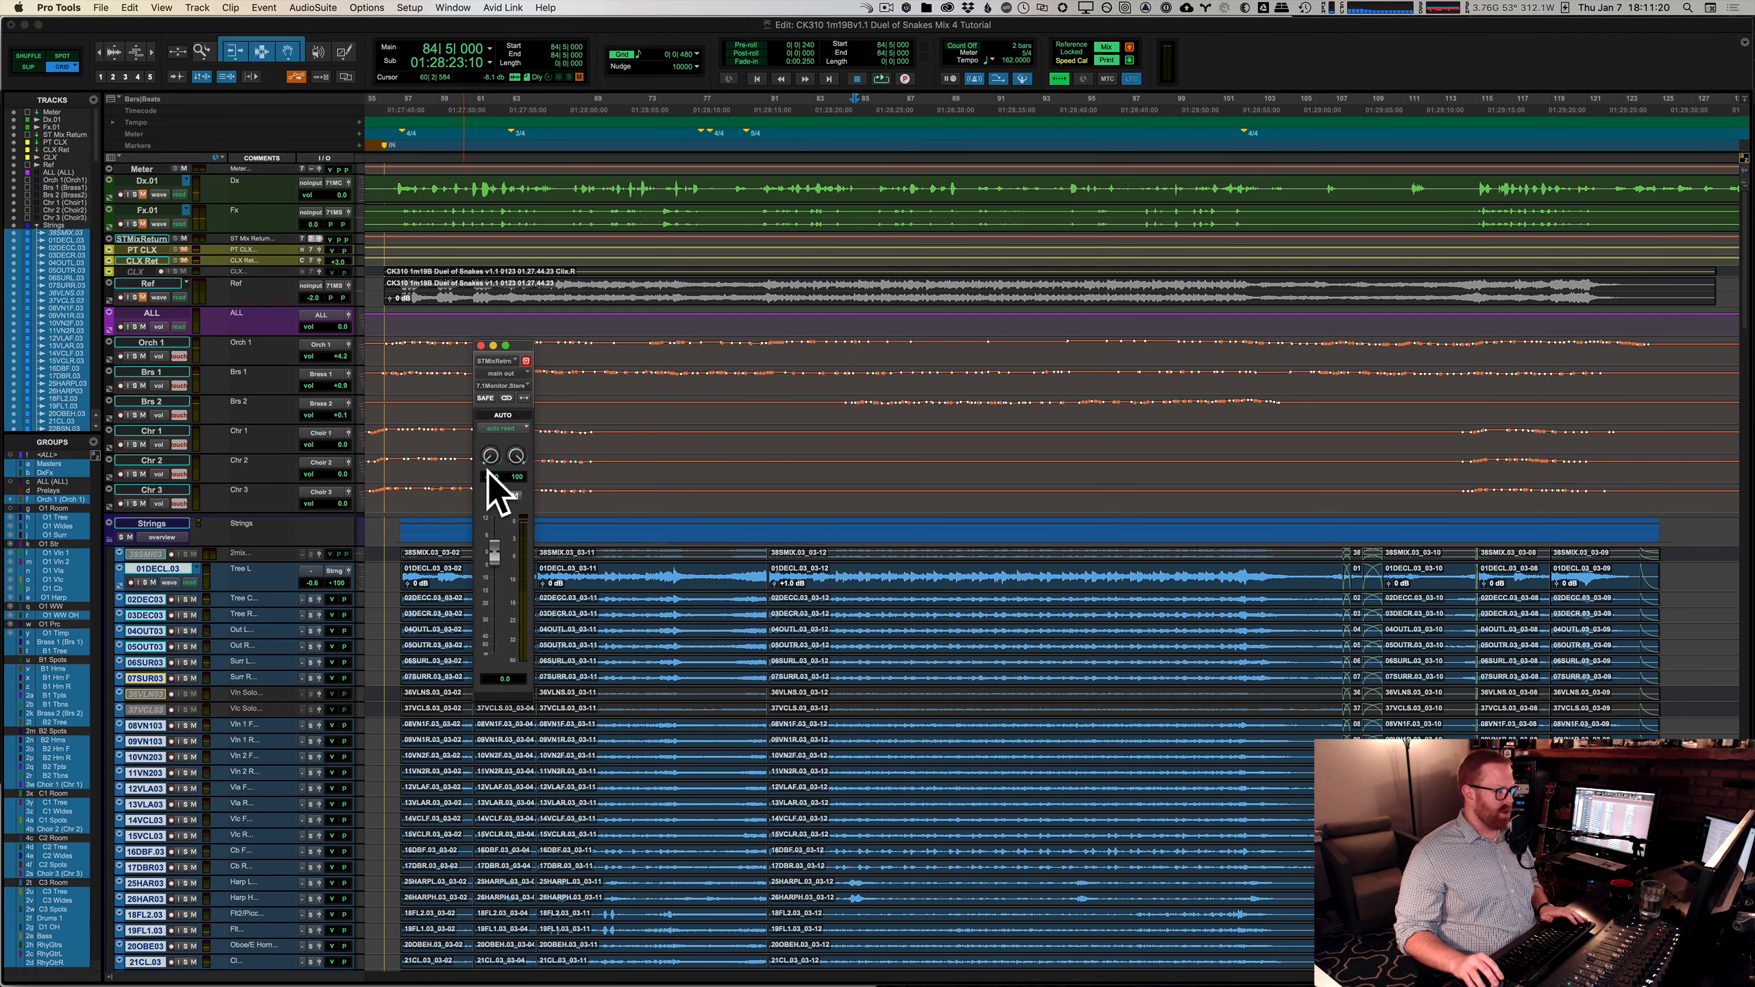
left_click_drag(513, 348, 1191, 131)
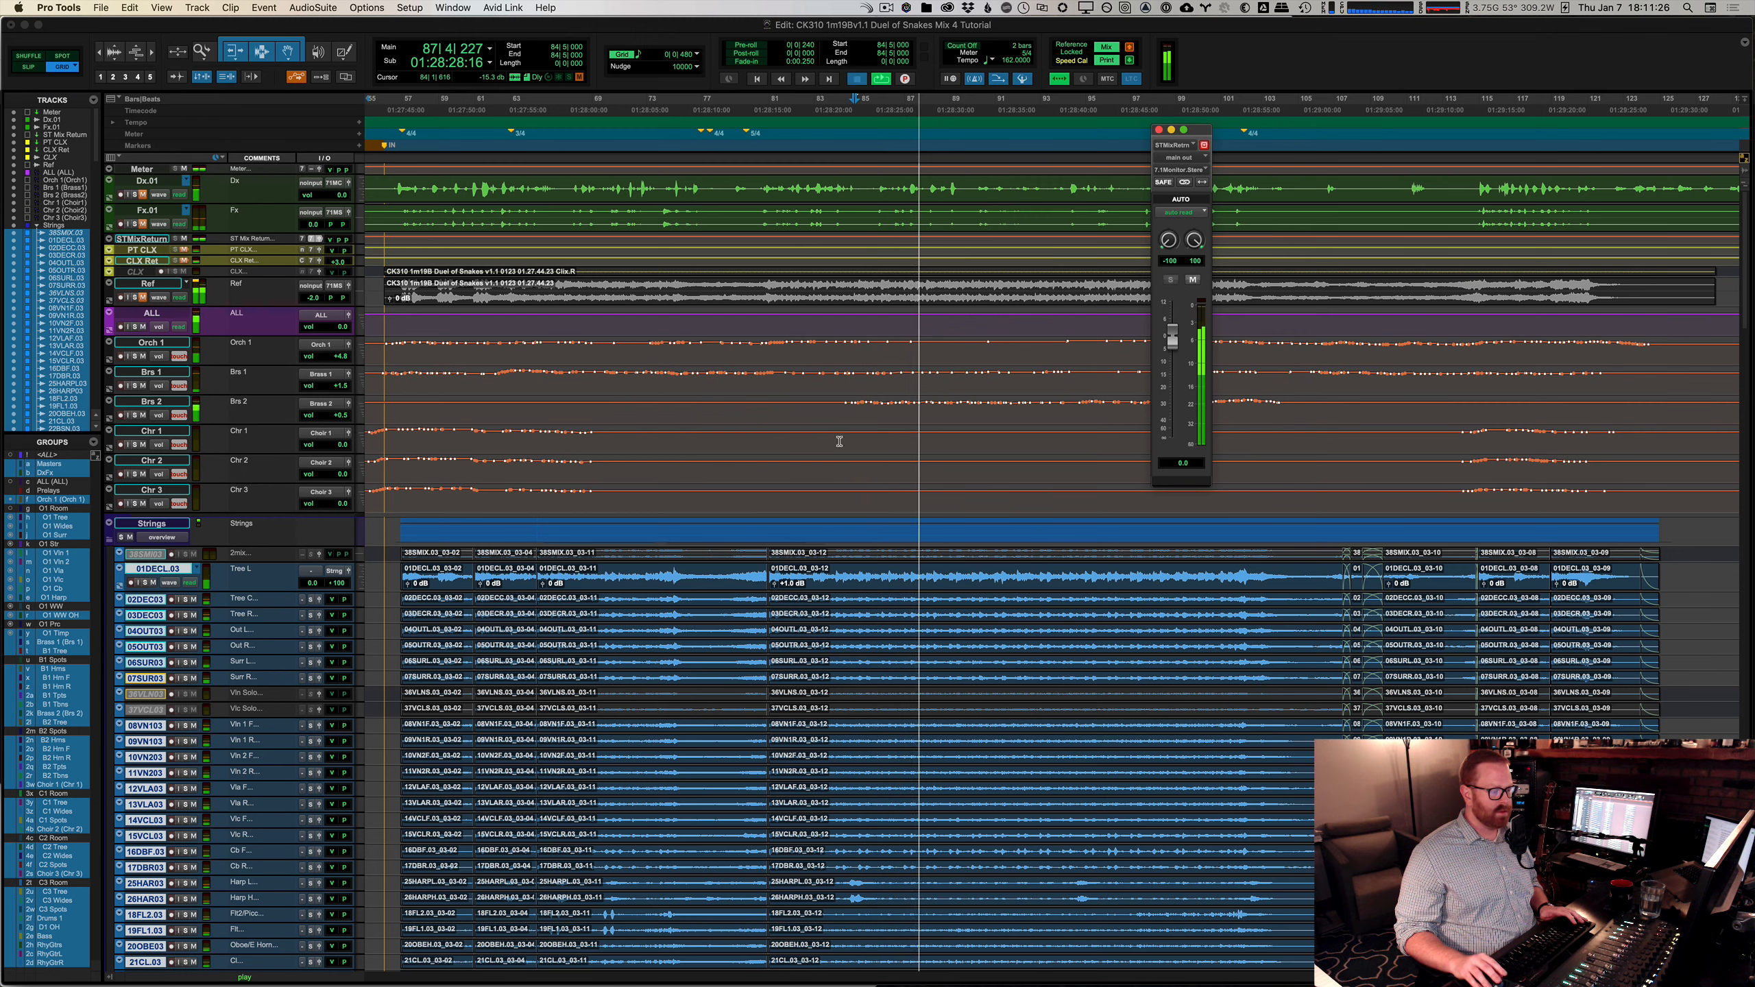
key("space")
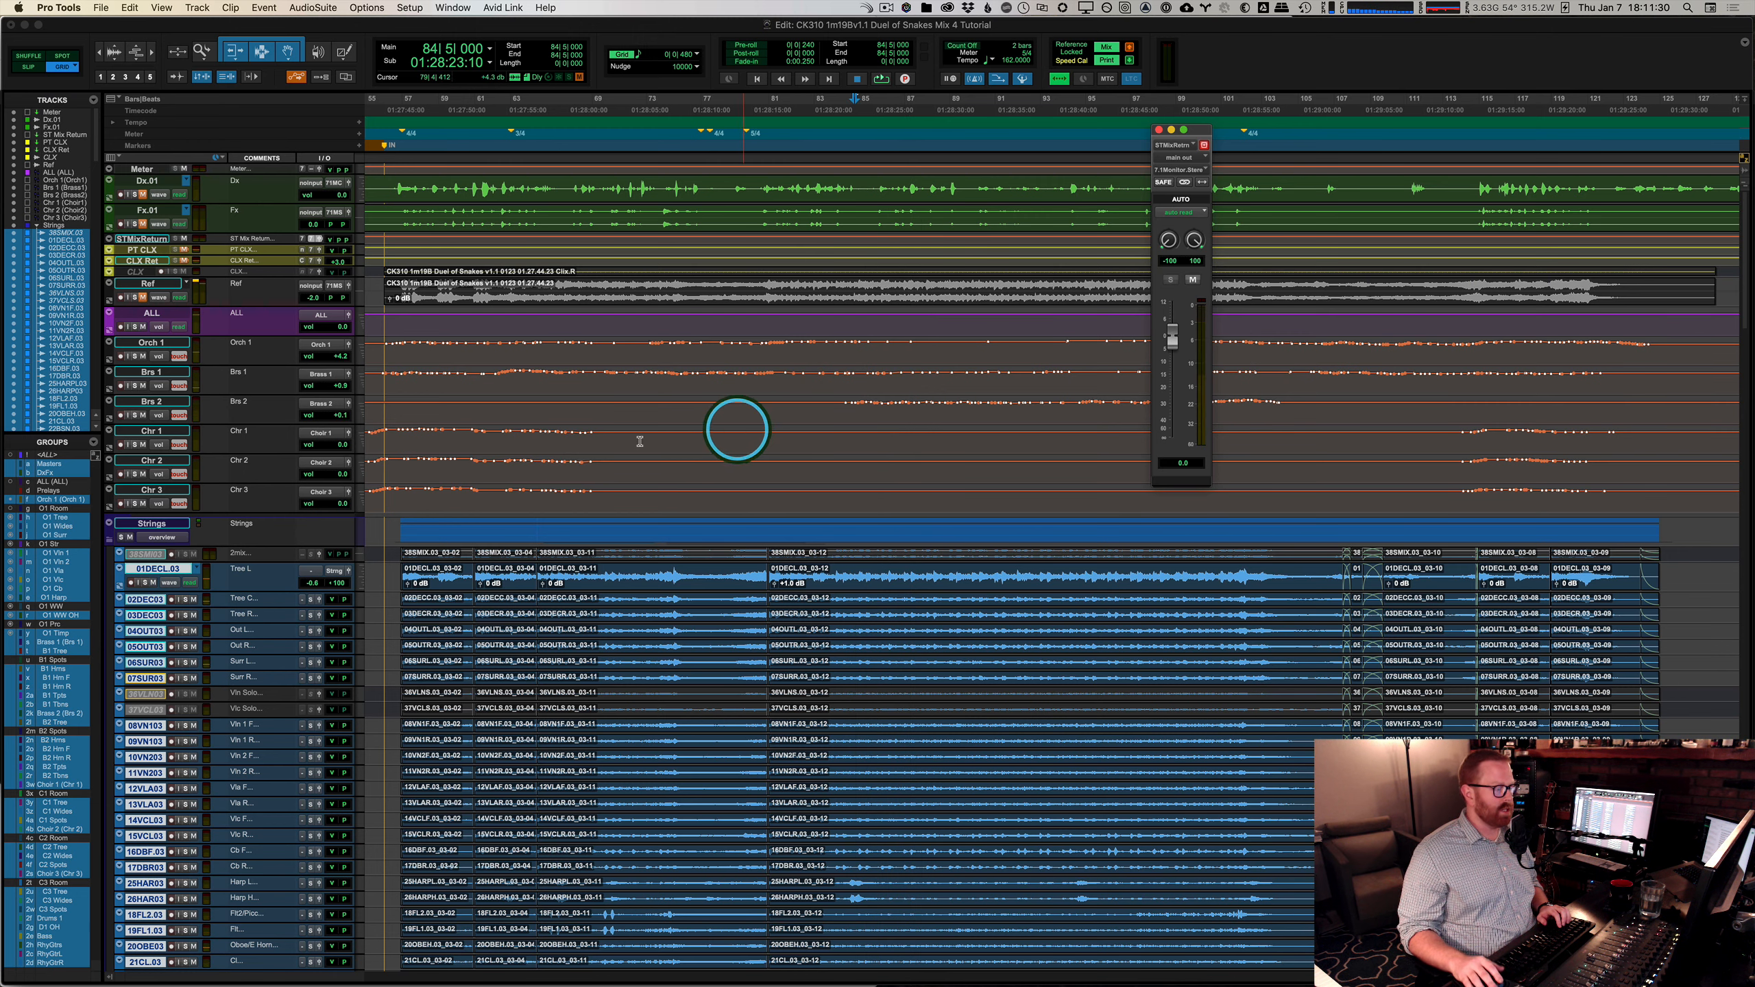
Step: Ride the ALL VCA fader down and up while playing from bar 84 to compare the overall mix level
left_click(335, 327)
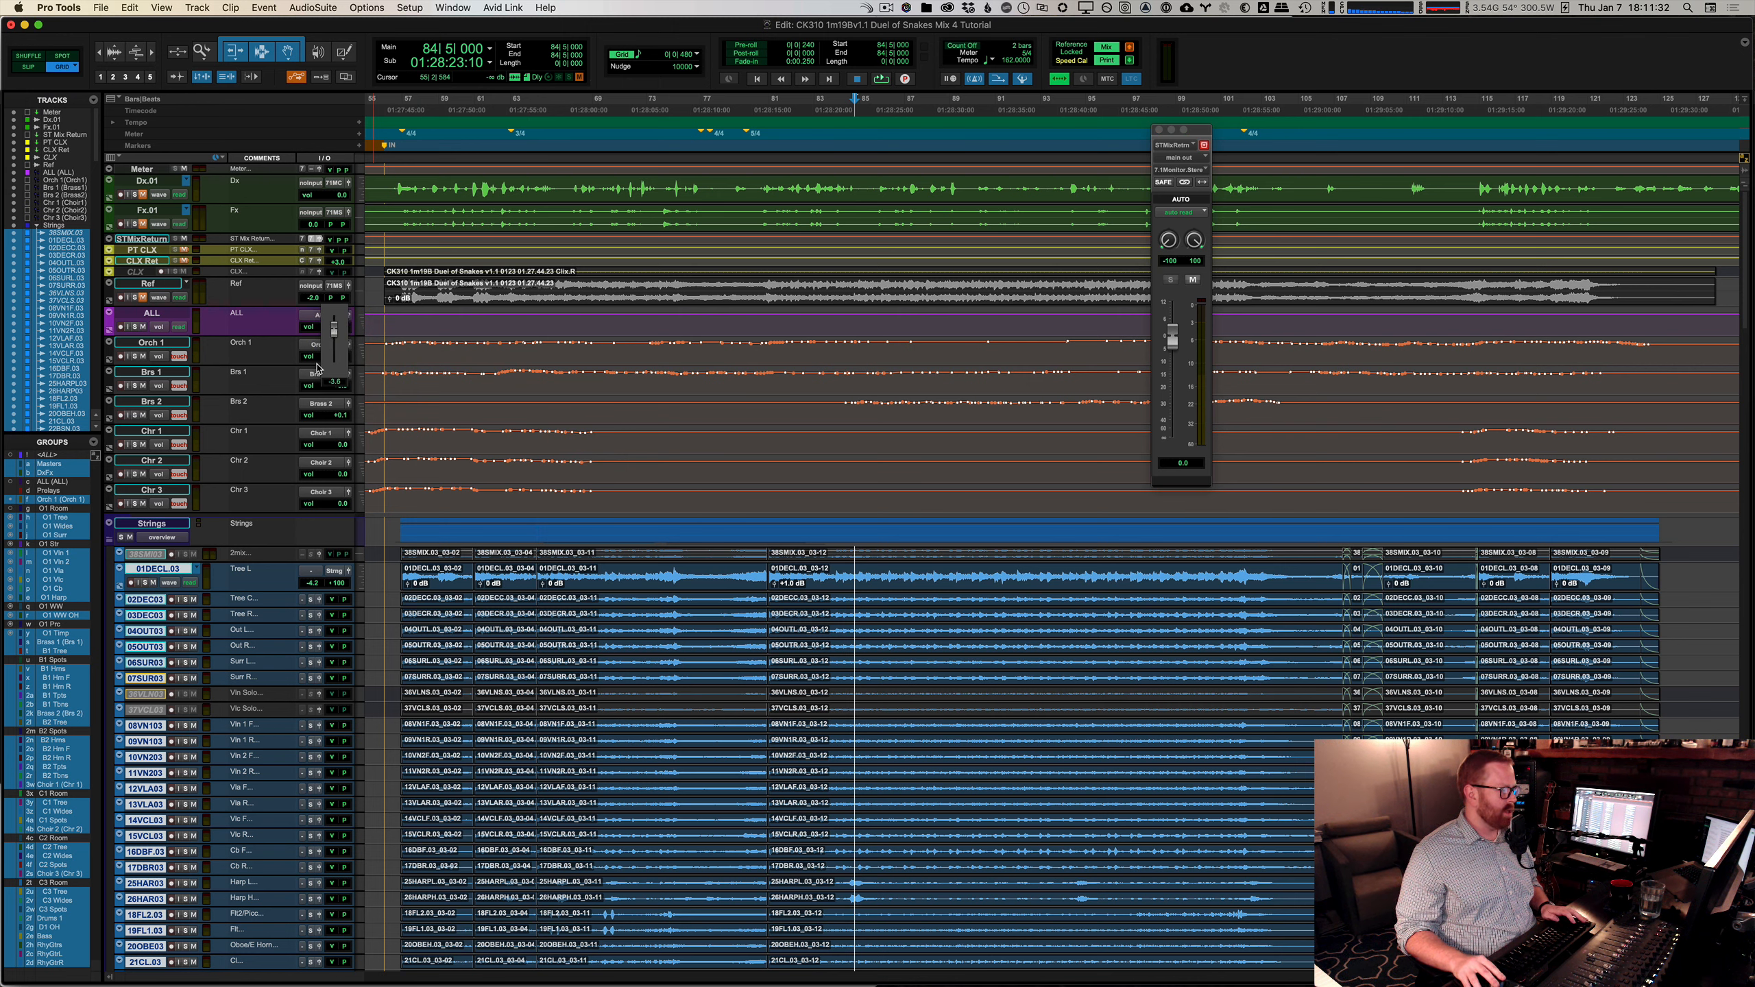
key("space")
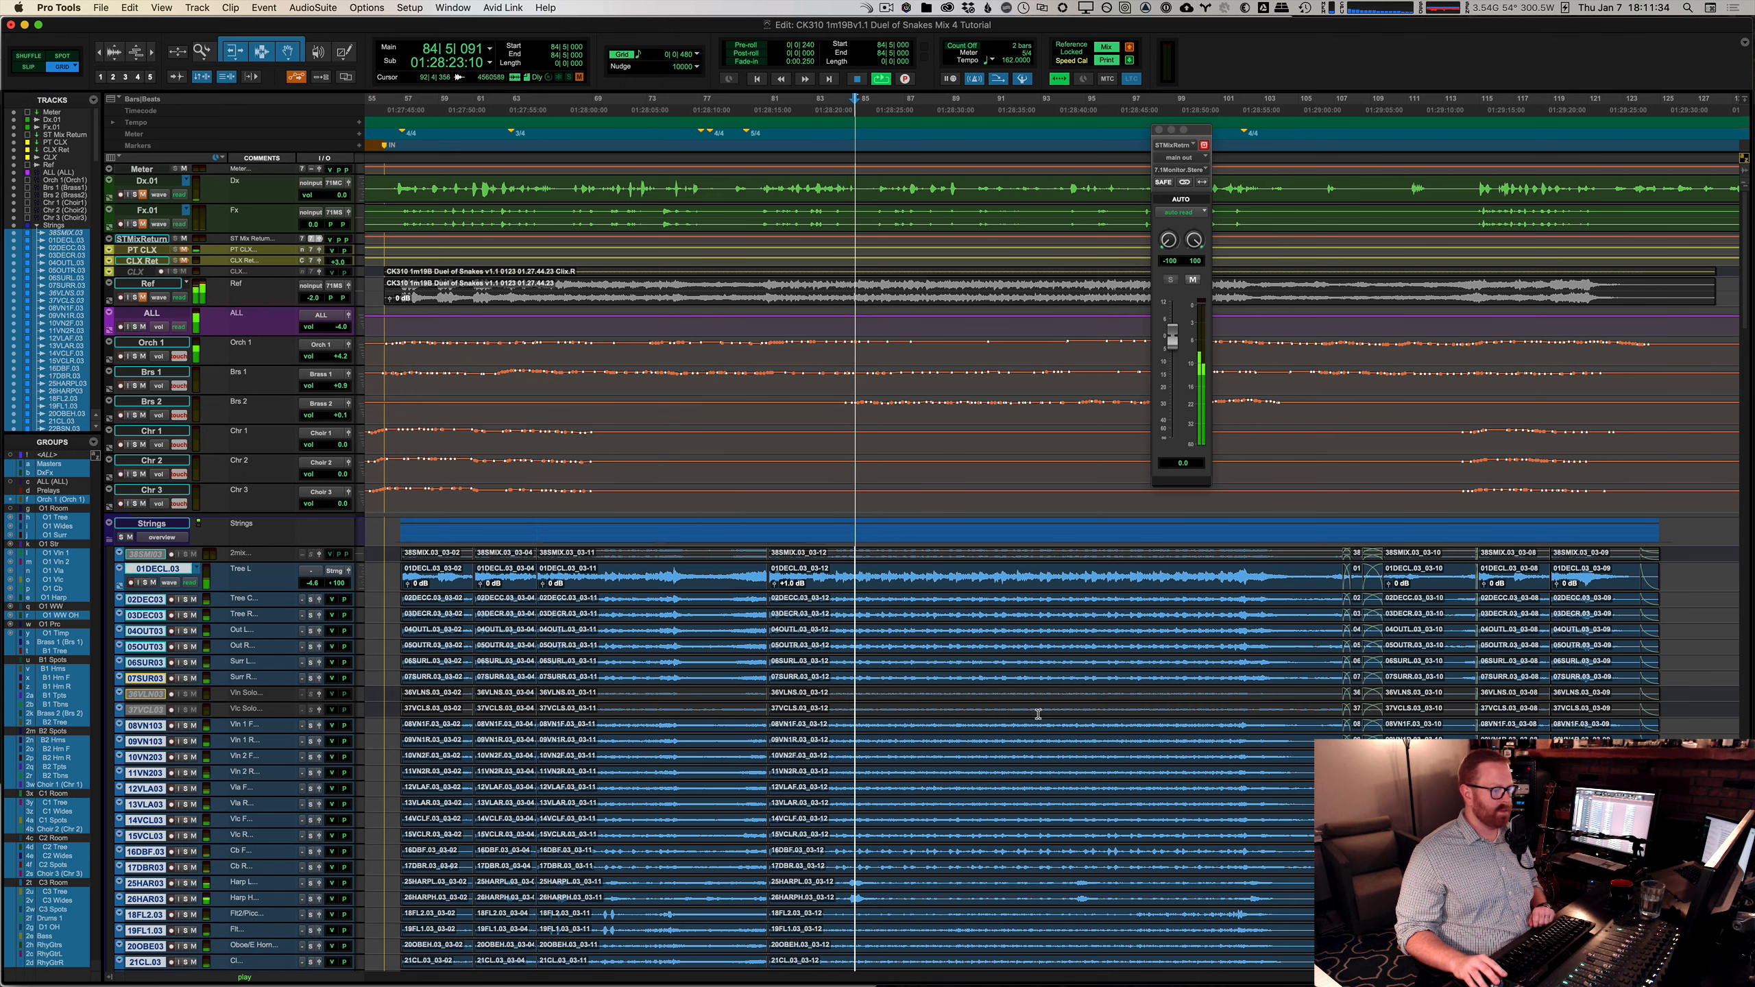
left_click(332, 329)
mouse_move(330, 331)
left_mouse_down()
mouse_move(325, 439)
mouse_move(325, 308)
left_mouse_up()
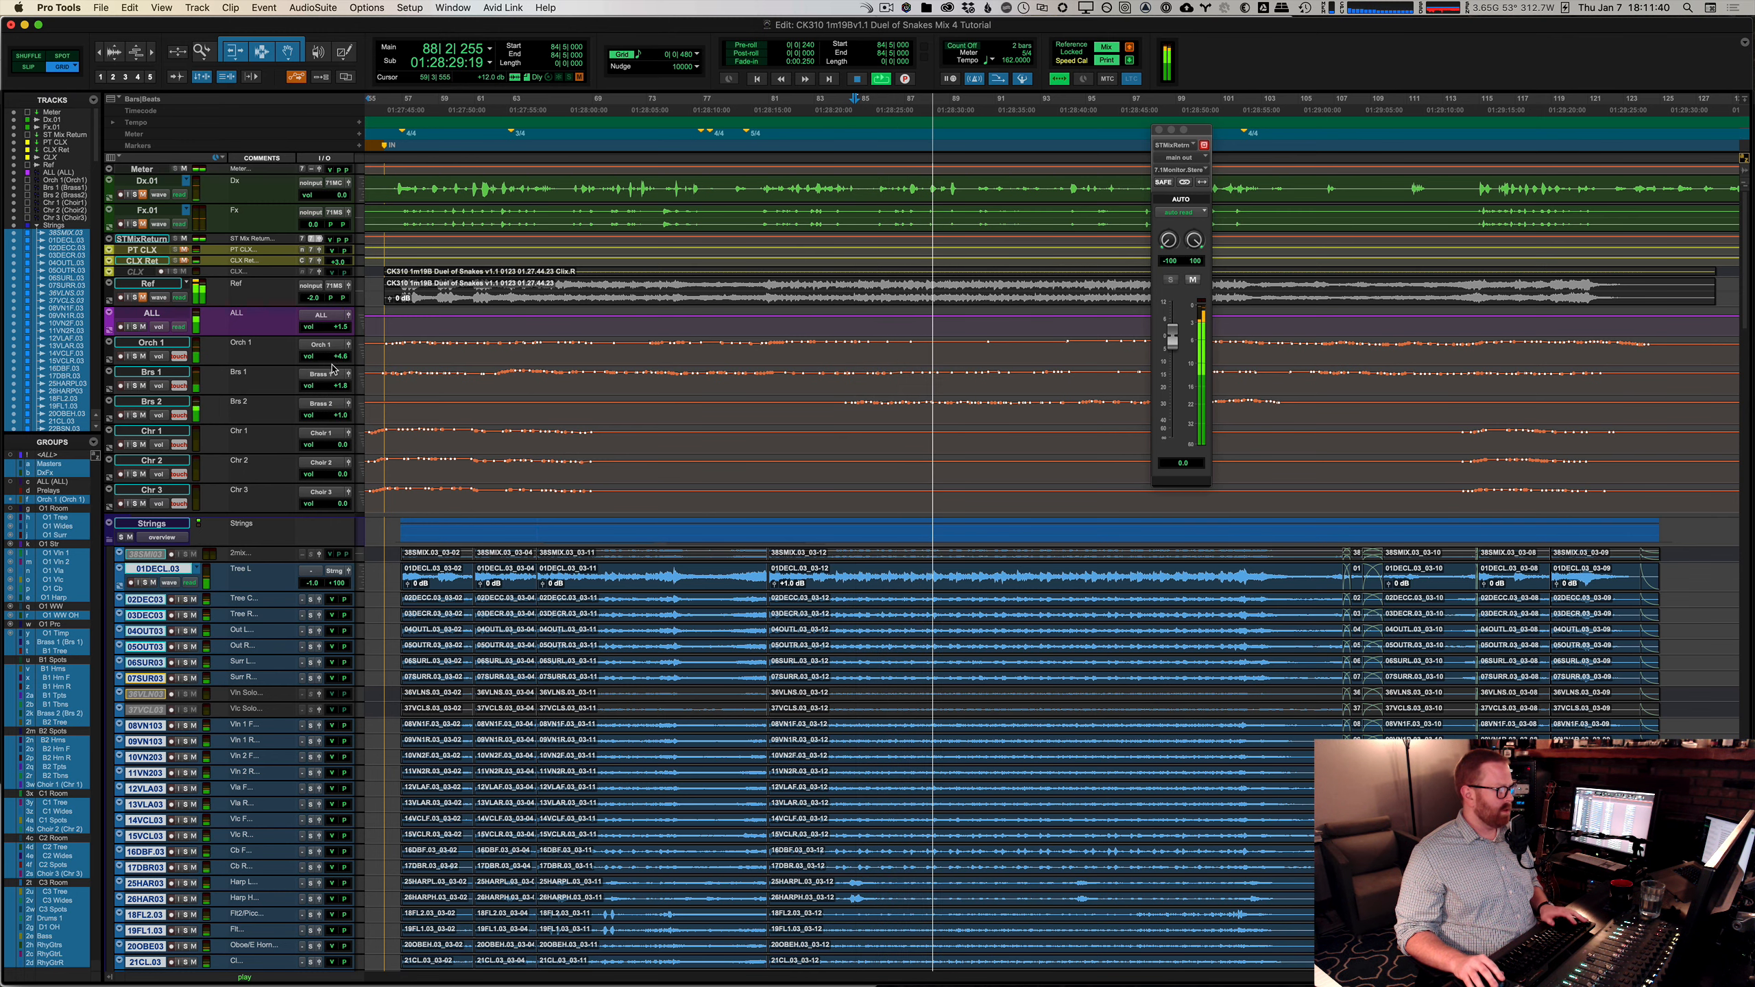
key("space")
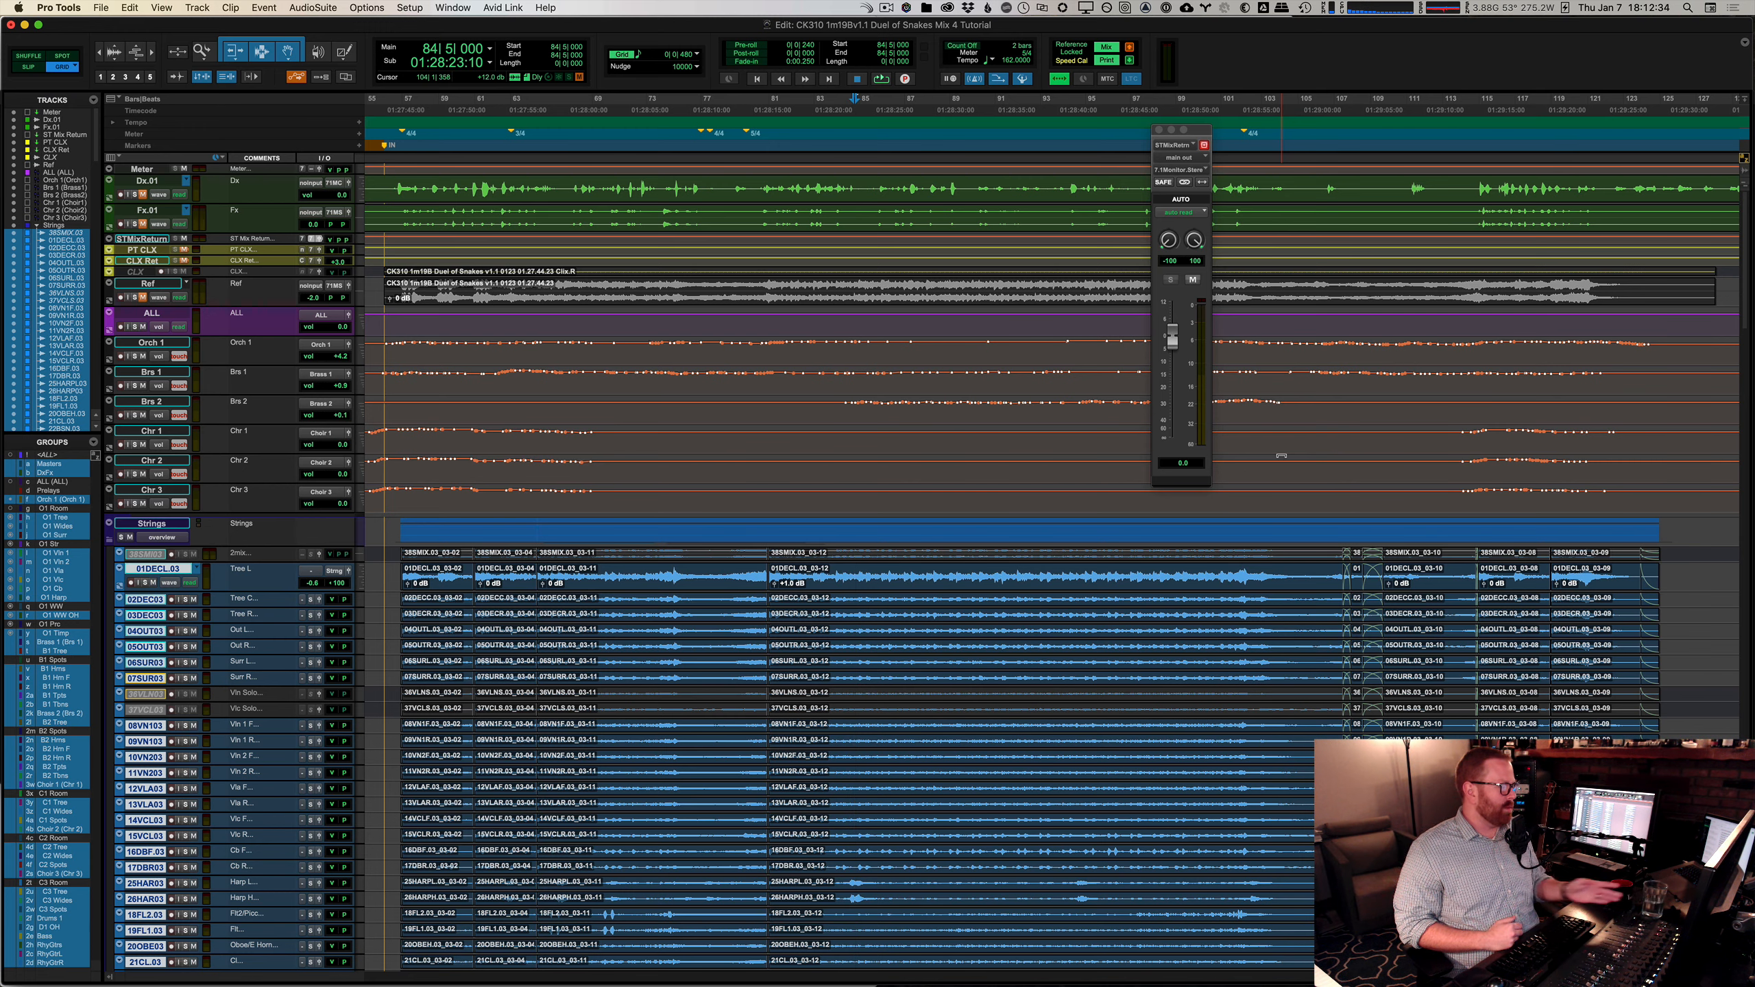
Step: Close the ST Mix Return window, locate to bar 56, and look over the strings and brass tracks
left_click(1159, 131)
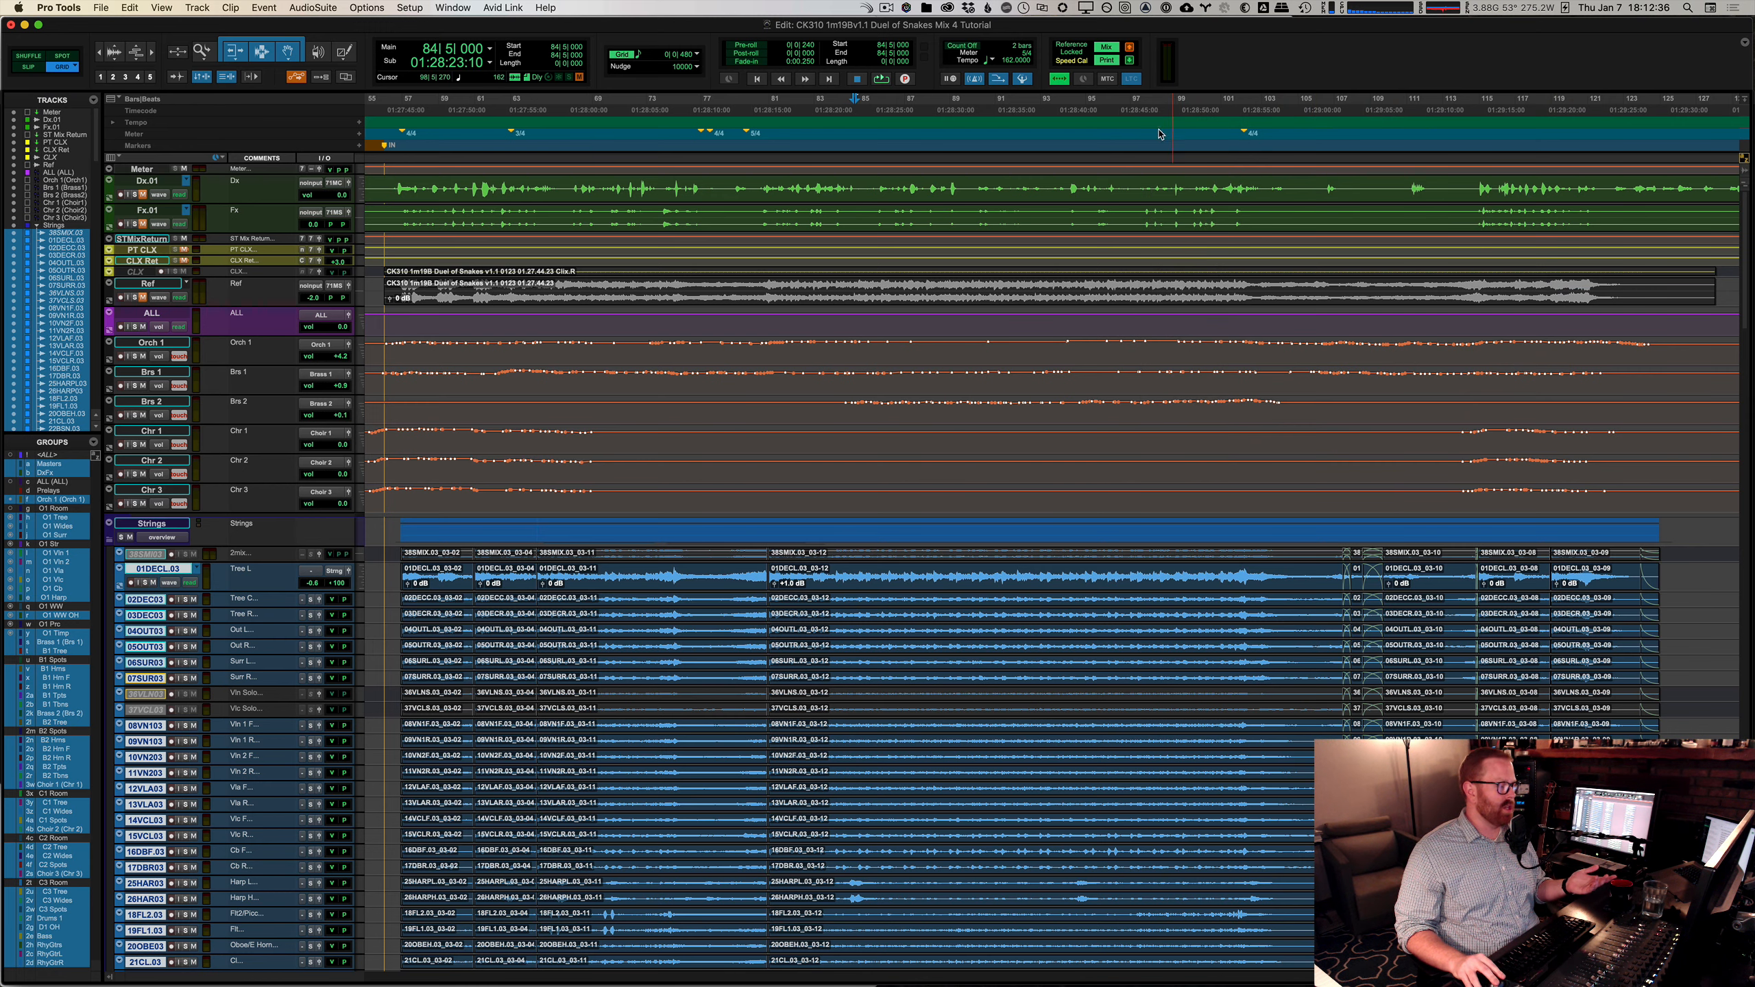
key("KP_Multiply")
type("56")
key("Return")
scroll(588, 518, "down", 3)
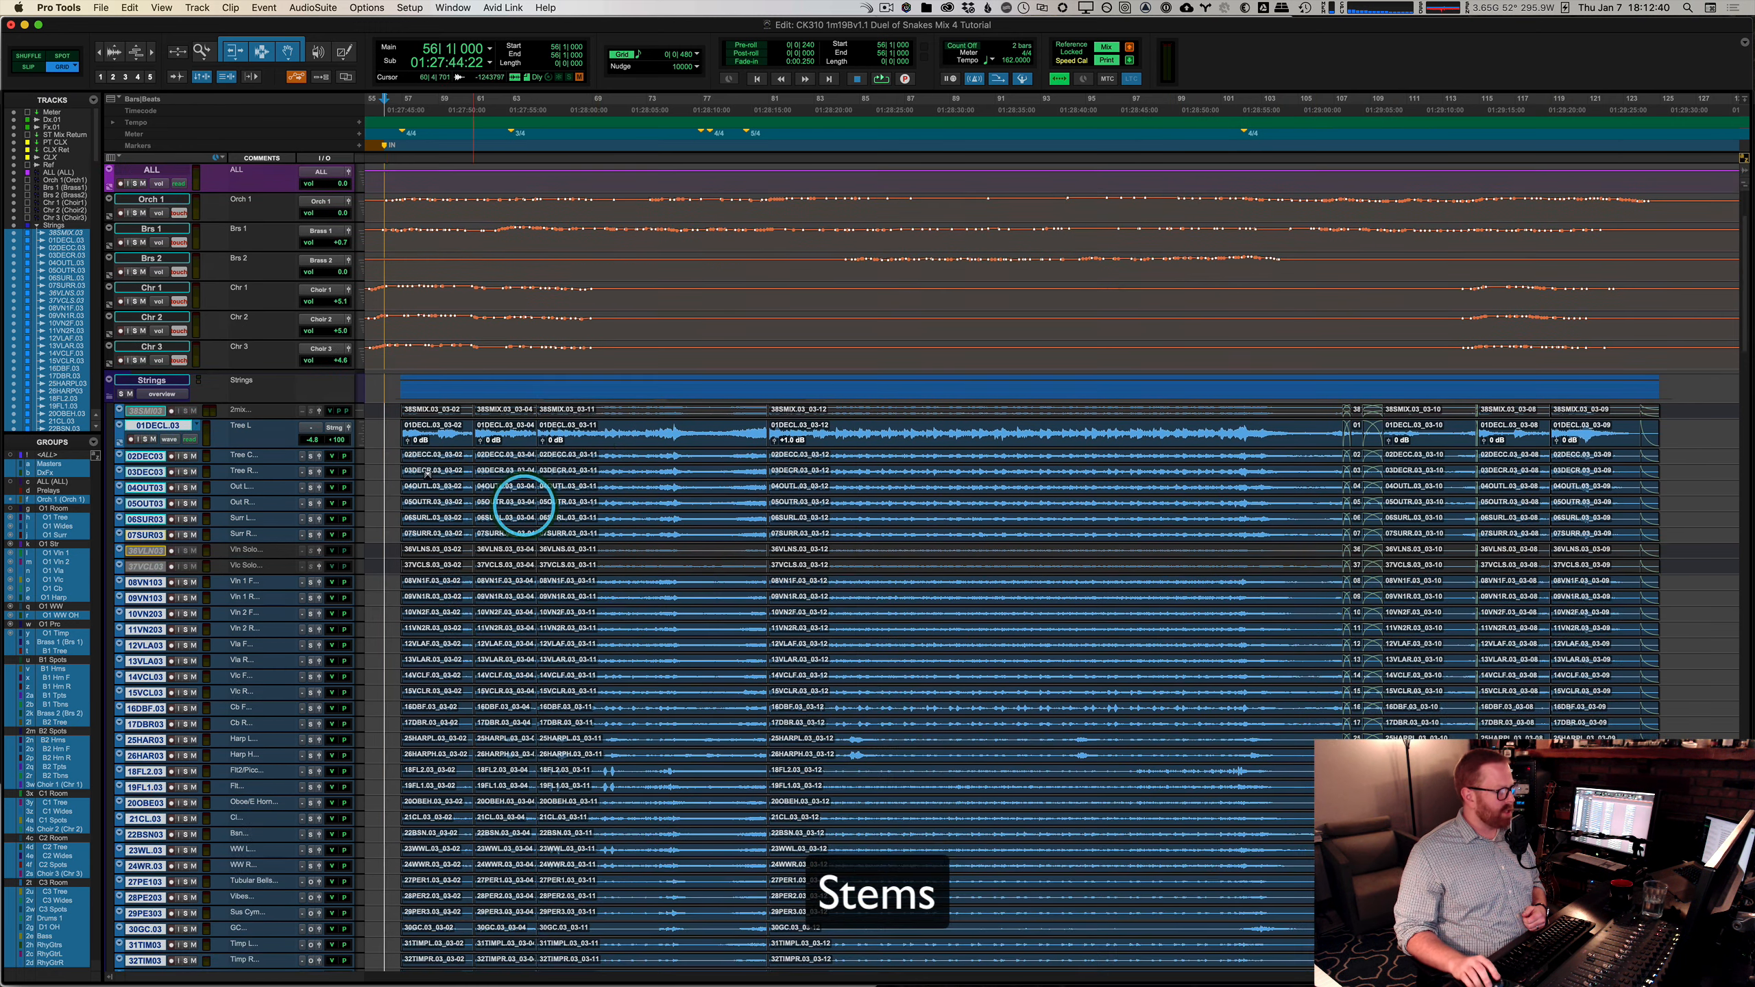
scroll(399, 500, "down", 10)
scroll(484, 484, "up", 12)
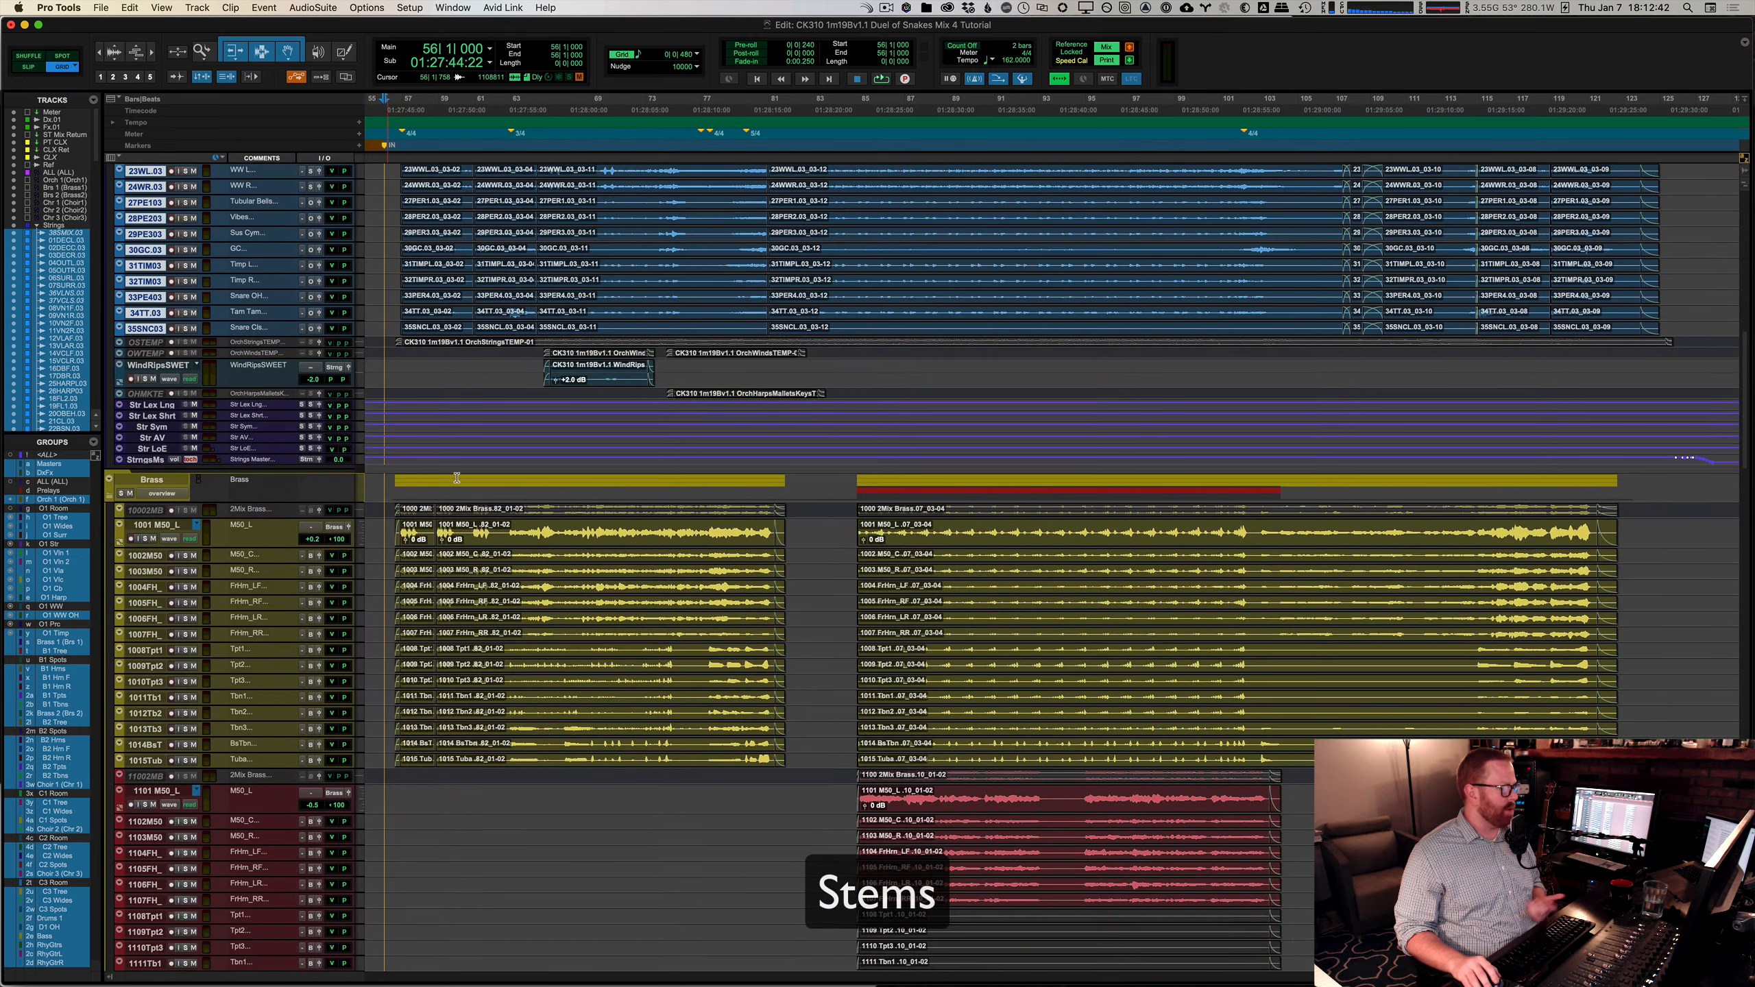
scroll(564, 469, "up", 2)
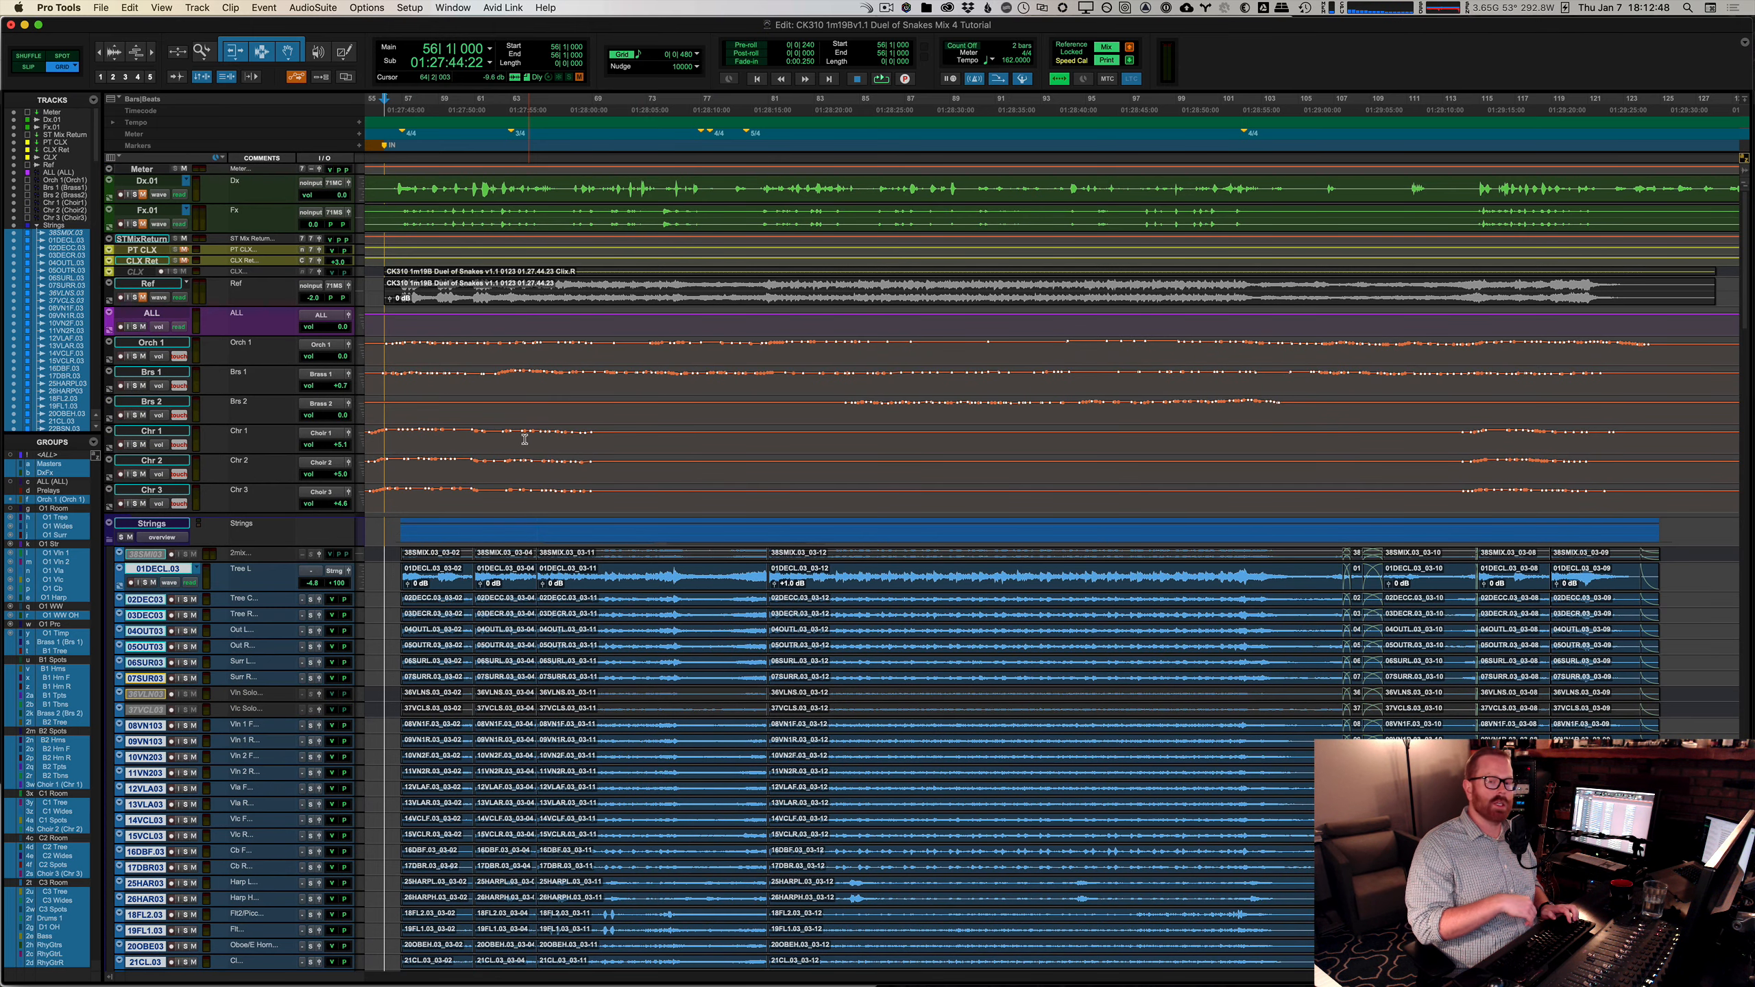
Step: Switch to the Mix Stems session, show its Mix window, and examine the input choices of the Strings bus aux track
key("super+Tab")
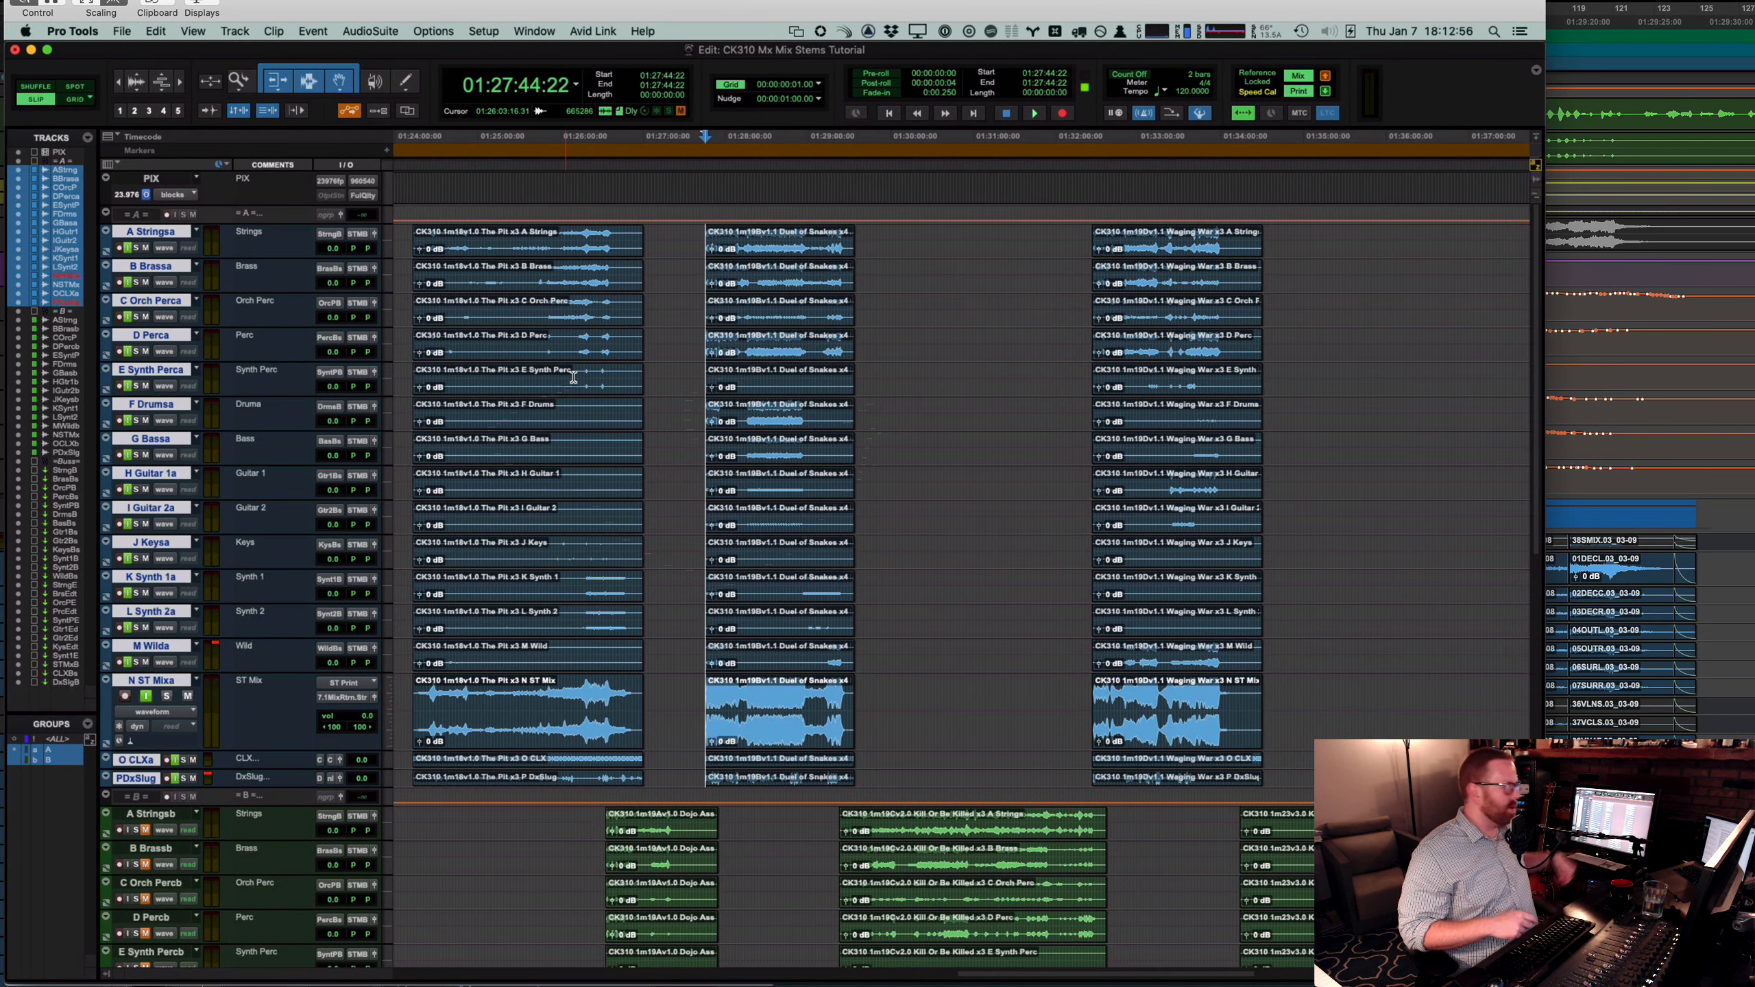
key("super+equal")
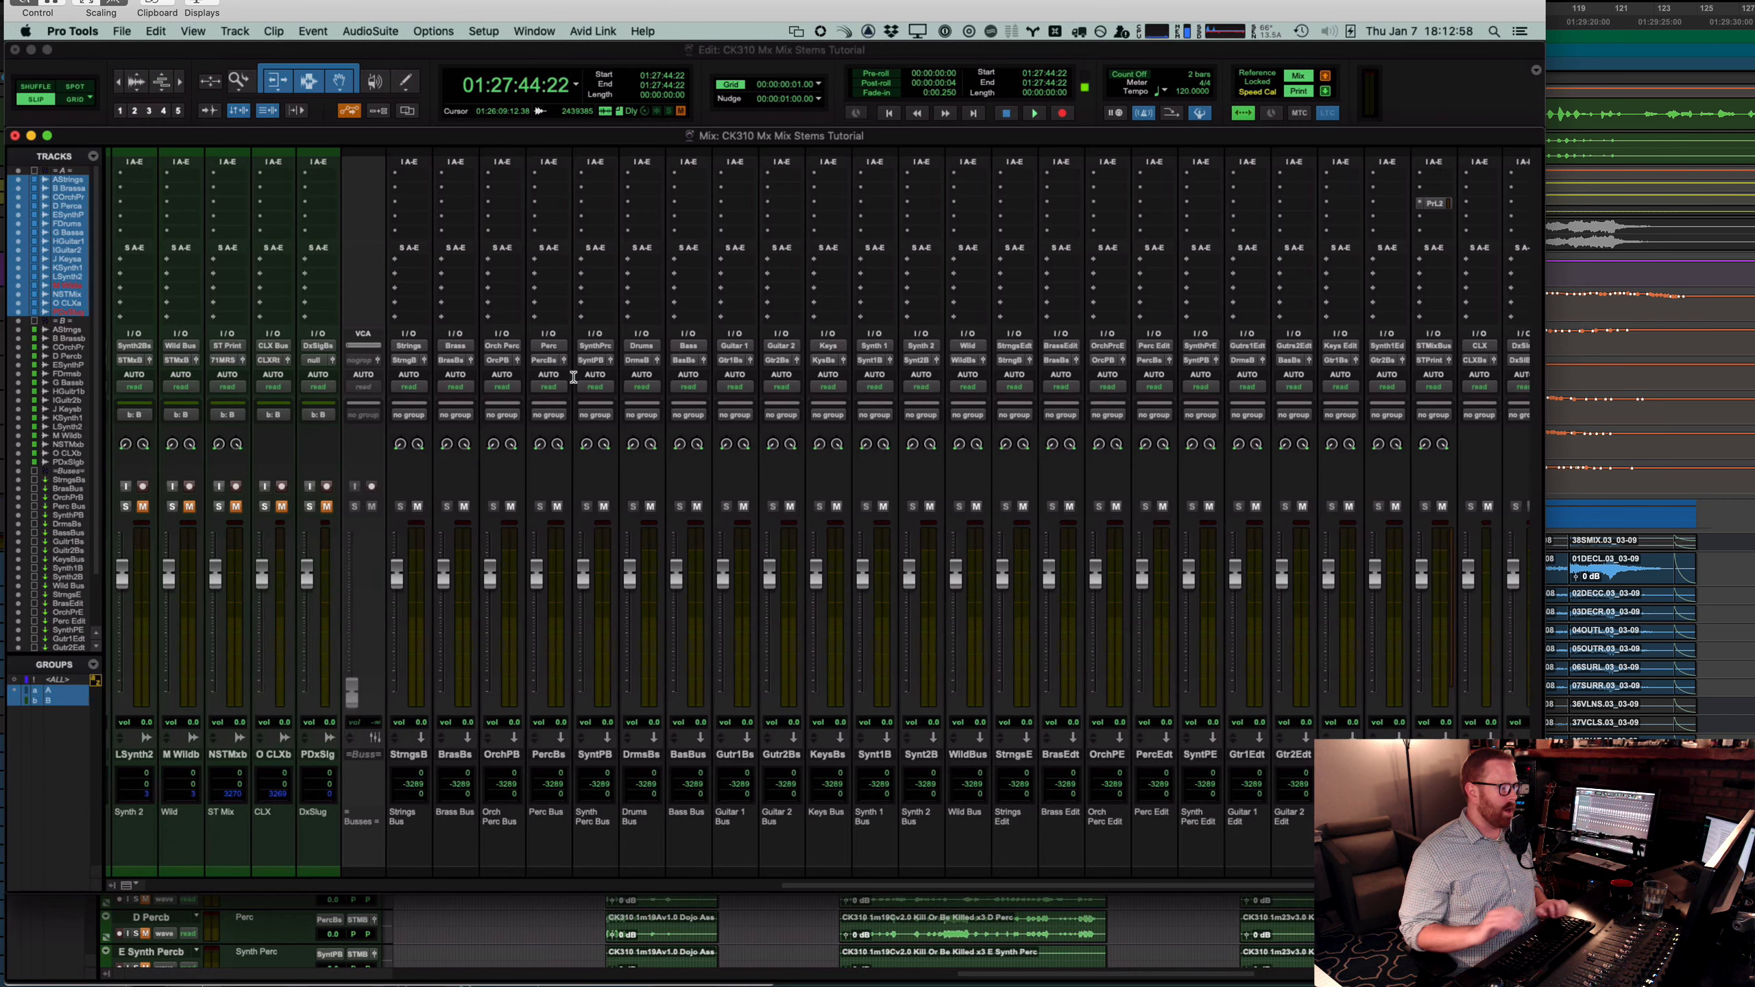
left_click(686, 500)
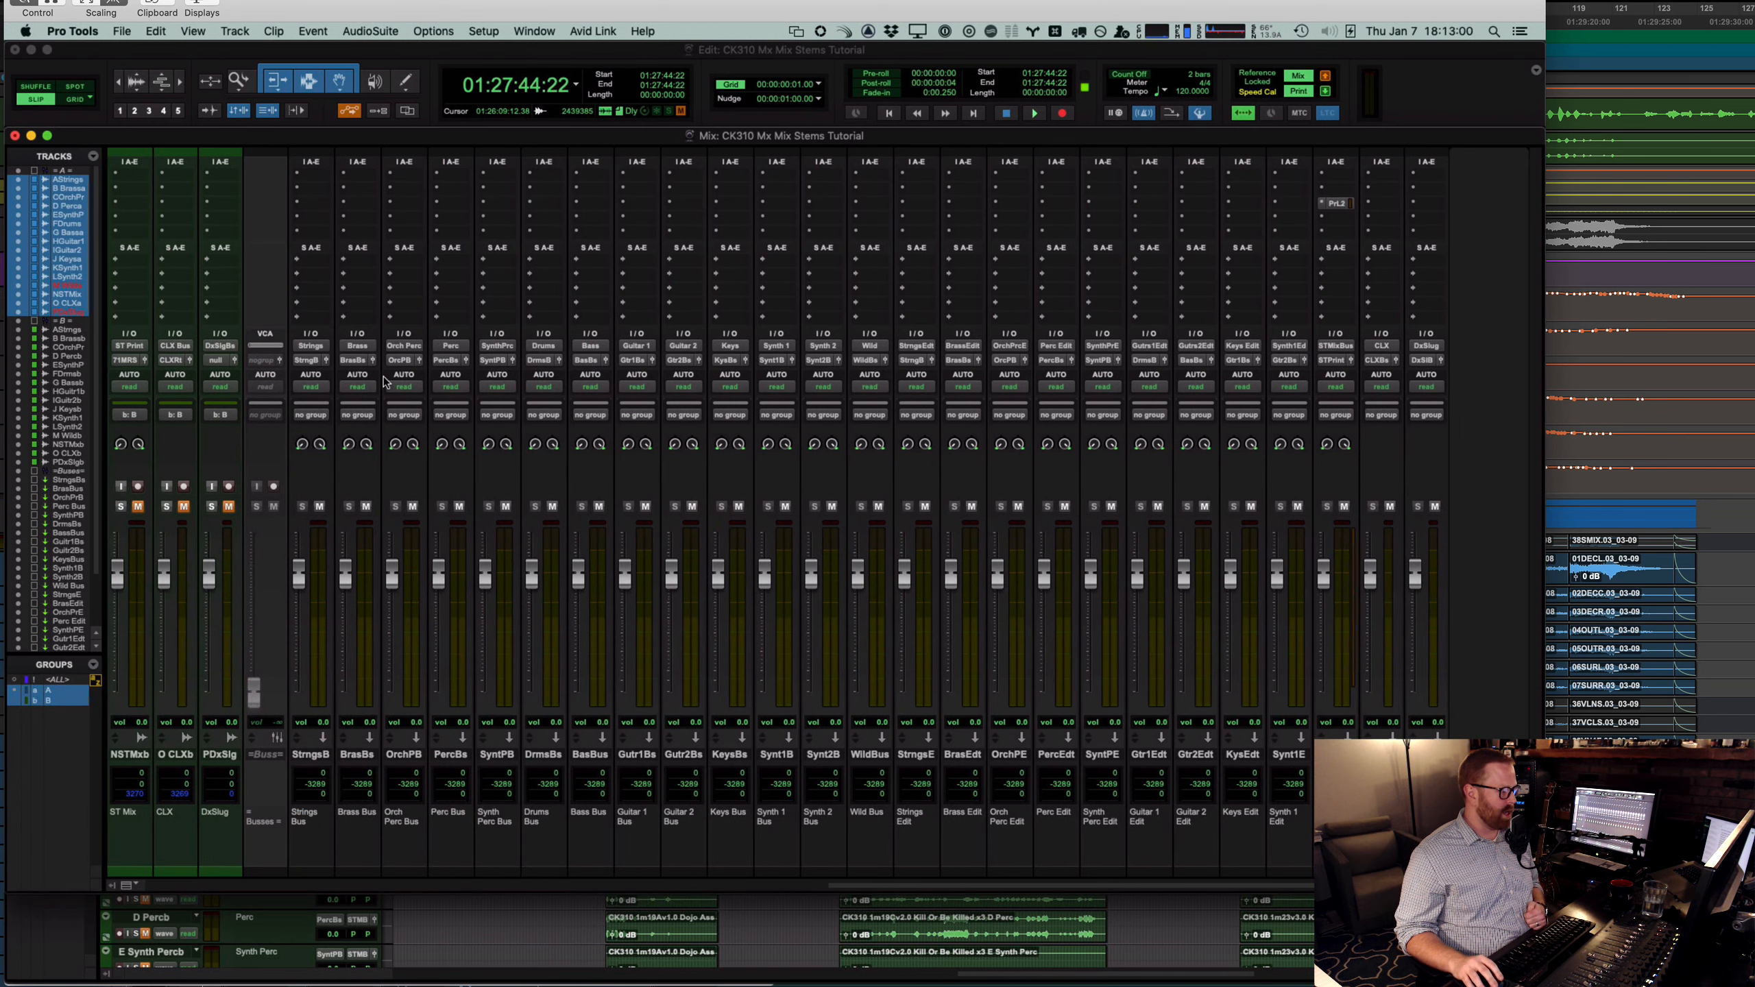
left_click(324, 346)
mouse_move(349, 345)
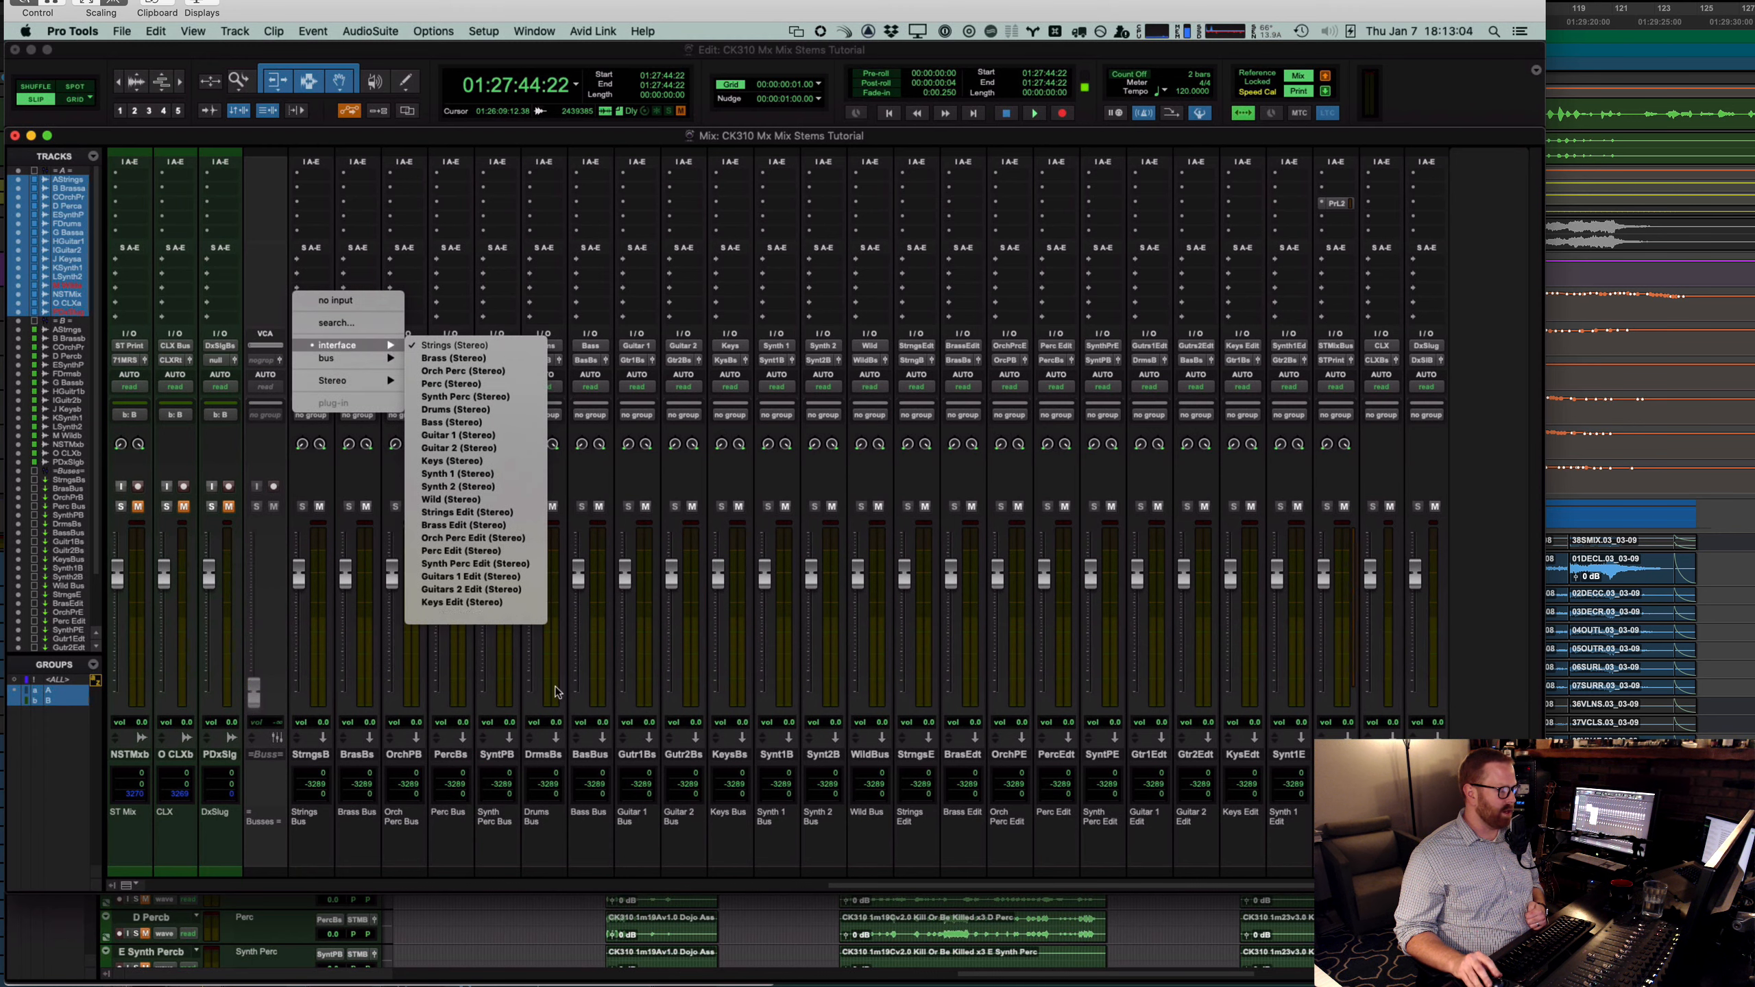
left_click(641, 726)
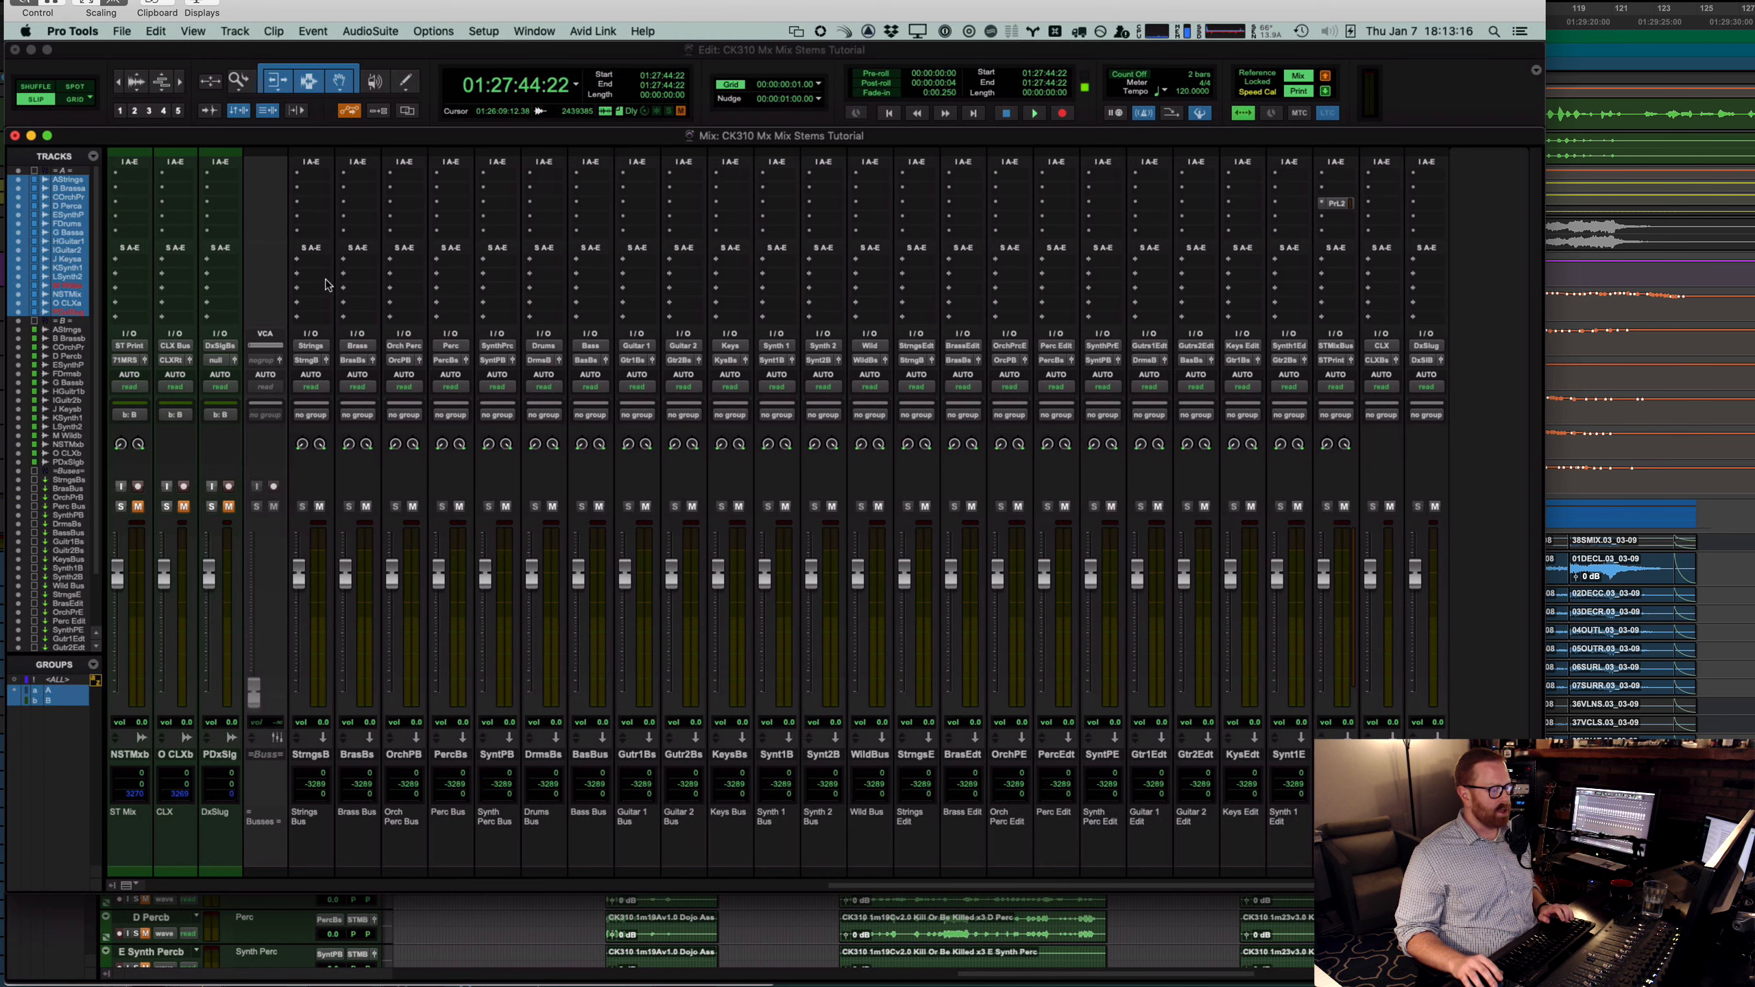
Step: Examine the output bus choices of the Strings aux track and the input assignment of the A Strings stem track
left_click(720, 293)
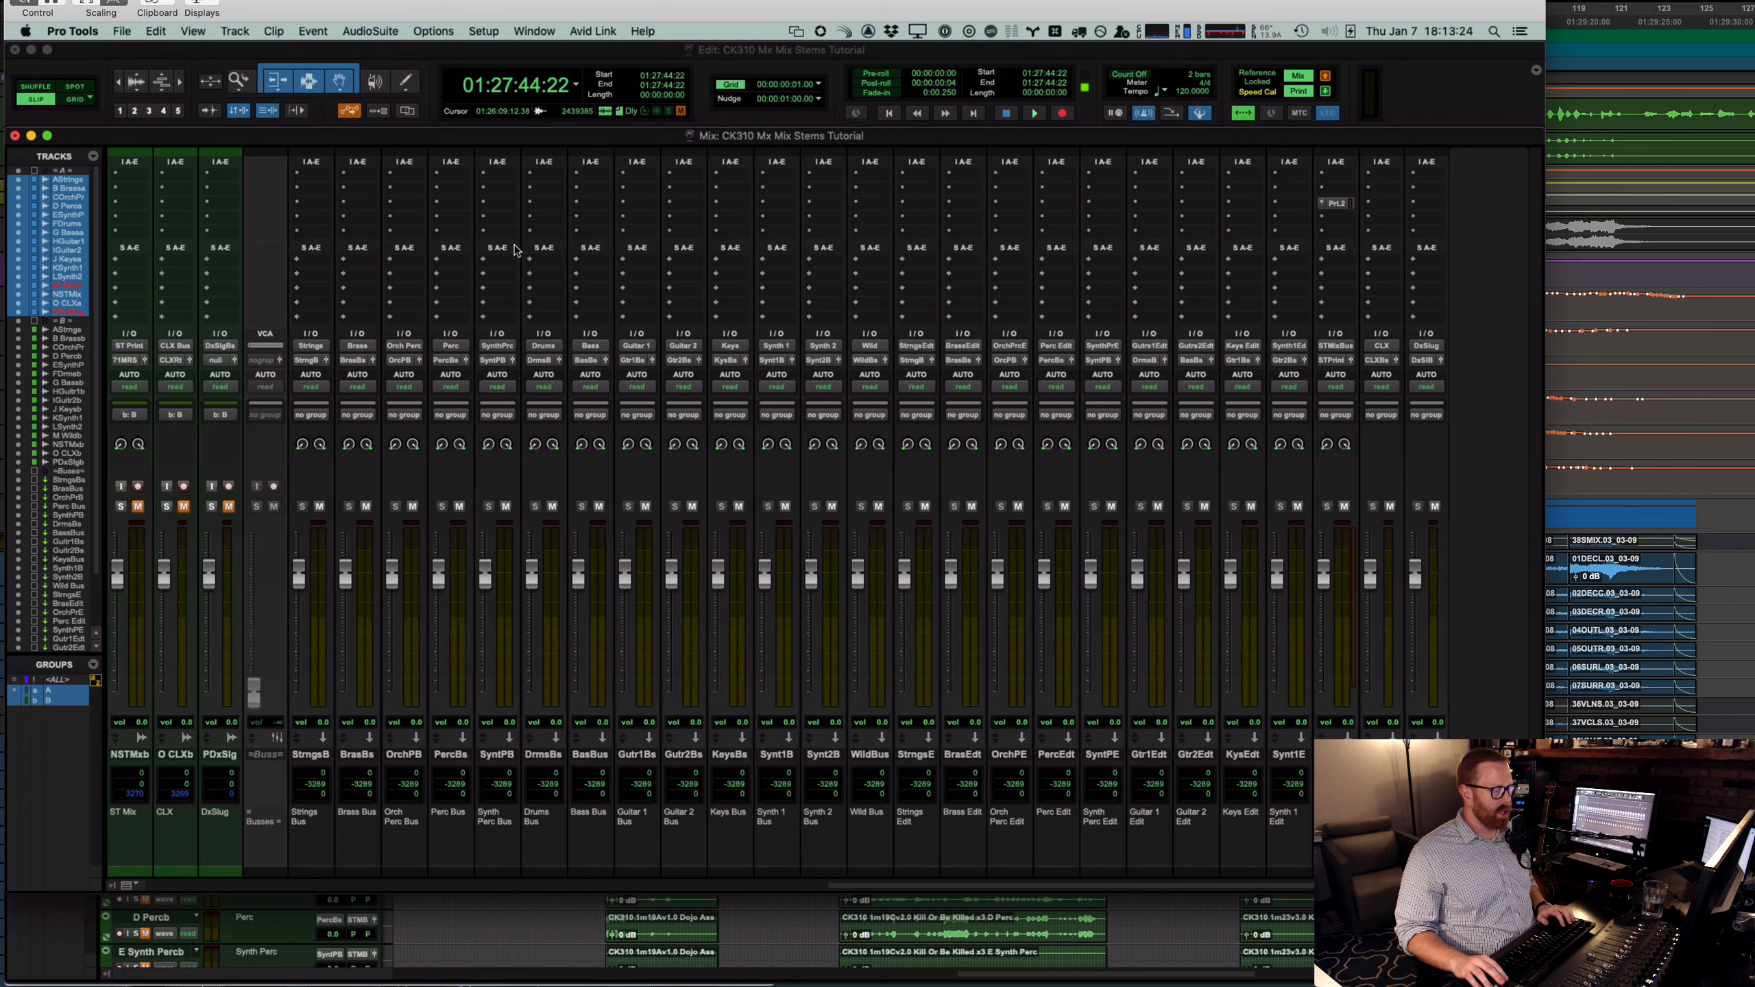
left_click(313, 363)
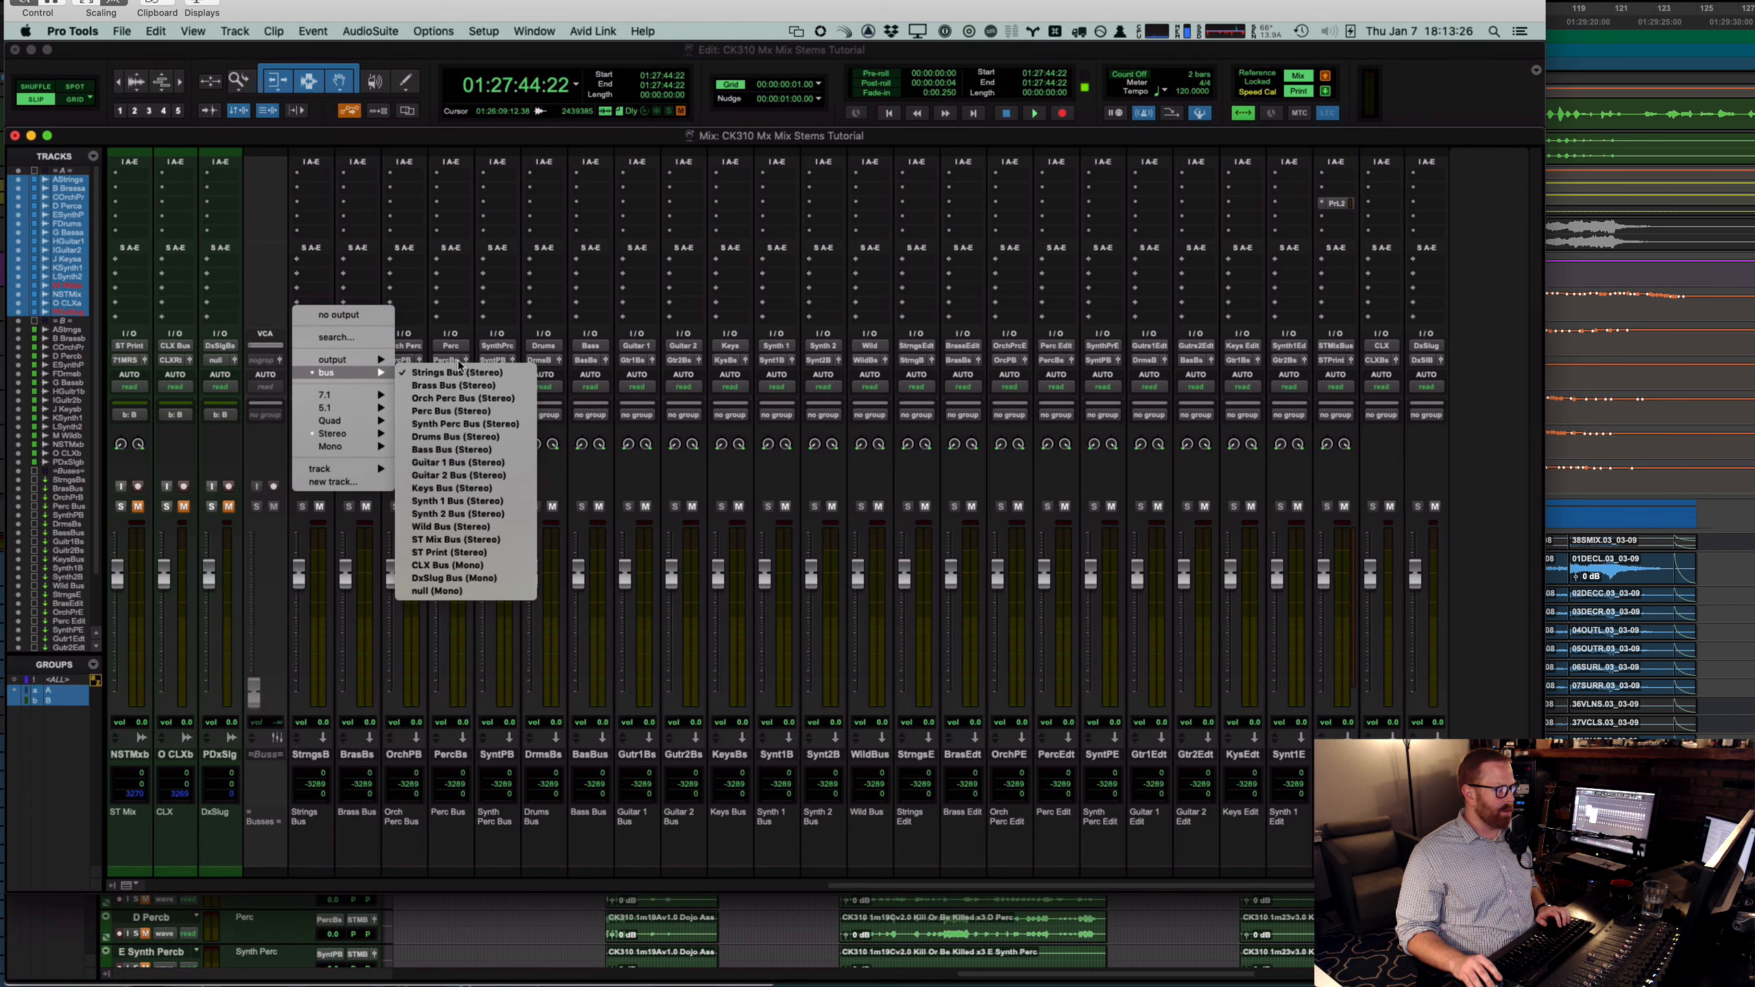
left_click(703, 415)
scroll(704, 416, "left", 10)
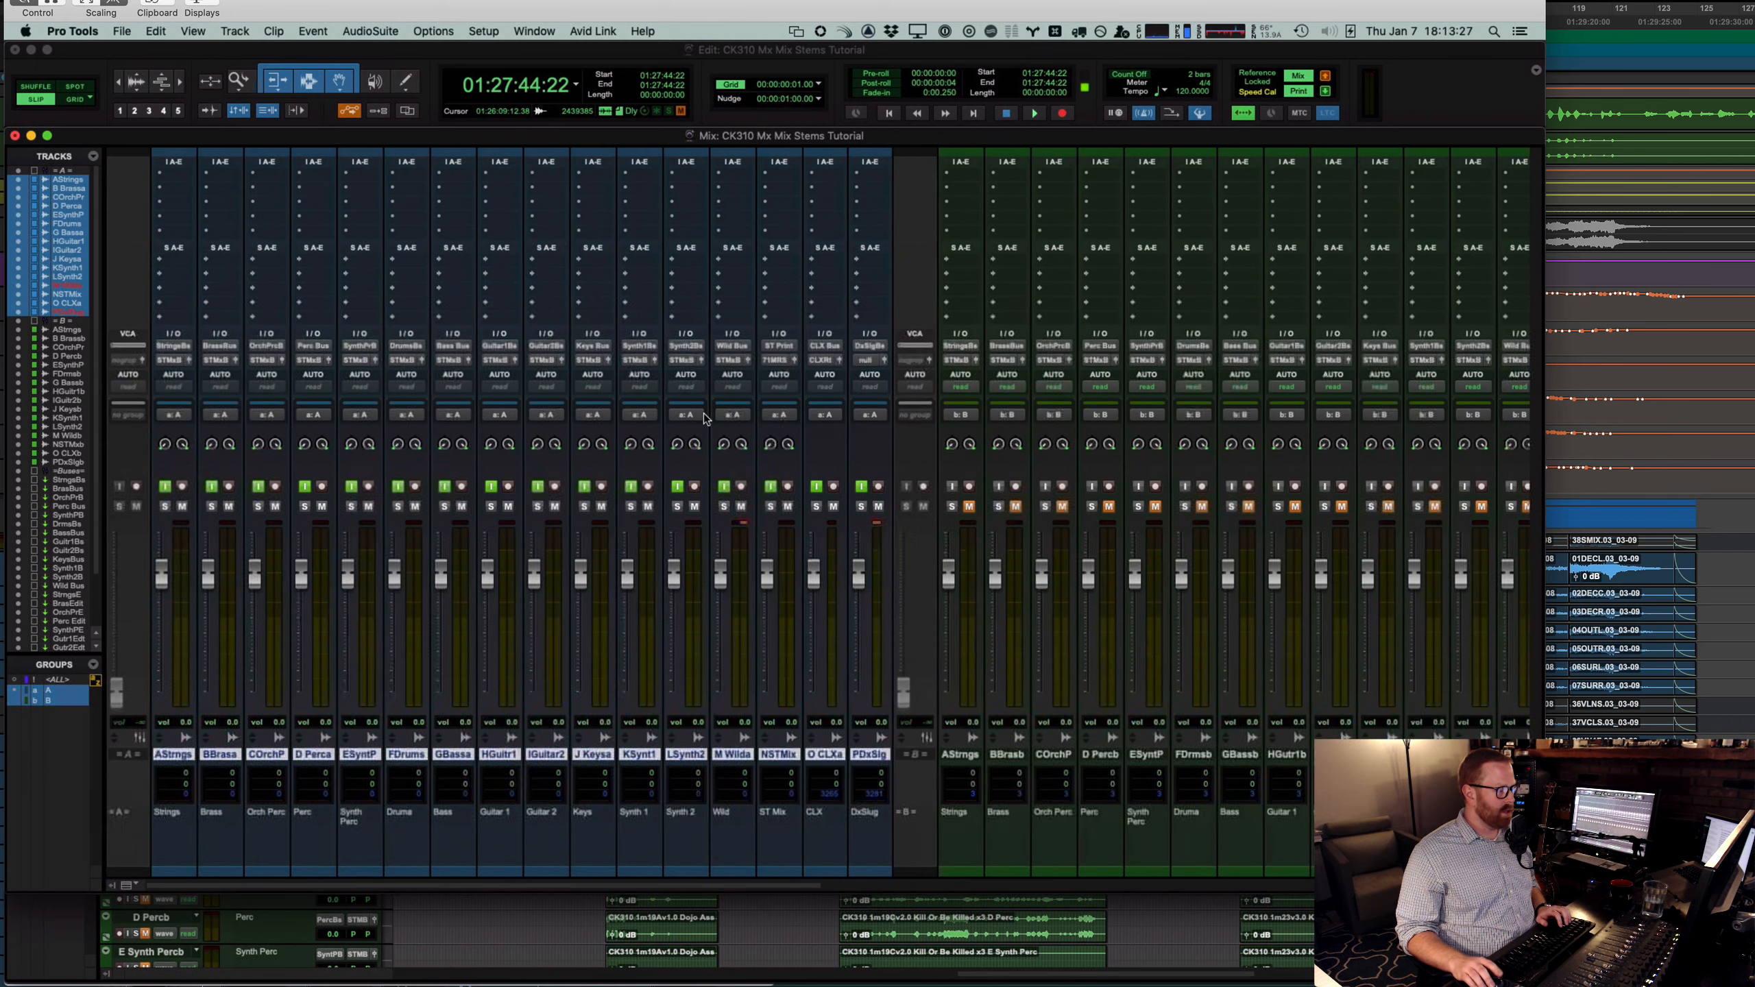
left_click(173, 347)
left_click(314, 305)
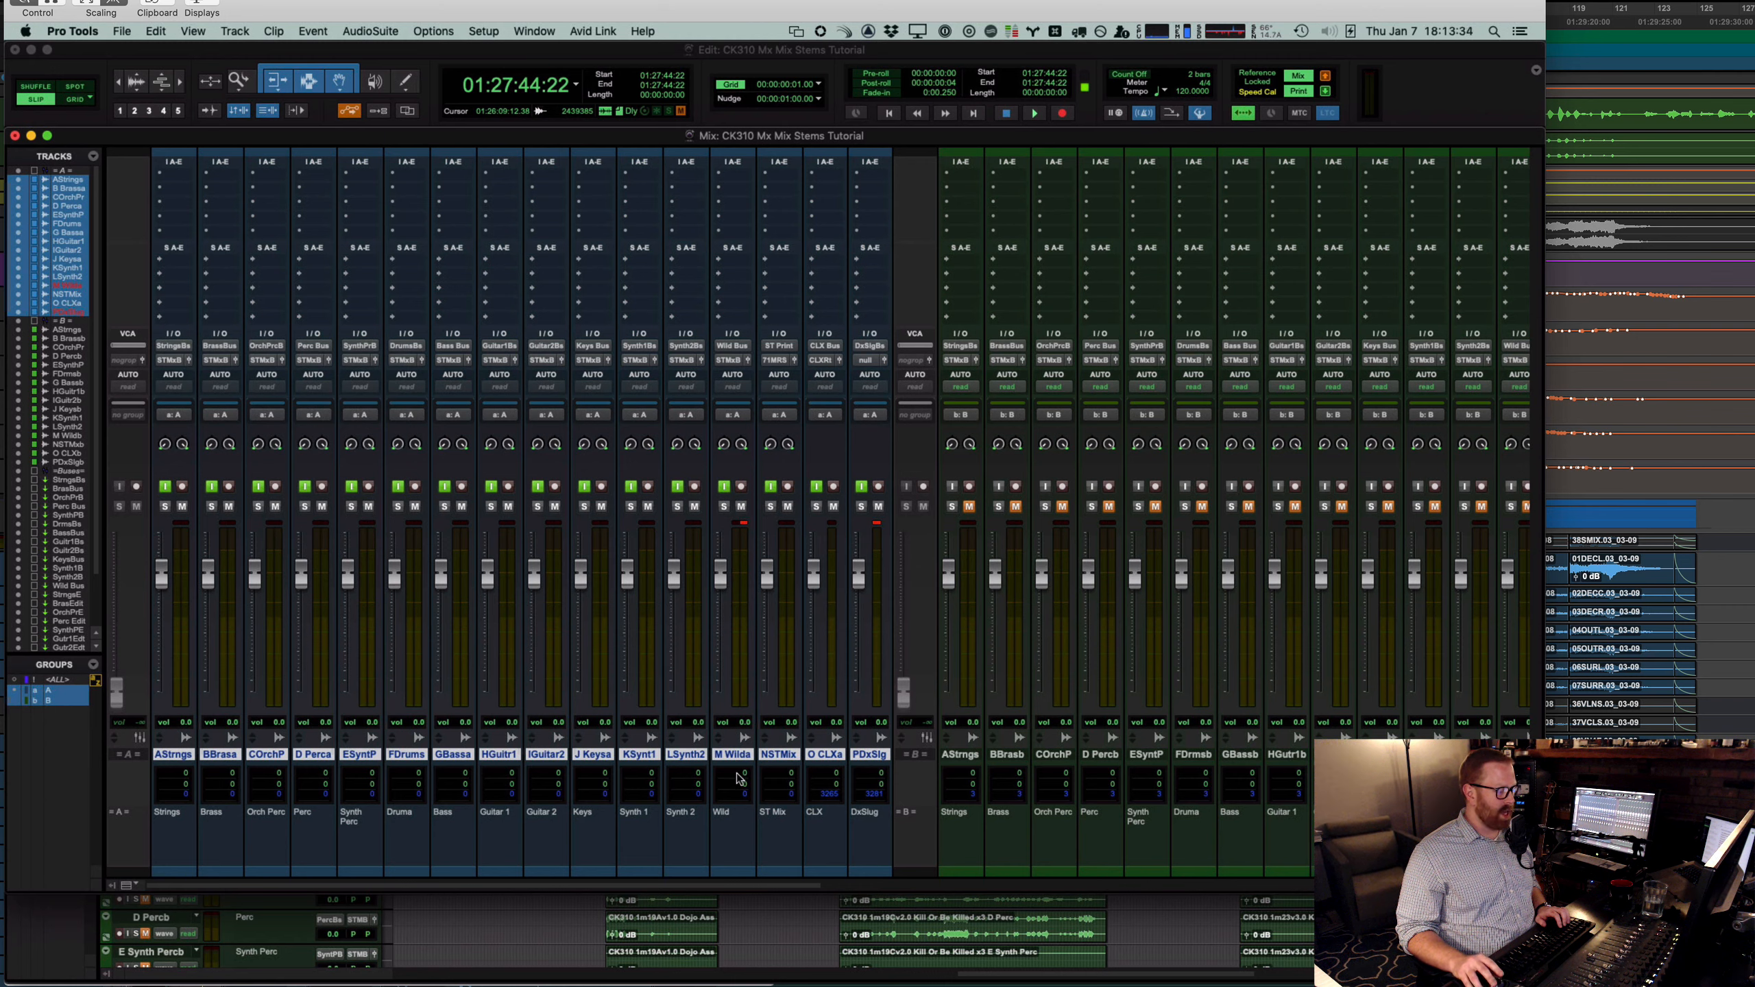
Step: Select the A stem tracks from Strings to Wild and examine their output routing choices
left_click(704, 754)
left_click(724, 754)
left_click(724, 755)
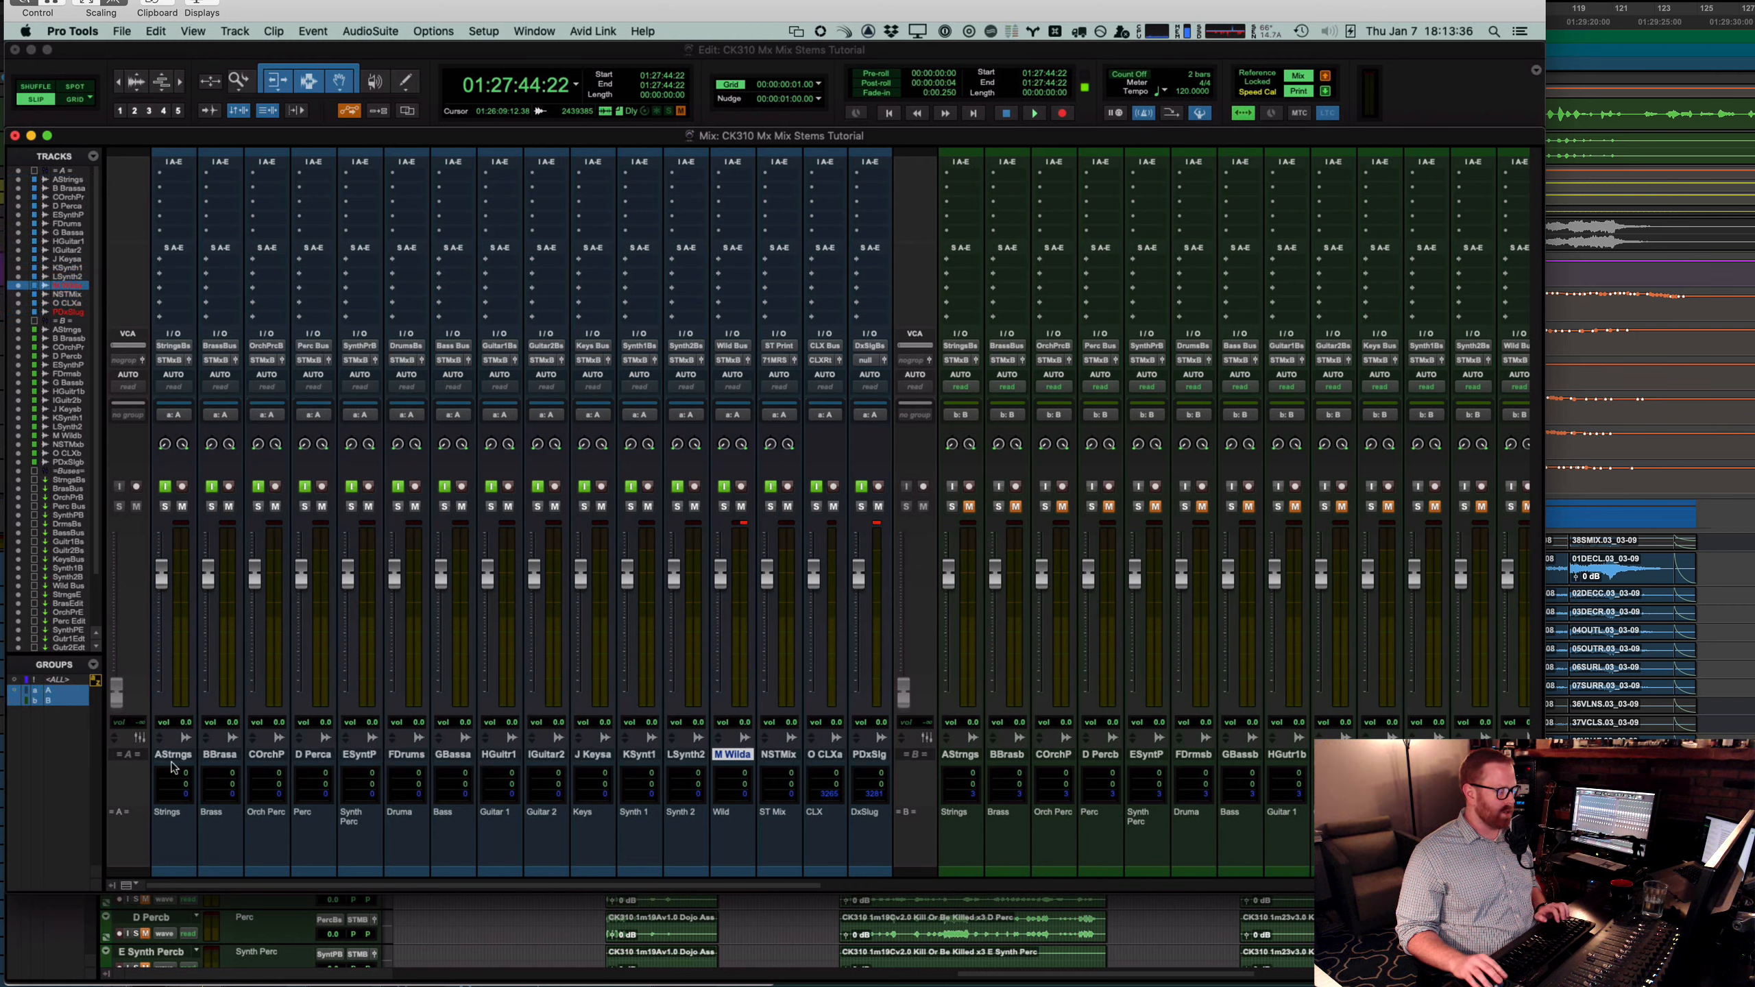
left_click(168, 759, "shift")
left_click(501, 358)
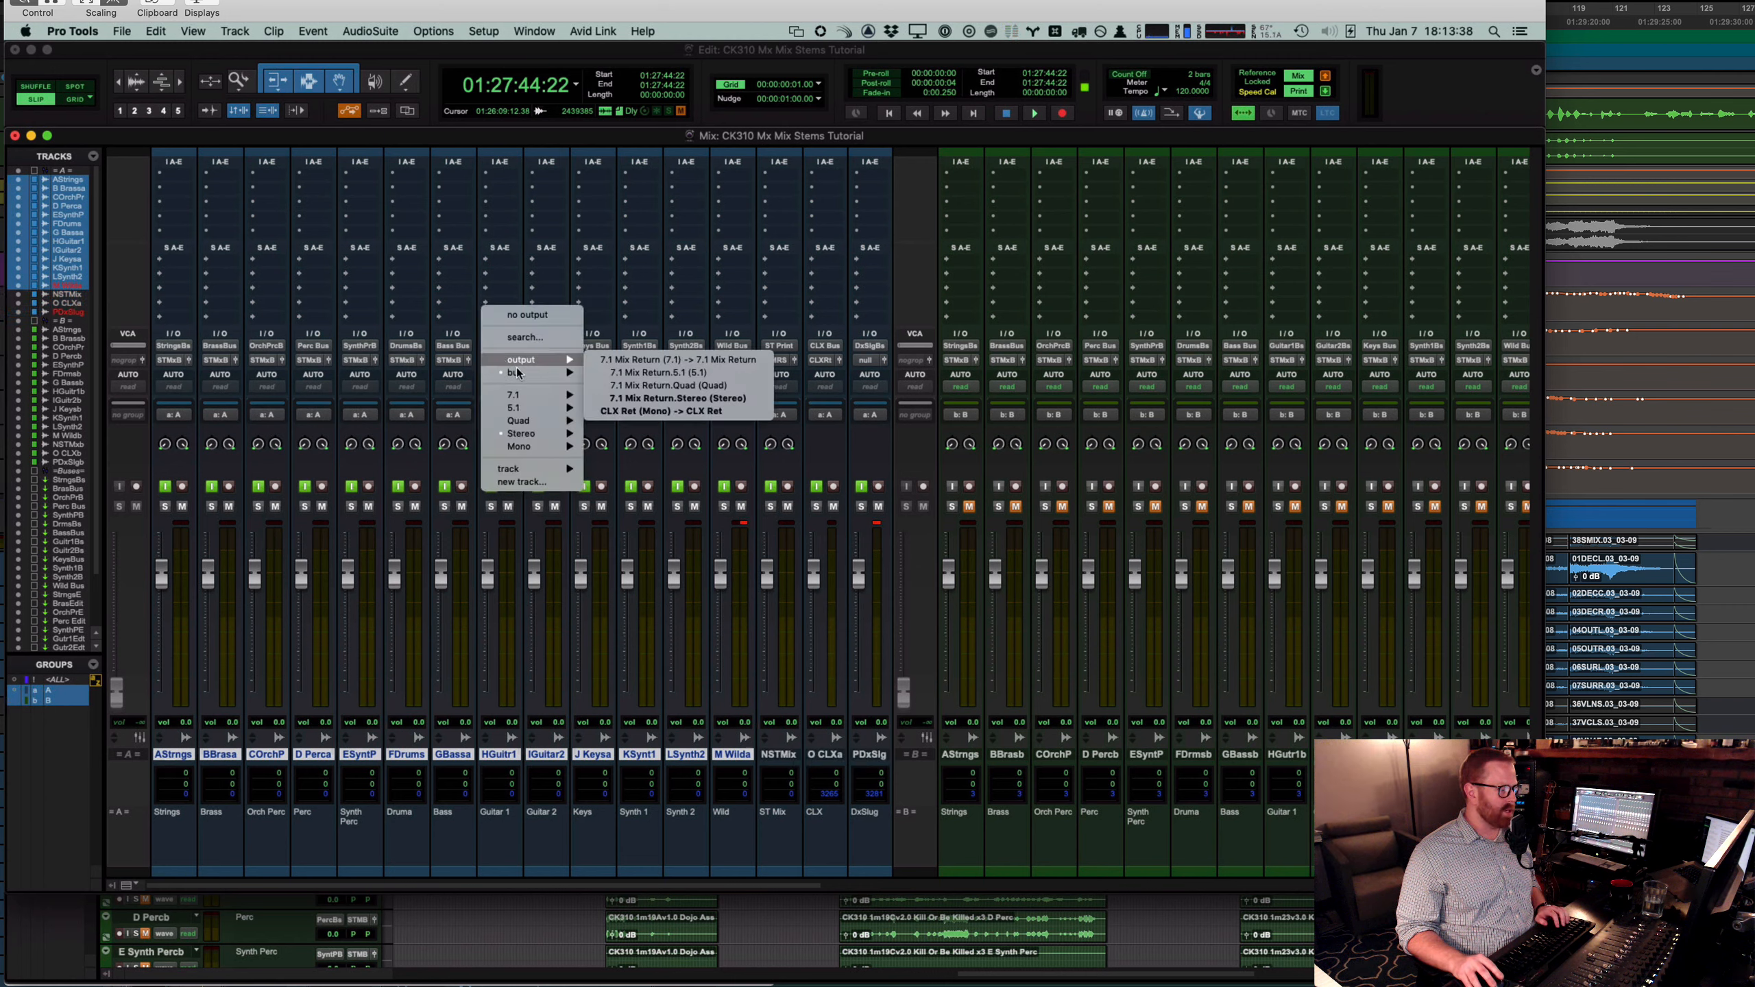
left_click(826, 598)
Step: Open the FabFilter Pro-L 2 limiter on the ST Mix Bus and play both sessions to watch its gain reduction
scroll(855, 596, "right", 15)
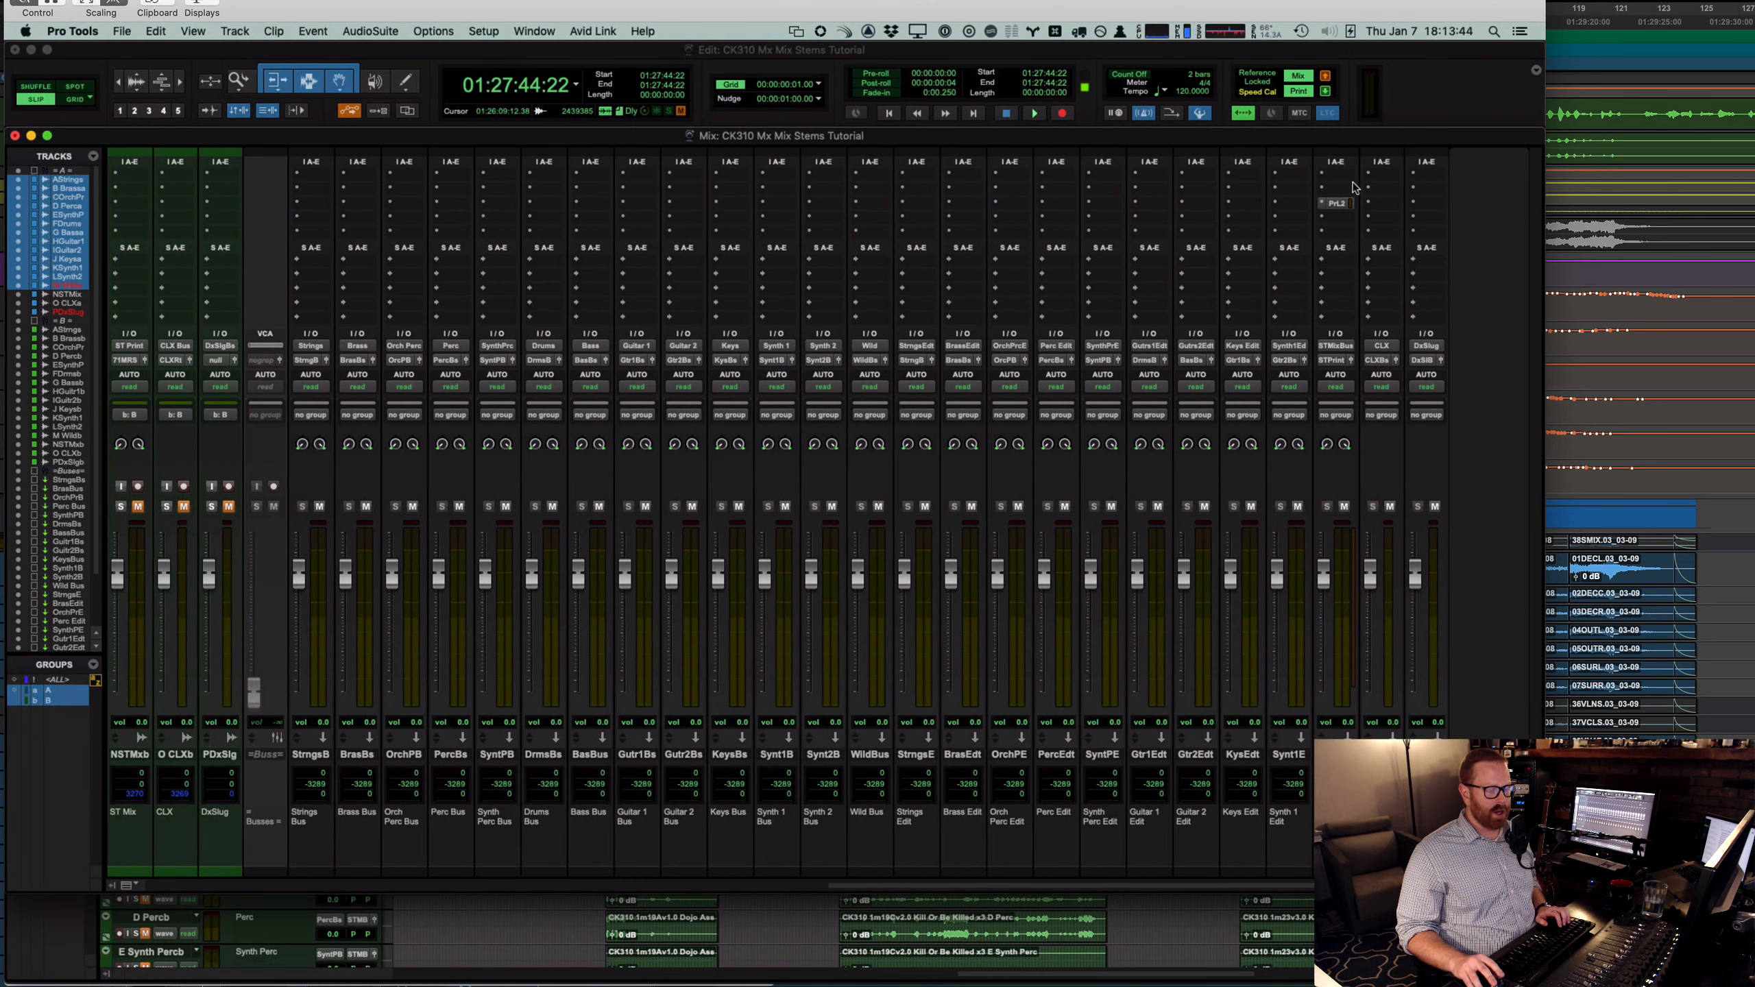
left_click(1336, 203)
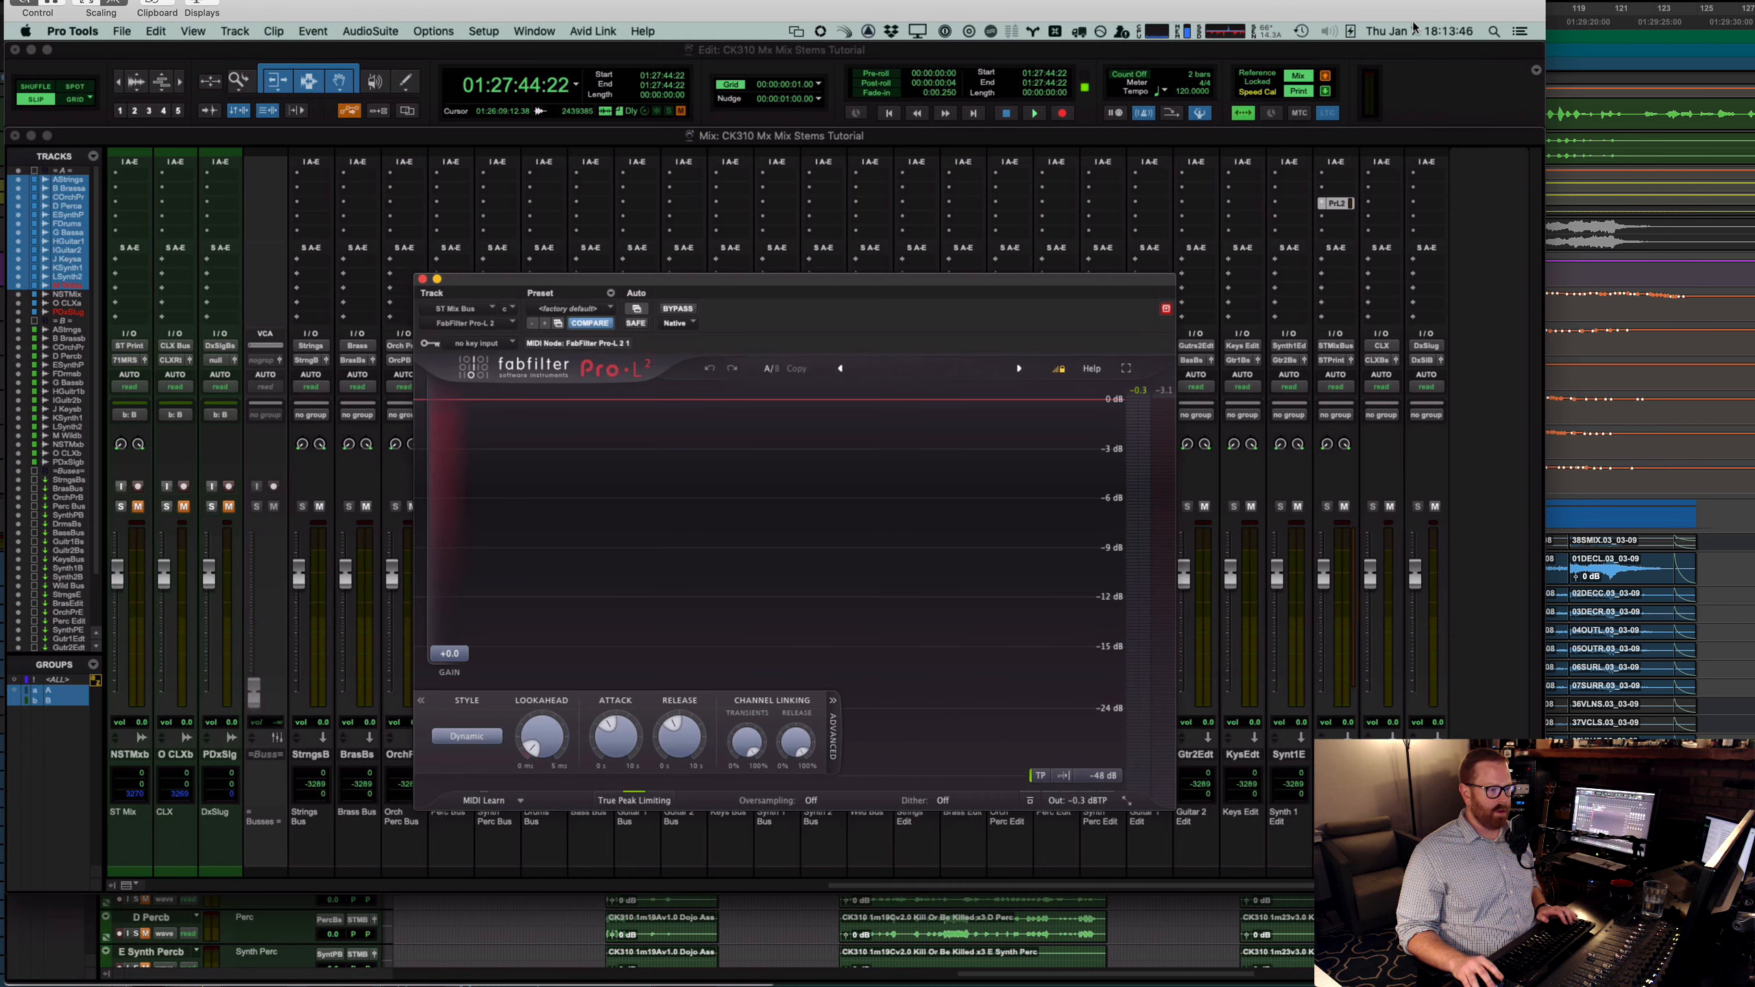
key("super+Tab")
key("space")
key("super+Tab")
key("space")
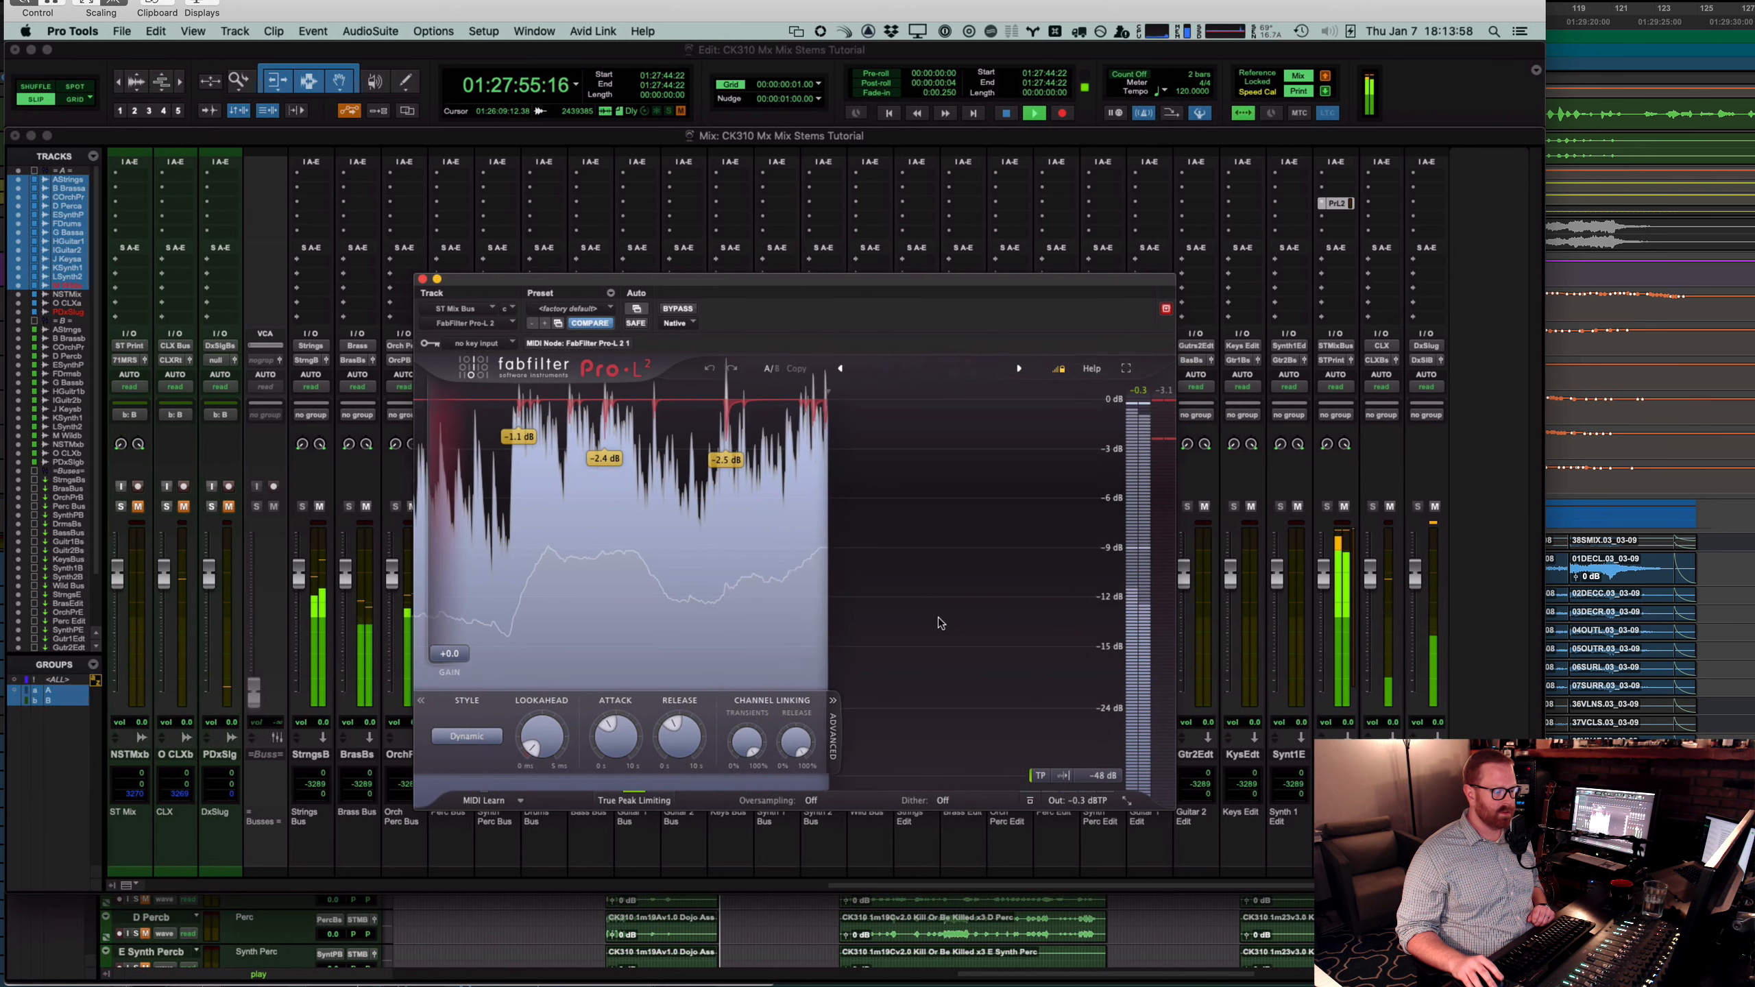
key("space")
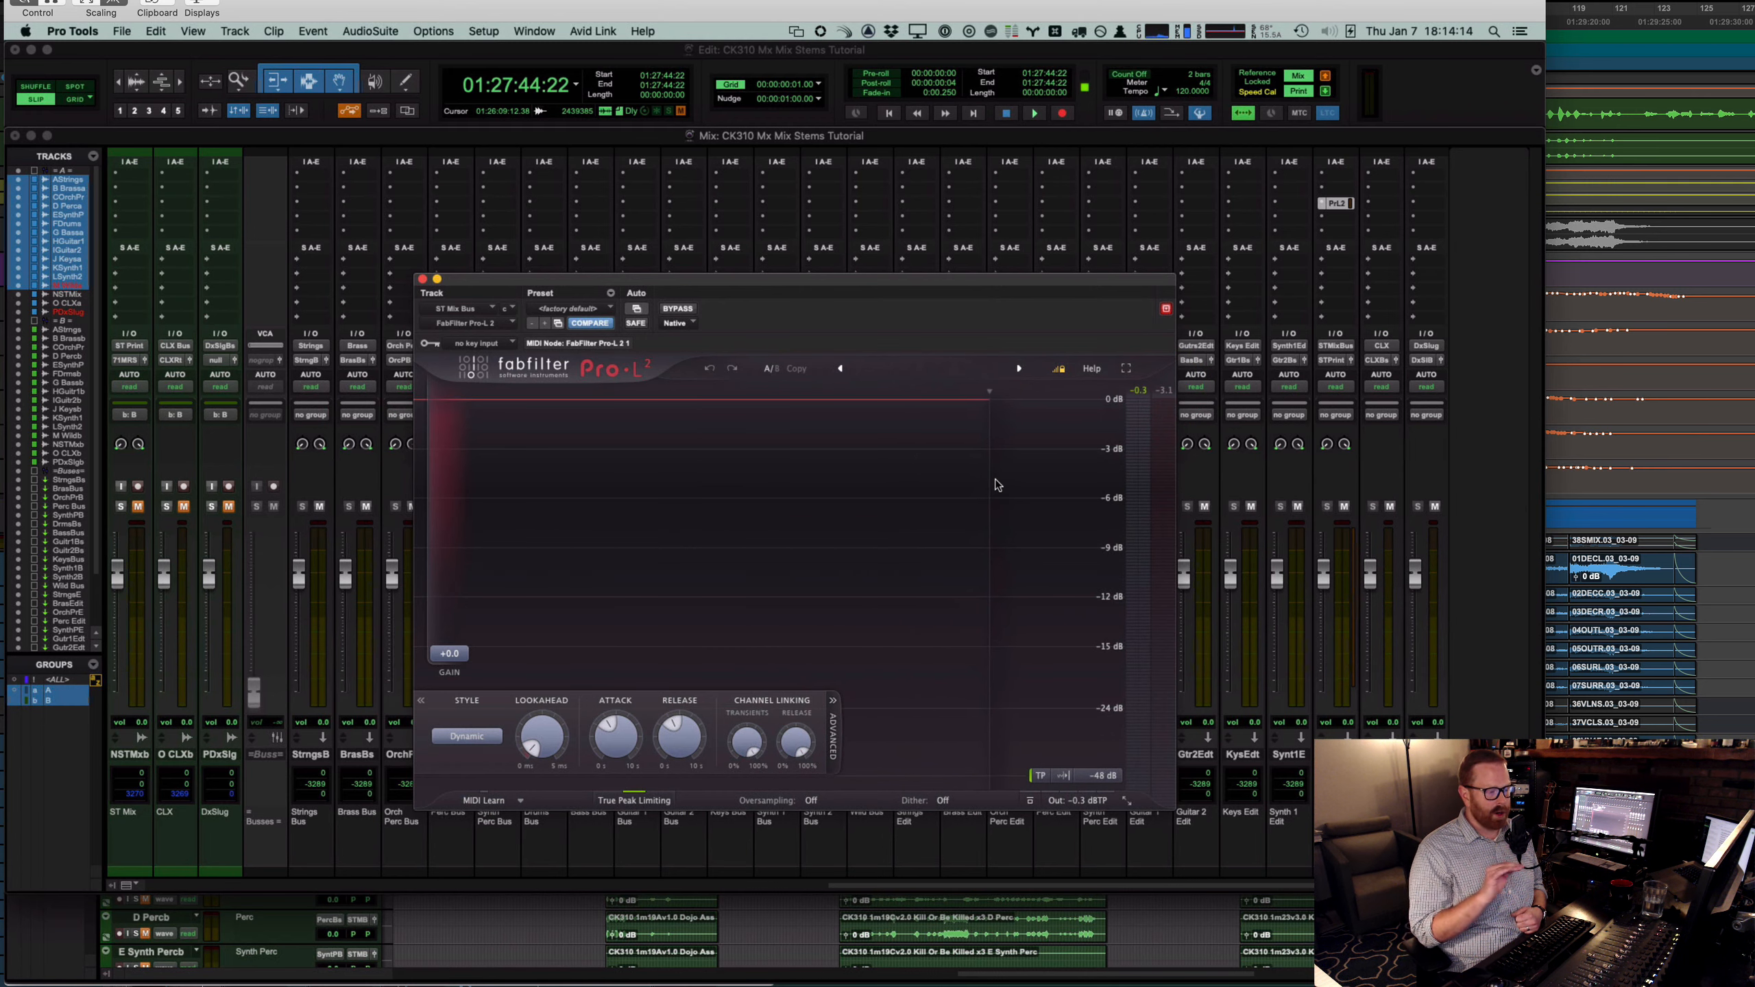
Step: Close the ST Mix Bus limiter, look over the A stem channels in the mixer, and return to the Edit window
left_click(421, 280)
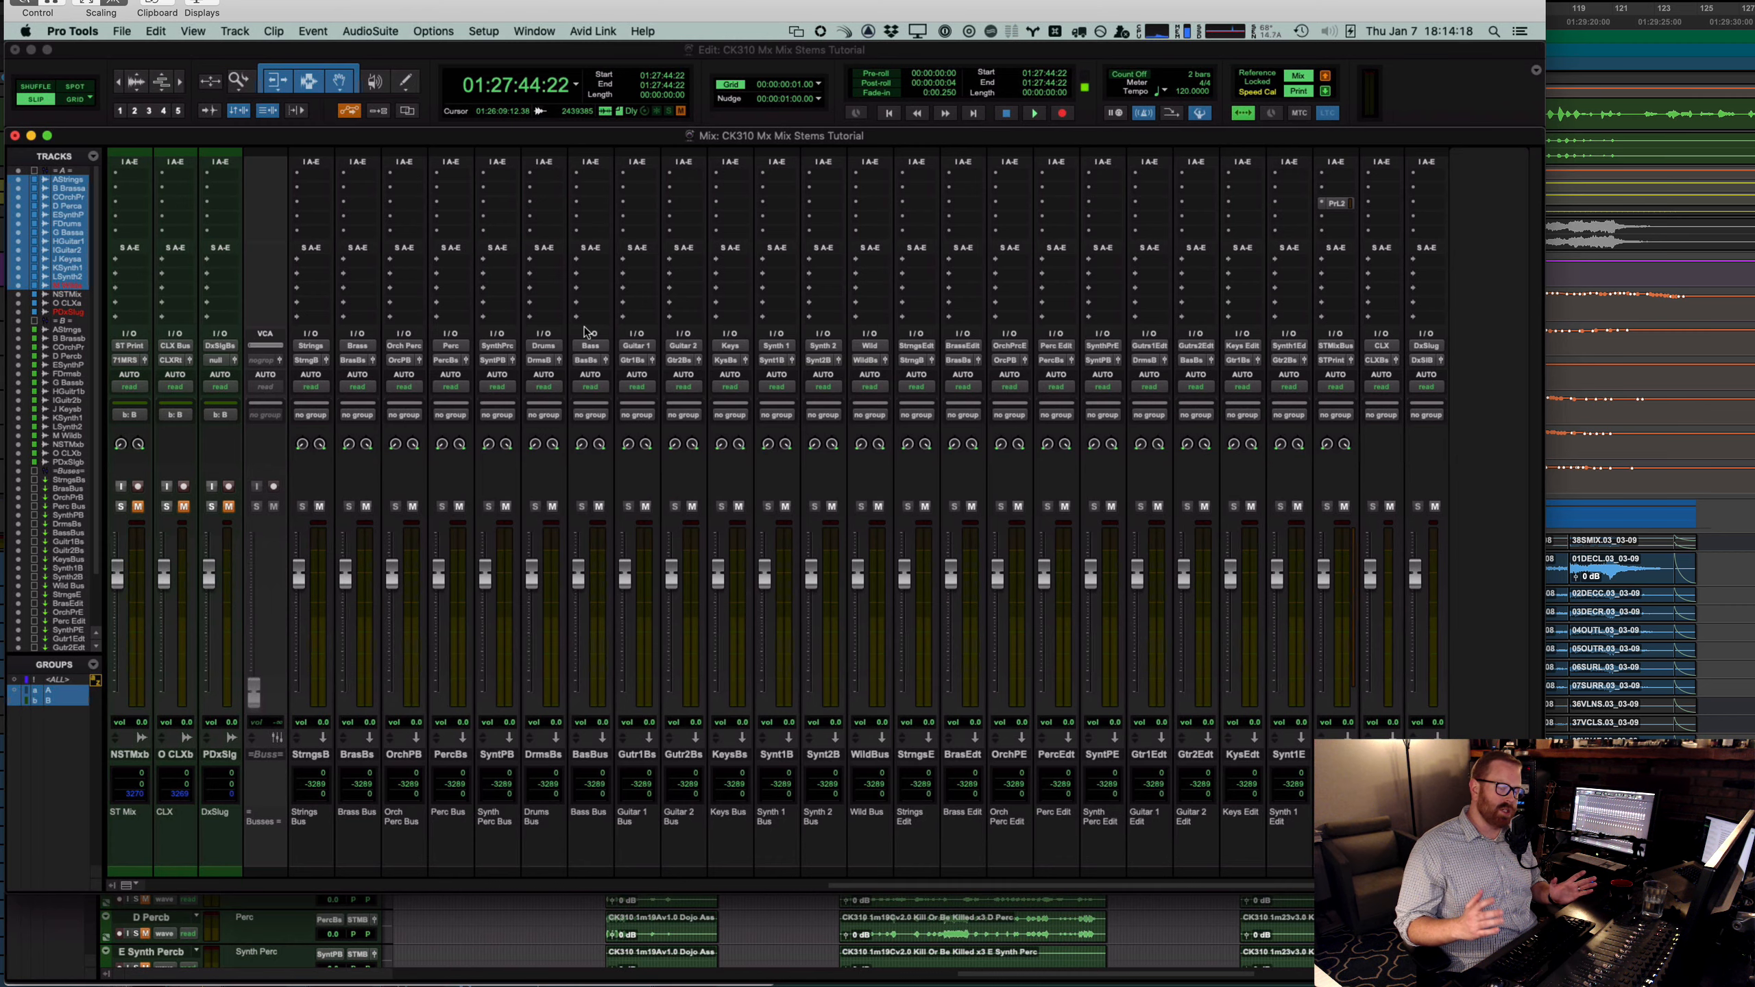
scroll(584, 326, "left", 15)
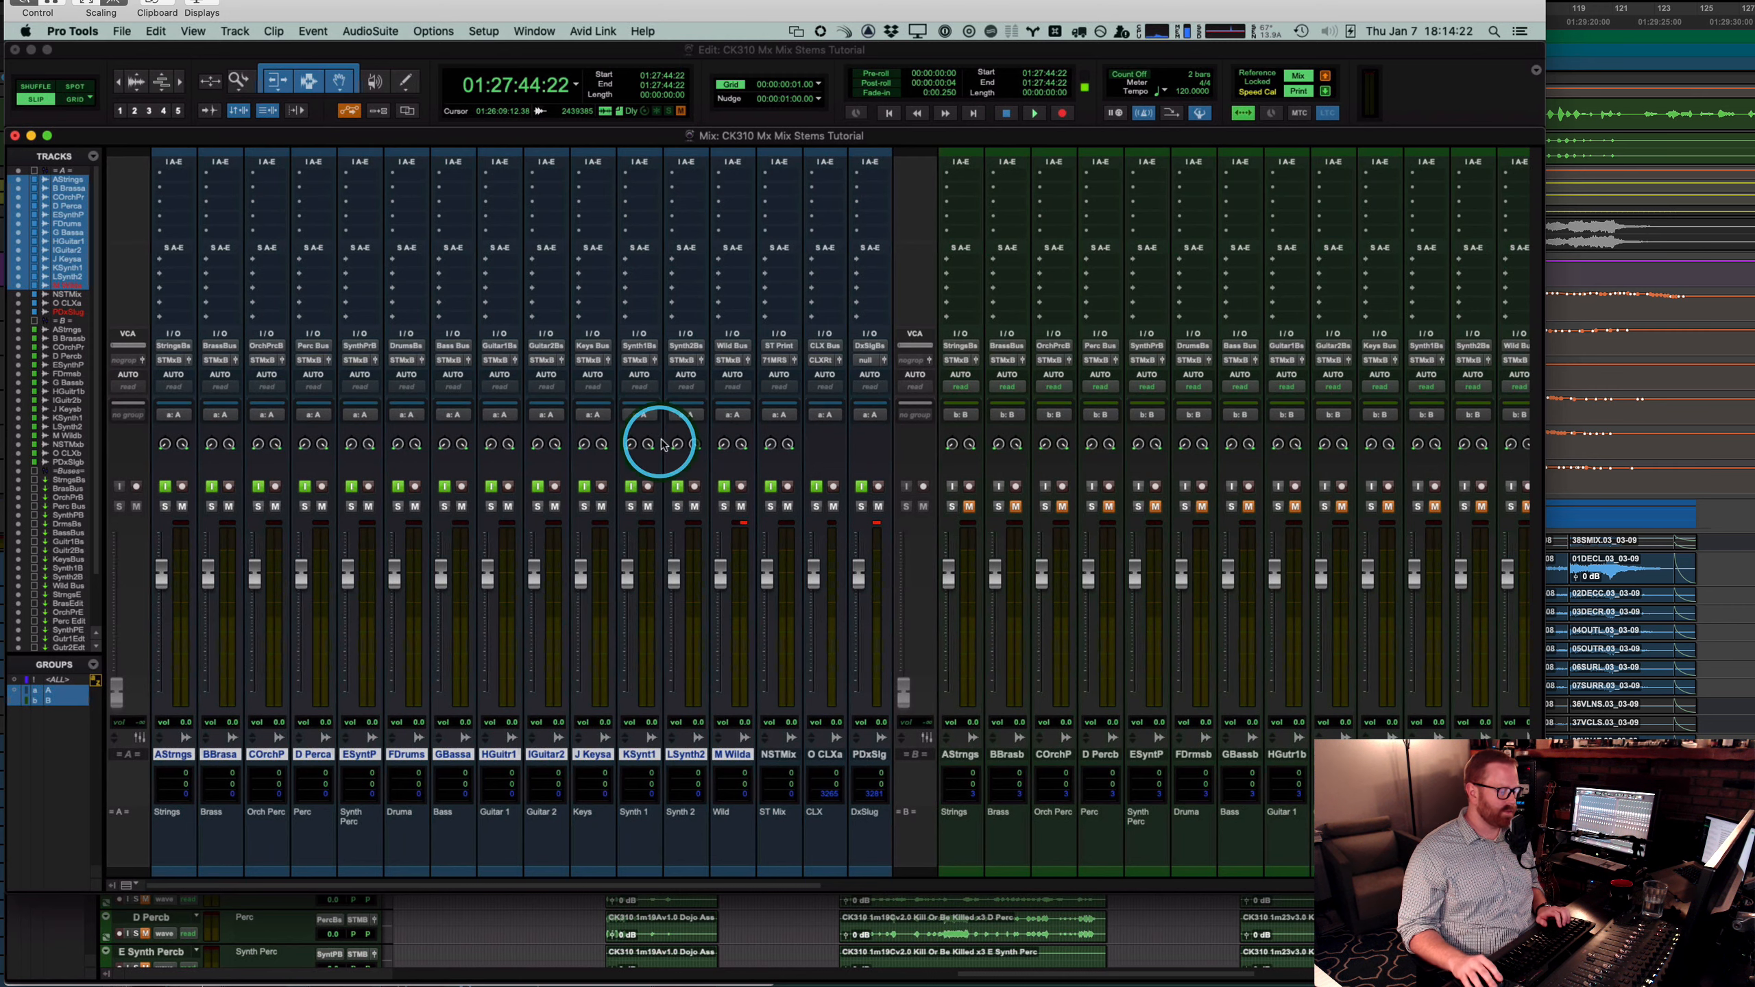
key("alt+c")
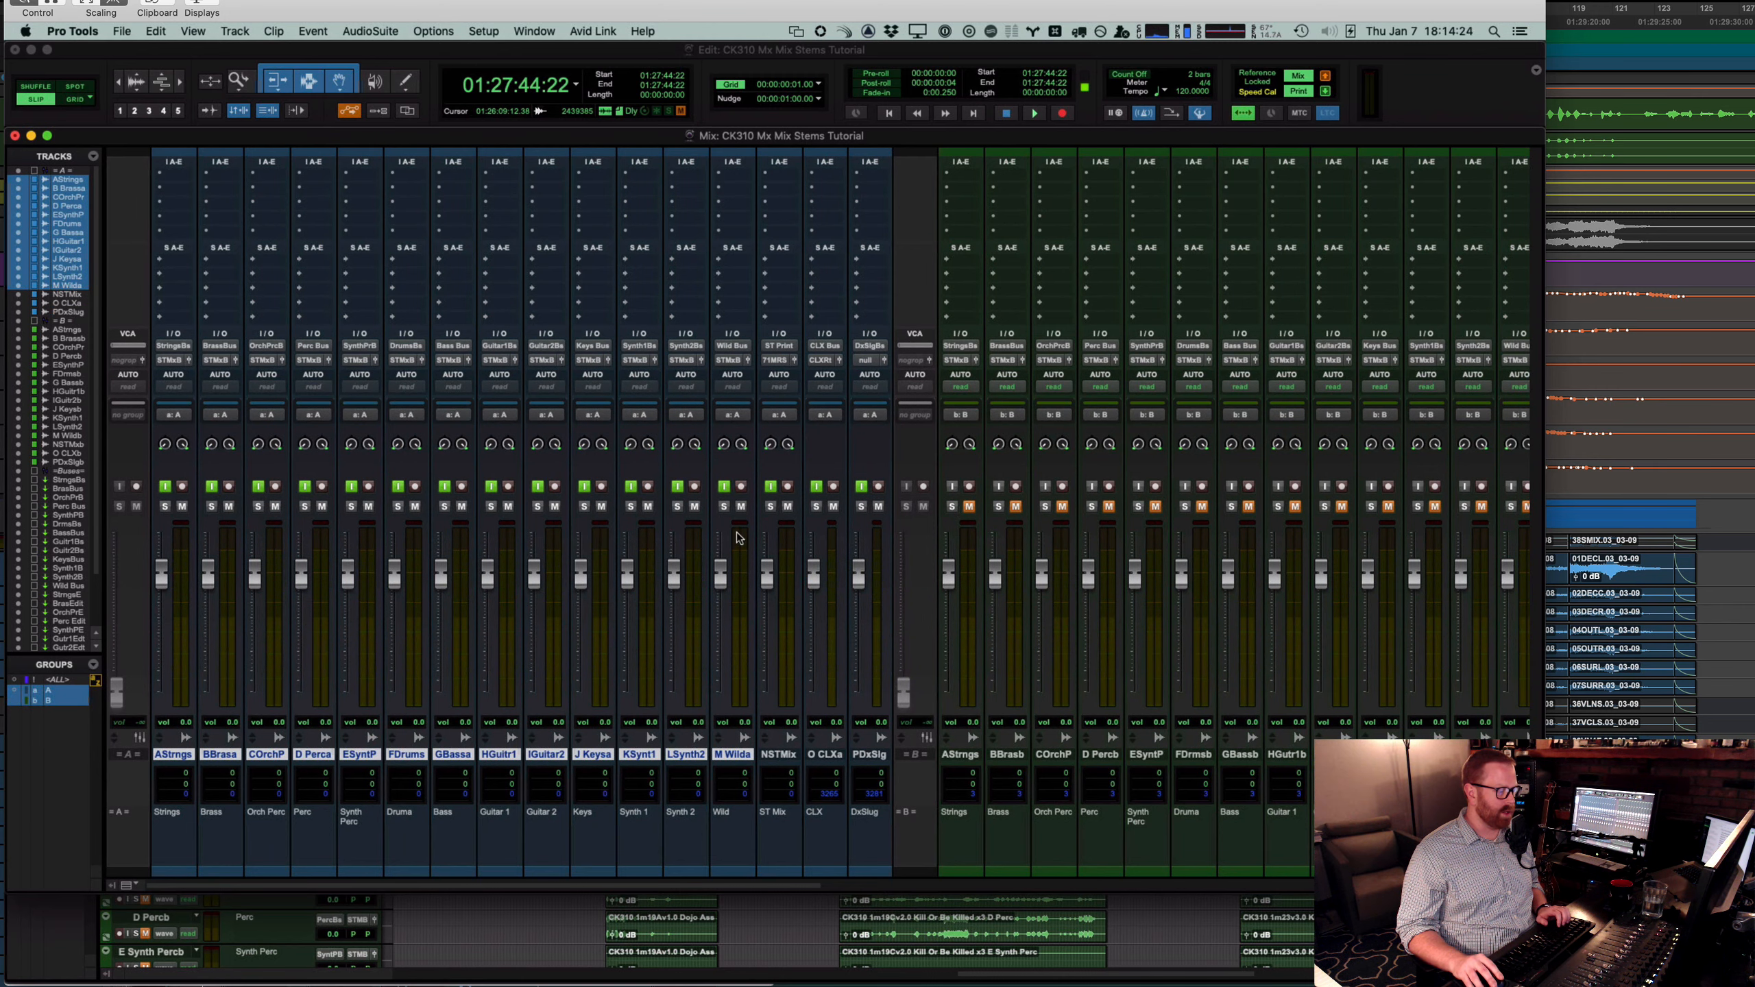
key("super+equal")
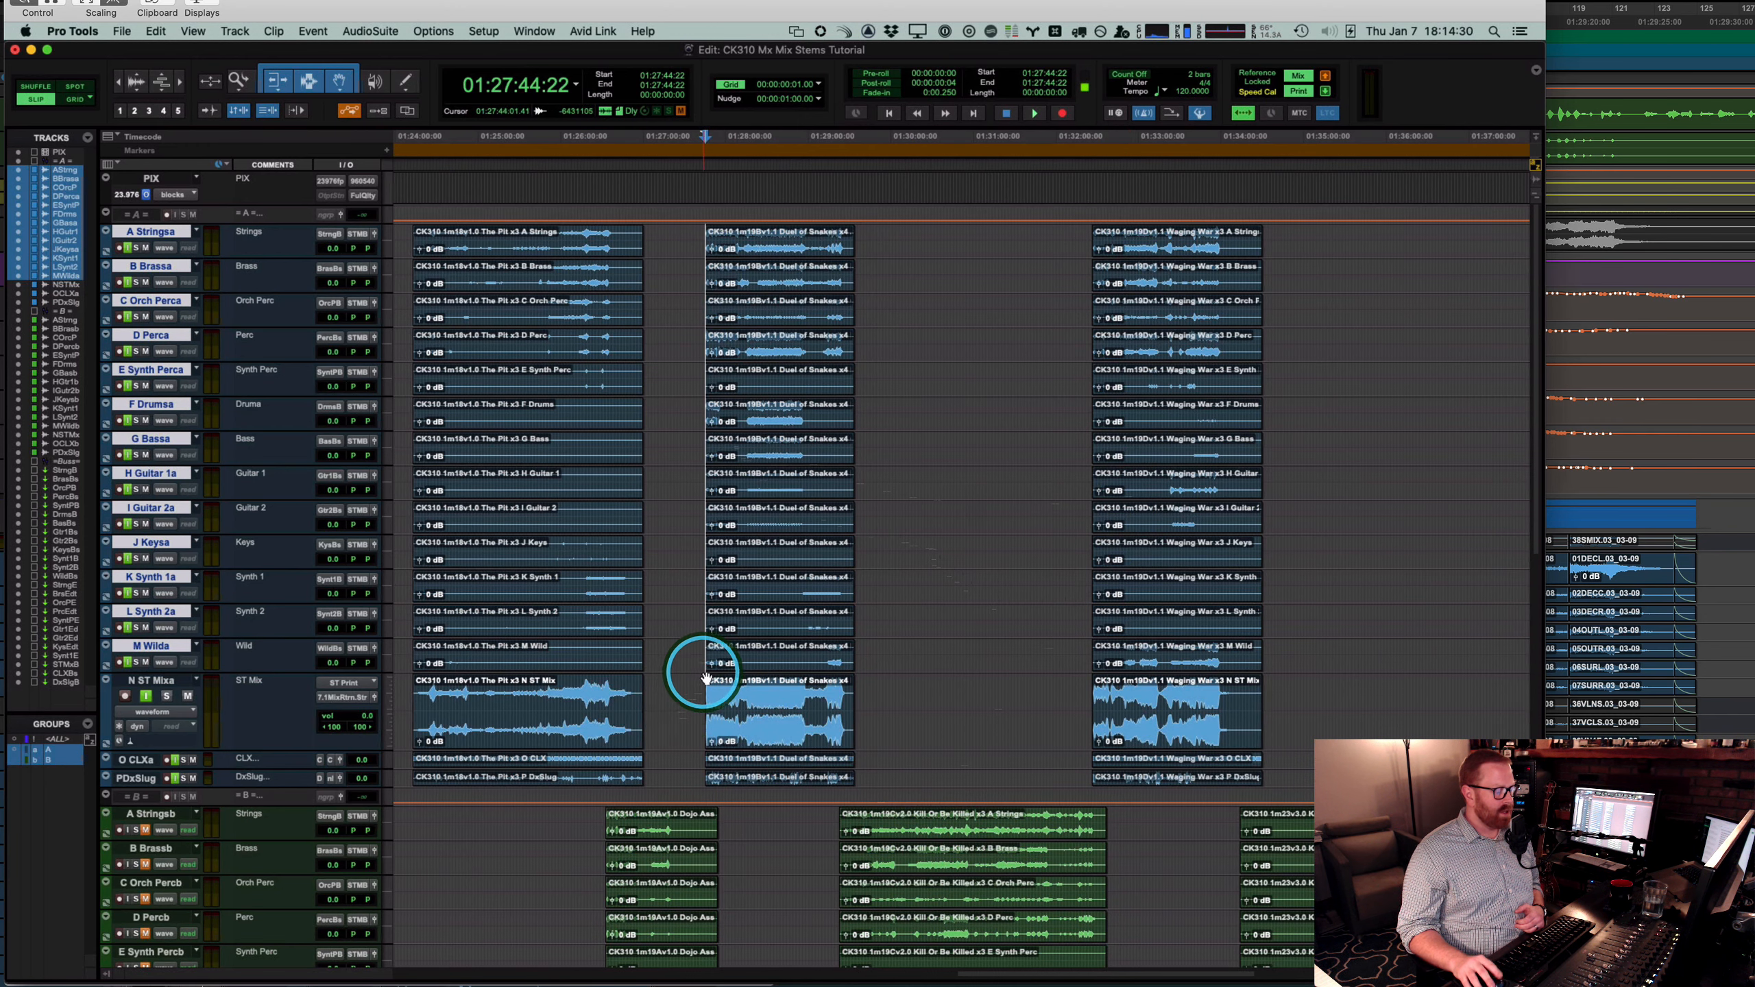
Step: Select the Duel of Snakes clips on all A tracks from Strings to DxSlug and fit them to the timeline view
double_click(788, 698)
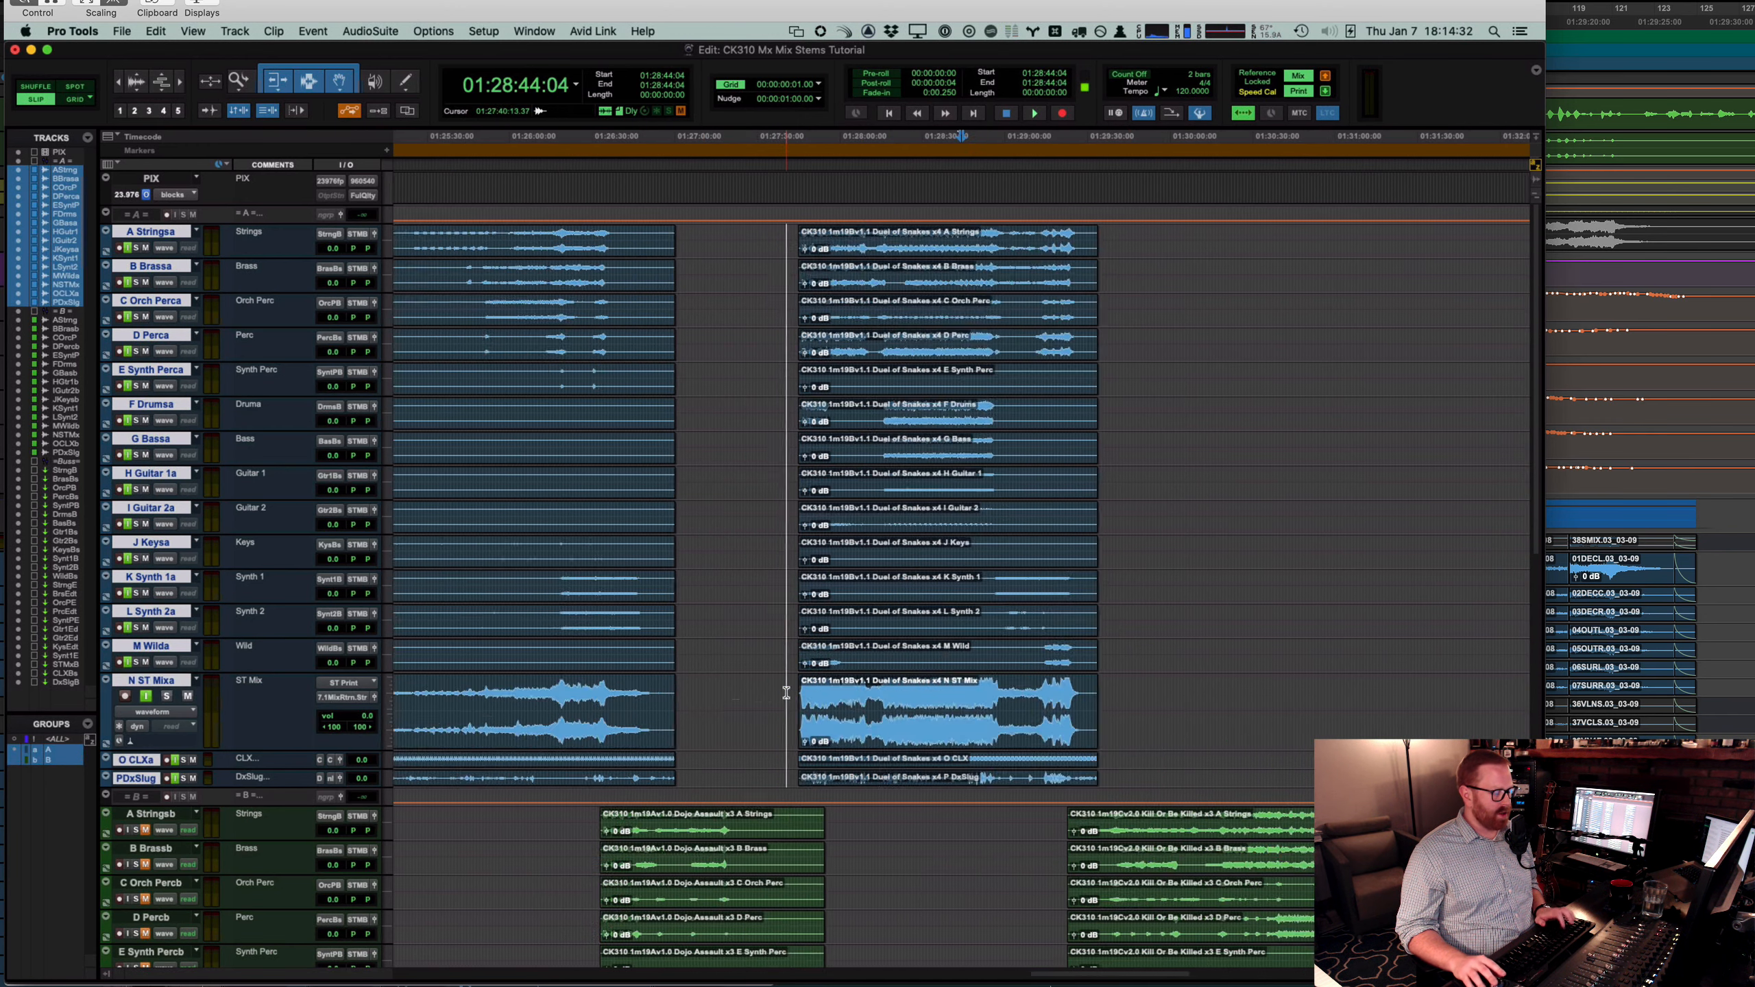
key("alt+f")
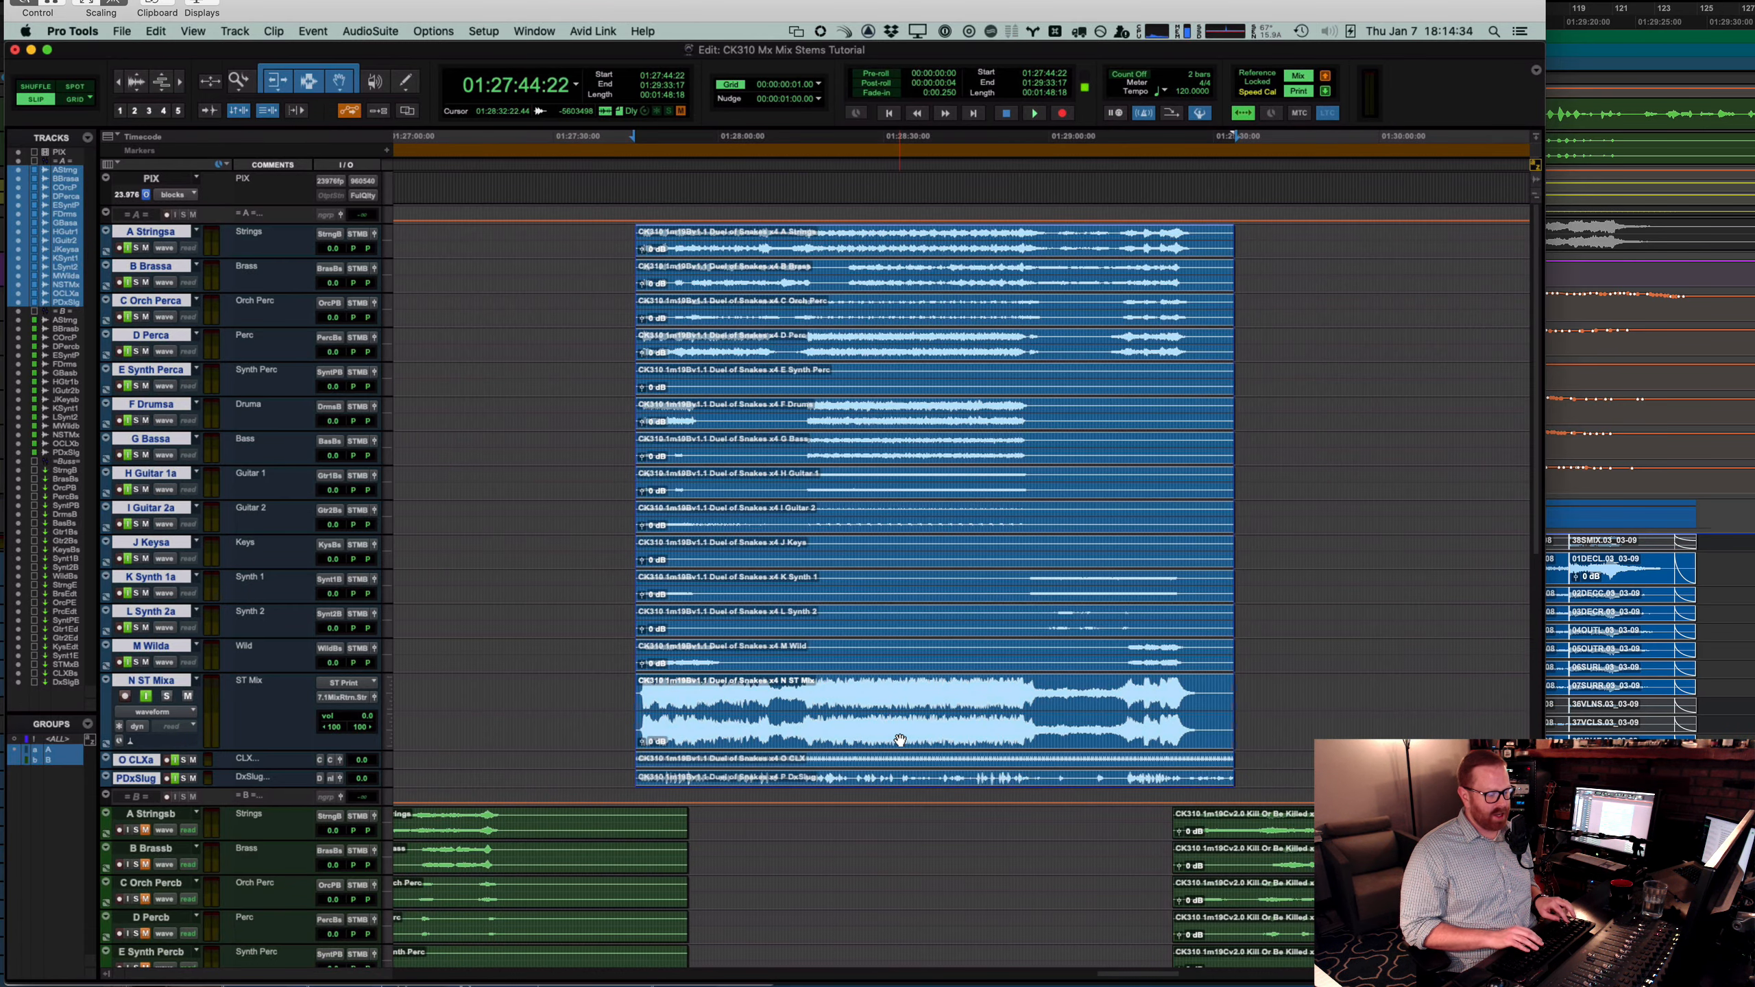
key("alt+f")
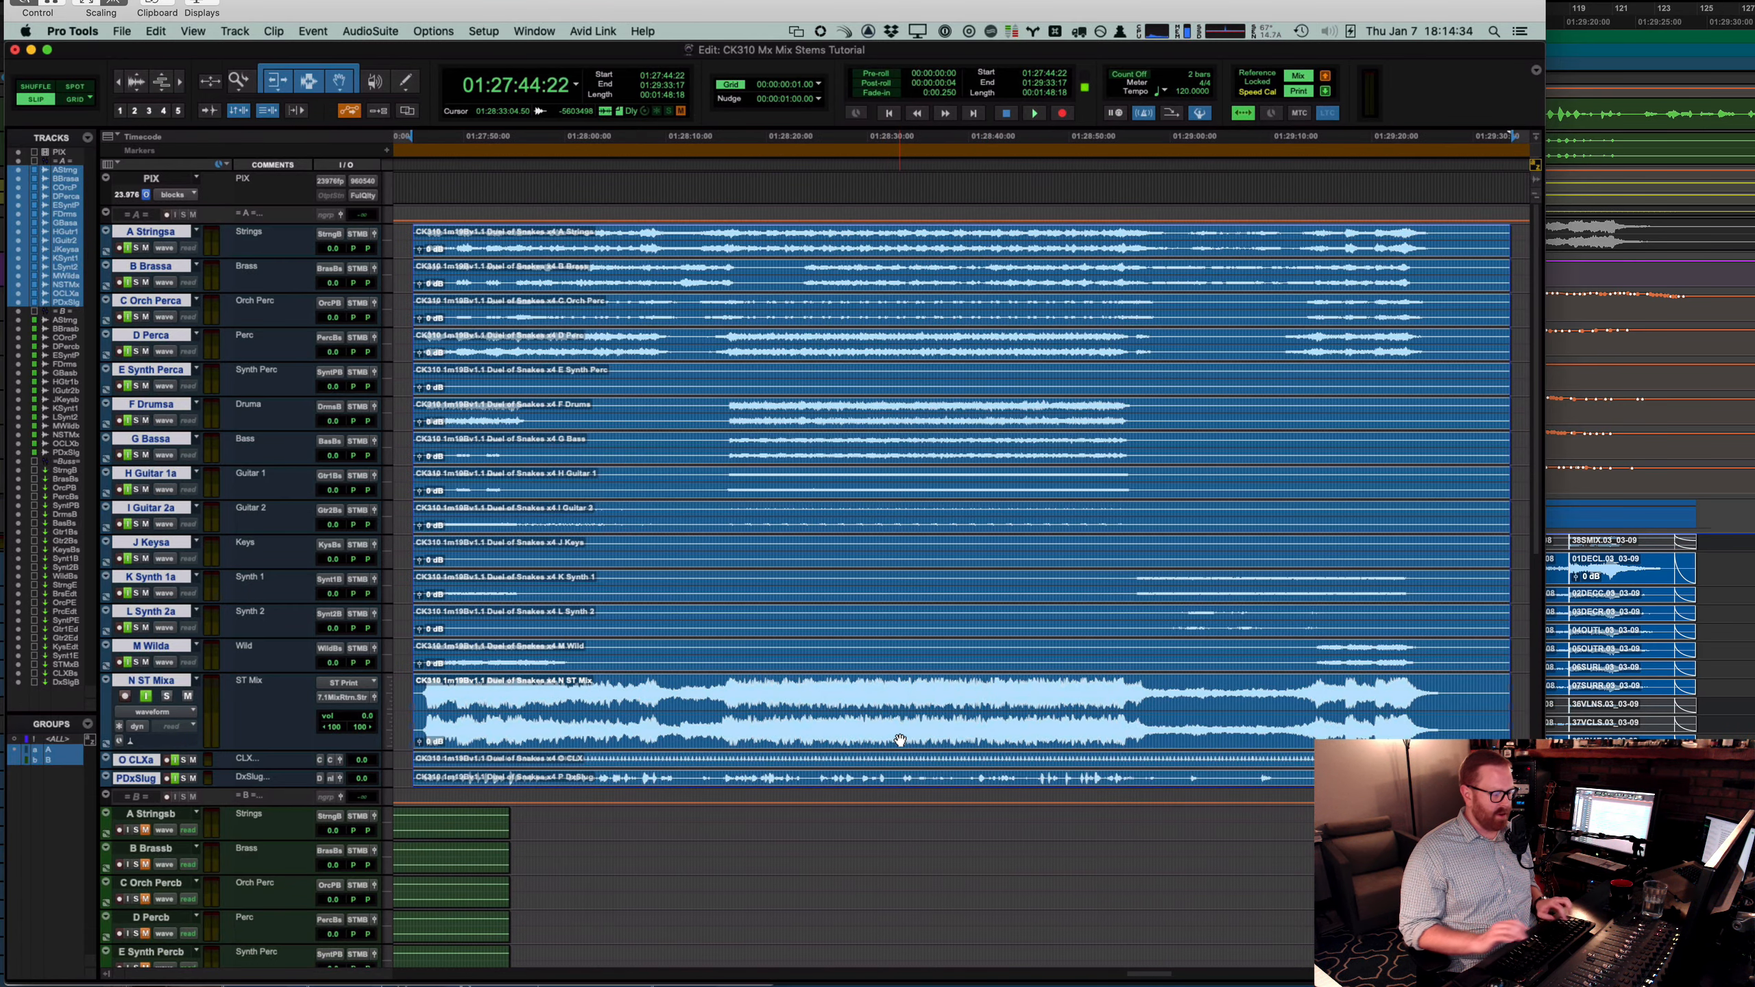
left_click(867, 681)
key("super+bracketleft")
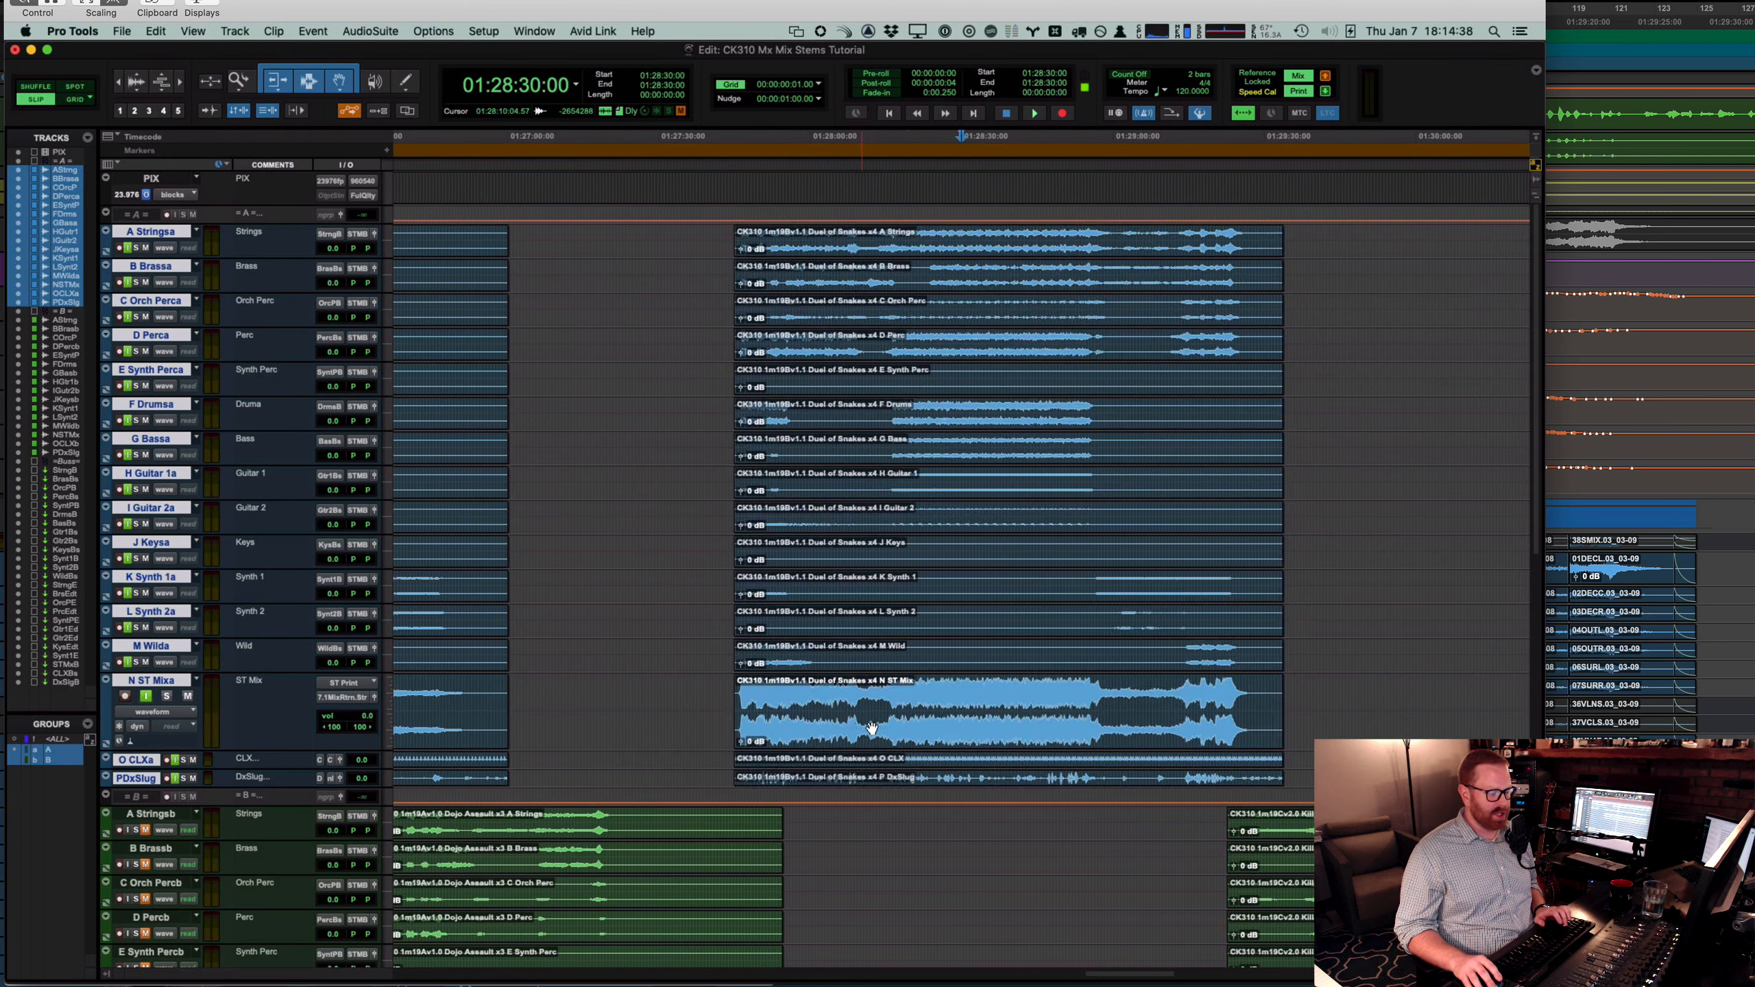
double_click(872, 728)
key("alt+f")
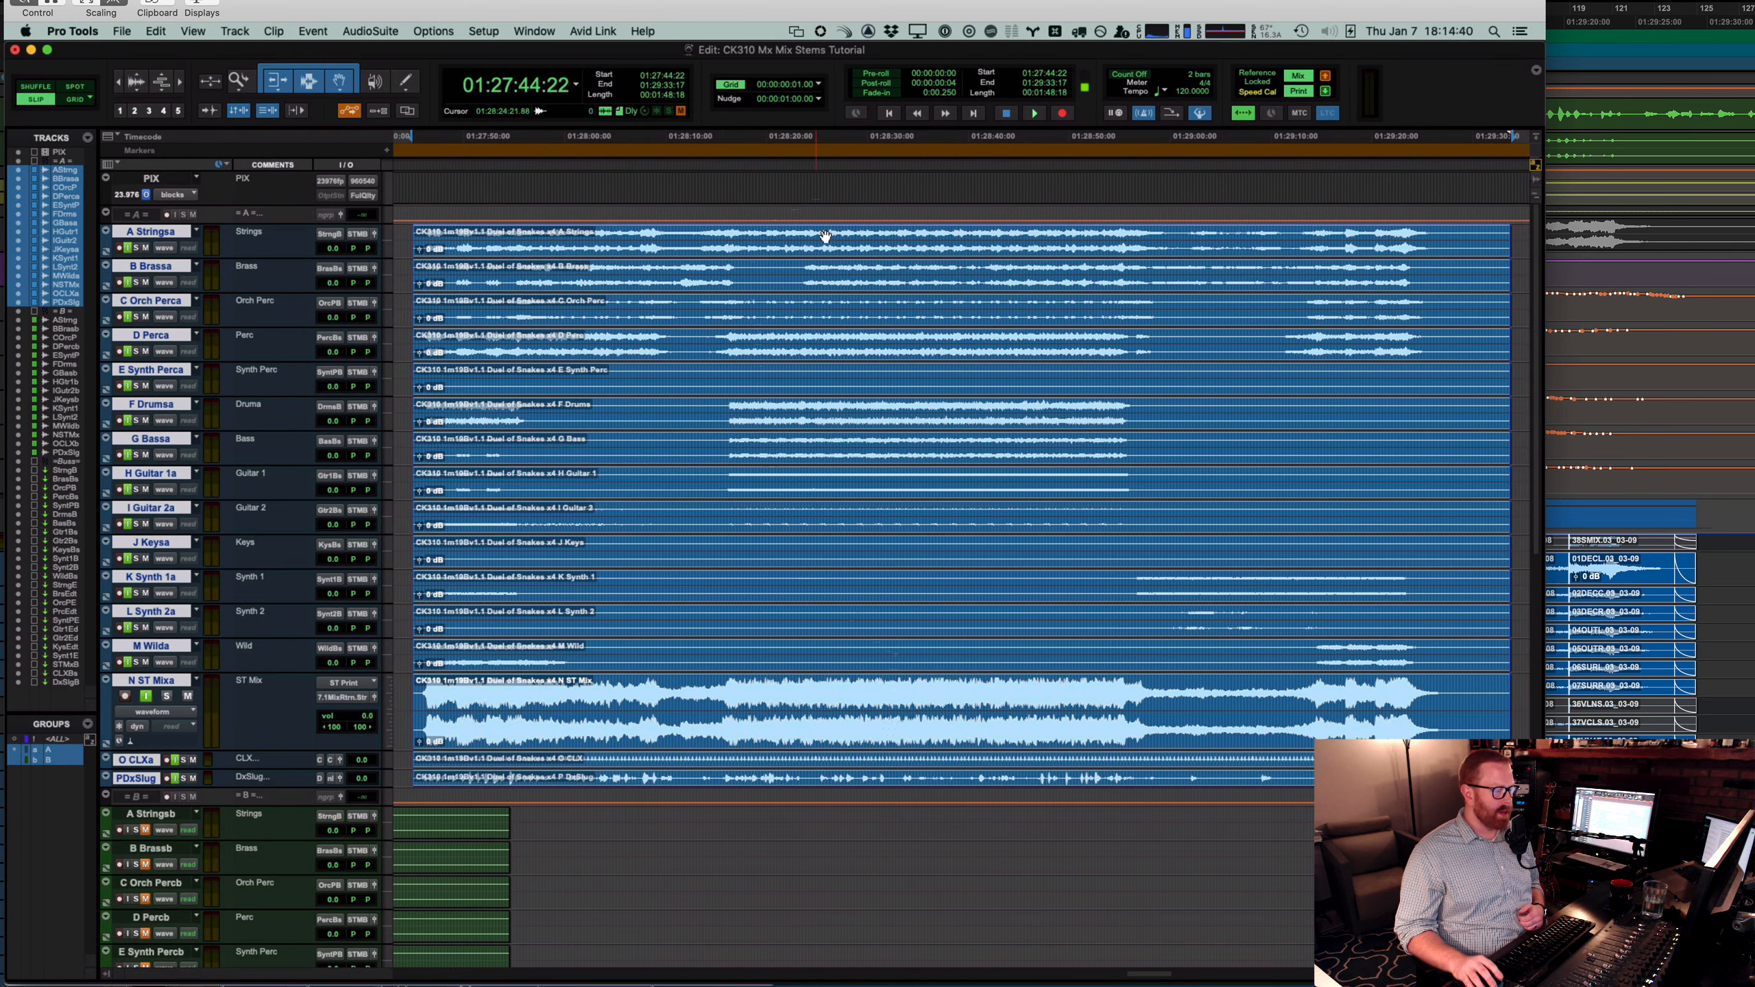
Step: Select only the A stem tracks from Strings to Wild and enlarge the waveforms to examine the recorded Duel of Snakes stems
left_click(136, 650)
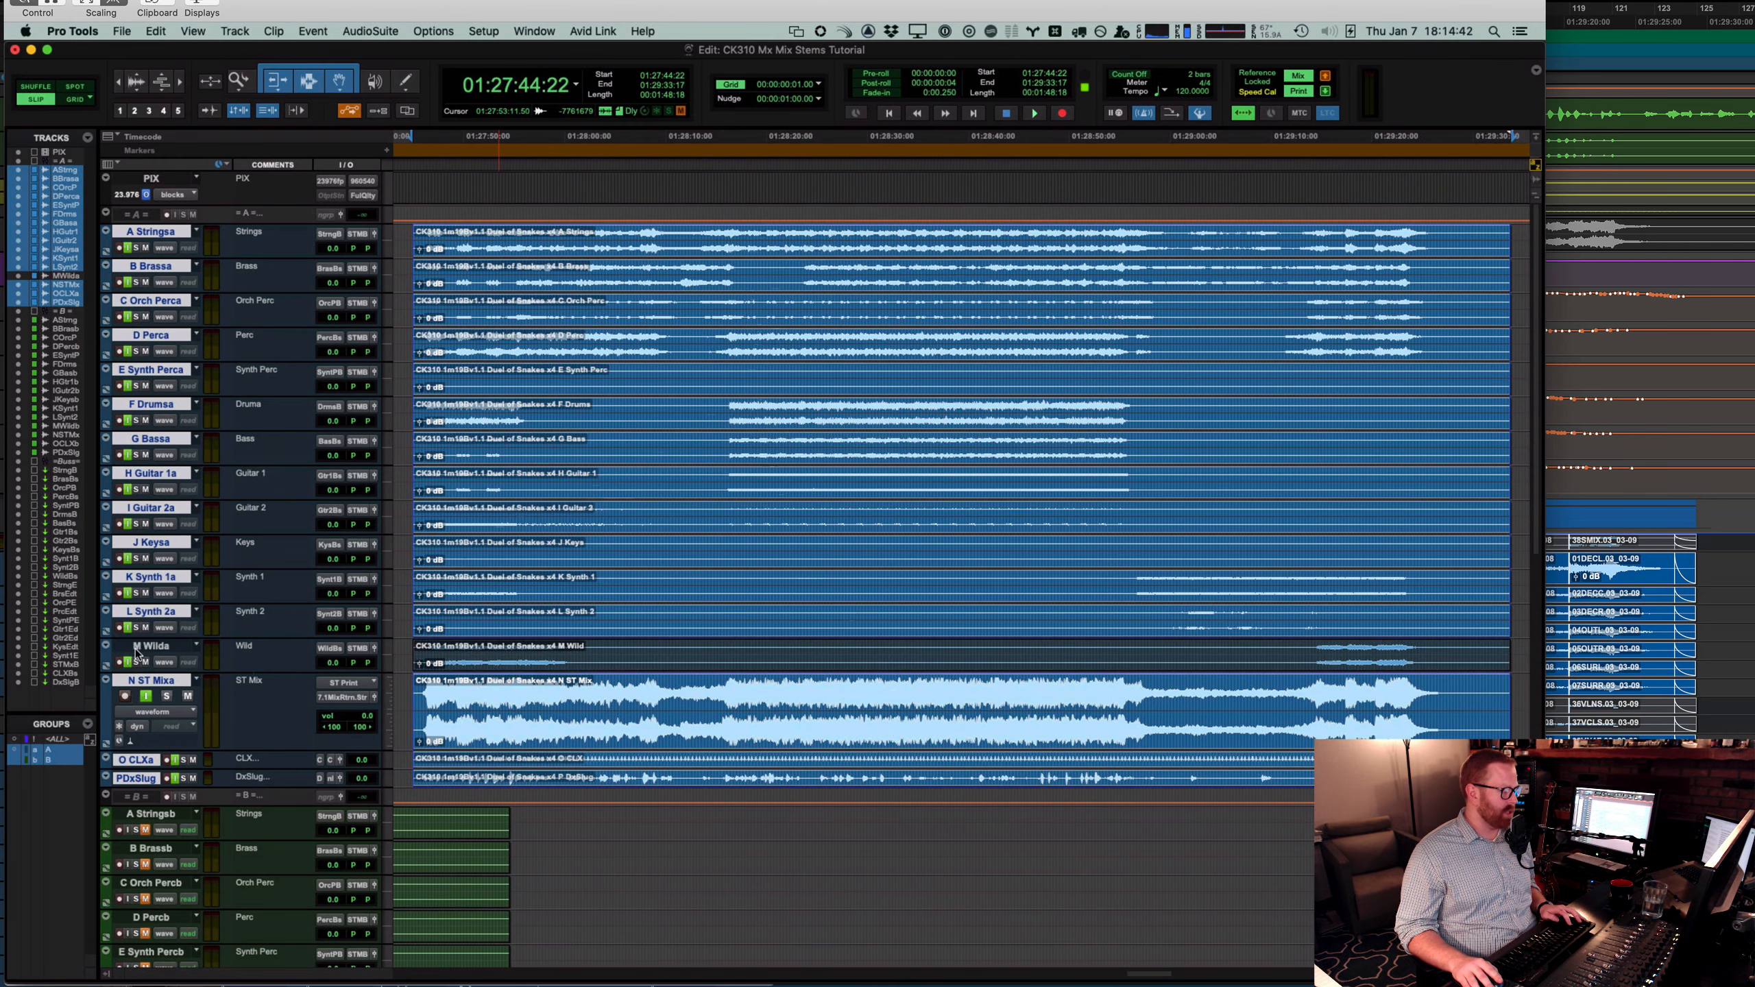
left_click(144, 237, "shift")
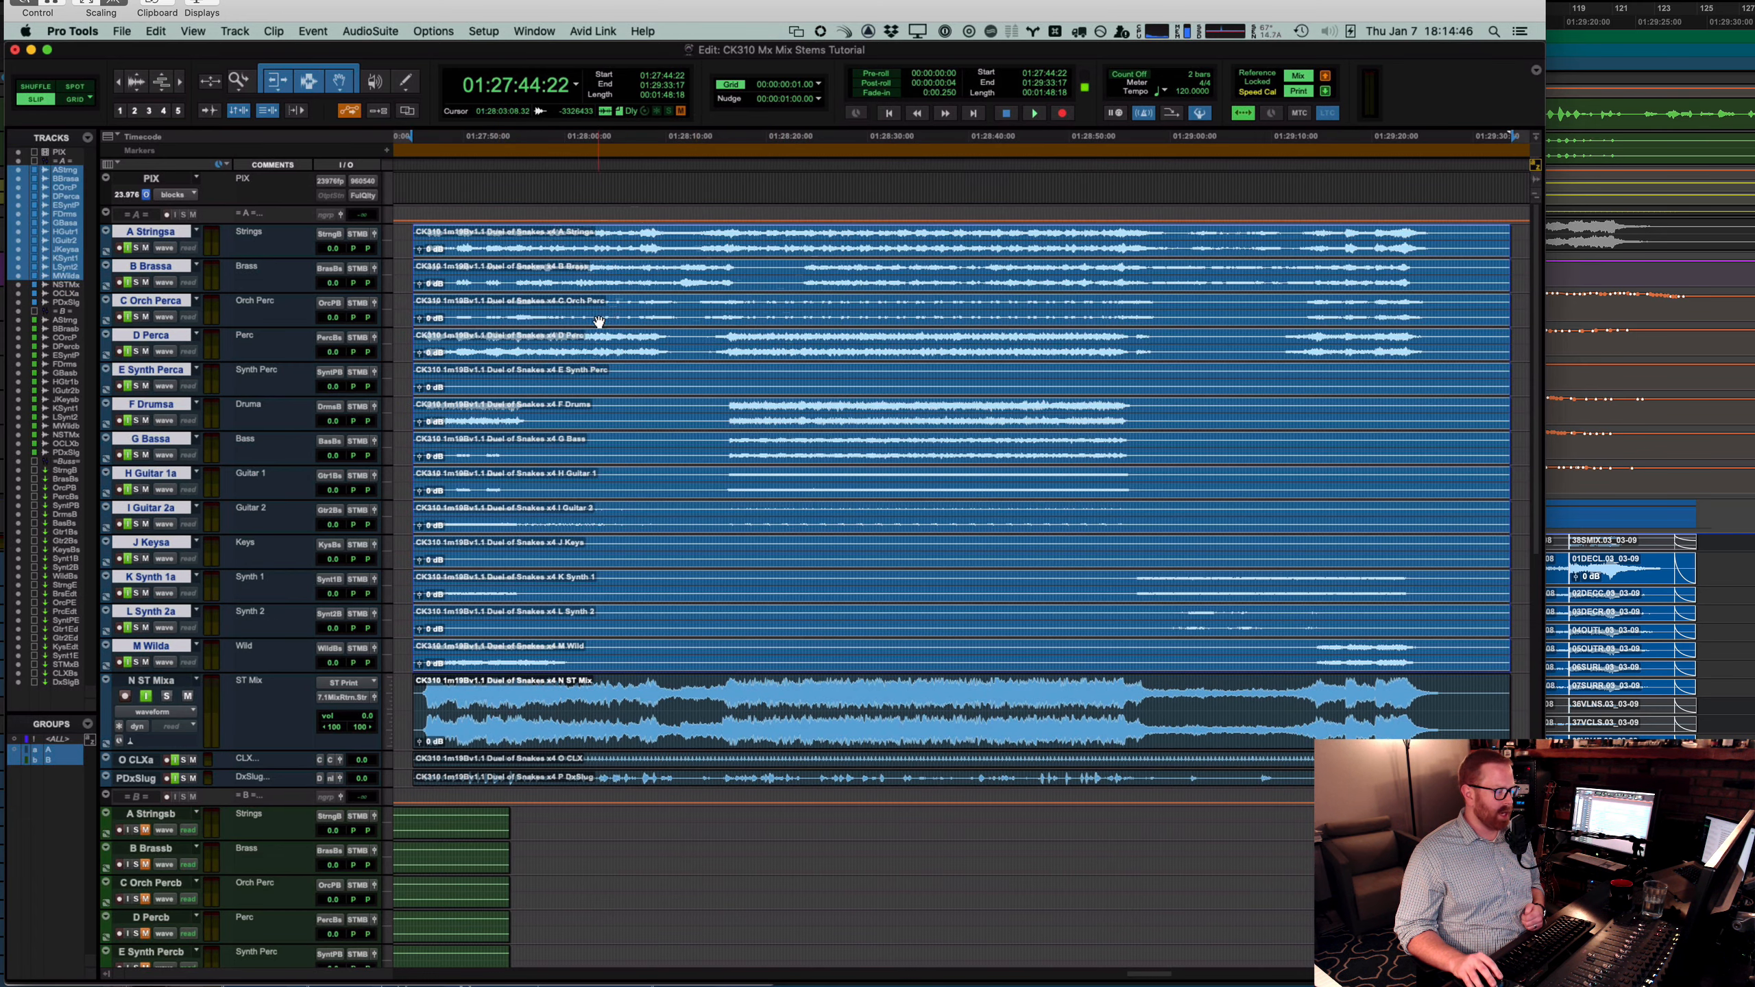
scroll(568, 439, "right", 10)
scroll(568, 439, "left", 10)
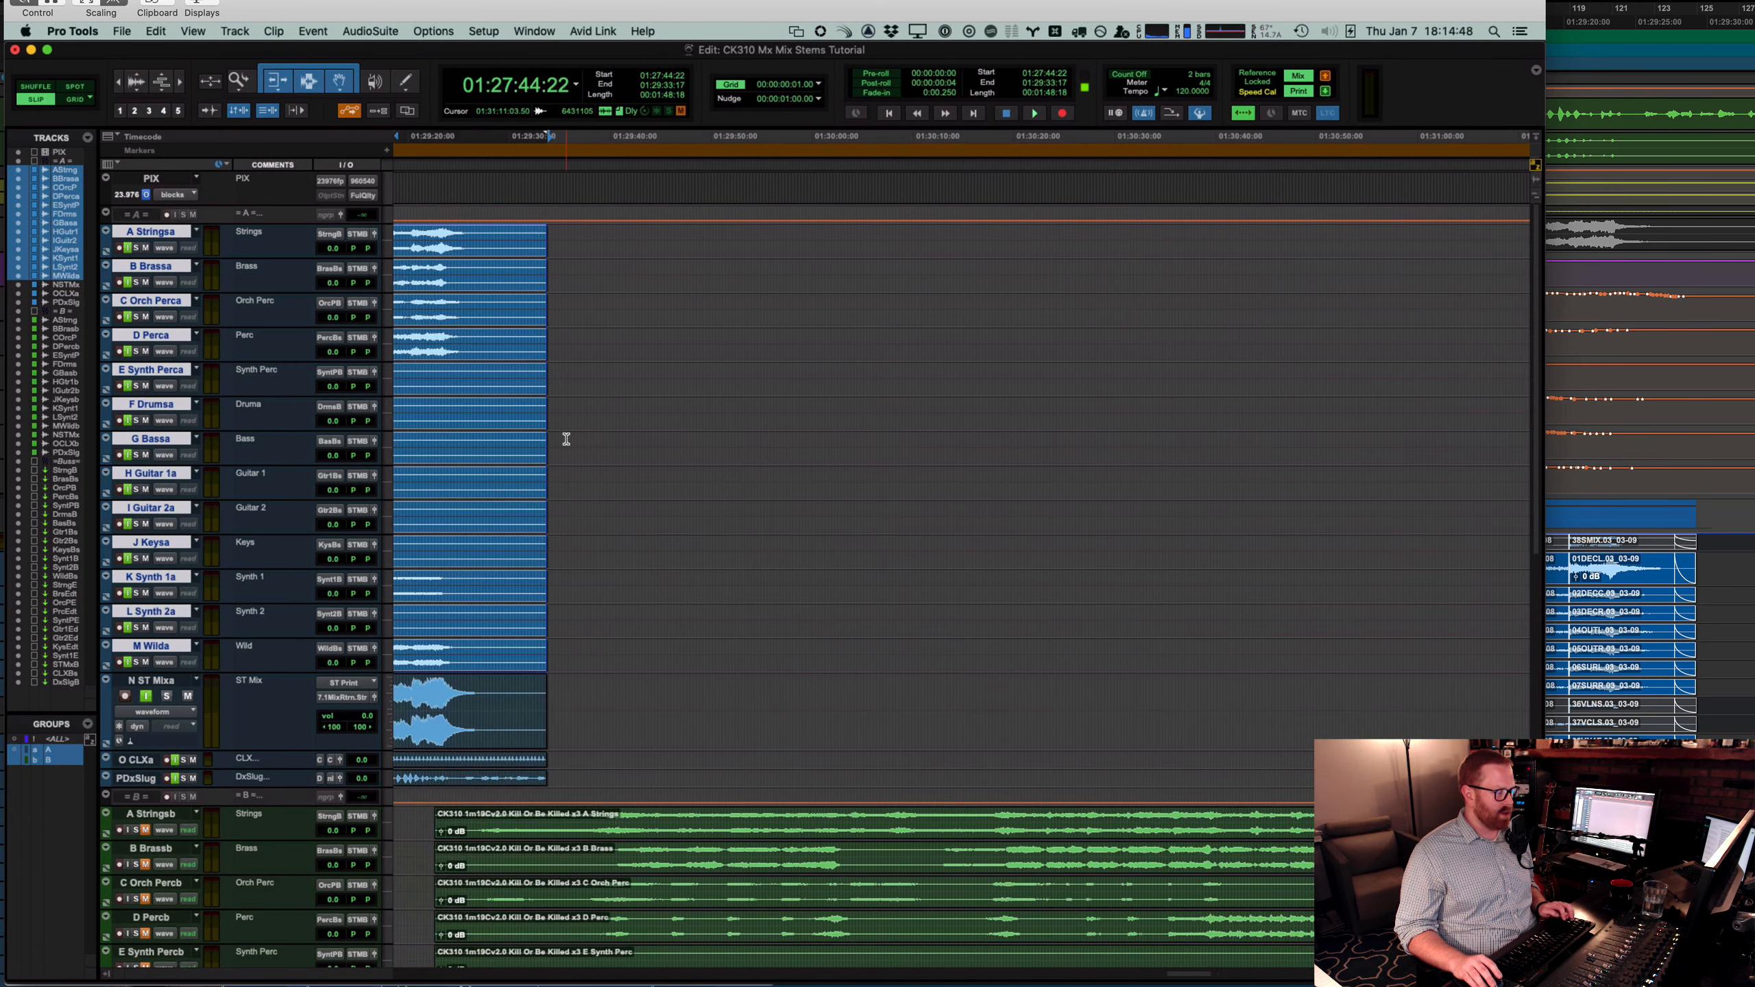
scroll(567, 439, "up", 10)
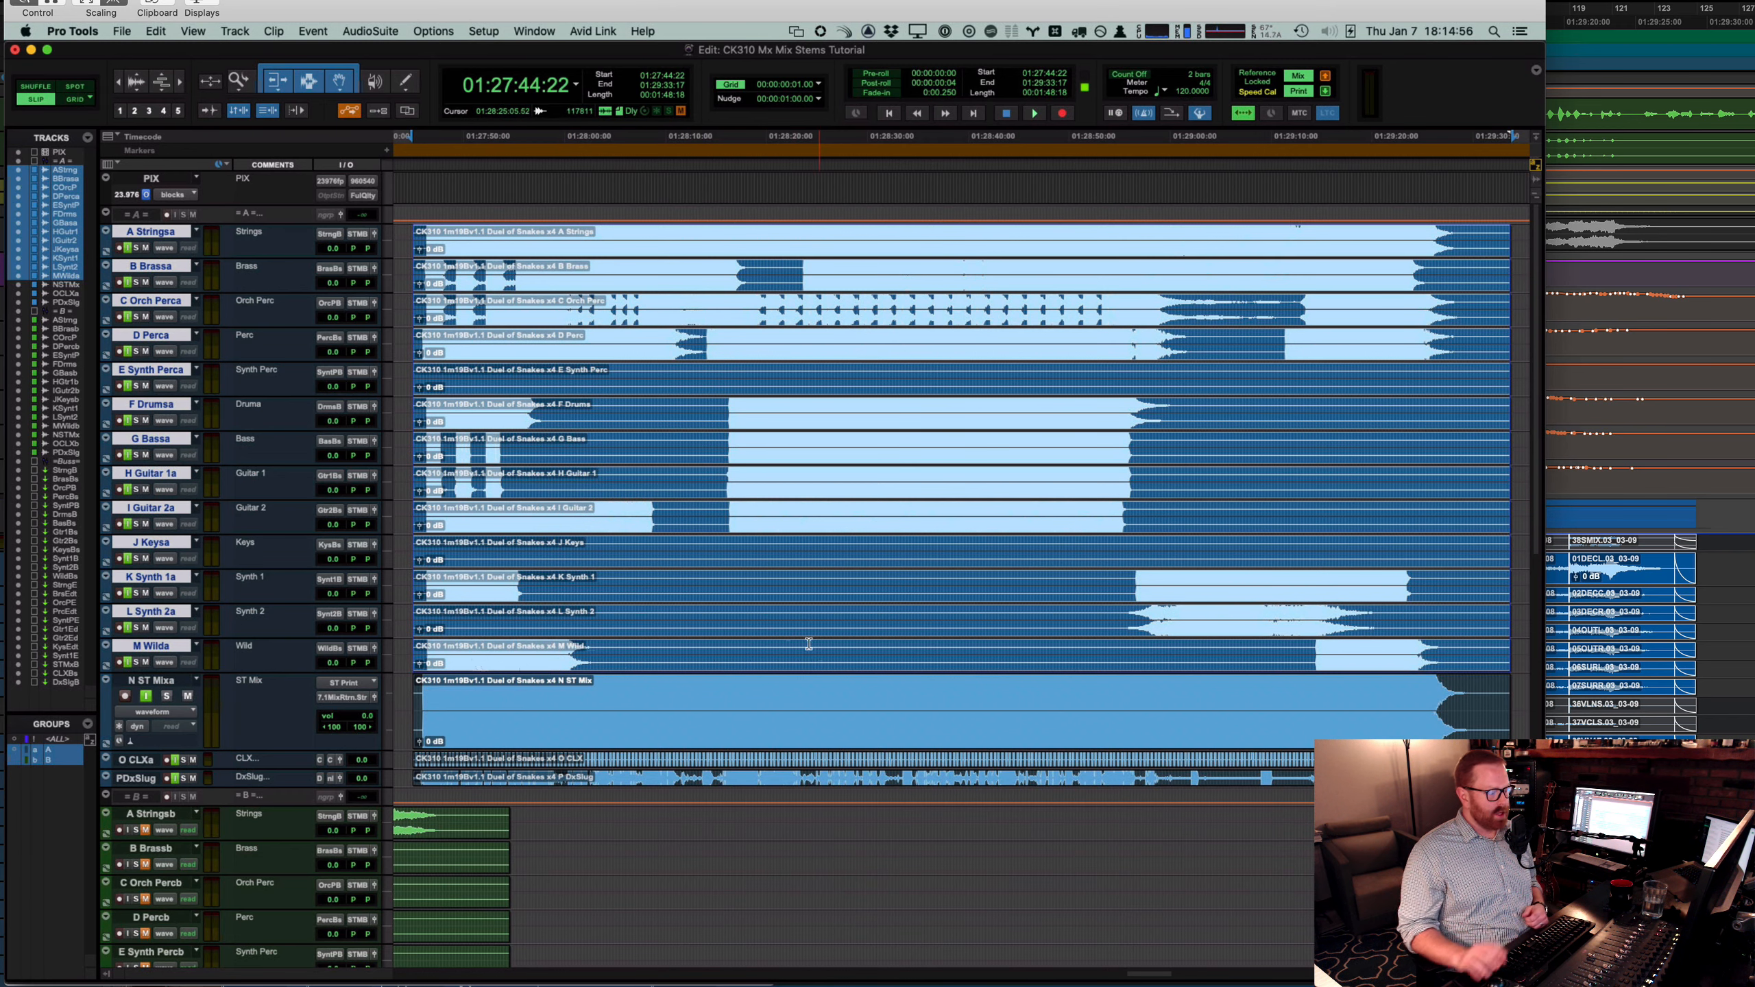
Step: Reselect the complete Duel of Snakes clips on the A tracks, including ST Mix, CLX and DxSlug, and view the neighbouring cues
left_click(583, 702)
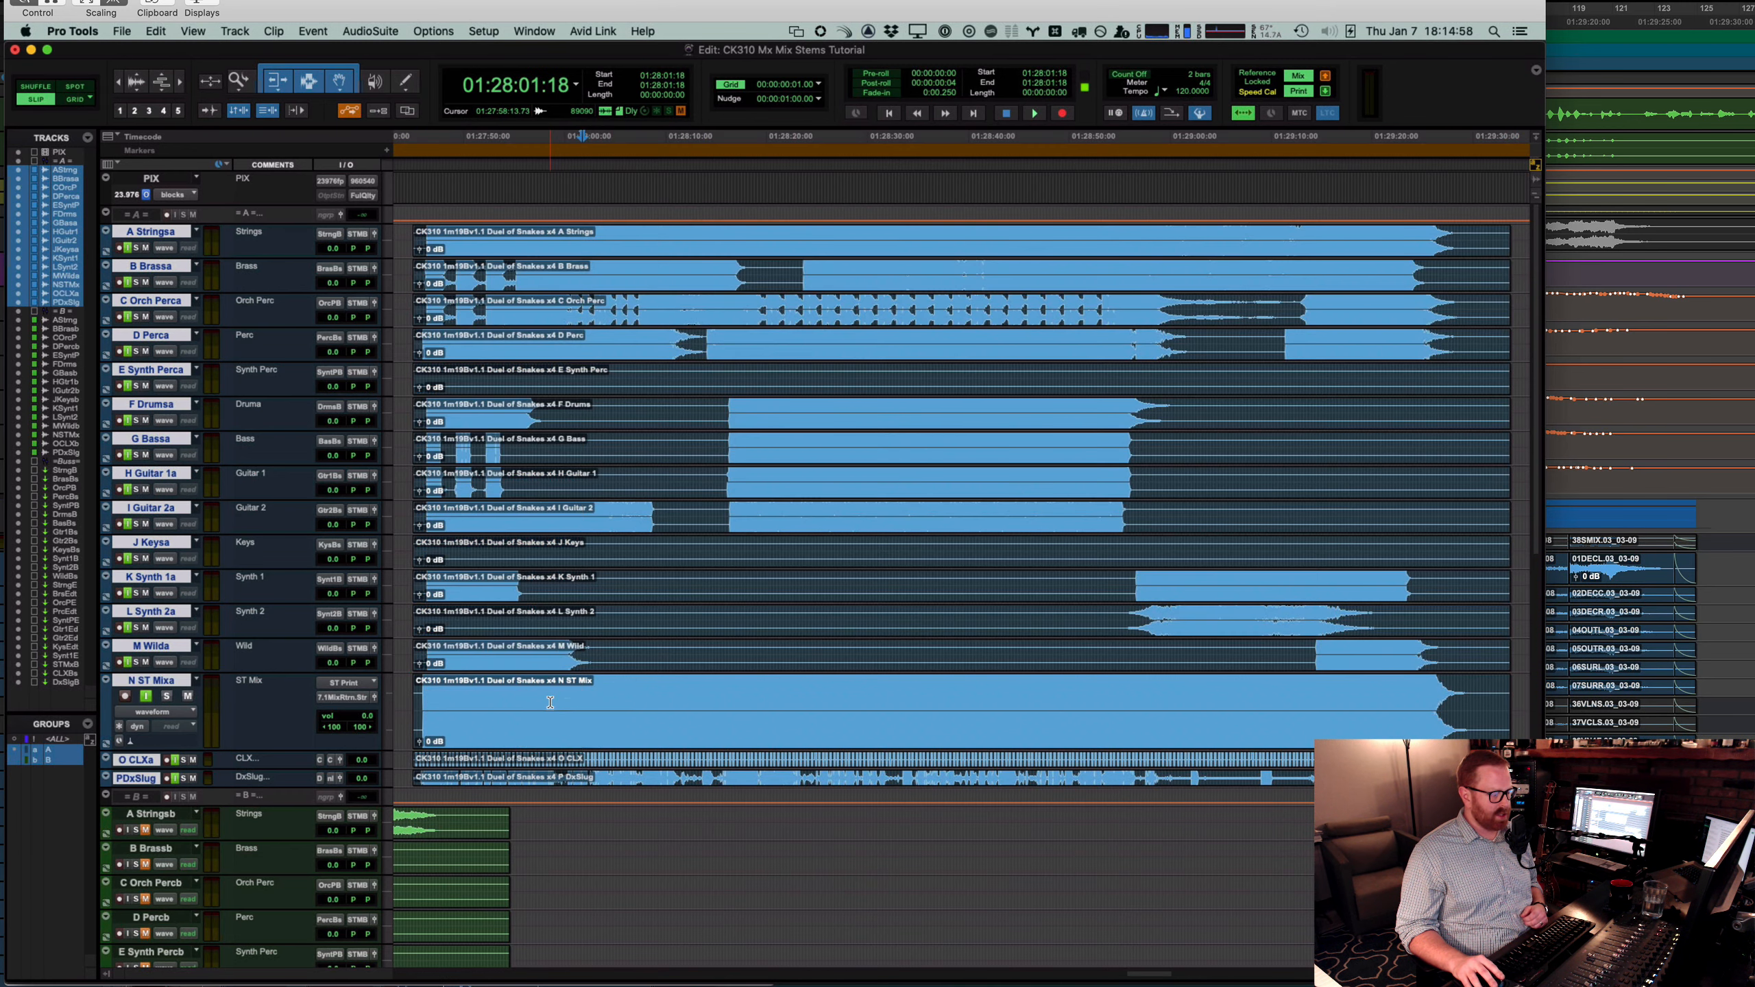
left_click(550, 702)
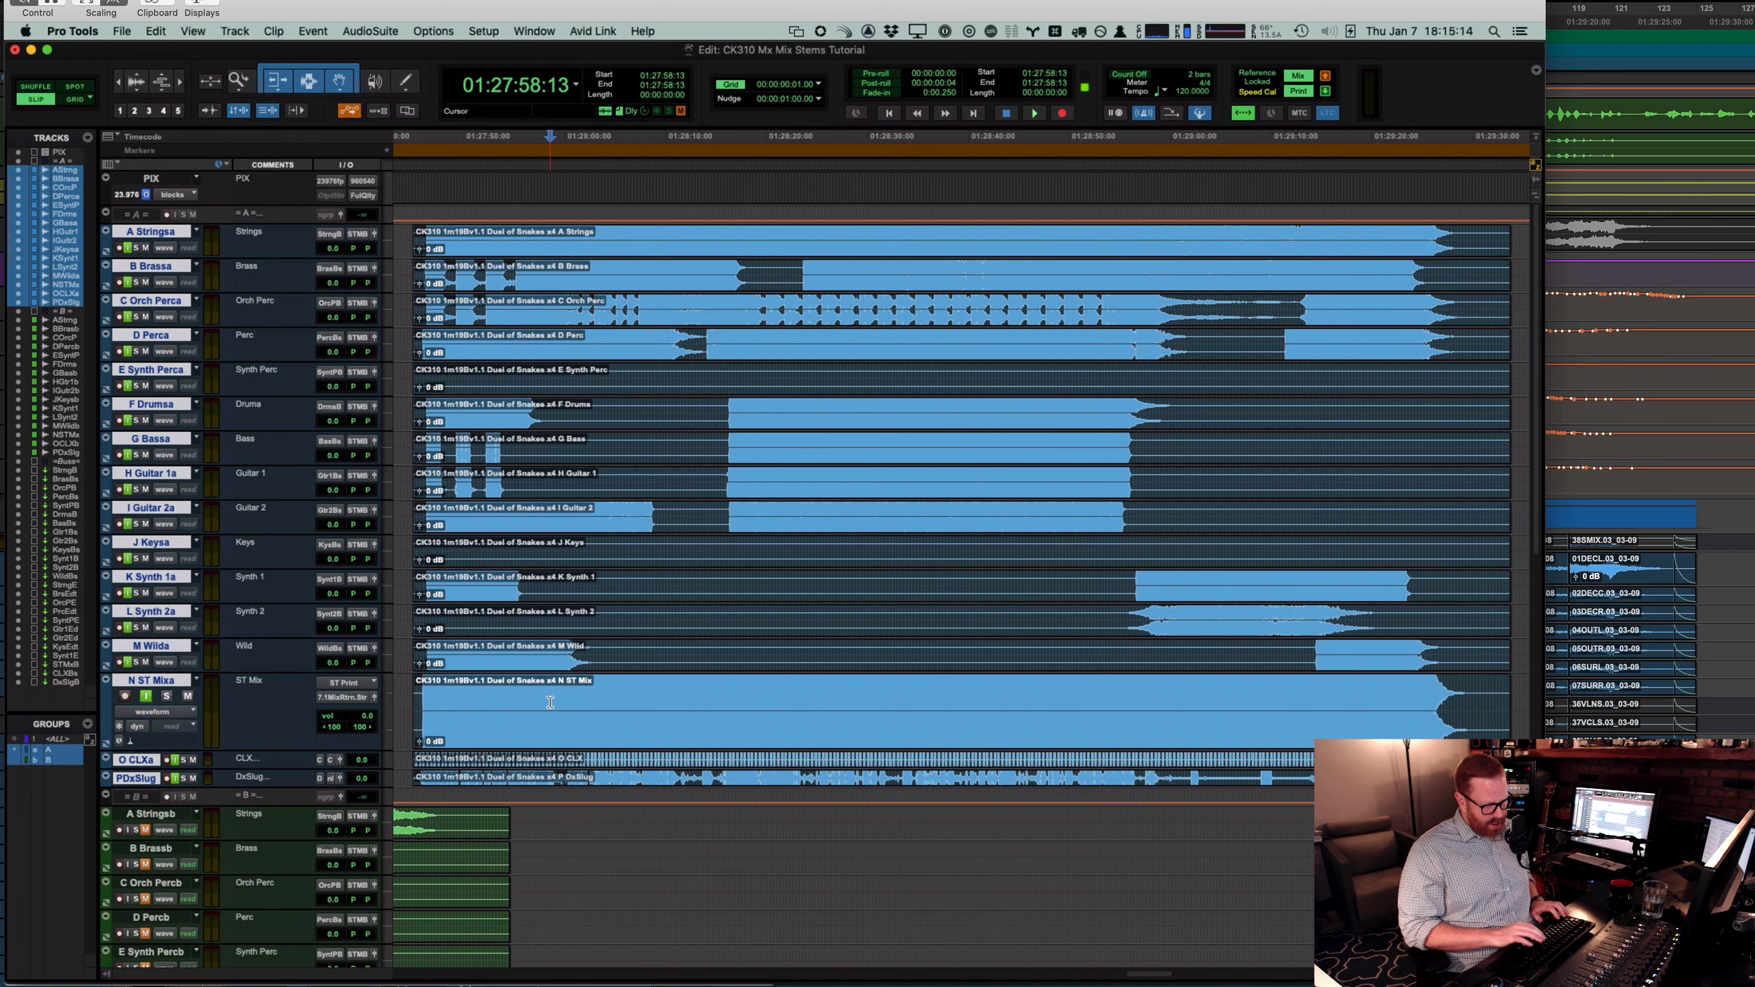
double_click(550, 702)
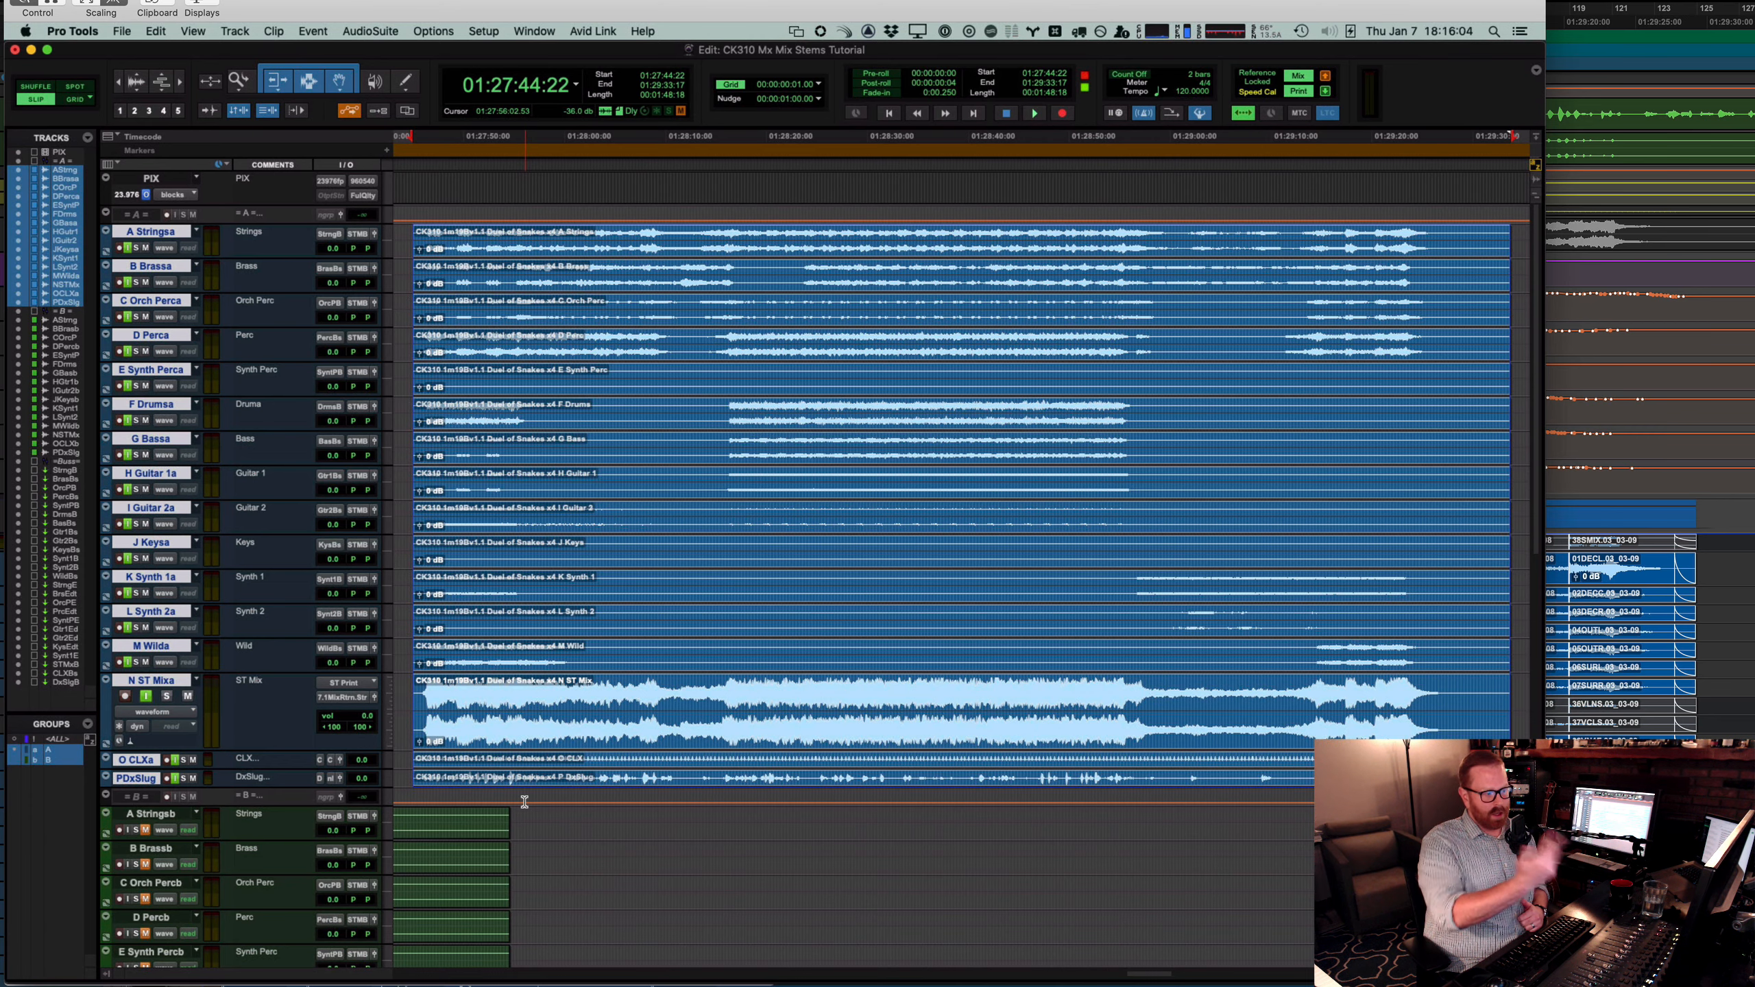
key("r")
key("r")
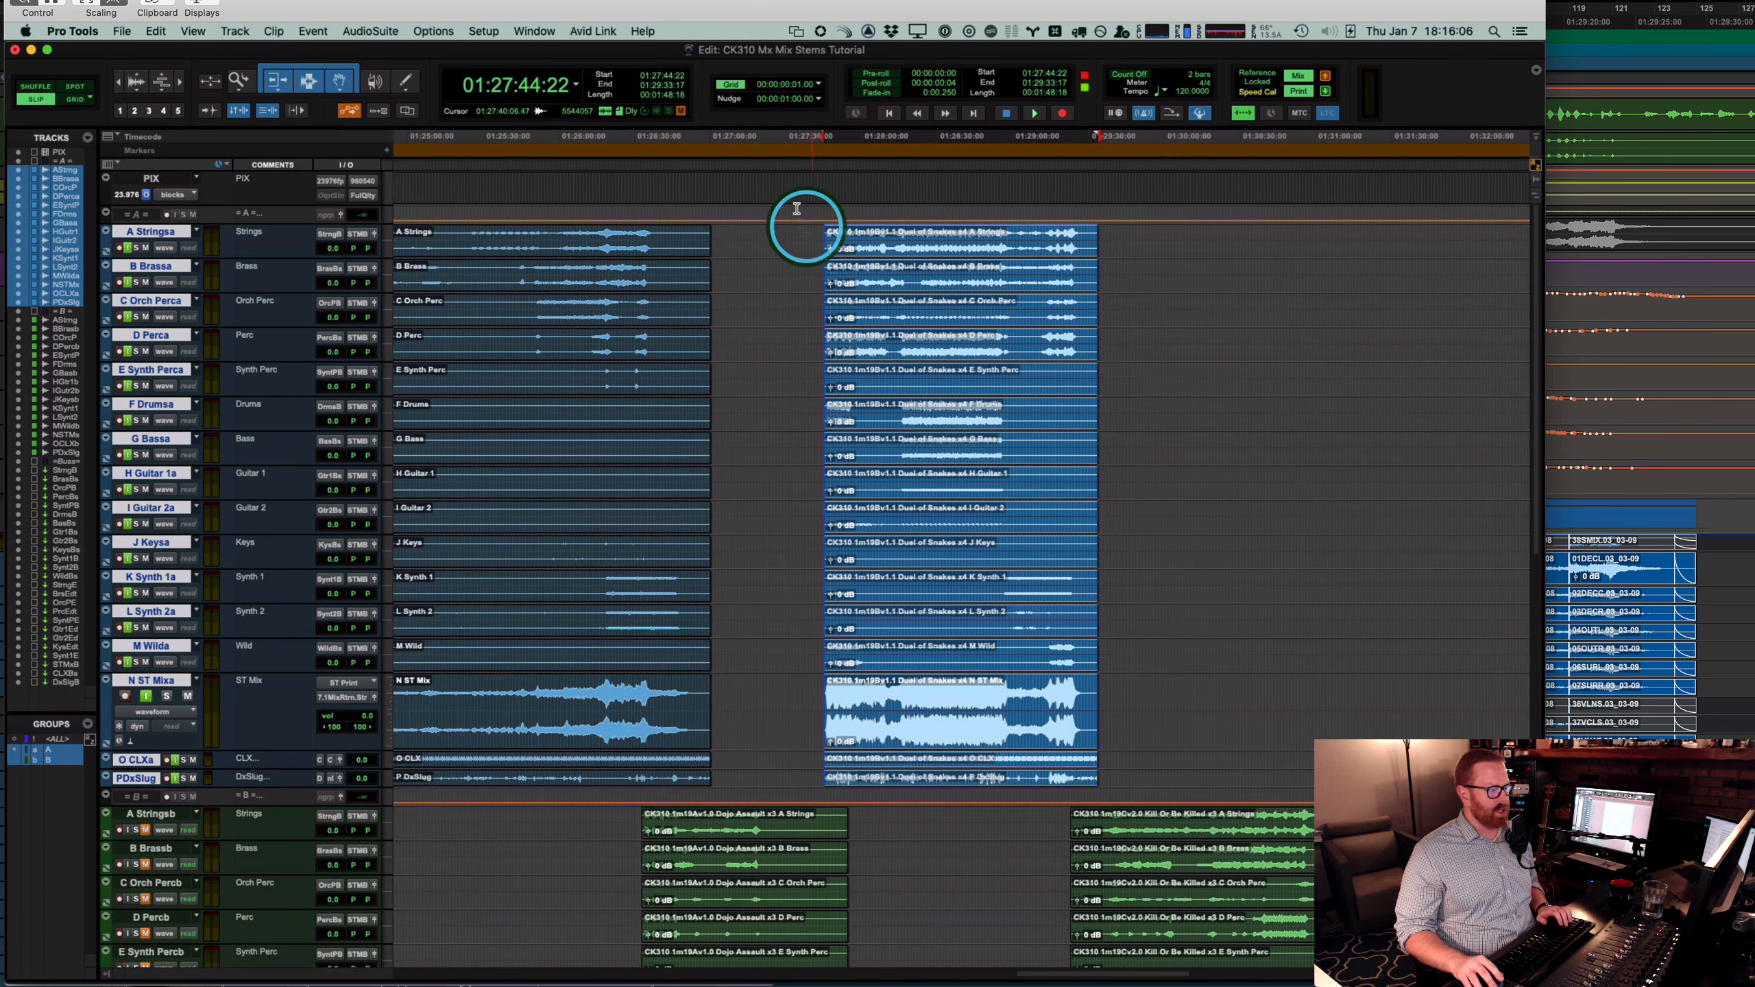
Step: Select the full-length PIX video clip, fit it to the view, and examine how cues alternate between the A and B stem tracks
left_click(792, 202)
key("alt+f")
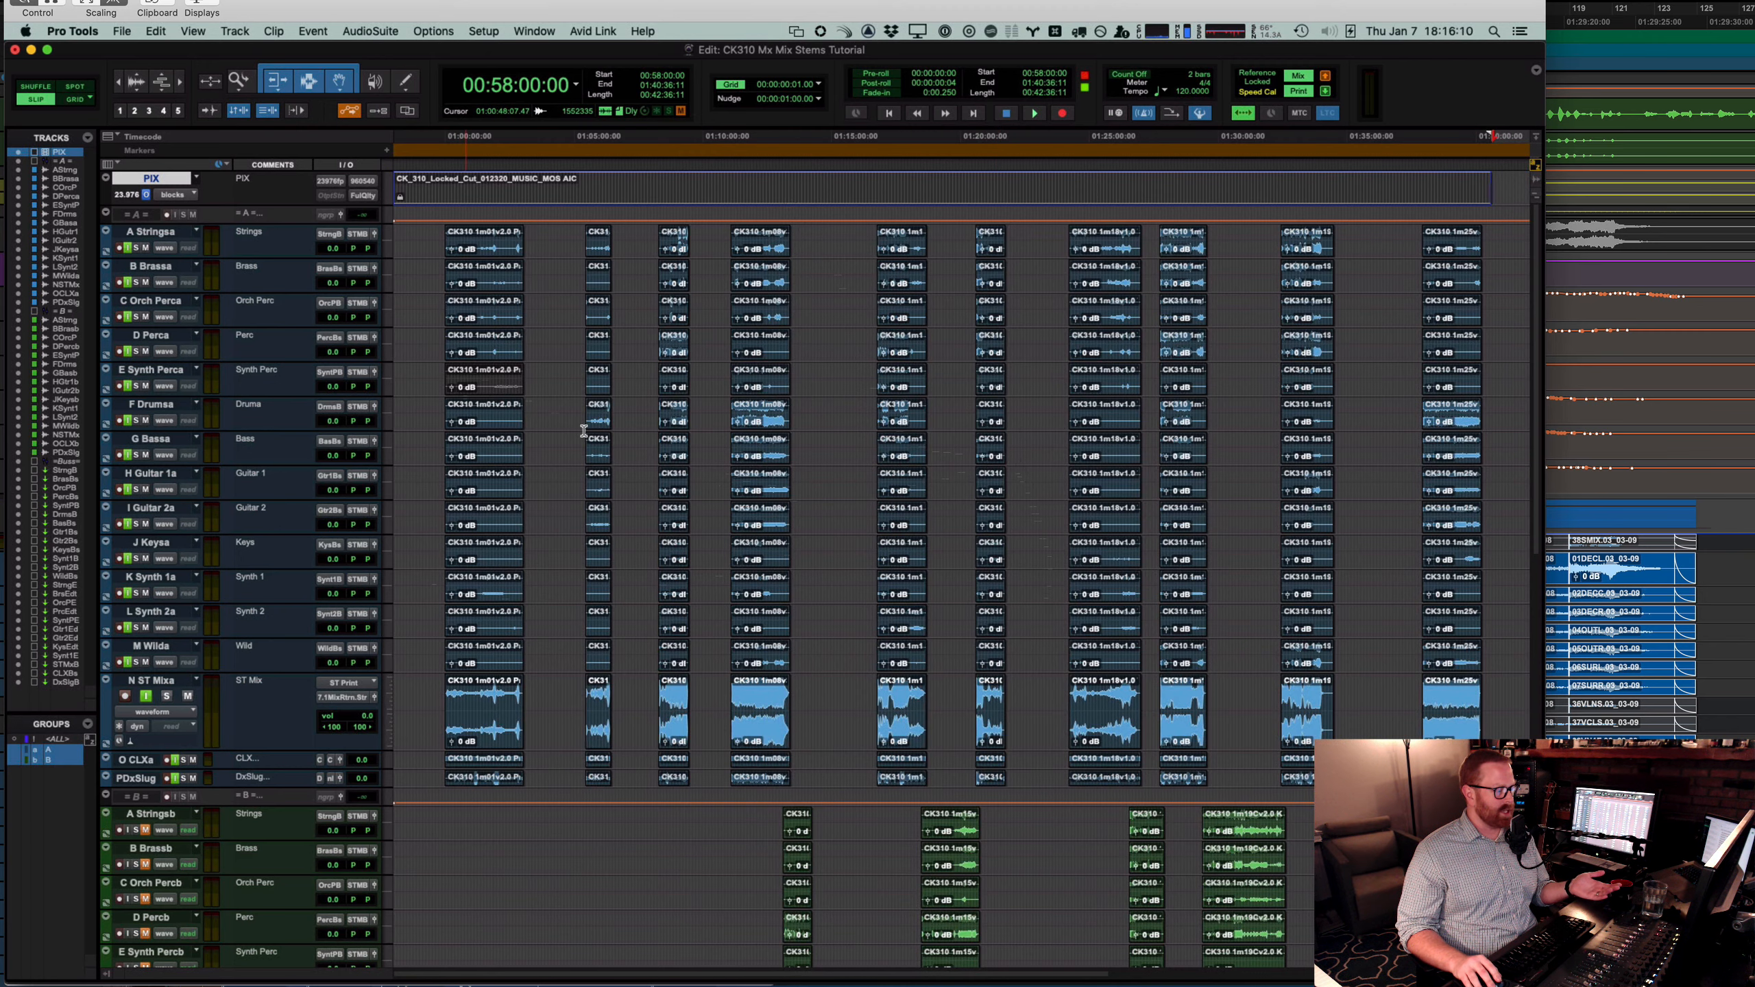
scroll(936, 434, "down", 10)
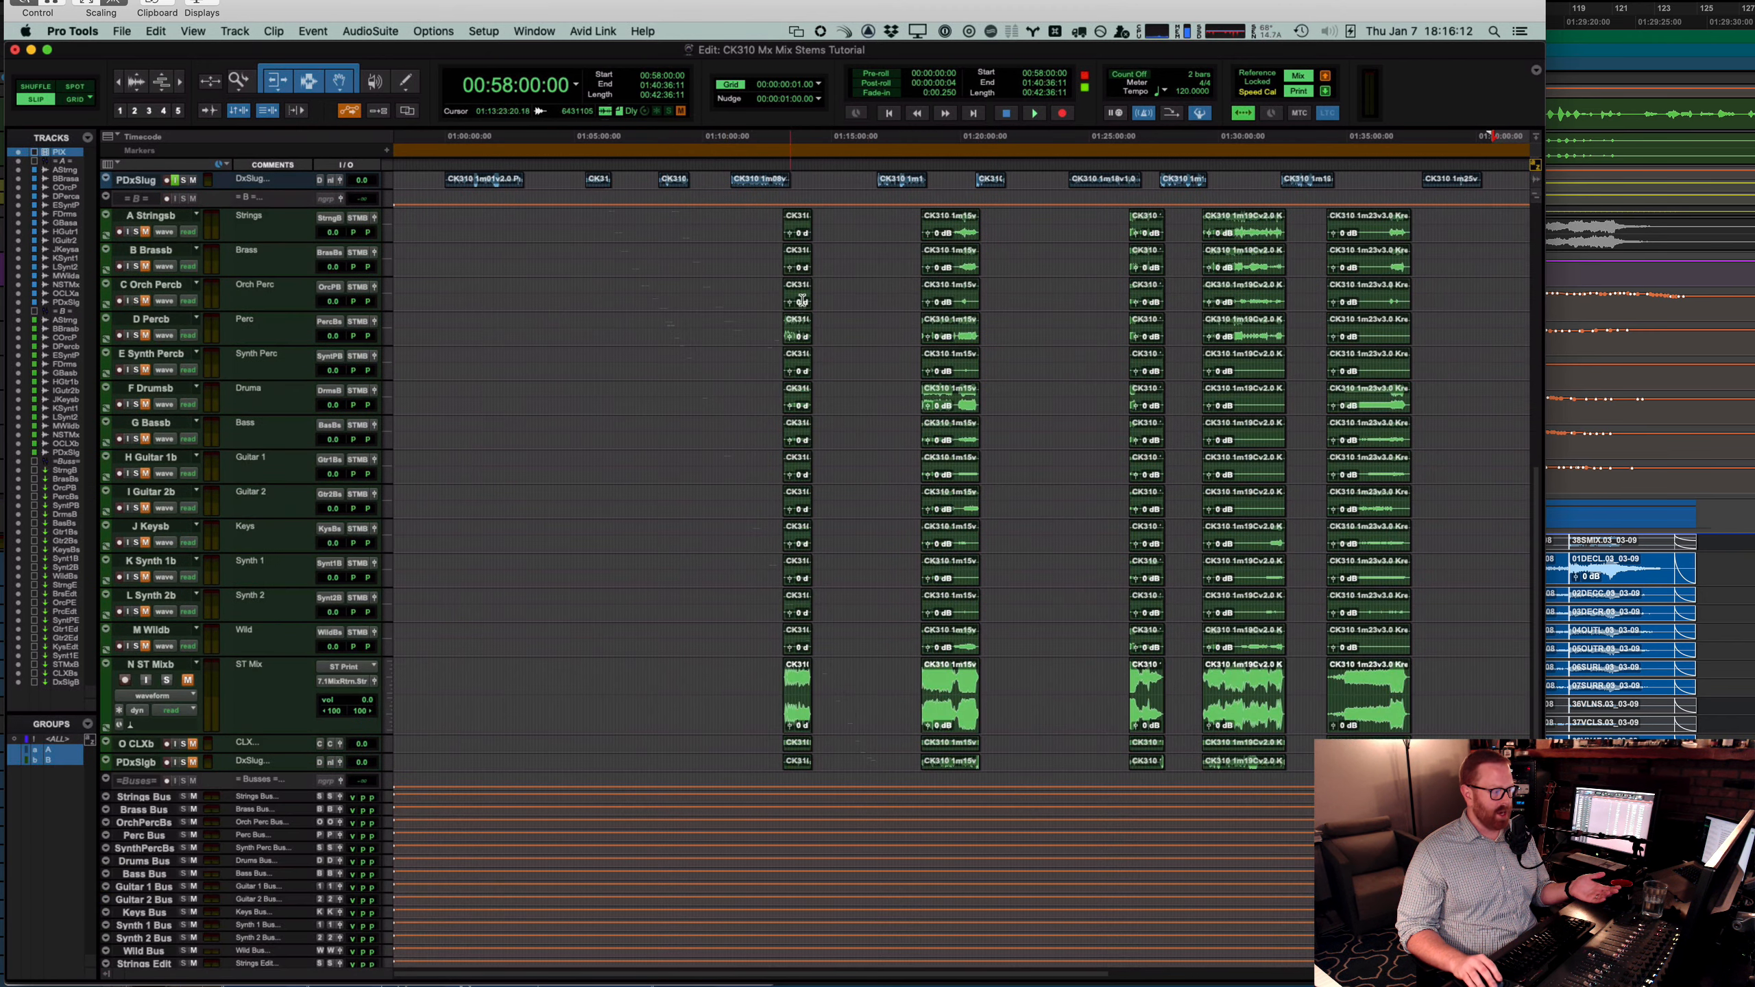
scroll(801, 300, "up", 10)
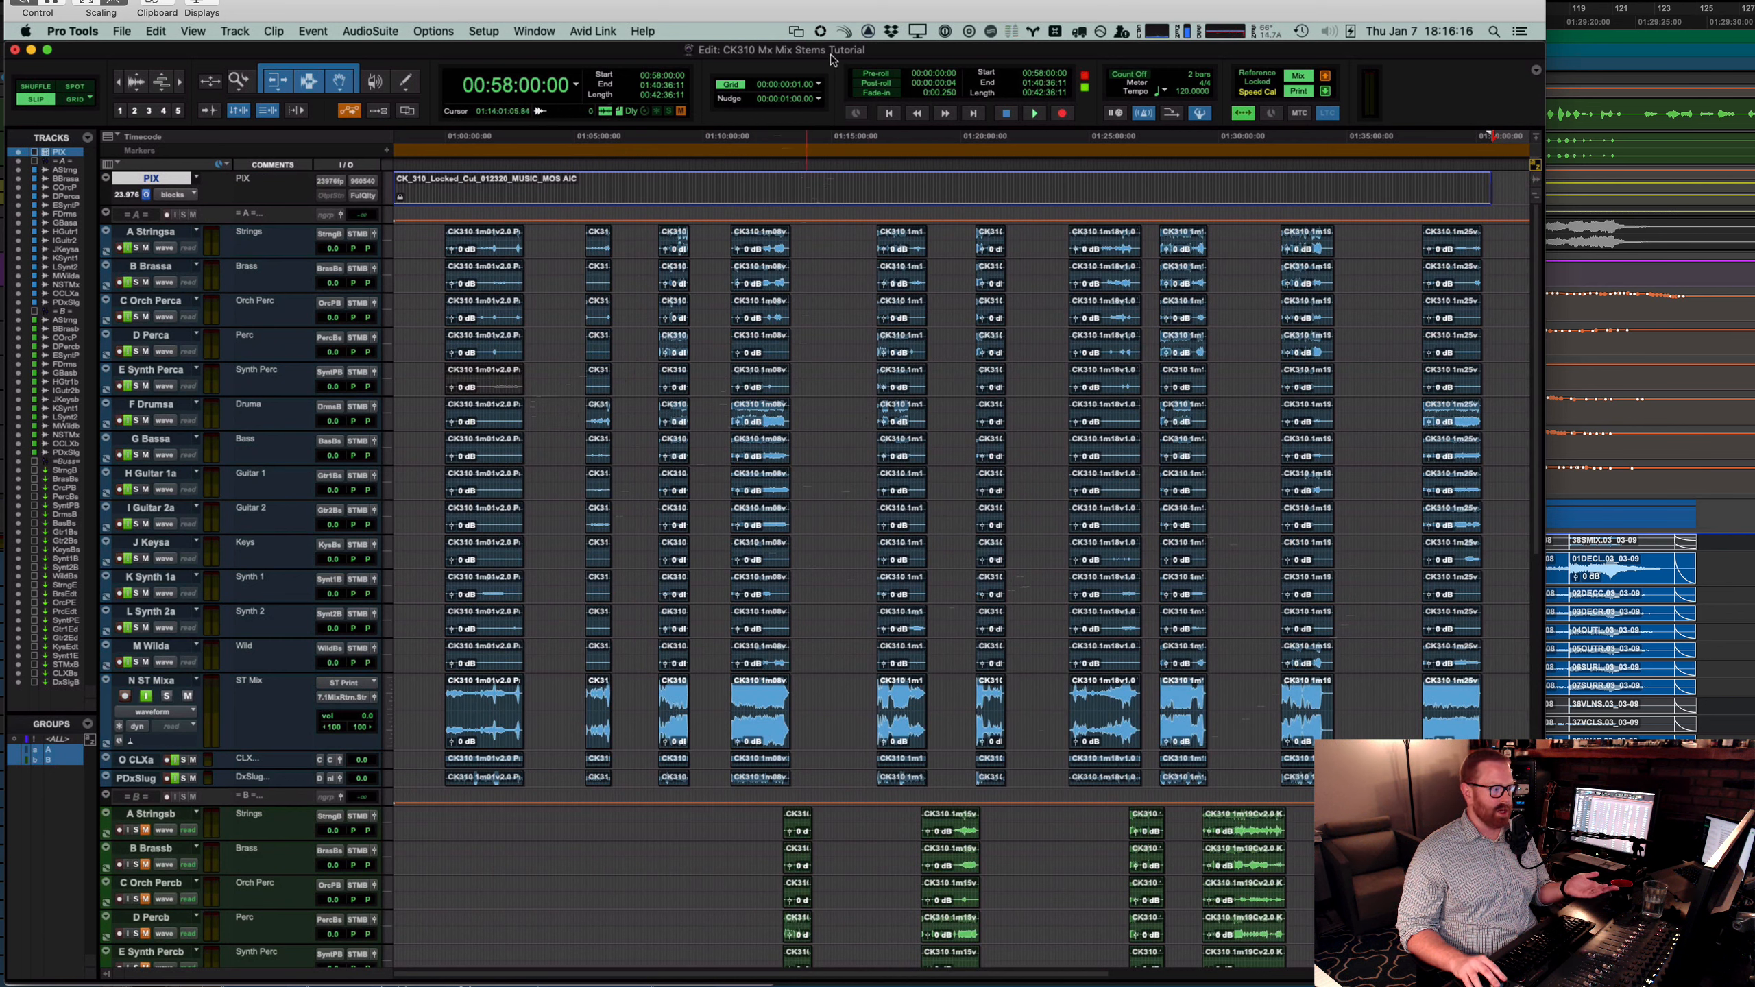
Step: Select the A and B stem tracks from the start of The Pit cue through the following cues and fit the range to the view
left_click(1095, 746)
left_click(1368, 824, "shift")
key("alt+f")
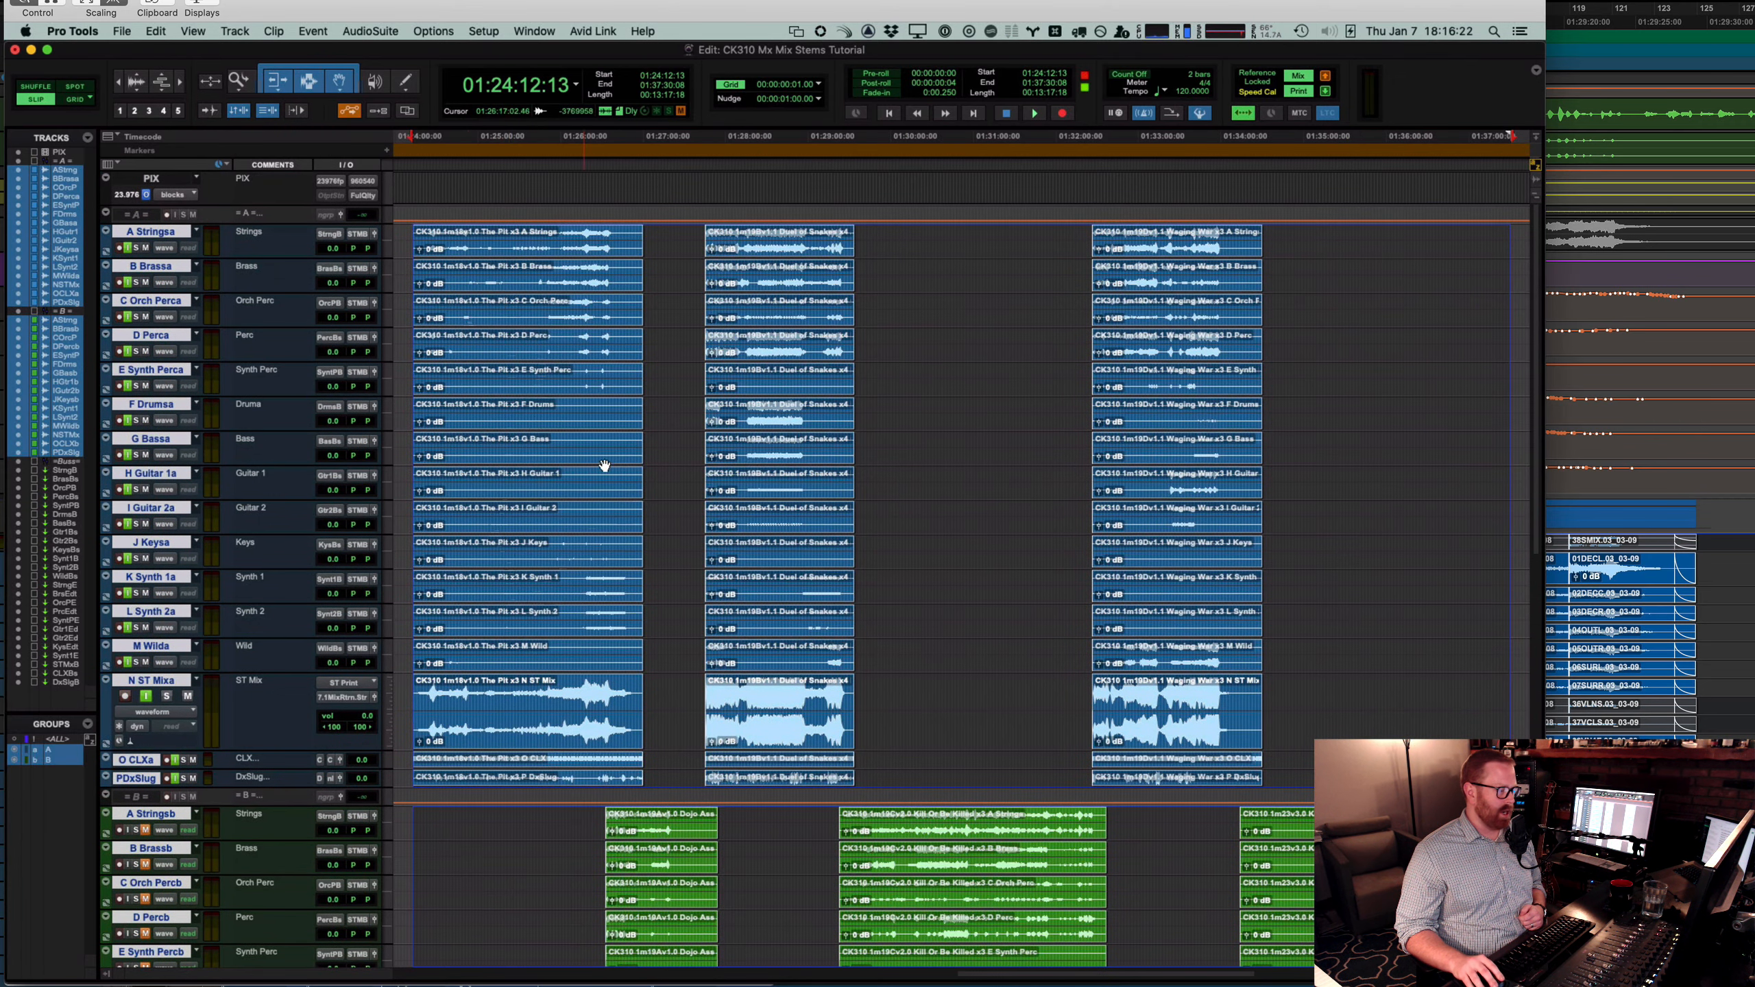
Step: Switch to the Duel of Snakes Mix 4 session and play the cue from 01:27:44:22 to compare the final mix with the reference
left_click(792, 316)
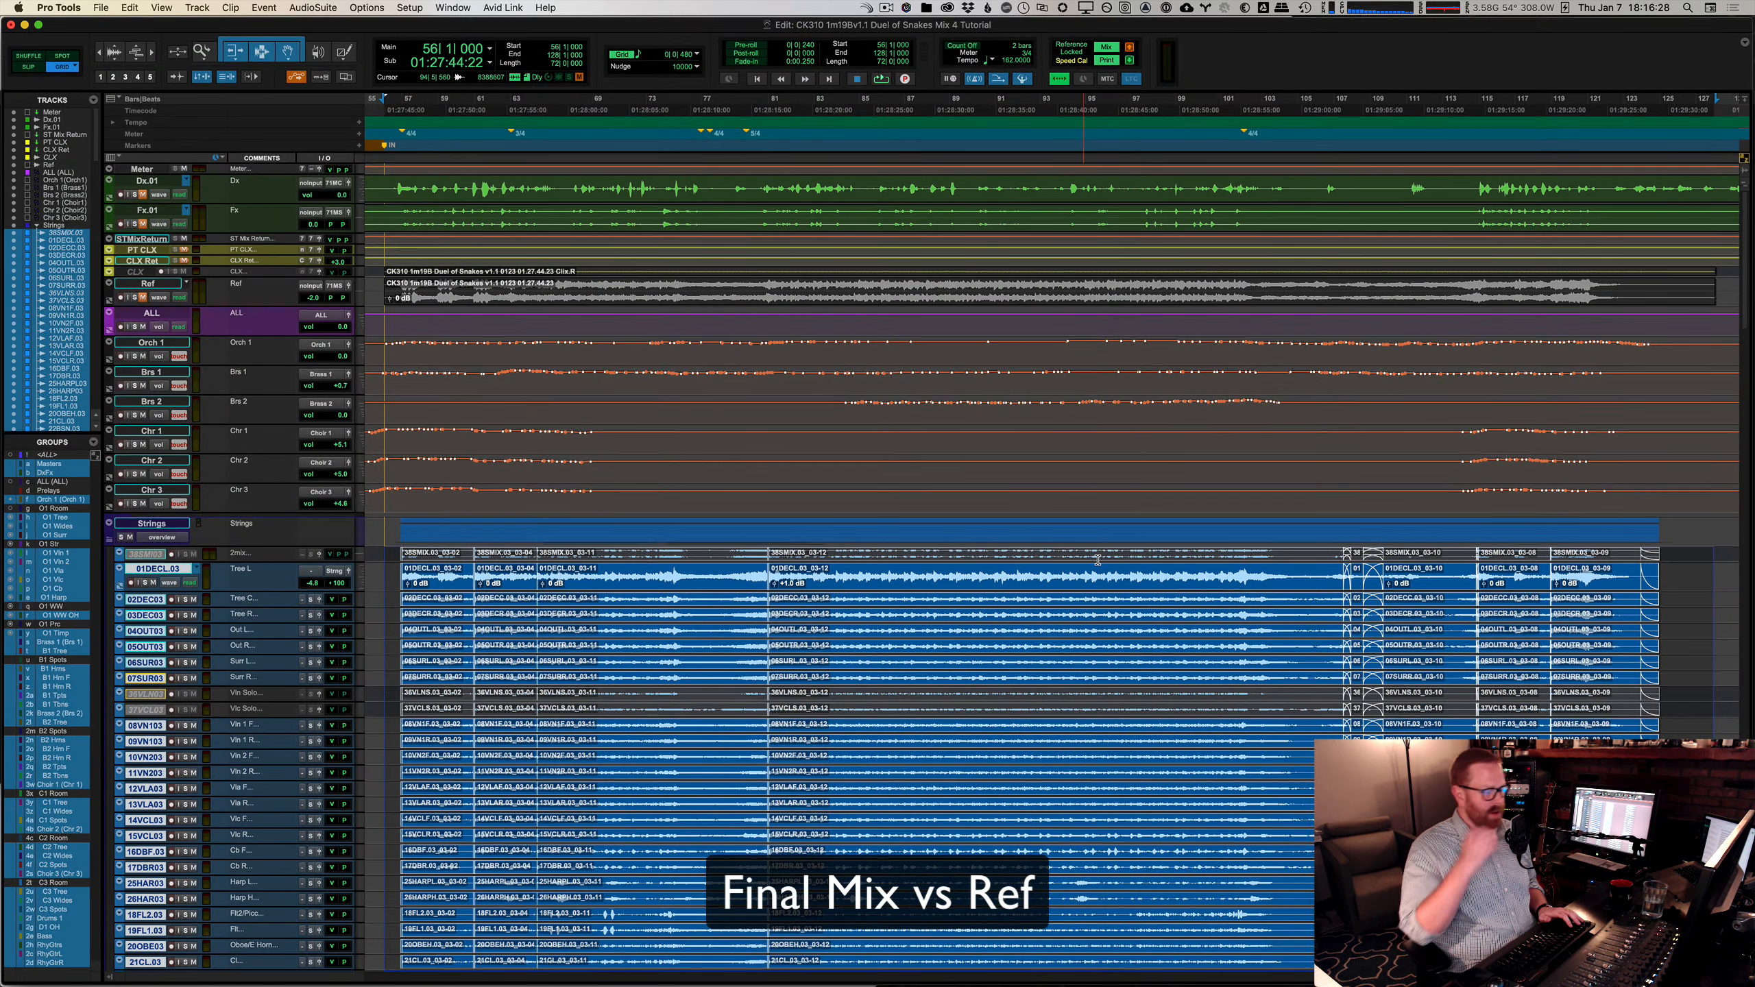
key("space")
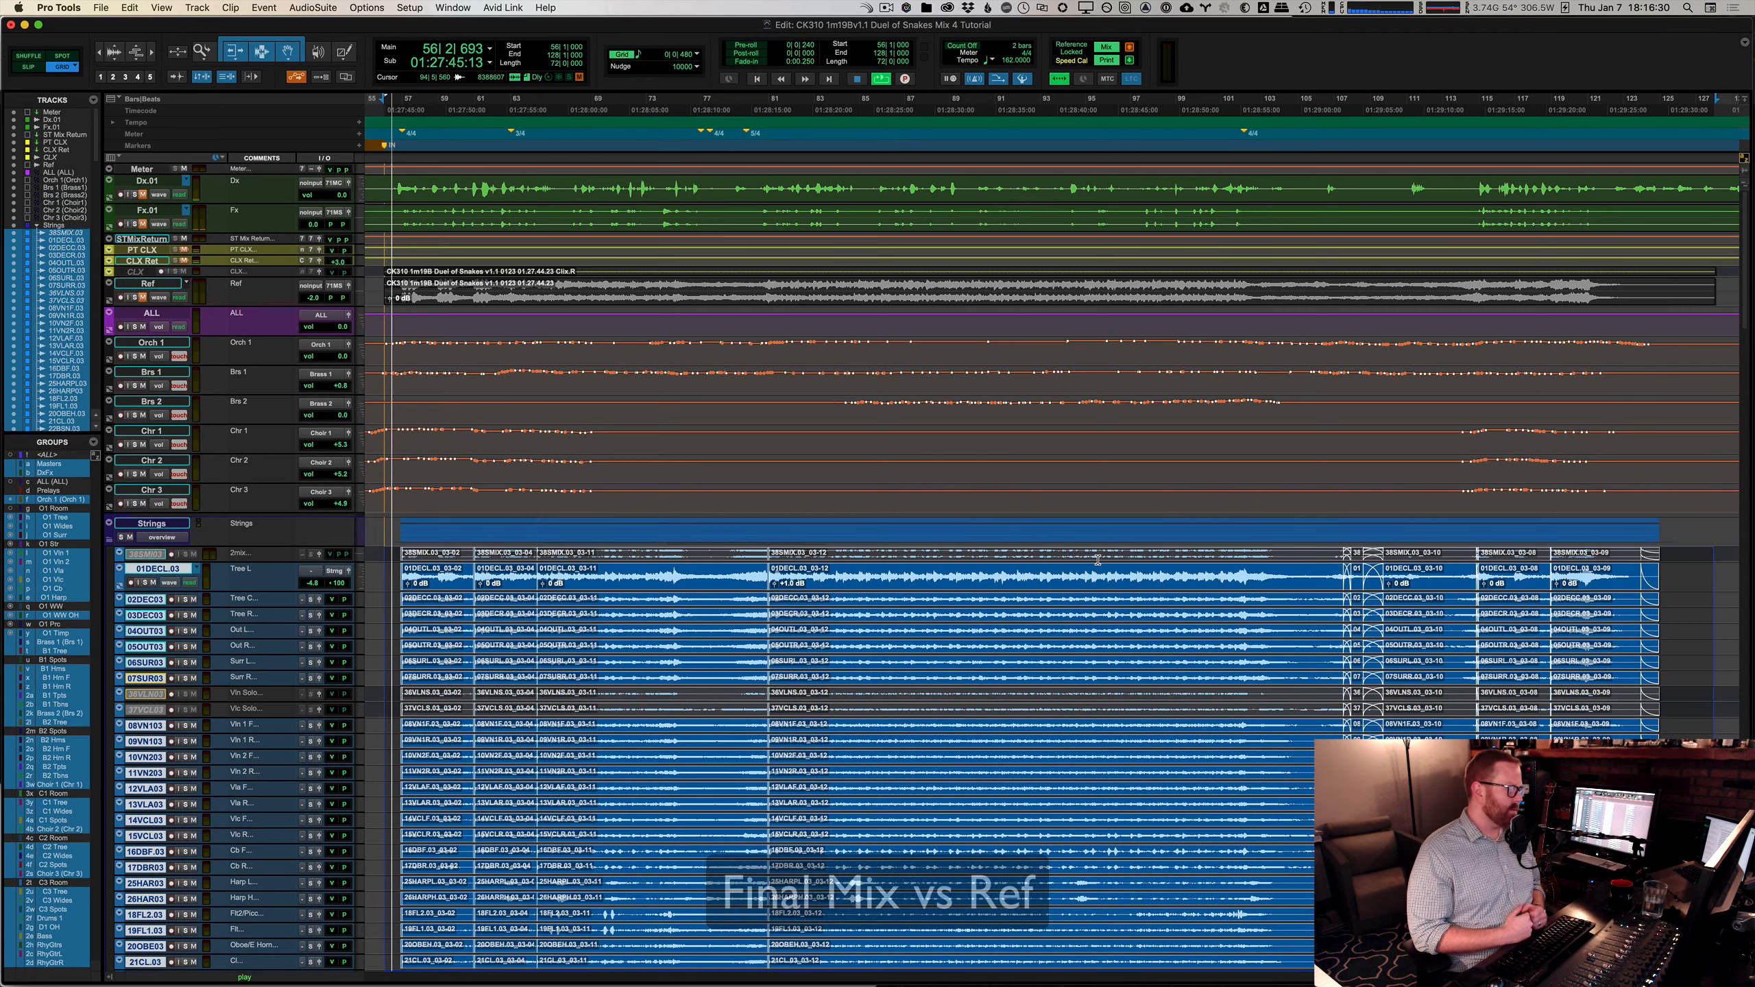
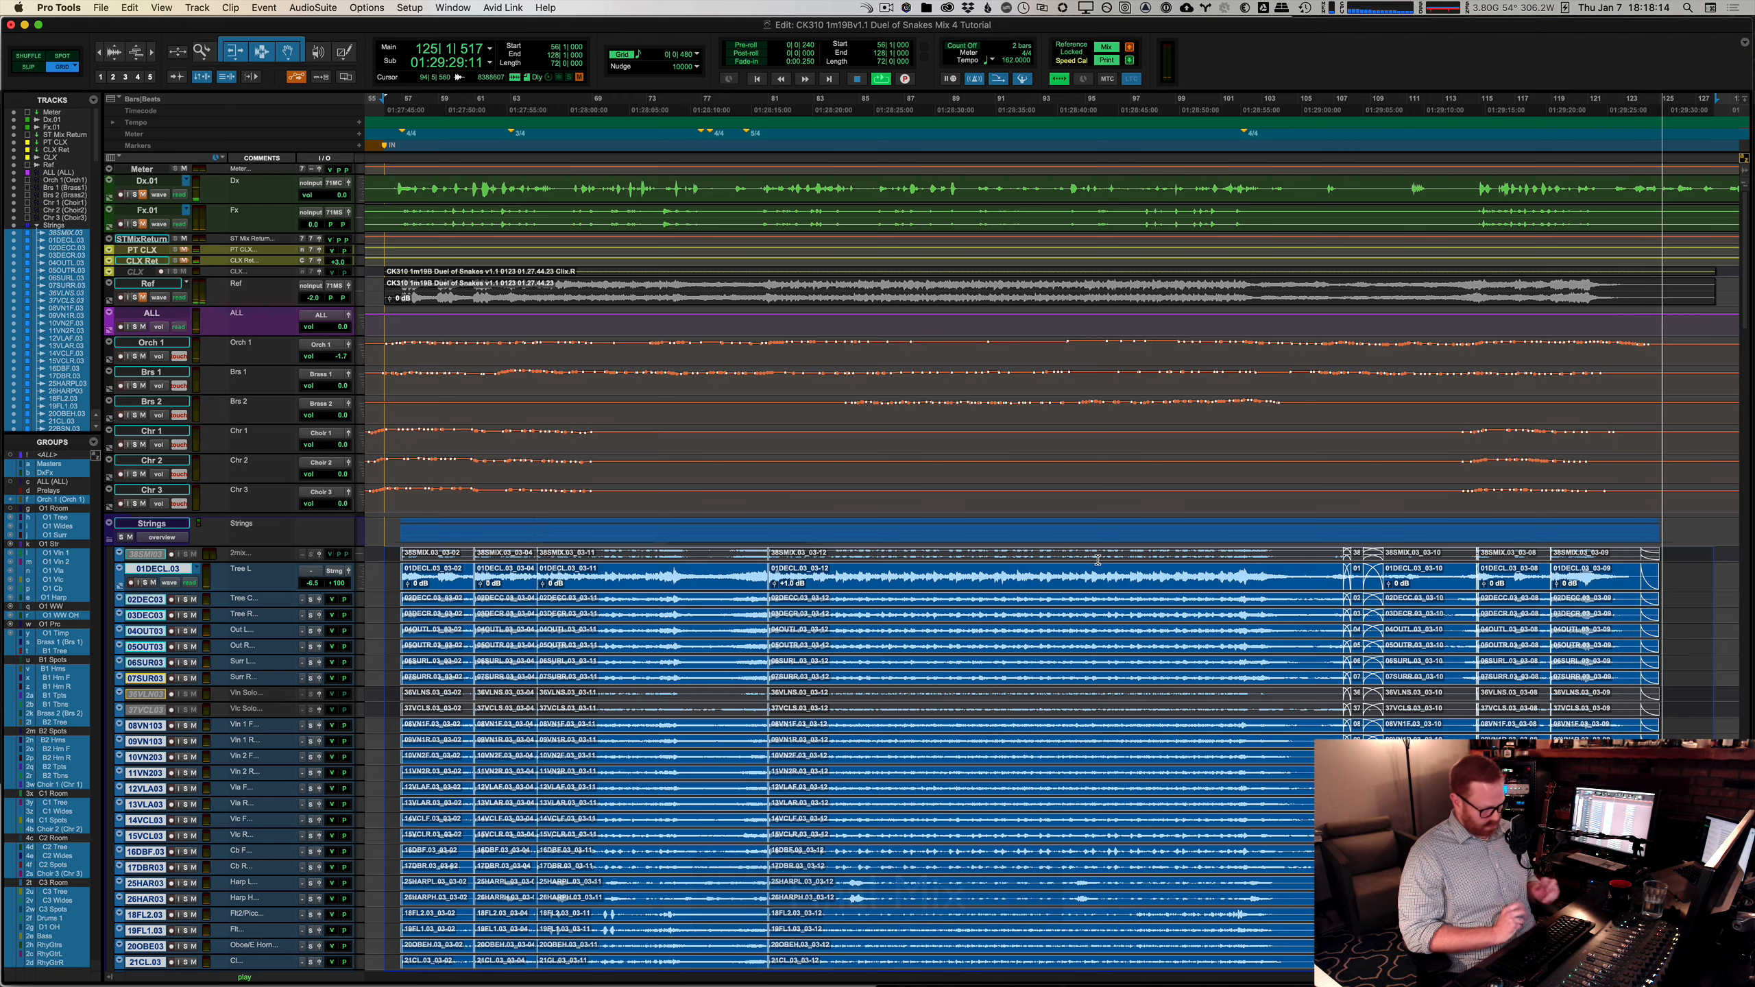
key("space")
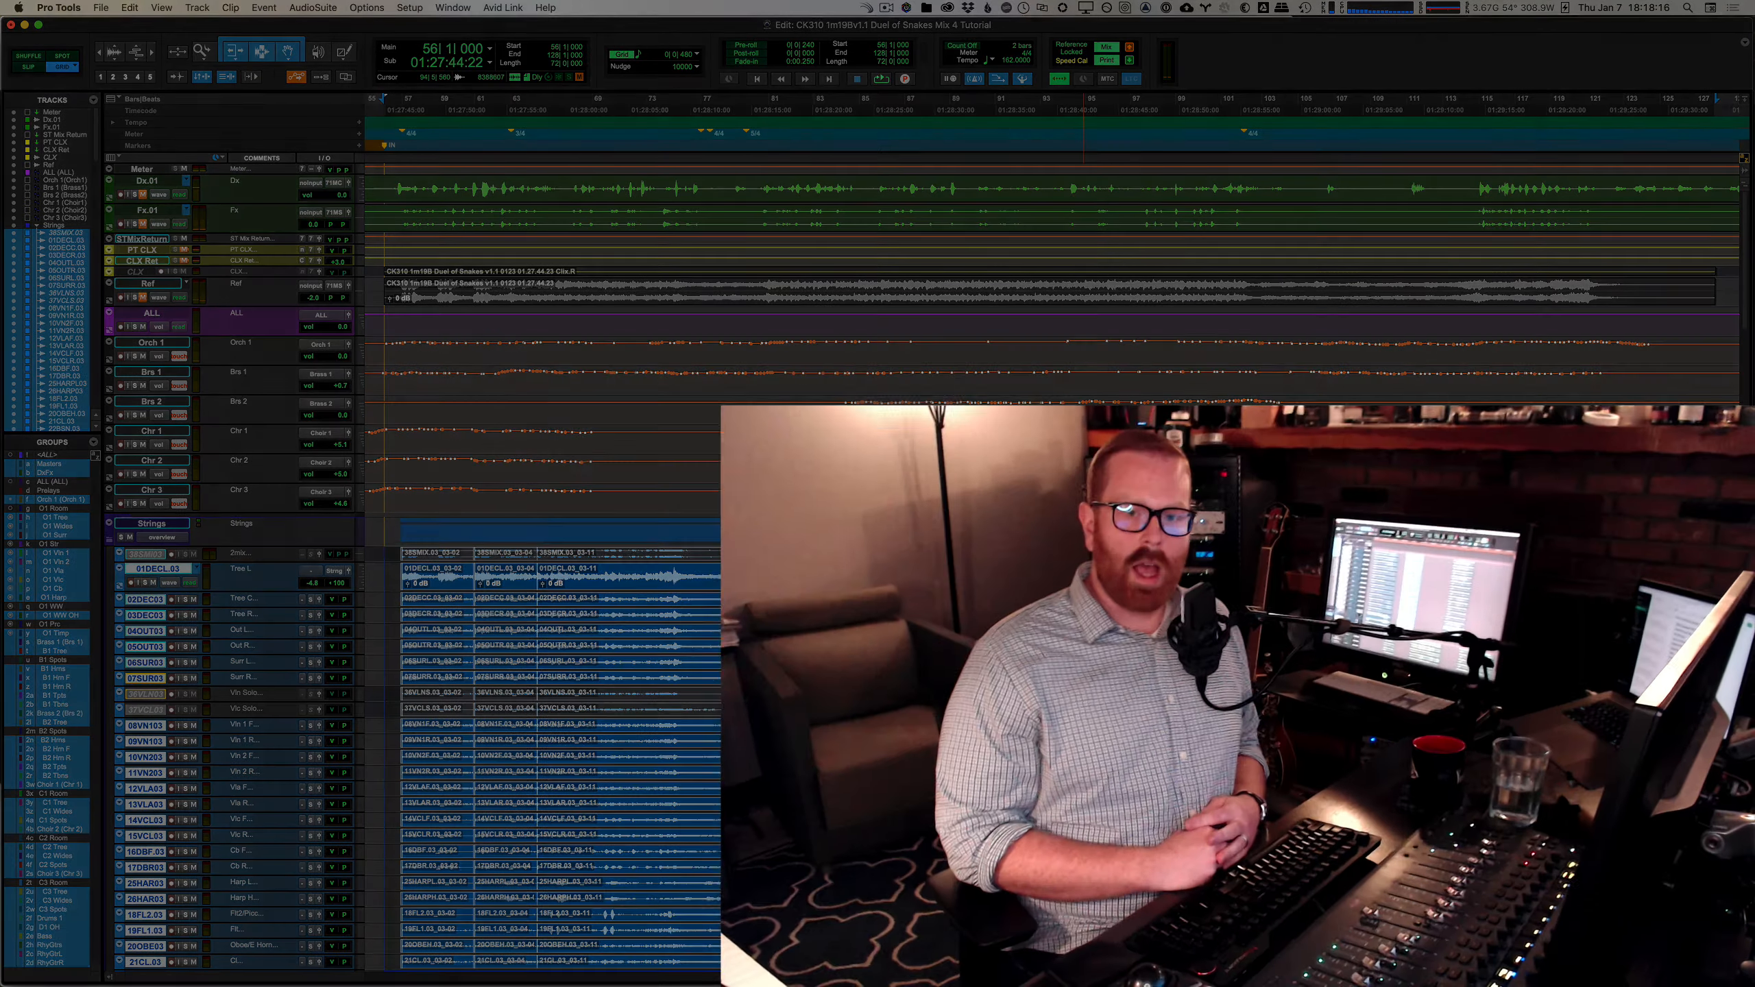